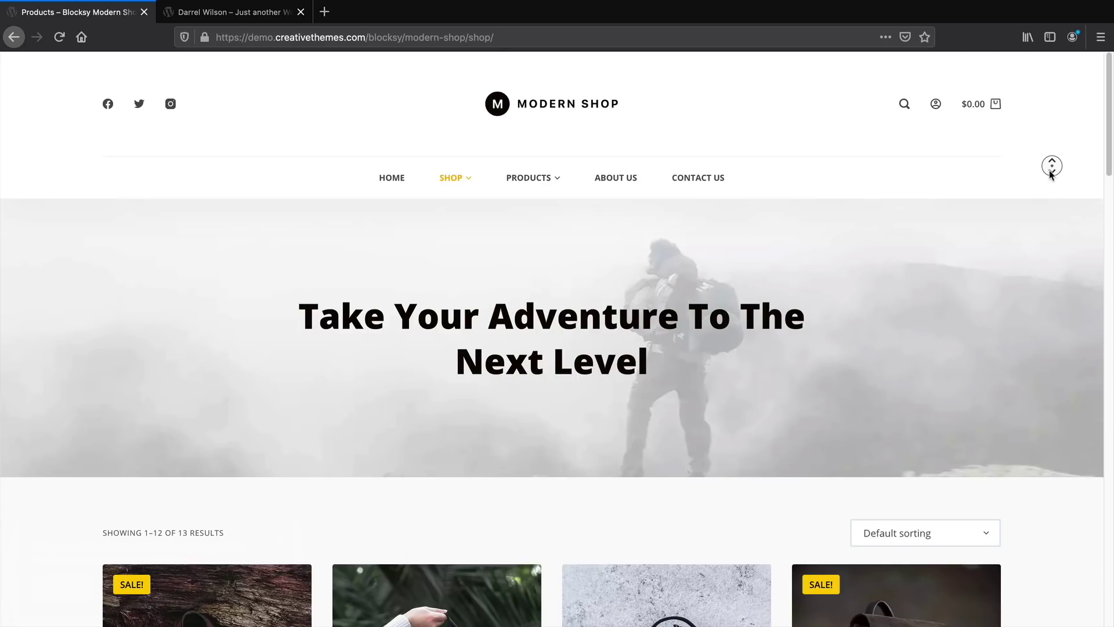
Step: Scroll the cPanel Software section past WordPress Manager by Softaculous
scroll(1051, 174, down, 5)
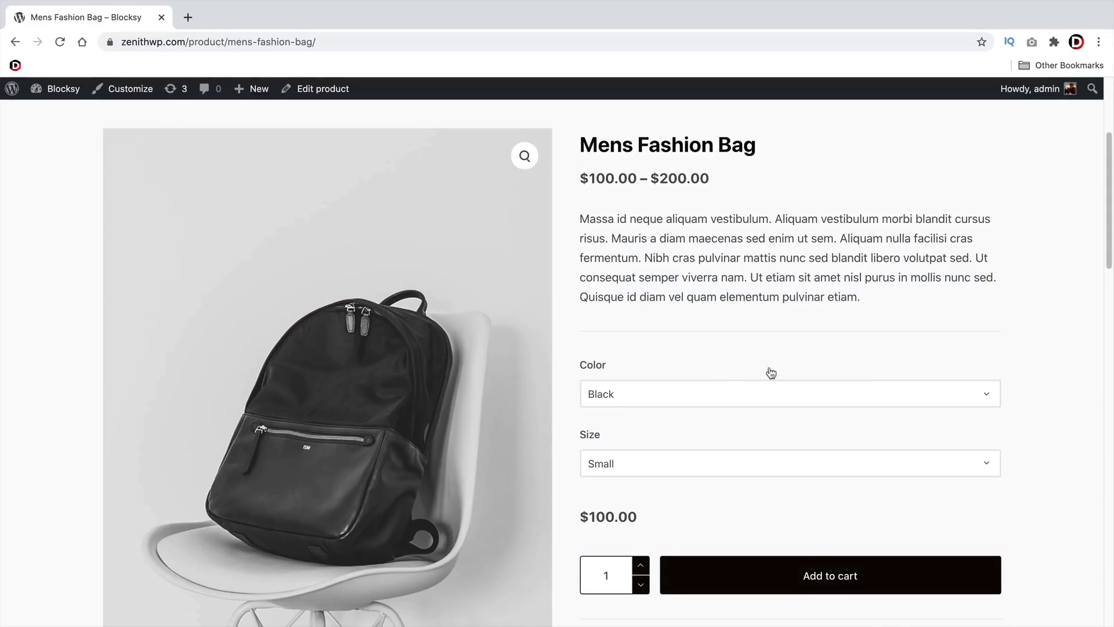
Step: Try the variable bag's options: Grey colour and Large size, then switch back to Black
click(666, 394)
click(659, 409)
click(665, 461)
click(668, 476)
click(673, 395)
click(674, 380)
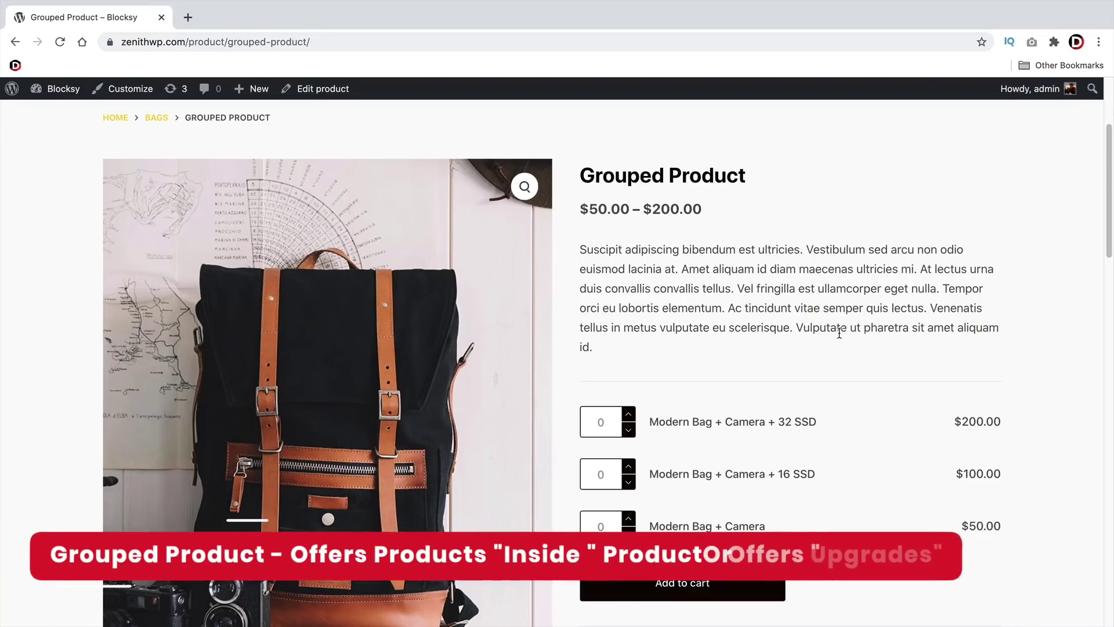
Step: Set the Modern Bag + Camera quantity to 1 and add the grouped items to the cart
scroll(760, 326, down, 2)
click(627, 450)
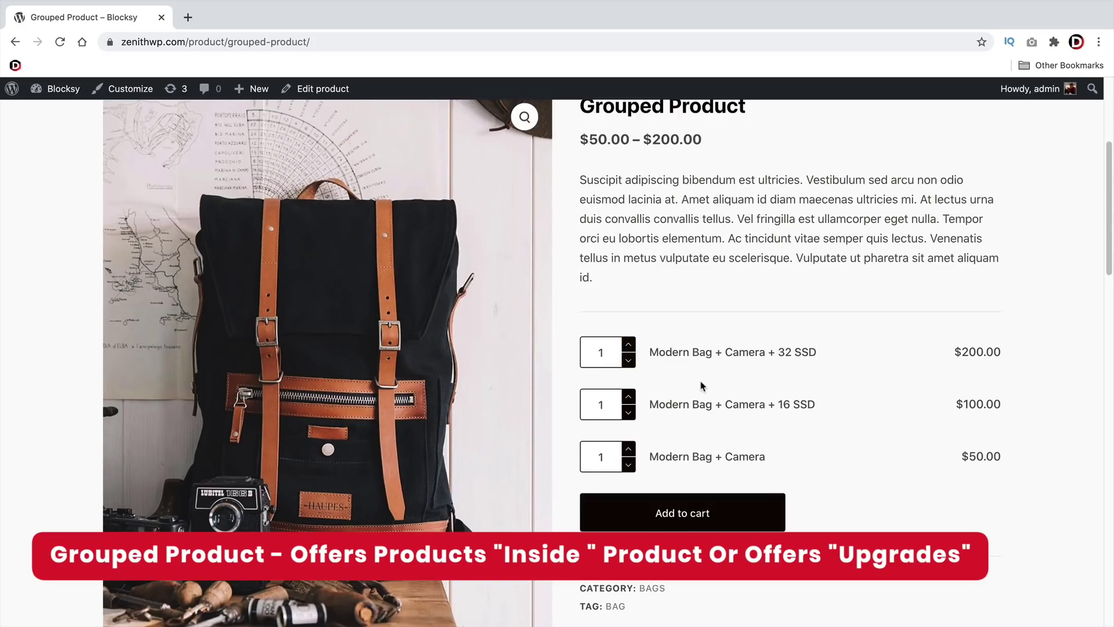
scroll(695, 387, down, 2)
click(688, 447)
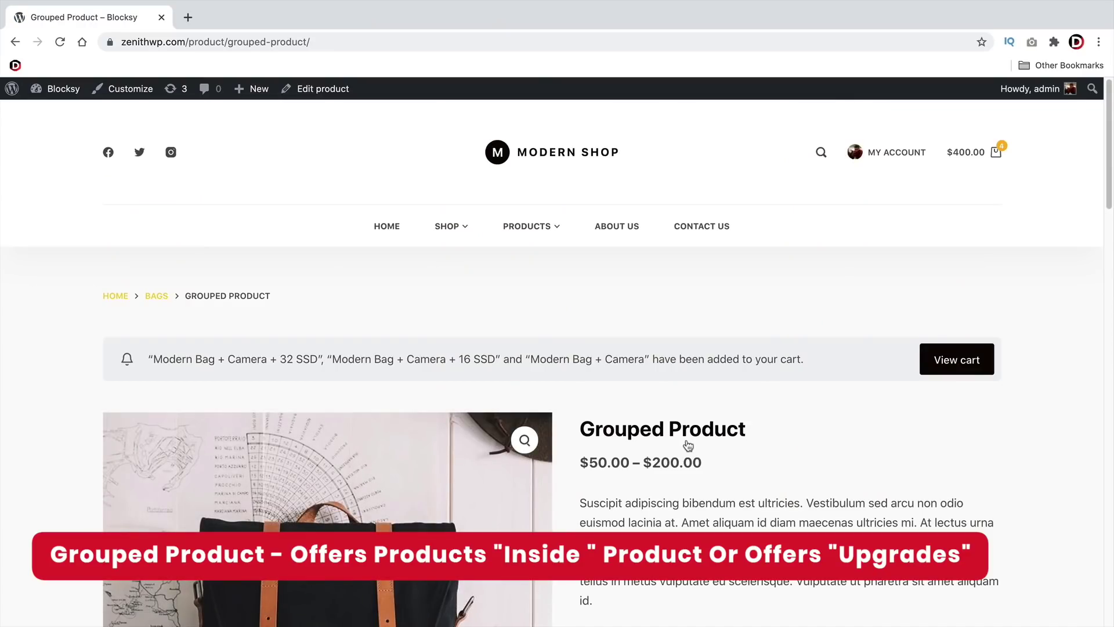
Step: Highlight the eBook Fake Guru title, then add the eBook to the cart
scroll(689, 442, down, 5)
scroll(689, 443, down, 1)
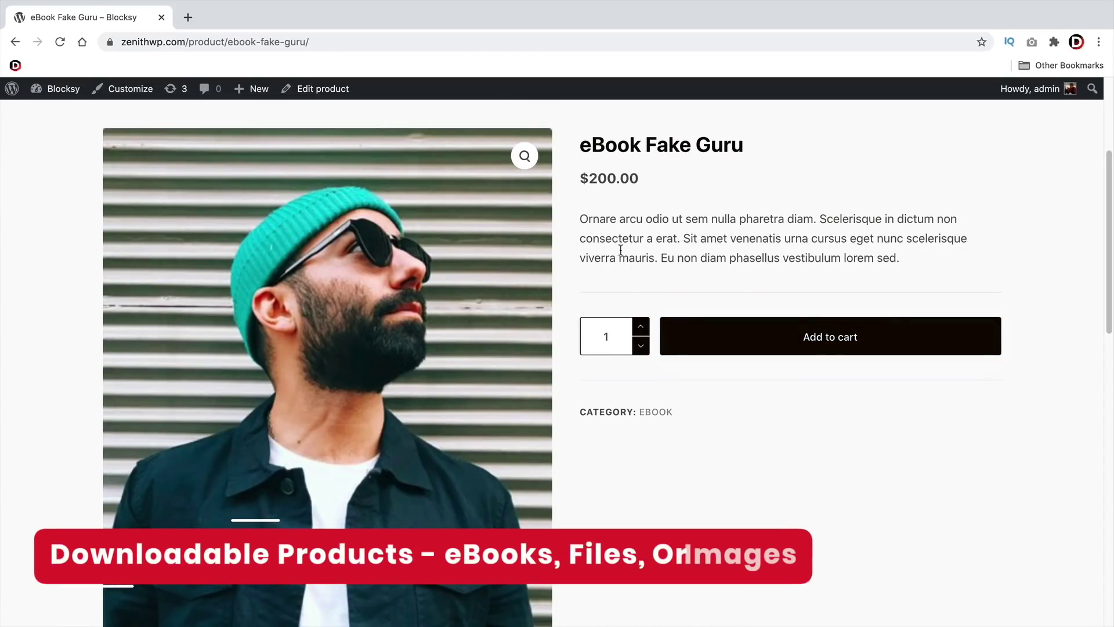
drag(581, 143, 746, 145)
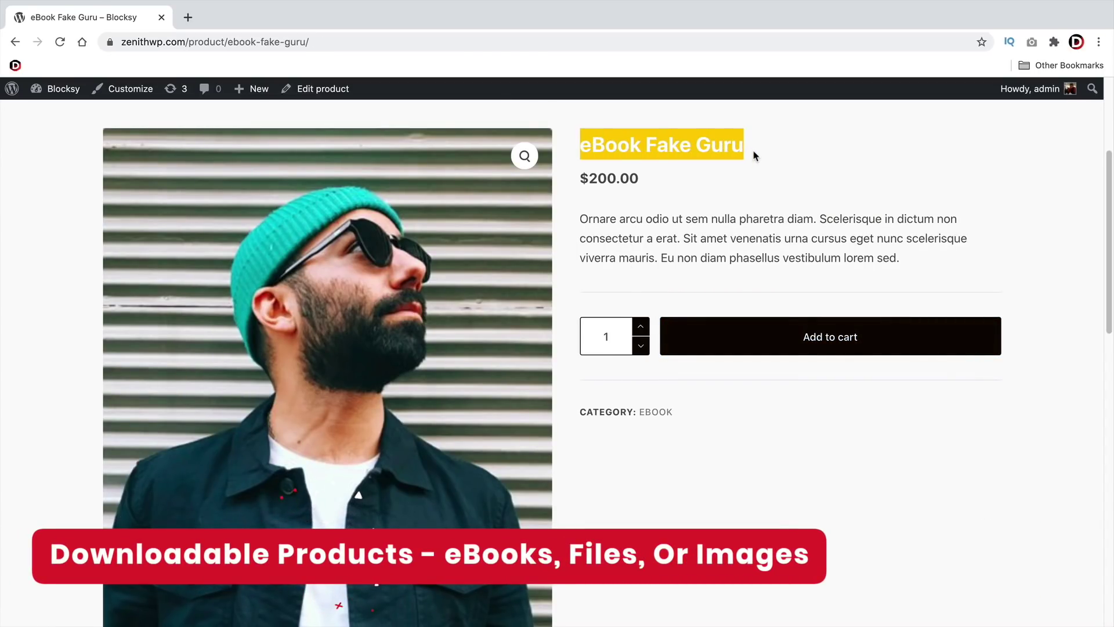
click(762, 164)
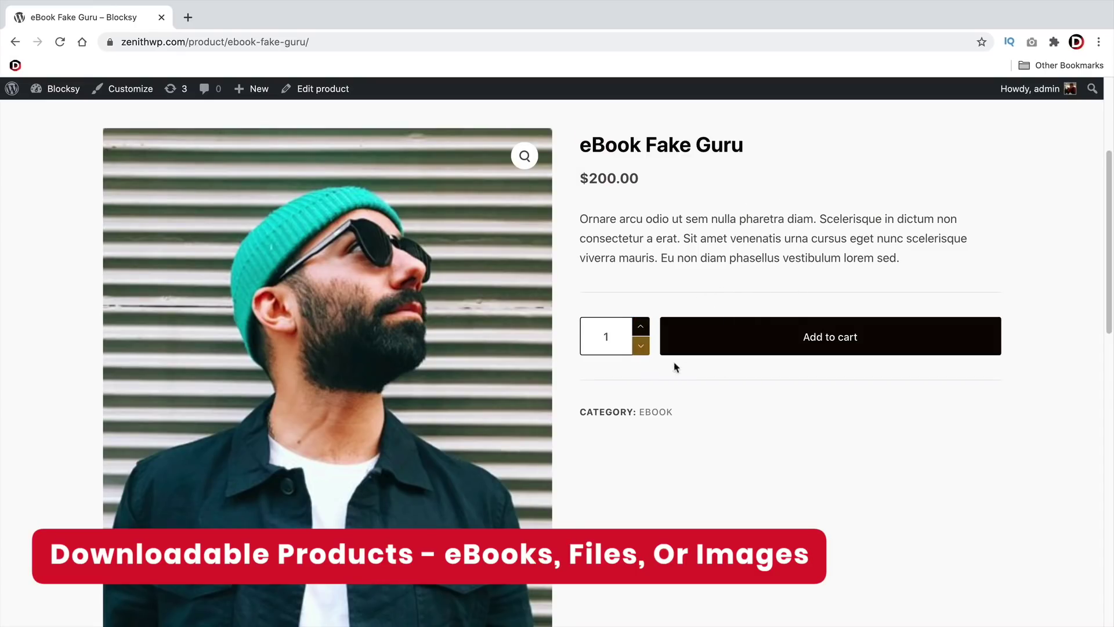
click(738, 344)
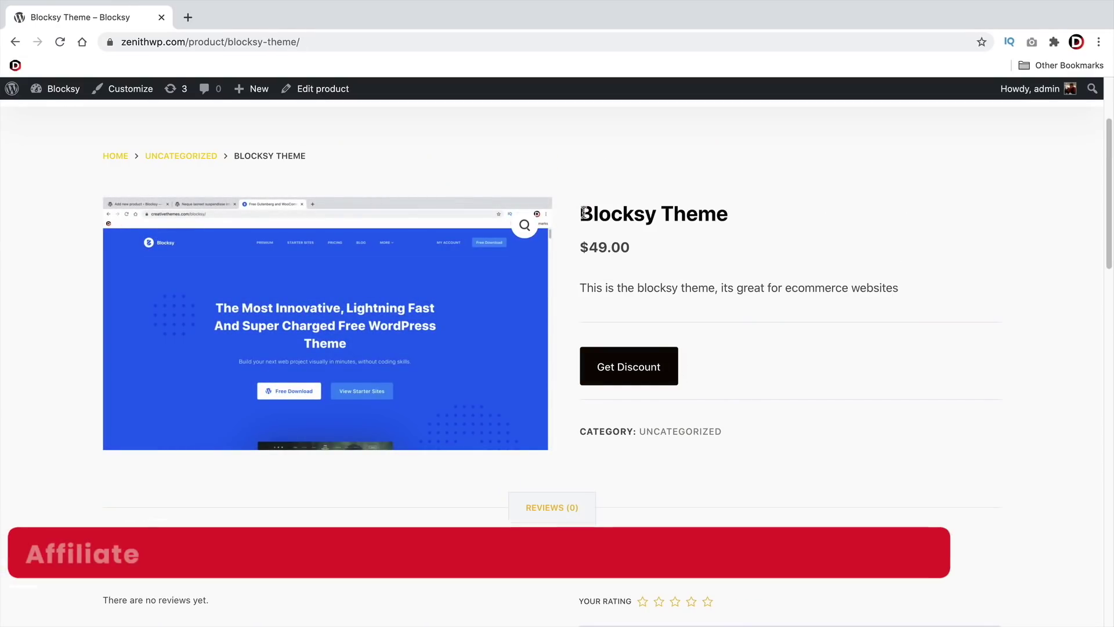
Step: Highlight the Blocksy Theme product's title and description text
drag(585, 209, 730, 222)
click(730, 222)
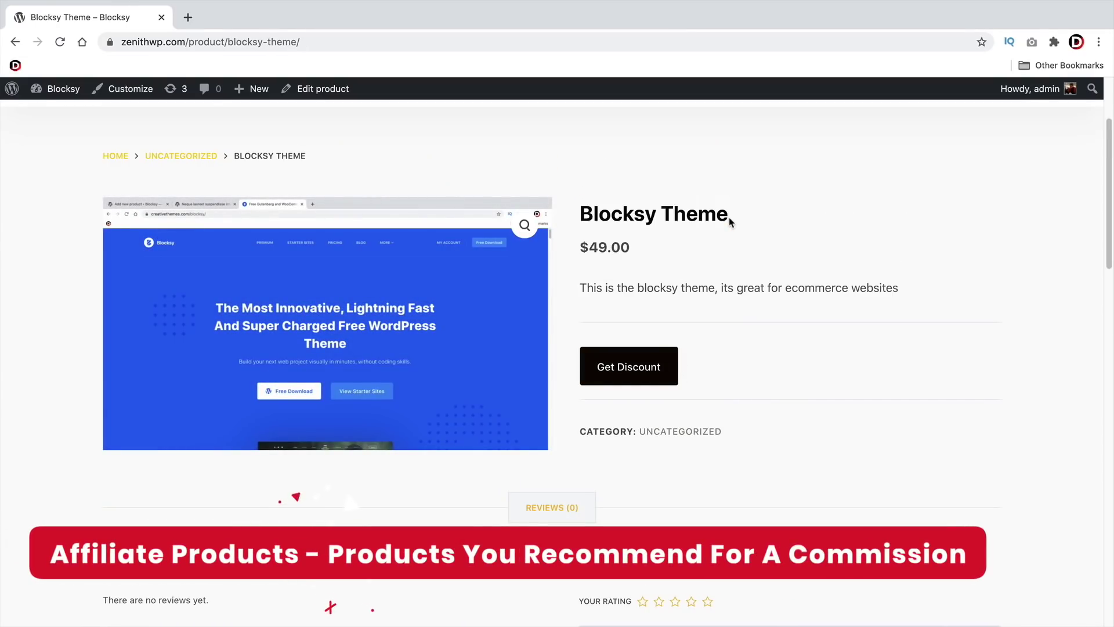
drag(896, 289, 586, 288)
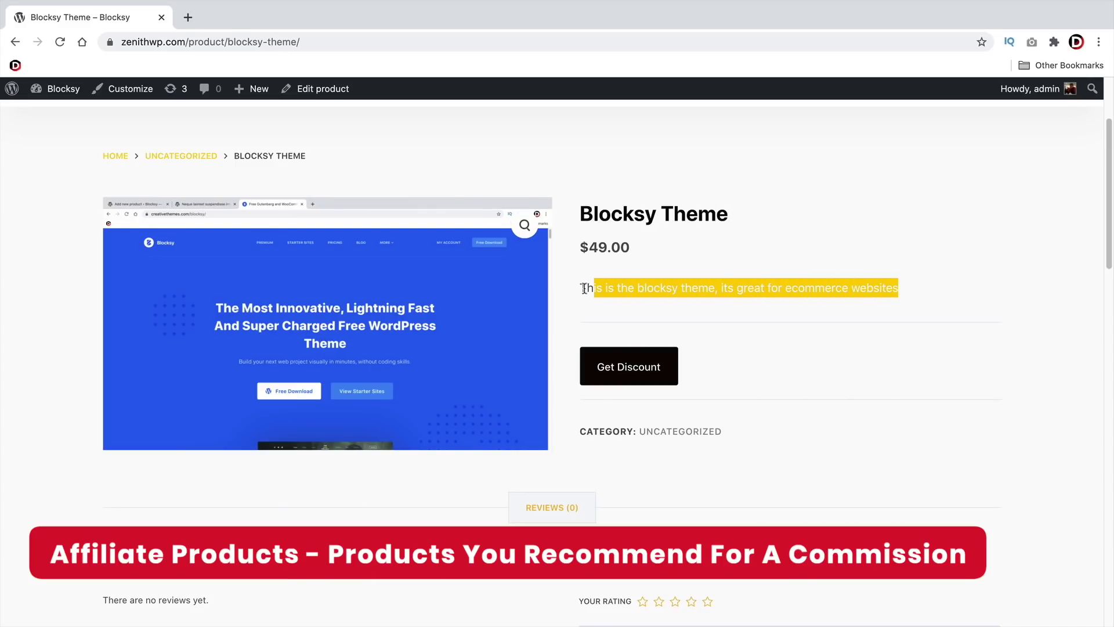
click(587, 289)
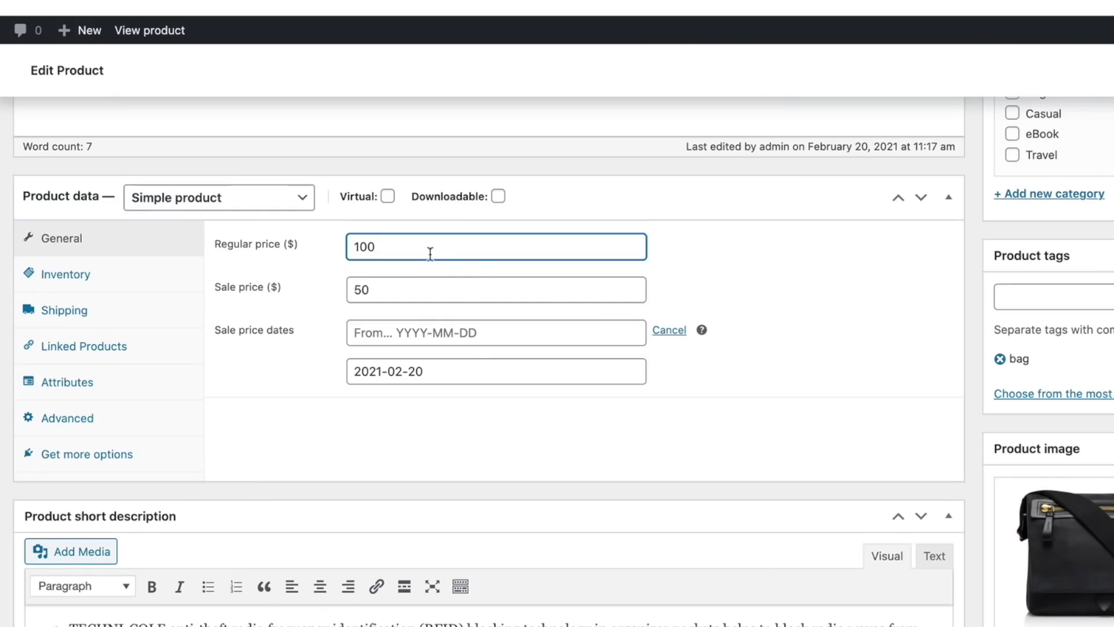
Step: Set the sale end date to February 28 and the stock quantity to 10000
click(421, 376)
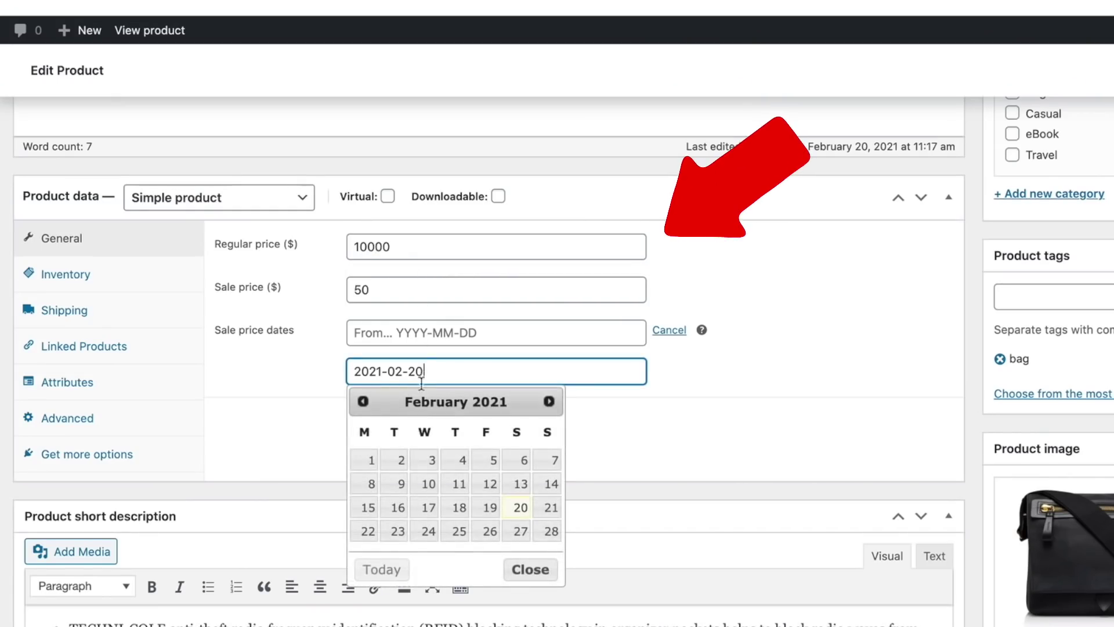
click(550, 531)
click(123, 283)
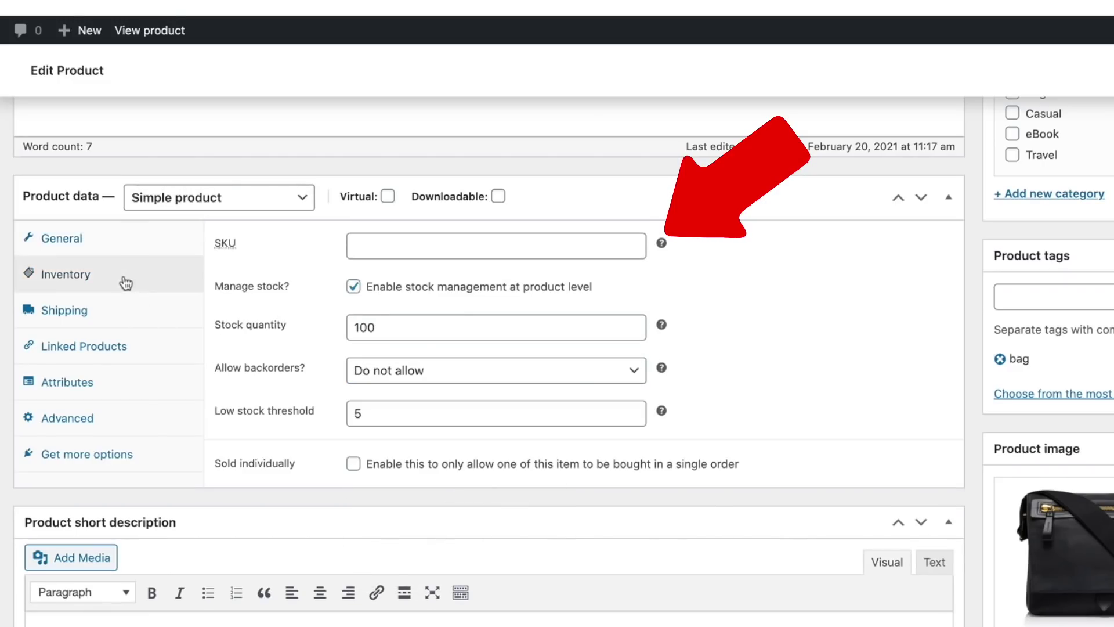
click(405, 327)
text(00)
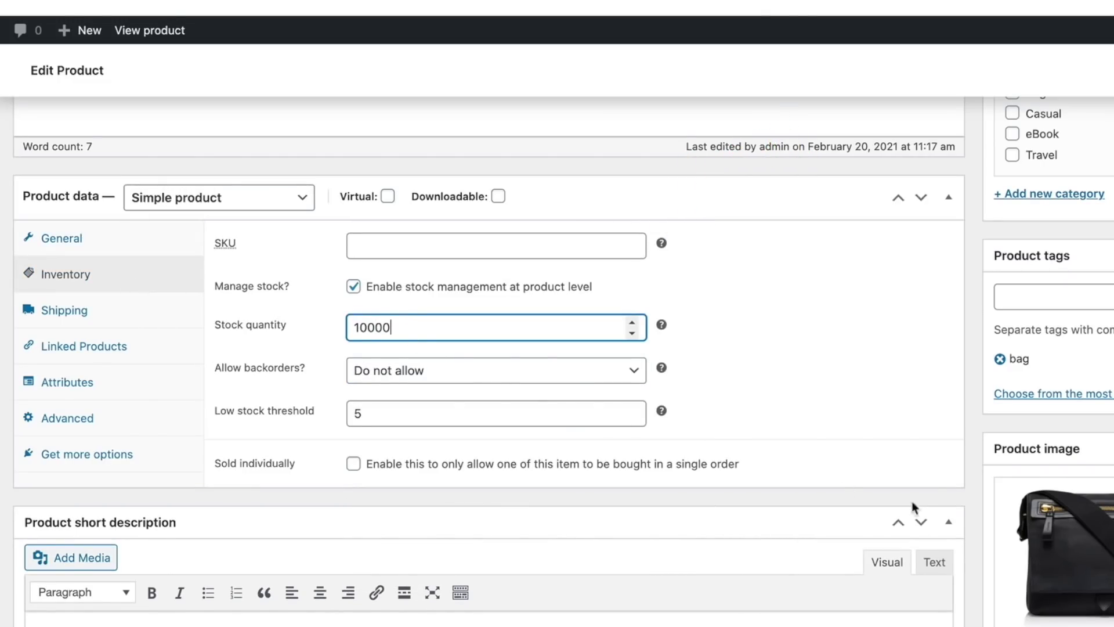
Step: Scroll down, highlight the product's short description, then deselect it
scroll(1036, 545, down, 2)
scroll(1036, 545, down, 3)
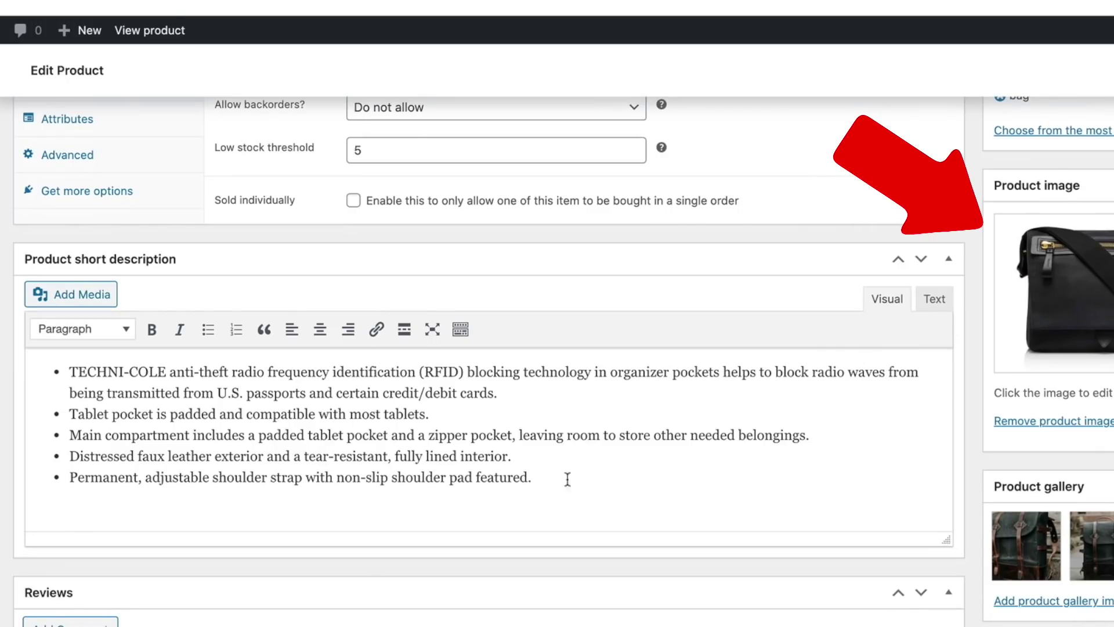
drag(563, 474, 62, 361)
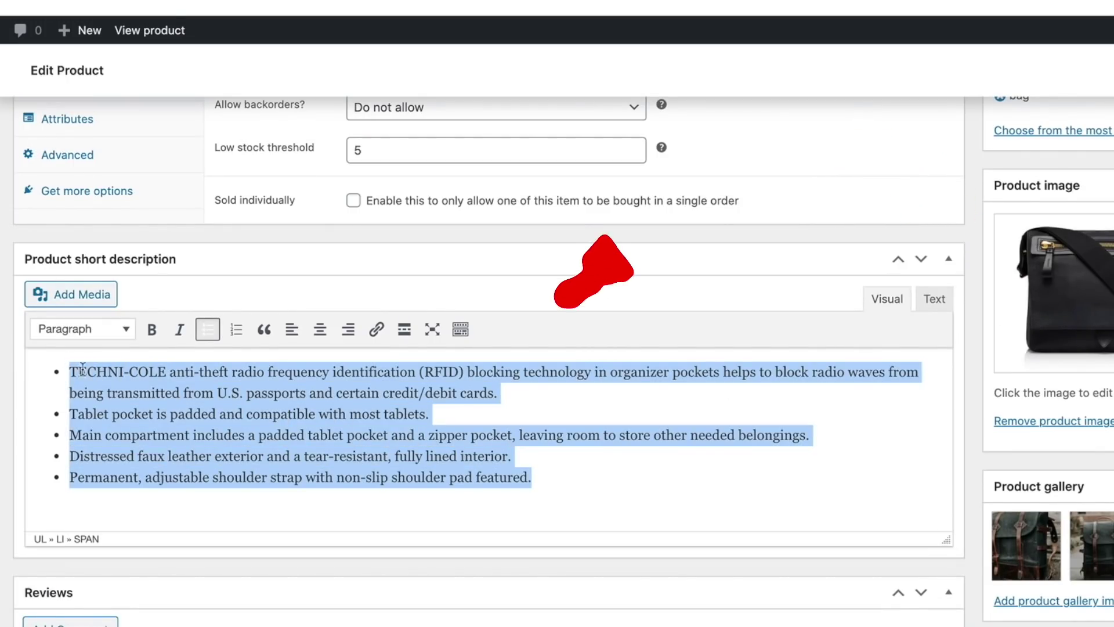
click(517, 492)
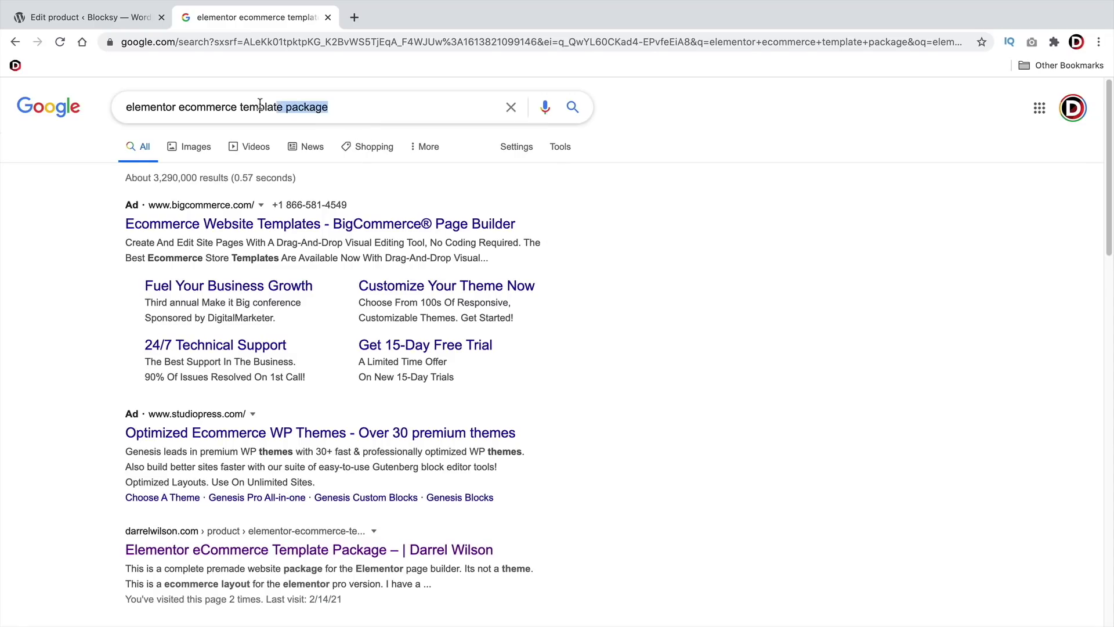
Step: Select part of the 'elementor ecommerce template package' search query and scroll the results
drag(260, 105, 347, 115)
click(637, 272)
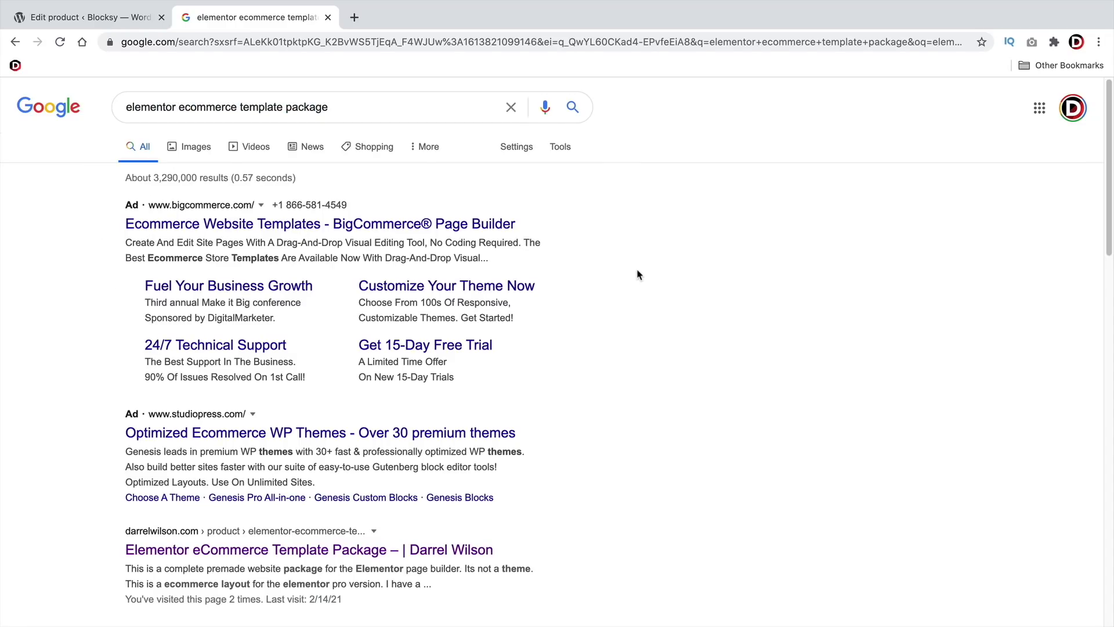
scroll(637, 275, down, 5)
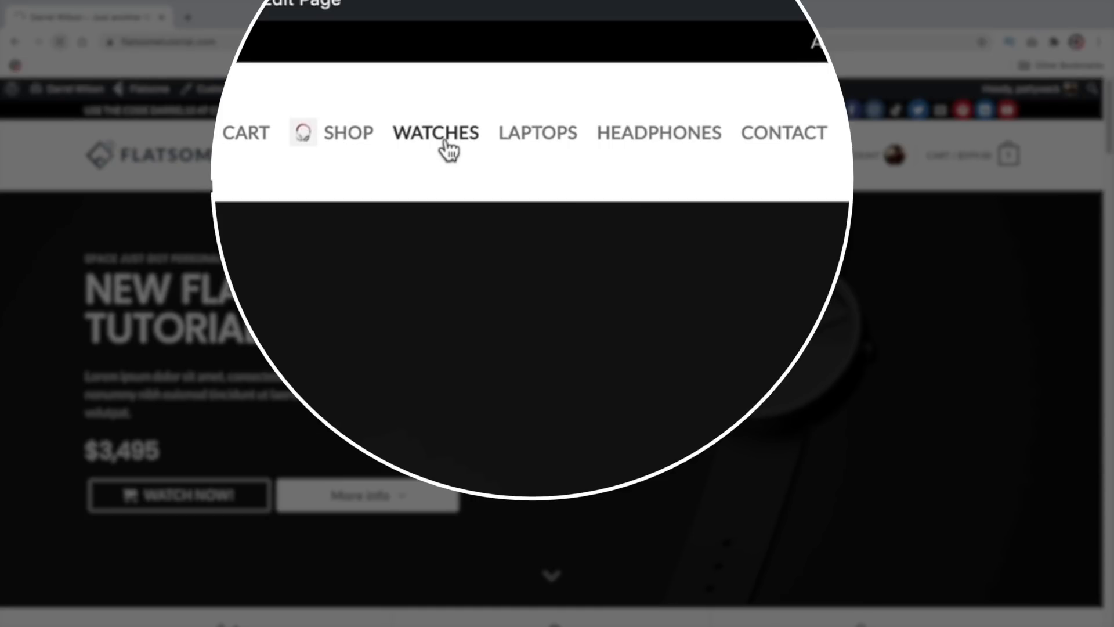
Step: Browse the Watches, Laptops and Headphones categories, then return to the main Shop page
click(488, 157)
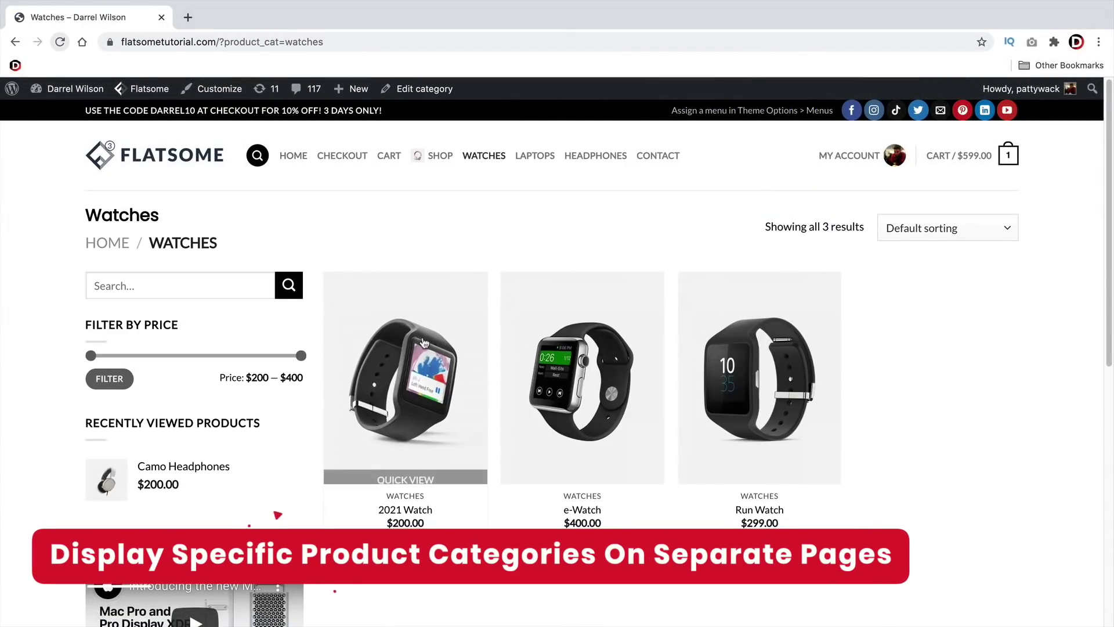
click(540, 162)
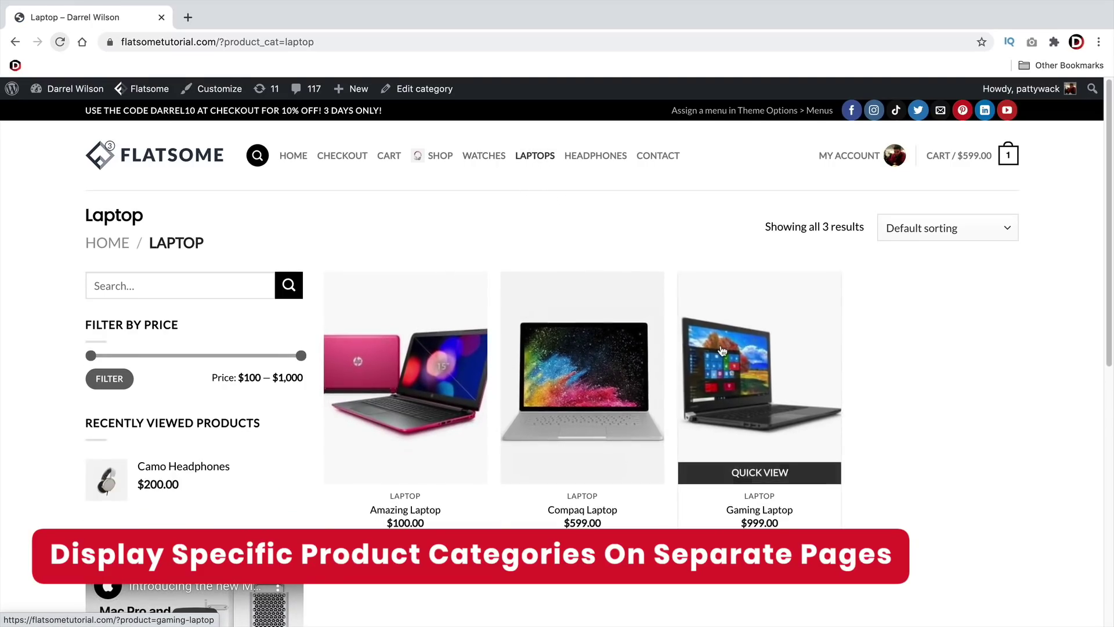
click(578, 162)
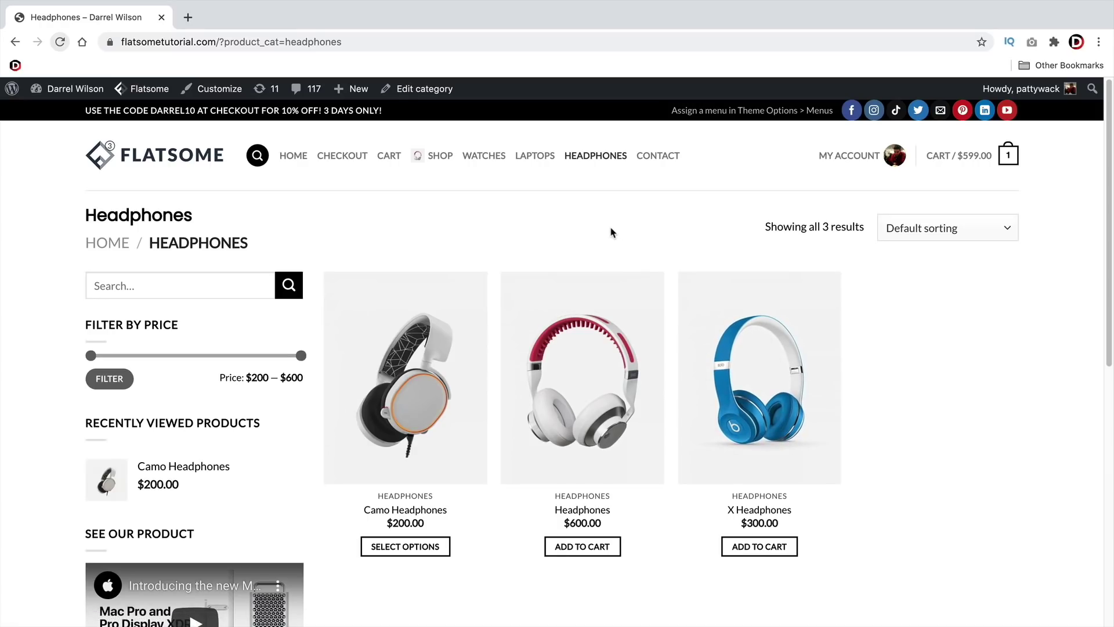
click(445, 159)
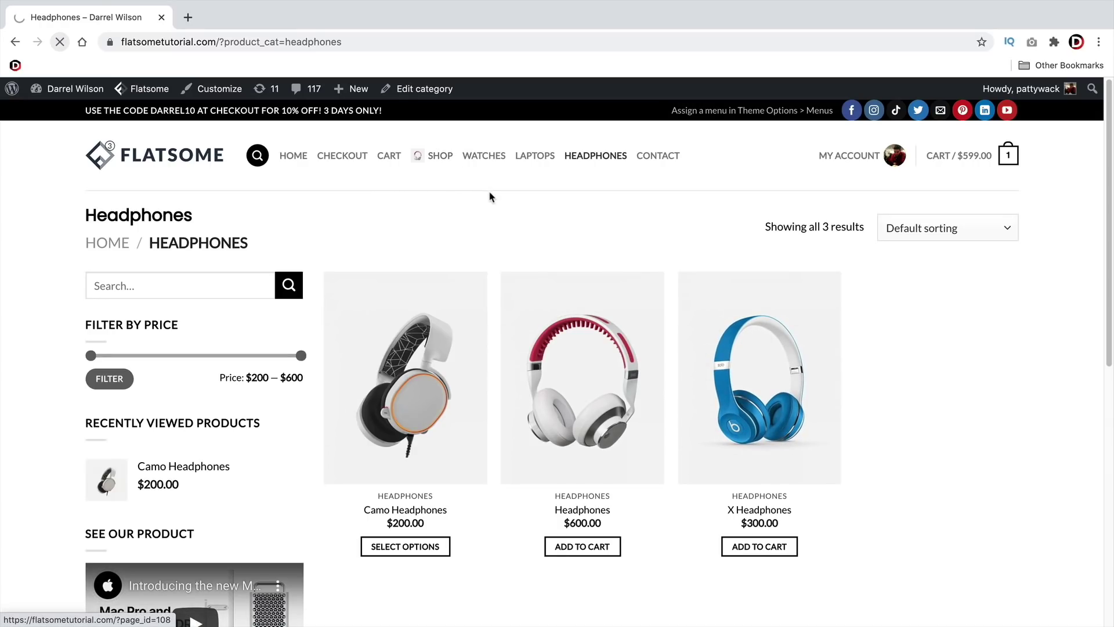
Step: Narrow the shop's price filter to roughly $170–$590
scroll(1069, 521, down, 2)
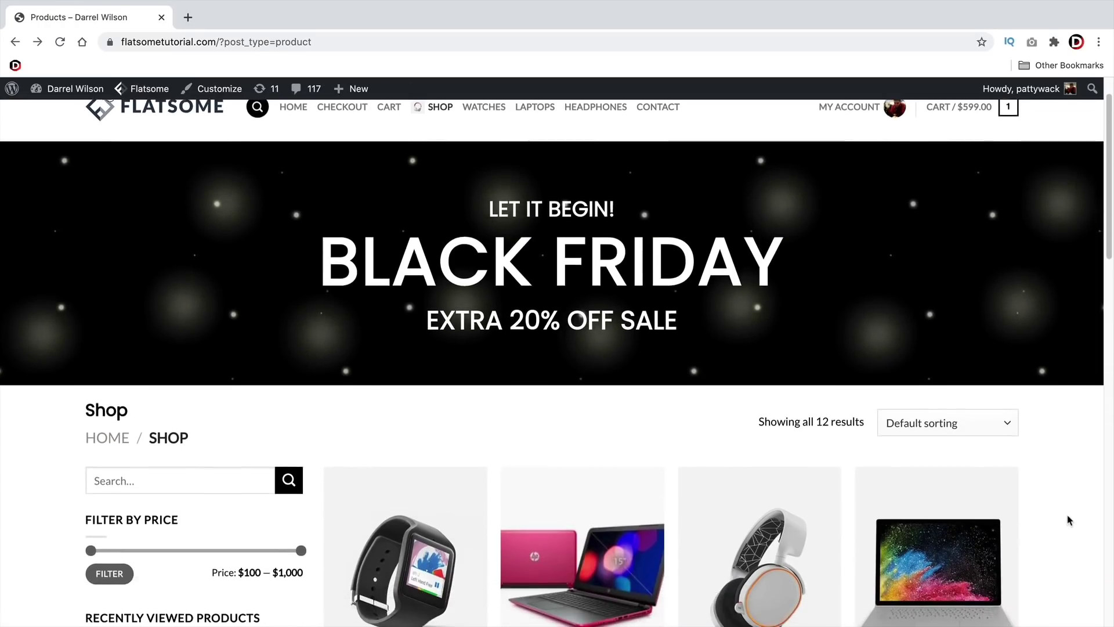
scroll(1069, 521, down, 5)
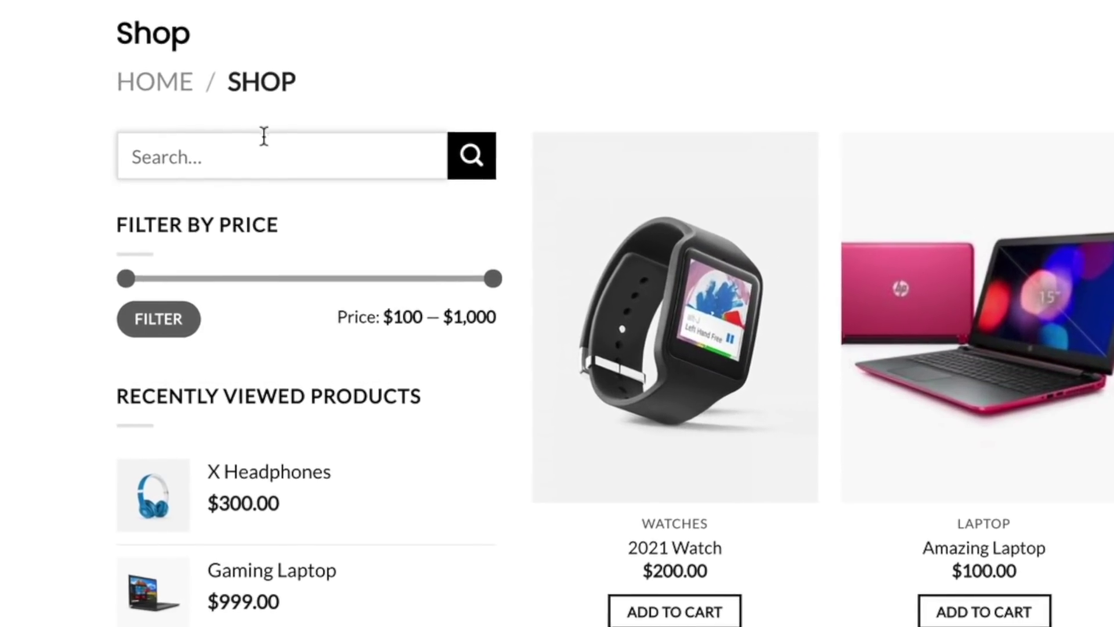
click(223, 137)
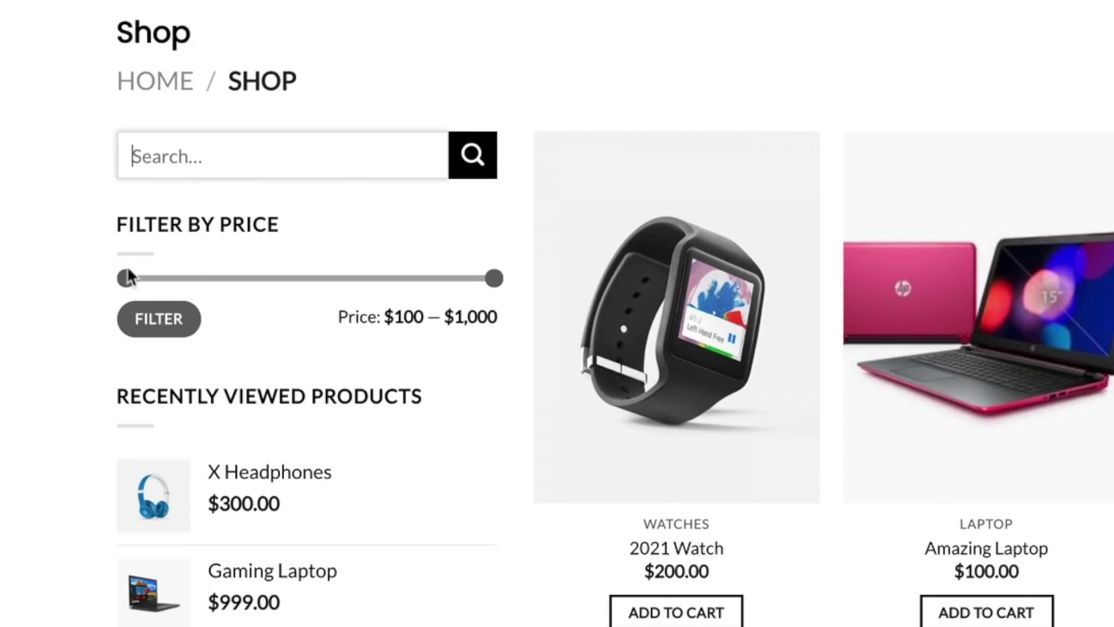
drag(126, 283, 371, 286)
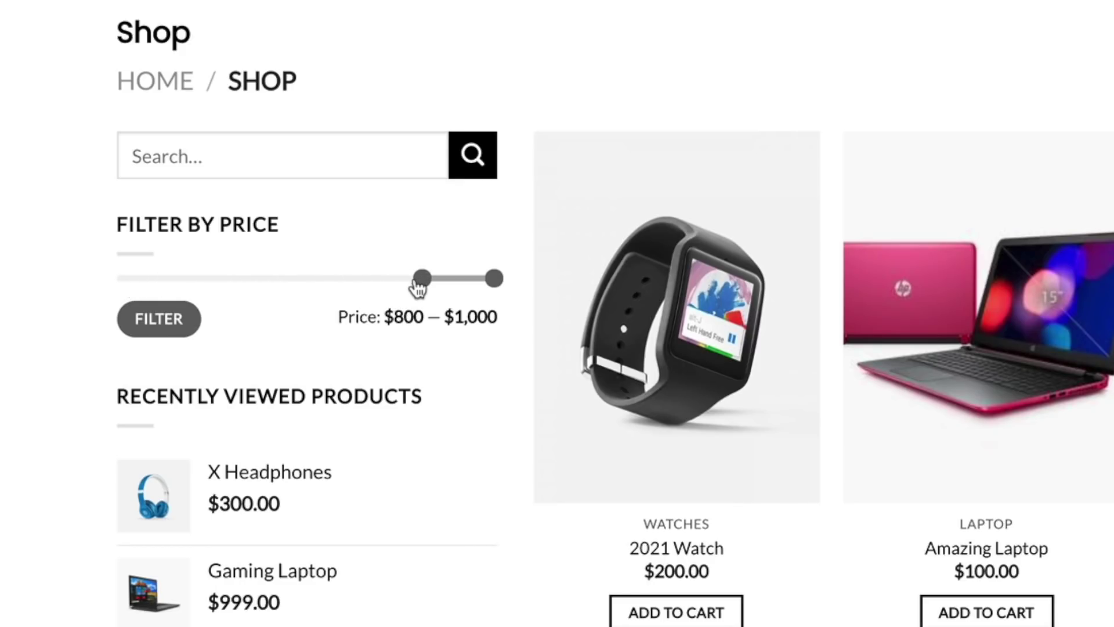
drag(262, 281, 137, 278)
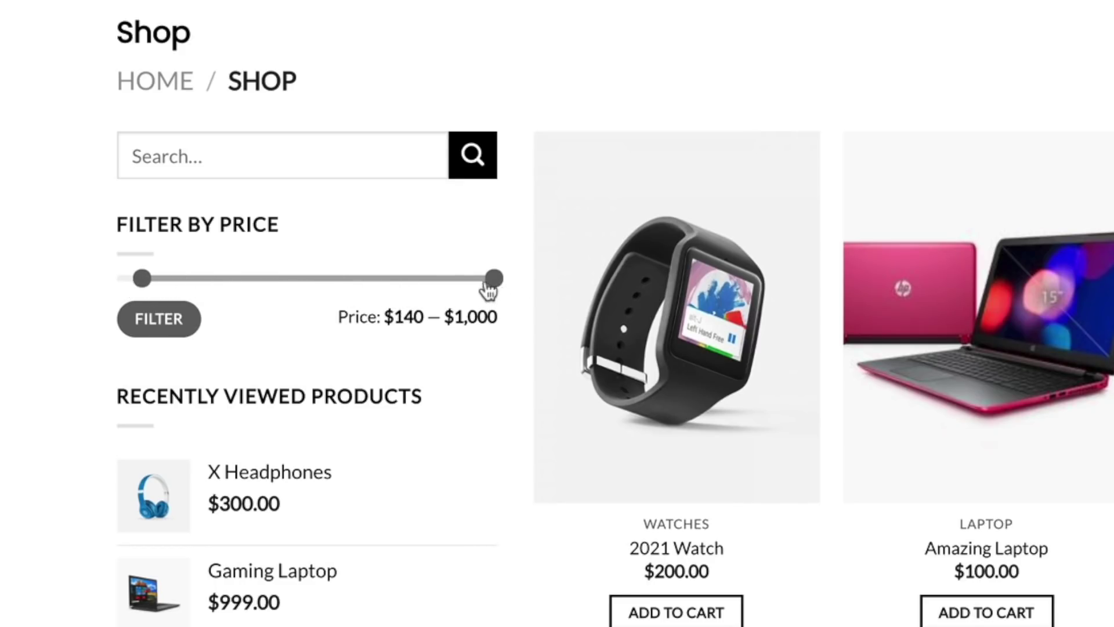
drag(493, 280, 314, 280)
Step: Highlight the recently viewed products heading and start the Mac Pro product video
scroll(332, 340, down, 4)
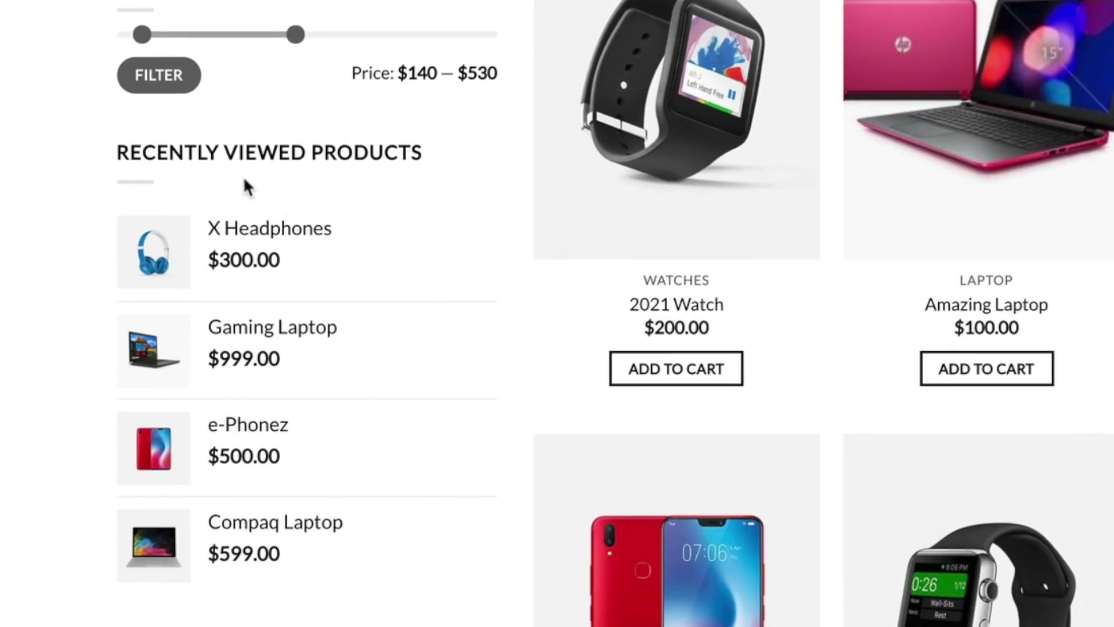
drag(125, 152, 424, 155)
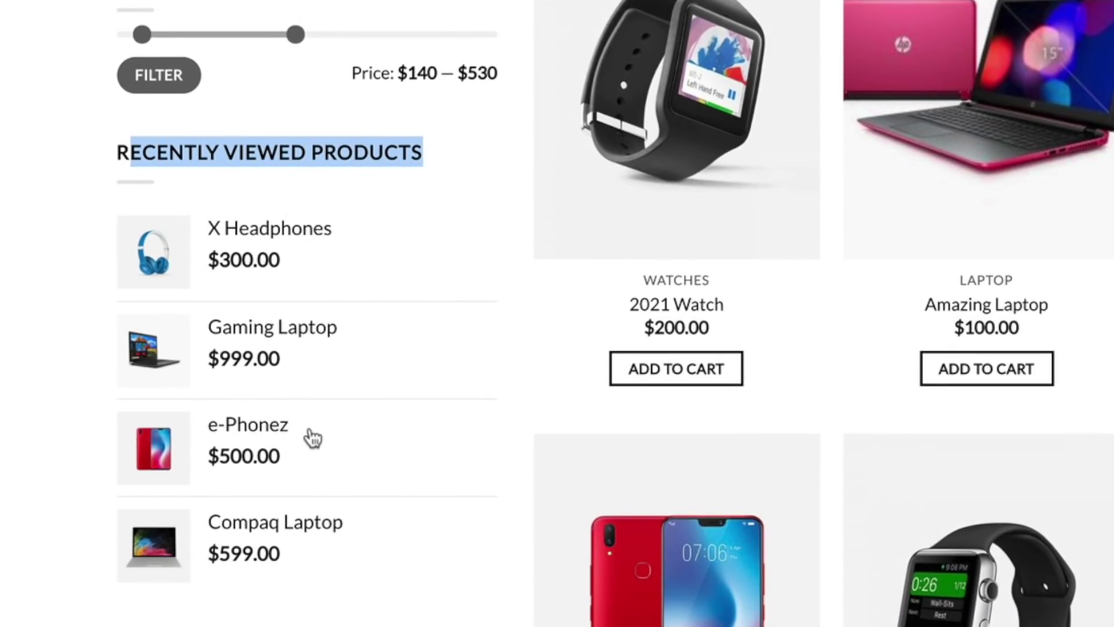
scroll(389, 528, down, 4)
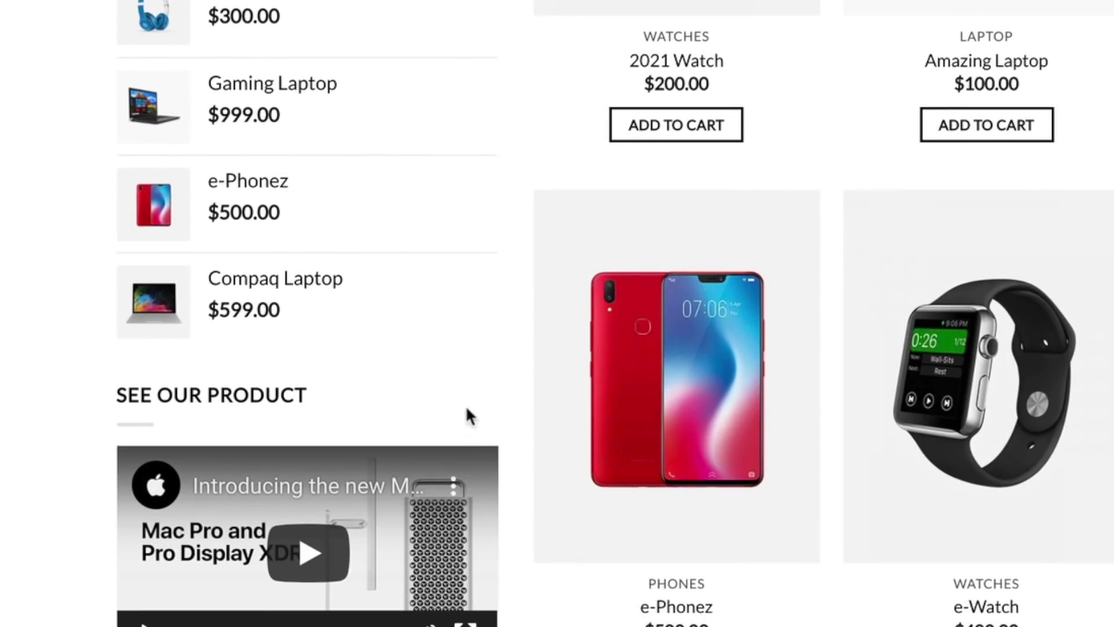
scroll(307, 429, down, 2)
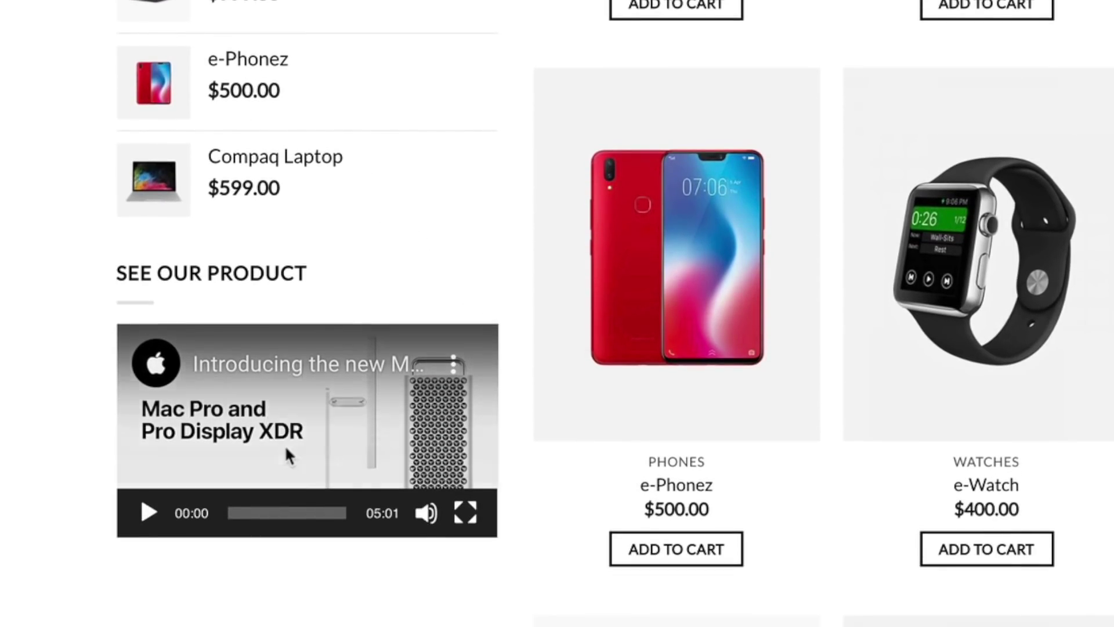
click(286, 452)
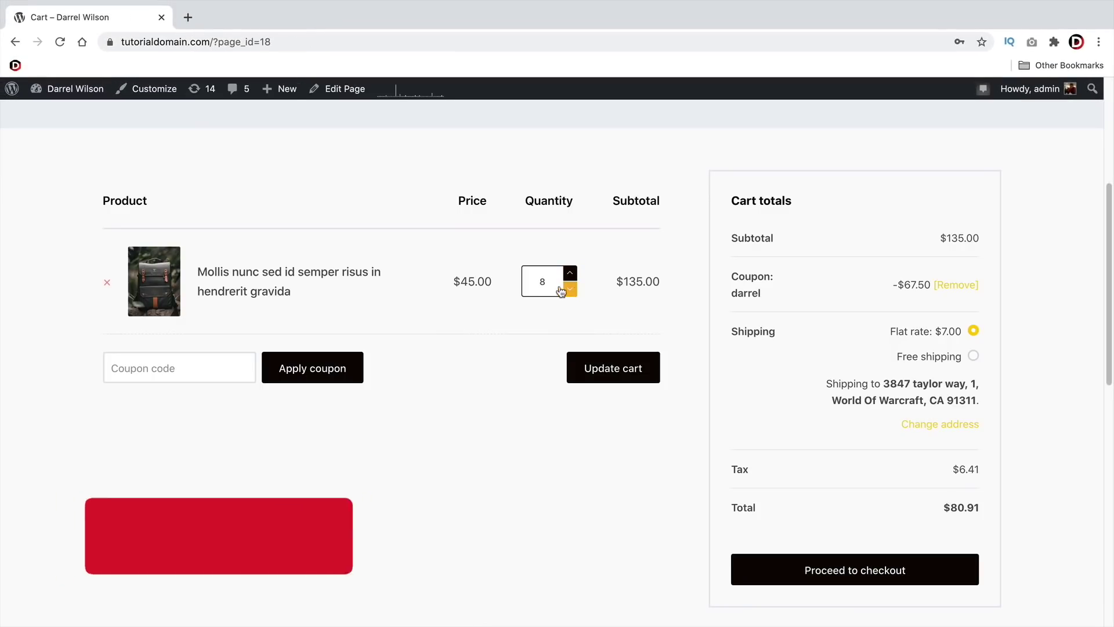
Step: Update the cart to 8 backpacks and proceed to checkout
click(175, 361)
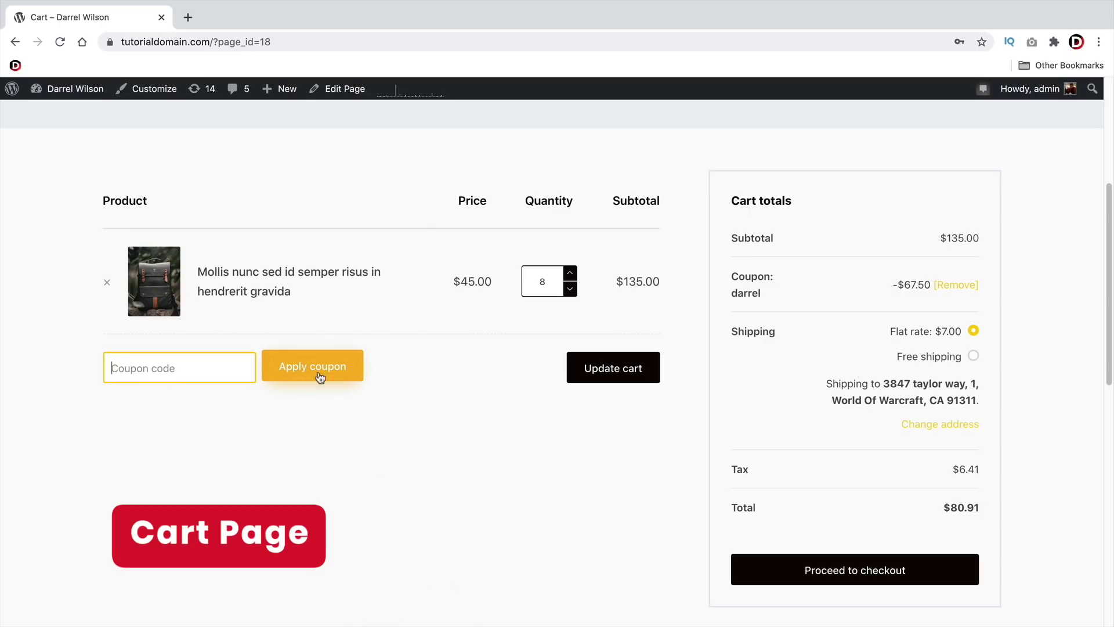
click(616, 368)
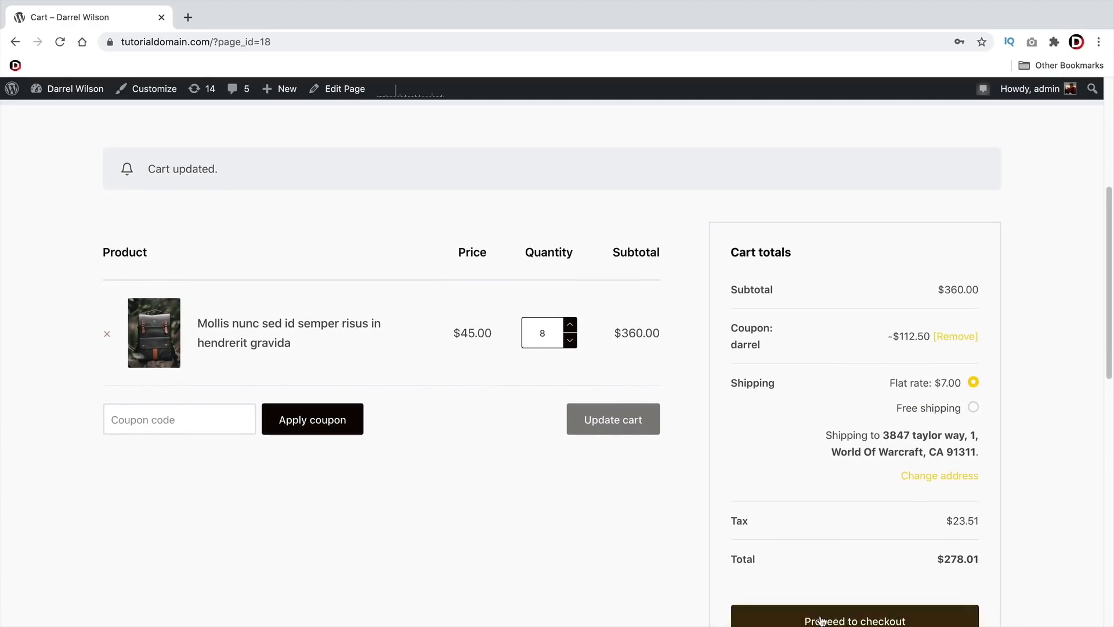
click(817, 610)
Step: Choose credit card payment and place the order
scroll(850, 499, down, 3)
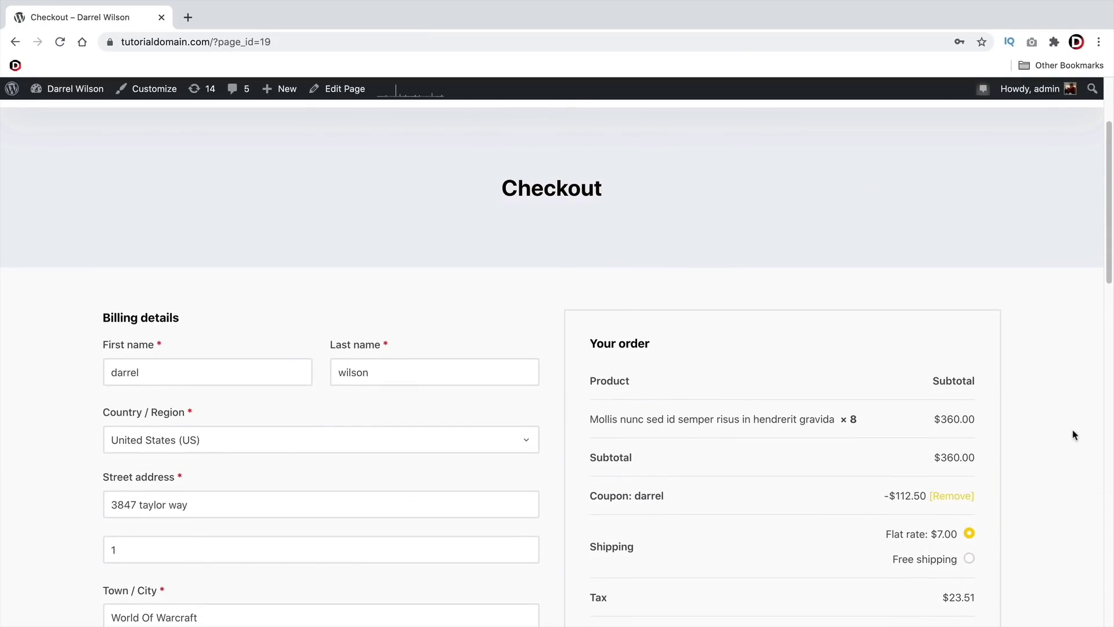
scroll(1071, 439, down, 6)
scroll(1084, 420, down, 3)
click(651, 424)
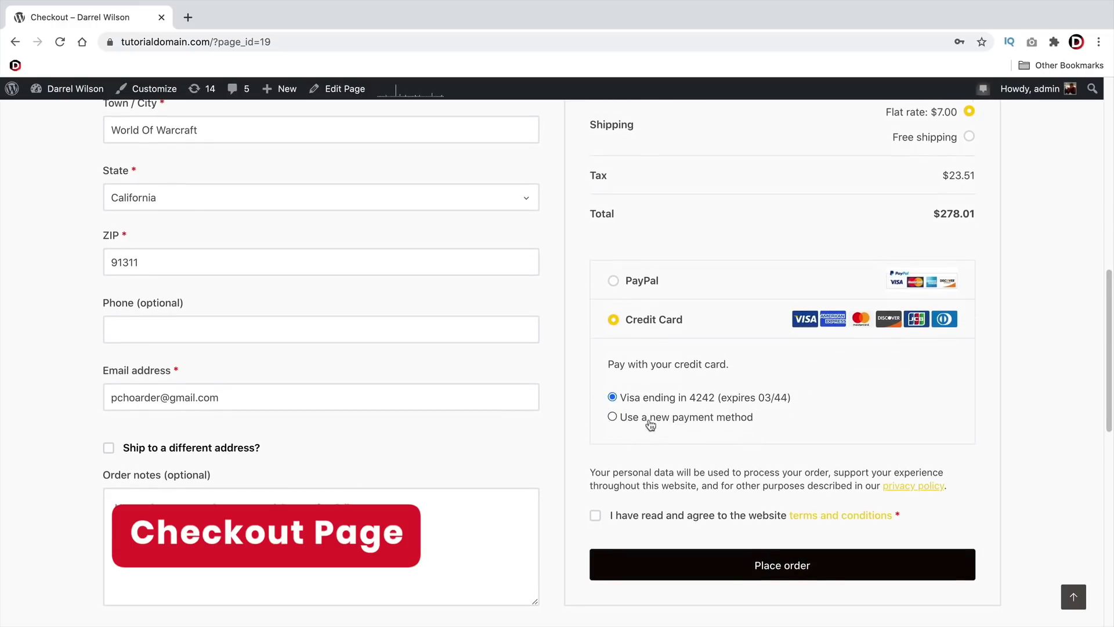
click(747, 573)
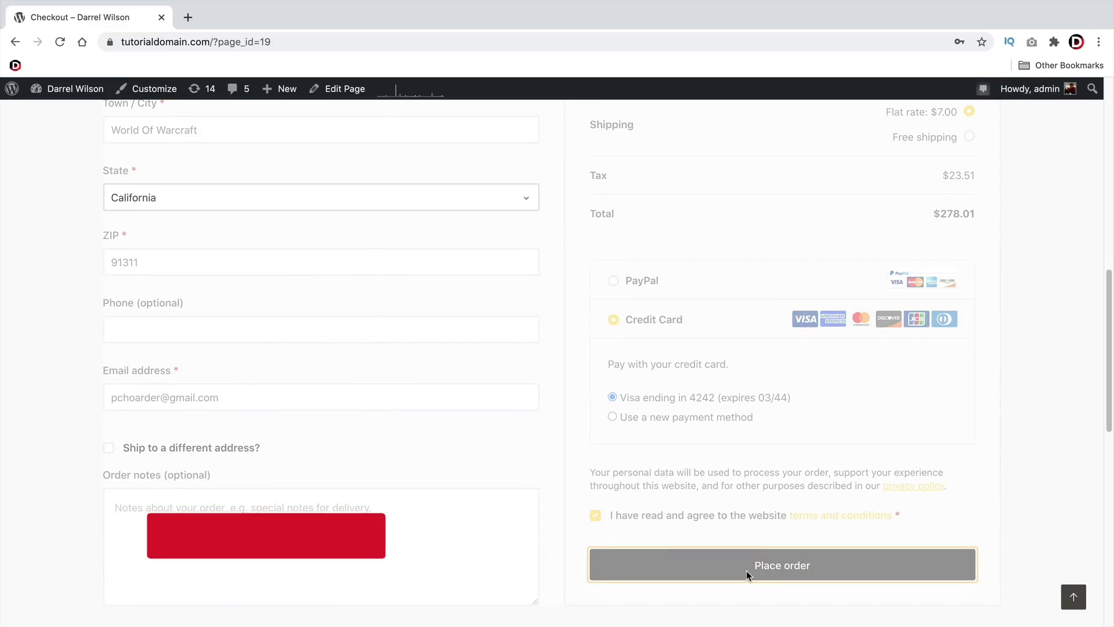
Step: View the account's past orders and the saved billing and shipping addresses
scroll(910, 426, down, 6)
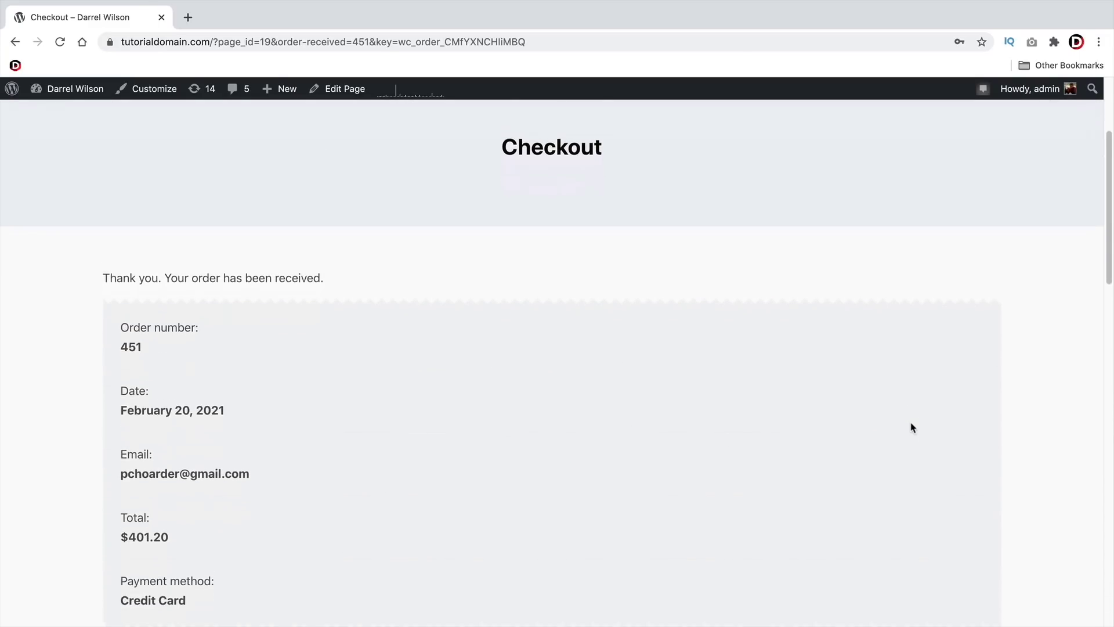
scroll(910, 427, down, 2)
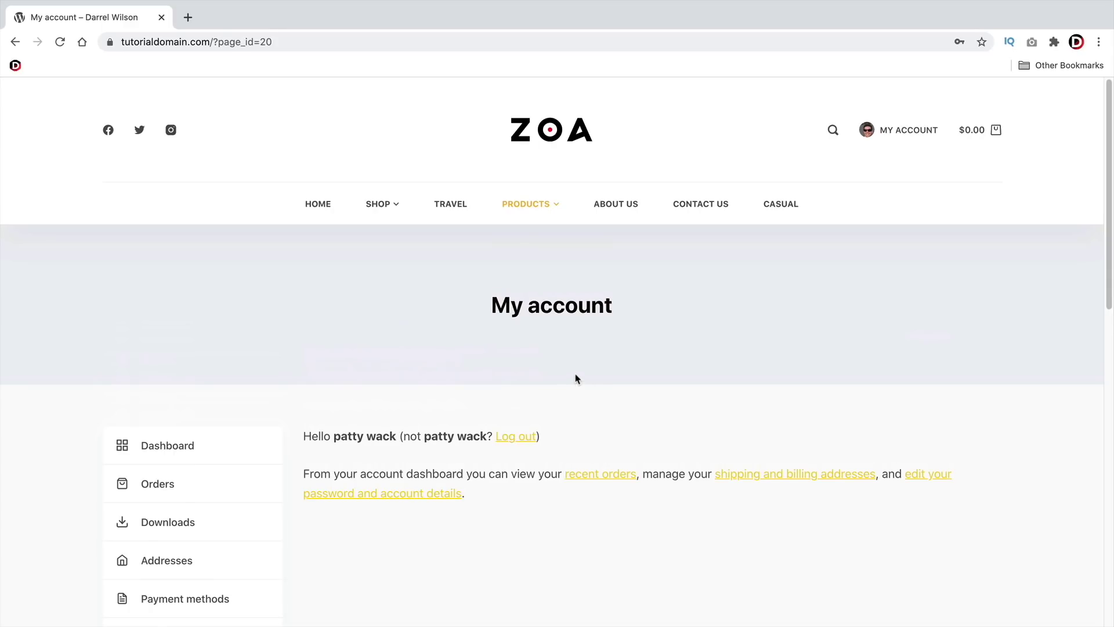
scroll(576, 378, down, 3)
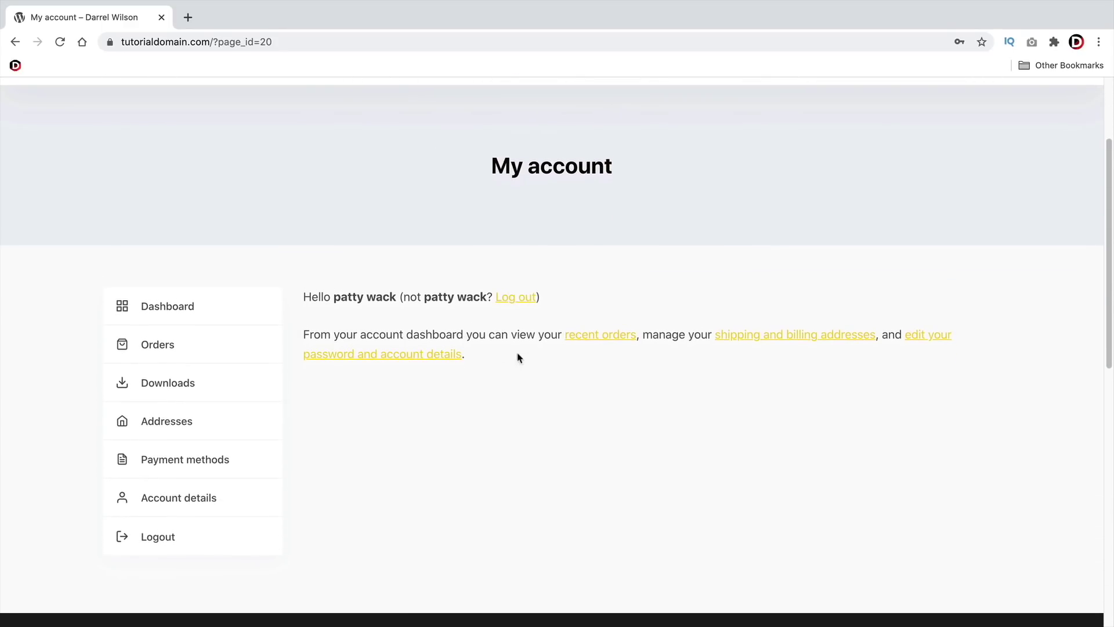
click(211, 355)
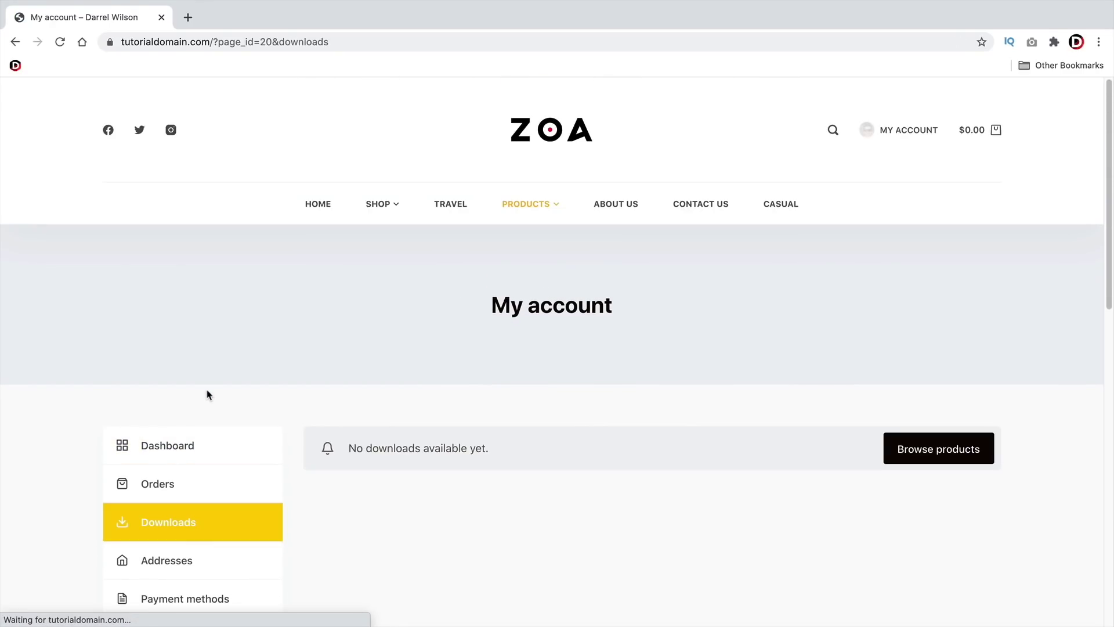
scroll(207, 396, down, 3)
click(199, 430)
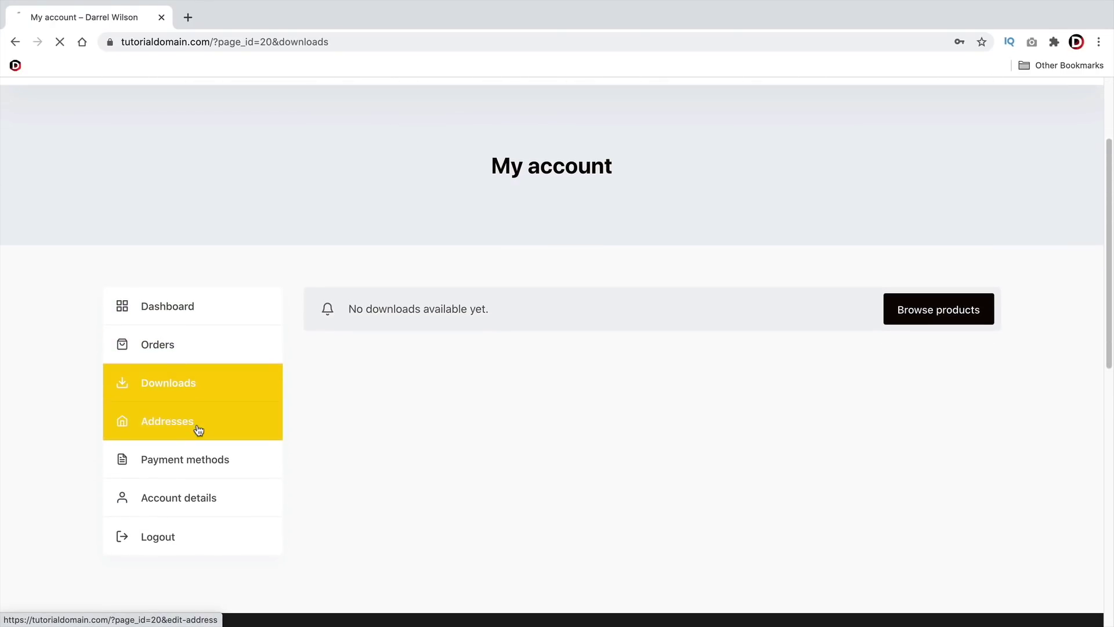
scroll(204, 415, down, 4)
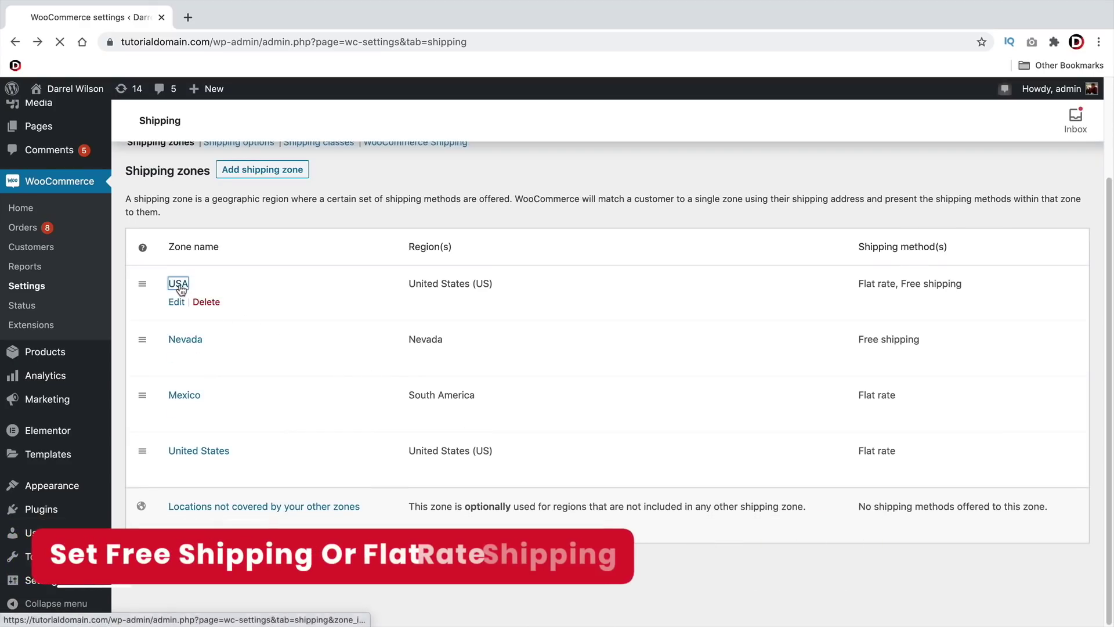
Step: Open the USA shipping zone, keep automated taxes enabled, and view the Standard tax rates
click(178, 285)
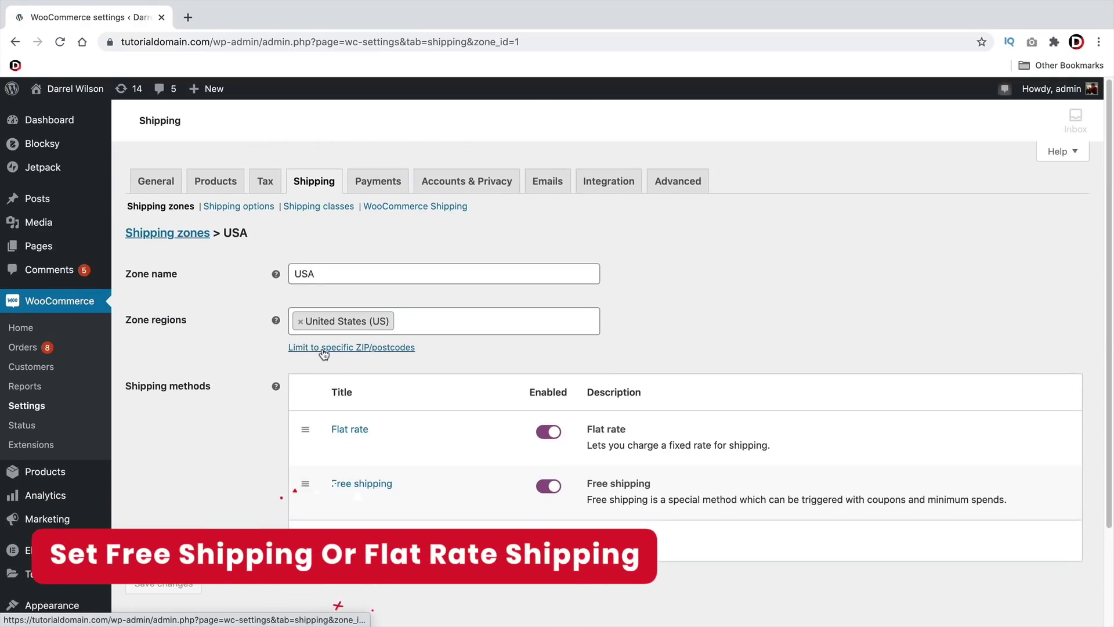
scroll(328, 441, down, 1)
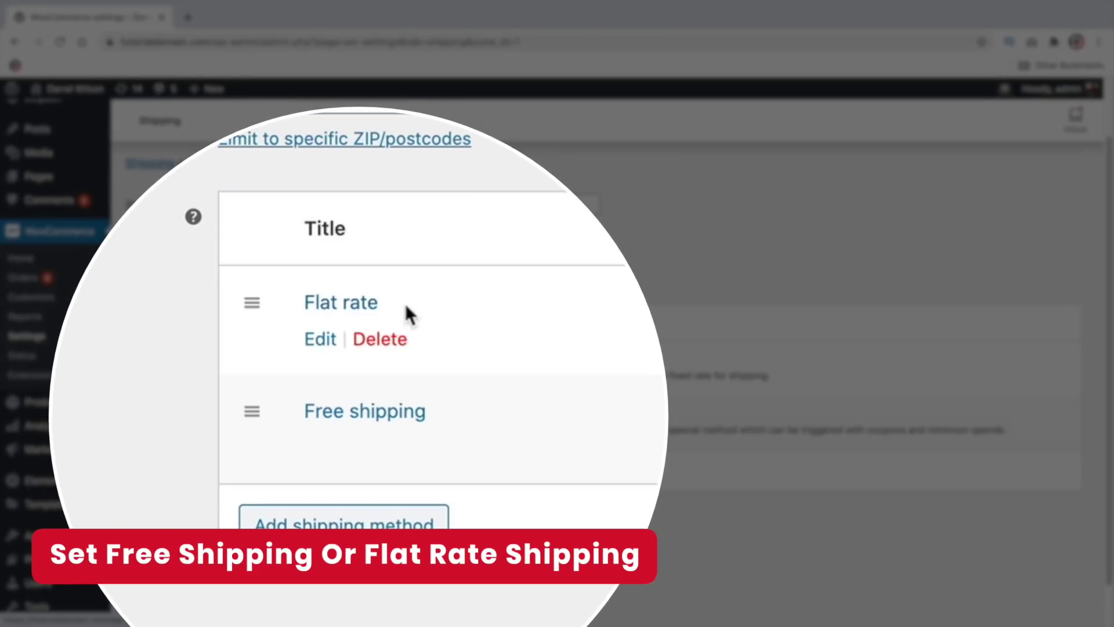
mouse_move(397, 423)
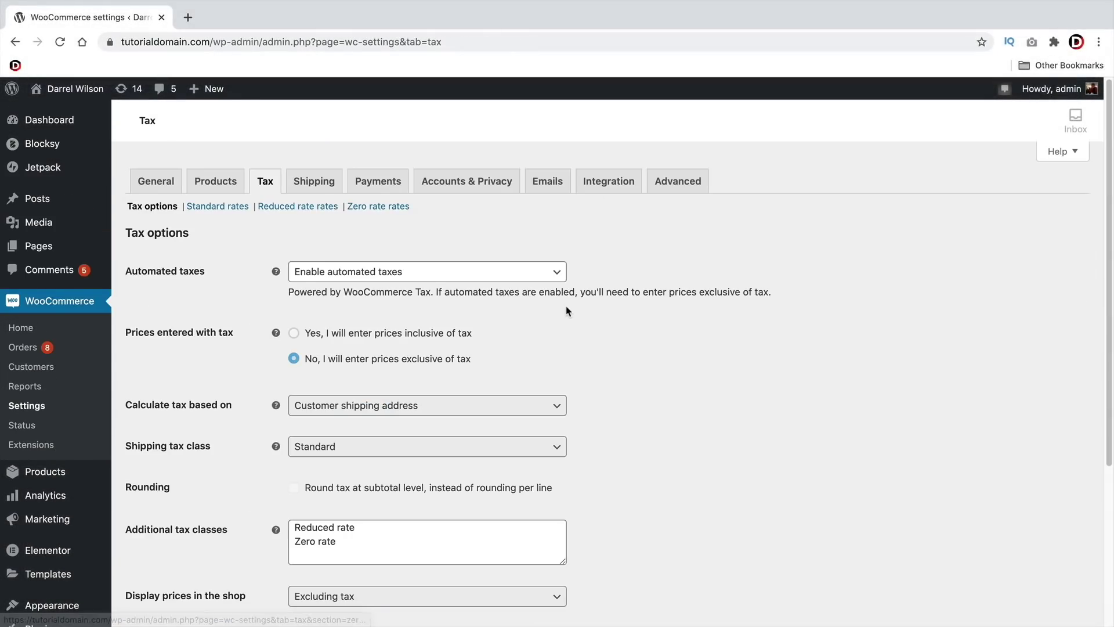
click(438, 273)
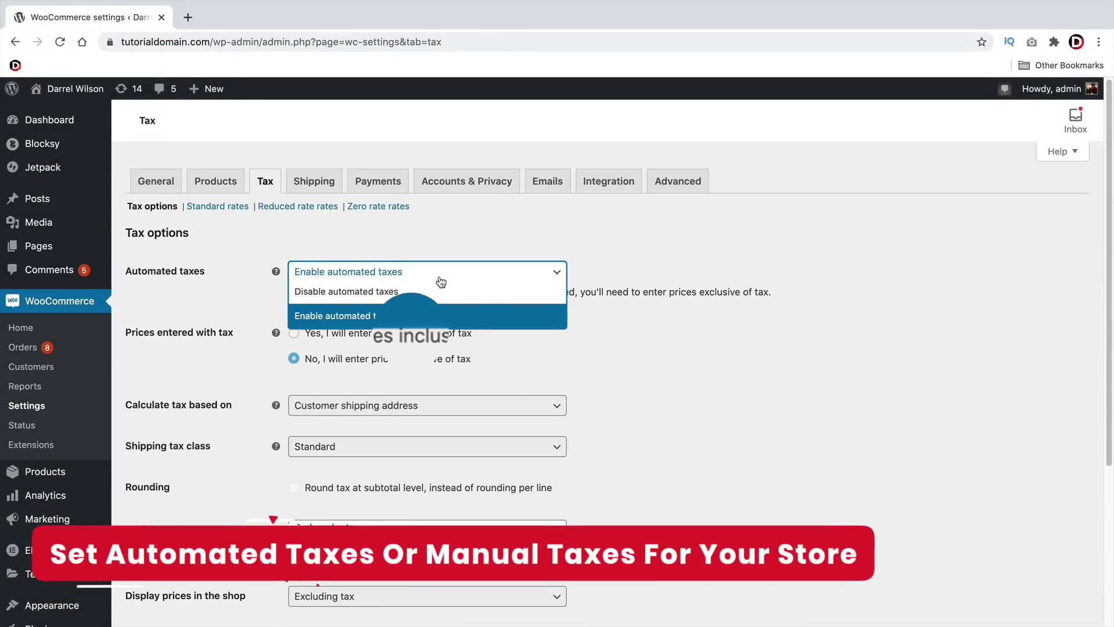
click(429, 303)
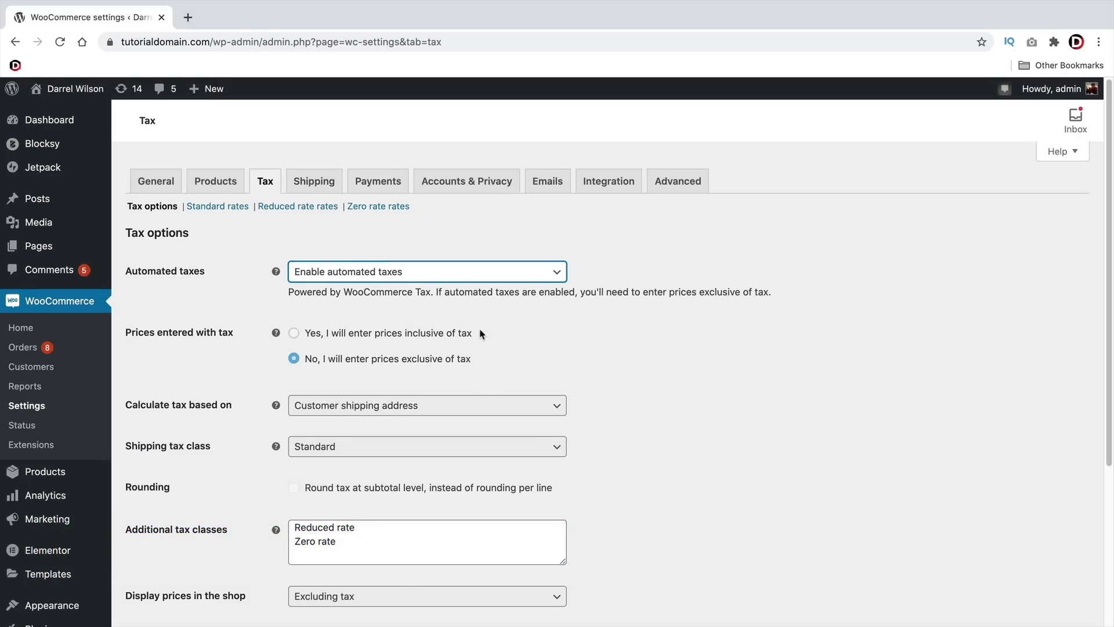
click(224, 208)
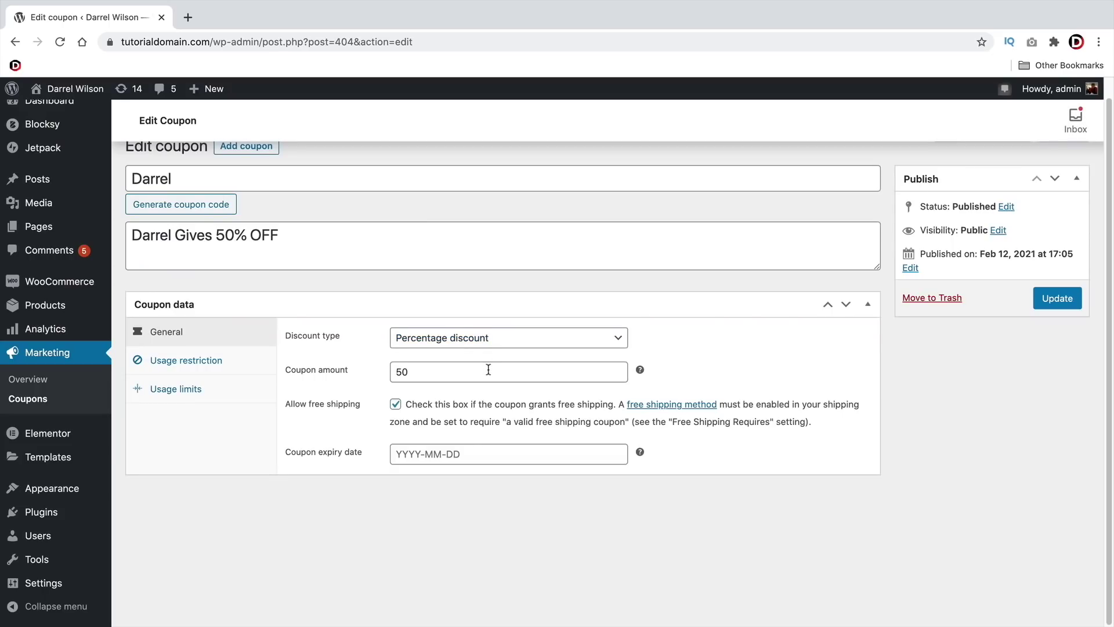
Step: Keep the coupon as Percentage discount and apply the 50% coupon in the cart
click(514, 341)
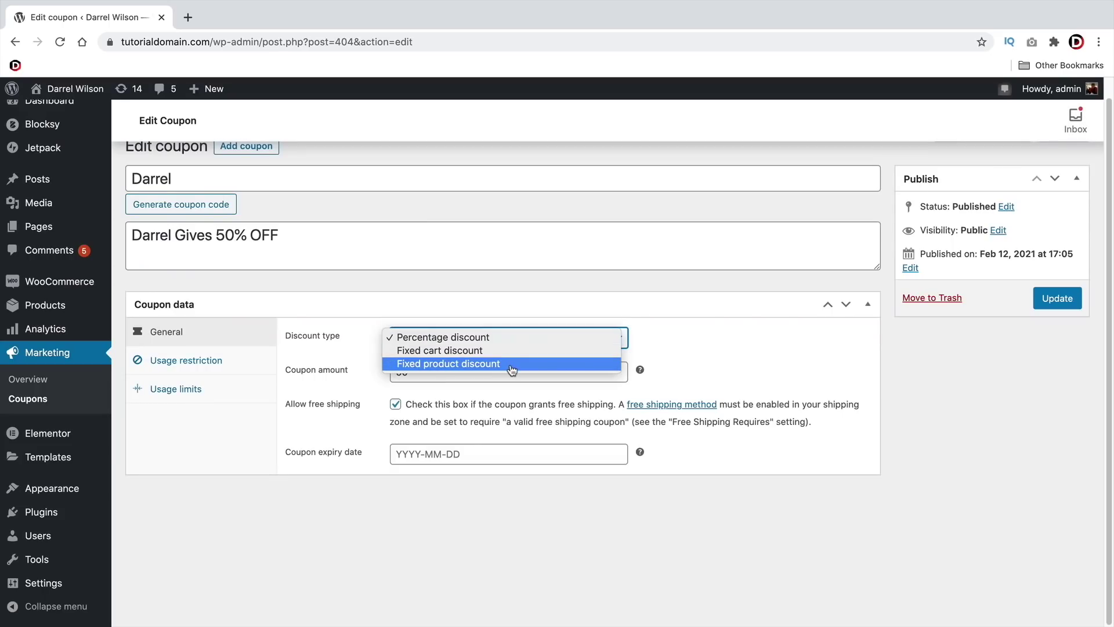
click(514, 338)
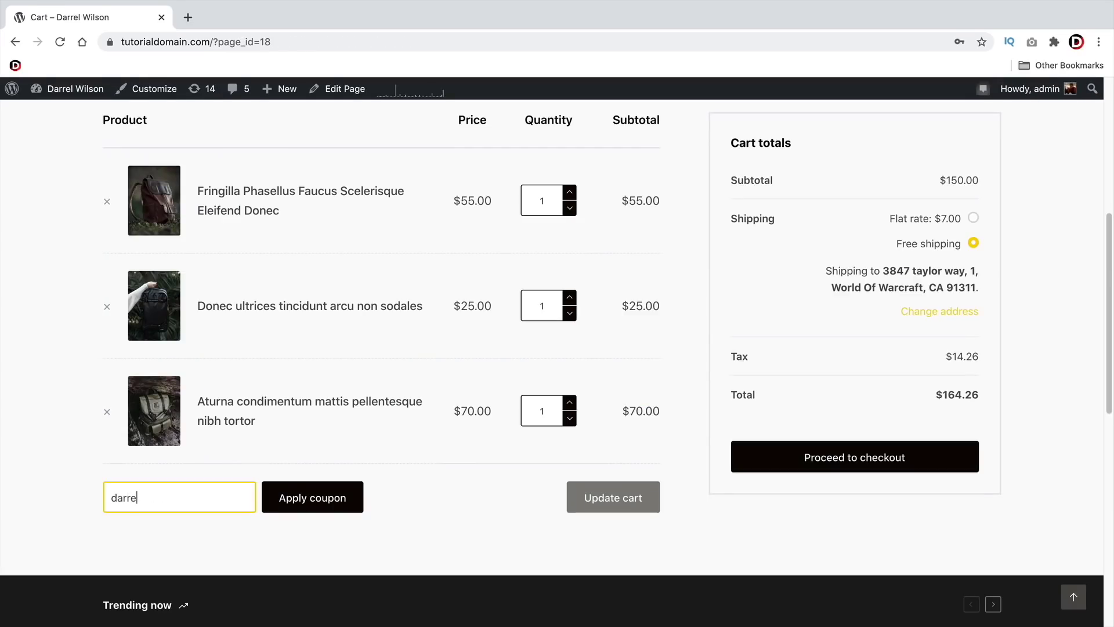
text(l)
key(Return)
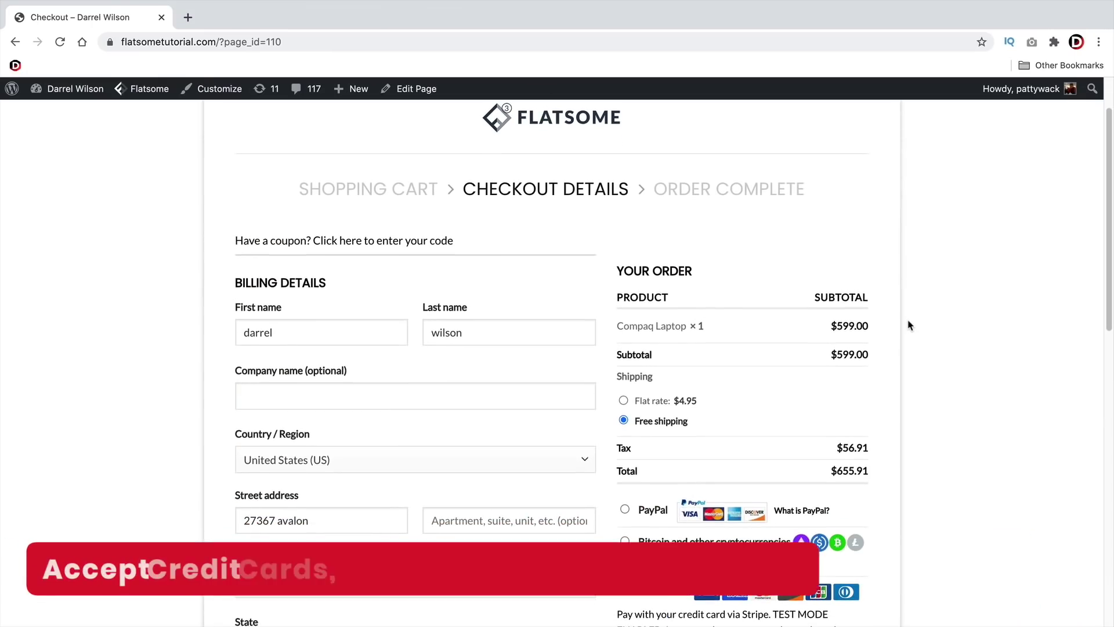
Step: Focus the card number field, then switch checkout payment to PayPal and then Bitcoin
scroll(909, 325, down, 5)
scroll(871, 331, down, 3)
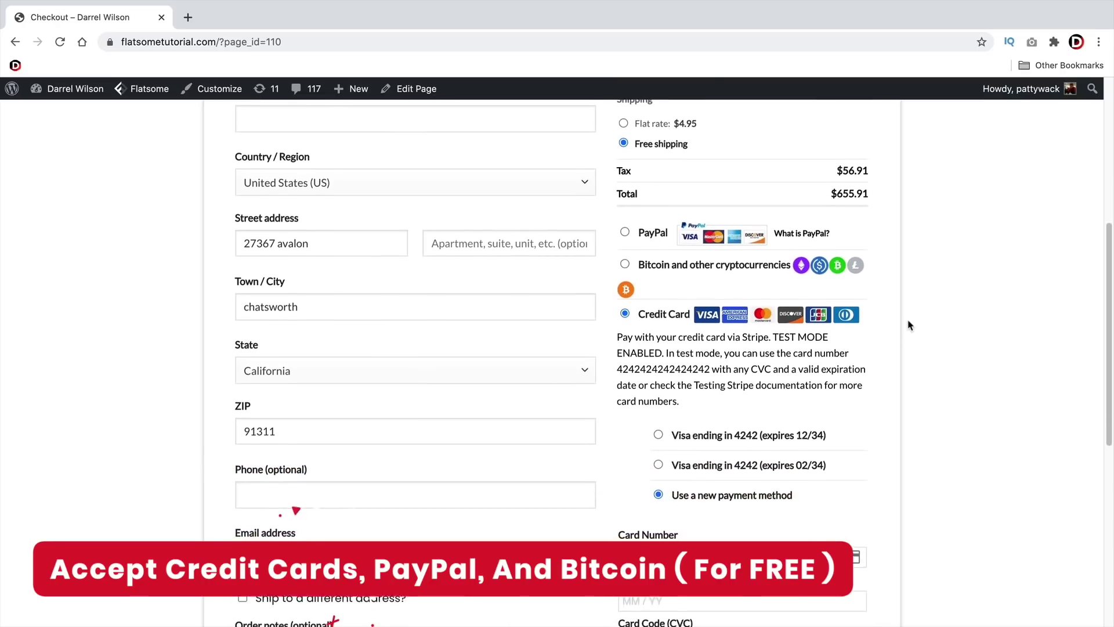
click(657, 484)
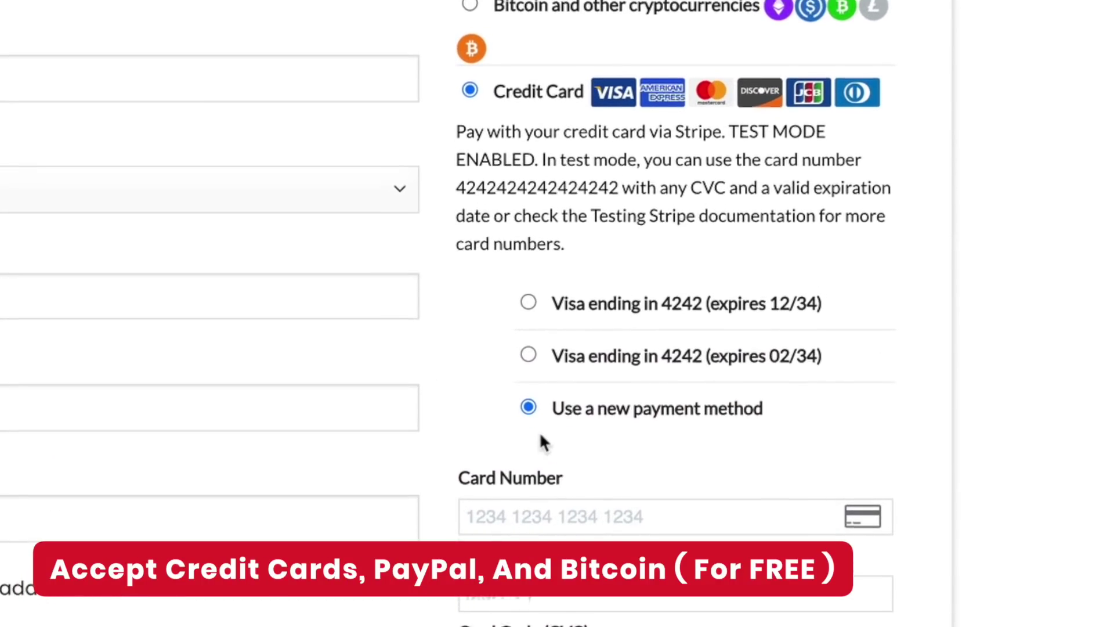
scroll(510, 223, up, 2)
click(467, 65)
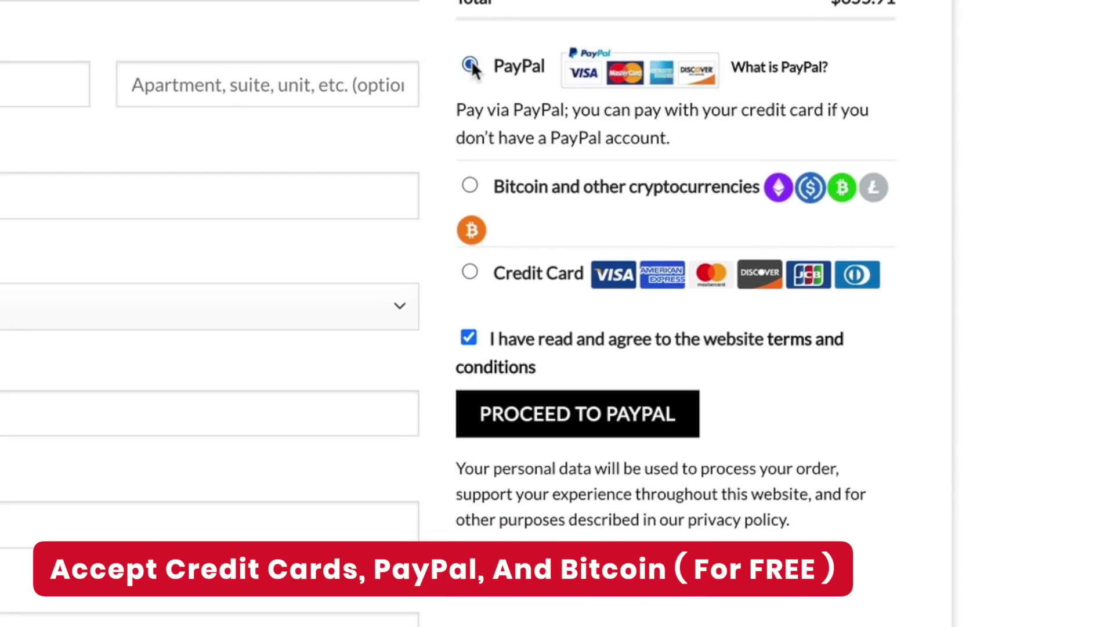
click(470, 186)
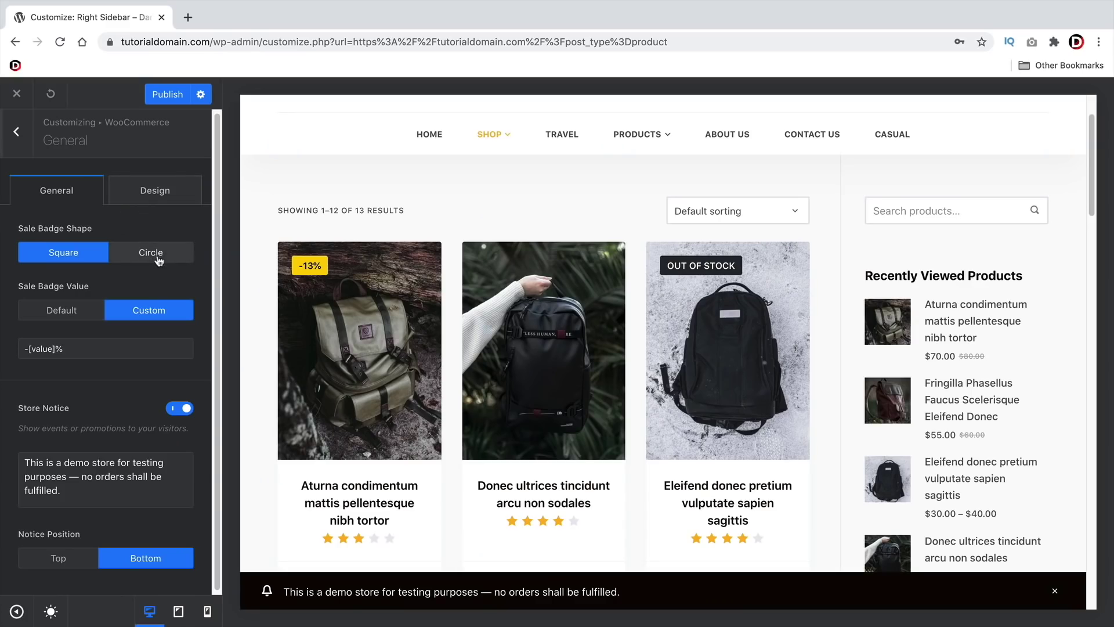
Step: Try circular sale badges and a top store notice, then revert both to square and bottom
click(139, 256)
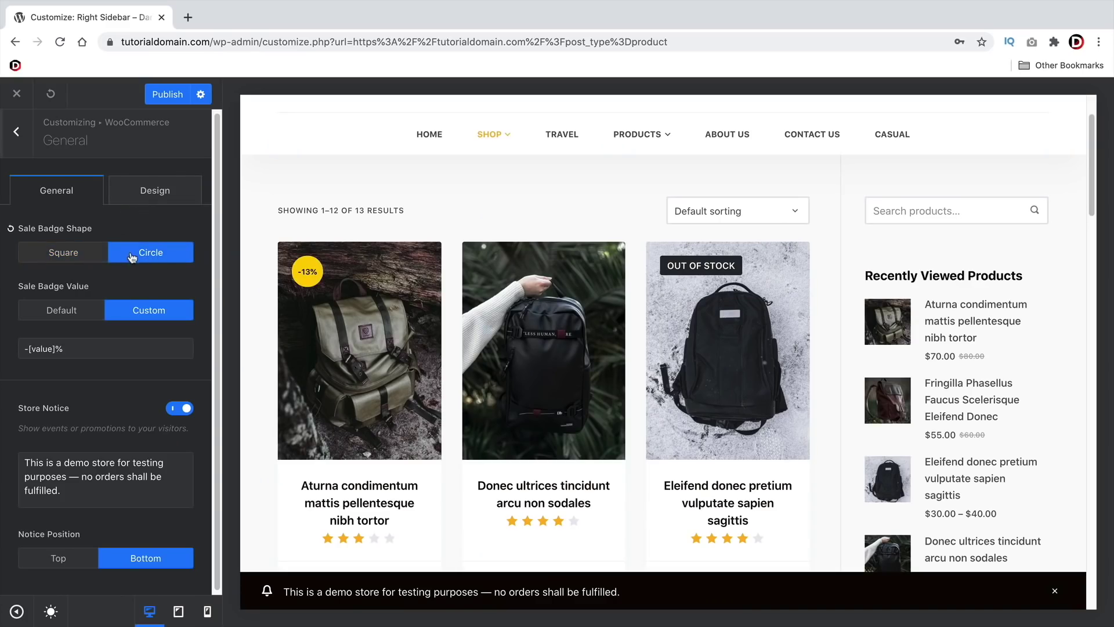
click(71, 258)
click(80, 558)
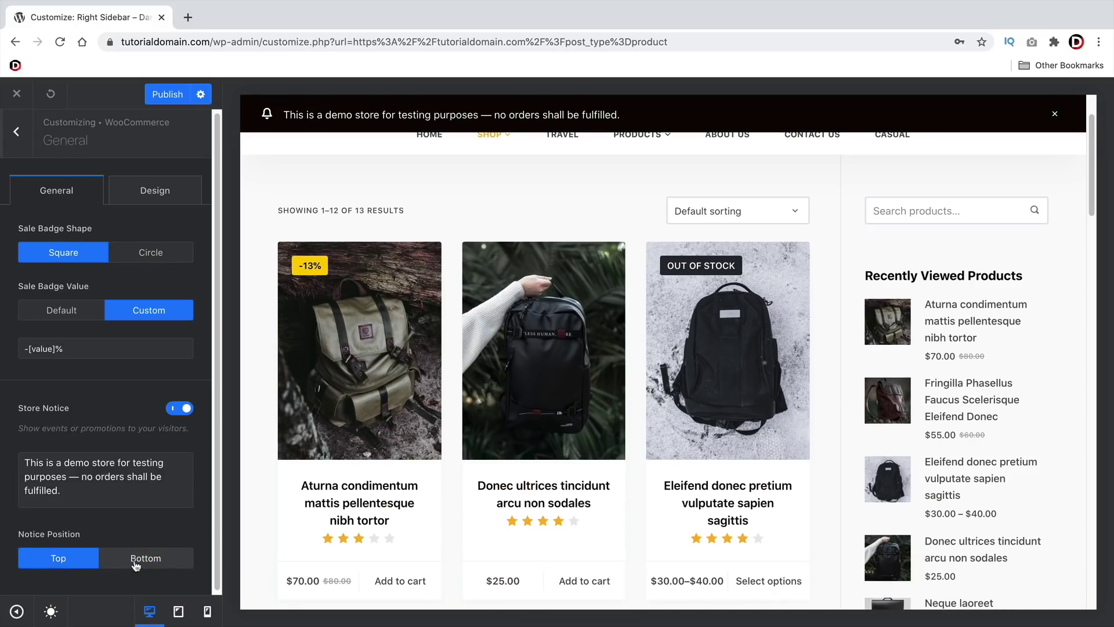
click(136, 560)
Step: Set the quantity main colour to white (#ffffff) and add a title and text block to the email
click(145, 194)
click(167, 235)
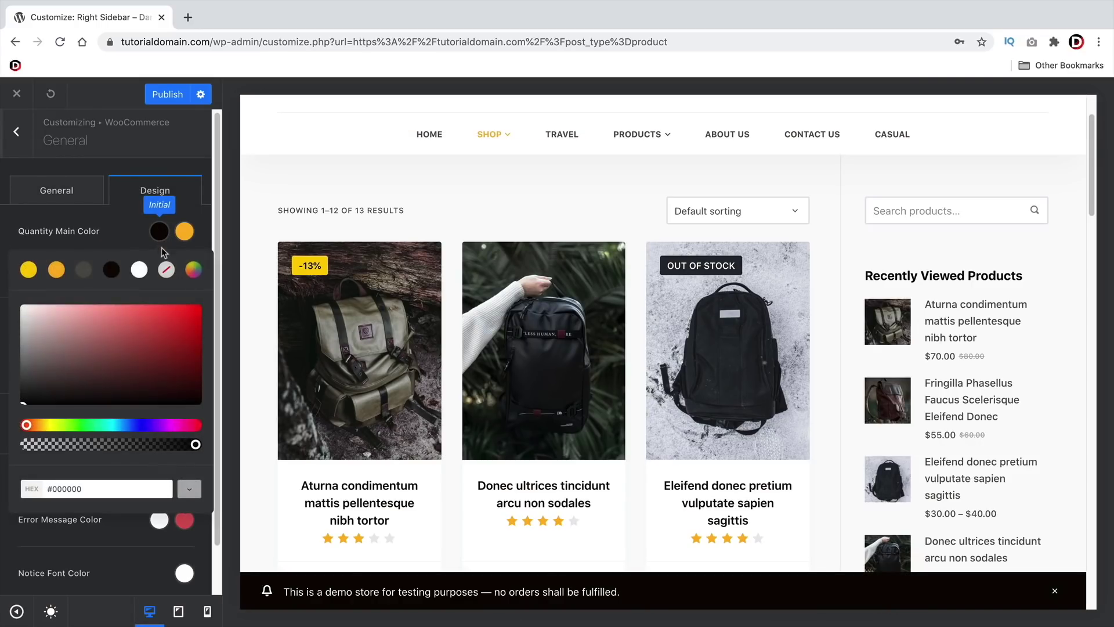
click(151, 340)
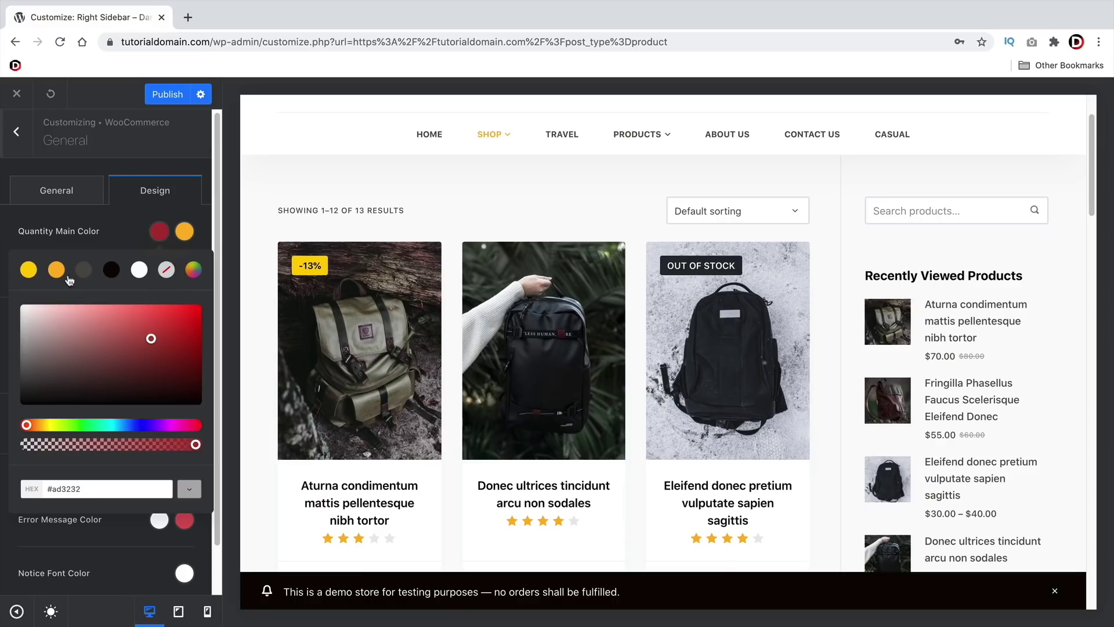
click(140, 269)
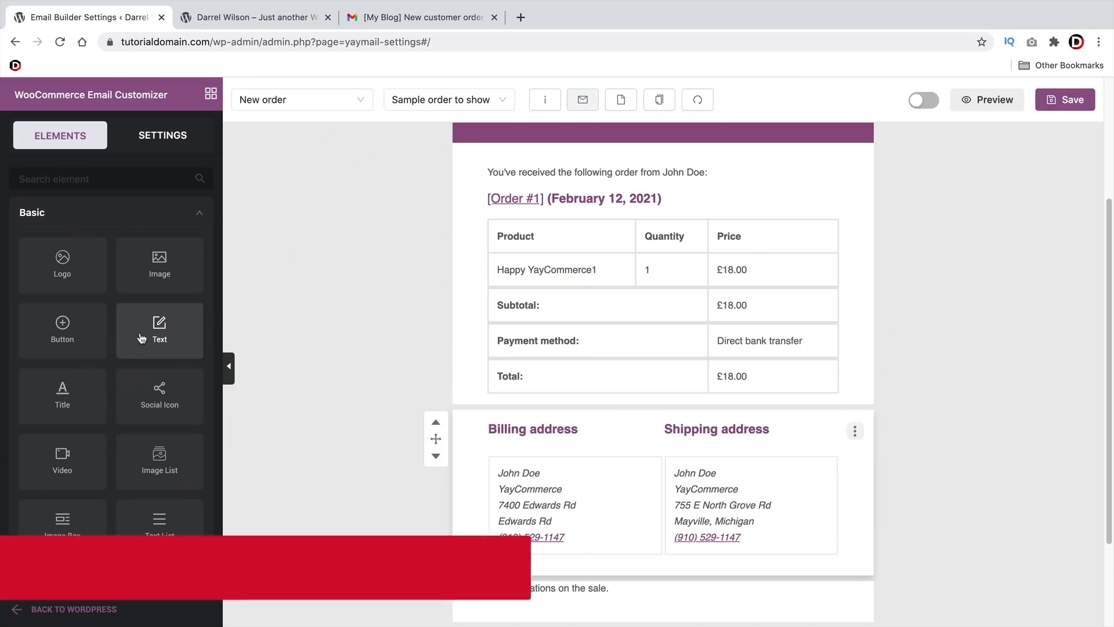
drag(159, 340, 515, 423)
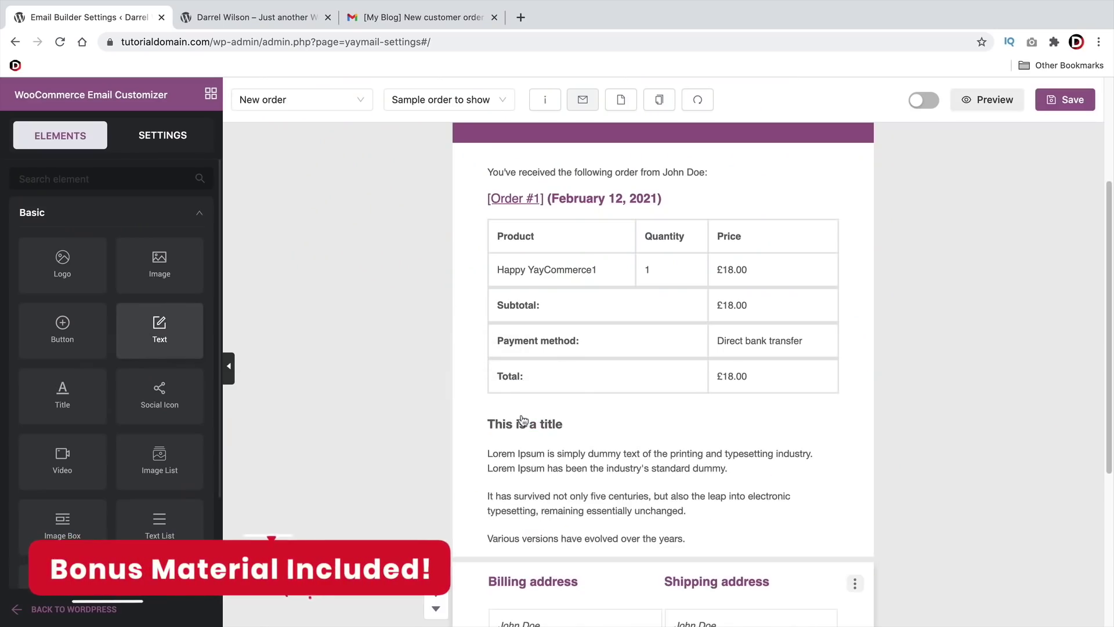
Step: Drag the Social Icon element below the text block in the new-order email
scroll(451, 429, down, 3)
drag(160, 394, 666, 413)
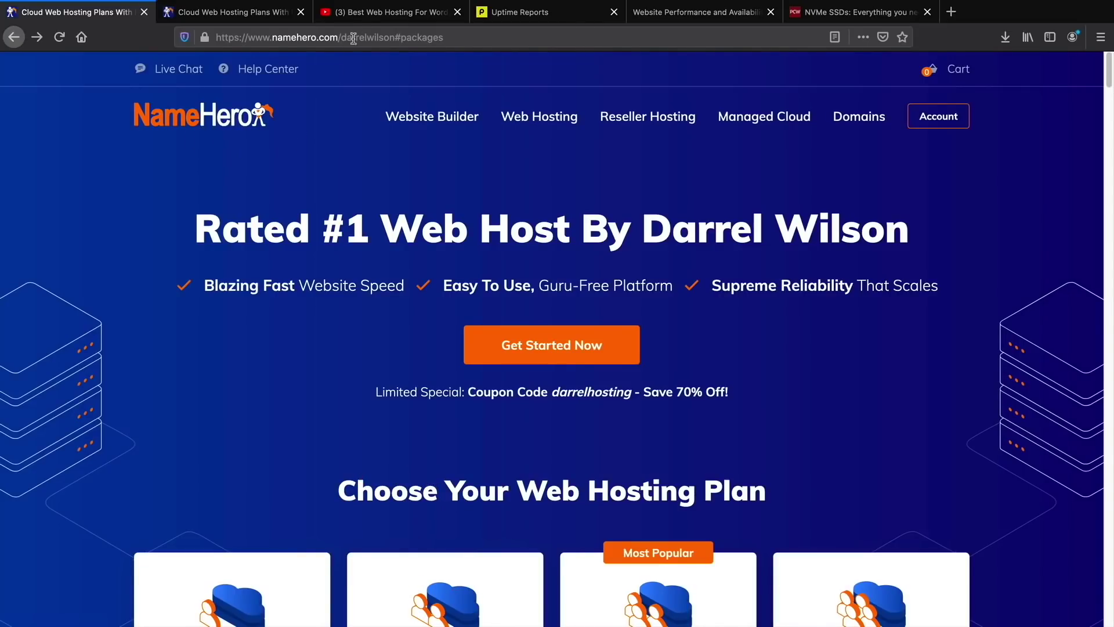
Step: Switch to the 'Best Web Hosting For Wordpress 2020' video showing NameHero's Pingdom speed report
click(364, 16)
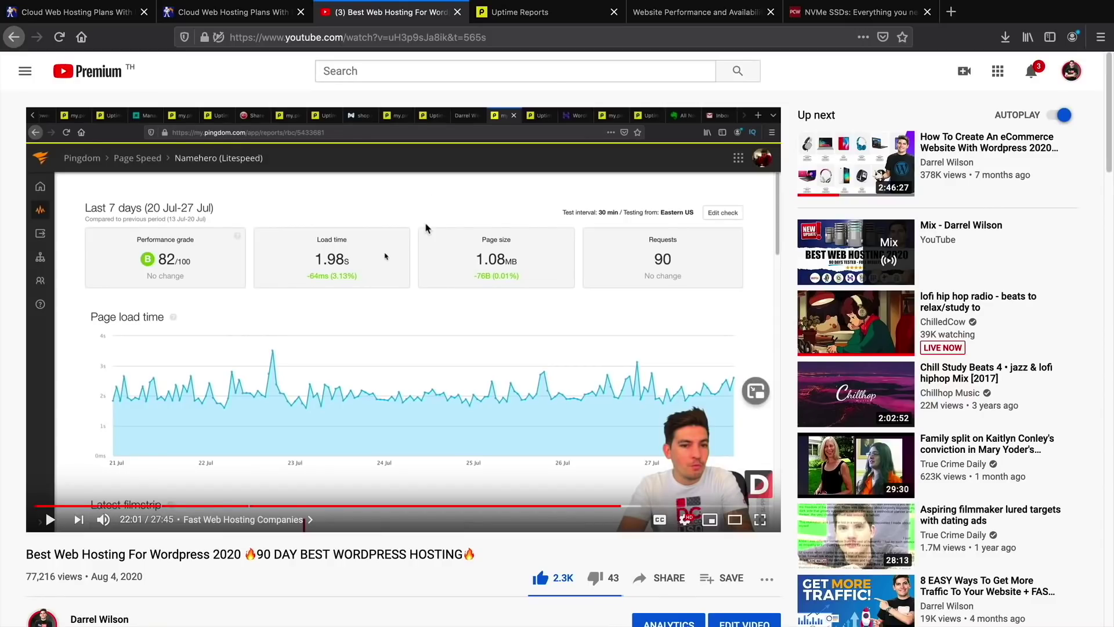
Step: Check NameHero's Pingdom uptime report (100.00%, no downtime), then return to the NameHero hosting page
click(556, 19)
drag(954, 274, 898, 275)
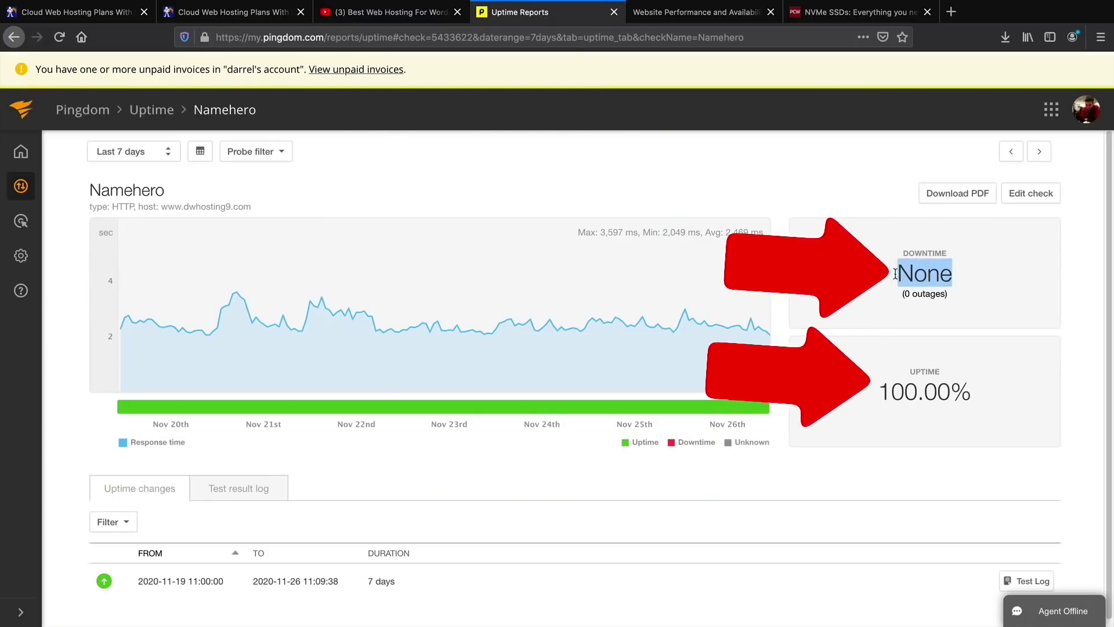
click(894, 277)
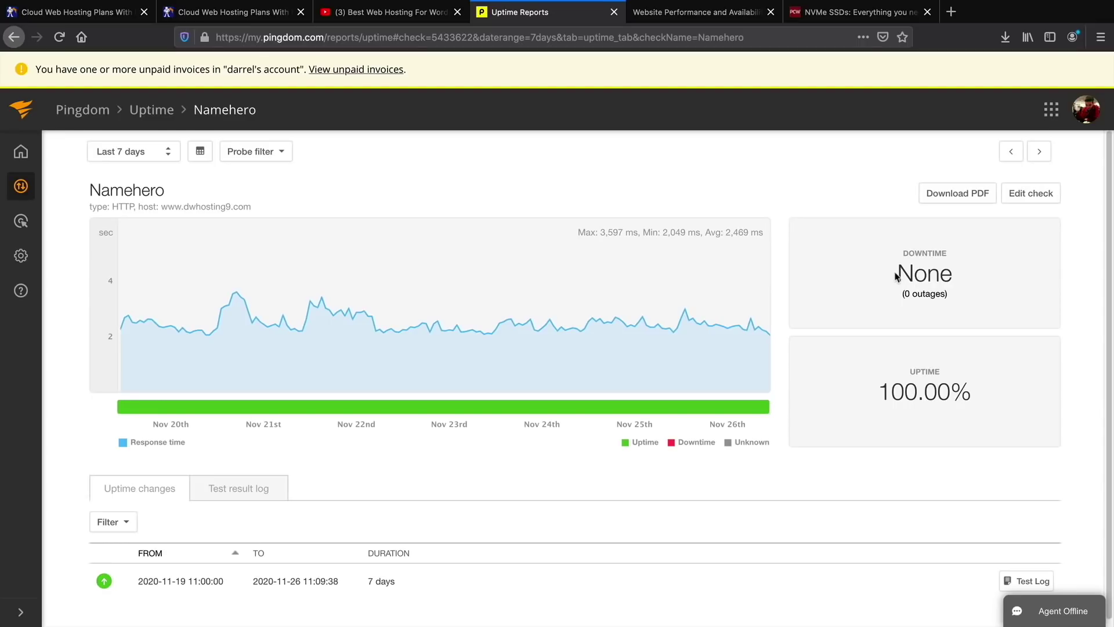
click(75, 13)
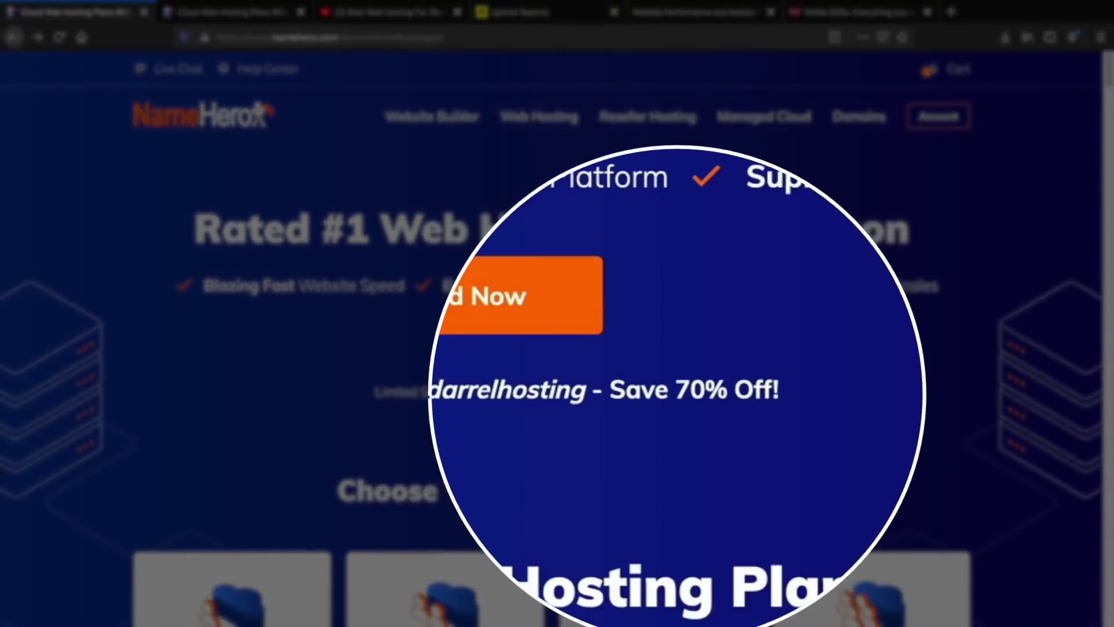
Step: Highlight the 70%-off coupon offer and glance at the other NameHero plans page
drag(604, 393, 804, 390)
click(787, 391)
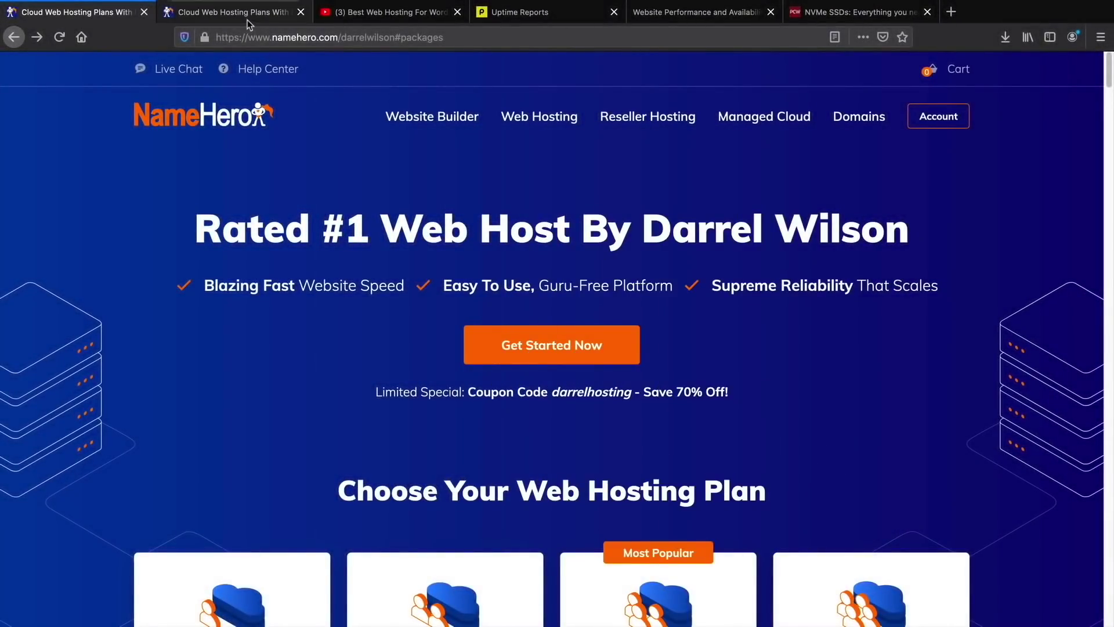
click(247, 17)
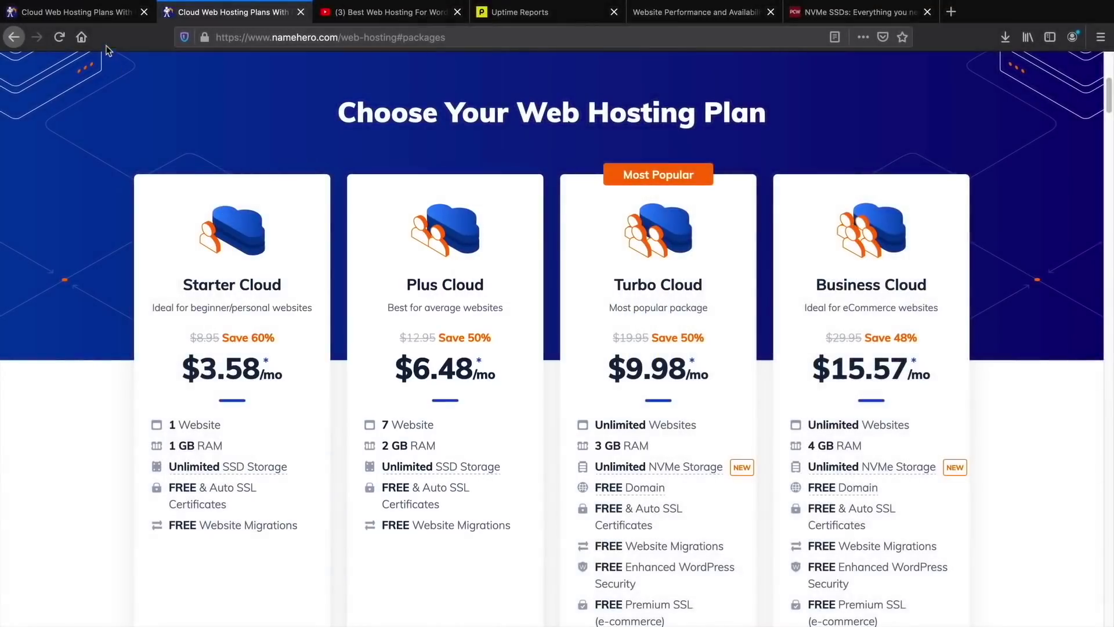
click(104, 17)
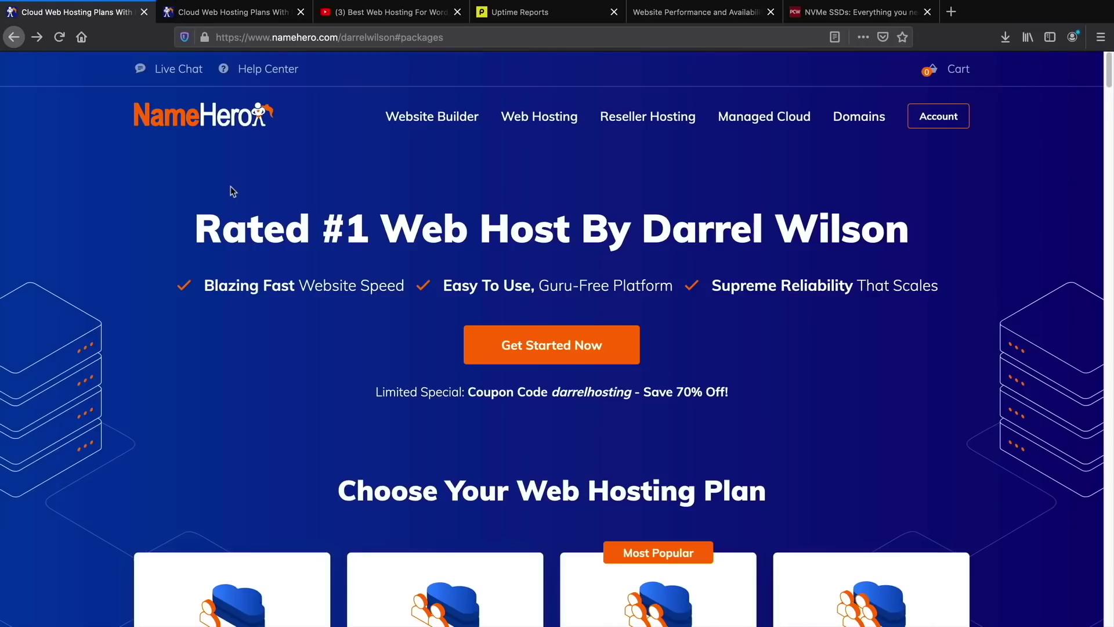
Step: Compare the plan cards, highlighting the Plus Cloud and Turbo Cloud titles and NVMe Storage
click(519, 343)
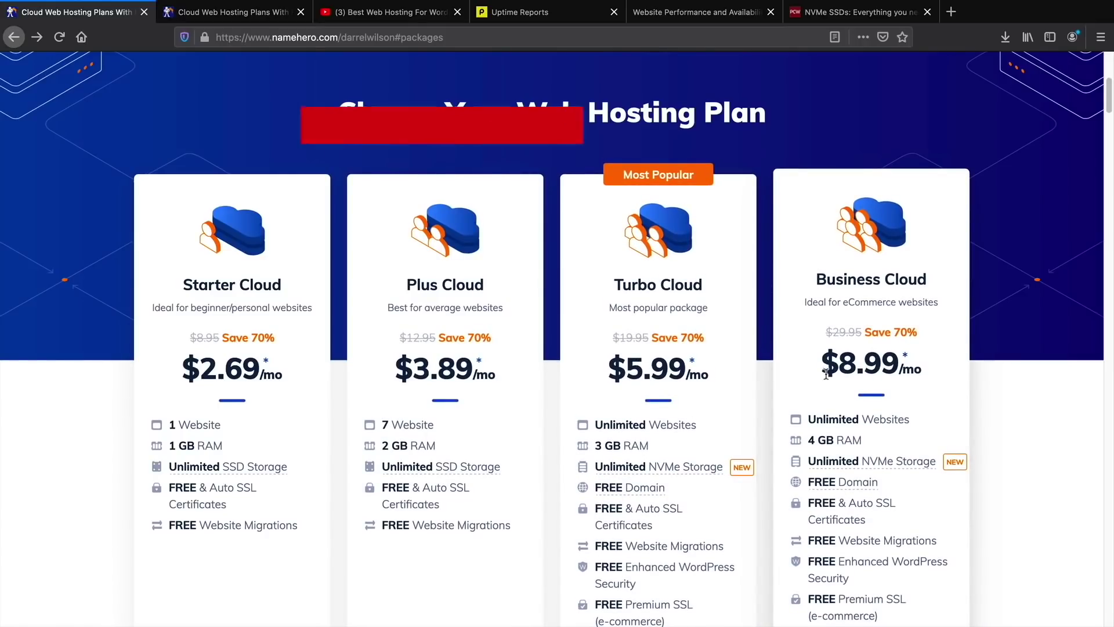
drag(490, 283, 411, 279)
click(402, 281)
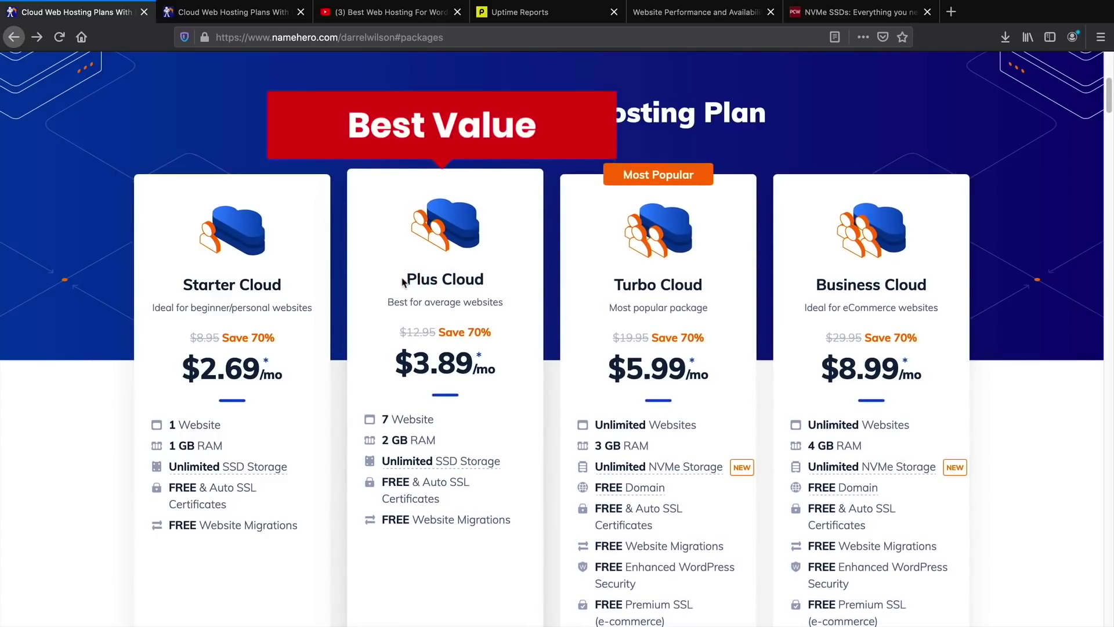
mouse_move(466, 461)
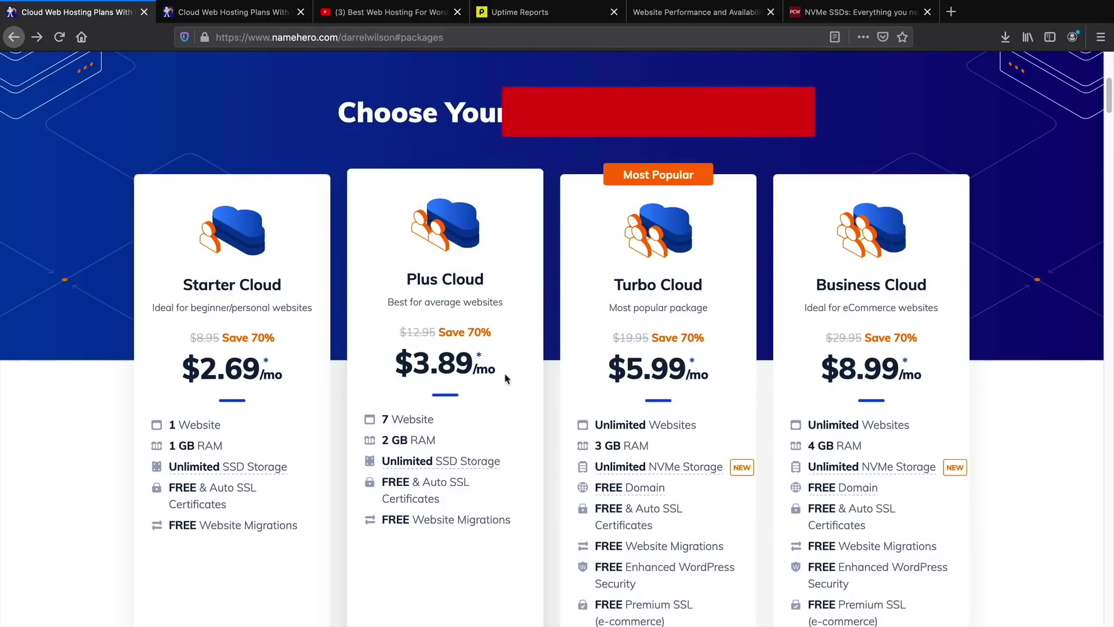
triple_click(641, 281)
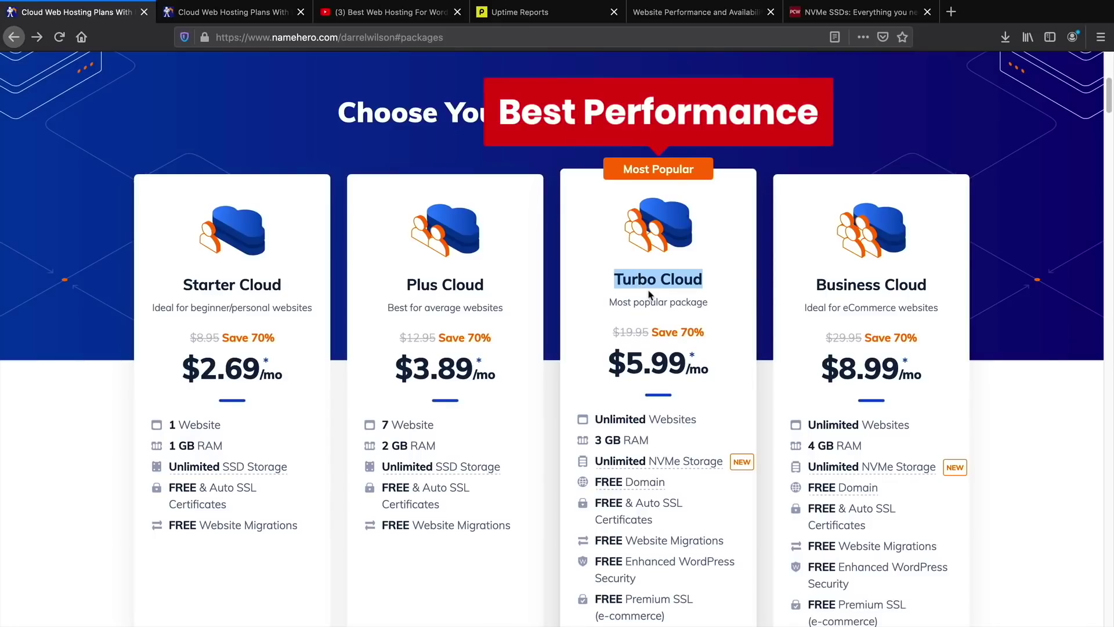
click(614, 298)
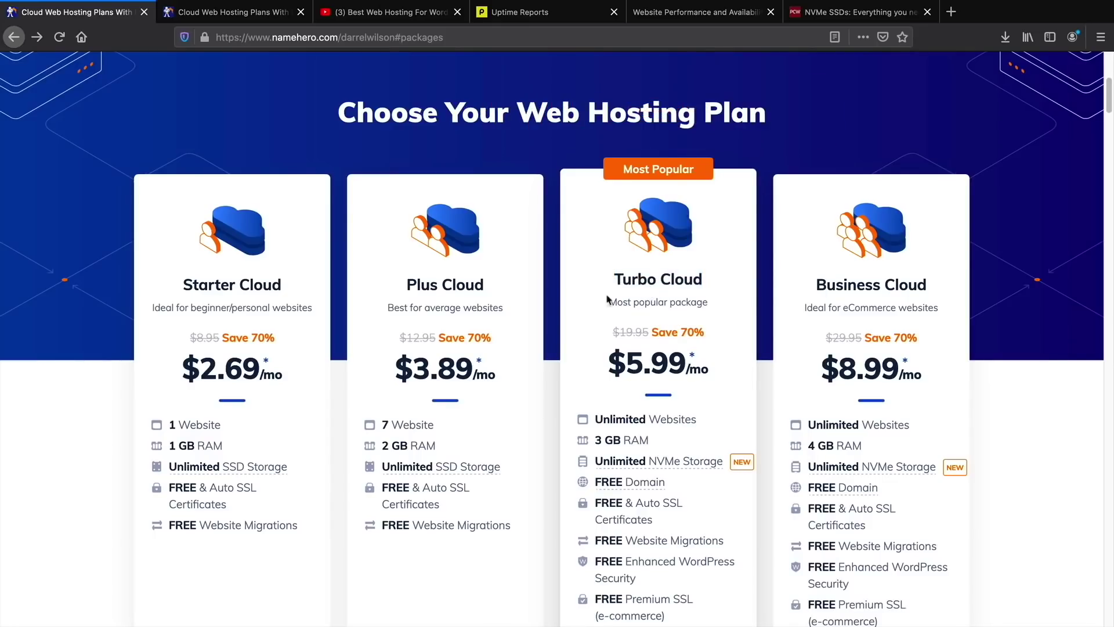
mouse_move(697, 462)
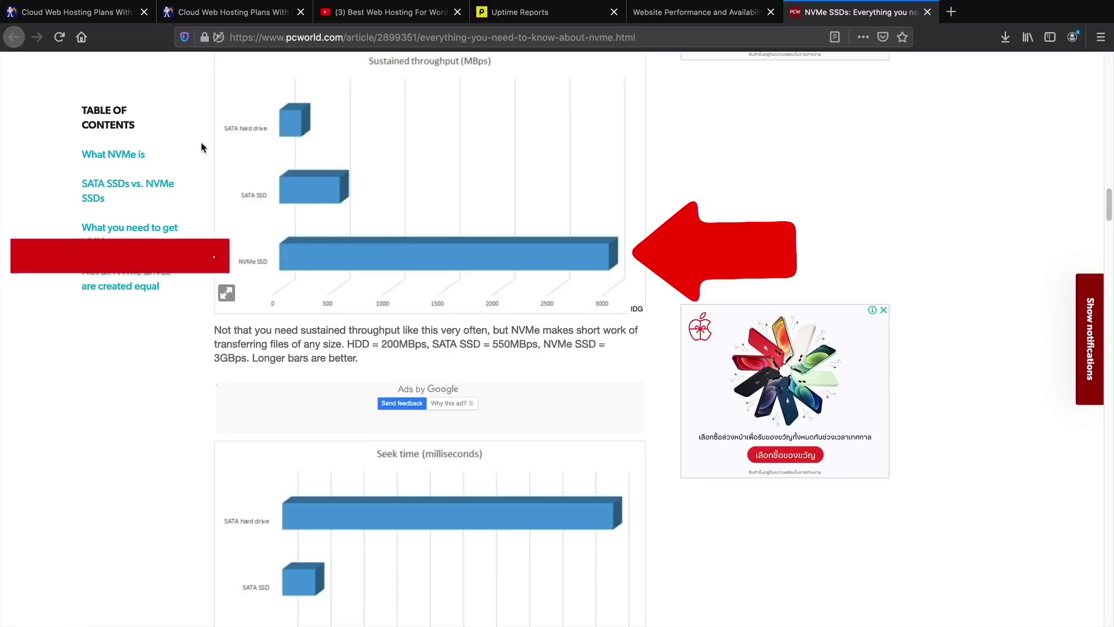
Step: Autoscroll the PCWorld article to the NVMe seek-time chart, then return to NameHero's plan cards
middle_click(203, 126)
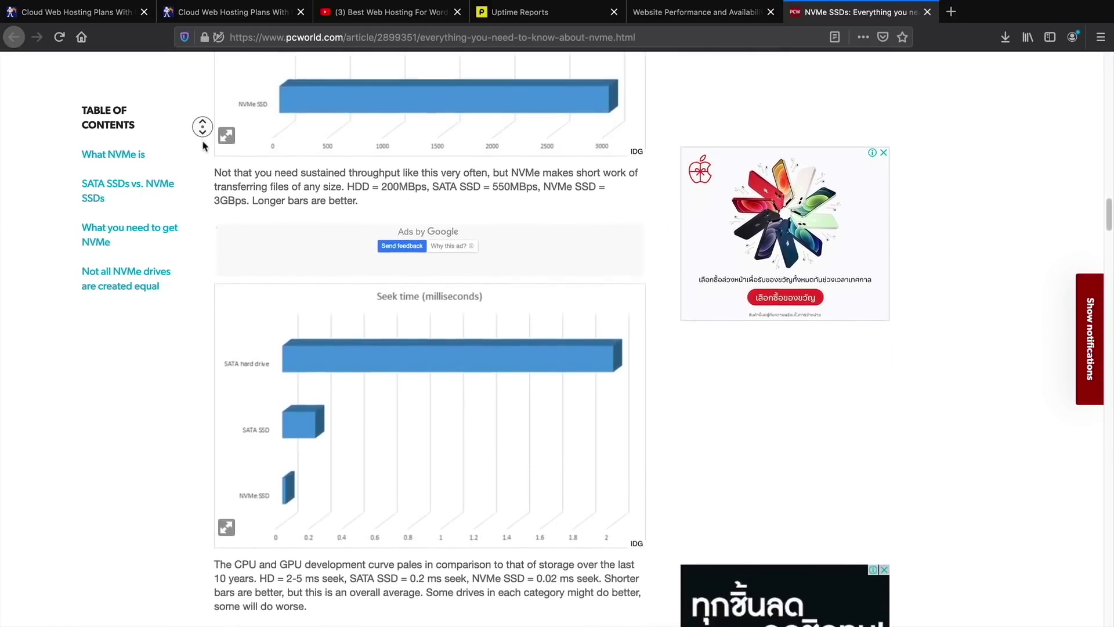
middle_click(202, 144)
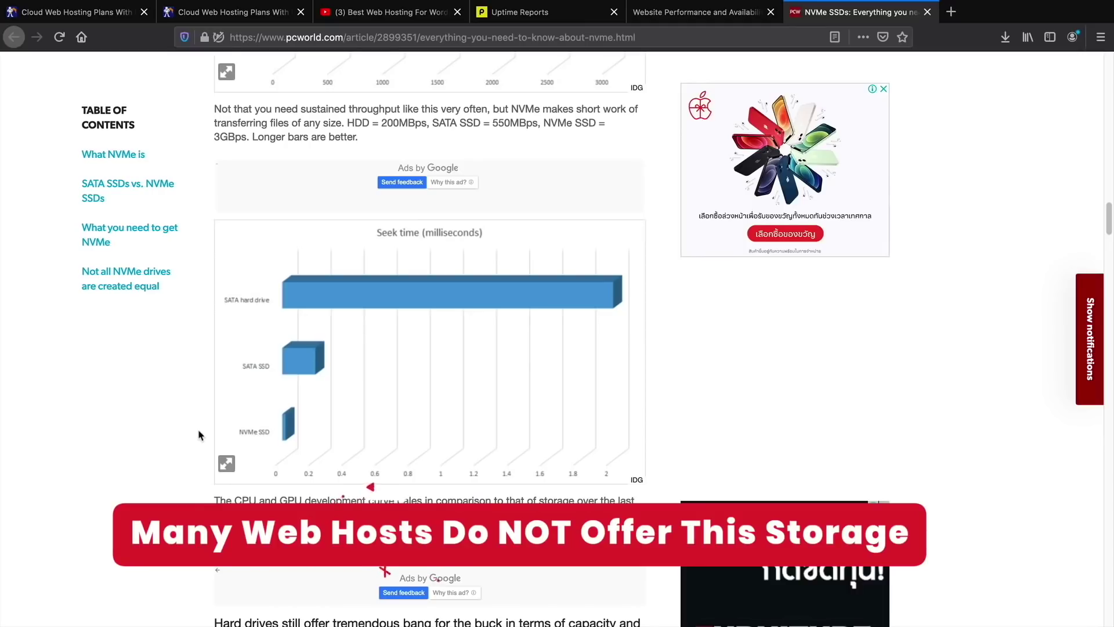
click(108, 13)
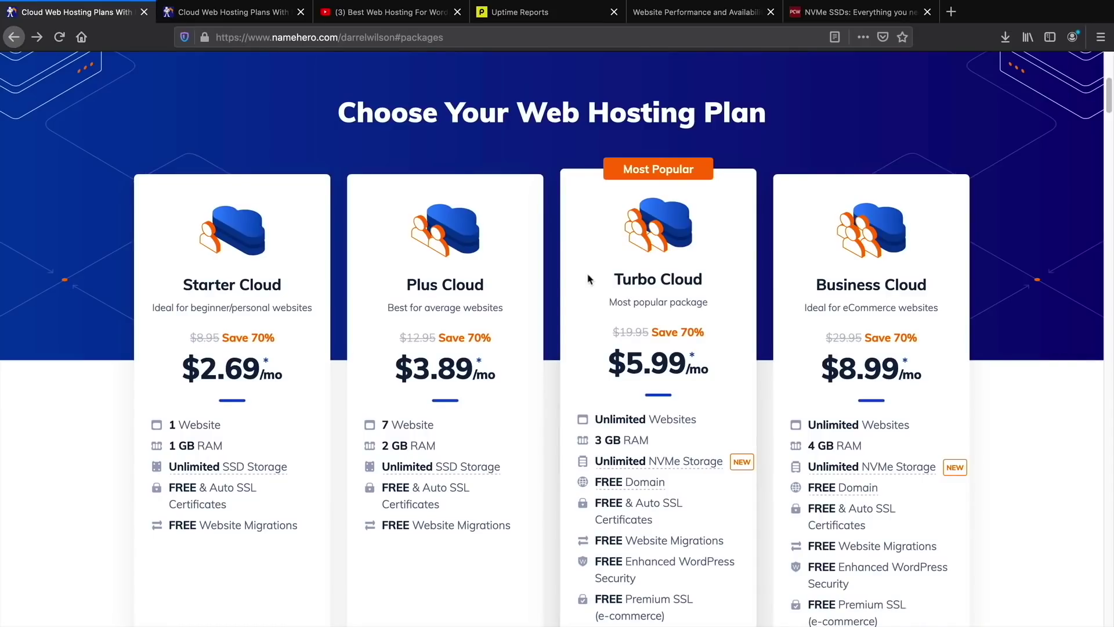
Step: Scroll down to the plans' order buttons and order the Plus Cloud plan
middle_click(552, 273)
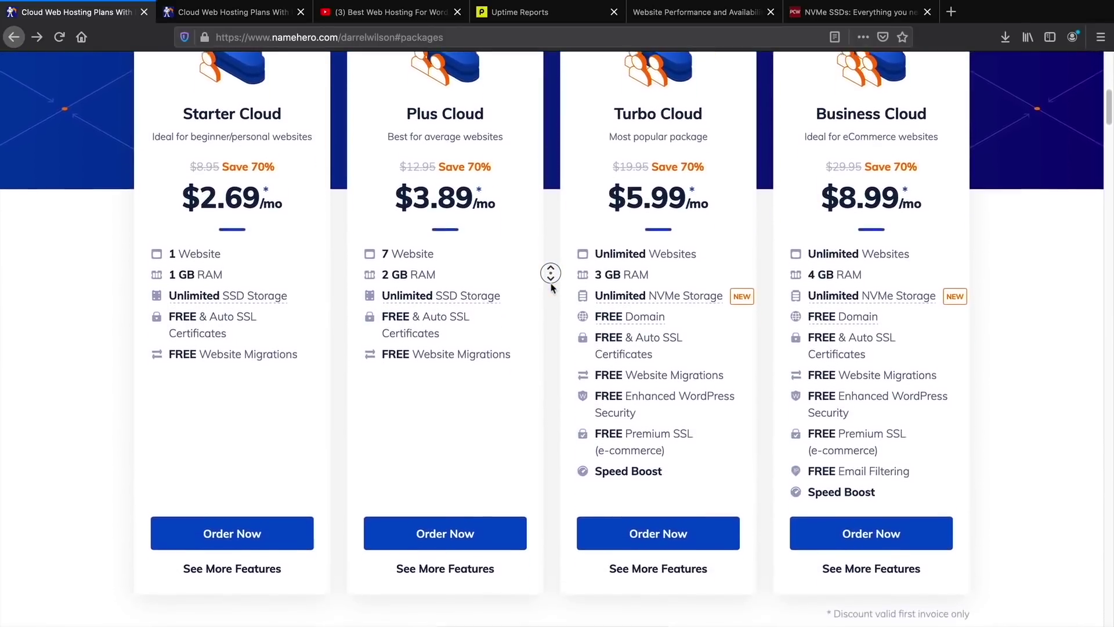
middle_click(551, 282)
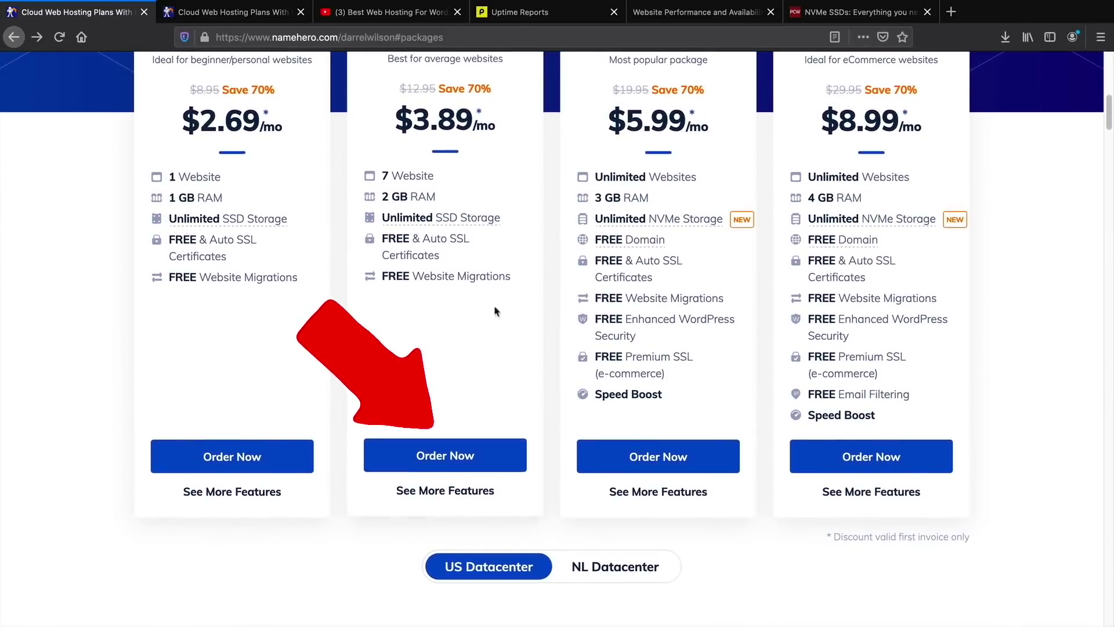
click(475, 454)
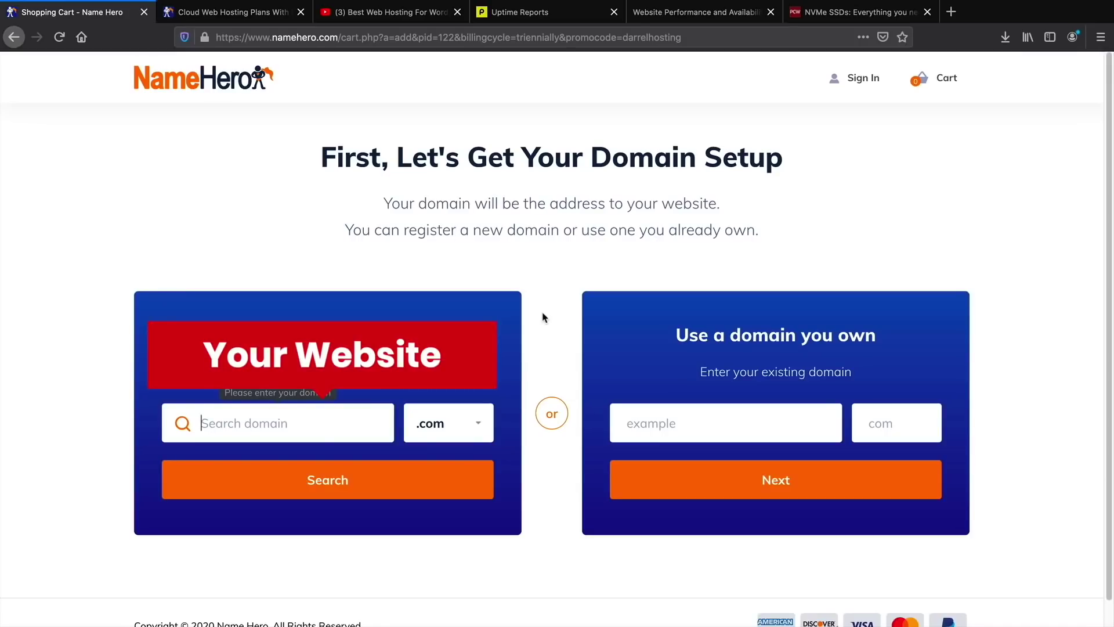
Step: Search for demotutorial123.com, confirm it is available, and continue to Review & Checkout
text(demotutorial123)
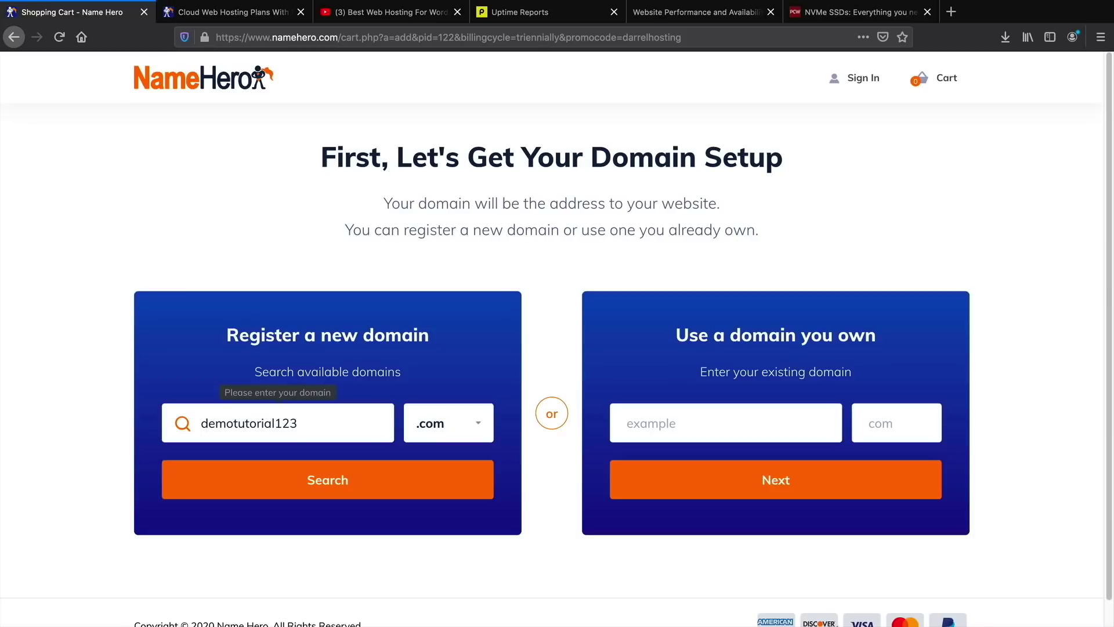
key(Return)
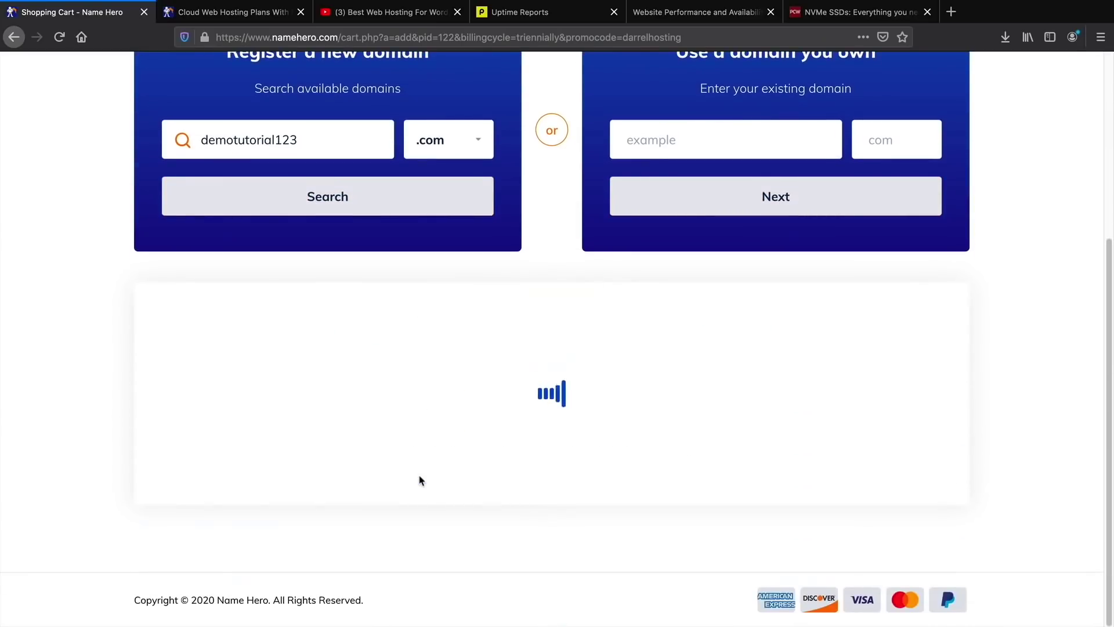
drag(529, 362, 543, 359)
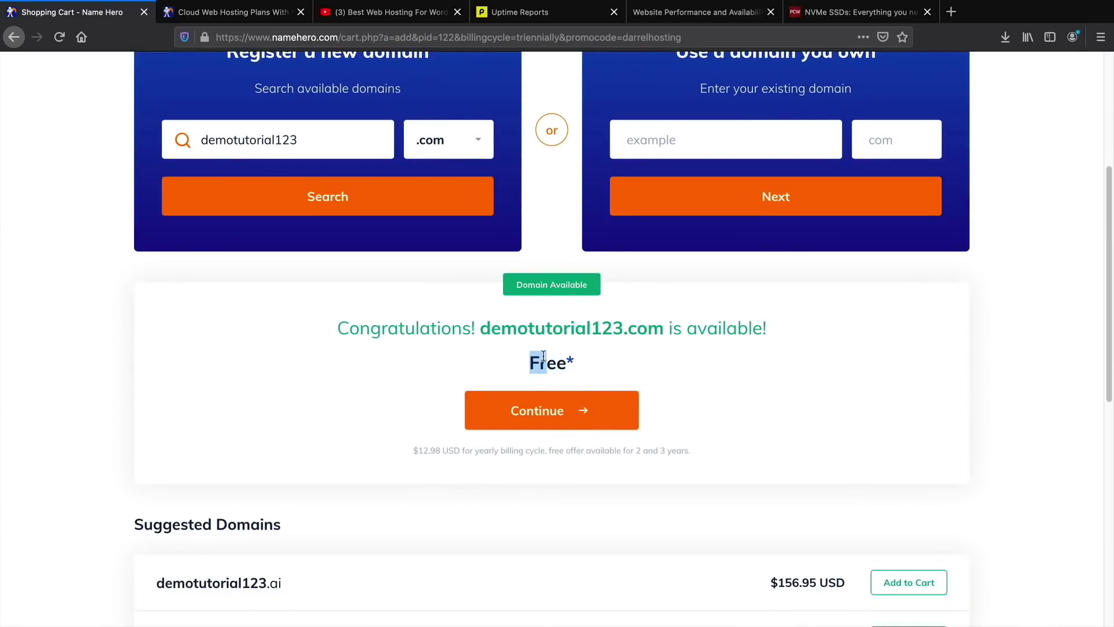
click(553, 419)
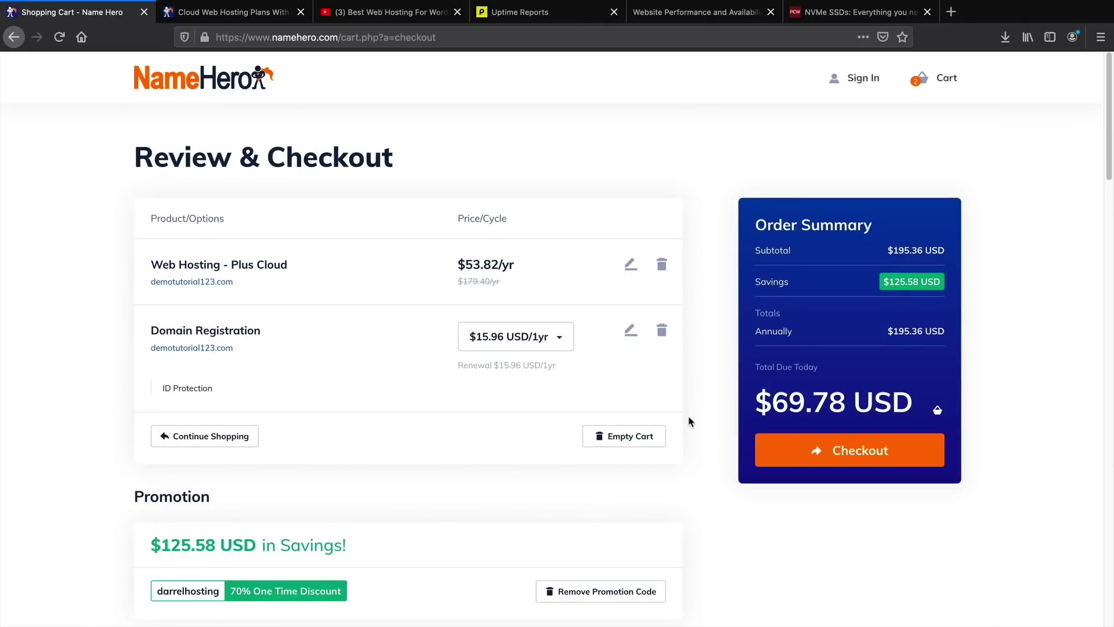
Step: Work down the checkout form through the billing address and account security fields
middle_click(700, 390)
scroll(700, 397, down, 3)
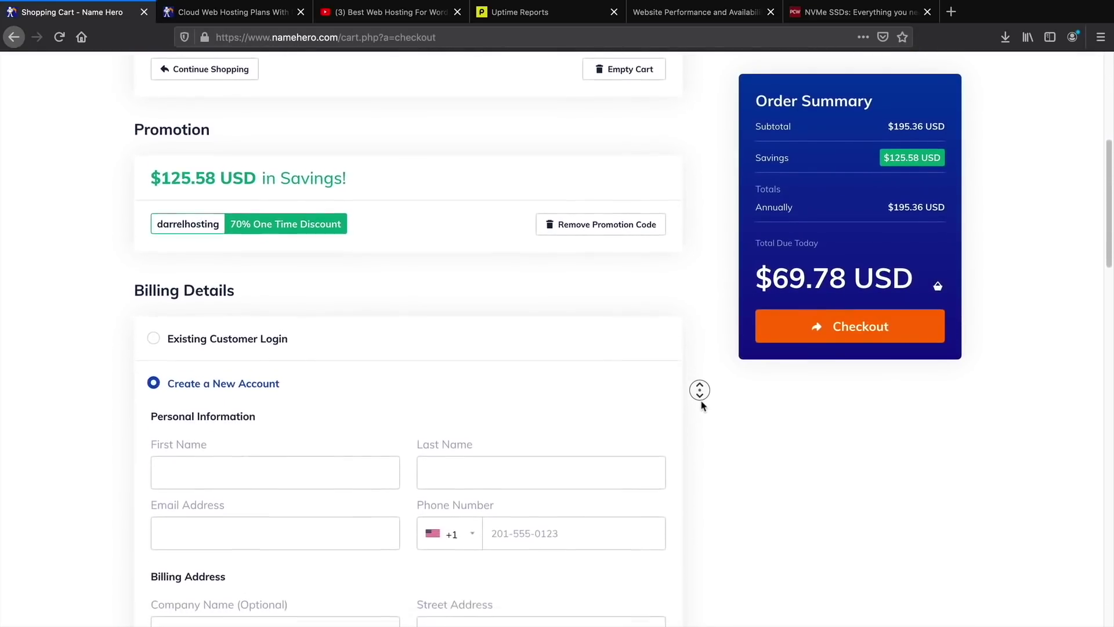
click(702, 405)
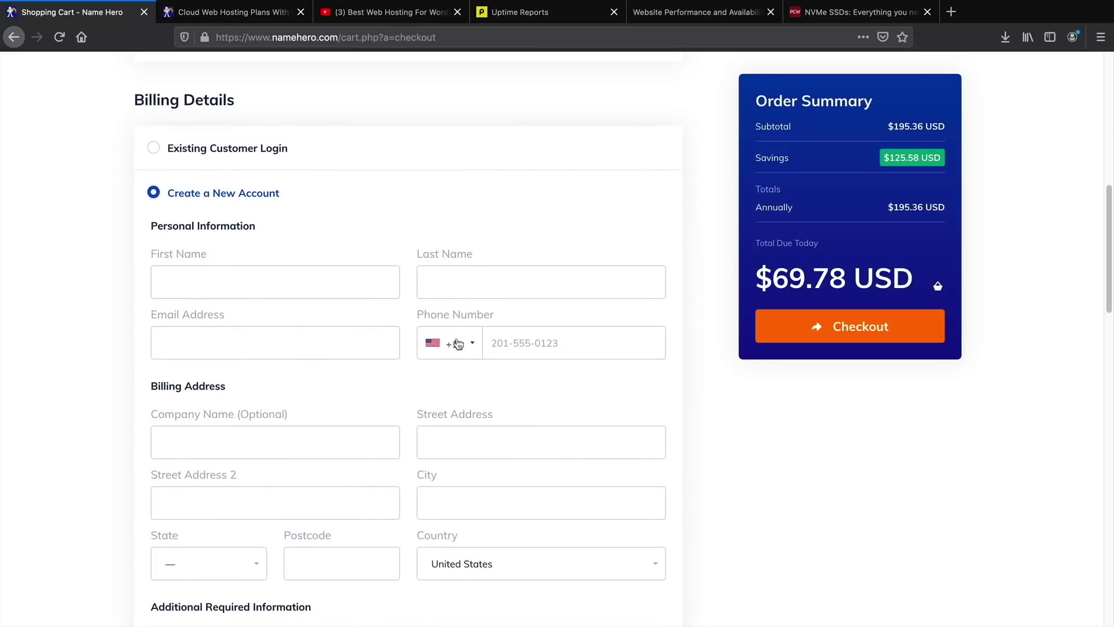
middle_click(690, 376)
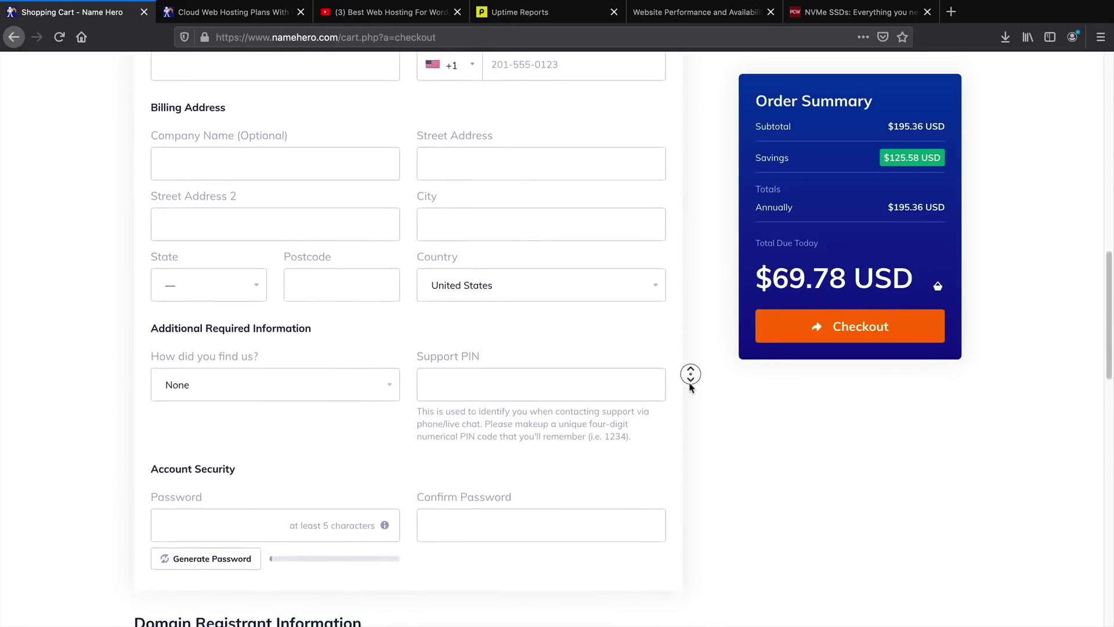
click(691, 386)
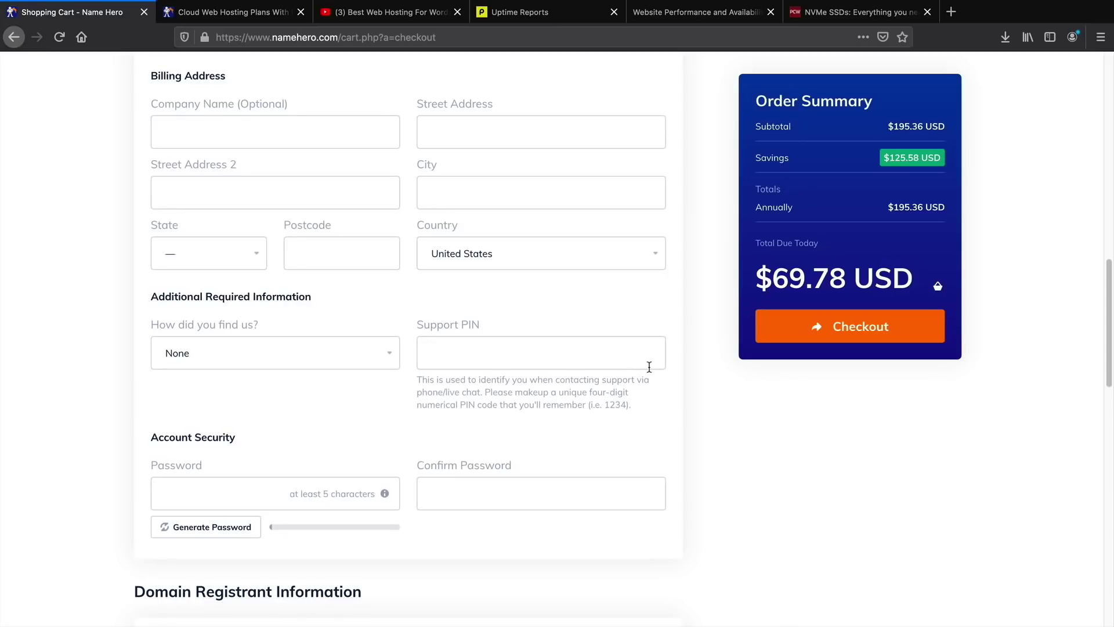
middle_click(693, 369)
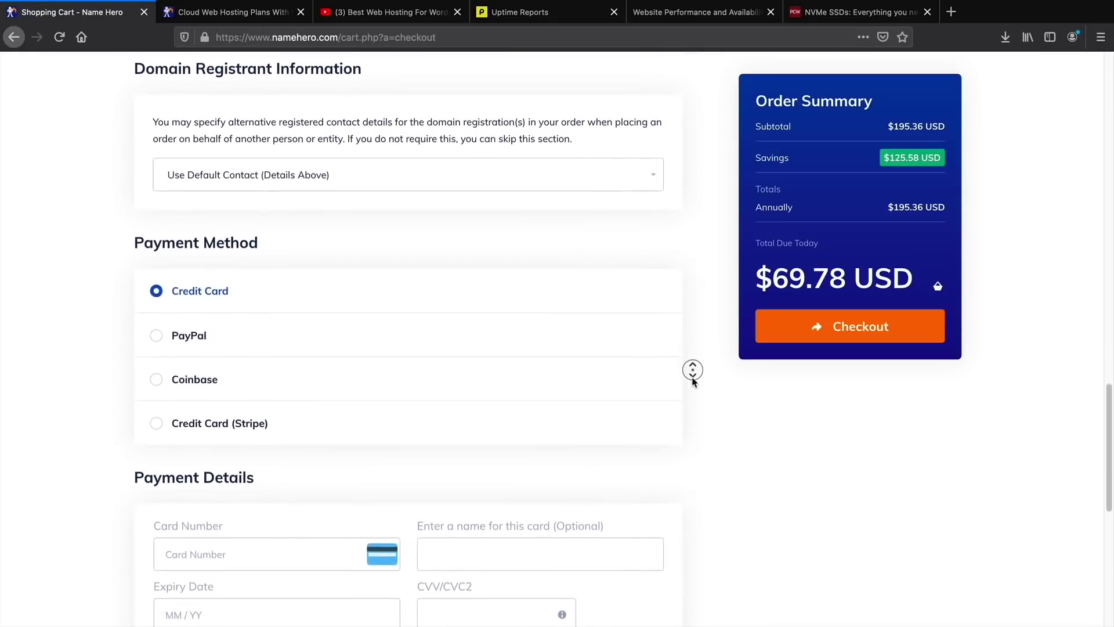
click(692, 377)
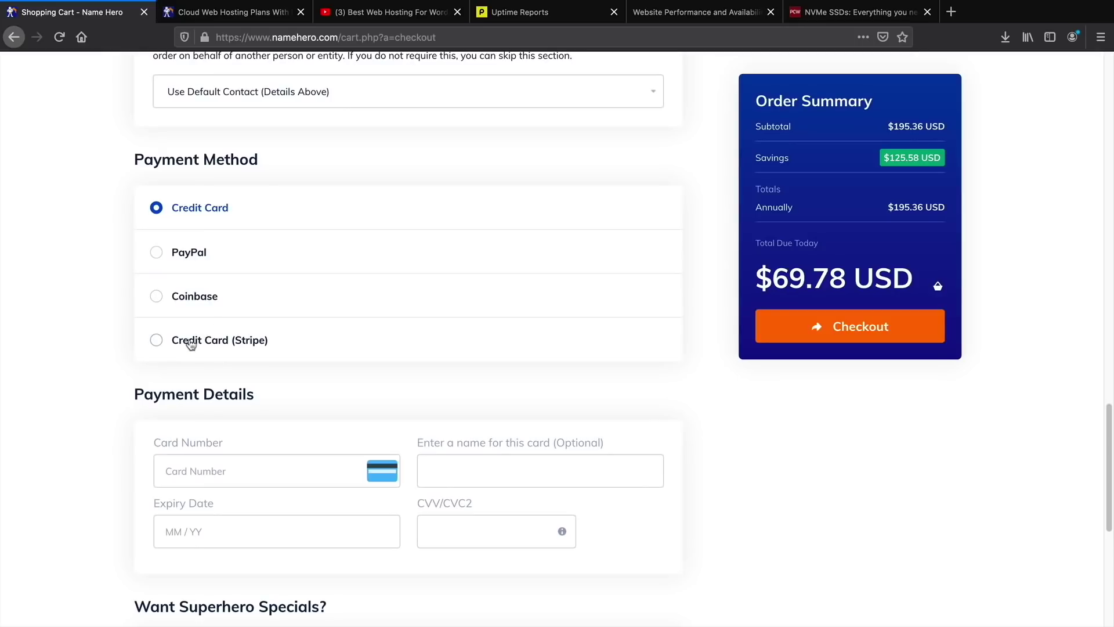
Step: Keep Credit Card as the payment method after trying Coinbase, and scroll to checkout
click(214, 296)
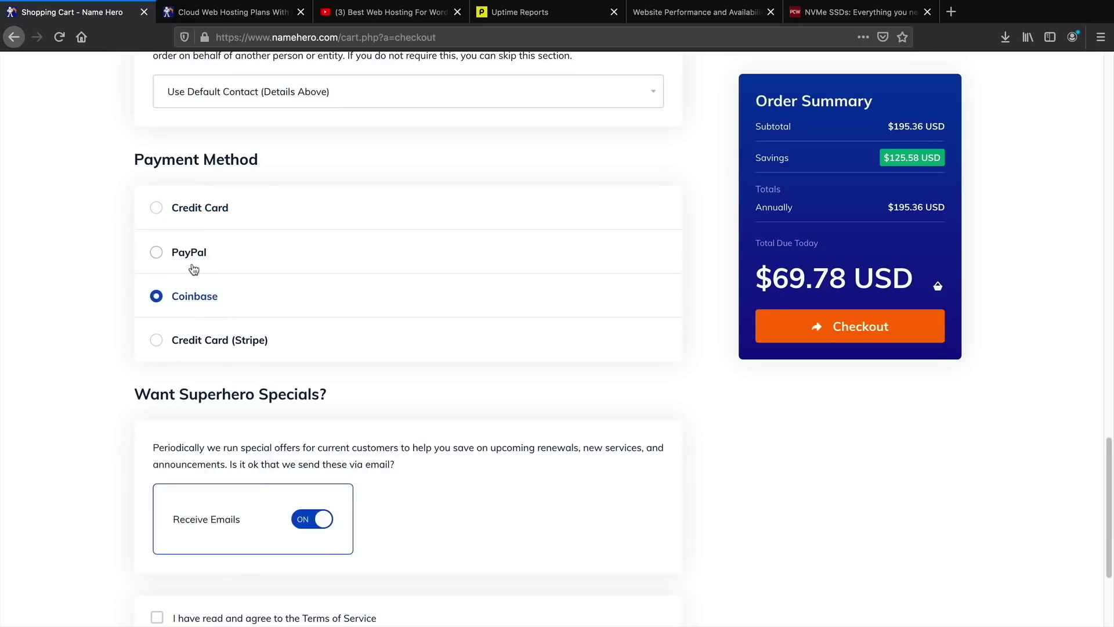
click(203, 208)
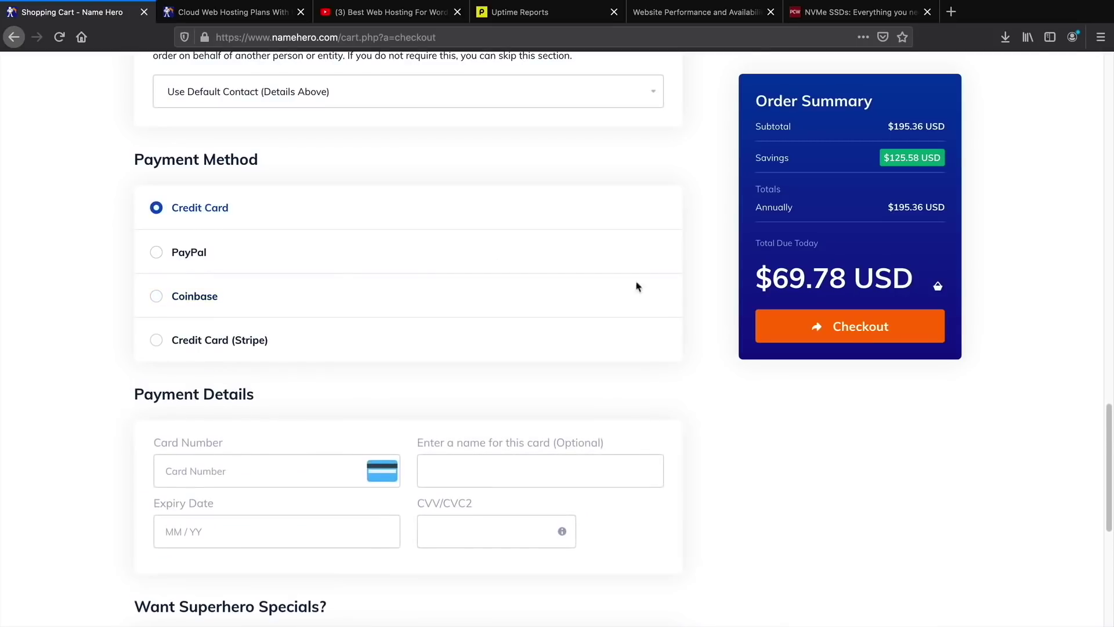
scroll(698, 296, down, 5)
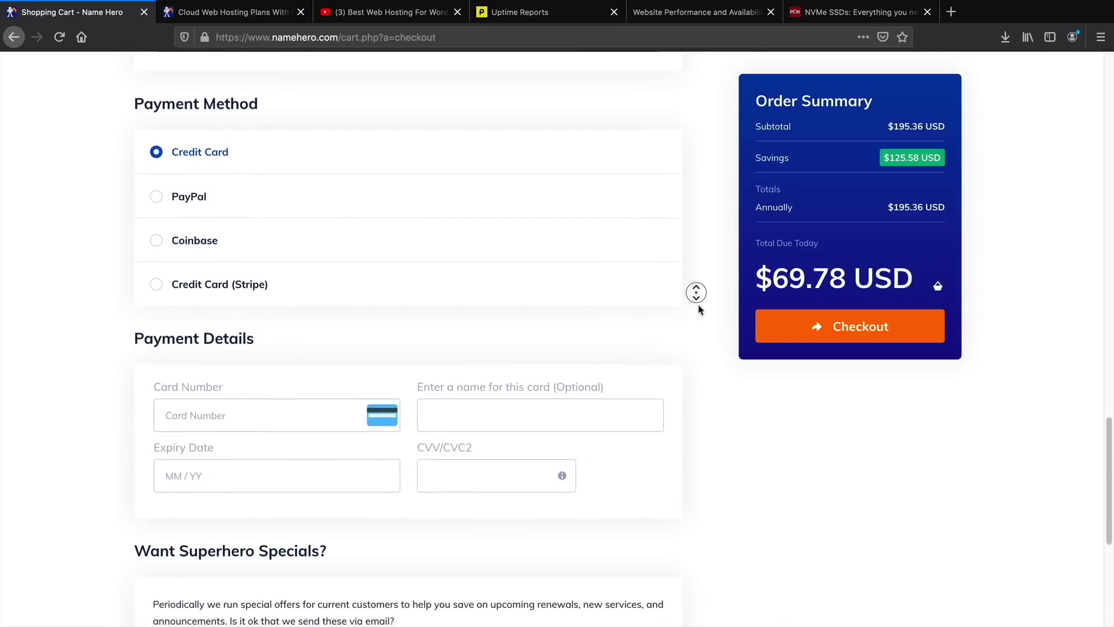
scroll(699, 309, down, 2)
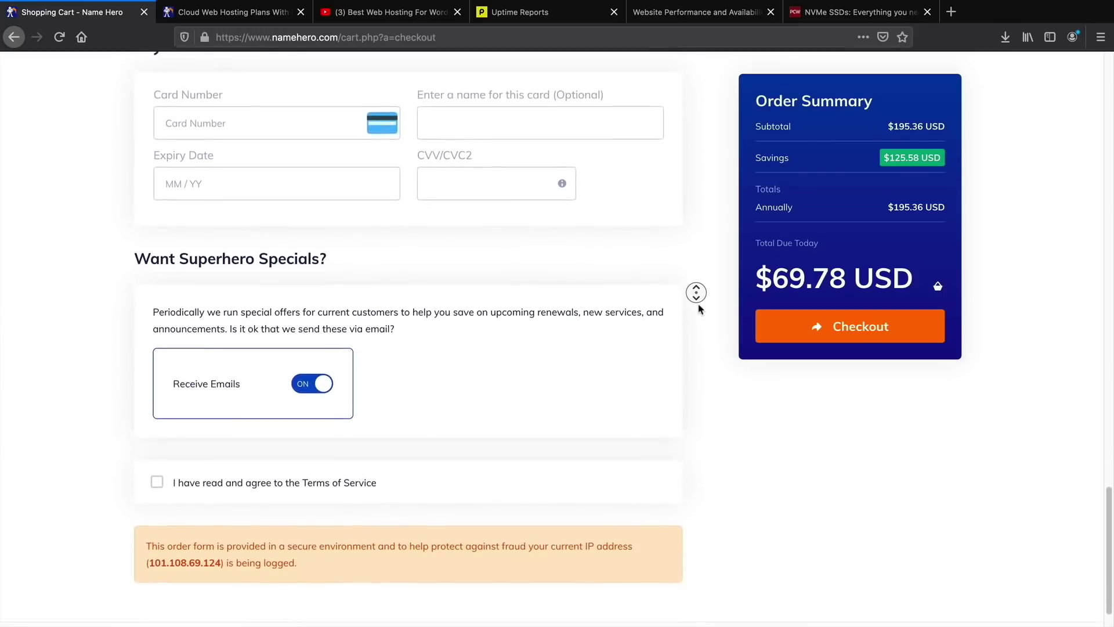
middle_click(699, 305)
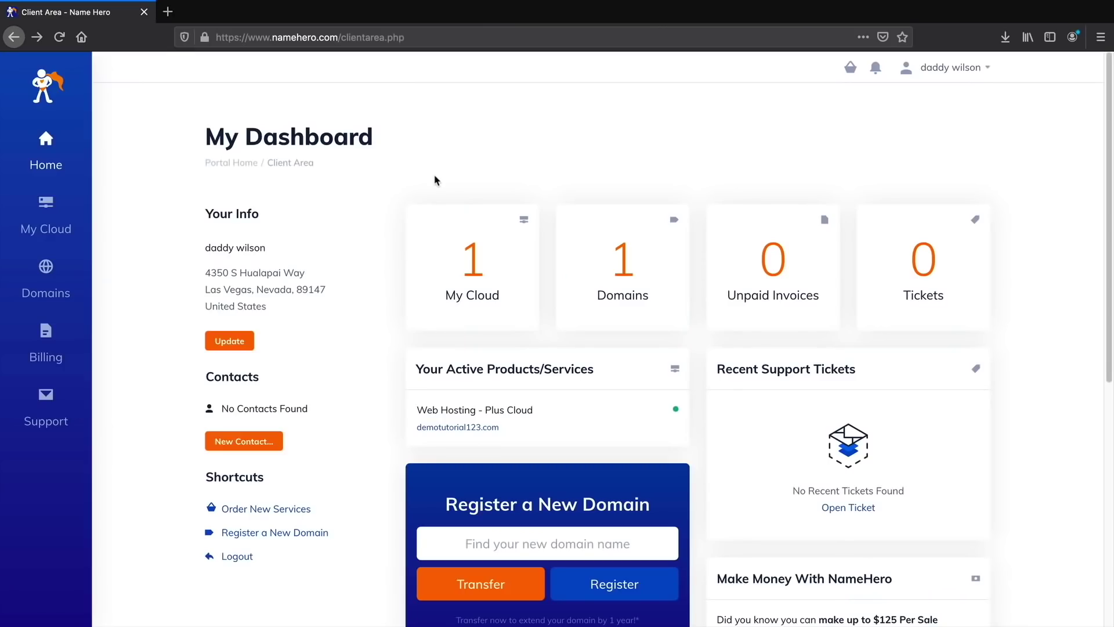
Step: Expand the client area's support, billing, domain and cloud hosting sidebar sections
click(37, 405)
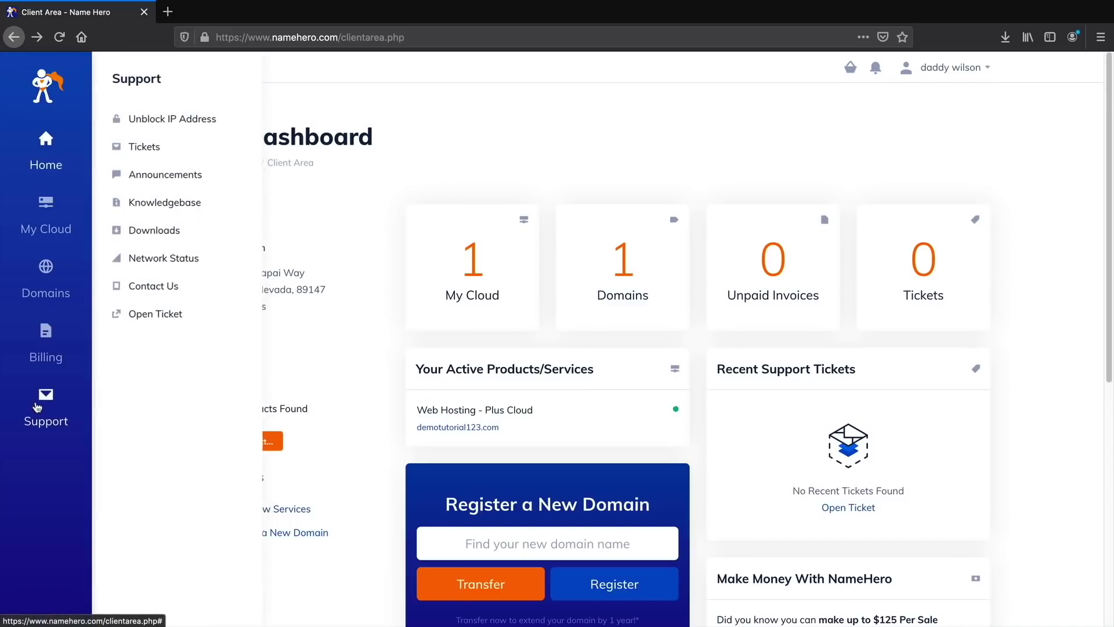
click(50, 344)
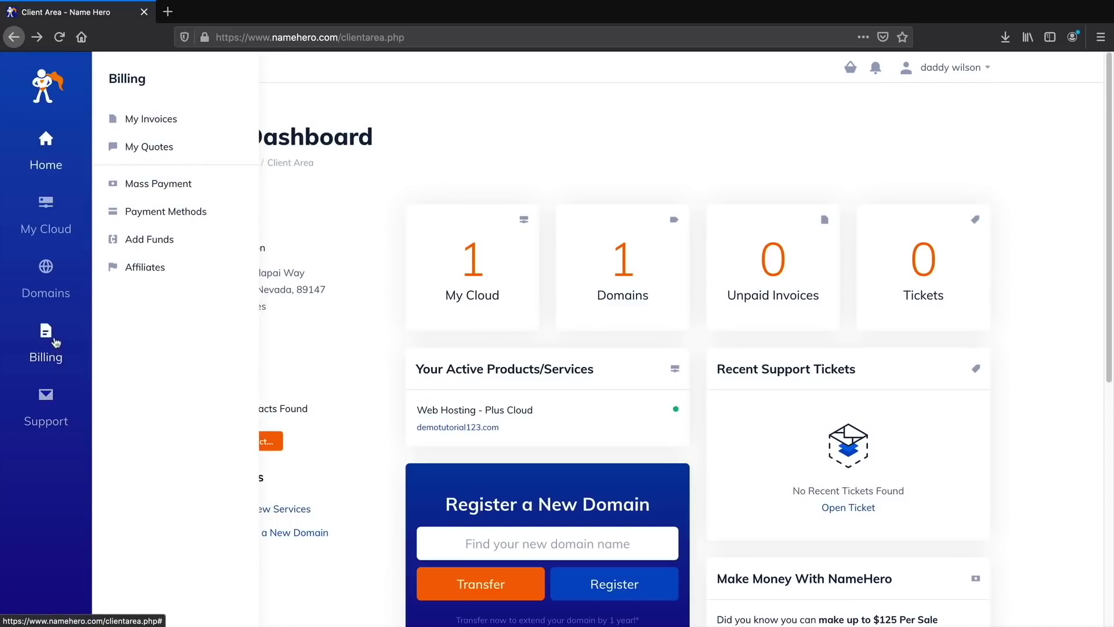
click(56, 280)
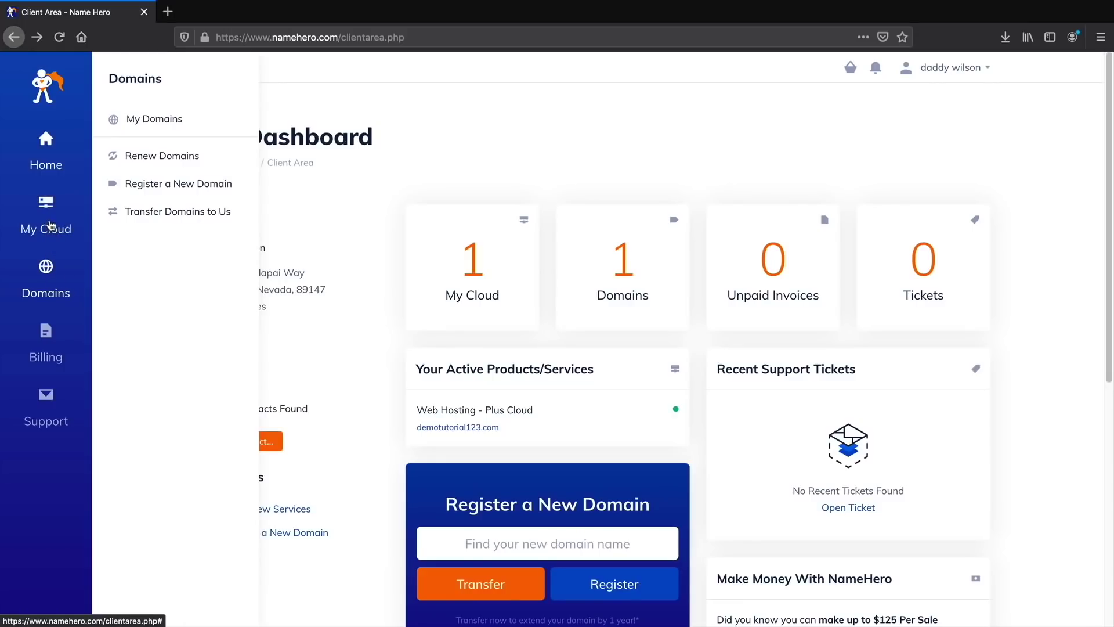
click(50, 225)
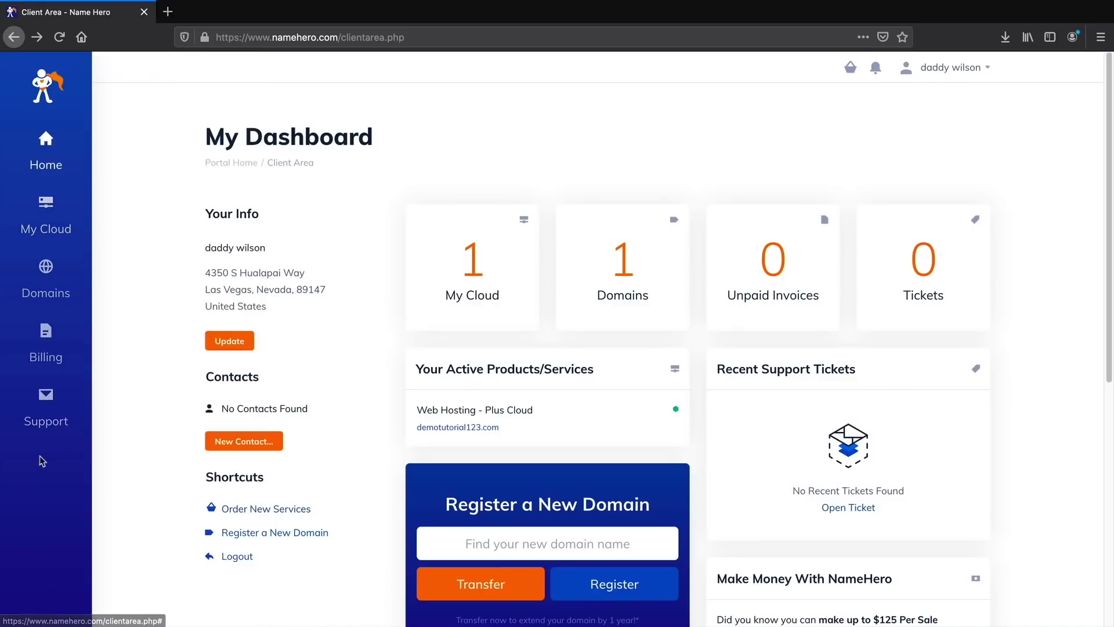
click(45, 417)
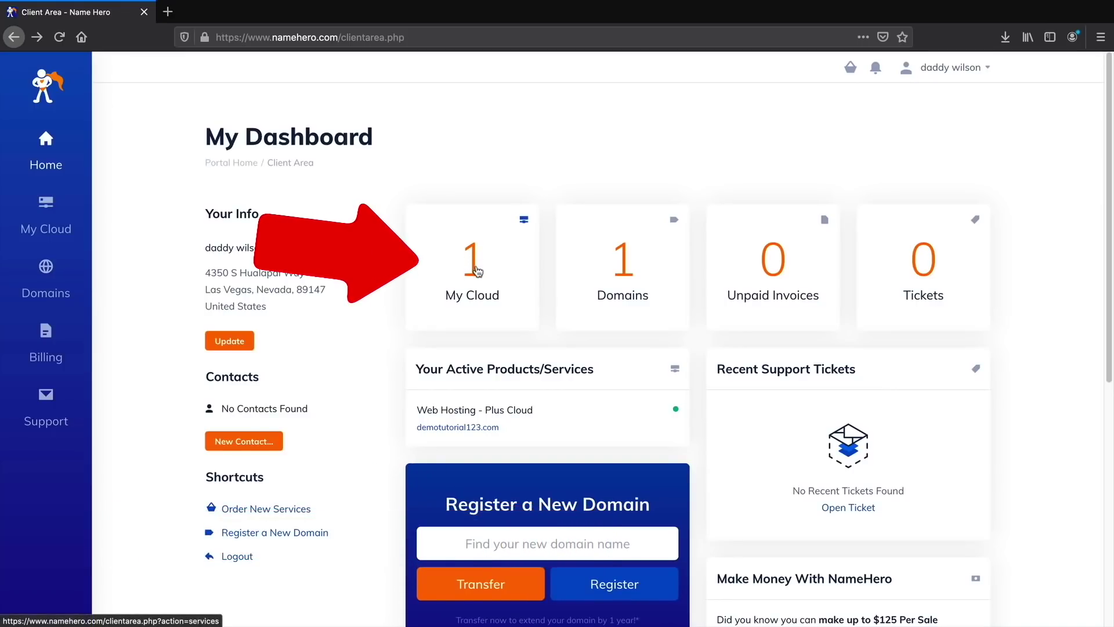
Step: Open the Web Hosting - Plus Cloud service and log in to its cPanel
click(477, 271)
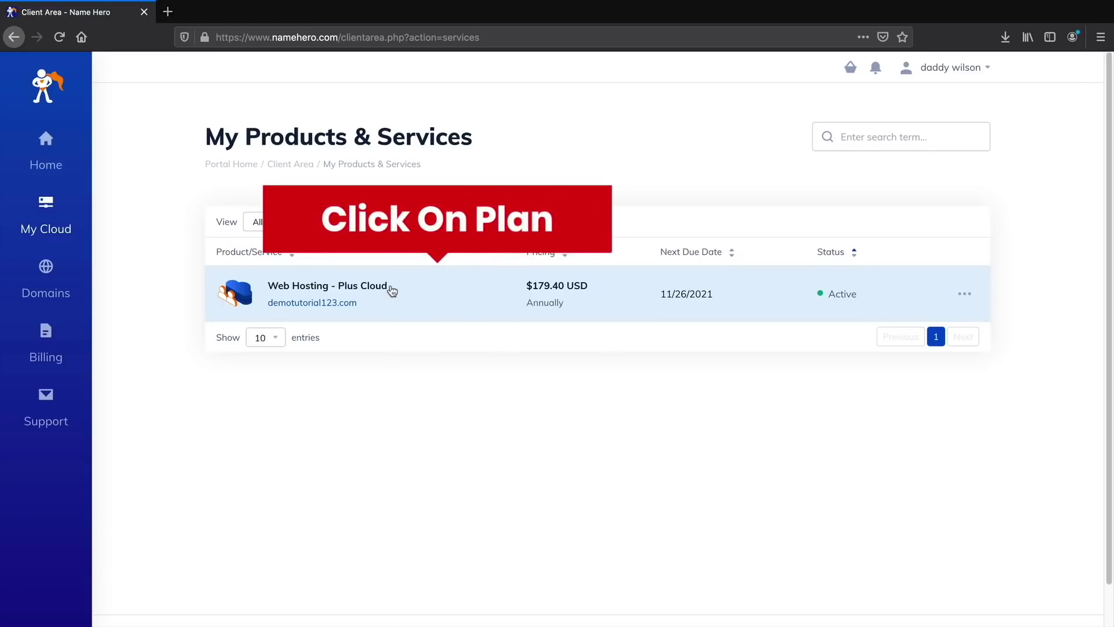
click(391, 292)
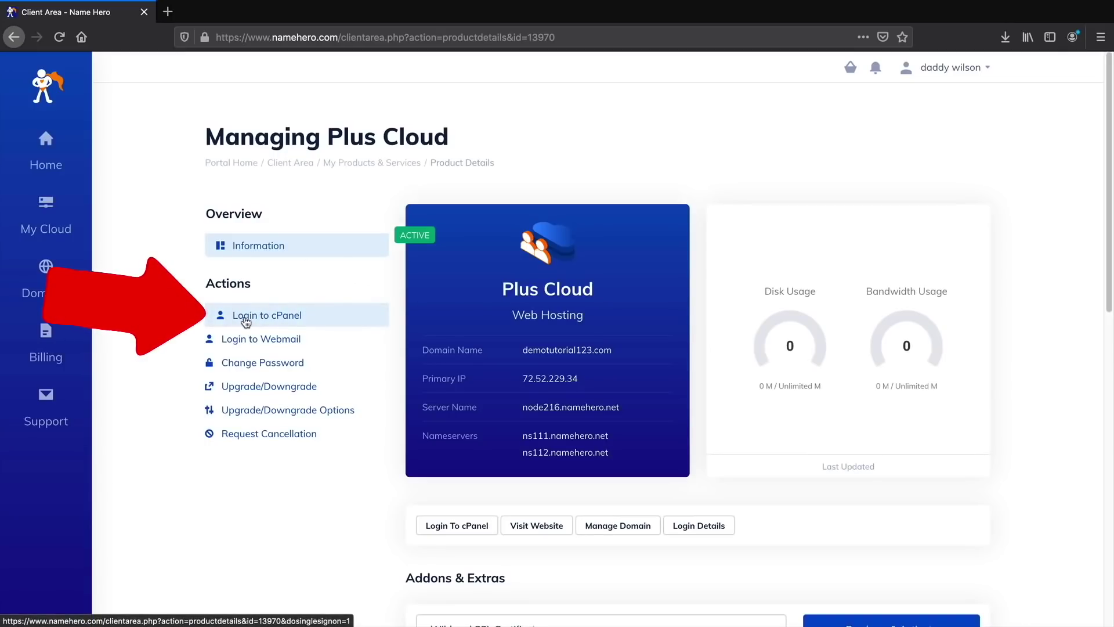
click(246, 318)
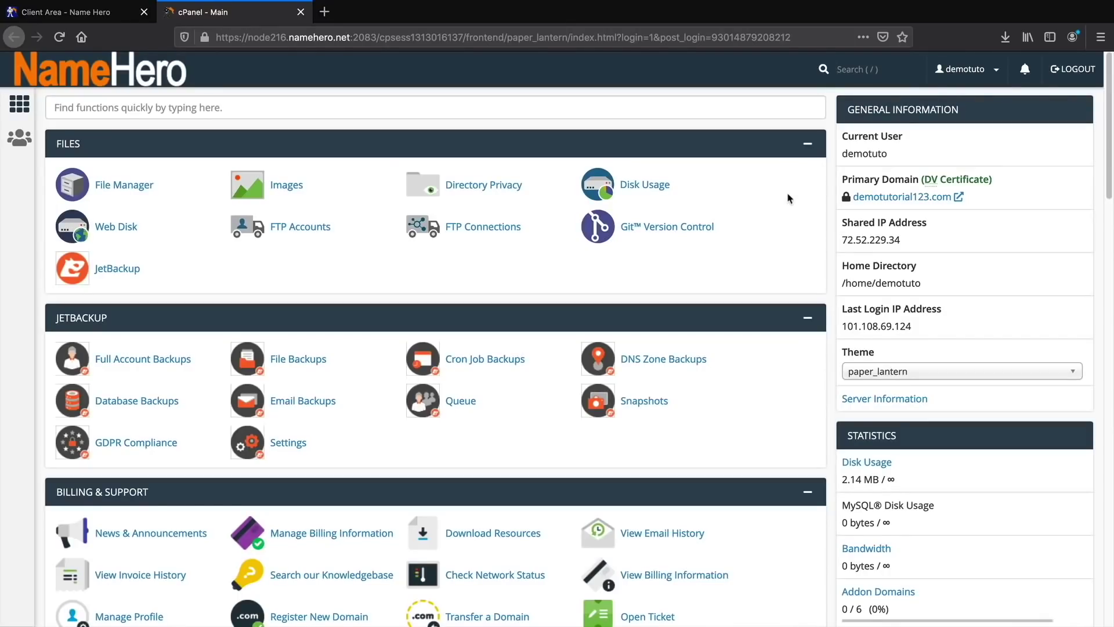
Step: Scroll to cPanel's Software section and open WordPress Manager by Softaculous
middle_click(788, 194)
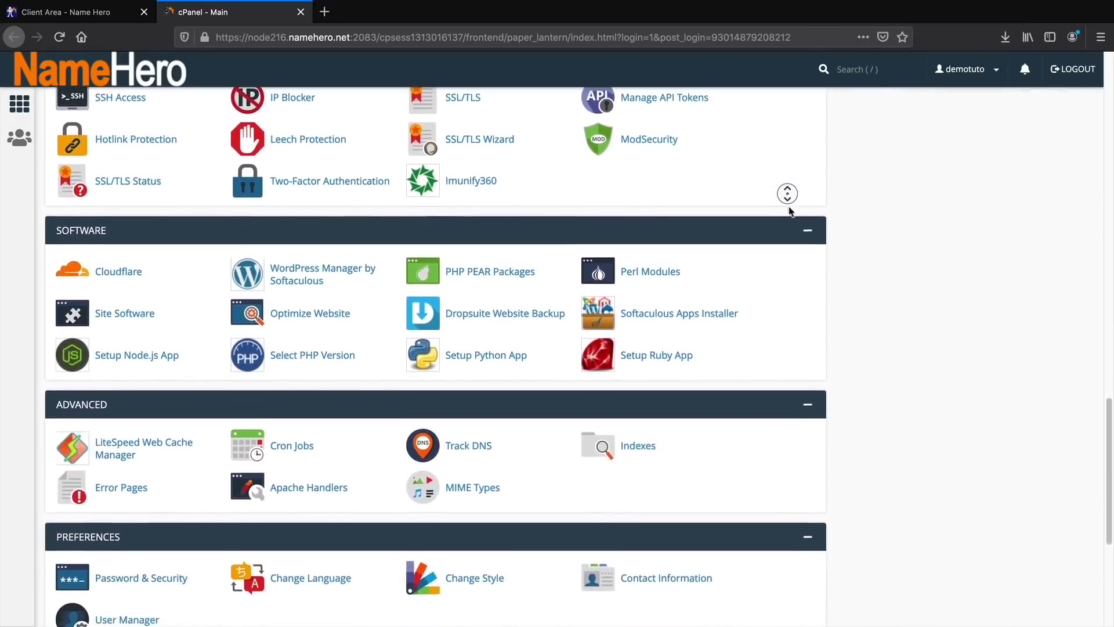
middle_click(789, 208)
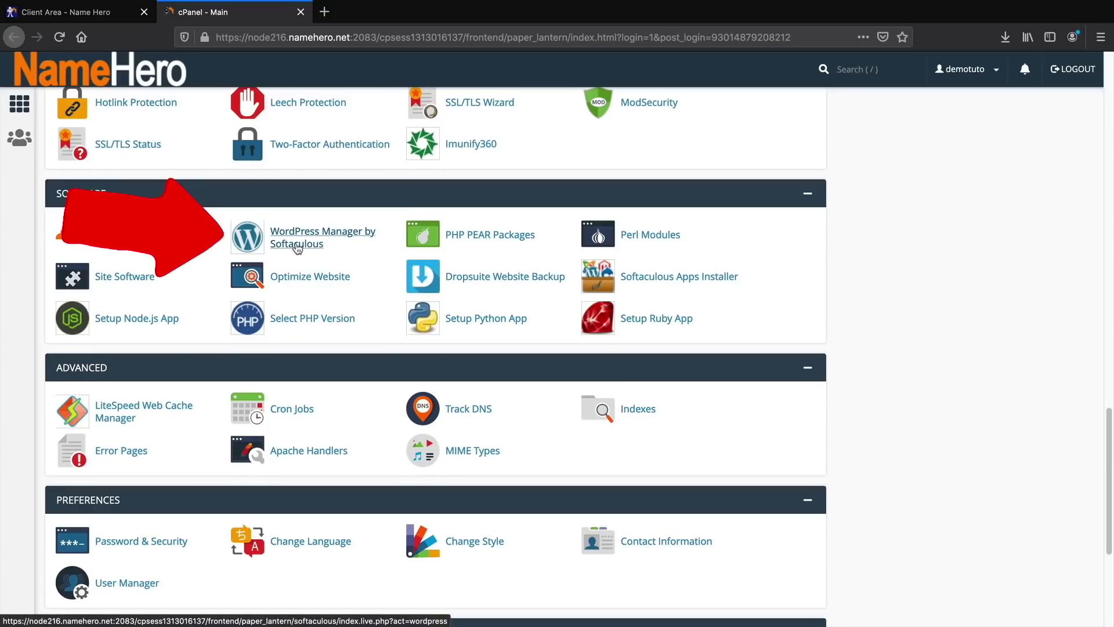
click(297, 245)
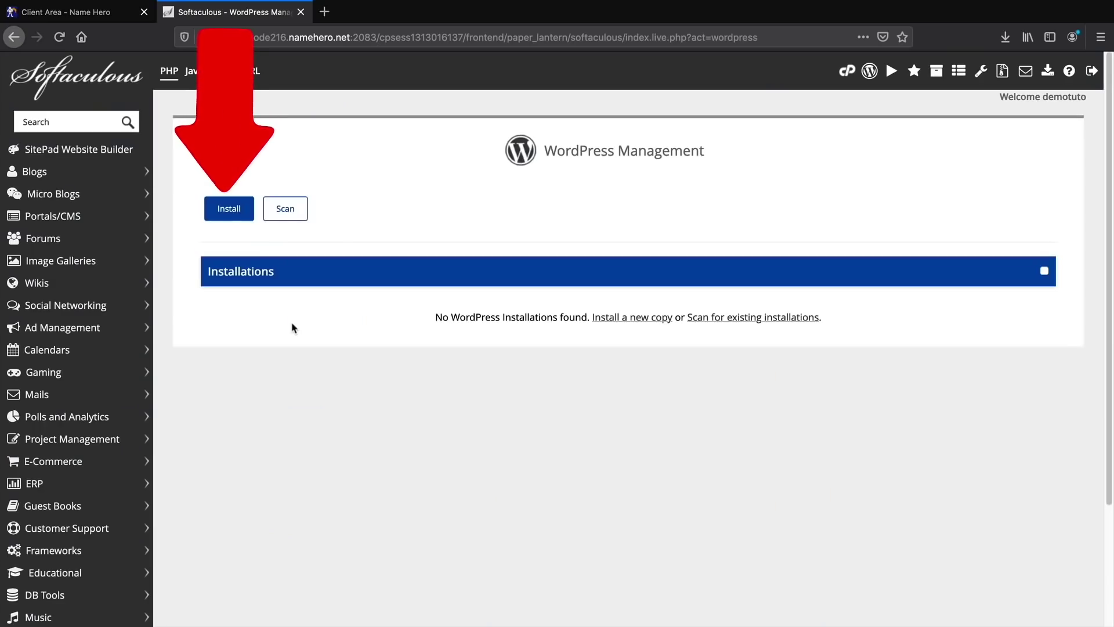
click(228, 209)
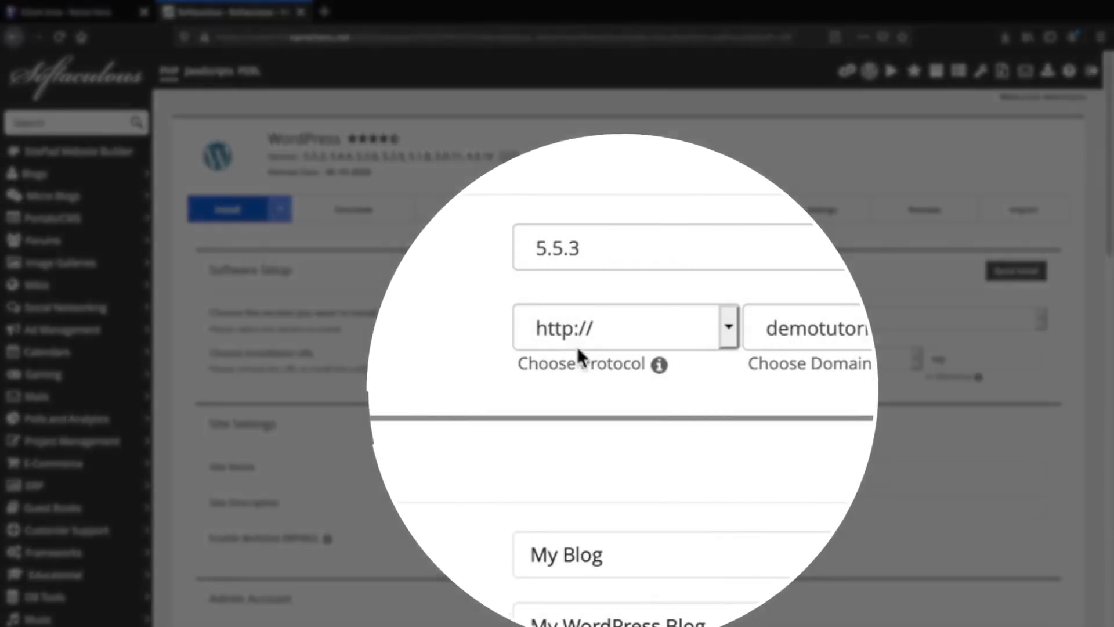
click(609, 361)
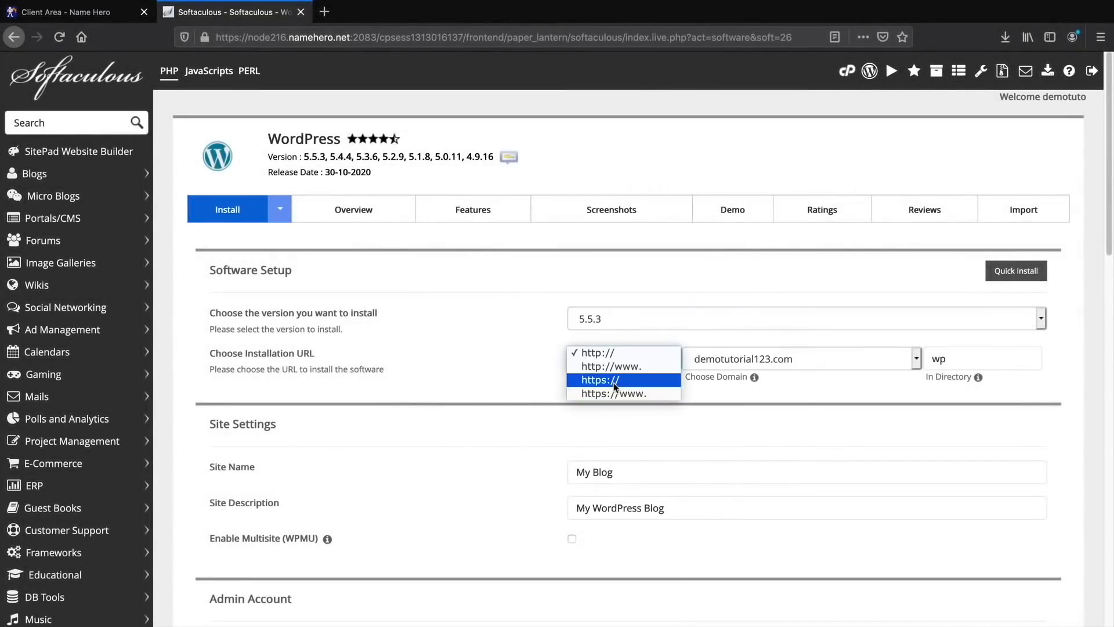
click(614, 380)
click(628, 394)
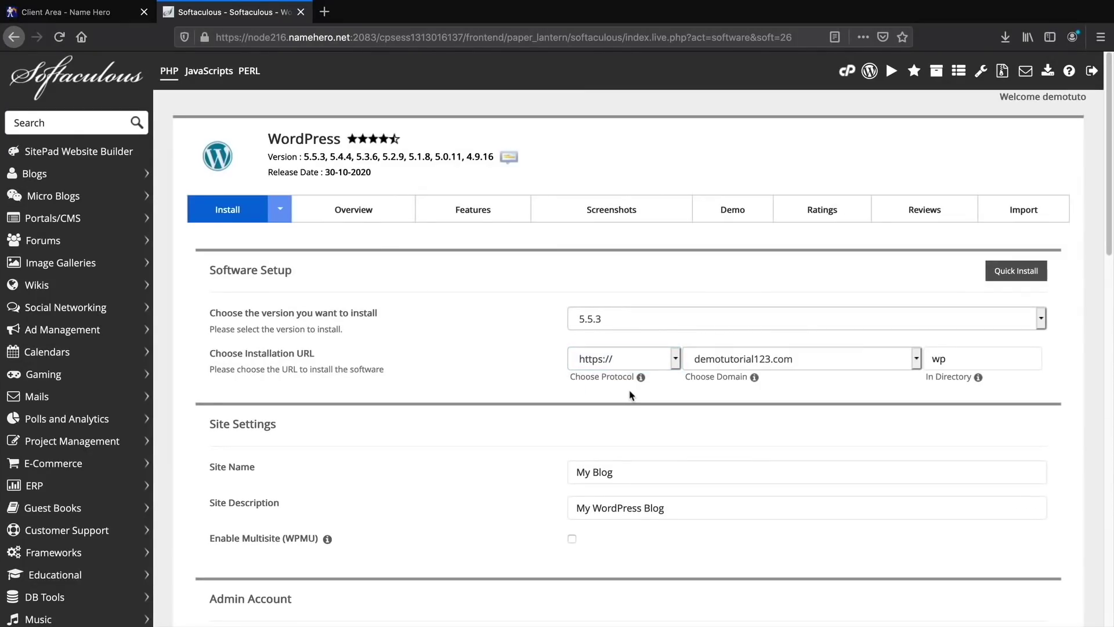
Step: Clear 'wp' from the In Directory field so WordPress installs at the domain root
double_click(954, 362)
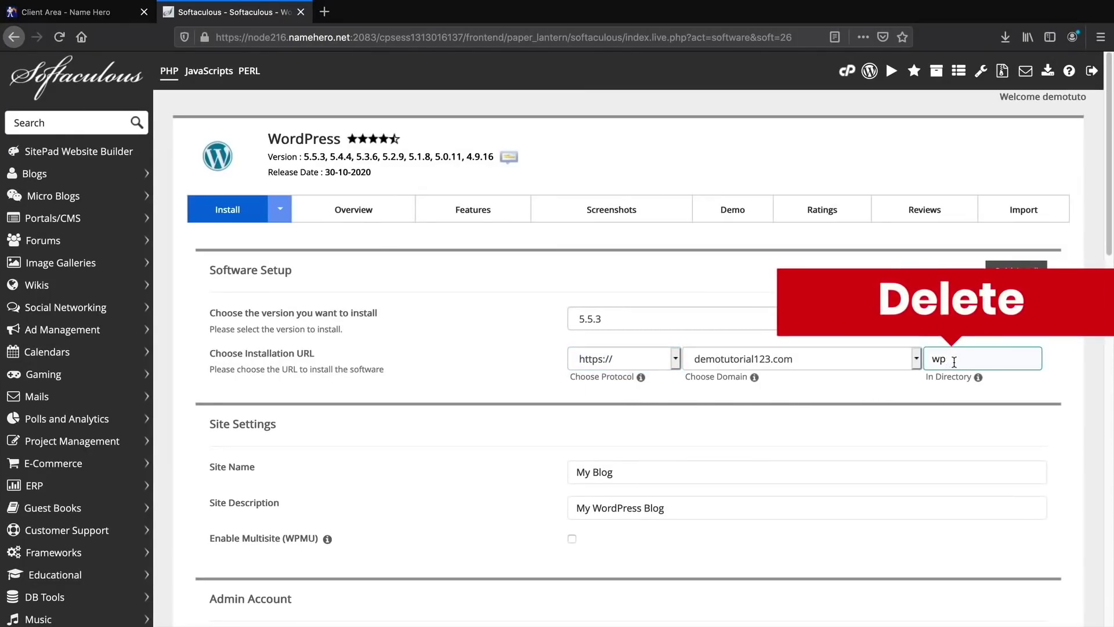
key(Delete)
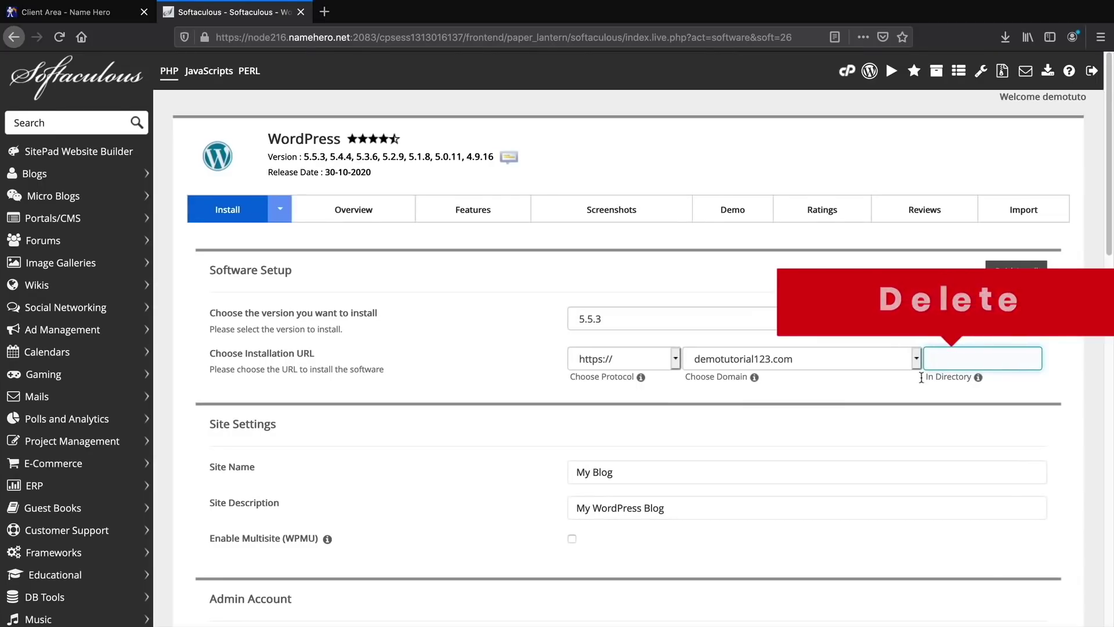
click(750, 385)
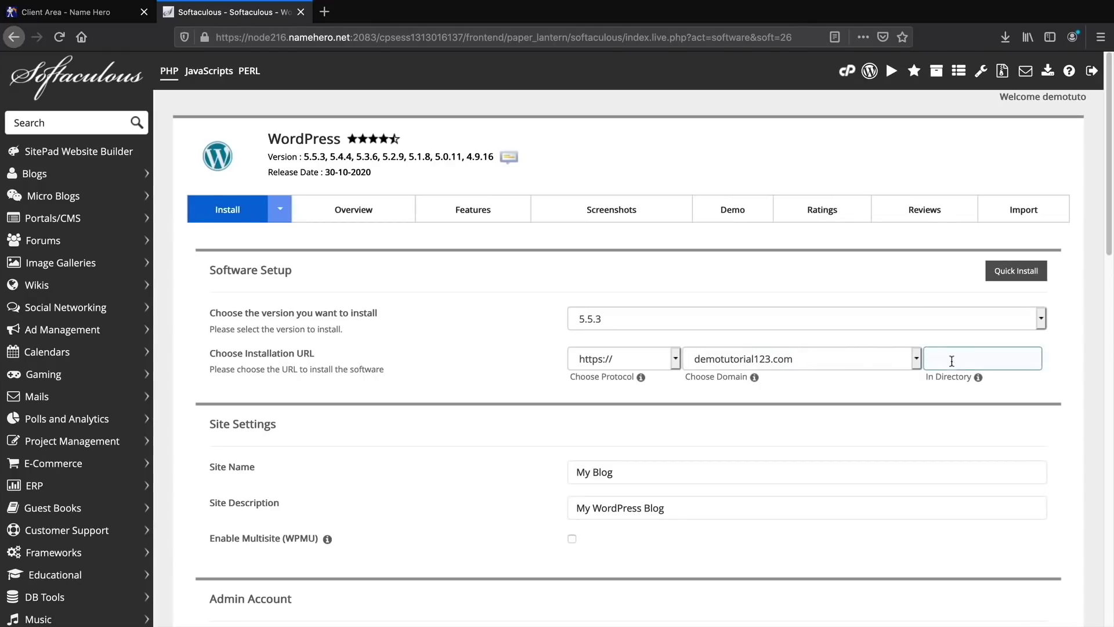
scroll(480, 380, down, 1)
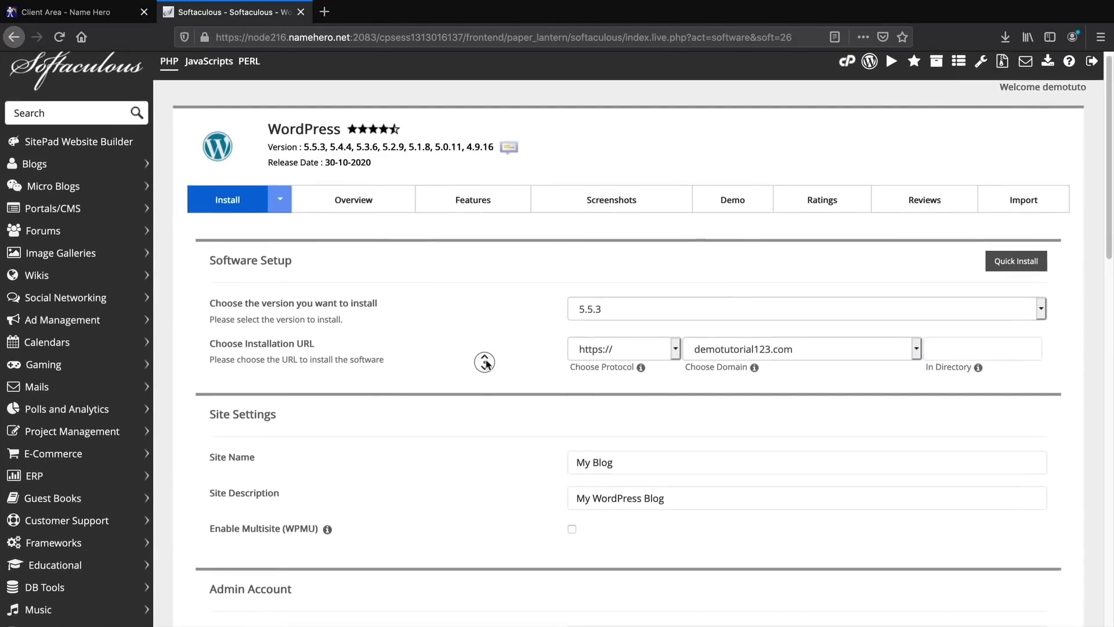
scroll(489, 371, down, 2)
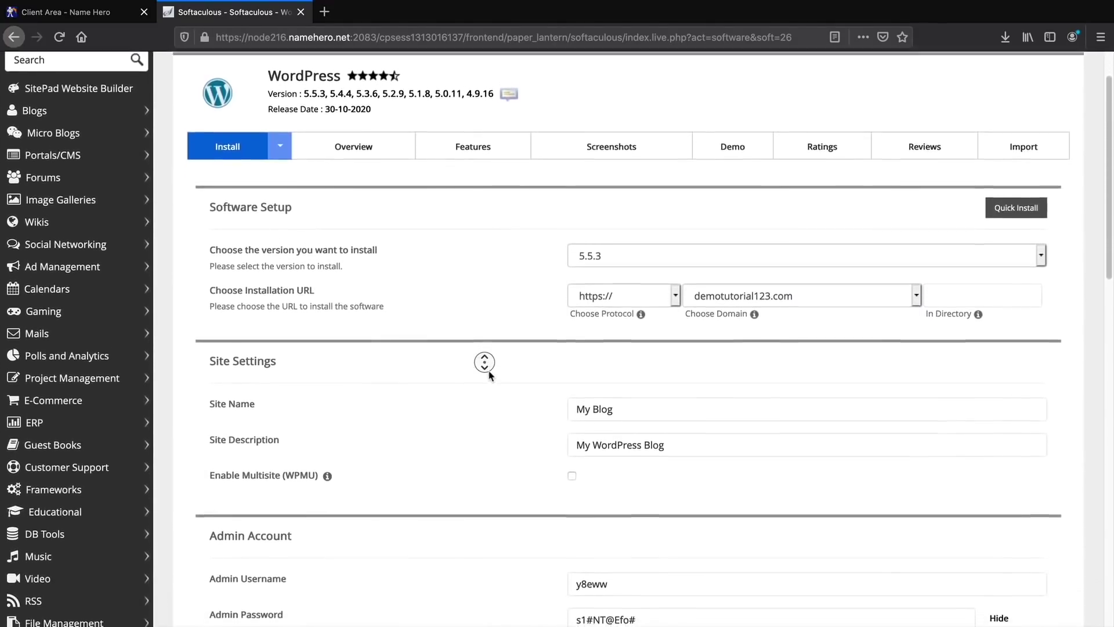
Step: Set the site name to 'Web Design Agency' and the site description to 'Cool Website Ageny'
scroll(489, 376, down, 1)
triple_click(609, 365)
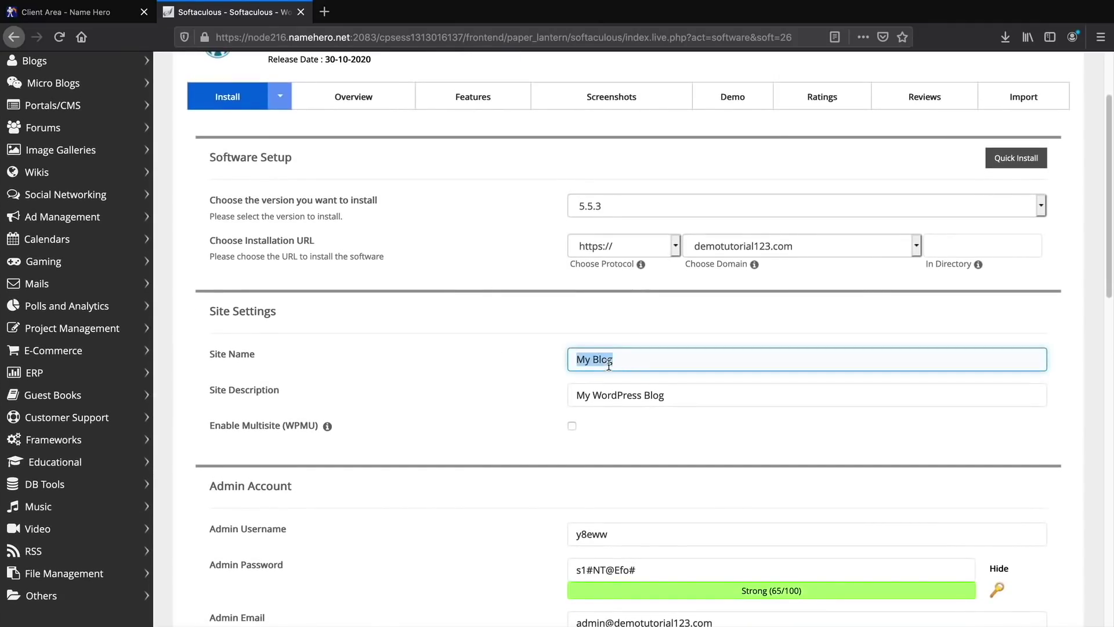
text(web)
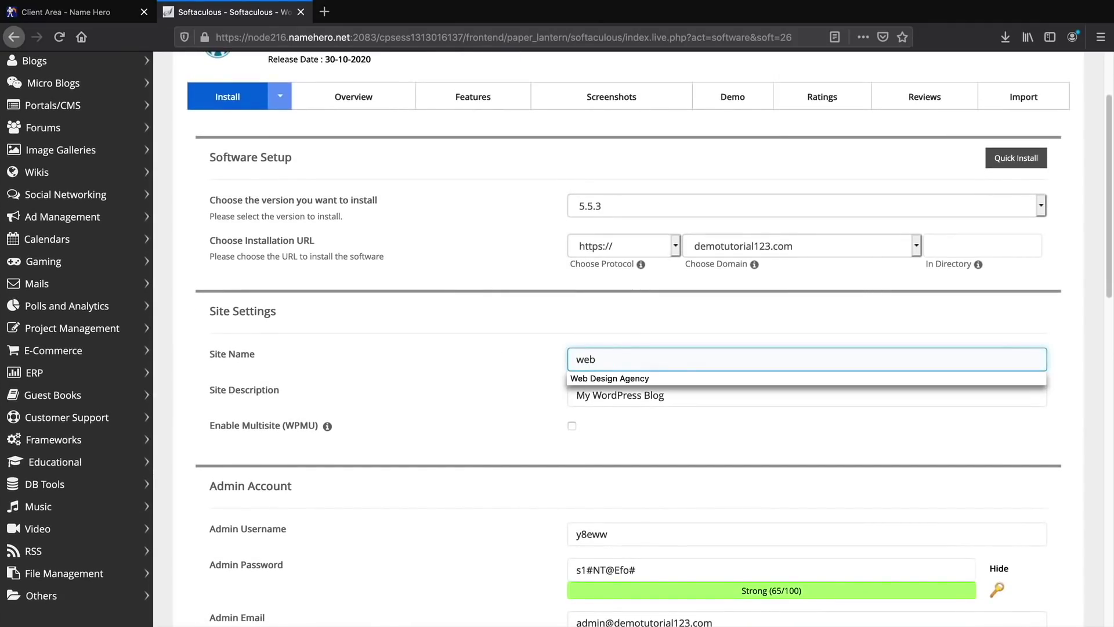
key(Down)
key(Return)
key(Tab)
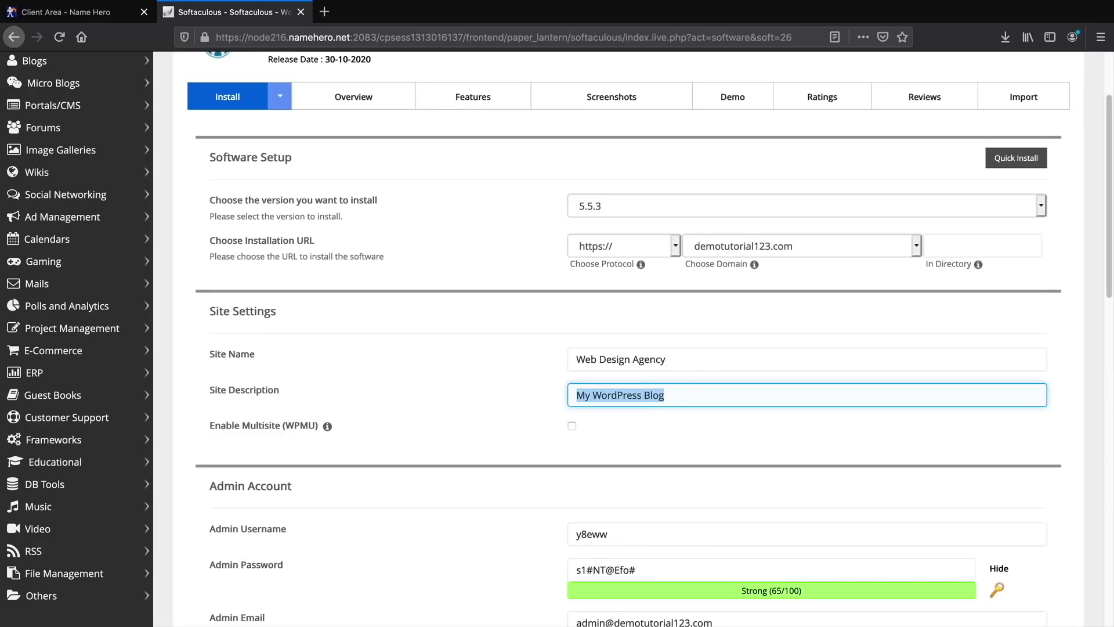
key(BackSpace)
key(Down)
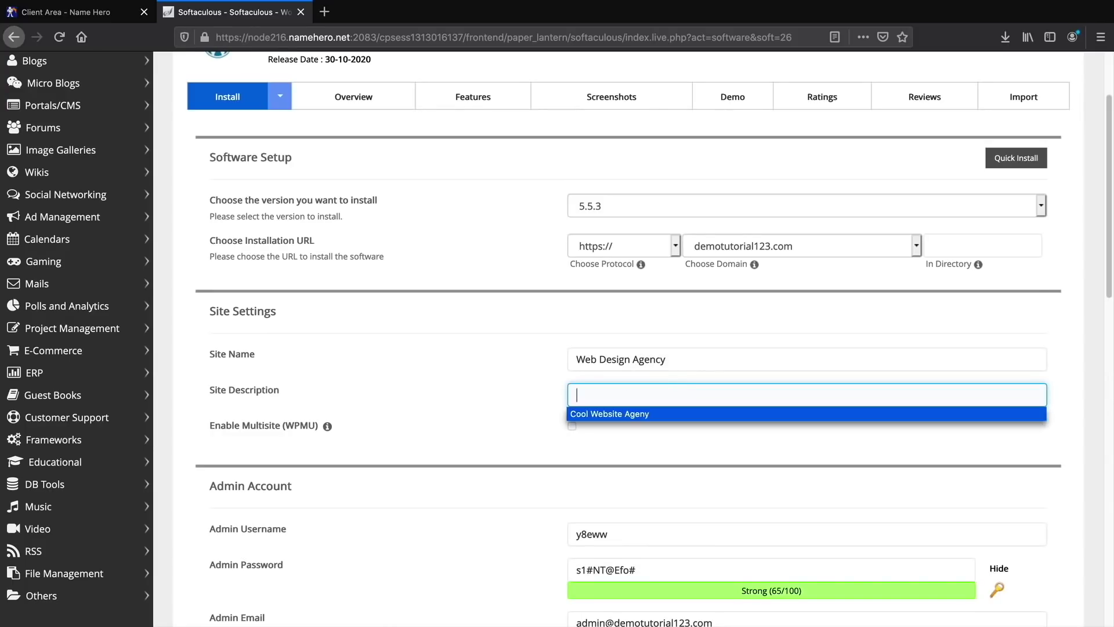
key(Return)
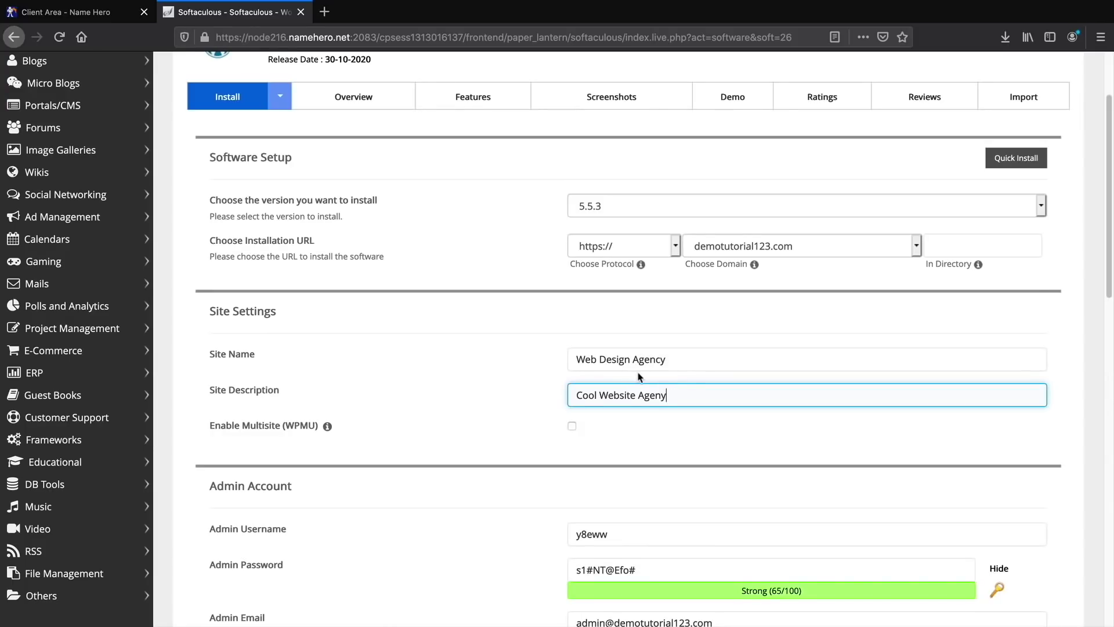
click(511, 376)
middle_click(515, 368)
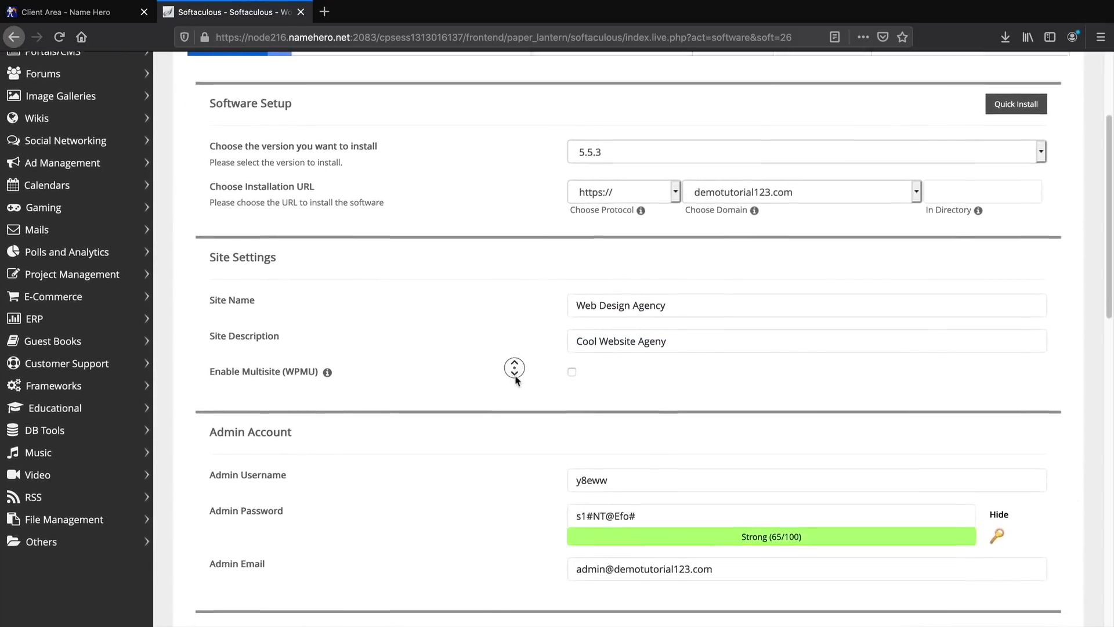
Step: Replace the admin username, enter a strong admin password, and paste in the admin e-mail address
click(632, 372)
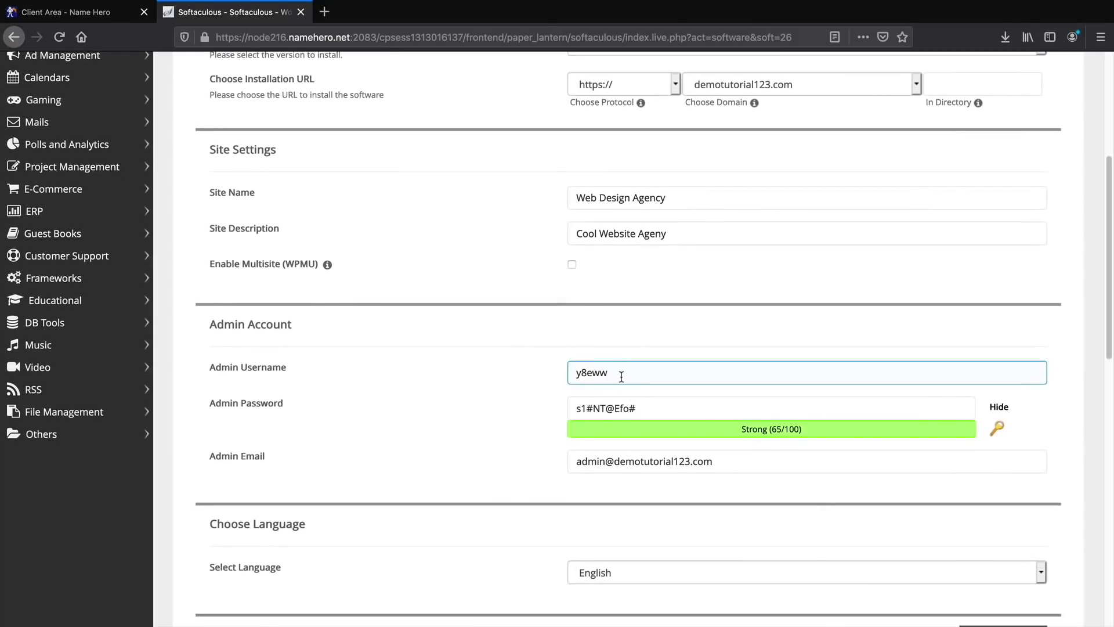
double_click(630, 380)
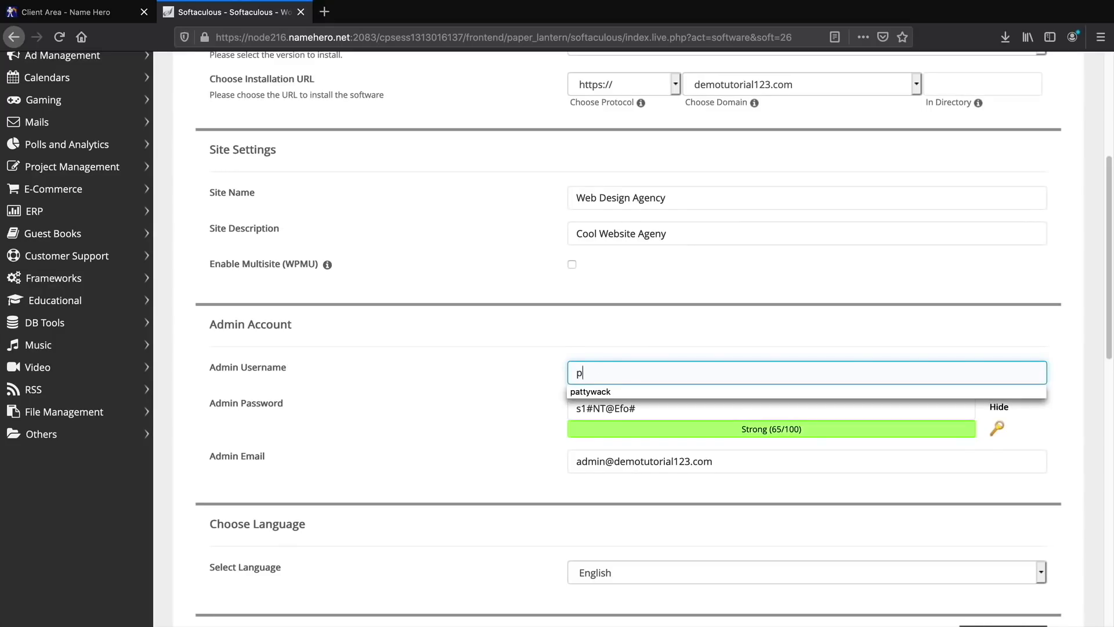
key(Down)
key(Return)
key(Tab)
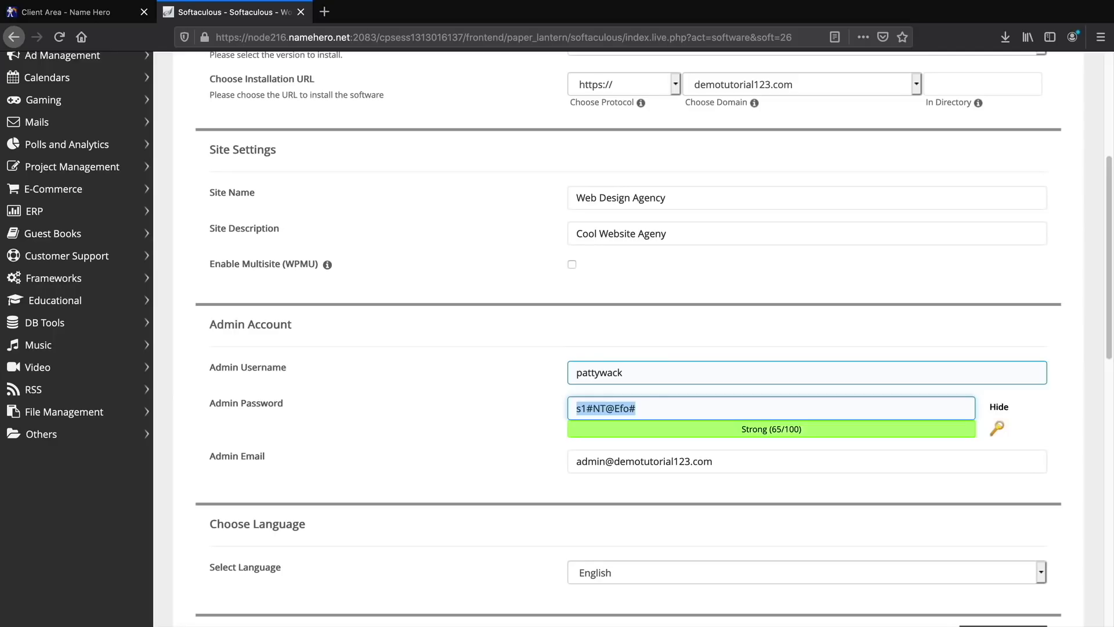
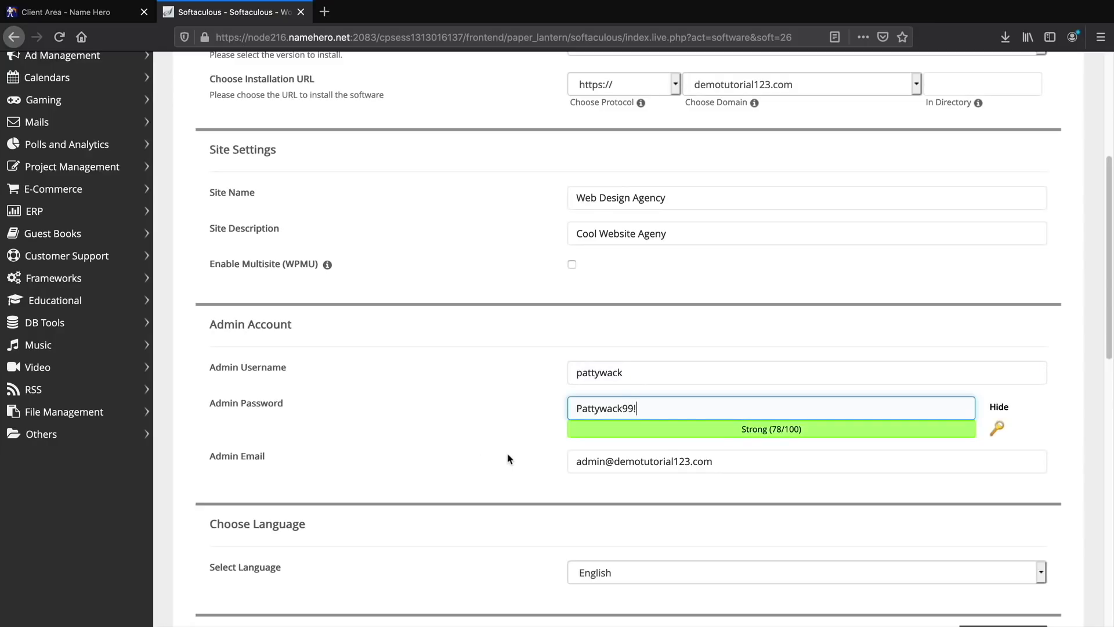
triple_click(641, 465)
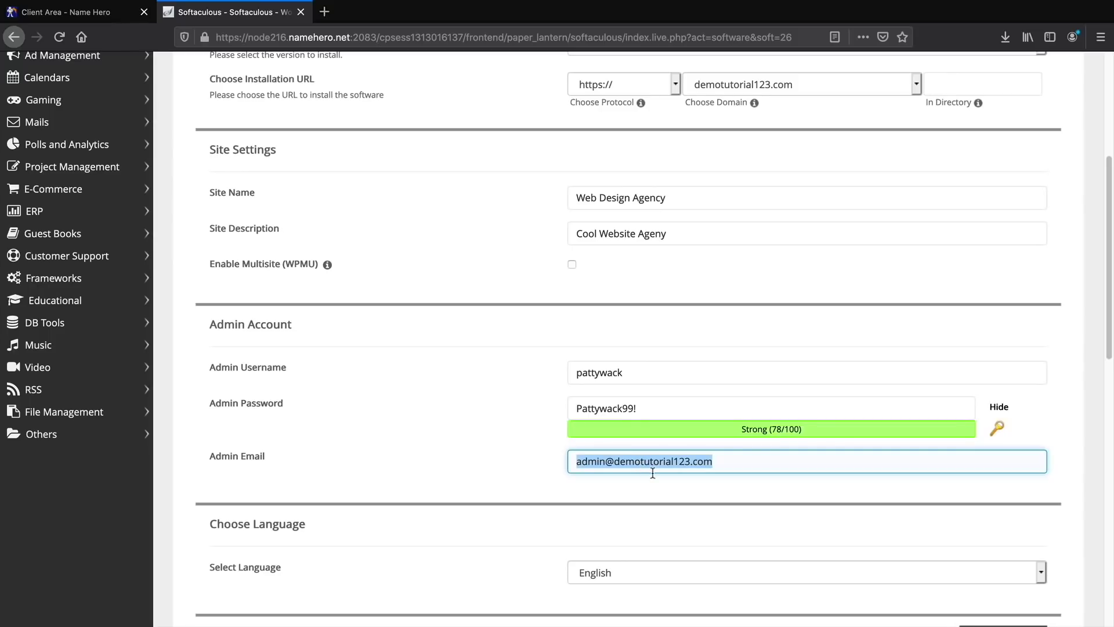
key(ctrl+v)
middle_click(517, 434)
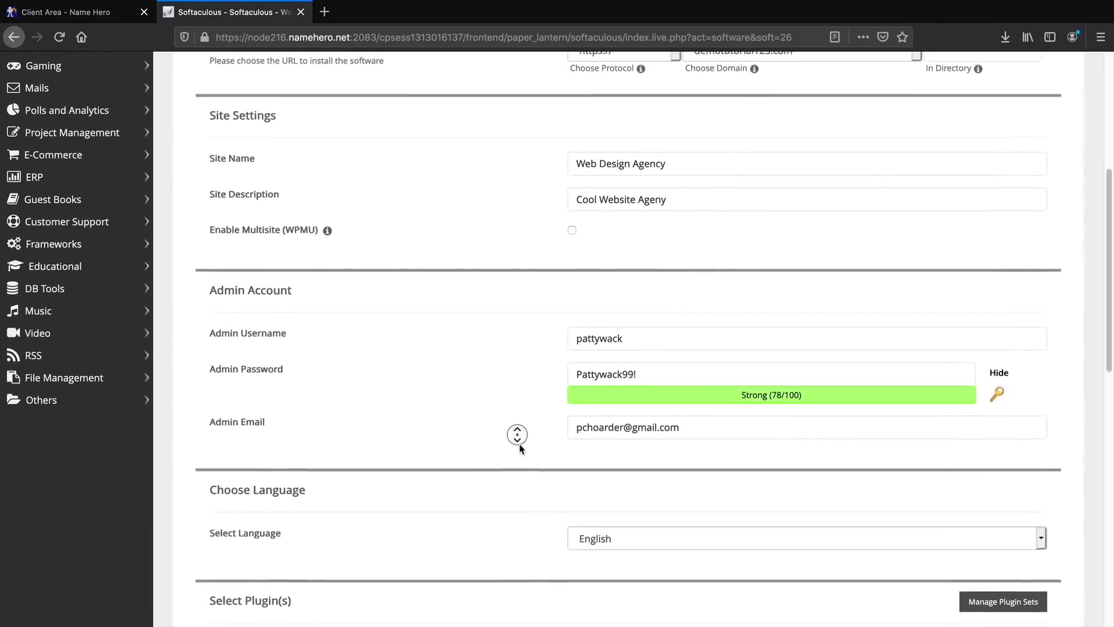
Step: Keep English as the install language and install WordPress on demotutorial123.com
middle_click(520, 448)
click(611, 381)
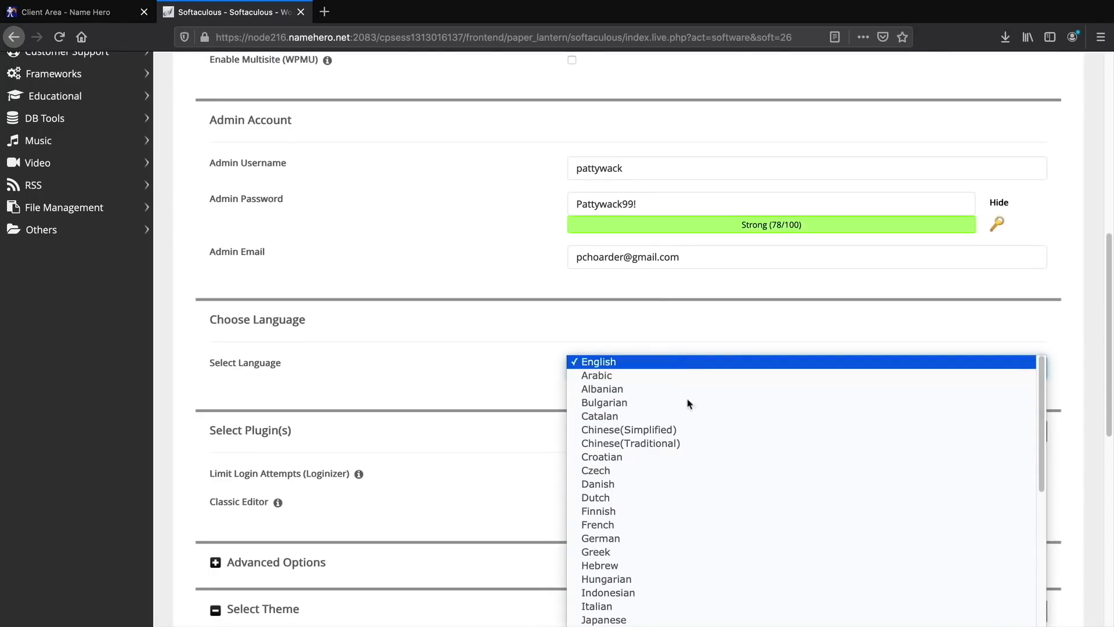
scroll(685, 384, down, 5)
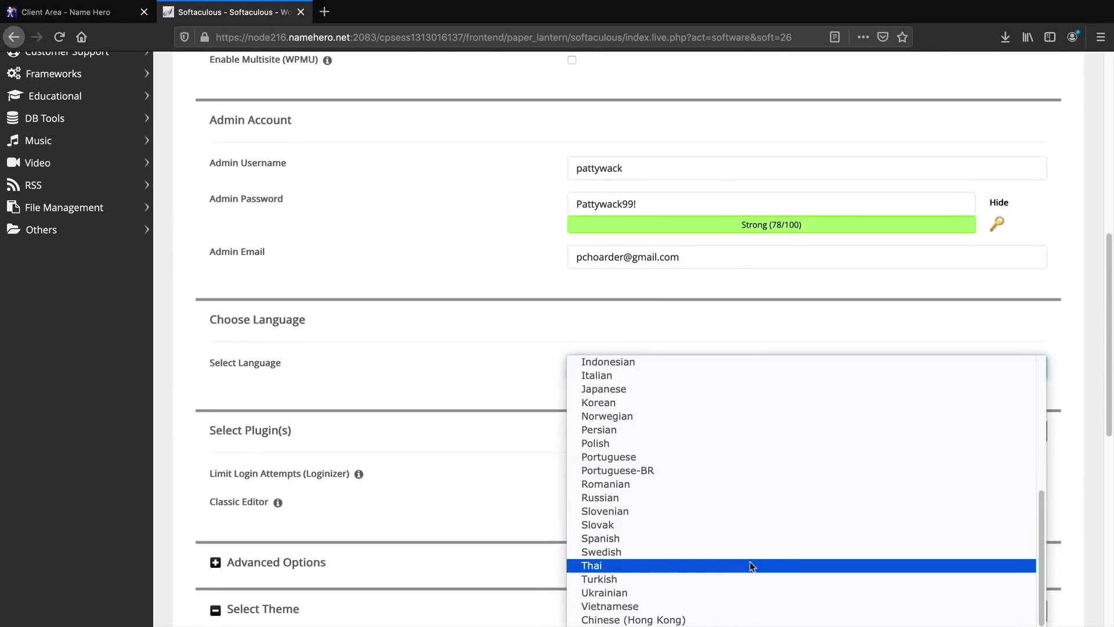
scroll(749, 563, up, 10)
click(552, 393)
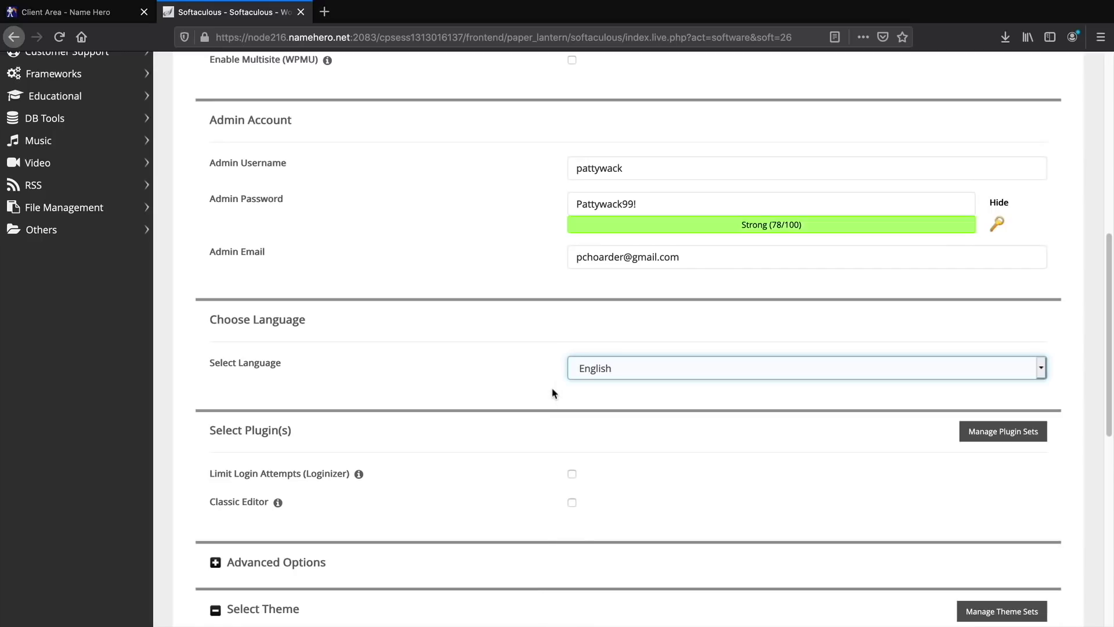
middle_click(551, 386)
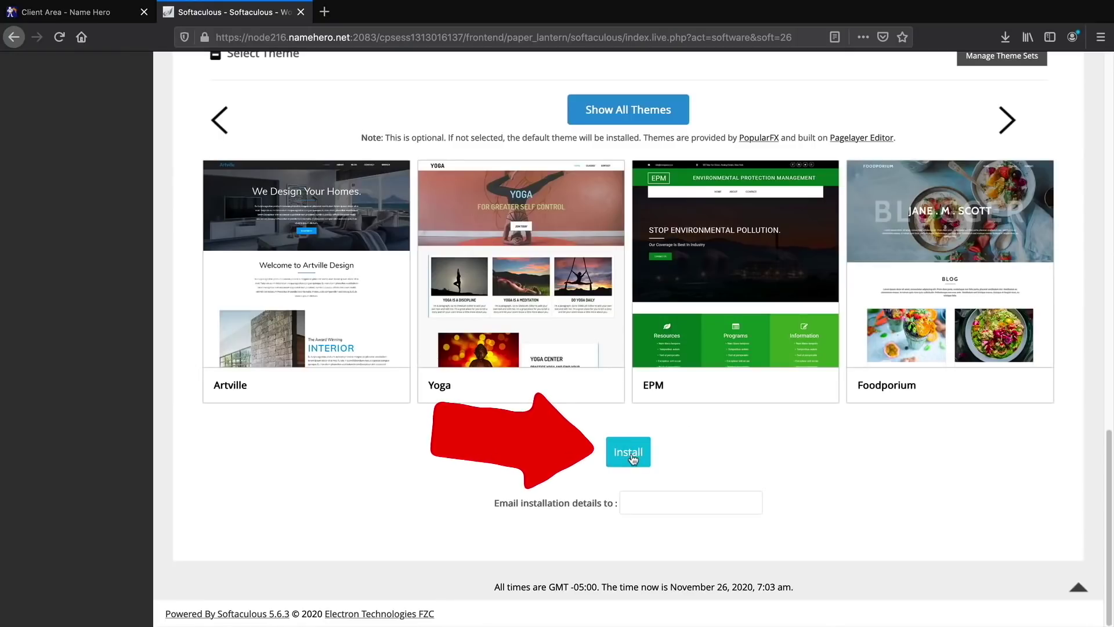
click(632, 457)
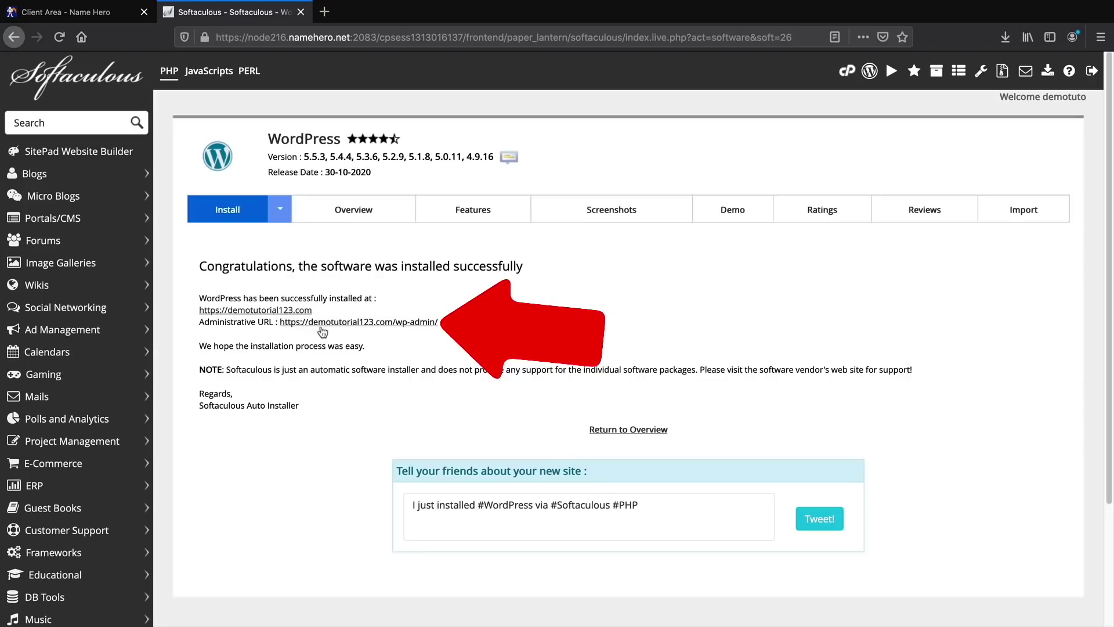
Step: Open the new site's wp-admin dashboard via the Administrative URL link
click(387, 325)
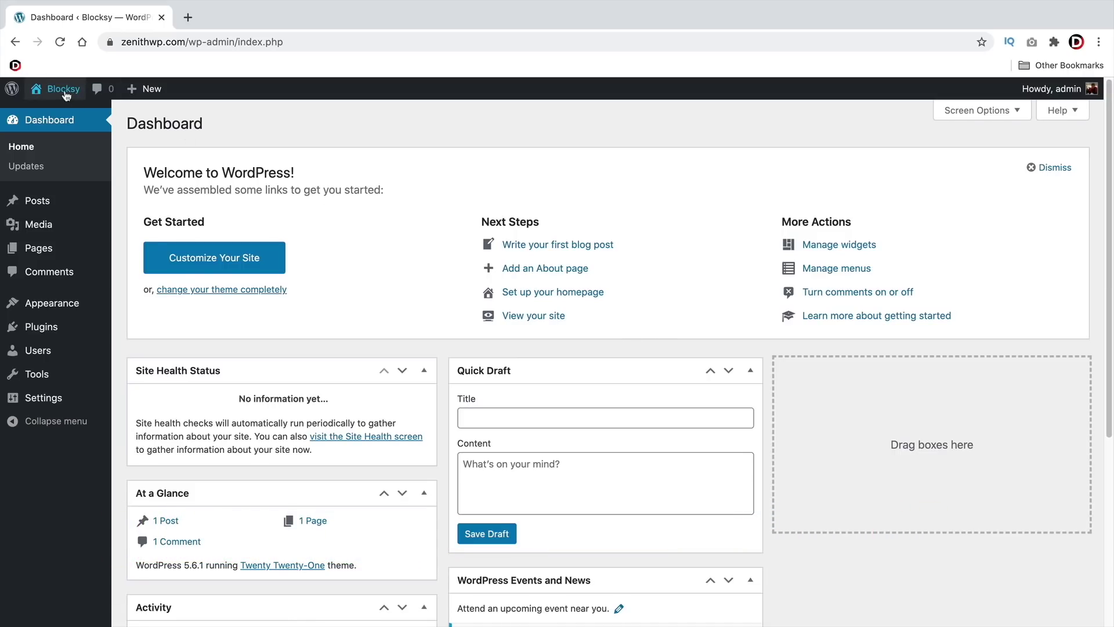
click(63, 113)
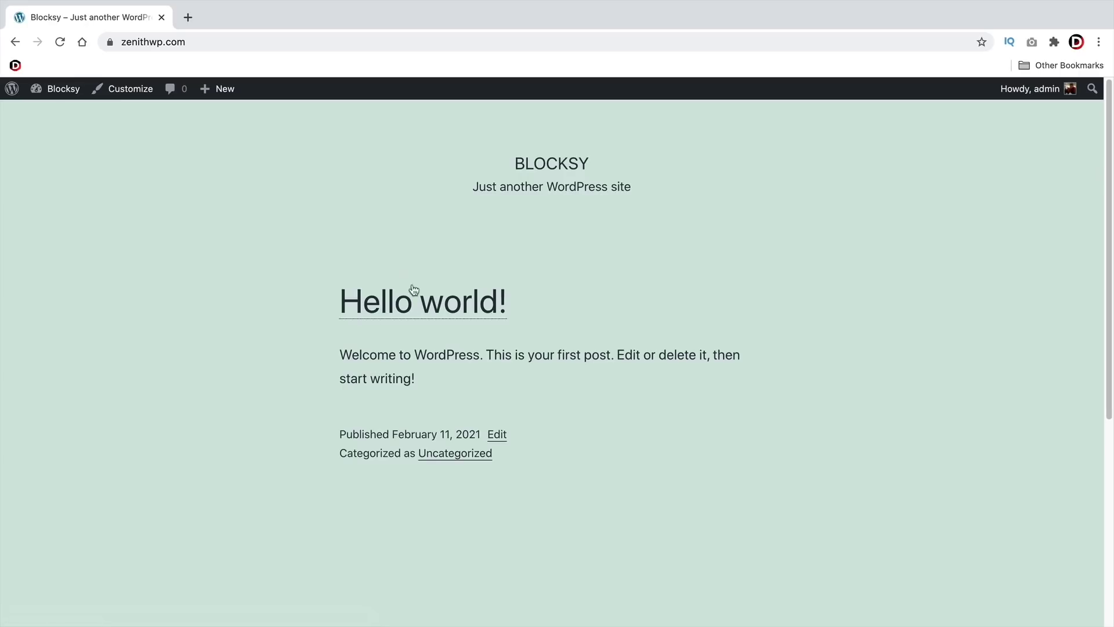
scroll(464, 308, down, 5)
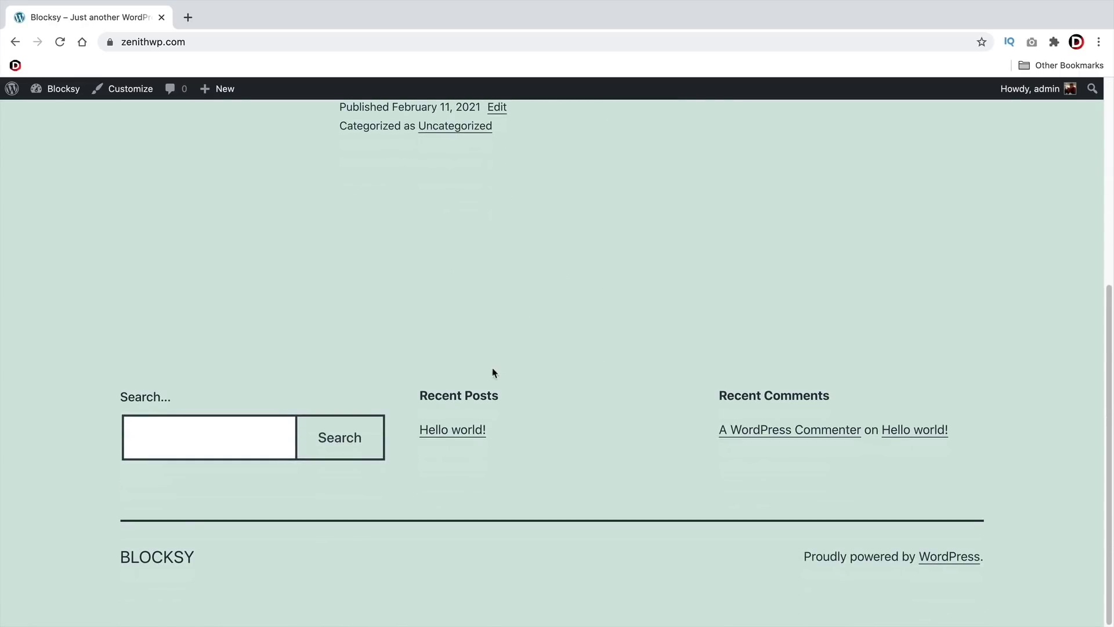
scroll(555, 388, up, 5)
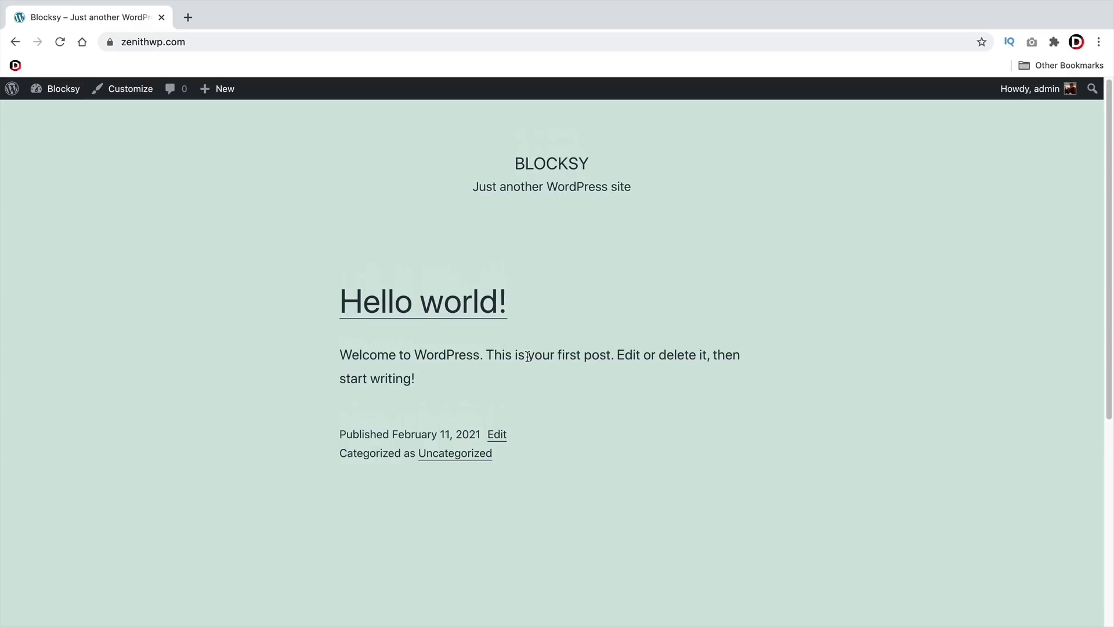
mouse_move(57, 92)
click(57, 114)
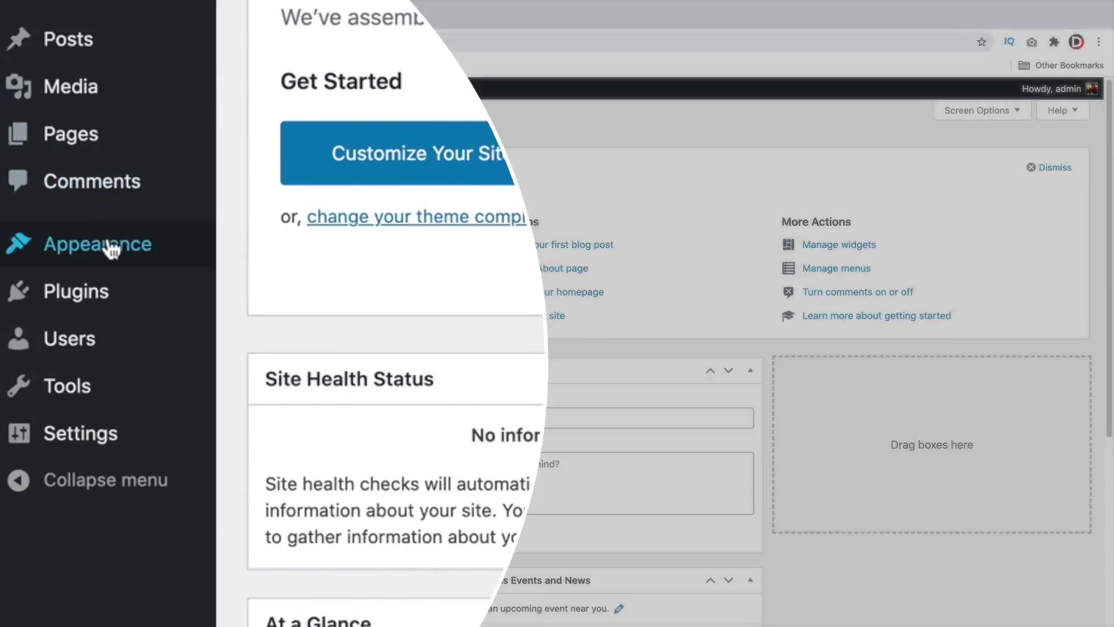
mouse_move(58, 308)
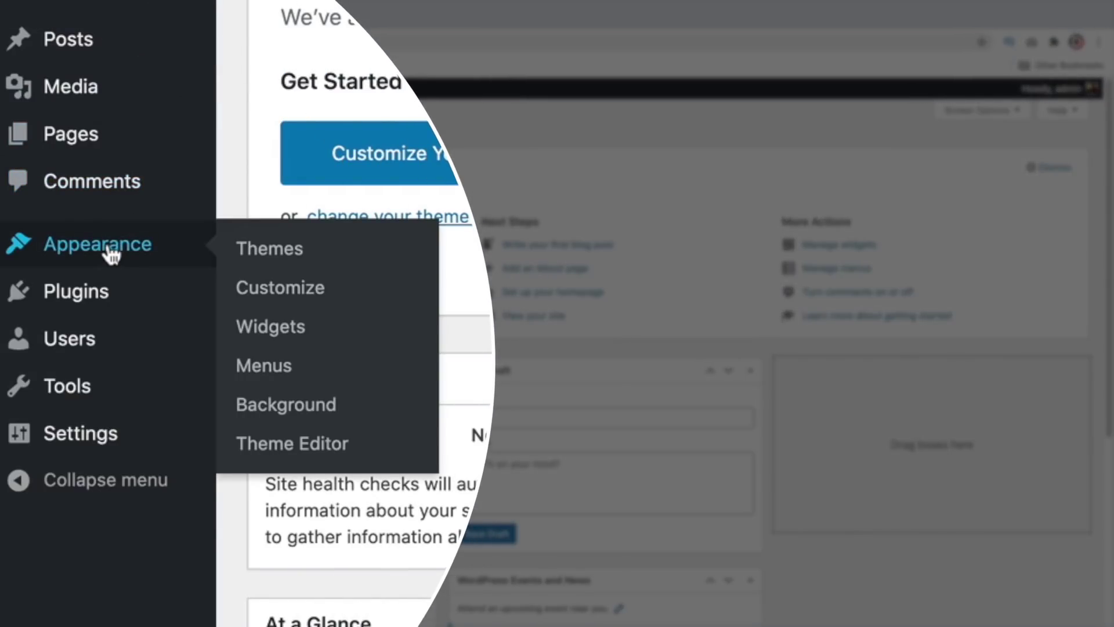
Step: Go to Add New Themes, browse the Latest themes, then list the Featured themes
click(267, 250)
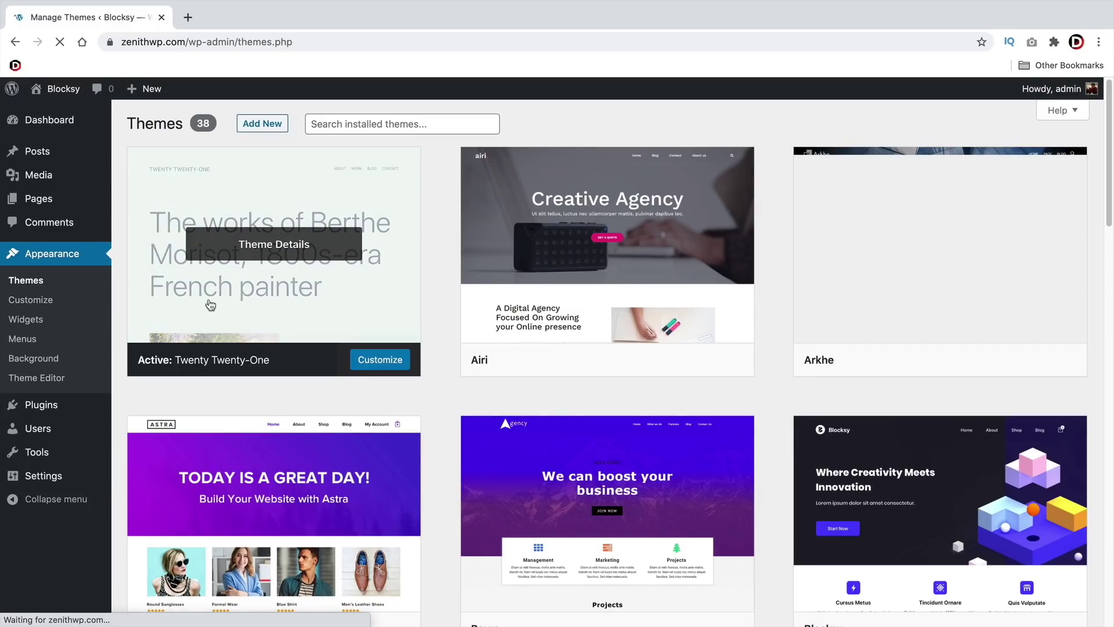
click(265, 122)
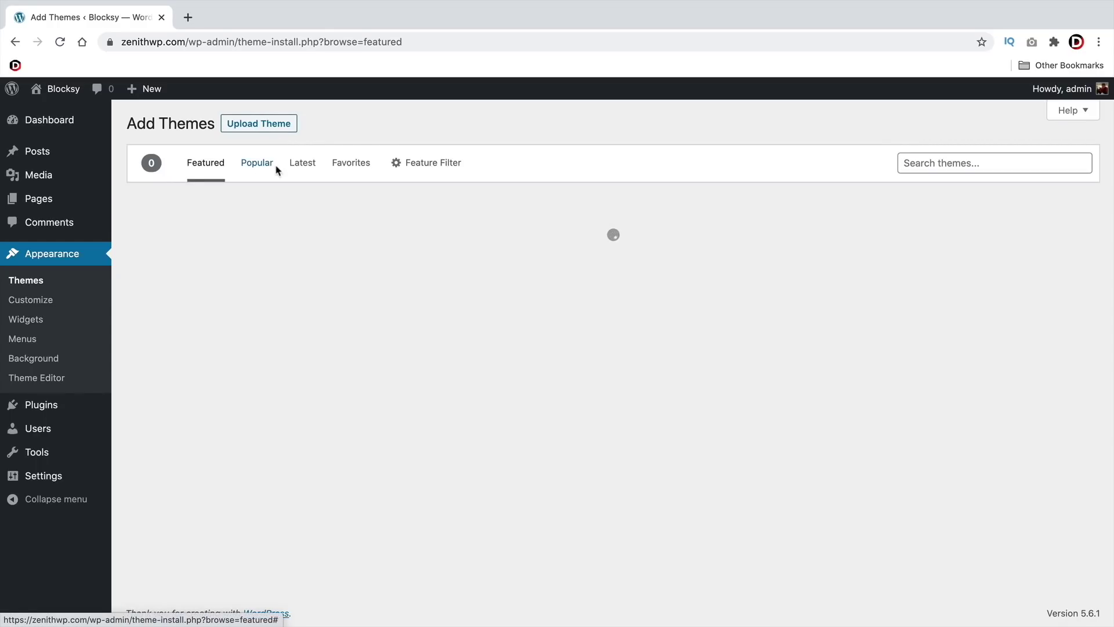
click(300, 167)
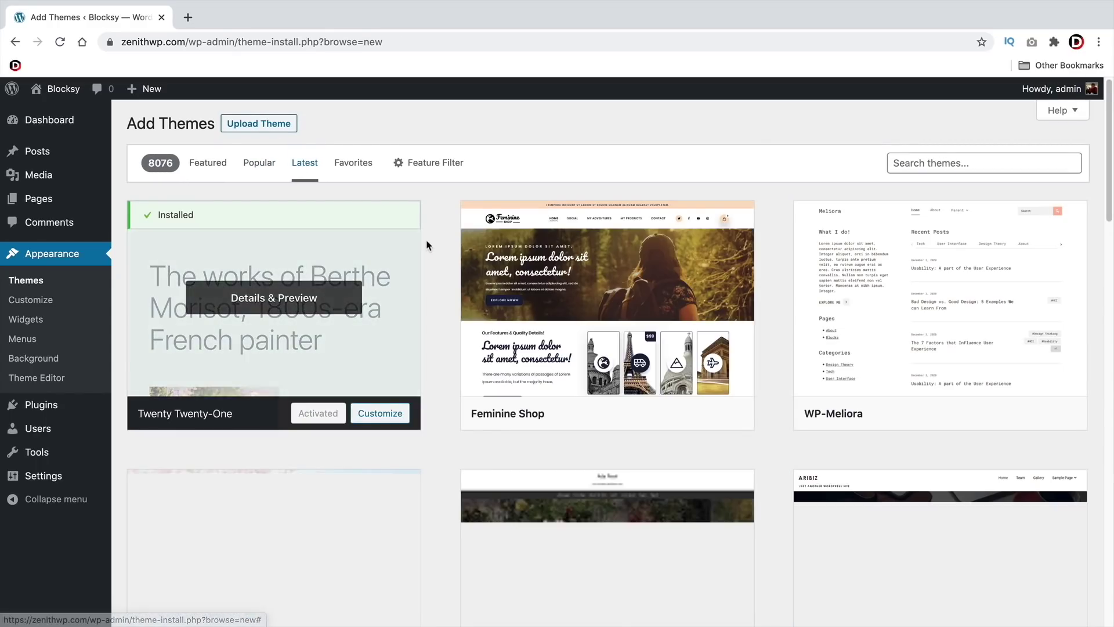
scroll(426, 243, down, 5)
scroll(428, 246, down, 9)
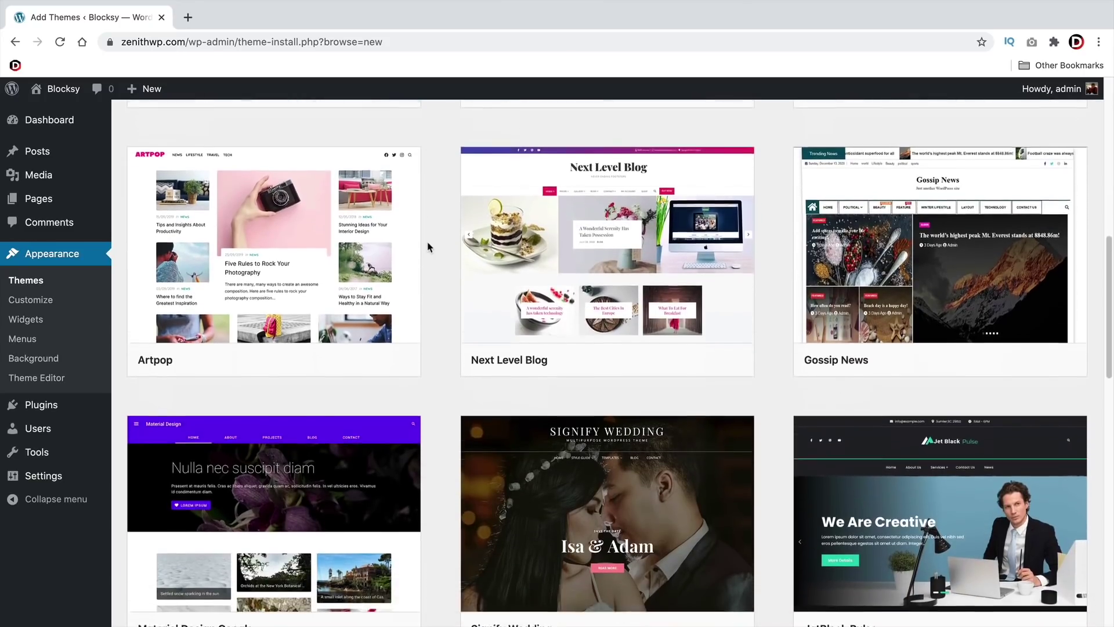
scroll(428, 247, down, 9)
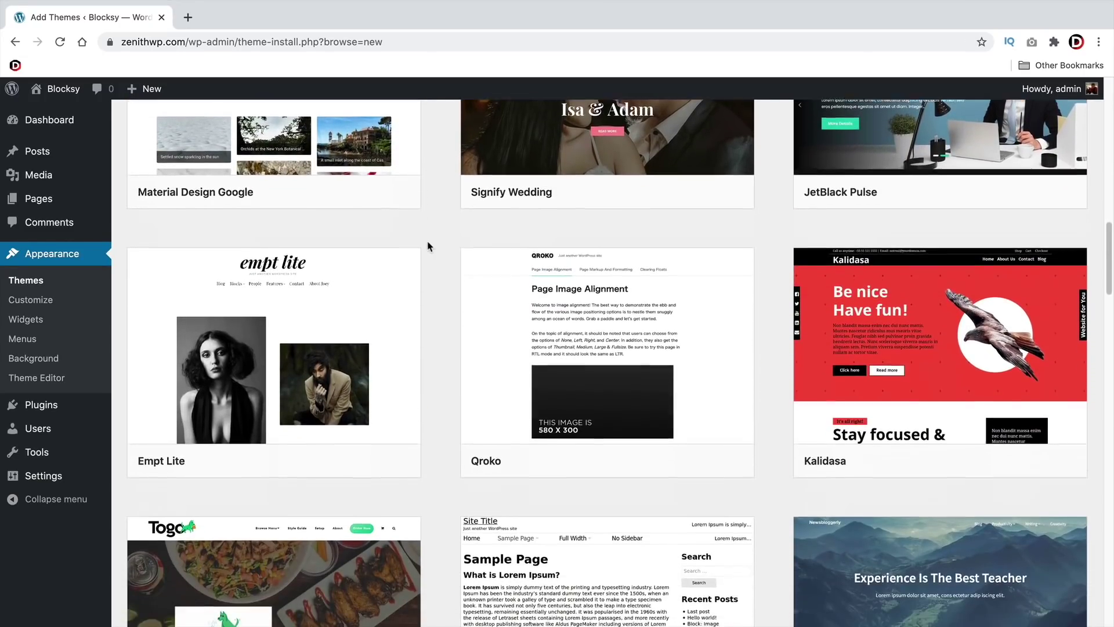
scroll(427, 247, down, 7)
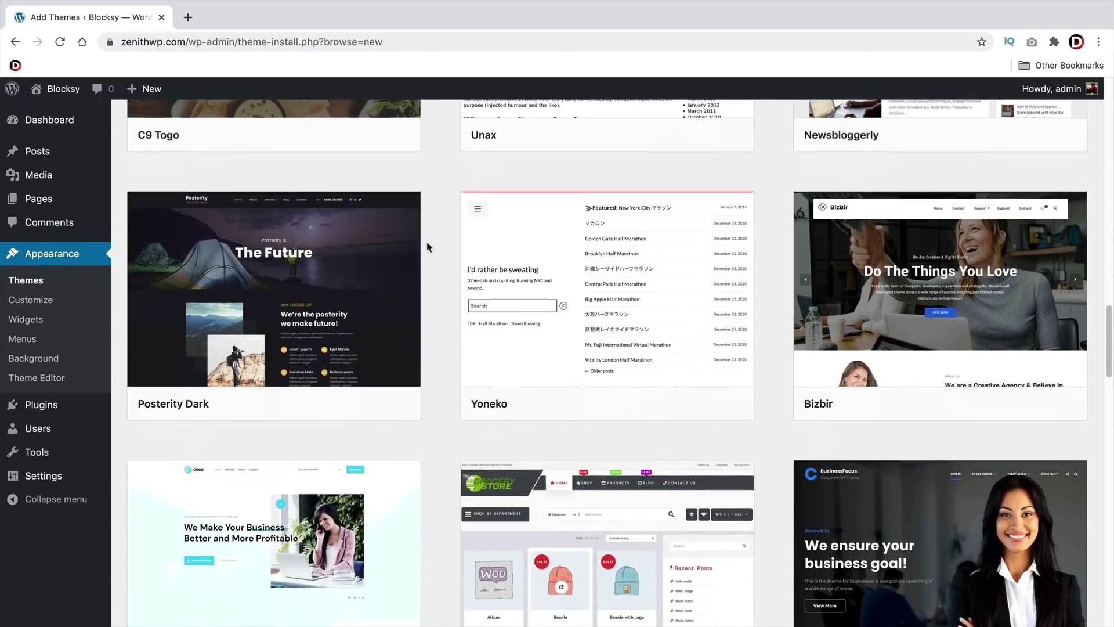
scroll(427, 246, up, 20)
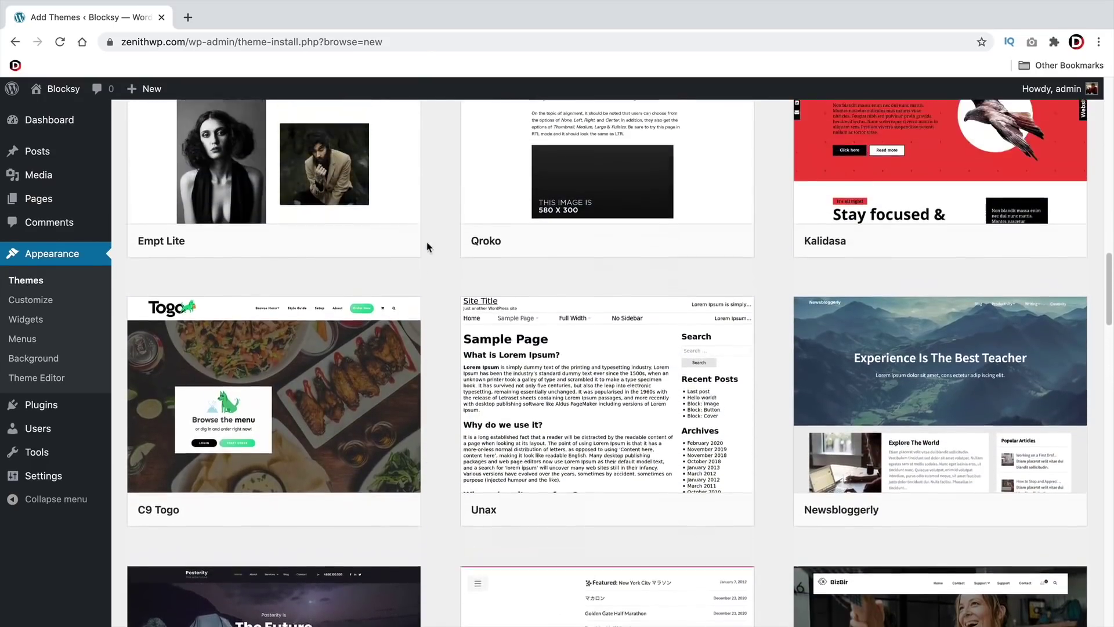
scroll(437, 242, up, 4)
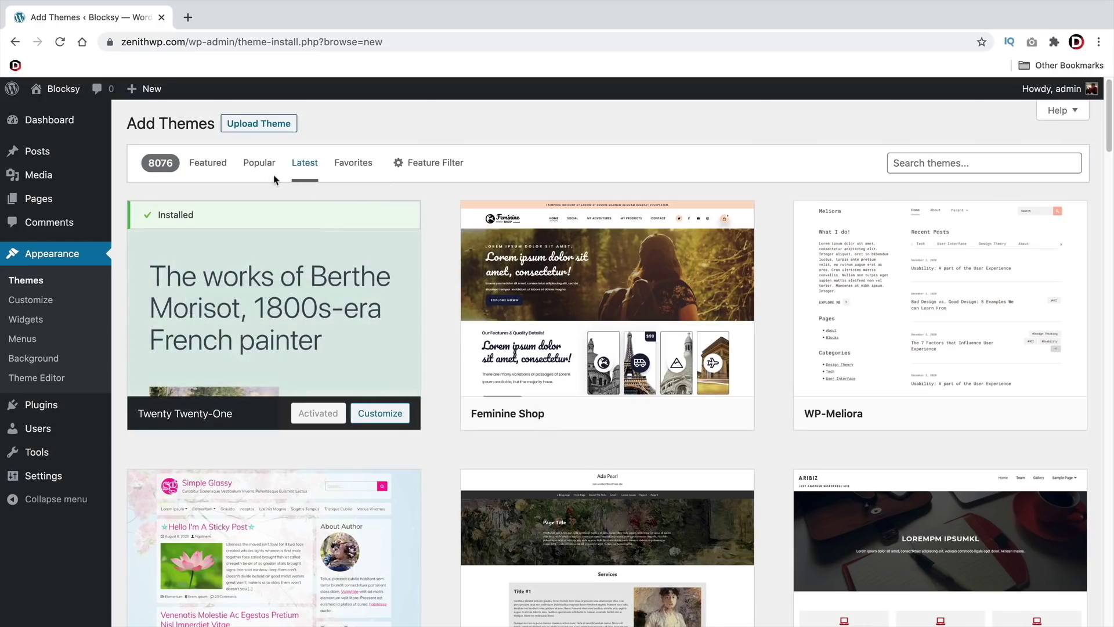
click(216, 165)
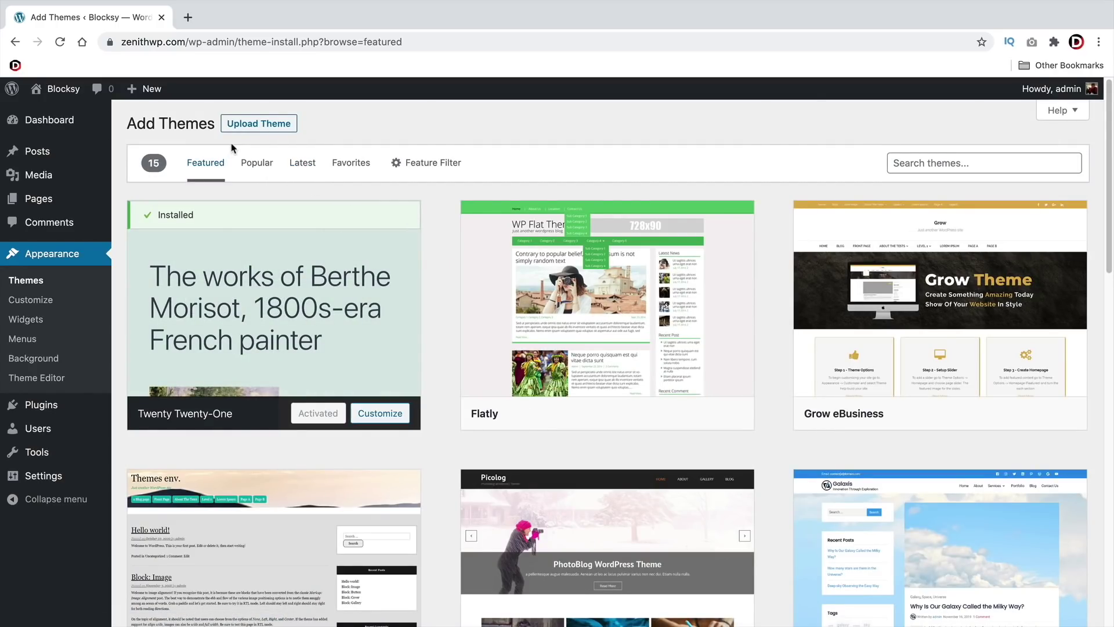
Step: Search themes for 'blocksy' and activate the Blocksy theme
click(933, 160)
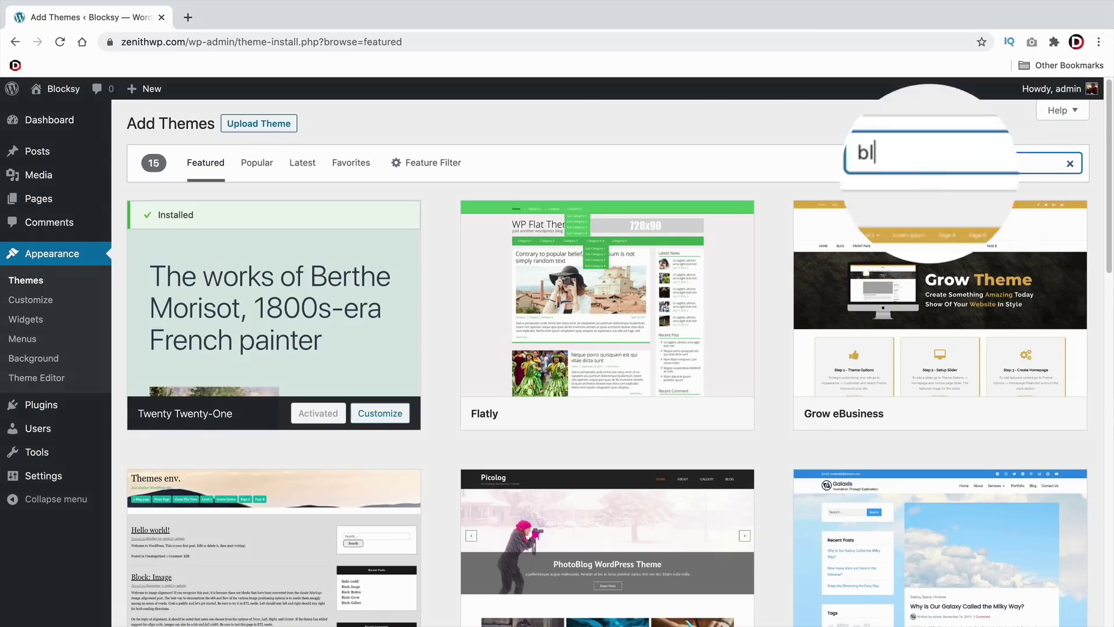
text(blocksy)
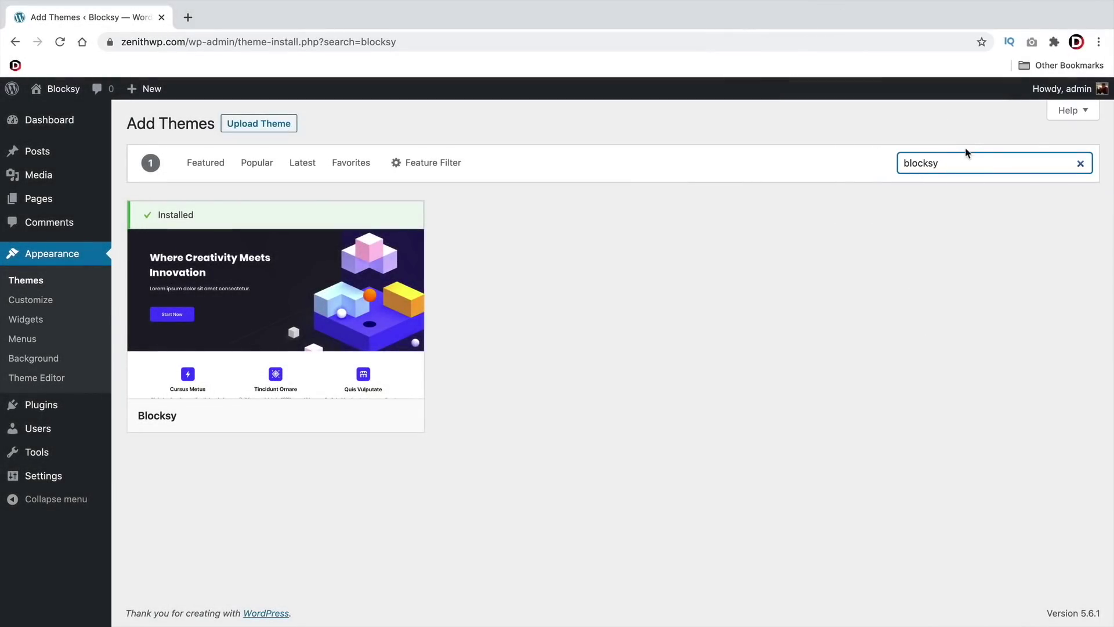
mouse_move(325, 293)
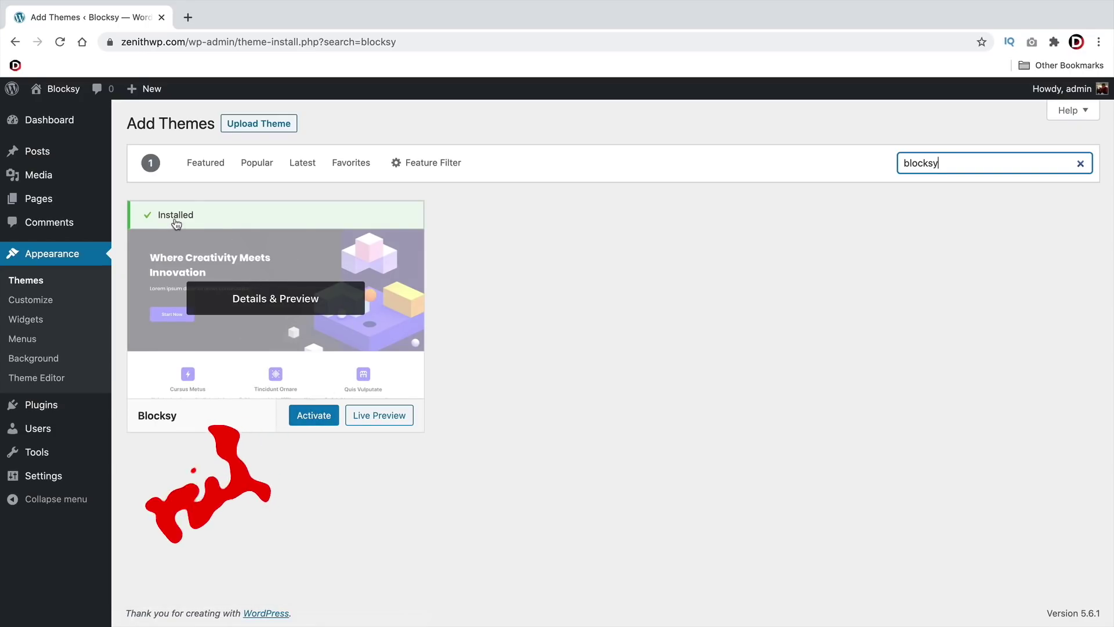
click(314, 416)
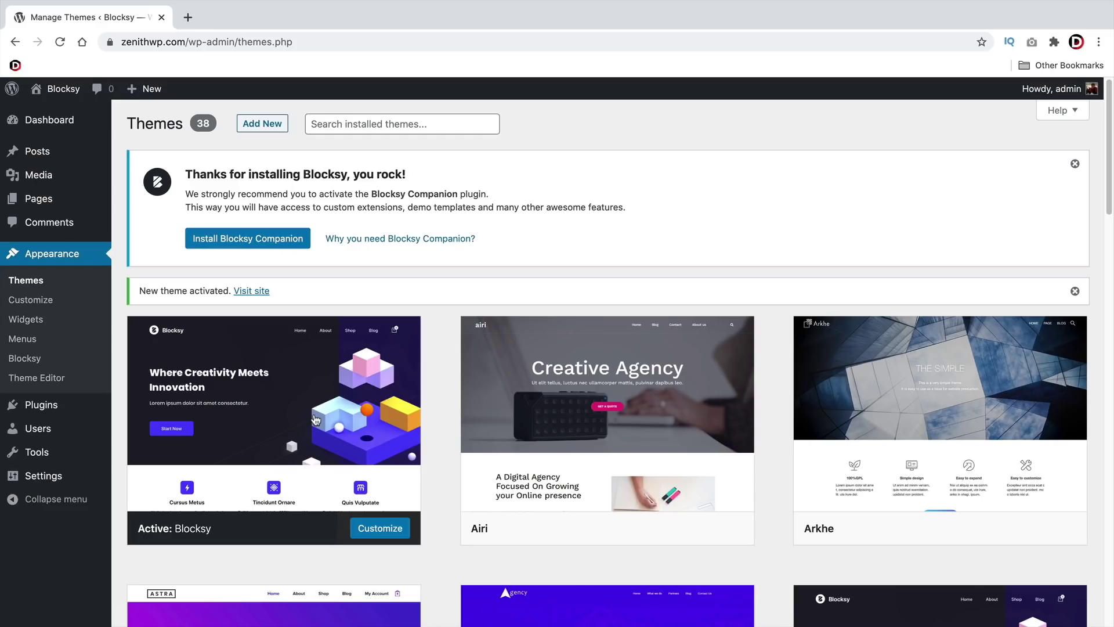
Step: Install and activate the Blocksy Companion plugin from the Themes page notice
mouse_move(320, 415)
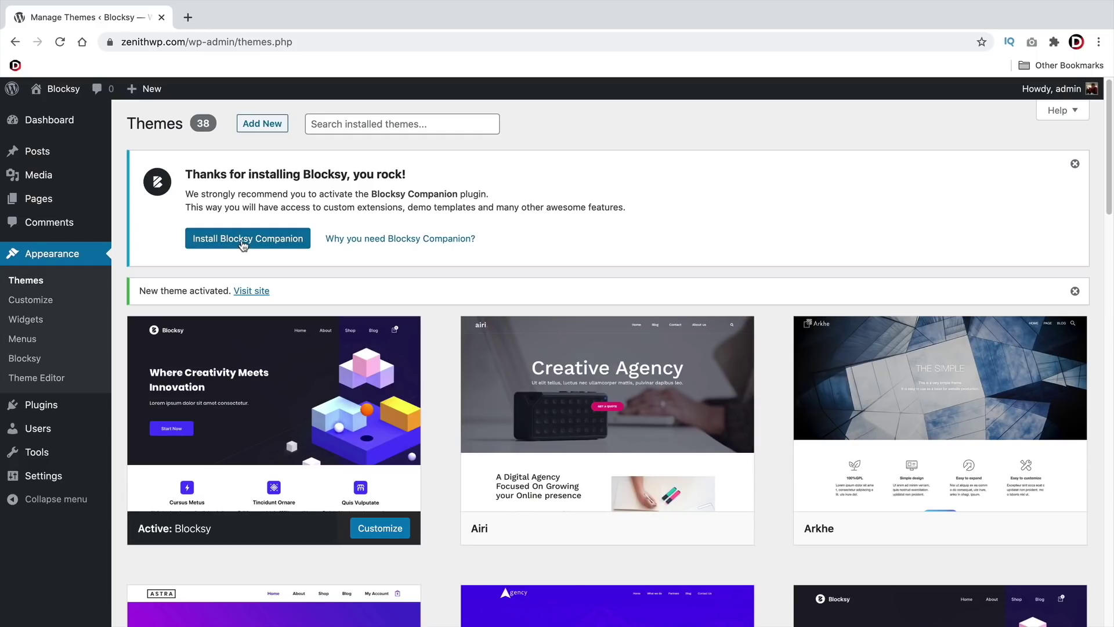
click(243, 244)
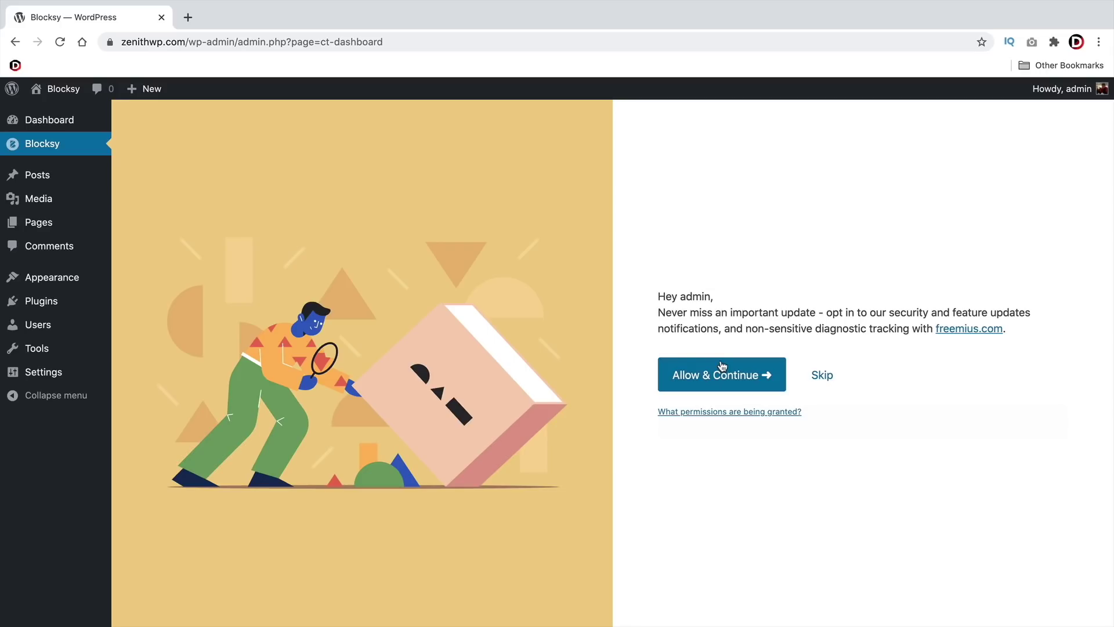
Step: Skip the update opt-in and scroll the Starter Sites gallery to the Modern Shop card
click(831, 380)
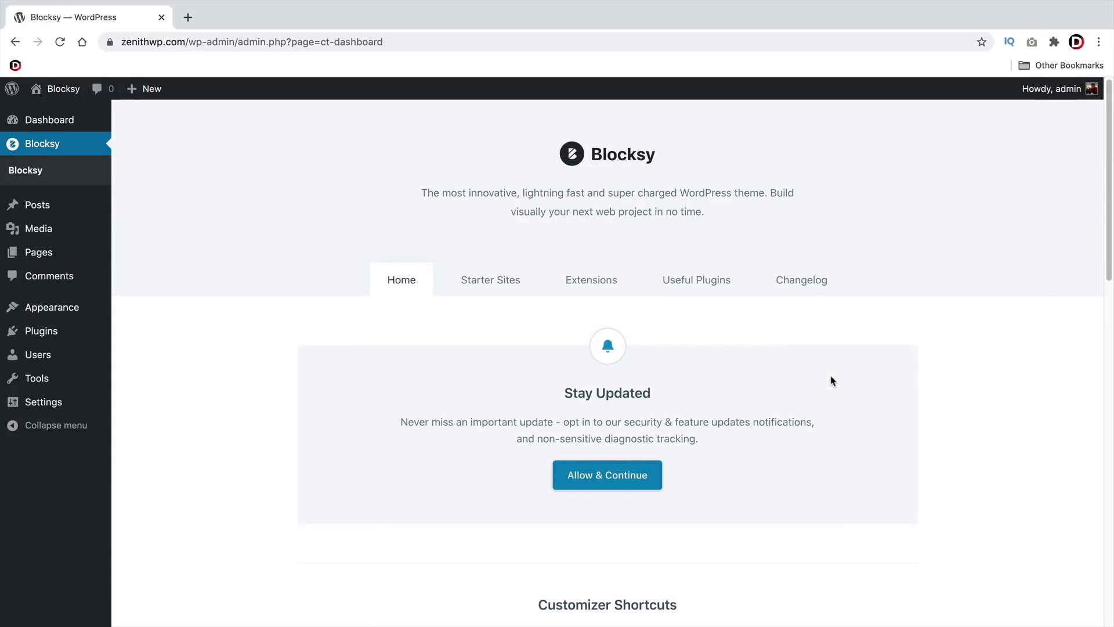
click(503, 285)
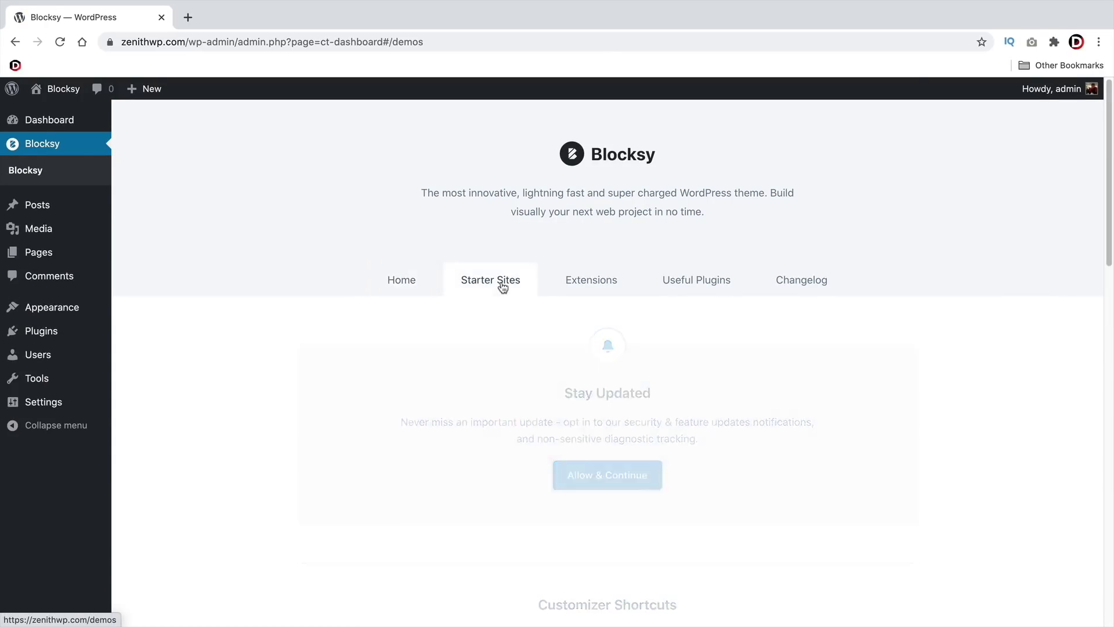
scroll(319, 307, down, 2)
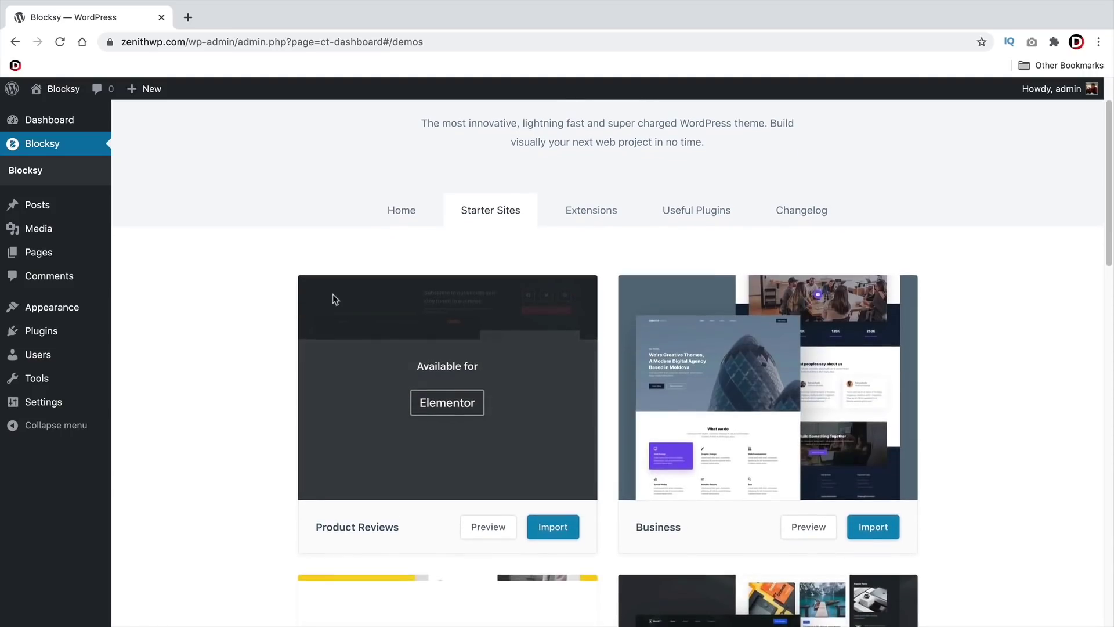
scroll(210, 341, down, 4)
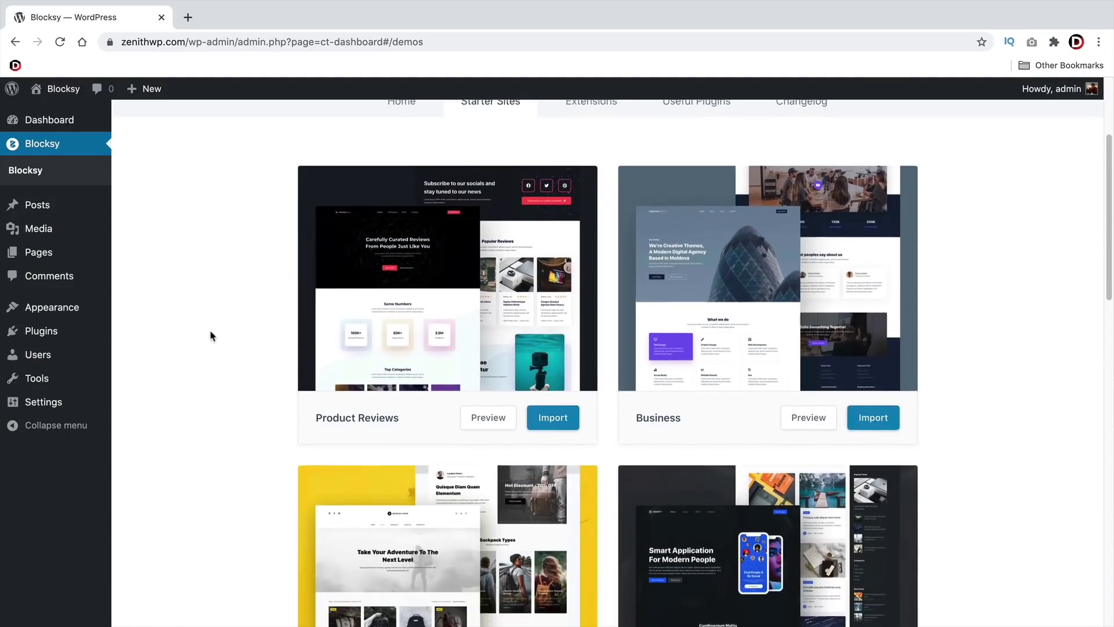
mouse_move(382, 269)
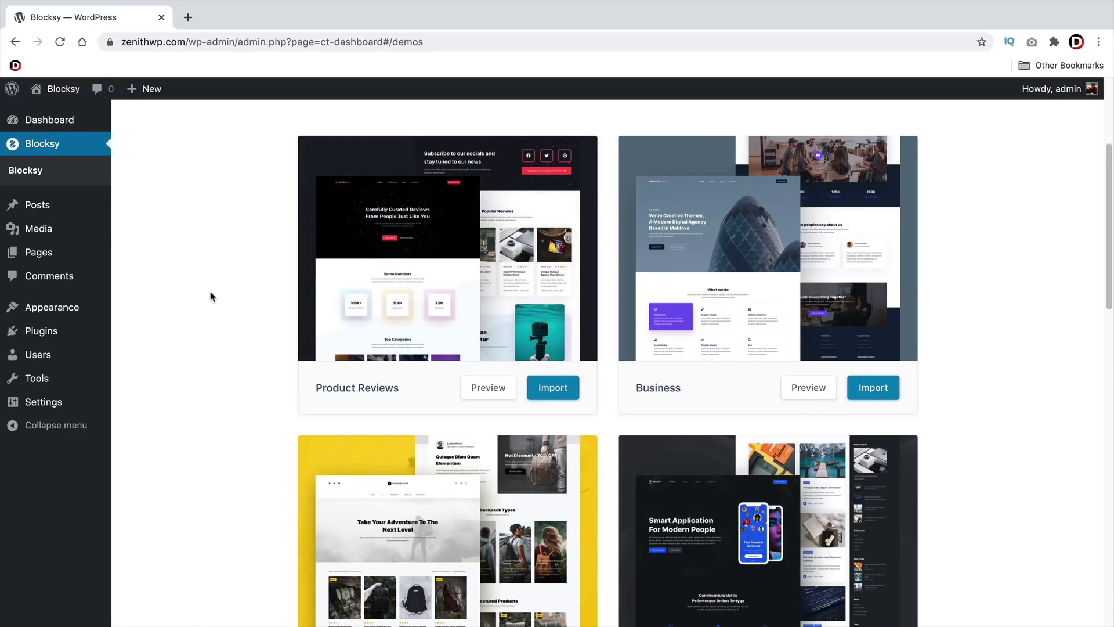
scroll(215, 289, down, 5)
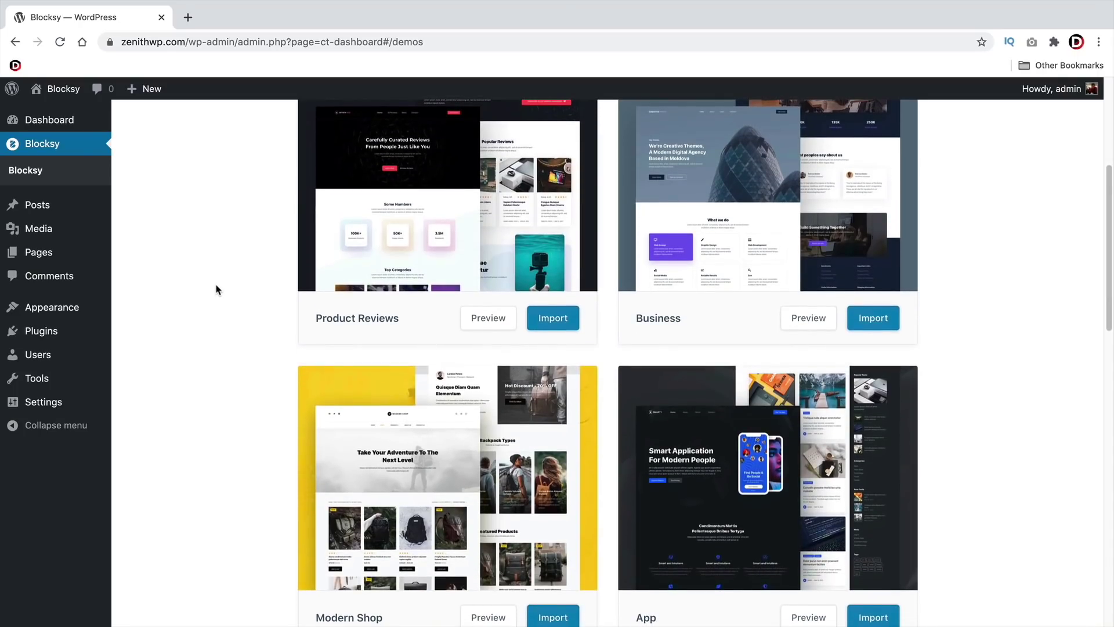
mouse_move(442, 411)
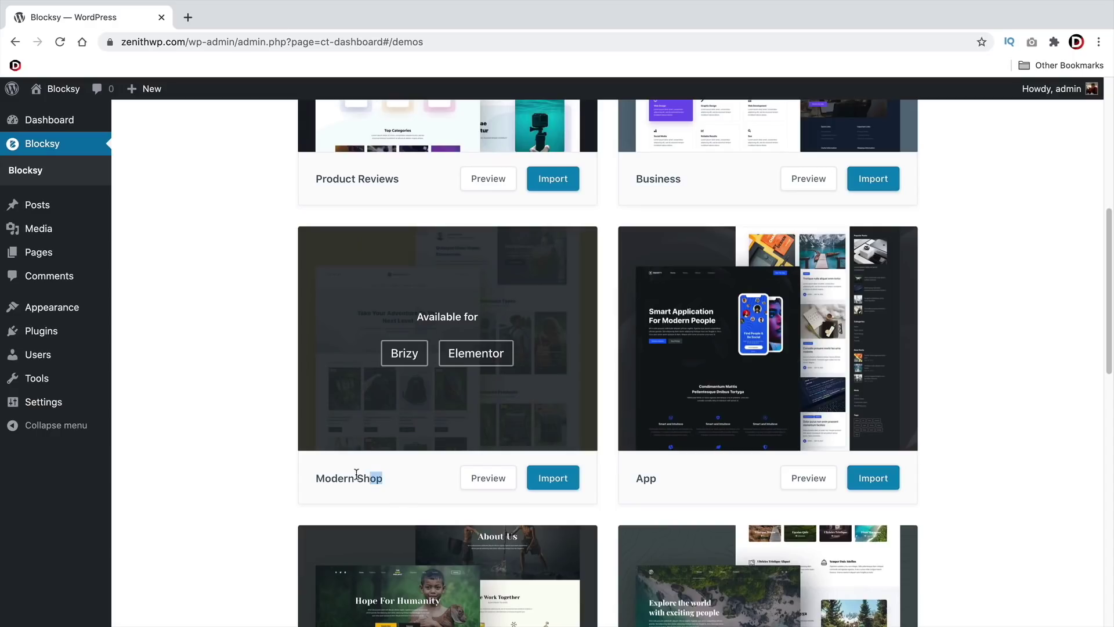
Step: Import the Modern Shop starter site with Elementor as page builder and no child theme
click(552, 480)
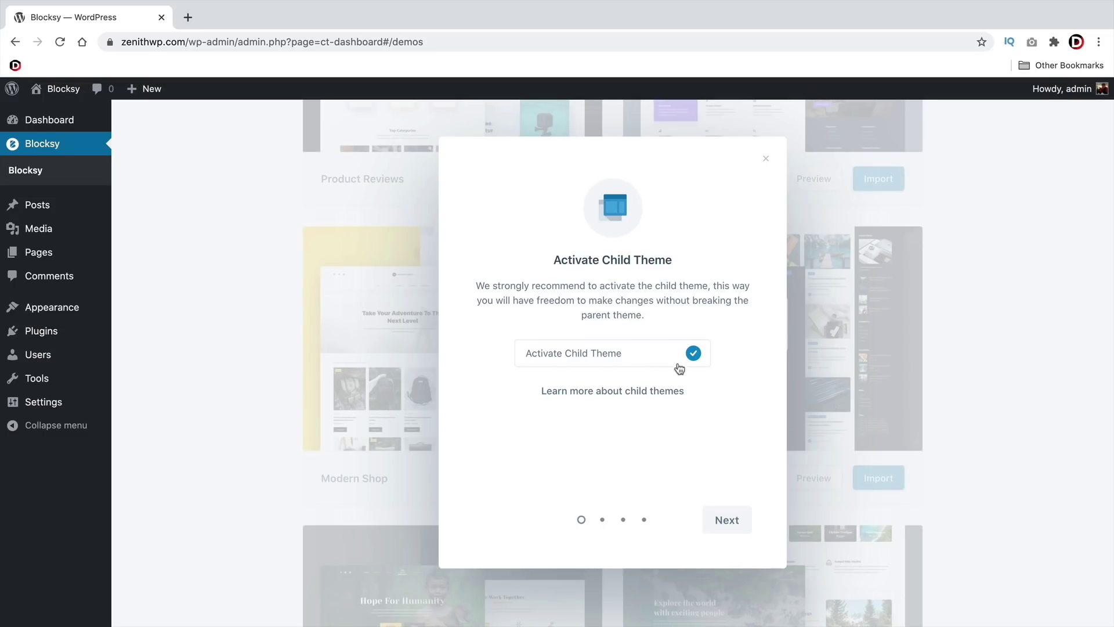
click(695, 354)
click(727, 520)
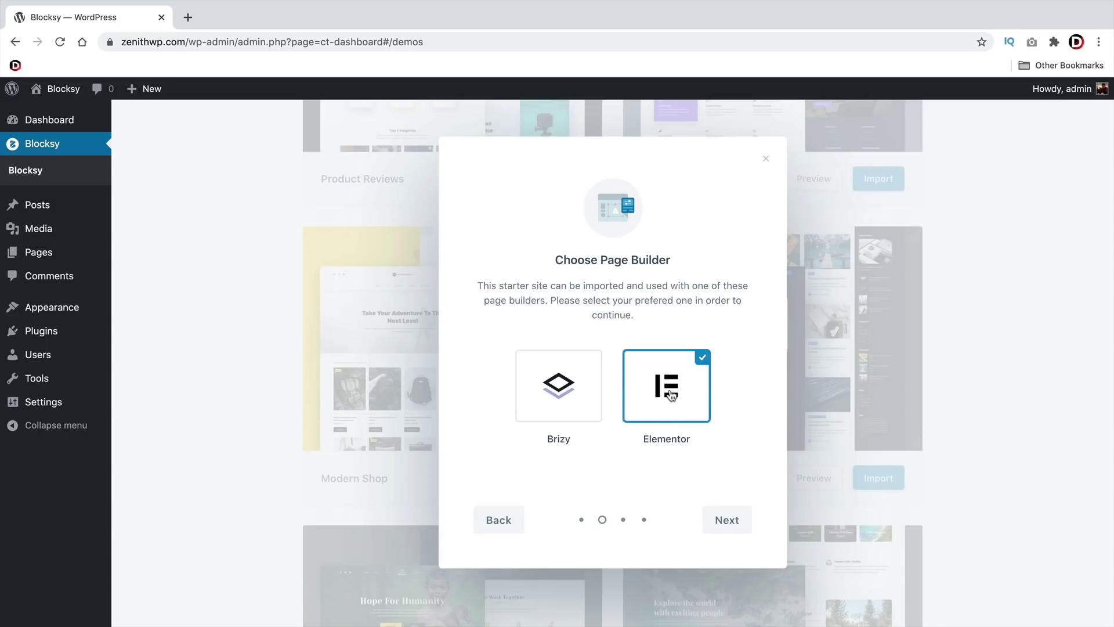
click(571, 402)
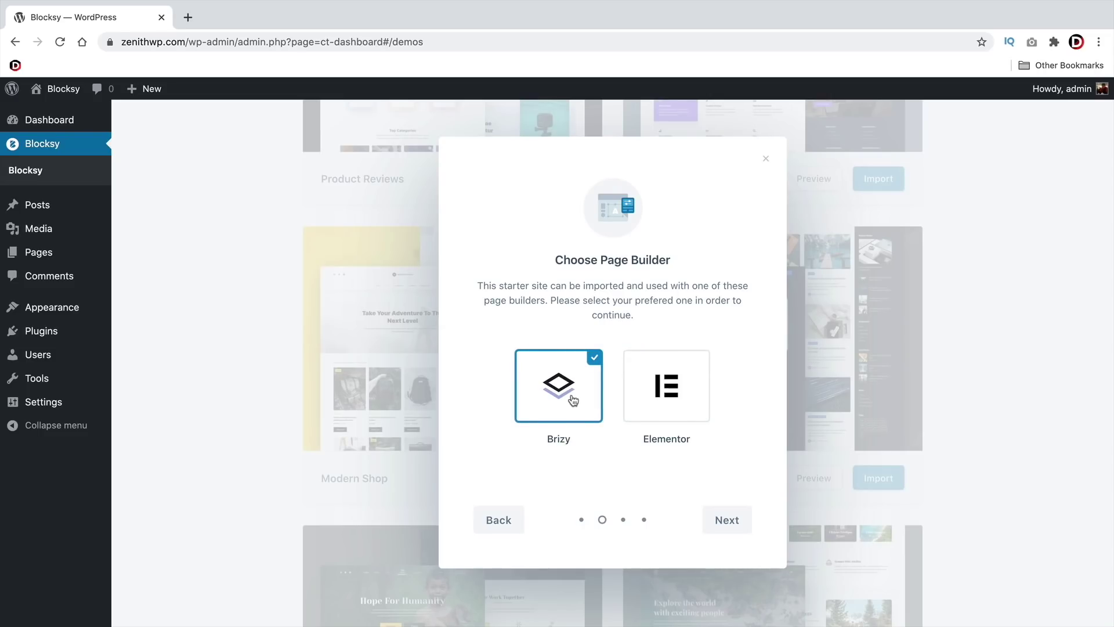
click(654, 388)
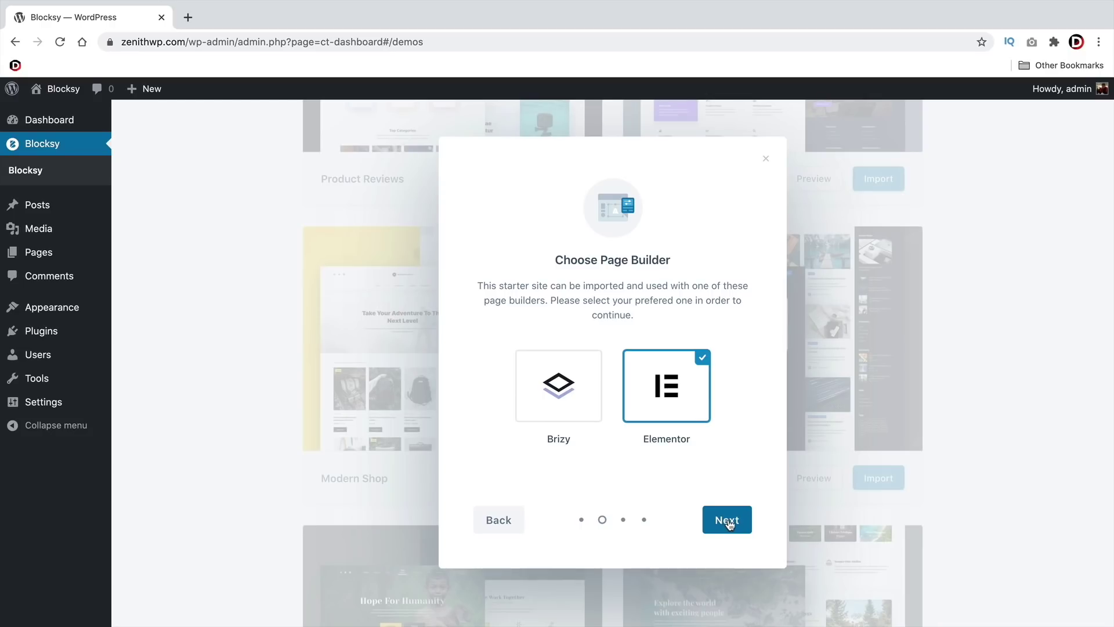
click(728, 521)
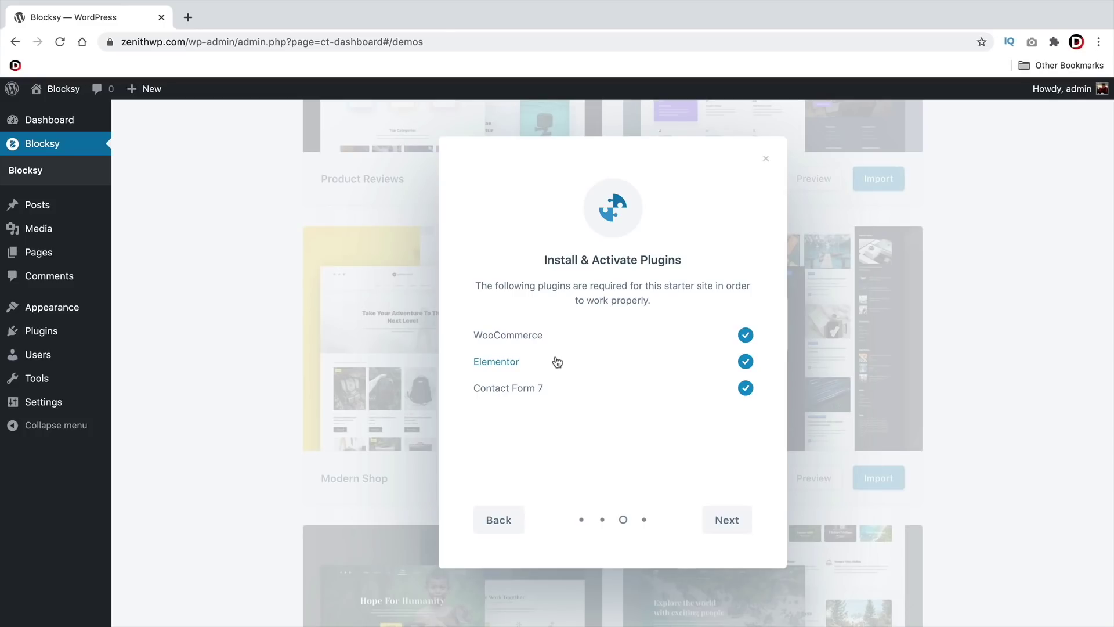
click(727, 520)
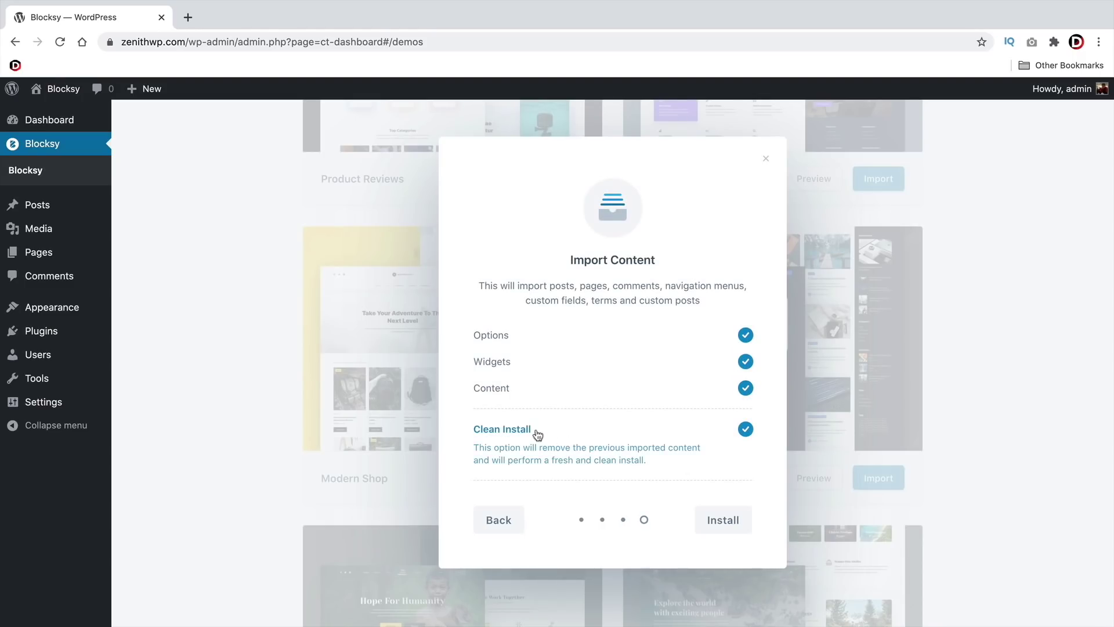
click(729, 524)
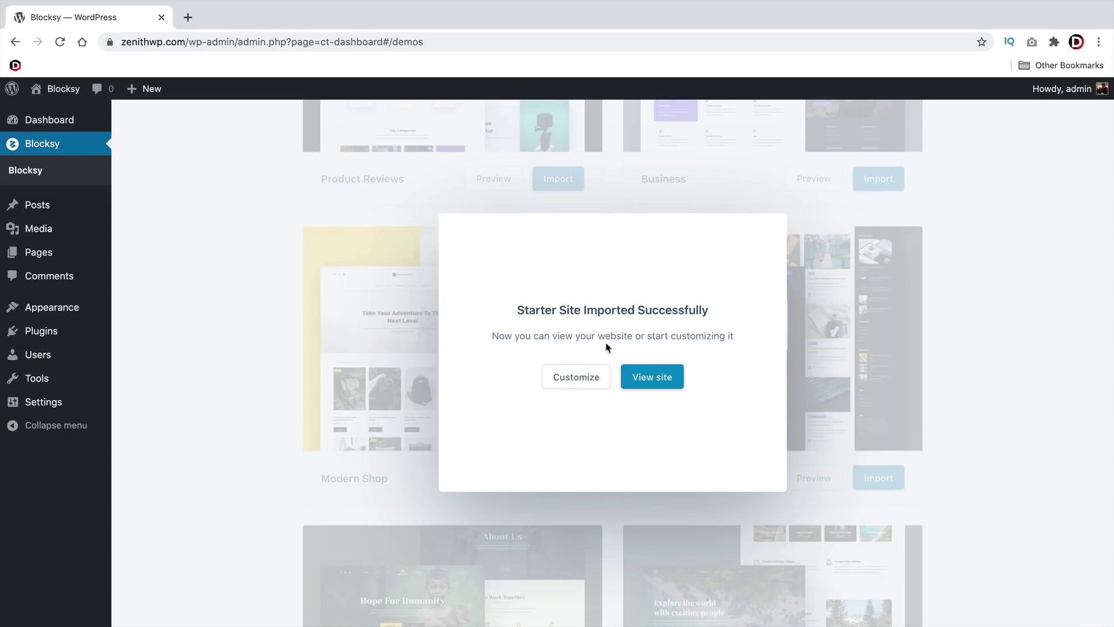
Step: View the live storefront home page, dismiss its cookie notice, and scroll through the sections
click(650, 382)
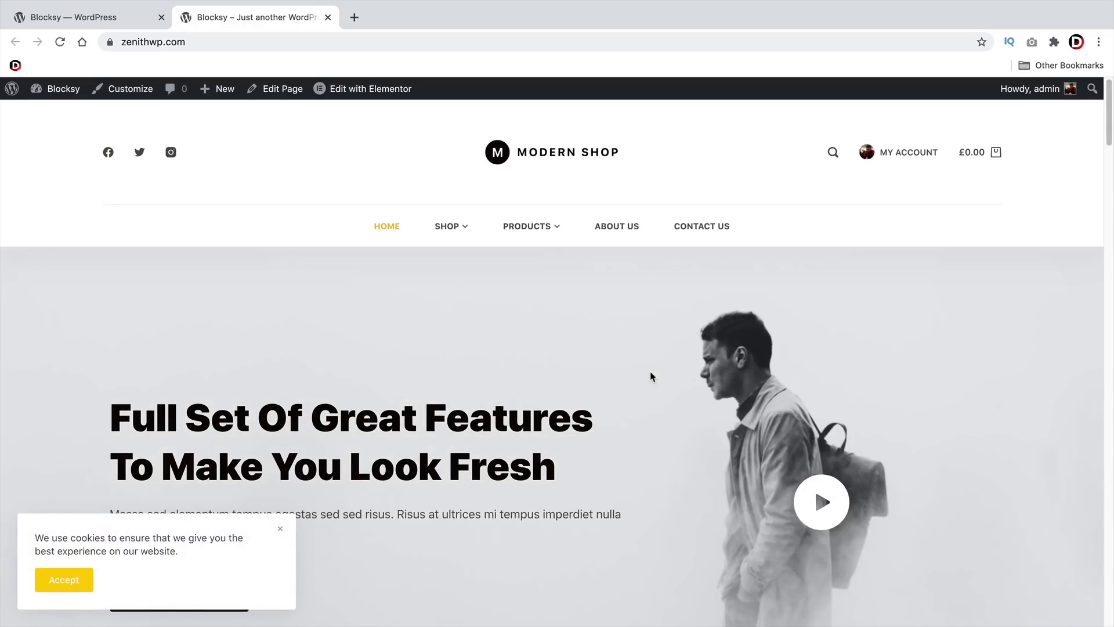
scroll(651, 376, down, 10)
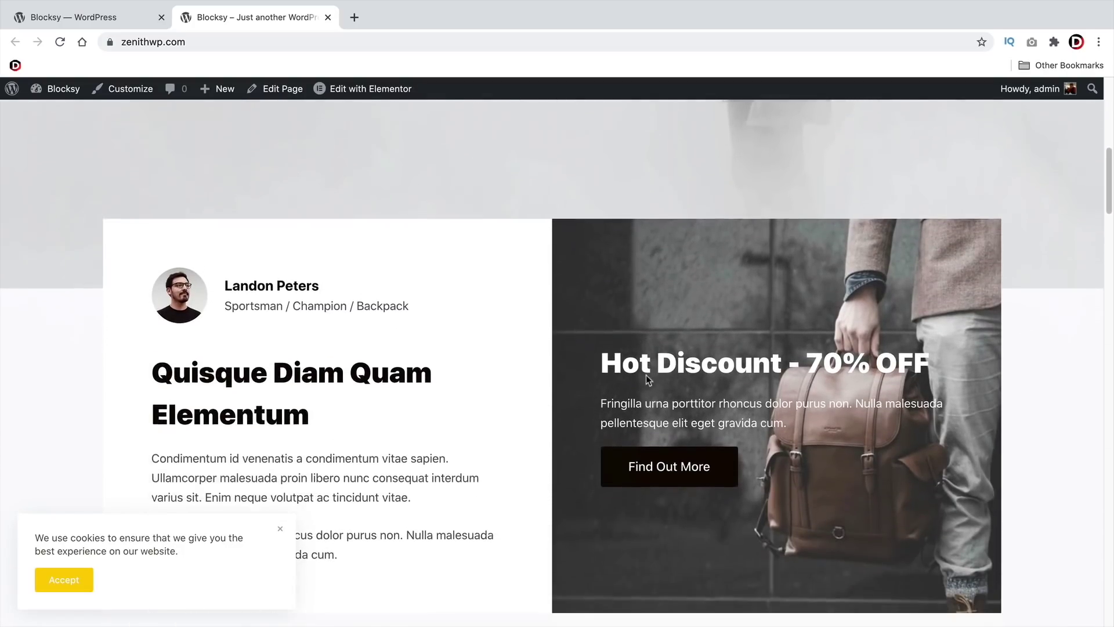
scroll(646, 375, down, 8)
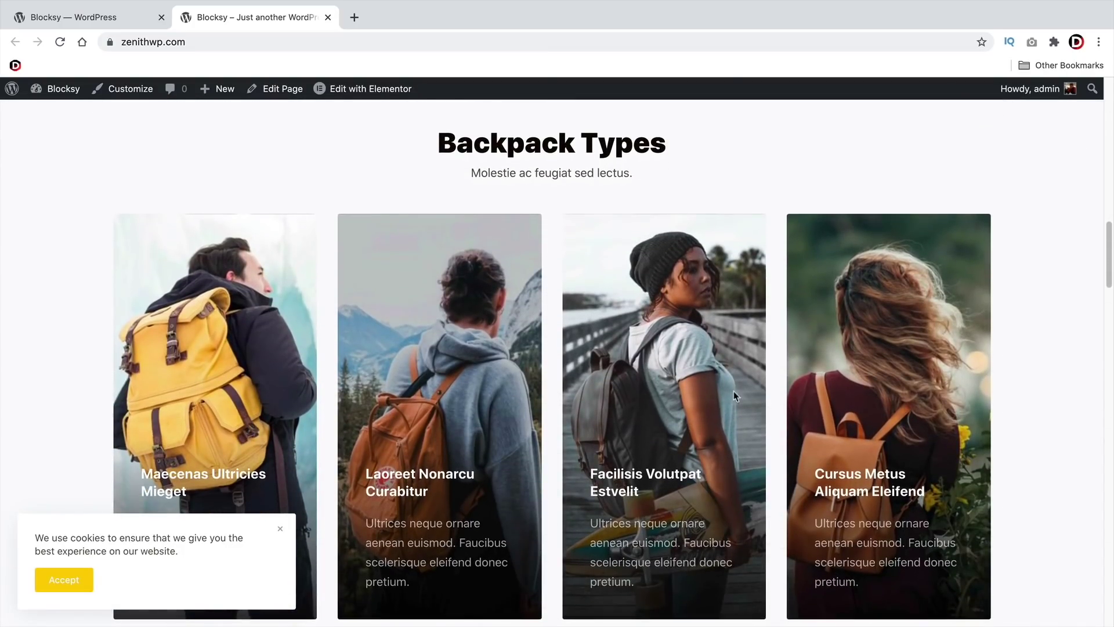
scroll(470, 428, down, 5)
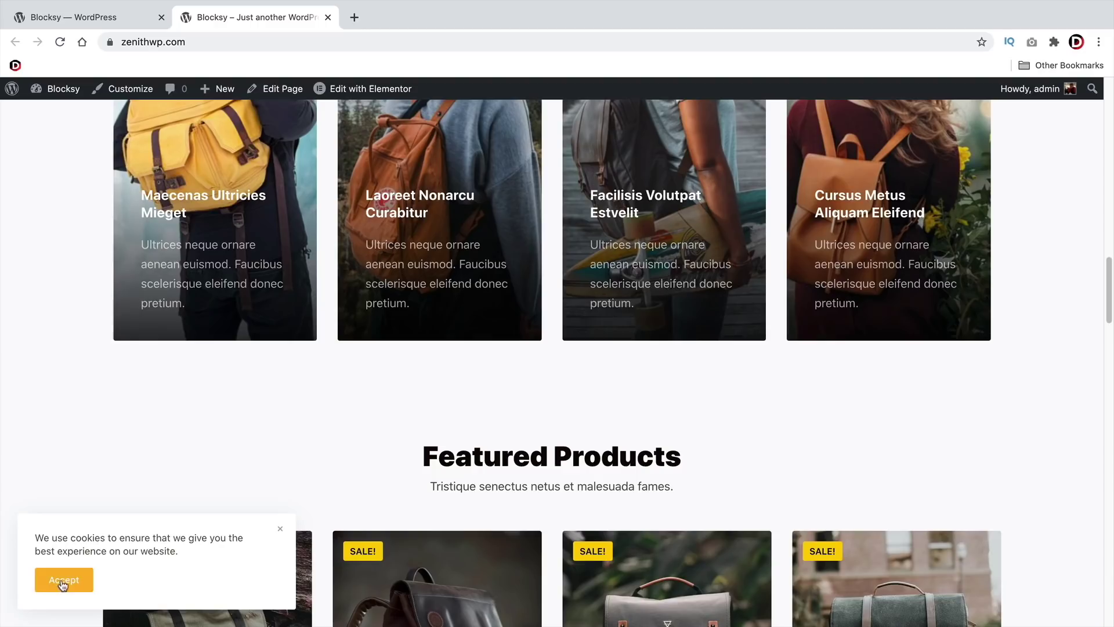
click(64, 580)
scroll(259, 461, down, 1)
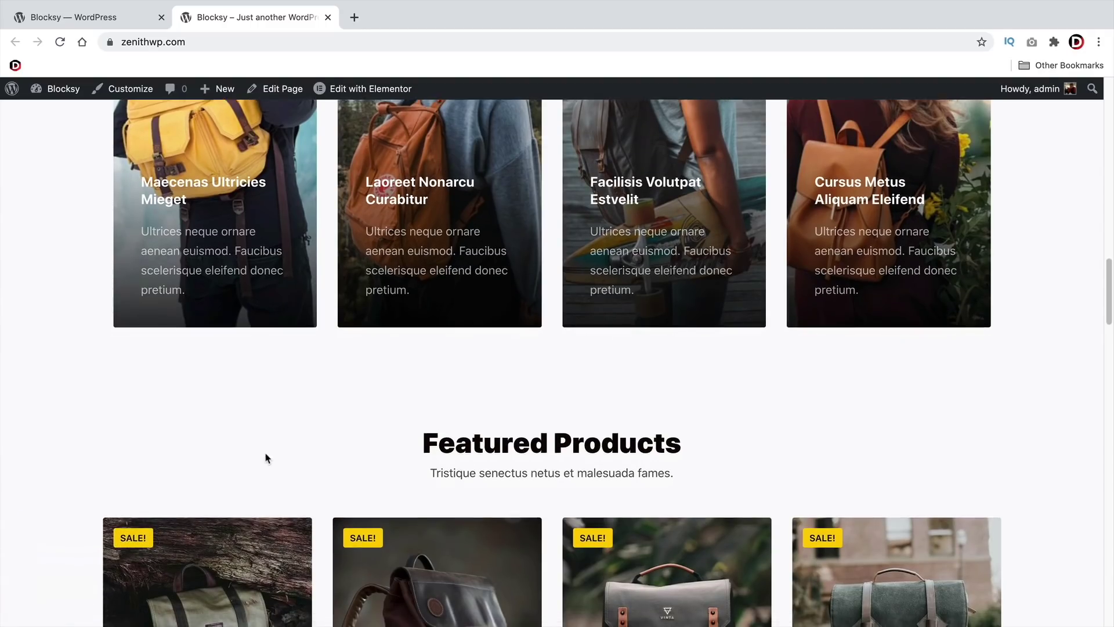
scroll(255, 462, down, 5)
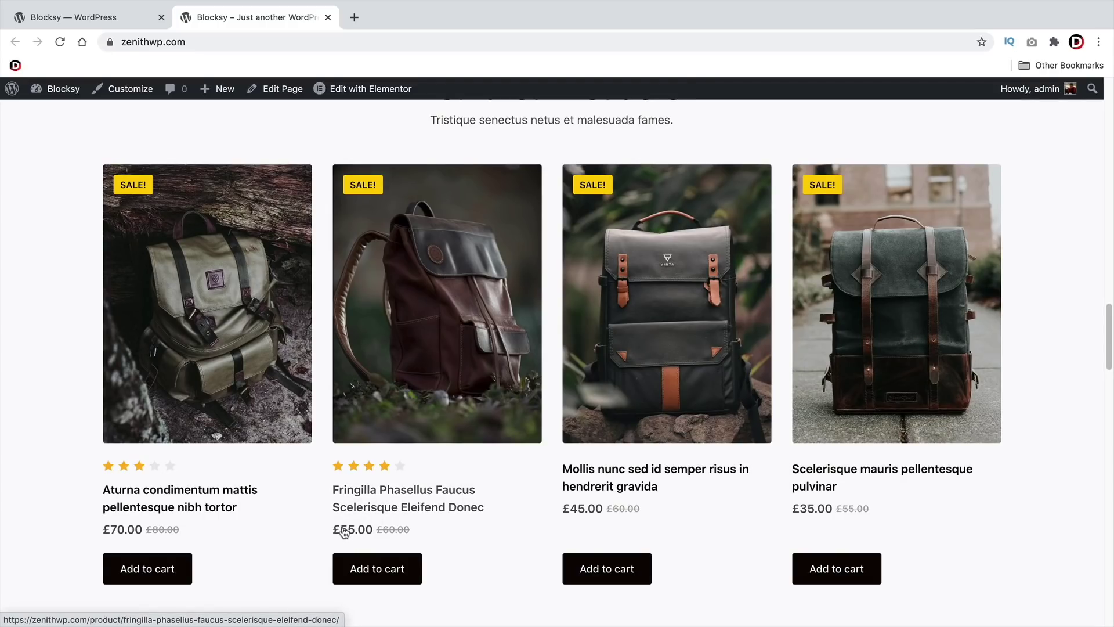
scroll(436, 497, down, 10)
scroll(437, 501, down, 12)
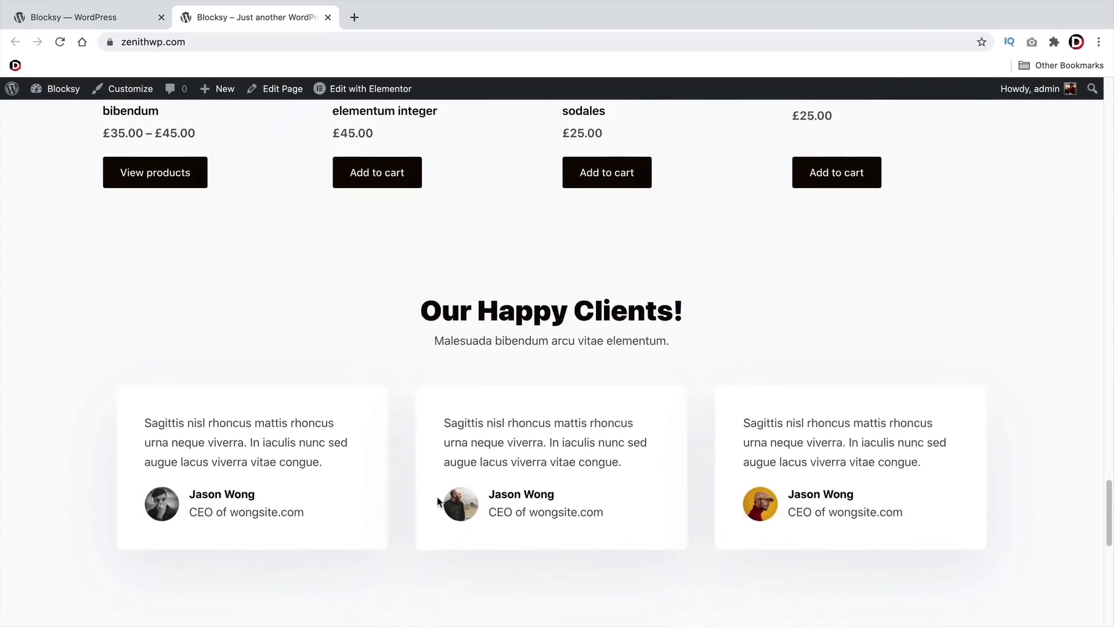
scroll(438, 500, down, 11)
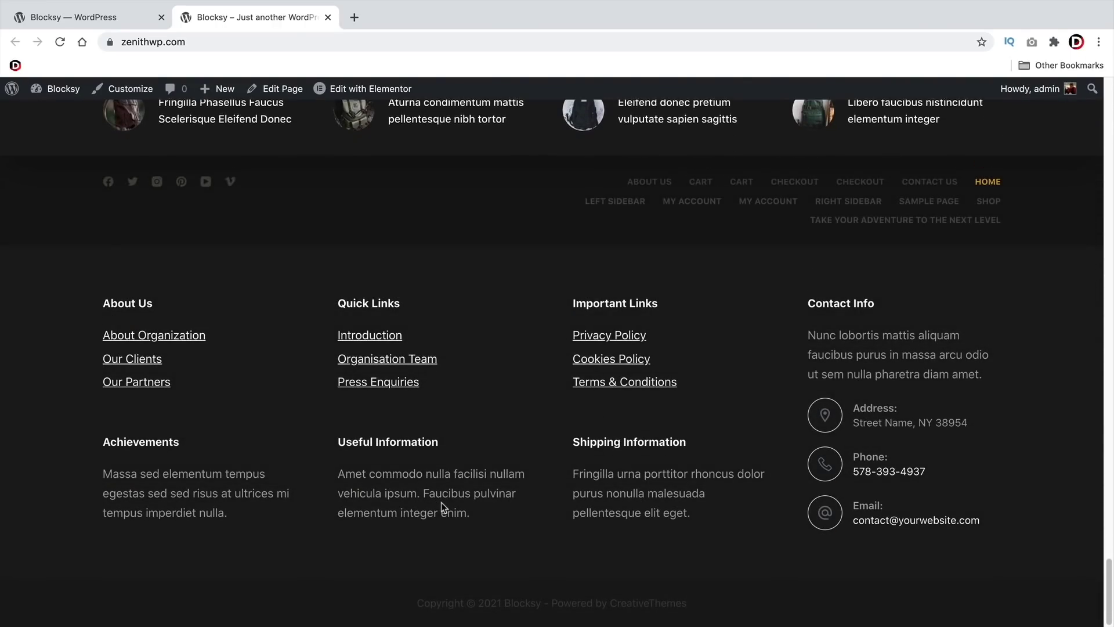
scroll(441, 504, up, 20)
scroll(442, 507, up, 20)
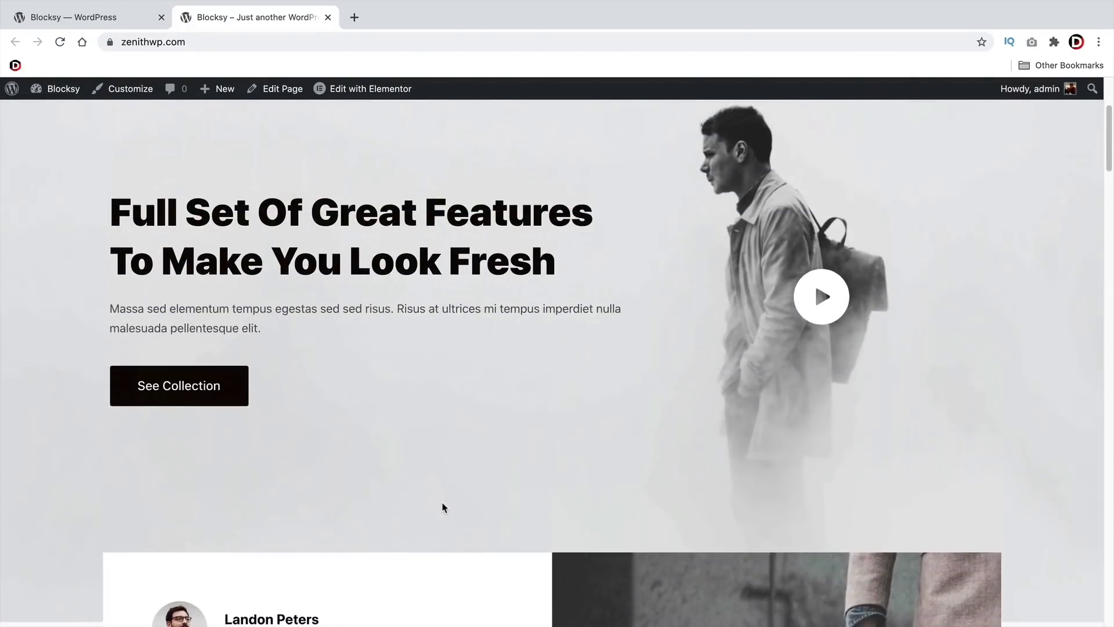
scroll(442, 508, up, 4)
scroll(499, 476, down, 2)
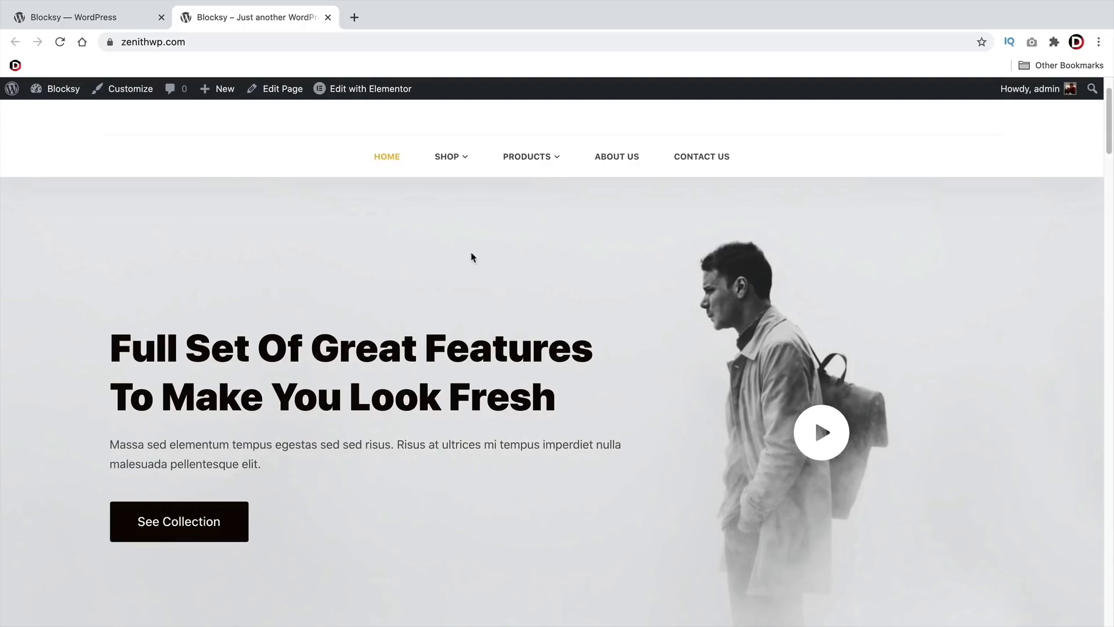
scroll(477, 261, up, 2)
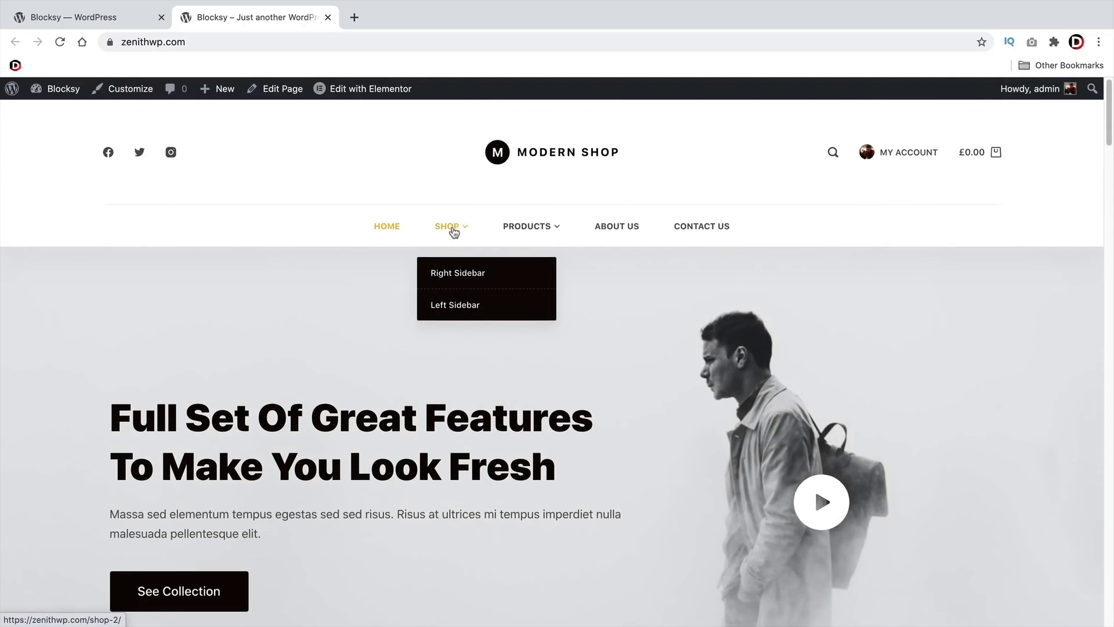
click(452, 227)
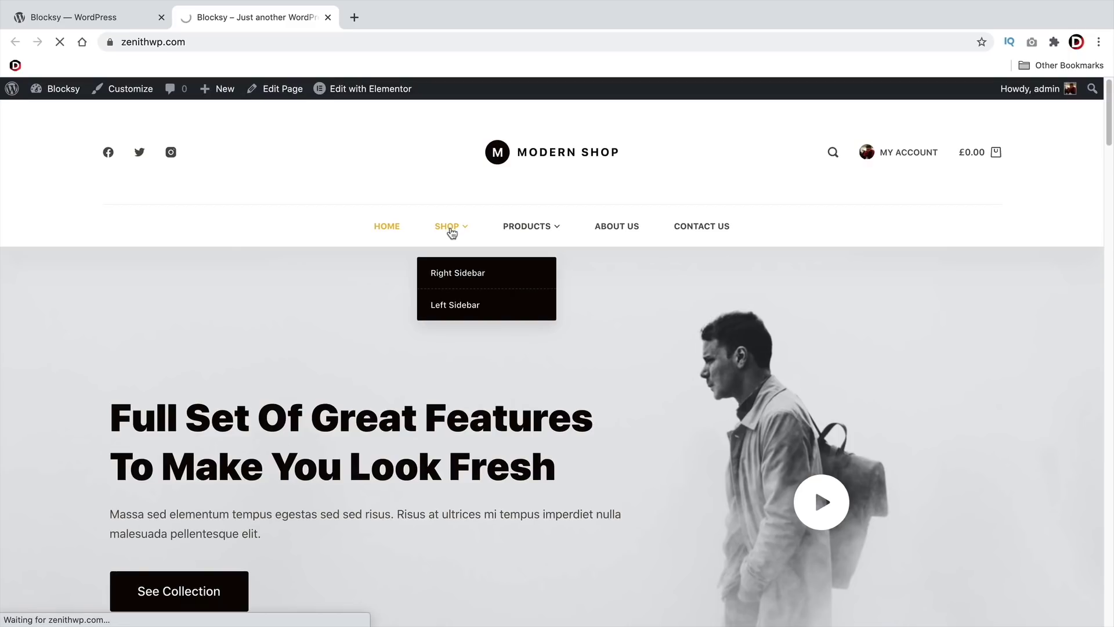
scroll(527, 367, down, 2)
scroll(527, 367, up, 2)
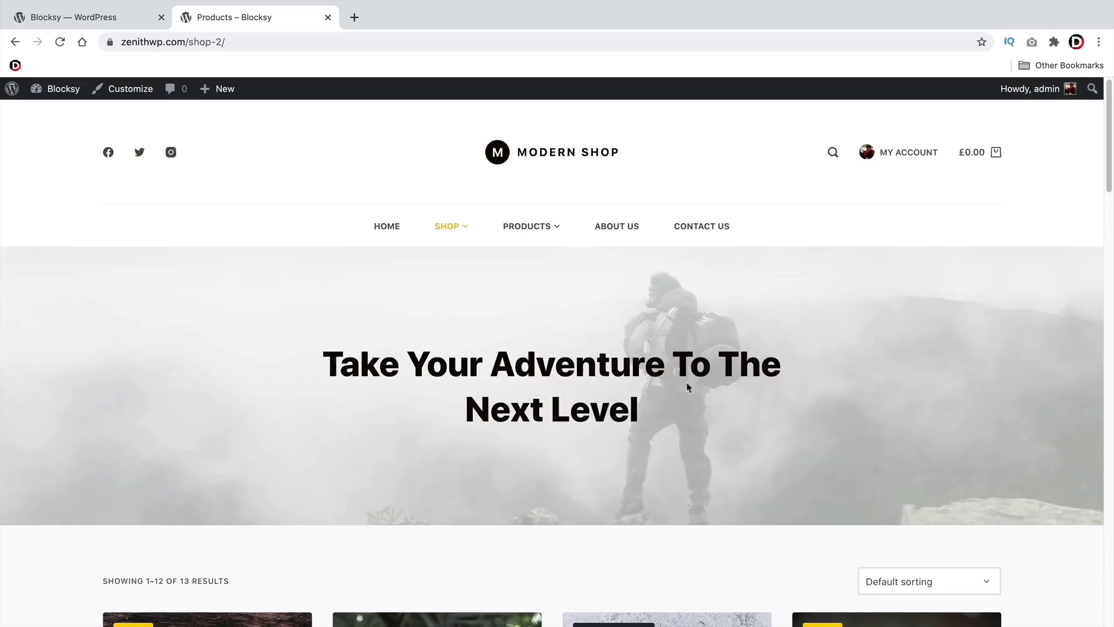
drag(669, 410, 325, 360)
click(331, 361)
scroll(390, 355, down, 4)
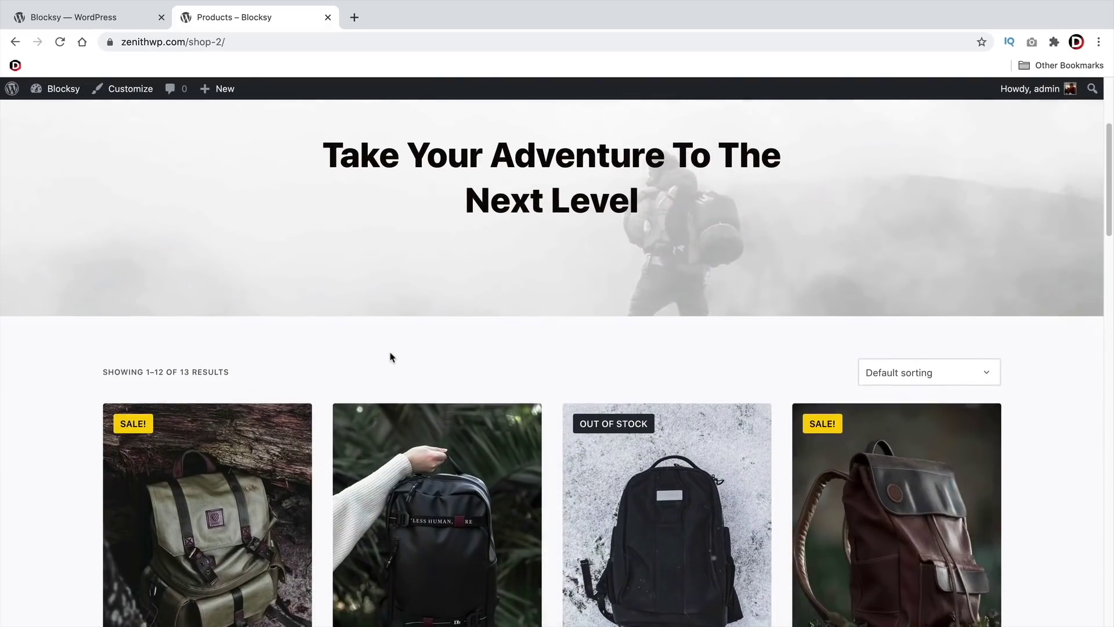
scroll(372, 325, up, 3)
drag(362, 304, 520, 317)
click(545, 344)
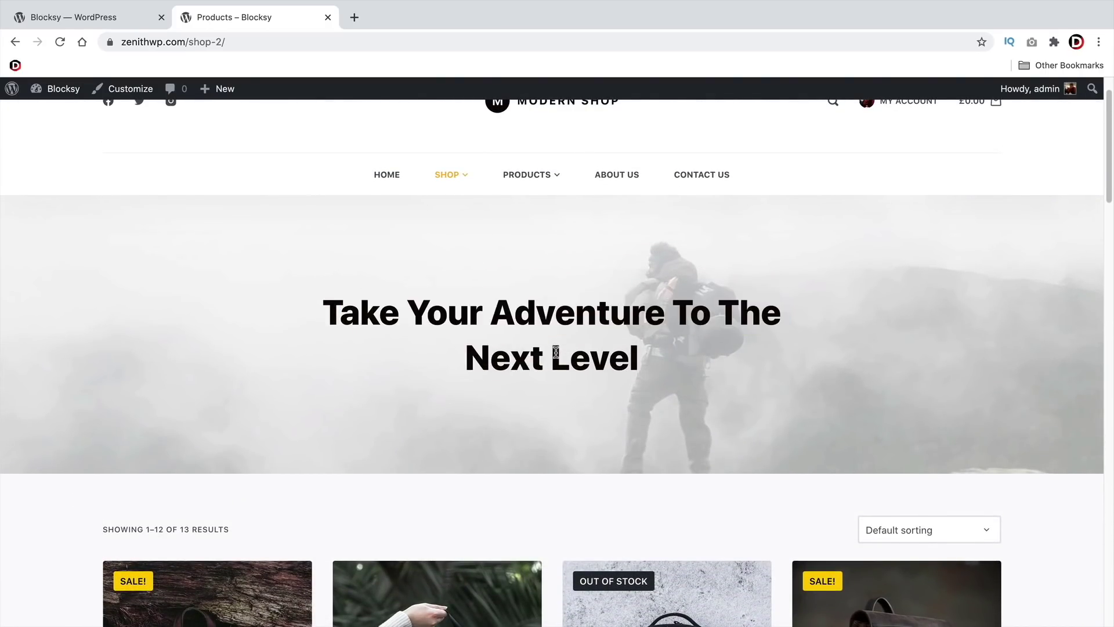
scroll(525, 338, down, 7)
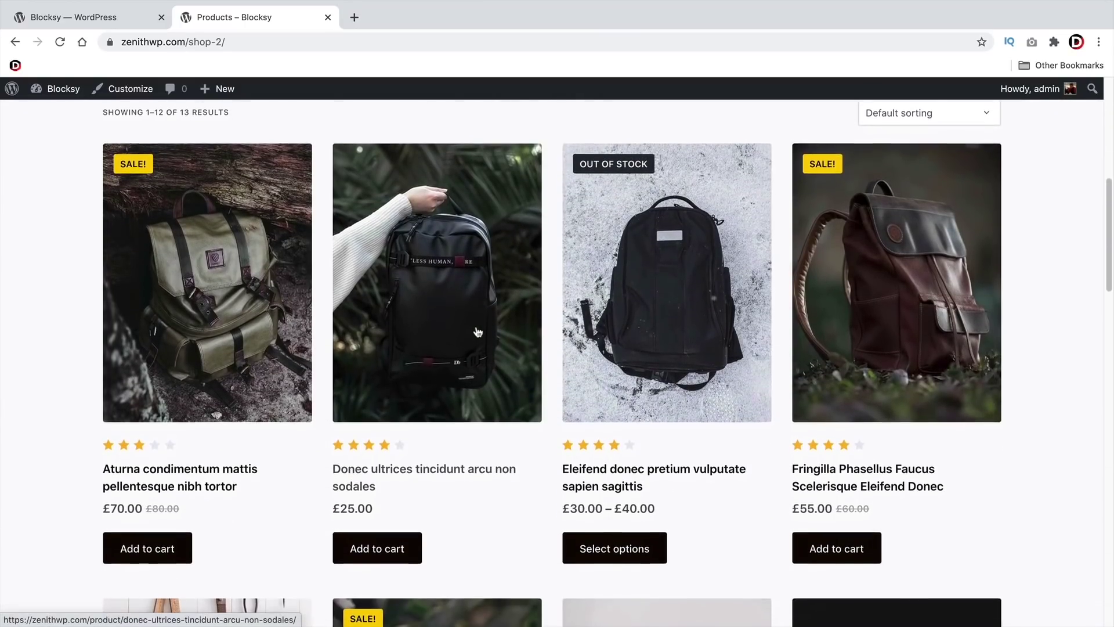
scroll(915, 358, down, 4)
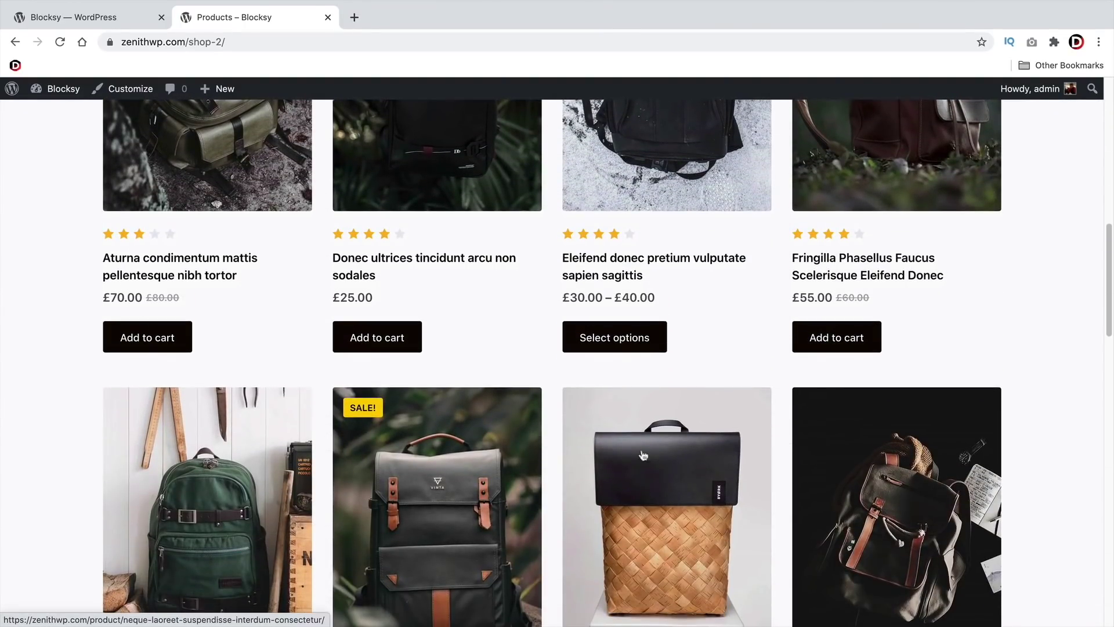
scroll(293, 481, down, 5)
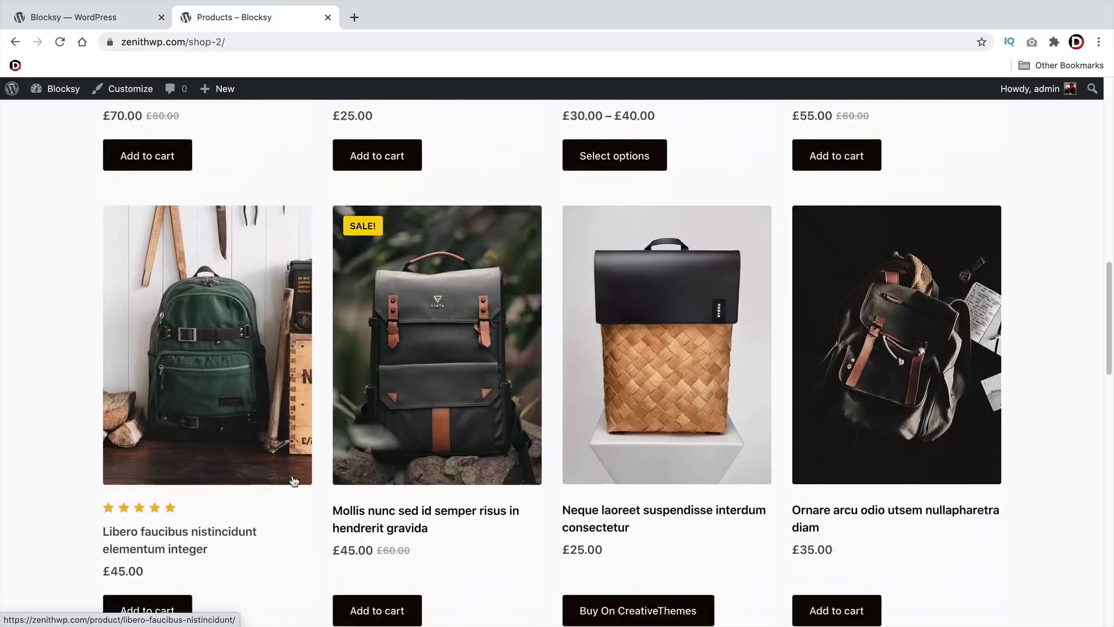
scroll(293, 478, up, 15)
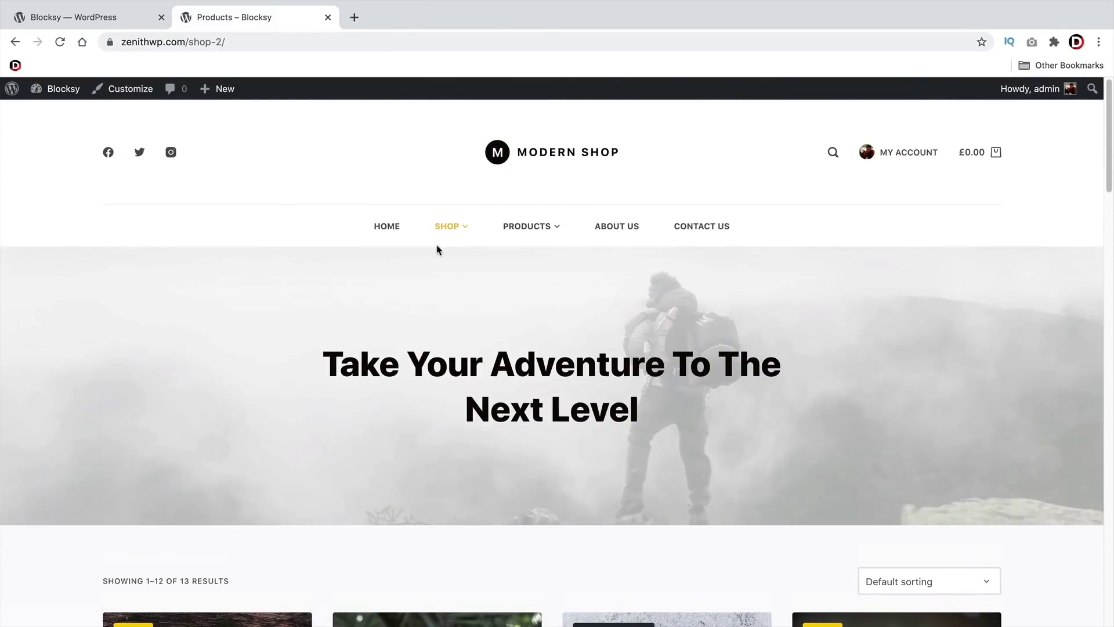
mouse_move(447, 248)
click(450, 275)
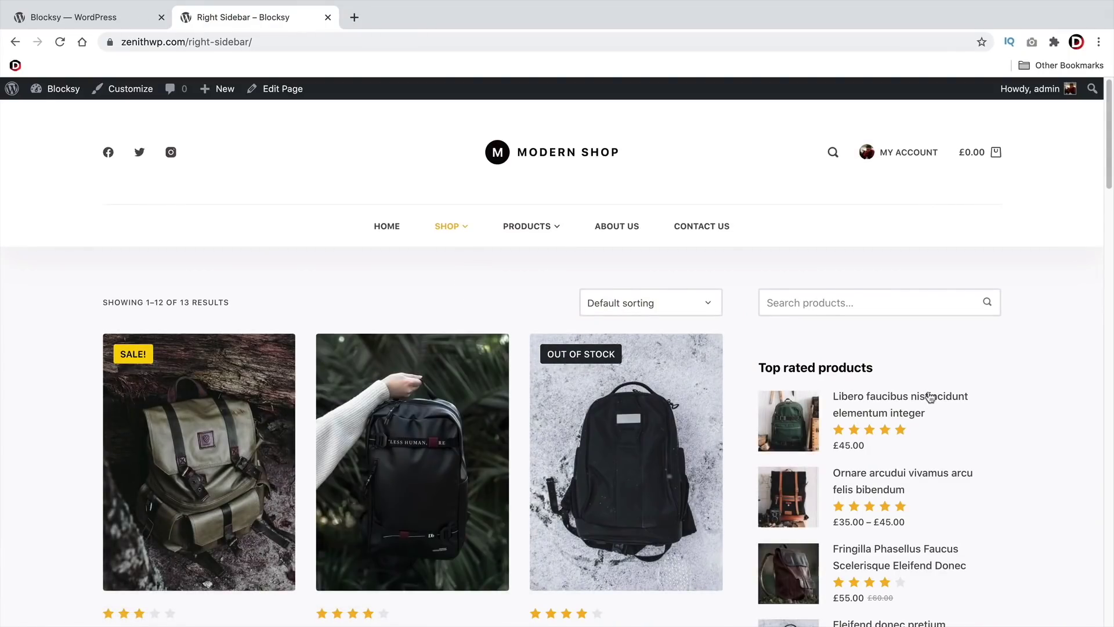
mouse_move(470, 236)
click(473, 311)
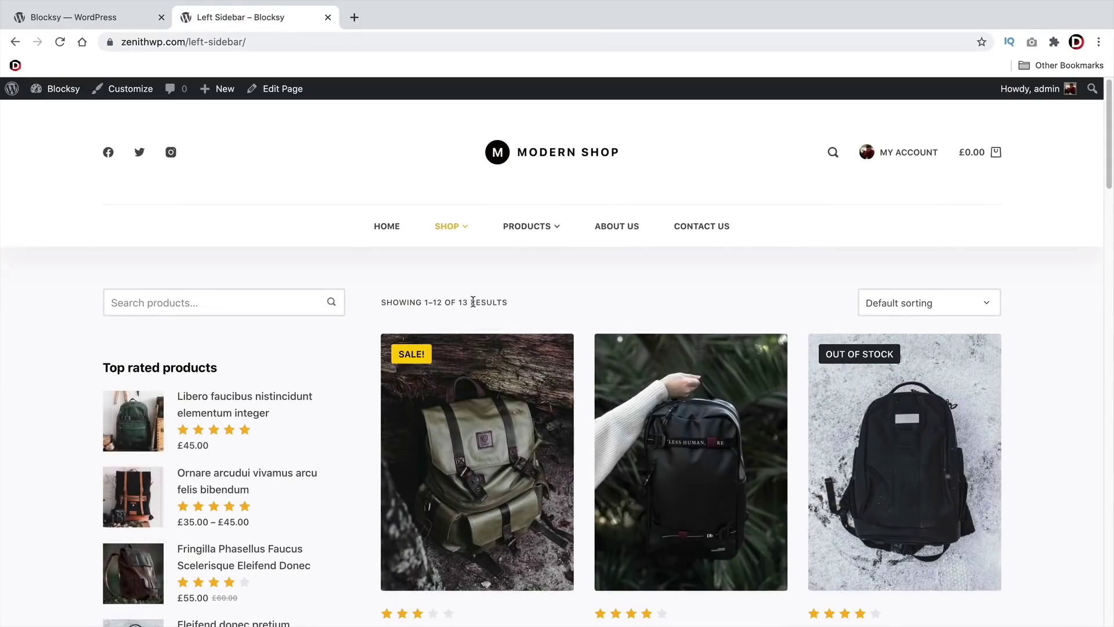
click(633, 230)
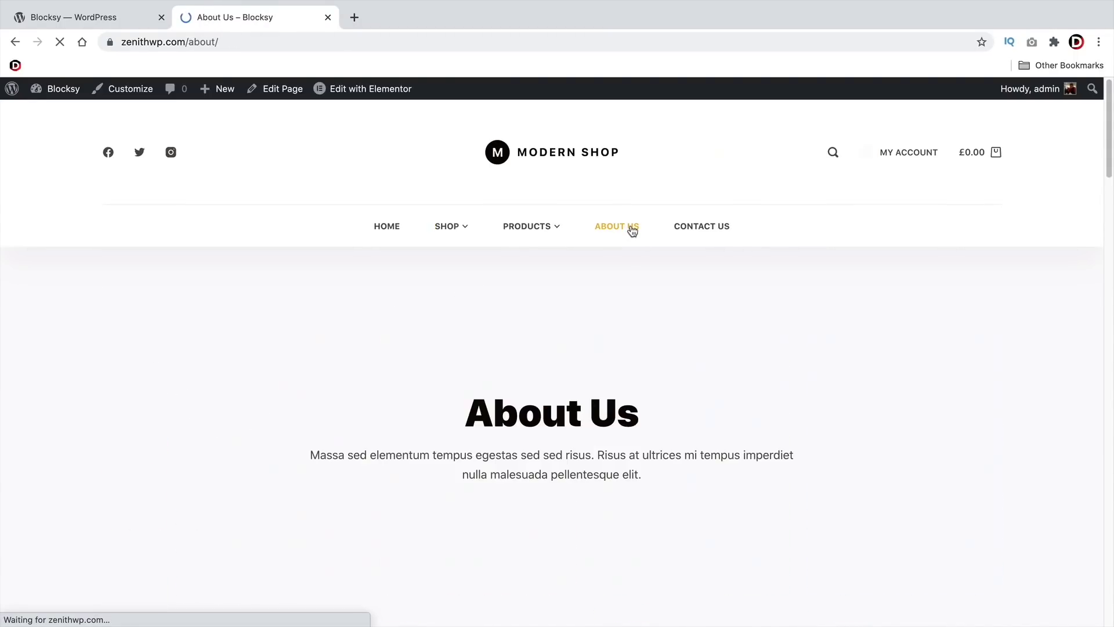
scroll(639, 330, down, 4)
scroll(640, 329, down, 12)
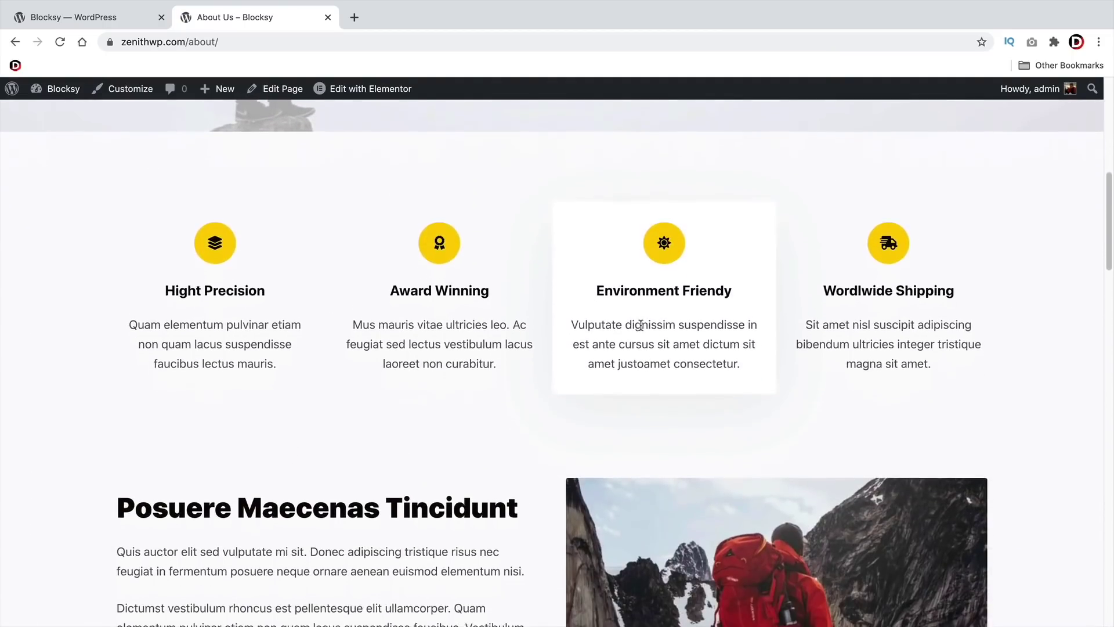
scroll(641, 332, down, 13)
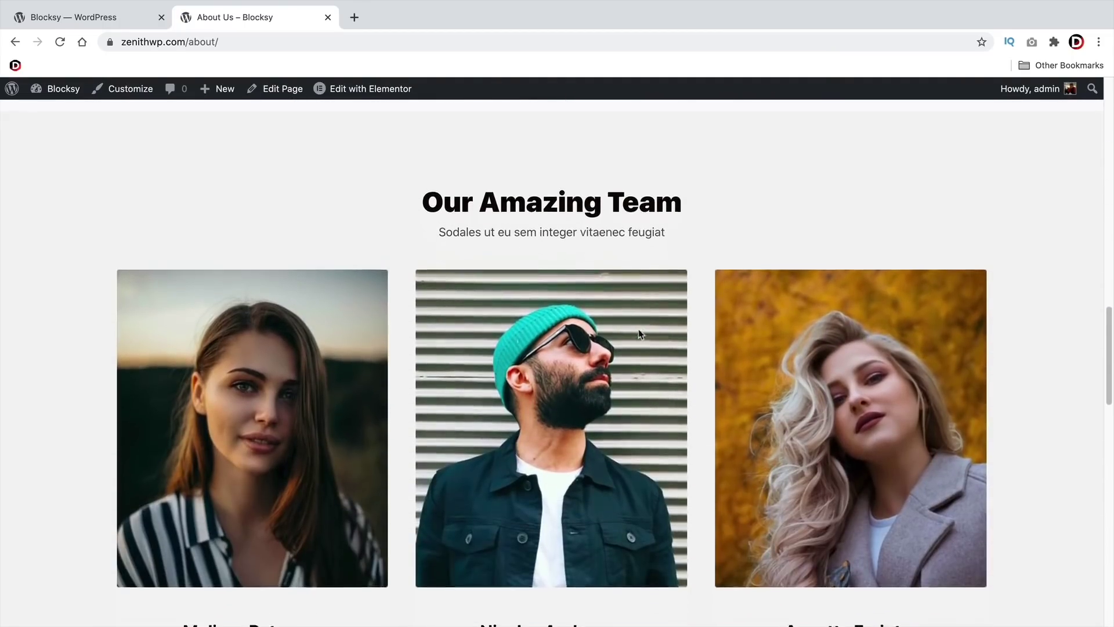
scroll(638, 332, down, 5)
scroll(638, 346, up, 20)
scroll(641, 354, up, 5)
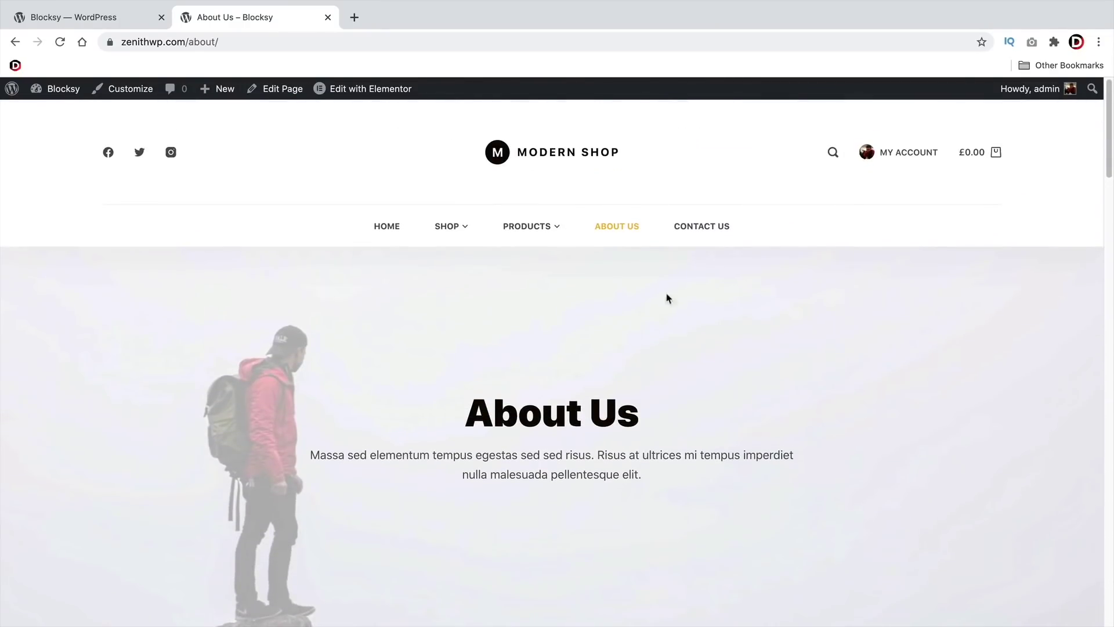
click(699, 226)
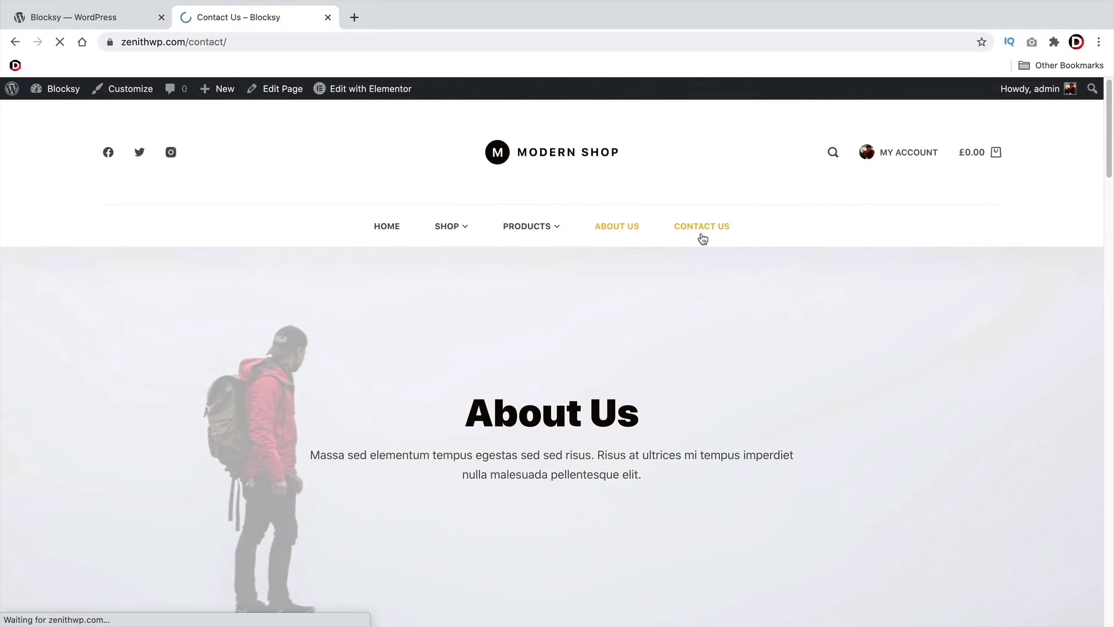
scroll(668, 292, down, 4)
scroll(668, 292, down, 6)
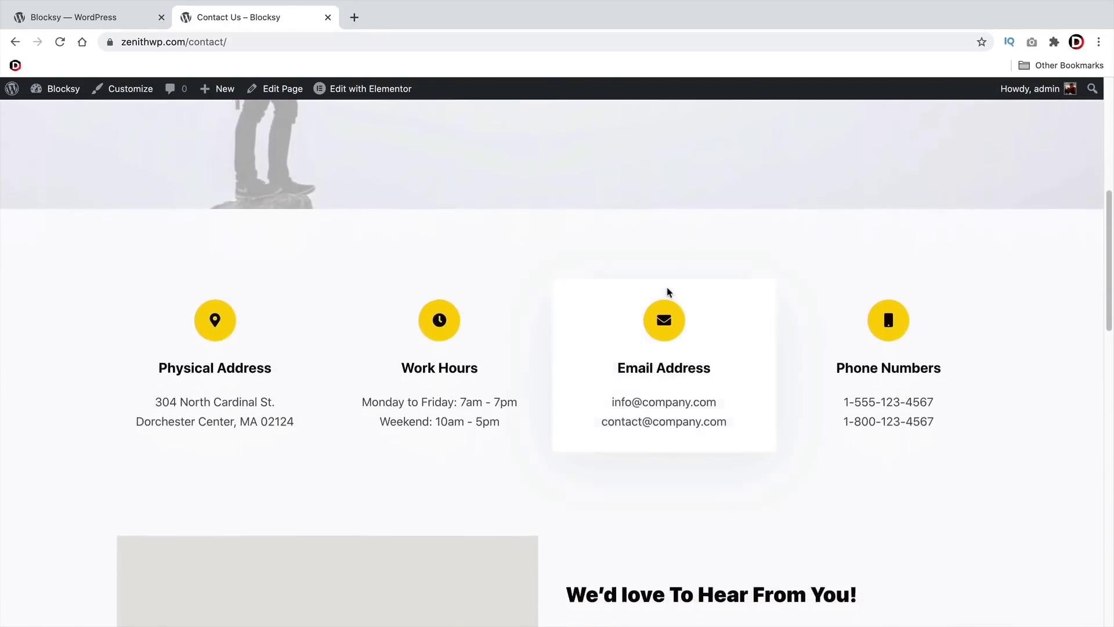
scroll(665, 310, down, 3)
click(624, 229)
click(644, 294)
click(672, 359)
click(733, 439)
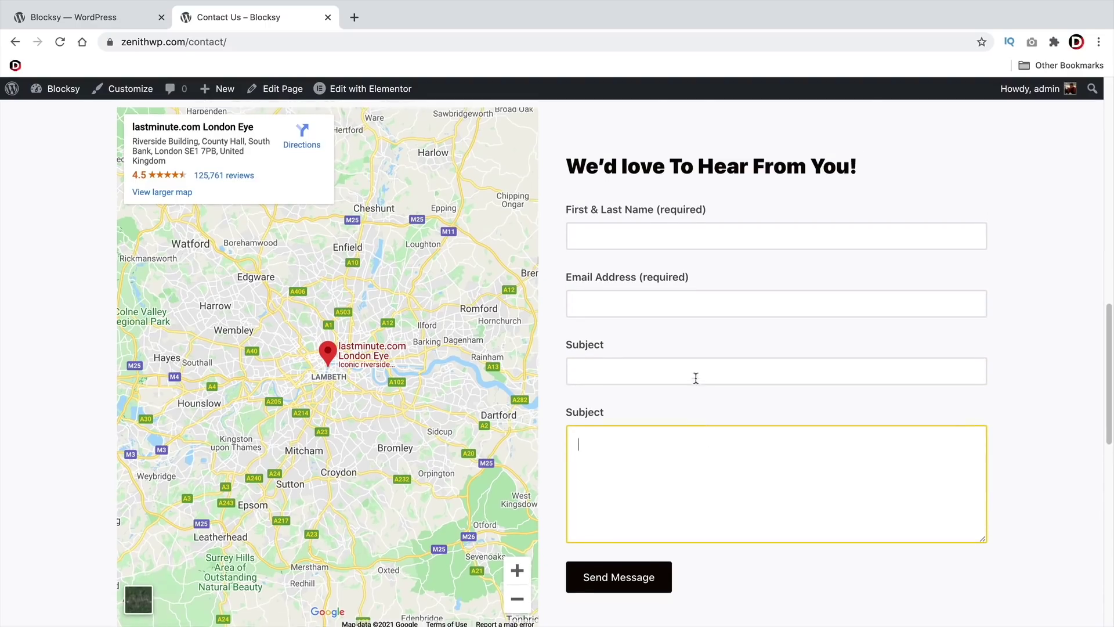
scroll(695, 382, up, 15)
click(398, 236)
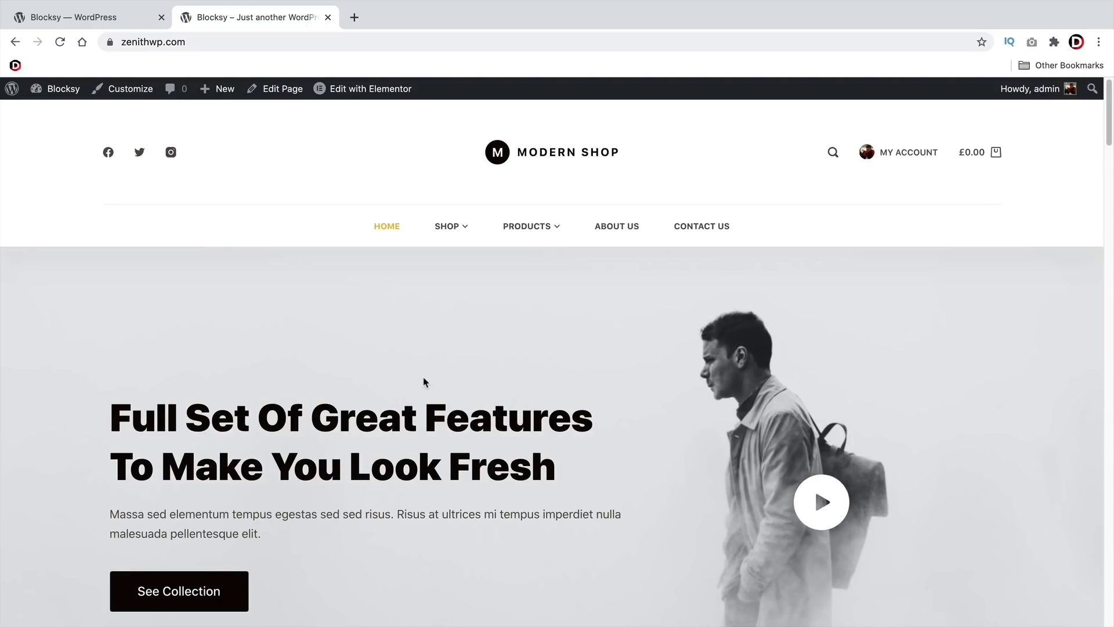
Step: Open Home in Elementor and retype the hero heading as 'Whatever we want to change! This text!'
click(372, 95)
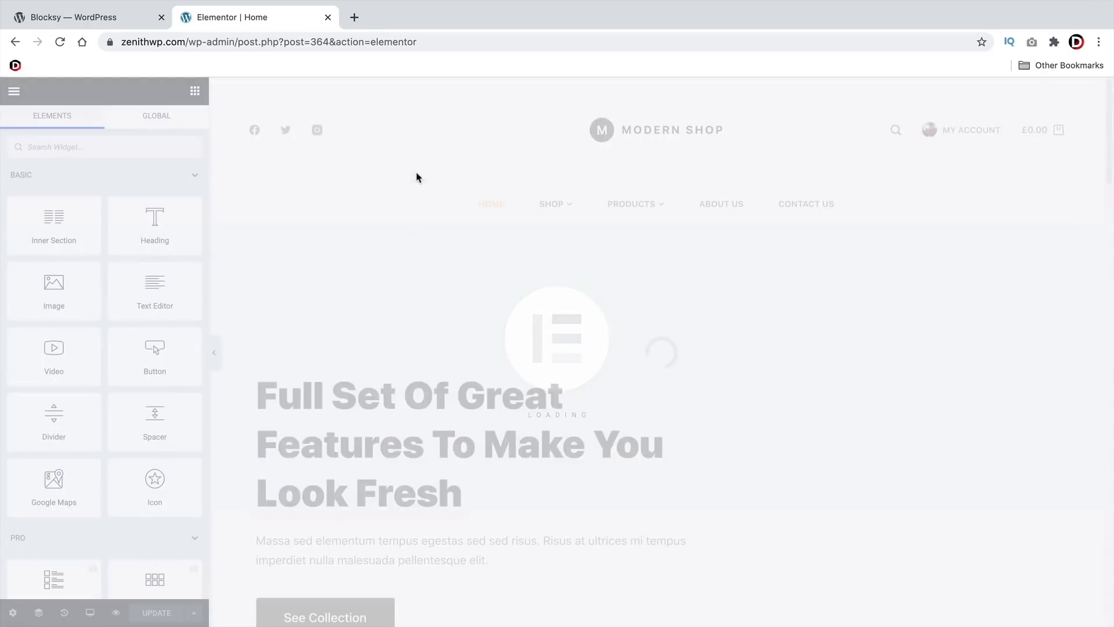
scroll(461, 346, down, 3)
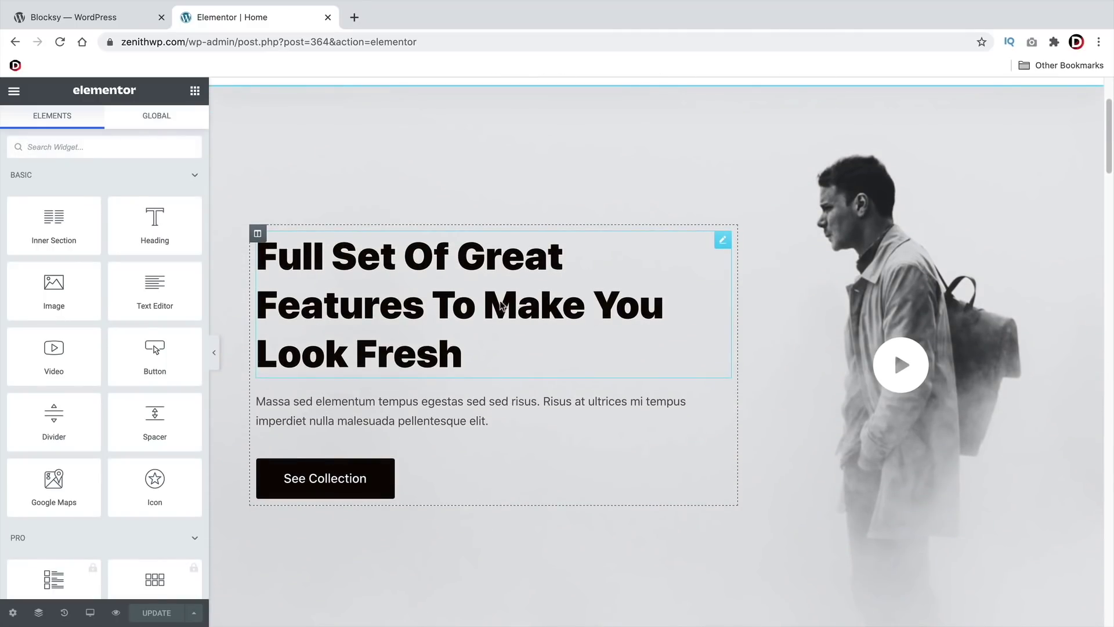
click(454, 353)
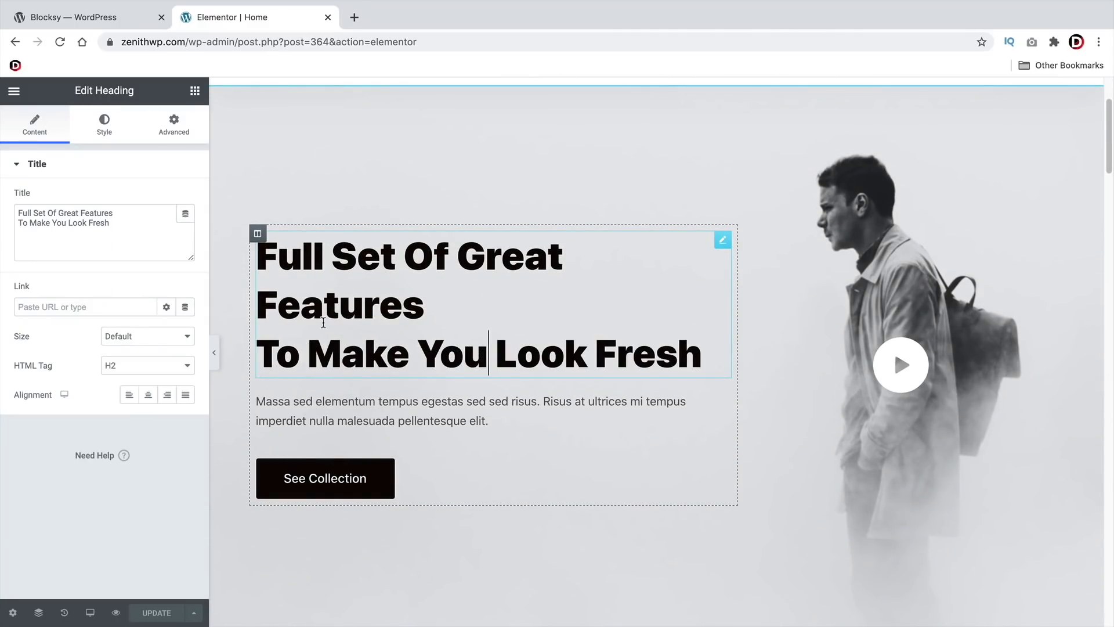
drag(676, 353, 213, 246)
text(W)
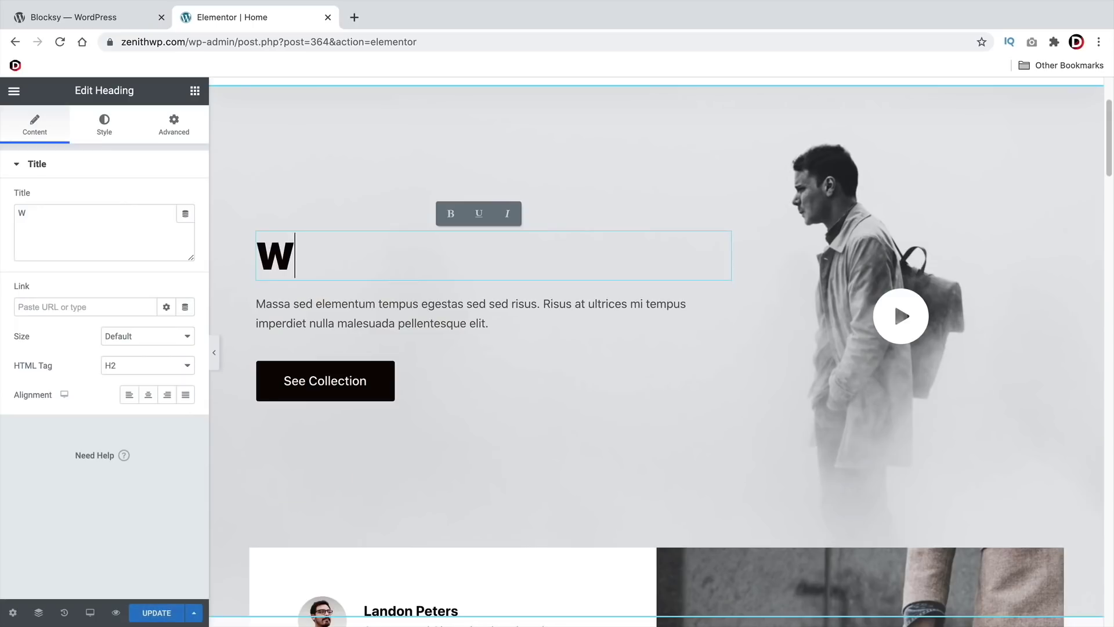
text(hatever we)
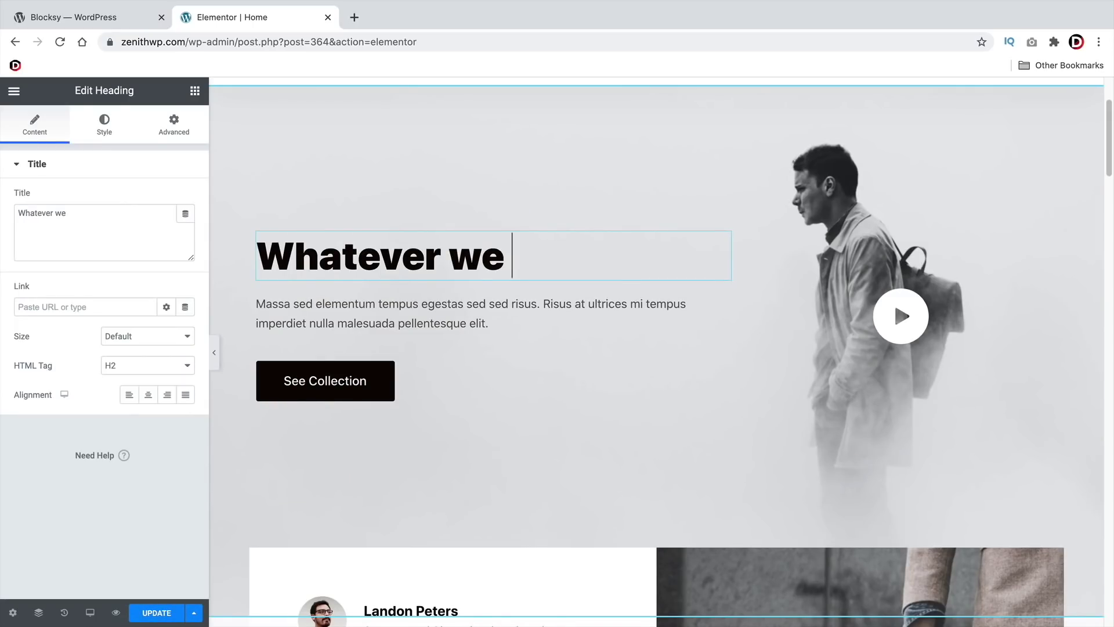
text( want to change!)
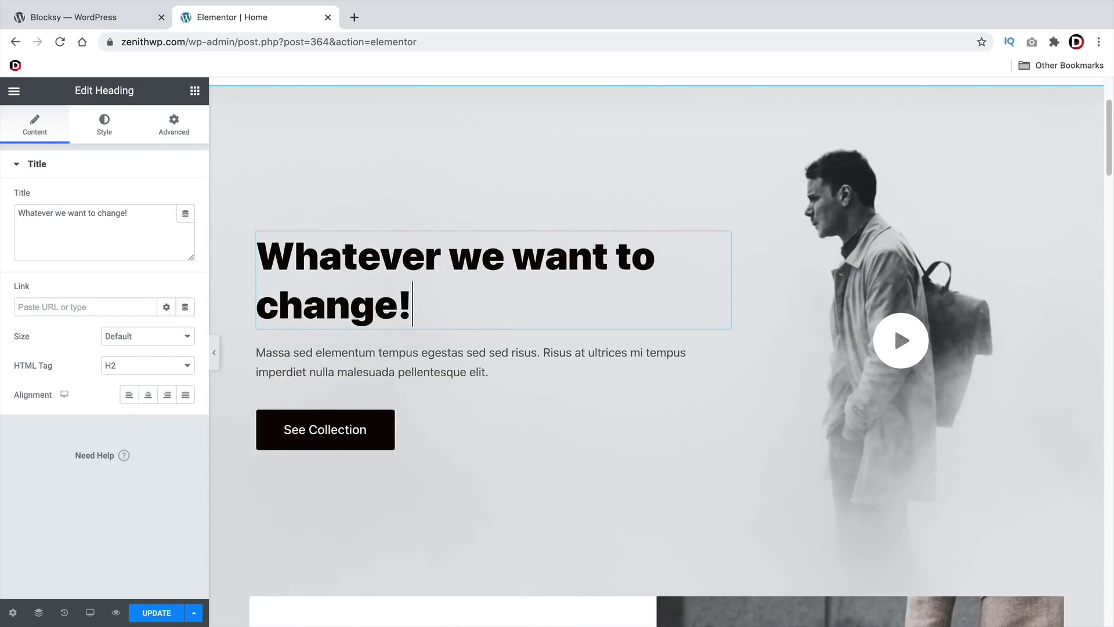
text( This text!)
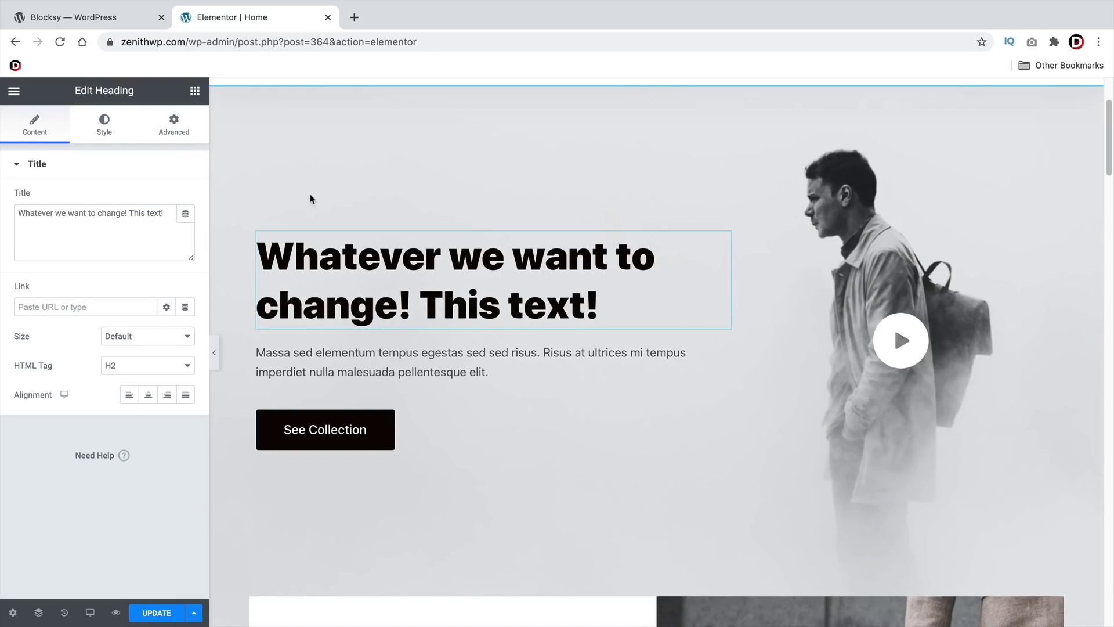
Step: Open the hero section's Style settings and remove its background image
right_click(299, 175)
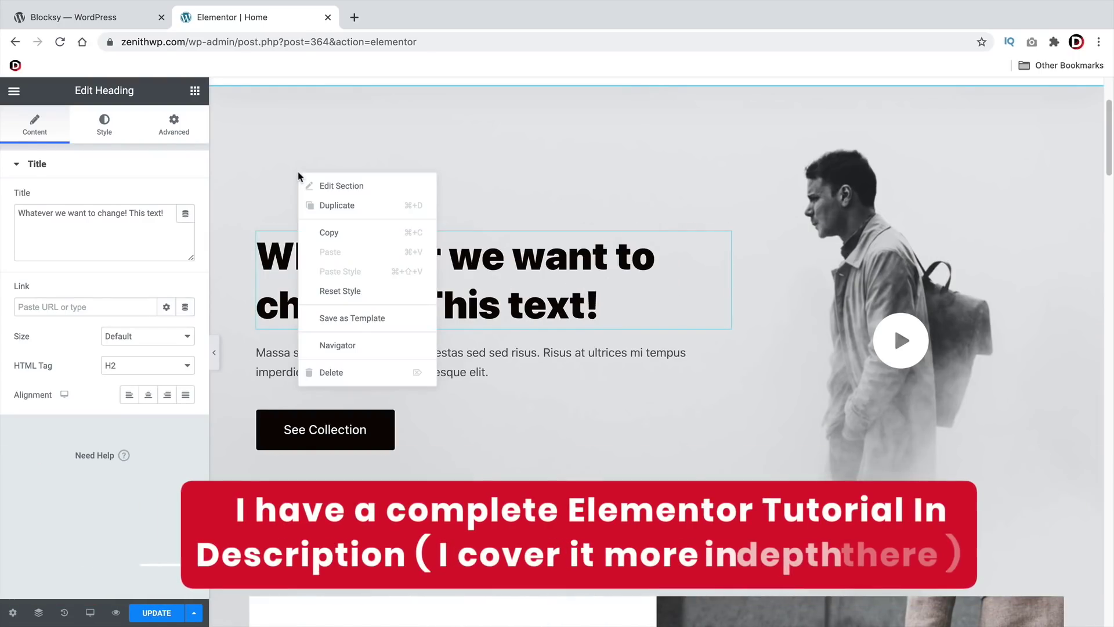
click(328, 192)
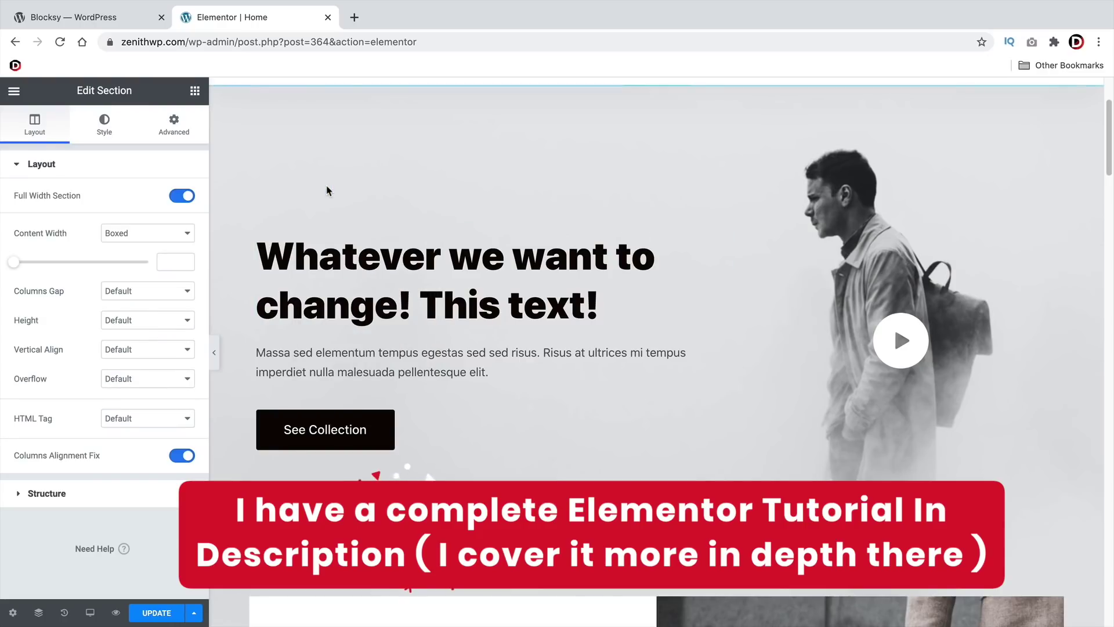
click(105, 124)
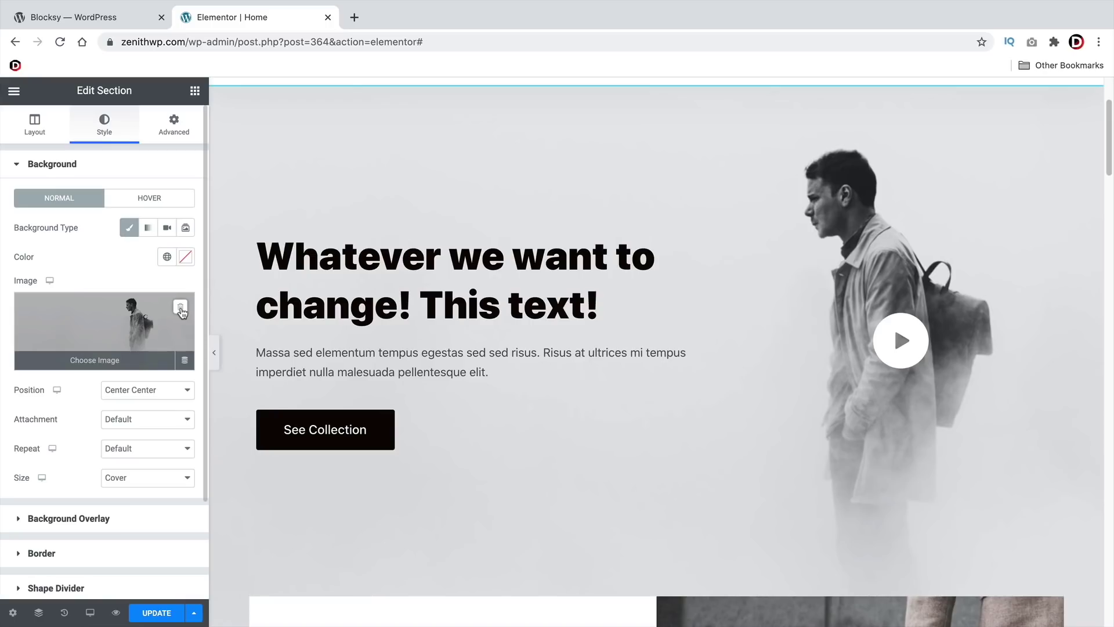
click(180, 308)
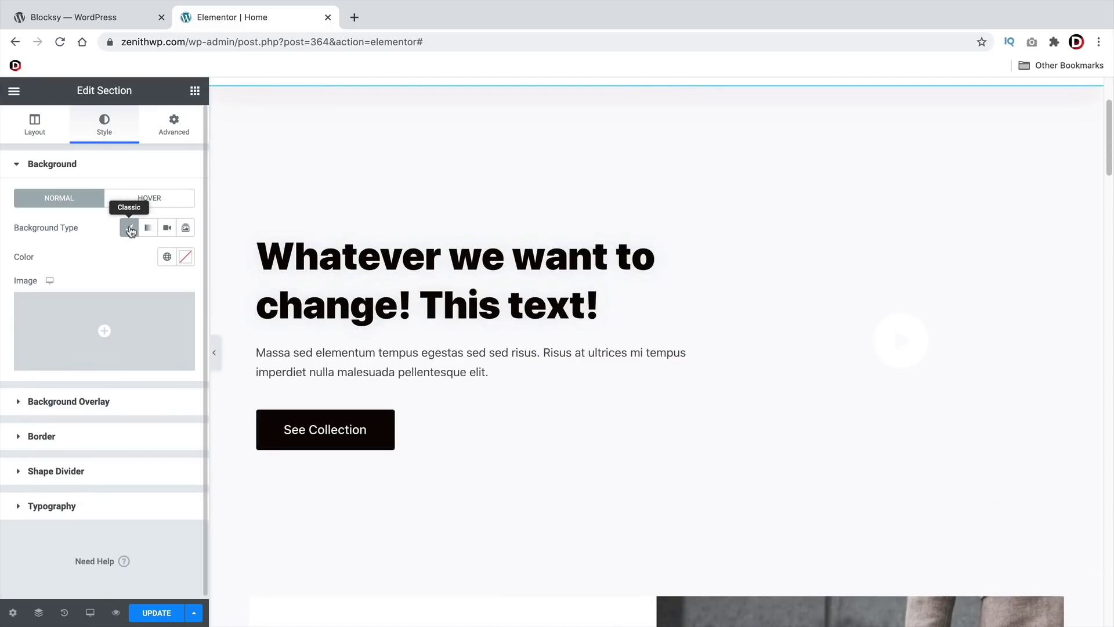
Step: Give the hero section a solid green #12DEB3 background colour
click(185, 258)
click(172, 322)
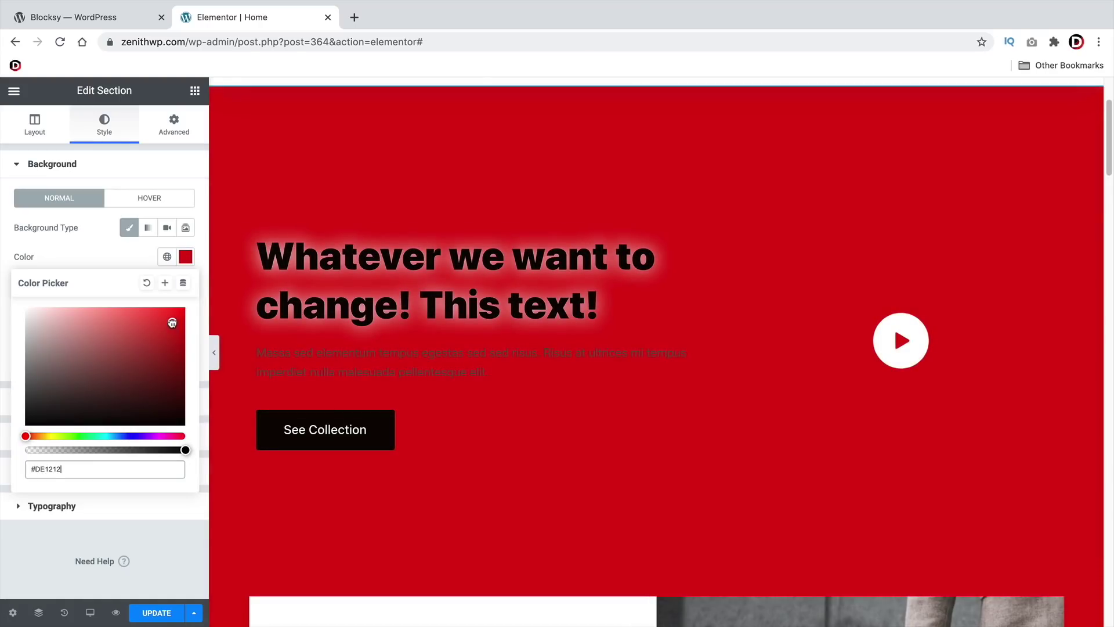
click(100, 436)
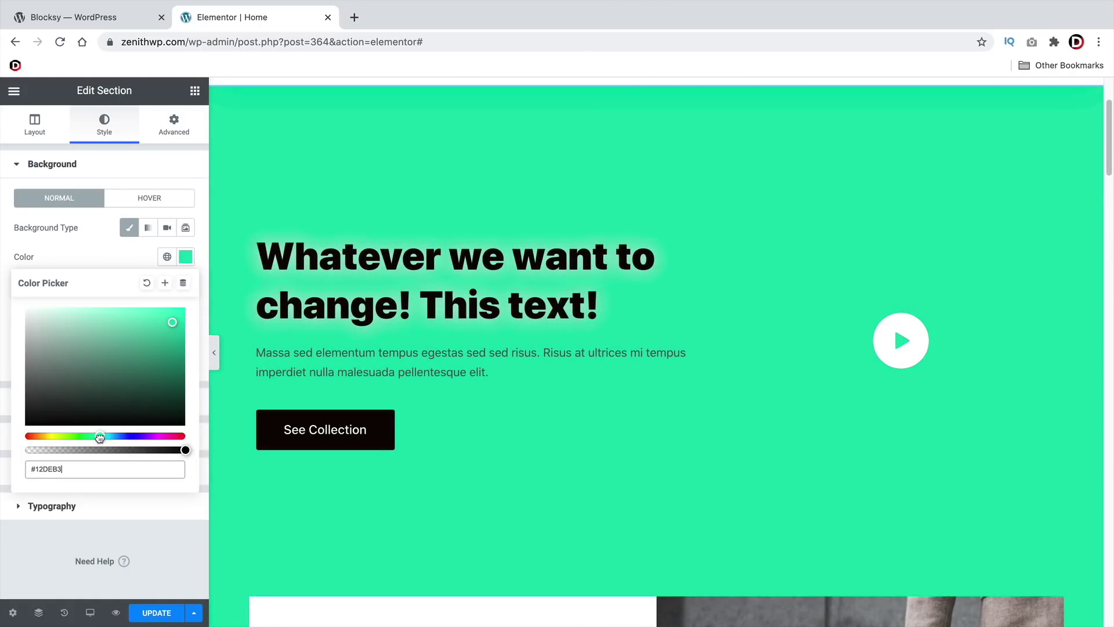
scroll(395, 426, up, 5)
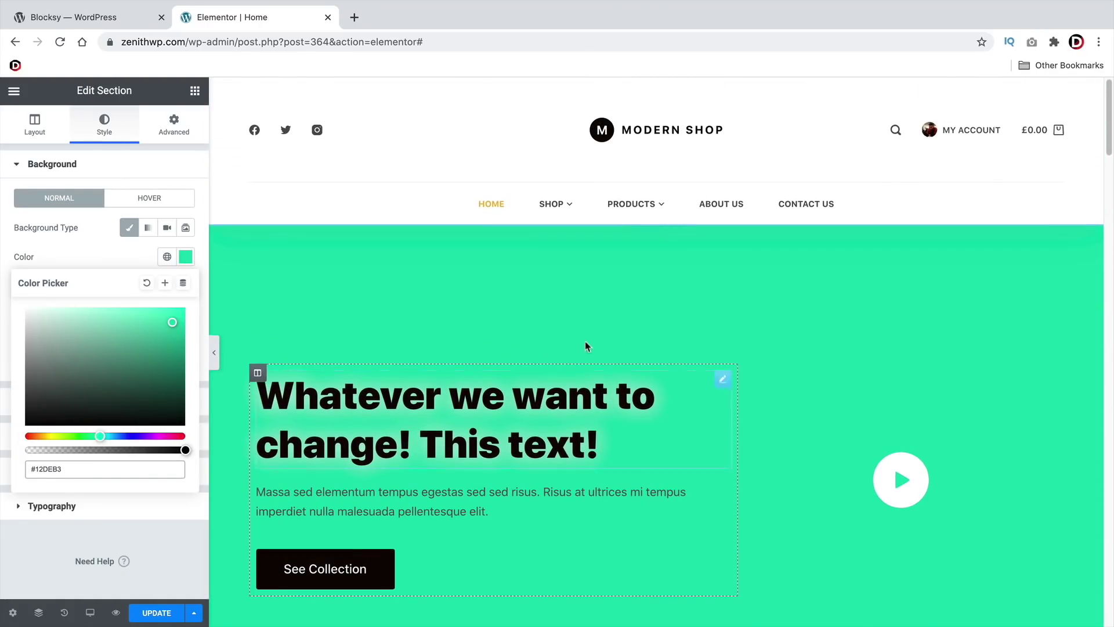
scroll(530, 443, down, 2)
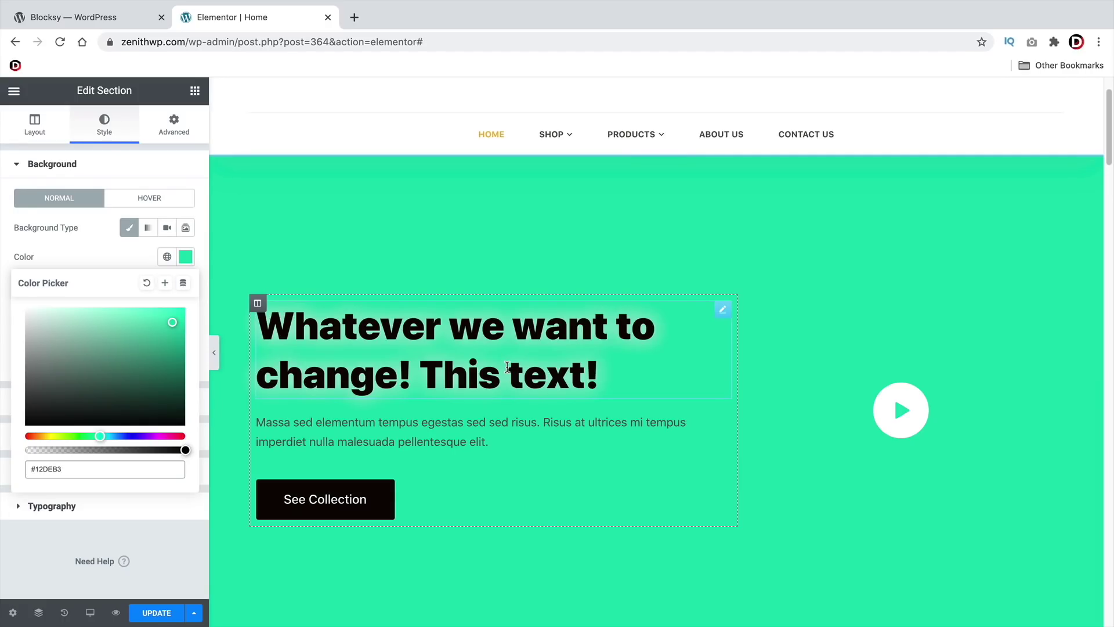
Step: Leave the Elementor editor and view the live page
click(14, 91)
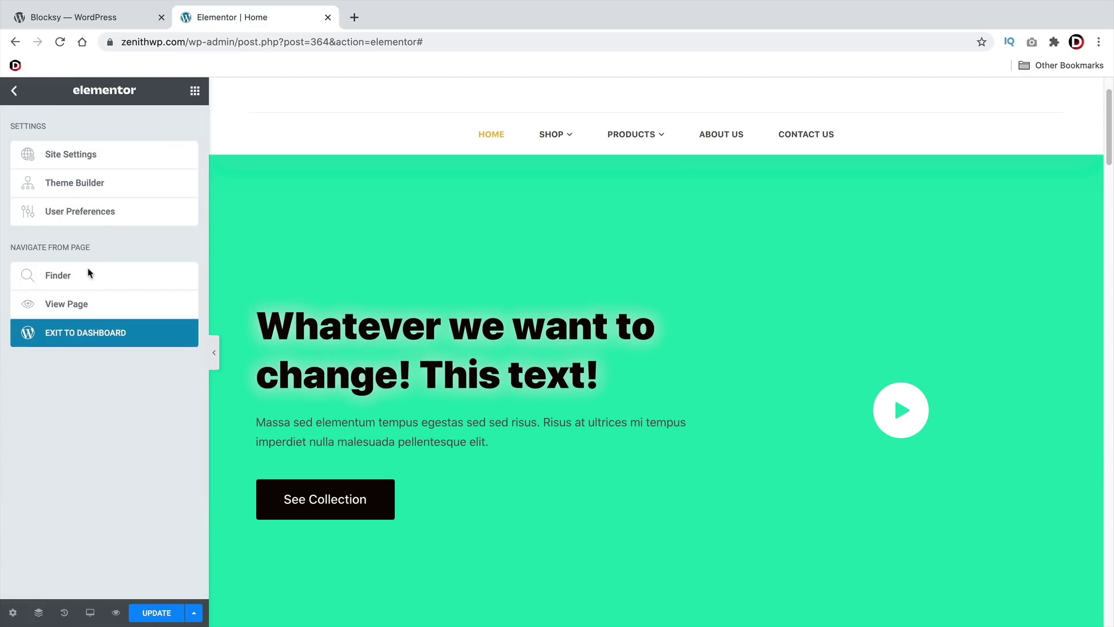
click(89, 304)
click(649, 221)
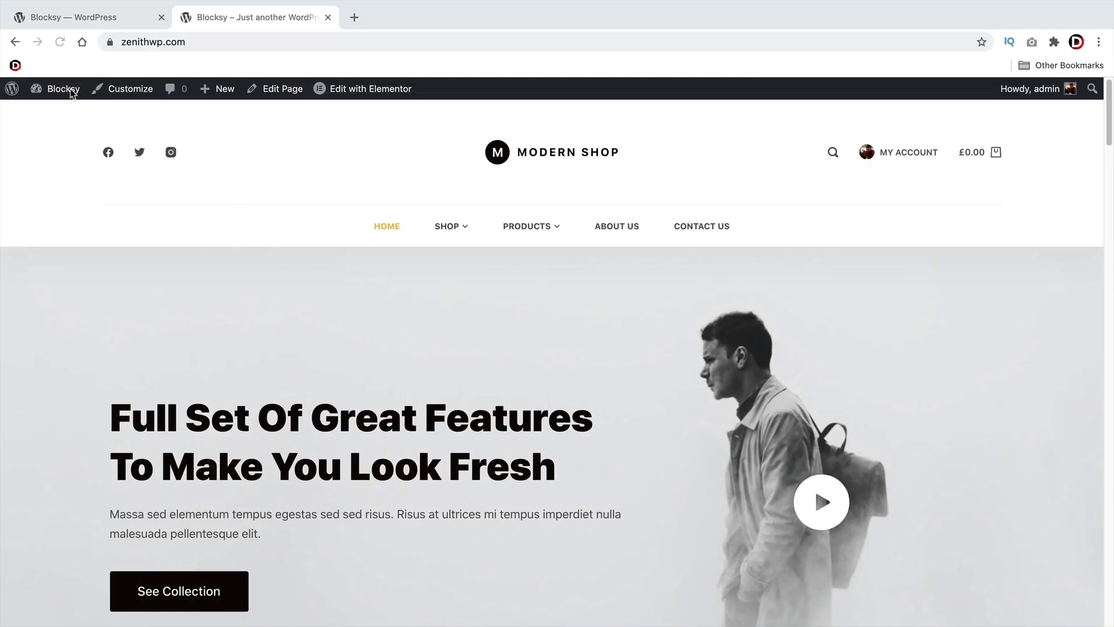
Step: From the dashboard, search Add Plugins for 'woocommerce'
mouse_move(69, 93)
click(64, 116)
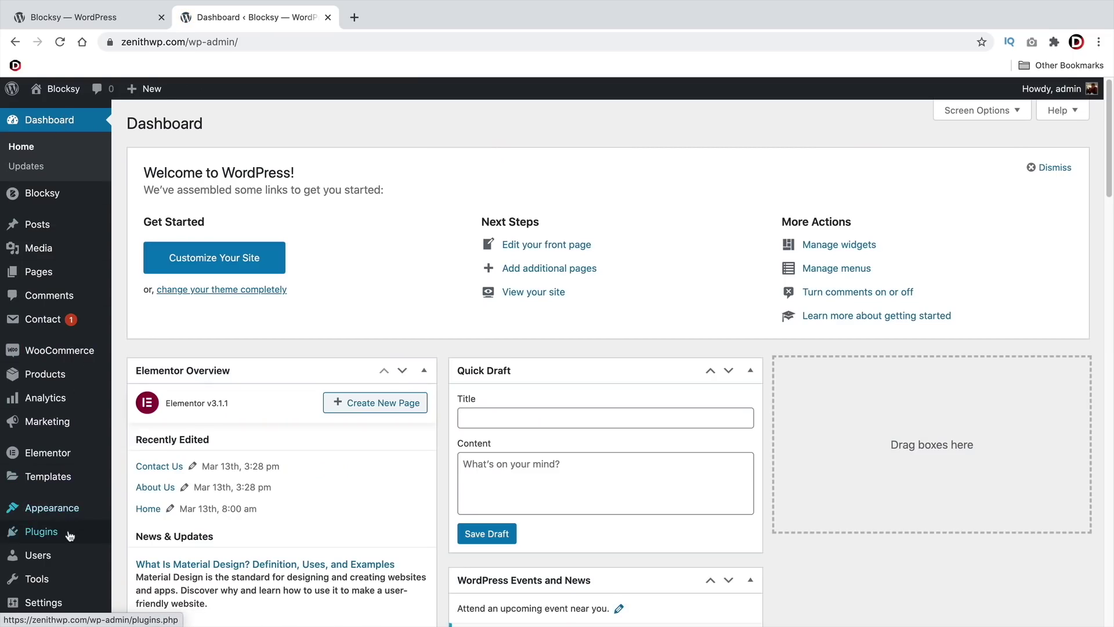
mouse_move(69, 533)
click(137, 555)
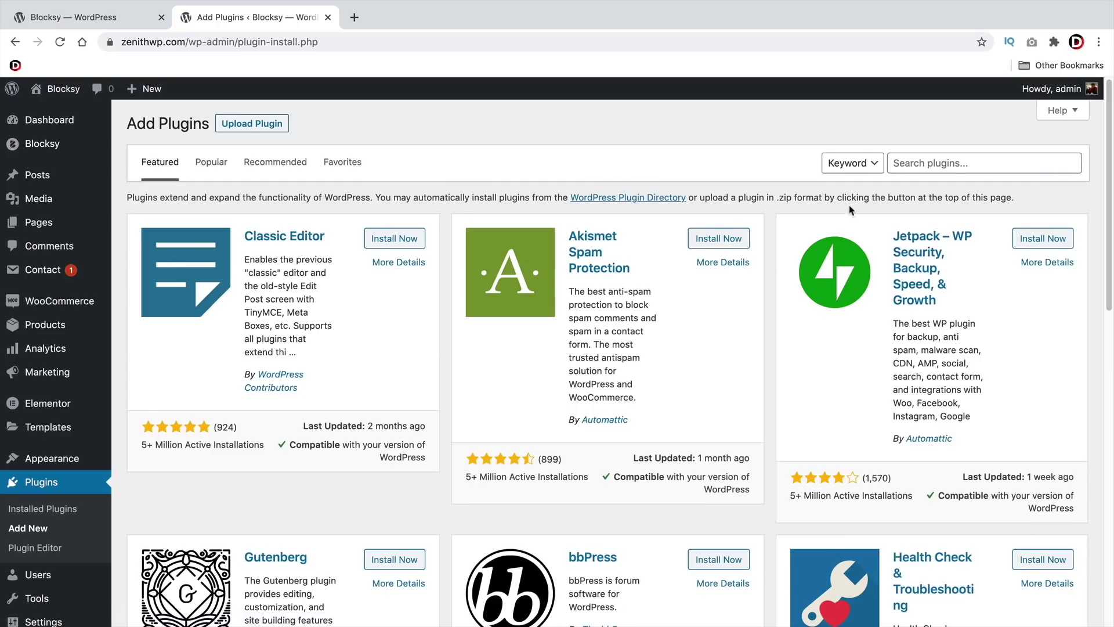
click(924, 158)
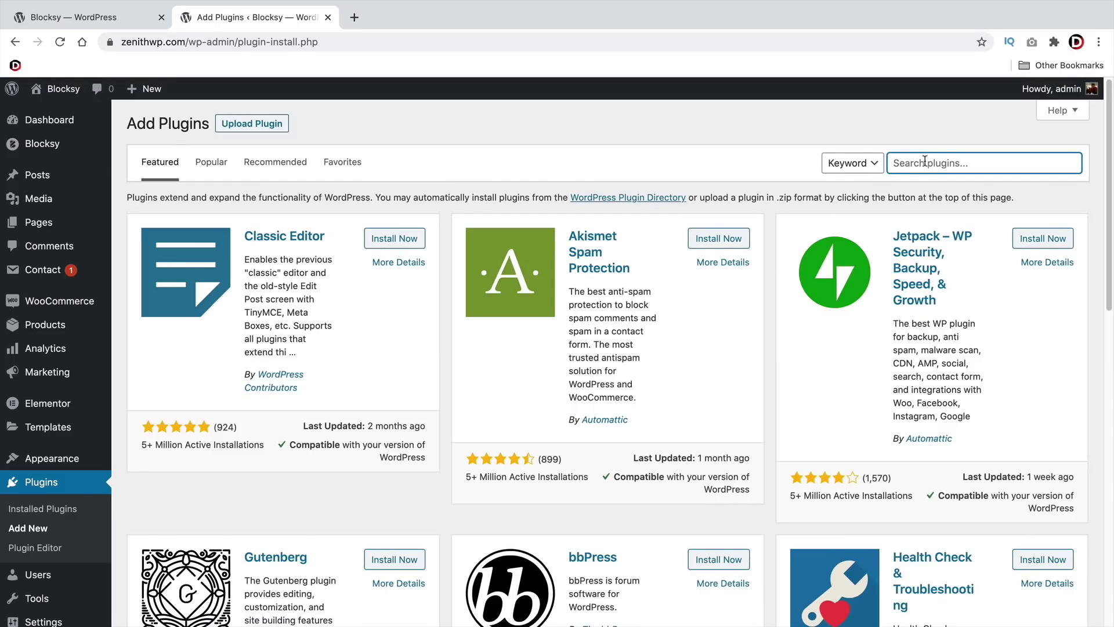
text(woocommerce)
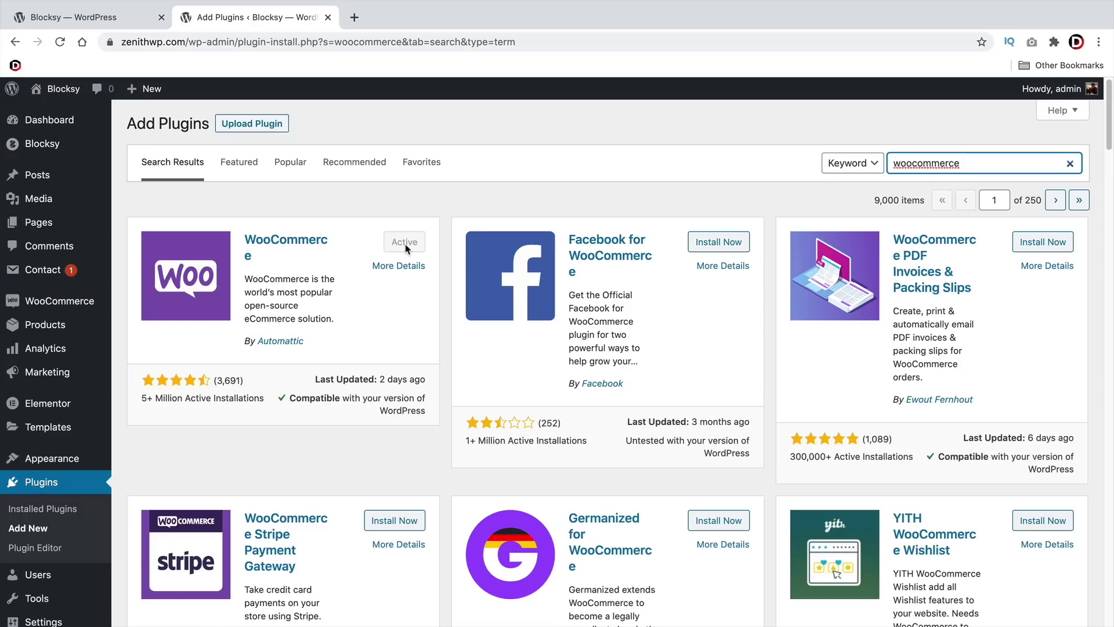
Step: Browse the All Products list of 13 demo products priced £25.00–£45.00
click(27, 119)
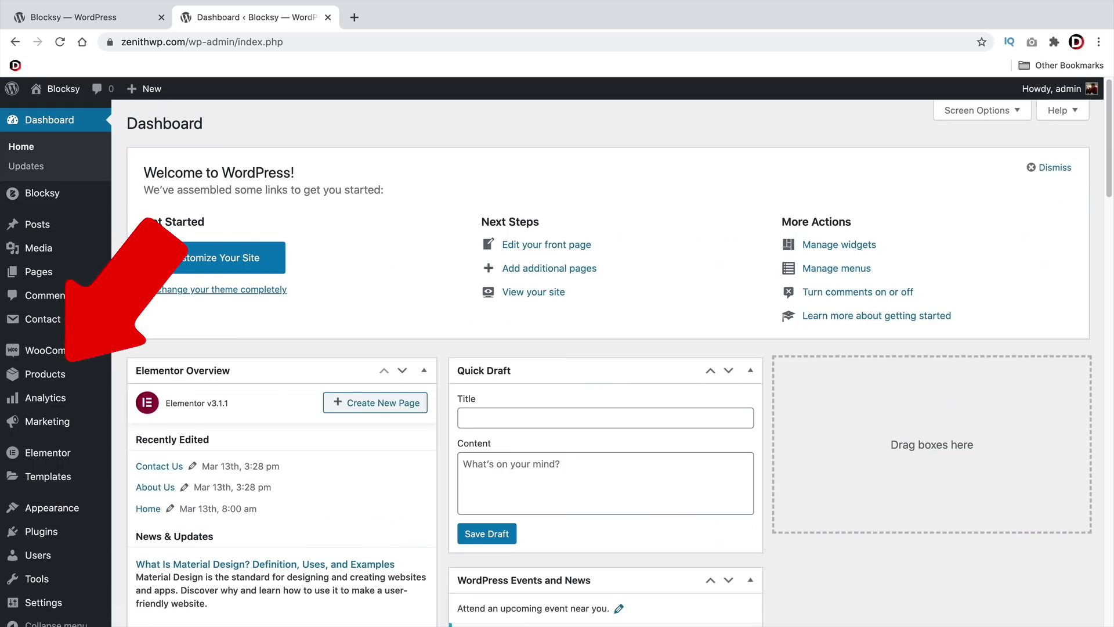
mouse_move(63, 376)
click(157, 379)
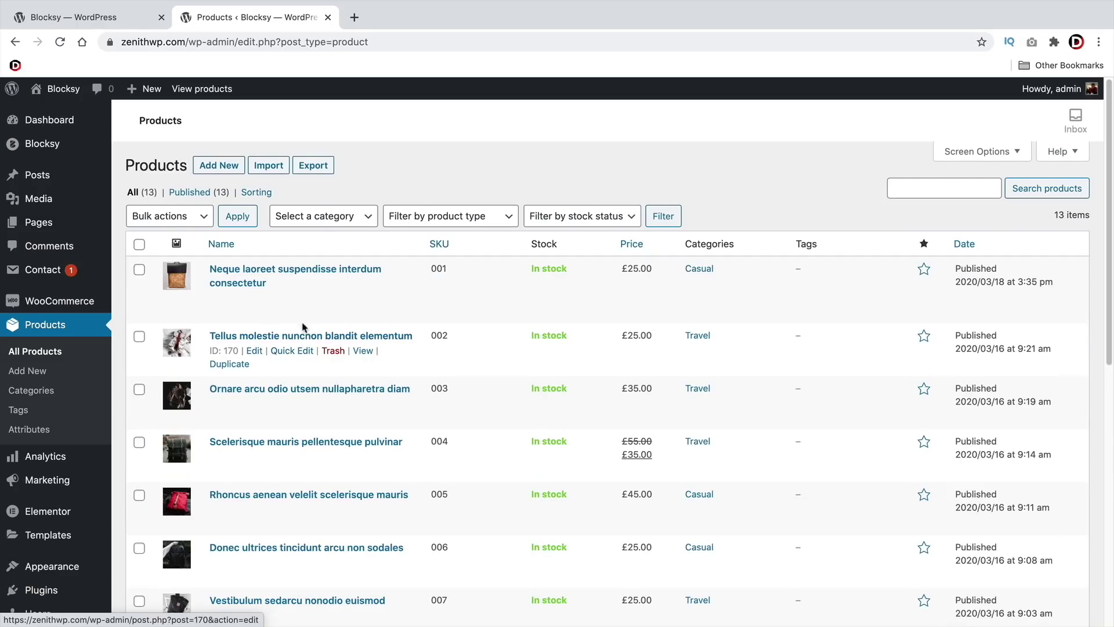
scroll(293, 337, down, 2)
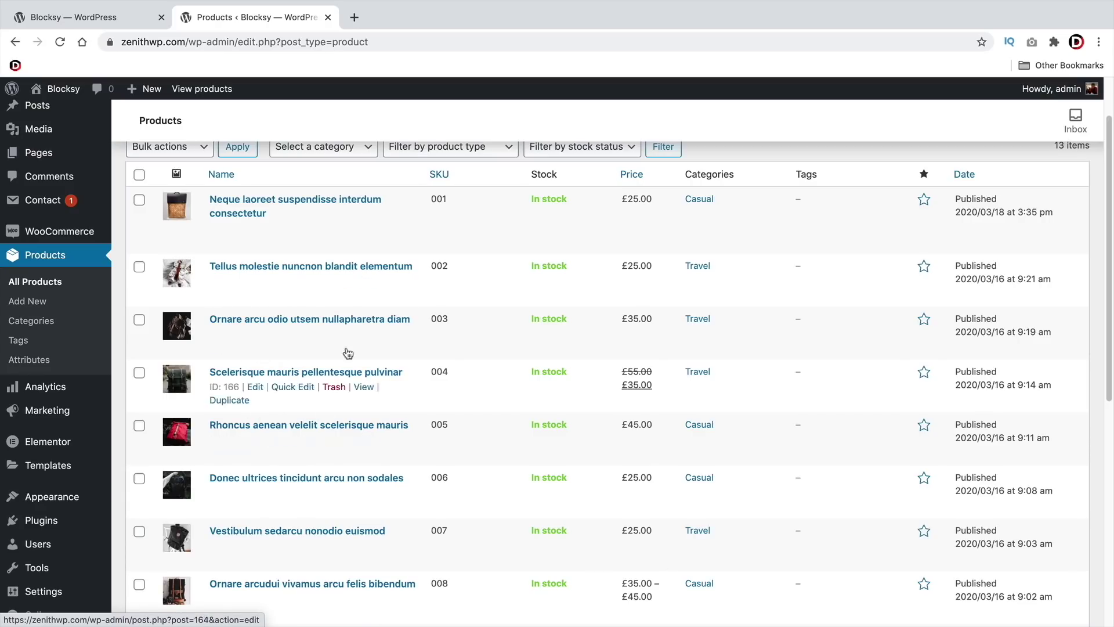
scroll(323, 357, up, 2)
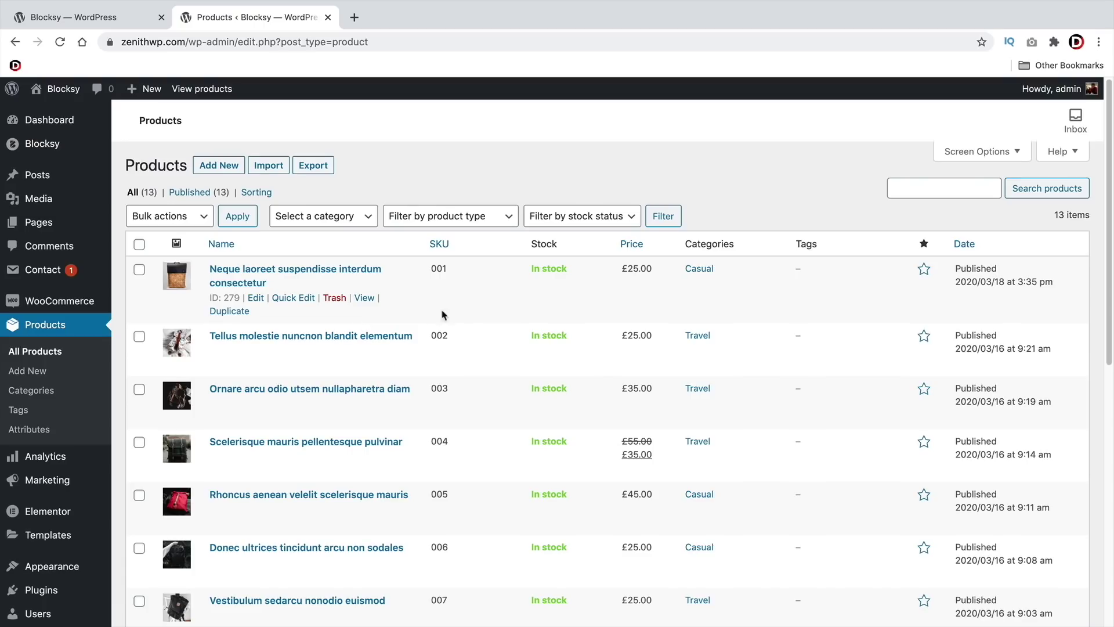
Step: Change the WooCommerce store currency from Pound sterling to United States (US) dollar and save
mouse_move(57, 305)
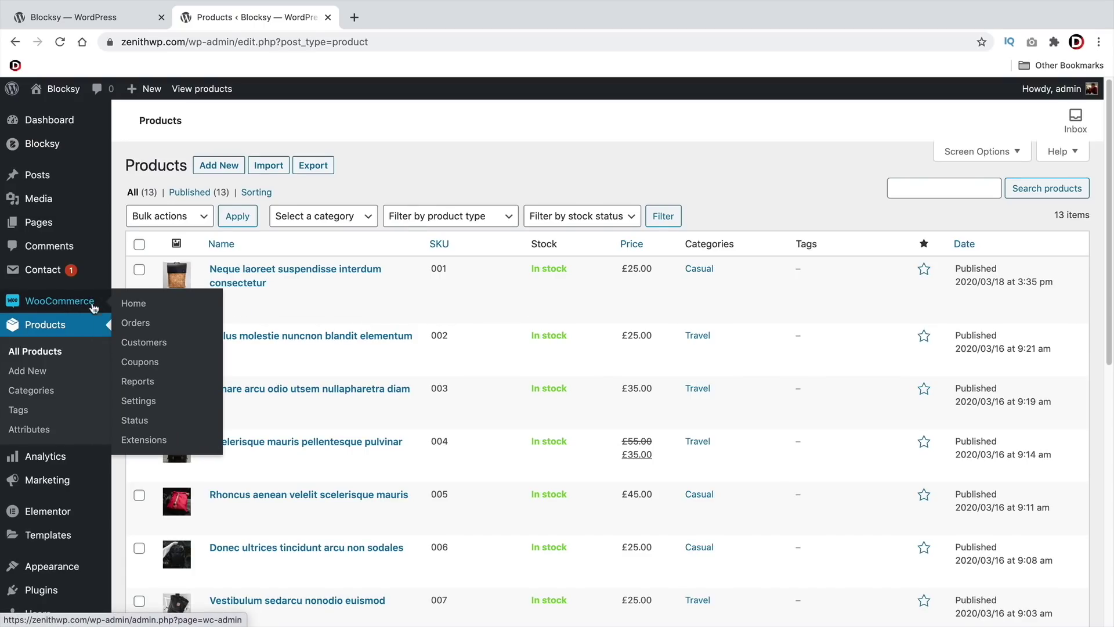
click(138, 401)
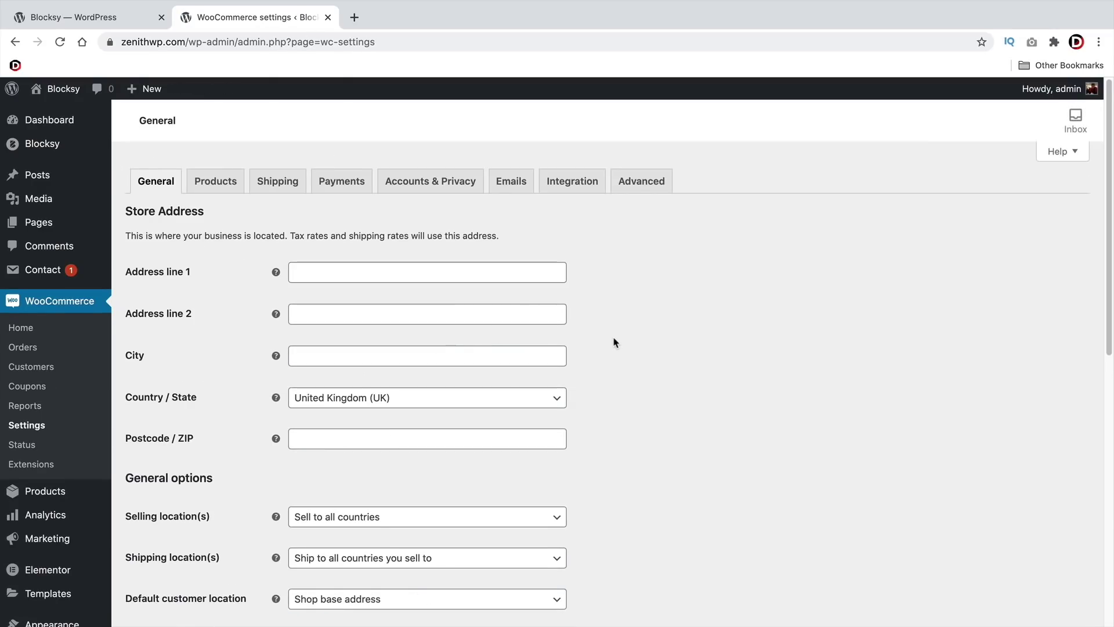
scroll(616, 342, down, 3)
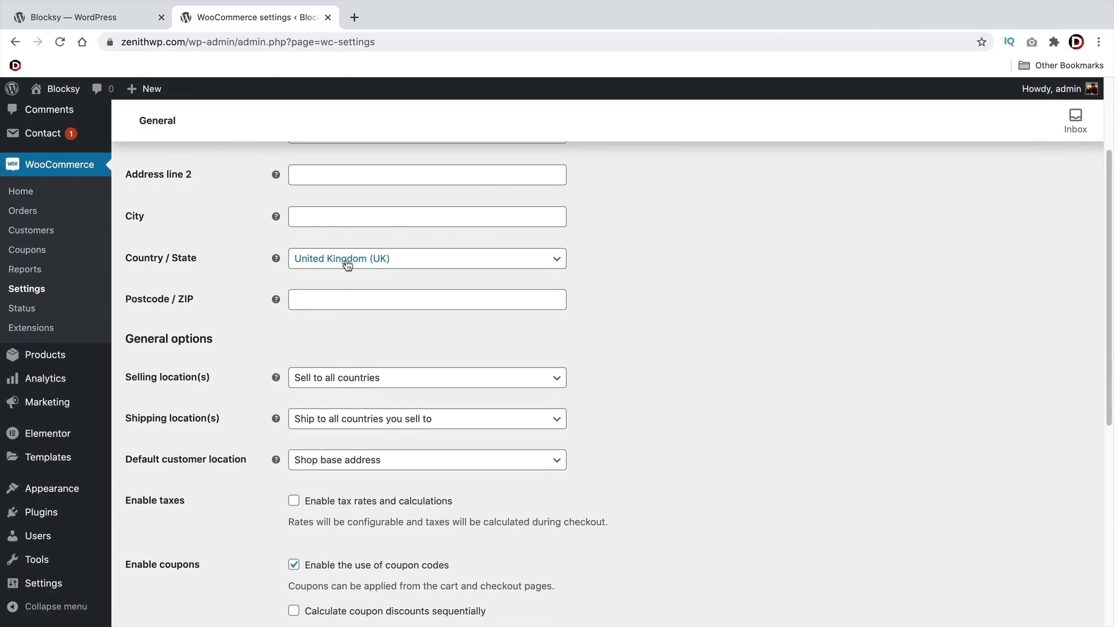
scroll(602, 293, down, 7)
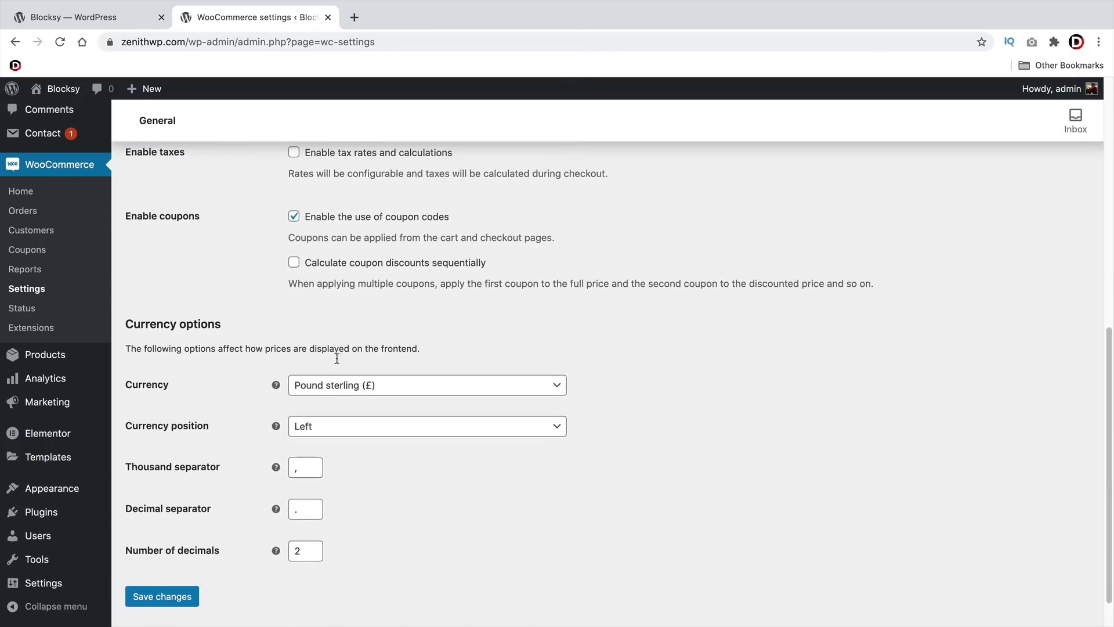
click(348, 388)
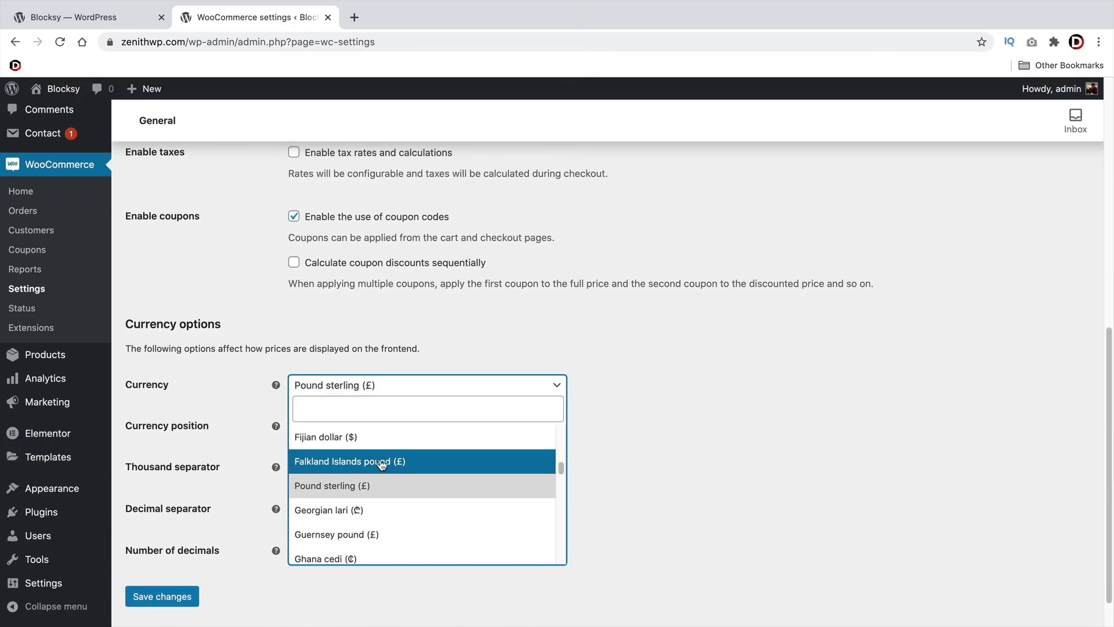
click(382, 413)
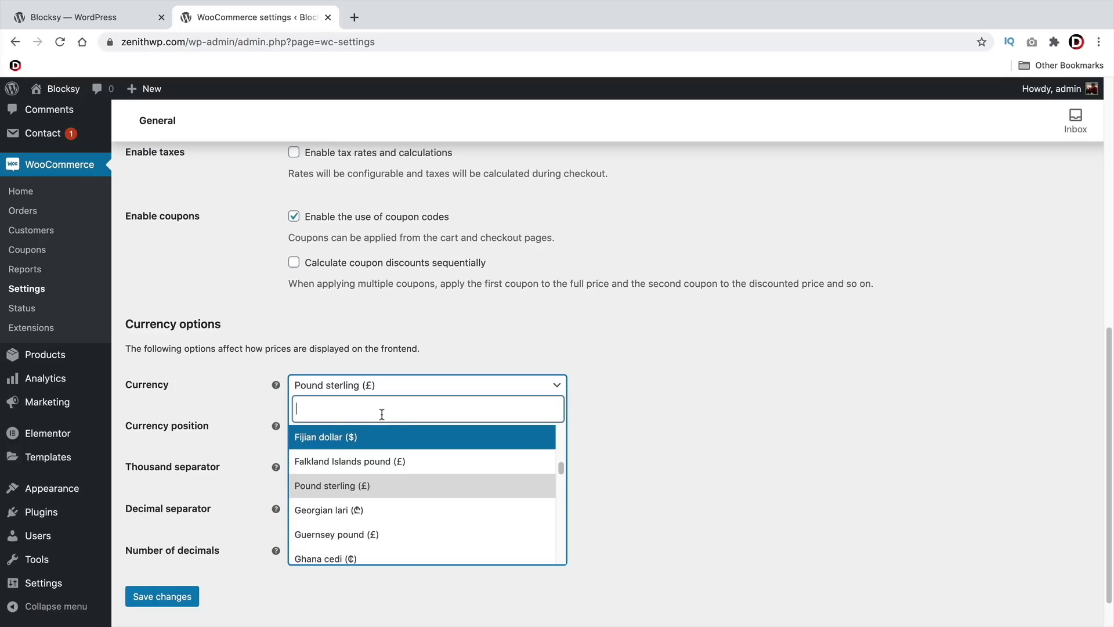
text(uni)
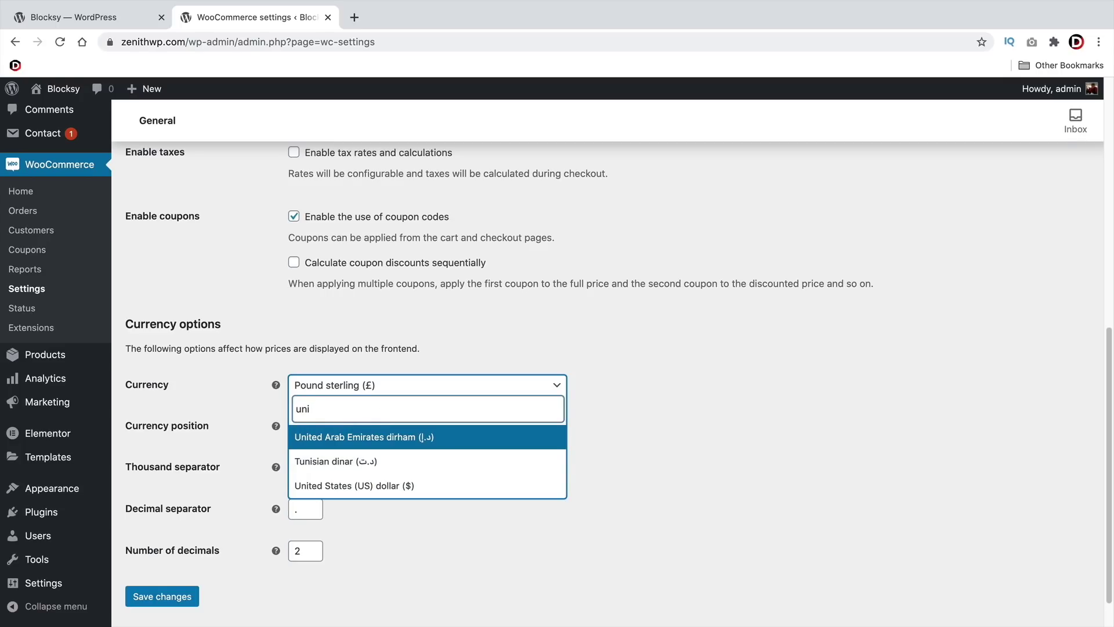
click(381, 487)
click(155, 598)
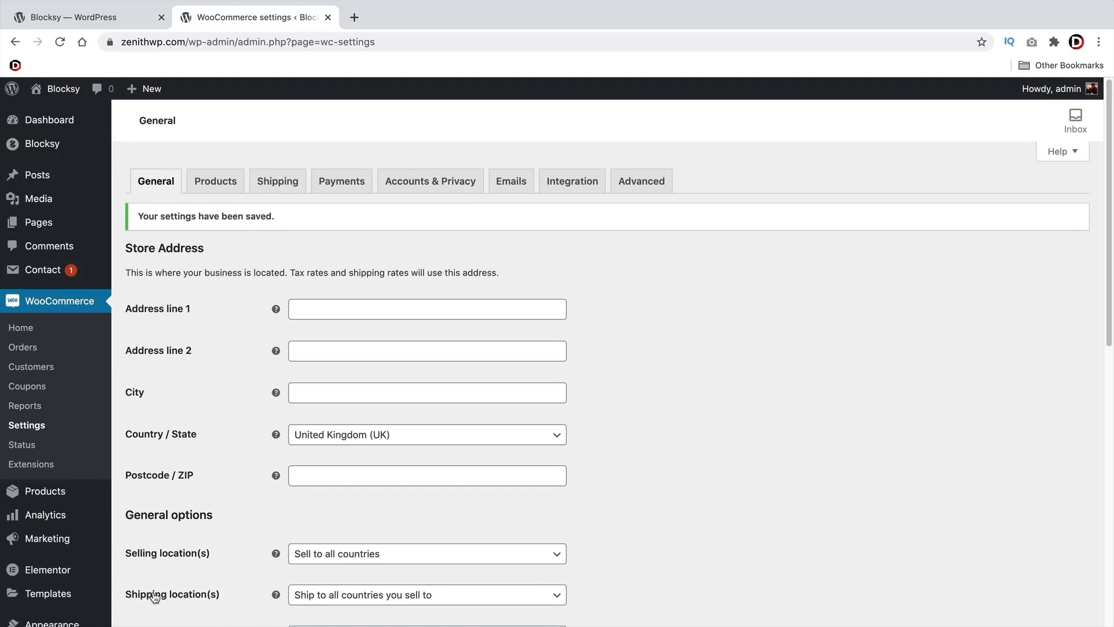
Step: Select all products in All Products and bulk-move them to the Trash
mouse_move(61, 493)
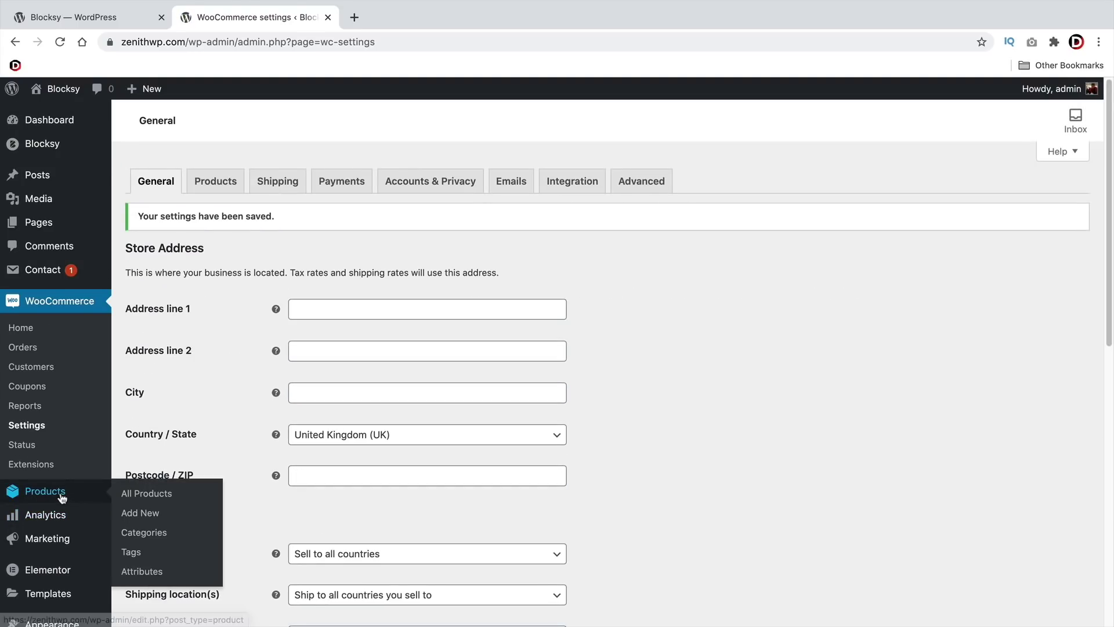
click(145, 497)
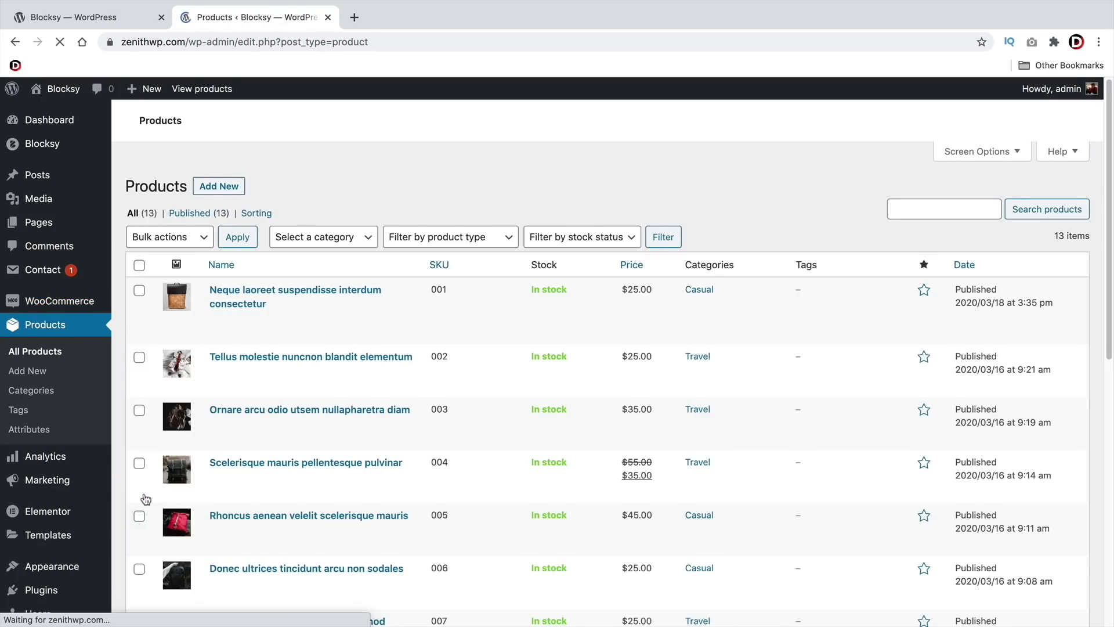
mouse_move(282, 416)
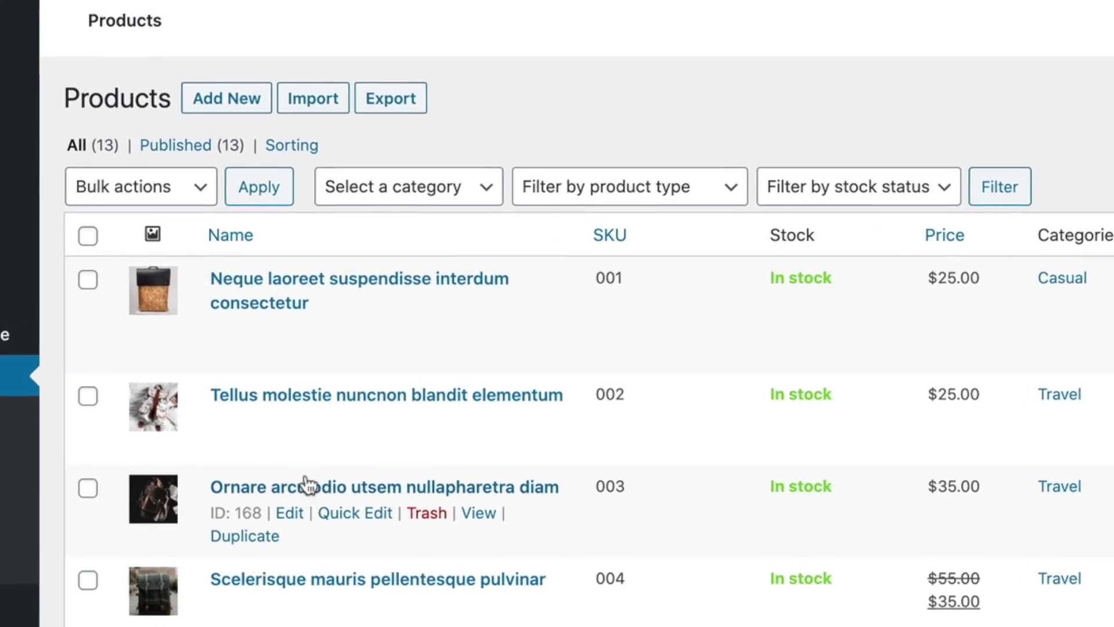
click(87, 237)
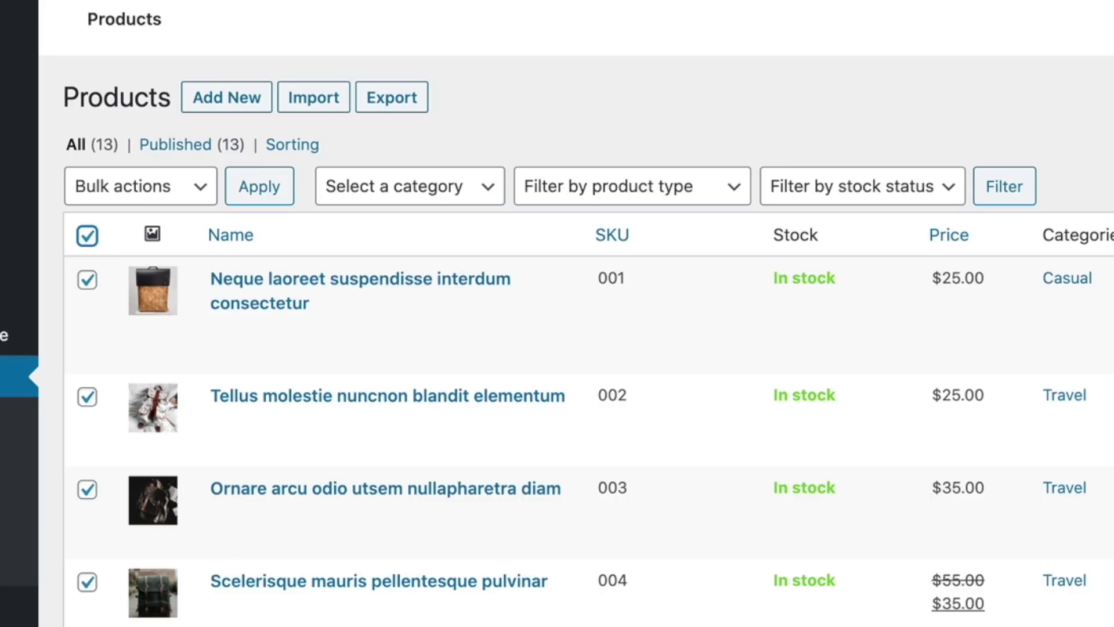
click(150, 193)
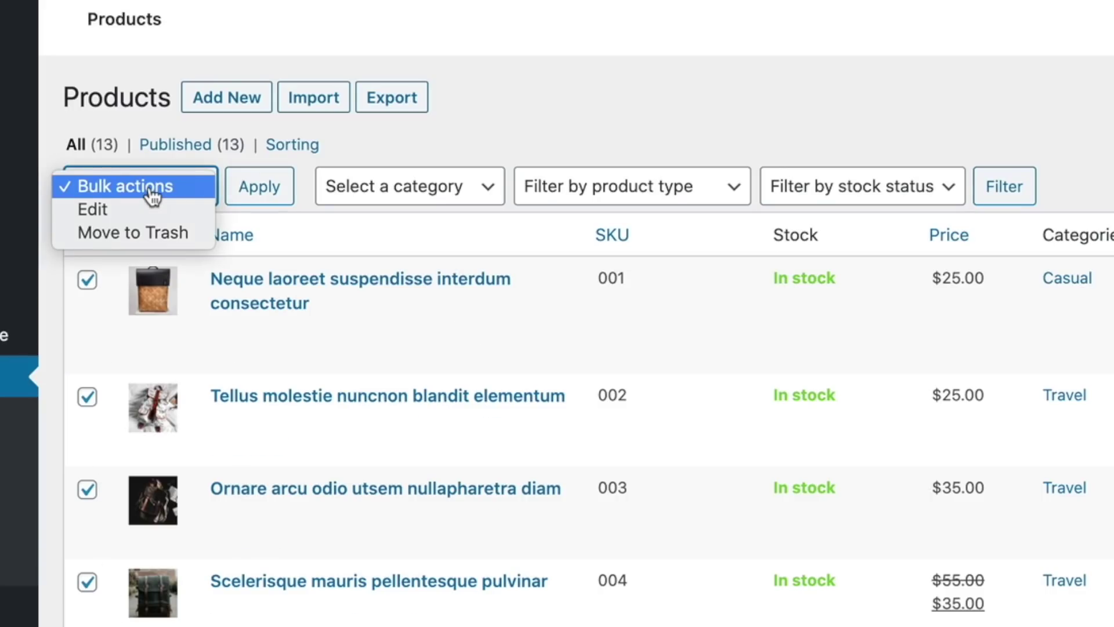
click(153, 235)
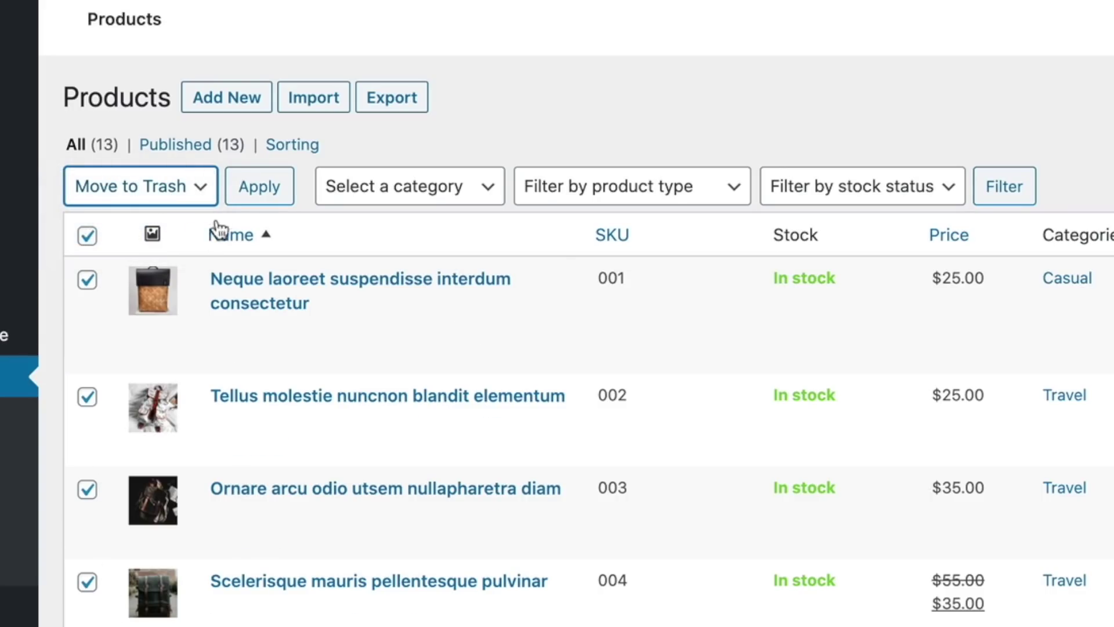
click(259, 191)
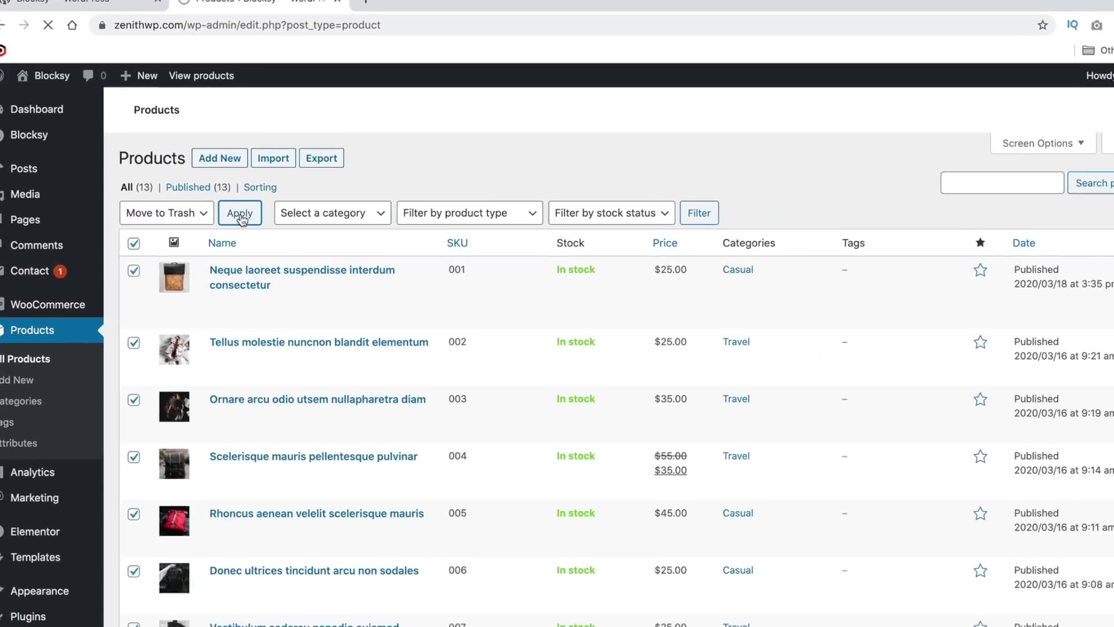
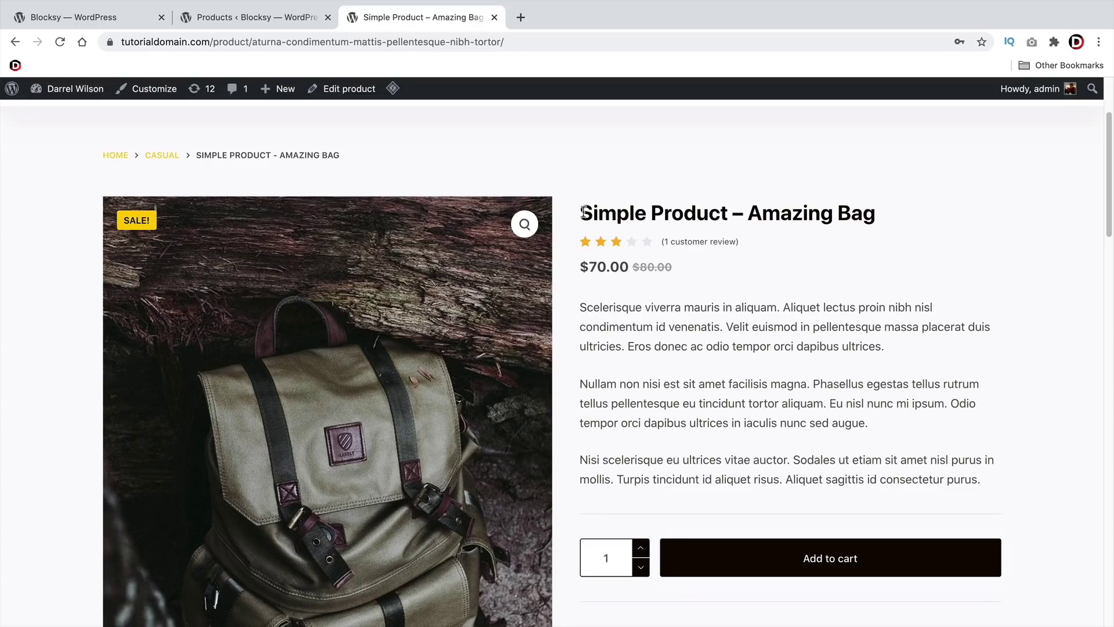
Step: Review the sample Amazing Bag page, highlighting its title and description paragraphs
drag(583, 212, 863, 228)
drag(579, 307, 766, 460)
scroll(637, 389, down, 3)
scroll(637, 389, down, 5)
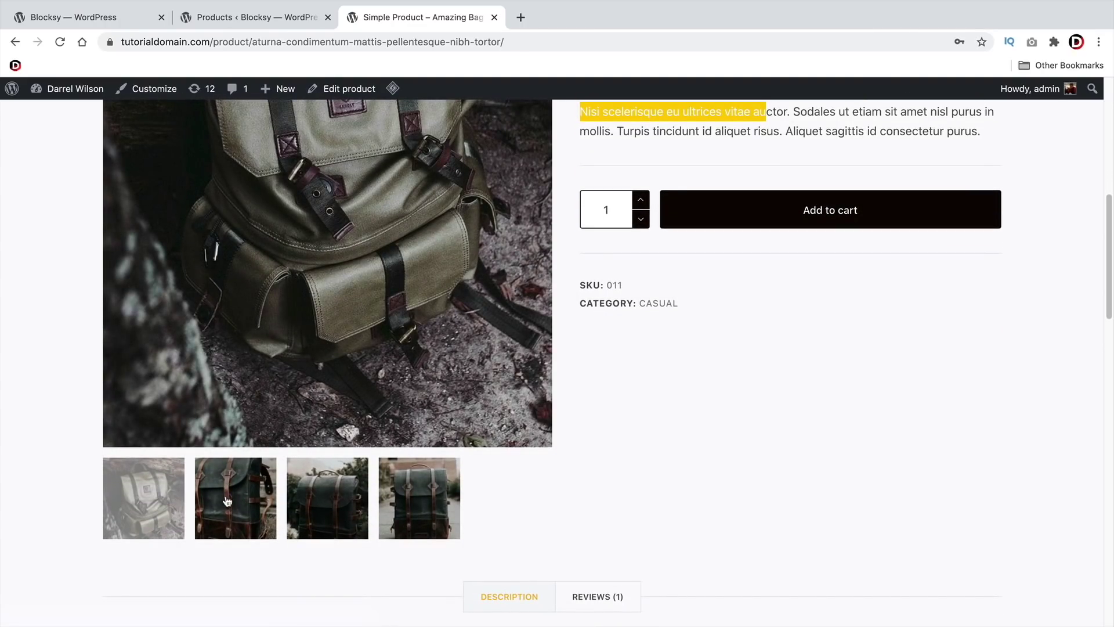
scroll(346, 499, down, 6)
drag(104, 364, 575, 430)
click(509, 420)
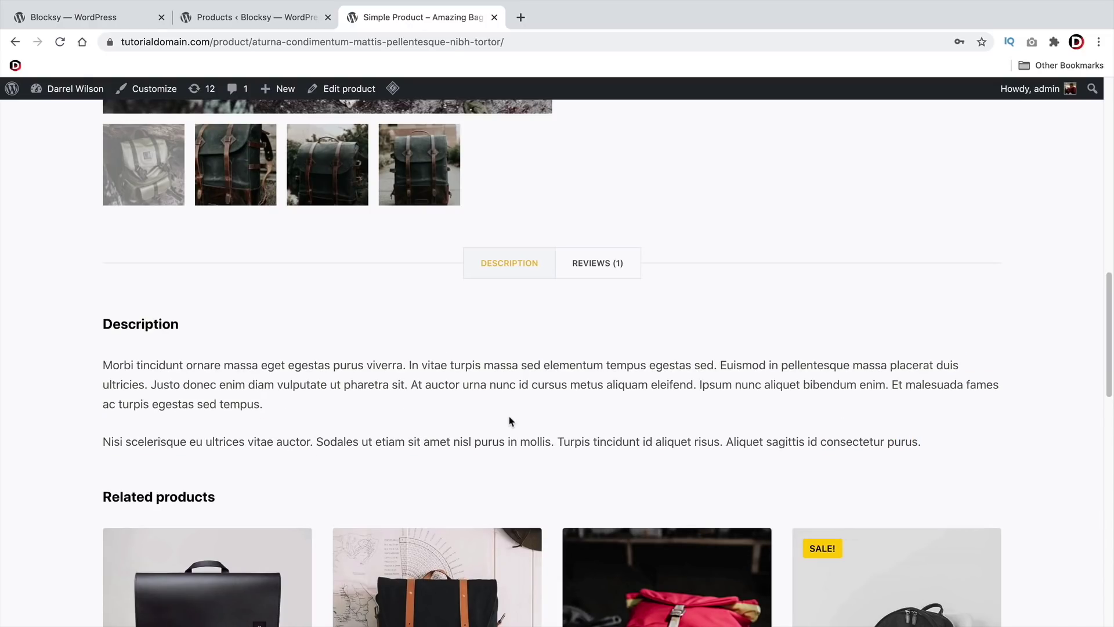
drag(437, 387, 87, 373)
click(136, 370)
scroll(708, 398, up, 10)
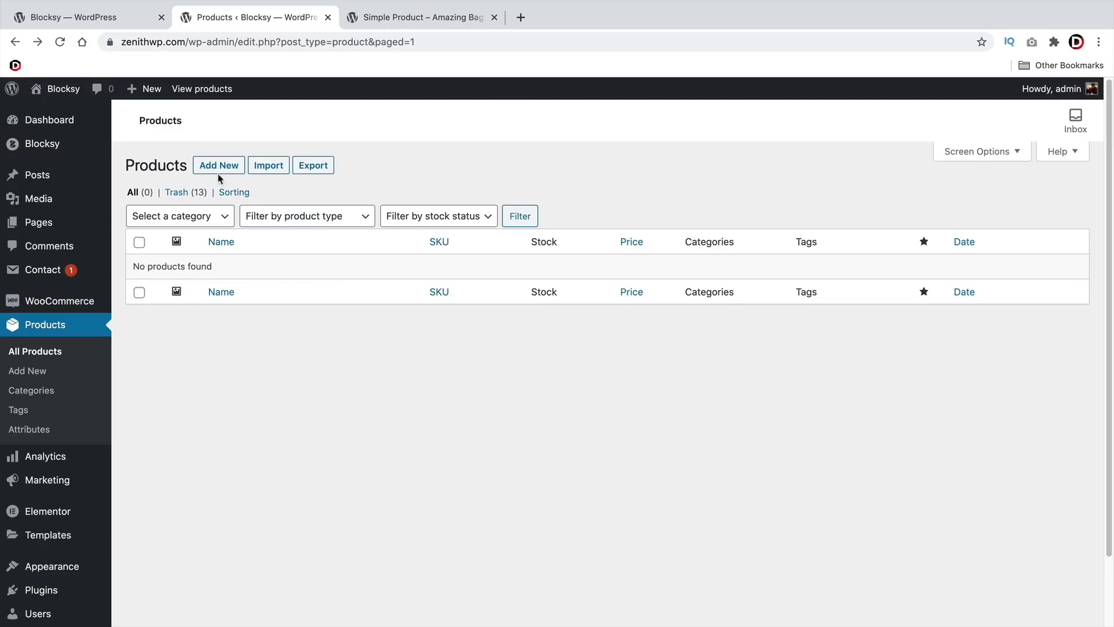
Step: Start a new product named 'Simple Product'
click(215, 167)
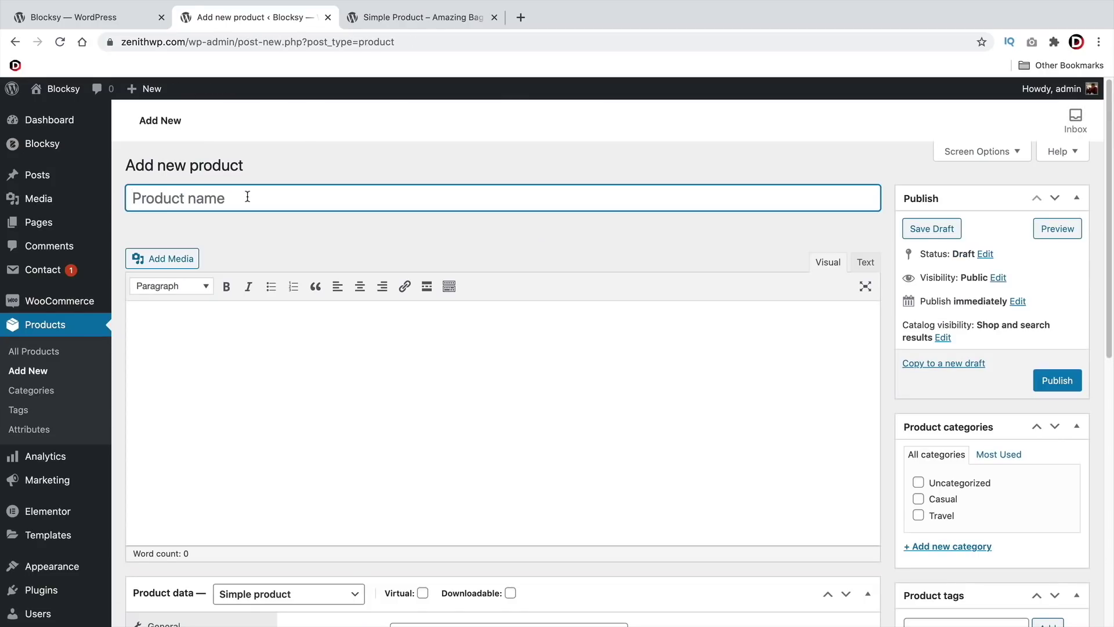
text(Sing)
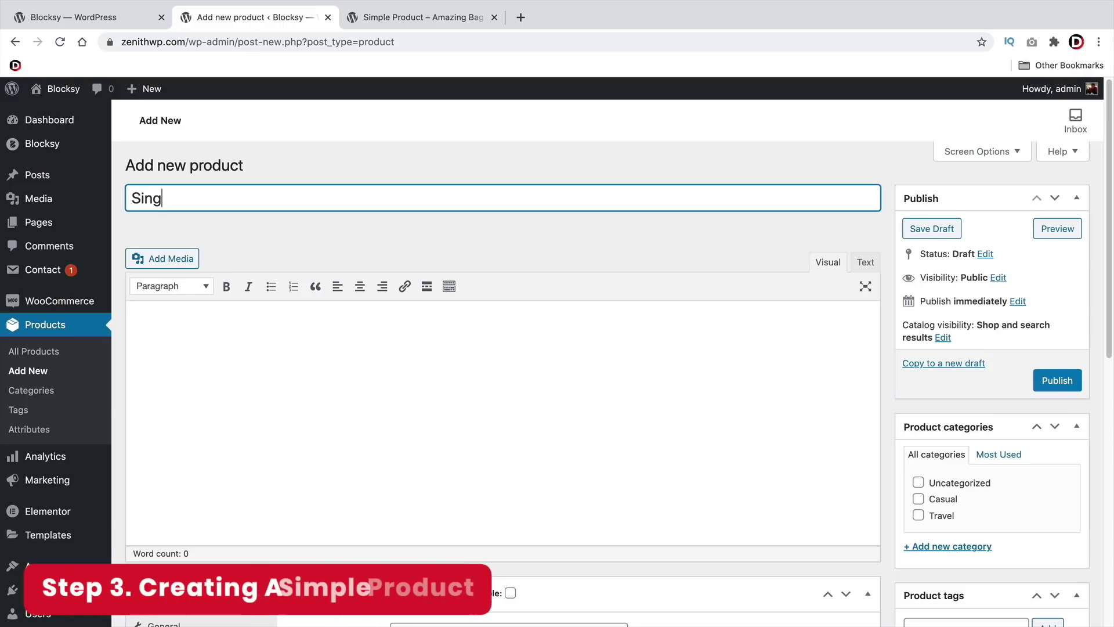
key(BackSpace)
key(BackSpace)
text(mple Product)
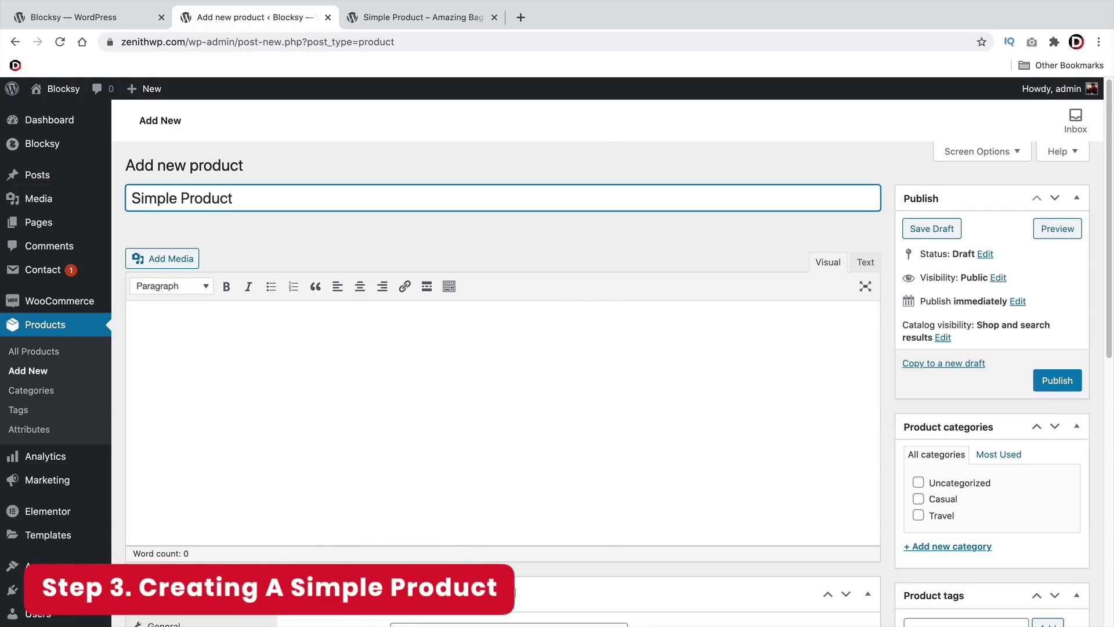
scroll(252, 187, down, 2)
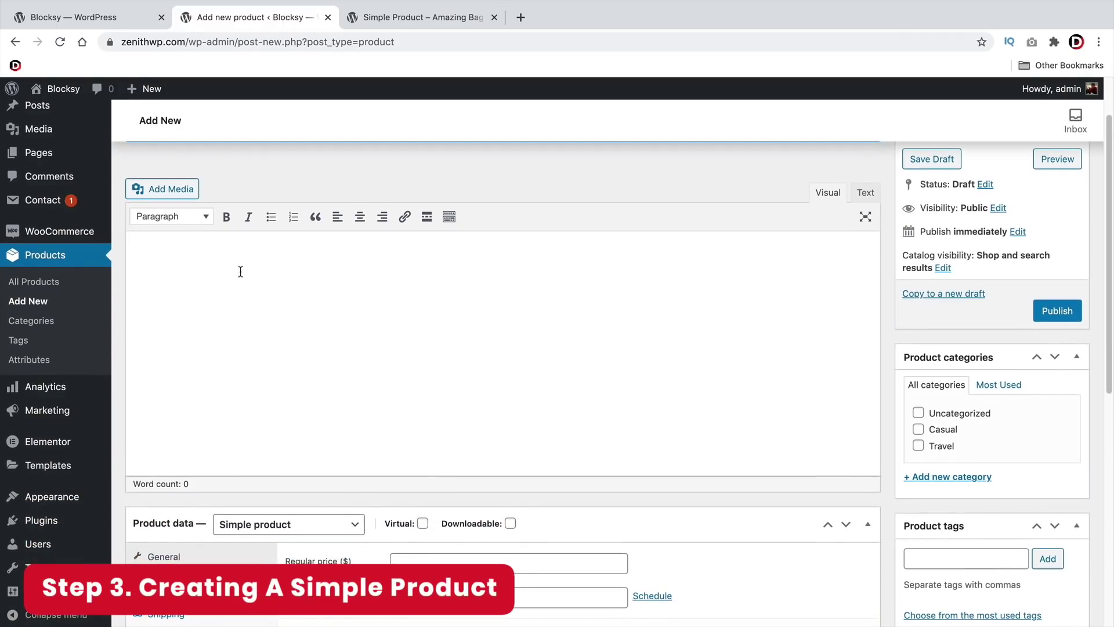
Step: Copy the description text from the sample Amazing Bag product page
click(415, 16)
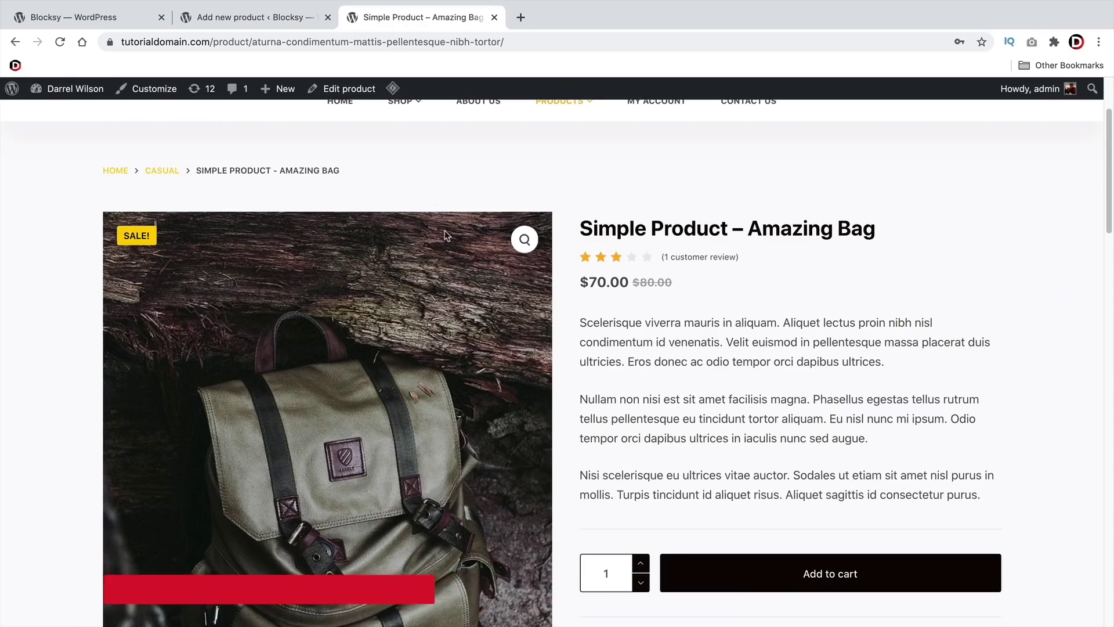
scroll(578, 333, down, 10)
scroll(578, 332, down, 2)
drag(932, 436, 105, 360)
right_click(110, 354)
click(145, 385)
Step: Type the description 'Made with 100% Cotton, it weights 3 pounds. Dimensions' in the editor
click(255, 16)
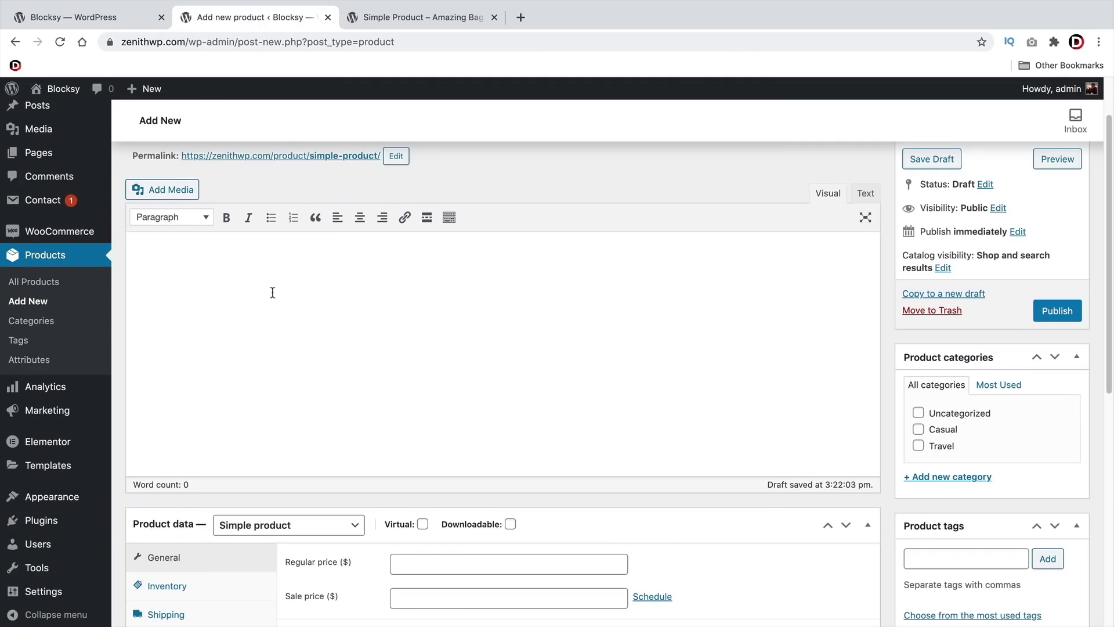
right_click(178, 283)
click(153, 259)
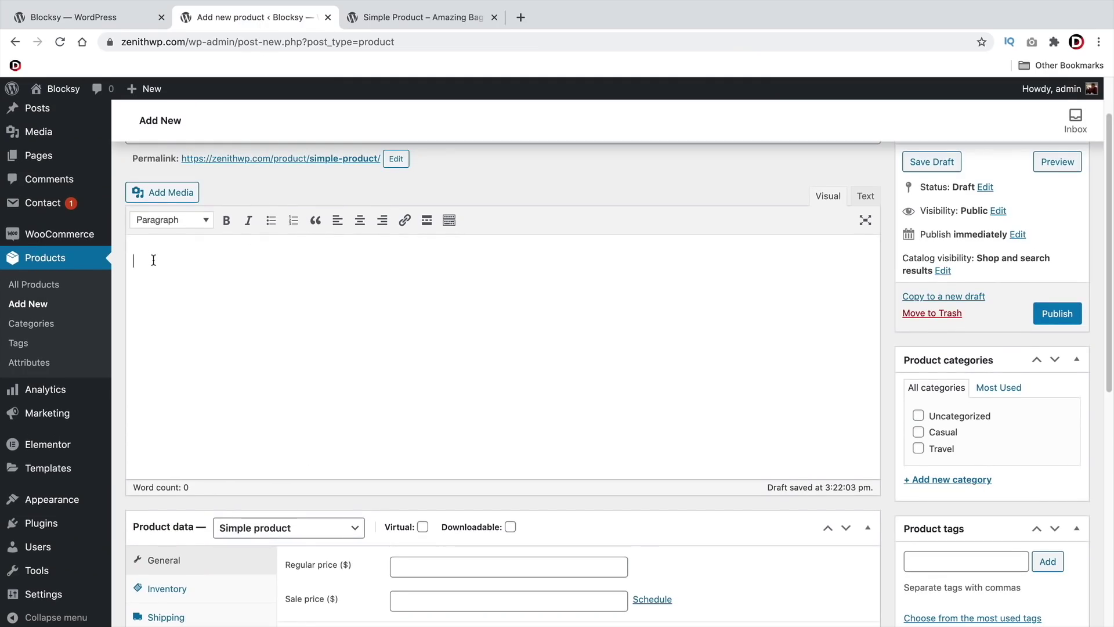
text(Mde)
text(ade with 100)
text(% Cotton)
text(, it weights)
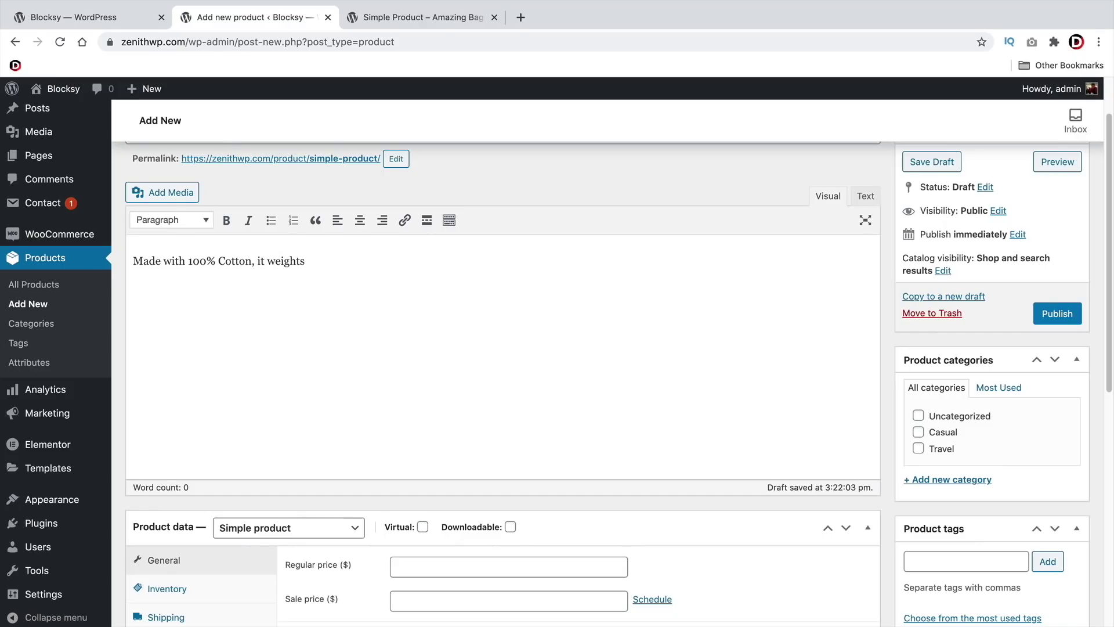
text( 3 pounds. Dimensions)
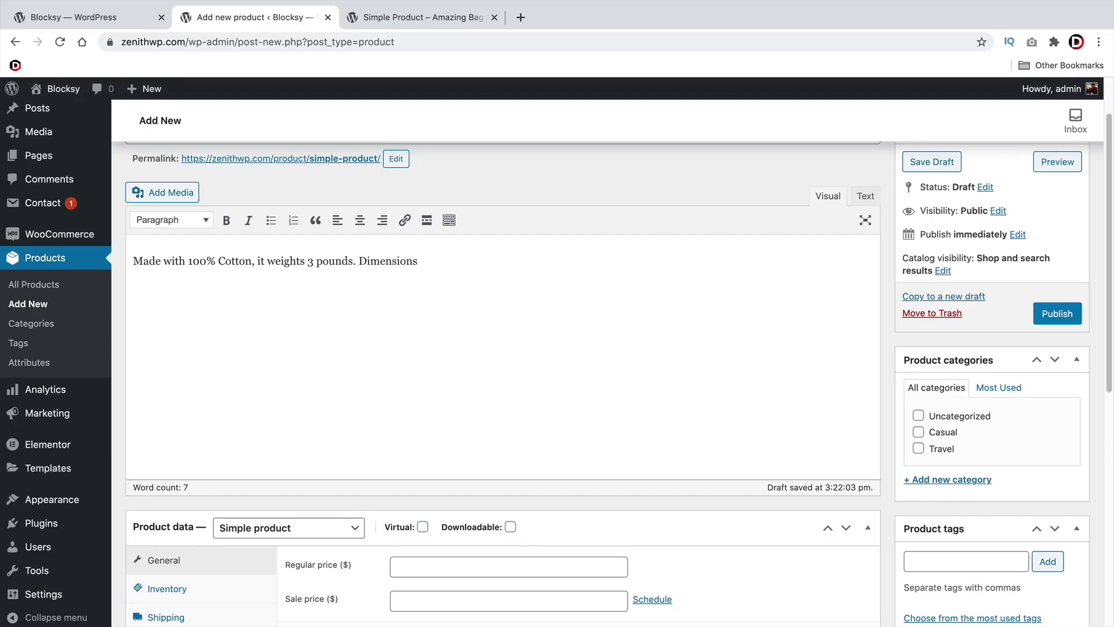
scroll(204, 333, down, 5)
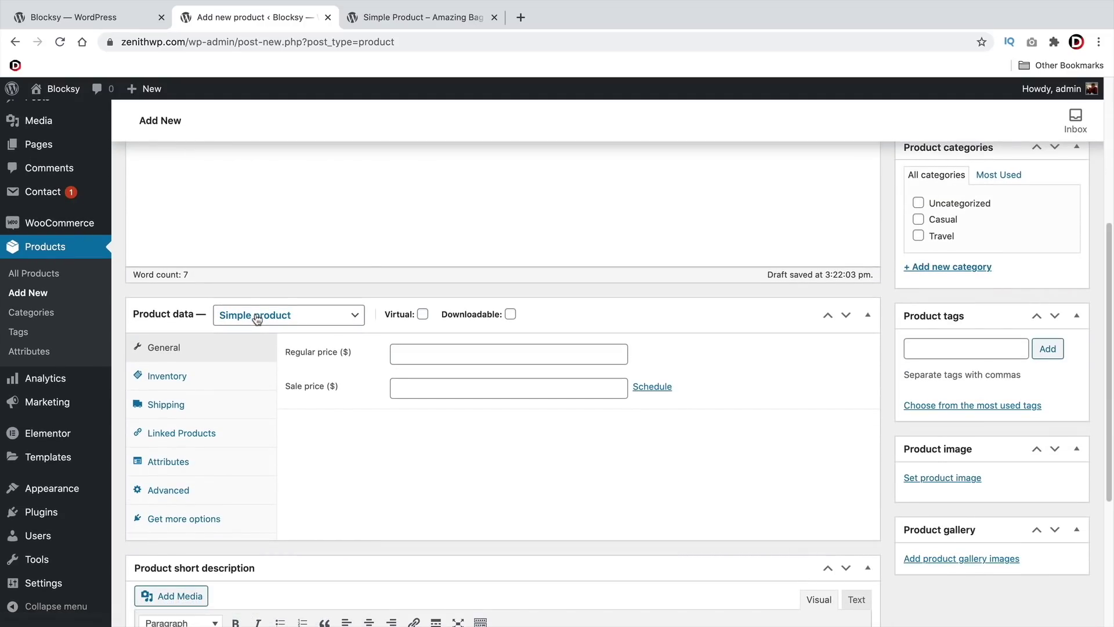
Step: Keep the product type Simple and enter regular price 100 and sale price 50
click(255, 317)
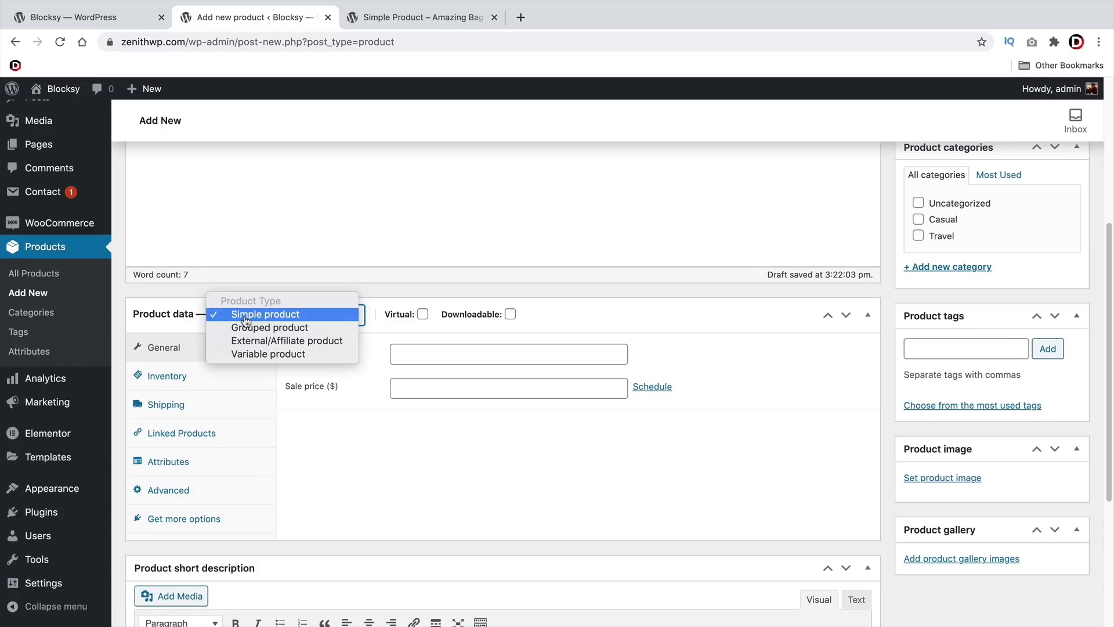
click(246, 321)
click(398, 353)
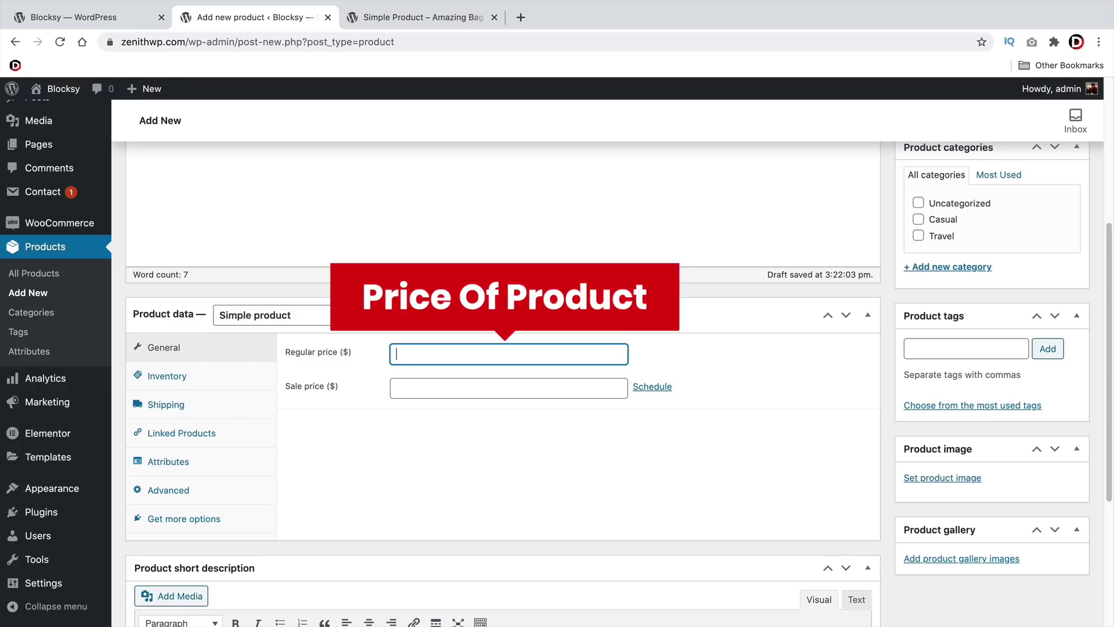
text(100)
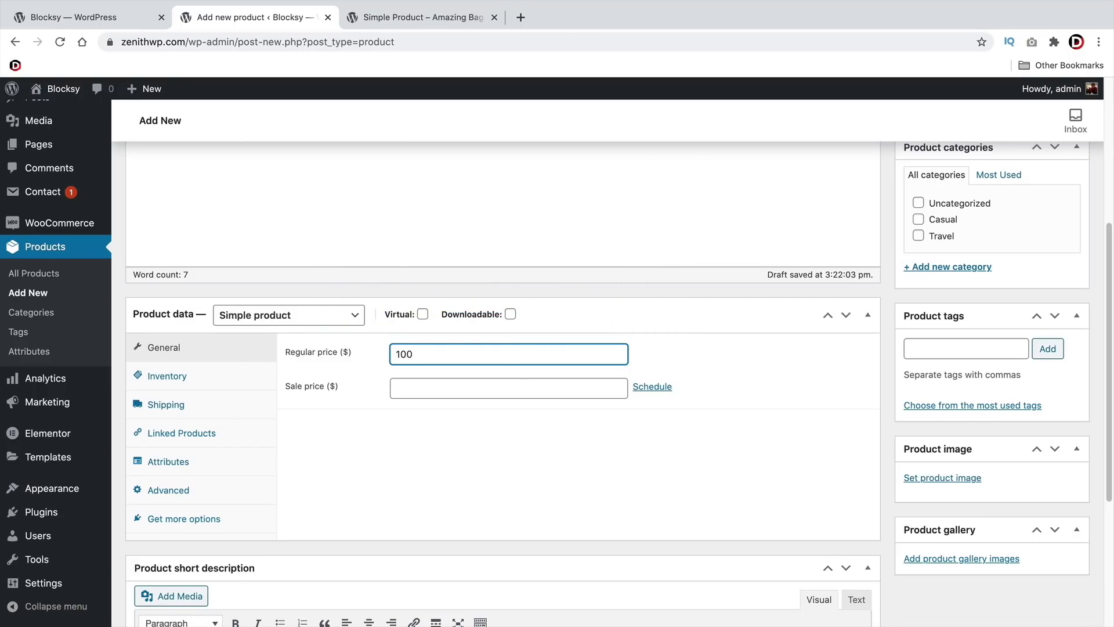
key(Tab)
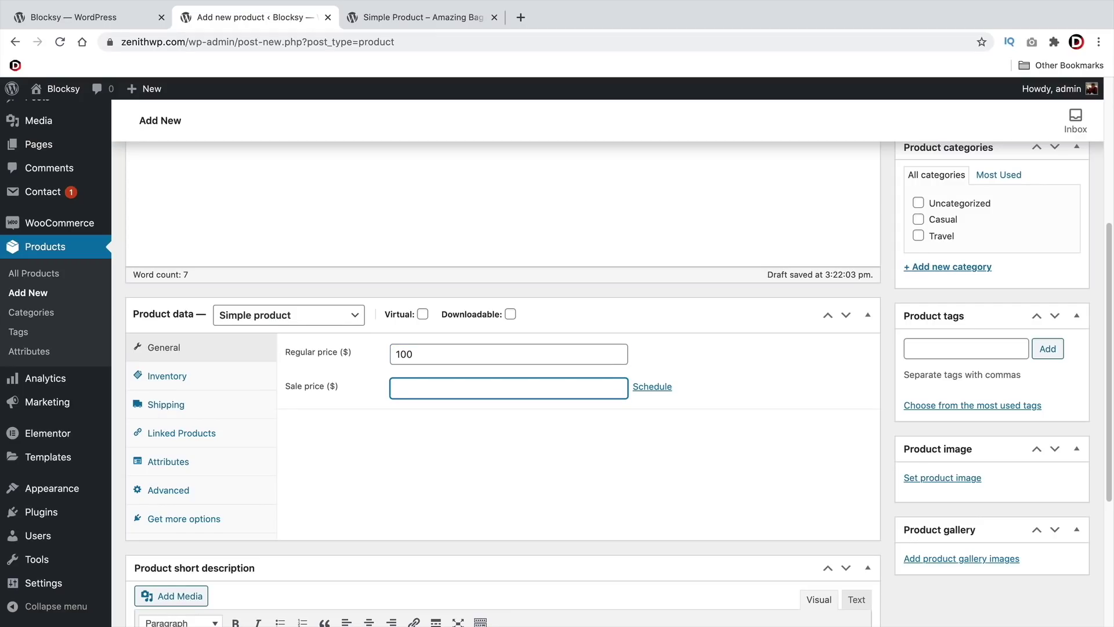
text(50)
Step: Schedule the sale from 2021-02-15 to 2021-02-20
click(659, 388)
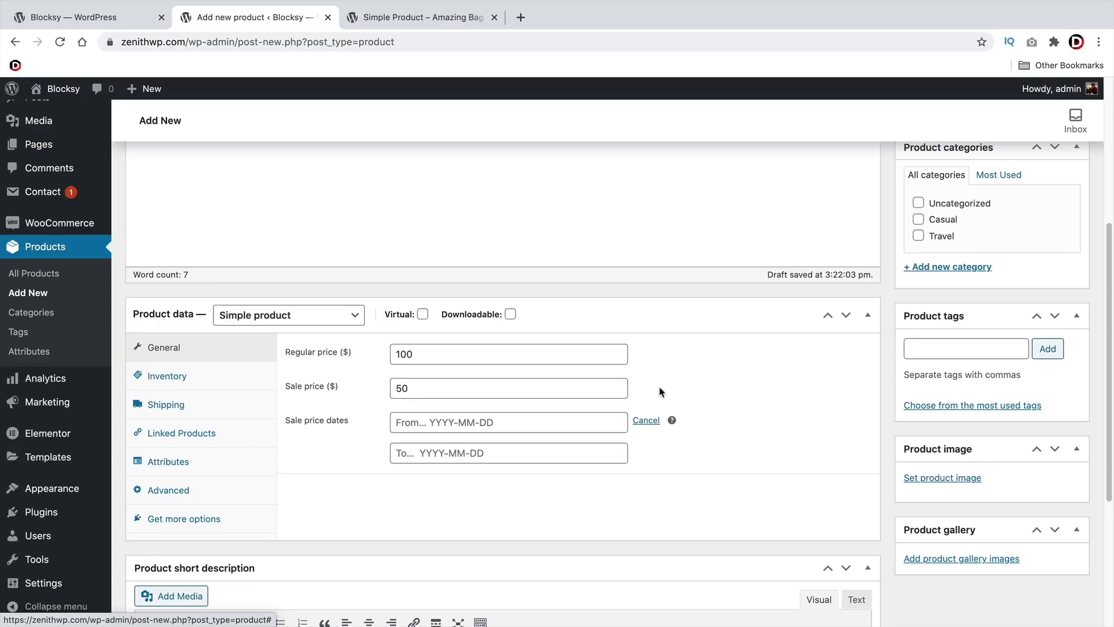
click(531, 422)
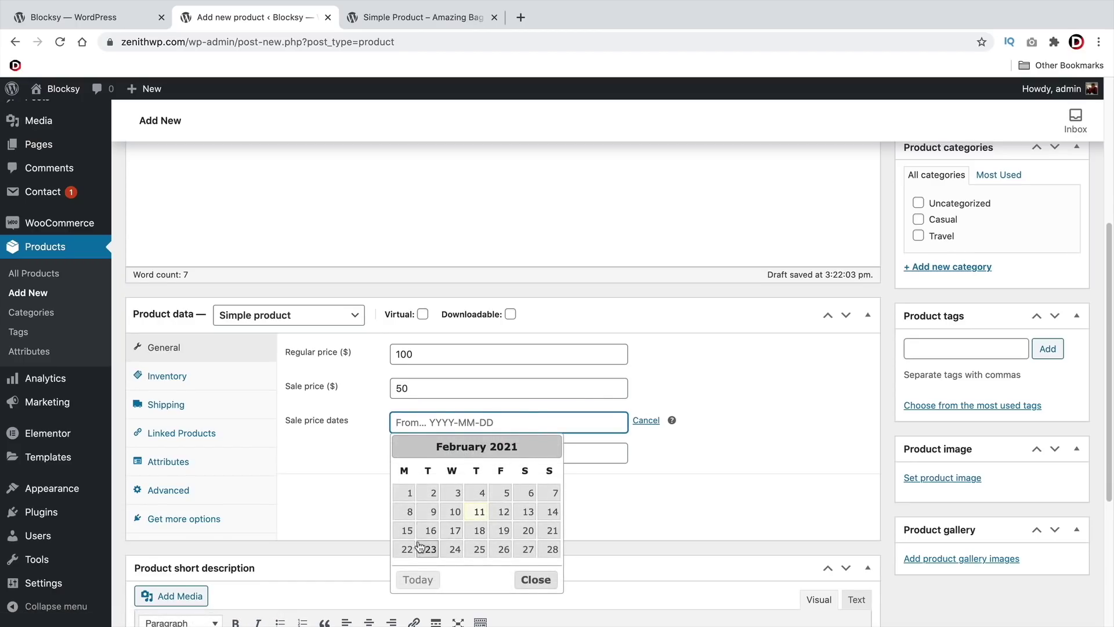
click(407, 530)
click(412, 453)
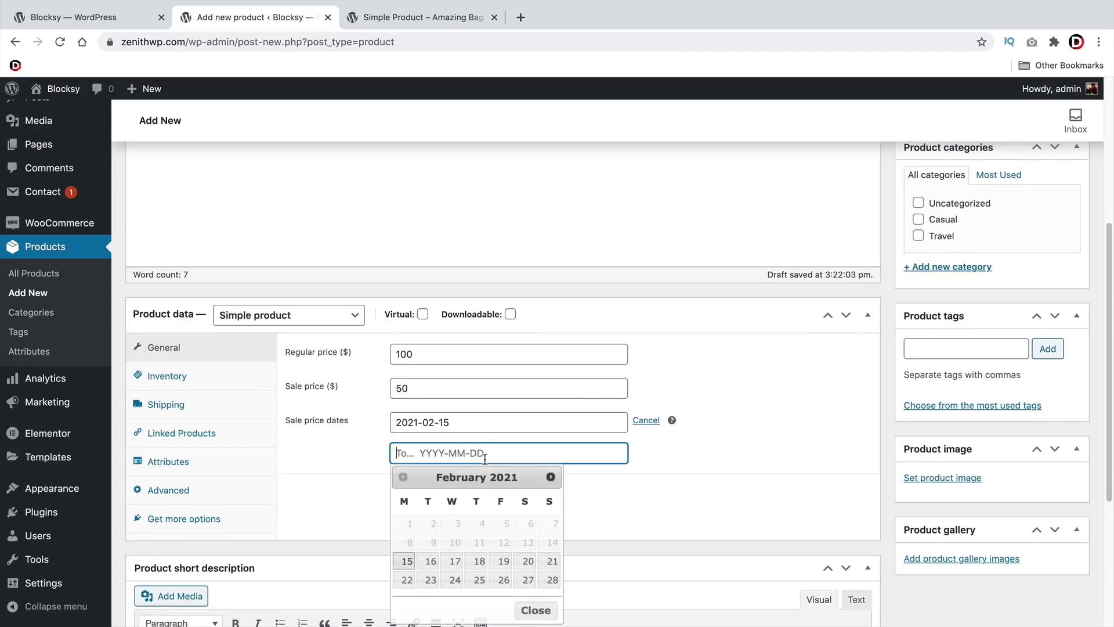
click(528, 561)
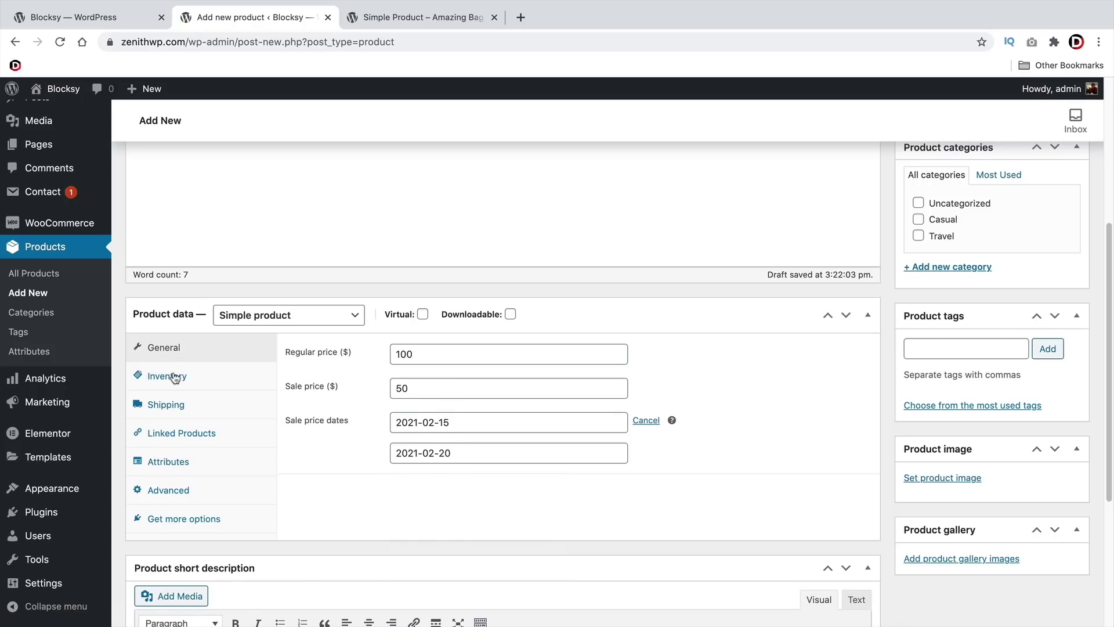
click(177, 379)
Step: Enable stock management with a stock quantity of 10
click(460, 361)
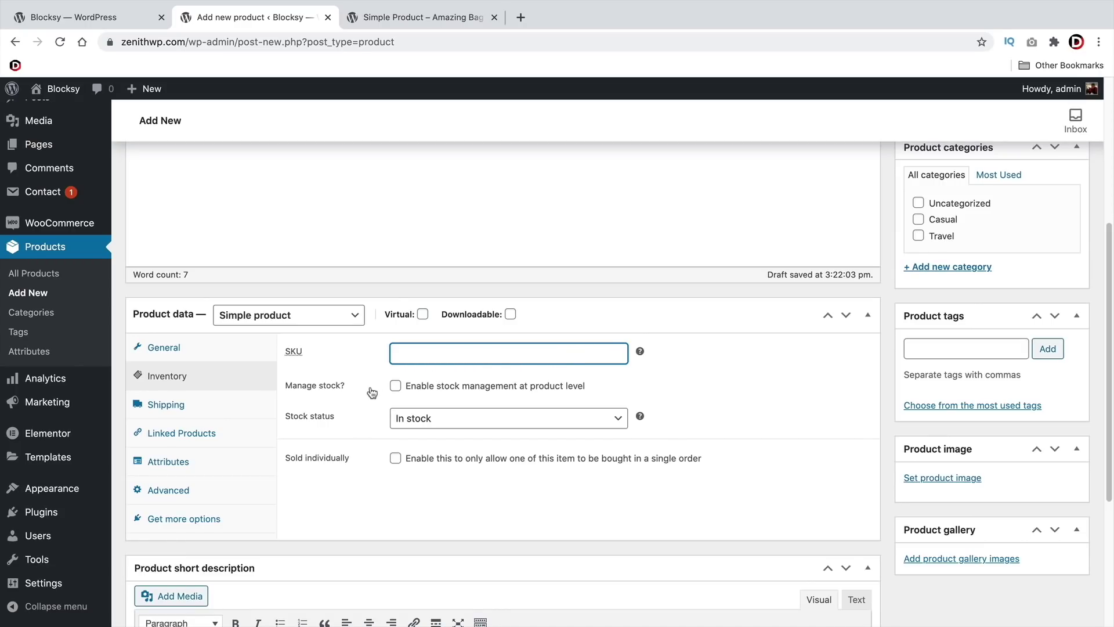
click(396, 388)
double_click(504, 408)
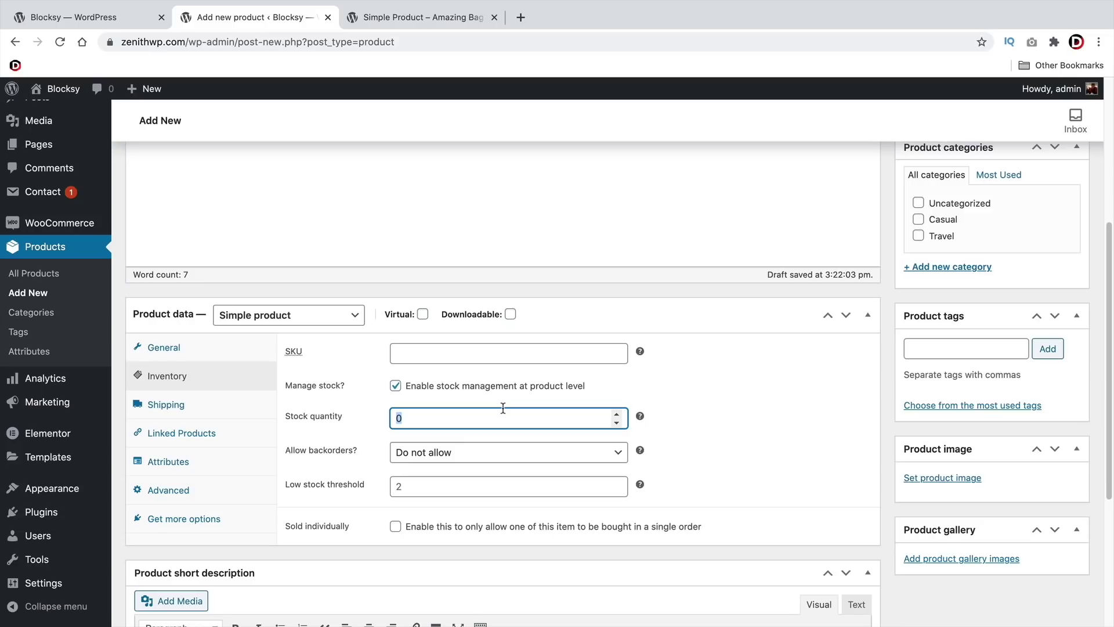
text(10)
click(410, 18)
scroll(574, 324, up, 8)
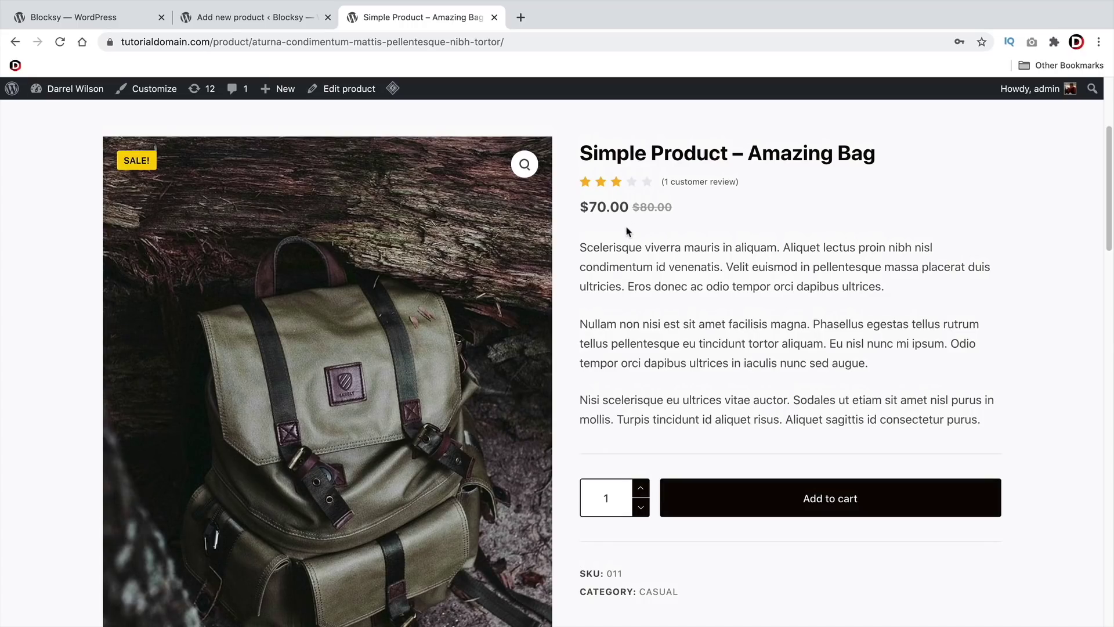
click(249, 18)
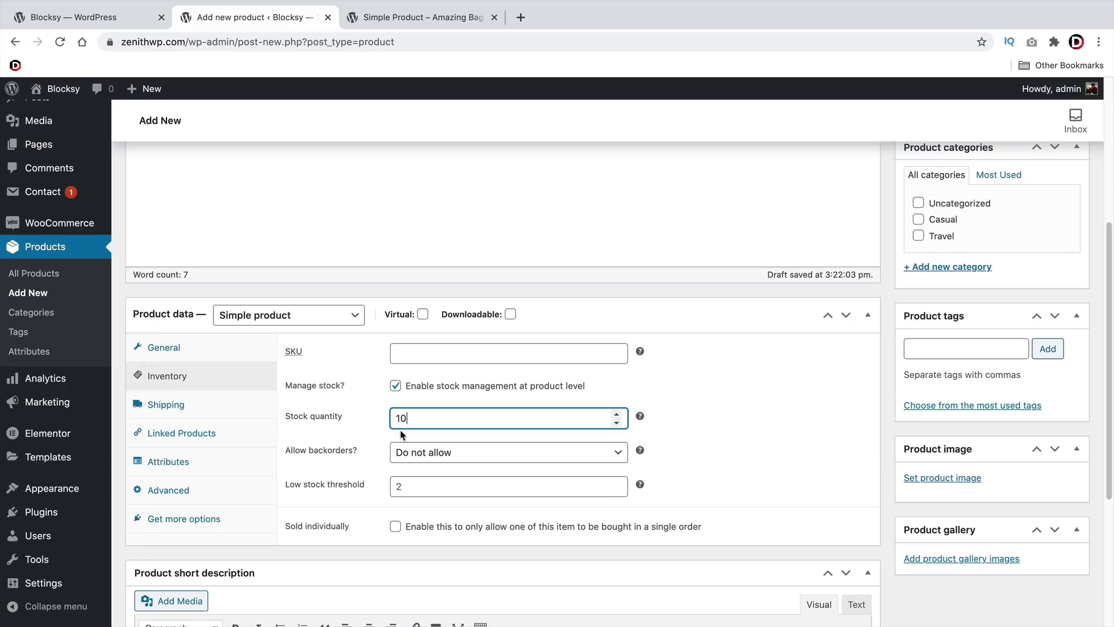
Step: Set Allow backorders to Do not allow
click(415, 453)
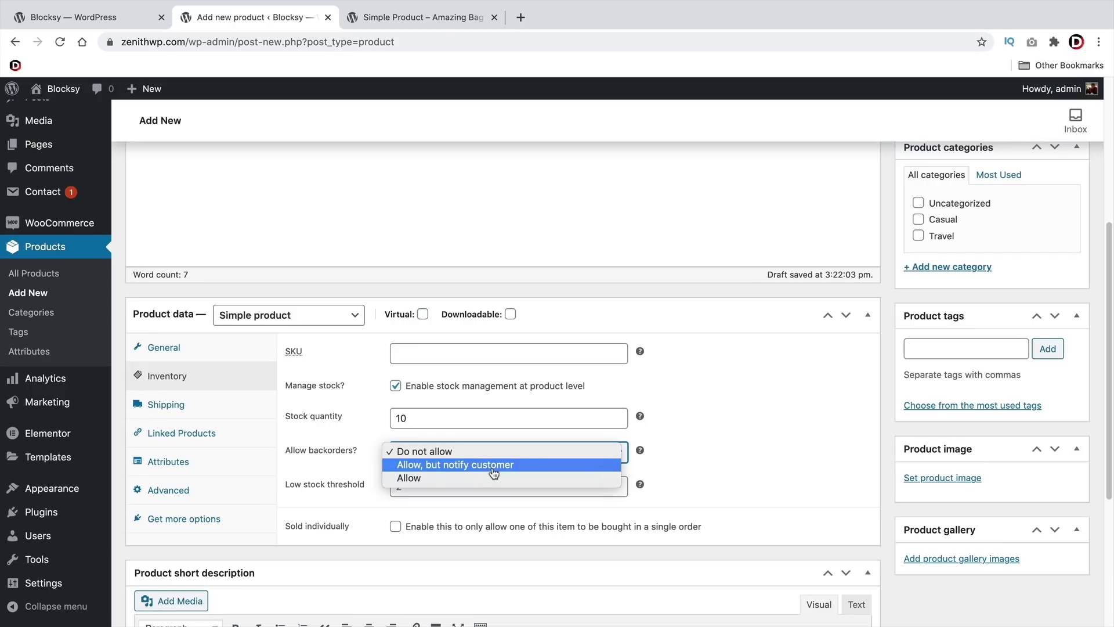
click(493, 479)
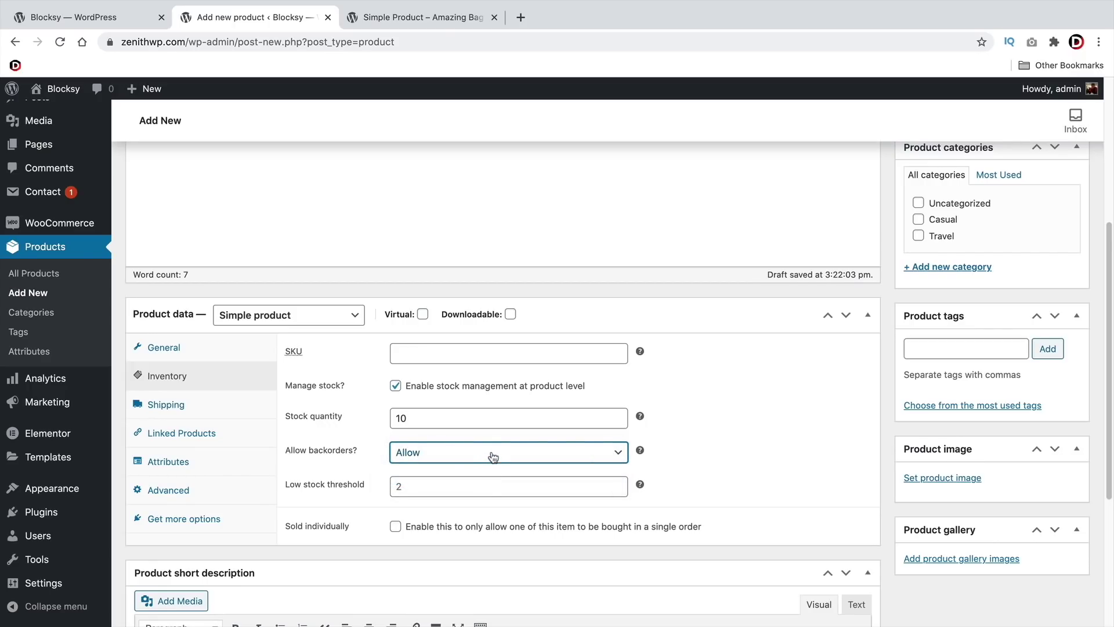
click(493, 457)
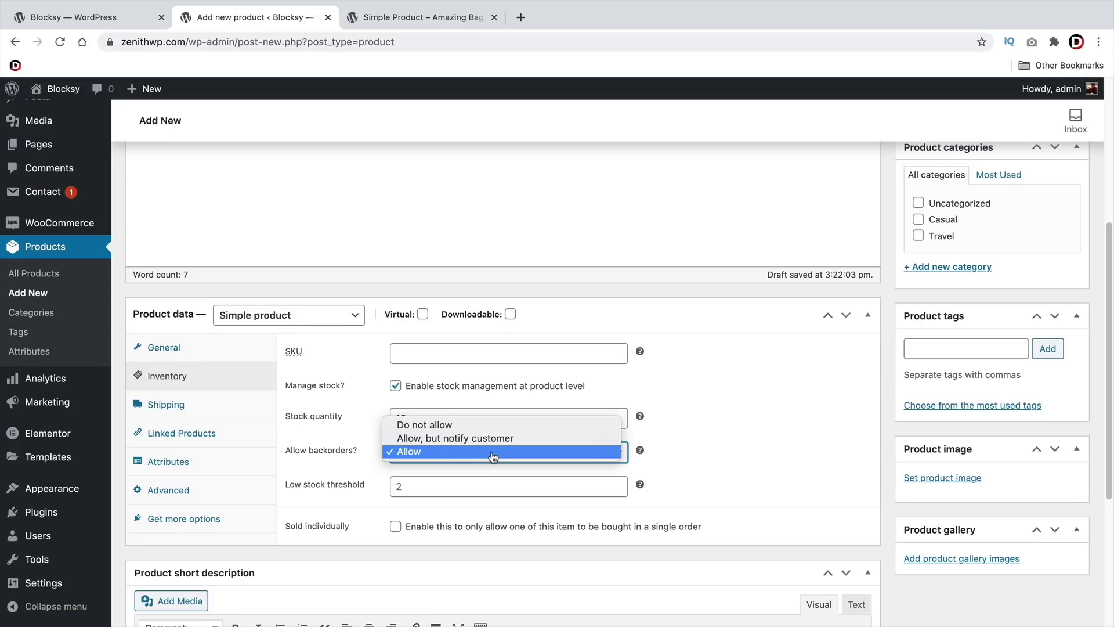
click(488, 428)
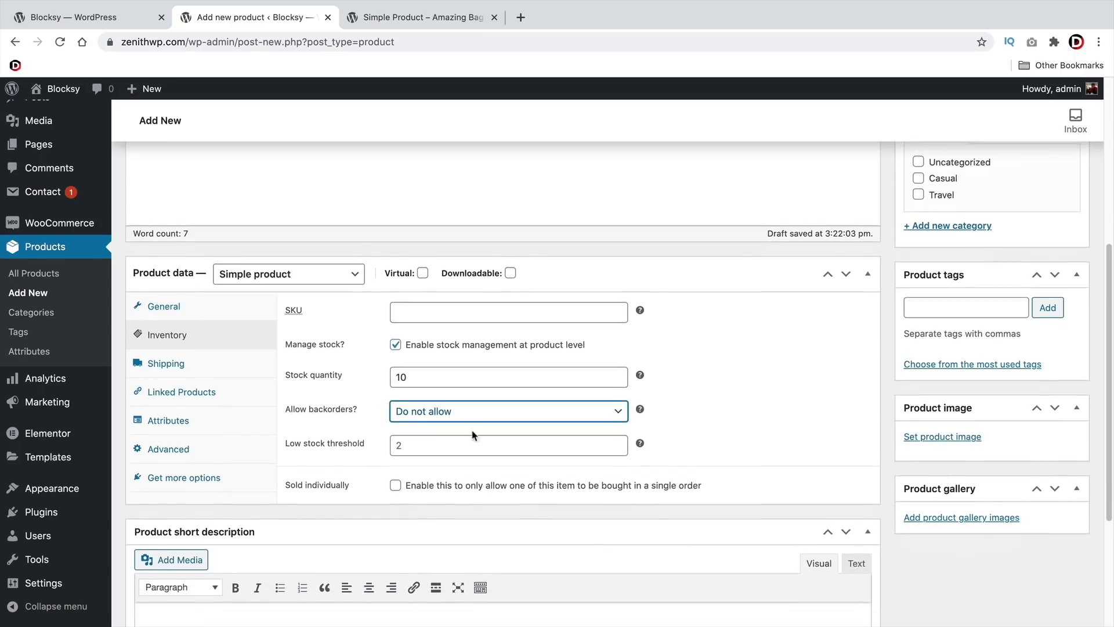
Step: Raise the low stock threshold to 5 and leave Sold individually off
scroll(474, 435, down, 1)
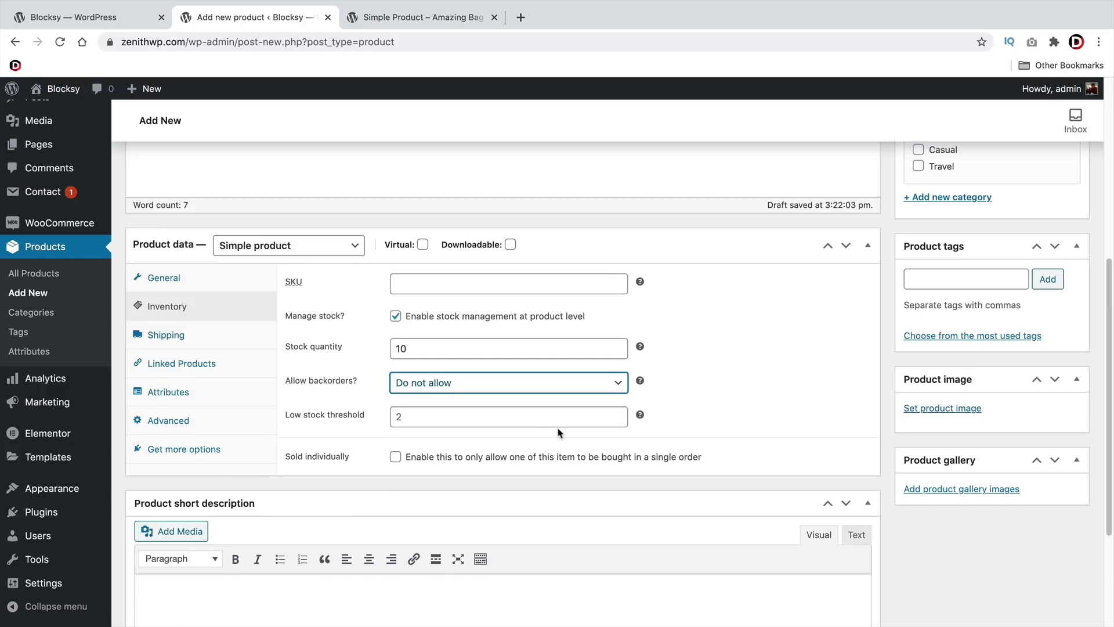
click(617, 412)
click(617, 412)
click(617, 412)
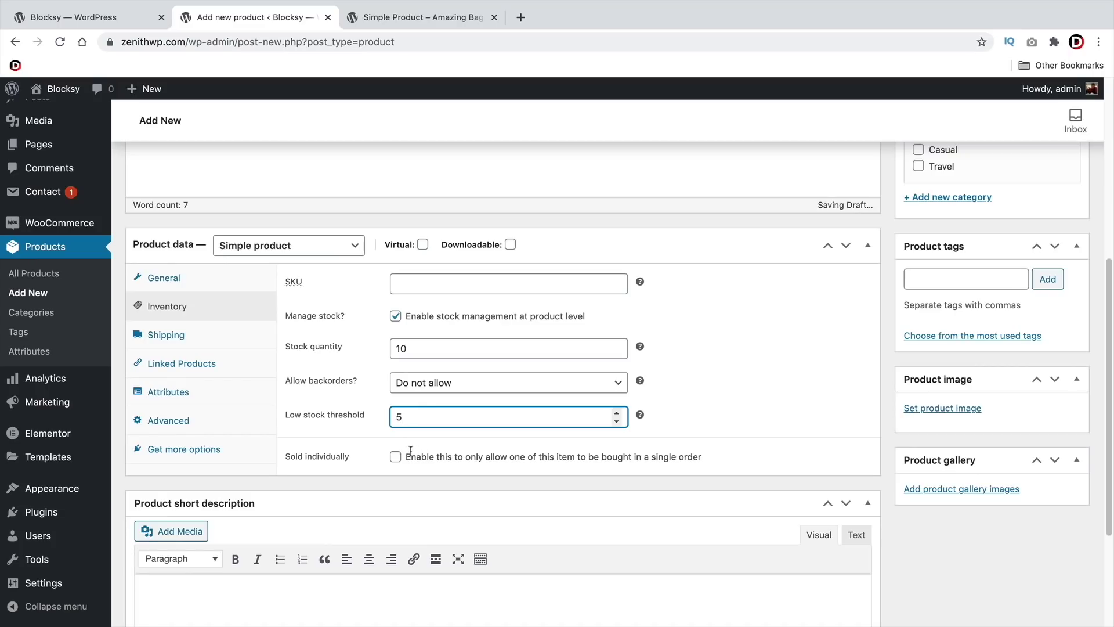
click(414, 458)
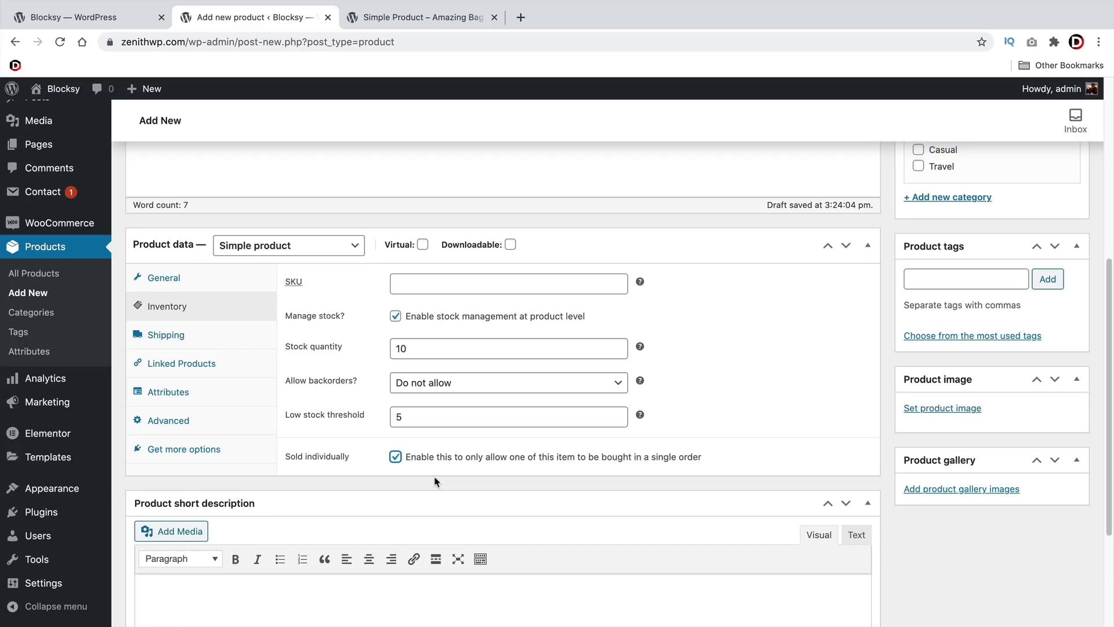
click(396, 458)
Step: Leave the weight and dimensions blank and keep No shipping class
click(184, 338)
click(418, 281)
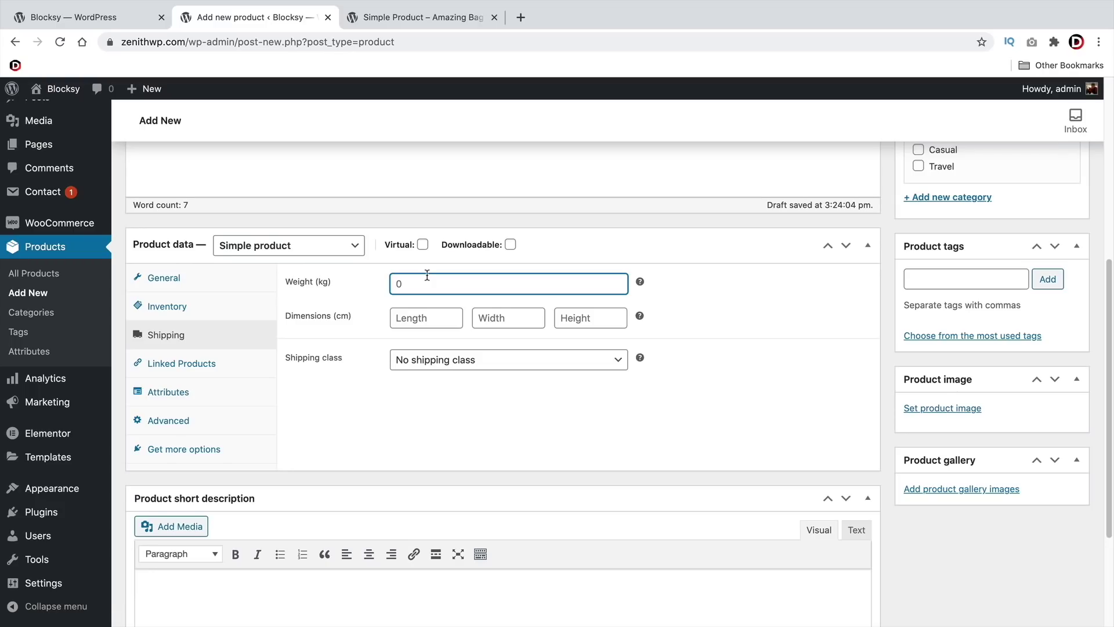
click(423, 318)
click(478, 319)
click(572, 322)
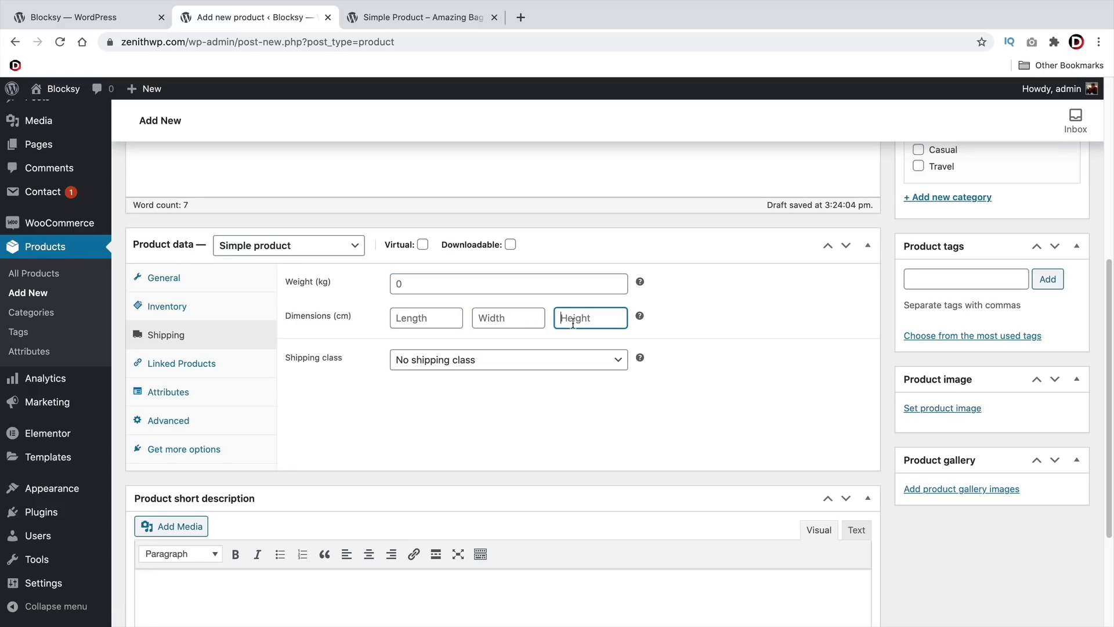
click(539, 361)
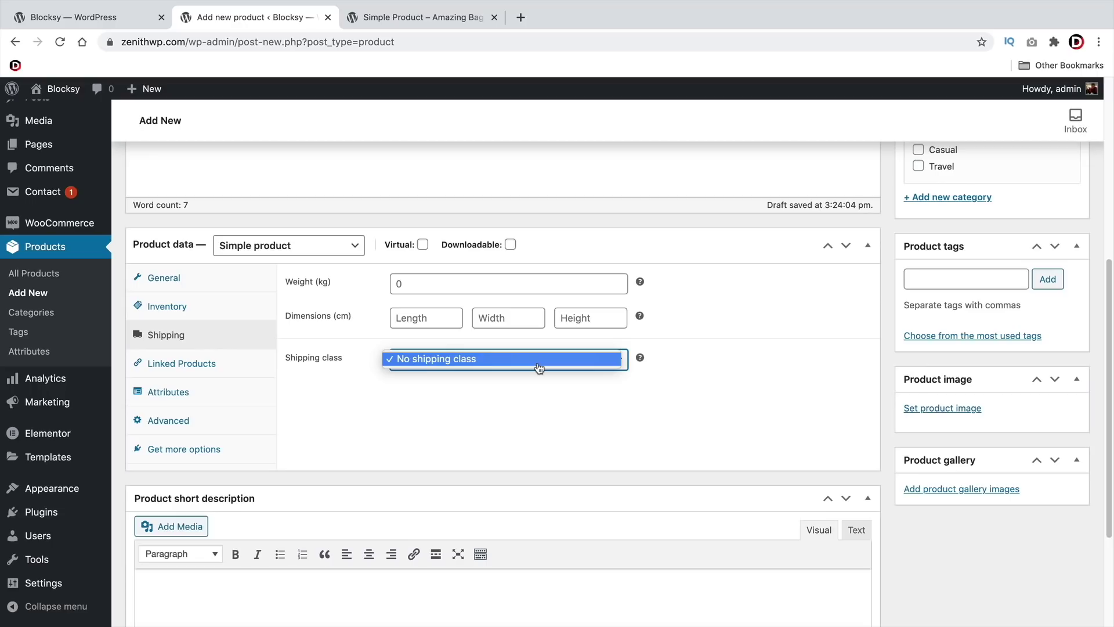
click(539, 365)
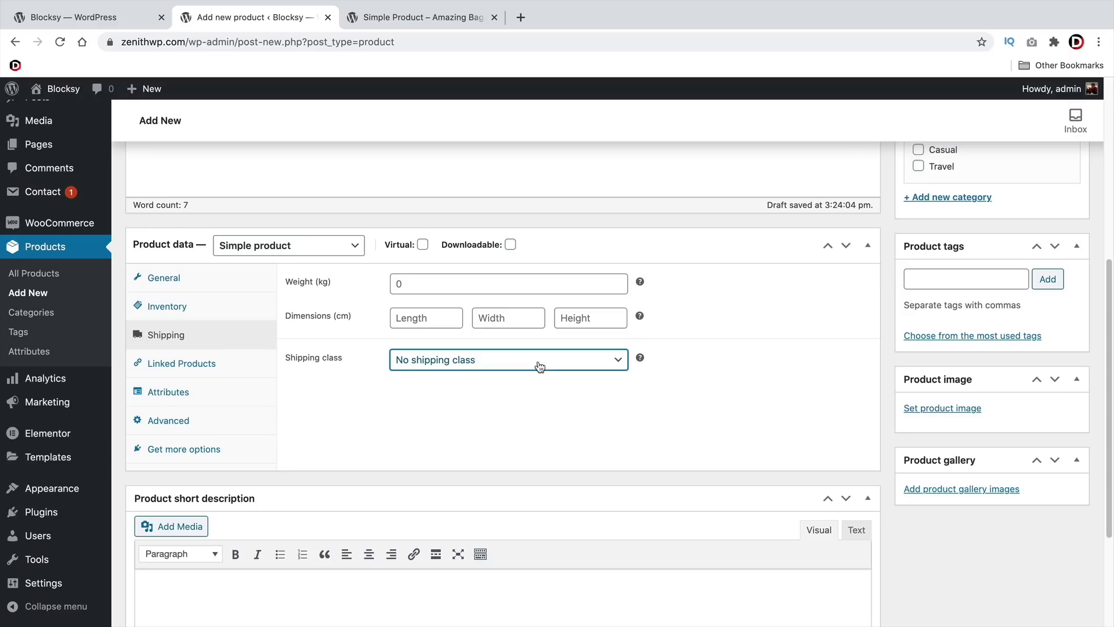
Step: Recheck the weight, length, width and height fields, leaving them unchanged
click(523, 281)
click(446, 314)
click(485, 317)
click(572, 317)
click(488, 317)
click(425, 321)
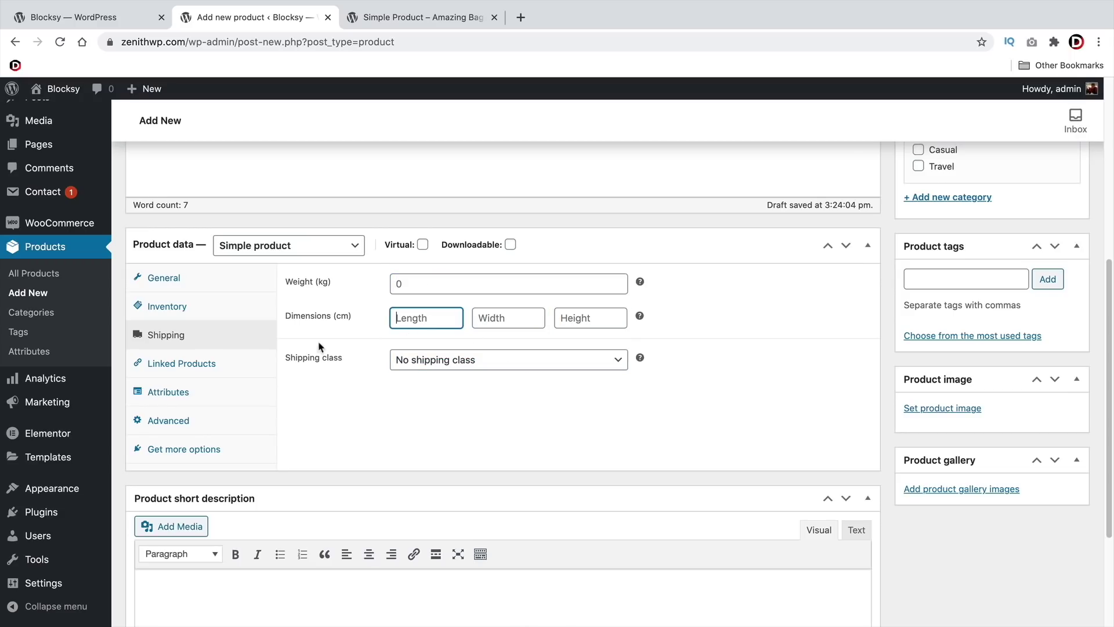
Step: Show the Linked Products settings and compare with an example product's Related products section
click(191, 363)
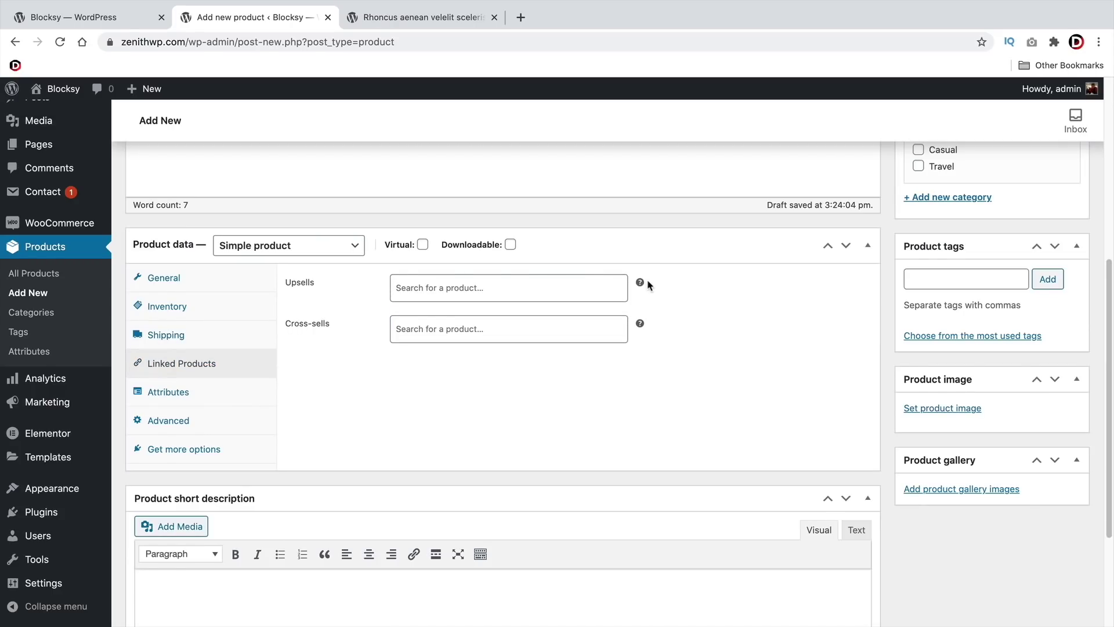
mouse_move(642, 279)
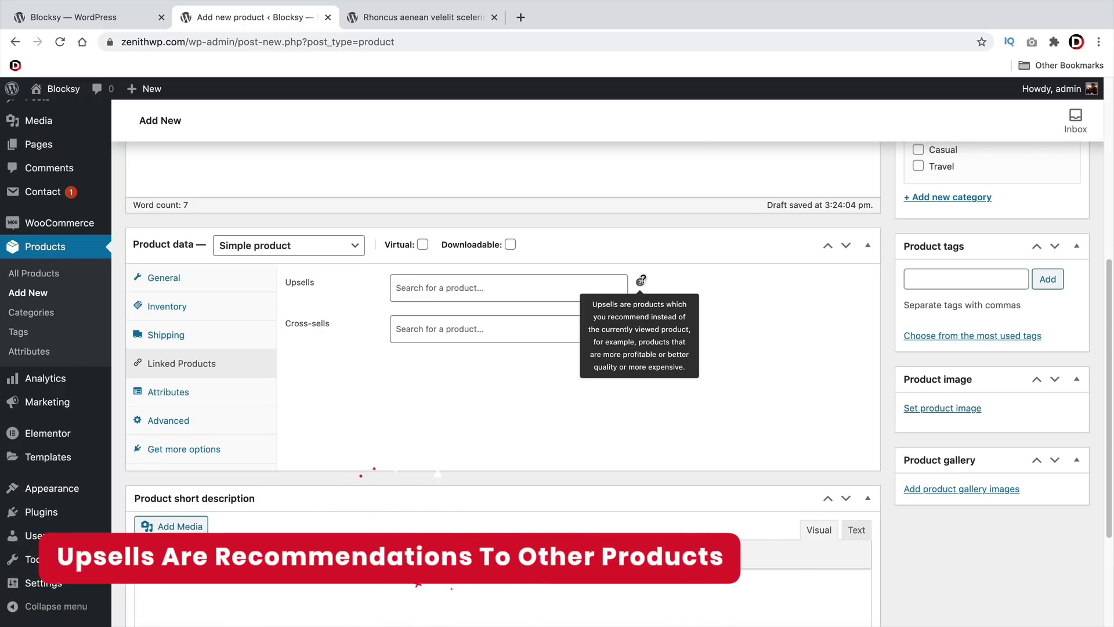
click(422, 20)
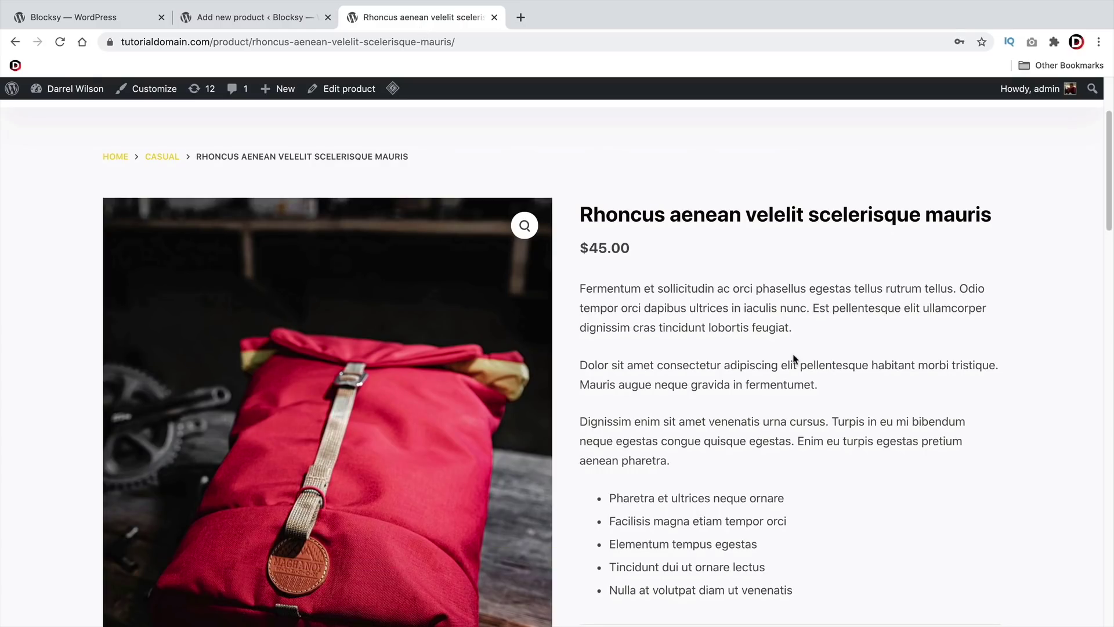
scroll(794, 359, down, 15)
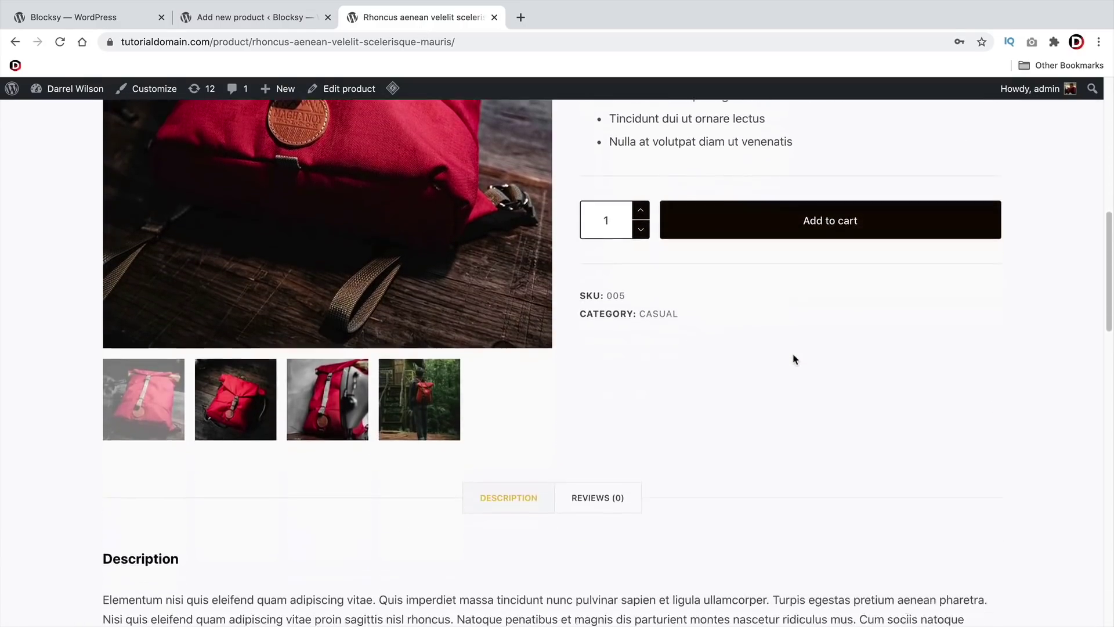
scroll(794, 359, down, 5)
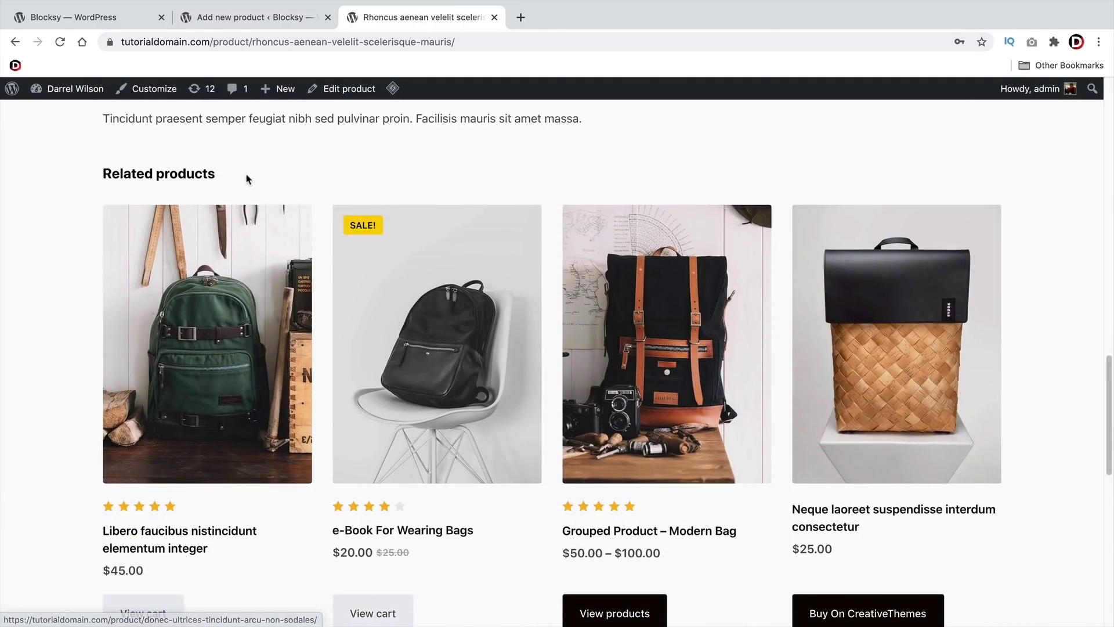
drag(249, 177, 104, 170)
click(249, 17)
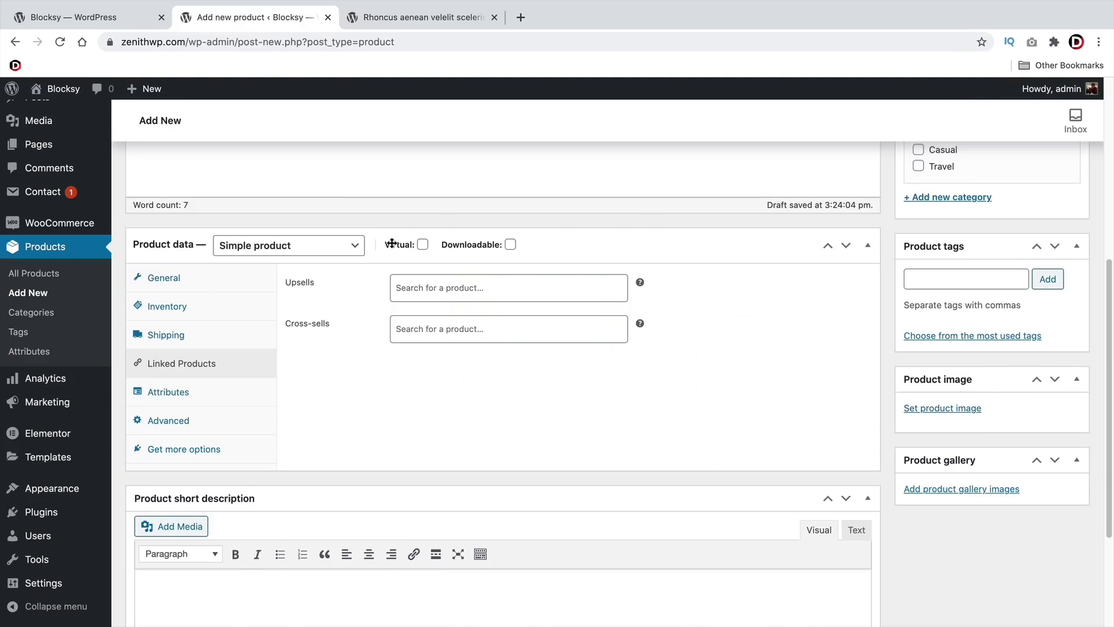
click(374, 22)
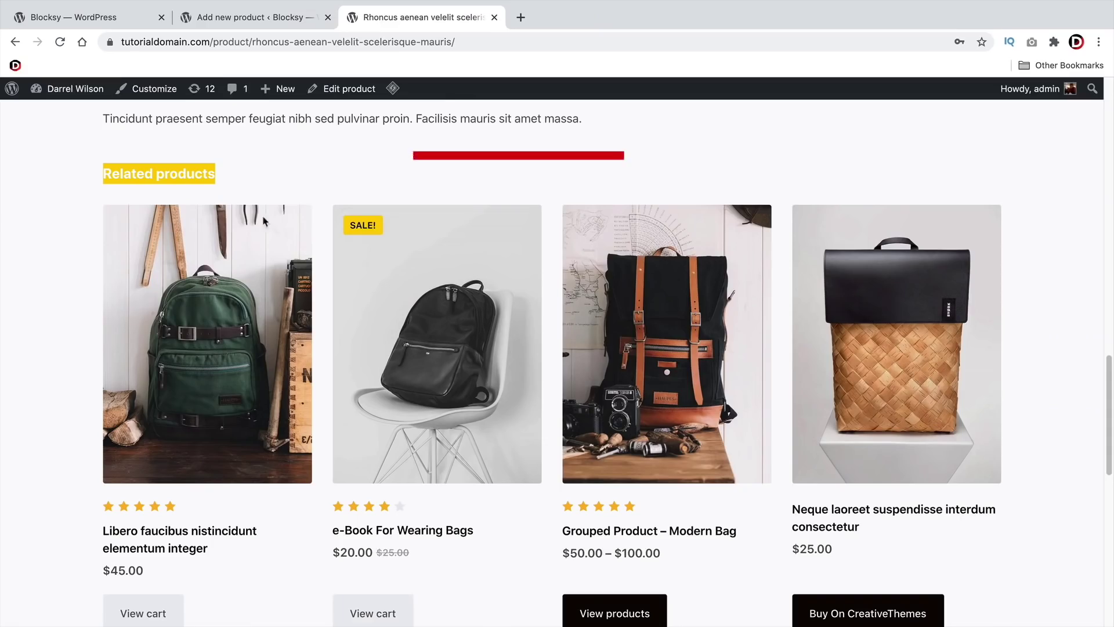
click(64, 293)
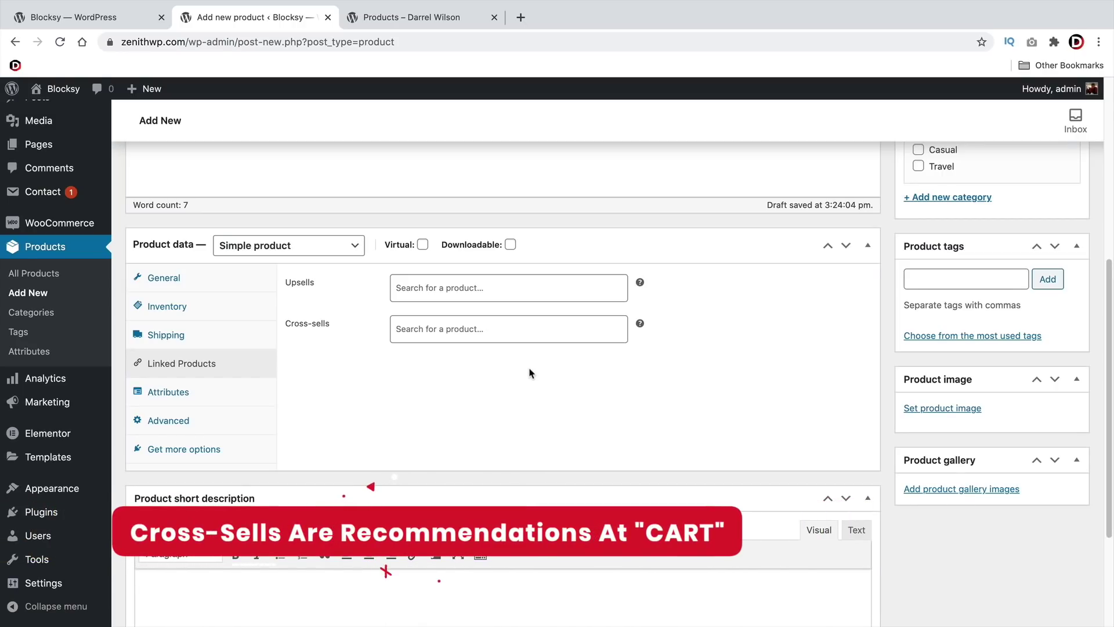
Step: Add Simple Product – Amazing Bag to the cart from the store's shop page
click(421, 23)
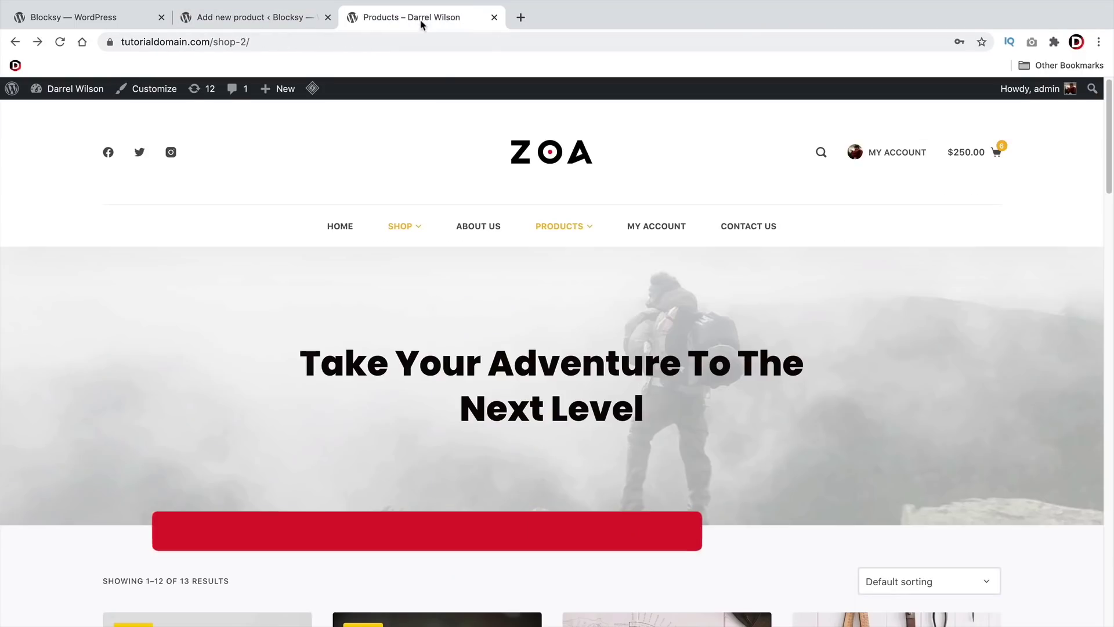
scroll(465, 259, down, 8)
scroll(465, 258, down, 11)
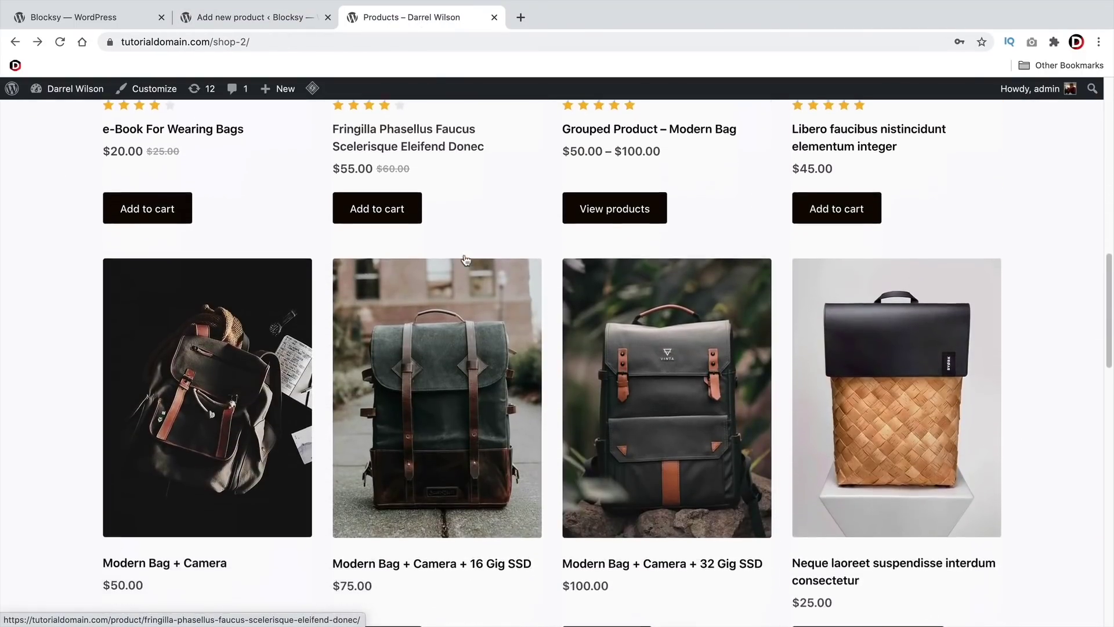
scroll(465, 259, down, 5)
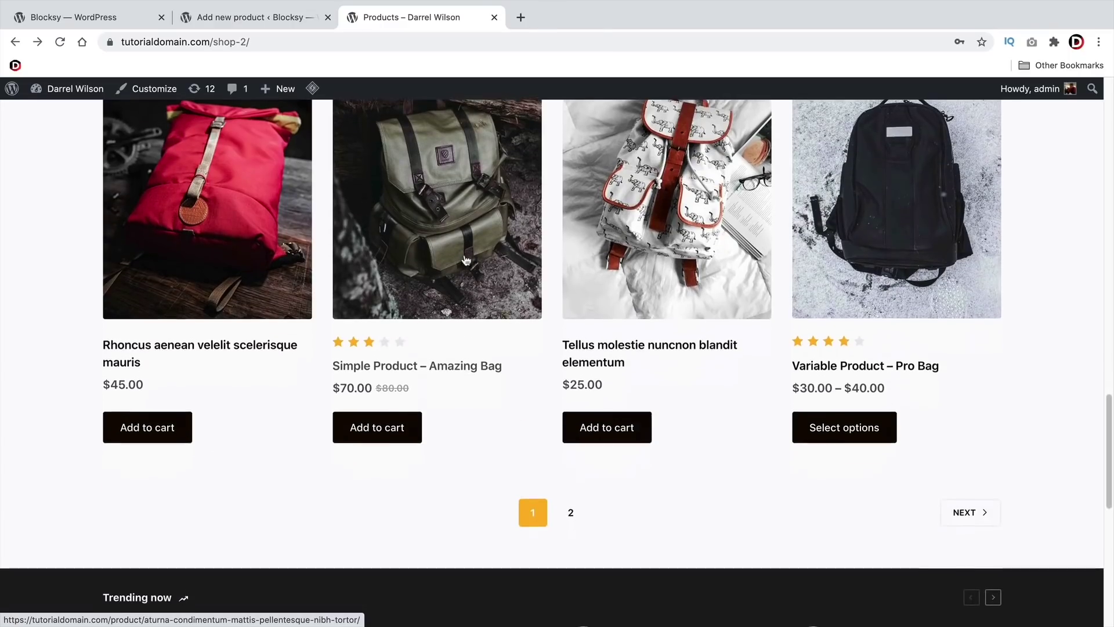
click(392, 426)
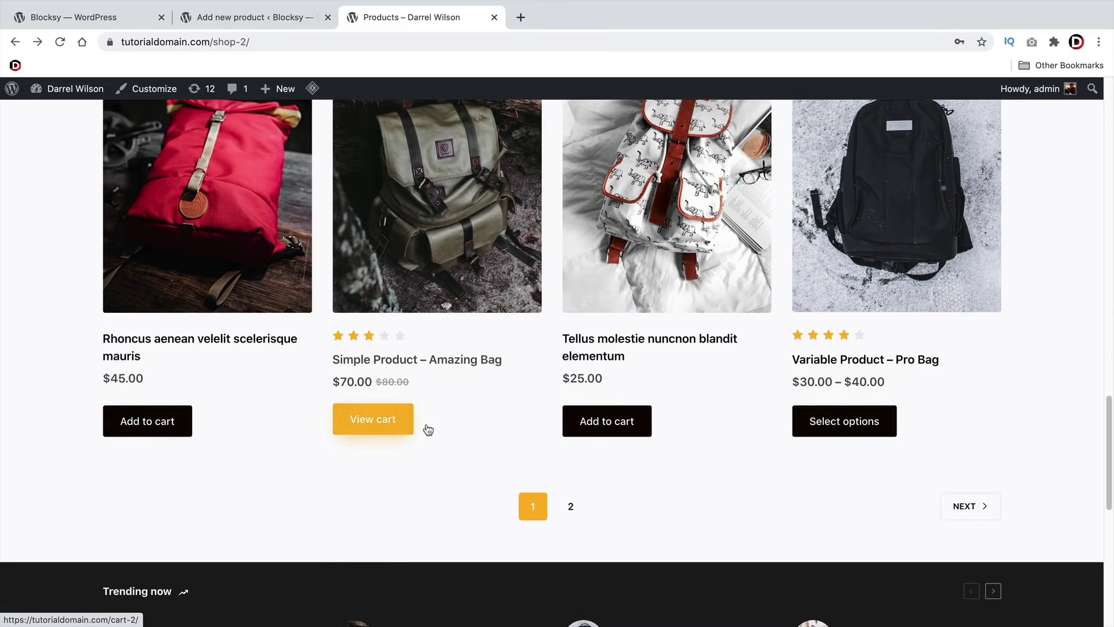
scroll(668, 360, up, 15)
mouse_move(996, 152)
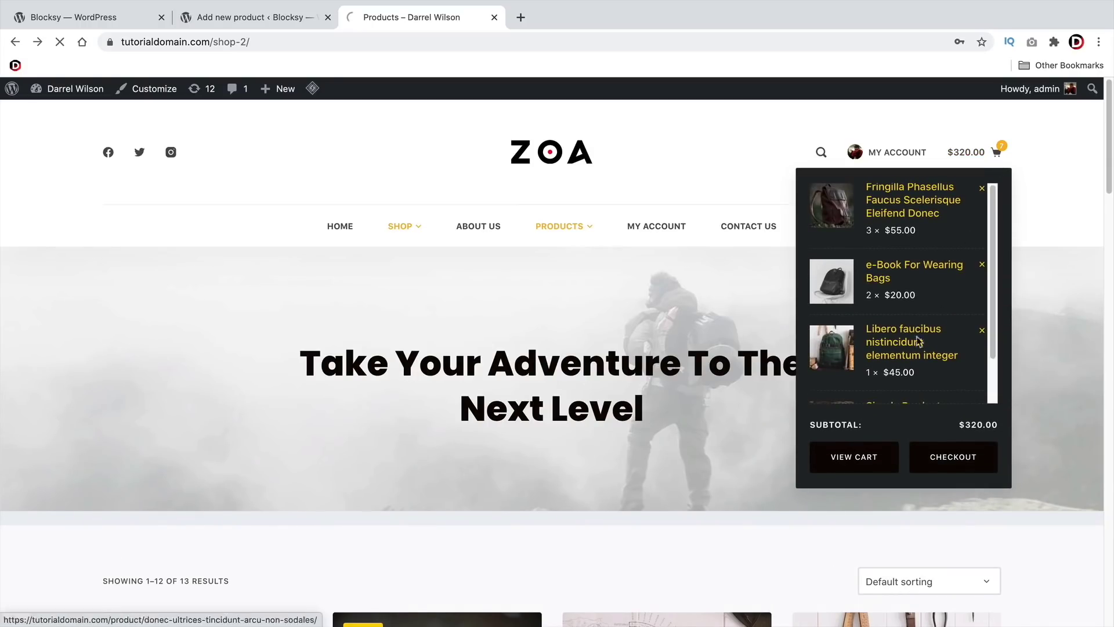
Step: Review the $320 cart and its suggested cross-sell products, then return to the editor
click(869, 470)
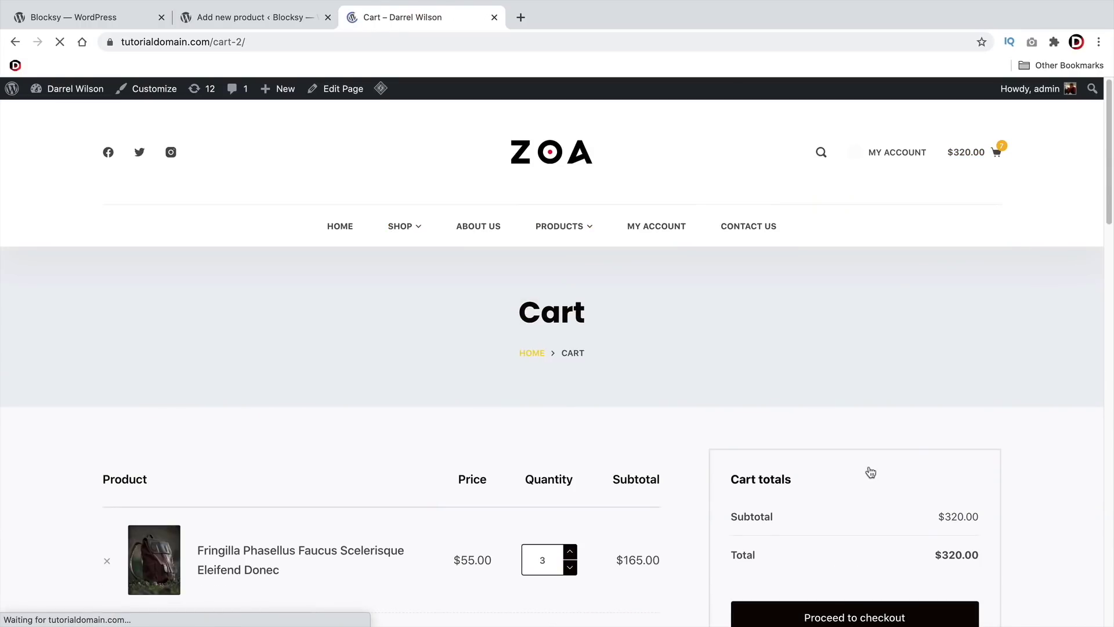
scroll(531, 421, down, 5)
scroll(531, 419, down, 10)
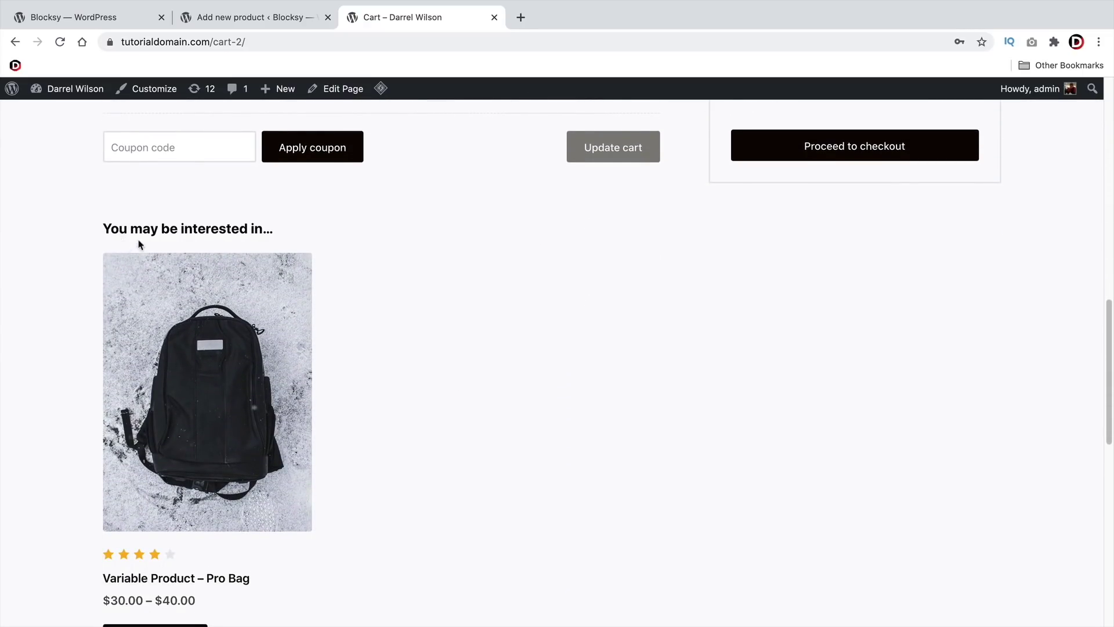
scroll(216, 385, down, 1)
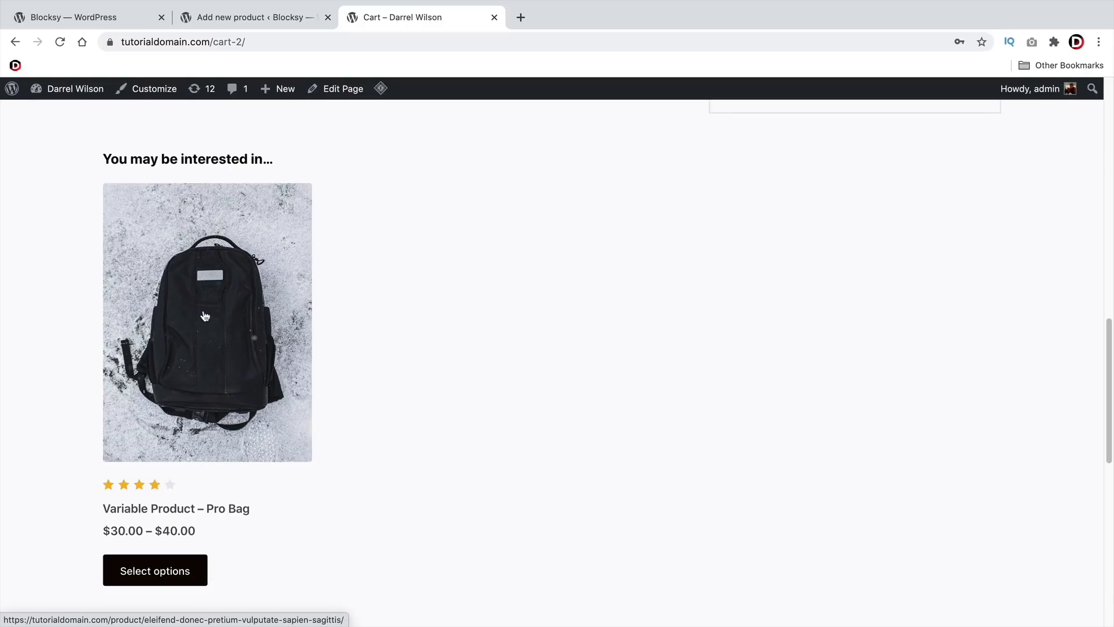
click(270, 19)
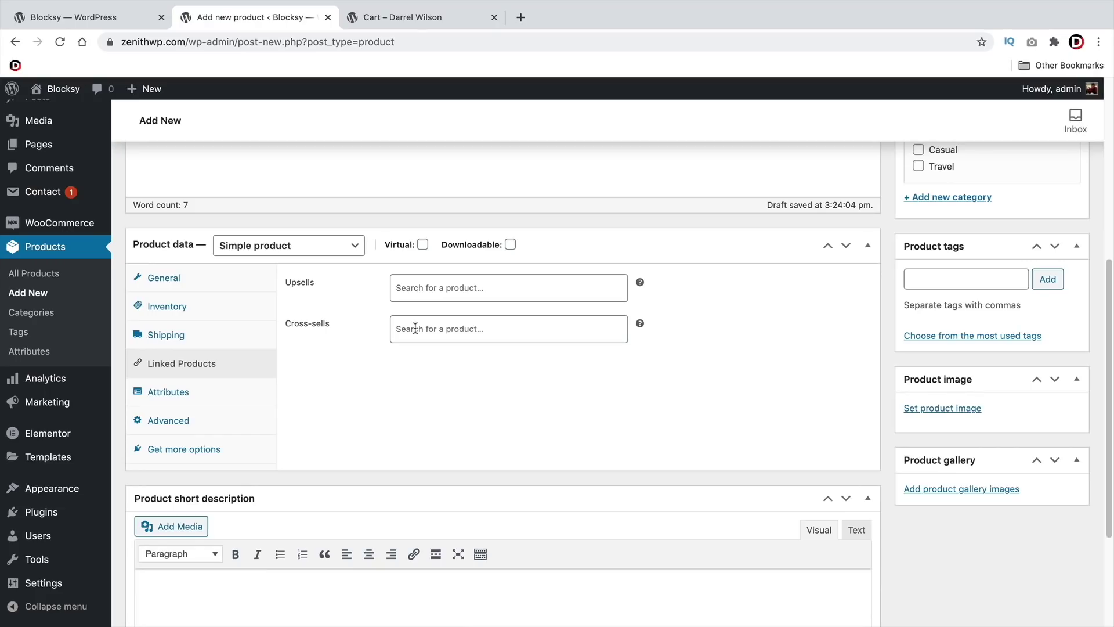
click(375, 21)
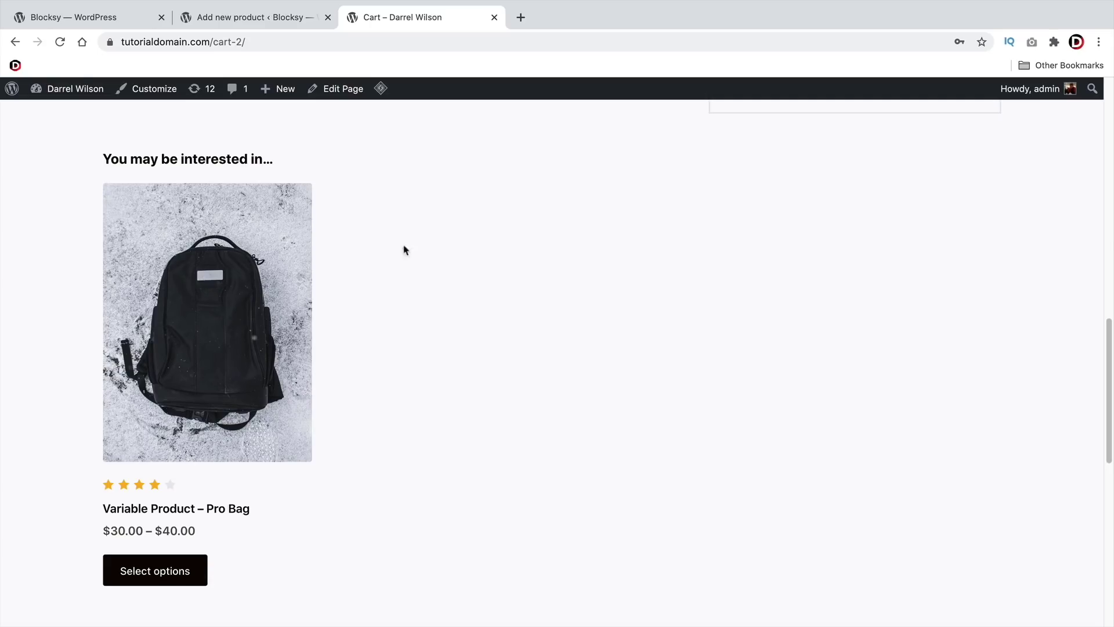
click(279, 27)
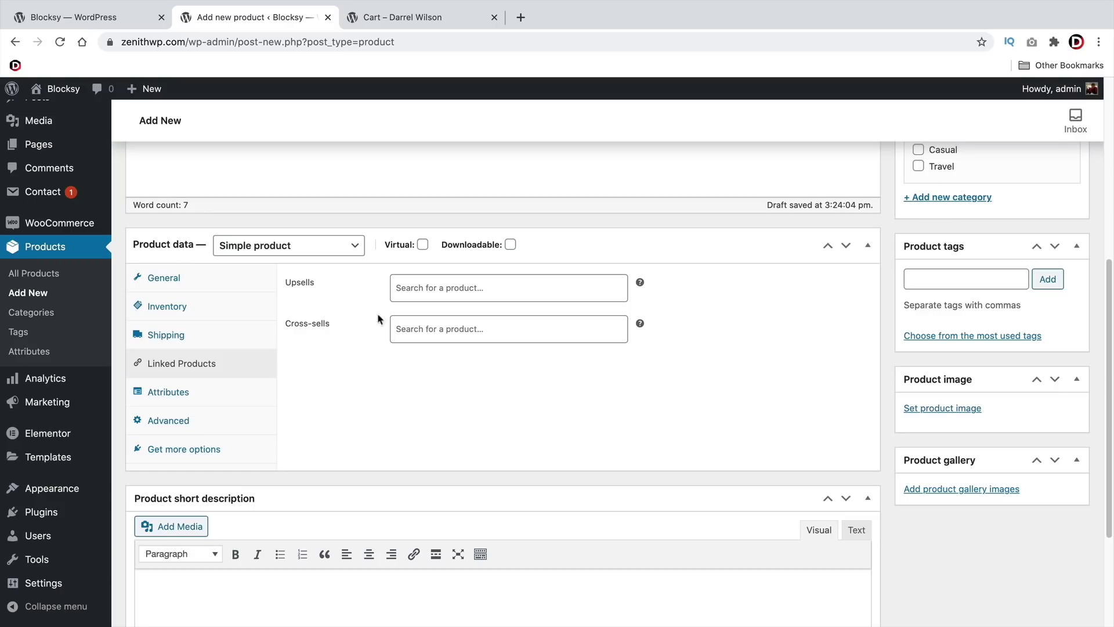
click(224, 393)
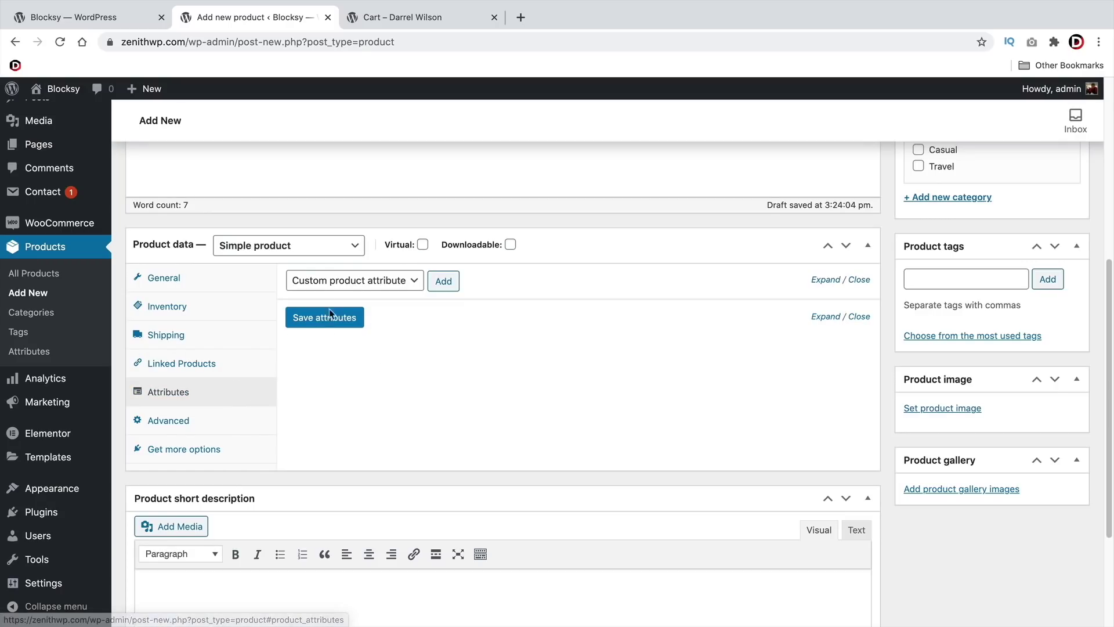
click(190, 420)
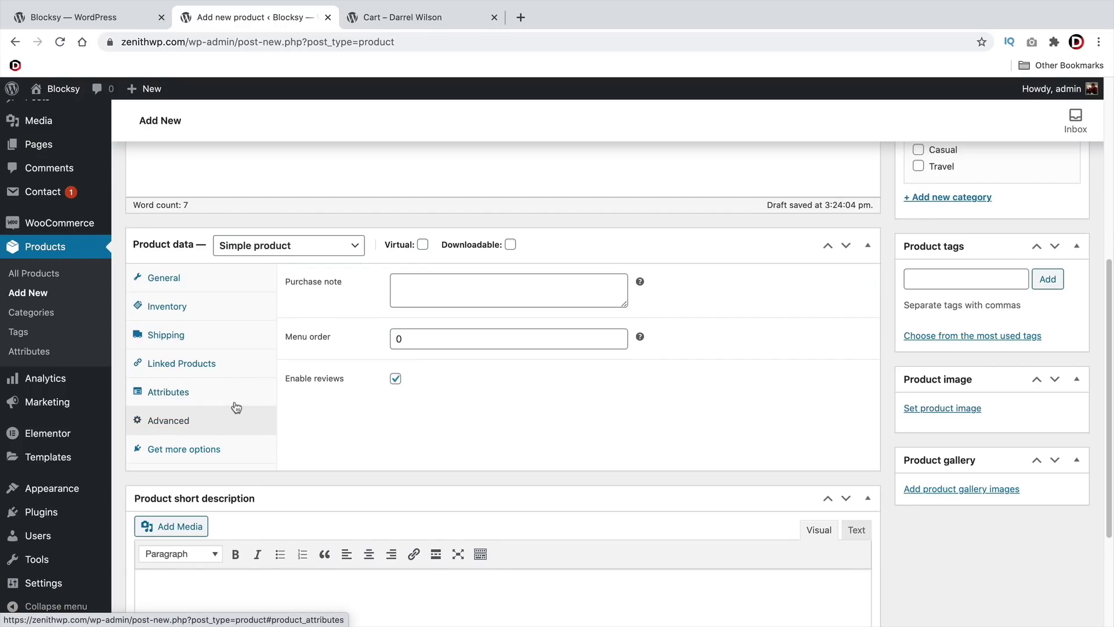
click(584, 285)
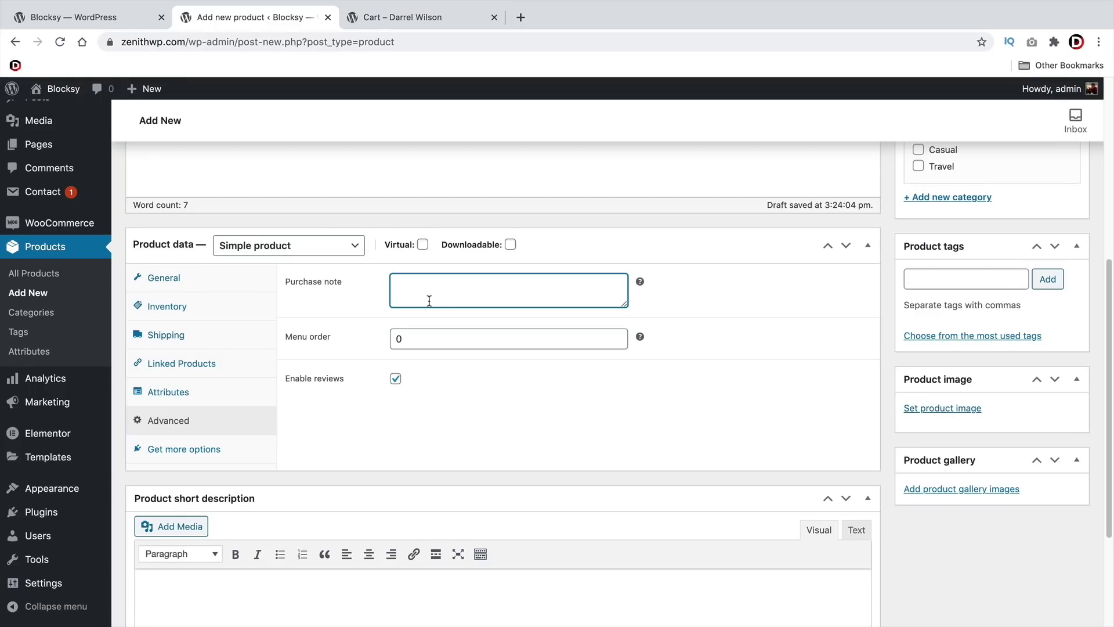
click(430, 178)
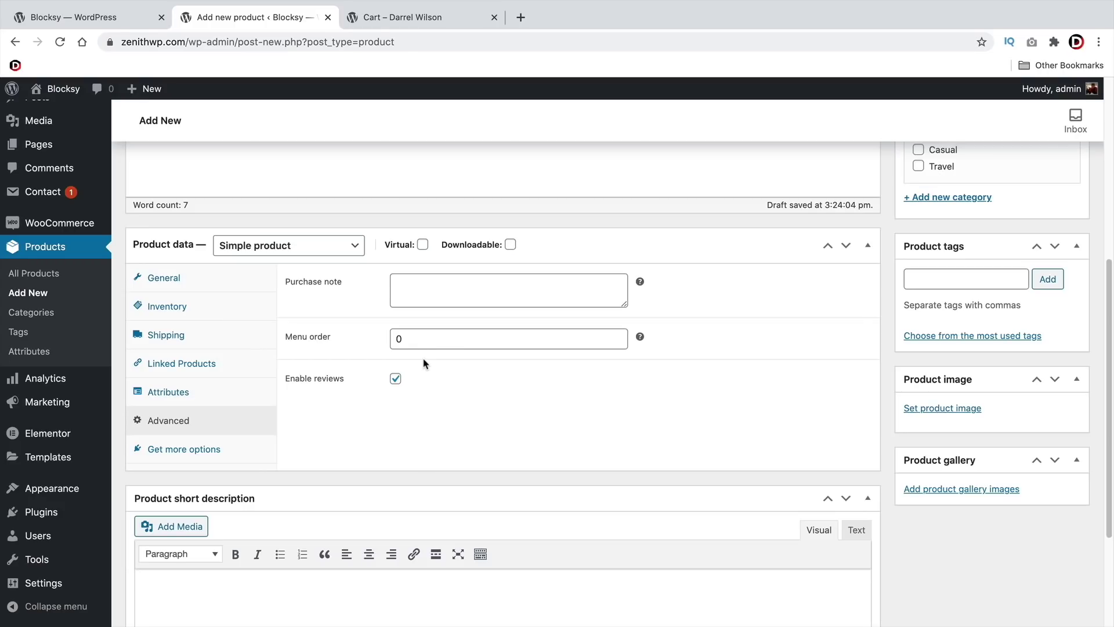
click(617, 343)
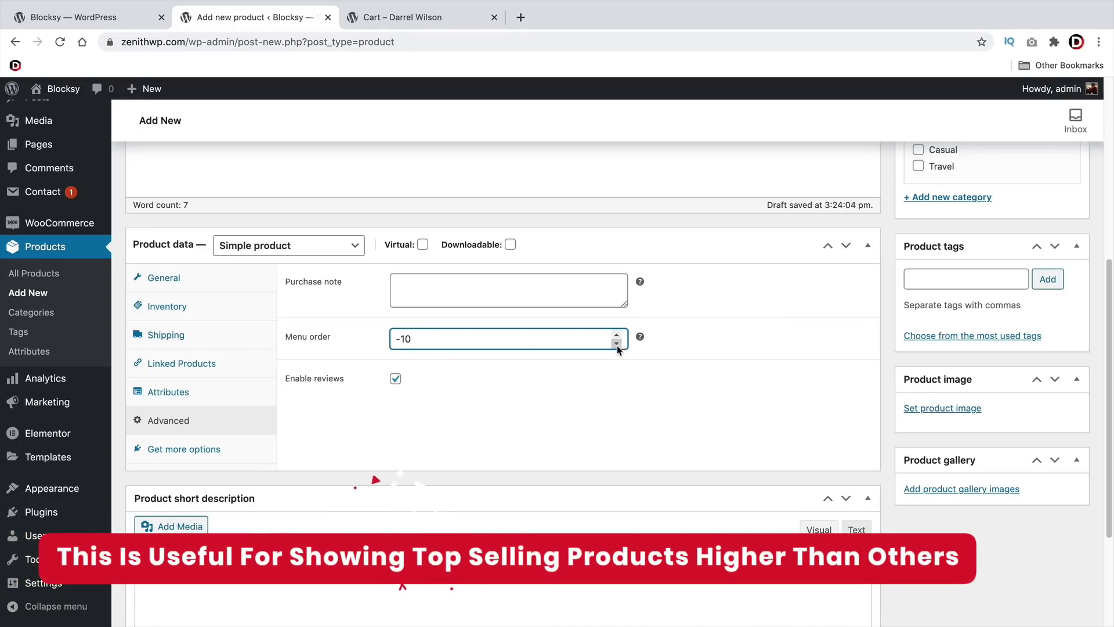
scroll(423, 333, up, 6)
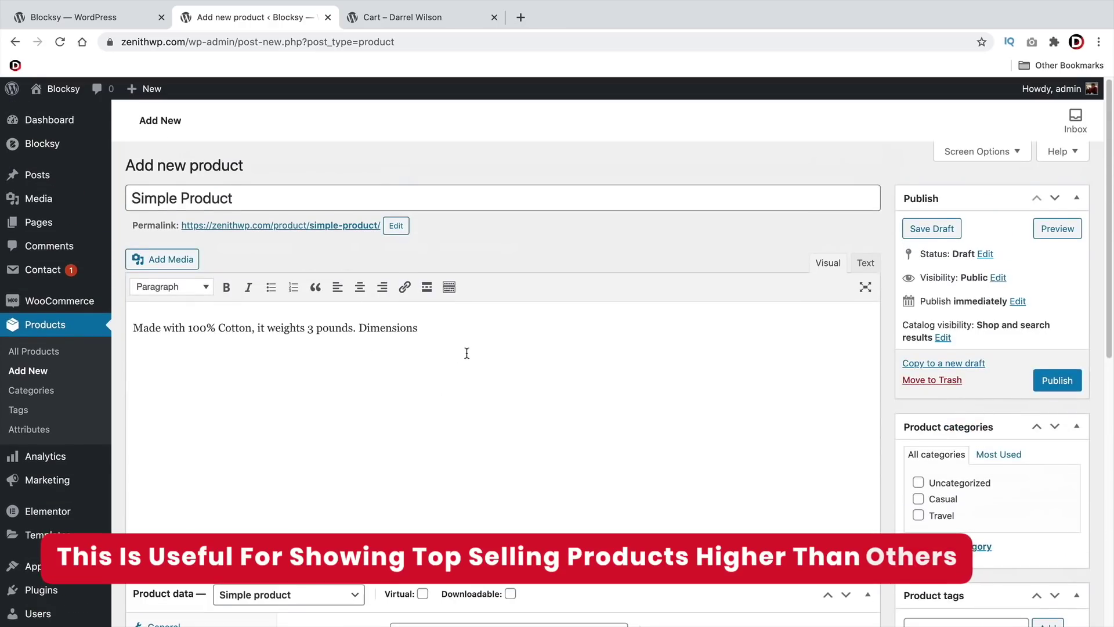
scroll(464, 350, down, 6)
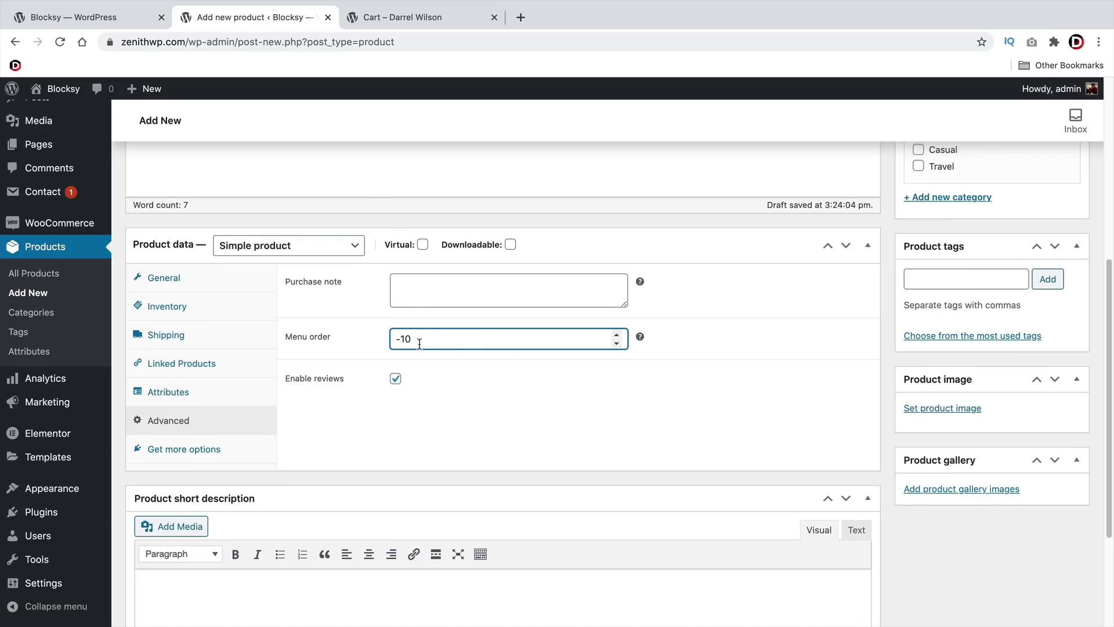
click(617, 335)
click(616, 343)
click(617, 343)
click(617, 343)
click(617, 335)
click(617, 334)
click(617, 335)
click(617, 335)
click(617, 335)
Step: Review the example product's description, then view the Elementor eCommerce Template Package page
scroll(395, 383, down, 3)
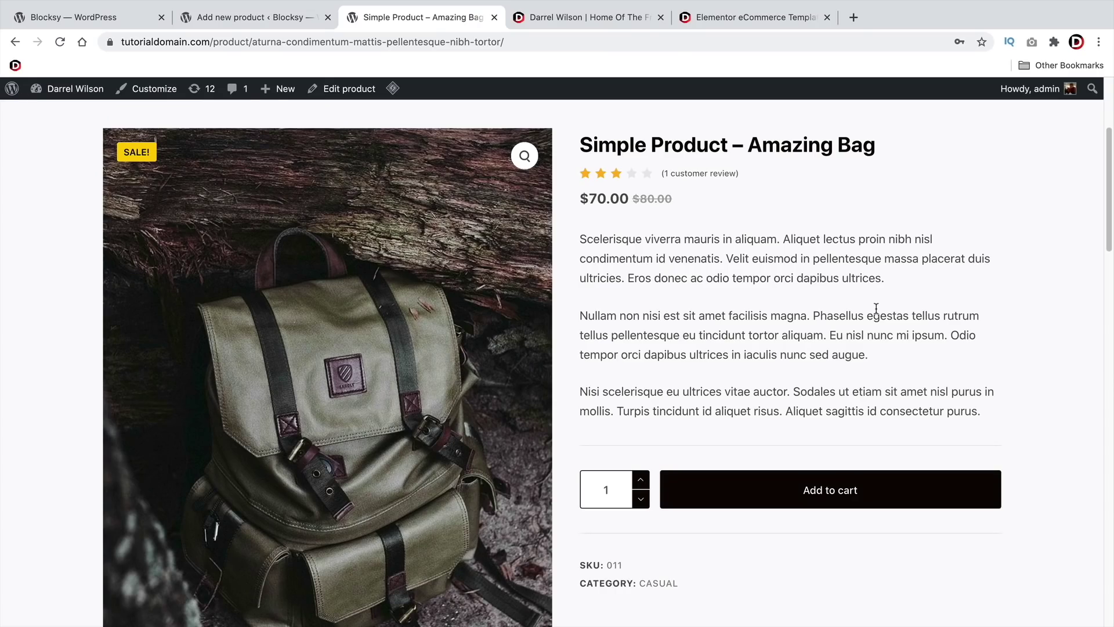
drag(587, 239, 969, 410)
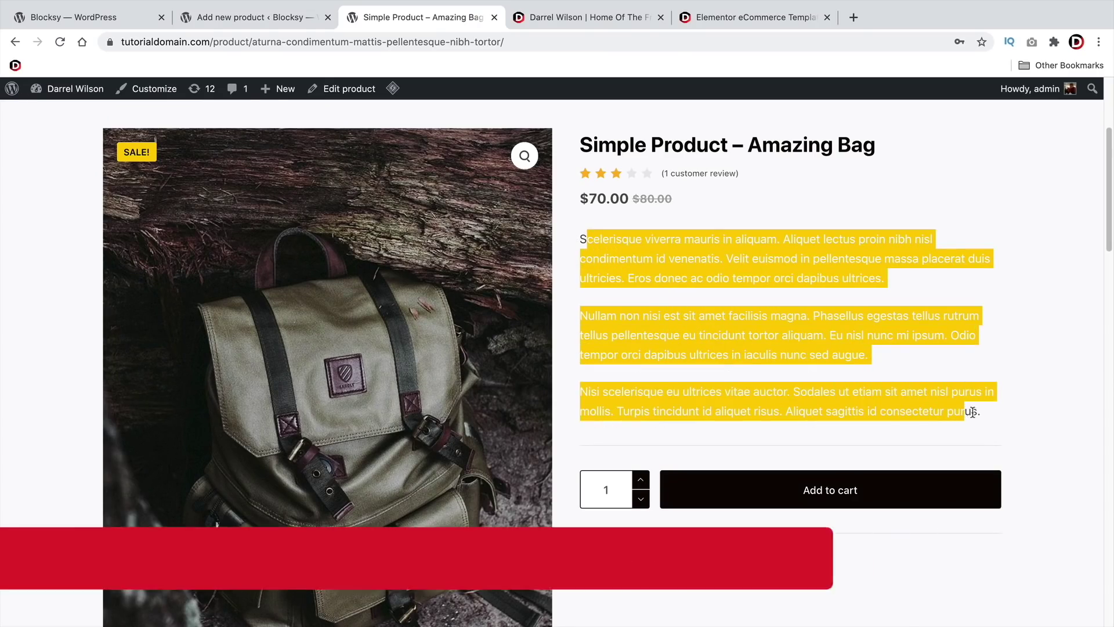
click(956, 373)
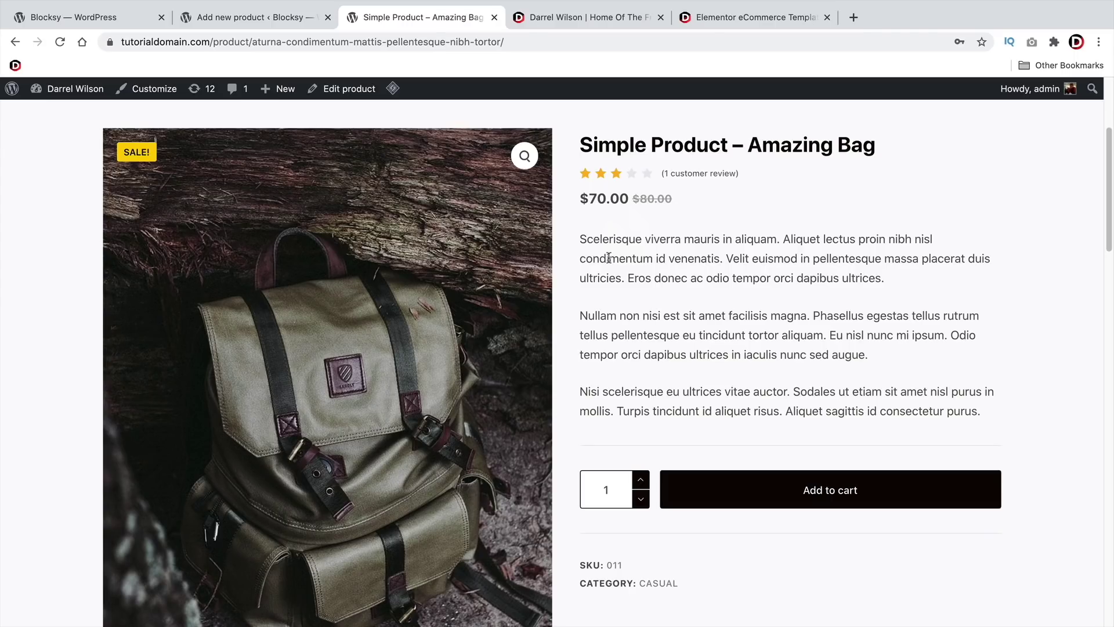
click(719, 18)
drag(660, 260, 847, 295)
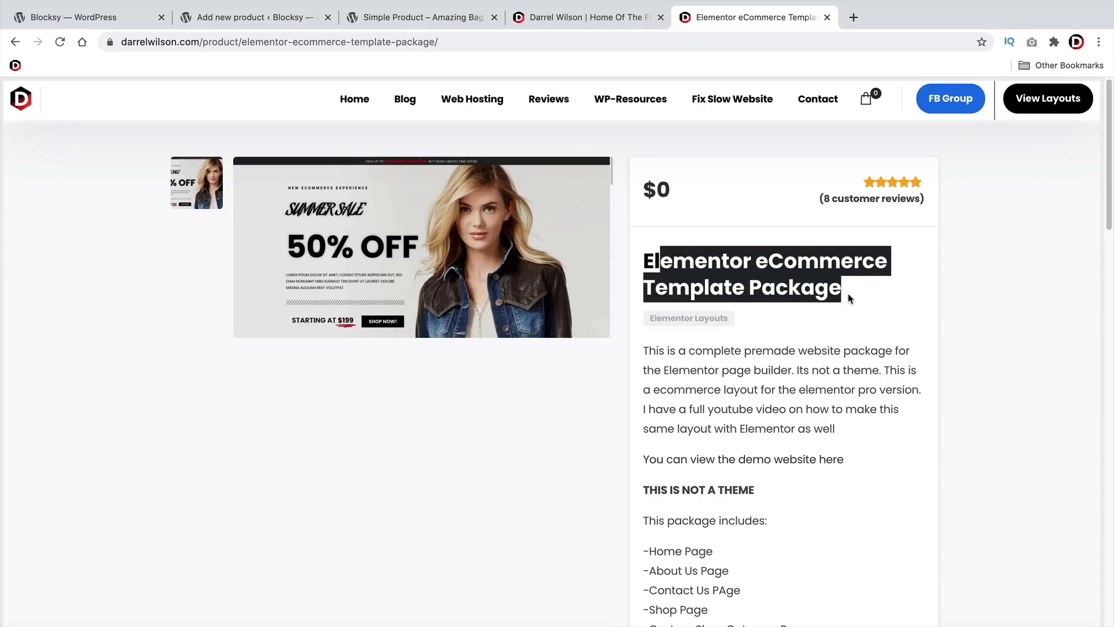
click(850, 297)
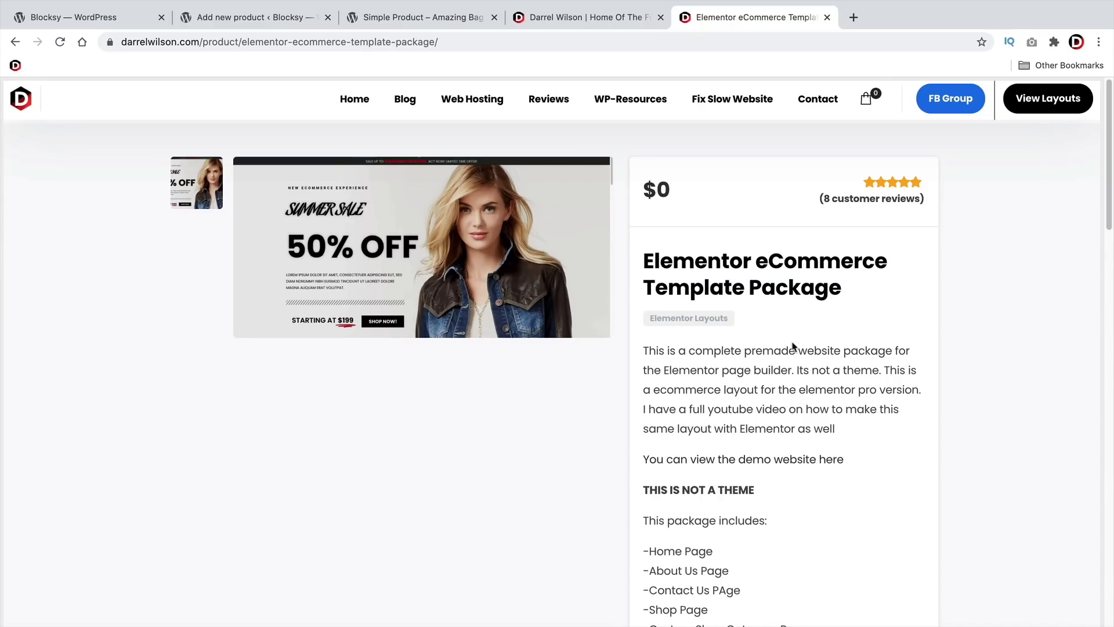
drag(841, 290, 636, 269)
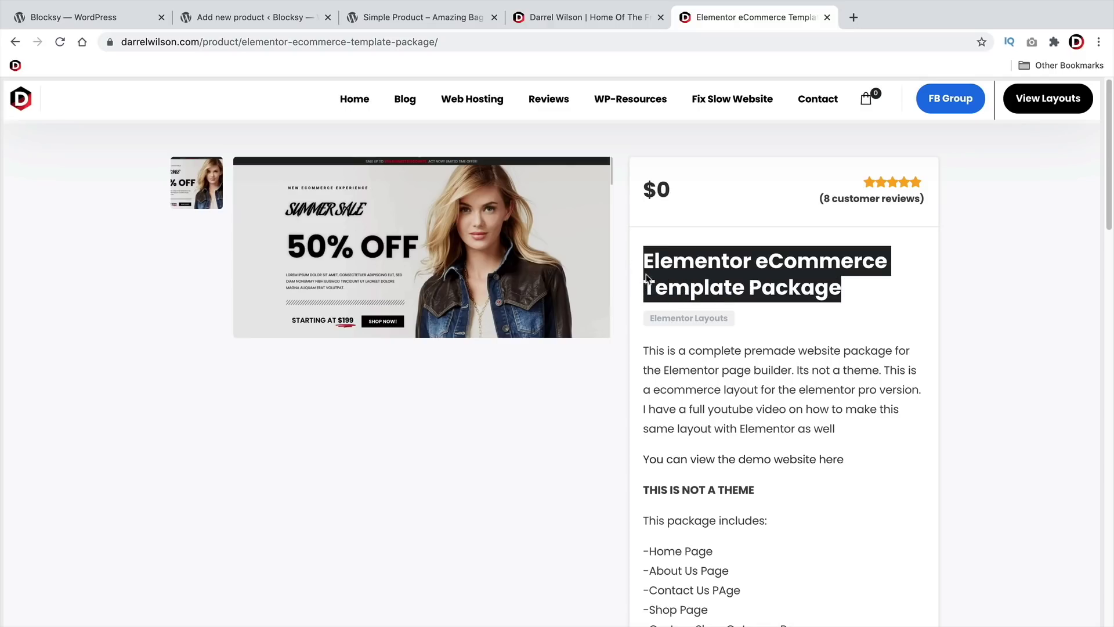
scroll(638, 273, down, 1)
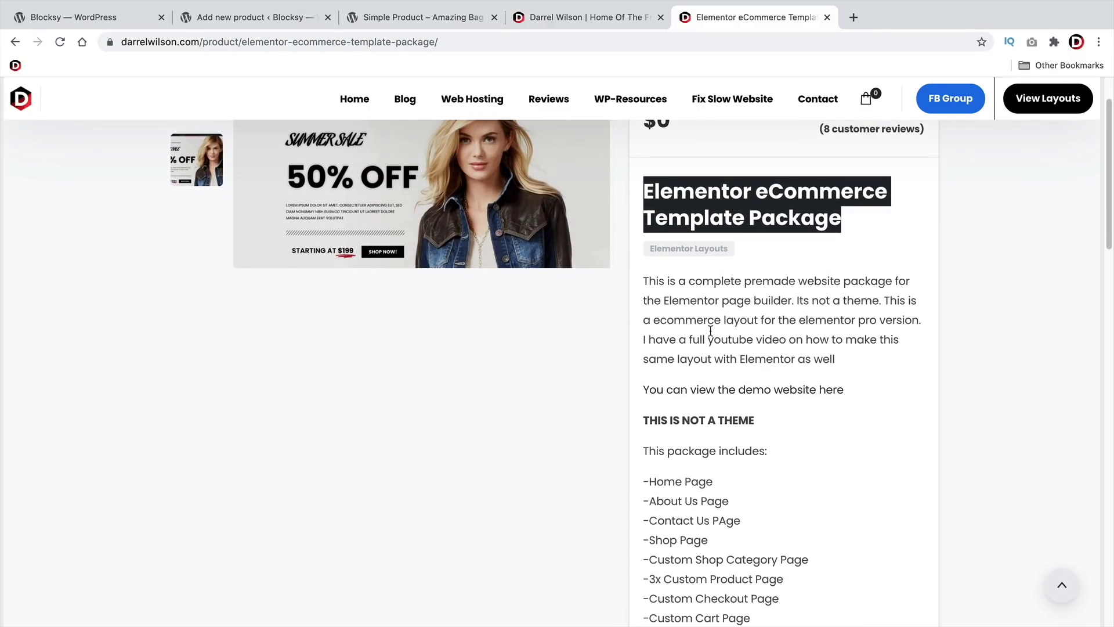
drag(650, 279, 842, 297)
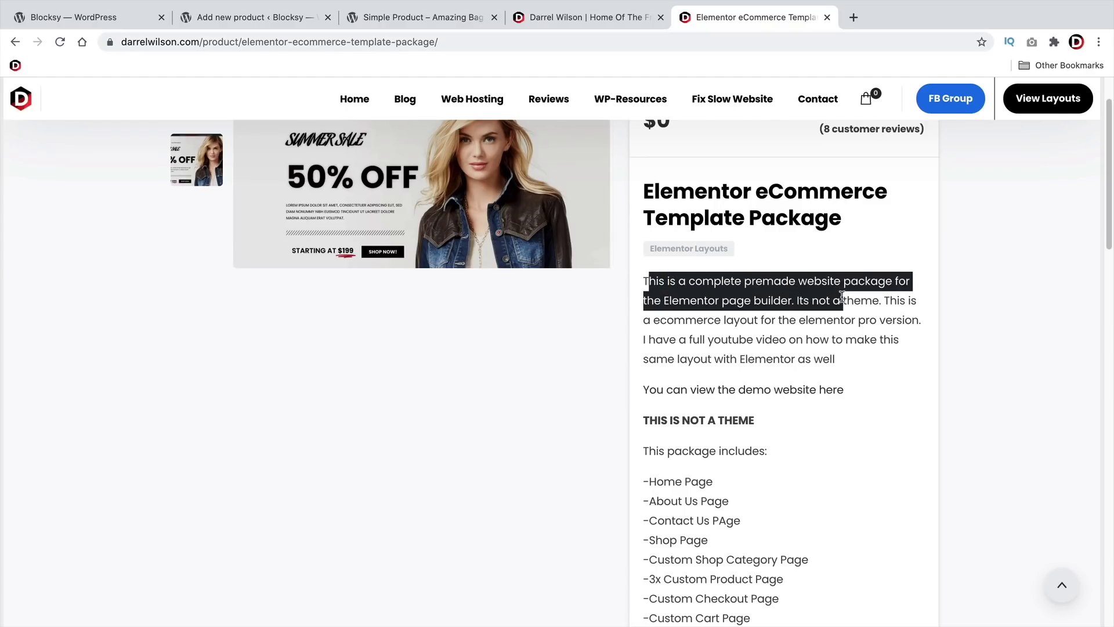
click(822, 300)
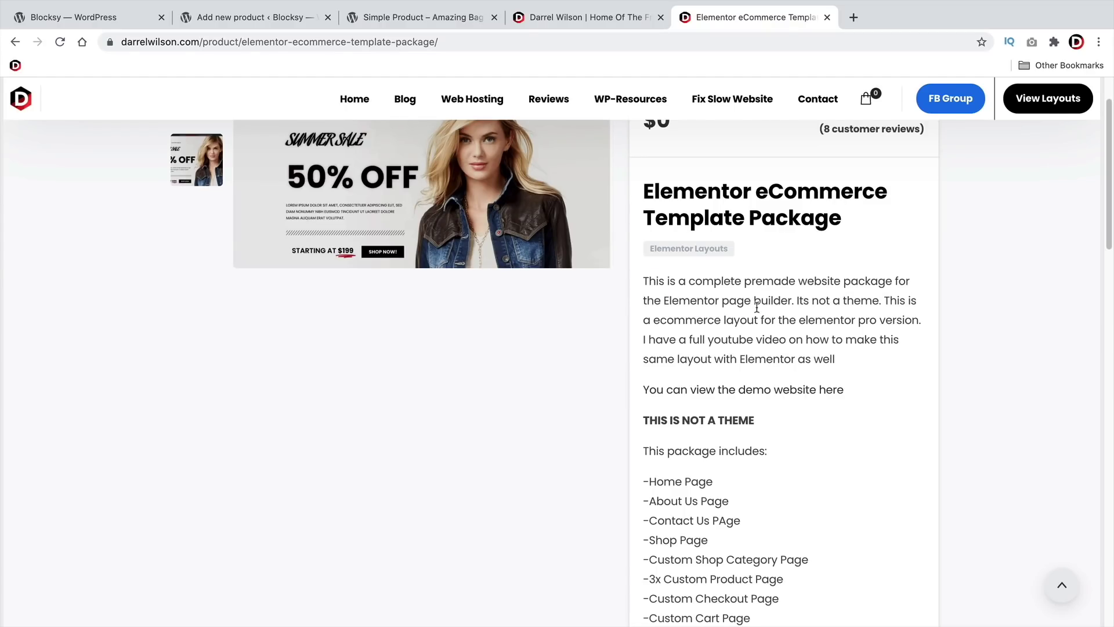
drag(657, 317, 926, 322)
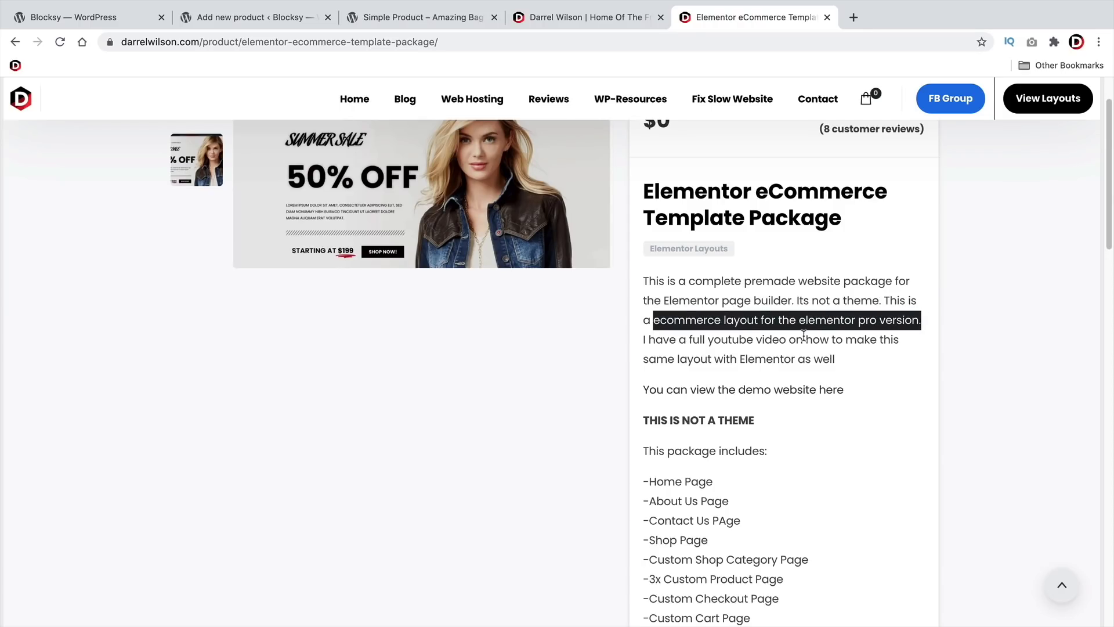
scroll(804, 335, down, 5)
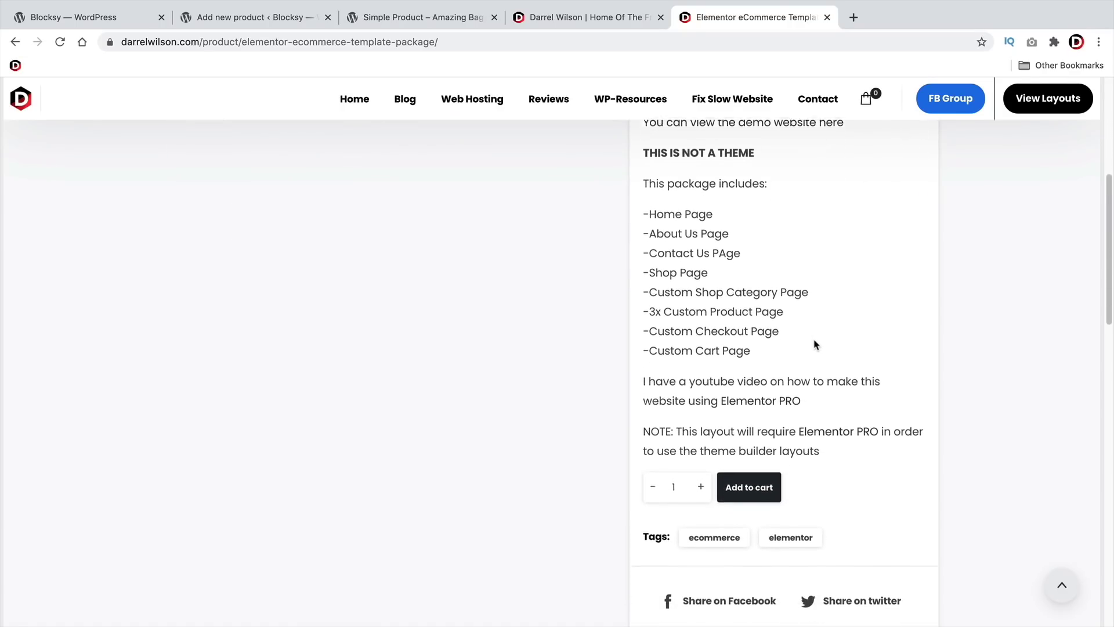
scroll(772, 331, up, 3)
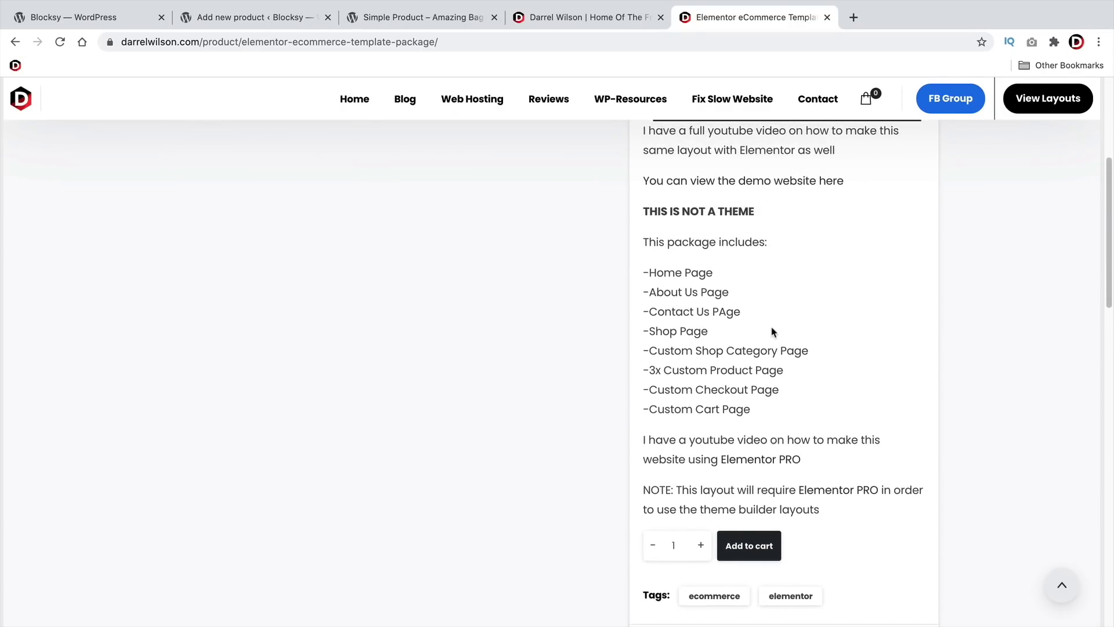
drag(643, 270, 640, 500)
click(834, 513)
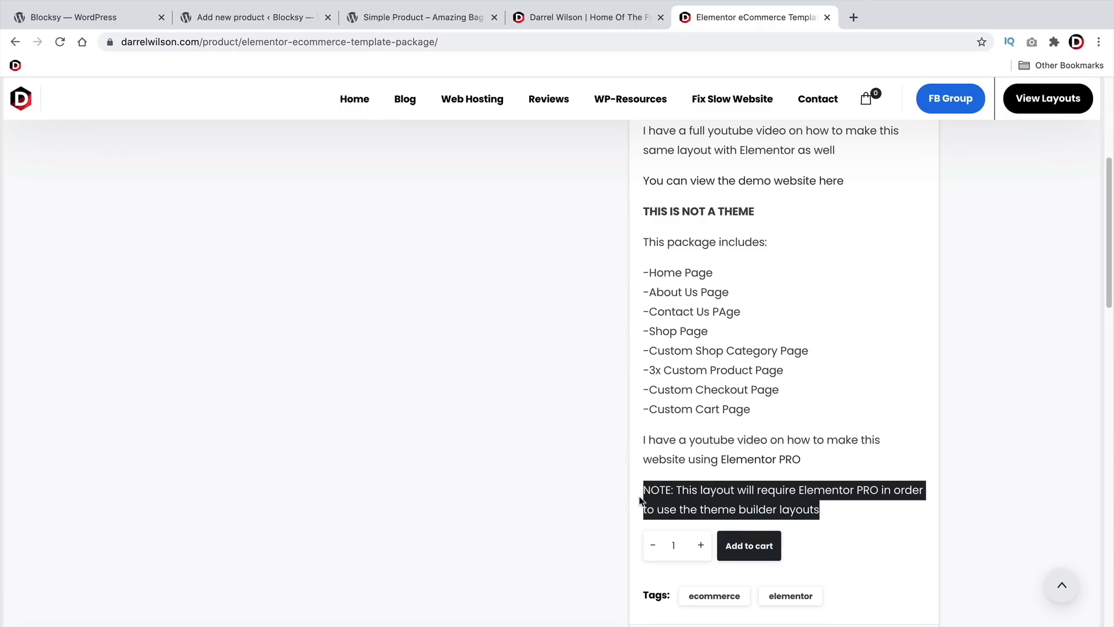
drag(746, 503, 777, 503)
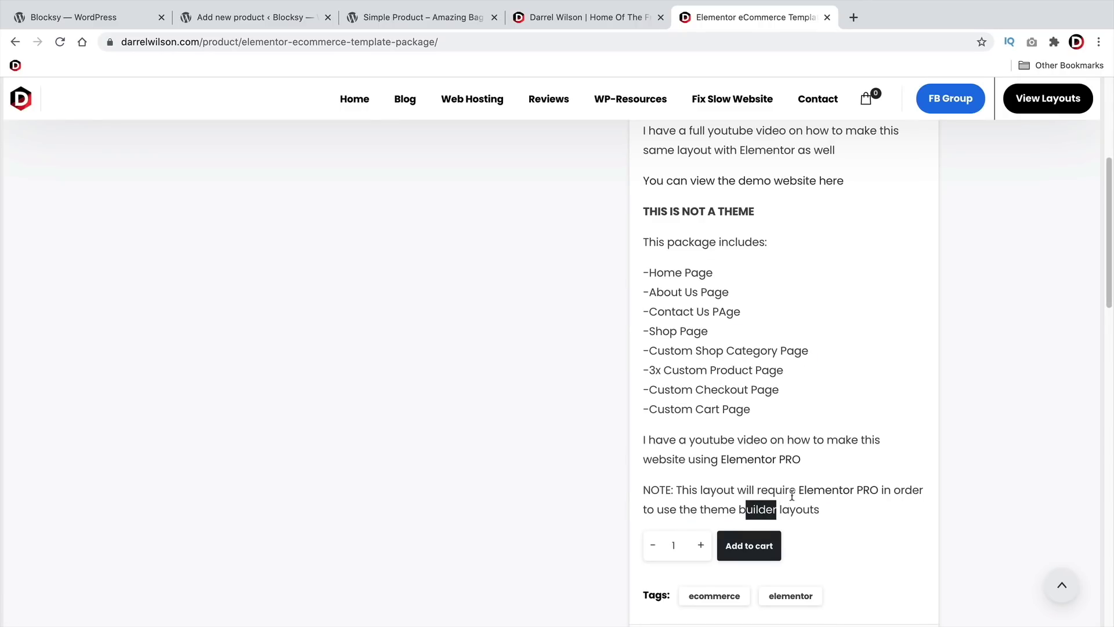
click(745, 491)
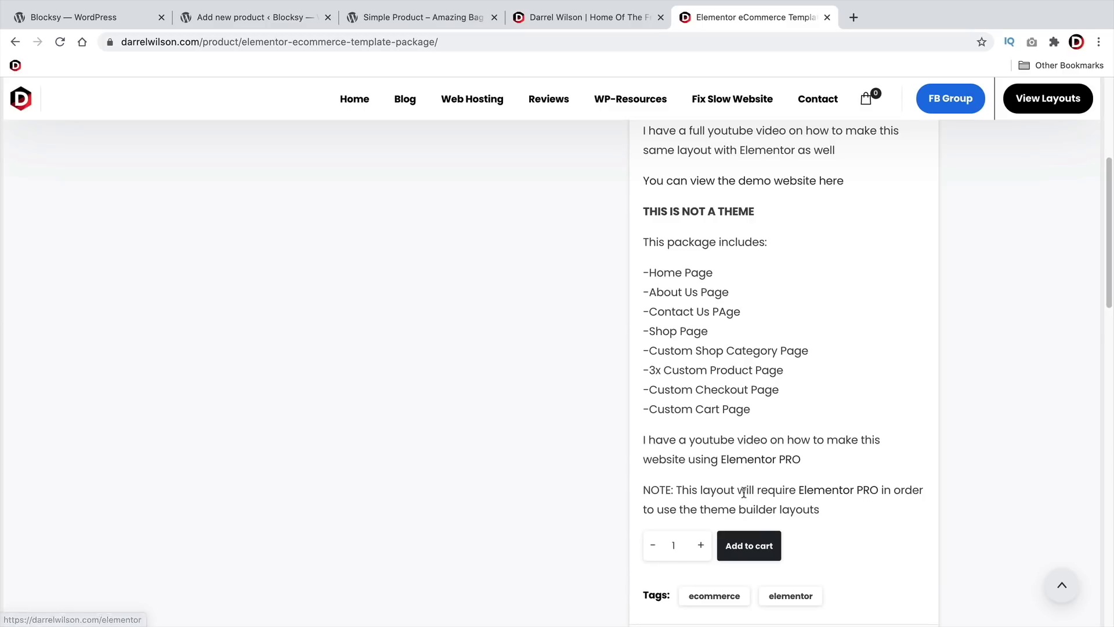
scroll(708, 490, up, 1)
scroll(708, 490, up, 5)
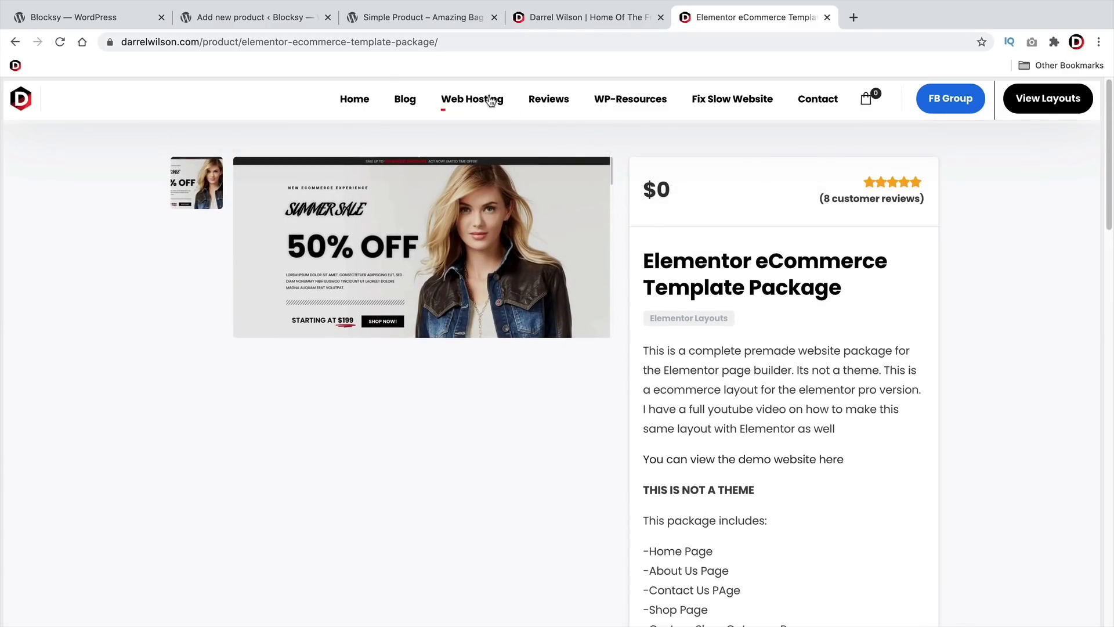
Step: Place the cursor in Product short description and highlight the Kenneth Cole bag's Amazon feature bullets
click(385, 19)
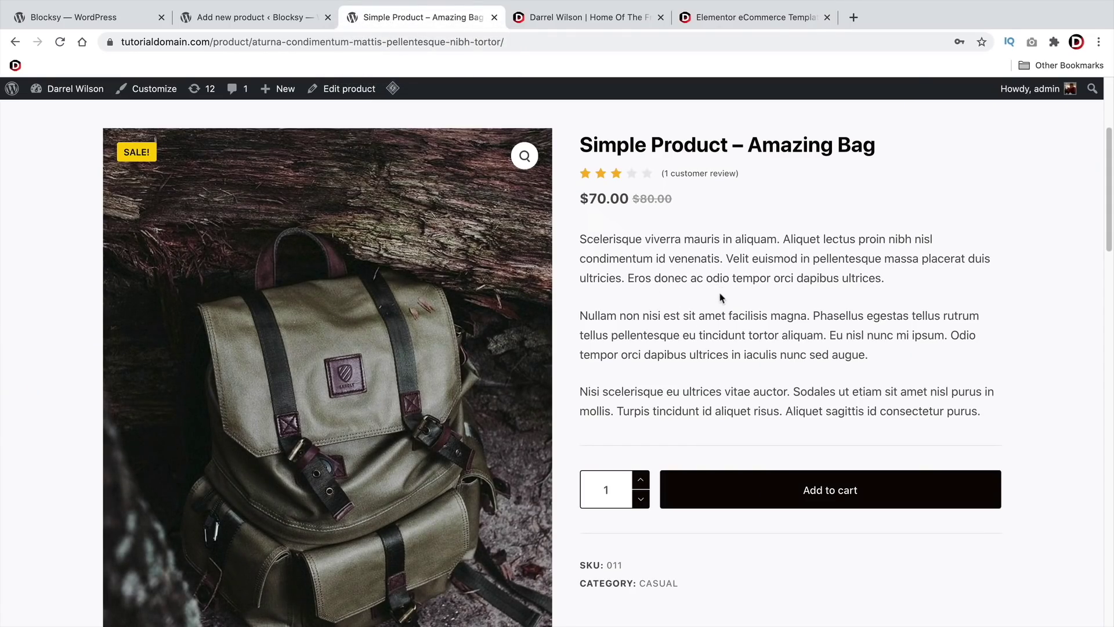
click(272, 21)
click(461, 407)
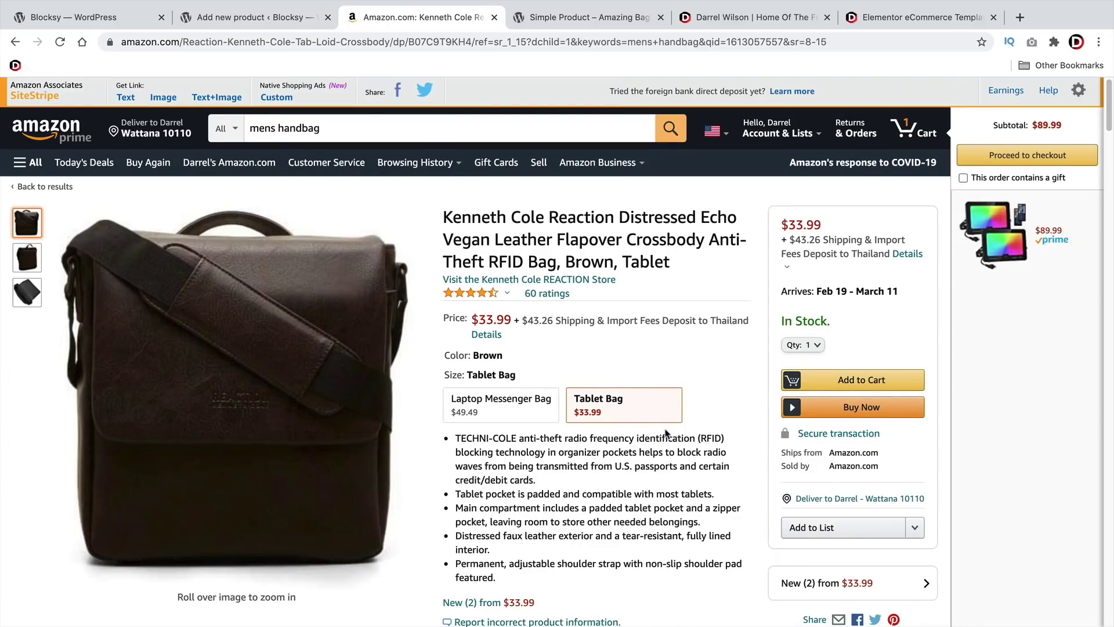
scroll(556, 411, down, 1)
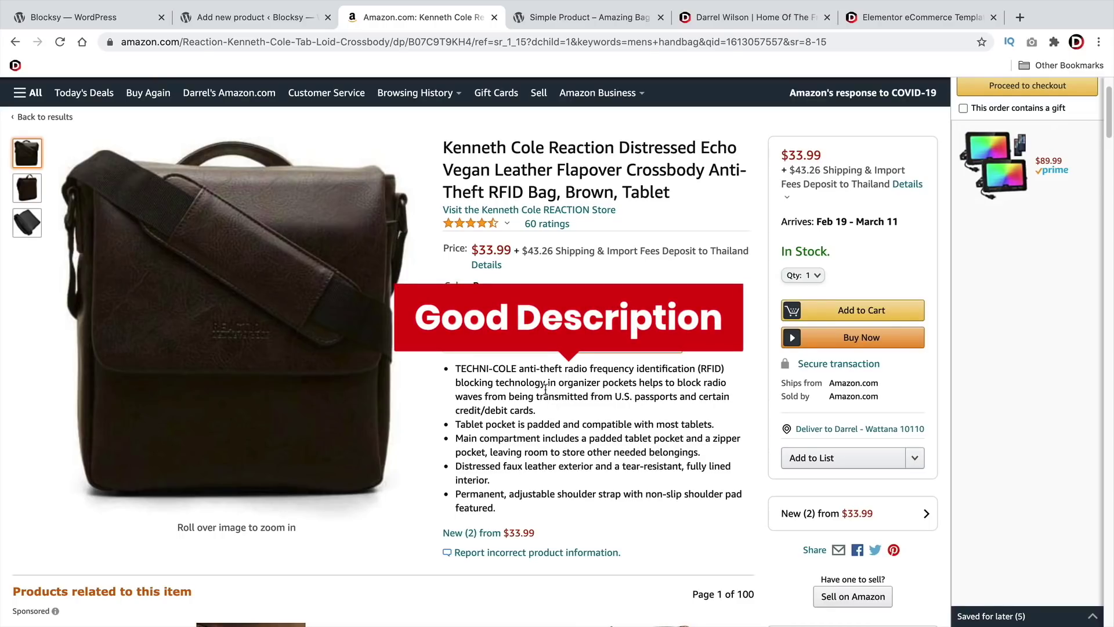
drag(479, 368, 546, 439)
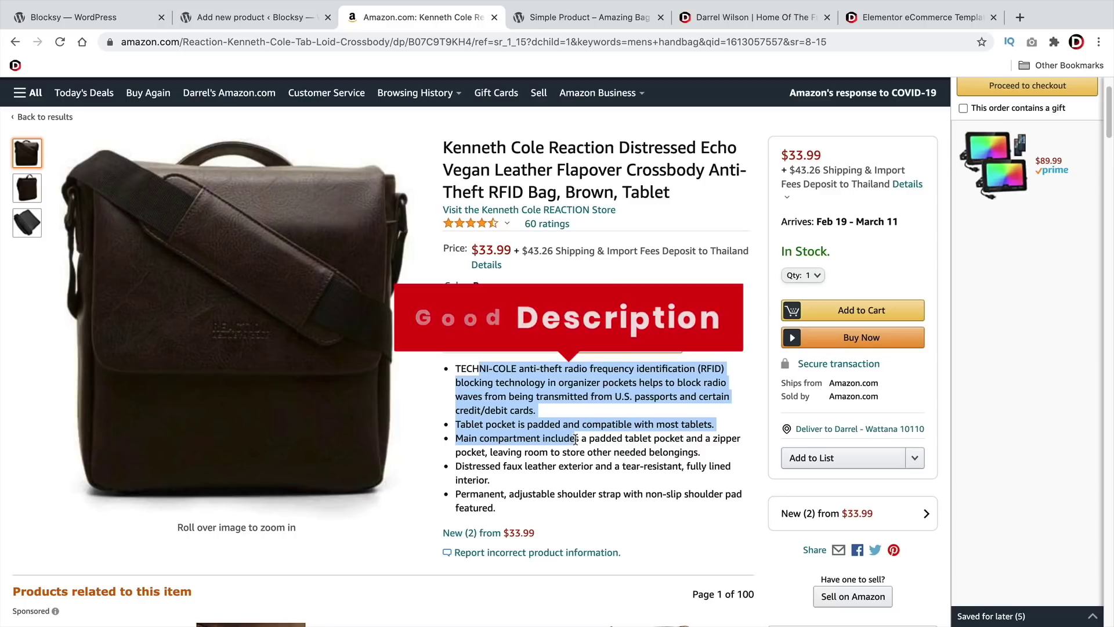
click(583, 457)
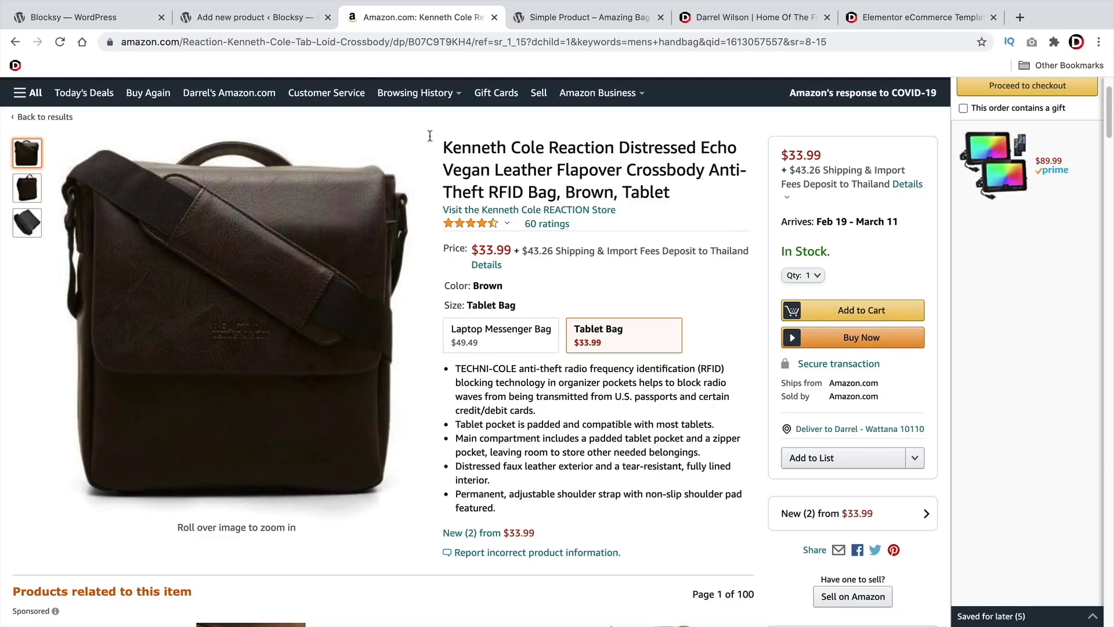
click(260, 18)
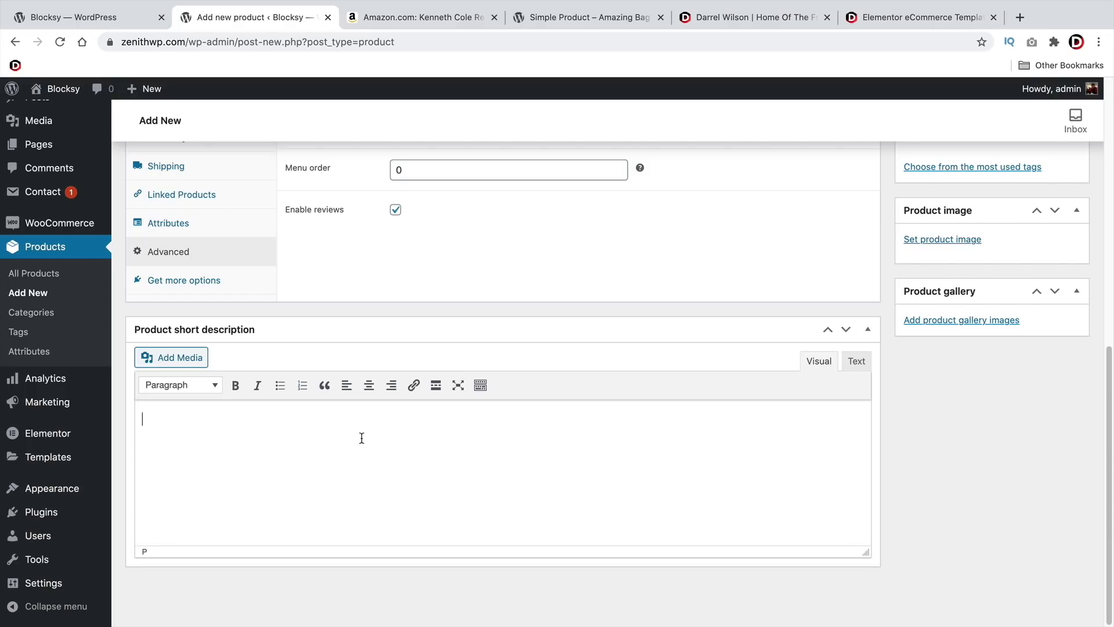
Step: Paste the five Kenneth Cole feature bullets, starting with TECHNI-COLE RFID blocking, into the short description
click(407, 17)
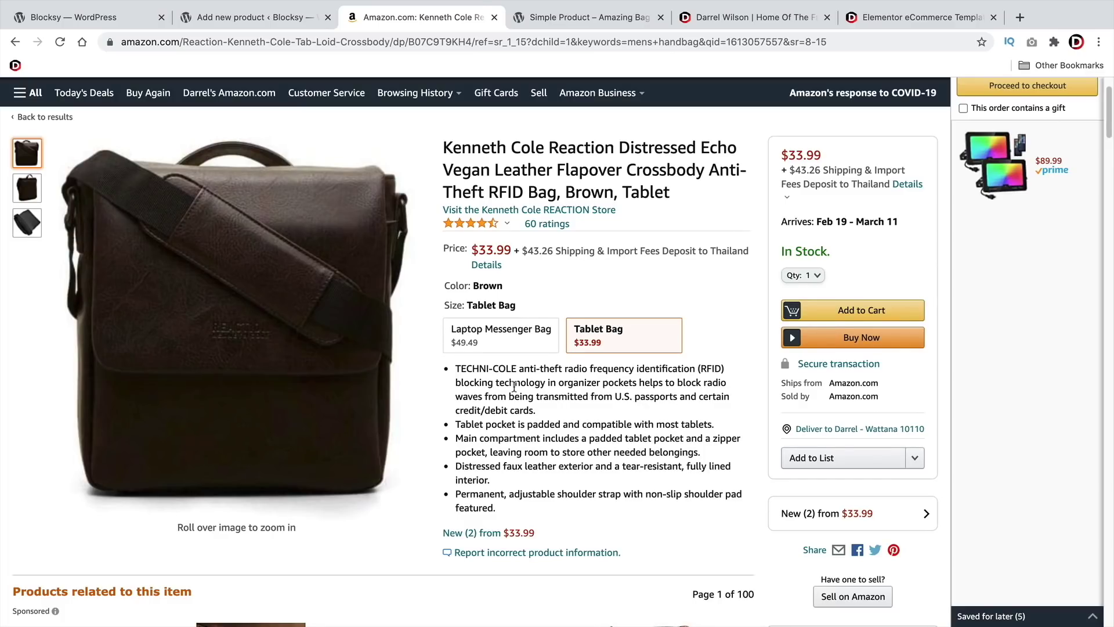
click(248, 23)
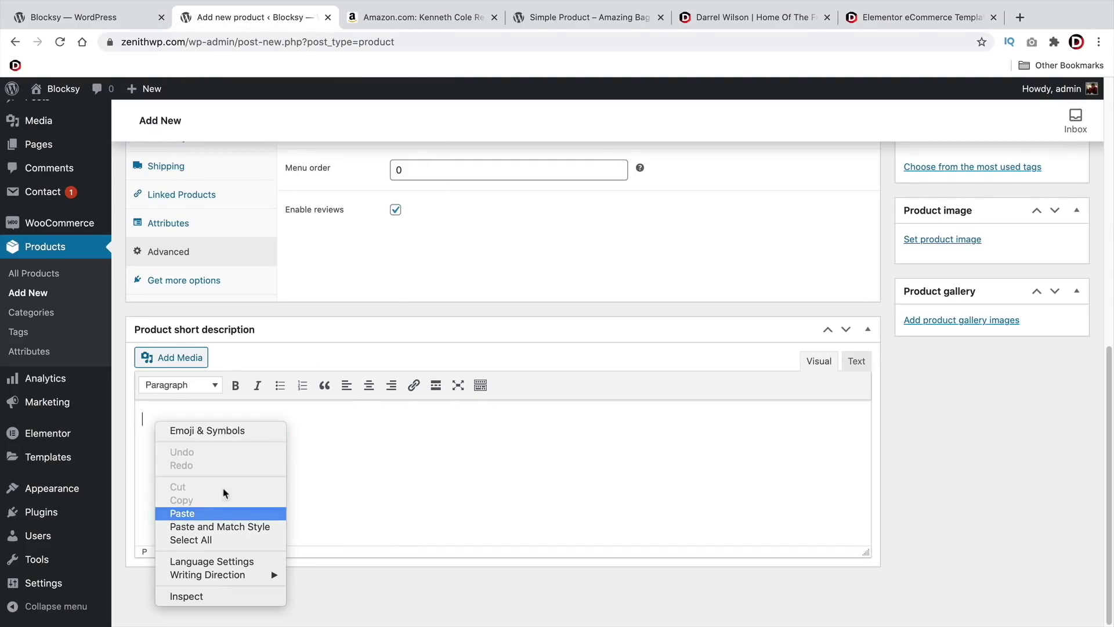
click(196, 513)
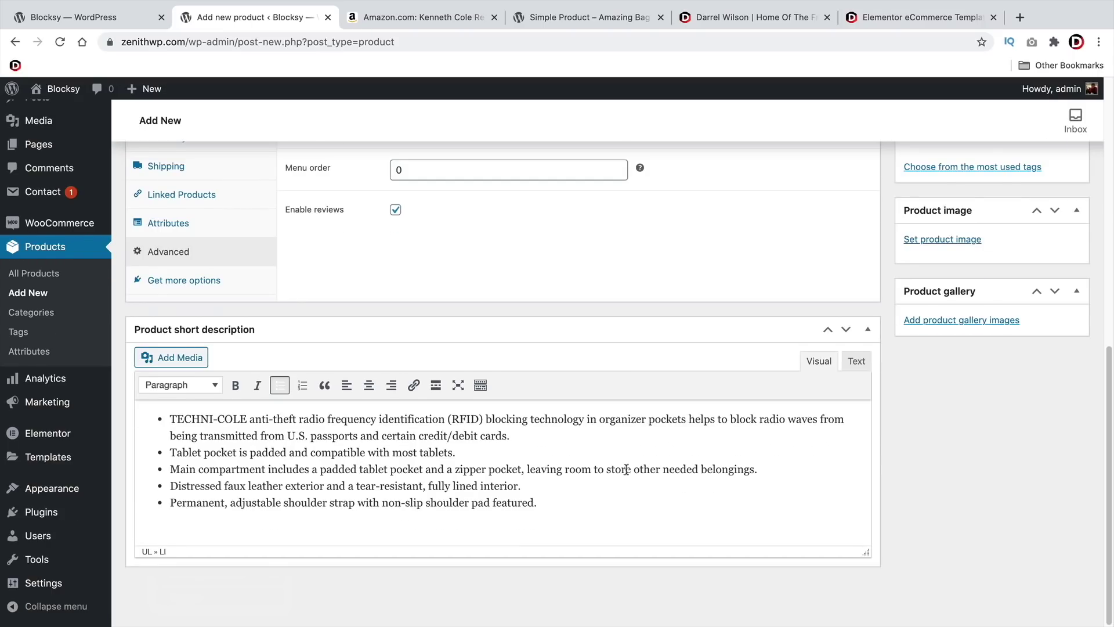
scroll(620, 469, up, 1)
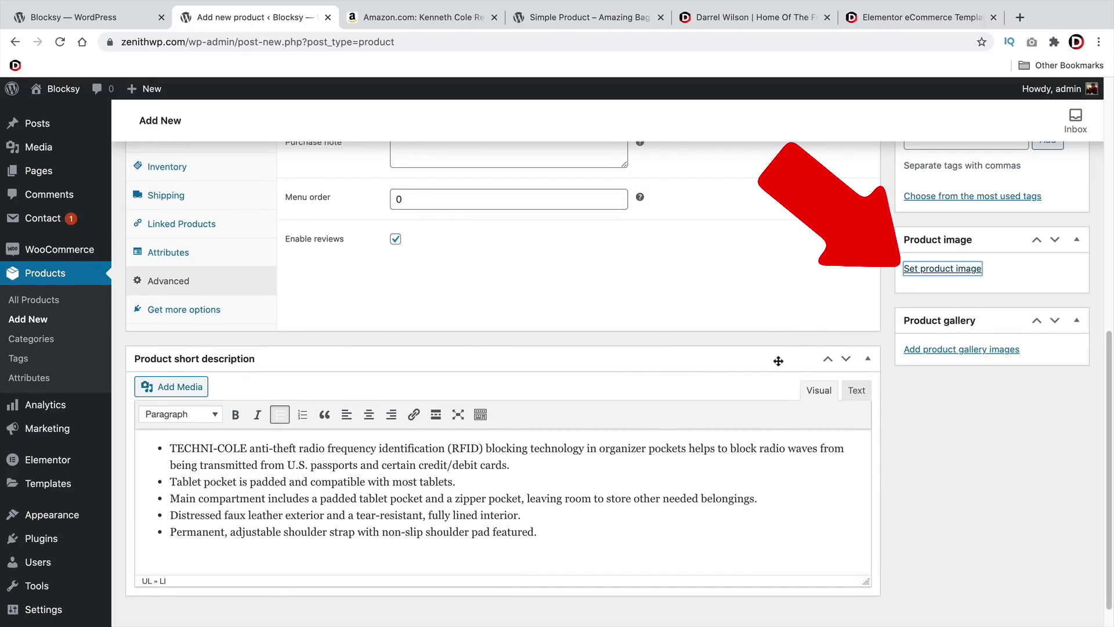
Step: Upload 210211_DW_elementor price2.jpg to the media library for the product image
click(949, 272)
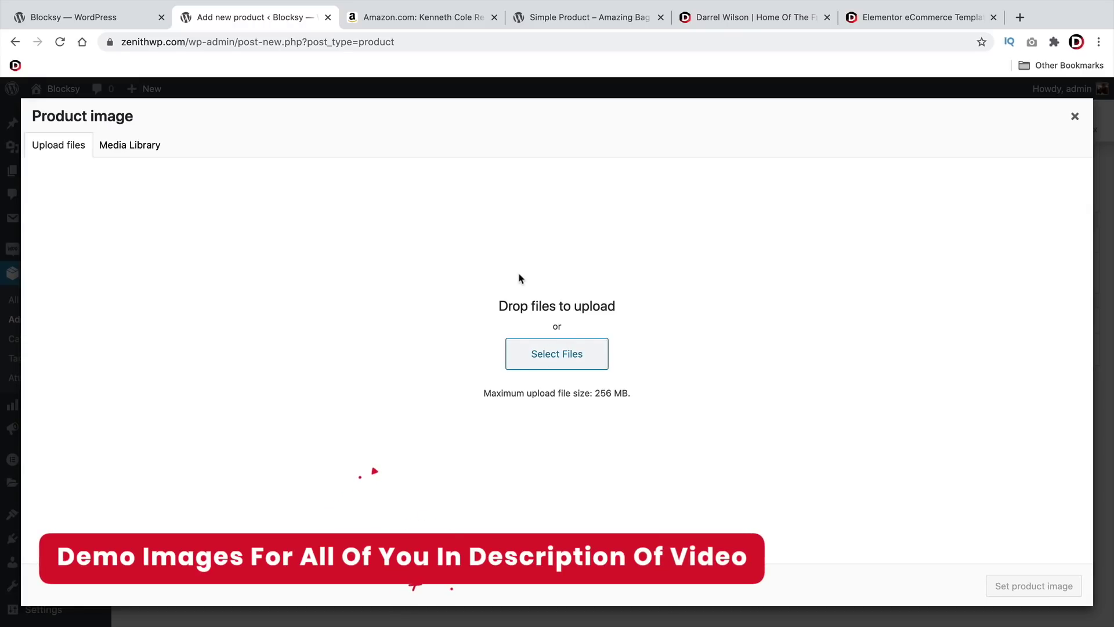
click(138, 149)
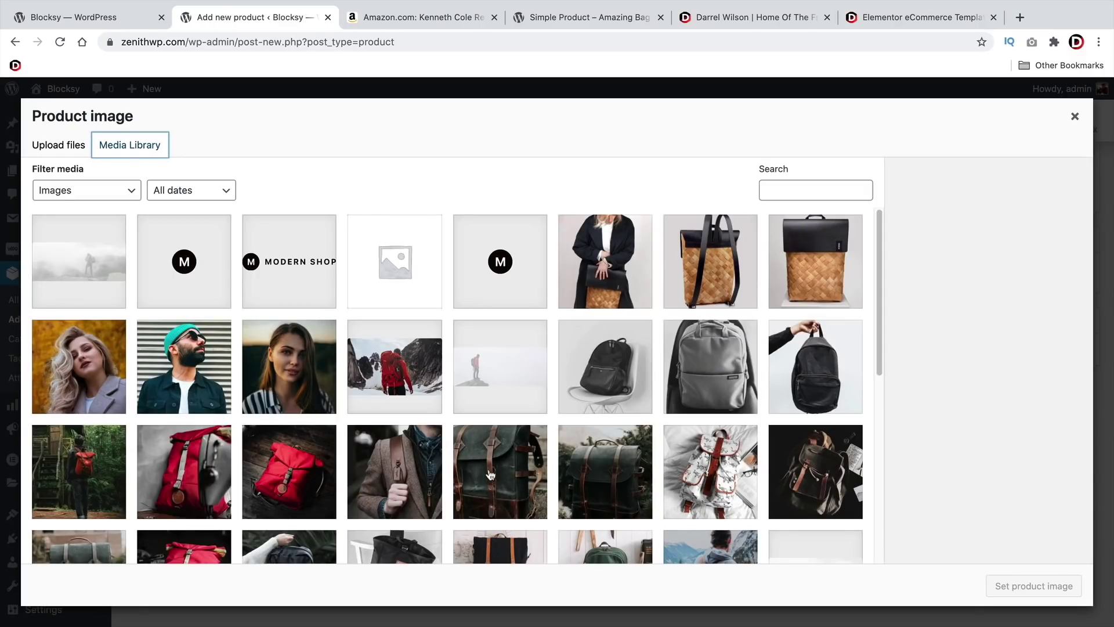
click(57, 149)
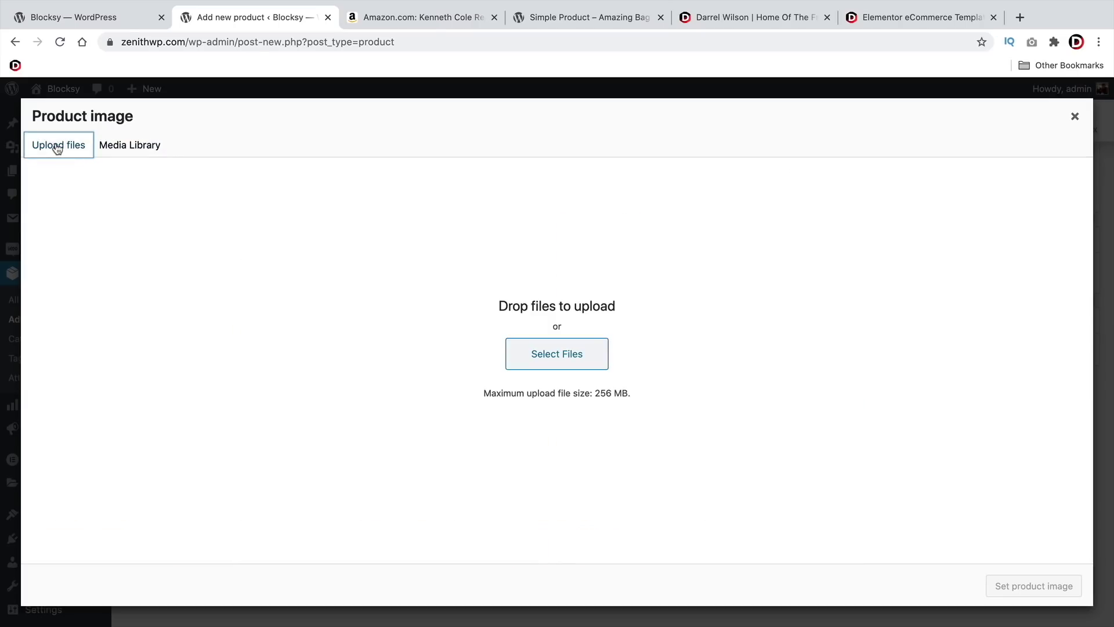
click(544, 360)
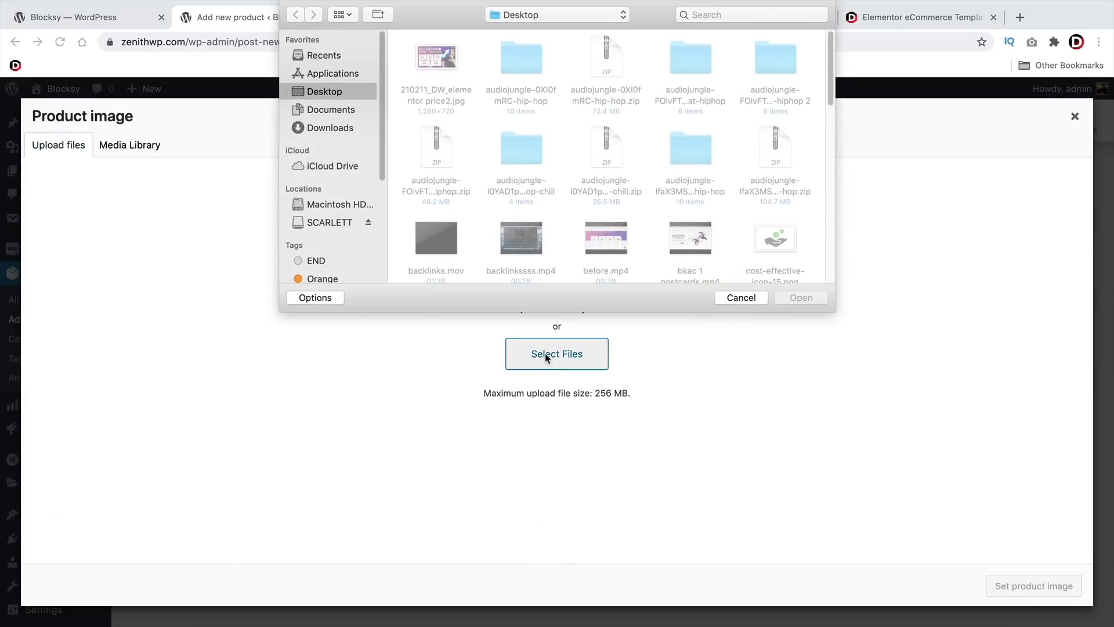
click(441, 64)
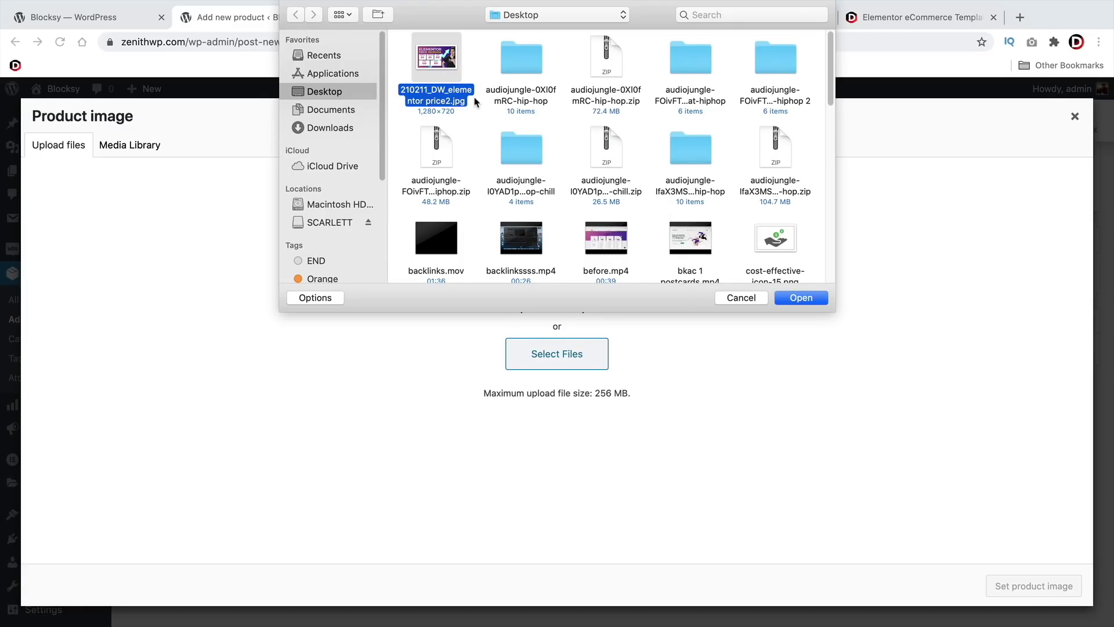
click(793, 297)
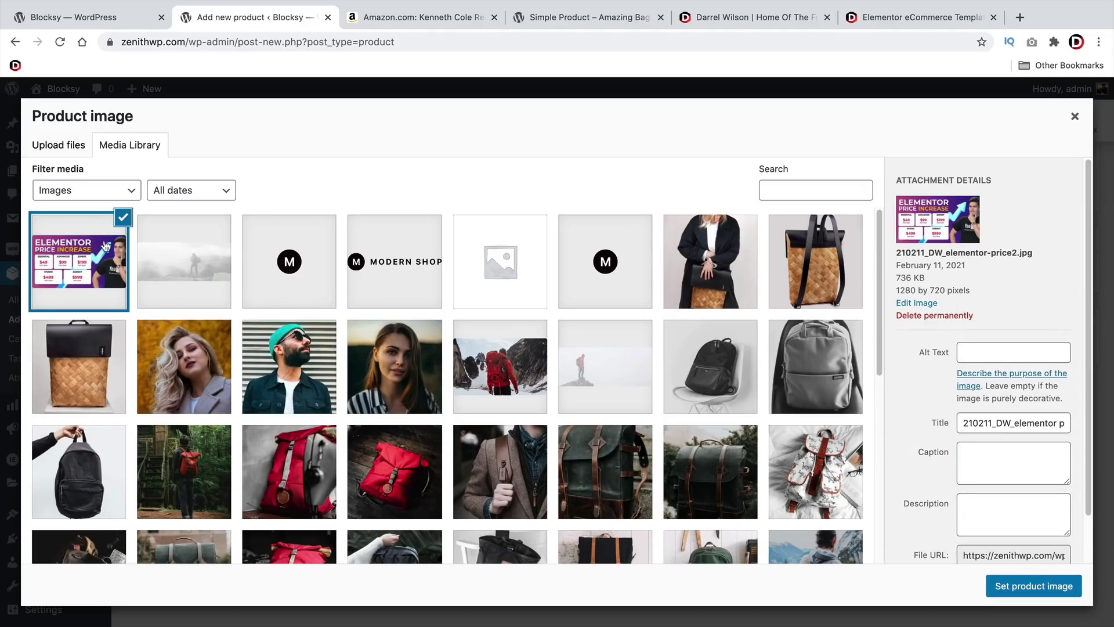
Step: Set the dark green backpack photo from the Media Library as the product image
click(124, 219)
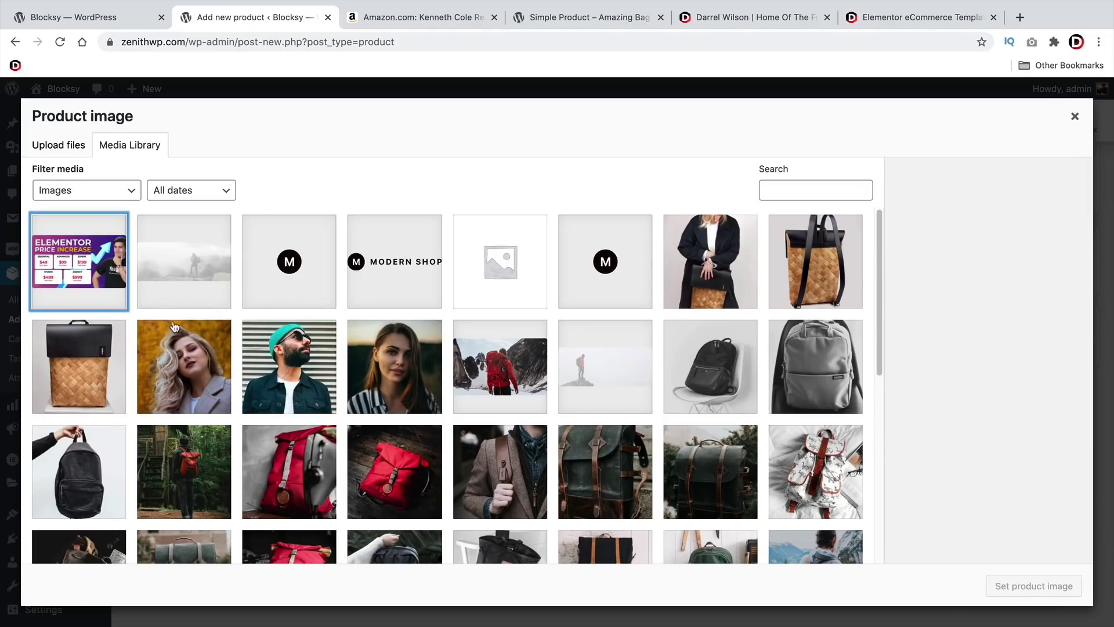
scroll(253, 306, down, 2)
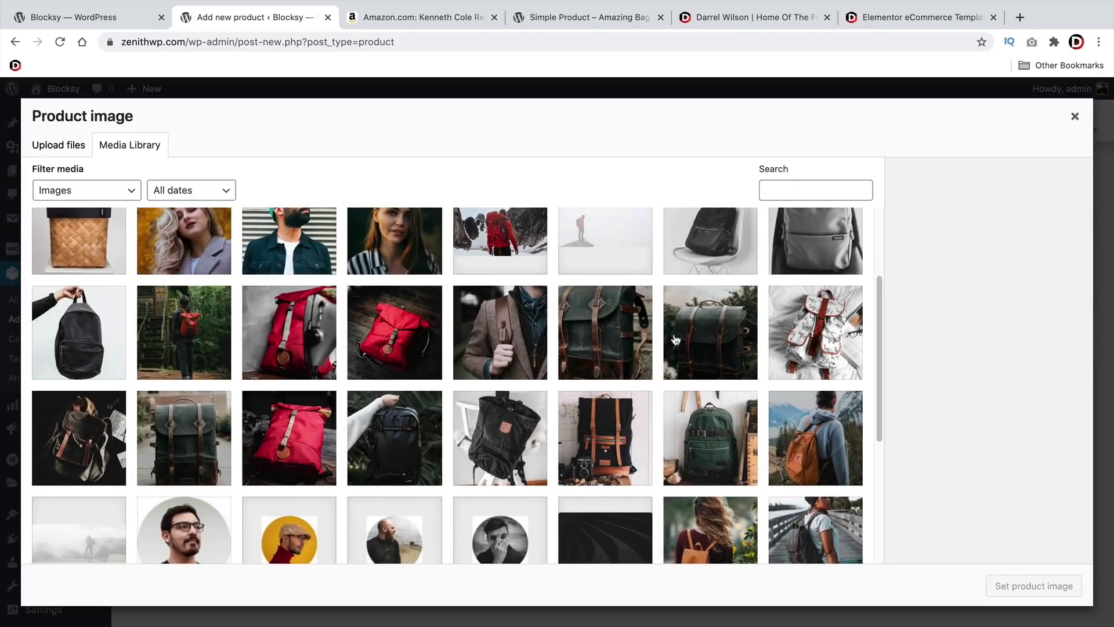
click(707, 336)
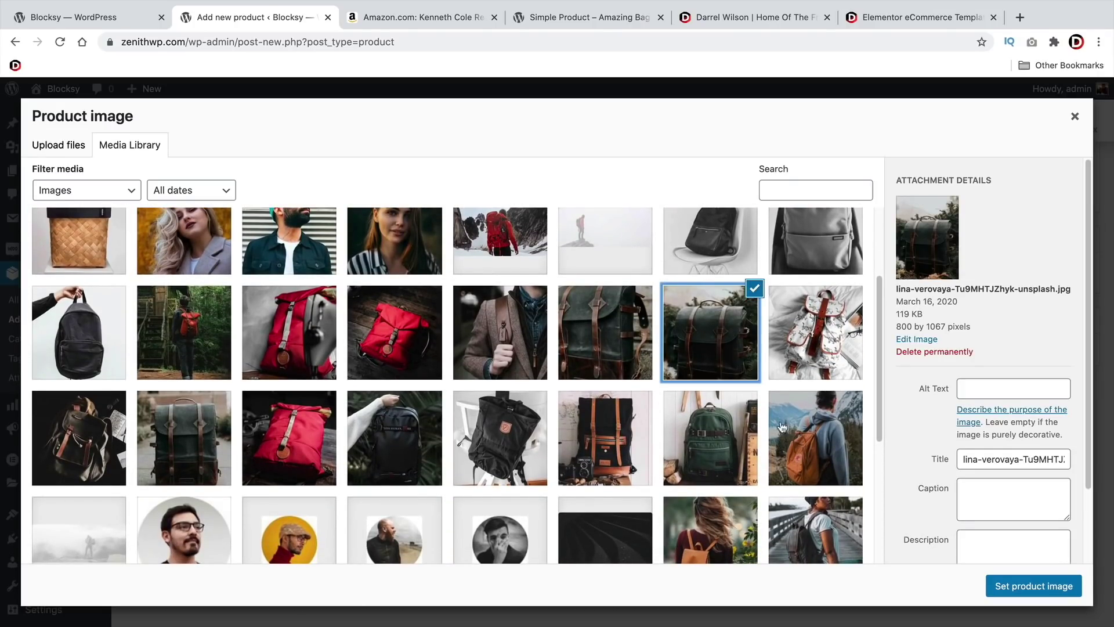
click(1019, 589)
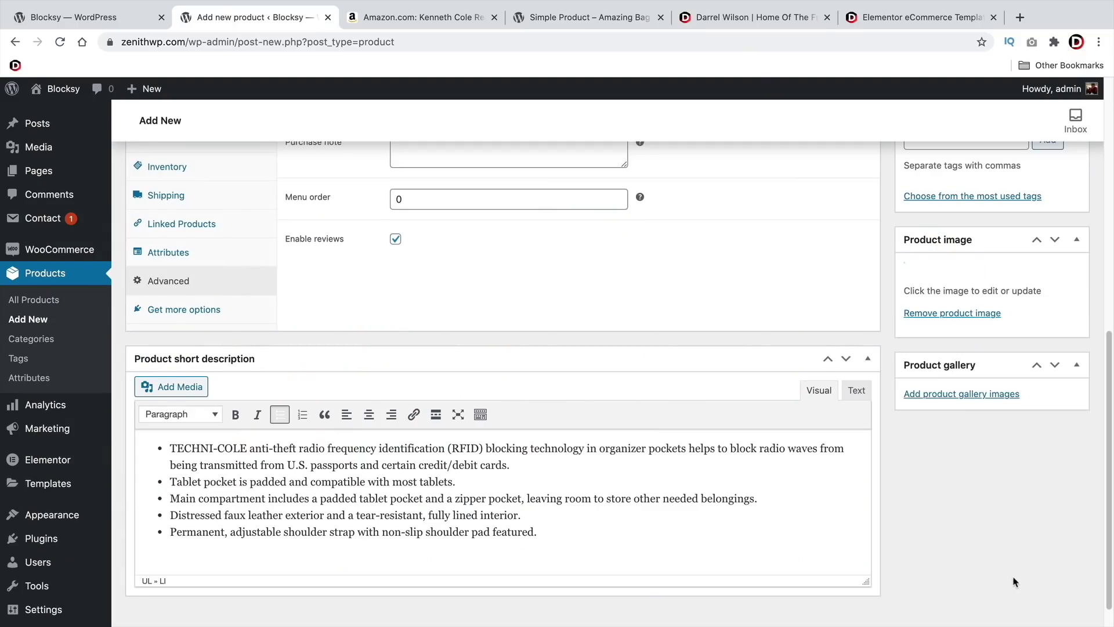
Step: Add a first dark green backpack photo to the product gallery
scroll(970, 525, down, 1)
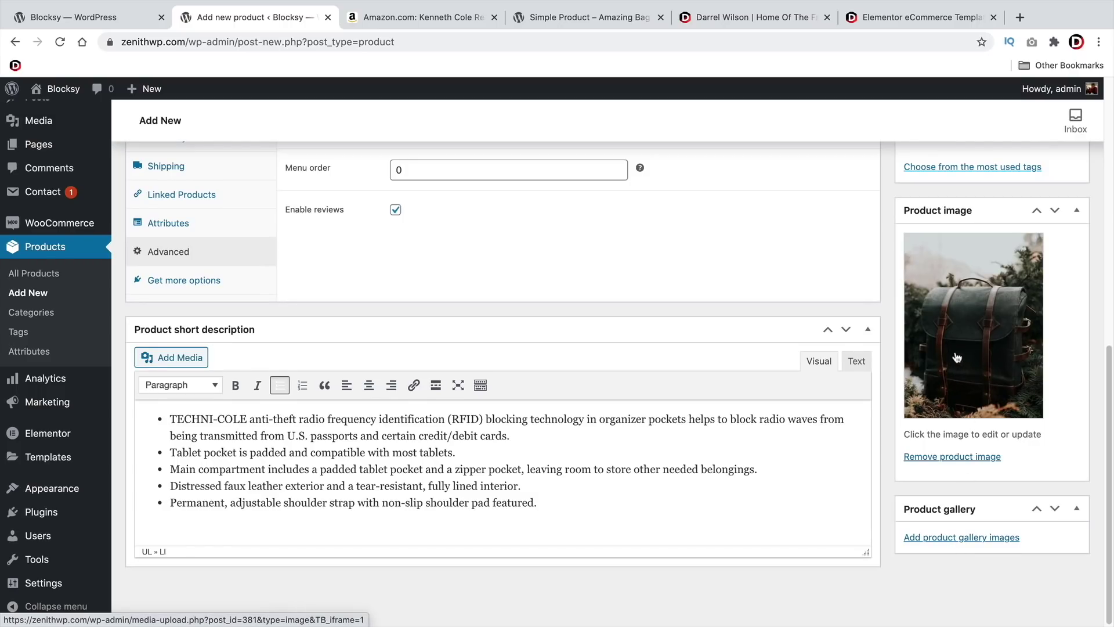
click(940, 540)
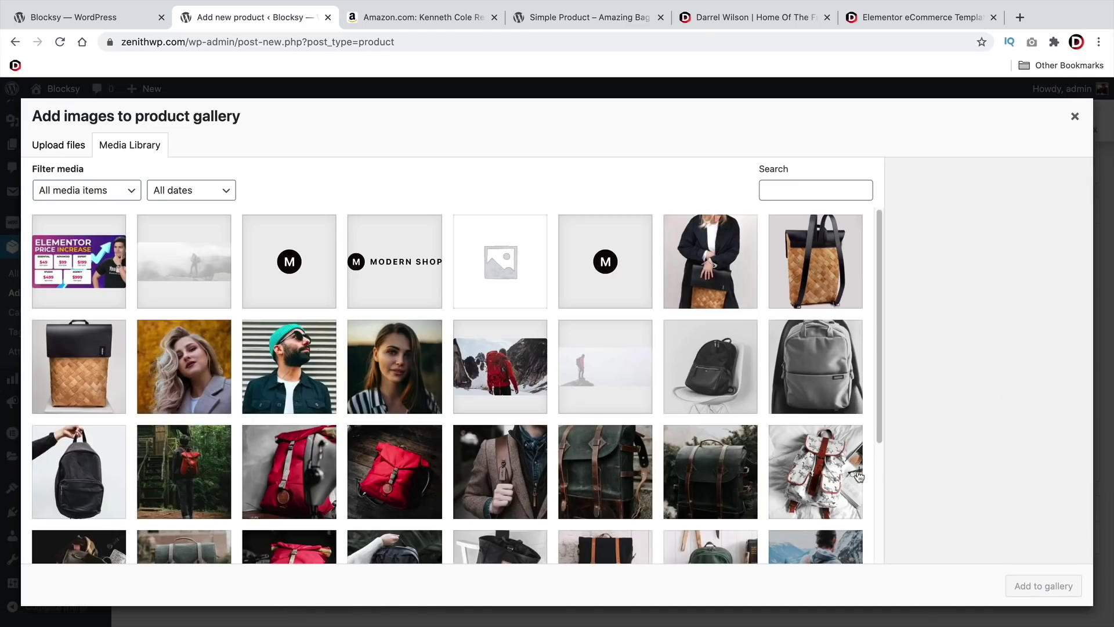
scroll(573, 430, down, 1)
scroll(574, 429, down, 3)
click(581, 331)
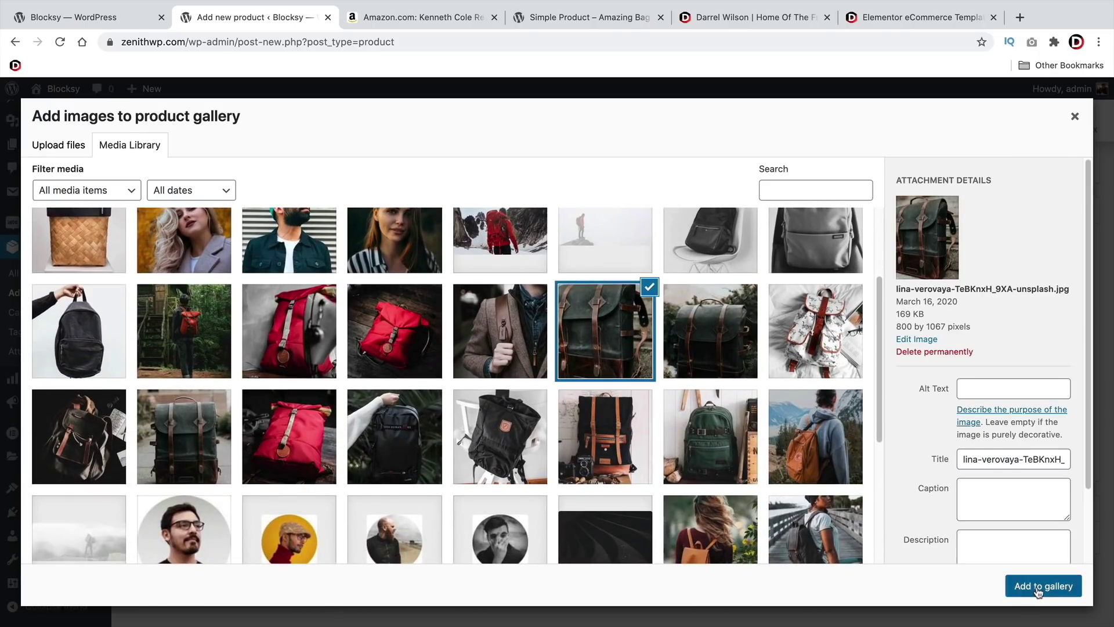
click(1043, 586)
Step: Add a second dark green backpack photo to the product gallery
scroll(1024, 562, down, 2)
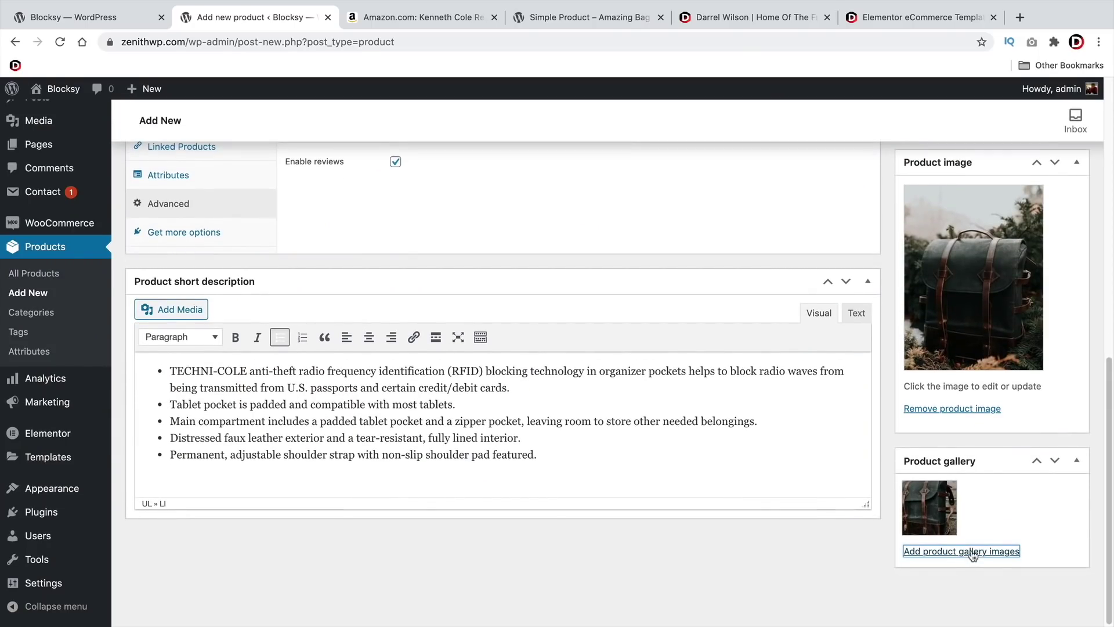
click(969, 551)
click(698, 430)
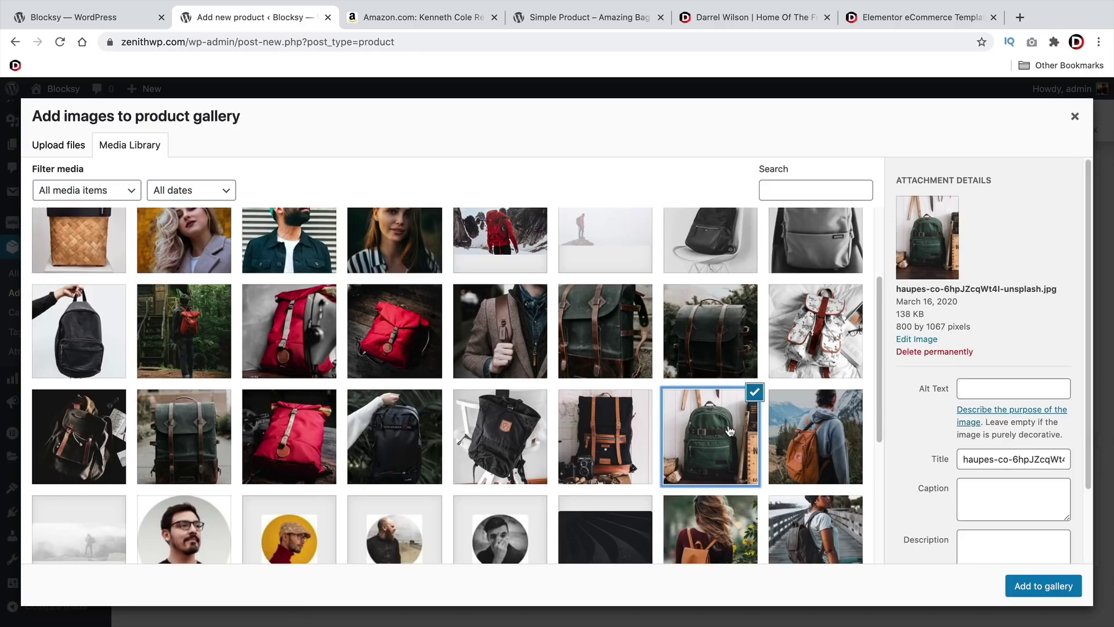
click(200, 440)
click(1047, 586)
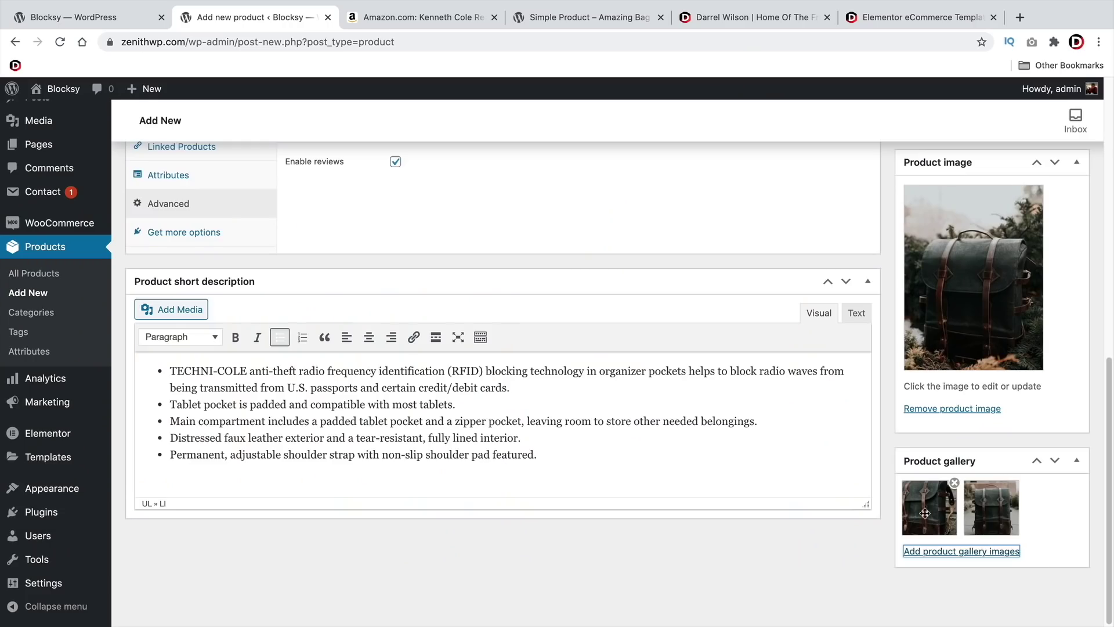
Step: Add the tag 'bag' to the product in the Product tags box
scroll(895, 452, up, 5)
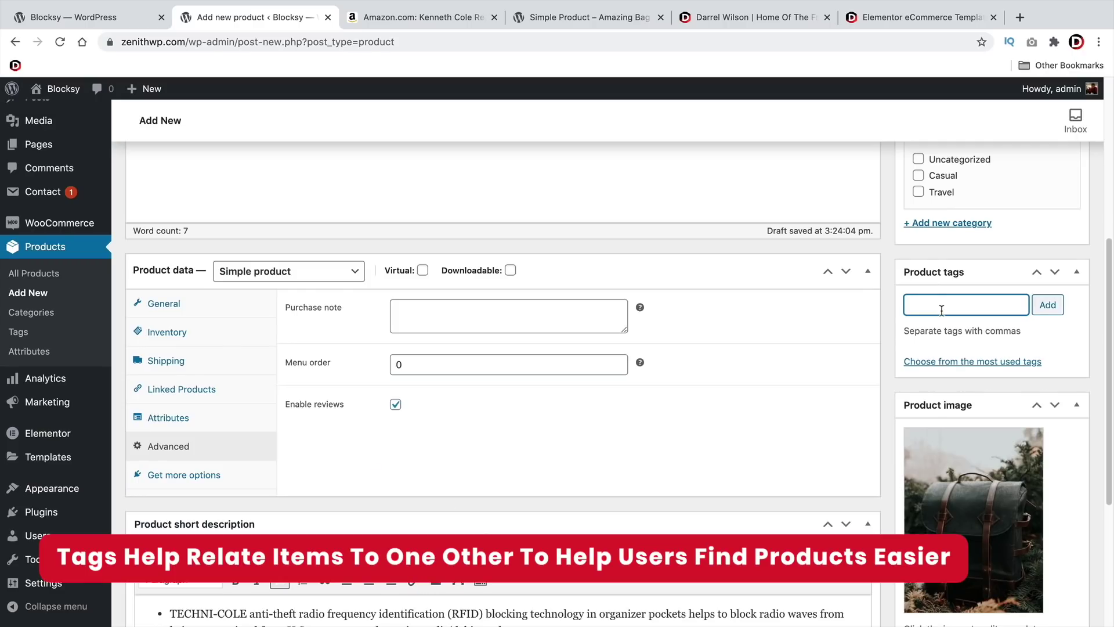
text(bag)
click(1047, 306)
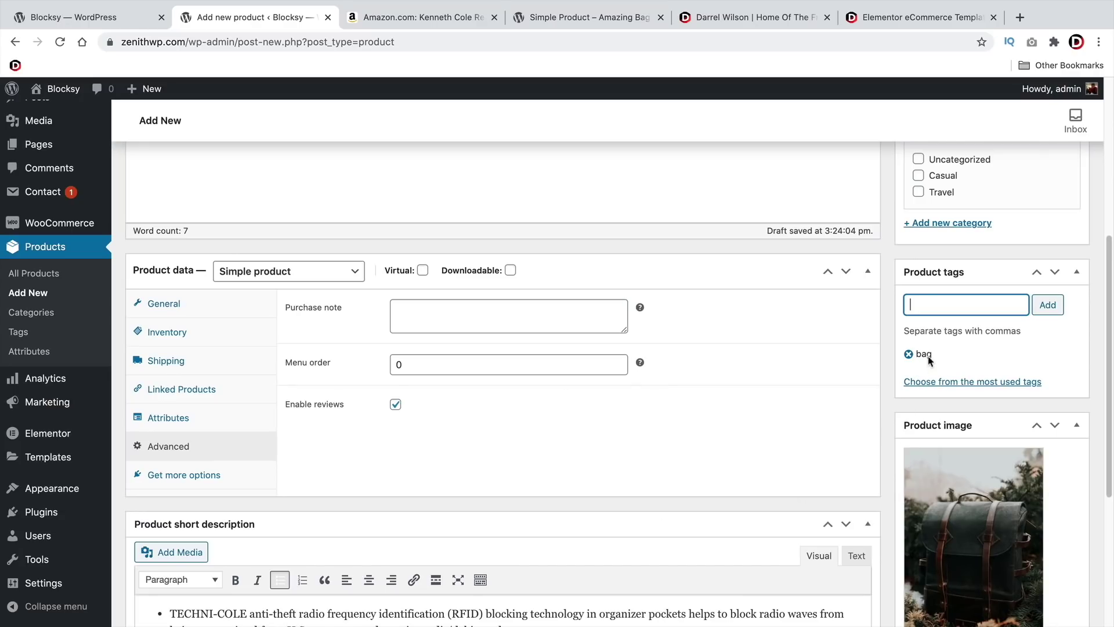
scroll(936, 365, up, 4)
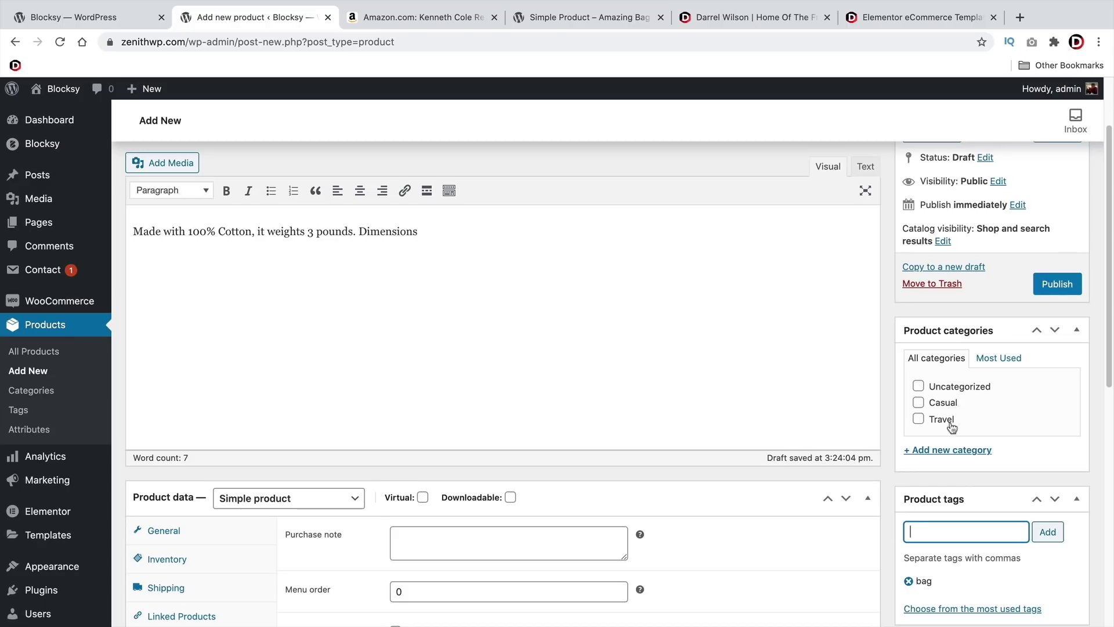
Step: Create a new 'Bags' product category and assign it to the product
scroll(951, 389, down, 1)
click(951, 385)
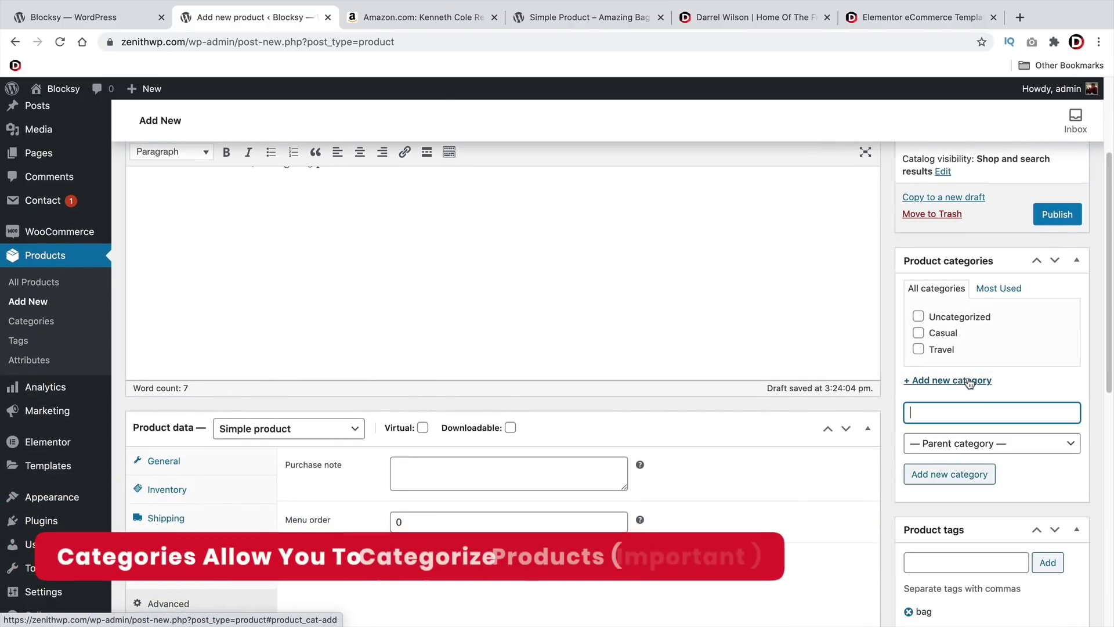
text(Bags)
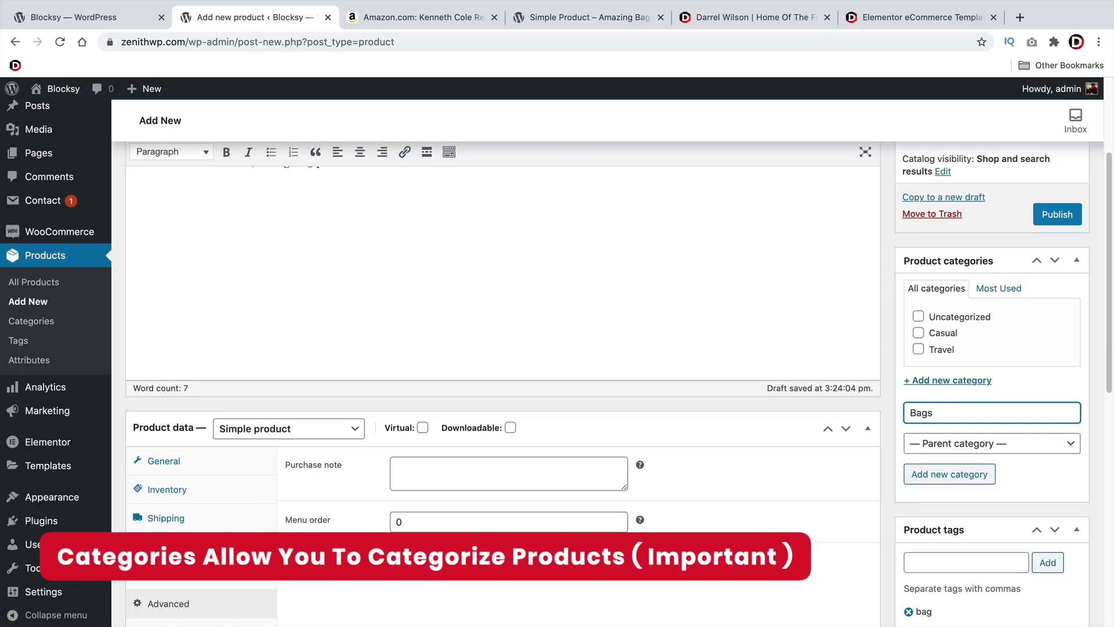
click(960, 477)
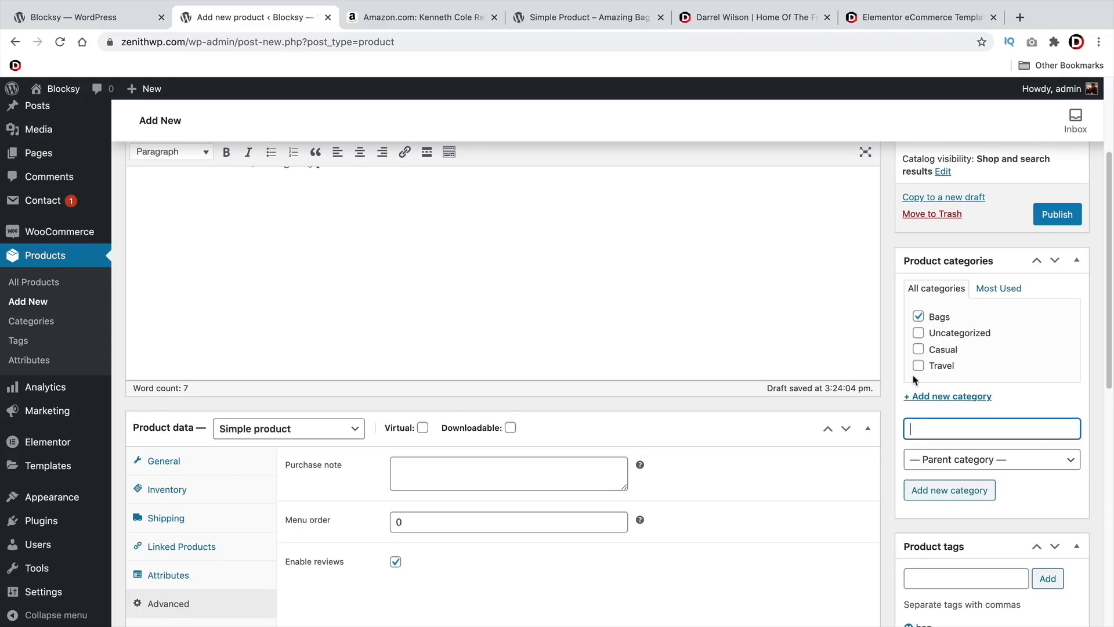
Step: Publish the product
scroll(912, 380, up, 3)
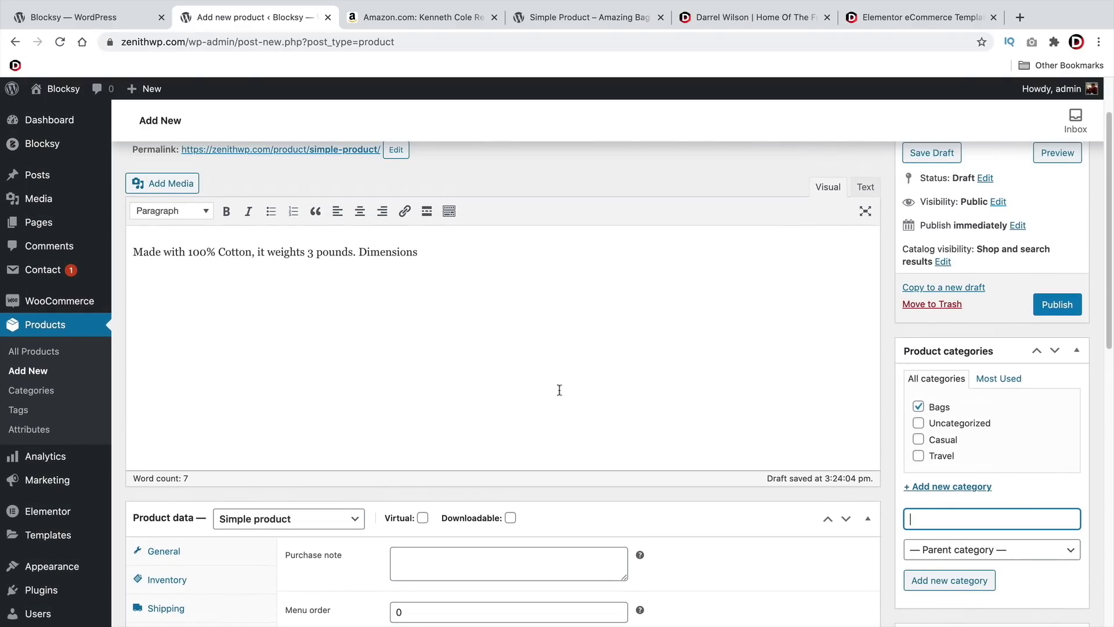
scroll(939, 347, up, 3)
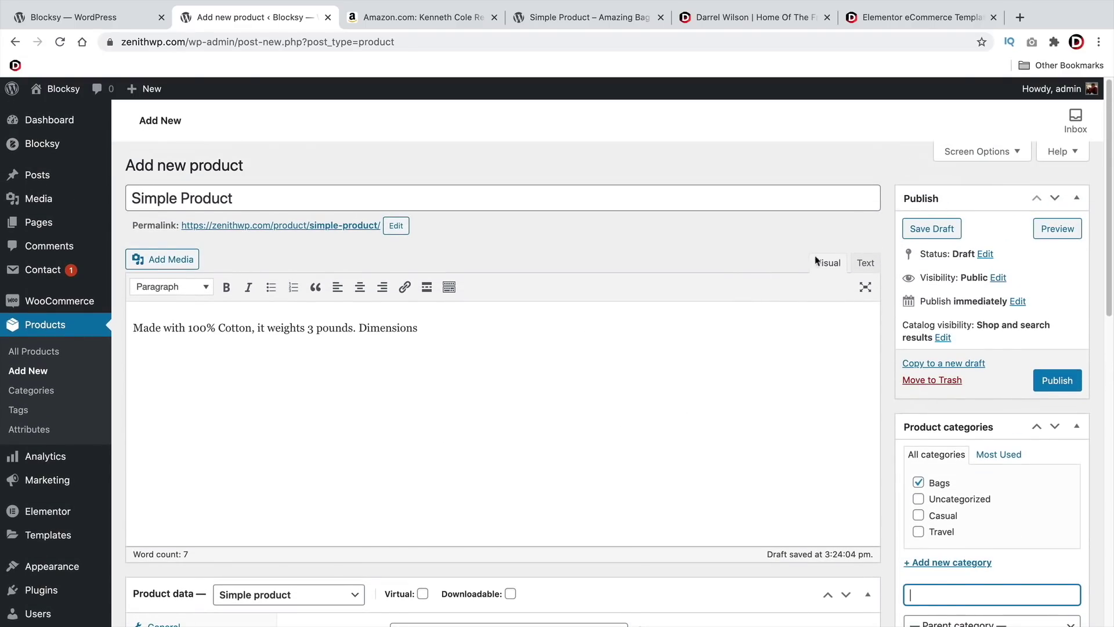
click(1062, 380)
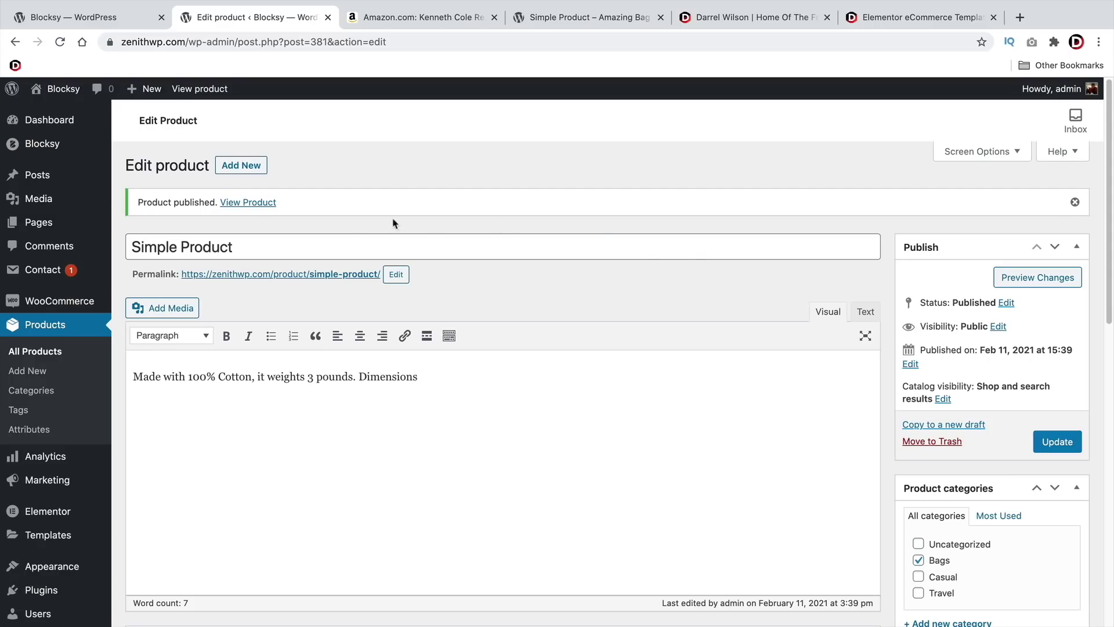
Step: View the published Simple Product on the storefront and highlight its bullet-point description
click(248, 203)
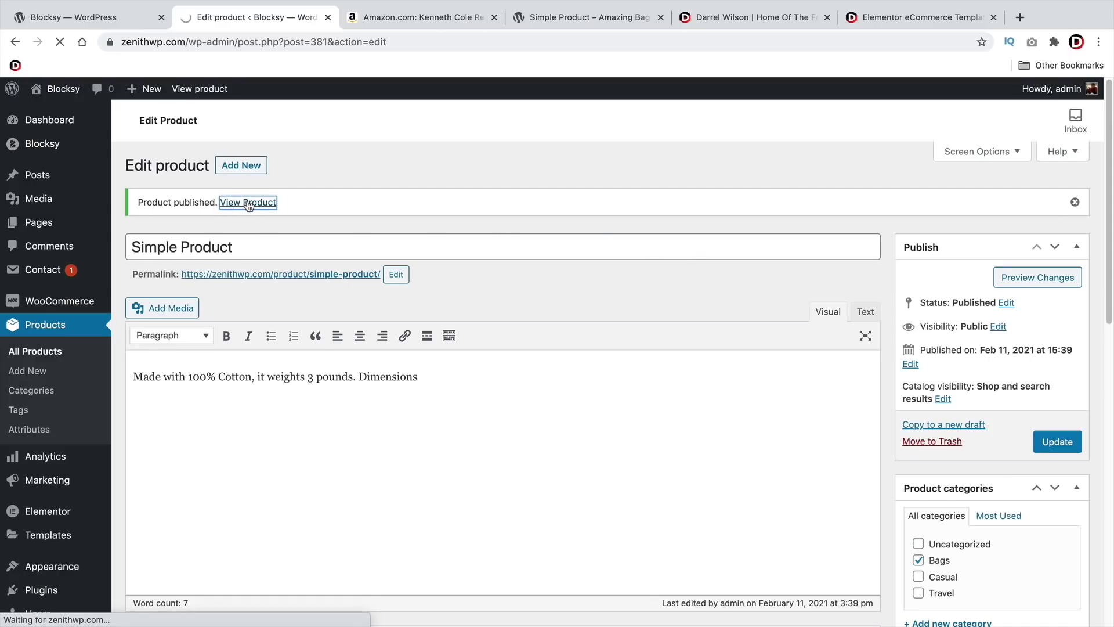
scroll(625, 355, down, 2)
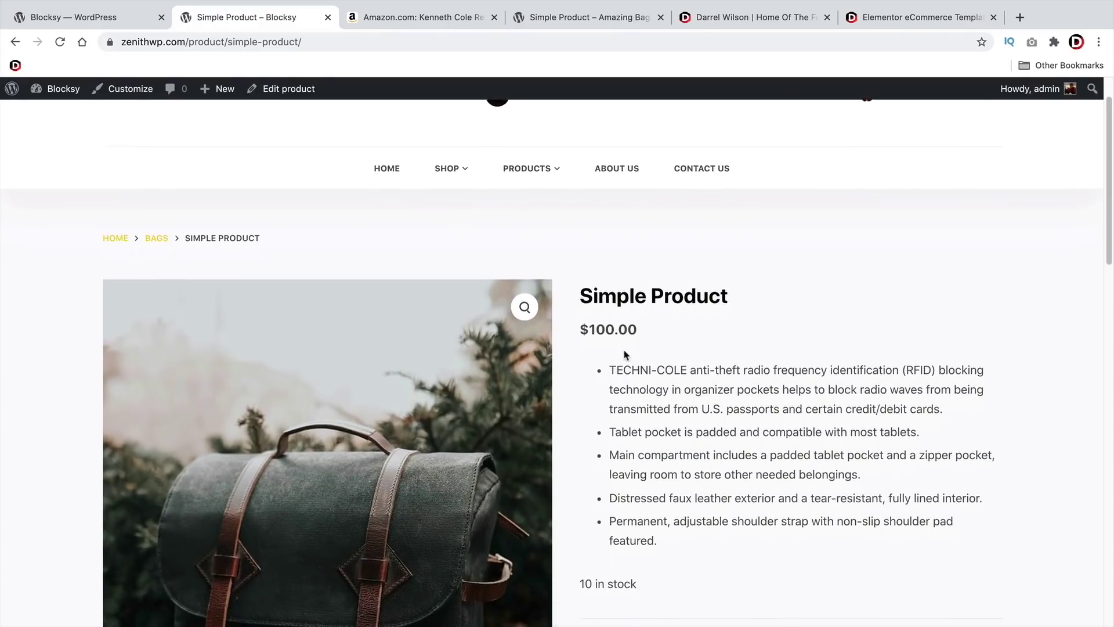
drag(592, 284, 729, 287)
click(730, 296)
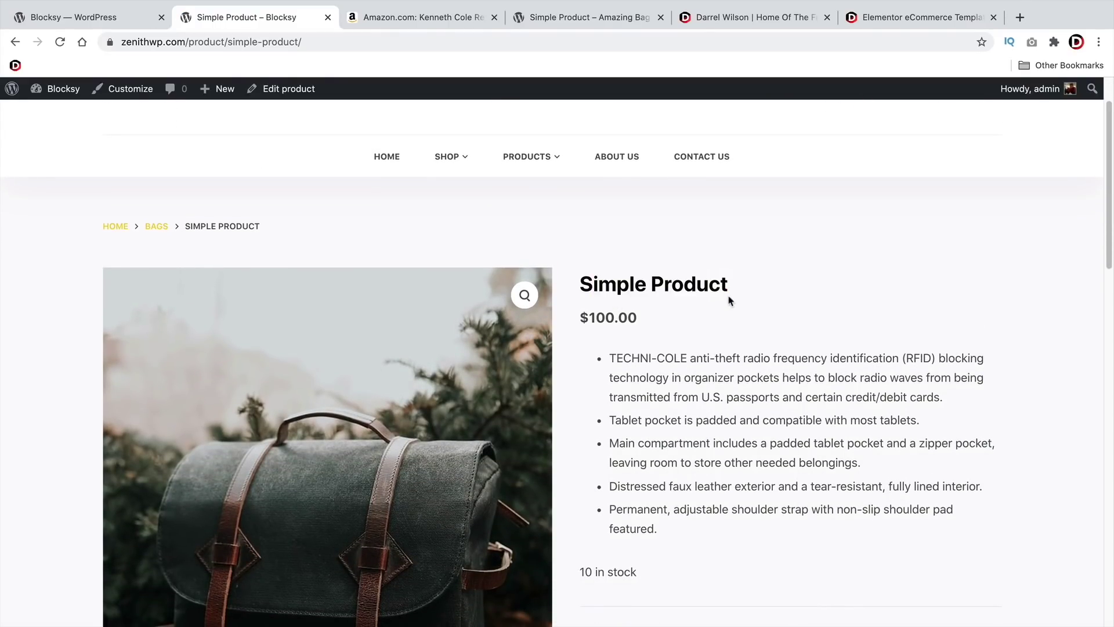
scroll(730, 301, down, 5)
drag(623, 220, 778, 378)
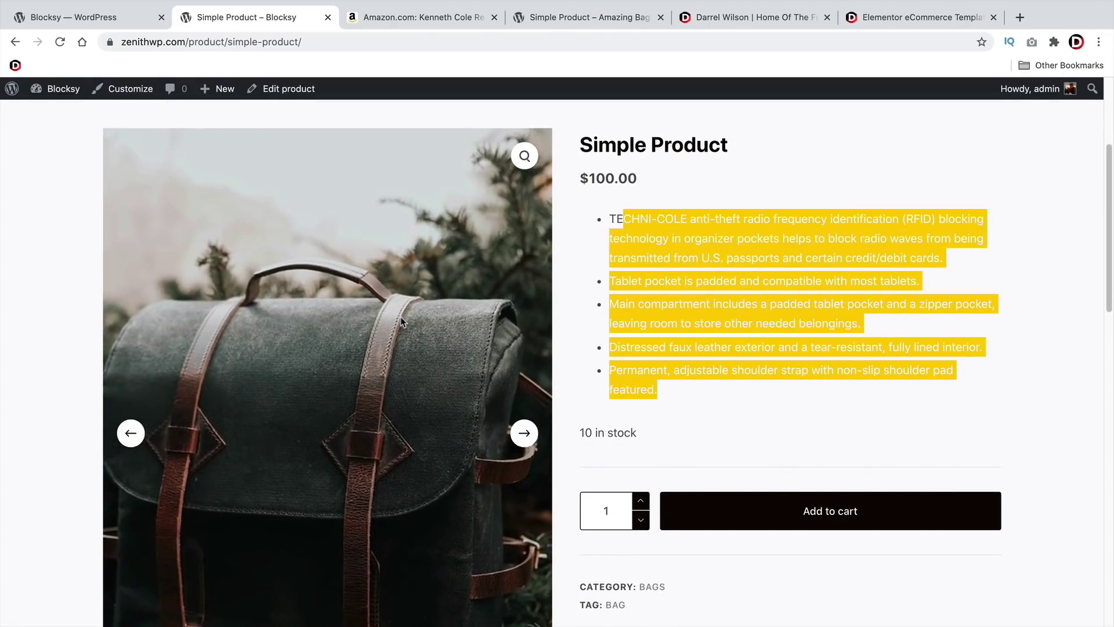
Step: Cycle through the backpack gallery images and highlight the '10 in stock' text
click(524, 434)
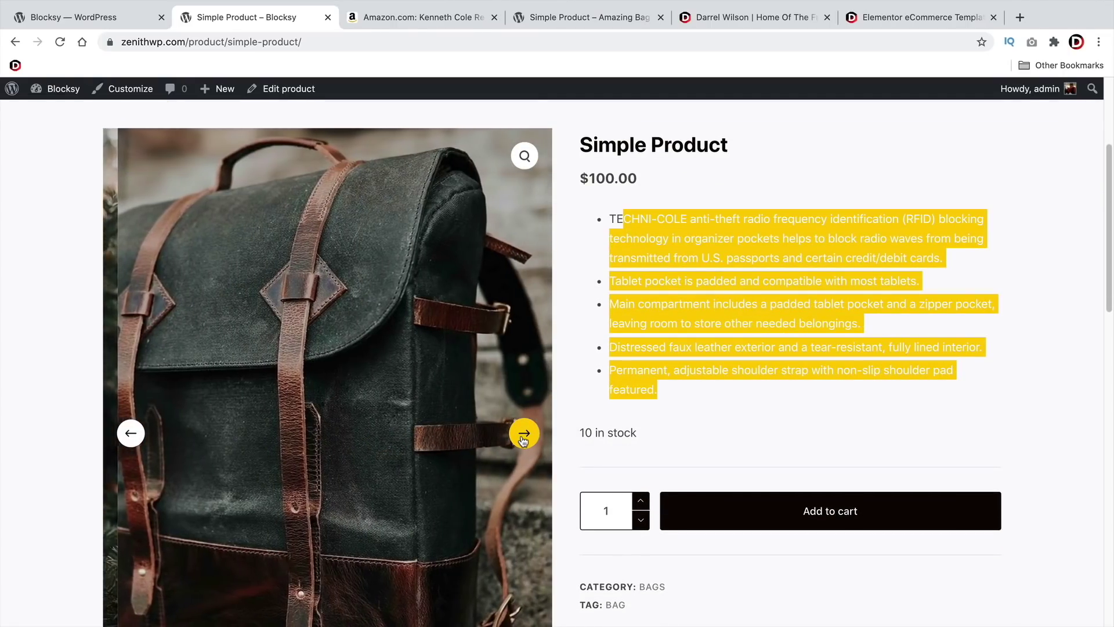
click(524, 434)
click(524, 434)
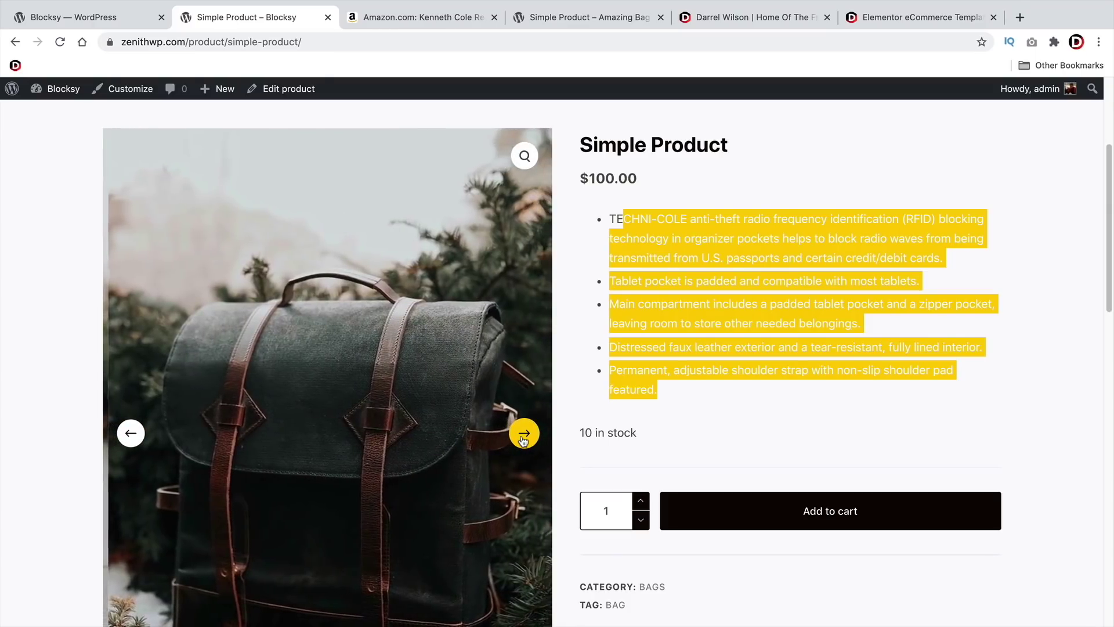
click(524, 433)
drag(642, 436, 578, 434)
click(591, 431)
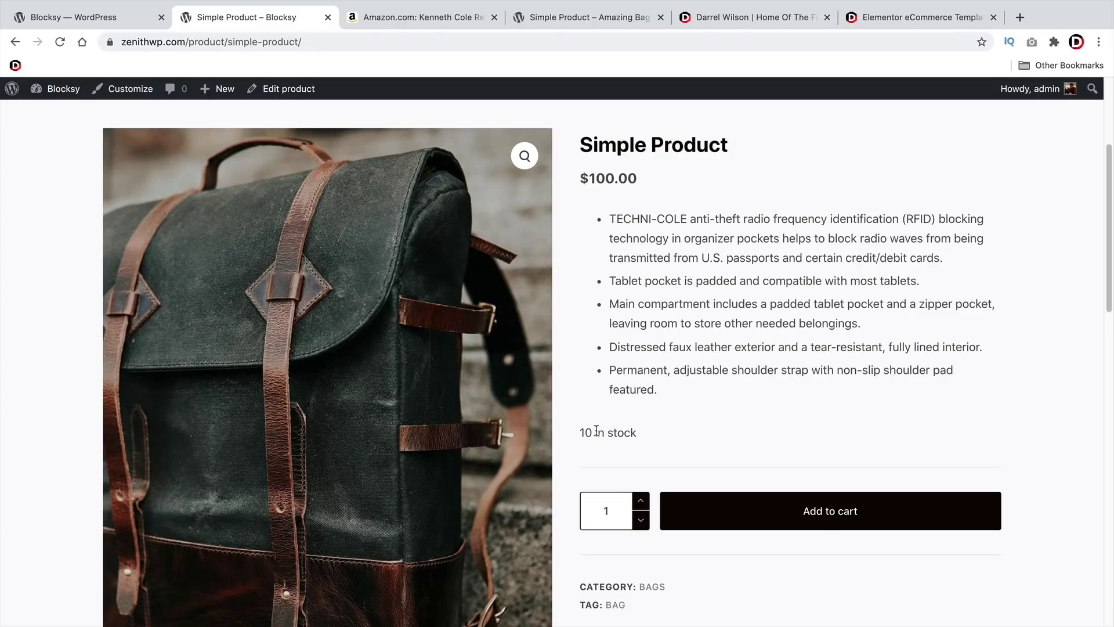
drag(650, 436, 598, 434)
Step: Set the purchase quantity to 7, then go to the Bags category page
scroll(615, 406, down, 3)
click(640, 363)
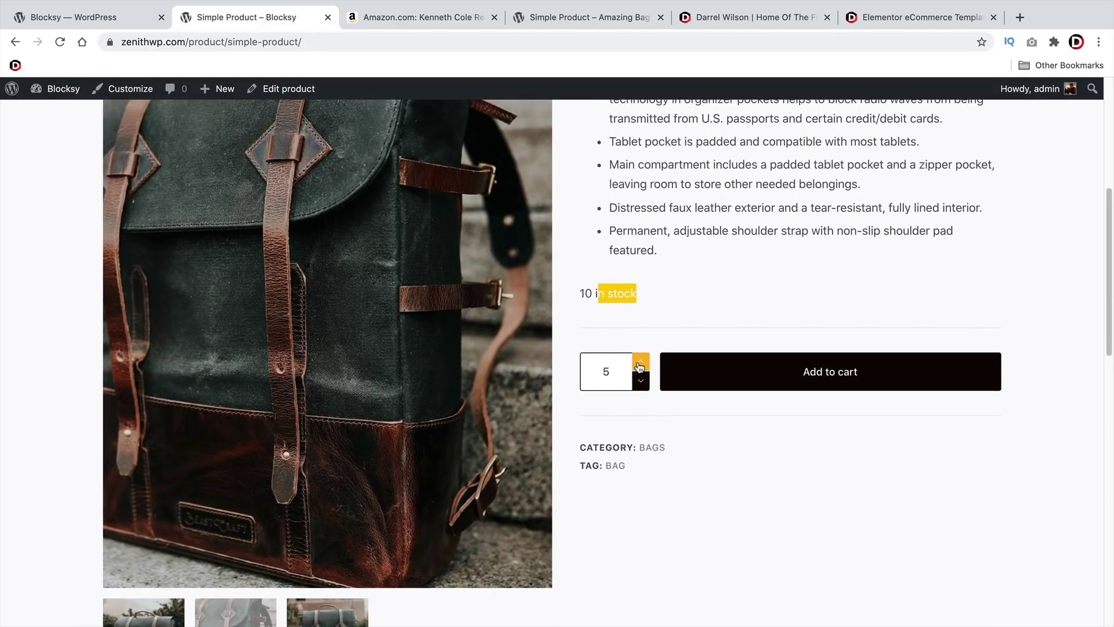
click(640, 381)
click(640, 381)
click(641, 381)
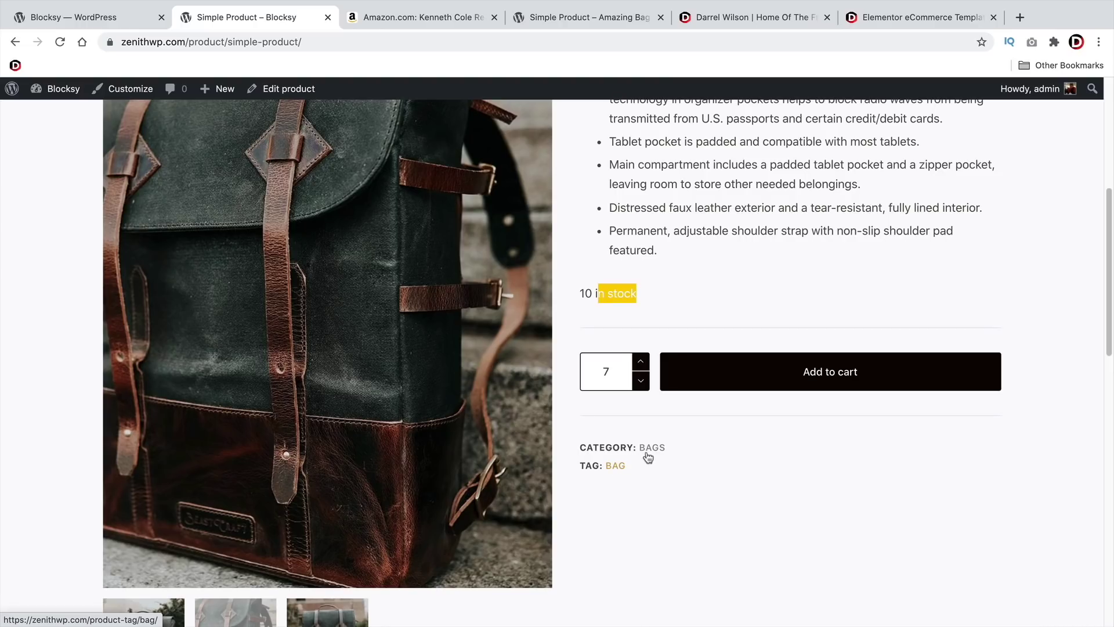
click(651, 451)
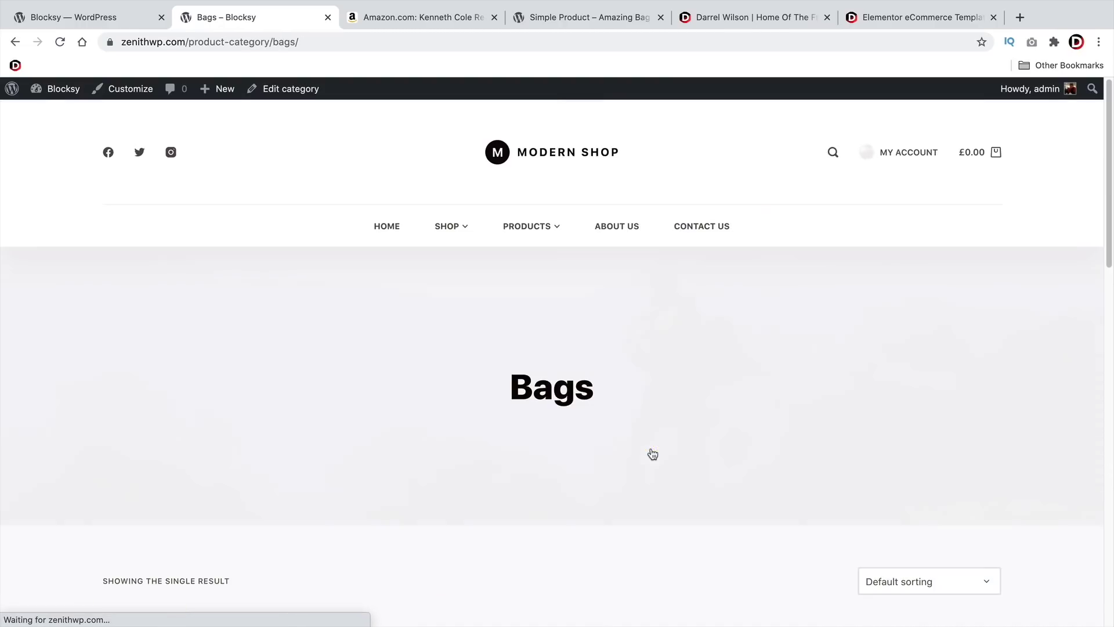
Step: Scroll the Bags category page and return to the Simple Product page
scroll(597, 428, down, 3)
scroll(517, 249, down, 8)
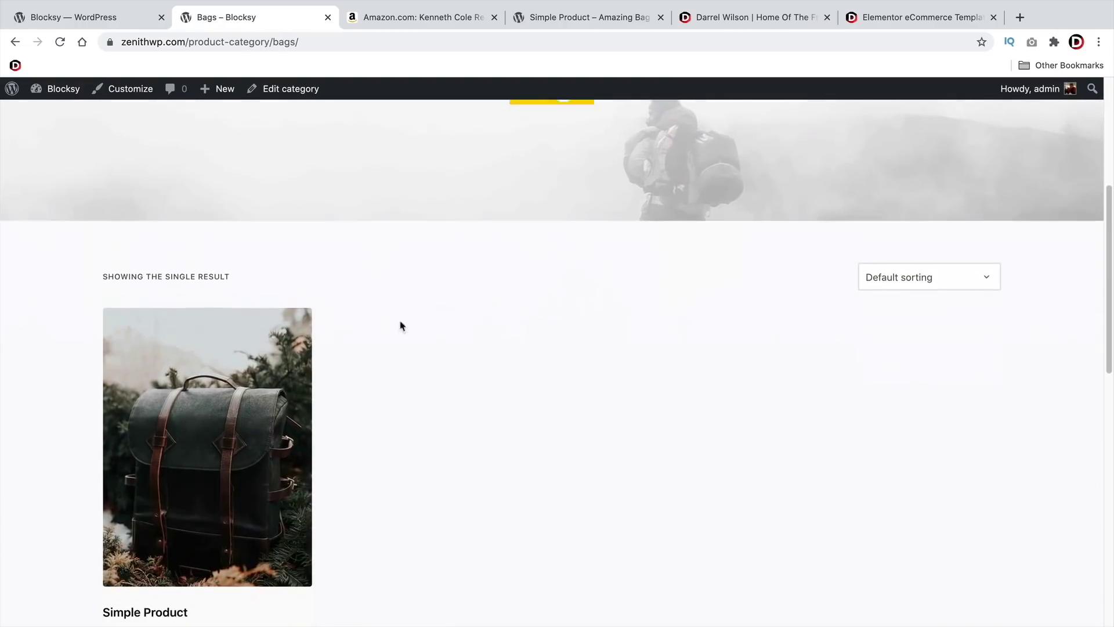
scroll(123, 163, up, 3)
click(15, 41)
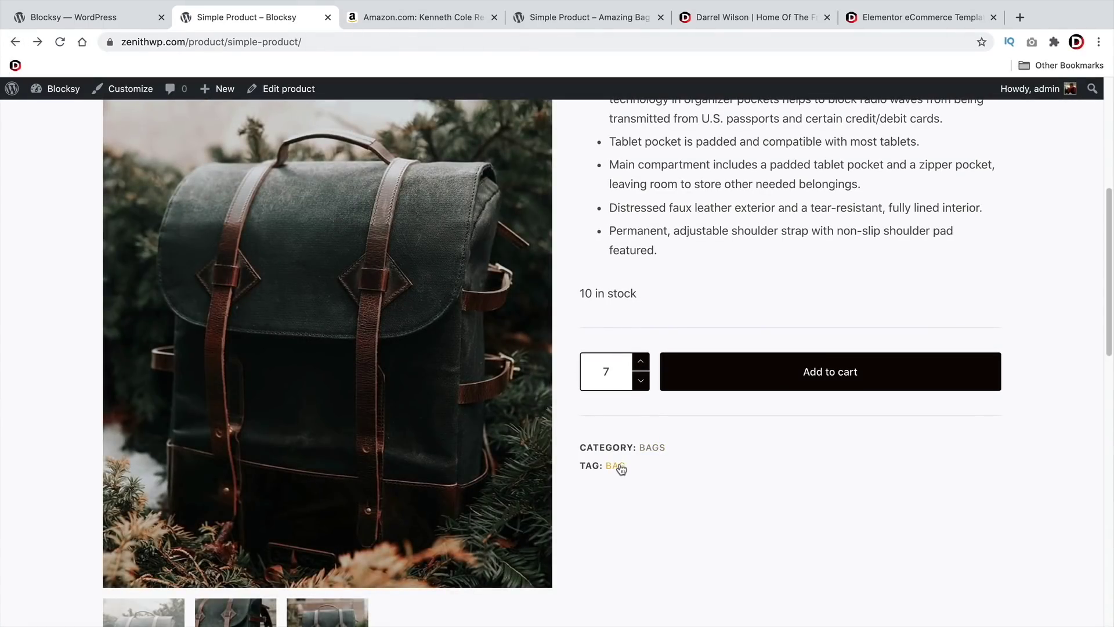
Step: View the 'bag' tag archive, then return to the Simple Product page
click(616, 466)
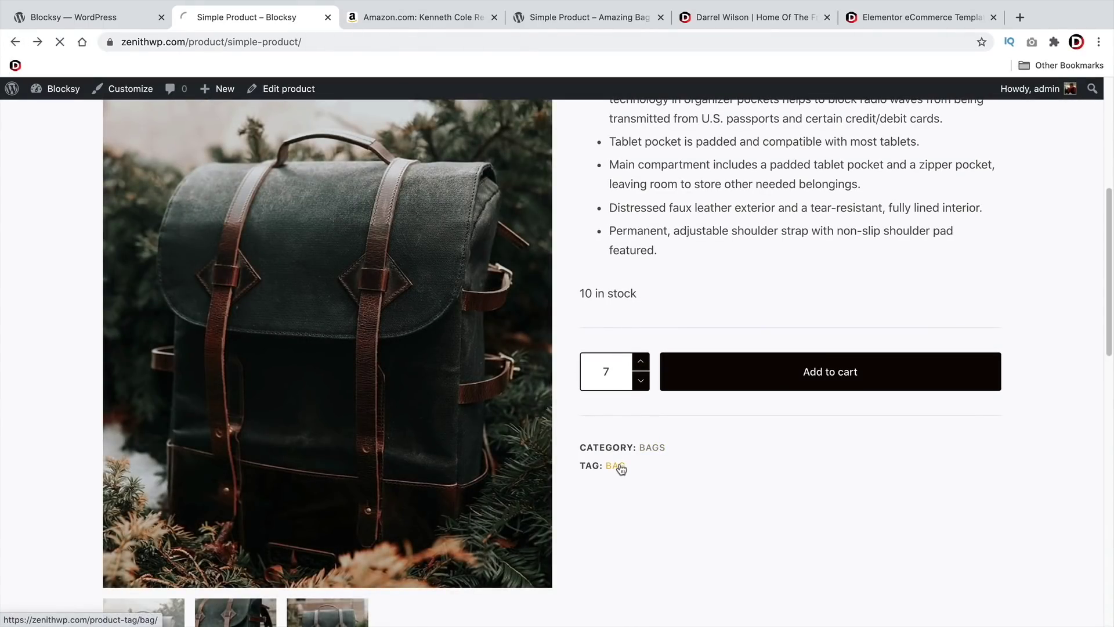
scroll(619, 468, down, 7)
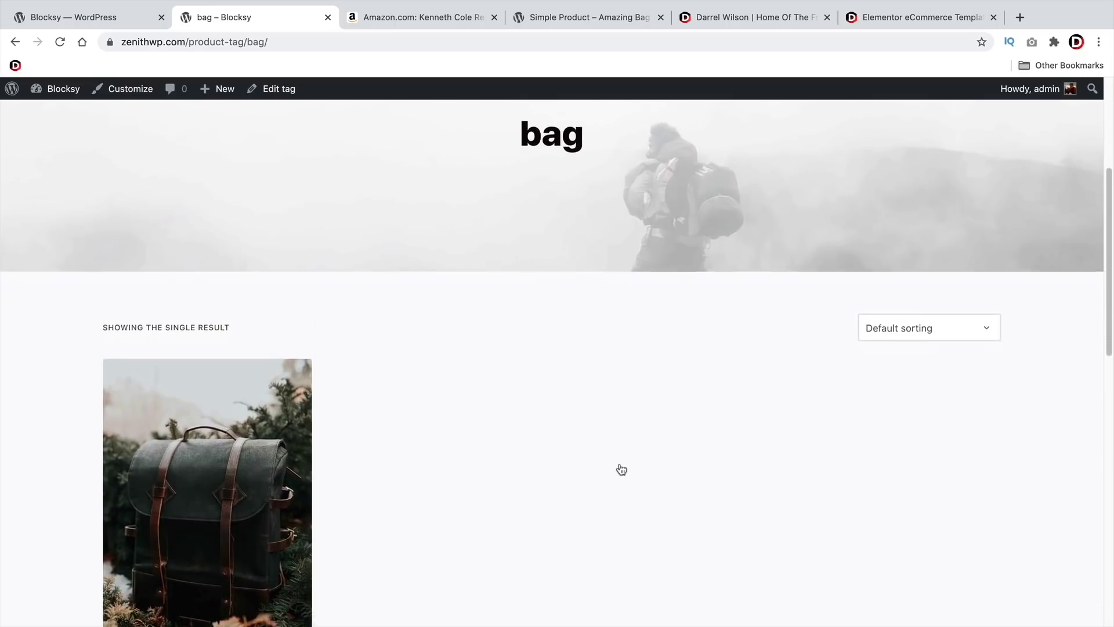
scroll(363, 405, up, 7)
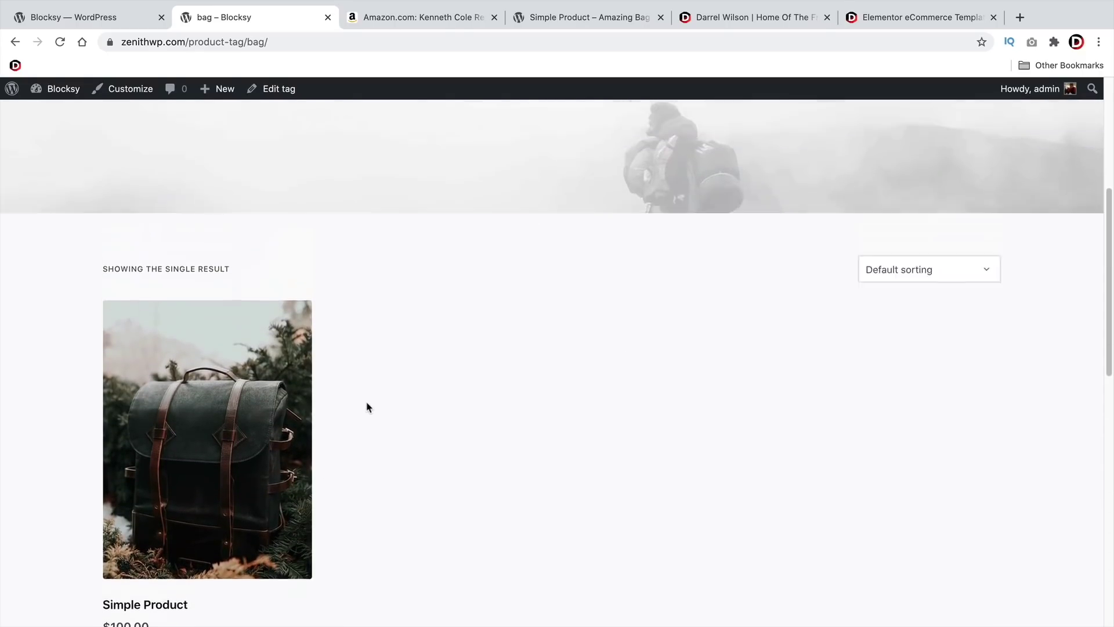
click(16, 41)
scroll(707, 378, up, 2)
scroll(711, 441, down, 2)
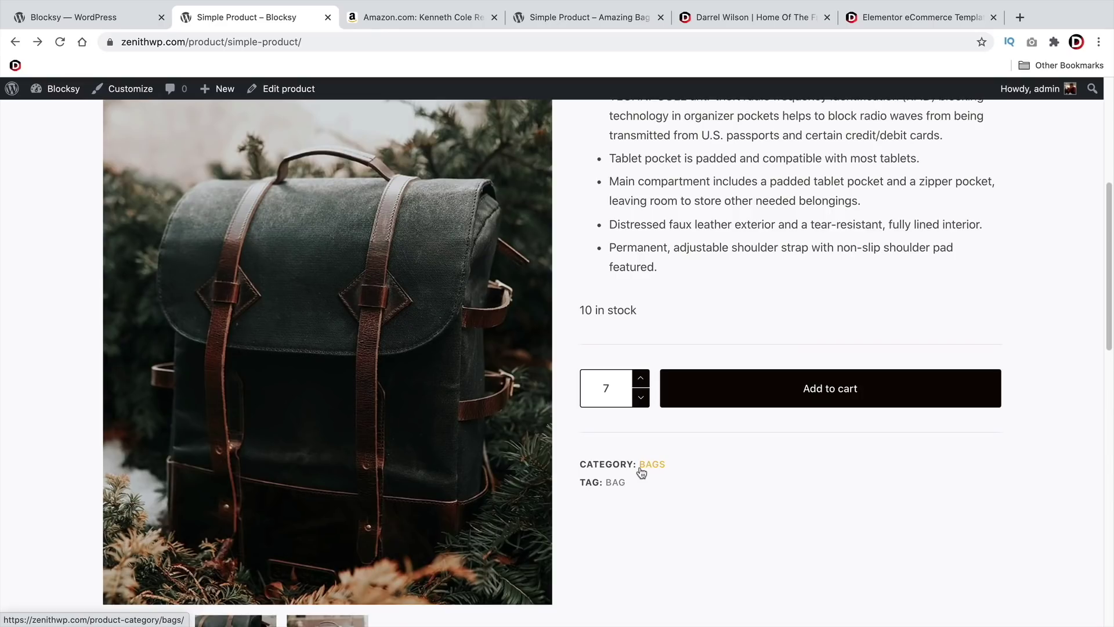
Step: Post a five-star review 'this is the best tutorial on youtube…' on Simple Product
scroll(639, 467, down, 8)
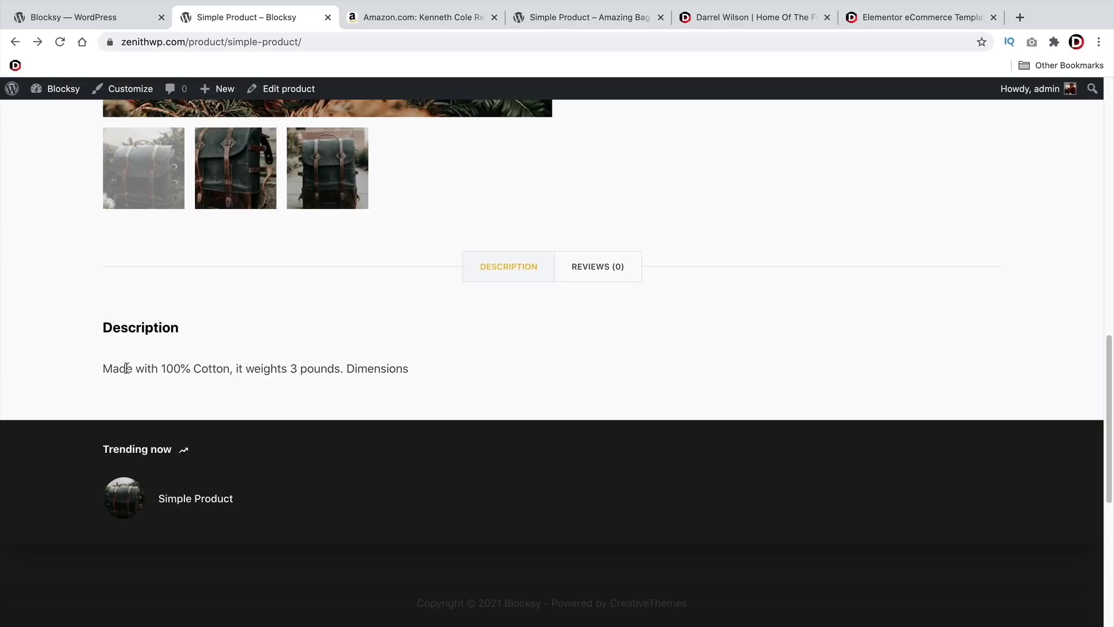
drag(126, 367, 388, 386)
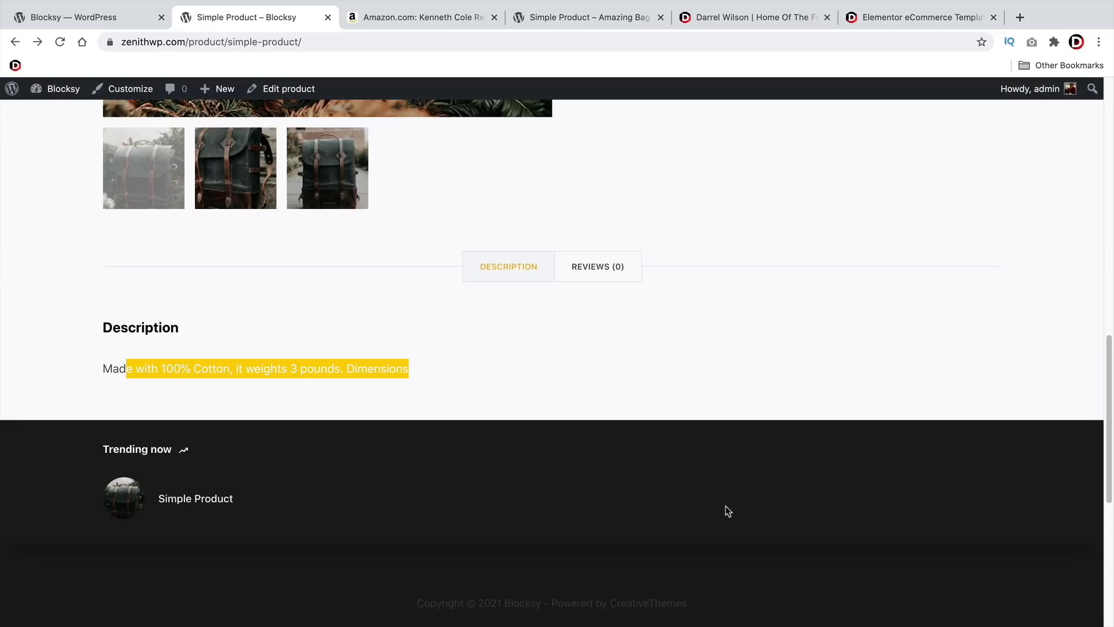
click(595, 269)
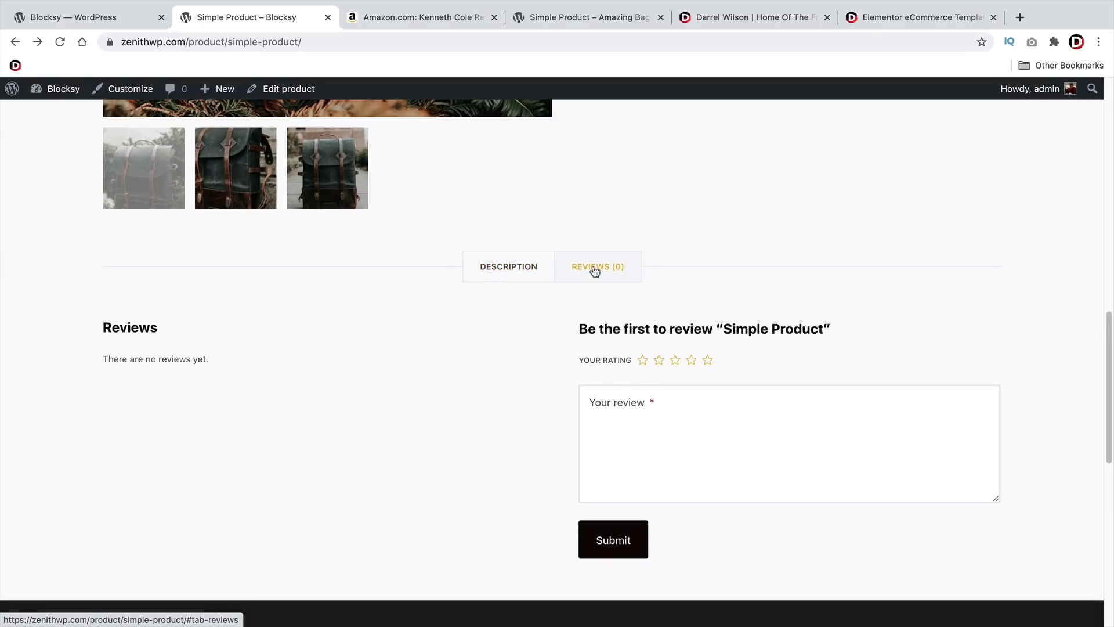
click(715, 419)
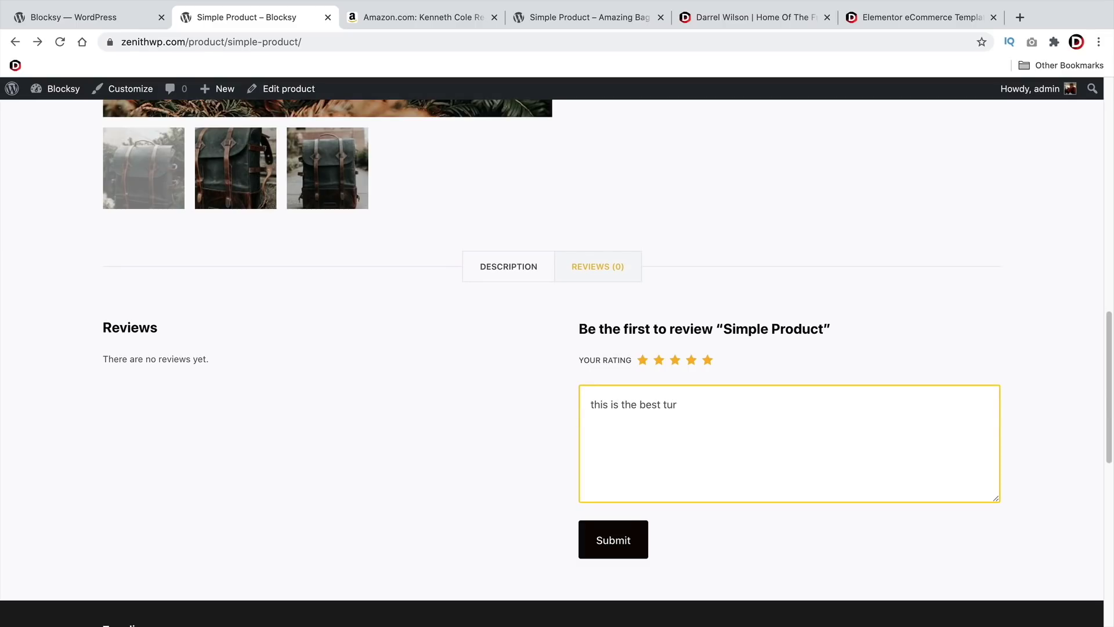
text(this is the best tutorial on youtube so like this video or else)
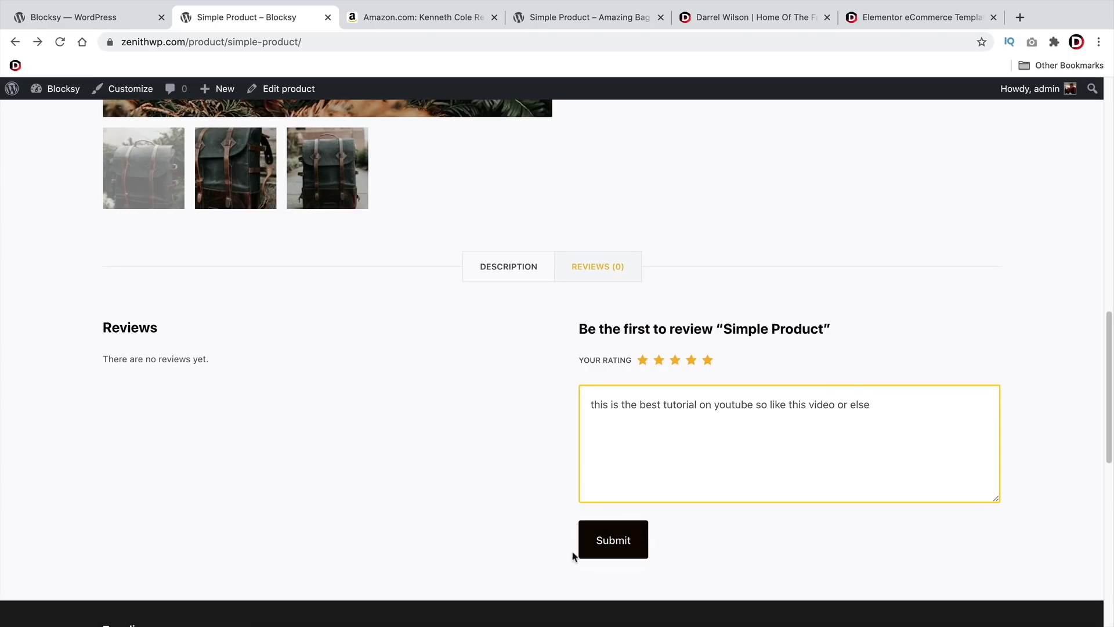
click(592, 539)
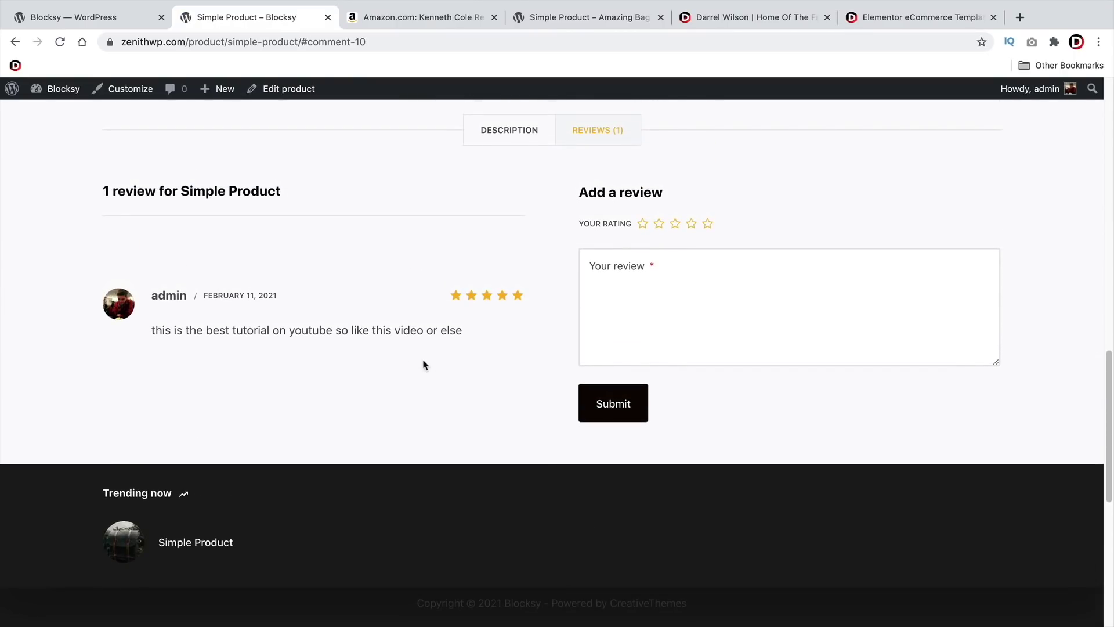
scroll(441, 375, up, 15)
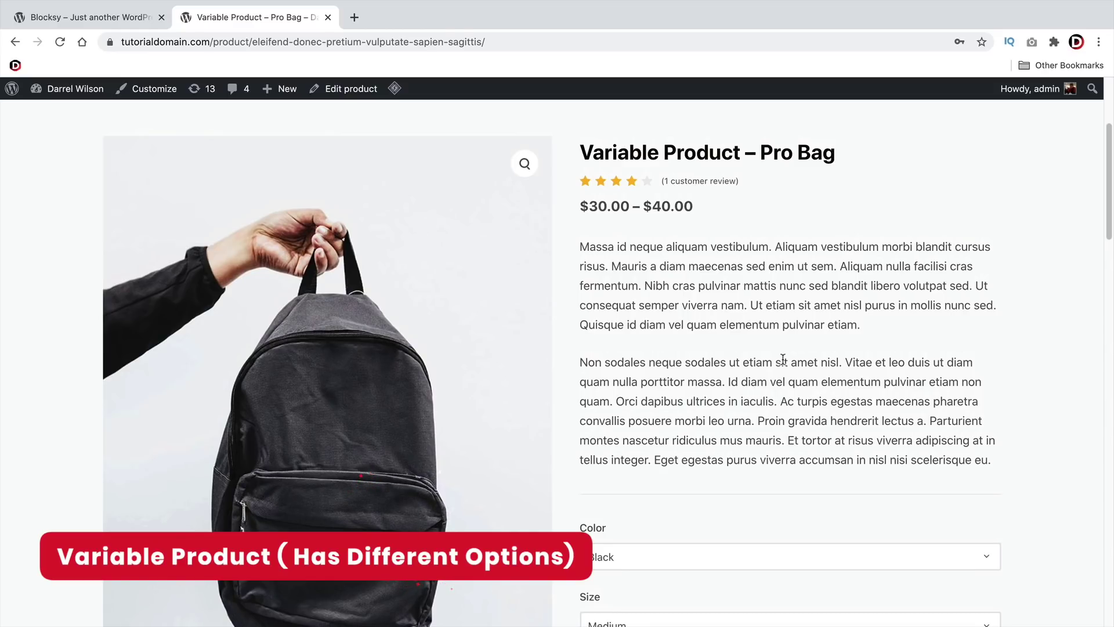
Step: Highlight the Variable Product – Pro Bag title and part of its description
drag(811, 157, 589, 175)
drag(642, 266, 680, 355)
click(679, 355)
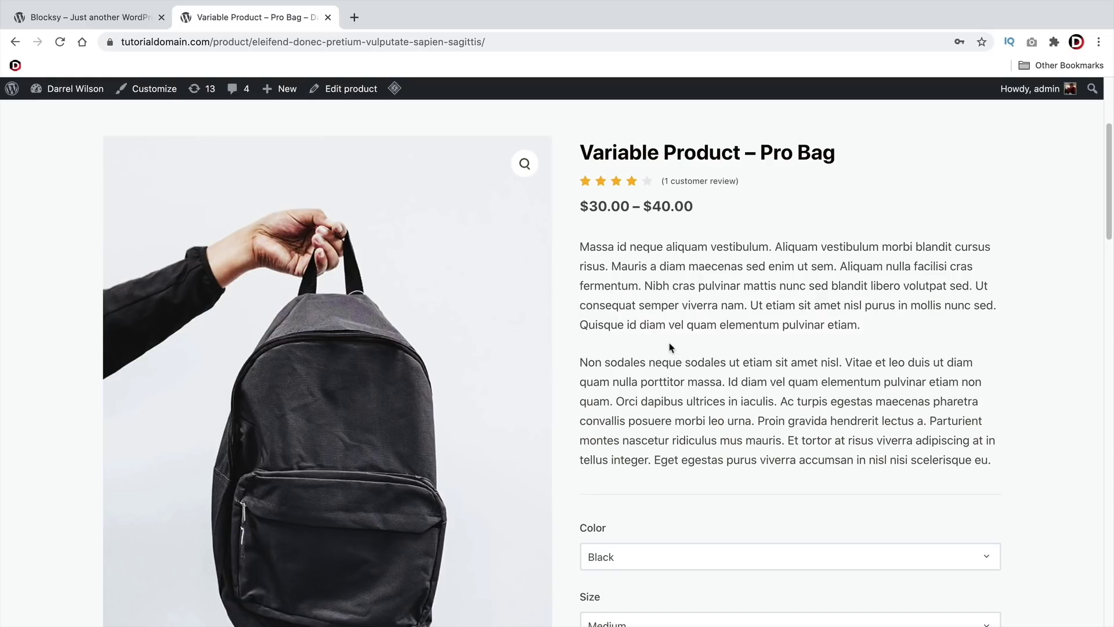
scroll(676, 356, down, 5)
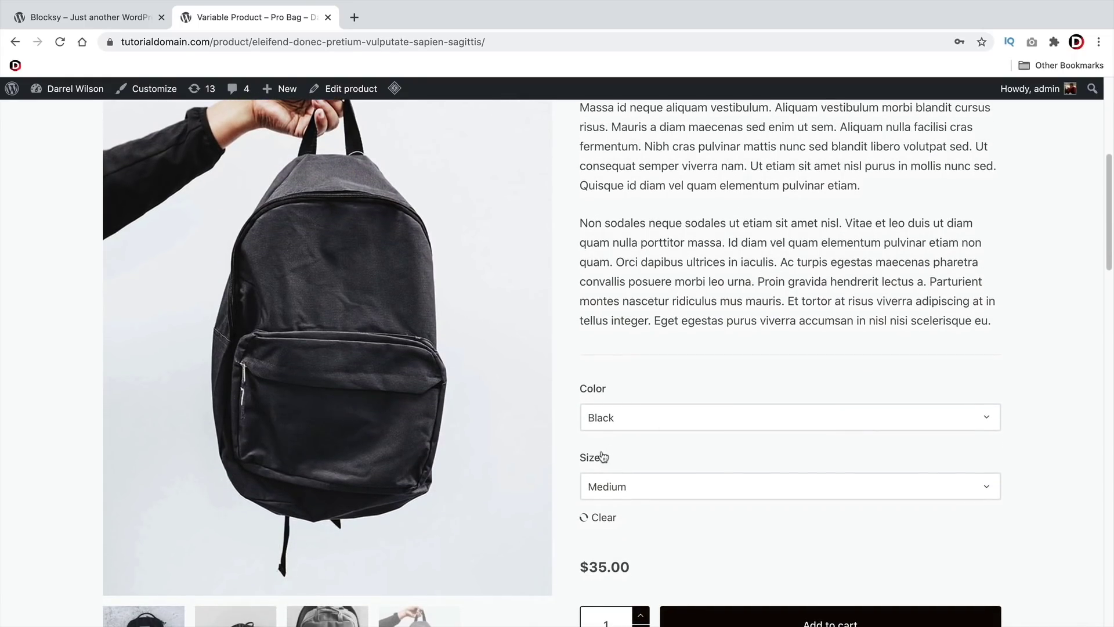
Step: Preview the Grey, then Black/Small Pro Bag variations, seeing the $30.00 price
click(617, 421)
click(621, 432)
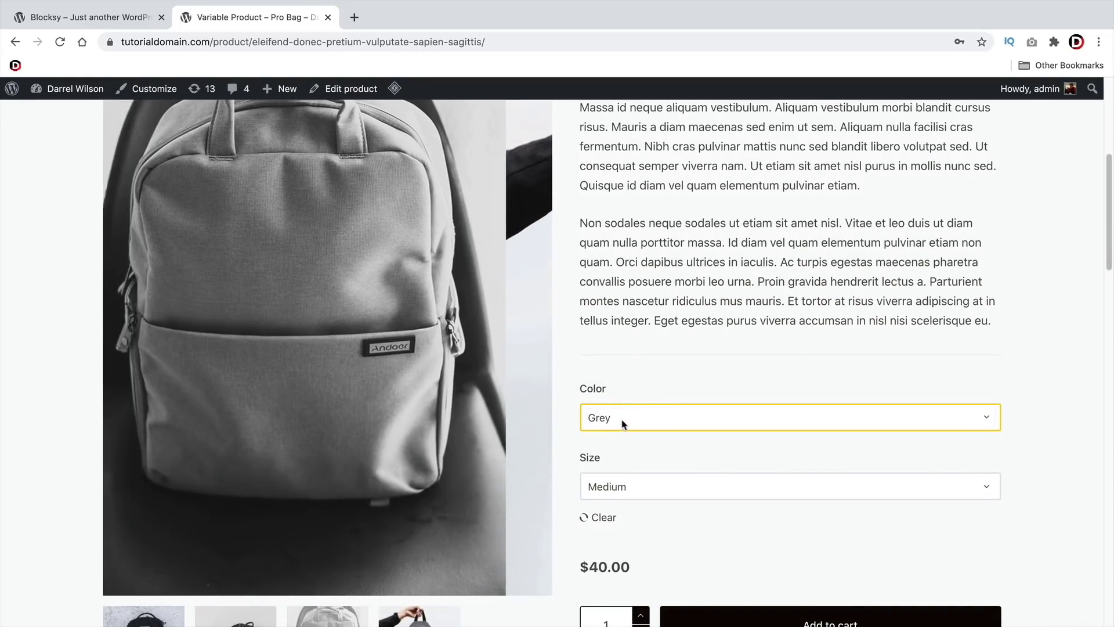
click(621, 416)
click(619, 404)
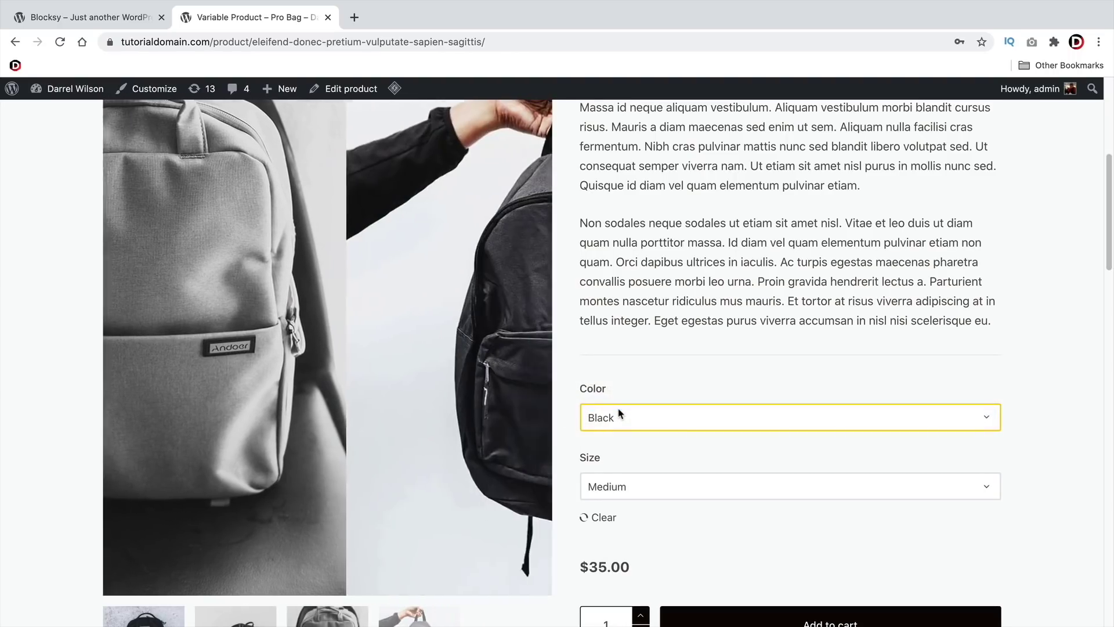
click(619, 485)
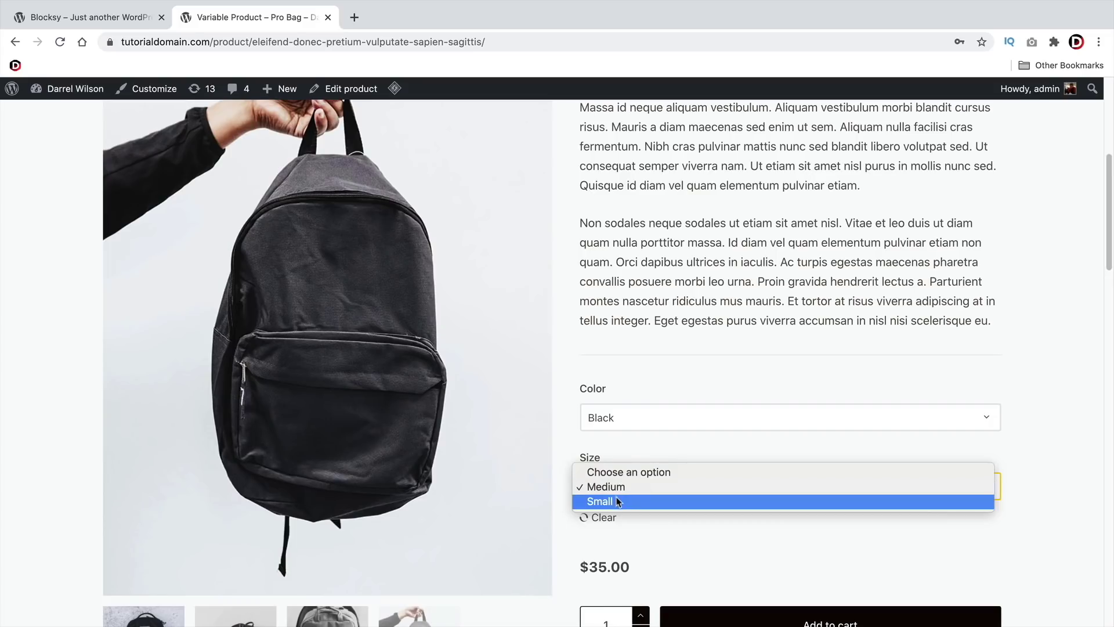
click(617, 501)
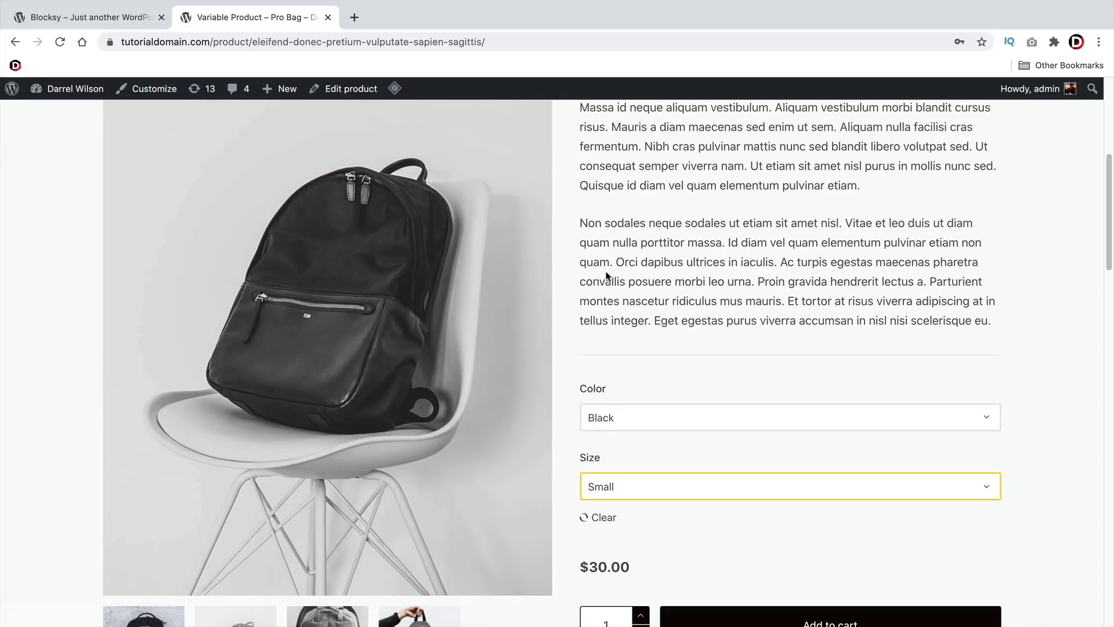
click(80, 17)
Step: Start a new product titled 'Mens Fashion Bag'
mouse_move(223, 90)
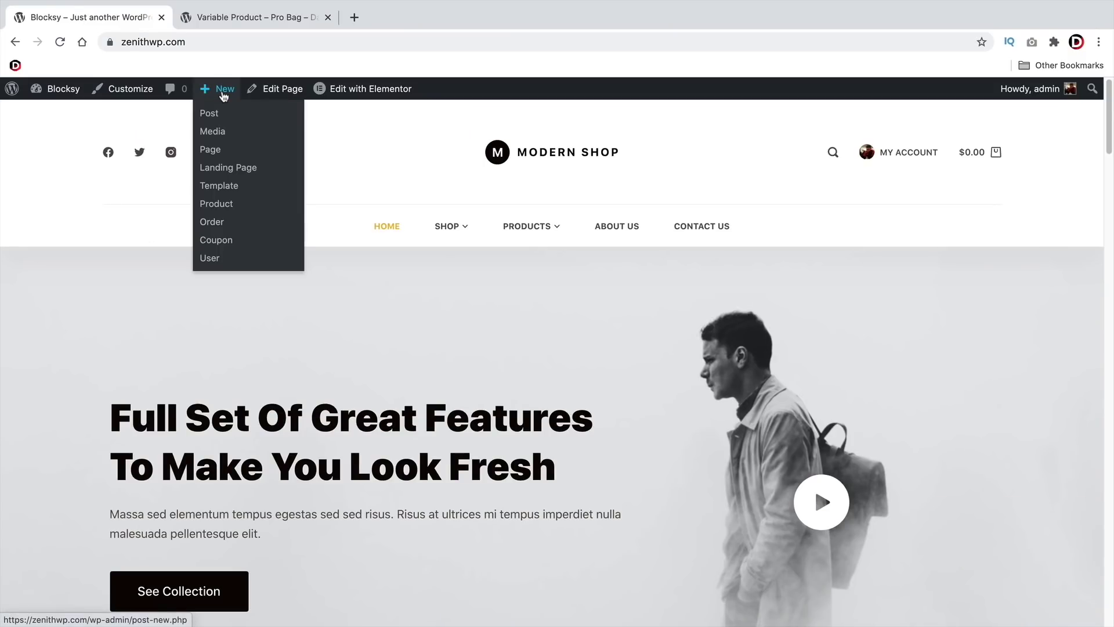
click(223, 206)
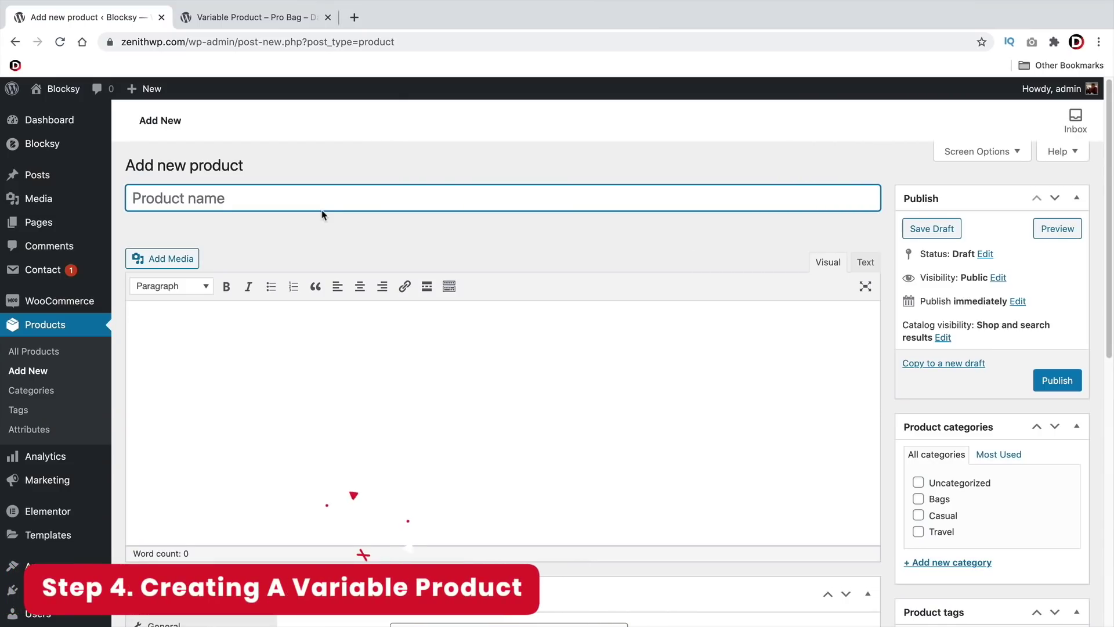
text(Mens Fashion)
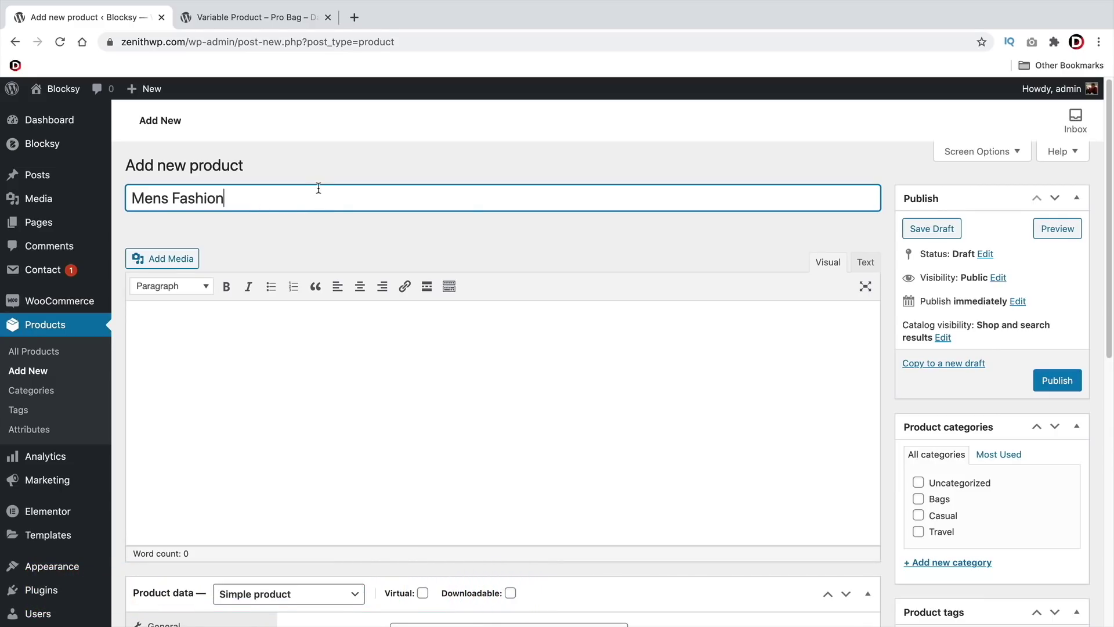
text( Bag)
scroll(395, 240, down, 2)
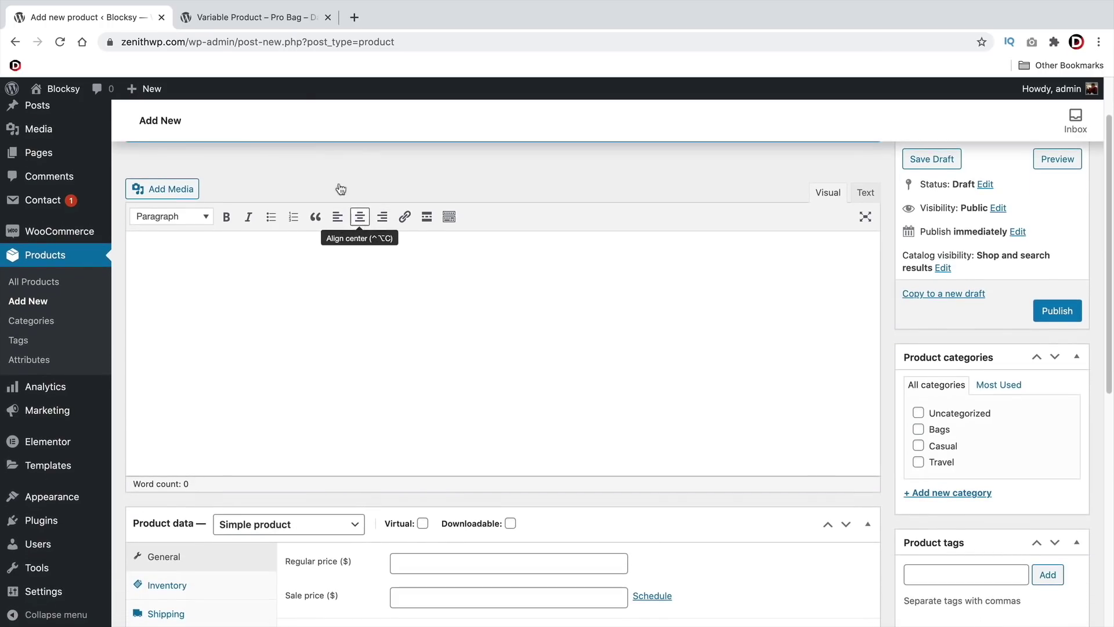
Step: Copy the first description paragraph from the Pro Bag demo page
click(294, 17)
triple_click(828, 354)
key(super+c)
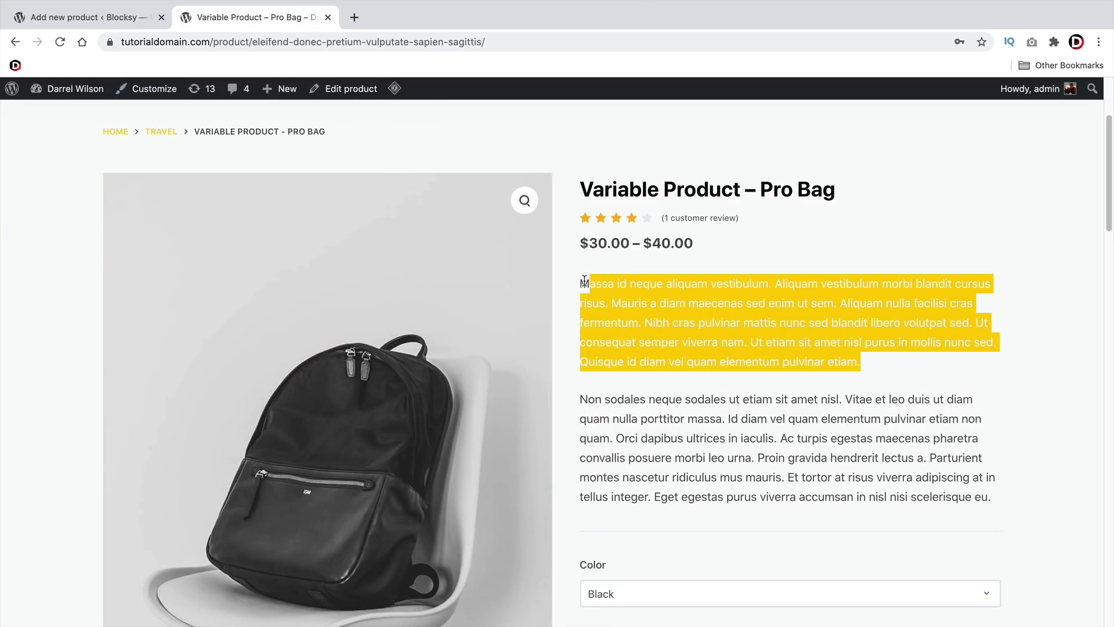
right_click(594, 284)
click(87, 17)
Step: Write 'Made In America' as the description and tick the Bags category
click(245, 257)
text(Made In America)
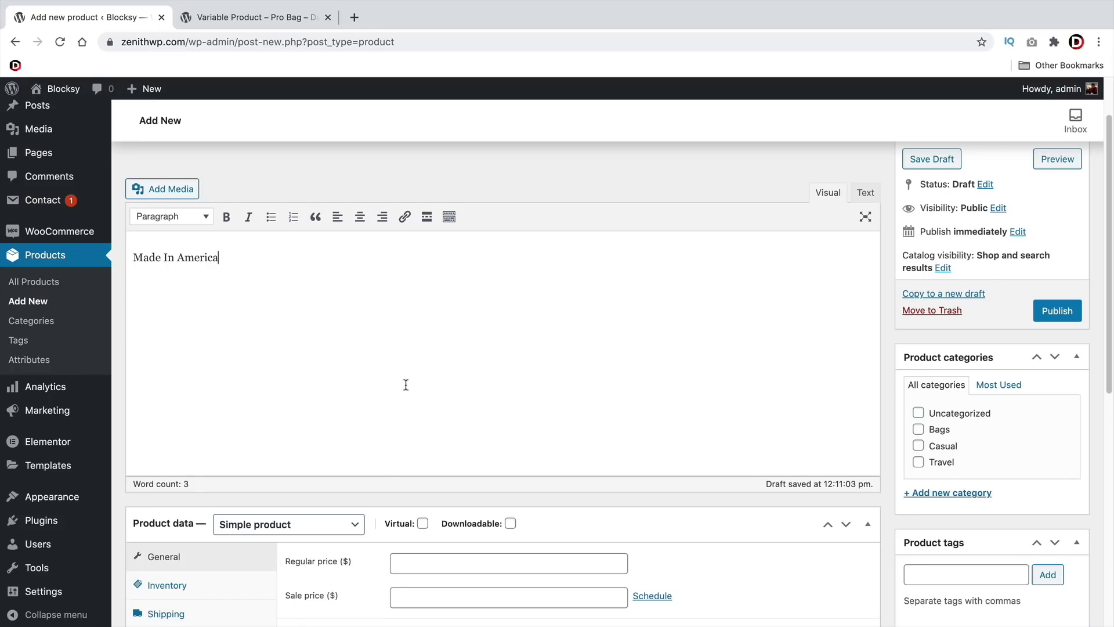
click(919, 430)
scroll(752, 530, down, 5)
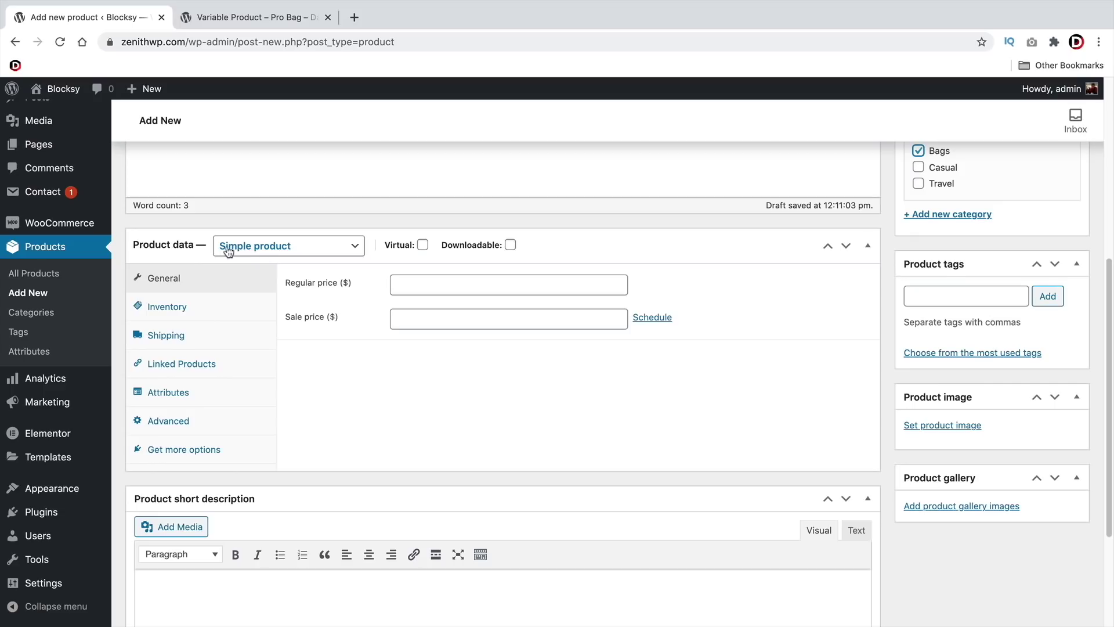
Step: Make it a Variable product and paste the copied paragraph as the short description
click(230, 251)
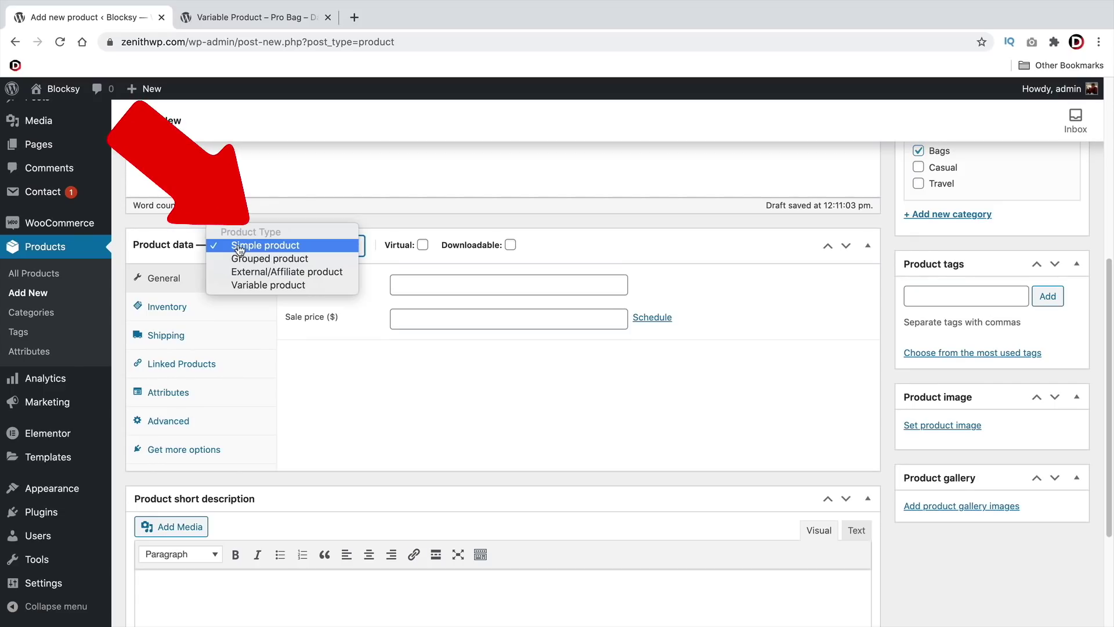
click(254, 287)
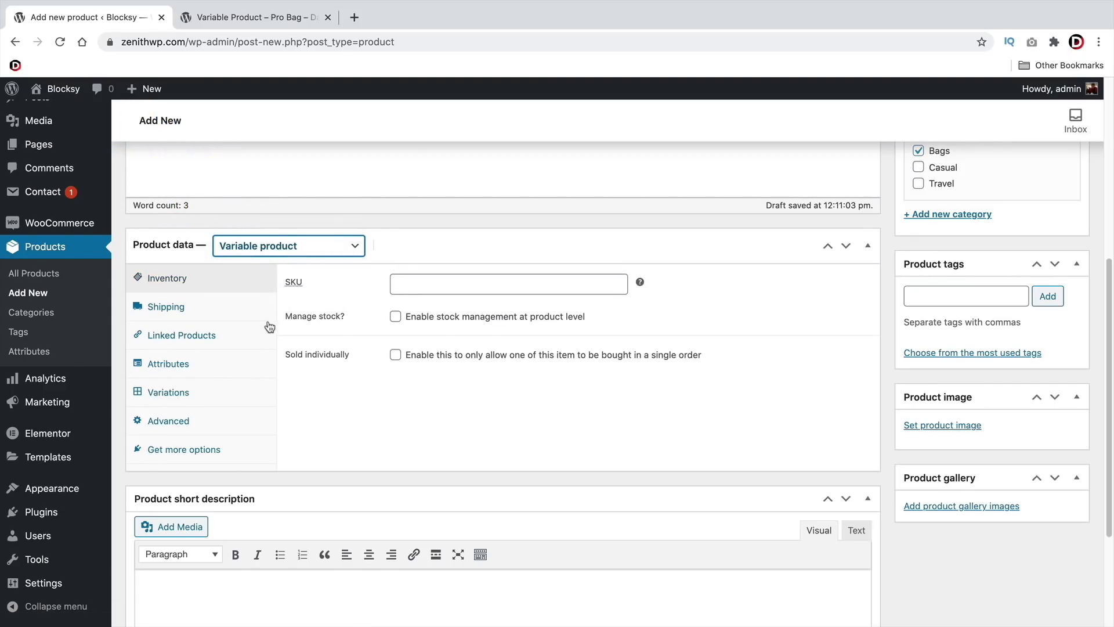
scroll(232, 377, down, 3)
right_click(176, 430)
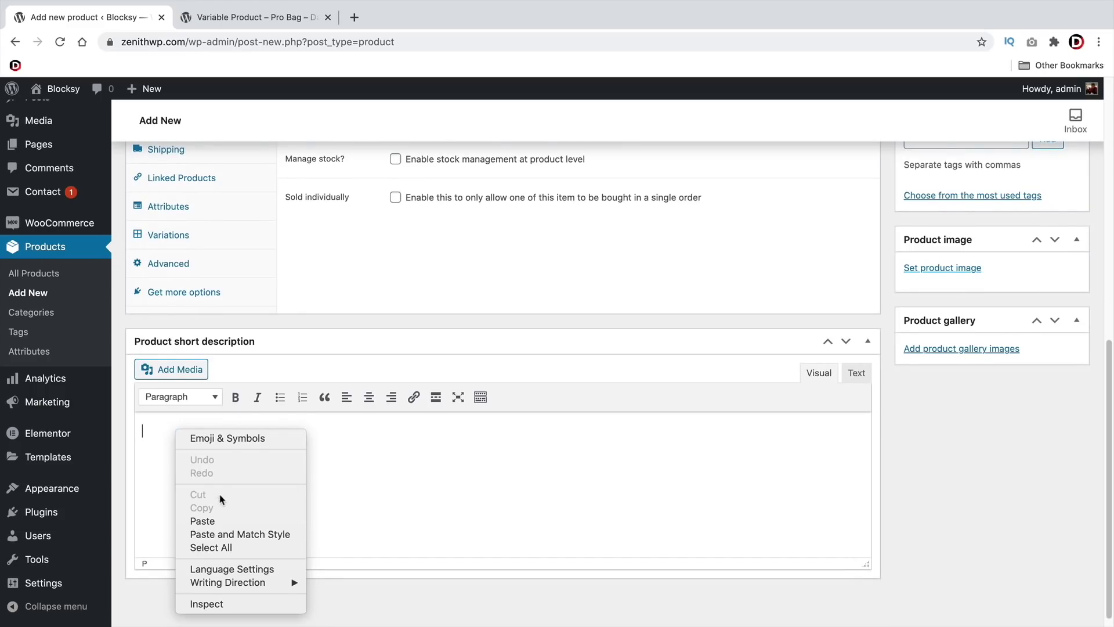
click(224, 521)
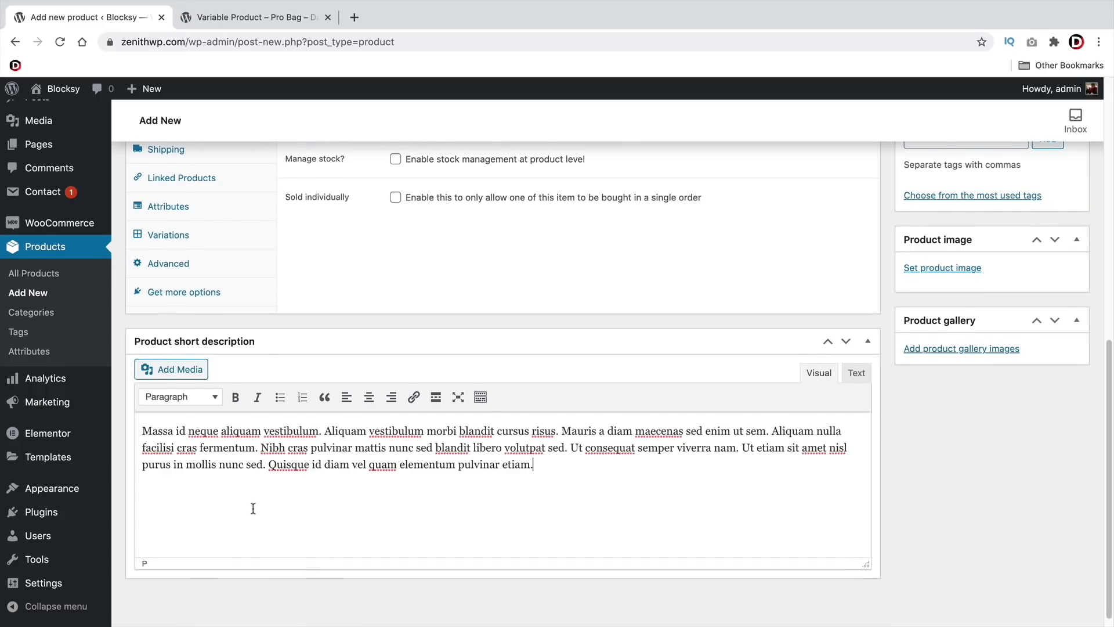
Step: Check the Variations panel, then return to the Attributes settings
scroll(254, 505, up, 5)
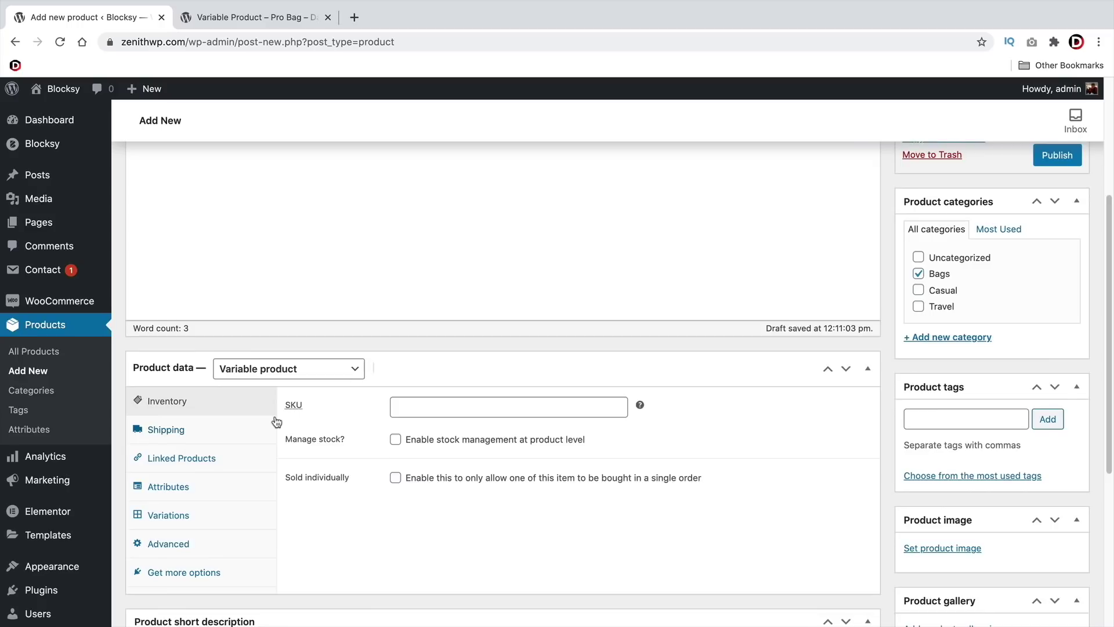
scroll(277, 422, down, 3)
click(178, 347)
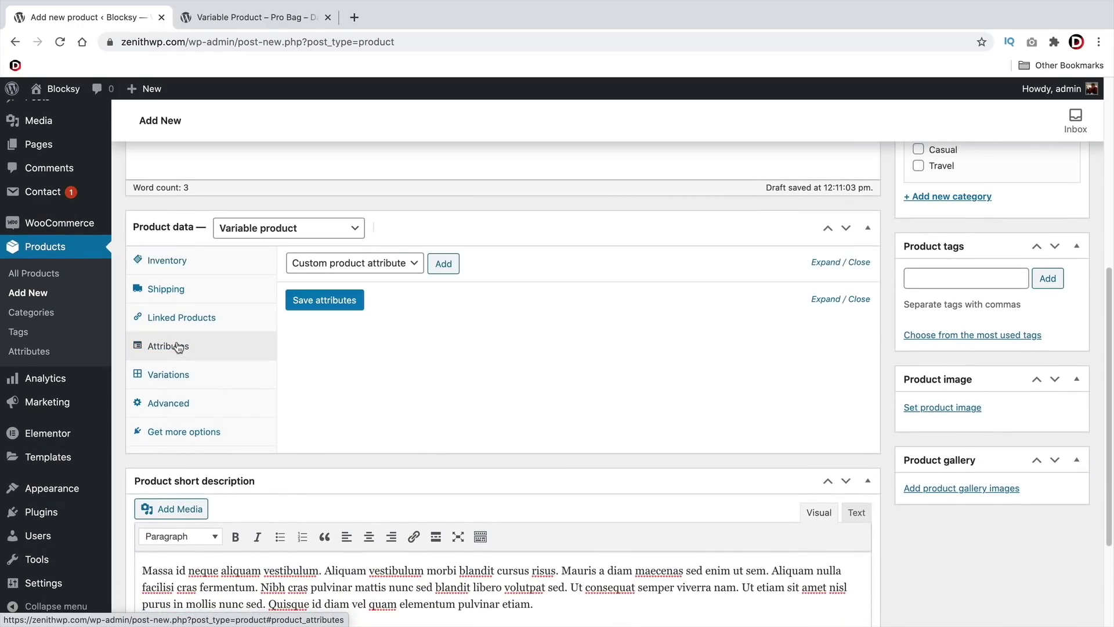
click(179, 375)
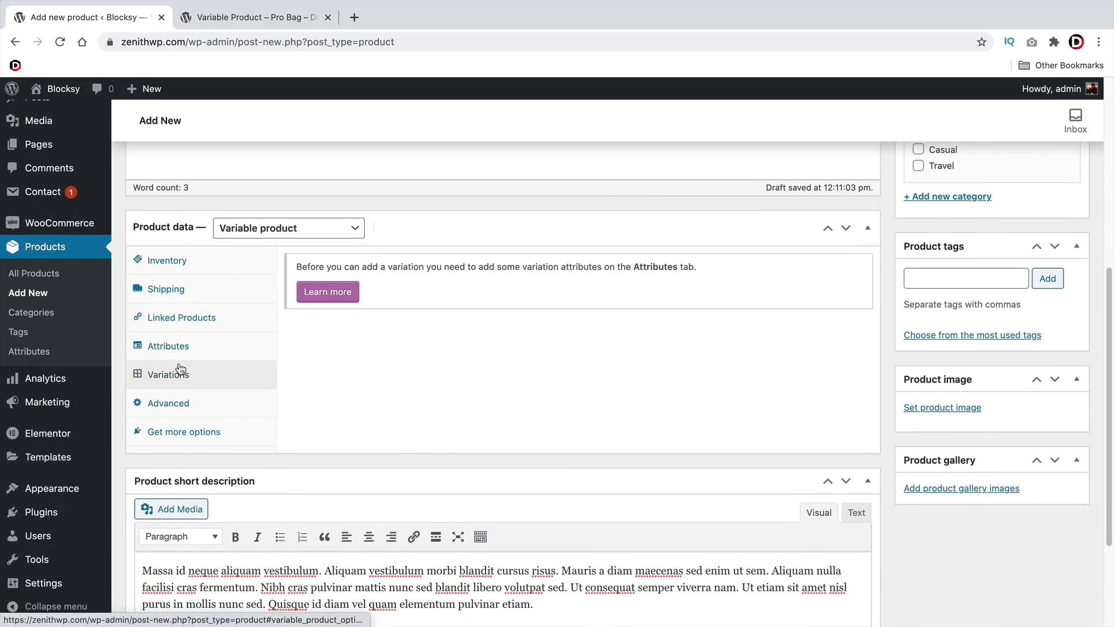
click(174, 348)
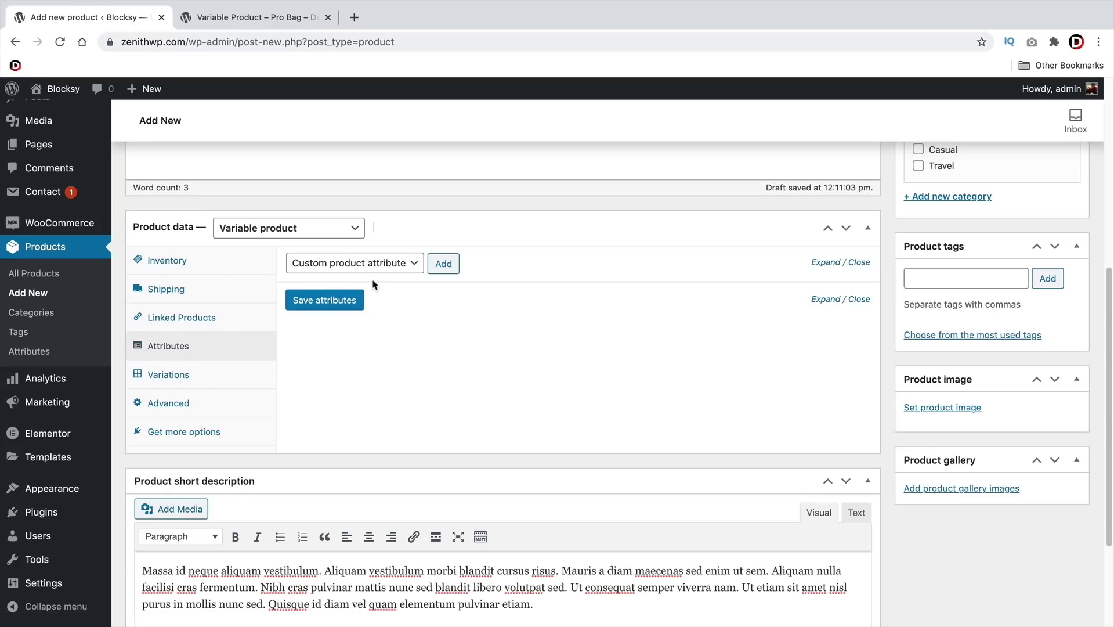
Step: Add a Color attribute with values Black|Grey, used for variations
click(444, 263)
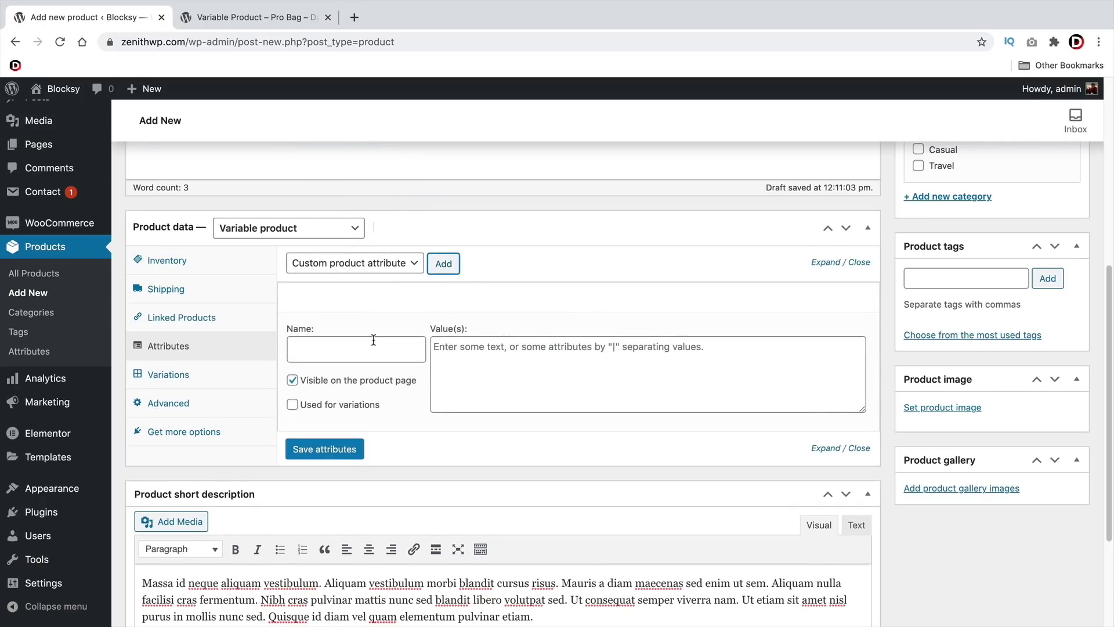
text(Color)
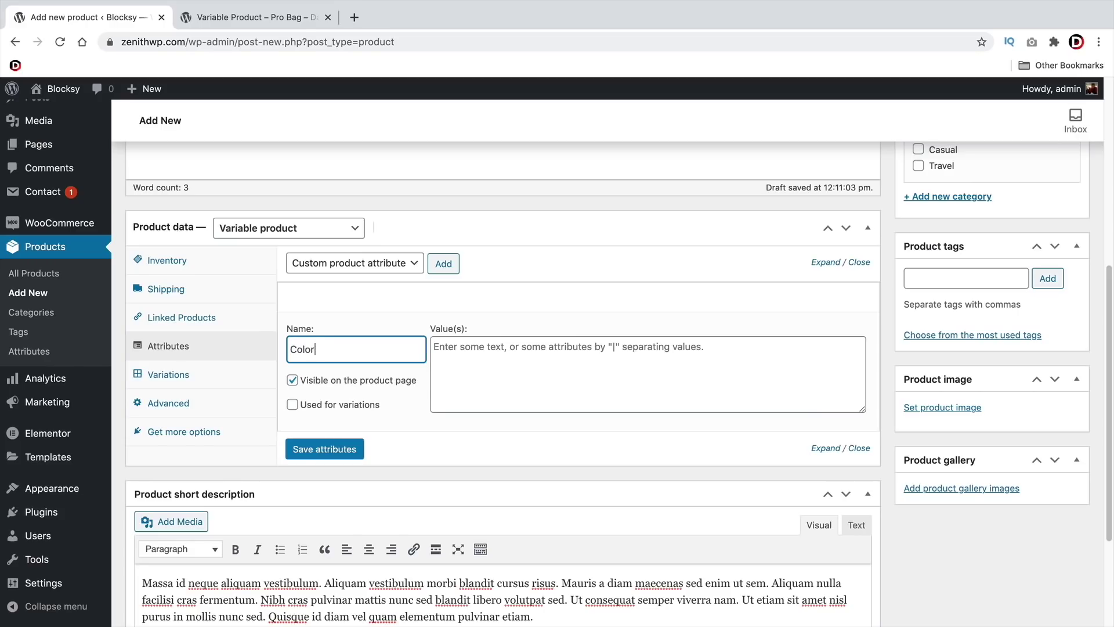
key(Tab)
text(B)
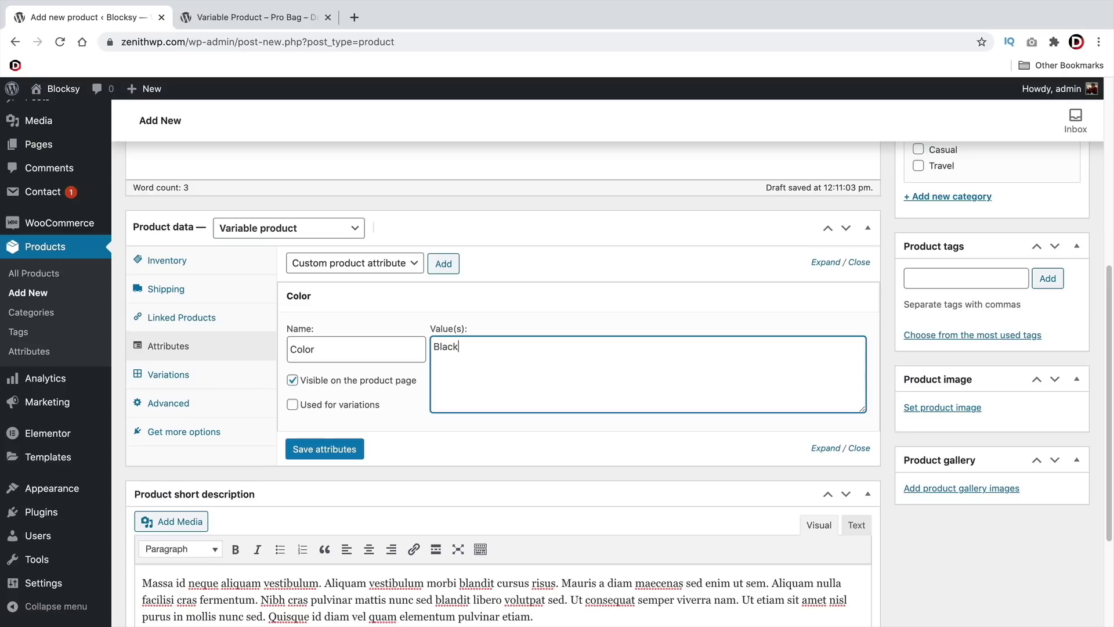
text(lack)
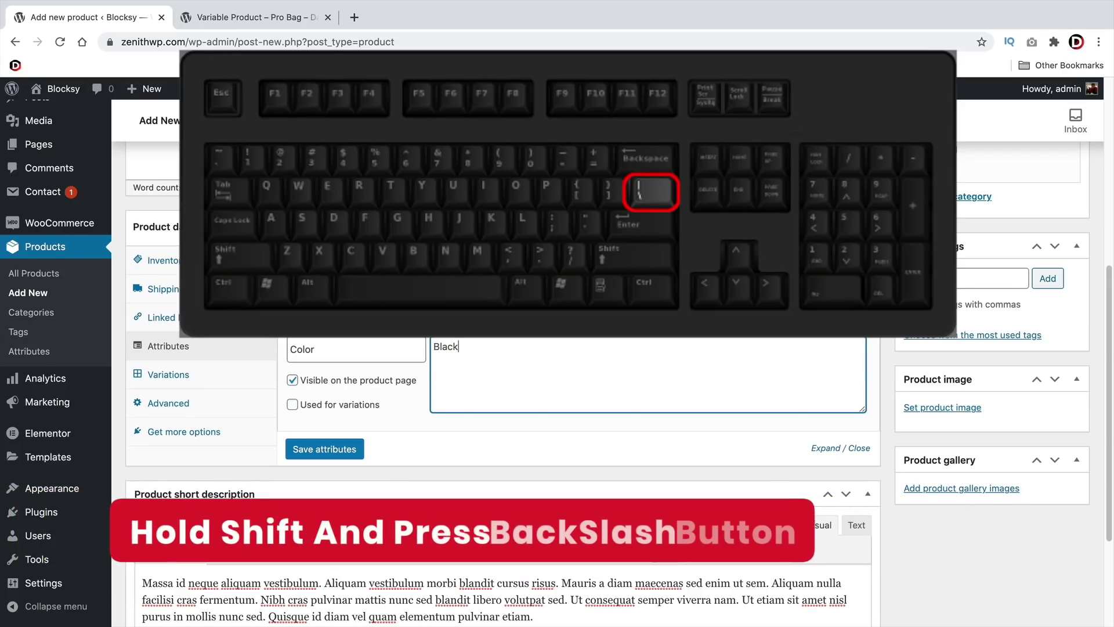
text(\)
key(BackSpace)
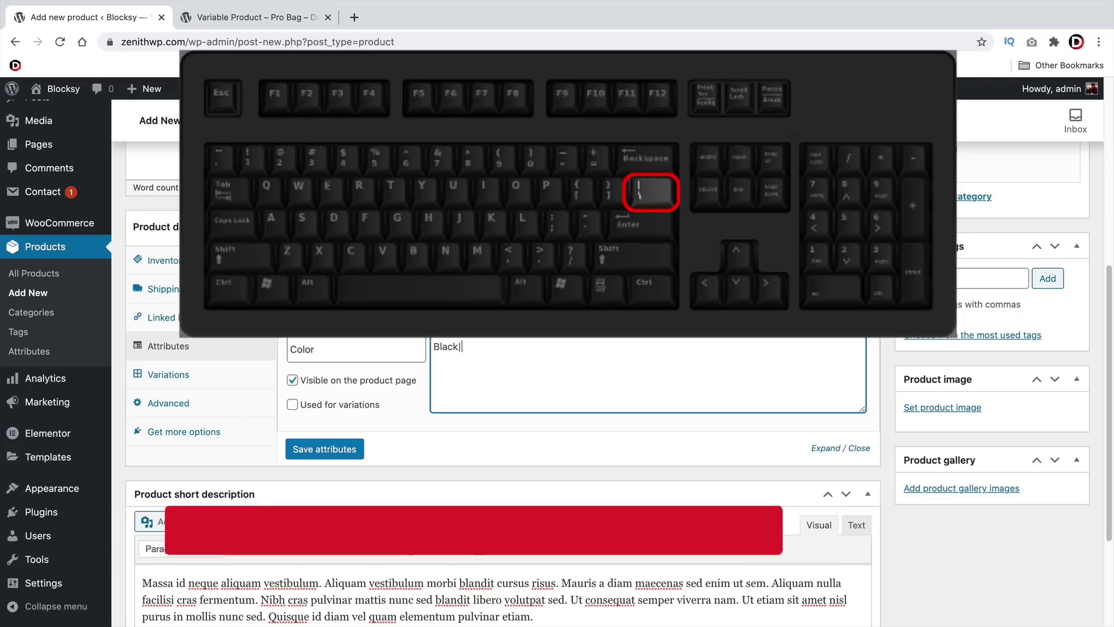
text(|)
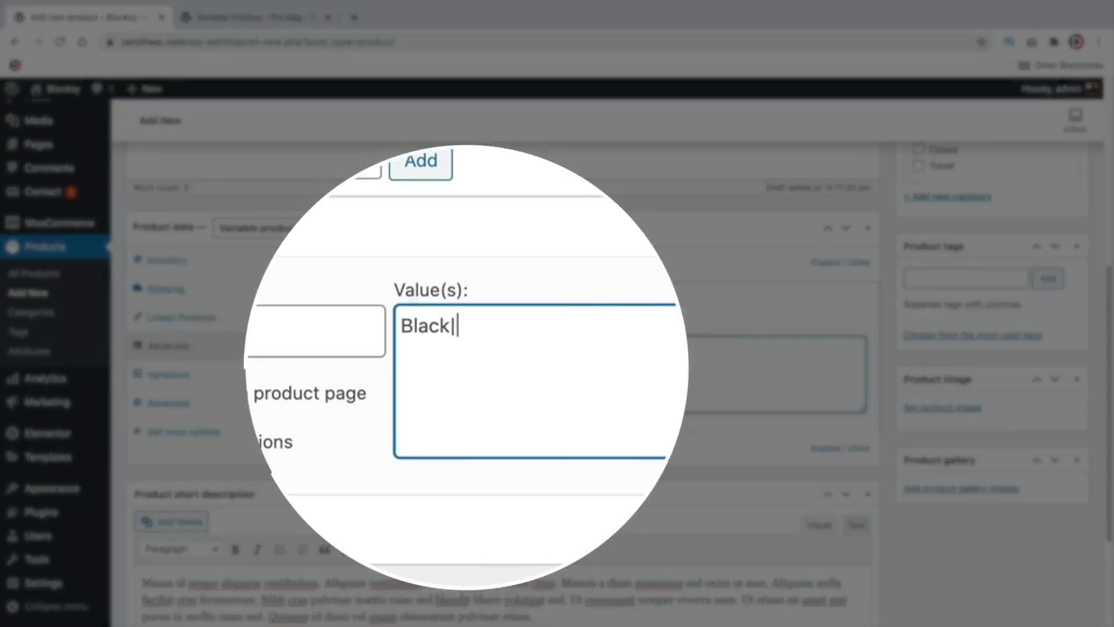
text(Gret)
key(BackSpace)
text(y)
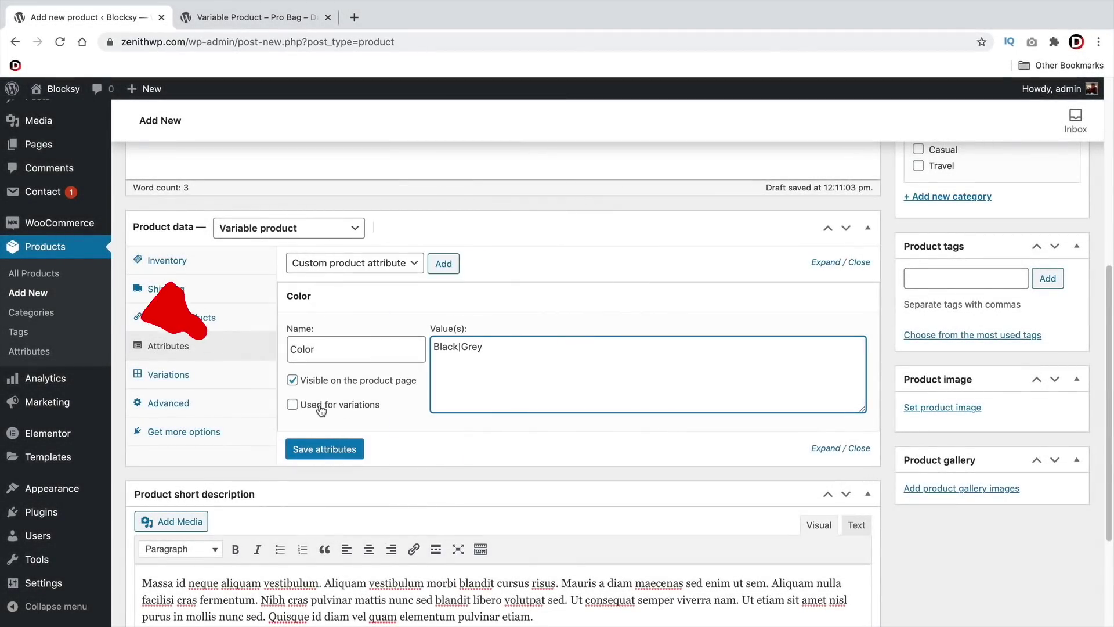
click(321, 407)
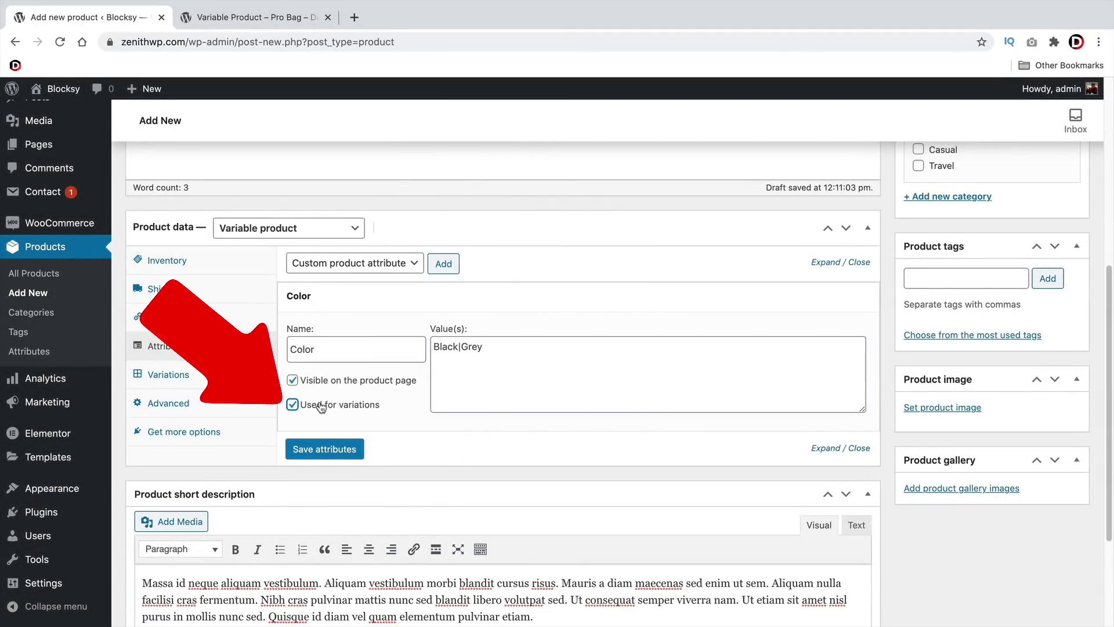
click(344, 455)
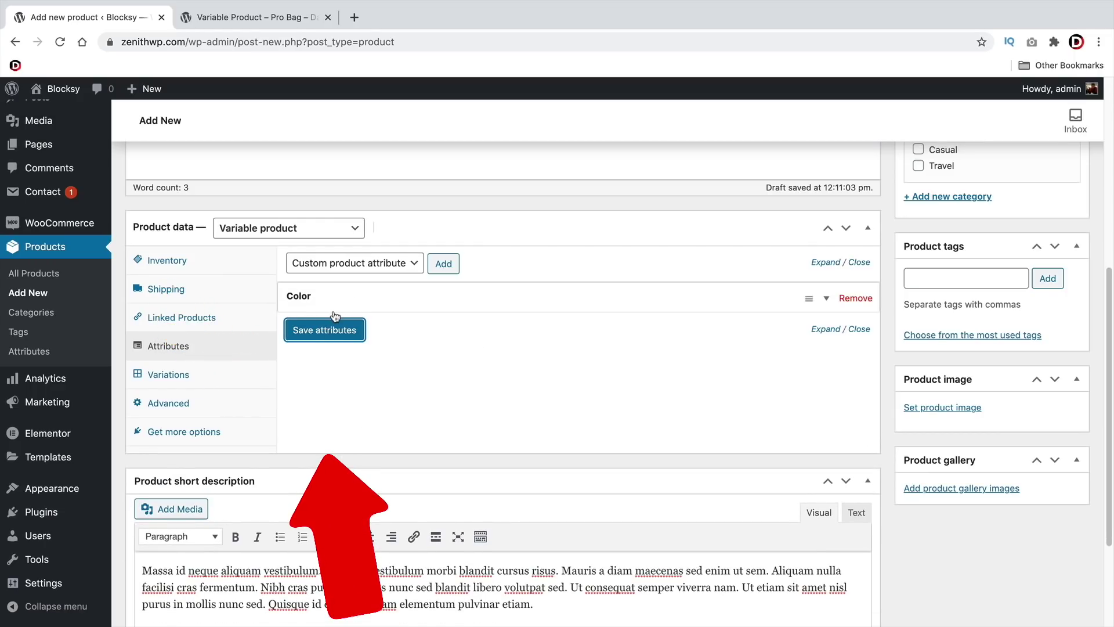
Step: Add a Size attribute with Small|Large, used for variations, and save both attributes
click(443, 263)
text(Size)
key(Tab)
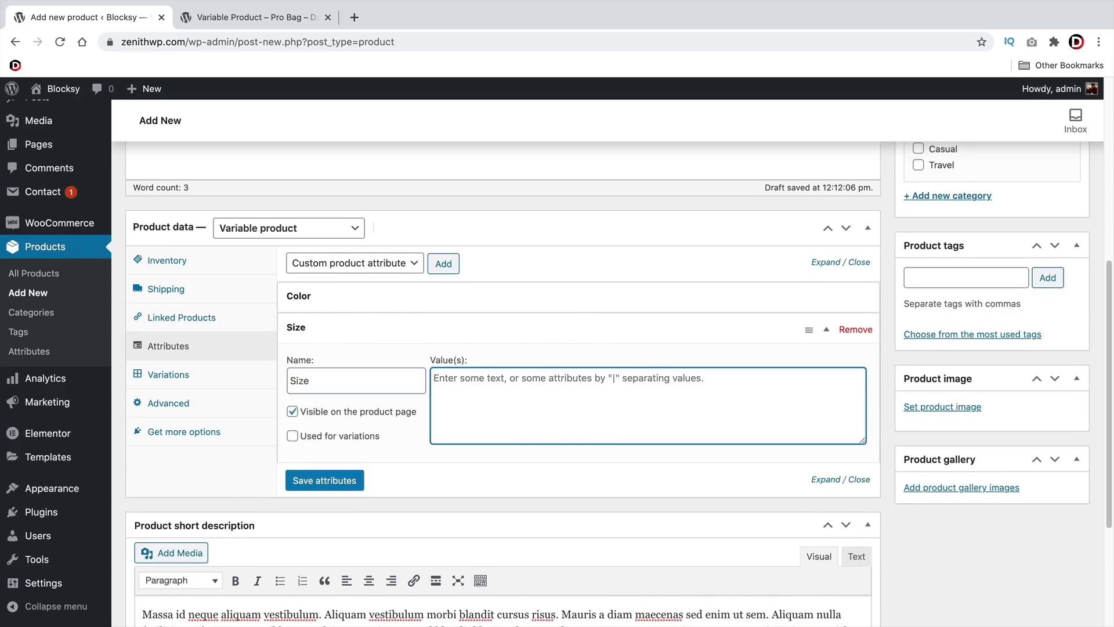
text(Small|Large)
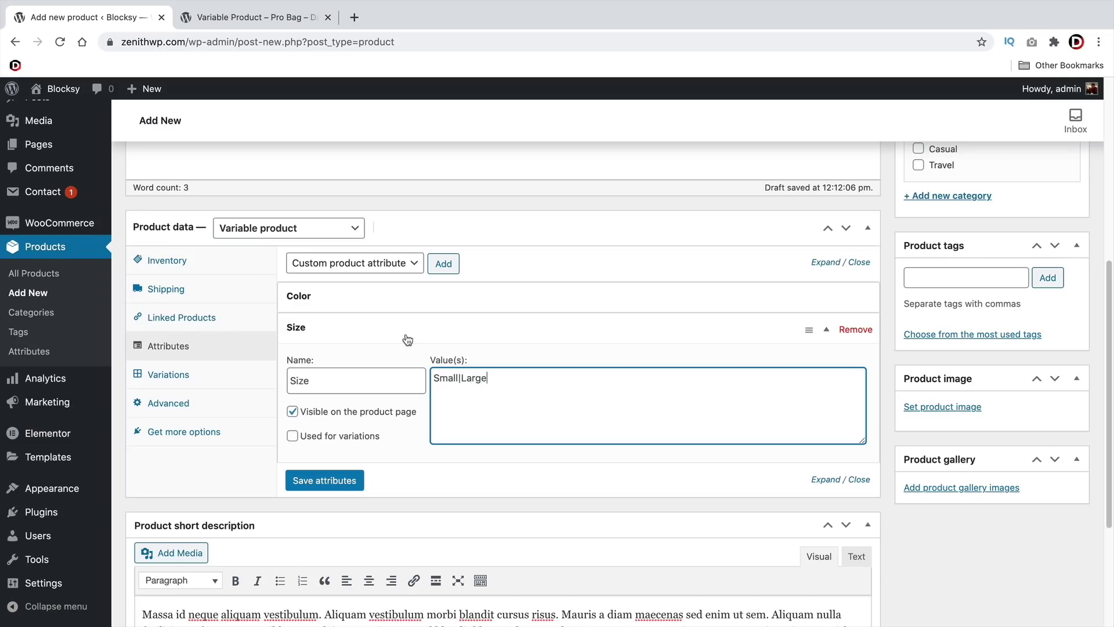
click(292, 436)
click(327, 487)
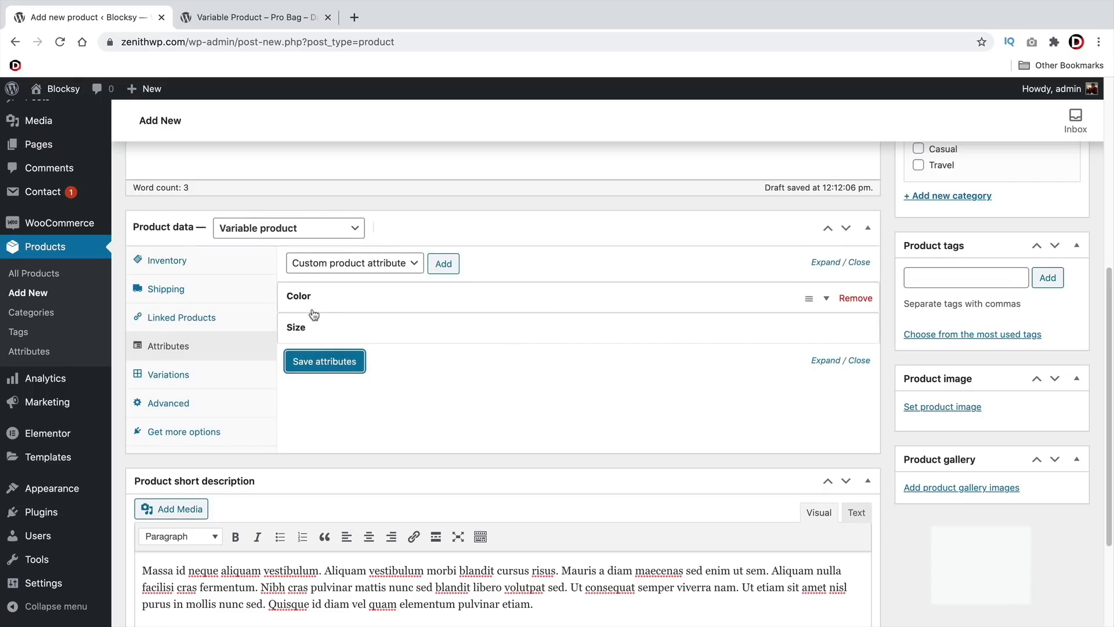
click(169, 376)
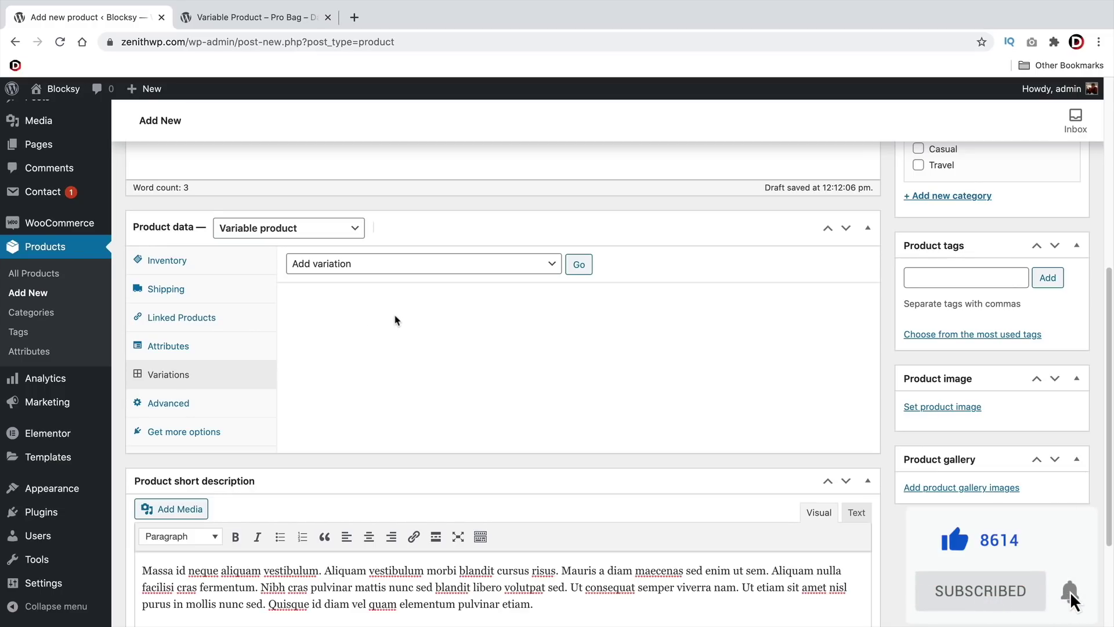
Step: Generate all four Black/Grey × Small/Large variations from the product's Color and Size attributes
click(487, 266)
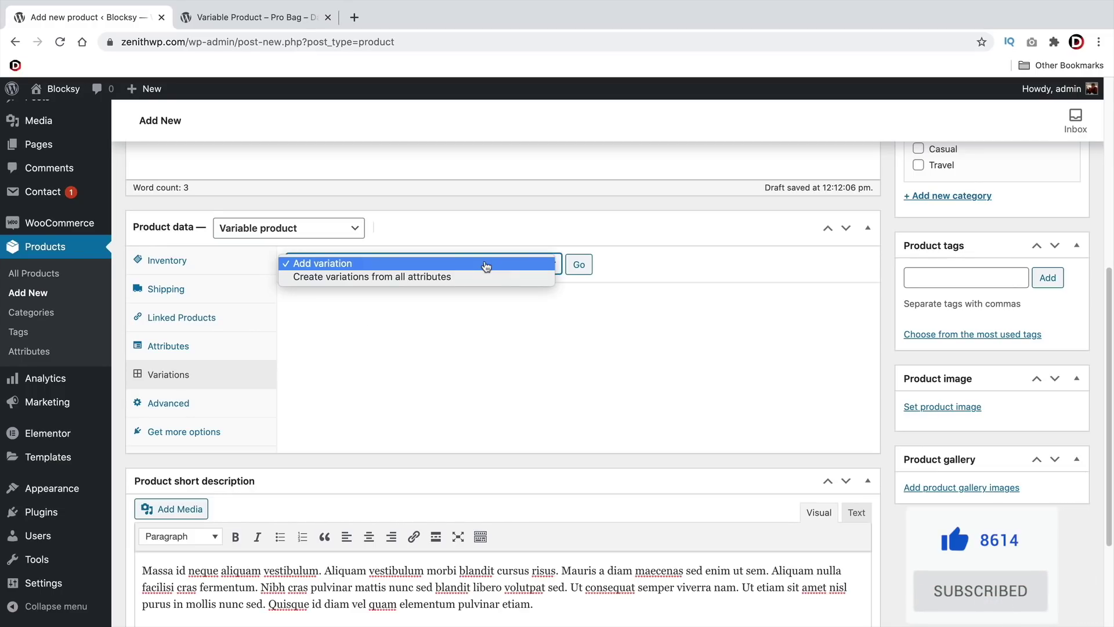
click(315, 282)
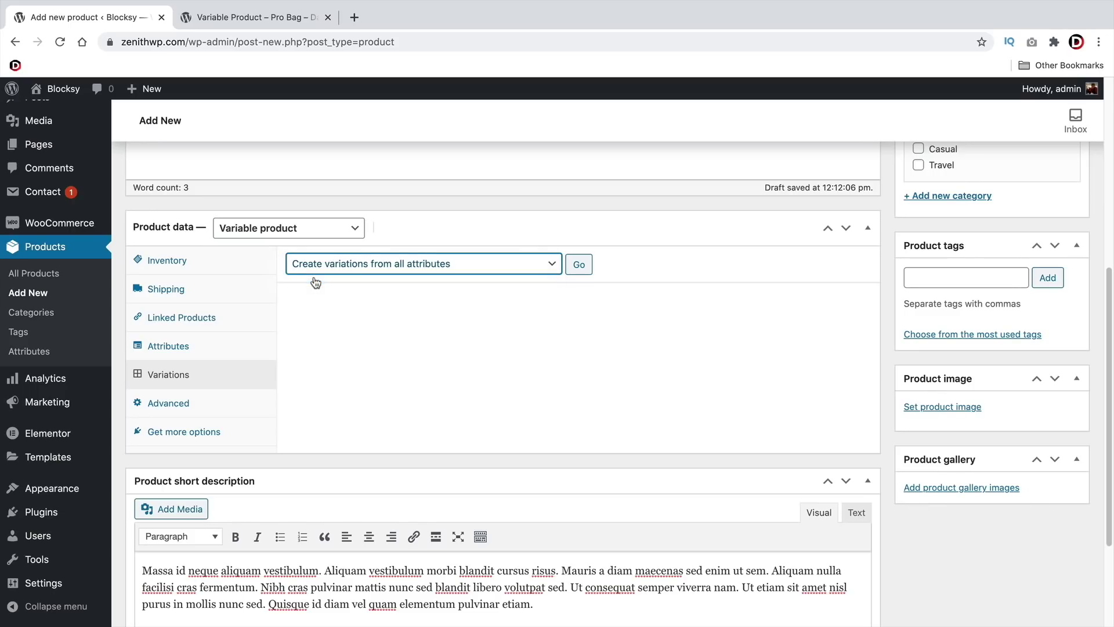
click(582, 267)
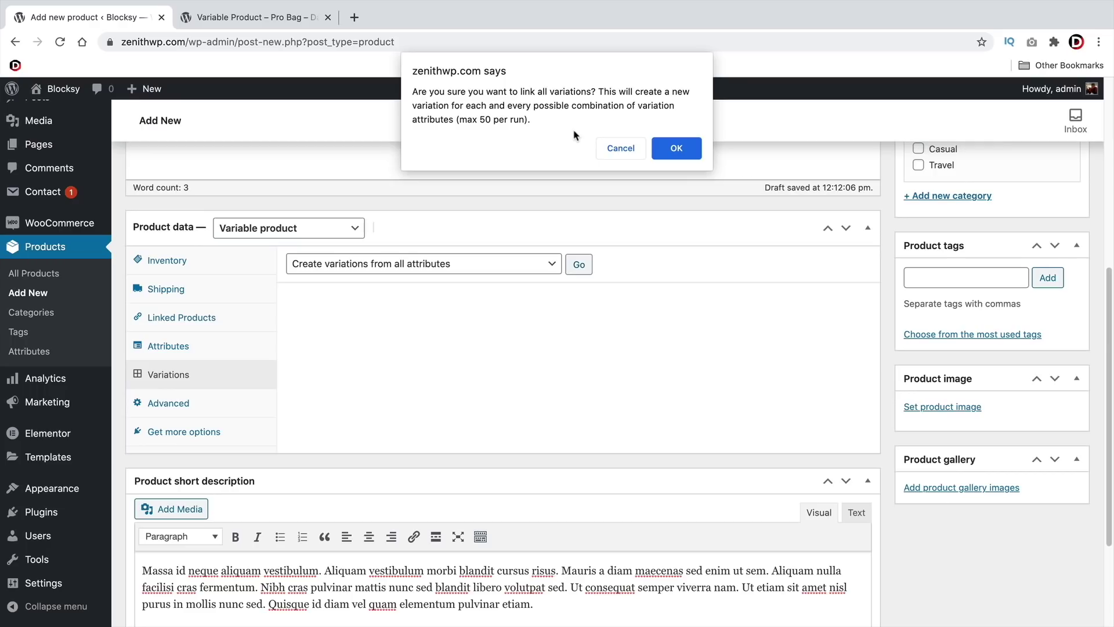
click(676, 148)
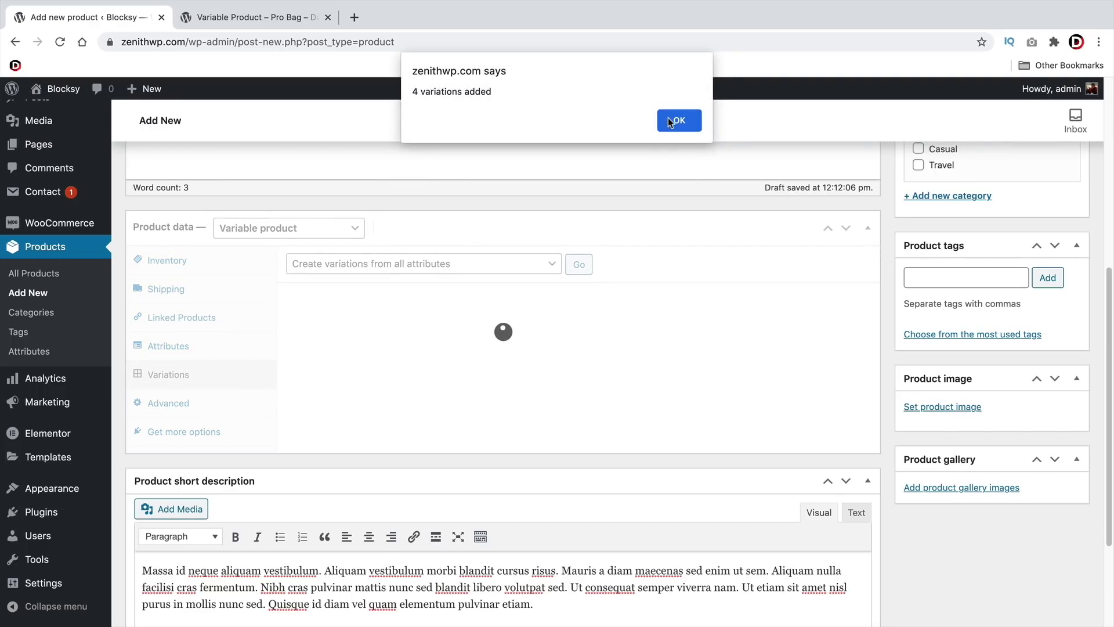
click(684, 120)
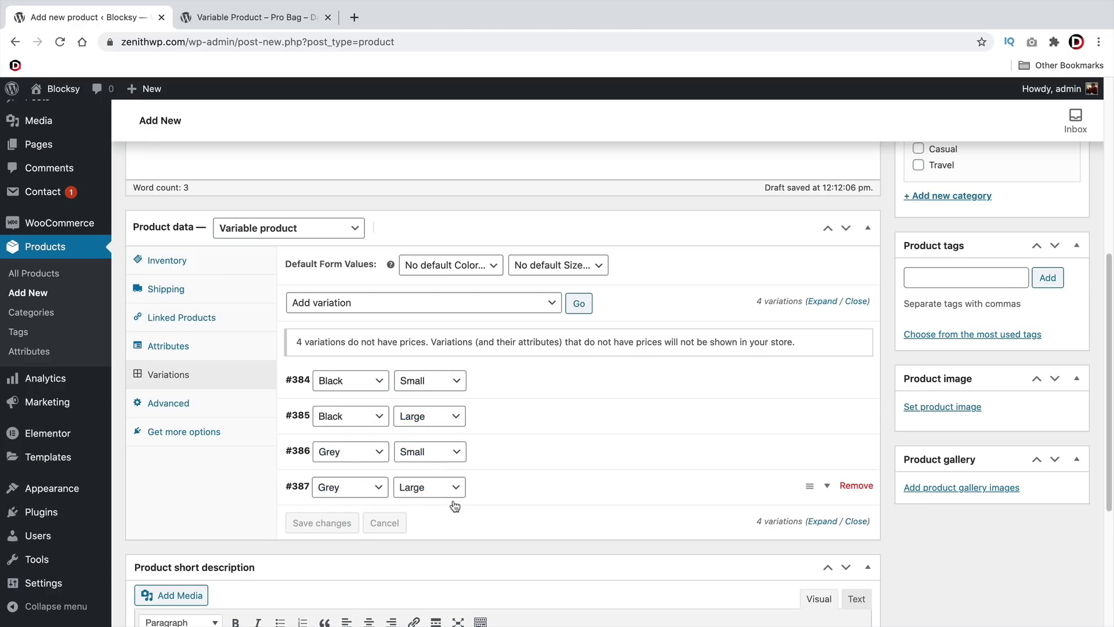
scroll(540, 478, down, 2)
scroll(549, 468, down, 1)
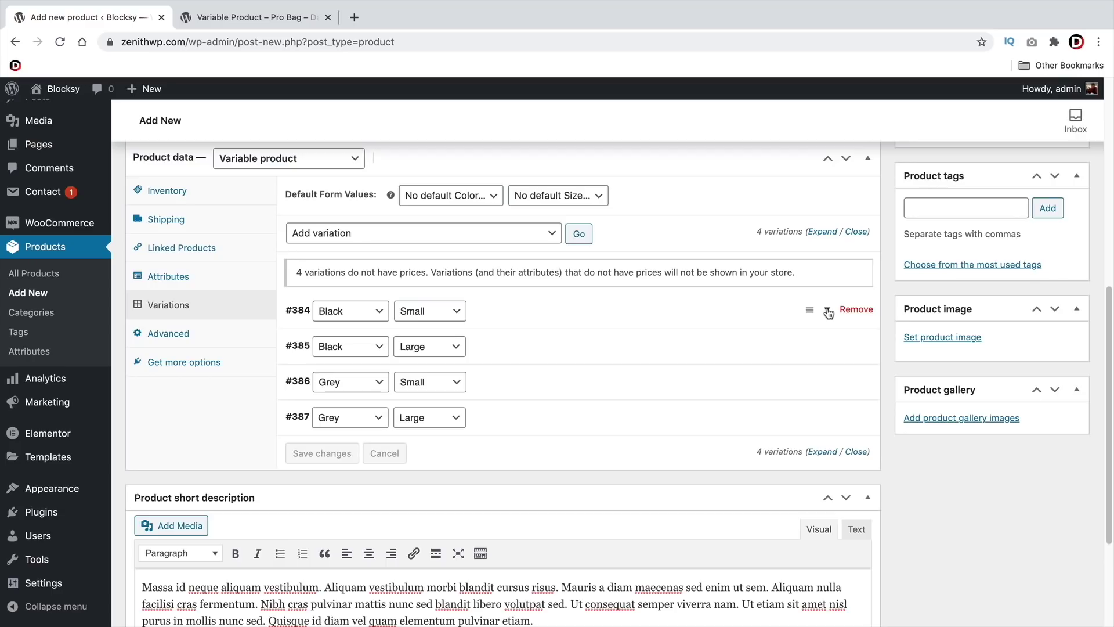
Step: Give the Black/Small variation the black backpack photo as its variation image
click(828, 312)
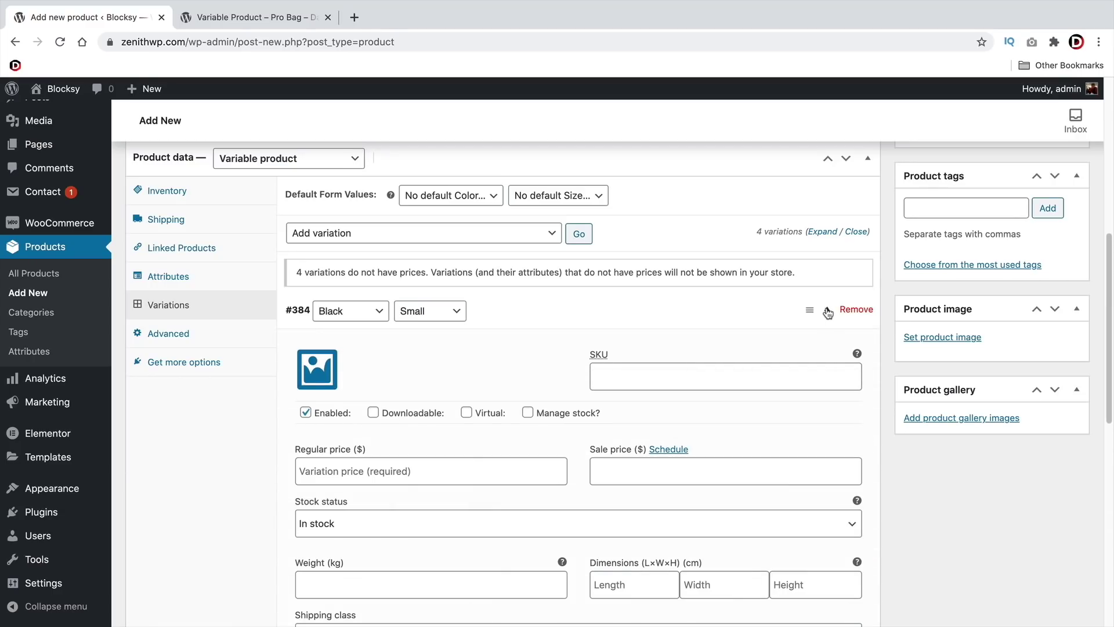
scroll(801, 294, down, 3)
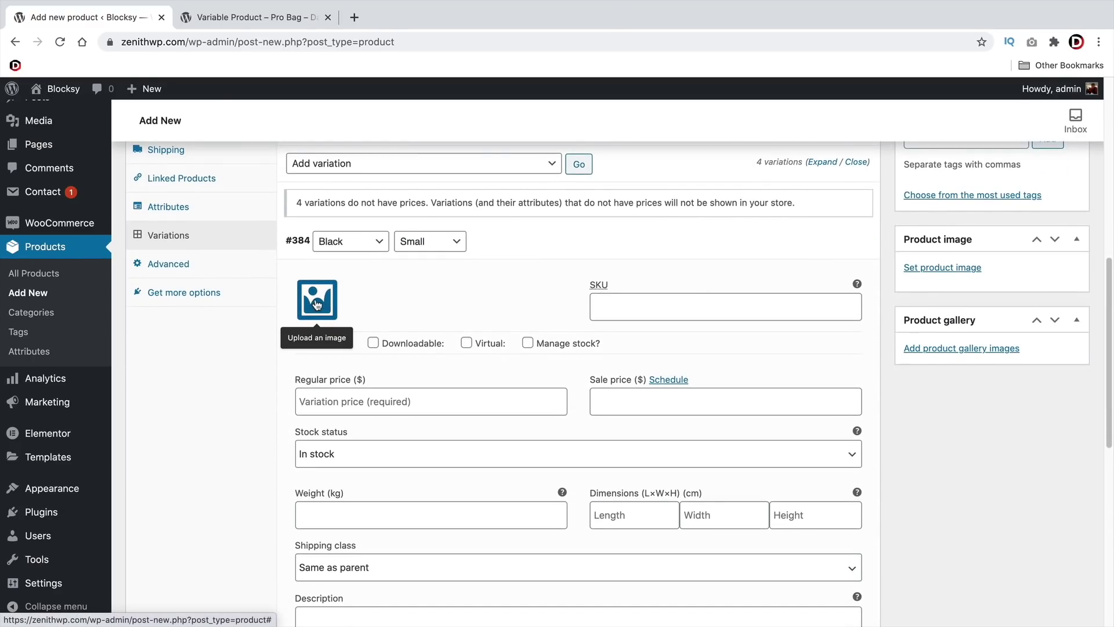
click(317, 305)
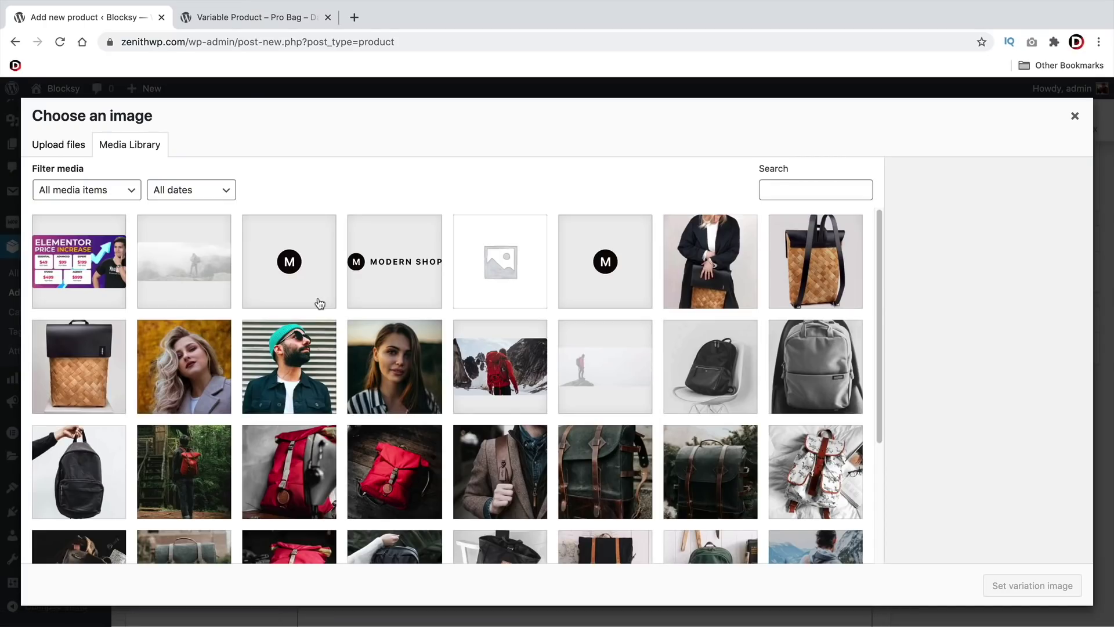
scroll(396, 320, down, 2)
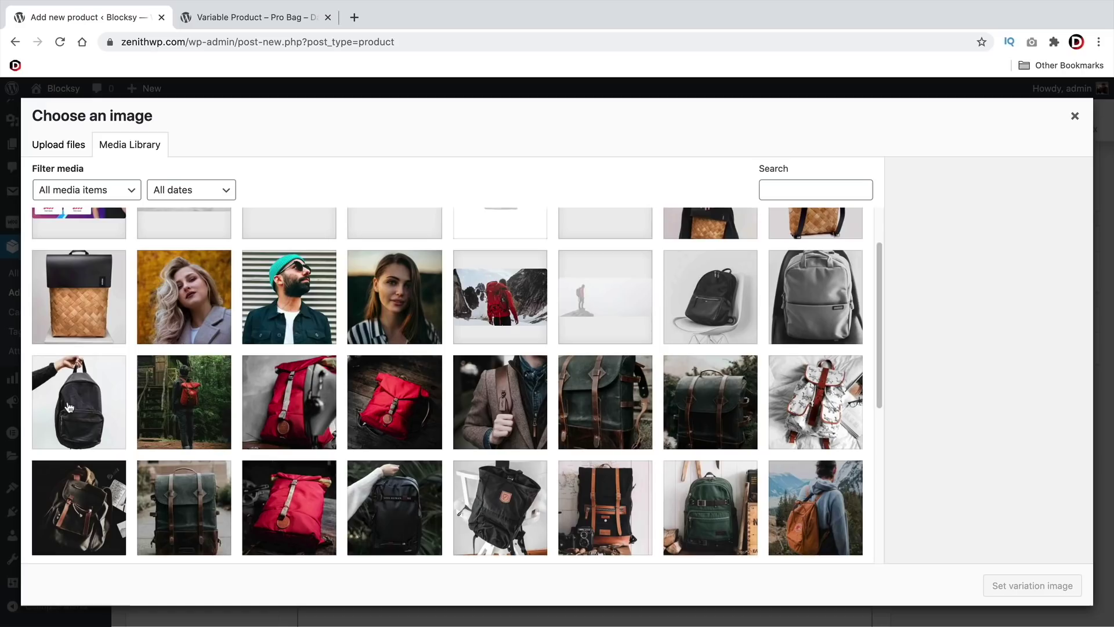
click(698, 301)
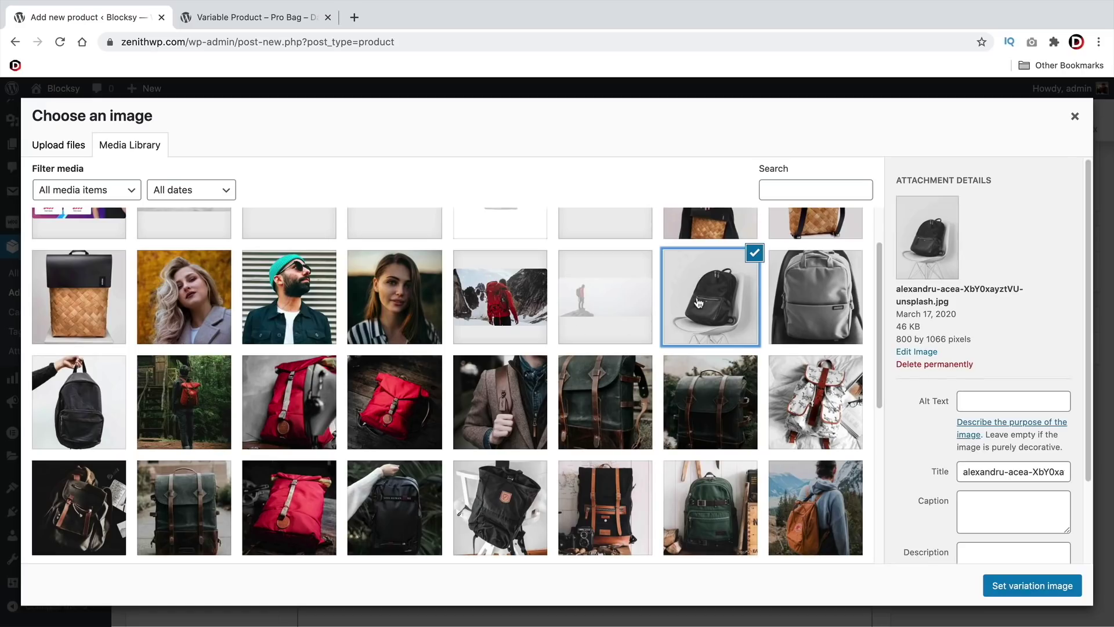
click(1021, 583)
Step: Set the Black/Small regular price to 100, keeping its stock status In stock
click(399, 404)
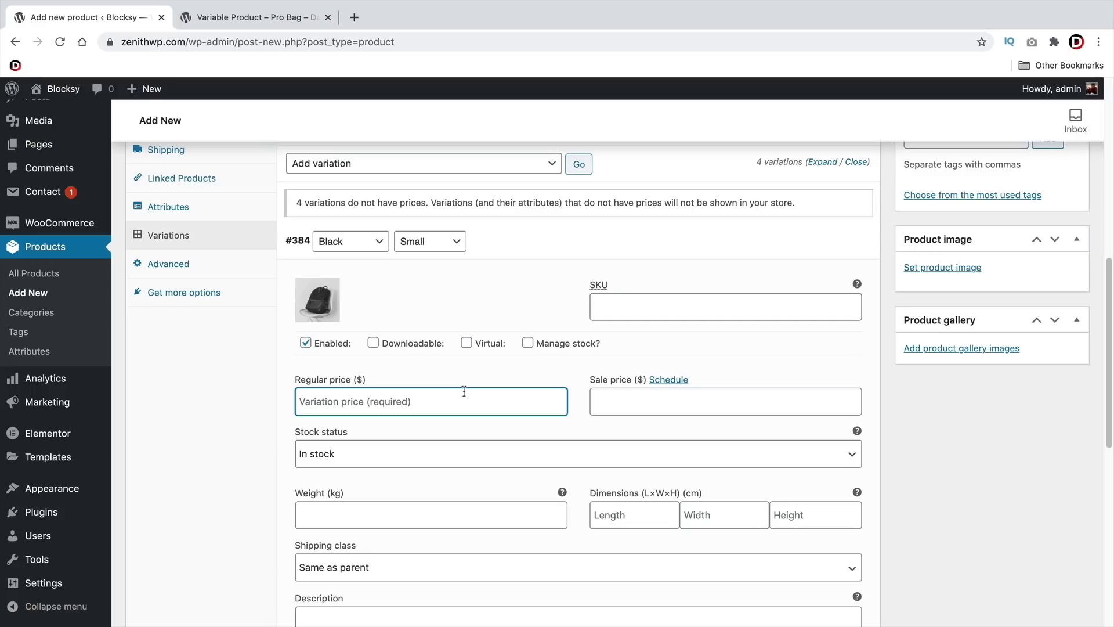
text(1--)
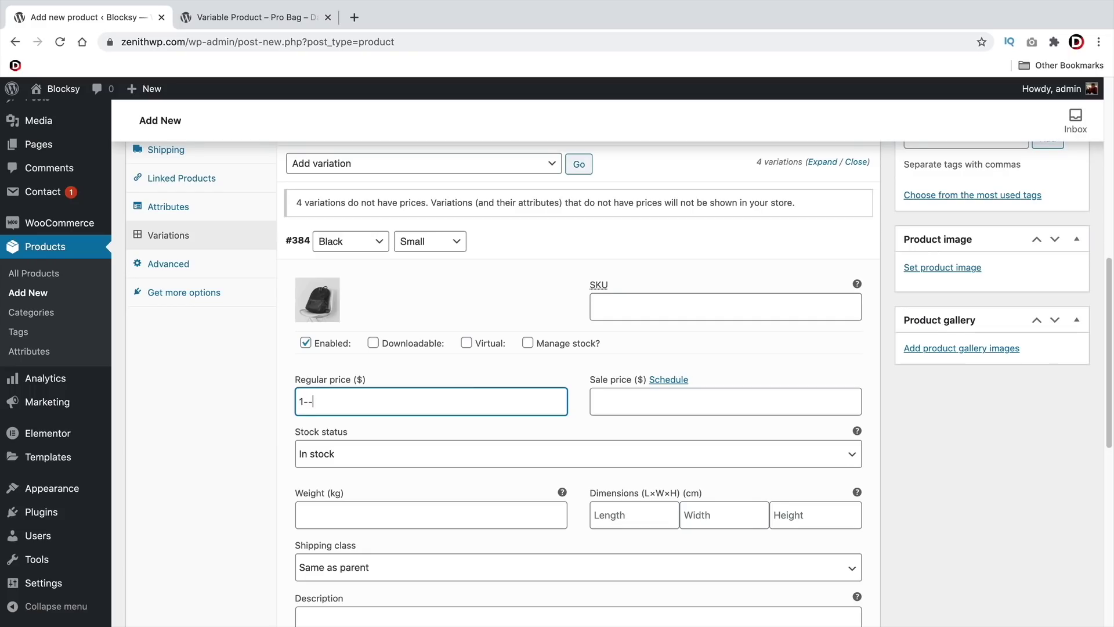
key(BackSpace)
text(100)
scroll(747, 349, down, 3)
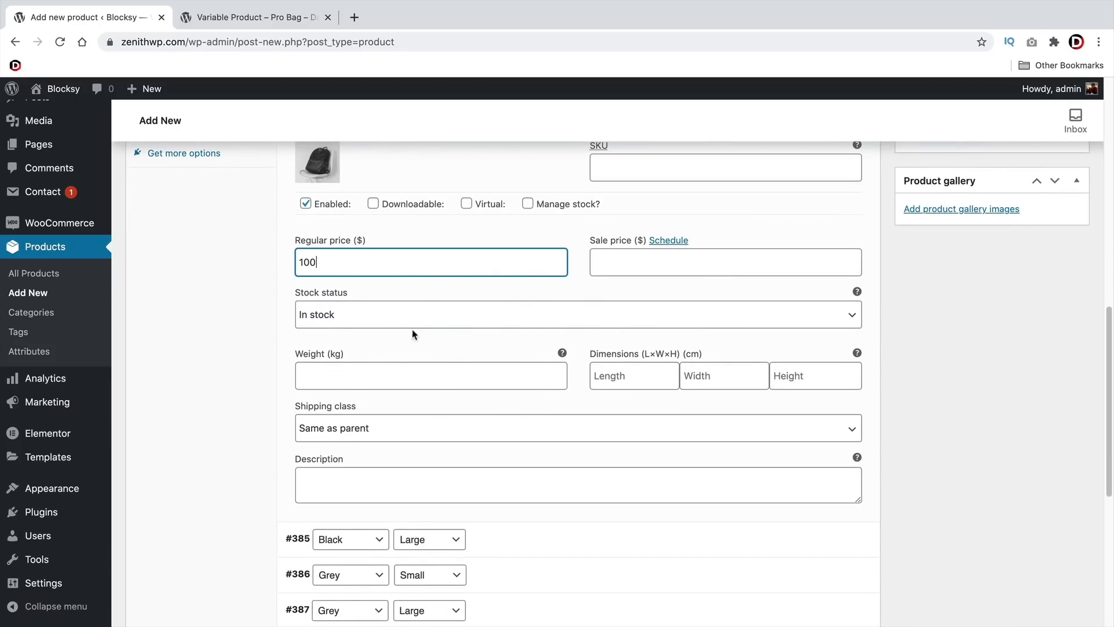
click(375, 318)
click(376, 317)
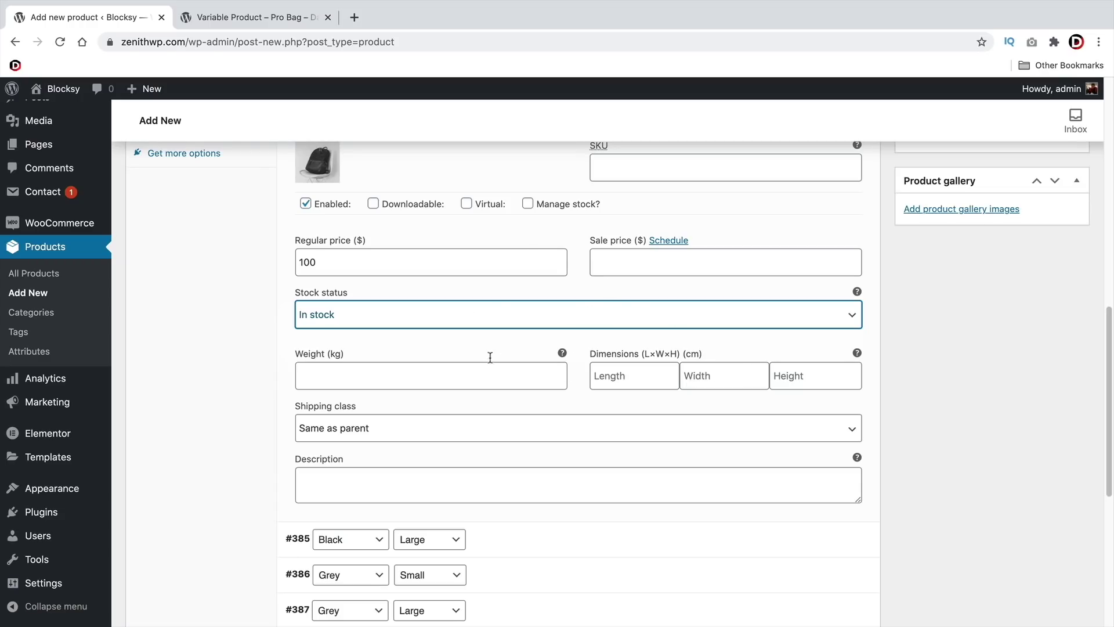
scroll(517, 334, up, 3)
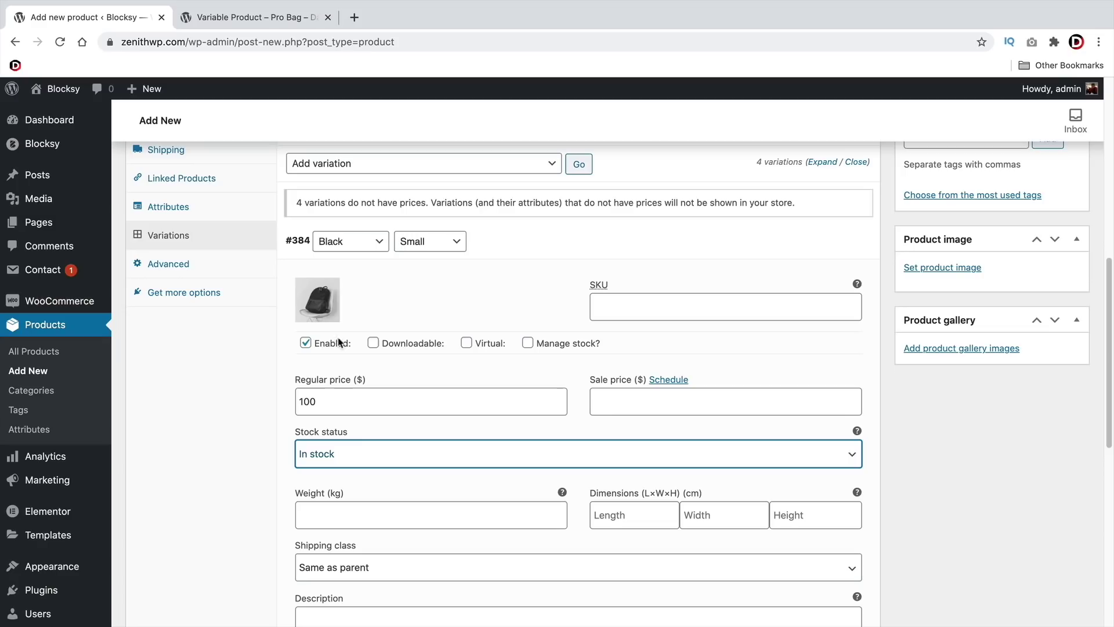
click(830, 241)
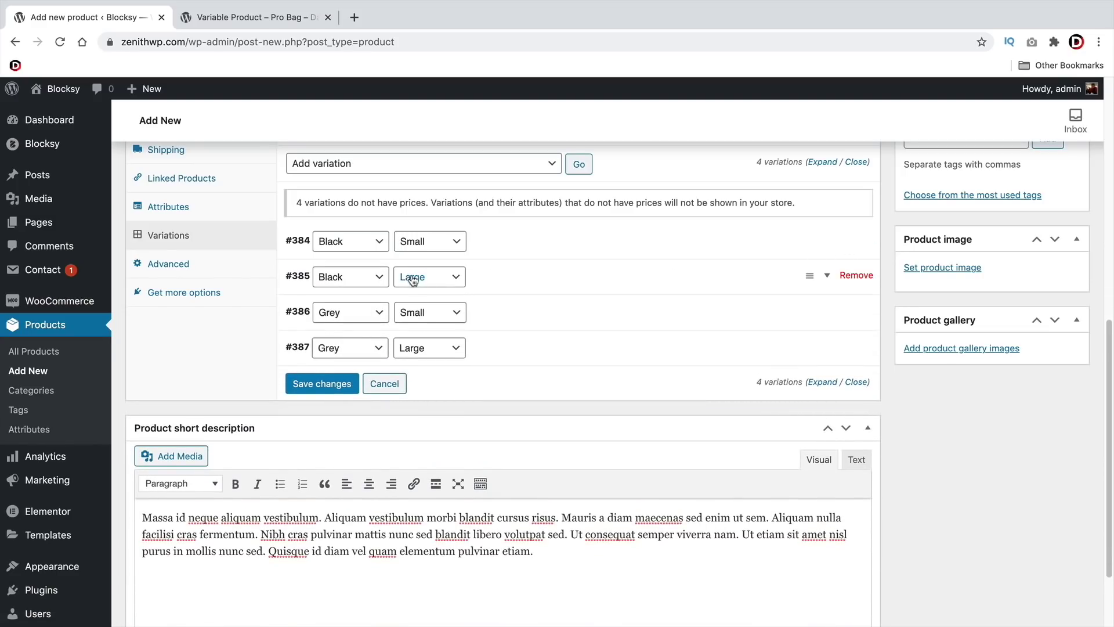
Step: Give the Black/Large variation the black roll-top backpack image and a regular price of 200
click(829, 277)
click(322, 332)
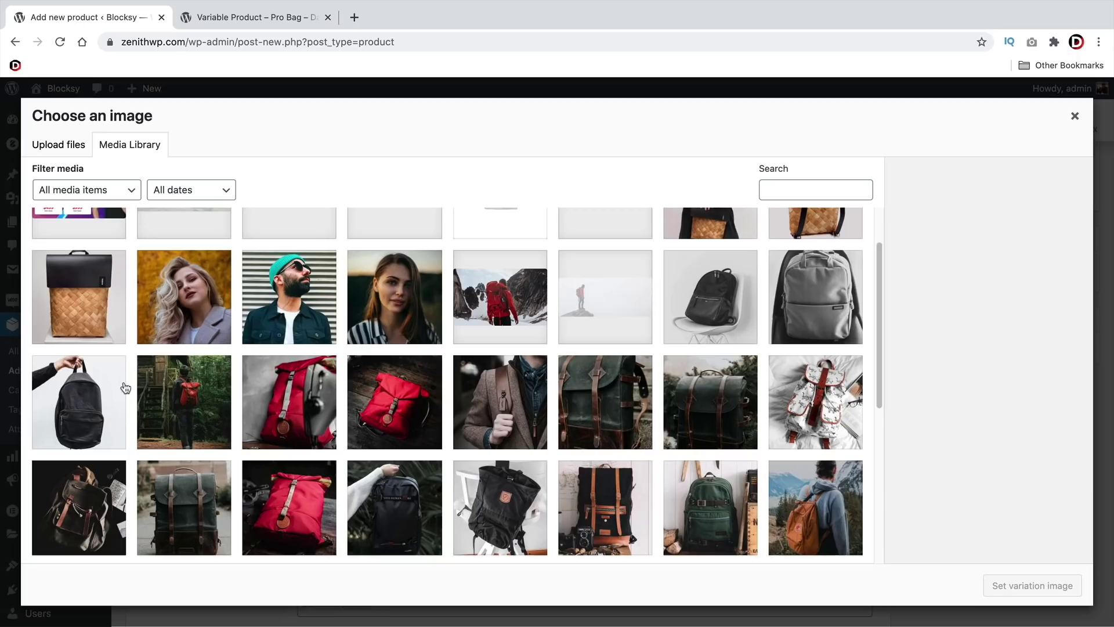
click(506, 494)
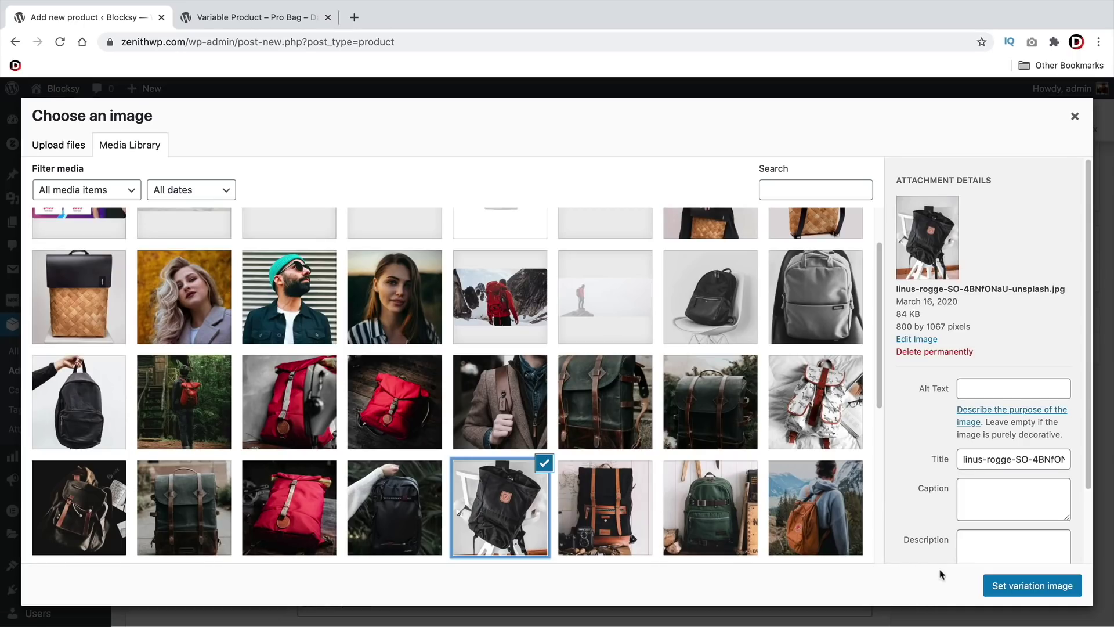
click(1066, 591)
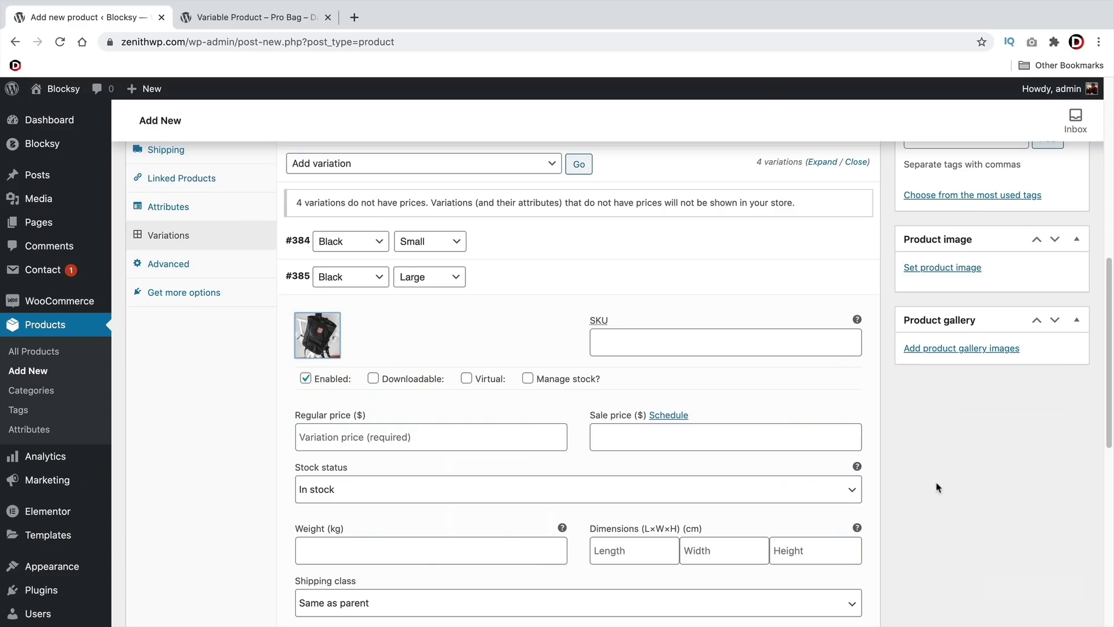
click(417, 444)
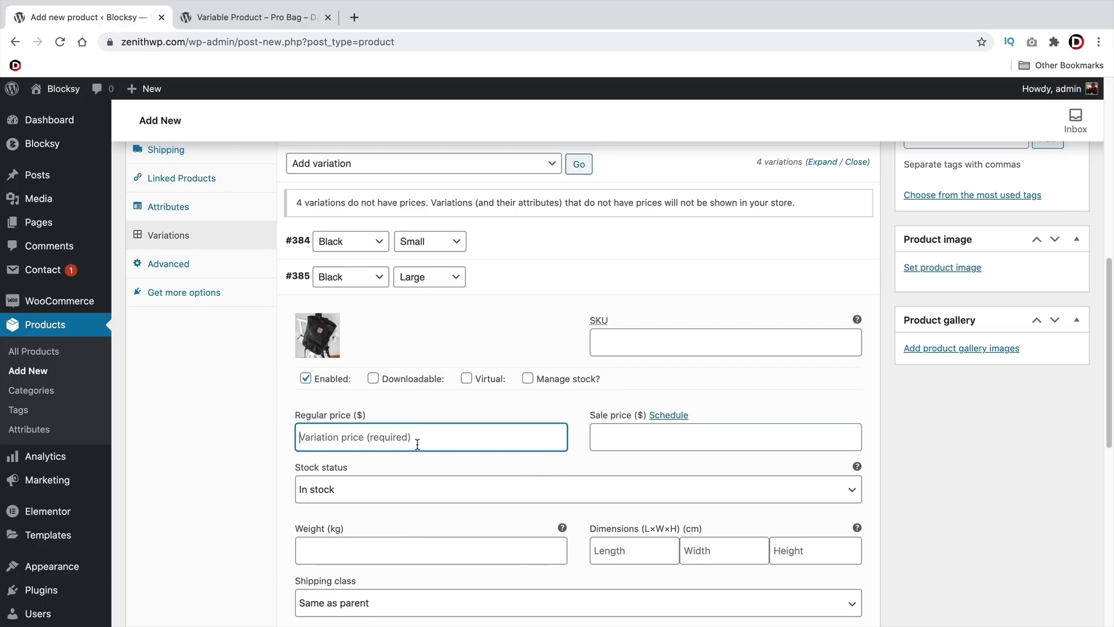
text(200)
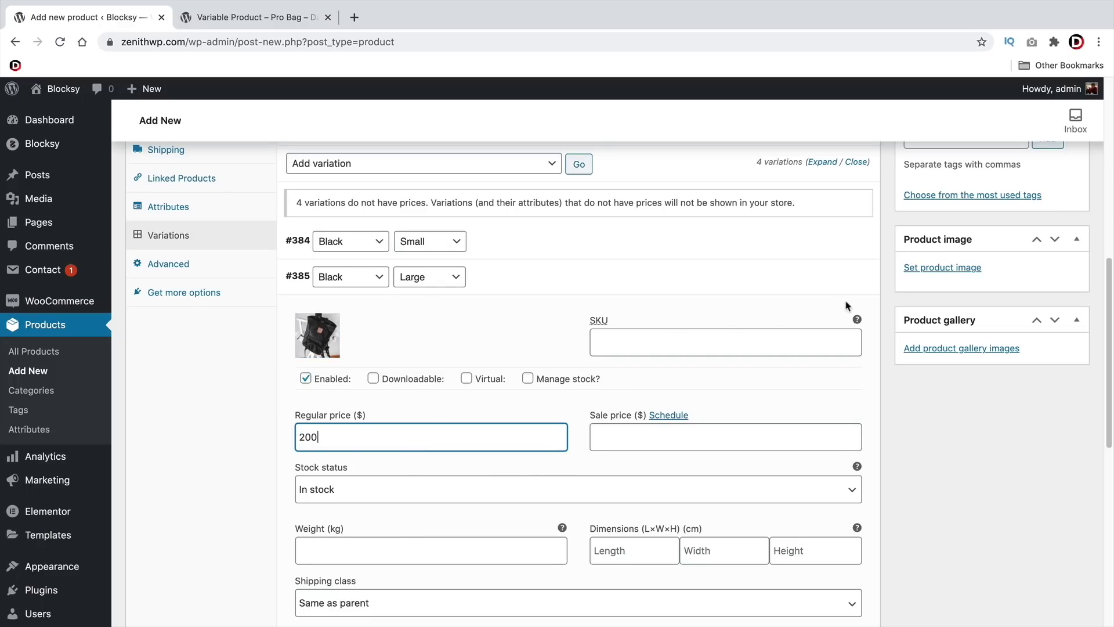
click(827, 274)
click(828, 244)
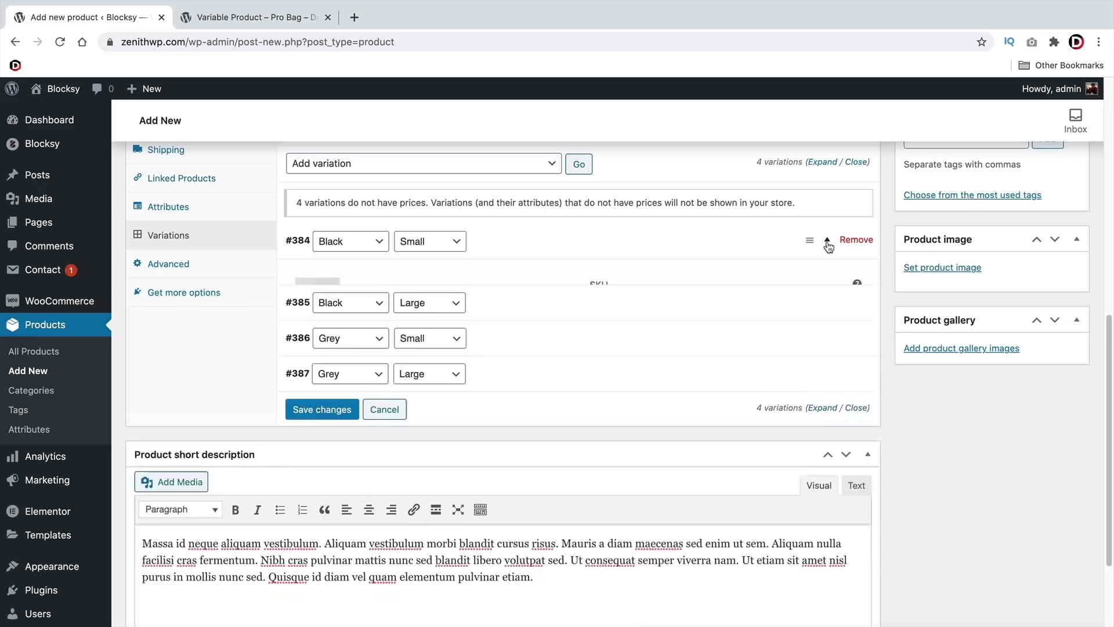
click(828, 241)
scroll(744, 281, down, 2)
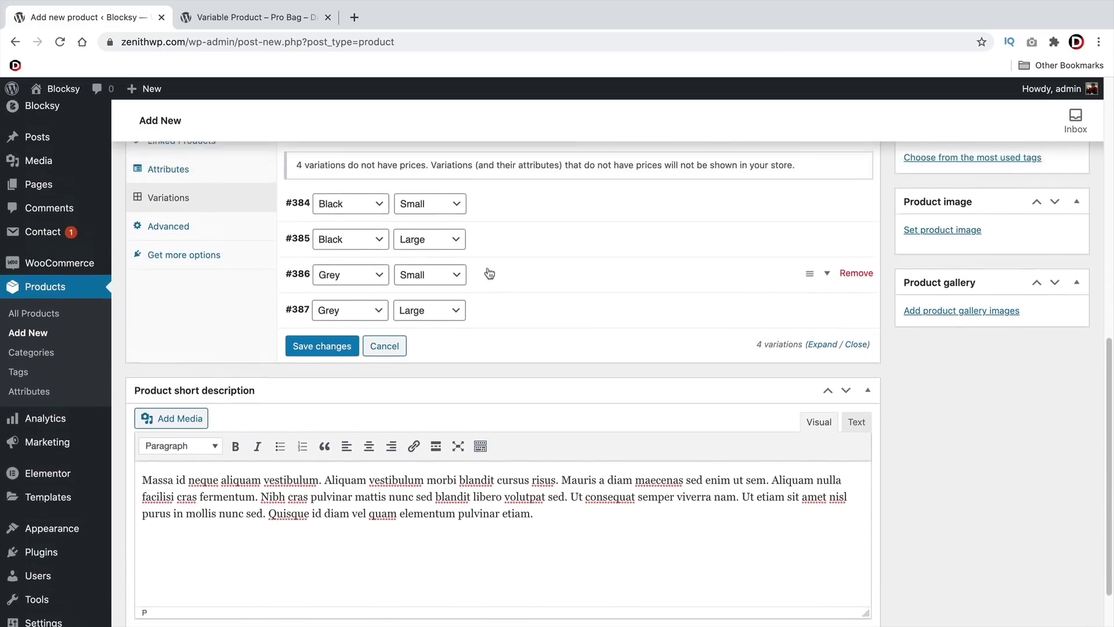
scroll(500, 269, up, 2)
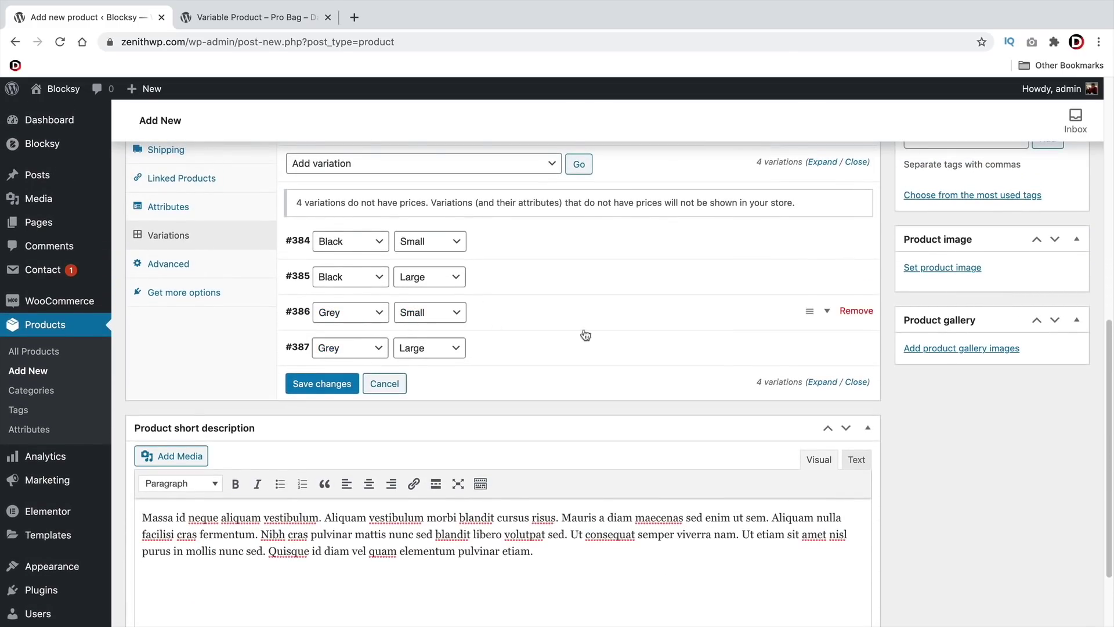
Step: Give the Grey/Small variation the grey backpack image and a regular price of 100
click(829, 312)
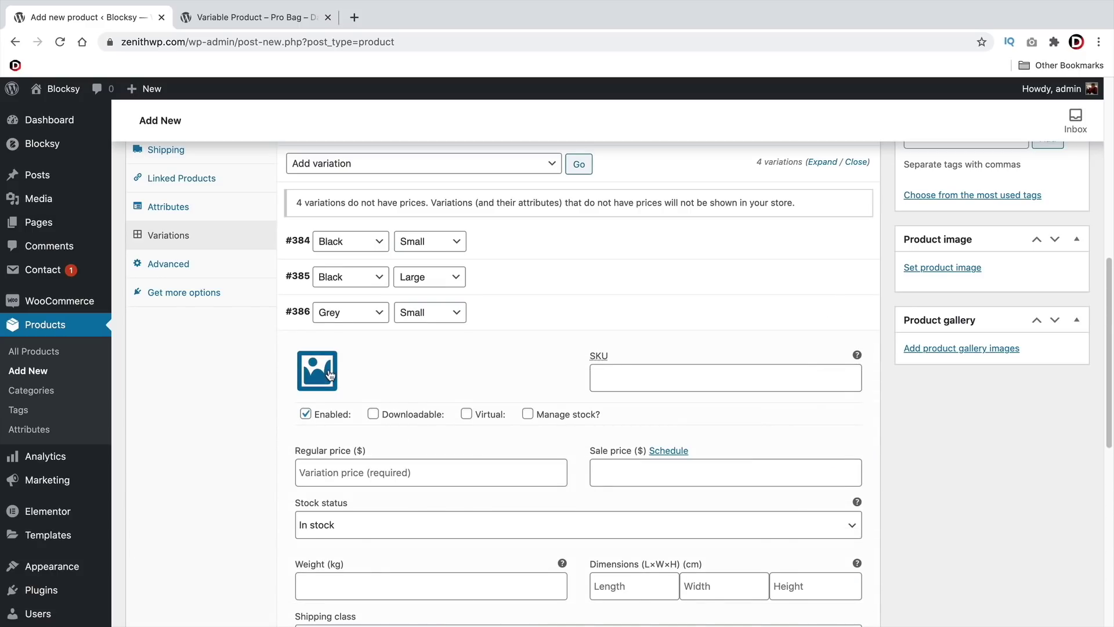
click(316, 428)
scroll(511, 357, up, 2)
click(815, 366)
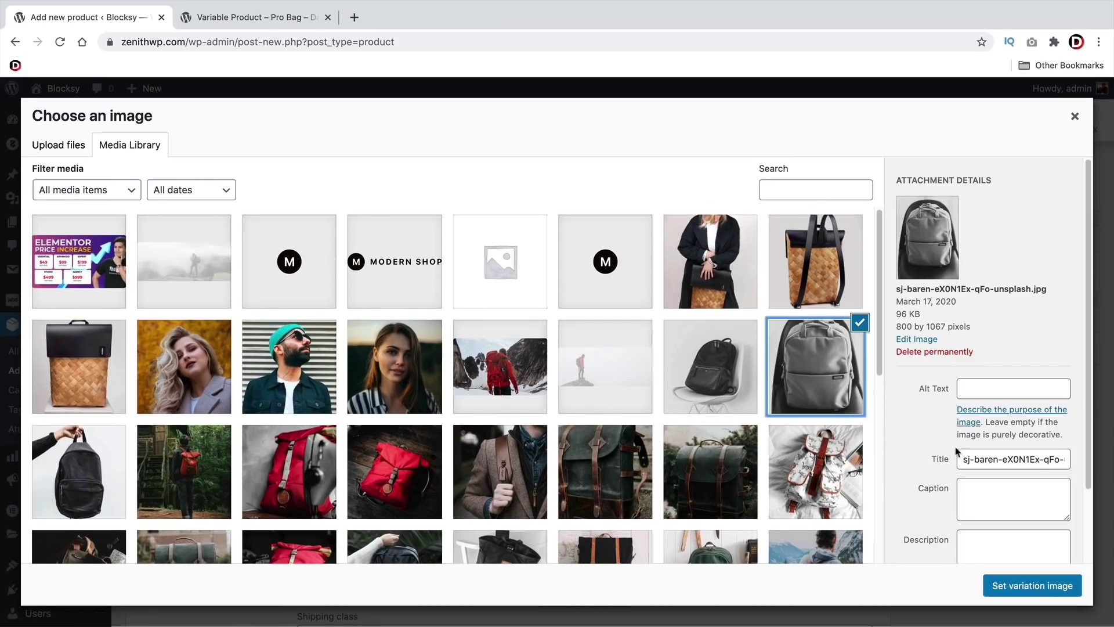
click(1033, 586)
scroll(794, 486, down, 2)
click(505, 405)
text(100)
click(825, 246)
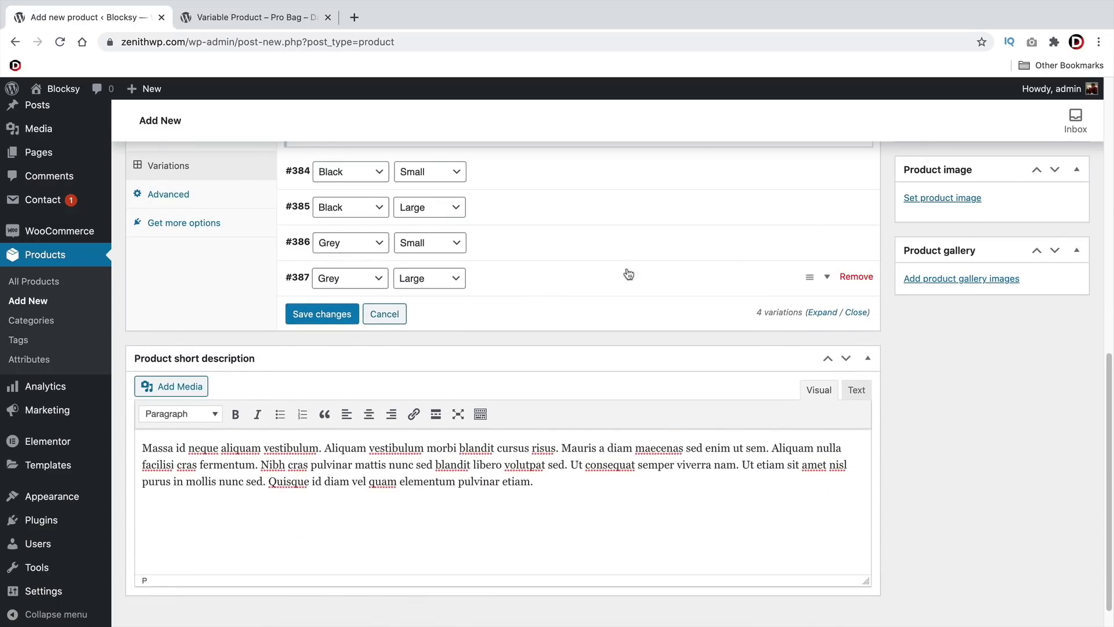
Step: Give the Grey/Large variation a regular price of 200 and the grey backpack image
click(827, 278)
click(393, 441)
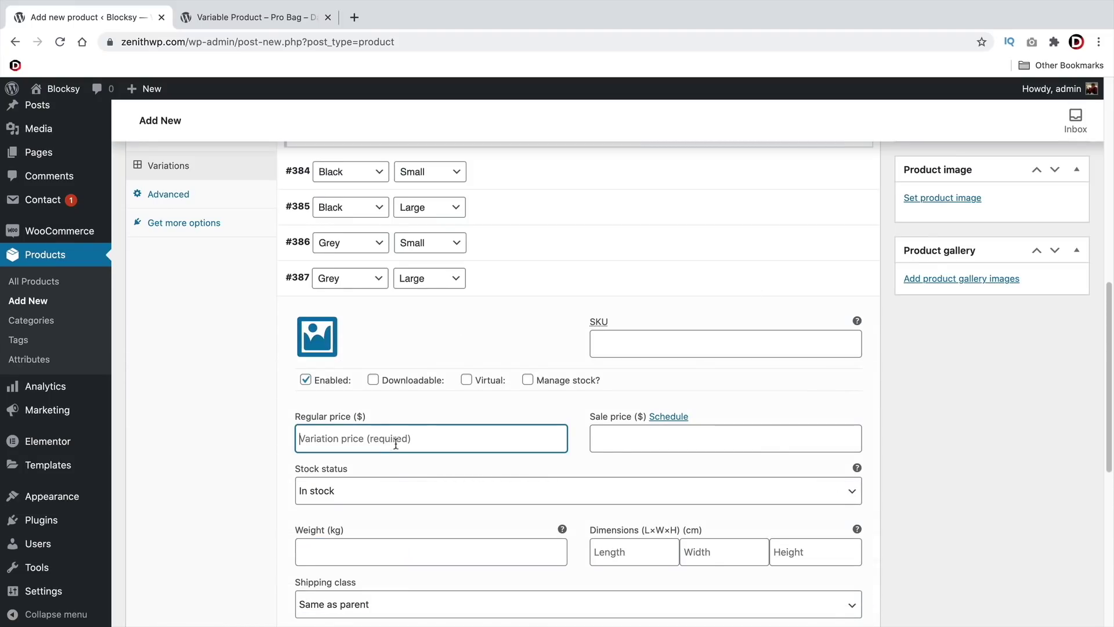
text(200)
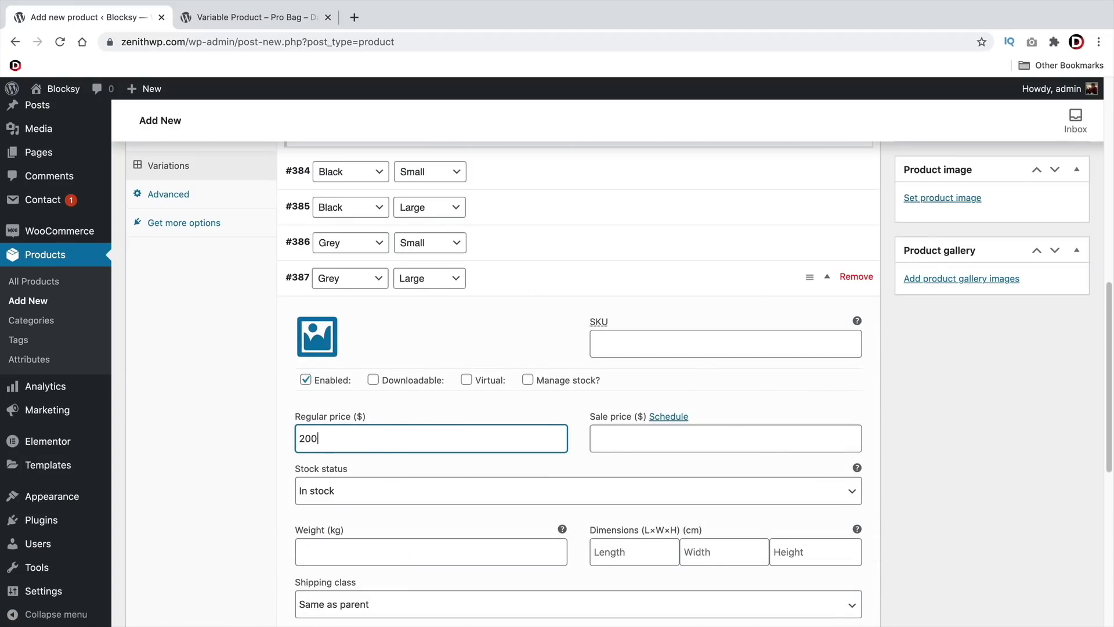
click(317, 336)
scroll(412, 334, down, 2)
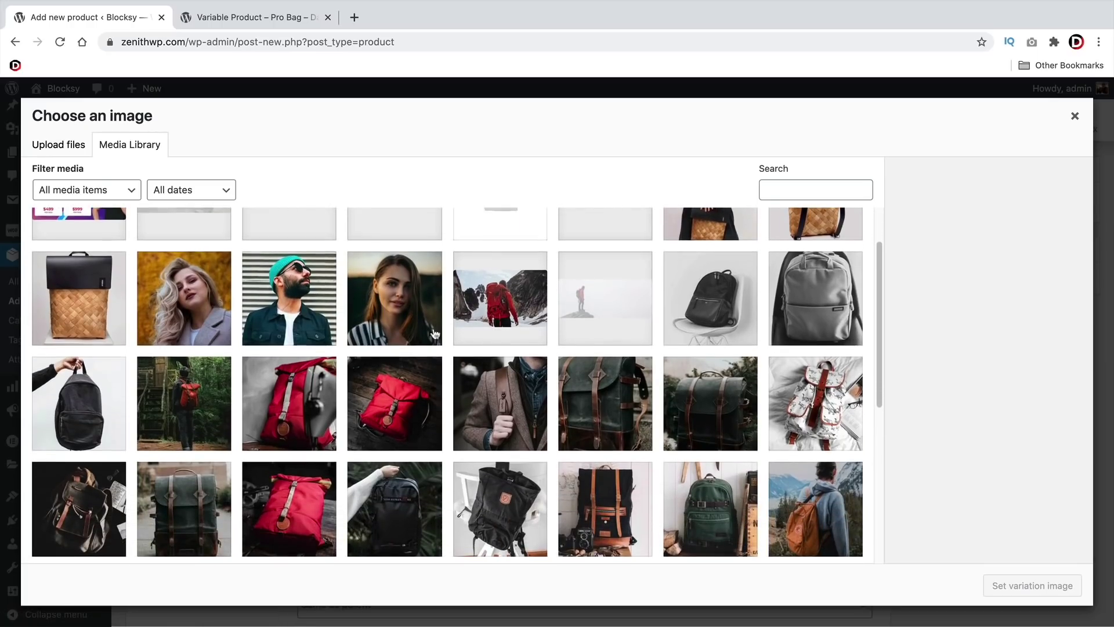
click(796, 294)
click(1010, 584)
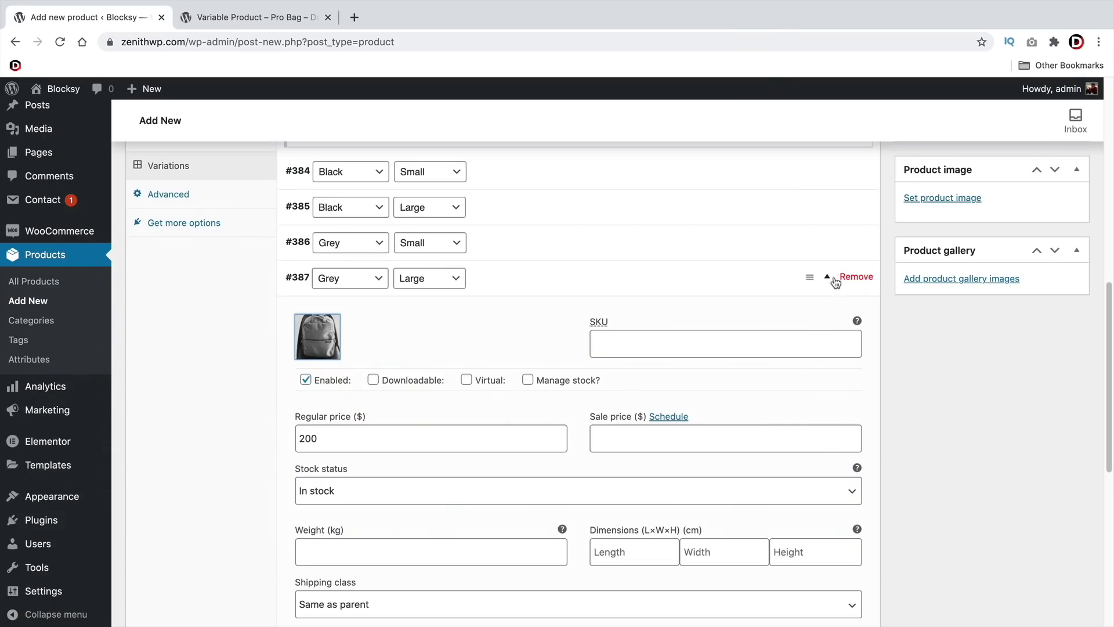
click(830, 280)
Step: Set the default variation form values to Black and Small
scroll(686, 315, up, 3)
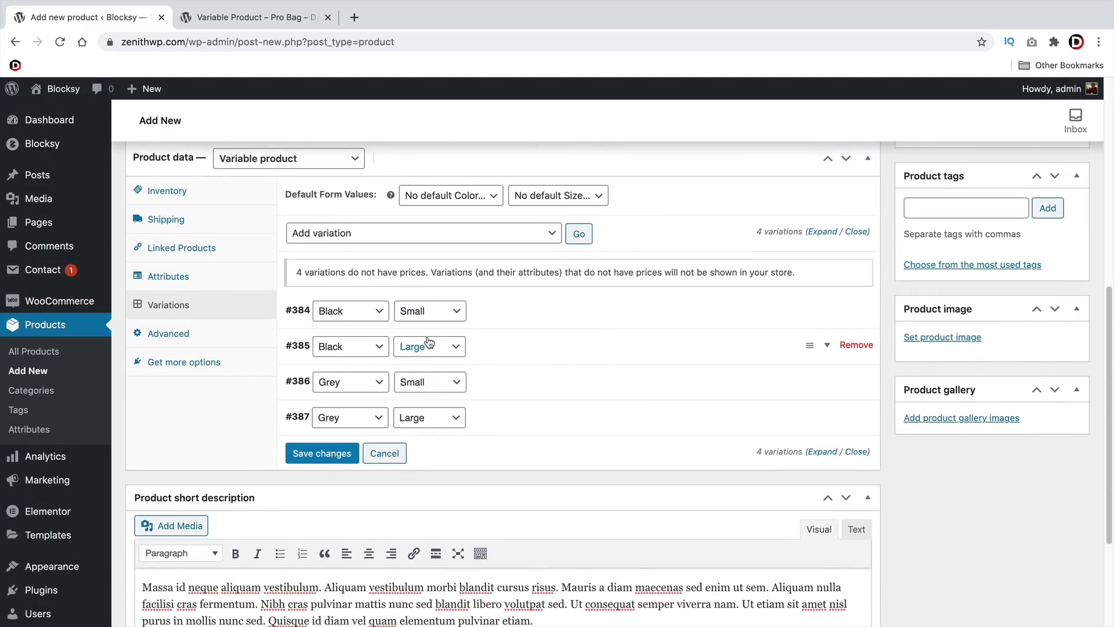
scroll(309, 274, up, 2)
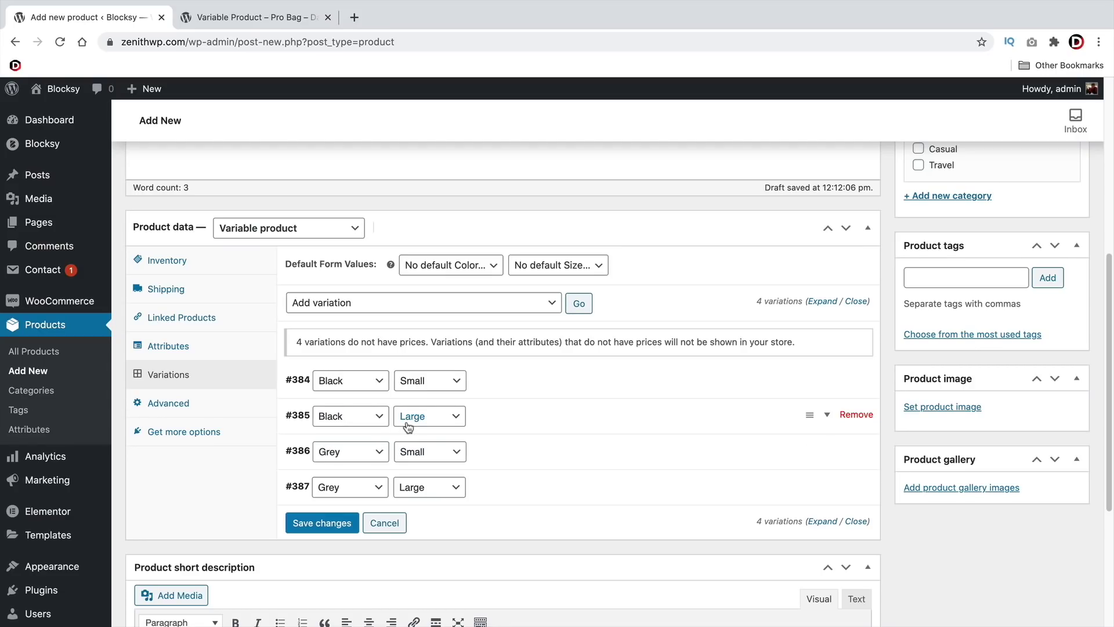
click(449, 265)
click(458, 278)
click(541, 265)
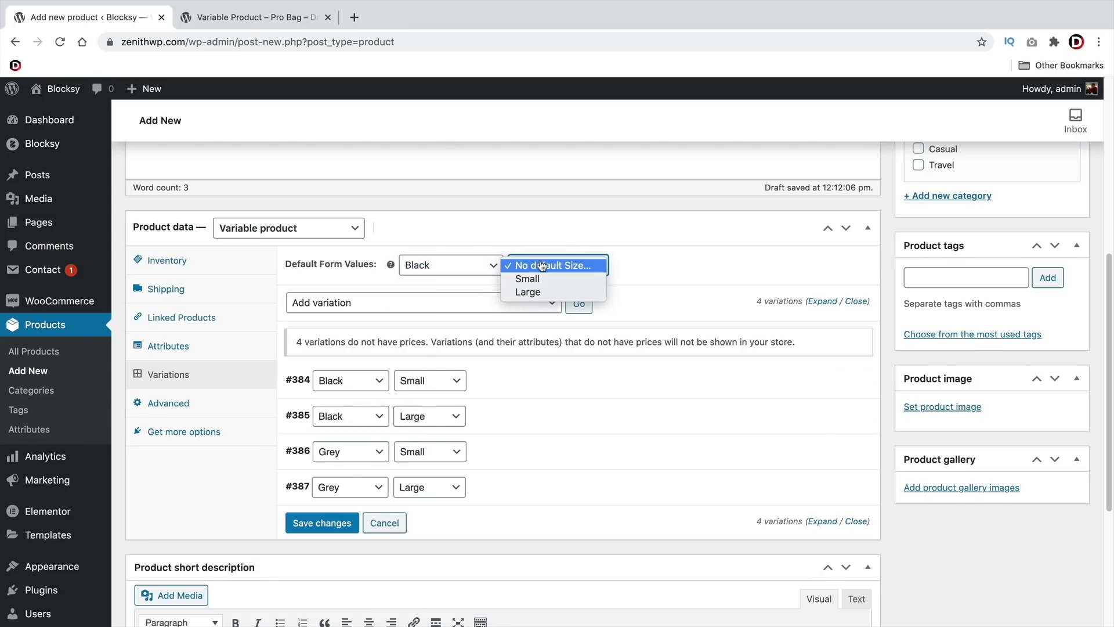
click(545, 279)
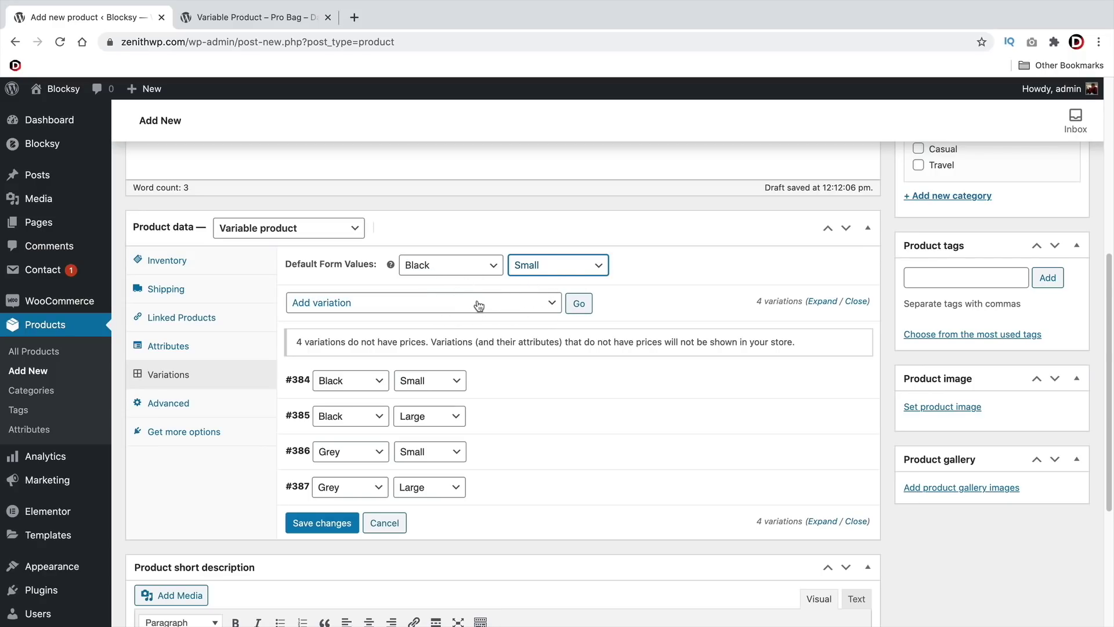
Step: Add 'bag' as a product tag
scroll(557, 325, up, 2)
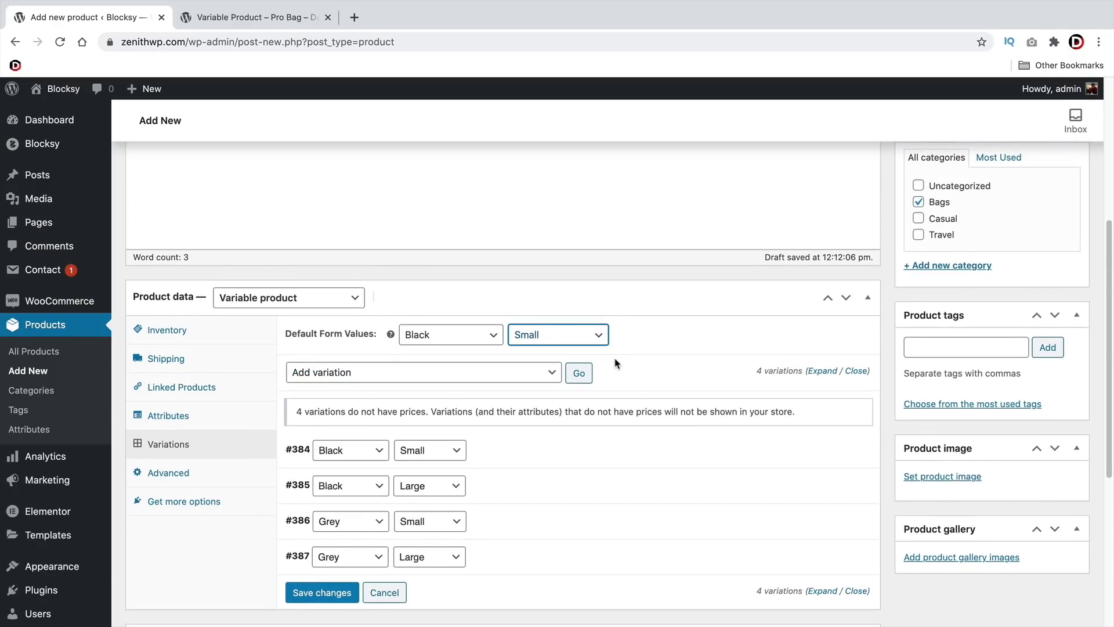
scroll(615, 362, up, 2)
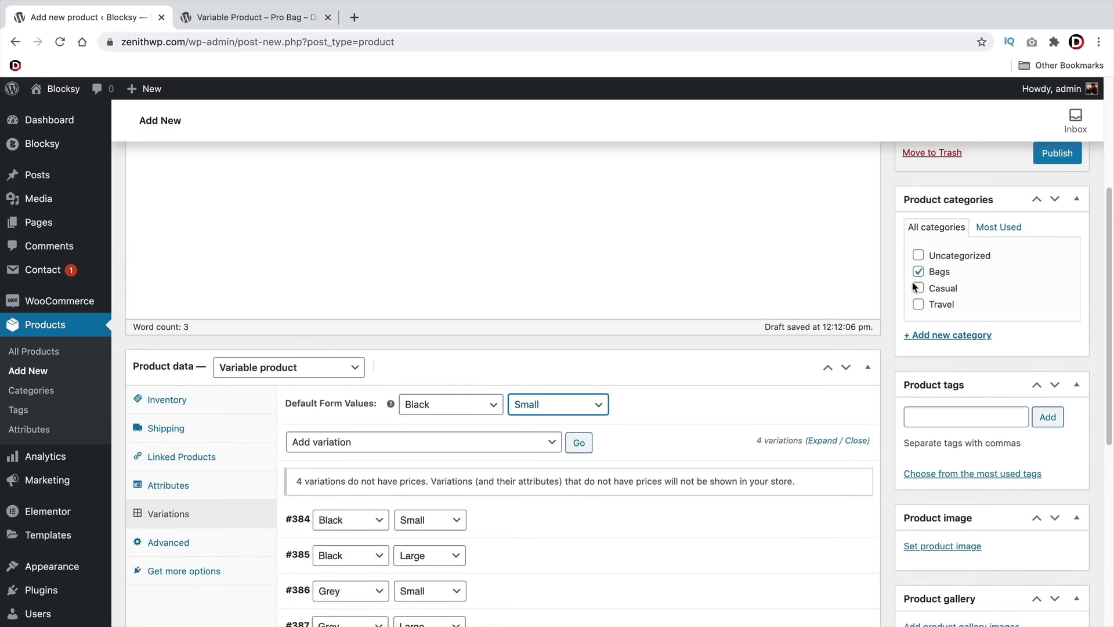
click(925, 415)
text(bag)
key(Return)
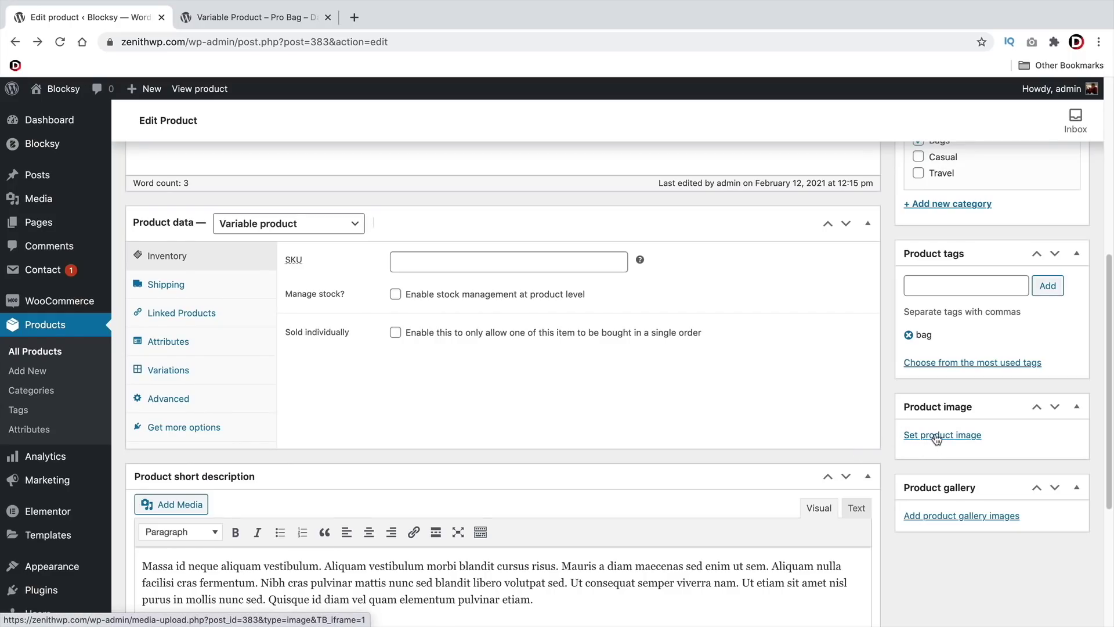
Step: Set the black backpack-on-a-chair photo as the product image and update Mens Fashion Bag
click(936, 437)
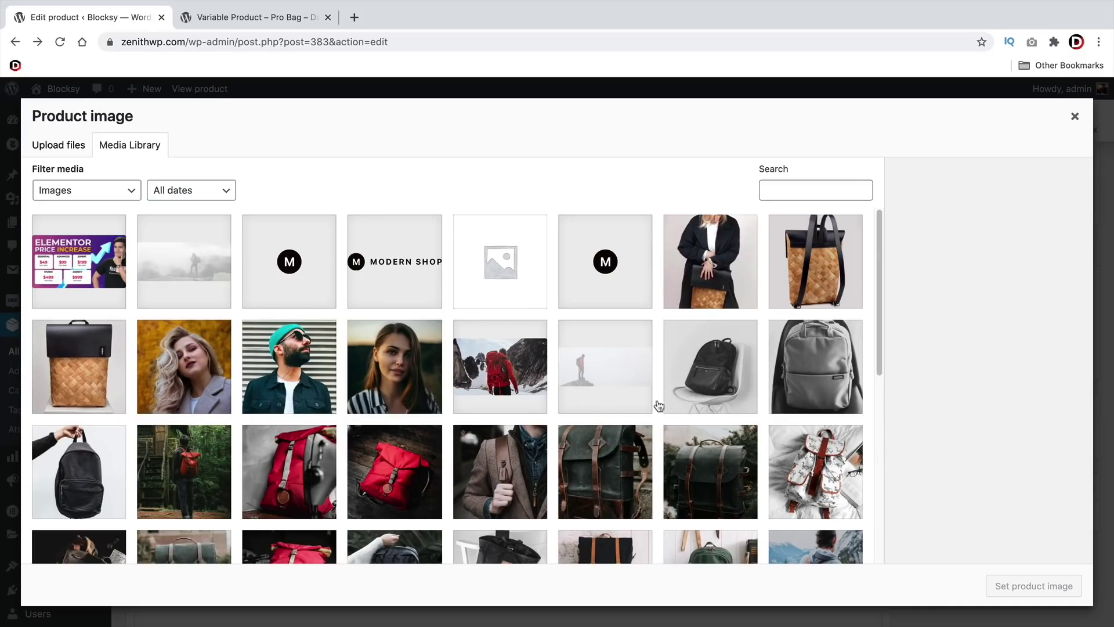
click(731, 364)
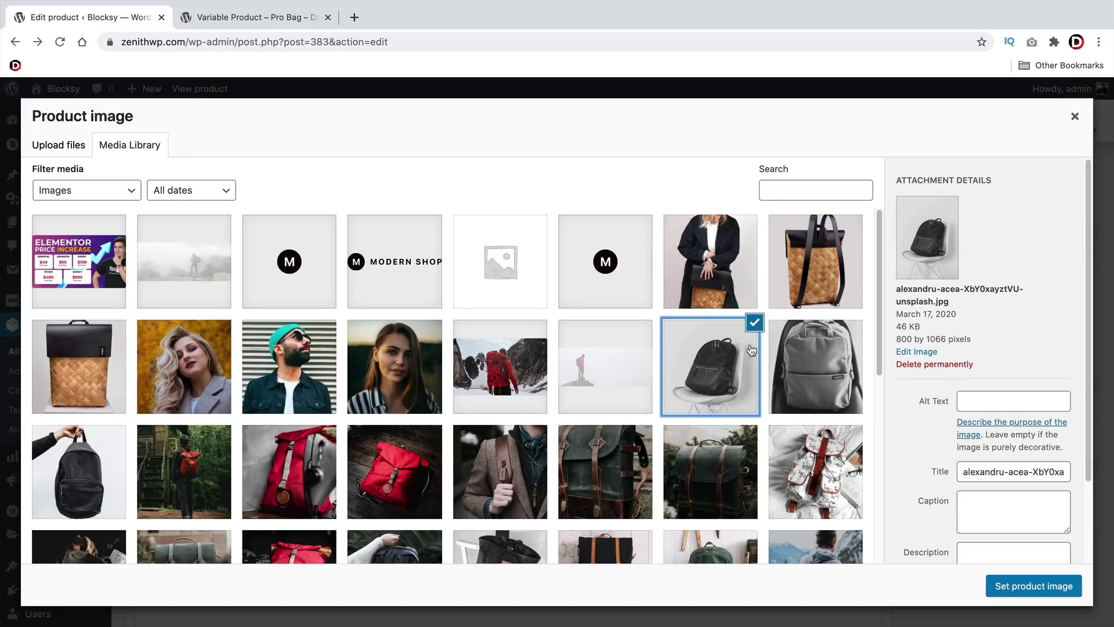
scroll(724, 375, down, 1)
scroll(724, 375, down, 2)
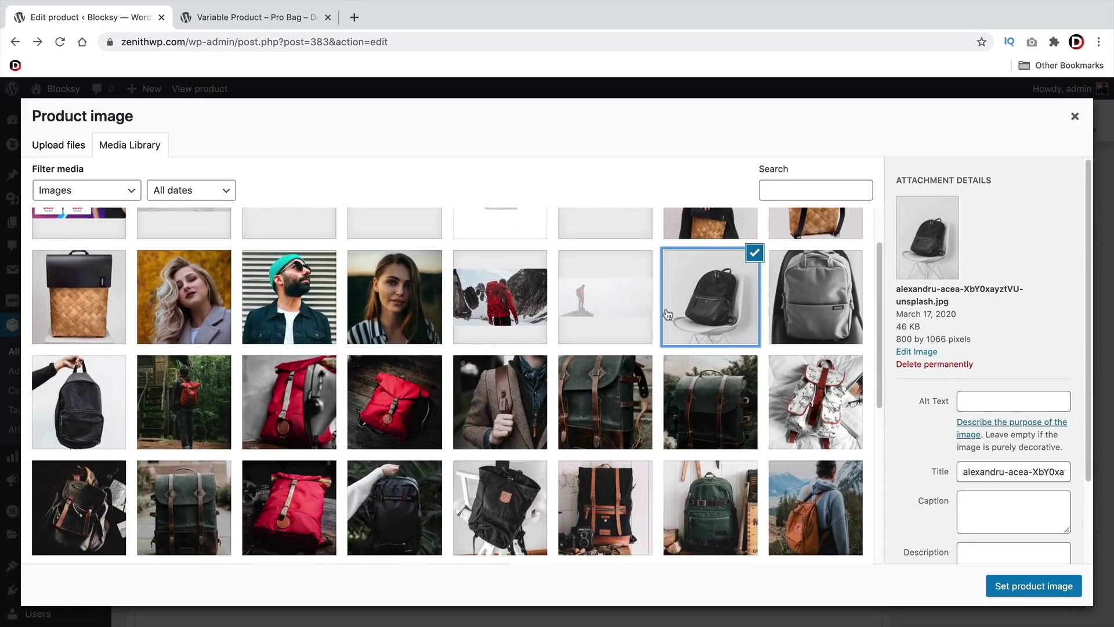
click(82, 408)
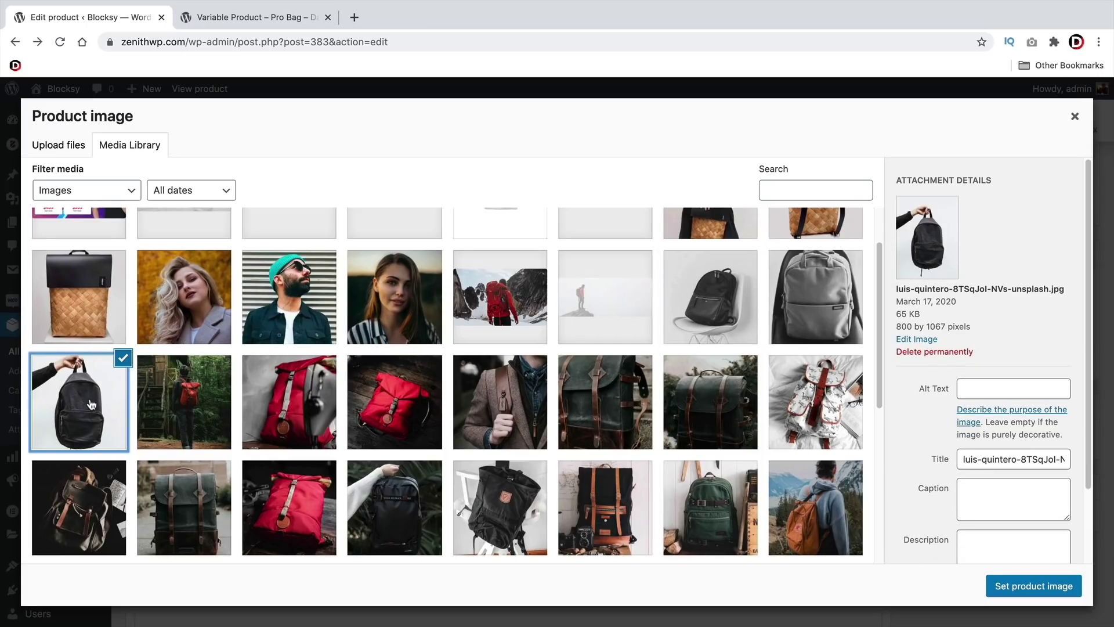
click(694, 302)
click(1033, 586)
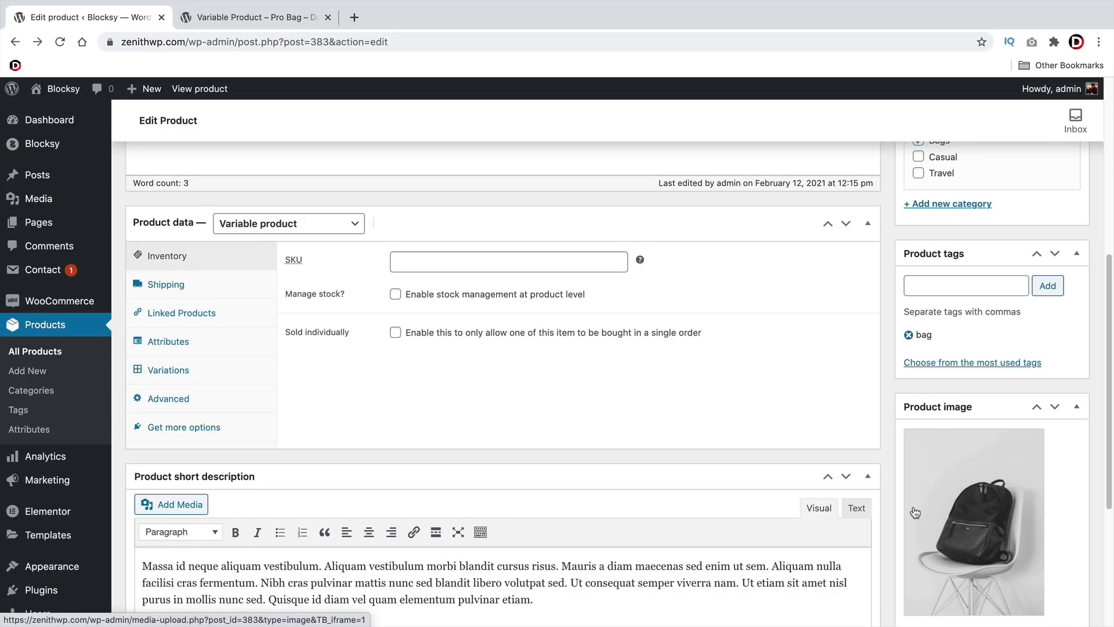
scroll(916, 512, up, 6)
click(1055, 392)
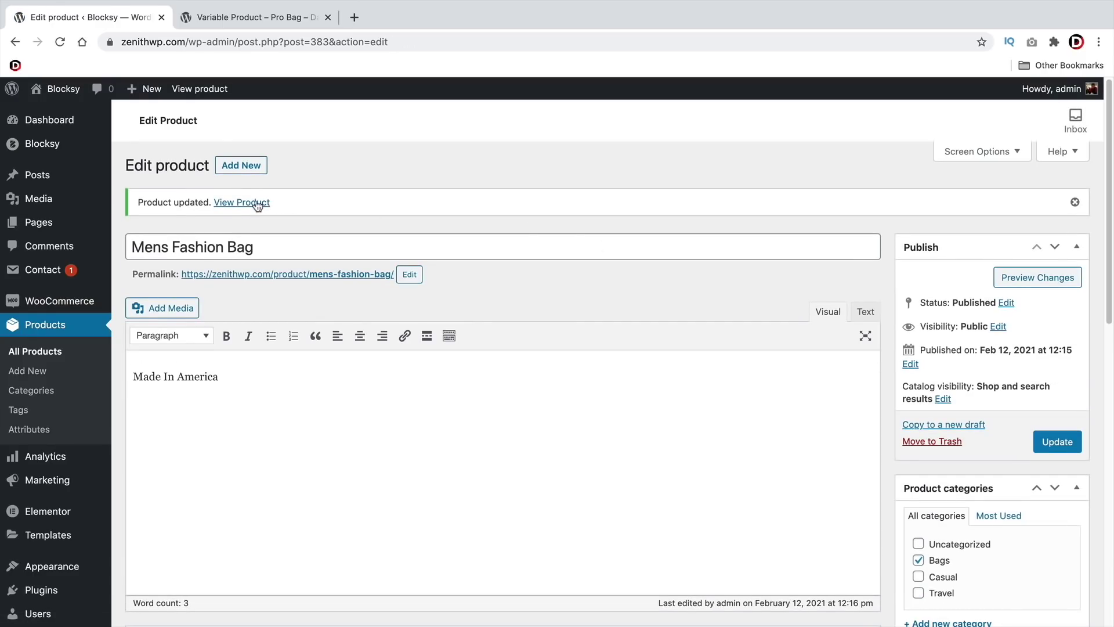
Step: Open the live product page and check the Grey and Black images and the $200.00 Large price
click(255, 203)
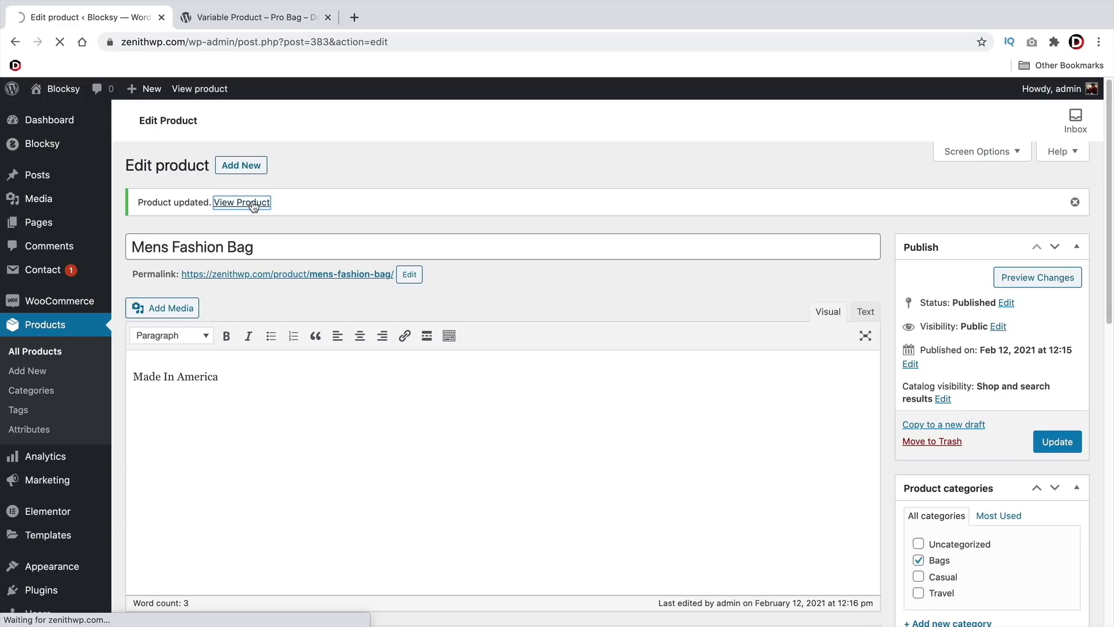
scroll(793, 323, down, 4)
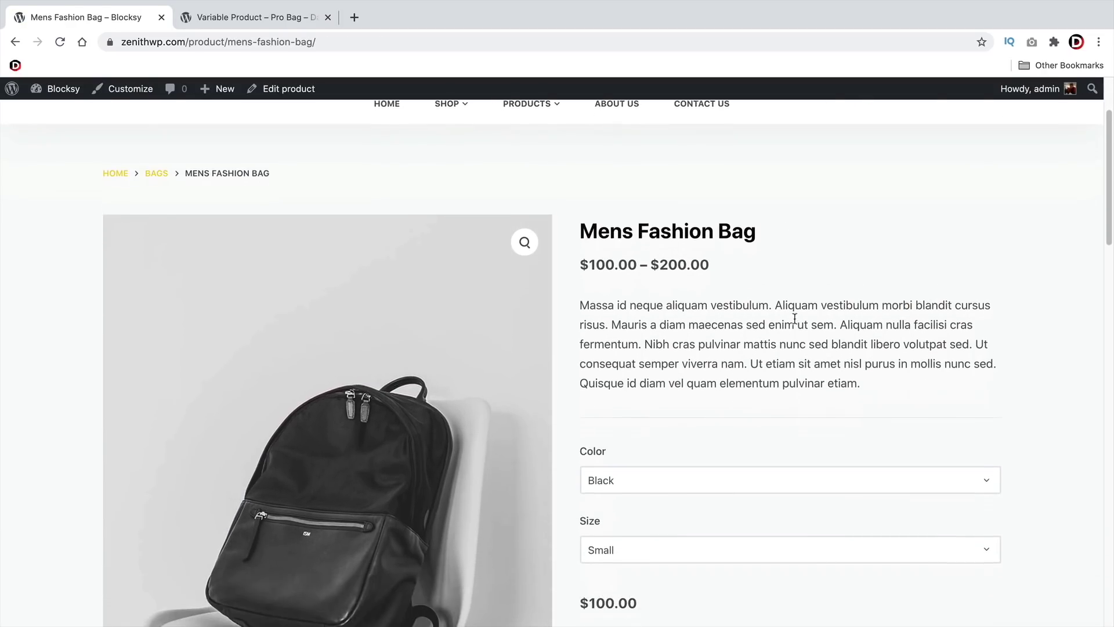
scroll(793, 314, down, 2)
drag(611, 144, 774, 146)
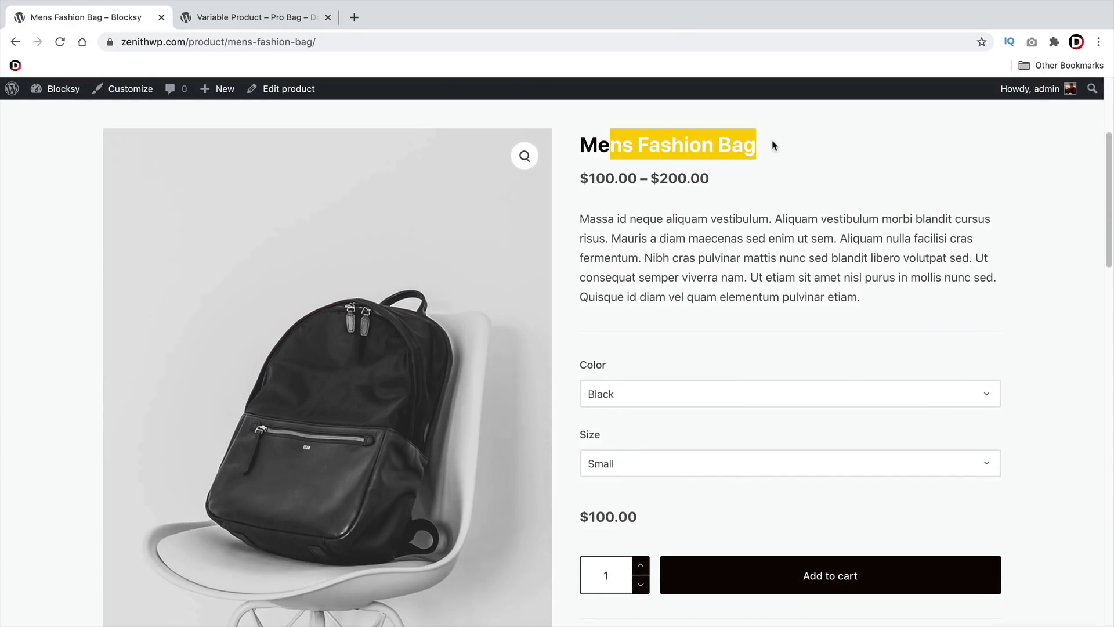
click(802, 272)
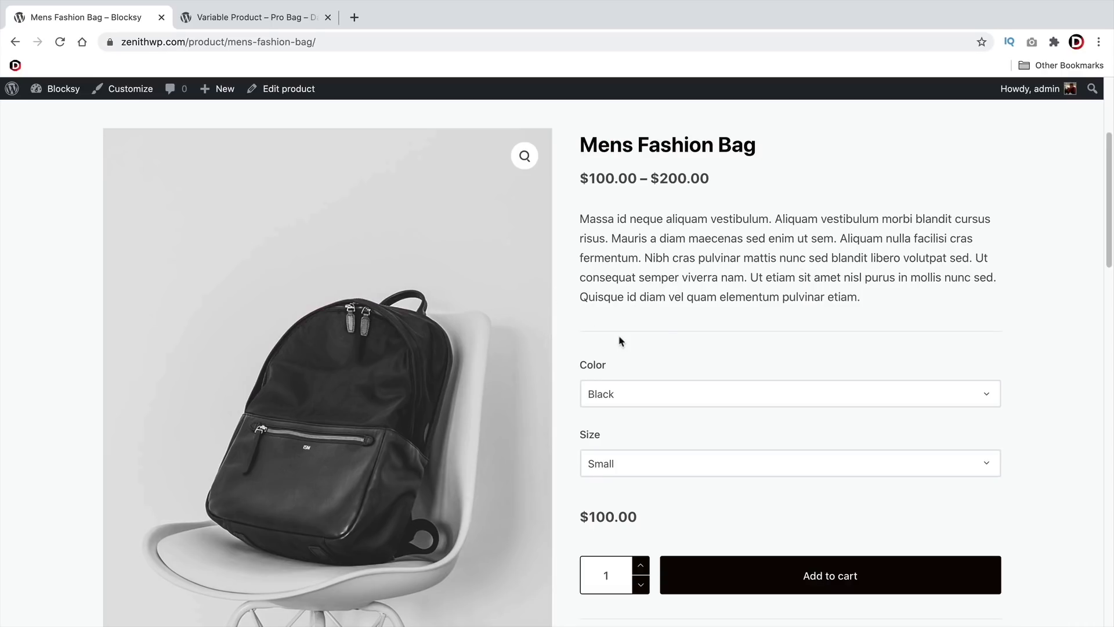
click(638, 396)
click(635, 408)
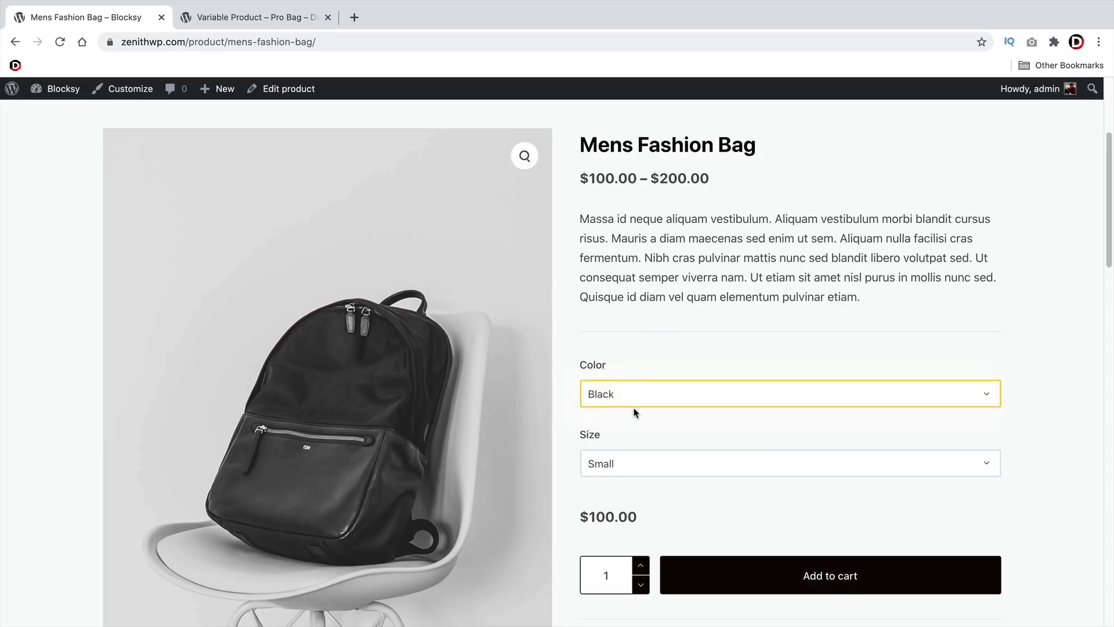
click(636, 400)
click(642, 380)
click(619, 461)
click(620, 474)
drag(639, 517, 581, 513)
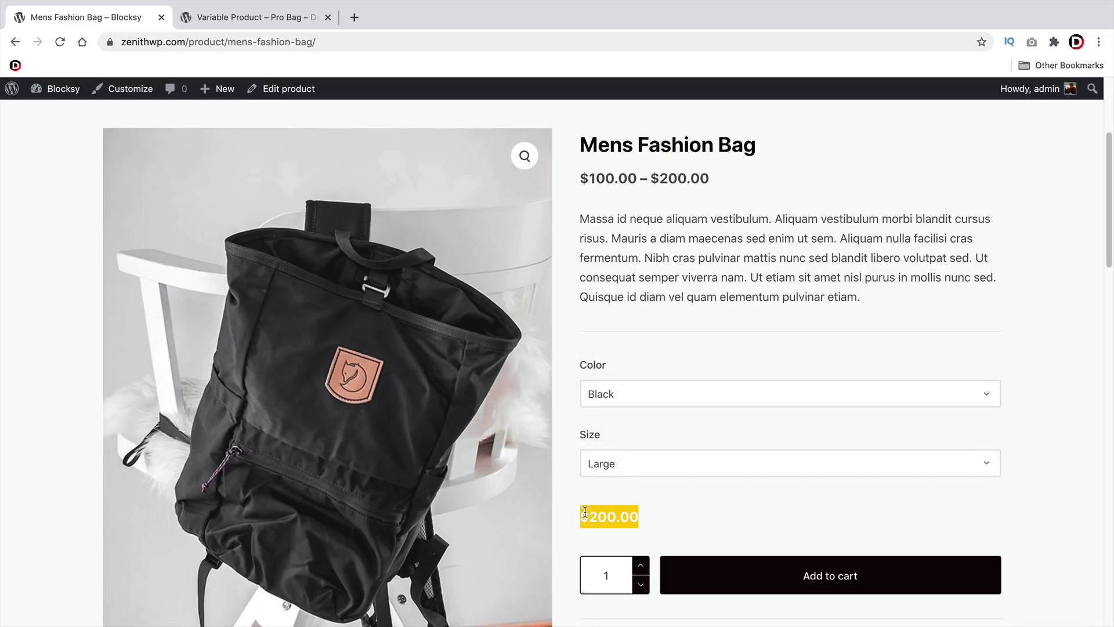
Step: Check the Small size and the grey bag in Small and Large on the product page
scroll(585, 511, down, 3)
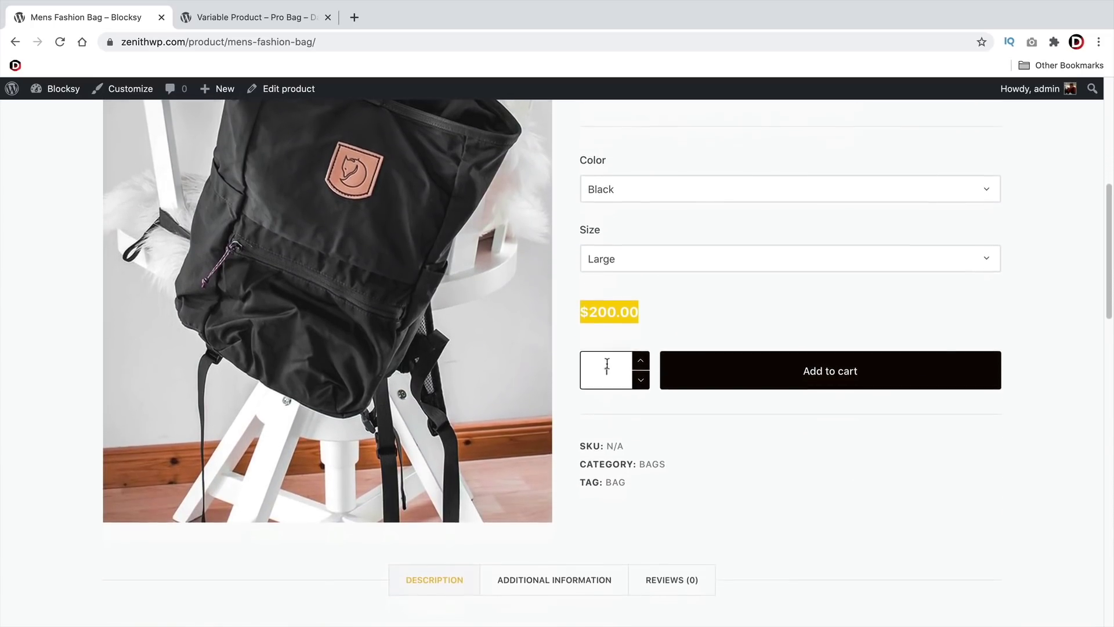
scroll(621, 348, up, 1)
click(640, 324)
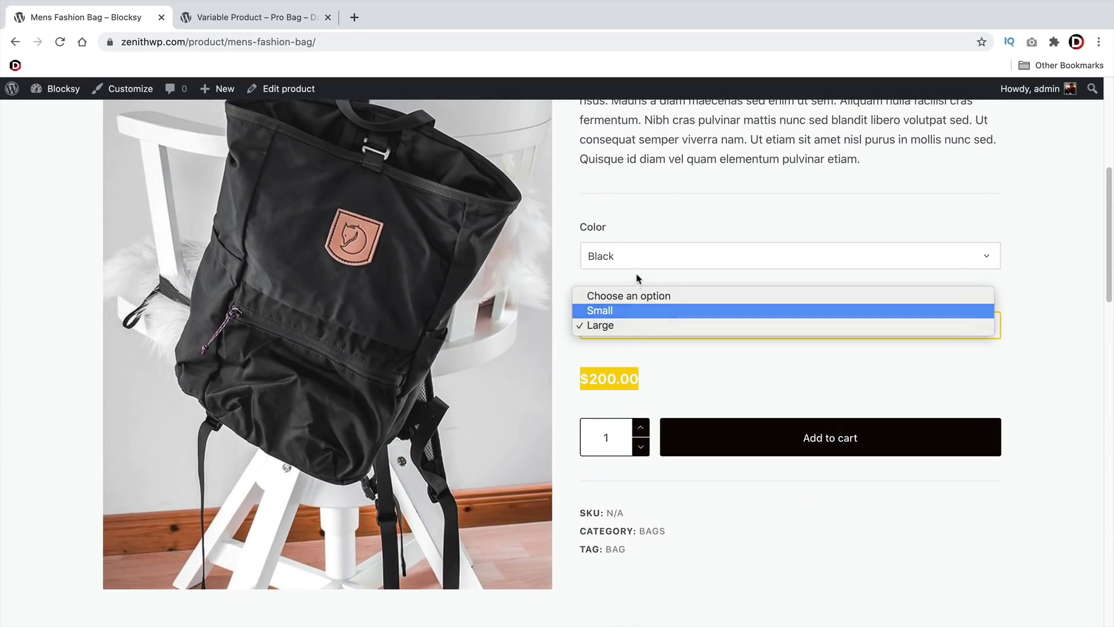
click(638, 311)
click(643, 257)
click(649, 273)
click(632, 329)
click(630, 340)
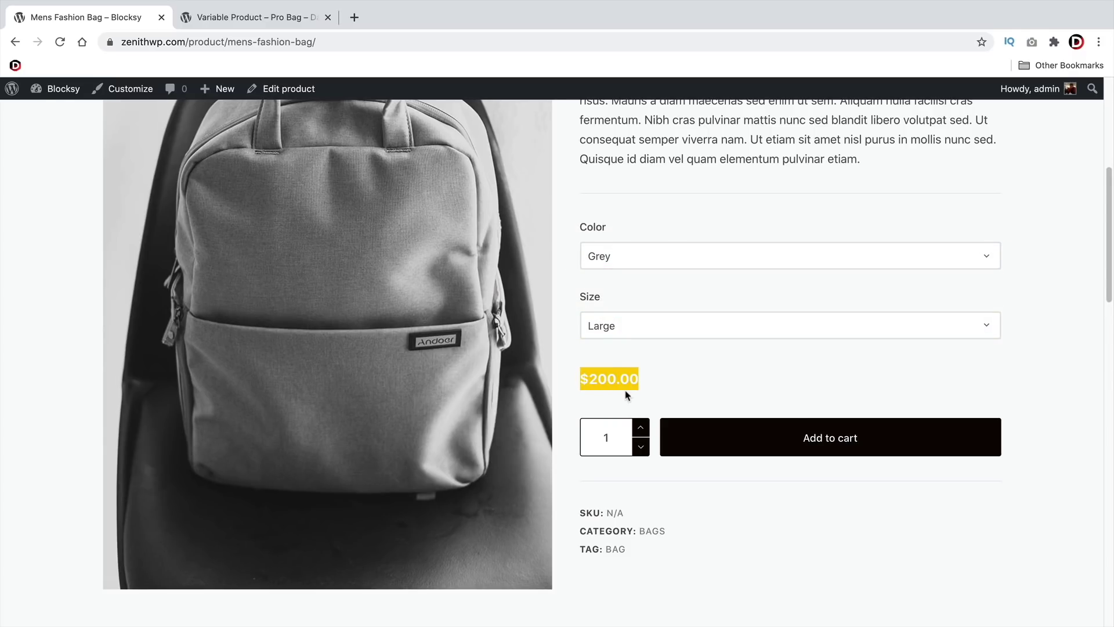
Step: Go to the Shop page listing Mens Fashion Bag at $100.00–$200.00 beside Simple Product
scroll(632, 400, up, 4)
scroll(642, 400, down, 1)
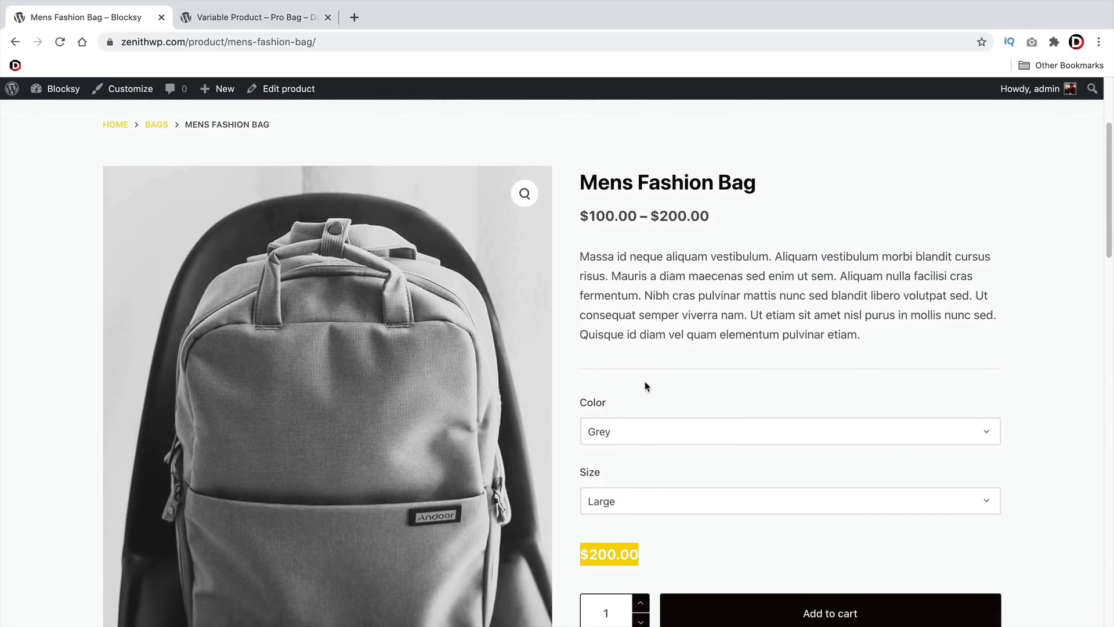
scroll(645, 386, up, 3)
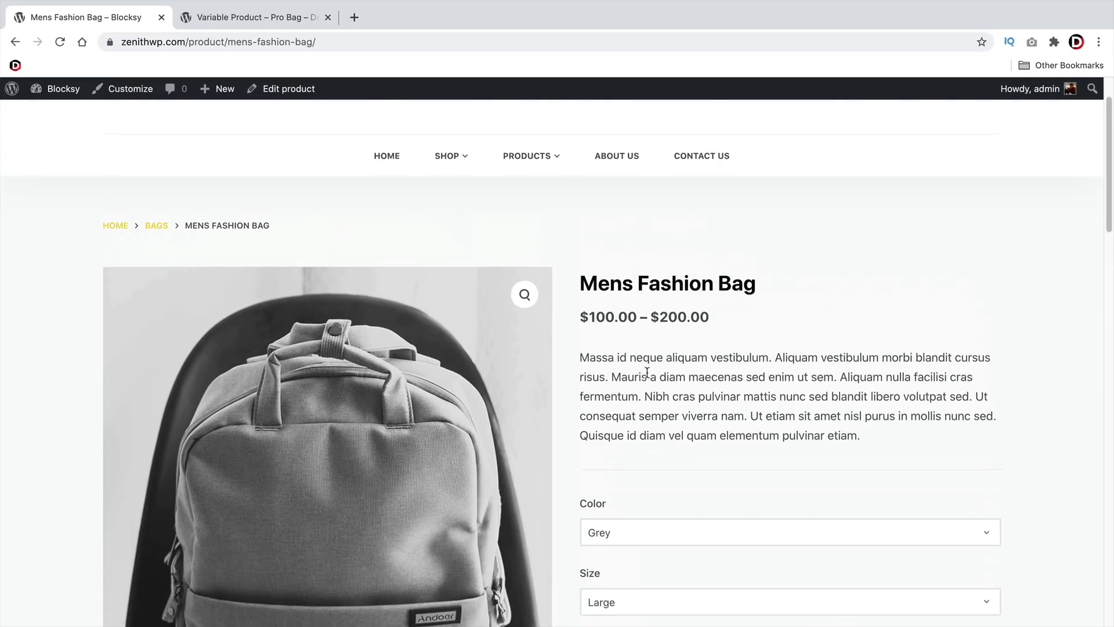
click(449, 197)
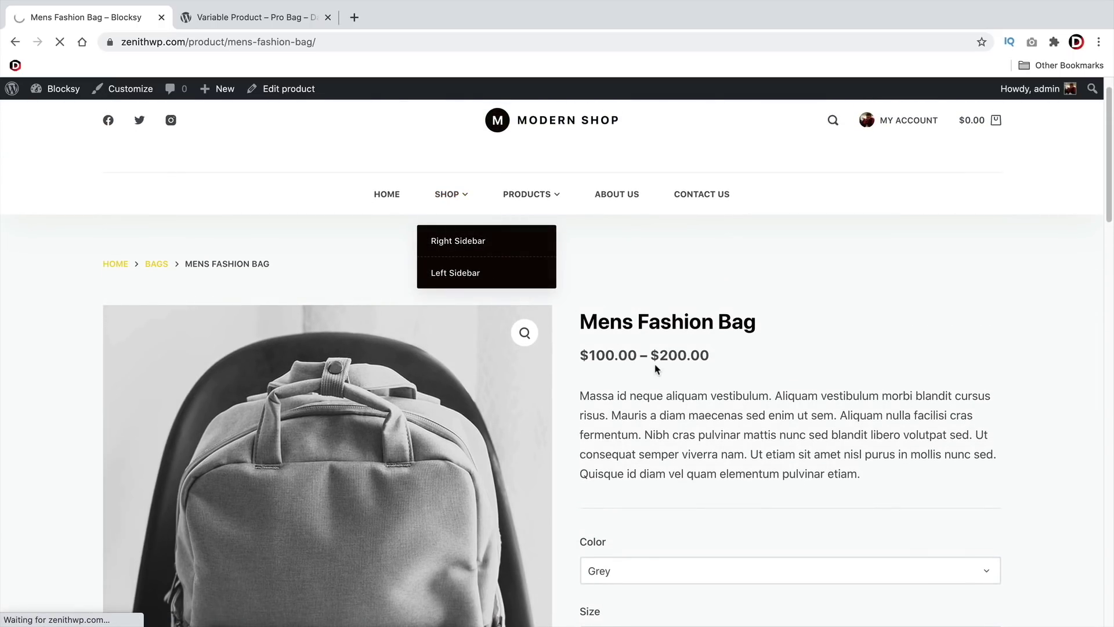
scroll(663, 371, down, 3)
scroll(664, 371, down, 4)
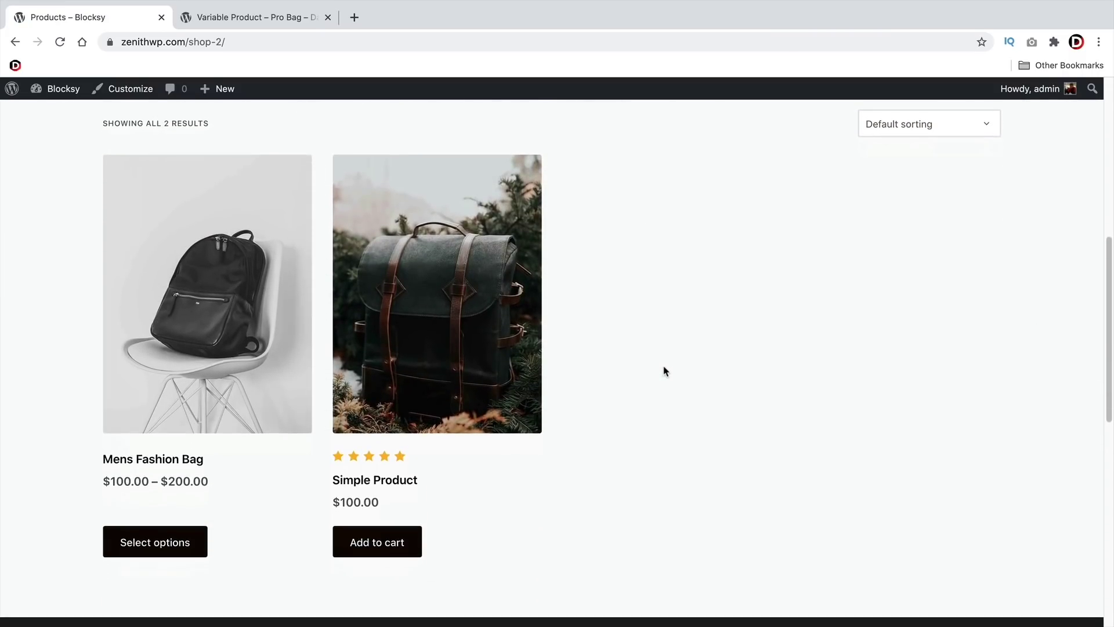
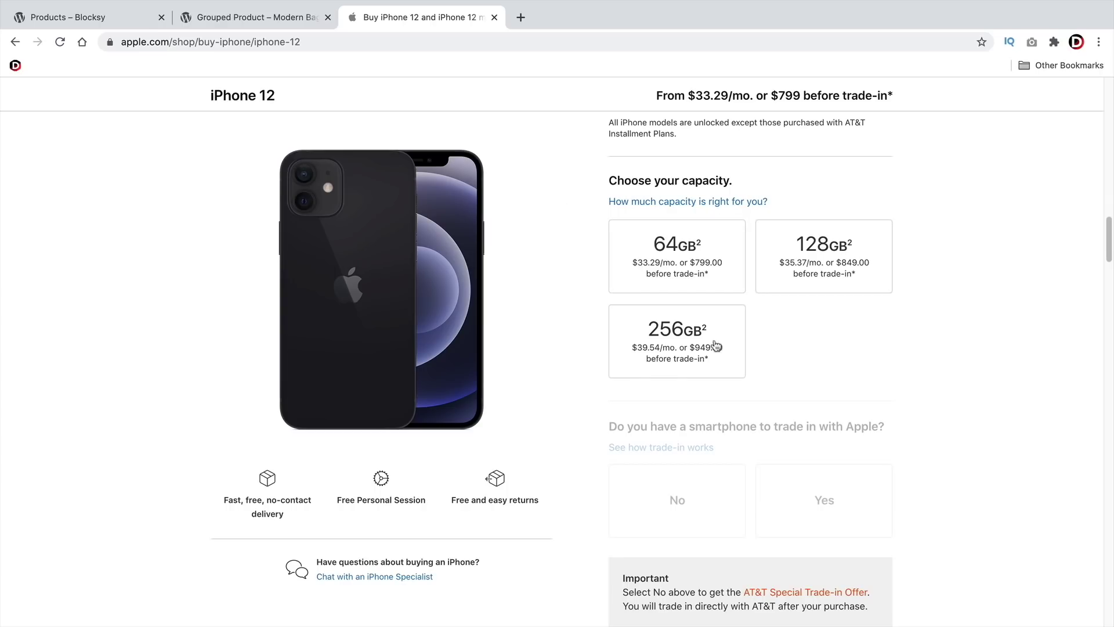
Step: Switch to the Modern Bag grouped product page and point out its title
click(272, 17)
scroll(697, 364, down, 2)
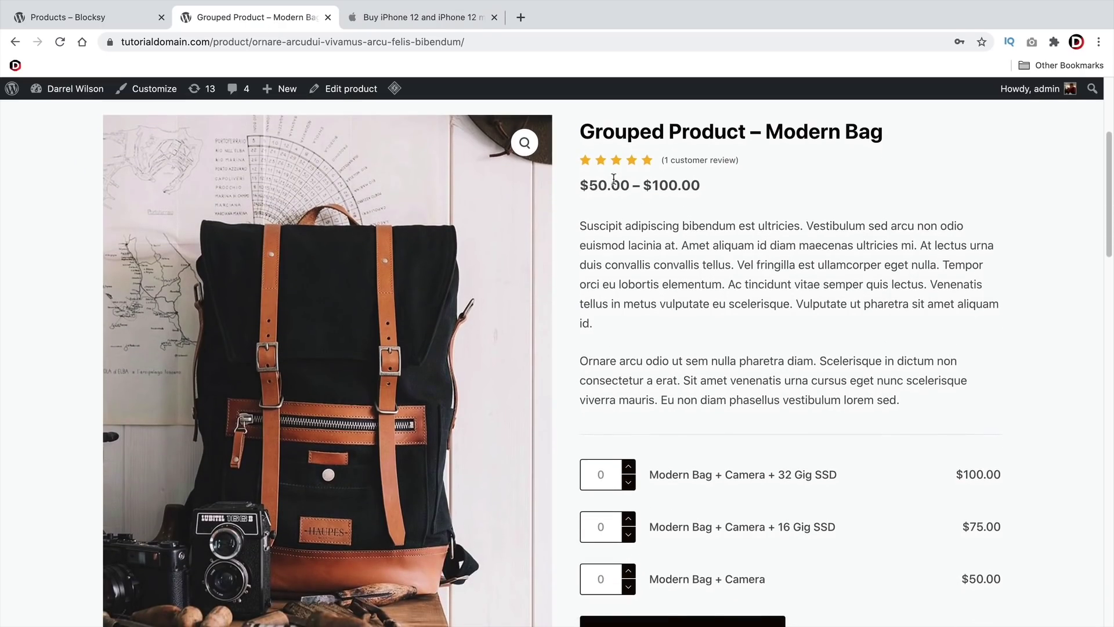
drag(588, 133, 875, 134)
click(808, 268)
scroll(684, 334, down, 3)
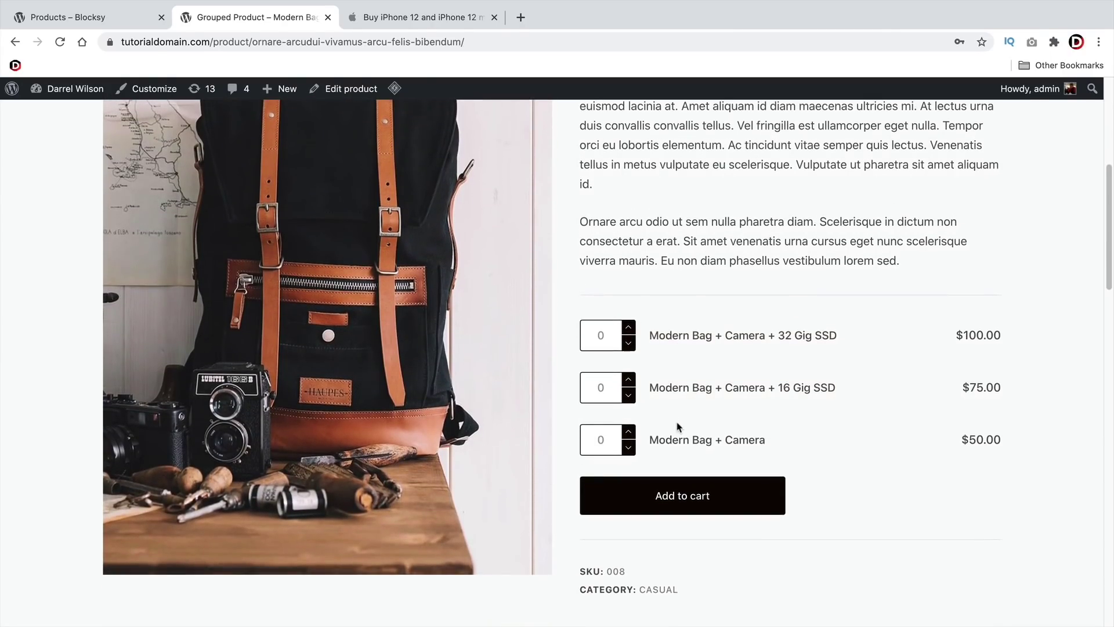
Step: Point out the Modern Bag + Camera item and the grouped items' prices, including $75.00
drag(766, 445, 808, 442)
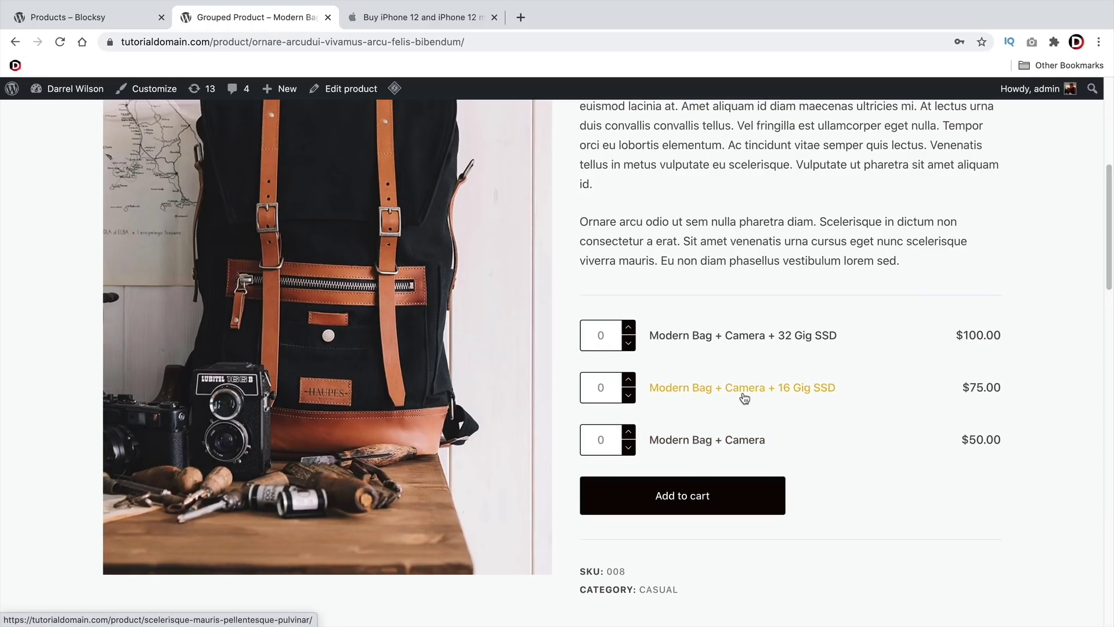
drag(1008, 391, 964, 387)
click(966, 385)
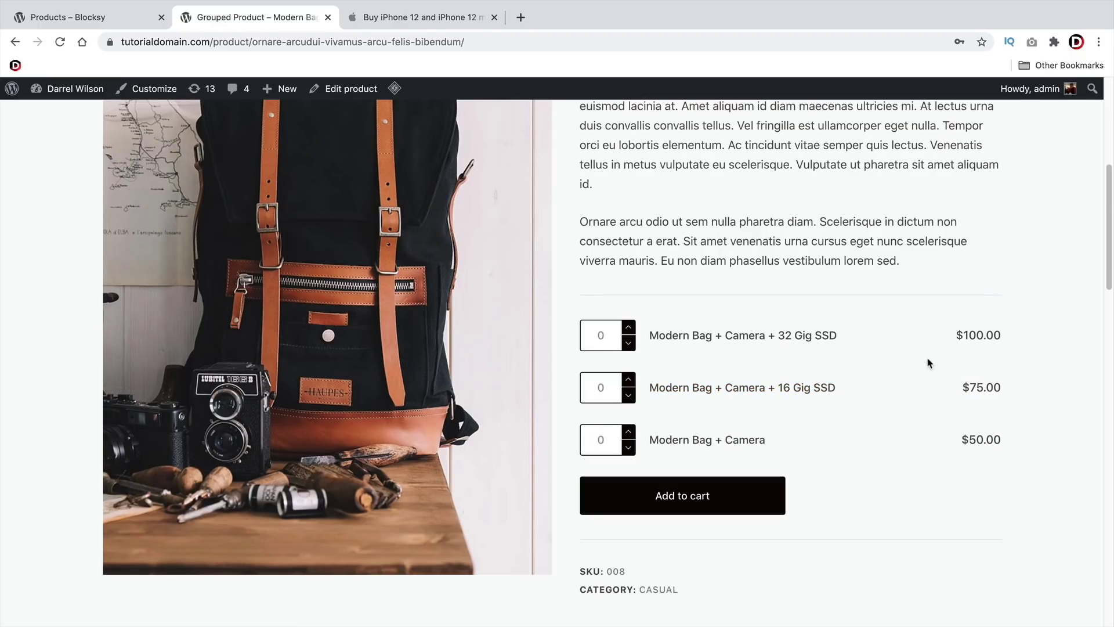
drag(1014, 334, 967, 336)
click(968, 336)
scroll(958, 335, up, 3)
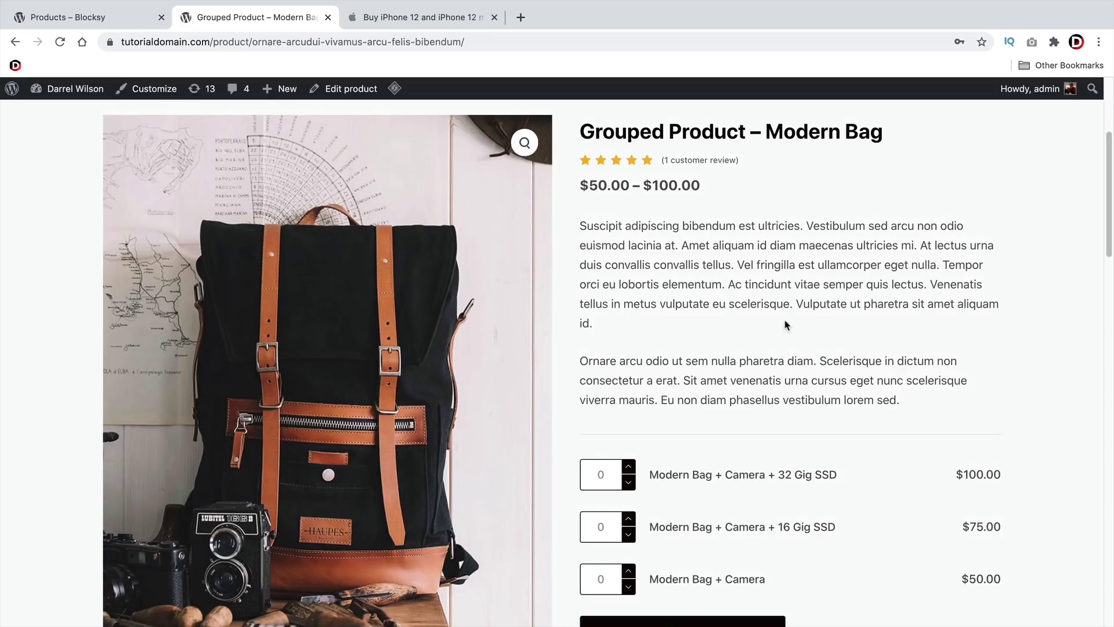
Step: Start a new product named 'Grouped Product'
click(110, 21)
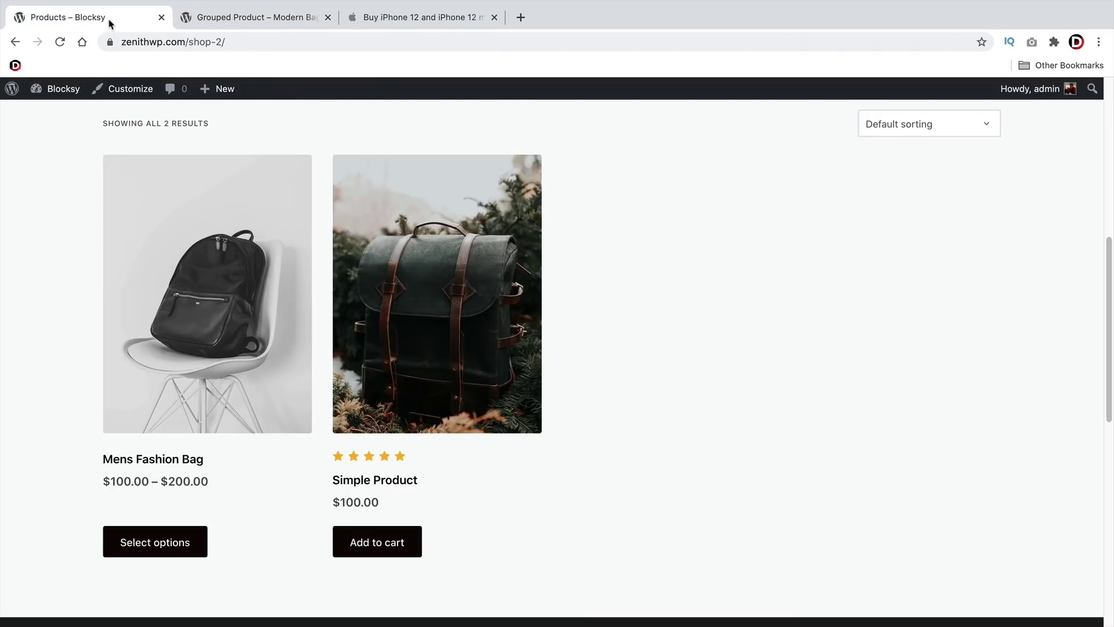
mouse_move(225, 92)
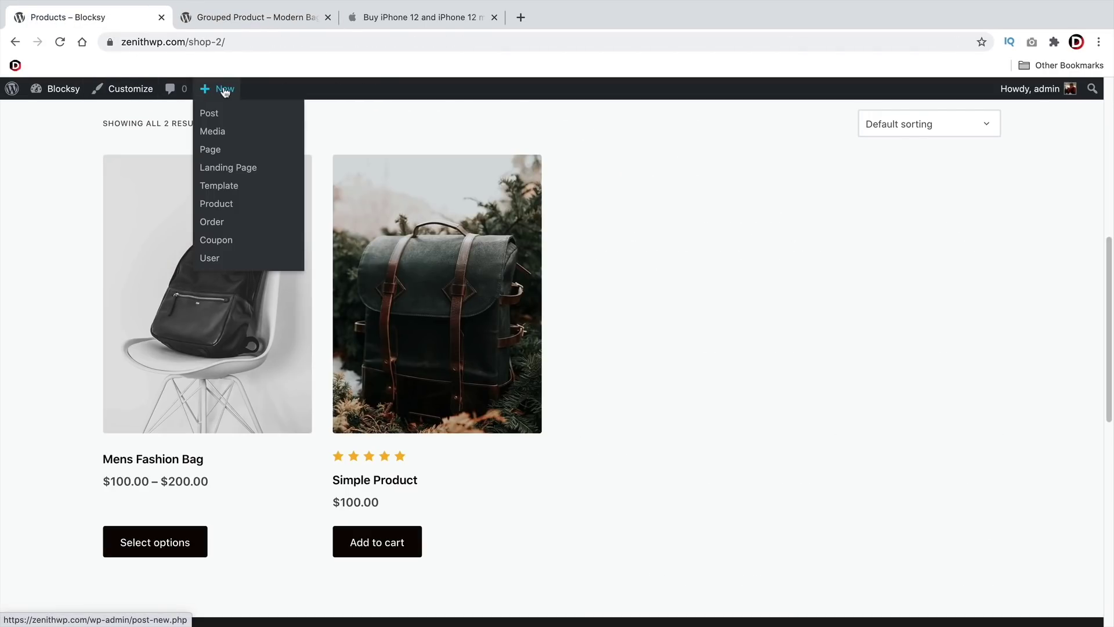
click(226, 209)
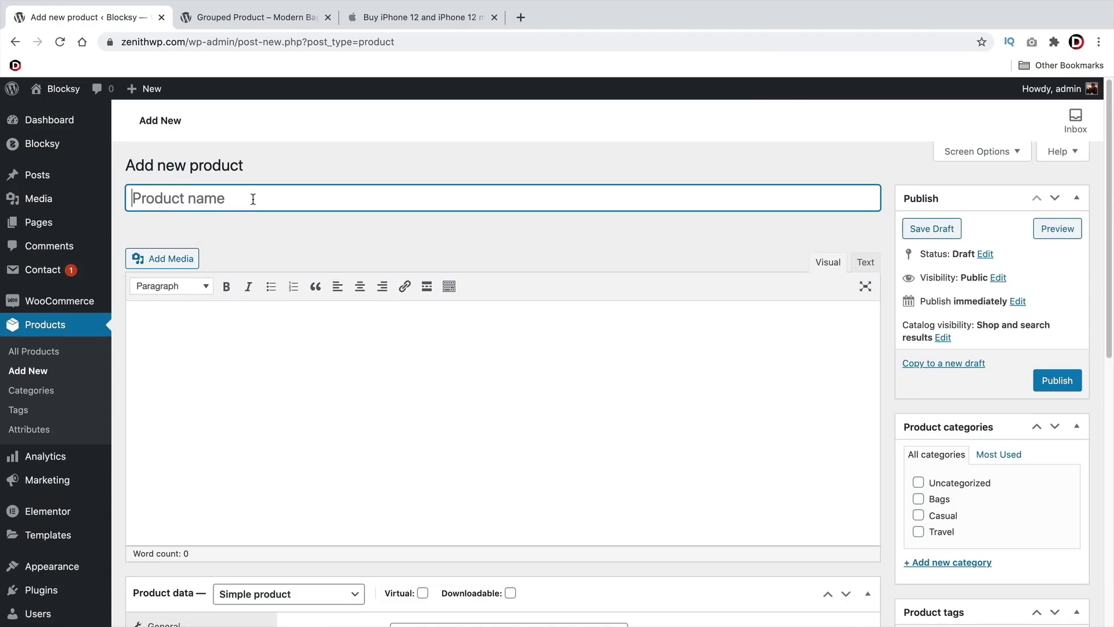
text(Grouped Product)
Step: Copy the Modern Bag description paragraph into the new product's description
scroll(261, 233, down, 5)
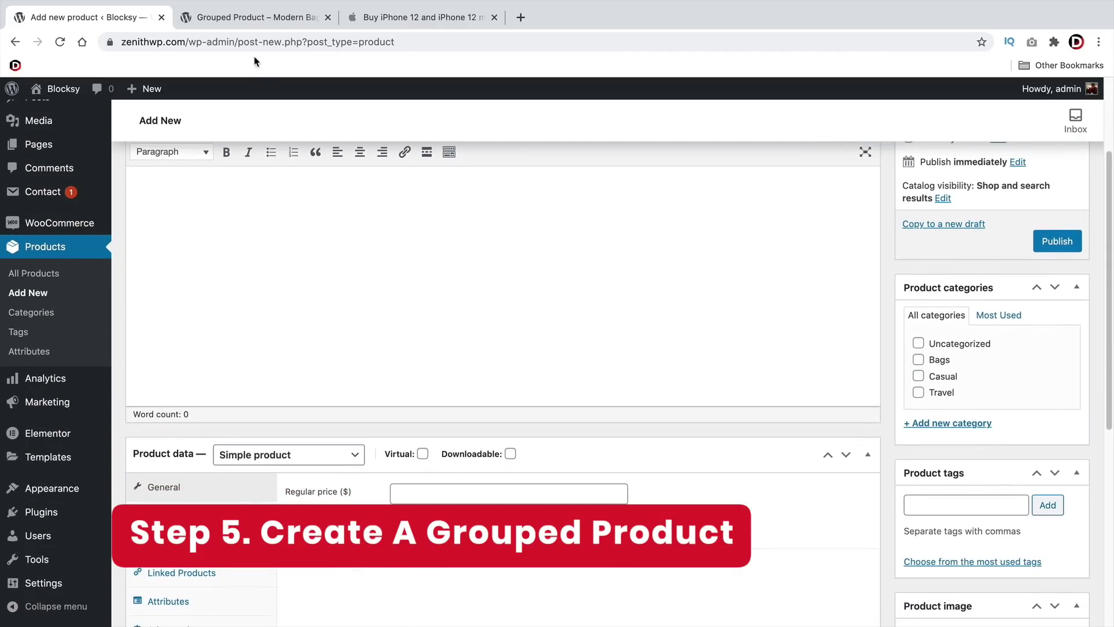
click(253, 18)
drag(613, 323, 599, 236)
key(super+c)
right_click(599, 235)
click(618, 257)
click(87, 17)
right_click(149, 190)
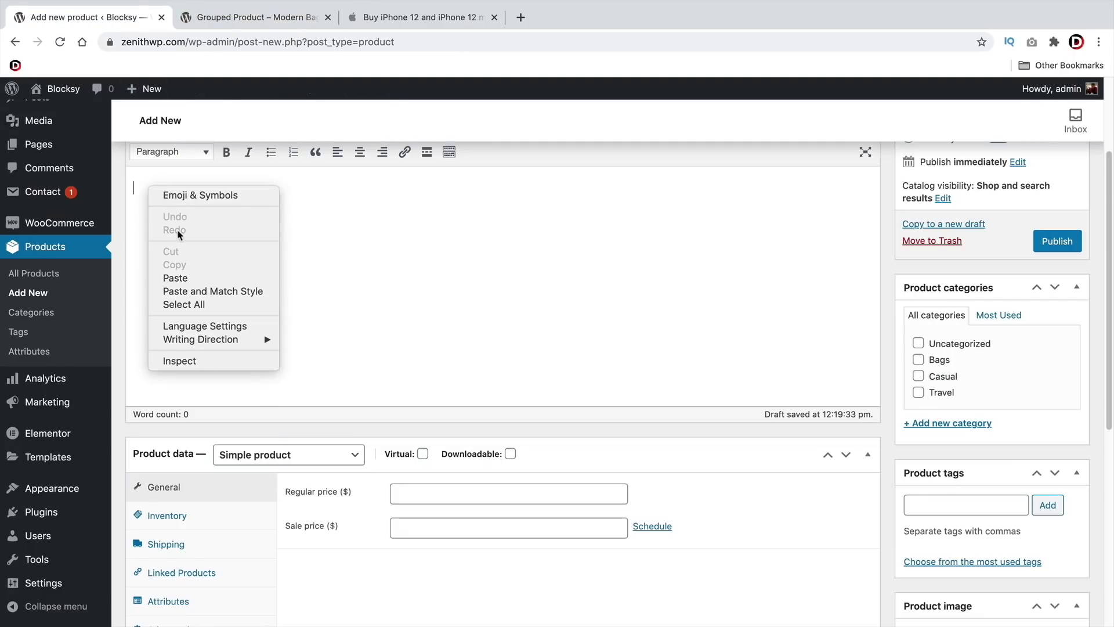
click(175, 277)
Step: Make it a Grouped product, paste the paragraph as short description, and open the image picker
scroll(286, 314, down, 3)
click(283, 353)
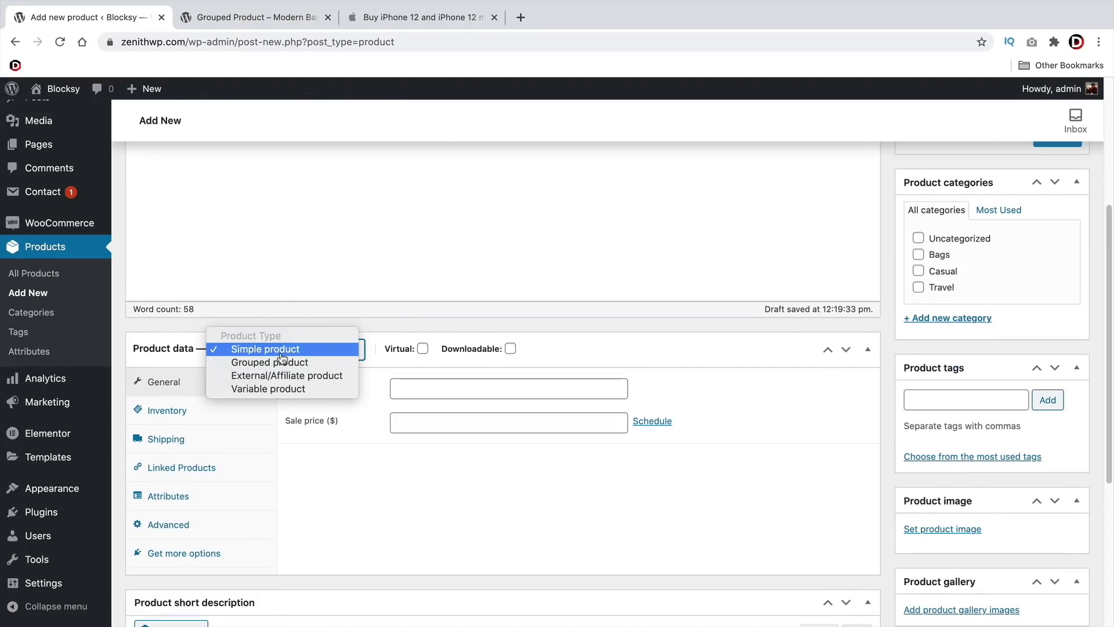
click(282, 361)
scroll(338, 421, down, 4)
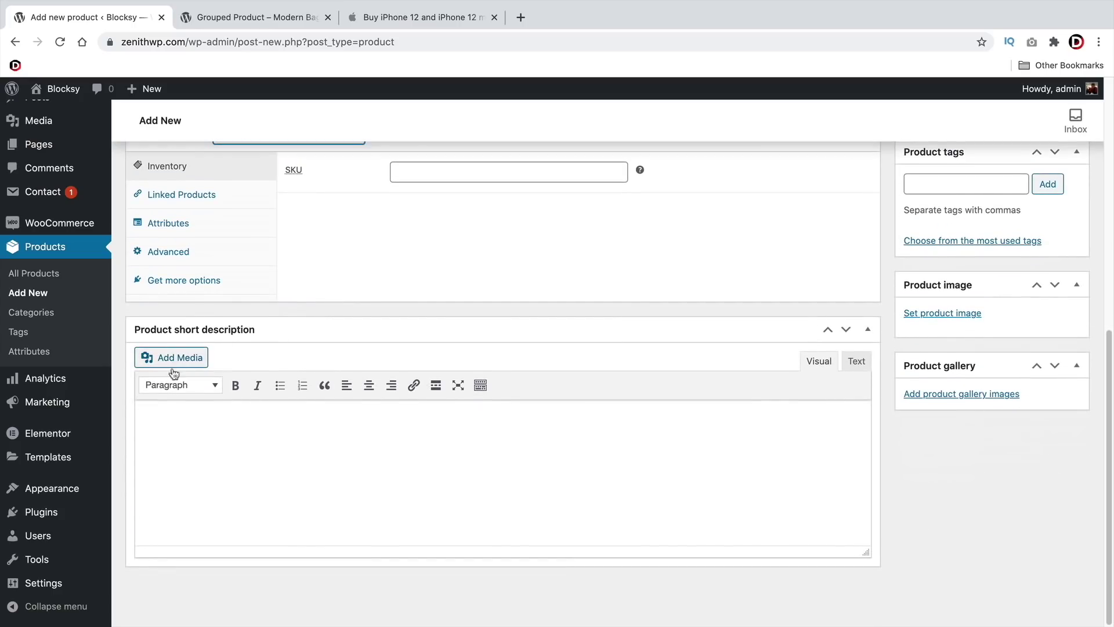
right_click(162, 423)
click(203, 510)
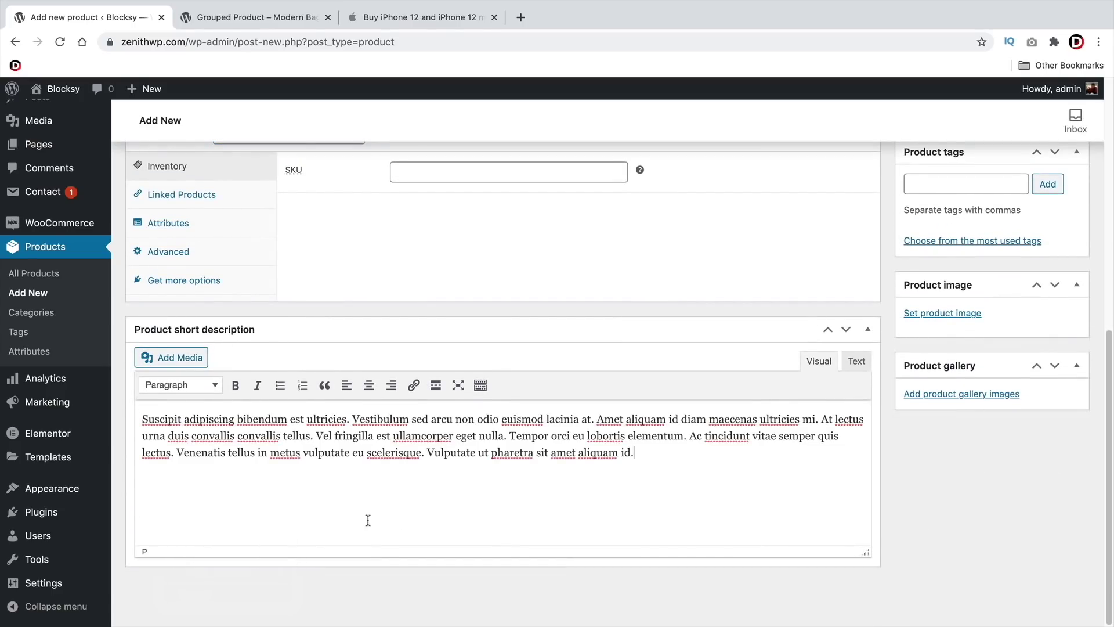
click(961, 318)
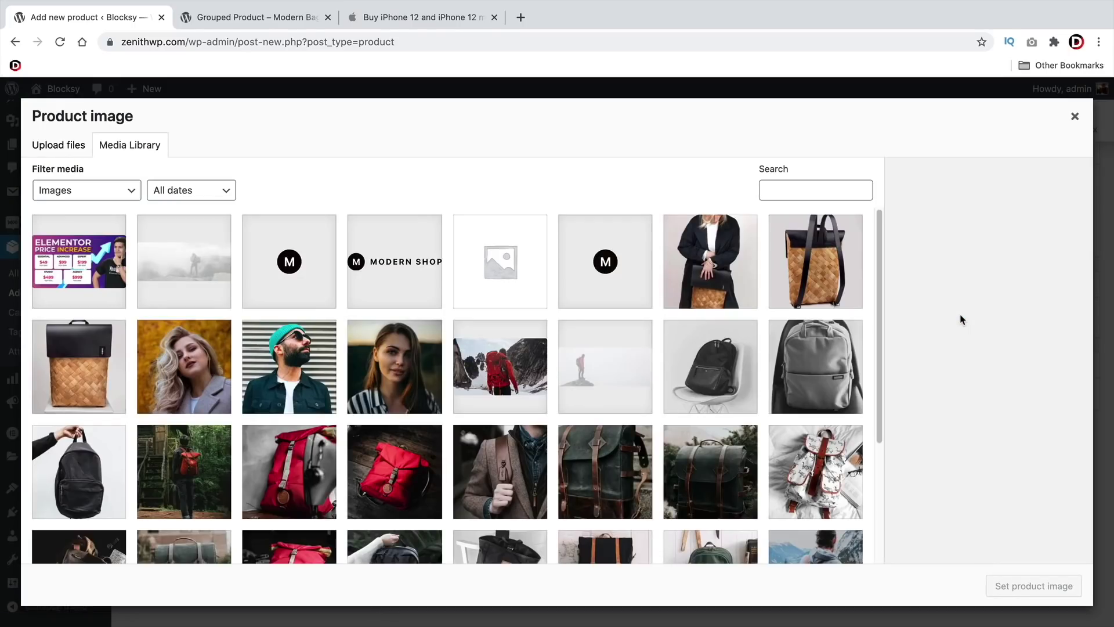
Step: Set the green backpack as the product image, then remove it
scroll(708, 335, down, 3)
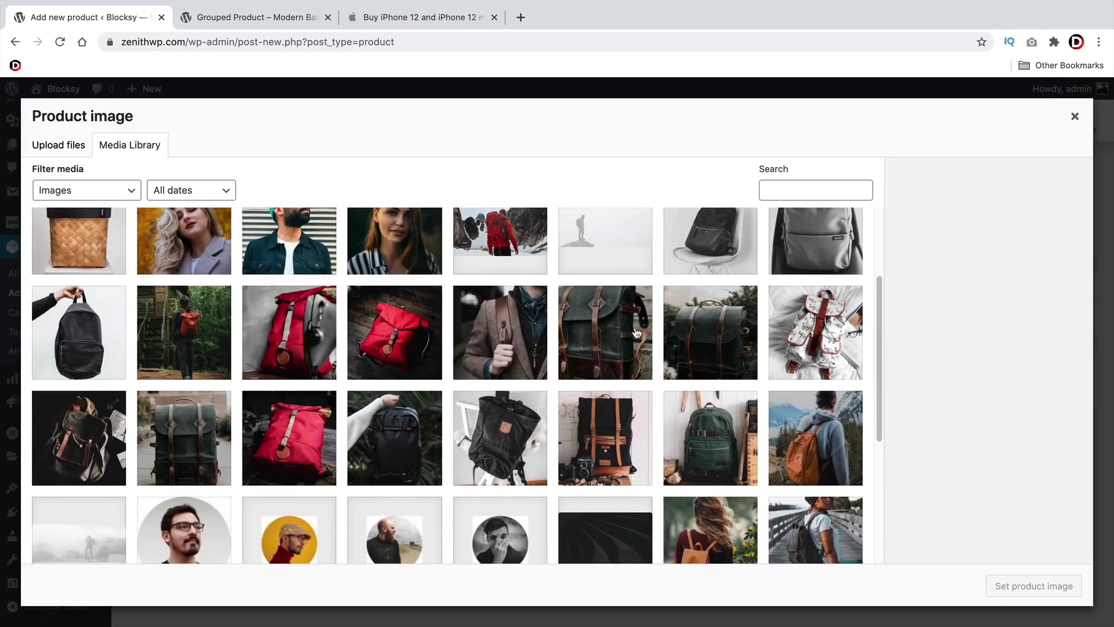
scroll(623, 332, down, 1)
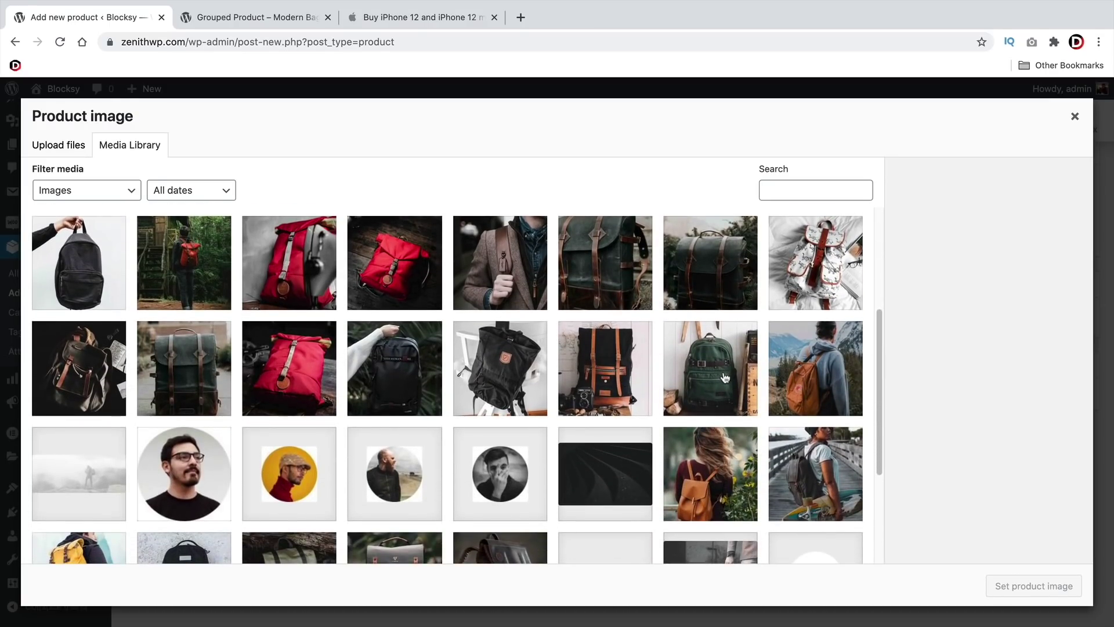
click(723, 377)
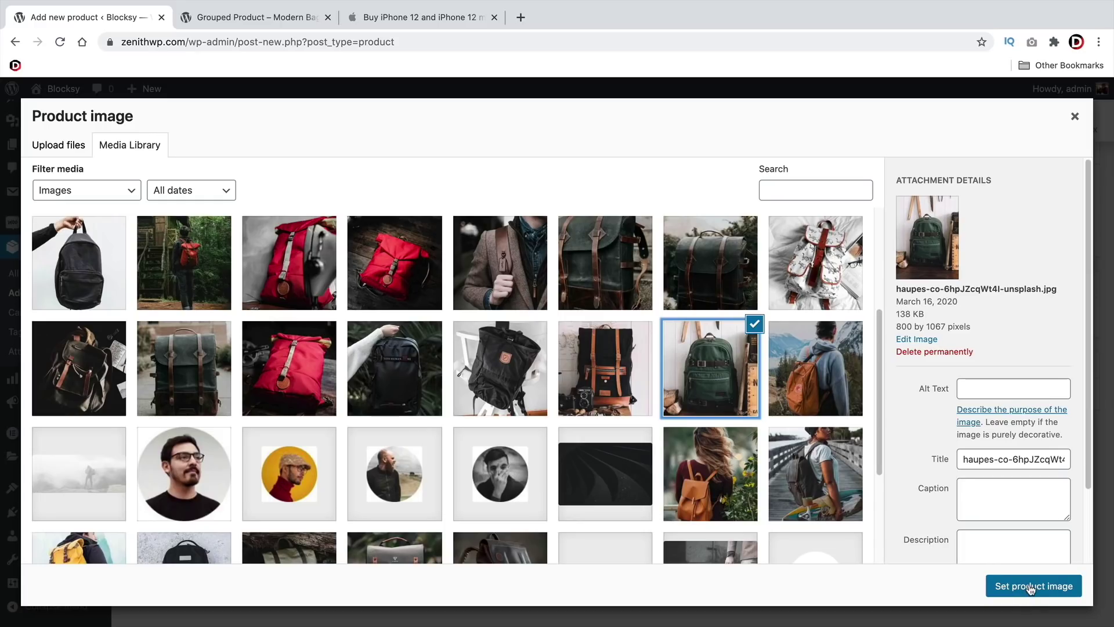
click(1032, 587)
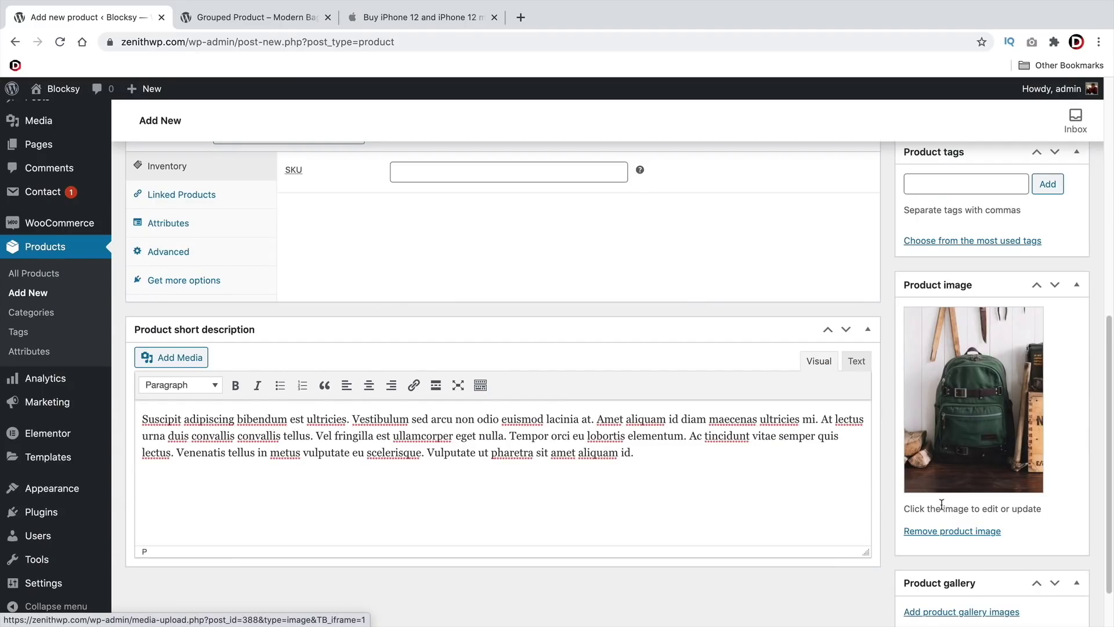
click(940, 531)
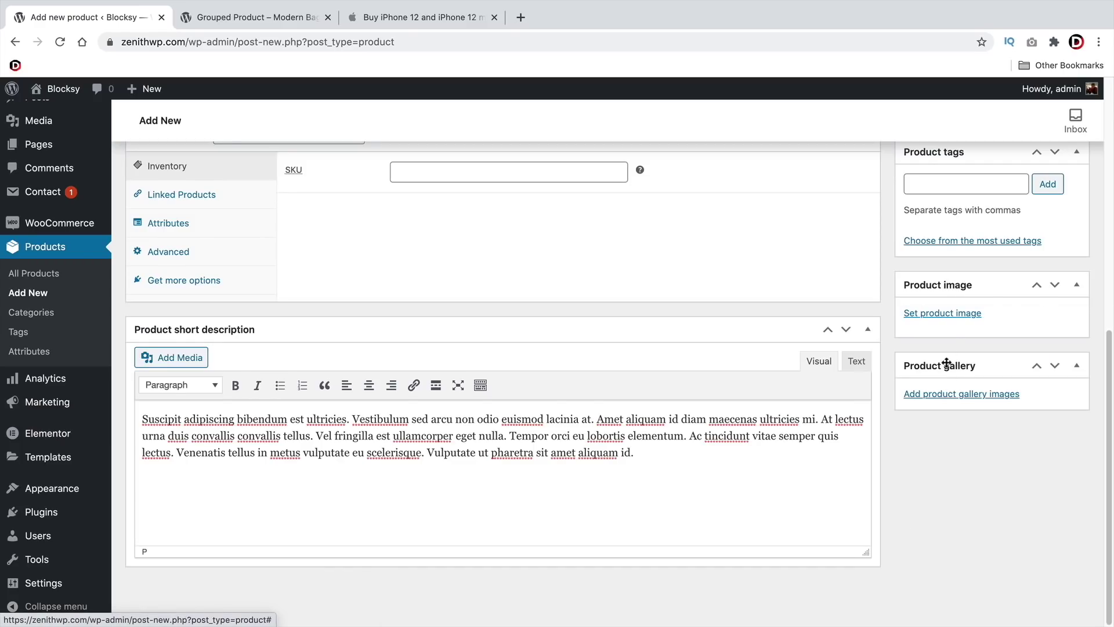
Step: Set the black backpack with tan leather straps as the product image
click(946, 314)
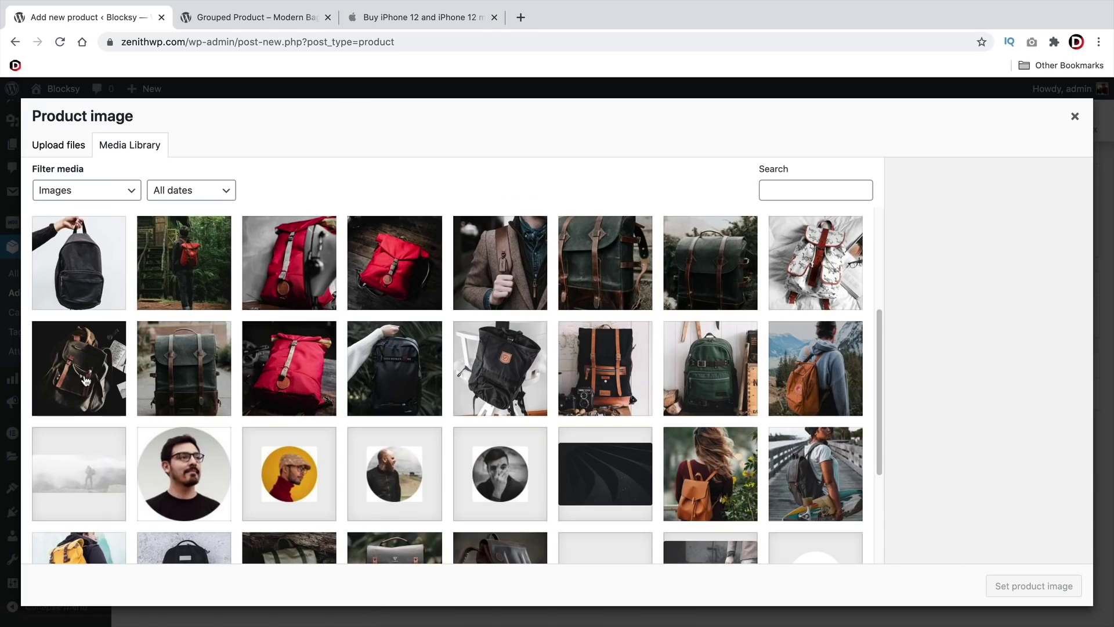
scroll(85, 380, up, 4)
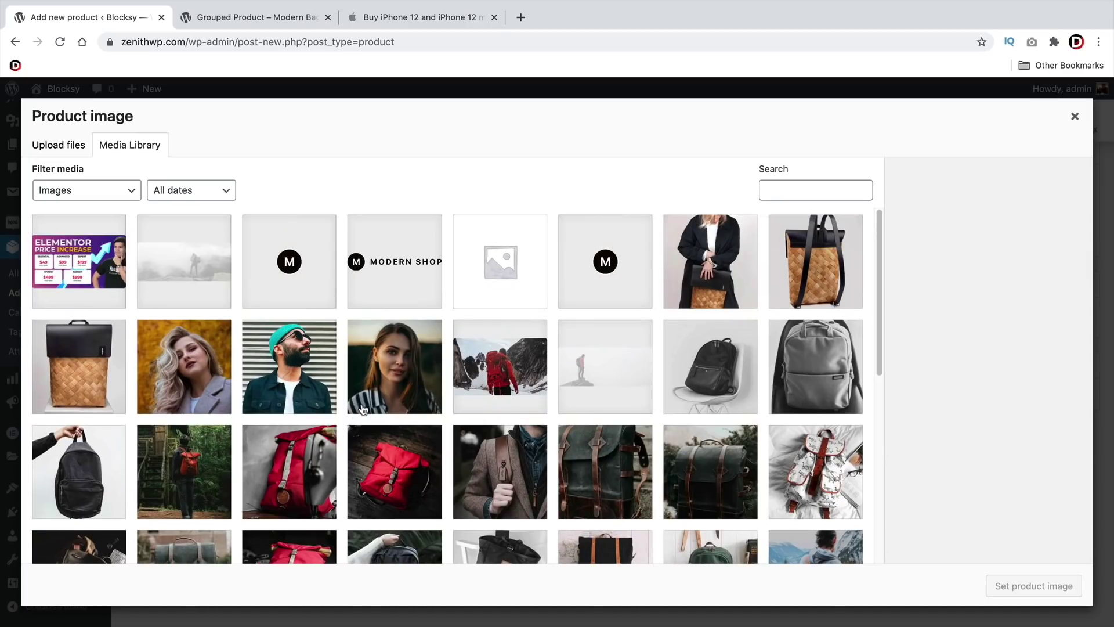
scroll(362, 409, down, 5)
click(598, 307)
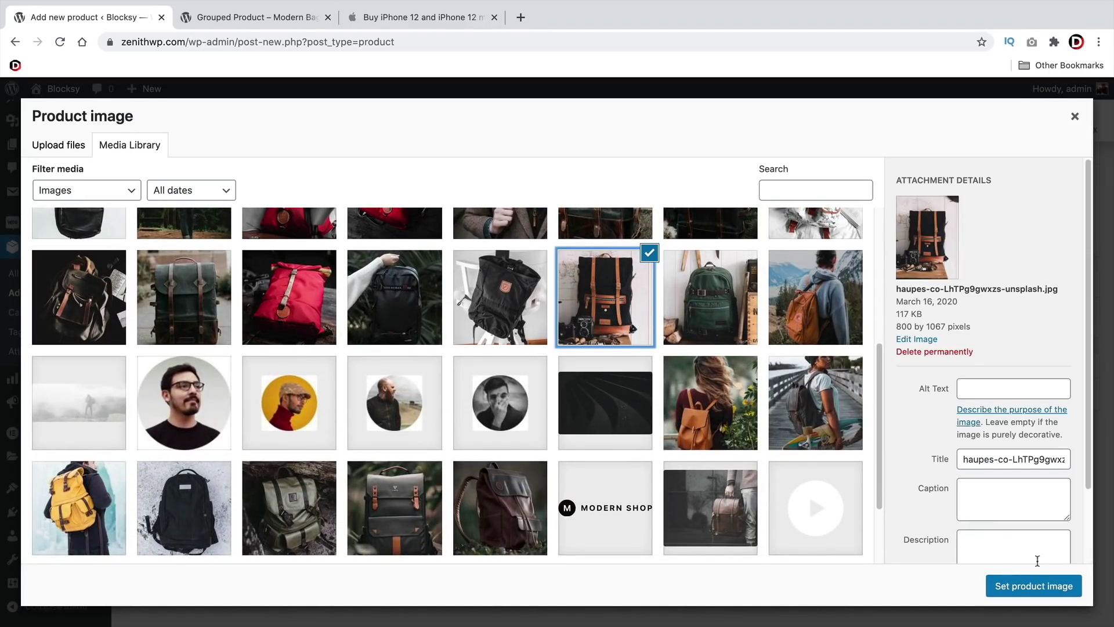
click(1036, 586)
scroll(939, 429, up, 4)
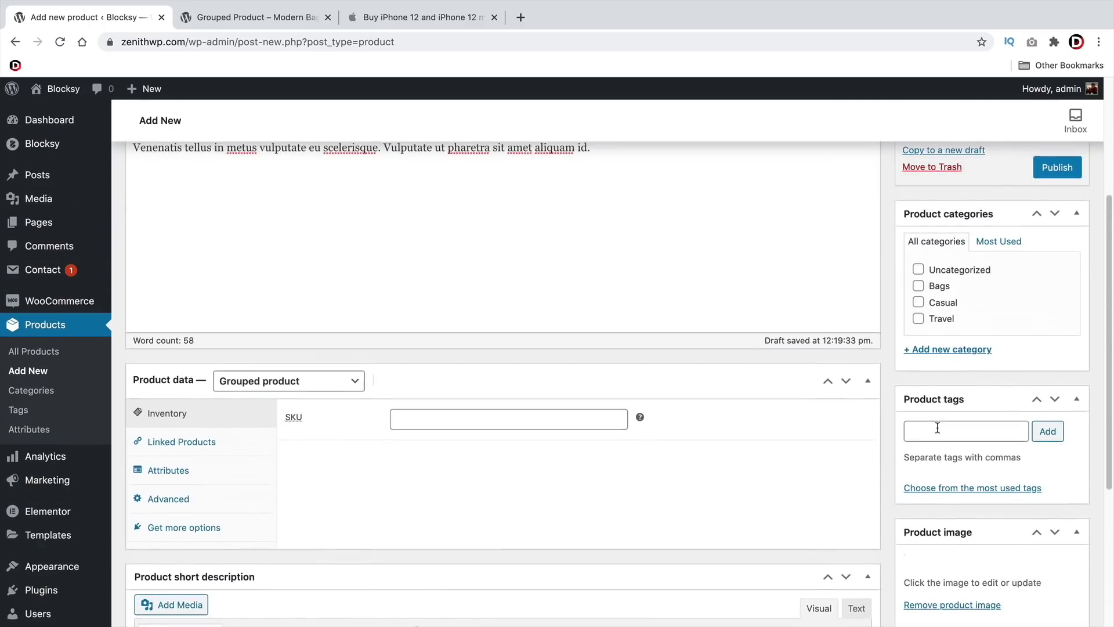
Step: File the product under Bags with the tag 'bag' and publish it
click(918, 293)
click(957, 443)
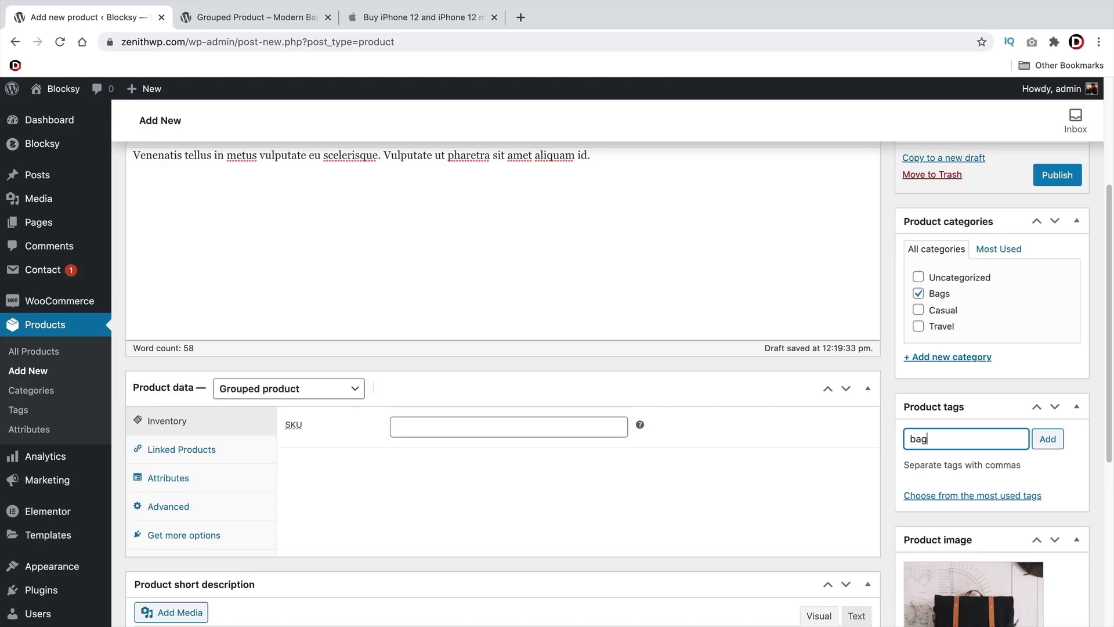
click(1045, 440)
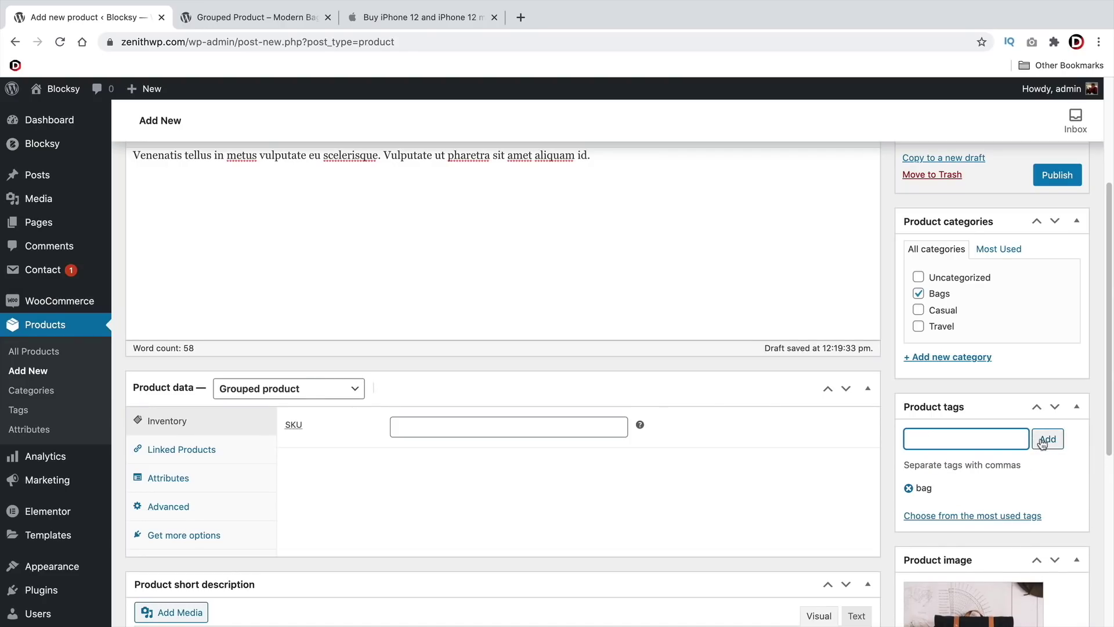
scroll(928, 459, up, 3)
click(1065, 317)
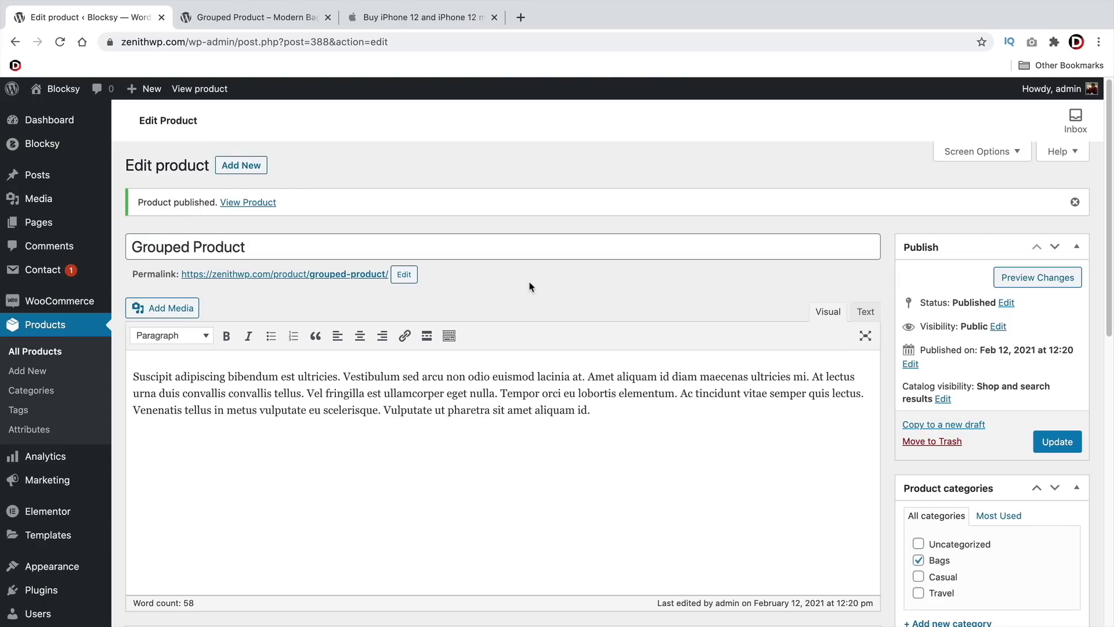
Step: Start a new product named 'Modern Bag + Camera', copied from the Modern Bag page
click(238, 169)
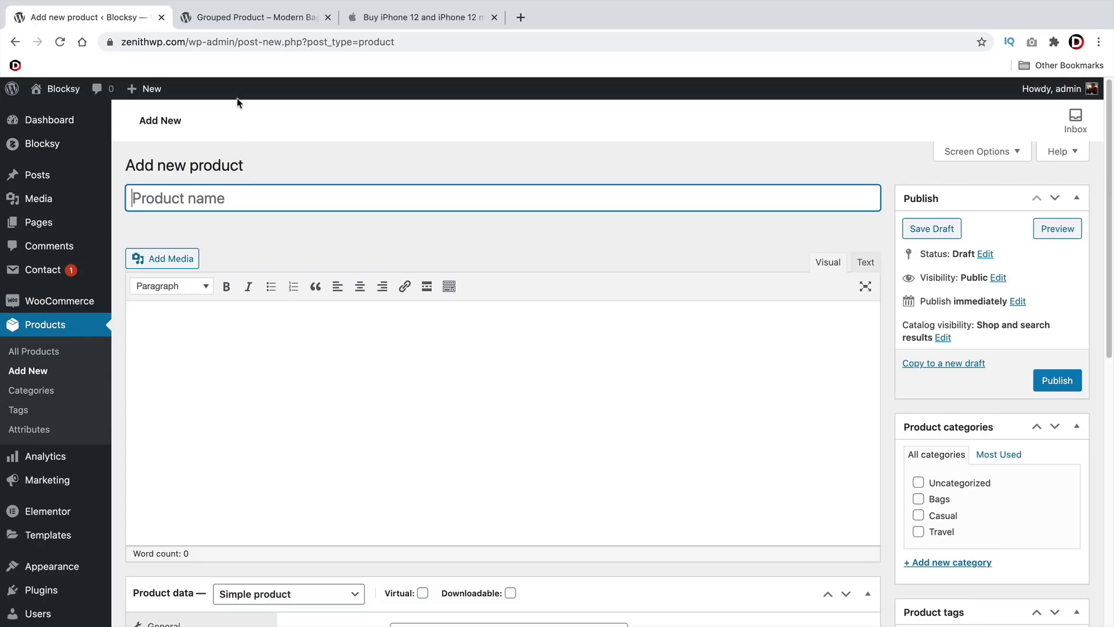
click(255, 17)
scroll(781, 523, down, 2)
drag(786, 514, 647, 511)
right_click(663, 511)
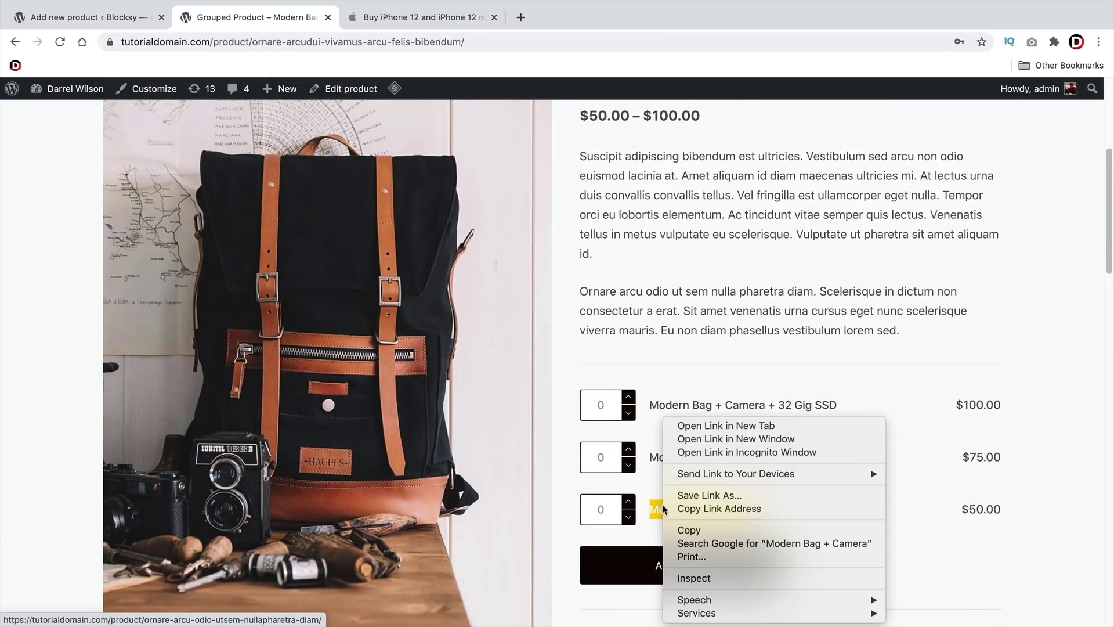
click(702, 515)
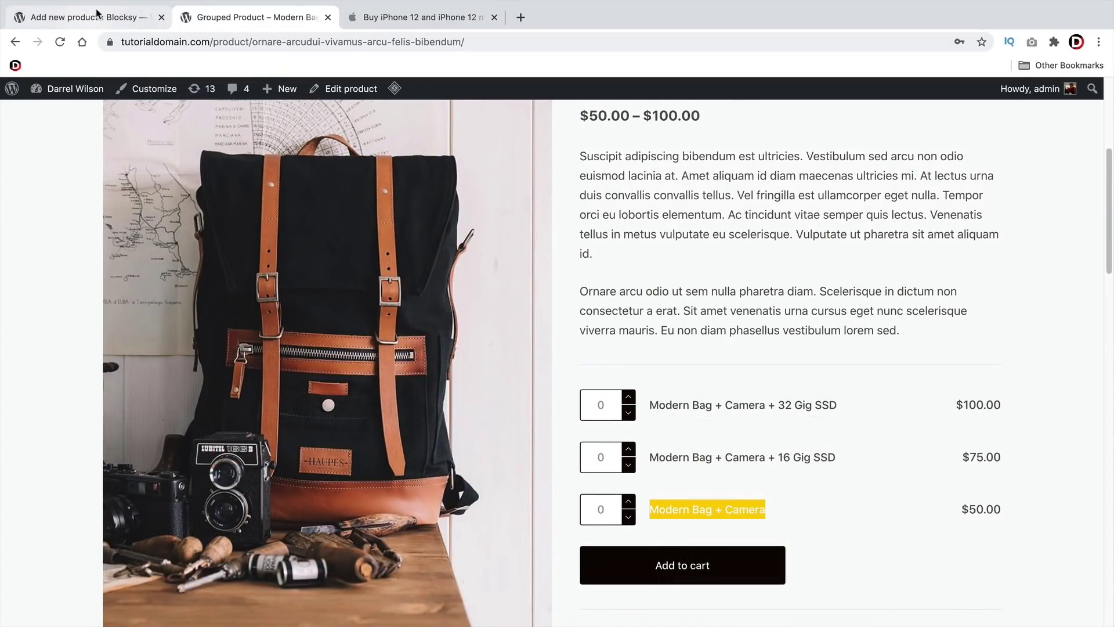
click(96, 15)
right_click(216, 192)
click(256, 289)
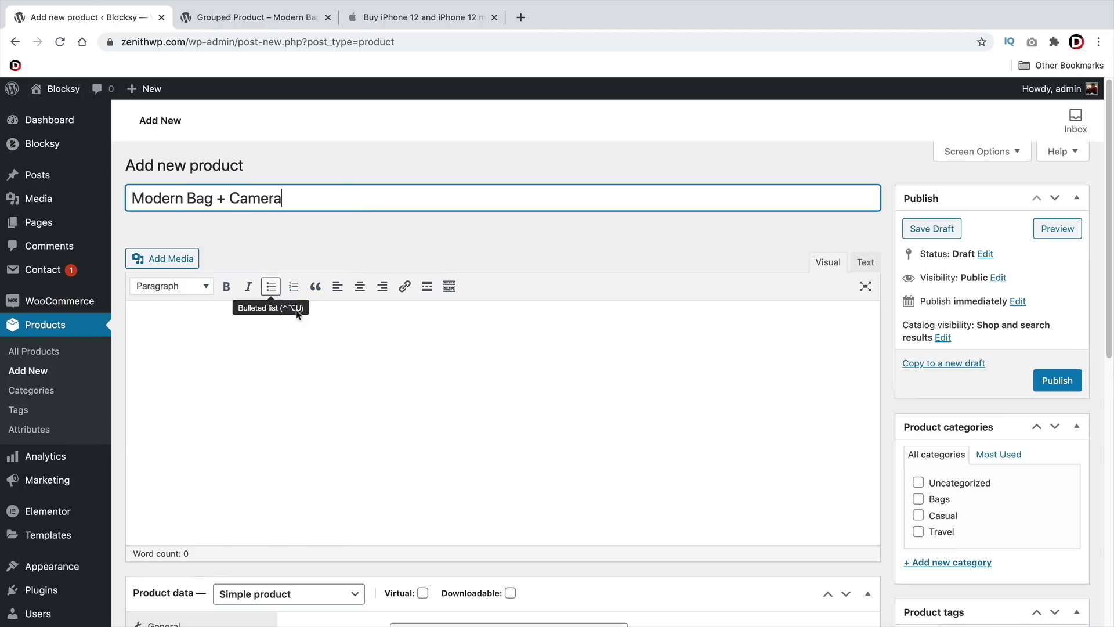
Step: Give the Modern Bag + Camera product a regular price of 50
scroll(373, 343, down, 3)
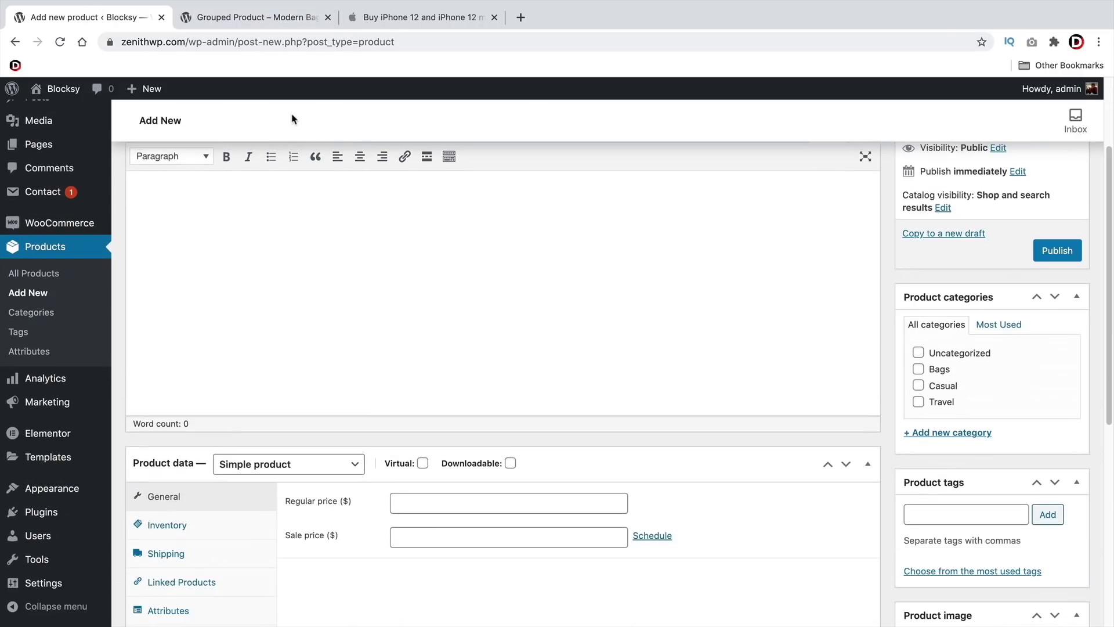
click(258, 17)
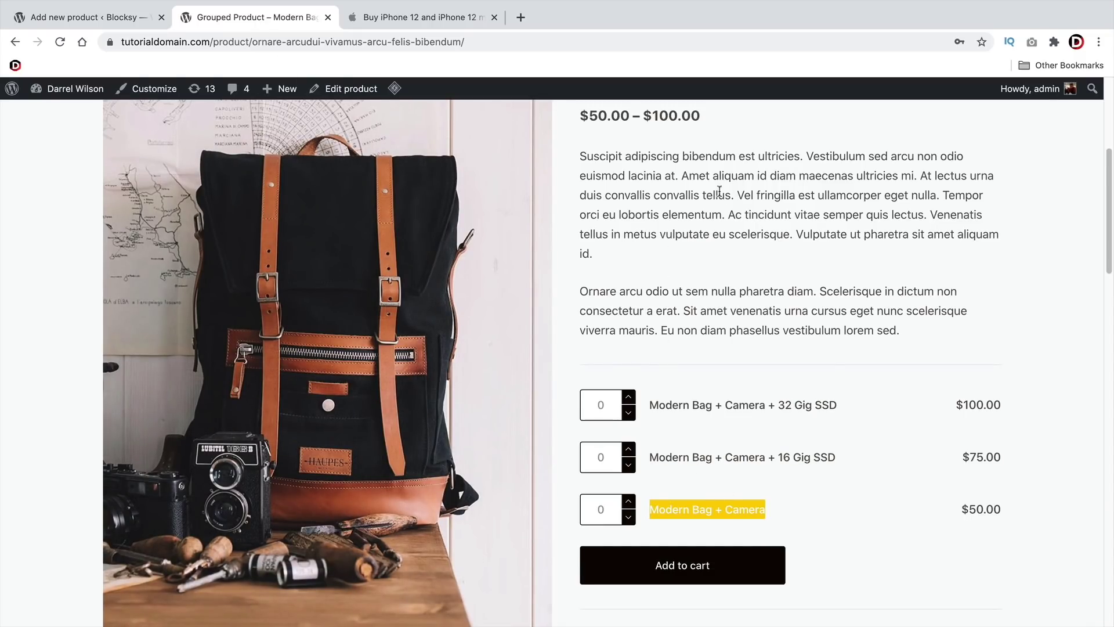
mouse_move(601, 155)
mouse_down()
mouse_move(897, 329)
mouse_move(601, 155)
mouse_up()
click(90, 17)
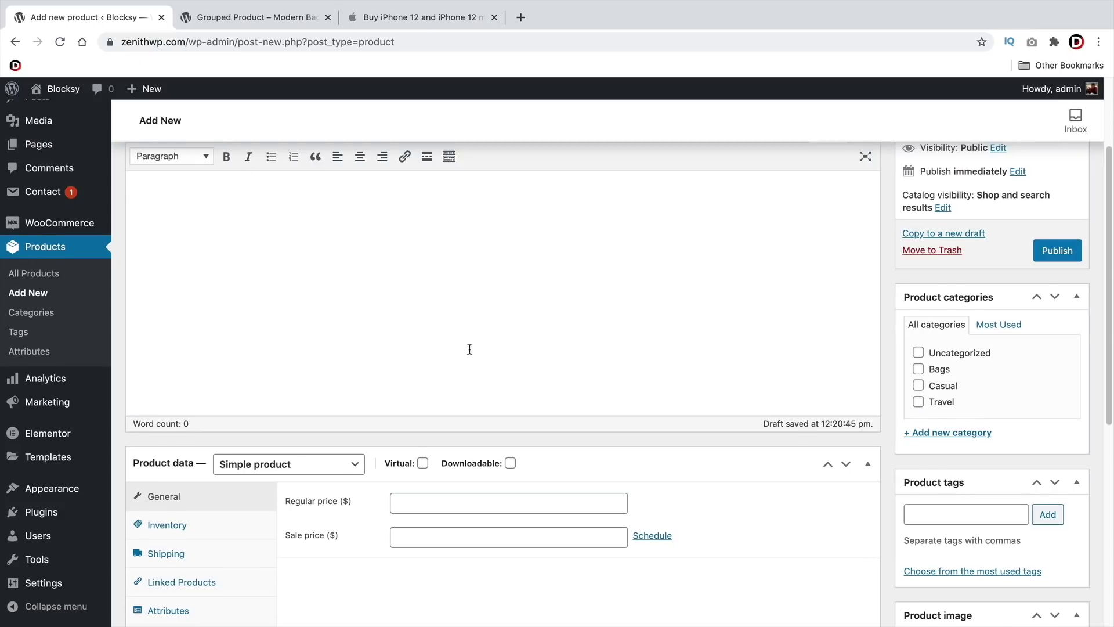
click(455, 498)
text(50)
Step: Set catalog visibility to Hidden and publish the Modern Bag + Camera product
scroll(460, 506, down, 5)
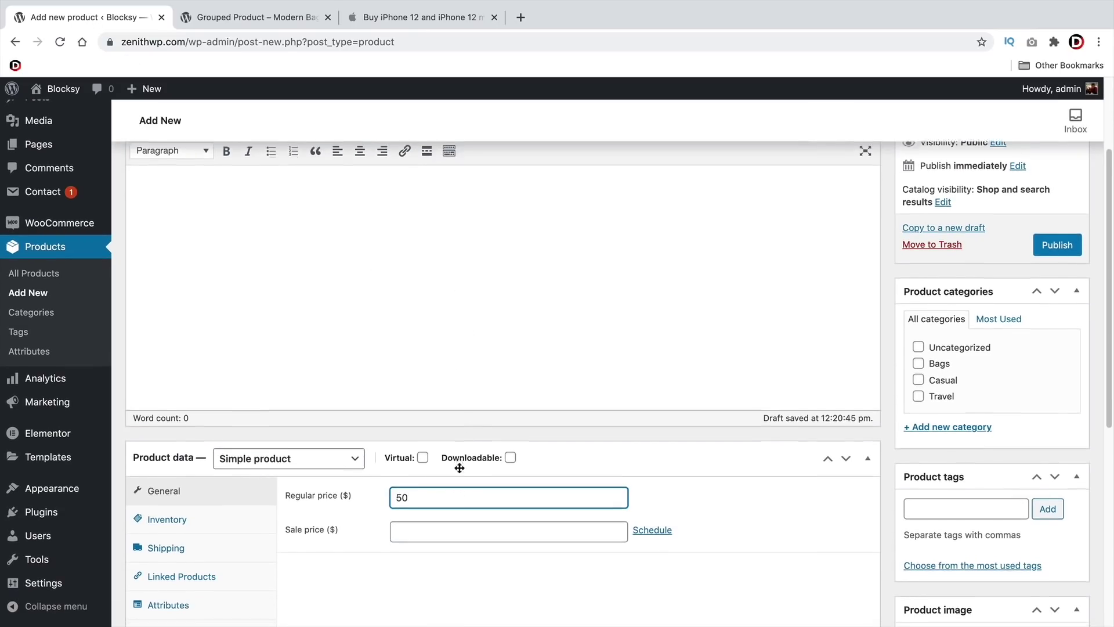
scroll(754, 519, up, 7)
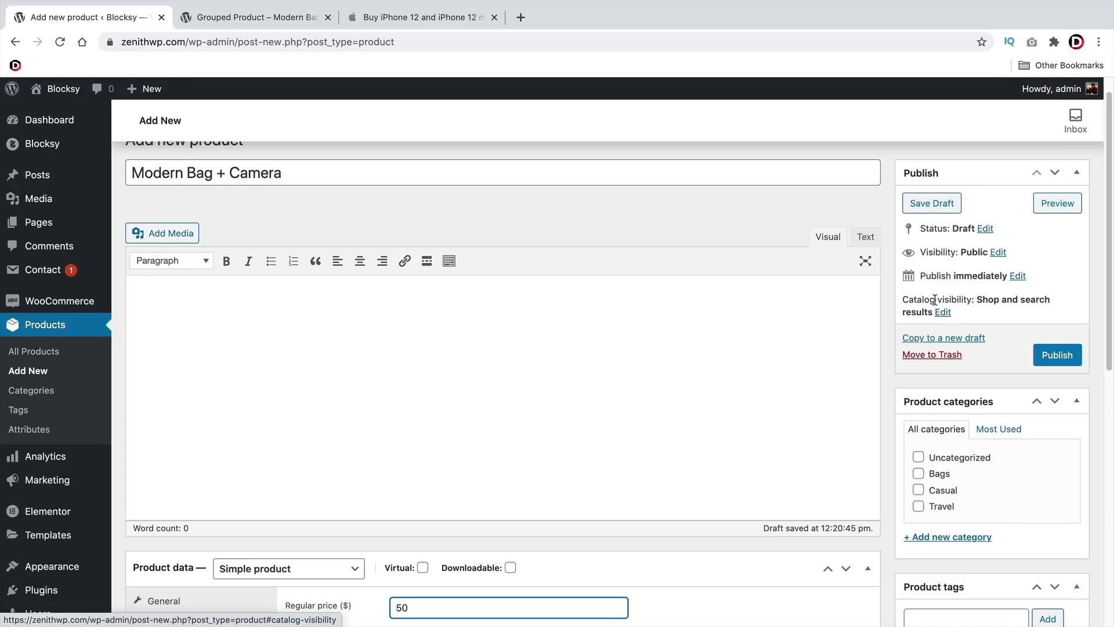
drag(912, 302, 1026, 312)
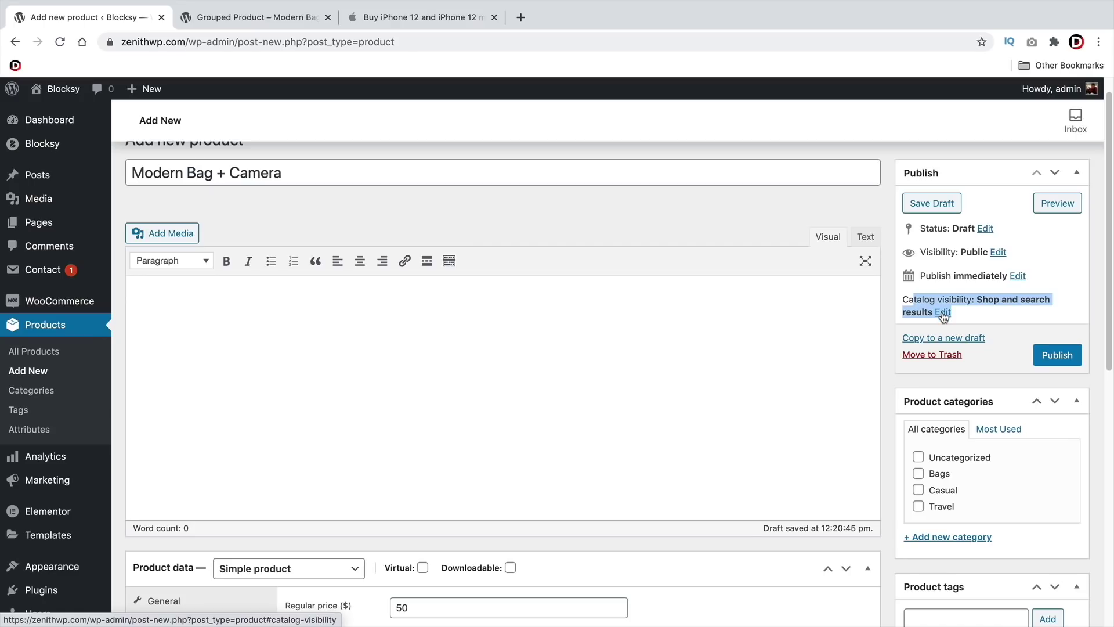
click(943, 313)
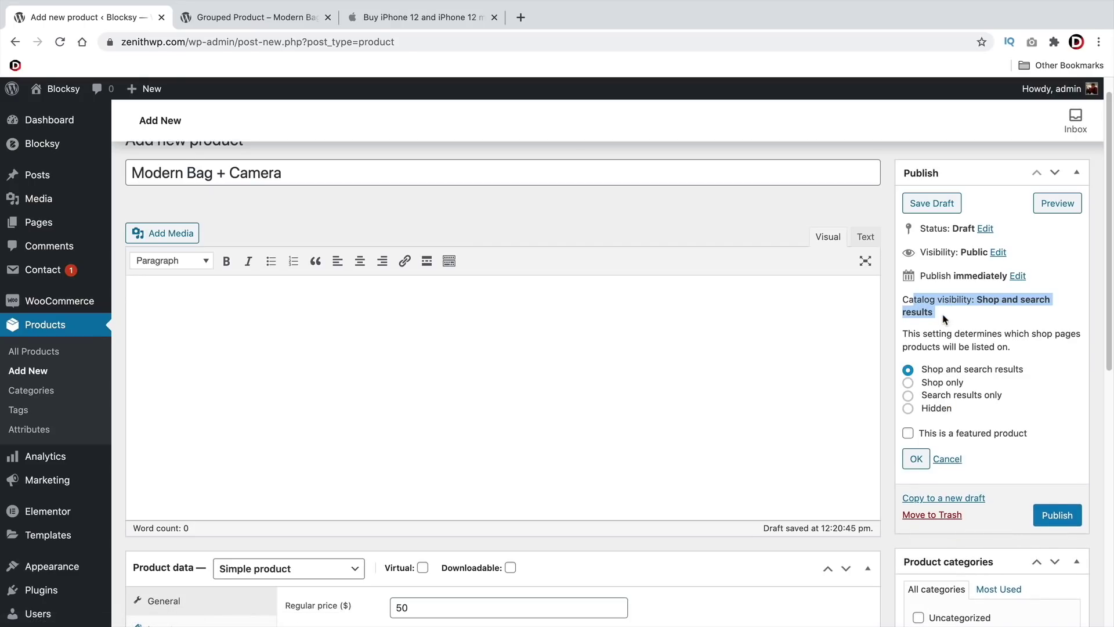
click(908, 409)
drag(295, 173, 129, 174)
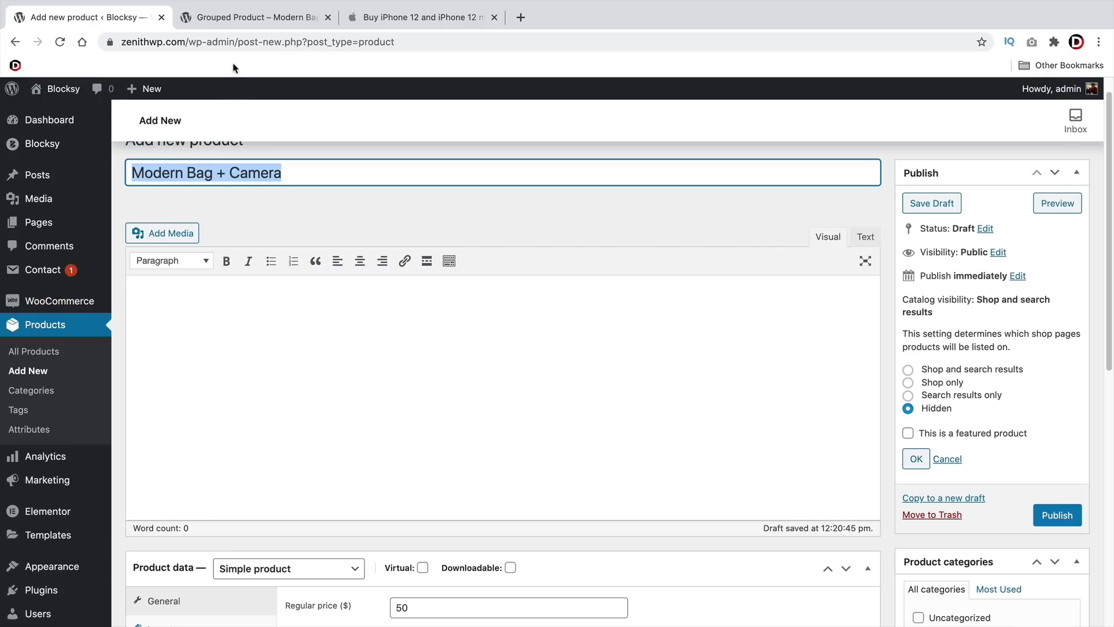
click(251, 17)
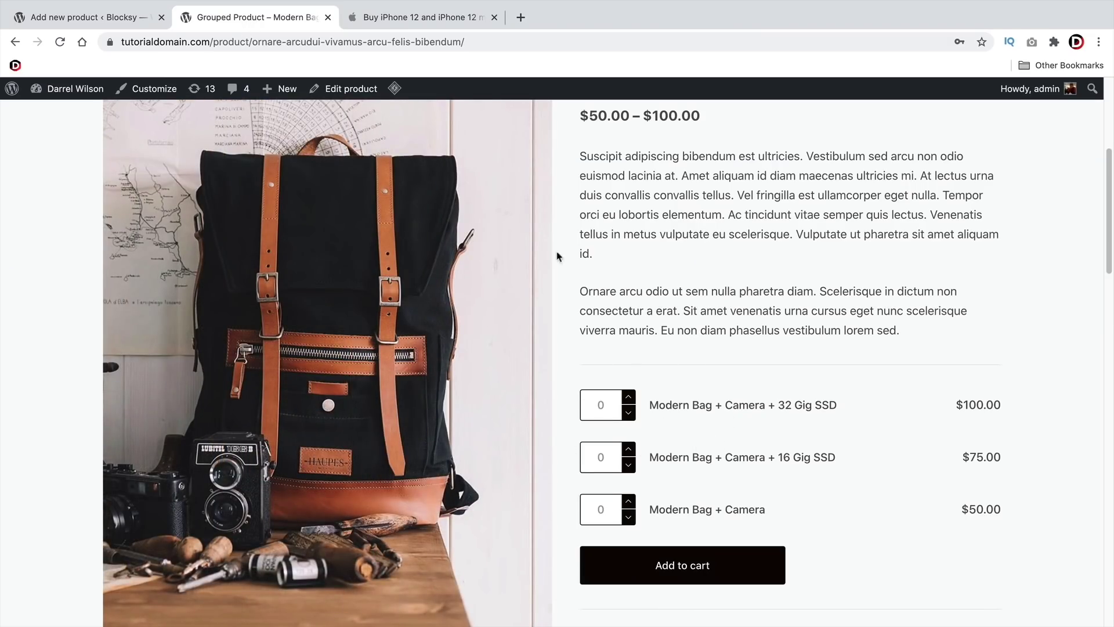
click(138, 21)
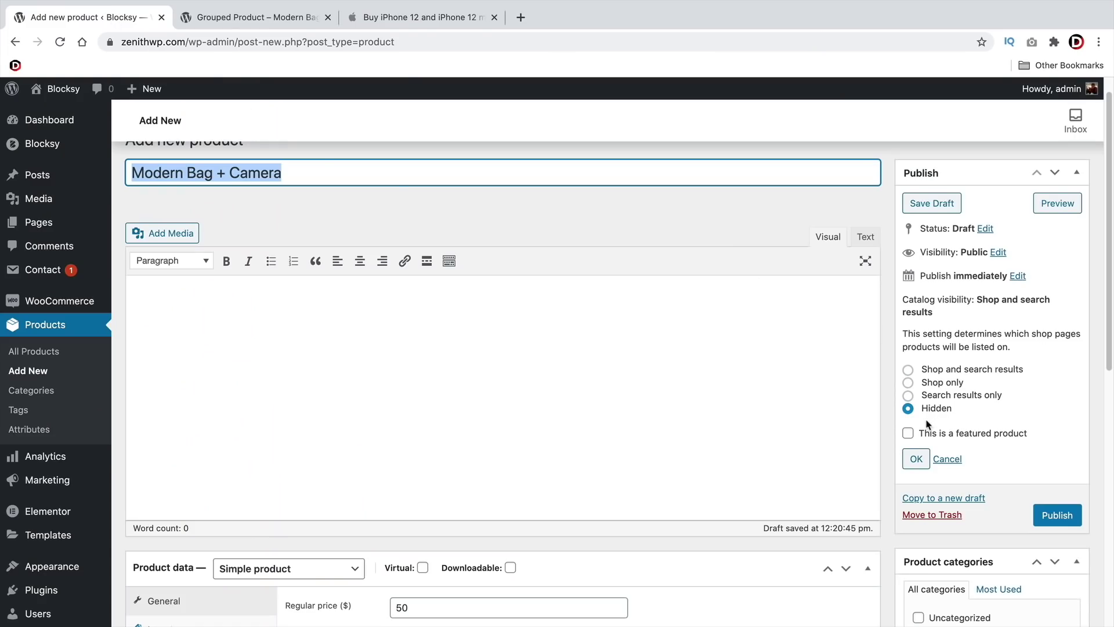
click(916, 459)
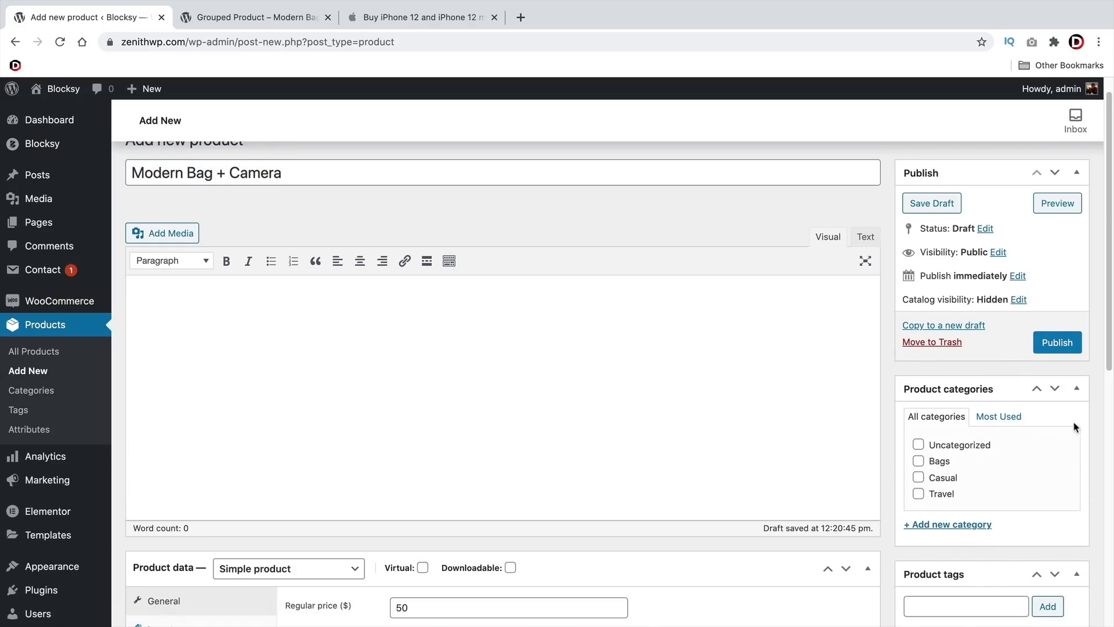
click(1062, 349)
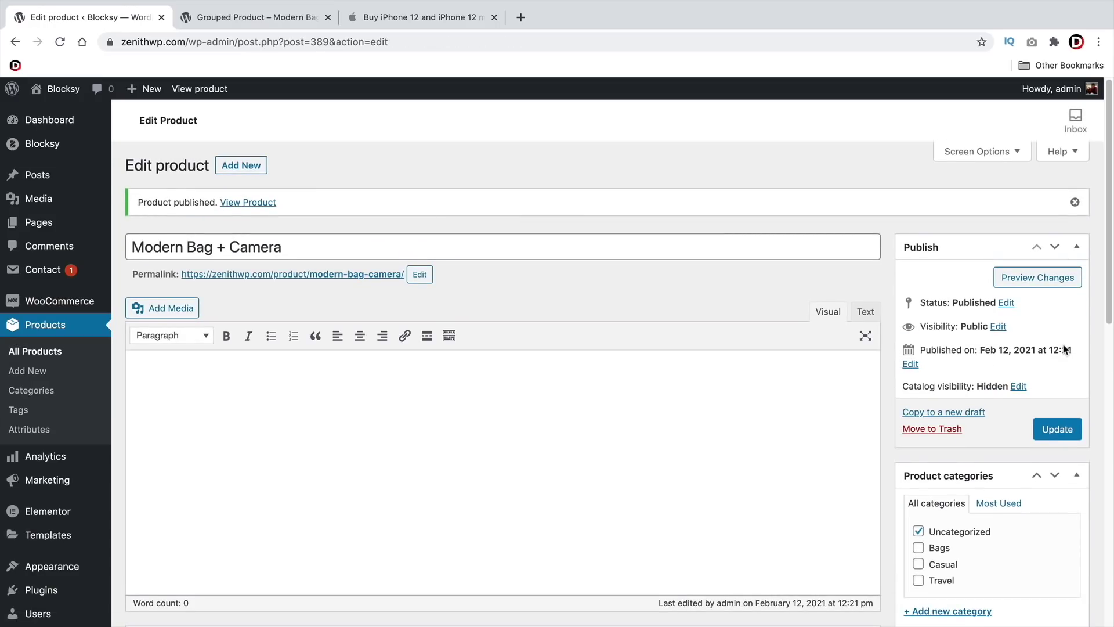
Step: Start a new product named 'Modern Bag + Camera + 16 SSD' from the copied title
triple_click(213, 246)
right_click(210, 248)
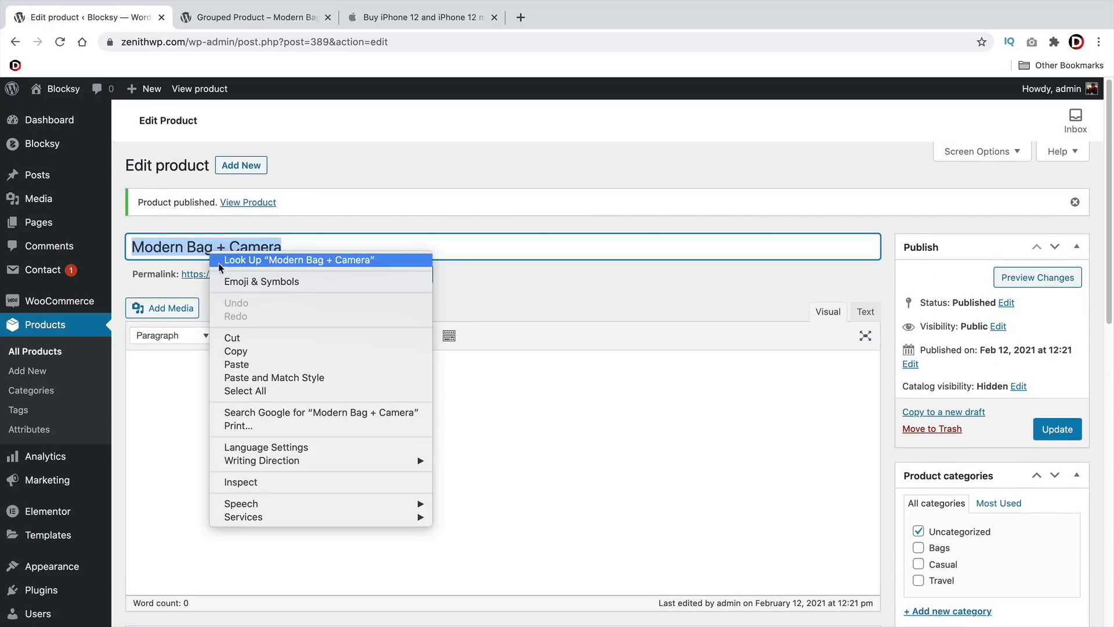
click(238, 351)
click(242, 167)
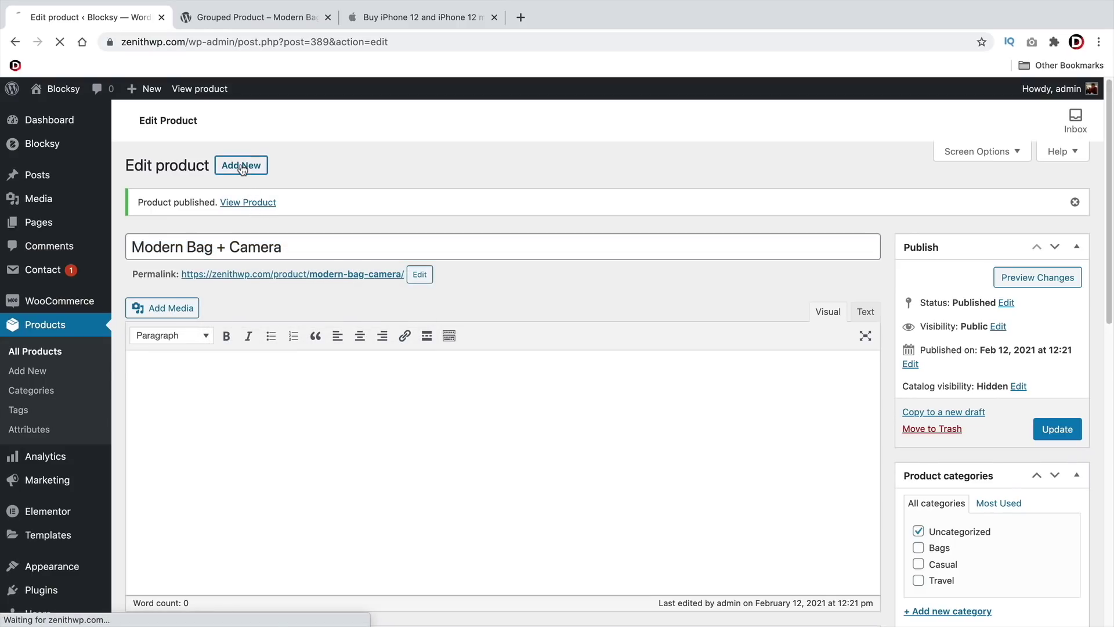
right_click(226, 199)
click(262, 291)
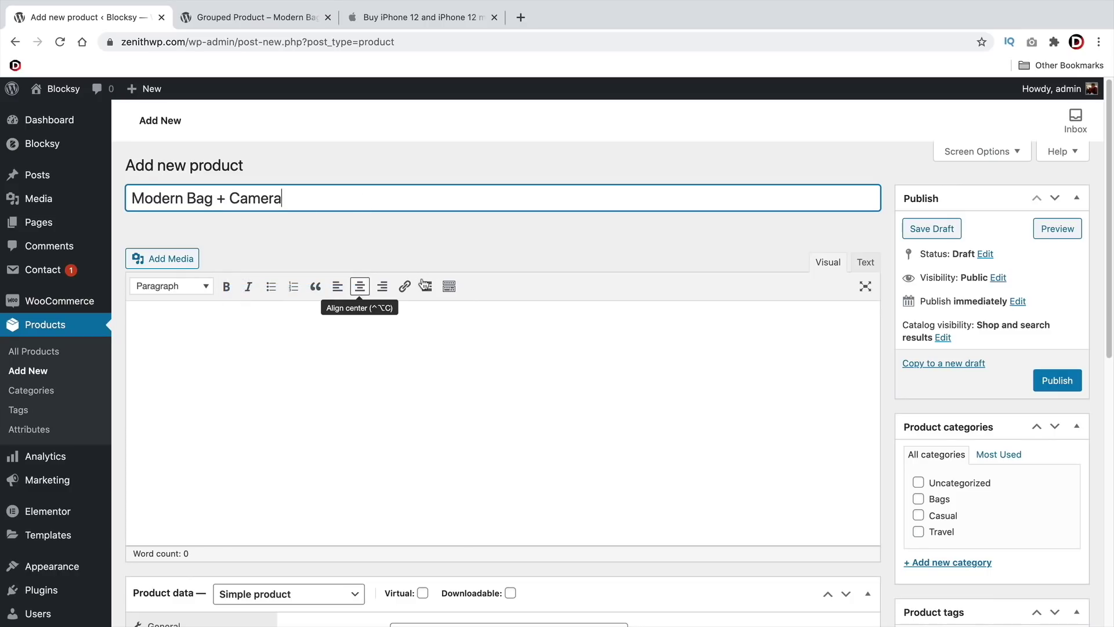
text(_16)
text( SSD)
Step: Set its regular price to 100 and catalog visibility to Hidden
scroll(428, 494, down, 1)
click(429, 612)
text(100)
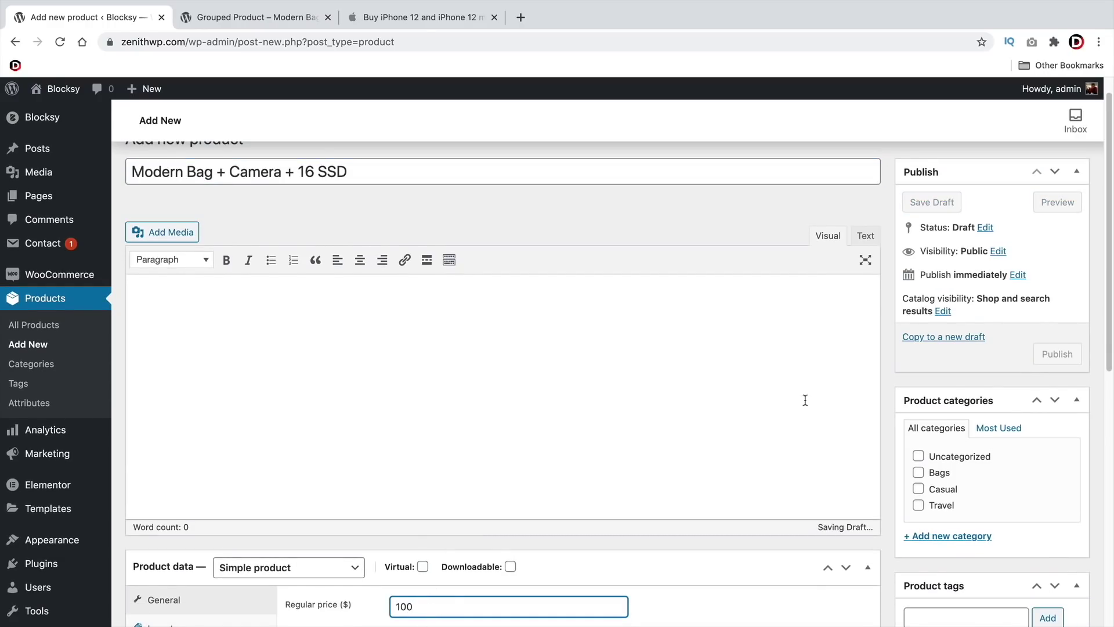
click(943, 311)
click(908, 407)
click(916, 457)
Step: Publish the 16 SSD product with no product tags
scroll(893, 466, down, 3)
scroll(894, 466, down, 3)
click(947, 249)
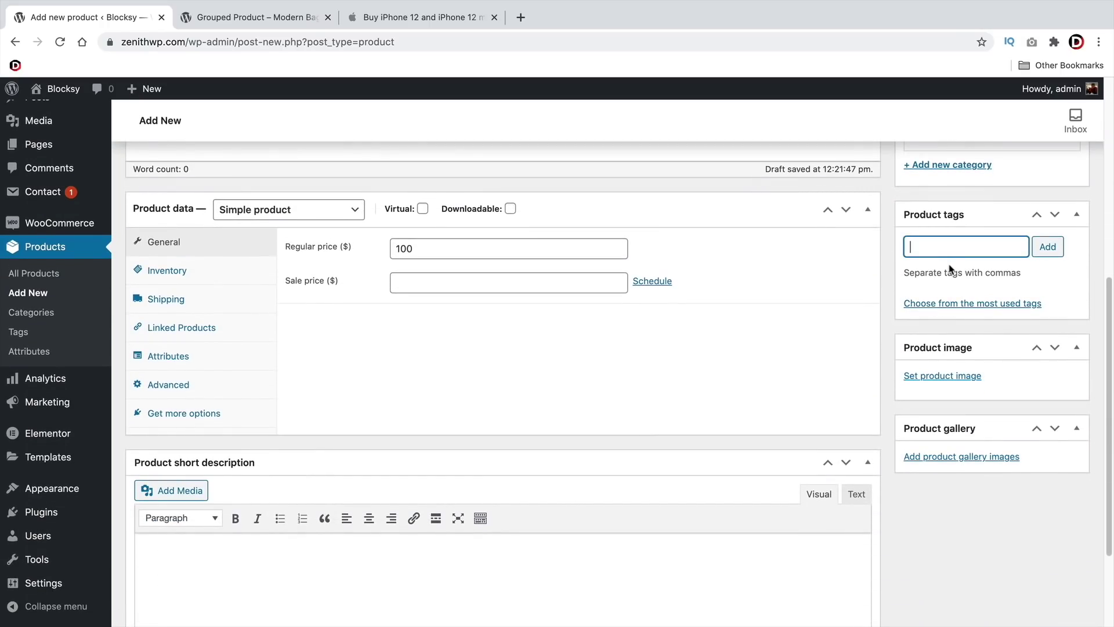
click(883, 273)
scroll(510, 469, up, 4)
click(1064, 202)
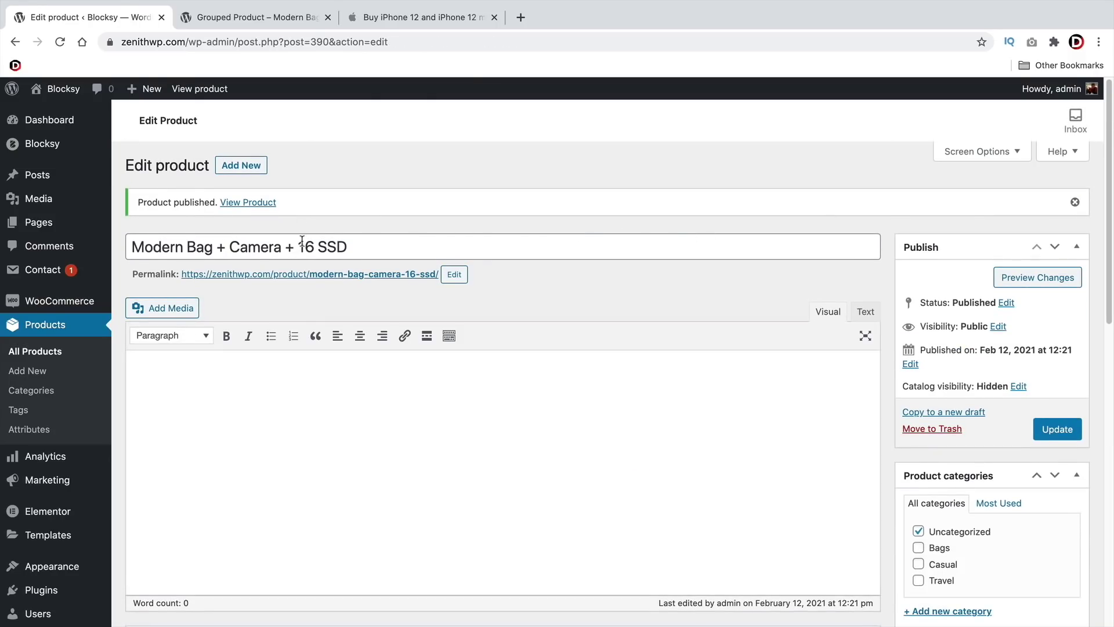
Step: Copy the 16 SSD product title and start another new product
triple_click(302, 242)
right_click(304, 242)
click(342, 346)
click(246, 168)
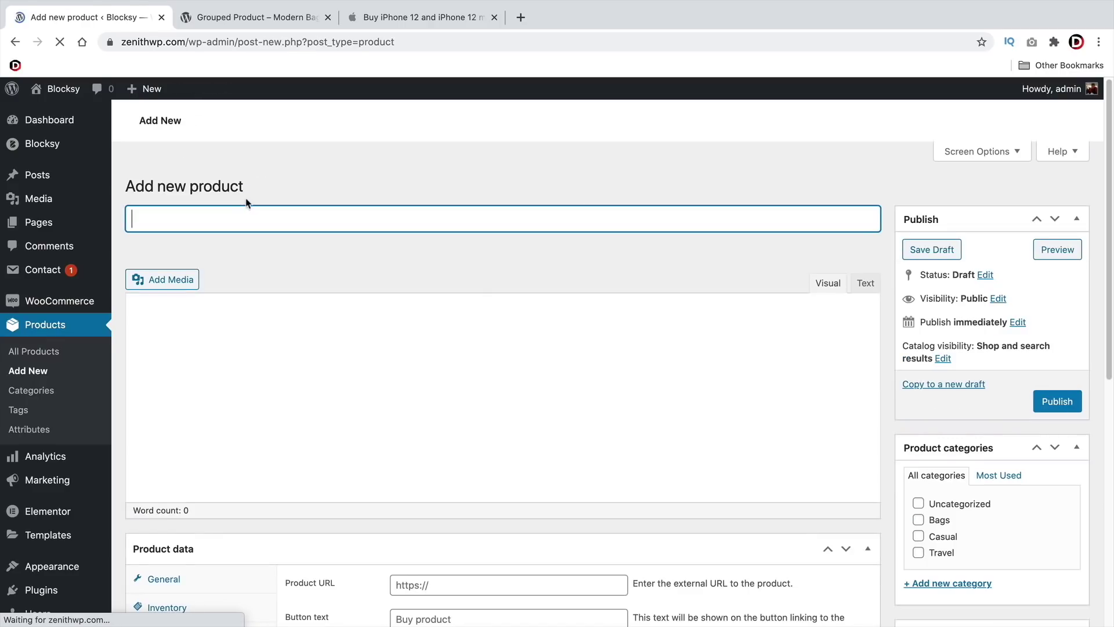
Step: Name the product 'Modern Bag + Camera + 32 SSD', price it at 200, and publish
right_click(192, 203)
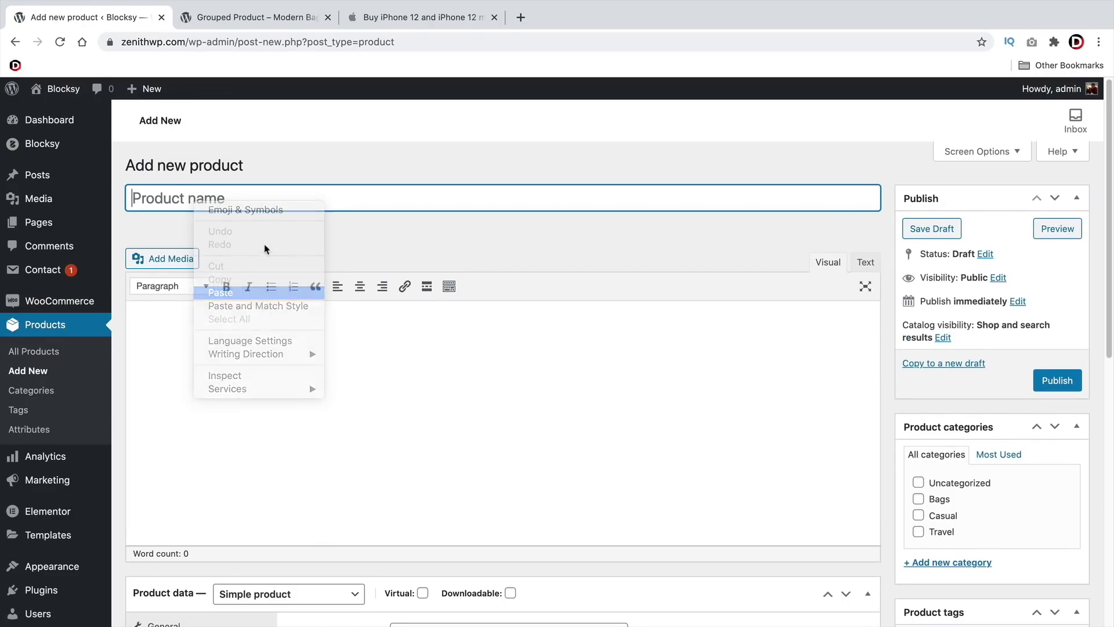
click(220, 289)
click(315, 196)
key(BackSpace)
key(BackSpace)
text(32)
scroll(511, 297, down, 1)
click(415, 603)
text(200)
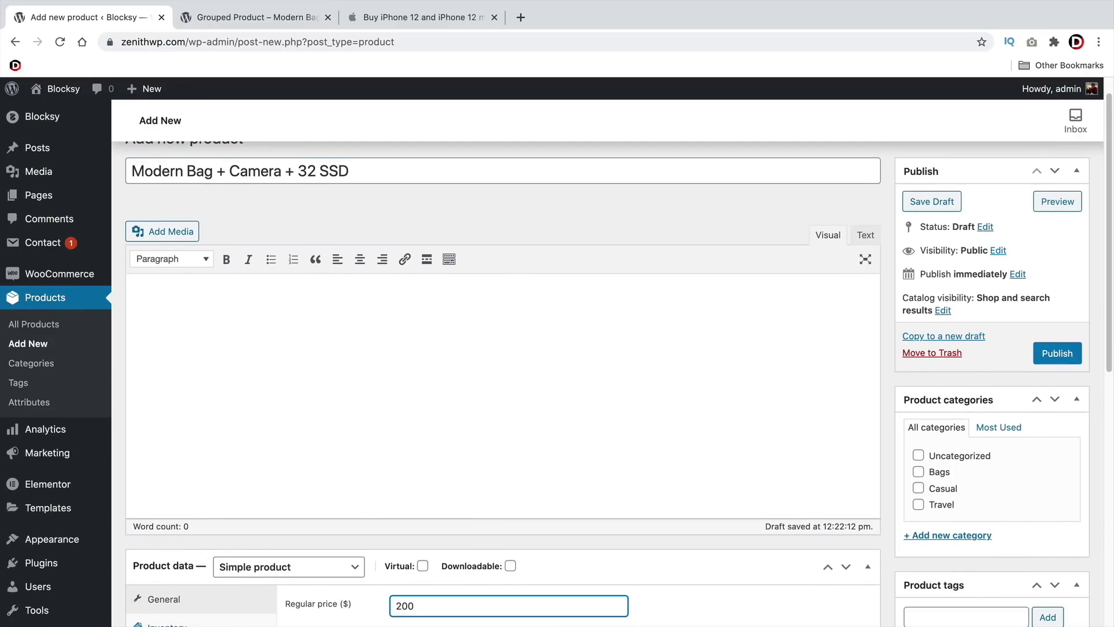
click(1073, 355)
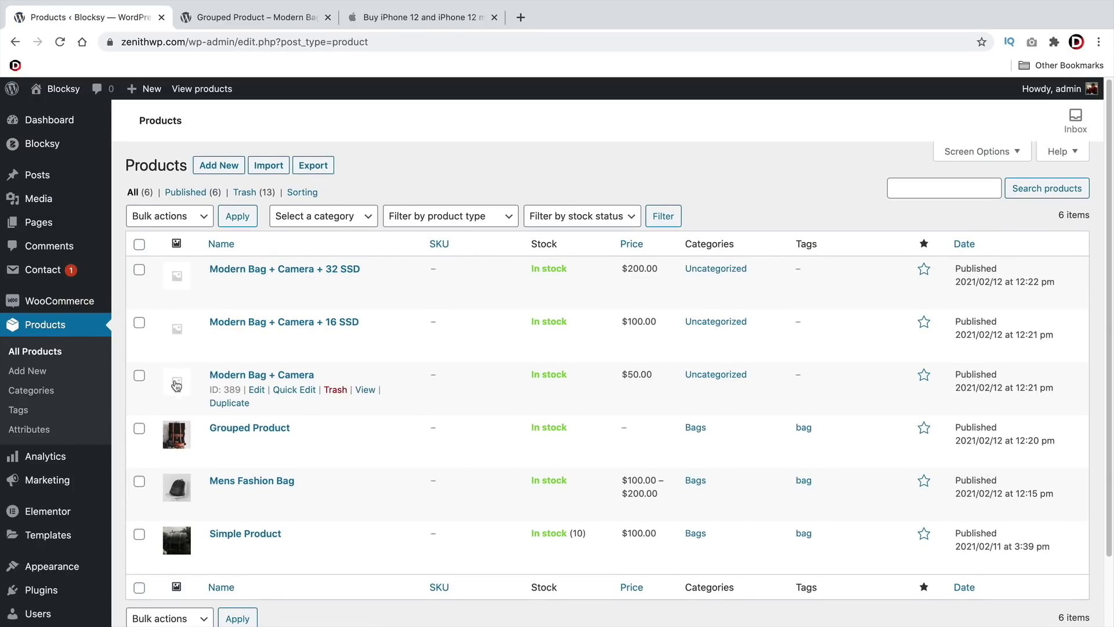
Step: Open the Grouped Product's Linked Products settings and trial-add, then remove, a grouped item
click(240, 431)
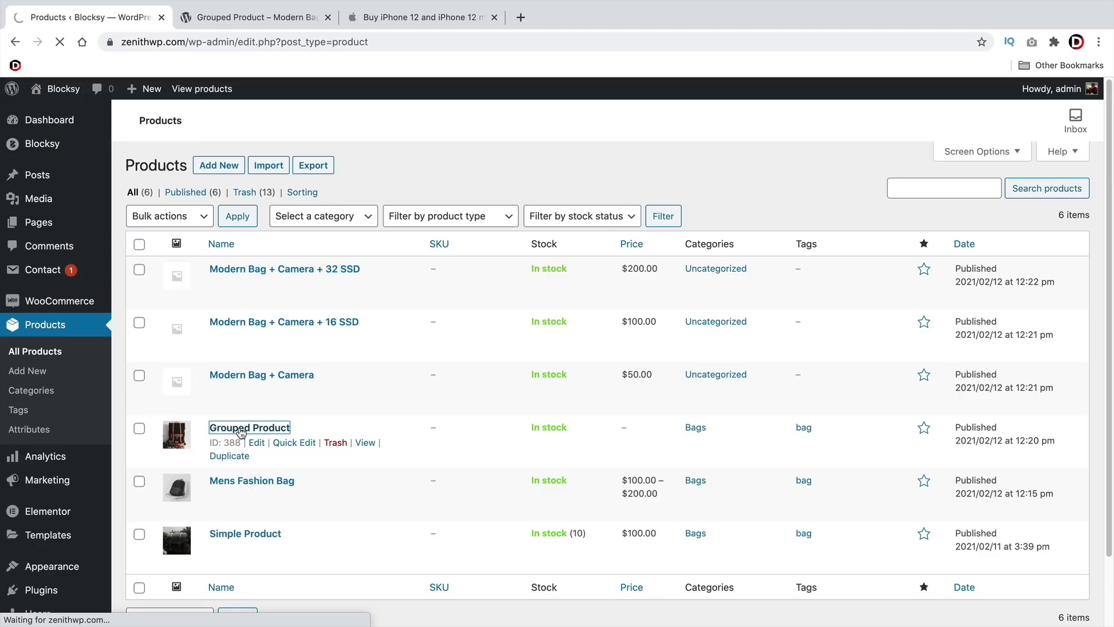
scroll(365, 499, down, 2)
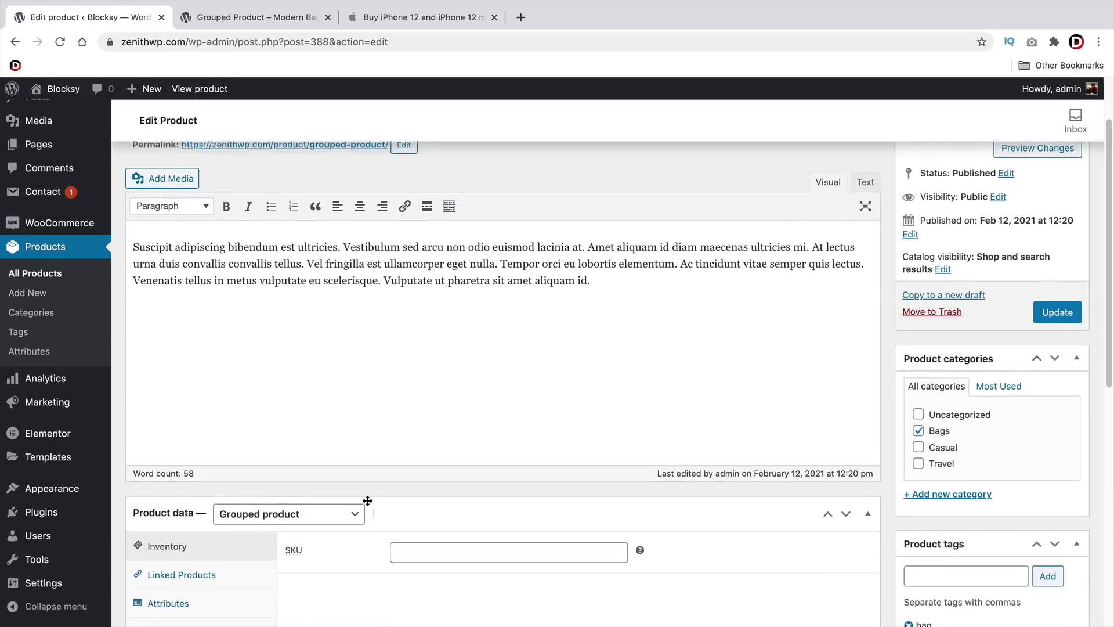
scroll(368, 500, down, 4)
click(213, 359)
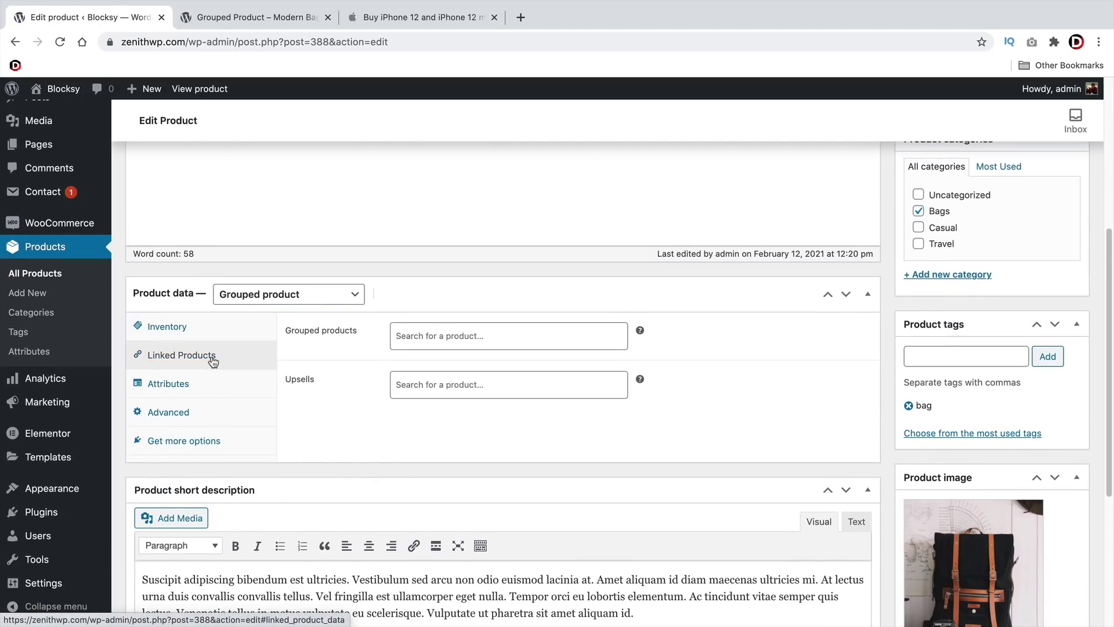
click(557, 341)
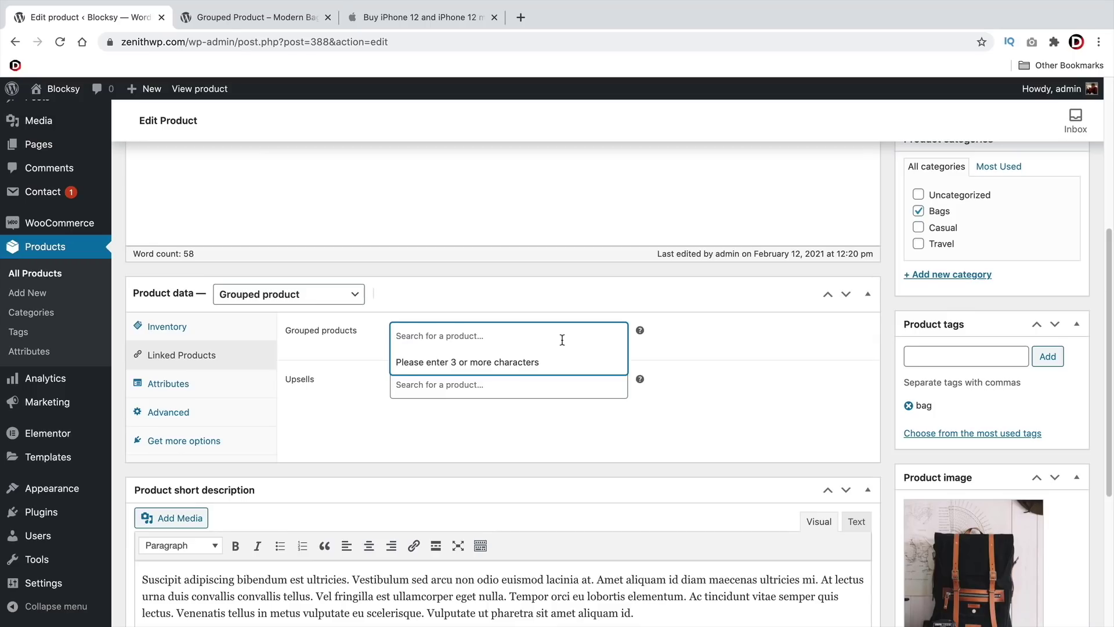
text(16 g)
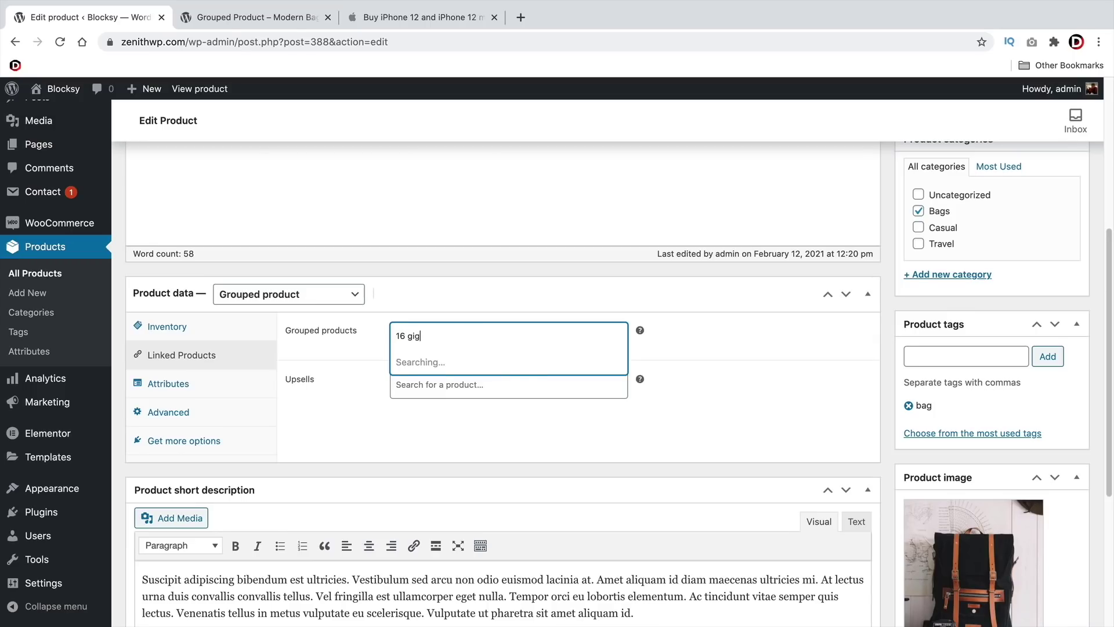
text(ig)
key(BackSpace)
key(BackSpace)
key(BackSpace)
key(BackSpace)
key(BackSpace)
key(BackSpace)
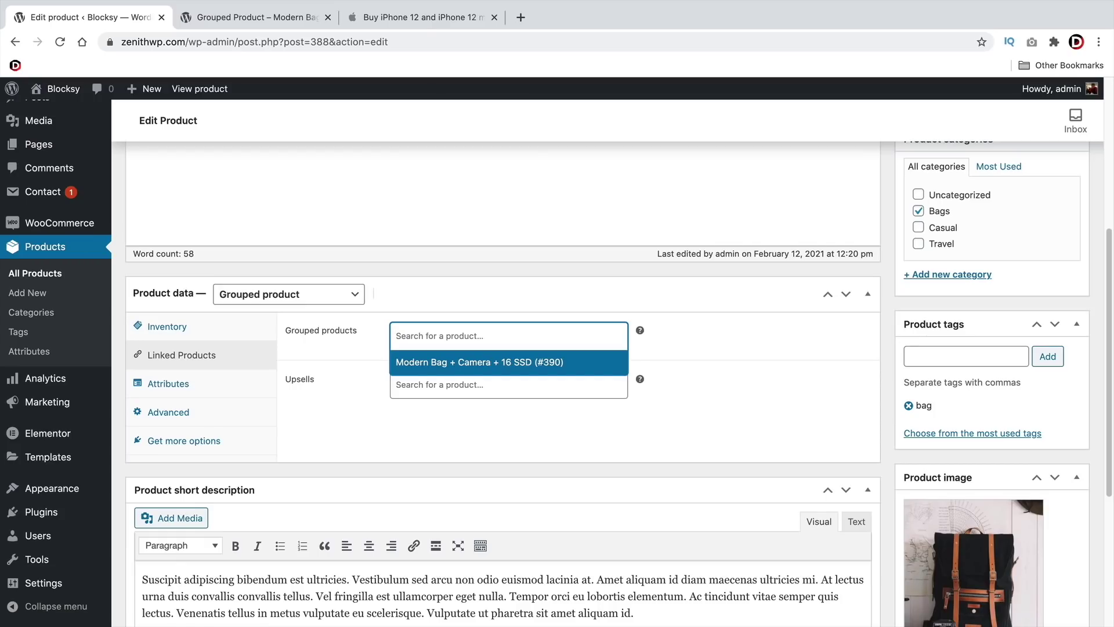
click(527, 360)
click(527, 355)
text(modern)
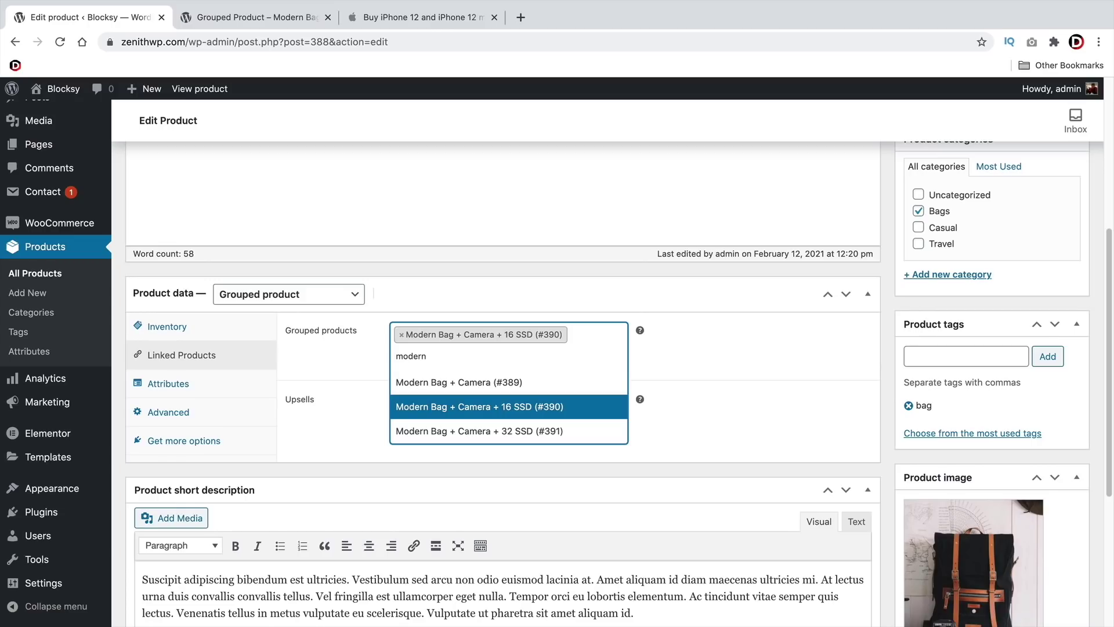
click(494, 409)
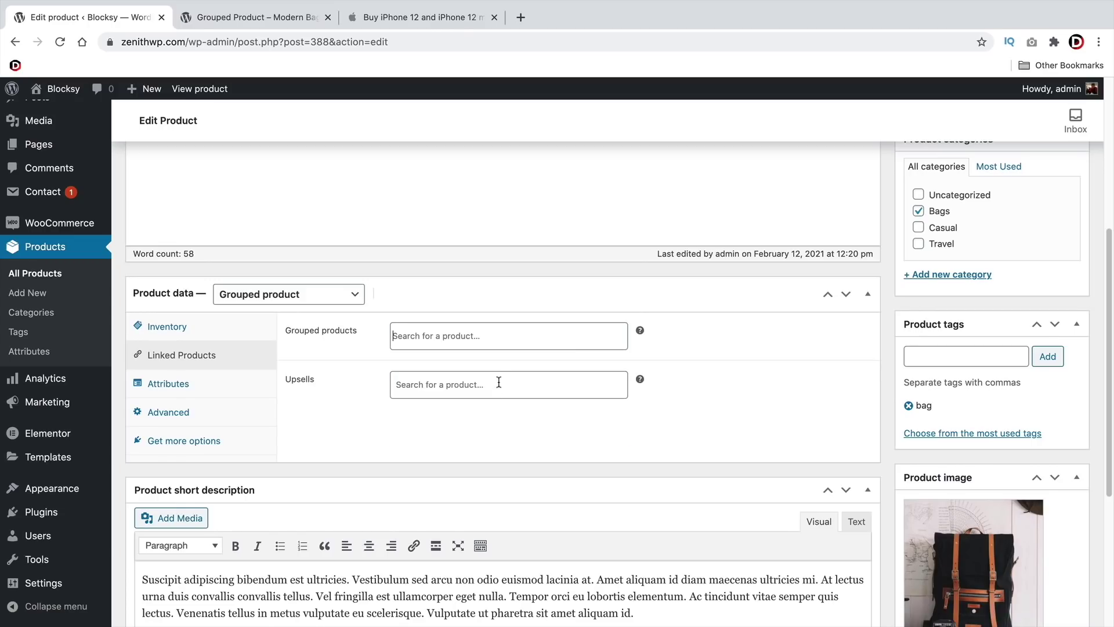
Step: Add Modern Bag + Camera, + 16 SSD and + 32 SSD as grouped products
click(482, 335)
text(modern)
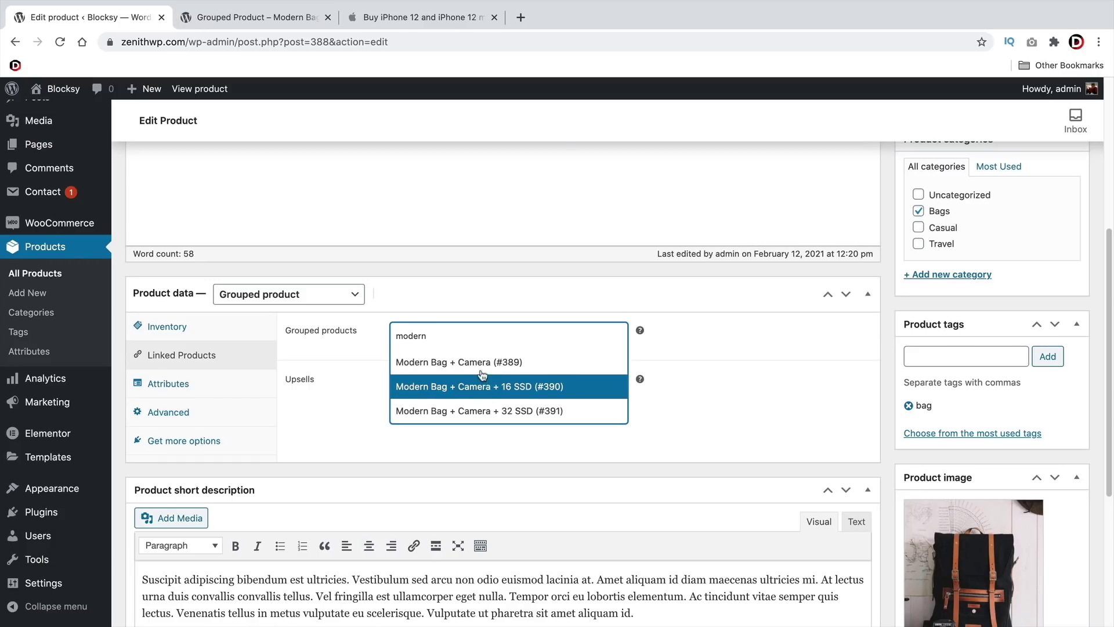
click(481, 359)
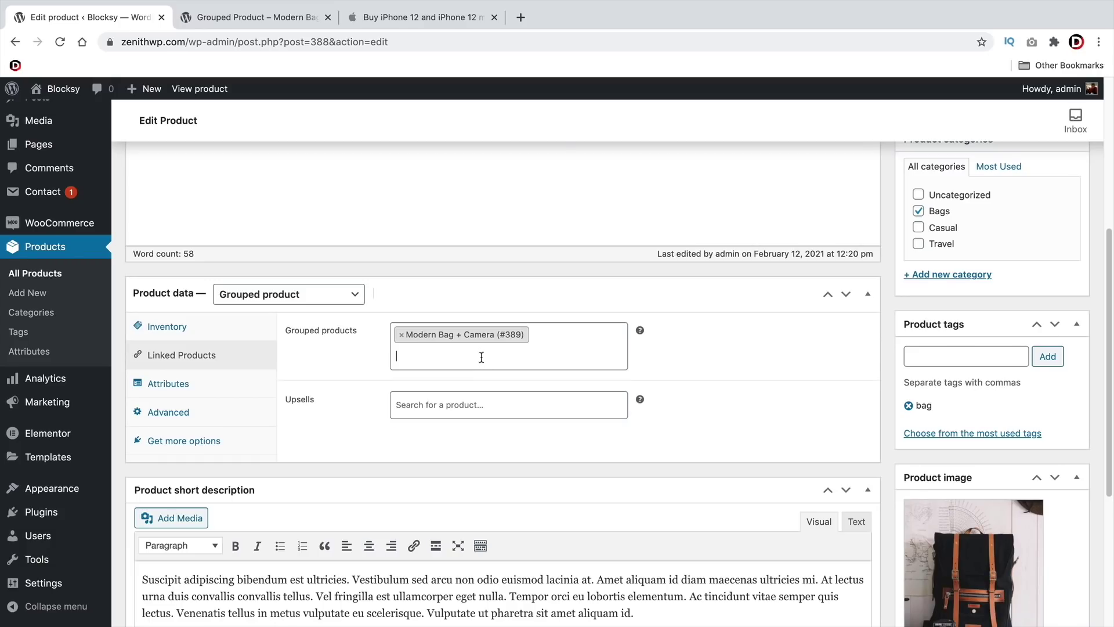
click(481, 358)
text(modern)
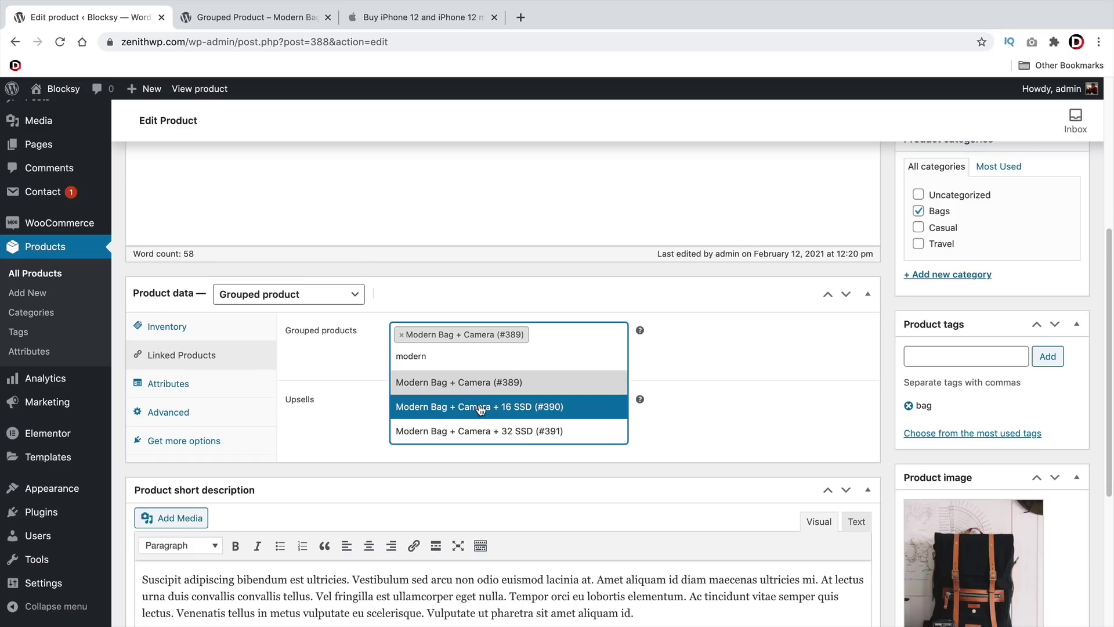
click(479, 405)
click(457, 378)
text(moder)
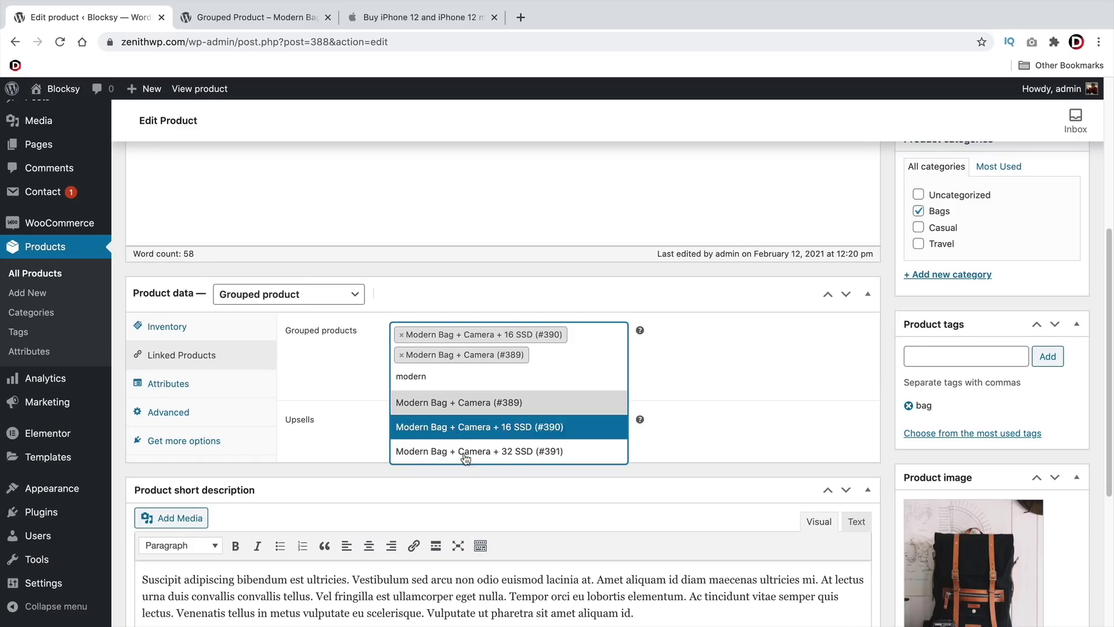
click(468, 450)
Step: Move the 32 SSD item to the top, update, and view the live page
drag(496, 373, 500, 334)
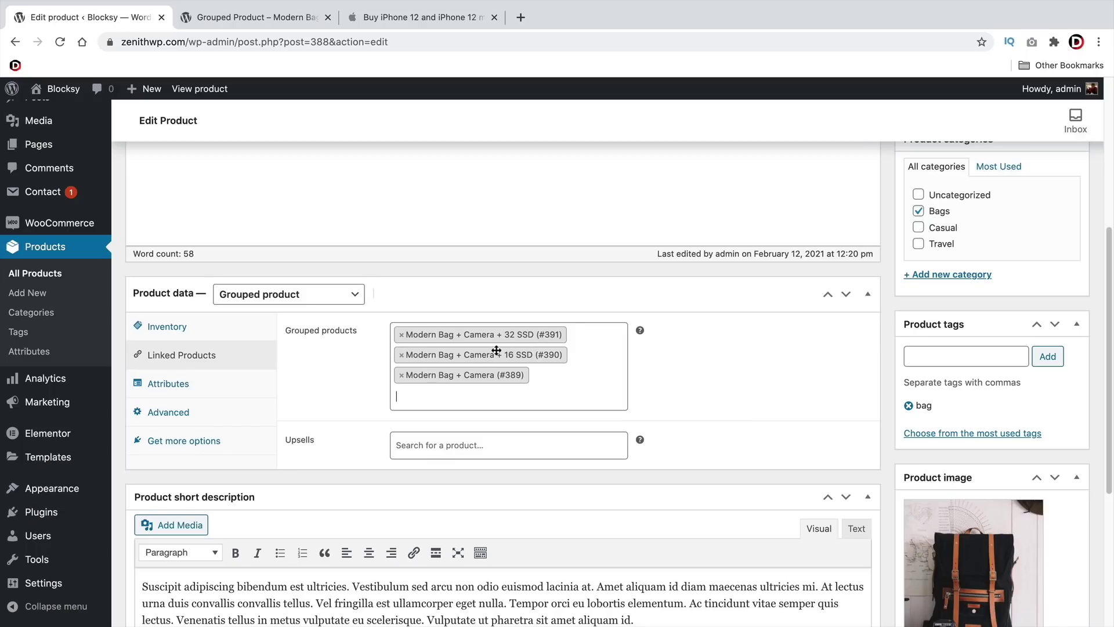
scroll(900, 464, up, 5)
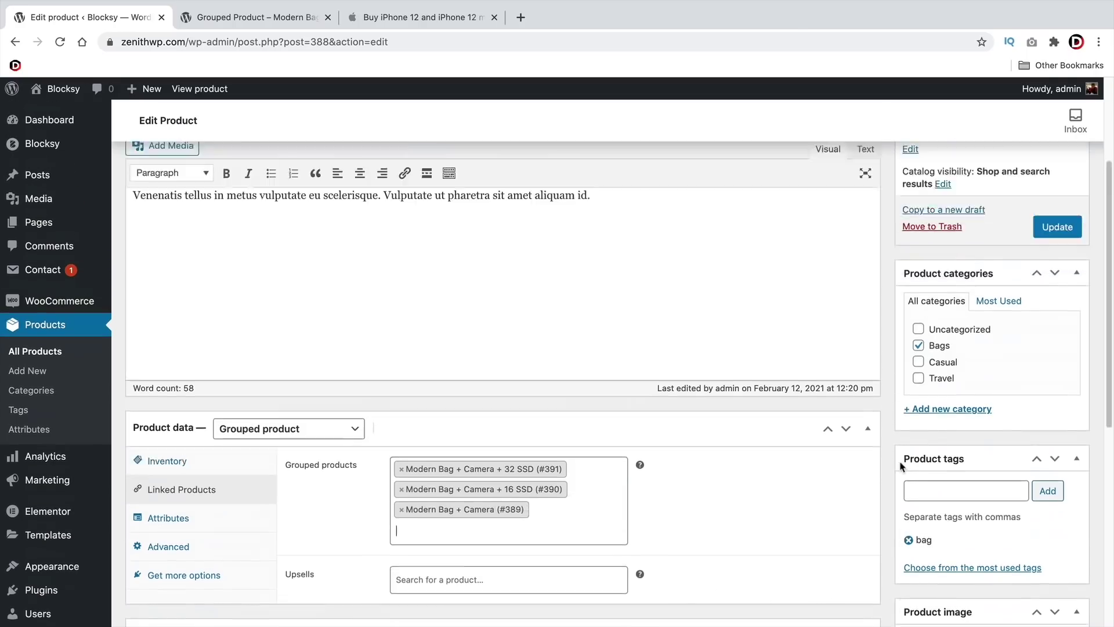
click(1052, 393)
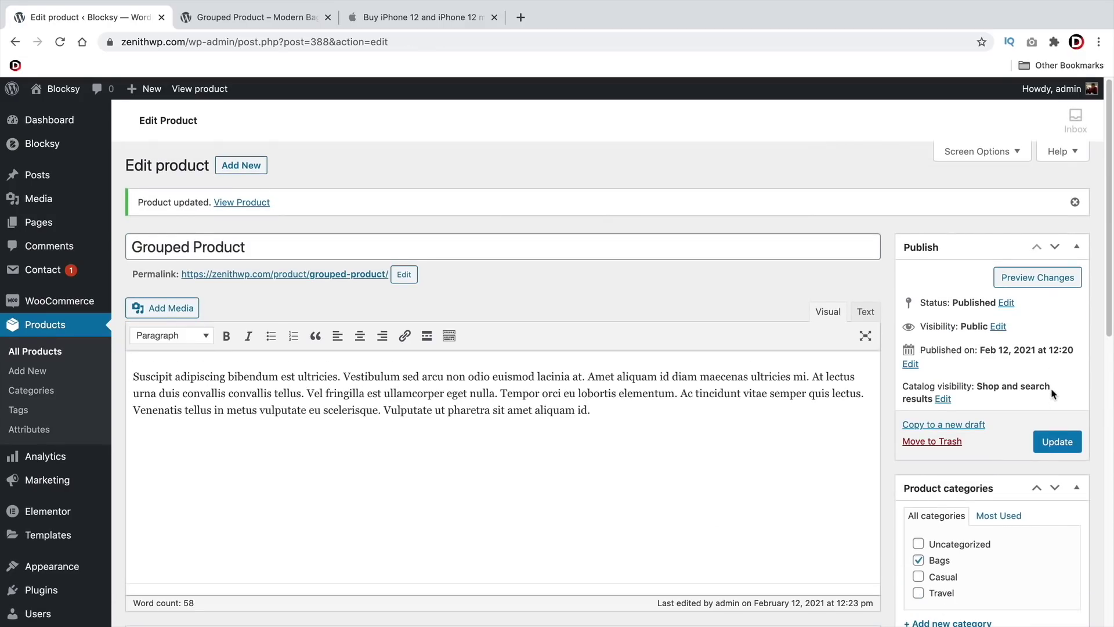
click(240, 203)
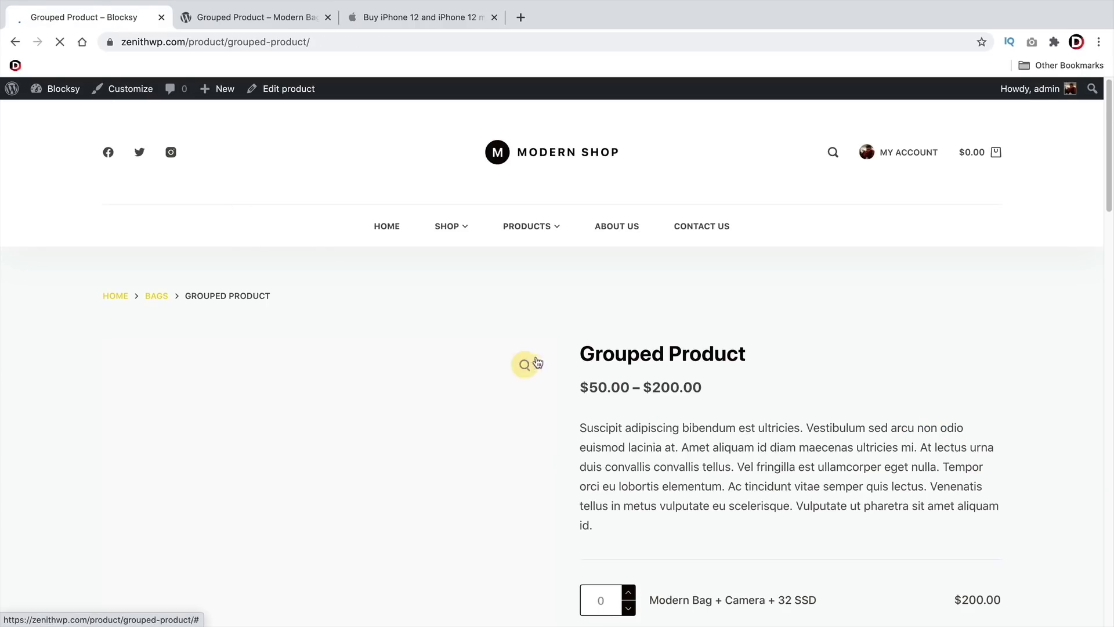
Step: Set the quantity of each of the three grouped items to 1
scroll(602, 348, down, 4)
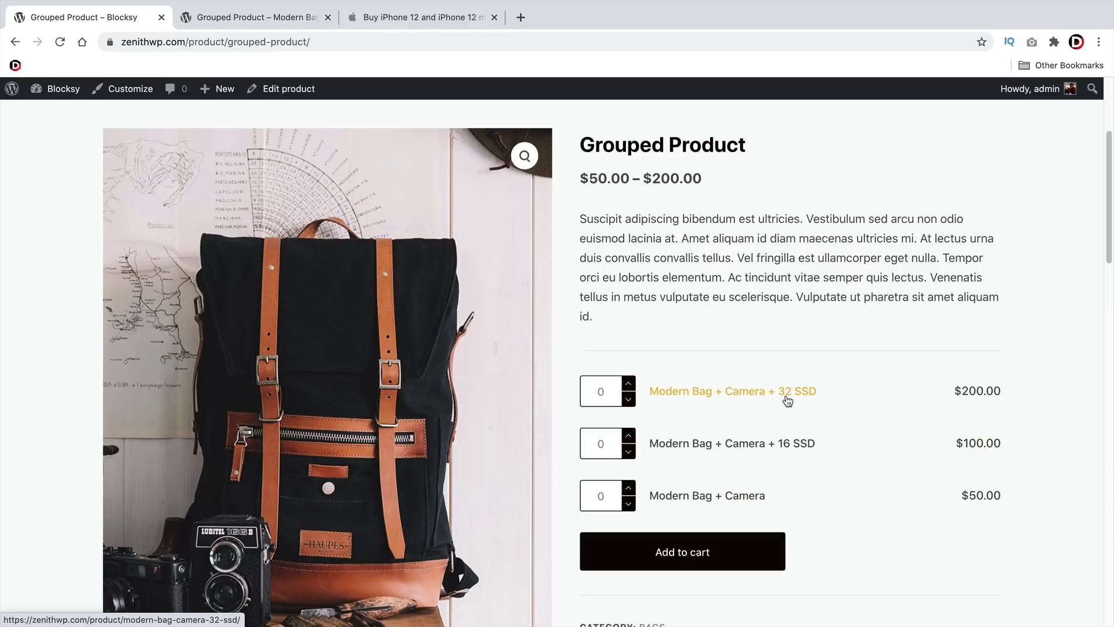
click(628, 383)
click(625, 441)
click(628, 487)
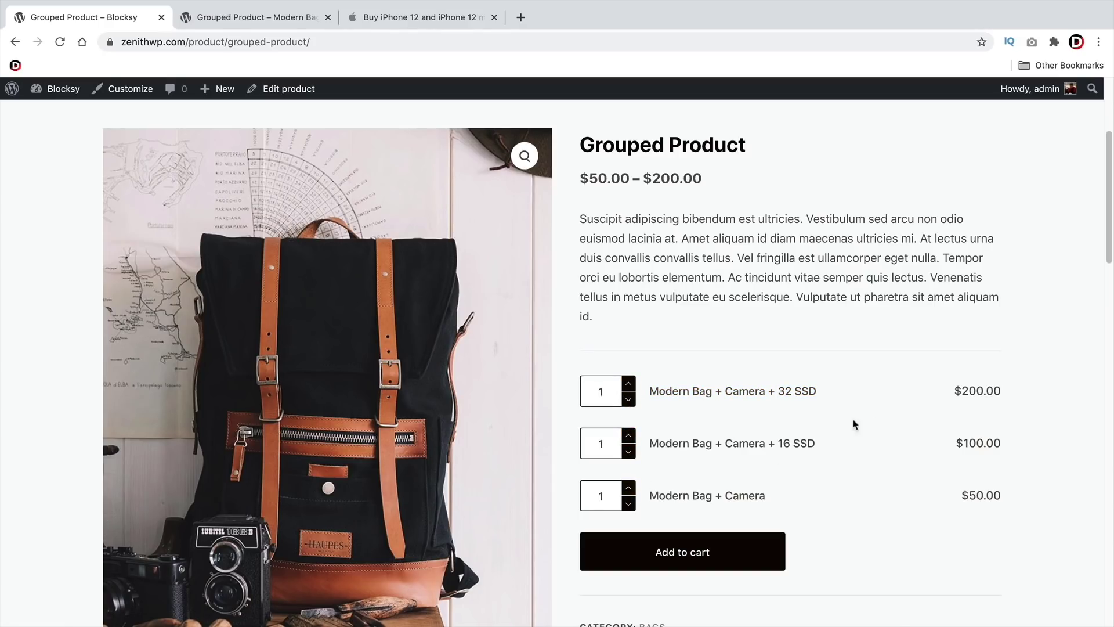
scroll(720, 436, down, 1)
scroll(702, 374, up, 1)
scroll(702, 336, up, 3)
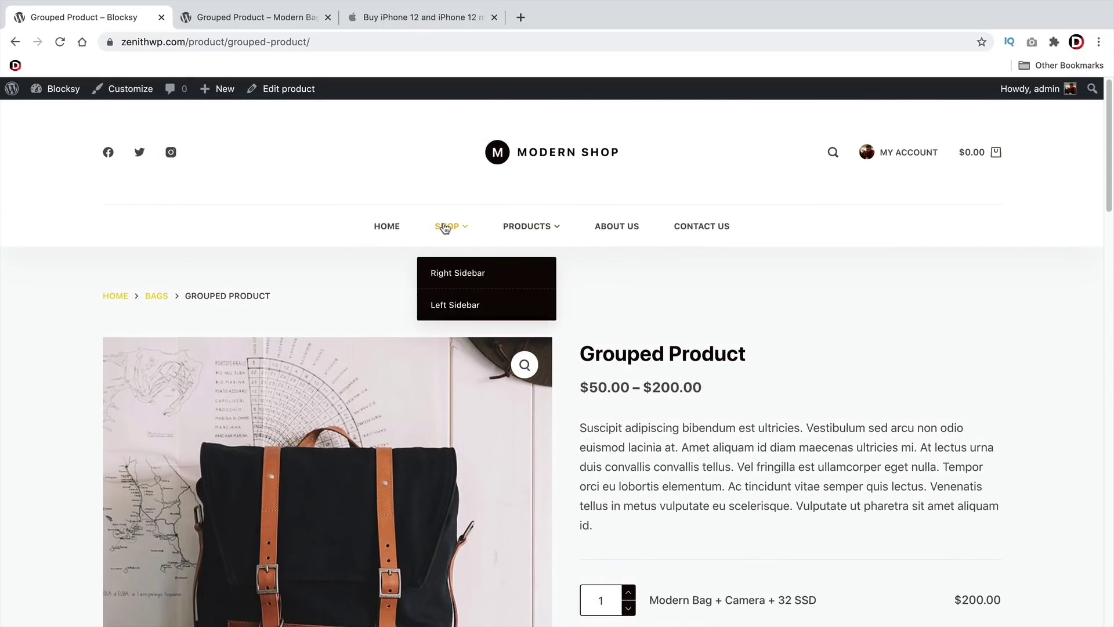
Step: Find Modern Bag + Camera + 32 SSD on the Shop page and open it in the editor
click(447, 228)
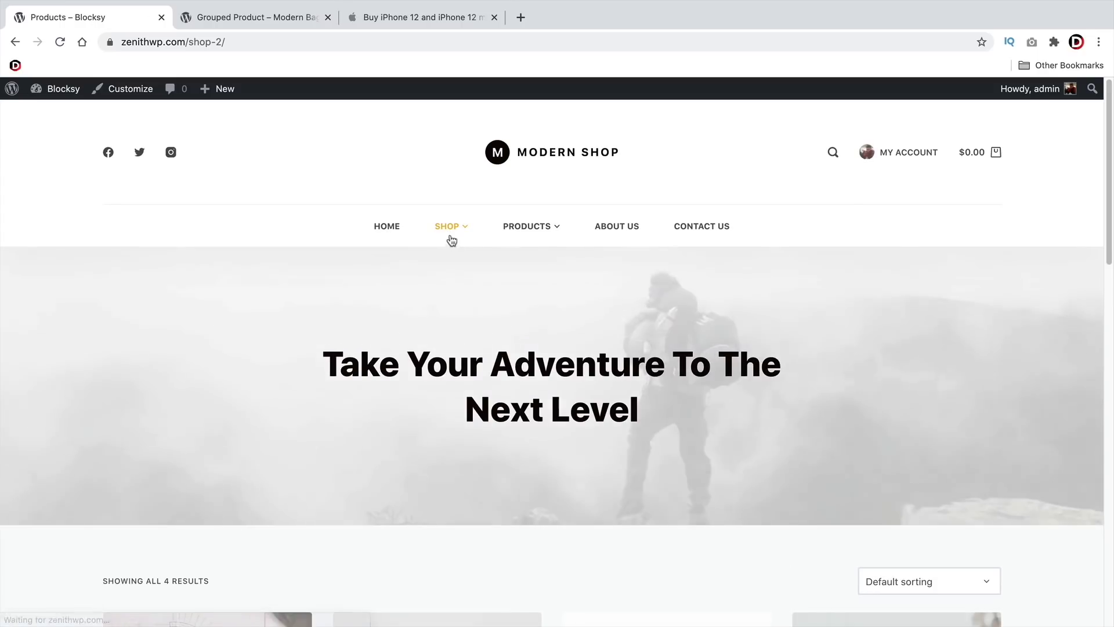
scroll(523, 355, down, 8)
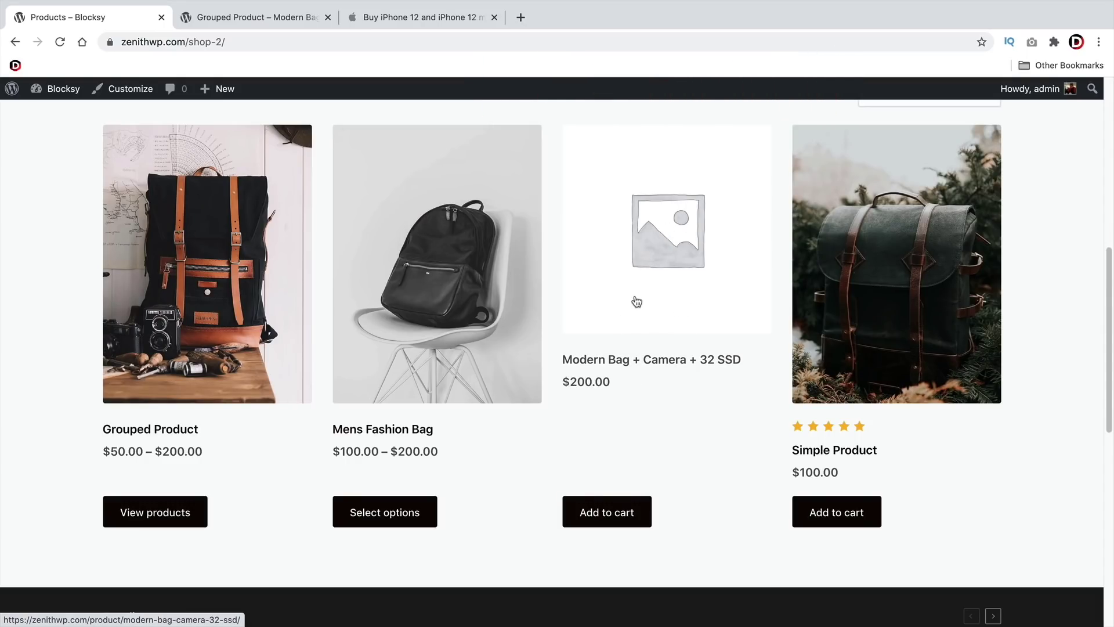
scroll(641, 299, up, 2)
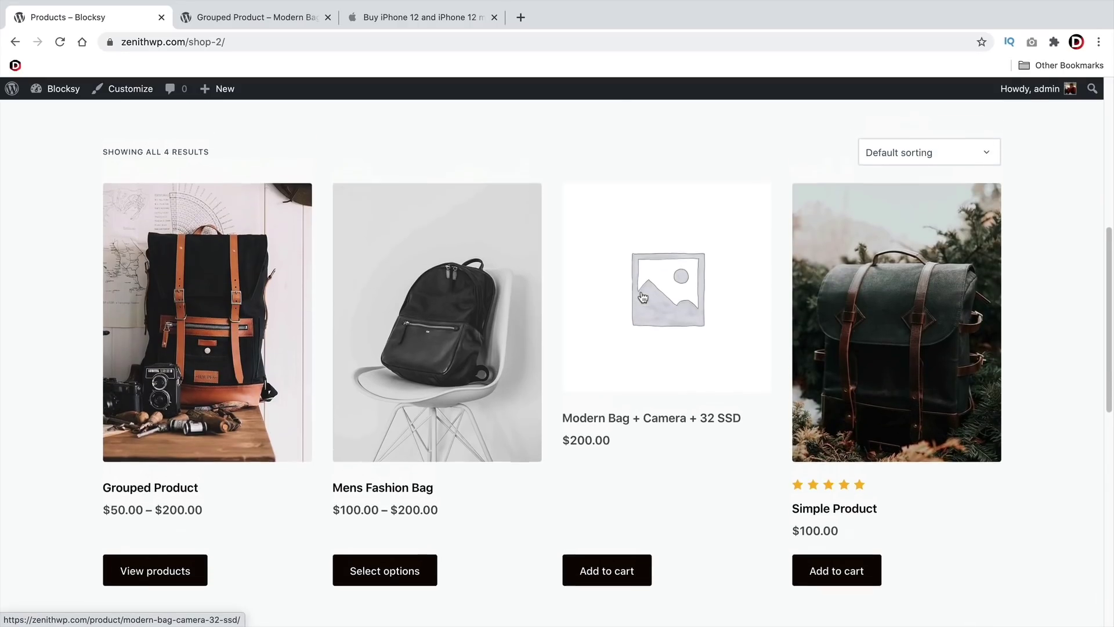
click(678, 307)
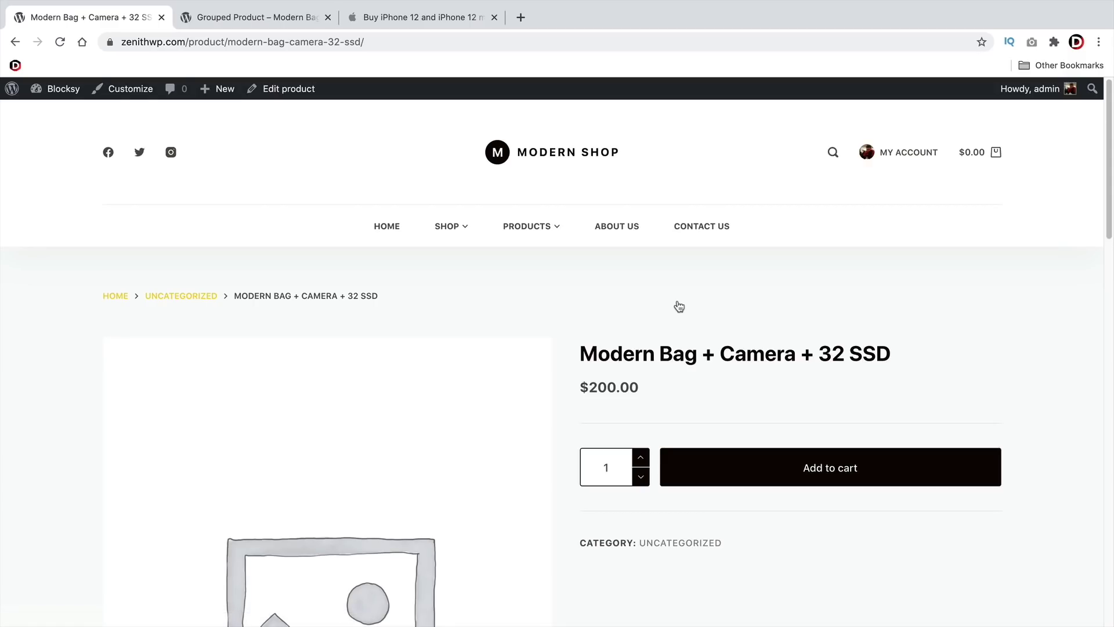
click(287, 90)
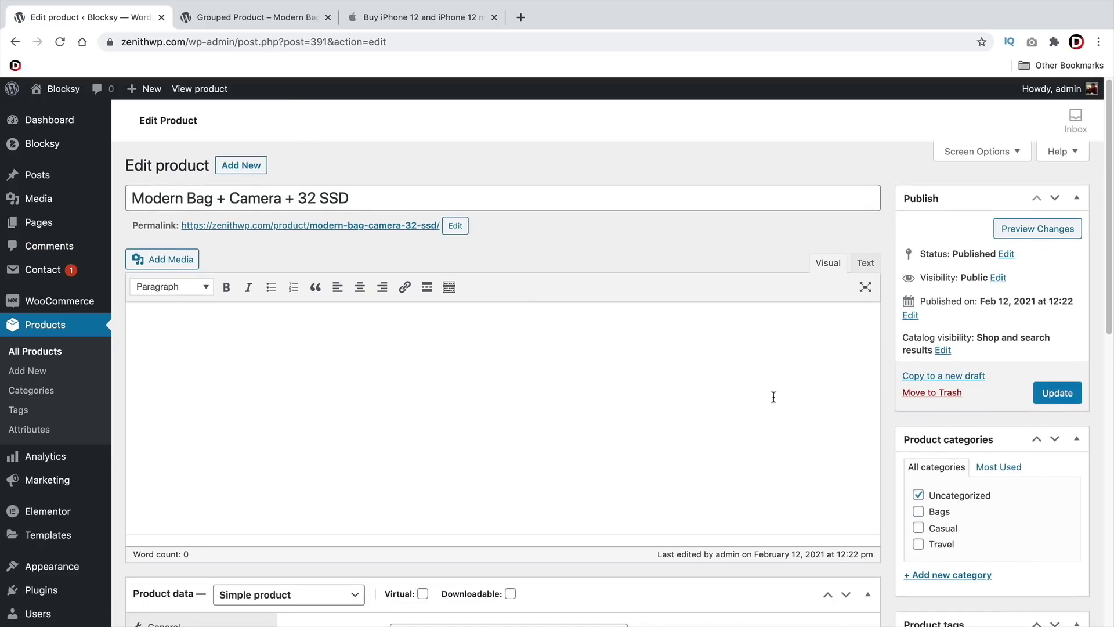
Step: Set Modern Bag + Camera + 32 SSD's catalog visibility to Hidden and update the product
click(943, 350)
click(909, 447)
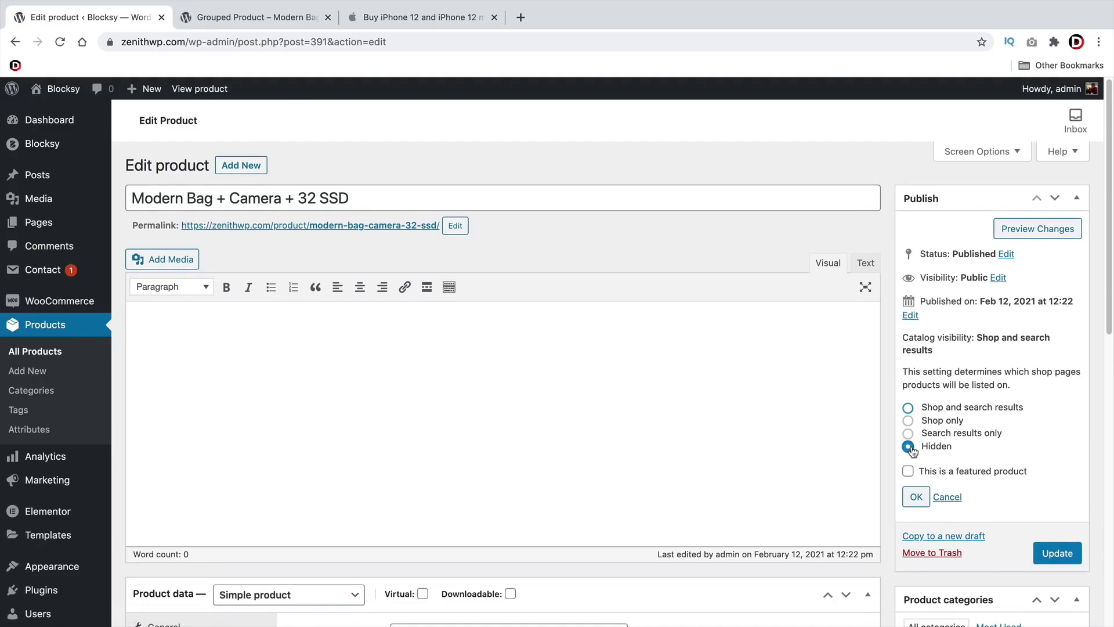
click(916, 497)
click(1053, 383)
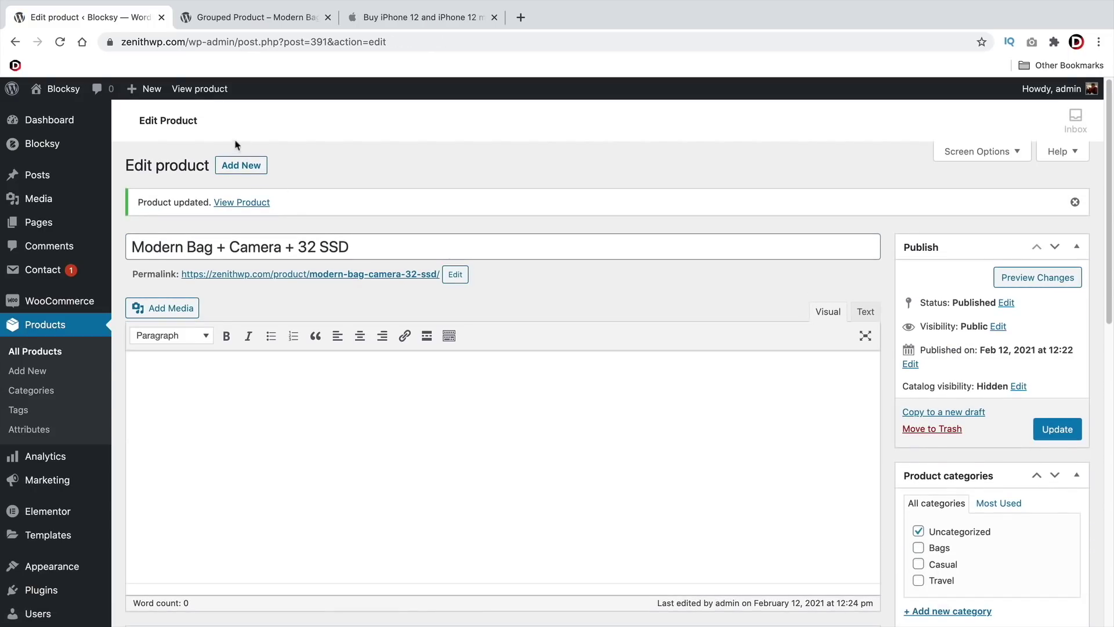
Step: Check the storefront shop, which now lists only Grouped Product, Mens Fashion Bag and Simple Product
mouse_move(57, 92)
click(59, 115)
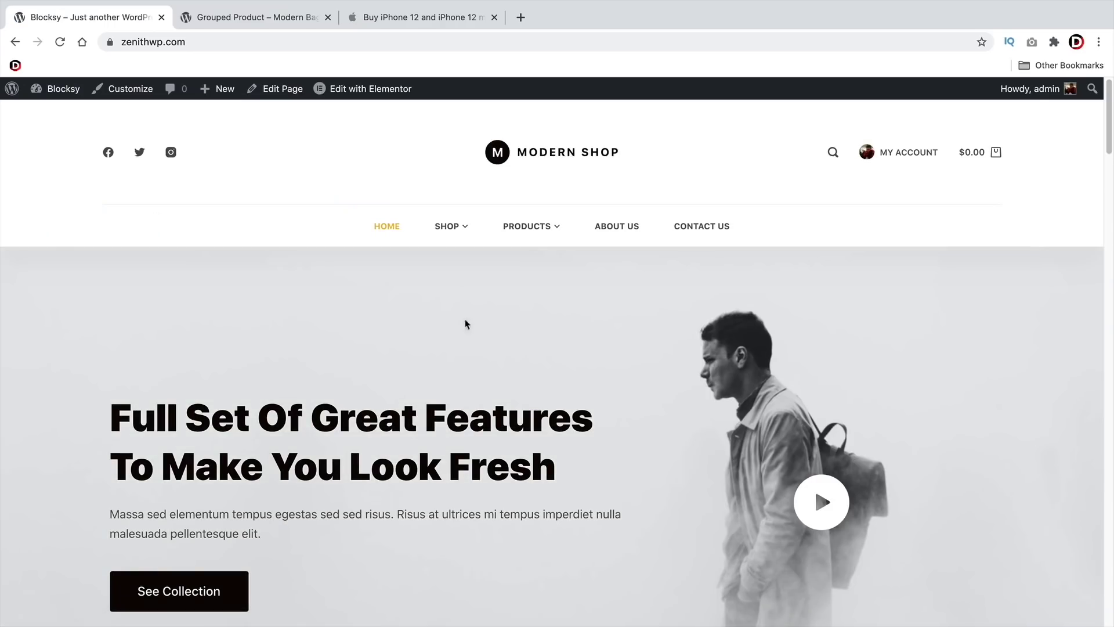
mouse_move(449, 232)
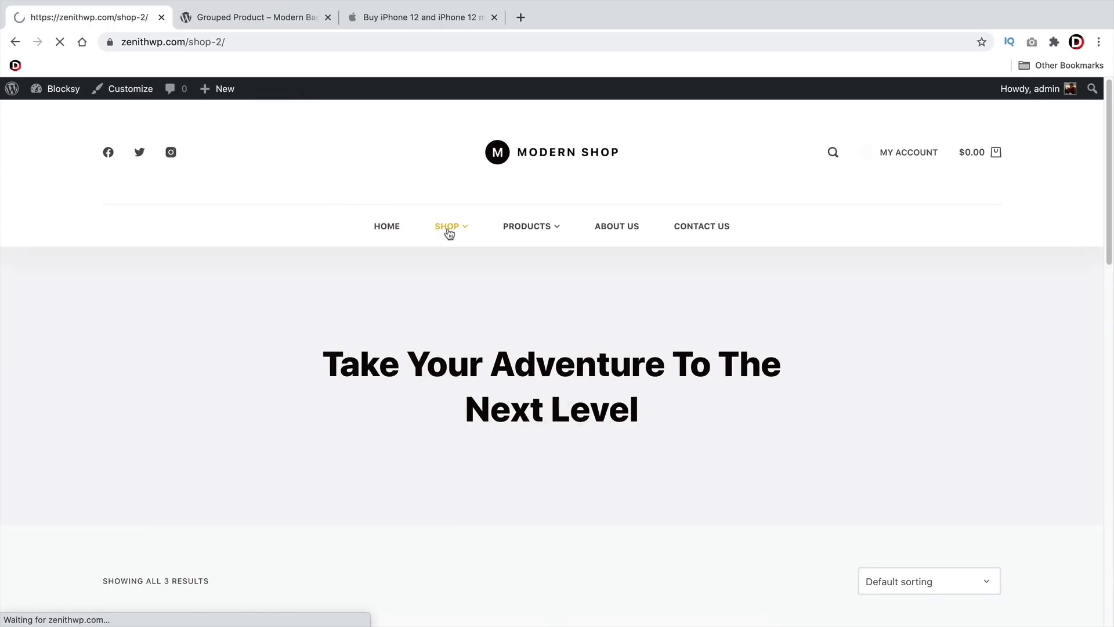
scroll(531, 372, down, 7)
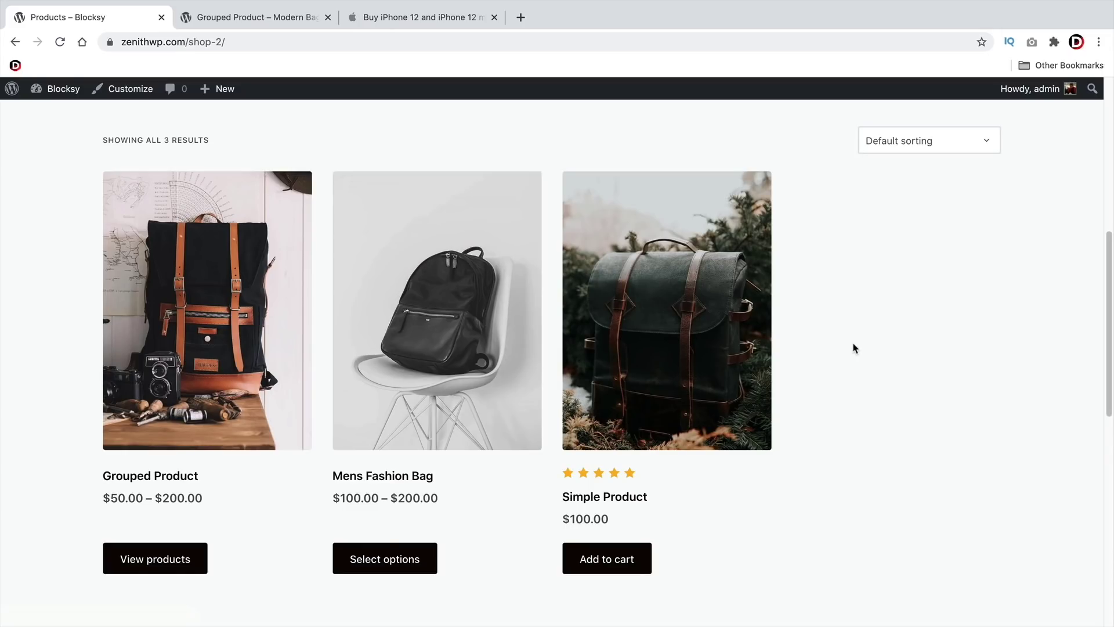
Step: Start a new product named 'eBook Fake Guru' and paste text into its description
mouse_move(221, 88)
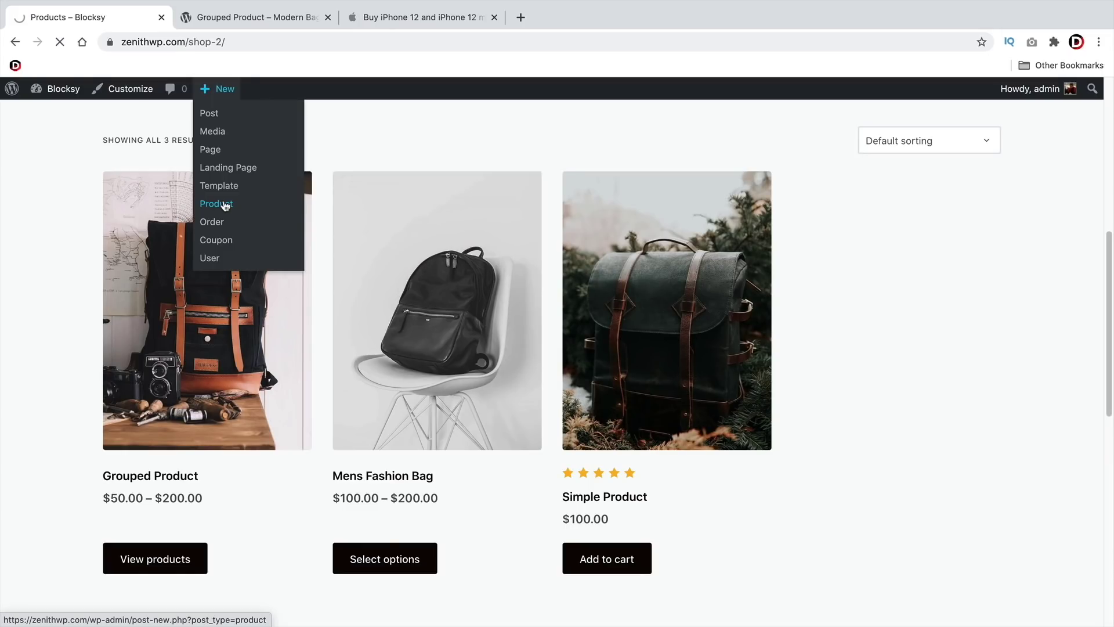
click(224, 207)
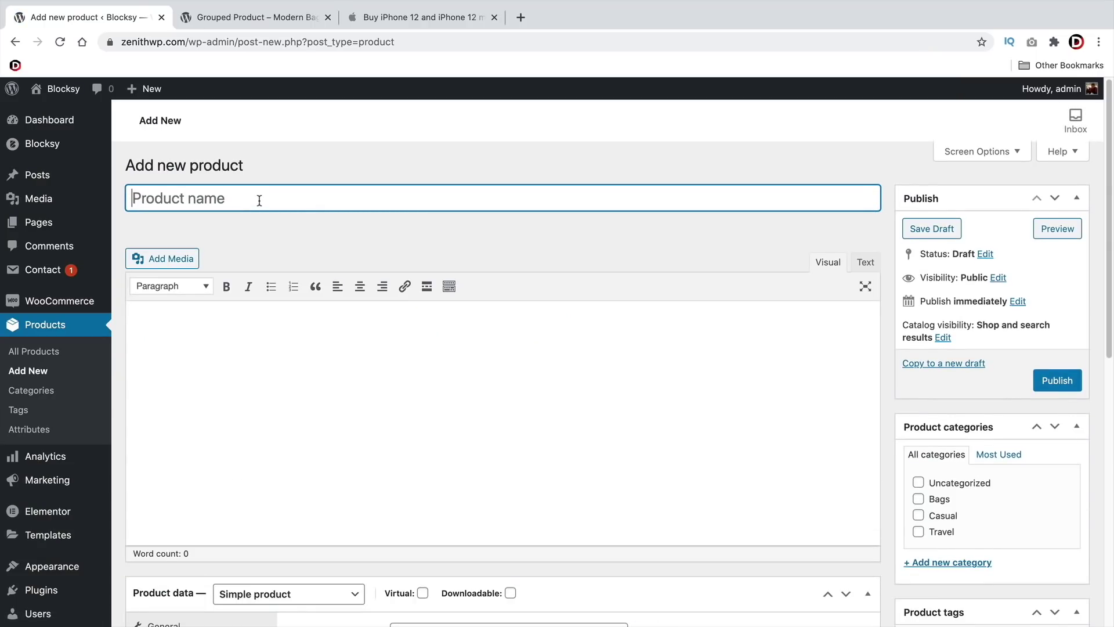
text(eBook )
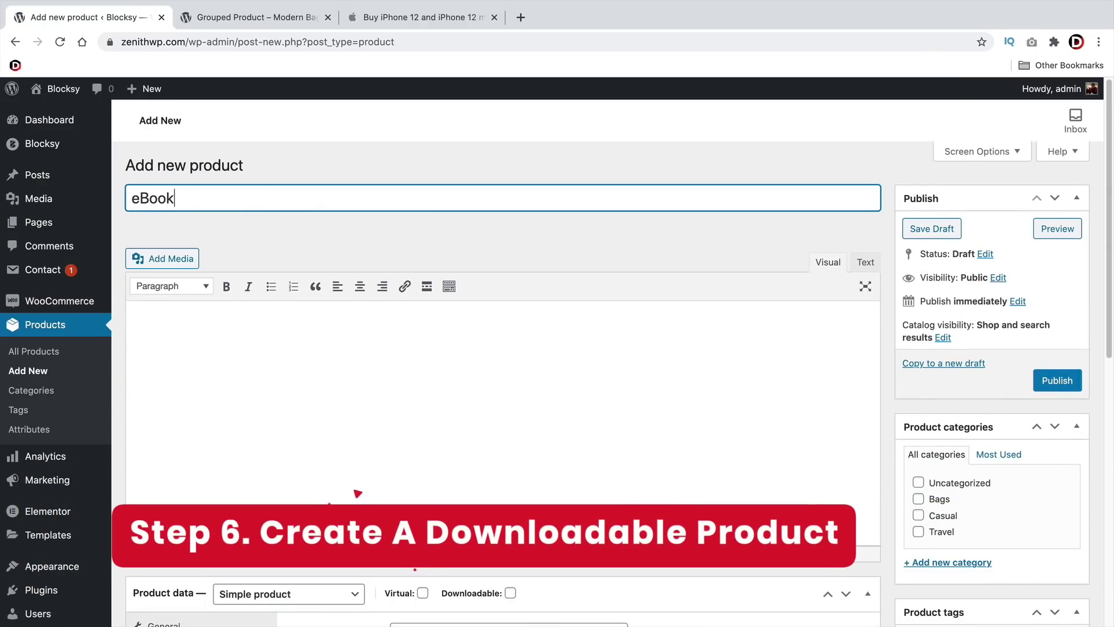
text(Fake Guru)
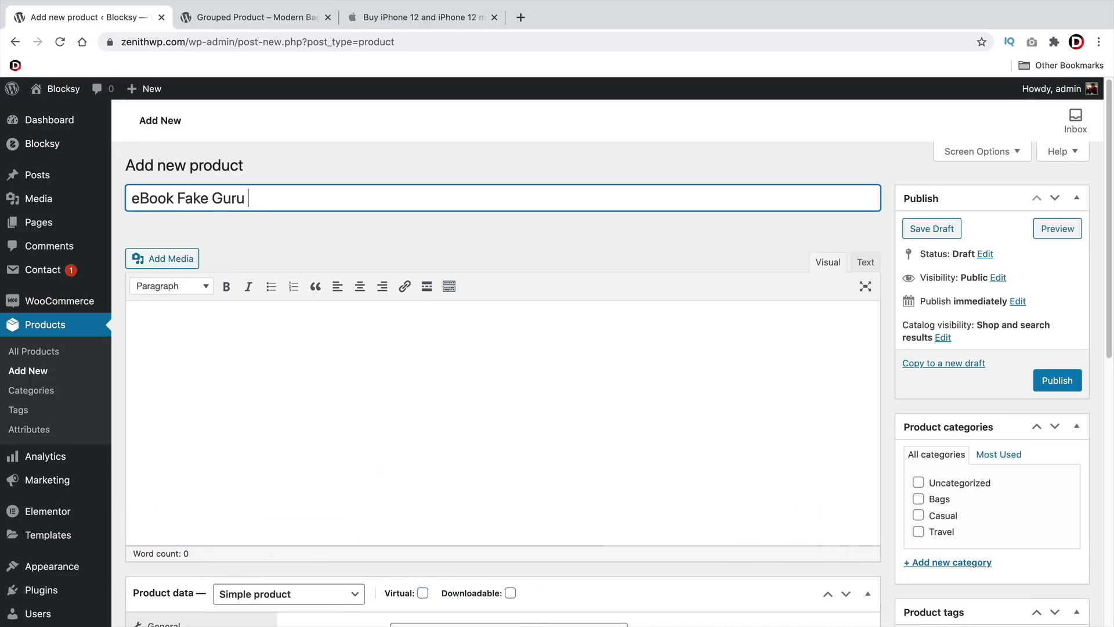
scroll(332, 350, down, 5)
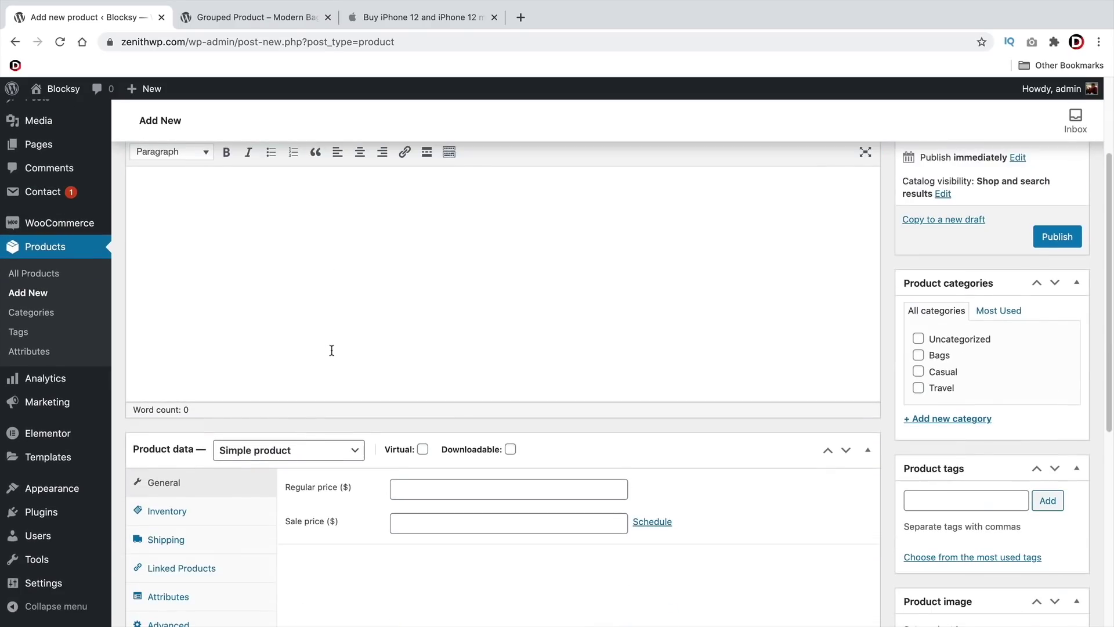
right_click(187, 193)
click(224, 281)
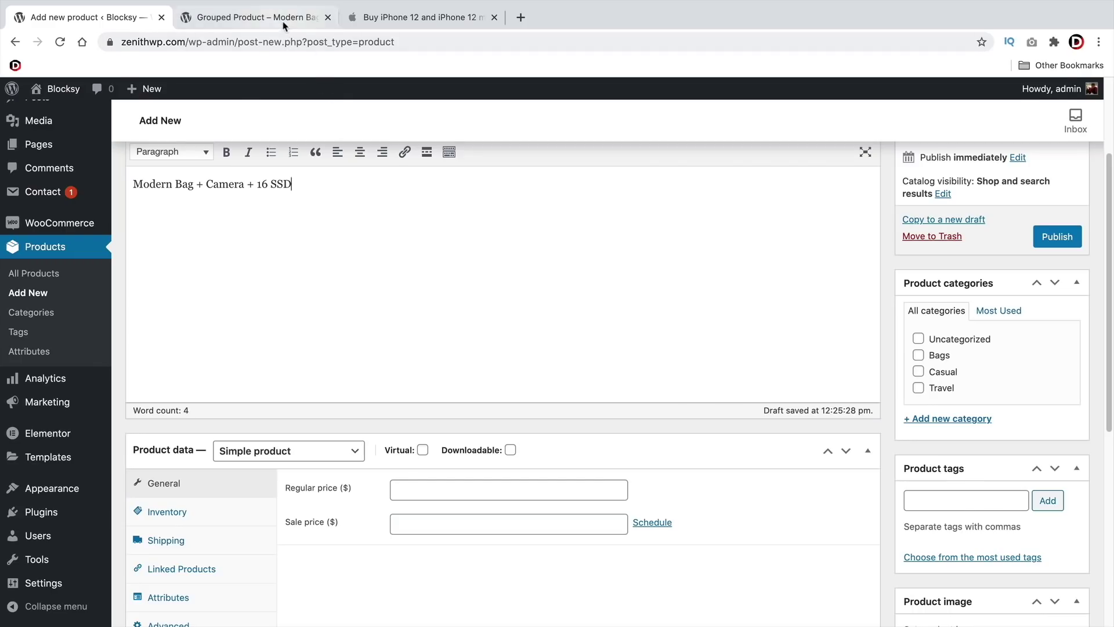
Step: Copy the second description paragraph from the grouped Modern Bag product
click(255, 17)
drag(889, 335, 582, 293)
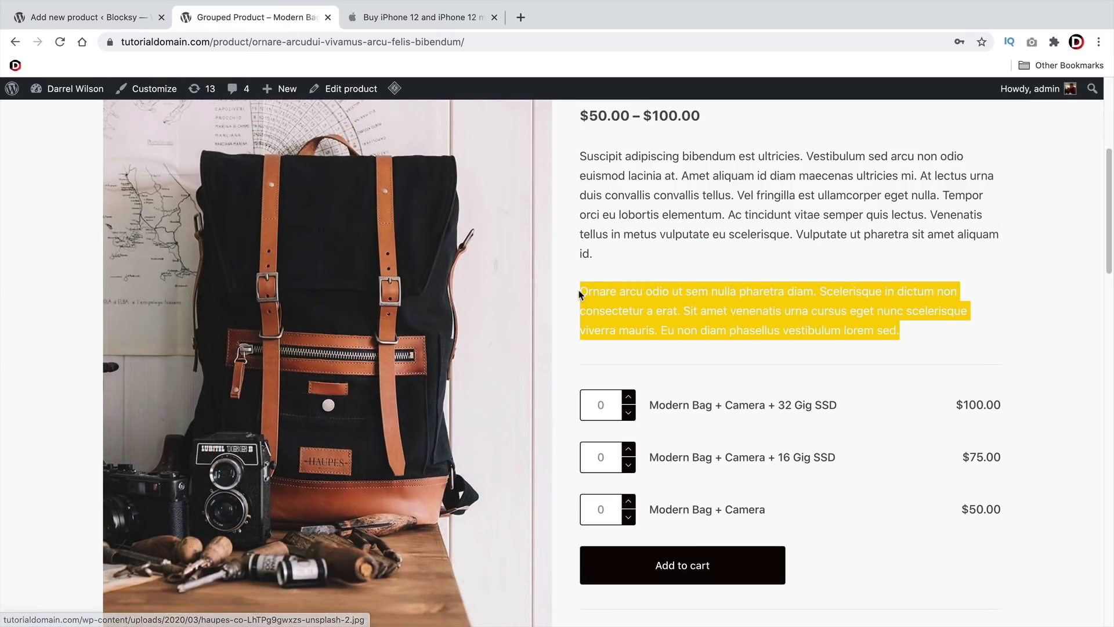
right_click(599, 287)
click(616, 315)
Step: Paste the Ornare arcu paragraph over the description line and into the short description
click(83, 18)
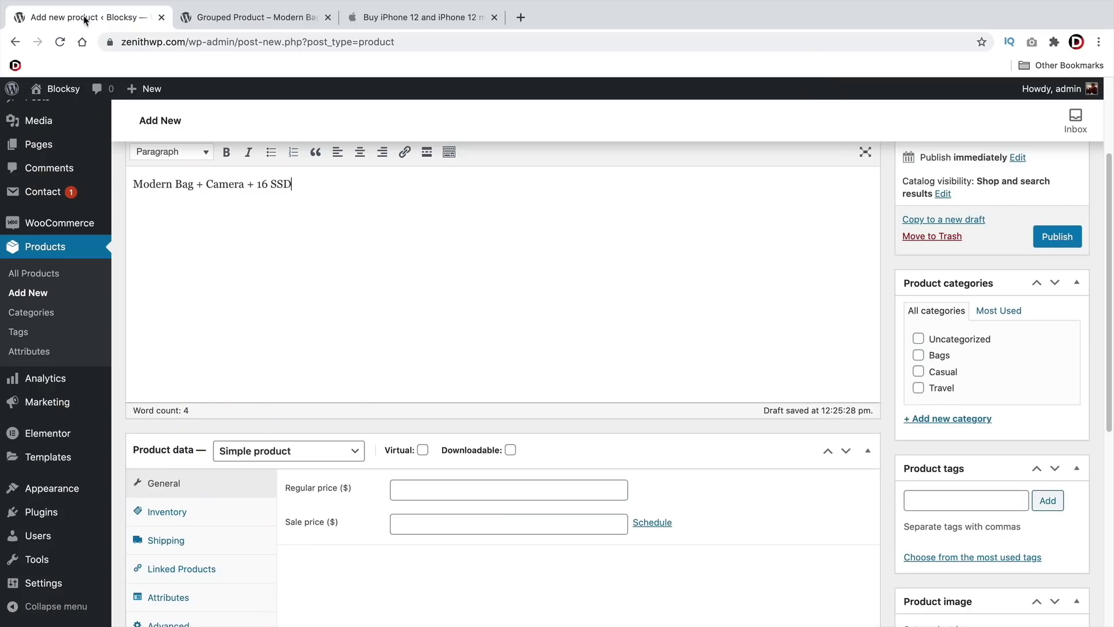
triple_click(243, 192)
right_click(244, 192)
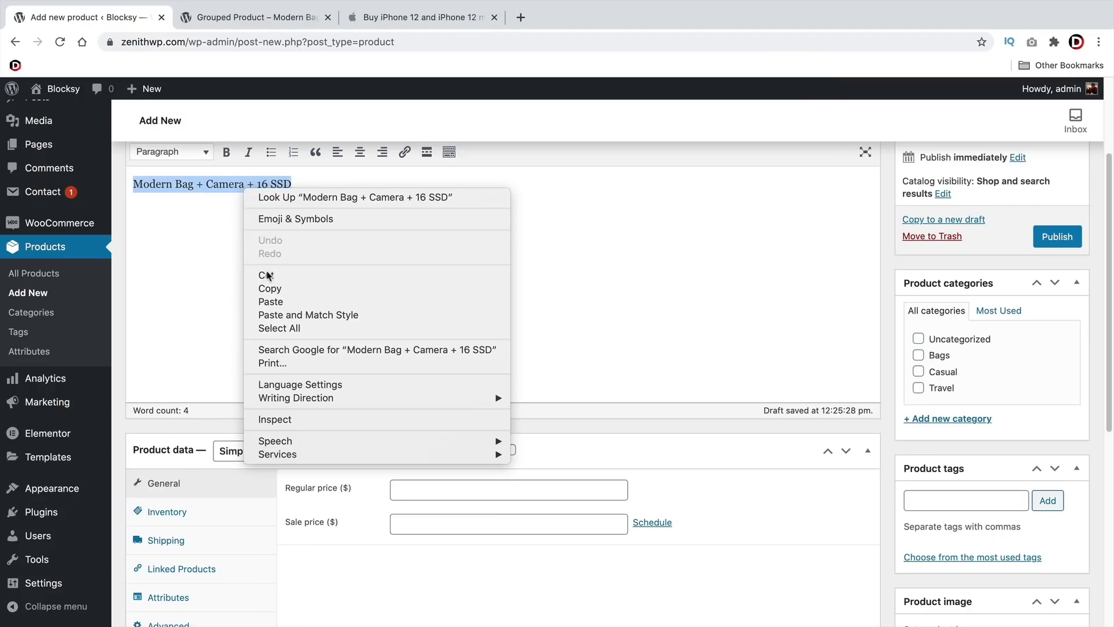
click(267, 302)
scroll(267, 305, down, 6)
click(238, 415)
right_click(224, 420)
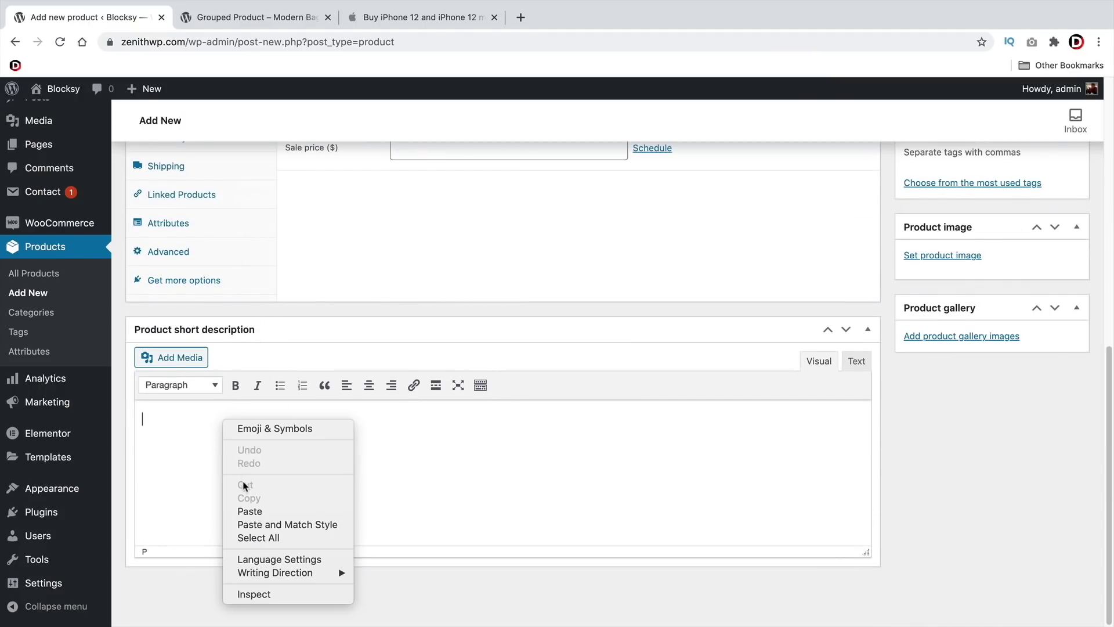
click(253, 511)
scroll(294, 401, up, 4)
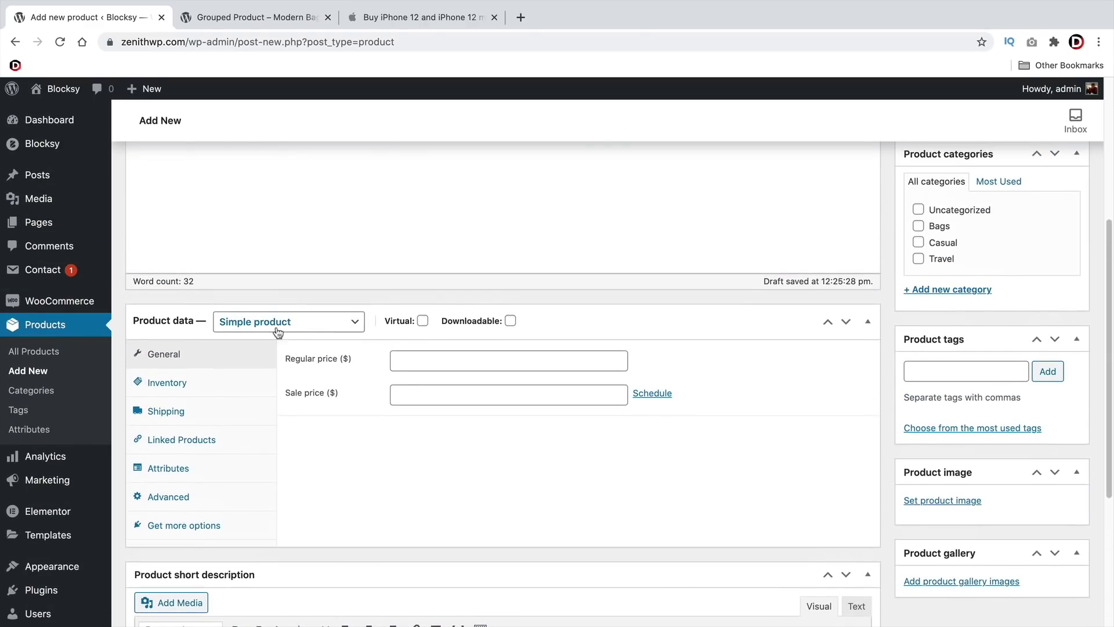
Step: Keep the type as Simple product and tick Downloadable and Virtual
click(251, 323)
click(256, 322)
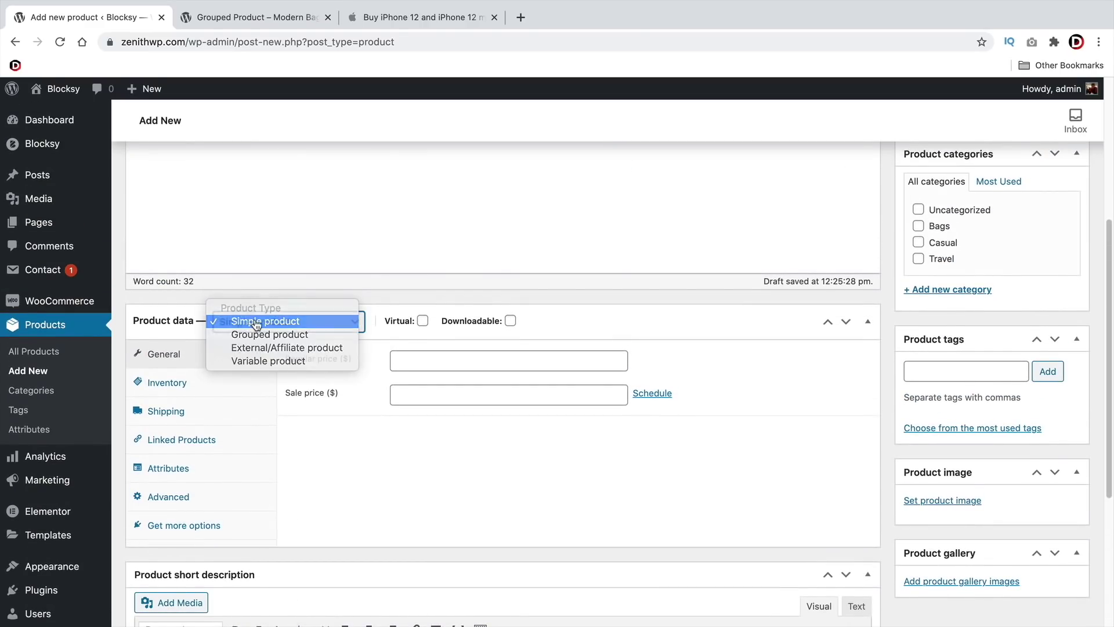
click(511, 321)
click(422, 321)
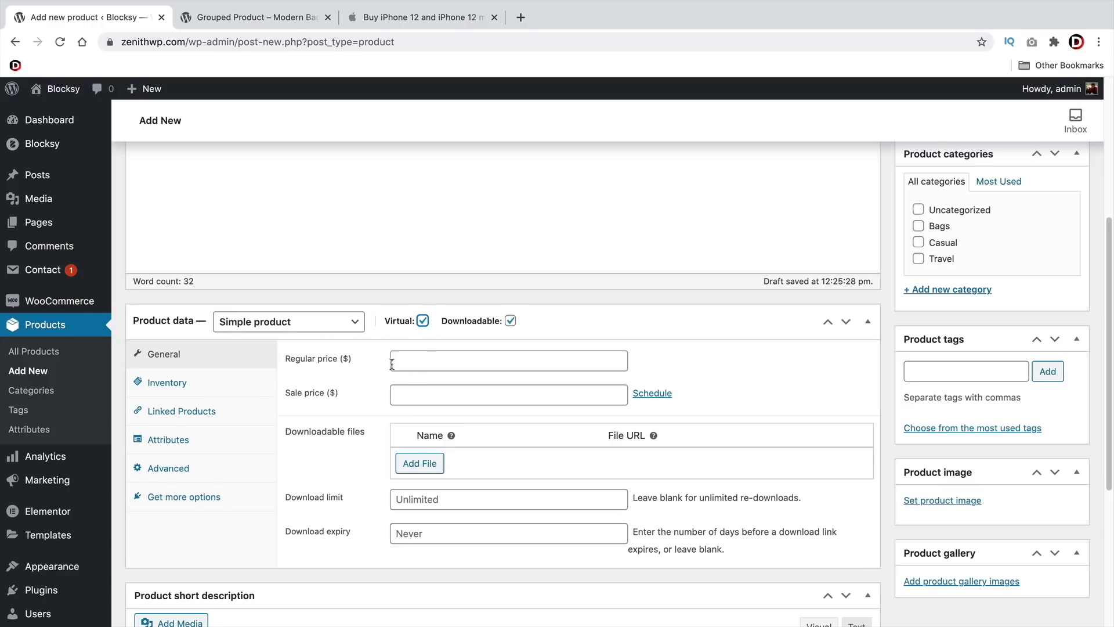
Step: Enter a regular price of 200 and add a blank downloadable-file row
click(455, 360)
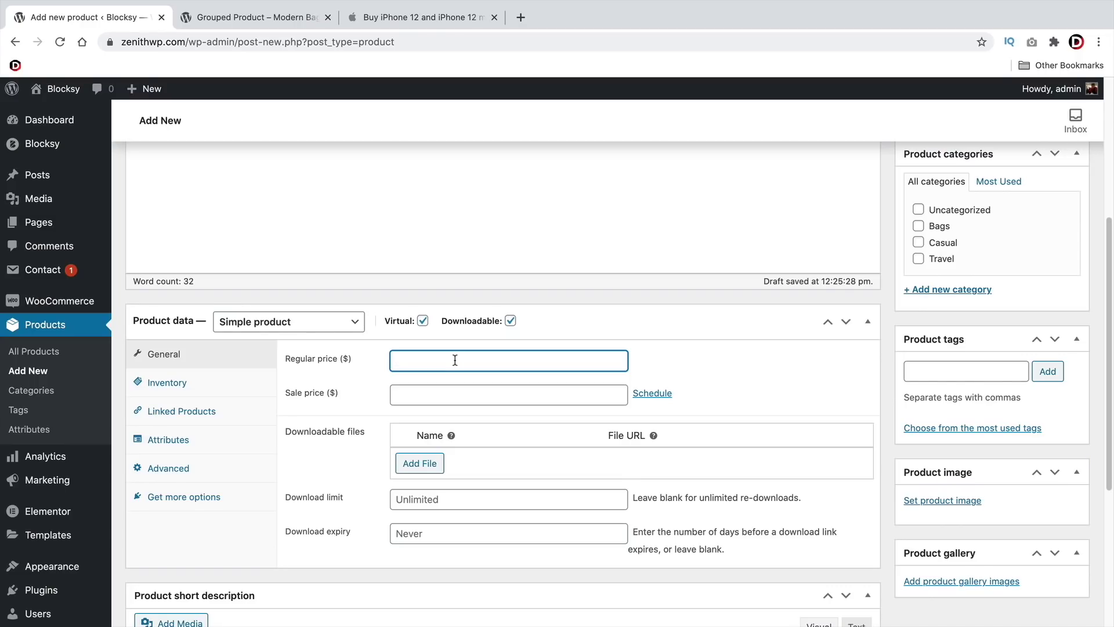
text(200)
key(Tab)
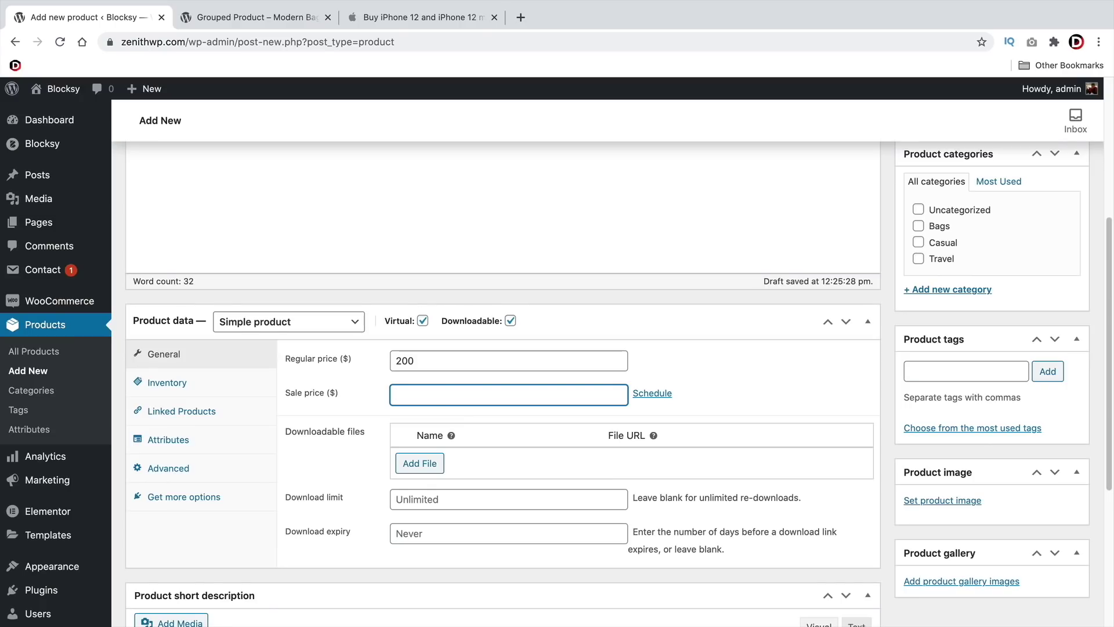
click(411, 468)
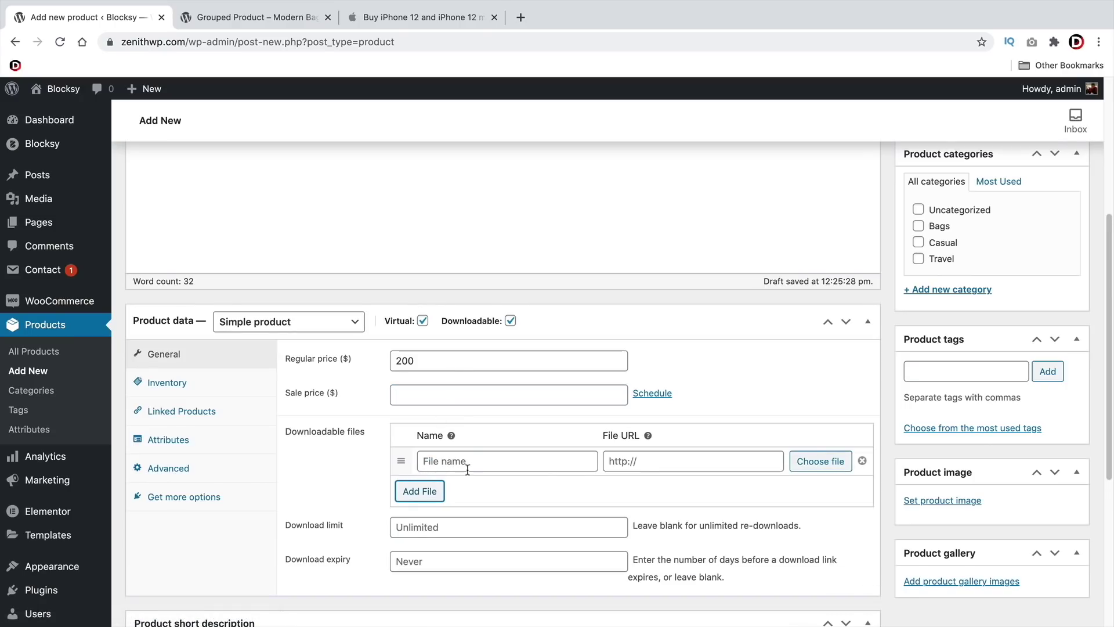
Step: Open the download row's file chooser and pick the woman portrait from the Media Library
click(836, 462)
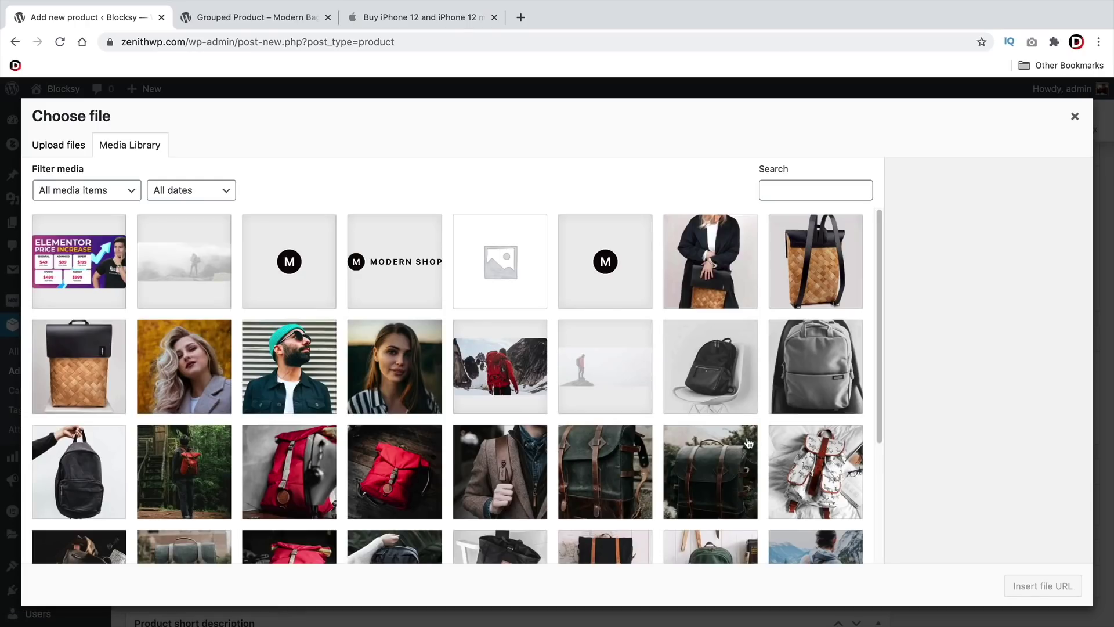
scroll(481, 437, down, 5)
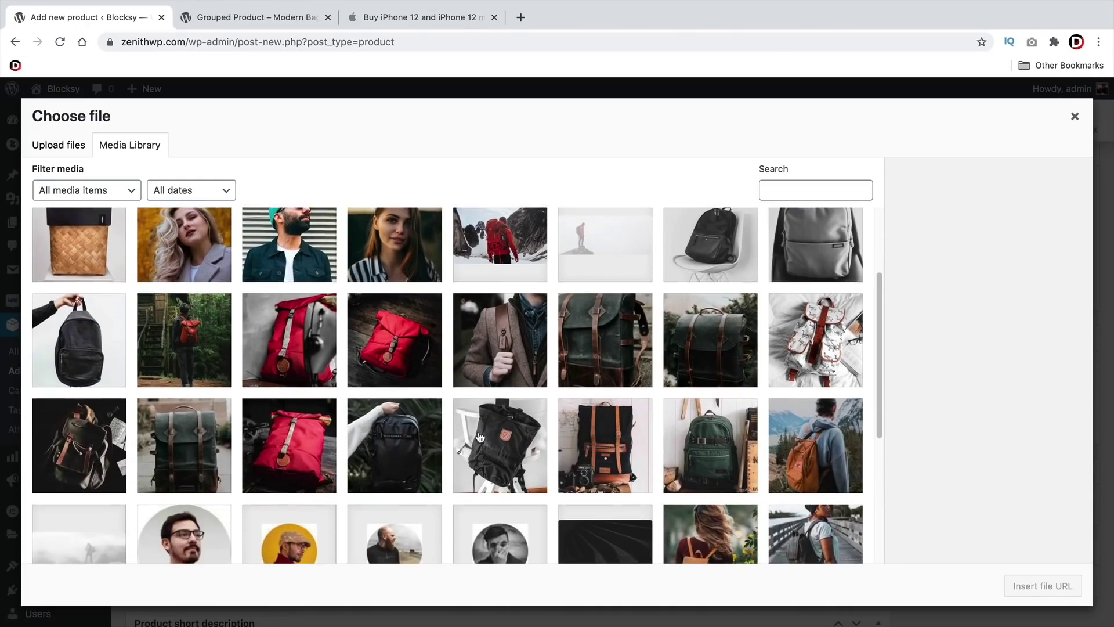
scroll(481, 436, down, 2)
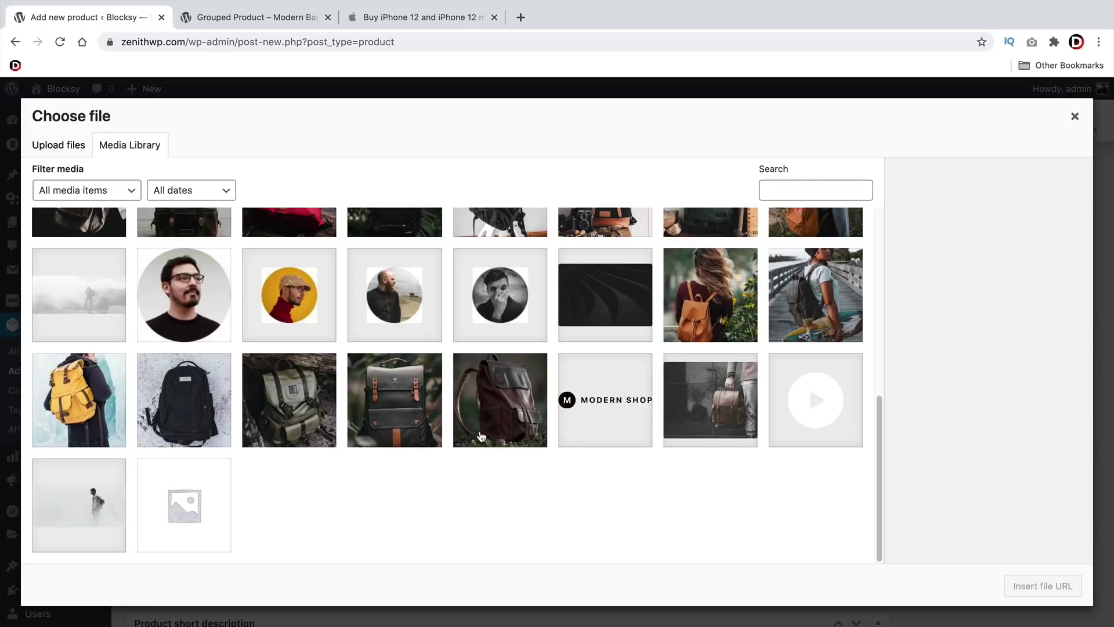
scroll(448, 407, up, 10)
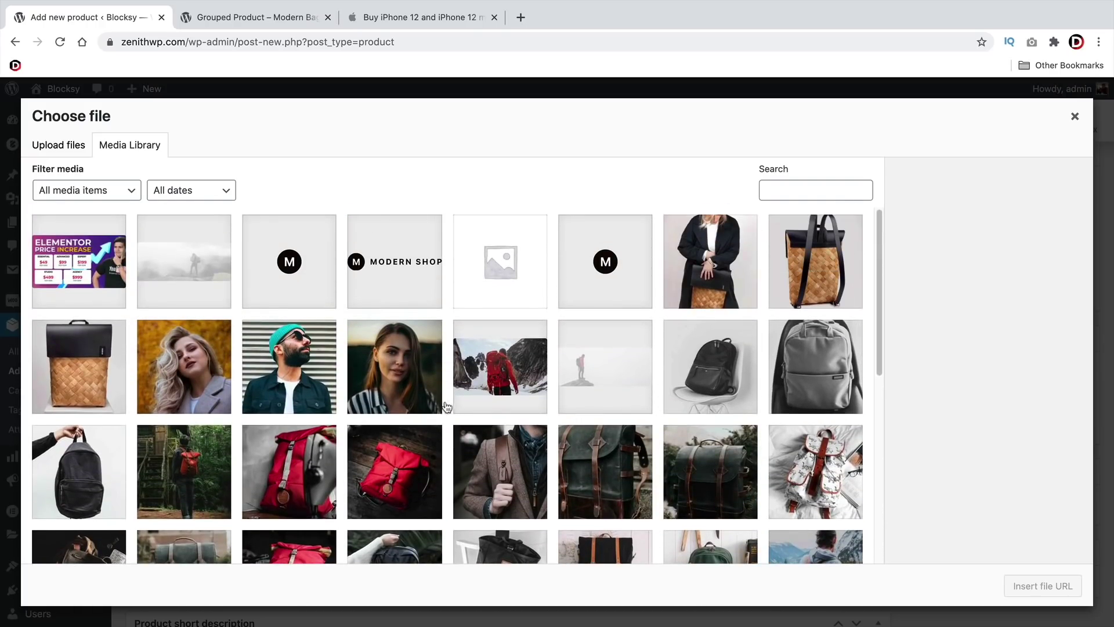
click(403, 378)
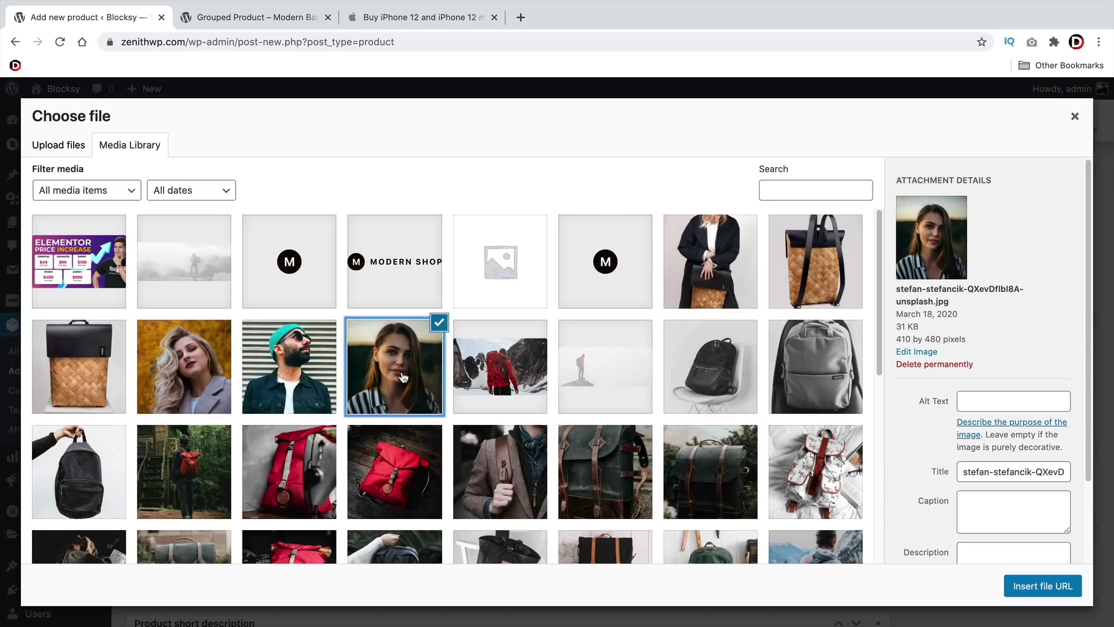
scroll(397, 401, down, 4)
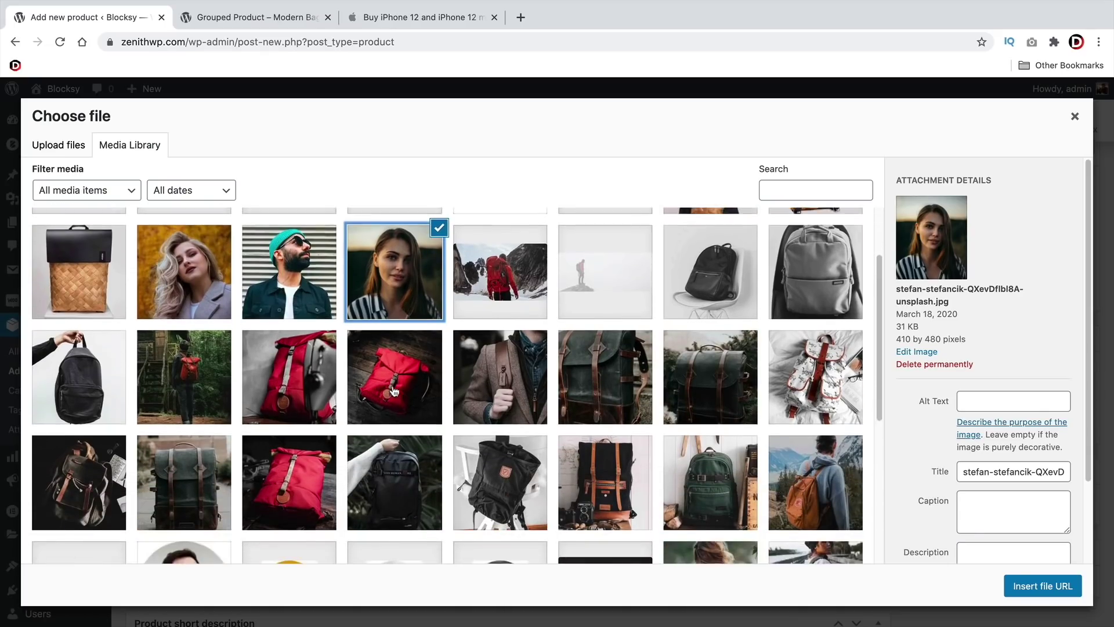
scroll(393, 384, down, 2)
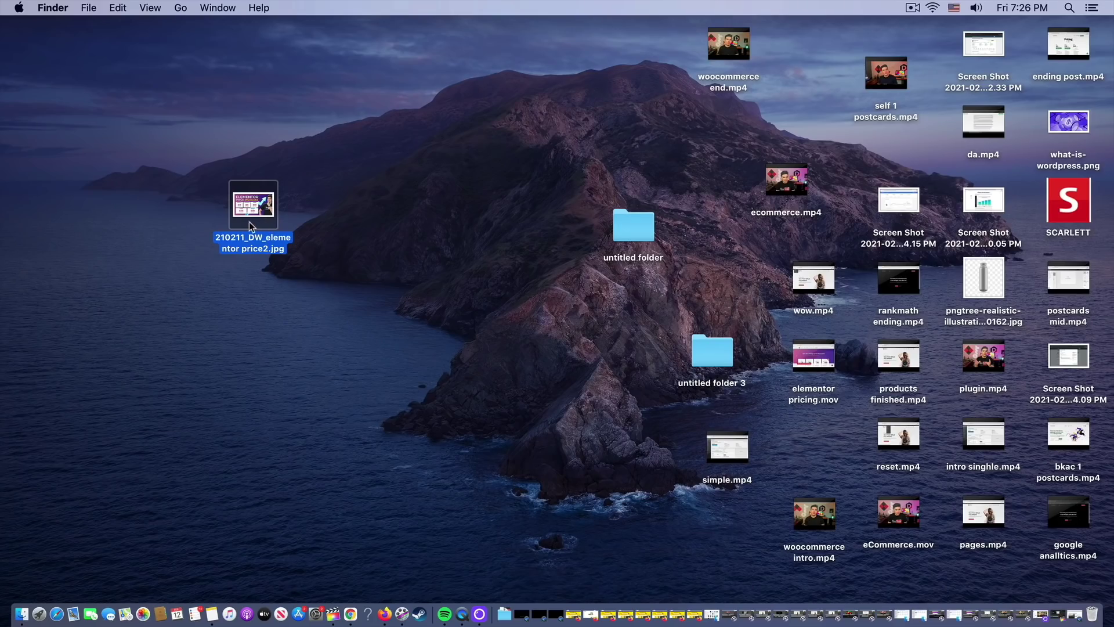
Step: Compress 210211_DW_elementor price2.jpg into a zip and arrange both files on the desktop
right_click(254, 244)
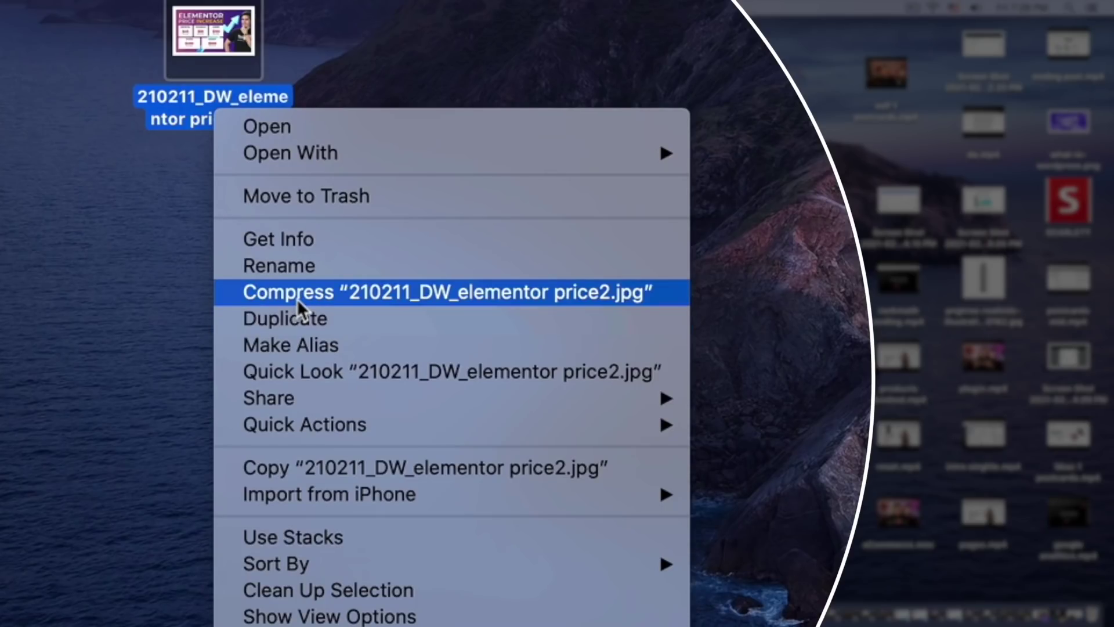
click(297, 298)
drag(268, 81, 132, 292)
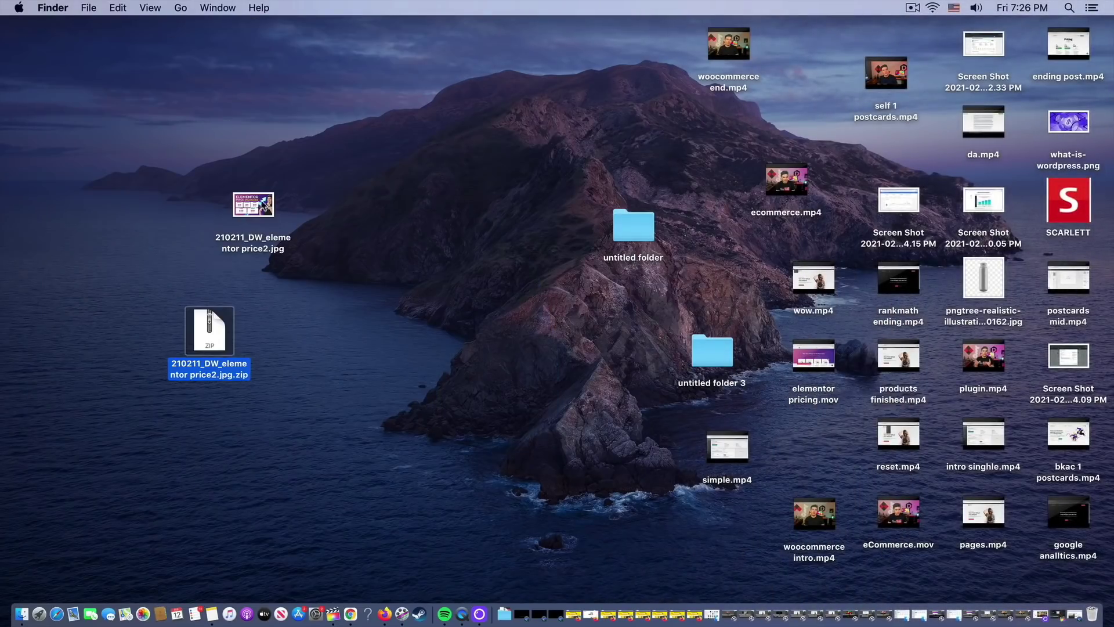
drag(229, 32, 749, 113)
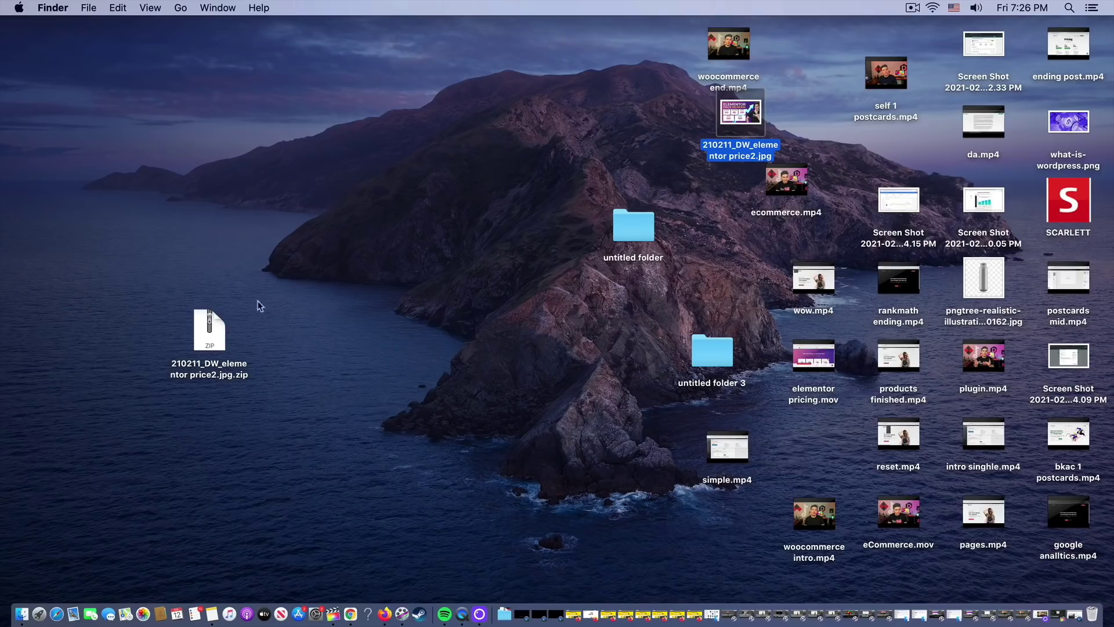
Step: Upload 210211_DW_elementor price2.jpg.zip to the WordPress media library from the file chooser
click(351, 614)
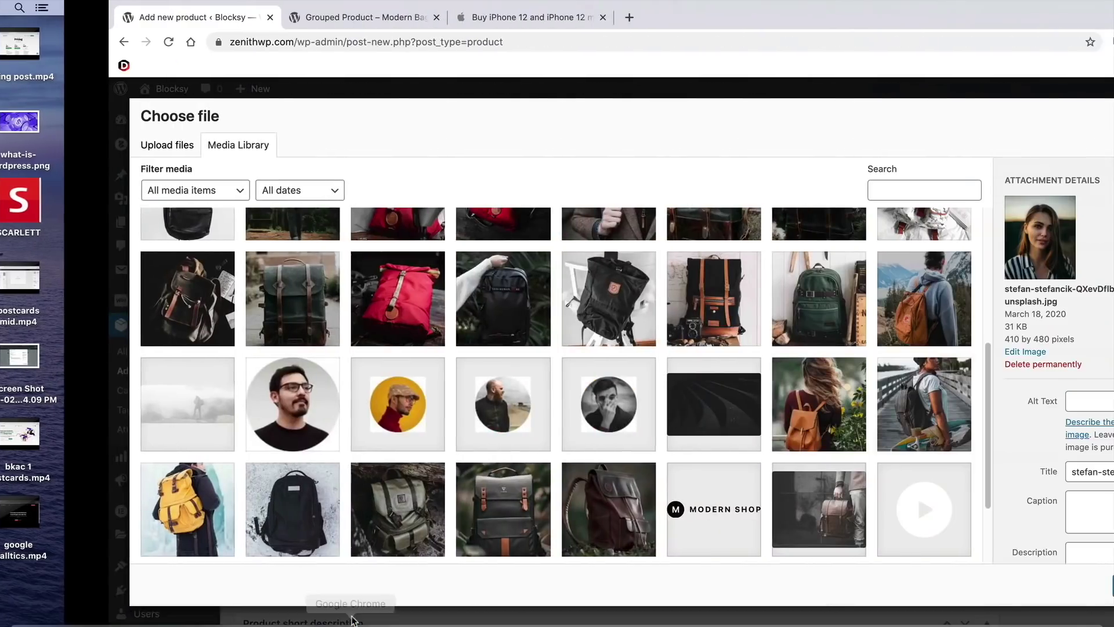
click(60, 145)
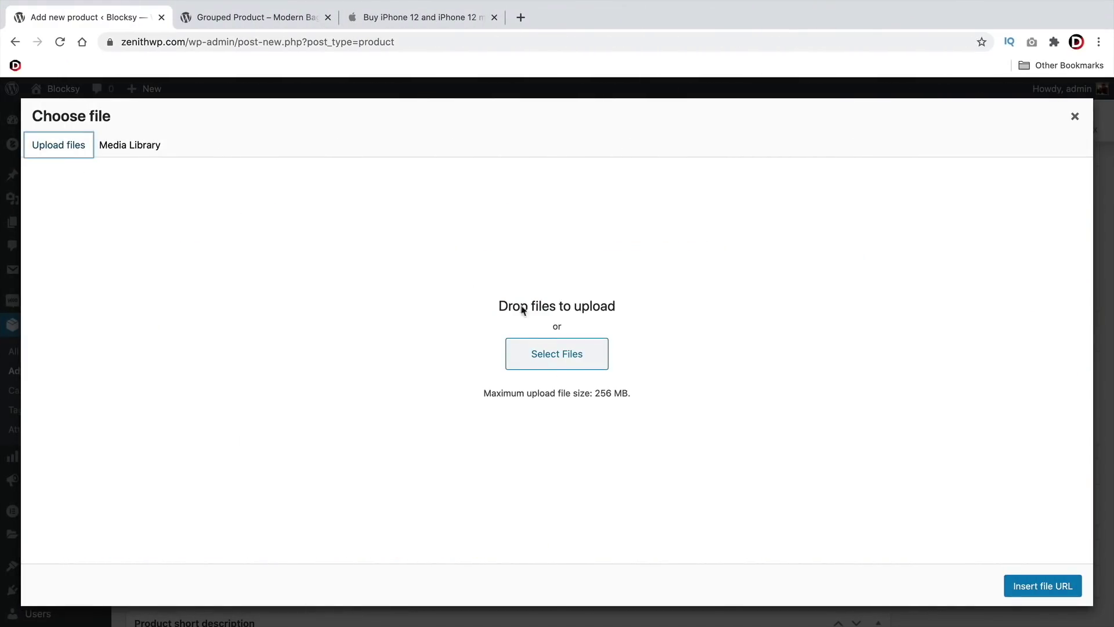
click(556, 359)
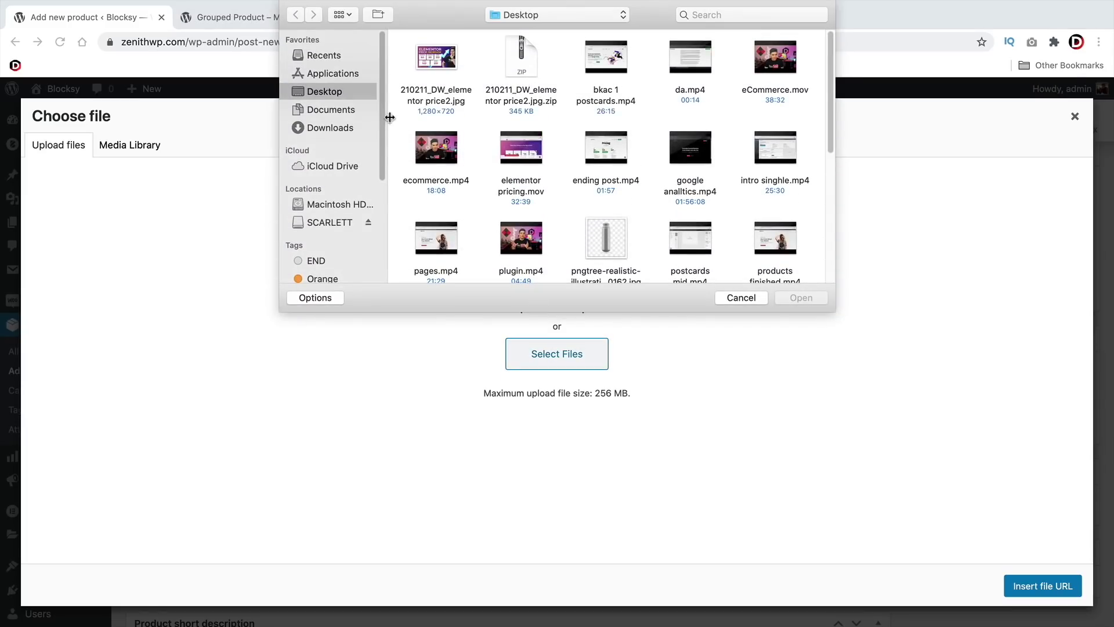
click(524, 64)
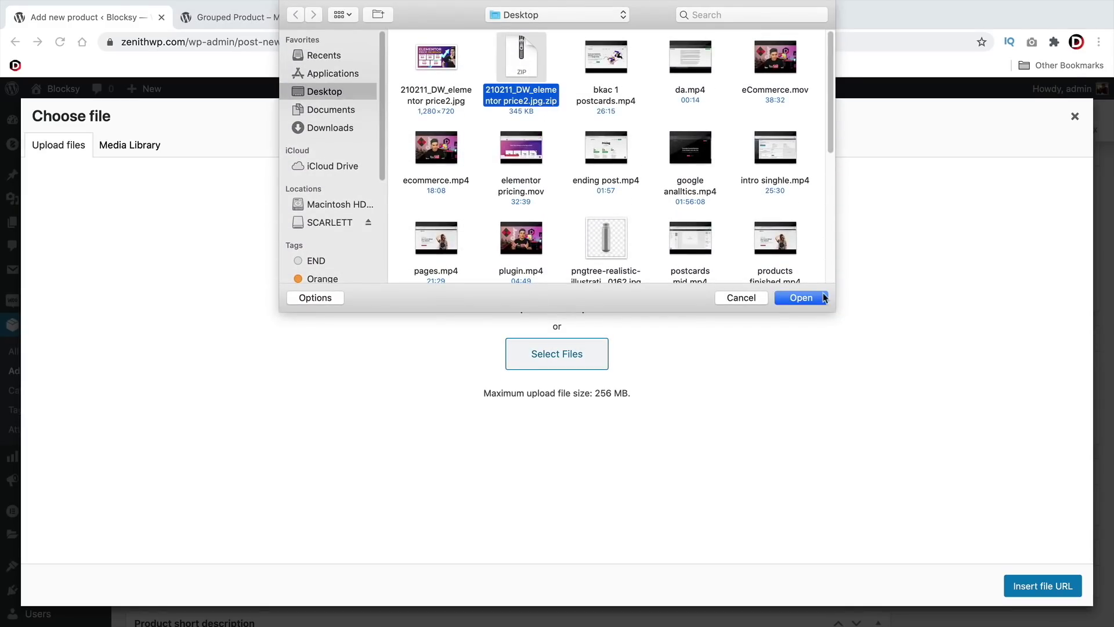
click(802, 298)
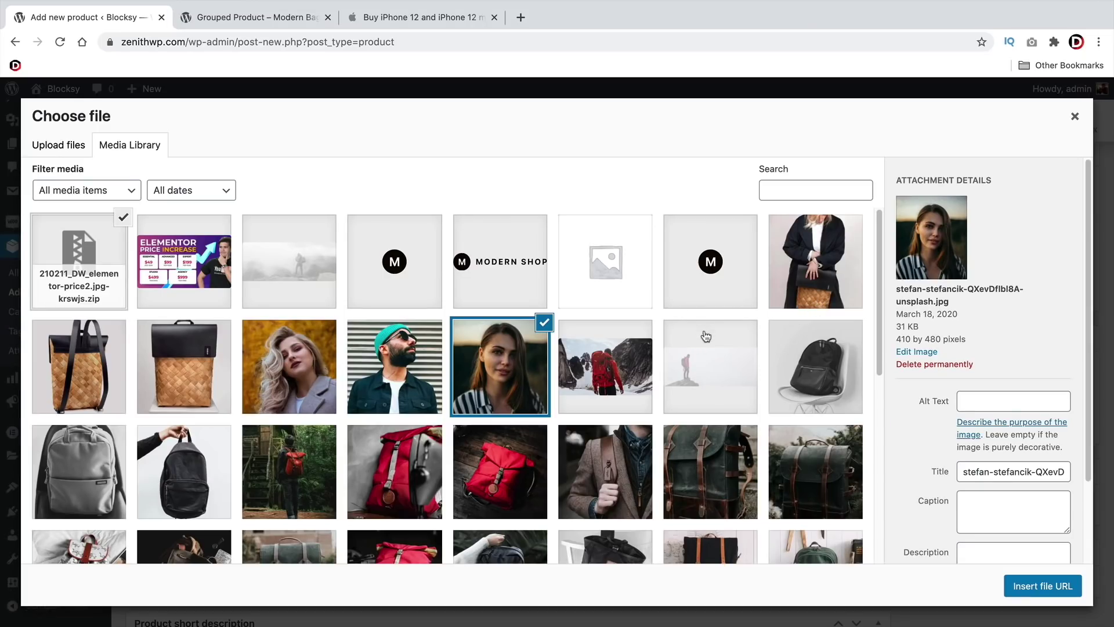
click(1037, 584)
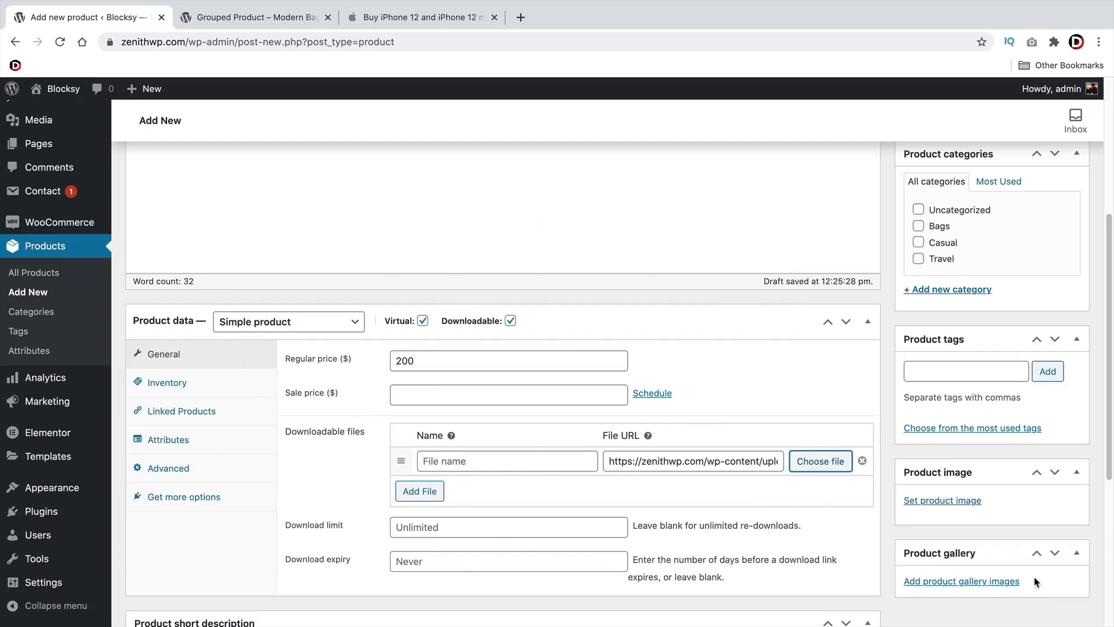
scroll(737, 480, down, 3)
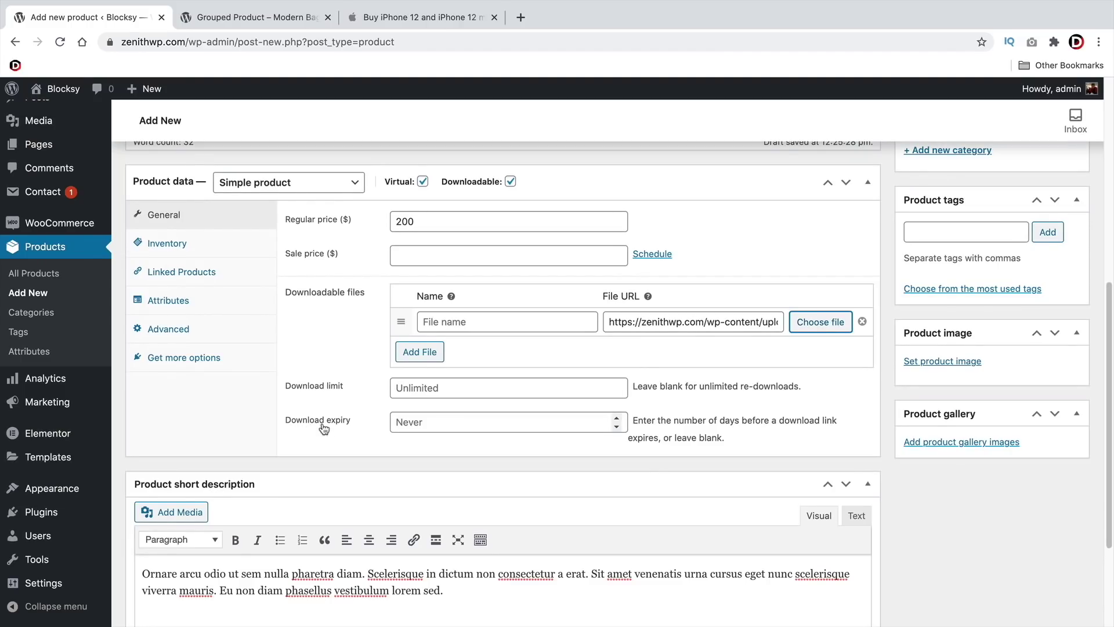
triple_click(617, 418)
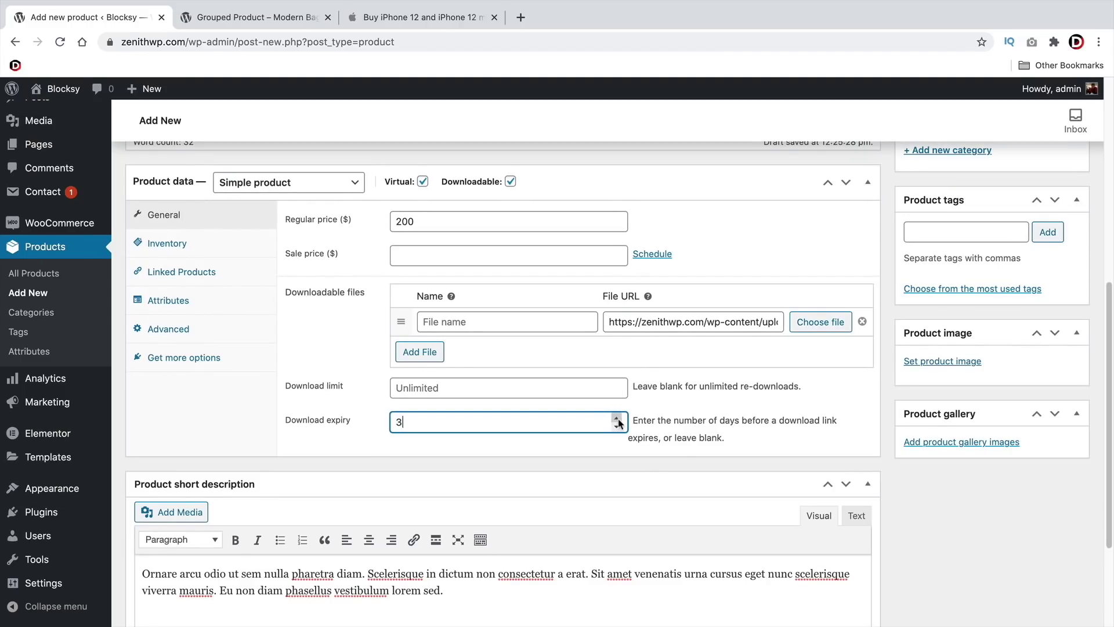
drag(617, 419, 617, 419)
triple_click(618, 419)
triple_click(618, 419)
click(618, 427)
double_click(572, 422)
key(BackSpace)
Step: Set the bearded-man photo as the eBook Fake Guru product image
click(929, 365)
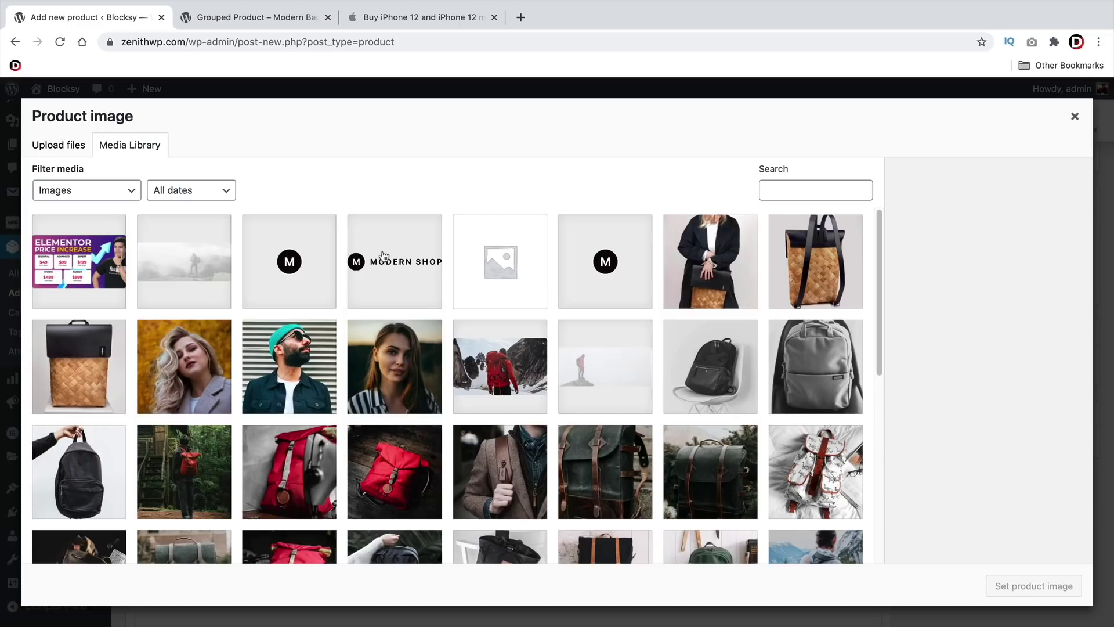
scroll(453, 276, down, 5)
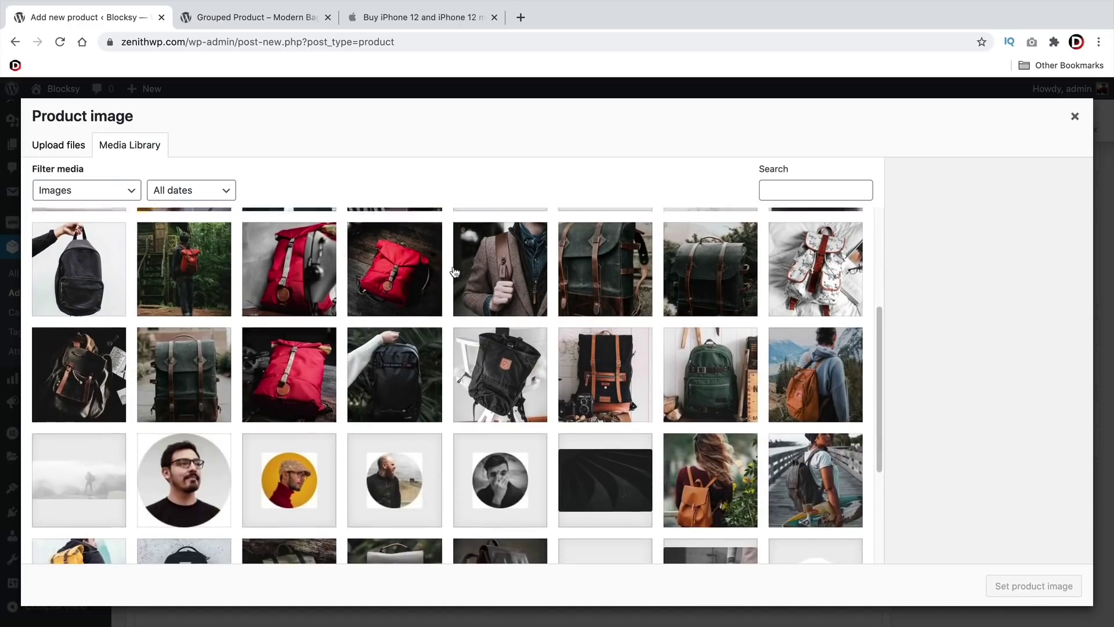
scroll(499, 385, down, 2)
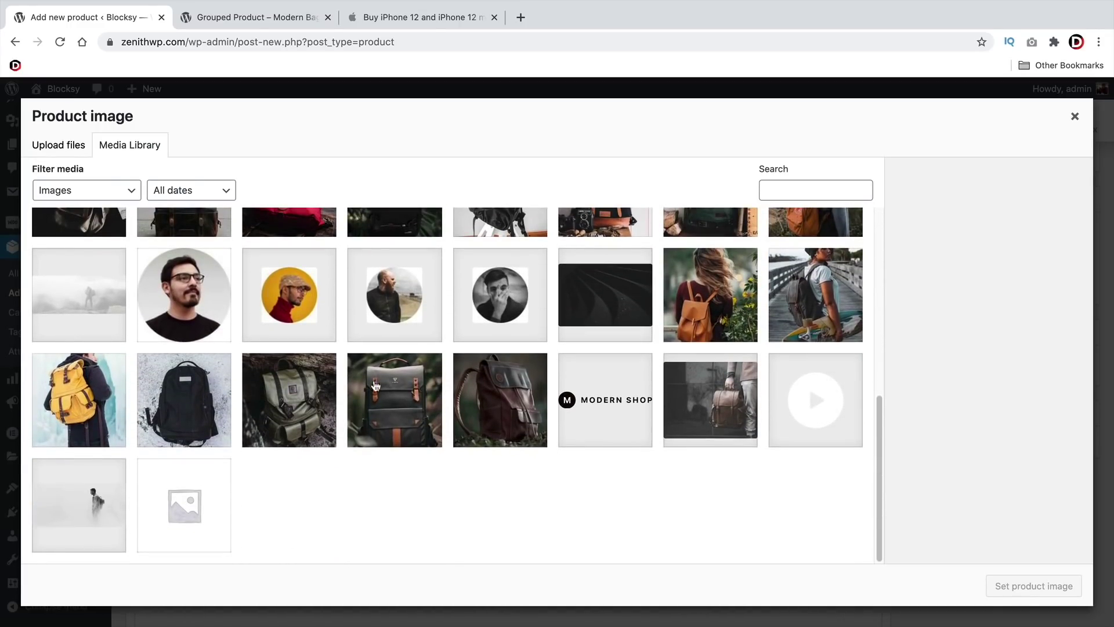
scroll(359, 411, up, 5)
scroll(369, 408, up, 2)
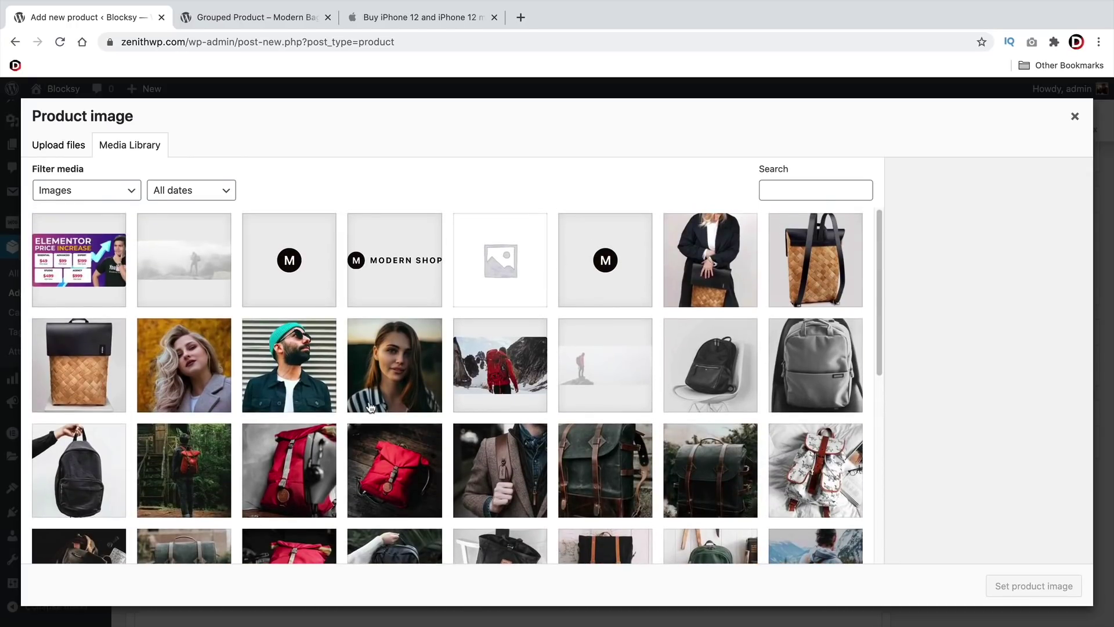
click(303, 364)
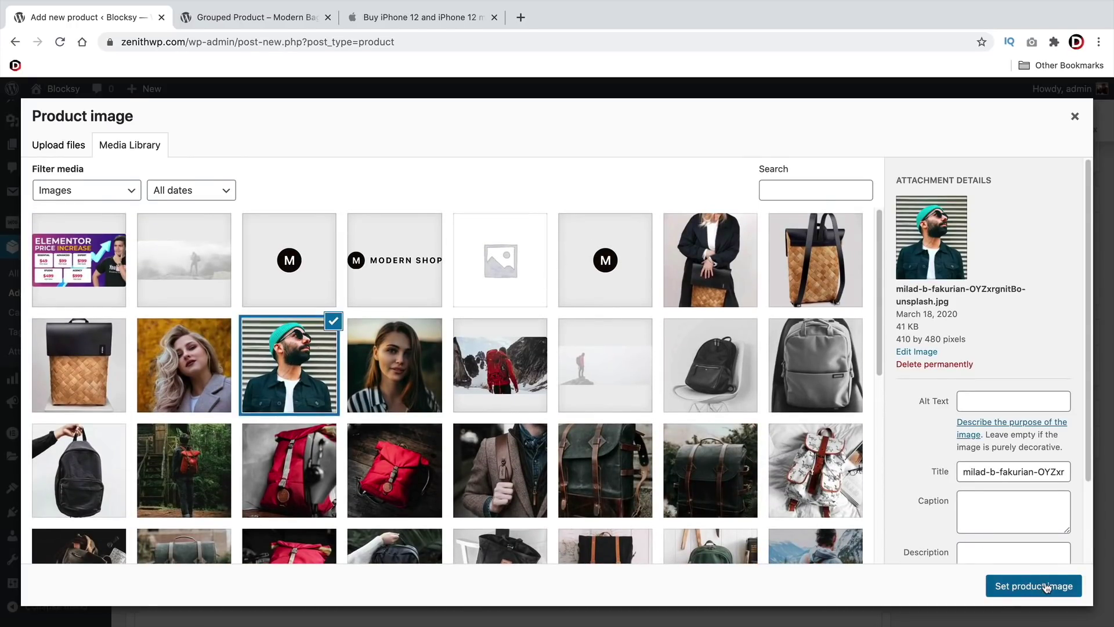
click(1036, 587)
scroll(950, 448, down, 3)
scroll(963, 437, up, 6)
Step: Add and tick a new 'eBook' product category, then publish the product
click(954, 400)
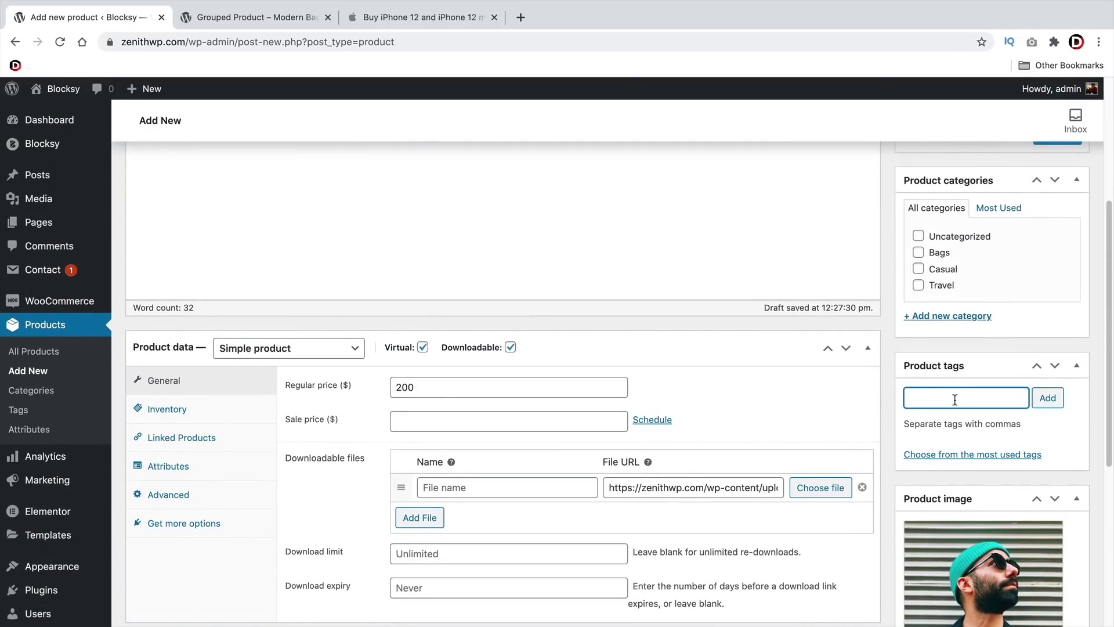
scroll(954, 406, up, 2)
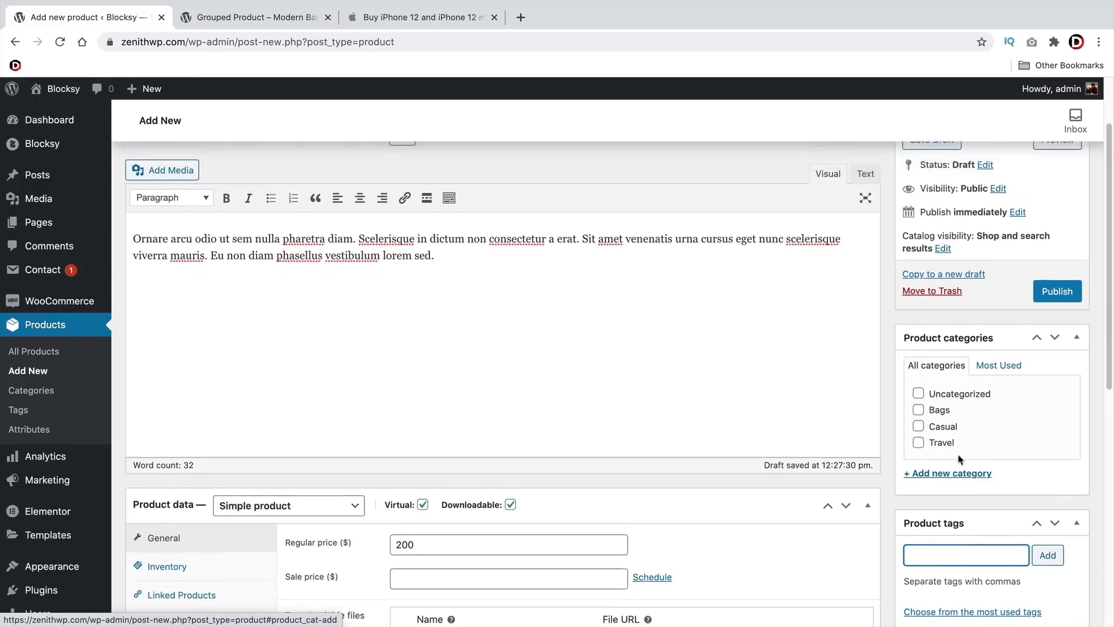
scroll(731, 353, up, 2)
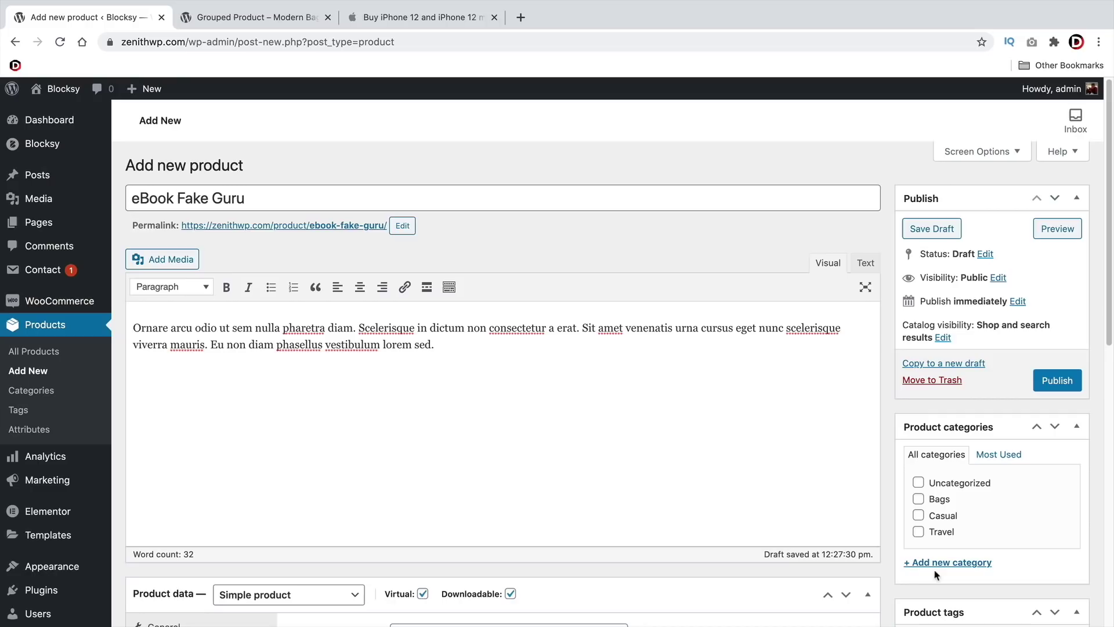
click(972, 562)
text(e)
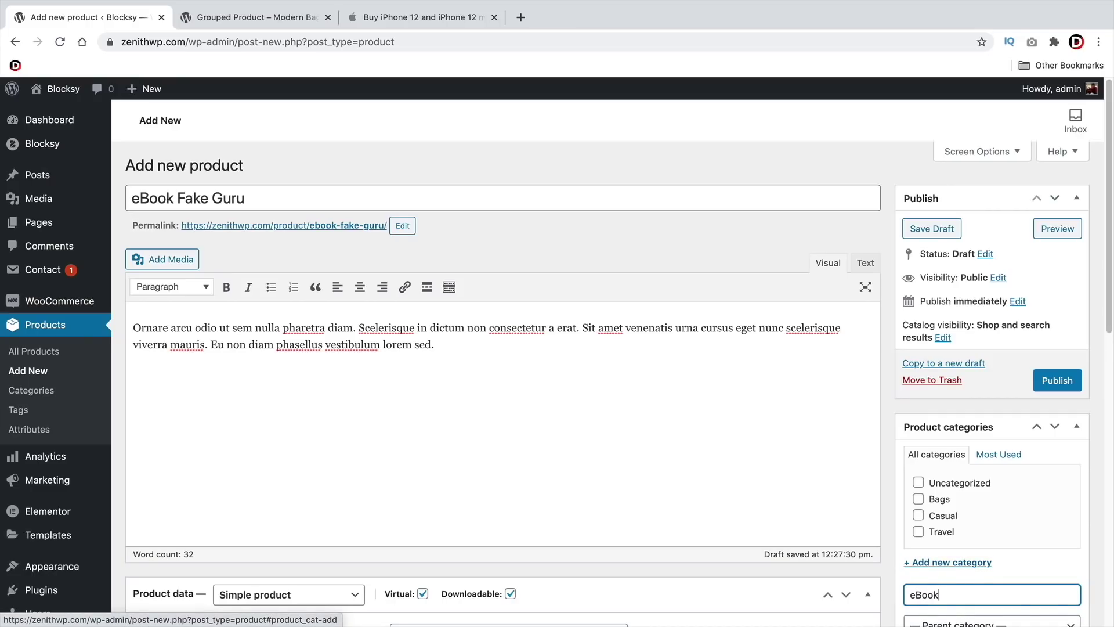
text(Book)
scroll(986, 511, down, 3)
click(986, 530)
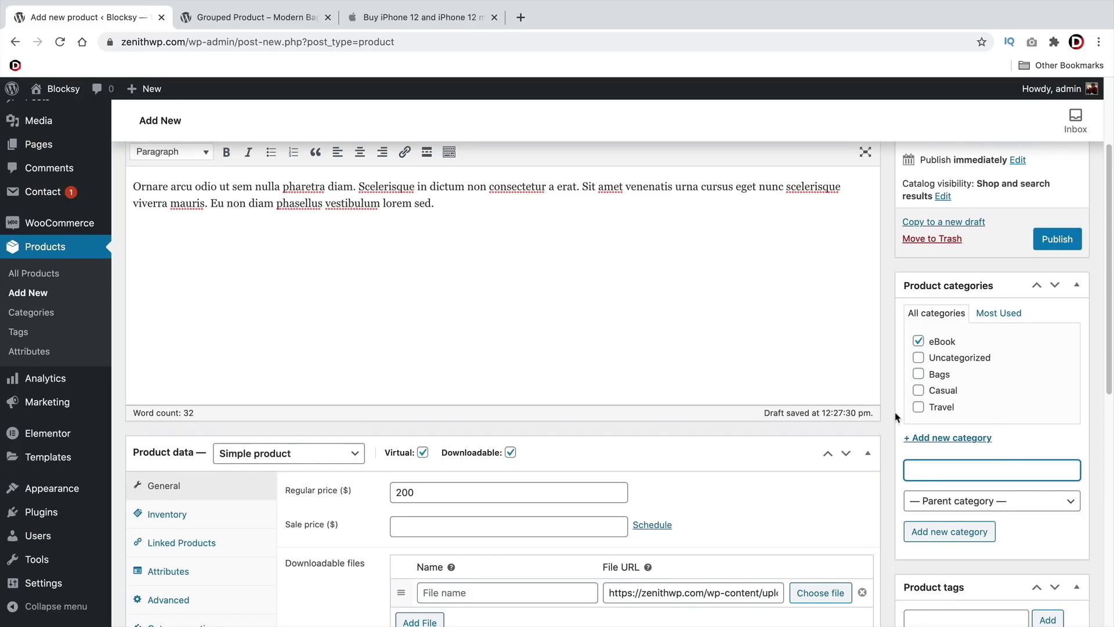
scroll(899, 415, up, 3)
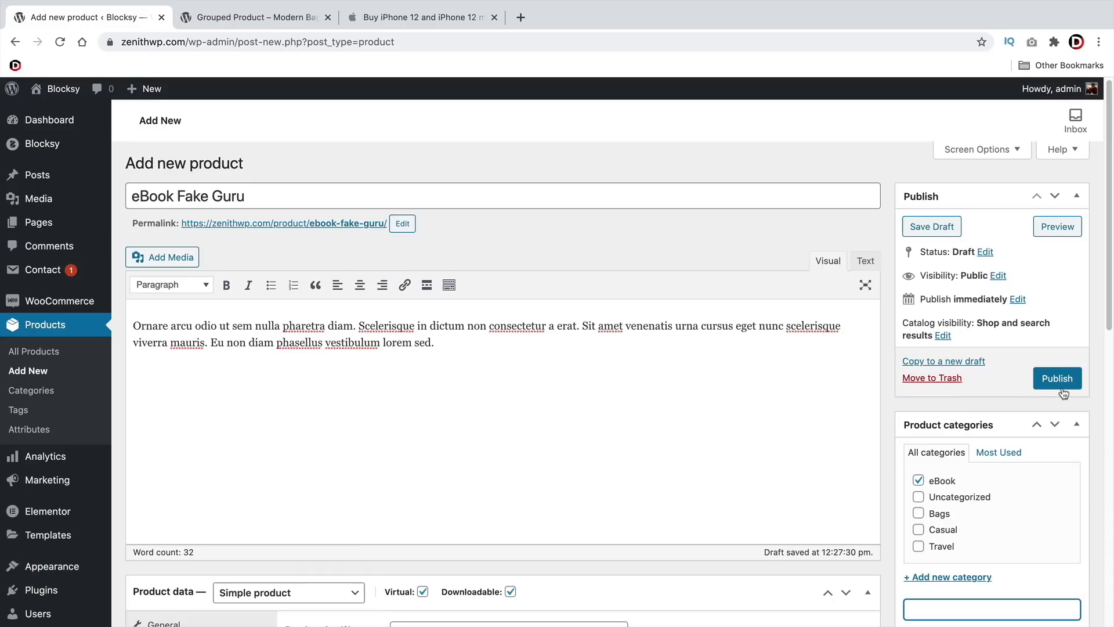
click(1063, 378)
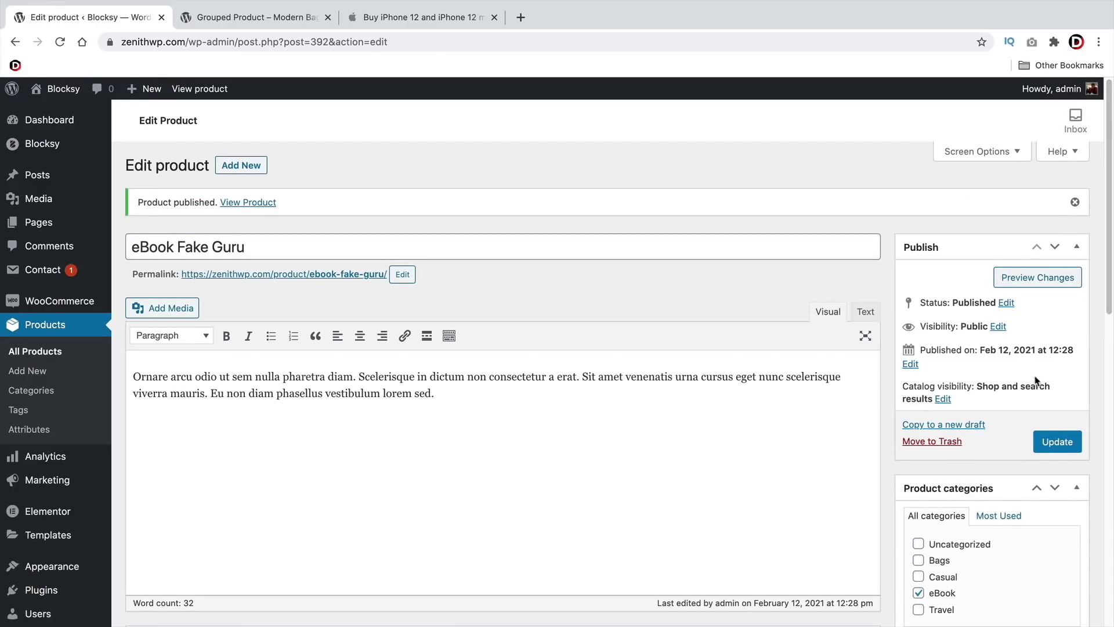
Step: Review the live eBook Fake Guru page with its photo, $200.00 price and EBOOK category
click(200, 91)
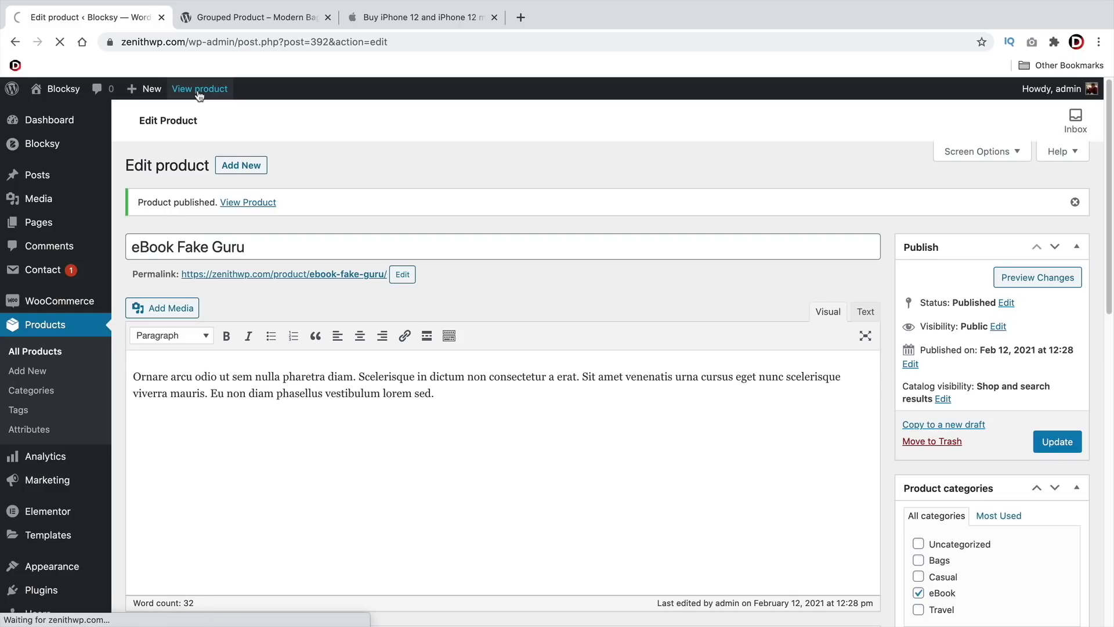
scroll(641, 244, down, 3)
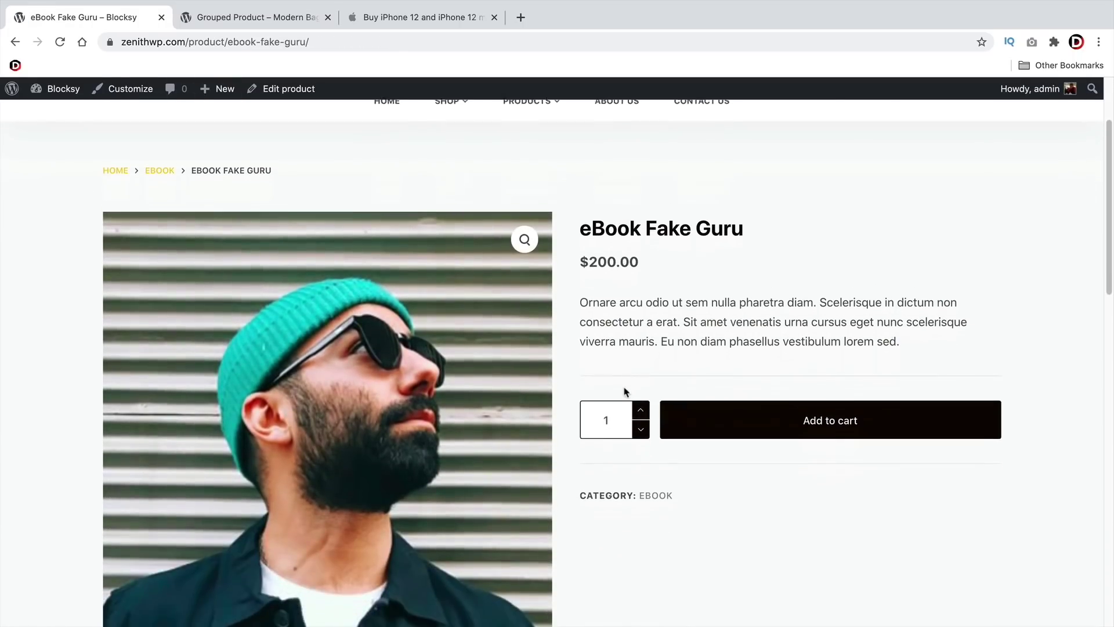
drag(605, 213, 739, 210)
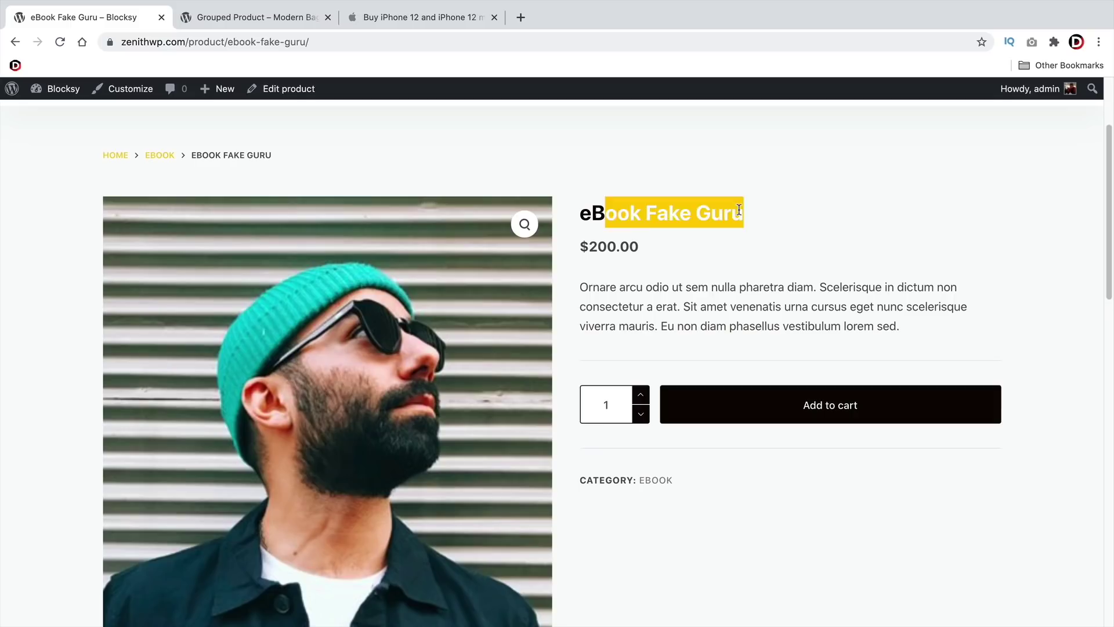
click(714, 244)
drag(580, 286, 755, 325)
scroll(413, 316, down, 2)
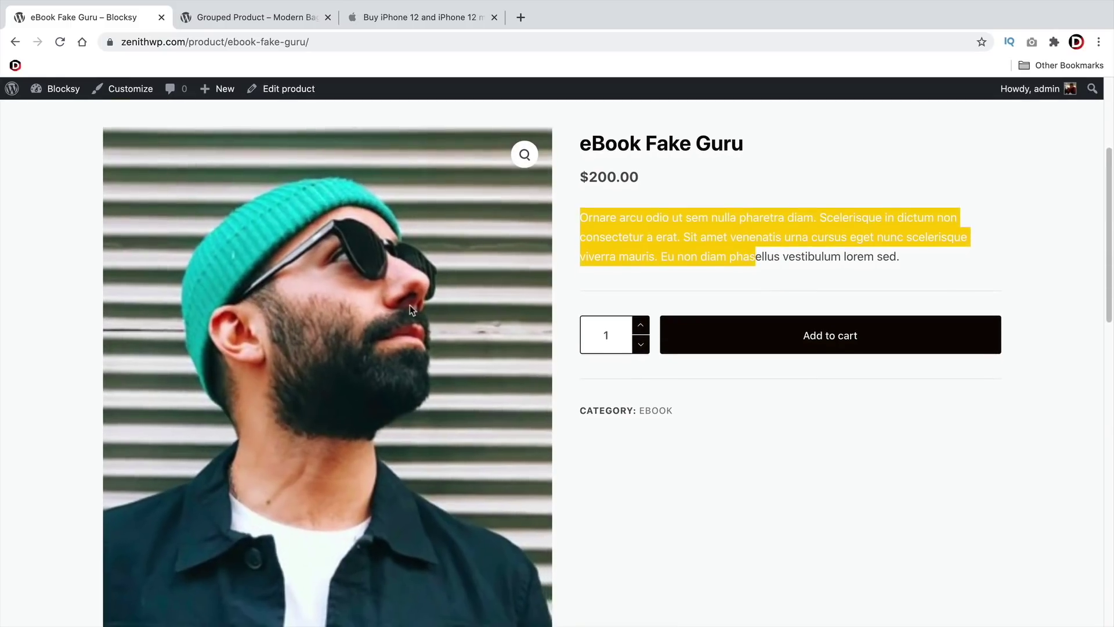
scroll(653, 438, down, 3)
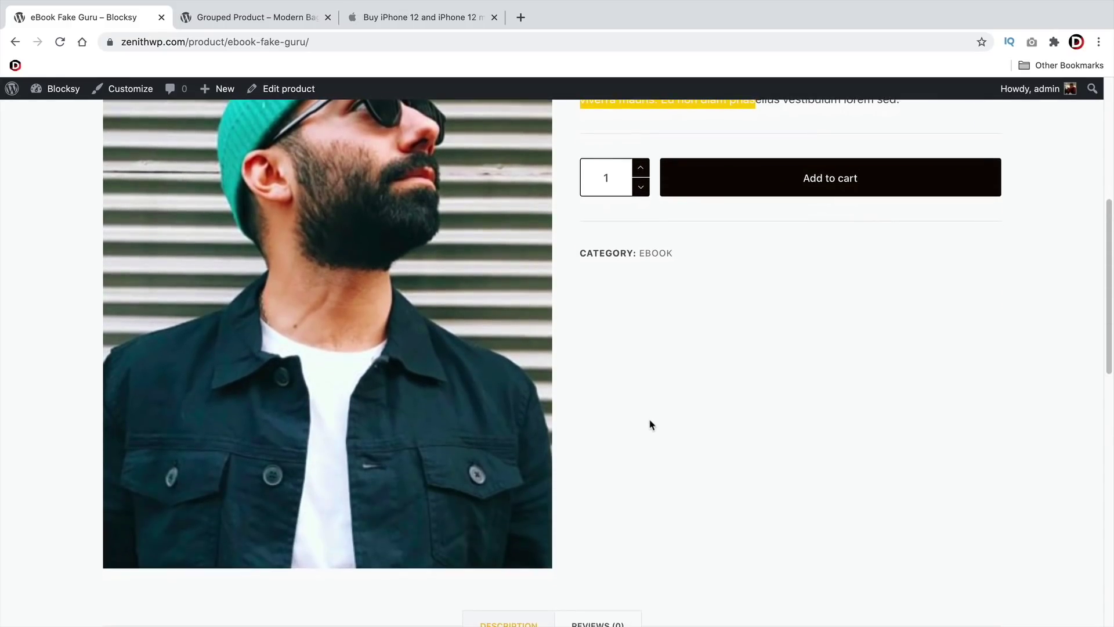
scroll(650, 425, up, 4)
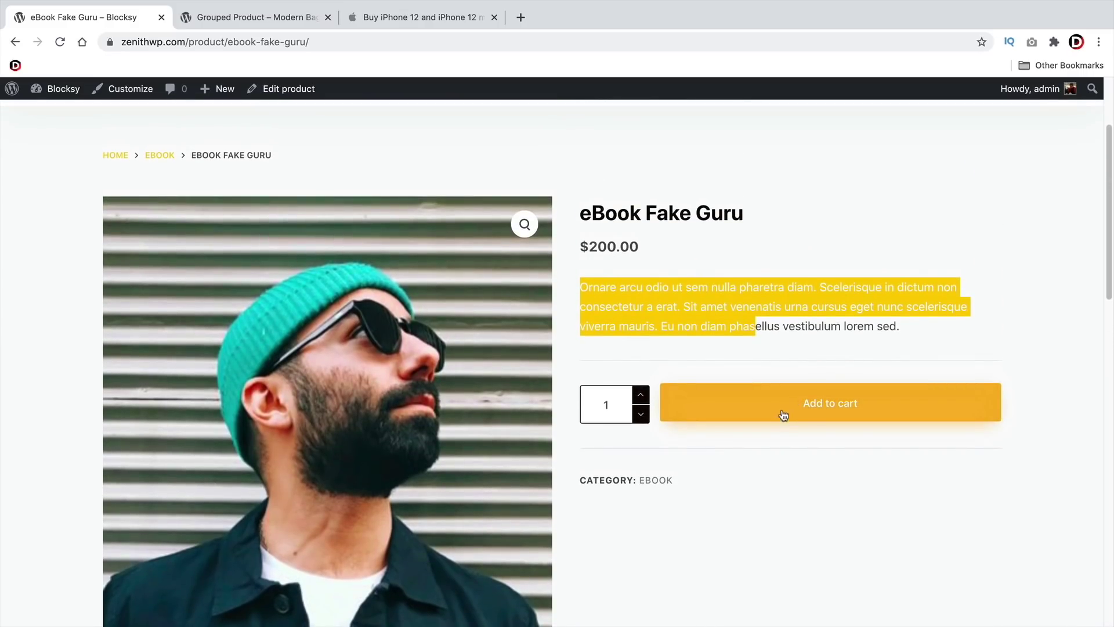
scroll(627, 422, down, 2)
scroll(626, 421, down, 5)
scroll(627, 422, up, 8)
scroll(656, 420, up, 2)
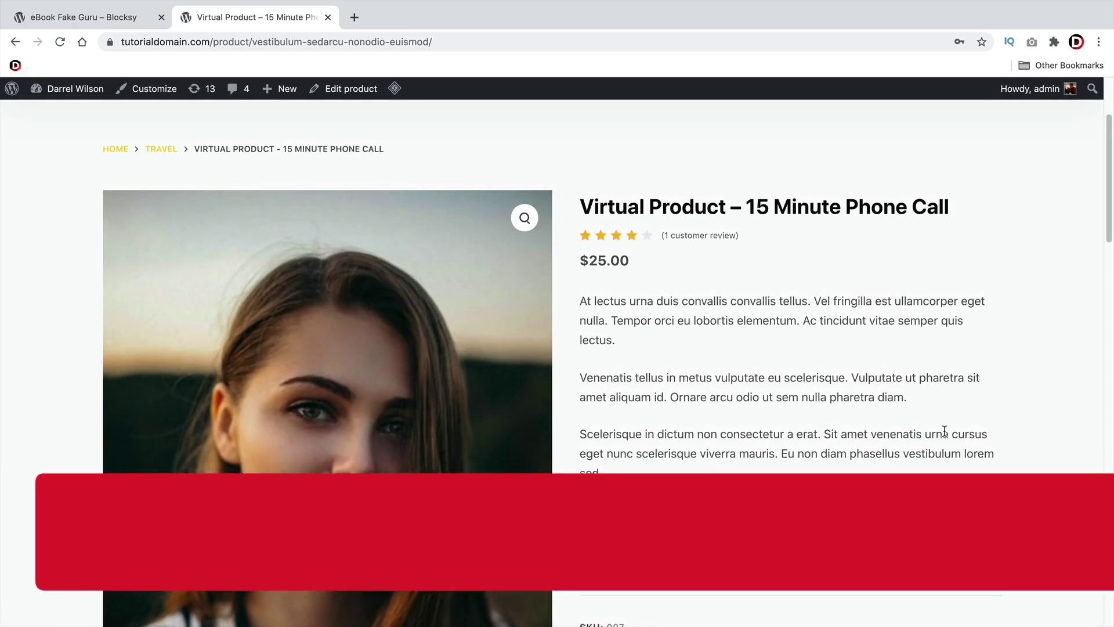
Step: Review the $25.00 Virtual Product – 15 Minute Phone Call example, then return to eBook Fake Guru
drag(952, 208, 601, 199)
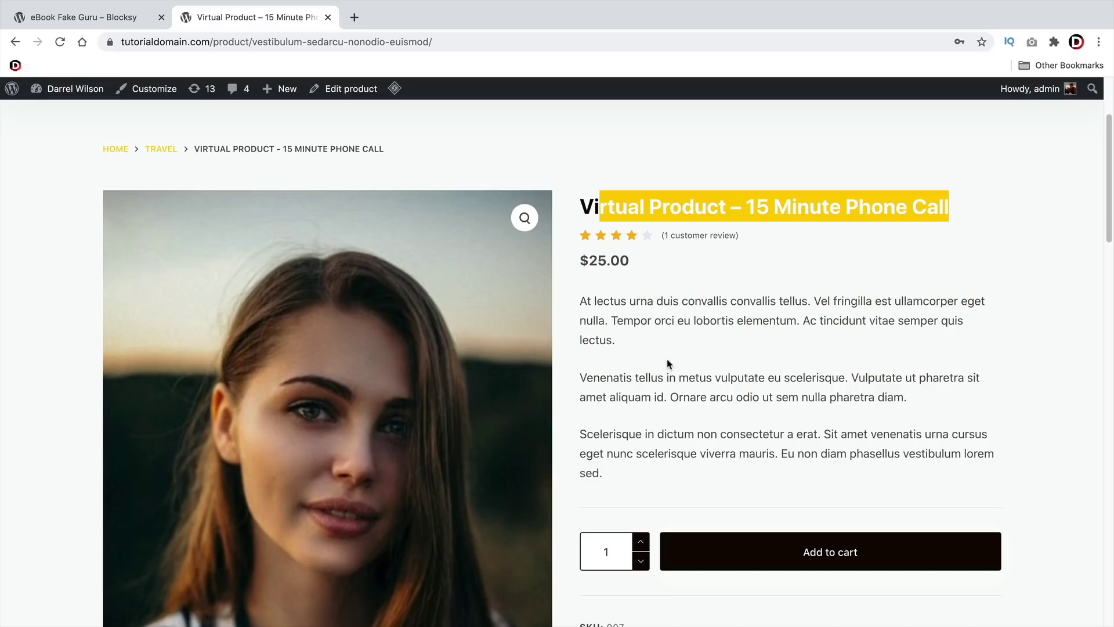
scroll(789, 352, down, 1)
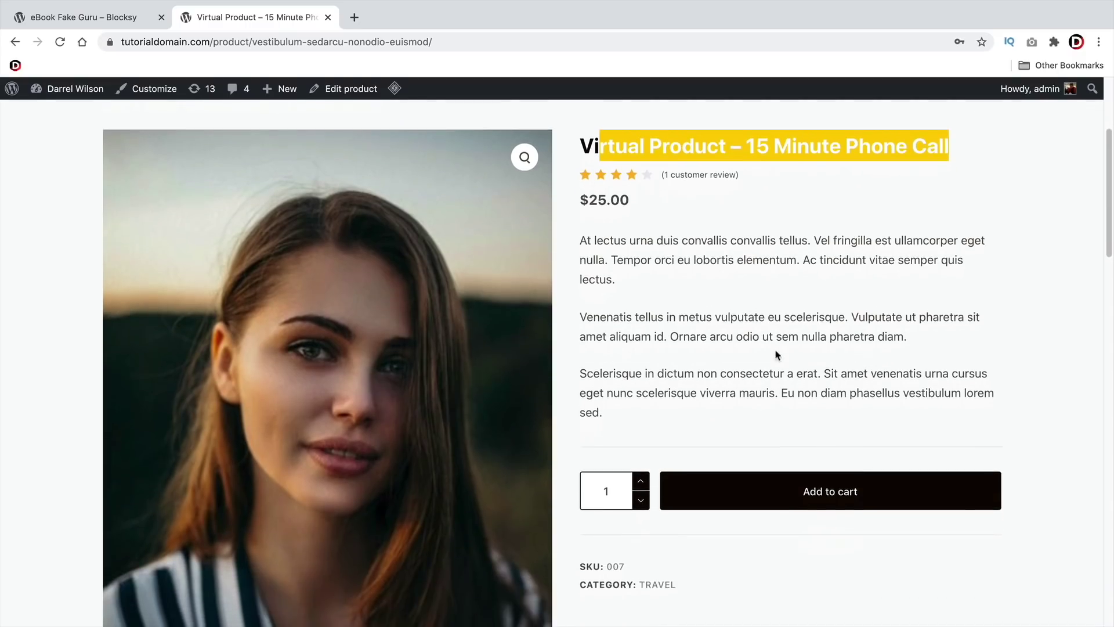
click(735, 287)
drag(639, 136, 945, 138)
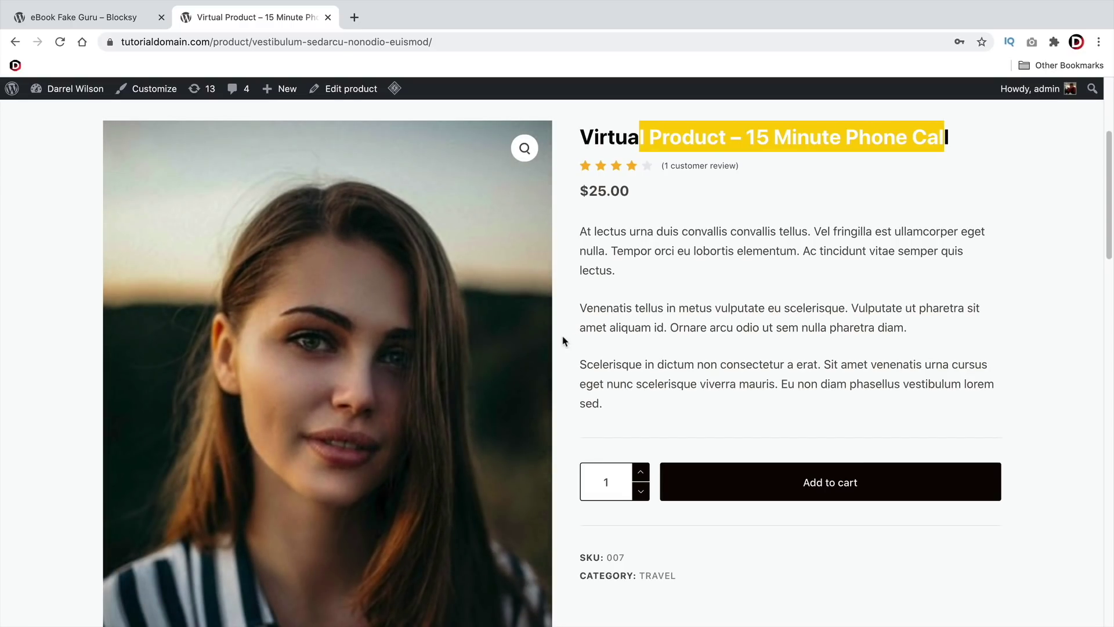
scroll(580, 341, down, 1)
scroll(617, 346, up, 5)
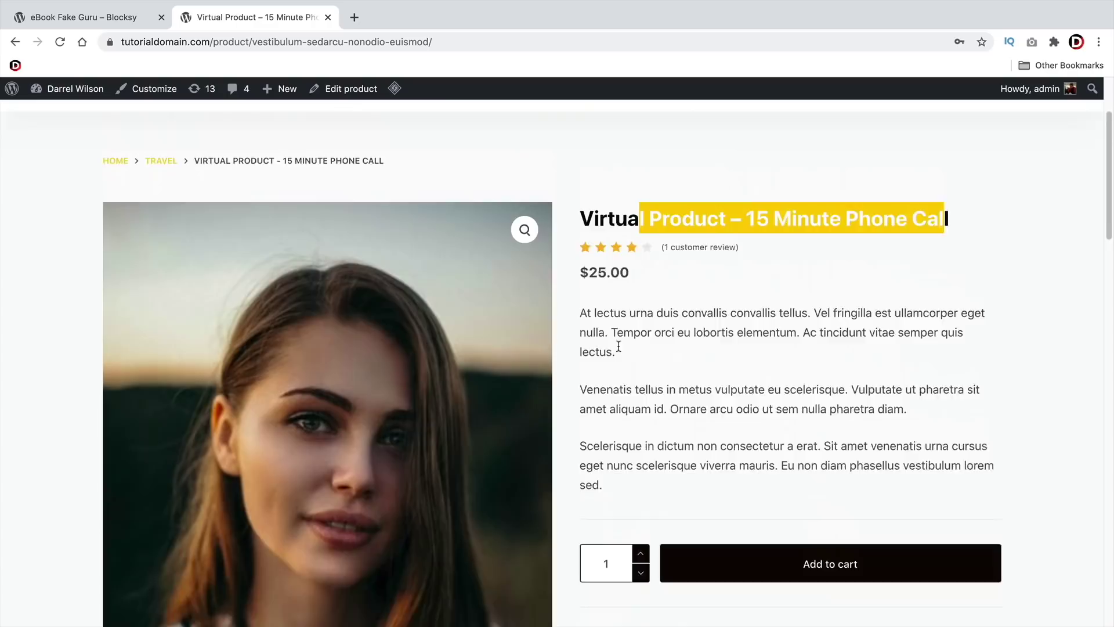
click(109, 19)
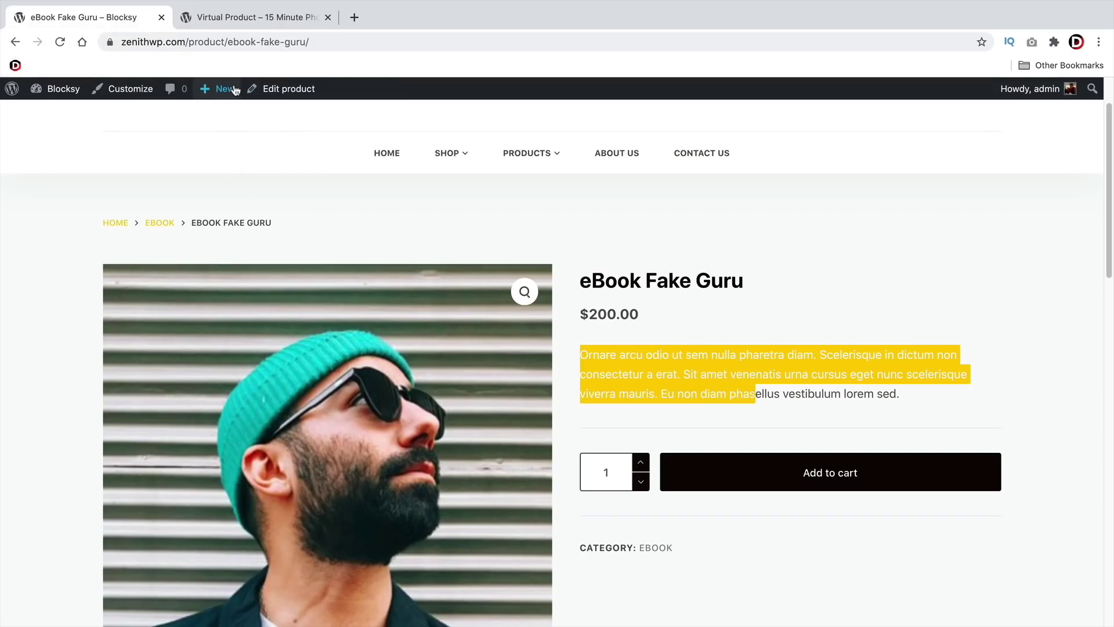
Step: Start a new product named '15 Minute Phone Call'
mouse_move(220, 92)
click(217, 206)
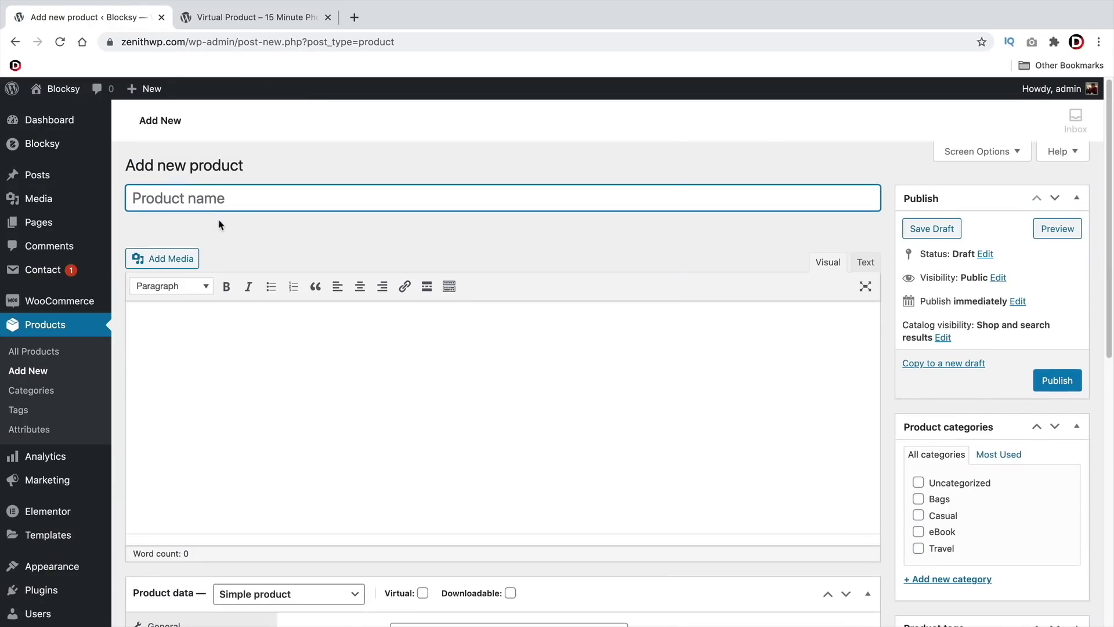
text(15 )
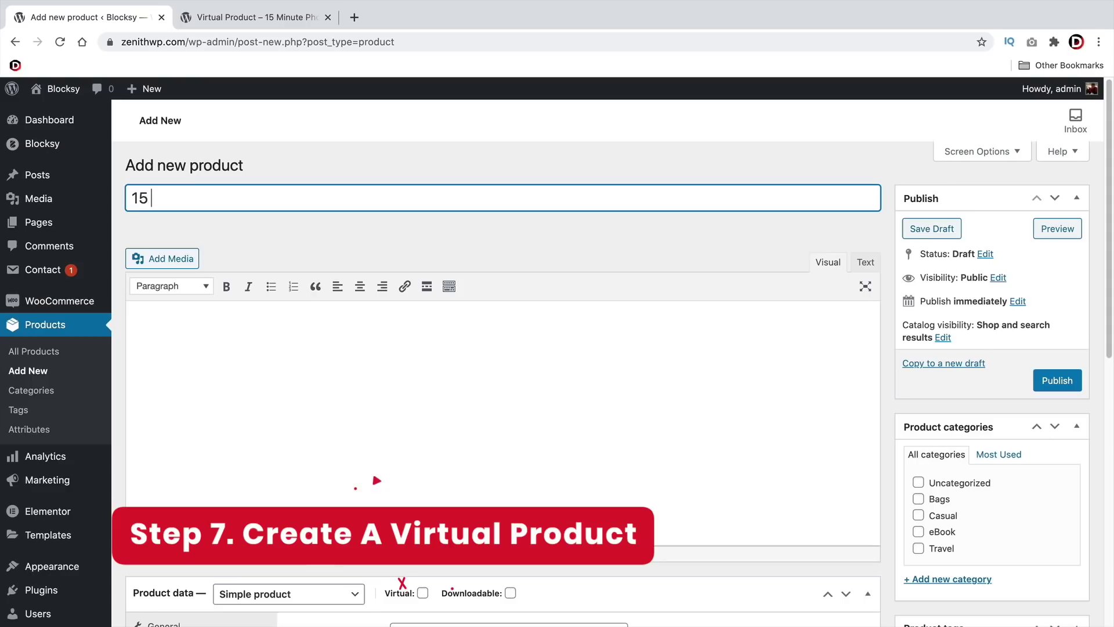
text(Minute P)
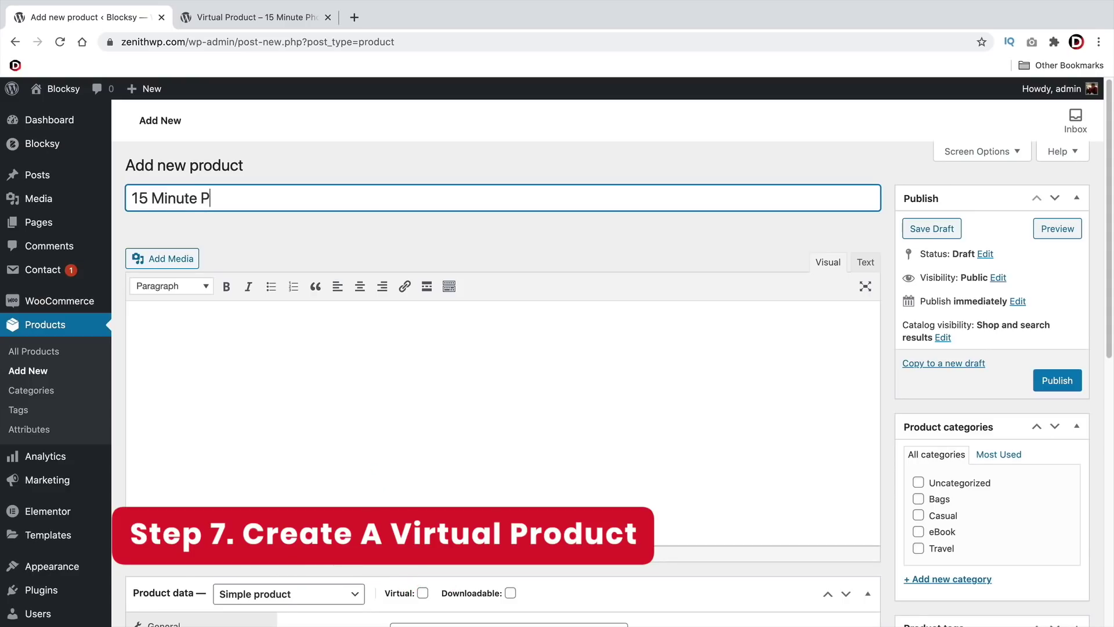
text(hone Call)
click(298, 331)
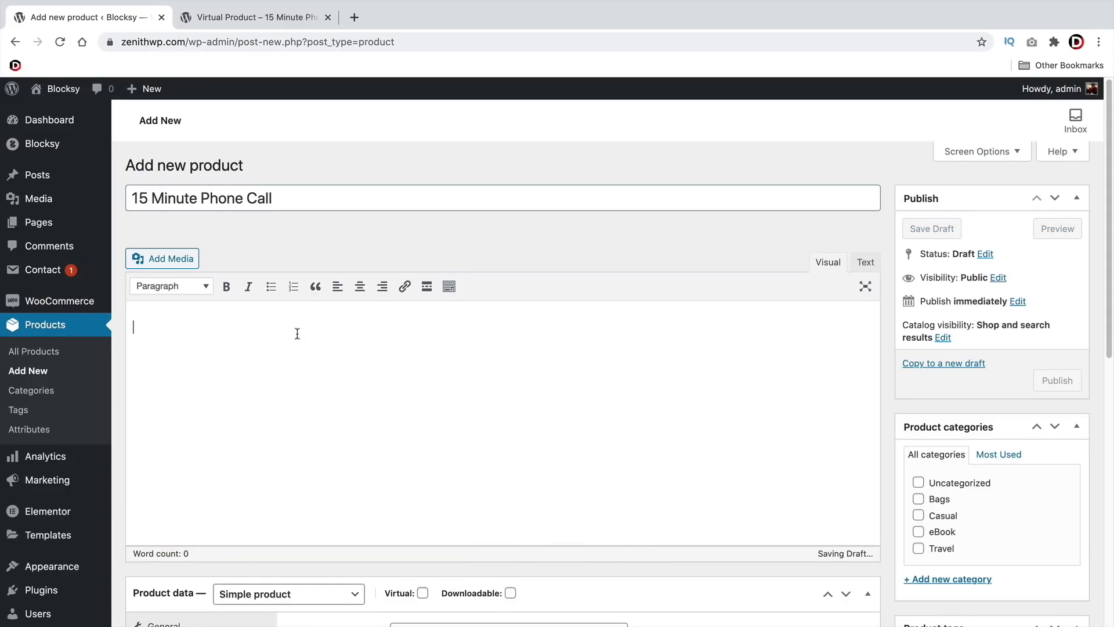
scroll(299, 331, down, 3)
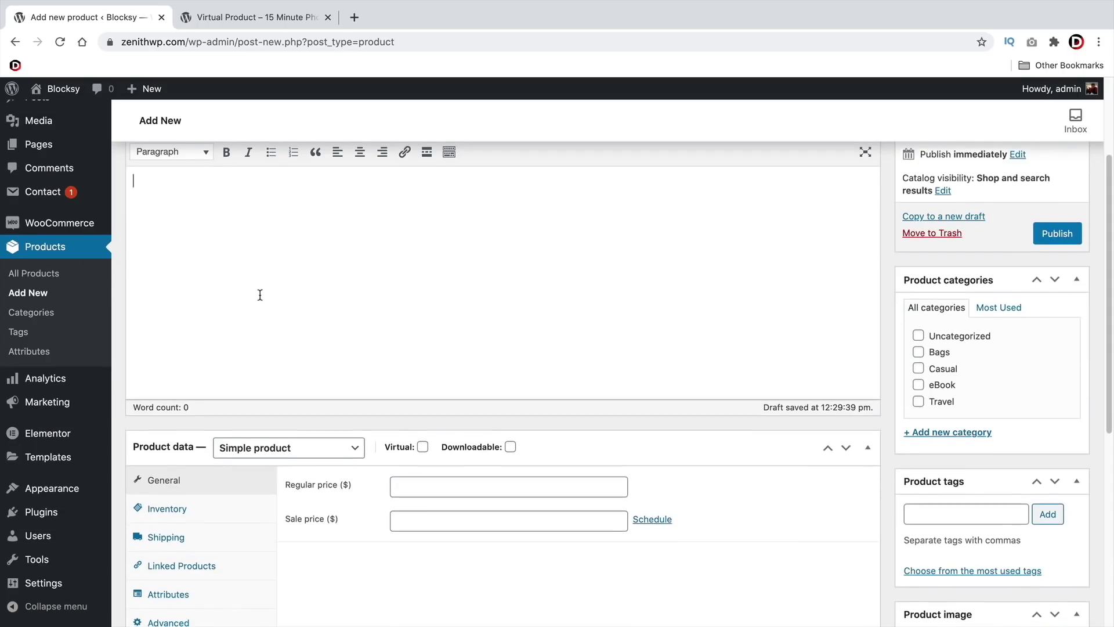
scroll(260, 295, down, 1)
Step: Mark it virtual but not downloadable, with a regular price of 200
click(422, 428)
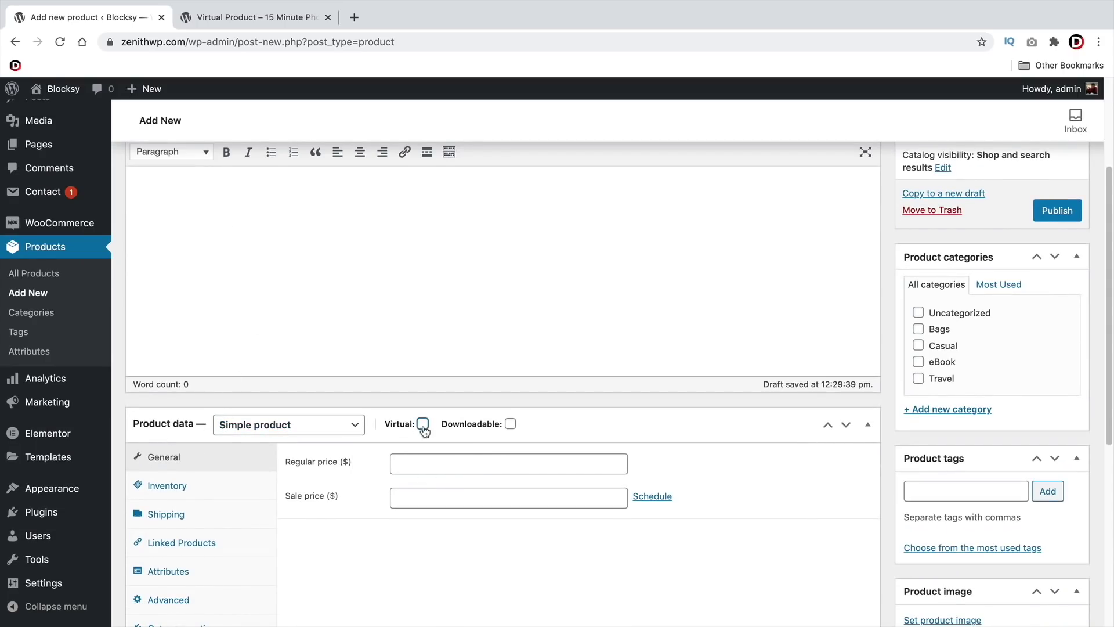
click(509, 425)
click(510, 425)
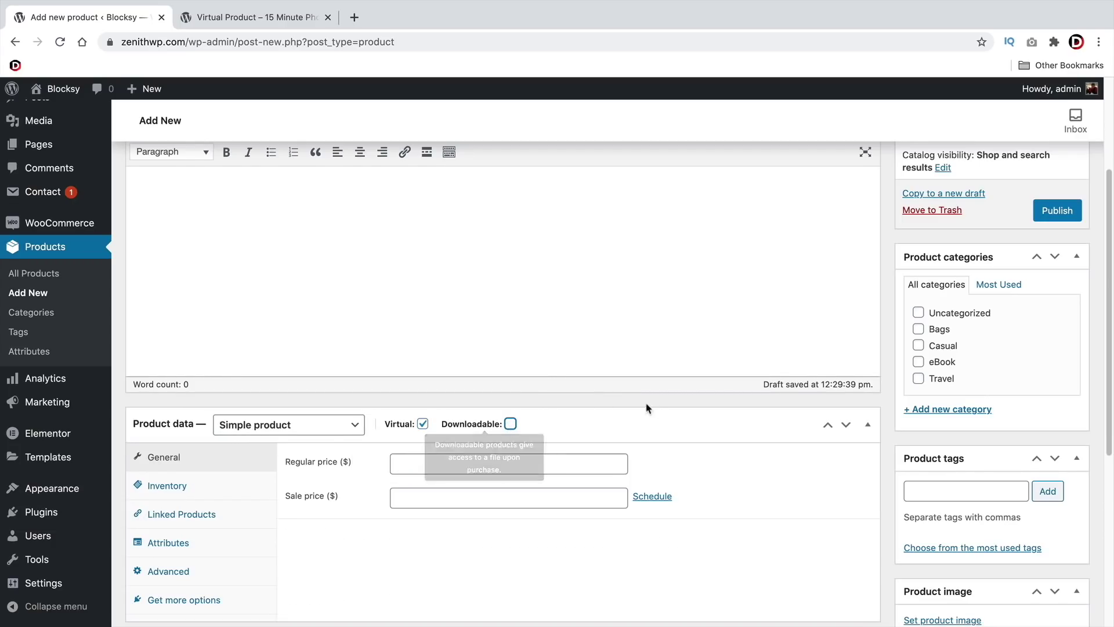
click(480, 463)
scroll(497, 466, down, 5)
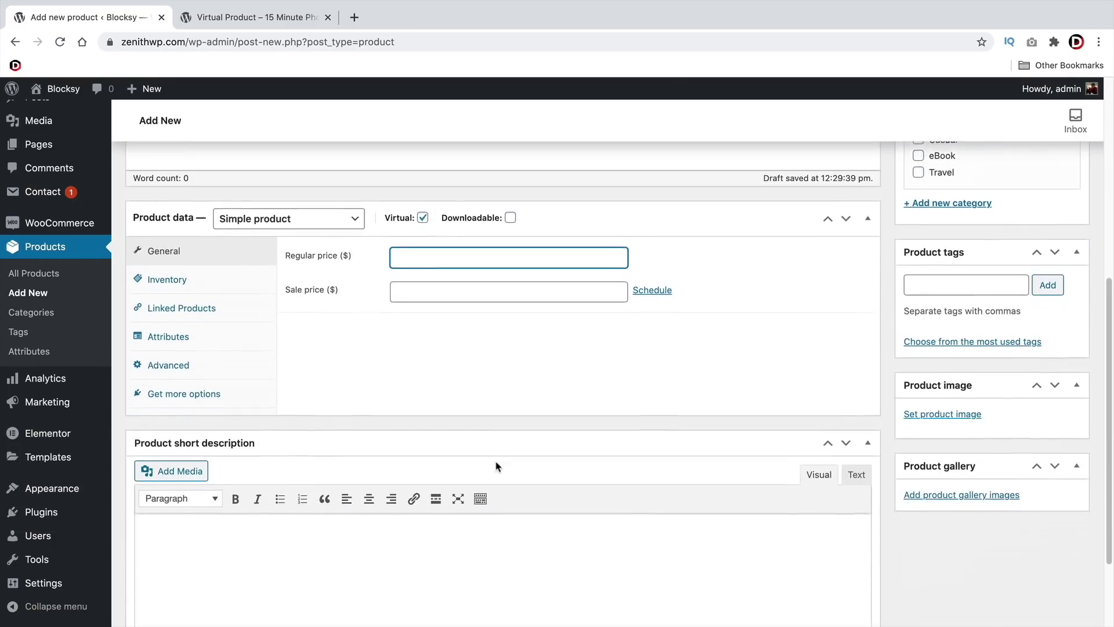
scroll(497, 466, up, 1)
text(200)
key(Tab)
key(Tab)
scroll(549, 493, up, 6)
click(318, 194)
scroll(423, 406, down, 8)
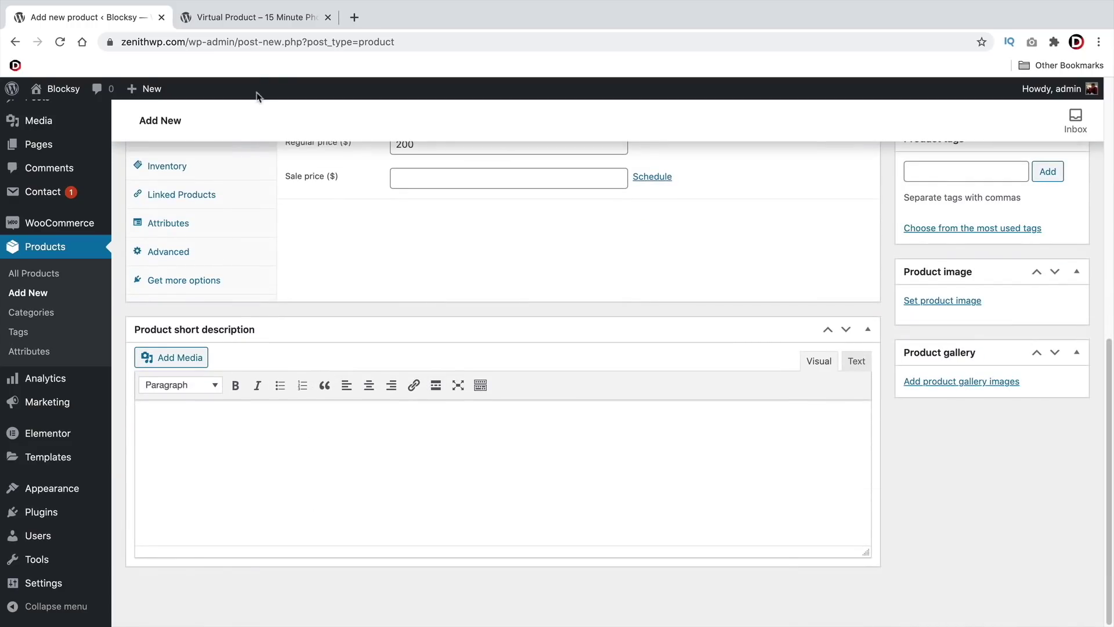
Step: Copy the 'At lectus urna' paragraph from the Virtual Product page into the short description
click(255, 19)
scroll(604, 331, down, 3)
drag(620, 332, 580, 290)
right_click(598, 302)
click(603, 327)
click(145, 17)
right_click(159, 409)
click(150, 435)
right_click(153, 418)
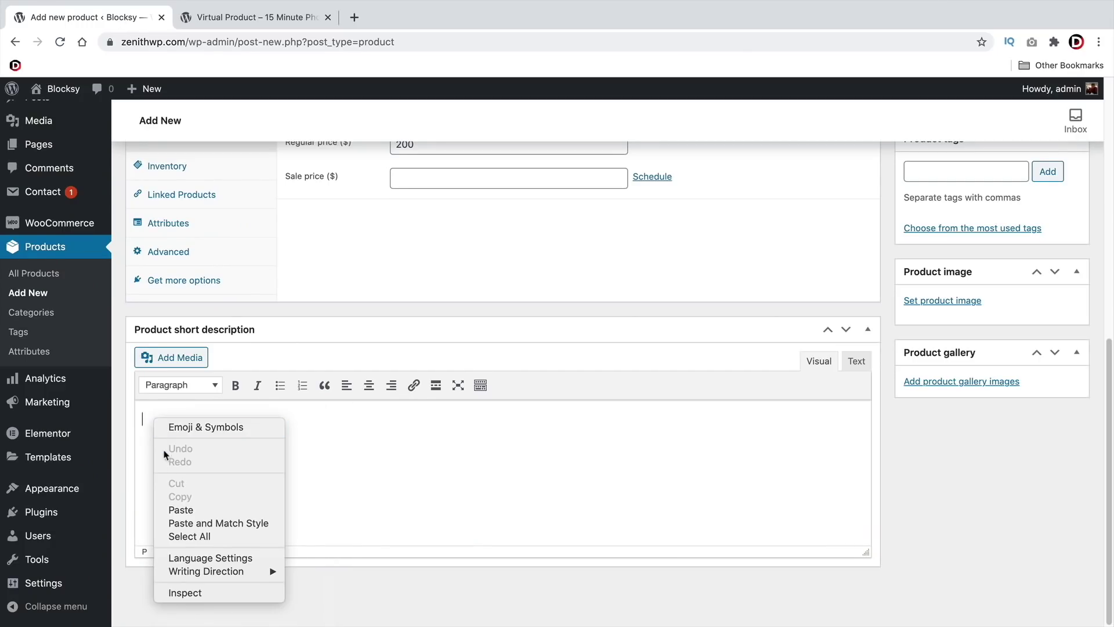
click(186, 510)
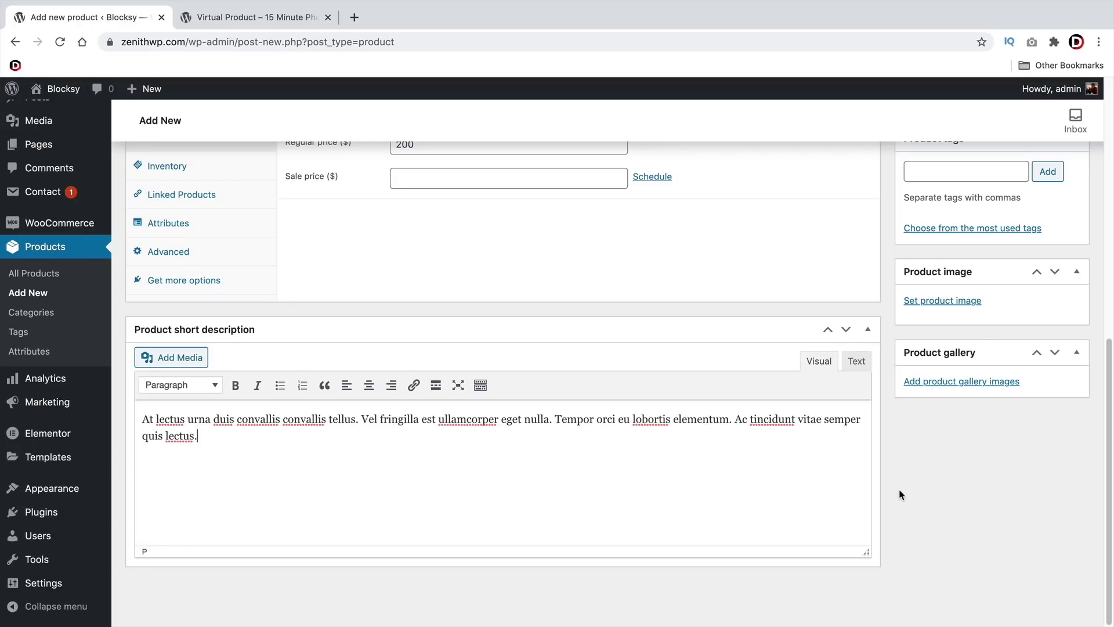
scroll(901, 495, up, 5)
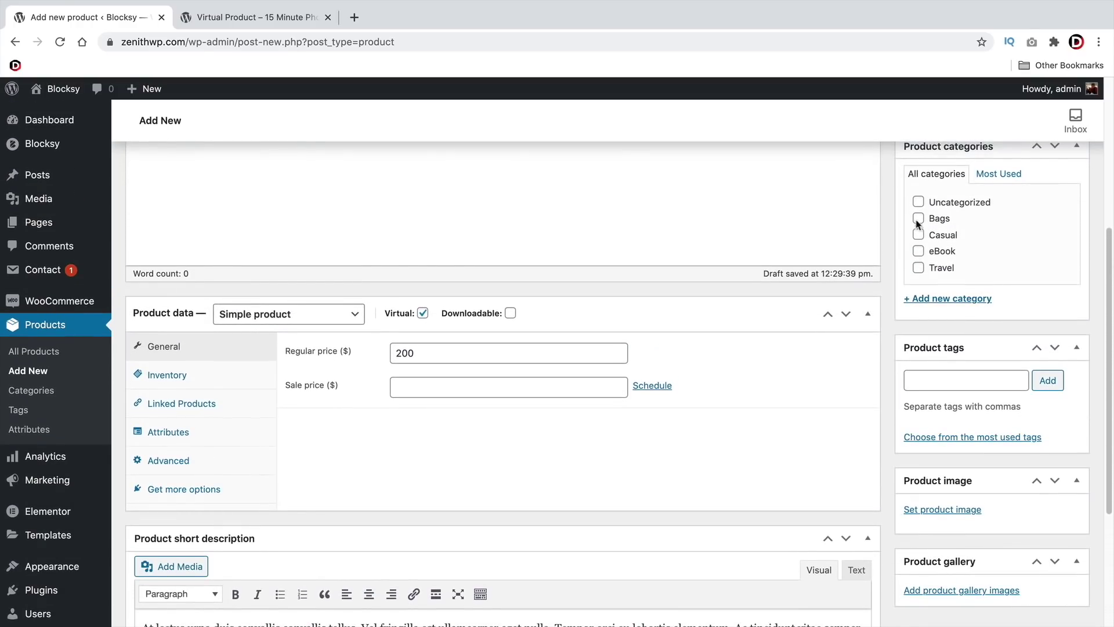
scroll(888, 411, down, 3)
Step: Set the Media Library portrait of the woman in a striped shirt as the product image
click(940, 370)
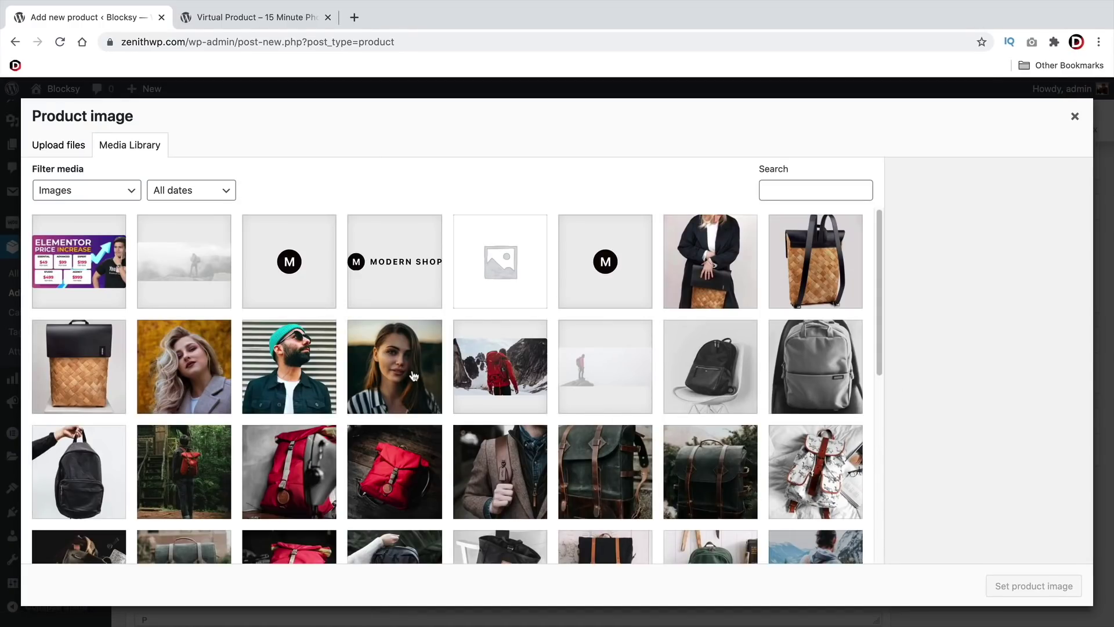
click(413, 376)
click(1033, 585)
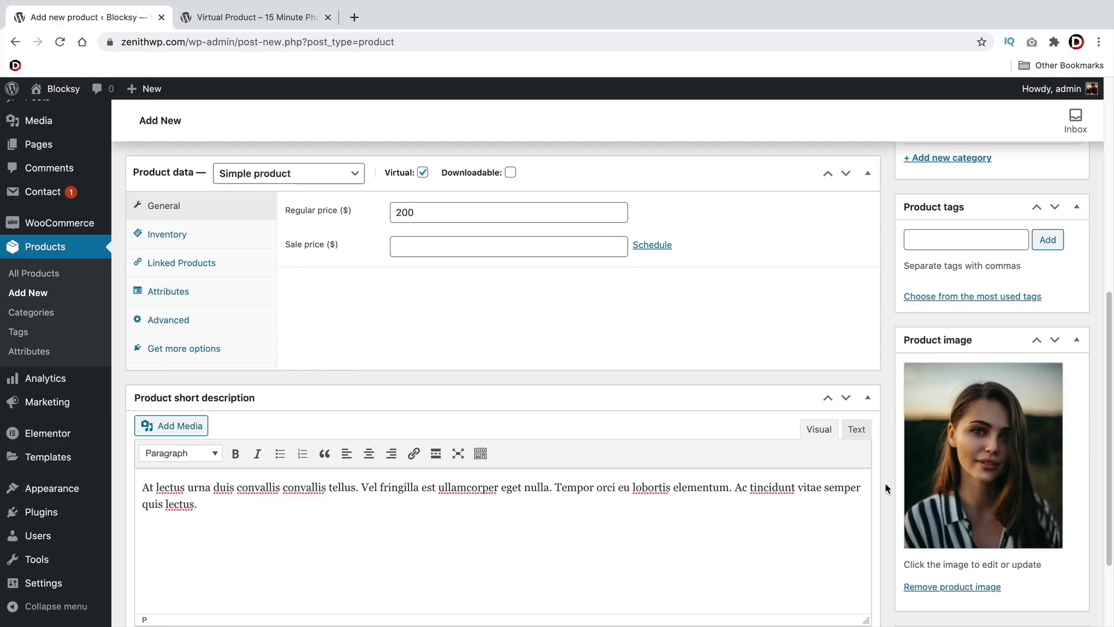
scroll(887, 508, up, 7)
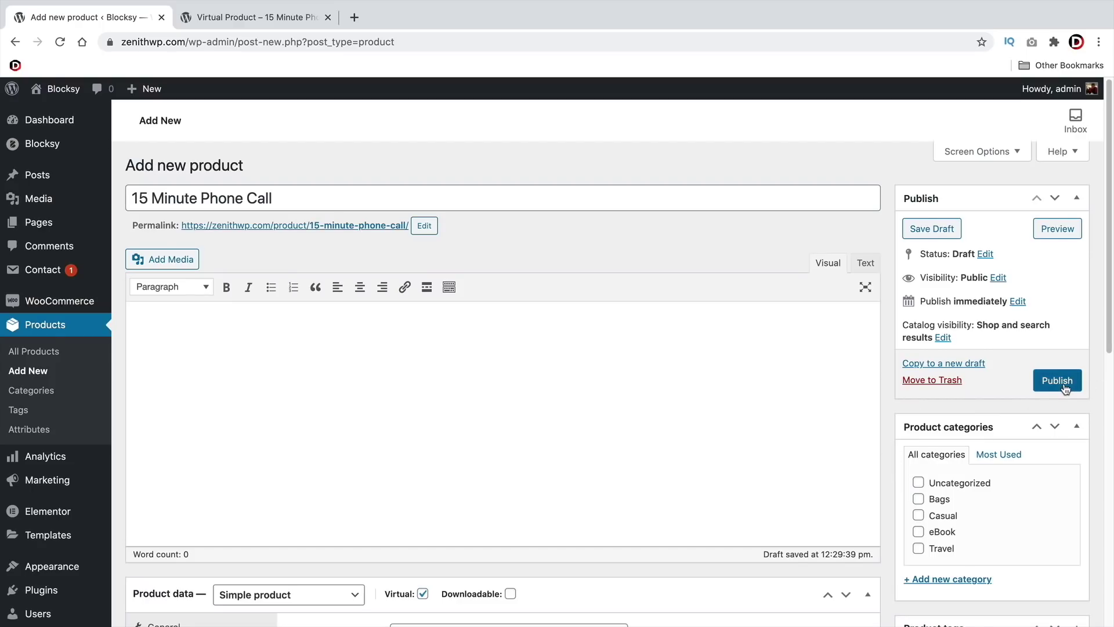
Step: Publish the 15 Minute Phone Call product and review its live storefront page
click(1066, 387)
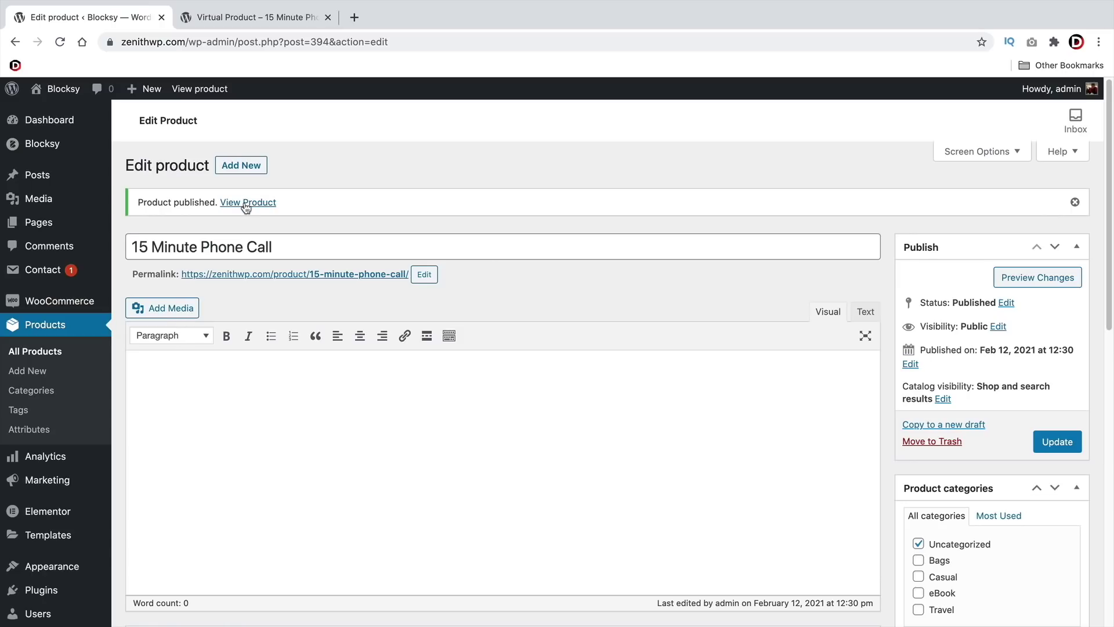
click(244, 207)
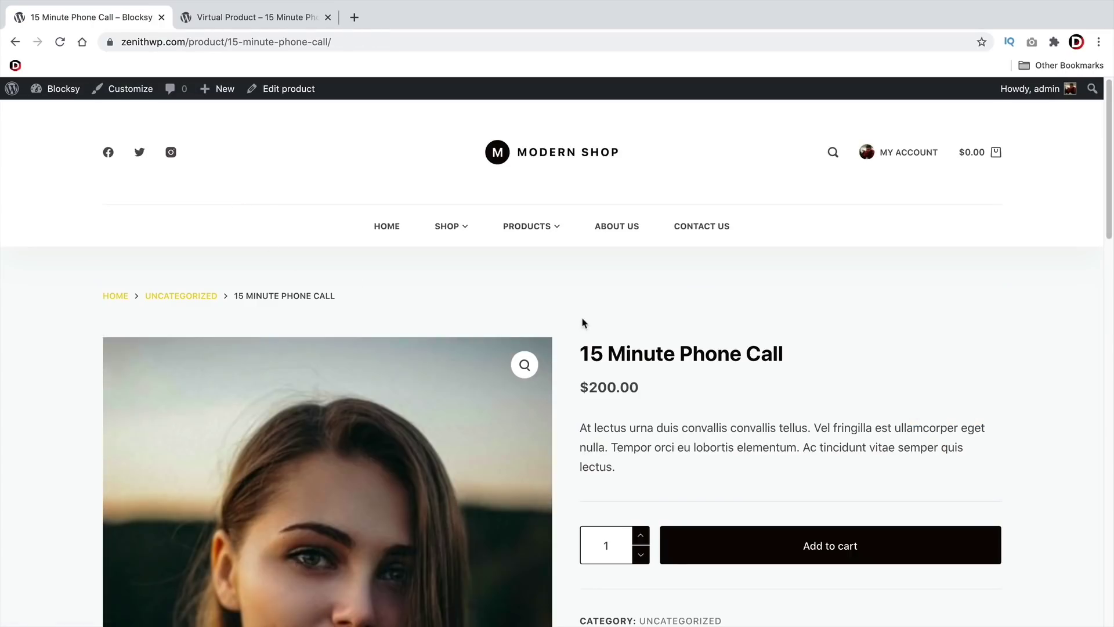
scroll(583, 319, down, 3)
drag(591, 216, 773, 228)
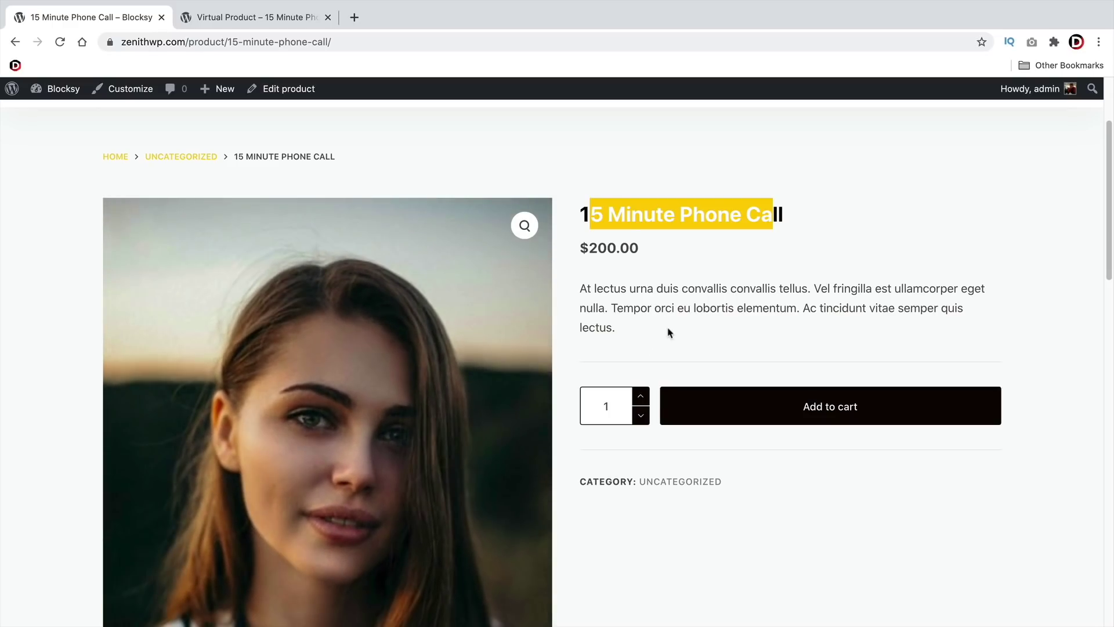
drag(666, 331, 587, 288)
click(655, 303)
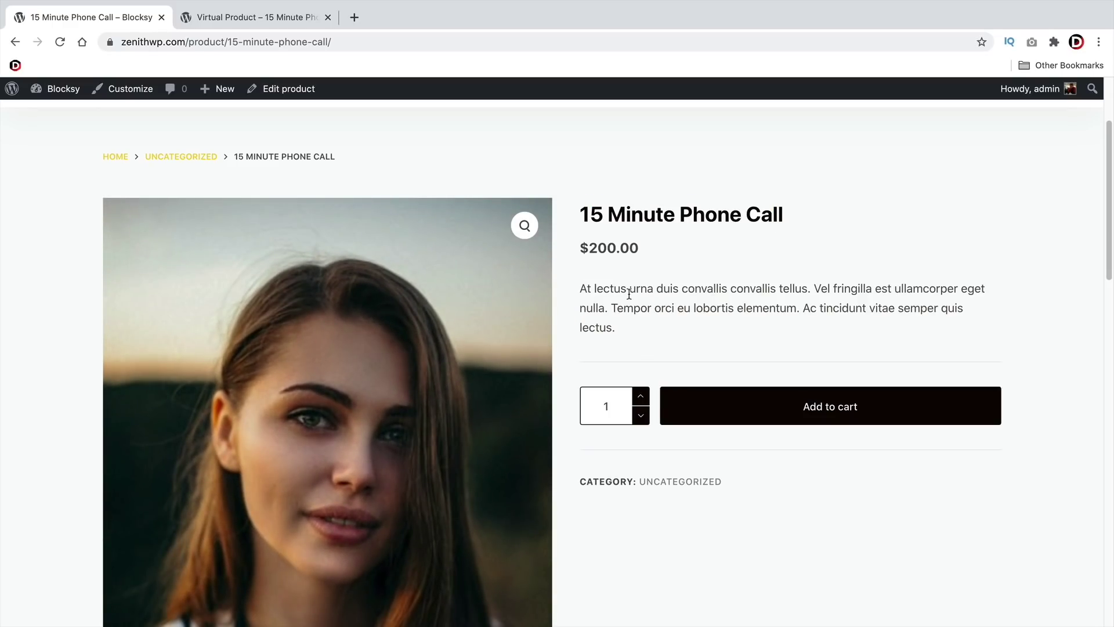
scroll(629, 294, down, 3)
scroll(627, 295, up, 3)
key(ctrl+Tab)
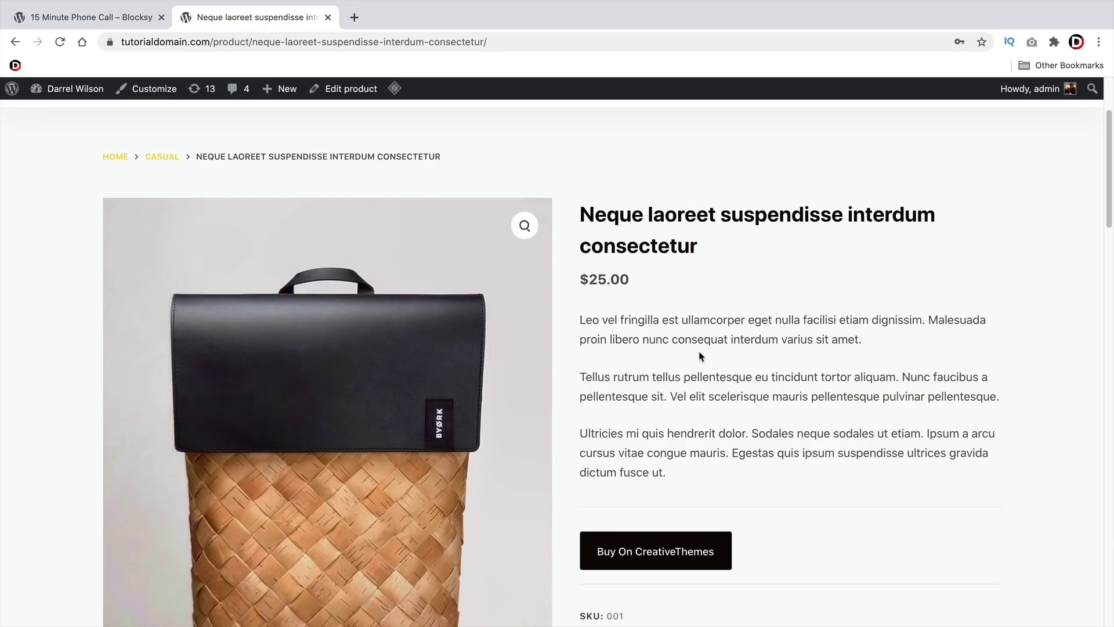
scroll(700, 356, down, 2)
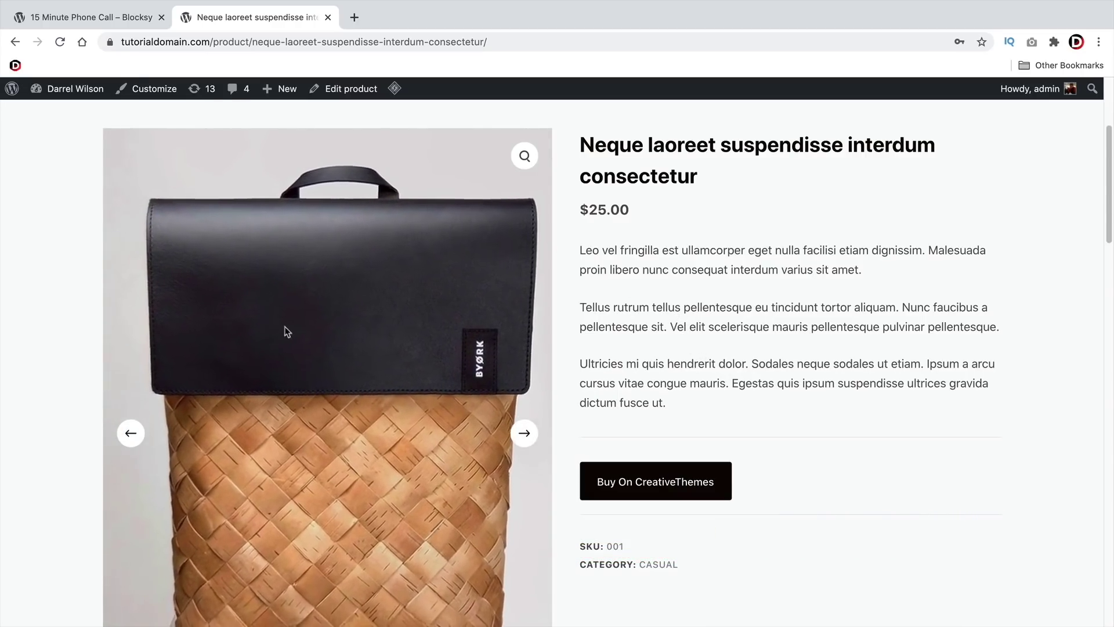
drag(699, 177, 576, 138)
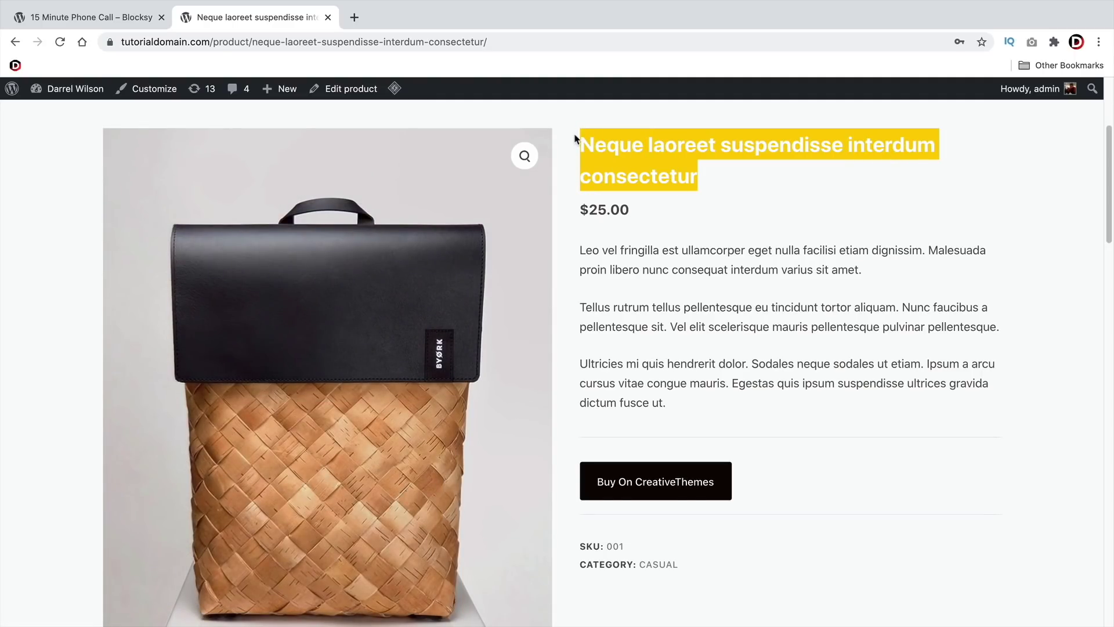
drag(590, 242, 748, 404)
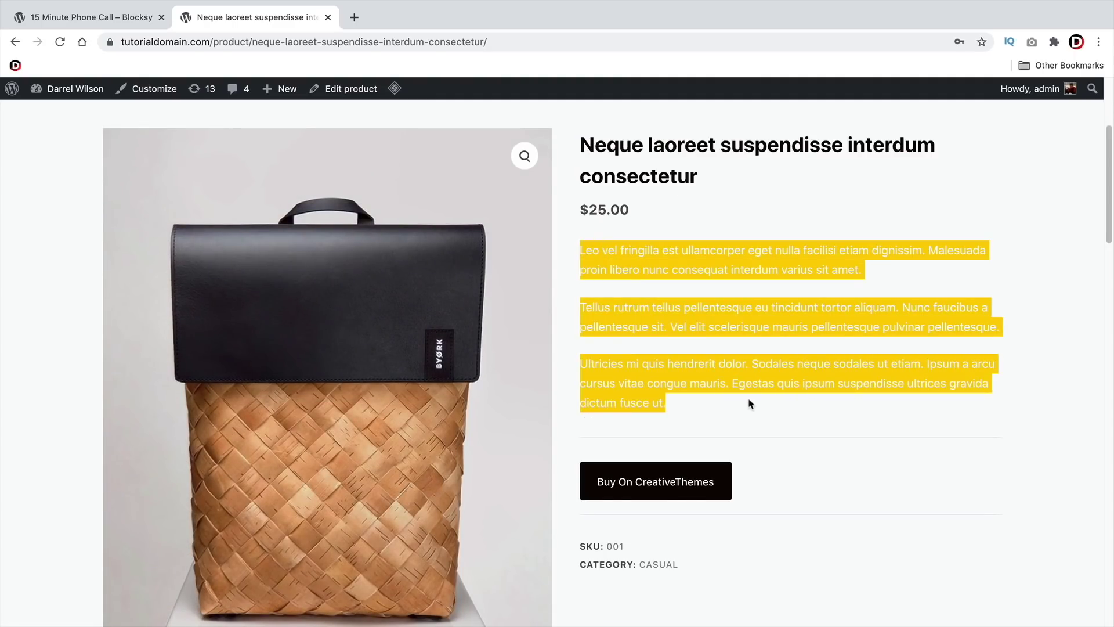
click(637, 478)
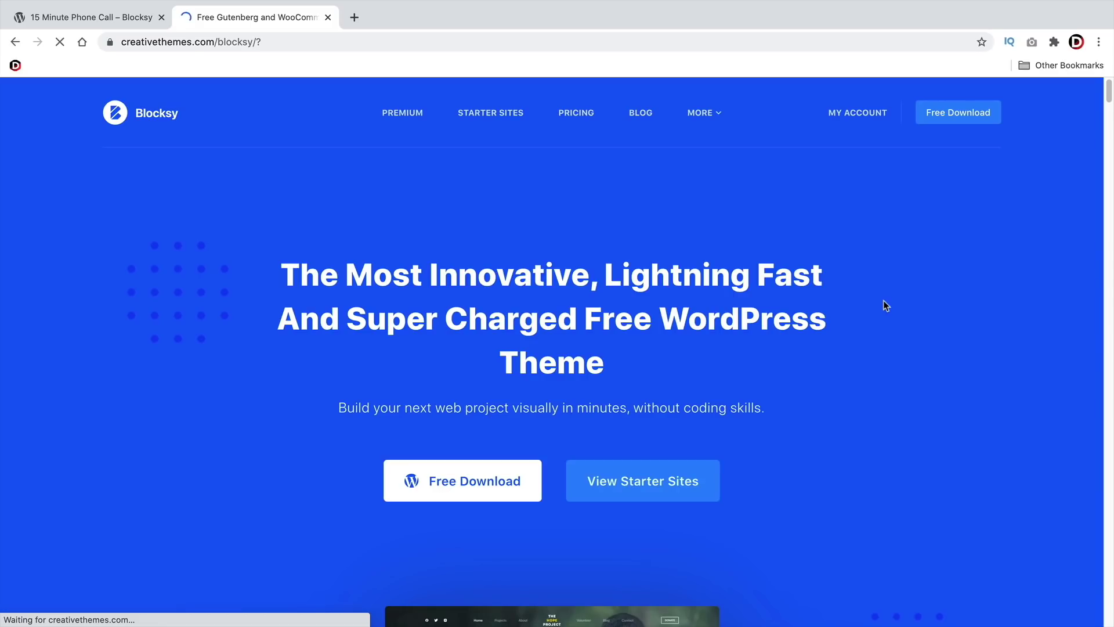
click(16, 43)
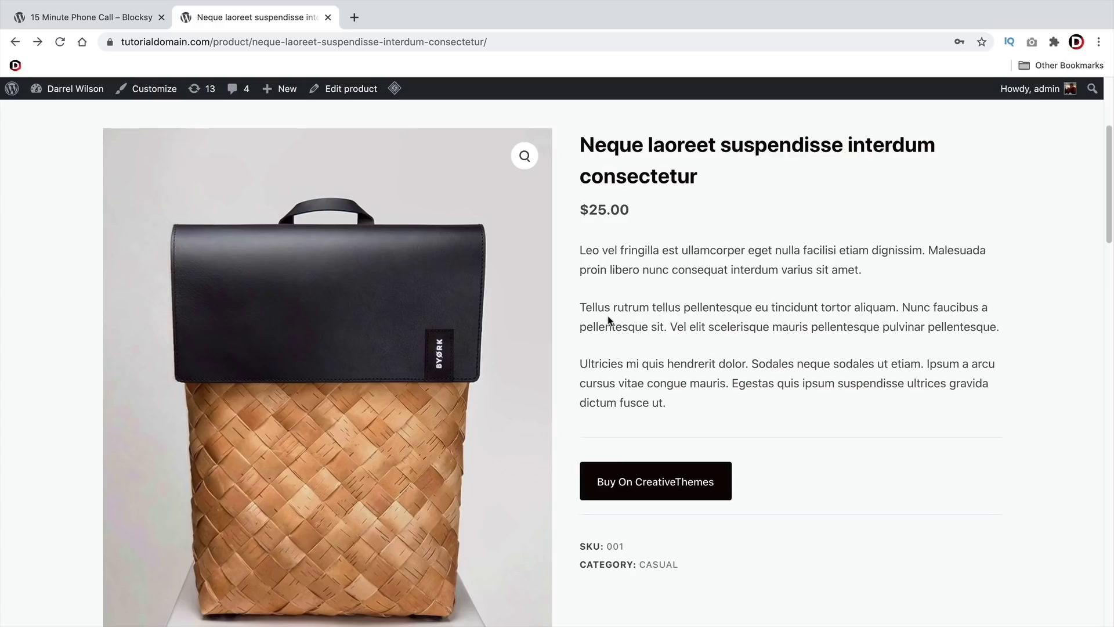
click(104, 18)
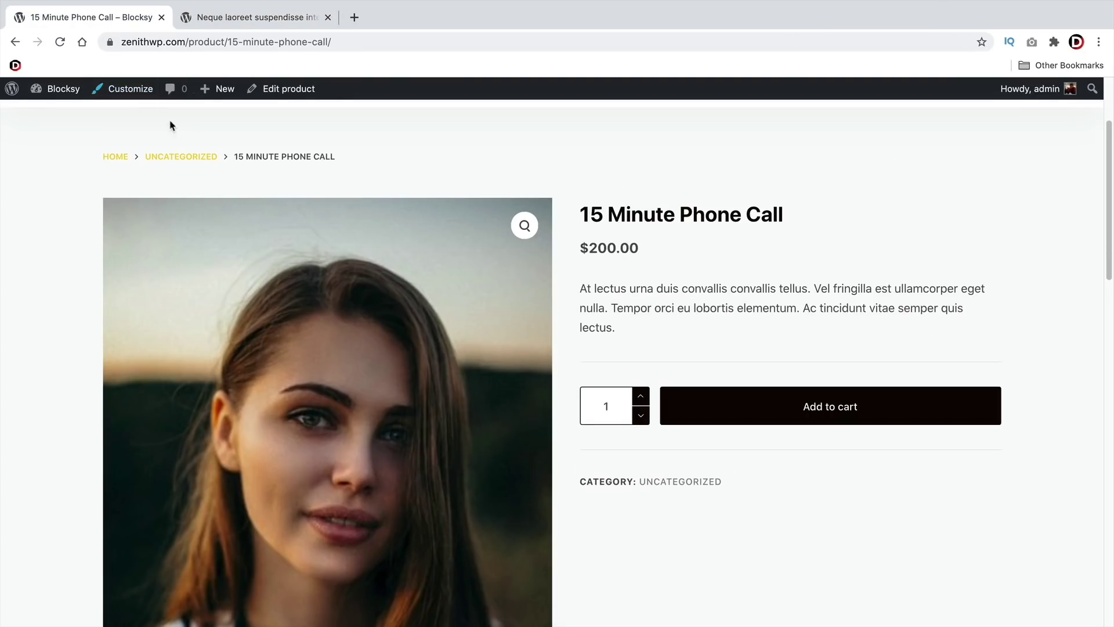
Step: Create a new product from the admin bar and name it 'Blocksy Theme'
mouse_move(211, 86)
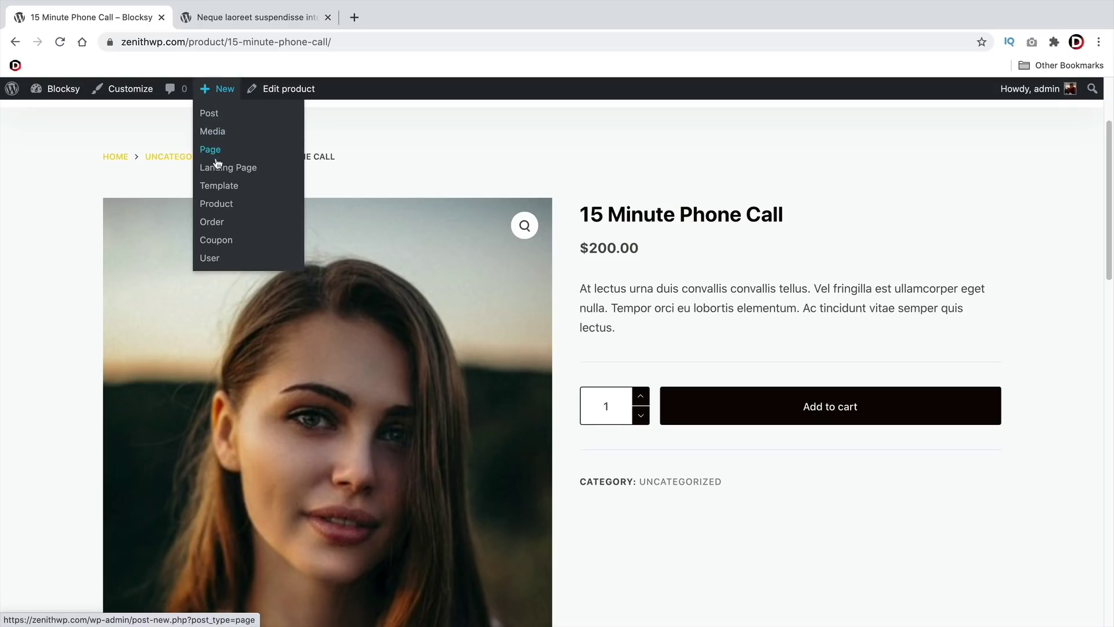
click(221, 209)
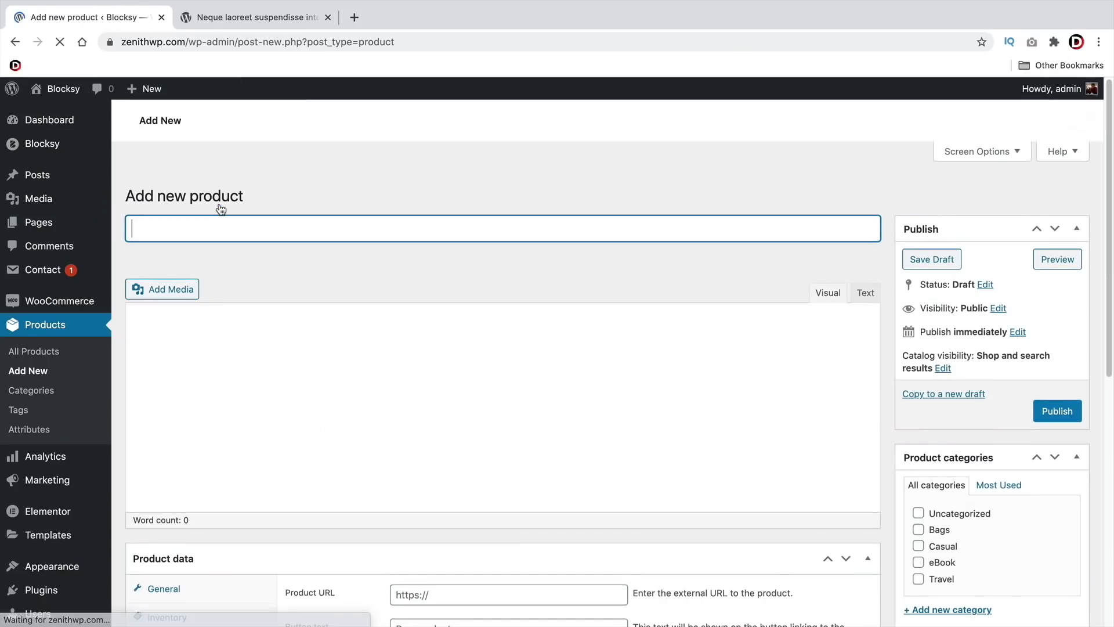
text(Blocksy Theme)
click(373, 471)
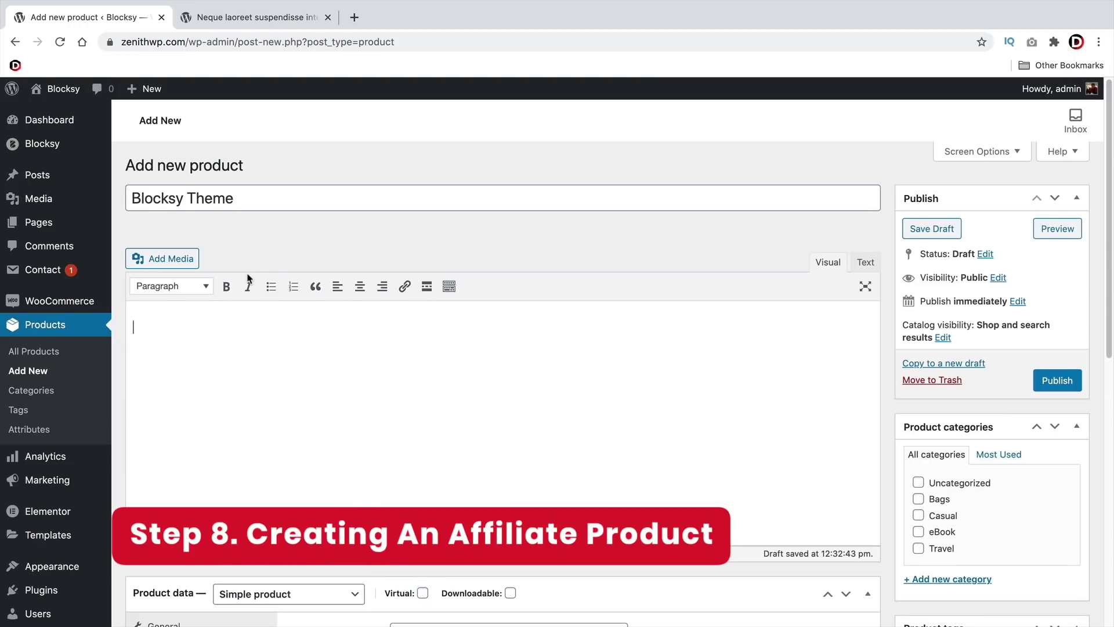
scroll(257, 277, down, 1)
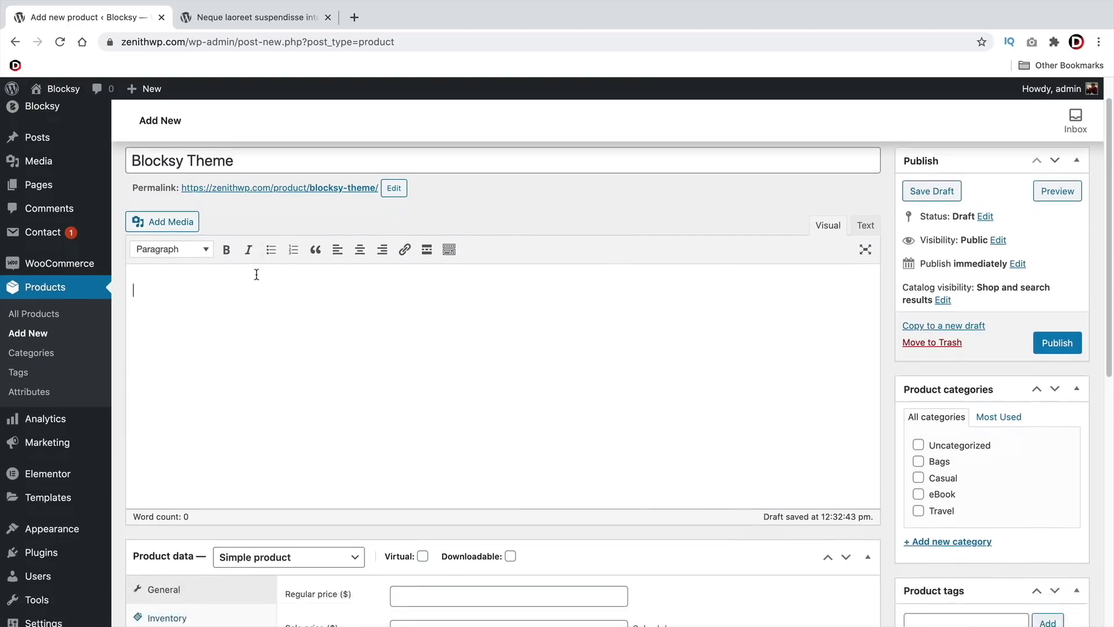
scroll(257, 278, down, 4)
click(244, 372)
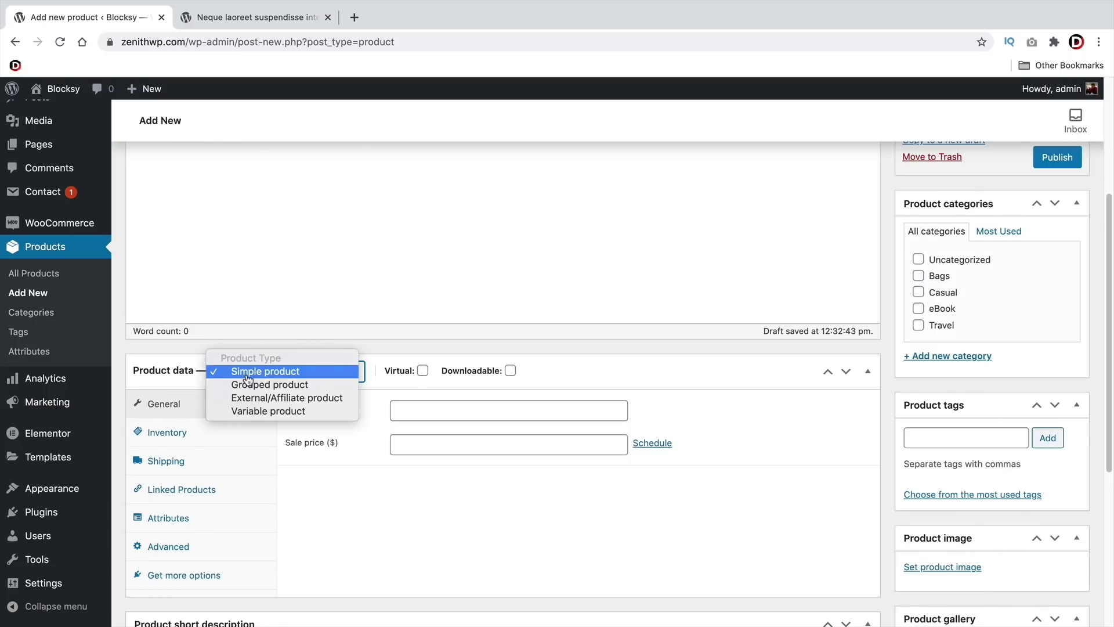
click(246, 404)
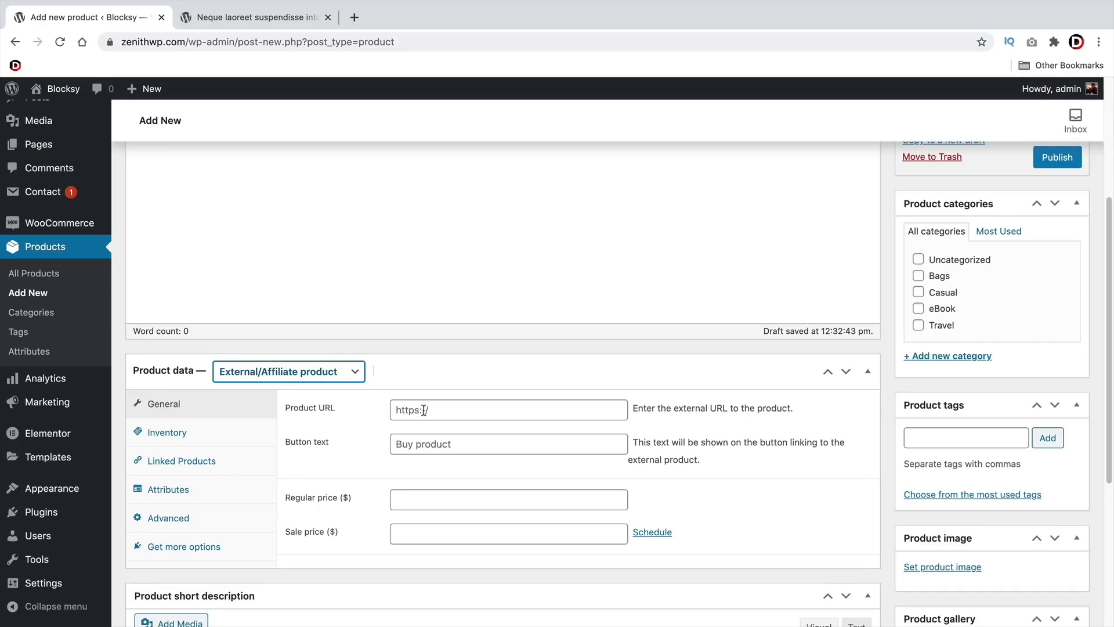
click(423, 410)
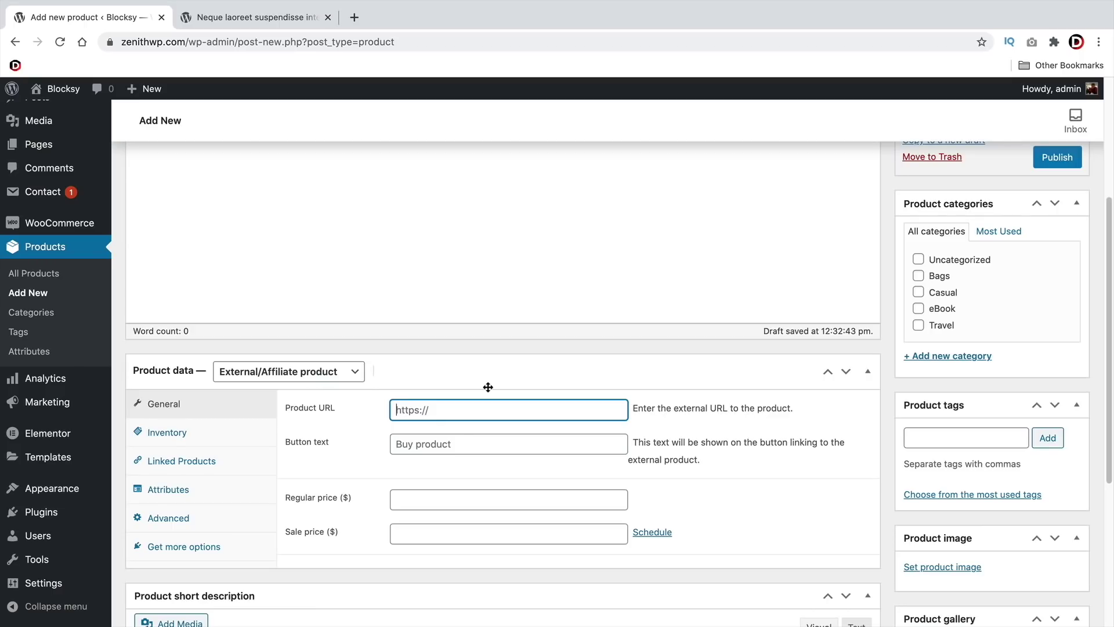
text(https:)
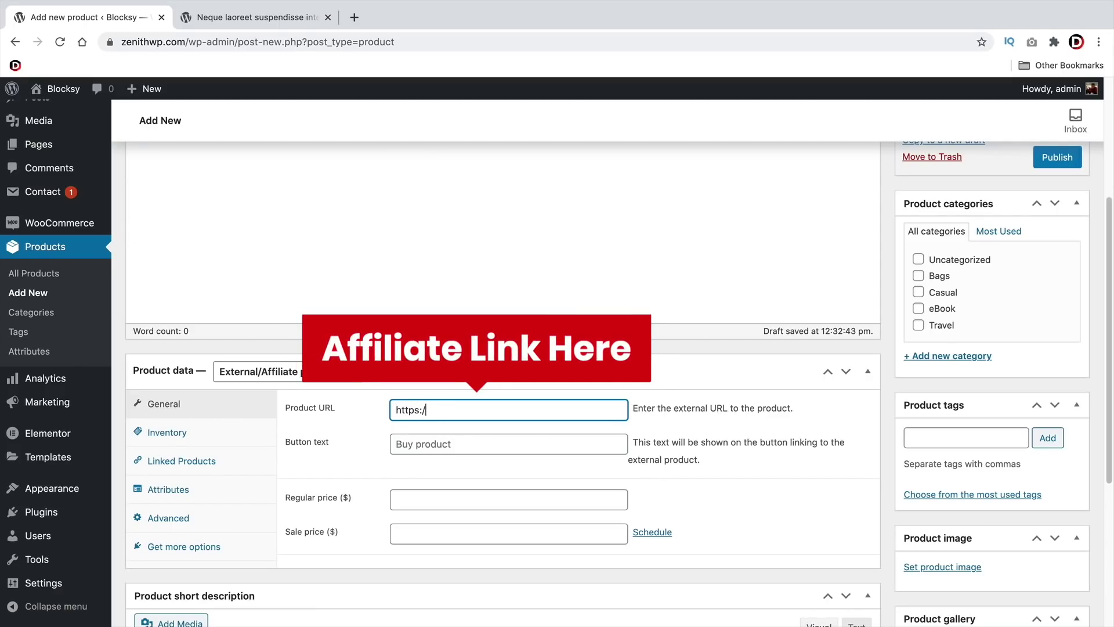
text(//www.darrelwilson.com/blocksy)
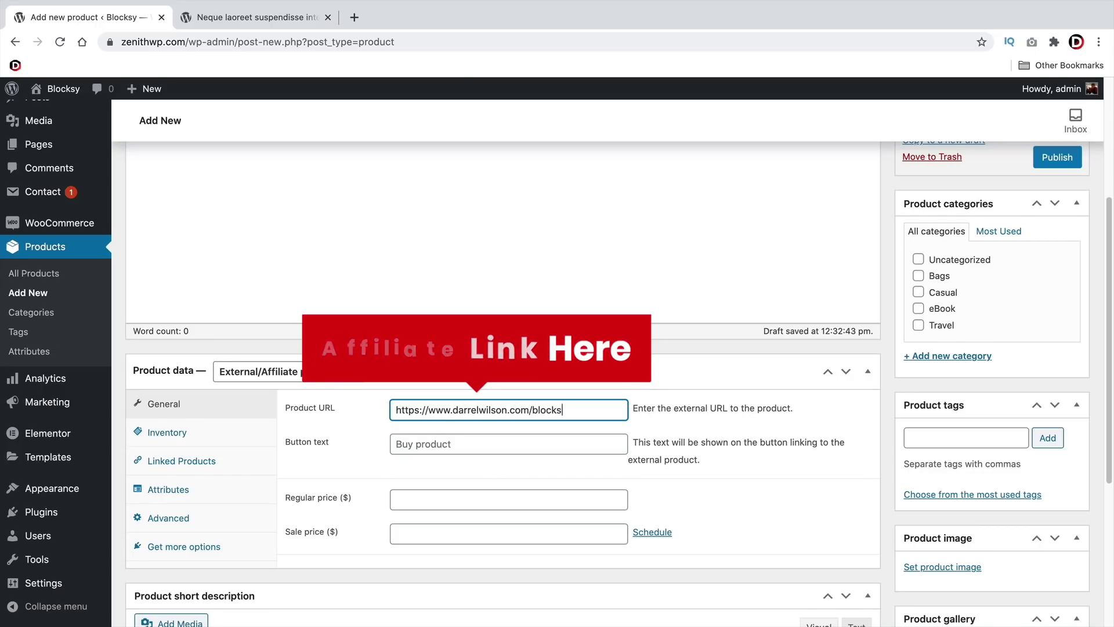
key(Tab)
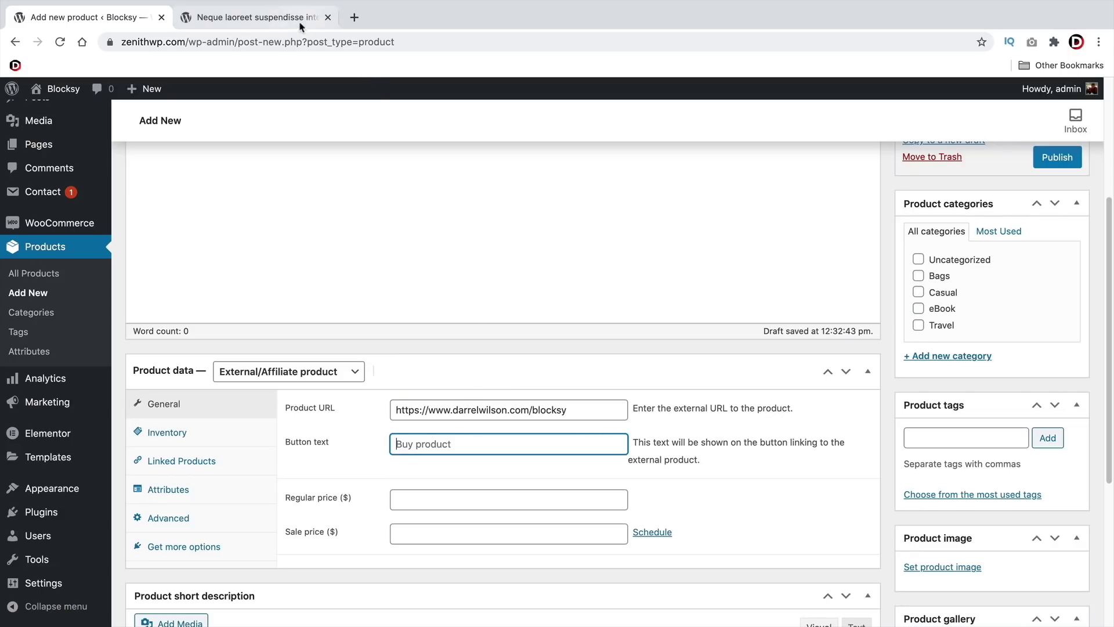
Step: Set the button text to 'Get Discount' and the regular price to 49
click(279, 17)
click(11, 8)
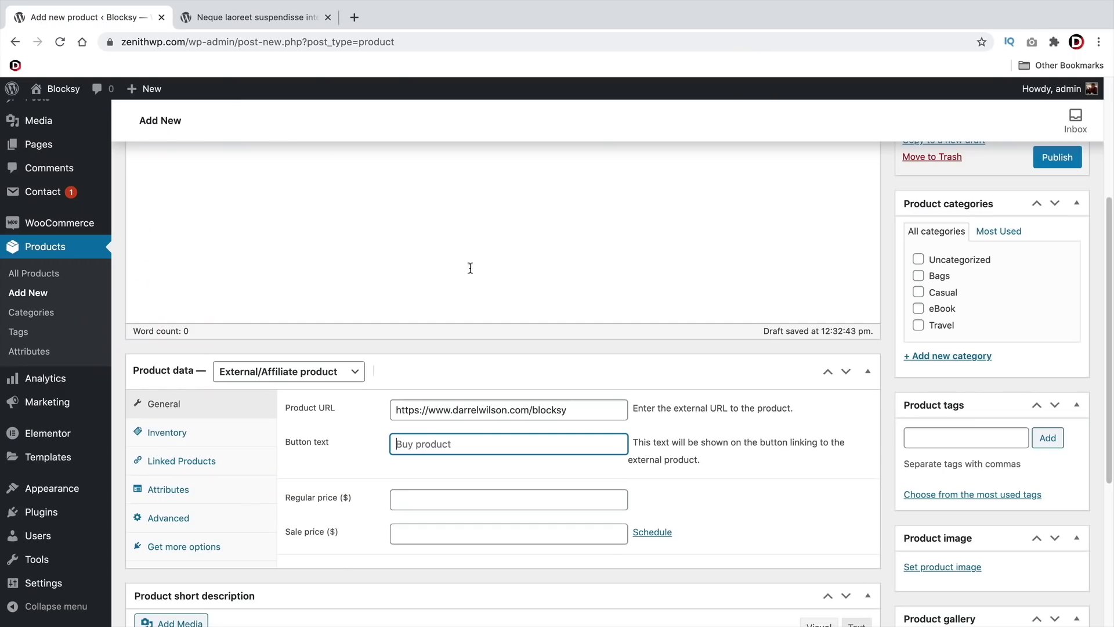
text(Get Discount)
key(Tab)
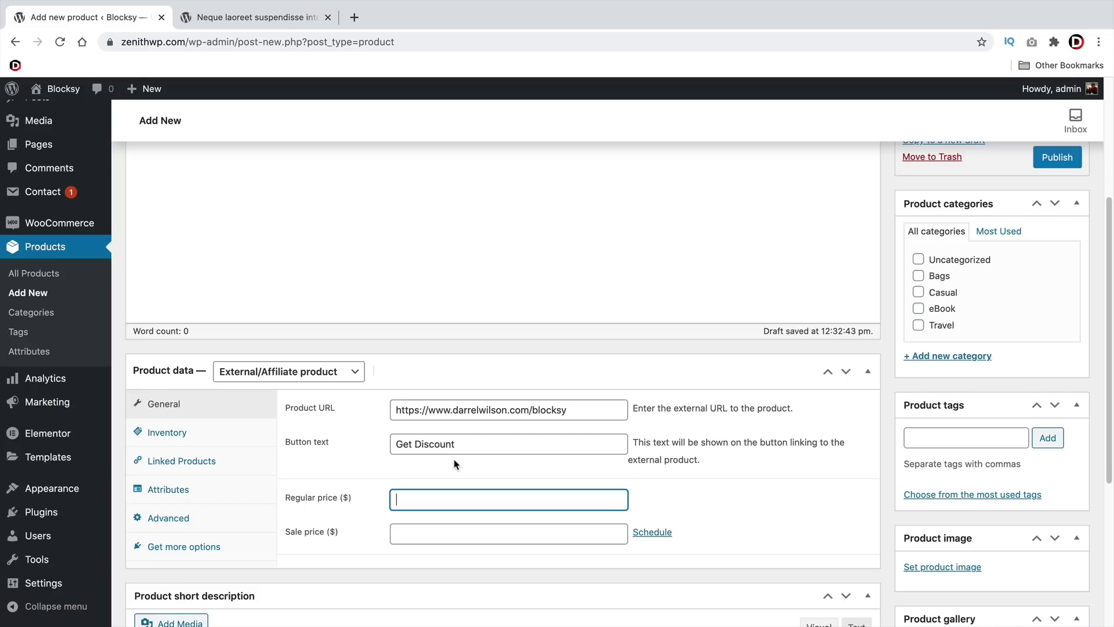
text(49)
scroll(455, 463, down, 2)
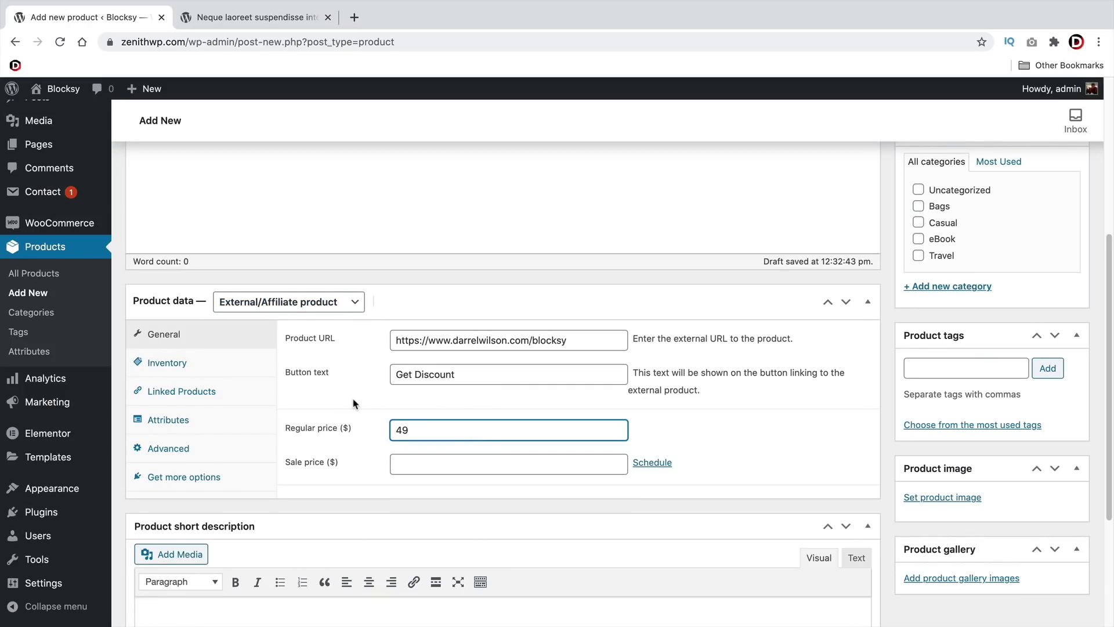
Step: Write the short description 'This is the blocksy theme, its great for ecommerce websites'
scroll(293, 443, down, 4)
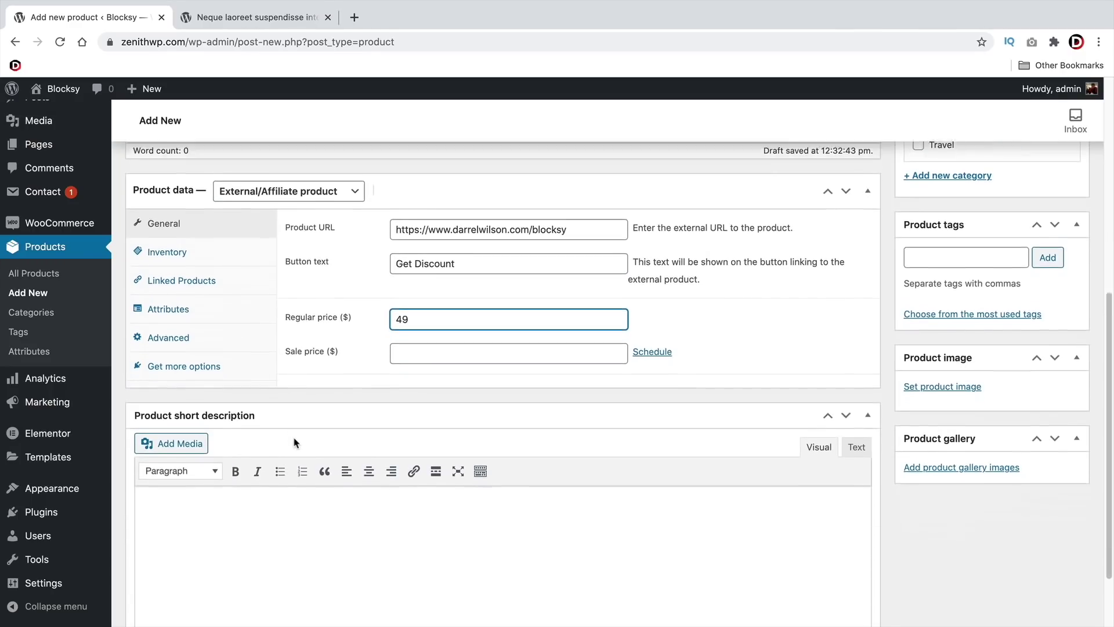
click(286, 435)
text(This is the blocksy theme, i)
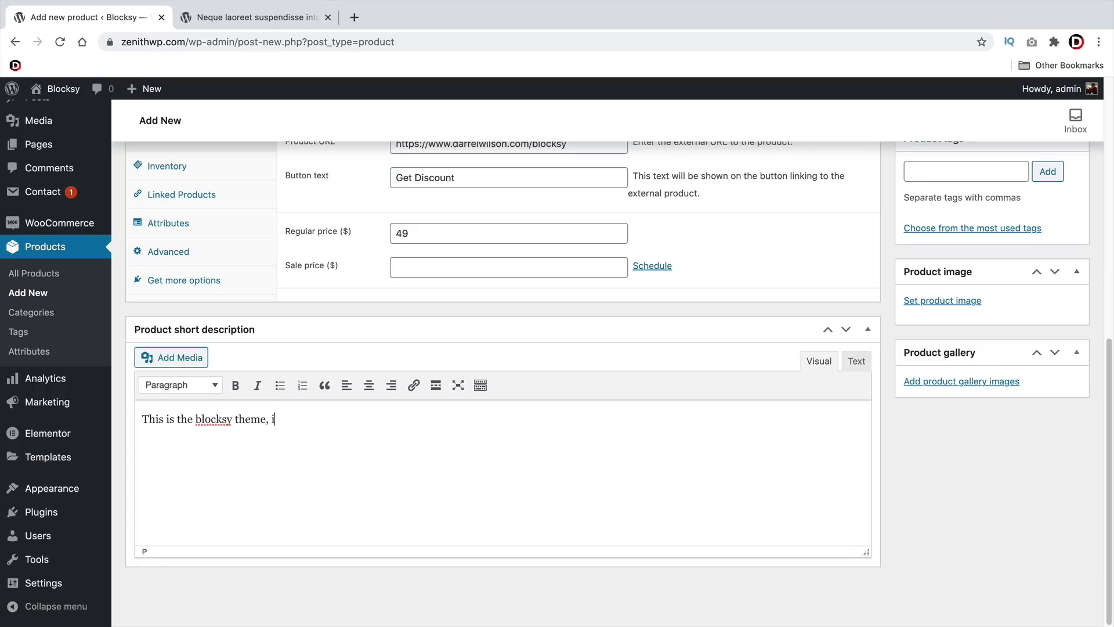
text(ts great for ecommerce websites)
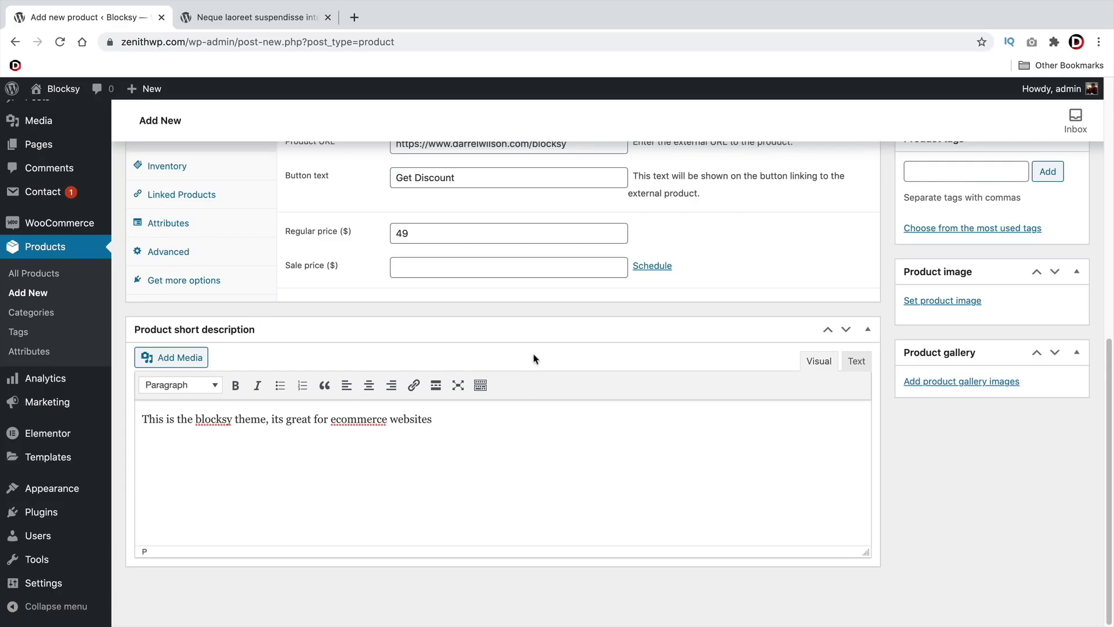
scroll(695, 369, up, 1)
scroll(695, 368, up, 2)
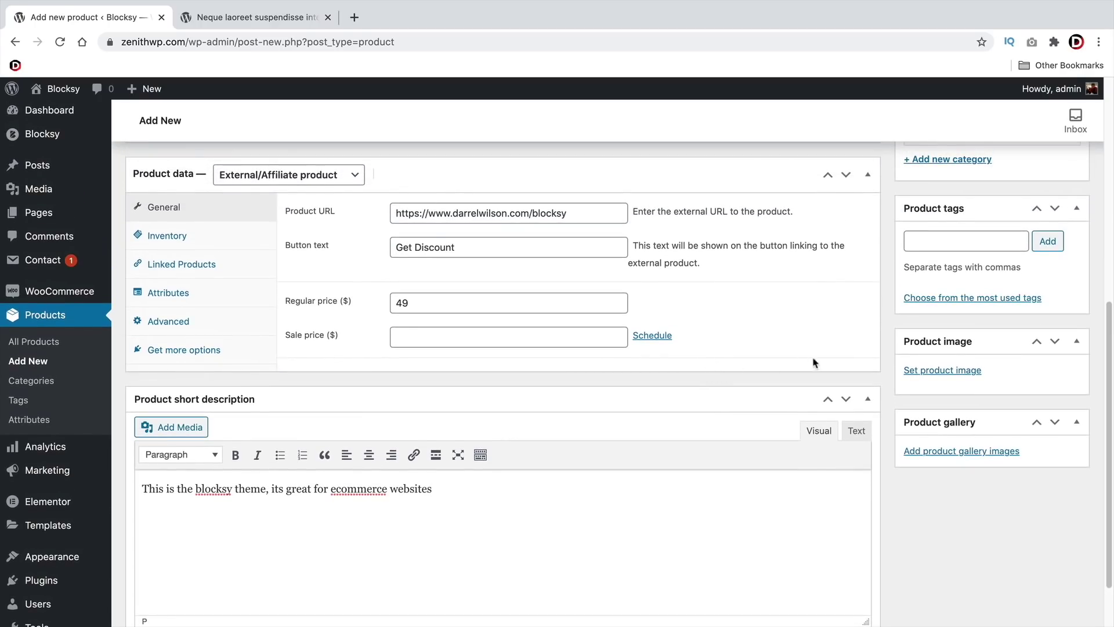
Step: Upload the Blocksy homepage screenshot through the product image chooser
click(939, 372)
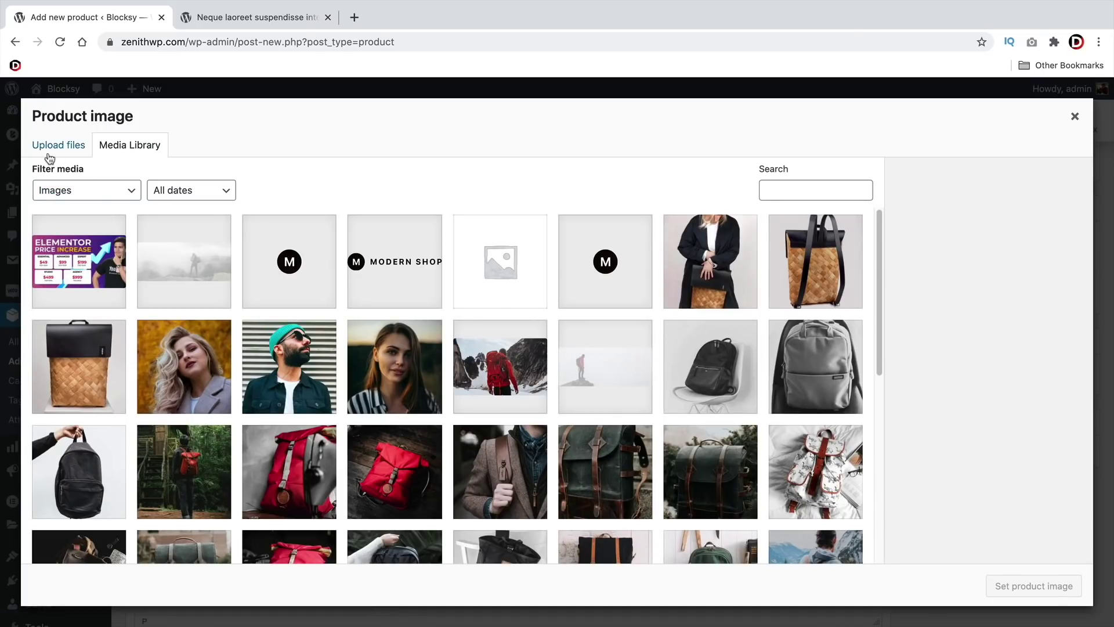
click(64, 149)
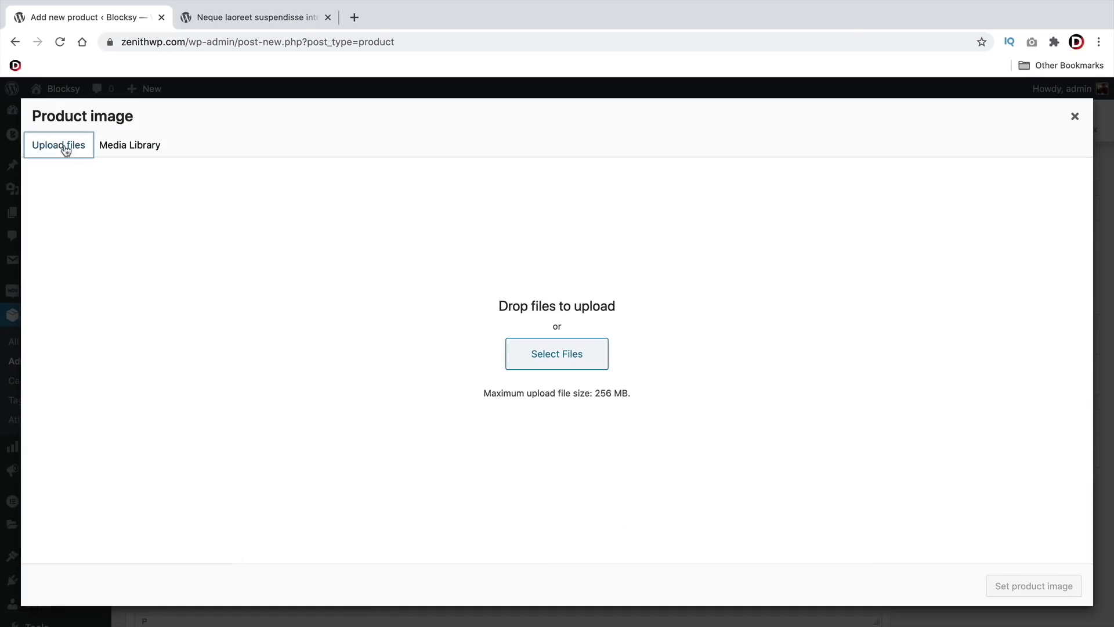
click(537, 357)
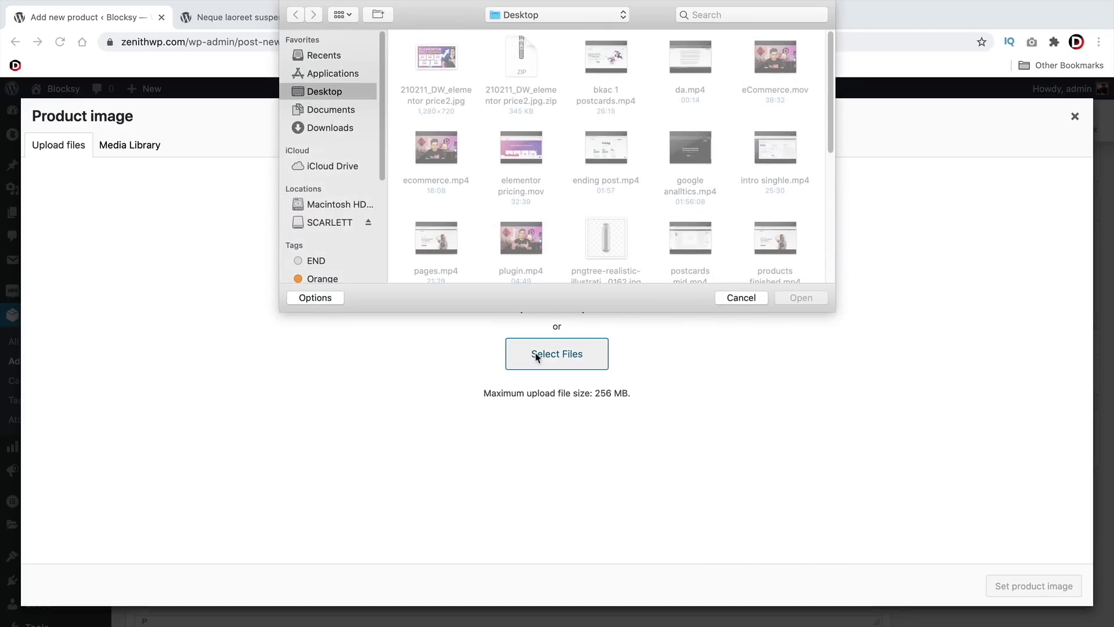
scroll(668, 243, down, 3)
scroll(667, 244, down, 4)
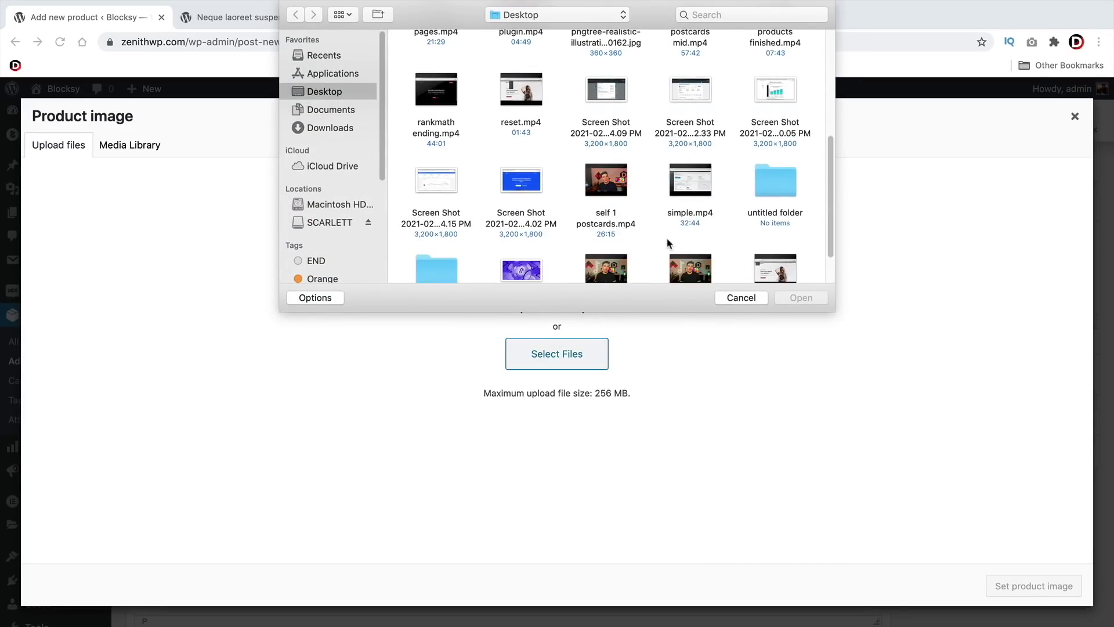
click(534, 194)
double_click(534, 194)
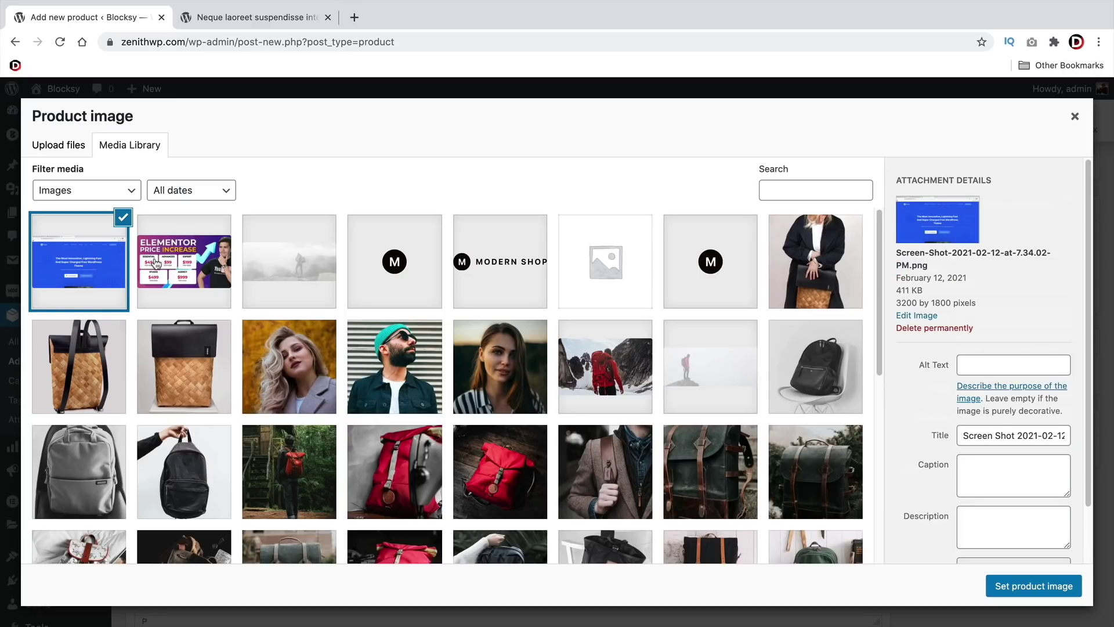
Step: Use the screenshot as the product image and publish Blocksy Theme
click(1021, 585)
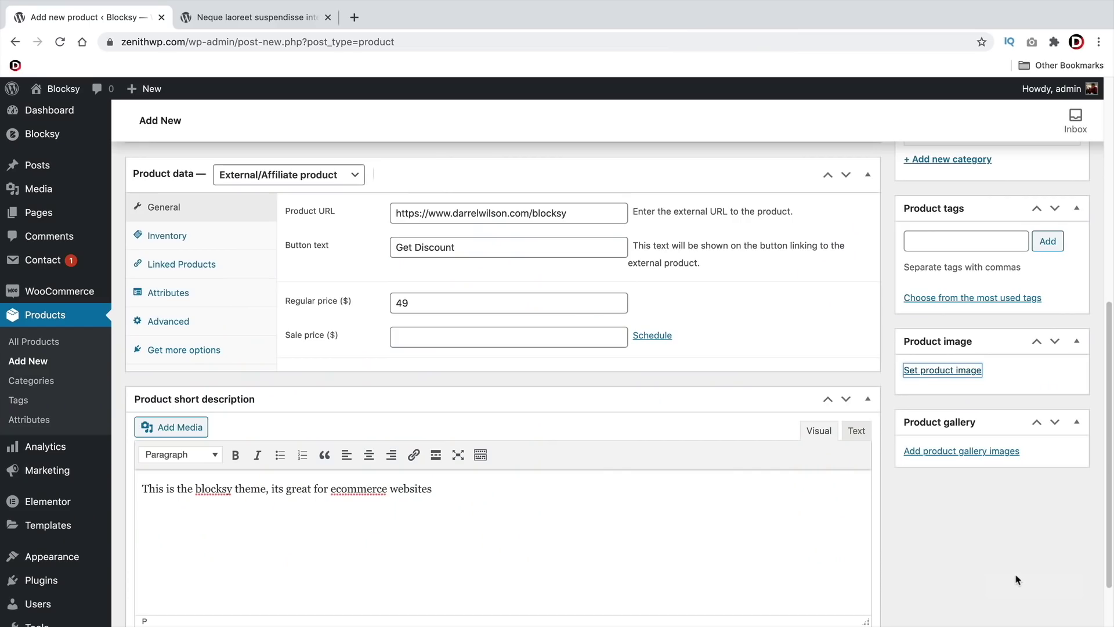
scroll(911, 555, up, 7)
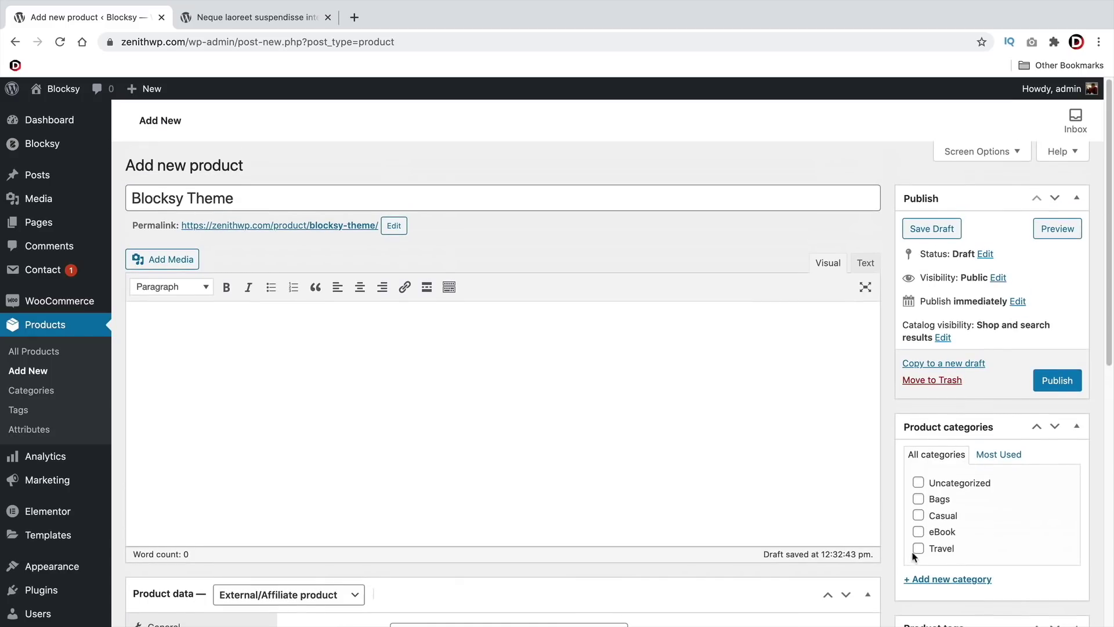
click(1066, 385)
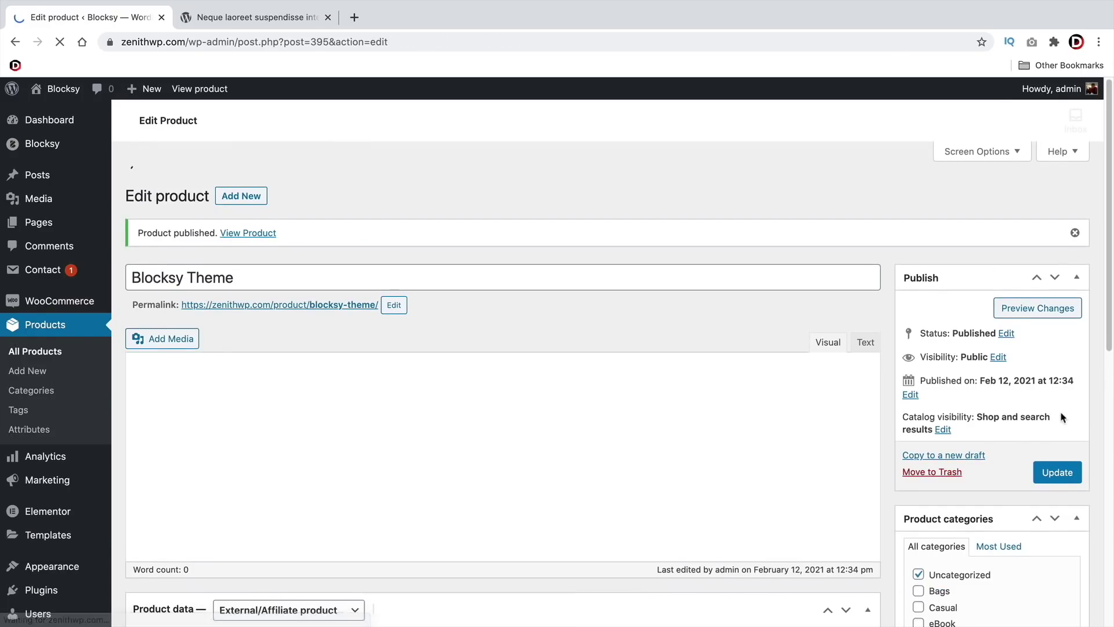
Step: Open the live Blocksy Theme page and inspect its enlarged product image
click(203, 91)
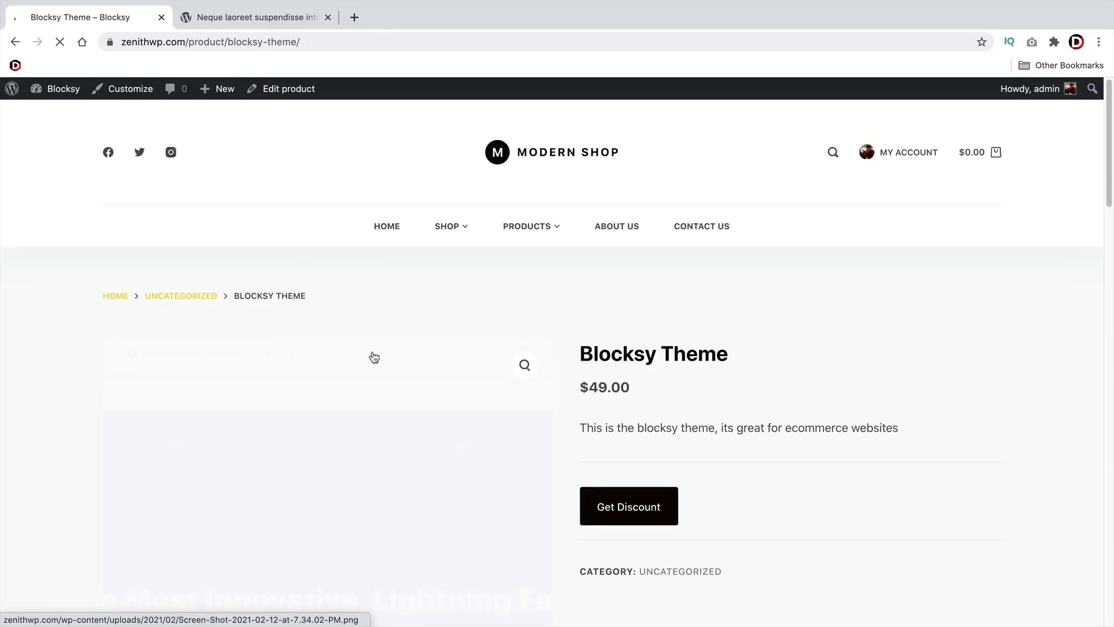
scroll(378, 358, down, 2)
scroll(290, 406, down, 5)
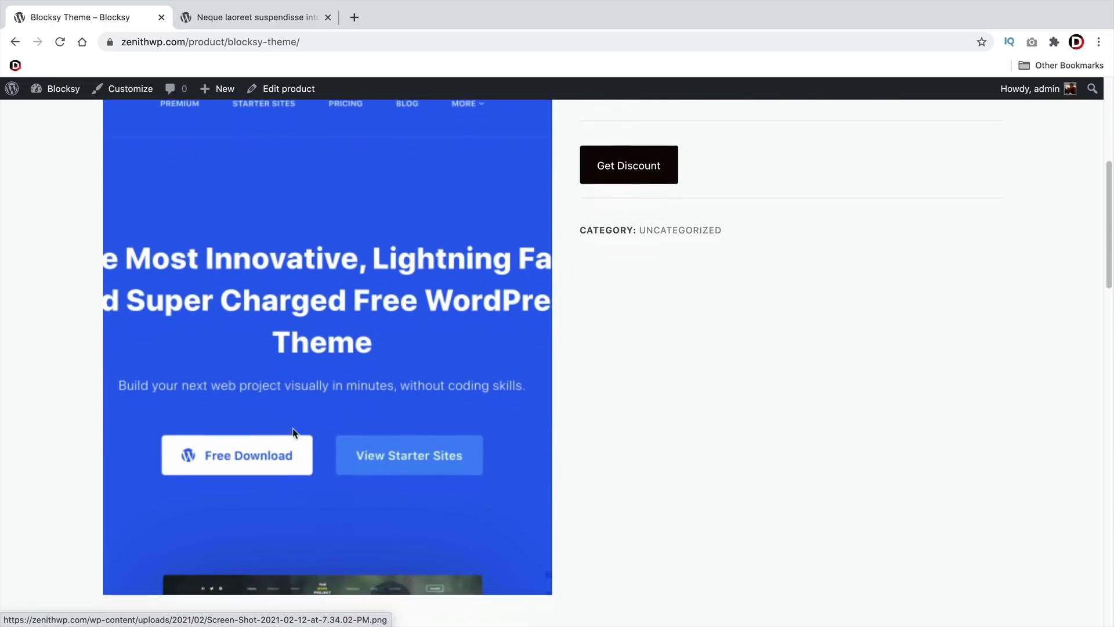
scroll(379, 426, up, 3)
click(352, 384)
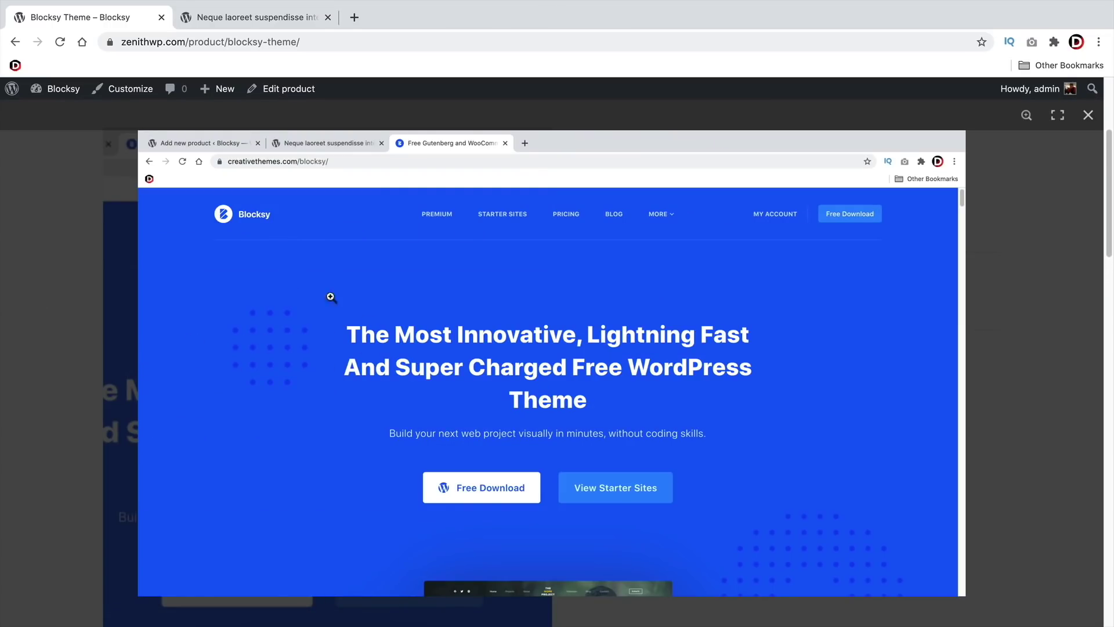
click(35, 211)
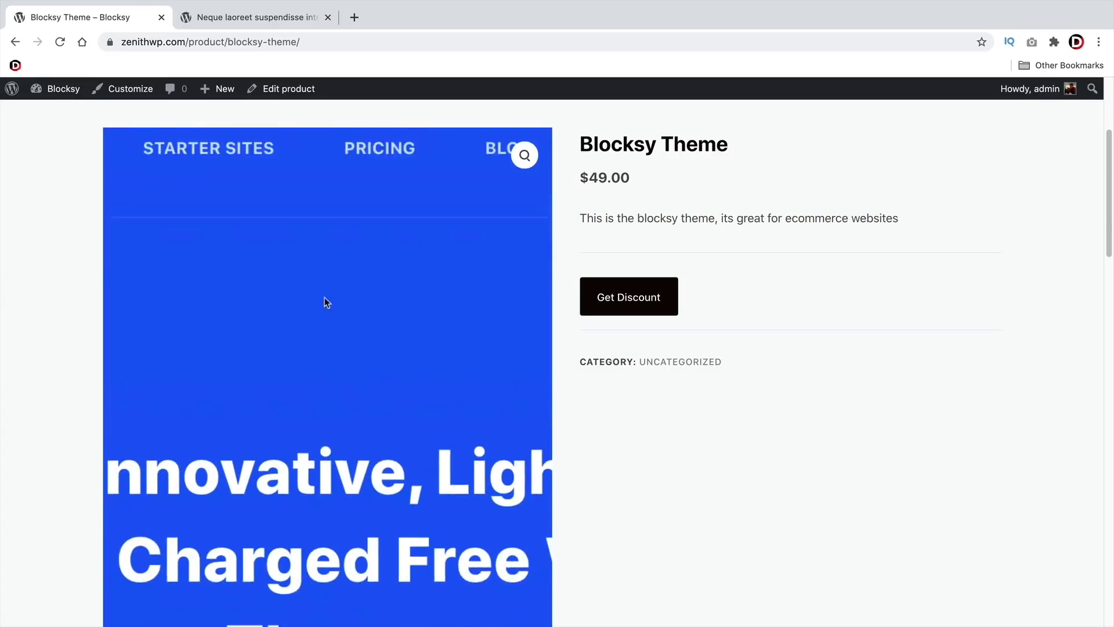
scroll(12, 379, up, 3)
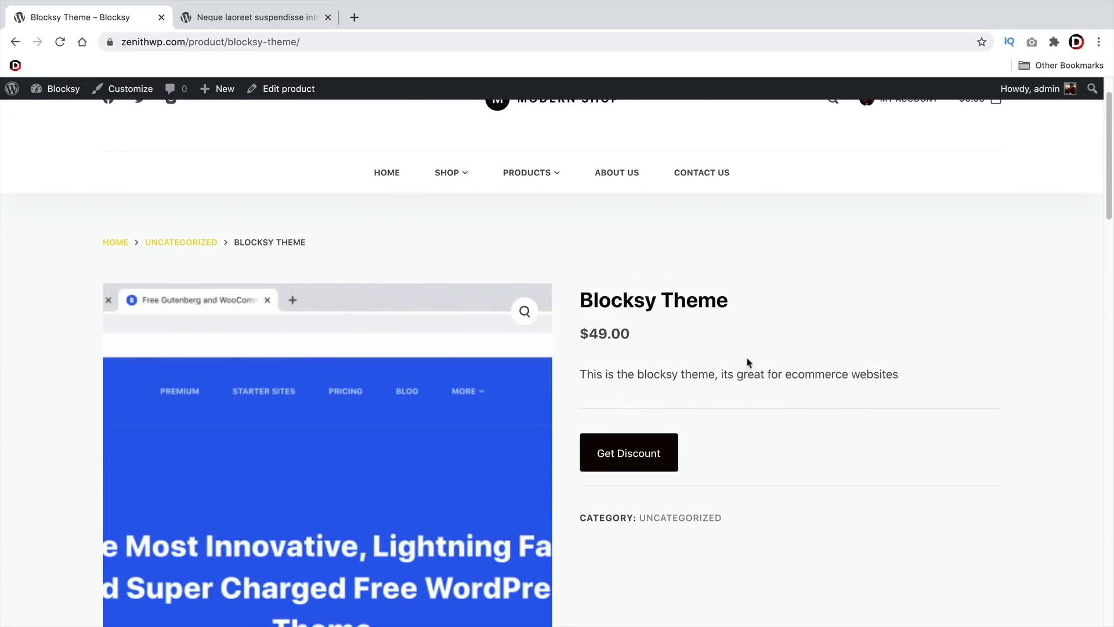
Step: Check the title and description, then test where the Get Discount link leads
drag(599, 299, 759, 309)
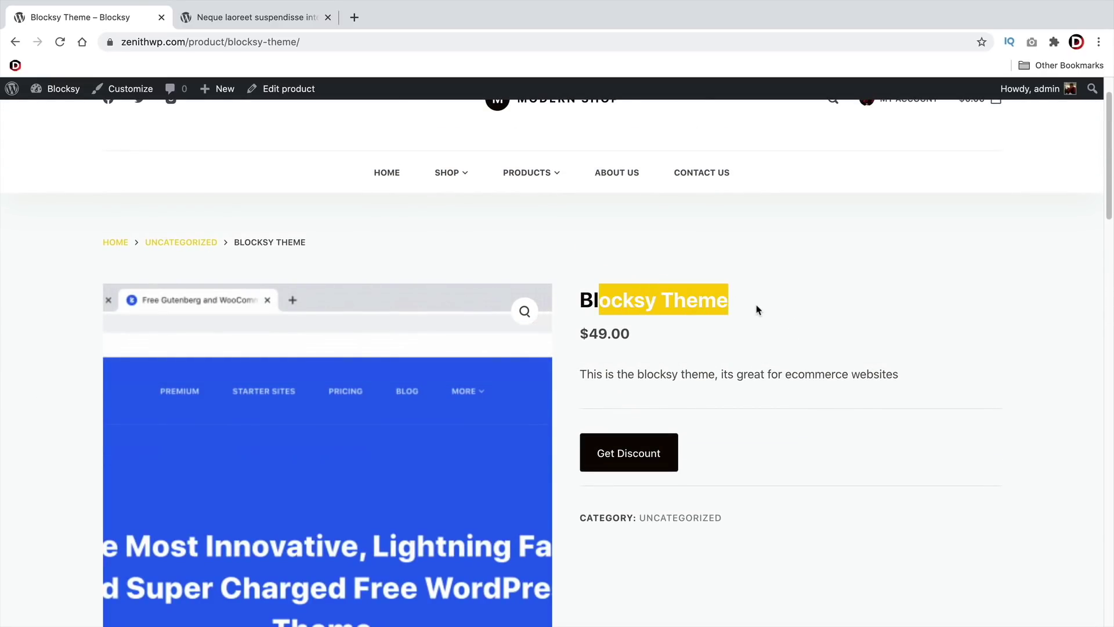
triple_click(764, 373)
click(624, 457)
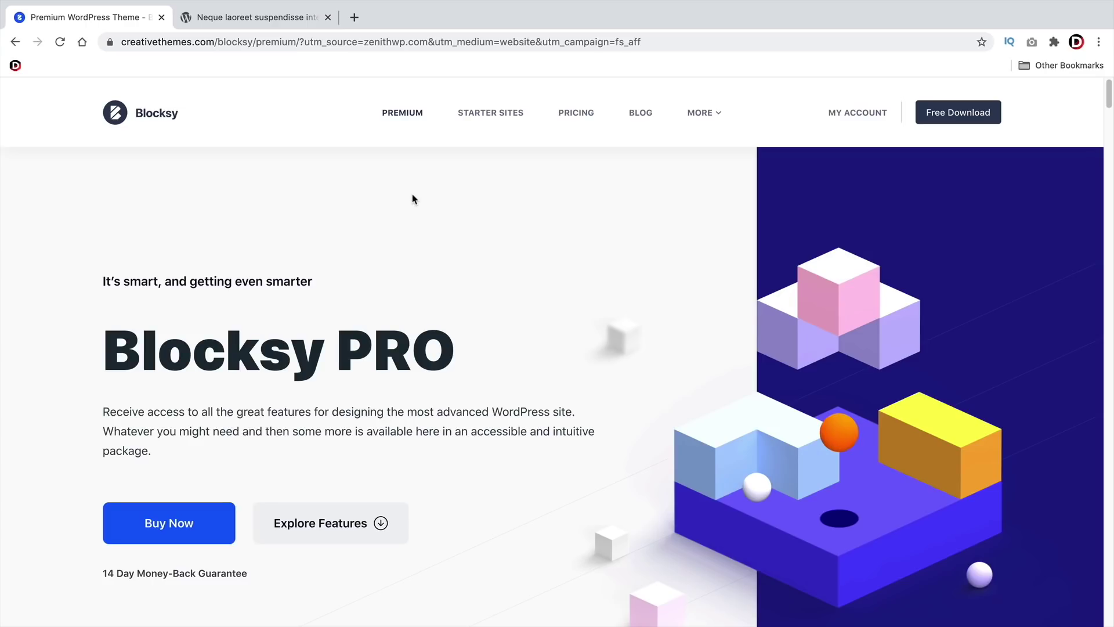
click(15, 42)
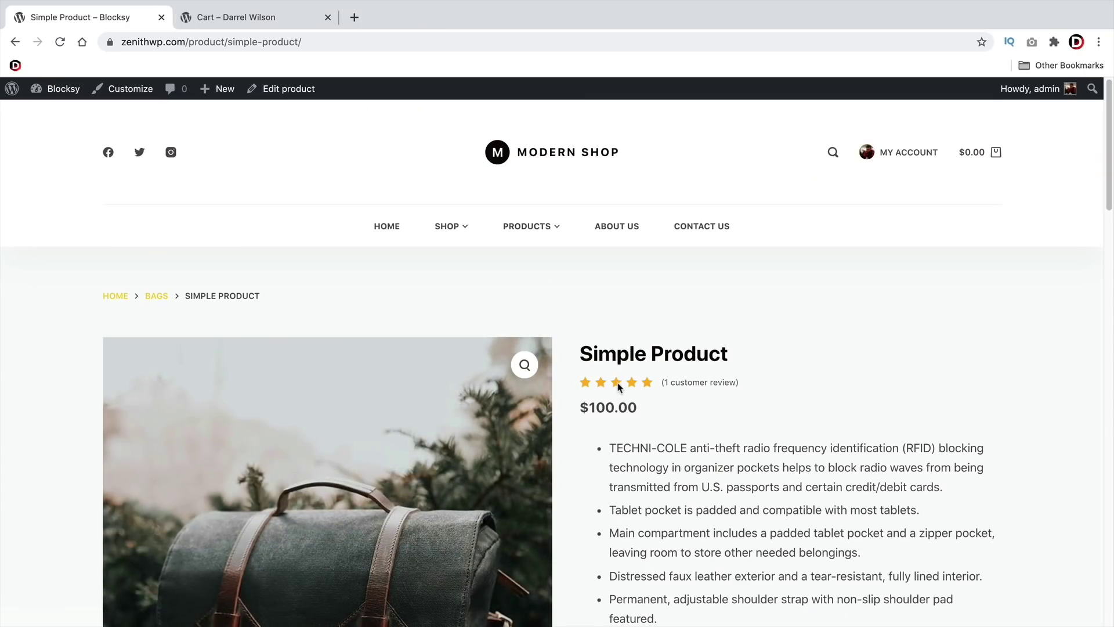
scroll(619, 388, down, 3)
click(290, 93)
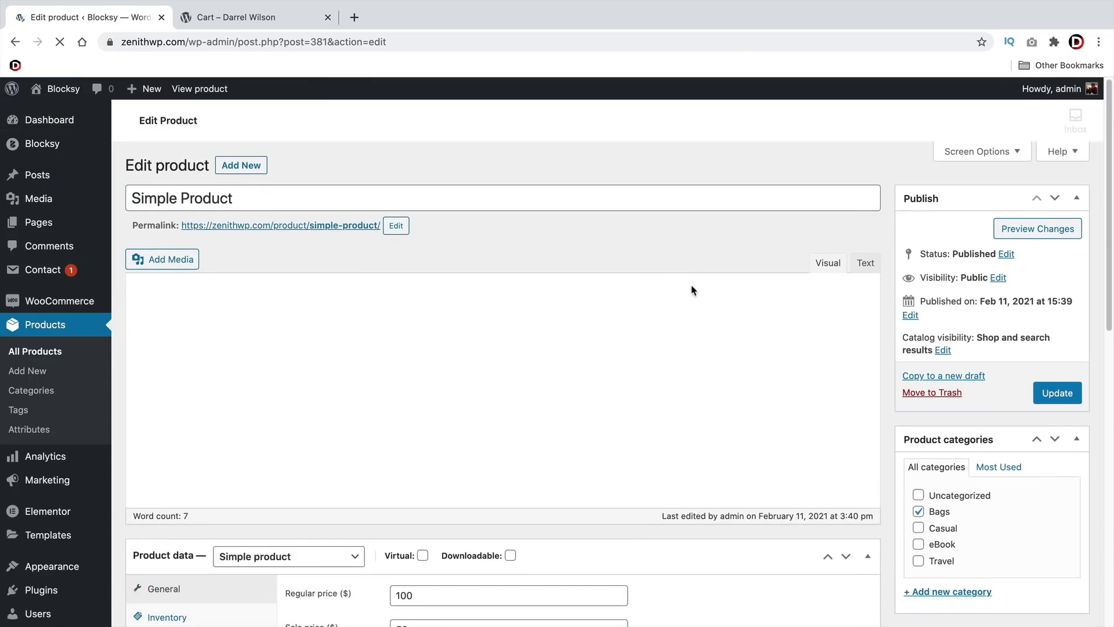
scroll(542, 233, down, 2)
scroll(542, 233, down, 3)
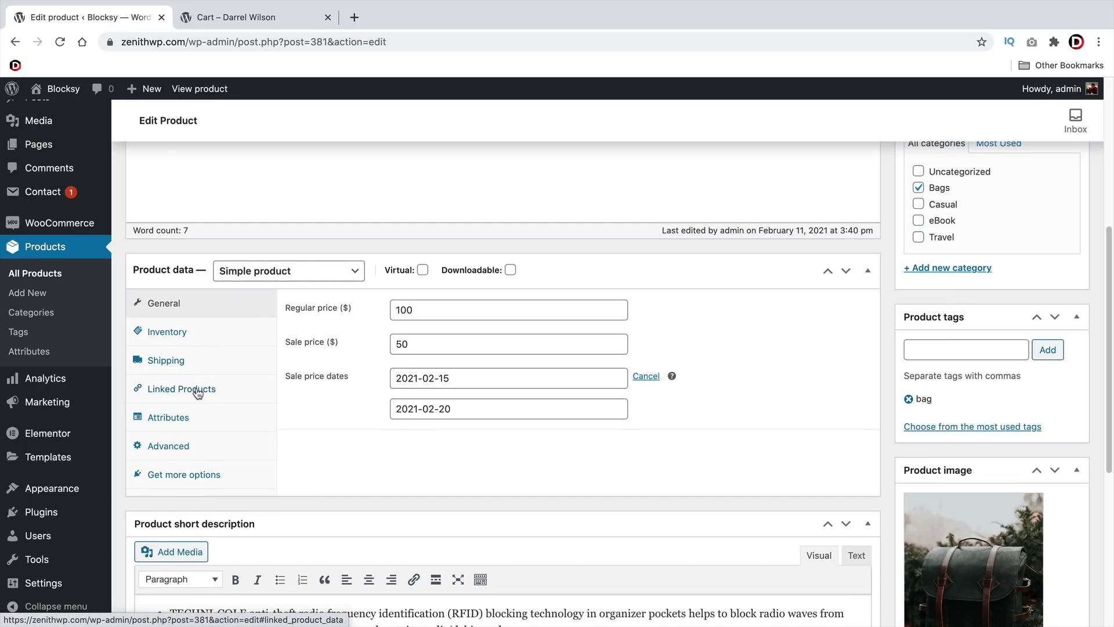
click(199, 392)
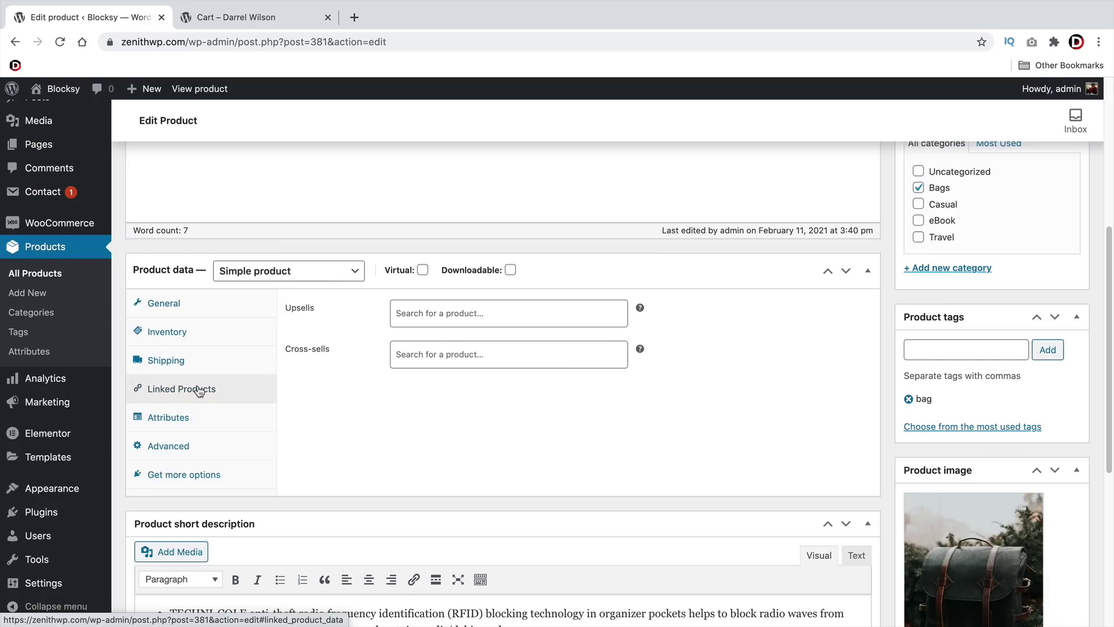
click(409, 316)
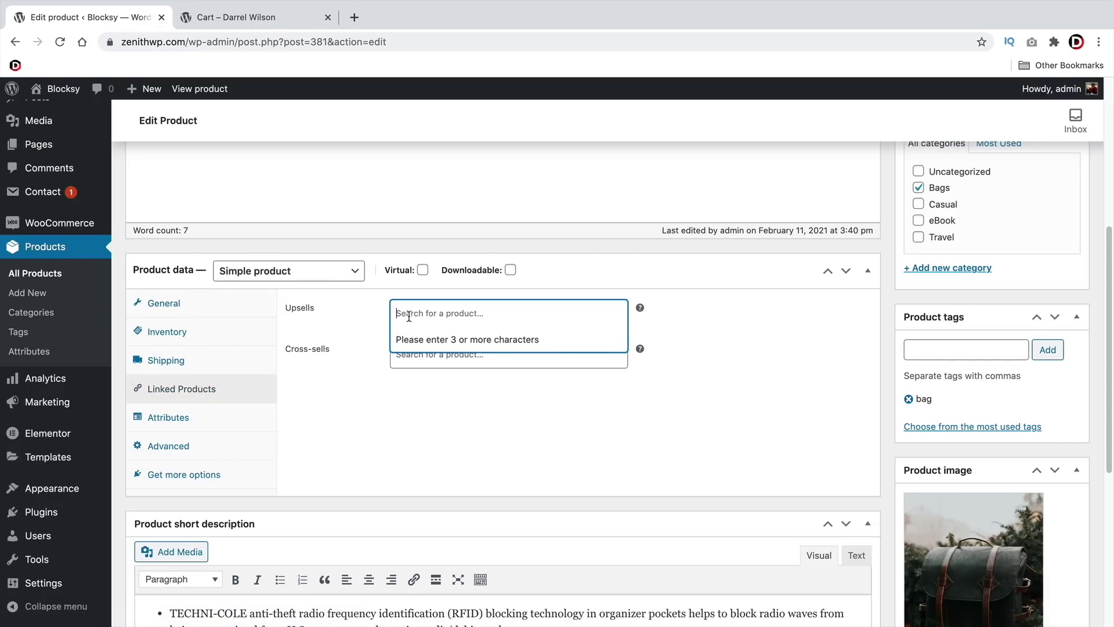
click(360, 317)
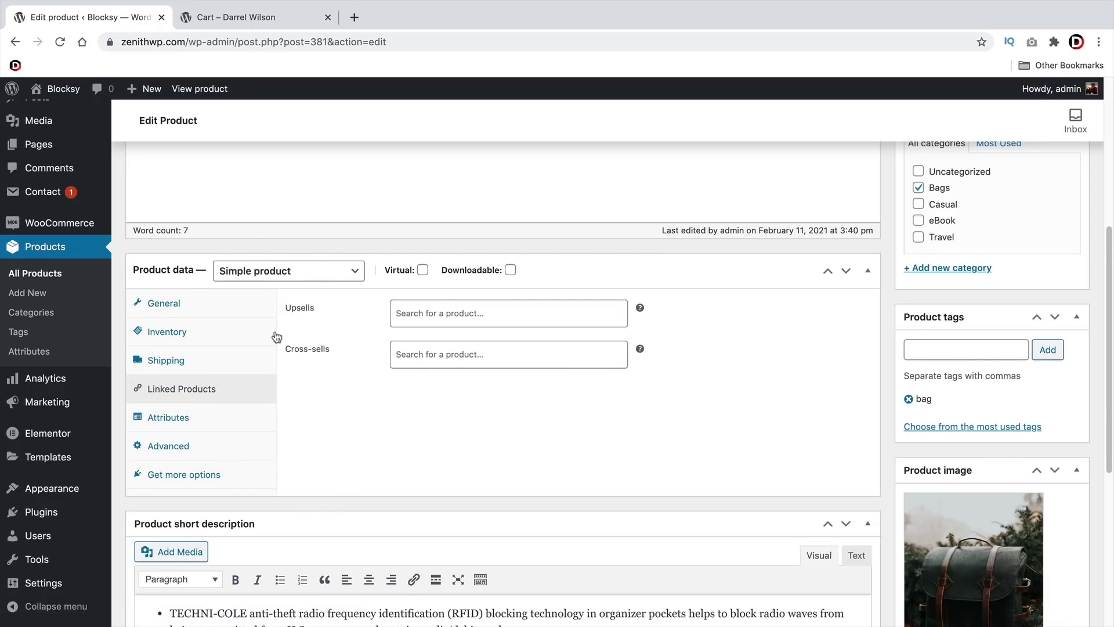
scroll(278, 331, up, 4)
scroll(295, 336, up, 3)
scroll(338, 288, down, 3)
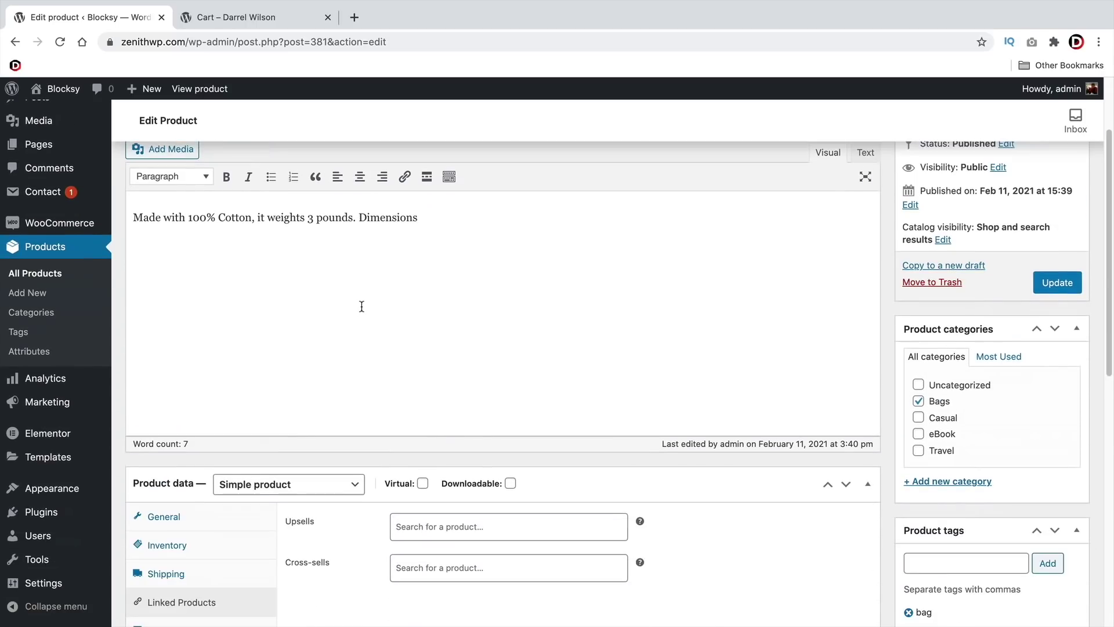
scroll(362, 310, down, 3)
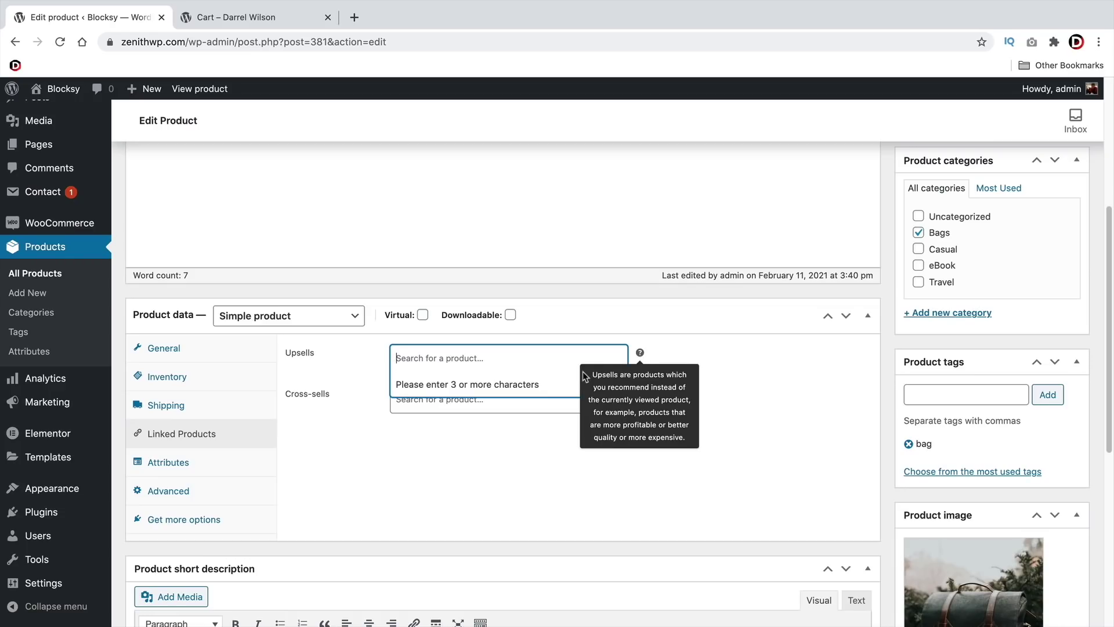
click(360, 507)
scroll(319, 255, up, 5)
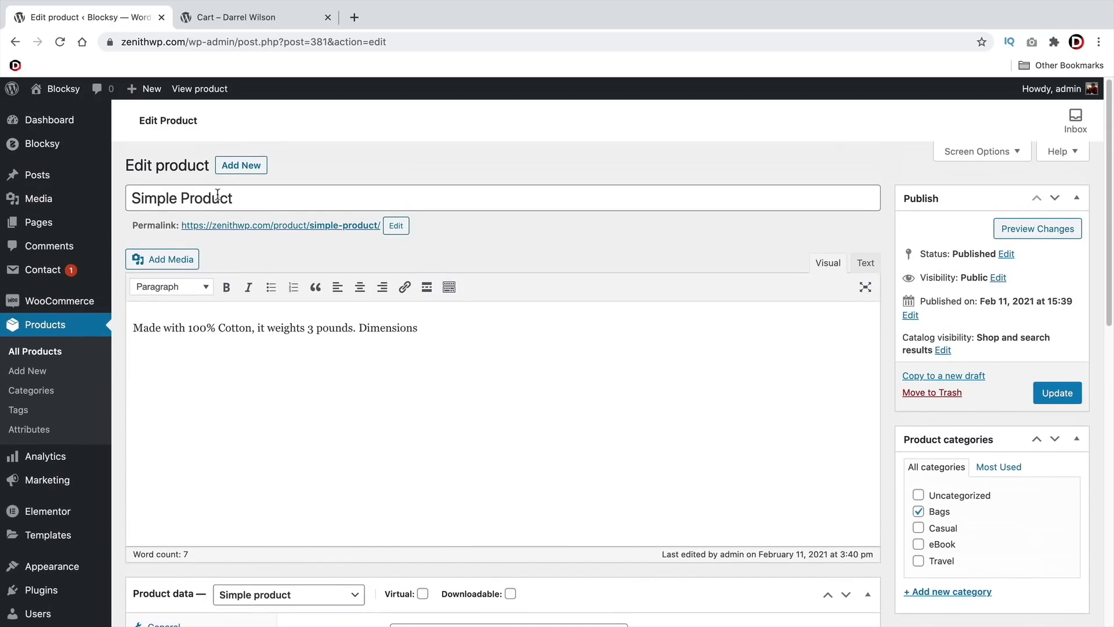
Step: Add Mens Fashion Bag as an upsell by searching 'mens' in Linked Products
scroll(232, 209, down, 3)
click(450, 459)
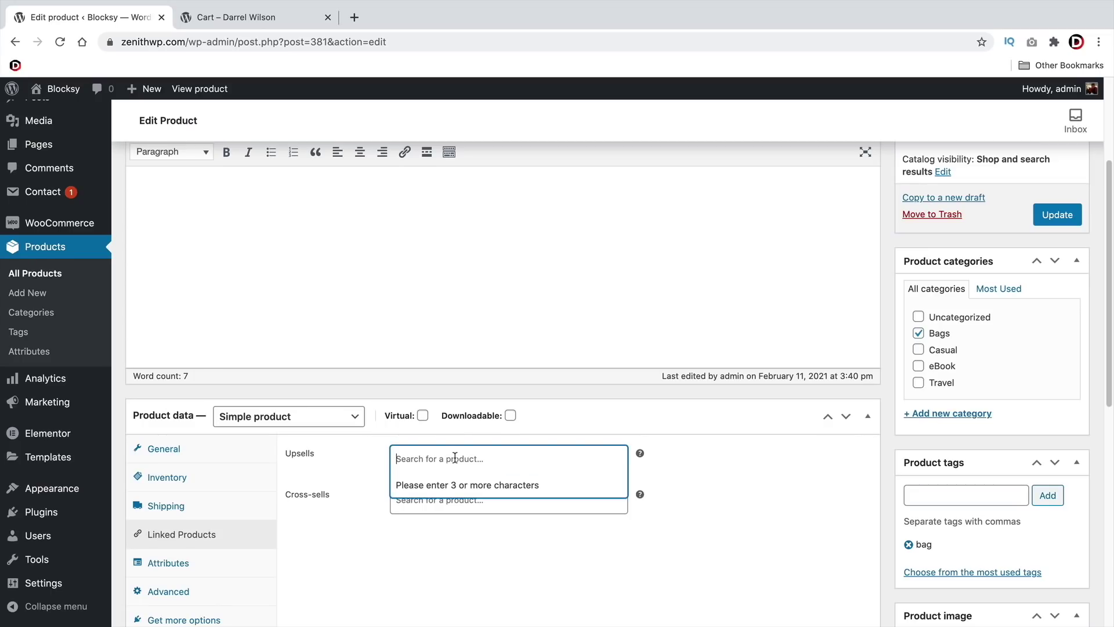
text(mens)
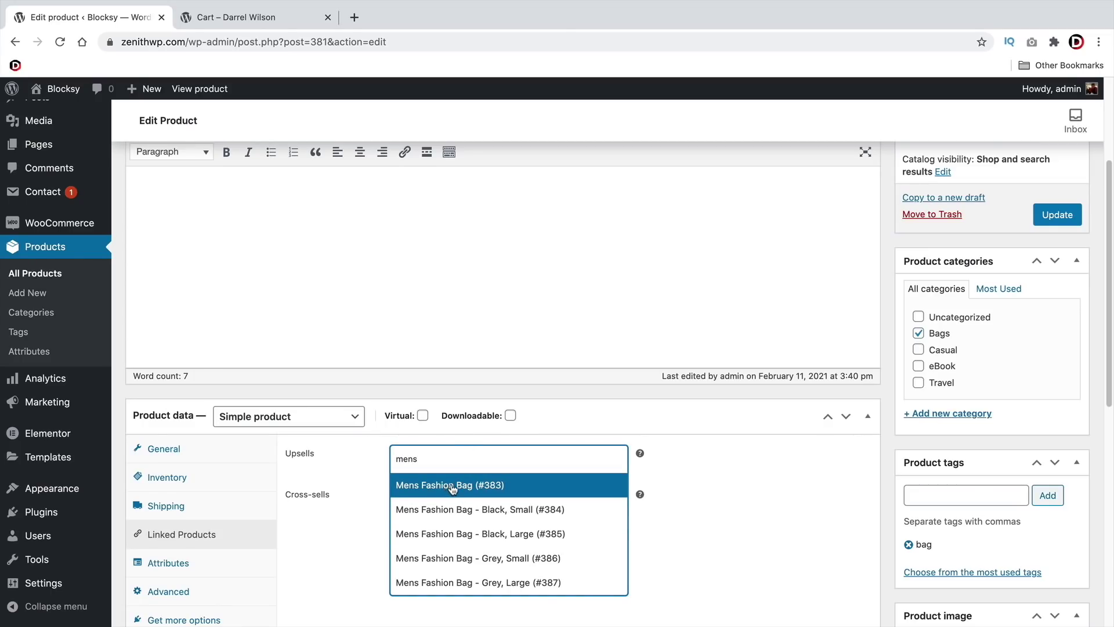
click(426, 489)
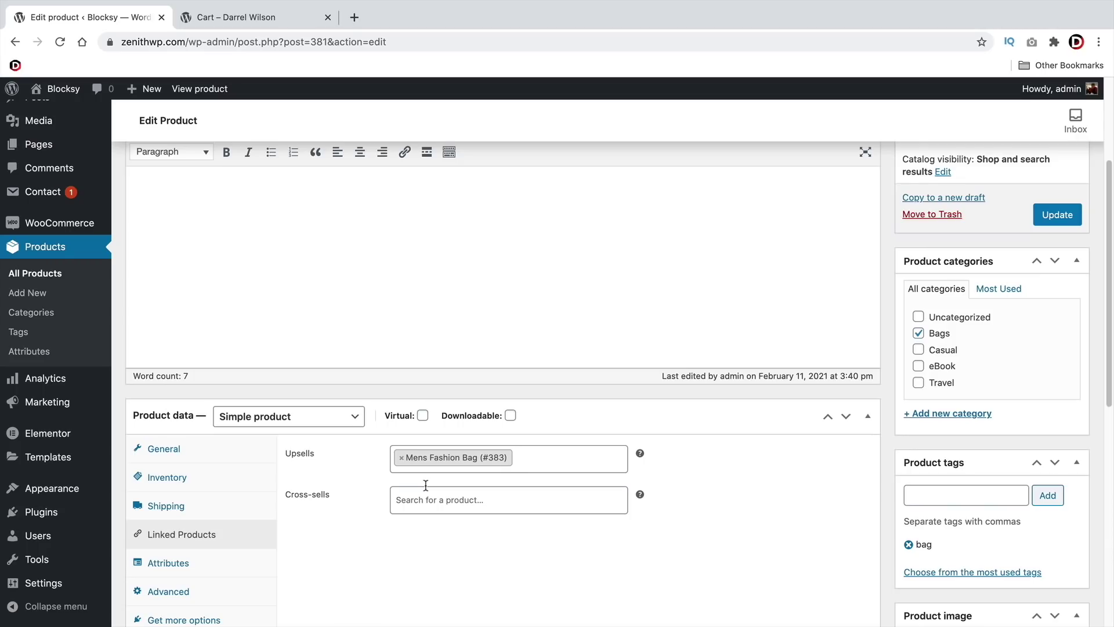
Step: Add Blocksy Theme as a cross-sell and update Simple Product
click(444, 509)
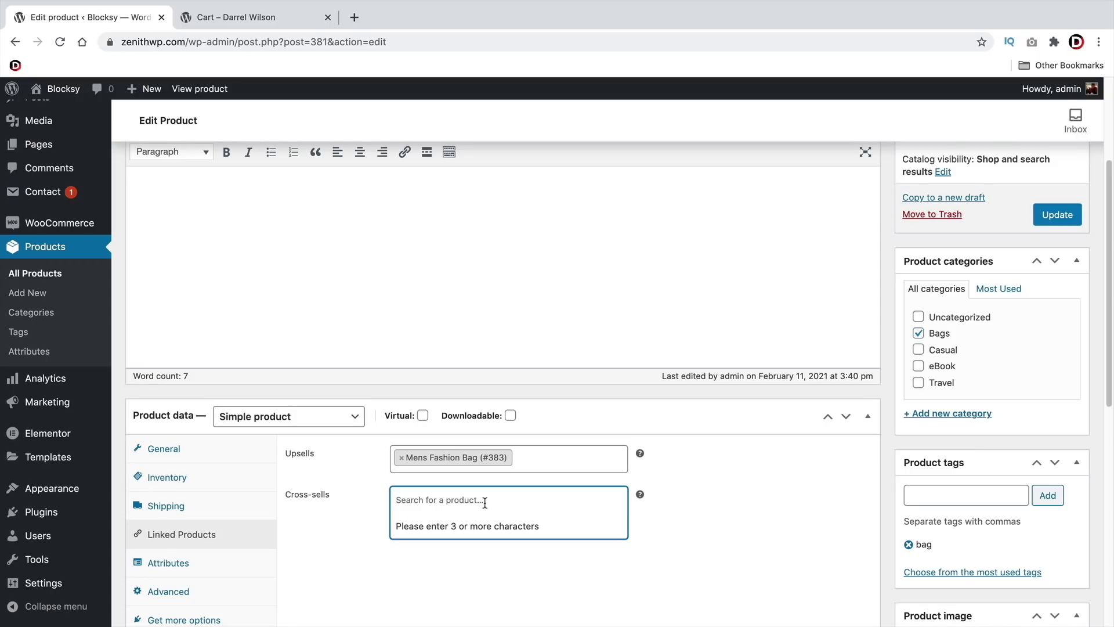
text(blocksy)
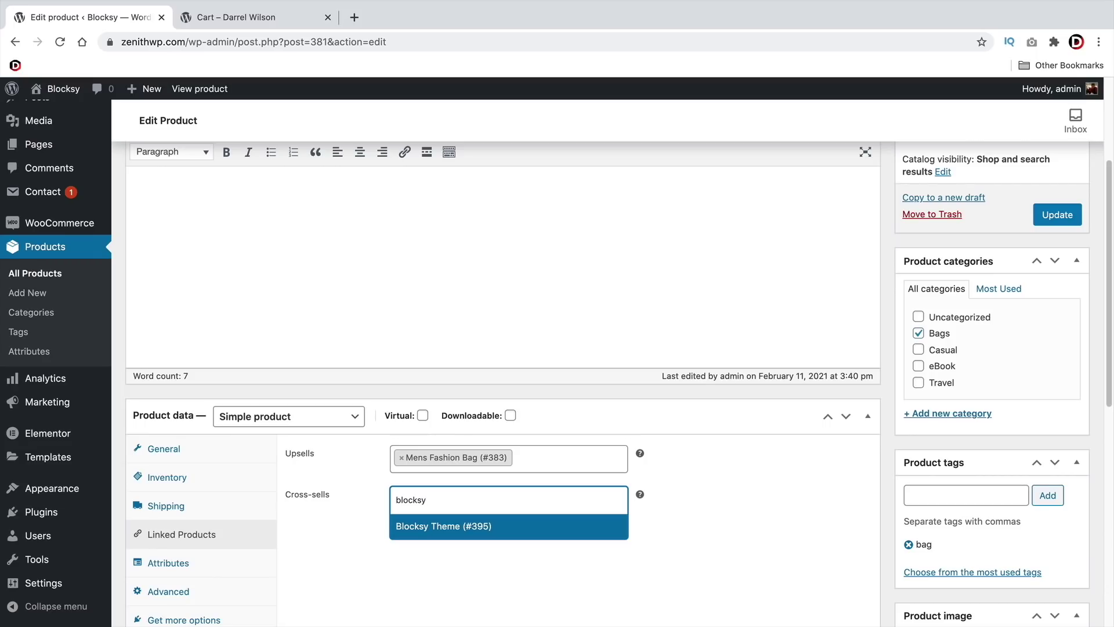
click(446, 528)
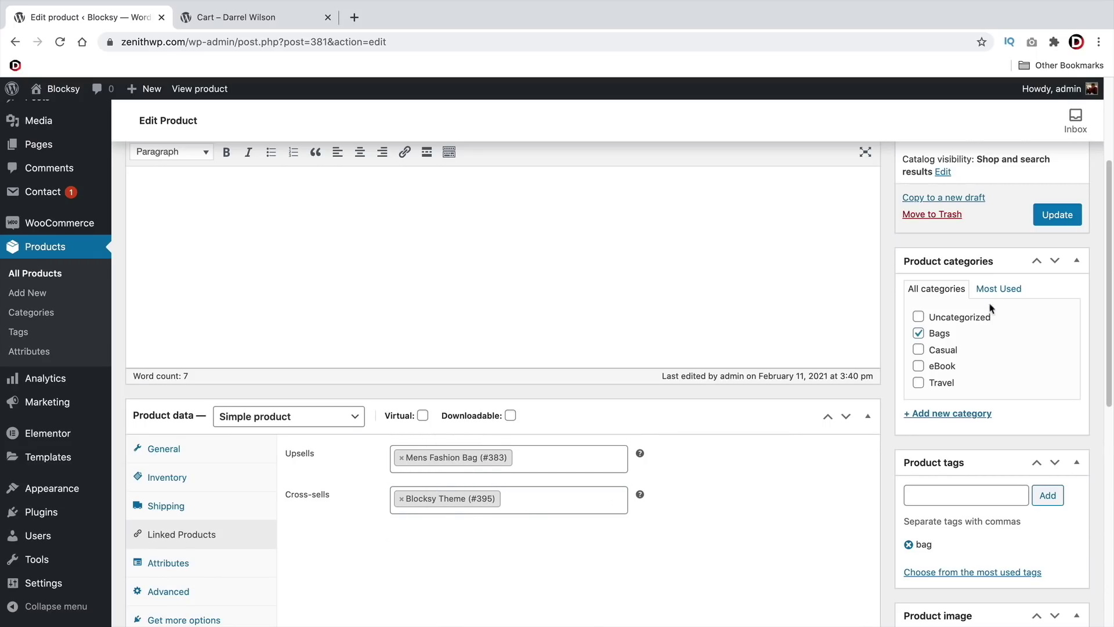
click(1055, 217)
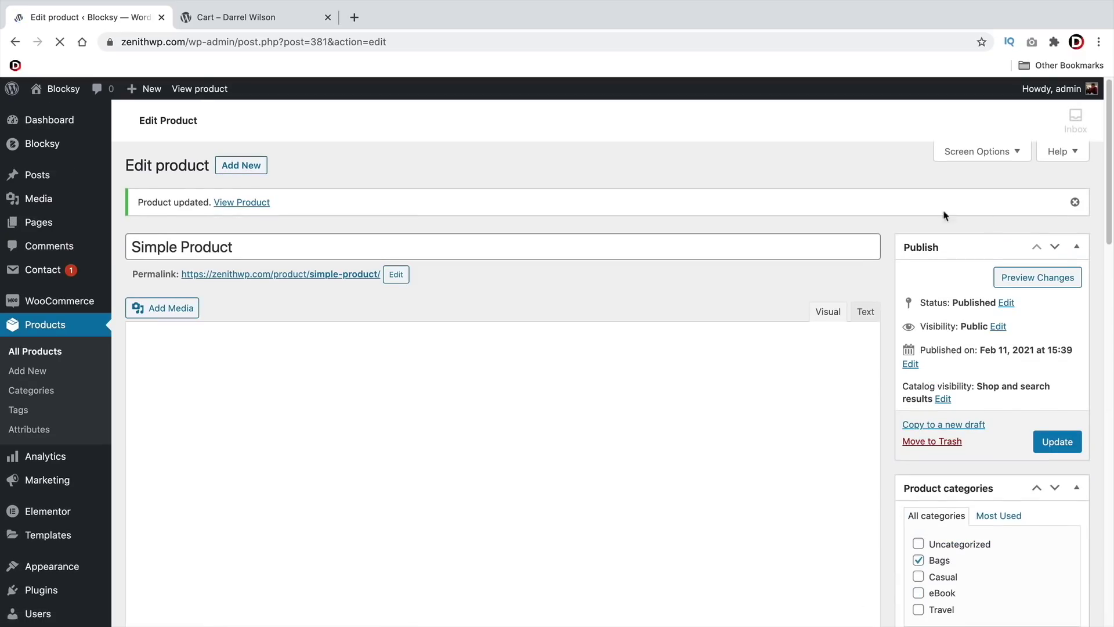
Step: Open the live Simple Product page and check Mens Fashion Bag under You may also like
click(246, 207)
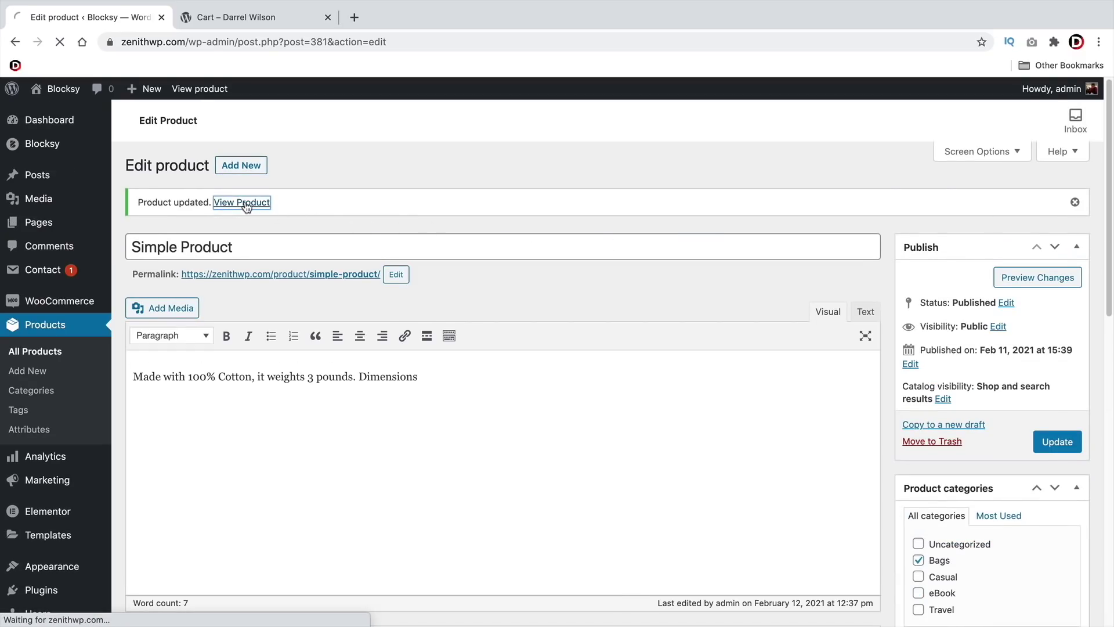
scroll(675, 425, down, 7)
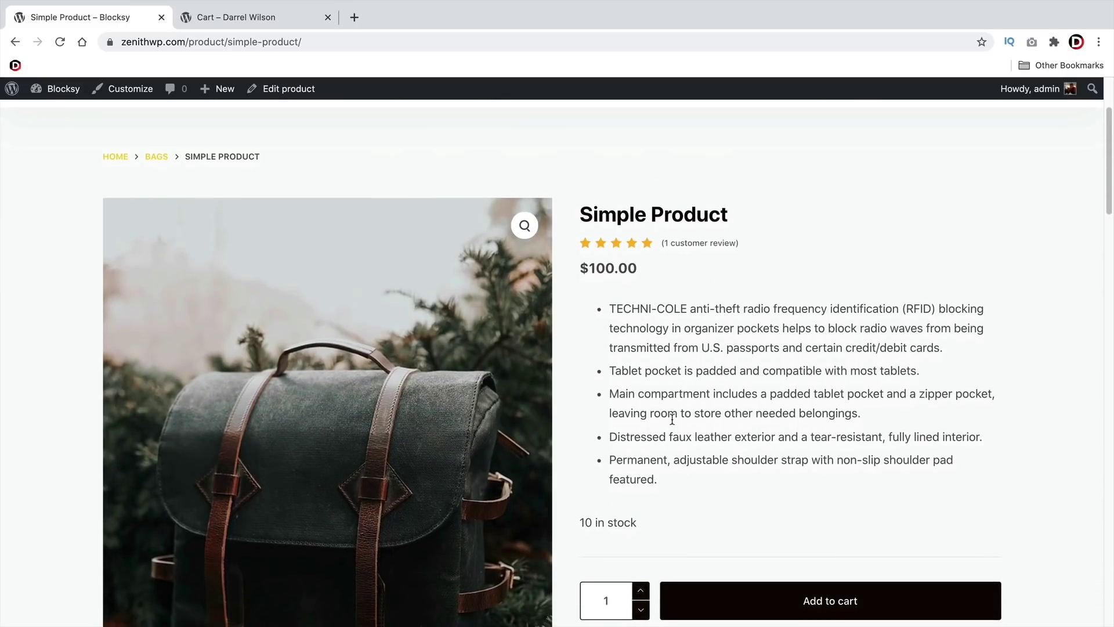
scroll(645, 413, down, 10)
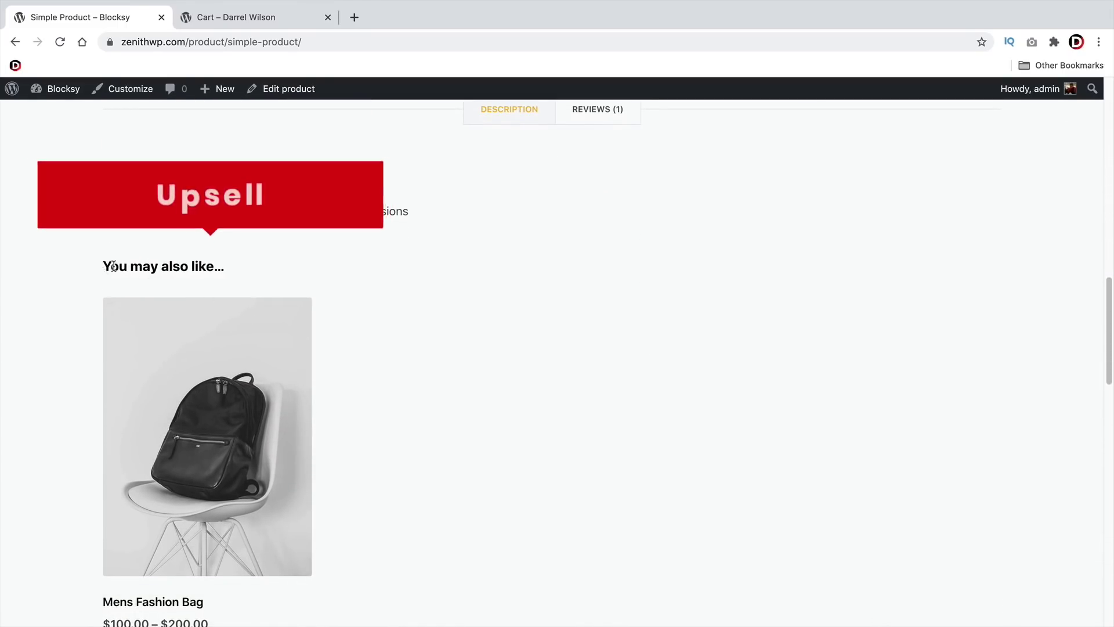
scroll(341, 258, down, 1)
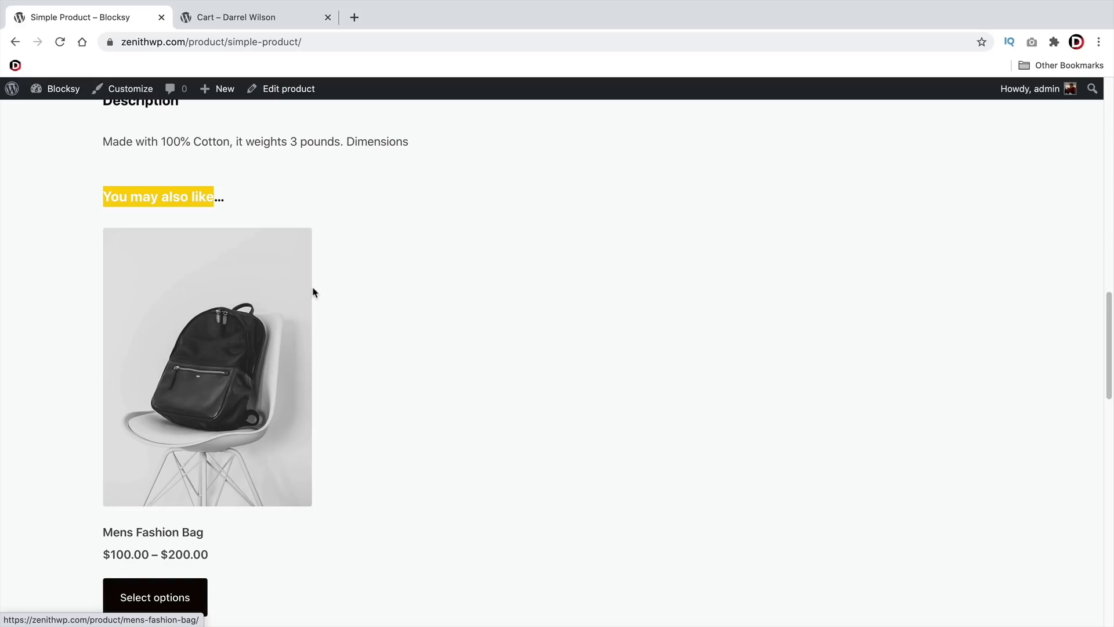
scroll(570, 424, up, 15)
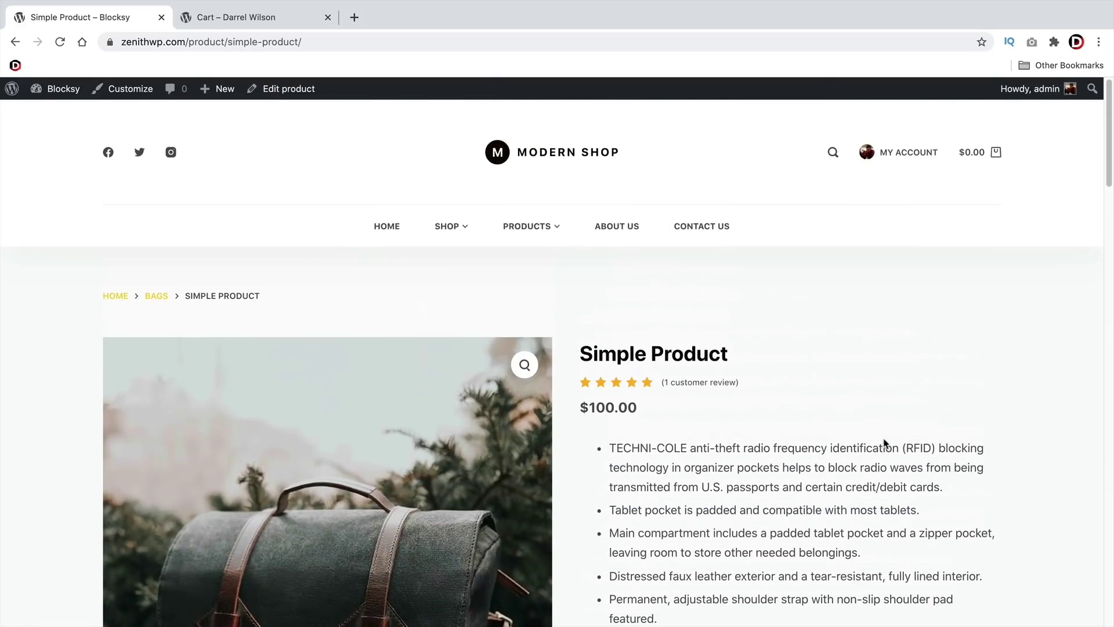
scroll(883, 443, down, 6)
scroll(808, 390, up, 3)
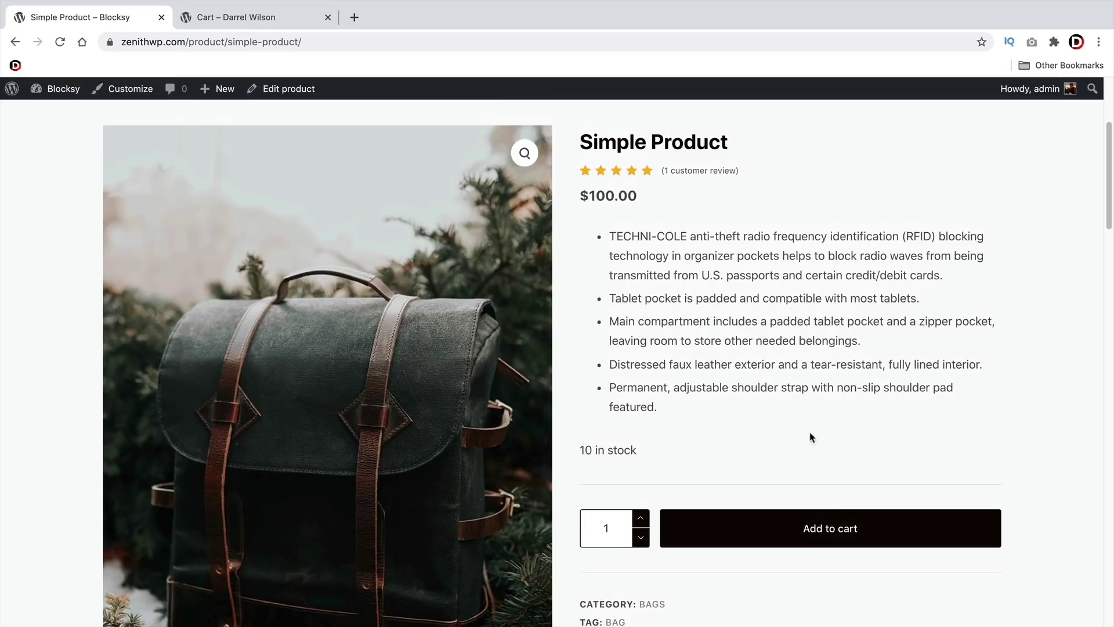
Step: Add Simple Product to the cart at $100.00
click(849, 529)
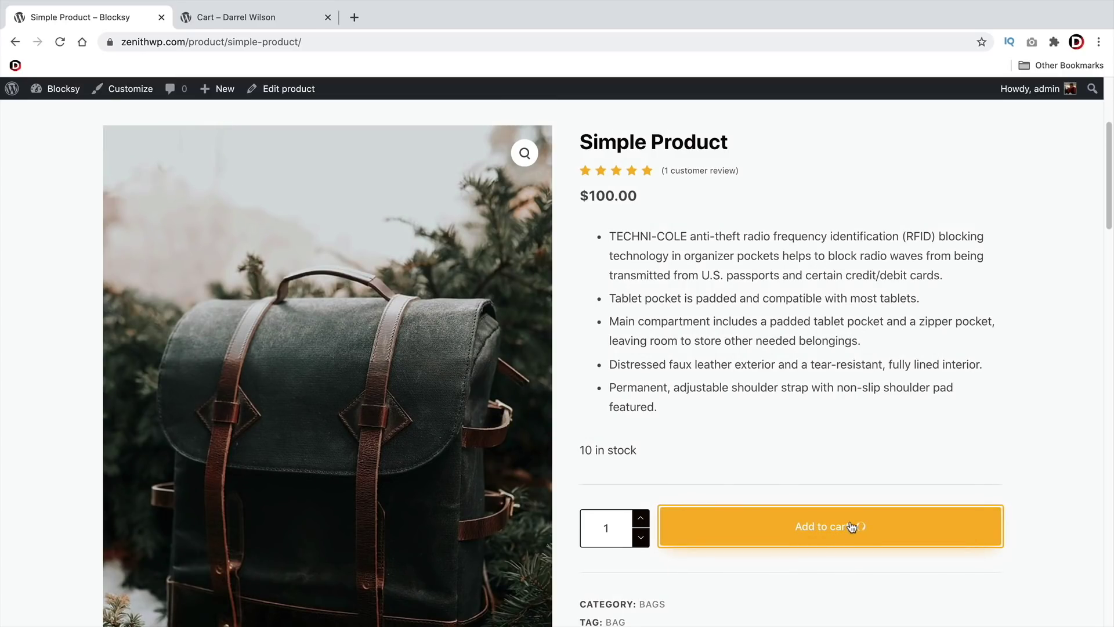
scroll(852, 510, up, 4)
mouse_move(966, 156)
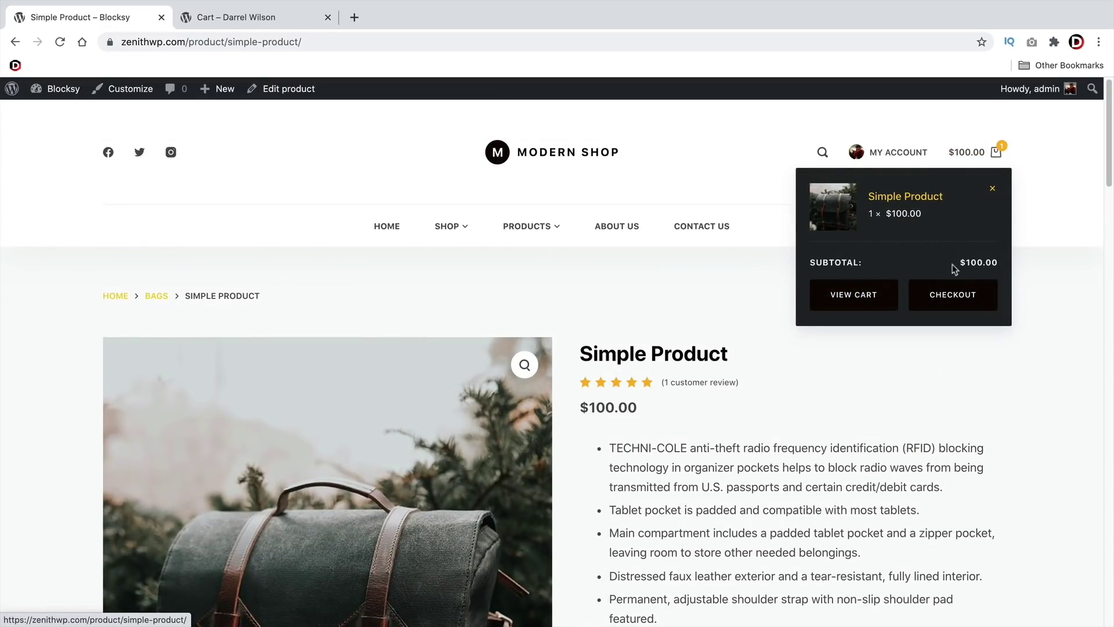
Step: Open the cart from the mini-cart and find the Blocksy Theme $49.00 cross-sell under 'You may be interested in'
click(842, 300)
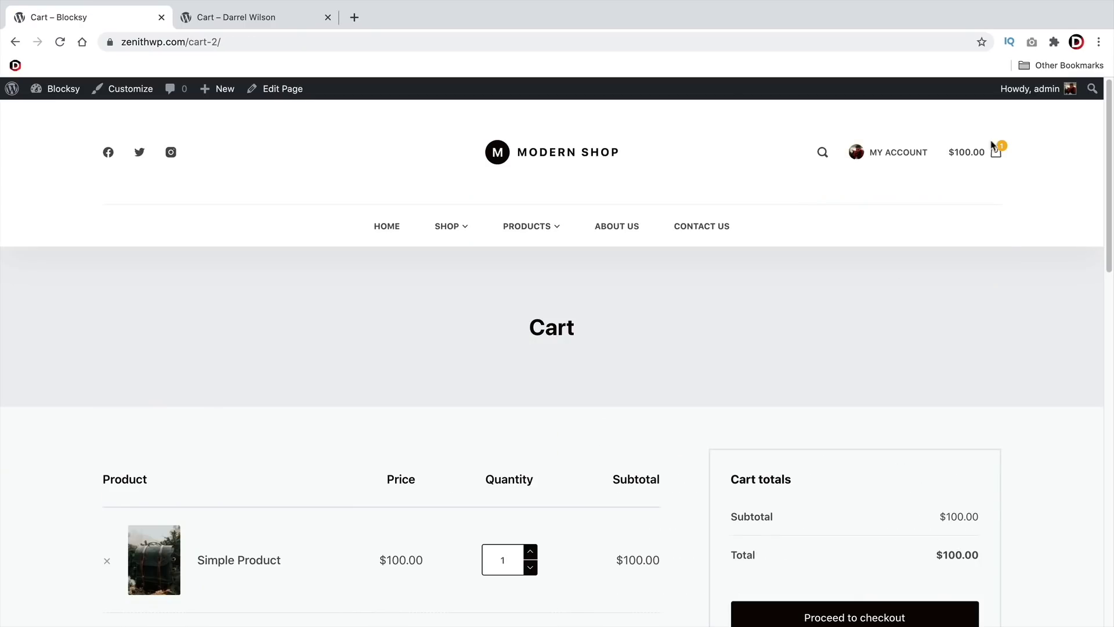
mouse_move(1000, 152)
scroll(653, 348, down, 5)
scroll(142, 268, down, 4)
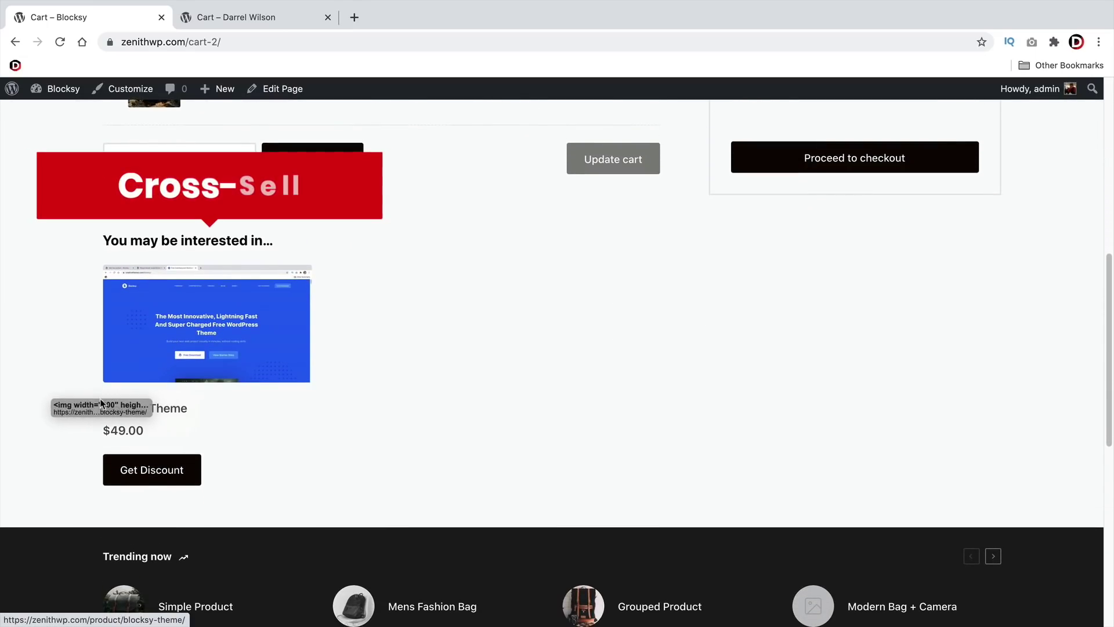
scroll(149, 253, up, 1)
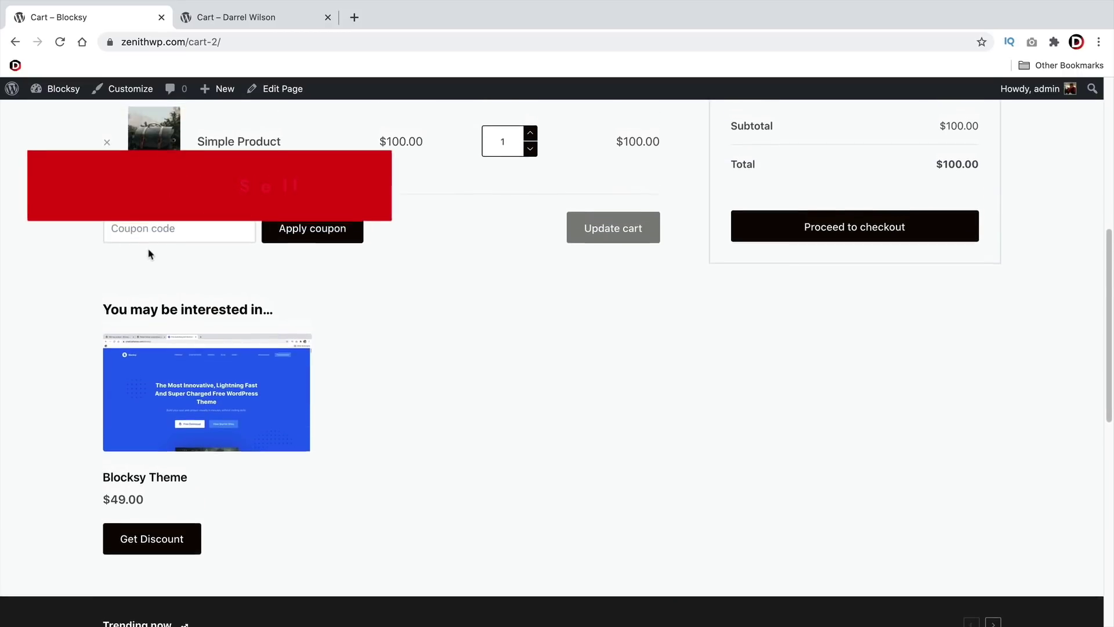
scroll(218, 291, up, 3)
scroll(224, 302, down, 3)
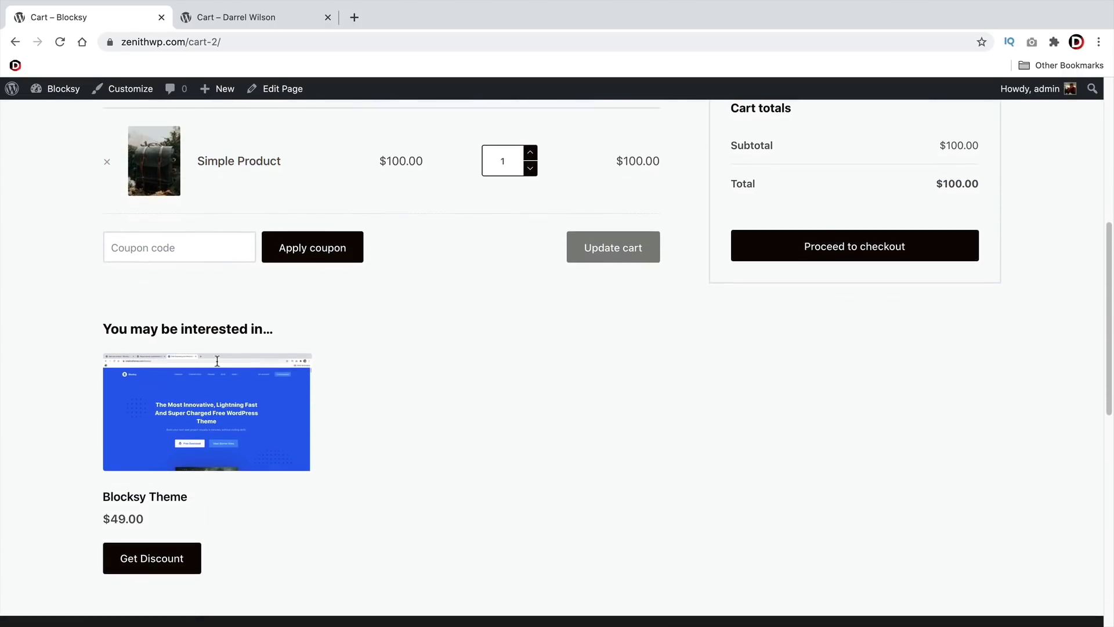
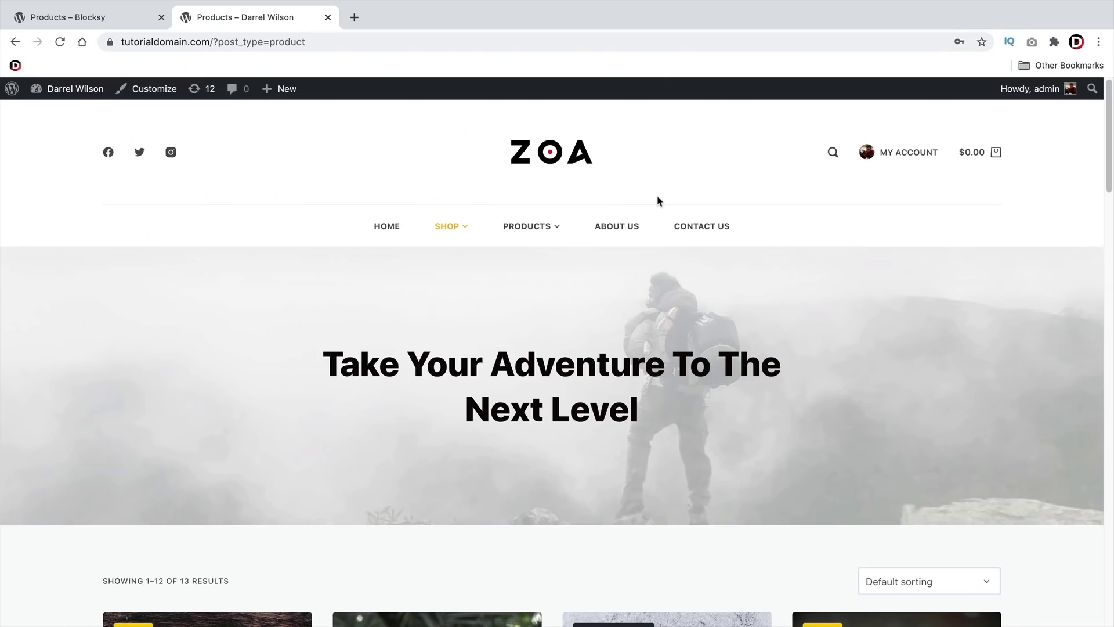
Step: Open the shop page in the Customizer and switch the panel to dark mode
scroll(691, 232, down, 7)
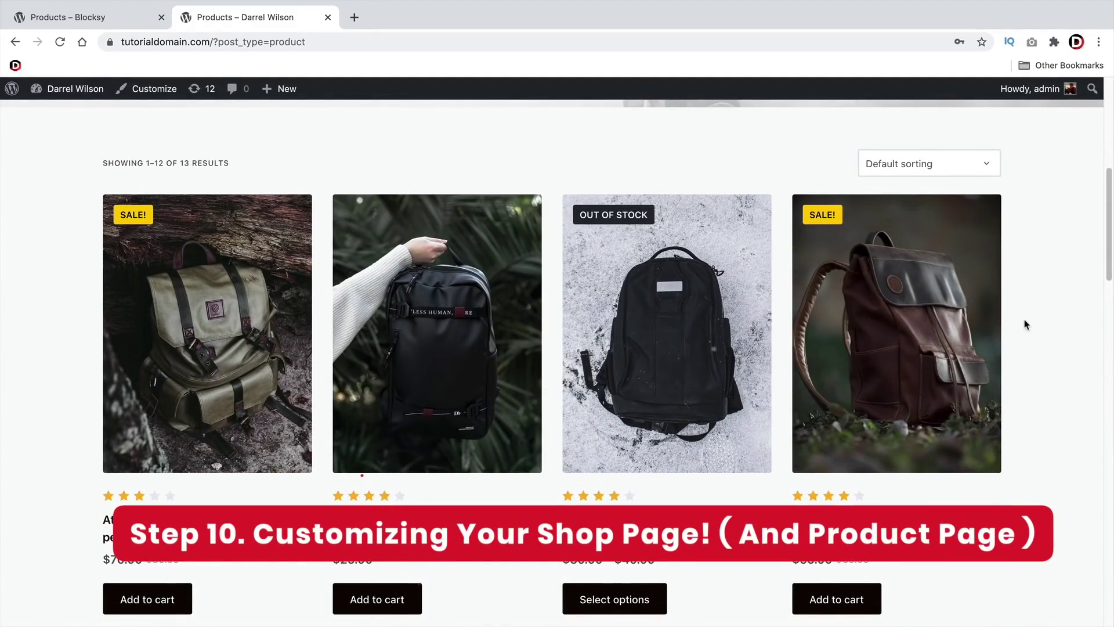
scroll(1025, 324, down, 2)
scroll(1025, 324, down, 10)
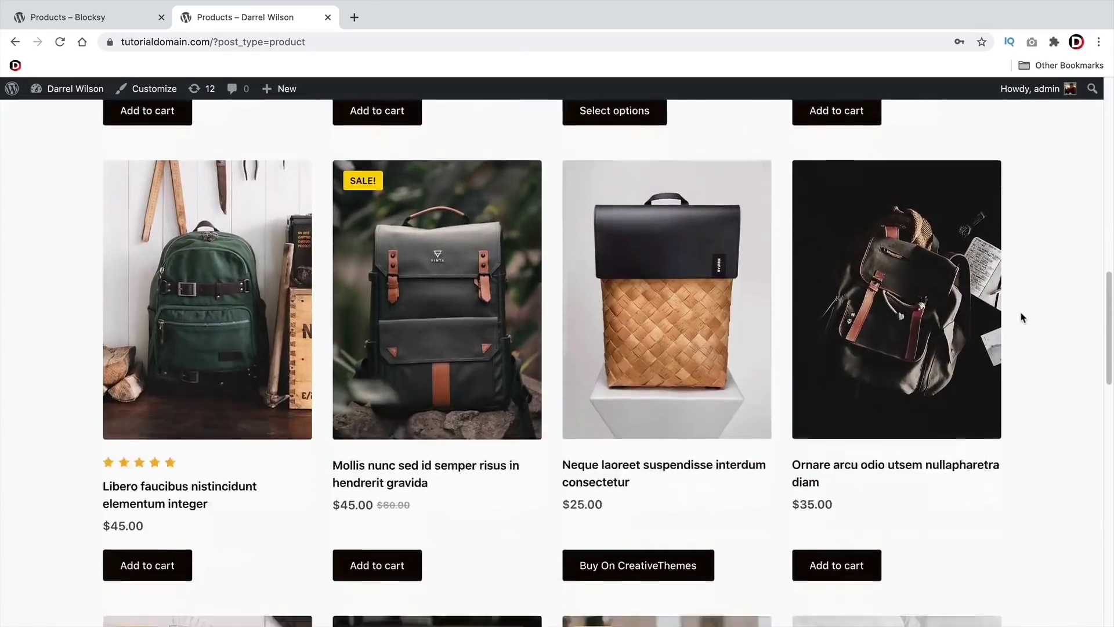
scroll(1022, 316, down, 7)
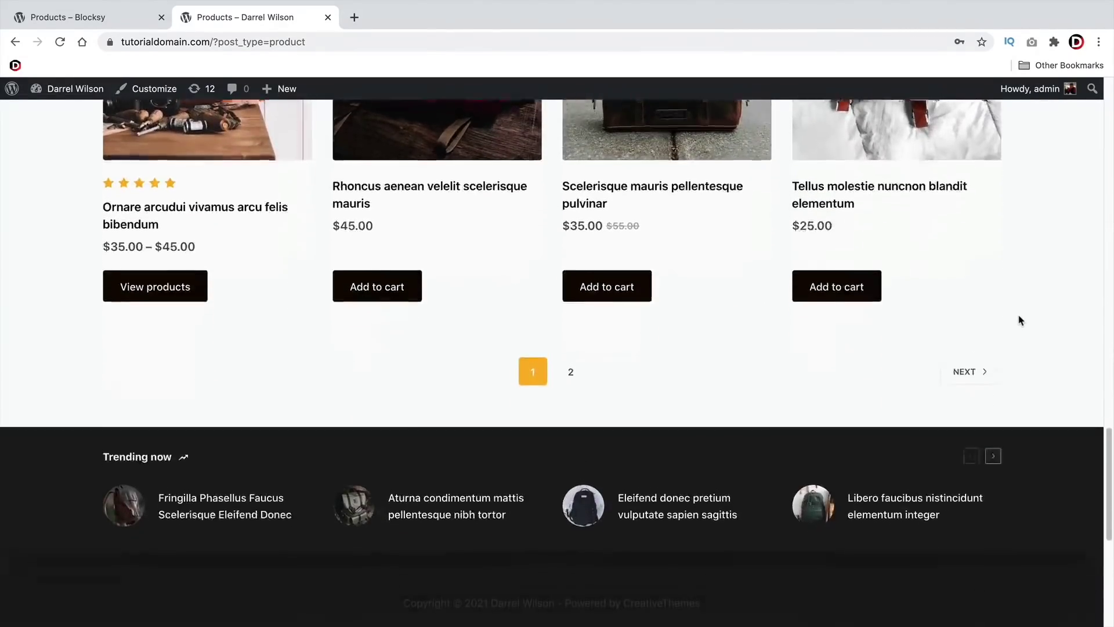
scroll(646, 324, up, 20)
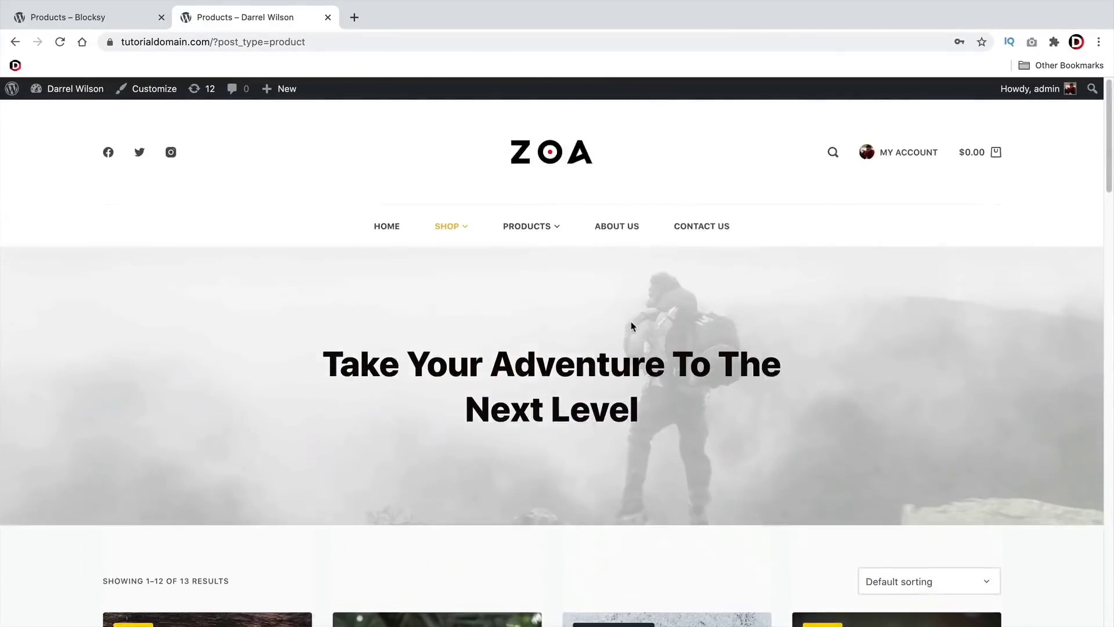
click(150, 95)
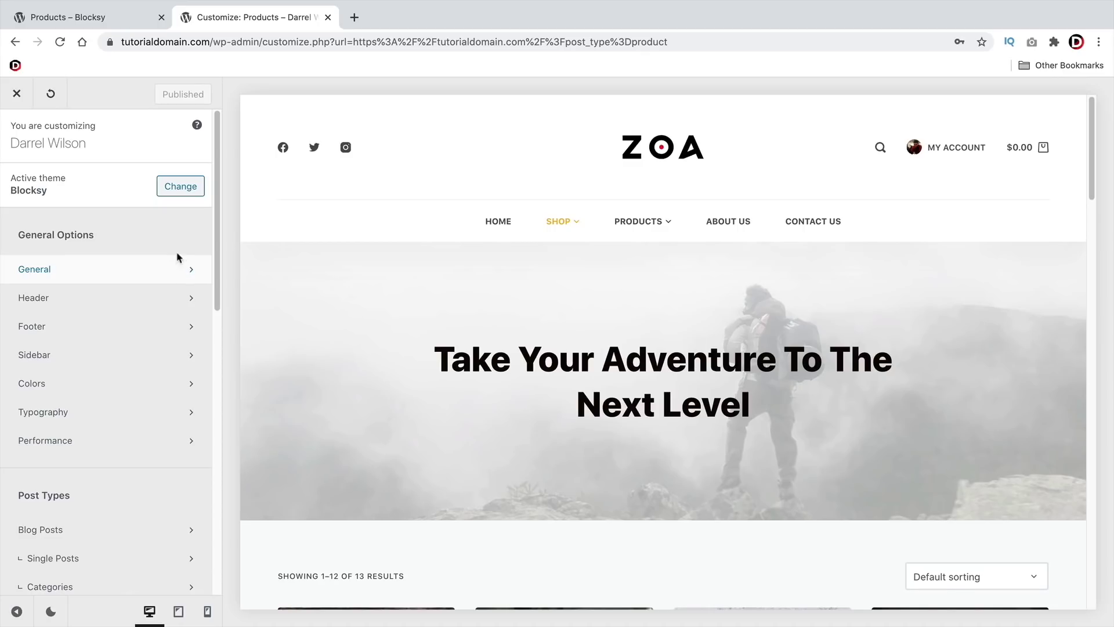
scroll(169, 272, down, 1)
scroll(165, 279, down, 3)
click(51, 611)
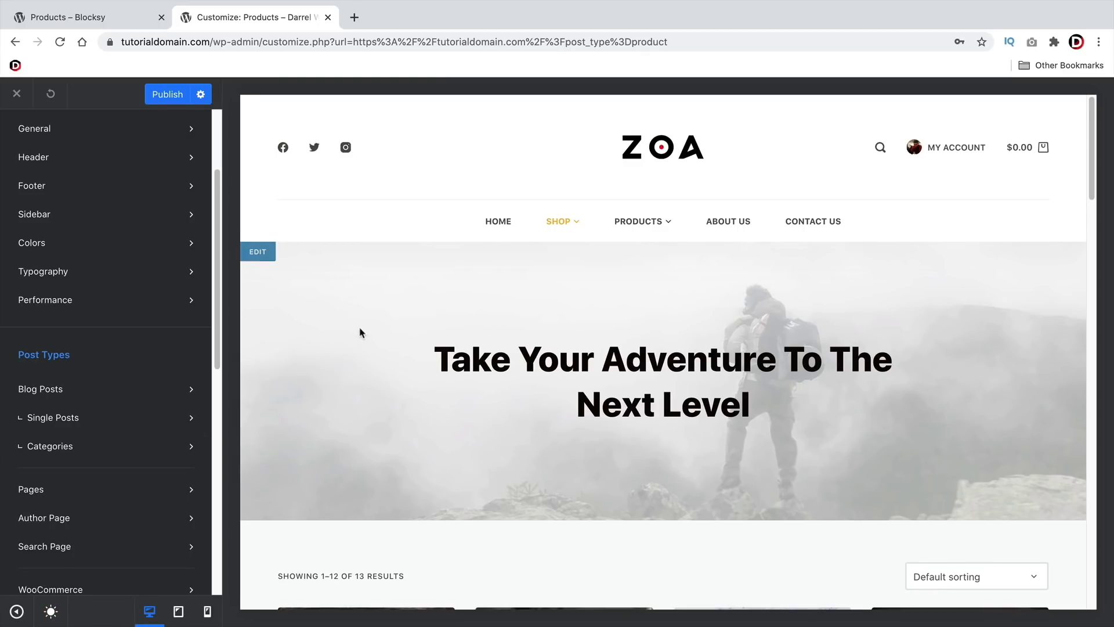
scroll(137, 383, up, 3)
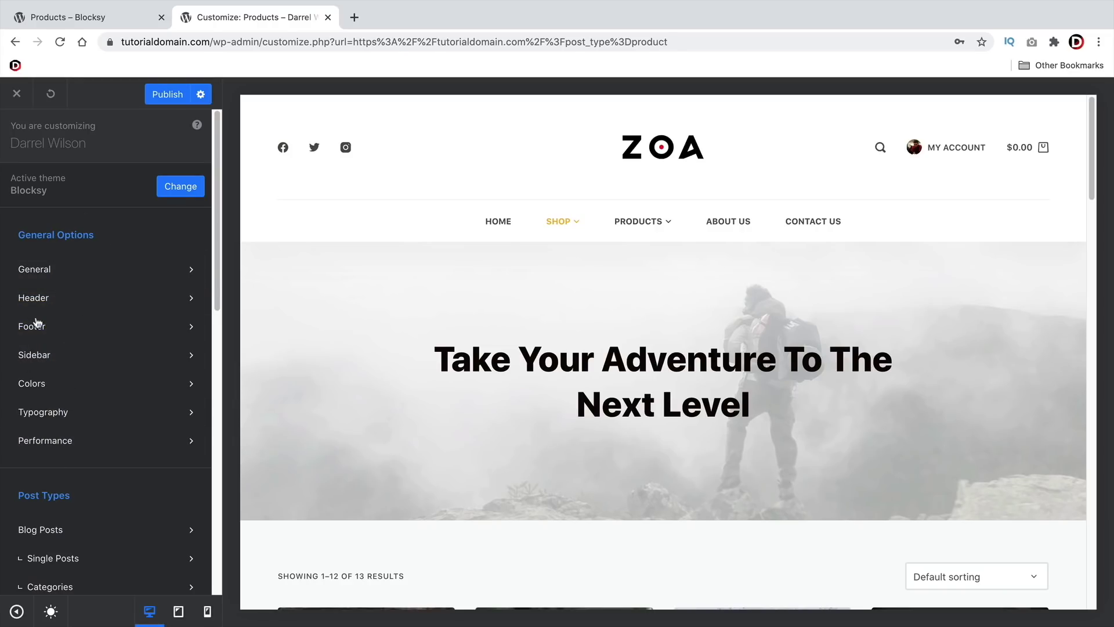
Step: Try a gold, then black Website Frame under General Options, then switch the frame off
click(97, 273)
click(188, 375)
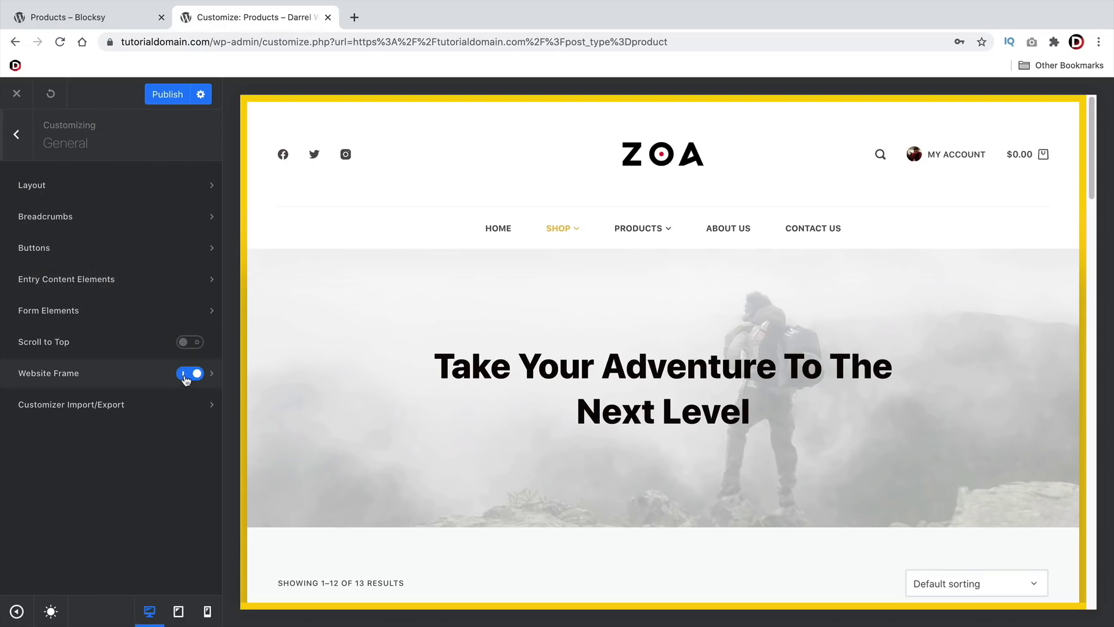
click(211, 374)
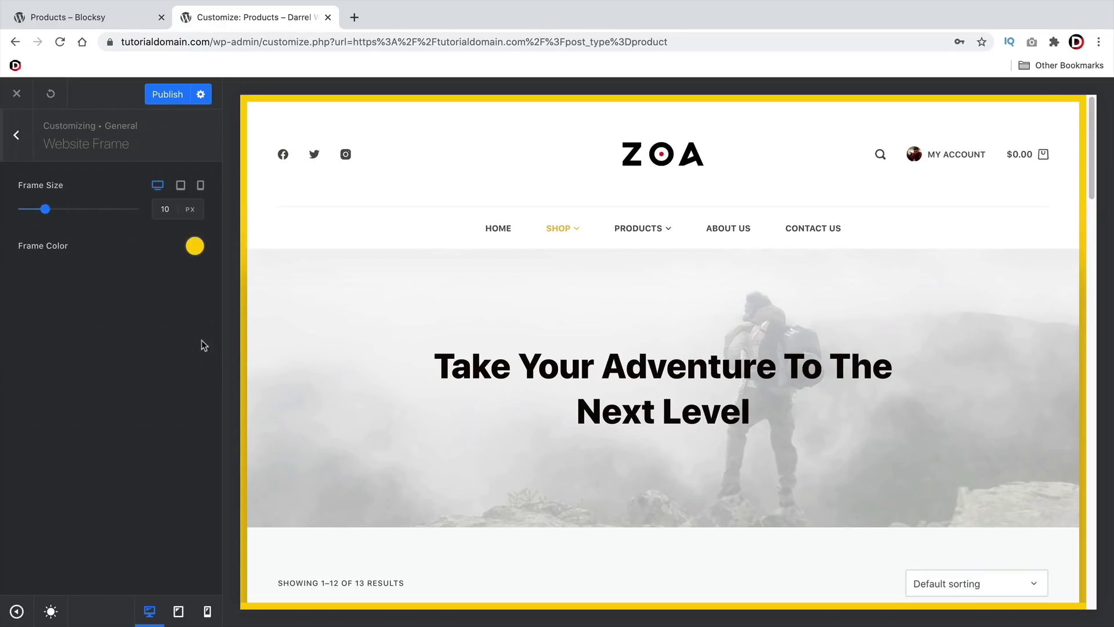
click(192, 247)
click(135, 344)
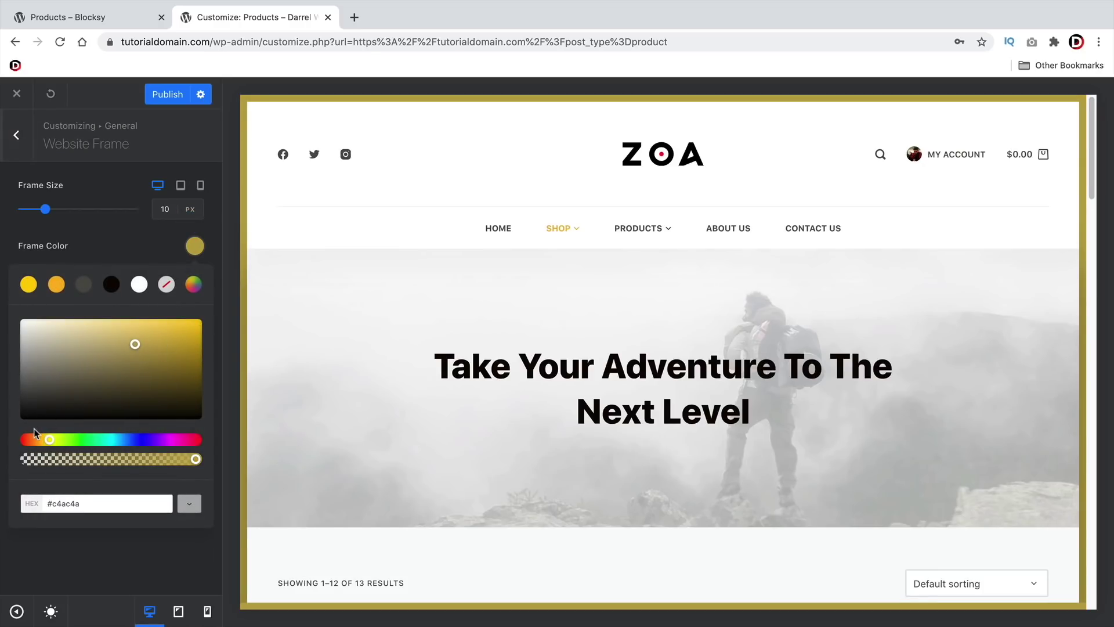
click(41, 408)
click(17, 135)
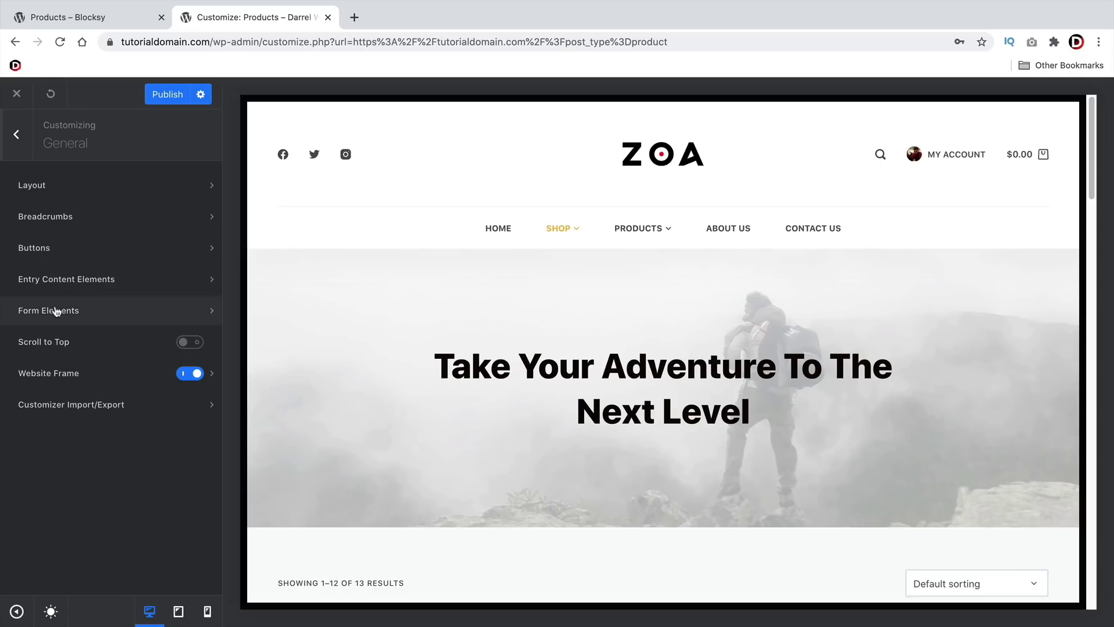
click(192, 376)
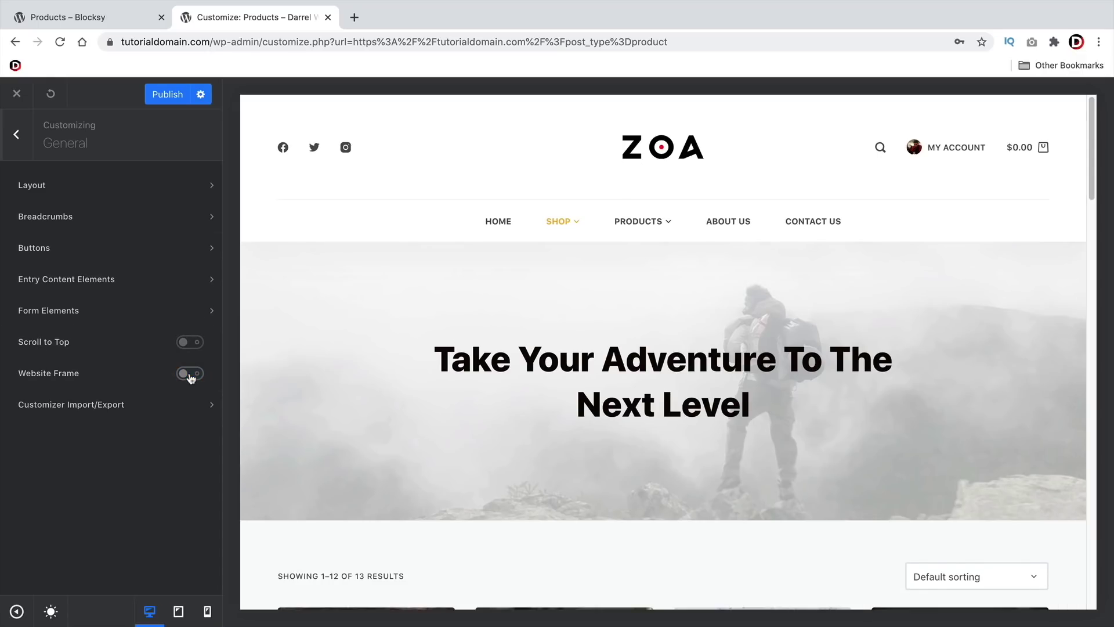
Step: Go back to the main section list and open the WooCommerce settings
click(16, 134)
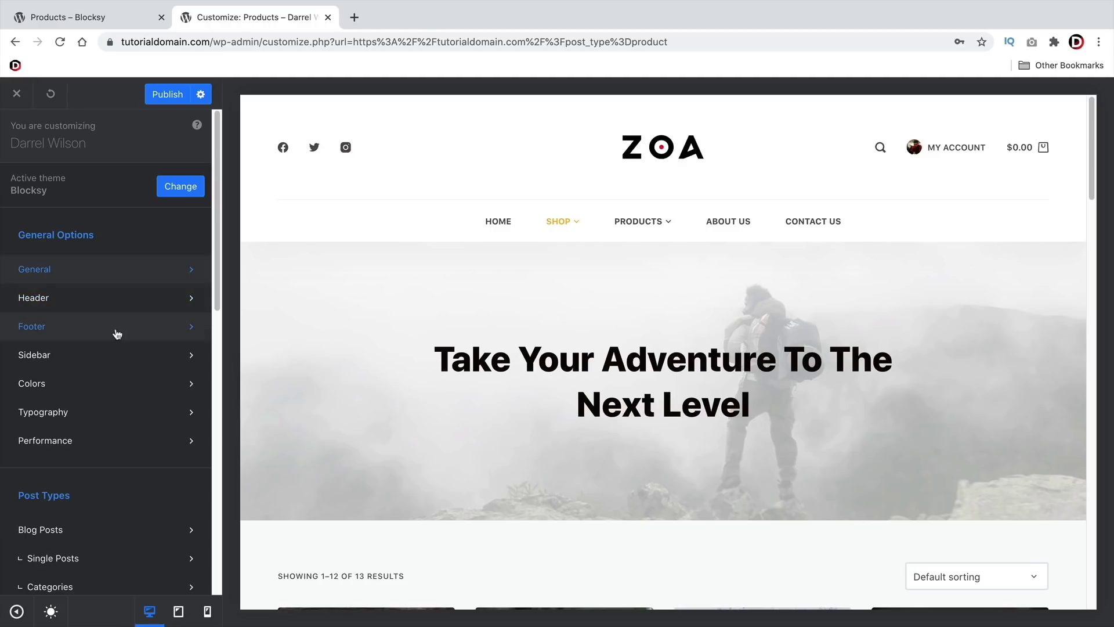
scroll(135, 311, down, 10)
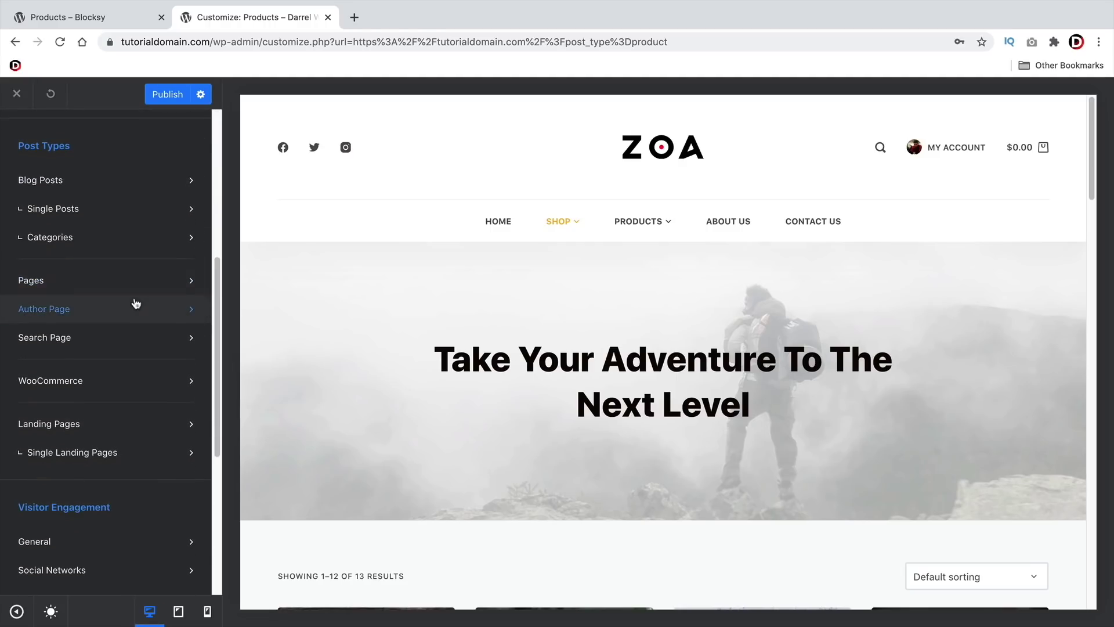
click(68, 319)
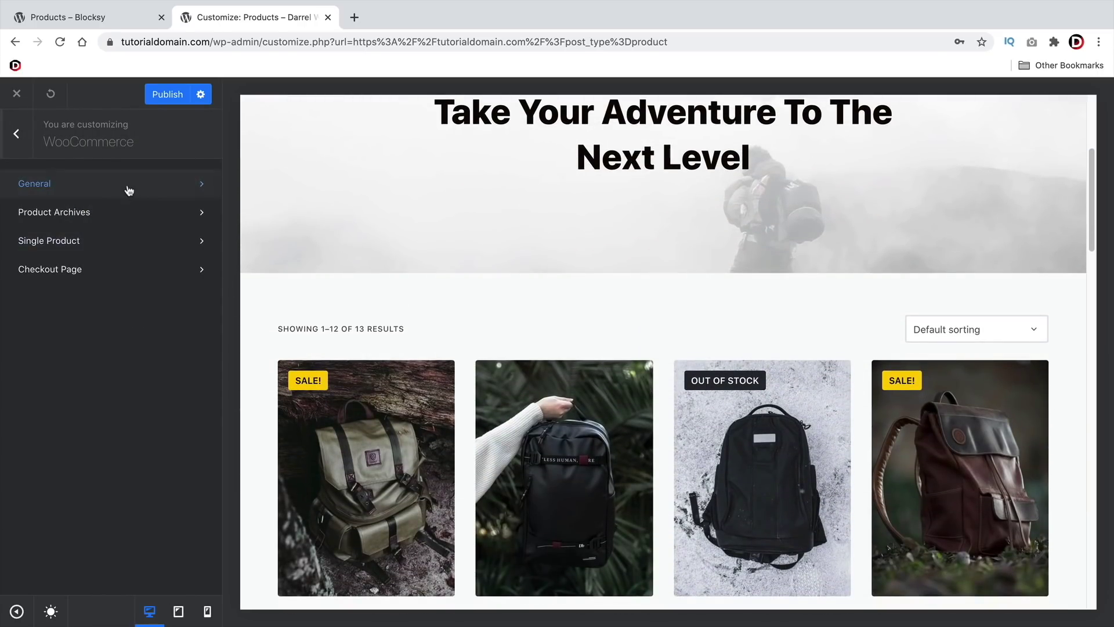
Step: Set sale badges to the Circle shape with Custom percentage values like -13%
click(129, 190)
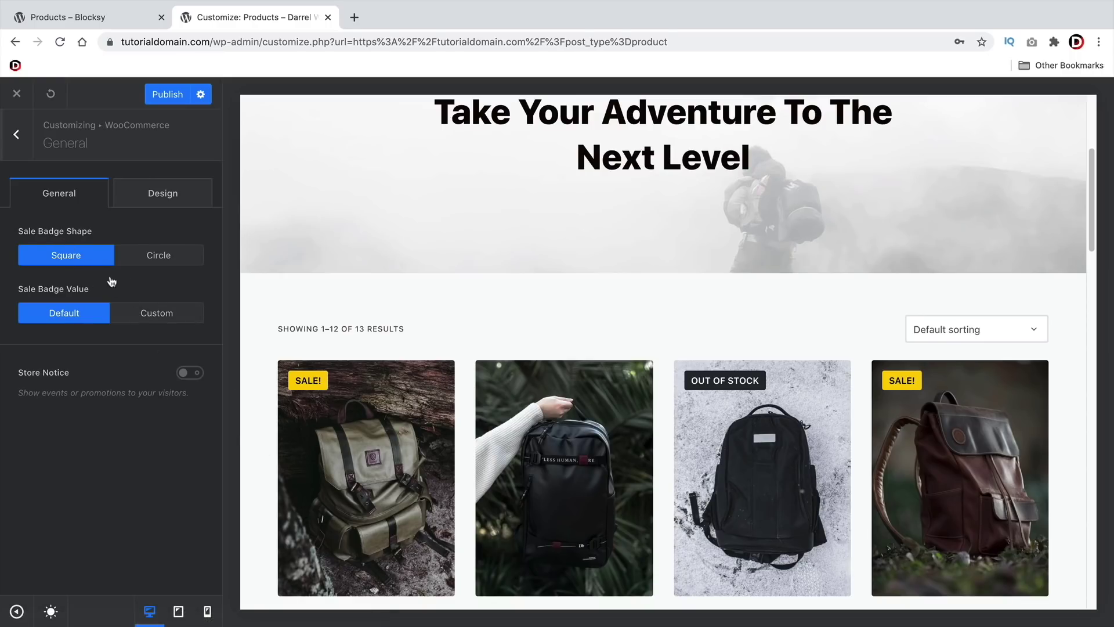
click(154, 256)
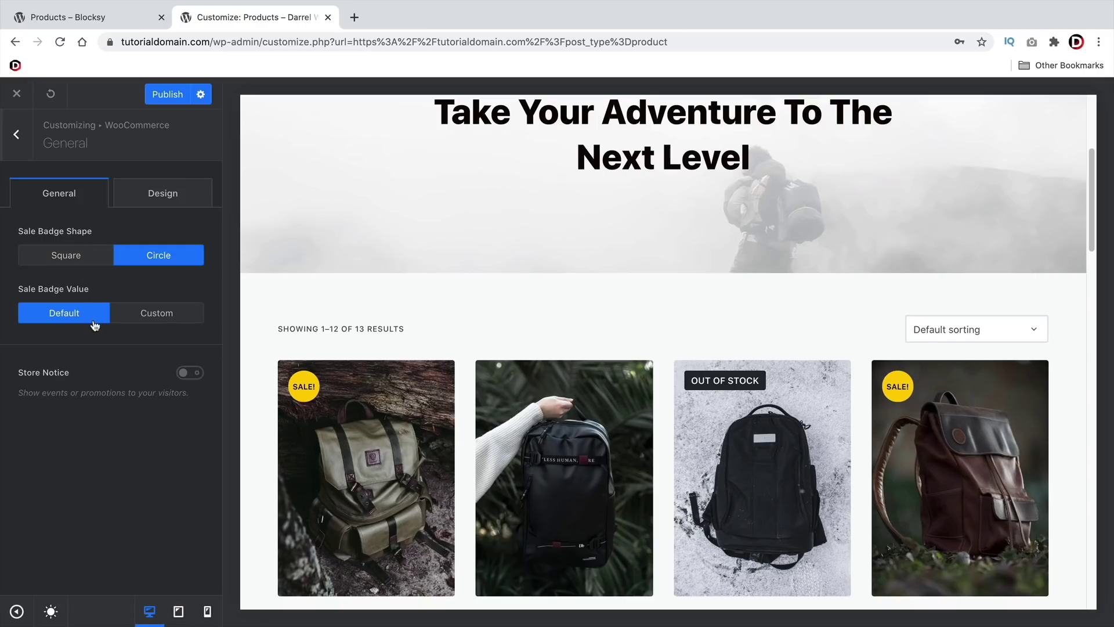
scroll(339, 422, down, 3)
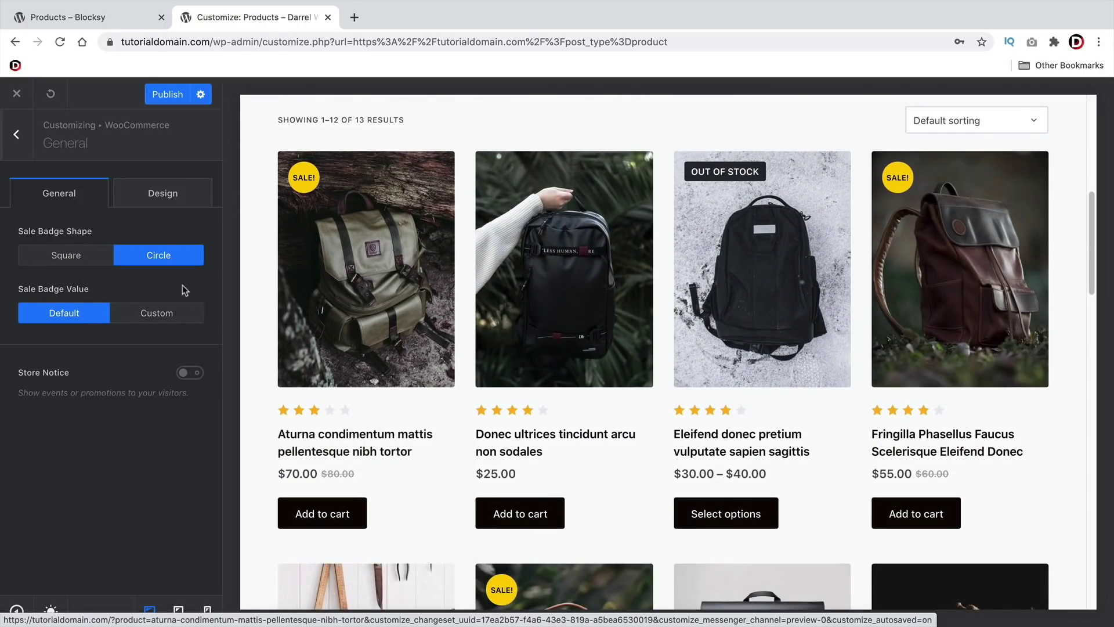
click(177, 316)
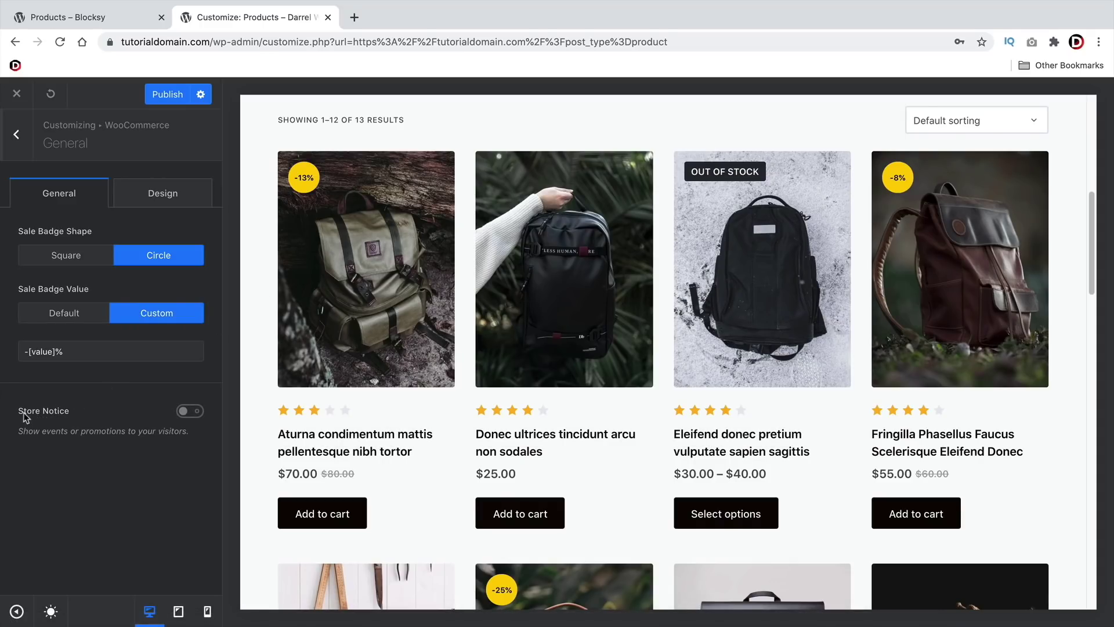
Step: Enable the Store Notice bar and keep its position at Bottom
click(189, 413)
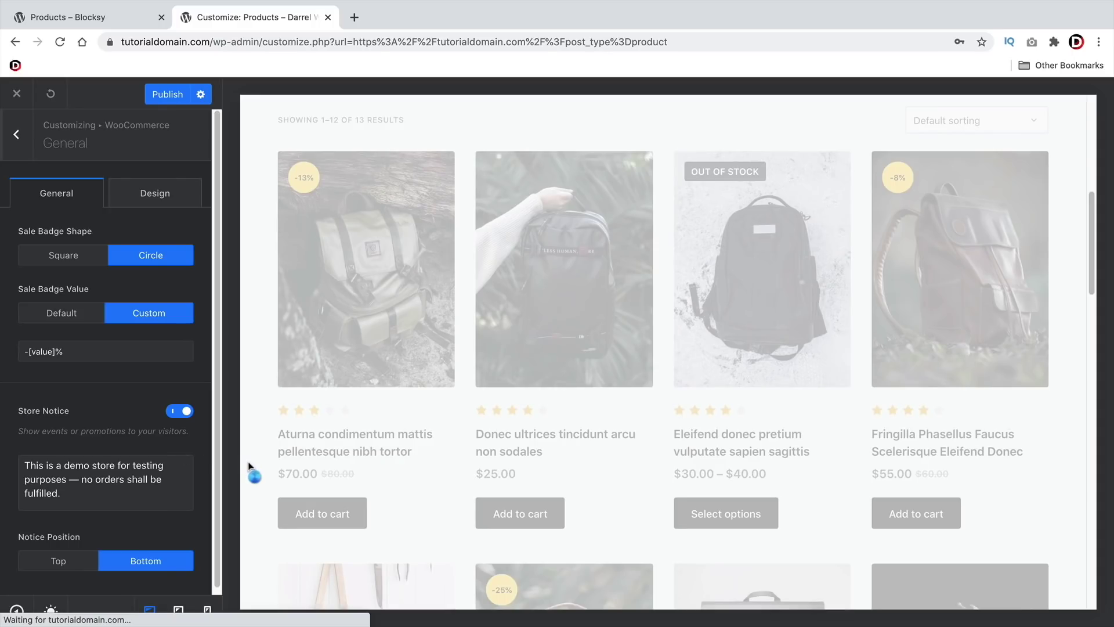
scroll(260, 468, down, 4)
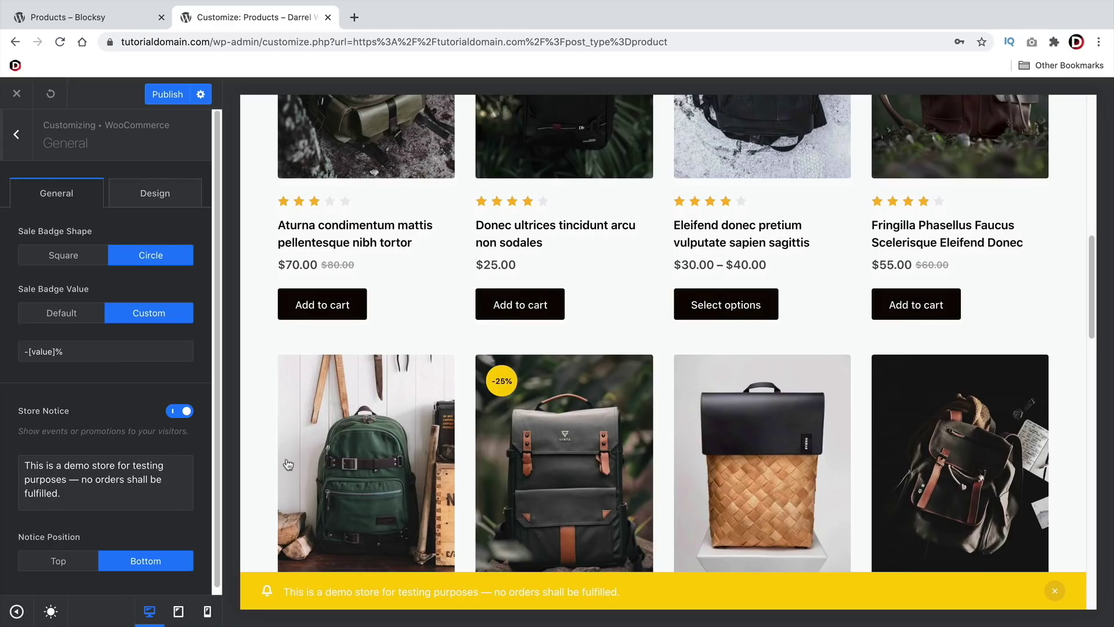
click(29, 561)
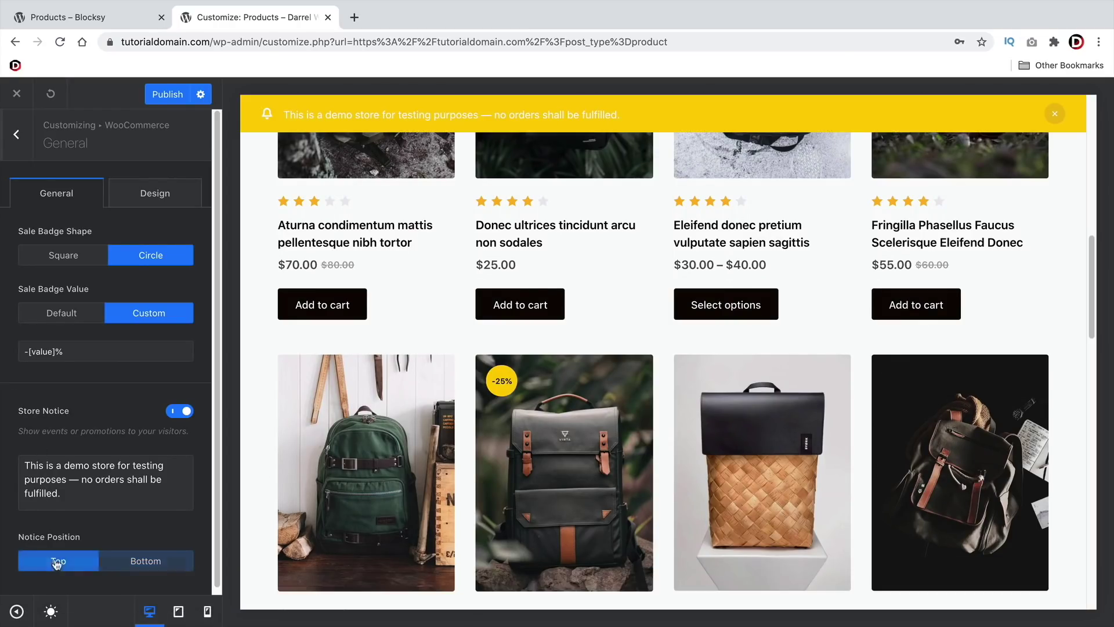
click(149, 562)
click(71, 569)
click(140, 568)
click(62, 566)
click(136, 565)
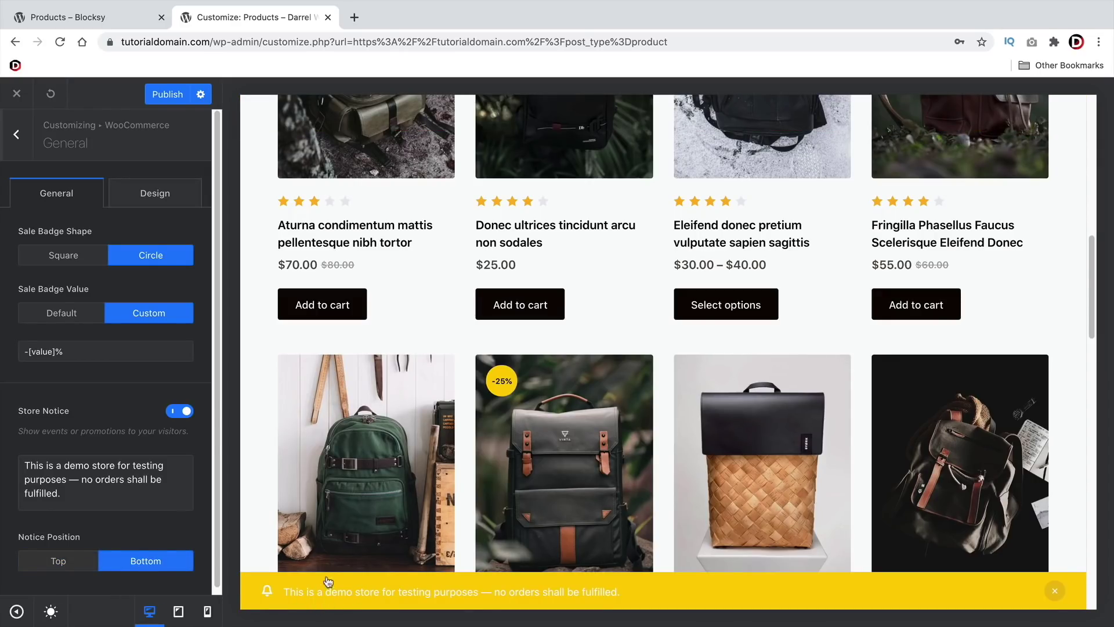
click(145, 199)
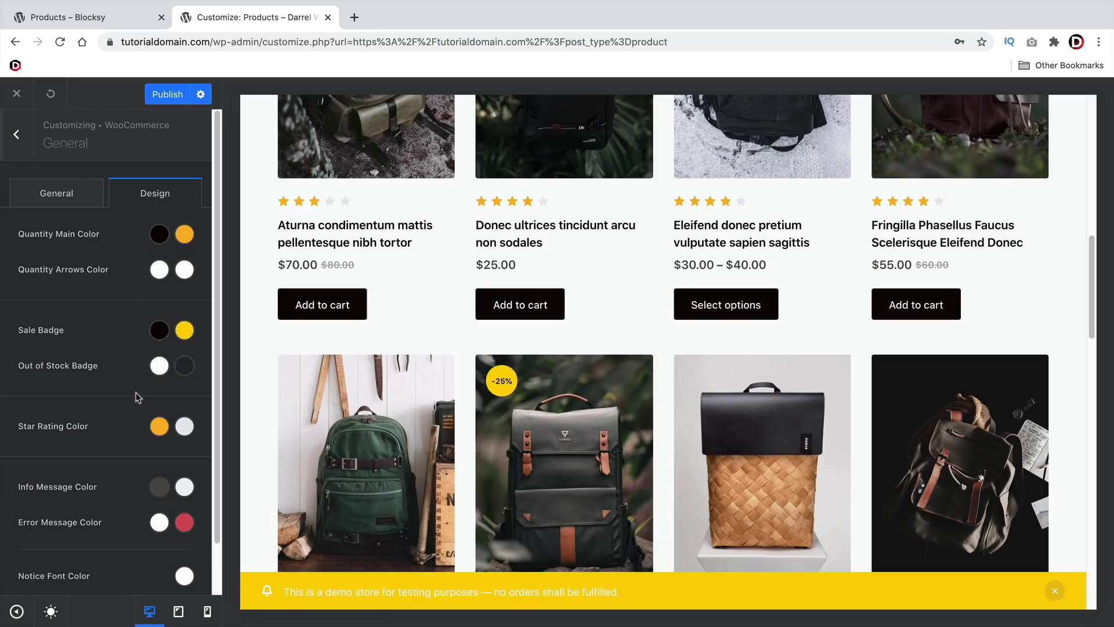
Step: Change the store notice background colour to near-black #0a0500
scroll(368, 417, up, 5)
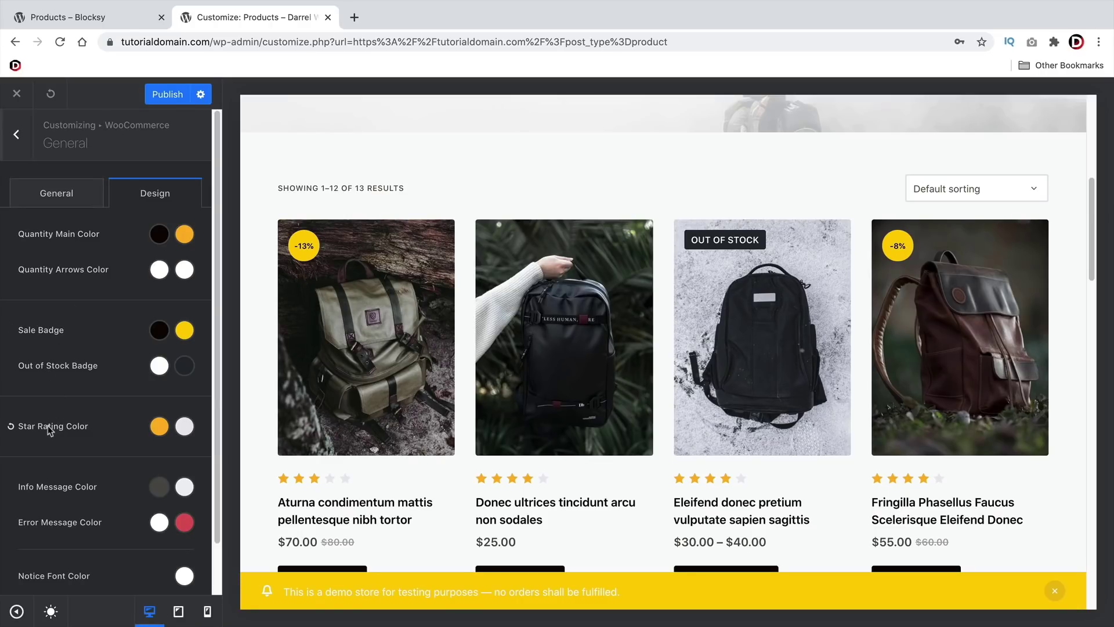
scroll(44, 432, down, 1)
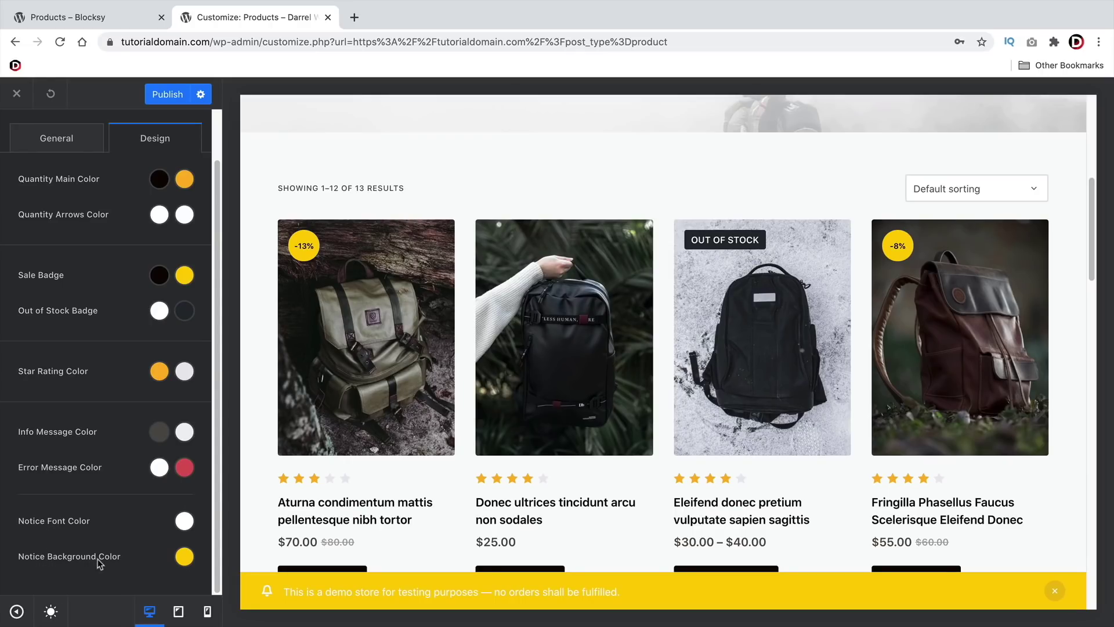
click(184, 556)
click(100, 384)
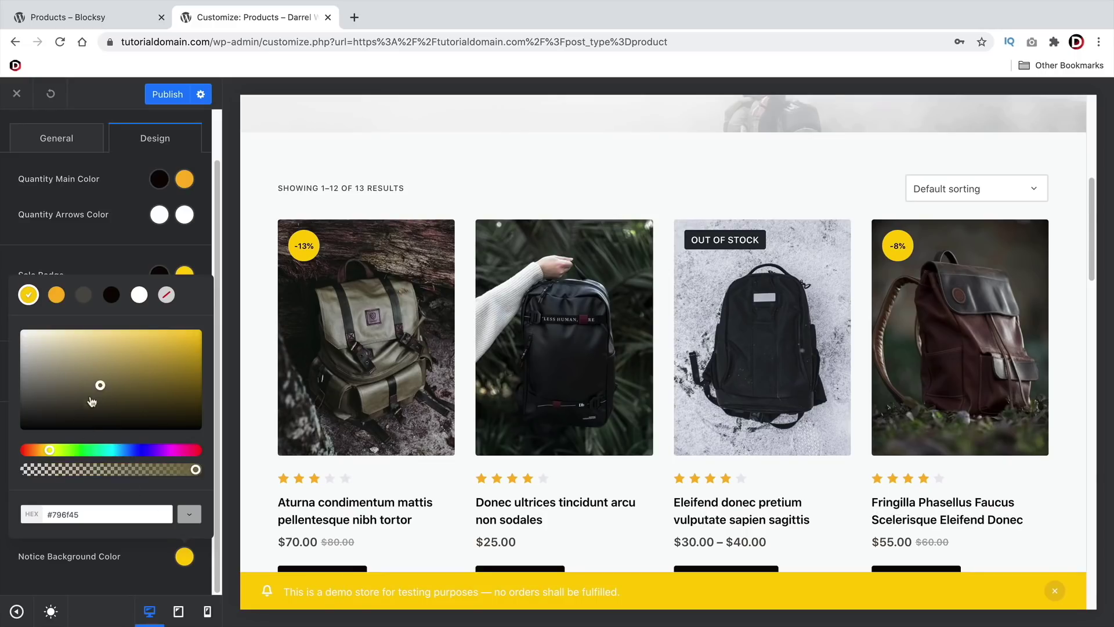
click(31, 424)
click(111, 295)
scroll(481, 551, down, 1)
scroll(481, 551, down, 10)
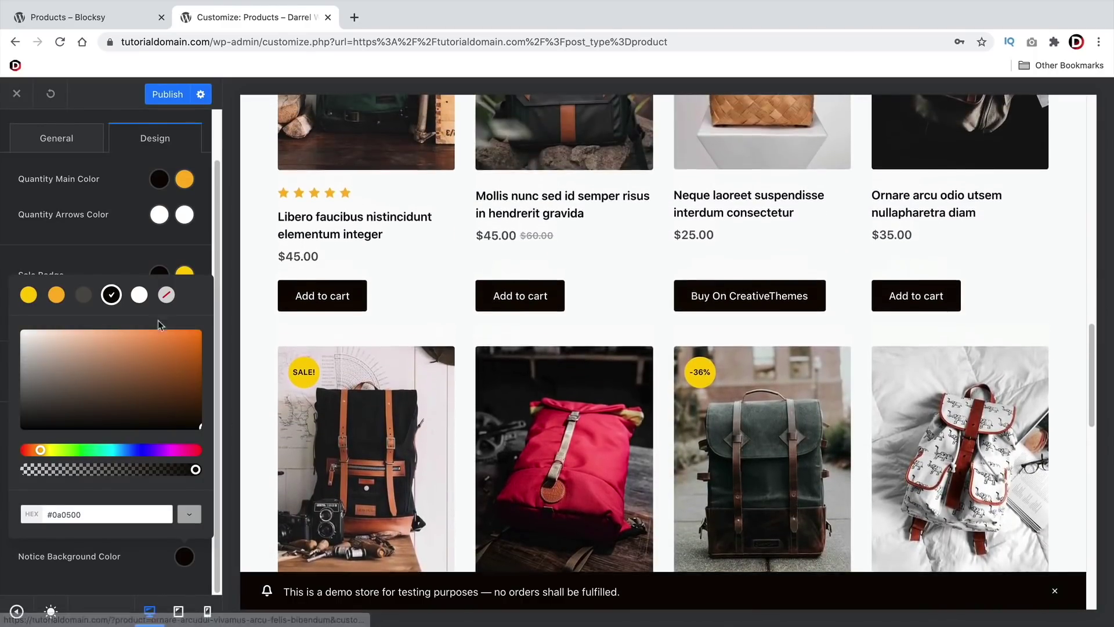
click(120, 252)
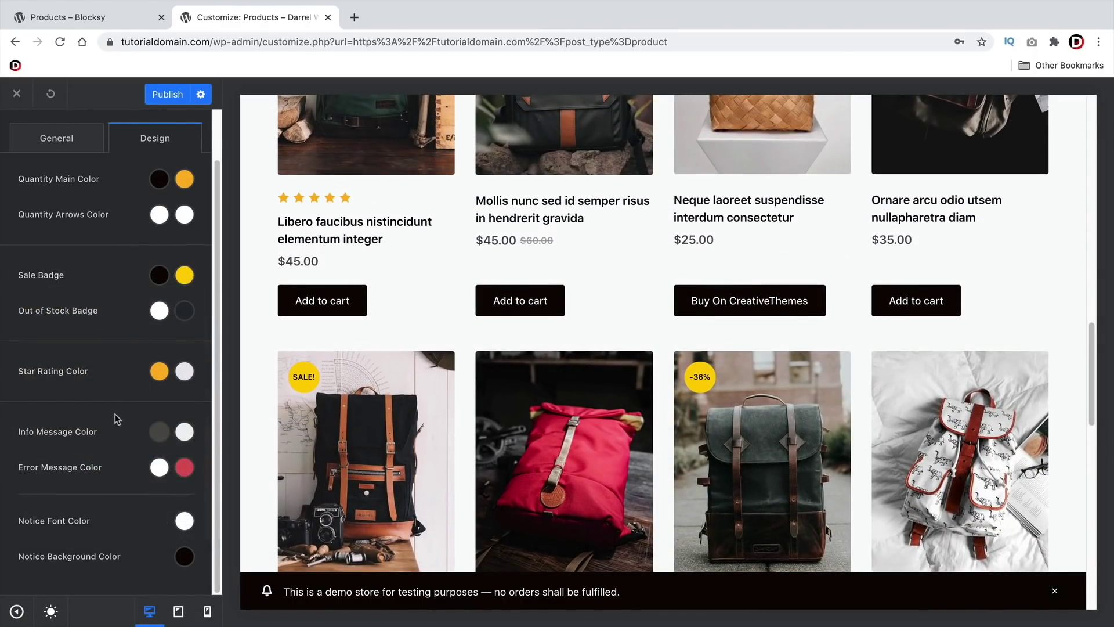
scroll(120, 407, up, 1)
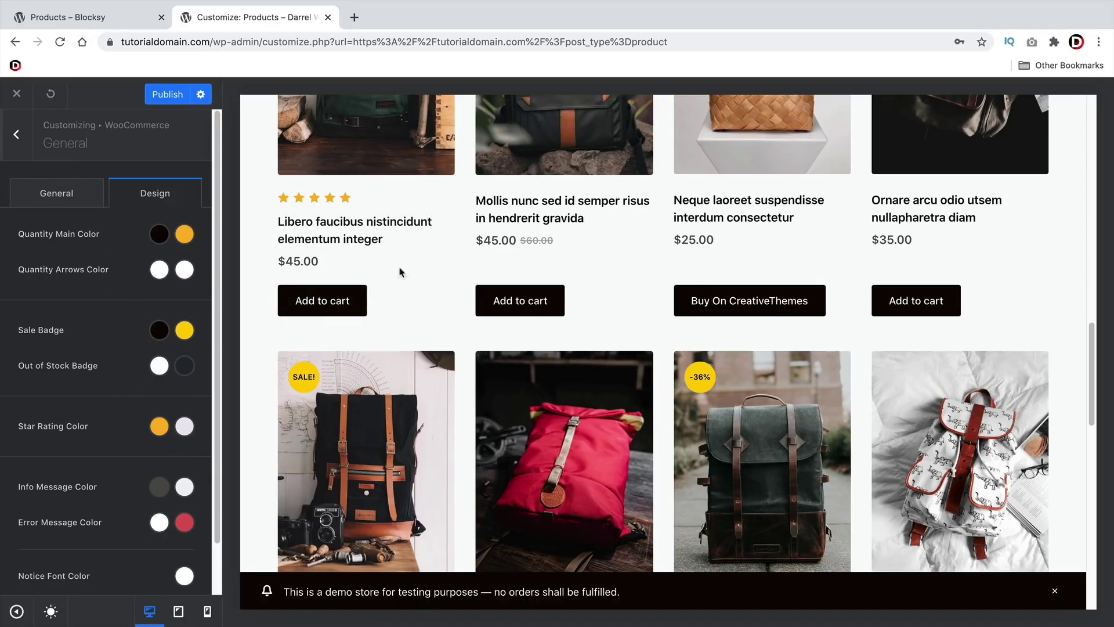
scroll(358, 379, up, 10)
Step: Open Product Archives and switch product cards to the boxed Type 2 style
click(17, 135)
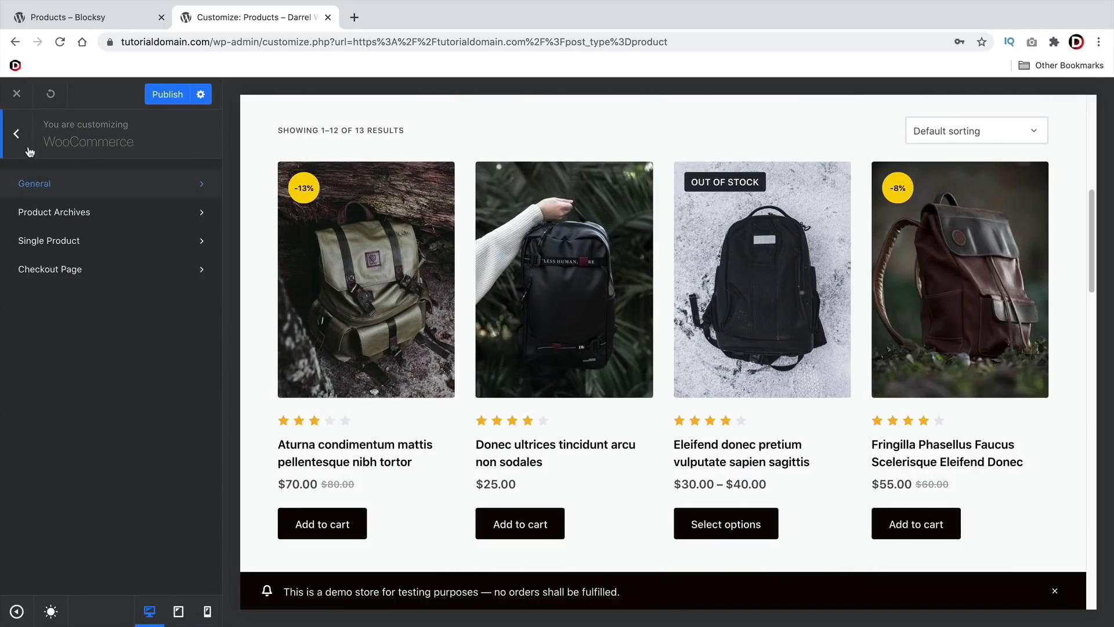
click(52, 214)
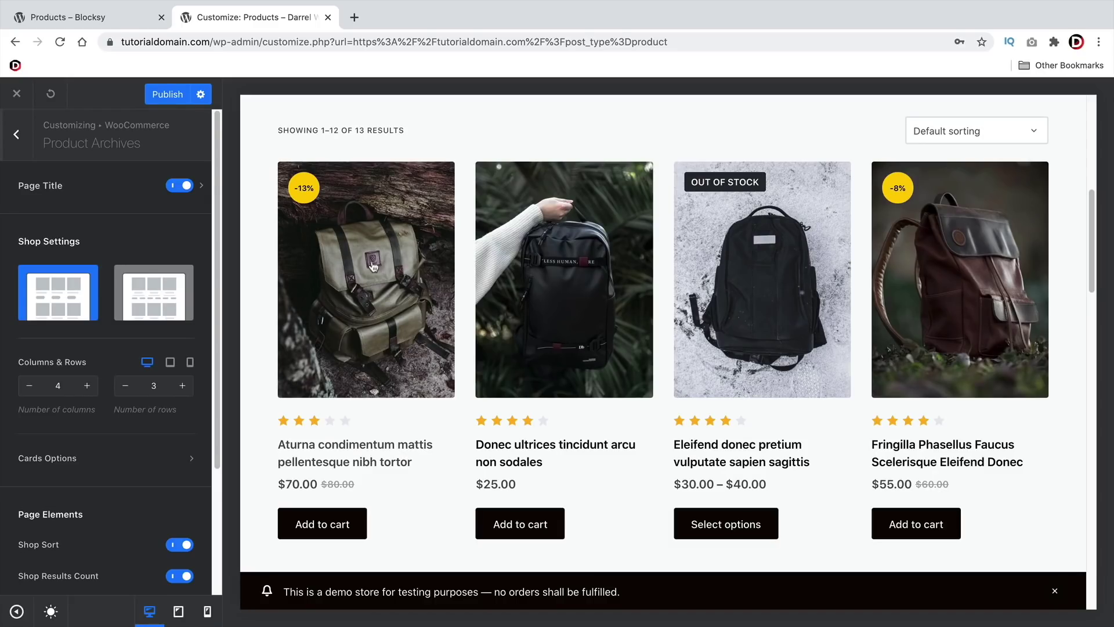
click(141, 295)
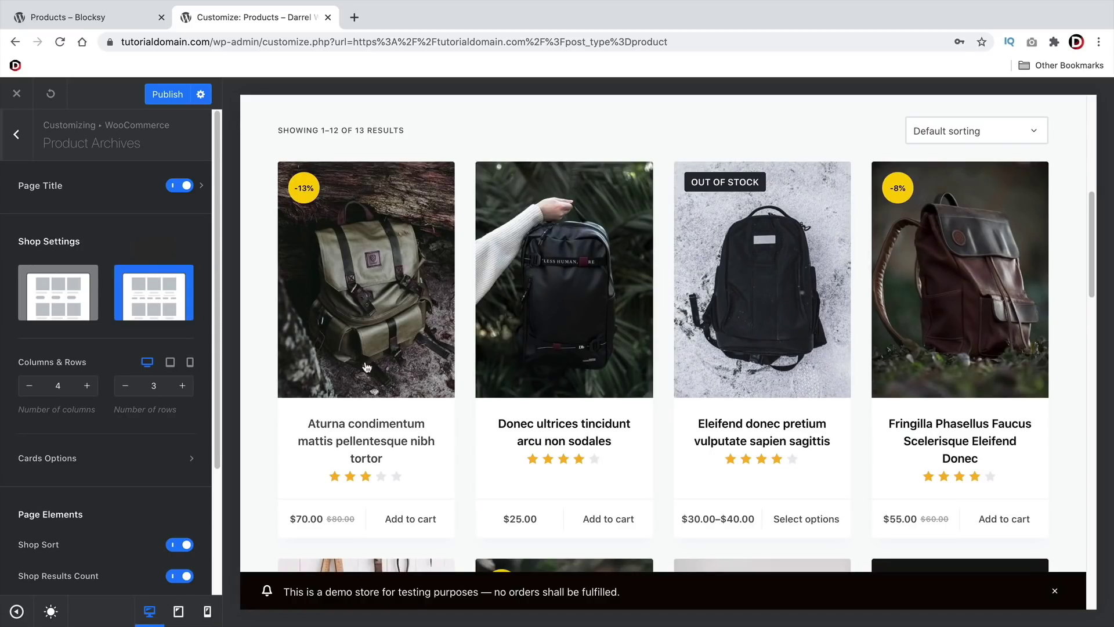
Step: Toggle the shop Page Title off, then back on
scroll(634, 519, down, 1)
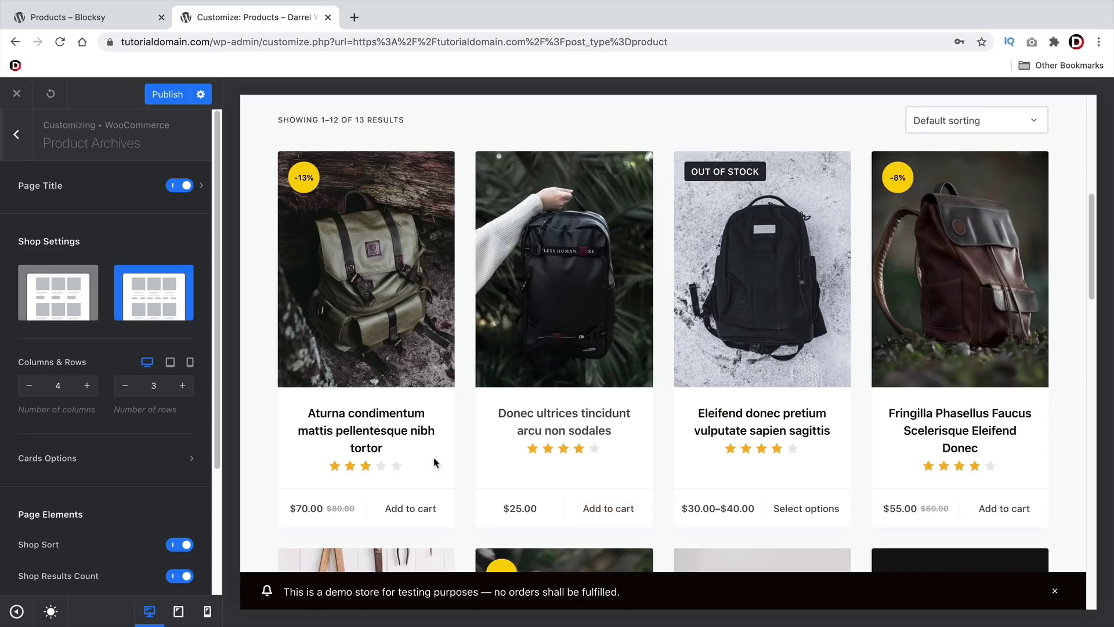
scroll(401, 451, up, 4)
scroll(401, 451, up, 4)
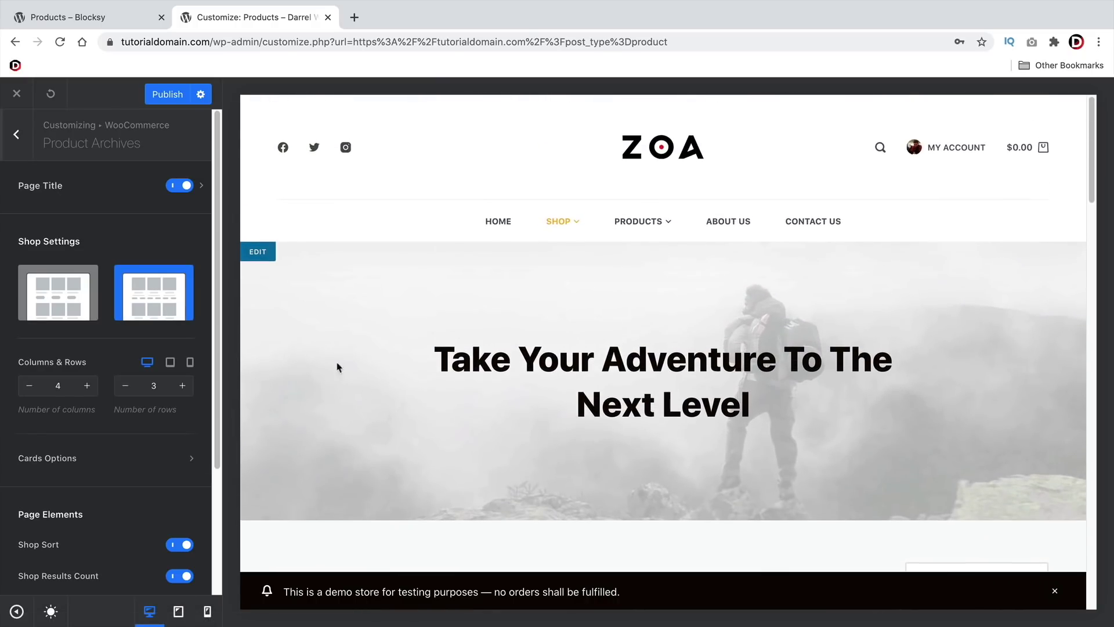
scroll(604, 351, down, 2)
scroll(592, 348, up, 1)
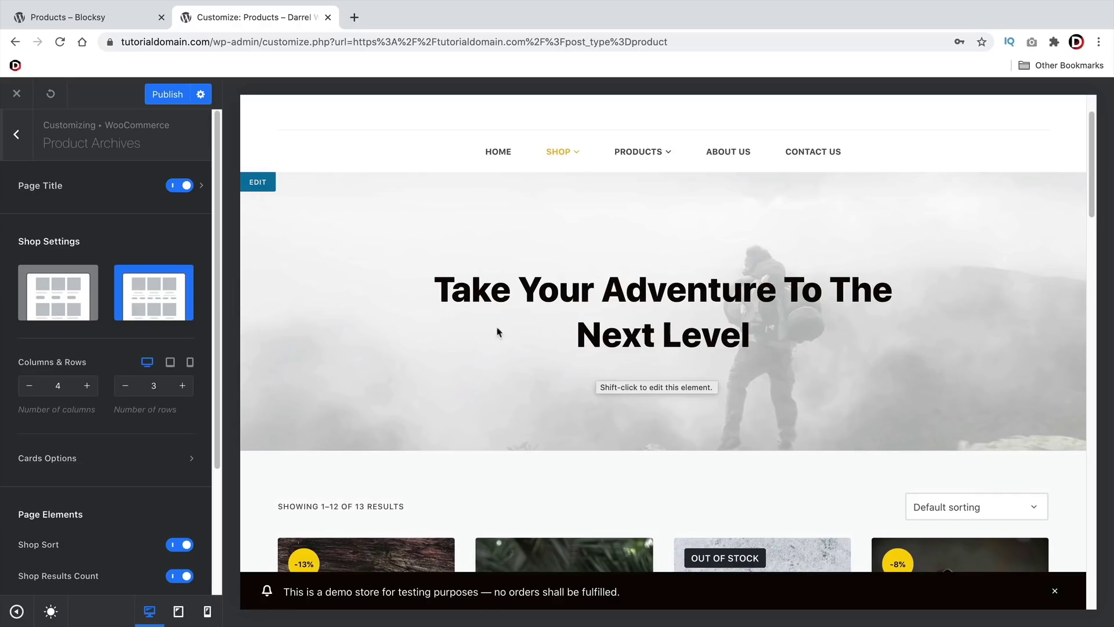
click(180, 185)
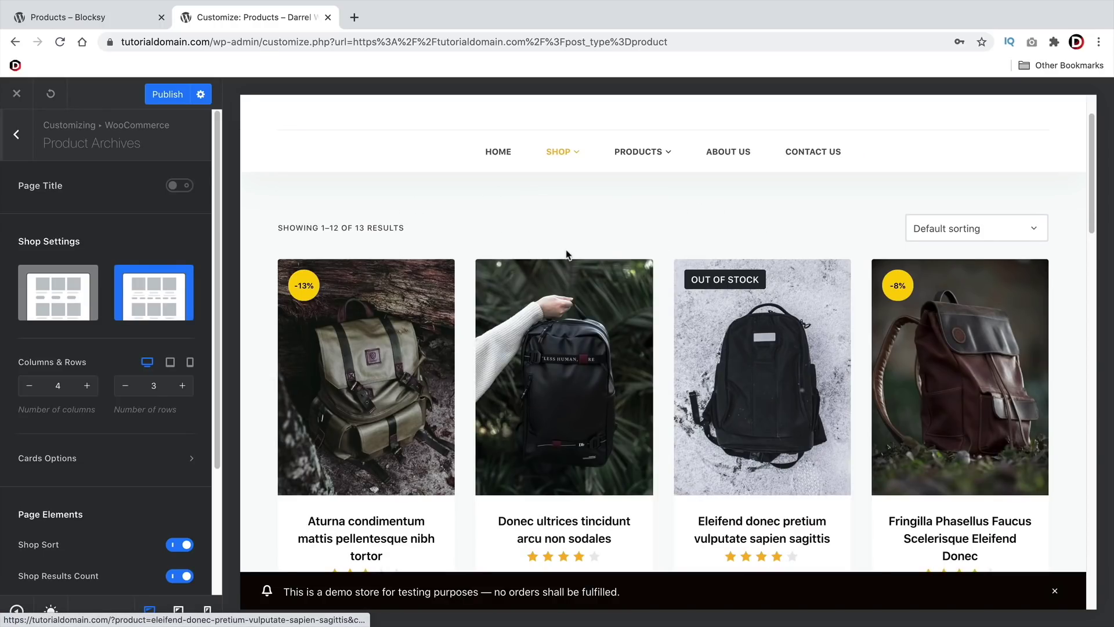
click(180, 187)
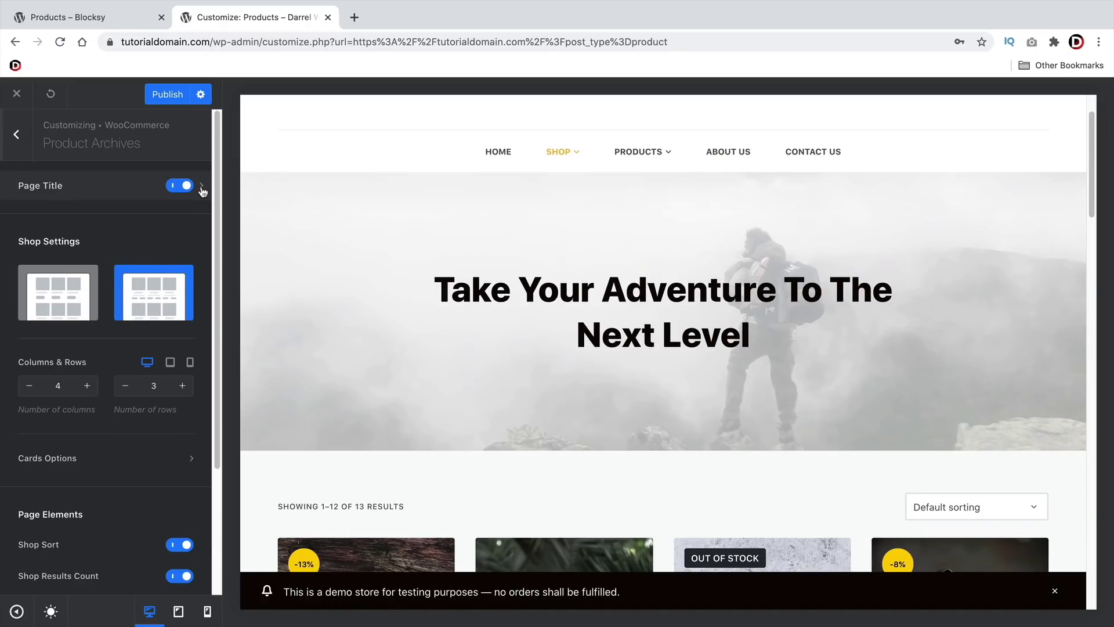
Step: In Page Title options, try Type 1, then restore Type 2 with the custom background image
click(202, 186)
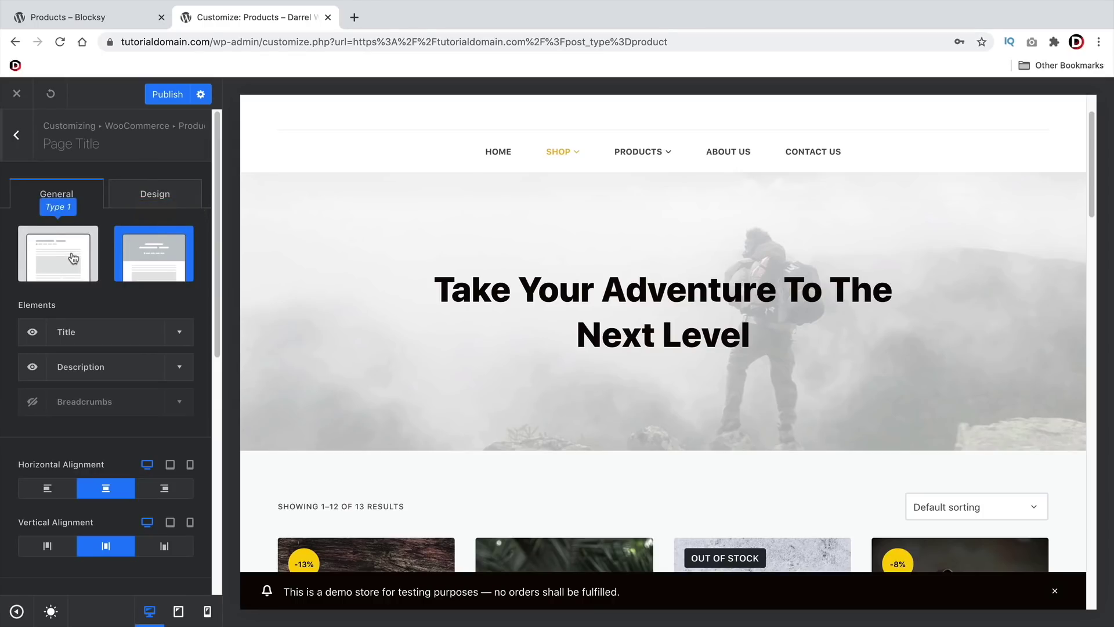
click(73, 257)
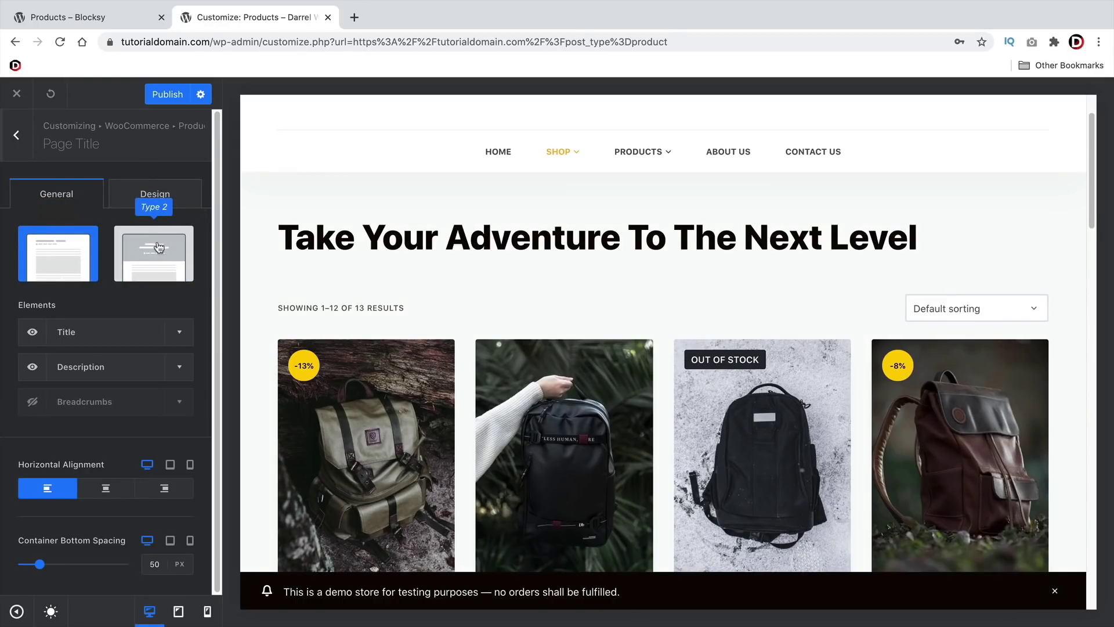
click(157, 248)
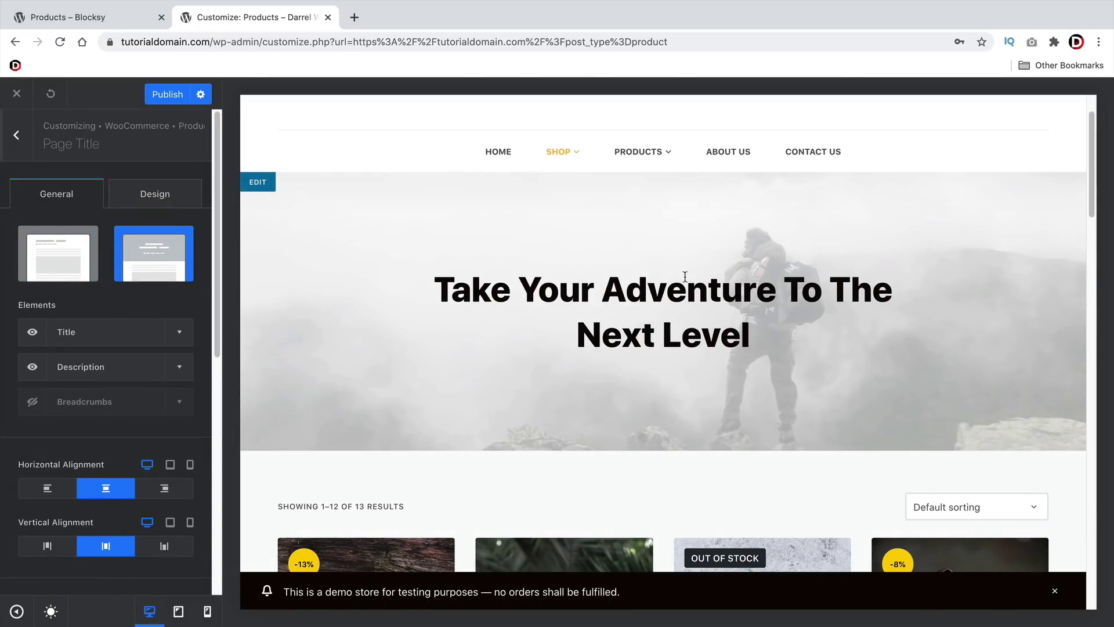
scroll(104, 348, down, 8)
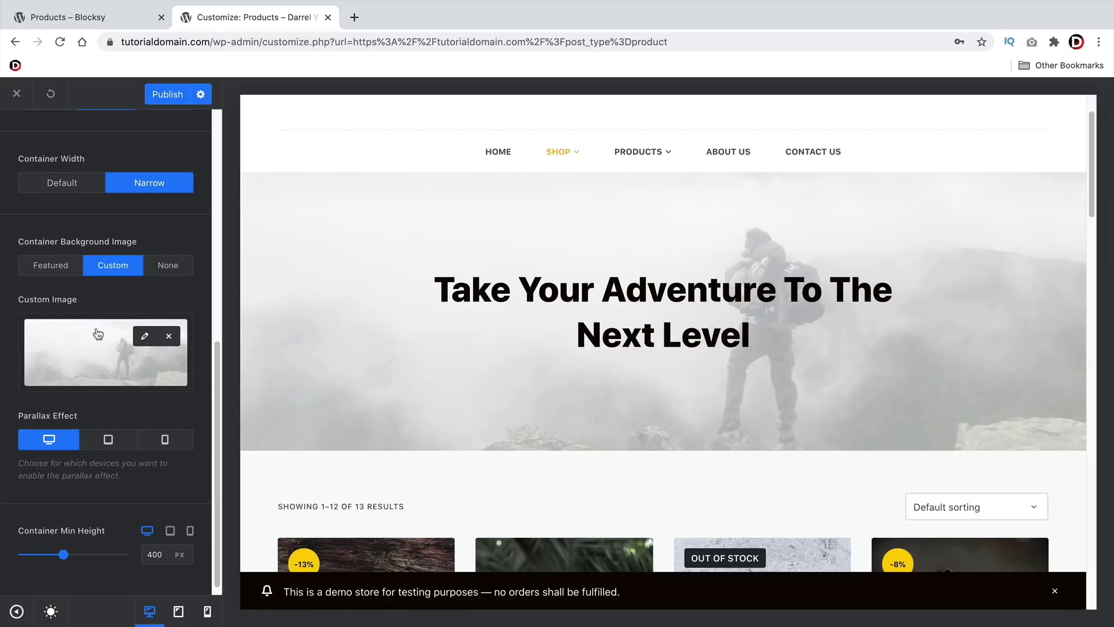
click(69, 267)
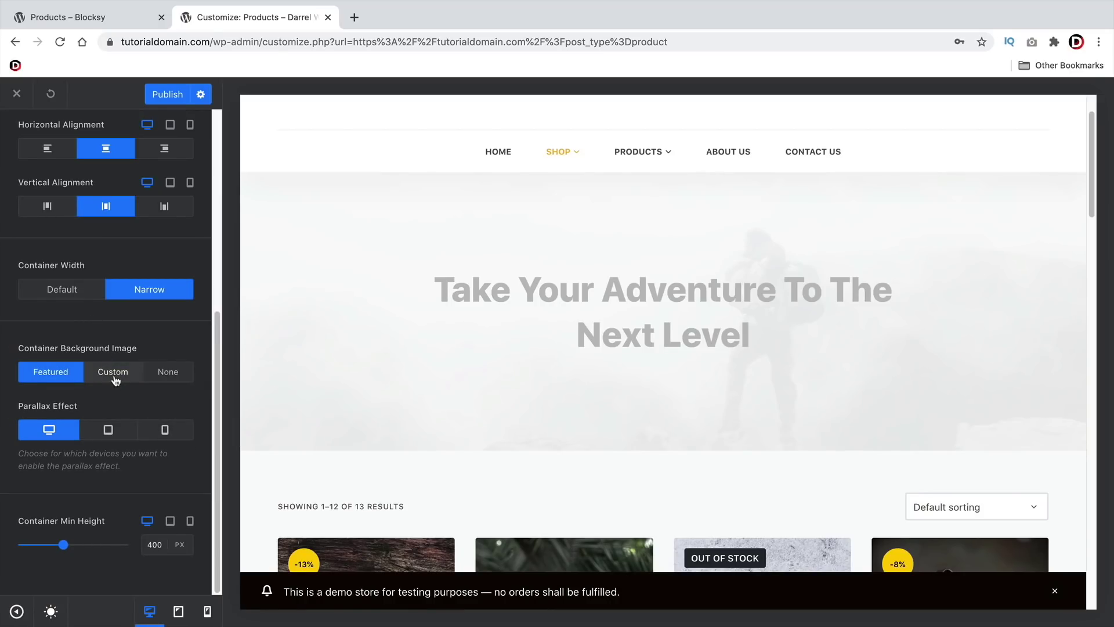
click(114, 376)
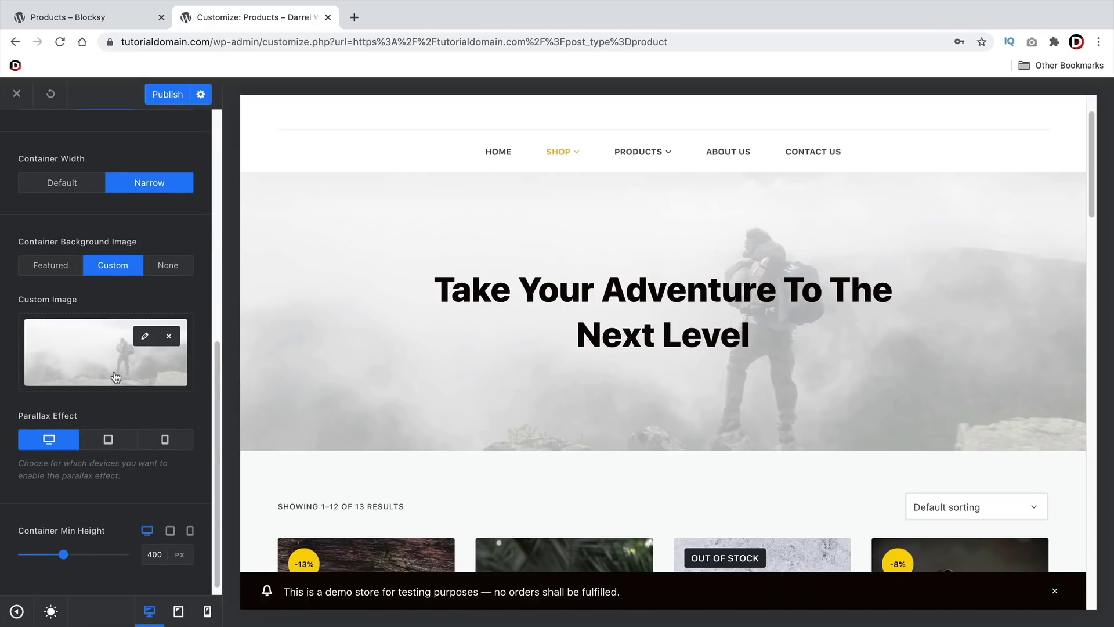
Step: Enable parallax on tablets as well as desktops and keep the Narrow container width
click(107, 441)
click(51, 441)
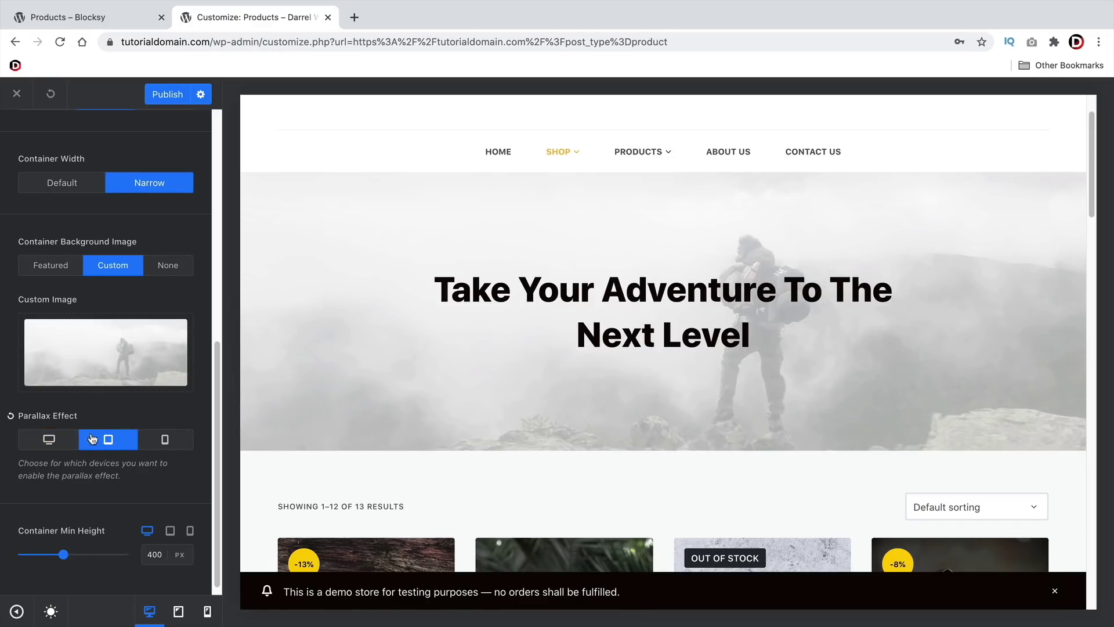
click(51, 444)
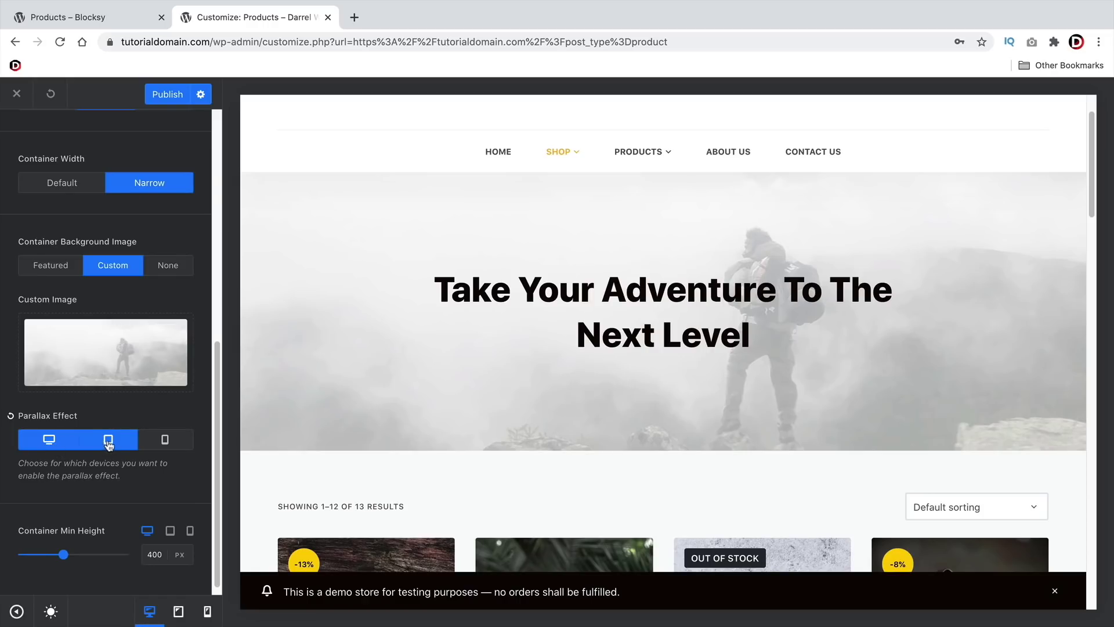
scroll(130, 455, up, 2)
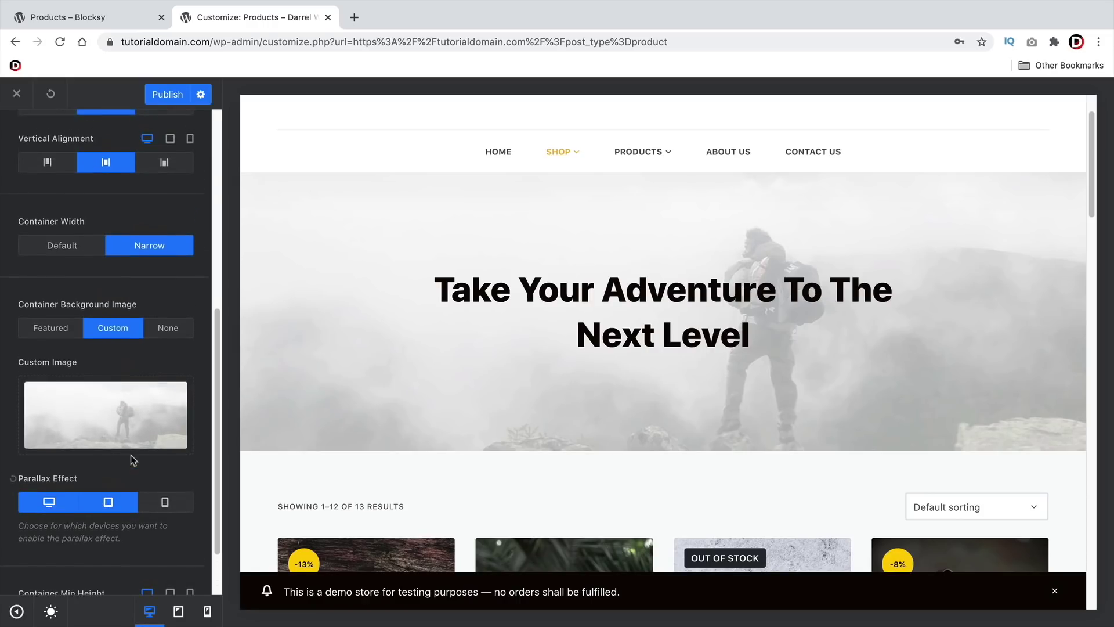
click(71, 255)
click(139, 258)
scroll(116, 343, up, 6)
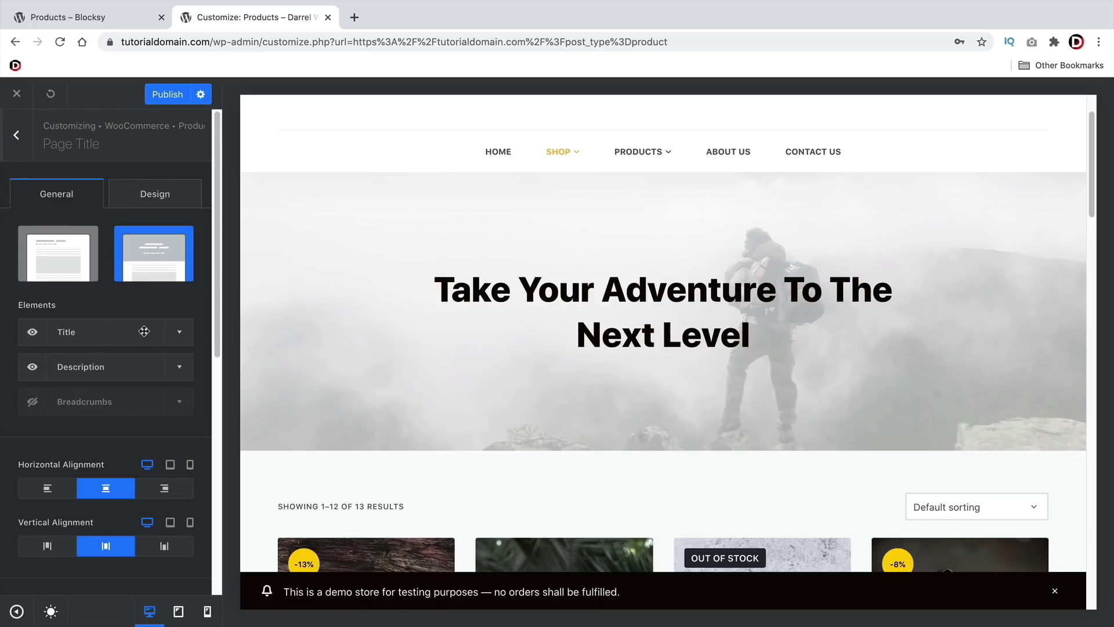
drag(781, 334, 432, 289)
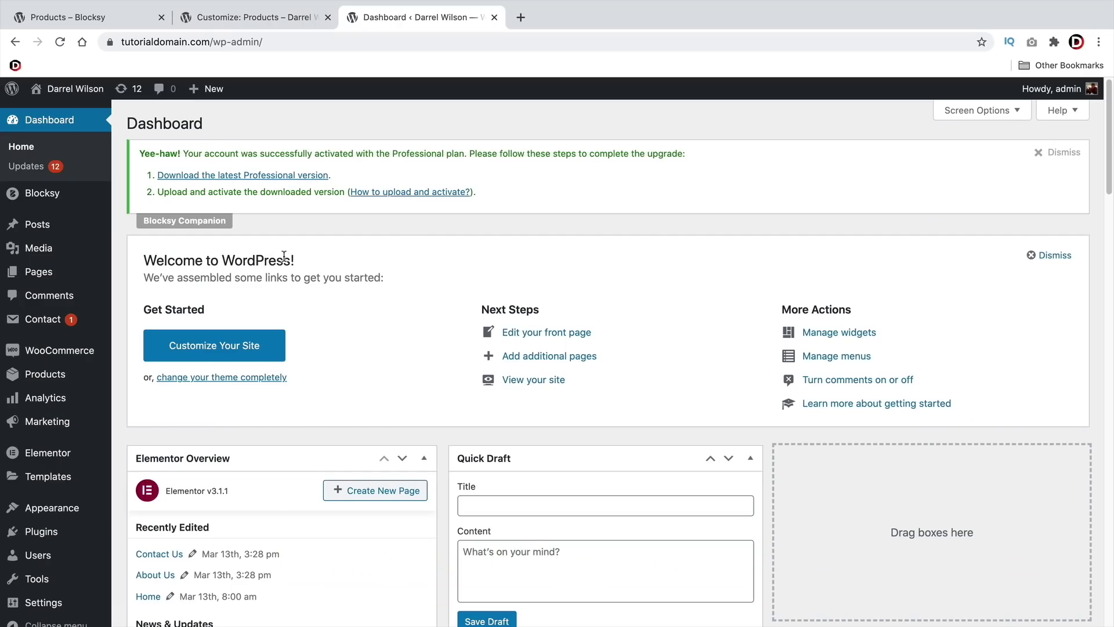
Step: List all pages in a new admin tab to find the Shop Page 'Take Your Adventure To The Next Level'
mouse_move(46, 271)
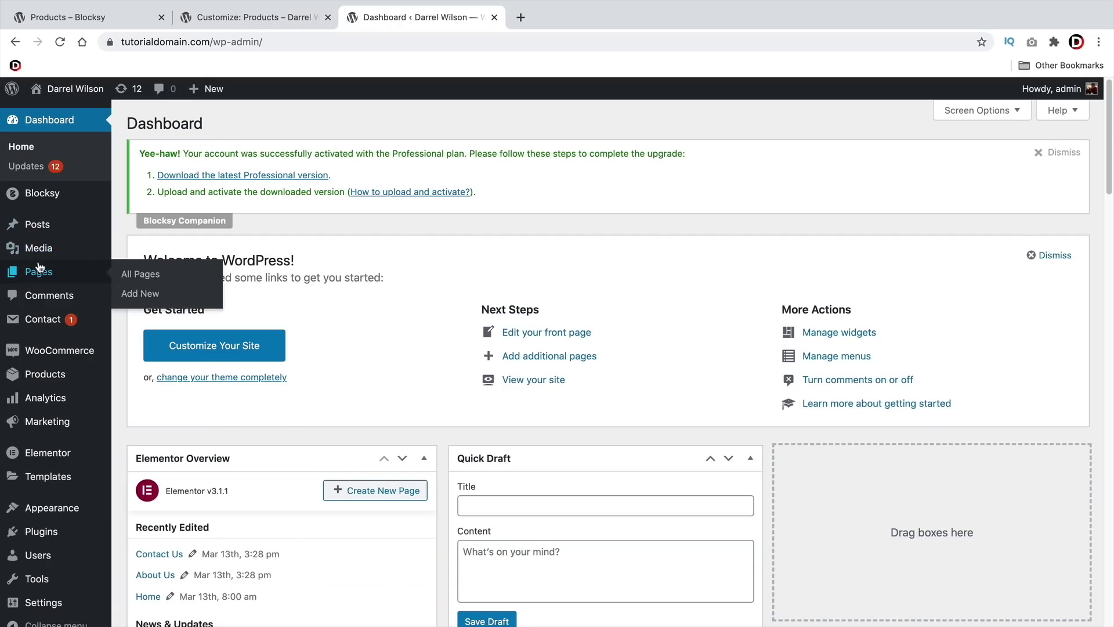
click(159, 277)
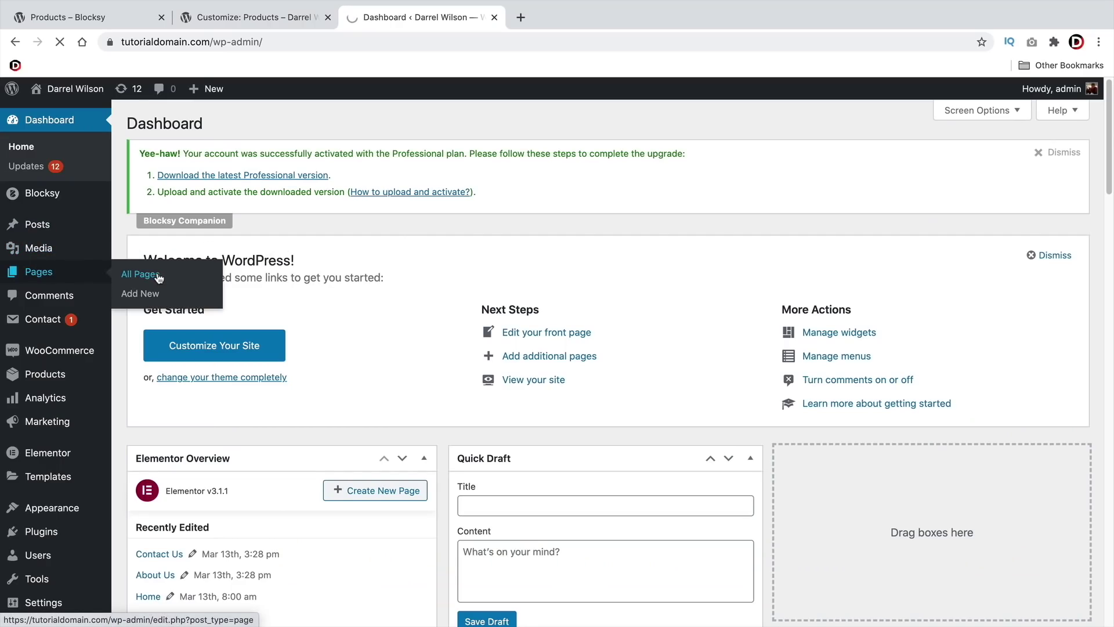
scroll(308, 360, down, 5)
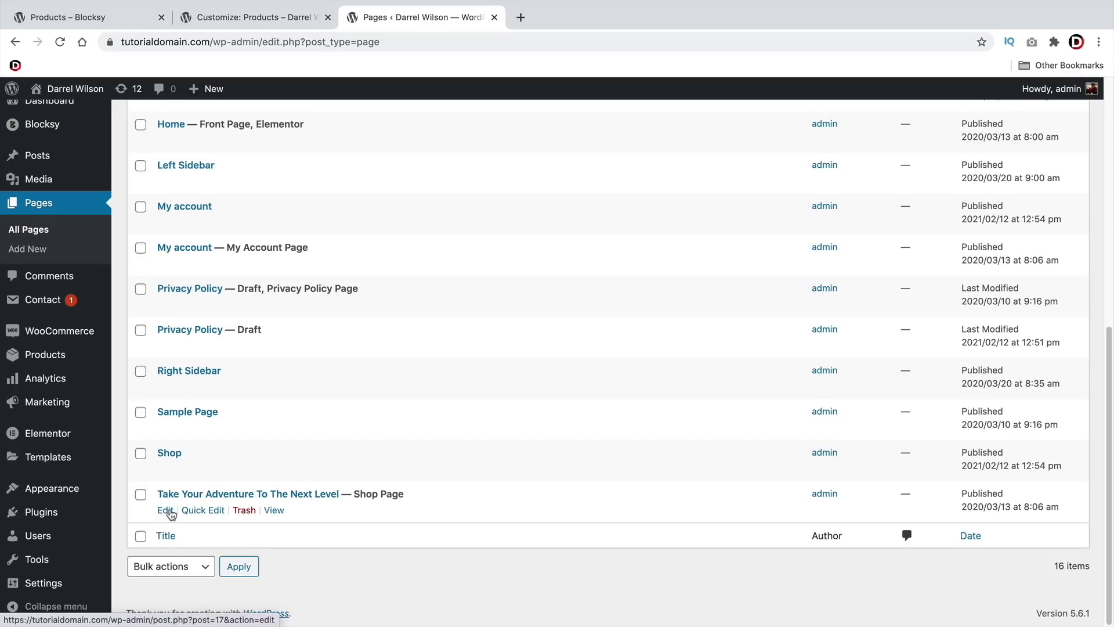
click(212, 15)
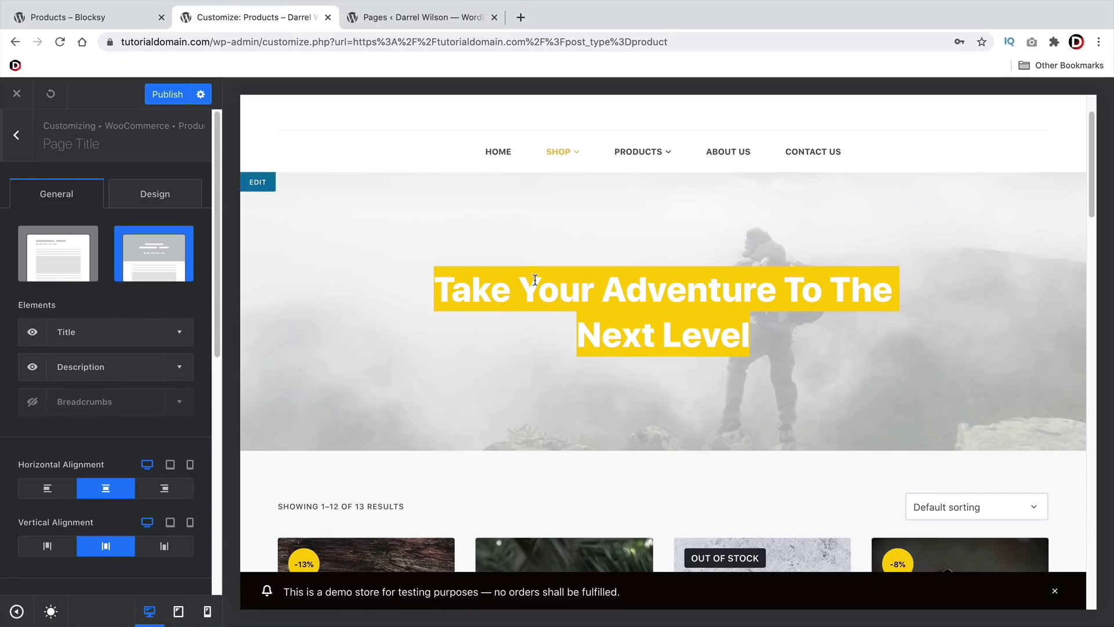
Step: Review the shop Page Title settings, checking the title element options and the Design tab
click(523, 333)
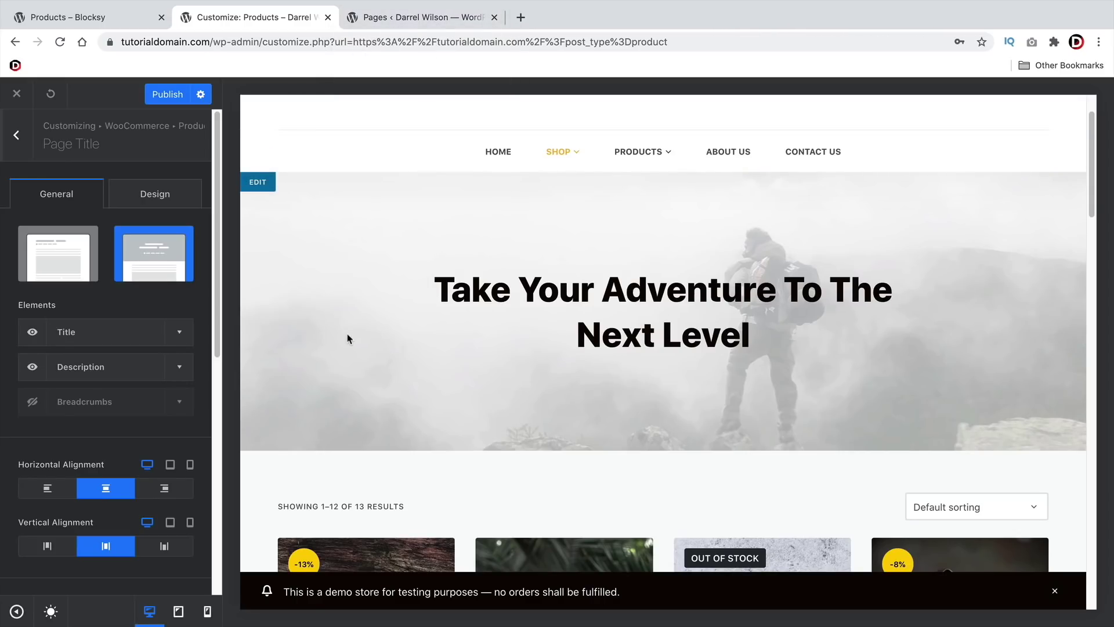
click(180, 334)
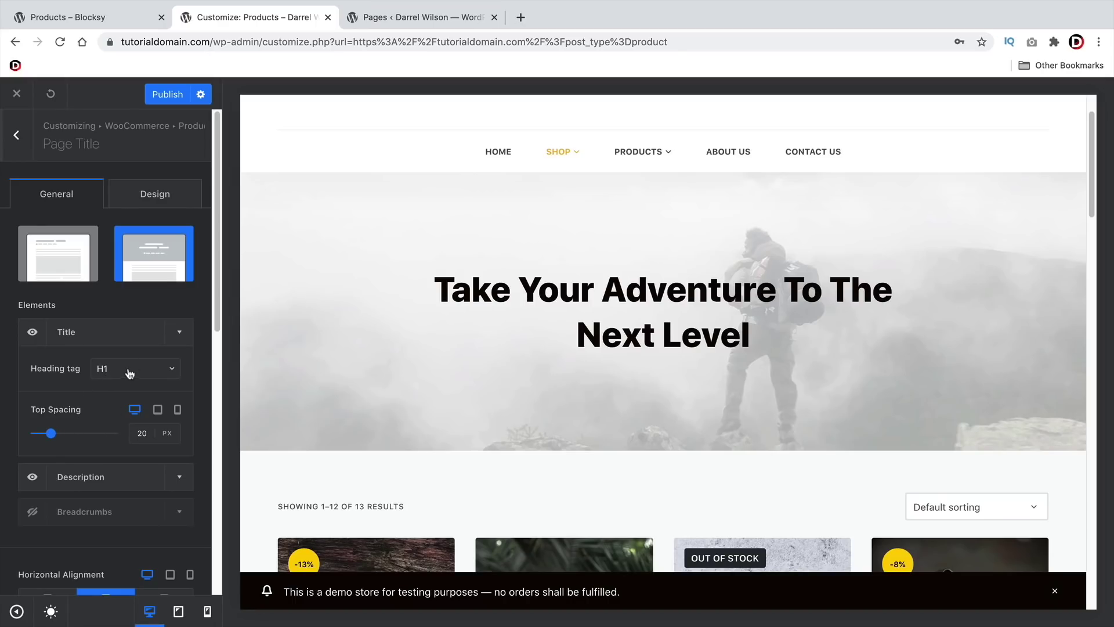
click(179, 332)
click(154, 193)
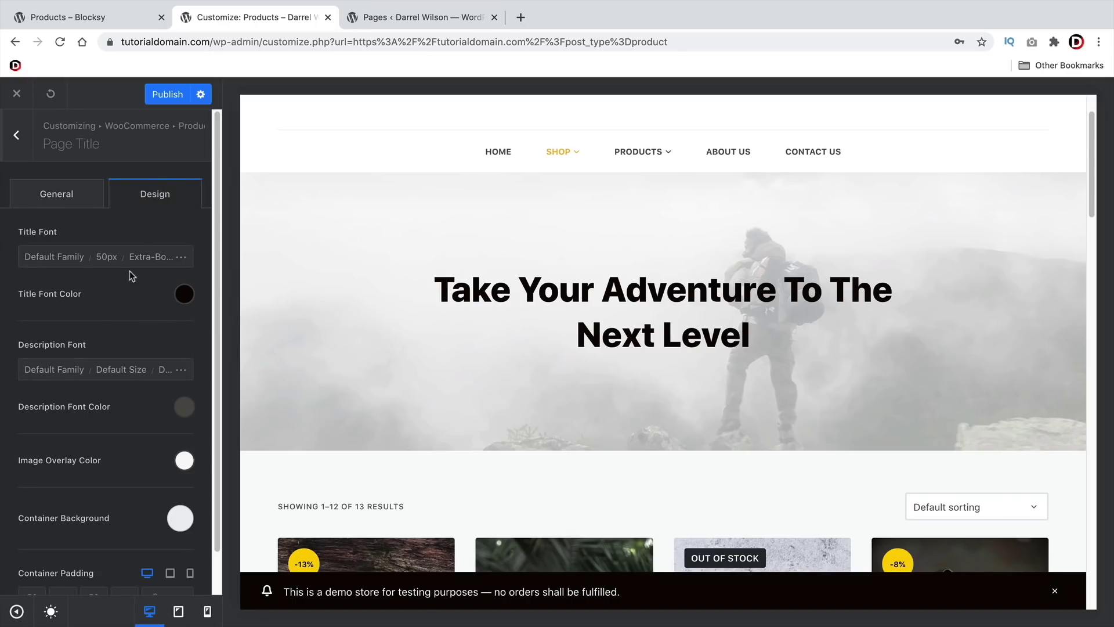
click(73, 194)
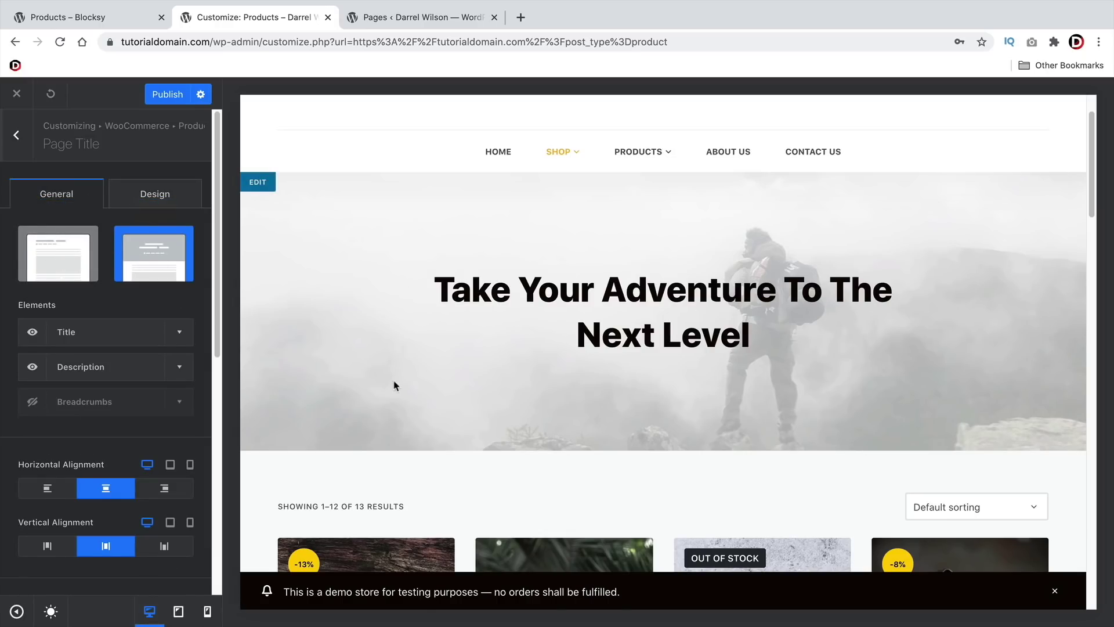
scroll(126, 458, down, 5)
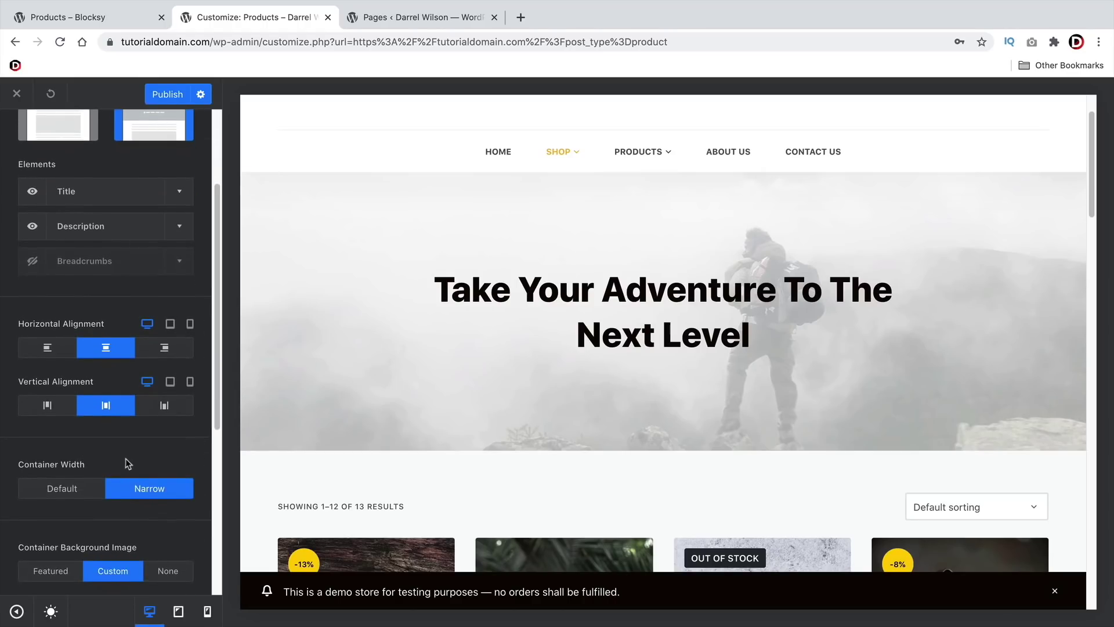
scroll(93, 410, down, 3)
scroll(97, 416, up, 8)
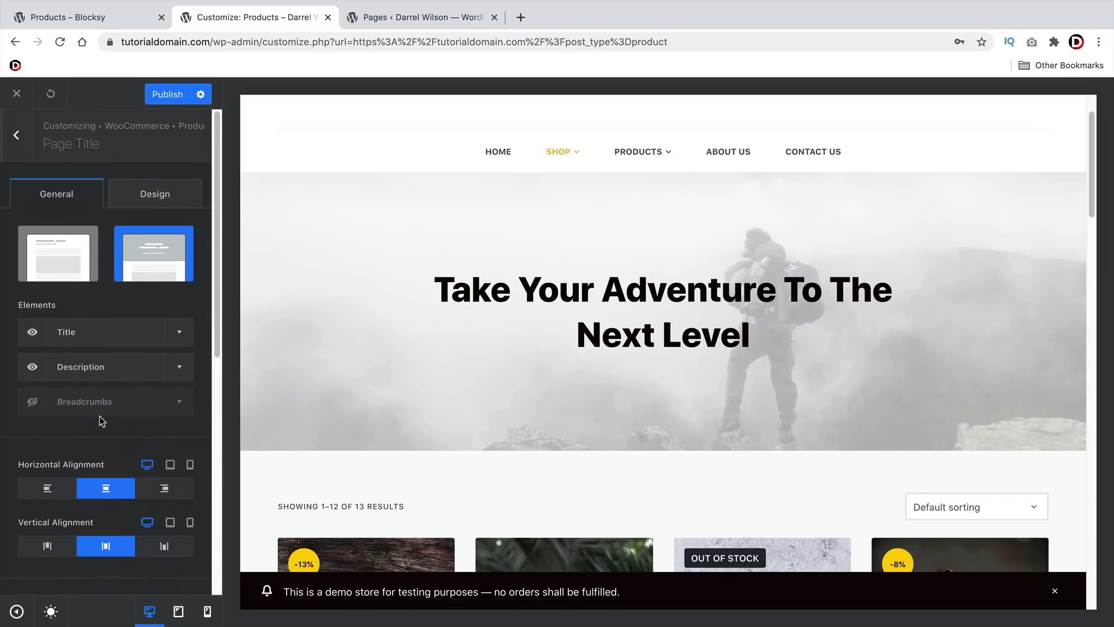
Step: Try several shop grid column and row counts, then restore 4 columns by 3 rows
click(32, 151)
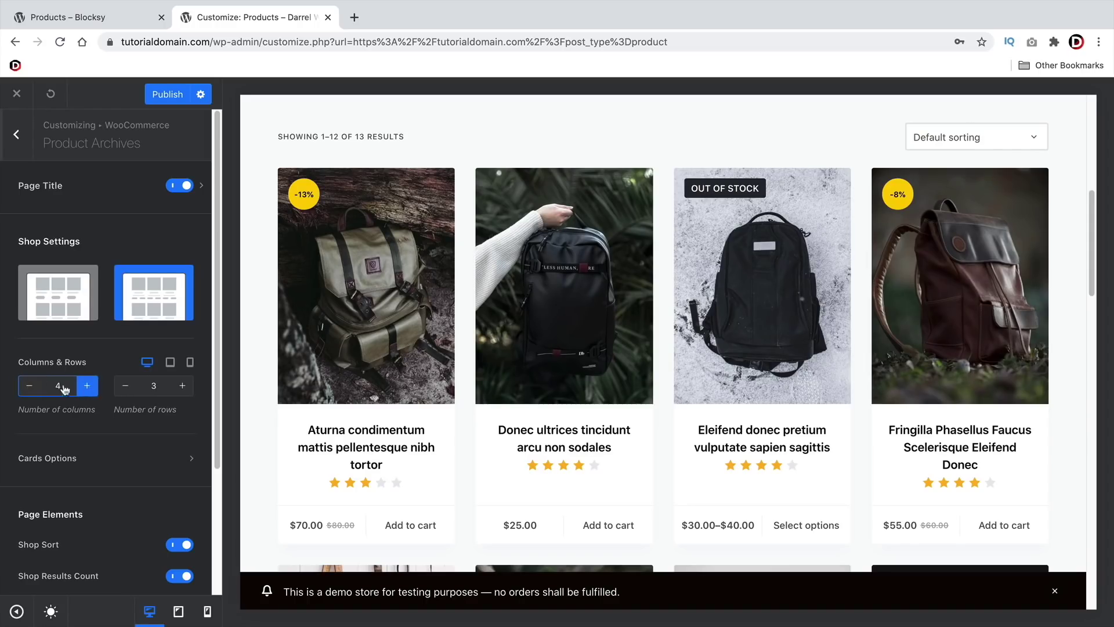
click(38, 385)
click(125, 386)
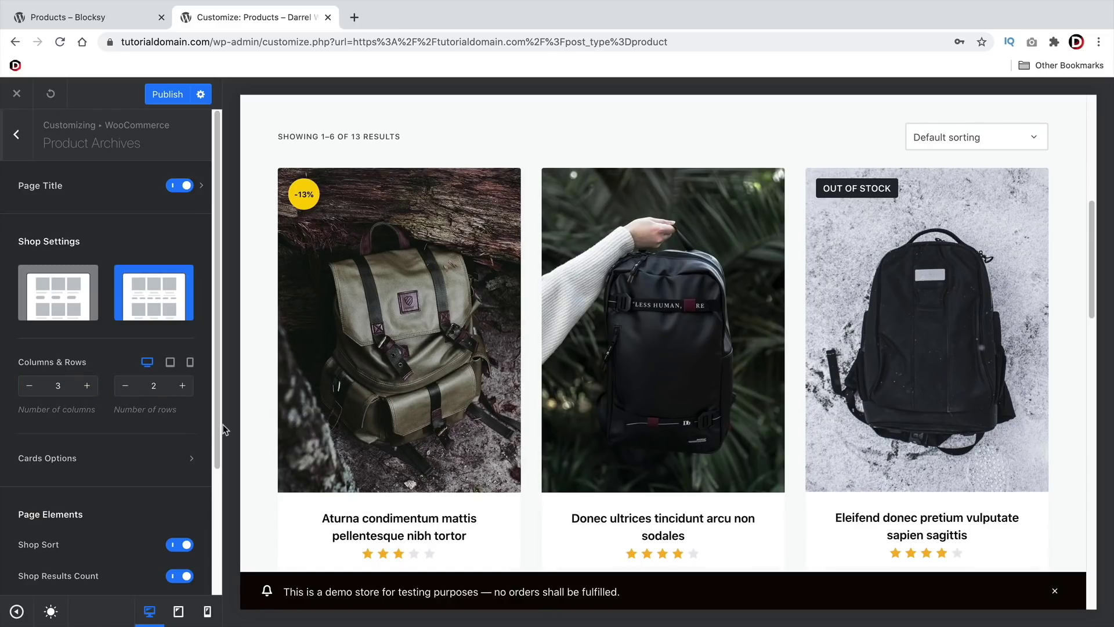
scroll(253, 432, down, 14)
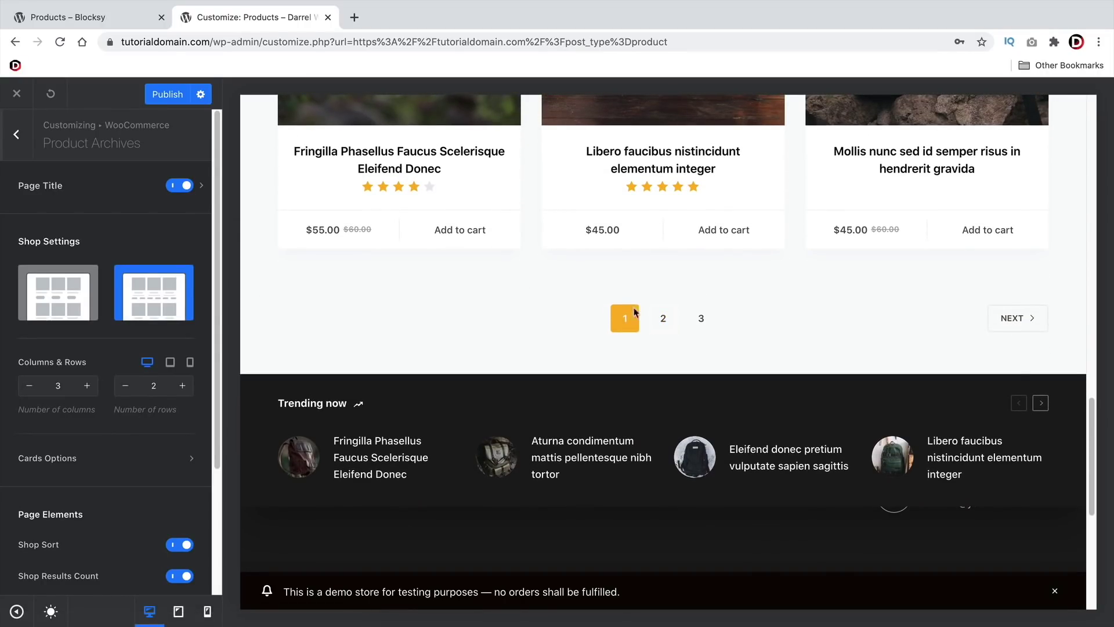
scroll(683, 310, up, 5)
click(29, 385)
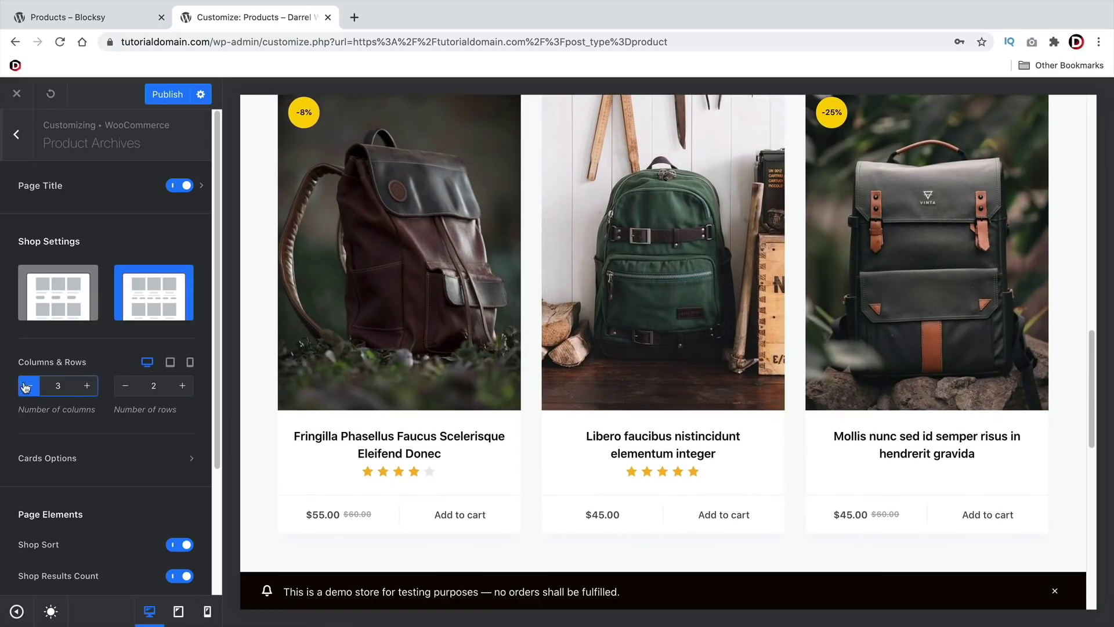
click(87, 385)
click(87, 385)
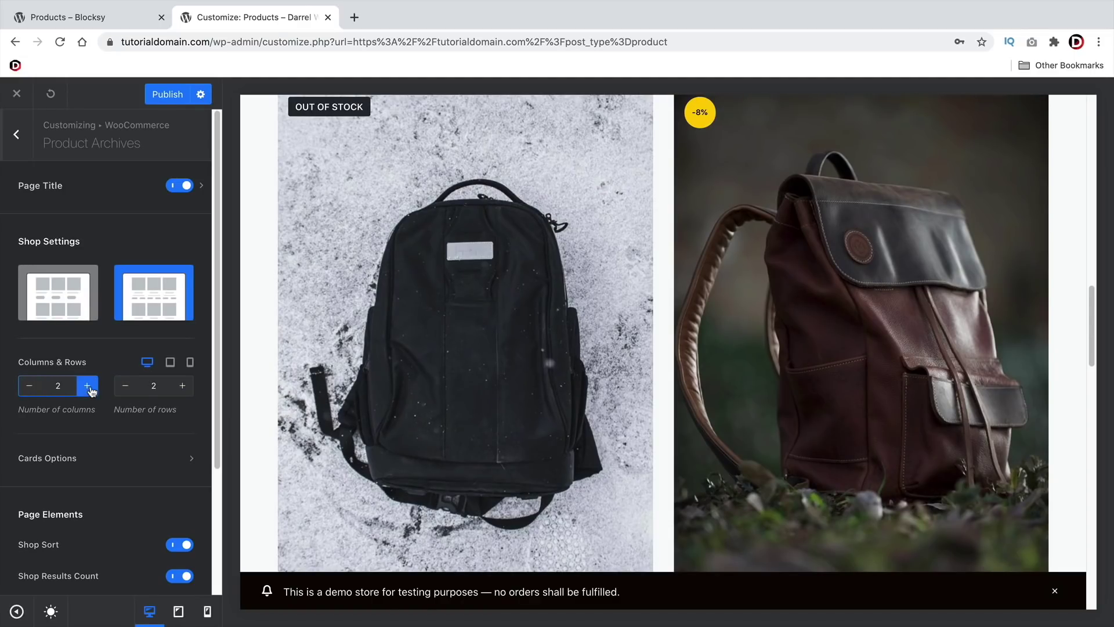
click(182, 386)
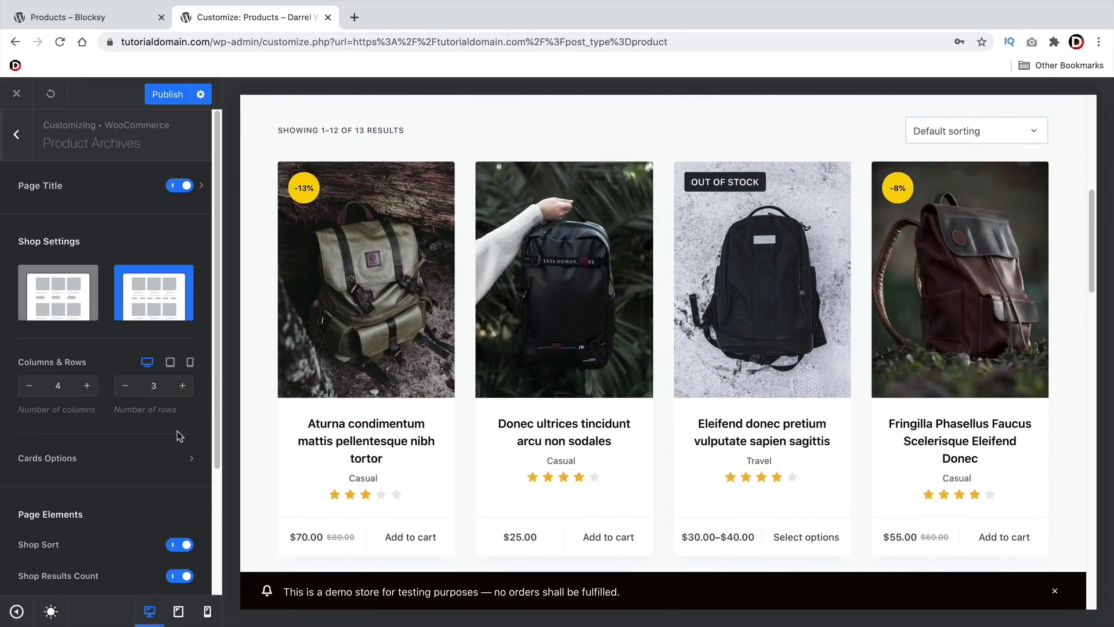
click(87, 461)
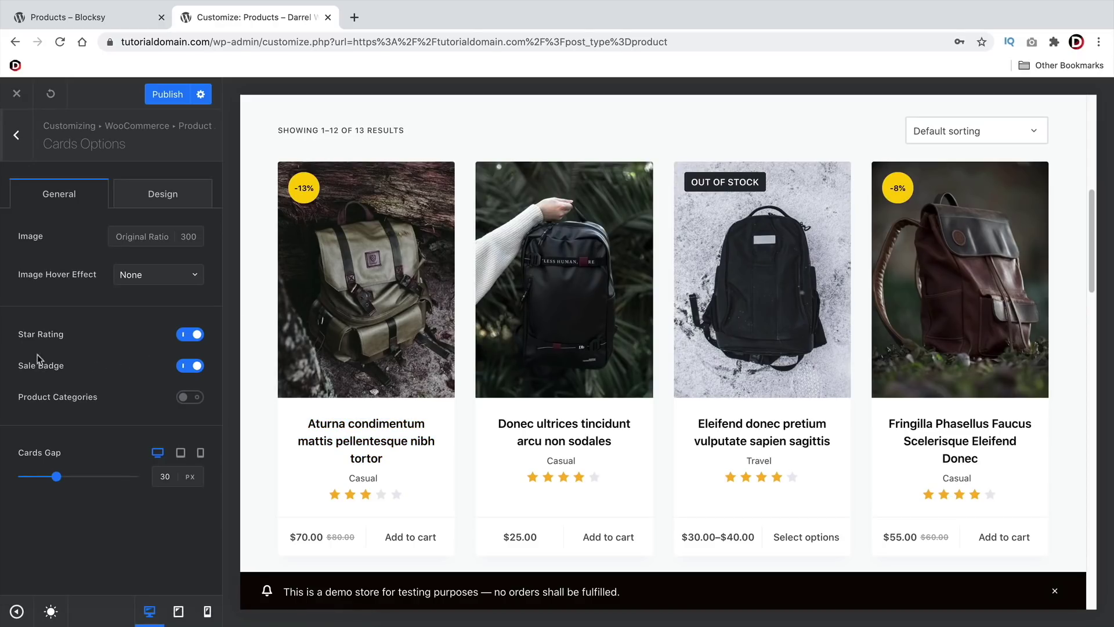
Step: Test hiding star ratings and showing categories on cards, then restore ratings and hide categories
click(195, 338)
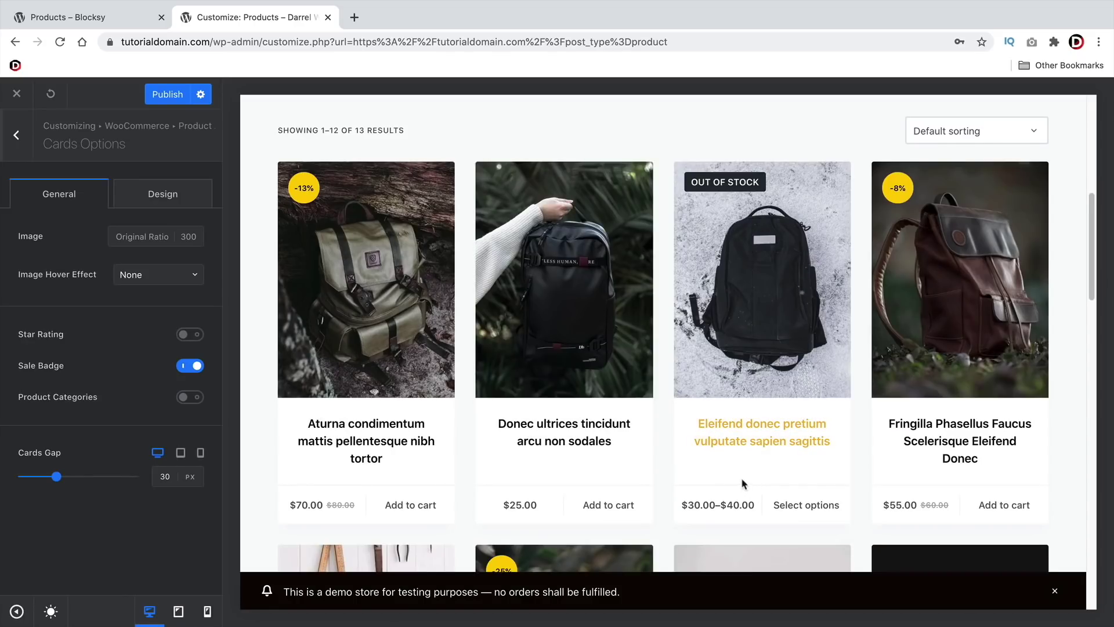
click(185, 398)
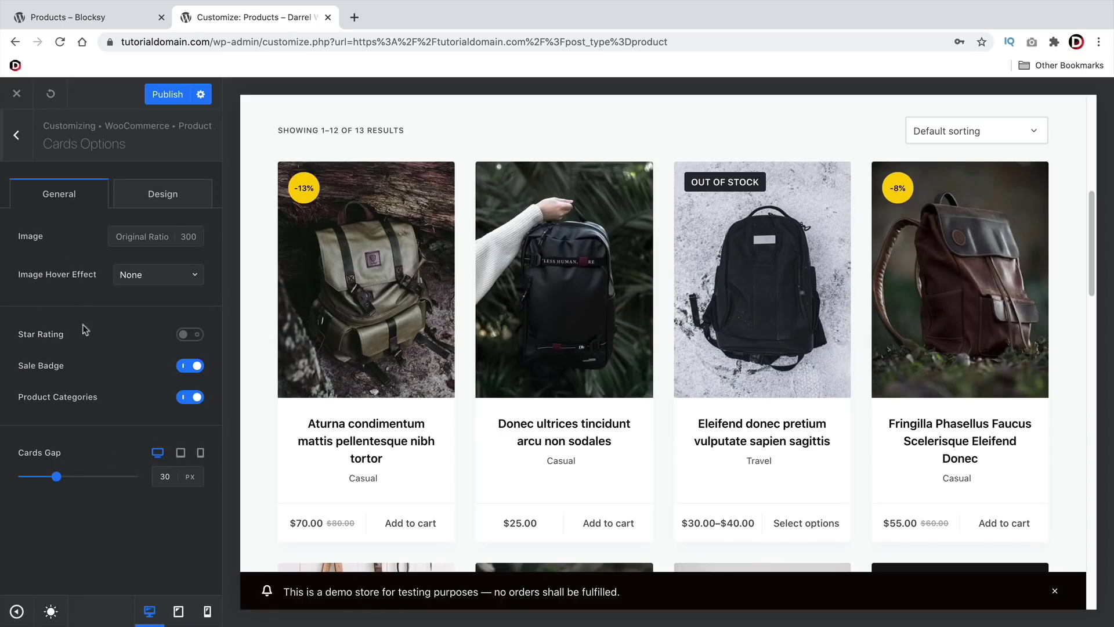
click(193, 335)
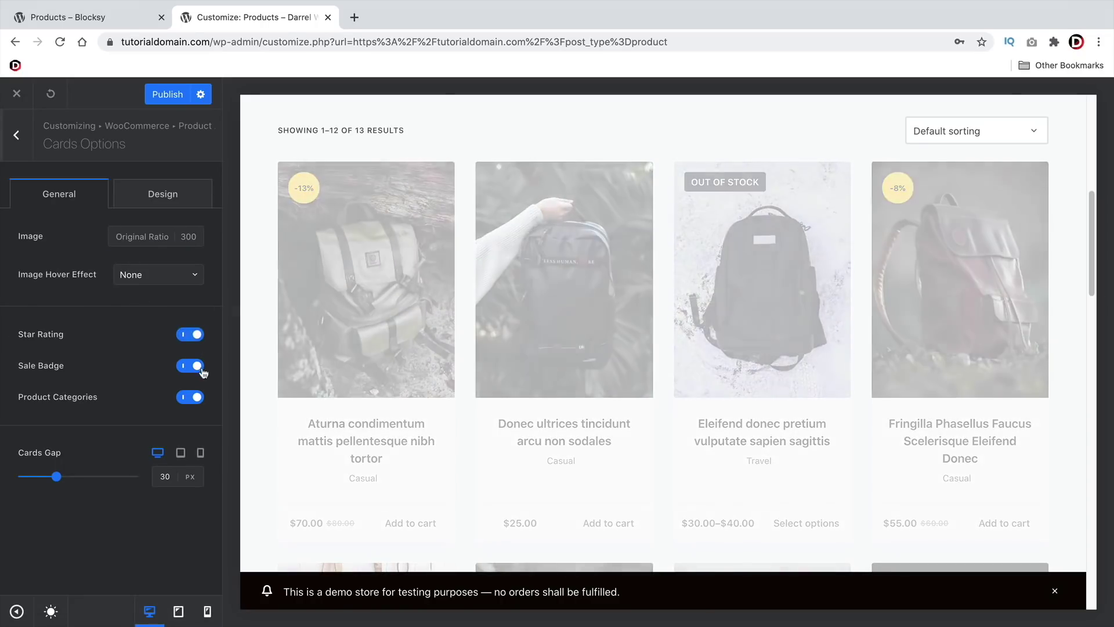
click(192, 395)
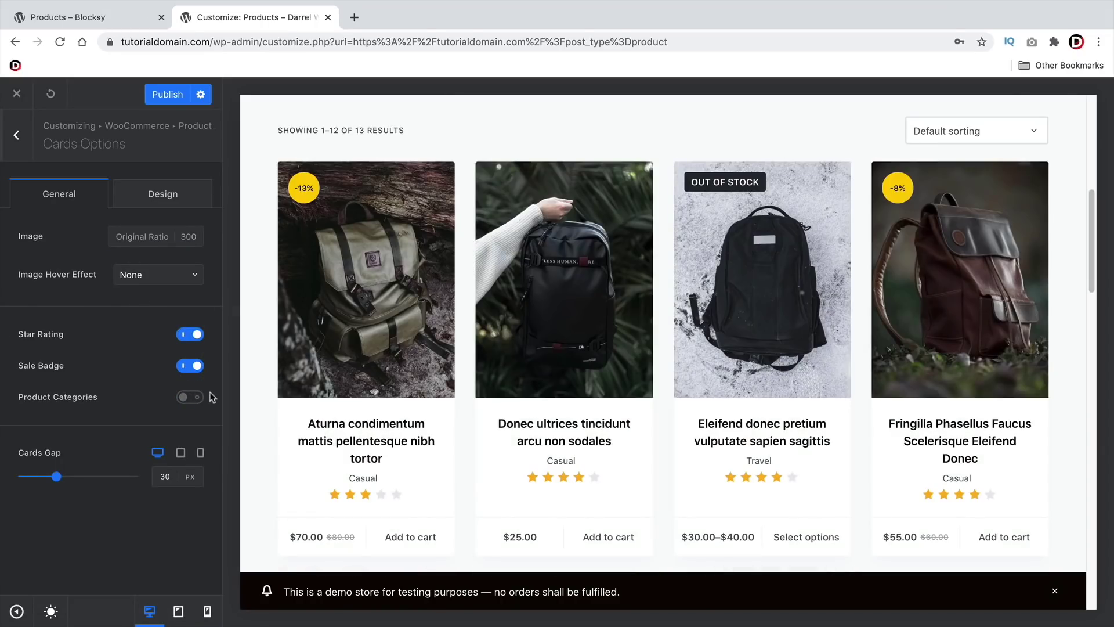
click(19, 140)
scroll(128, 315, down, 4)
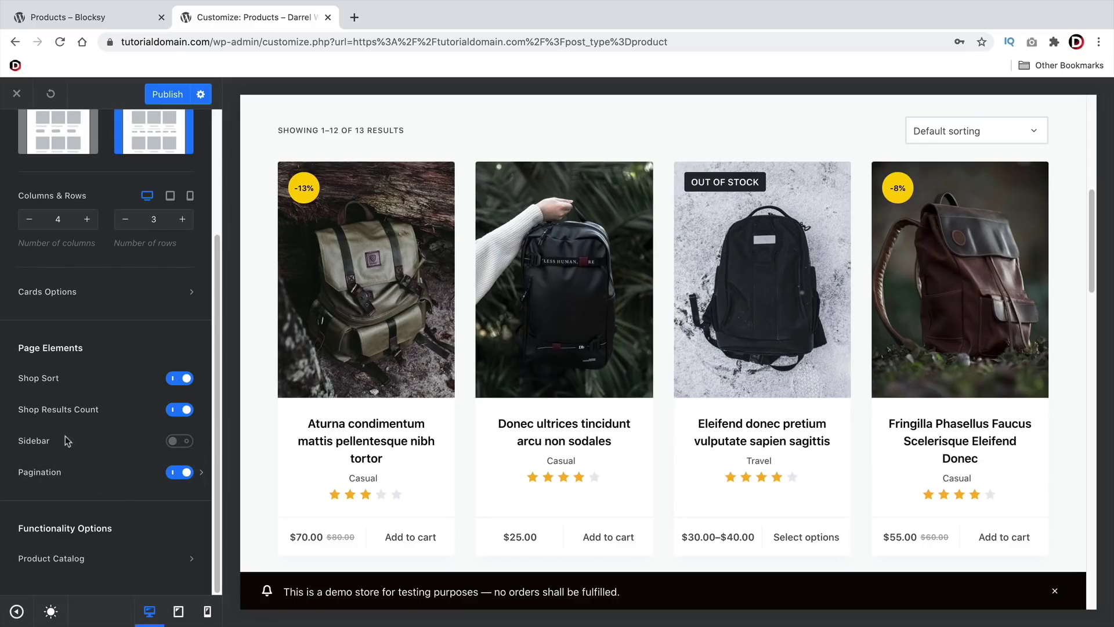
Step: Add a sidebar to the shop page and check its position options
click(180, 441)
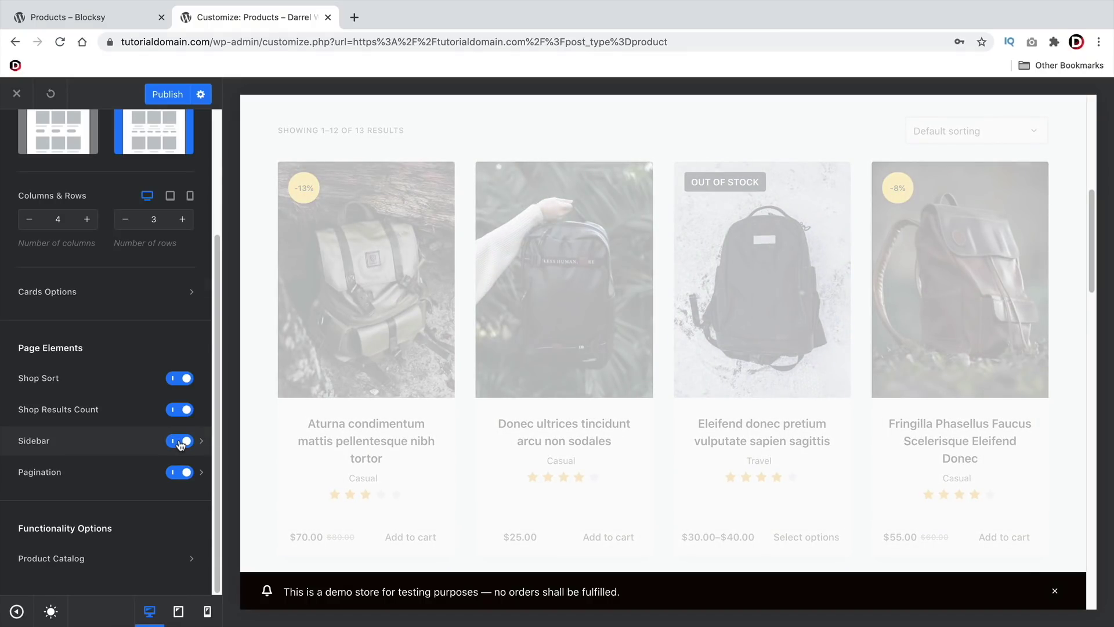
scroll(916, 252, down, 6)
scroll(905, 326, up, 3)
scroll(903, 364, up, 4)
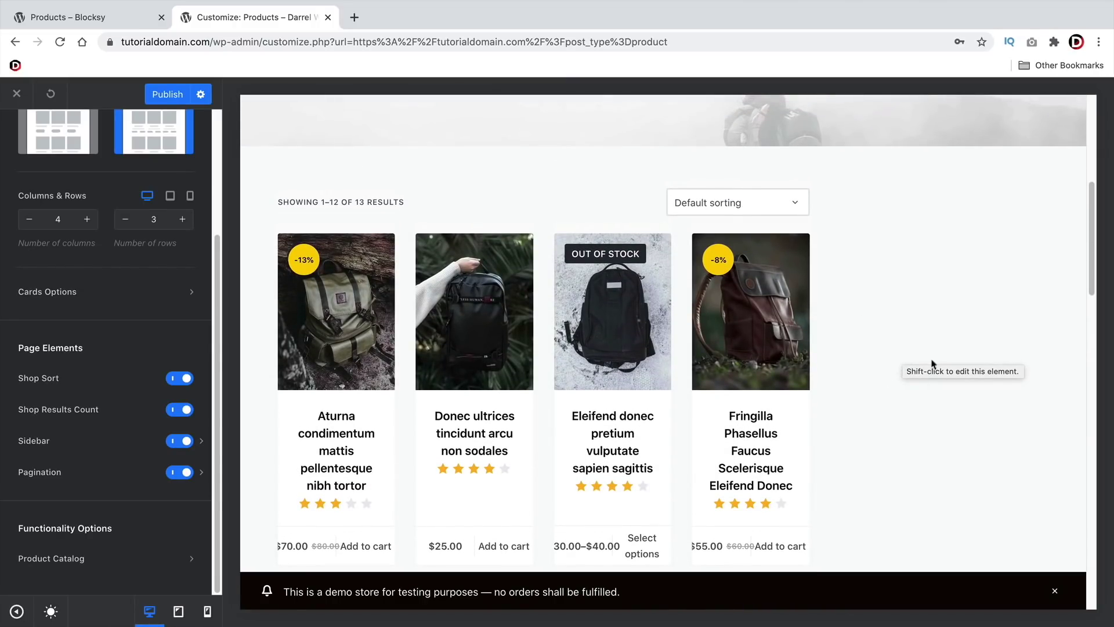
click(201, 441)
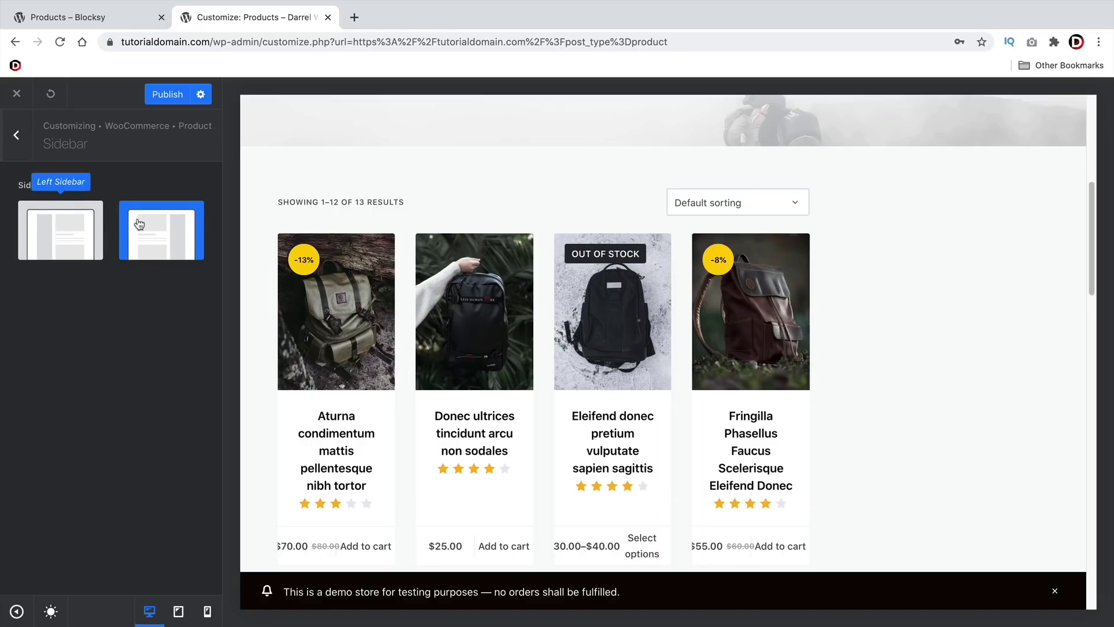
click(16, 135)
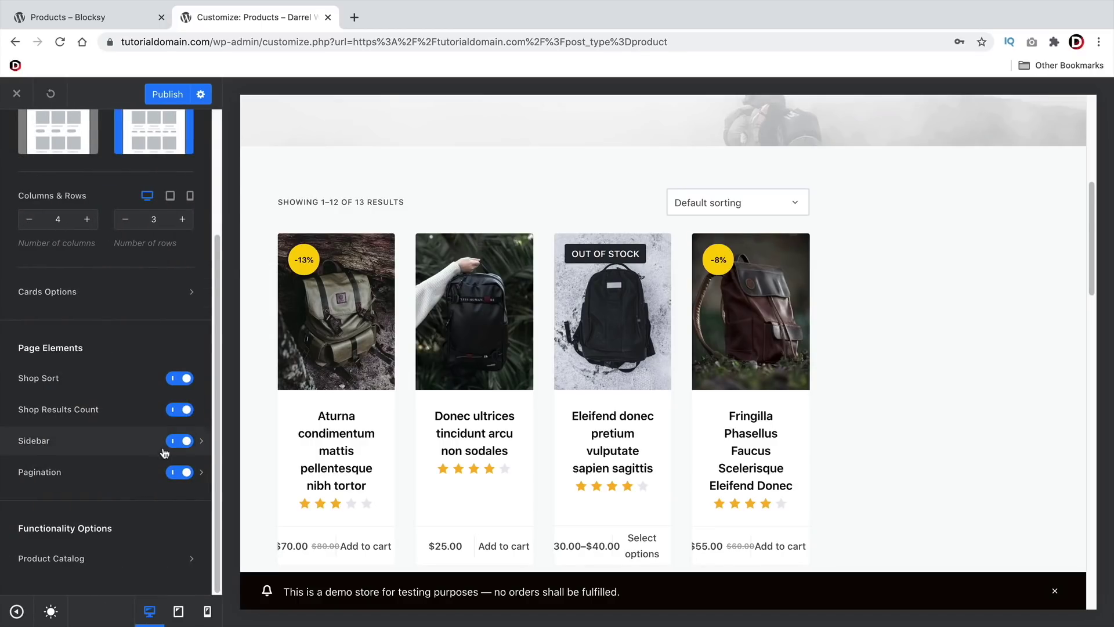
Step: Set the shop grid to 3 product columns after comparing it with 4
scroll(117, 396, up, 2)
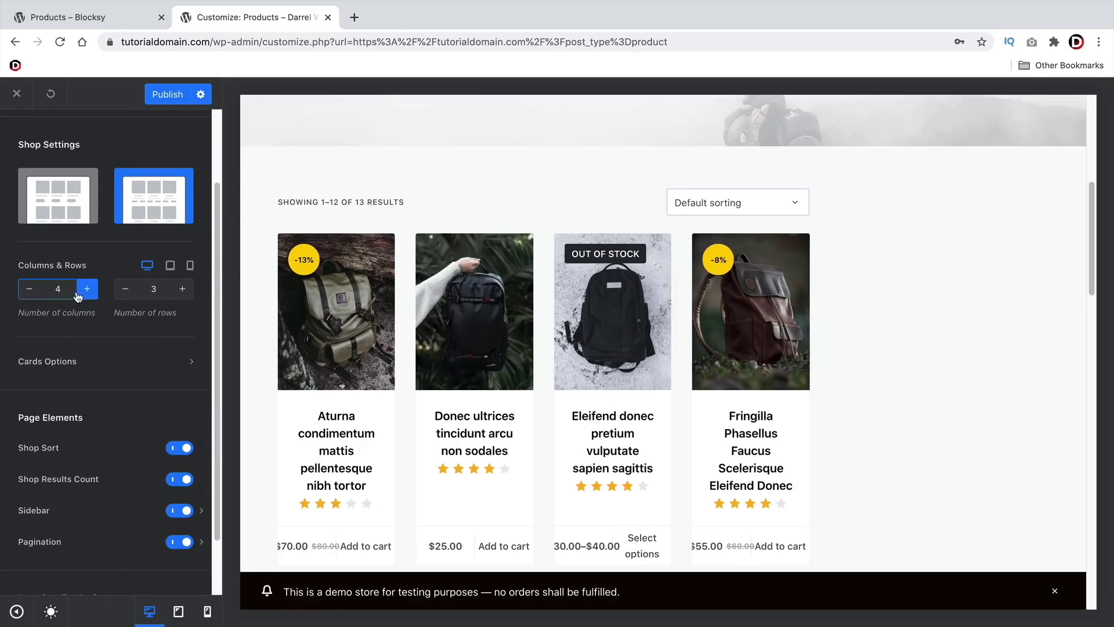
click(29, 288)
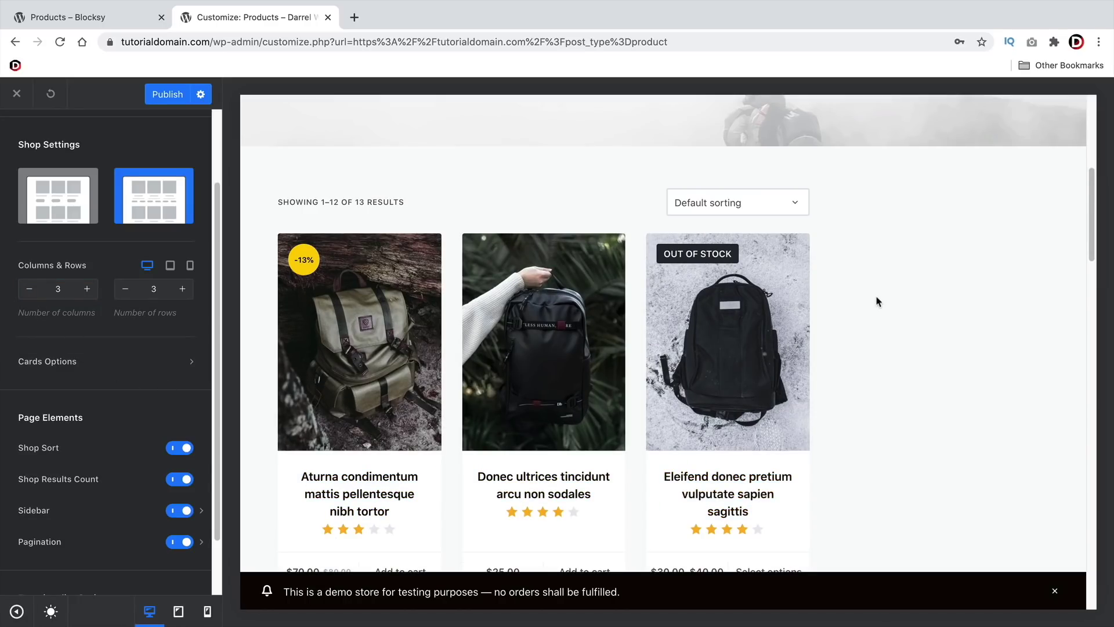
click(86, 290)
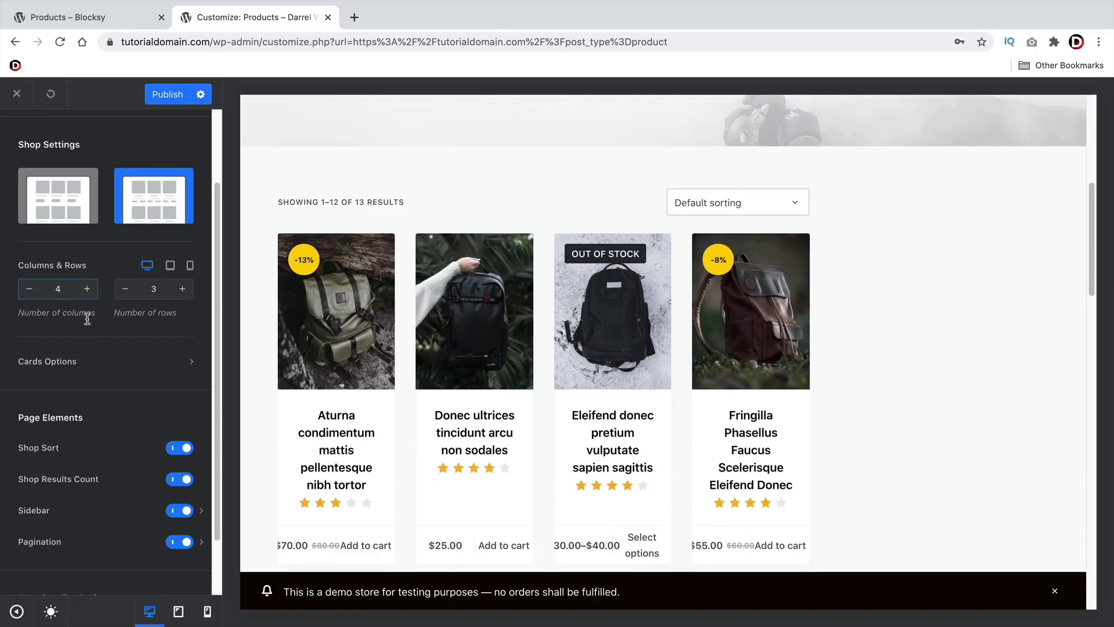
click(29, 289)
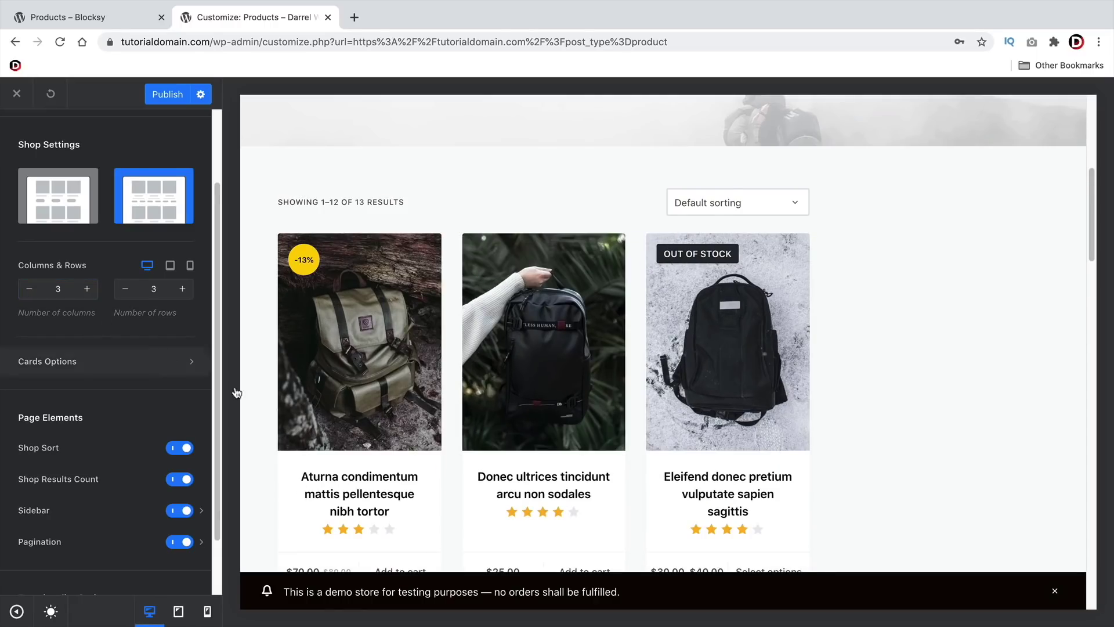
scroll(348, 331, down, 1)
scroll(349, 331, down, 4)
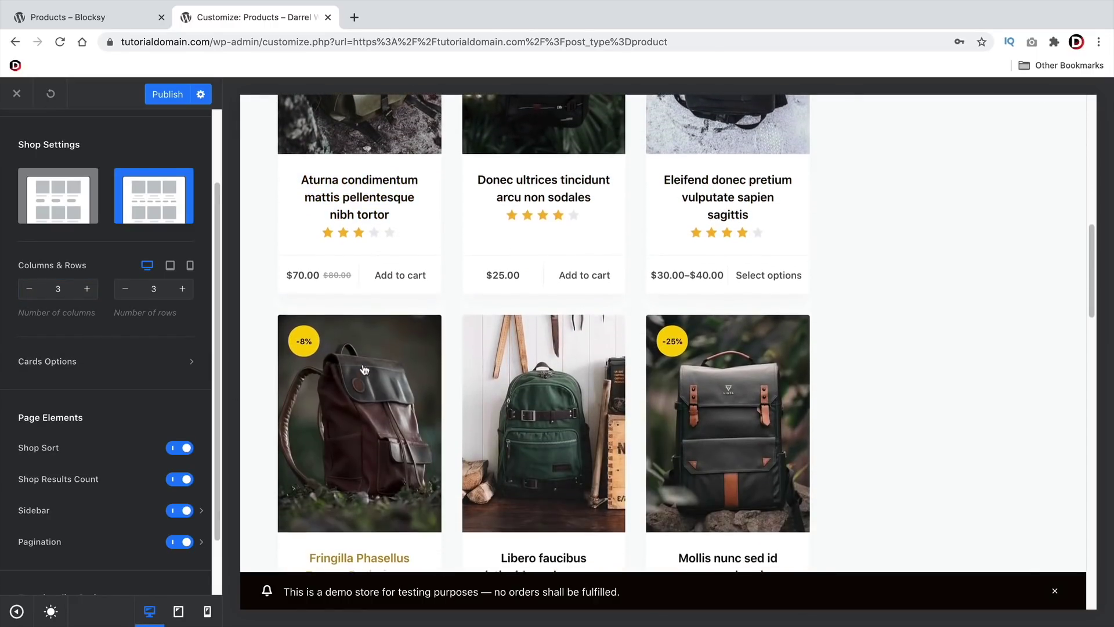
scroll(417, 380, down, 2)
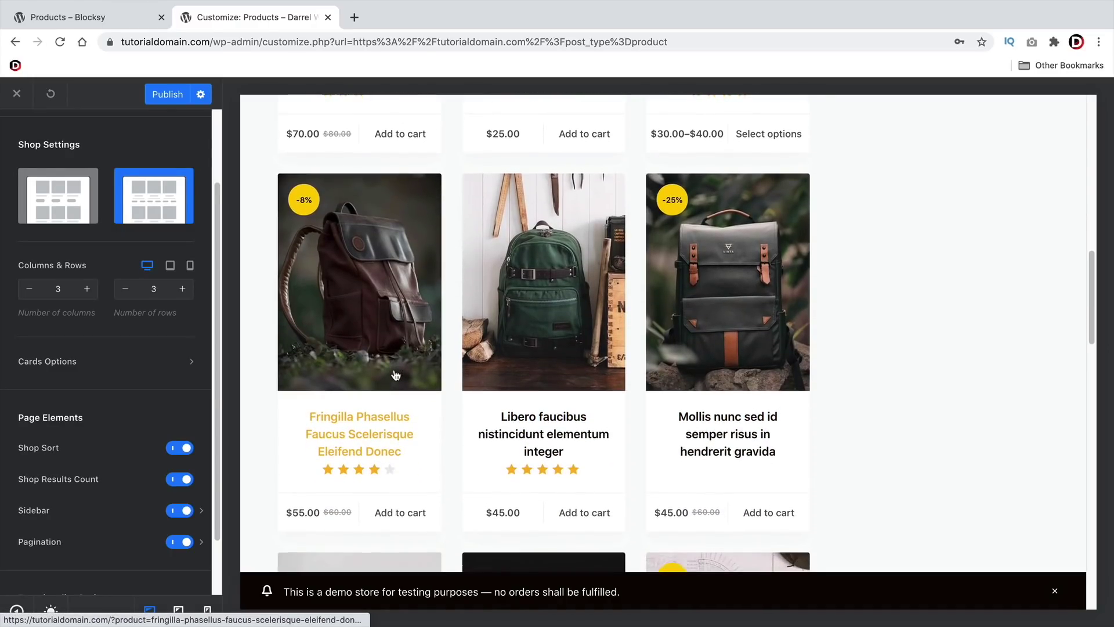
scroll(425, 373, up, 7)
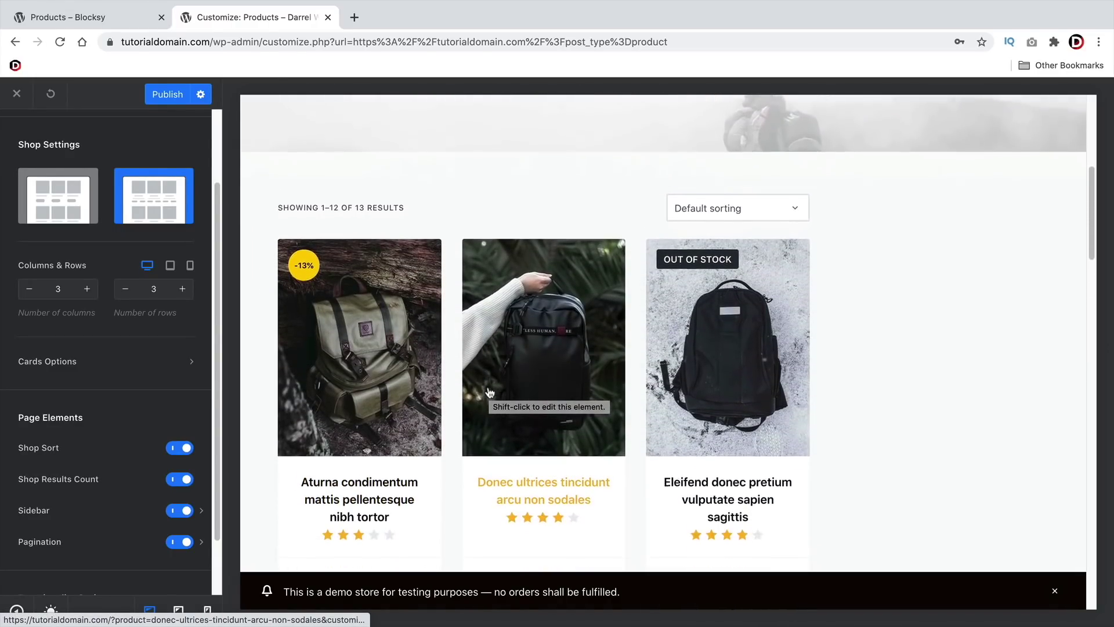
scroll(490, 393, down, 1)
scroll(168, 386, down, 1)
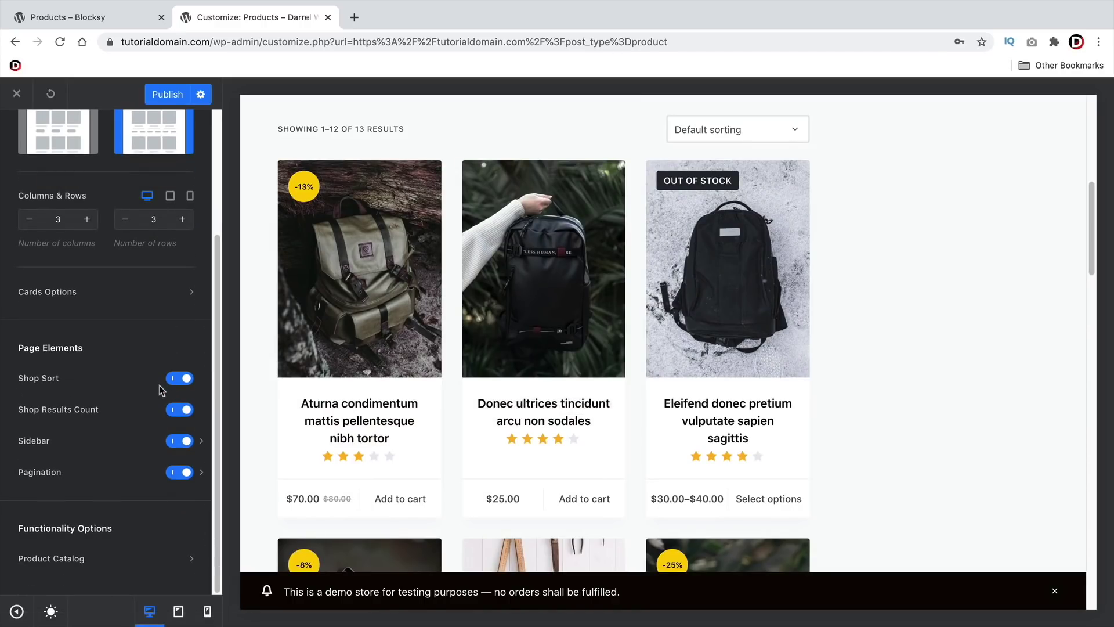
scroll(160, 387, up, 3)
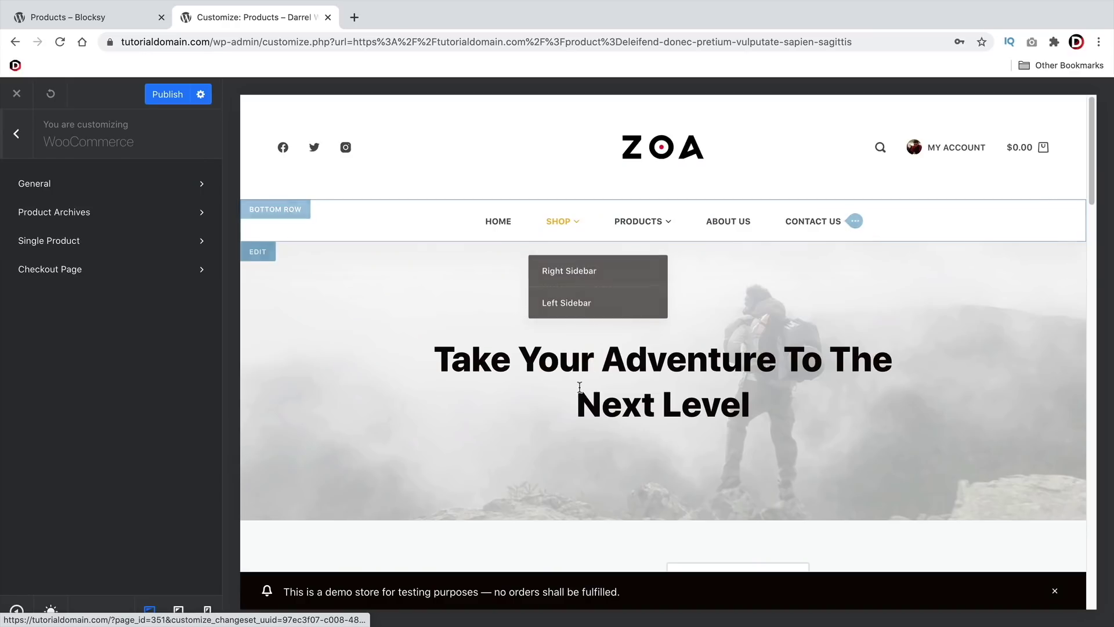
Step: Publish the shop layout customizations and return to the Customizer section list
scroll(572, 388, down, 6)
scroll(818, 334, down, 1)
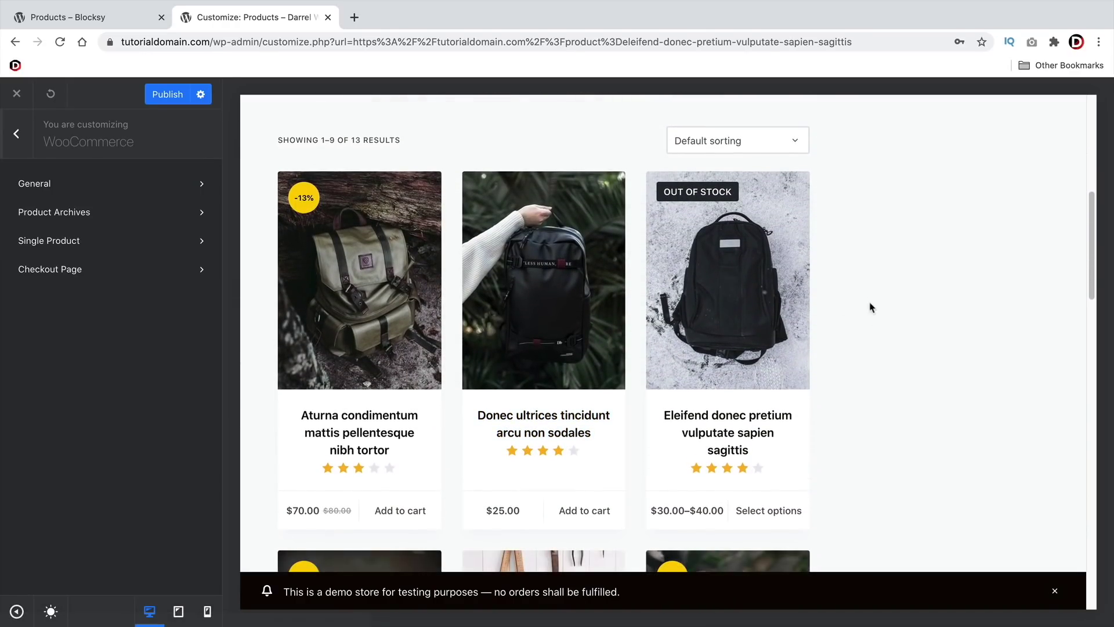
click(176, 98)
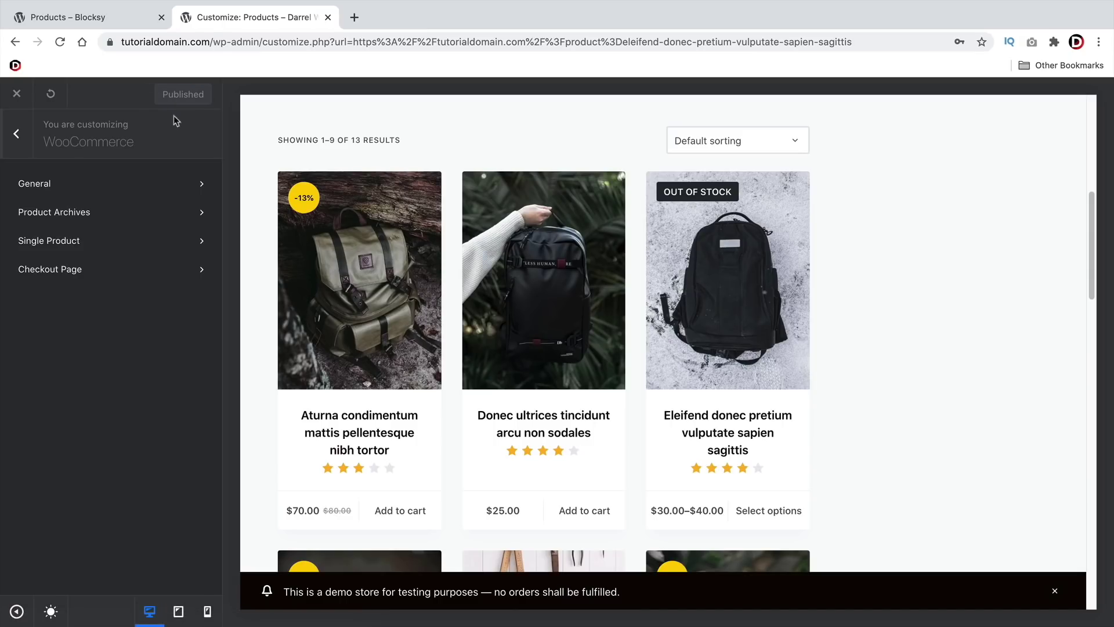
click(26, 145)
Step: Go back to the main Customizer menu and open the Widgets section
click(21, 141)
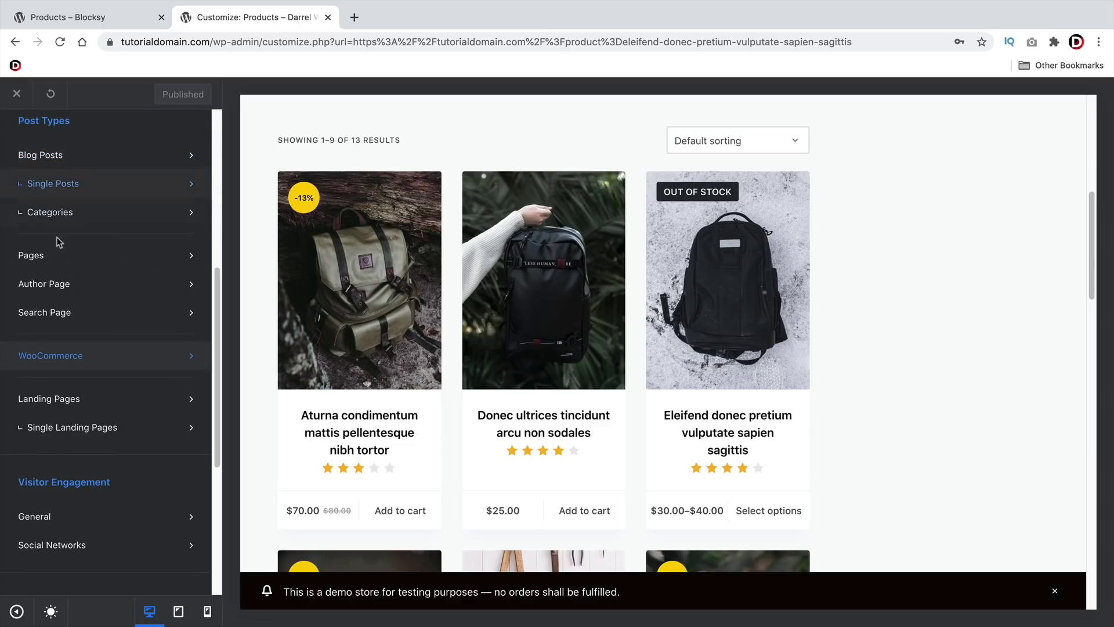
scroll(98, 335, up, 2)
scroll(96, 332, up, 4)
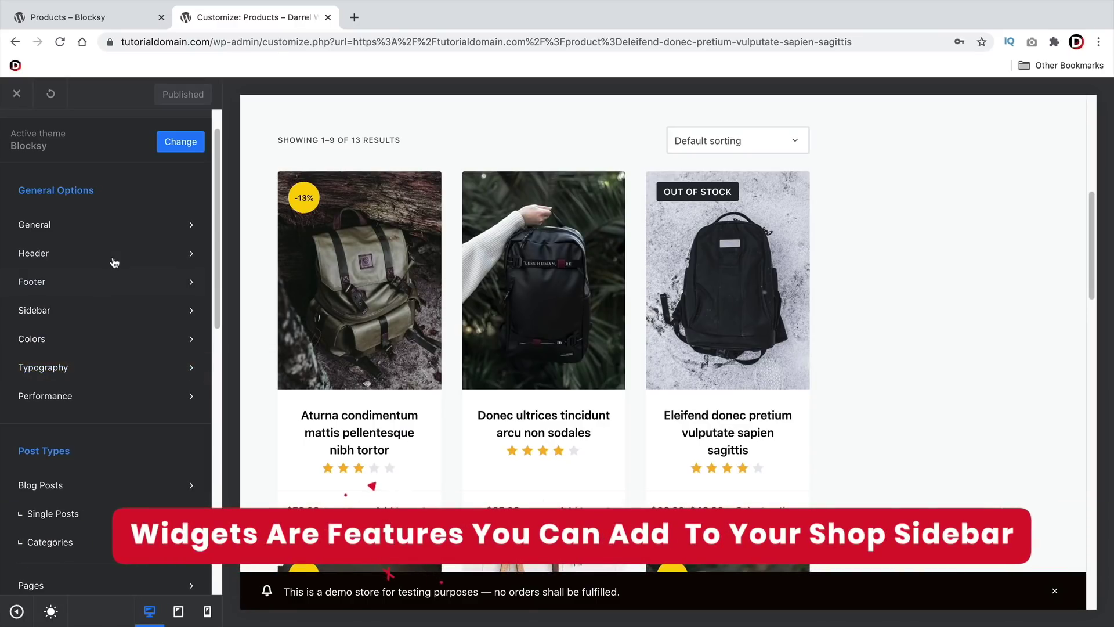
scroll(123, 368, down, 10)
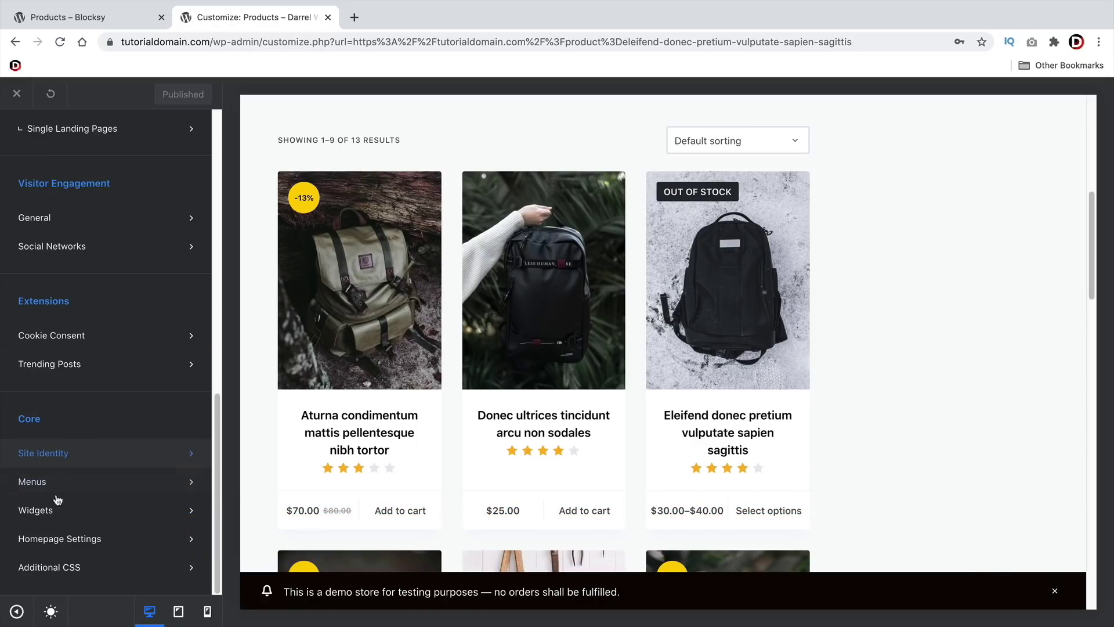
click(37, 518)
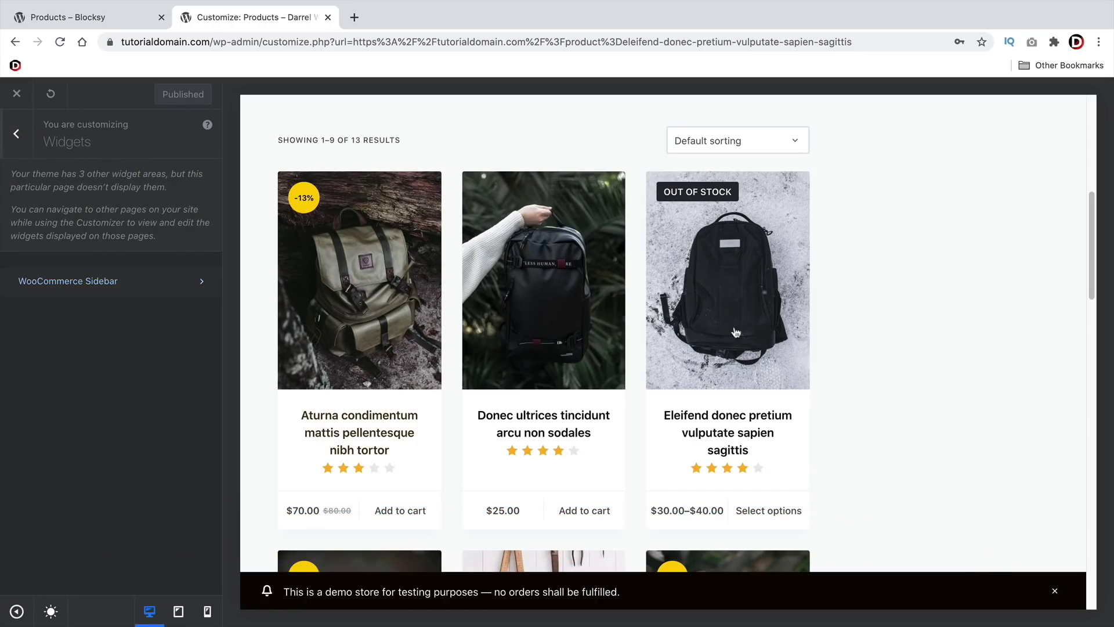
Step: Add a Product Search widget titled 'Need Help?' to the WooCommerce Sidebar
click(126, 287)
click(155, 219)
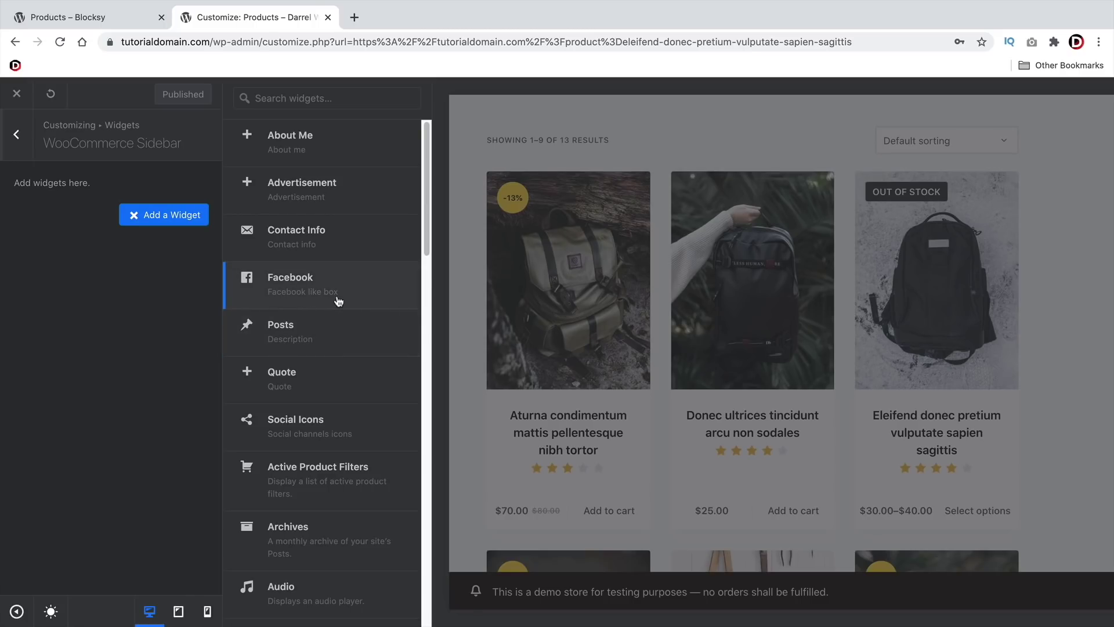
scroll(338, 299, down, 5)
scroll(339, 301, down, 8)
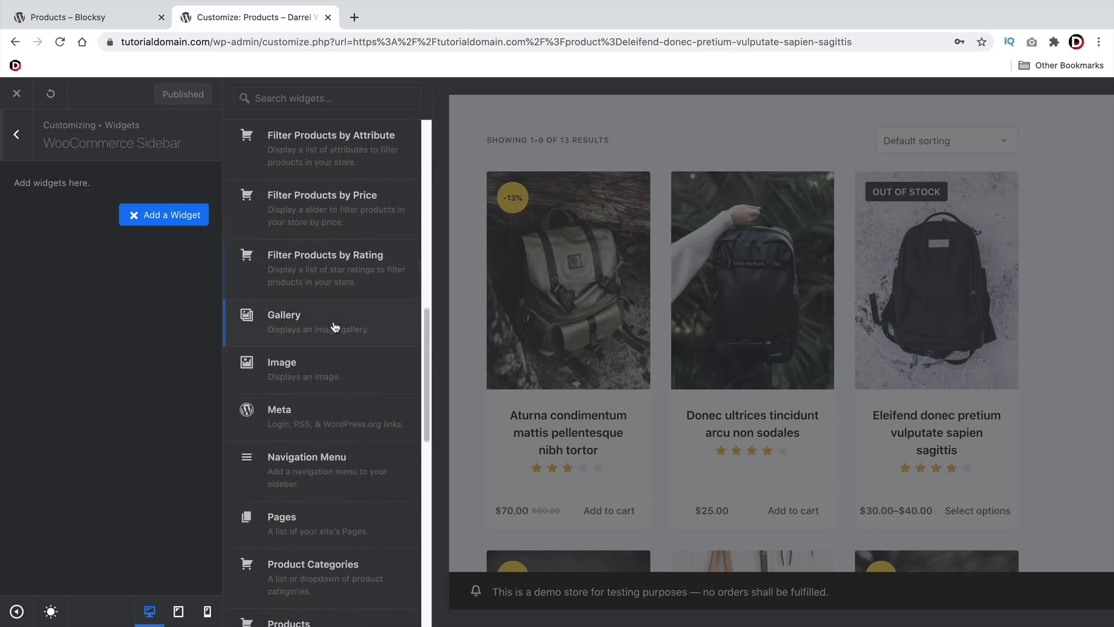
scroll(325, 232, up, 12)
click(316, 98)
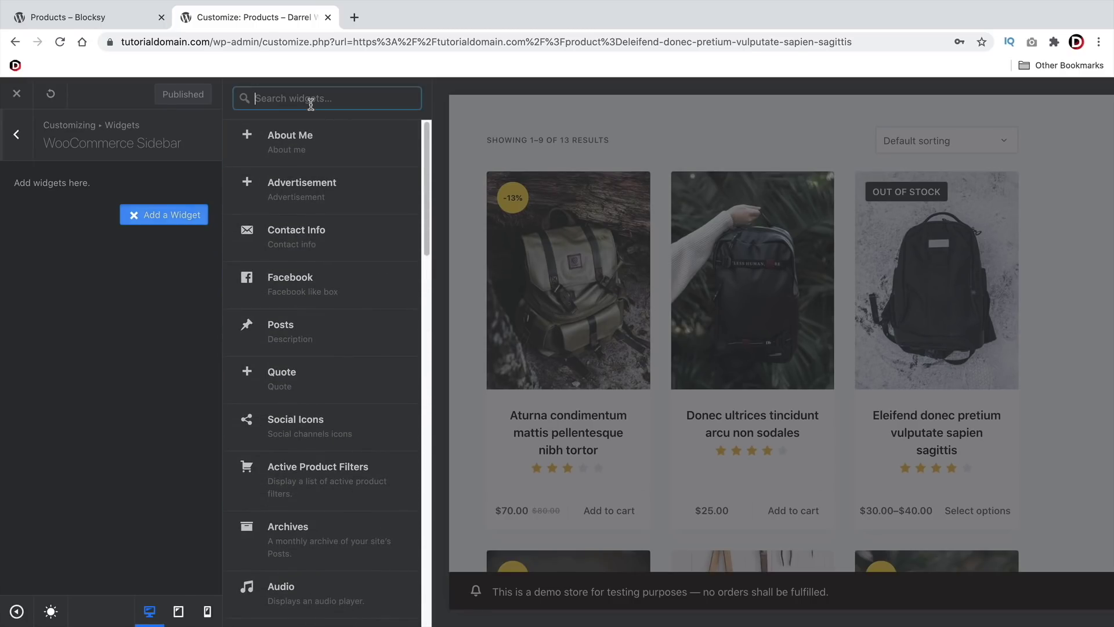
text(searc)
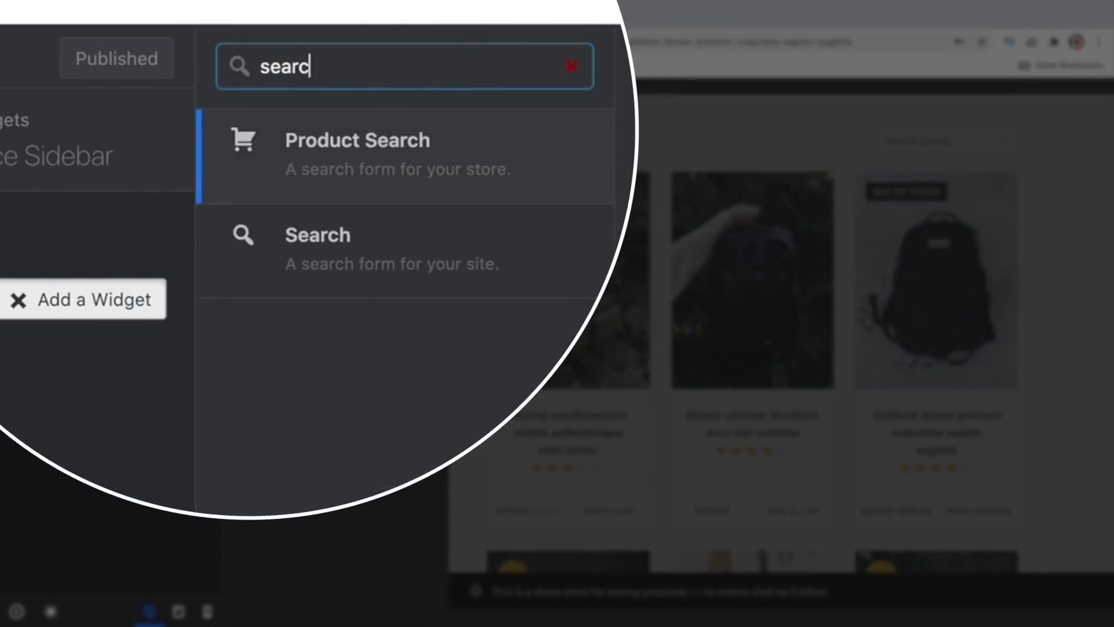
text(h)
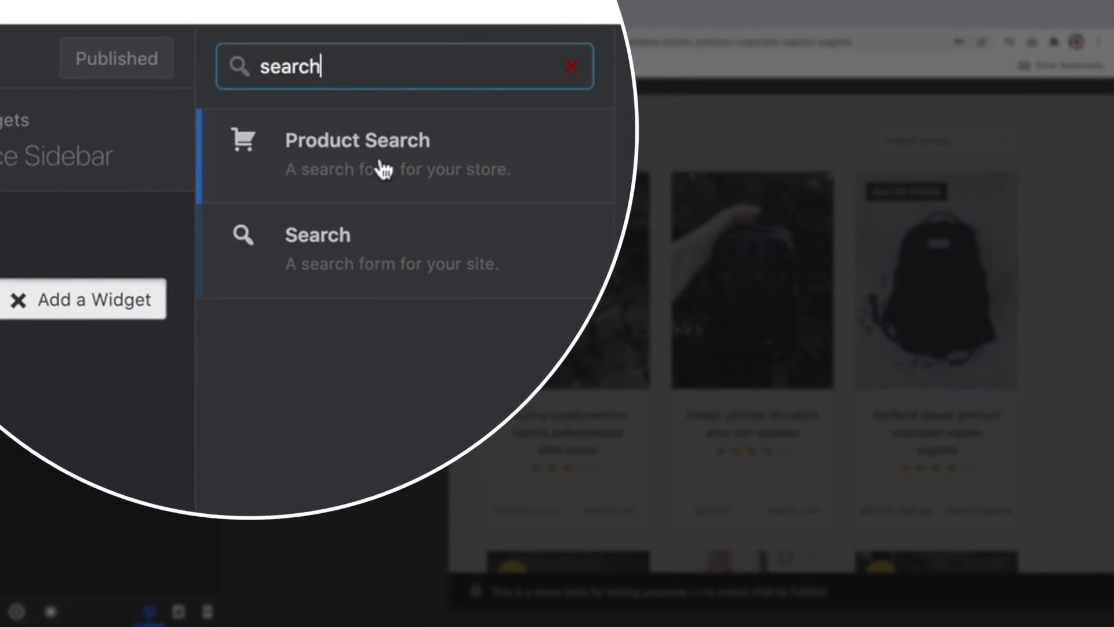
click(378, 170)
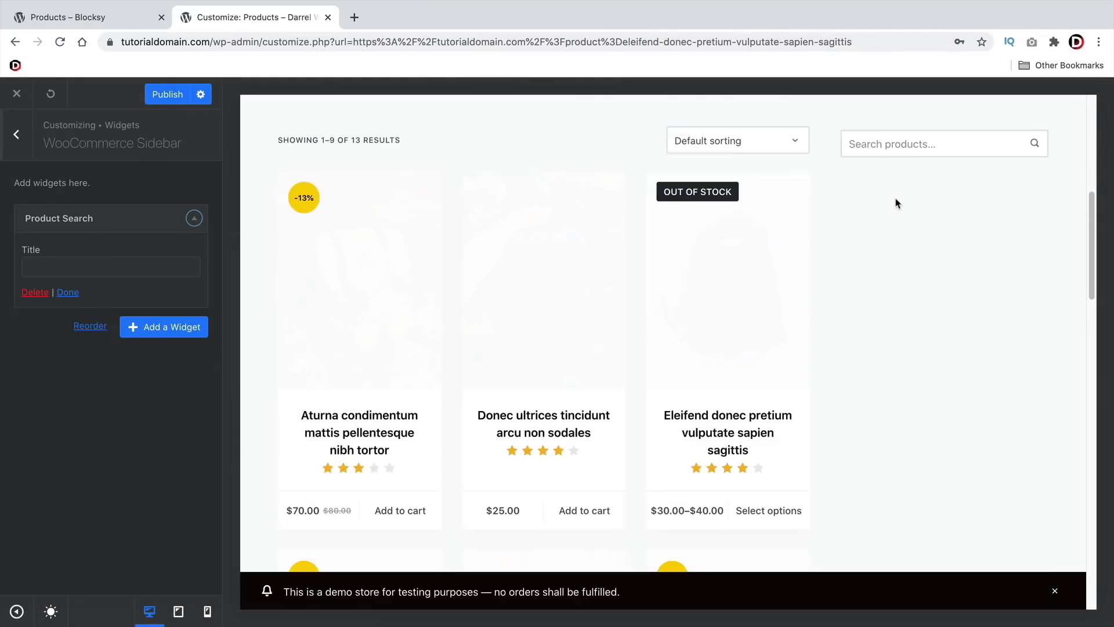
click(113, 256)
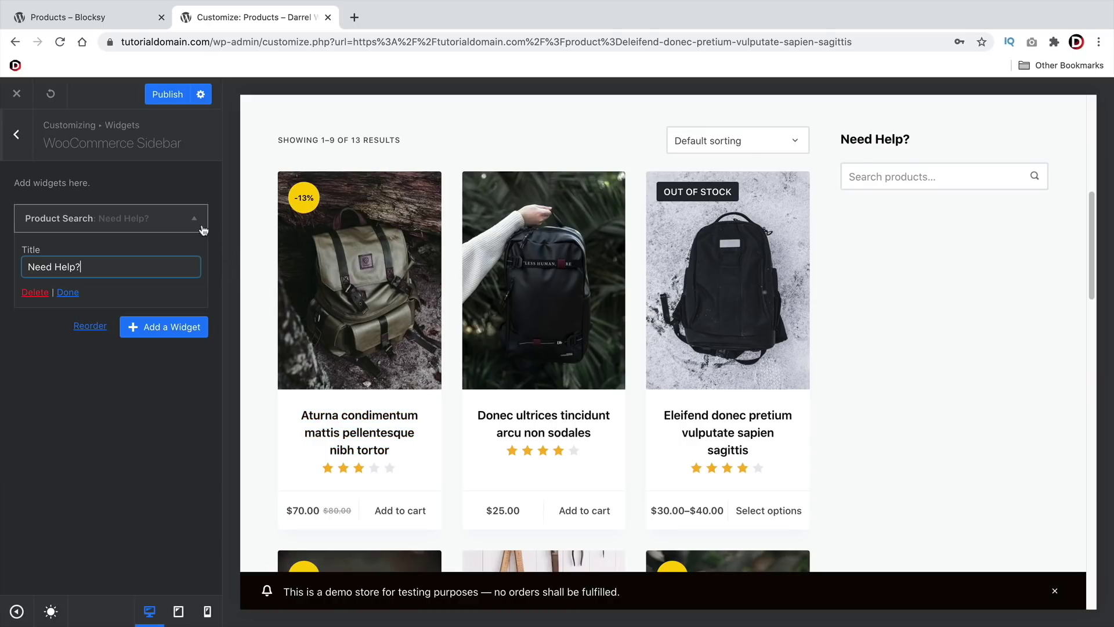
click(194, 219)
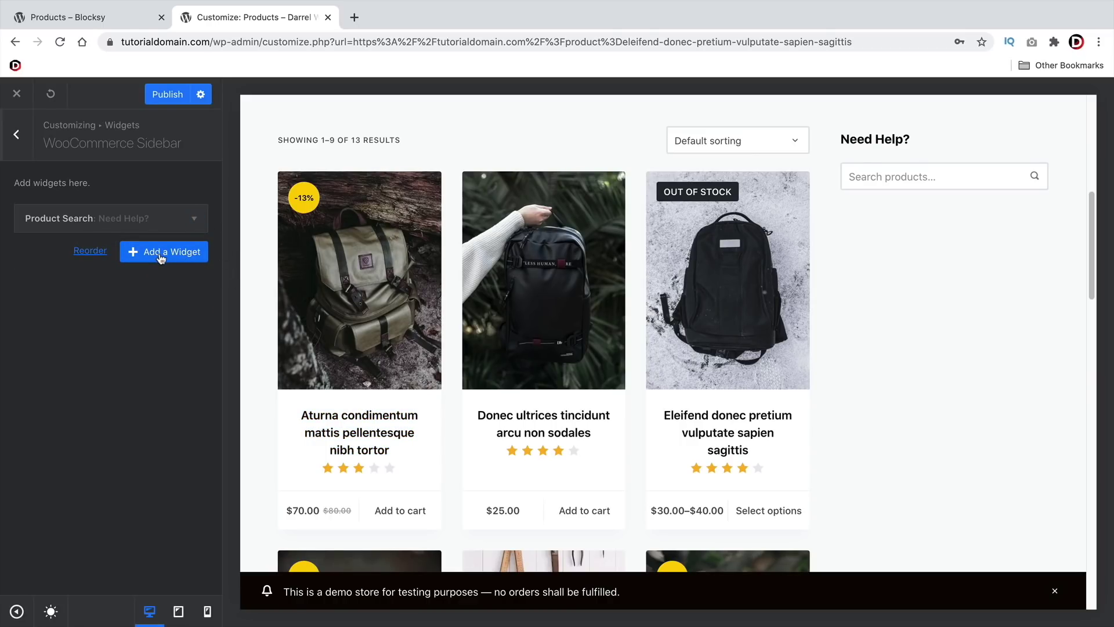
Step: Add the Filter Products by Price widget below the search box
click(161, 255)
scroll(371, 368, down, 5)
scroll(337, 369, down, 4)
click(352, 394)
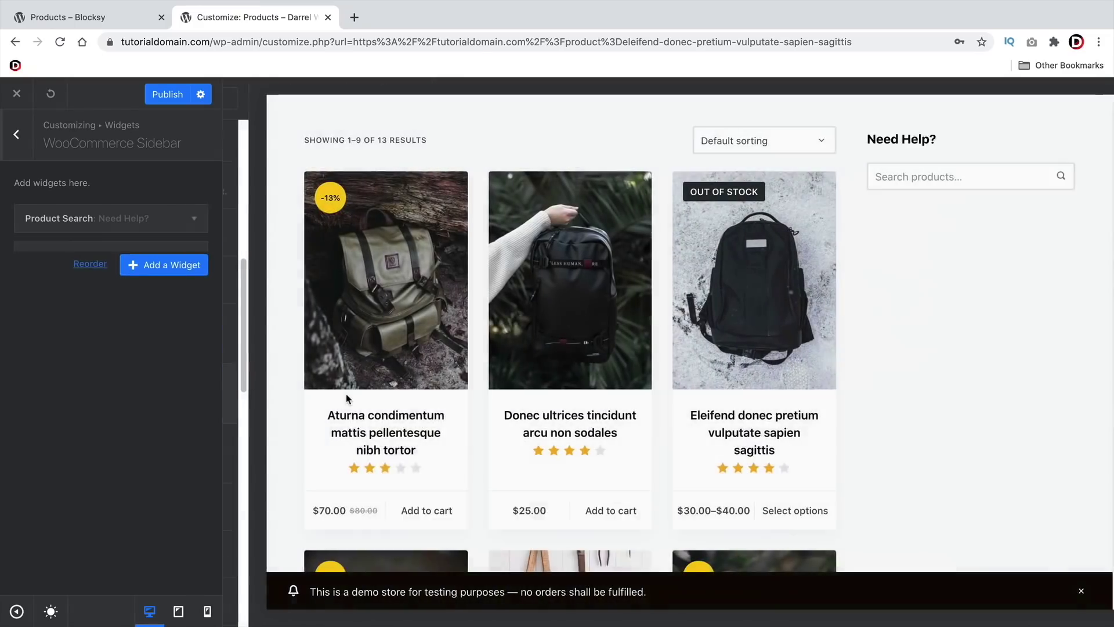
Step: Add a Filter Products by Rating widget, then delete it from the sidebar
click(184, 366)
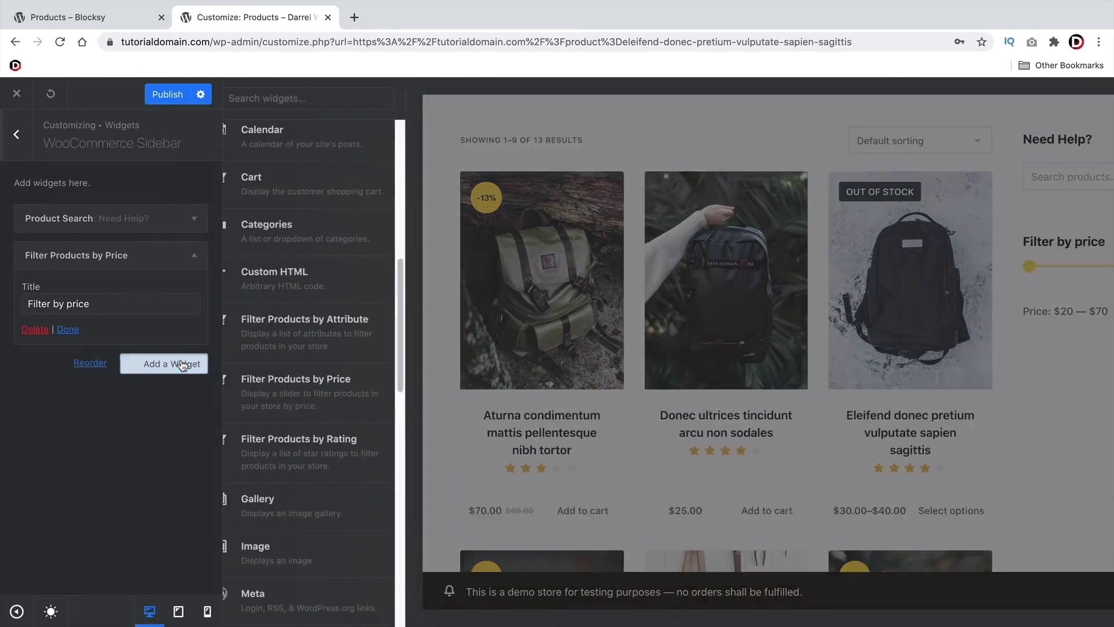
scroll(308, 378, down, 2)
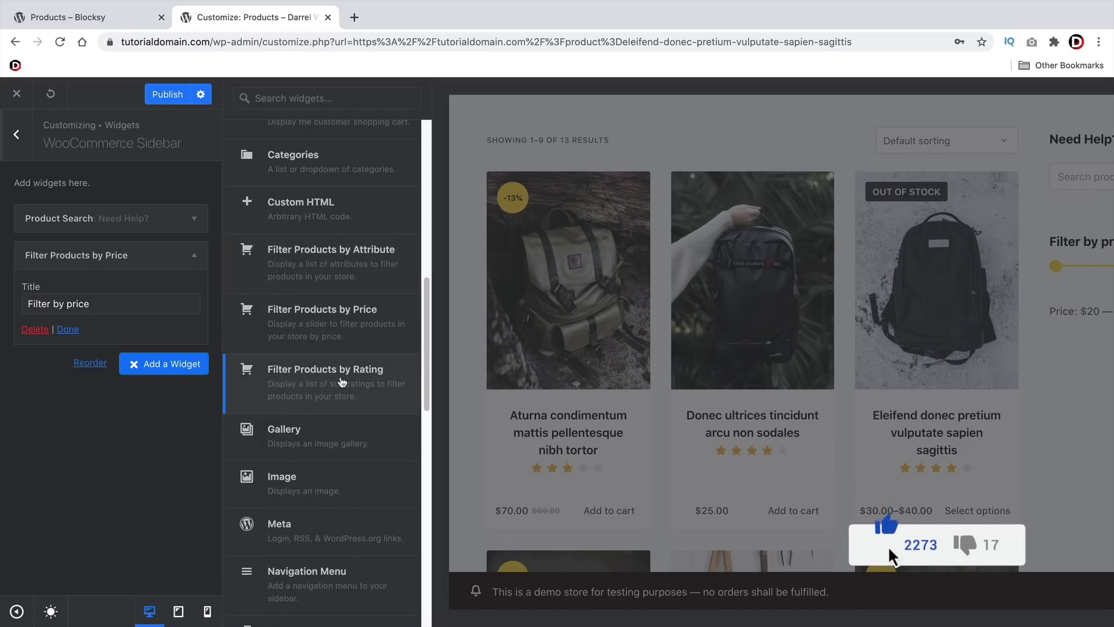
click(323, 374)
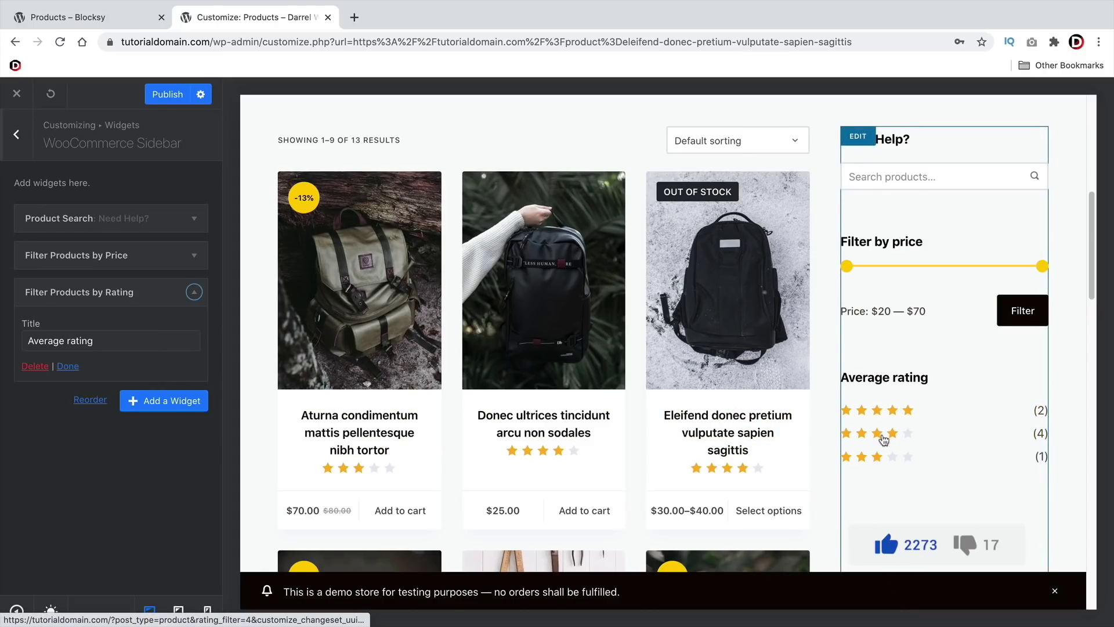
click(31, 366)
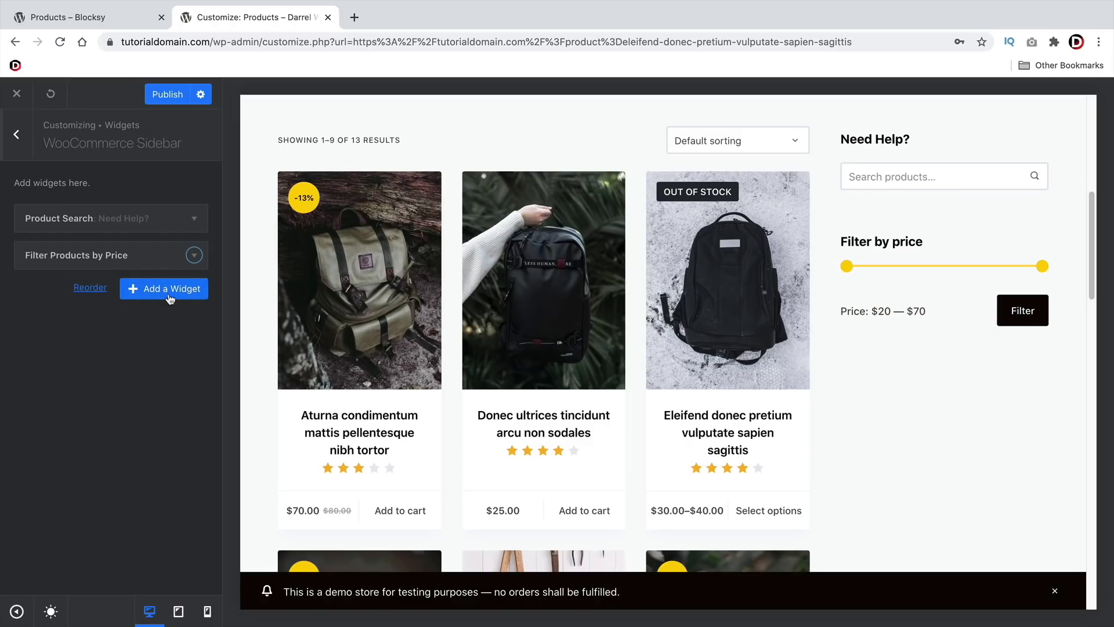
Step: Add the Recently Viewed Products widget to the shop sidebar
click(171, 290)
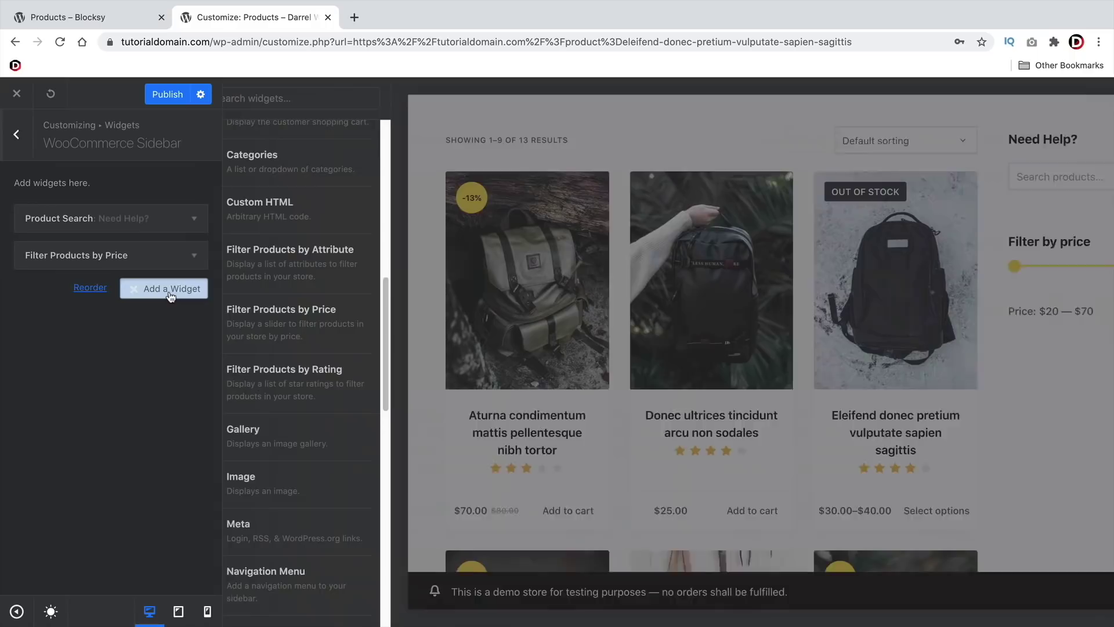
scroll(325, 371, down, 2)
scroll(338, 375, down, 5)
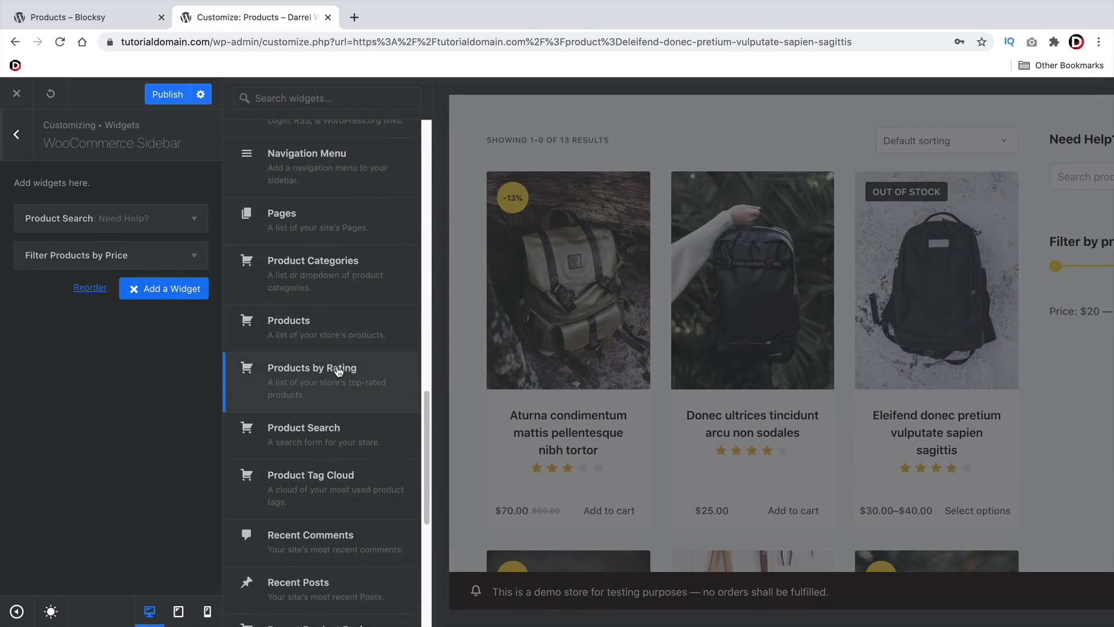
scroll(339, 406, down, 3)
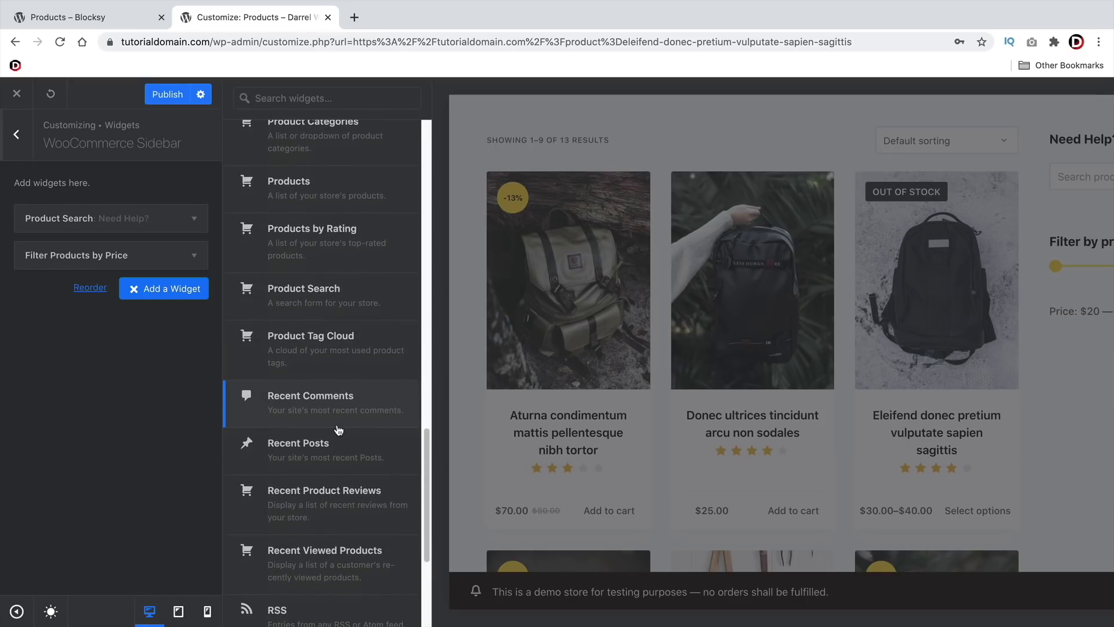
scroll(343, 438, down, 1)
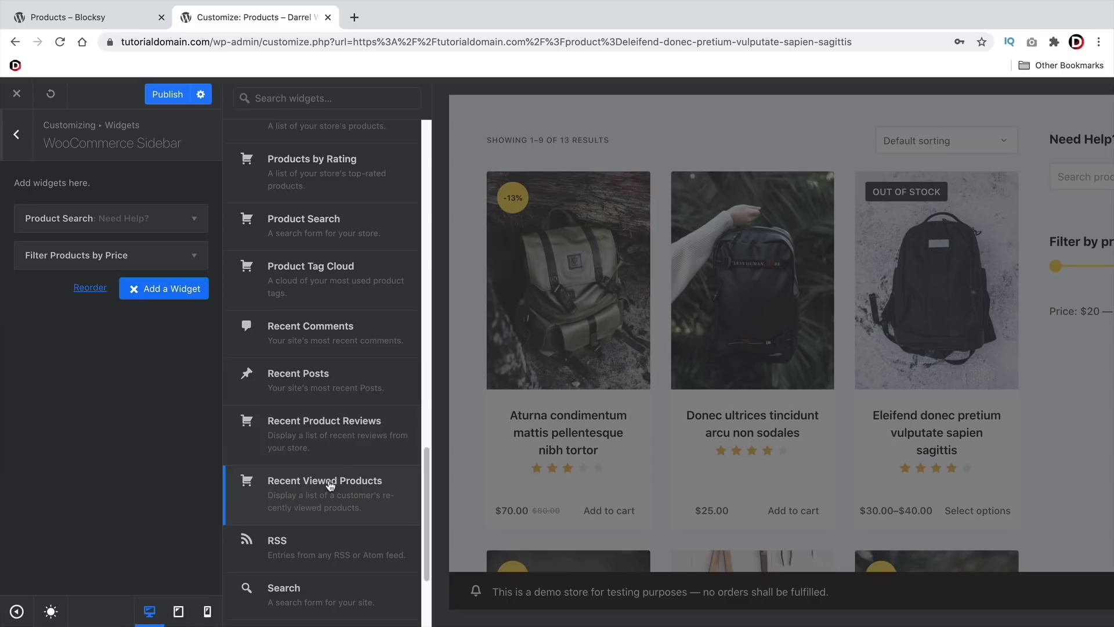
click(296, 494)
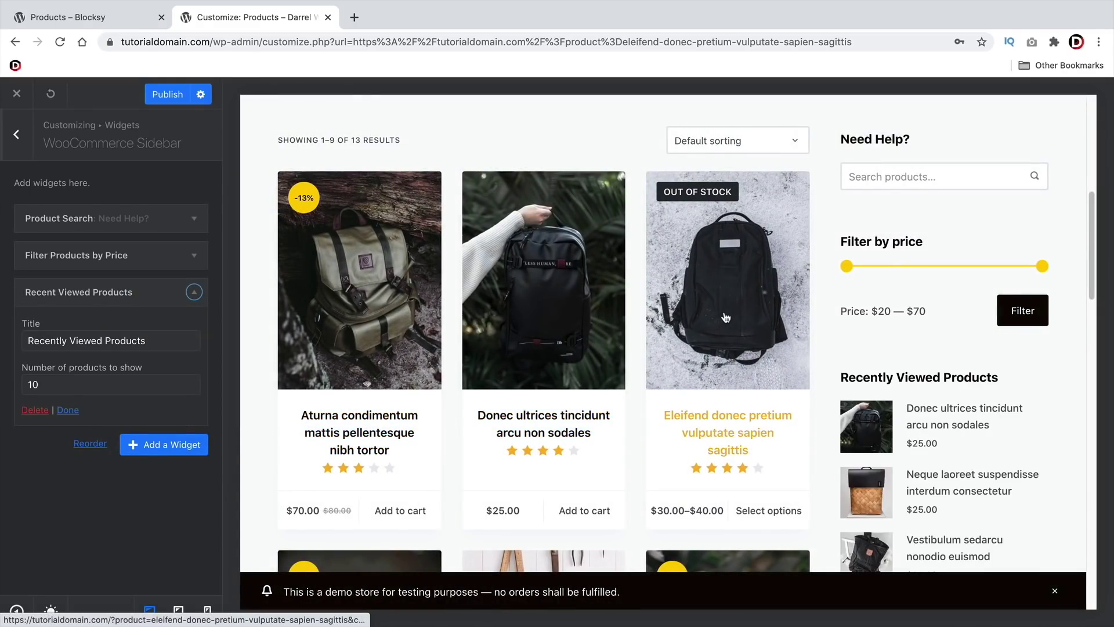
Step: Change the widget's number of products to show from 10 to 3
scroll(732, 320, down, 5)
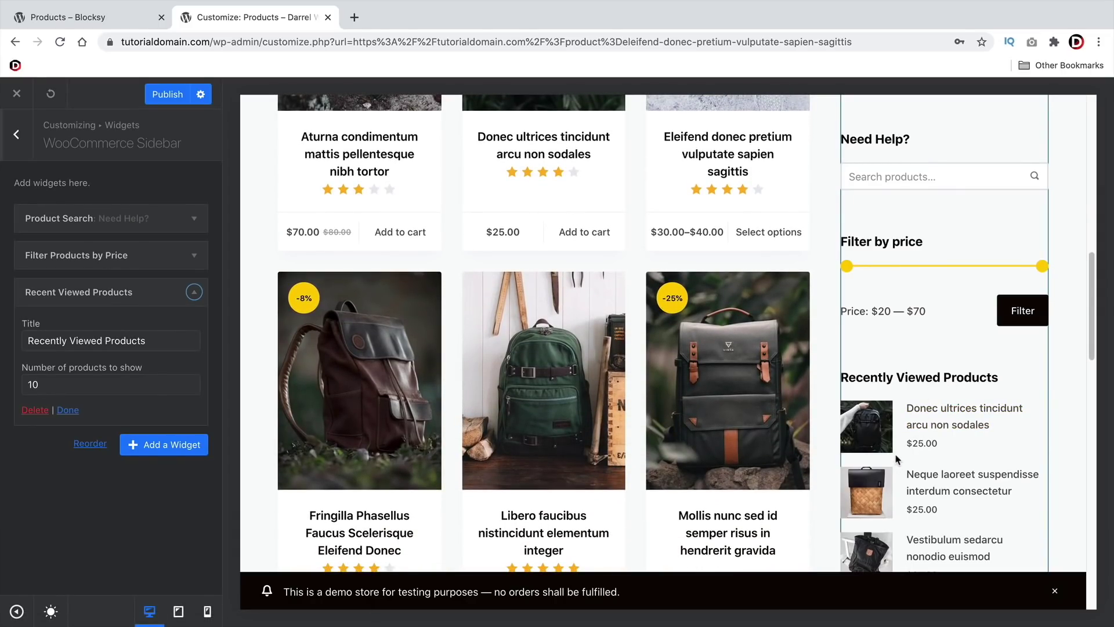
scroll(899, 456, down, 5)
scroll(918, 308, down, 2)
scroll(918, 309, down, 6)
scroll(929, 325, up, 7)
scroll(935, 372, up, 3)
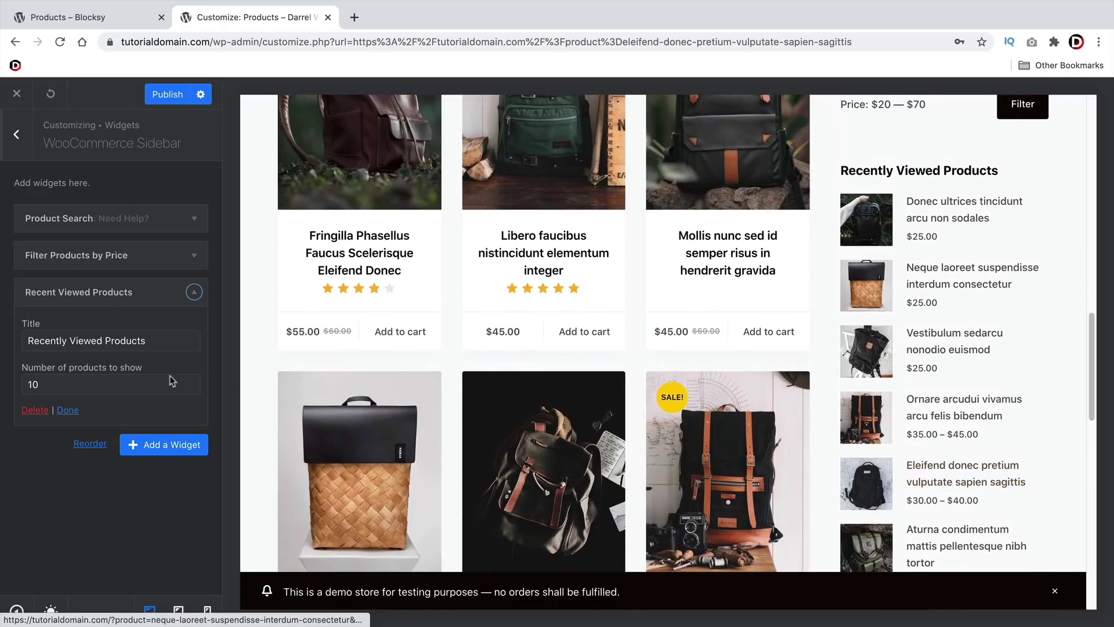
drag(172, 380, 1, 387)
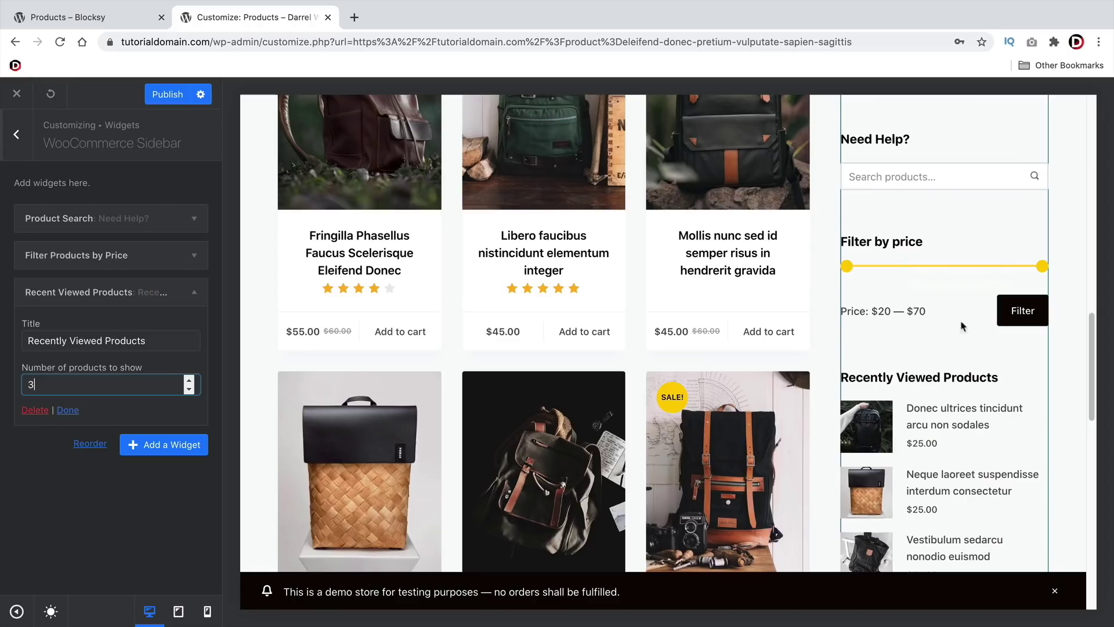
scroll(923, 383, down, 5)
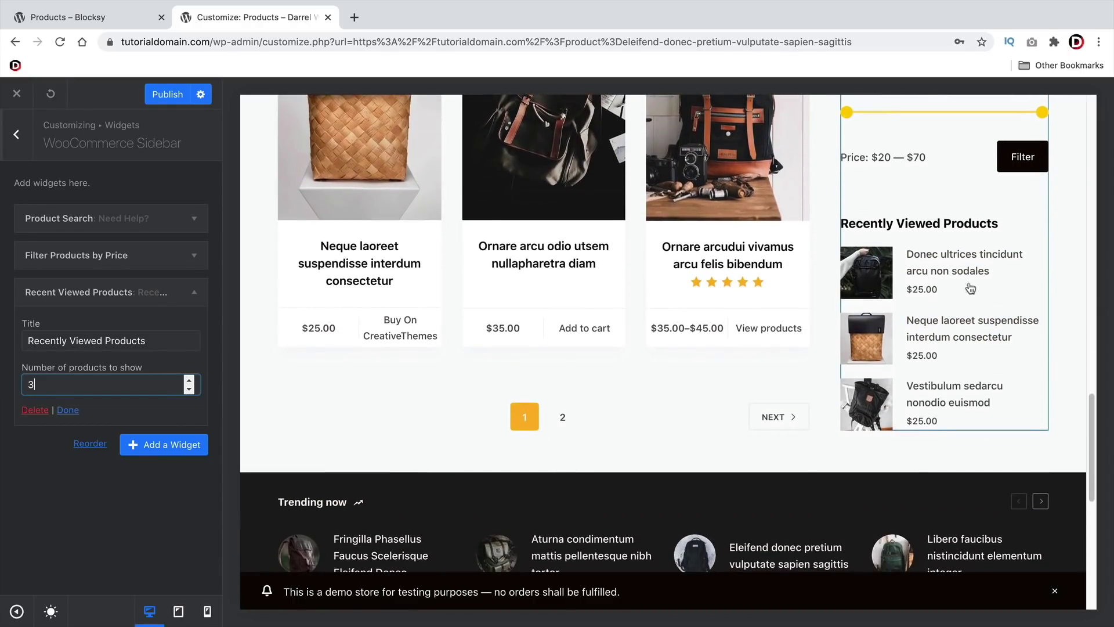
scroll(728, 330, up, 2)
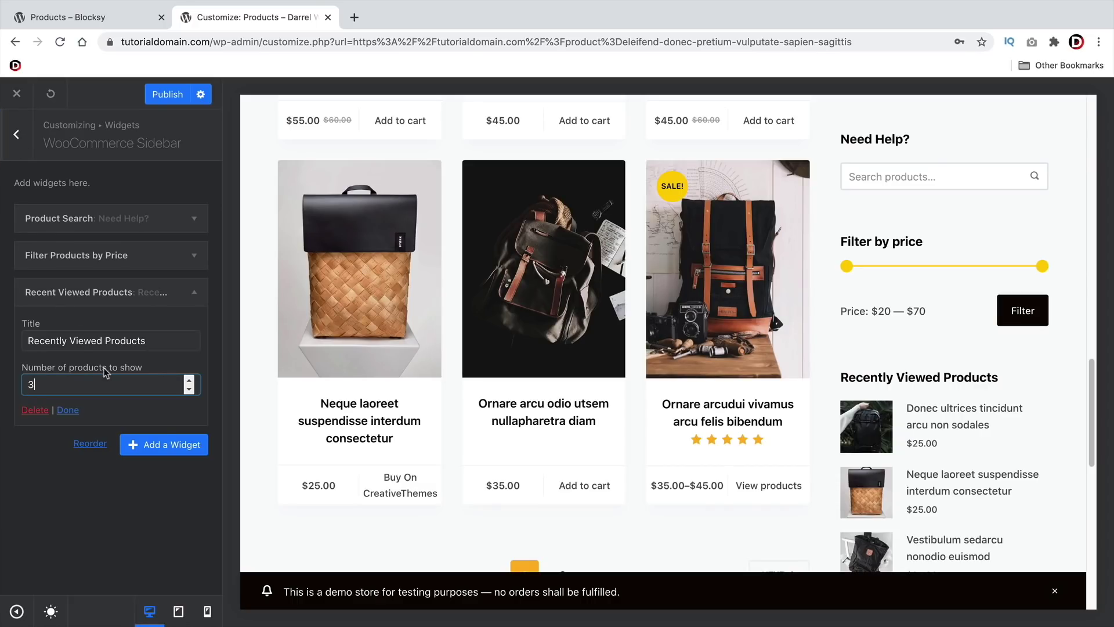
Step: Add a Social Icons widget to the shop sidebar
click(165, 445)
scroll(324, 471, down, 5)
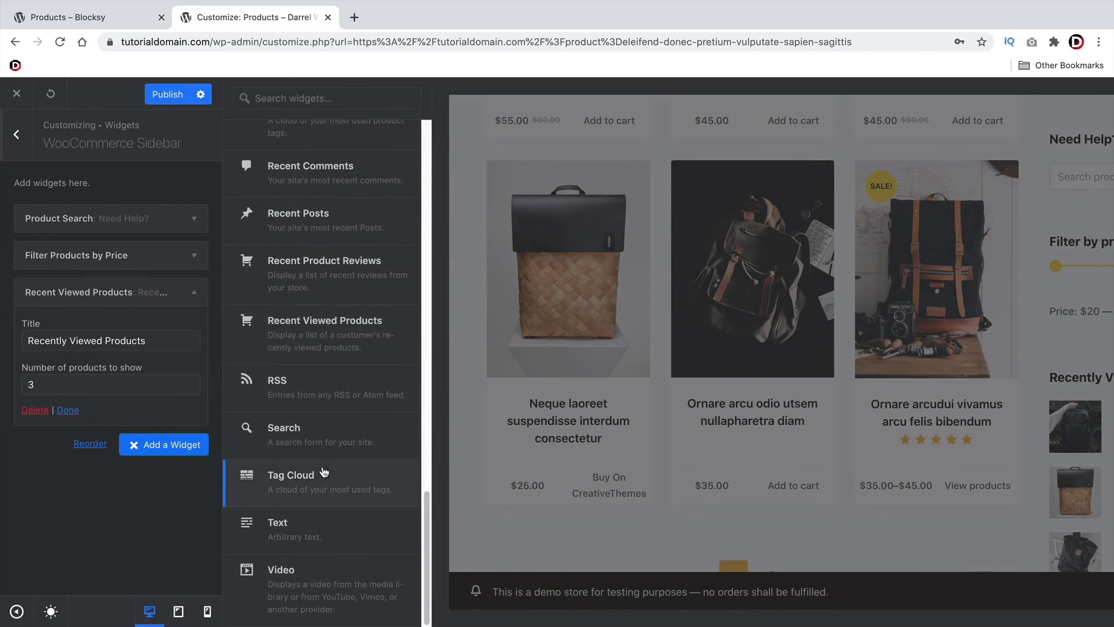
scroll(342, 499, up, 8)
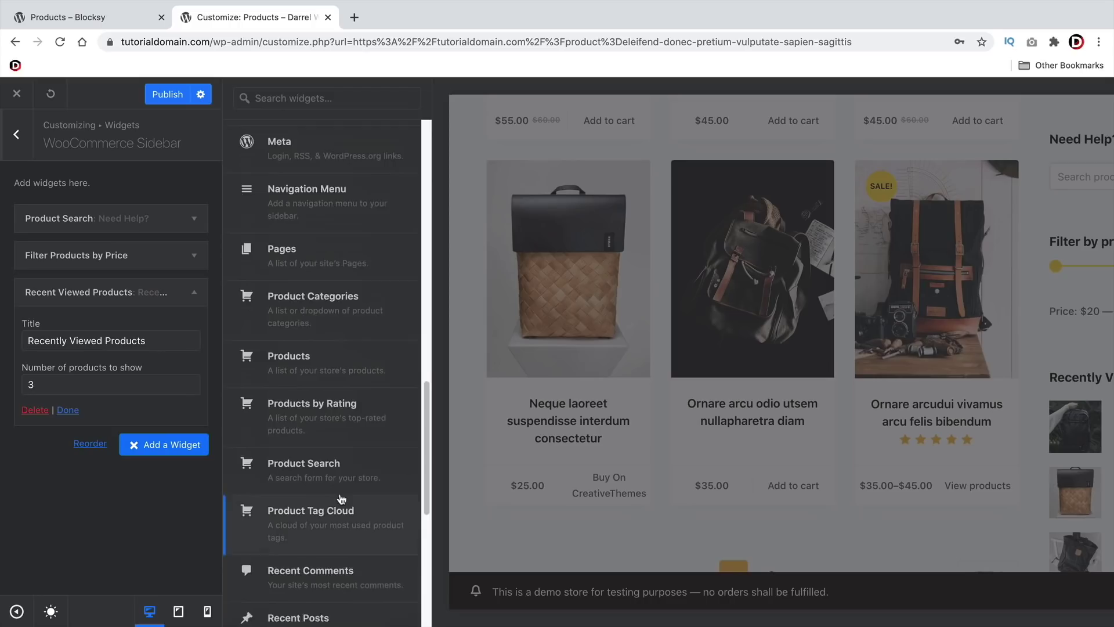
scroll(341, 499, up, 7)
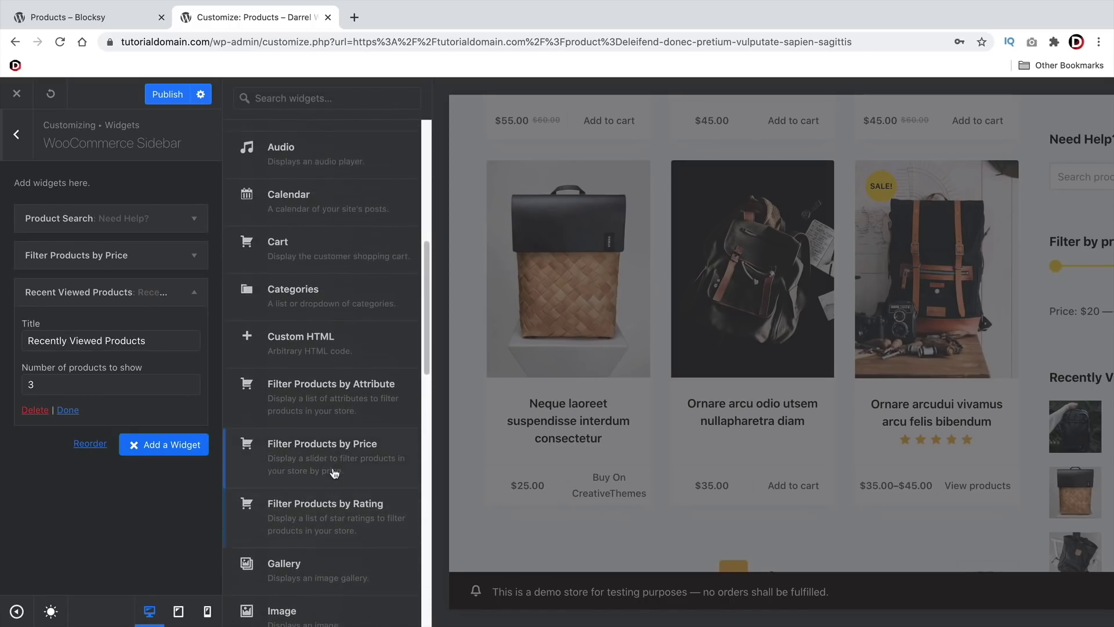
scroll(335, 473, up, 7)
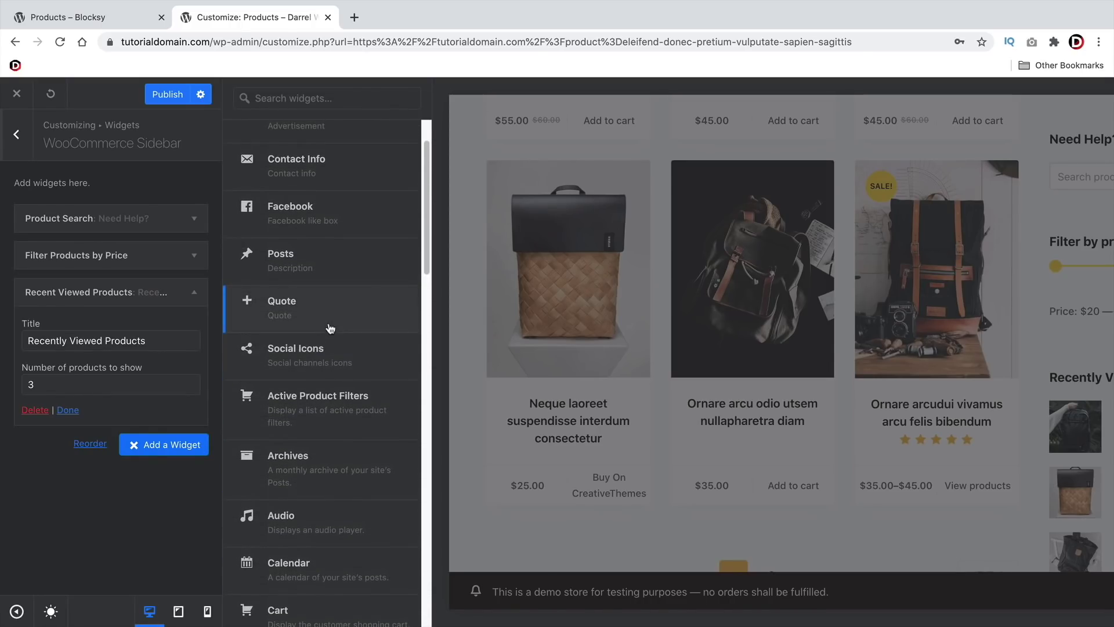
scroll(335, 258, up, 2)
click(306, 424)
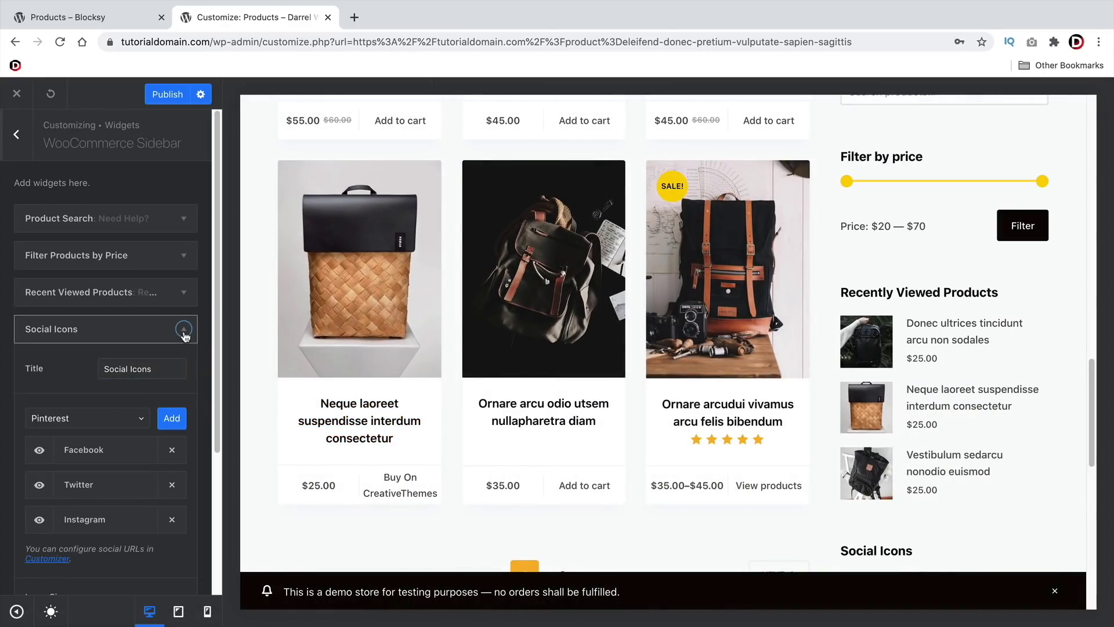
Step: Add Pinterest to the social icons alongside Facebook, Twitter and Instagram
scroll(821, 414, down, 4)
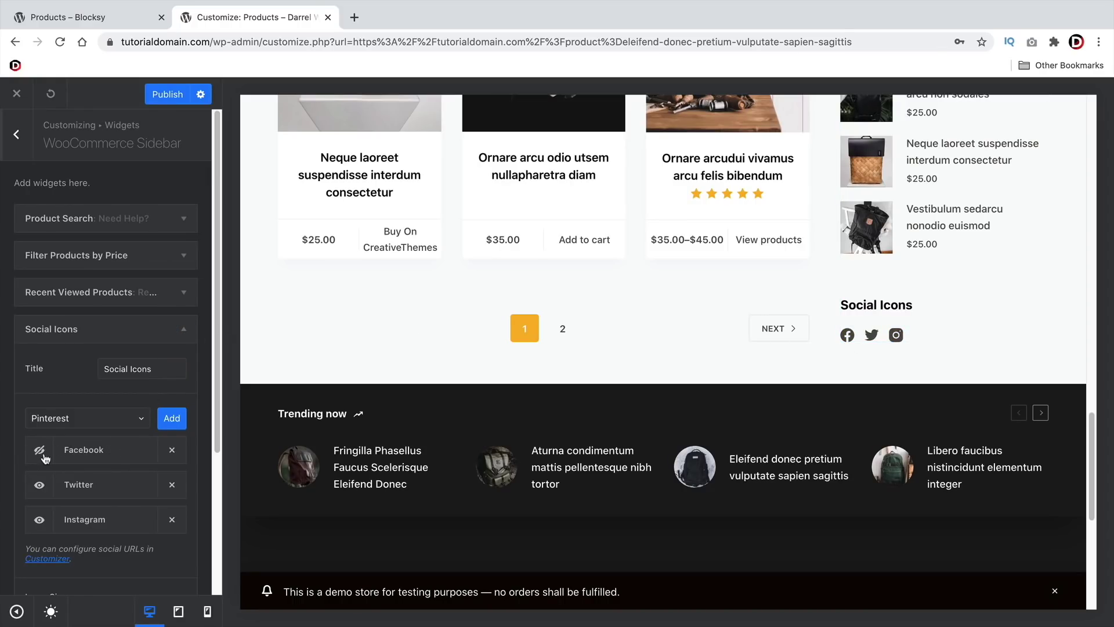
click(172, 418)
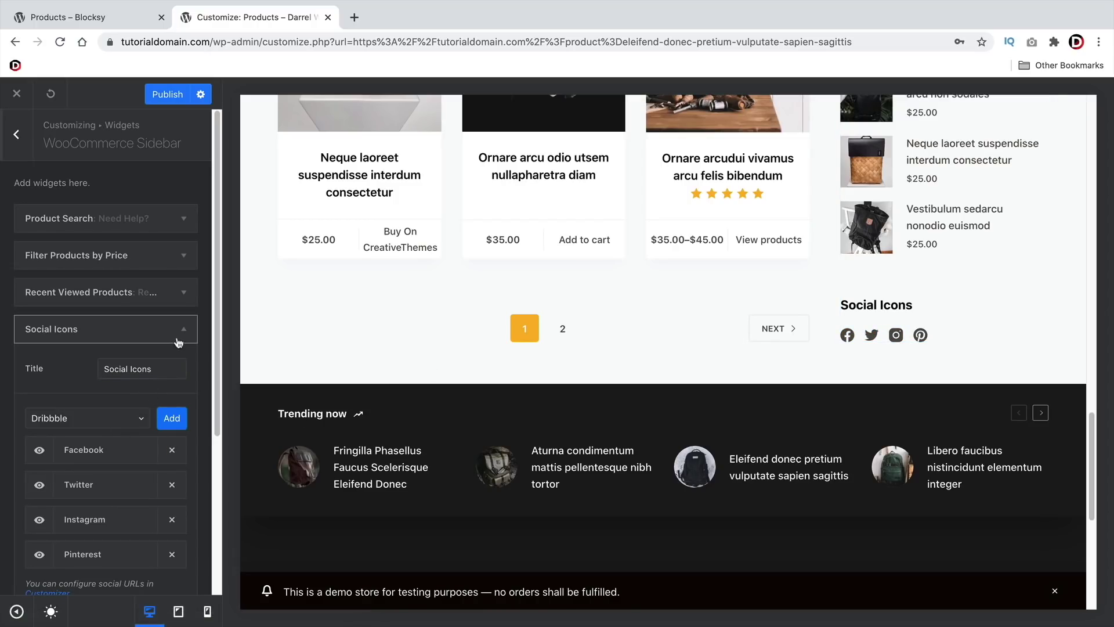
click(180, 329)
click(194, 329)
scroll(113, 439, down, 3)
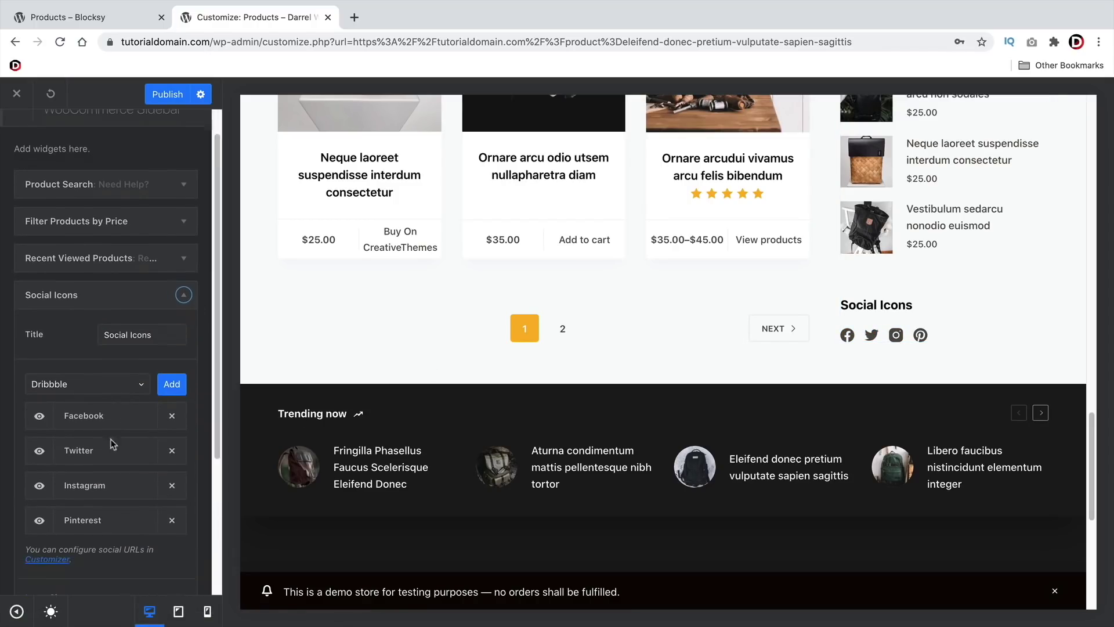
scroll(113, 438, down, 3)
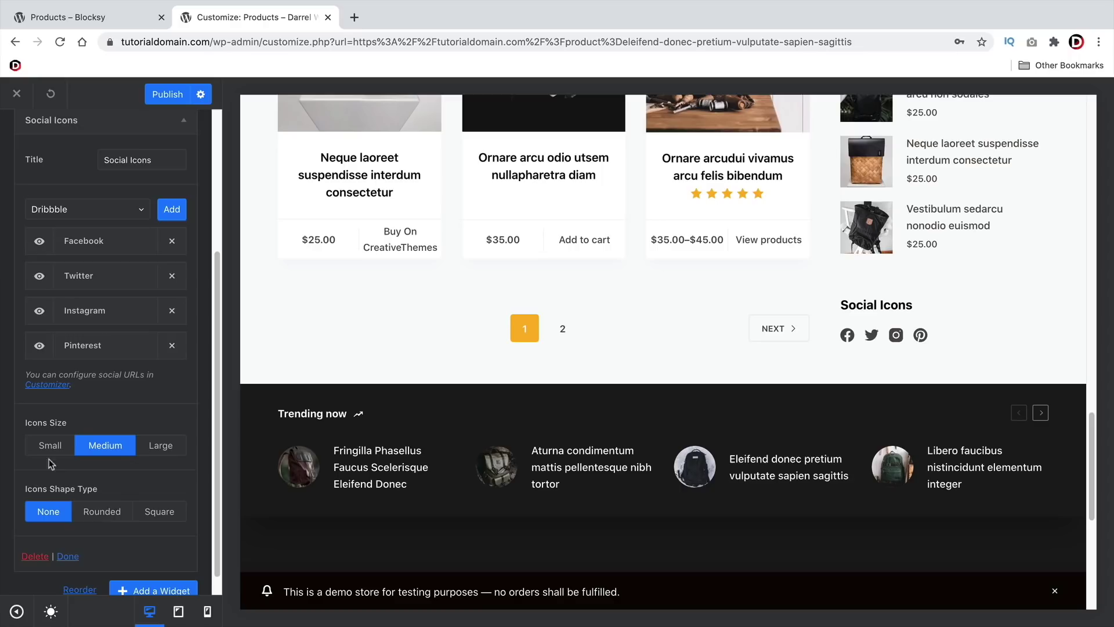
drag(51, 375, 88, 376)
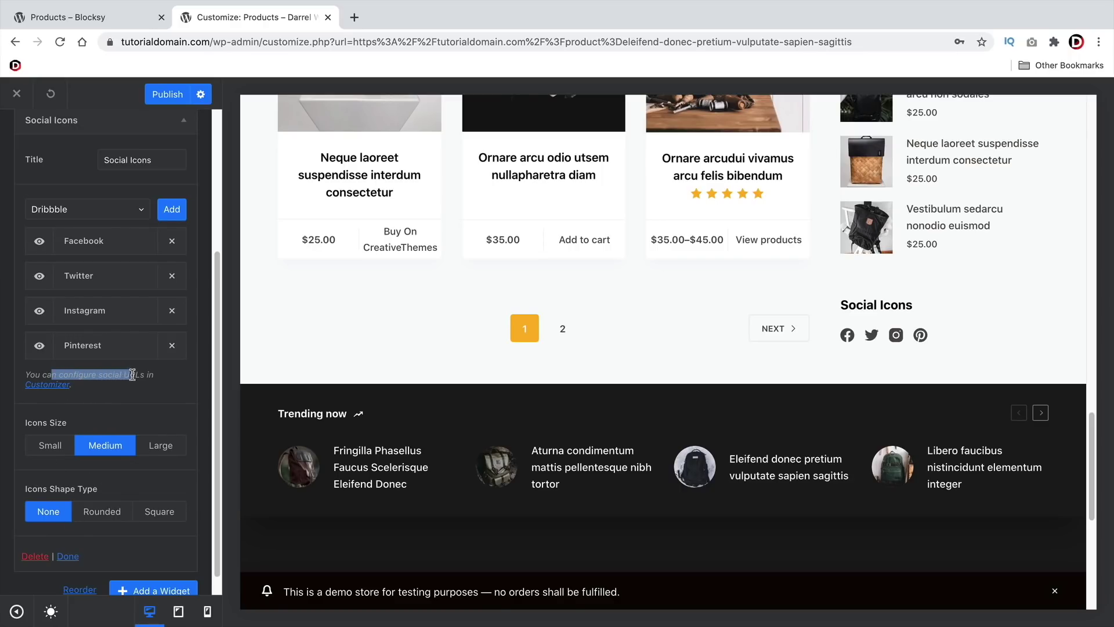
scroll(110, 418, down, 1)
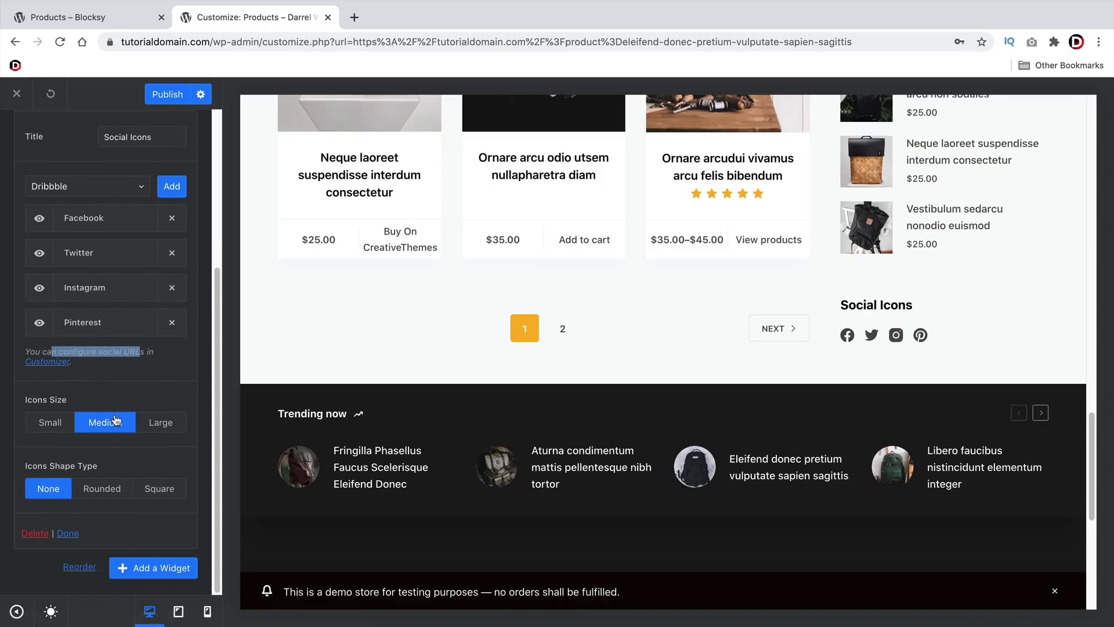
scroll(155, 266, up, 3)
Step: Rename the Social Icons widget title to 'Follow Us' and collapse it
click(141, 206)
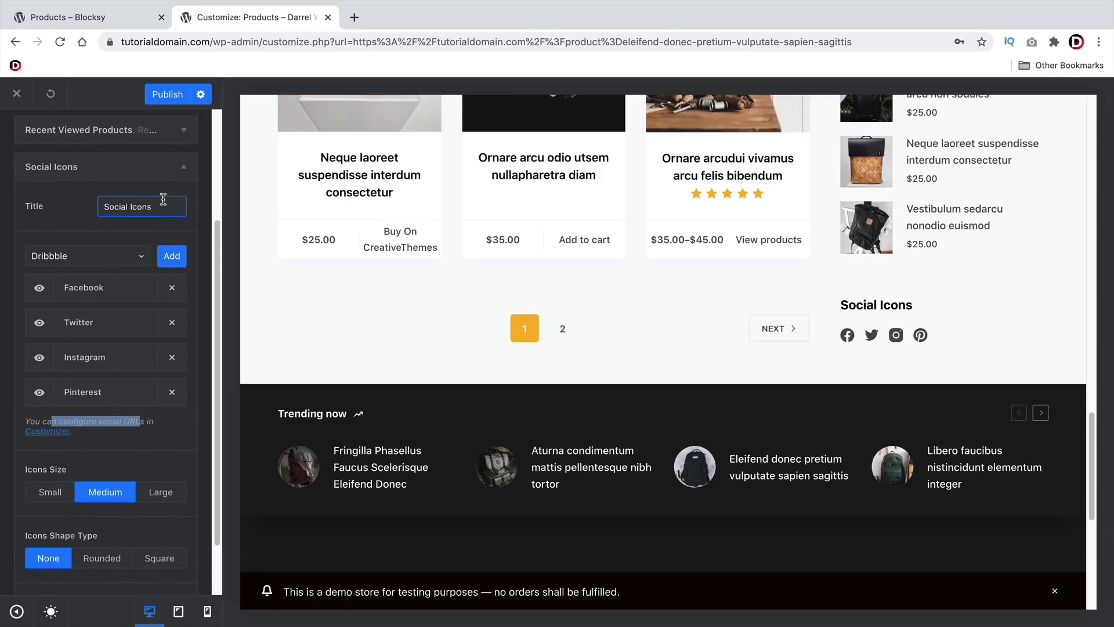
double_click(141, 206)
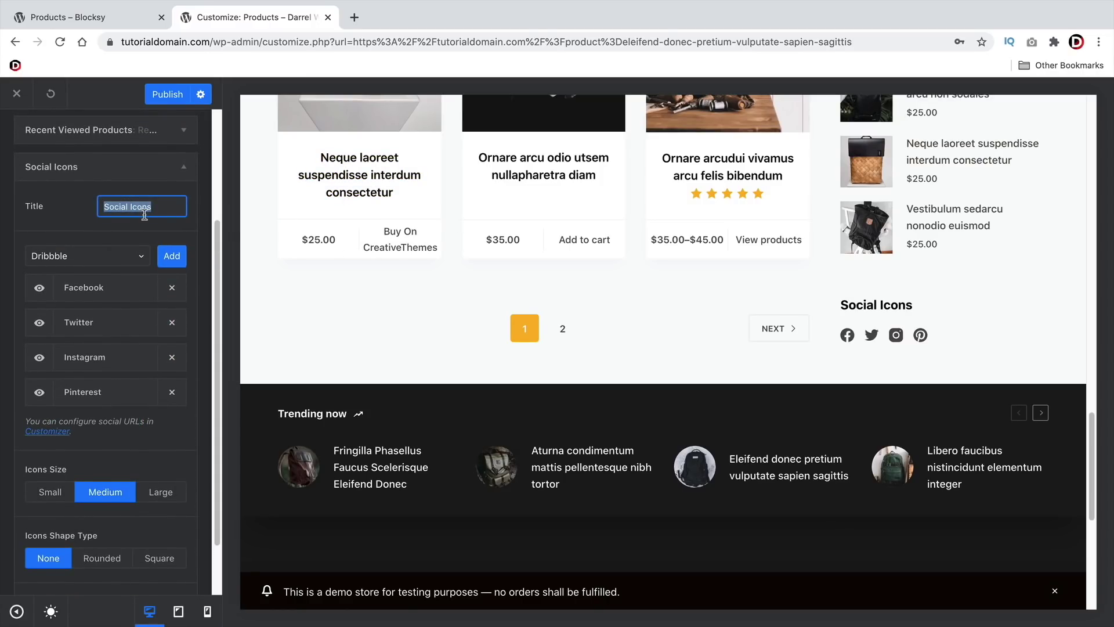
text(Follow Us)
click(185, 166)
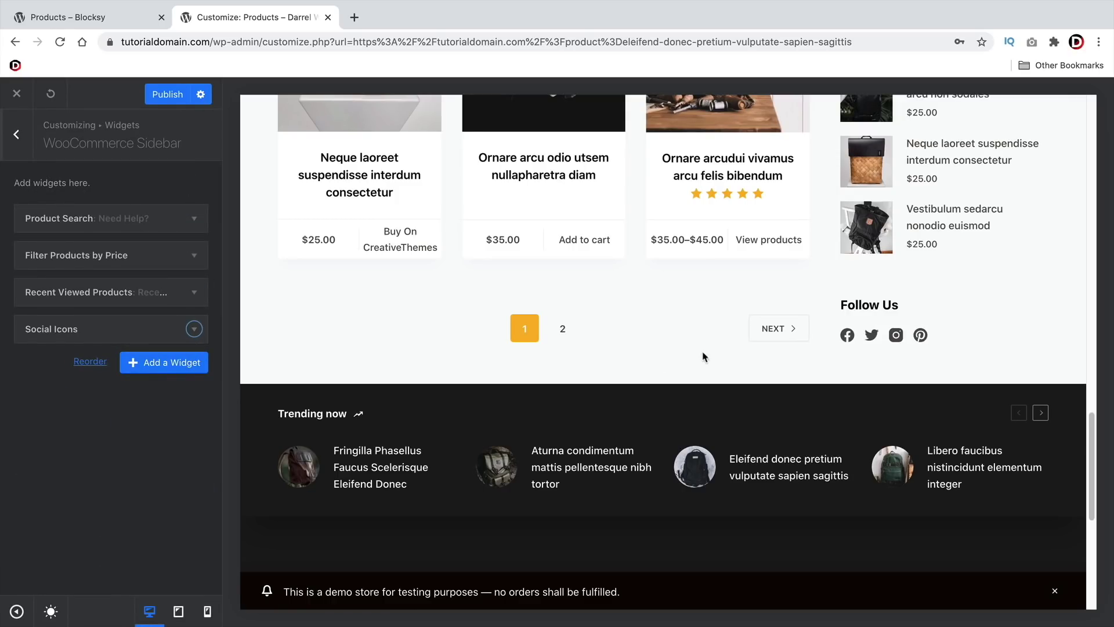
Step: Add a Video widget to the shop sidebar below Follow Us
click(186, 367)
click(185, 368)
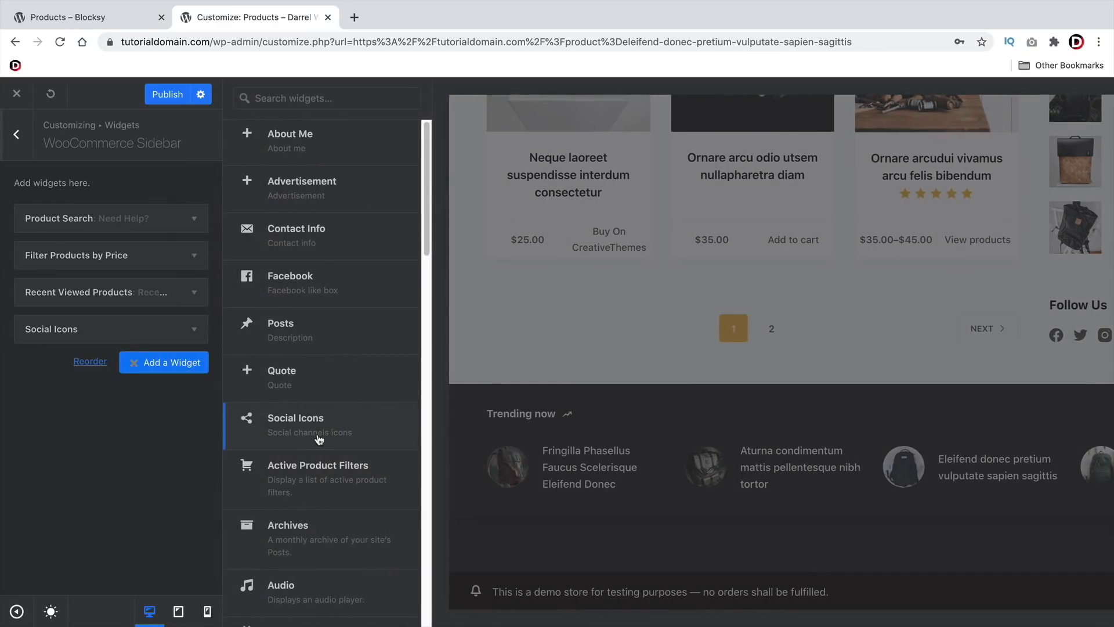
scroll(329, 429, down, 5)
scroll(330, 433, down, 10)
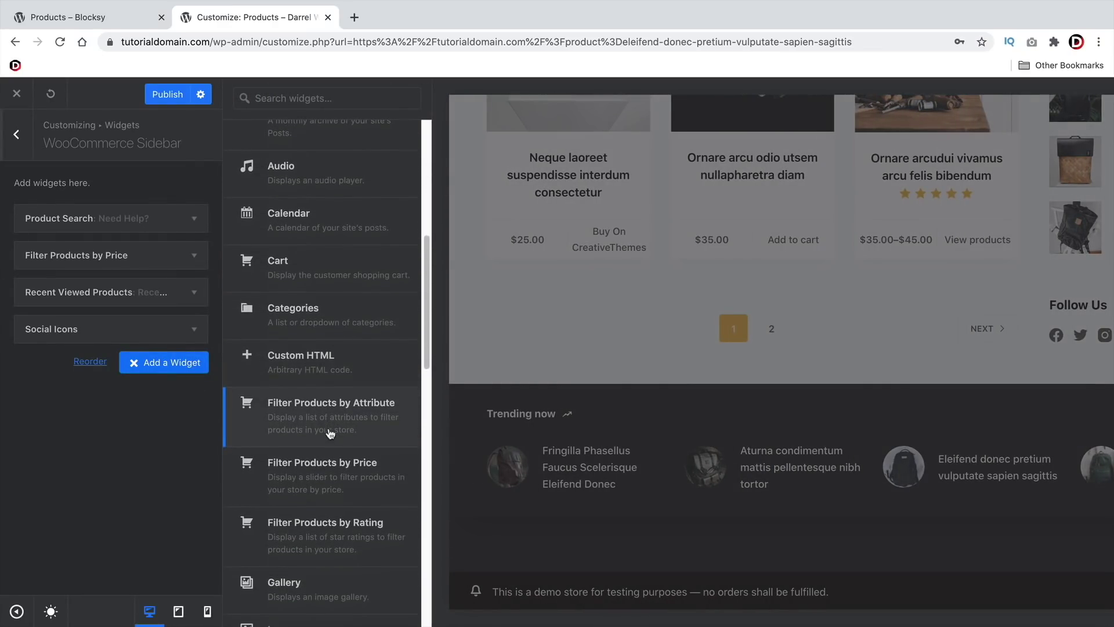
scroll(329, 432, down, 10)
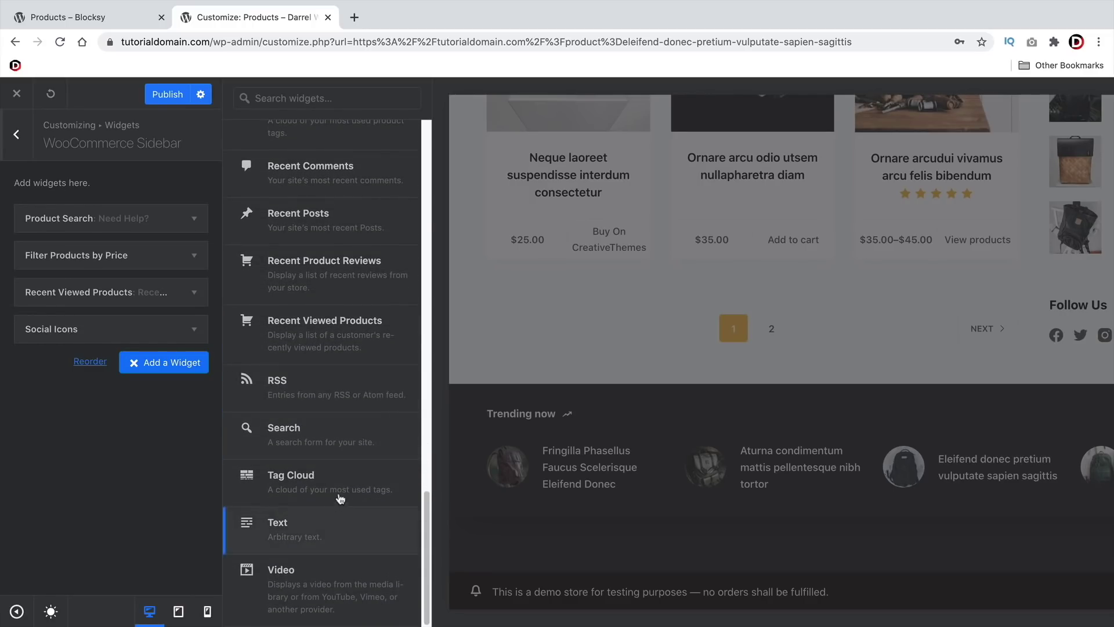
click(340, 576)
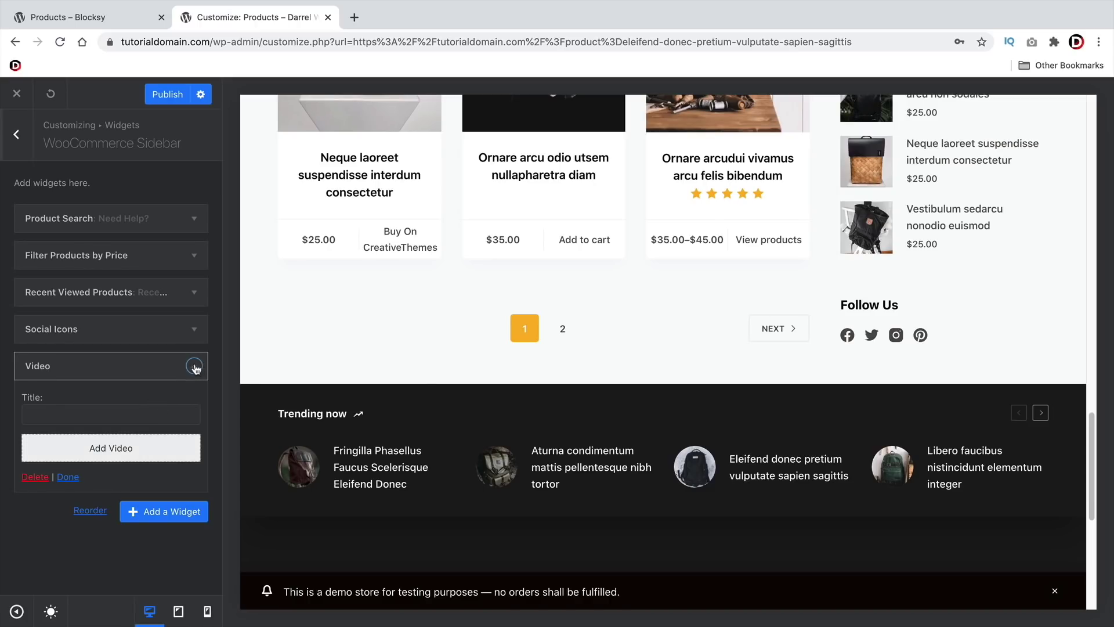
Step: Title the video widget 'New Product' with the 5 Best Bags for Men clip, then collapse it
click(74, 408)
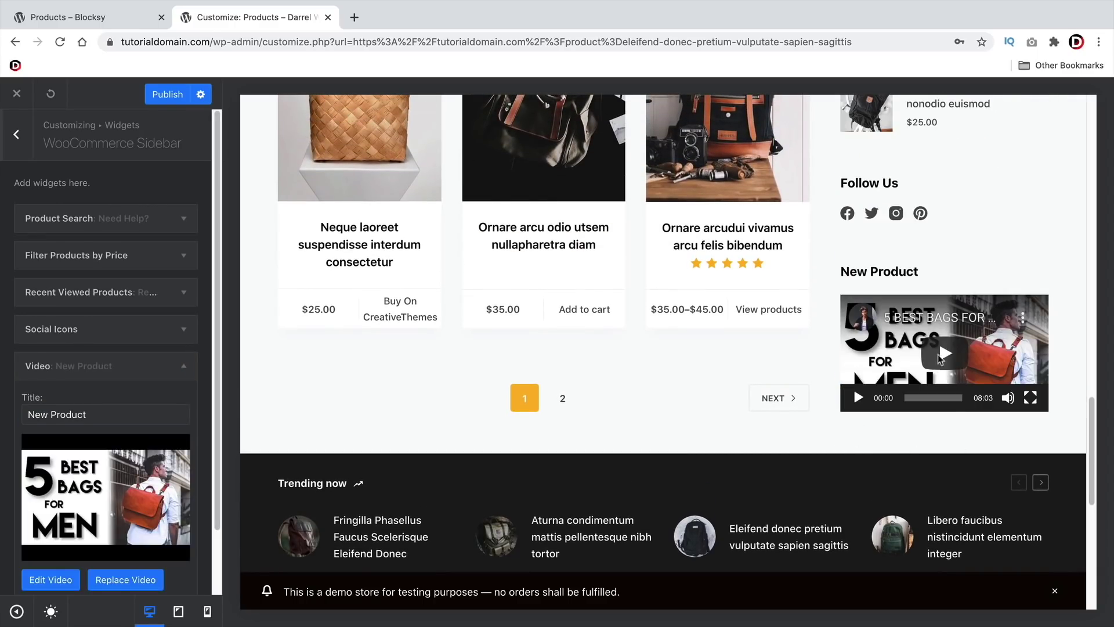
scroll(959, 348, up, 10)
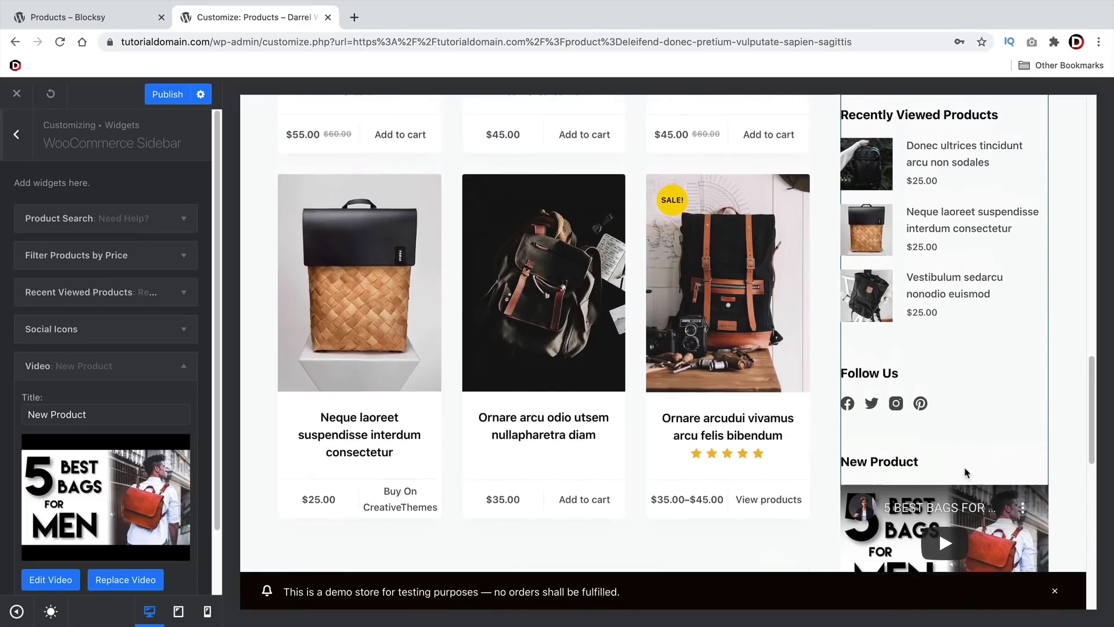
scroll(960, 482, up, 5)
scroll(957, 477, down, 6)
scroll(953, 466, down, 8)
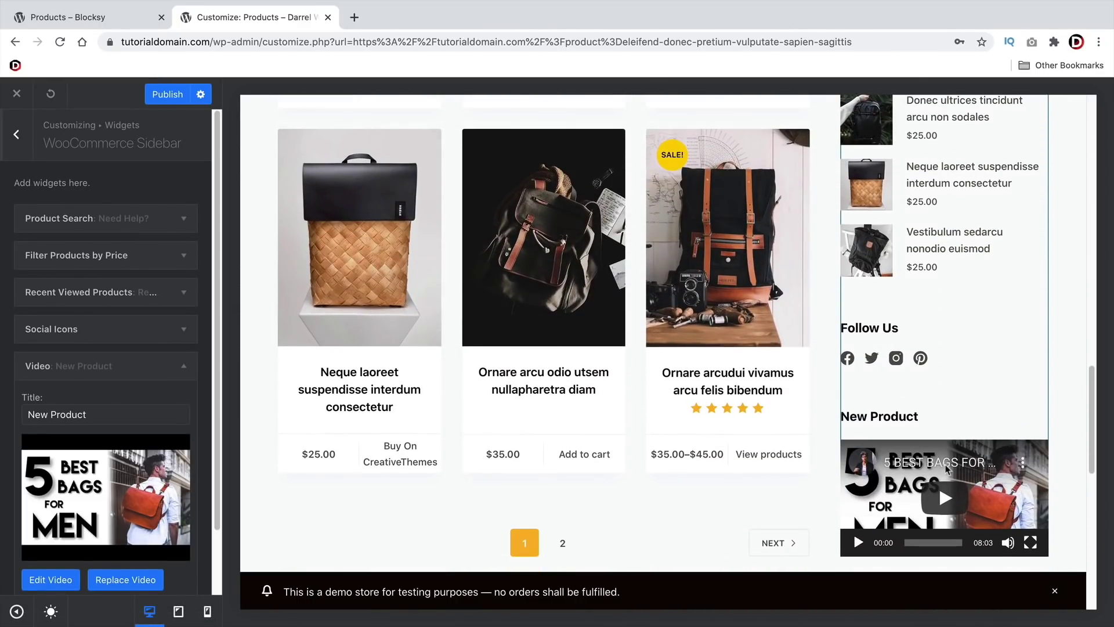
click(184, 365)
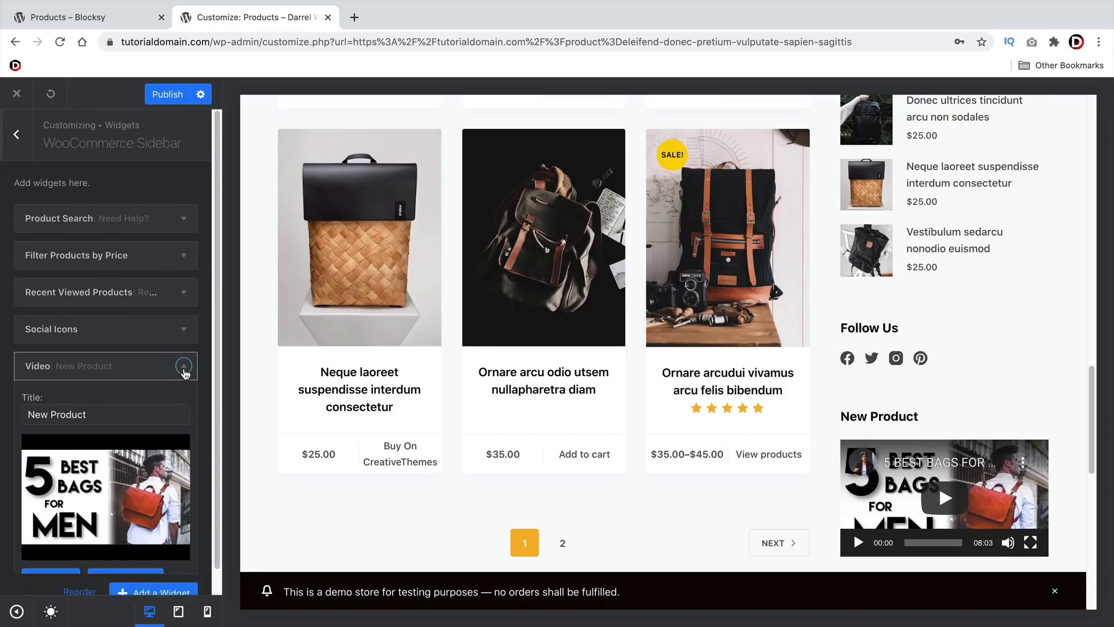
Step: Browse the available widgets list and close it without adding anything
click(161, 406)
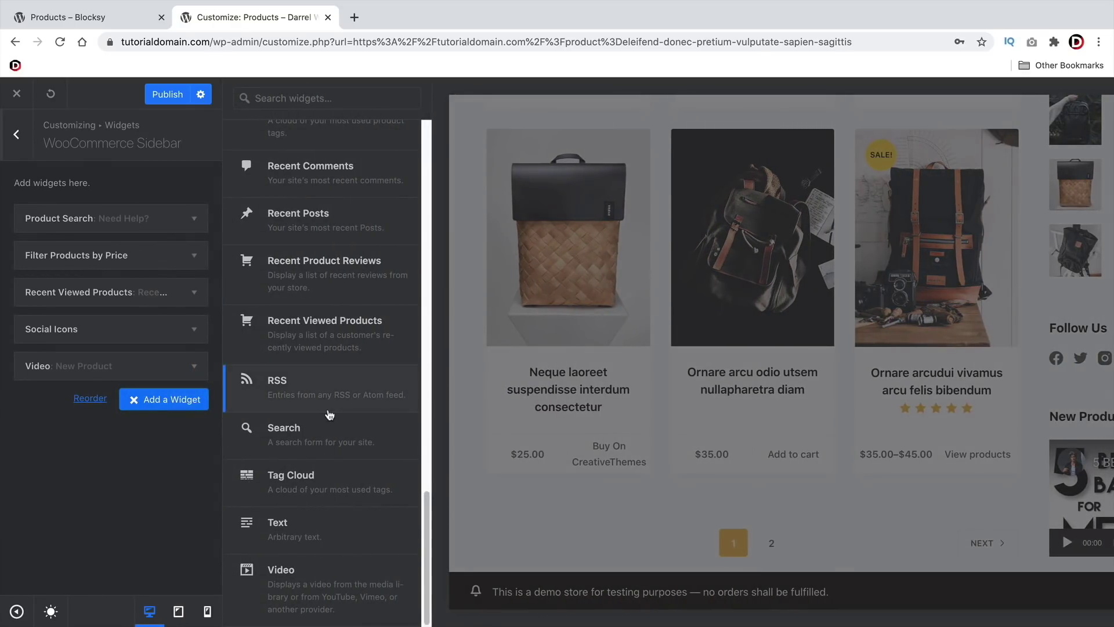
scroll(337, 462, up, 10)
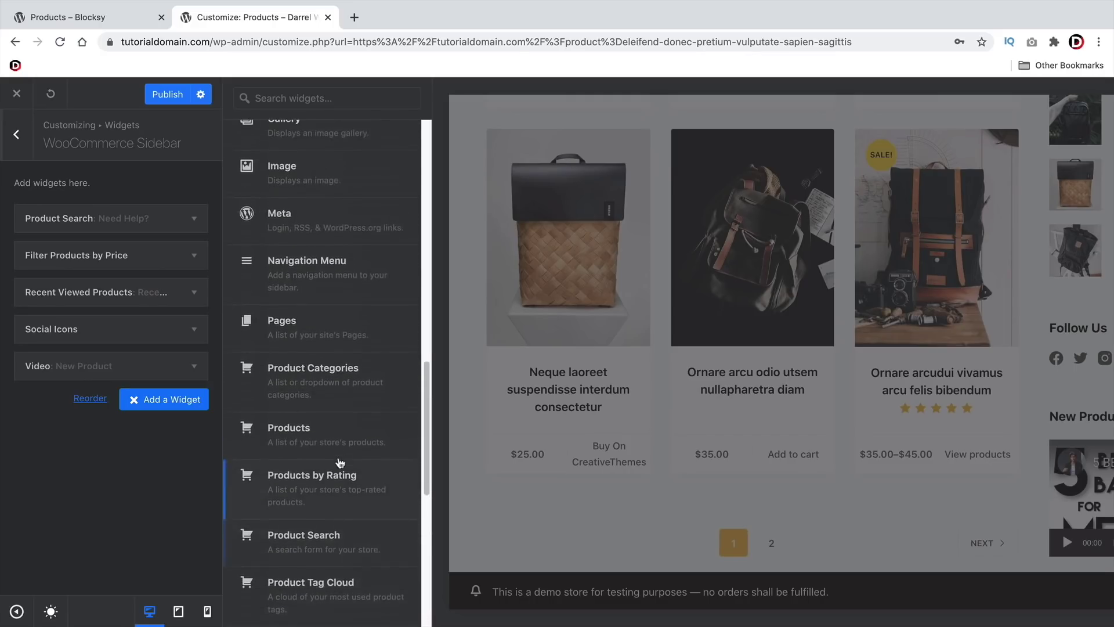
scroll(340, 463, up, 10)
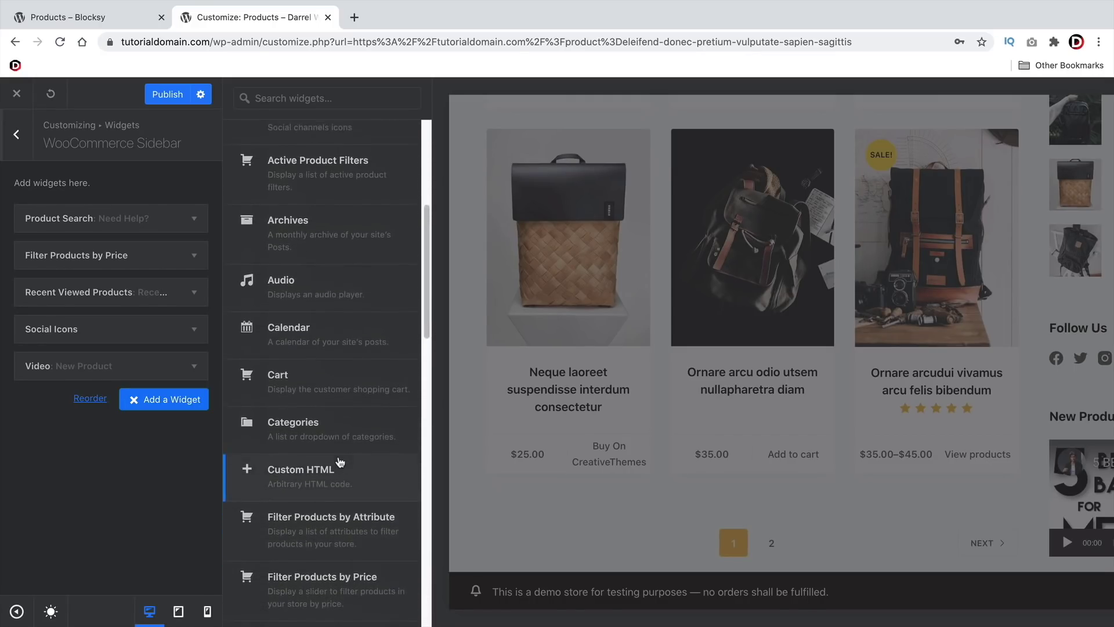
scroll(340, 463, up, 4)
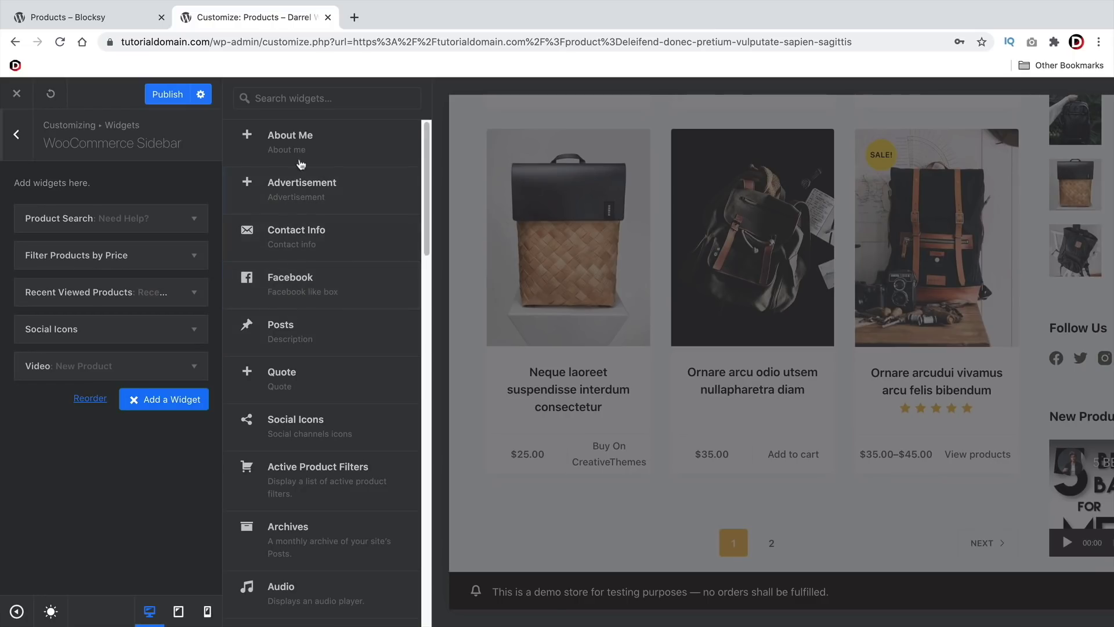
scroll(548, 418, up, 1)
scroll(549, 418, up, 3)
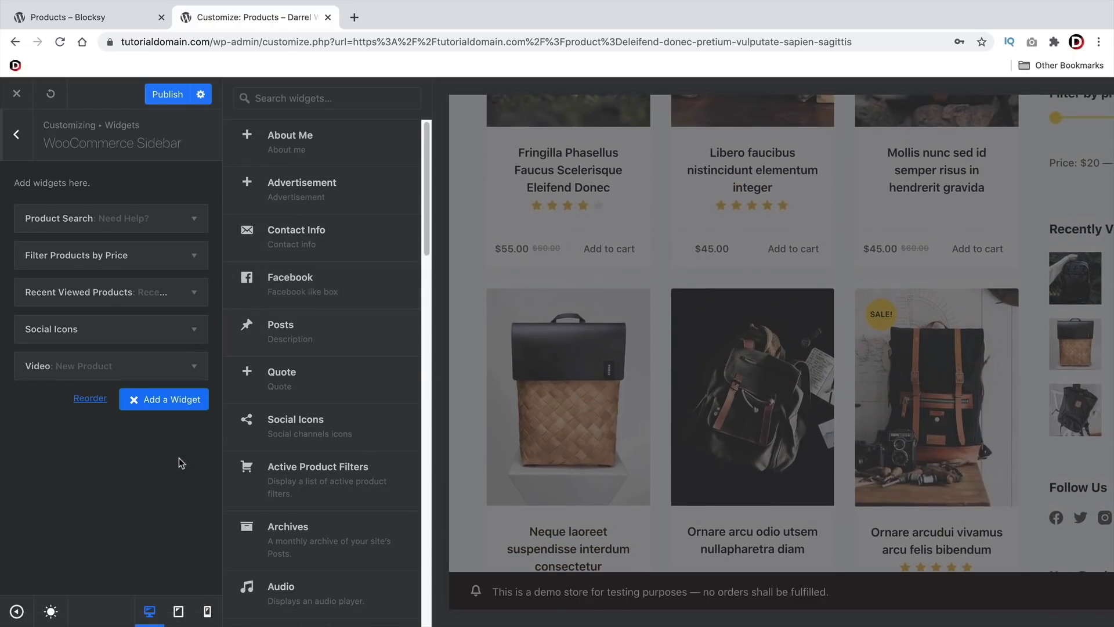
click(182, 462)
scroll(749, 458, up, 13)
scroll(824, 430, up, 2)
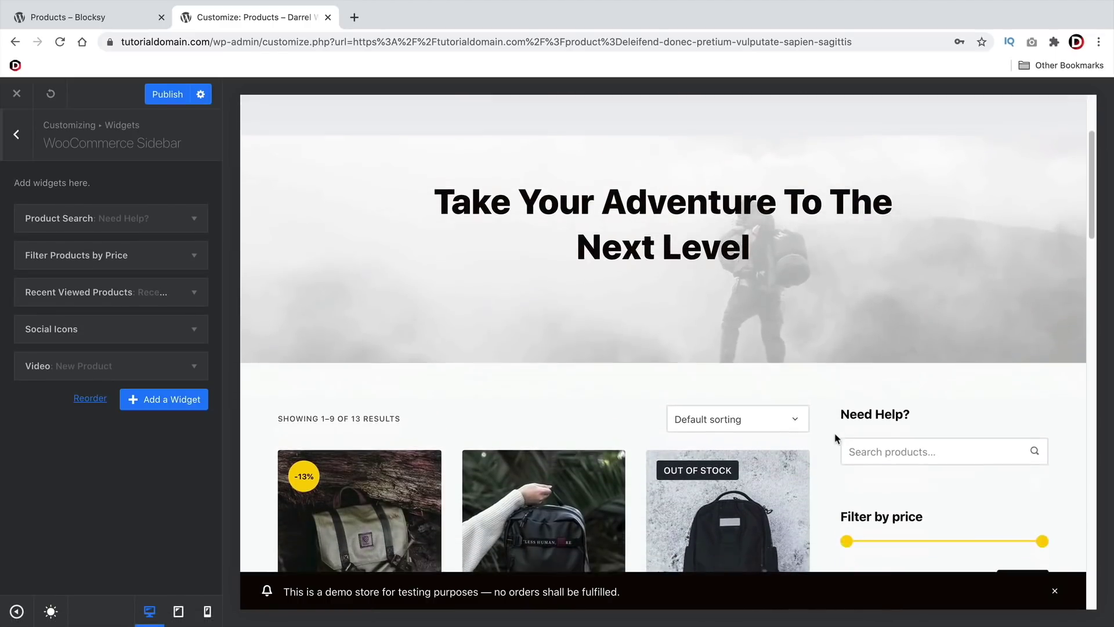
scroll(833, 434, down, 5)
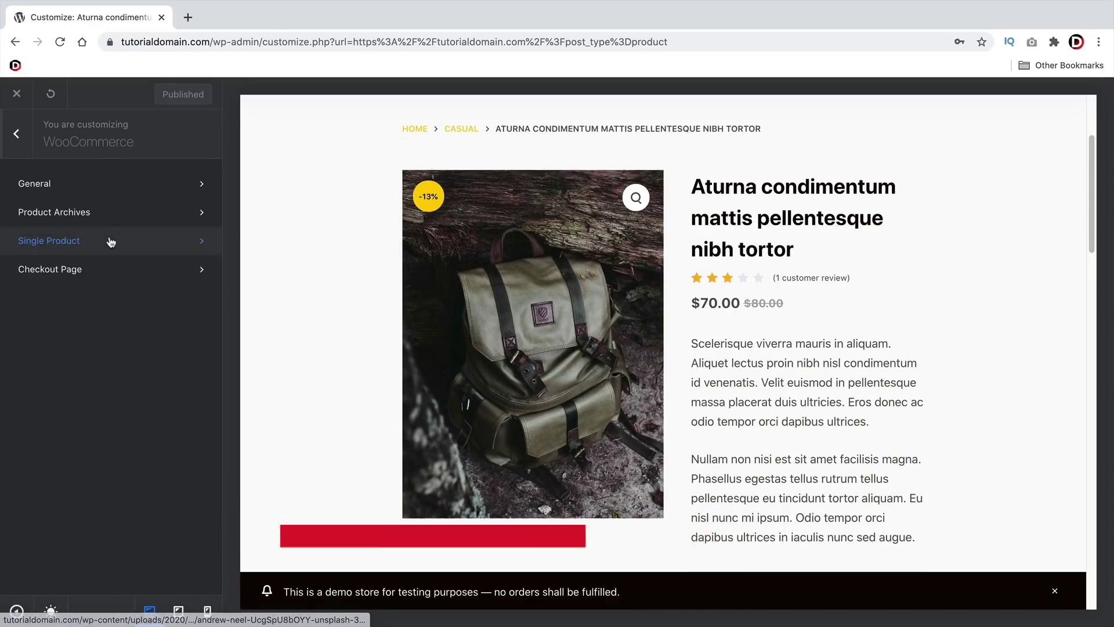
Step: In Single Product settings, try several page layouts and settle on Narrow Width
click(74, 246)
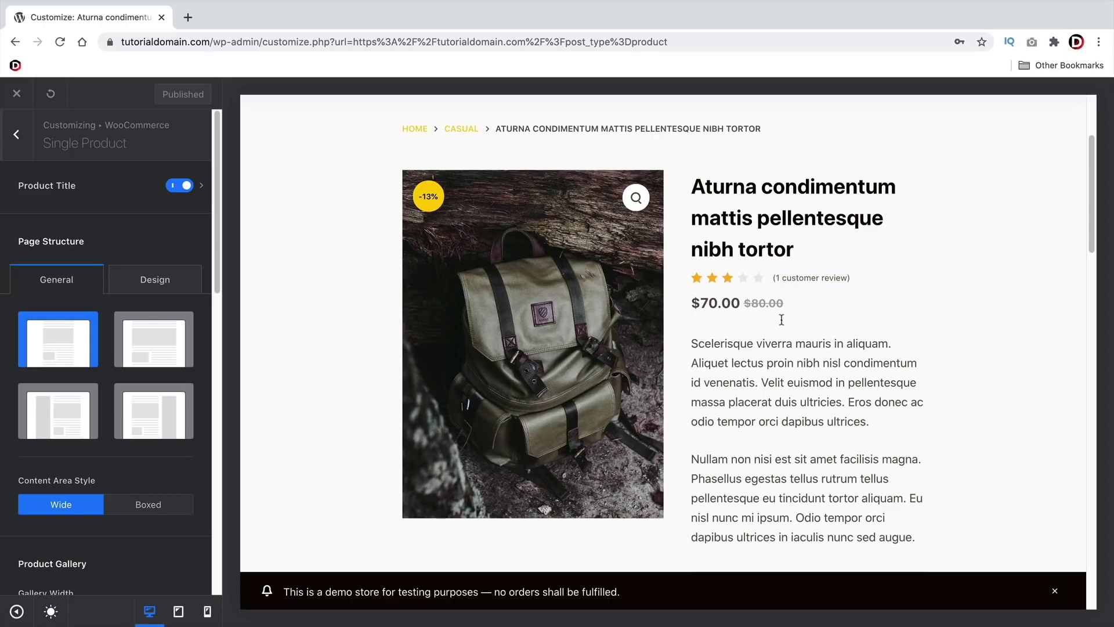
click(55, 339)
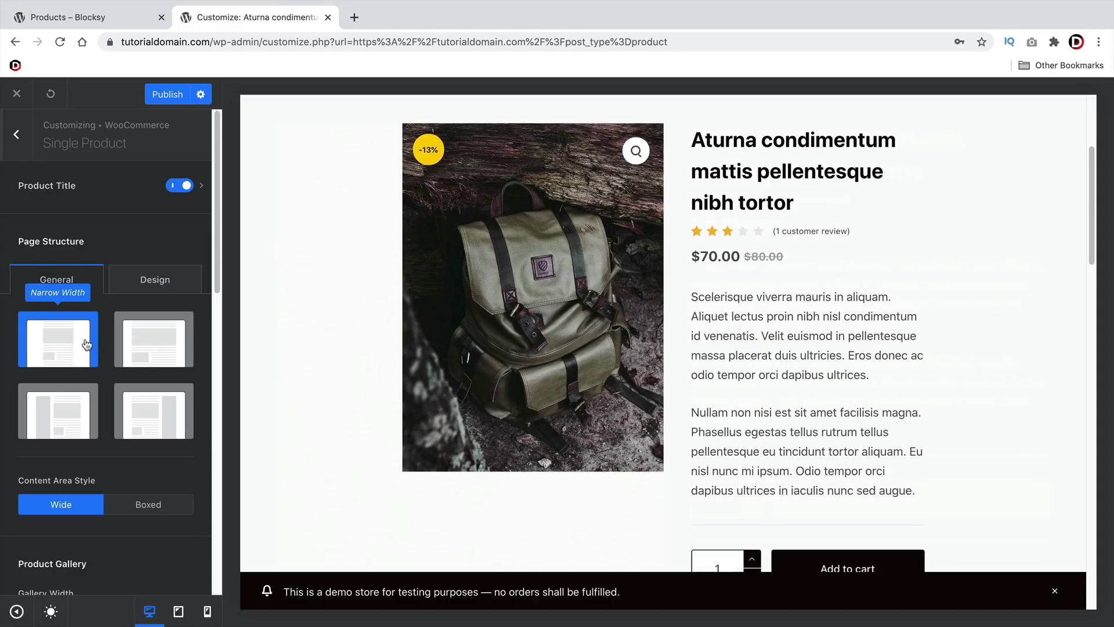
click(130, 342)
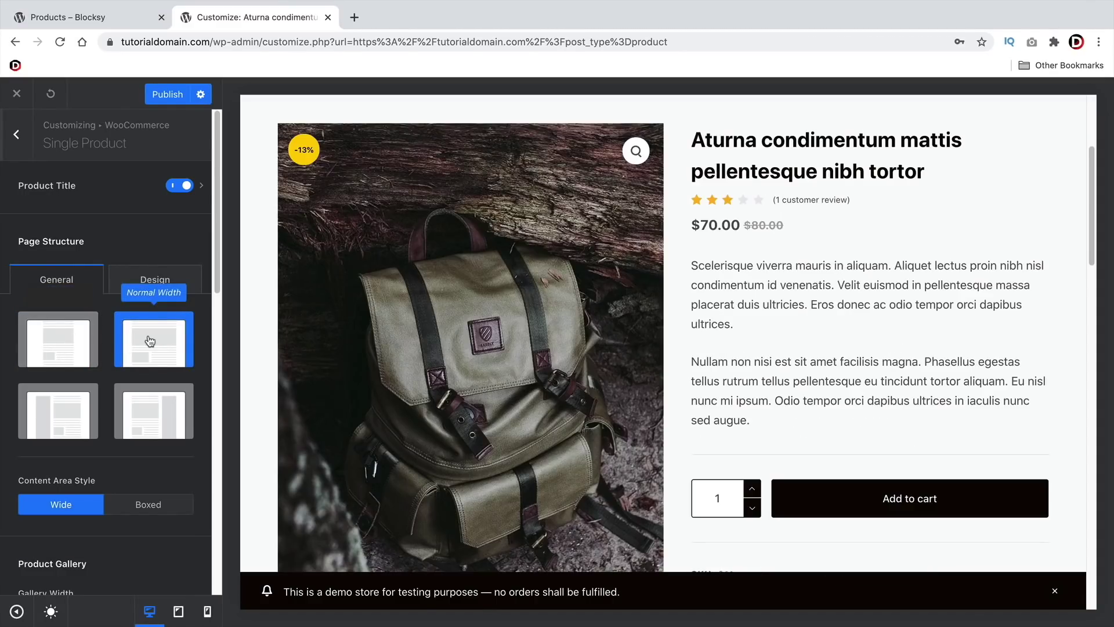
click(151, 405)
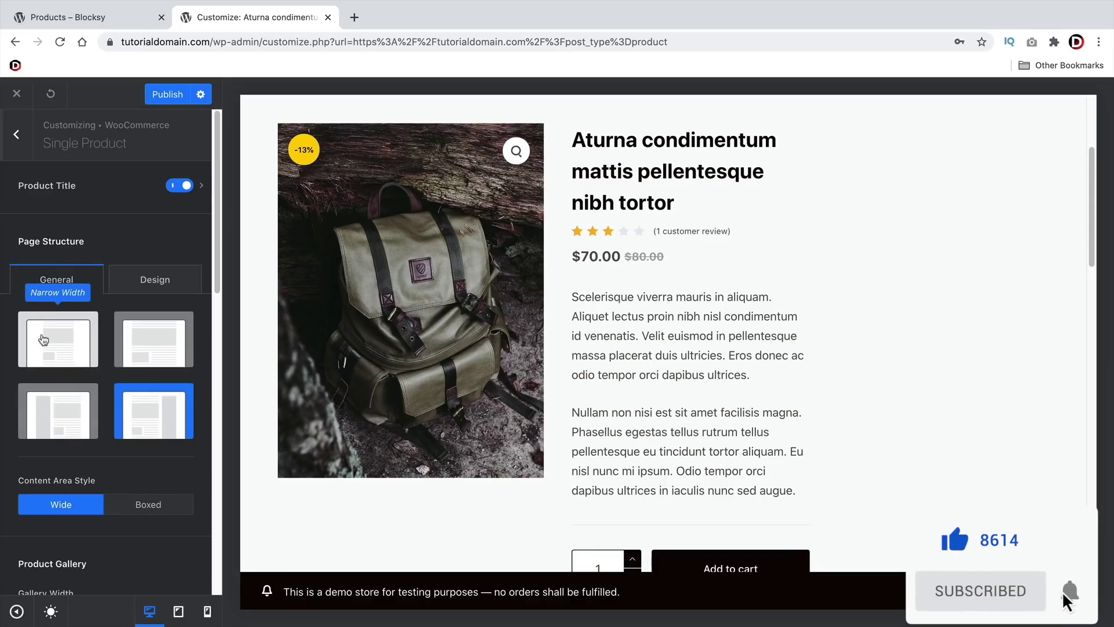
click(44, 340)
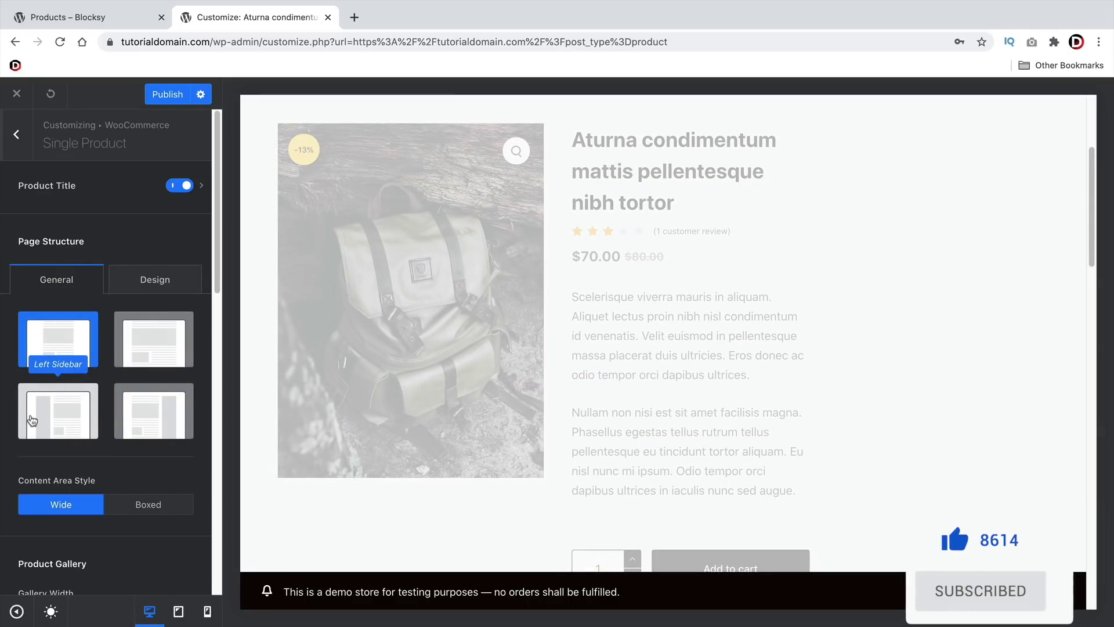
Step: Try the Boxed content area style, then set it back to Wide
click(144, 507)
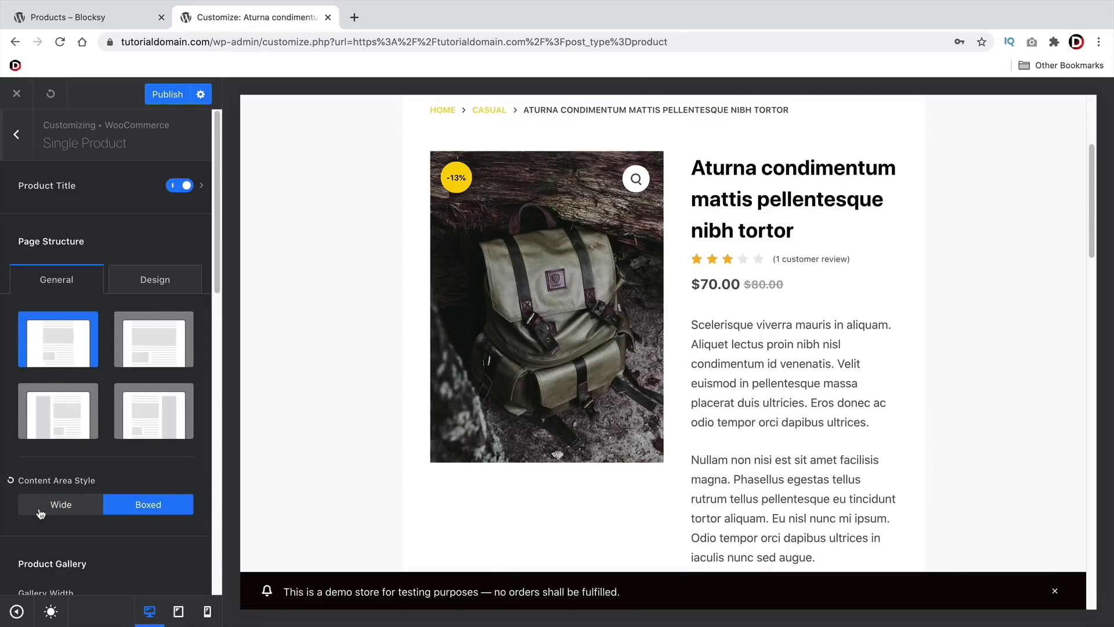
scroll(325, 450, up, 4)
scroll(326, 408, down, 4)
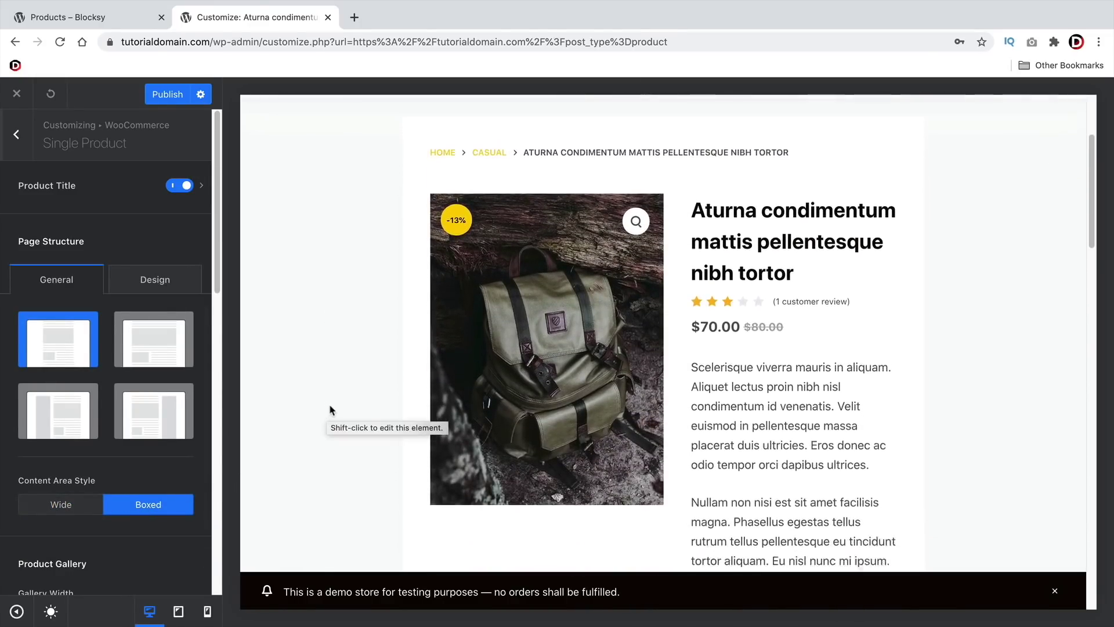
scroll(835, 290, down, 5)
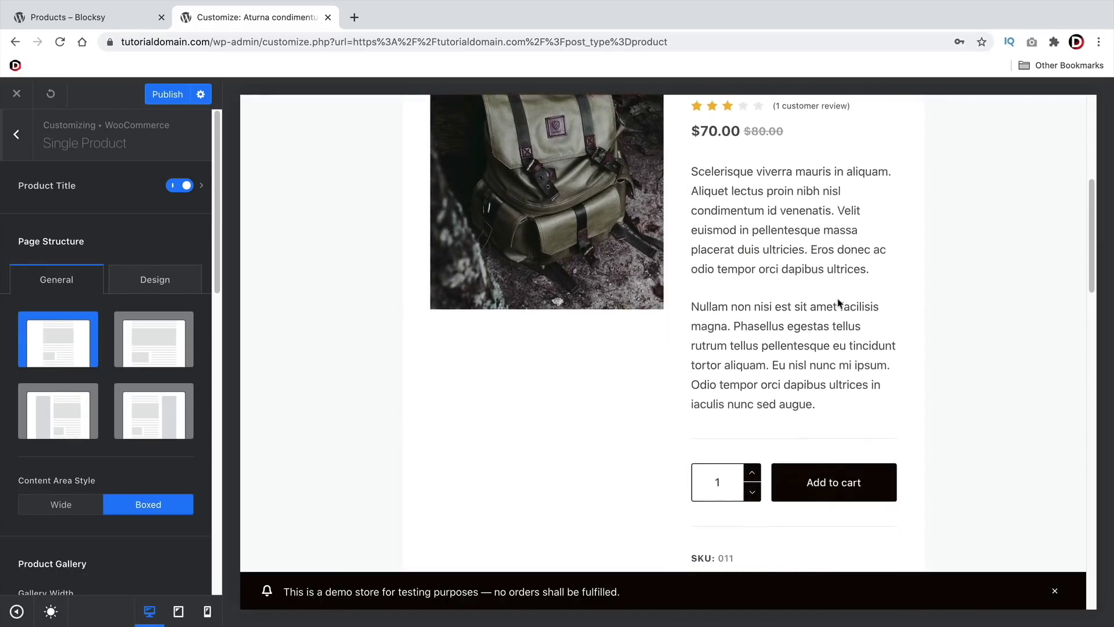
scroll(702, 340, up, 6)
click(40, 505)
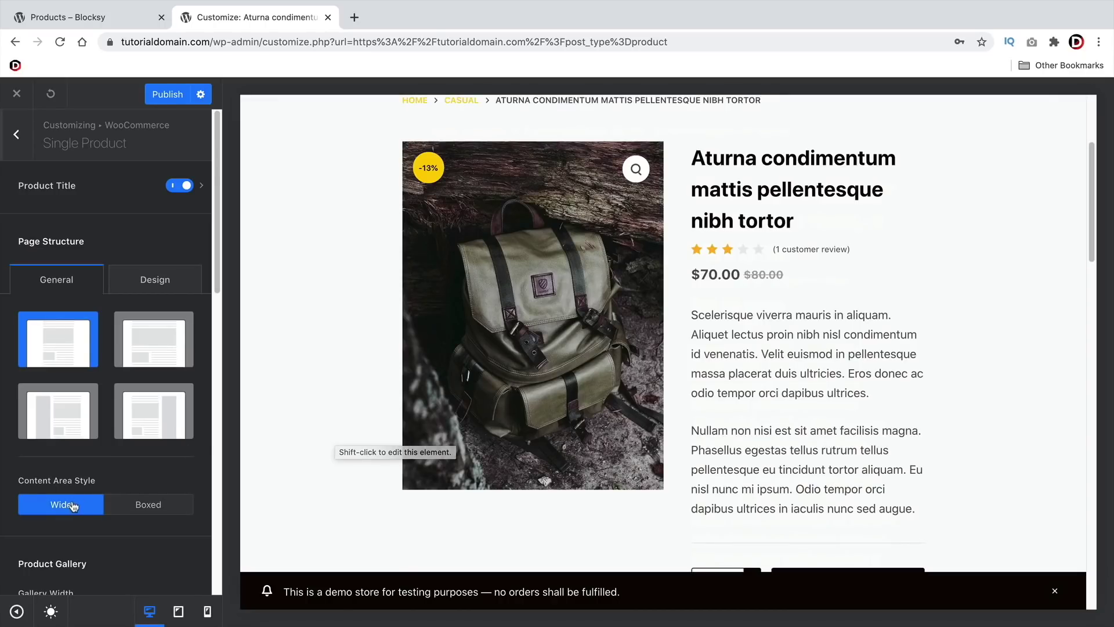
scroll(323, 411, down, 1)
scroll(147, 435, down, 6)
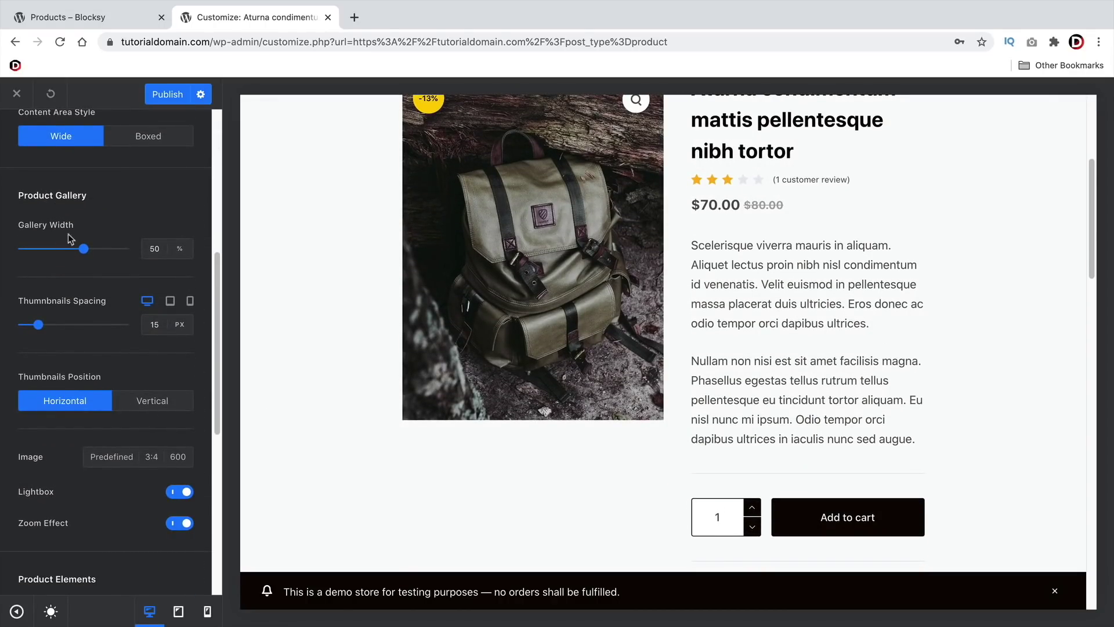
Step: Test the lightbox by opening the product photo in the preview
drag(90, 384, 24, 377)
scroll(40, 387, down, 1)
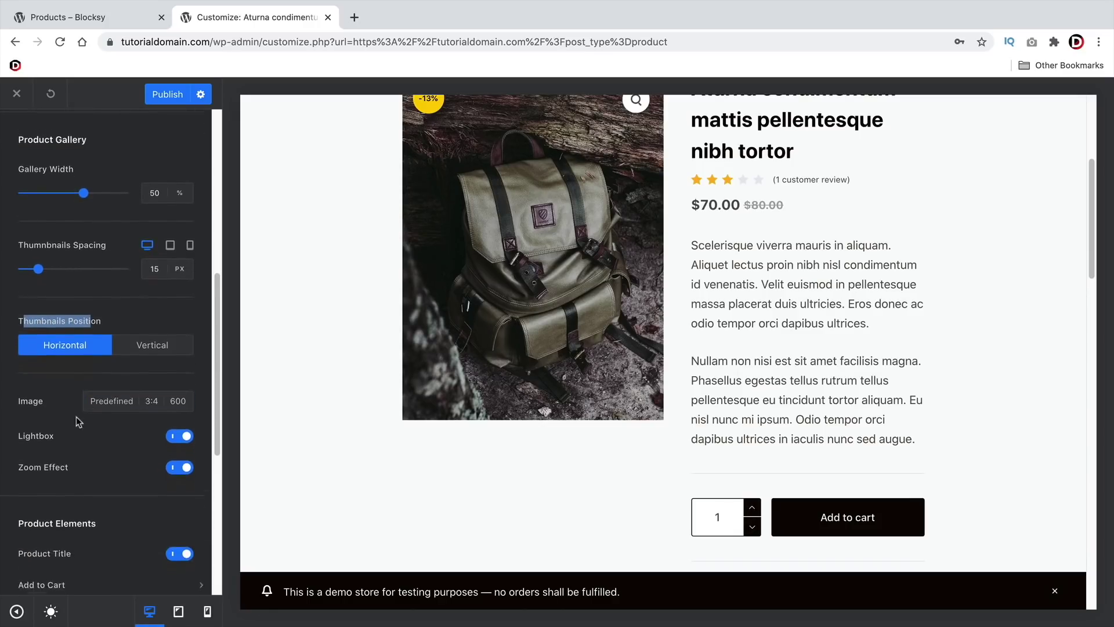
scroll(341, 388, up, 3)
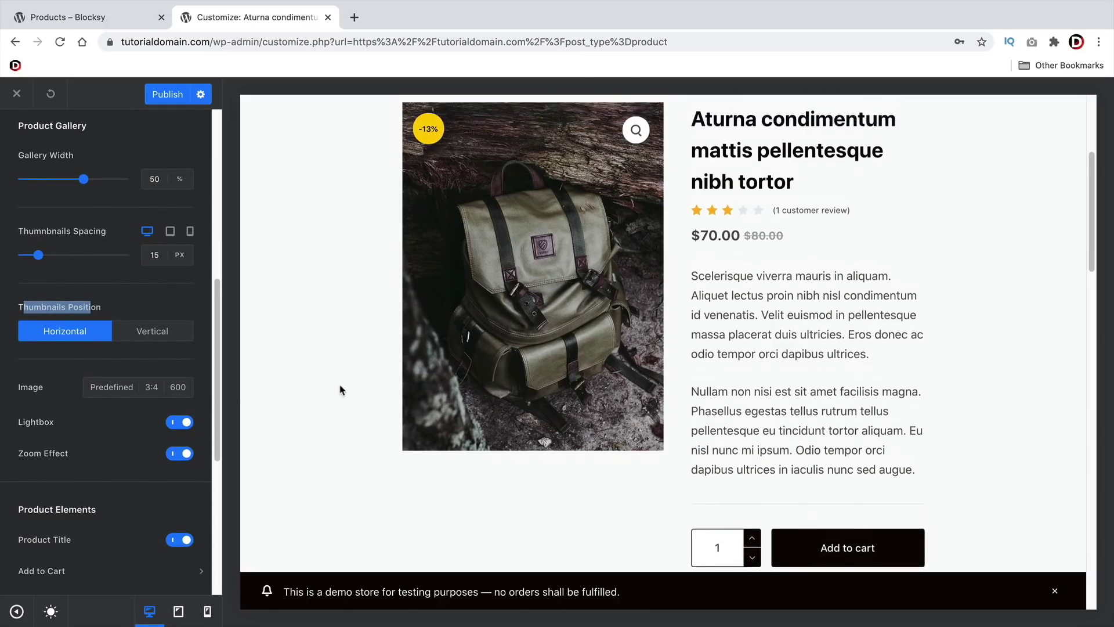
click(532, 384)
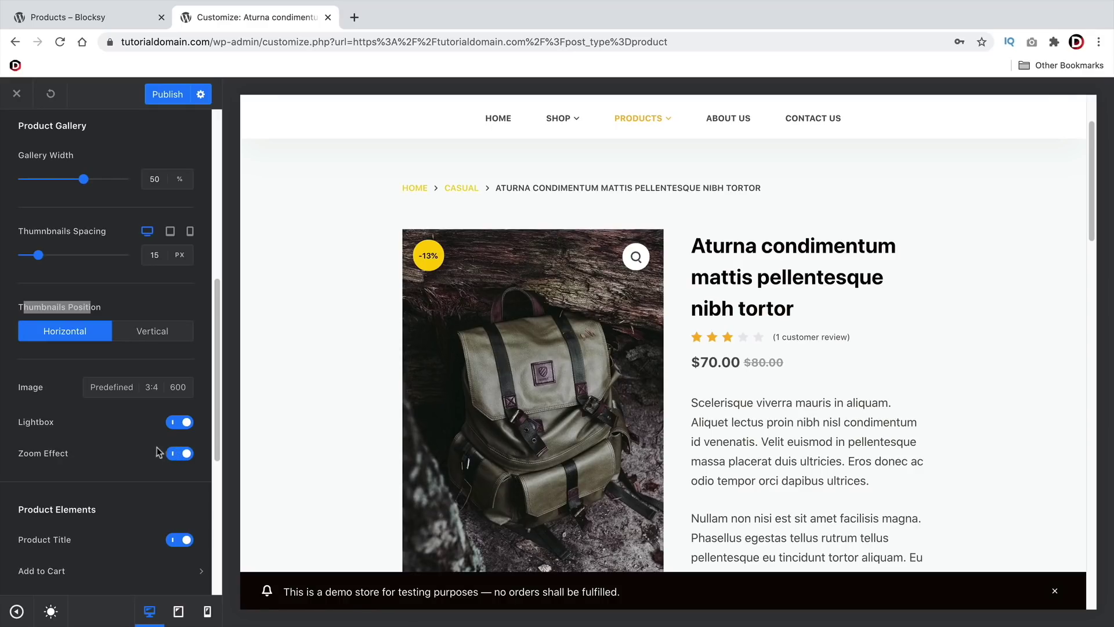
Step: Hide the product title, show it again, and bring up the Add to Cart options
scroll(162, 453, down, 6)
drag(23, 300, 86, 299)
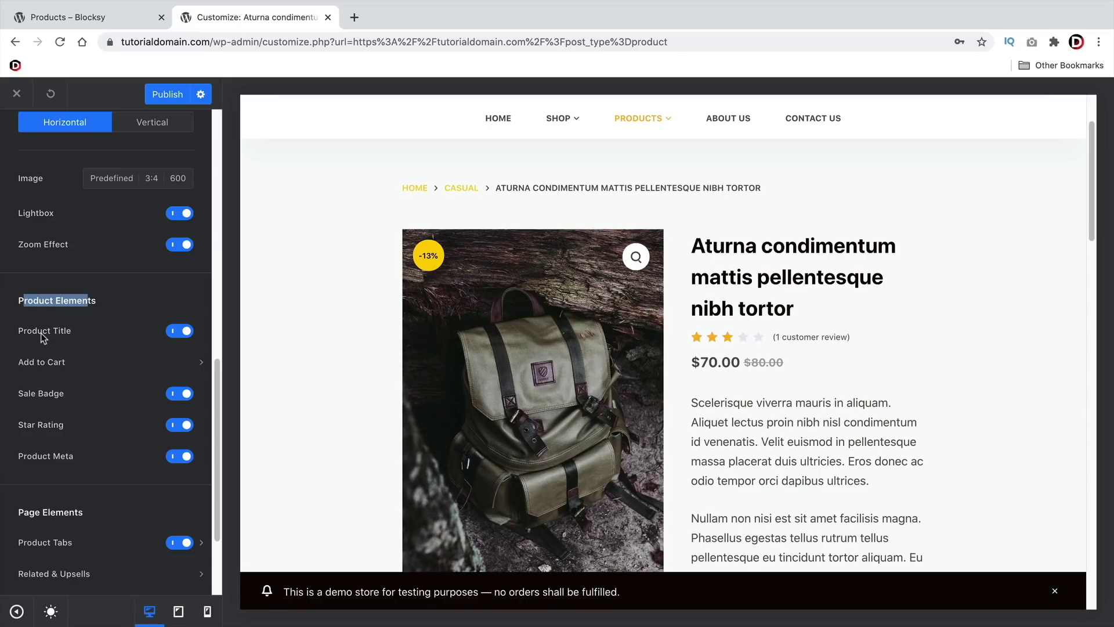
drag(804, 308, 696, 244)
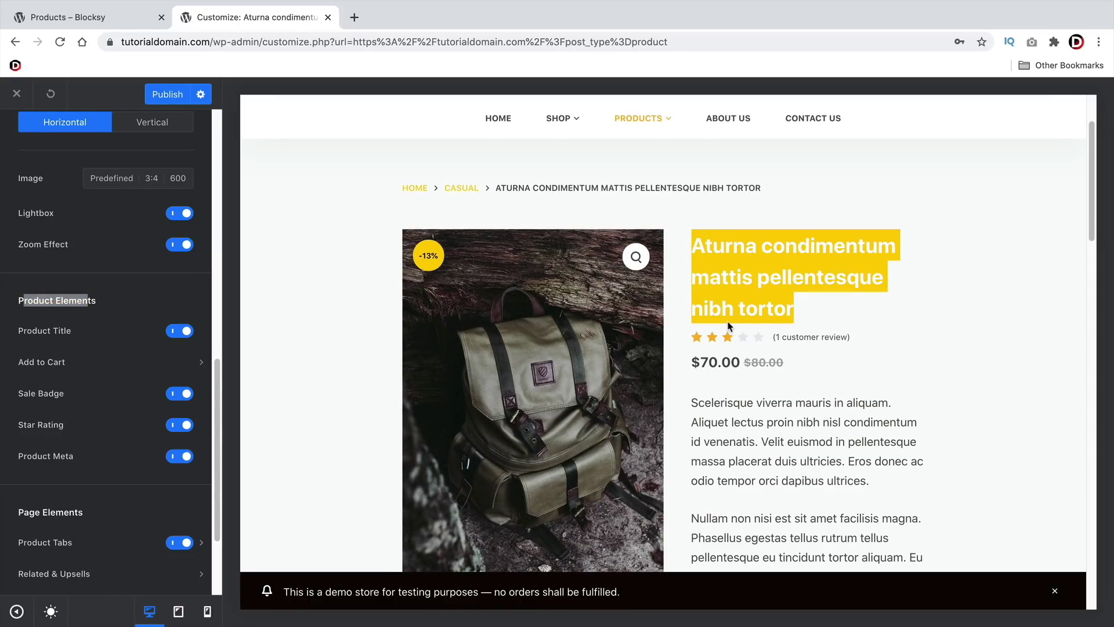
click(332, 326)
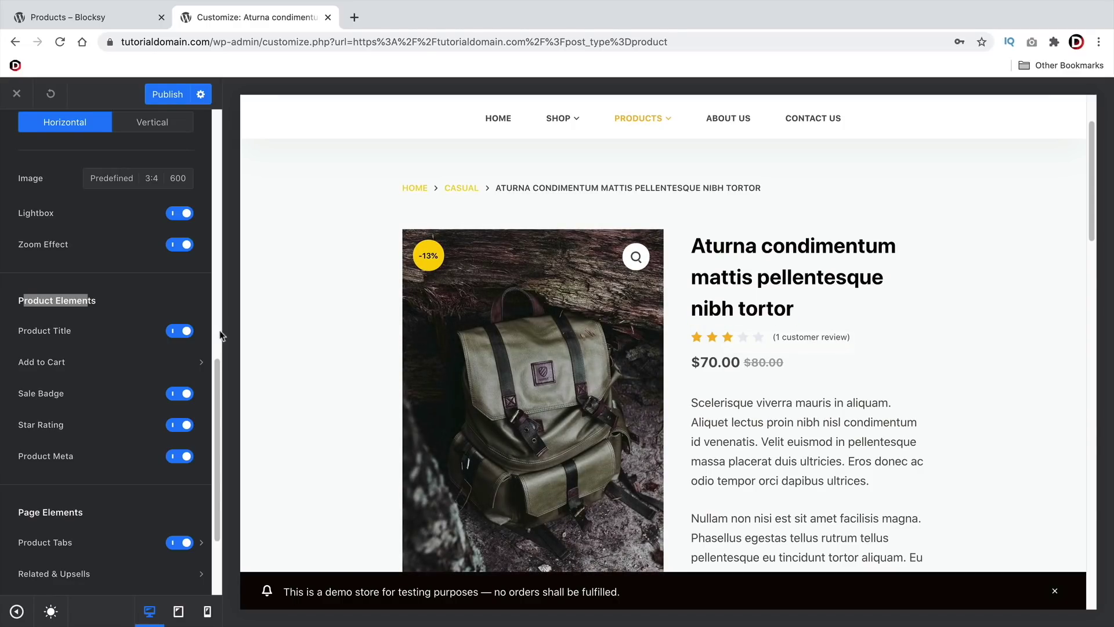
click(185, 335)
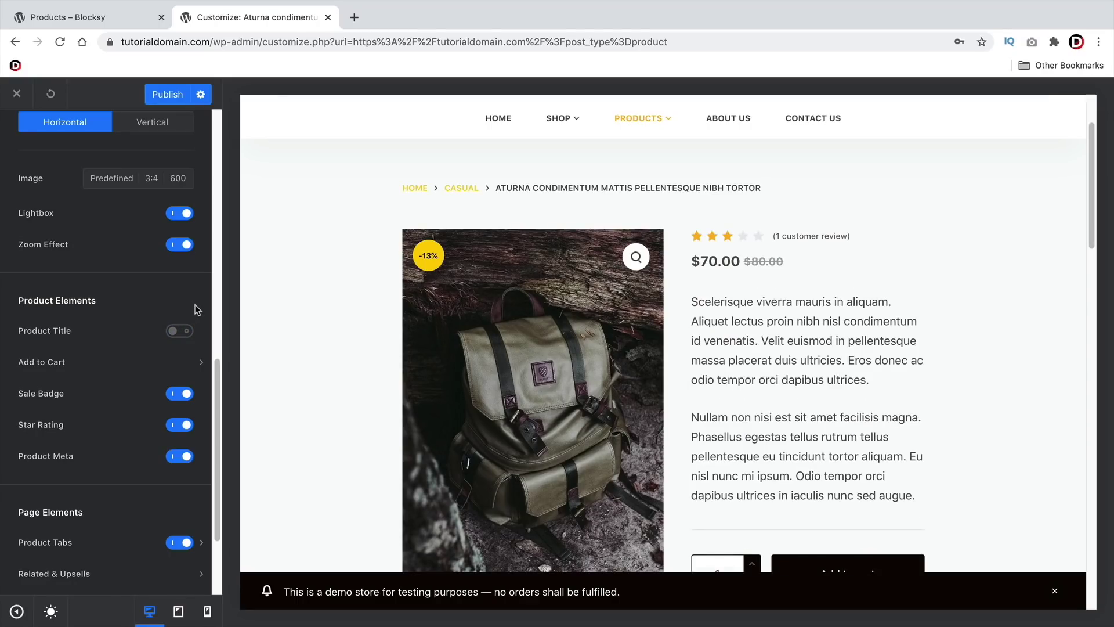
click(179, 331)
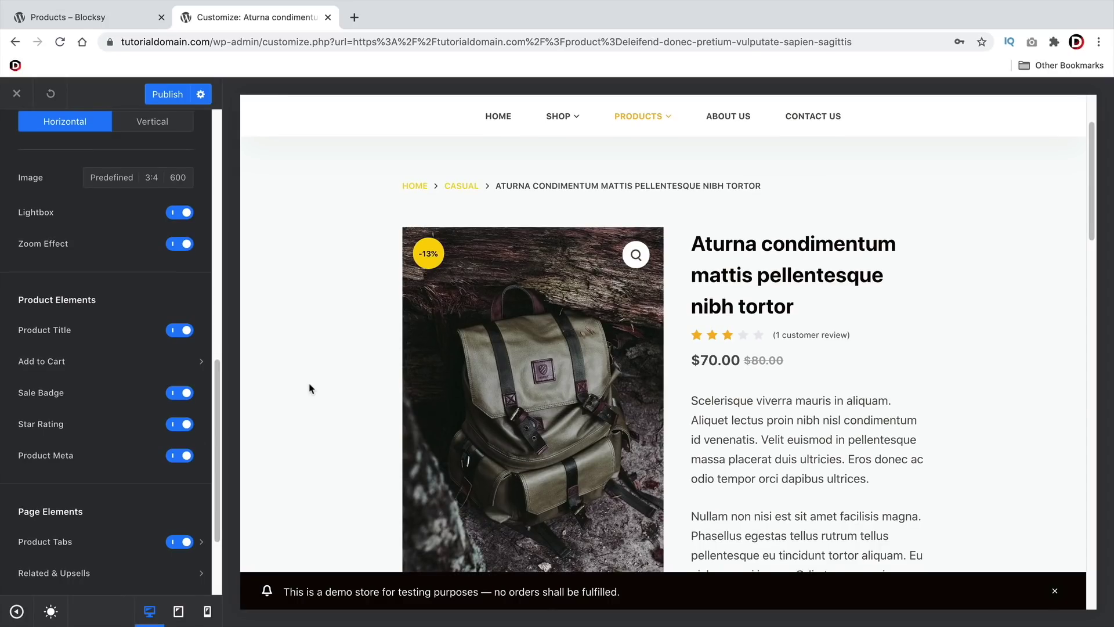
click(181, 361)
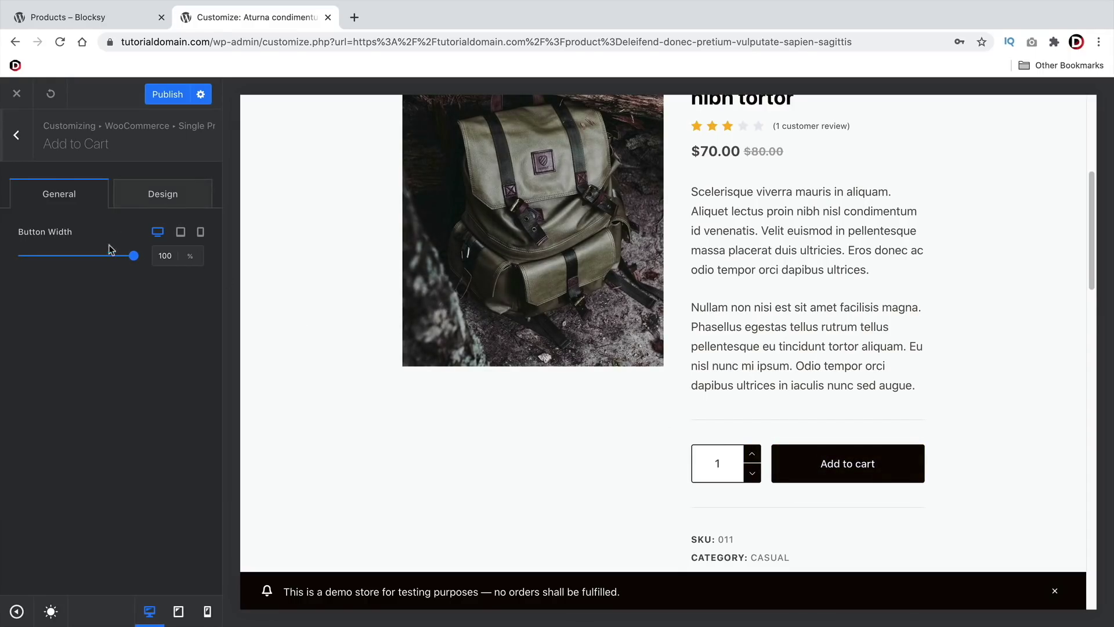
Step: Look over the Add to Cart Design colour settings, then back out through Single Product to the WooCommerce section list
click(156, 195)
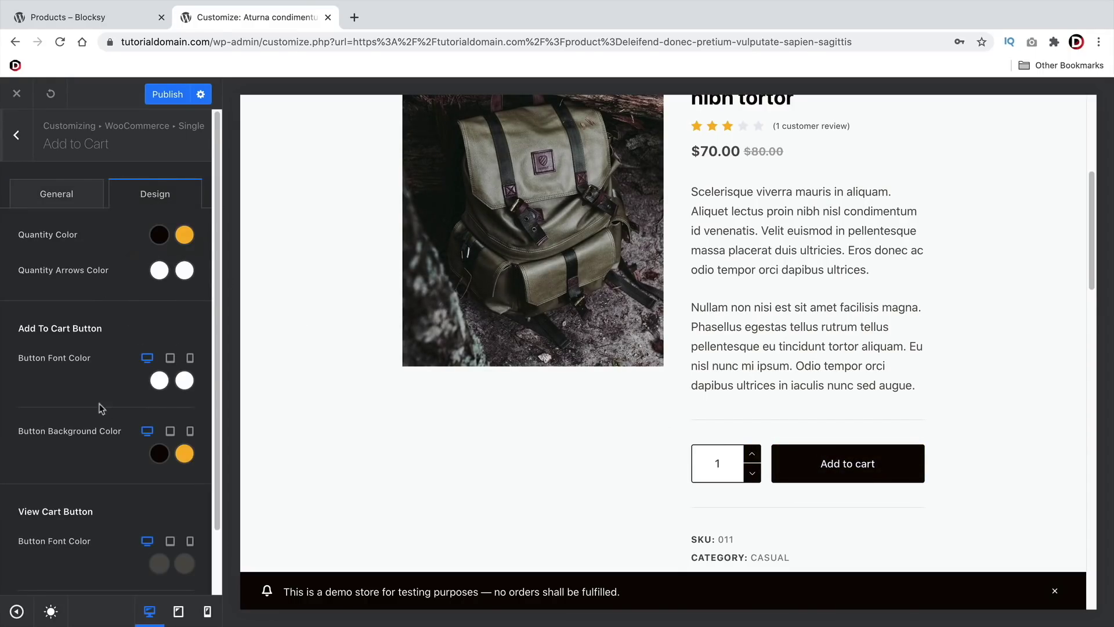
scroll(128, 400, down, 2)
scroll(115, 409, up, 2)
click(12, 152)
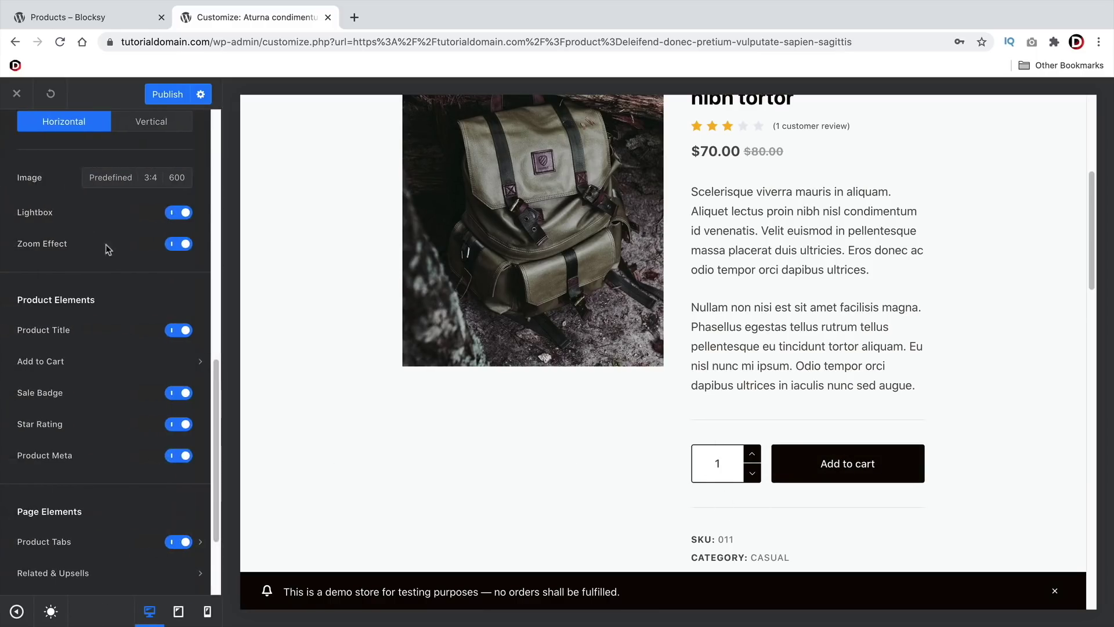
scroll(134, 400, up, 3)
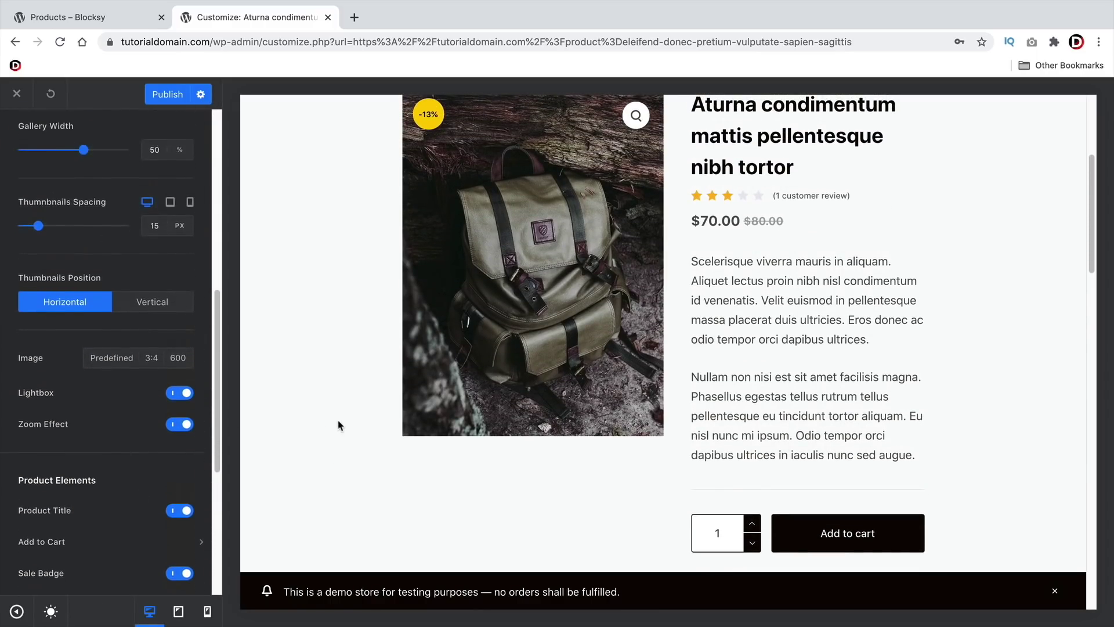
scroll(339, 427, up, 3)
scroll(24, 174, up, 8)
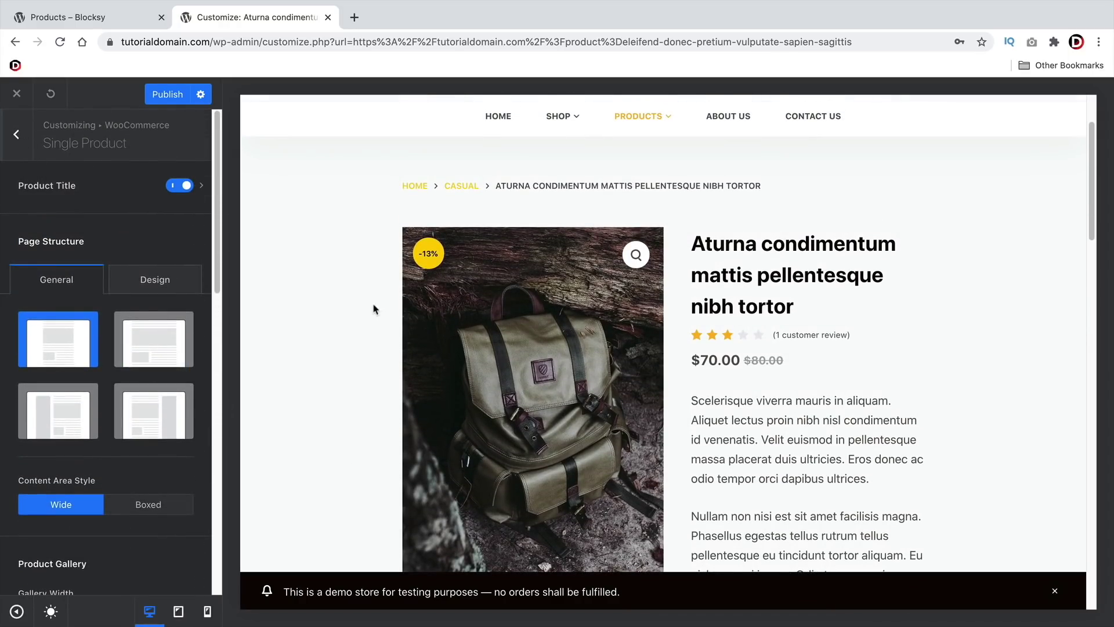
scroll(371, 306, down, 1)
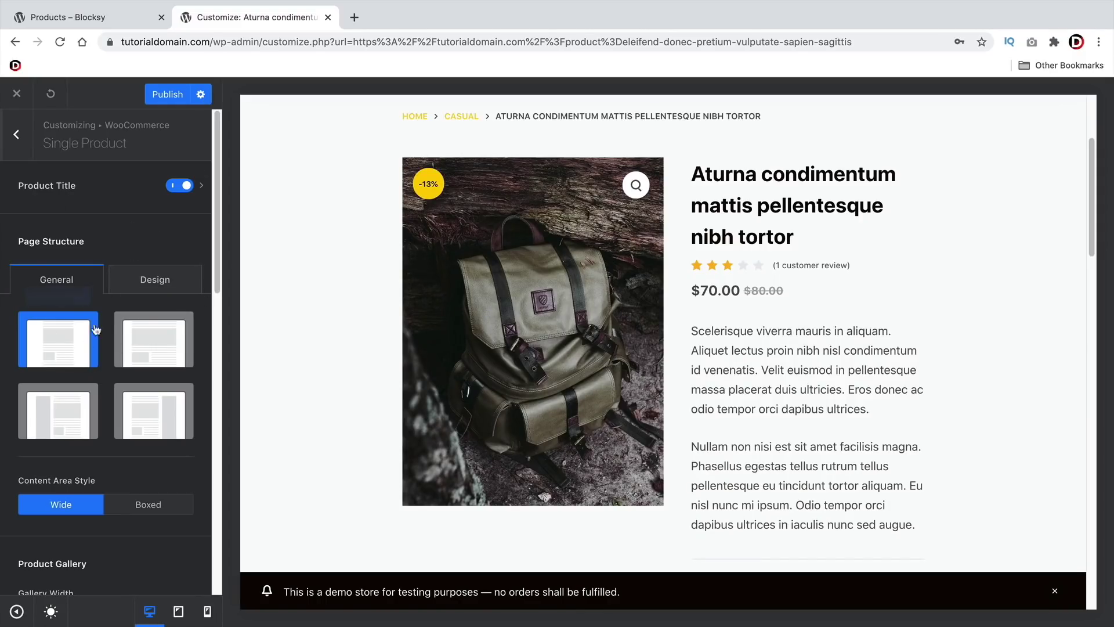
click(17, 134)
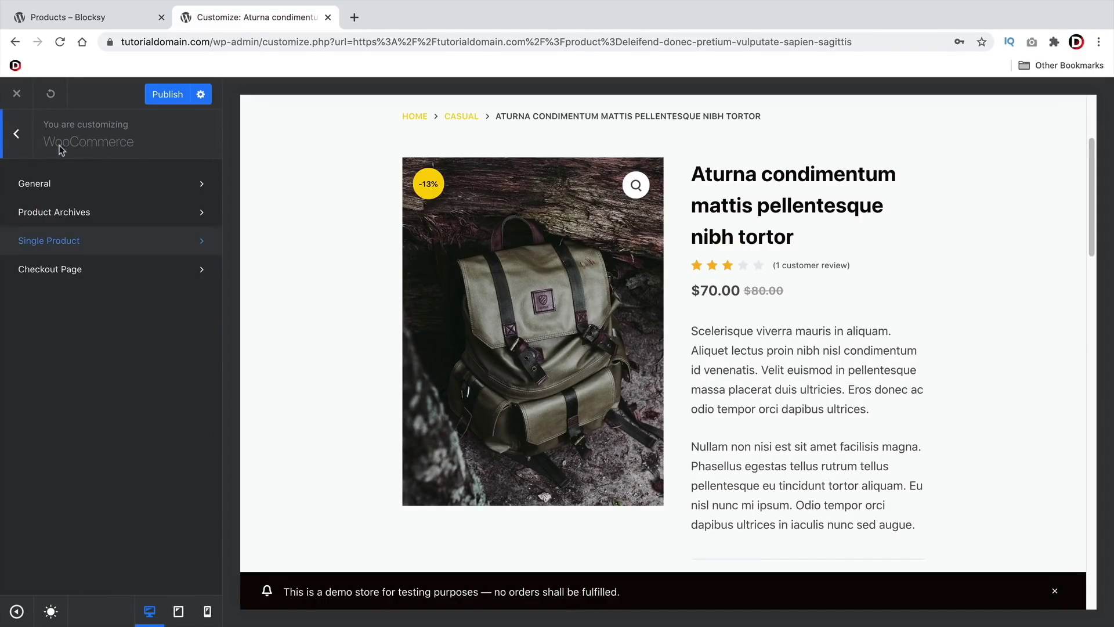
Step: In Checkout Page settings, hide the Company name field and keep Privacy Policy as the privacy page
click(72, 277)
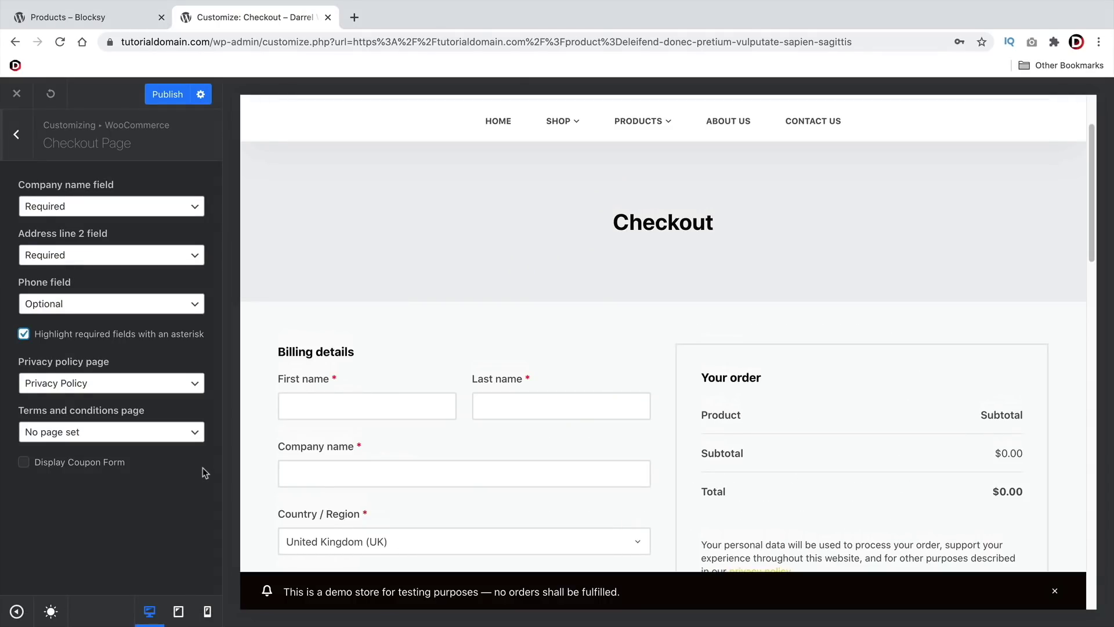
scroll(375, 477, down, 4)
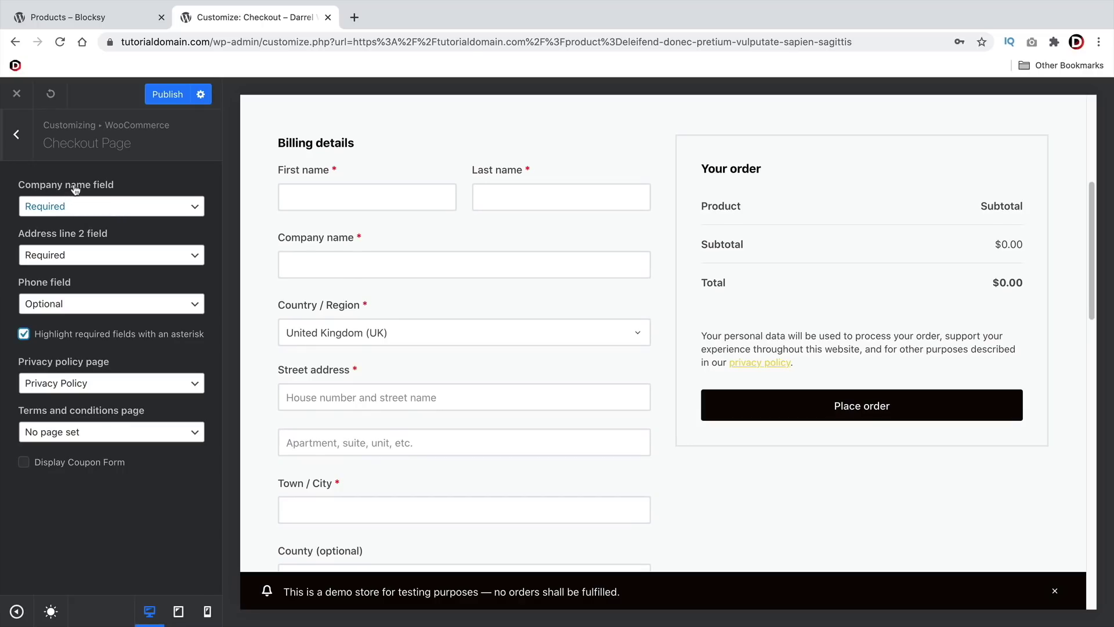
click(133, 213)
click(129, 184)
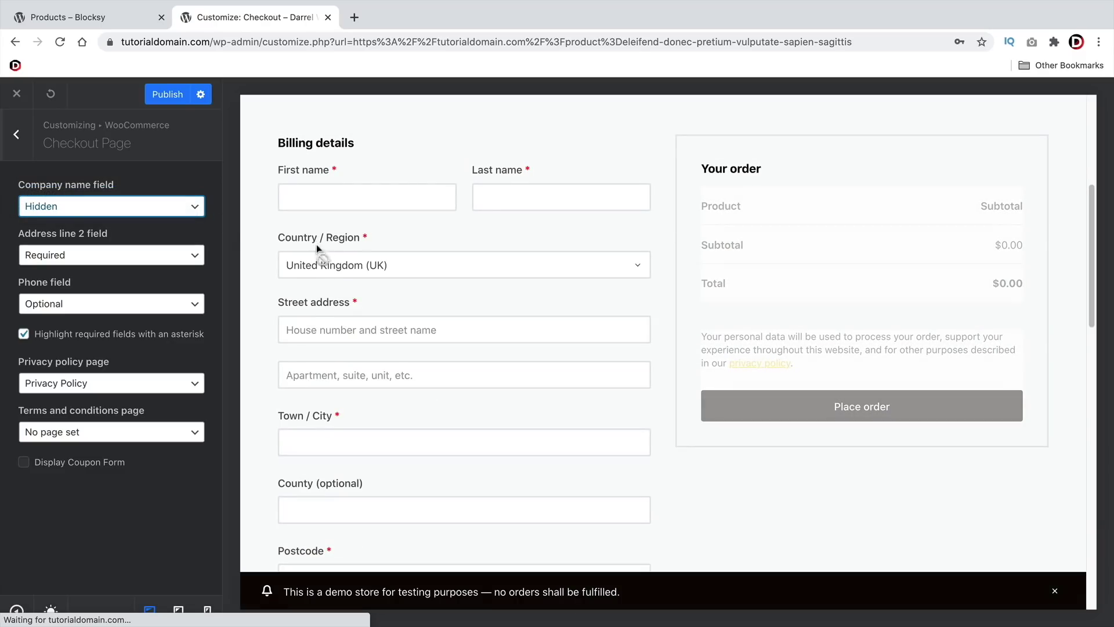
click(71, 388)
click(71, 385)
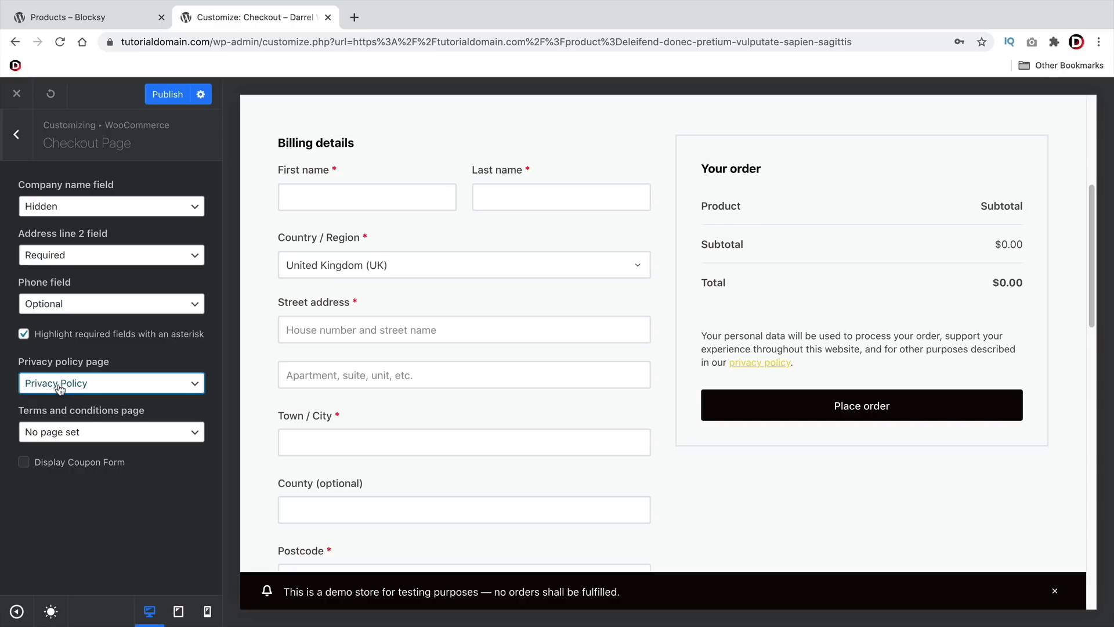
Step: Tick Display Coupon Form on the checkout, then untick it again
scroll(381, 415, down, 7)
scroll(381, 413, down, 2)
scroll(381, 417, up, 7)
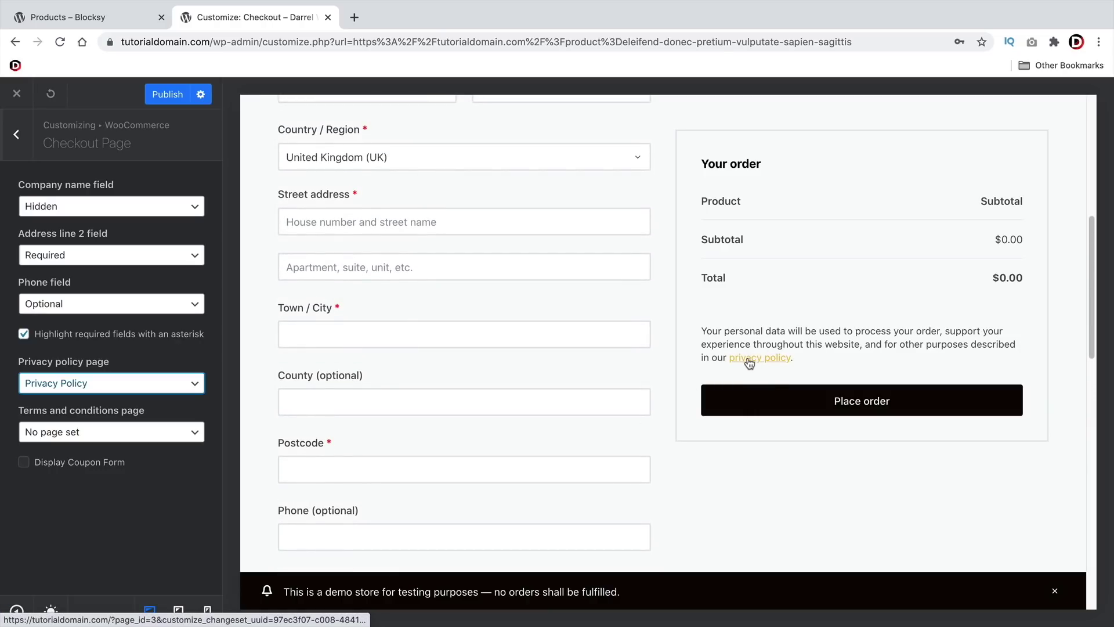
click(23, 463)
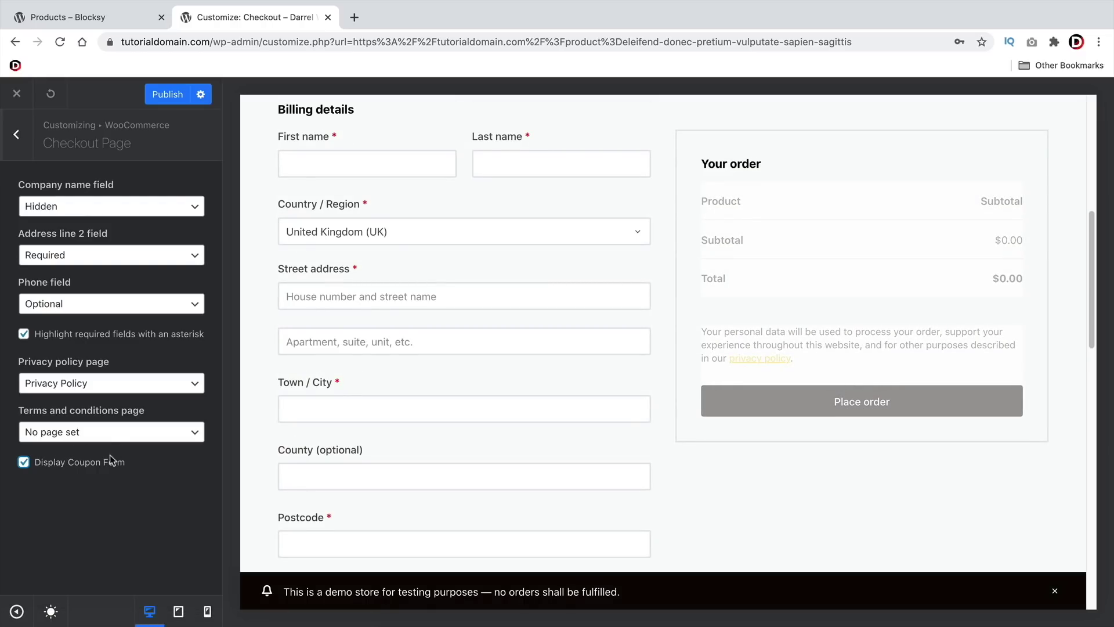
scroll(386, 418, up, 4)
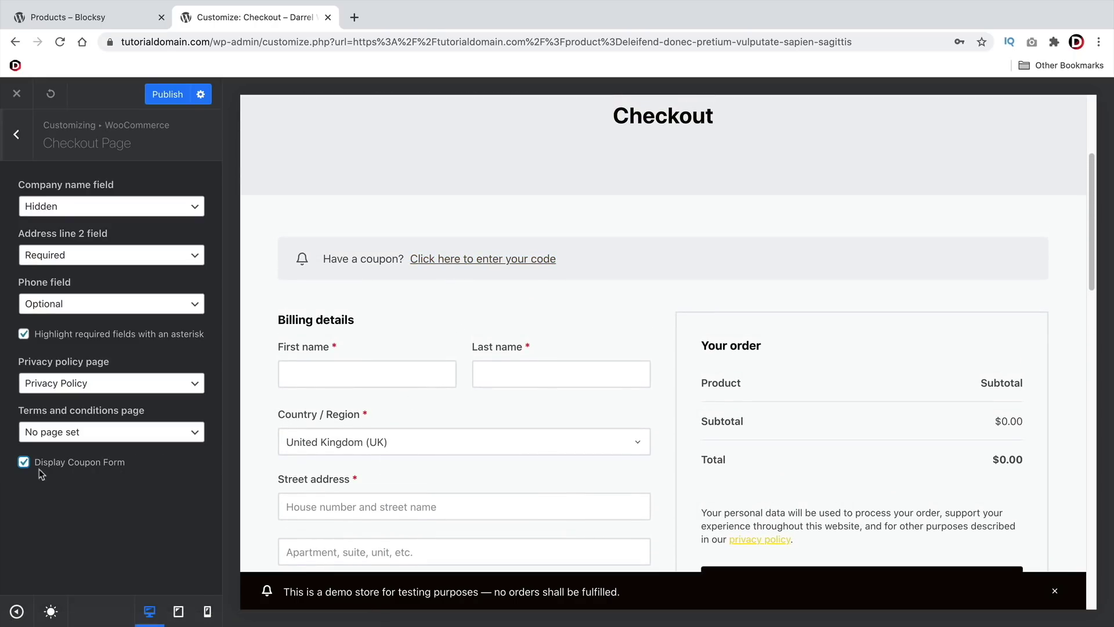
click(23, 463)
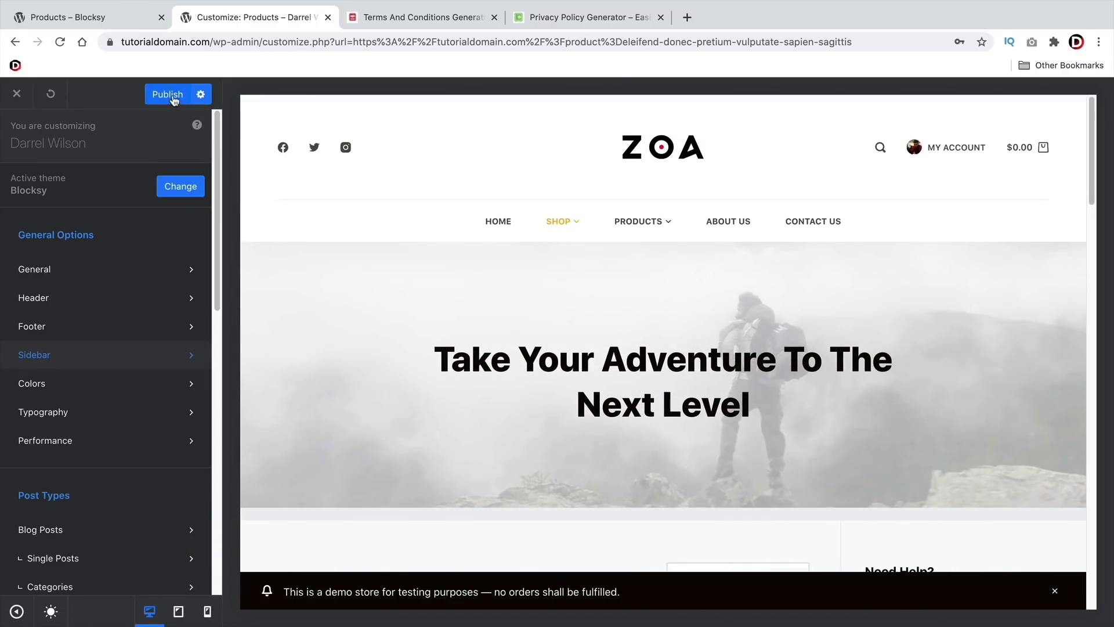
Step: Publish the Customizer changes, start a blank new page, and return to the Terms and Conditions Generator
click(168, 94)
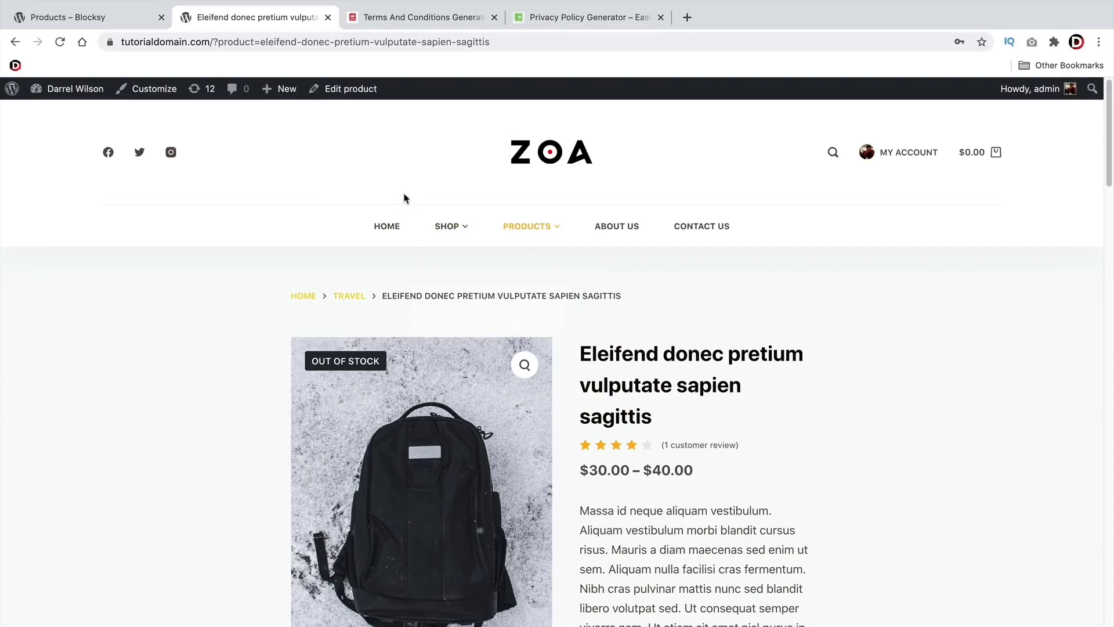
mouse_move(278, 93)
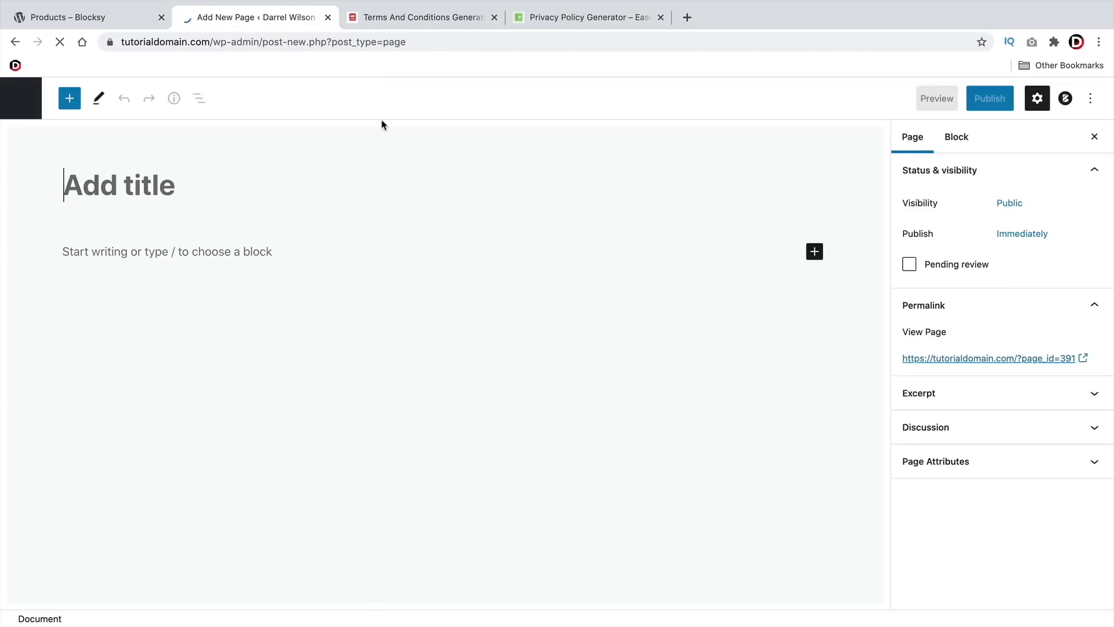
click(415, 26)
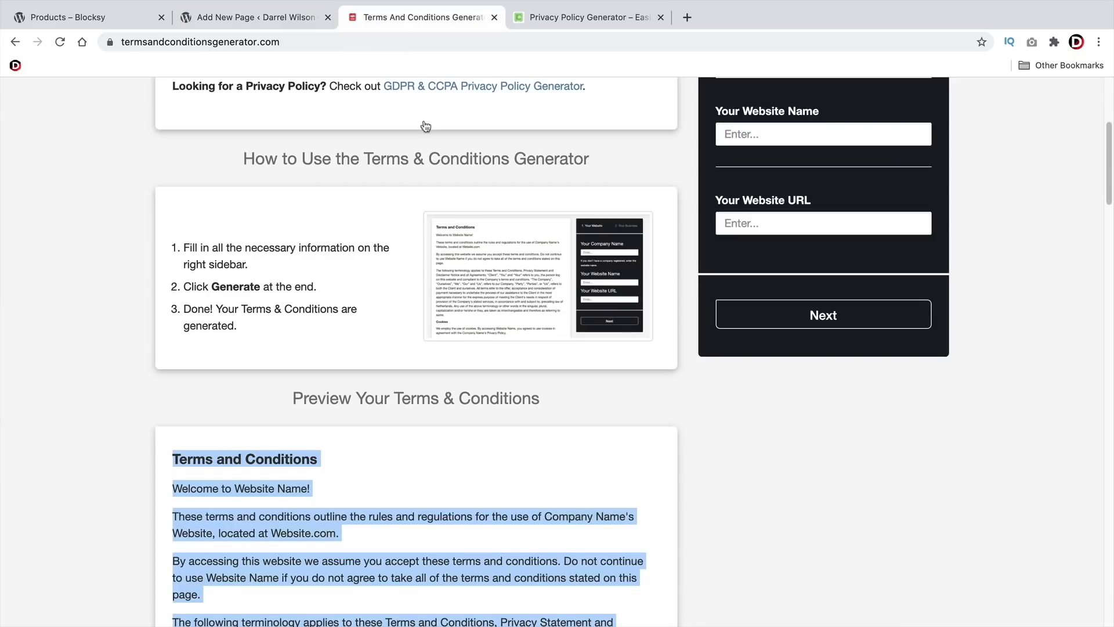
Step: Scroll through the sample terms in the Terms and Conditions Generator preview
scroll(391, 365, down, 4)
click(367, 372)
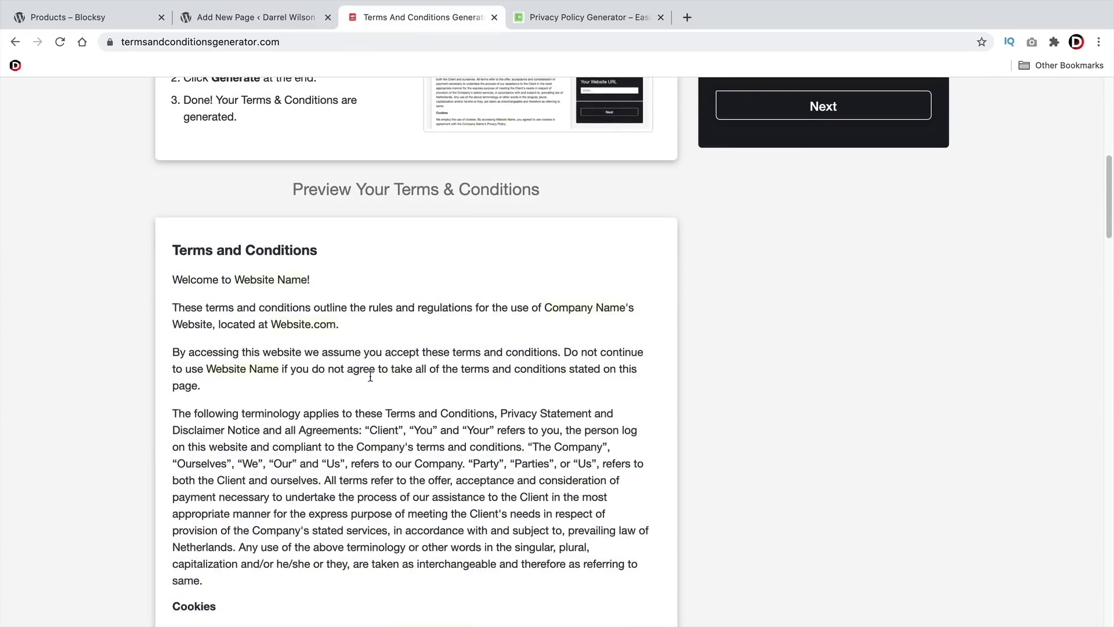
scroll(406, 395, up, 9)
Step: Review the Privacy Policy Generator's sample policy, then return to the blank WordPress new page
click(582, 22)
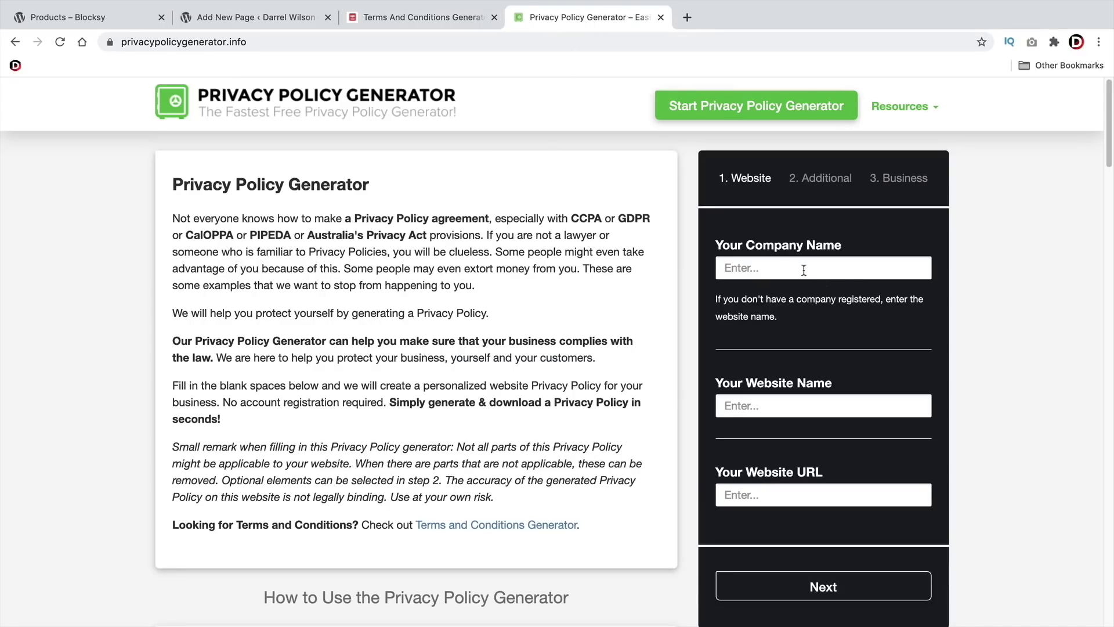
click(800, 405)
scroll(802, 362, down, 4)
scroll(510, 330, down, 12)
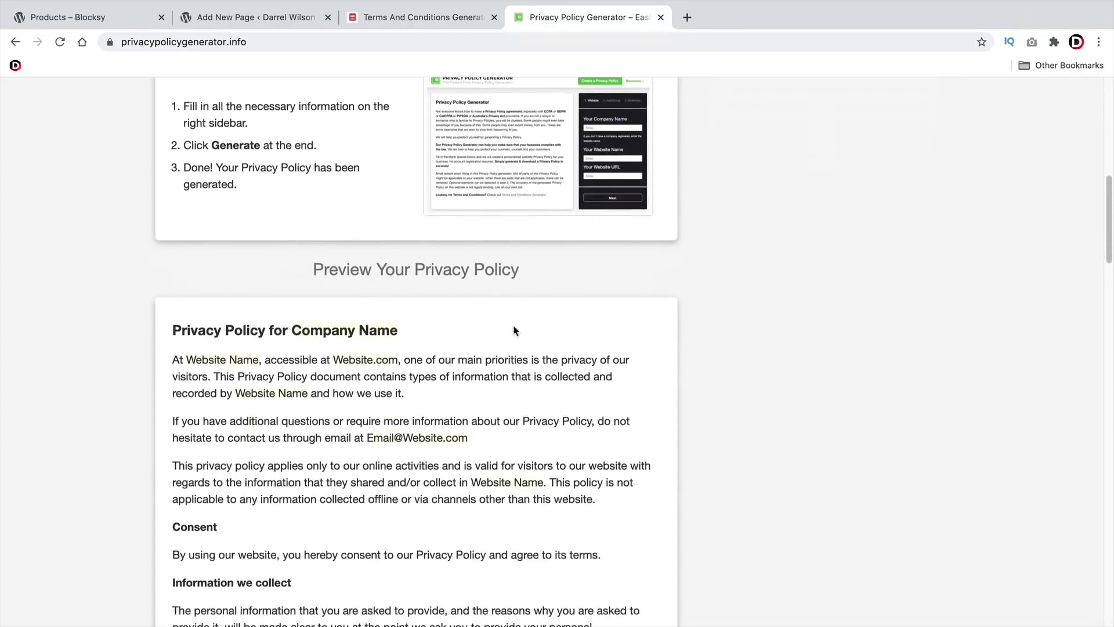
scroll(296, 389, down, 3)
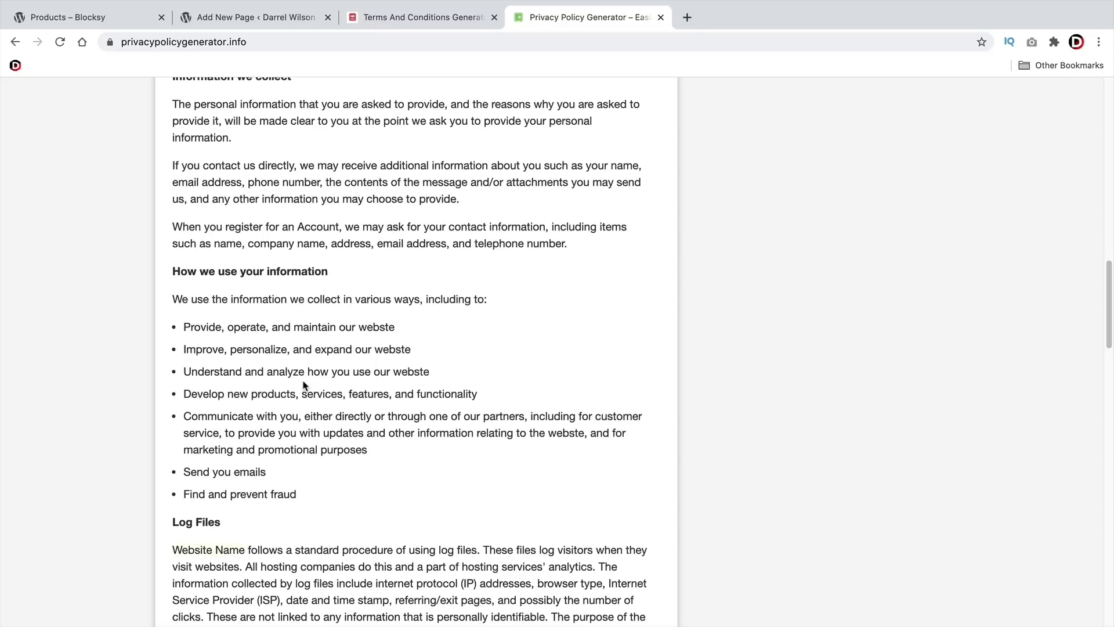
scroll(305, 385, up, 18)
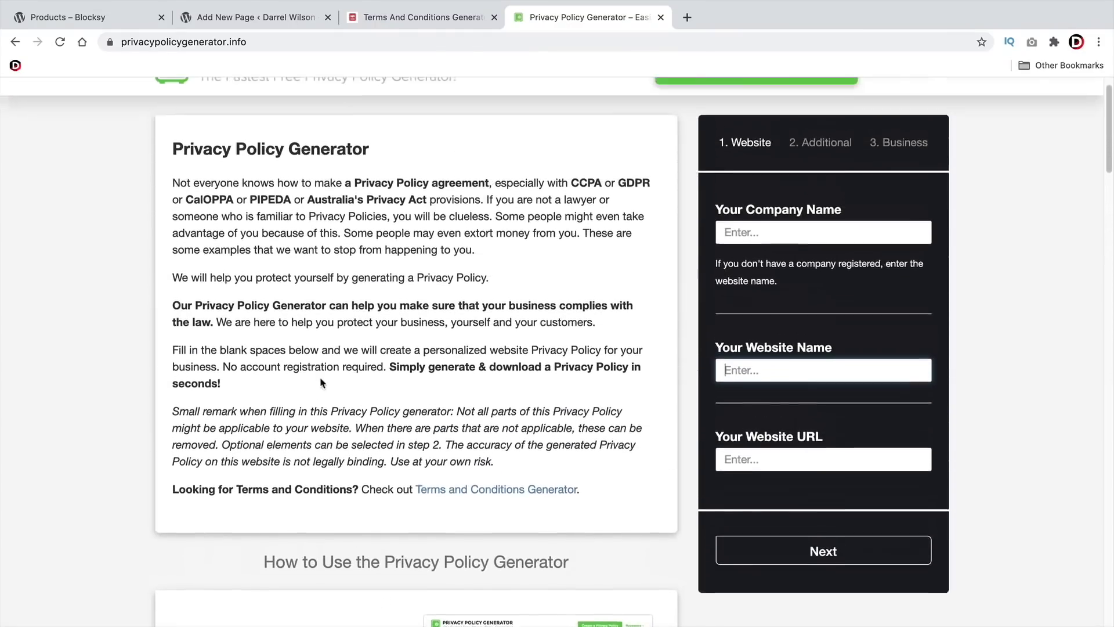
scroll(322, 383, up, 1)
click(417, 23)
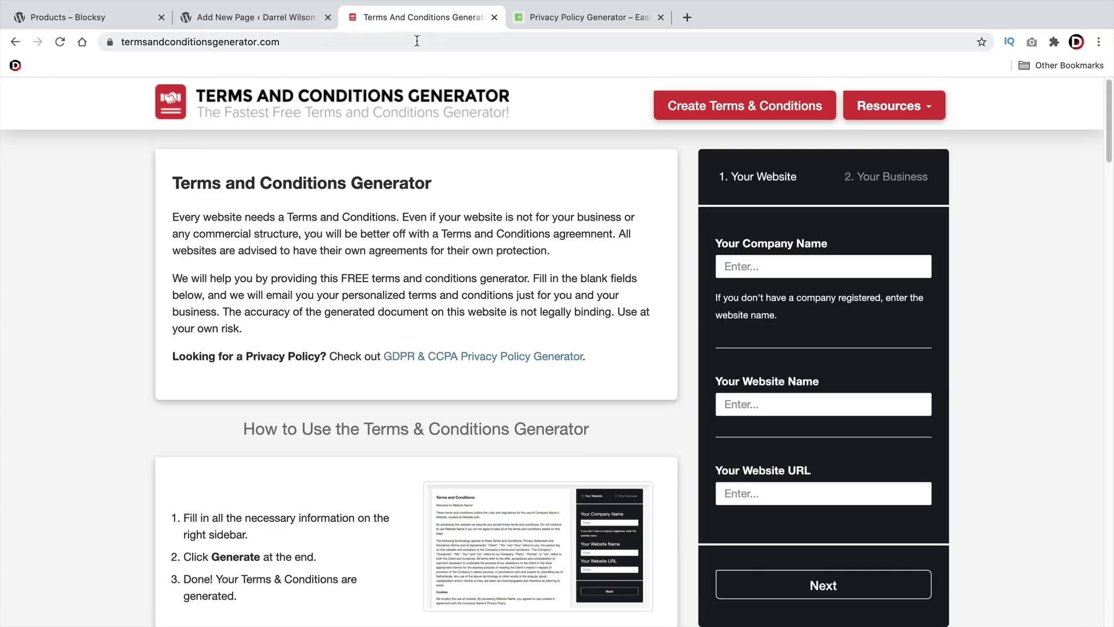
click(246, 19)
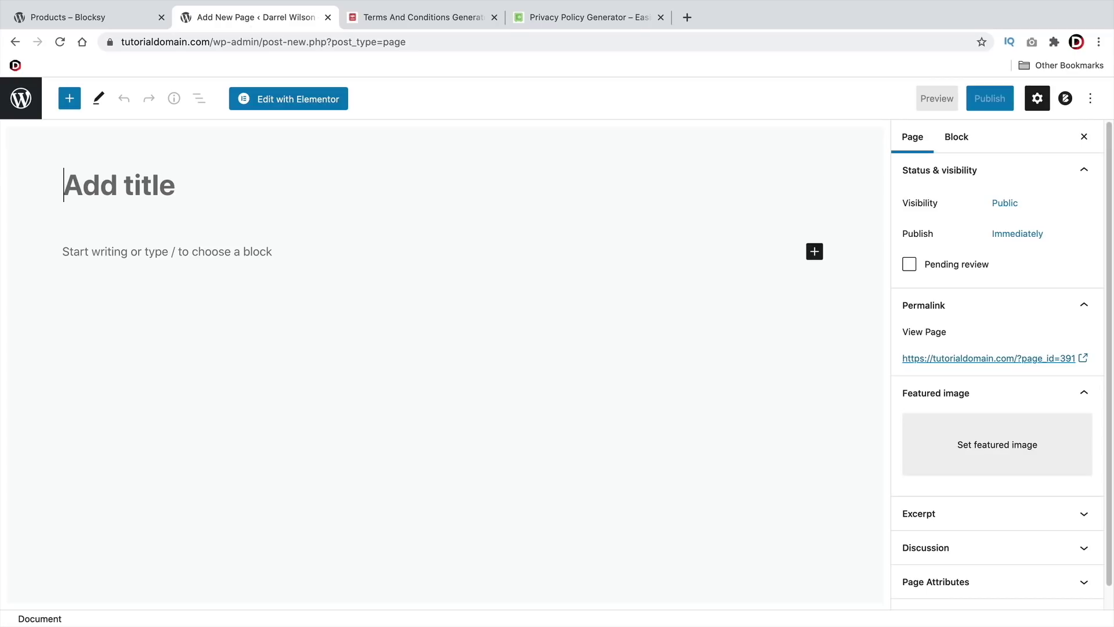
Step: Publish a page titled 'Terms And Conditions Main' containing the pasted terms text
text(Terms And C)
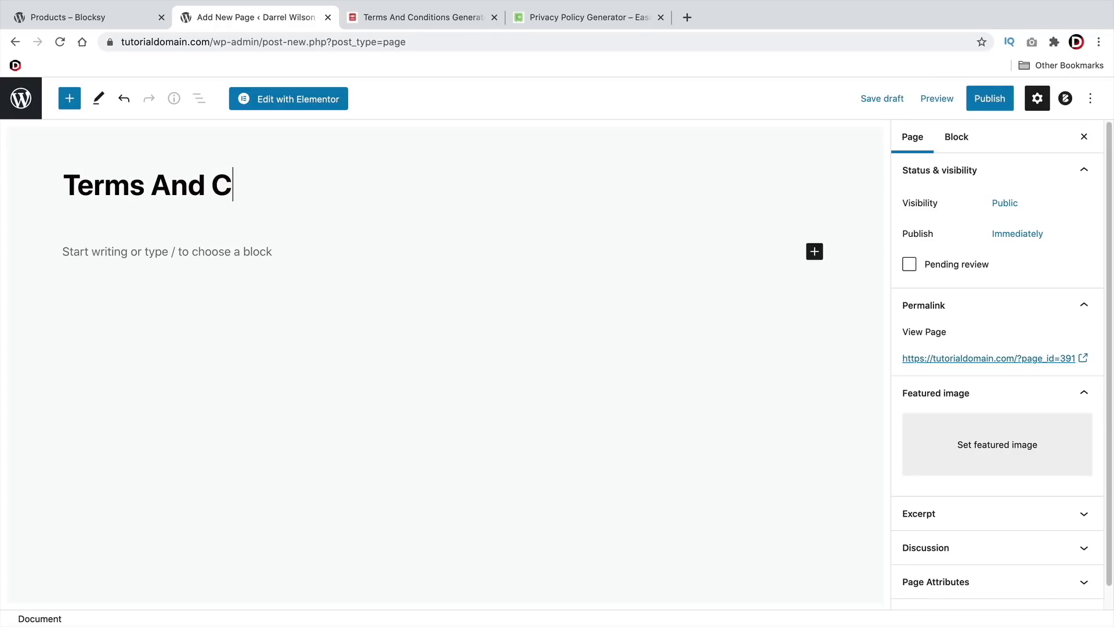
text(onditions Main)
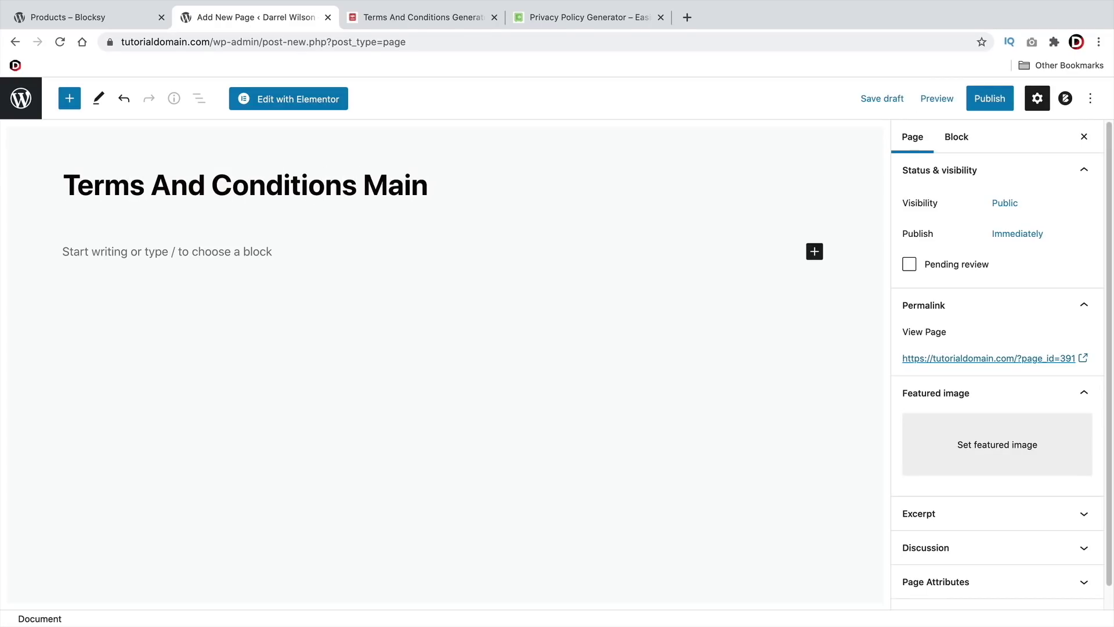
click(123, 250)
right_click(126, 251)
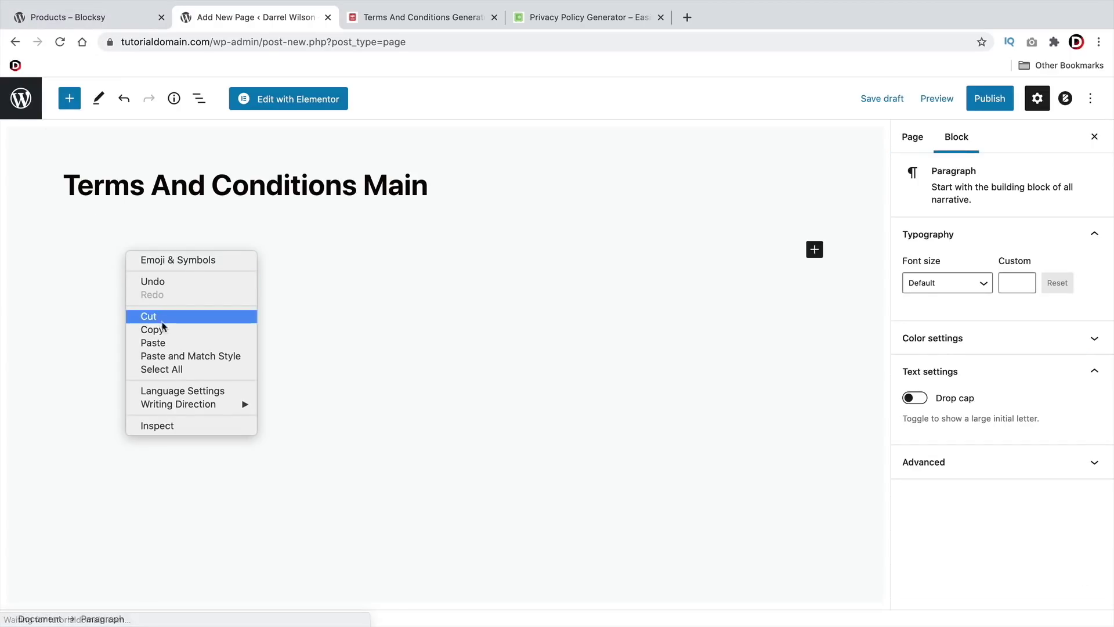
click(172, 342)
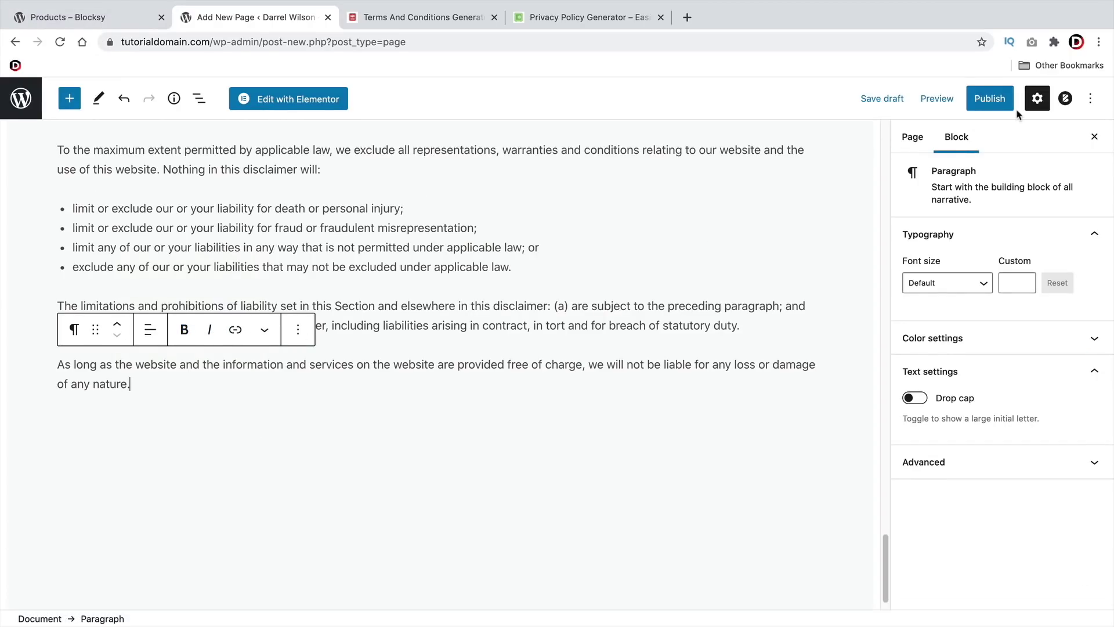
click(994, 101)
click(993, 102)
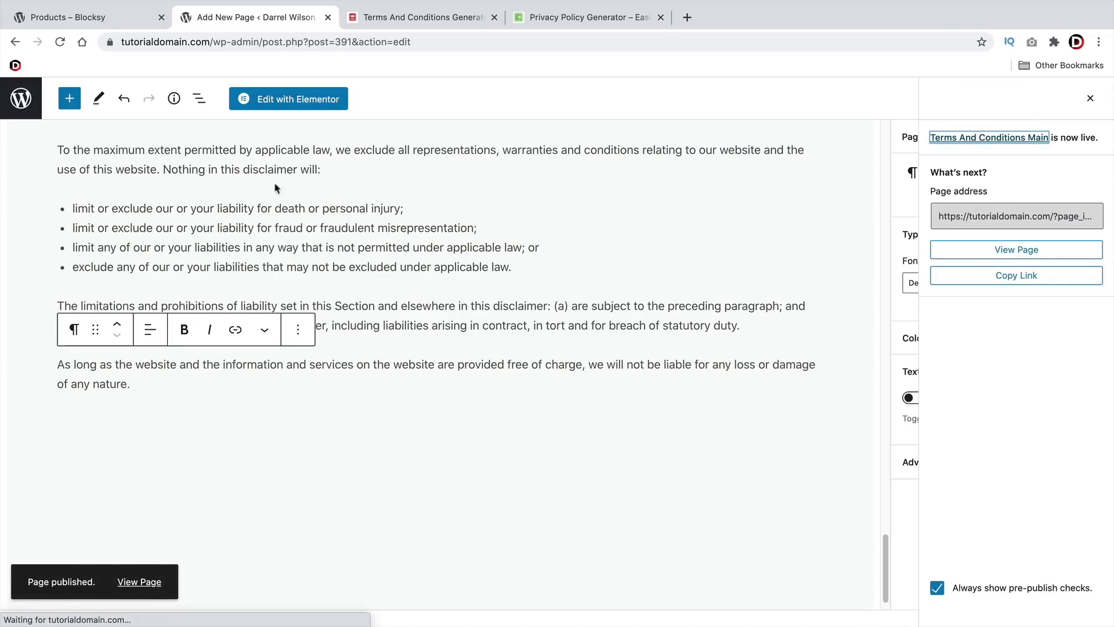
Step: Create and publish a 'Privacy Policy' page containing the pasted policy text
click(22, 98)
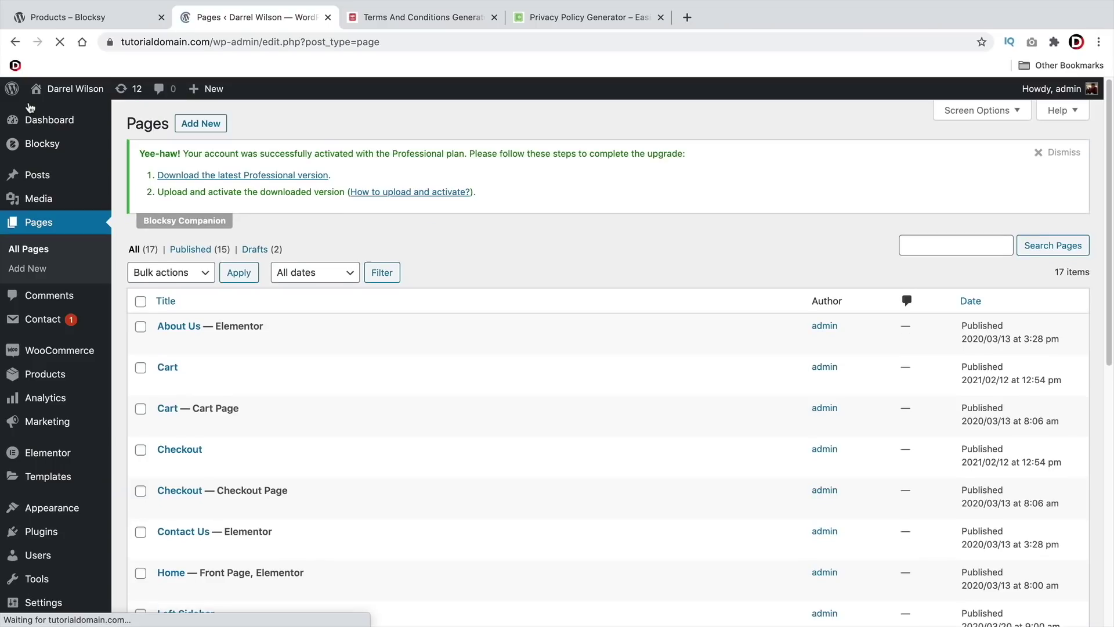
mouse_move(204, 92)
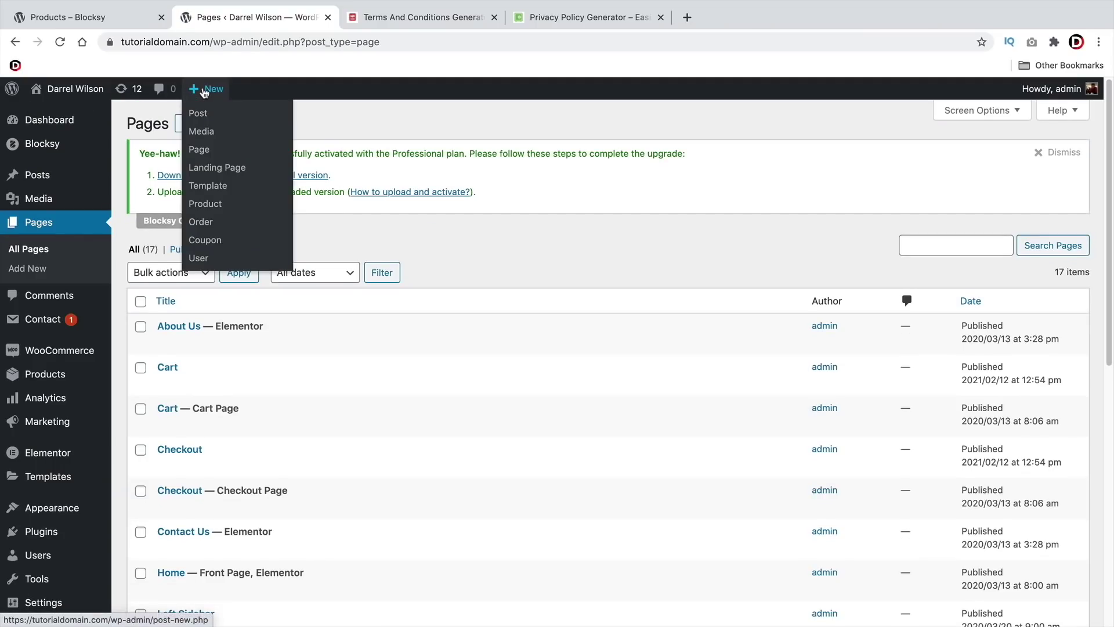
click(211, 156)
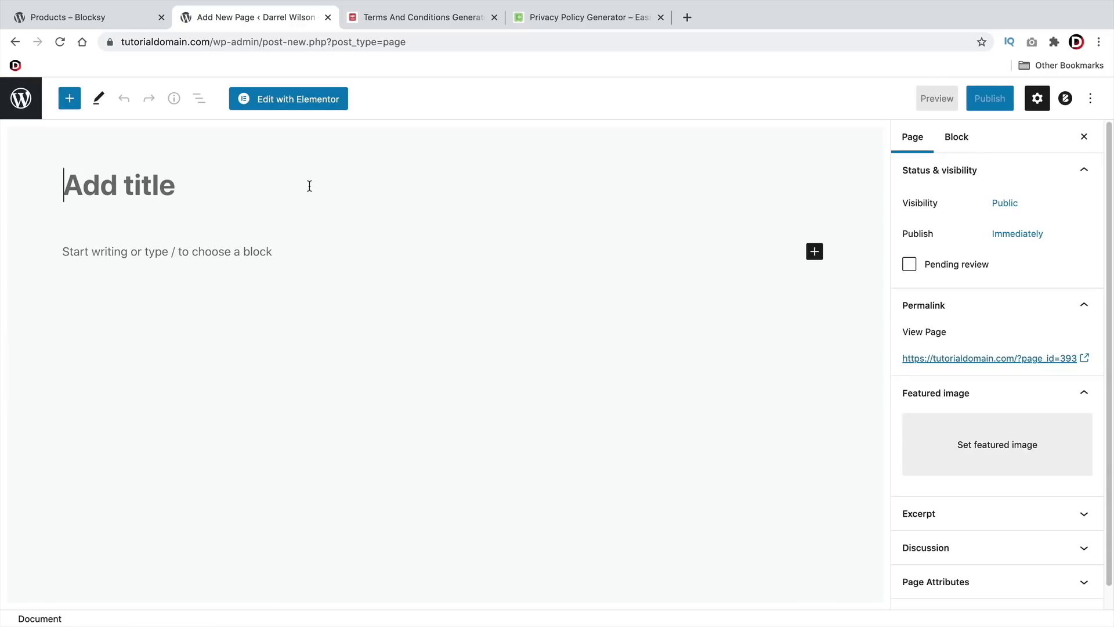
text(Privacy)
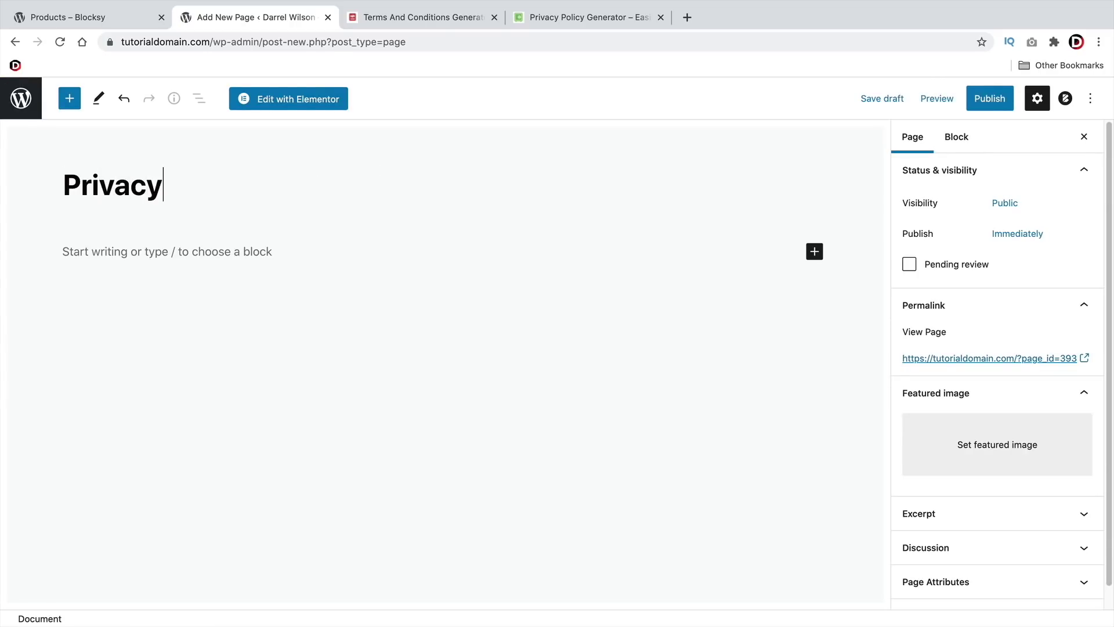
text( Policy)
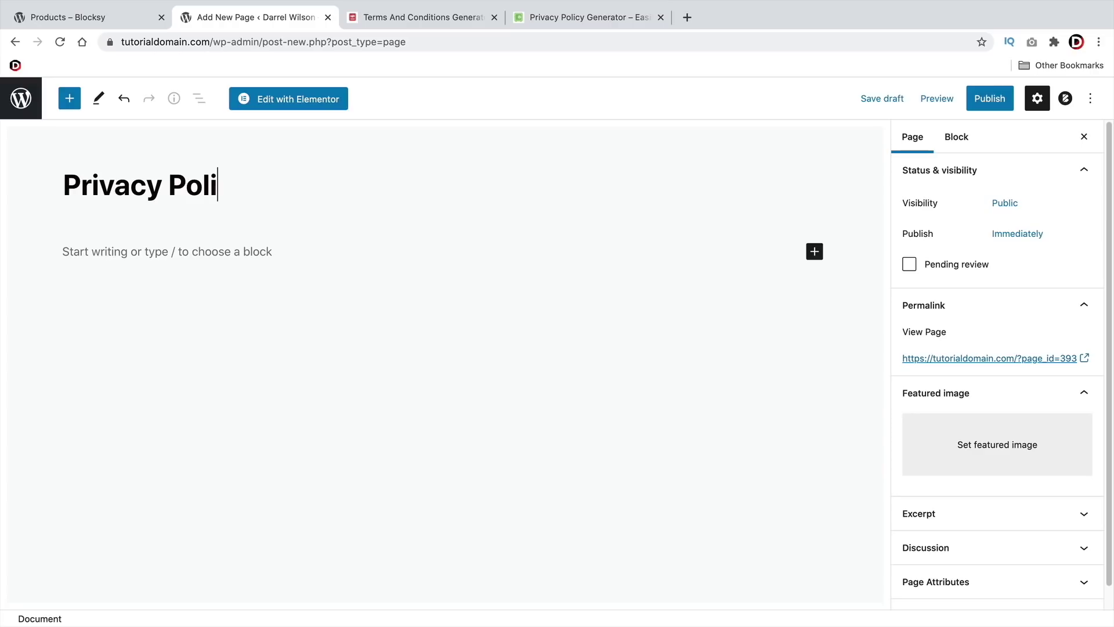
click(133, 252)
right_click(86, 251)
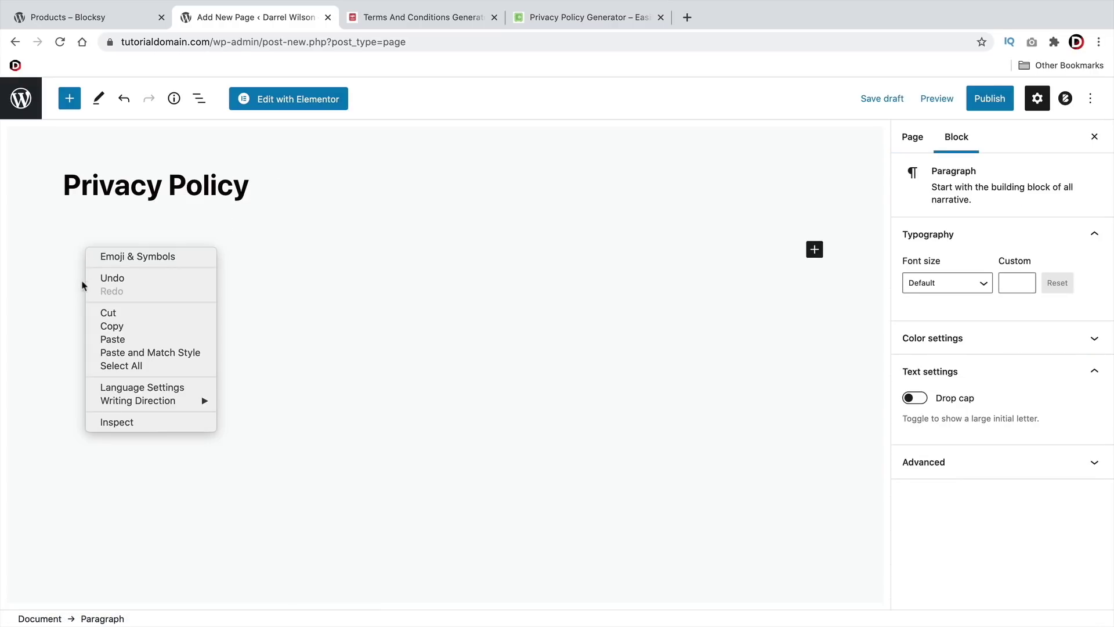
click(113, 340)
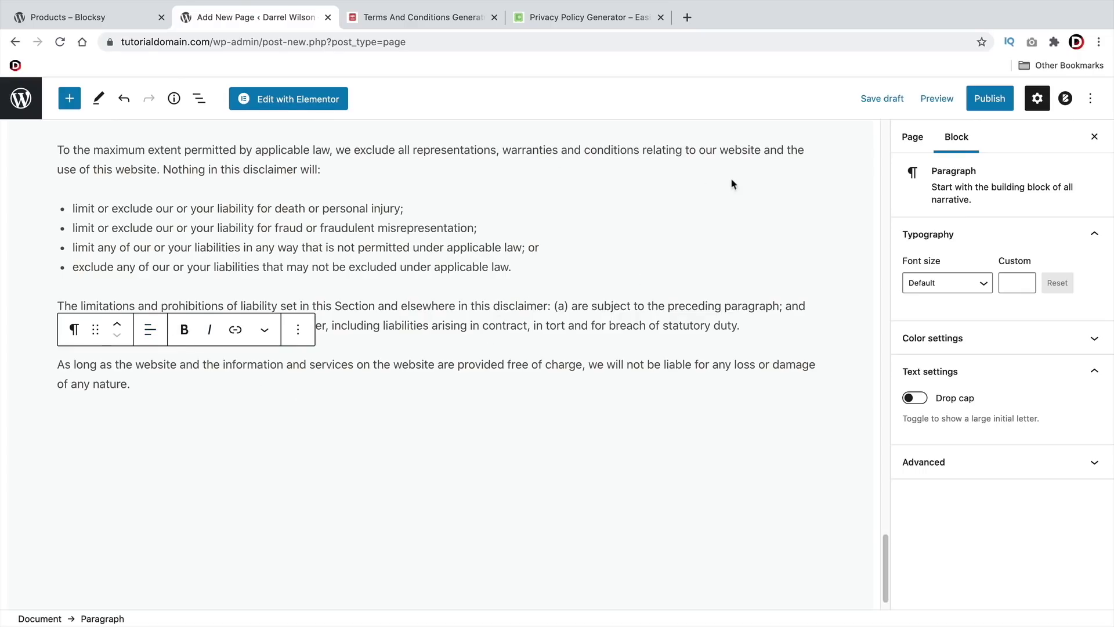
click(991, 106)
click(987, 100)
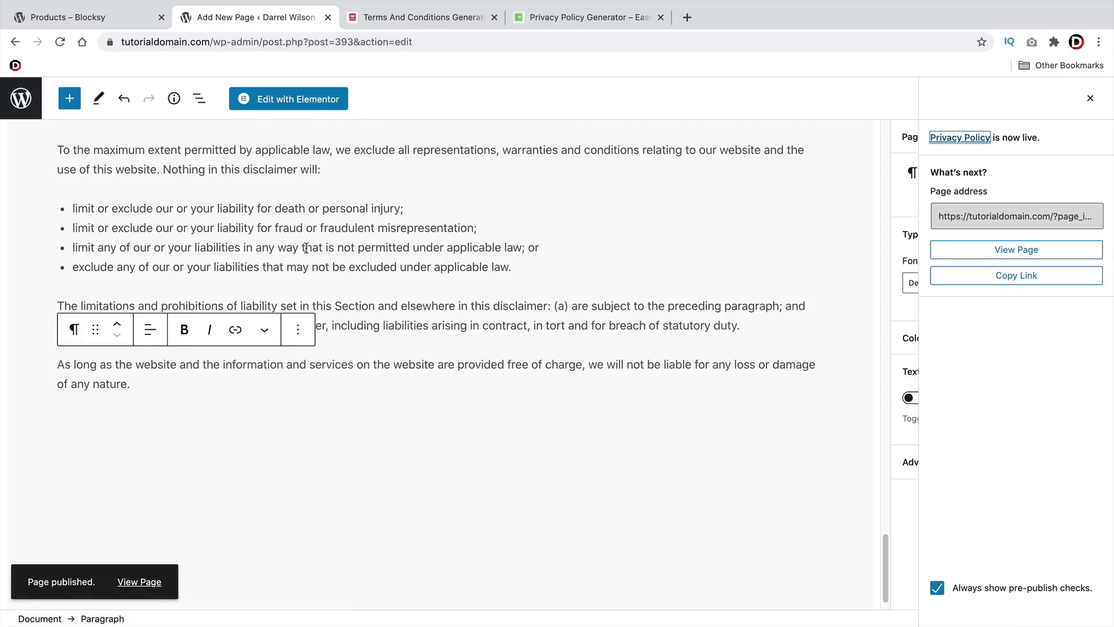
Step: Leave the pages list and view the live storefront
click(30, 112)
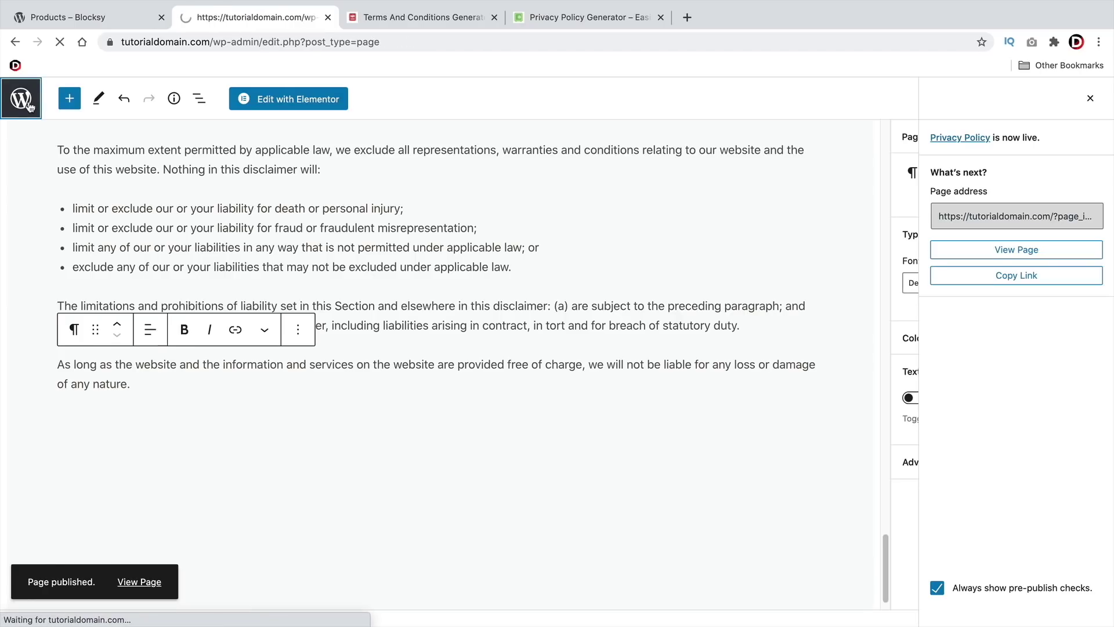
mouse_move(70, 88)
click(65, 115)
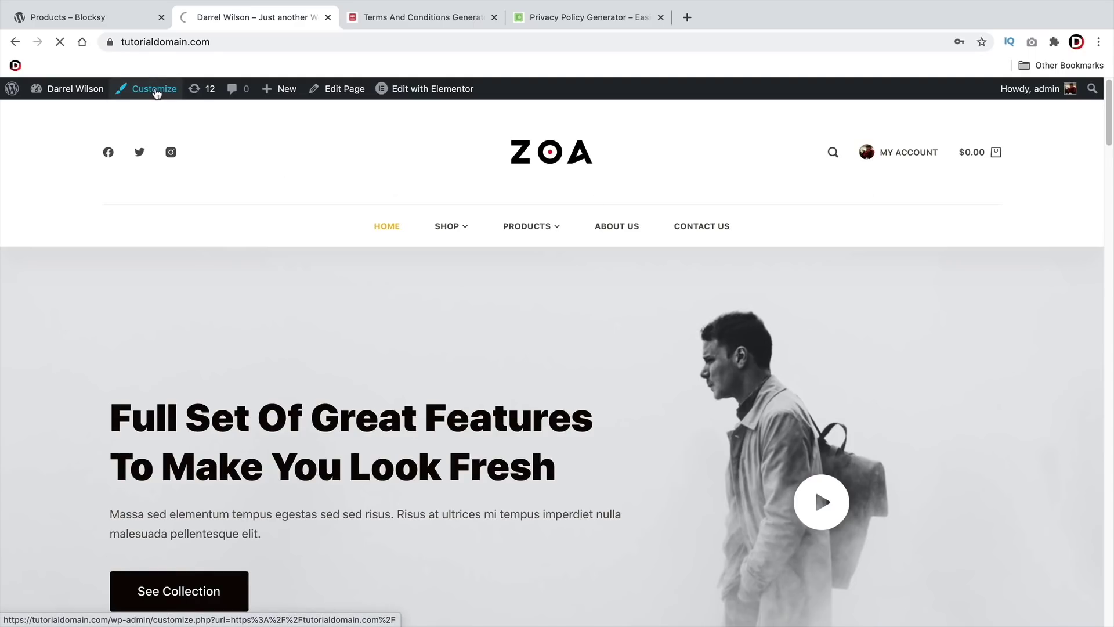
scroll(124, 262, down, 5)
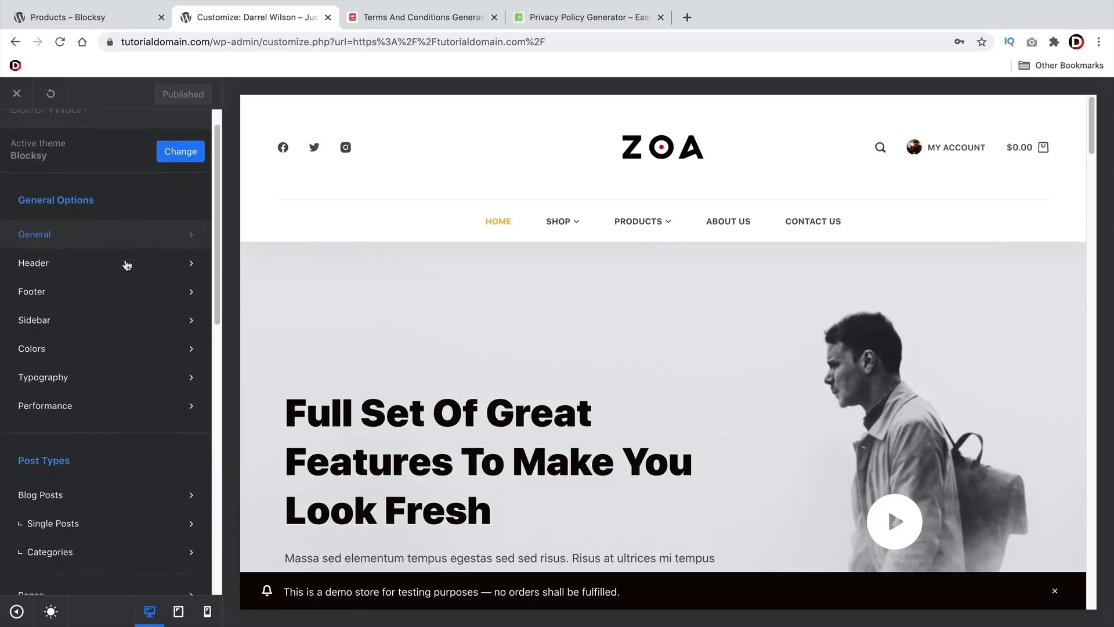
scroll(88, 380, down, 3)
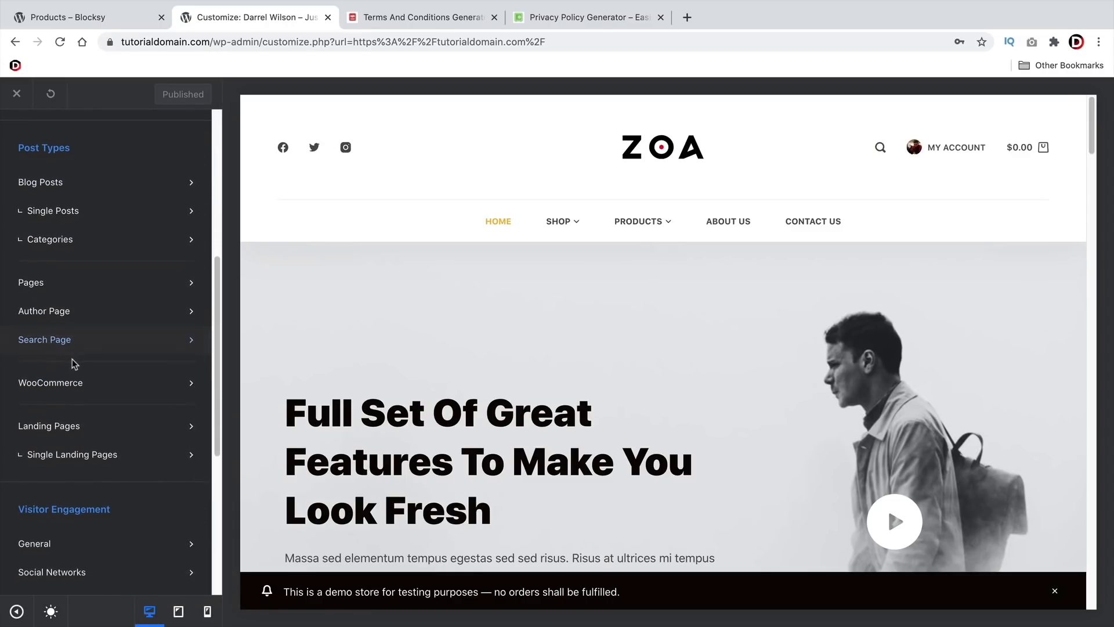
Step: In Customizer Checkout Page, set the privacy page to Privacy Policy and the terms page to Terms And Conditions Main
click(55, 382)
click(82, 269)
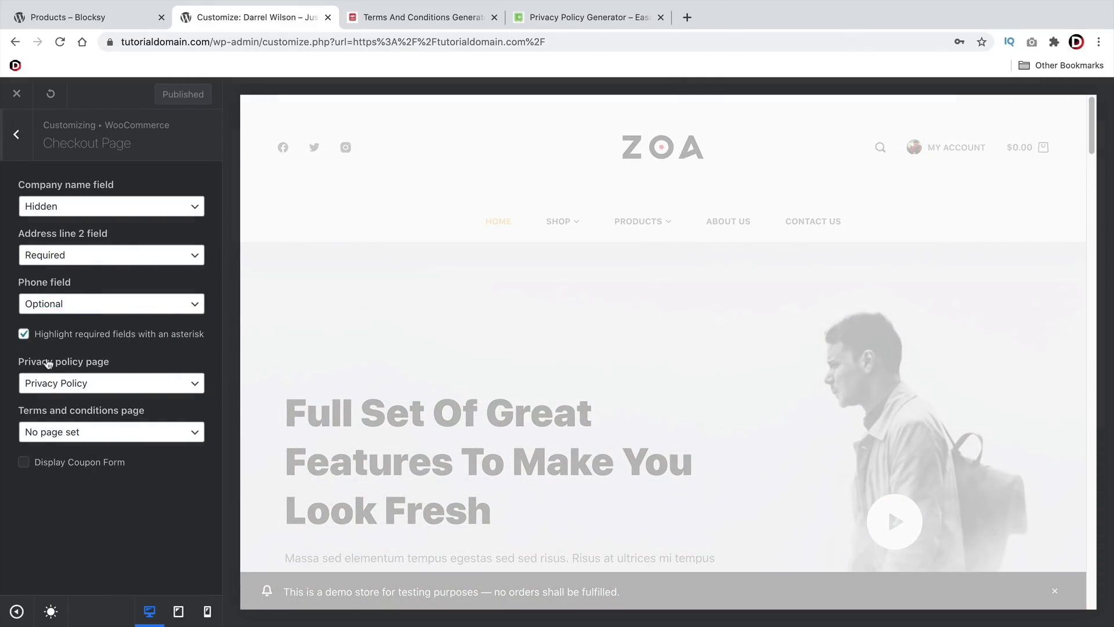
click(68, 382)
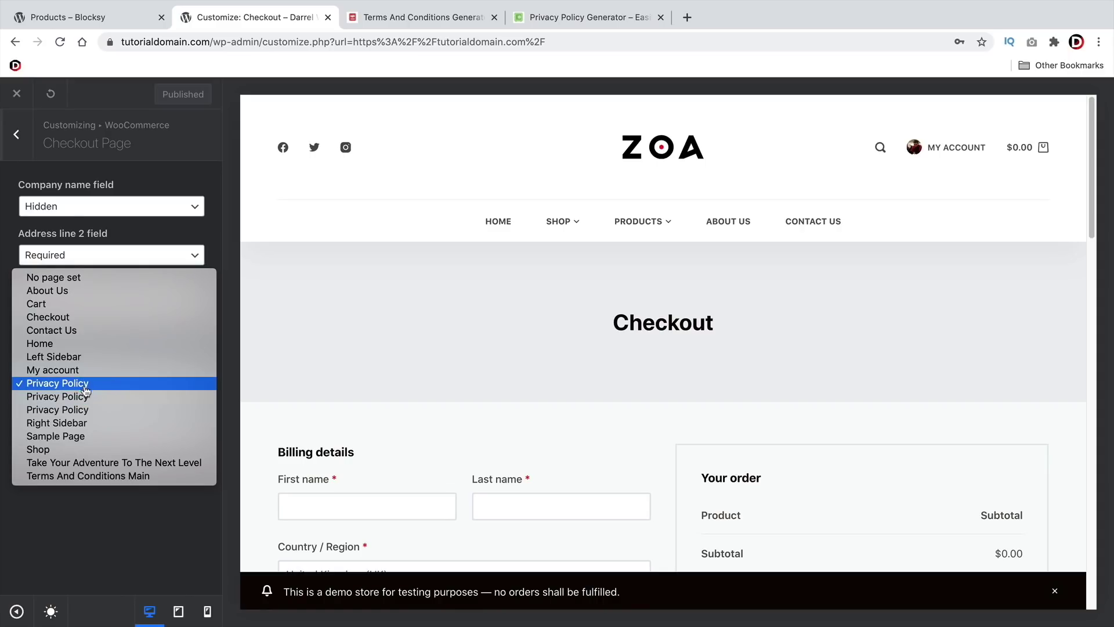
click(85, 395)
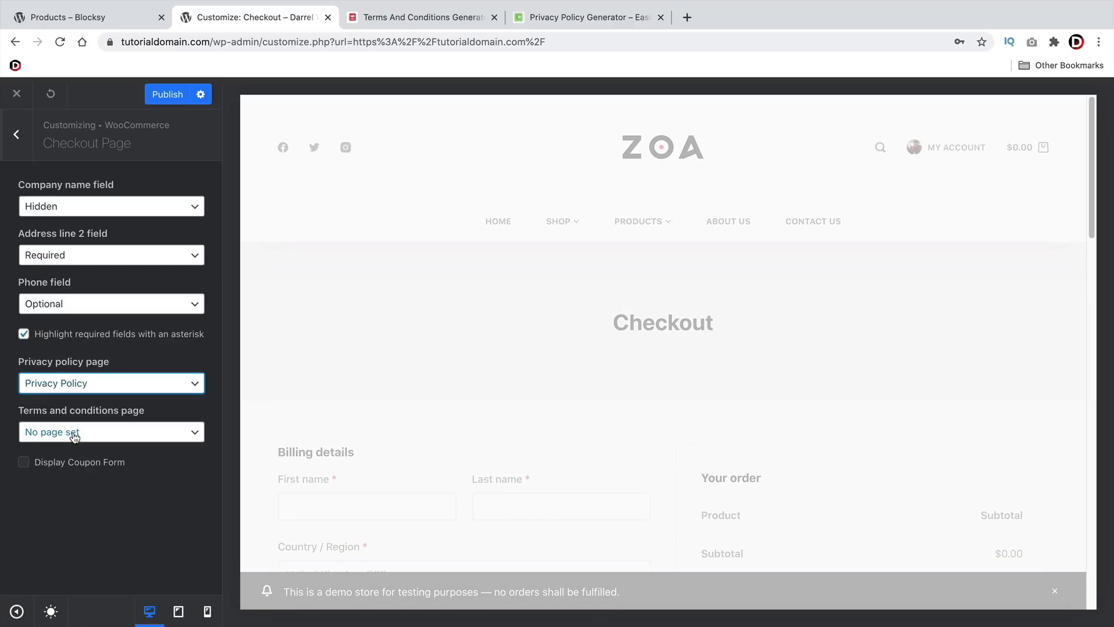
click(70, 436)
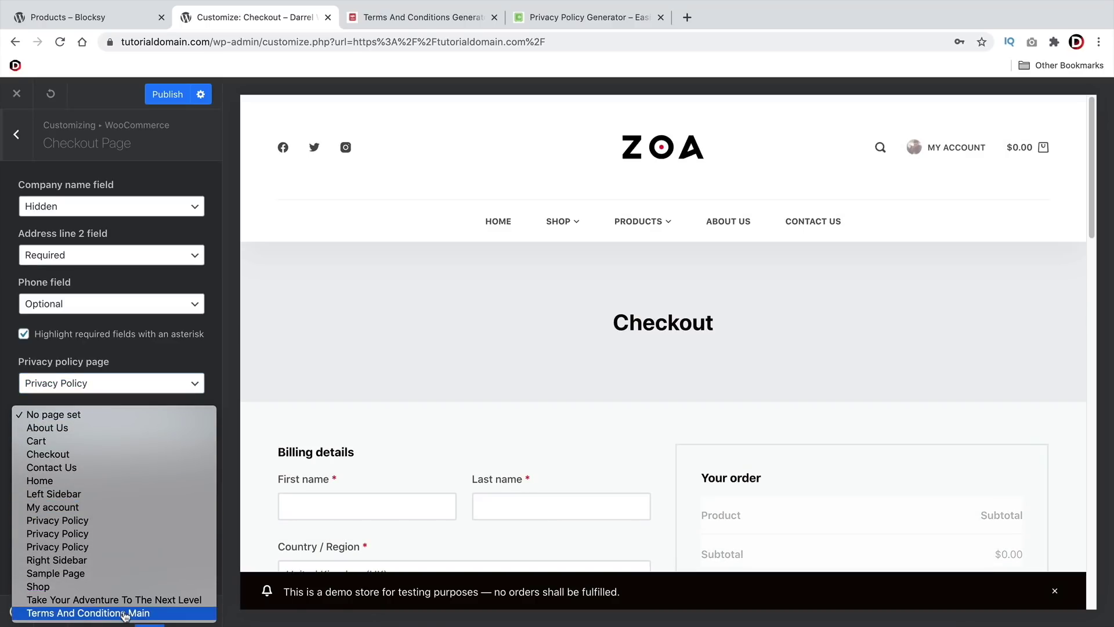
click(94, 614)
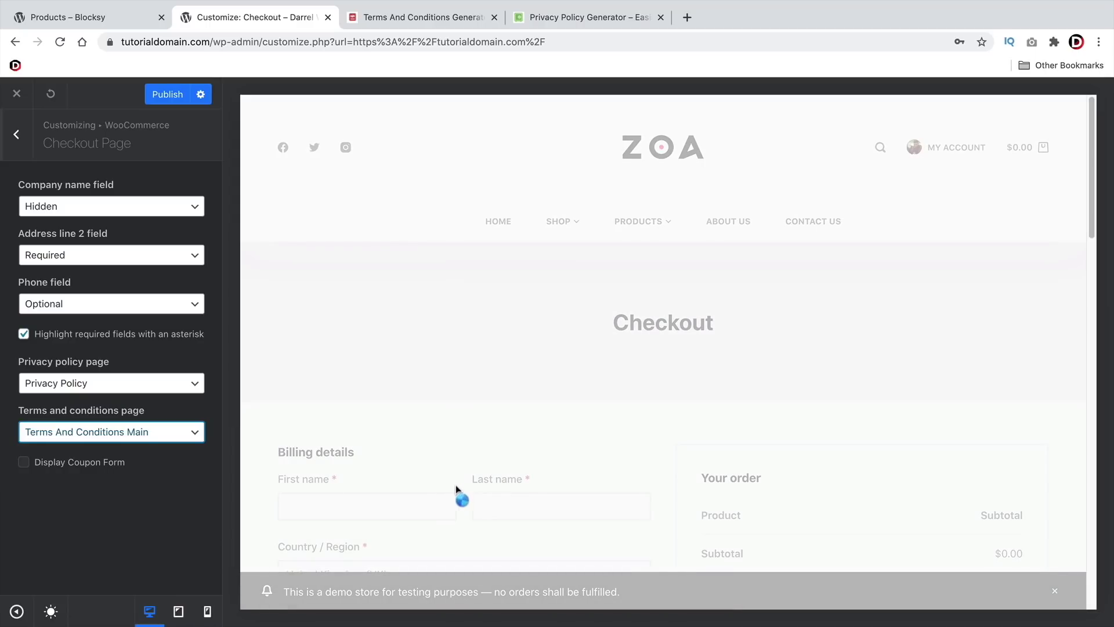
scroll(711, 430, down, 2)
scroll(682, 419, down, 5)
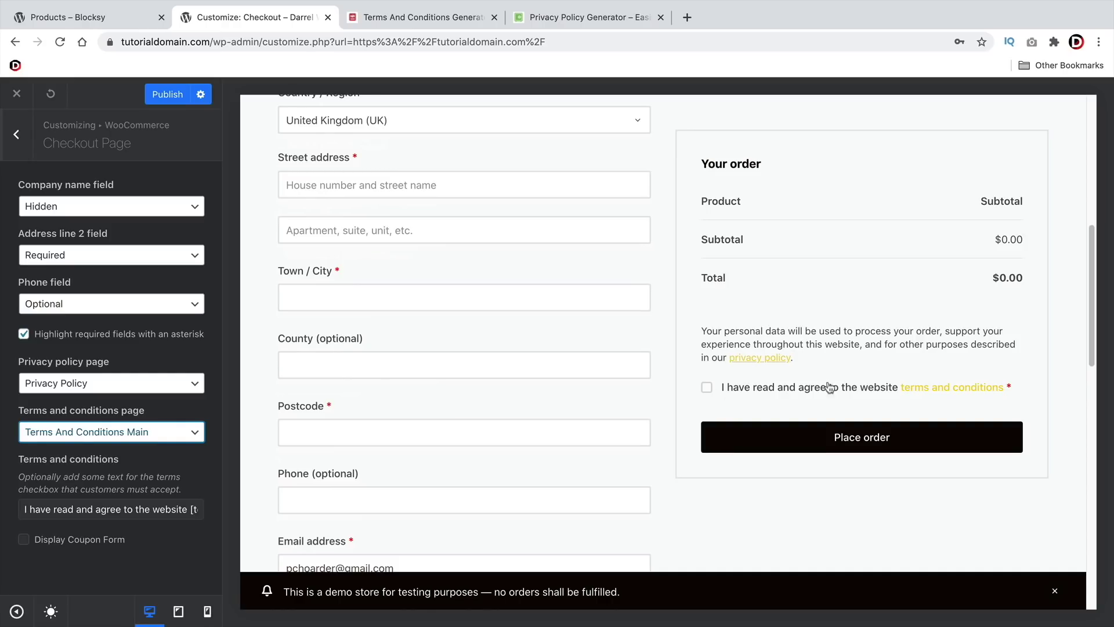
click(935, 394)
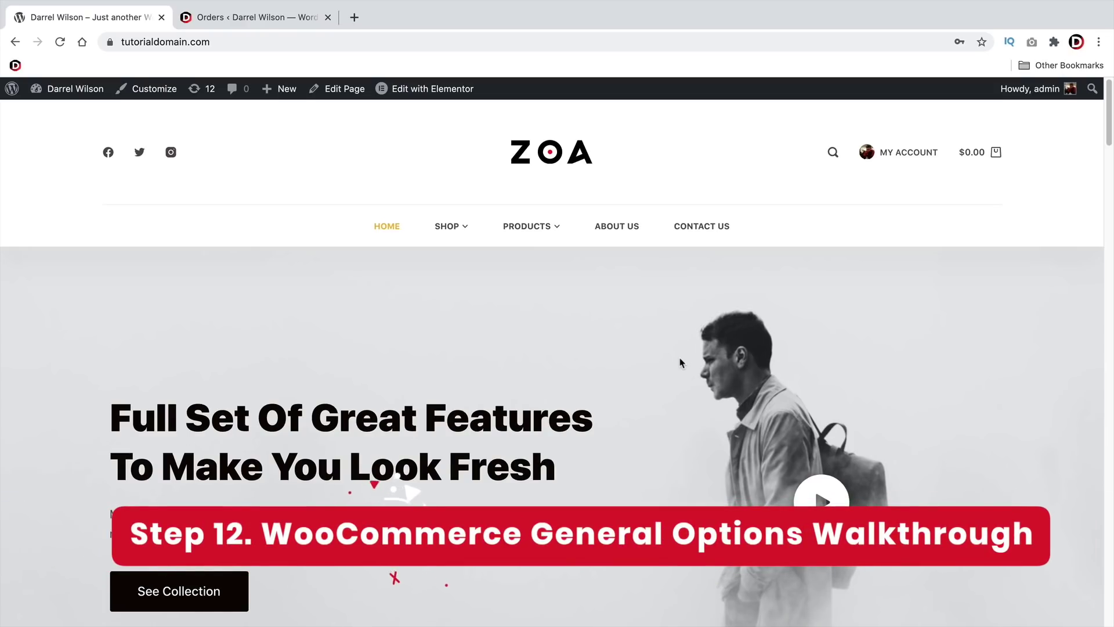
Step: Glance at the other site's orders, then go from the store's front page to the admin Dashboard
click(296, 29)
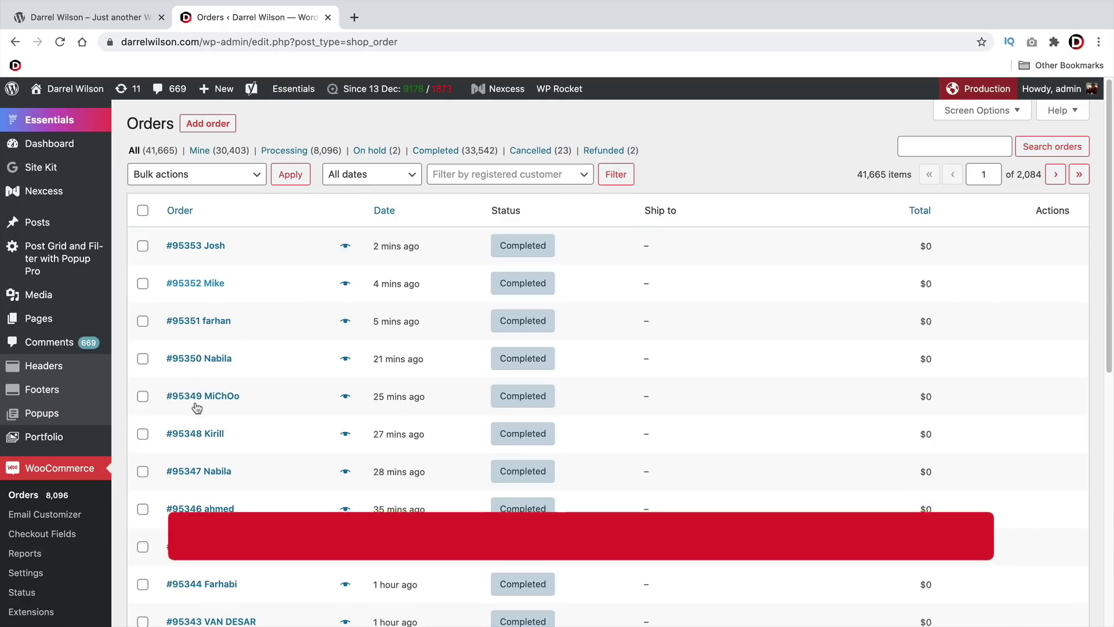
click(130, 17)
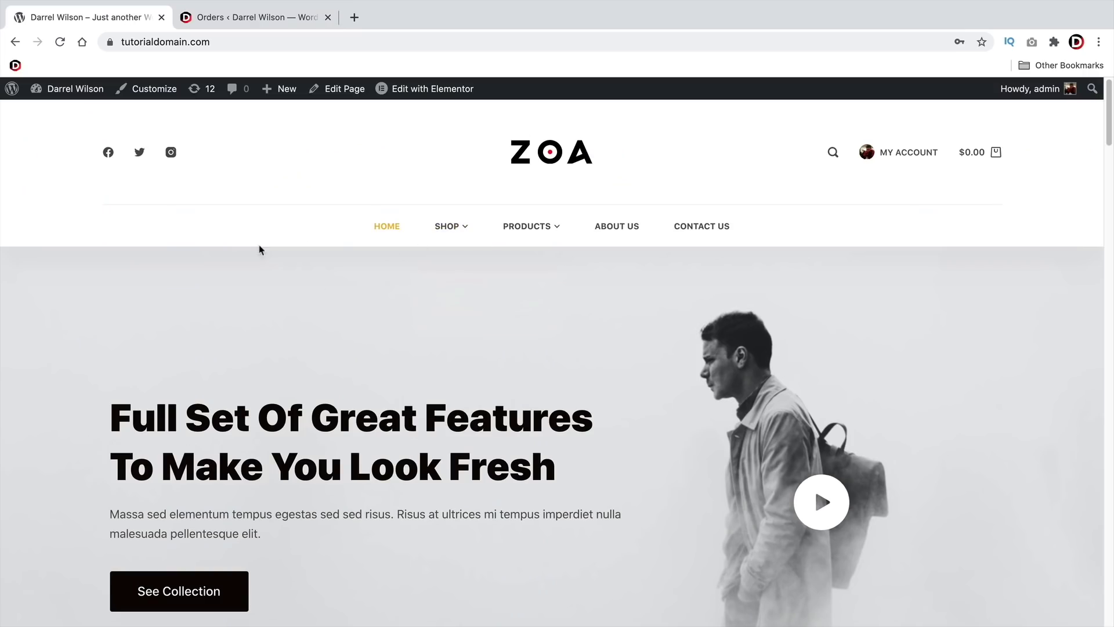
mouse_move(80, 93)
click(74, 116)
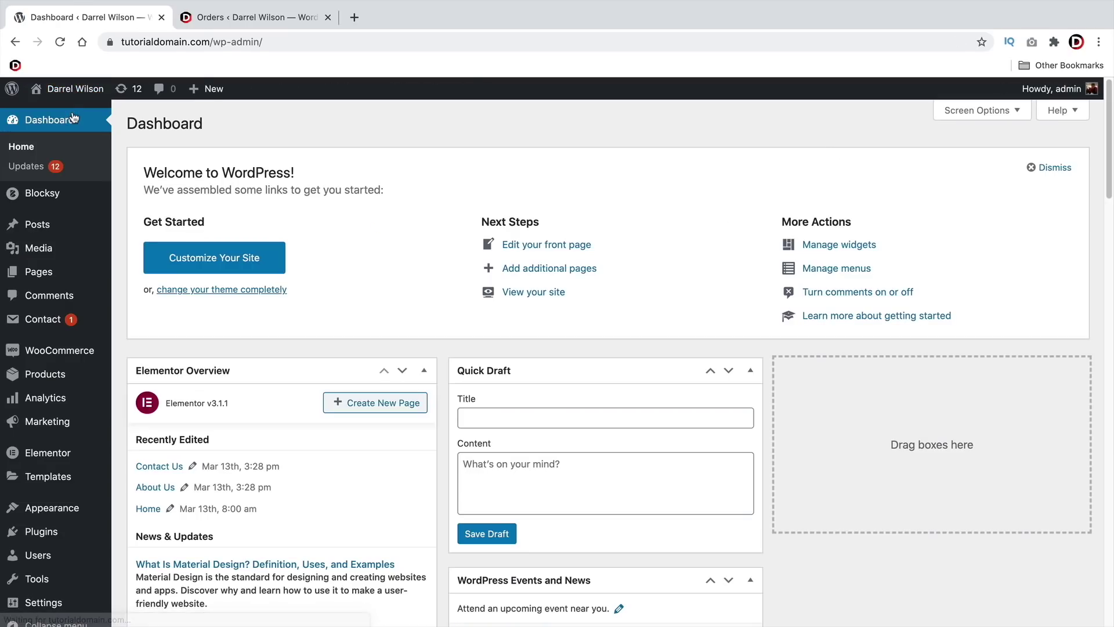
Step: Open WooCommerce Home and follow View detailed stats to the Analytics Overview
mouse_move(64, 355)
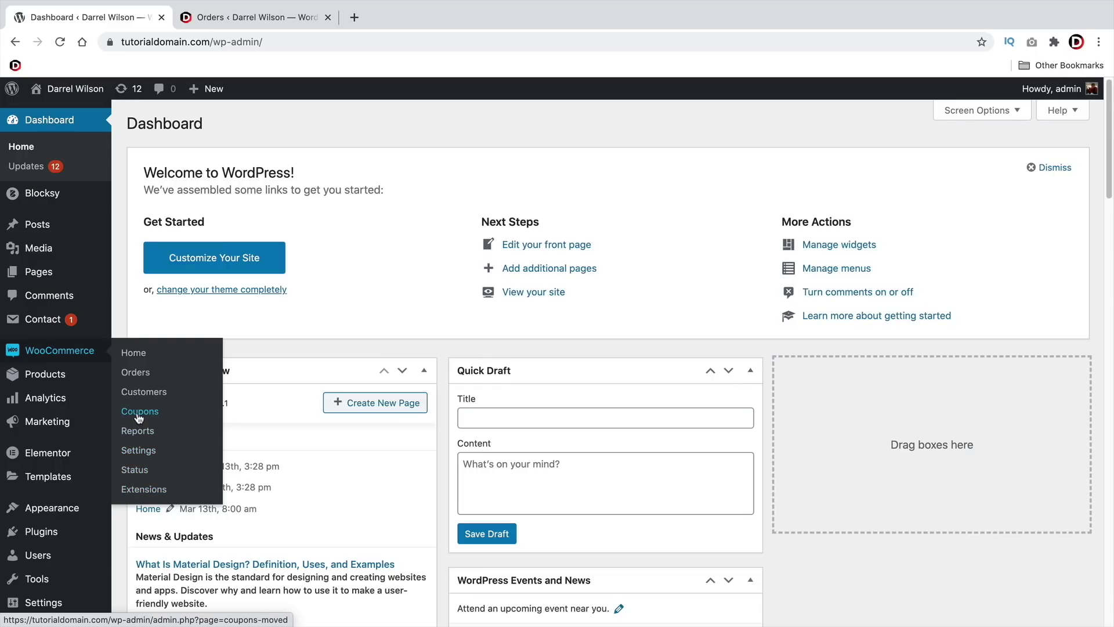
mouse_move(57, 428)
click(134, 354)
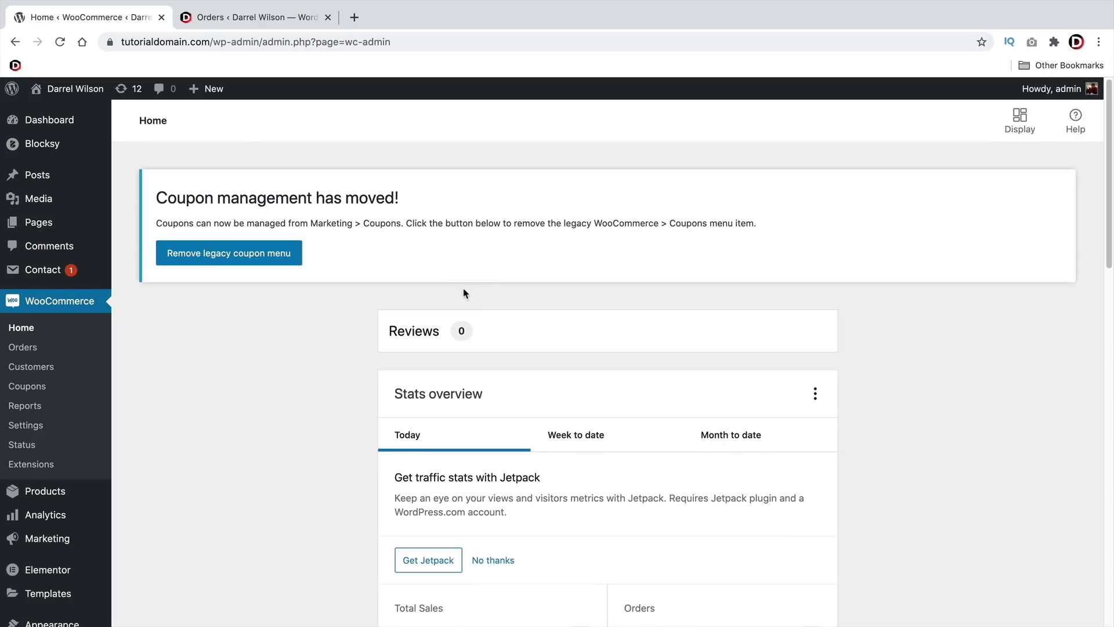
scroll(569, 364, down, 3)
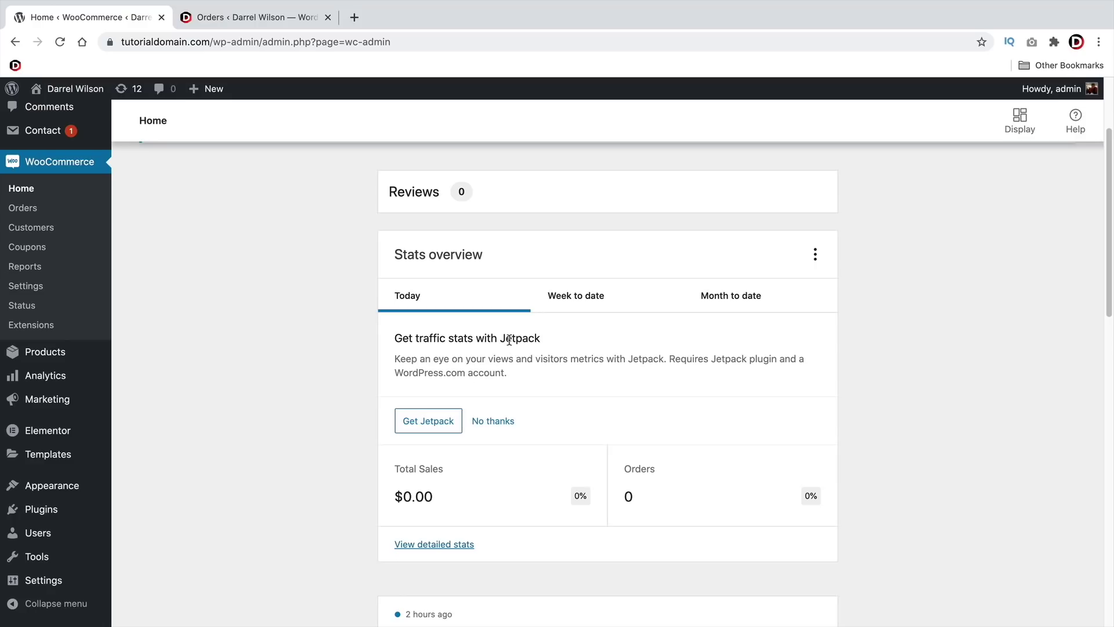
scroll(494, 354, down, 3)
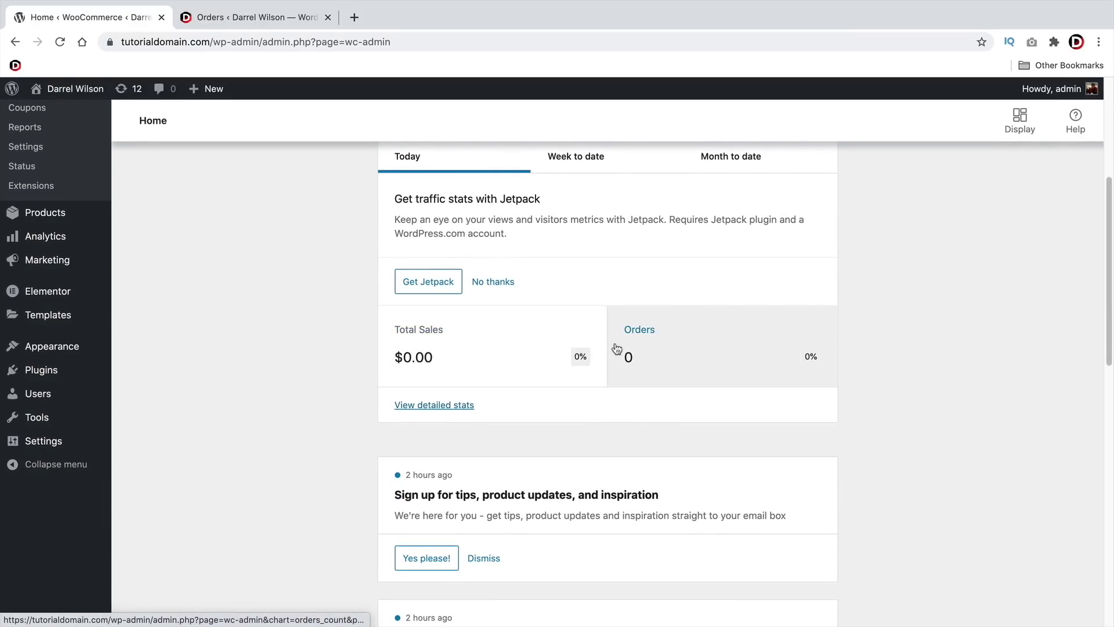
click(451, 409)
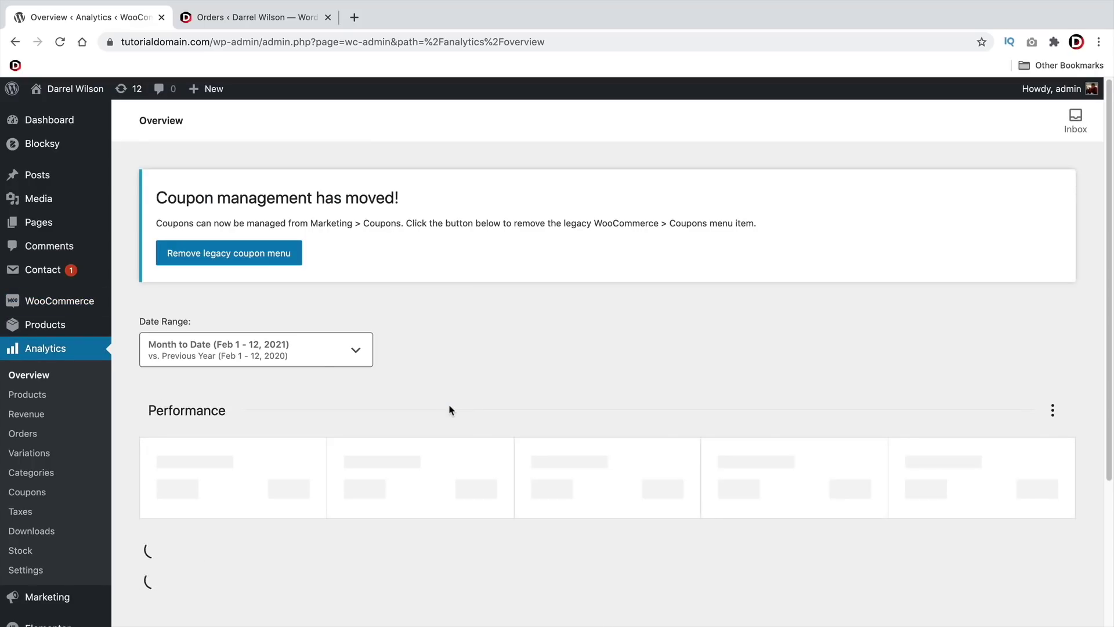
Step: Remove the legacy coupon menu from the notice and go back to WooCommerce Home
scroll(456, 401, down, 3)
scroll(458, 397, down, 5)
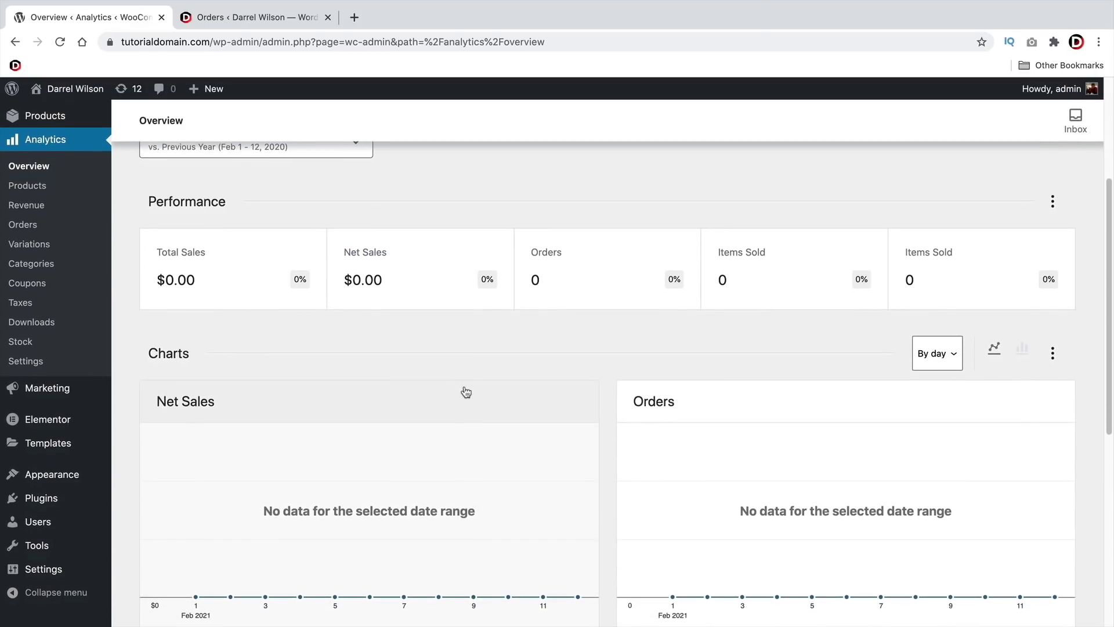
scroll(579, 349, down, 1)
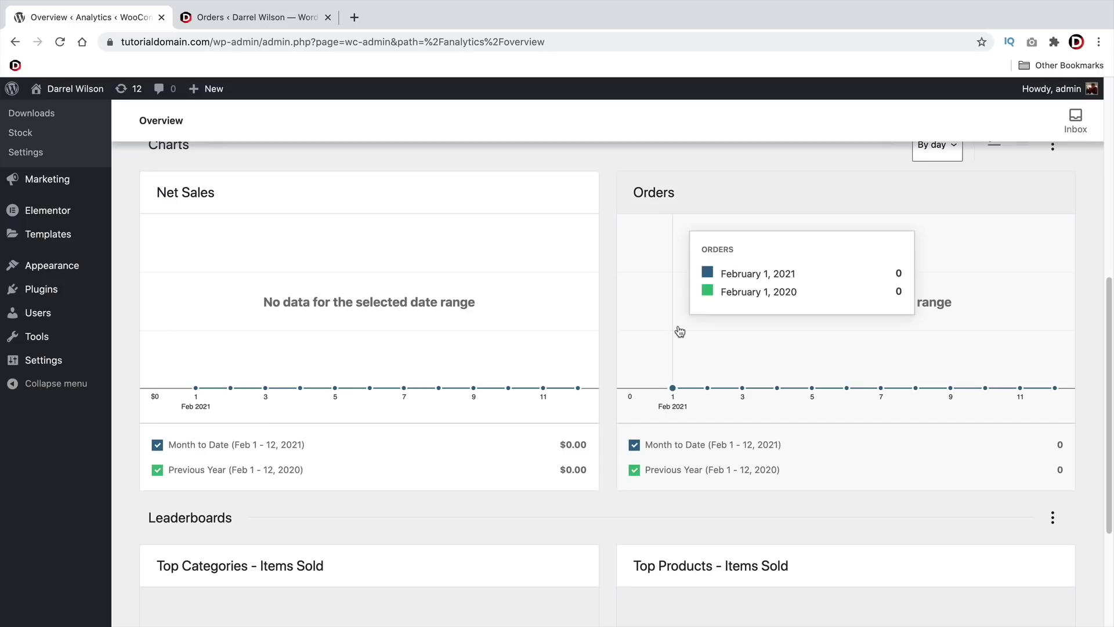
scroll(679, 331, down, 4)
scroll(443, 400, up, 12)
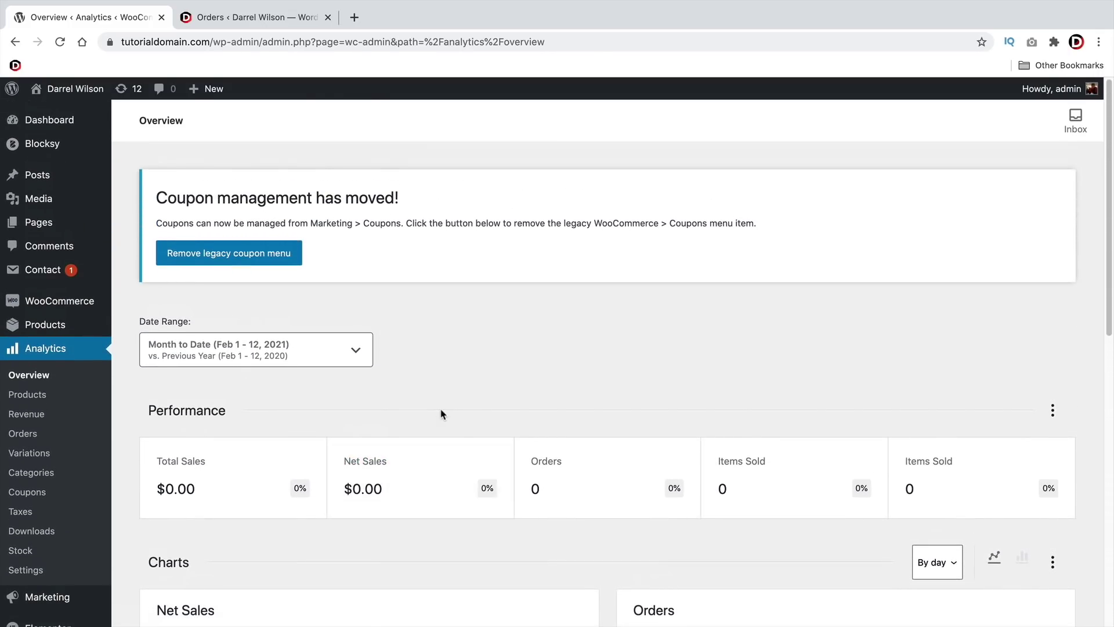
scroll(467, 436, down, 2)
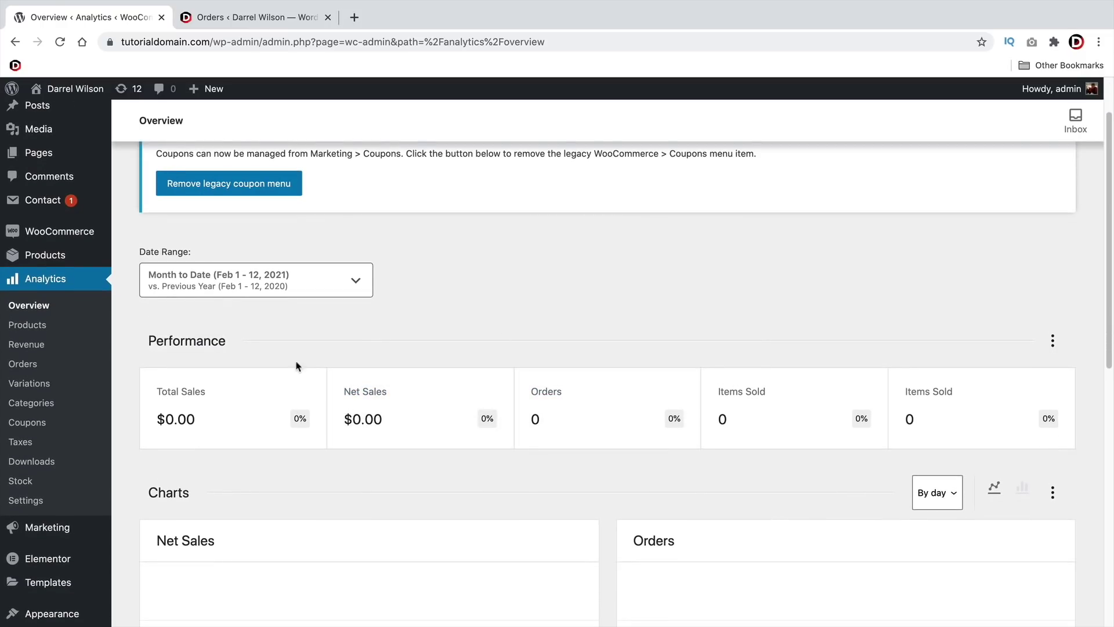
scroll(349, 409, up, 2)
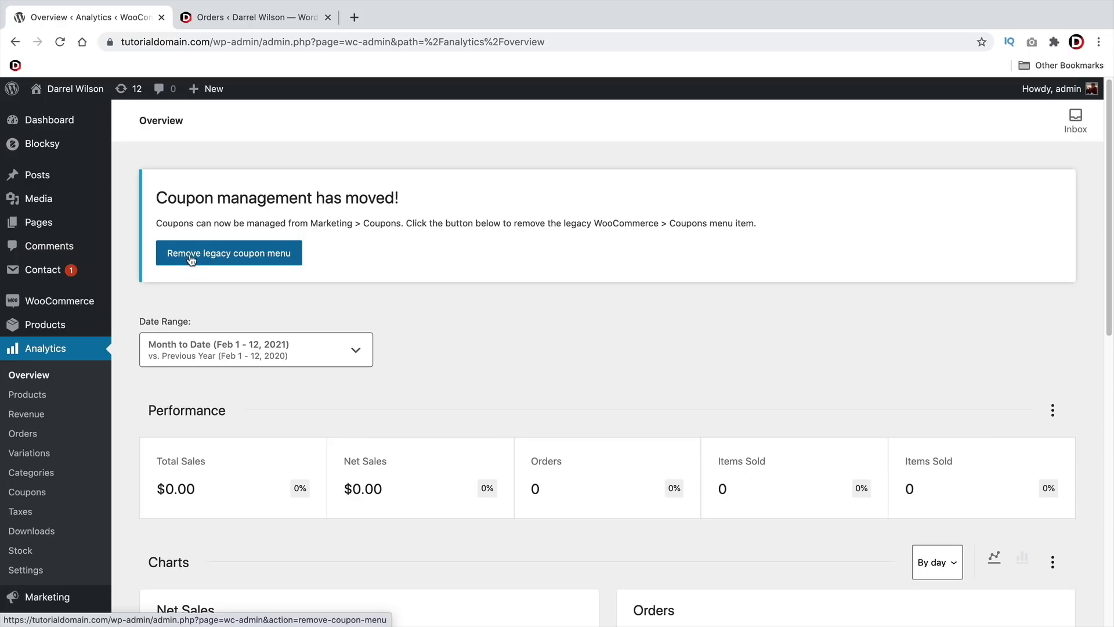
click(249, 259)
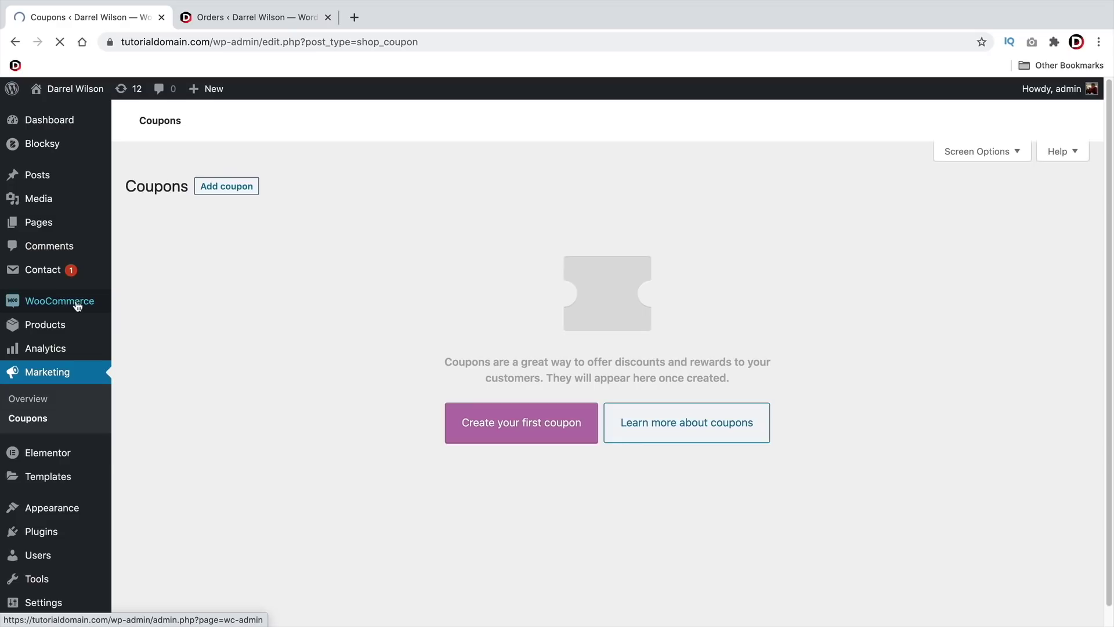
mouse_move(85, 307)
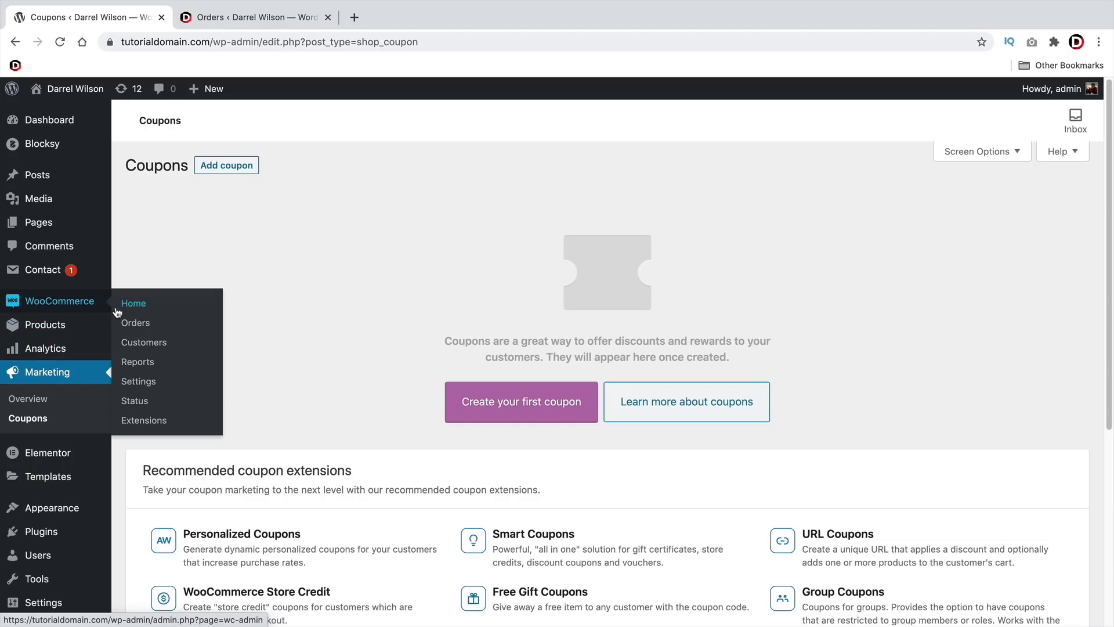
click(142, 305)
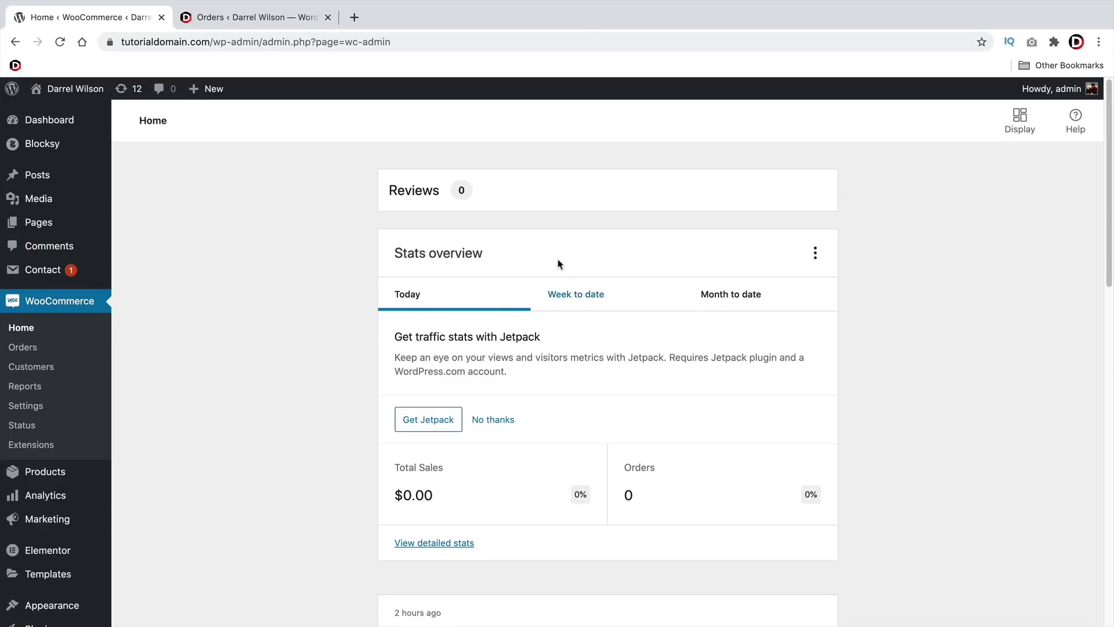
Step: Open the new store's Orders list, then switch to and refresh the busy site's Orders list
click(36, 347)
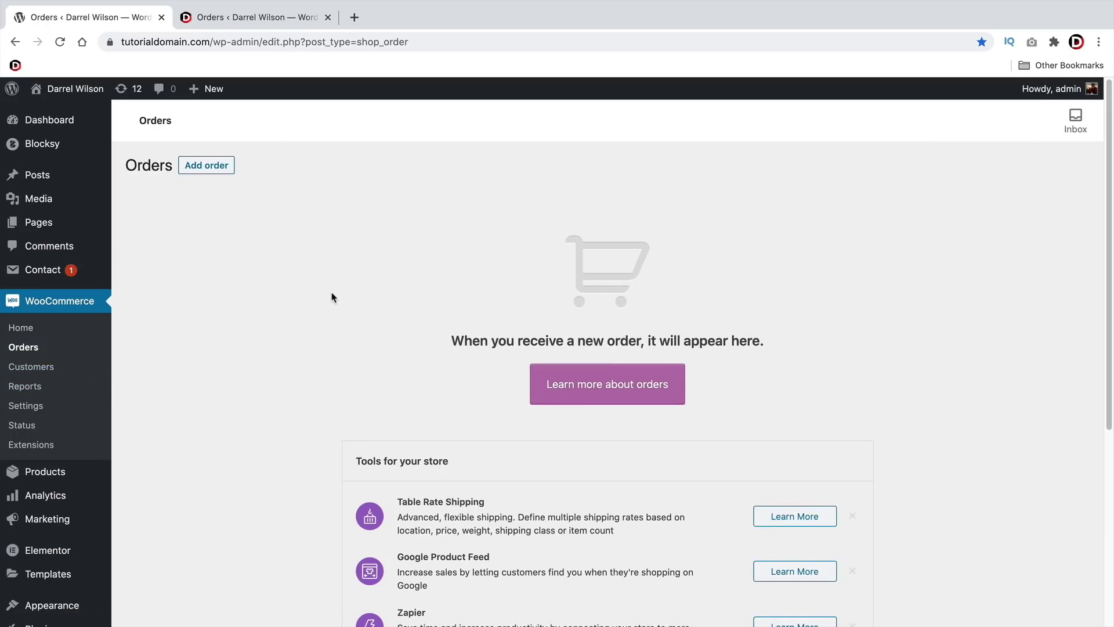
click(291, 17)
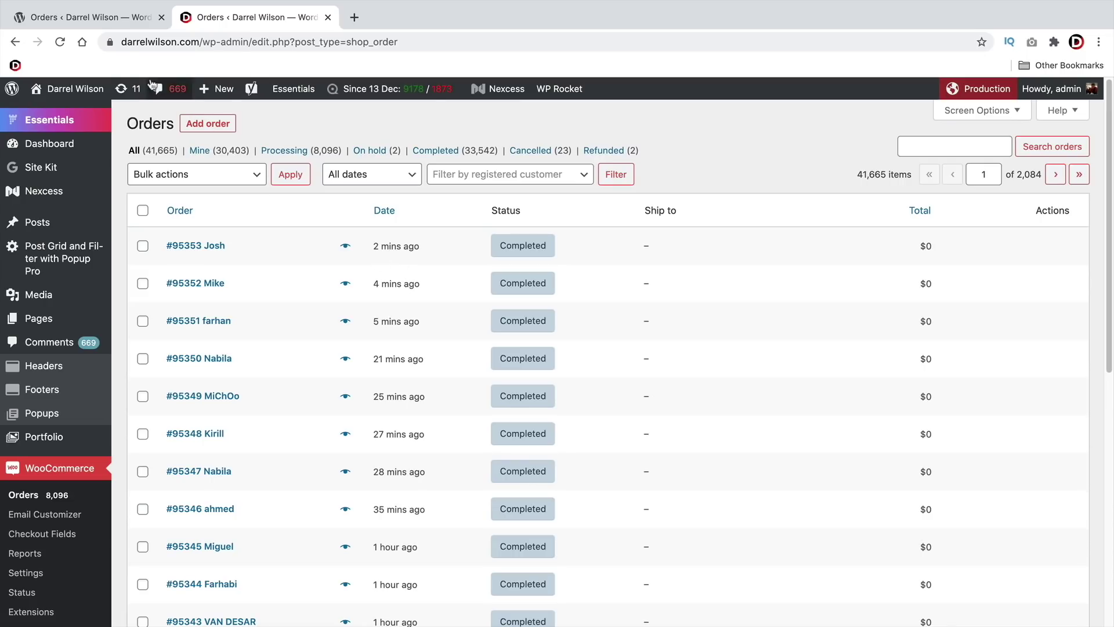
click(60, 43)
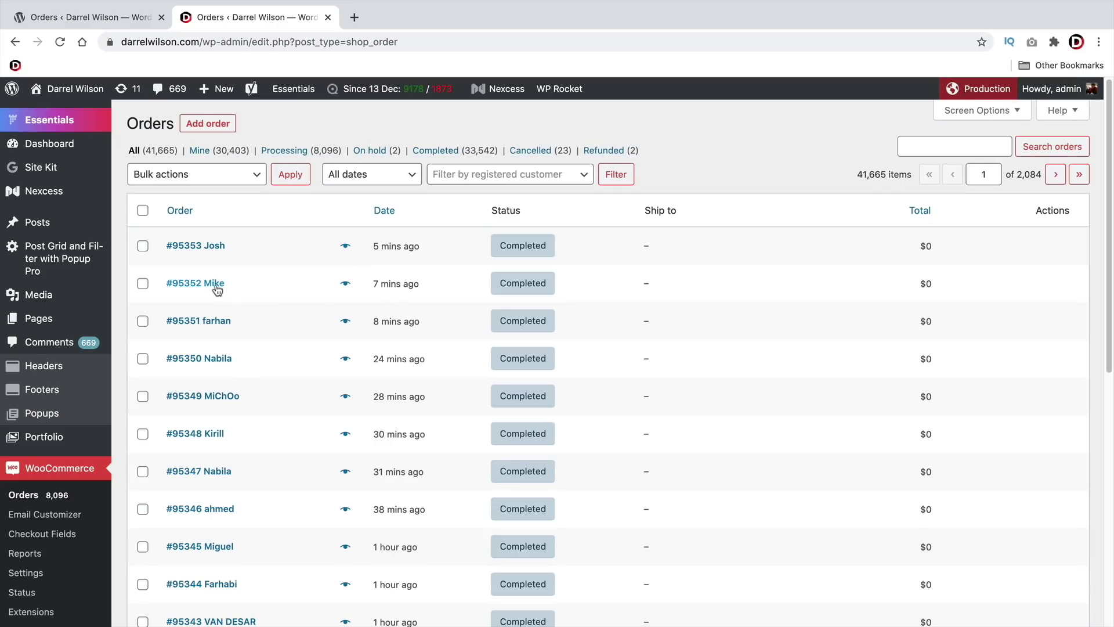
Step: Scroll through the 41,665 orders, glance at the empty Orders page, and return to the full list
scroll(348, 418, down, 3)
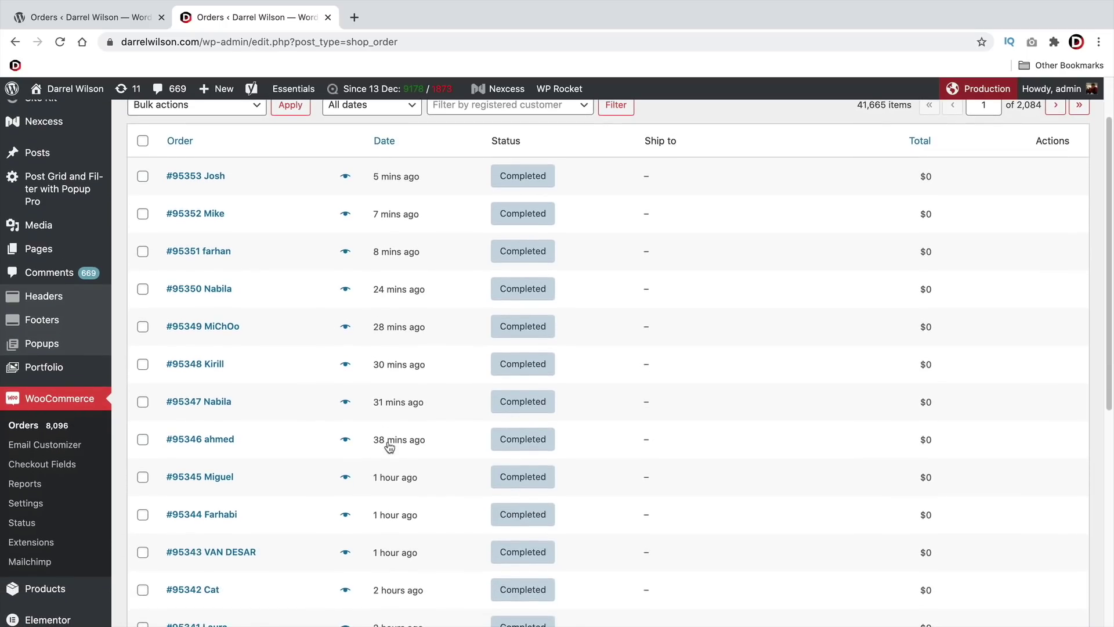
scroll(384, 315, down, 4)
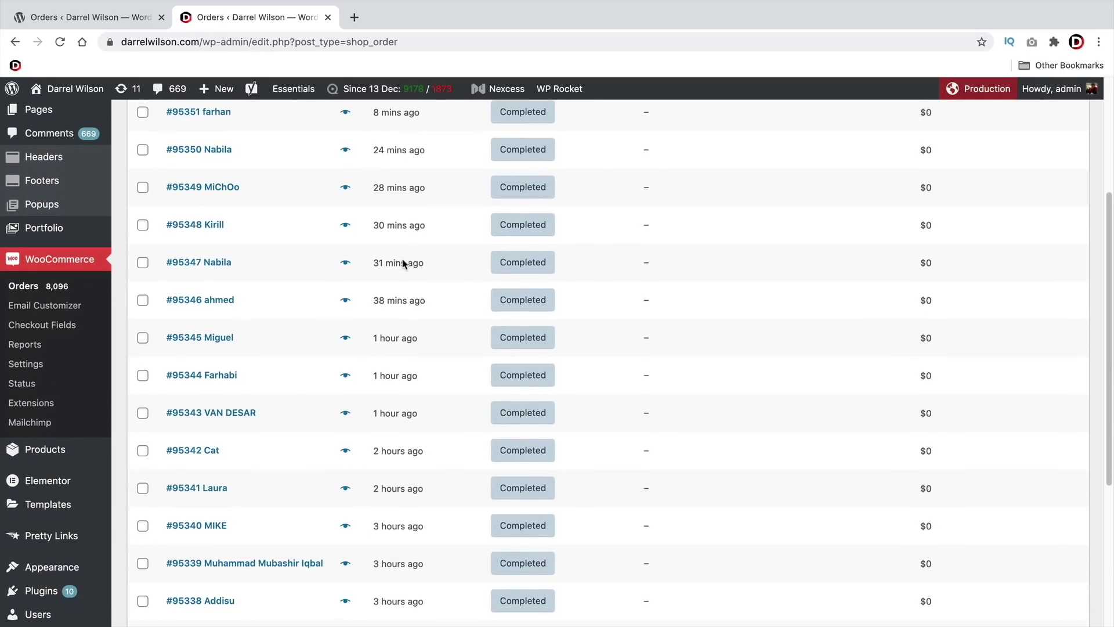
scroll(398, 274, down, 3)
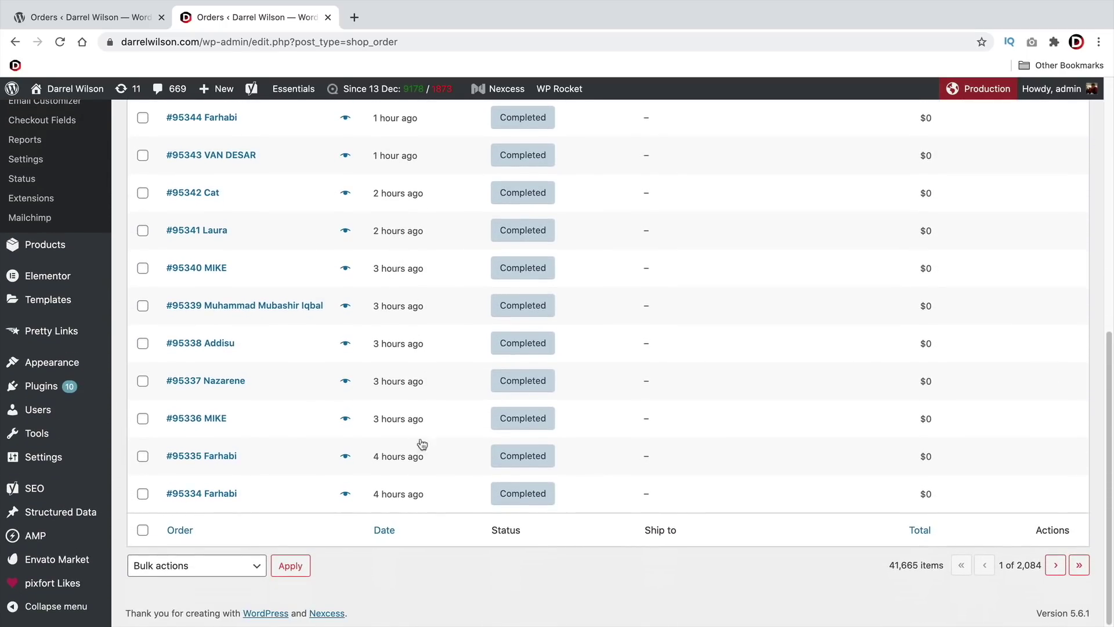
scroll(394, 488, up, 3)
scroll(394, 484, up, 5)
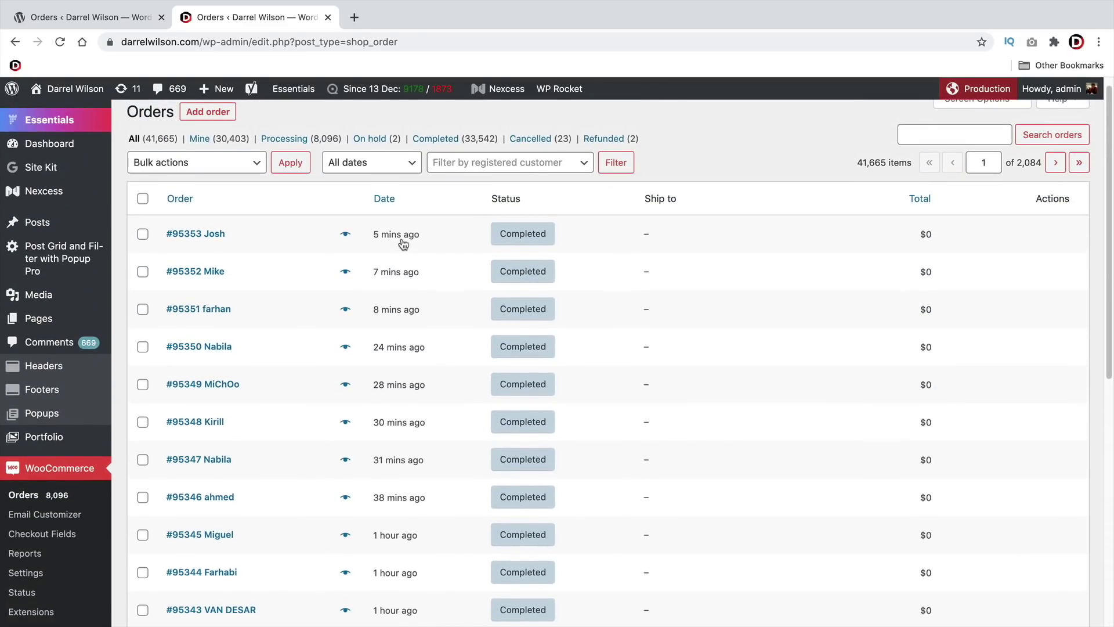
scroll(385, 308, down, 7)
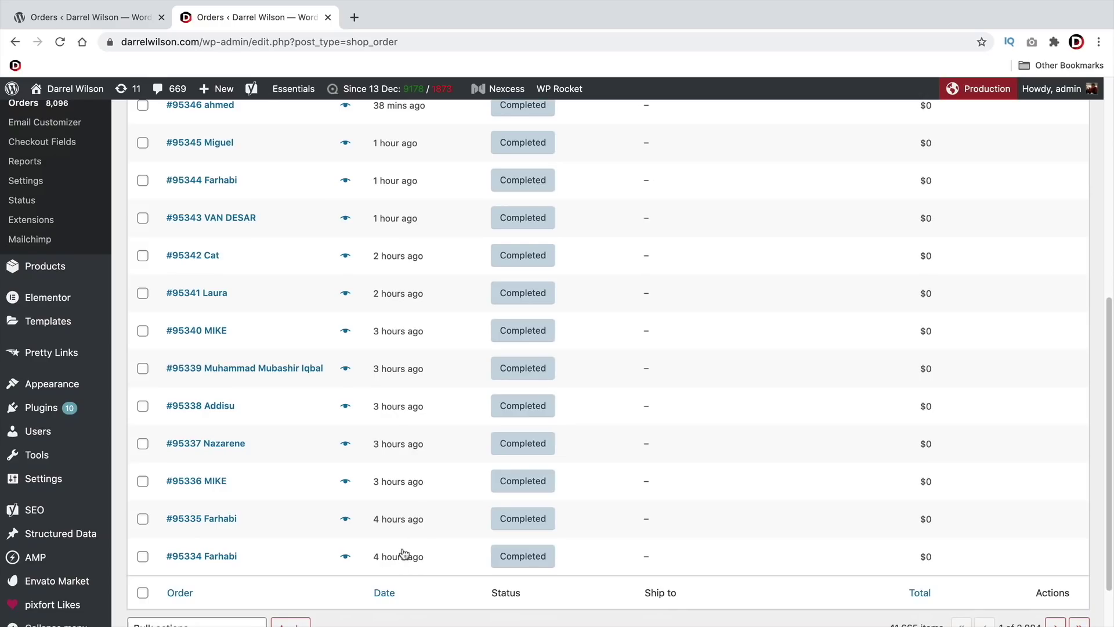
scroll(402, 554, up, 7)
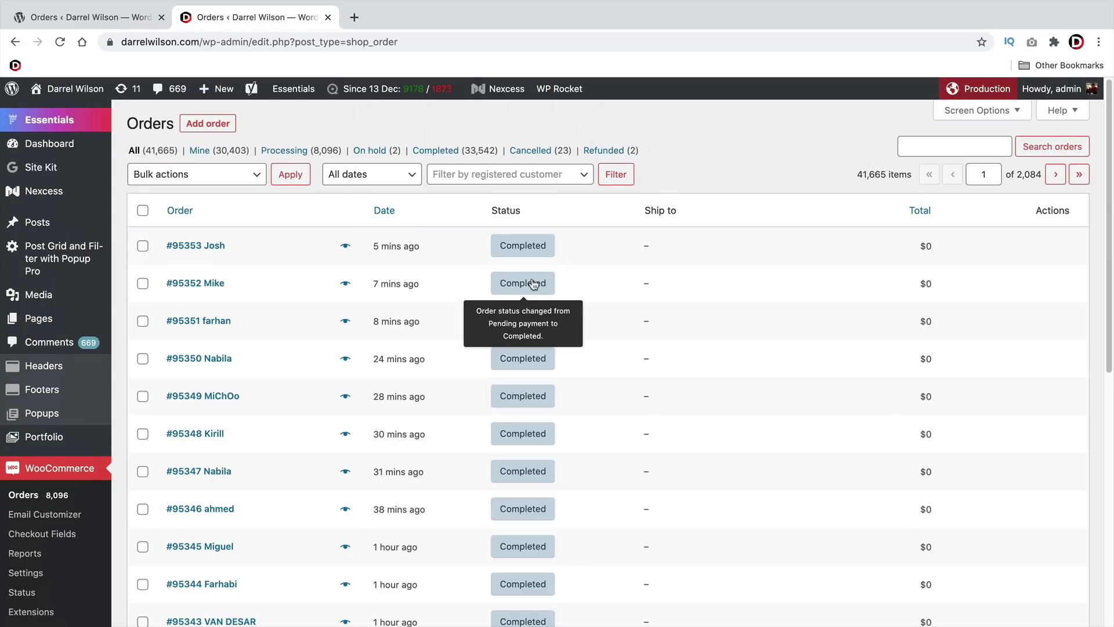
click(117, 26)
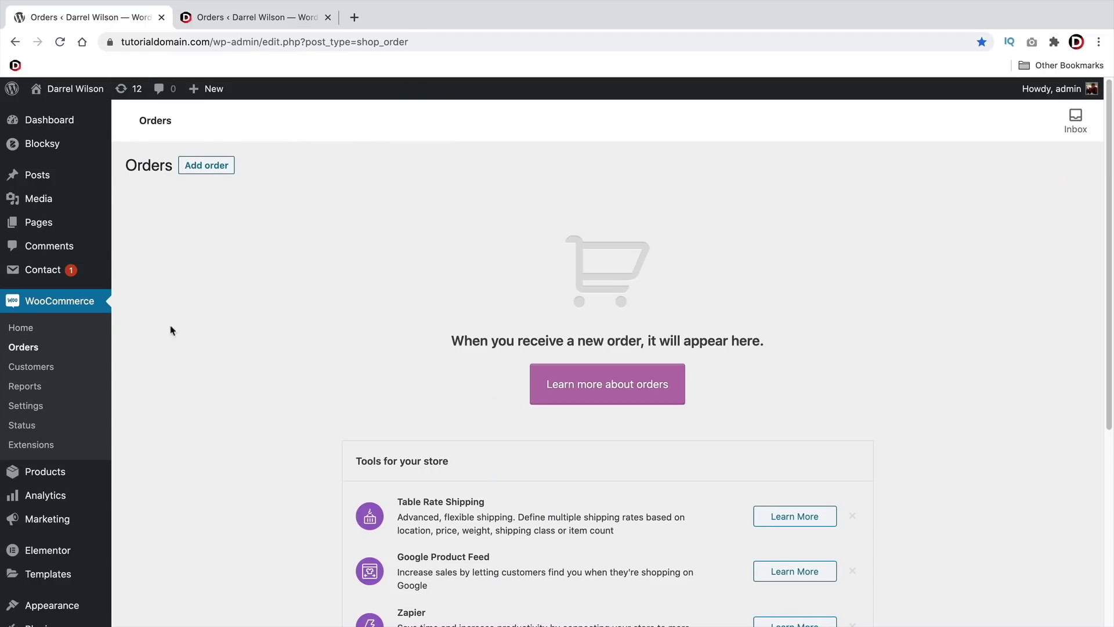
click(213, 24)
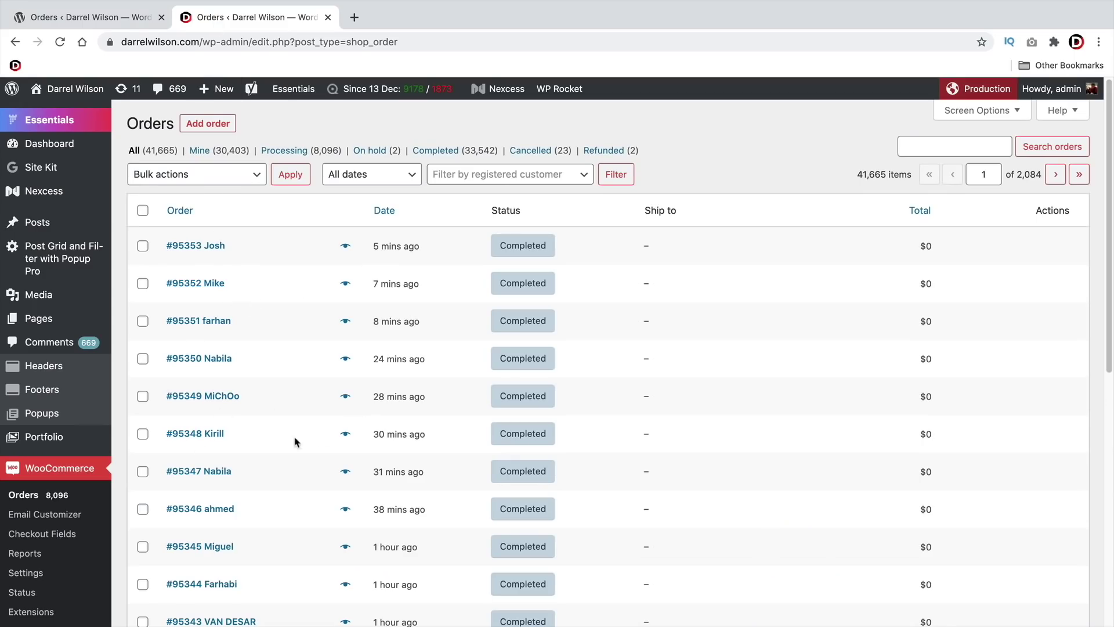
Step: Open the newest order and review its general, billing and item details
click(212, 247)
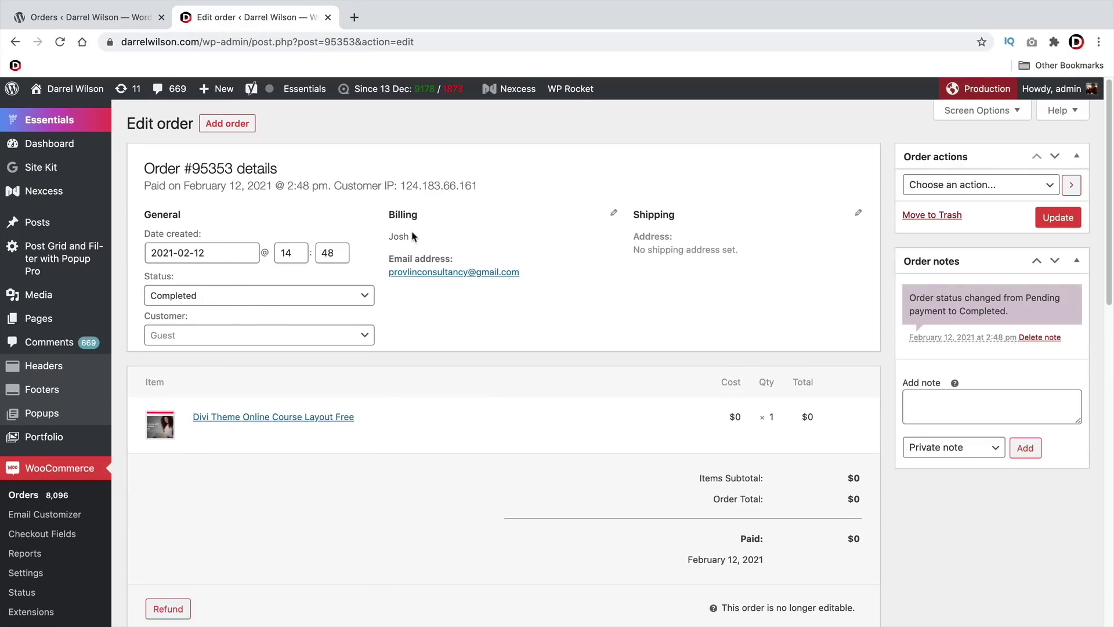
drag(420, 239, 386, 236)
click(393, 239)
scroll(639, 279, down, 2)
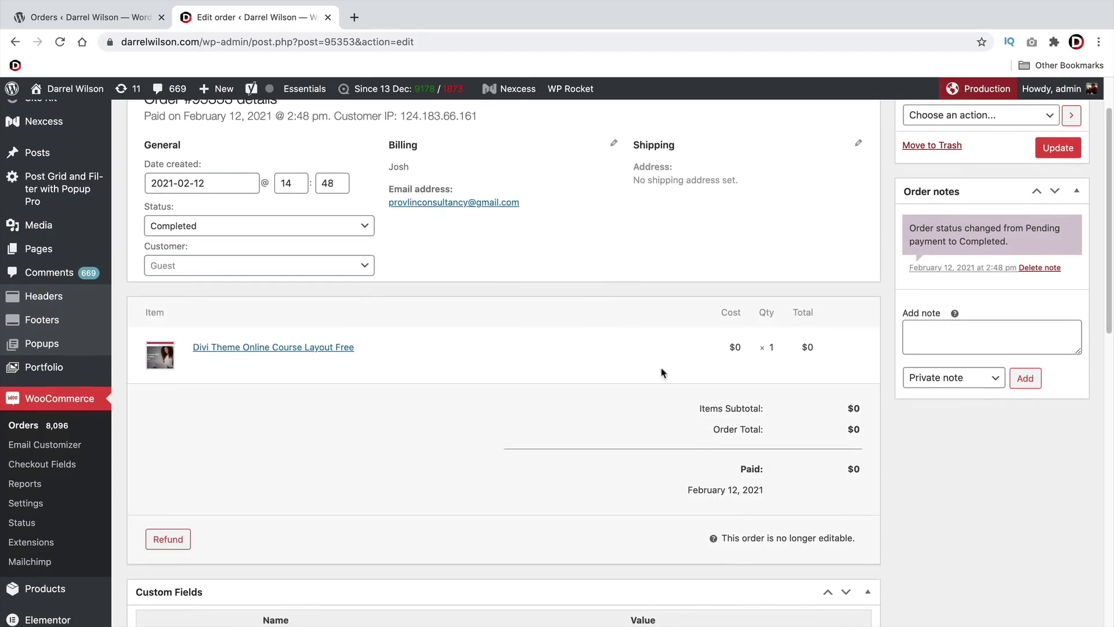
drag(804, 353, 733, 351)
scroll(703, 366, down, 4)
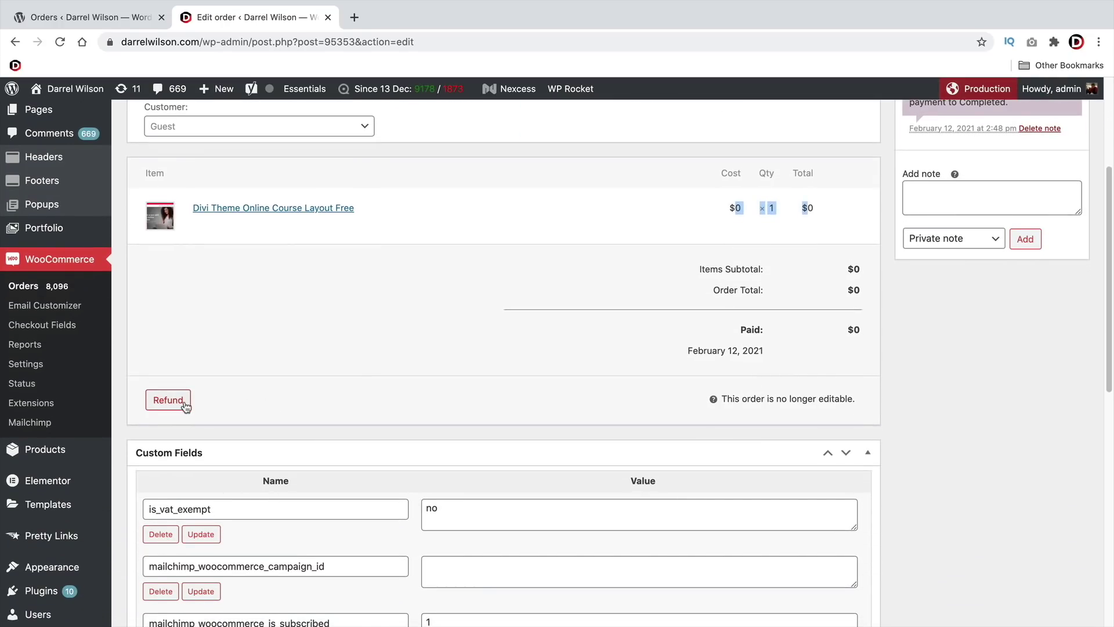
scroll(299, 380, down, 1)
scroll(298, 381, up, 5)
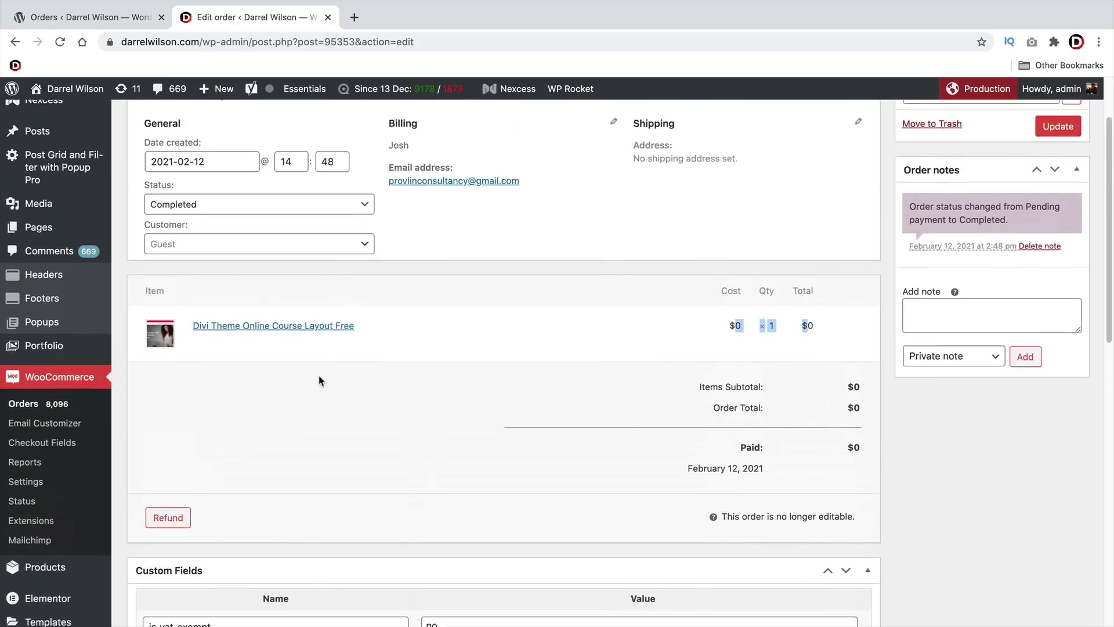
Step: Check the Order actions list without choosing one, then set the new note type to Note to customer
click(944, 186)
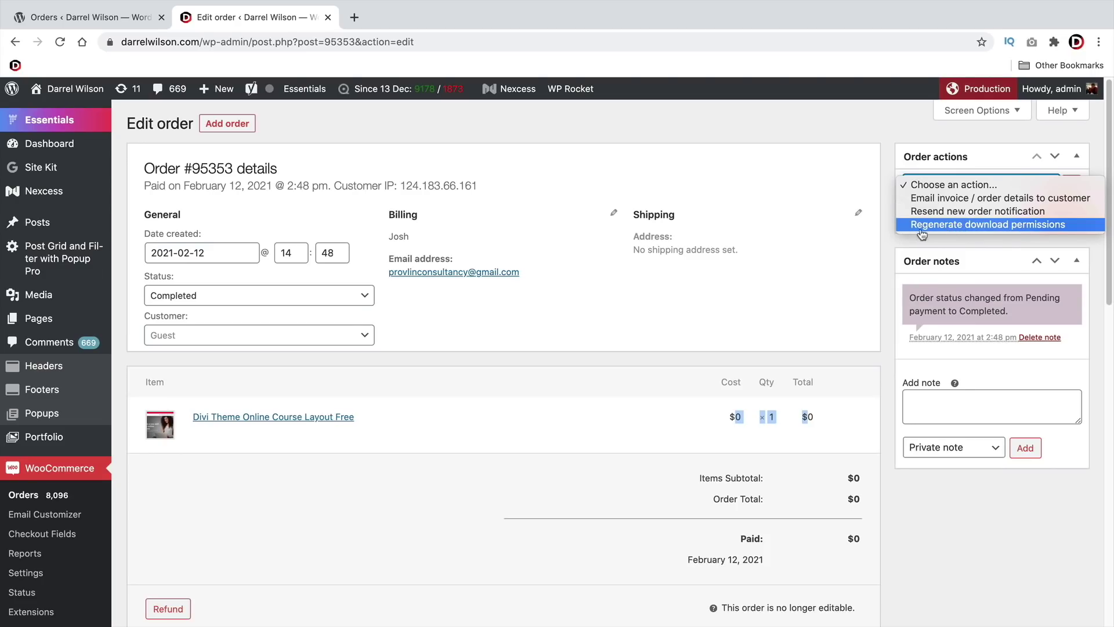
click(890, 248)
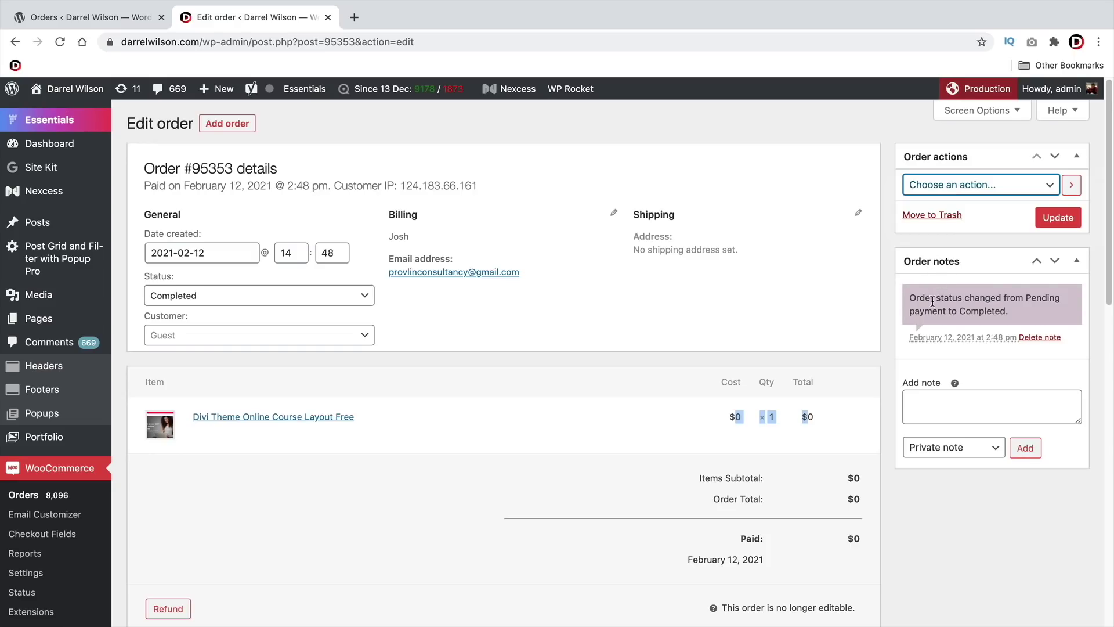
drag(922, 294, 1042, 314)
click(992, 410)
click(980, 446)
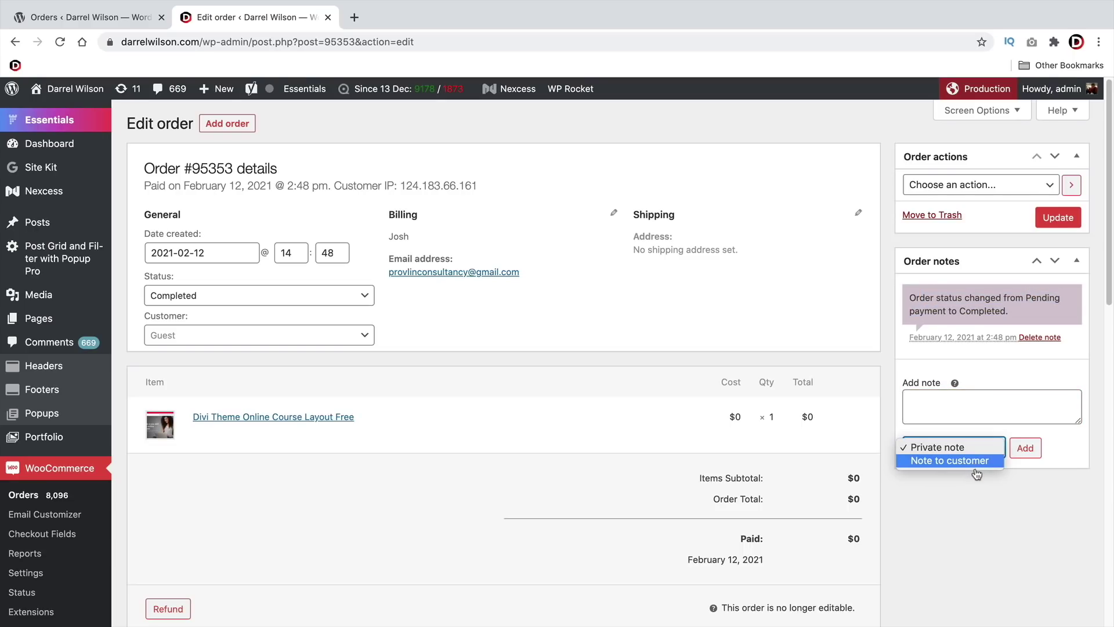
click(976, 461)
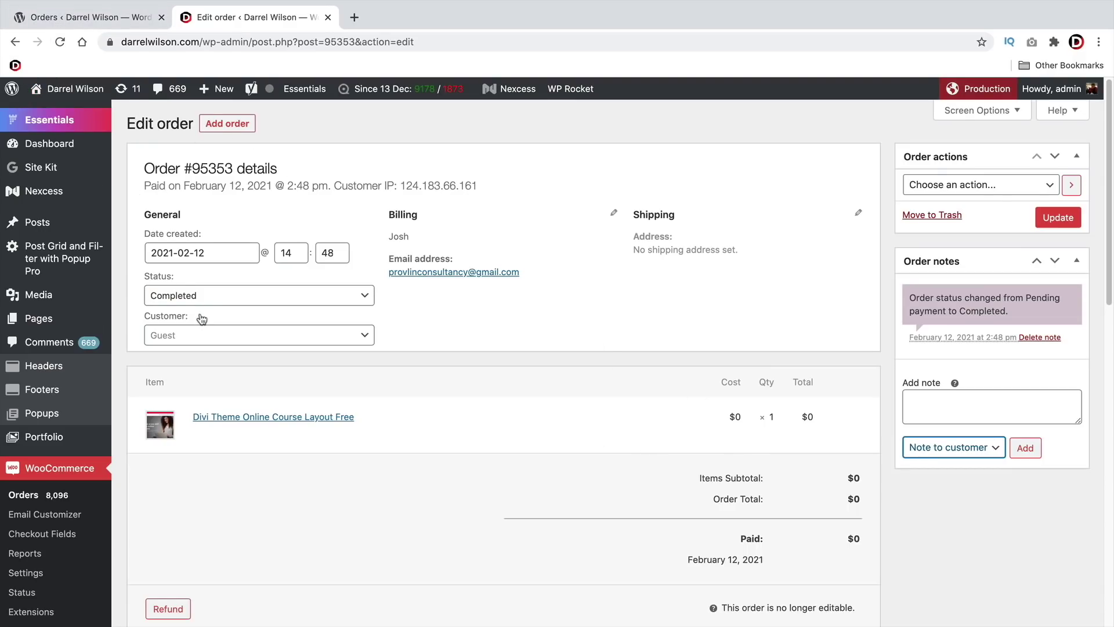
Step: Return to the busy store's orders list, tick the newest order and view the Bulk actions options
click(15, 43)
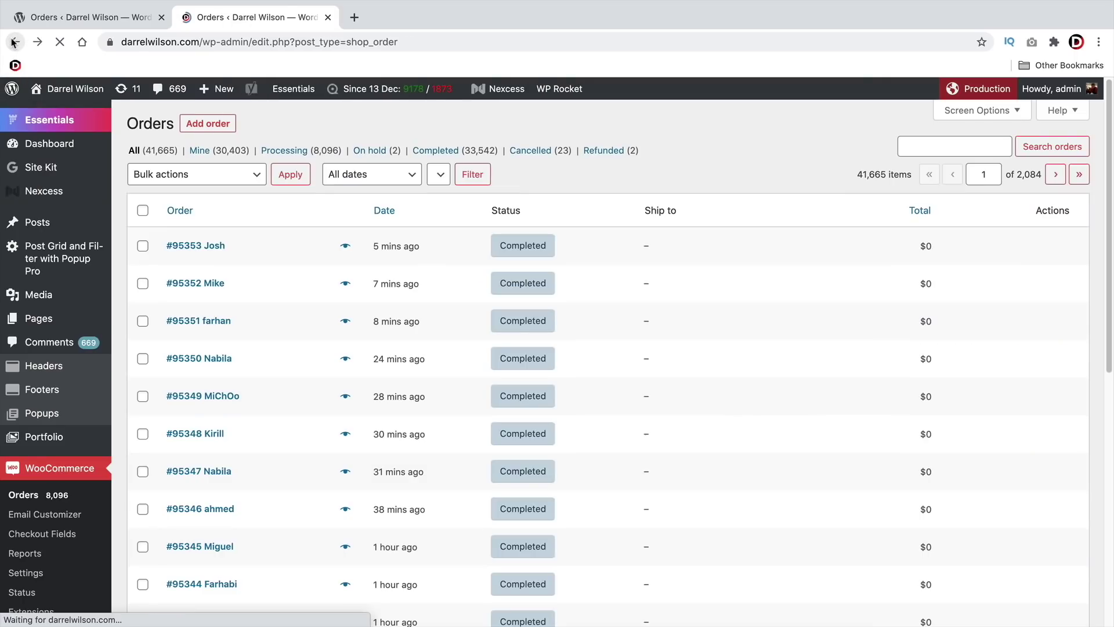
click(143, 246)
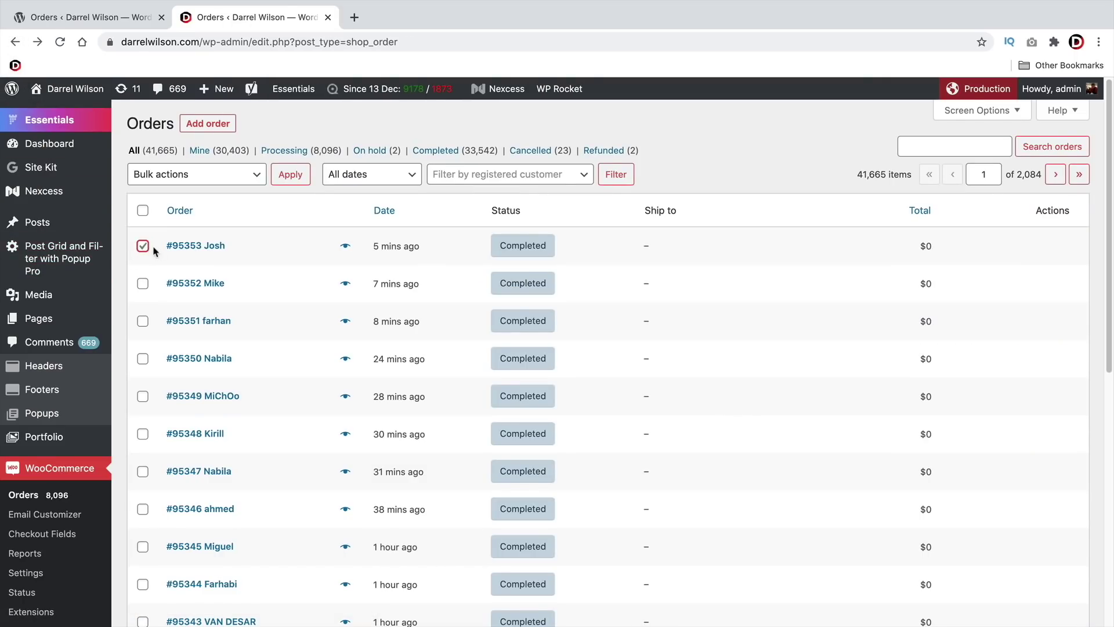
click(164, 181)
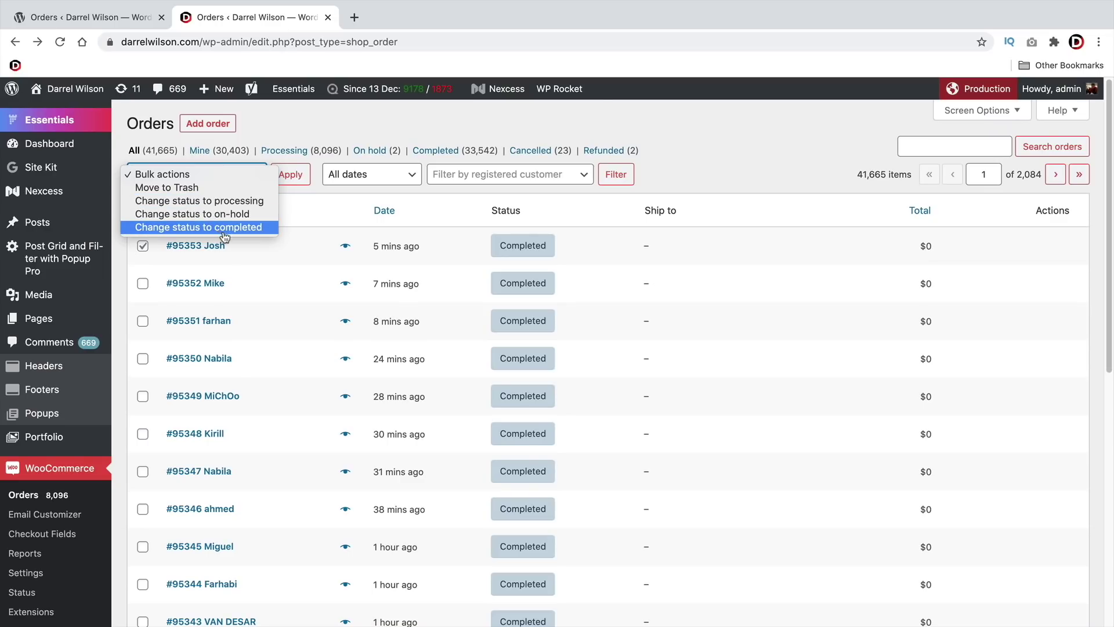
click(677, 191)
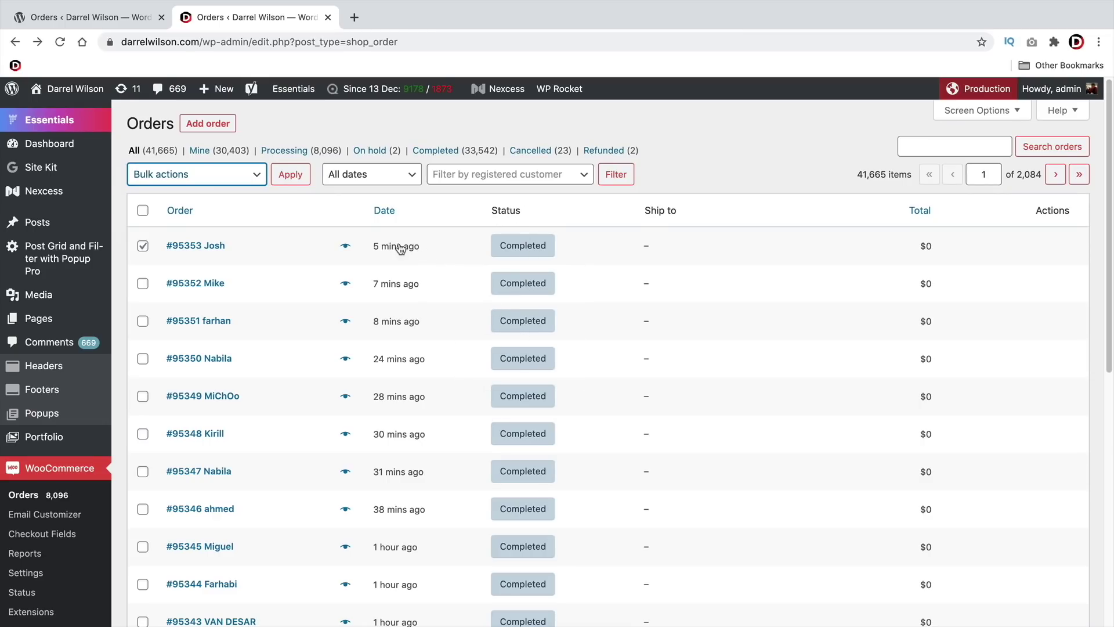
Step: Preview the newest order in its popup, close it, then return to the new store's empty Orders page
click(344, 248)
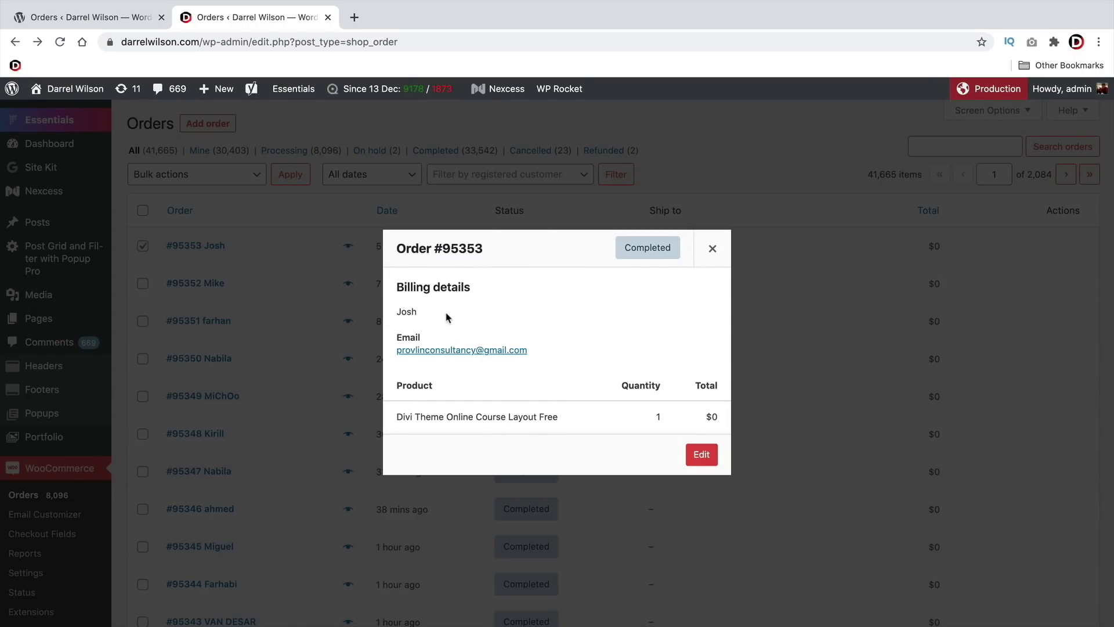
click(712, 248)
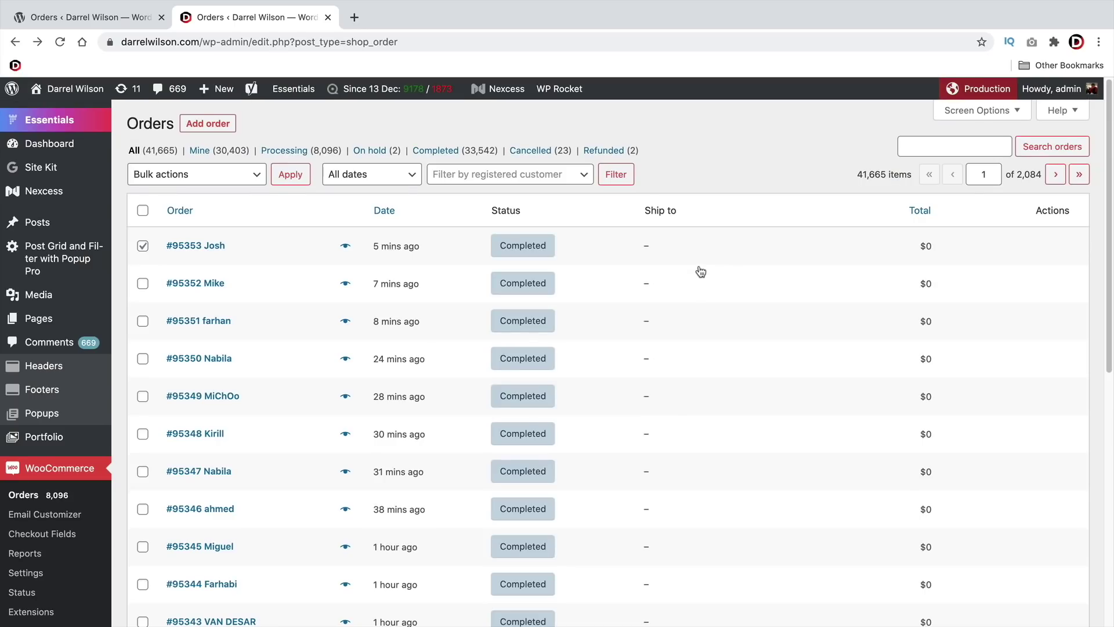
scroll(523, 307, down, 10)
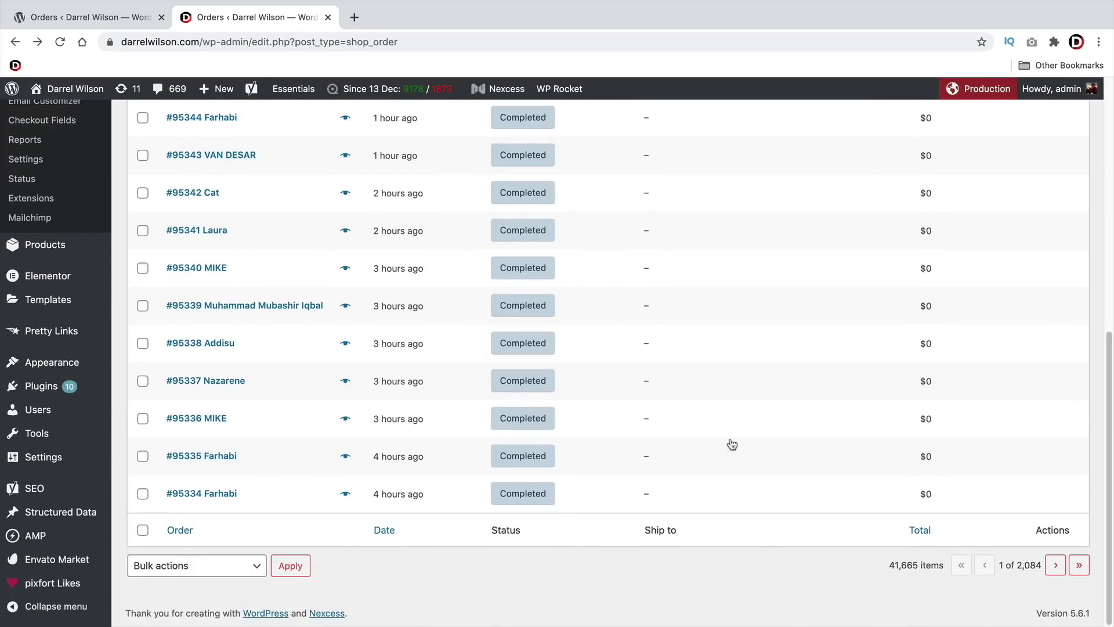
scroll(334, 423, up, 10)
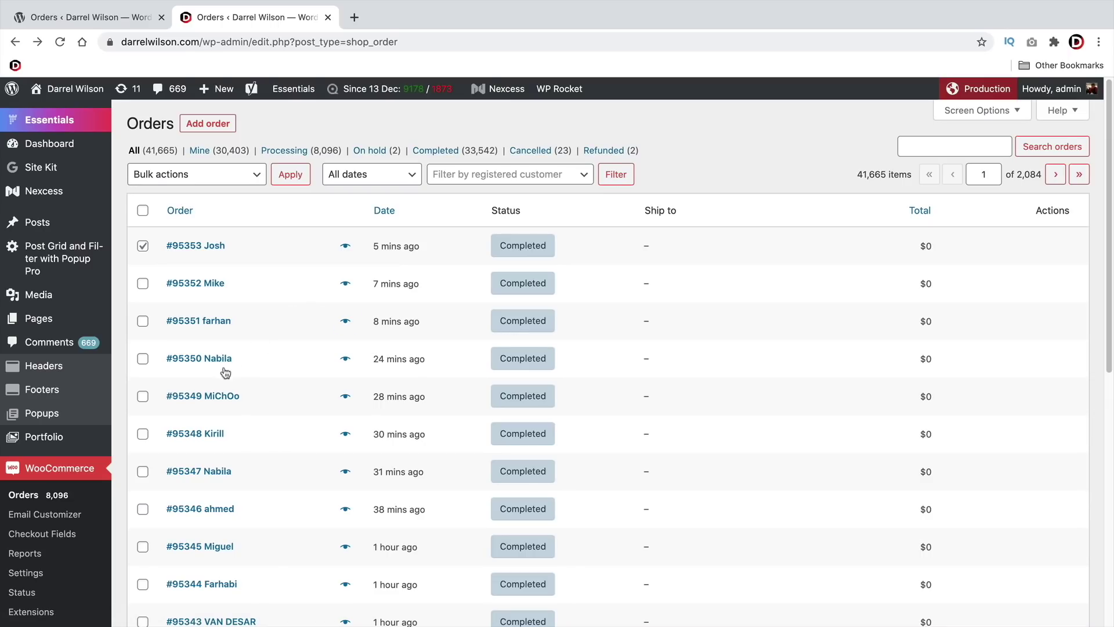
click(93, 17)
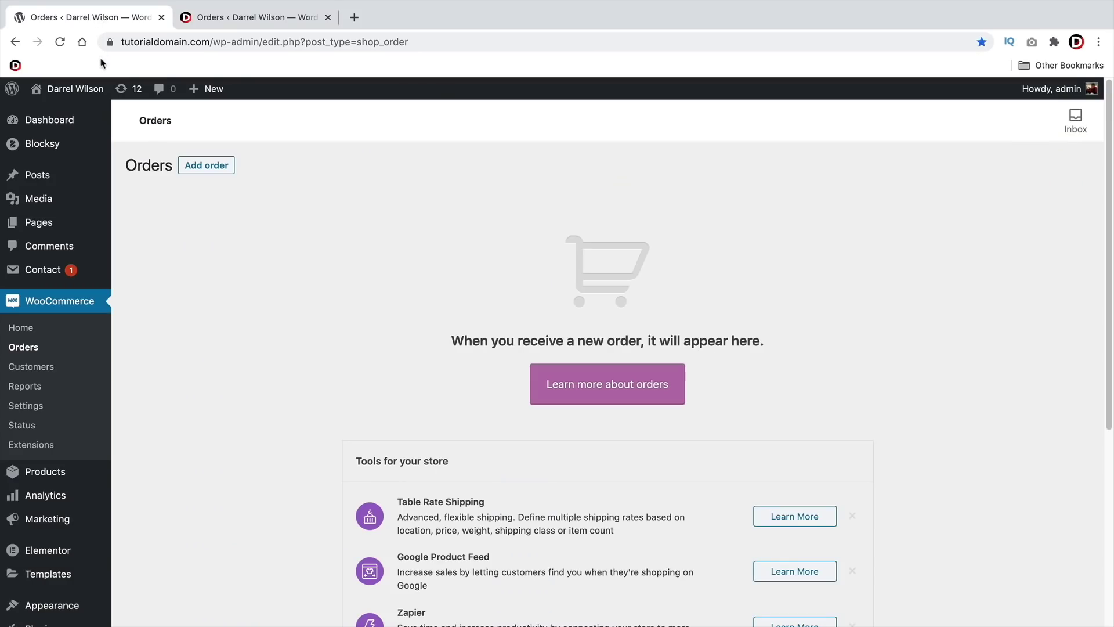
Step: Browse the WooCommerce Customers table showing each customer's orders, total spend, AOV and country
click(36, 369)
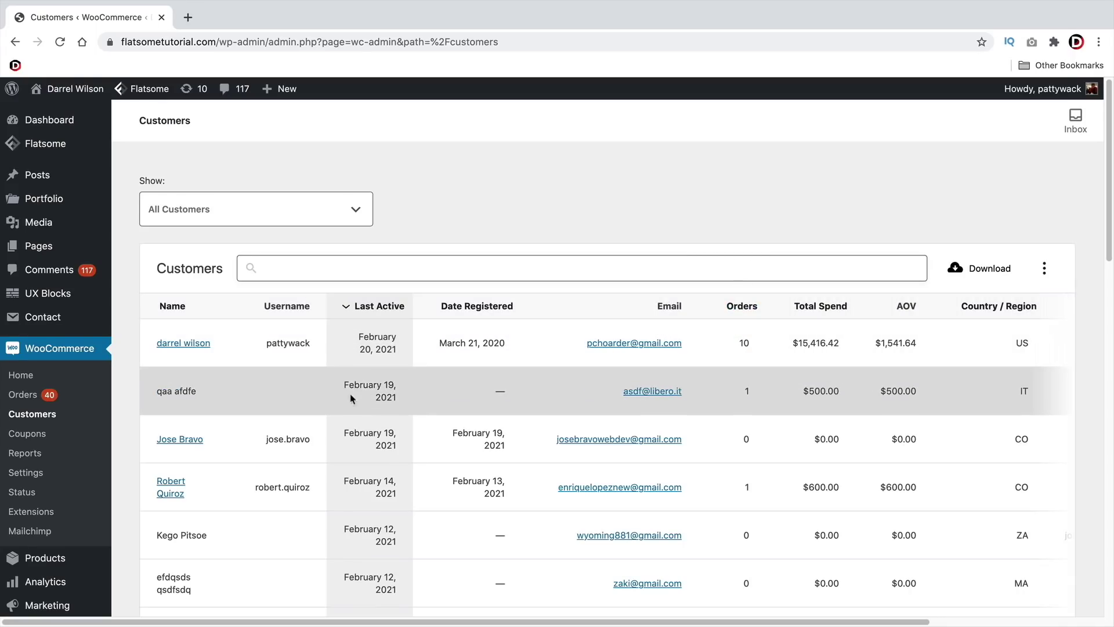
scroll(366, 374, down, 1)
scroll(366, 373, down, 1)
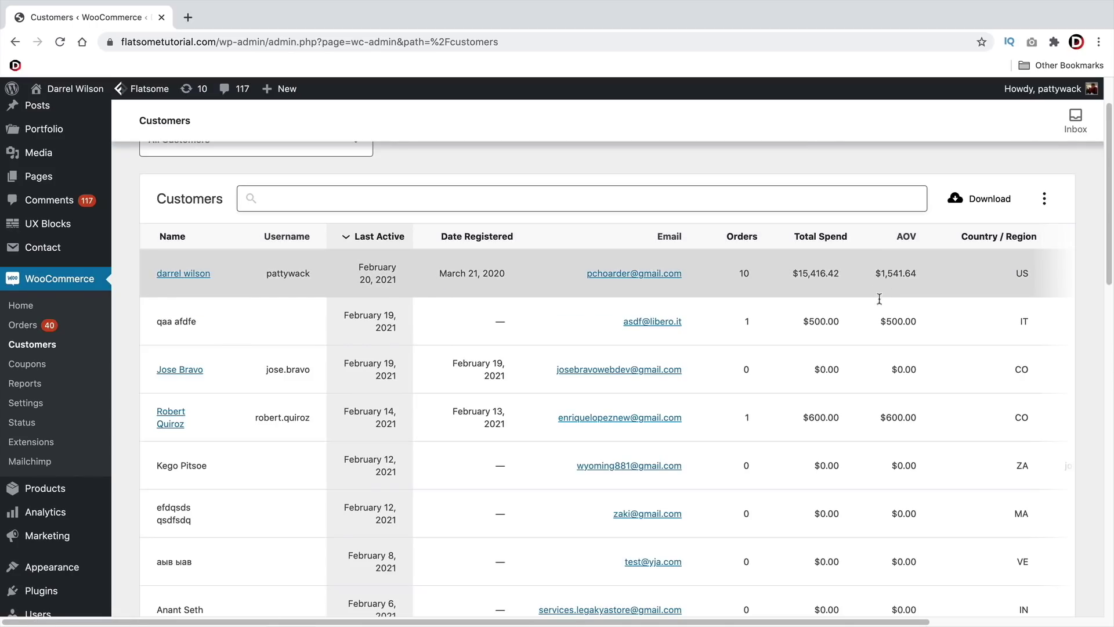
scroll(774, 377, down, 5)
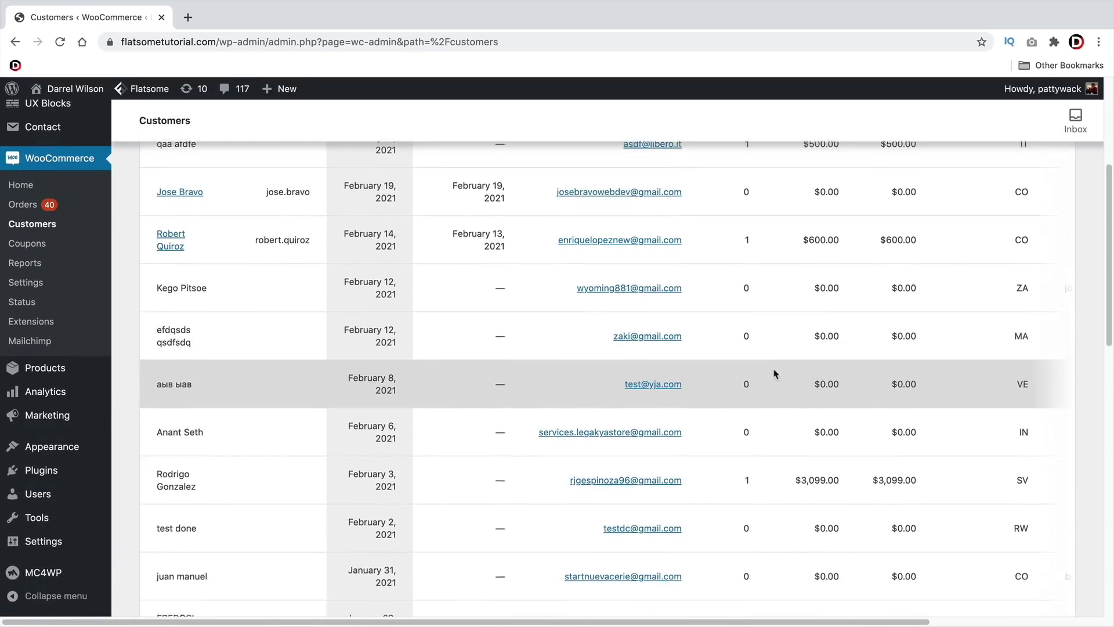
scroll(725, 365, down, 2)
scroll(693, 355, up, 6)
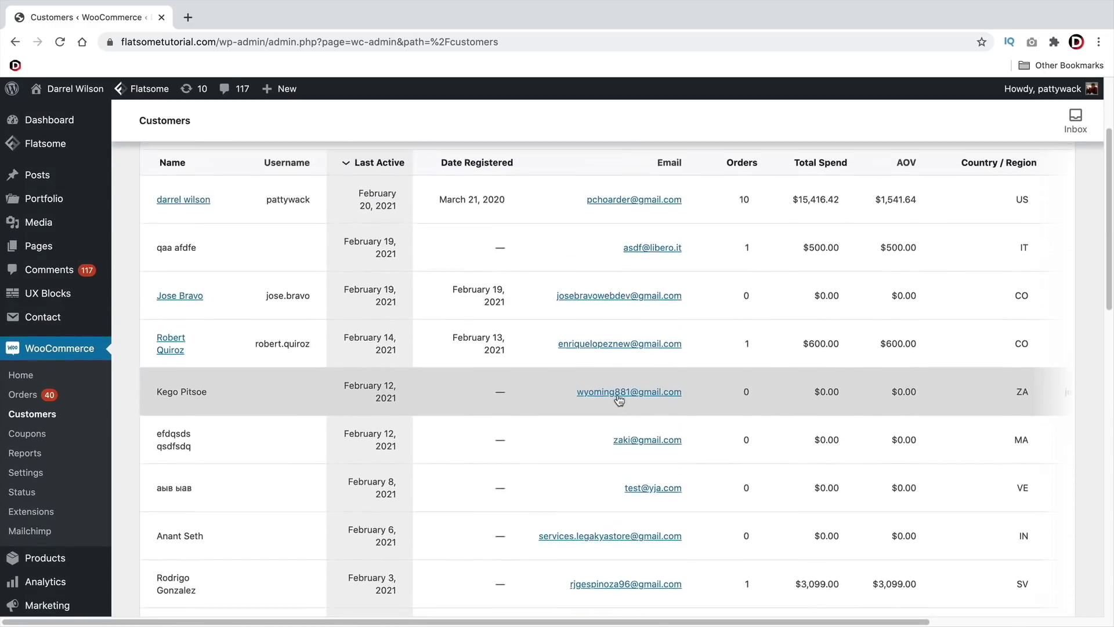
scroll(618, 394, up, 2)
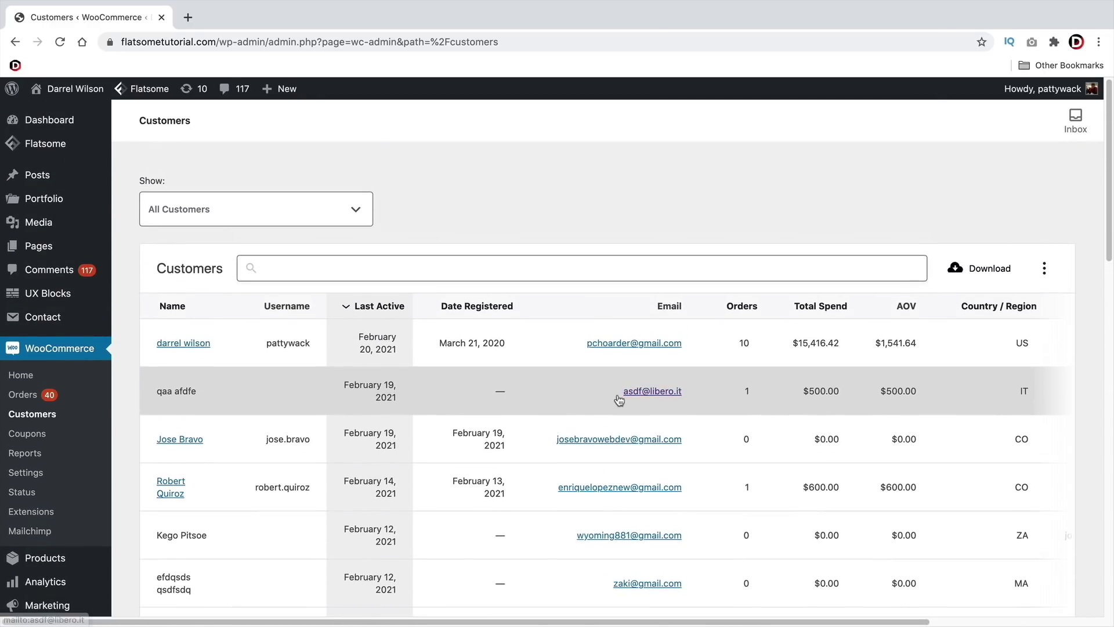
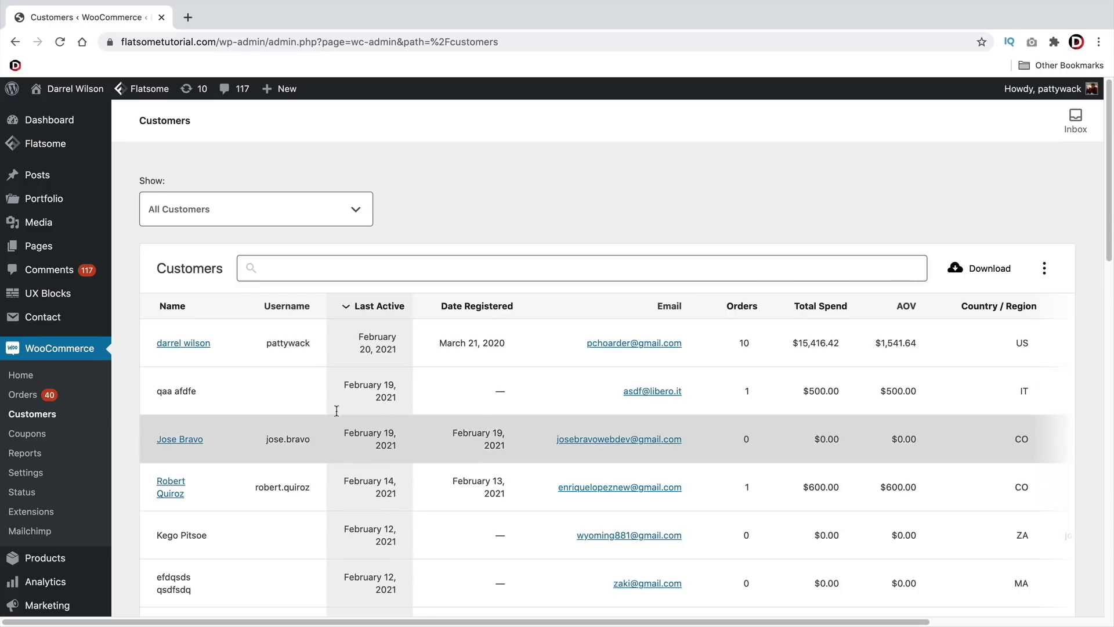
Step: Open WooCommerce Reports, showing last 7 days sales of $500.00 gross from 1 order
scroll(343, 422, down, 3)
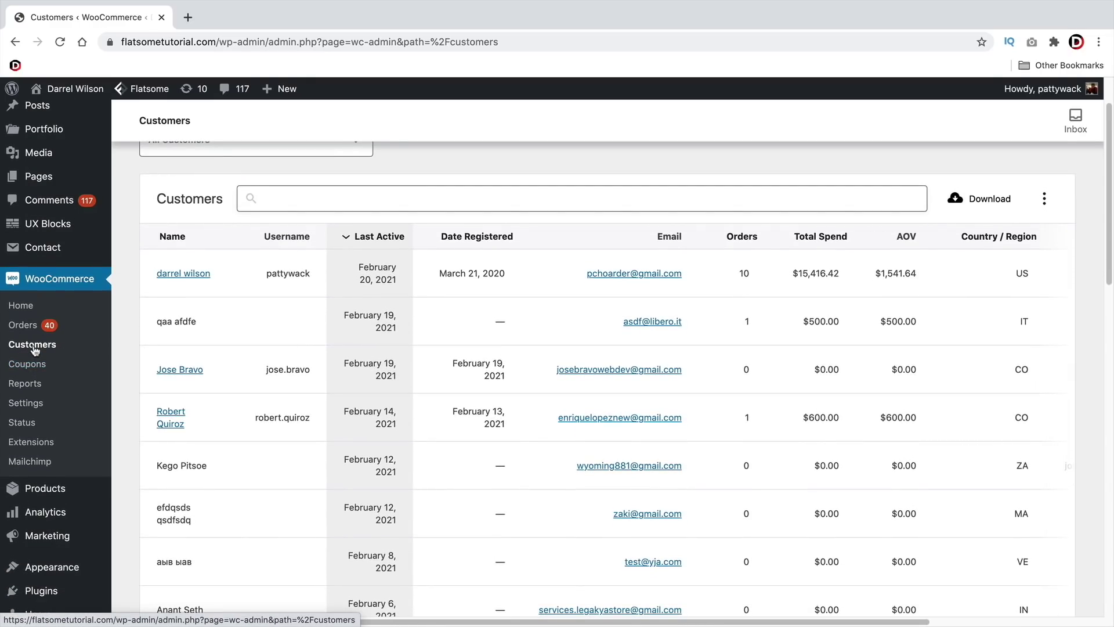
click(40, 386)
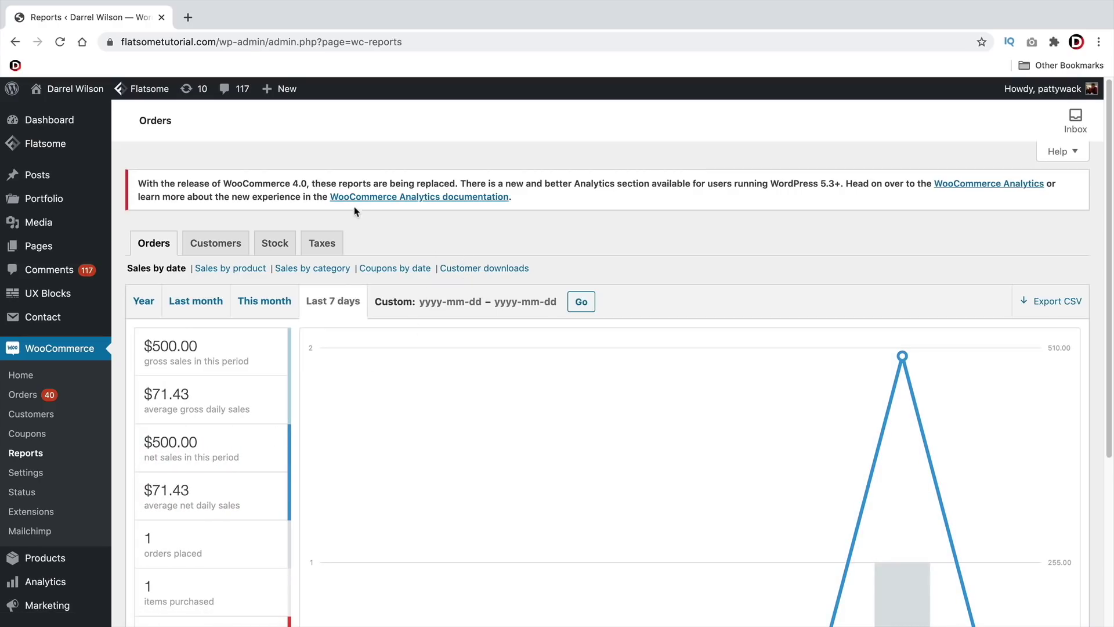
Step: Skim the reports replacement notice, then switch to the Orders list of 266 orders
drag(212, 182, 634, 185)
click(634, 194)
scroll(628, 208, down, 6)
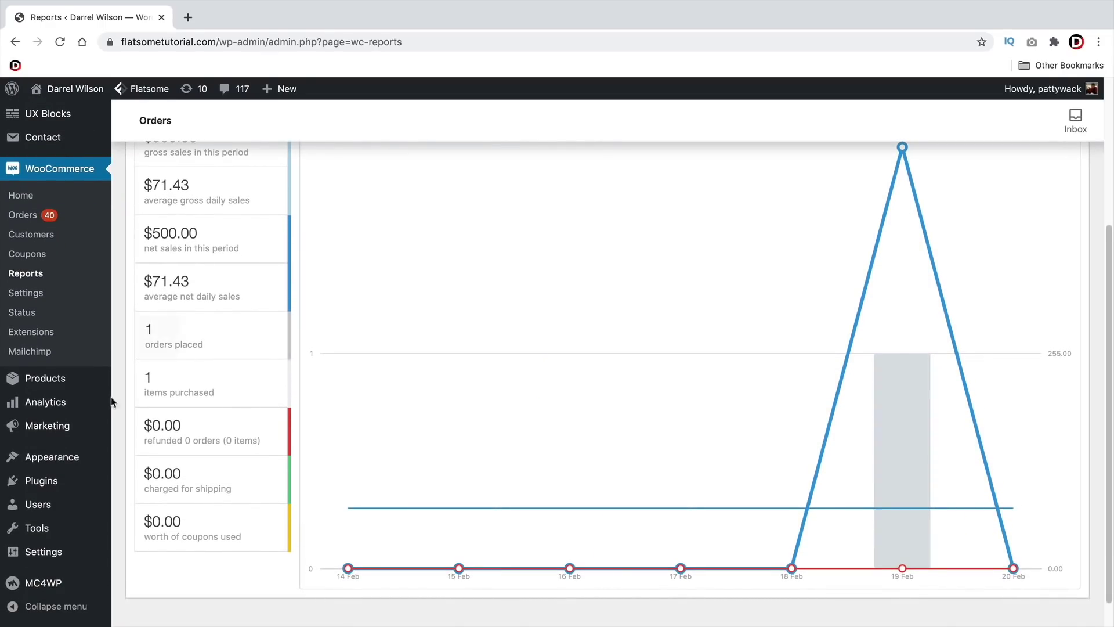
mouse_move(67, 427)
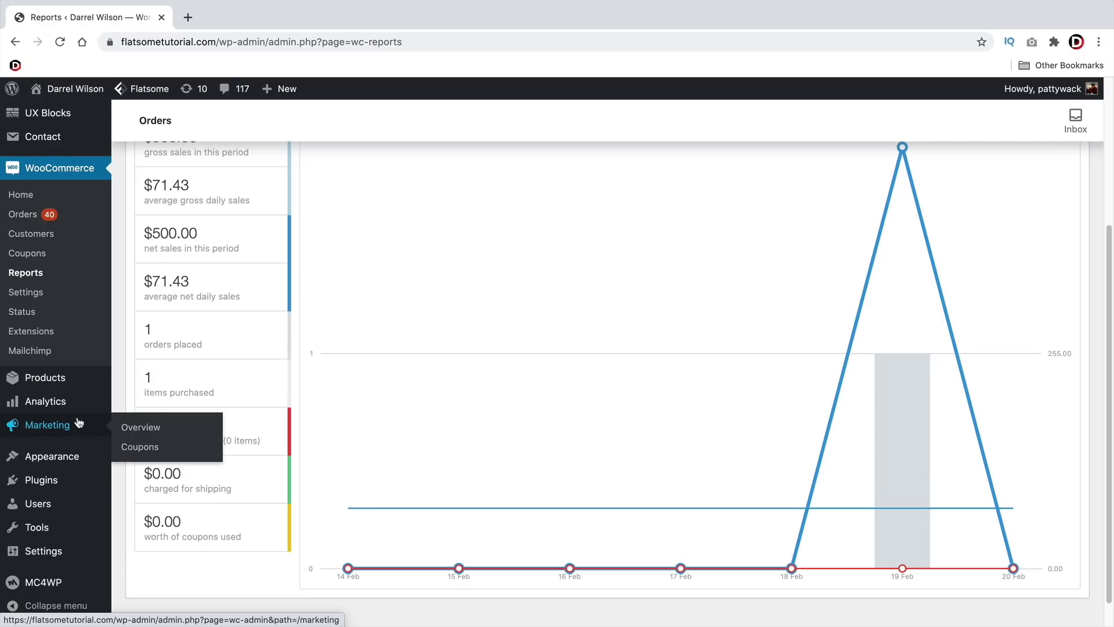
scroll(77, 377, up, 2)
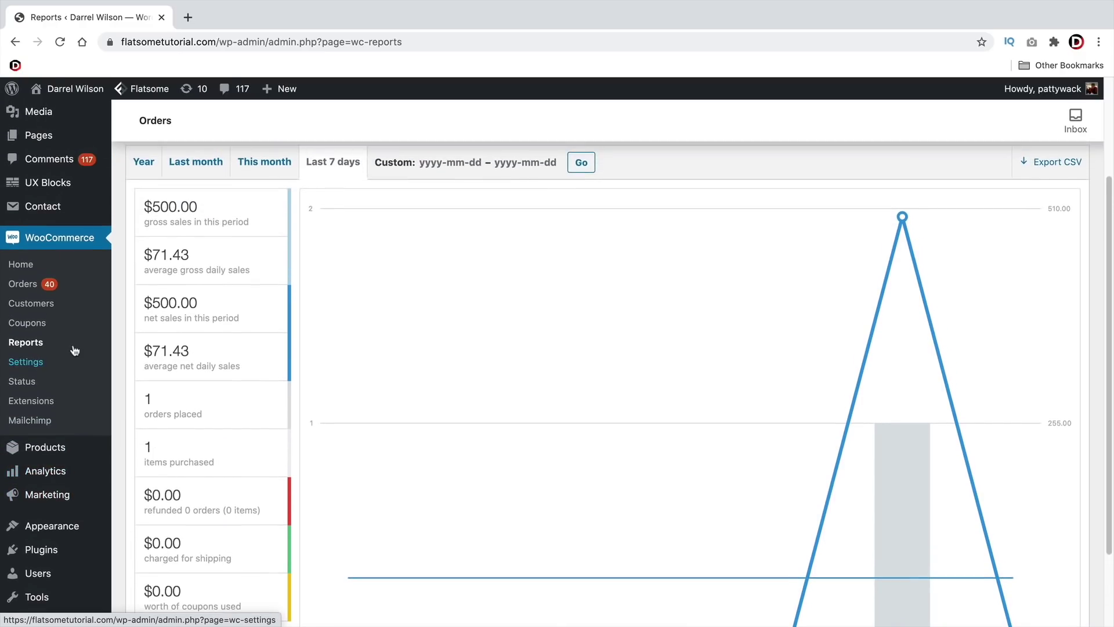
click(32, 288)
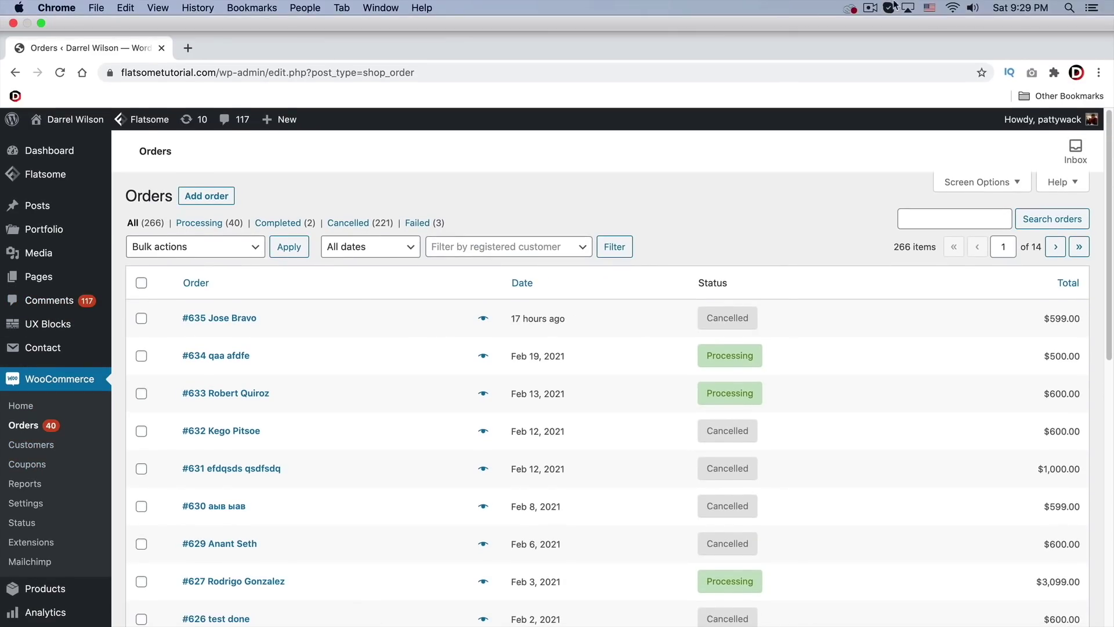
Step: Check today's date, then open WooCommerce General settings with United Kingdom (UK) as country
click(1010, 7)
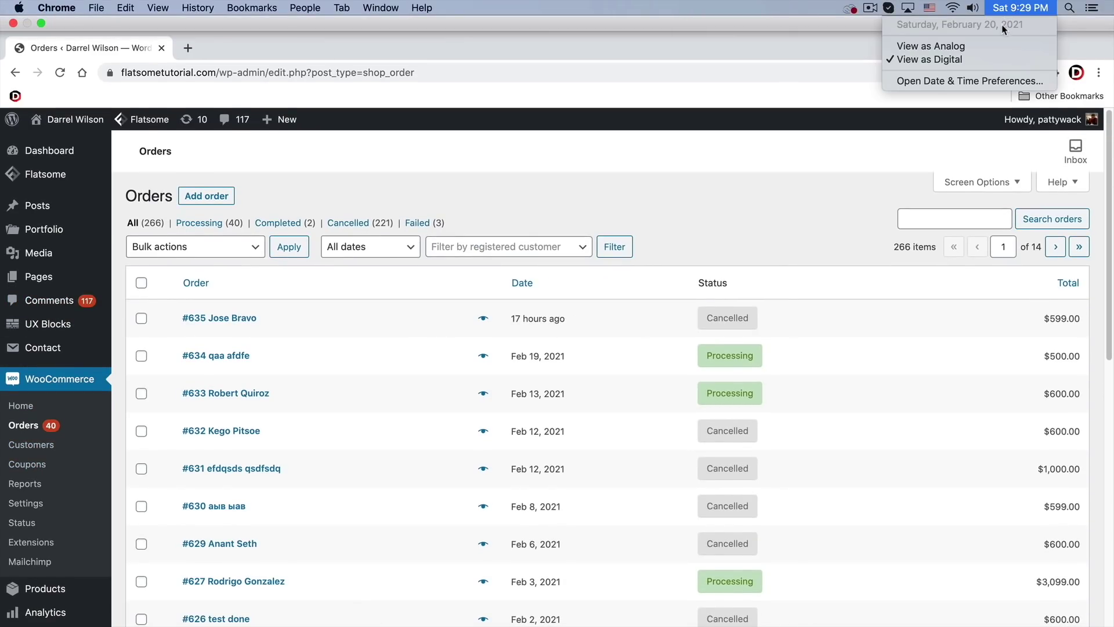
click(544, 94)
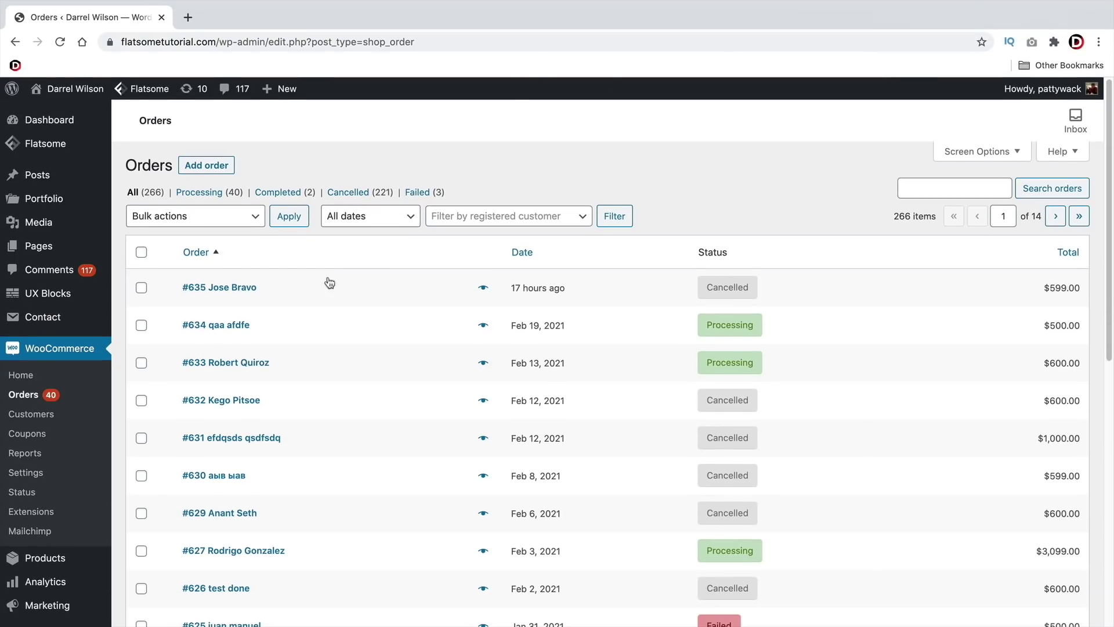
scroll(249, 342, down, 2)
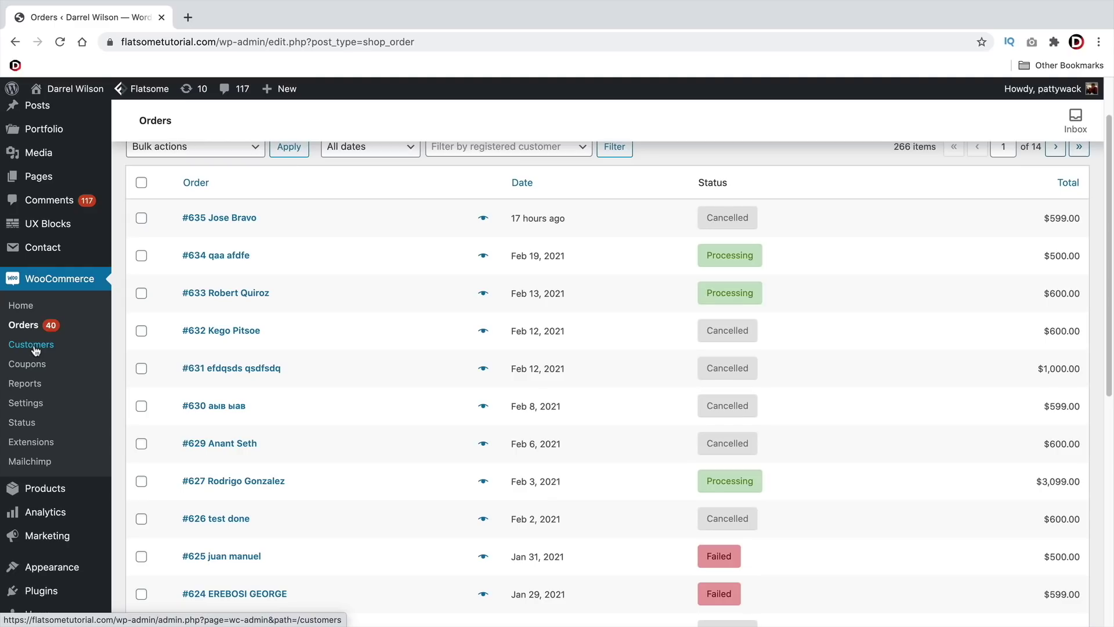
click(51, 357)
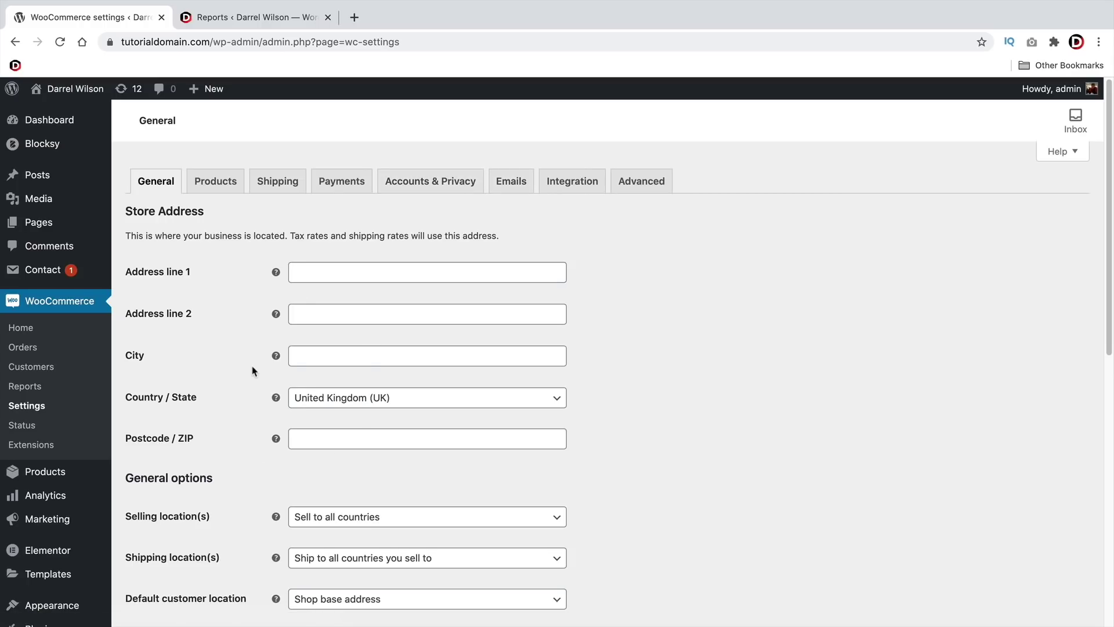
Step: Browse Status > Tools and highlight the Create default WooCommerce pages tool and its note
click(18, 427)
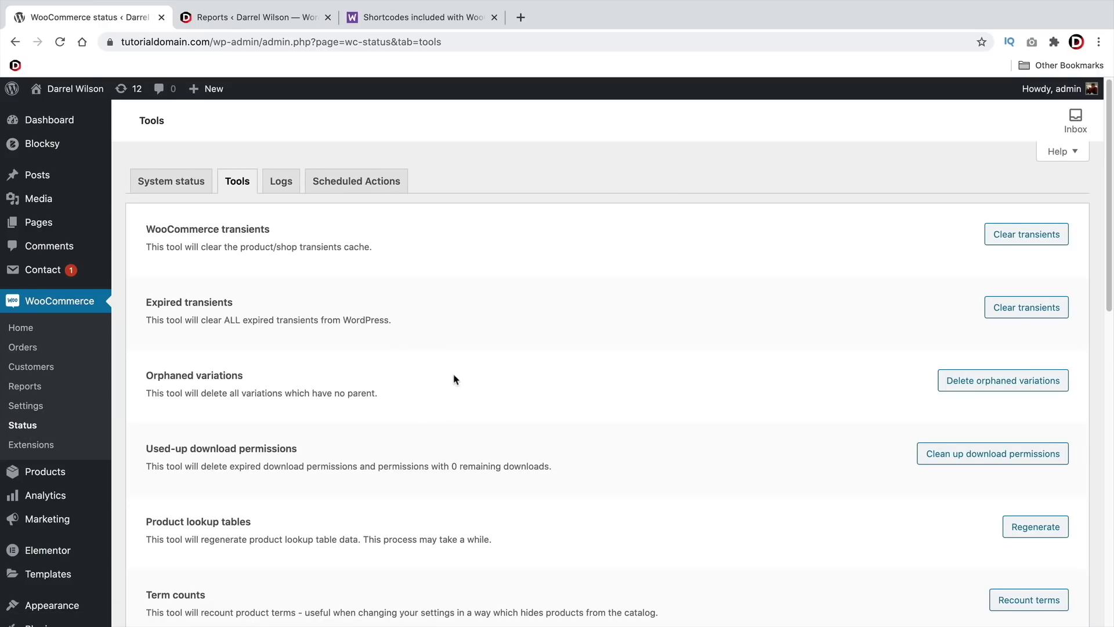
scroll(429, 399, down, 5)
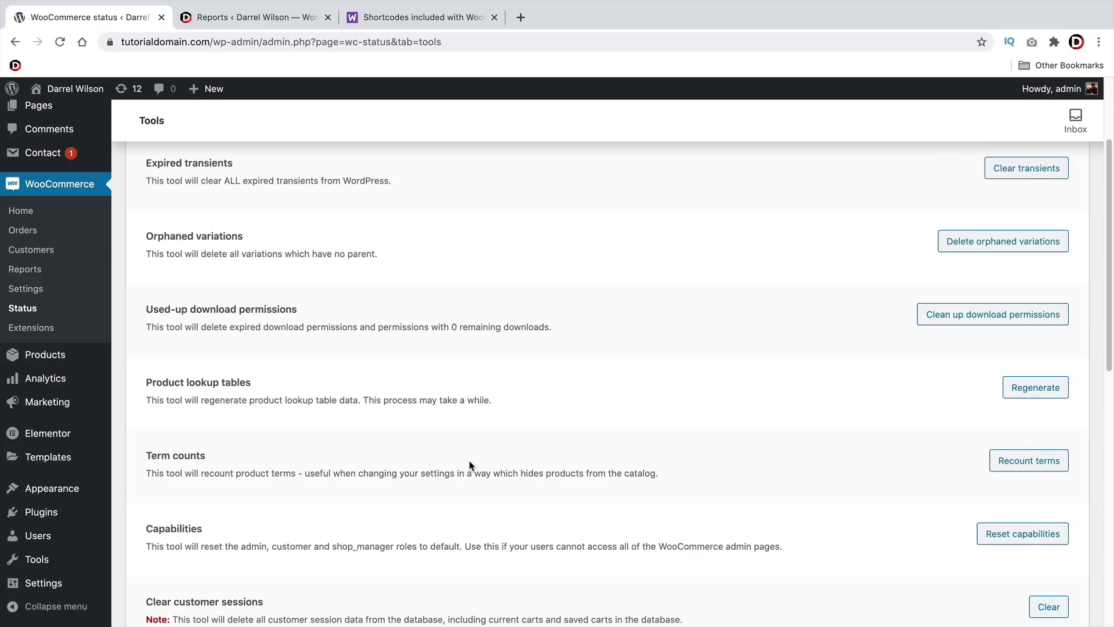
scroll(305, 573, down, 3)
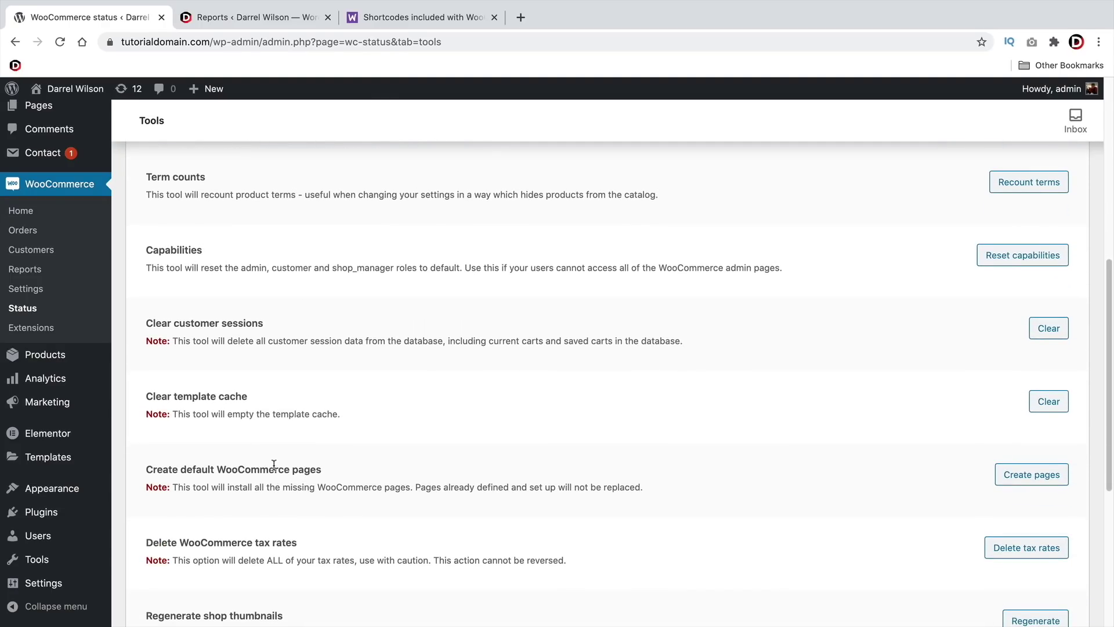
scroll(187, 464, down, 4)
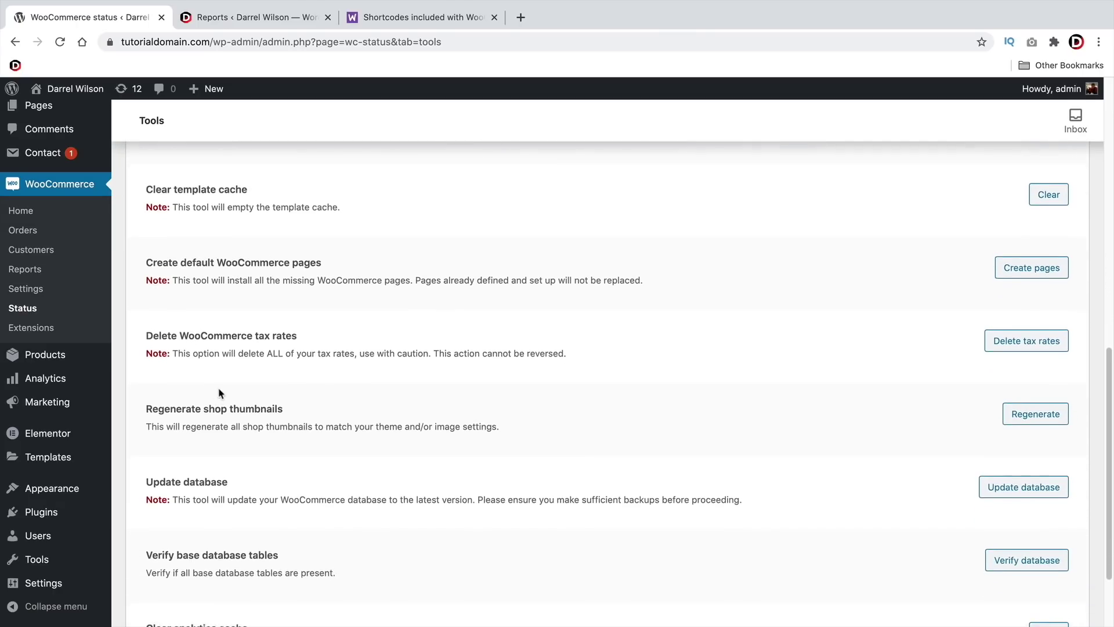
triple_click(213, 261)
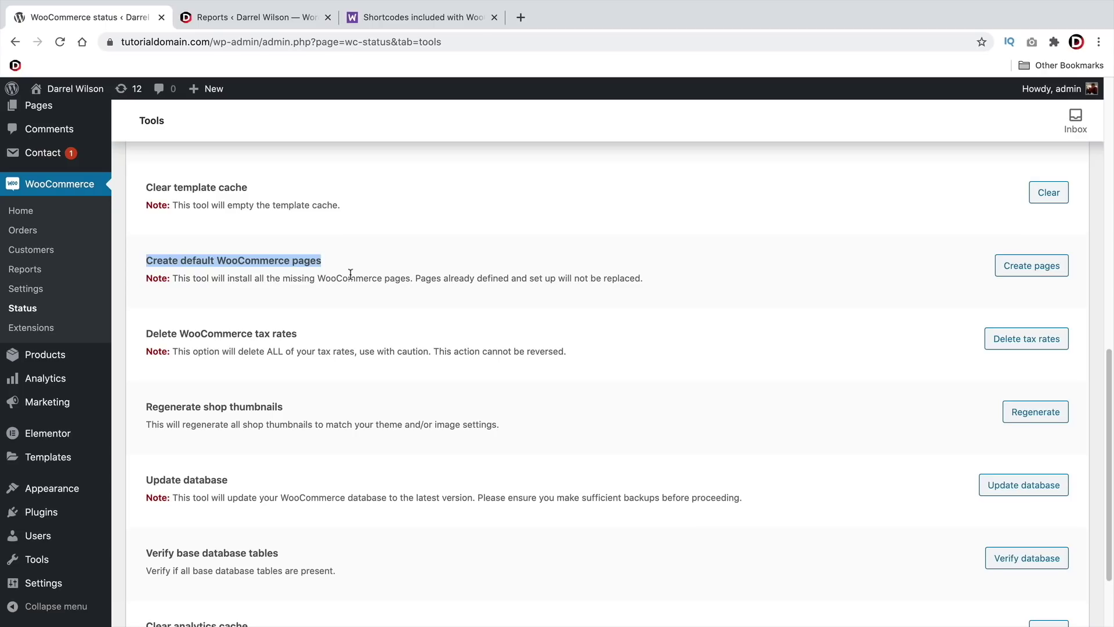
double_click(391, 278)
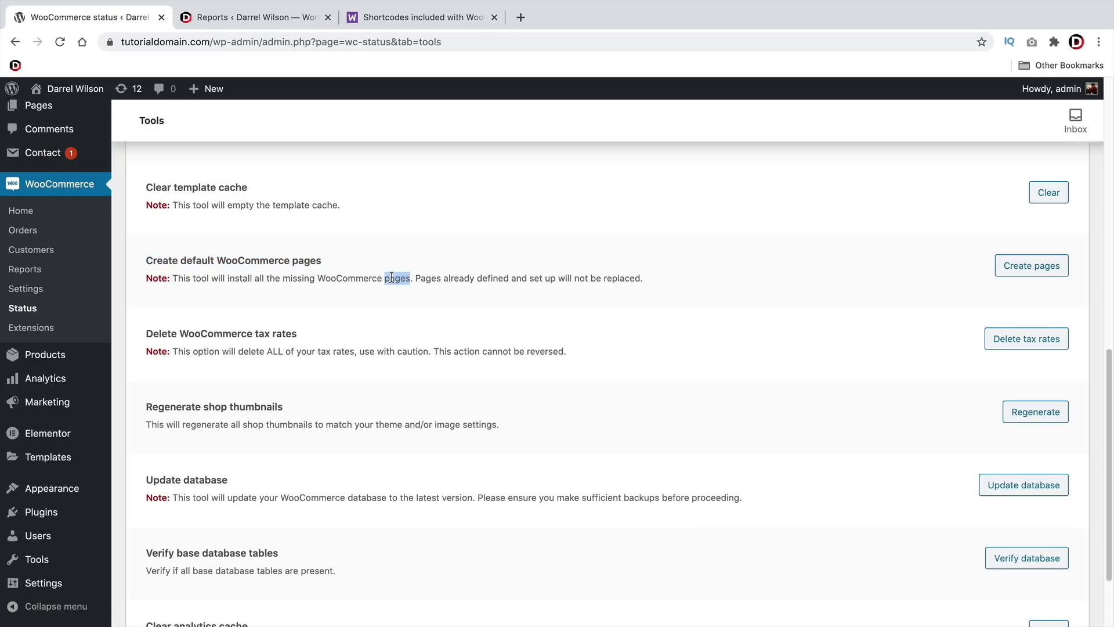
triple_click(393, 277)
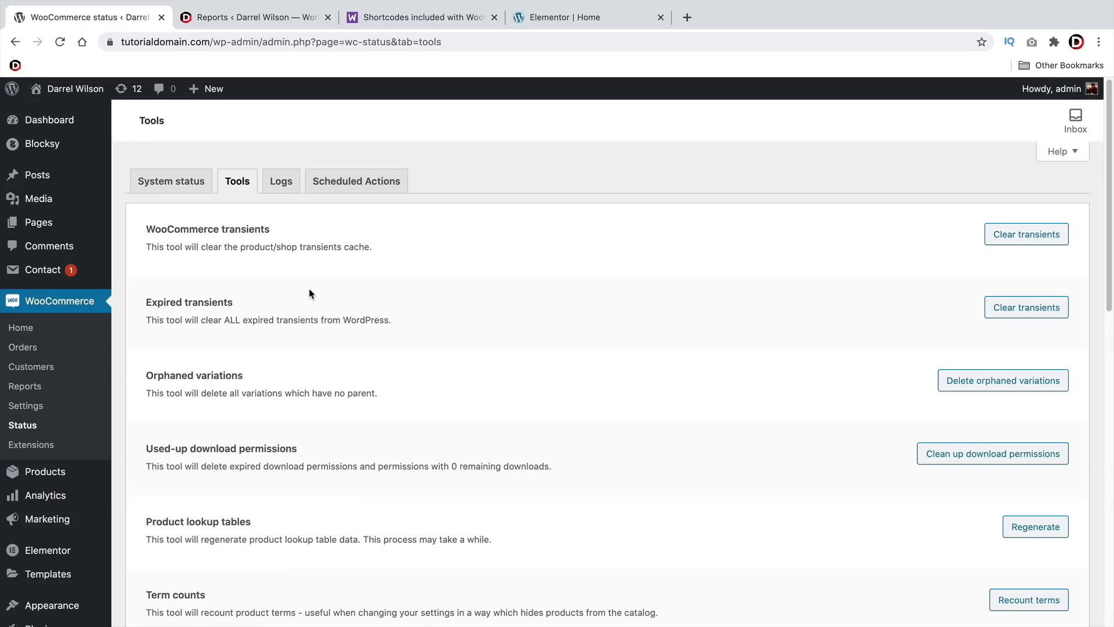
Step: Browse Extensions offering Subscriptions from $199, Bookings from $249 and Memberships from $199
click(37, 448)
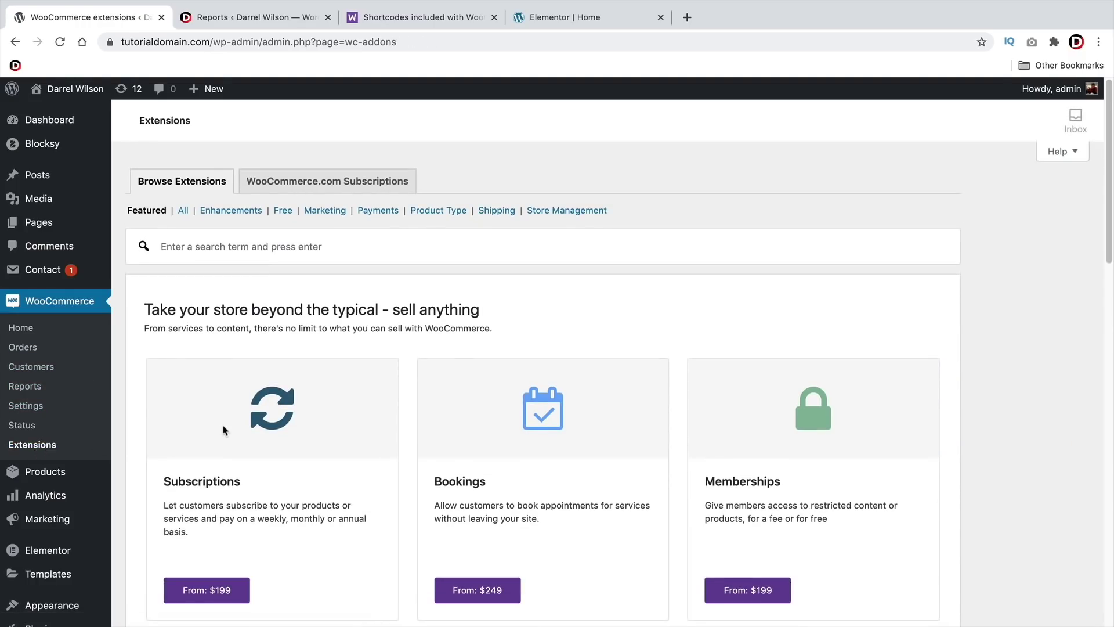
scroll(247, 442, down, 6)
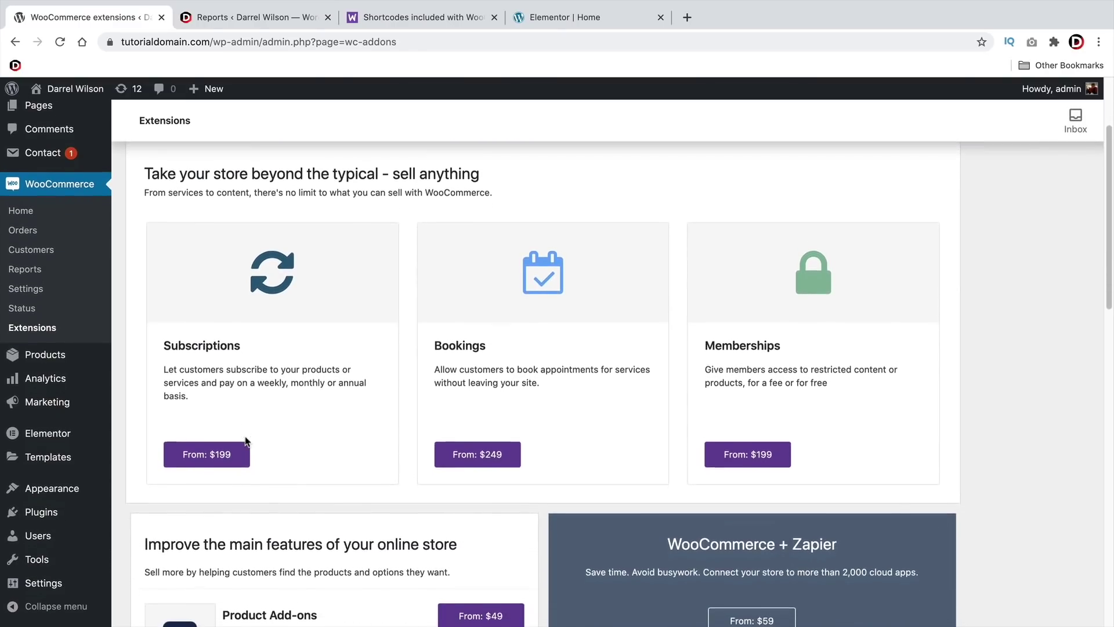
scroll(248, 435, down, 6)
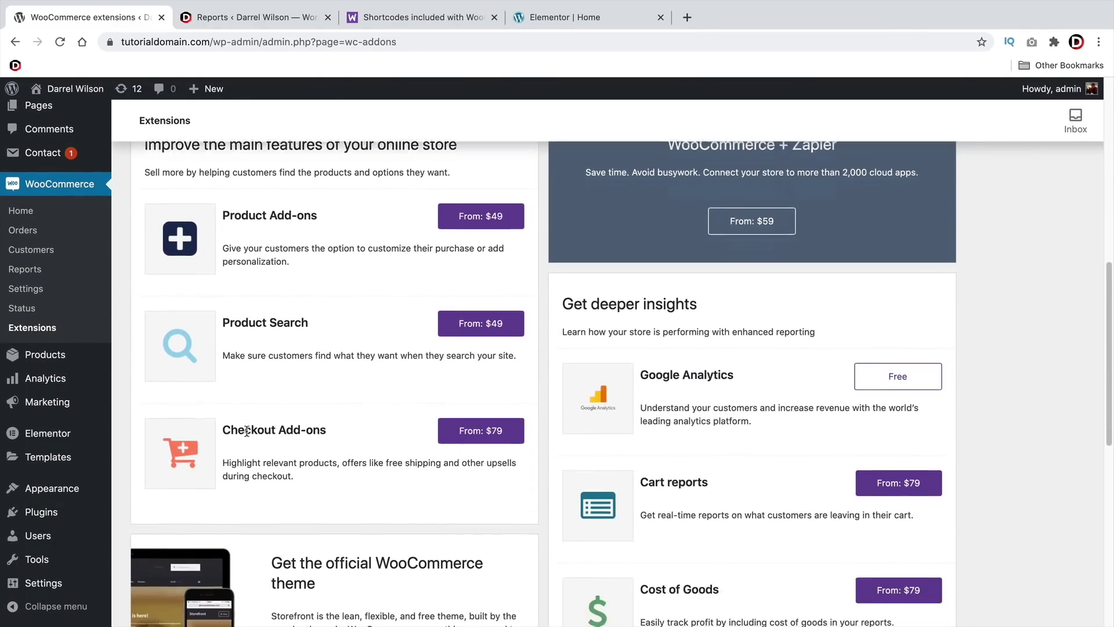
scroll(246, 435, down, 6)
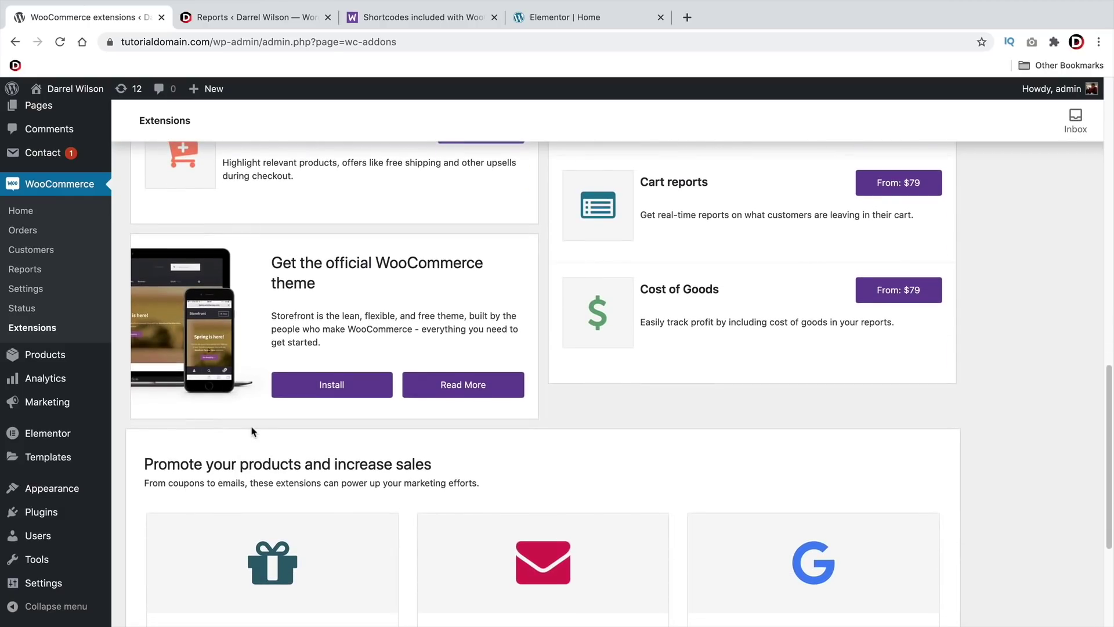
scroll(252, 430, up, 12)
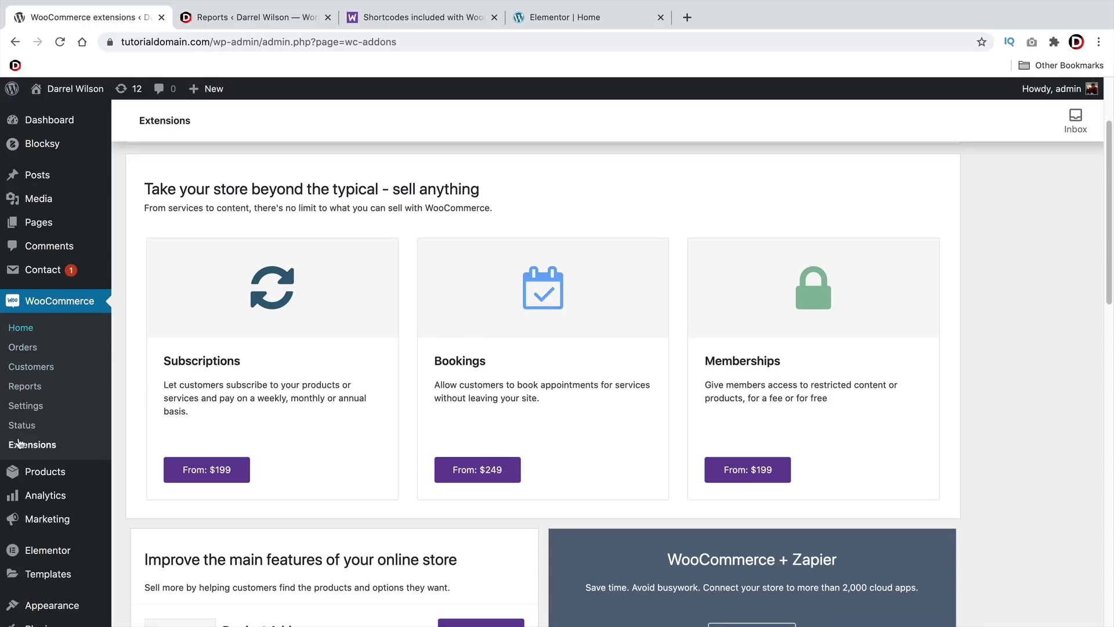
Step: Show the Selling location(s) choices in General settings, currently Sell to all countries
click(26, 405)
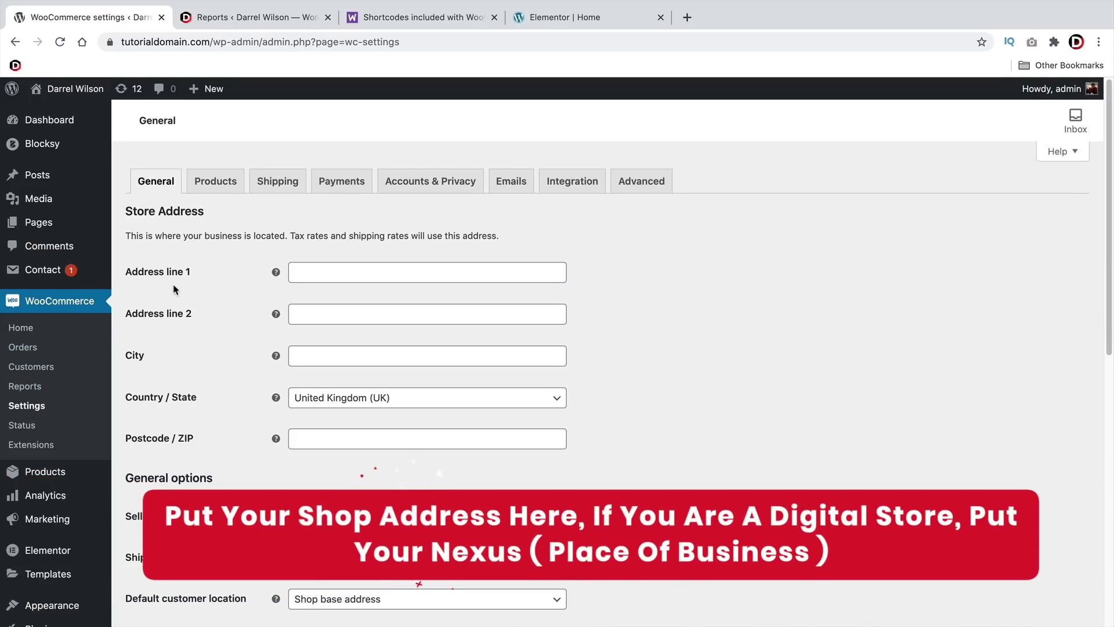
scroll(174, 289, down, 2)
scroll(172, 399, down, 2)
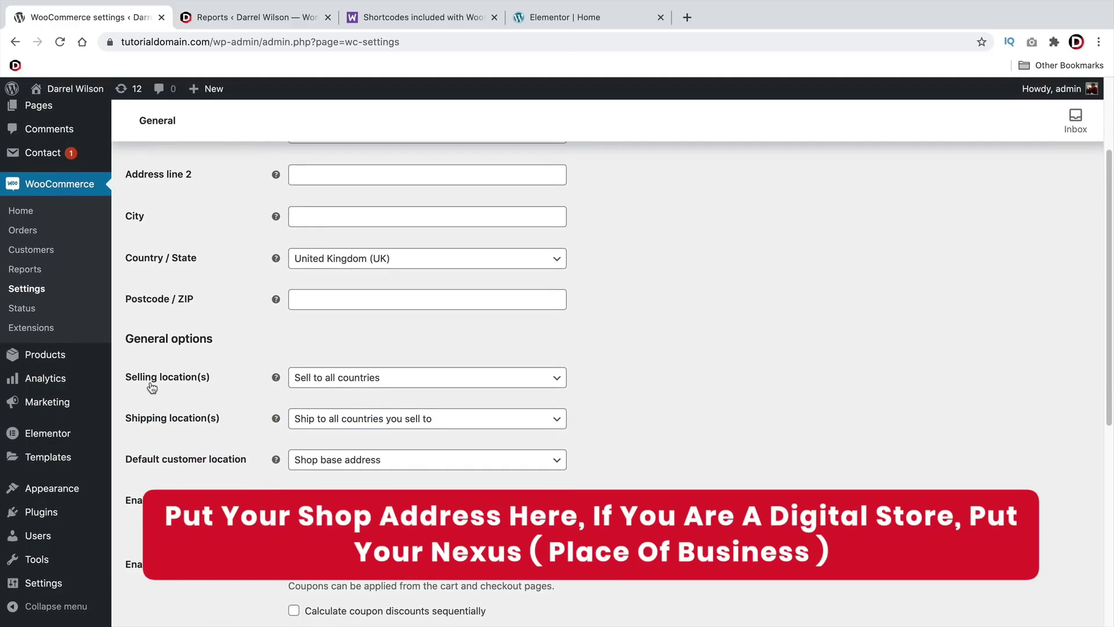
click(331, 378)
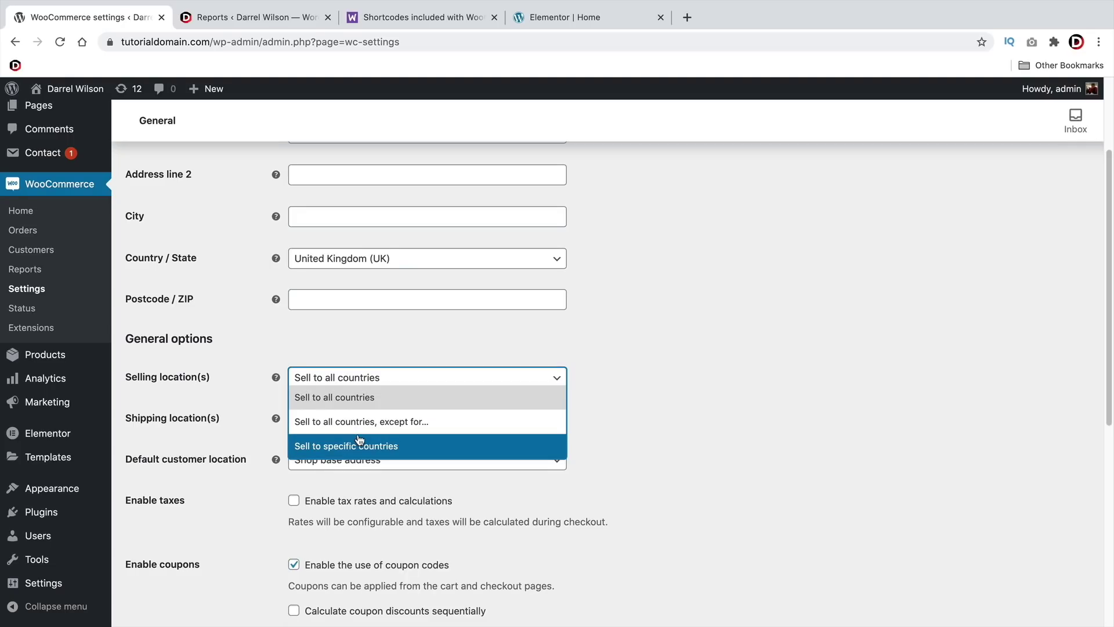
Step: Switch selling location to Sell to specific countries and add United States (US)
click(367, 447)
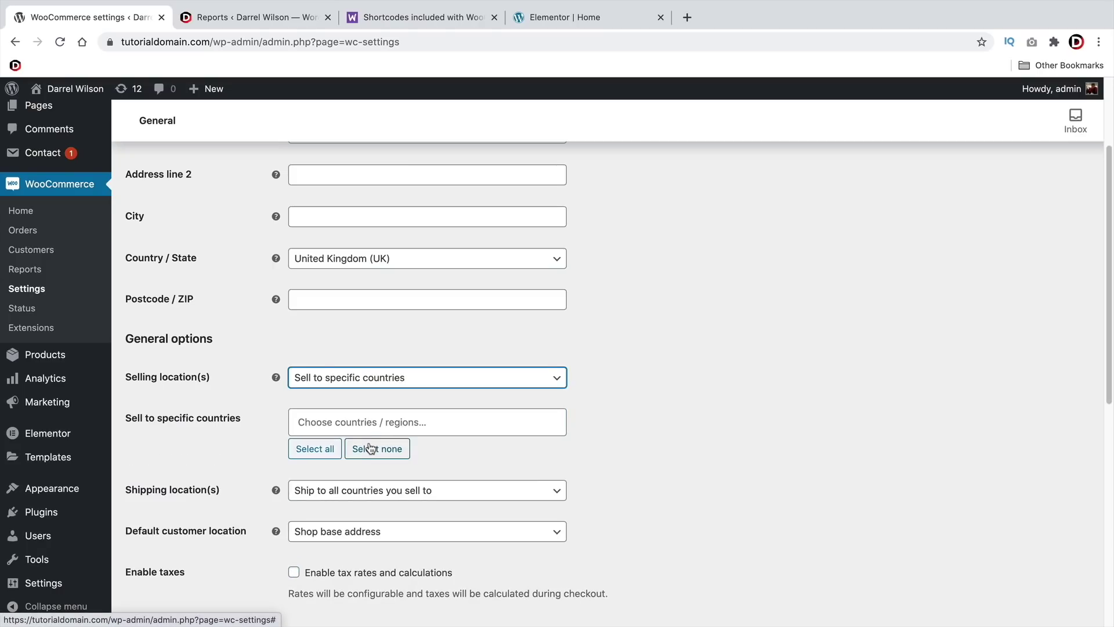
click(372, 427)
text(unitd)
key(BackSpace)
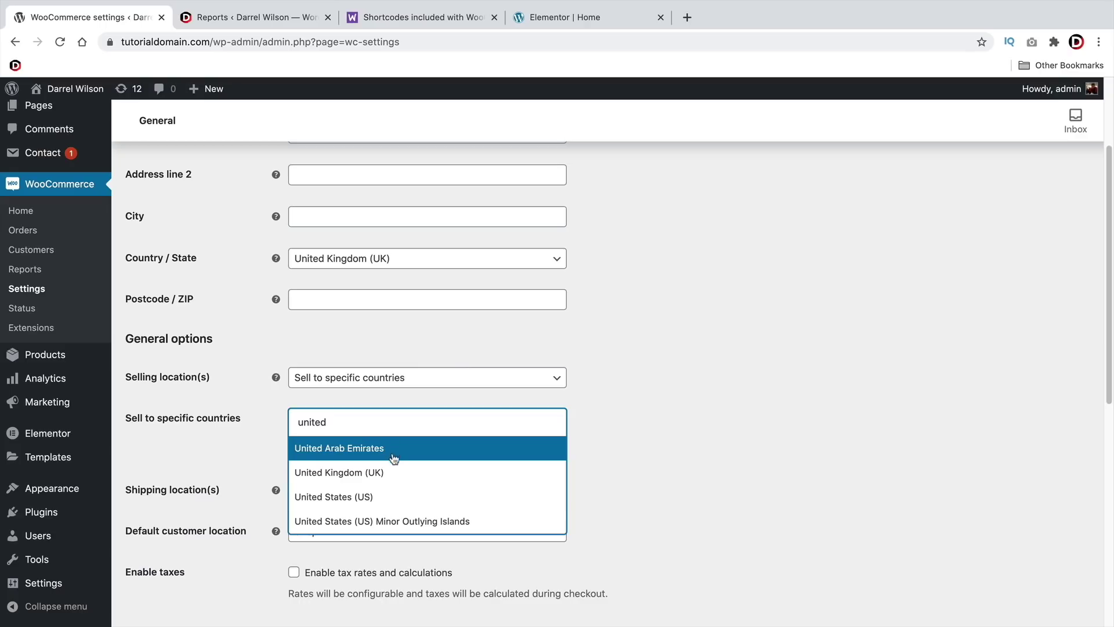
click(383, 497)
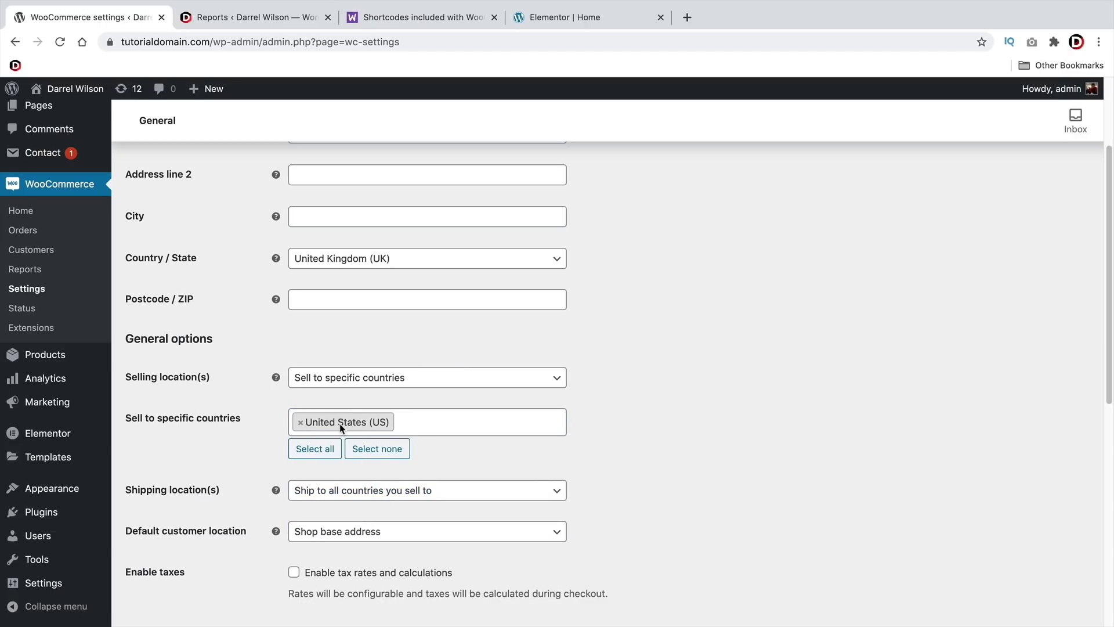
click(353, 384)
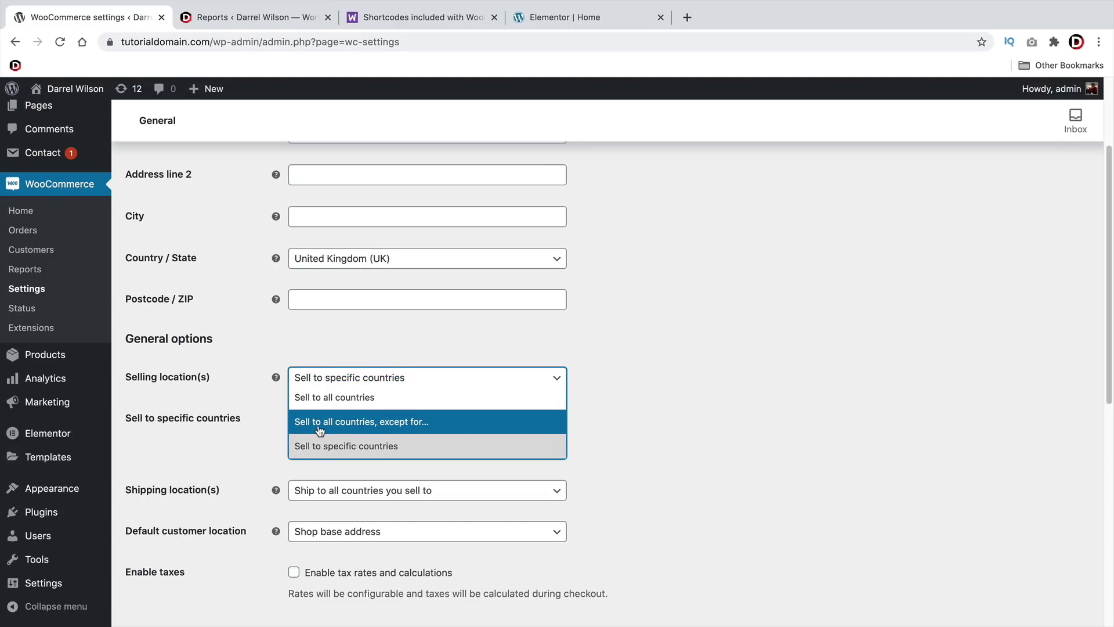
click(658, 418)
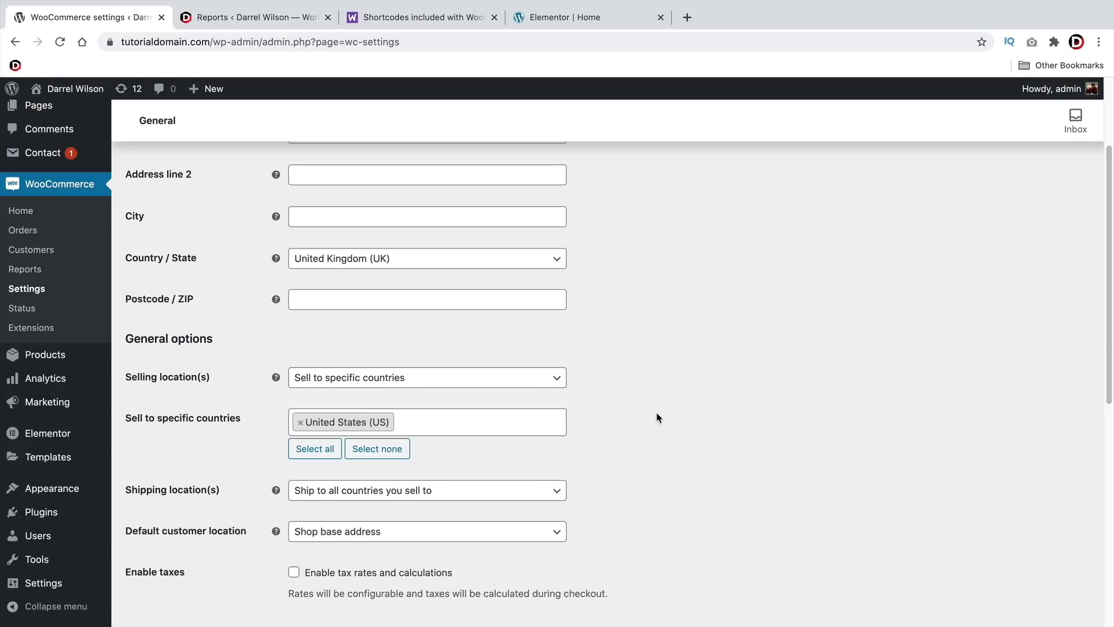
Step: Add Germany and Ghana to the selling countries
click(431, 419)
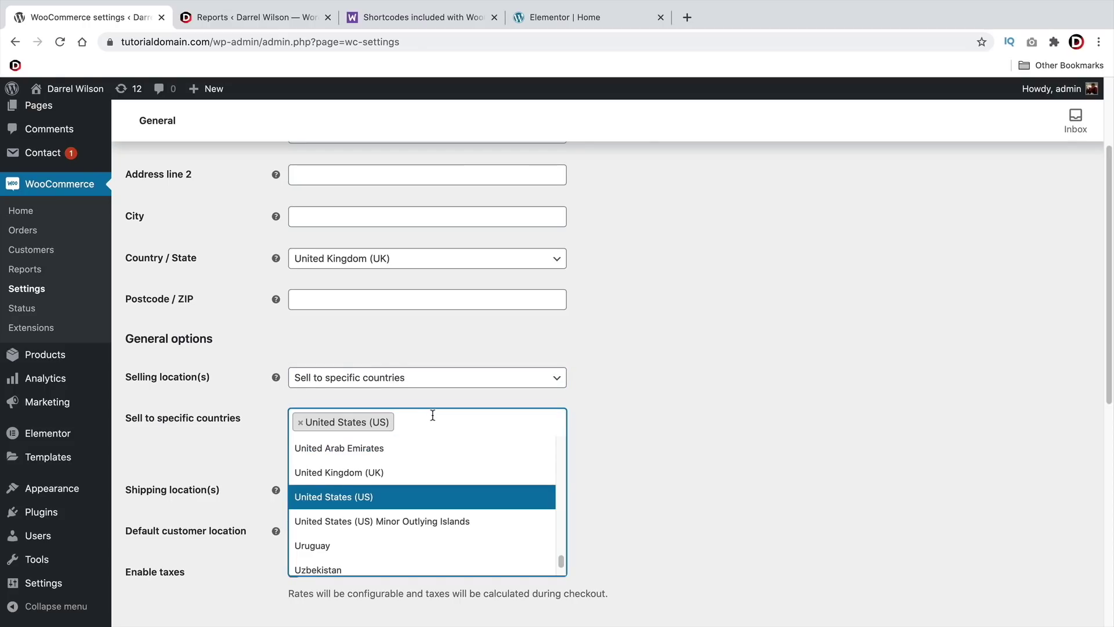
click(432, 417)
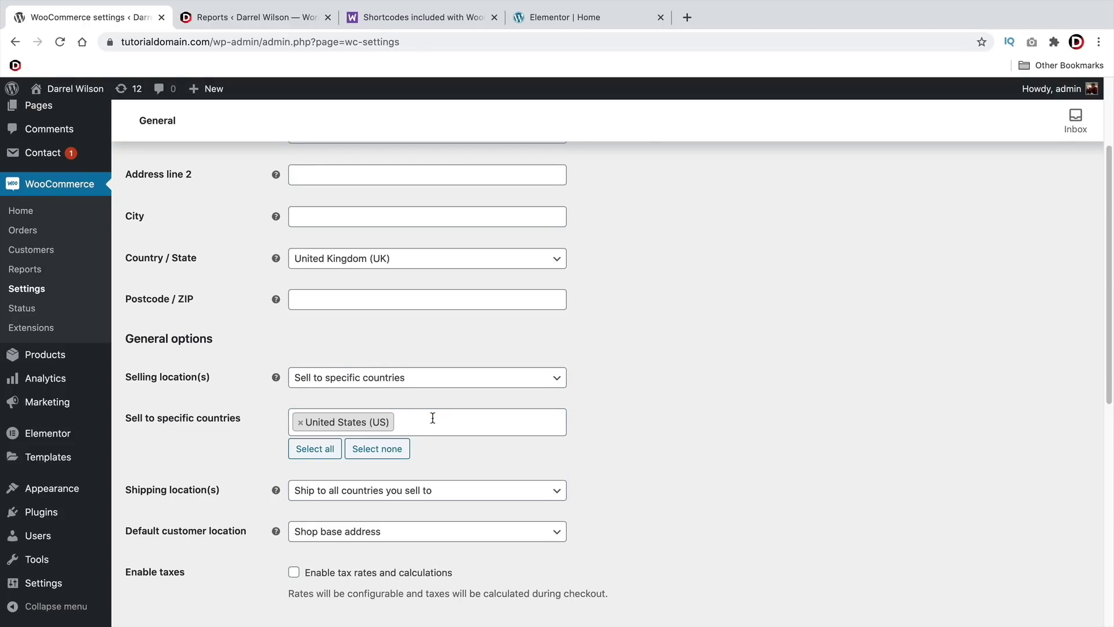
click(434, 418)
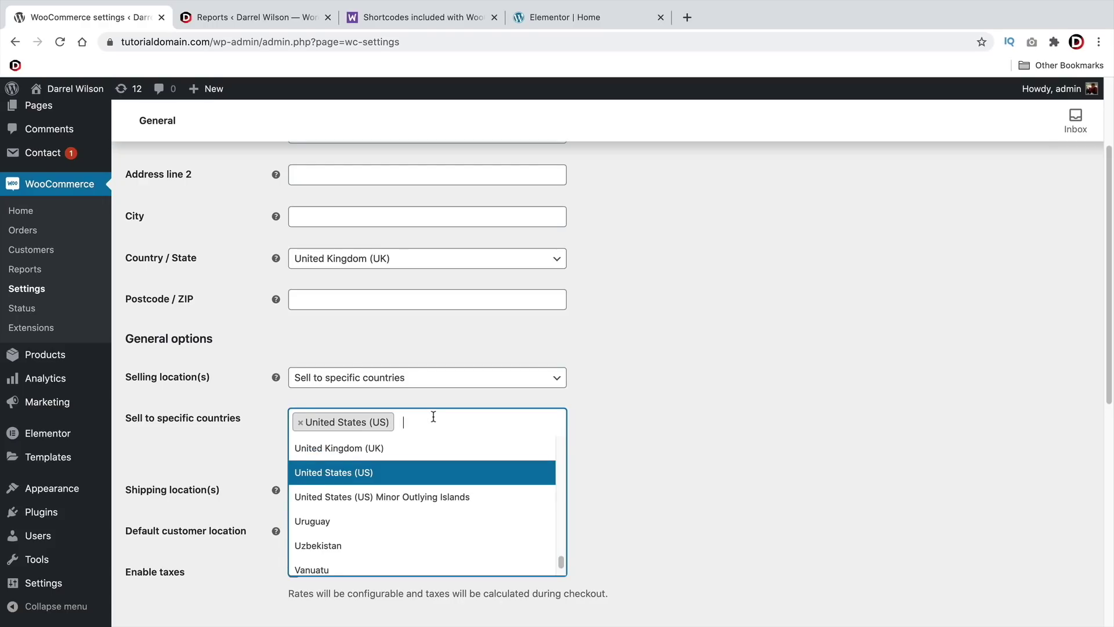
text(Germant)
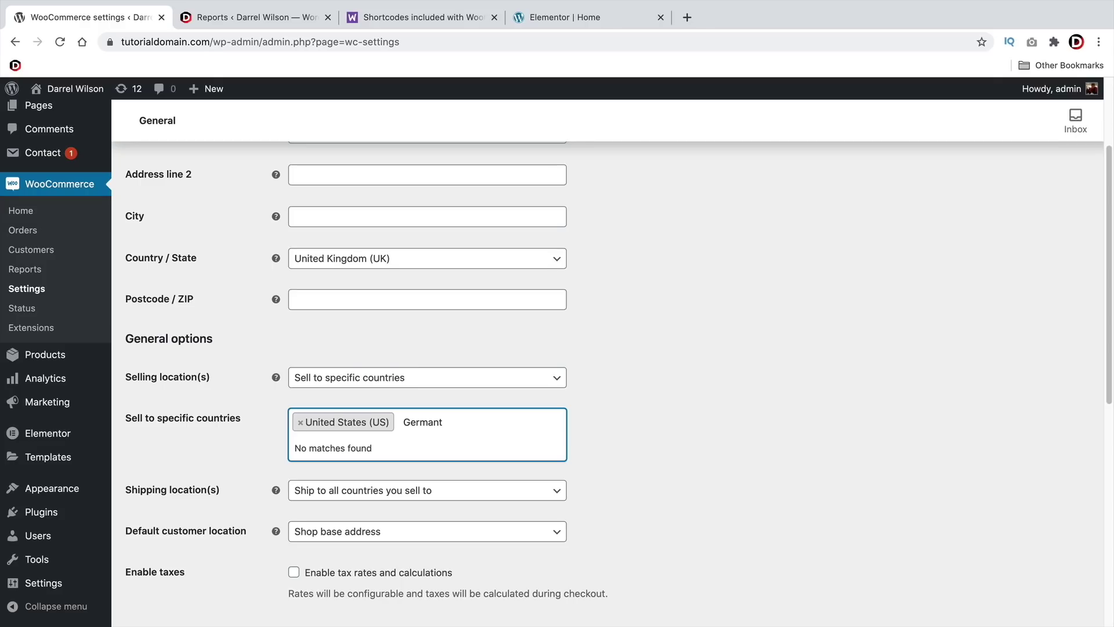
key(BackSpace)
click(356, 453)
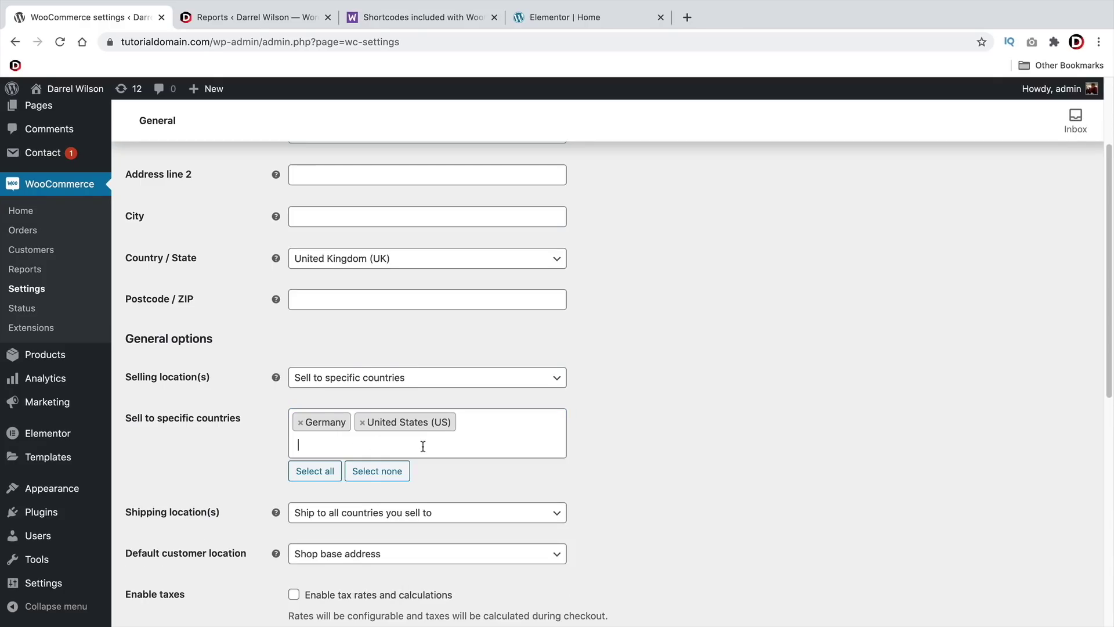
click(424, 447)
text(Ghana)
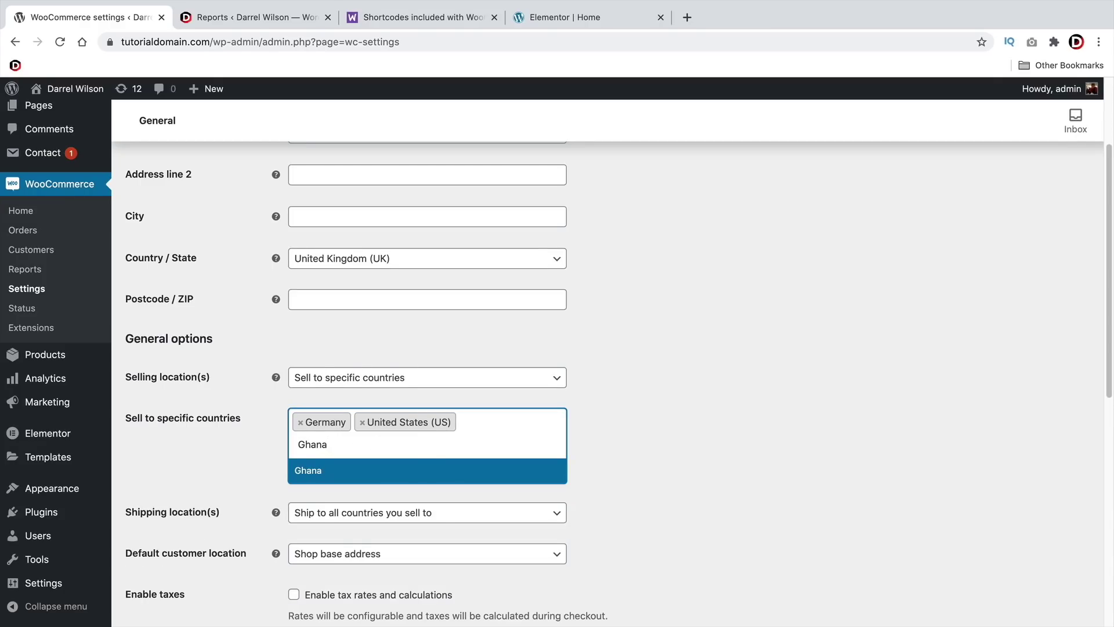
click(416, 470)
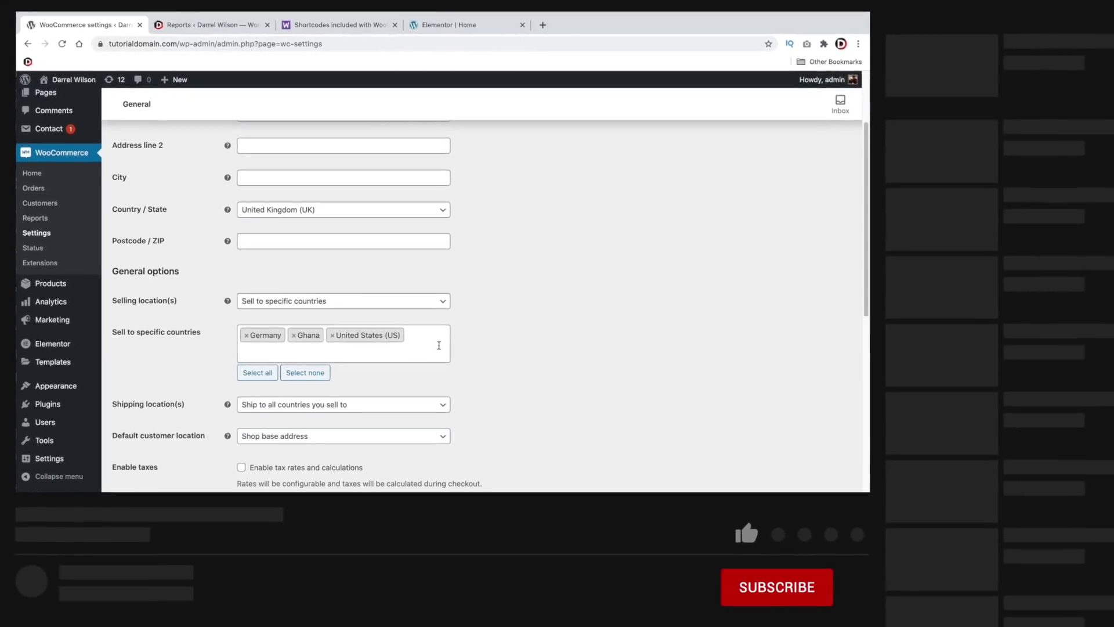
Step: Add Lithuania and Colombia to the selling countries
click(440, 347)
text(Ki)
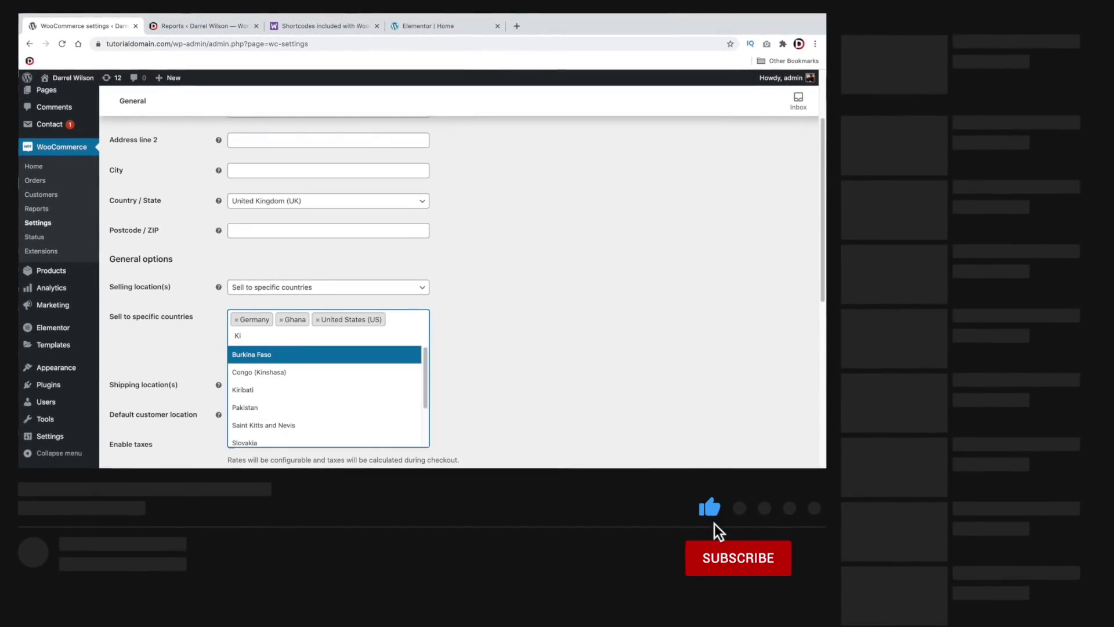
key(BackSpace)
key(BackSpace)
text(L)
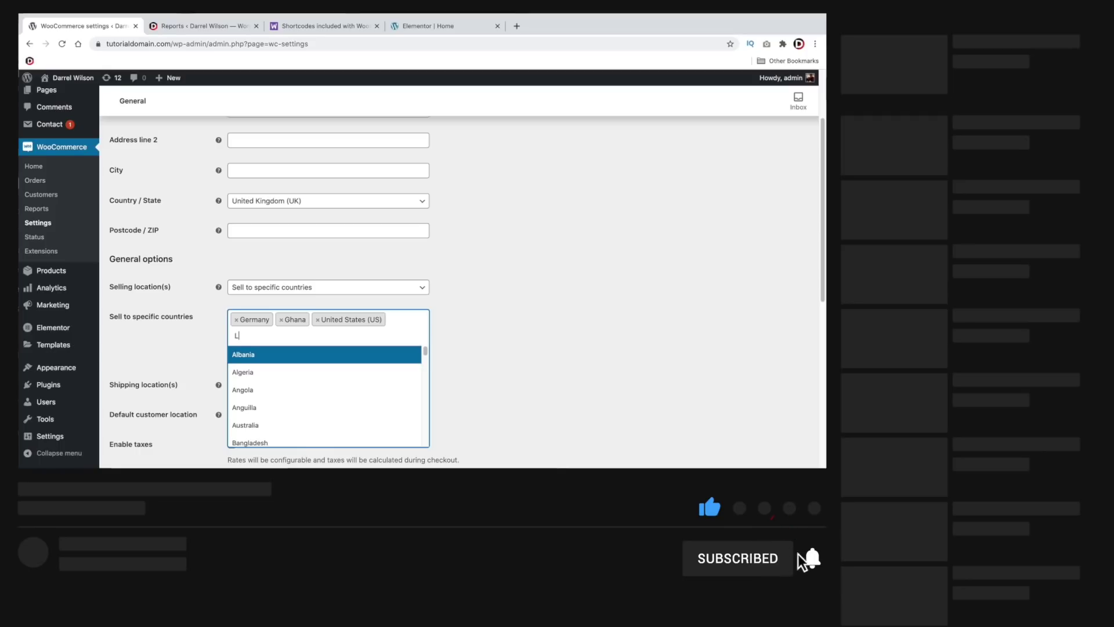
text(ith)
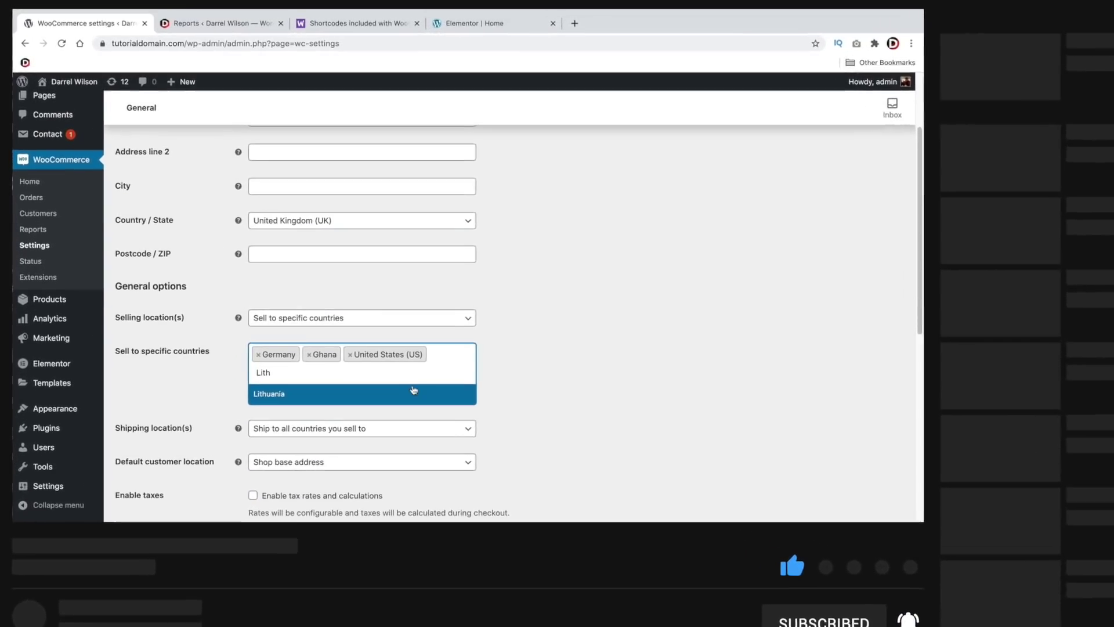
click(313, 357)
text(Colu)
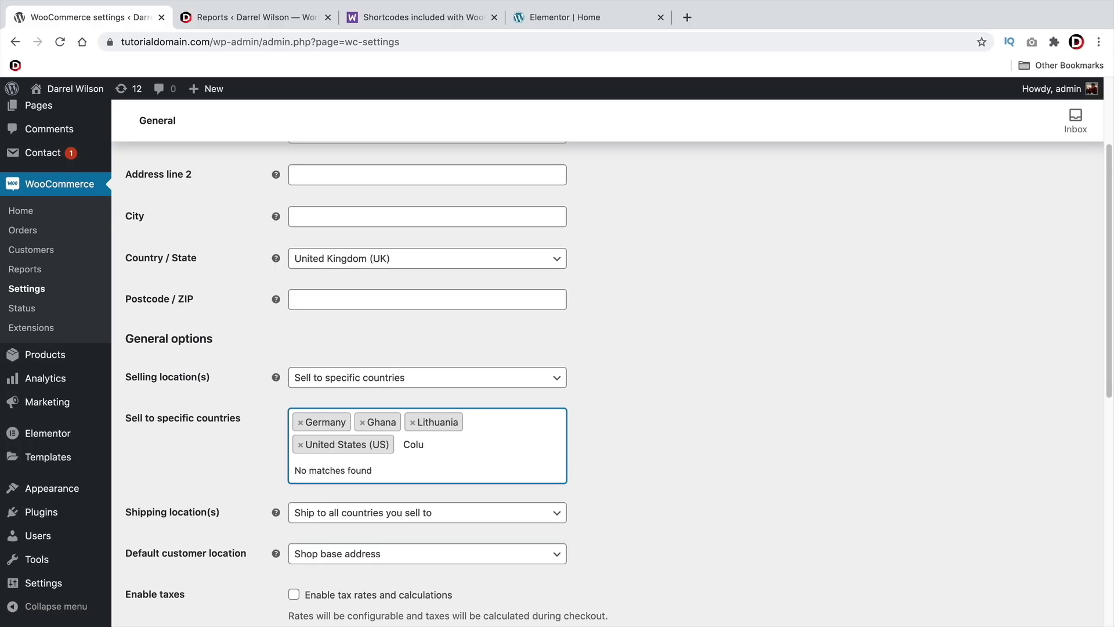
key(BackSpace)
click(474, 480)
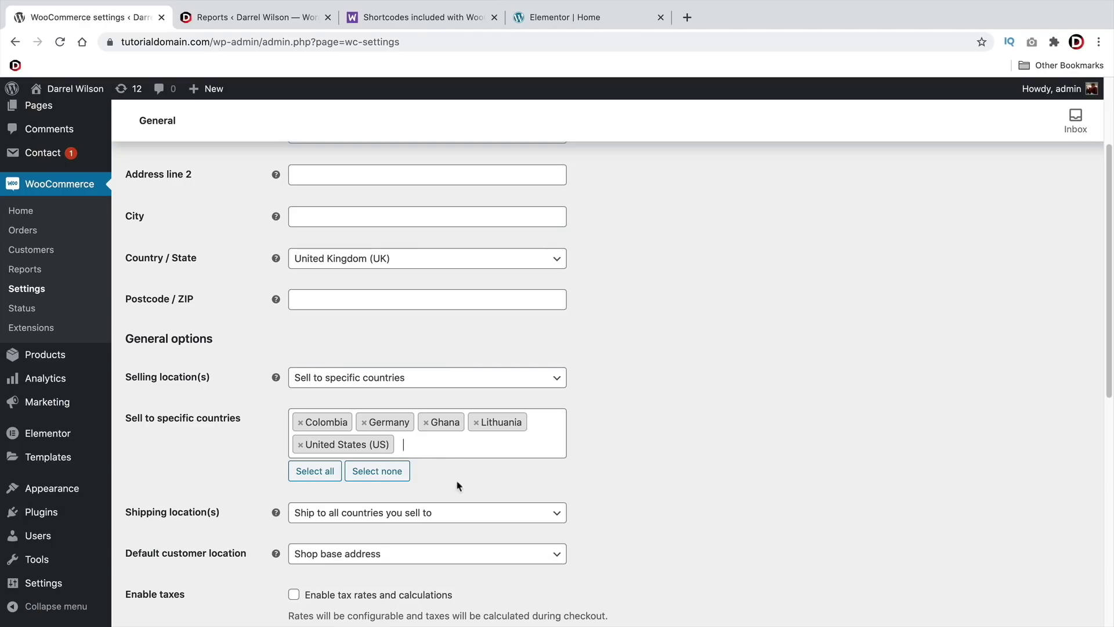
Step: Ship to all countries you sell to and keep Shop base address as default customer location
scroll(222, 458, down, 4)
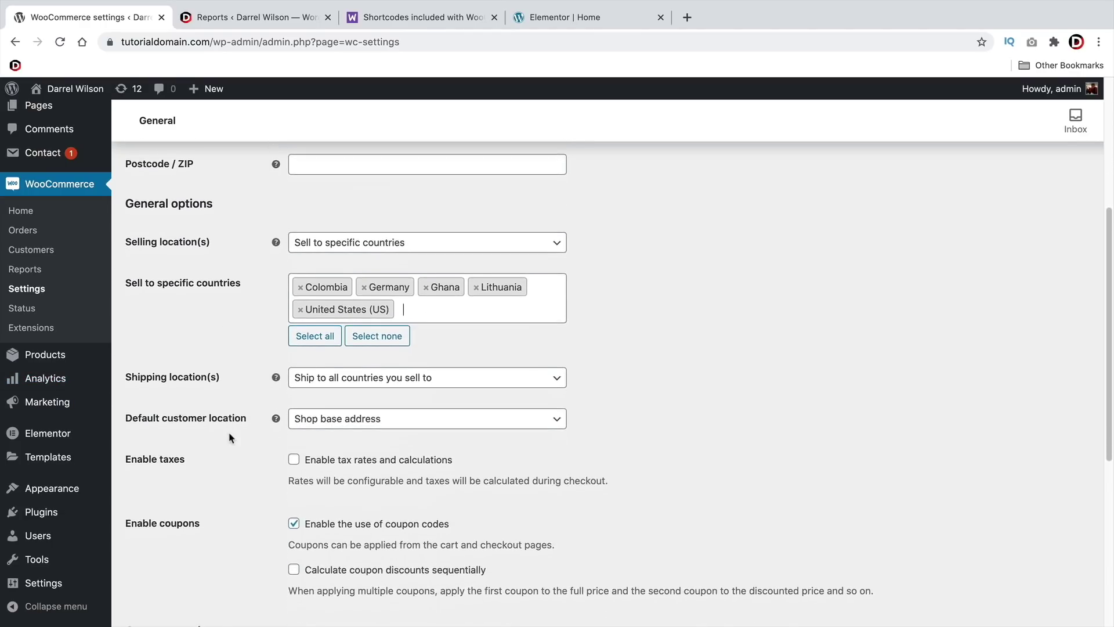
click(350, 306)
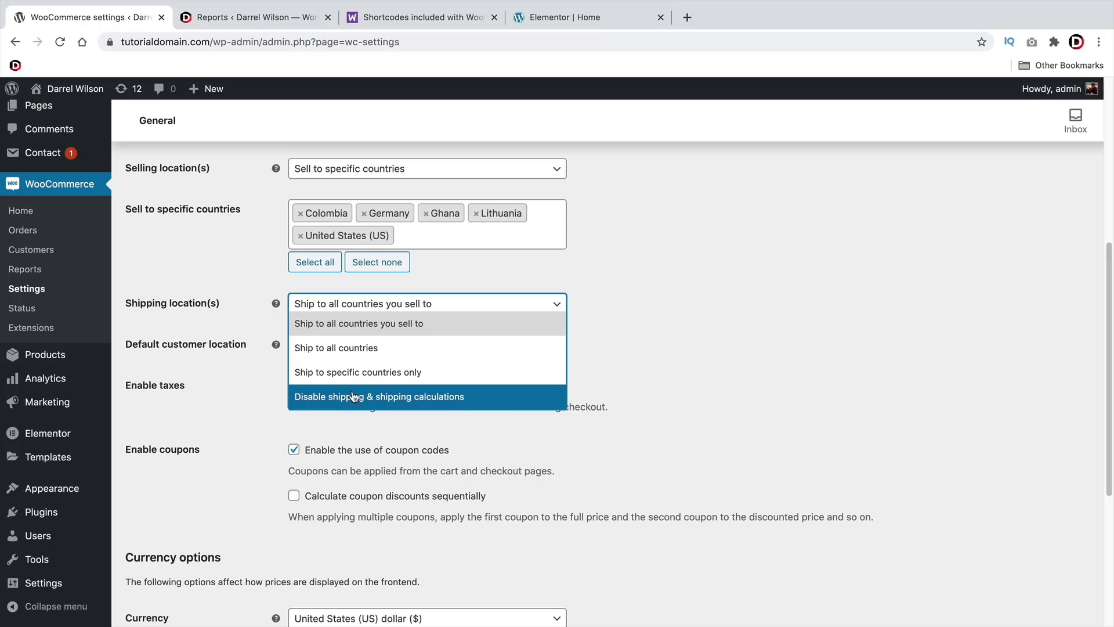
click(376, 328)
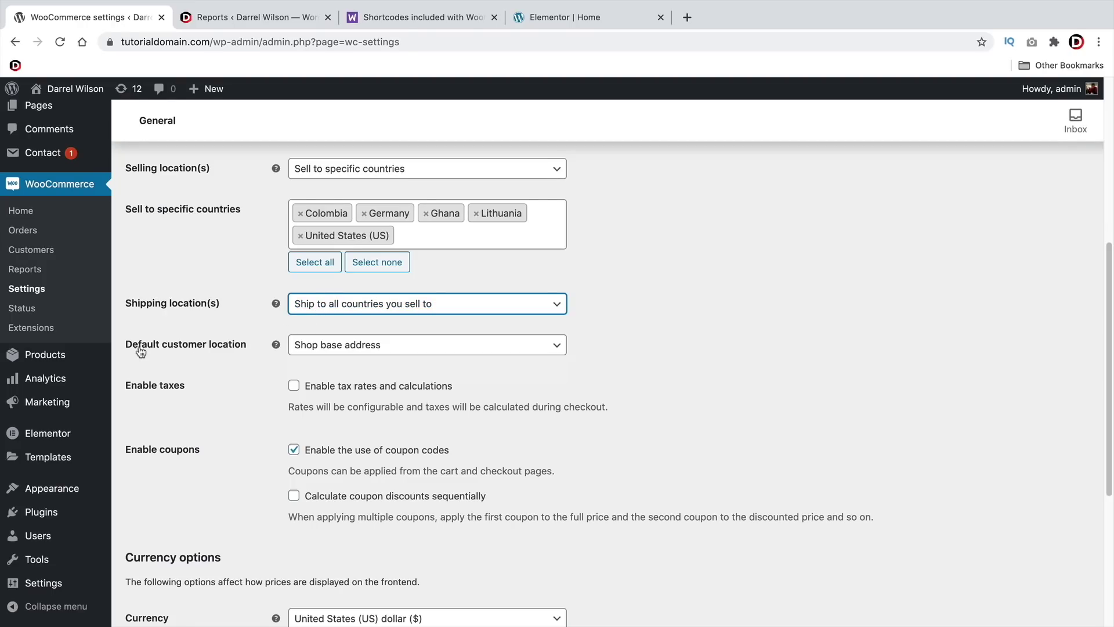
click(313, 347)
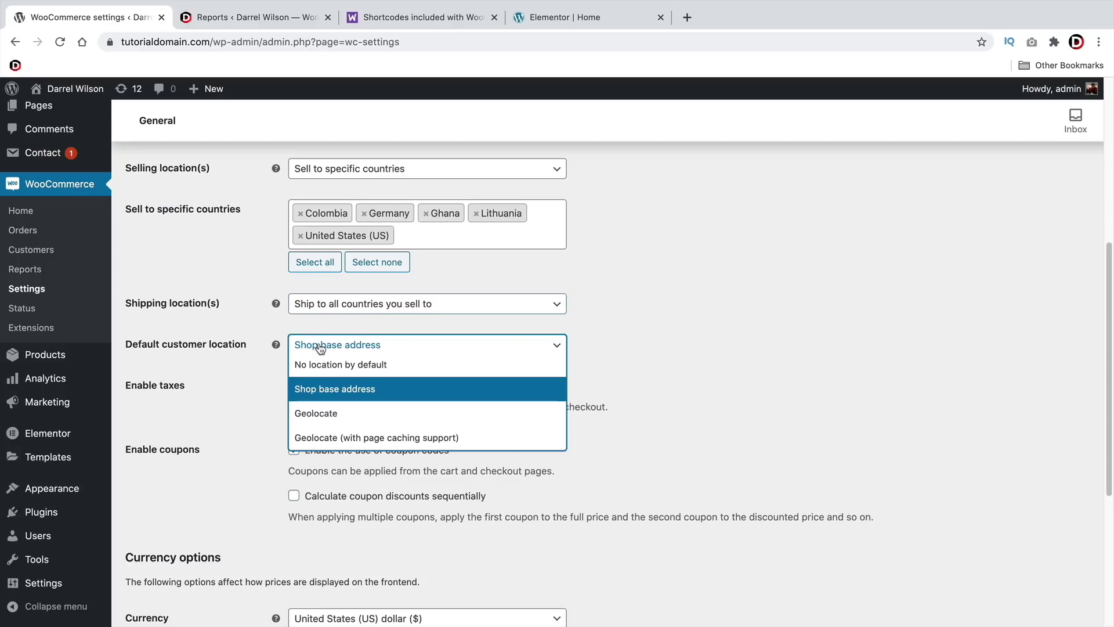
click(340, 412)
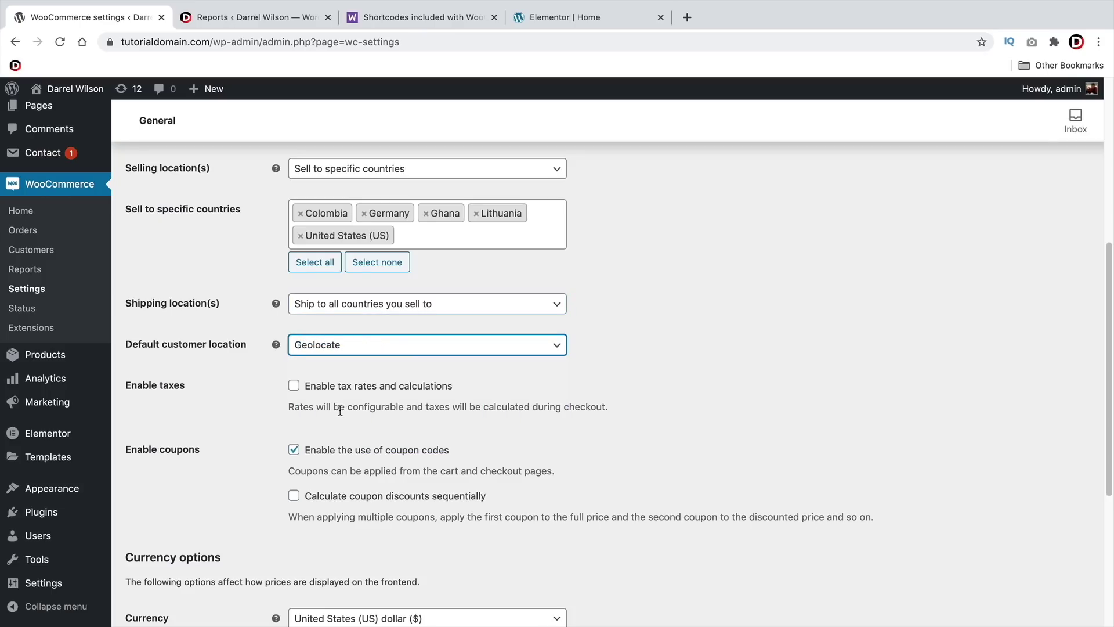
click(336, 351)
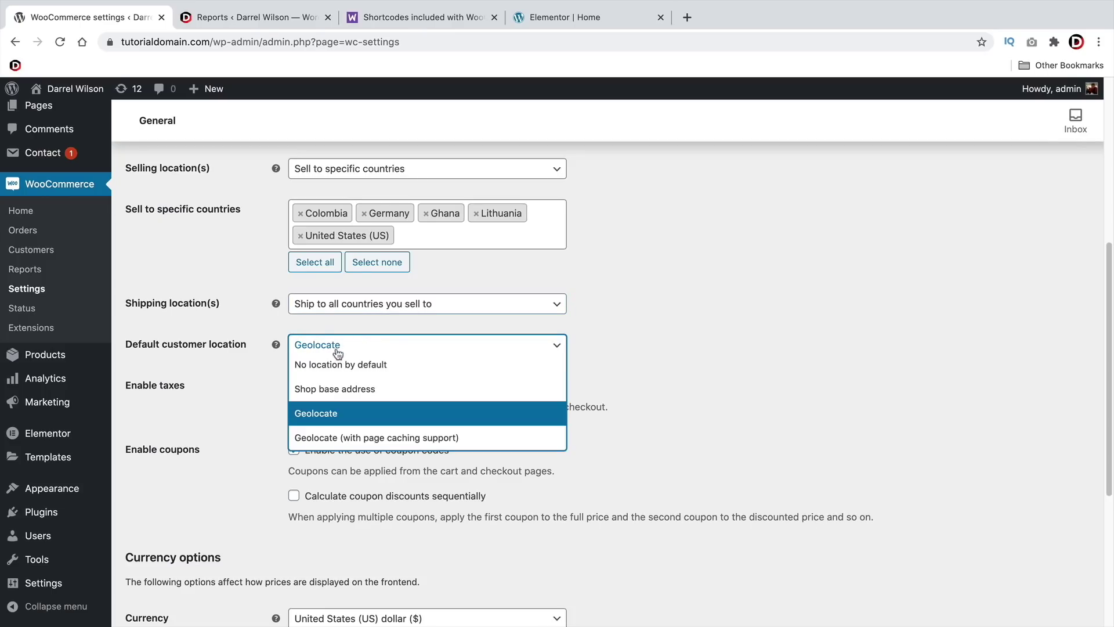
click(323, 391)
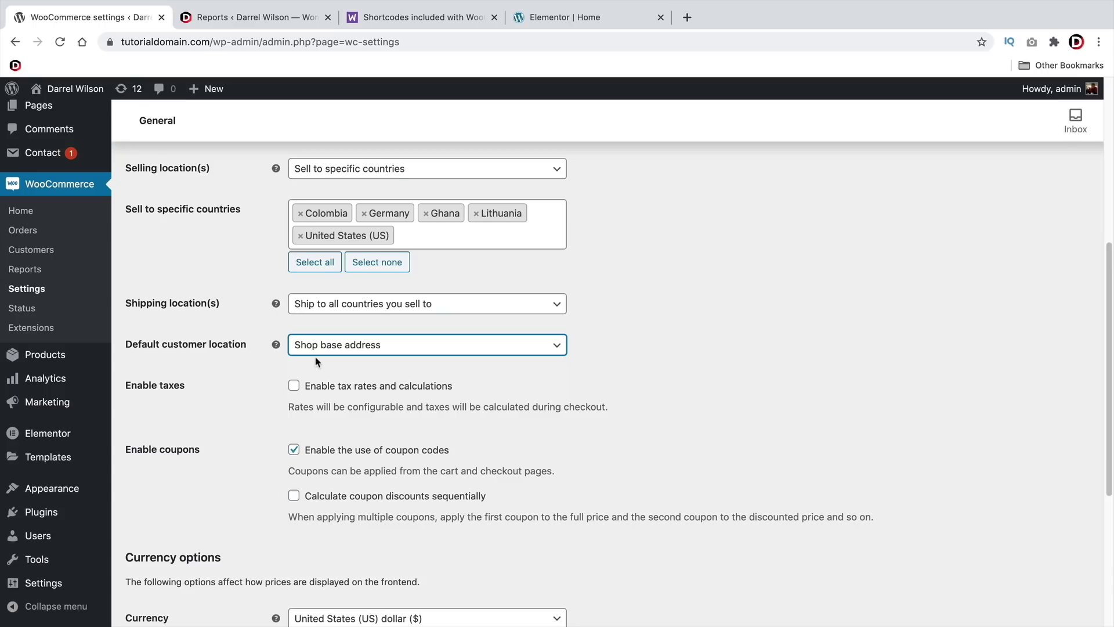
click(329, 346)
click(343, 420)
click(344, 347)
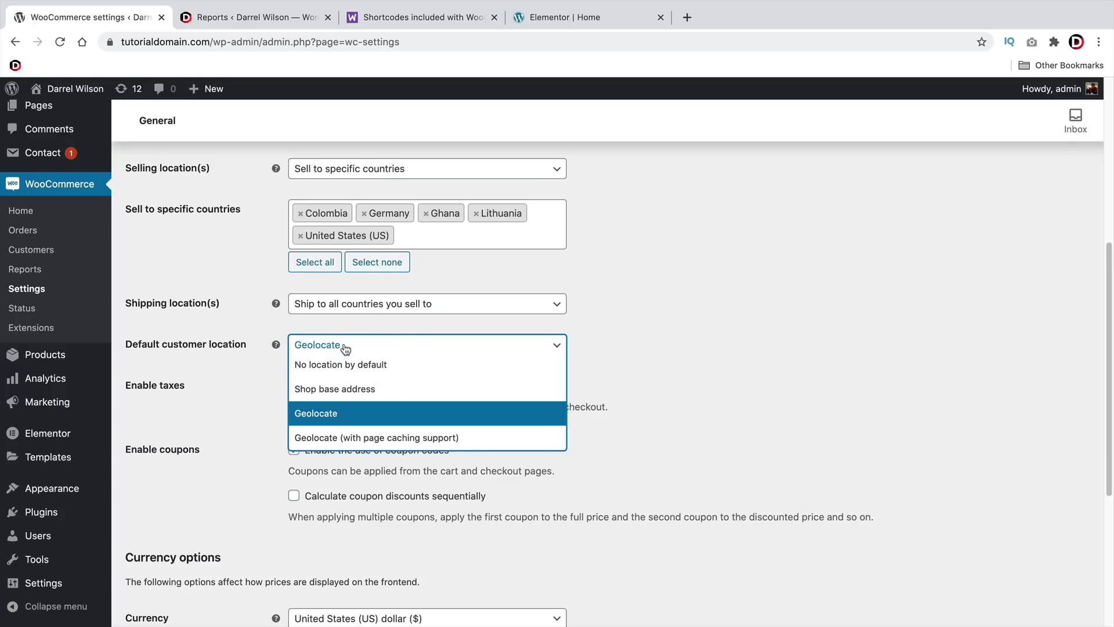
click(335, 387)
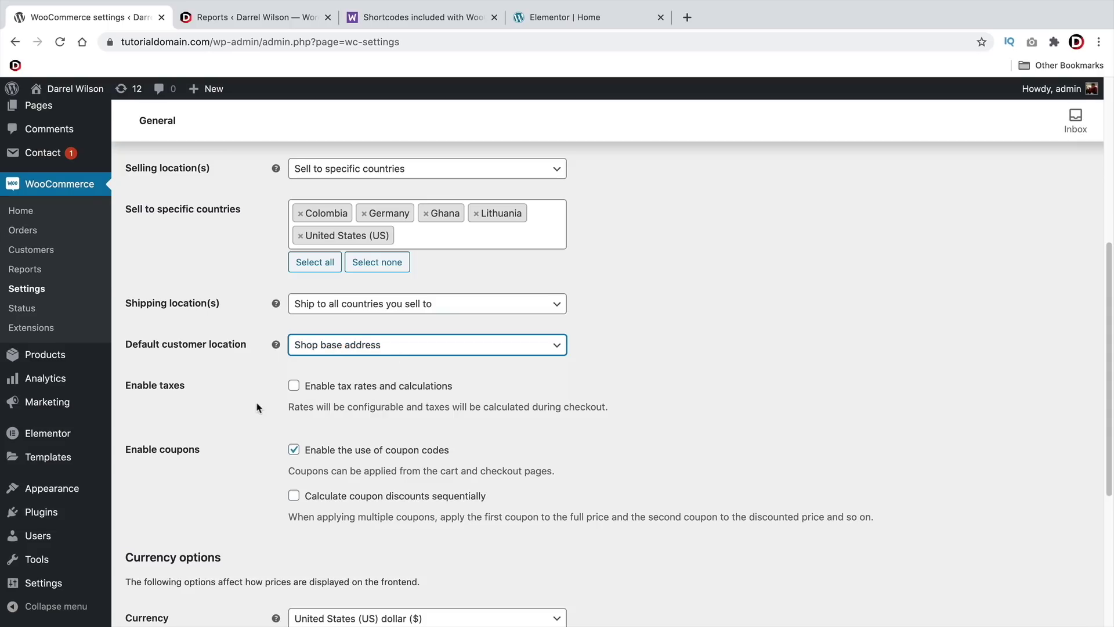
Step: Enable tax rates and calculations, keep currency position Left, and save the settings
click(294, 387)
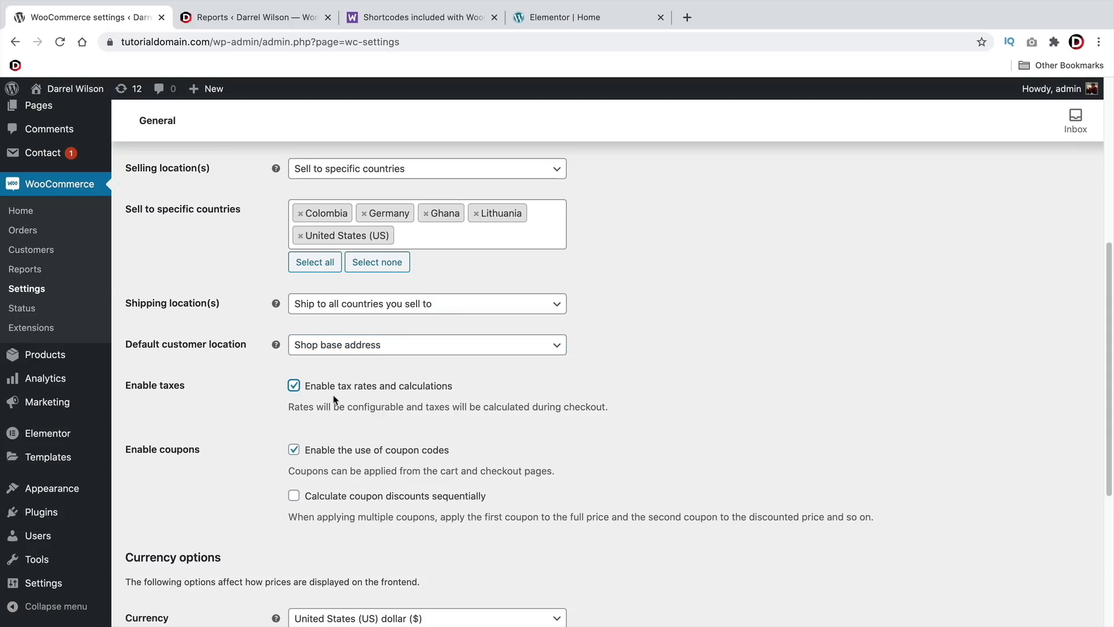
scroll(293, 387, down, 2)
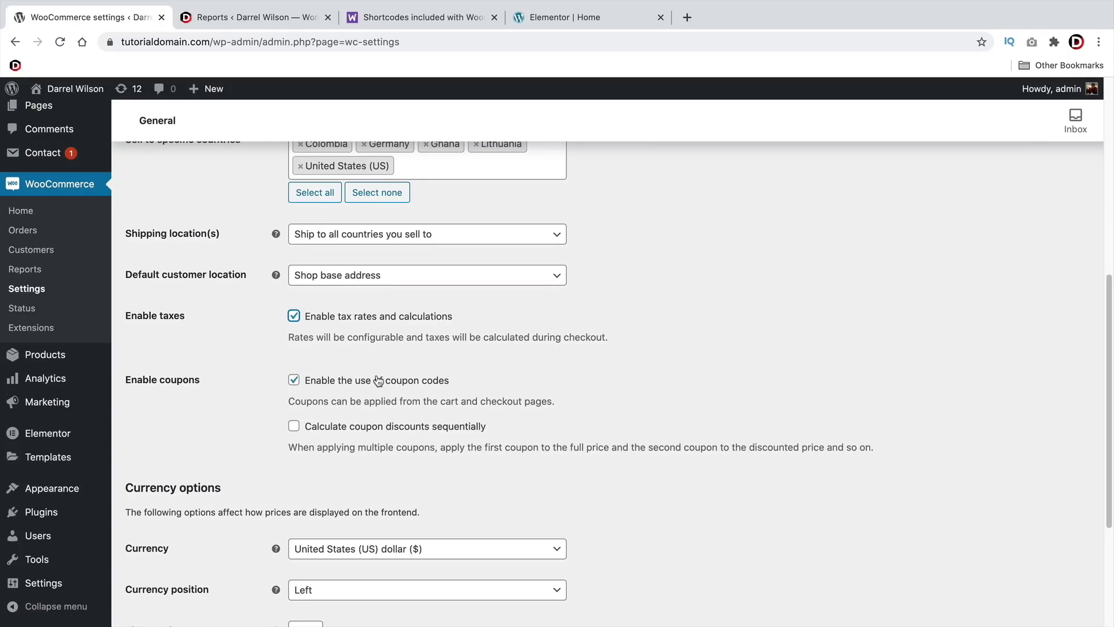
scroll(377, 371, down, 5)
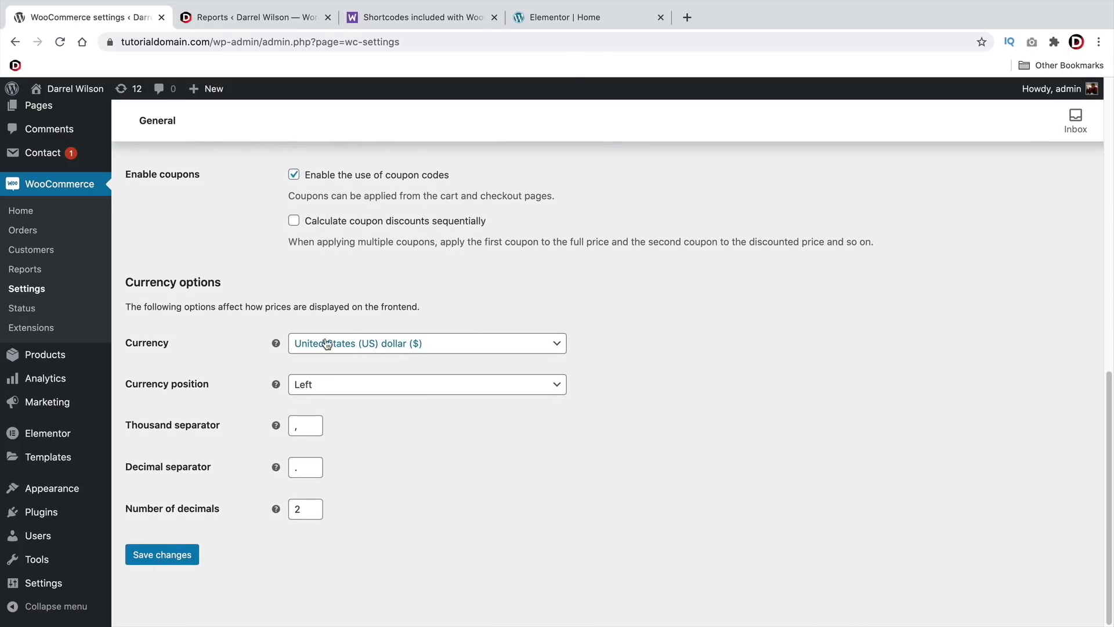
click(337, 386)
click(337, 406)
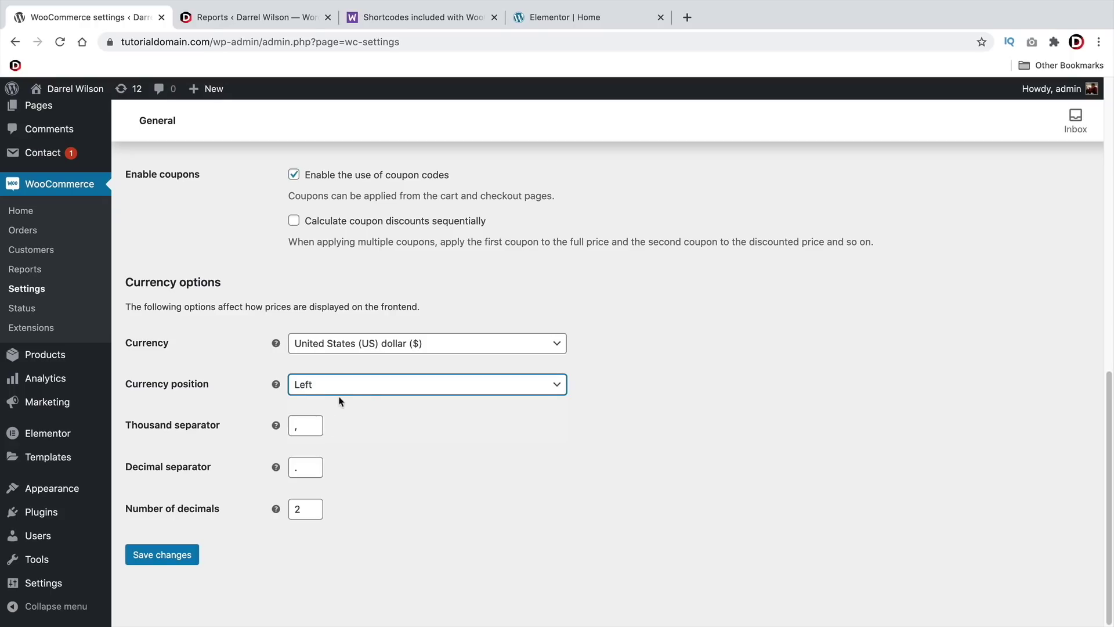
click(341, 390)
click(329, 428)
click(341, 386)
click(334, 402)
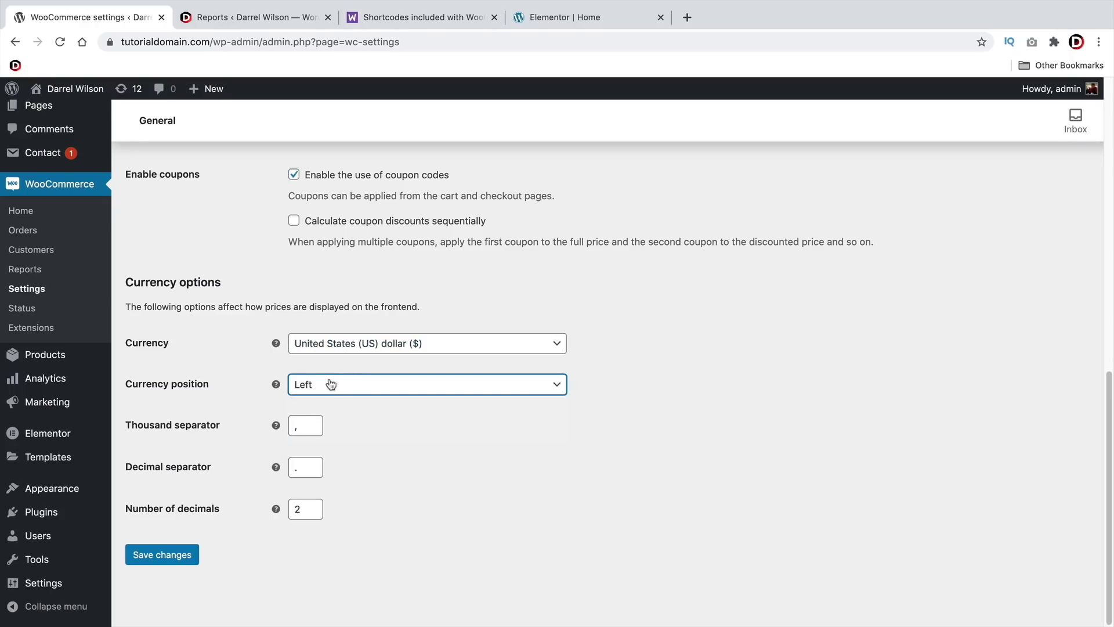
click(174, 558)
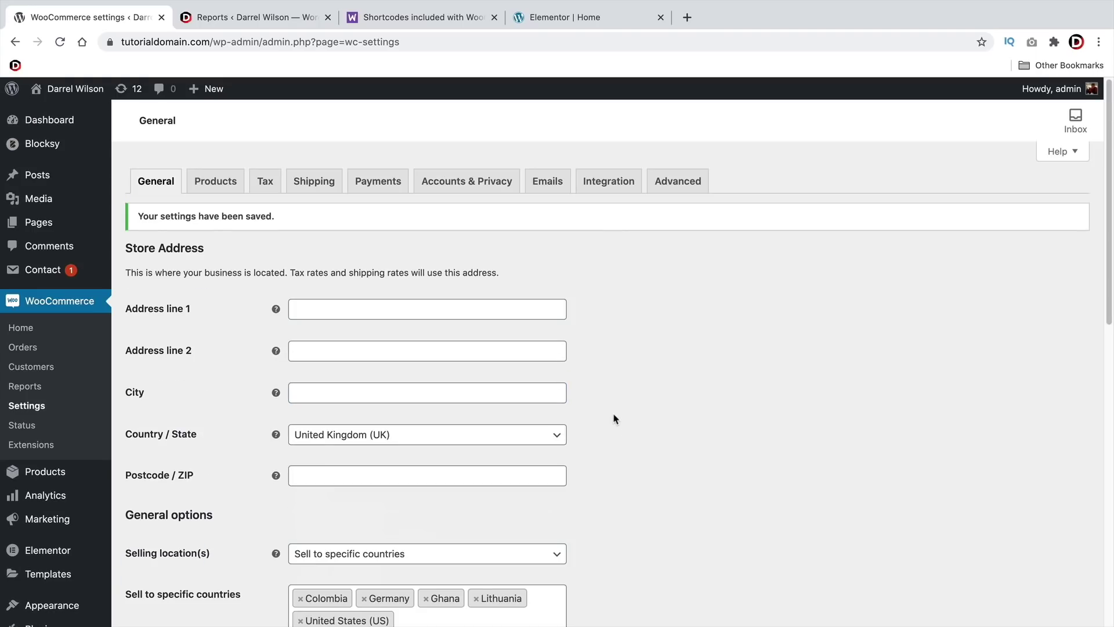
Step: Set the store location to United States (US) — Nevada and save
scroll(486, 361, down, 3)
click(418, 363)
scroll(420, 363, down, 10)
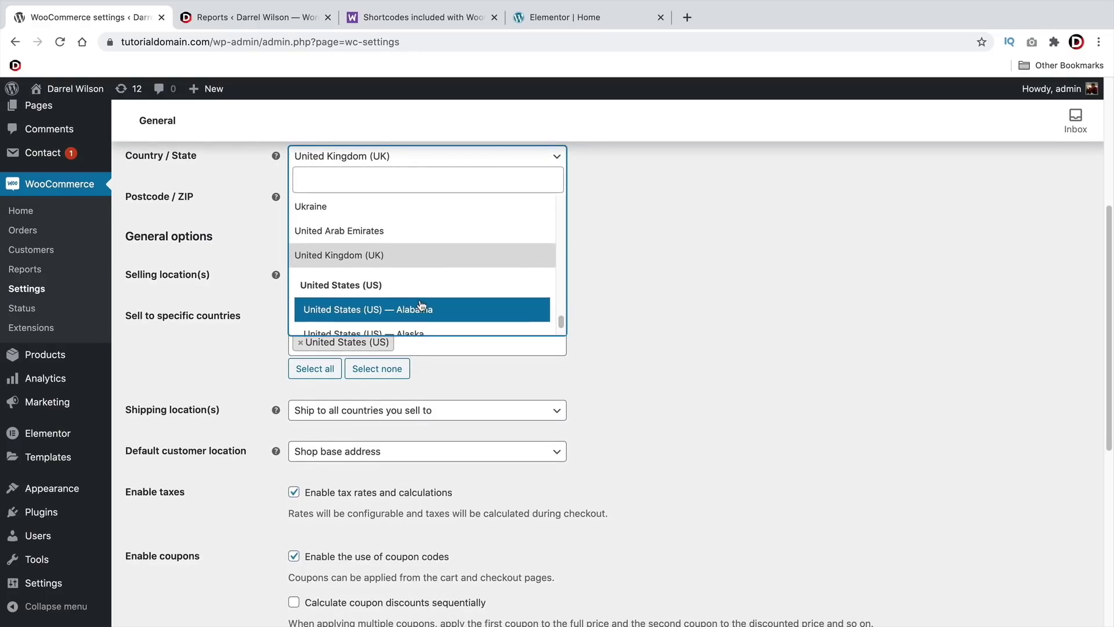
scroll(423, 303, down, 5)
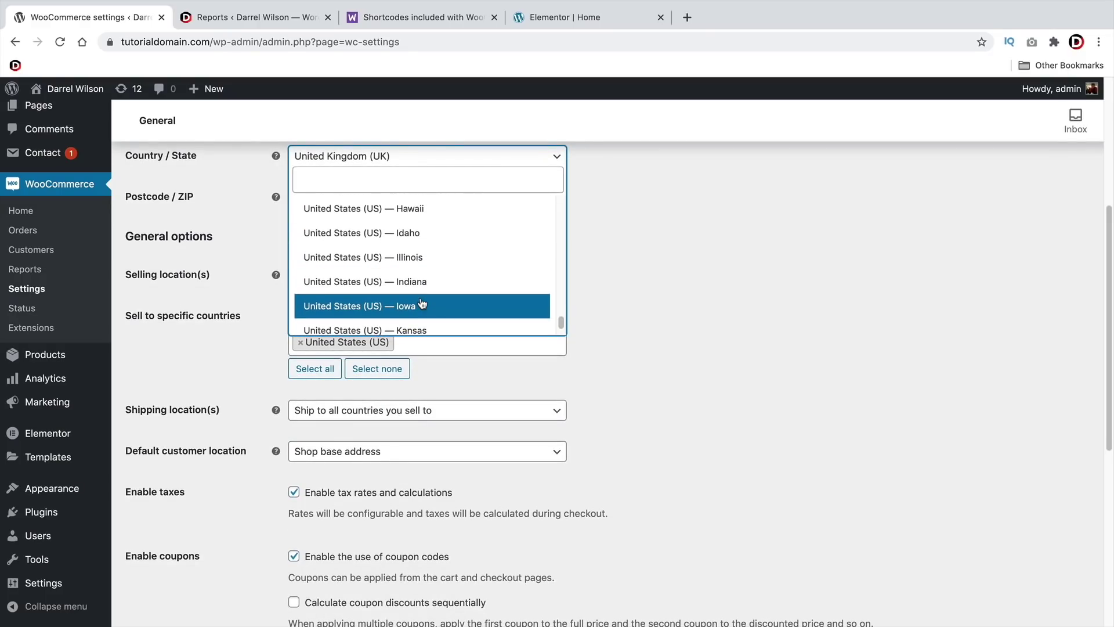
scroll(423, 300, down, 4)
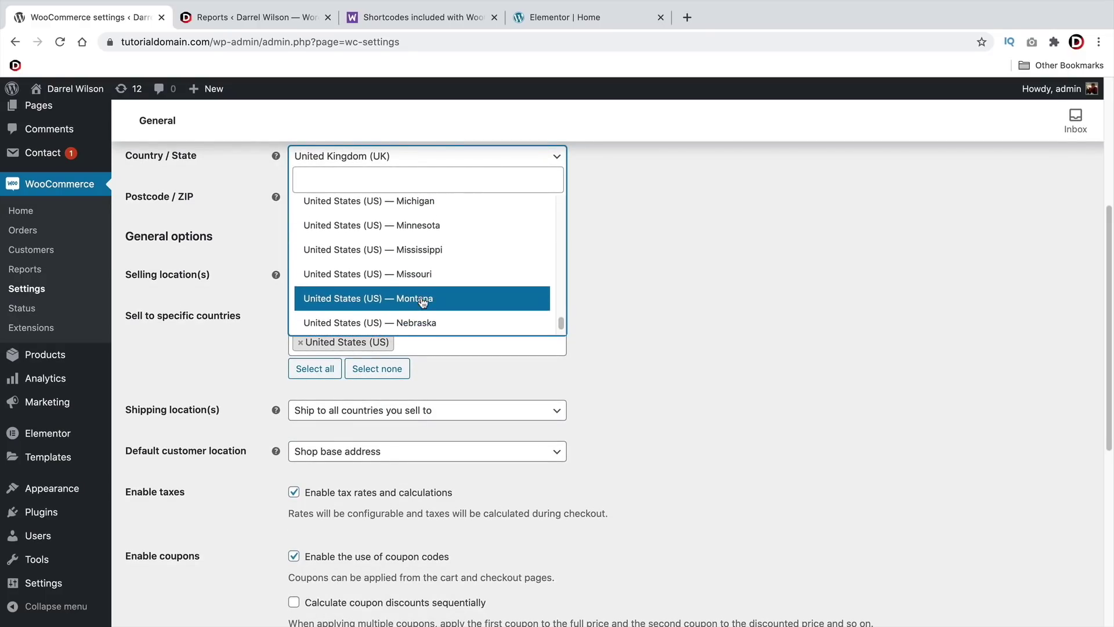
click(423, 276)
scroll(651, 363, down, 10)
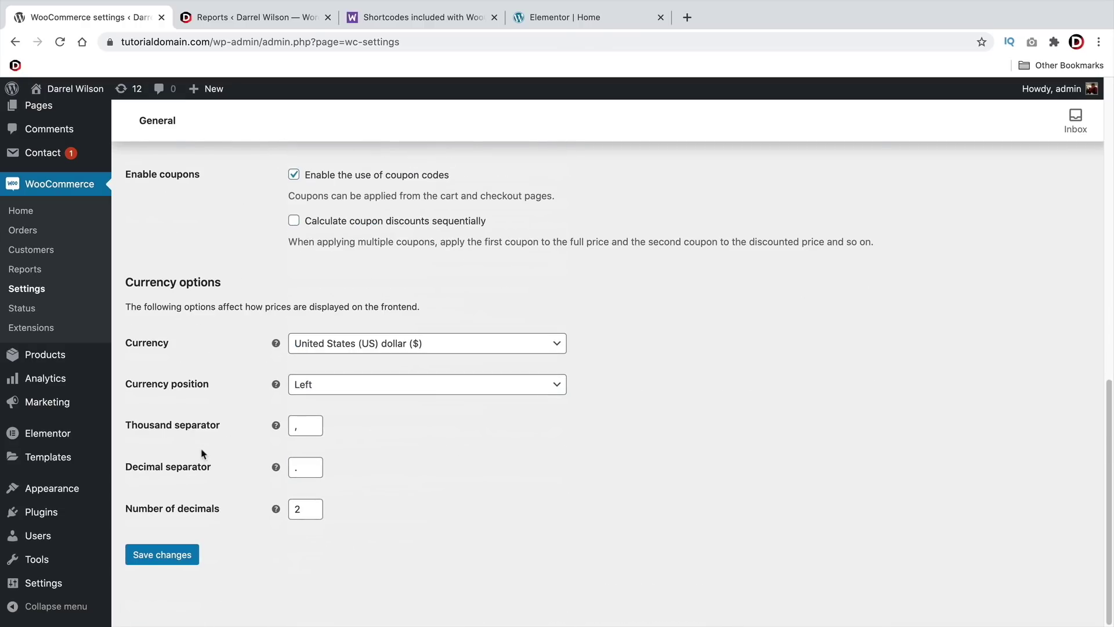
click(158, 556)
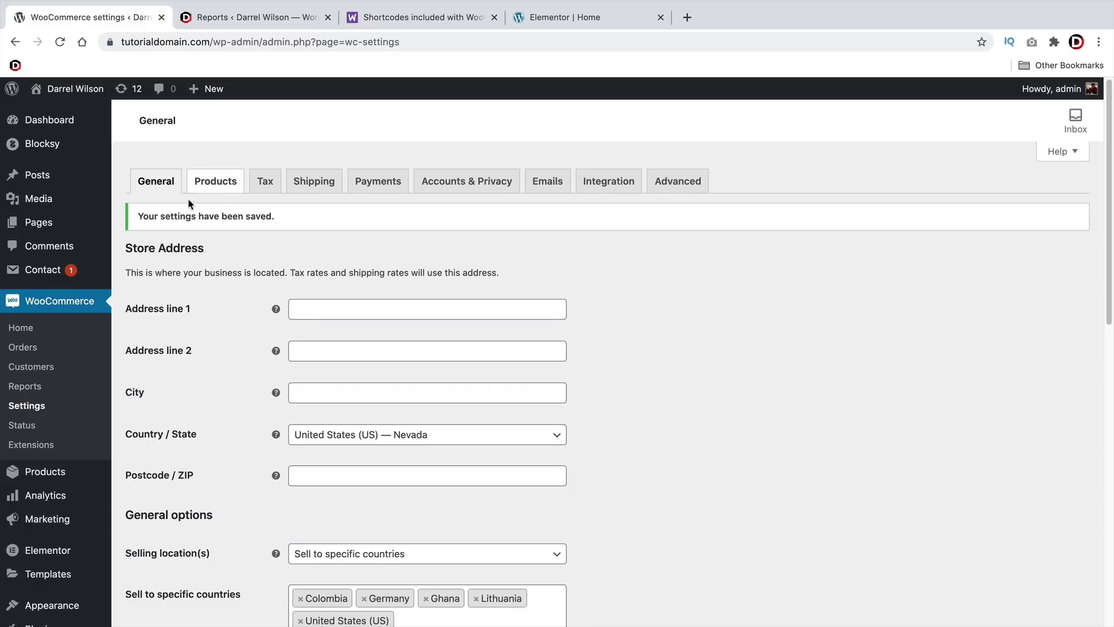
Step: In Products settings, try lbs then reselect kg weight unit, keep cm dimensions, and save
click(209, 185)
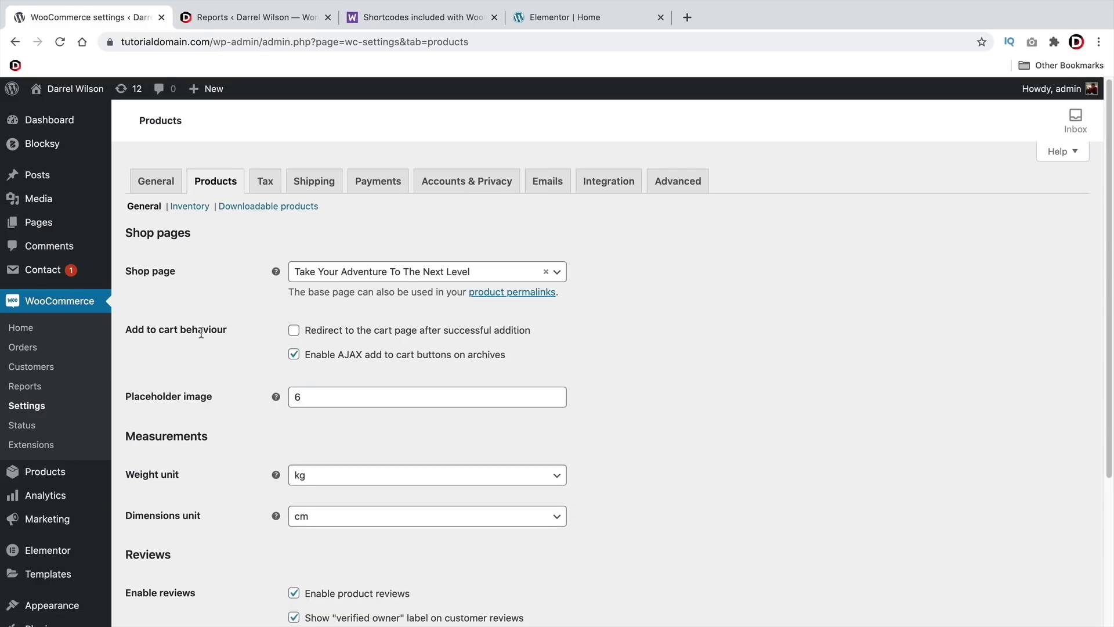
scroll(203, 388, down, 3)
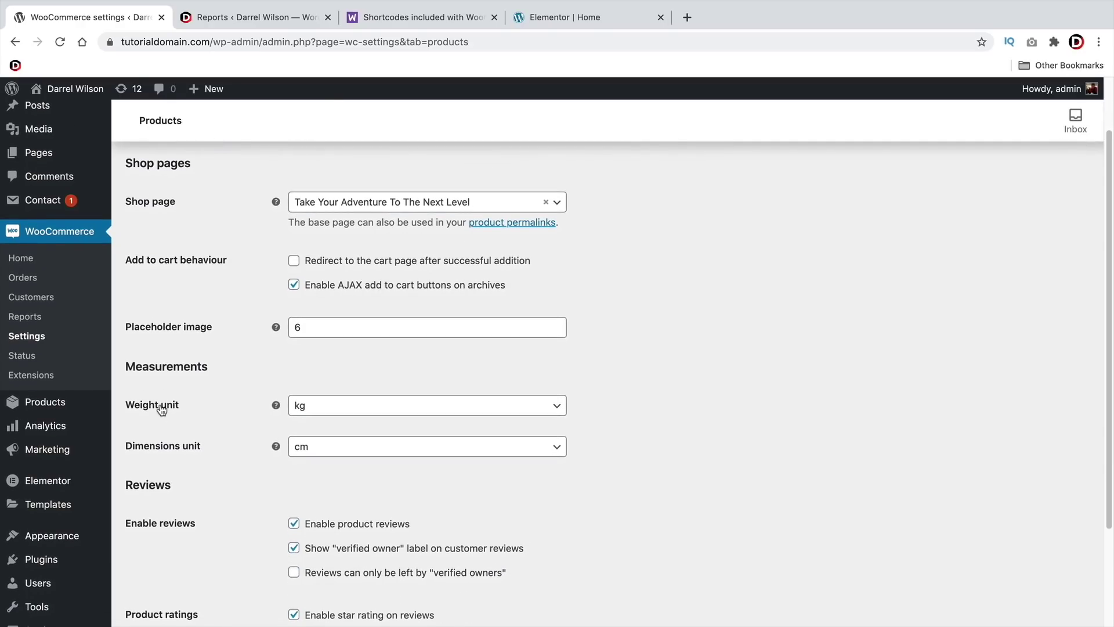
click(372, 409)
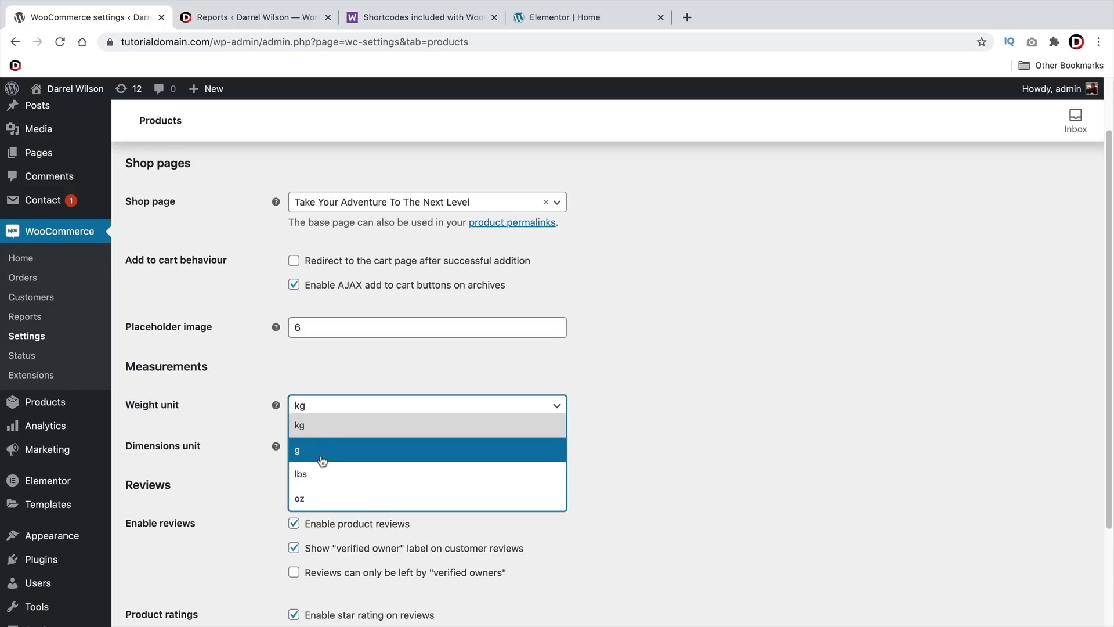
click(349, 473)
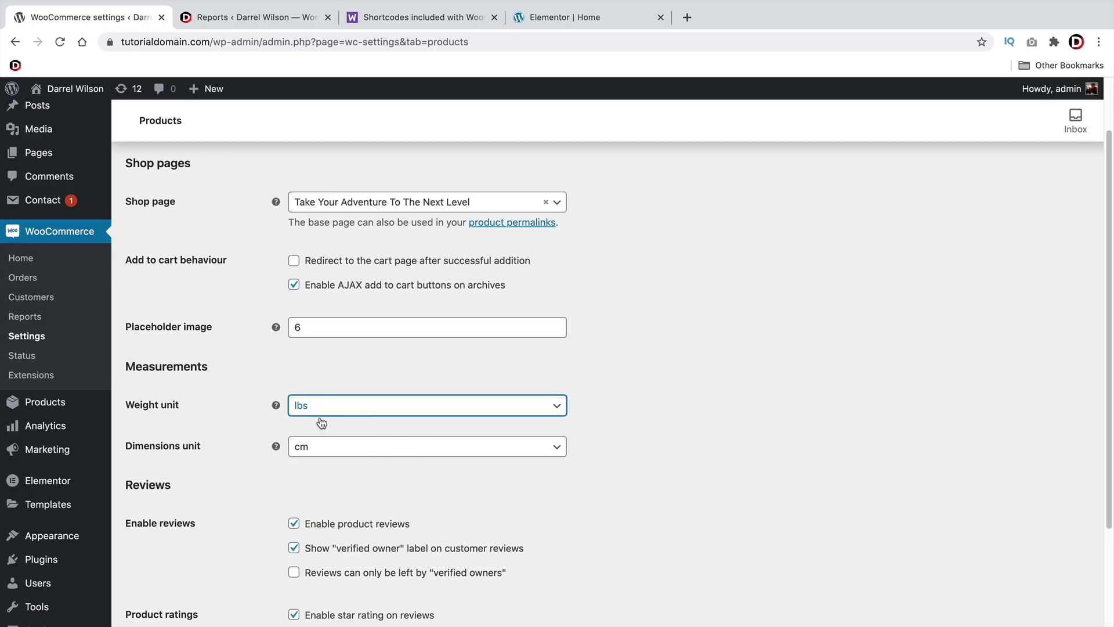
click(329, 451)
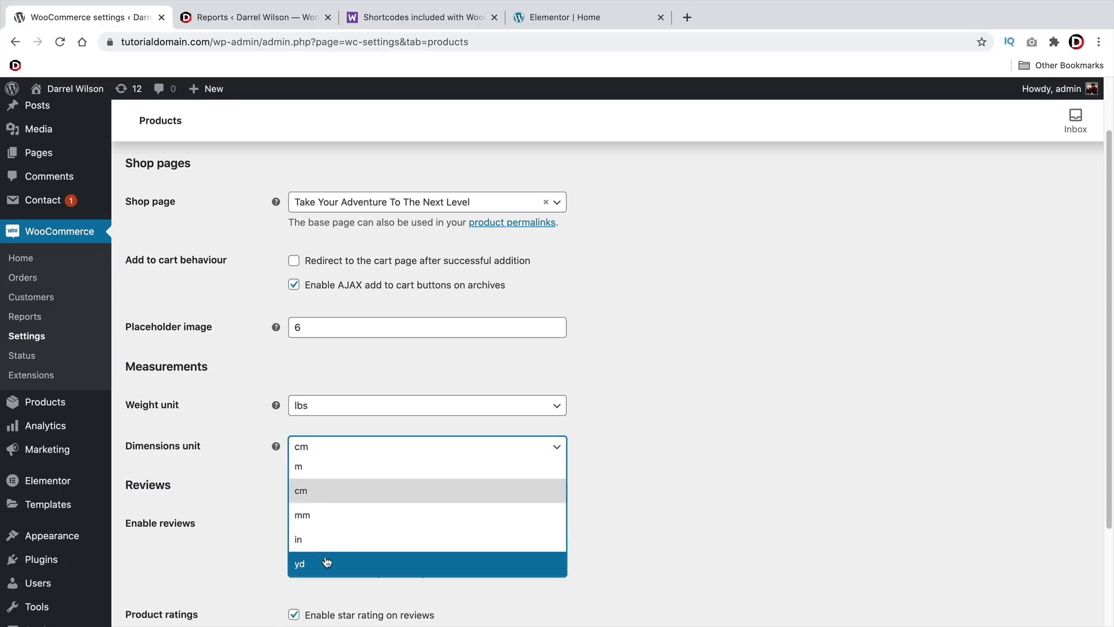
click(704, 466)
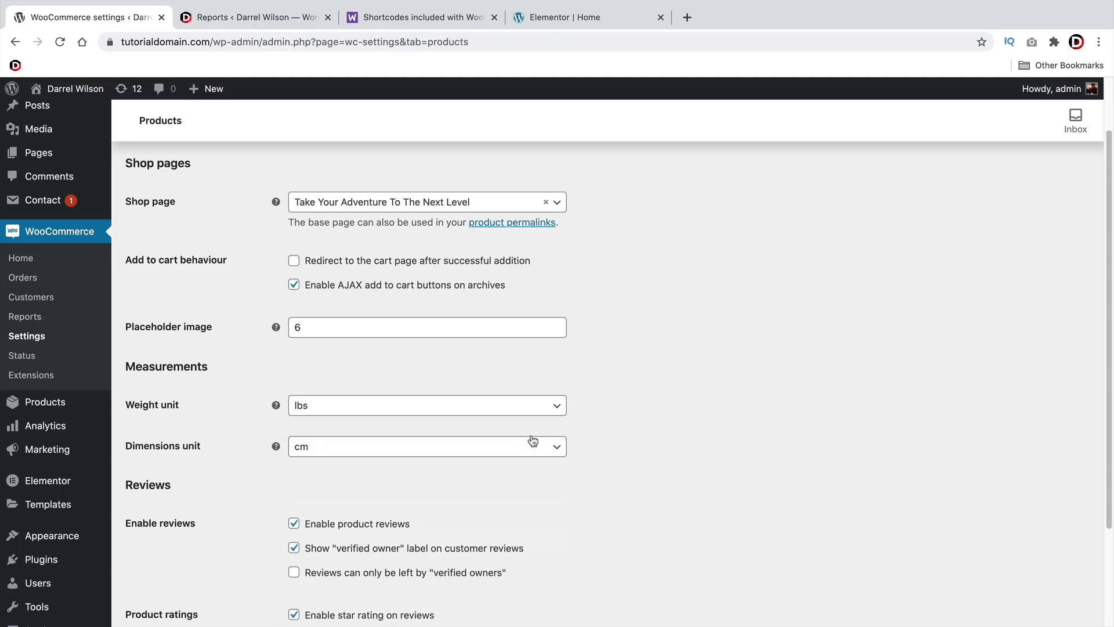
click(408, 452)
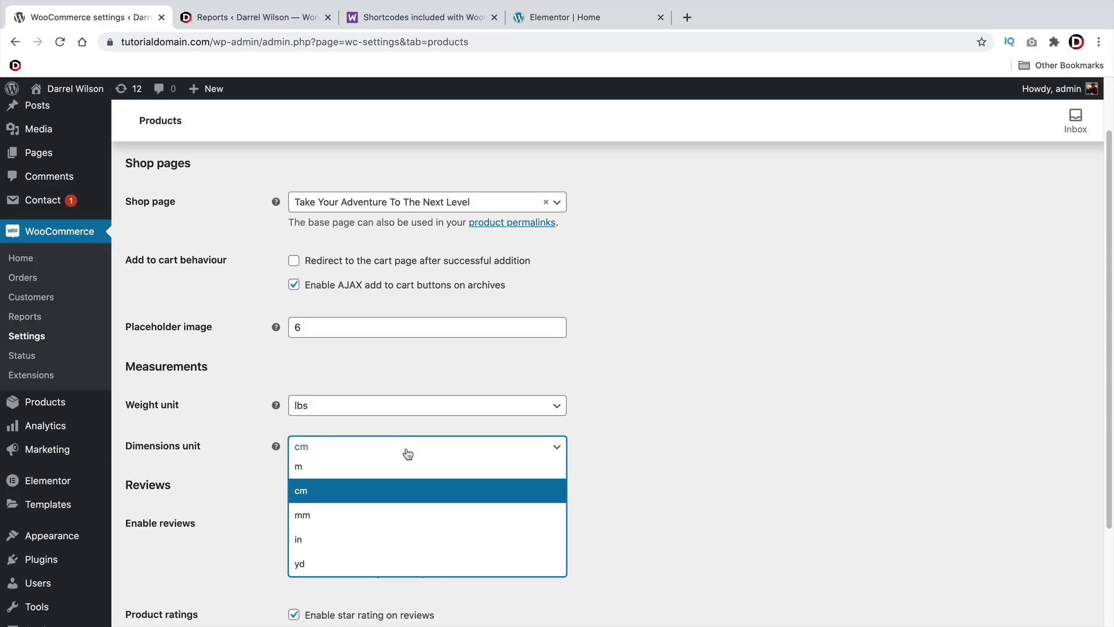
click(404, 411)
click(400, 425)
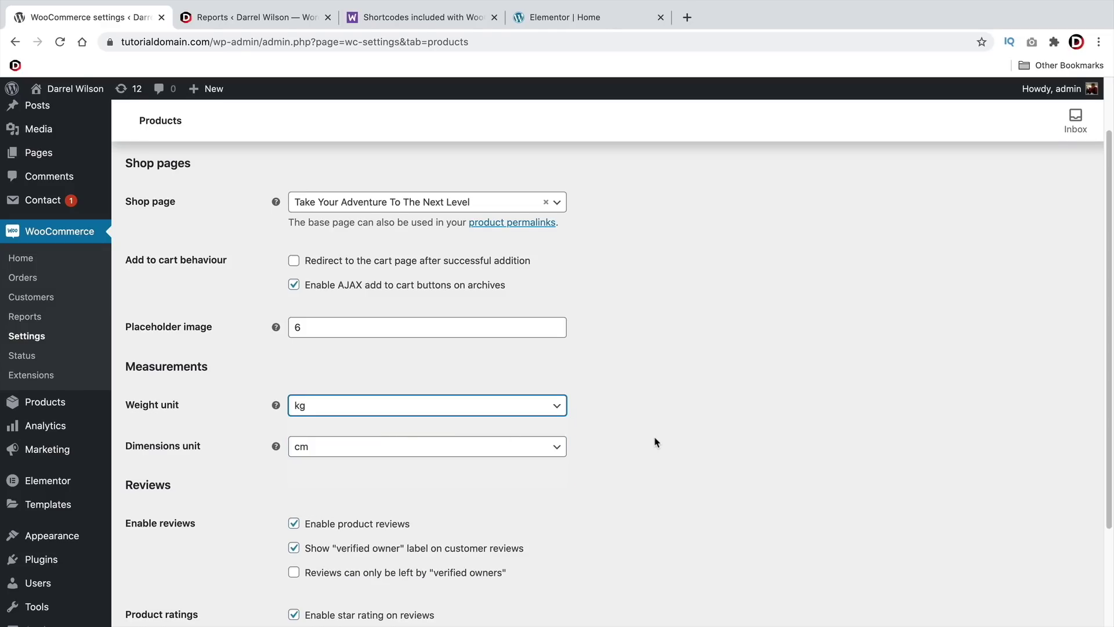
scroll(633, 438, down, 1)
scroll(607, 432, down, 4)
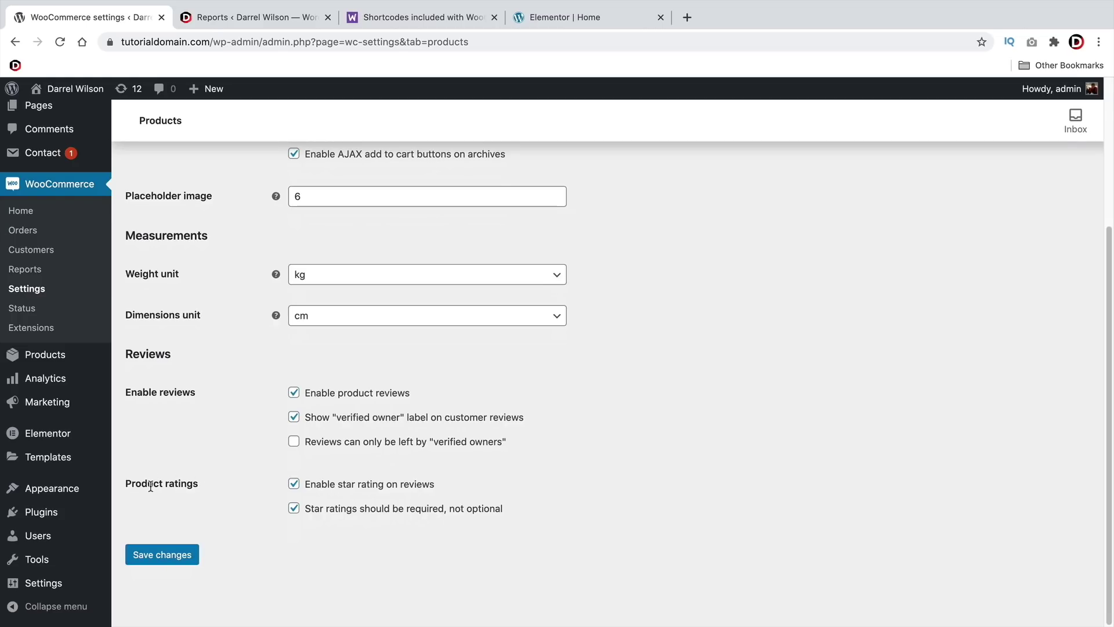
click(186, 555)
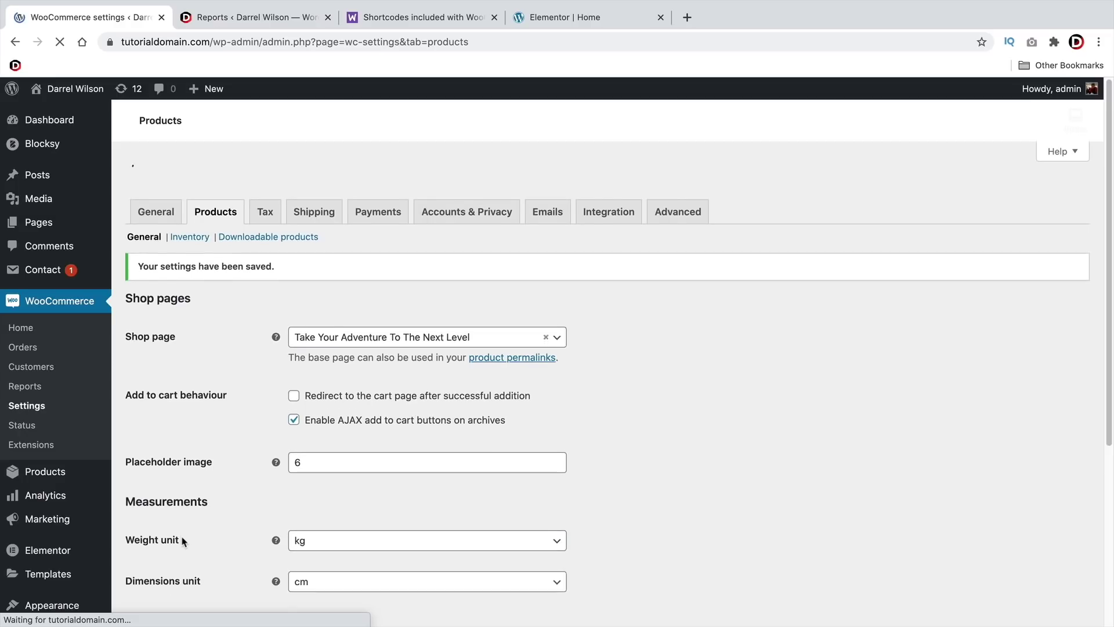
click(200, 208)
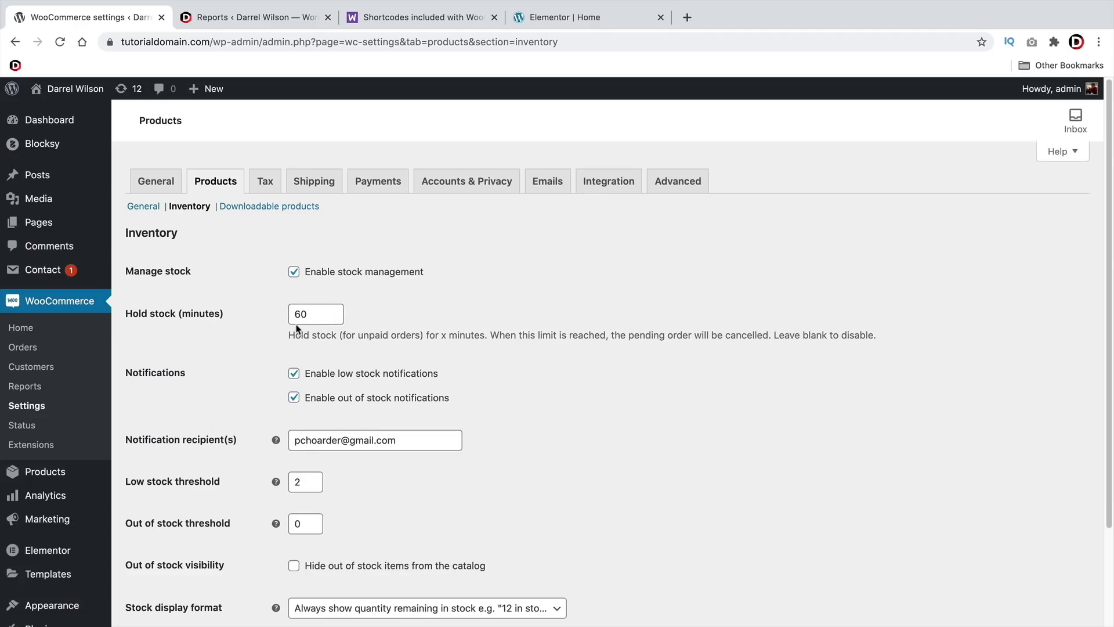
Step: Turn off stock management in Inventory settings and save
scroll(262, 454, down, 3)
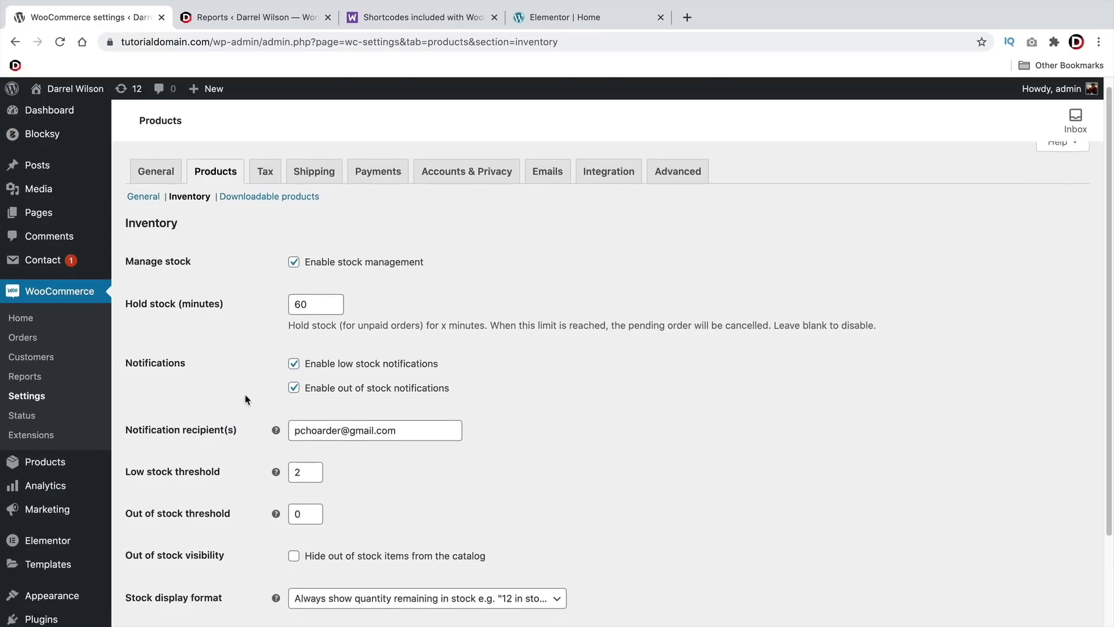
scroll(224, 472, up, 3)
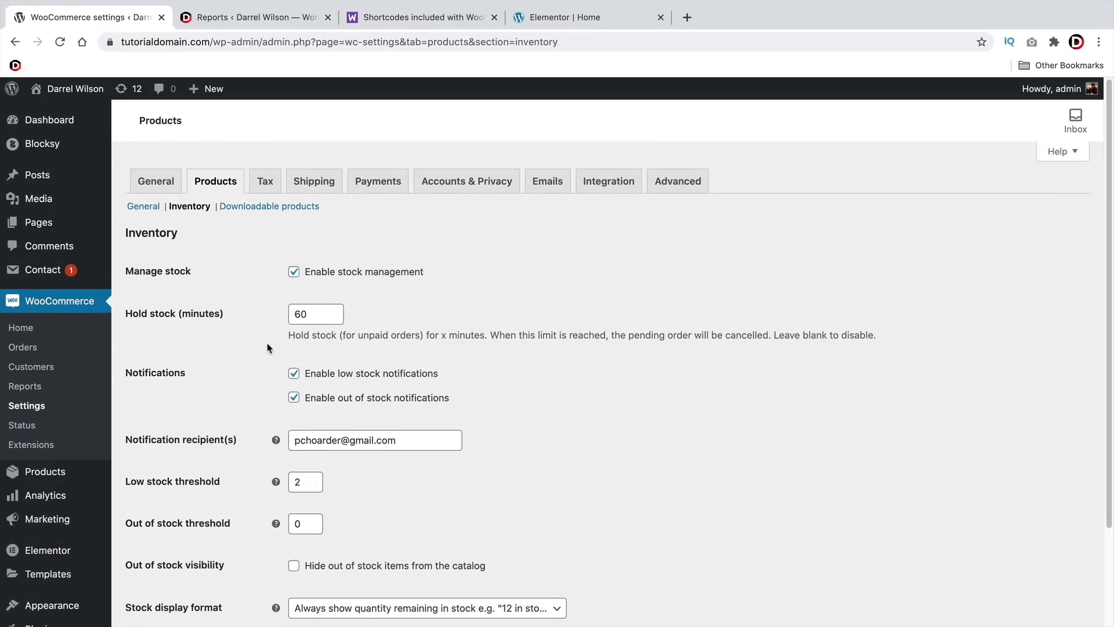
click(295, 273)
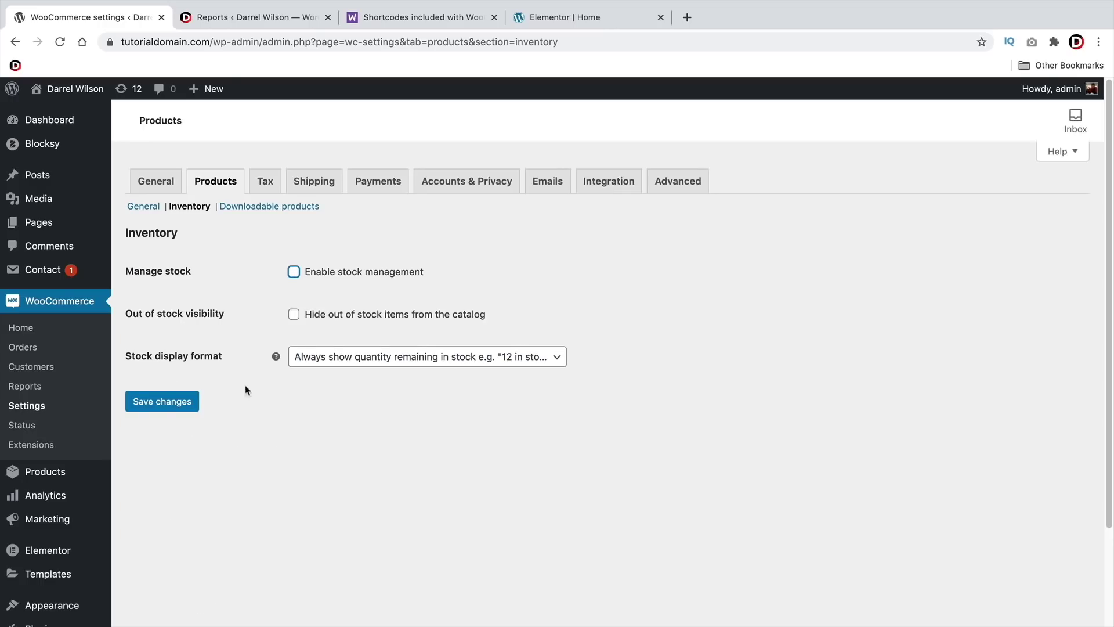
click(187, 406)
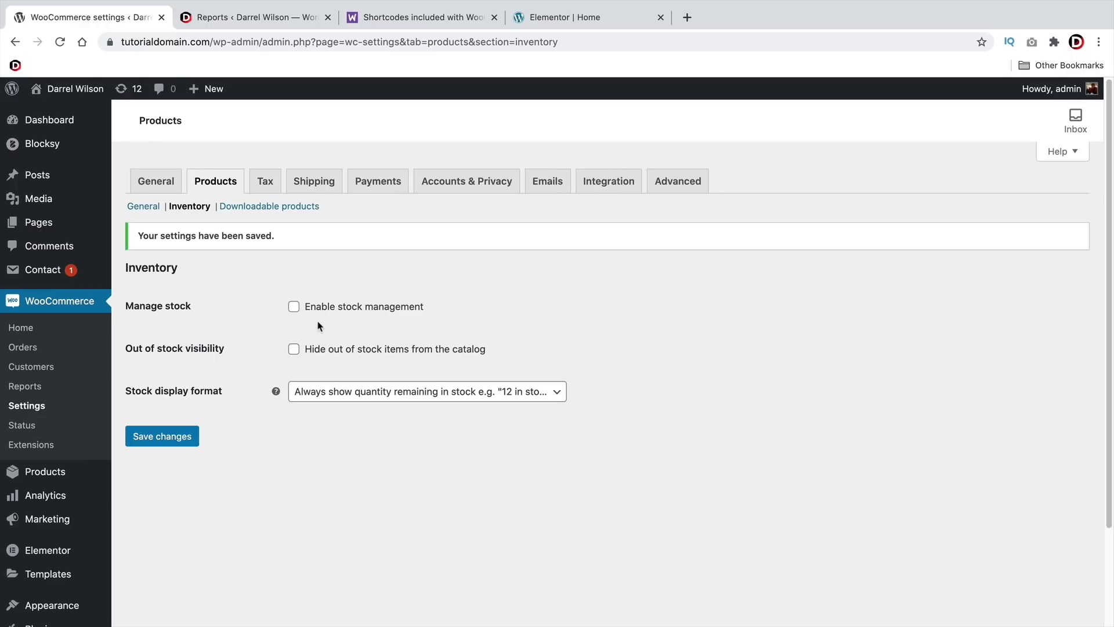
Step: Keep Force downloads as the file download method, save, then go to the Tax tab
click(270, 207)
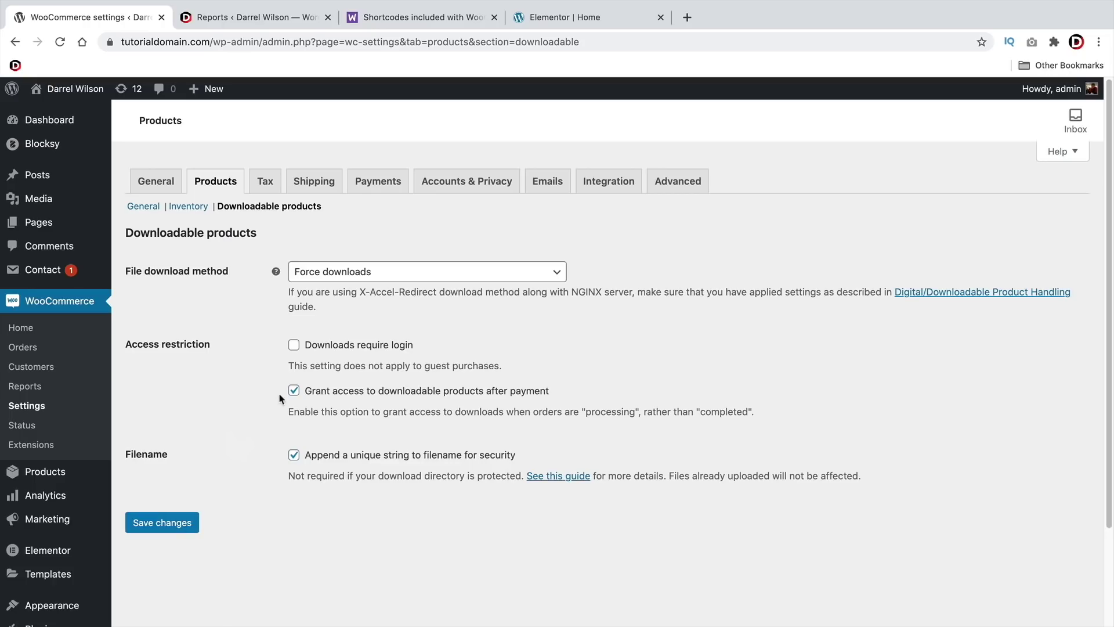
click(335, 277)
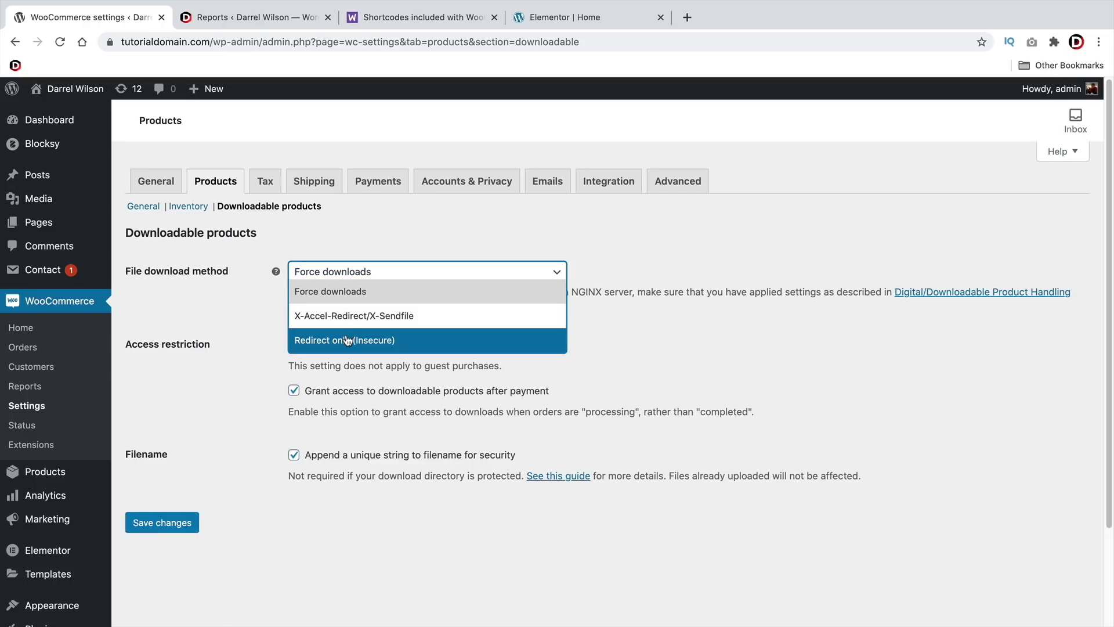
click(364, 292)
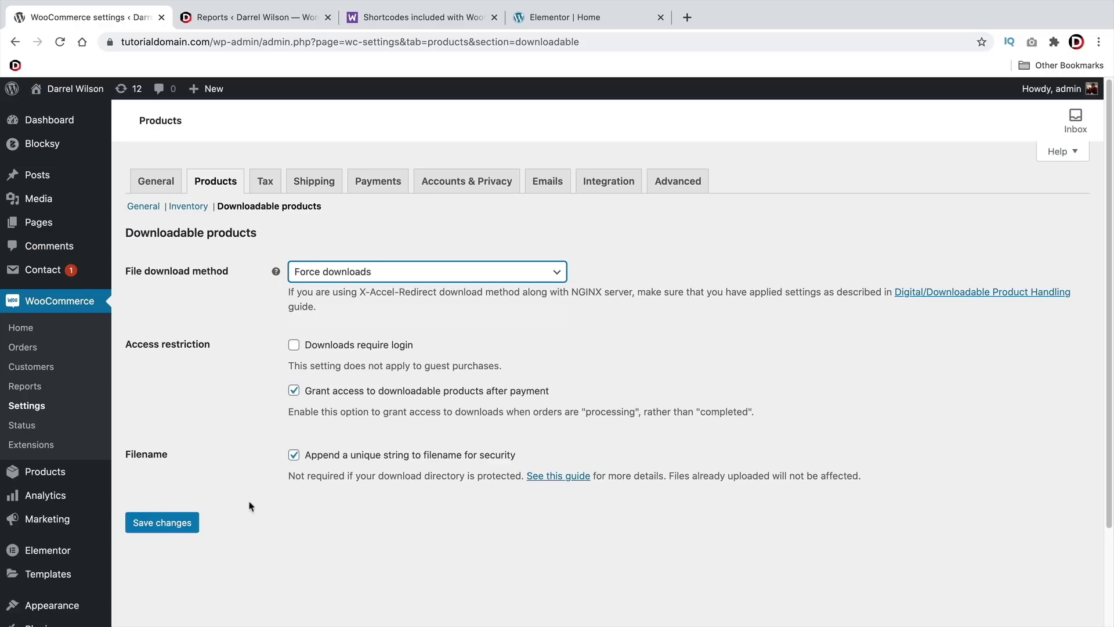
click(160, 524)
click(268, 182)
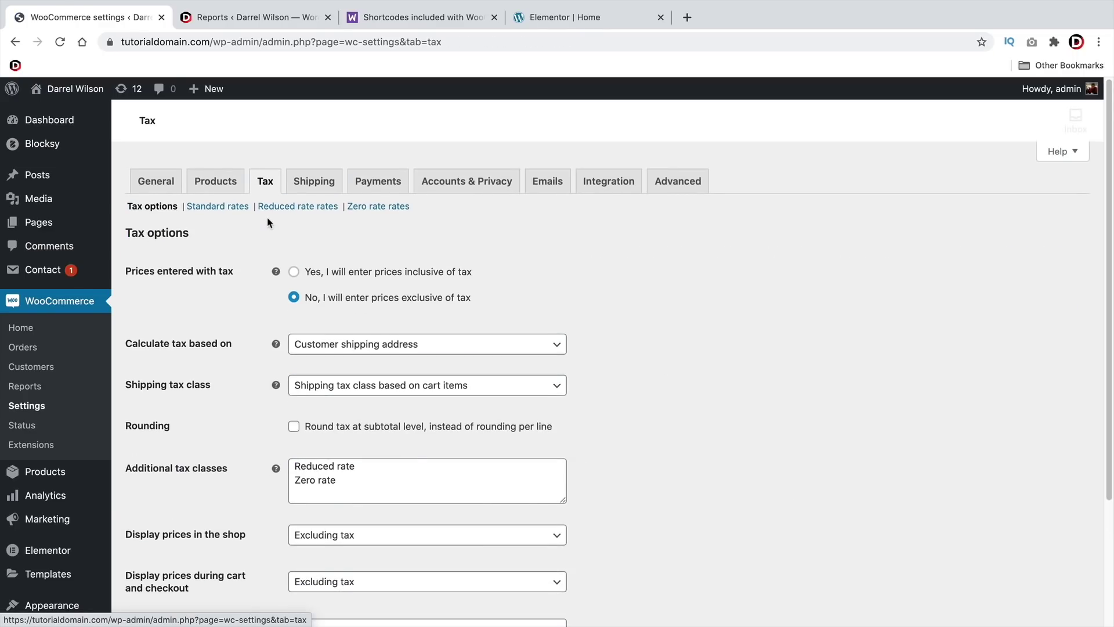
Step: Move through the Shipping and Payments tabs to the Accounts & Privacy settings
click(313, 184)
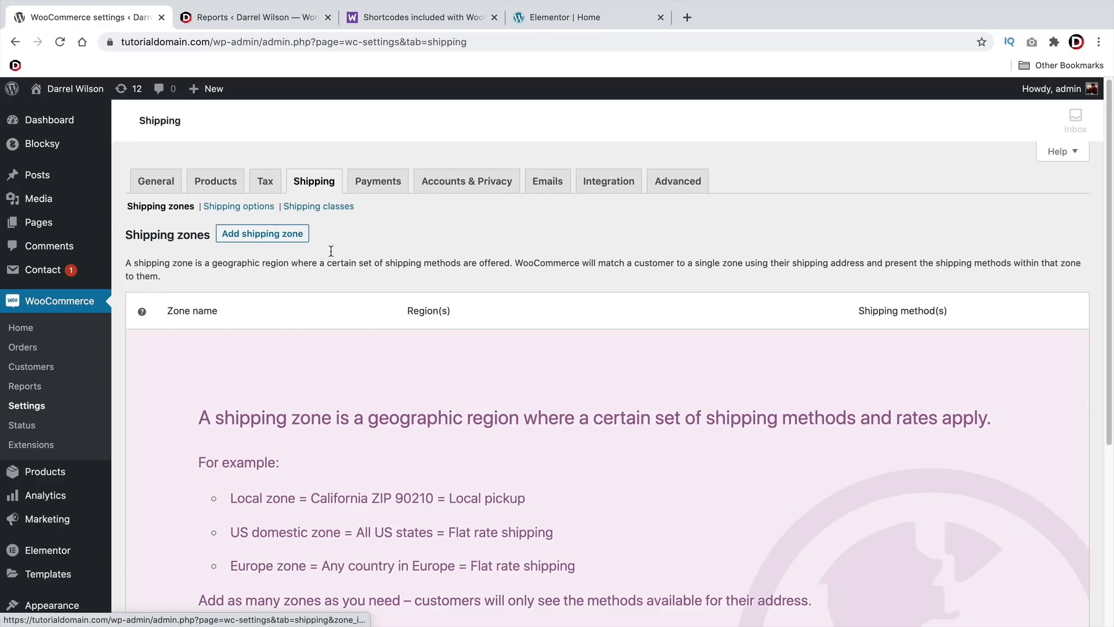
click(386, 186)
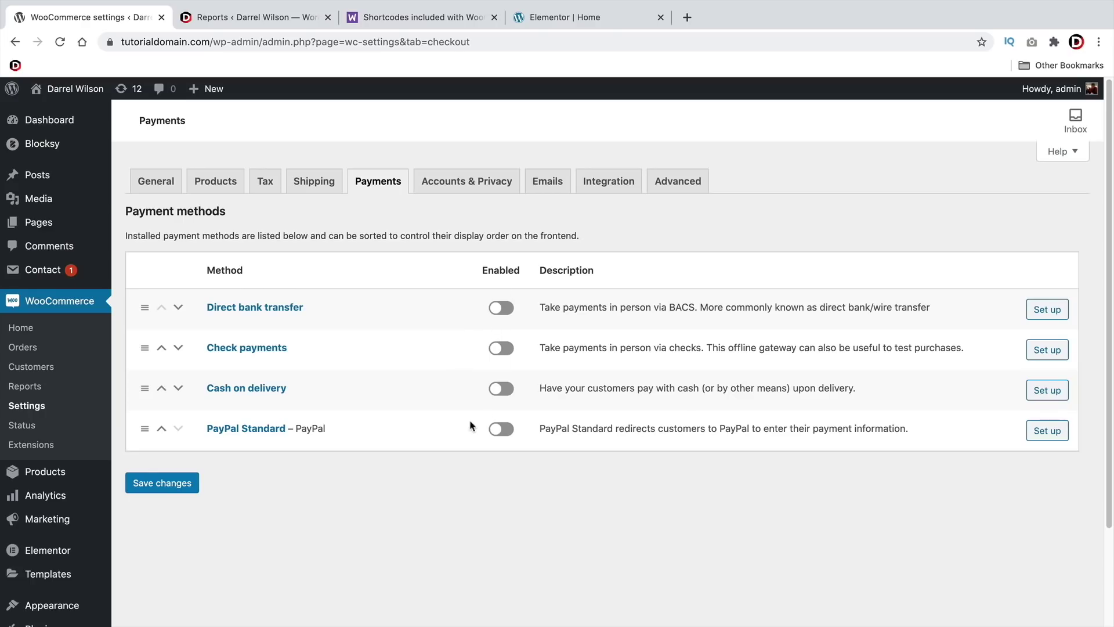
click(495, 187)
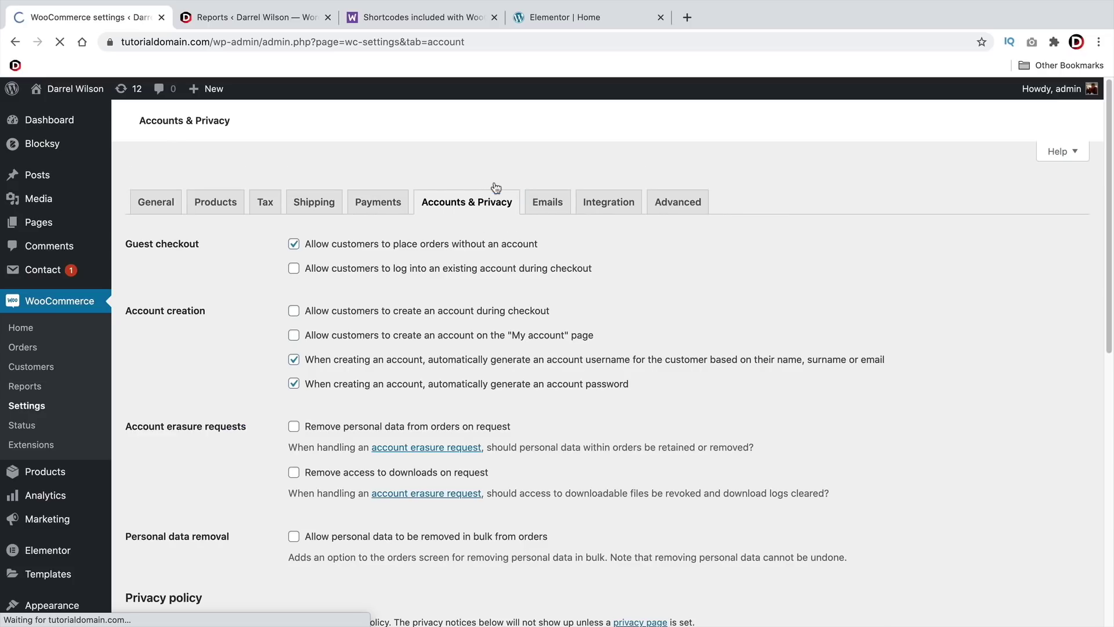
scroll(473, 234, down, 6)
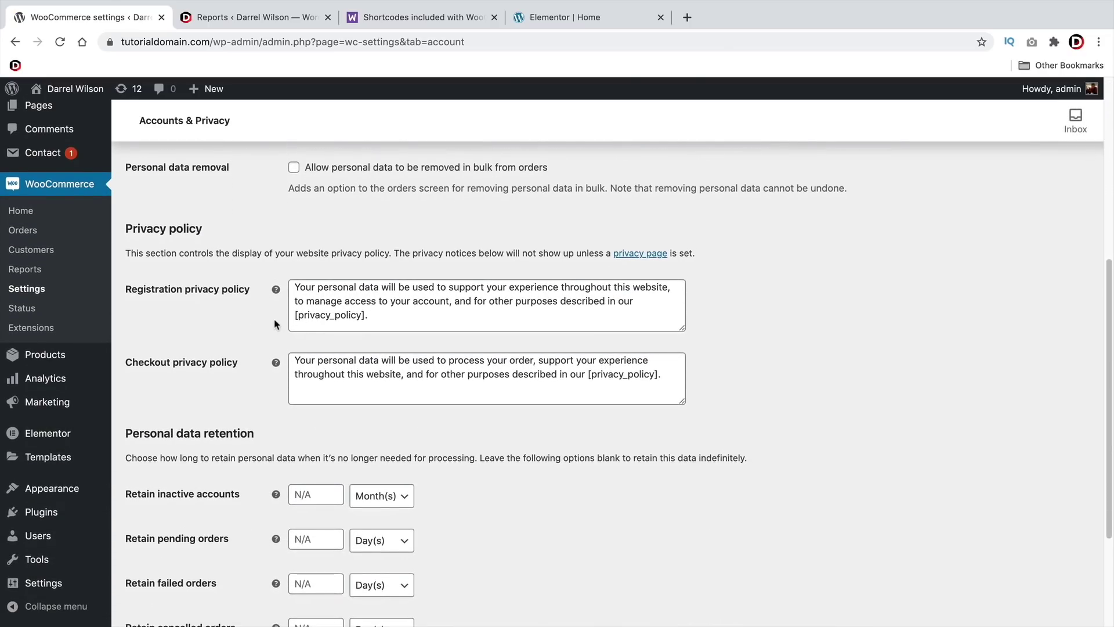
scroll(361, 286, up, 3)
scroll(265, 309, down, 5)
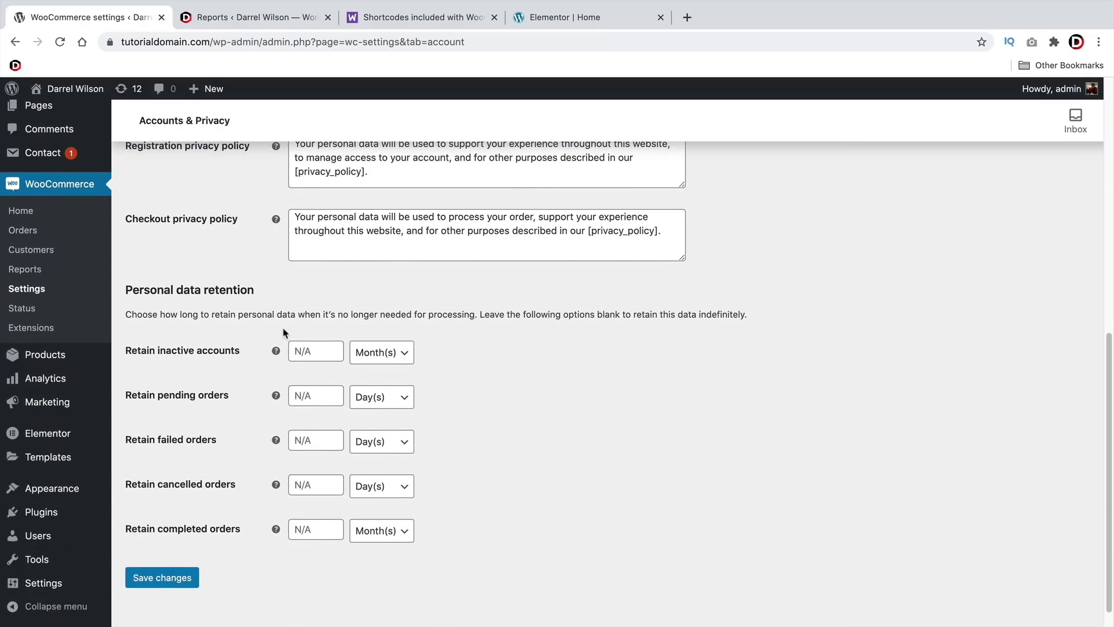
Step: Review the personal data retention fields, leave every period blank, and save
drag(170, 314, 665, 318)
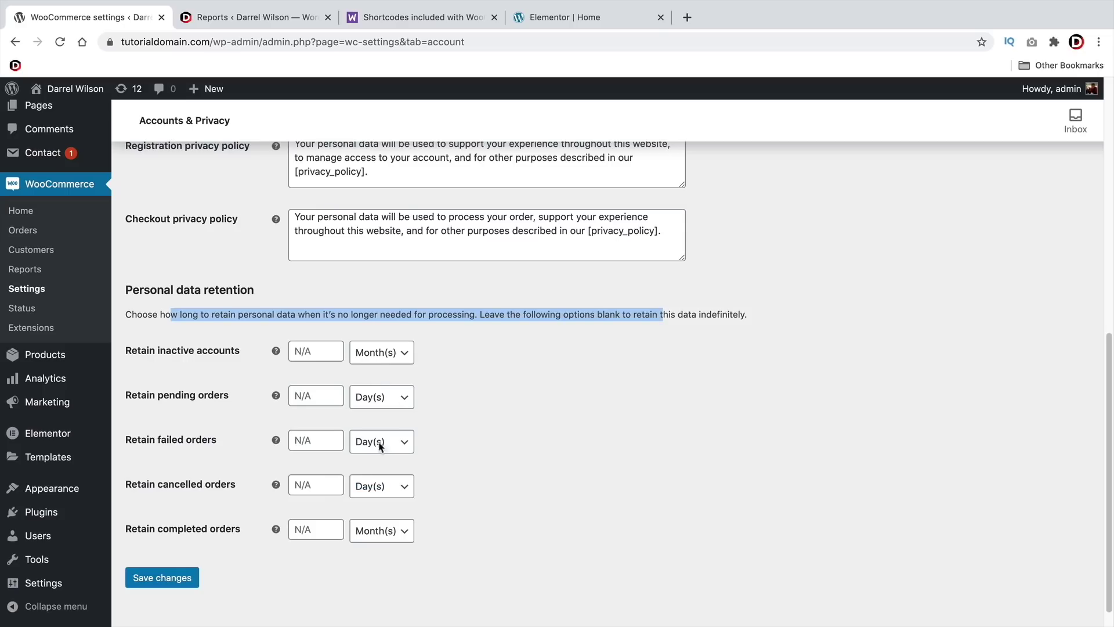
scroll(329, 444, up, 2)
scroll(215, 430, up, 6)
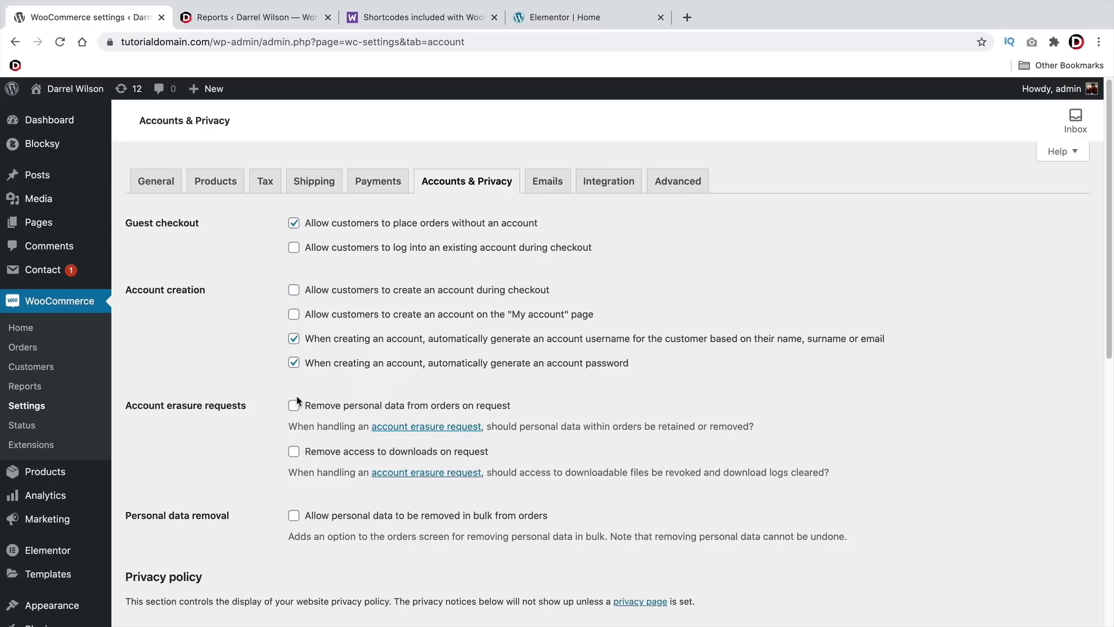
scroll(336, 395, down, 2)
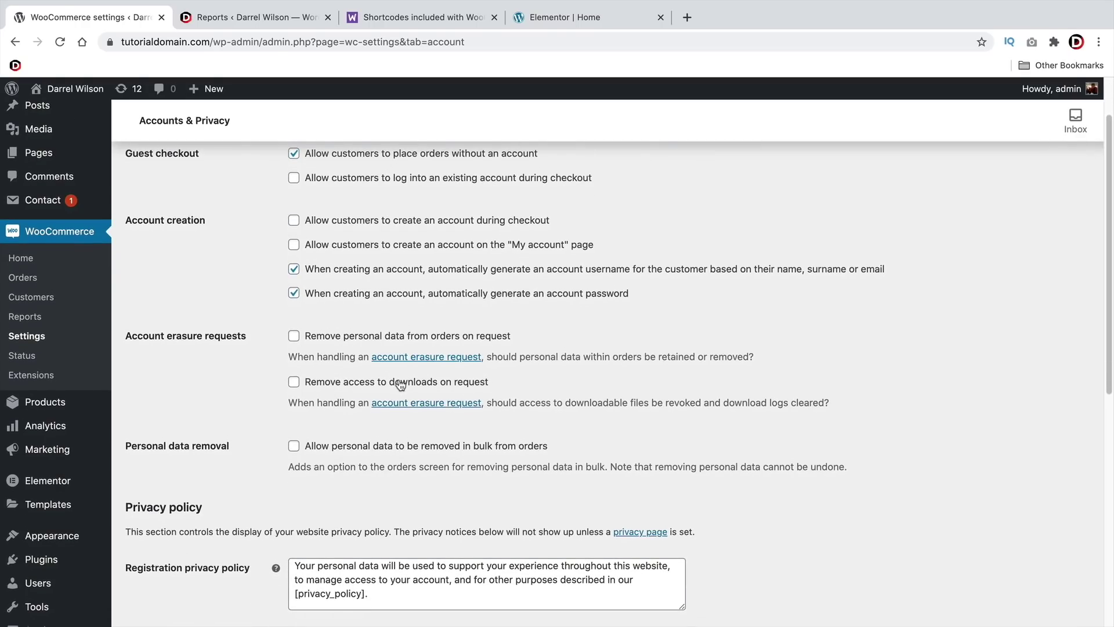
scroll(458, 383, down, 2)
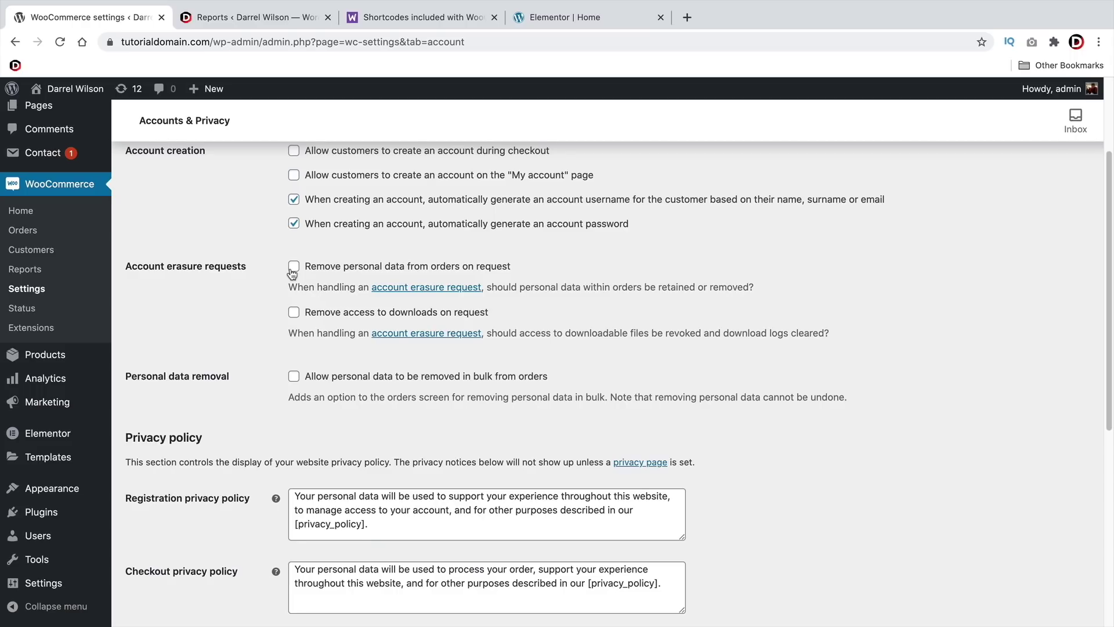
scroll(241, 295, down, 4)
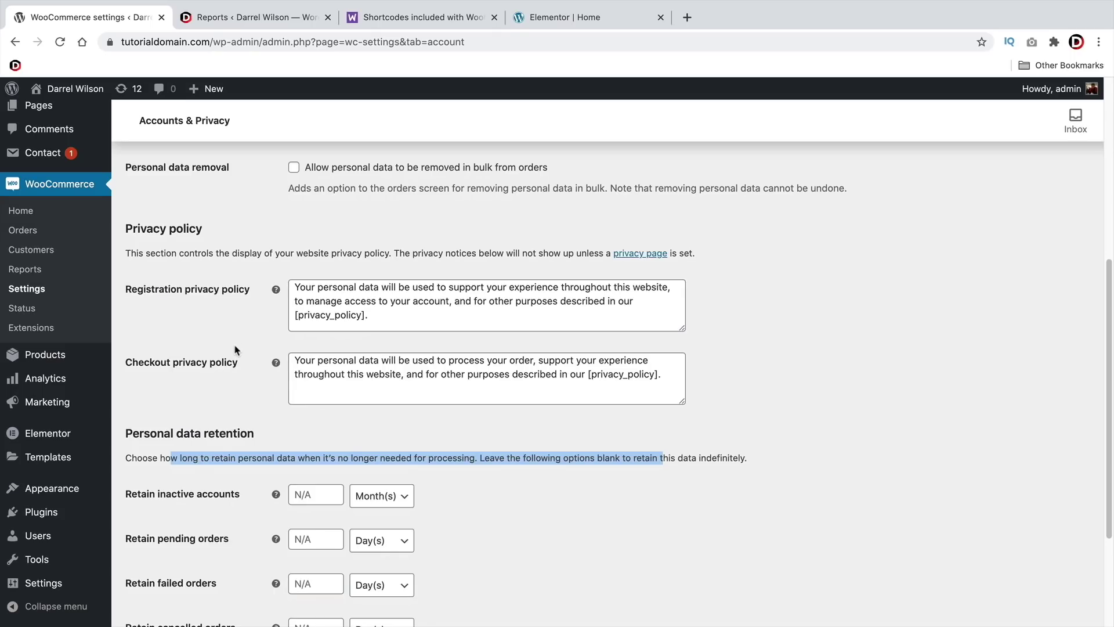
scroll(284, 343, down, 3)
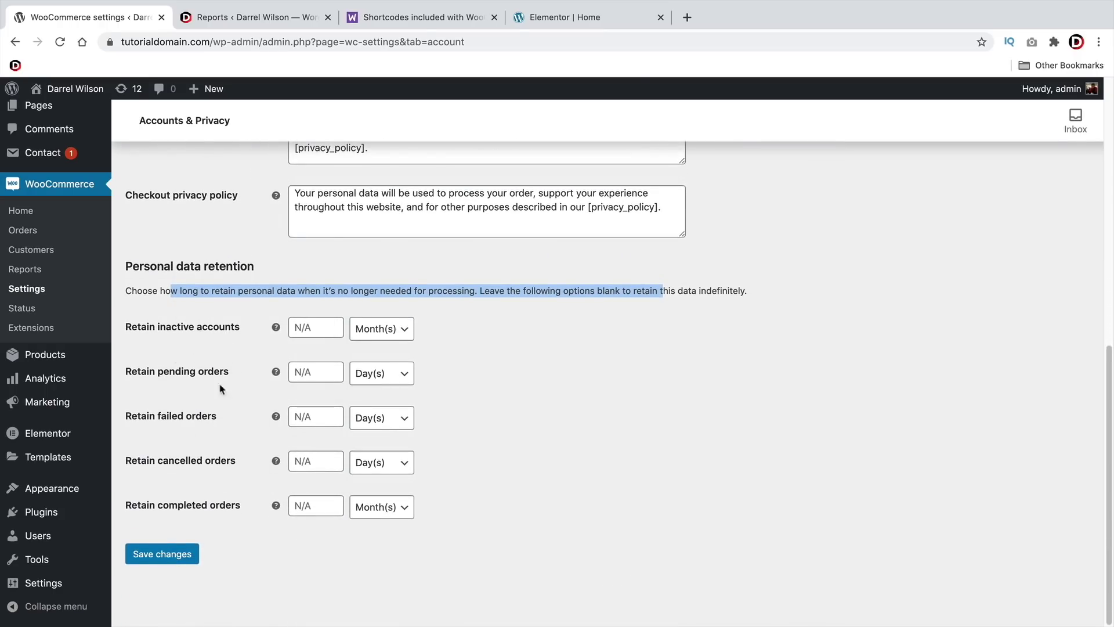
click(432, 290)
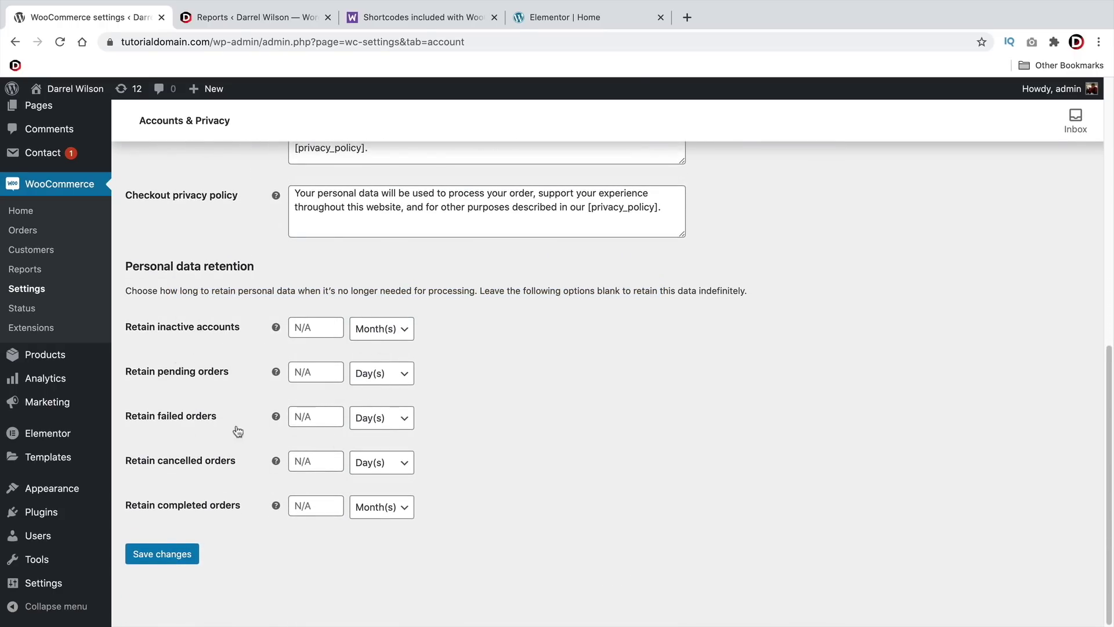
click(180, 555)
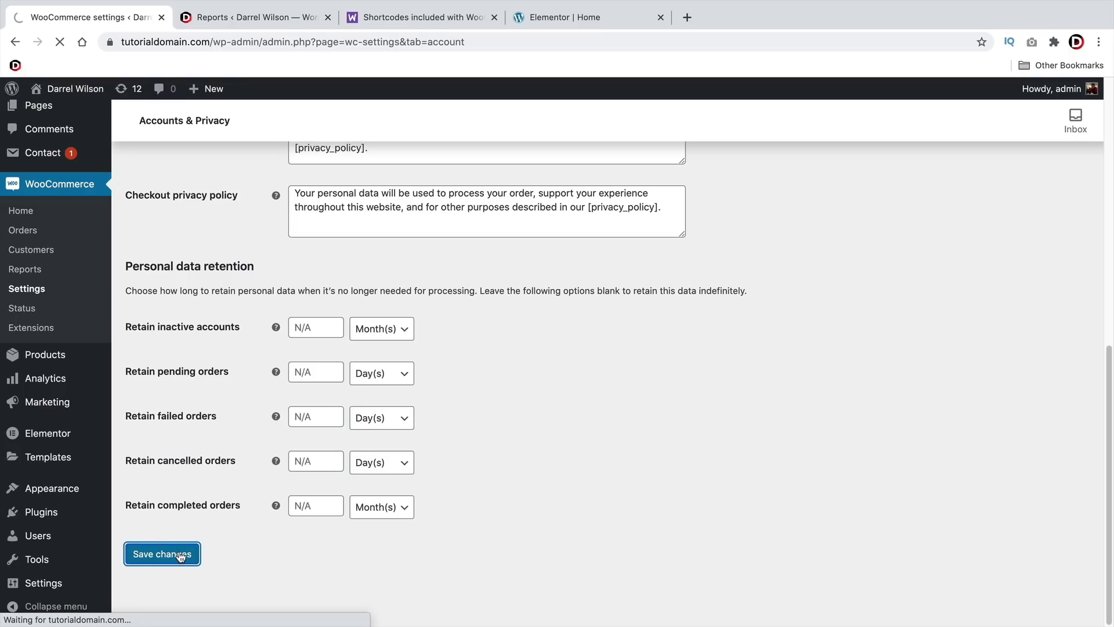
Step: Look through the Emails and Integration tabs, then the Advanced page setup
click(549, 181)
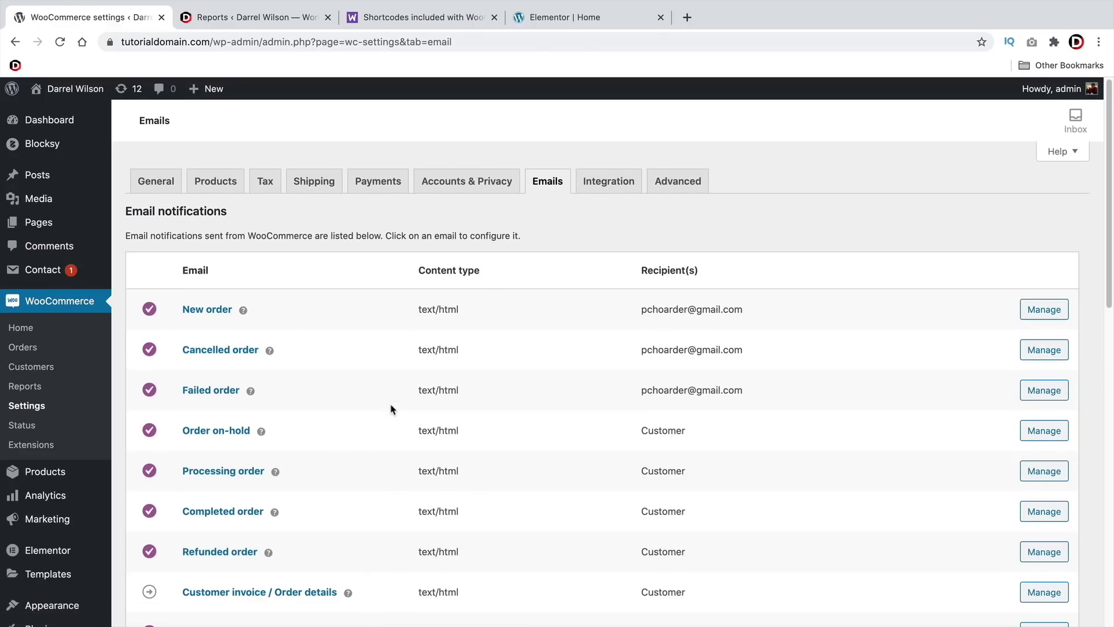
scroll(392, 403, down, 3)
scroll(393, 399, down, 3)
scroll(393, 400, up, 5)
click(606, 193)
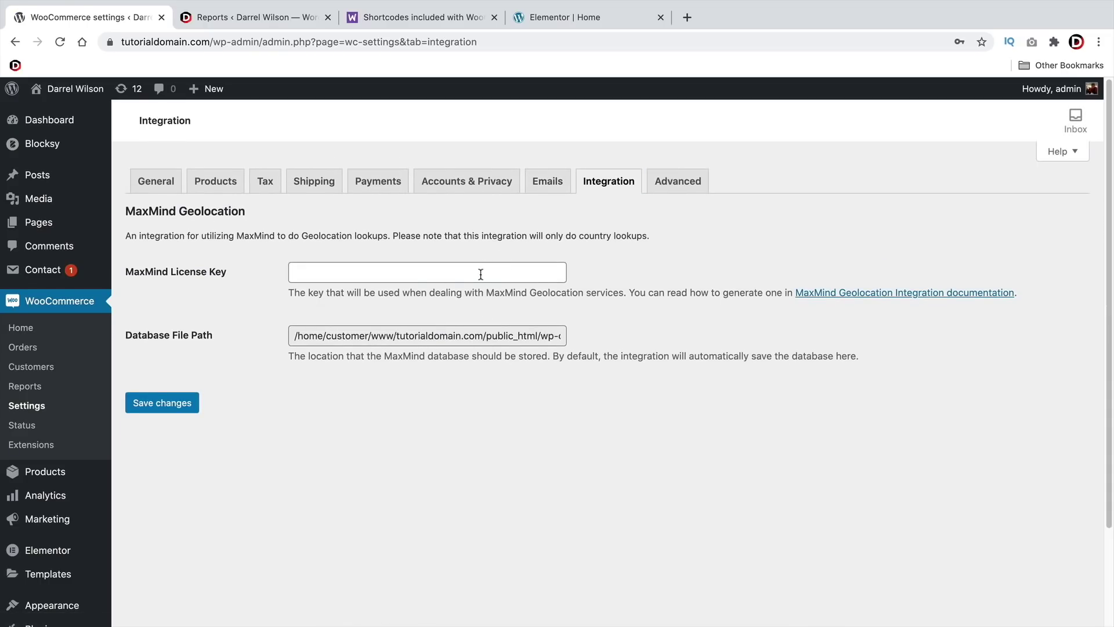
click(679, 183)
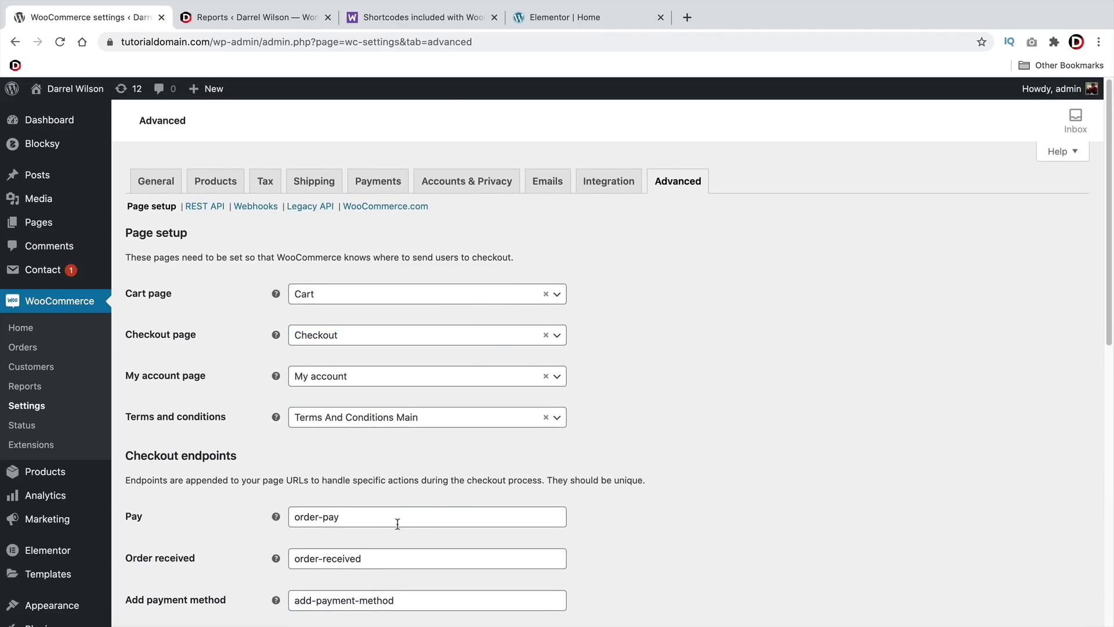
scroll(452, 484, down, 3)
scroll(450, 474, up, 3)
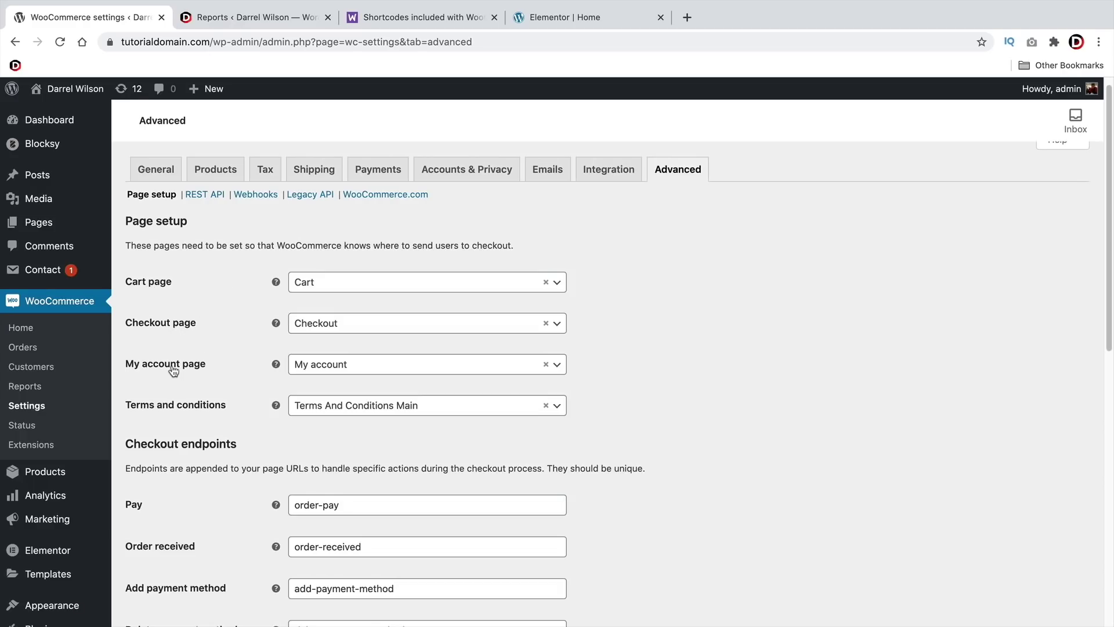
Step: Leave the My account page choice unchanged and save the Advanced settings
click(339, 368)
scroll(365, 452, down, 3)
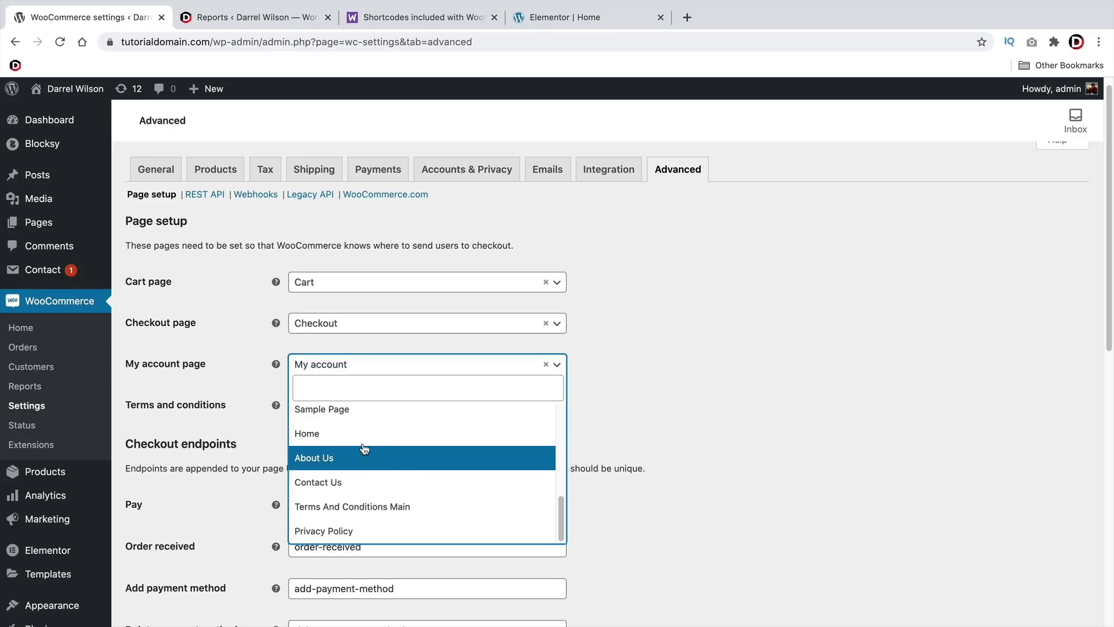
click(799, 383)
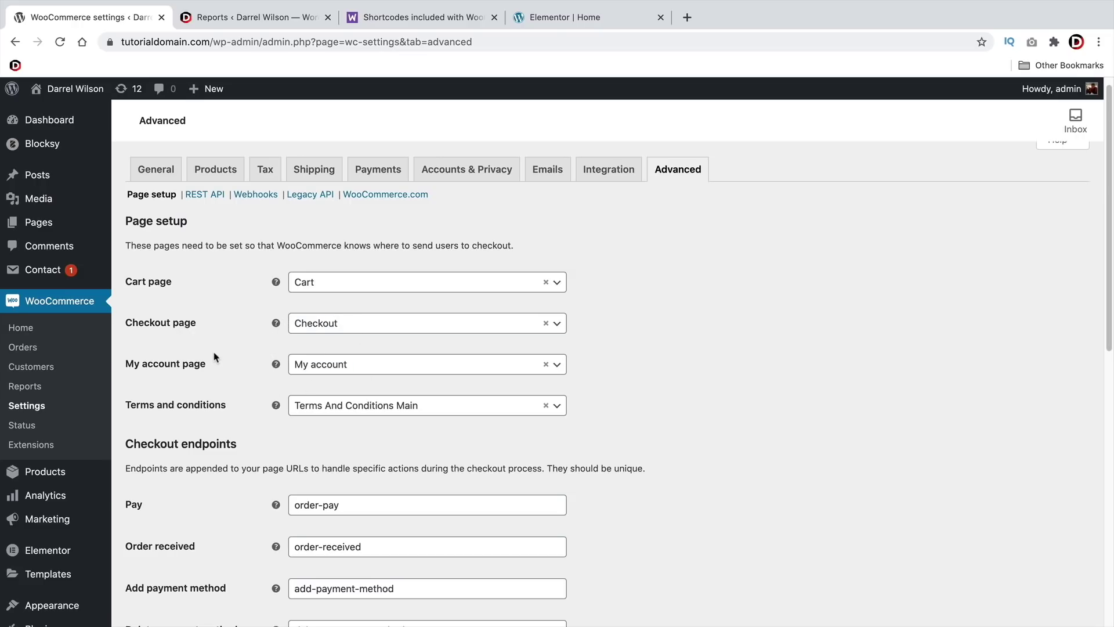
scroll(213, 356, down, 3)
scroll(214, 357, down, 7)
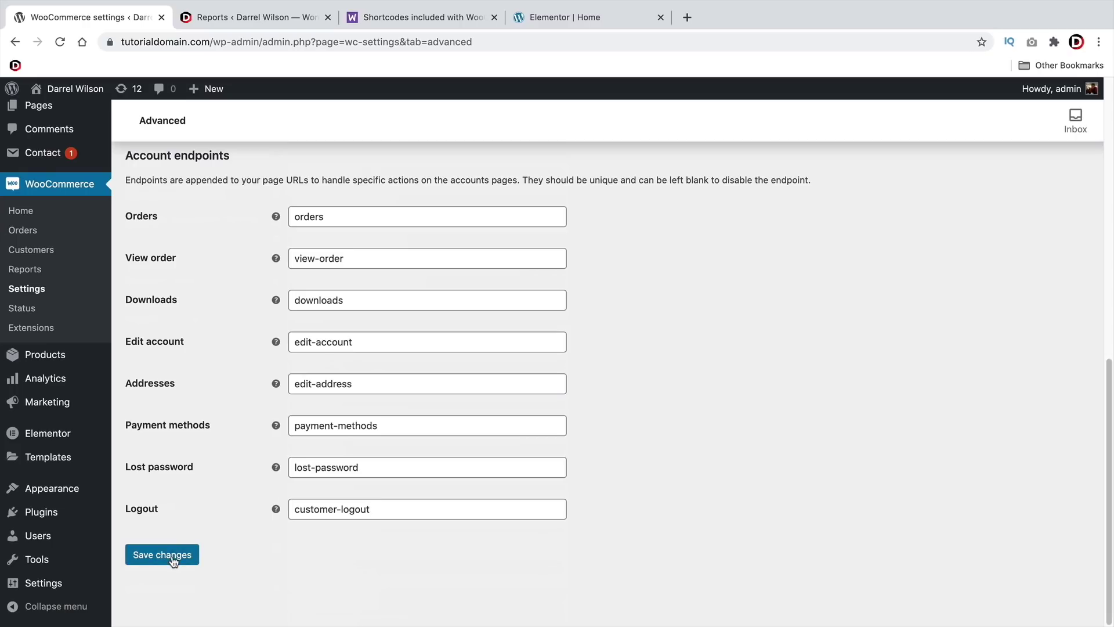
click(173, 557)
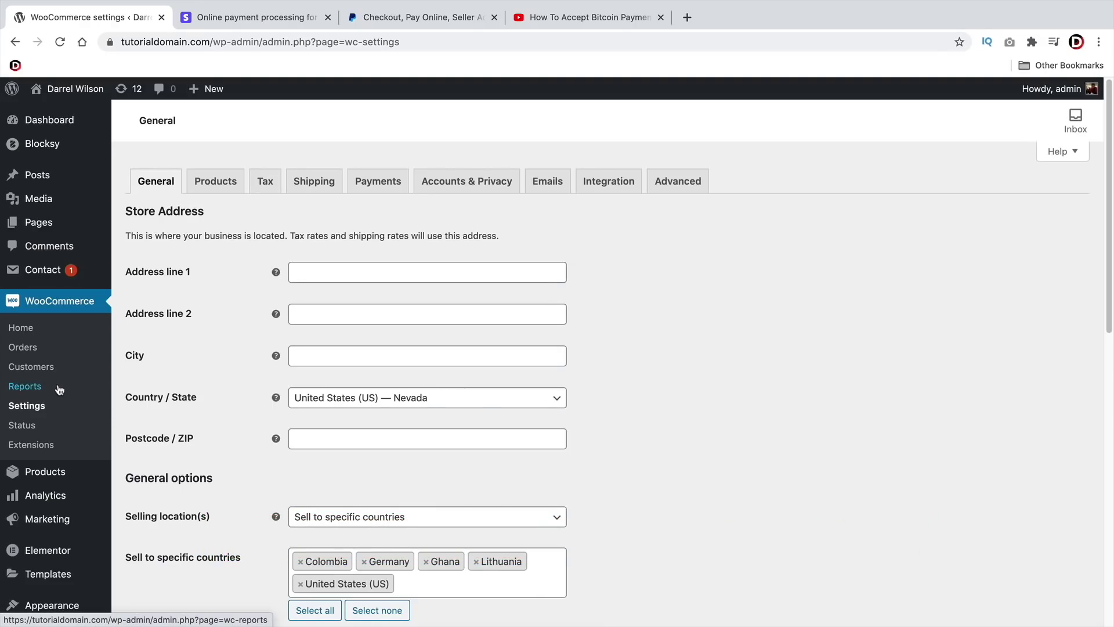
Step: Search plugins for 'stripe', install and activate WooCommerce Stripe Payment Gateway, then go to stripe.com
scroll(23, 296, down, 3)
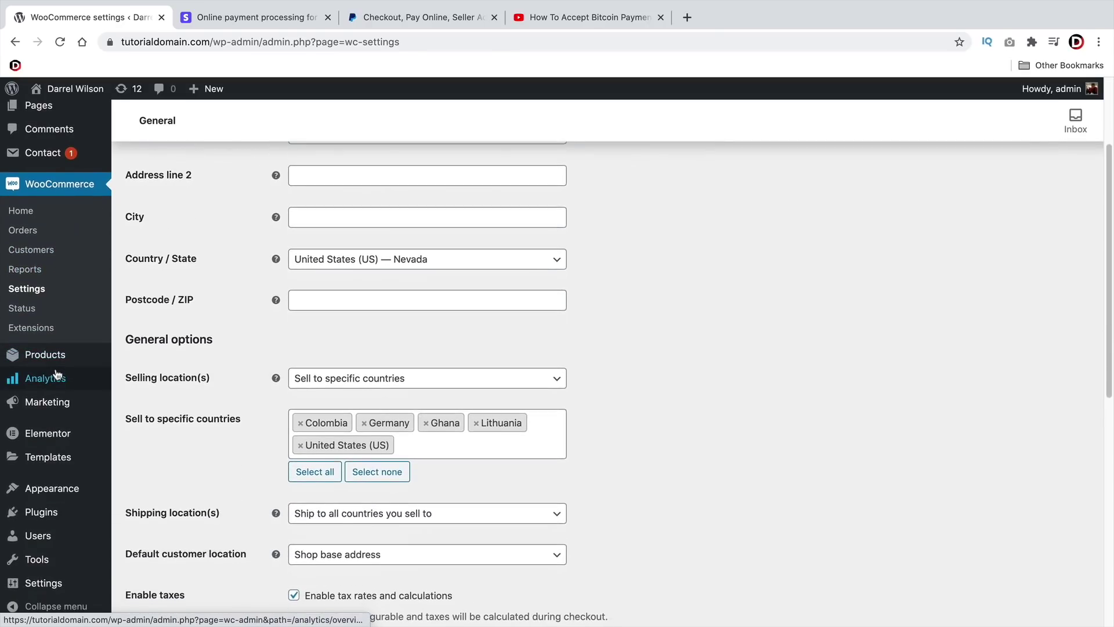
mouse_move(55, 518)
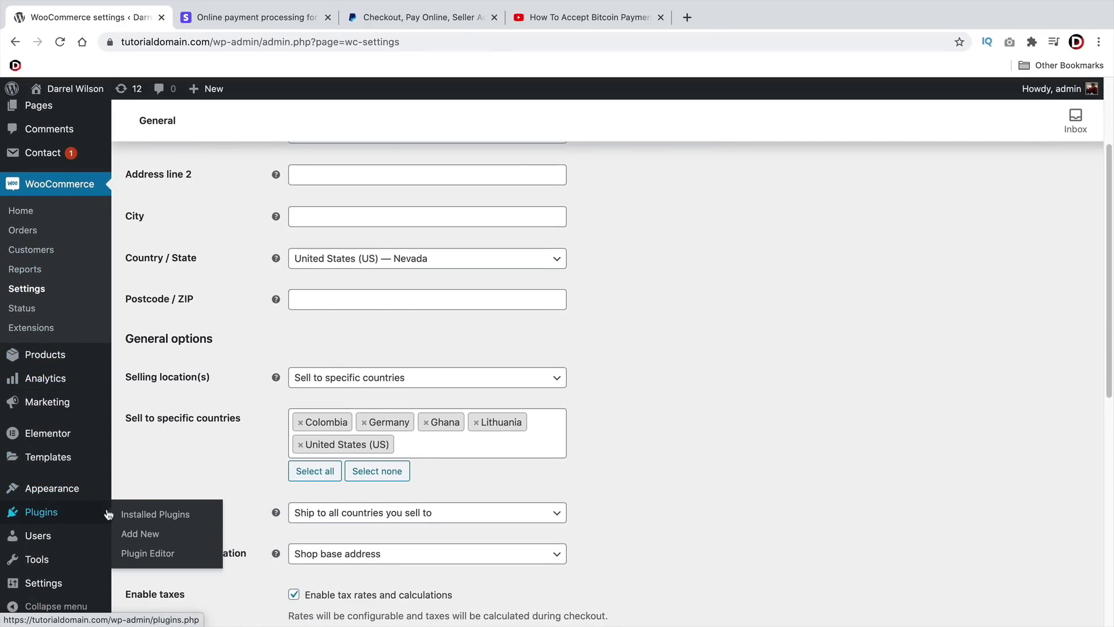
click(149, 535)
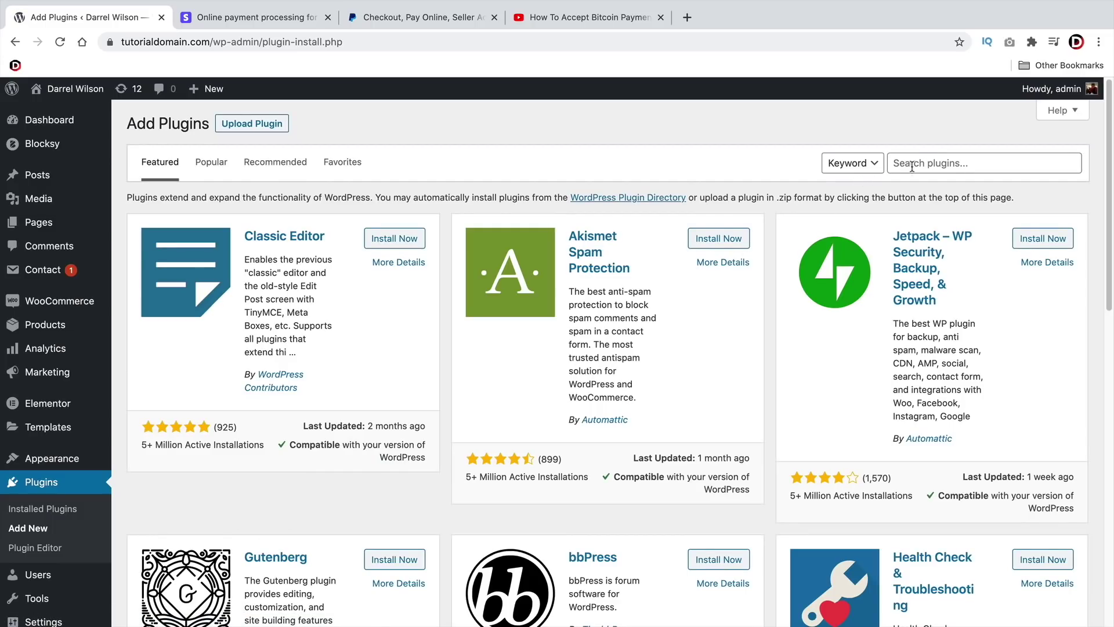
click(927, 165)
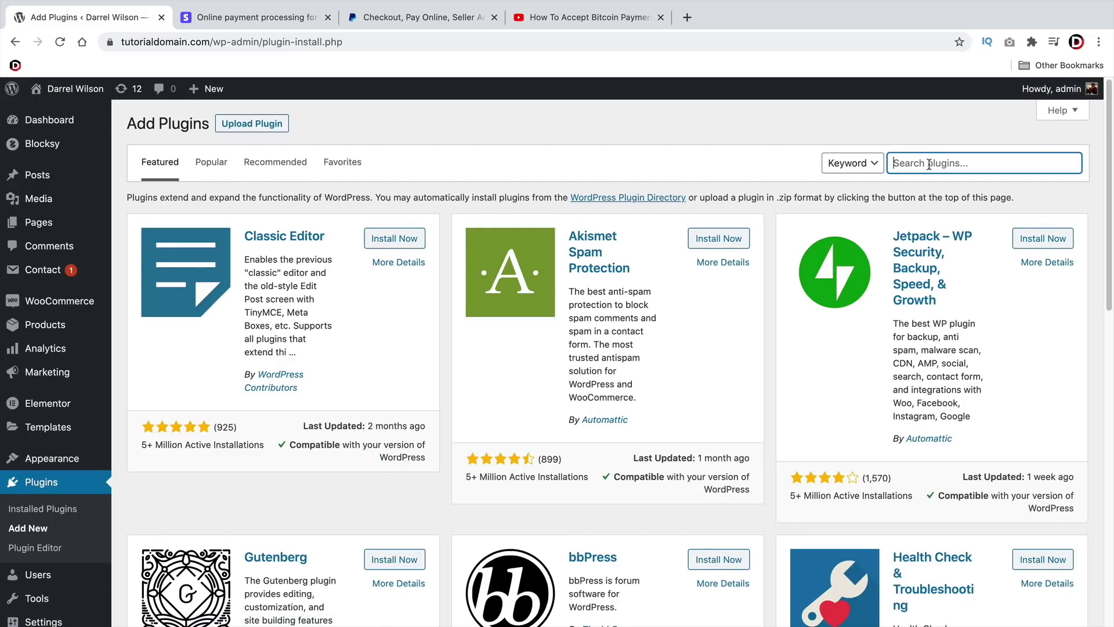
text(stripe)
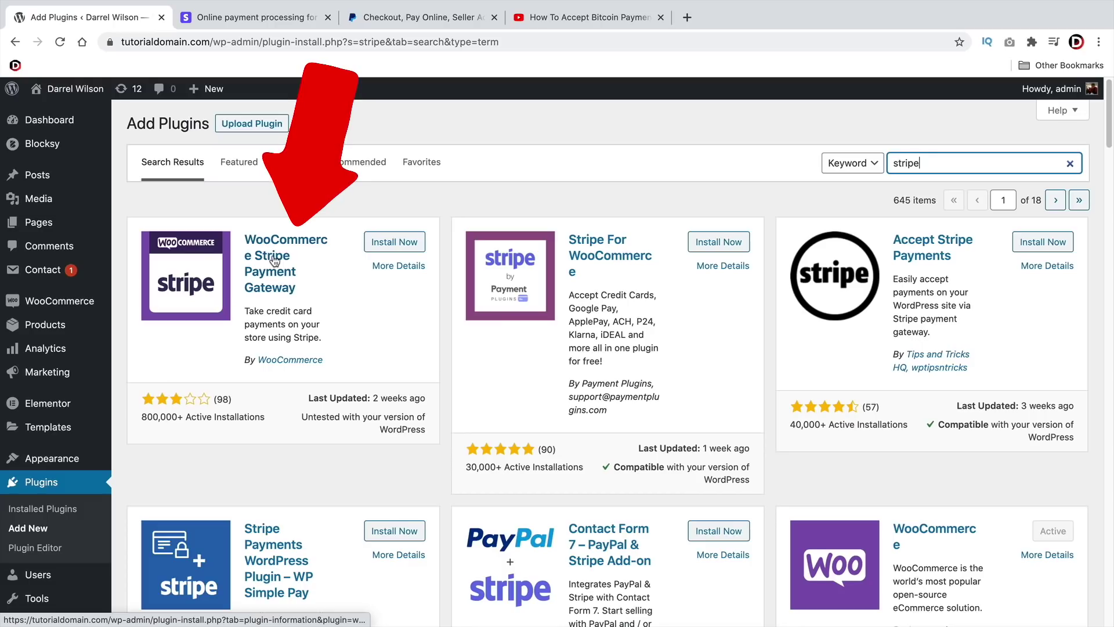
click(410, 247)
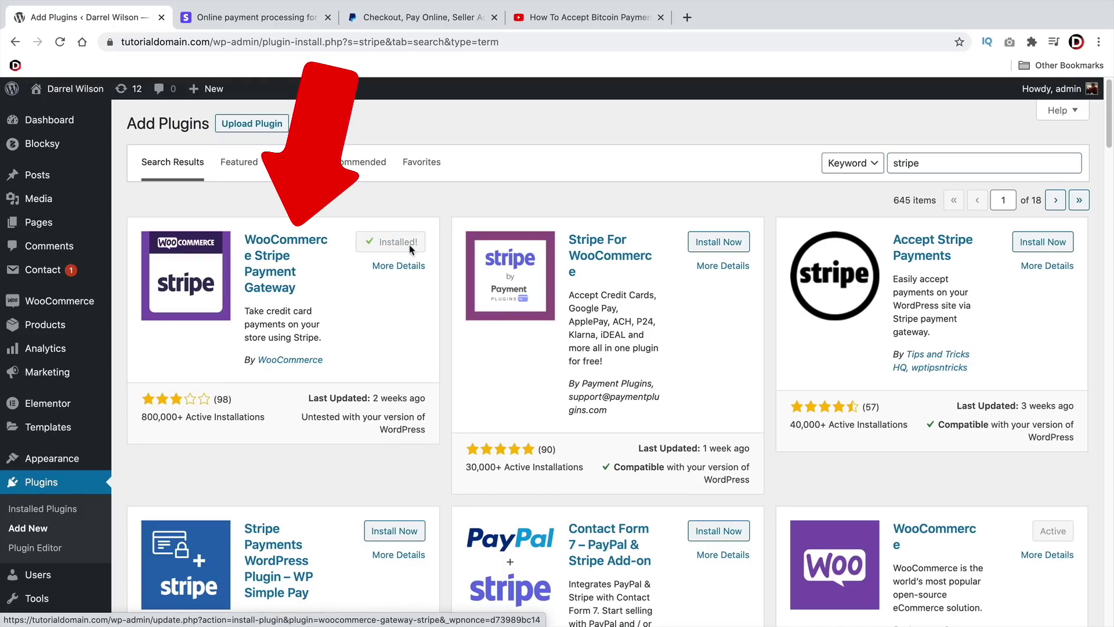
click(408, 245)
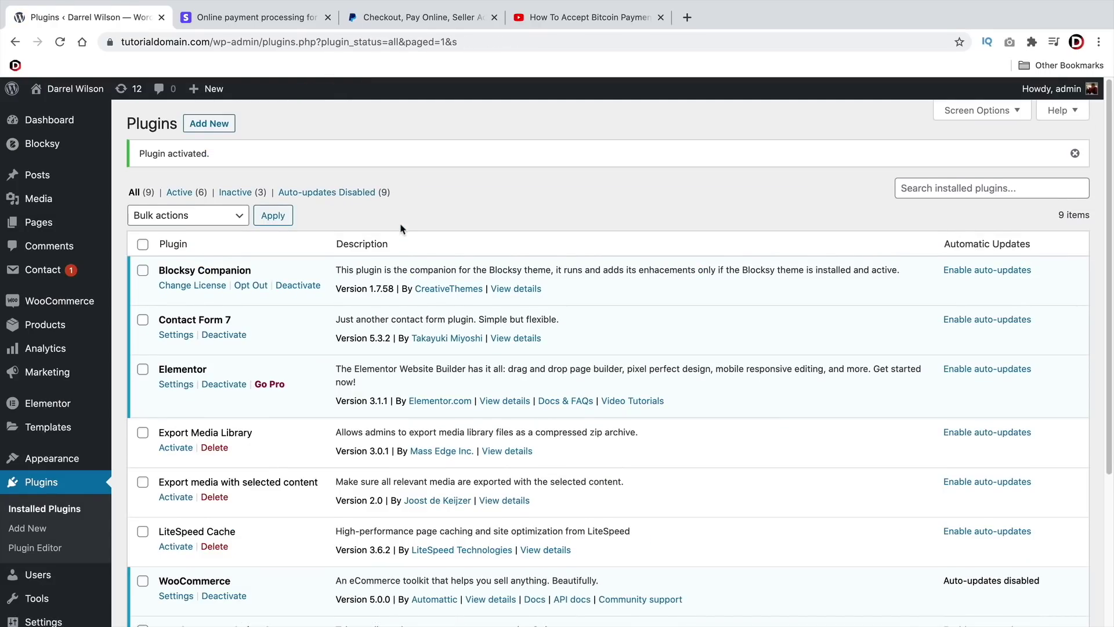
click(272, 18)
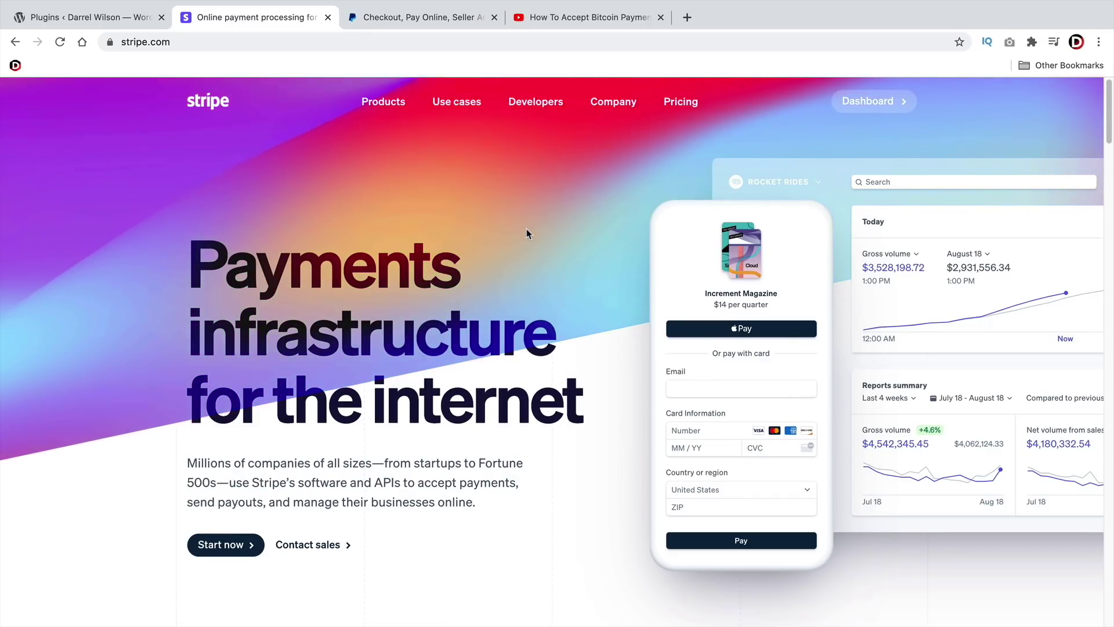
Step: From the Stripe Dashboard, open Developers > API keys and copy the publishable test key
click(889, 105)
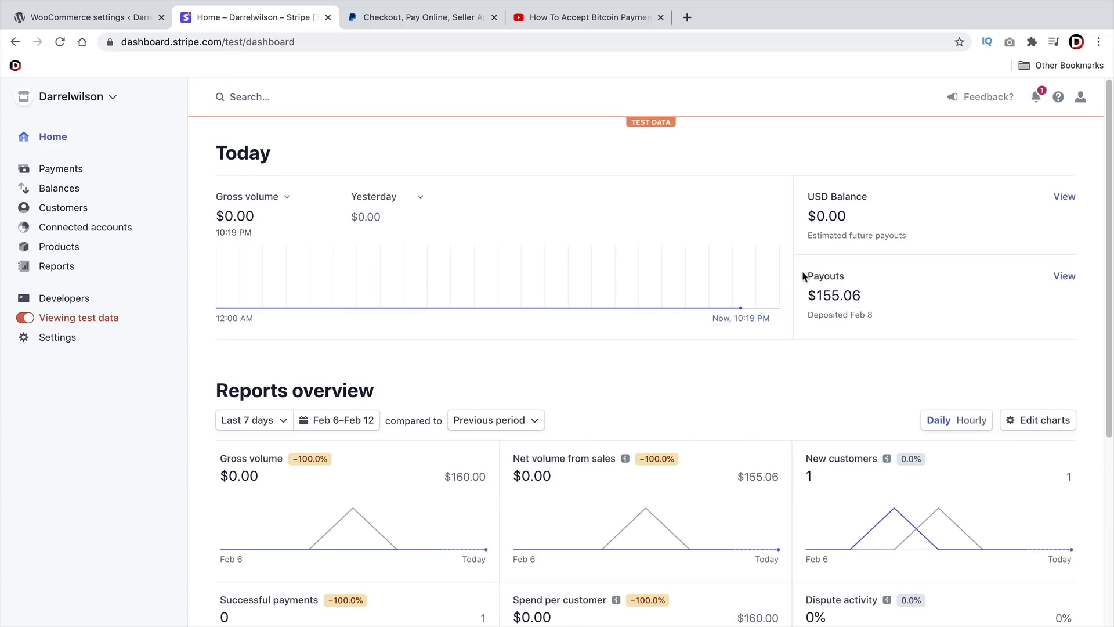
drag(859, 297, 823, 296)
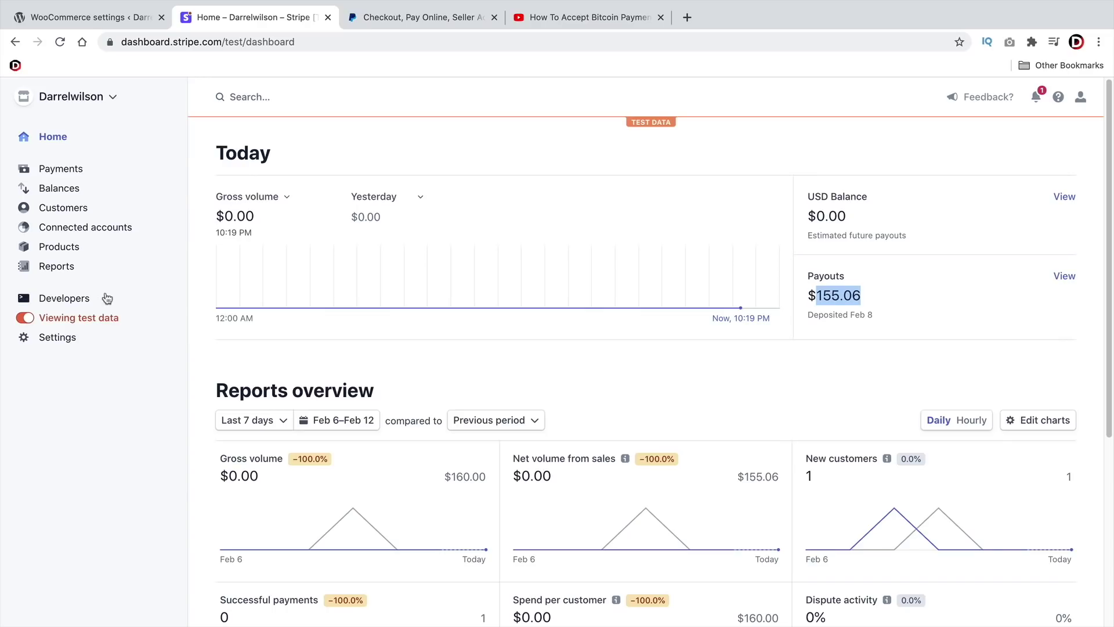
click(64, 299)
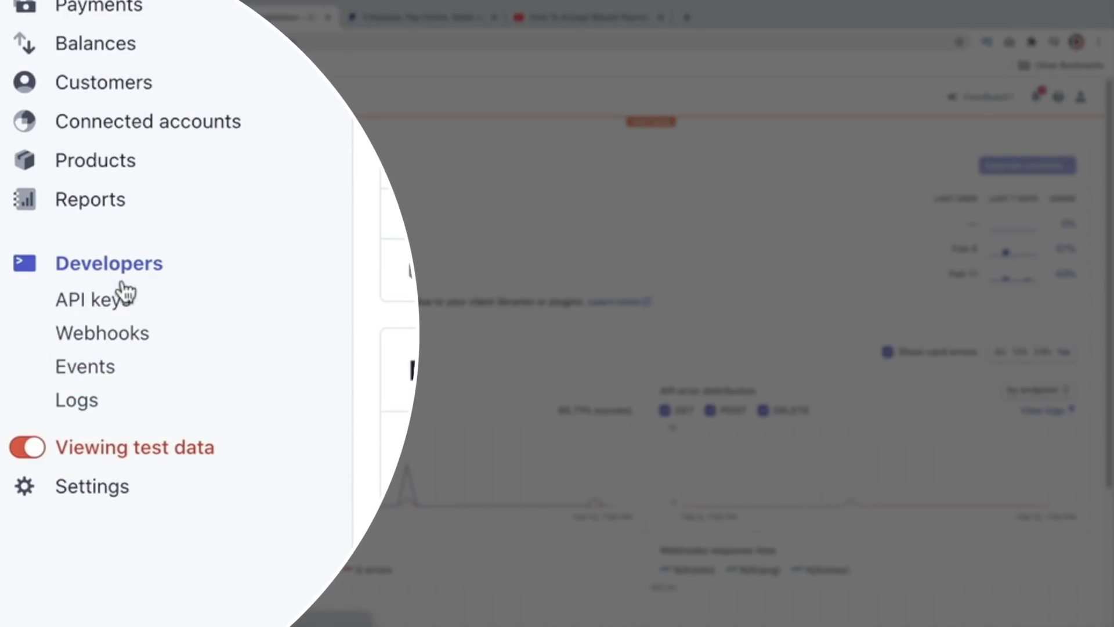
click(101, 311)
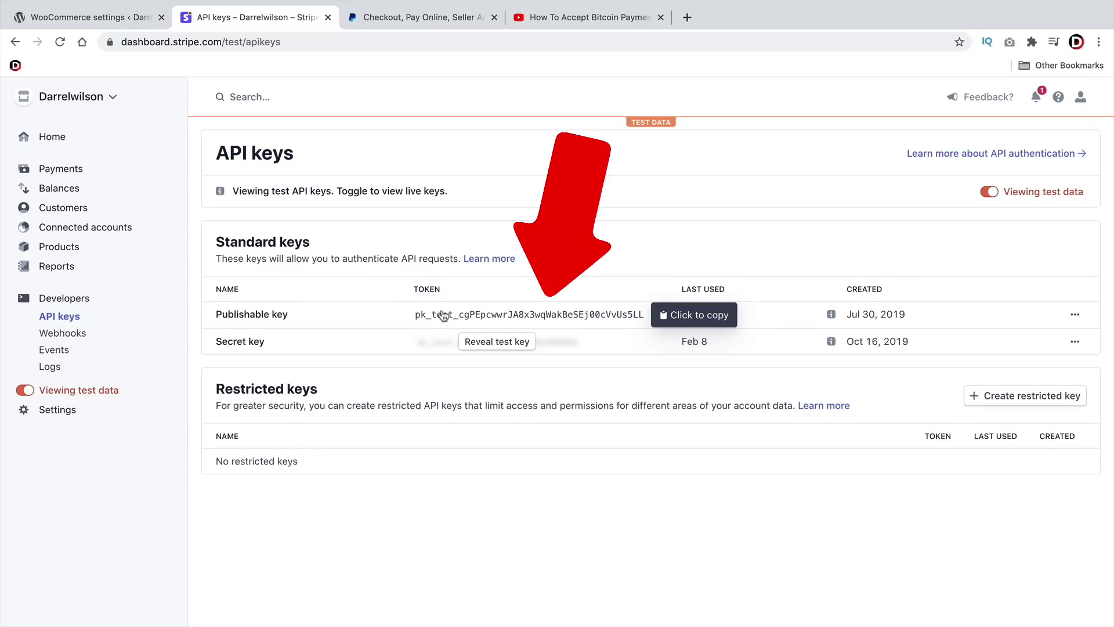
click(443, 319)
Step: Open the Stripe – Credit Card settings from WooCommerce Payments
click(113, 25)
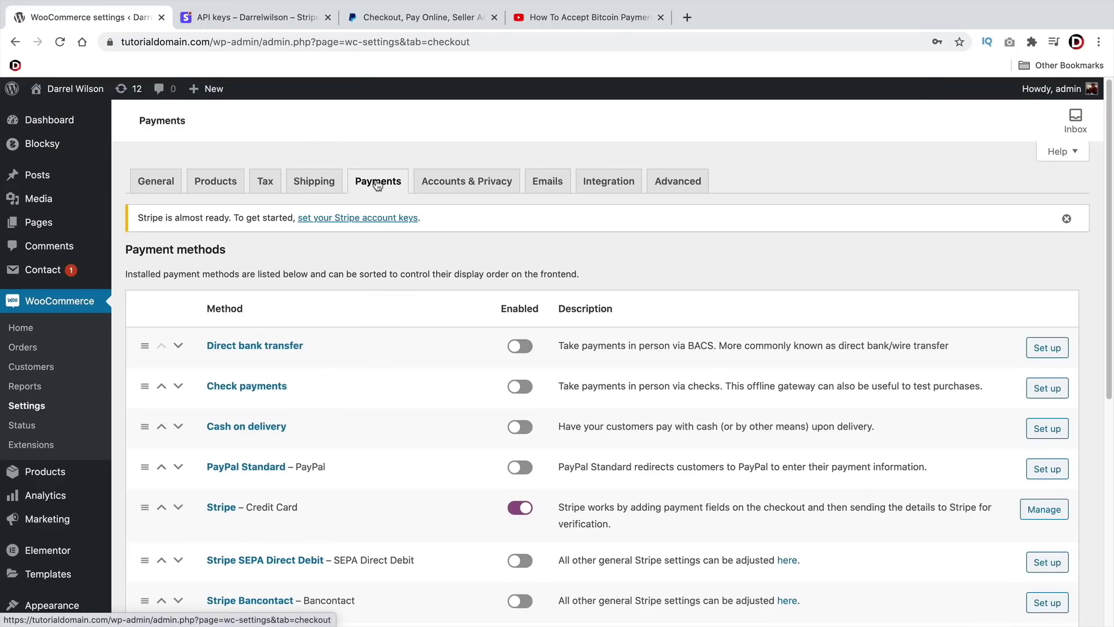
scroll(378, 232, down, 3)
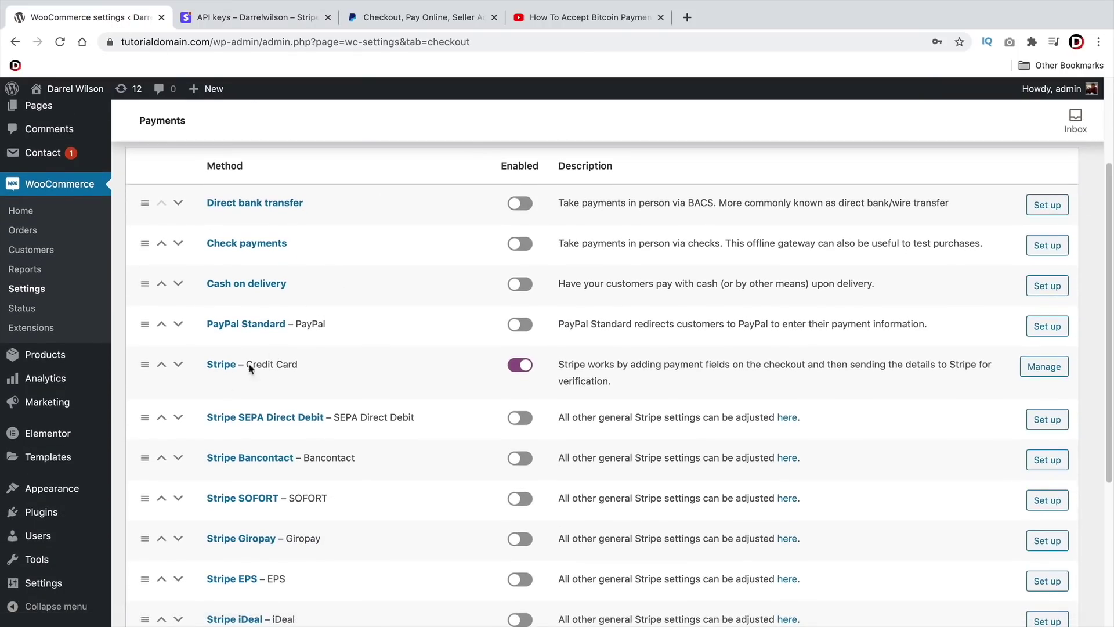
scroll(416, 324, down, 5)
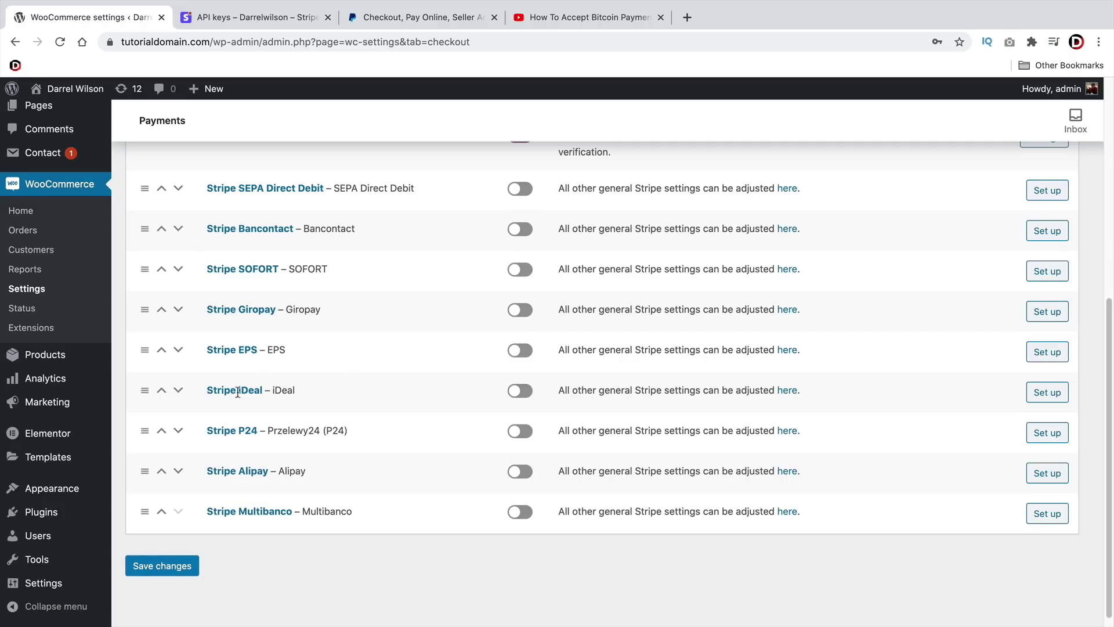
scroll(393, 441, up, 4)
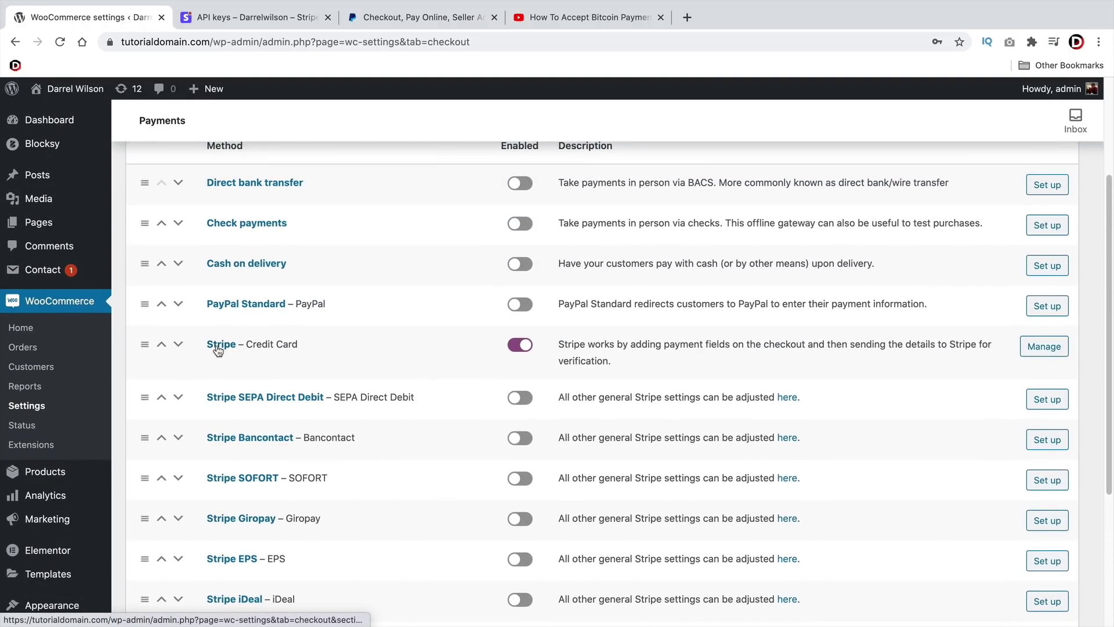
click(1048, 350)
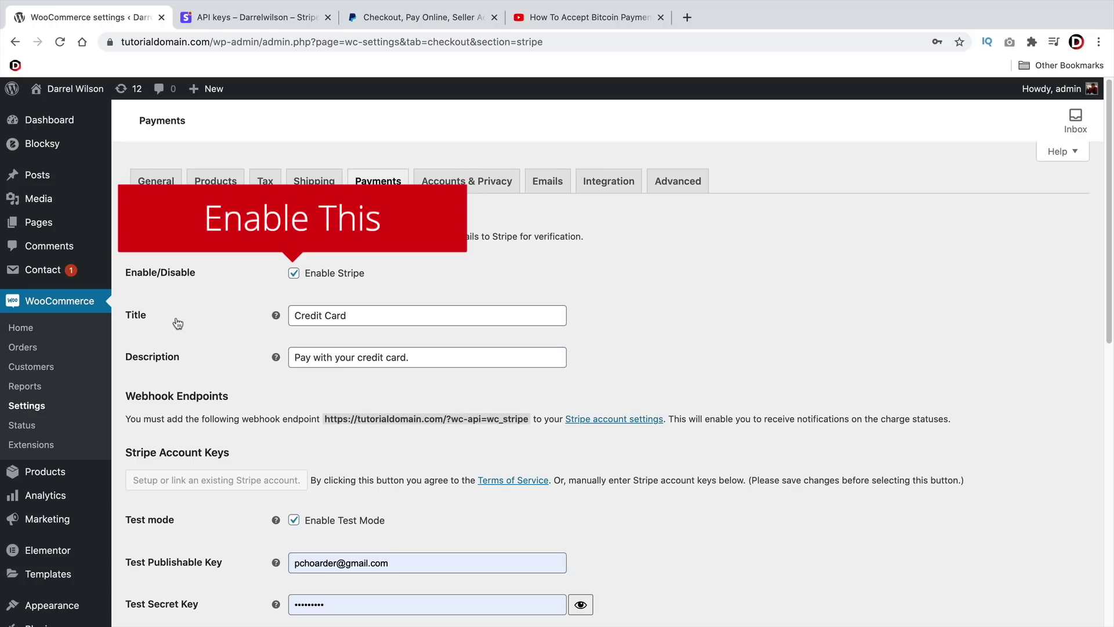
Step: Review the title and description, keeping the title as 'Credit Card'
drag(361, 319, 288, 317)
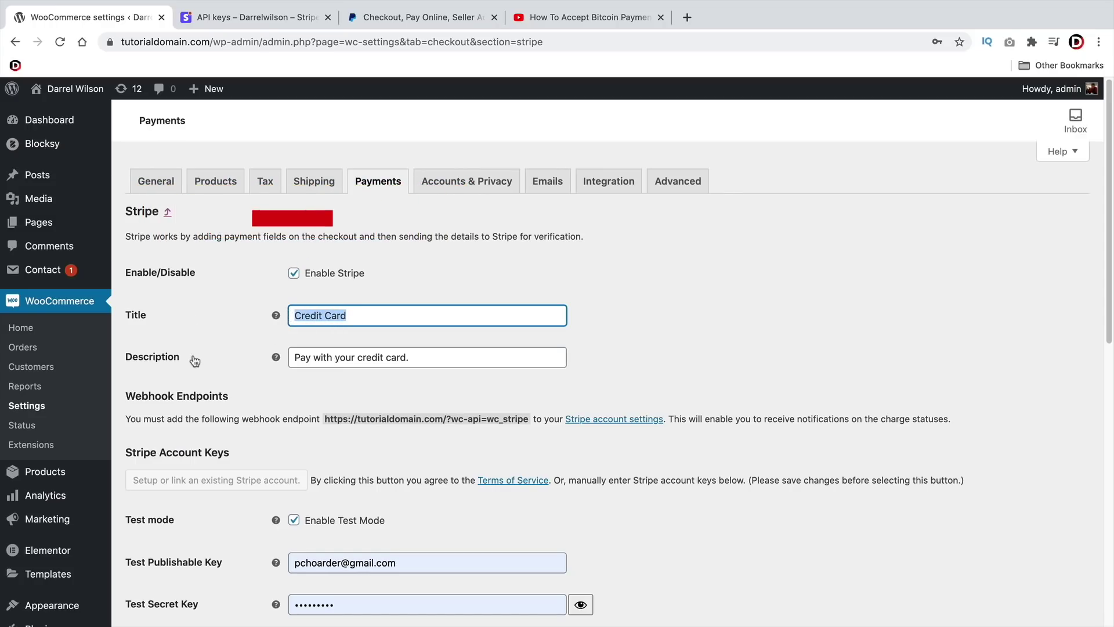
drag(410, 357, 297, 354)
click(428, 357)
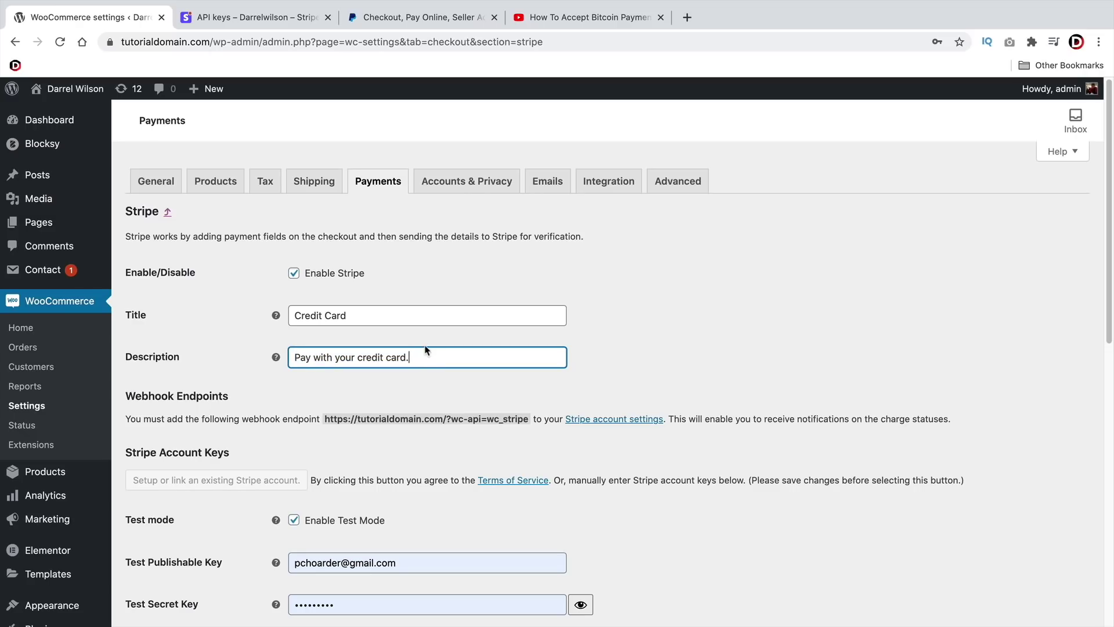
click(385, 314)
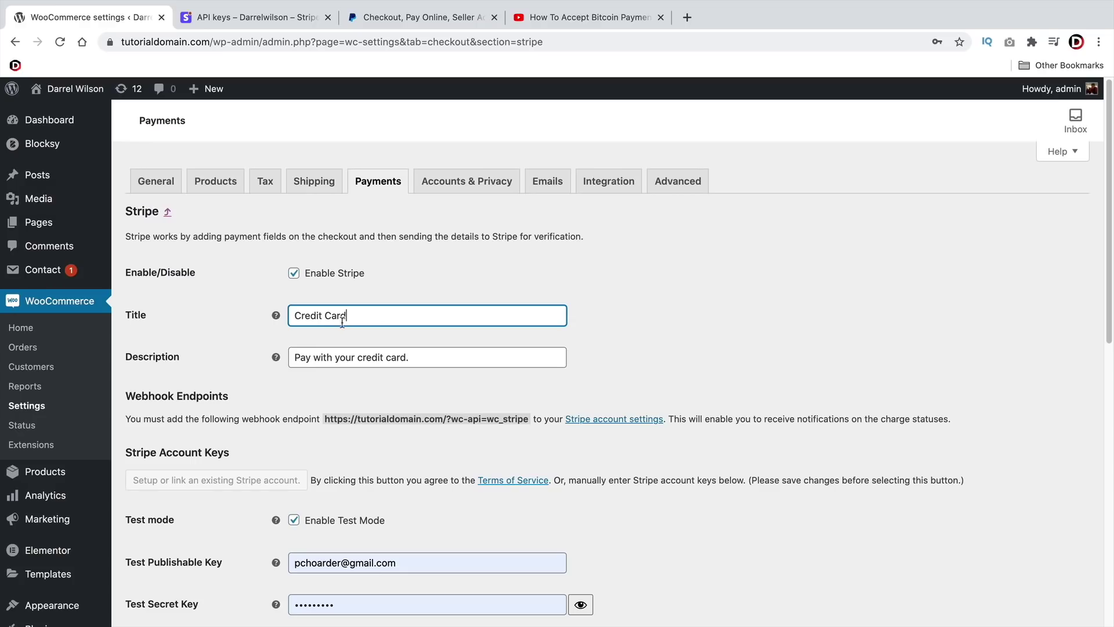
drag(385, 314, 297, 318)
click(359, 316)
text(by s)
drag(398, 317, 358, 314)
key(BackSpace)
Step: Paste the publishable test key into the Test Publishable Key field
scroll(513, 313, down, 5)
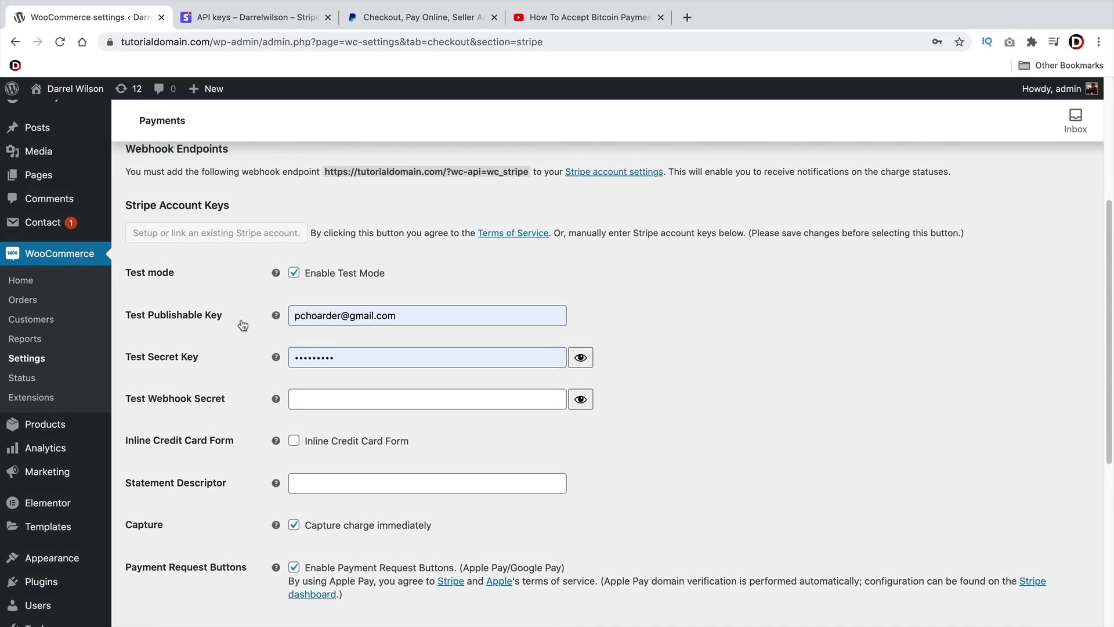
triple_click(345, 315)
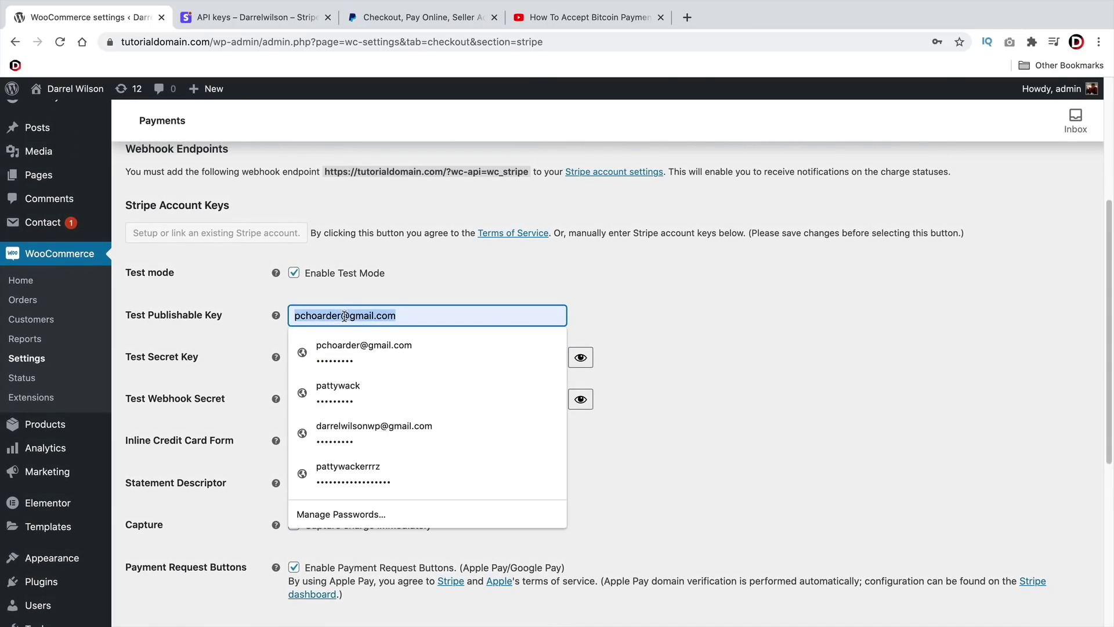
right_click(351, 315)
click(381, 427)
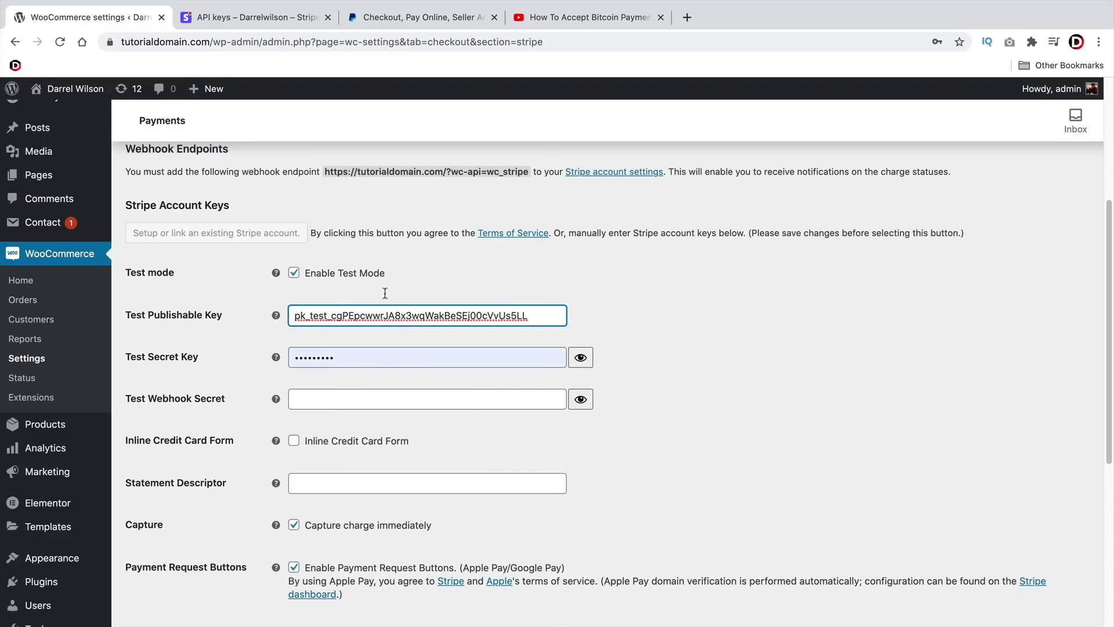
Step: Reveal and copy the Stripe test secret key, then paste it into the Test Secret Key field
click(280, 19)
click(496, 342)
click(495, 343)
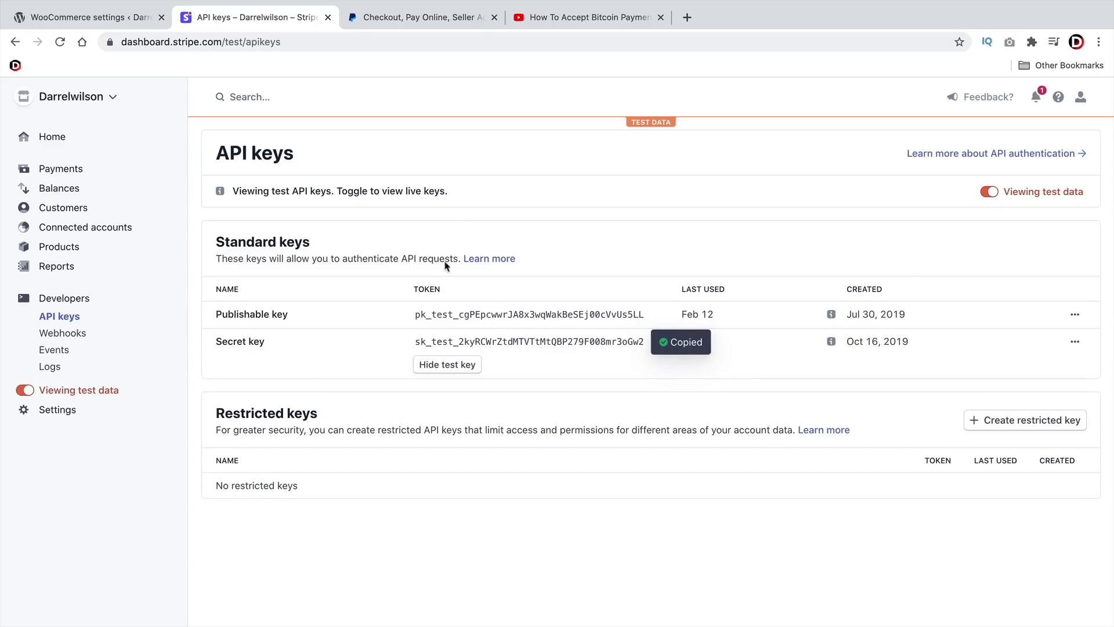
click(119, 18)
click(343, 359)
right_click(344, 363)
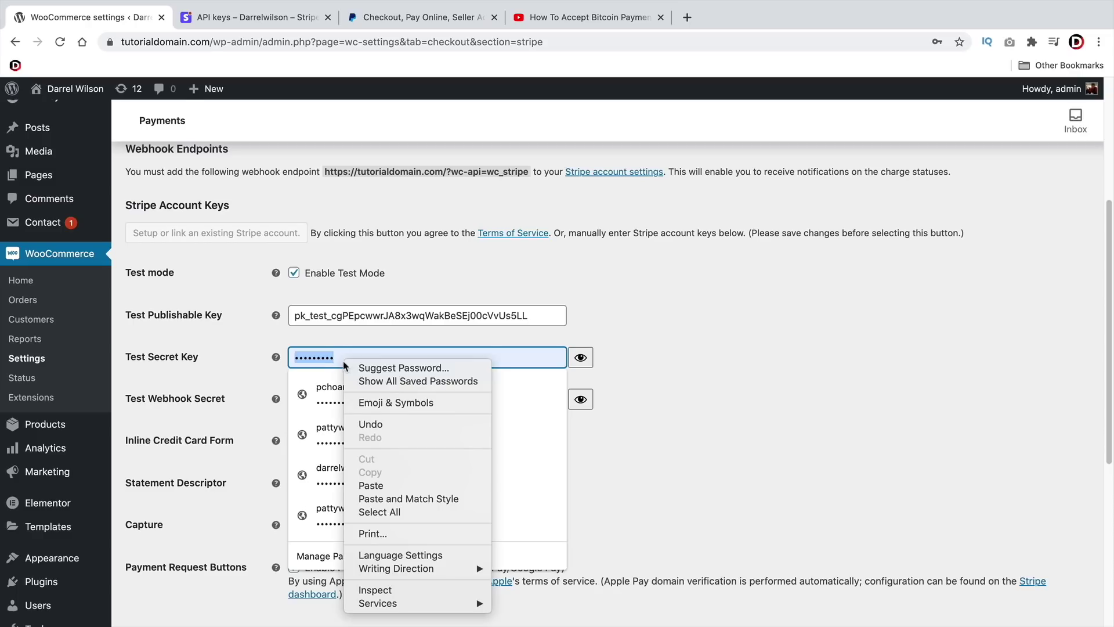
click(418, 485)
click(762, 411)
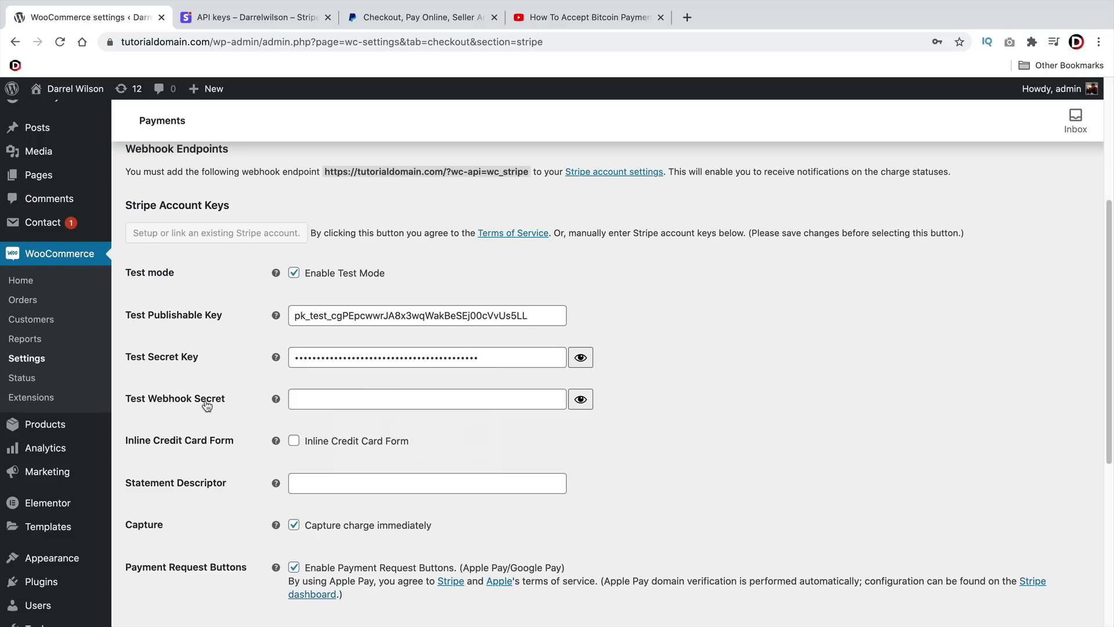
click(255, 17)
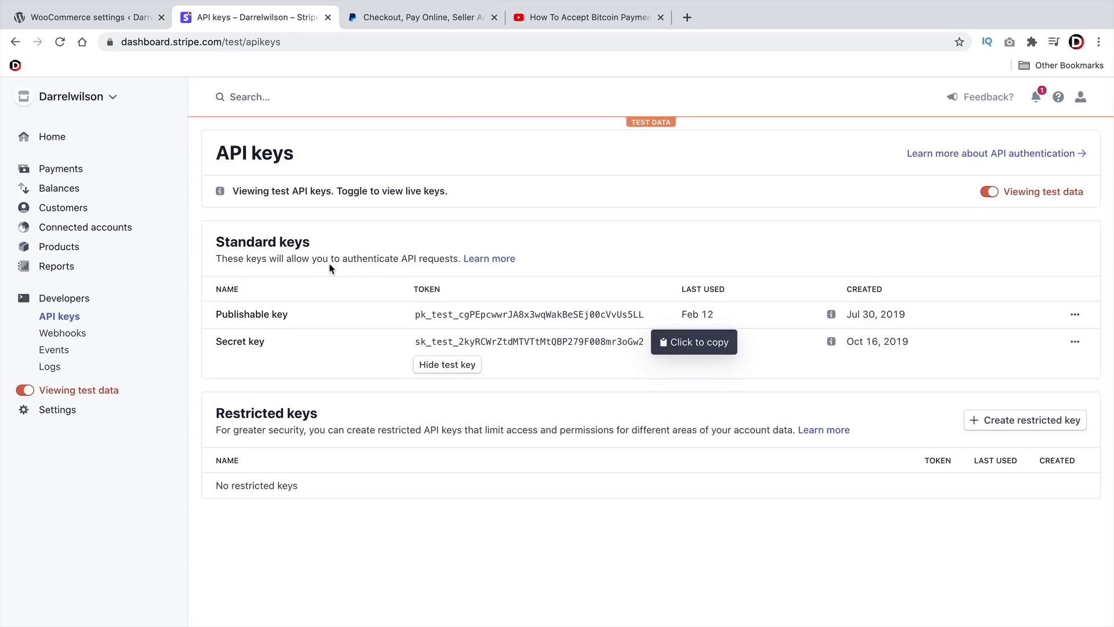
click(64, 336)
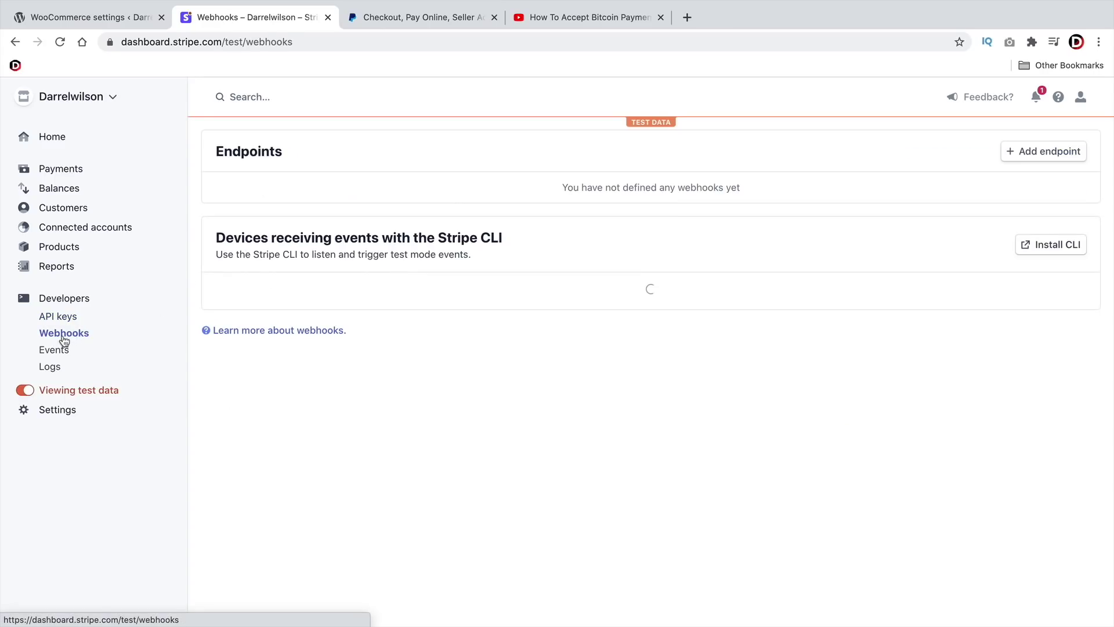
click(1040, 158)
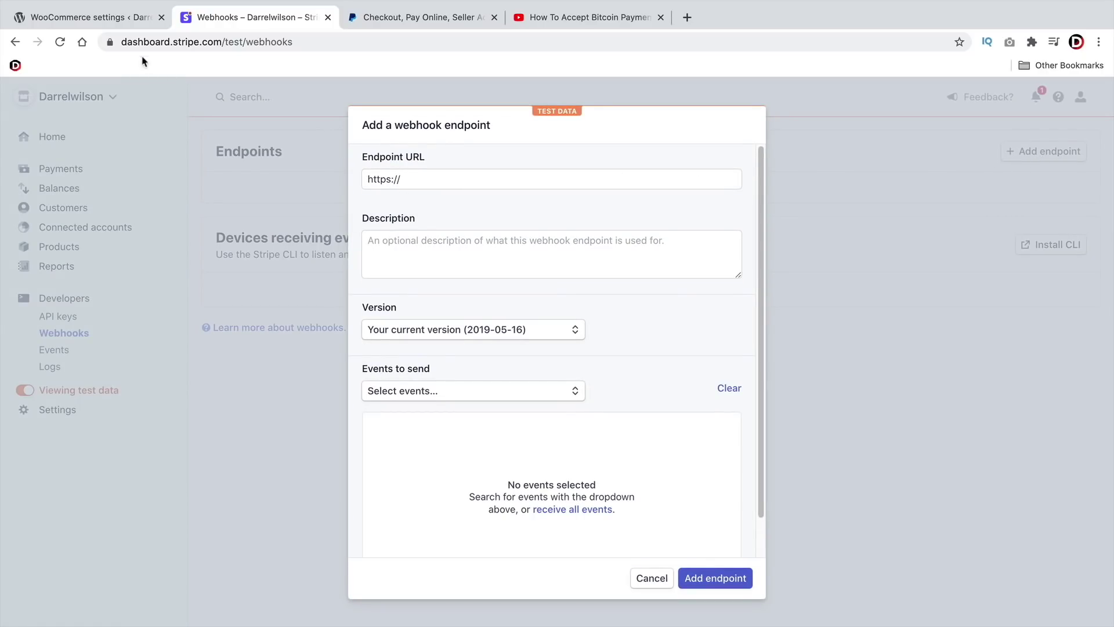
click(118, 25)
scroll(306, 255, up, 3)
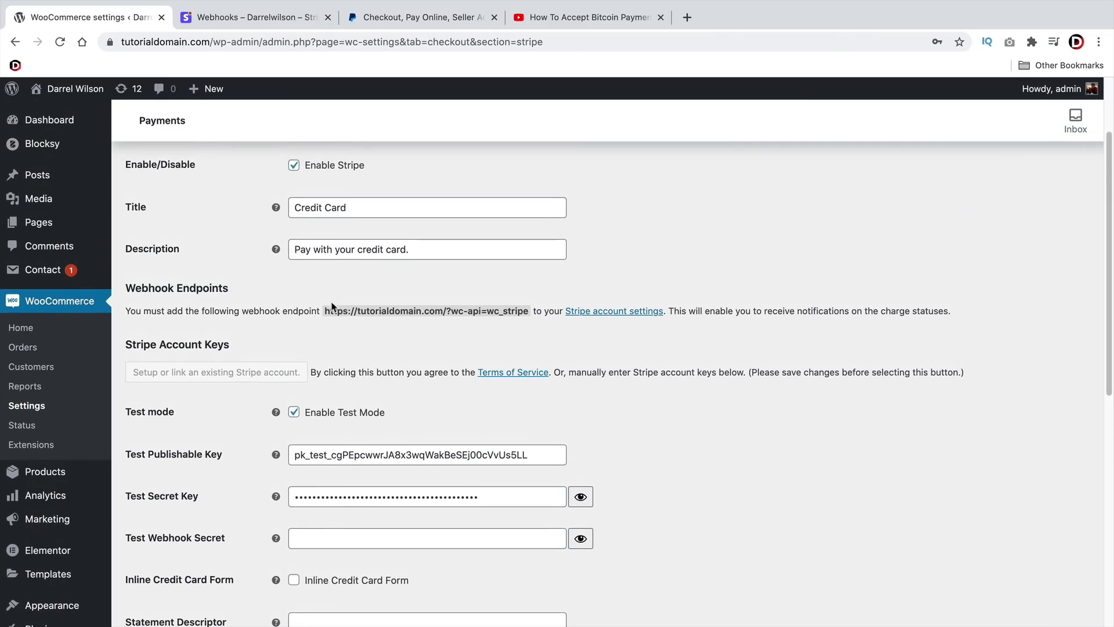
drag(324, 311, 529, 311)
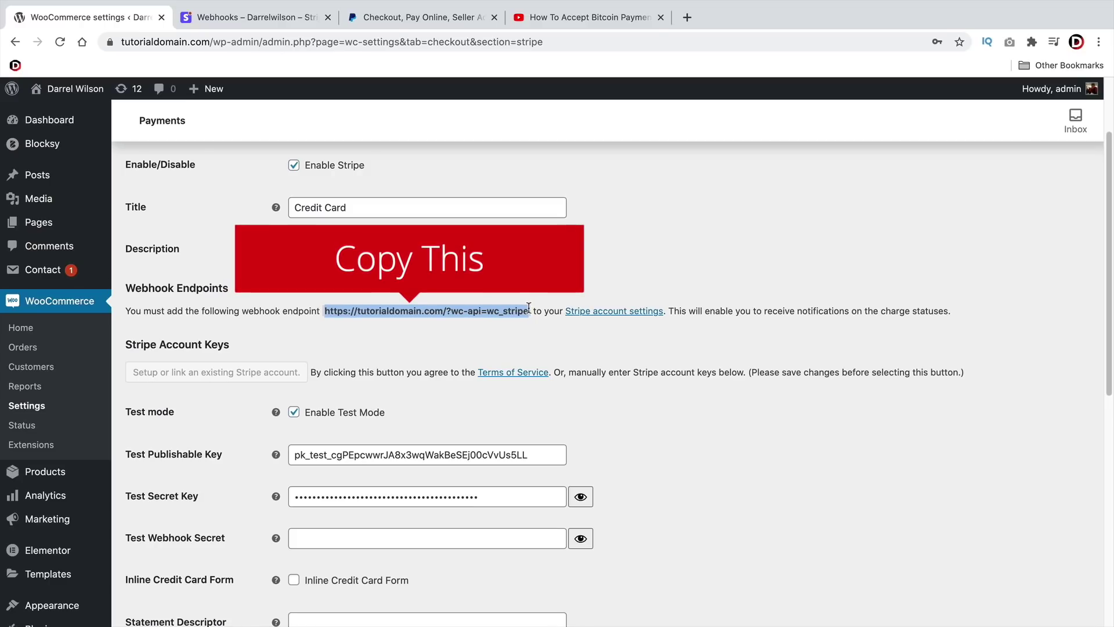
right_click(515, 318)
click(530, 339)
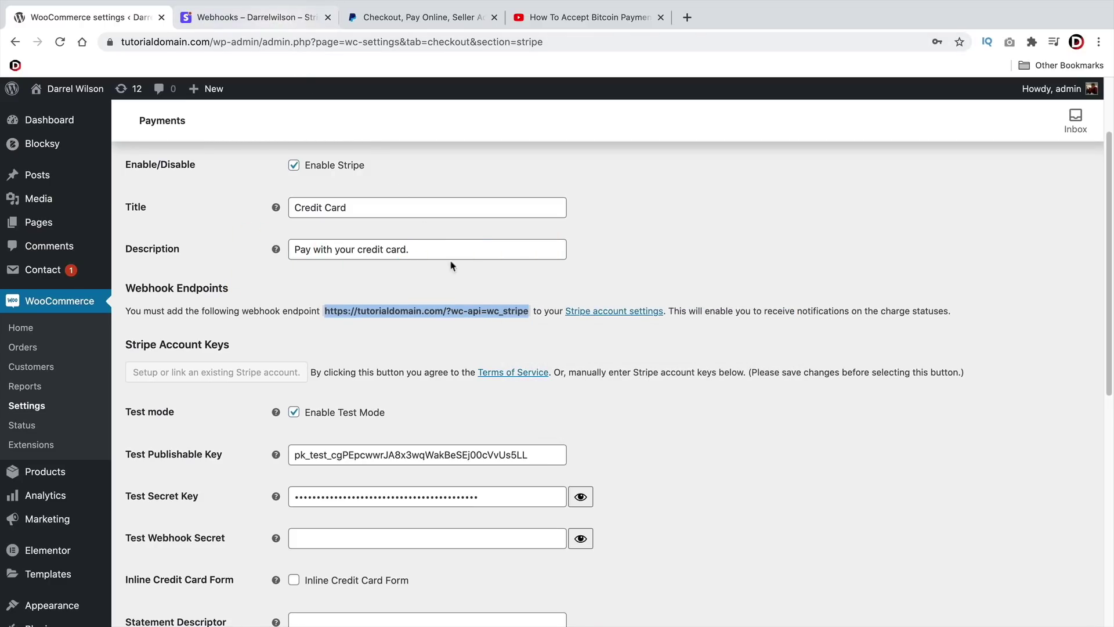
click(300, 22)
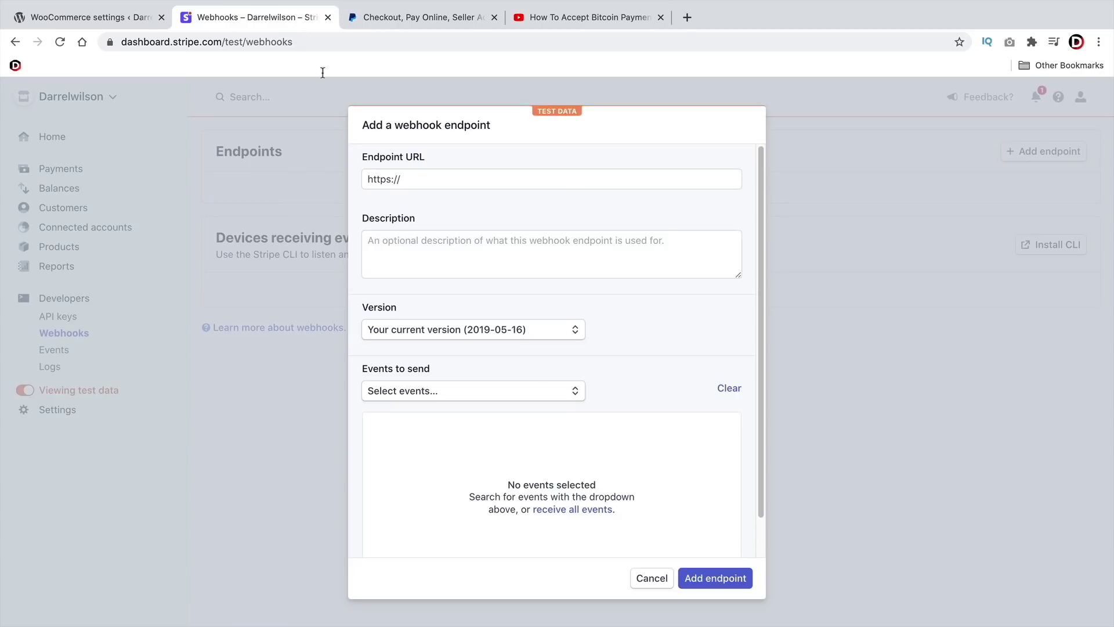
click(423, 178)
right_click(423, 178)
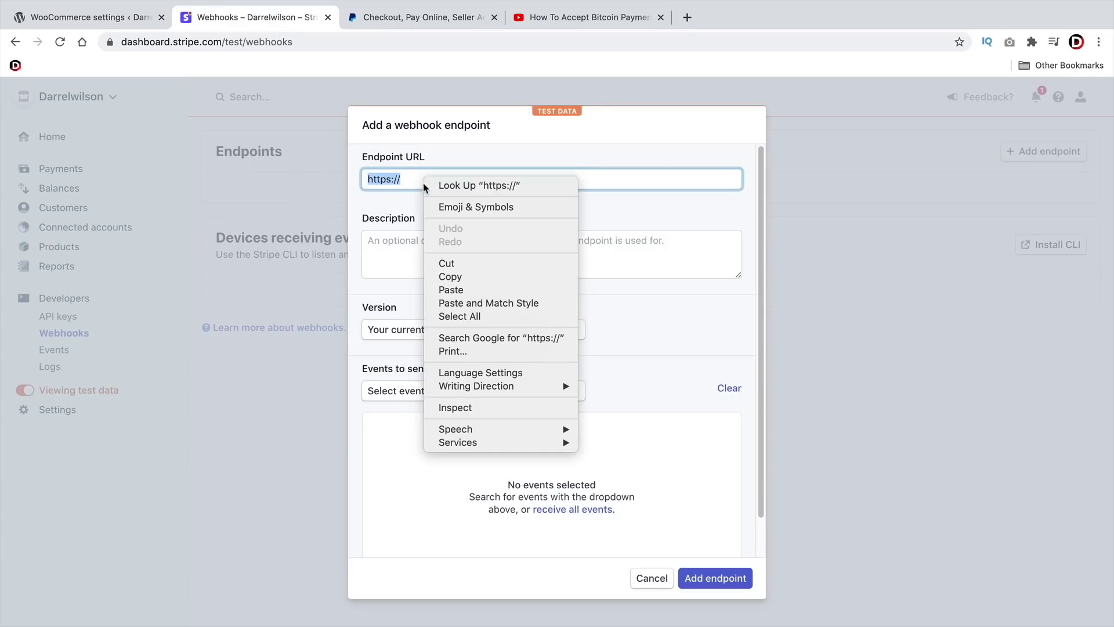
click(452, 289)
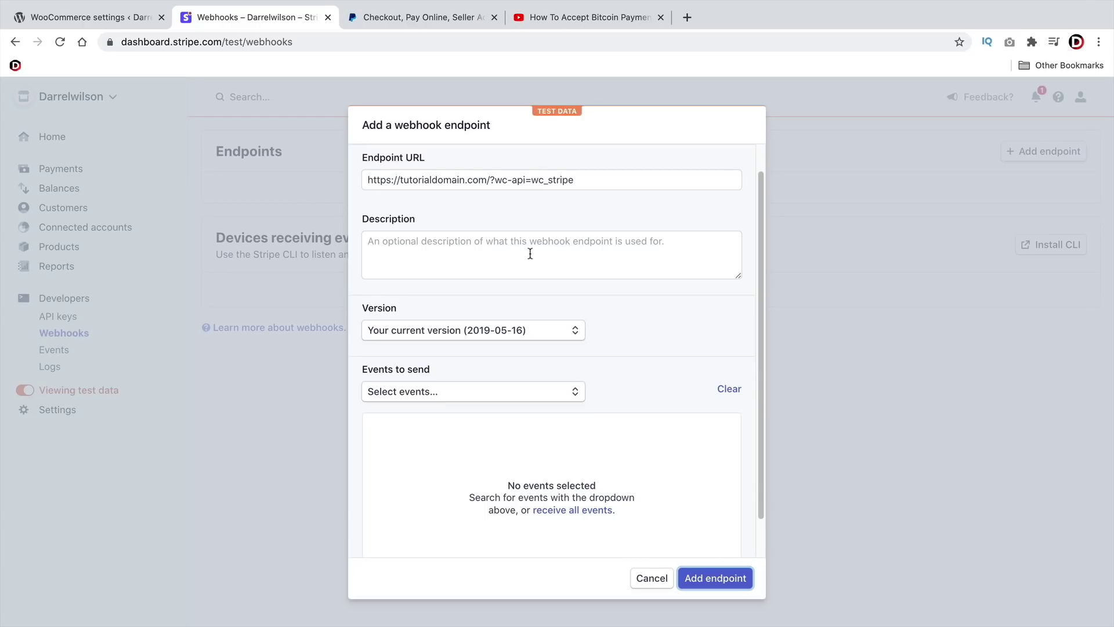
Step: Select all Charge events and create the webhook endpoint
click(412, 393)
scroll(456, 441, down, 5)
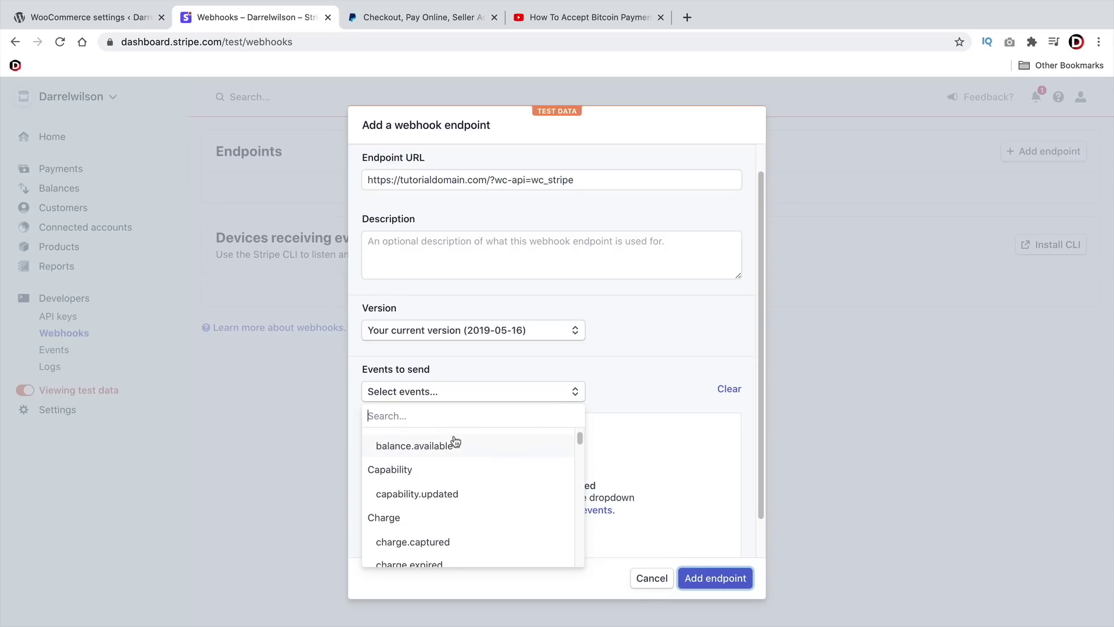
scroll(456, 464, up, 2)
click(455, 474)
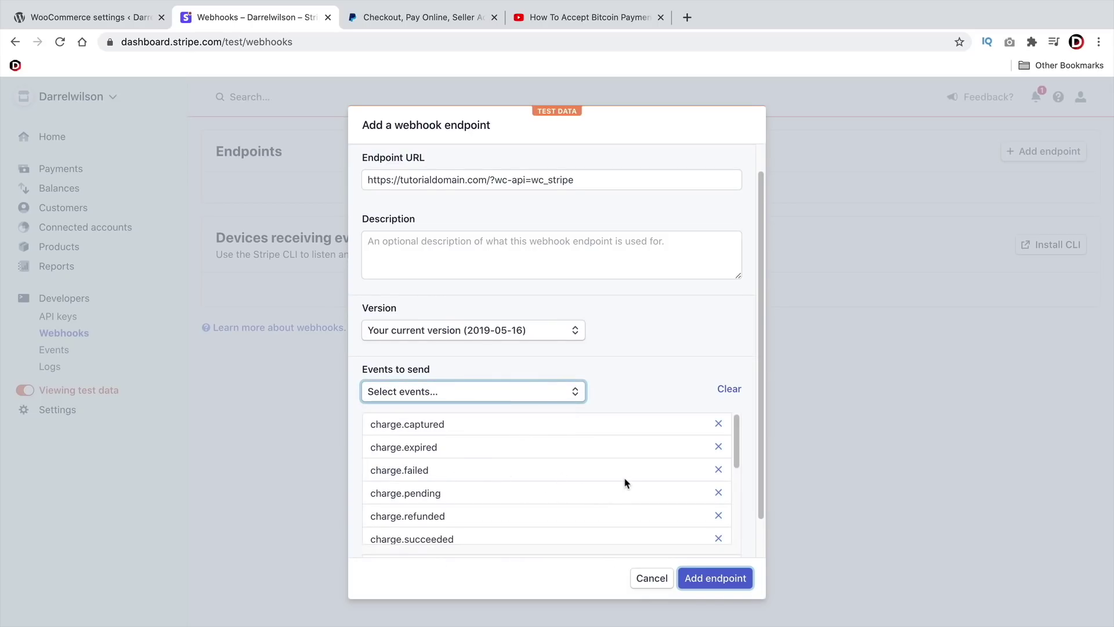
click(717, 581)
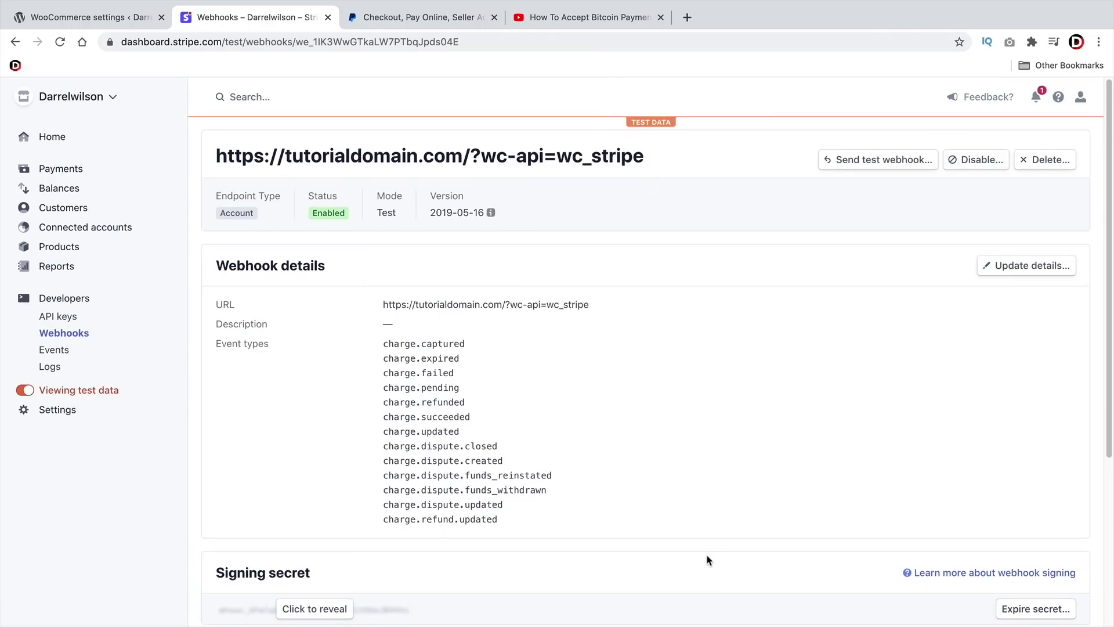
Step: Reveal and copy the endpoint's signing secret for WooCommerce
scroll(603, 502, down, 4)
drag(201, 339, 292, 337)
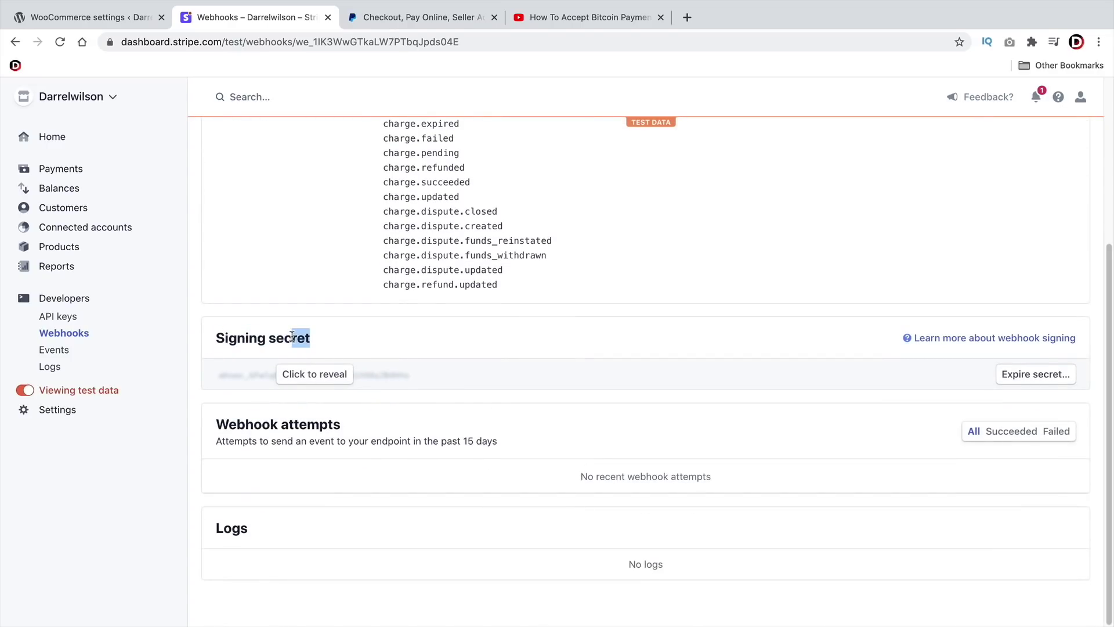
click(311, 376)
double_click(311, 375)
right_click(311, 375)
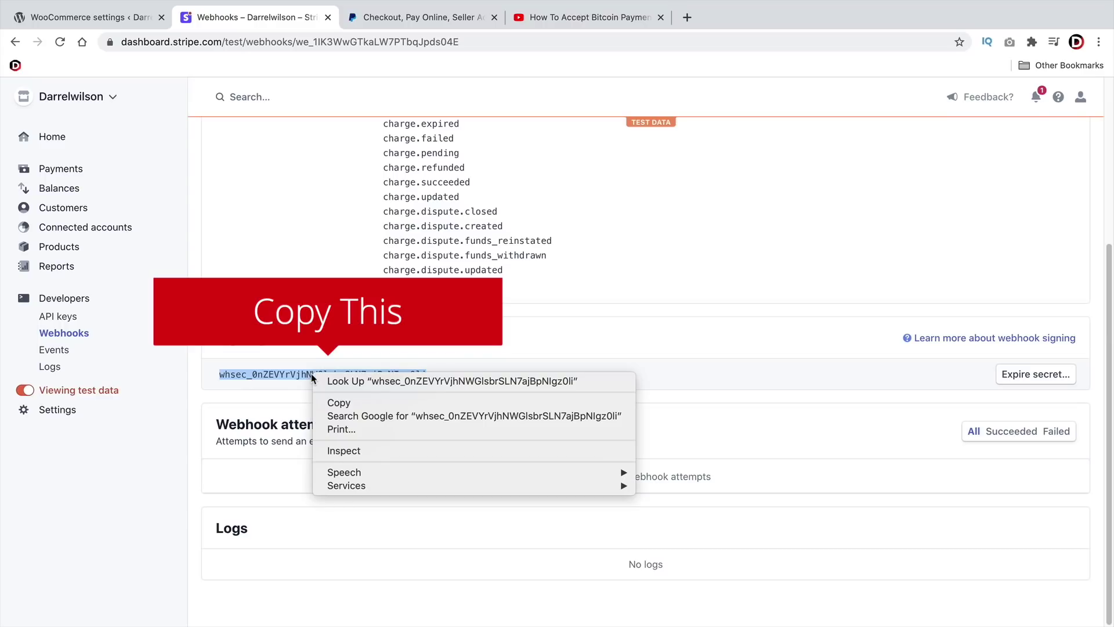
click(332, 402)
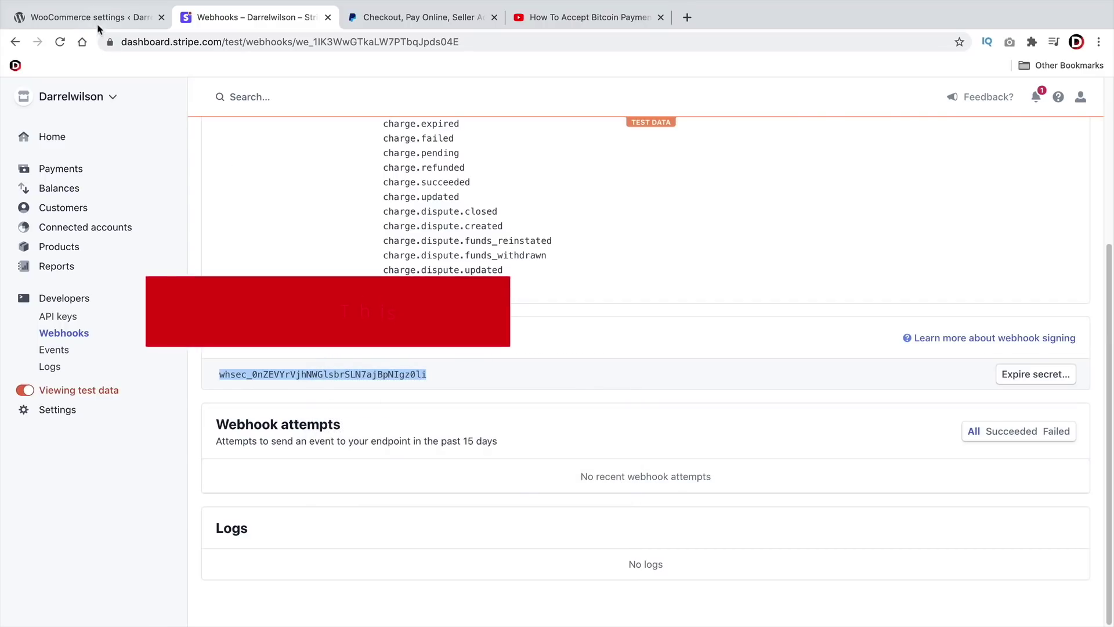
click(87, 17)
scroll(316, 396, down, 3)
Step: Paste the signing secret into the Test Webhook Secret field
click(316, 396)
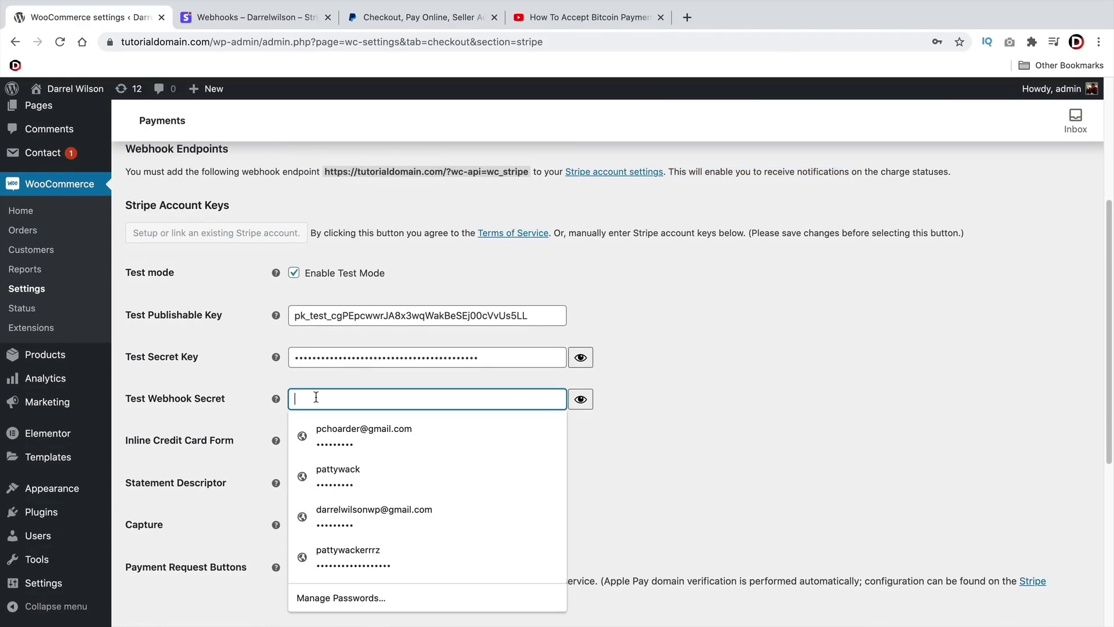
right_click(308, 395)
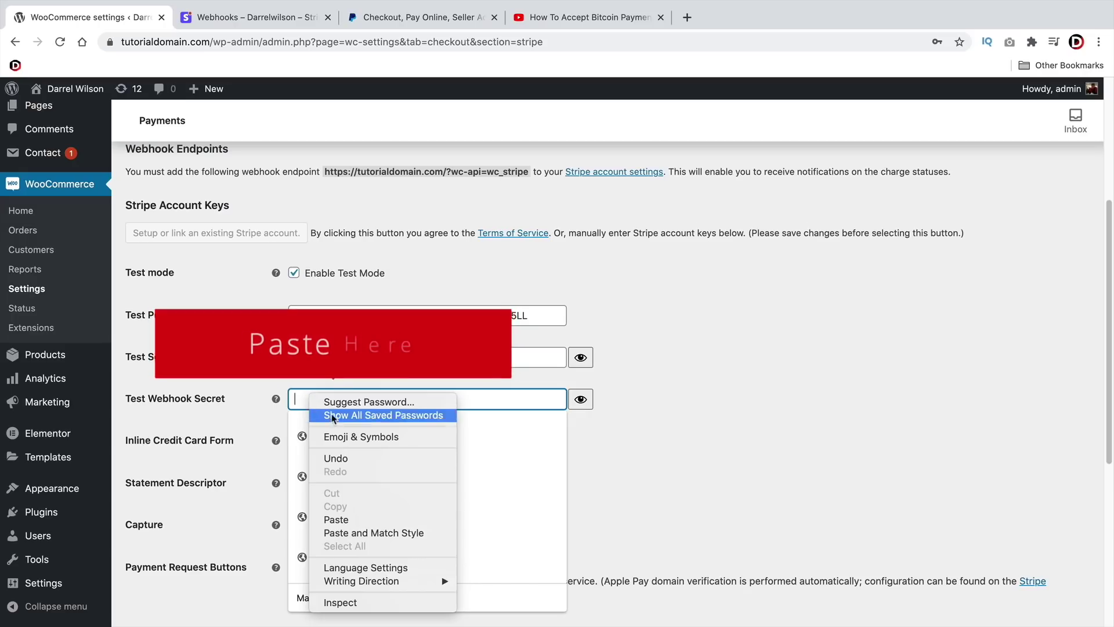
click(348, 516)
key(super+v)
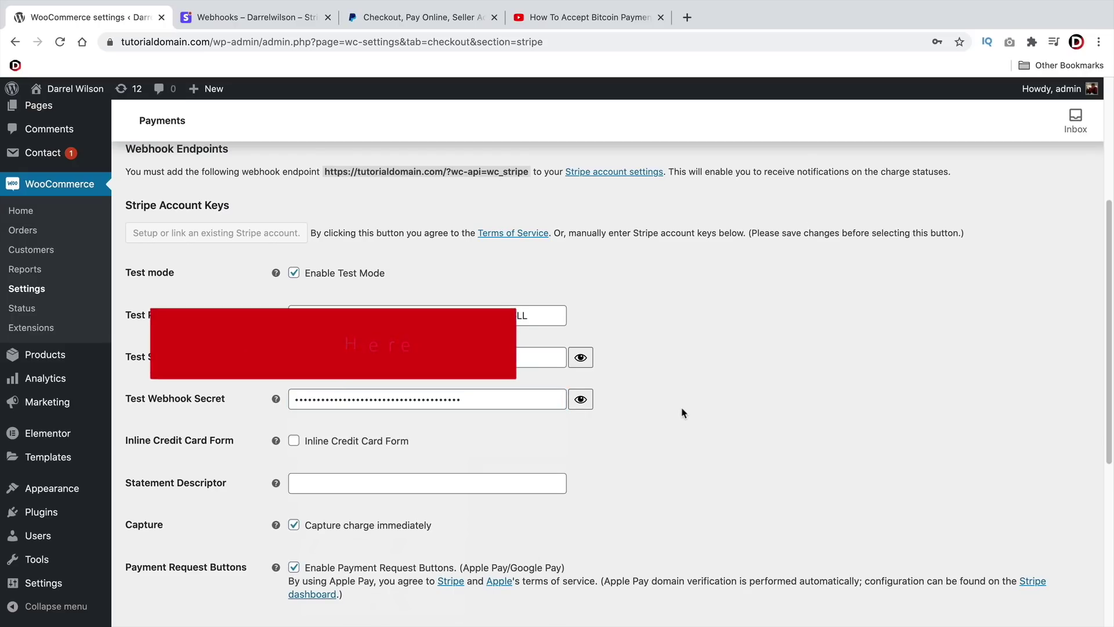
Step: Enter 'D' as the Statement Descriptor, keeping immediate charge capture on
scroll(683, 413, down, 2)
scroll(683, 413, down, 2)
click(326, 339)
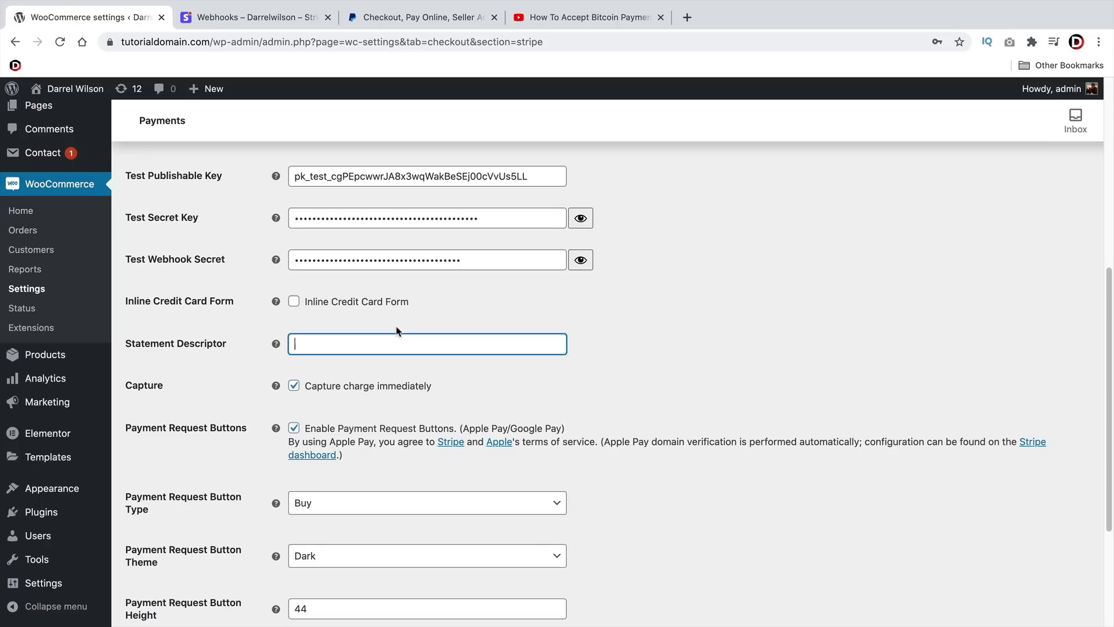
text(Darrel Wilson)
click(293, 386)
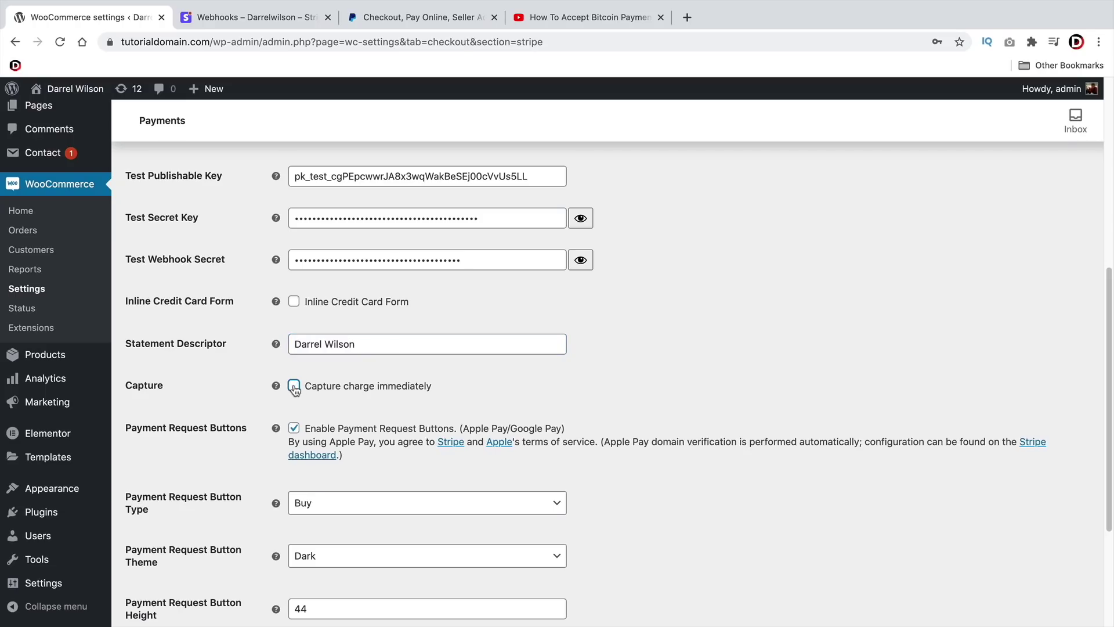
click(262, 17)
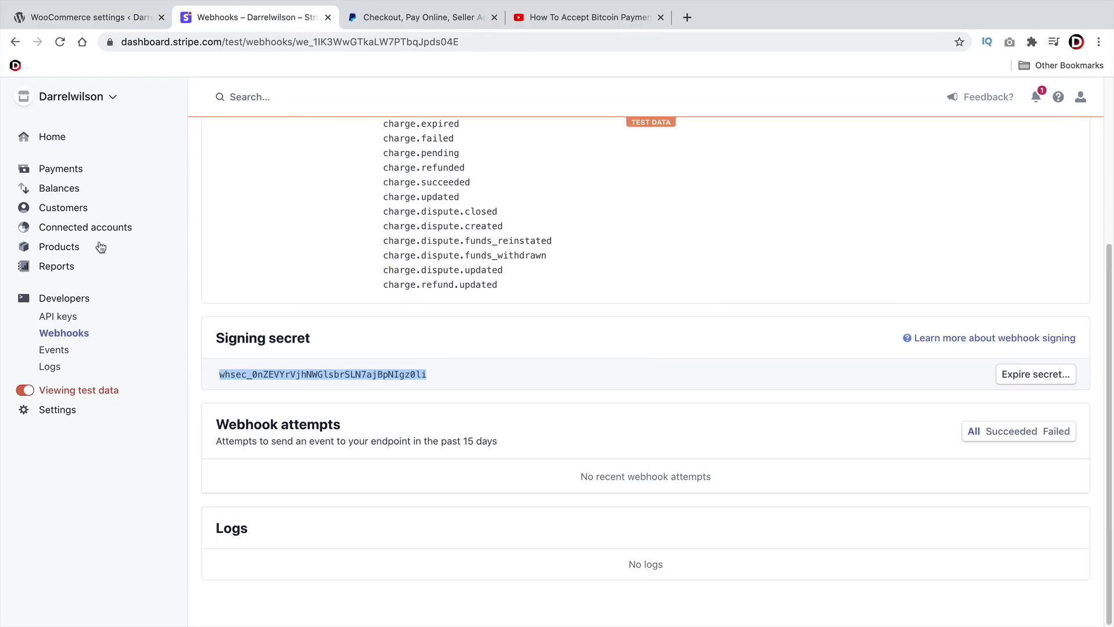
click(110, 17)
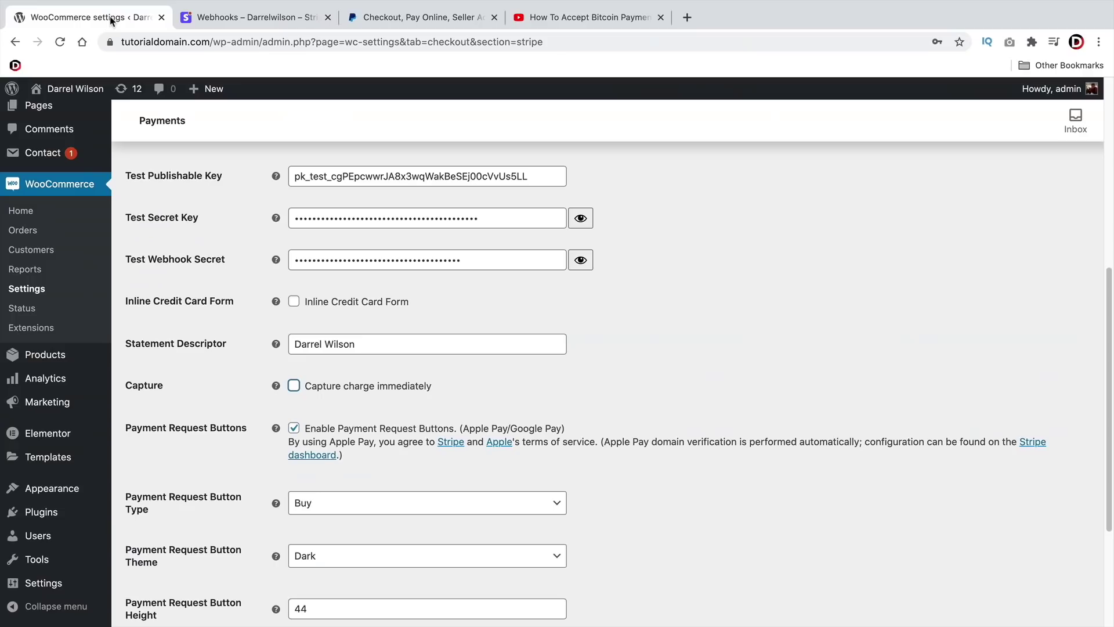
click(294, 385)
Step: Disable Payment Request Buttons and save the Stripe settings
scroll(413, 396, down, 2)
scroll(413, 396, down, 1)
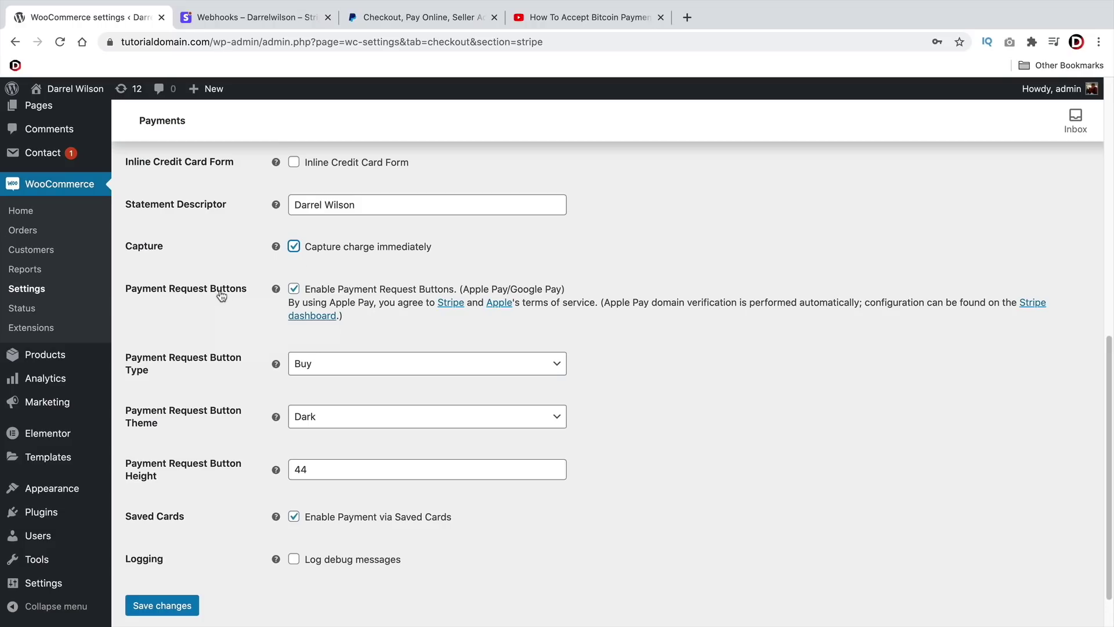
click(295, 290)
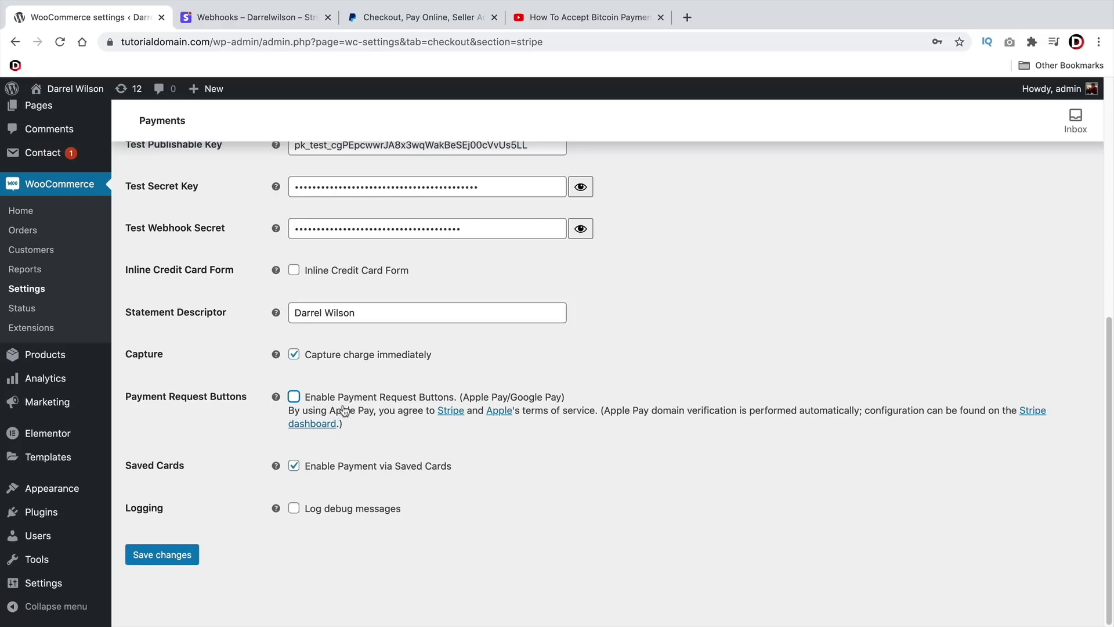
click(293, 397)
scroll(301, 394, down, 2)
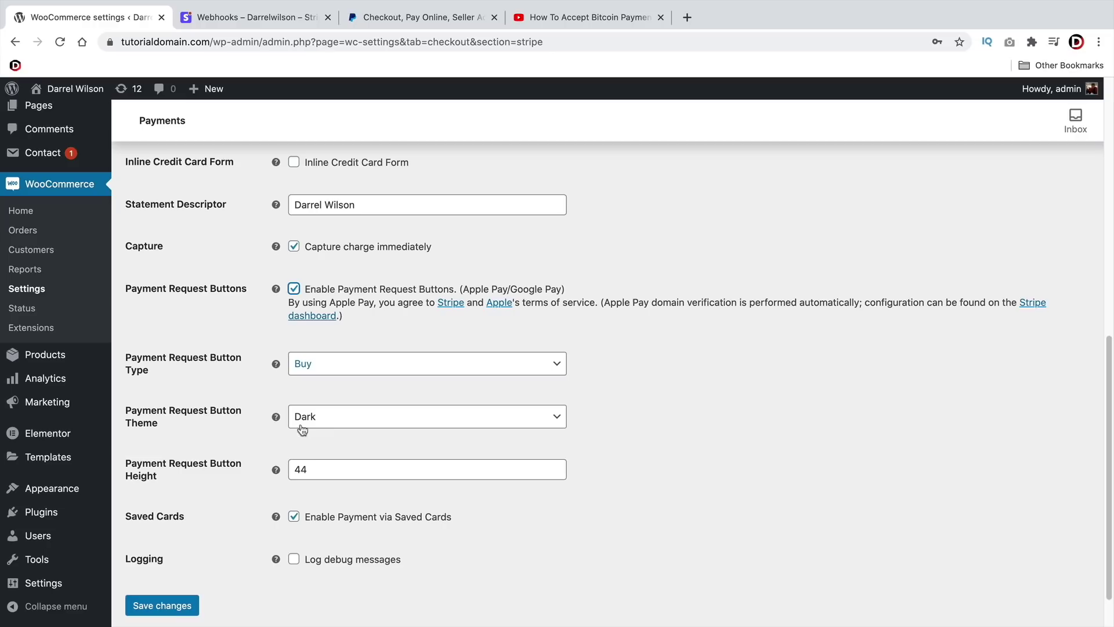
click(294, 289)
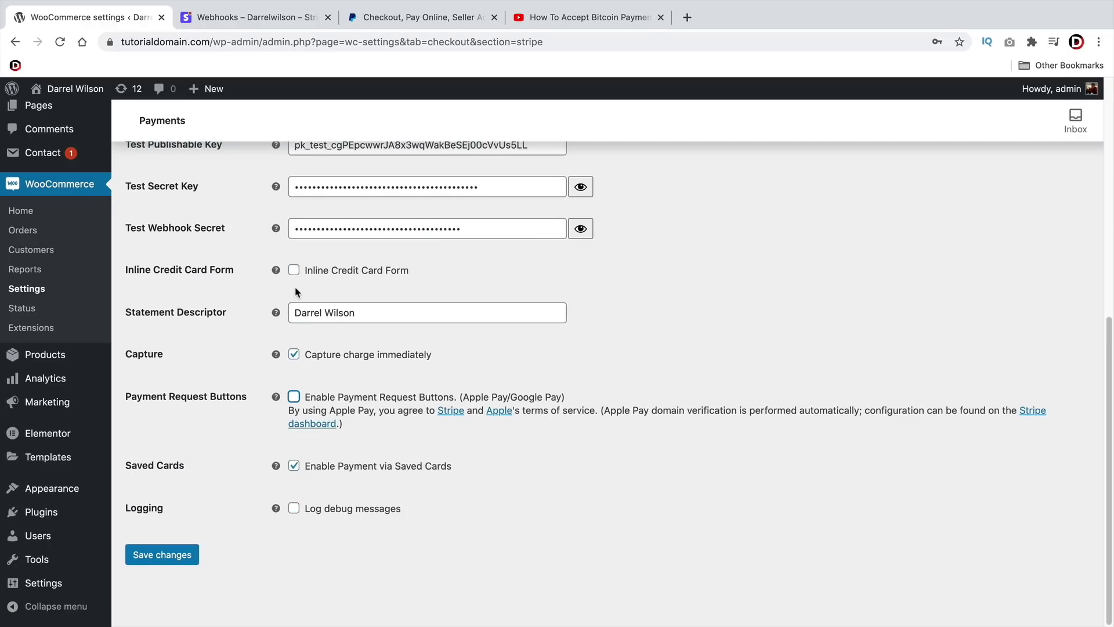
click(152, 556)
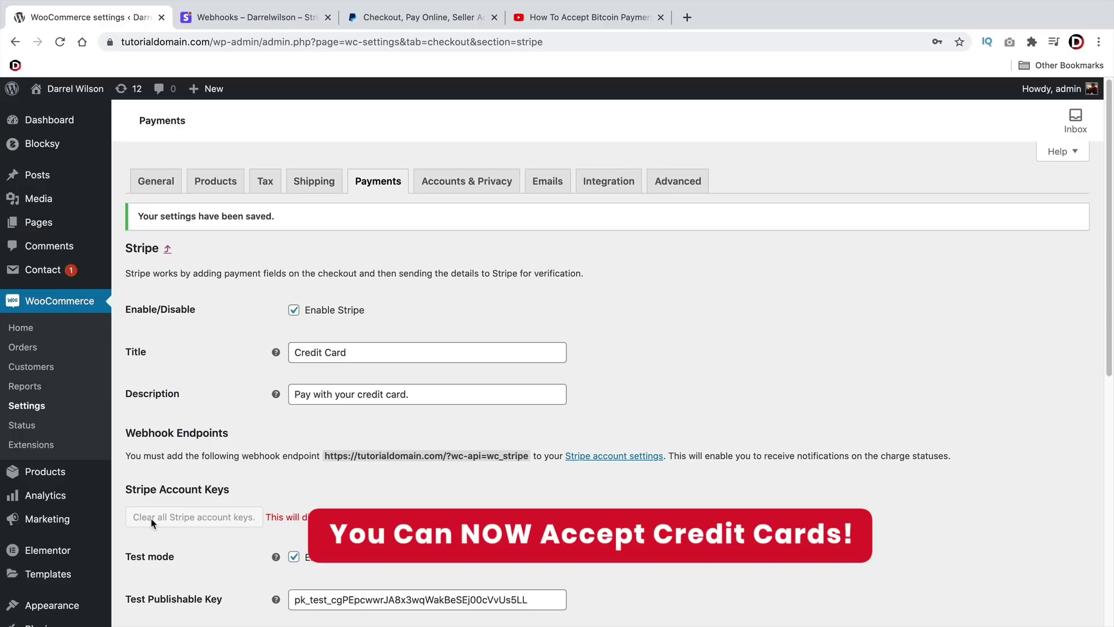
scroll(341, 331, down, 4)
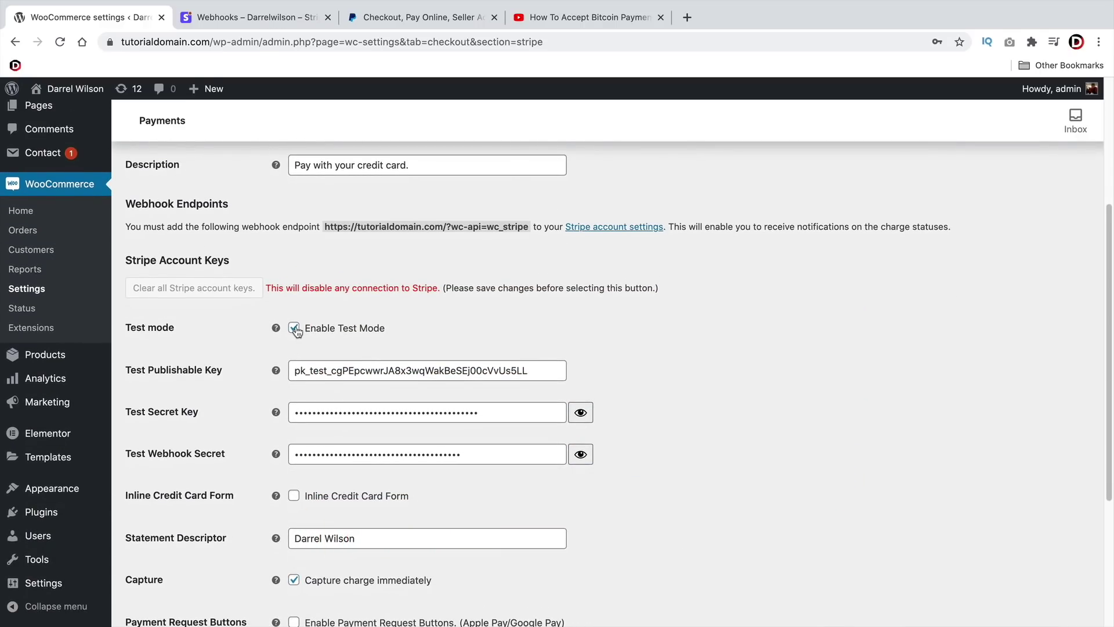
click(245, 18)
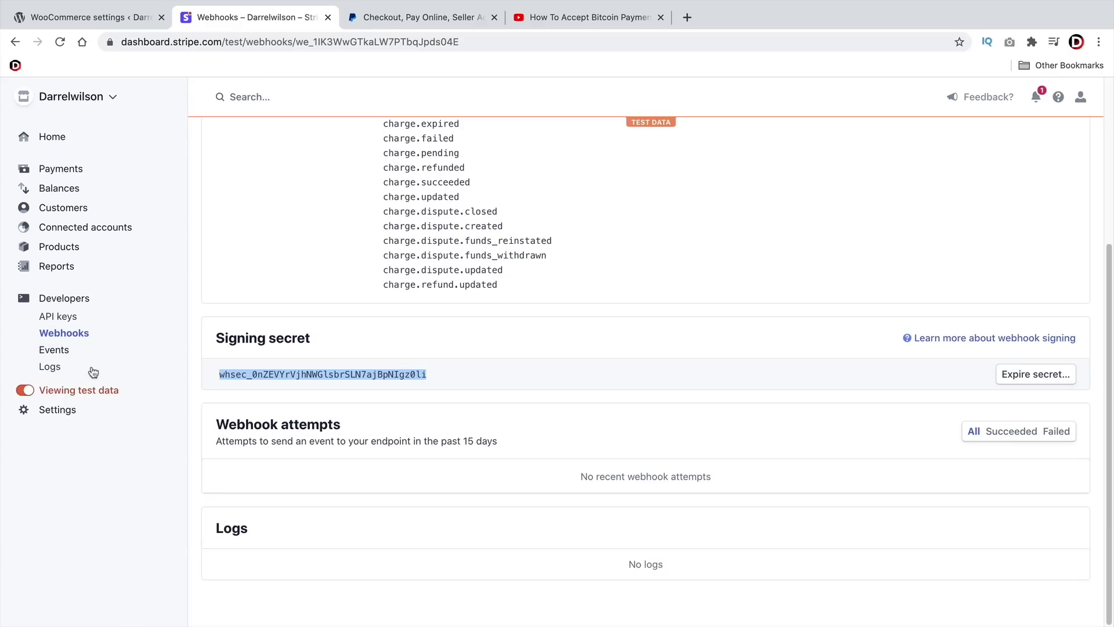
click(25, 391)
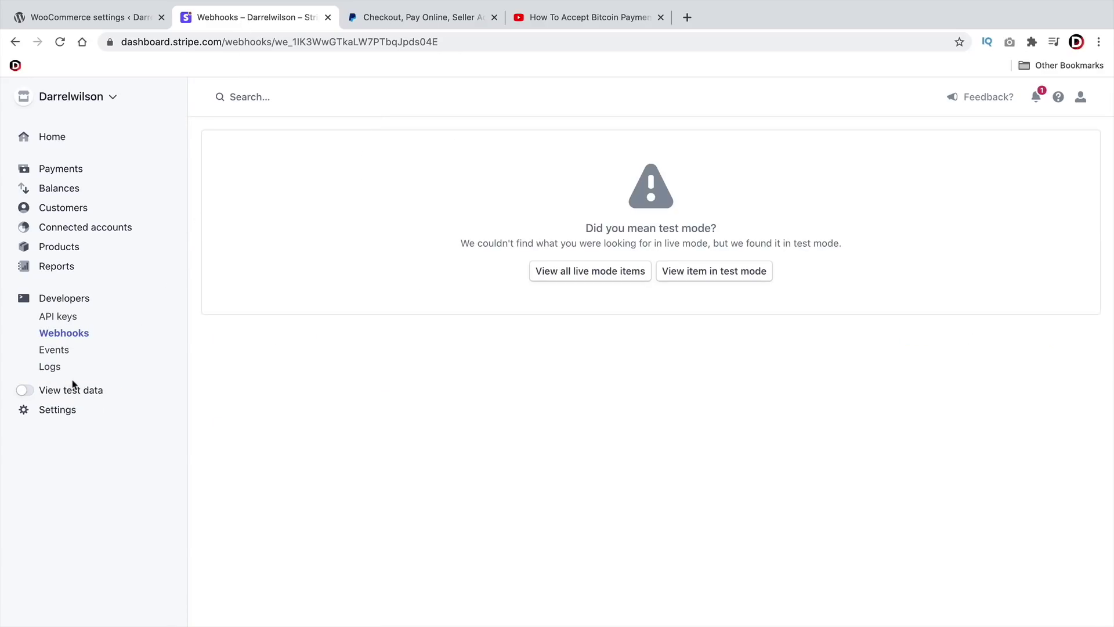
click(35, 390)
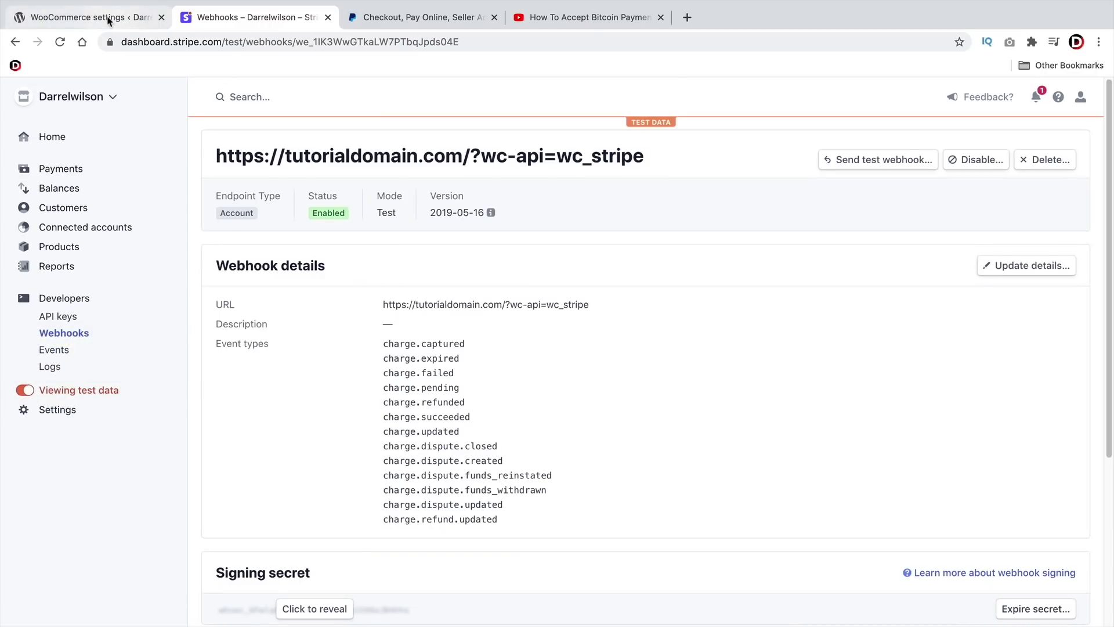
click(134, 17)
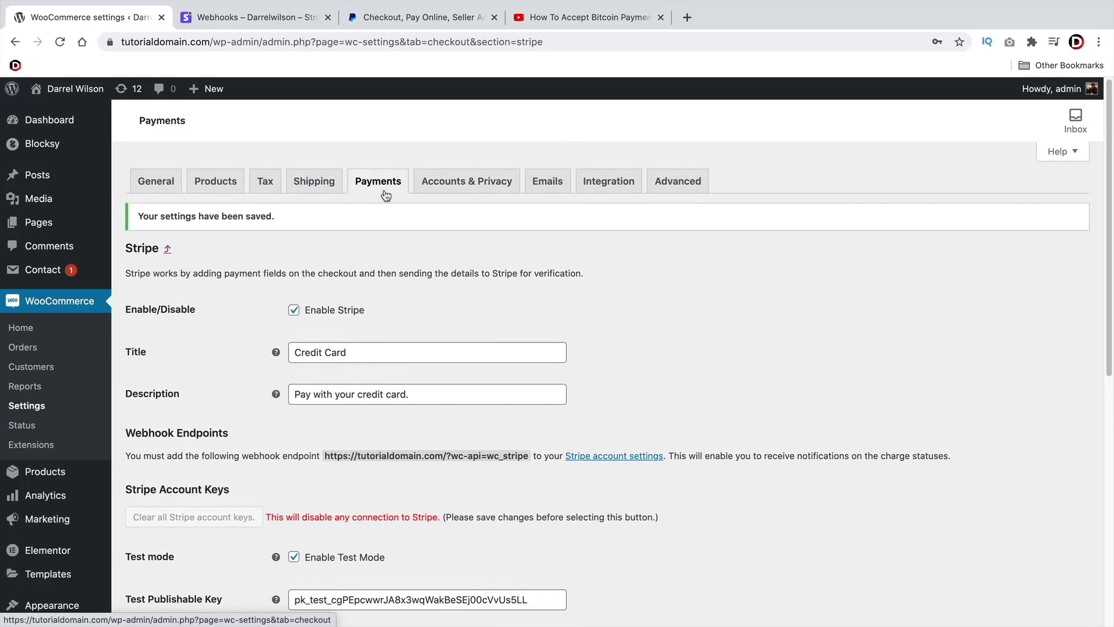
Step: Switch PayPal Standard on in Payments and open its setup page
click(386, 189)
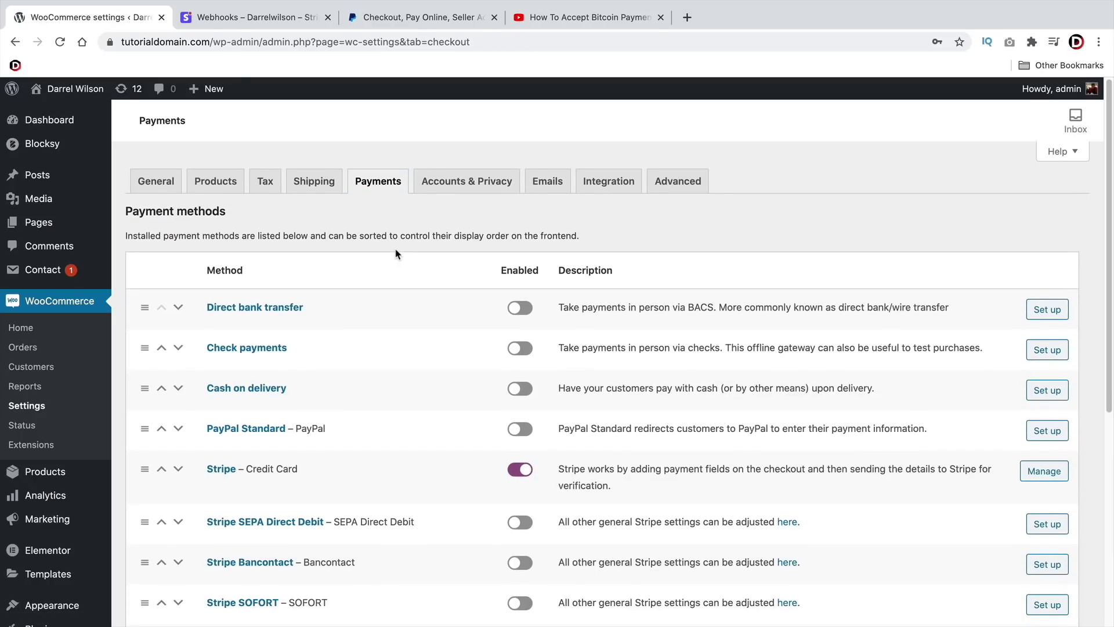
scroll(422, 268, down, 2)
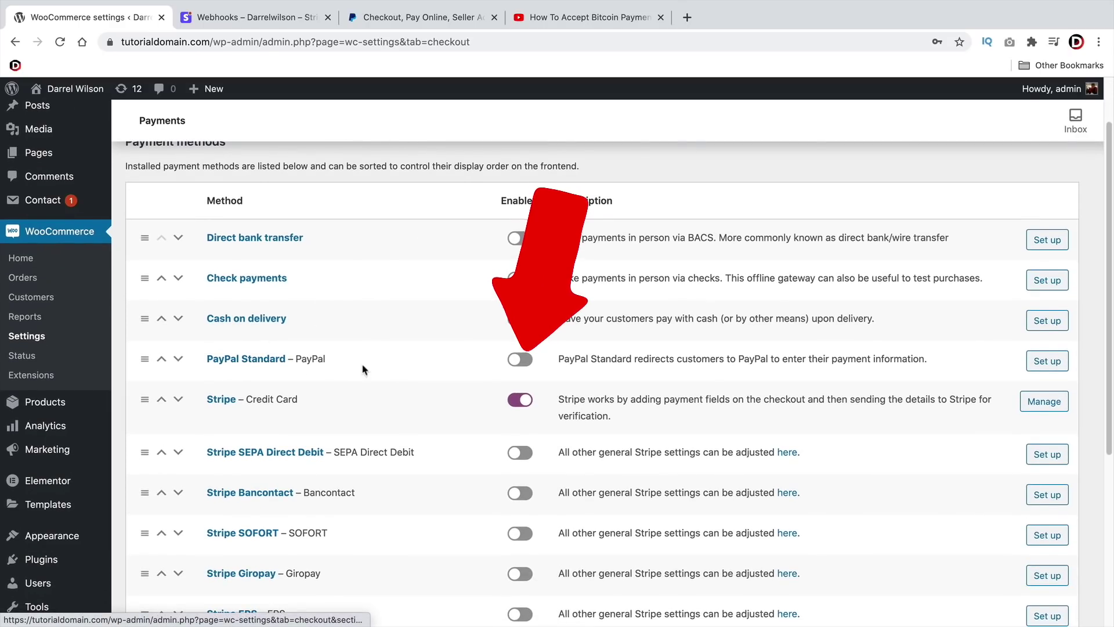
click(521, 360)
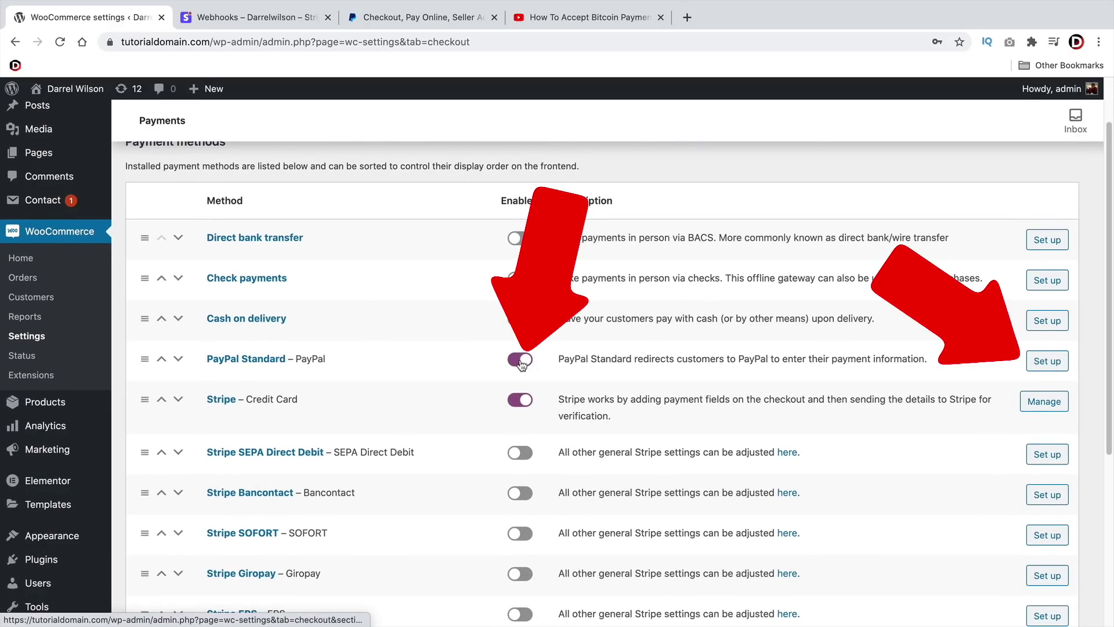
click(1047, 363)
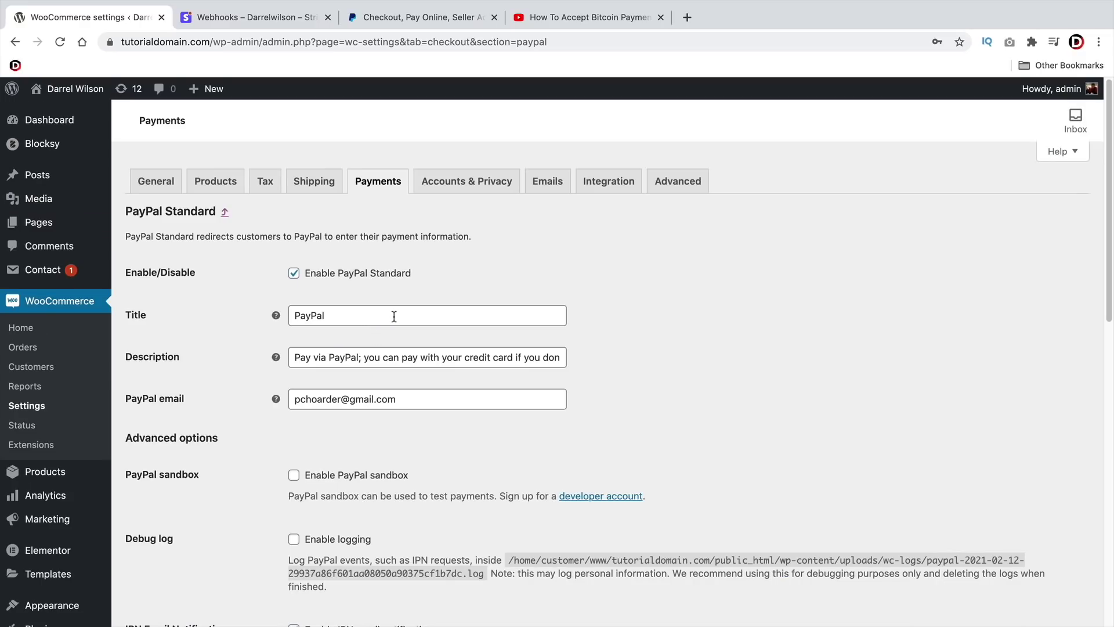
Step: Replace the PayPal email with the merchant's email address and save the settings
drag(345, 316, 286, 318)
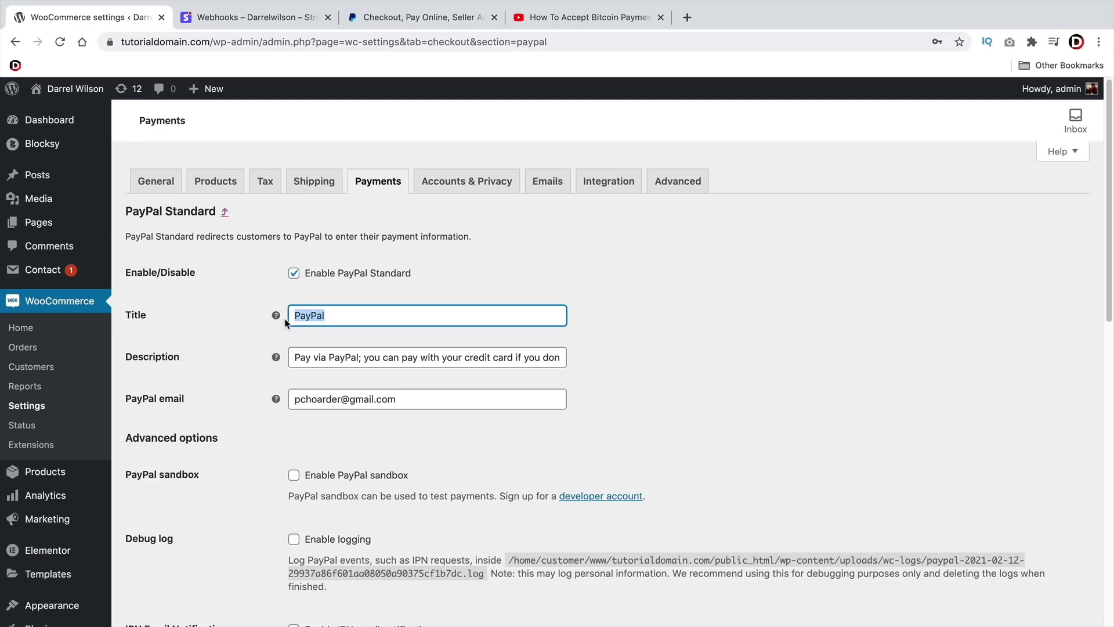
triple_click(308, 360)
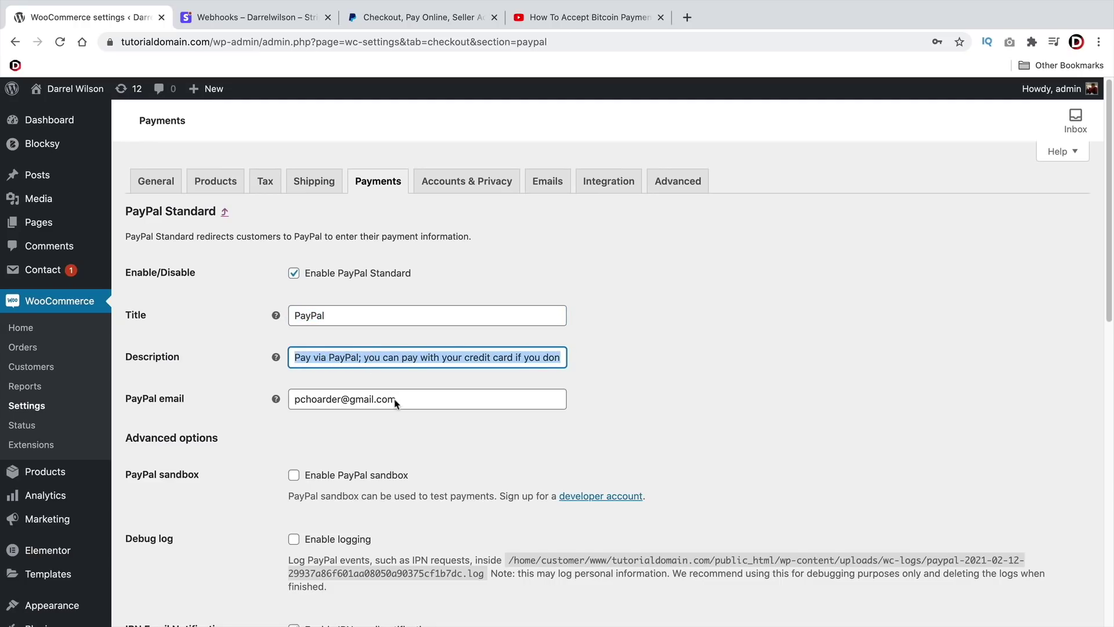
triple_click(353, 397)
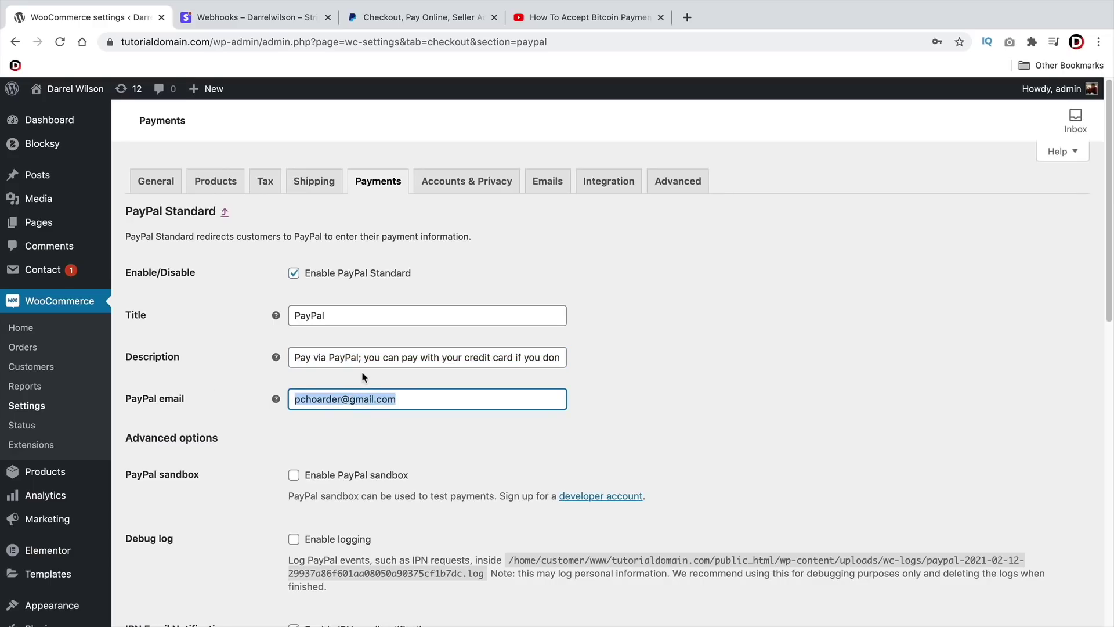
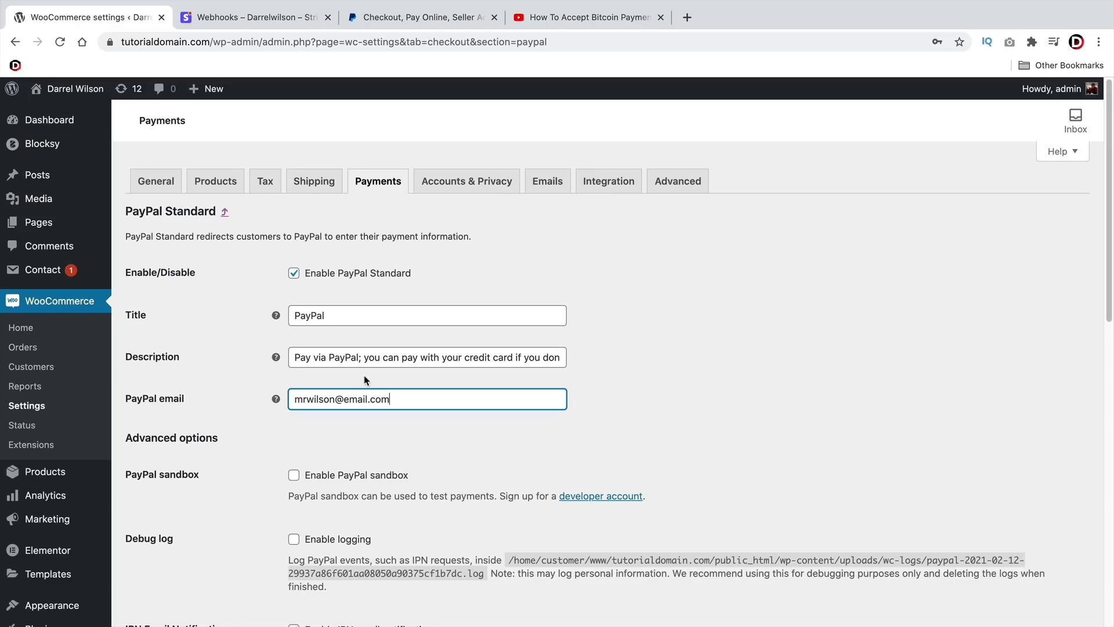
scroll(366, 380, down, 7)
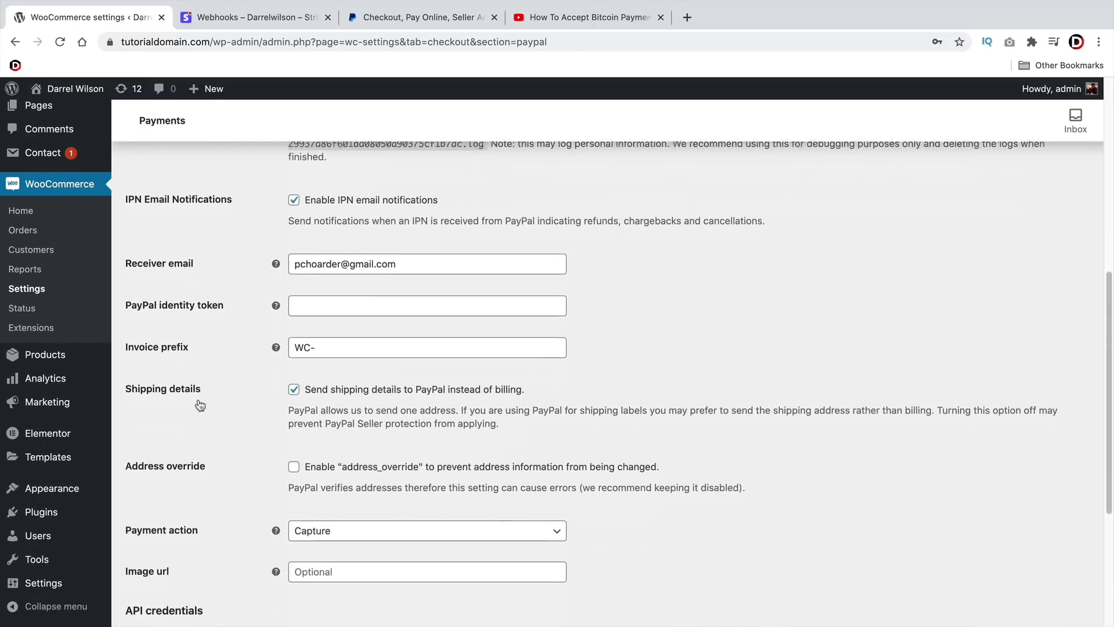
scroll(199, 405, down, 4)
click(167, 559)
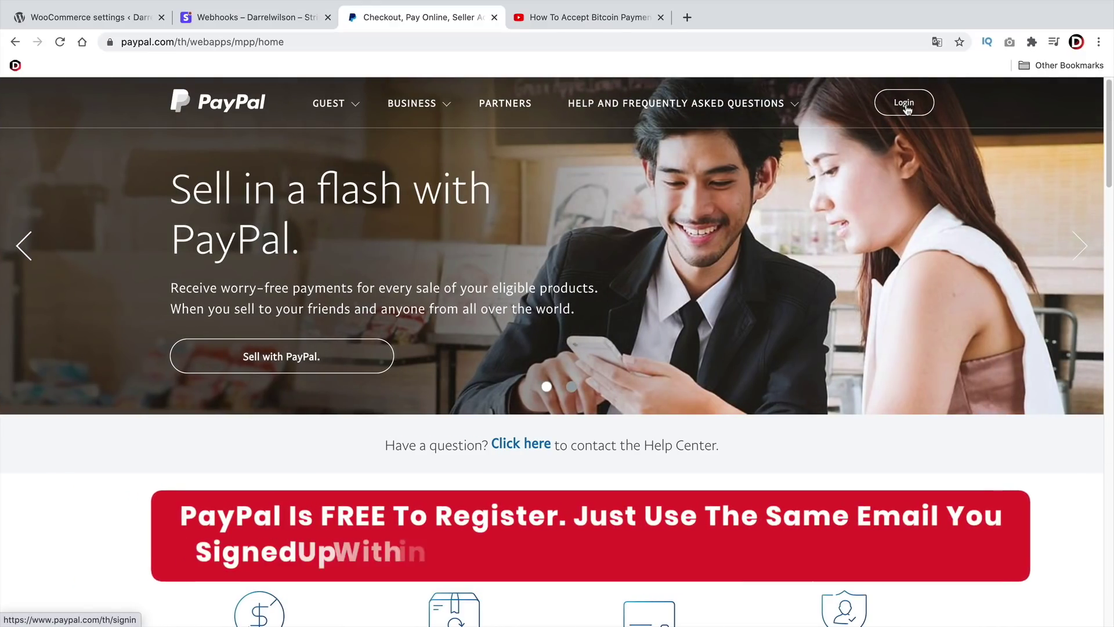
Step: Sign in to PayPal and review the dashboard's balance, Money in total and Notifications
click(907, 108)
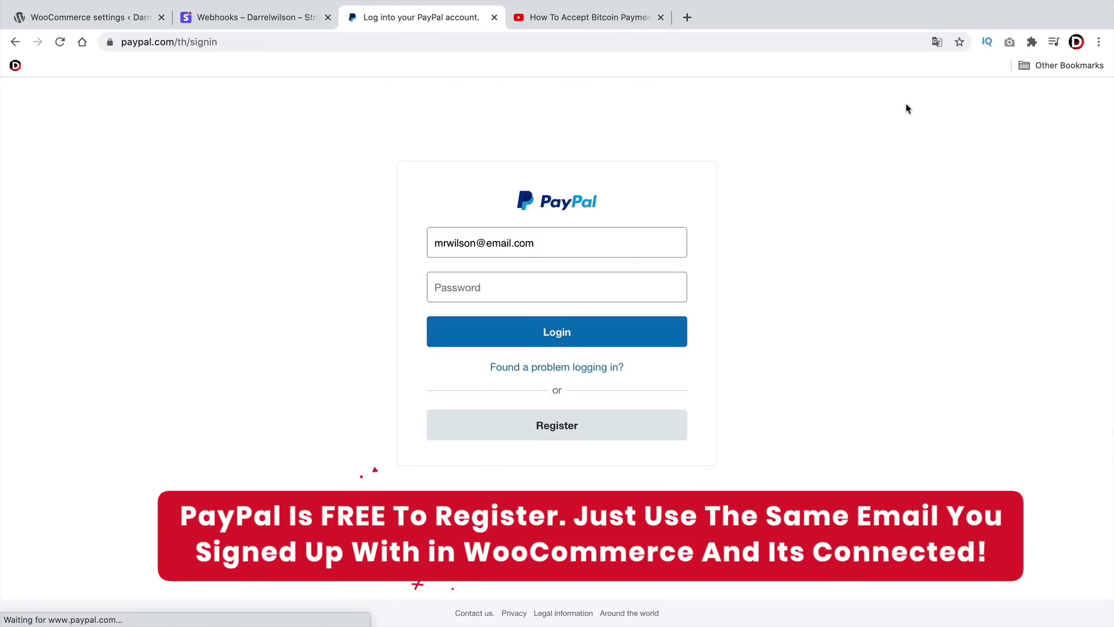
click(567, 427)
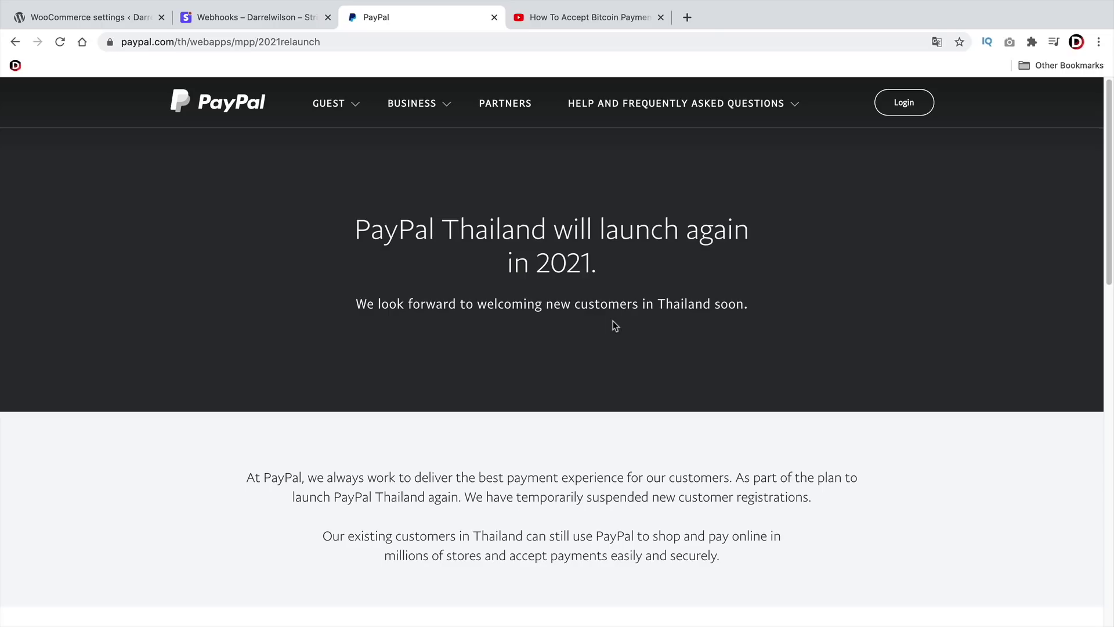
click(904, 108)
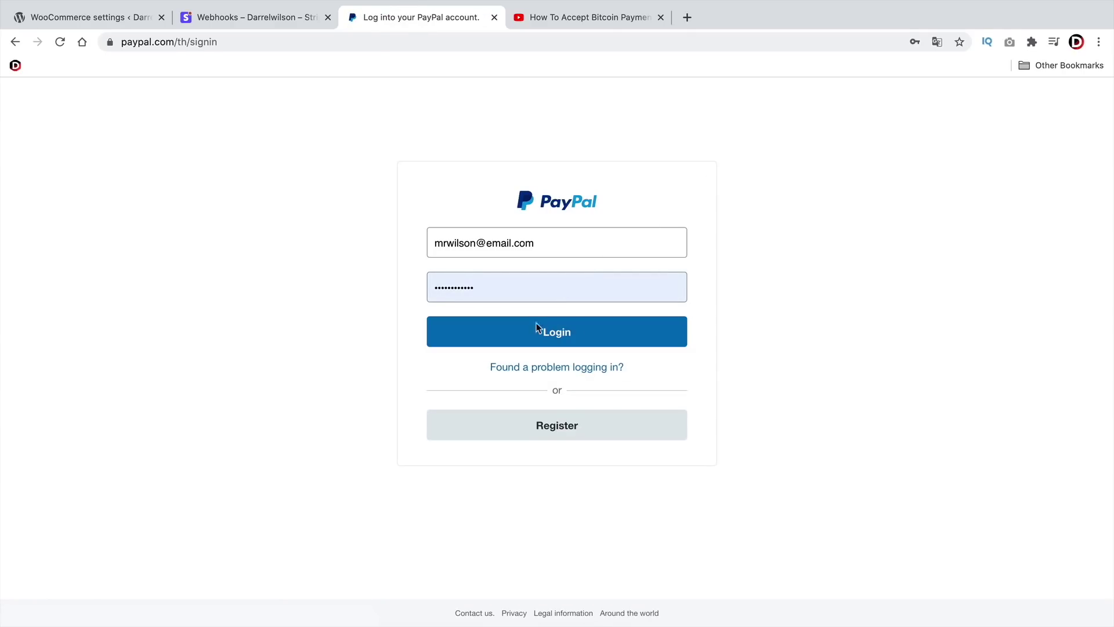
click(541, 318)
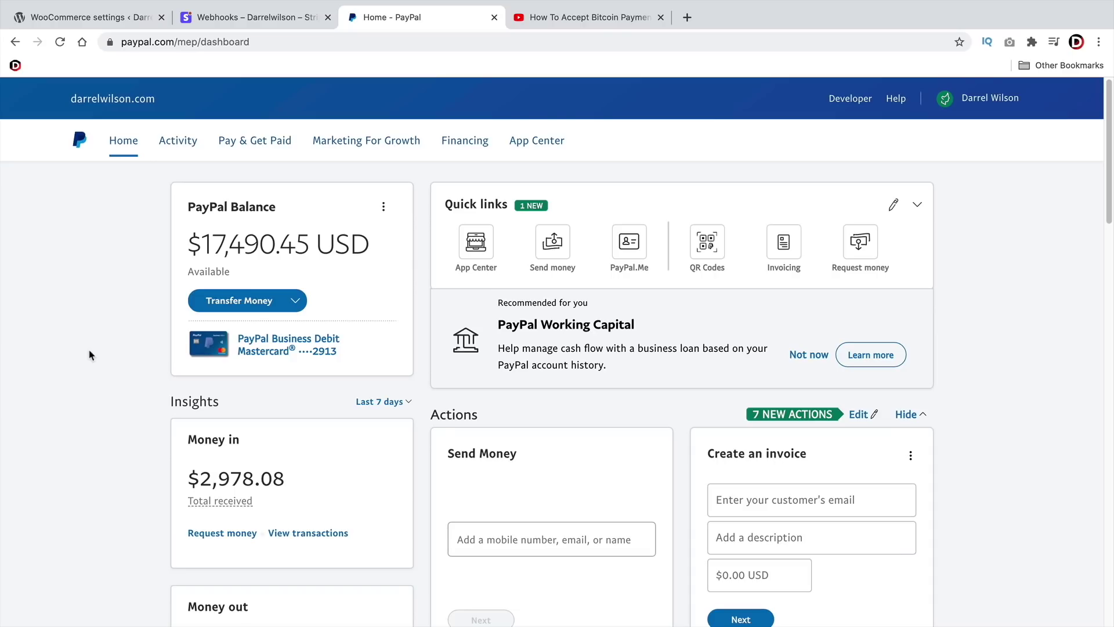
double_click(254, 477)
scroll(153, 472, down, 2)
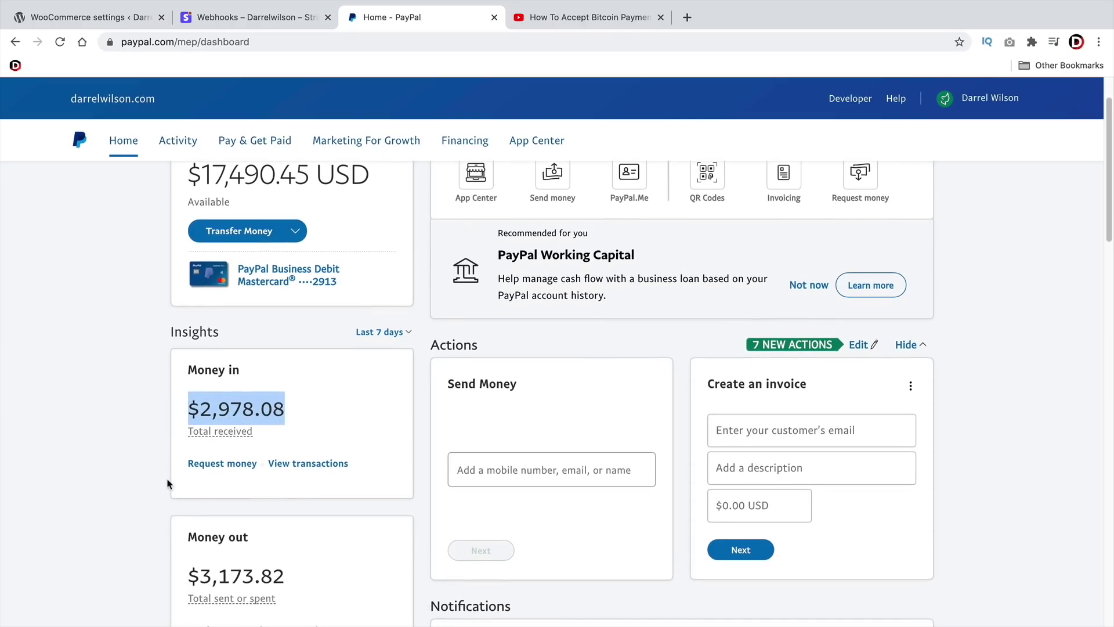
drag(513, 610, 432, 601)
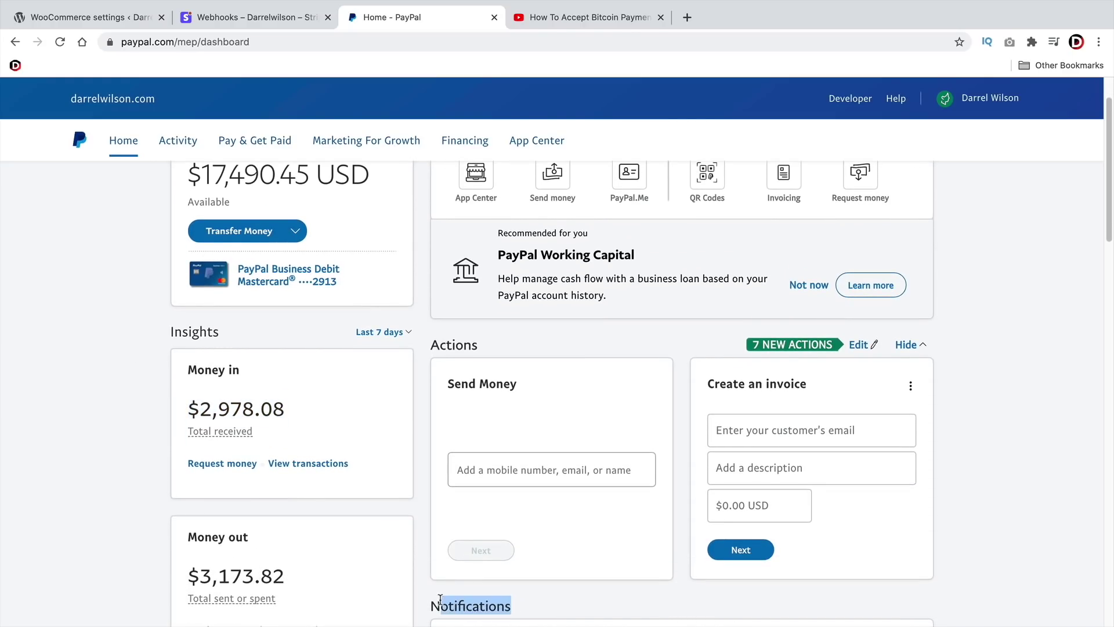
scroll(667, 499, up, 2)
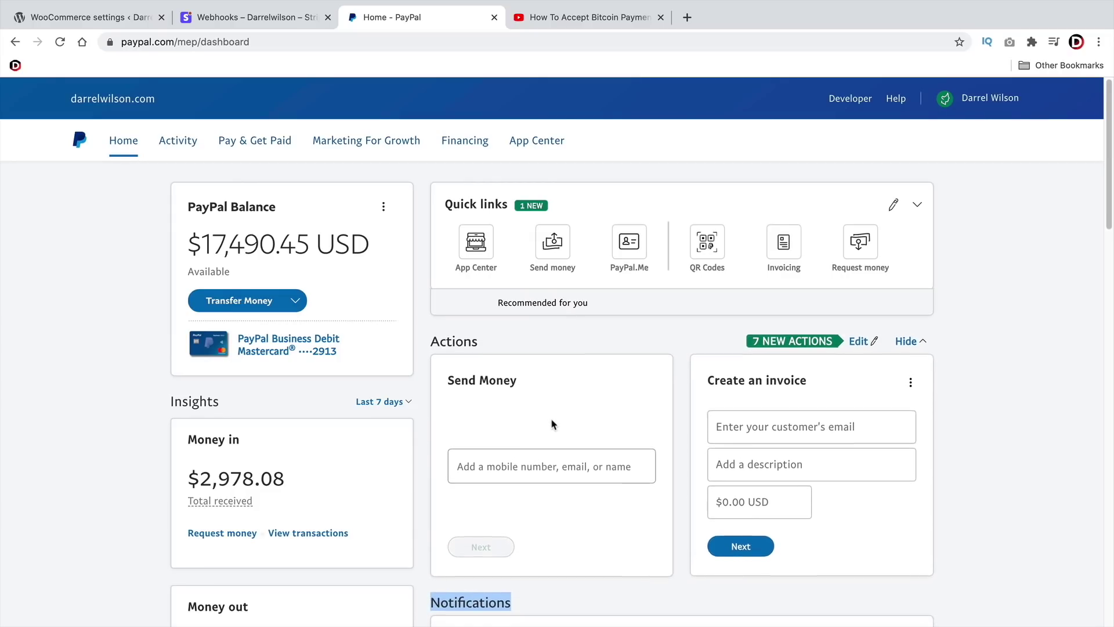
Step: Copy the PayPal email from the PayPal Standard settings and check it against the PayPal dashboard
click(88, 21)
click(435, 439)
key(super+a)
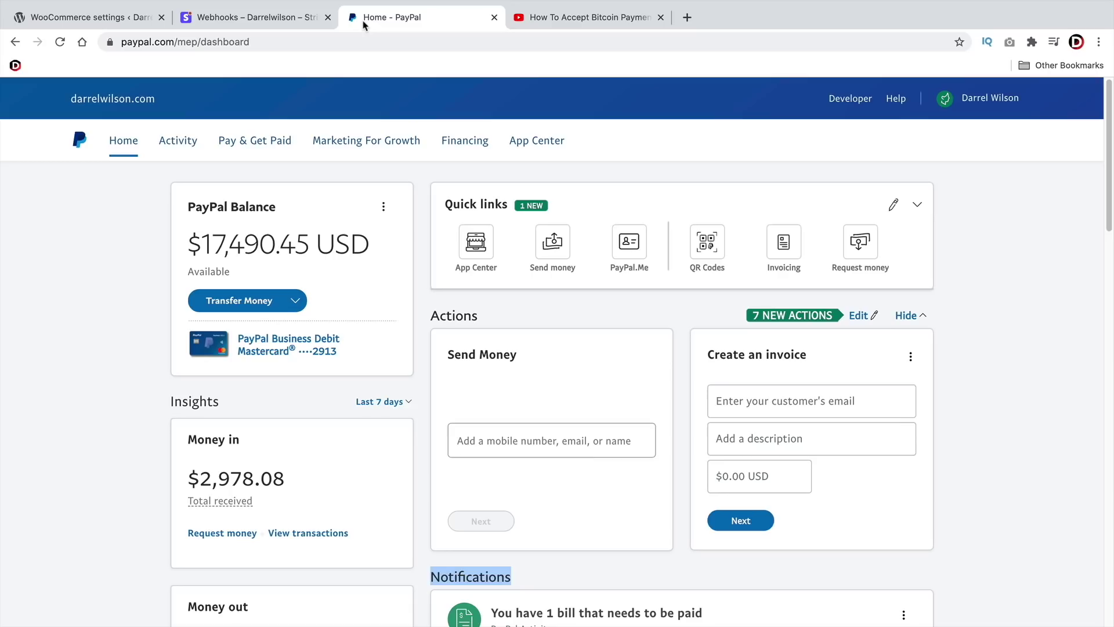
click(356, 25)
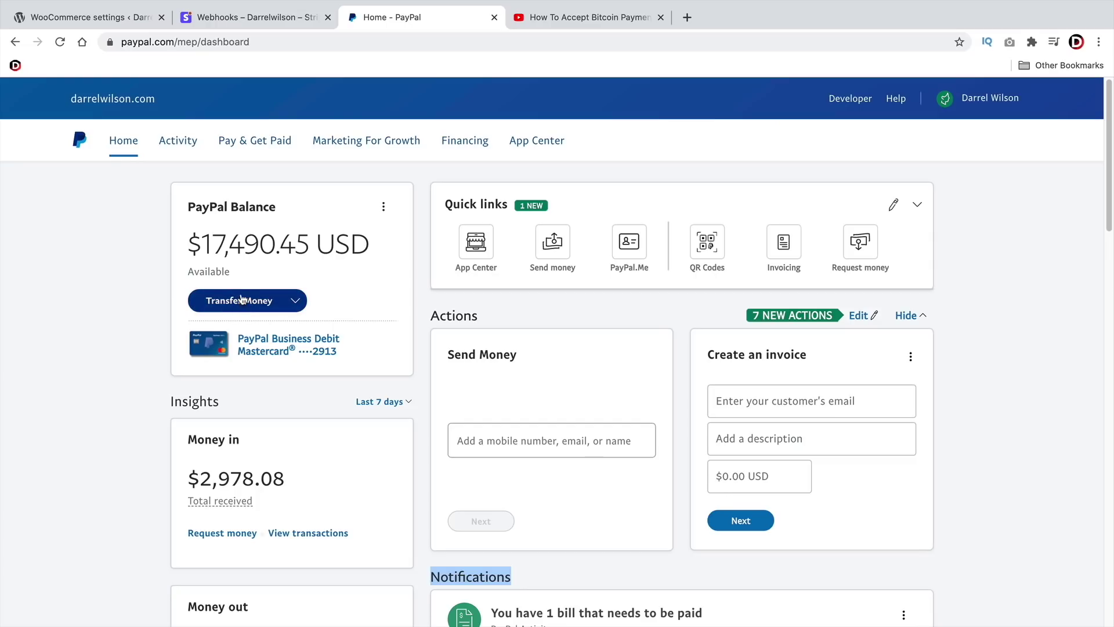
click(120, 17)
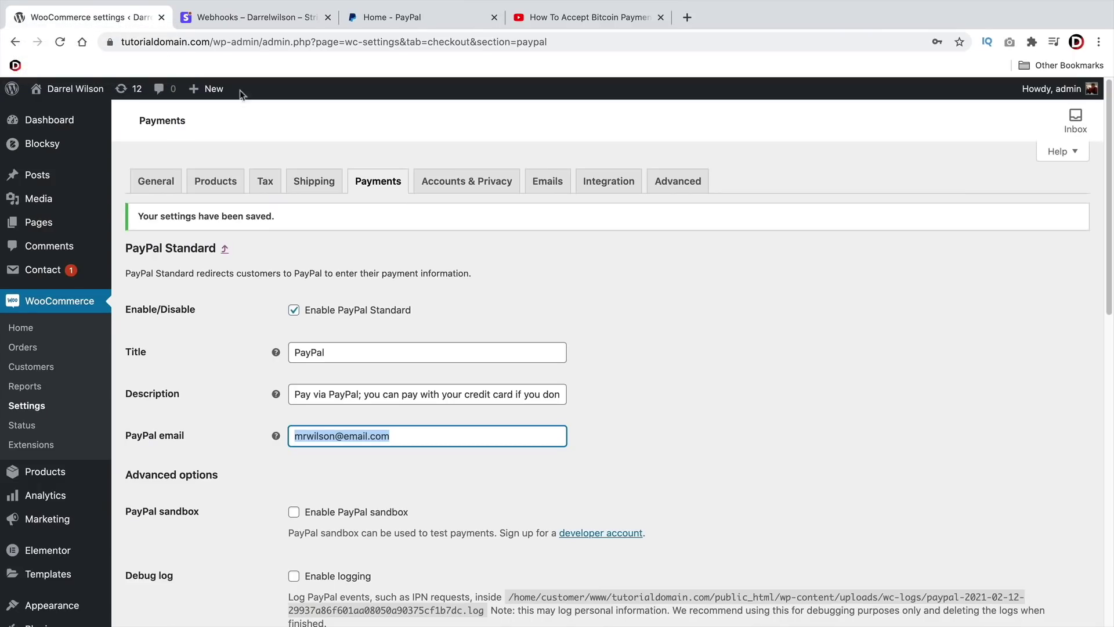
Step: Save the PayPal Standard settings and confirm the saved notice at the top
click(649, 310)
scroll(603, 393, down, 3)
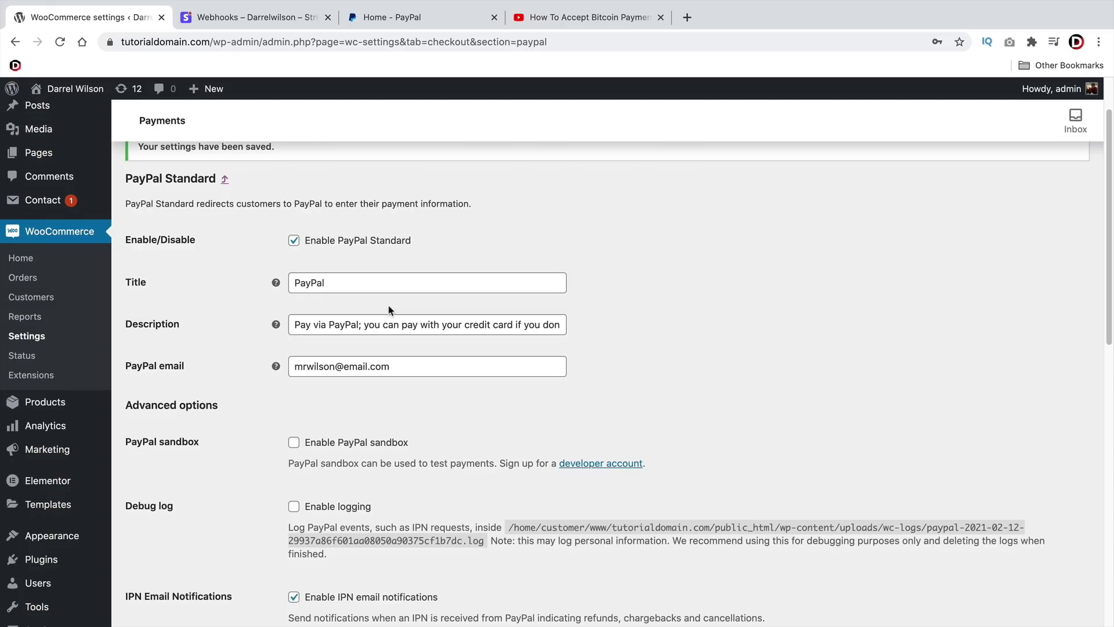
scroll(391, 307, down, 3)
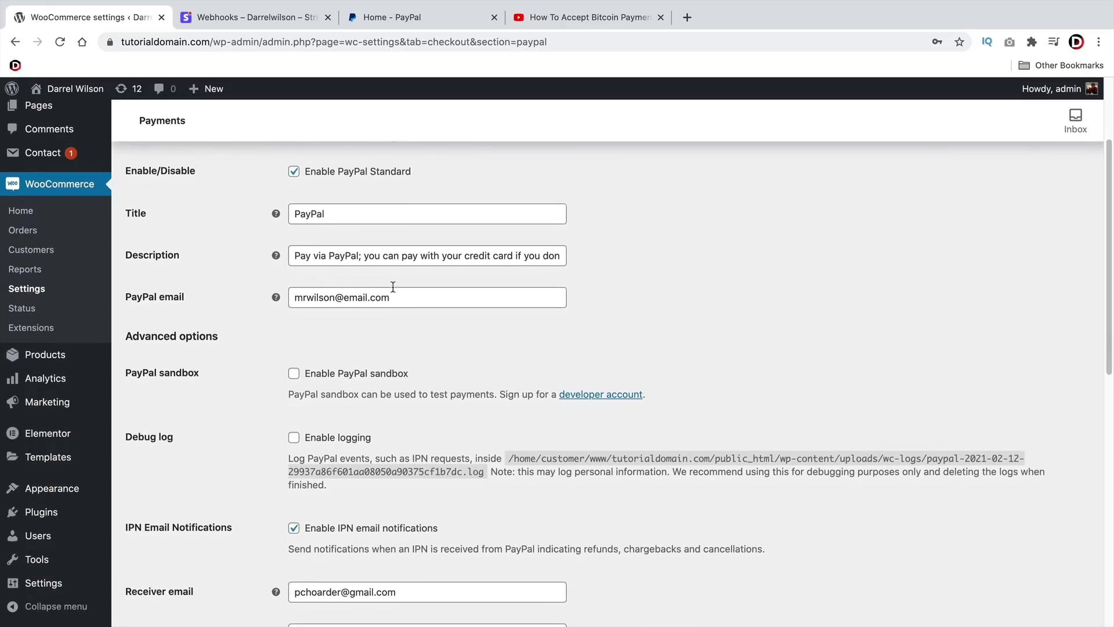
scroll(256, 305, down, 6)
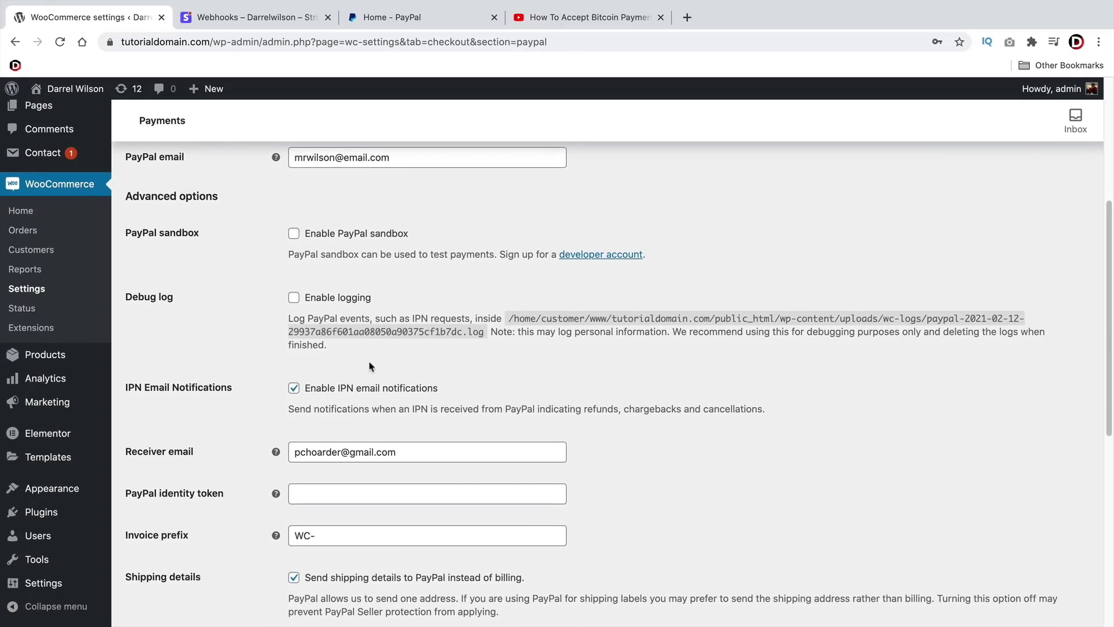
scroll(335, 383, down, 18)
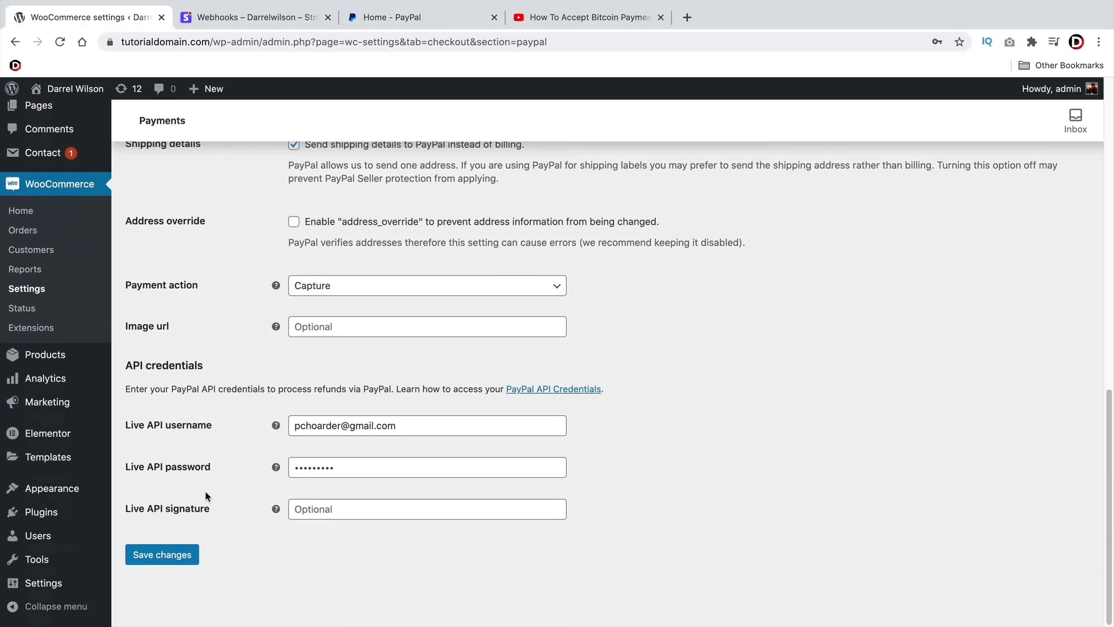
click(188, 555)
scroll(294, 368, up, 20)
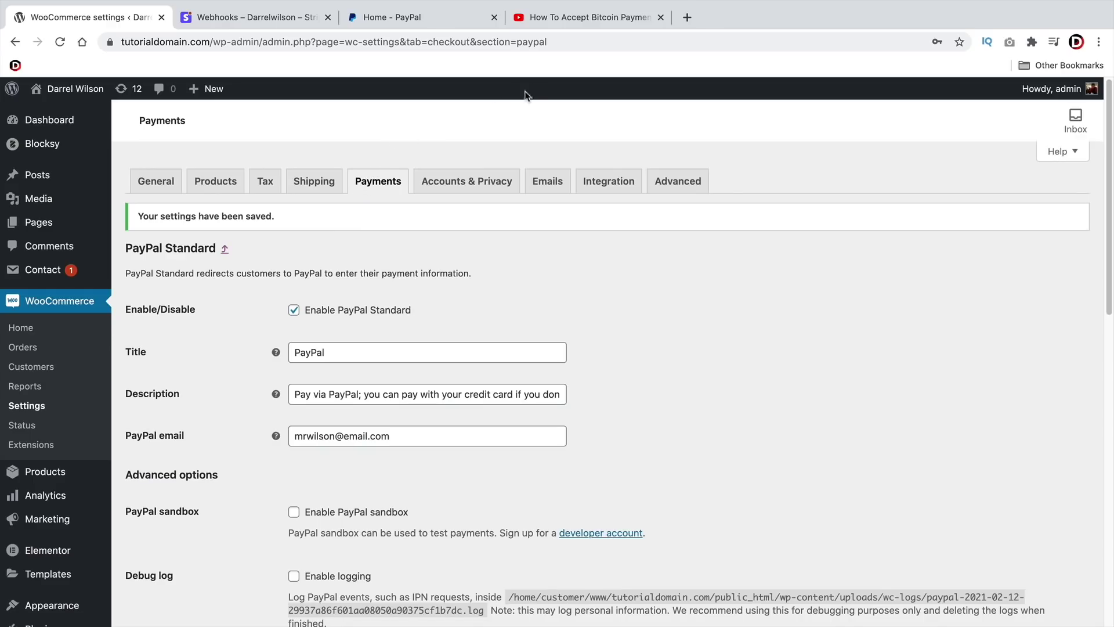
Step: Rewind the Coinbase Bitcoin tutorial to its 1:52 checkout demo, then return to the store tab
click(577, 19)
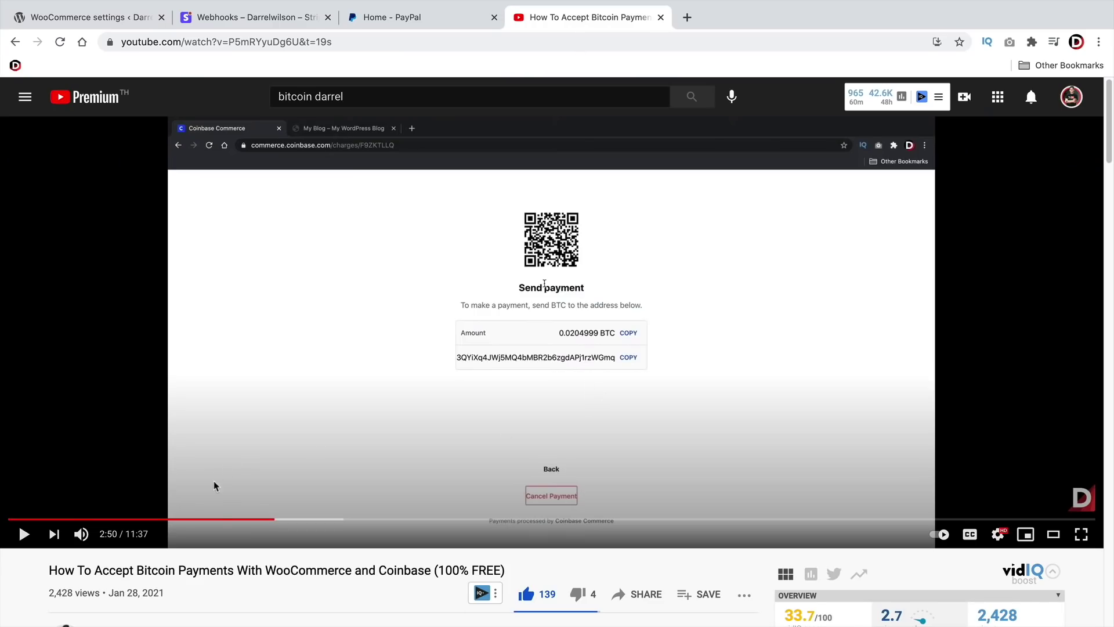
click(220, 520)
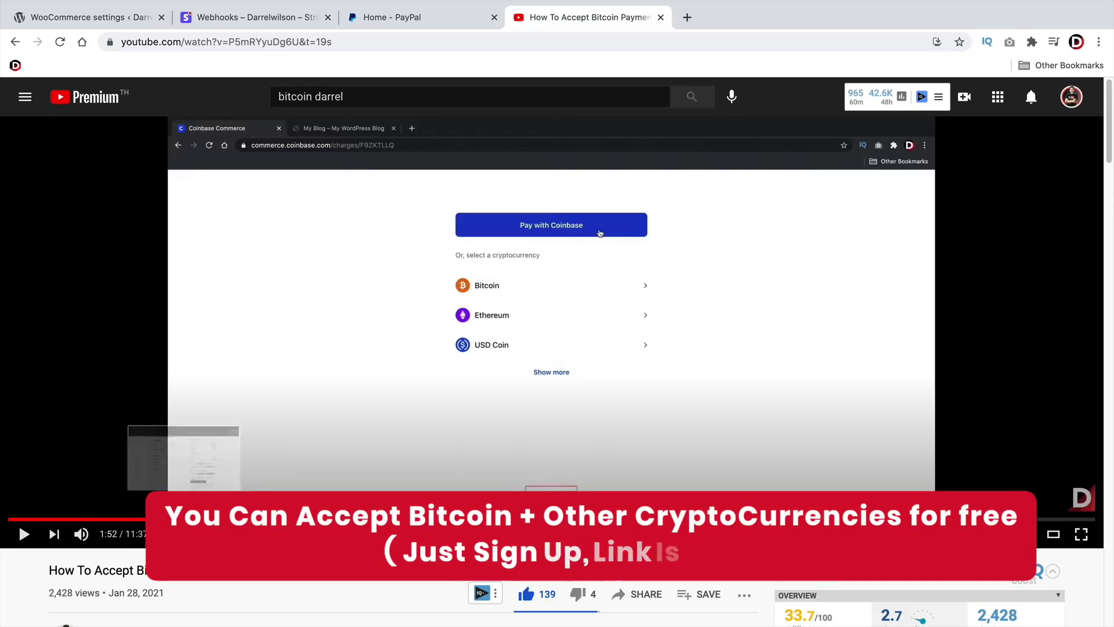
click(181, 519)
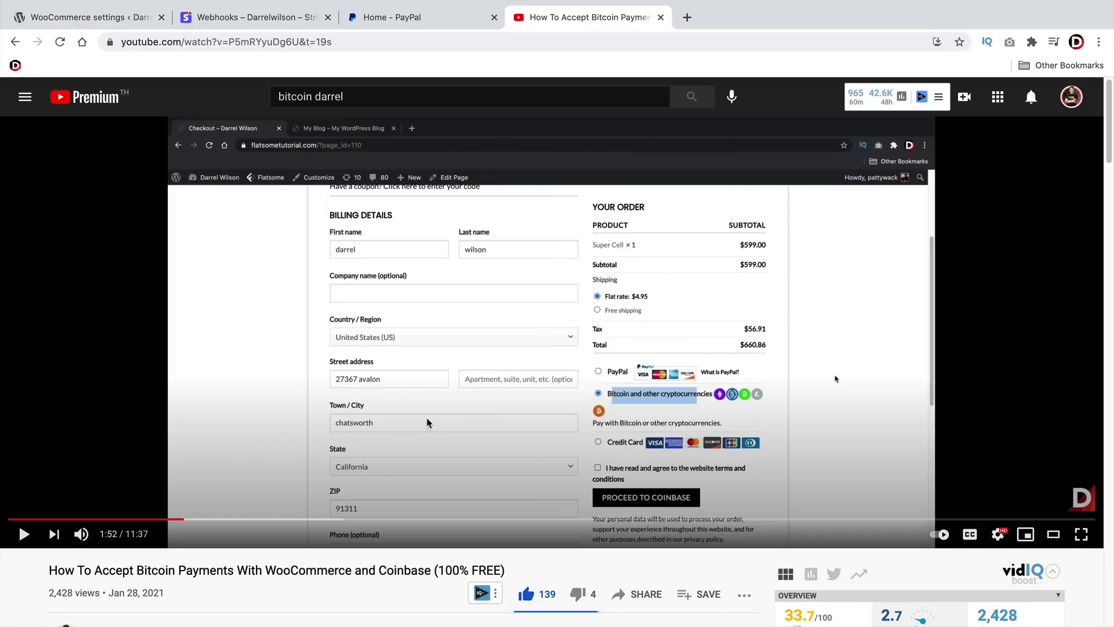
click(85, 18)
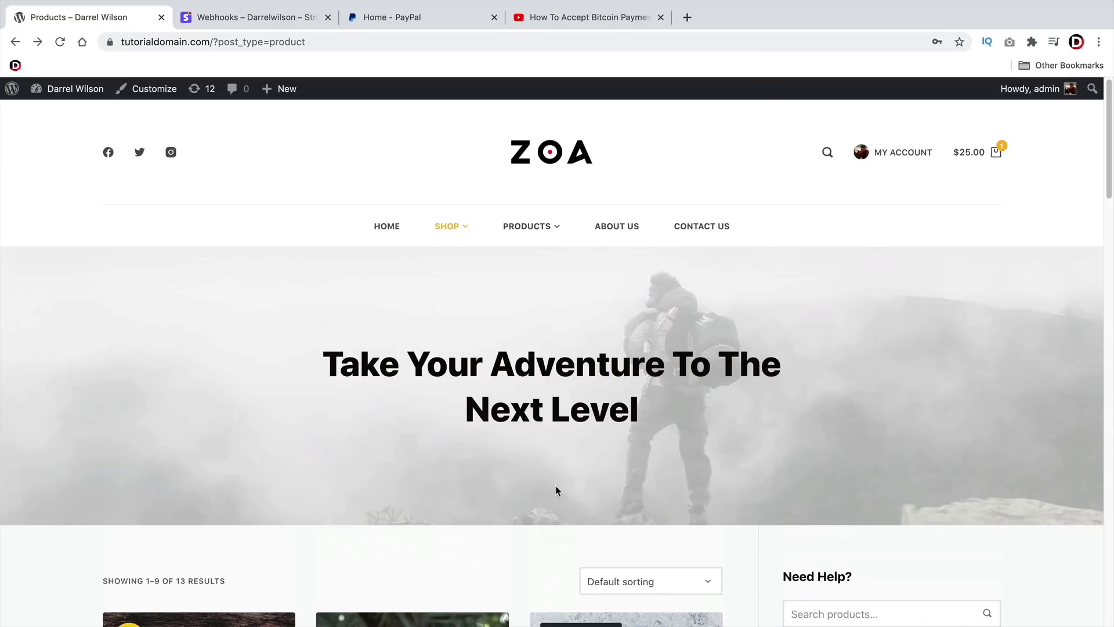
Step: Add the $25.00 backpack to the cart and update its quantity to 5
scroll(556, 491, down, 9)
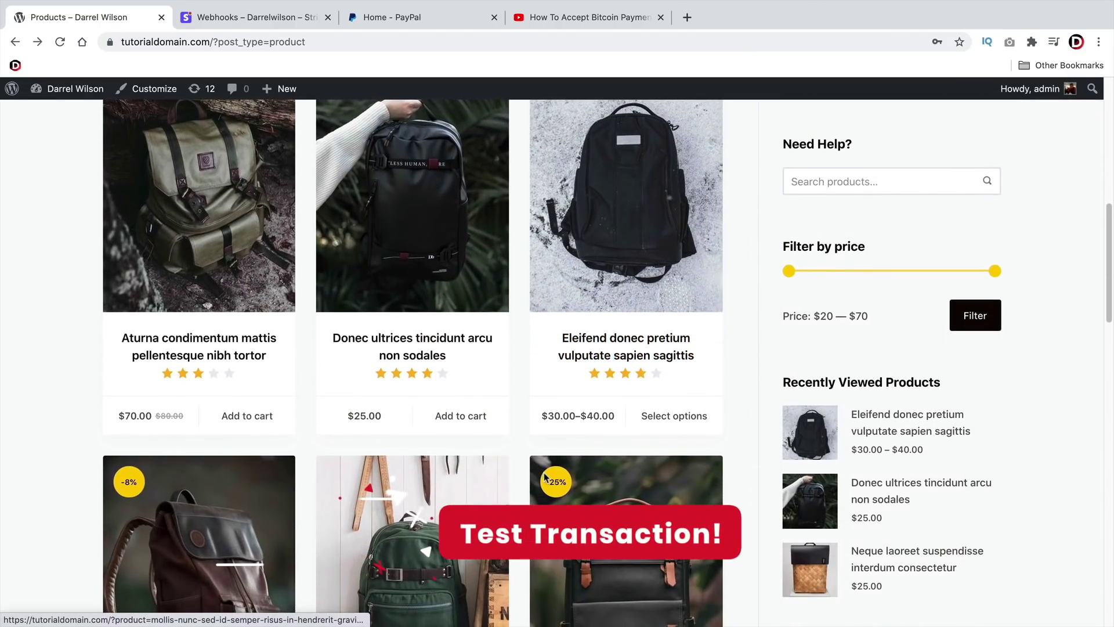
click(469, 422)
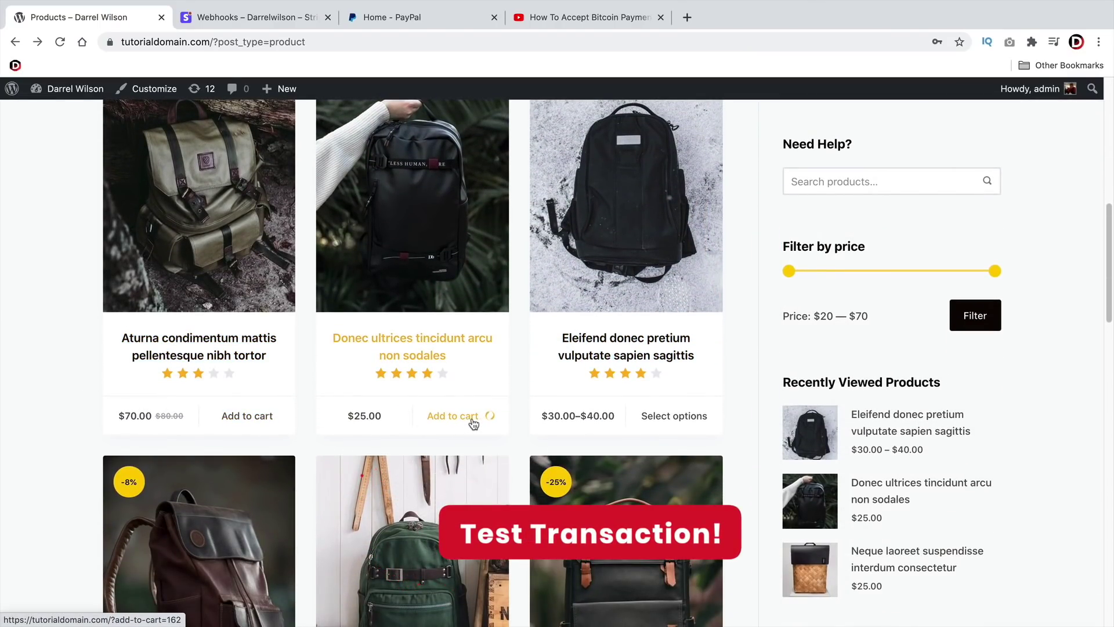
click(474, 423)
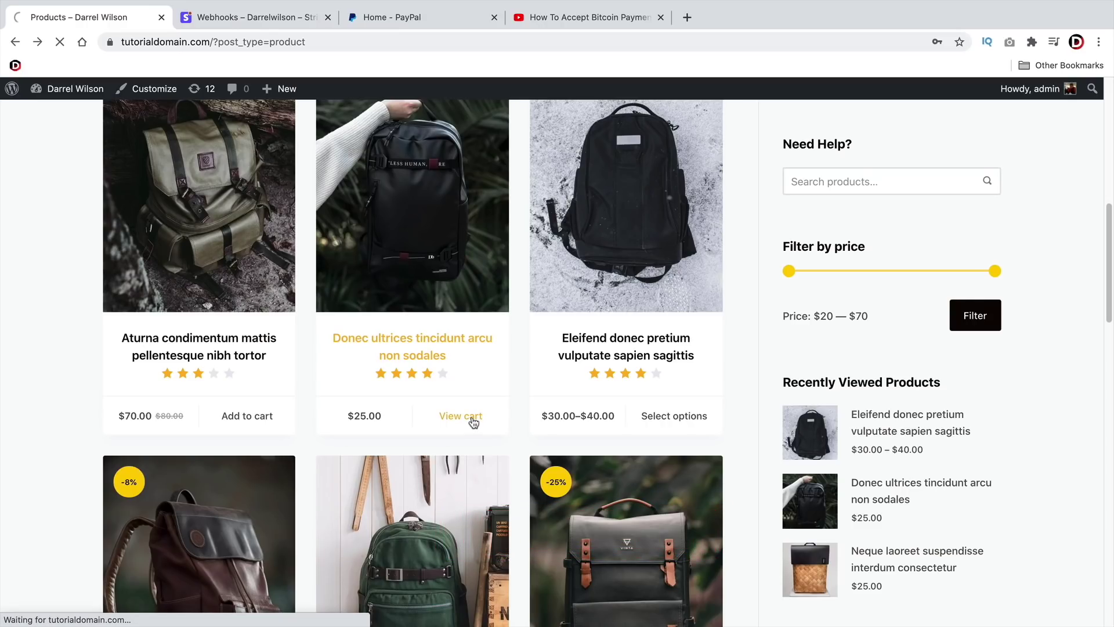
scroll(473, 420, down, 4)
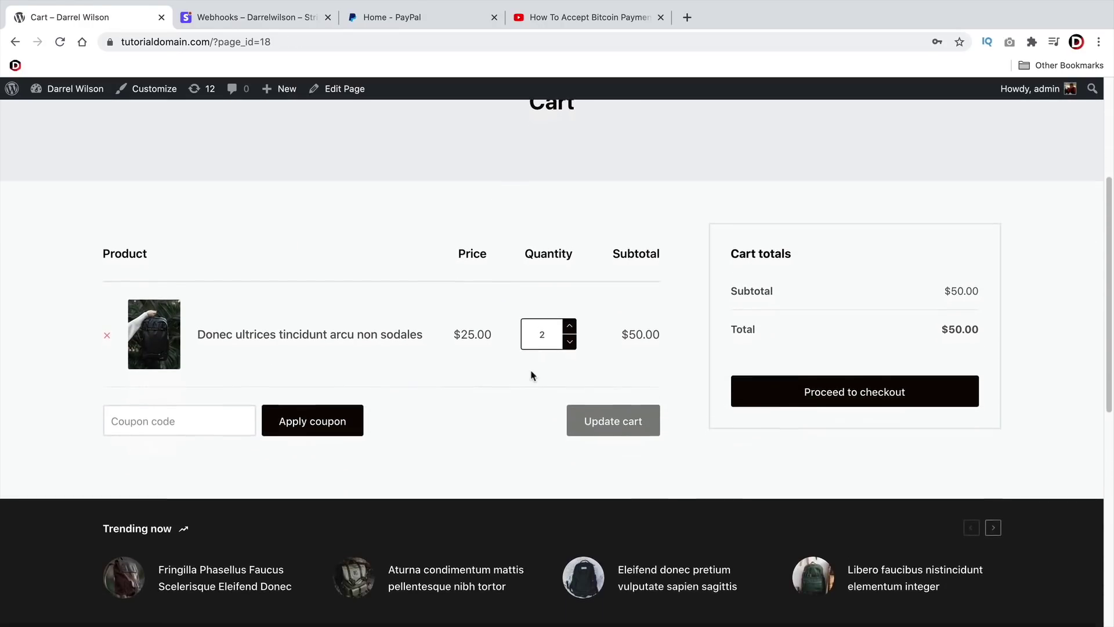
click(569, 341)
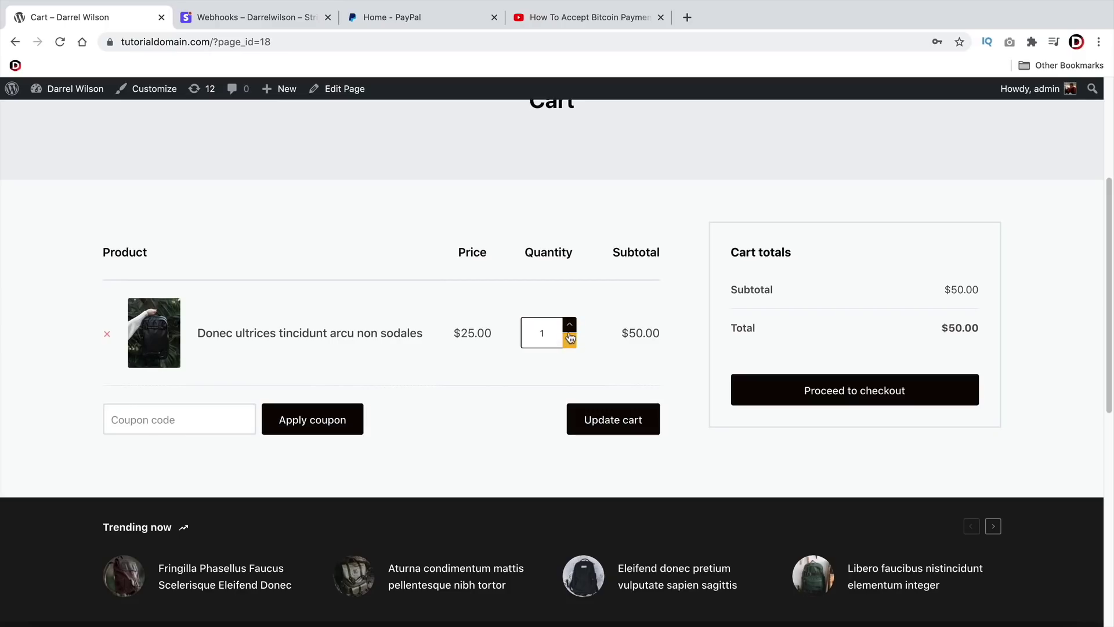
click(570, 328)
click(615, 429)
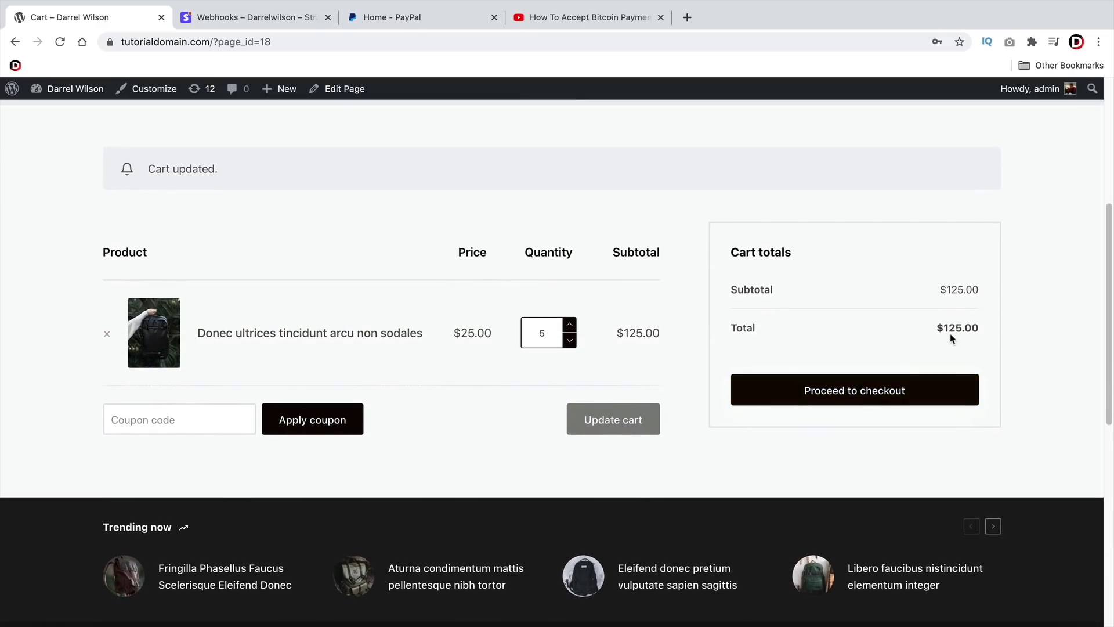
Step: Proceed to checkout and choose Credit Card as the payment method
click(817, 391)
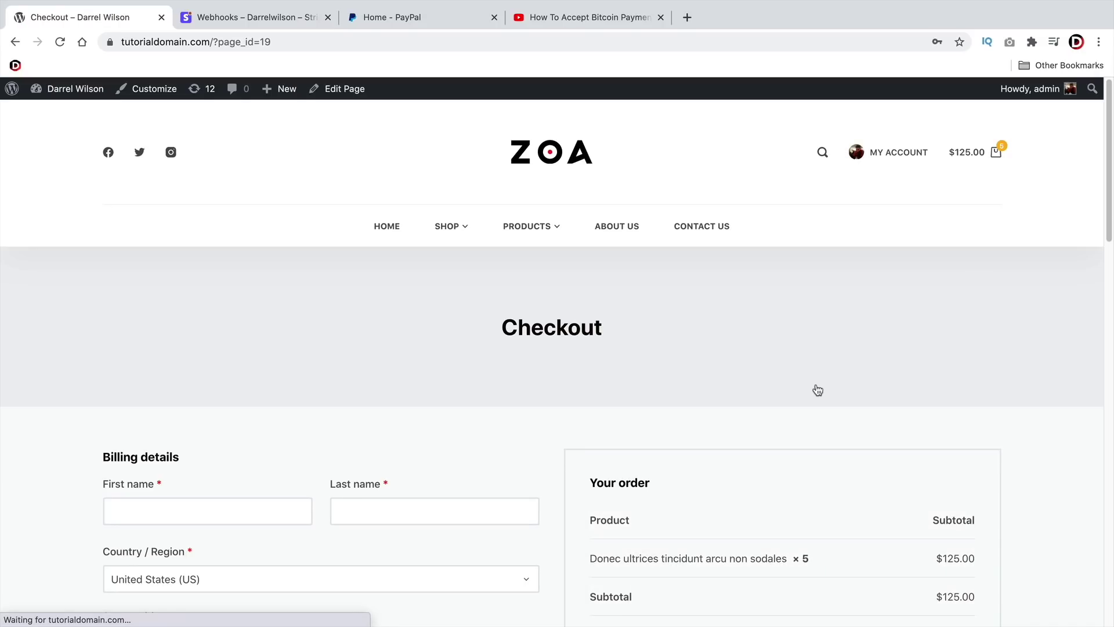
scroll(817, 391, down, 6)
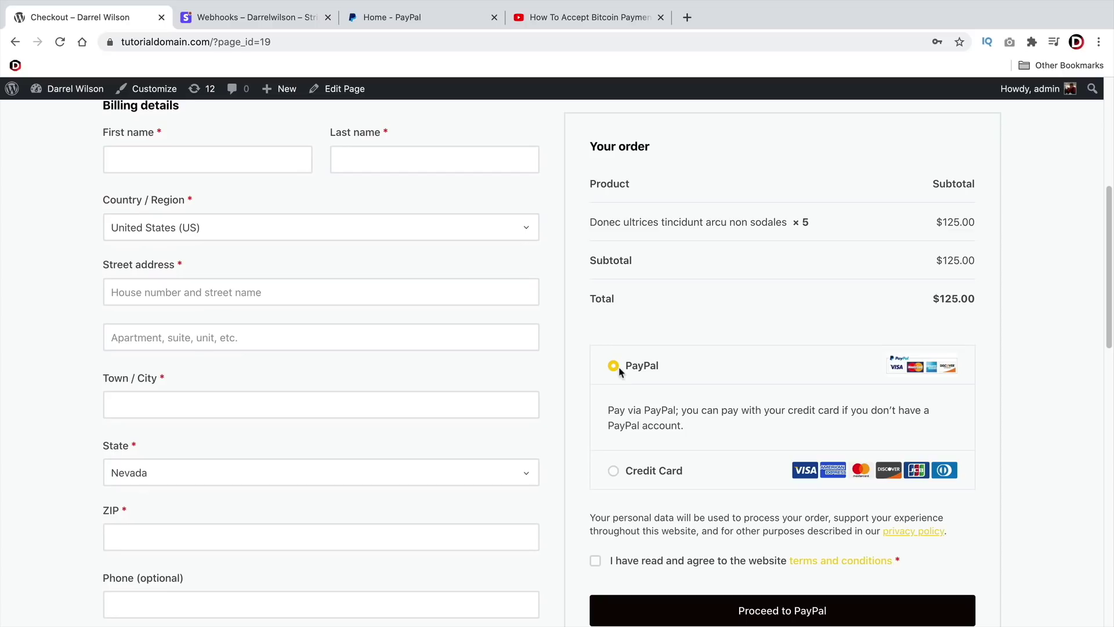
click(671, 471)
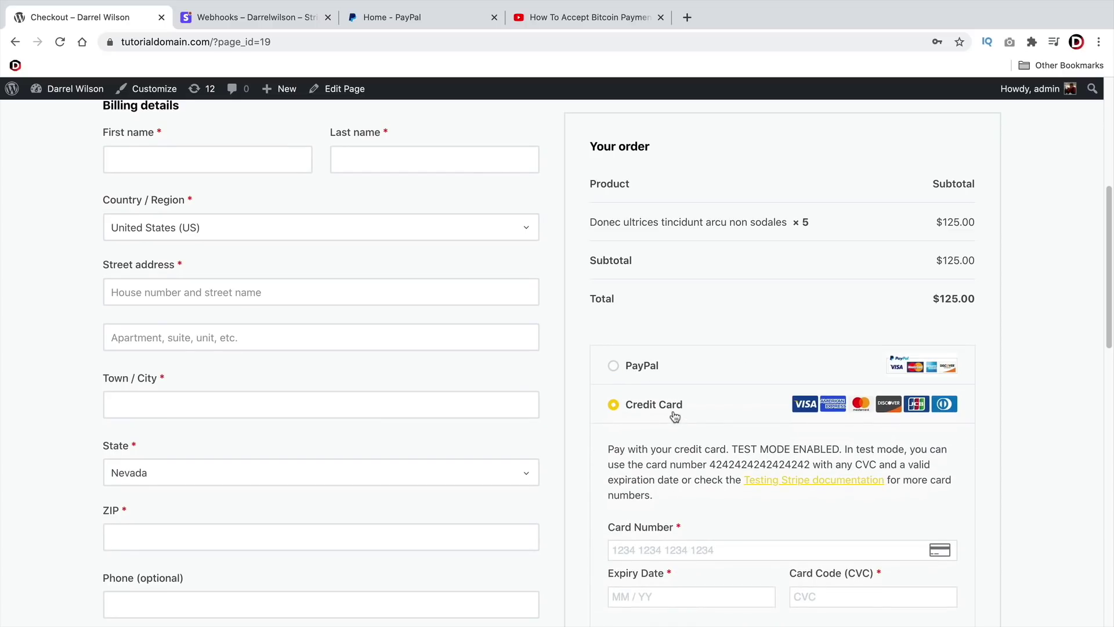
scroll(679, 415, down, 2)
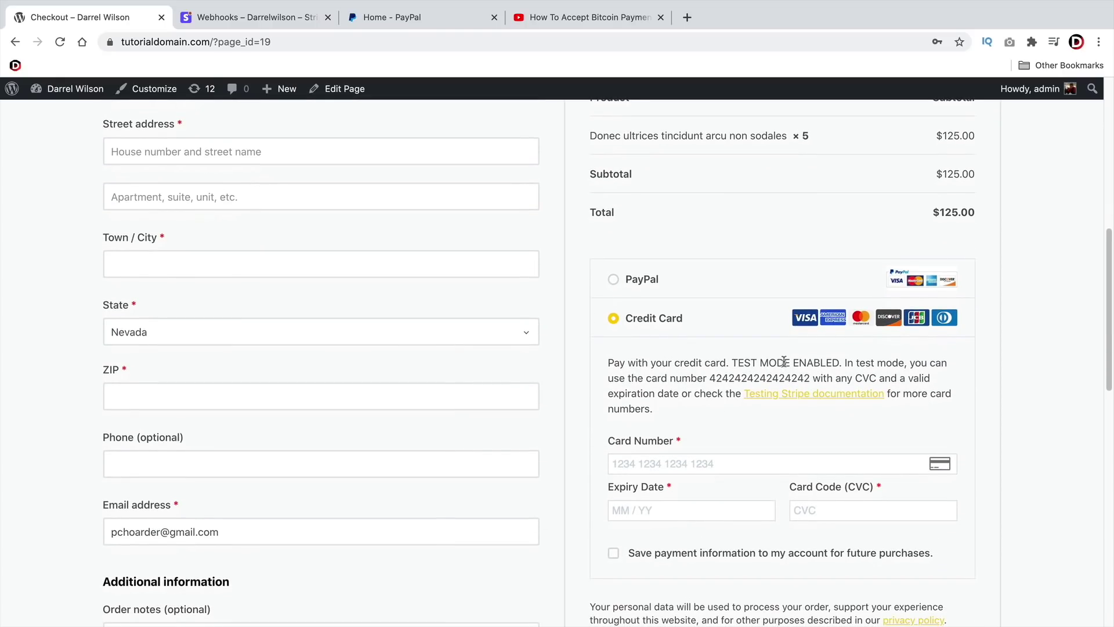
scroll(321, 308, up, 1)
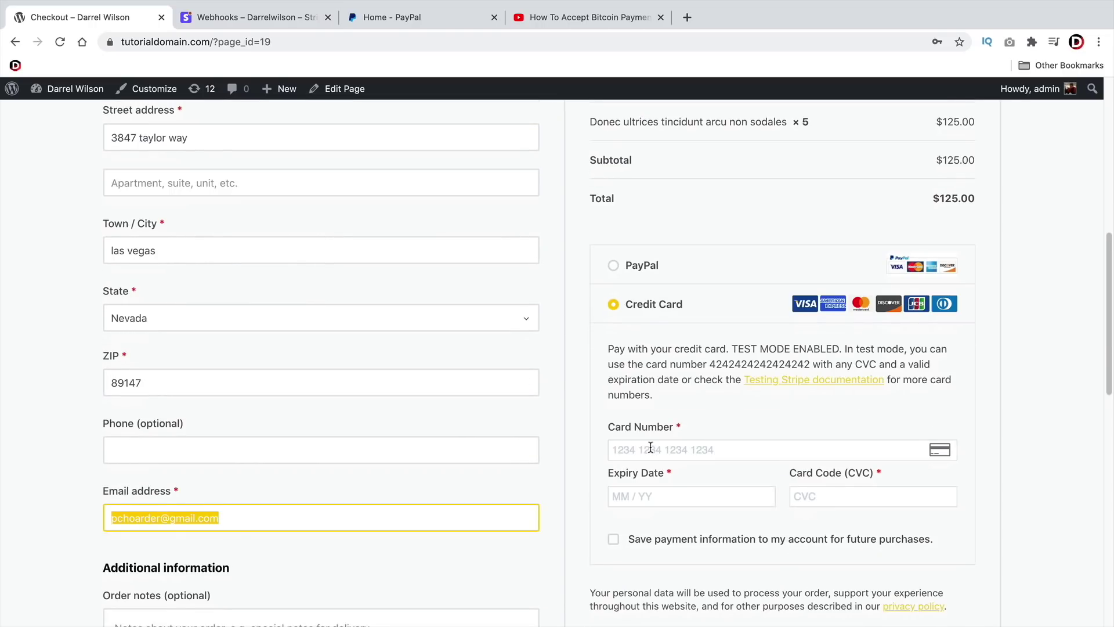
click(651, 447)
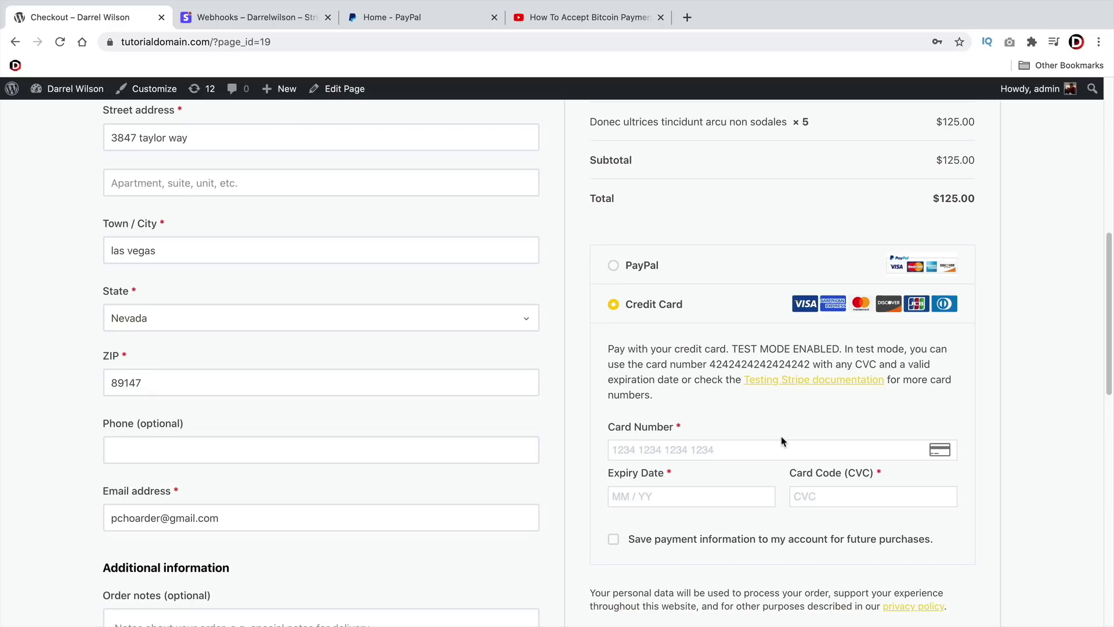
text(4242 4242 4242 4242)
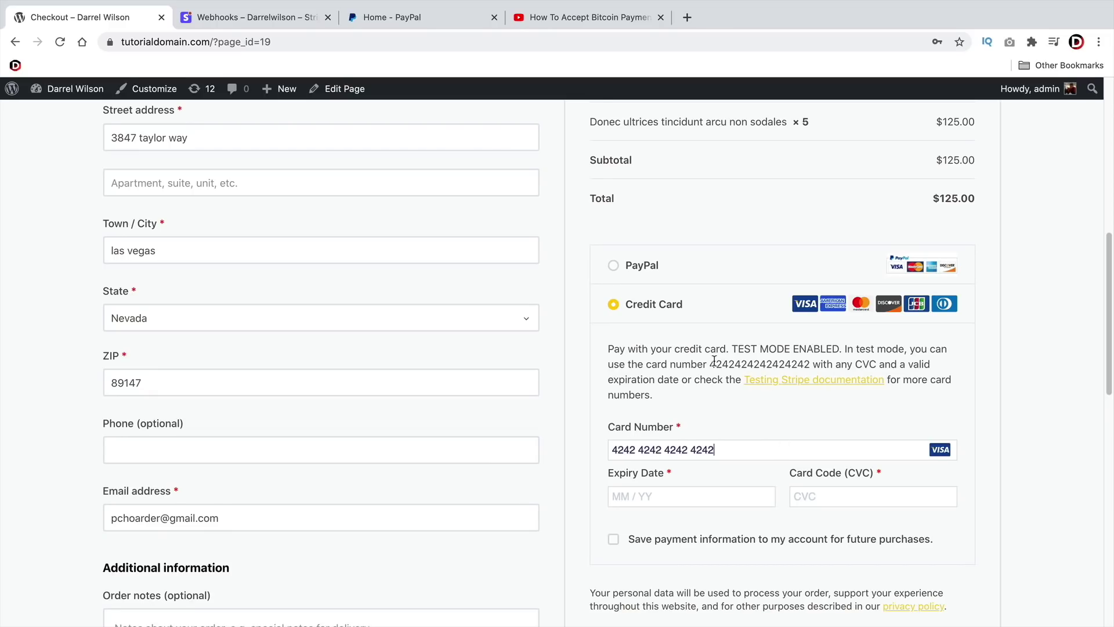
drag(710, 364, 790, 364)
click(691, 499)
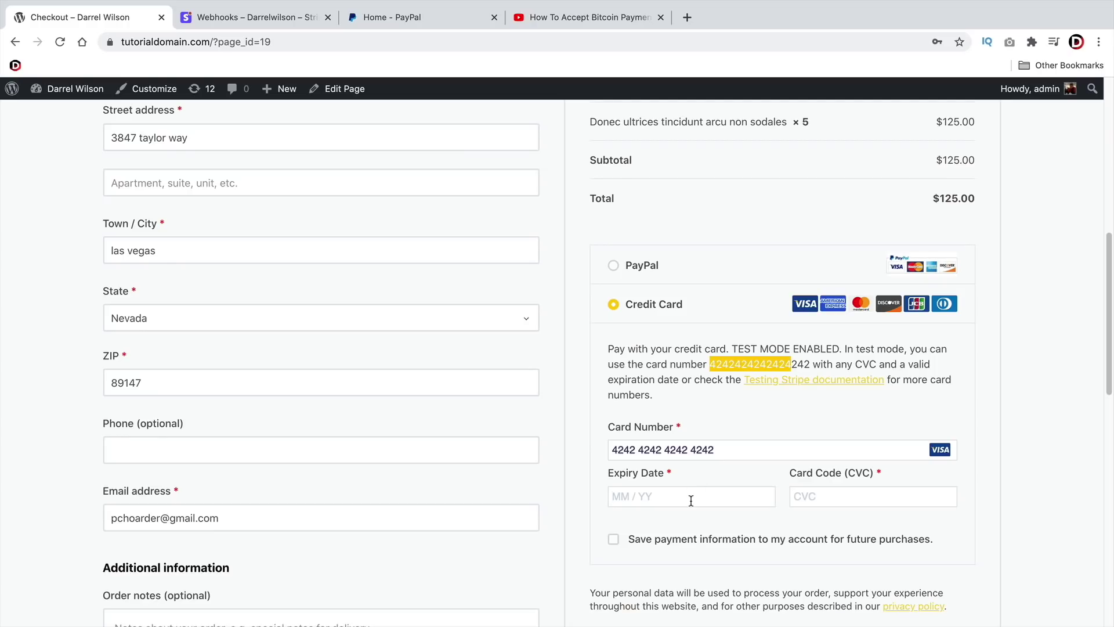
text(0473)
scroll(557, 348, down, 5)
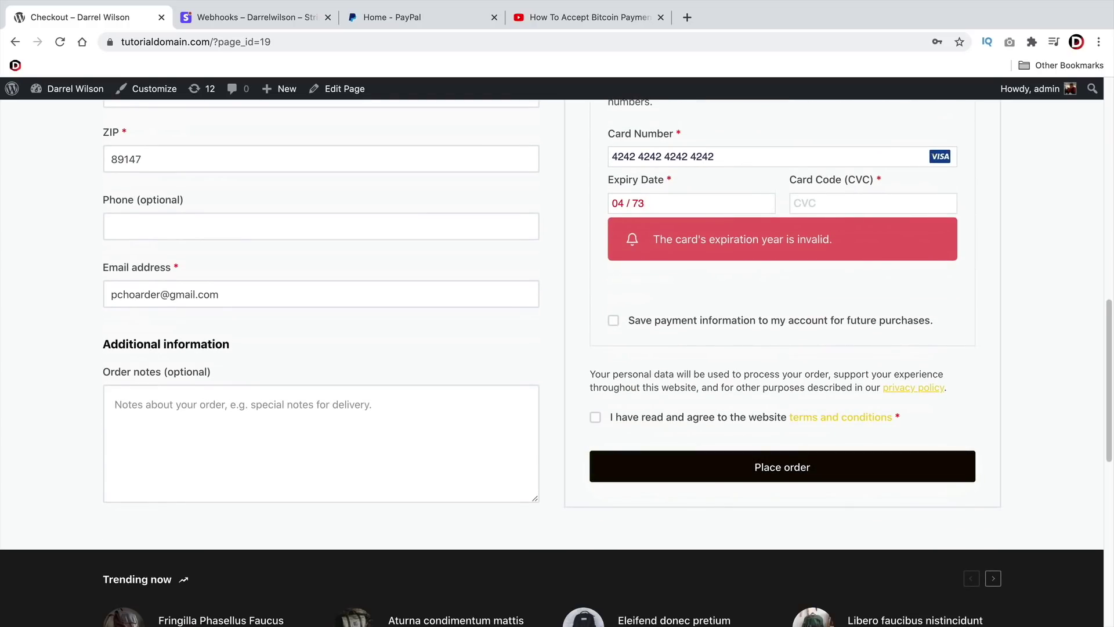
triple_click(647, 202)
text(03)
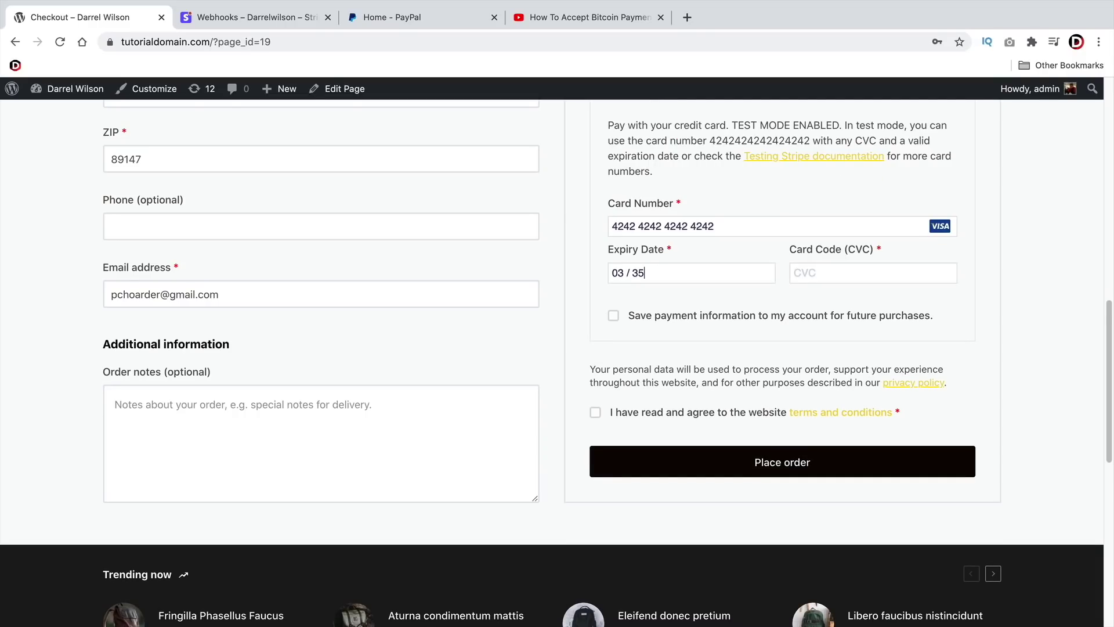
text(123)
click(644, 316)
scroll(733, 345, up, 2)
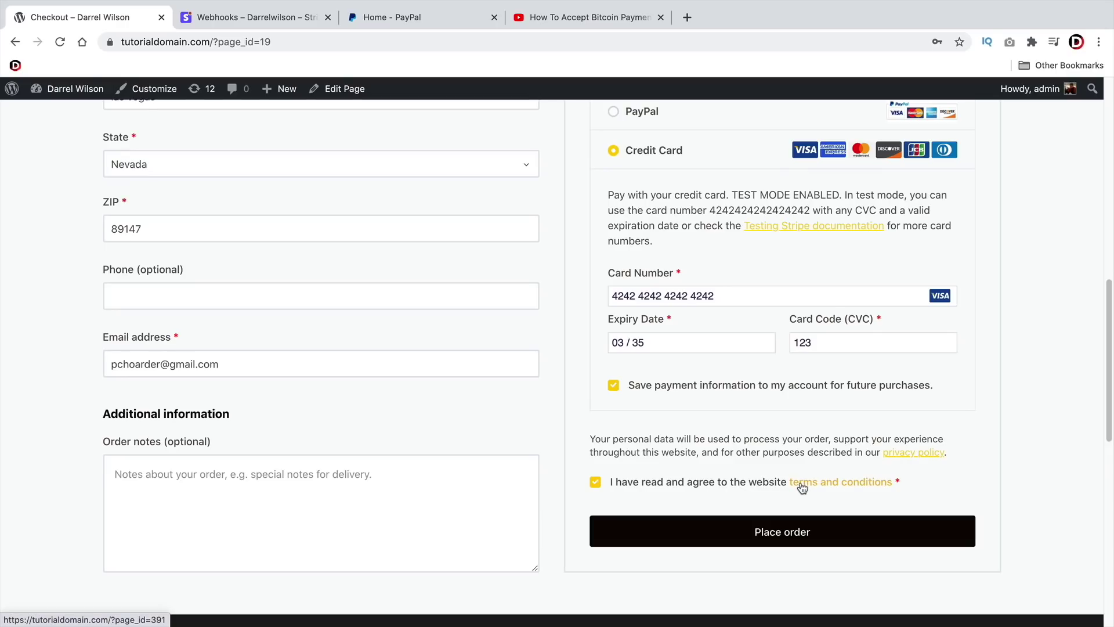
click(768, 531)
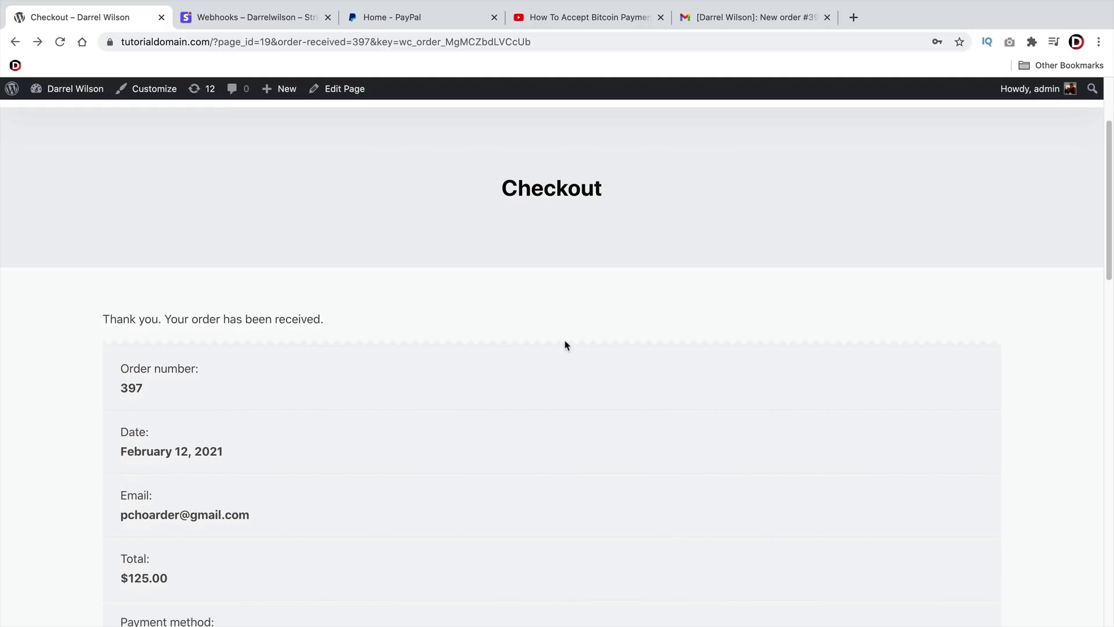
Step: Review the order-received page, highlighting the order number and the customer's email address
drag(103, 320, 320, 319)
scroll(162, 322, down, 2)
double_click(124, 318)
scroll(136, 318, down, 3)
drag(120, 308, 228, 306)
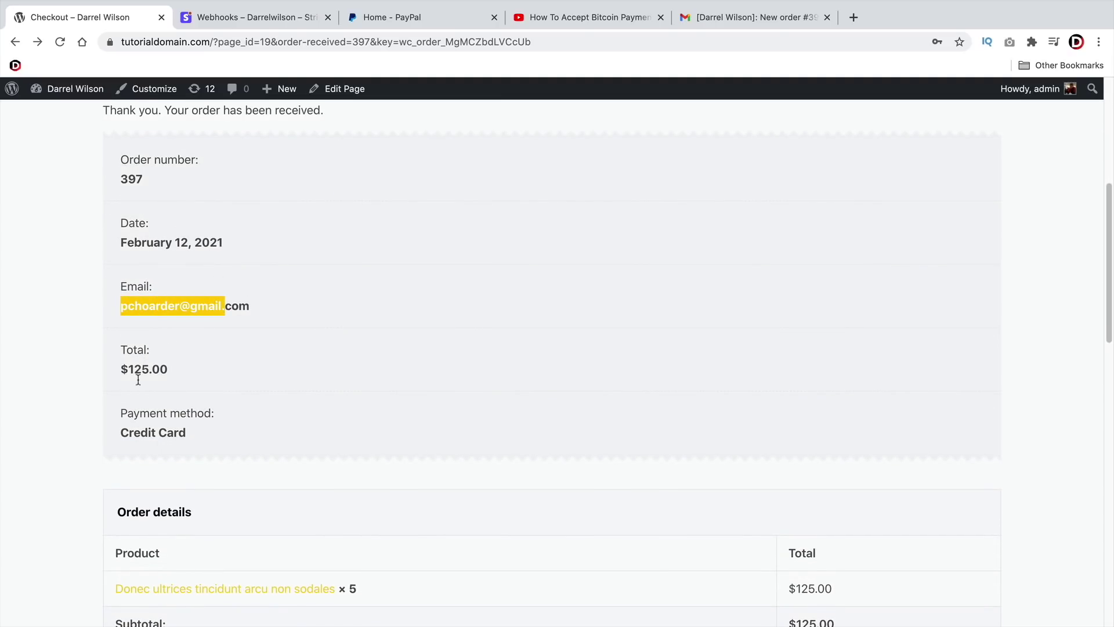
scroll(236, 393, down, 8)
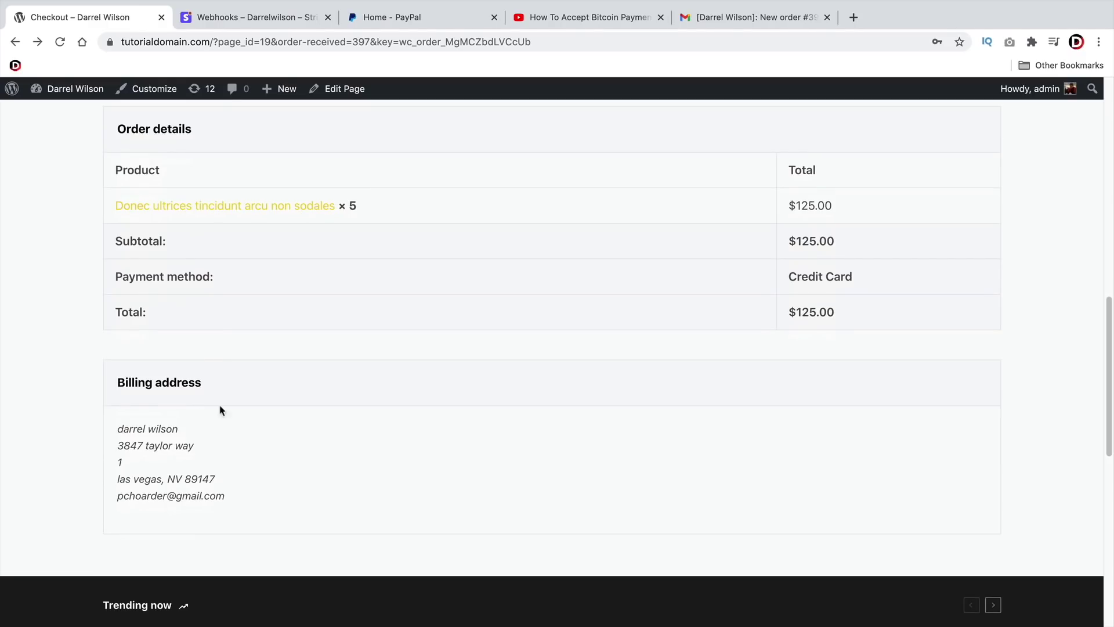
scroll(221, 415, up, 3)
click(748, 17)
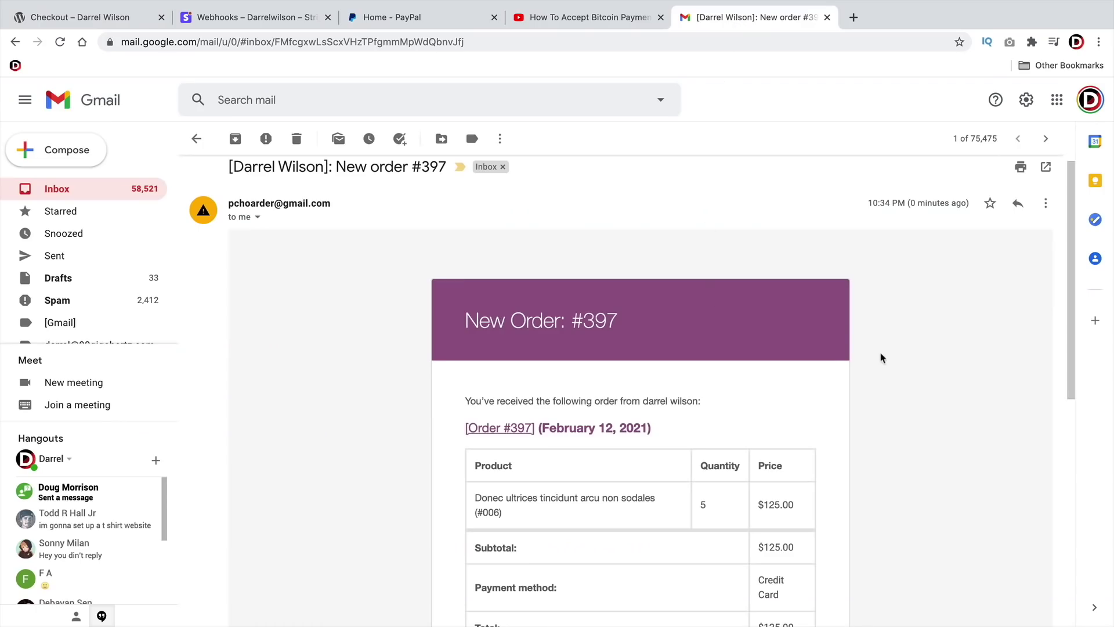
scroll(936, 374, down, 3)
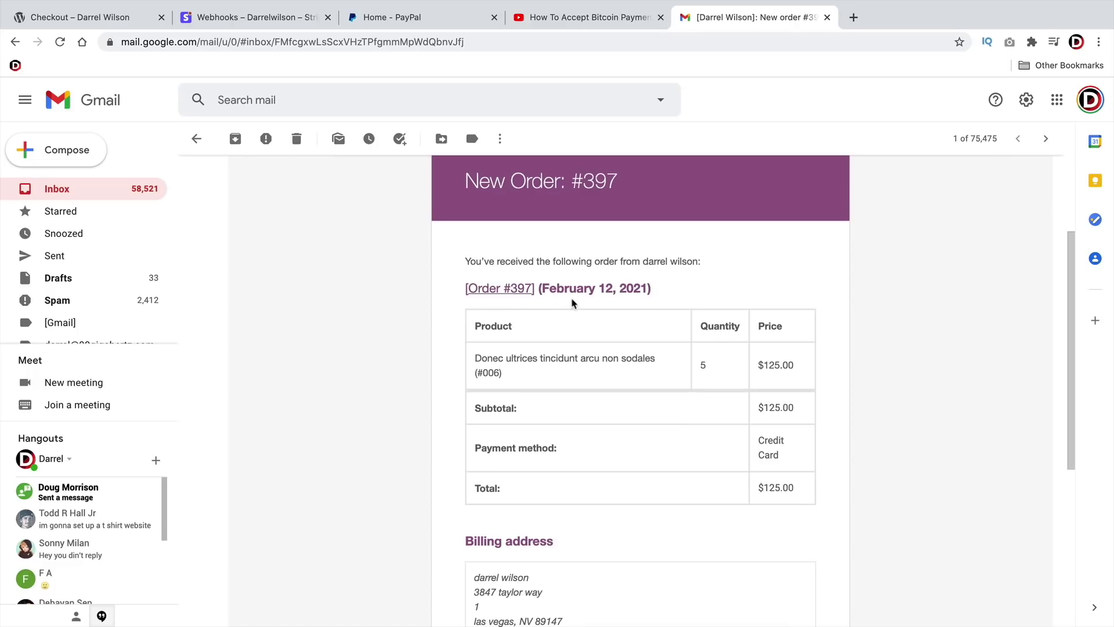
scroll(697, 412, down, 2)
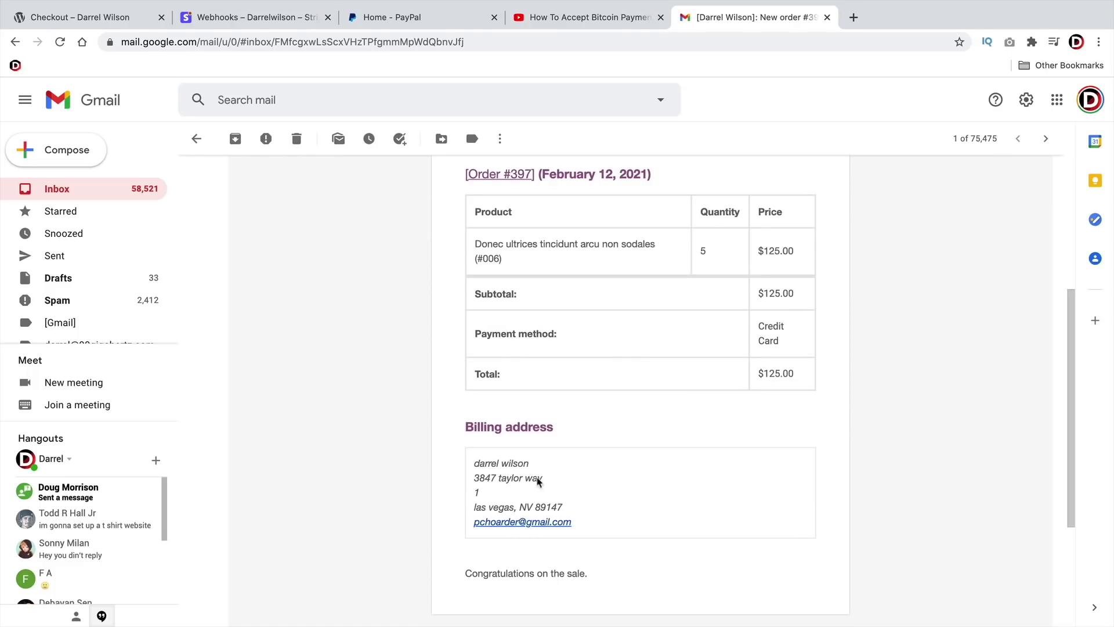
drag(602, 579, 476, 574)
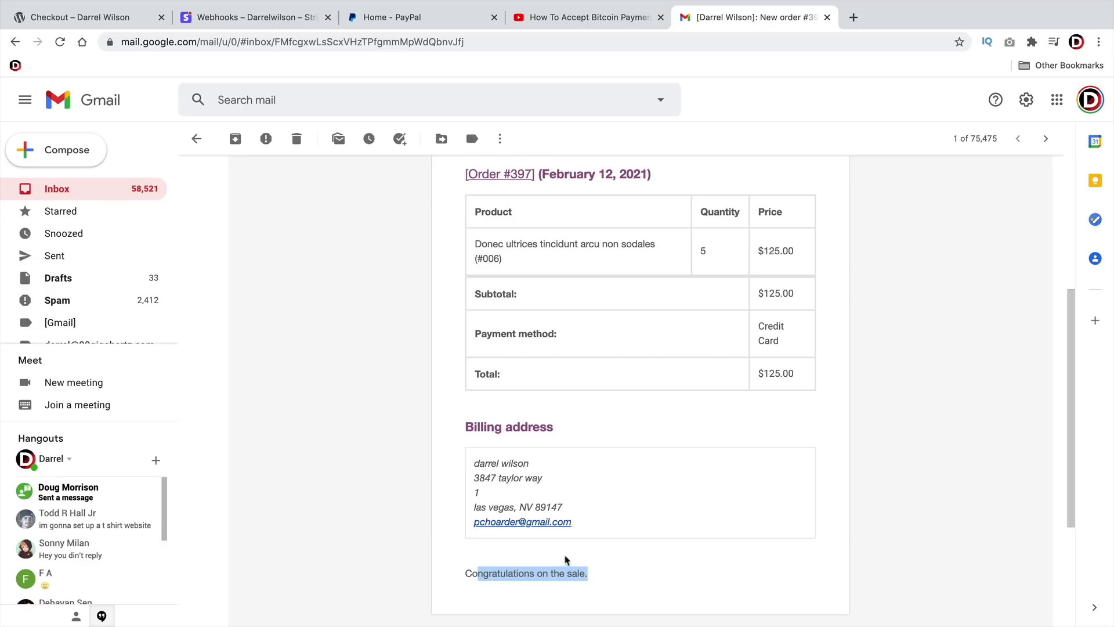
scroll(696, 517, up, 2)
scroll(842, 488, up, 1)
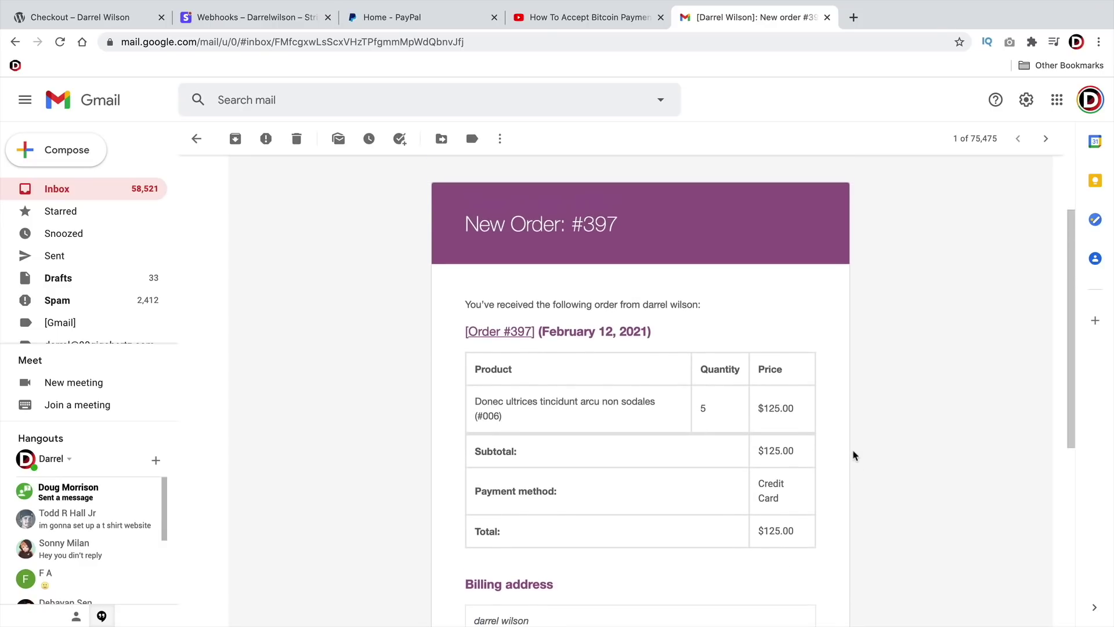
click(88, 18)
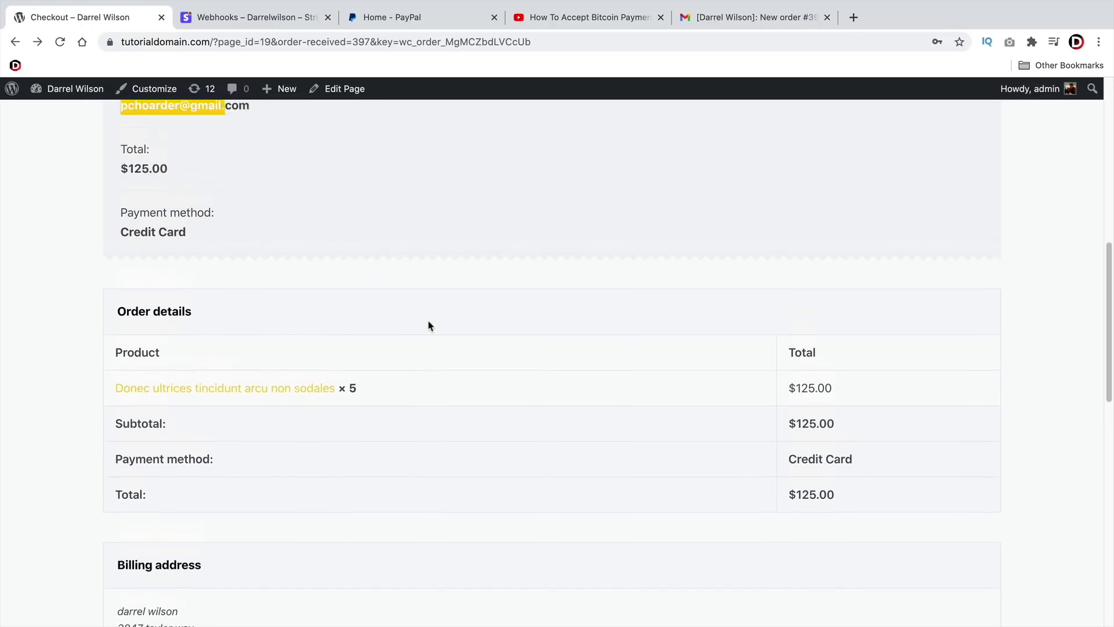
scroll(433, 331, up, 7)
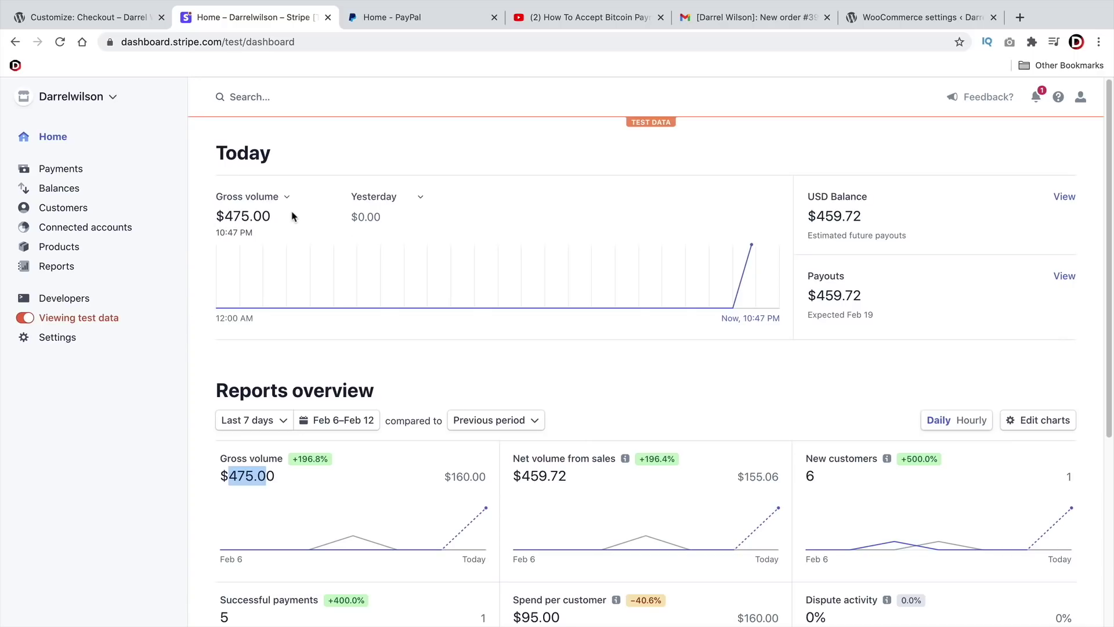
Step: Switch the Stripe dashboard from test data to live and open the Developers overview
drag(272, 156, 225, 152)
scroll(289, 378, down, 2)
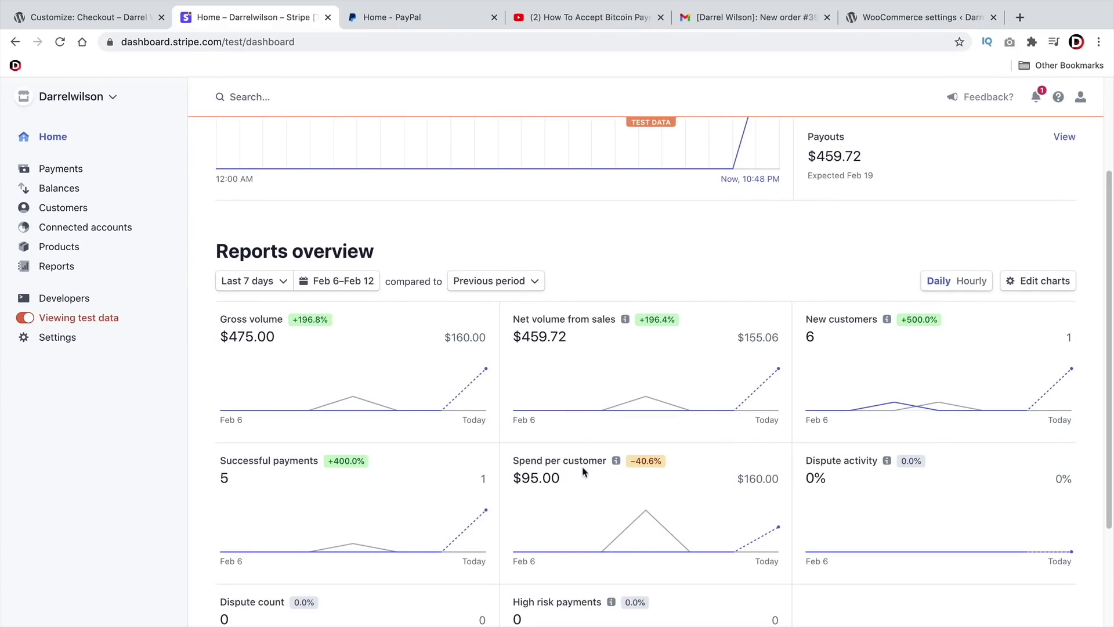
scroll(456, 473, up, 2)
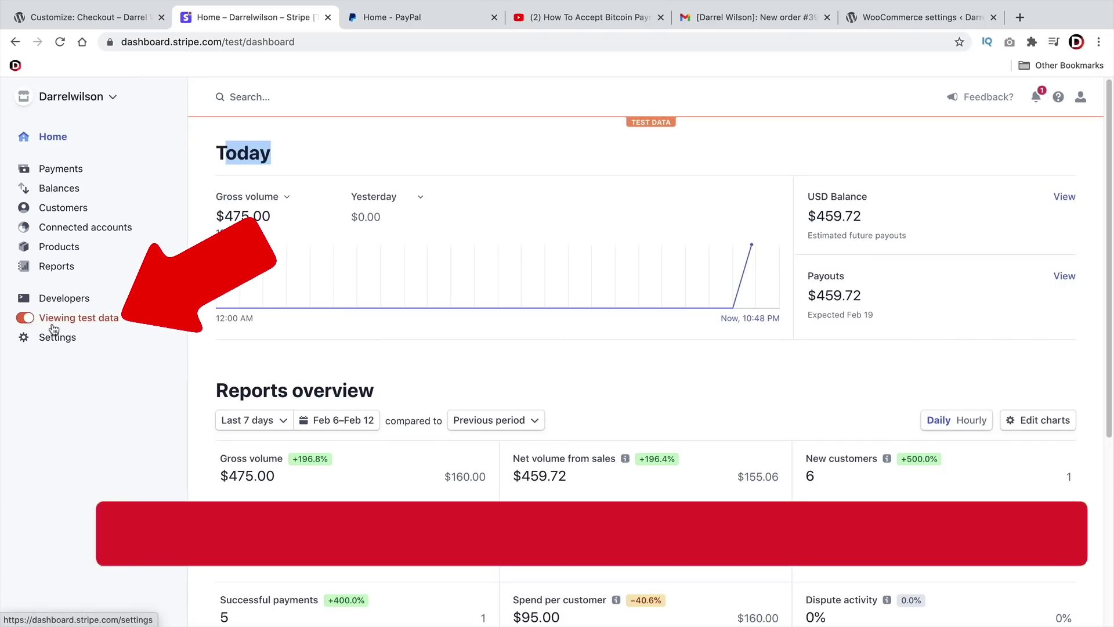
click(25, 319)
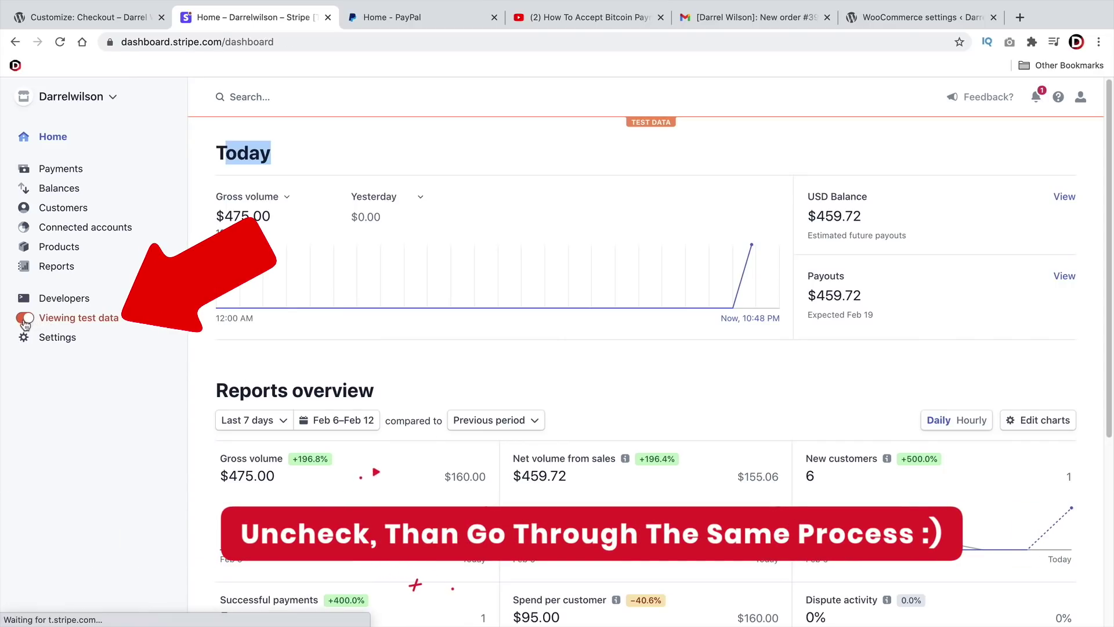
click(65, 302)
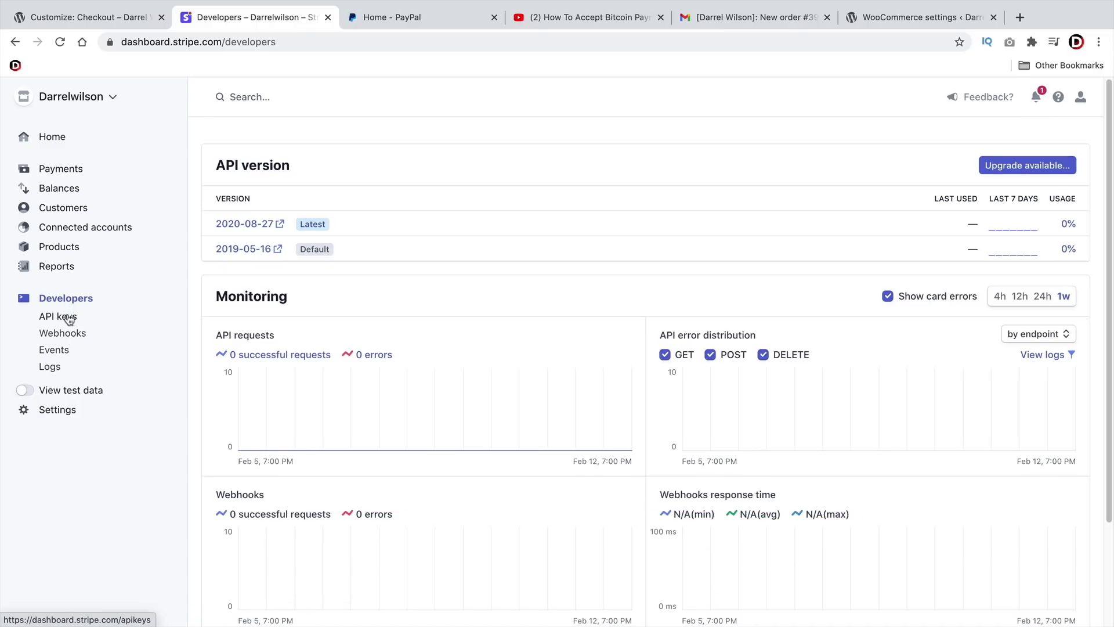
Step: Turn off Stripe test mode and paste the live publishable key into WooCommerce's Live Publishable Key
click(67, 316)
click(410, 317)
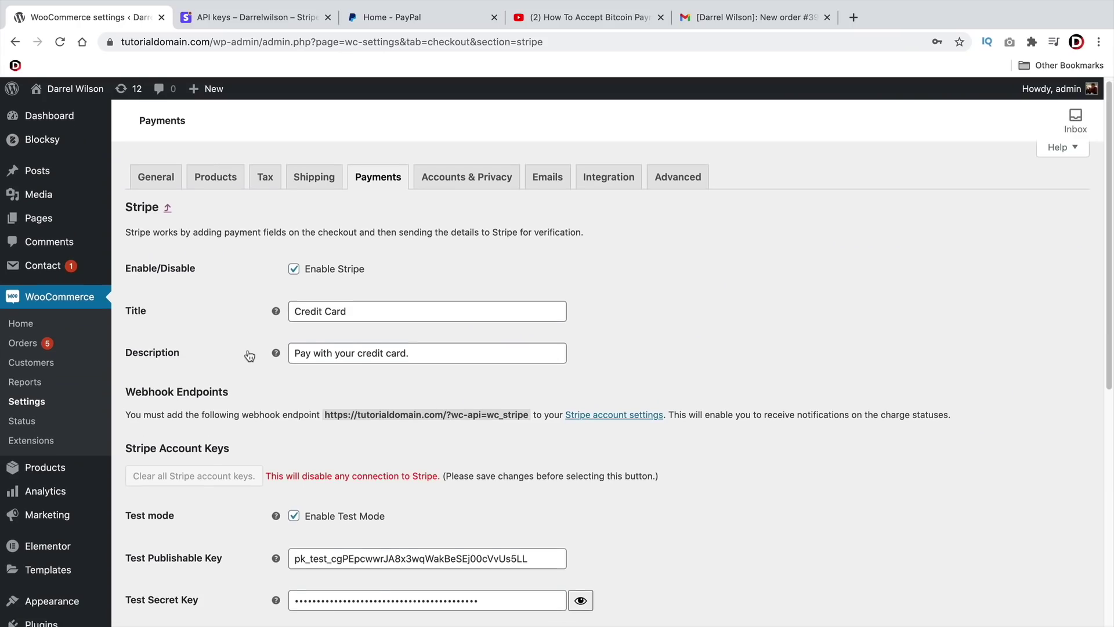
scroll(287, 313, down, 4)
click(293, 312)
click(325, 351)
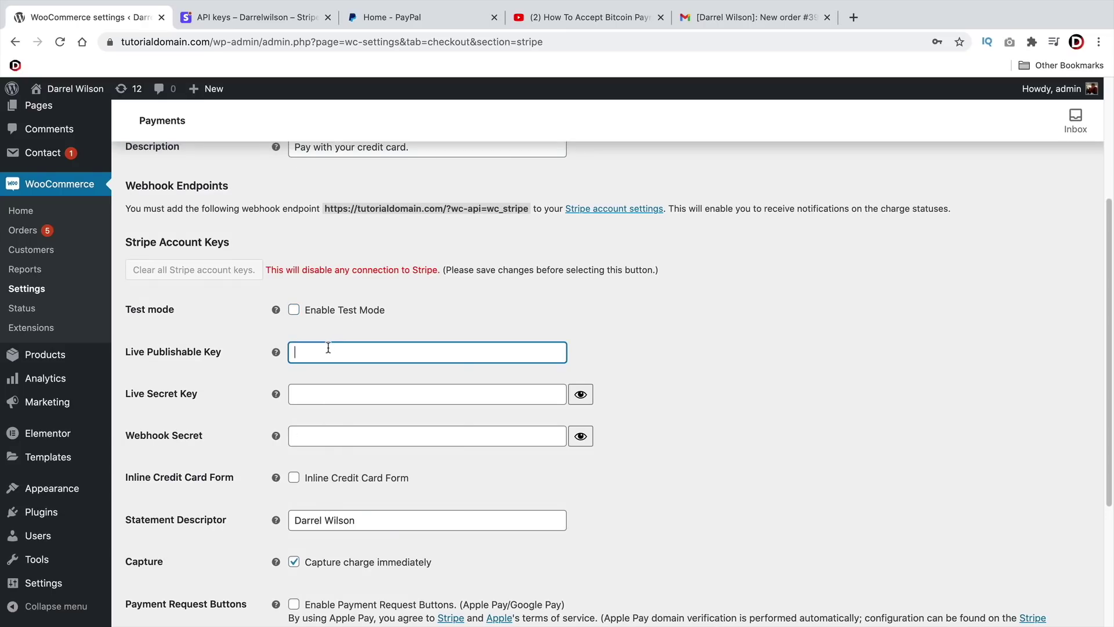
right_click(327, 350)
click(372, 436)
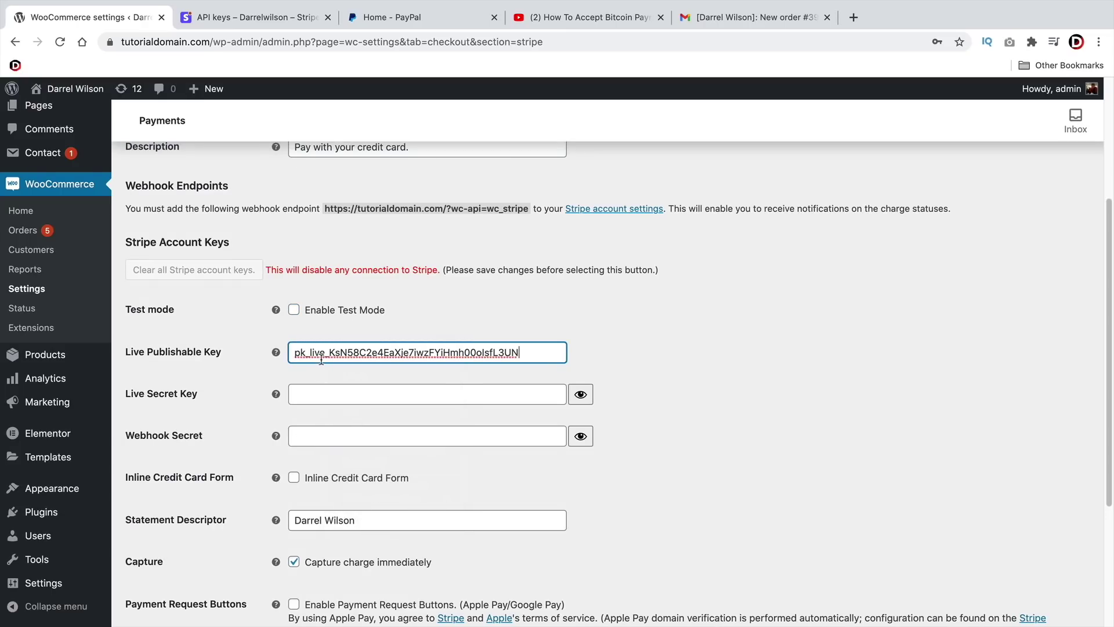
Step: Reveal the live secret key in Stripe and paste it into WooCommerce's Live Secret Key field
click(241, 25)
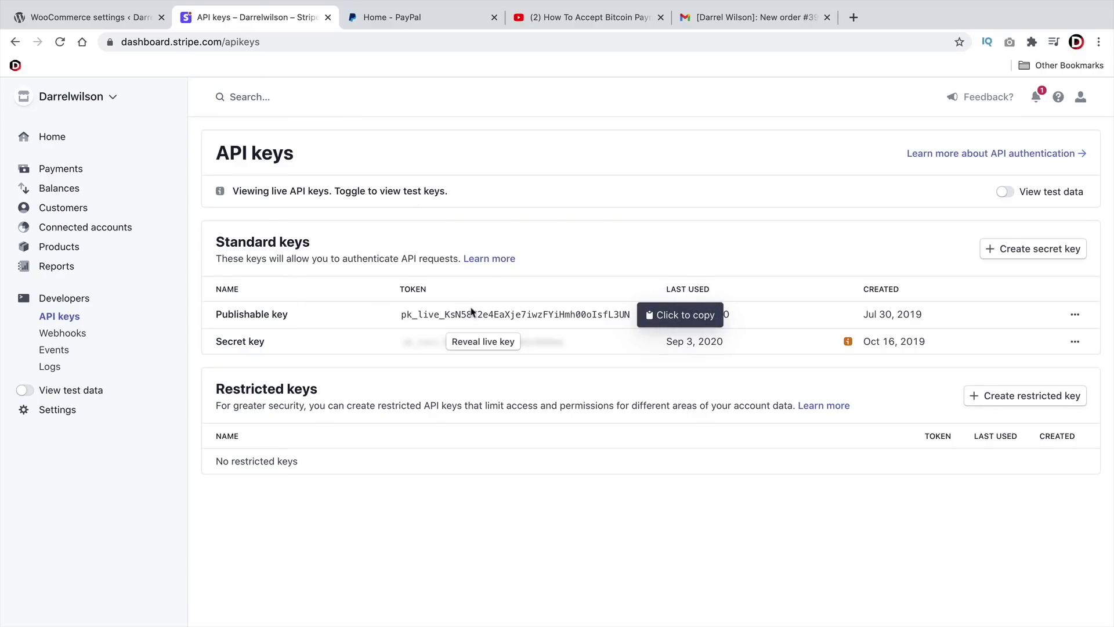
click(474, 346)
click(475, 346)
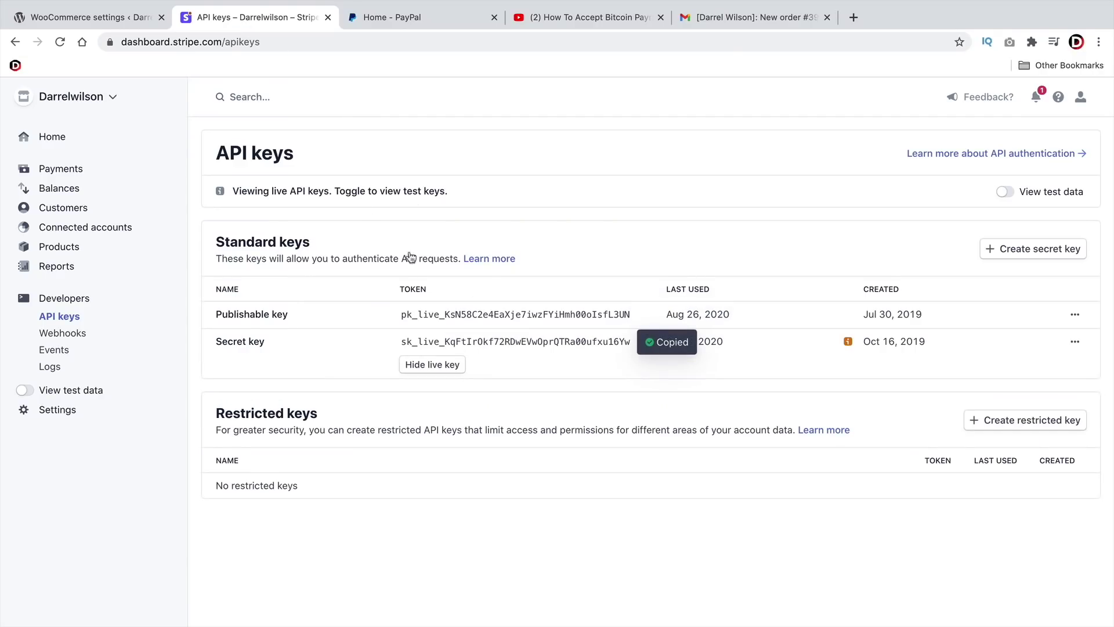
click(154, 22)
click(307, 391)
right_click(307, 391)
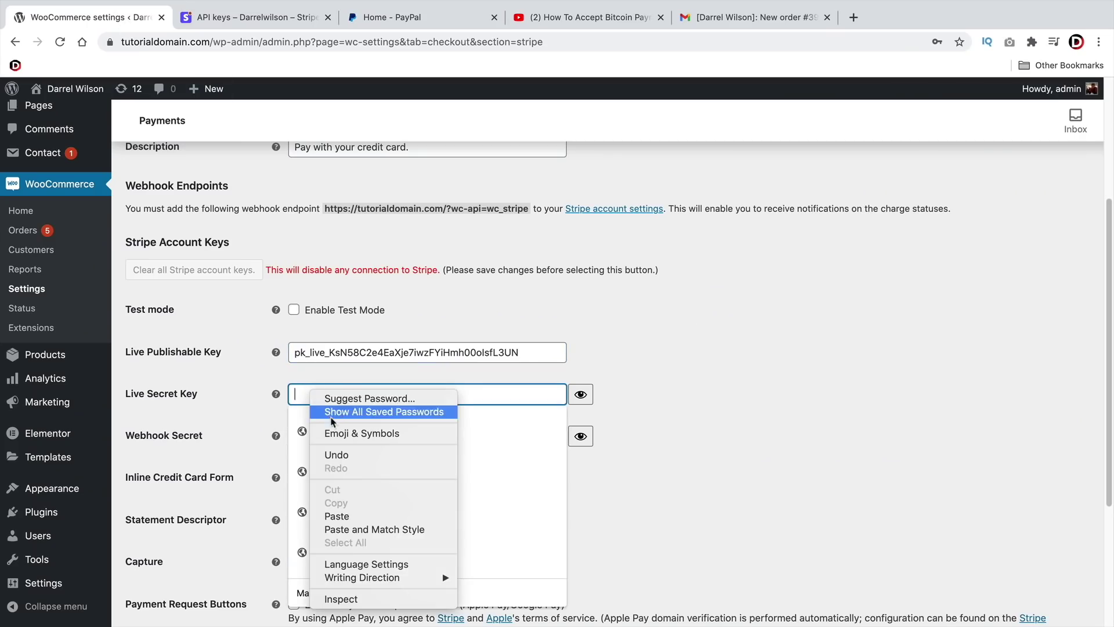
click(360, 515)
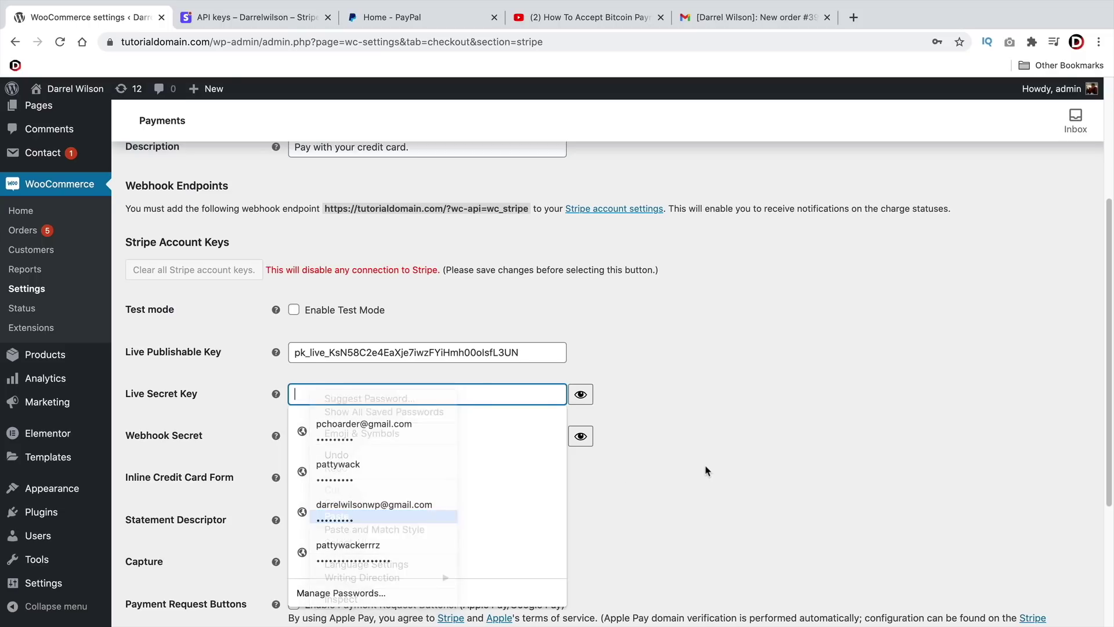
click(652, 382)
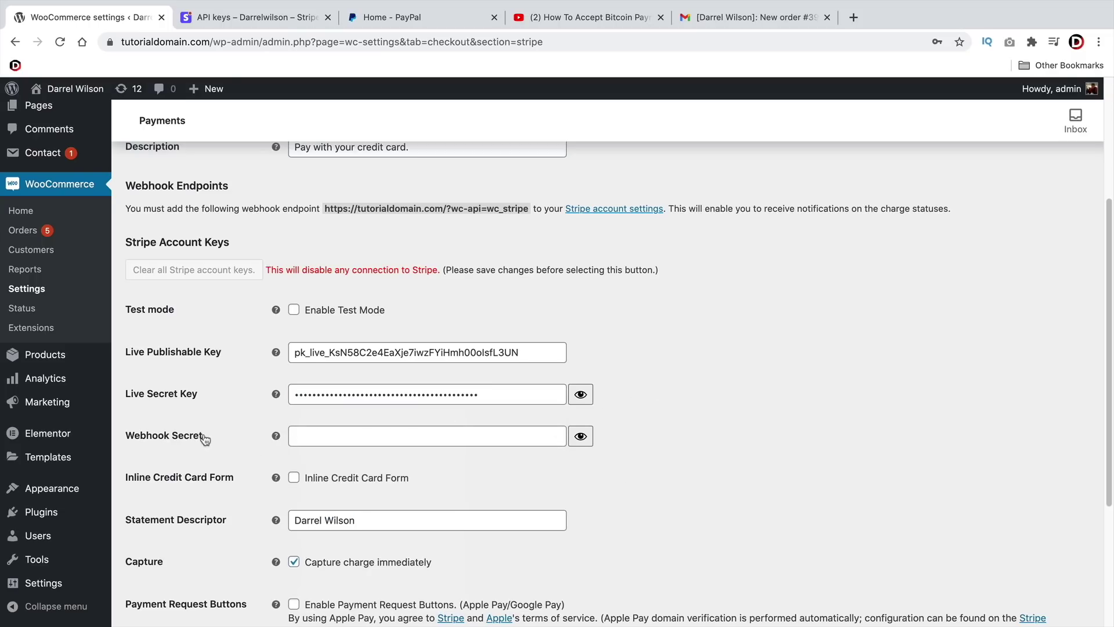
click(226, 29)
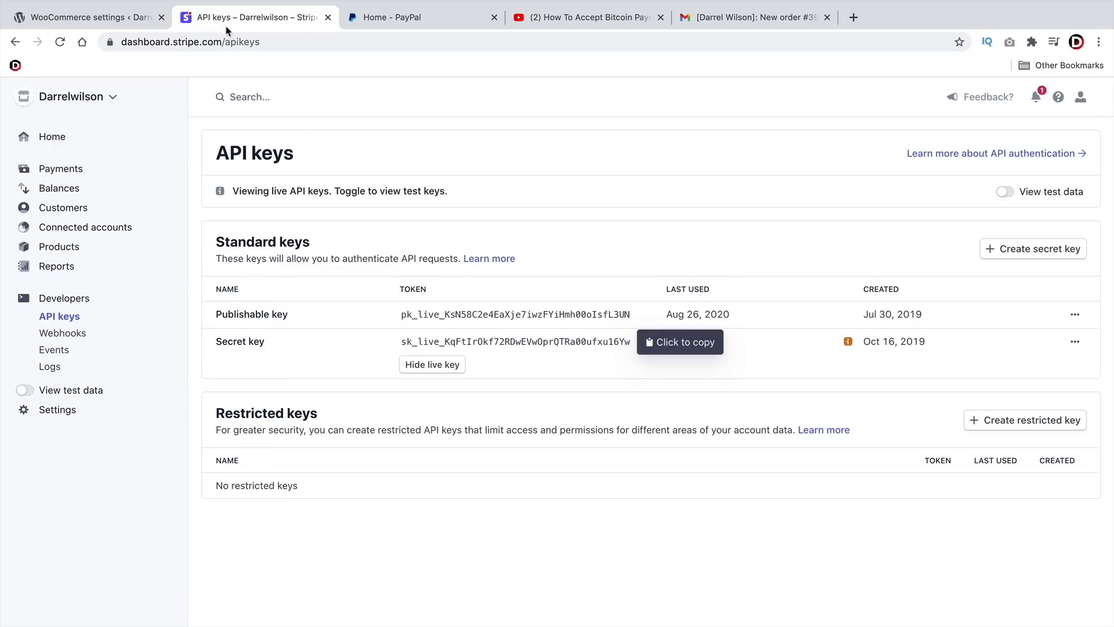
click(63, 332)
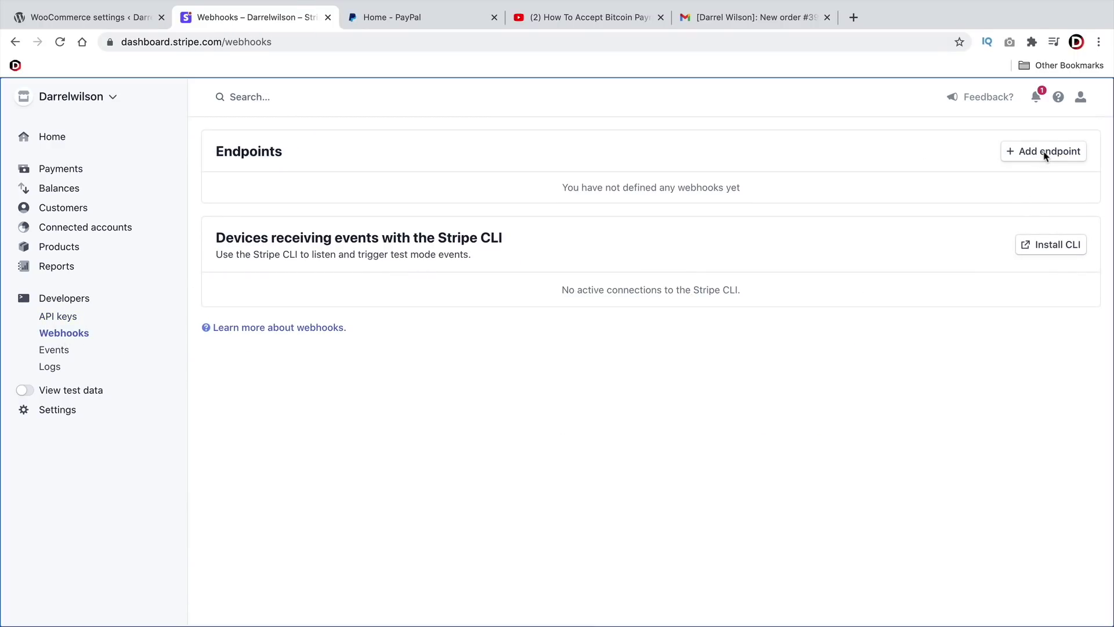
click(1045, 153)
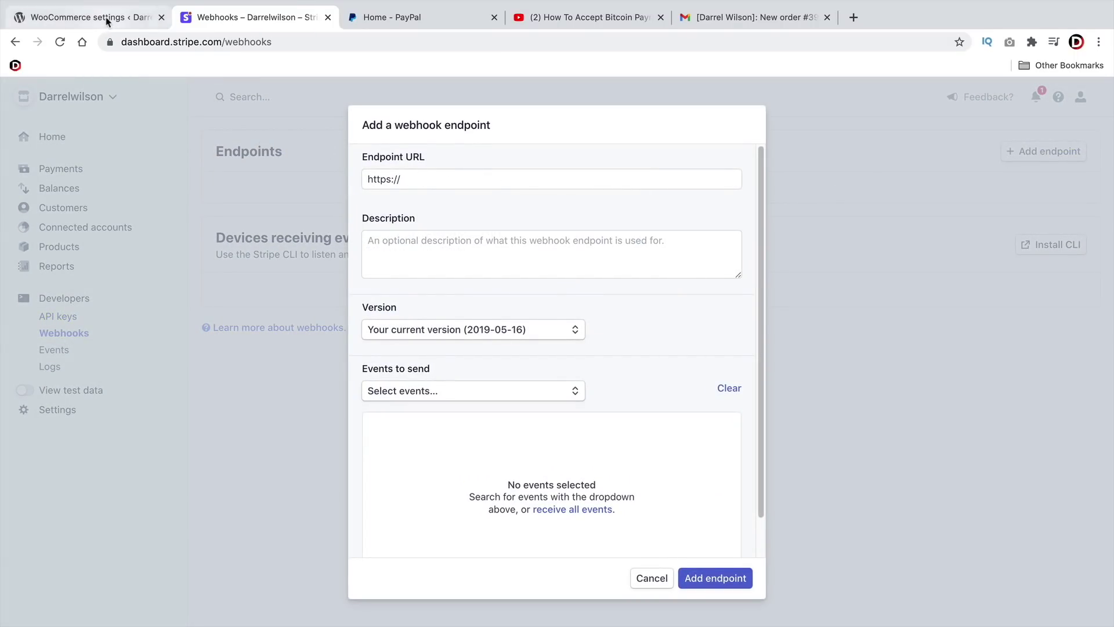
click(87, 17)
drag(329, 207, 526, 209)
right_click(518, 207)
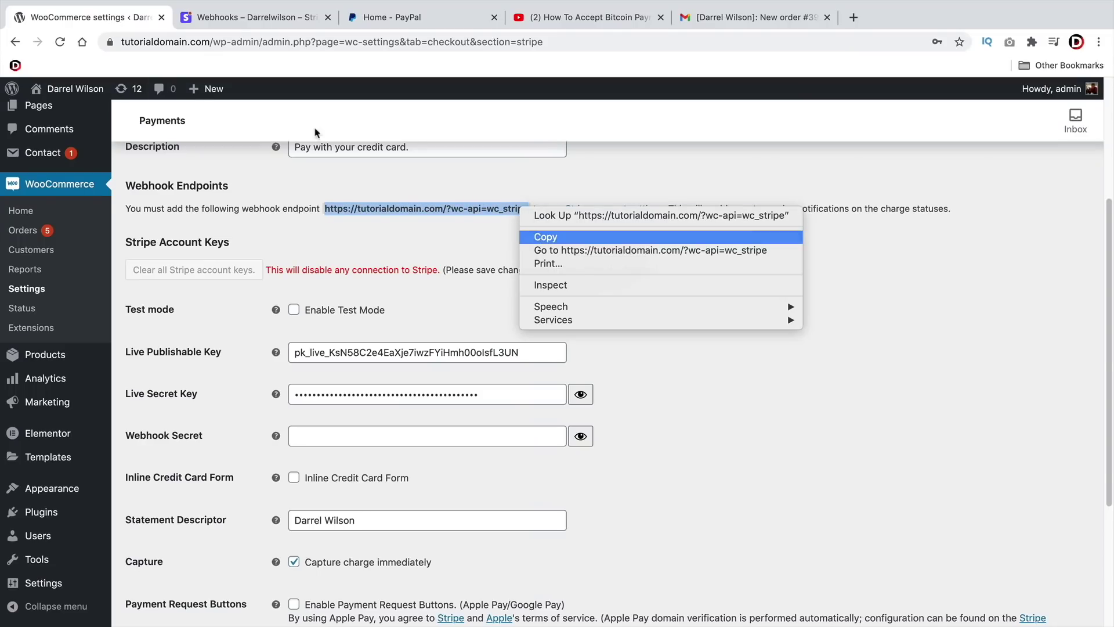
click(537, 238)
click(233, 19)
triple_click(406, 170)
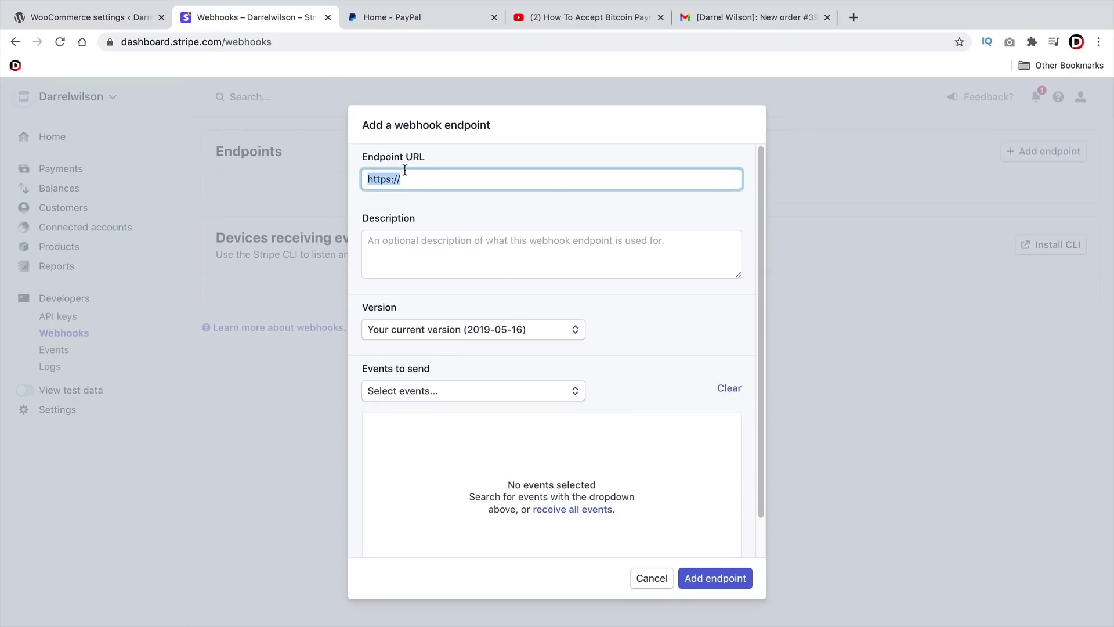
right_click(406, 169)
click(441, 280)
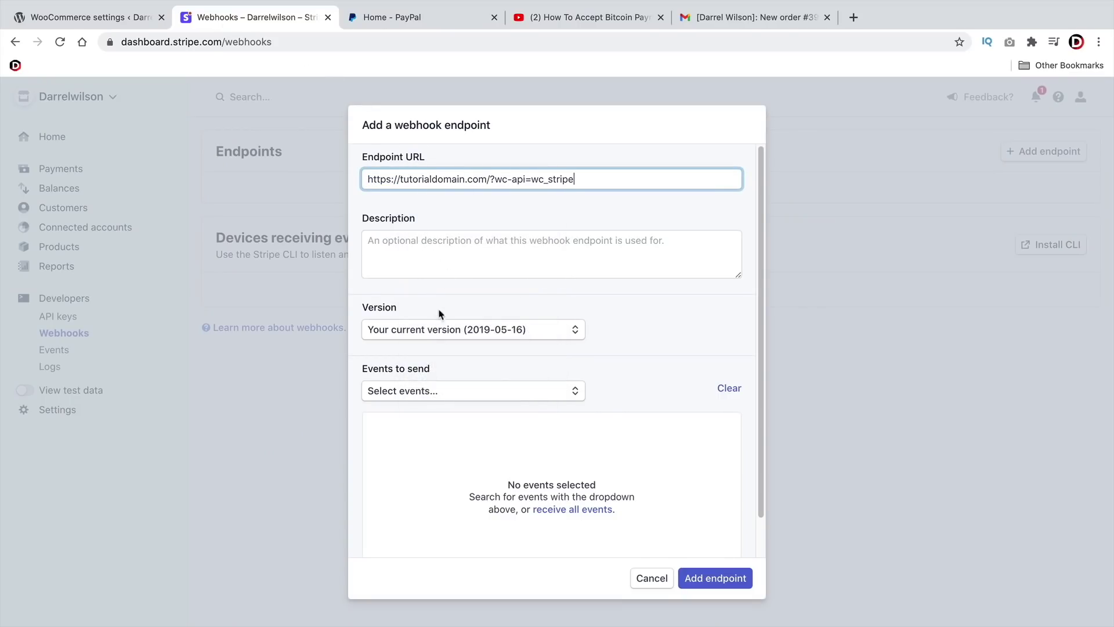
click(459, 400)
scroll(500, 461, down, 5)
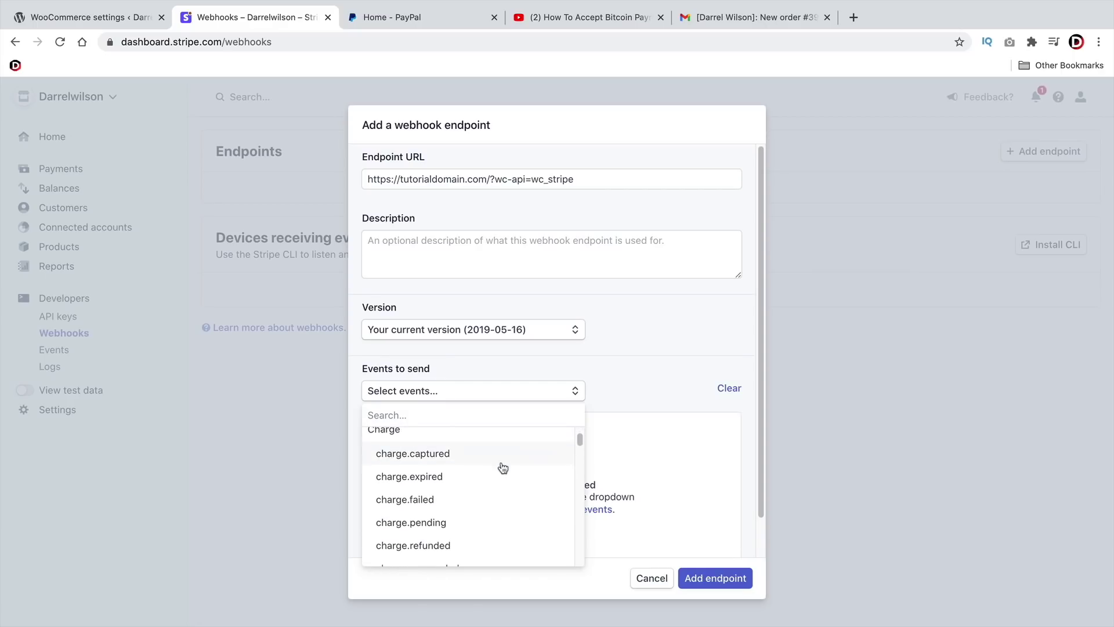
click(434, 444)
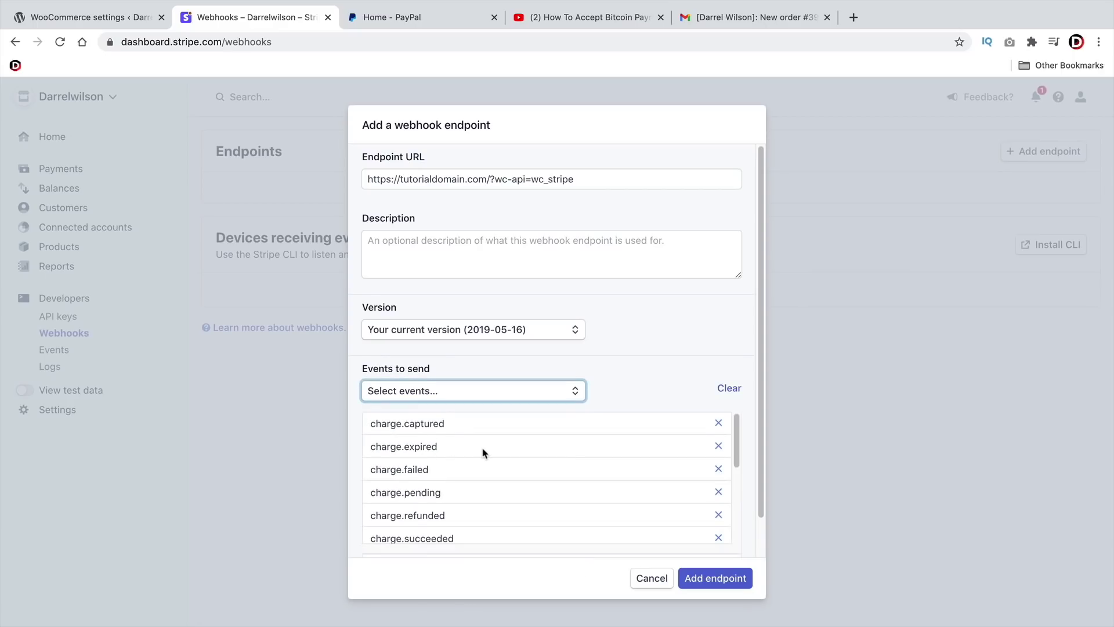
click(716, 578)
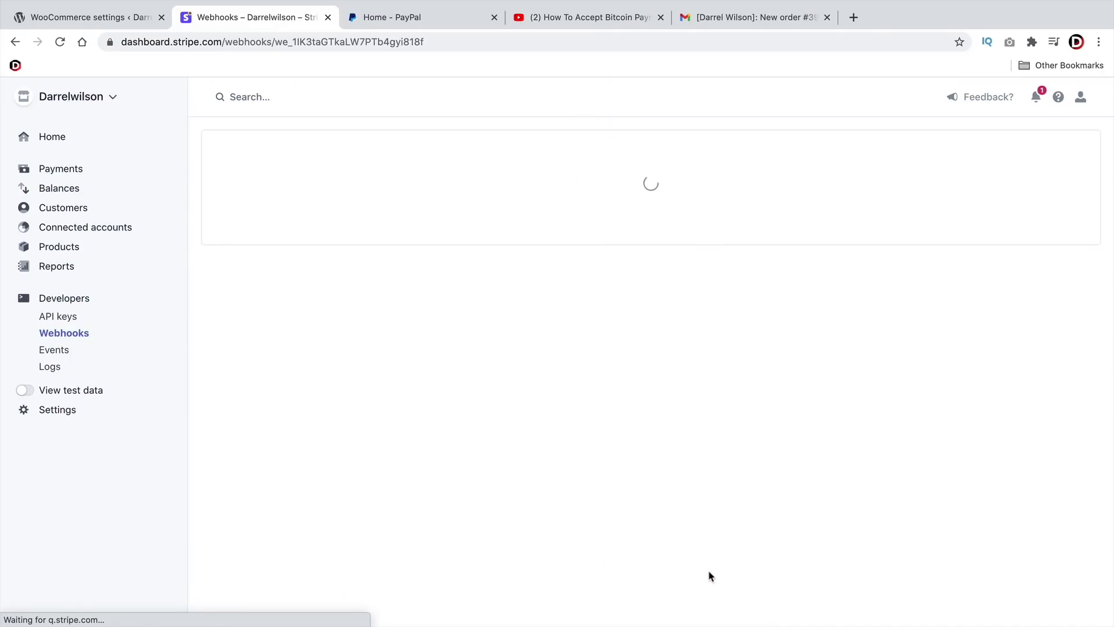
Step: Copy the endpoint's signing secret into WooCommerce's Webhook Secret field
scroll(418, 398, down, 5)
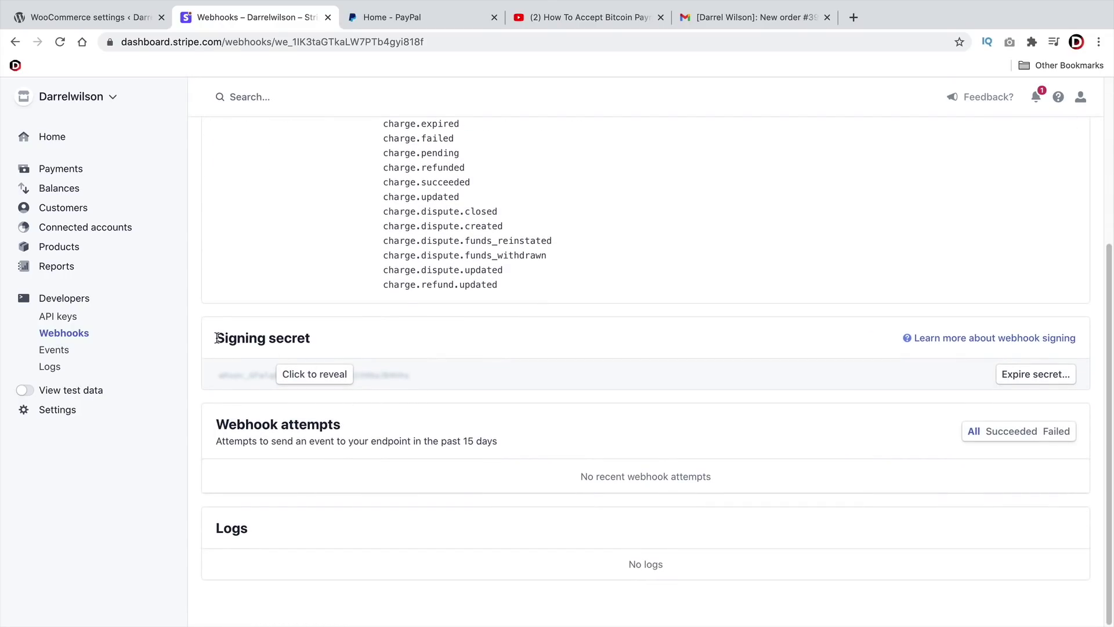
click(313, 375)
double_click(314, 375)
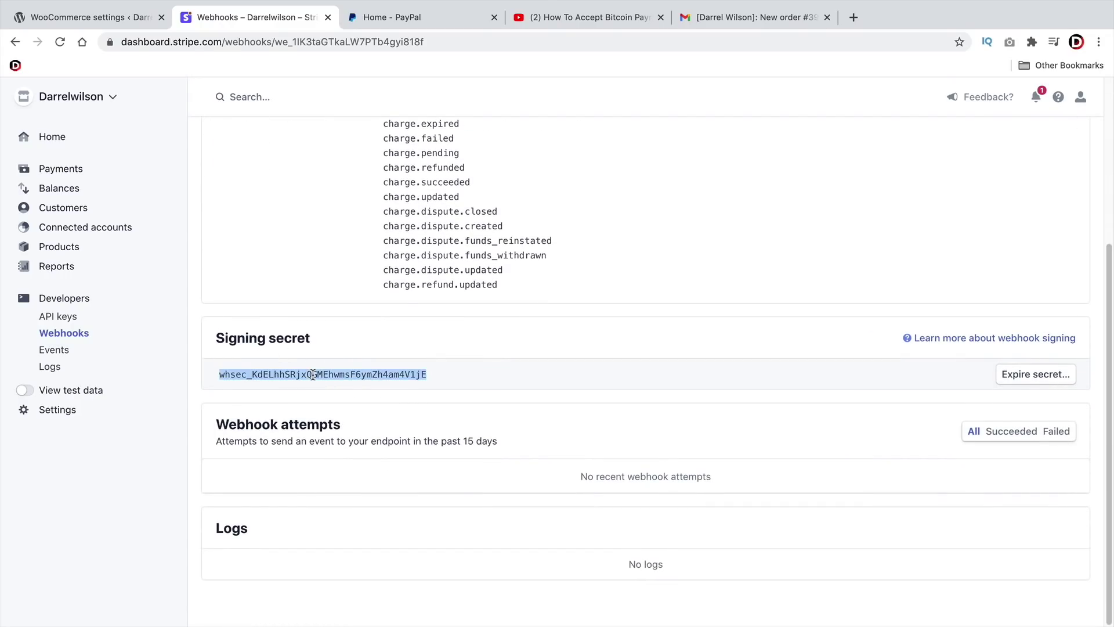
right_click(314, 374)
click(334, 403)
click(114, 18)
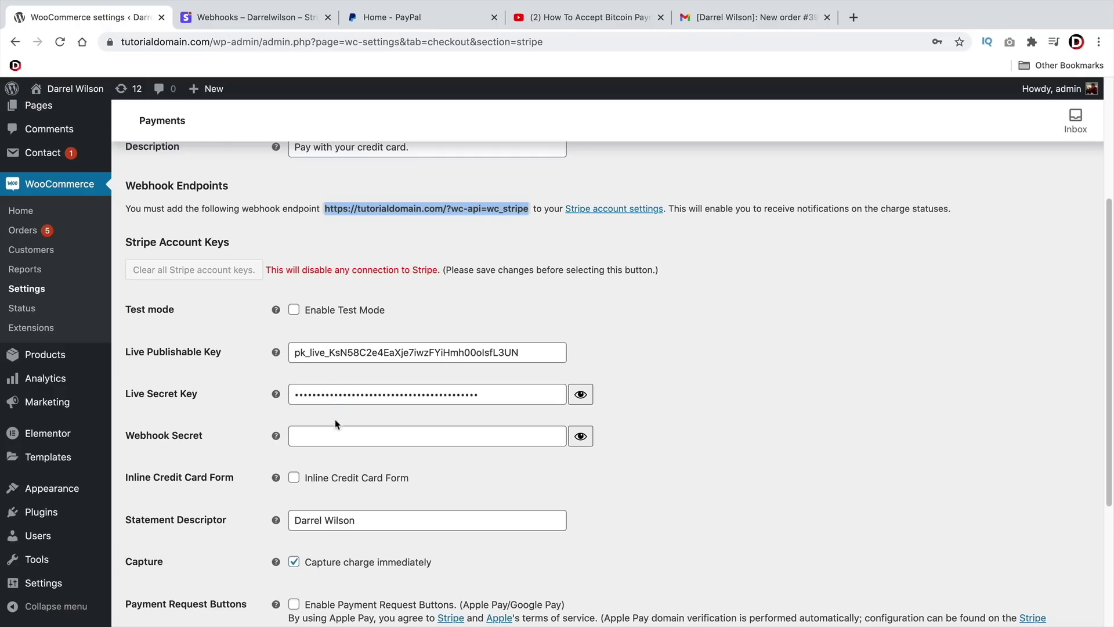
click(336, 436)
right_click(336, 435)
click(371, 525)
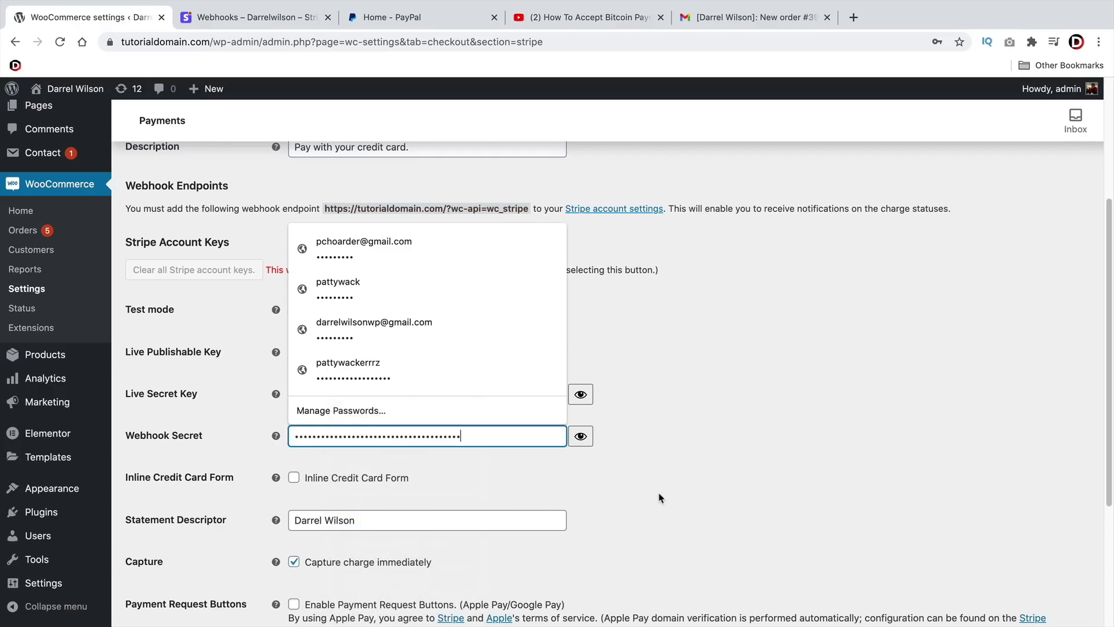
click(660, 498)
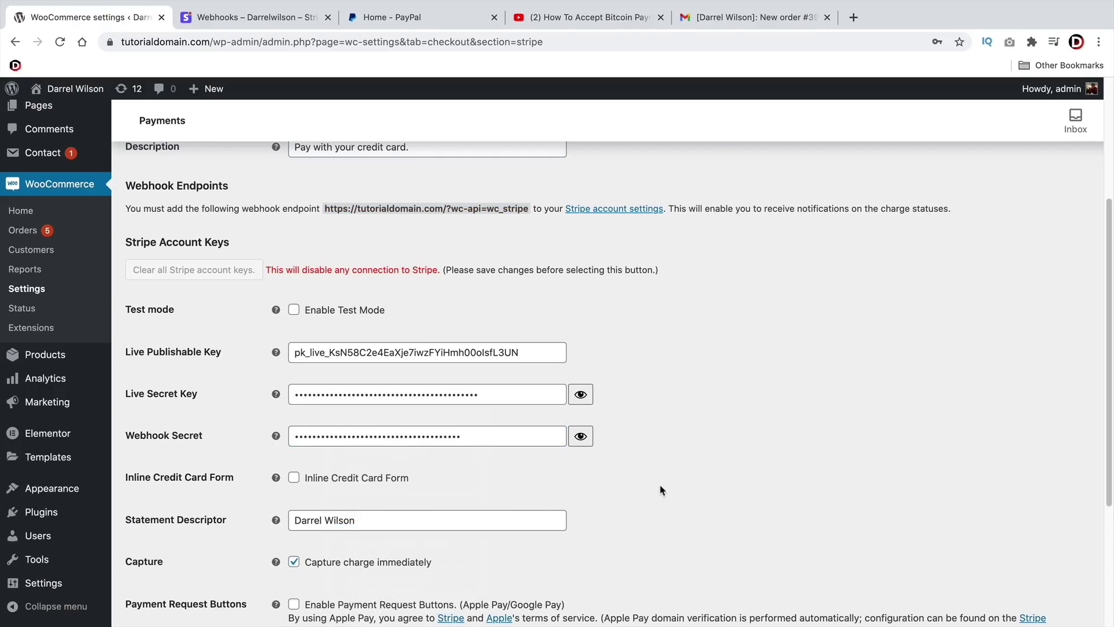
Step: Save the Stripe gateway settings with test mode off, then visit the store's front page
scroll(239, 390, down, 4)
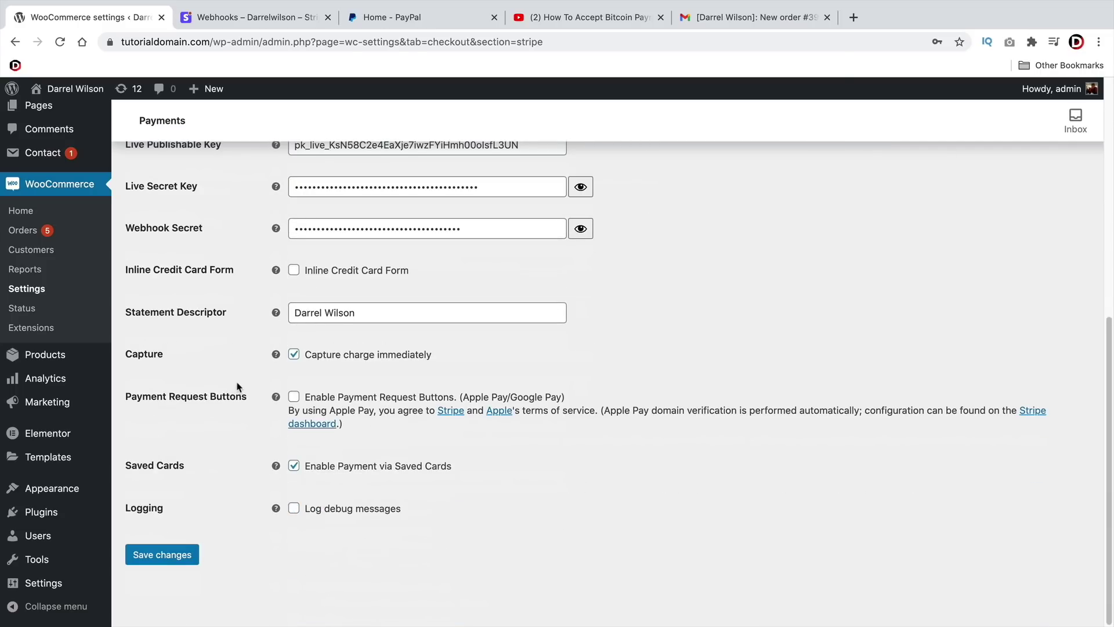
click(179, 554)
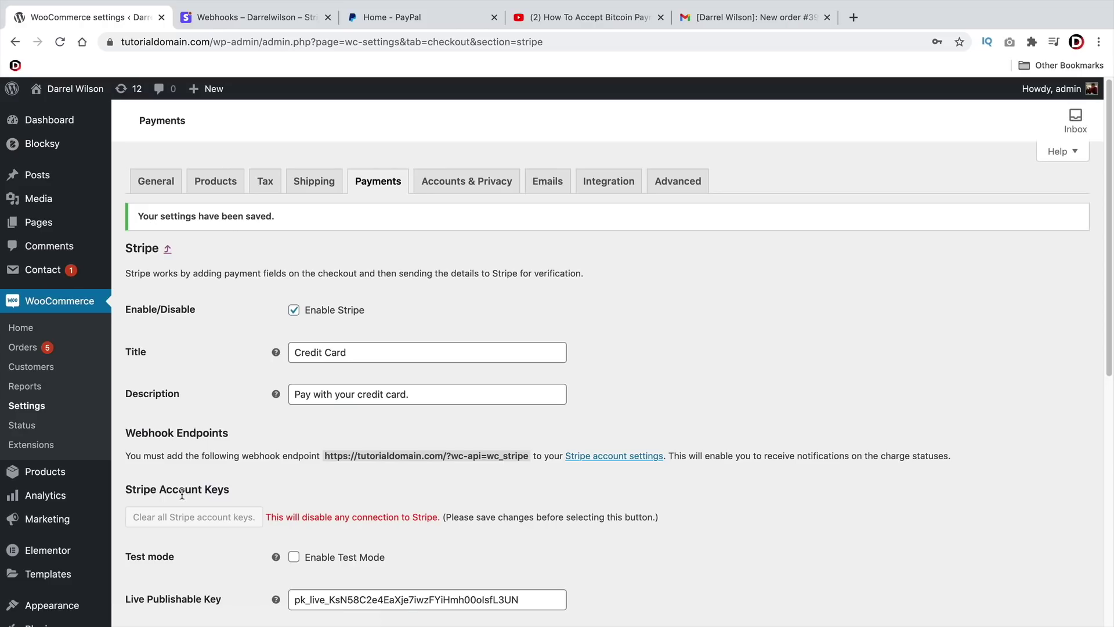
mouse_move(64, 89)
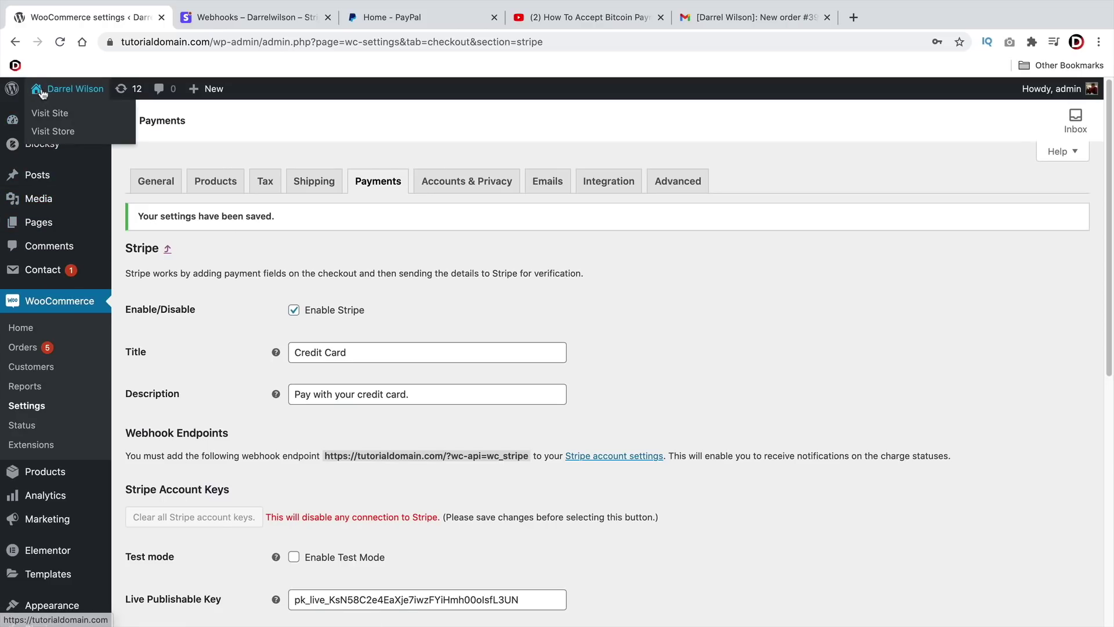
click(50, 113)
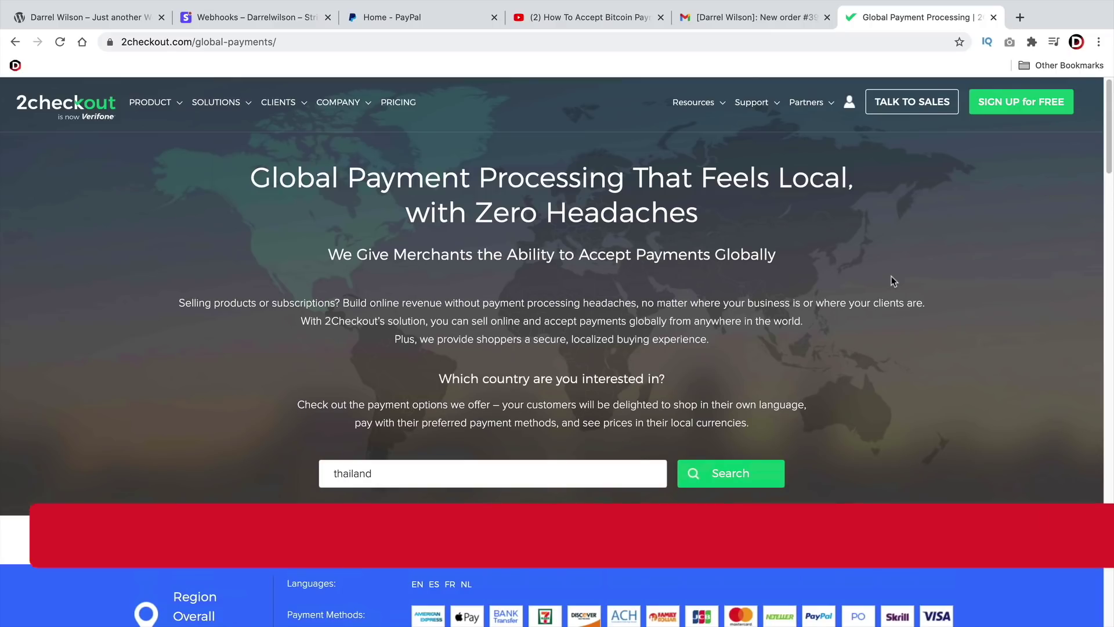
Step: Scroll through 2Checkout's North & Central America country list and back to the top
scroll(892, 281, down, 5)
scroll(893, 281, down, 2)
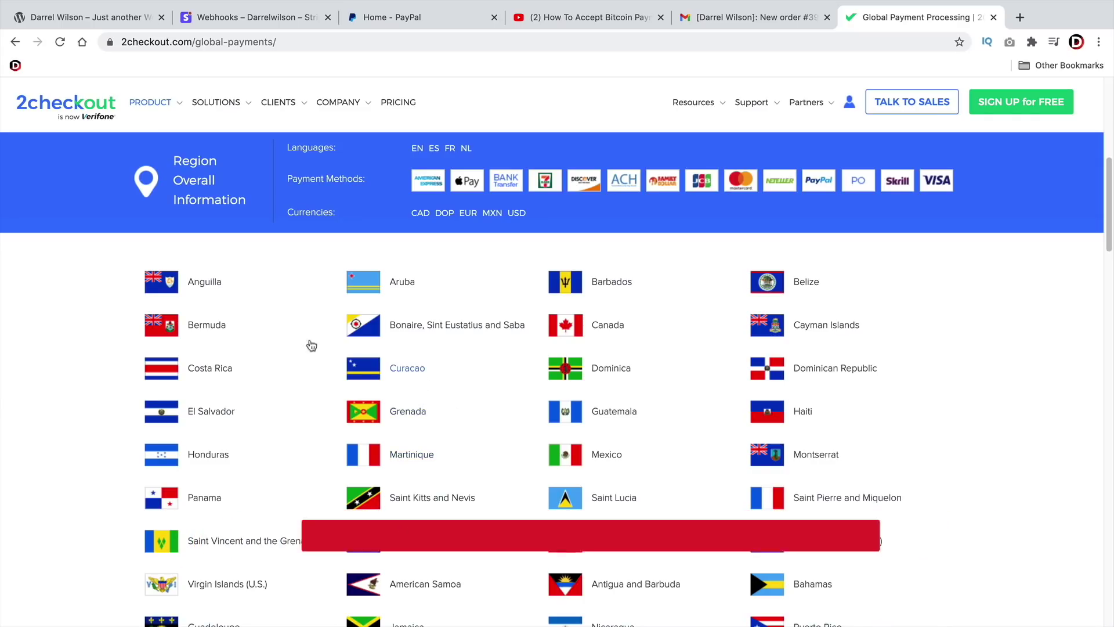
scroll(306, 316, down, 3)
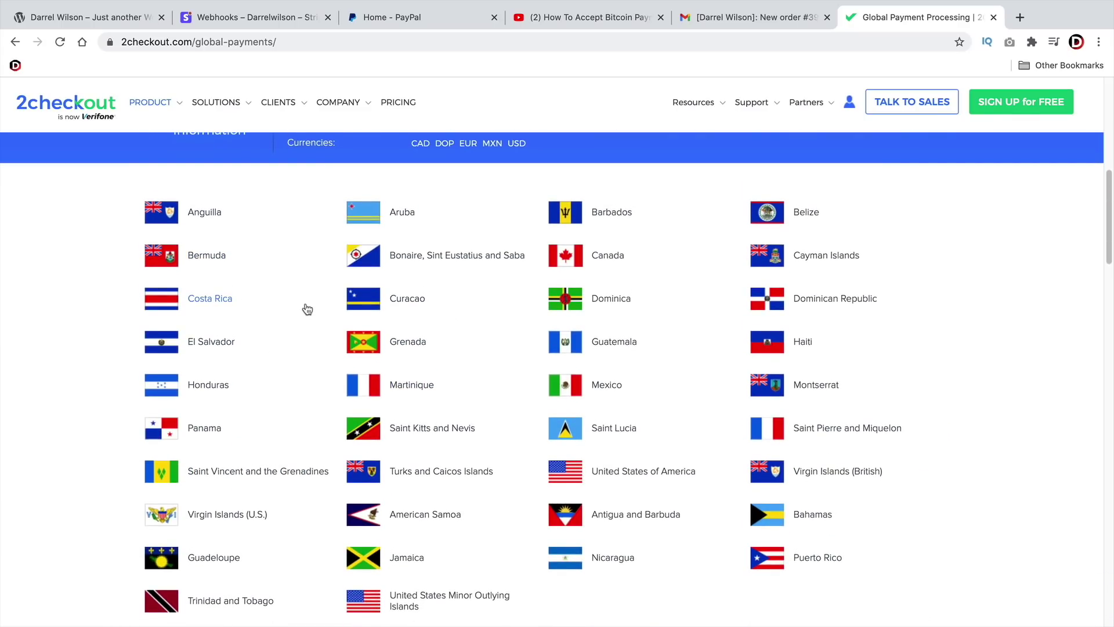
scroll(504, 465, down, 3)
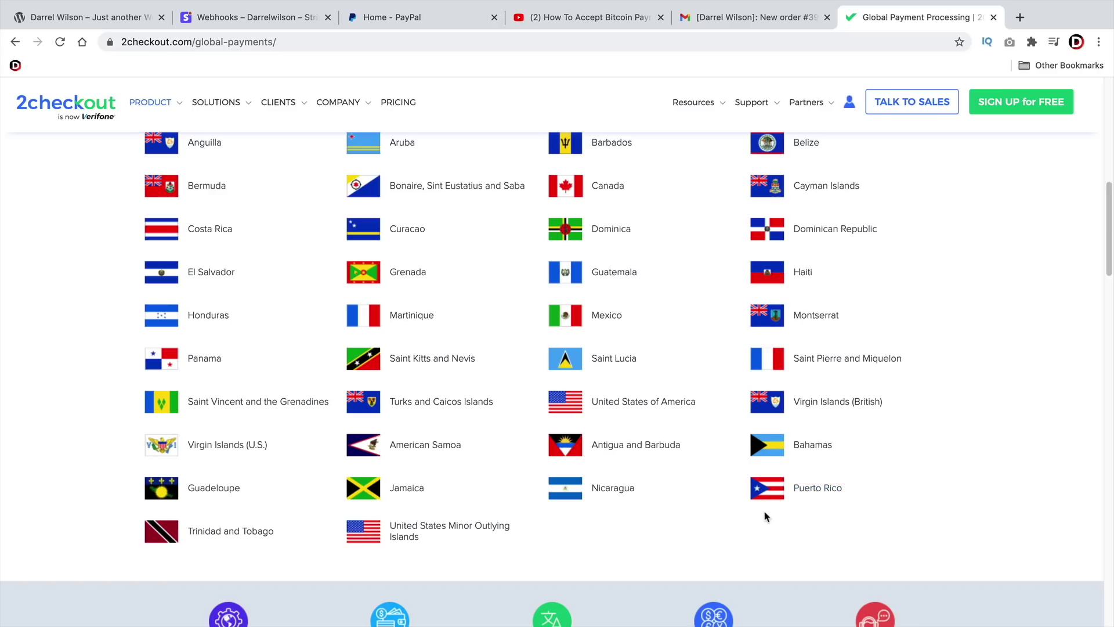
scroll(763, 518, up, 4)
scroll(760, 520, up, 5)
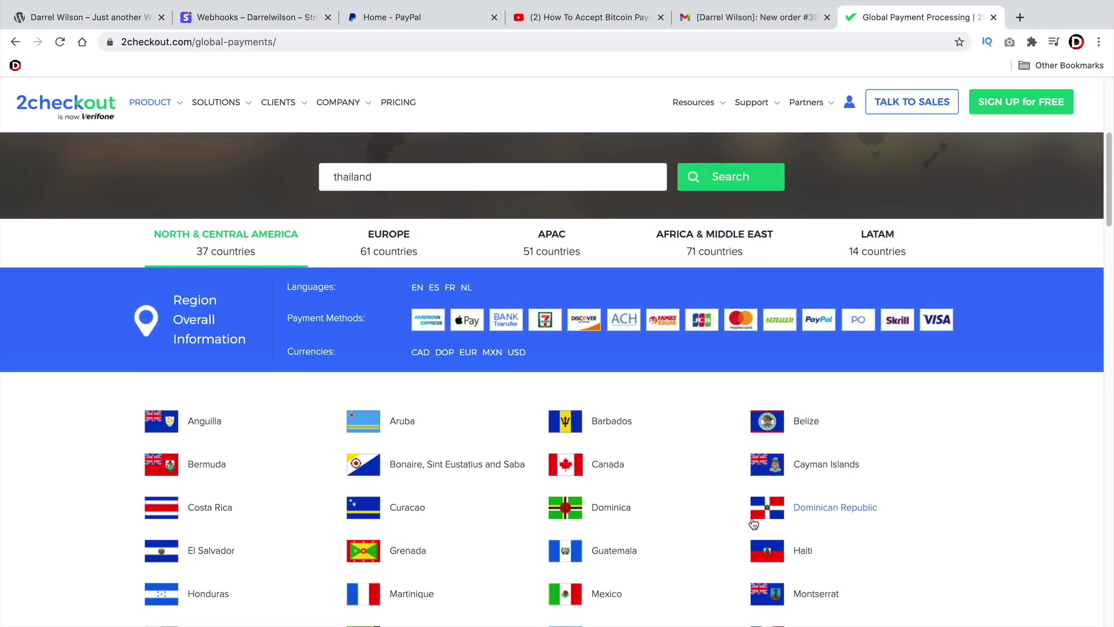
scroll(754, 524, up, 5)
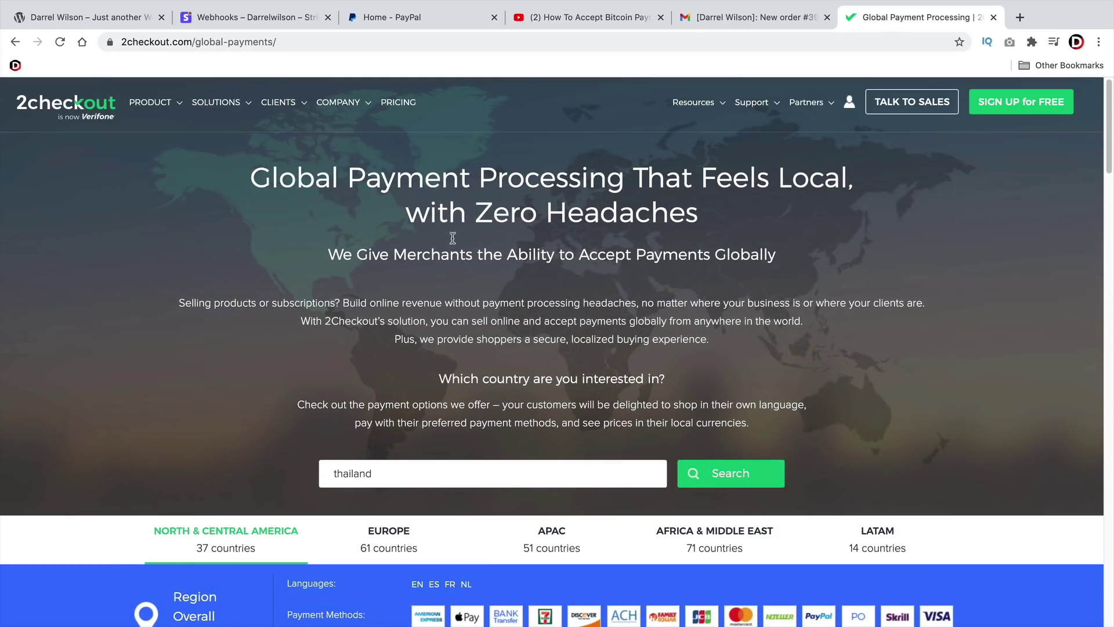
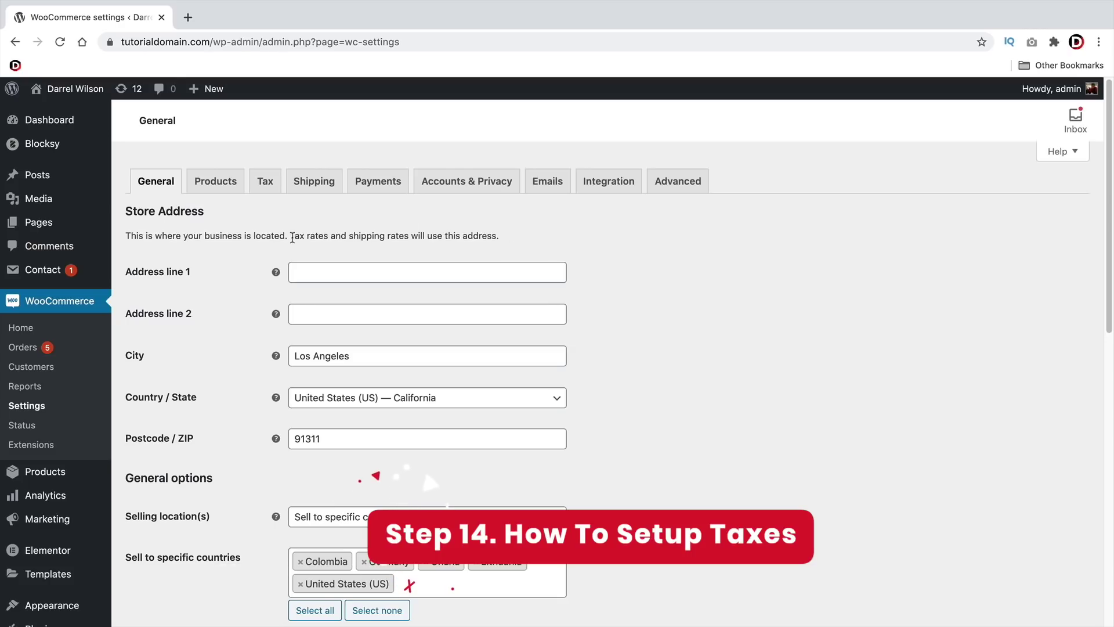
Step: Enable tax rates and calculations and save the general store settings
scroll(254, 226, down, 5)
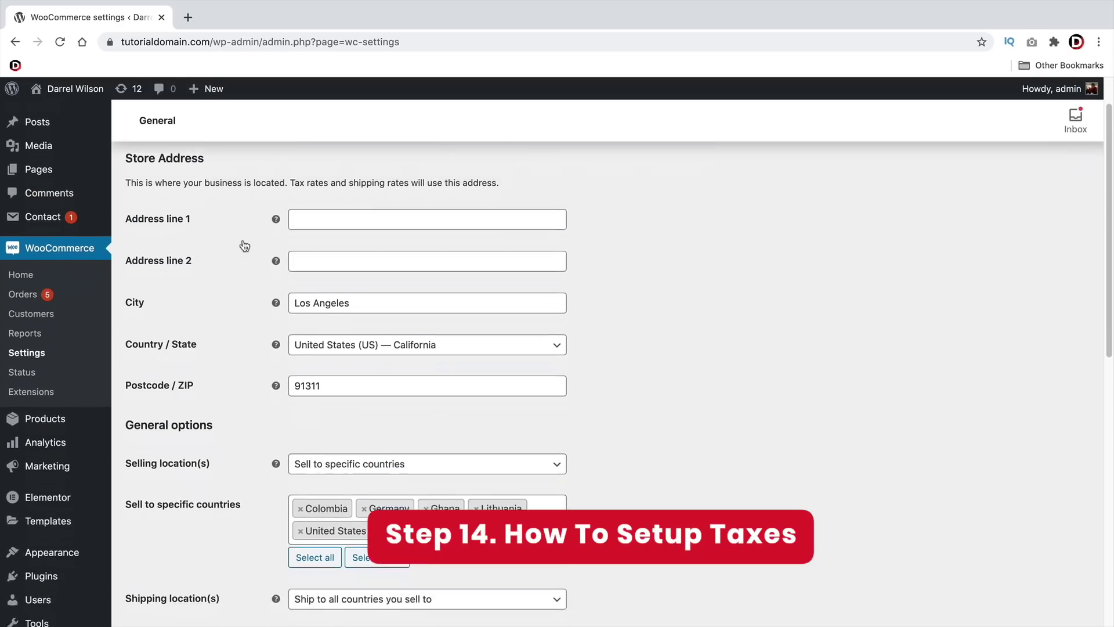
click(294, 438)
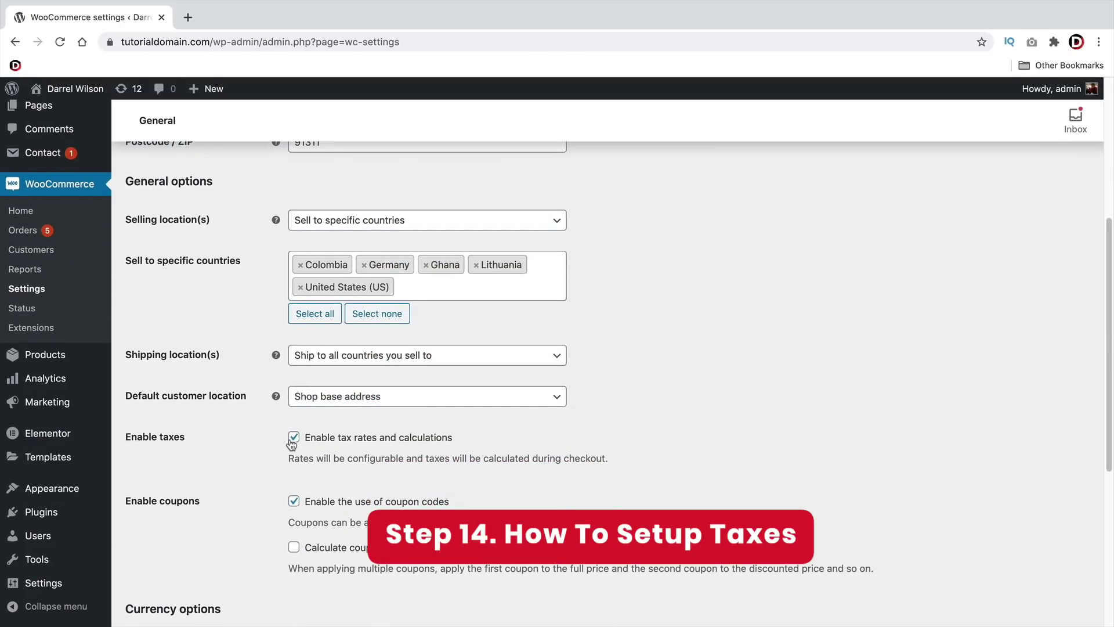
scroll(293, 441, up, 5)
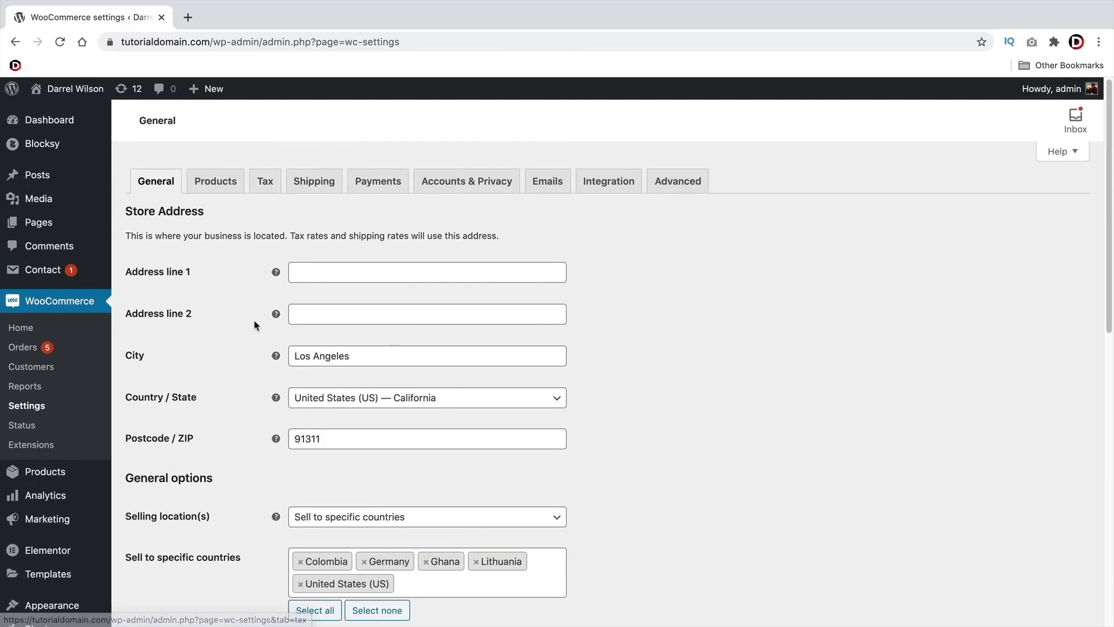
scroll(239, 324, down, 10)
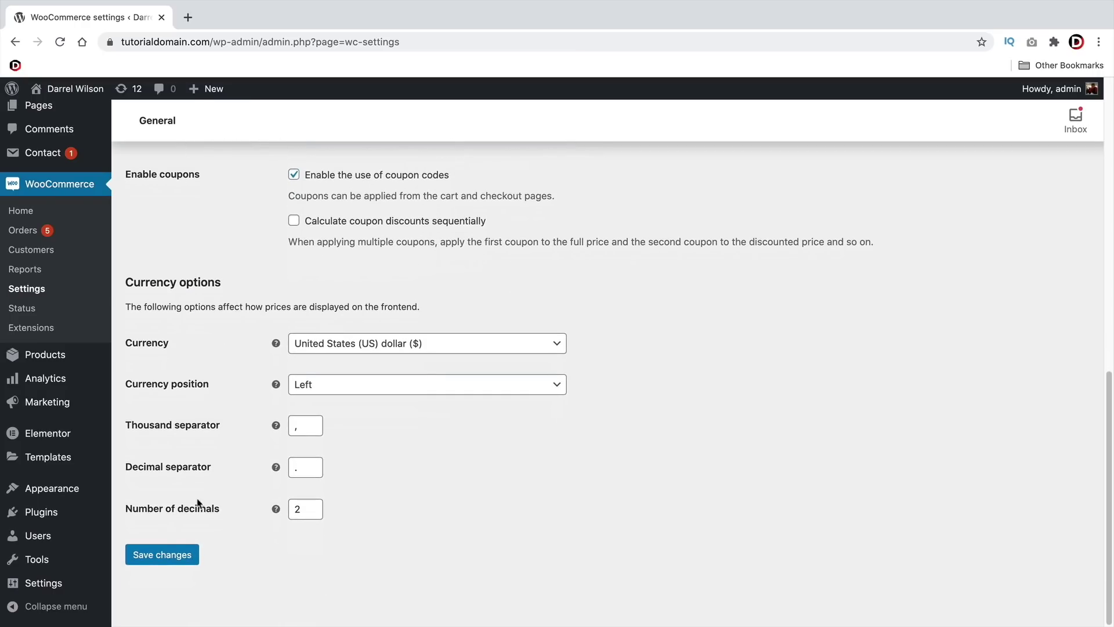
click(180, 560)
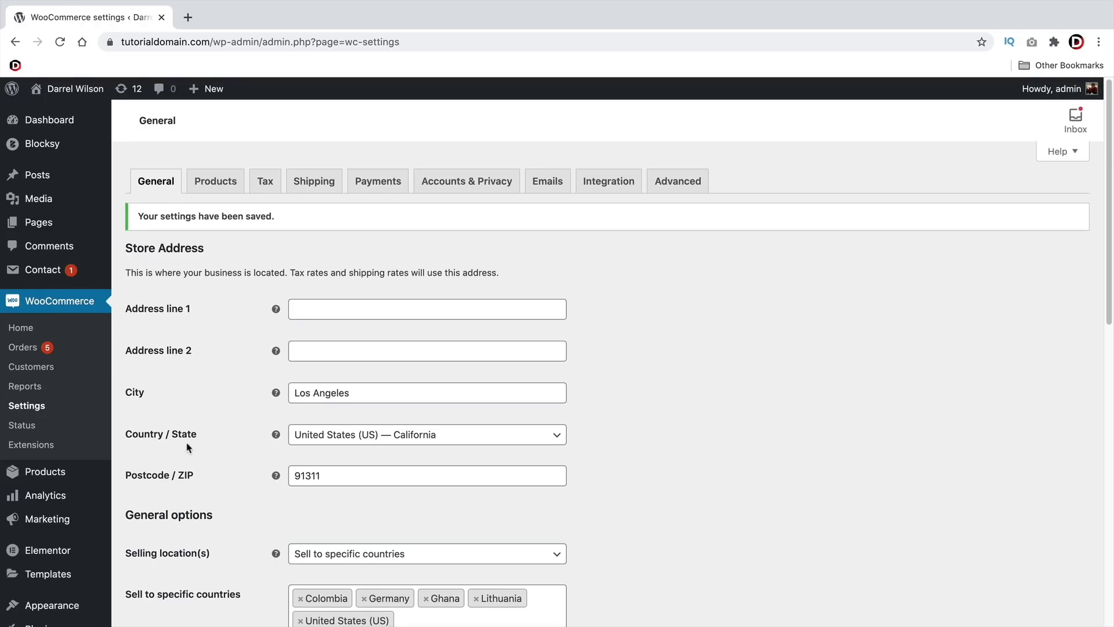
Step: Go to Plugins > Add New
scroll(188, 443, down, 2)
scroll(249, 325, up, 2)
scroll(64, 472, down, 3)
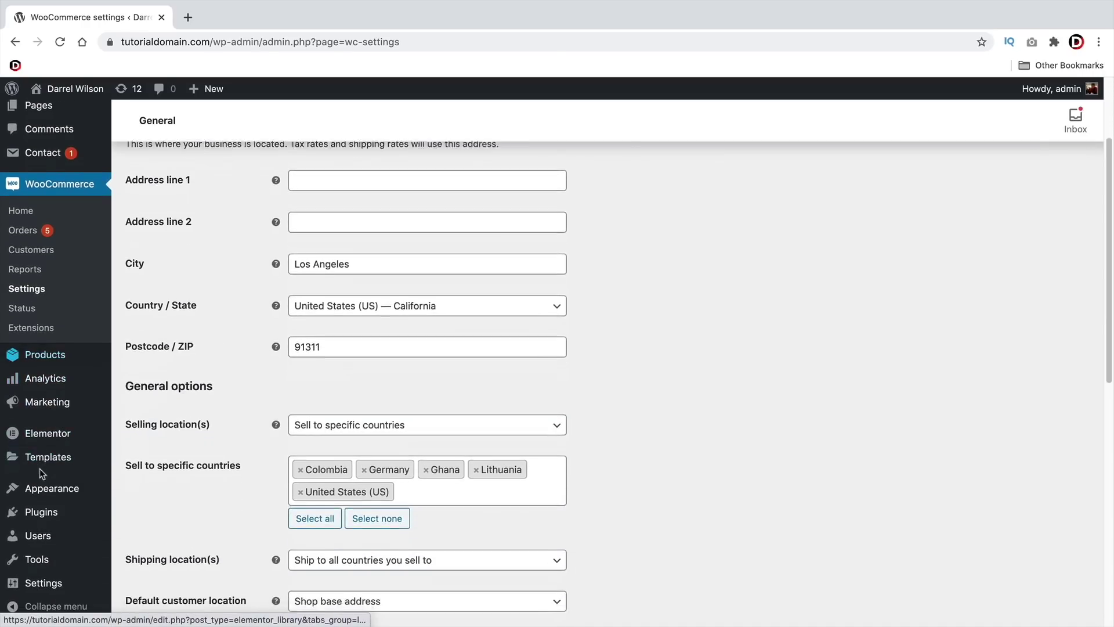
mouse_move(49, 516)
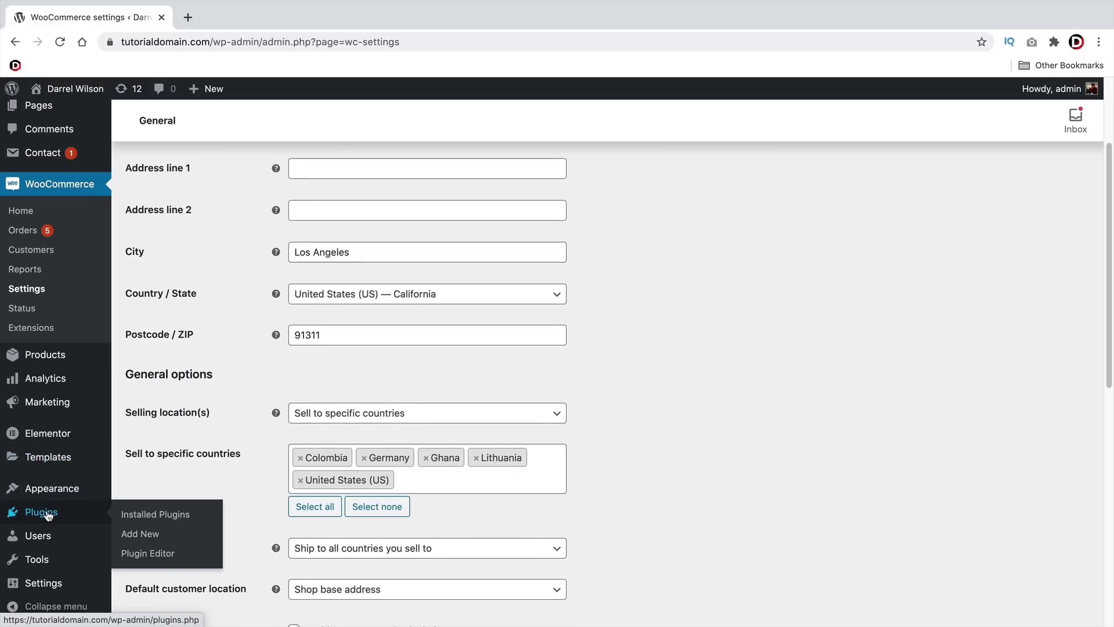
click(135, 538)
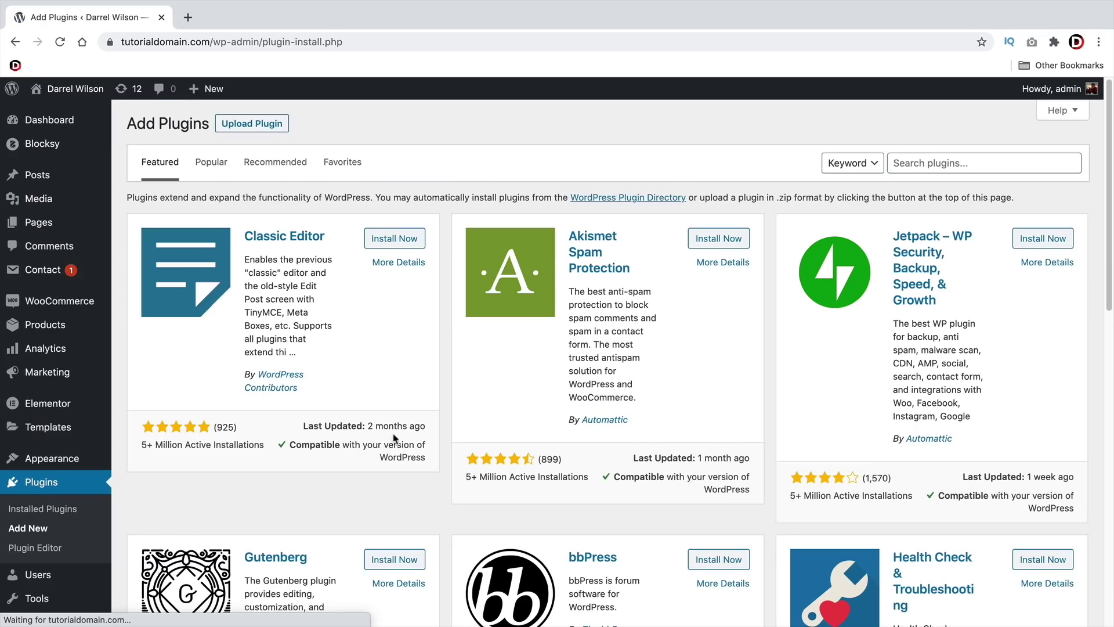
Step: Search plugins for 'woocommerce tax', install WooCommerce Shipping & Tax, then install and connect Jetpack
click(951, 161)
text(woocommerce tax)
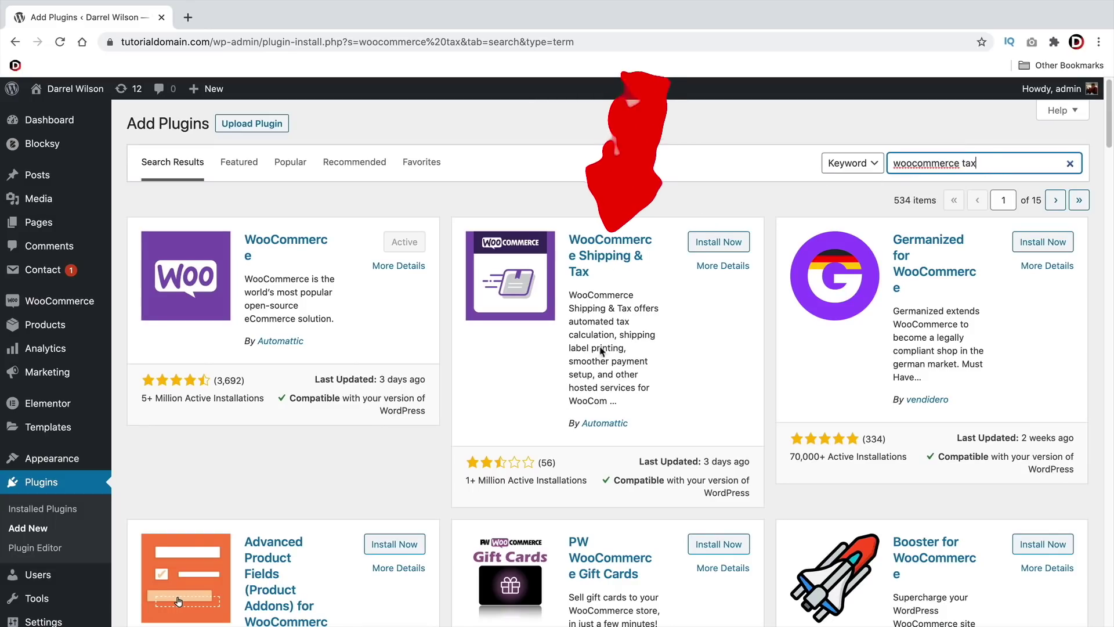
drag(475, 480, 544, 483)
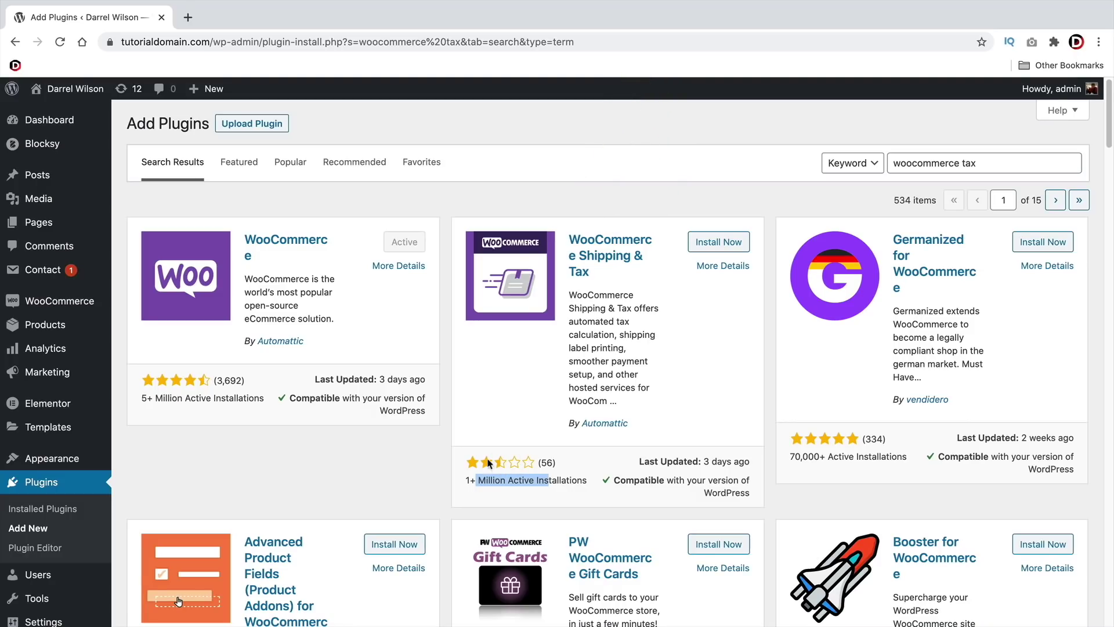
click(721, 248)
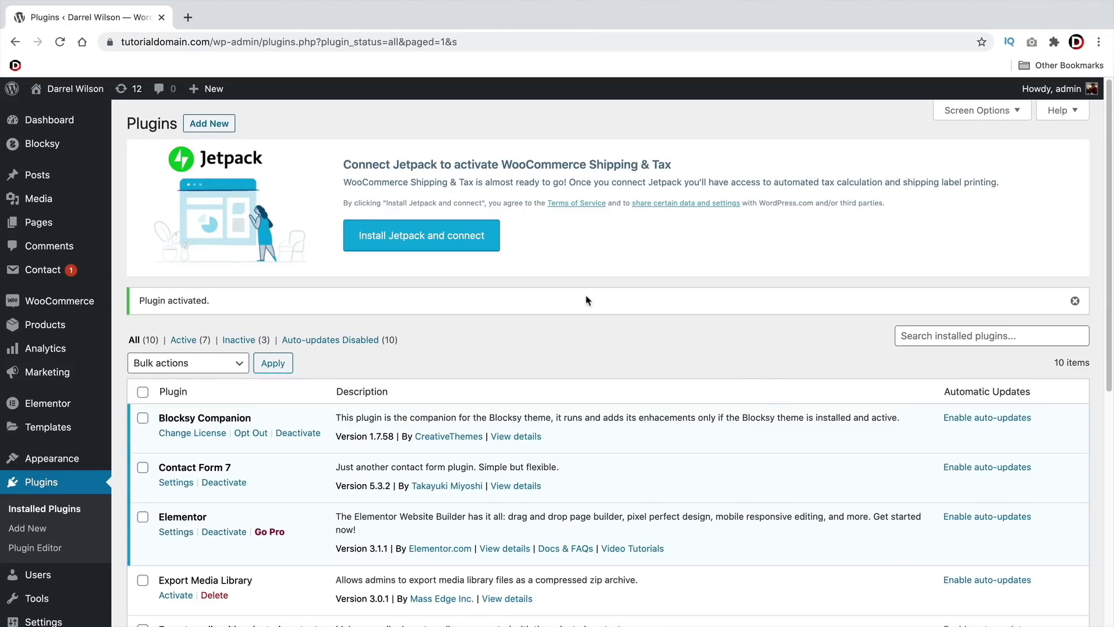
click(408, 243)
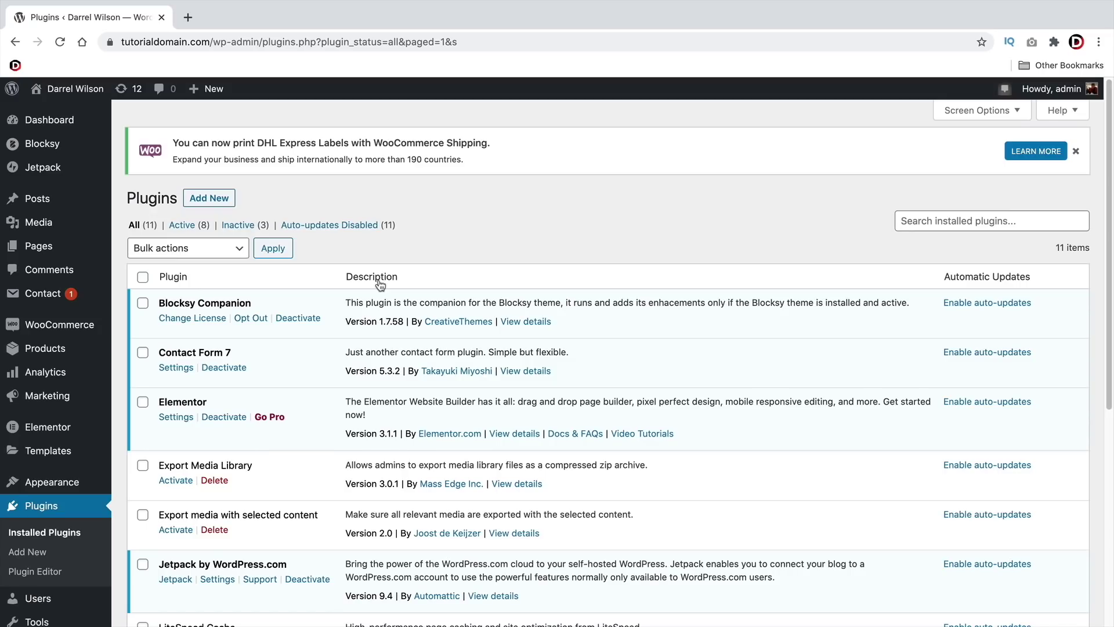
Step: Open the Jetpack dashboard, then review Jetpack's Security settings
mouse_move(49, 176)
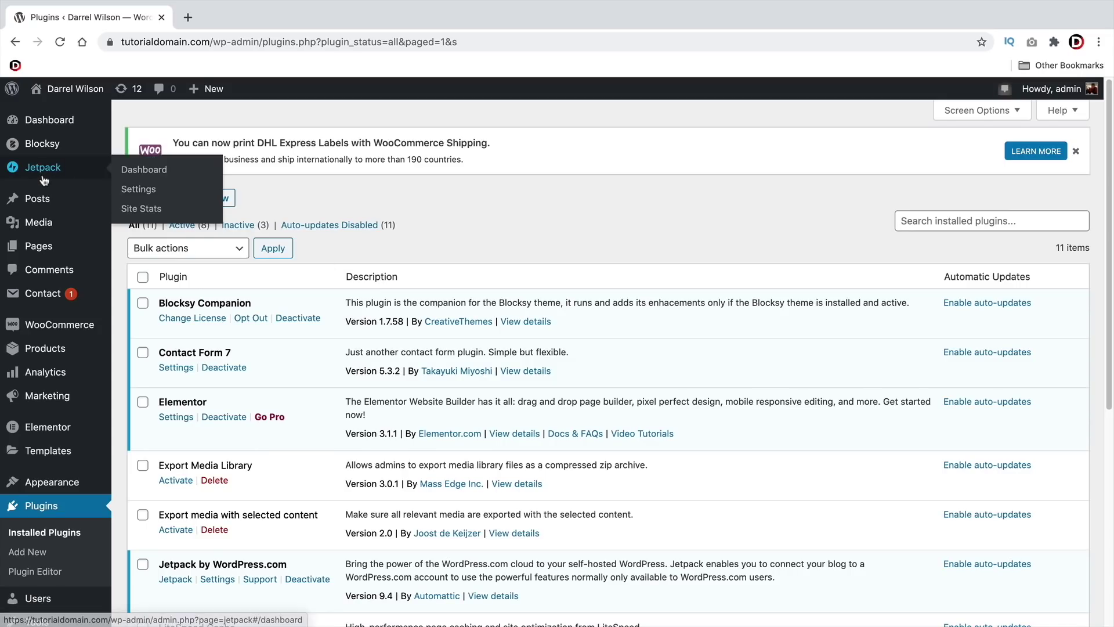
click(142, 173)
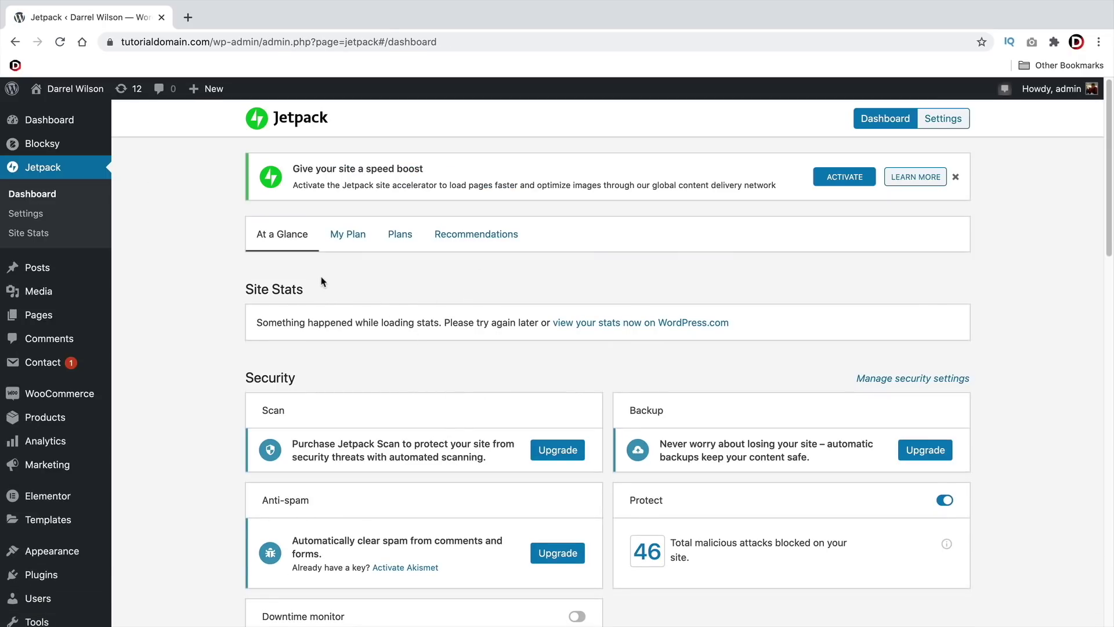
click(40, 215)
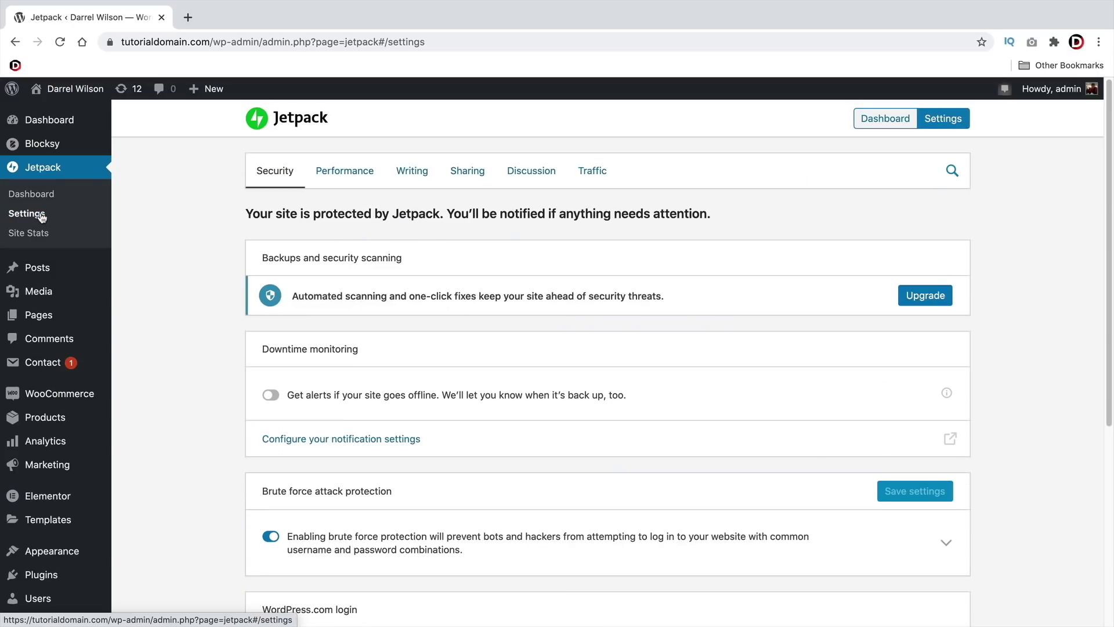
scroll(296, 401, down, 3)
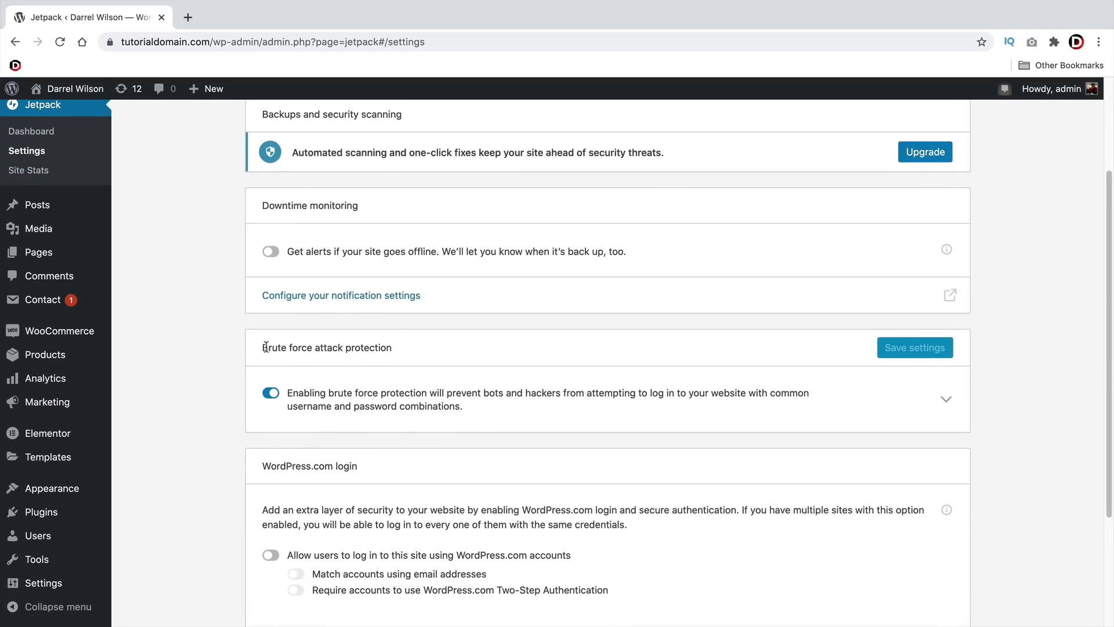
scroll(374, 376, up, 3)
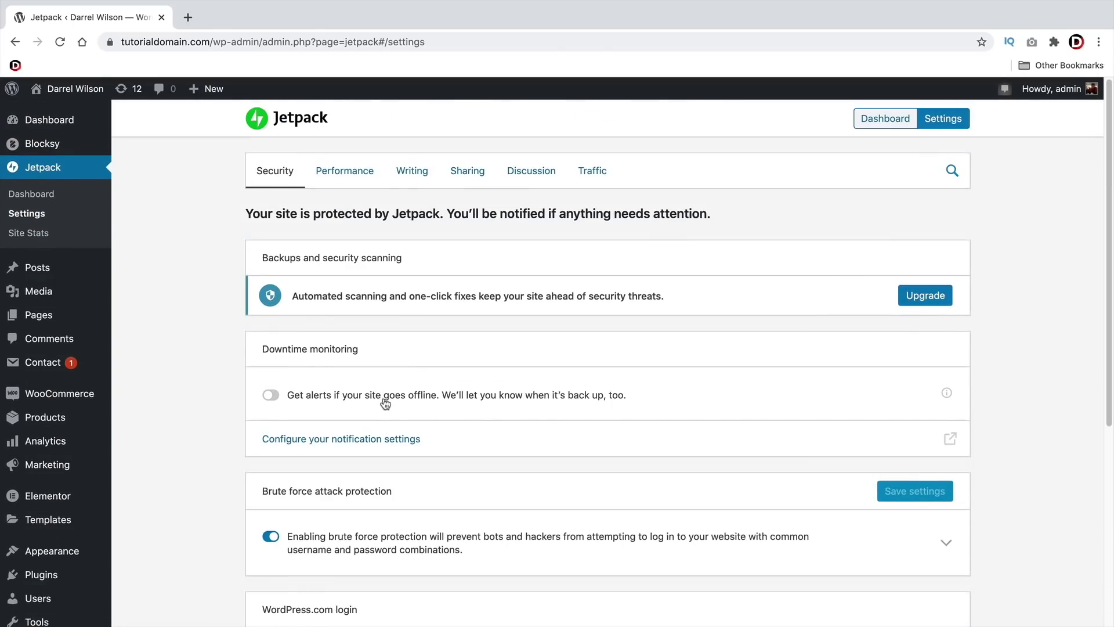
Step: Look through Jetpack's Performance settings, then return to WooCommerce settings
click(344, 170)
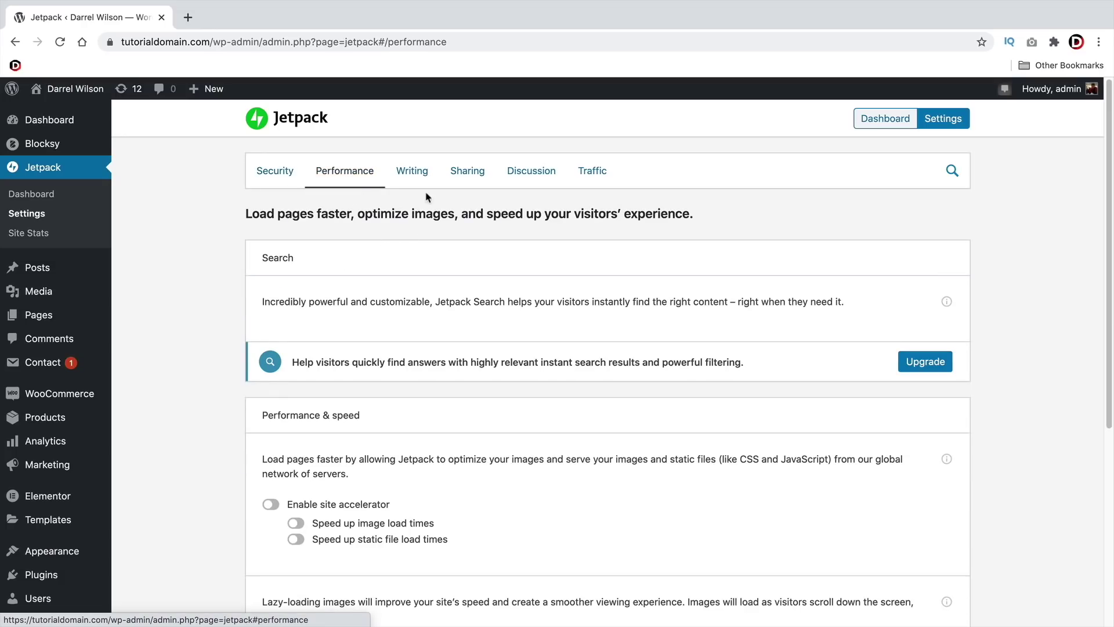
scroll(309, 310, down, 2)
scroll(309, 309, down, 4)
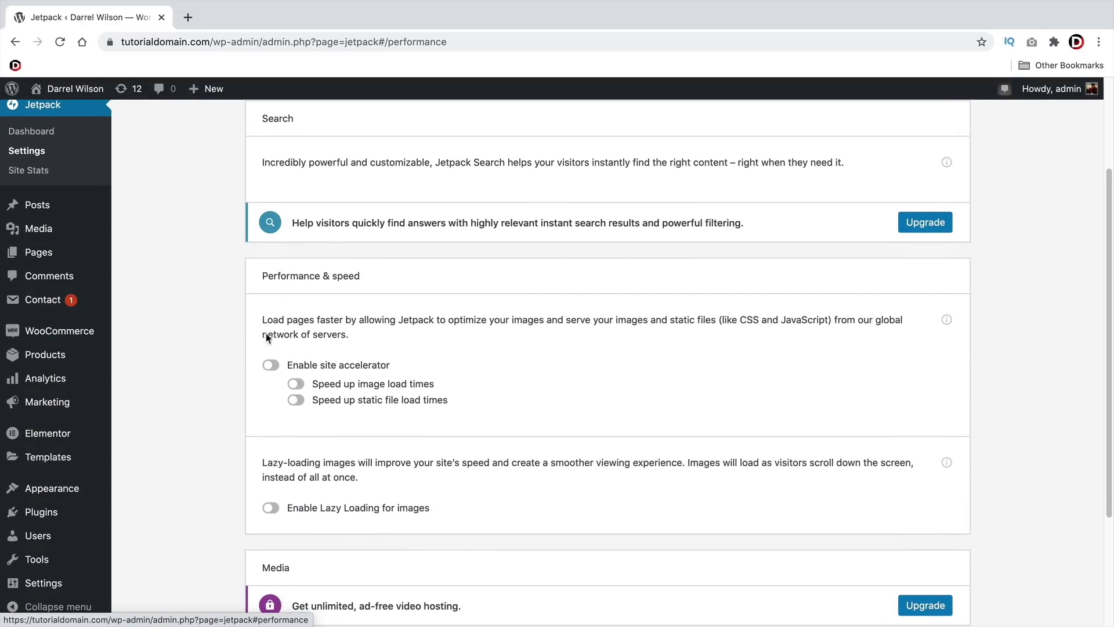
scroll(389, 424, up, 5)
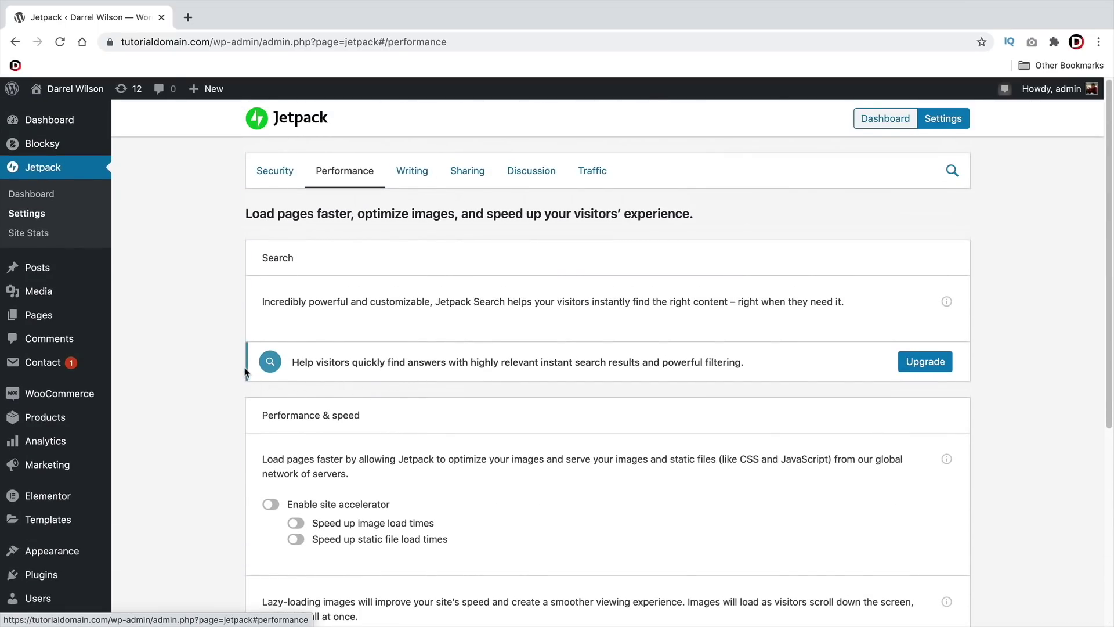
mouse_move(63, 399)
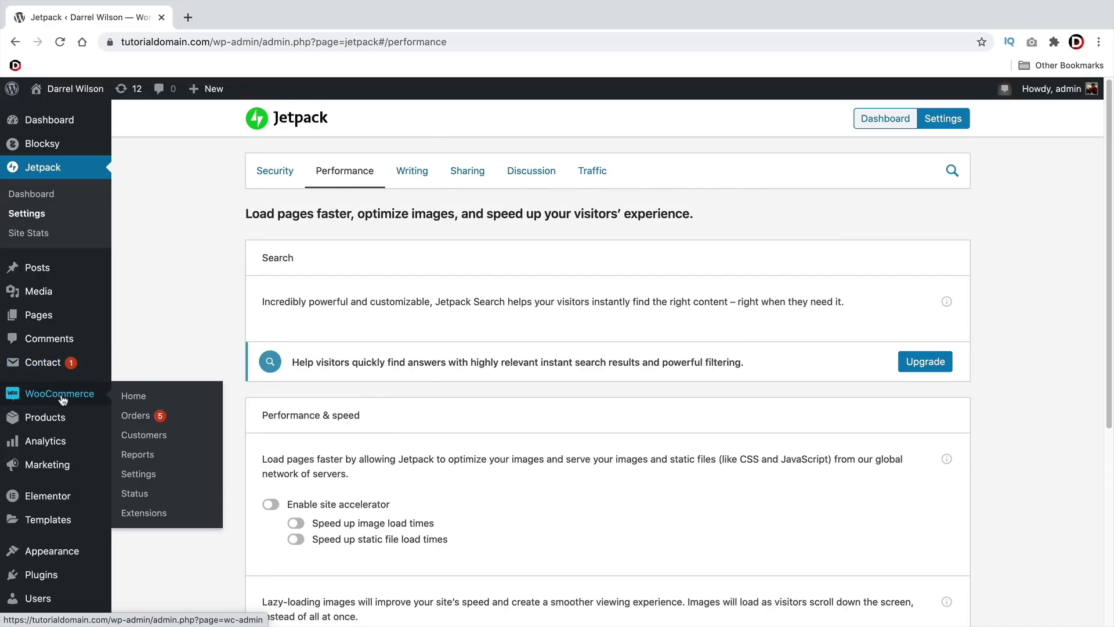
click(147, 477)
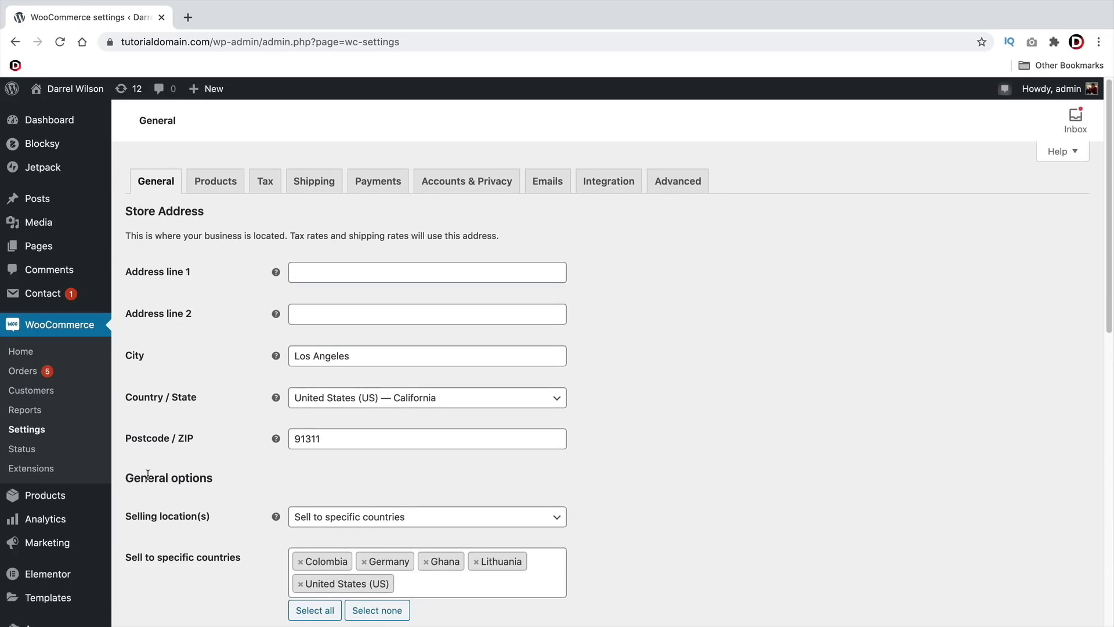
Step: On the Tax tab, set Automated taxes to enabled and save
click(265, 182)
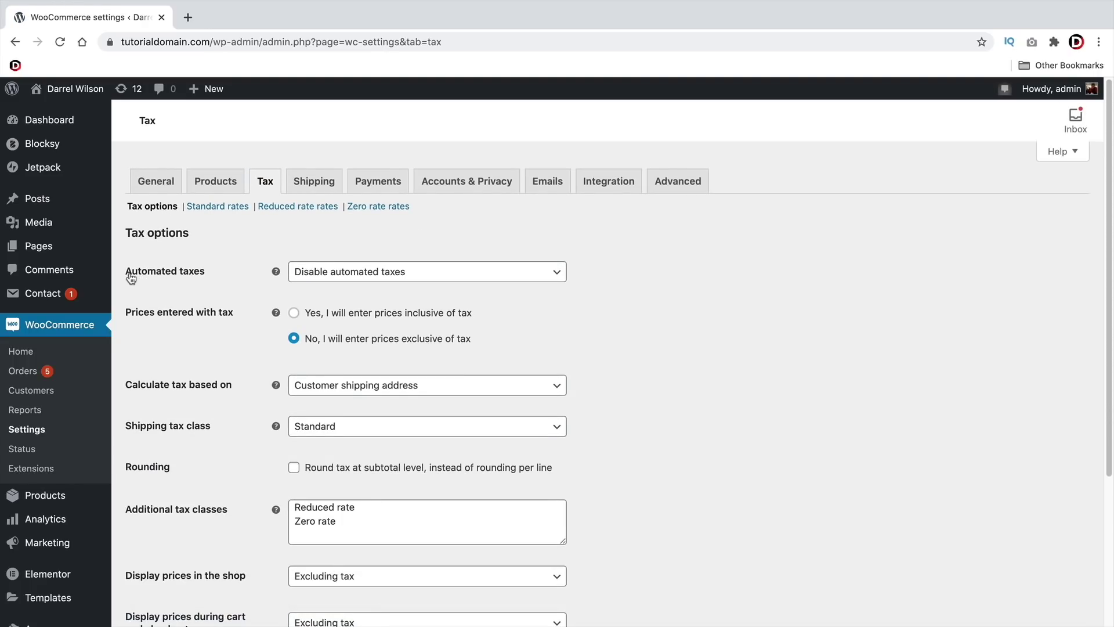
drag(129, 278, 208, 278)
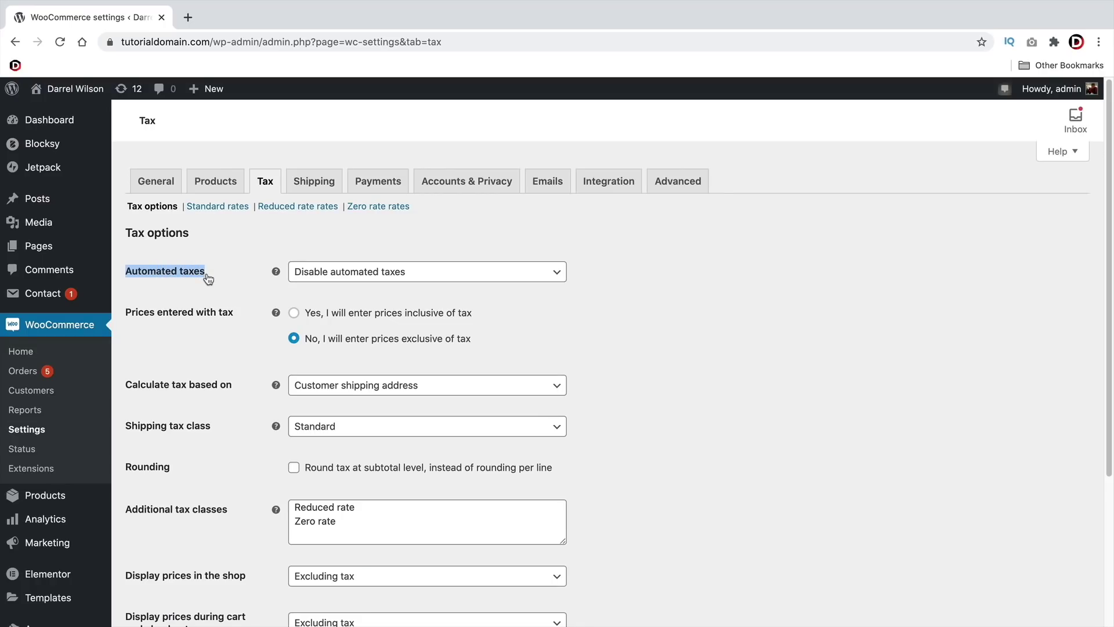
click(378, 272)
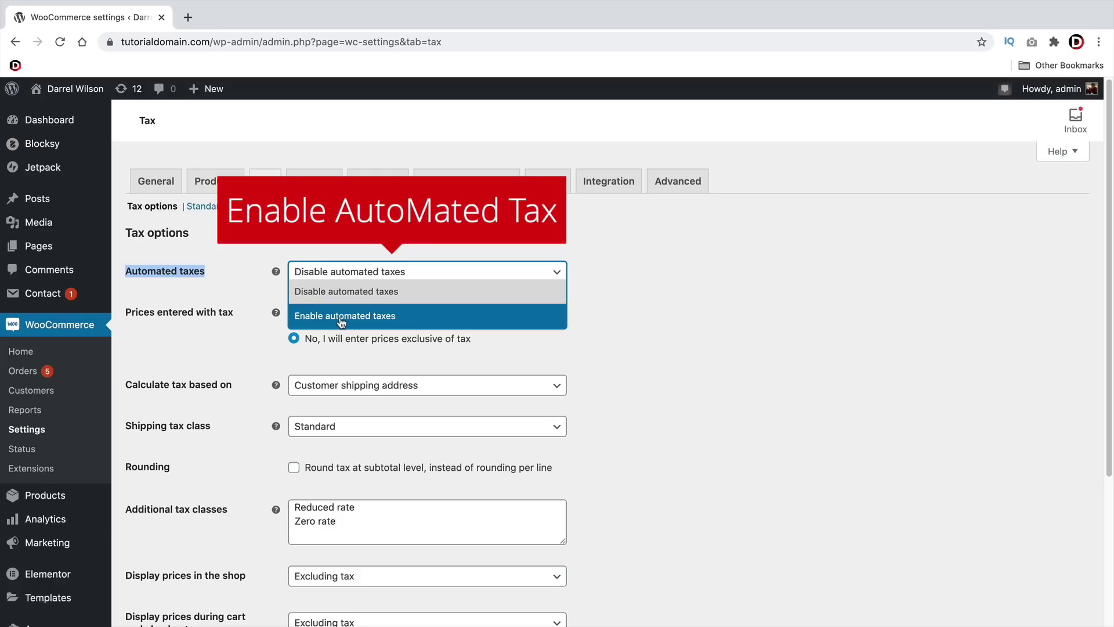
click(321, 321)
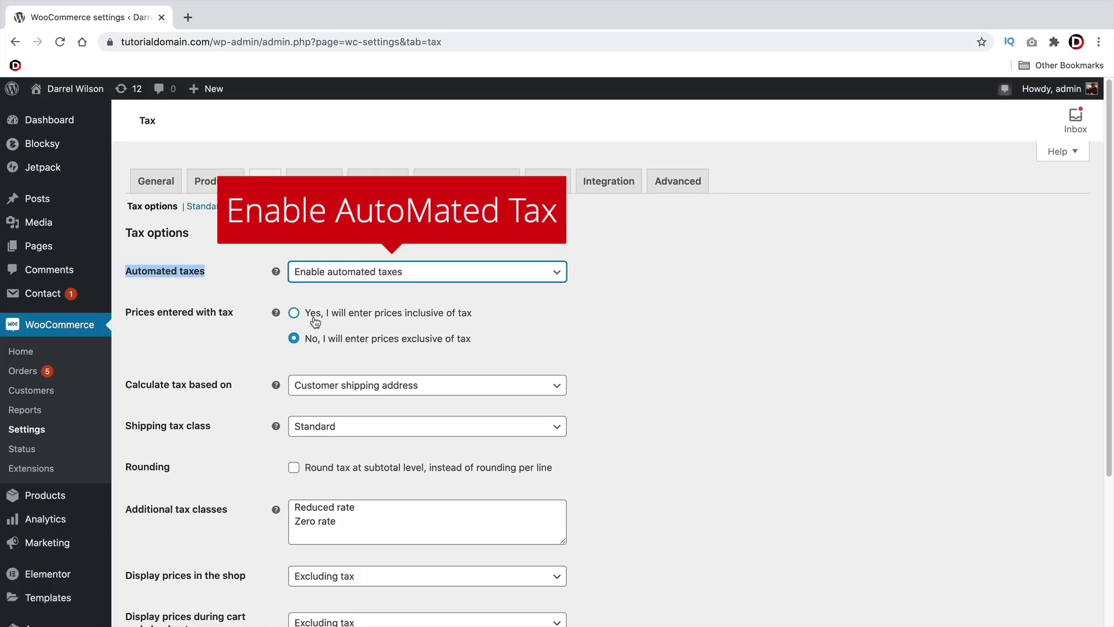
scroll(256, 319, down, 1)
scroll(256, 313, down, 5)
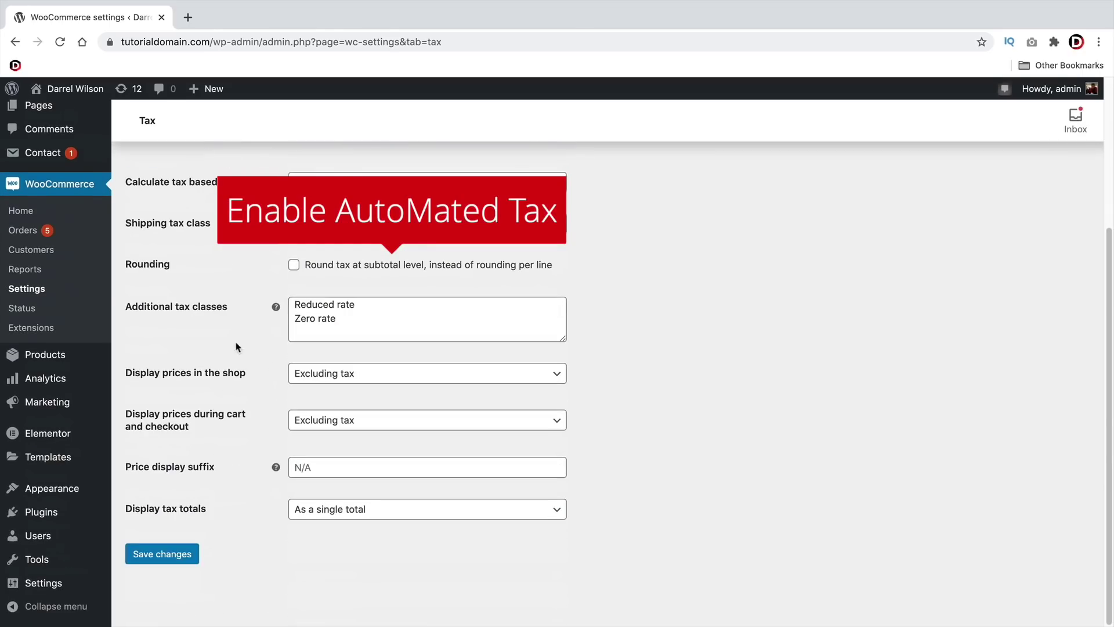
click(169, 557)
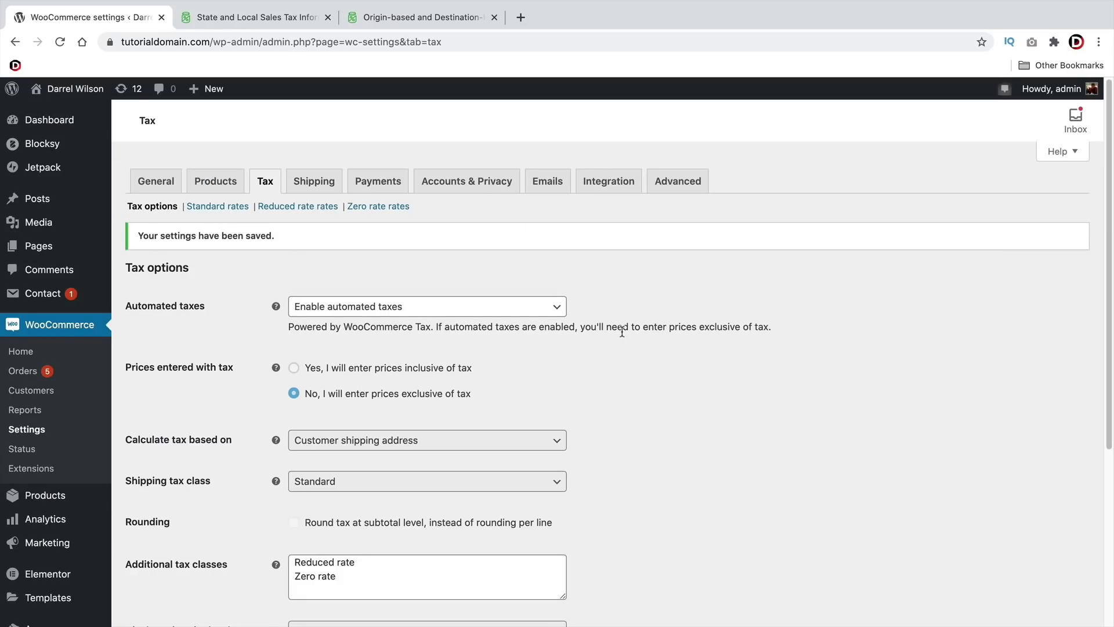
Step: Switch Automated taxes to 'Disable automated taxes' and save the tax options again
scroll(580, 372, down, 4)
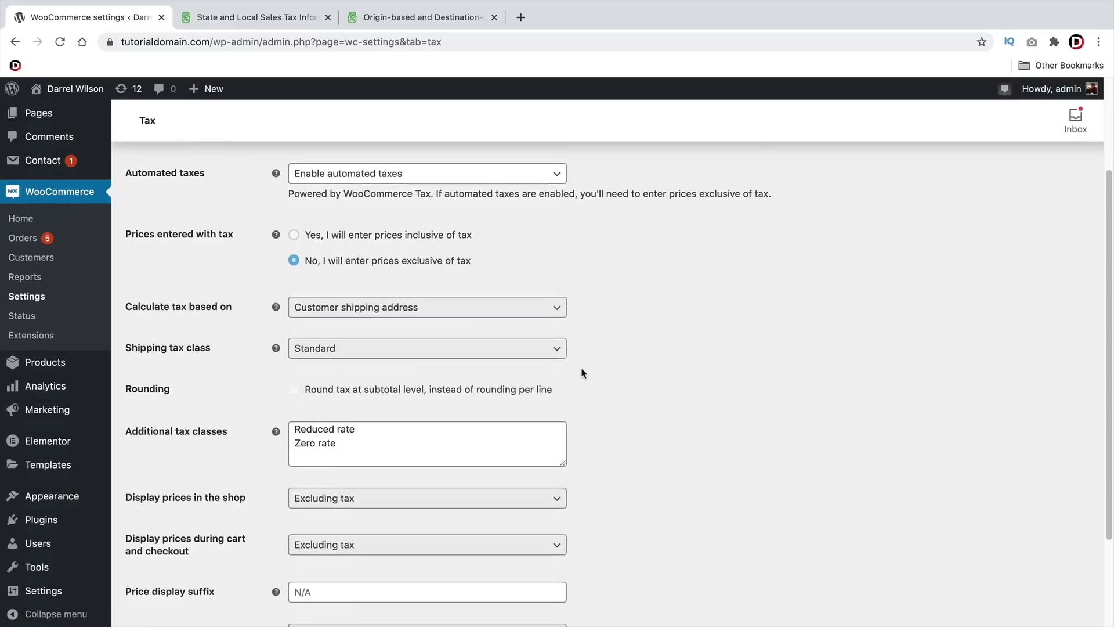
scroll(583, 368, down, 1)
scroll(583, 368, up, 5)
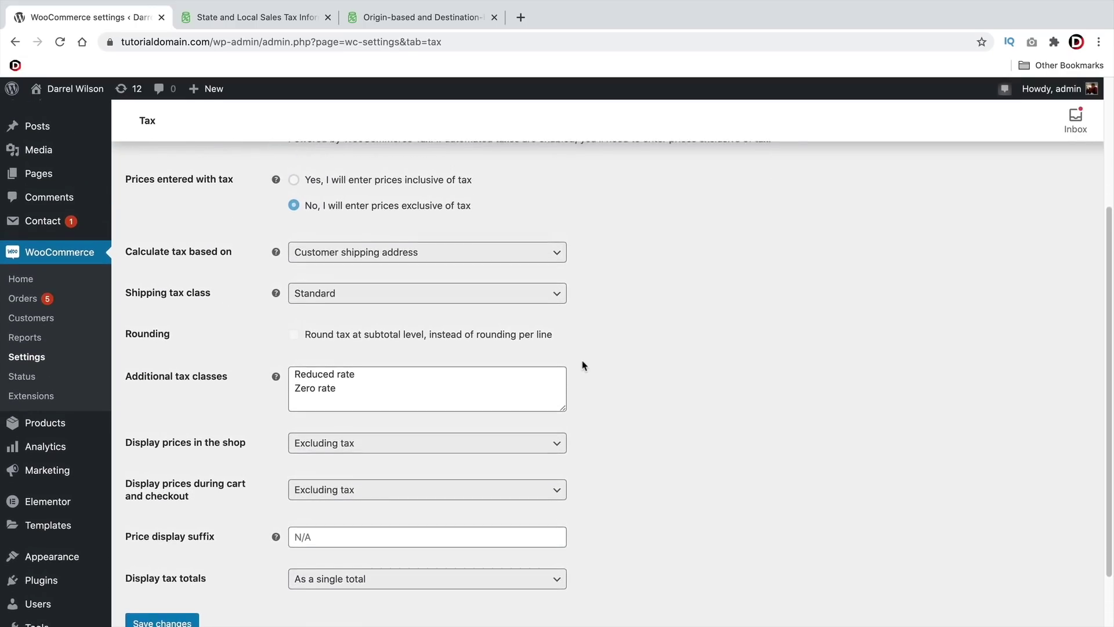
scroll(586, 365, up, 1)
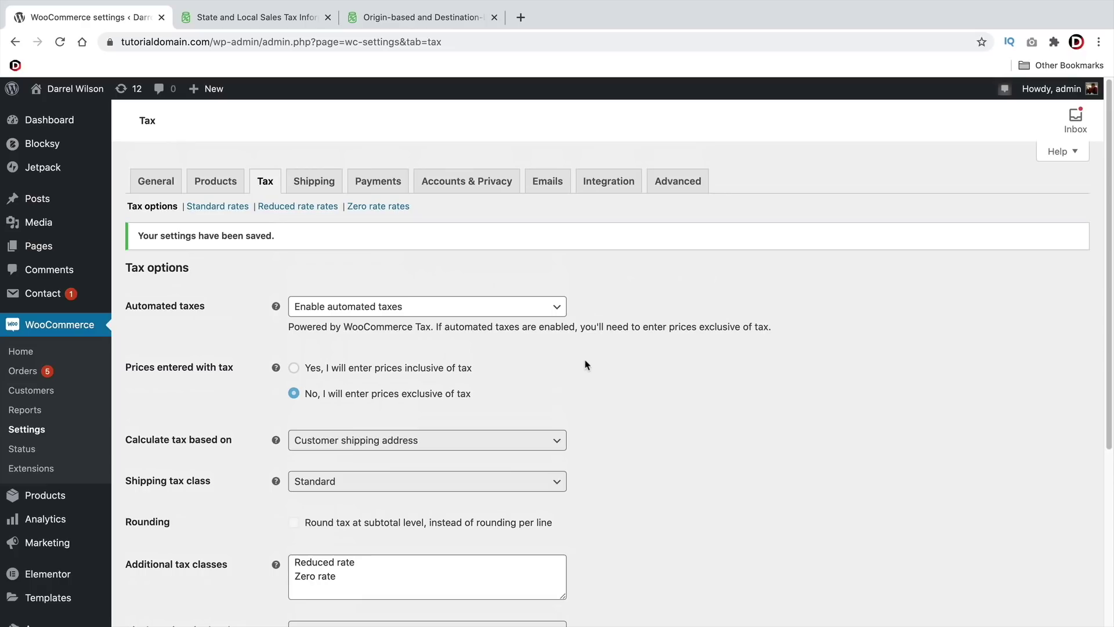
click(379, 307)
click(378, 328)
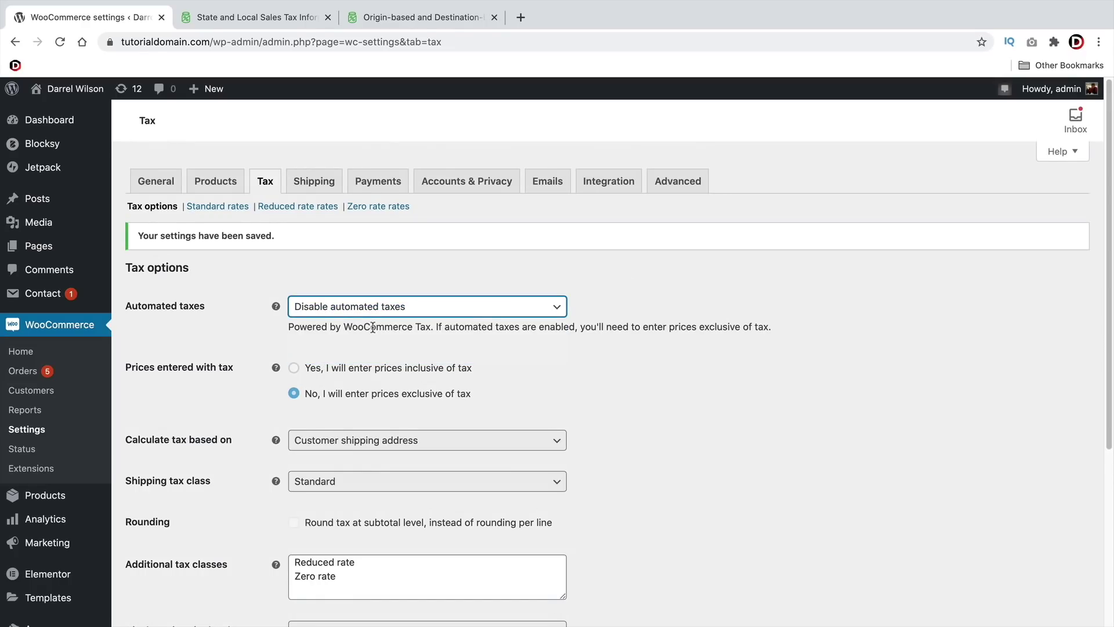
scroll(224, 529, down, 5)
click(168, 558)
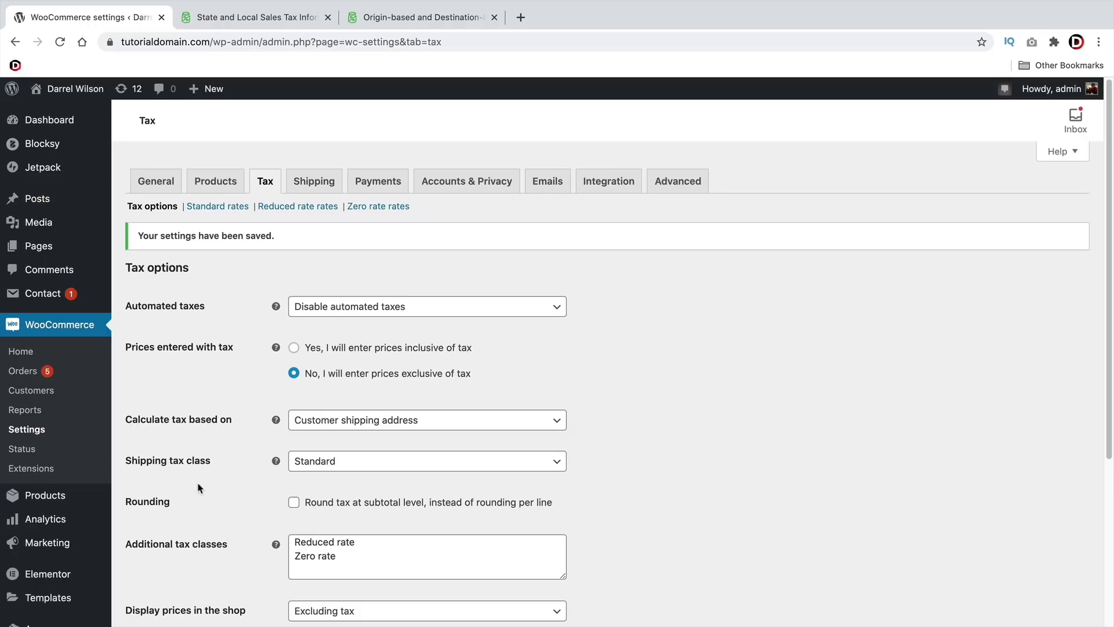
Step: Open TaxJar's California sales tax guide from the state map and select the 7.25% rate
click(376, 18)
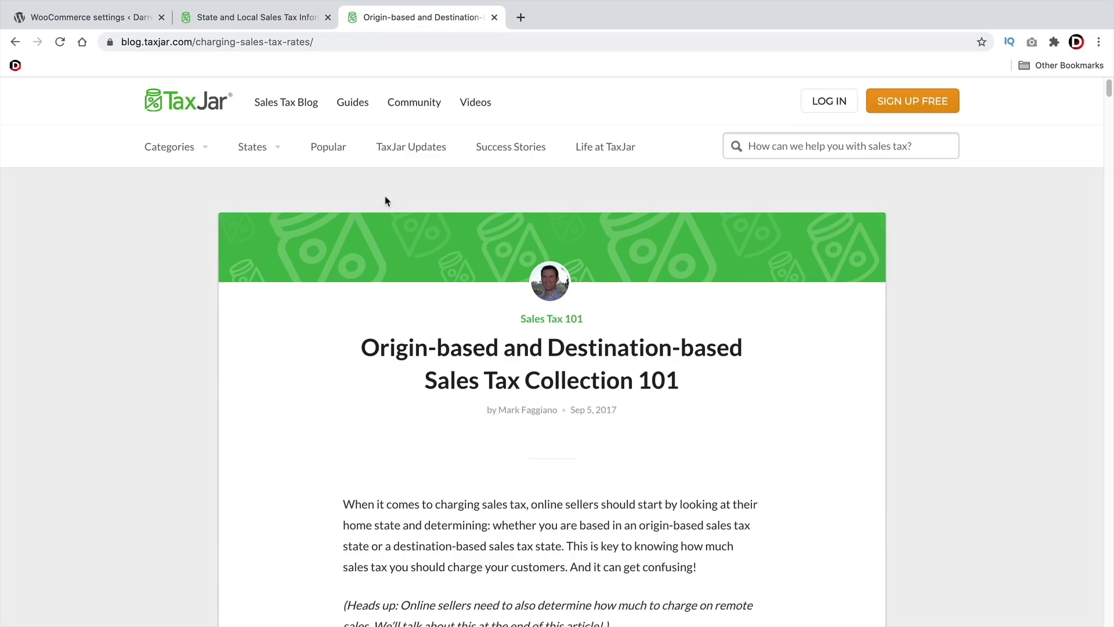
click(251, 18)
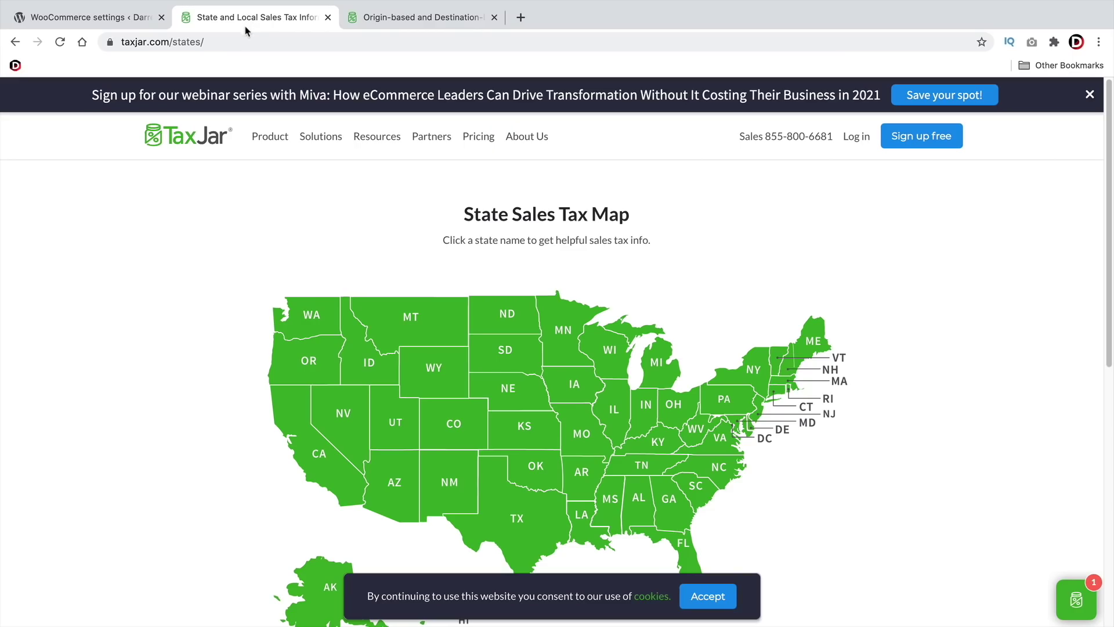
click(717, 596)
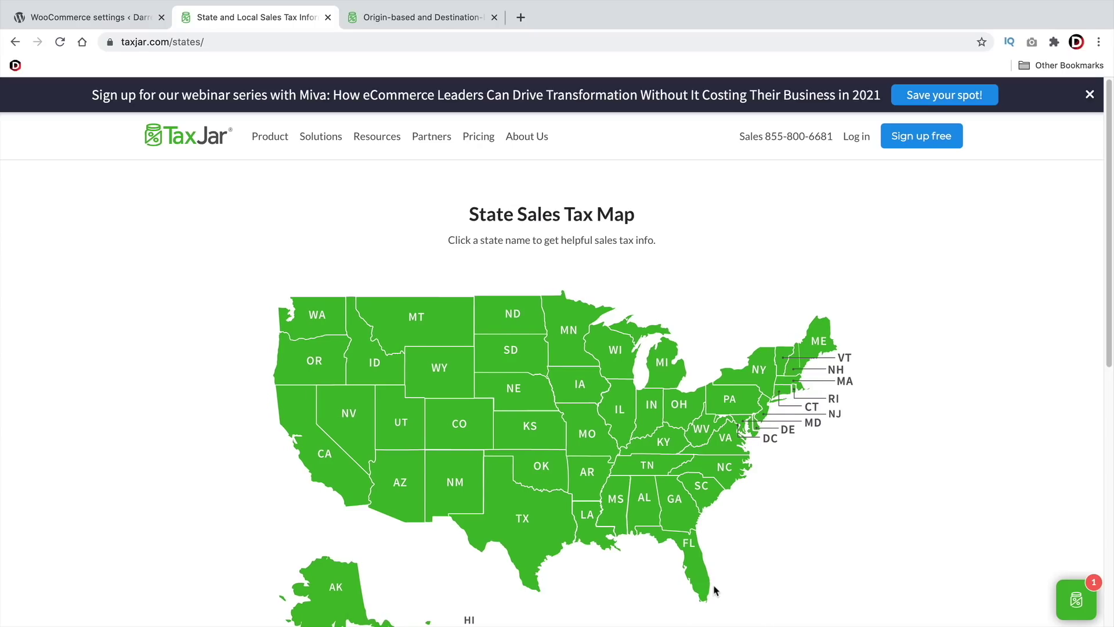
click(325, 453)
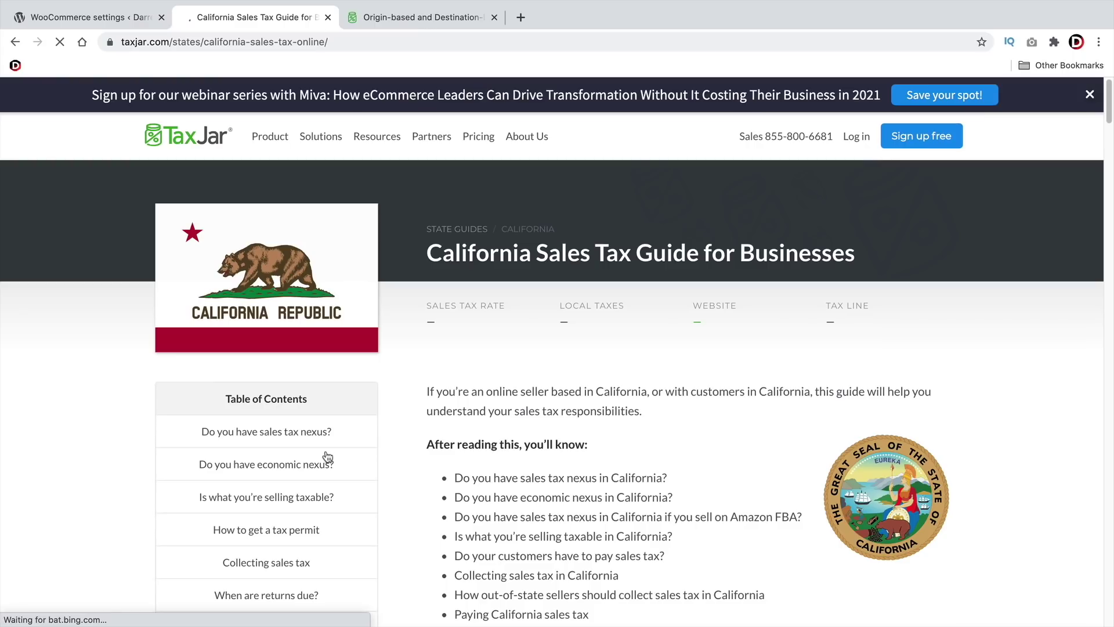
drag(463, 327, 428, 325)
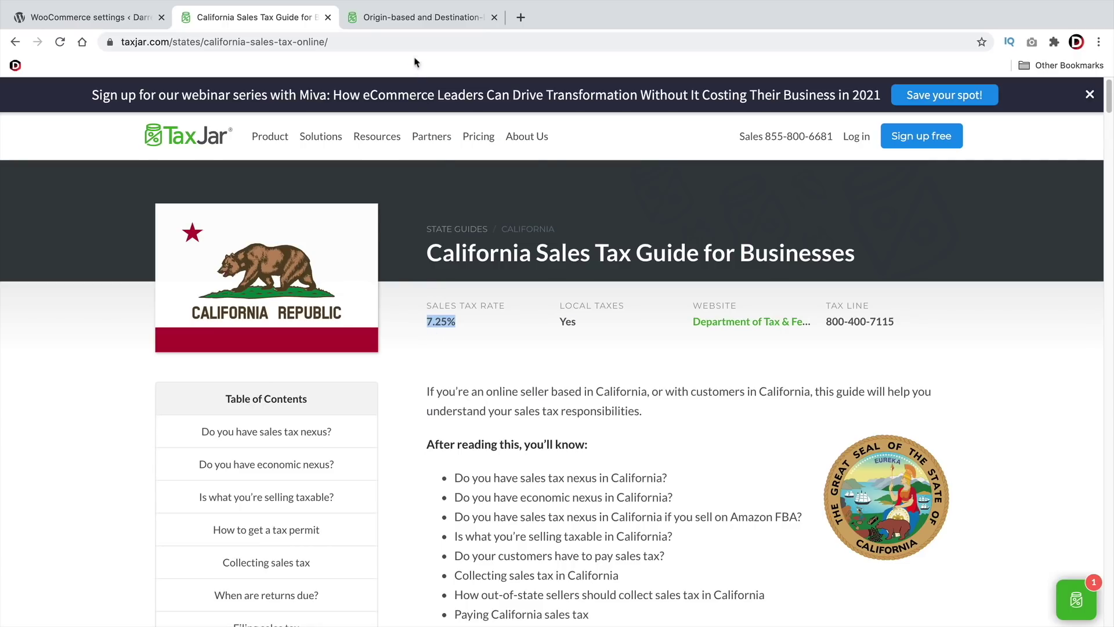
Step: Read the origin vs destination article's explanation of origin-based states
click(416, 25)
scroll(466, 337, down, 8)
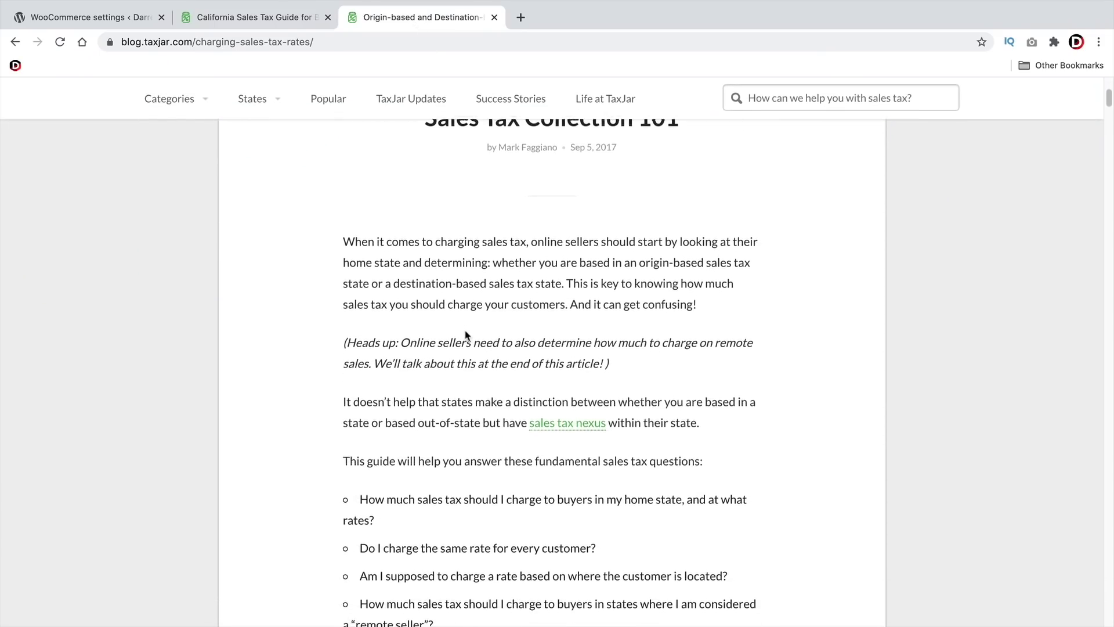
scroll(465, 335, down, 10)
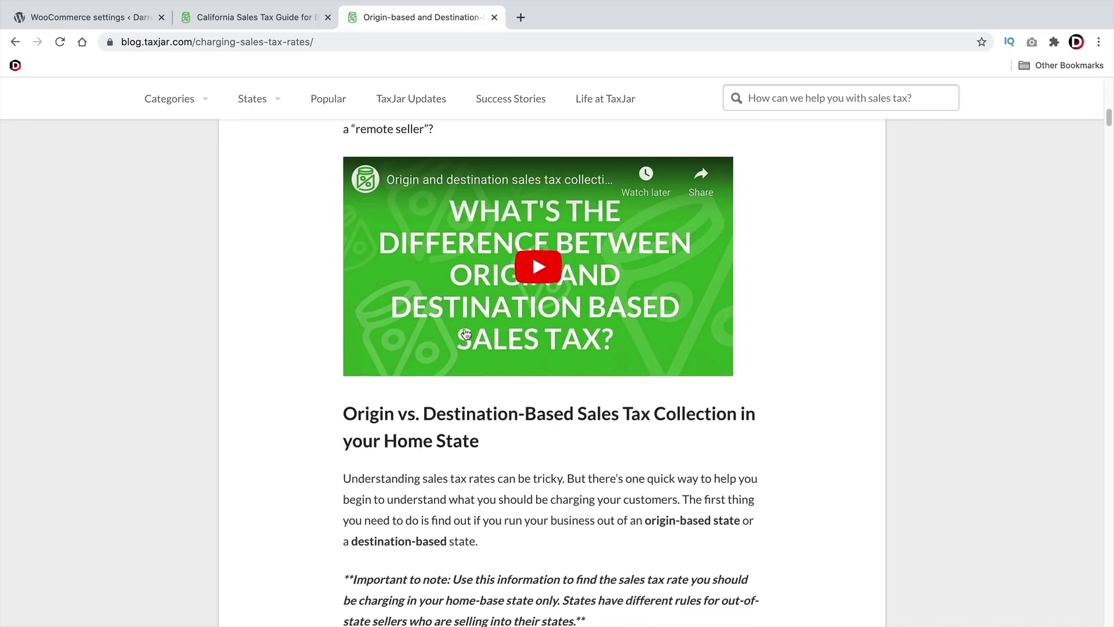
scroll(466, 333, down, 5)
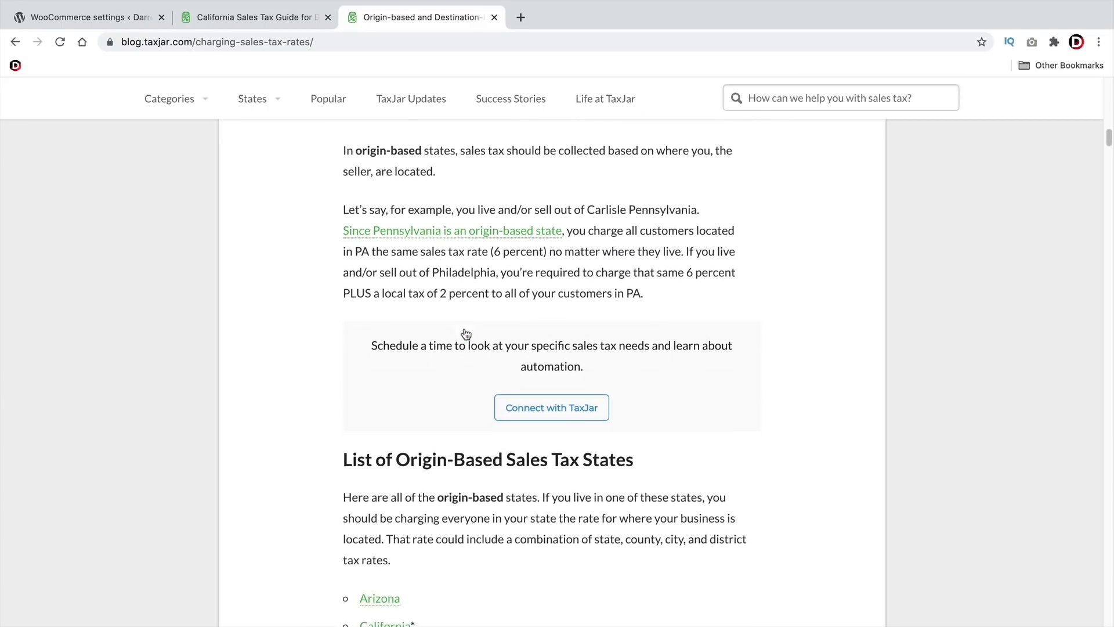
scroll(466, 333, down, 2)
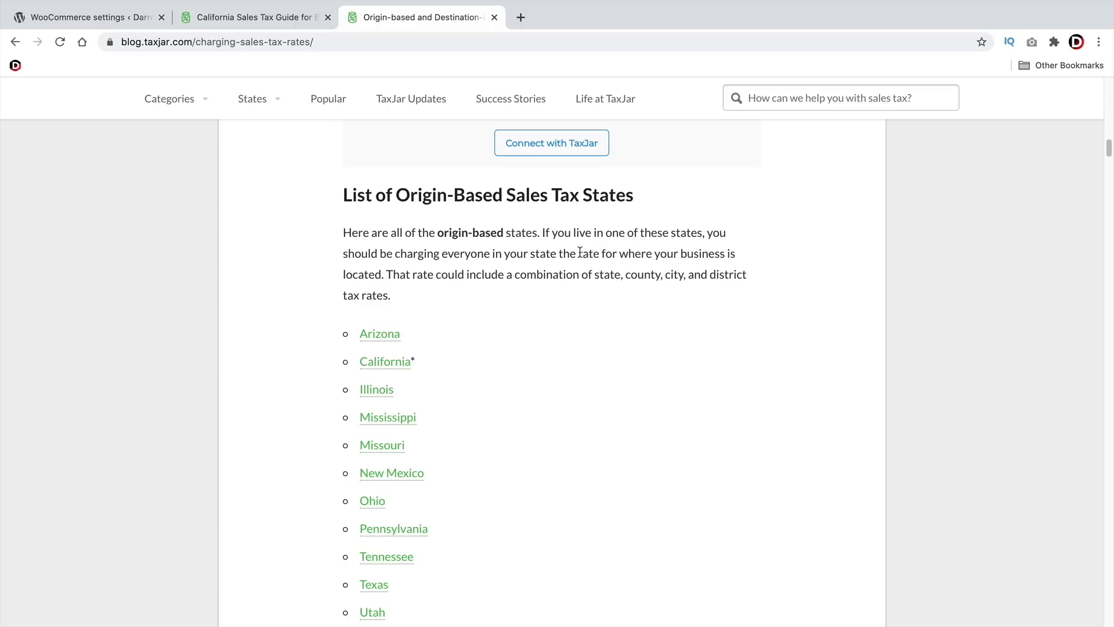
drag(669, 251, 697, 272)
click(697, 271)
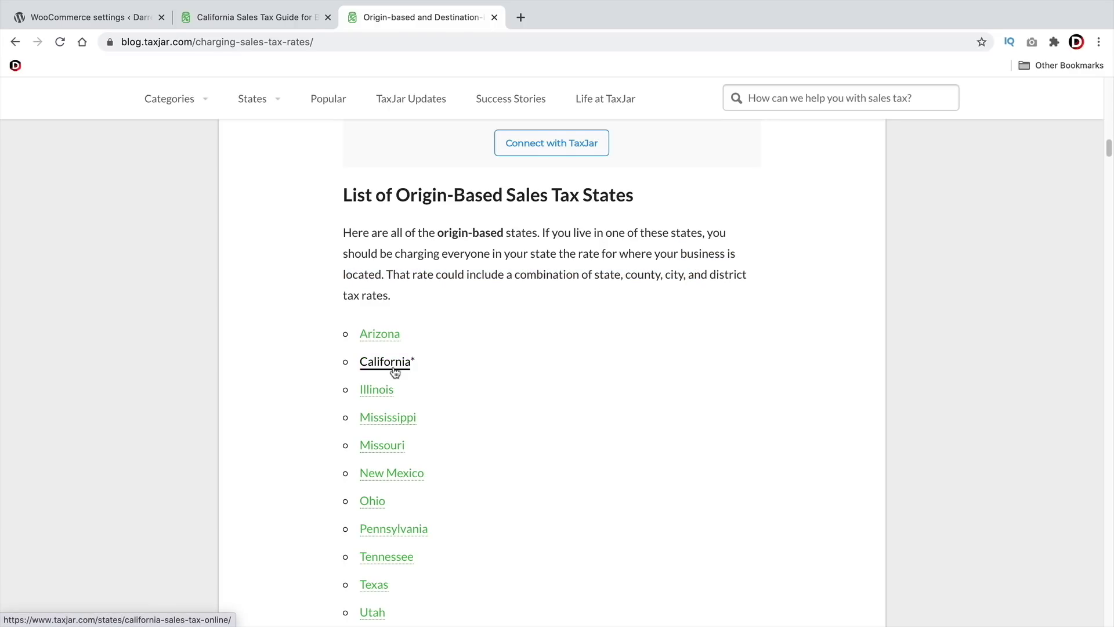
Step: Reselect the 7.25% state rate in the California guide
click(255, 17)
drag(472, 321, 427, 315)
click(464, 349)
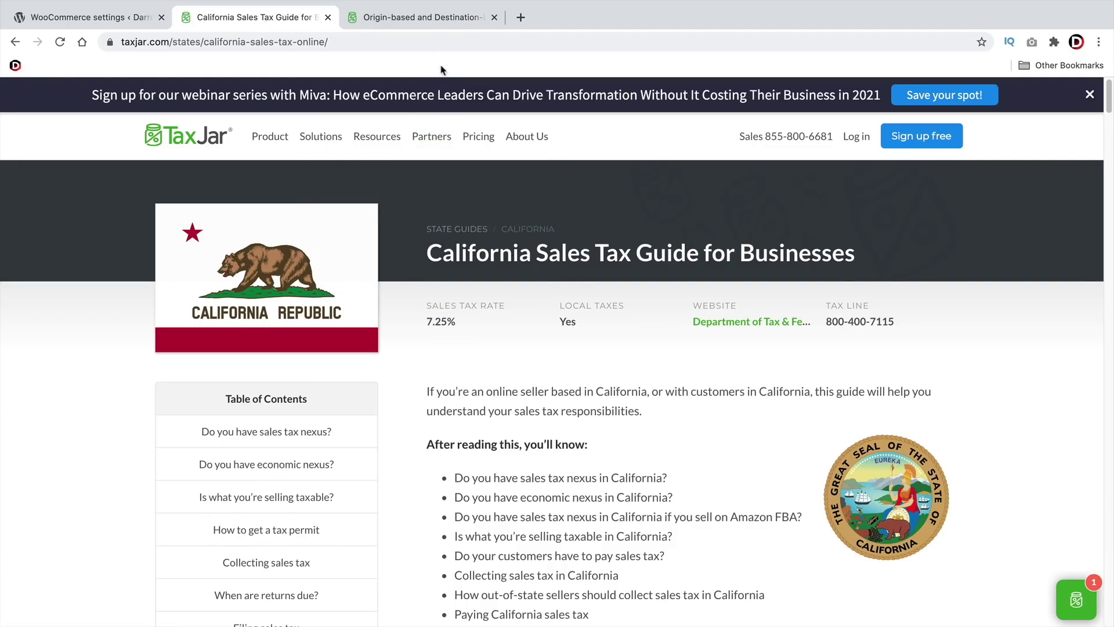
drag(455, 322, 415, 324)
Step: Scroll through the list of origin-based states, then return to the WooCommerce tax settings
click(450, 19)
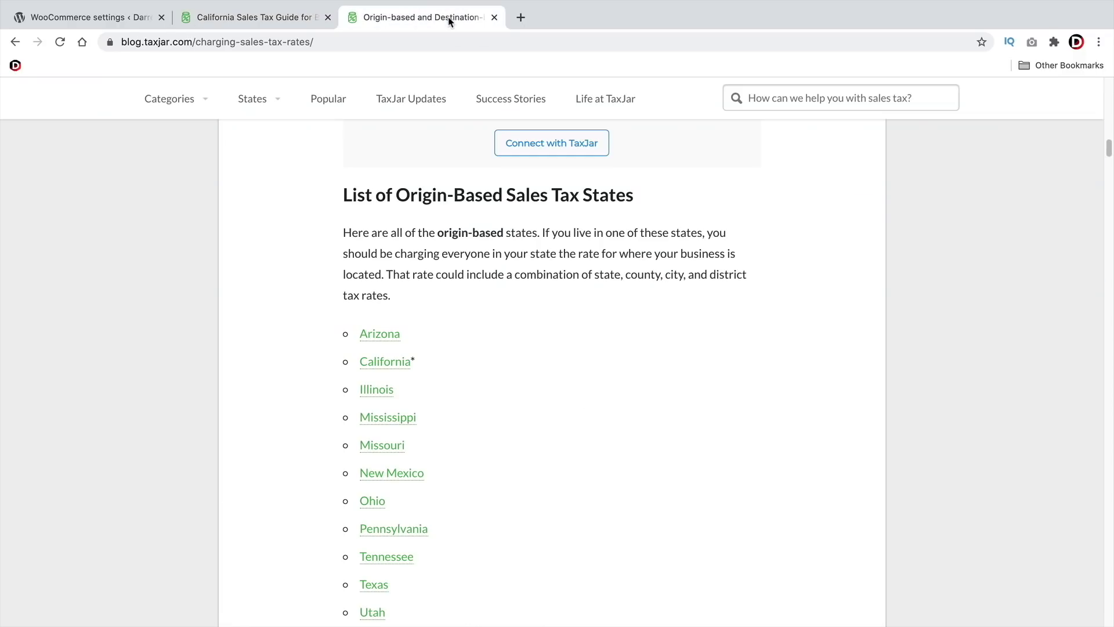
scroll(521, 286, down, 10)
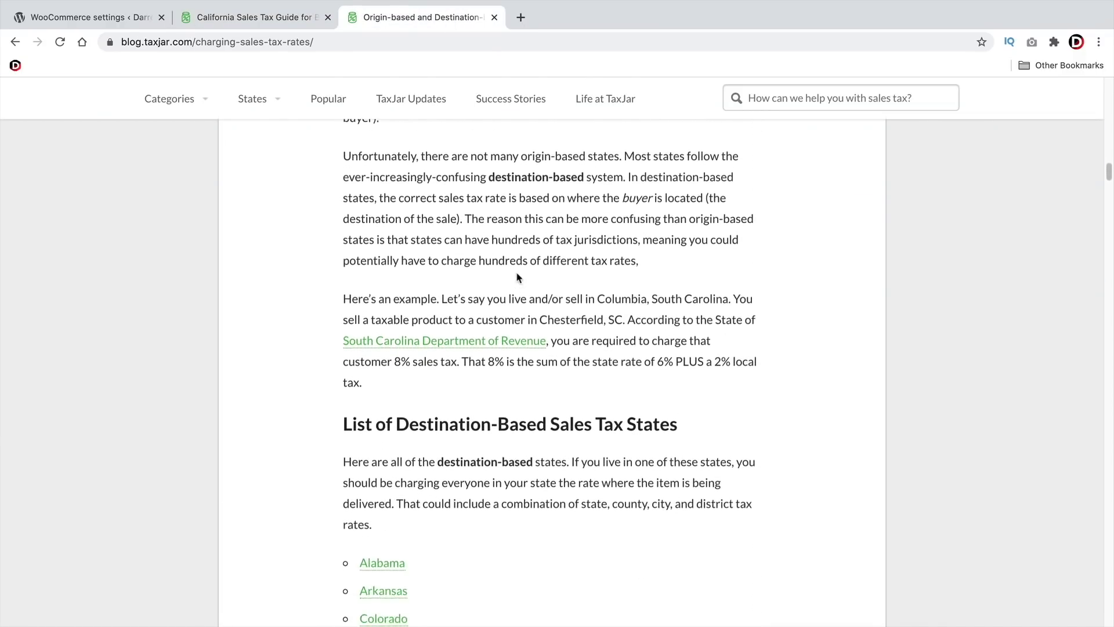
scroll(518, 278, down, 3)
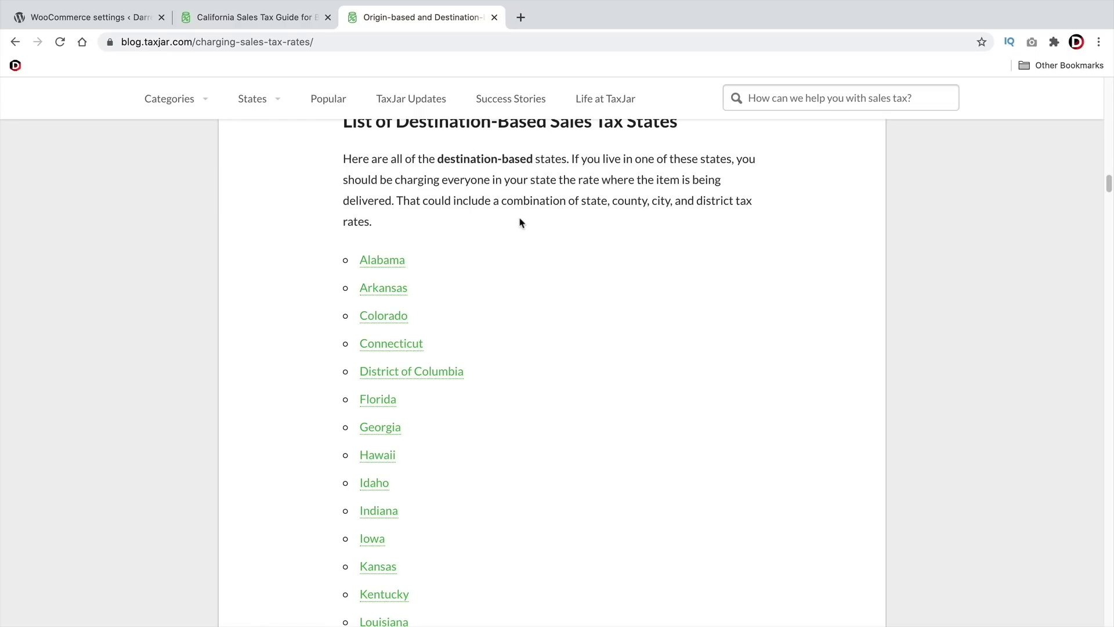
scroll(520, 222, down, 1)
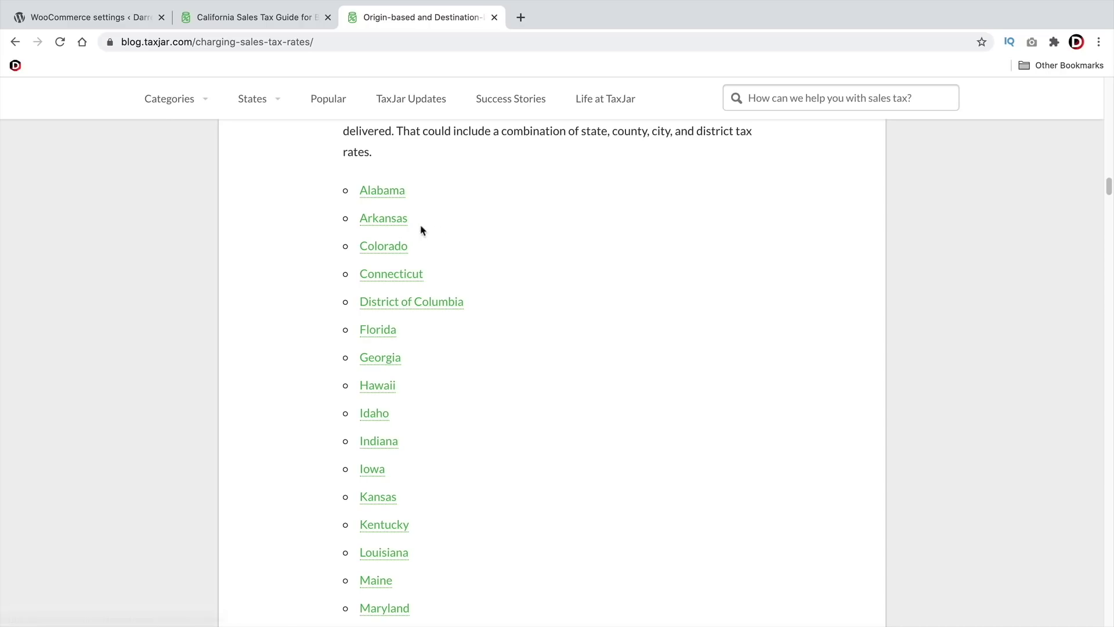
scroll(571, 360, up, 6)
scroll(572, 360, up, 10)
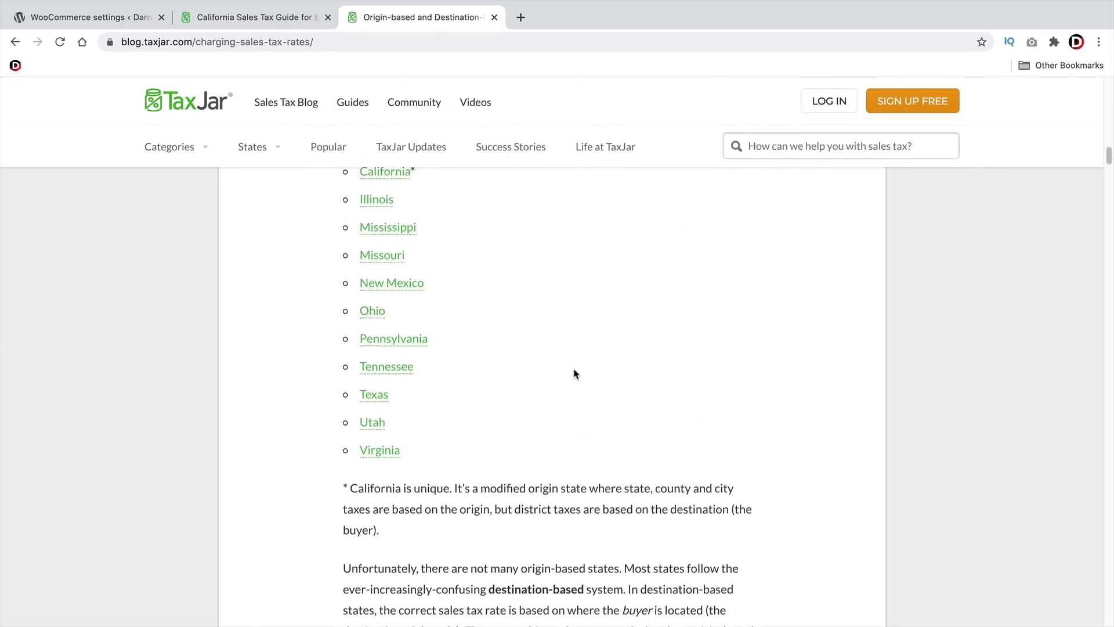
scroll(574, 373, up, 16)
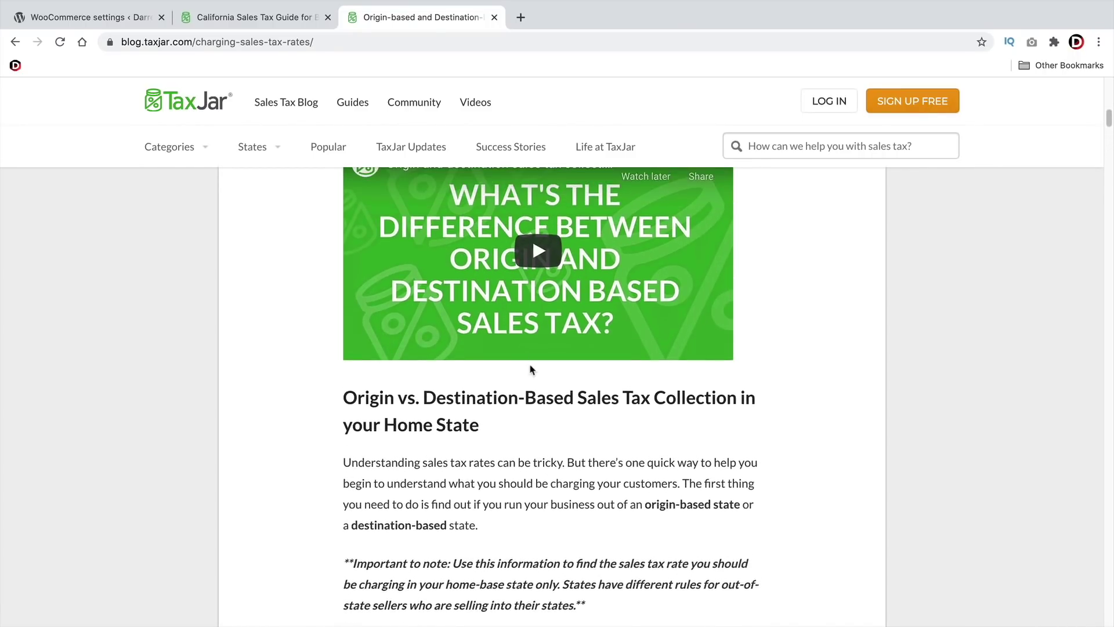
scroll(524, 372, up, 2)
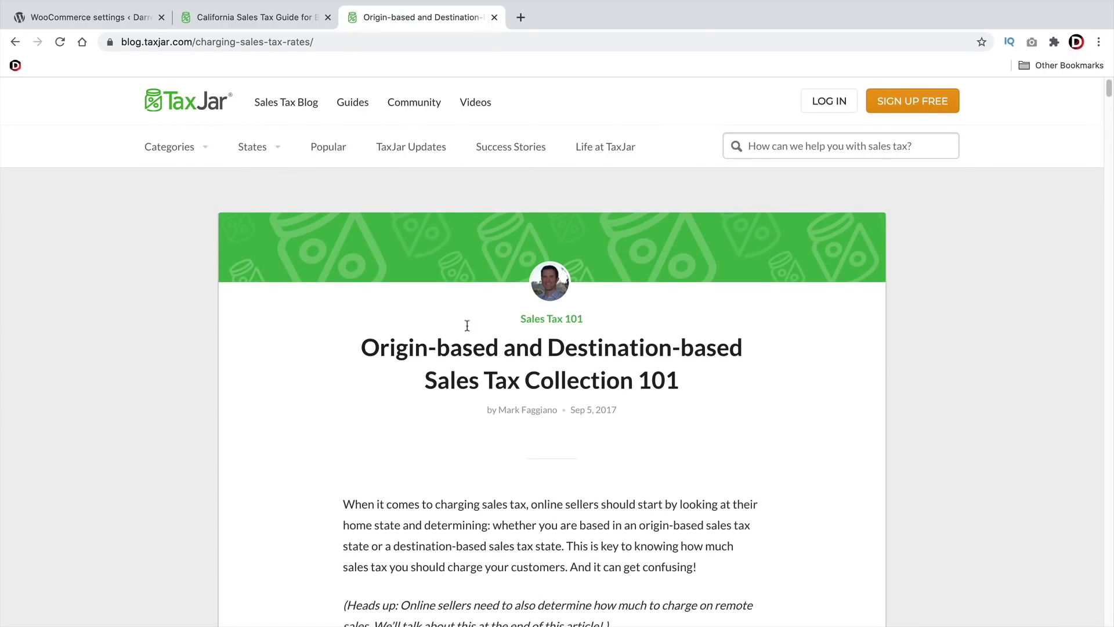
click(247, 17)
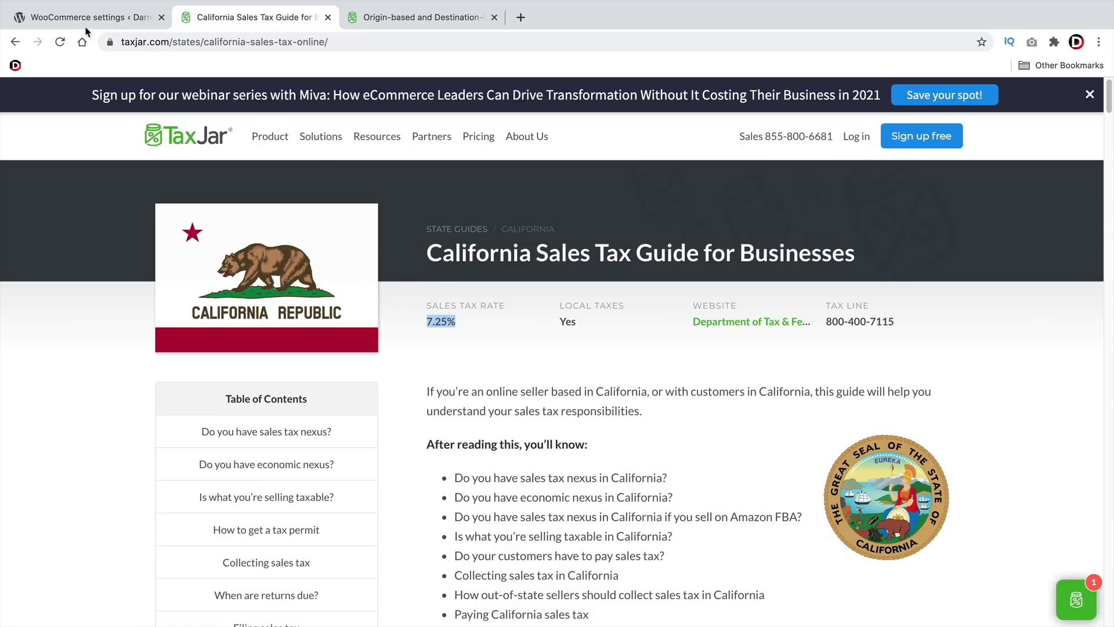
click(87, 18)
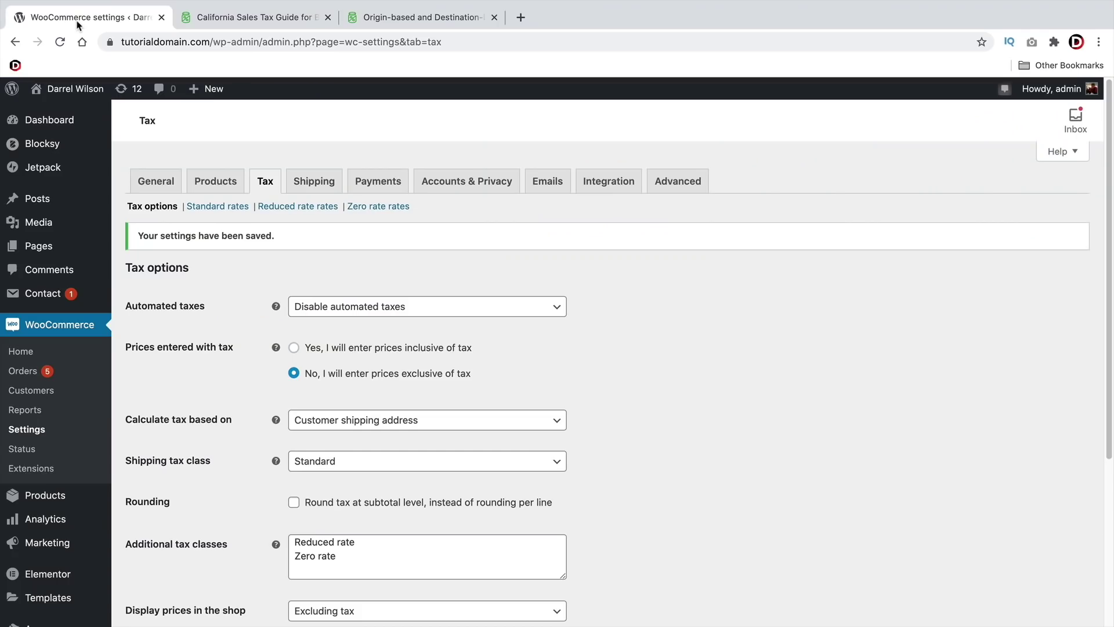
Step: Add a new row to the Standard tax rates table, starting with the US country code
click(224, 208)
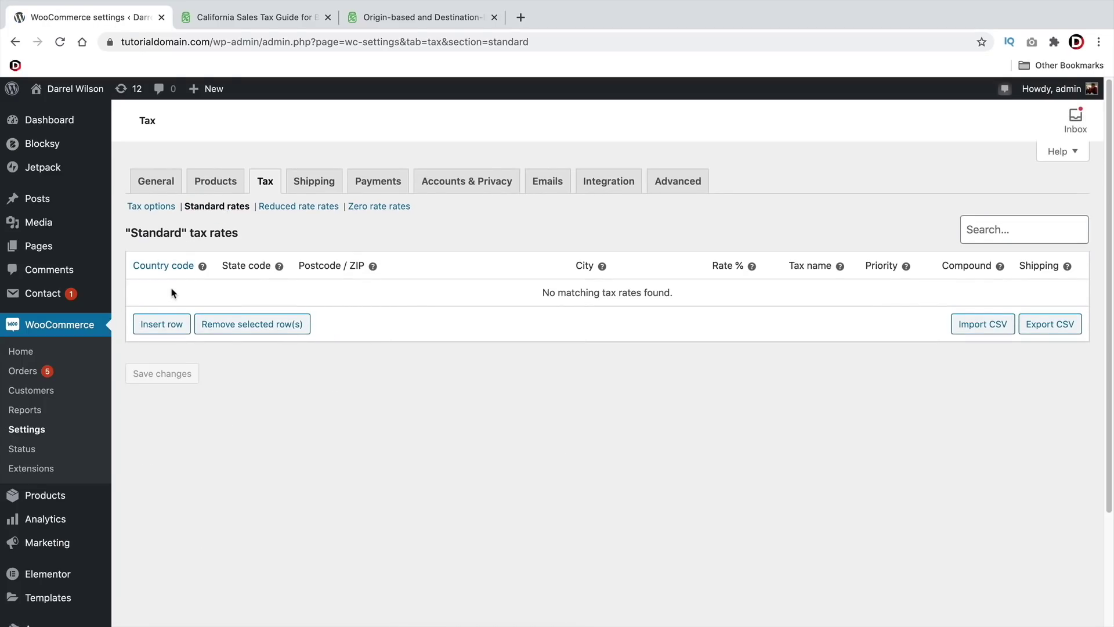
click(169, 331)
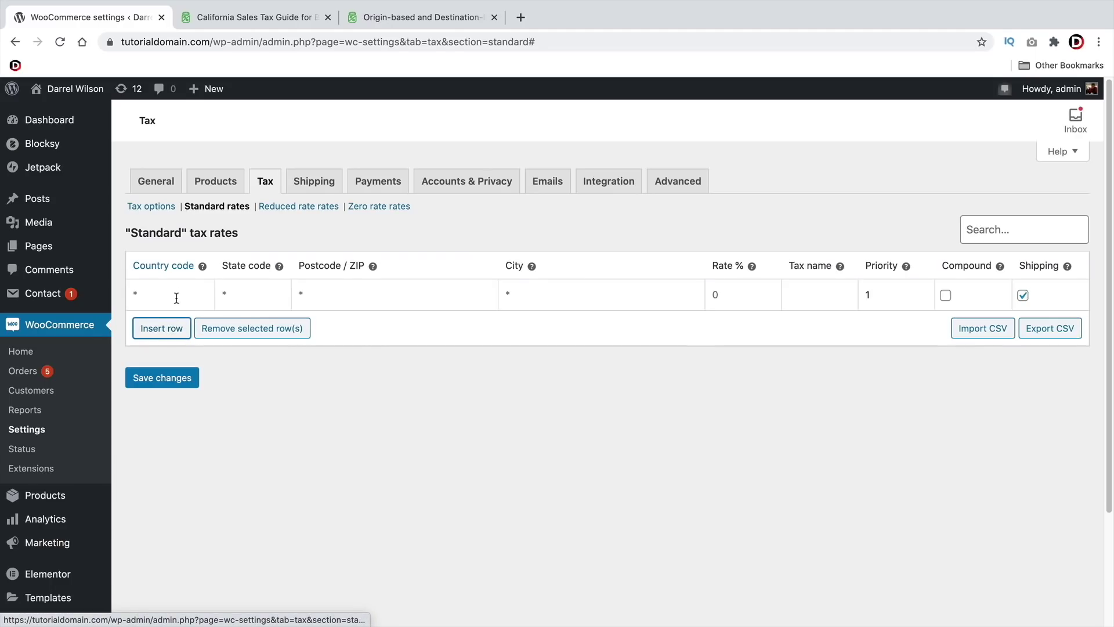
text(US)
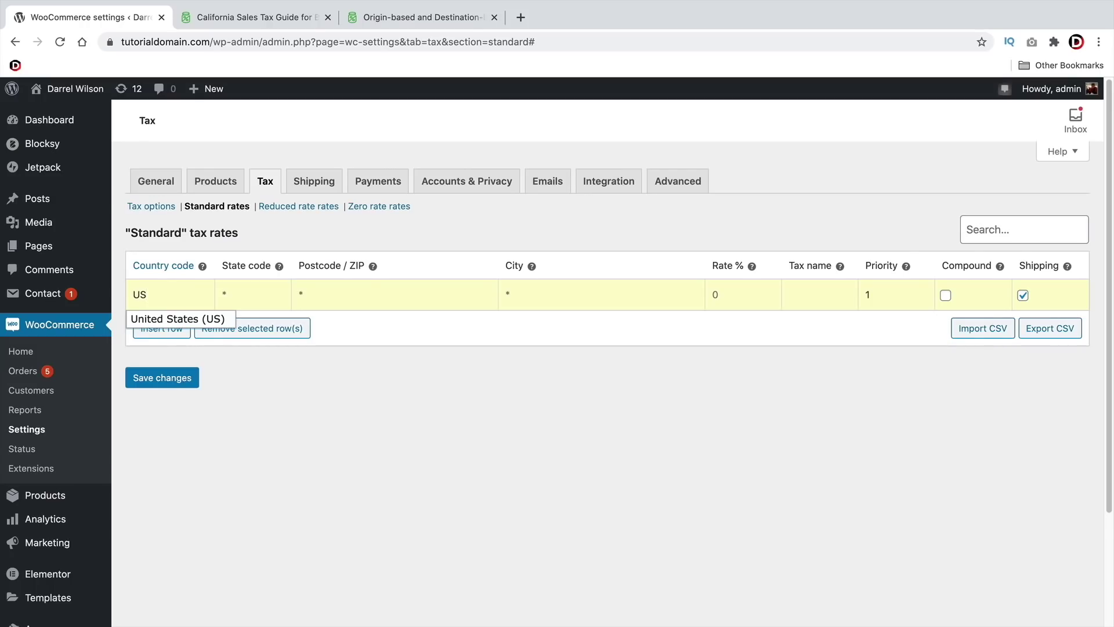
click(254, 294)
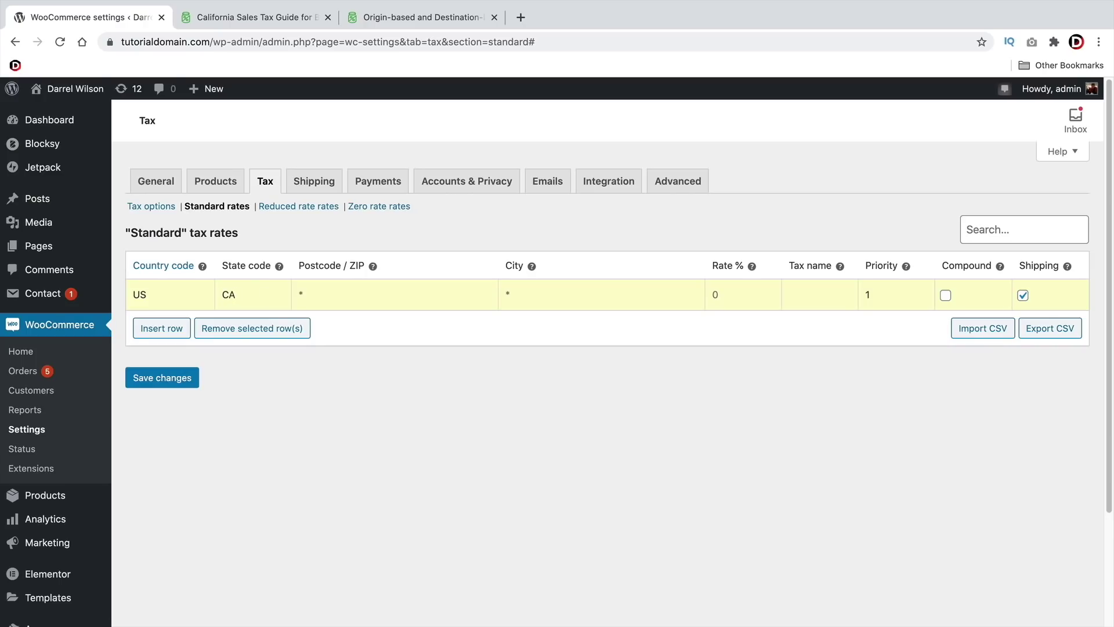
Step: Check TaxJar's state map, then fill the row as US / CA with wildcard postcode and city
click(256, 17)
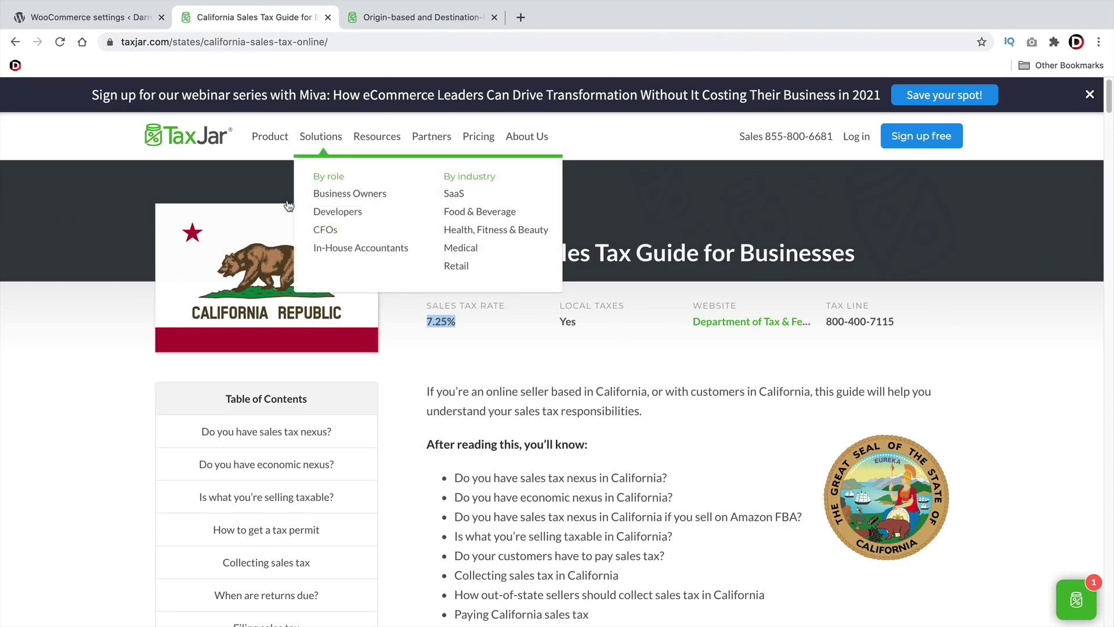
click(14, 43)
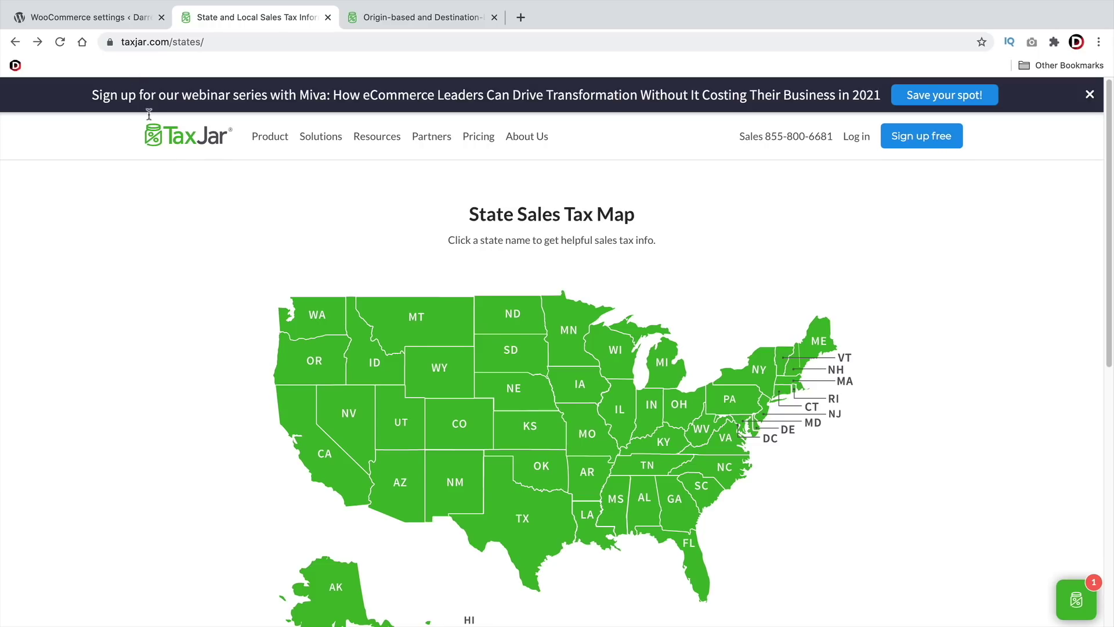
click(87, 17)
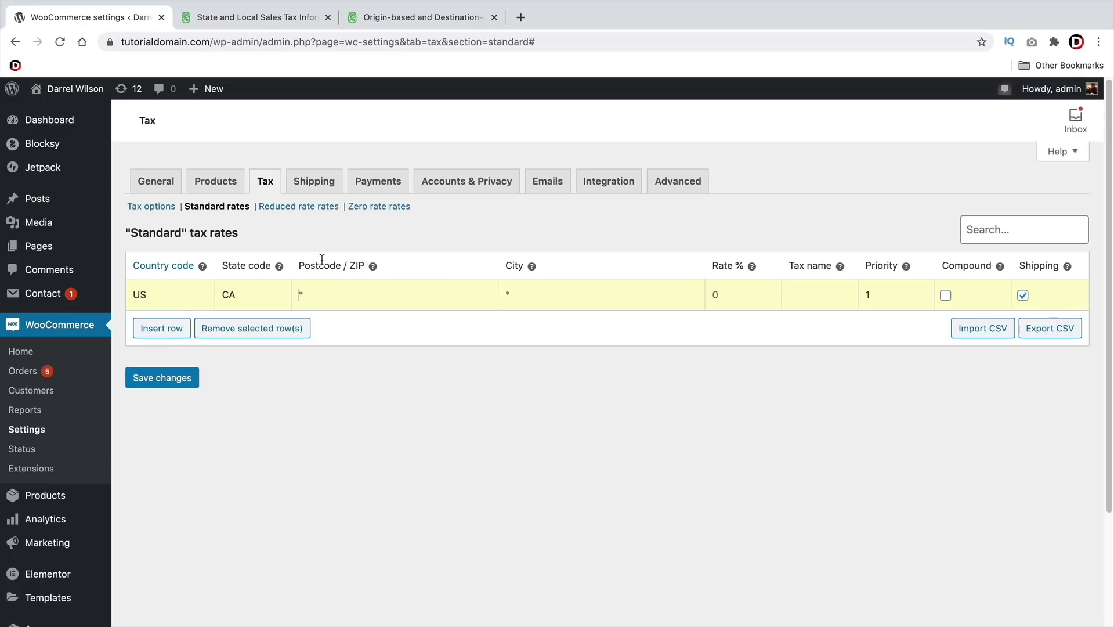
mouse_move(306, 262)
mouse_down()
mouse_move(362, 265)
mouse_move(306, 264)
mouse_up()
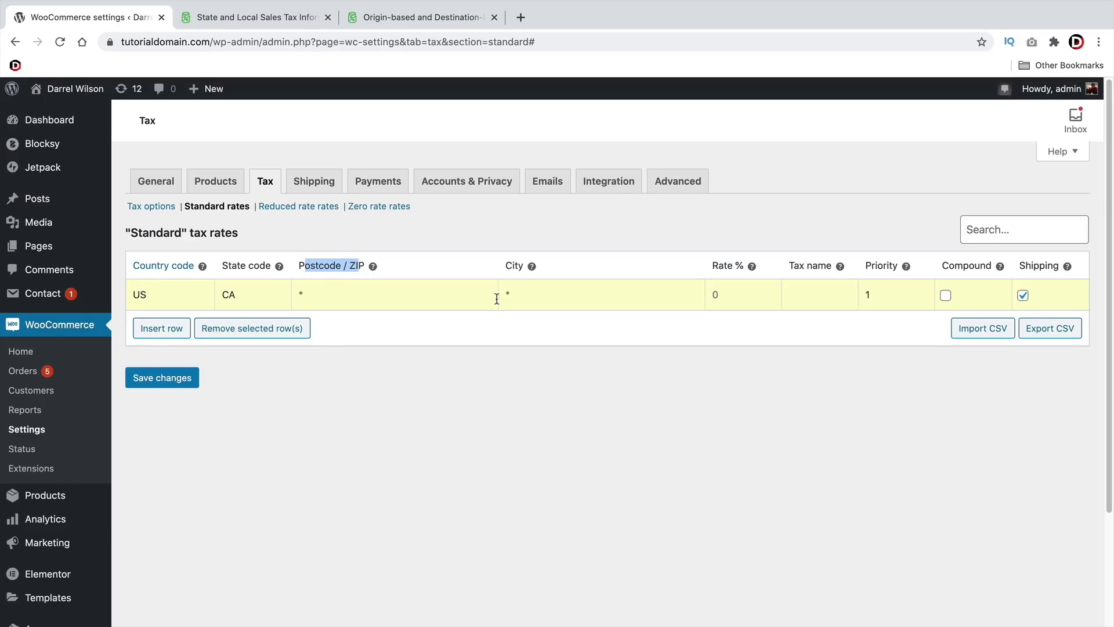
click(524, 290)
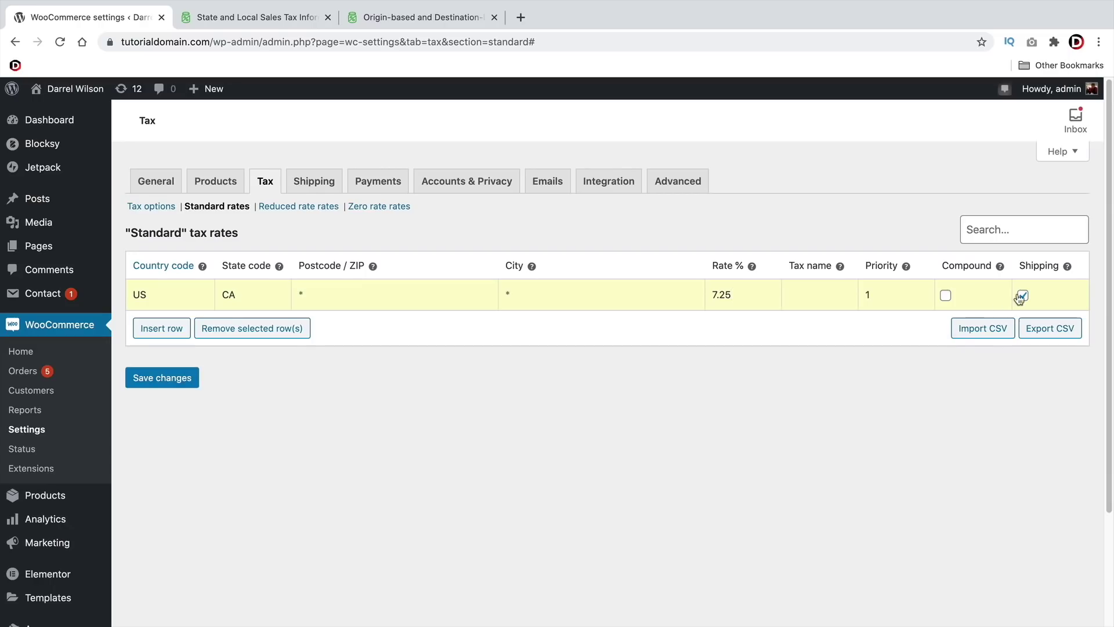
Step: Recheck TaxJar's California sales tax guide, then return to the Standard rates table
click(257, 24)
click(322, 448)
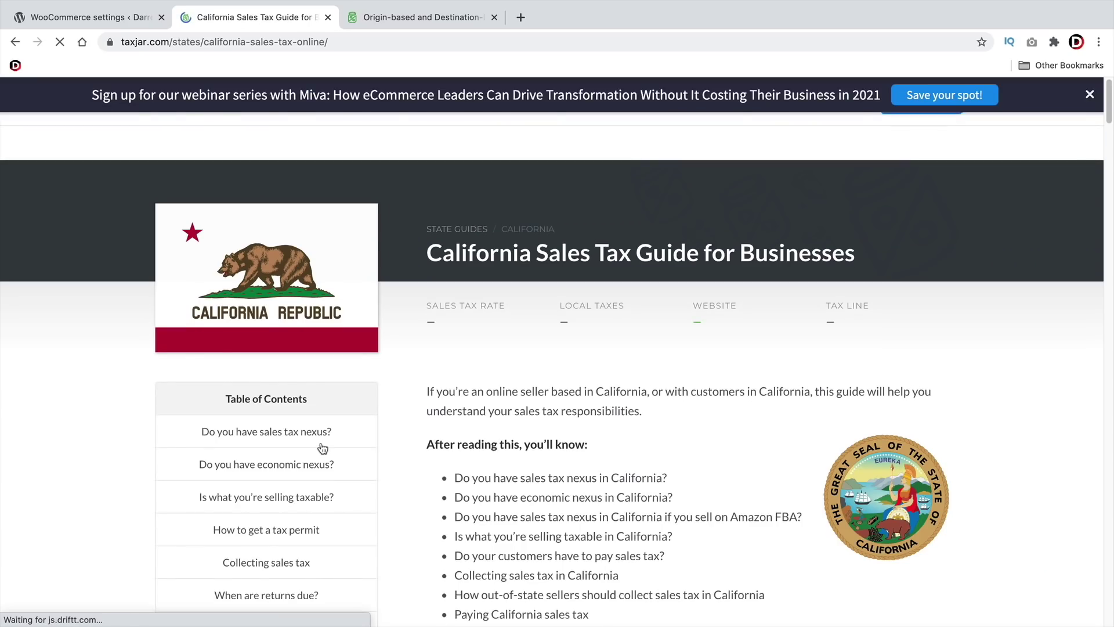
scroll(496, 455, down, 6)
scroll(497, 459, down, 4)
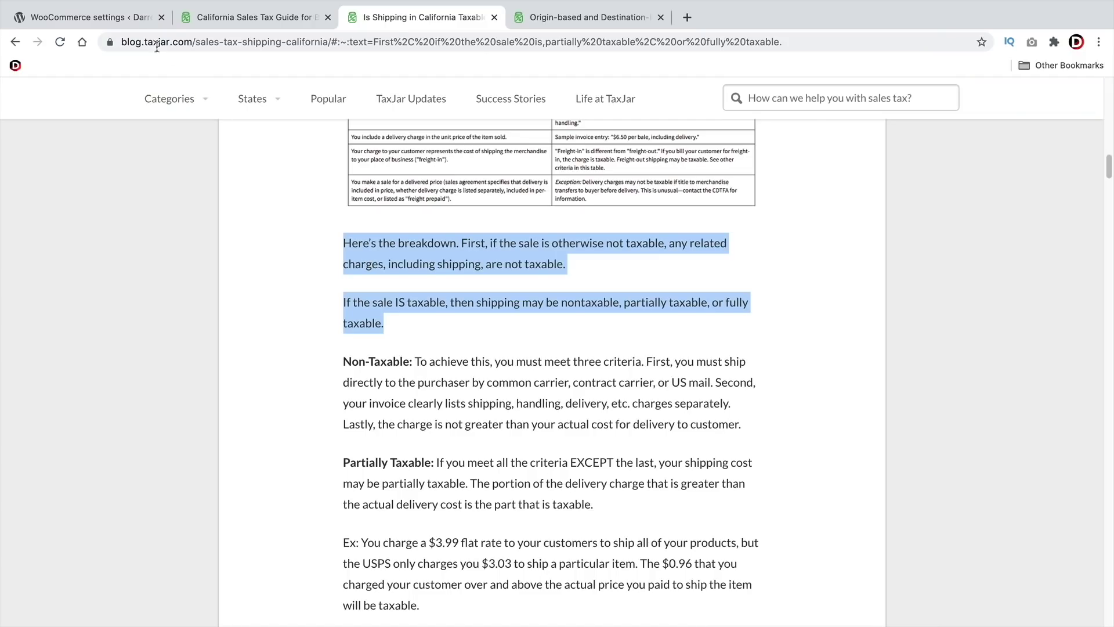
click(115, 24)
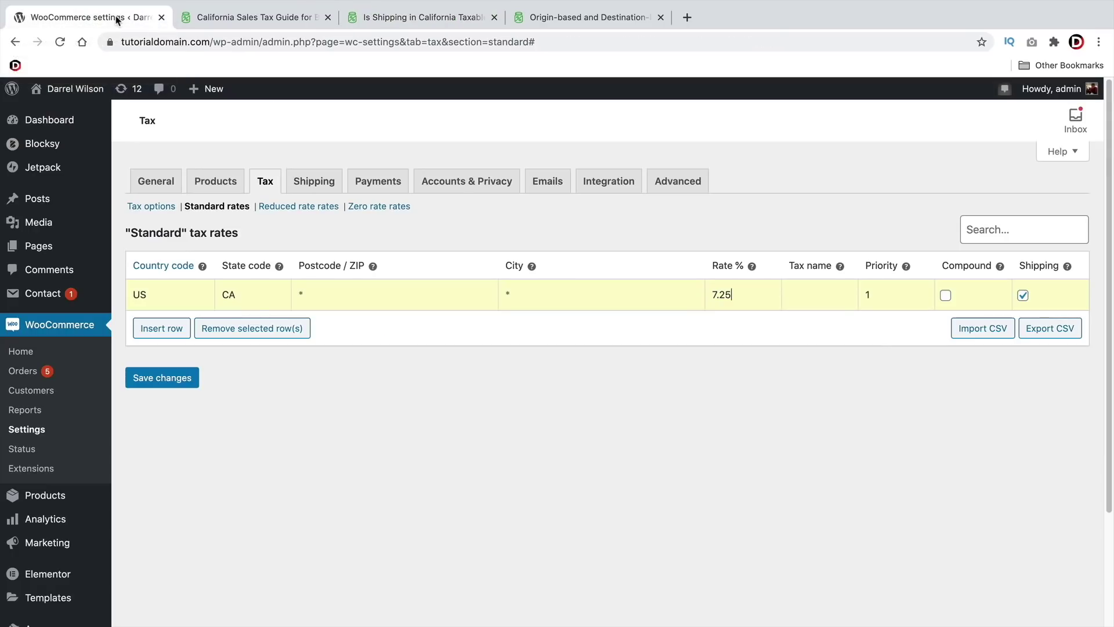
Step: Untick Shipping on the US / CA row, save it at 7.2500, and open Reduced rate rates
click(1023, 296)
click(169, 382)
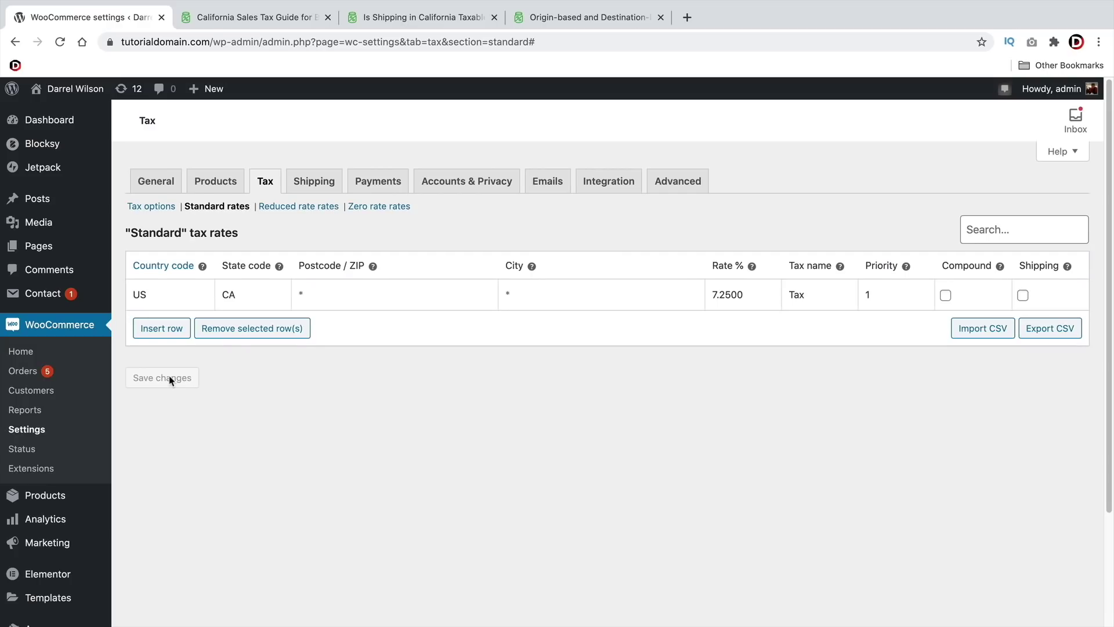
click(293, 207)
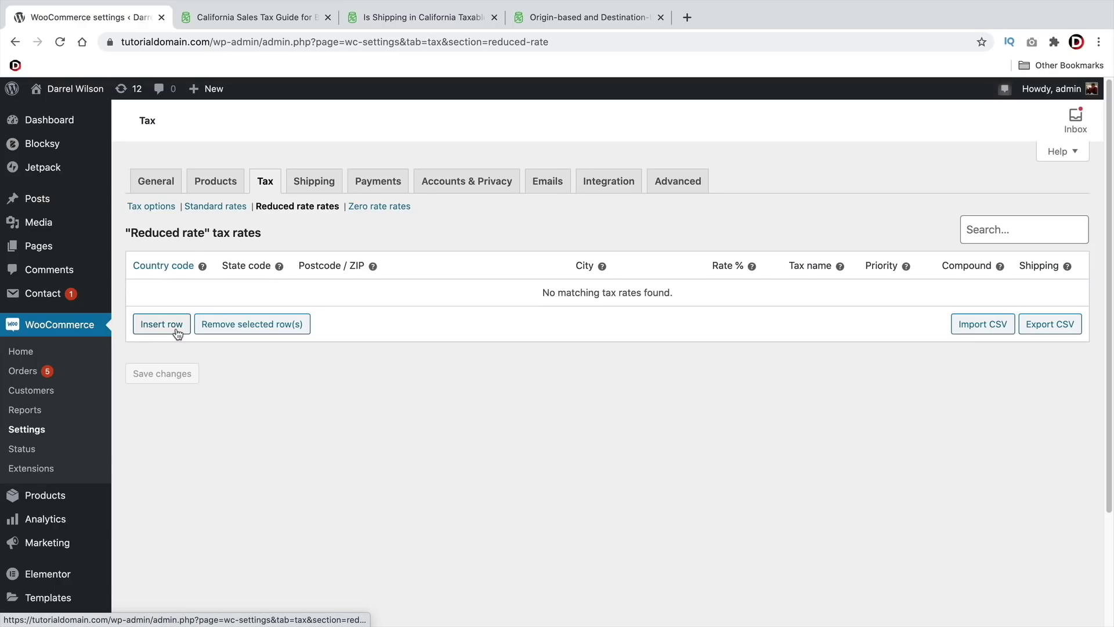
Step: Scroll the California city tax table and pick out Oxnard in Ventura county
click(285, 23)
scroll(580, 406, up, 10)
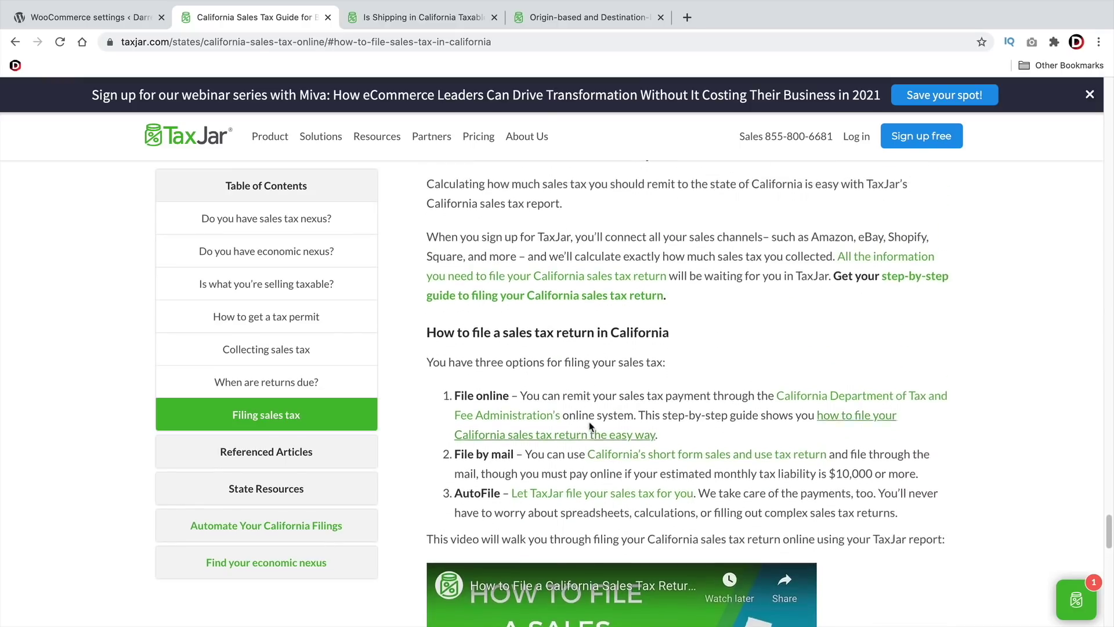
scroll(590, 428, up, 15)
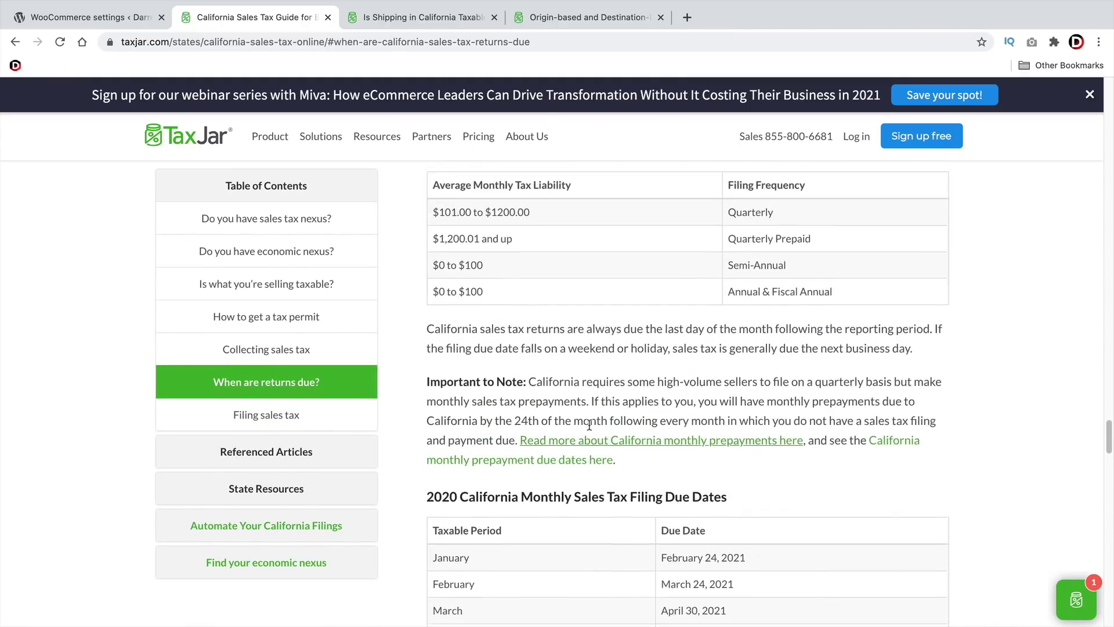
scroll(590, 429, up, 15)
scroll(591, 429, up, 10)
scroll(590, 430, down, 7)
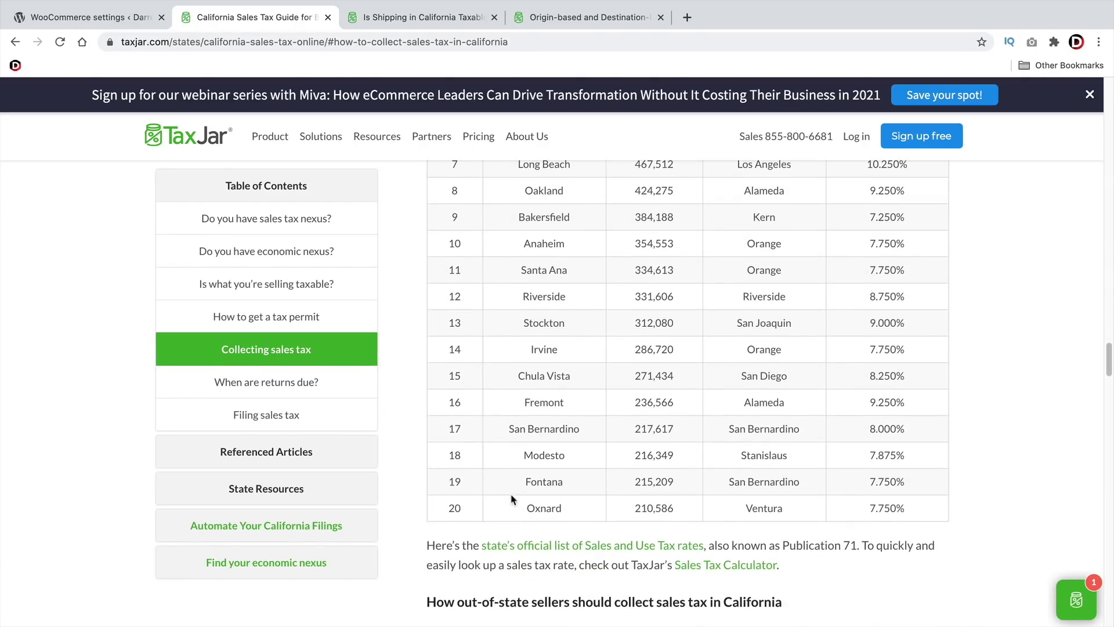
double_click(532, 508)
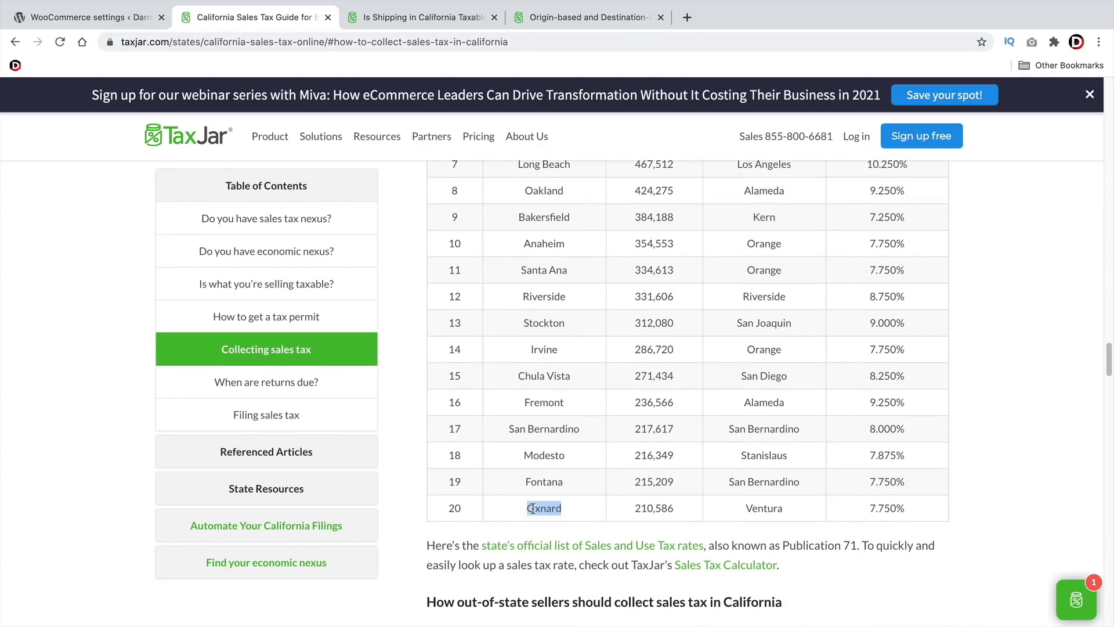
double_click(764, 509)
scroll(764, 508, up, 5)
Step: Sort the city table by total sales tax and select Bakersfield's 7.250% rate
drag(857, 278, 938, 284)
scroll(986, 333, down, 7)
scroll(928, 411, up, 5)
scroll(957, 401, up, 3)
click(988, 385)
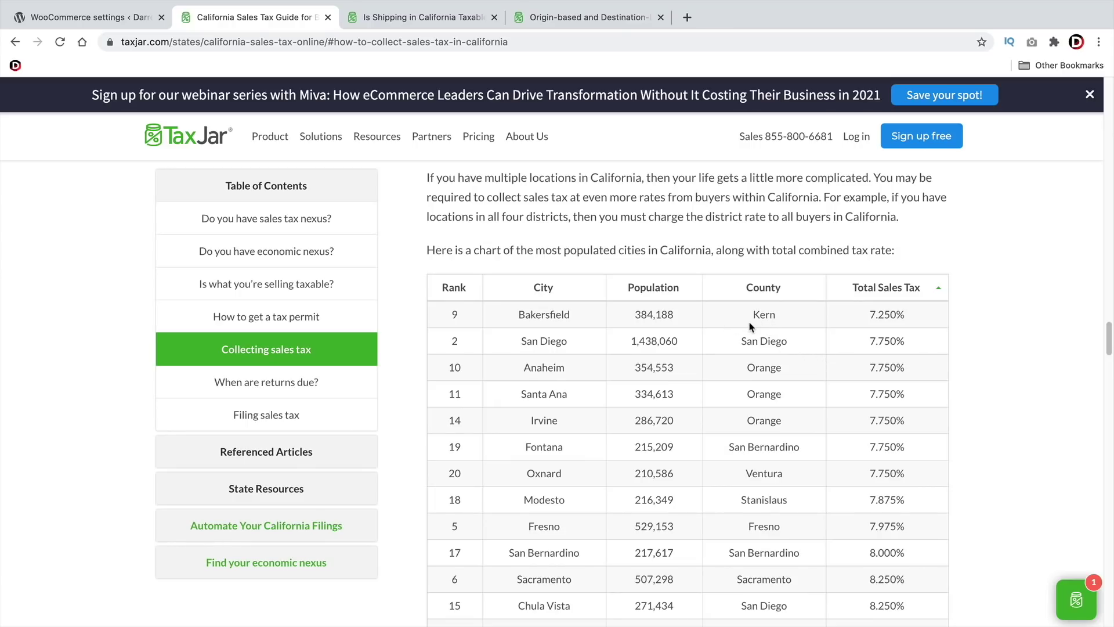
drag(907, 314, 870, 314)
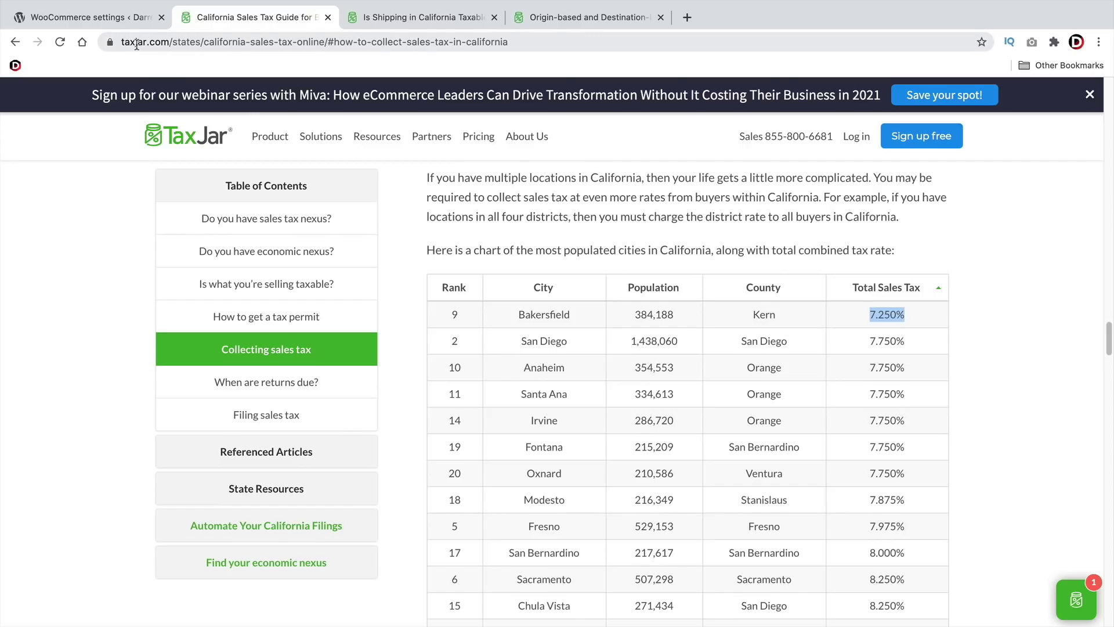
Step: Back in WooCommerce, review the Standard and Reduced rate tables, then open Tax options
click(129, 27)
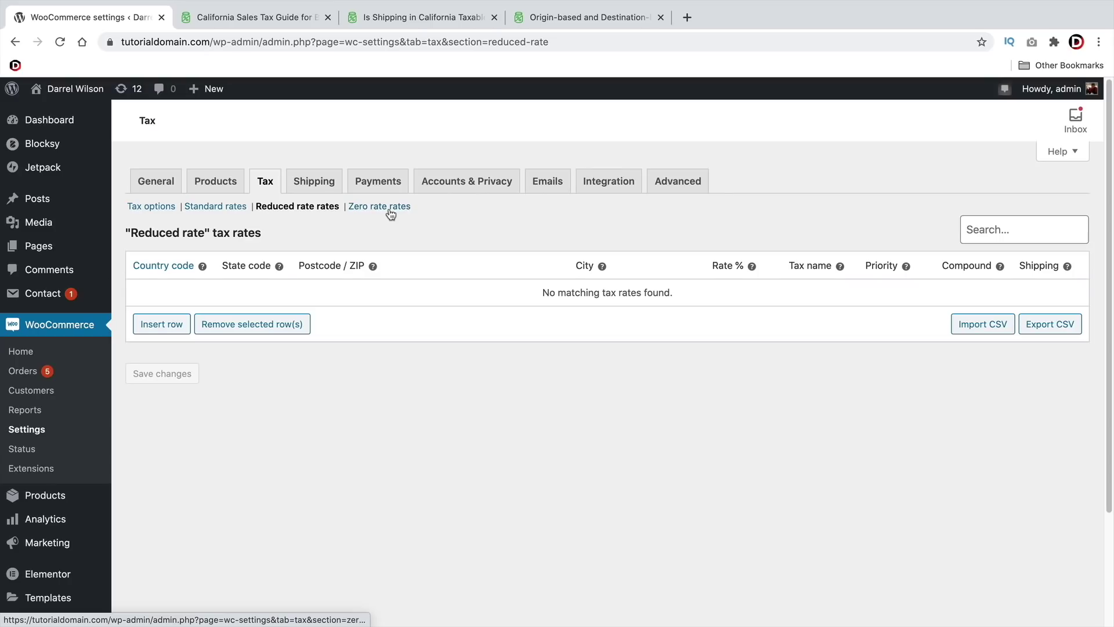
click(211, 208)
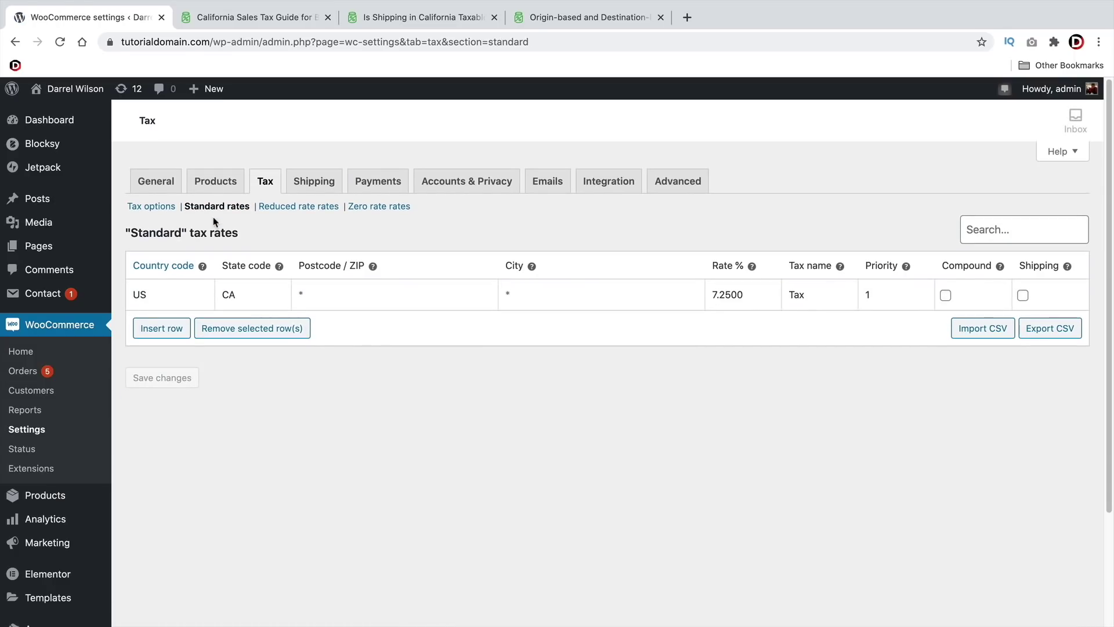
click(318, 209)
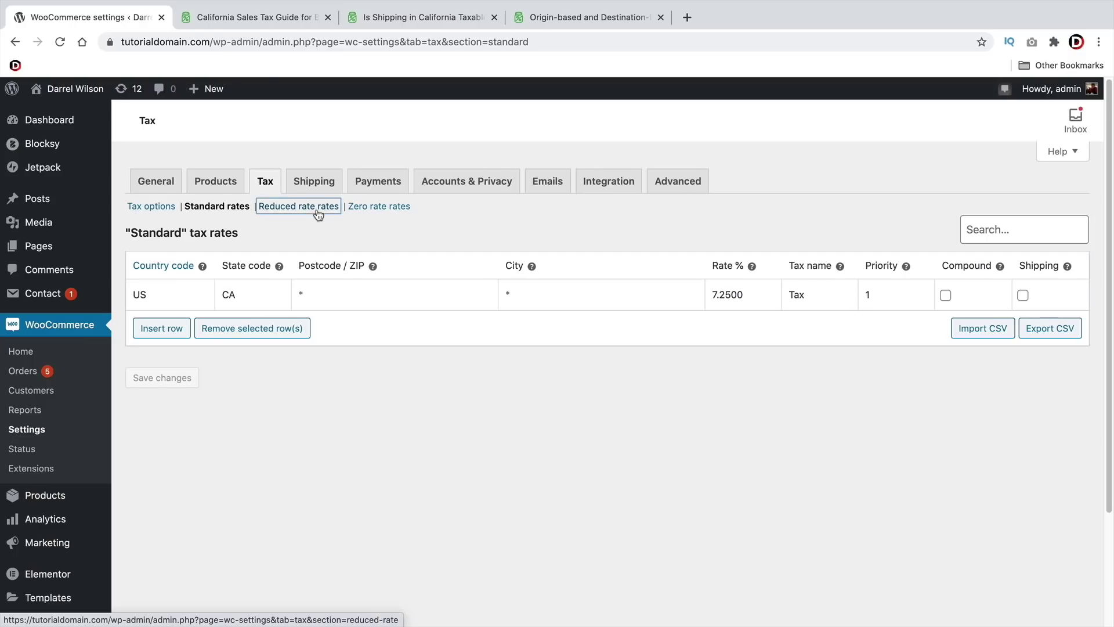
click(255, 18)
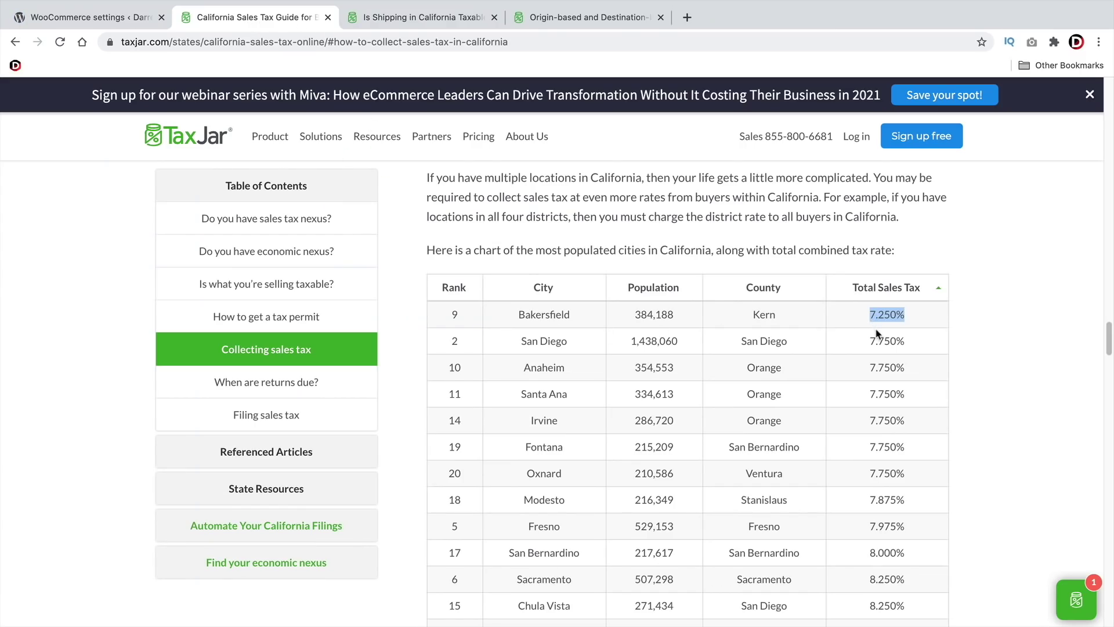
click(90, 19)
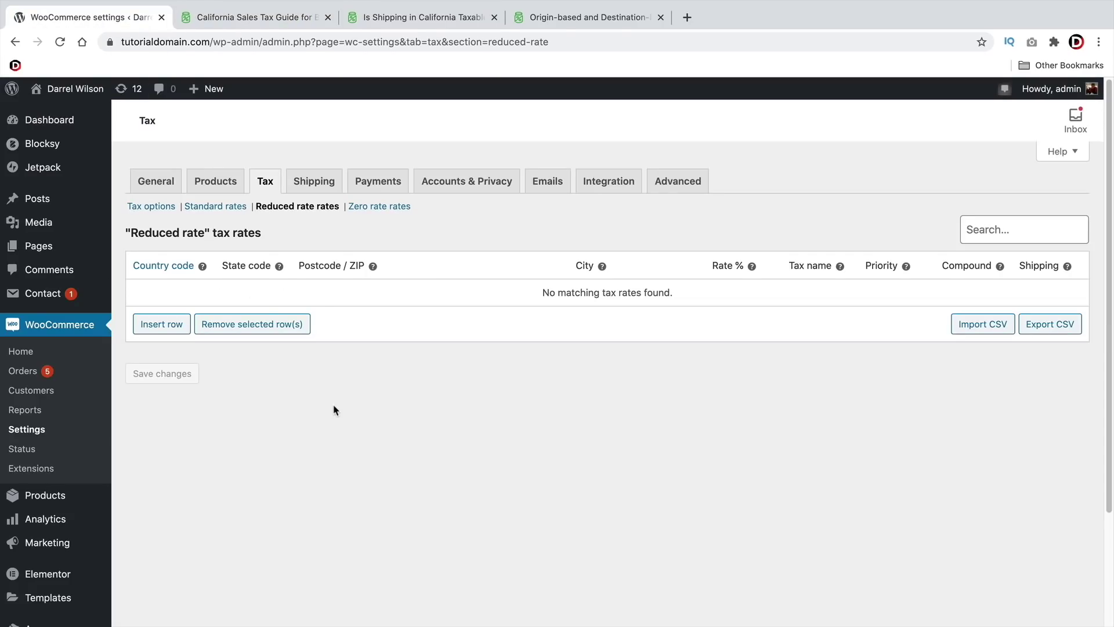
click(231, 210)
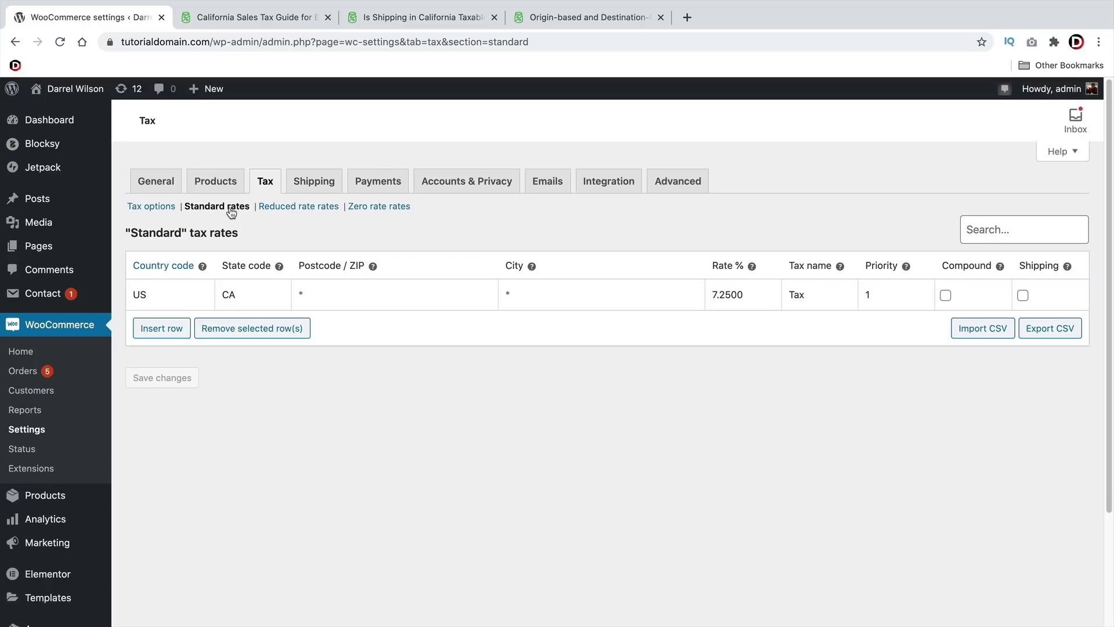
click(163, 207)
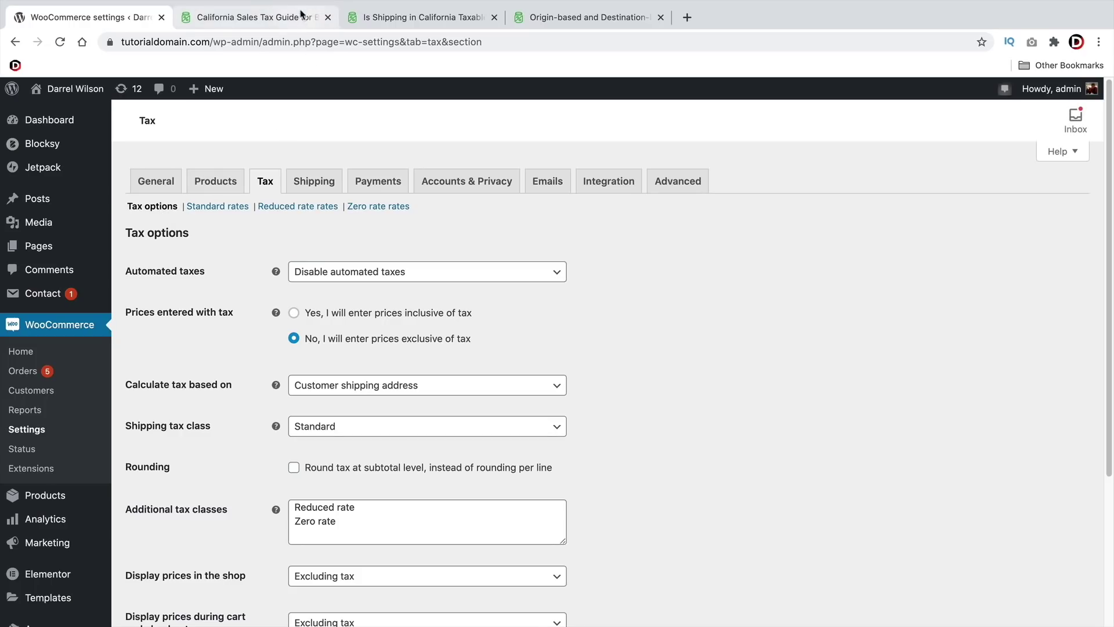
Step: Set Automated taxes to 'Enable automated taxes' and save the tax options
click(256, 17)
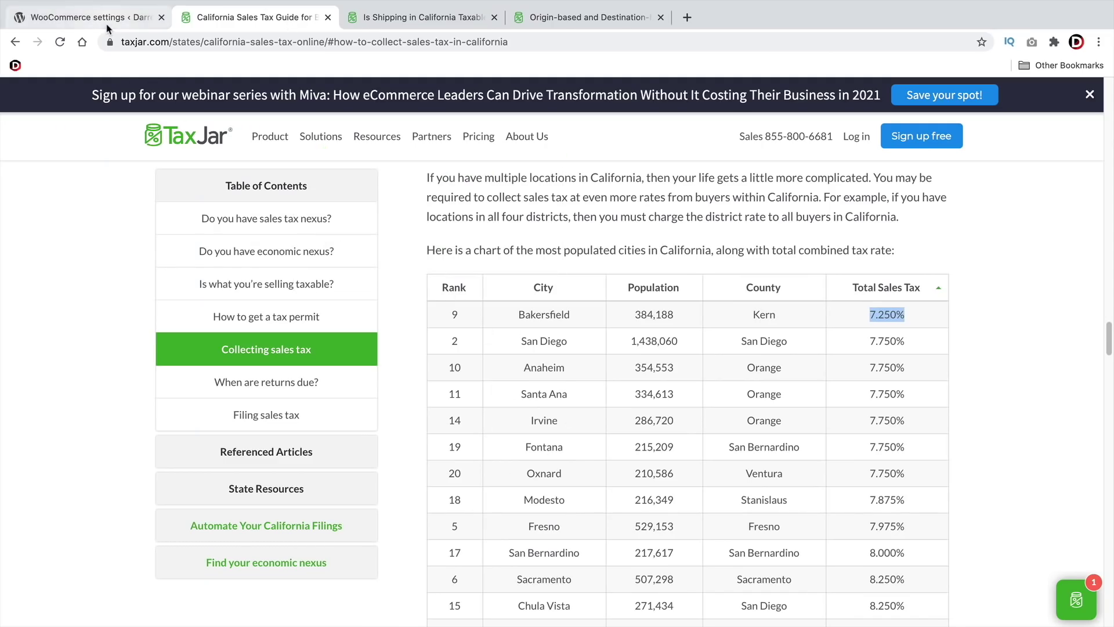
click(87, 17)
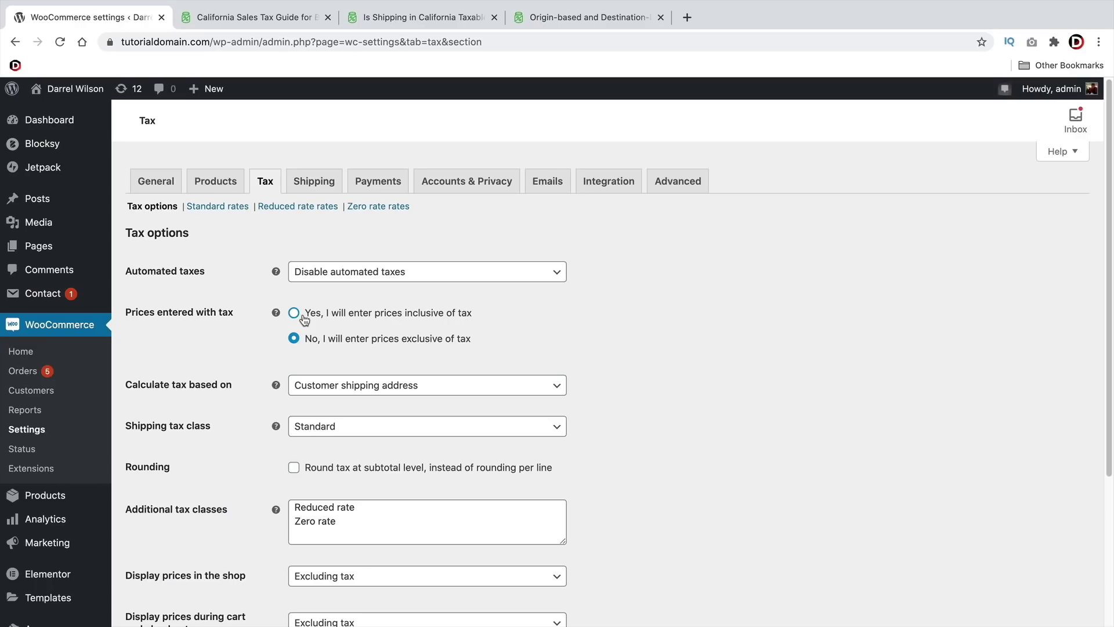
click(321, 272)
click(333, 314)
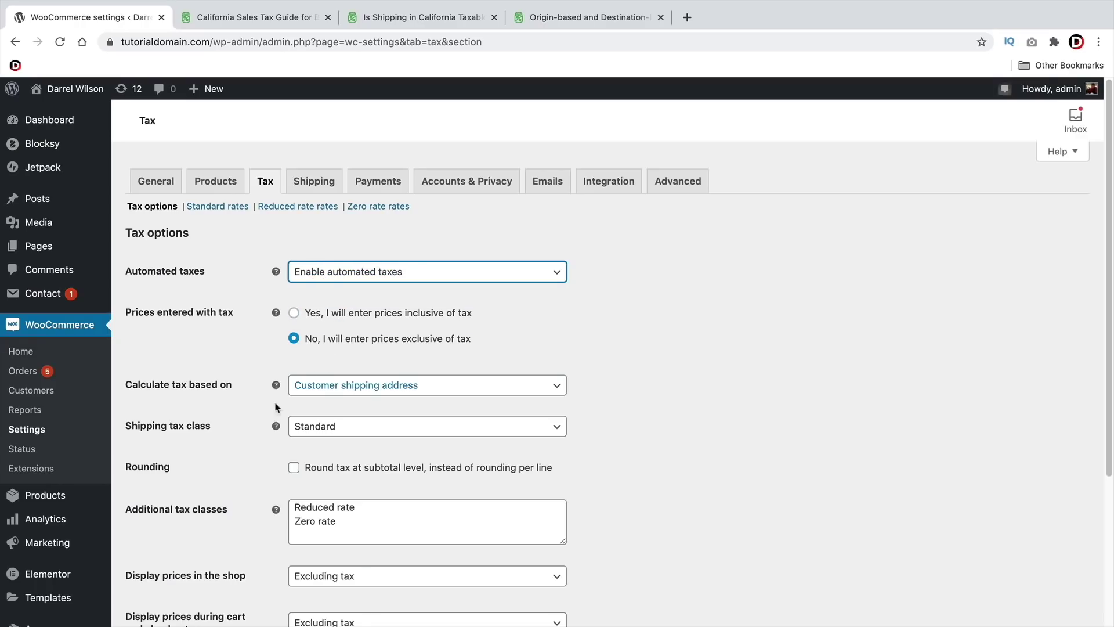
scroll(285, 403, down, 5)
click(165, 555)
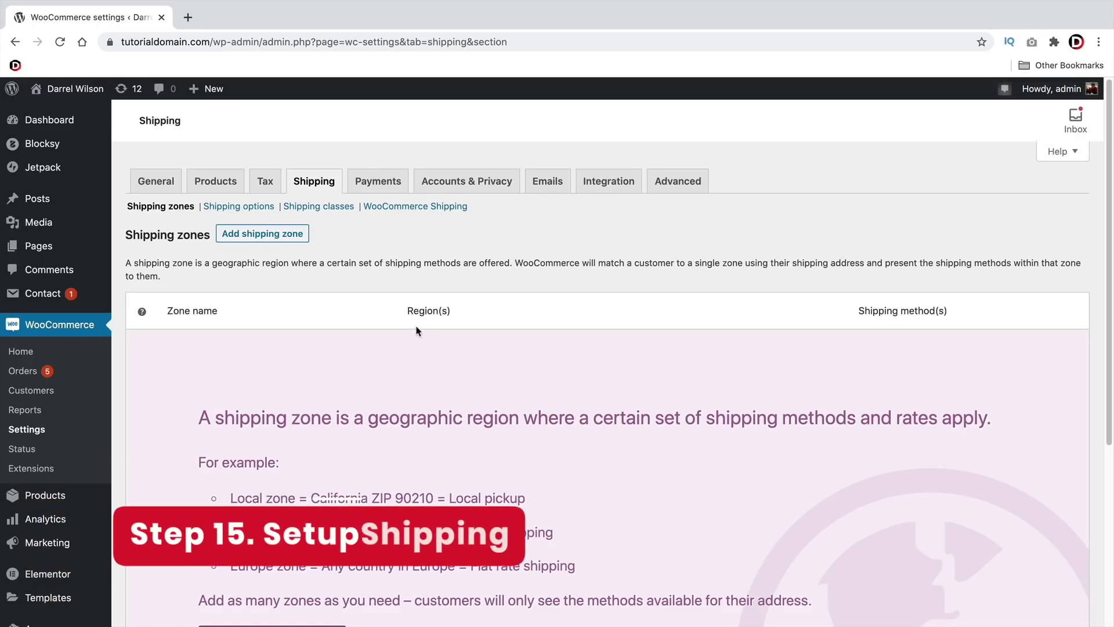
Step: Add a new shipping zone named 'USA'
click(262, 237)
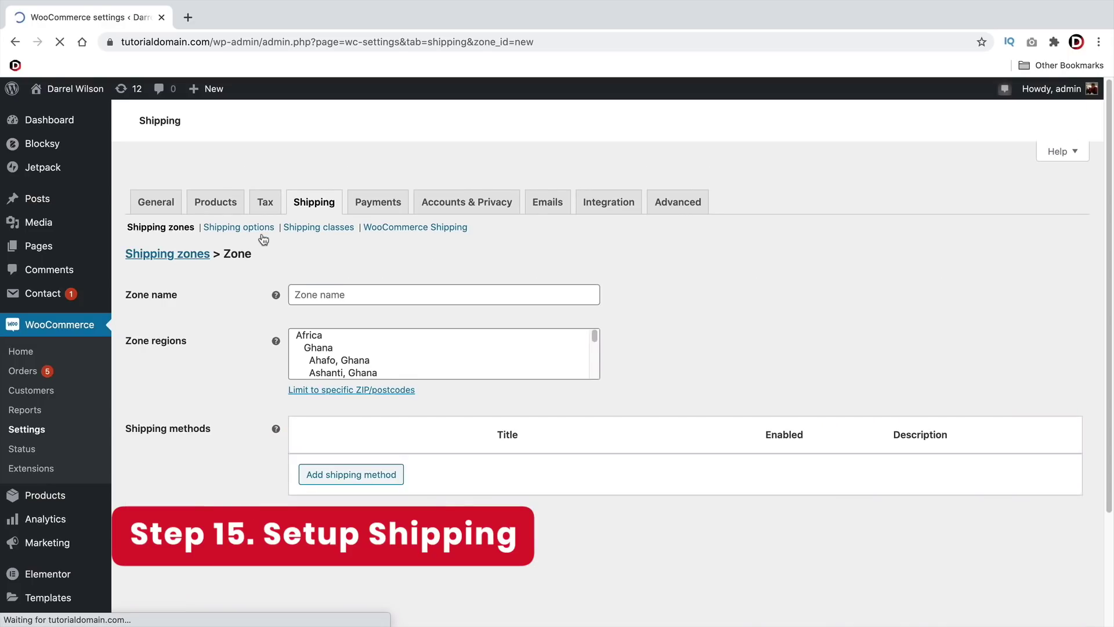
click(337, 273)
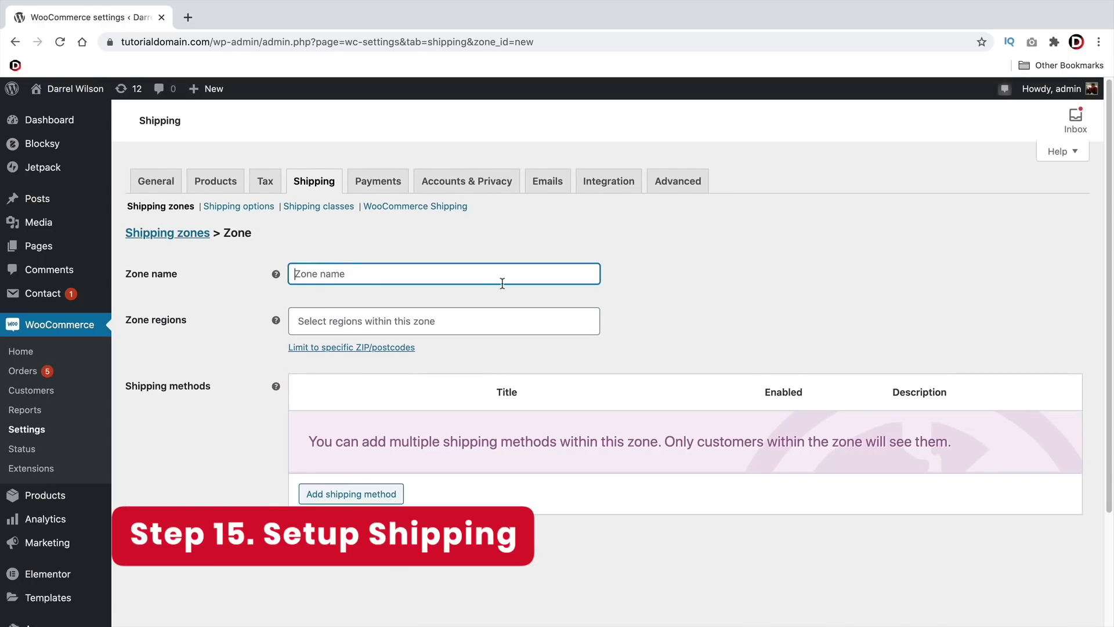
text(USA)
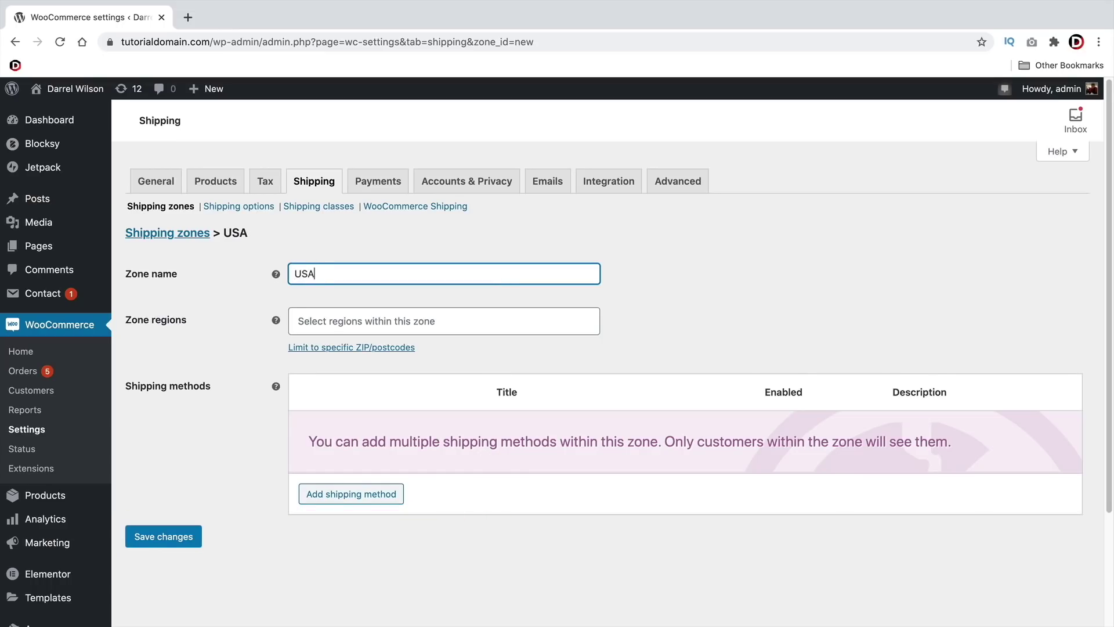
key(Tab)
Step: Choose United States (US) from the North America zone regions list
click(397, 320)
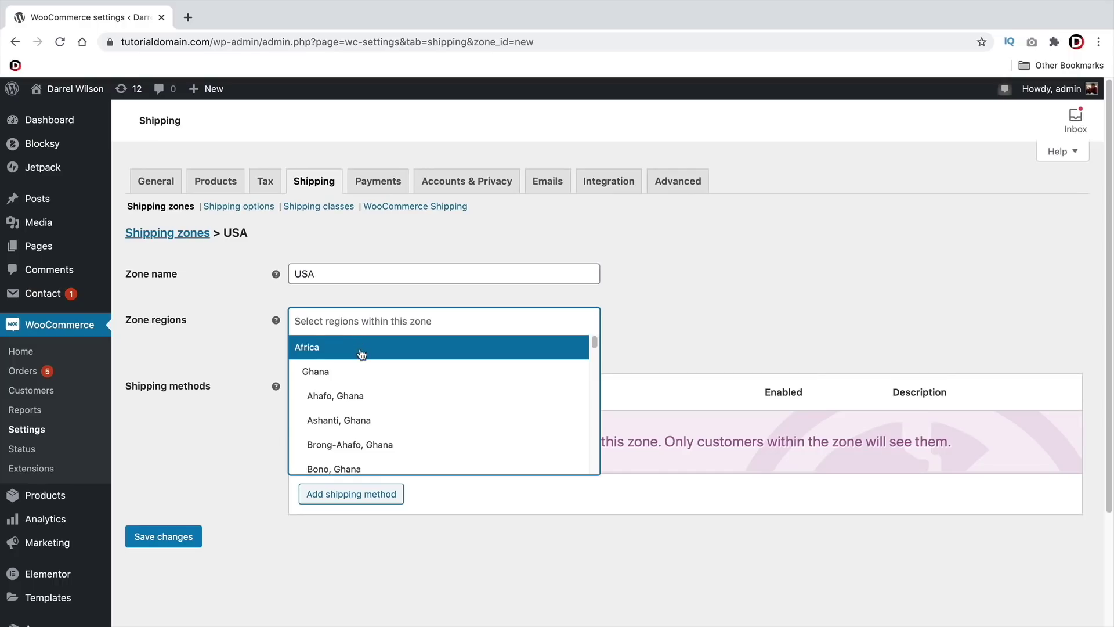
scroll(373, 407, down, 2)
scroll(373, 411, down, 6)
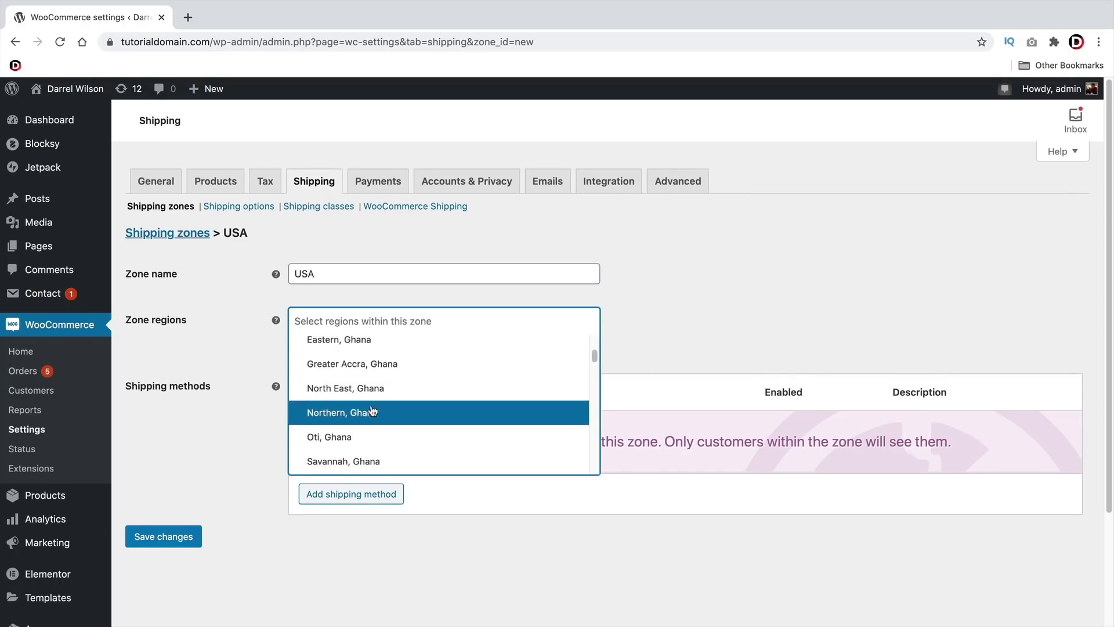
scroll(373, 394, down, 2)
scroll(371, 400, up, 3)
scroll(378, 435, down, 3)
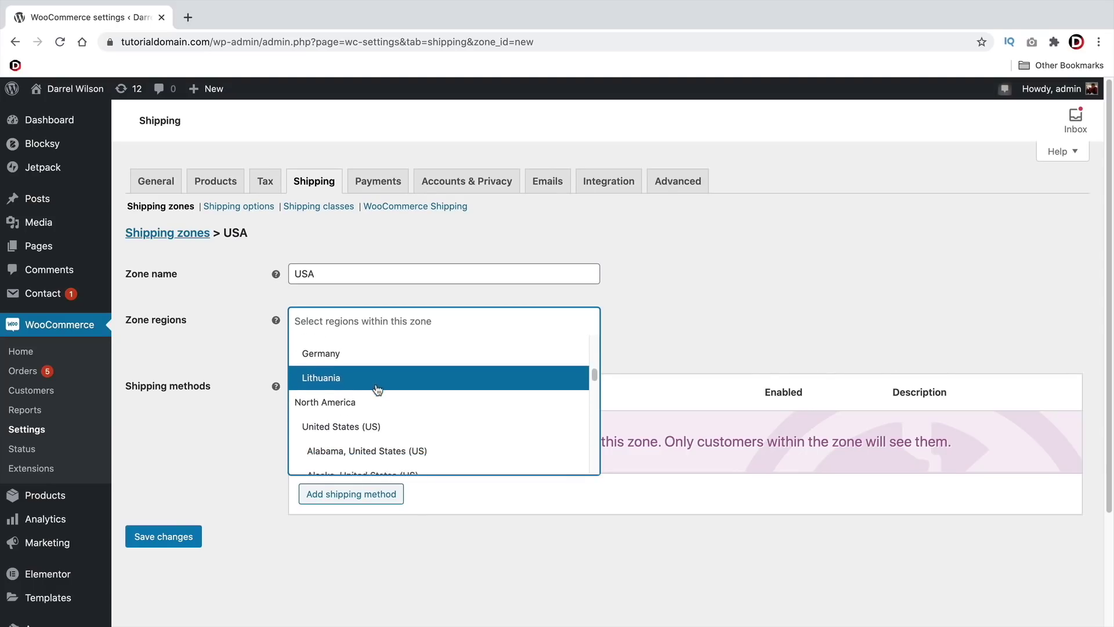
click(337, 351)
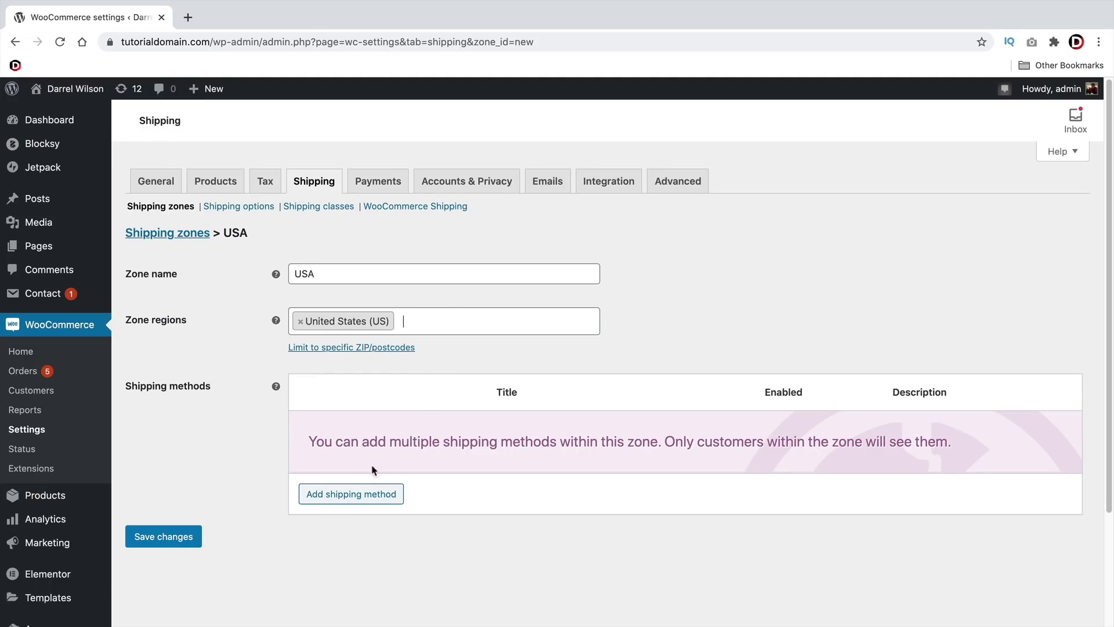
Step: Add a Flat rate shipping method to the USA zone
click(360, 498)
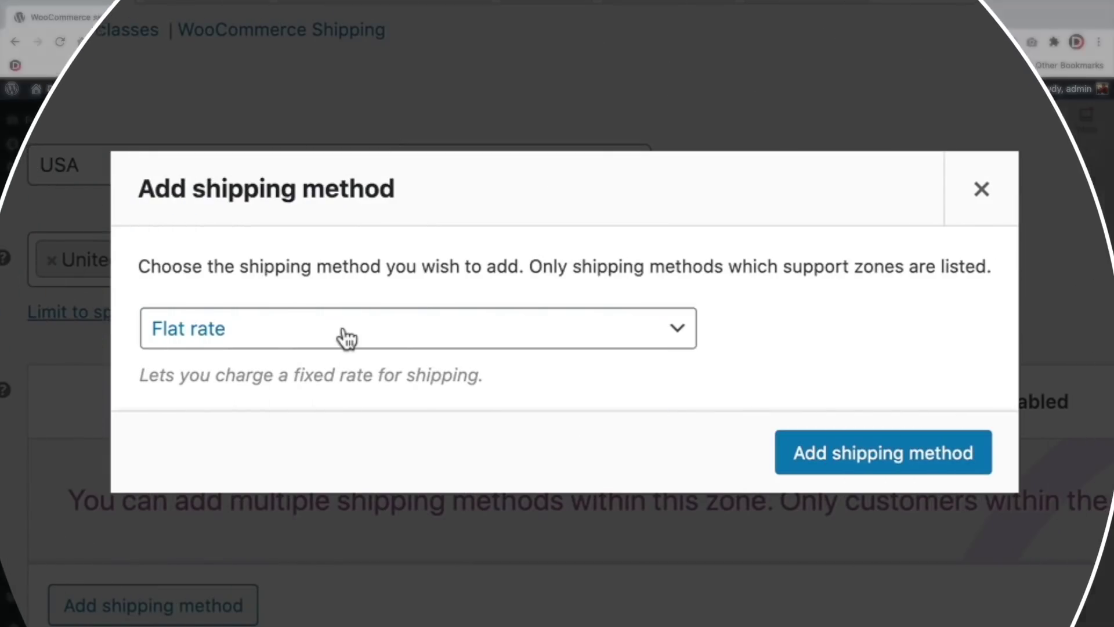
click(347, 338)
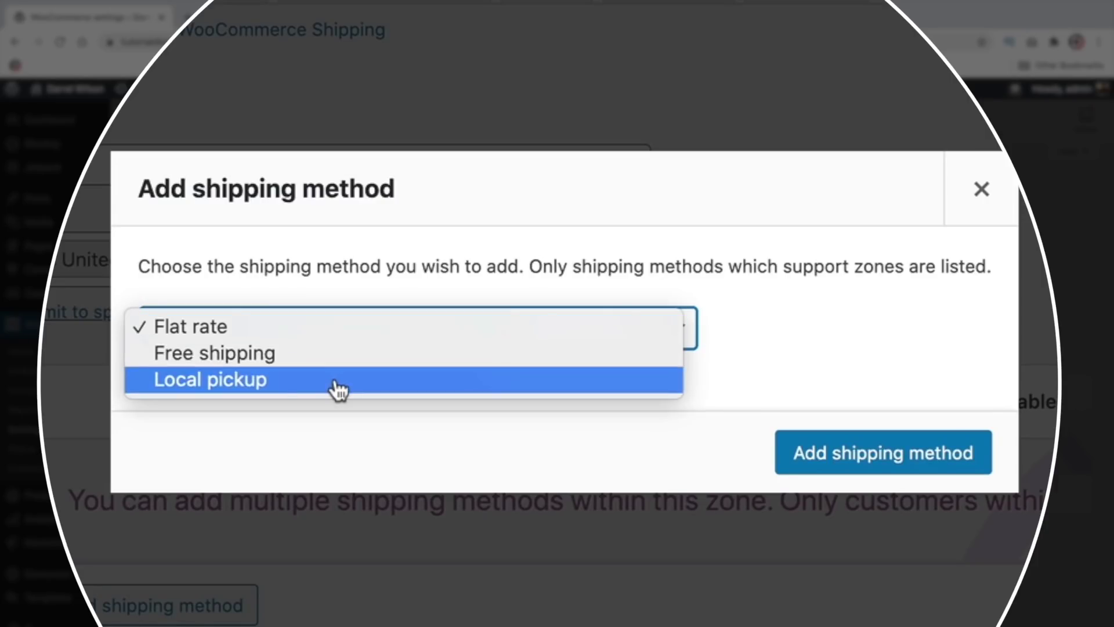
click(351, 326)
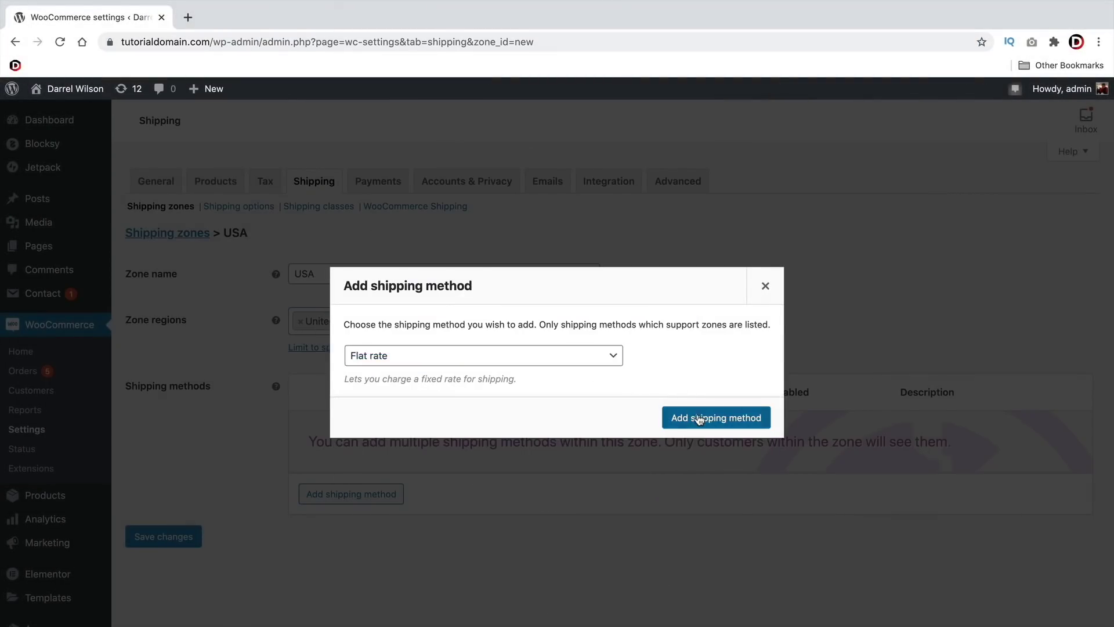
click(700, 418)
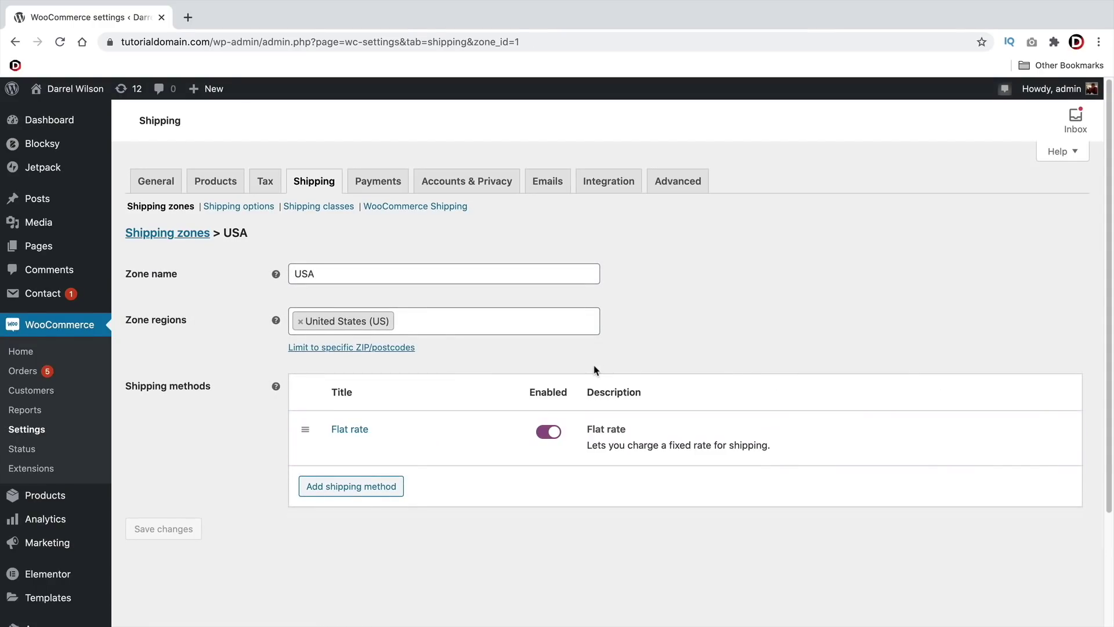
Step: Set the Flat rate cost to 7 with tax status None and save
mouse_move(460, 438)
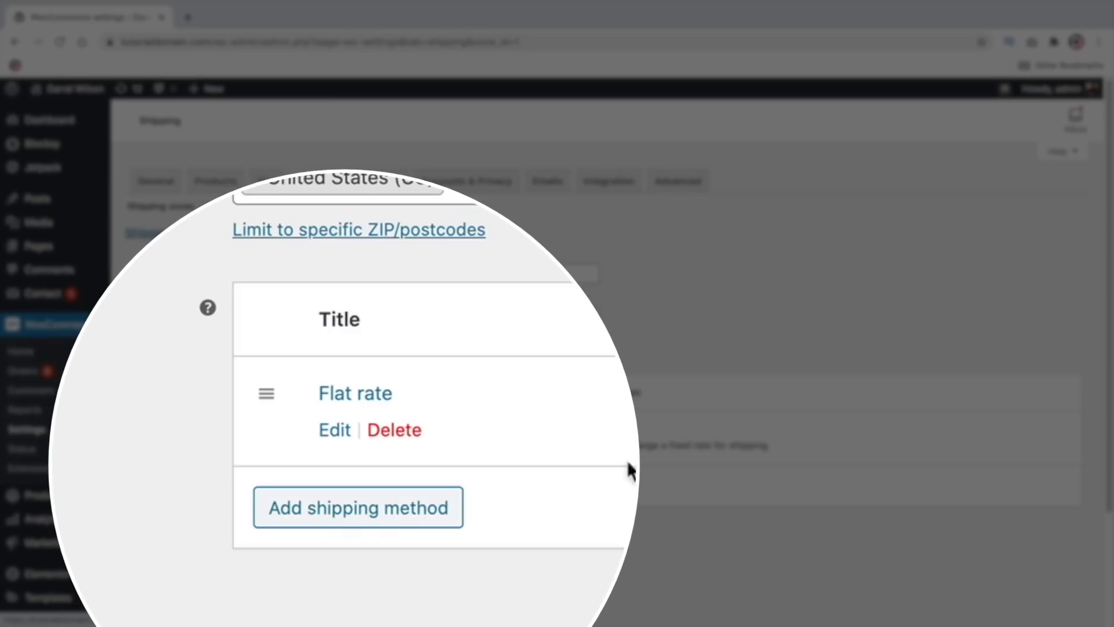
click(335, 430)
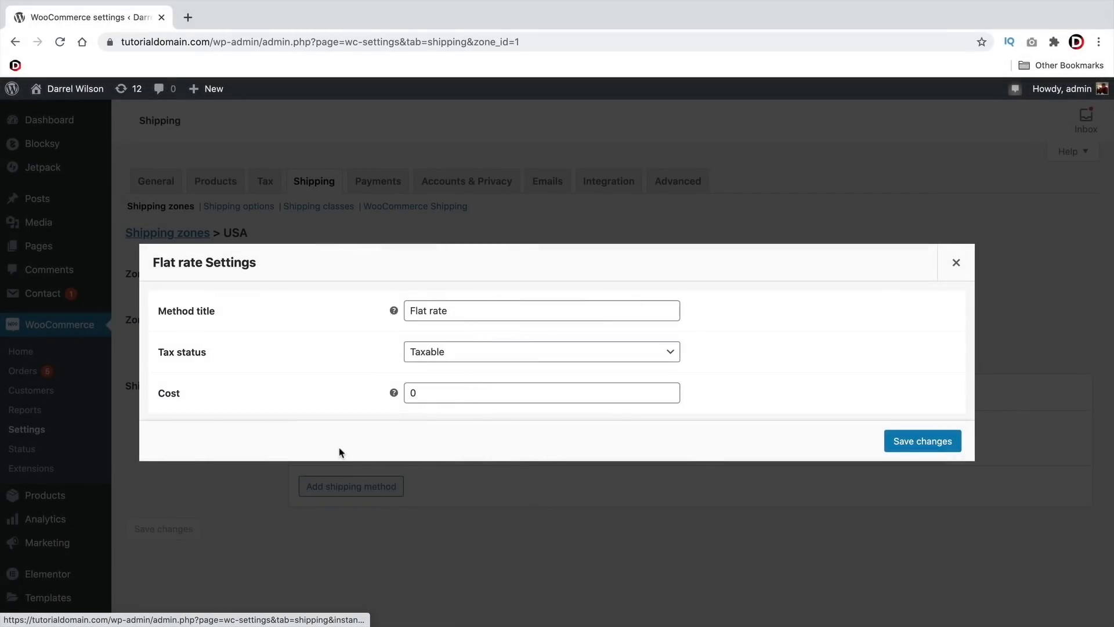
double_click(472, 397)
text(7)
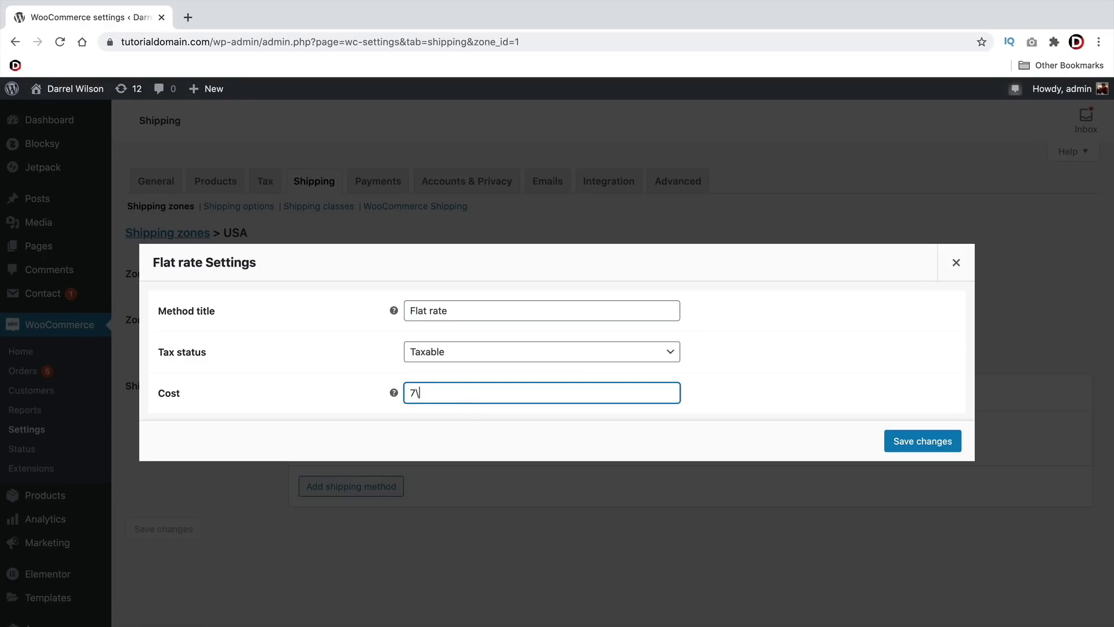
click(502, 353)
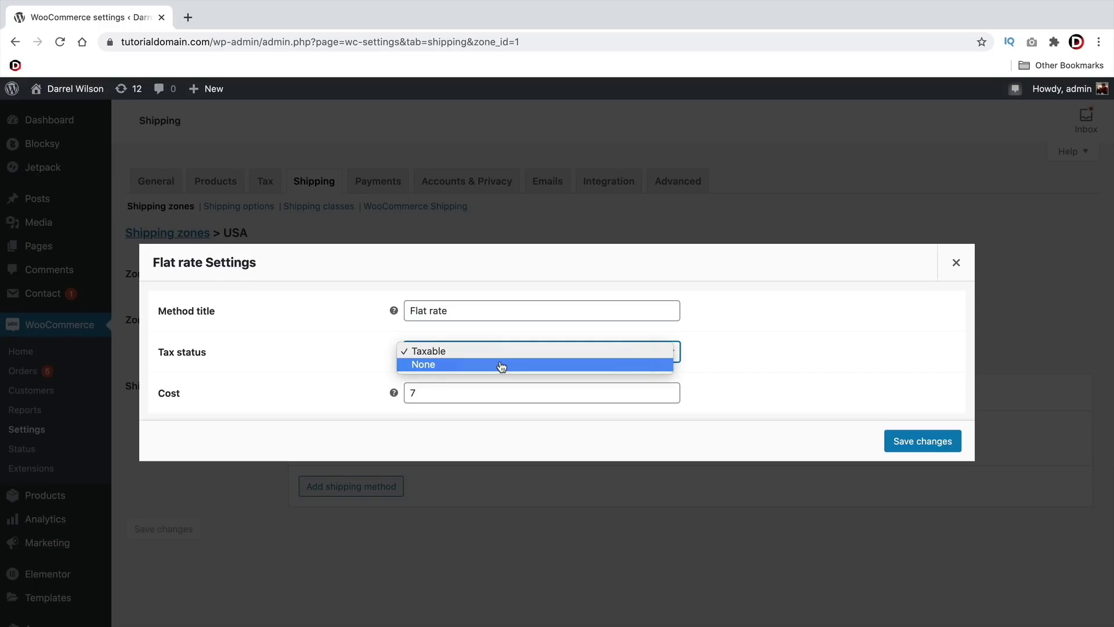
click(502, 366)
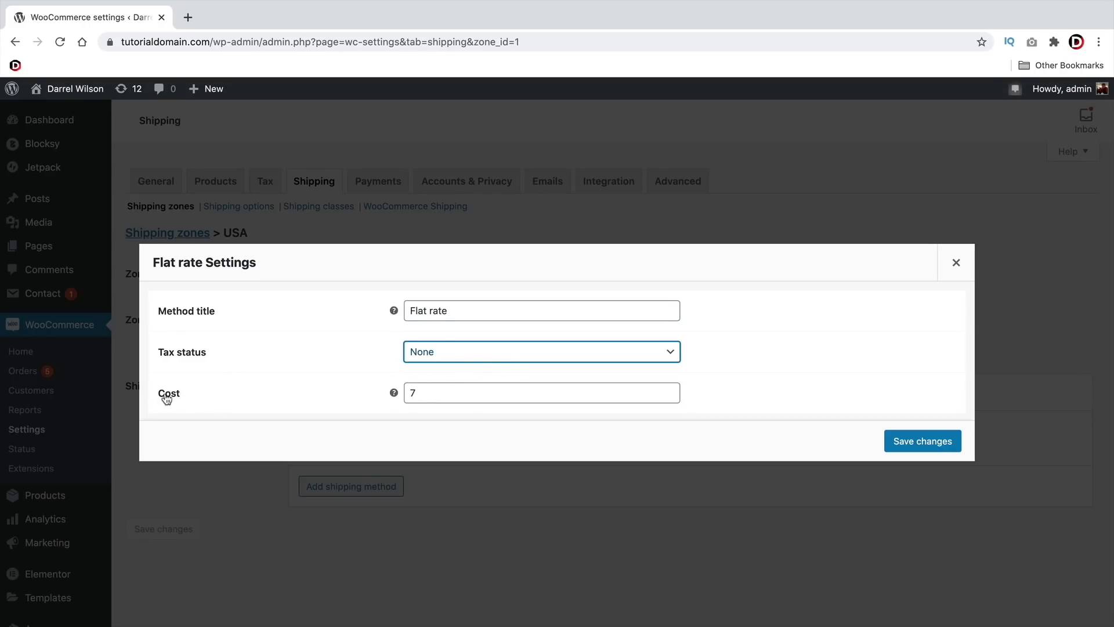
click(916, 441)
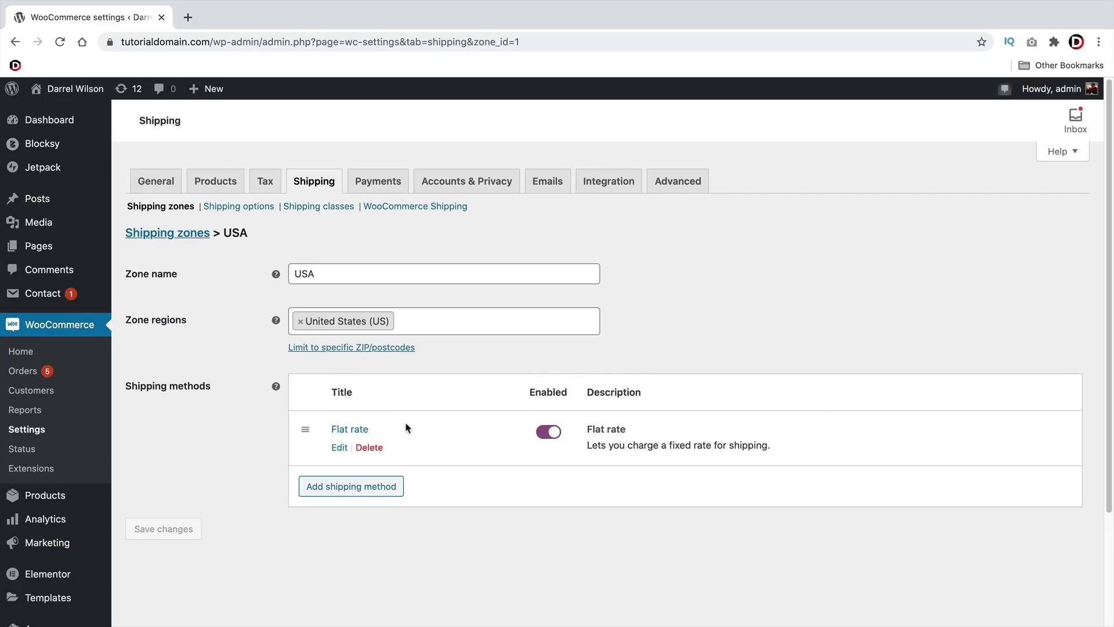
Step: Add a Free shipping method to the USA zone
click(345, 488)
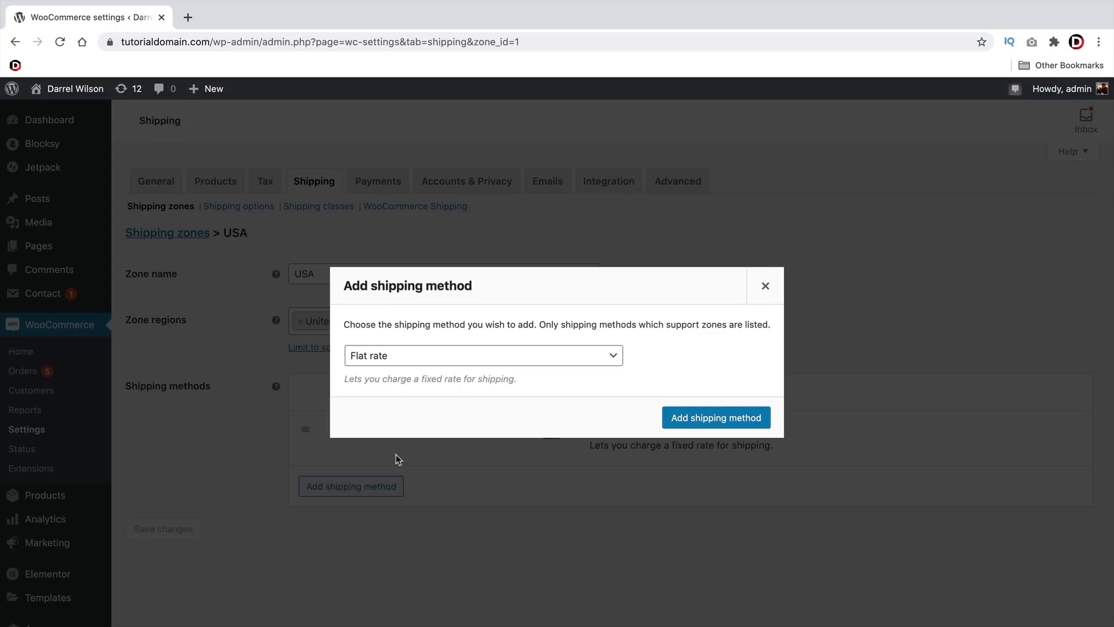
click(479, 359)
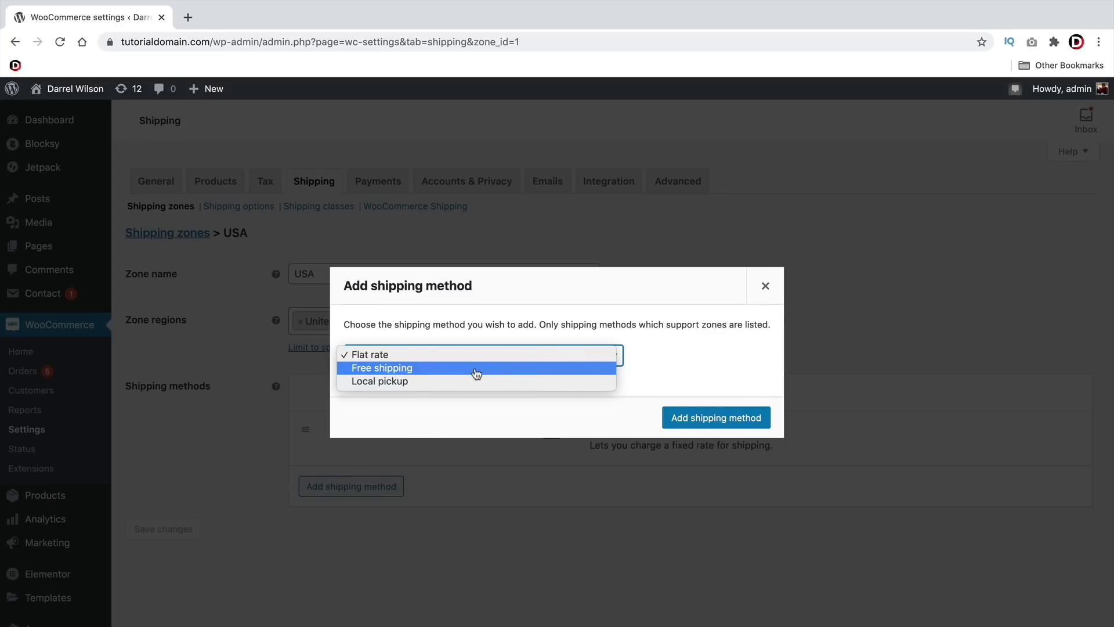
click(476, 367)
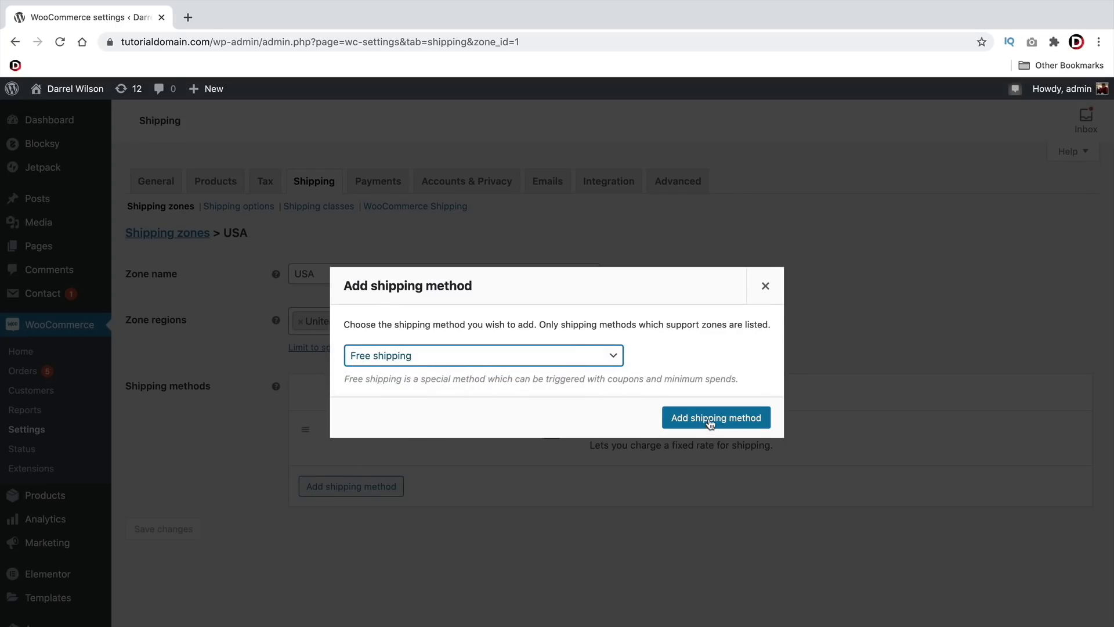
click(709, 417)
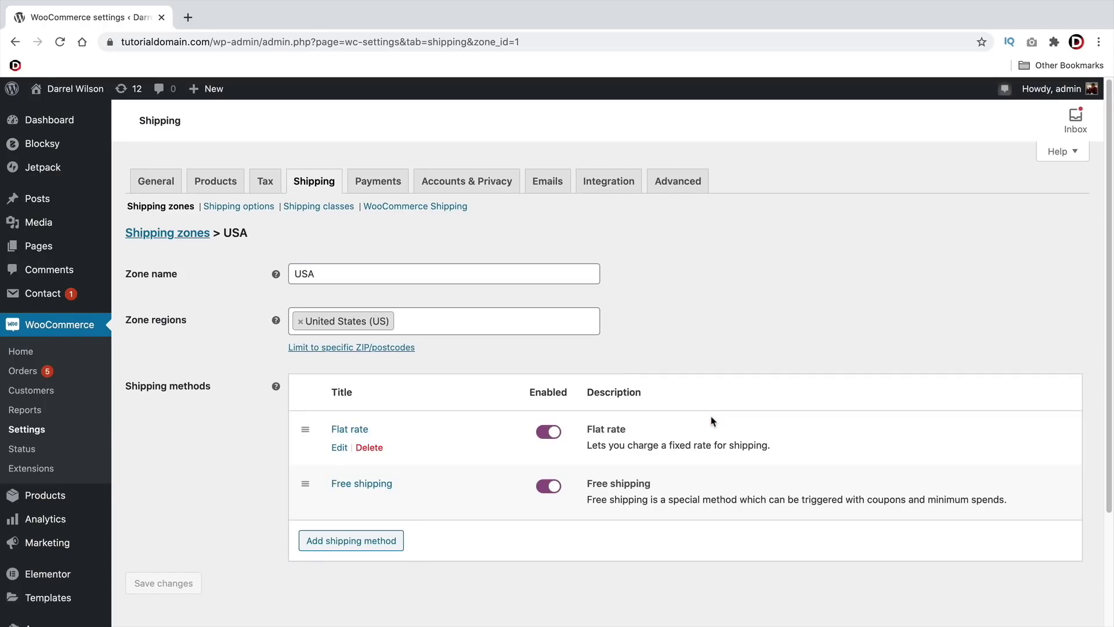
Step: Make free shipping require a minimum order amount of 50, save, and return to the zones list
click(341, 503)
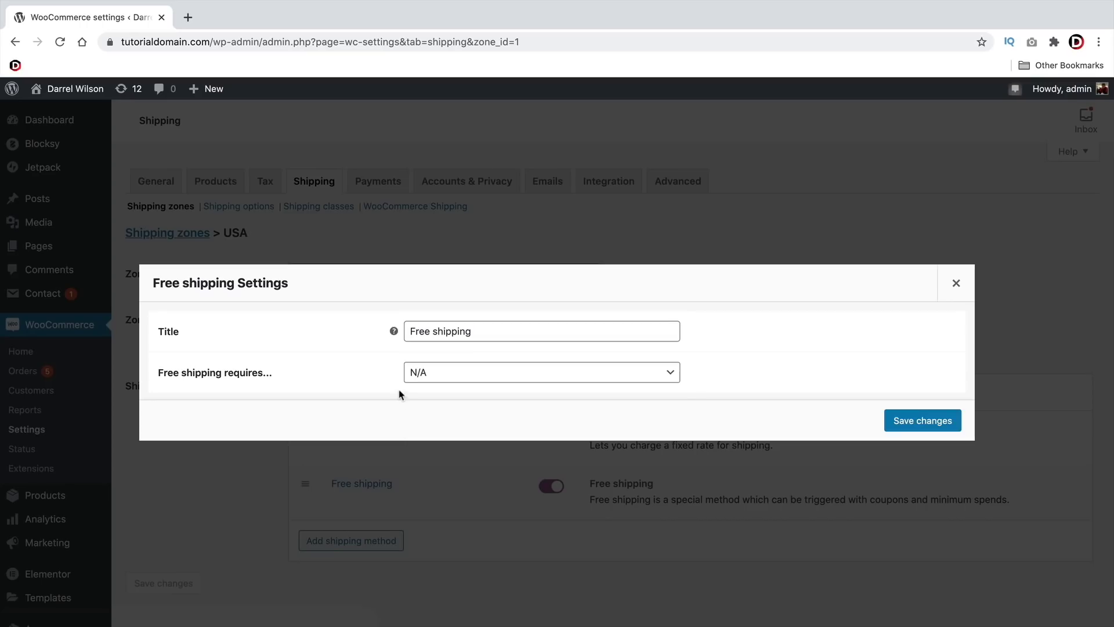
click(433, 378)
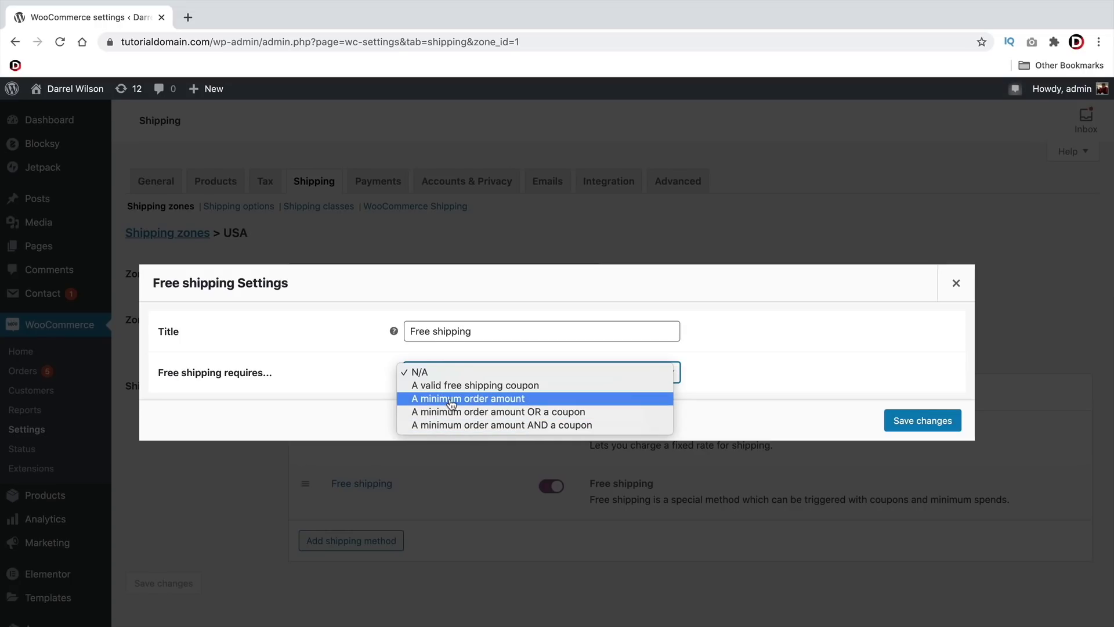
click(452, 403)
double_click(512, 371)
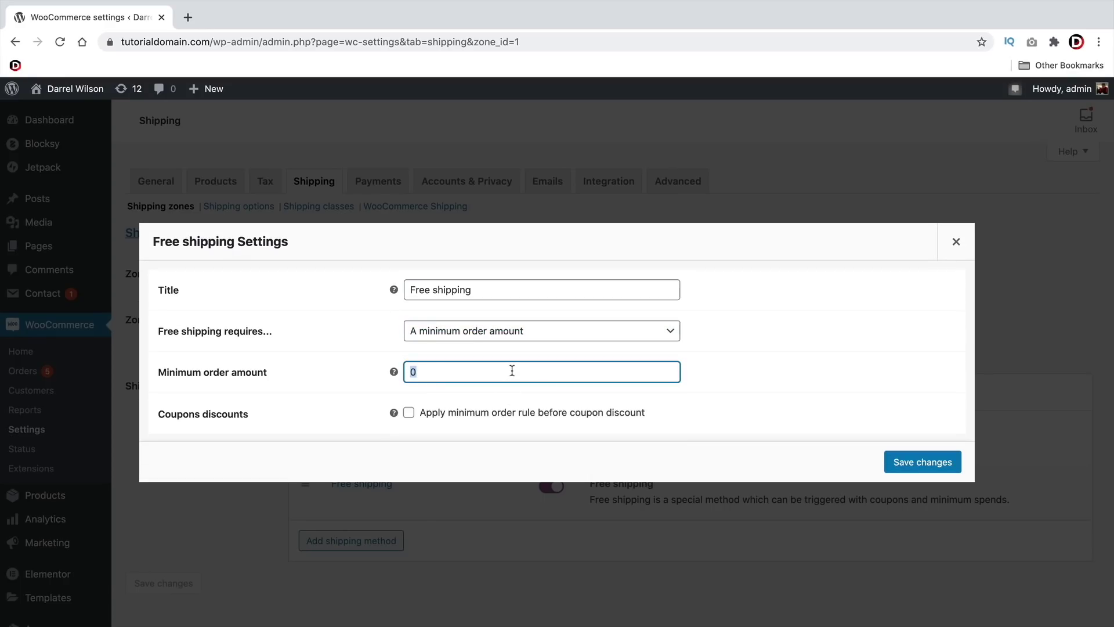
text(50)
click(912, 462)
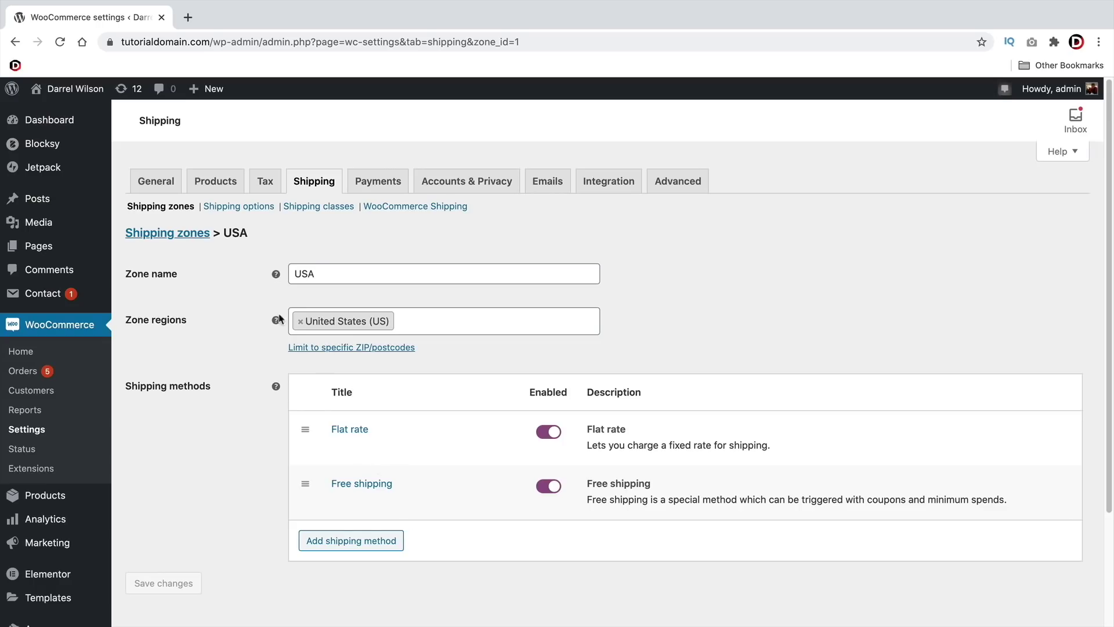
click(198, 233)
click(667, 217)
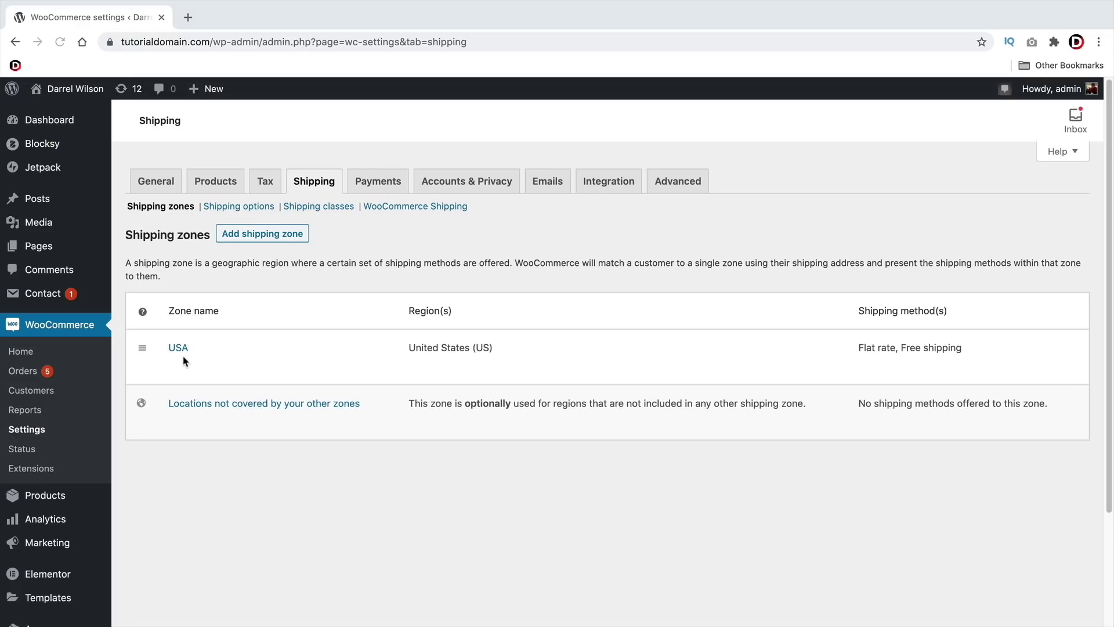
Step: Create a new shipping zone named Nevada covering Nevada, United States (US)
click(252, 238)
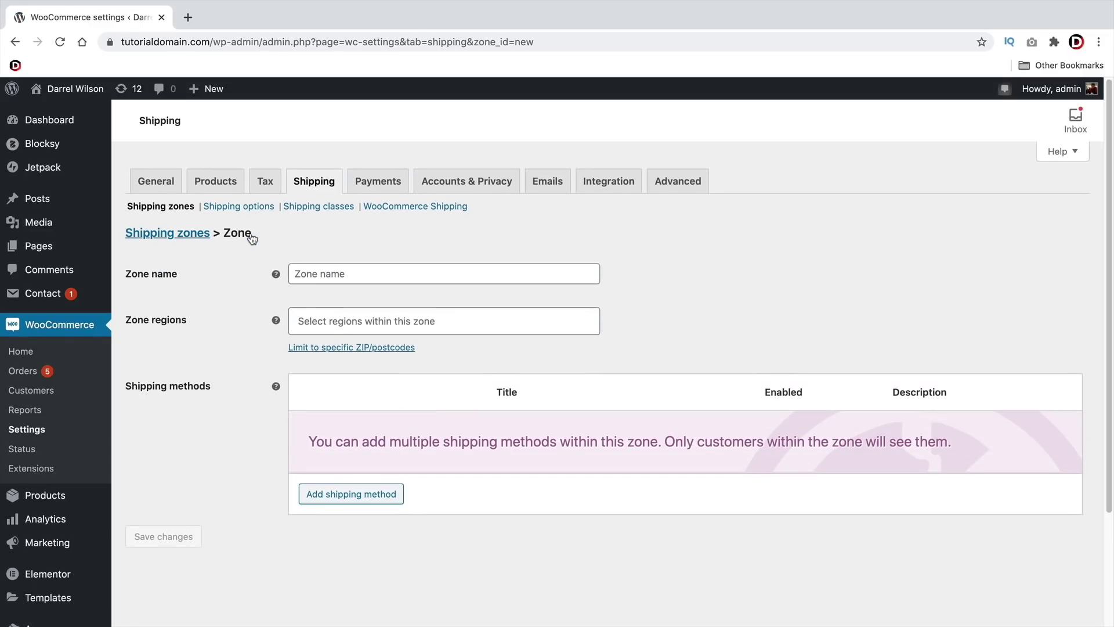
click(321, 269)
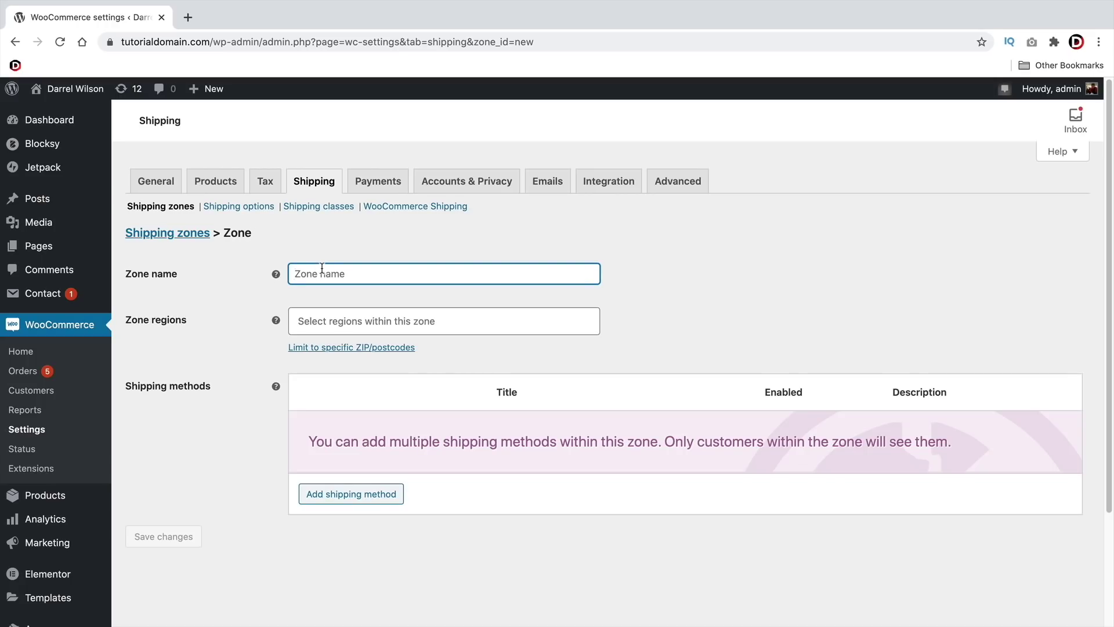
text(Nevada)
key(Tab)
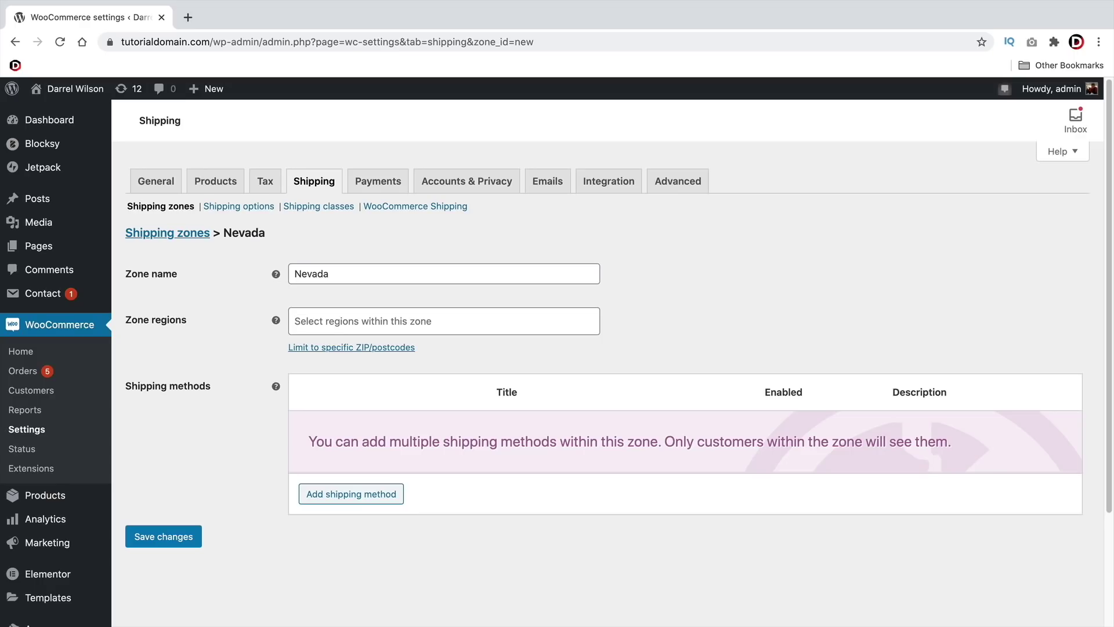
click(328, 321)
text(nevad)
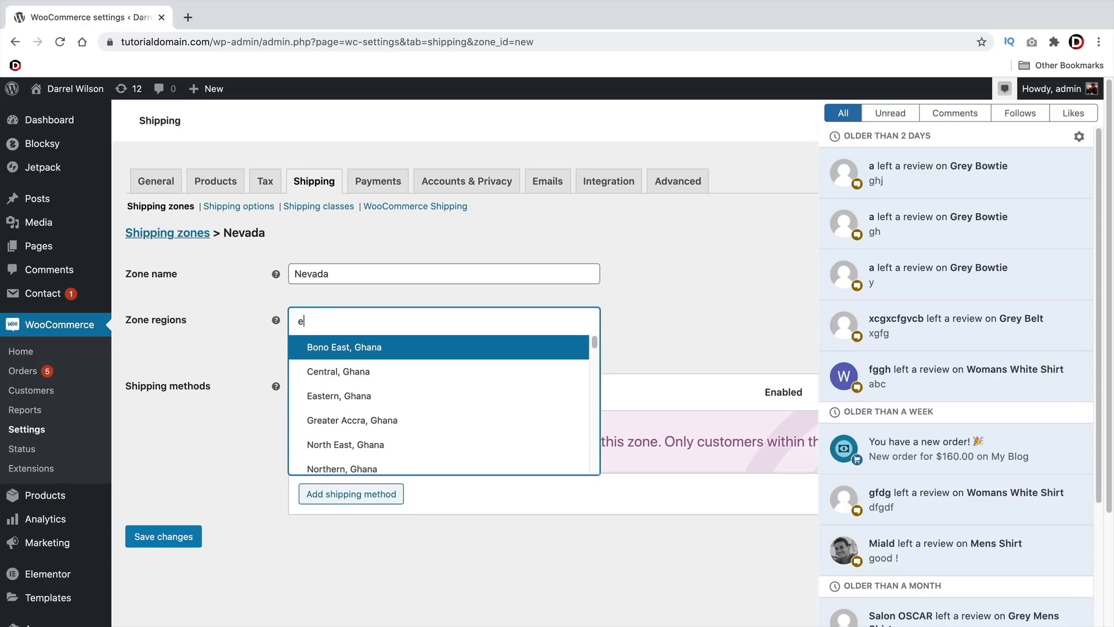
click(325, 346)
Step: Add Free shipping to the Nevada zone and go back to the zones list
click(373, 494)
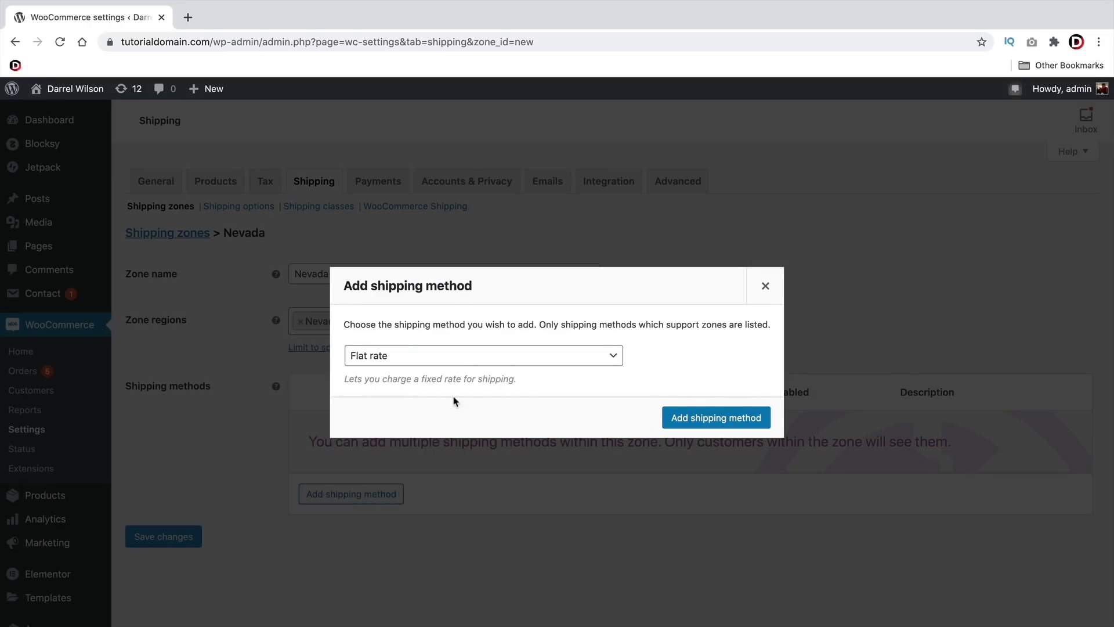
click(470, 358)
click(465, 366)
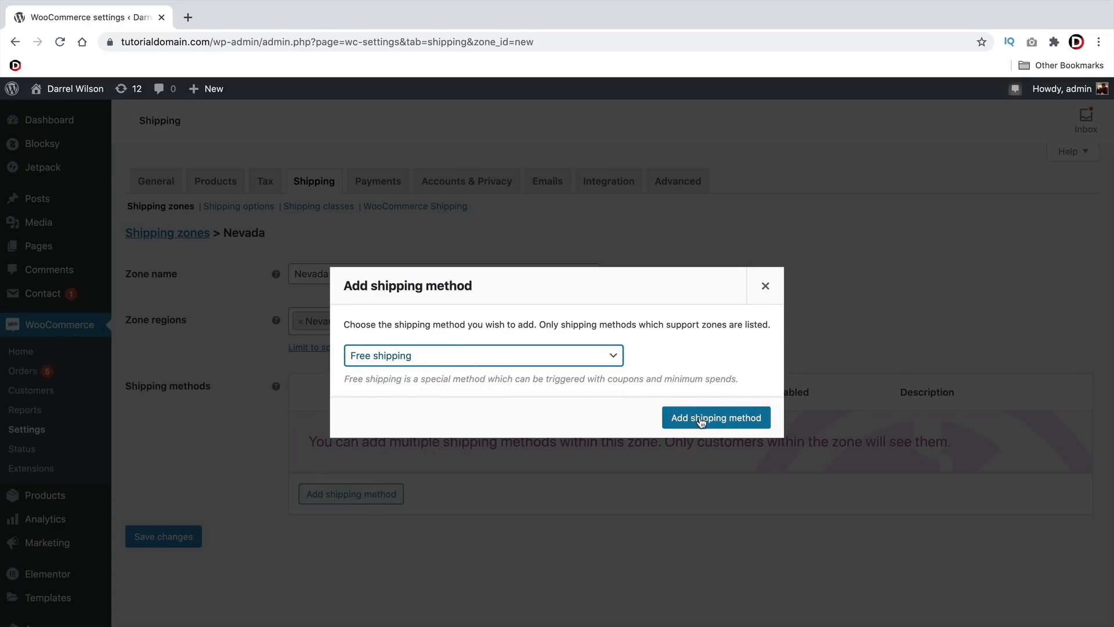
click(702, 418)
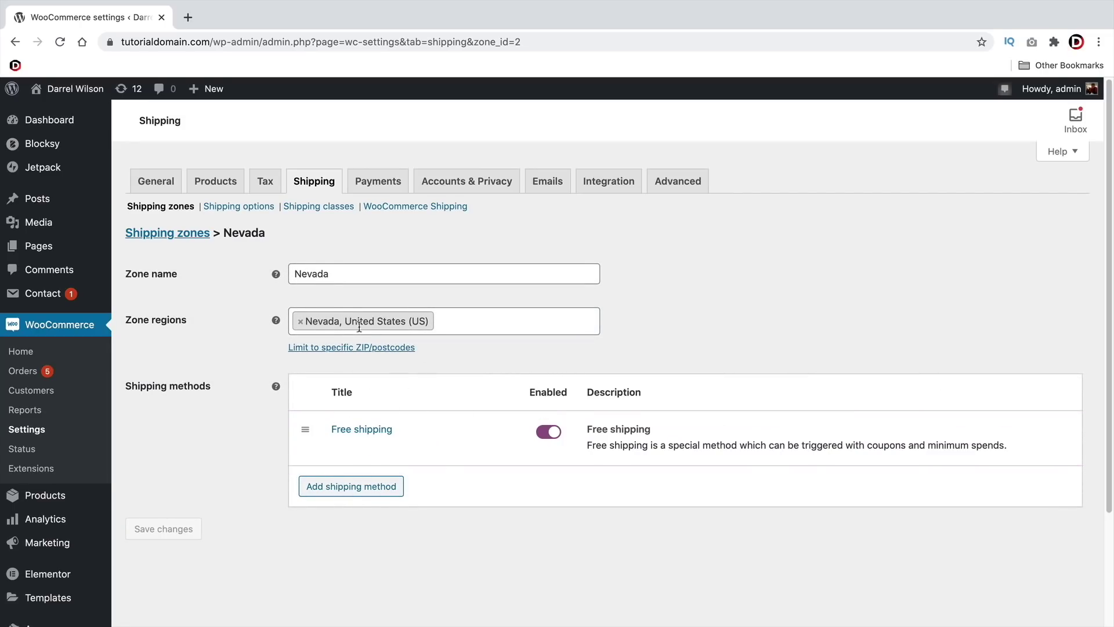
click(186, 233)
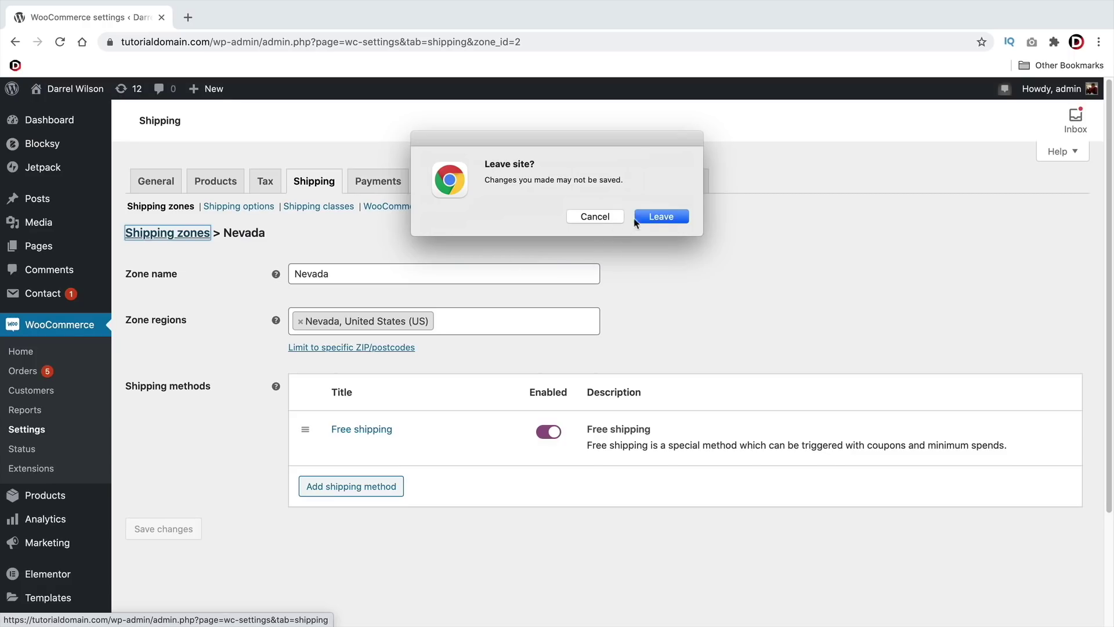
click(660, 217)
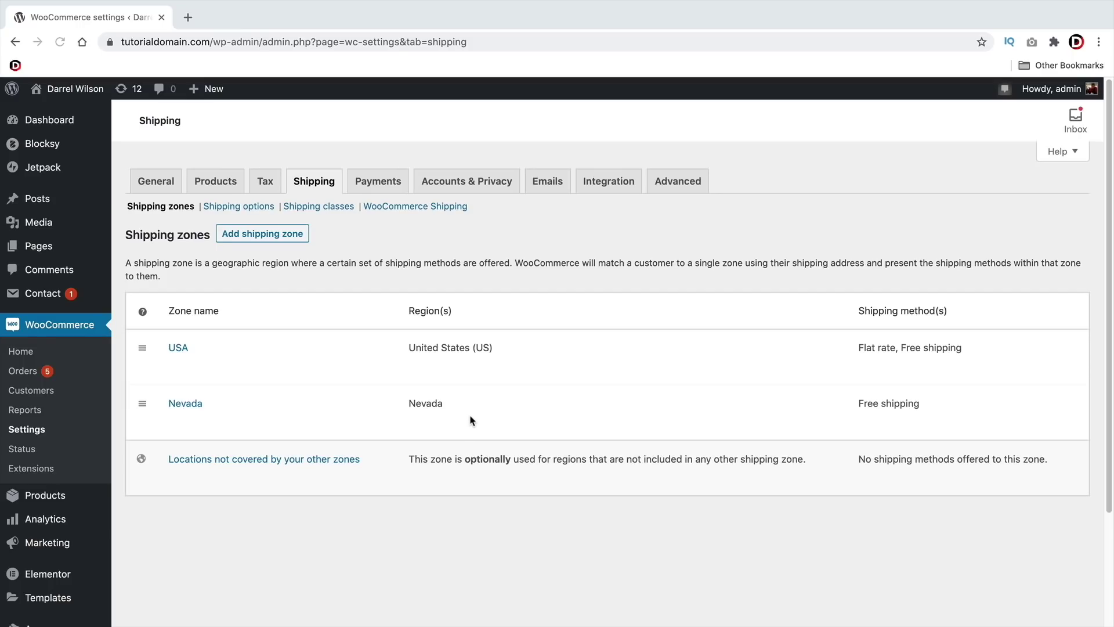
Step: Create a new zone named Mexico with South America as its region
click(275, 238)
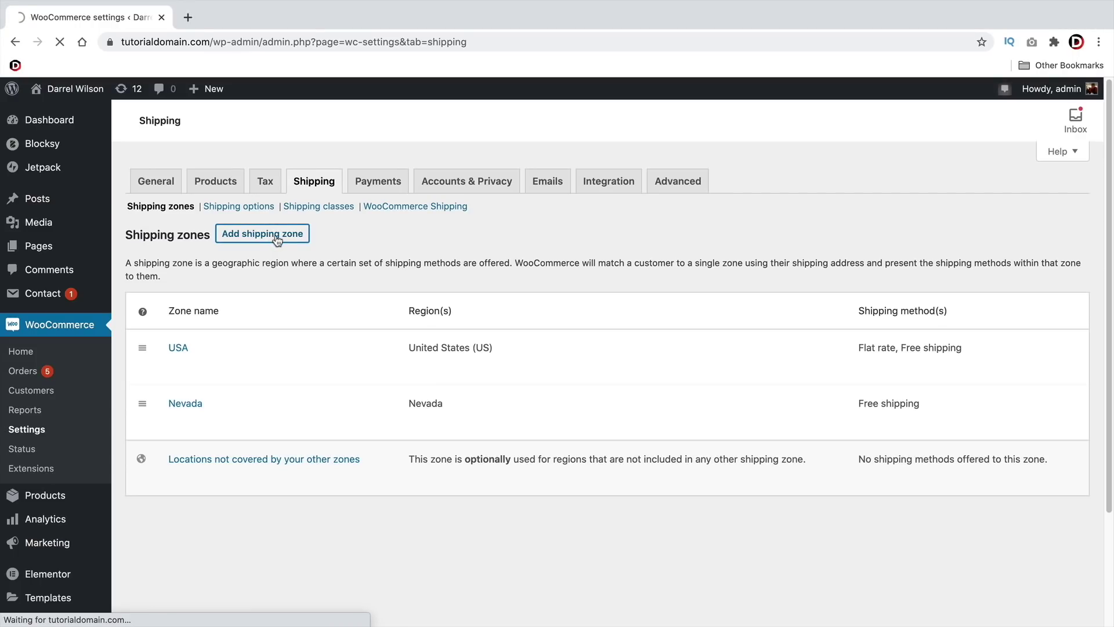
click(358, 273)
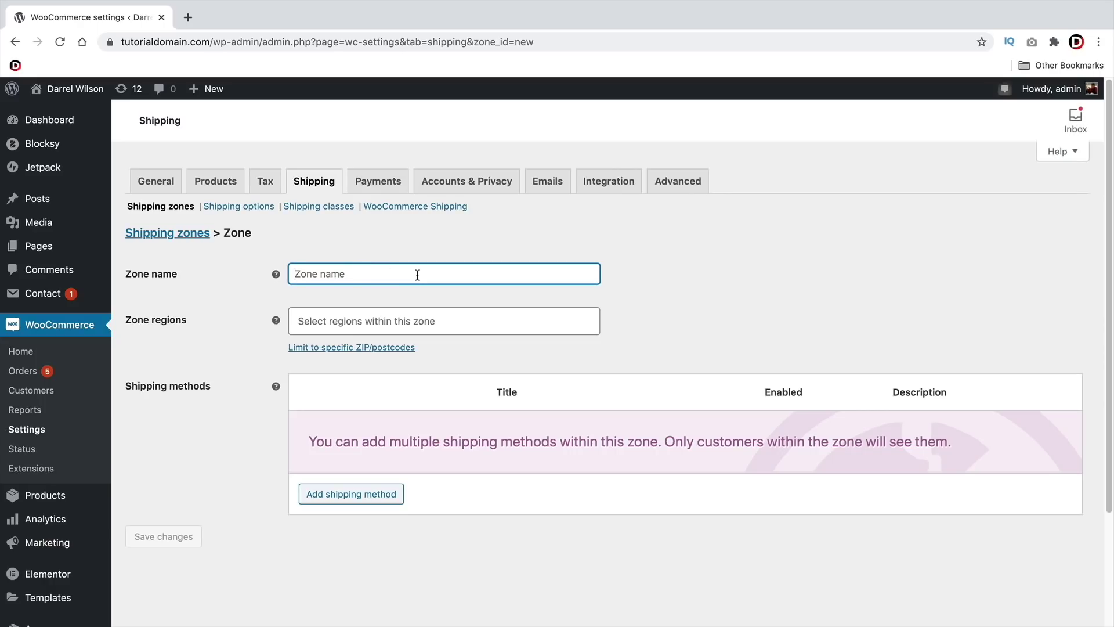
text(Mexico)
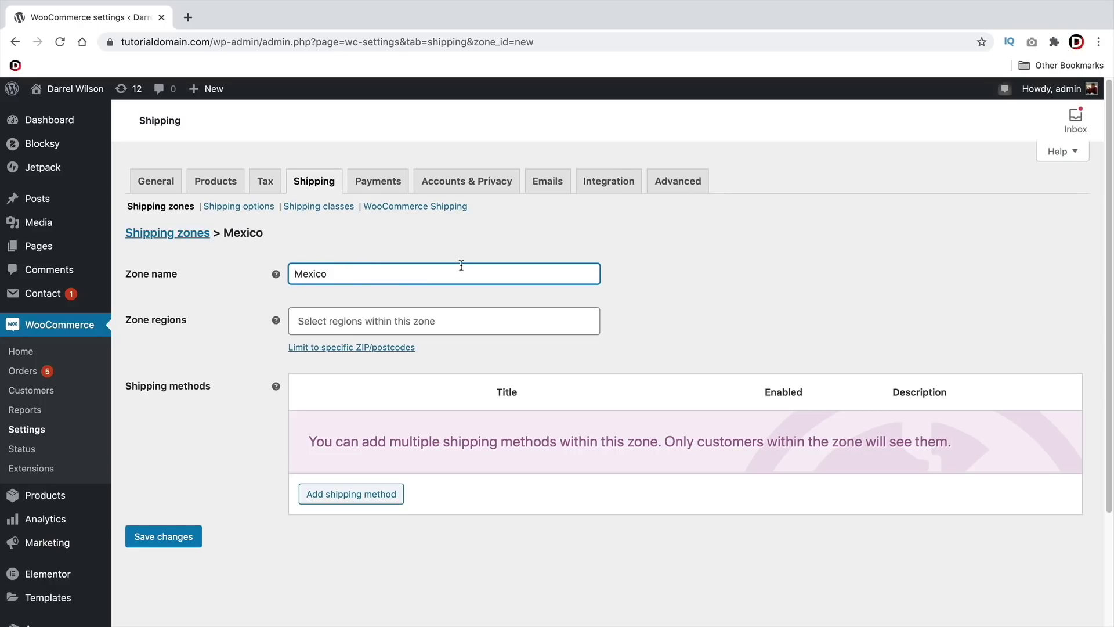
key(Tab)
text(mex)
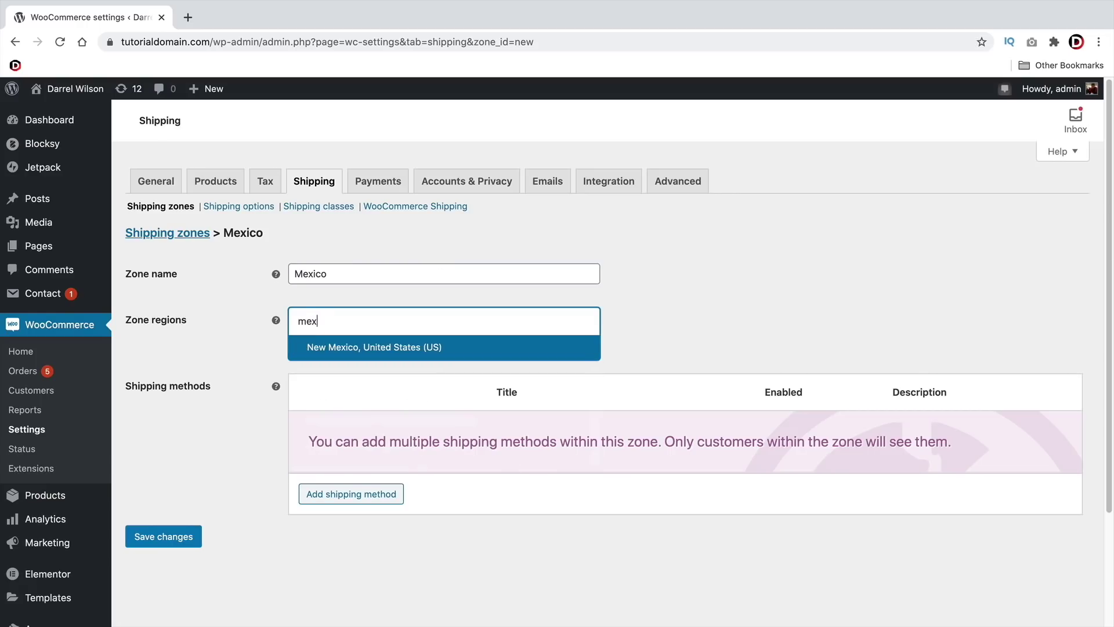
key(BackSpace)
key(BackSpace)
key(BackSpace)
key(BackSpace)
key(BackSpace)
key(BackSpace)
text(m)
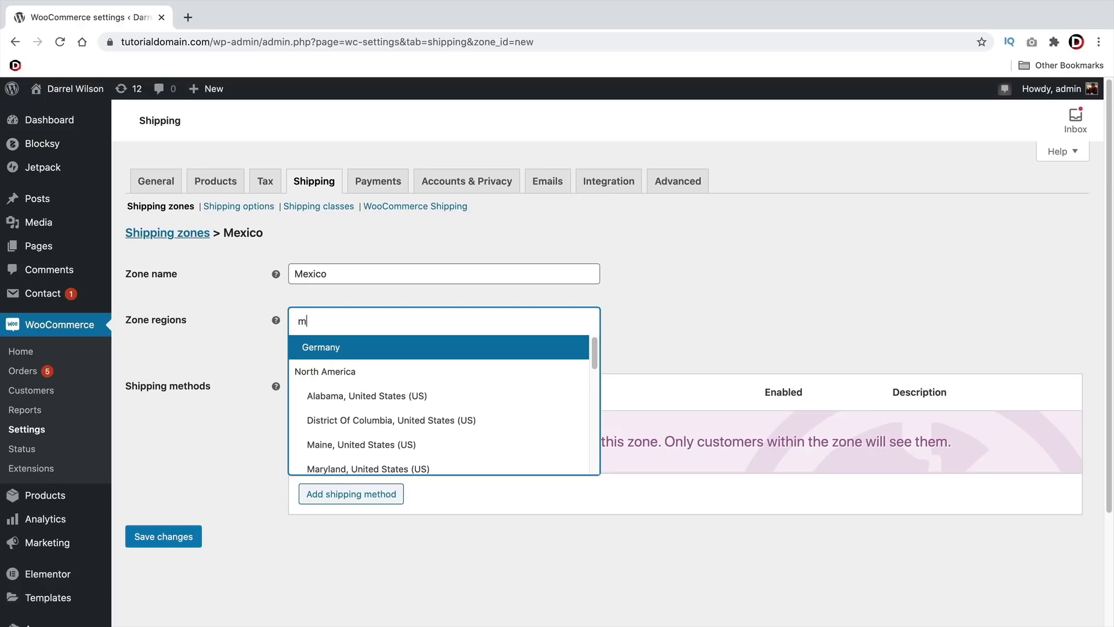
text(e)
scroll(424, 401, down, 4)
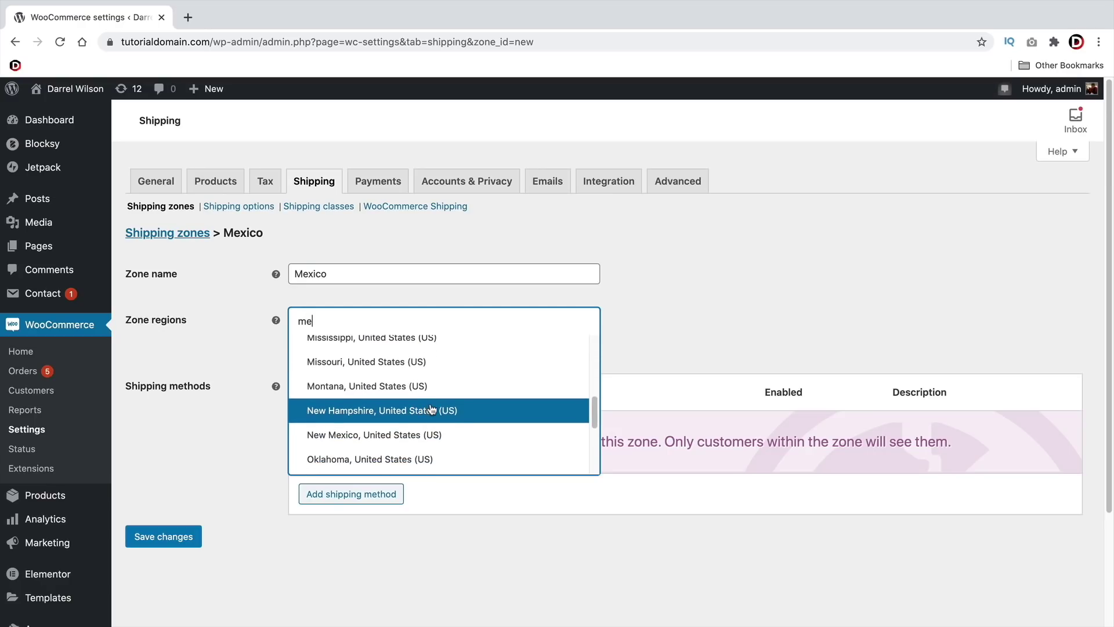
scroll(432, 409, down, 3)
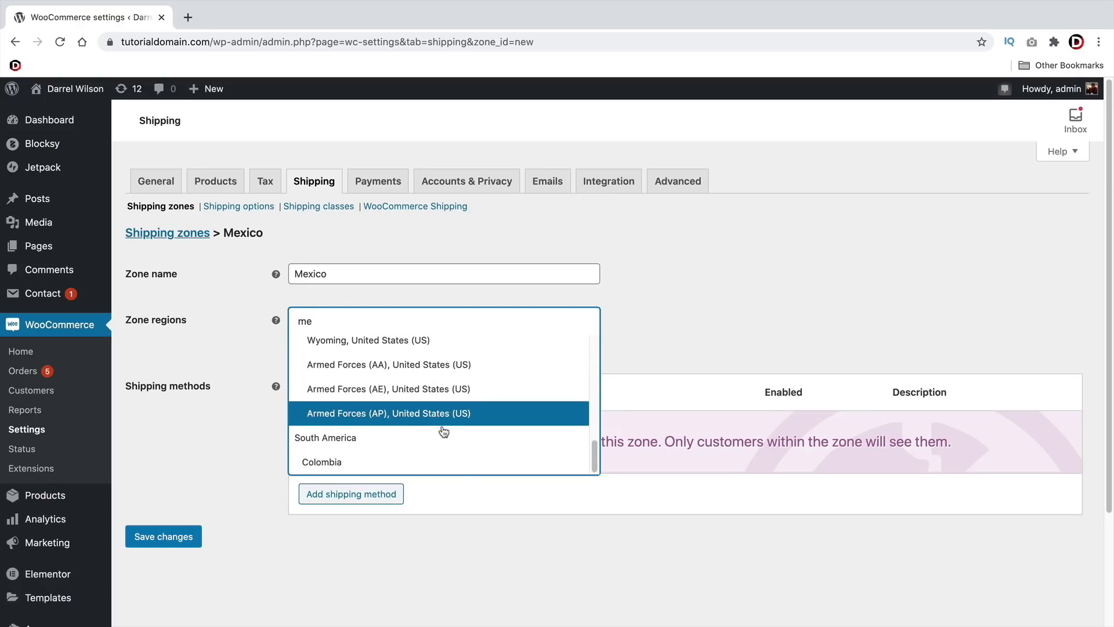
scroll(441, 438, up, 8)
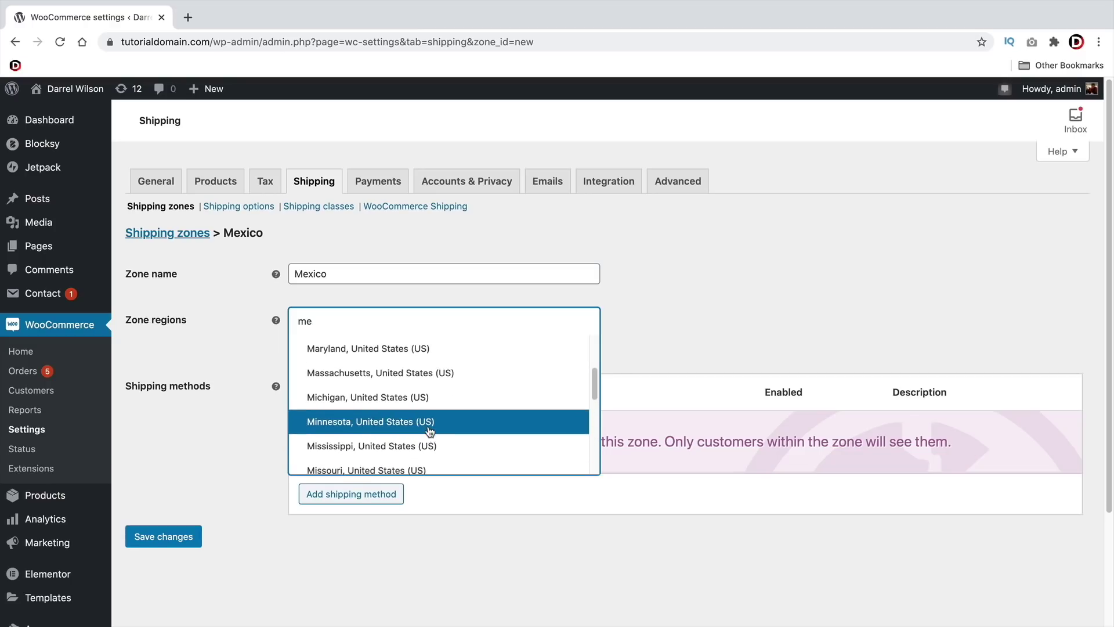
click(699, 308)
click(414, 318)
scroll(433, 435, down, 1)
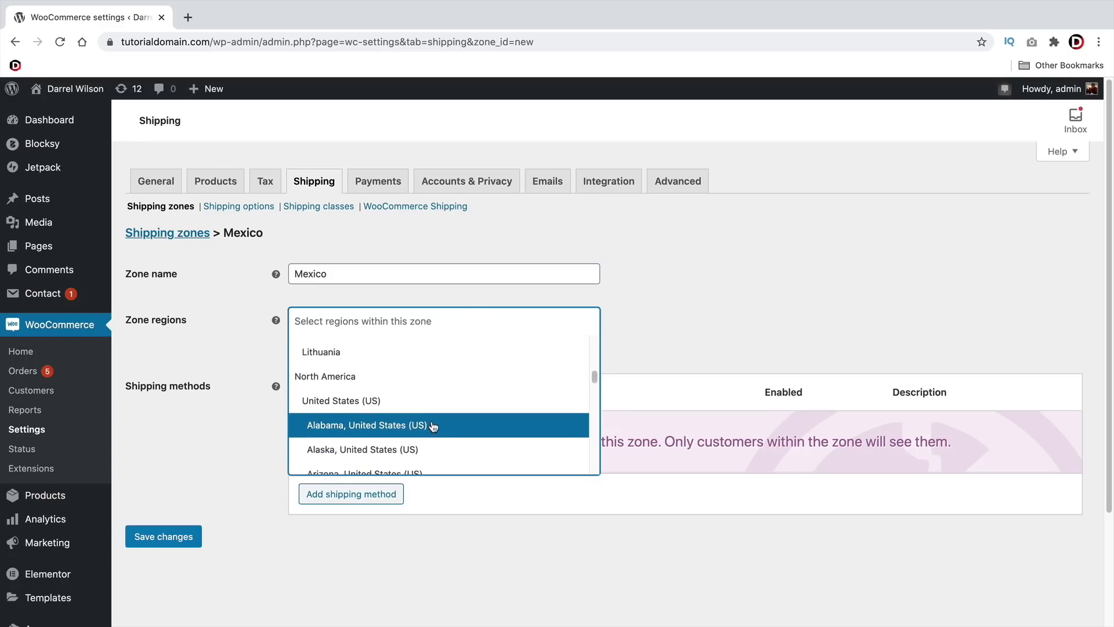
scroll(434, 423, down, 2)
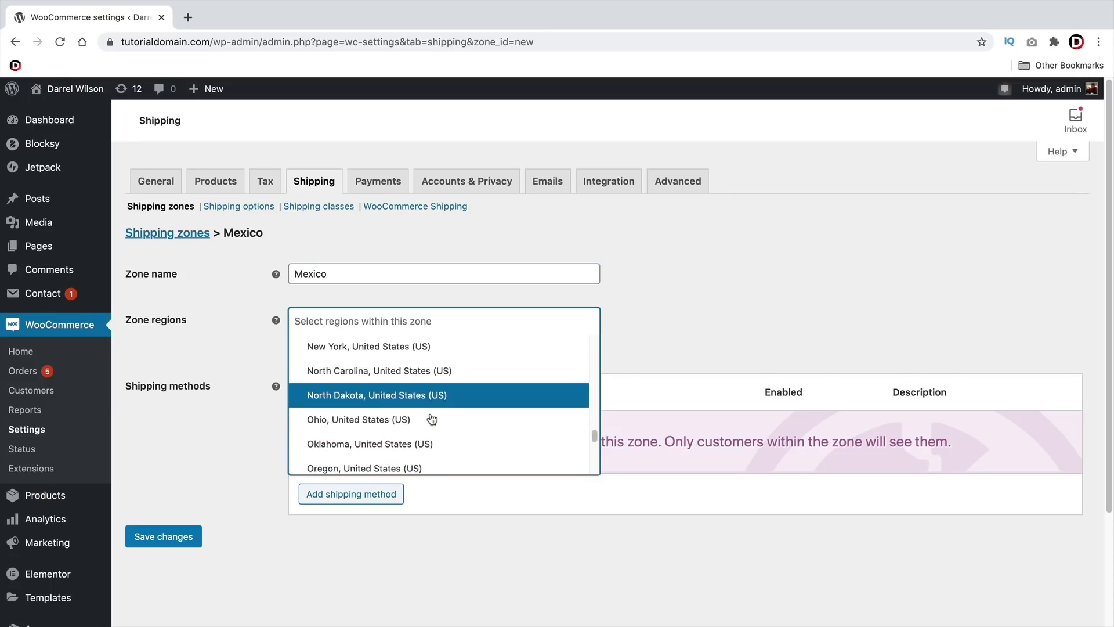
scroll(432, 418, down, 2)
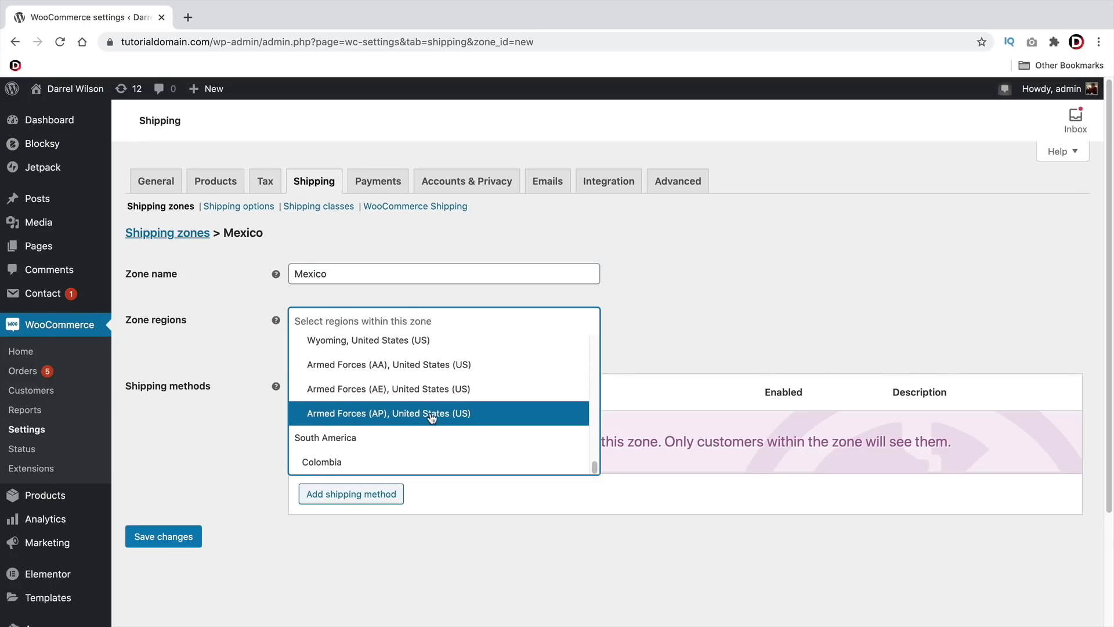
click(569, 318)
click(454, 317)
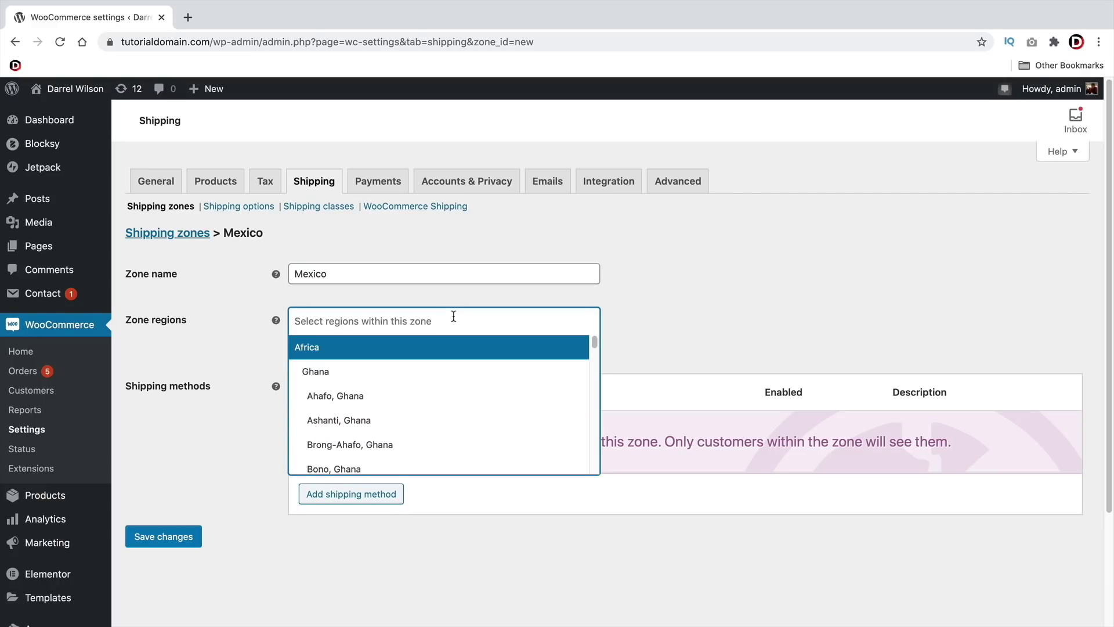
scroll(446, 433, down, 10)
scroll(447, 430, up, 2)
scroll(447, 433, down, 6)
scroll(445, 445, down, 9)
scroll(435, 435, down, 5)
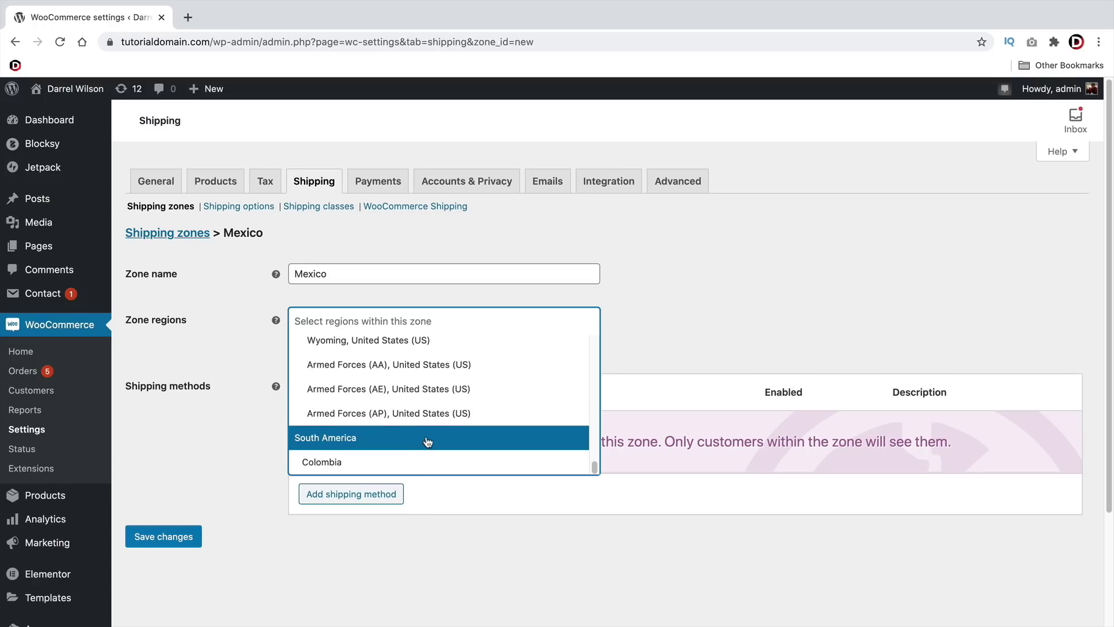
click(428, 442)
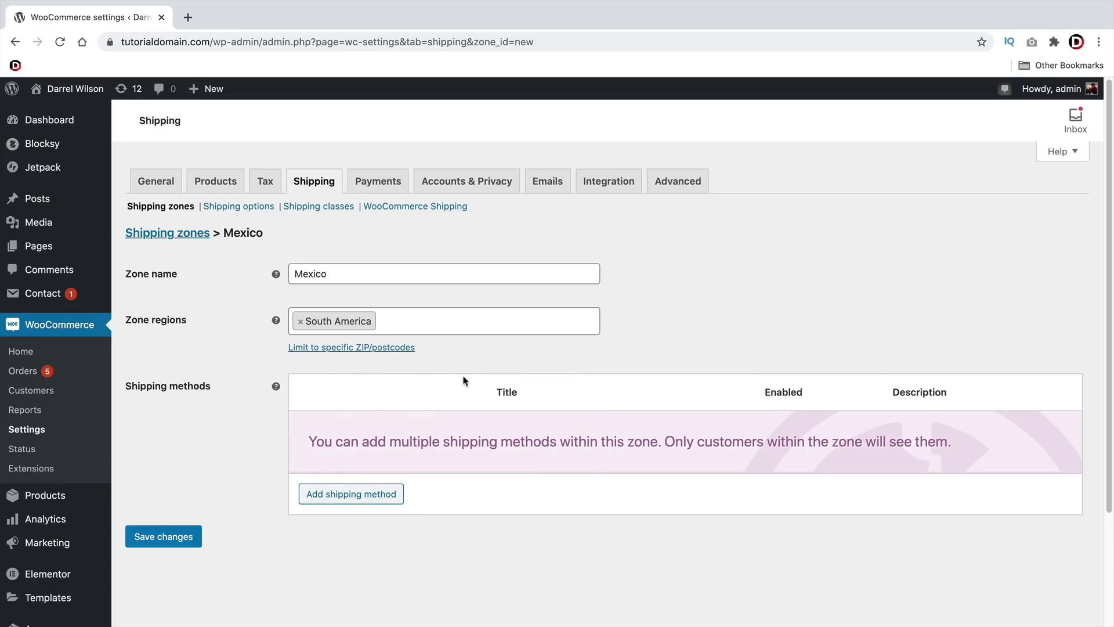
Step: Add a Flat rate method with tax status None and cost 10, then return to the zones list
click(363, 494)
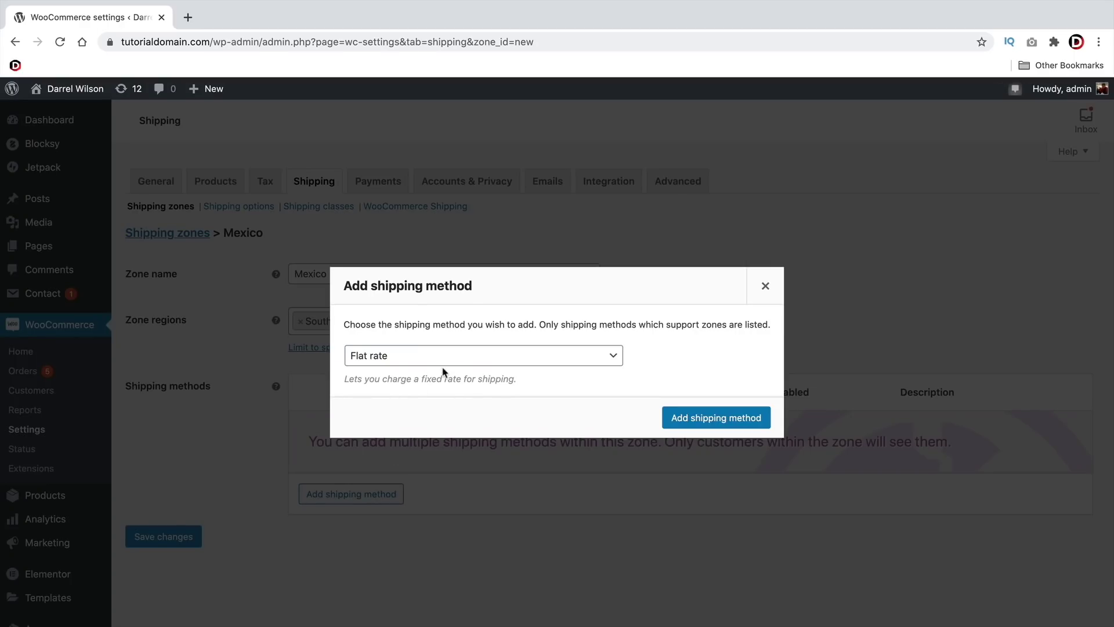
click(727, 419)
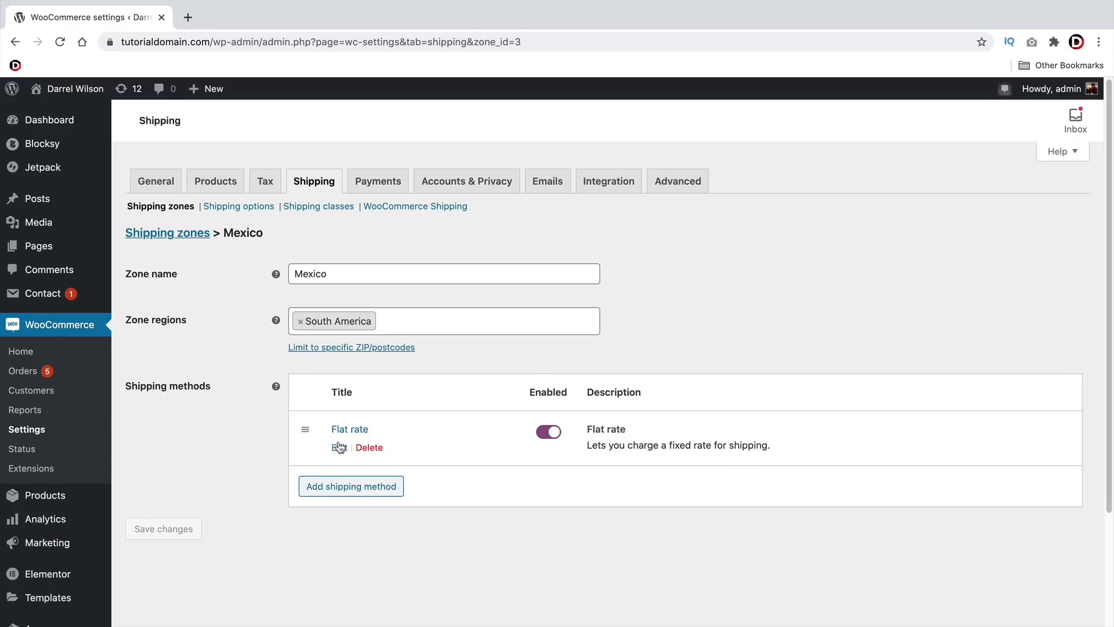
click(339, 447)
click(491, 344)
click(495, 369)
double_click(492, 394)
text(10)
click(896, 444)
click(177, 233)
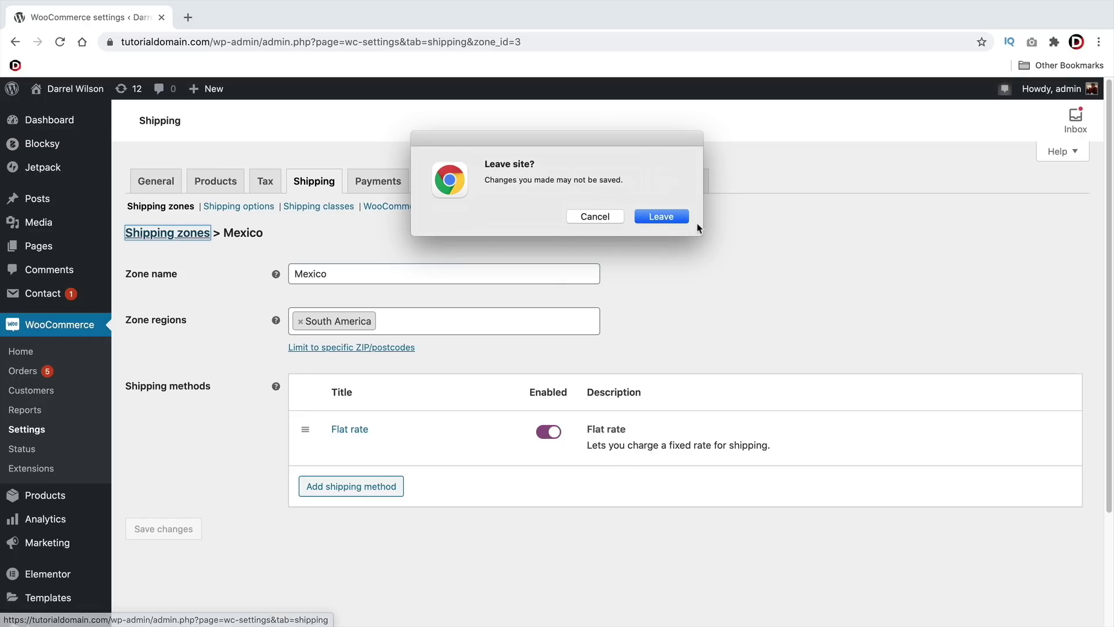
Step: Leave the Mexico zone page and open the Shipping options settings
click(686, 221)
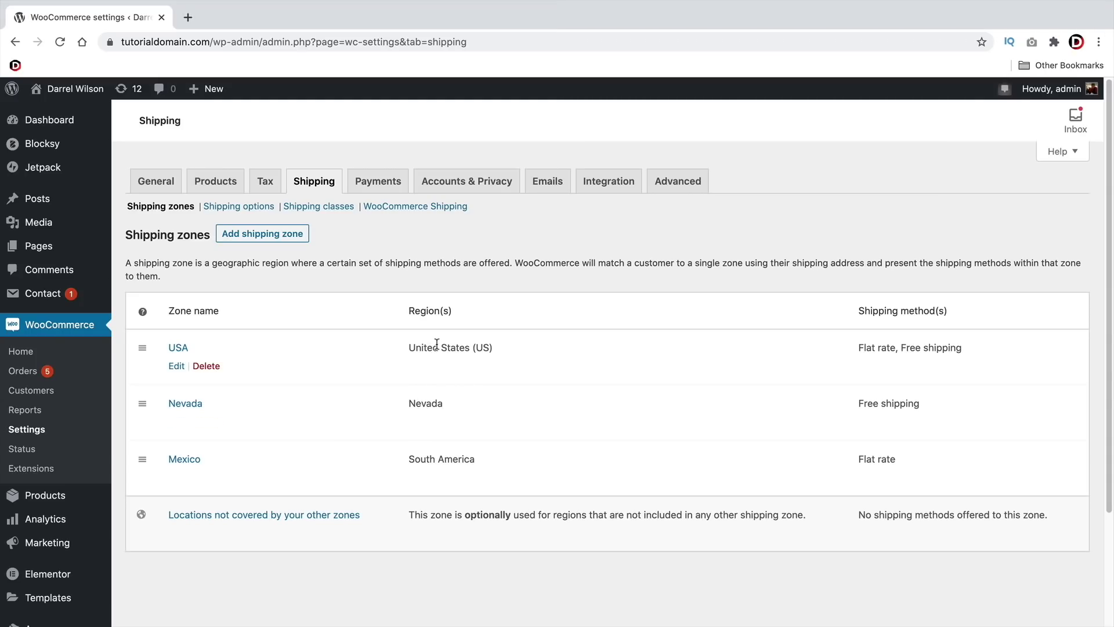
click(260, 209)
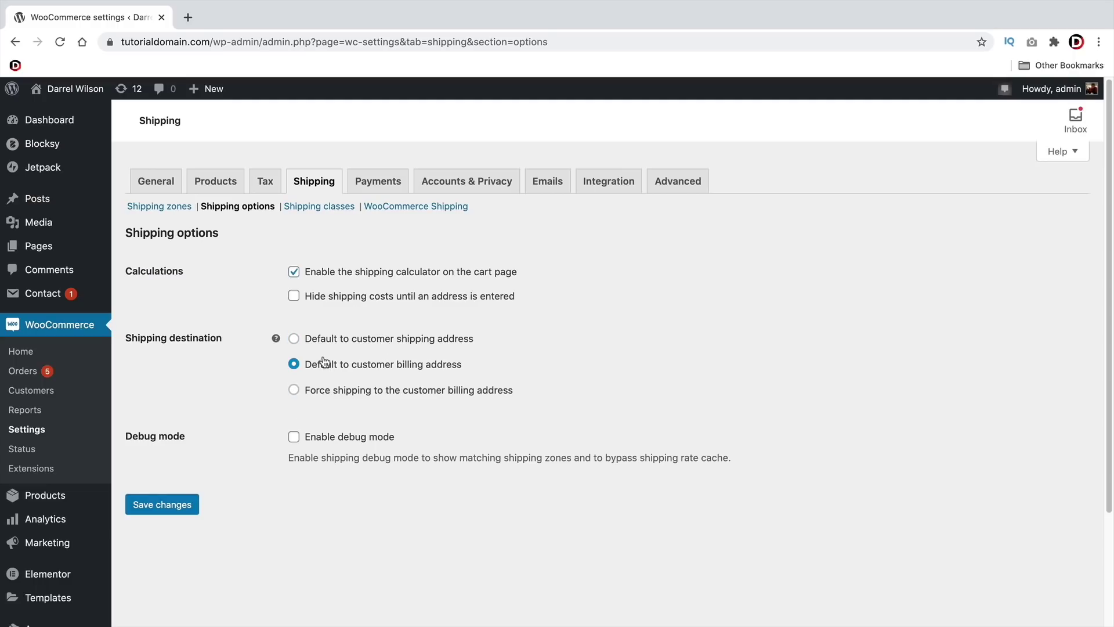
Step: In the WooCommerce Shipping label settings, keep Letter as the paper size
click(409, 209)
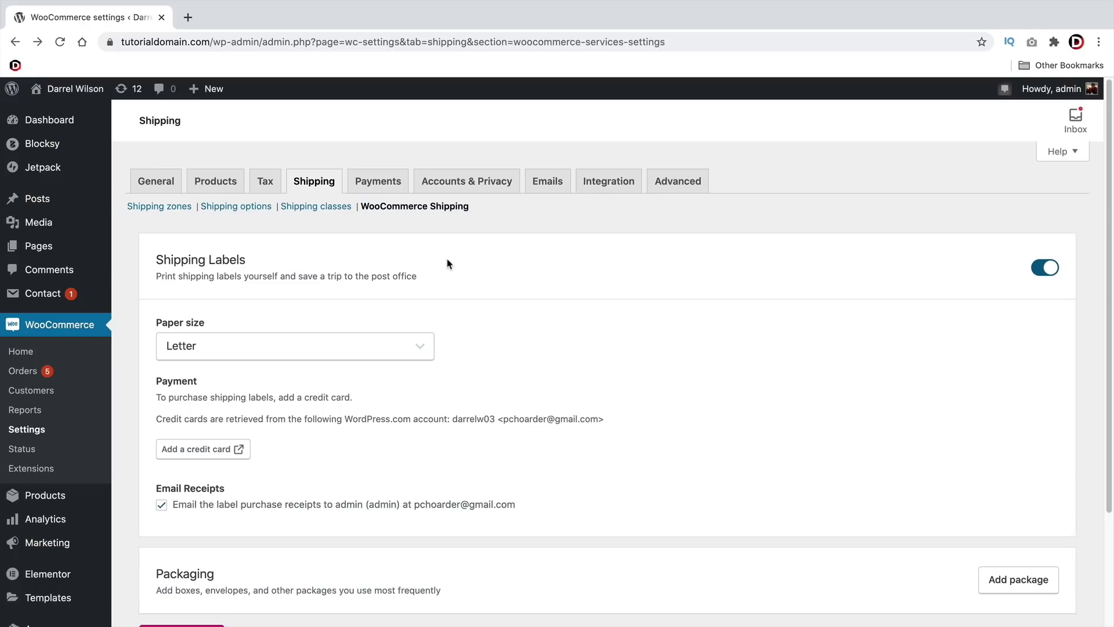
scroll(450, 264, down, 3)
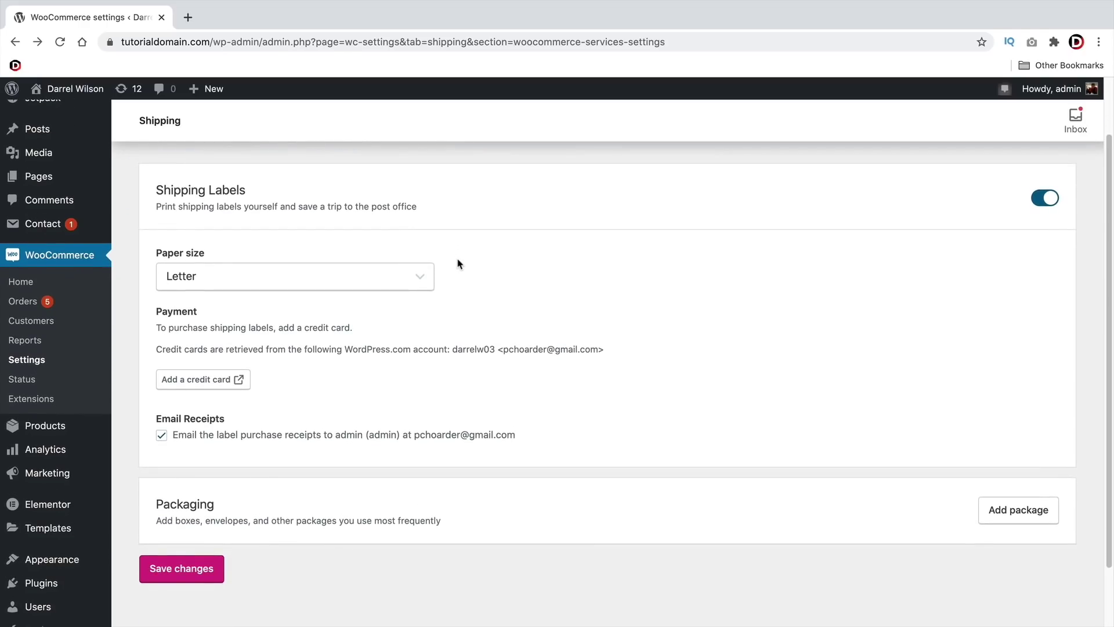
drag(420, 207, 156, 206)
click(282, 278)
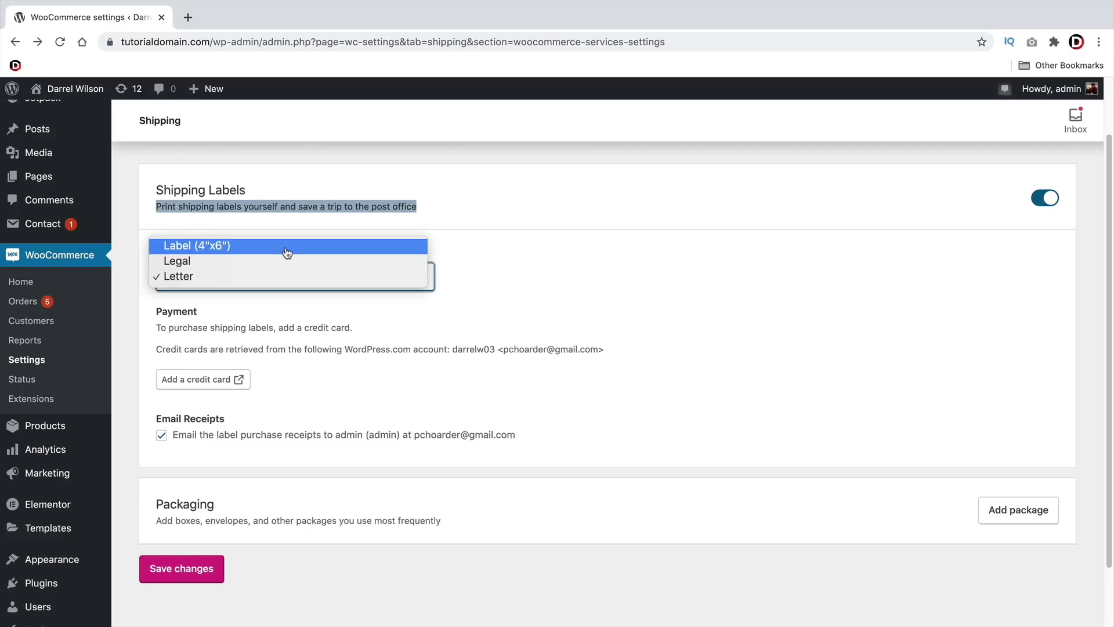
click(284, 281)
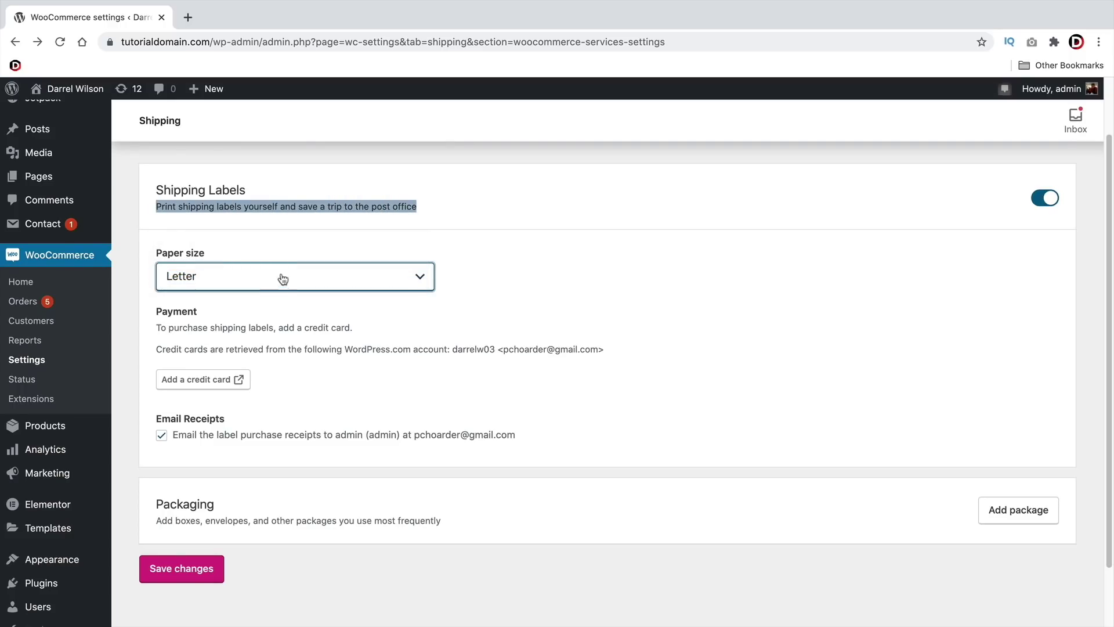
click(212, 273)
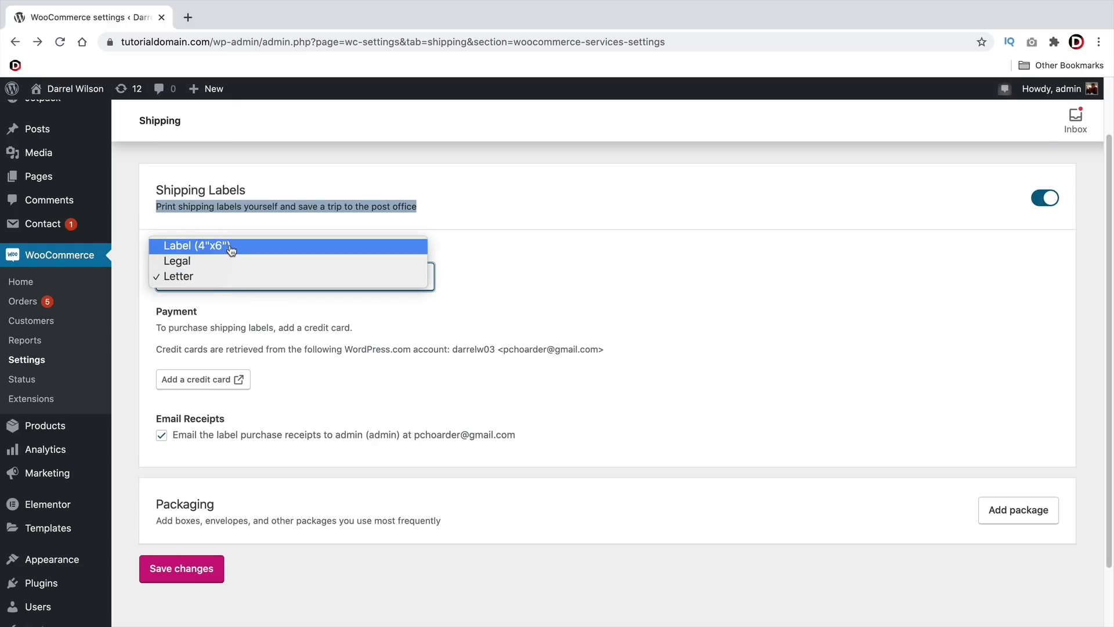
click(225, 276)
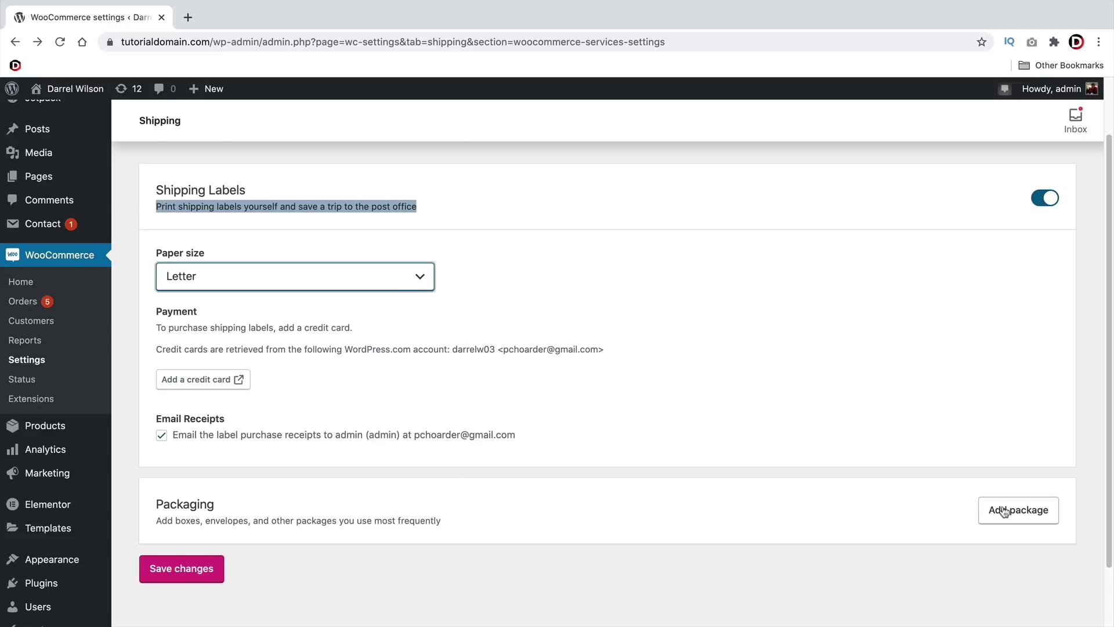
Step: Save the shipping label settings and go to the Shipping classes section
scroll(706, 433, up, 2)
scroll(706, 432, up, 1)
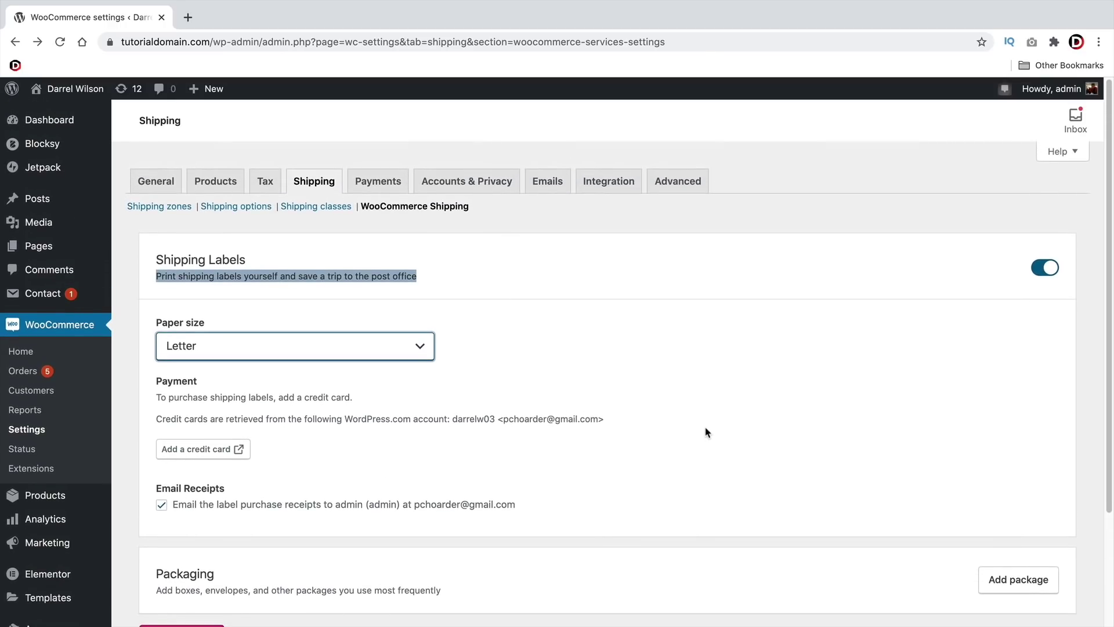
scroll(706, 432, down, 2)
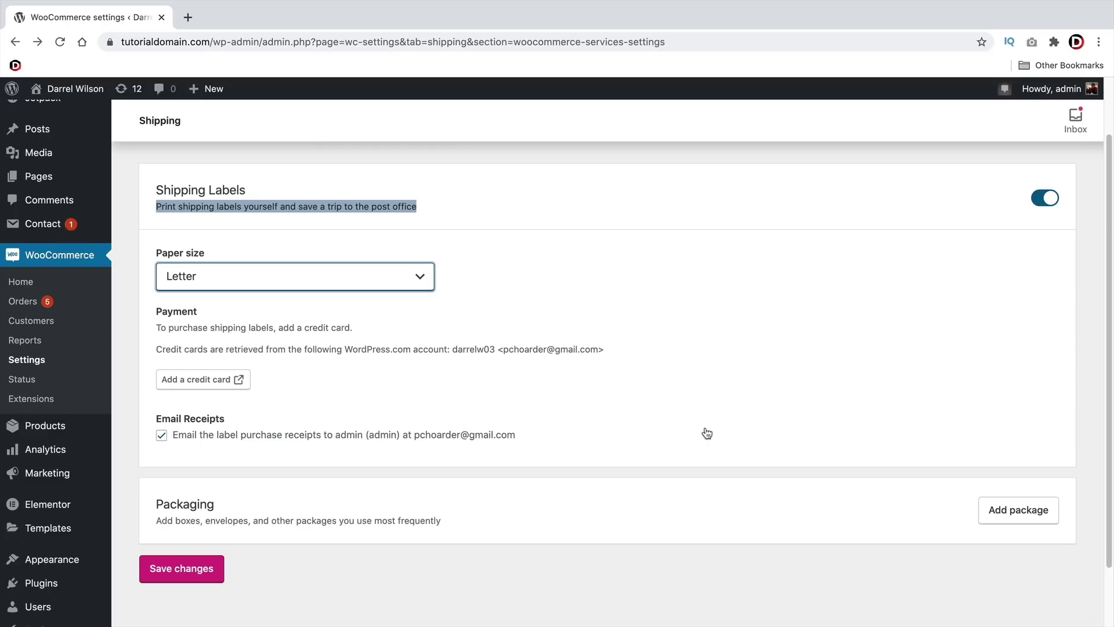
click(210, 569)
scroll(597, 311, up, 2)
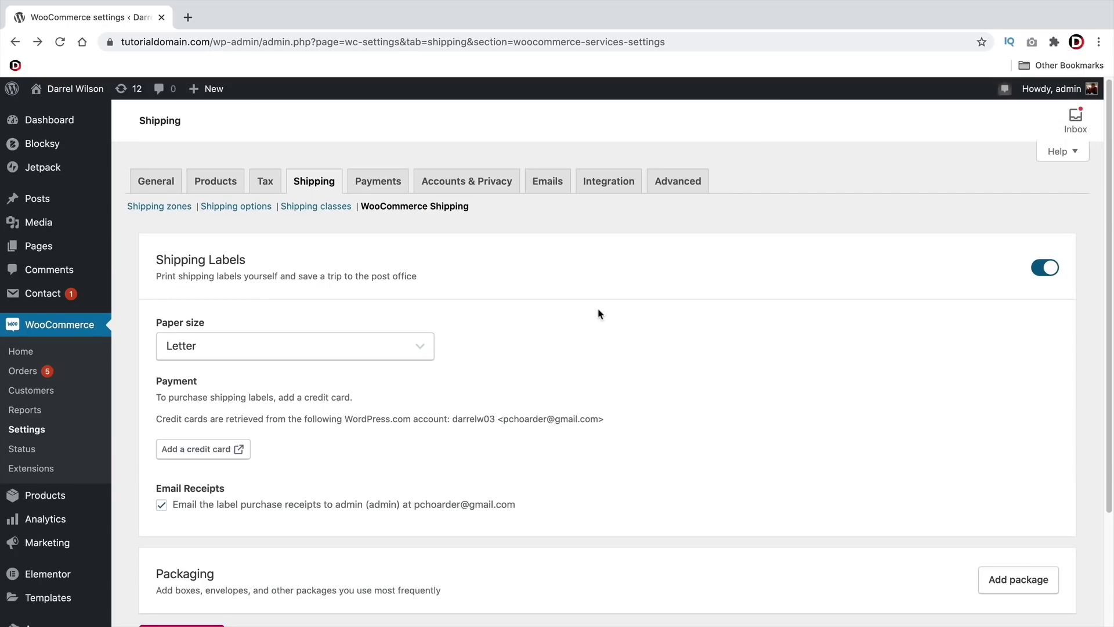
click(325, 207)
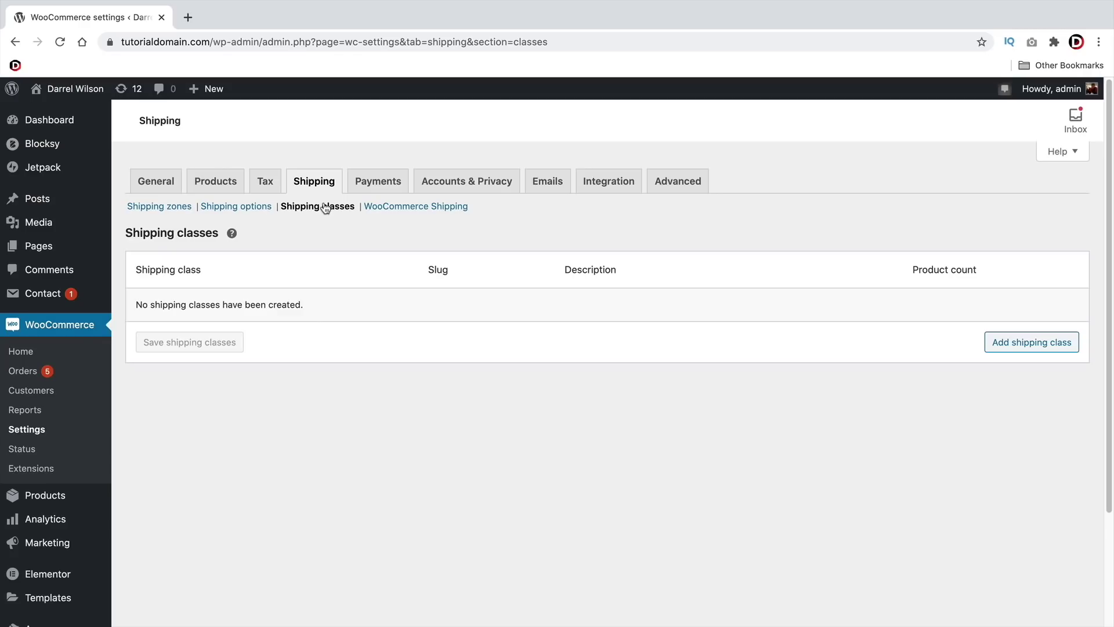
Step: Add a shipping class named Premium with slug premium and description Premium, and save it
click(1026, 346)
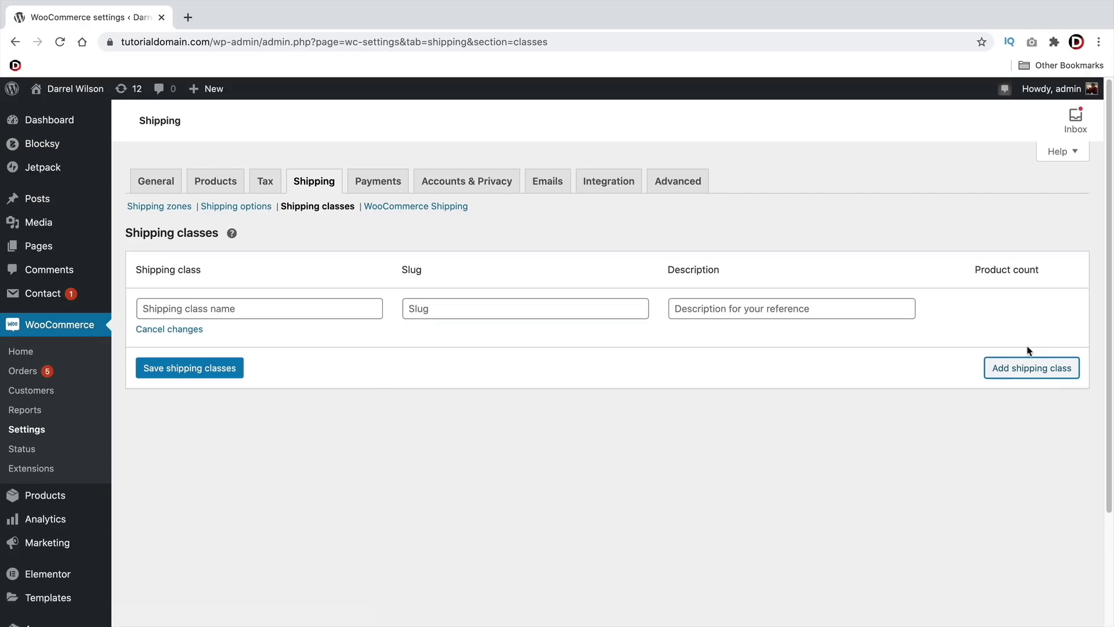
click(309, 310)
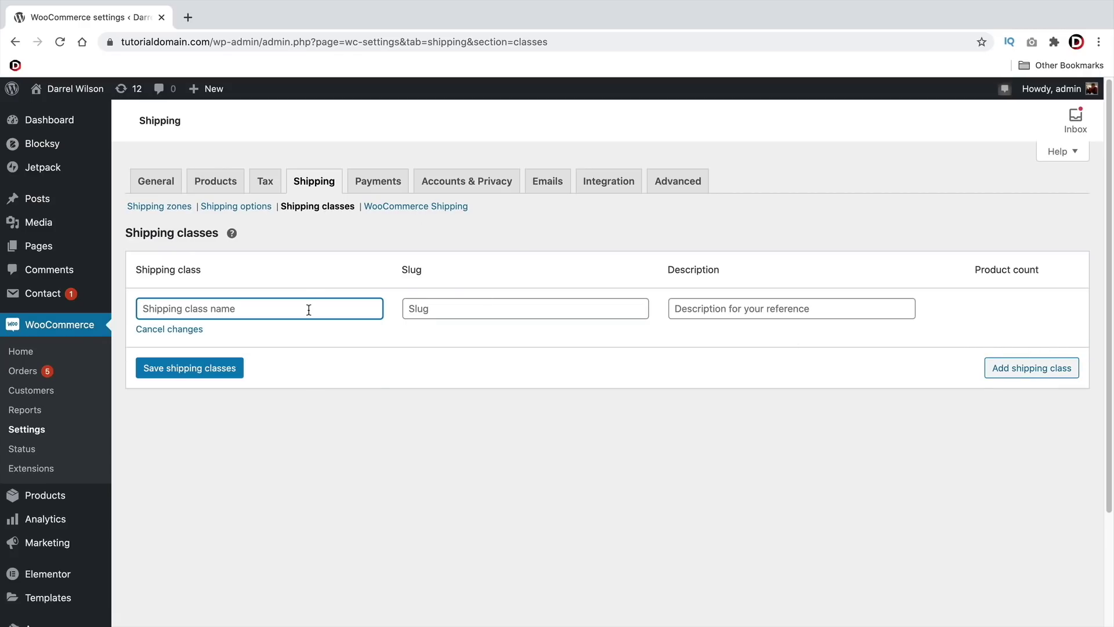
text(P)
key(Tab)
key(Tab)
text(premium)
key(Tab)
text(Pr)
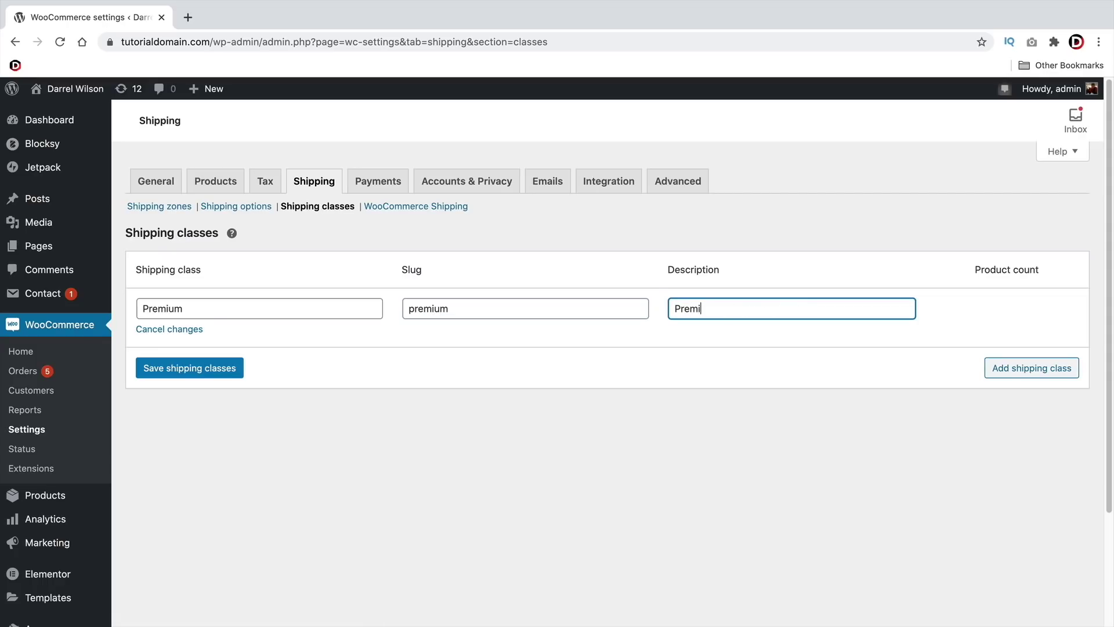
text(emium)
click(993, 369)
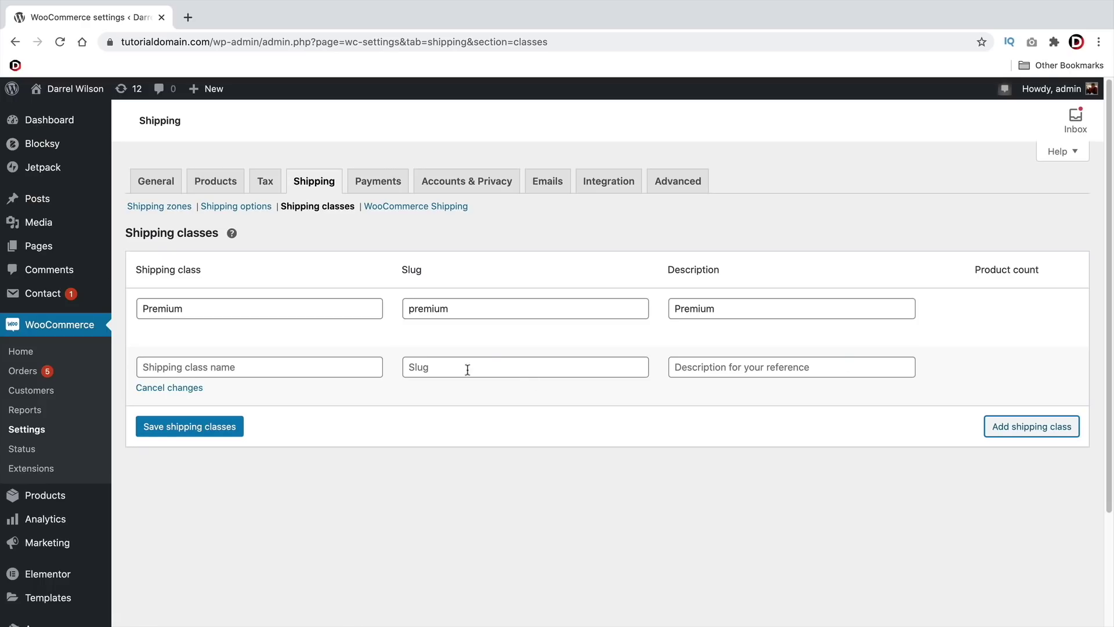
click(193, 427)
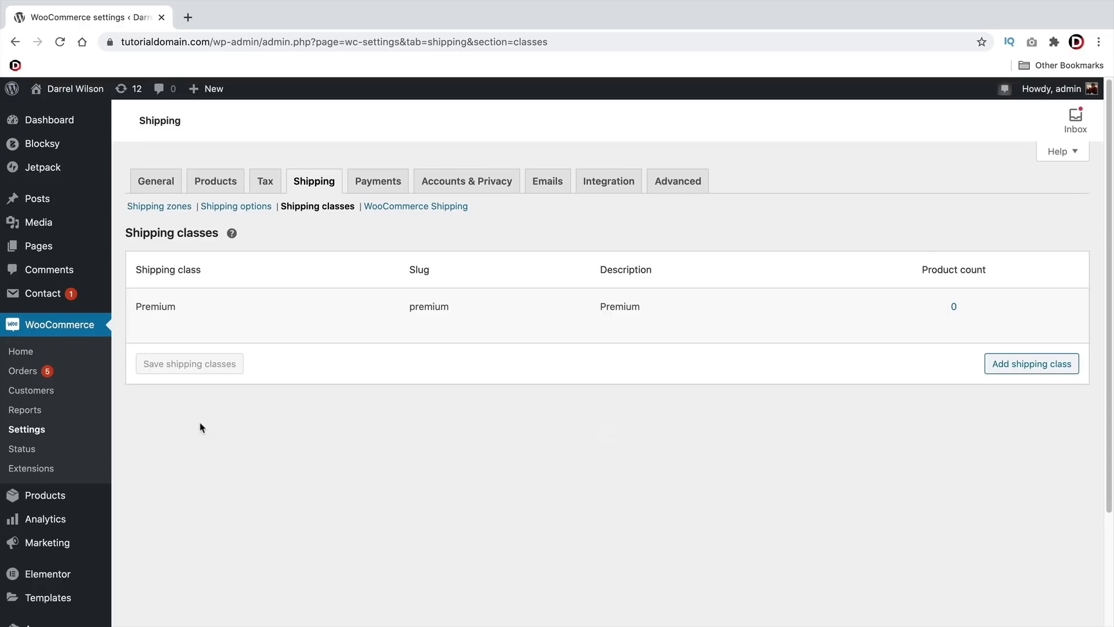
mouse_move(174, 318)
Step: Quick Edit the first product to use the Premium shipping class, then open WooCommerce Settings
mouse_move(46, 497)
click(151, 499)
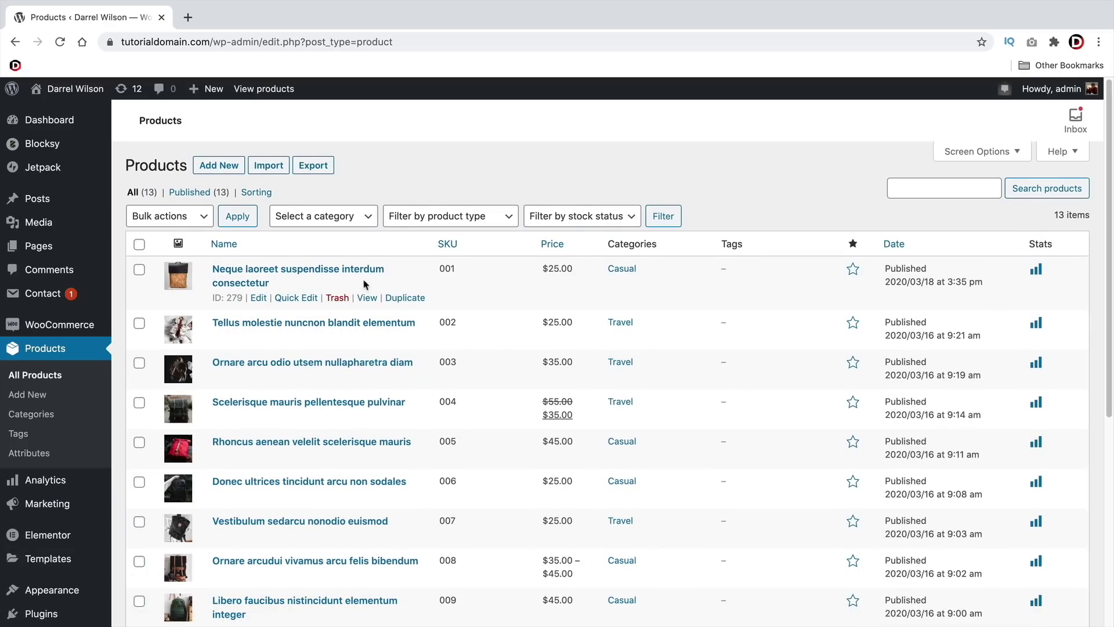
click(293, 299)
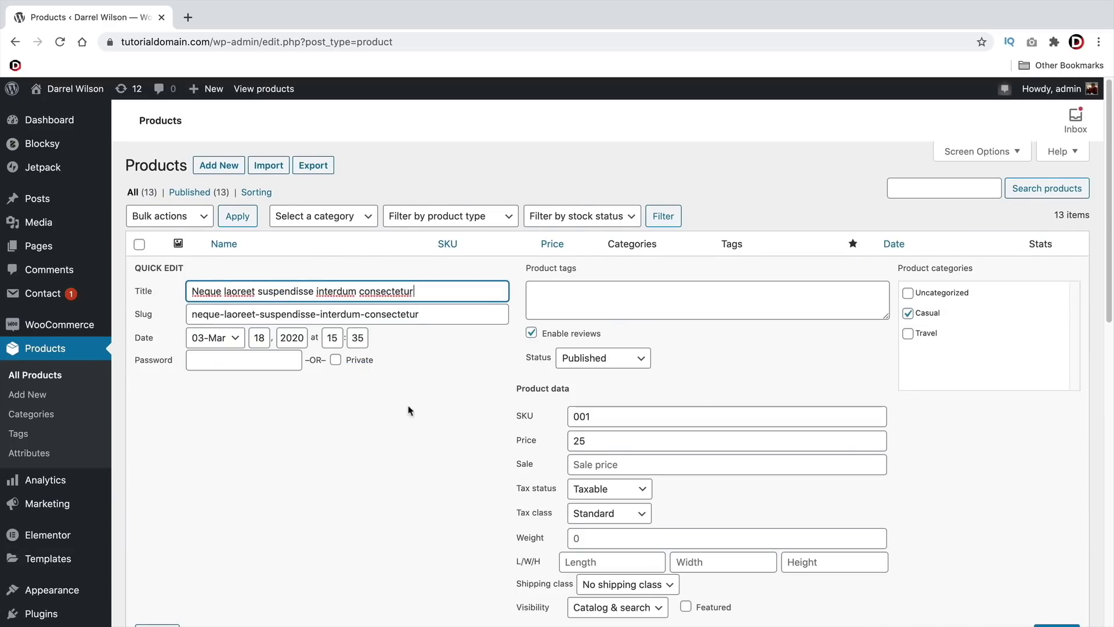
scroll(463, 406, down, 3)
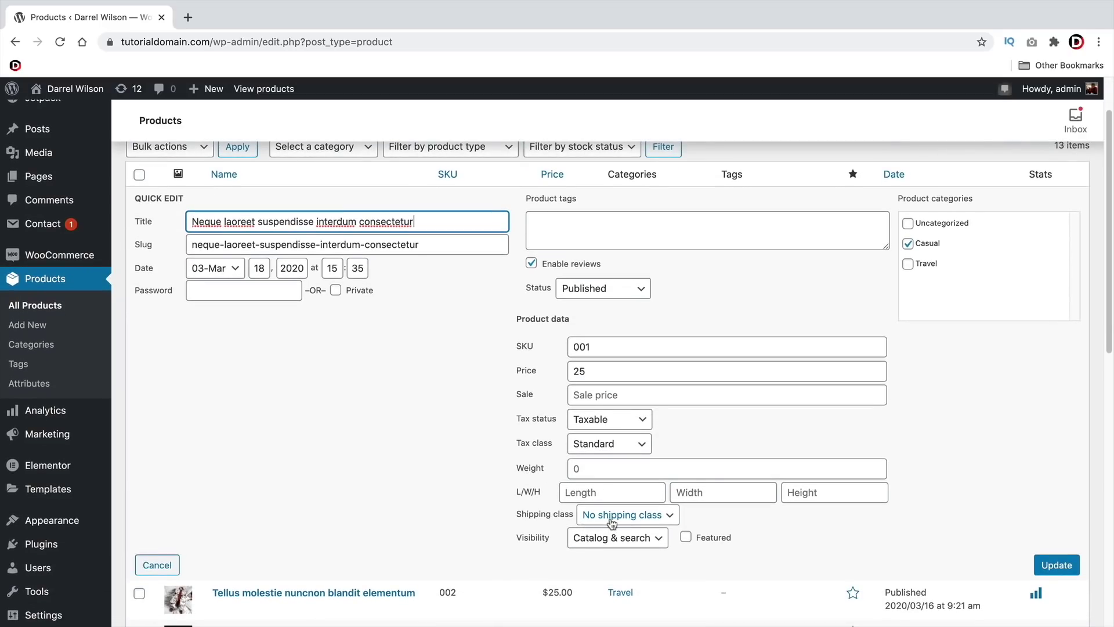
click(611, 523)
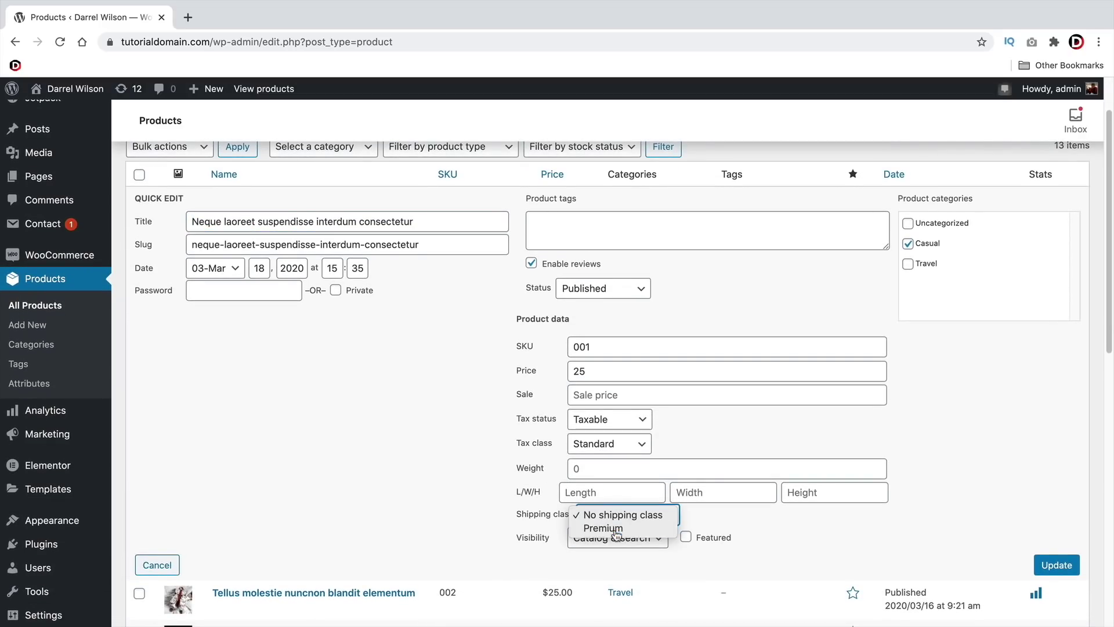
click(615, 529)
click(1057, 566)
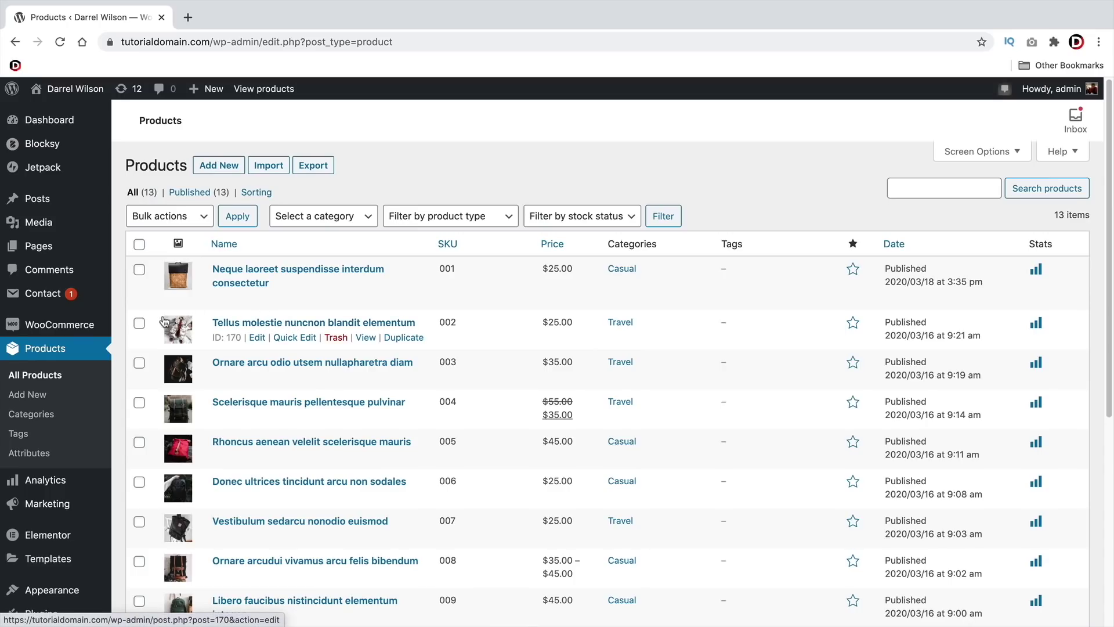
mouse_move(85, 327)
click(143, 407)
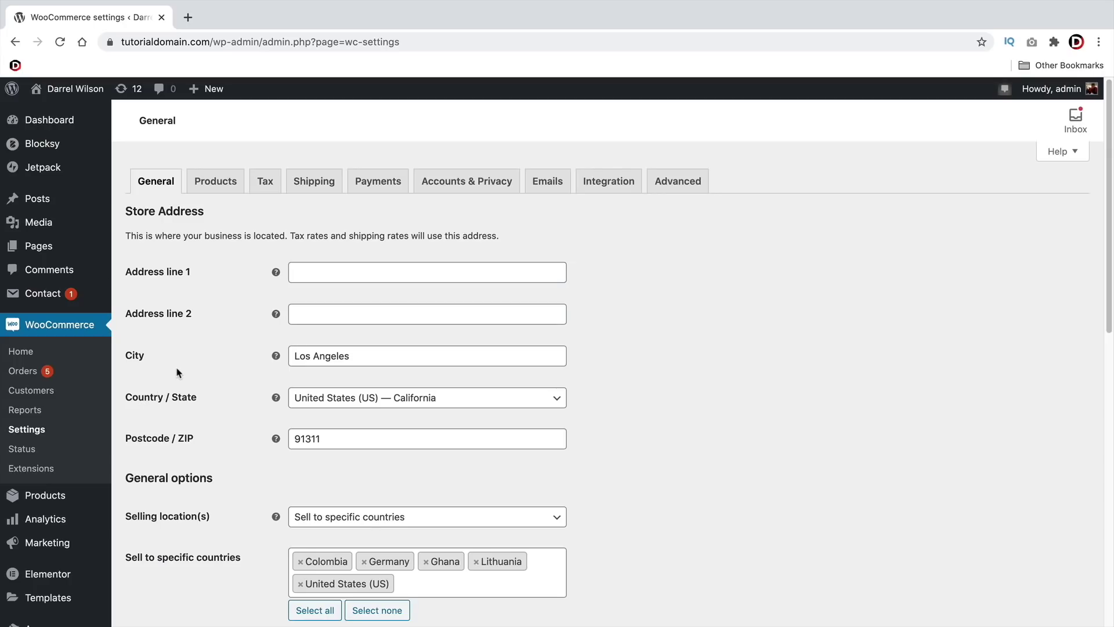
Step: Create a shipping zone named United States with United States (US) as its region
click(313, 182)
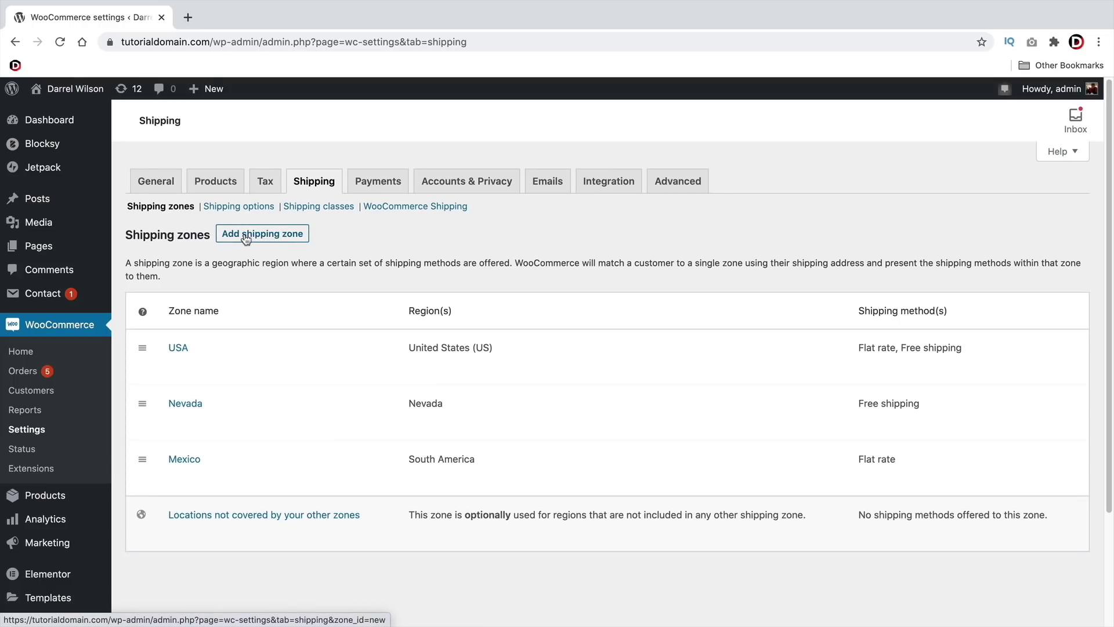
click(266, 238)
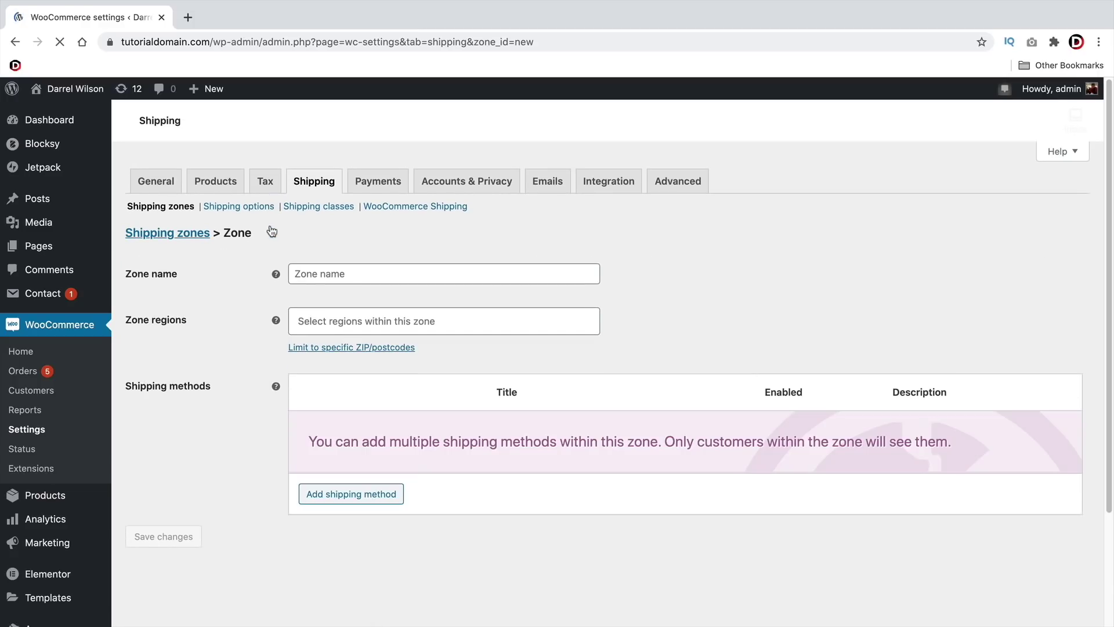
click(327, 266)
text(U)
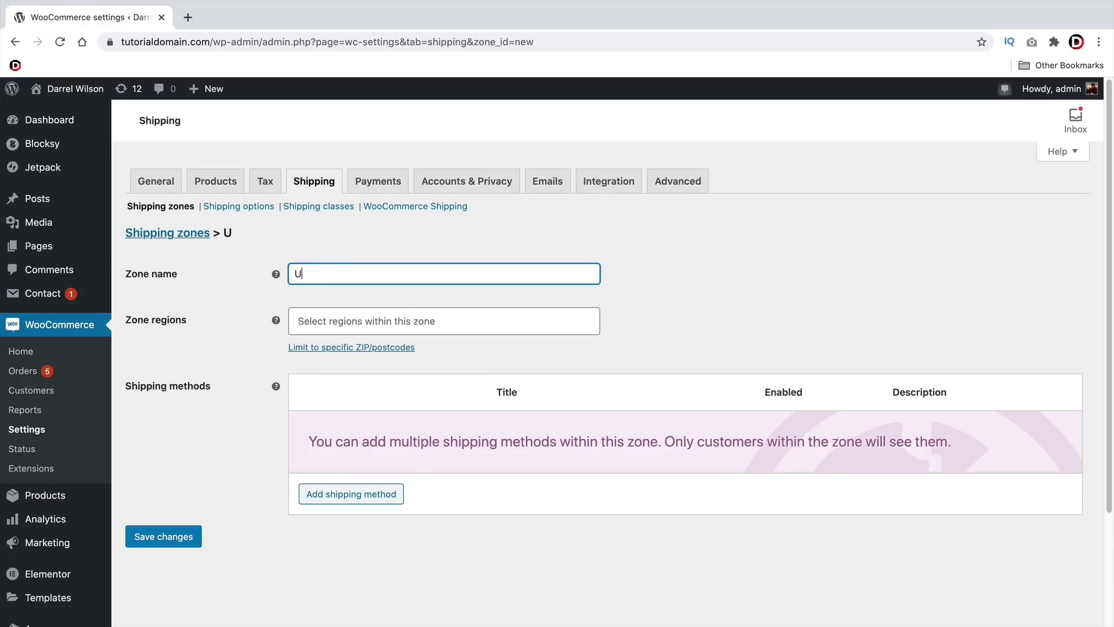
text(nited States)
click(351, 310)
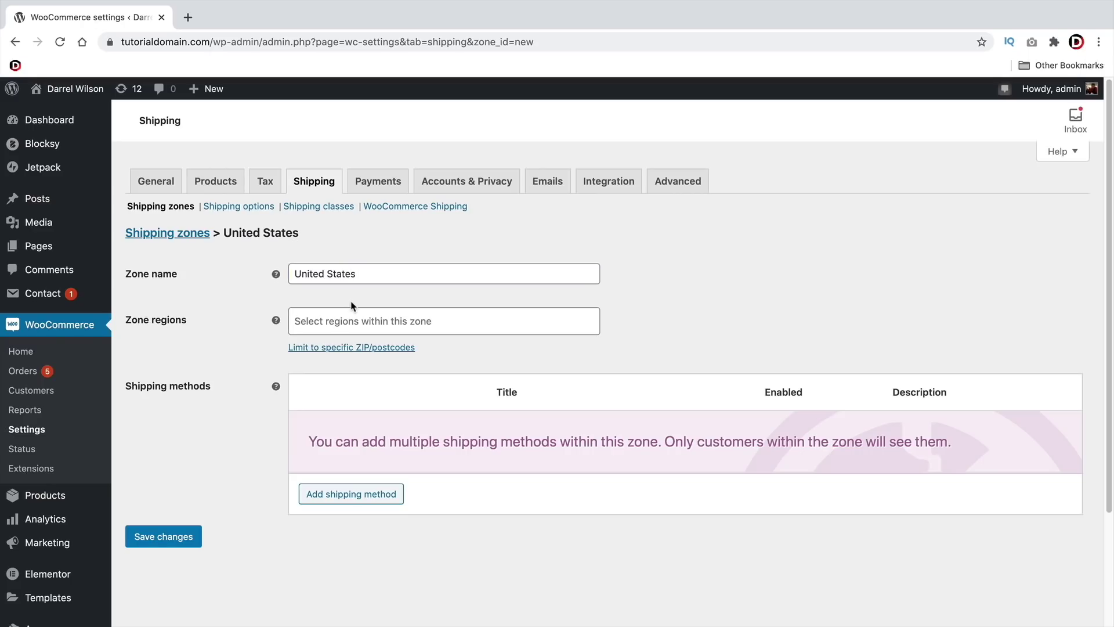
text(u)
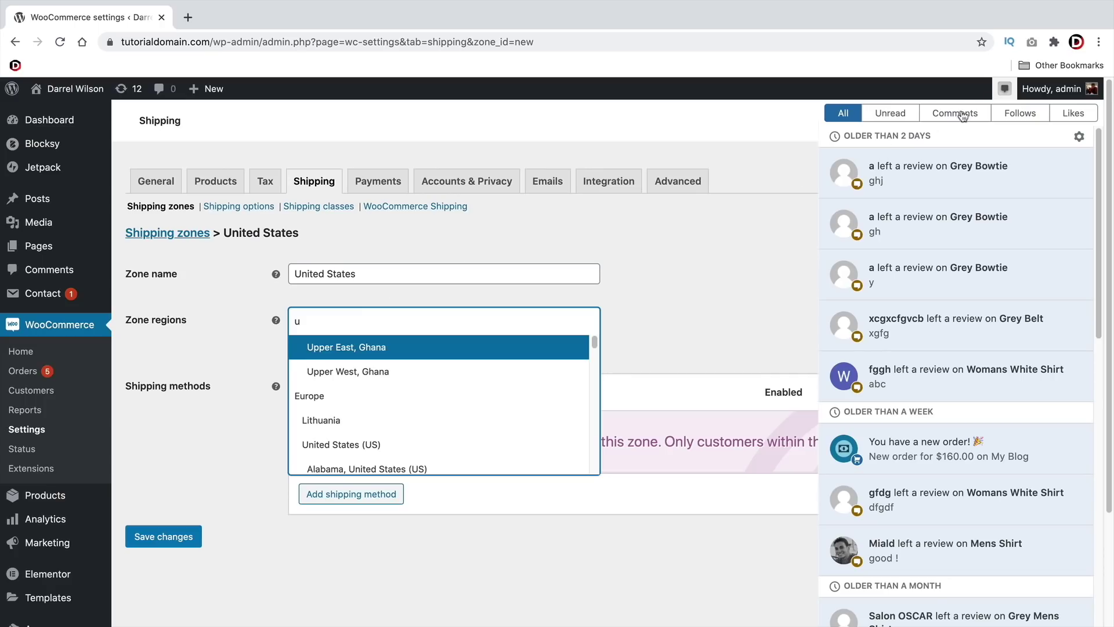
click(1006, 89)
click(454, 323)
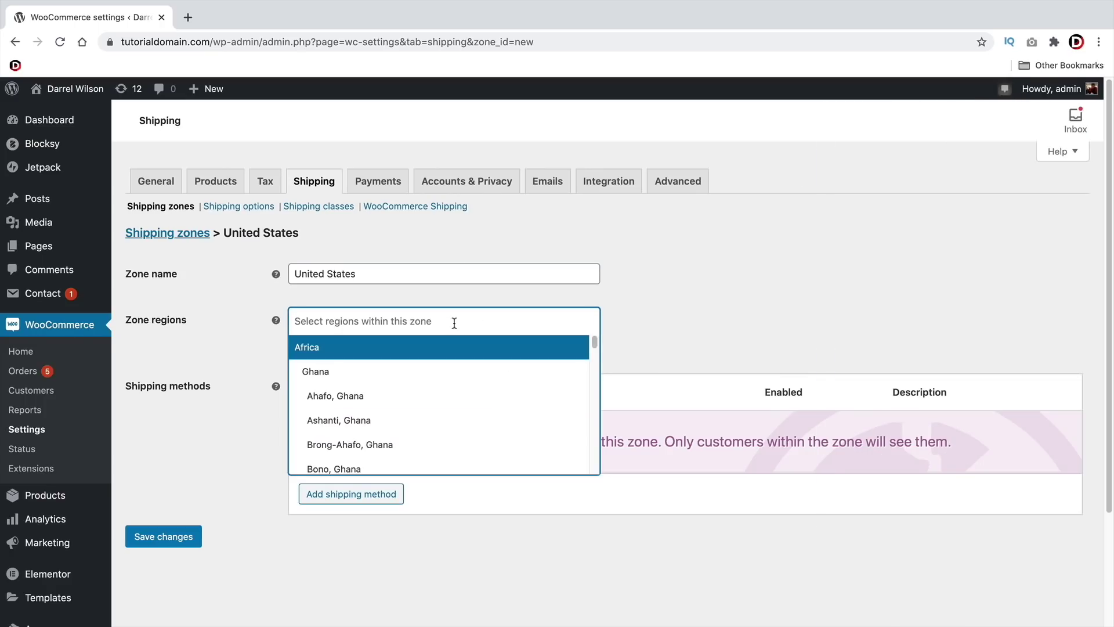
text(un)
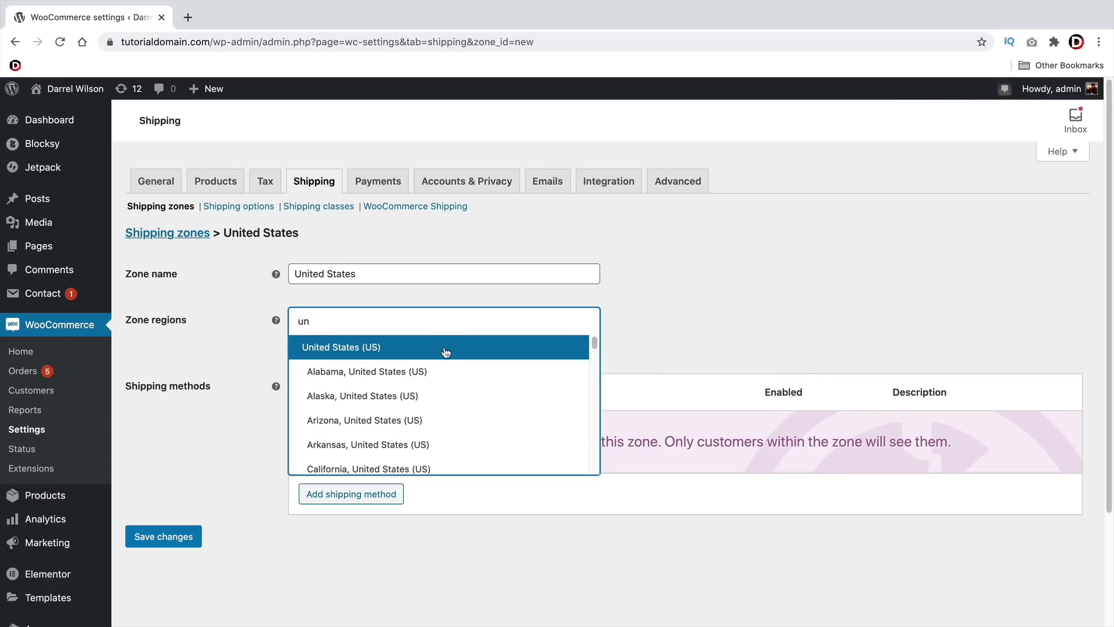
click(446, 348)
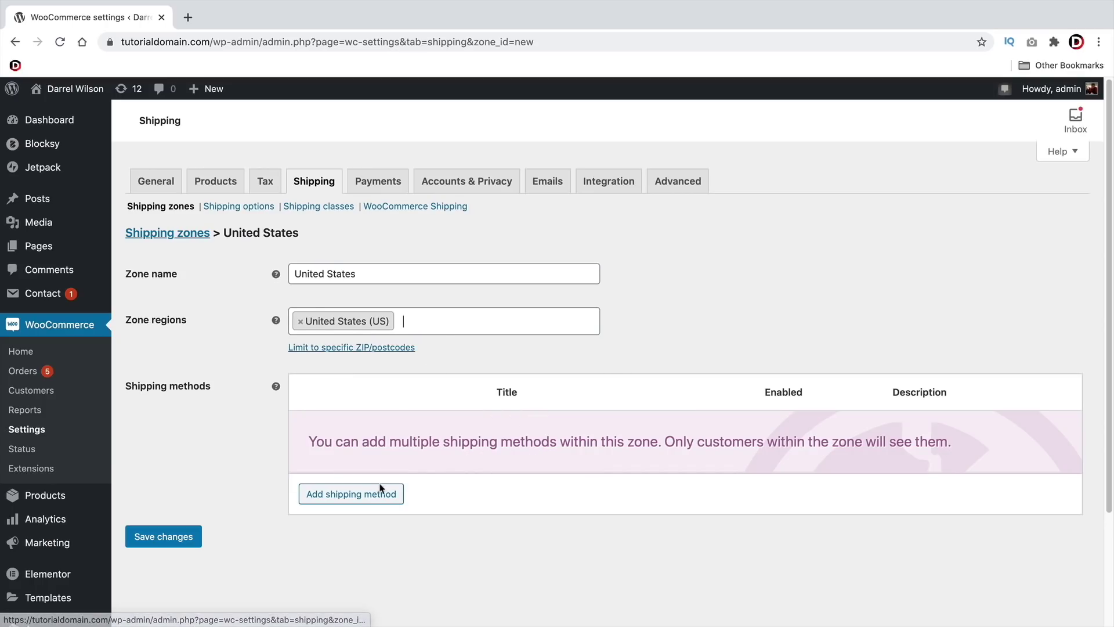
click(400, 495)
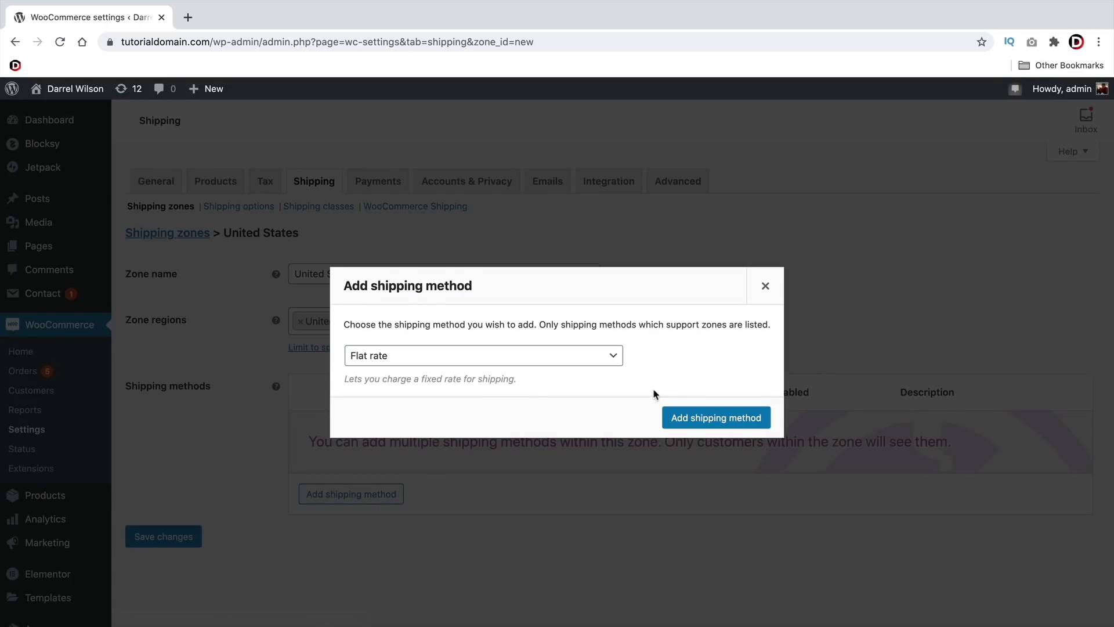
Step: Add Flat rate to the United States zone, then check the docs' Advanced Costs section
click(705, 420)
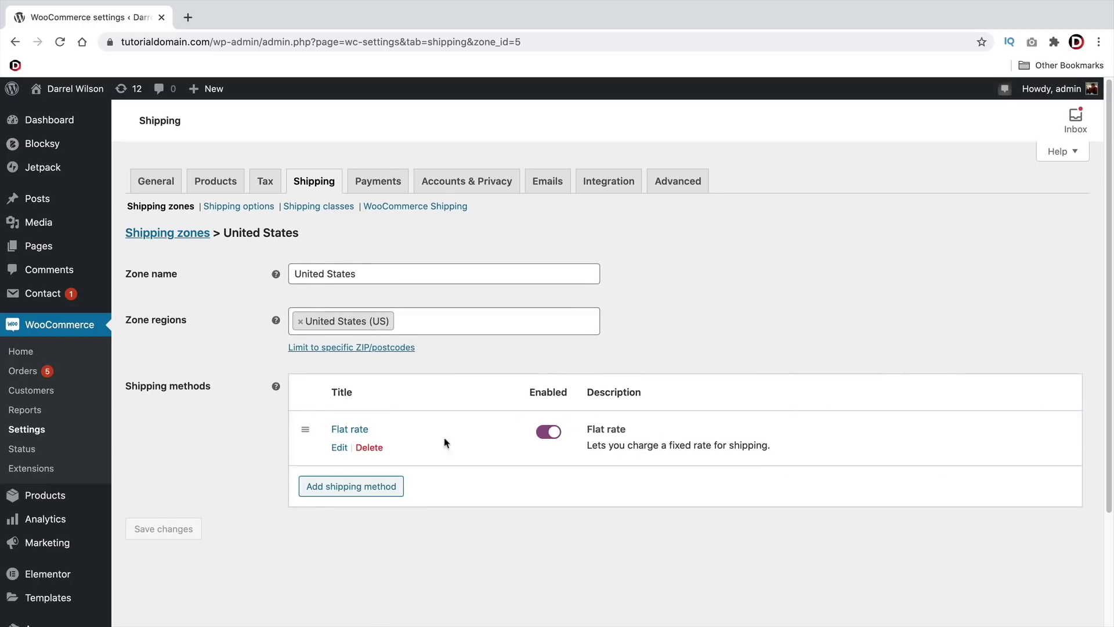
click(340, 448)
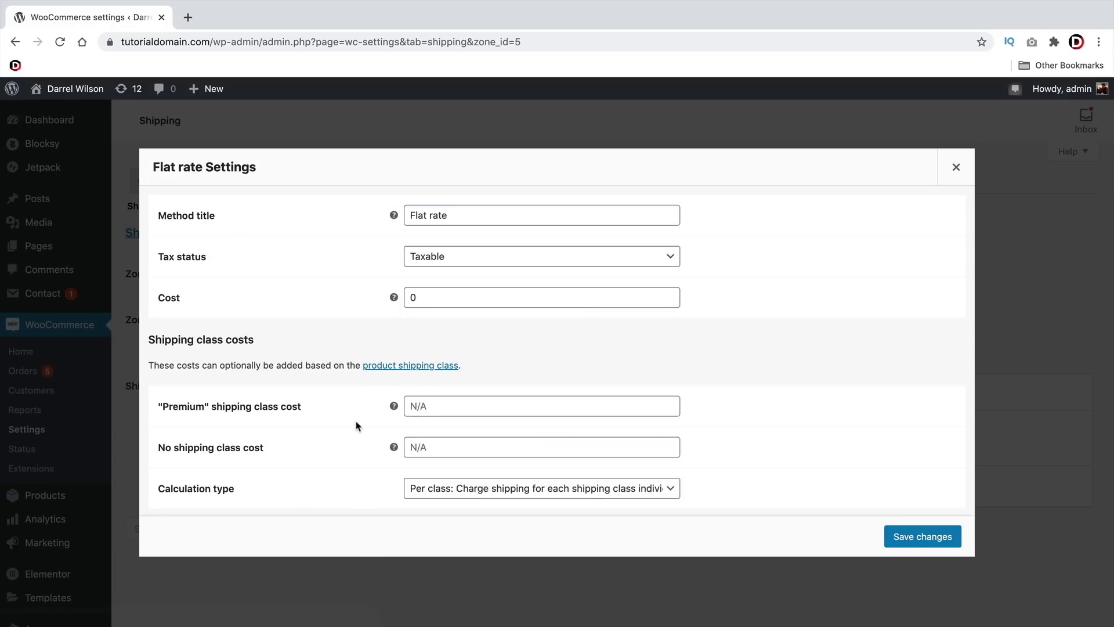
drag(266, 347, 156, 342)
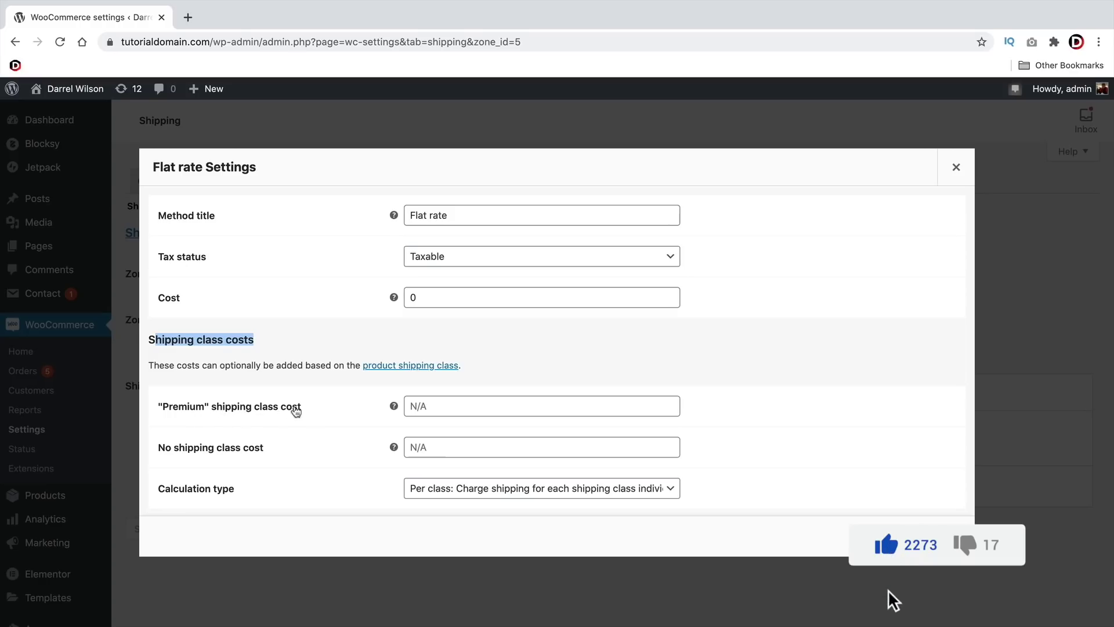
click(419, 405)
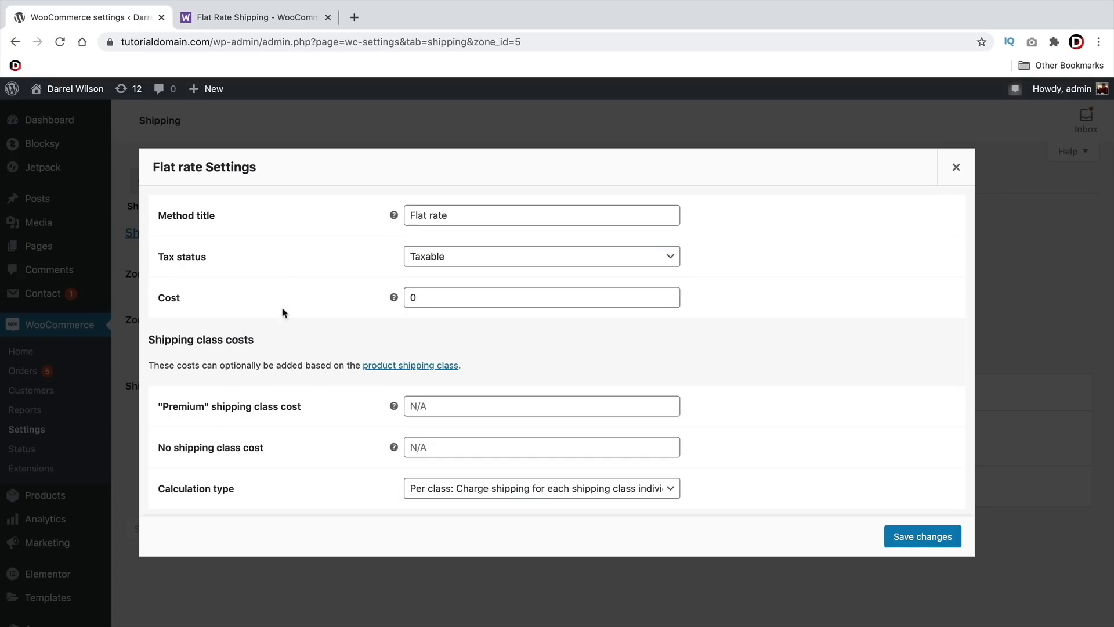
click(247, 23)
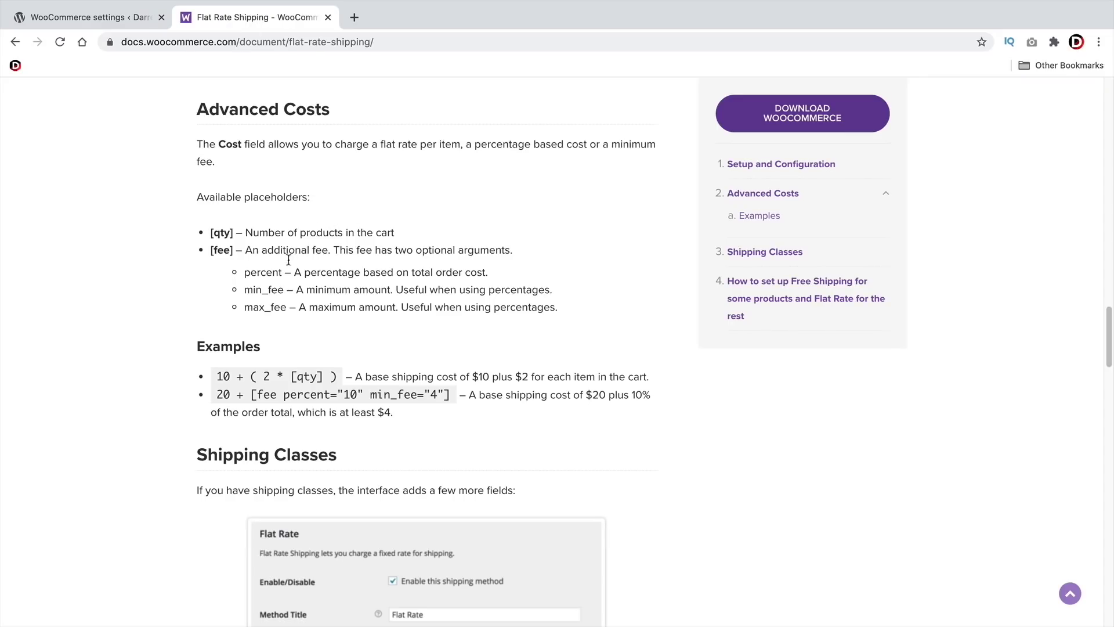
scroll(352, 292, down, 2)
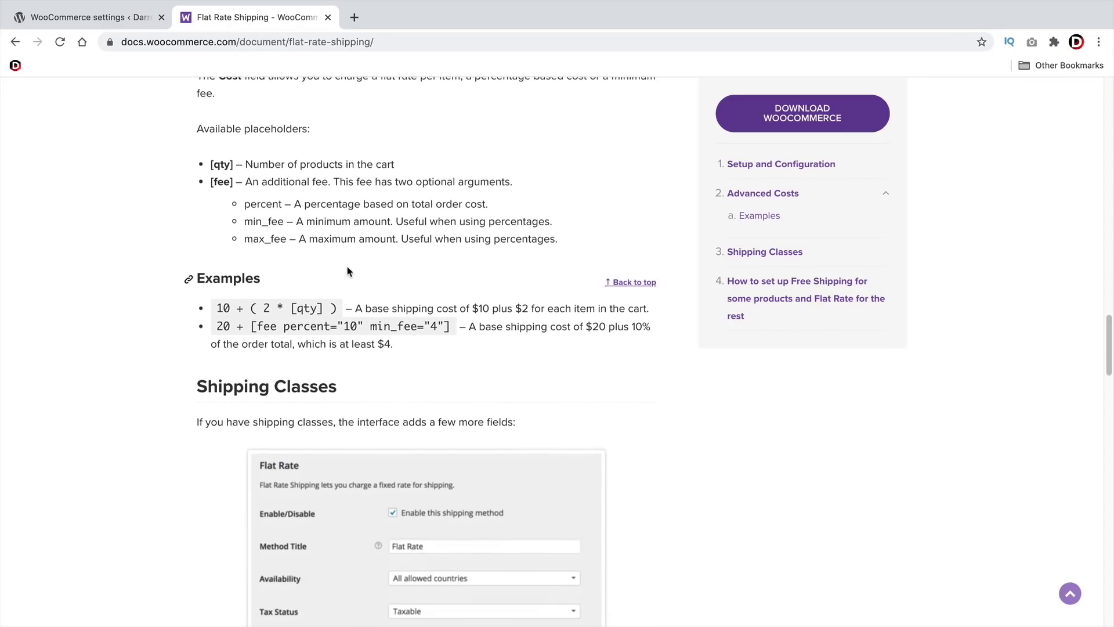
Step: In the Flat Rate docs, copy the first example formula 10 + ( 2 * [qty] )
triple_click(224, 159)
click(233, 168)
drag(236, 180, 208, 181)
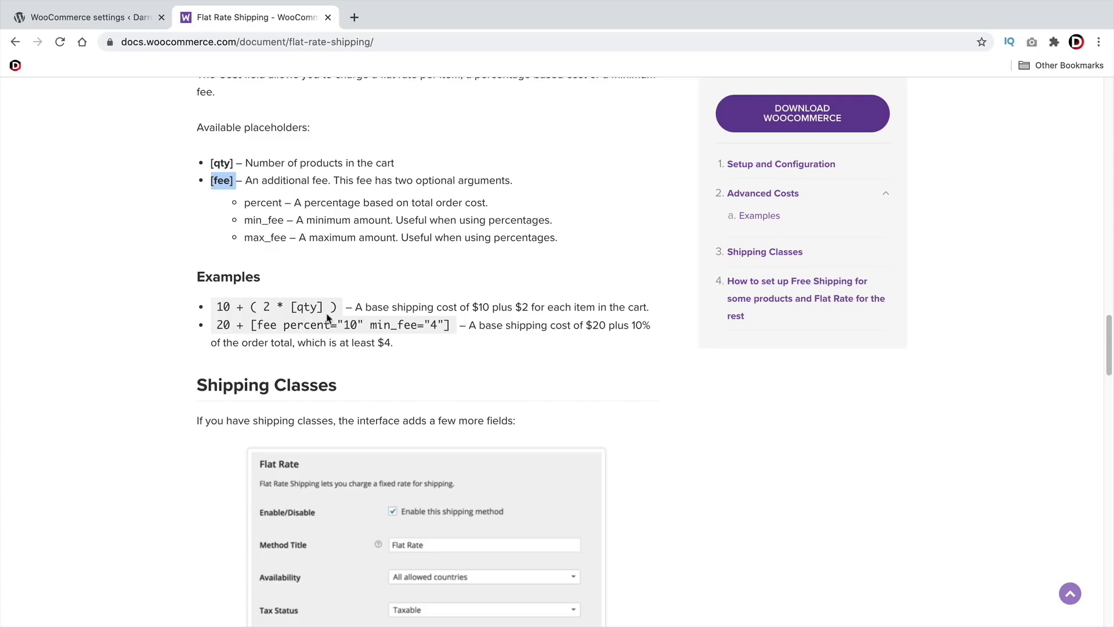
drag(336, 307, 213, 308)
right_click(227, 305)
click(245, 335)
click(233, 307)
Step: Paste 10 + ( 2 * [qty] ) into the Premium shipping class cost field
click(87, 17)
click(417, 406)
right_click(418, 405)
click(460, 492)
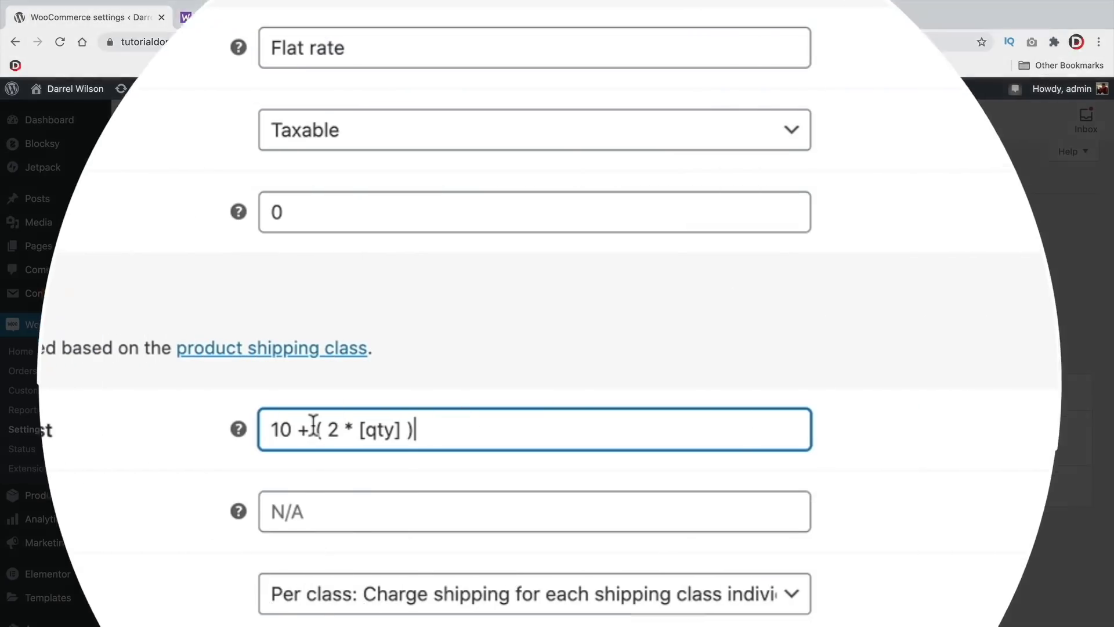
drag(431, 405, 403, 400)
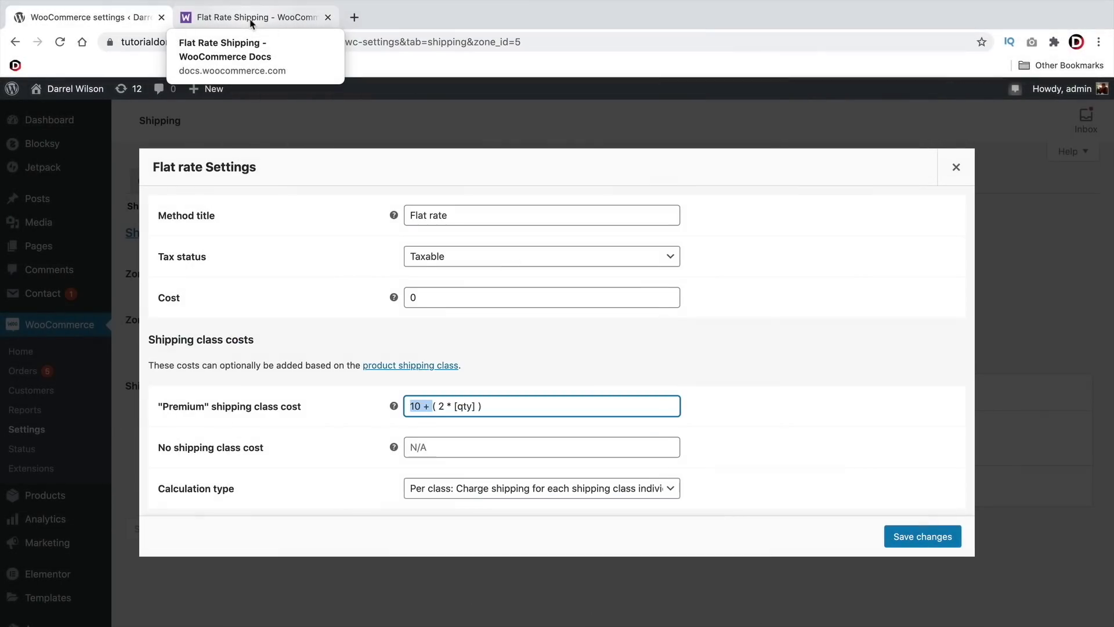
Step: Replace the Premium cost with the docs' second example, 20 + [fee percent="10" min_fee="4"]
click(251, 21)
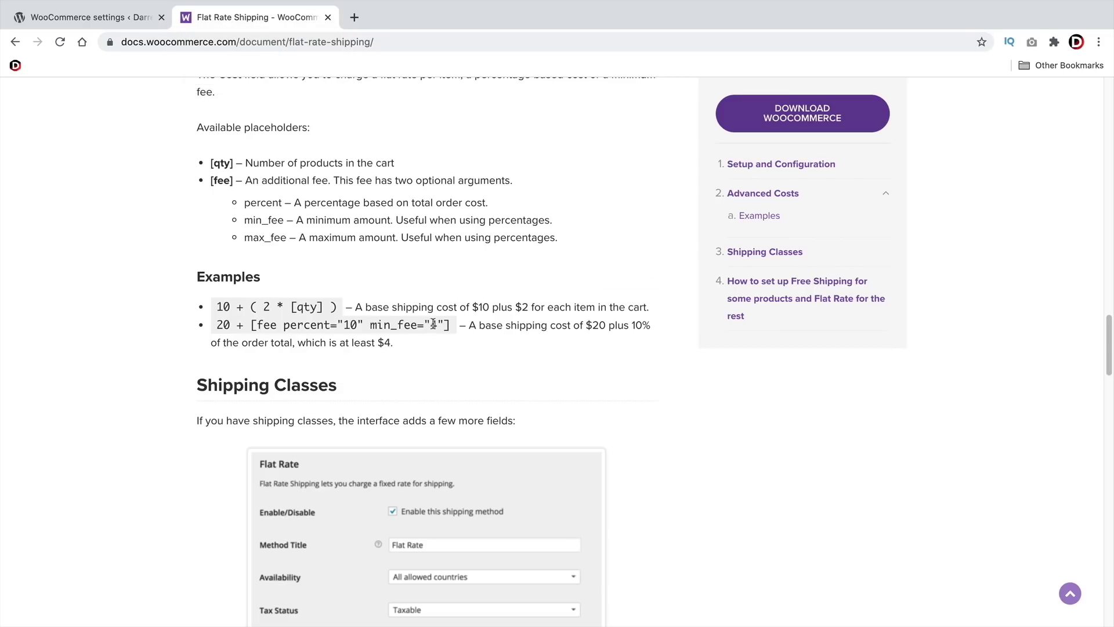
drag(447, 325, 225, 327)
right_click(227, 327)
click(250, 352)
click(87, 18)
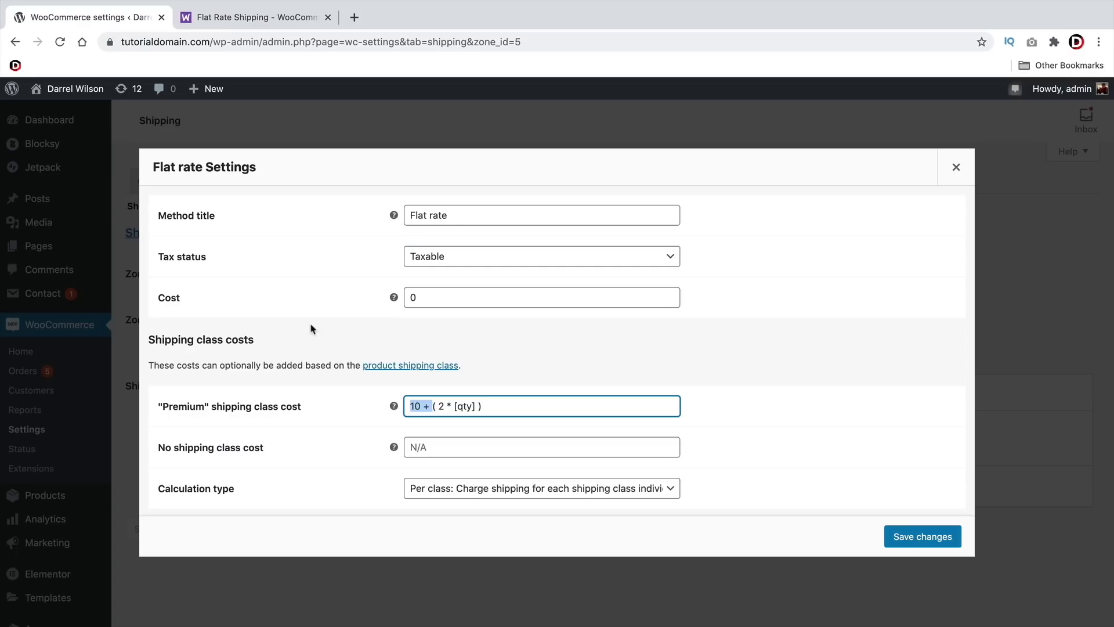
triple_click(467, 406)
right_click(468, 406)
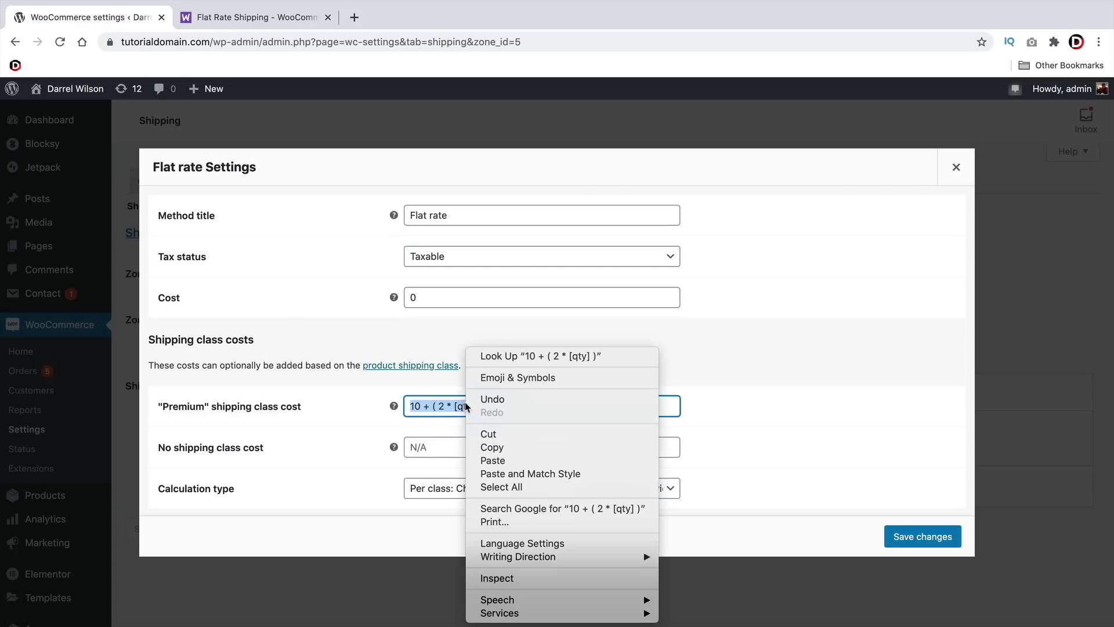
click(493, 460)
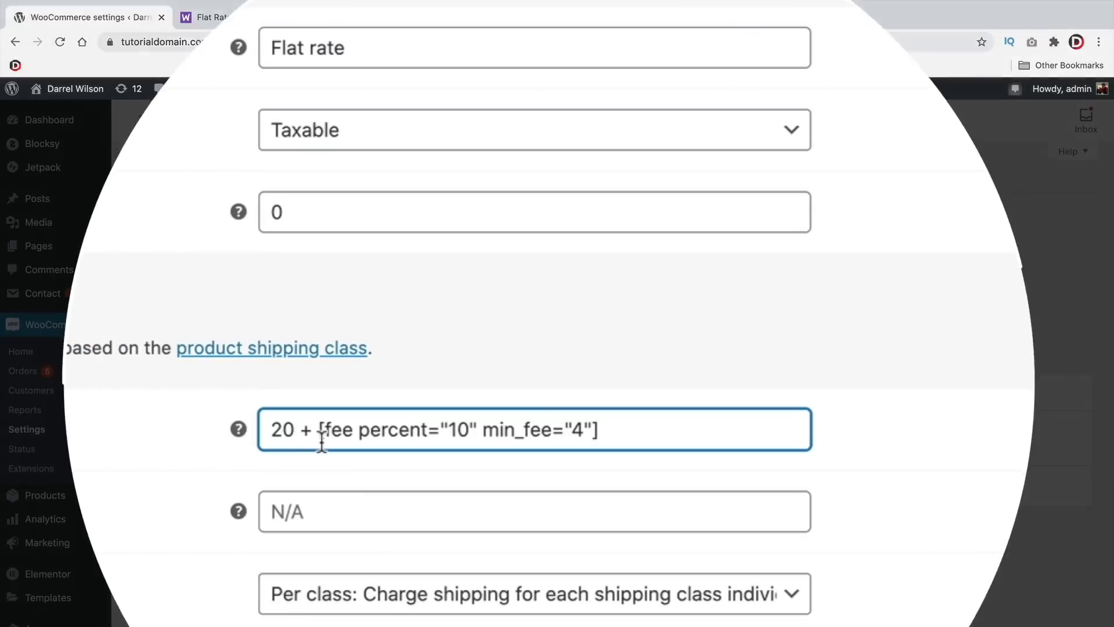
Step: Check the 20 + base cost and read the docs' explanation of the second example
drag(319, 429, 530, 437)
click(468, 430)
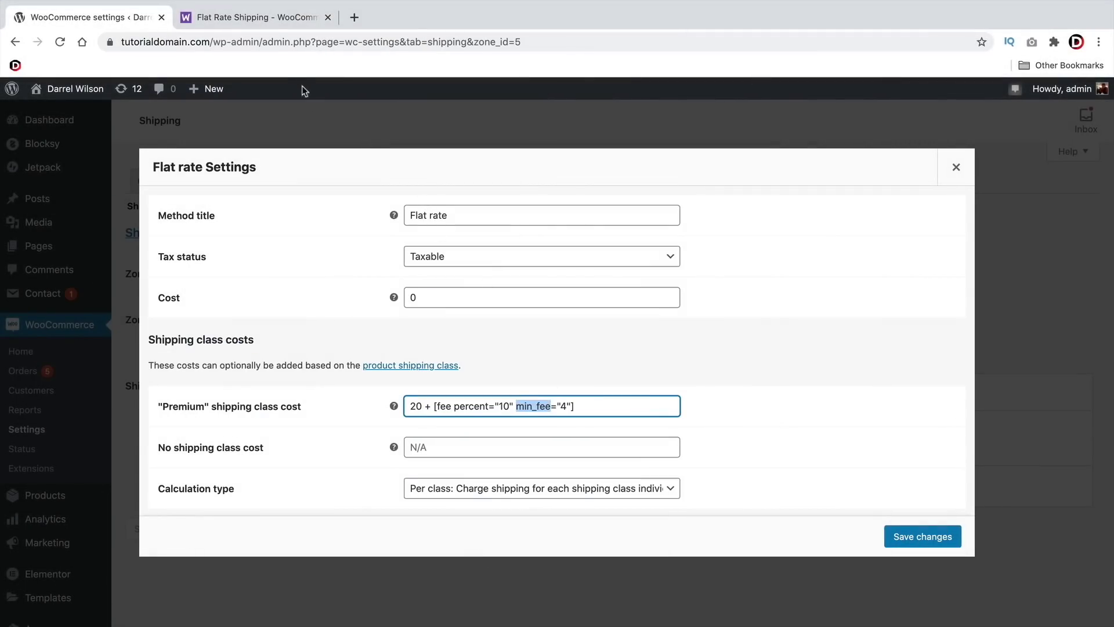
click(264, 20)
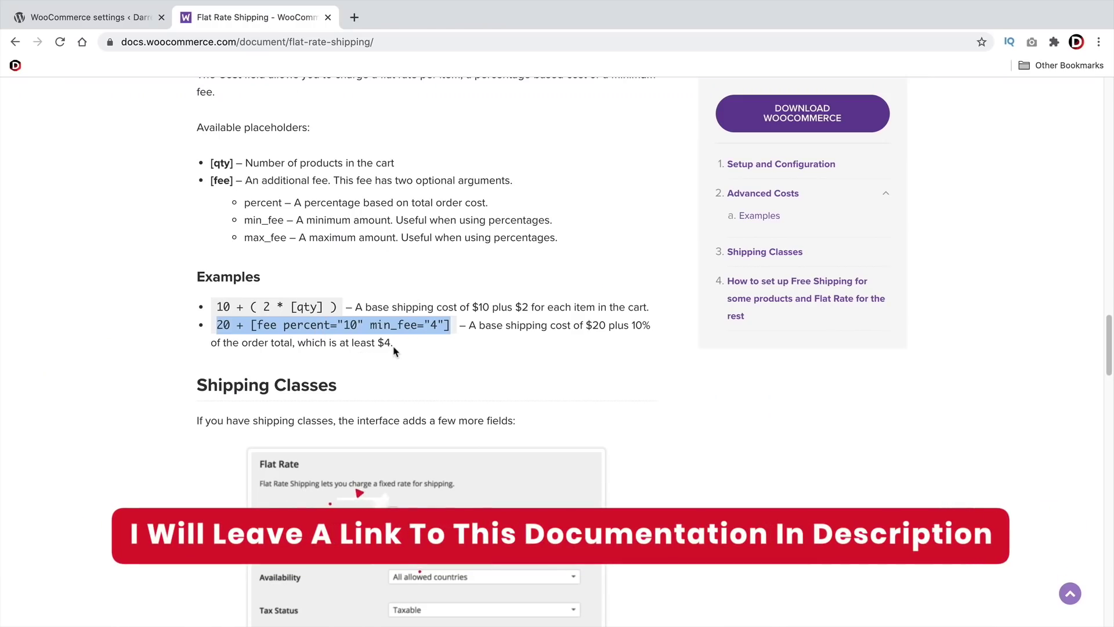
click(477, 327)
drag(486, 328, 645, 324)
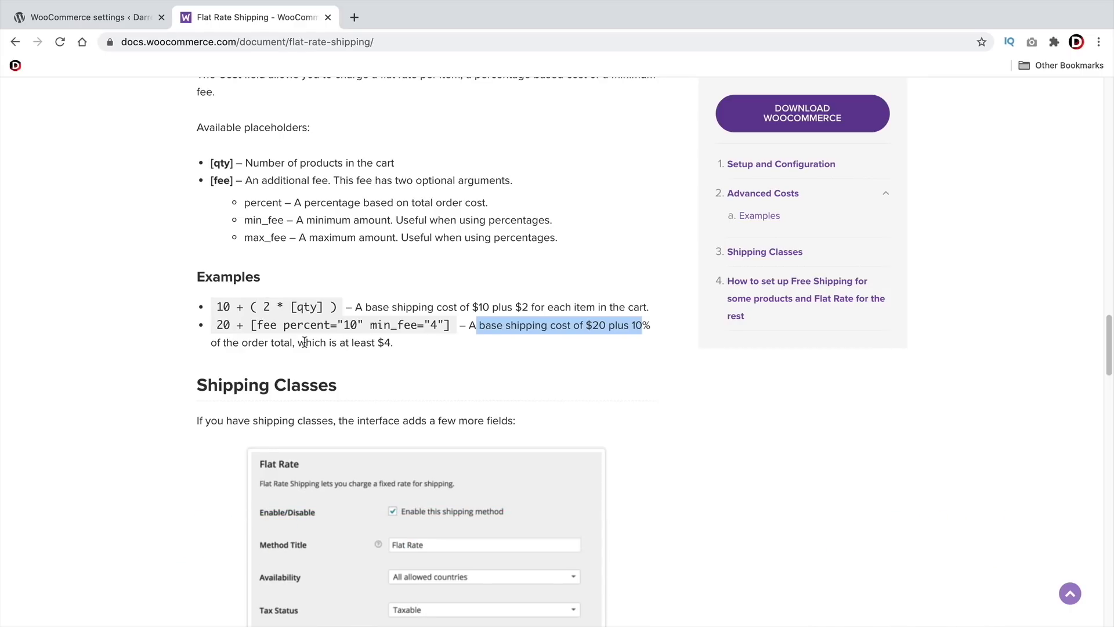
Step: Trim the Premium cost to 20 + [fee percent="10"] by deleting min_fee="4"
click(117, 17)
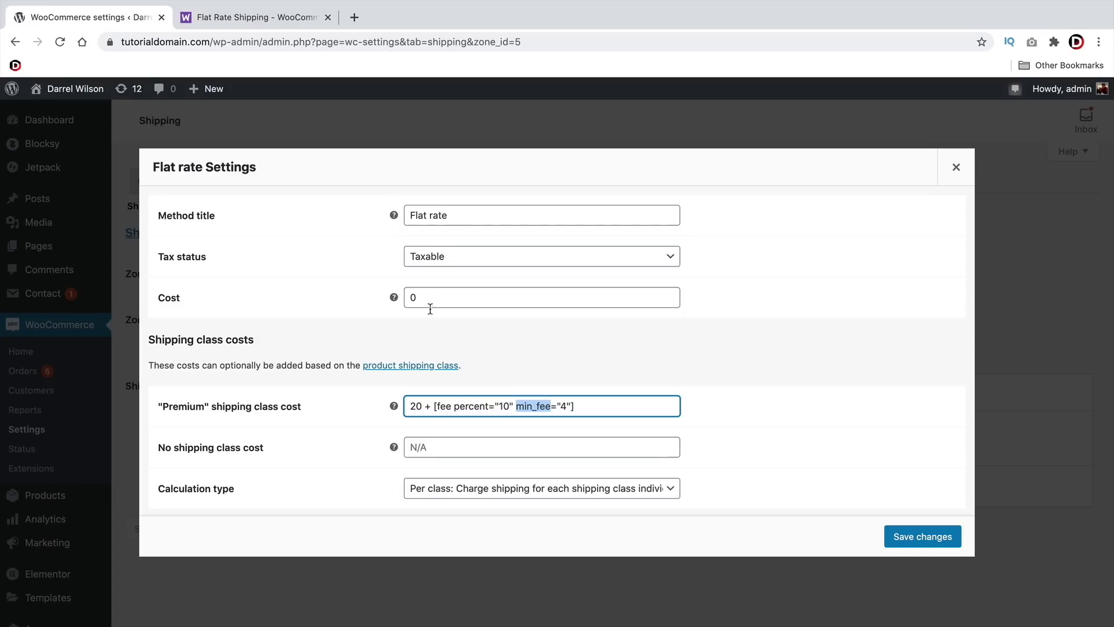
click(575, 405)
key(BackSpace)
key(BackSpace)
key(BackSpace)
key(BackSpace)
key(BackSpace)
key(BackSpace)
key(BackSpace)
key(BackSpace)
key(BackSpace)
key(BackSpace)
key(BackSpace)
key(BackSpace)
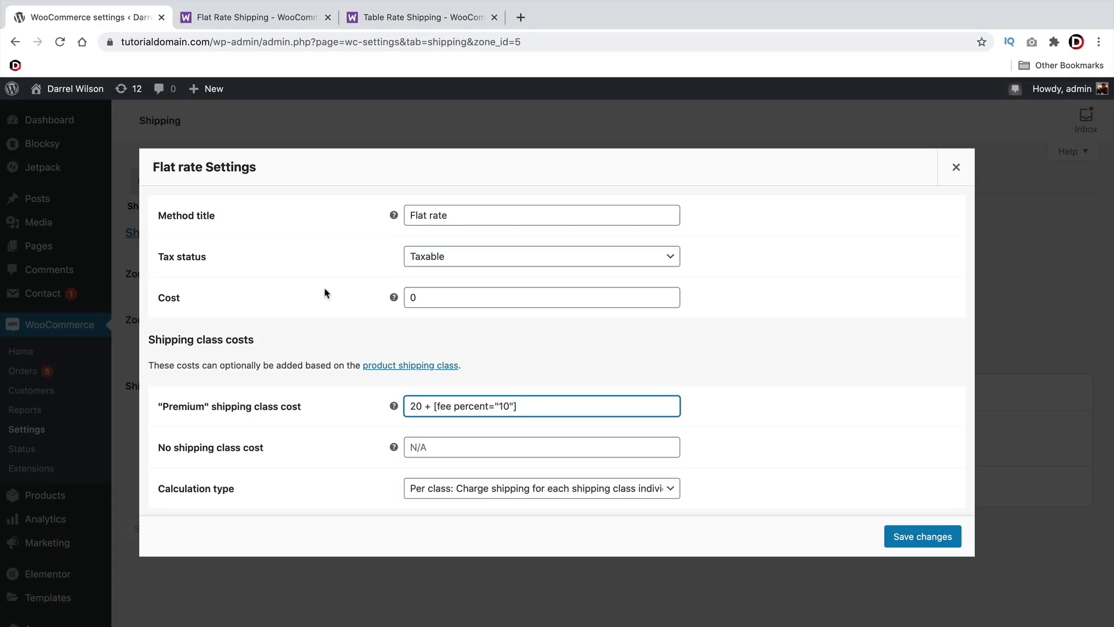
Step: Switch to the WooCommerce Table Rate Shipping extension page
click(426, 19)
drag(439, 221, 209, 209)
click(207, 207)
Step: Review the Table Rate Shipping product page, priced at $99.00 billed annually
triple_click(207, 208)
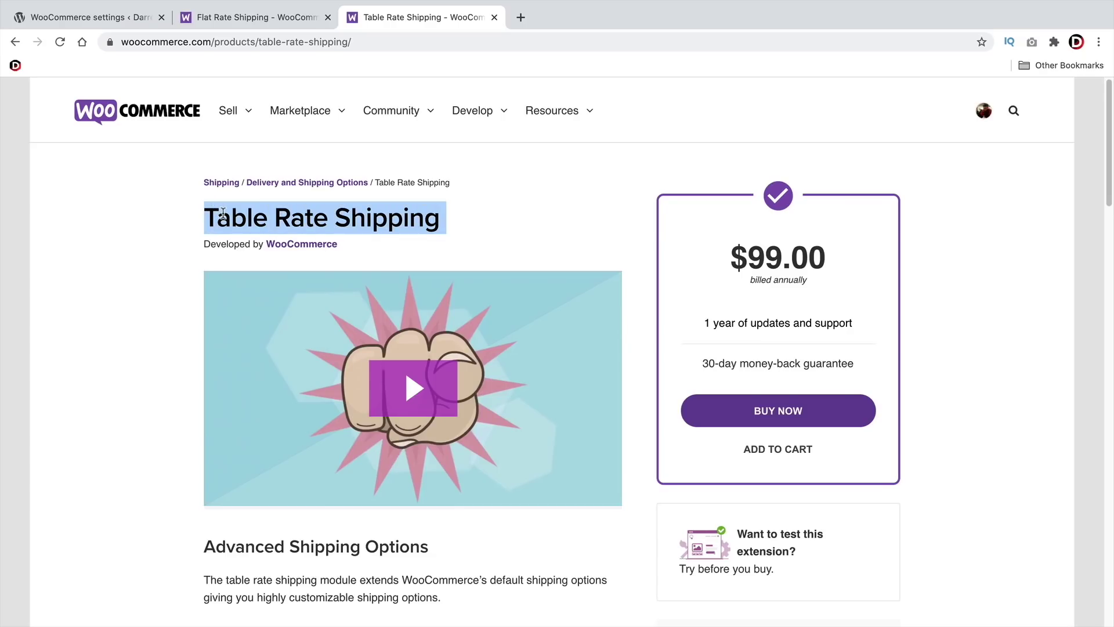
scroll(299, 327, down, 5)
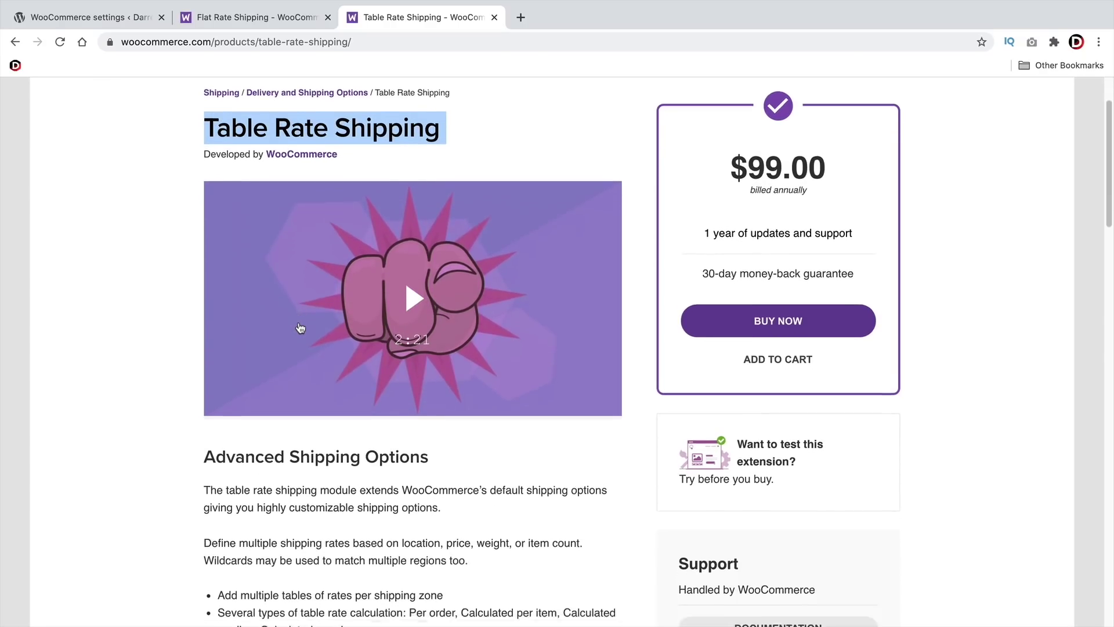
scroll(299, 327, down, 10)
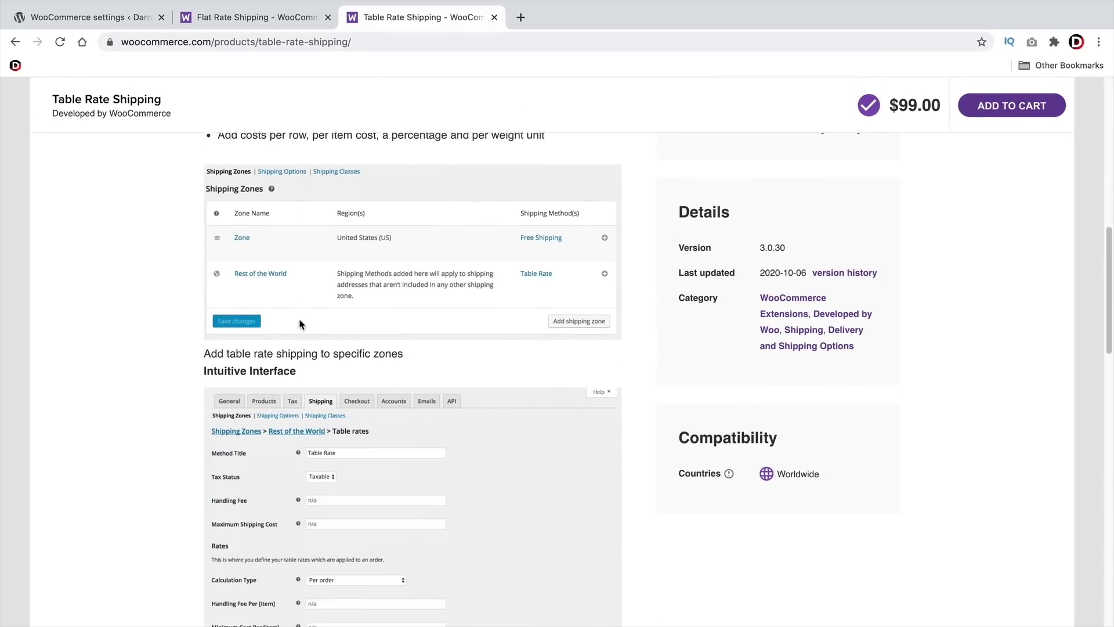
scroll(302, 316, down, 3)
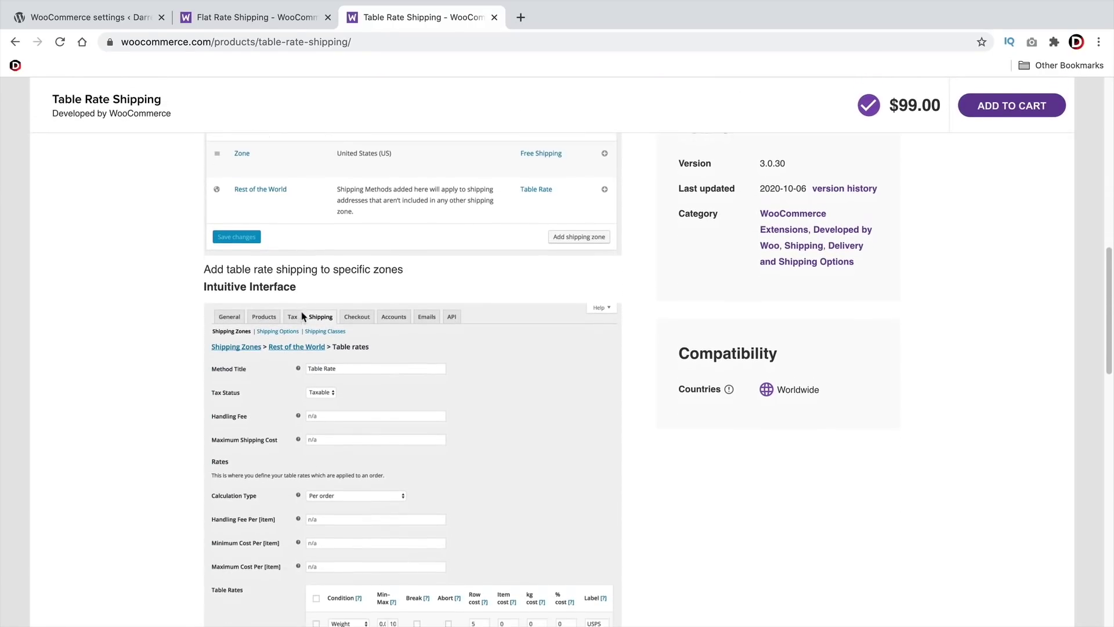
scroll(301, 316, down, 5)
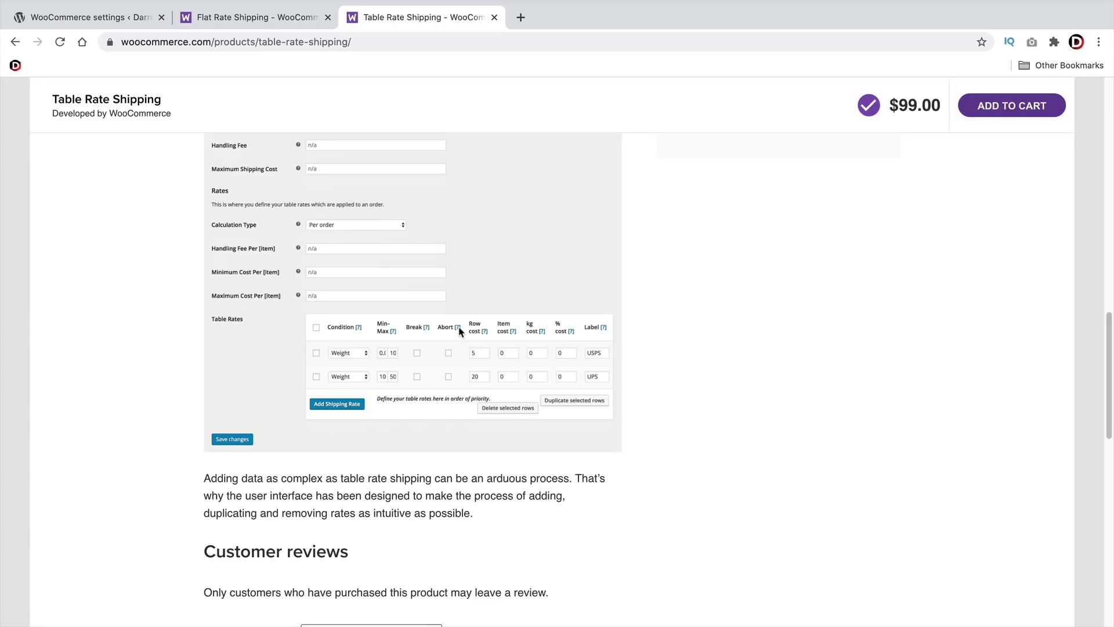
scroll(458, 331, up, 15)
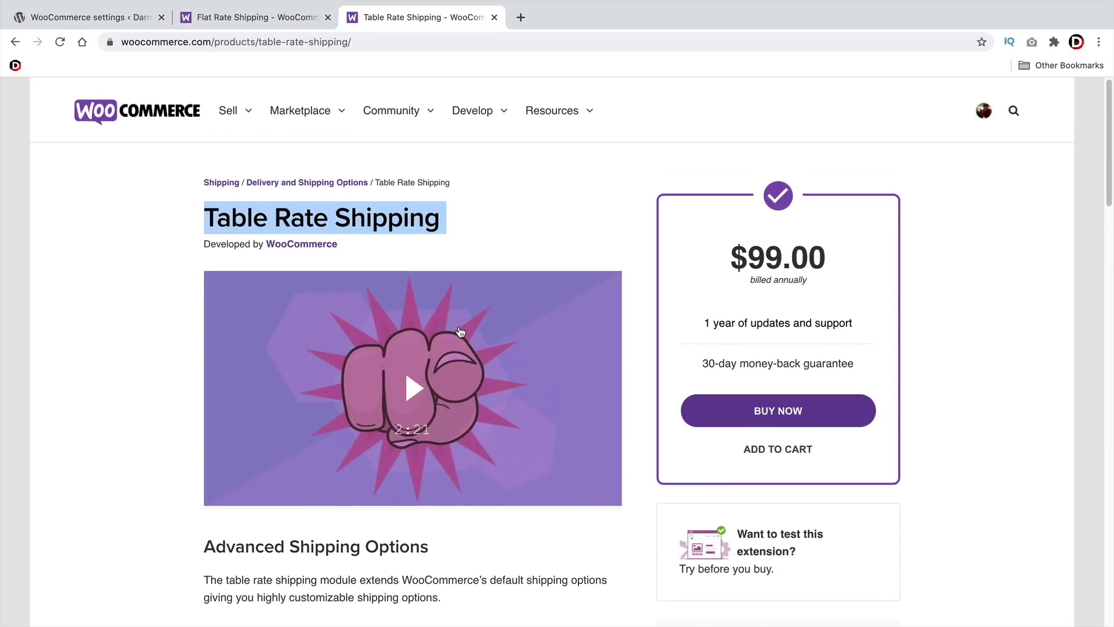
triple_click(406, 217)
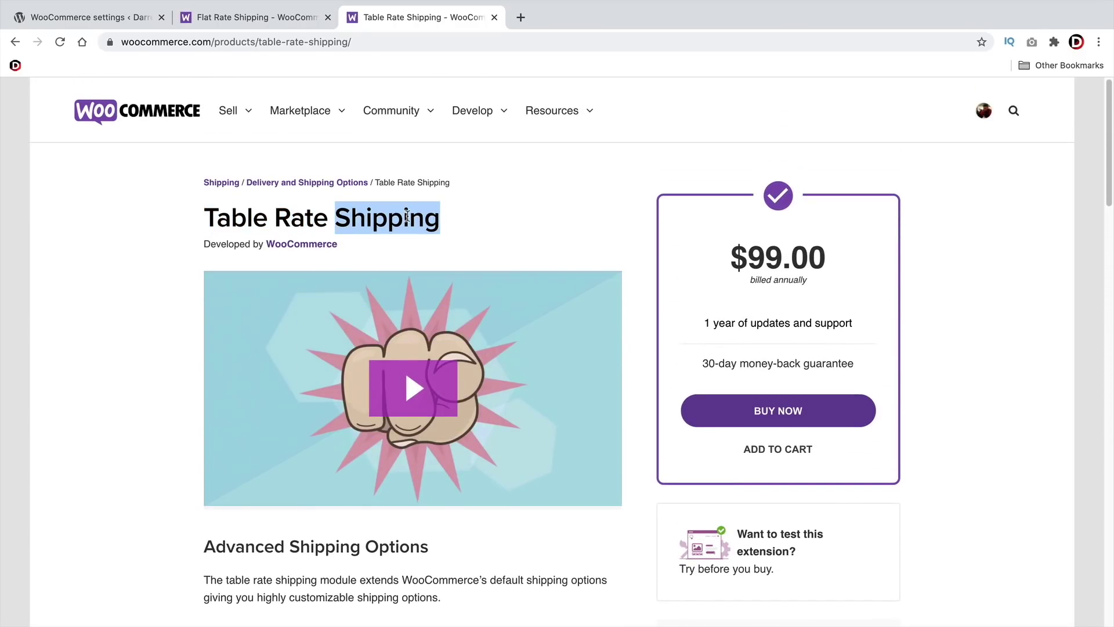
drag(482, 228, 208, 220)
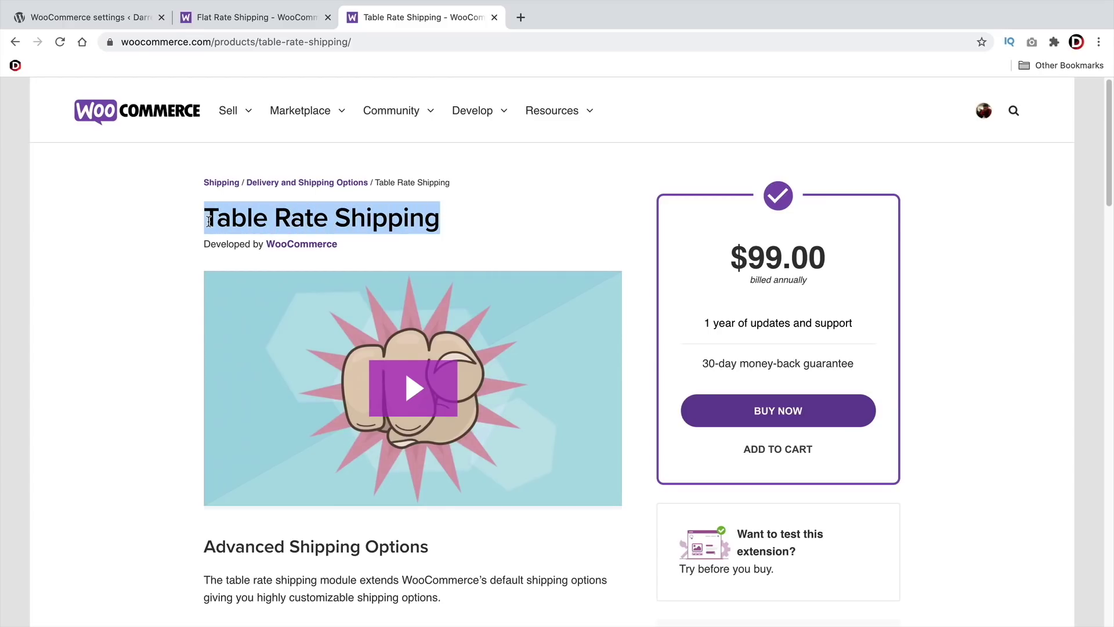
click(177, 228)
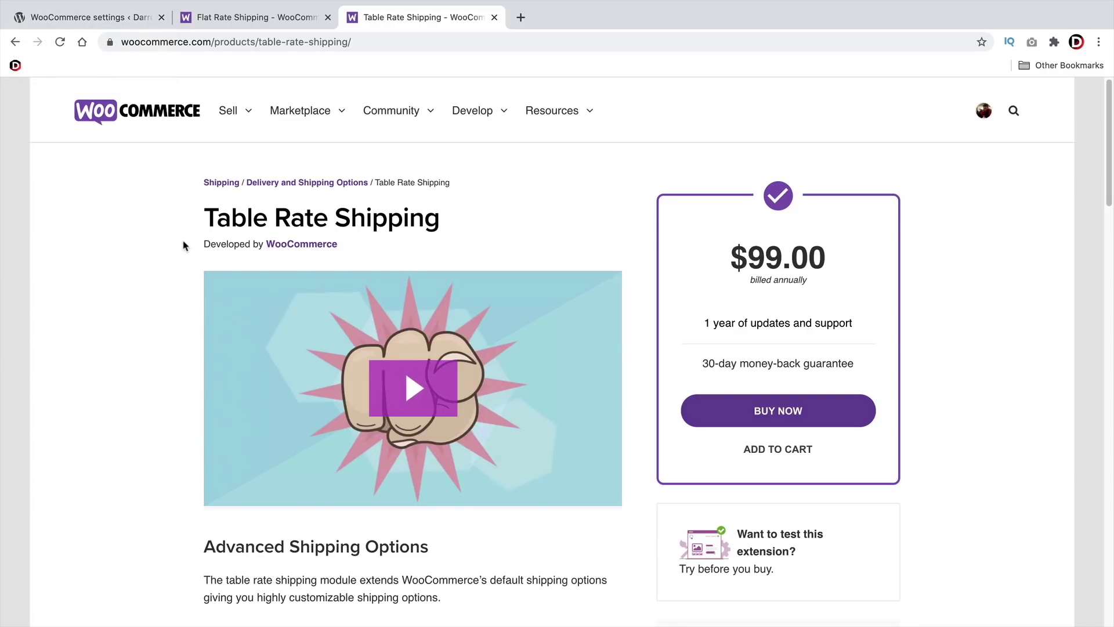
Step: Save the Flat rate settings with Premium cost 20 + [fee percent="10"]
click(88, 18)
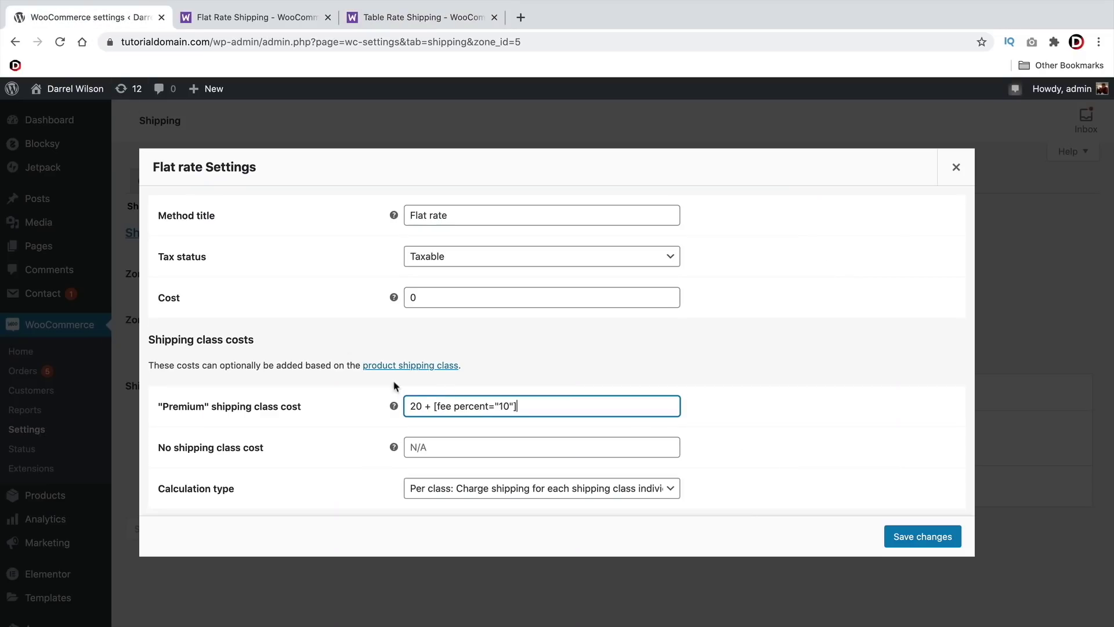
drag(432, 405, 527, 413)
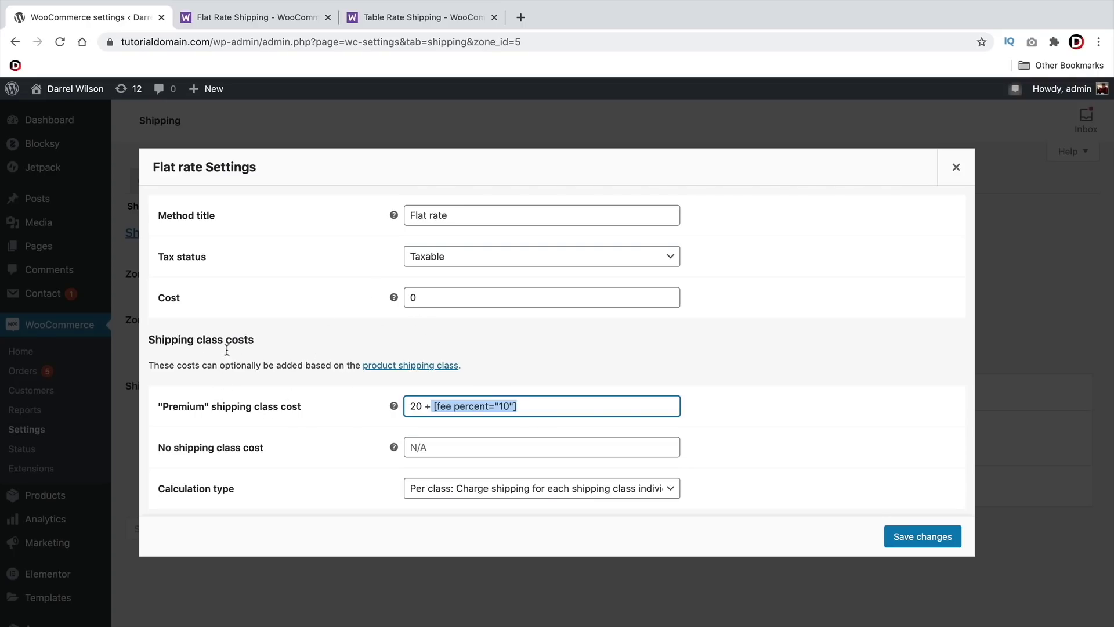
triple_click(539, 411)
click(907, 537)
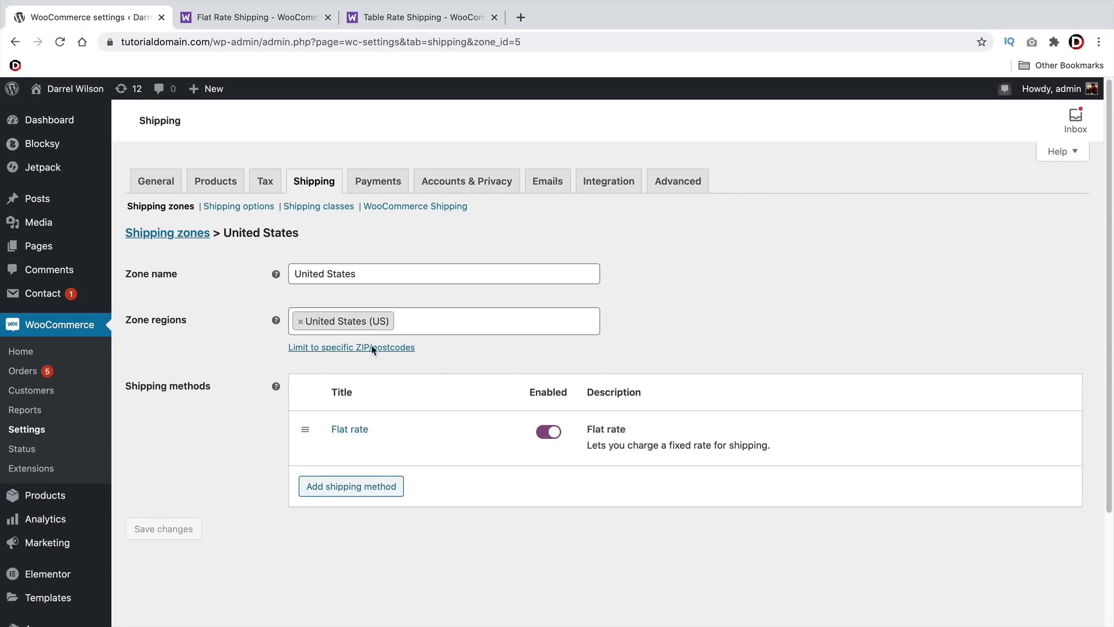
mouse_move(351, 419)
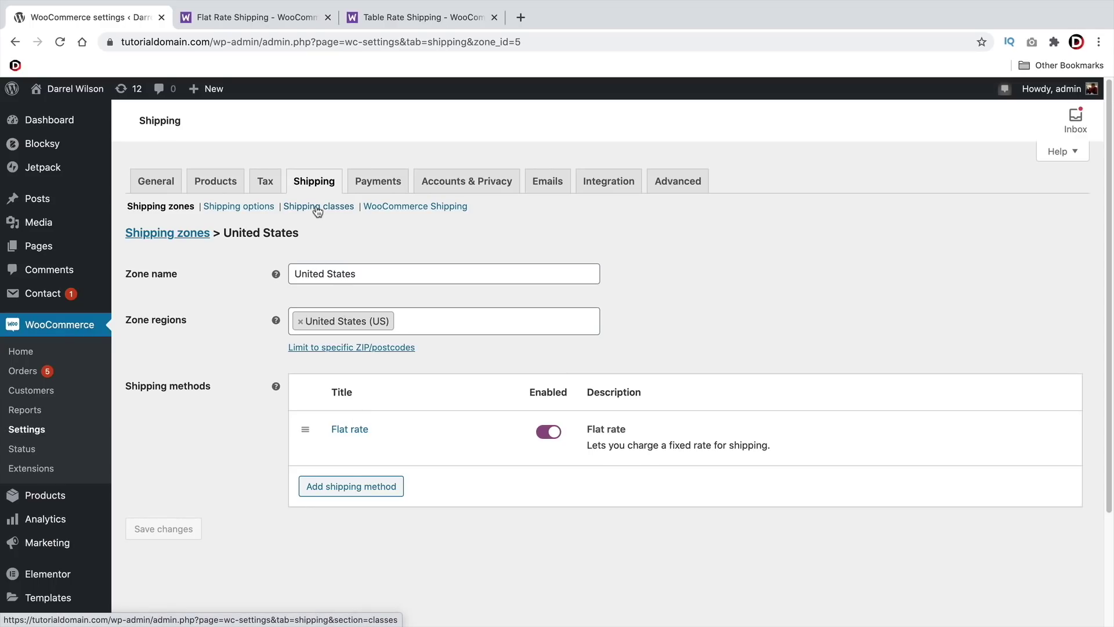
Step: Leave the admin for the storefront and browse the shop's 13 backpacks
mouse_move(75, 90)
click(78, 110)
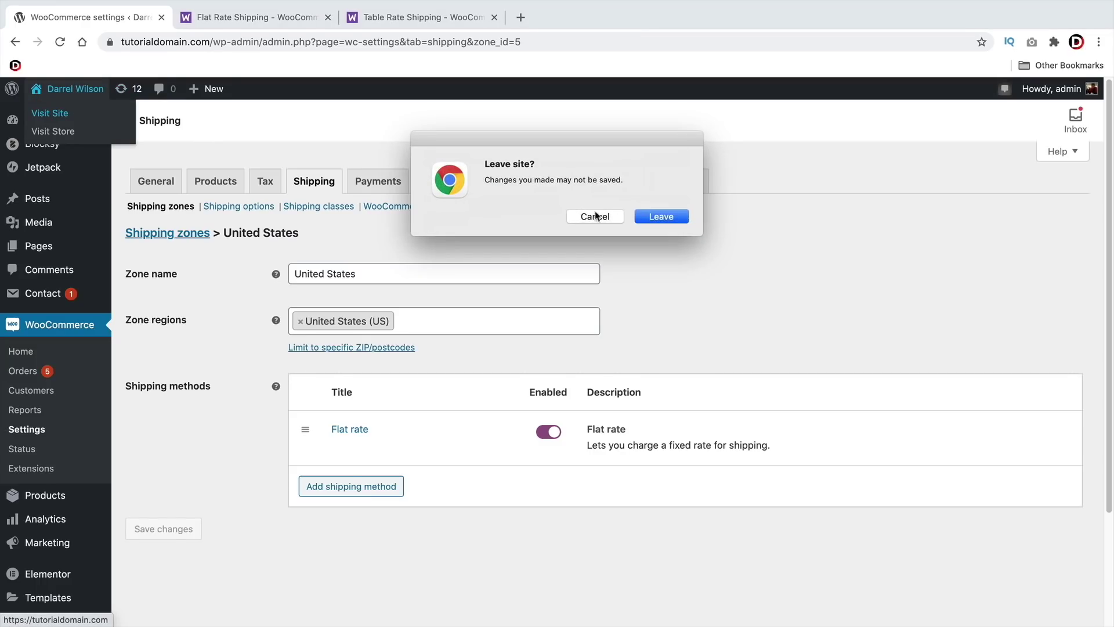
click(670, 218)
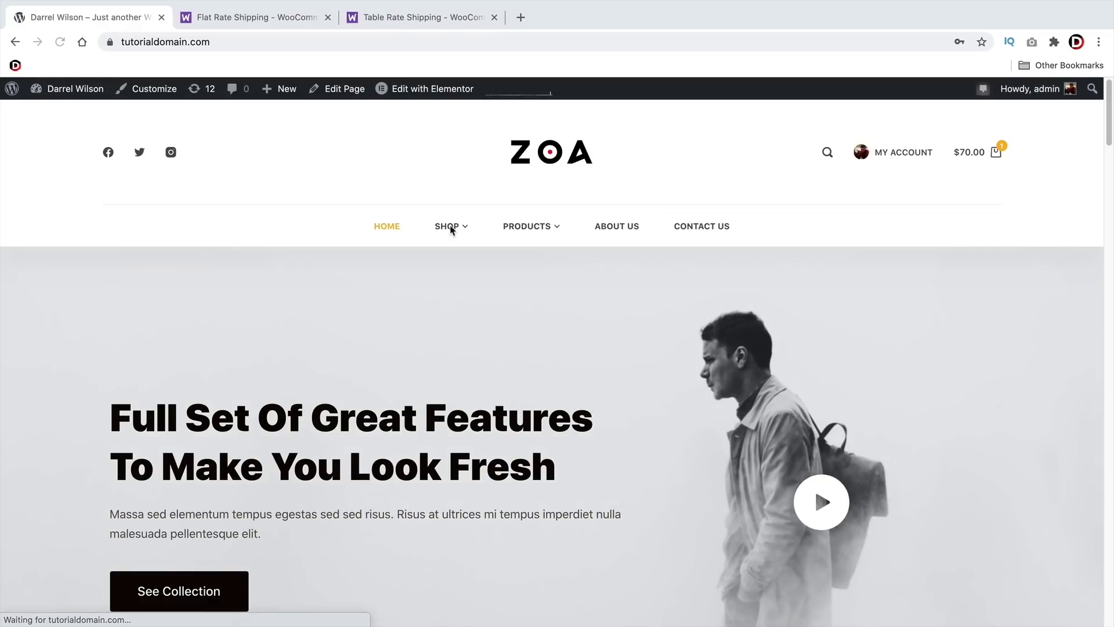
click(448, 227)
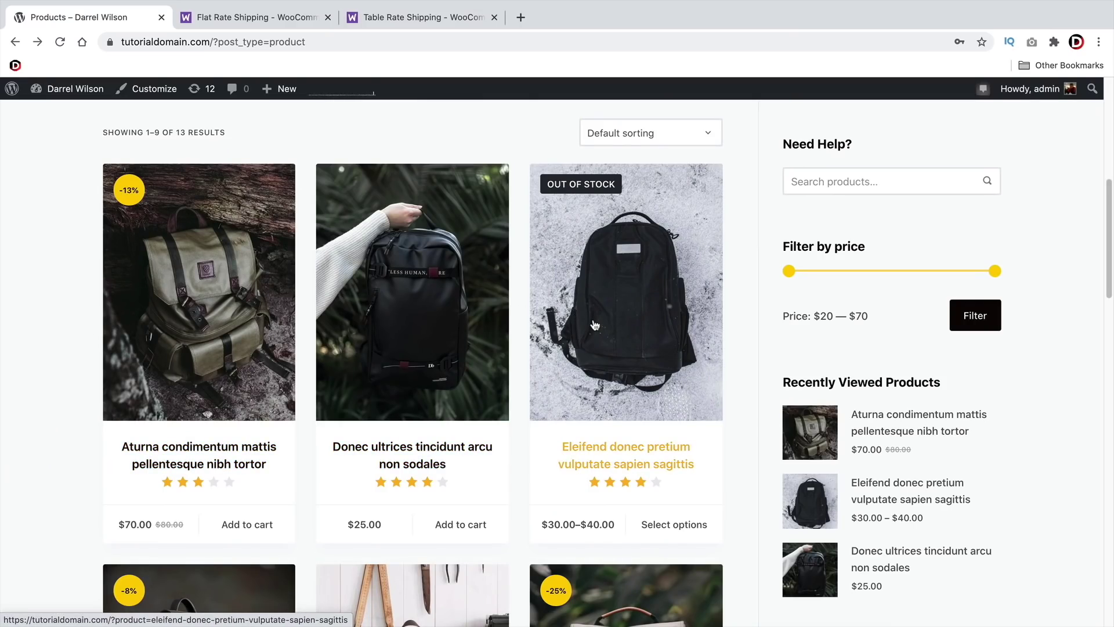
scroll(594, 325, down, 2)
scroll(595, 325, down, 4)
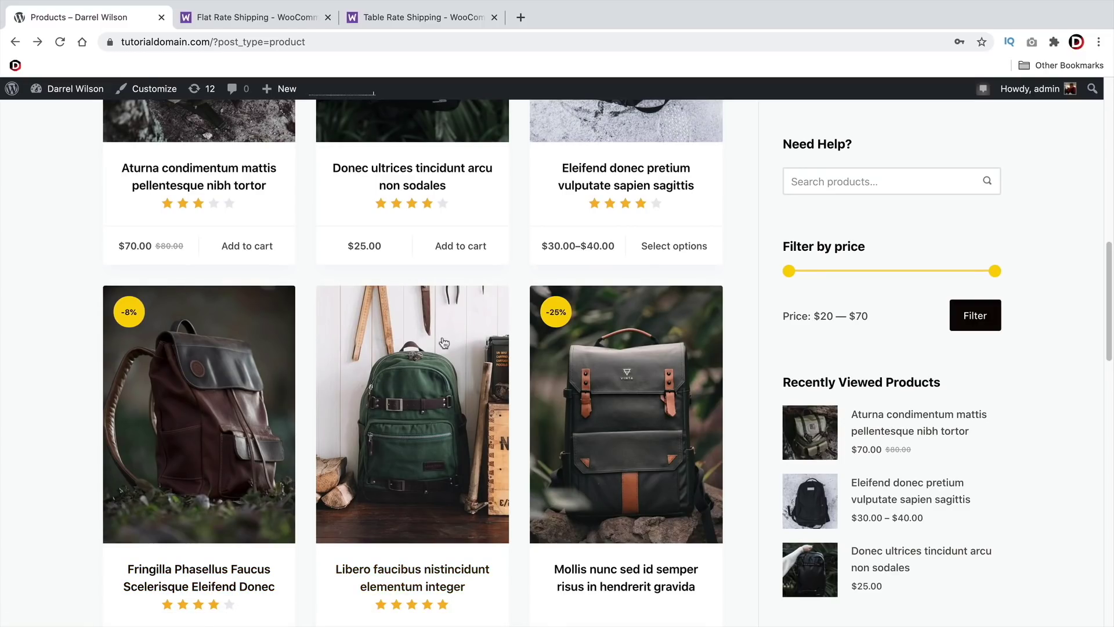
scroll(433, 417, up, 1)
scroll(432, 416, up, 3)
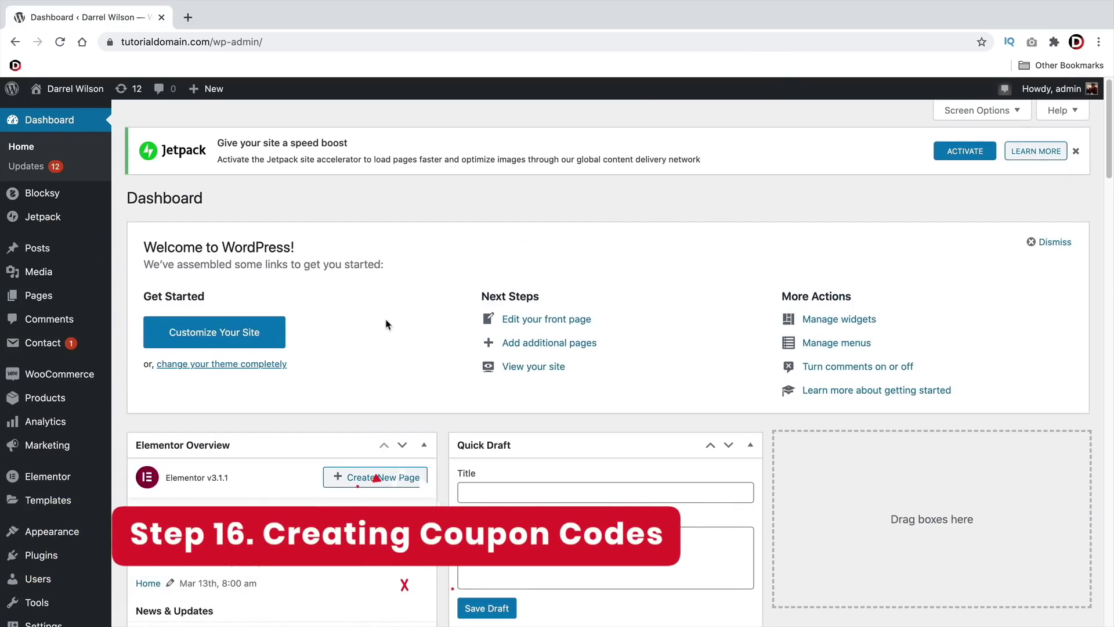
Step: From the Coupons page, start the first coupon and enter its coupon code
mouse_move(63, 340)
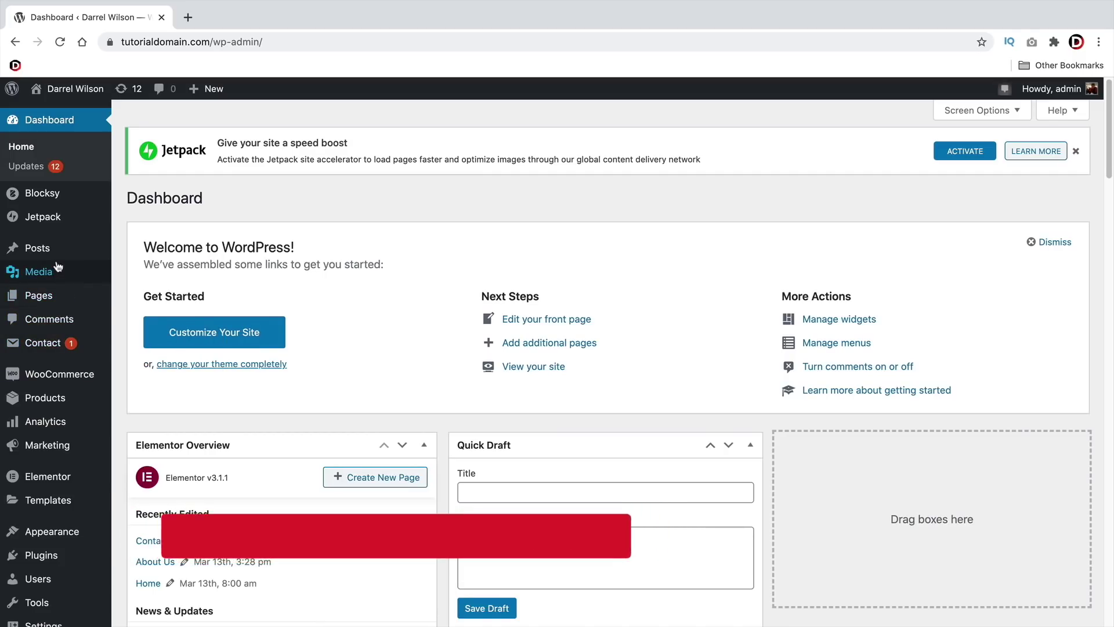
scroll(46, 272, down, 3)
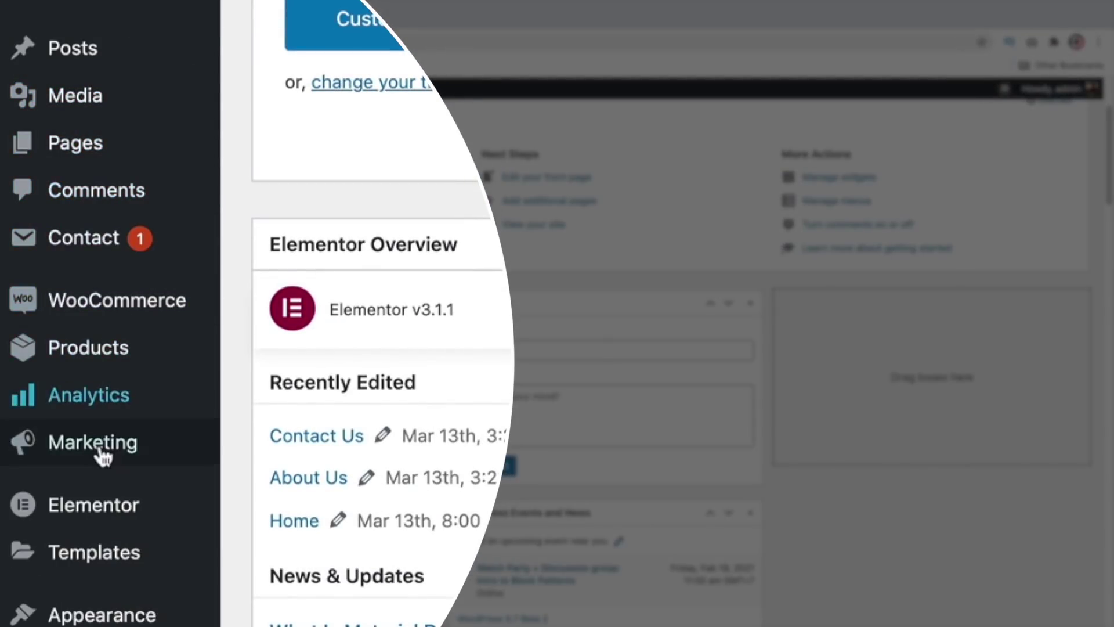
mouse_move(100, 455)
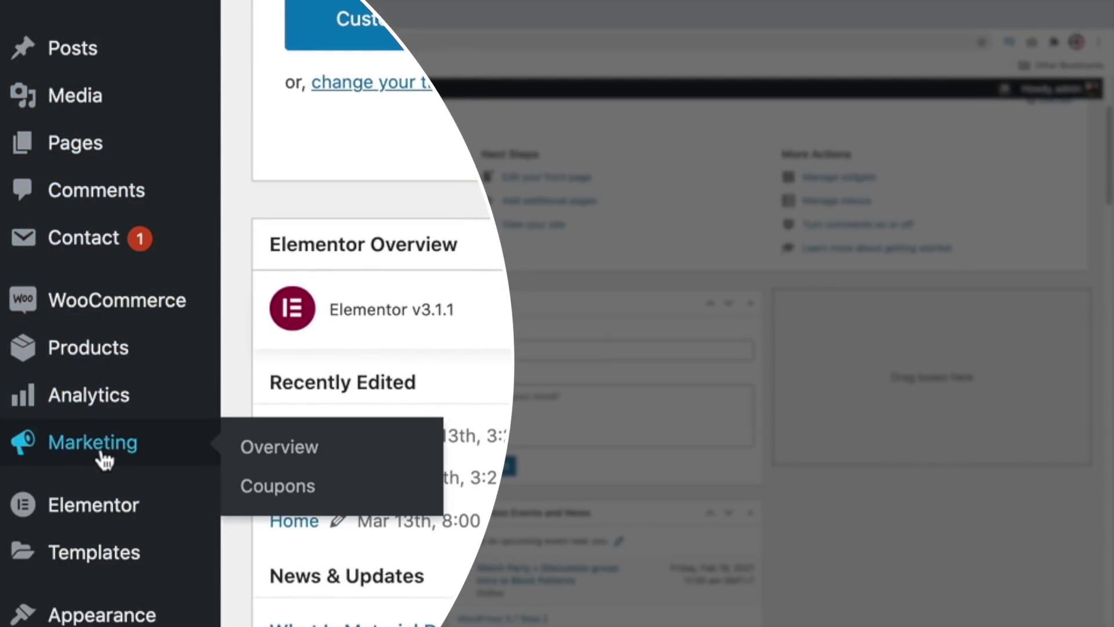
click(262, 491)
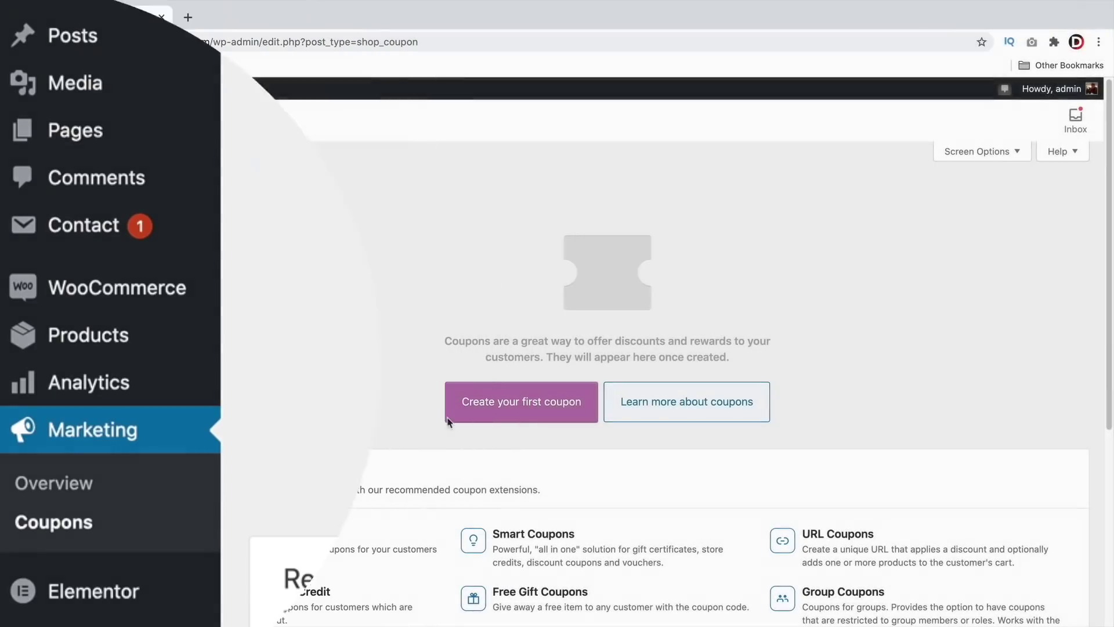
click(498, 412)
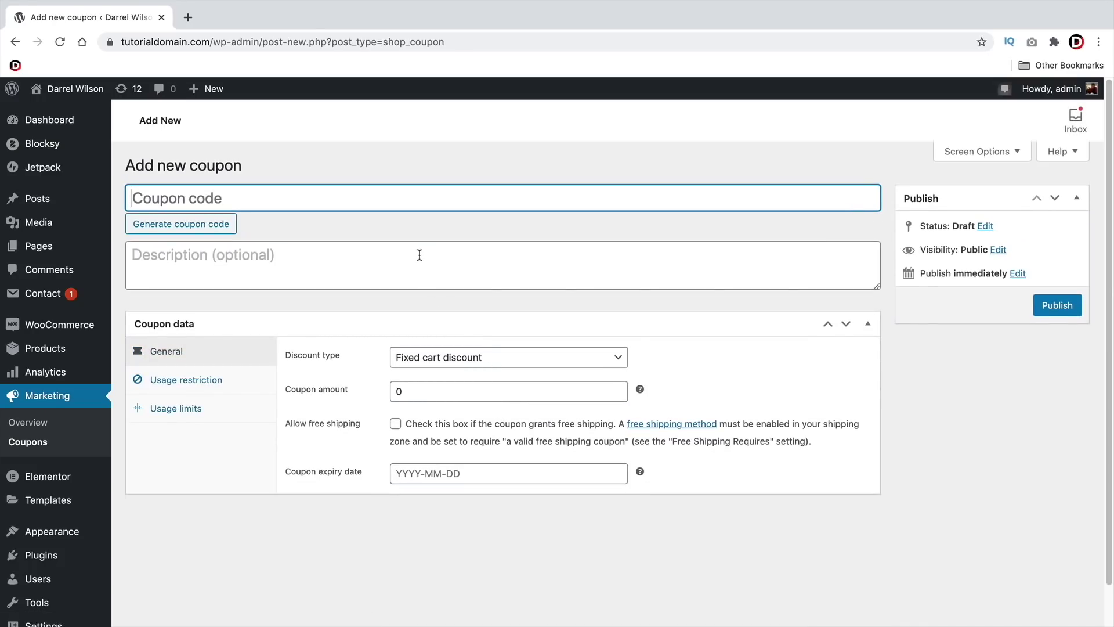
text(DArrel)
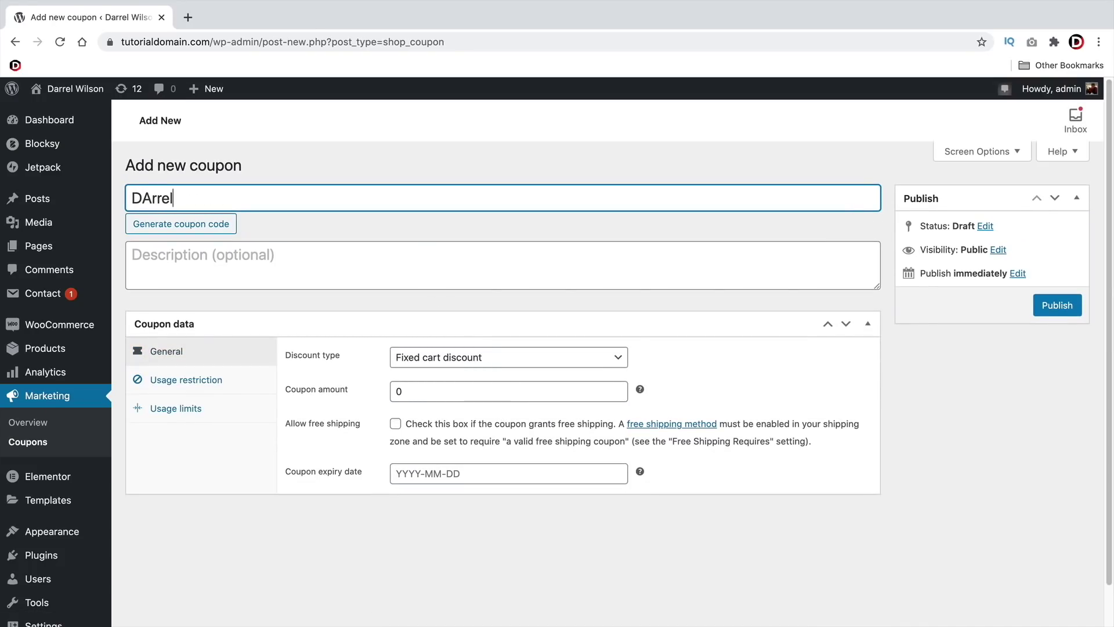
key(BackSpace)
key(BackSpace)
key(BackSpace)
key(BackSpace)
key(BackSpace)
text(arrel)
key(Tab)
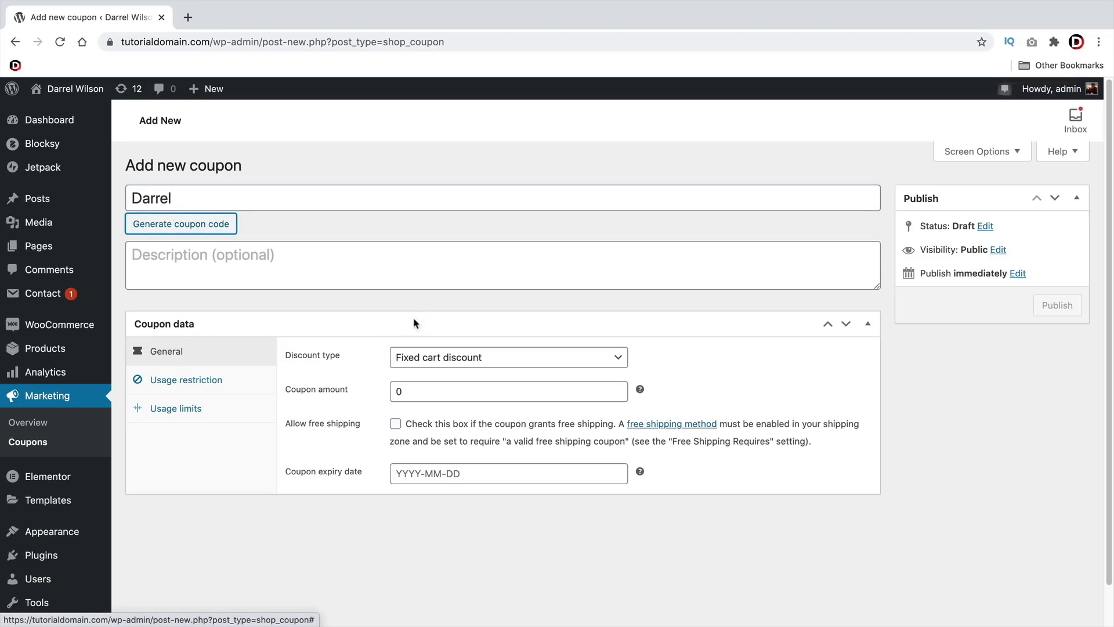
Step: Set the coupon's discount type to Percentage discount
click(424, 363)
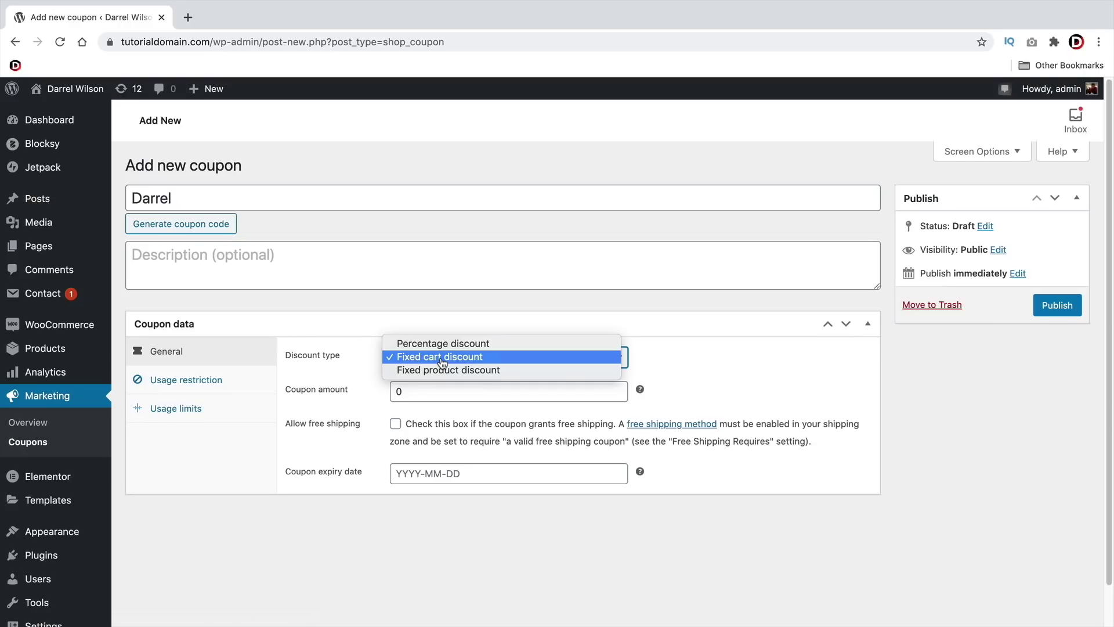
click(434, 371)
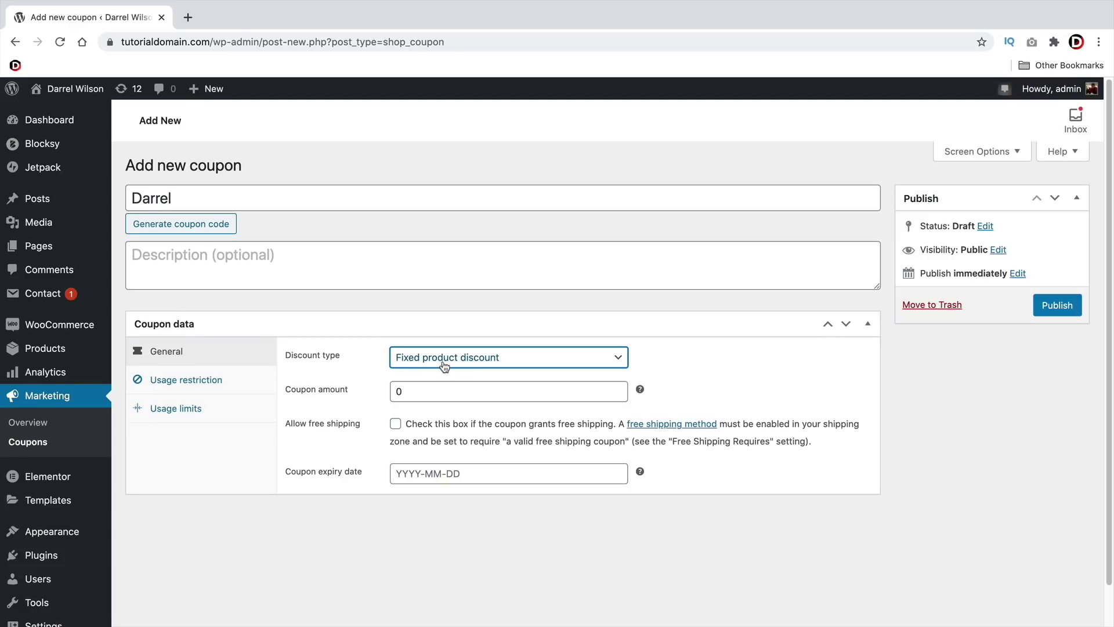
click(444, 366)
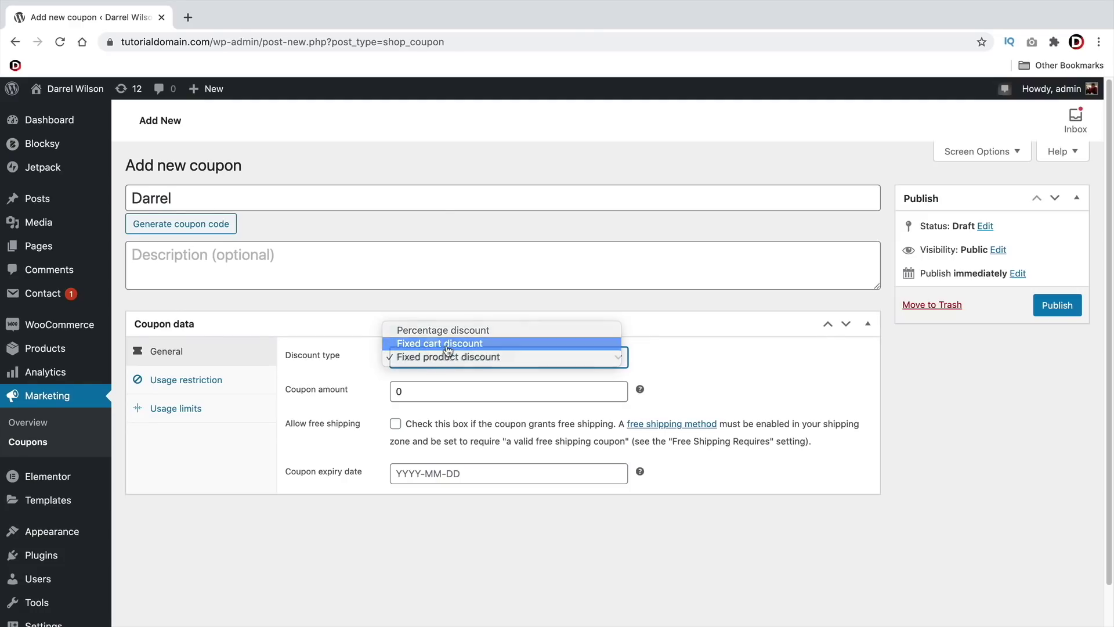
click(448, 350)
click(449, 365)
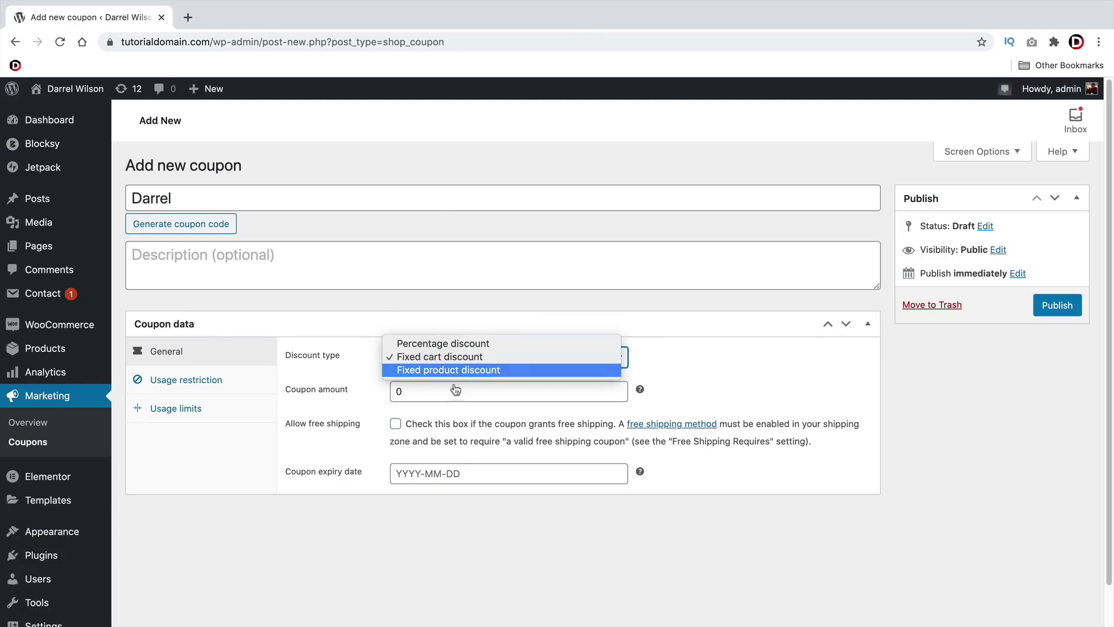
click(451, 374)
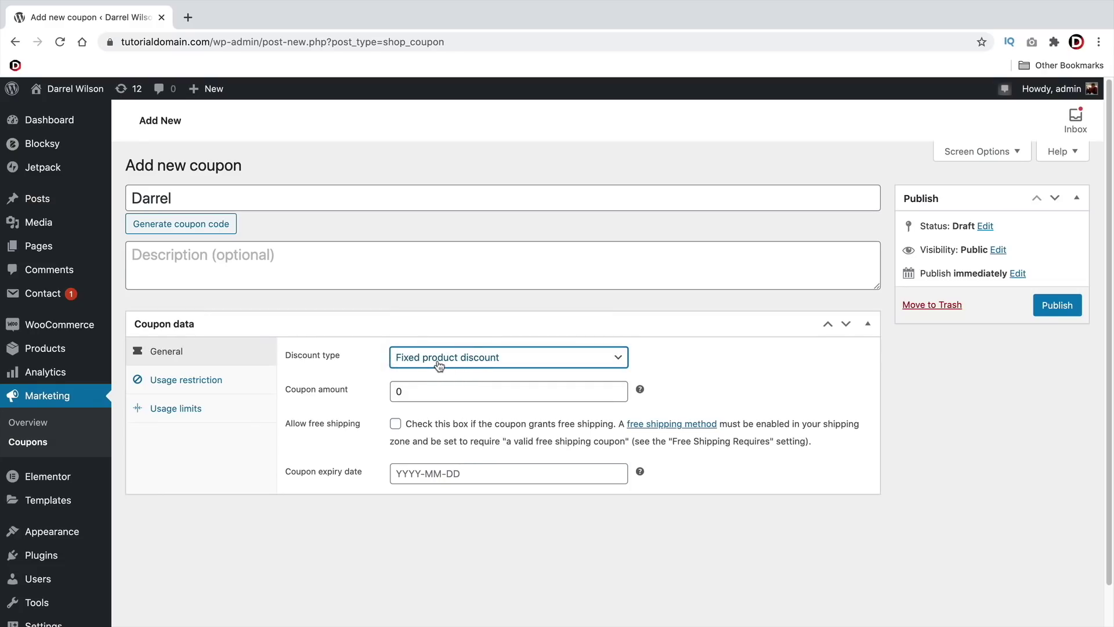
click(492, 365)
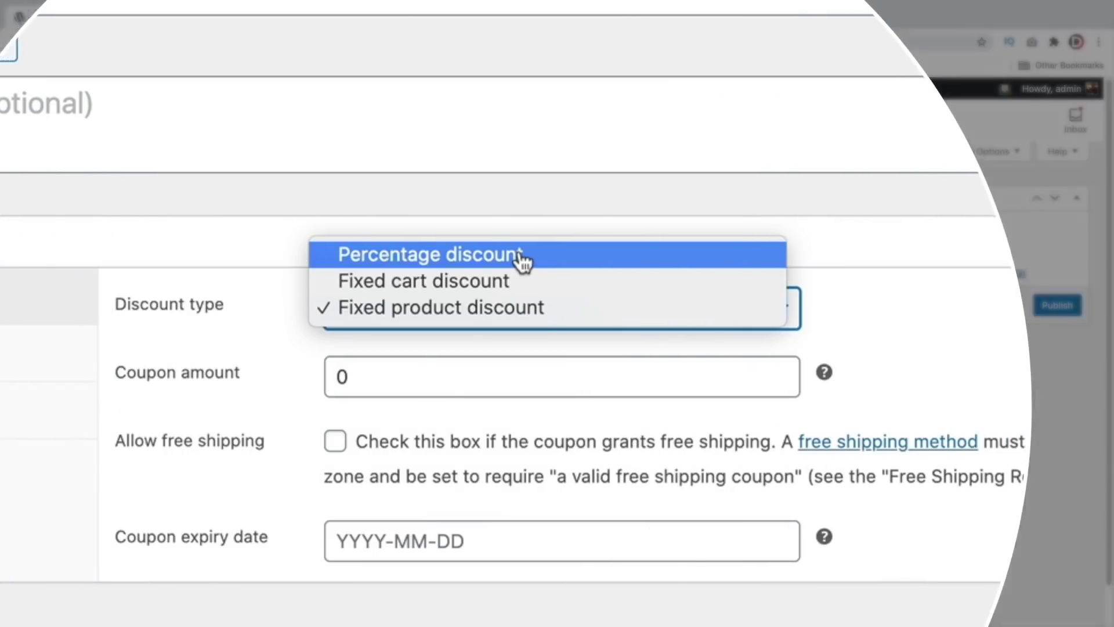
click(487, 331)
click(487, 359)
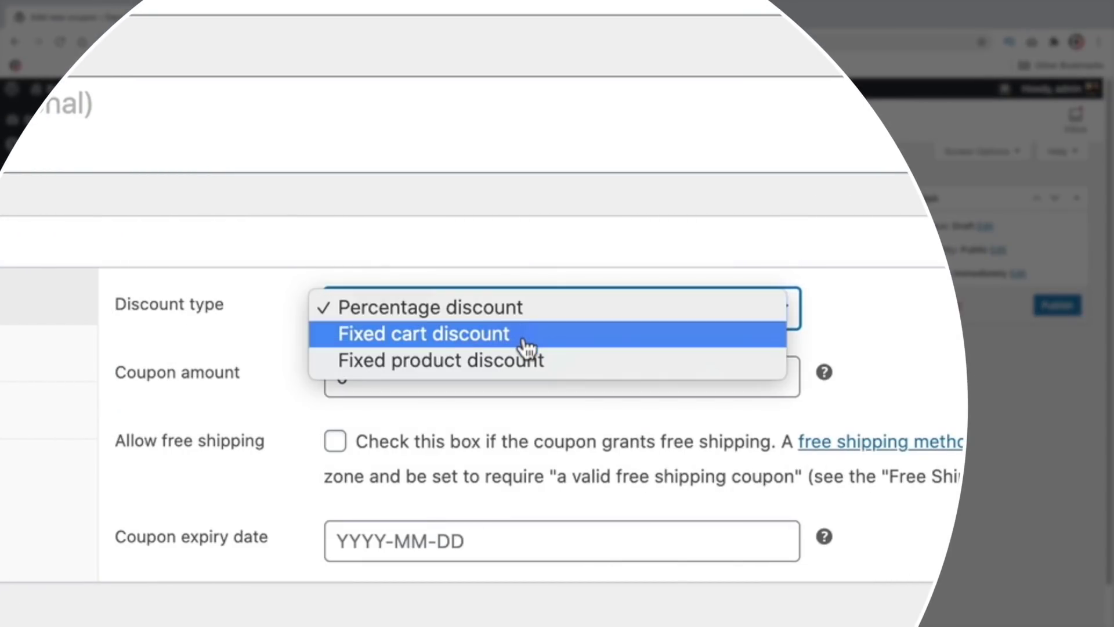
click(526, 337)
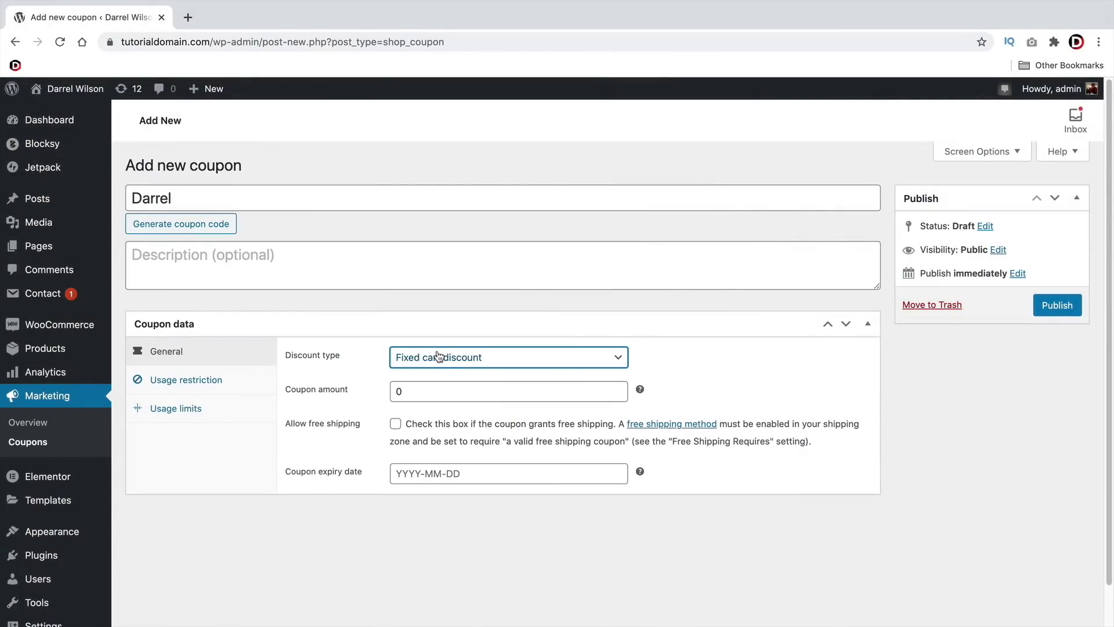
click(437, 357)
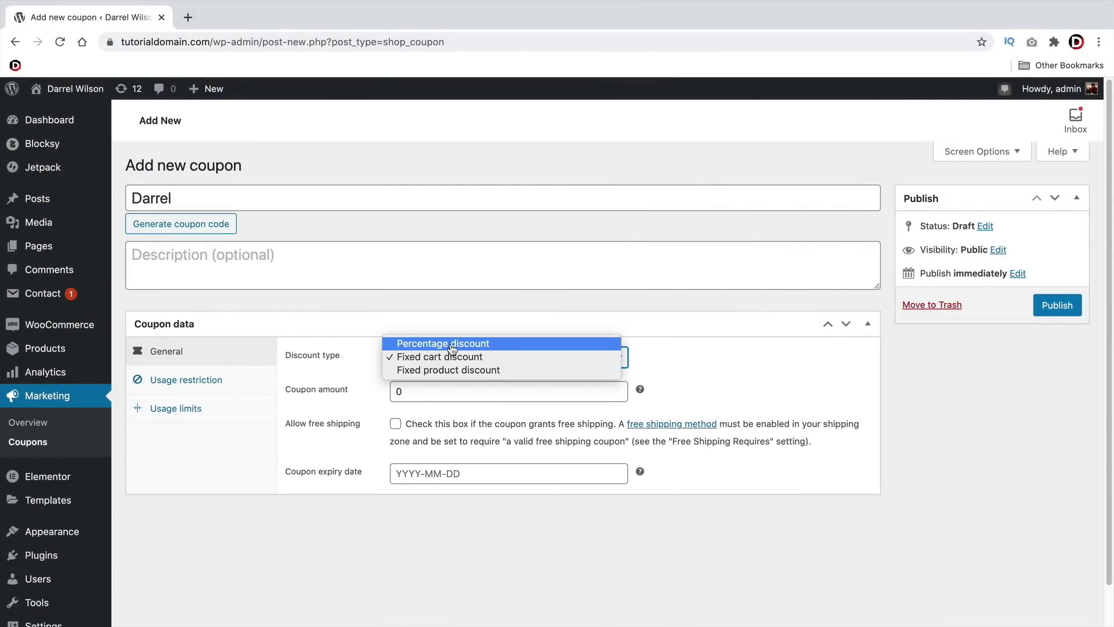
click(452, 345)
Step: Set coupon amount 50, allow free shipping, and expire it on 2021-02-20
double_click(448, 383)
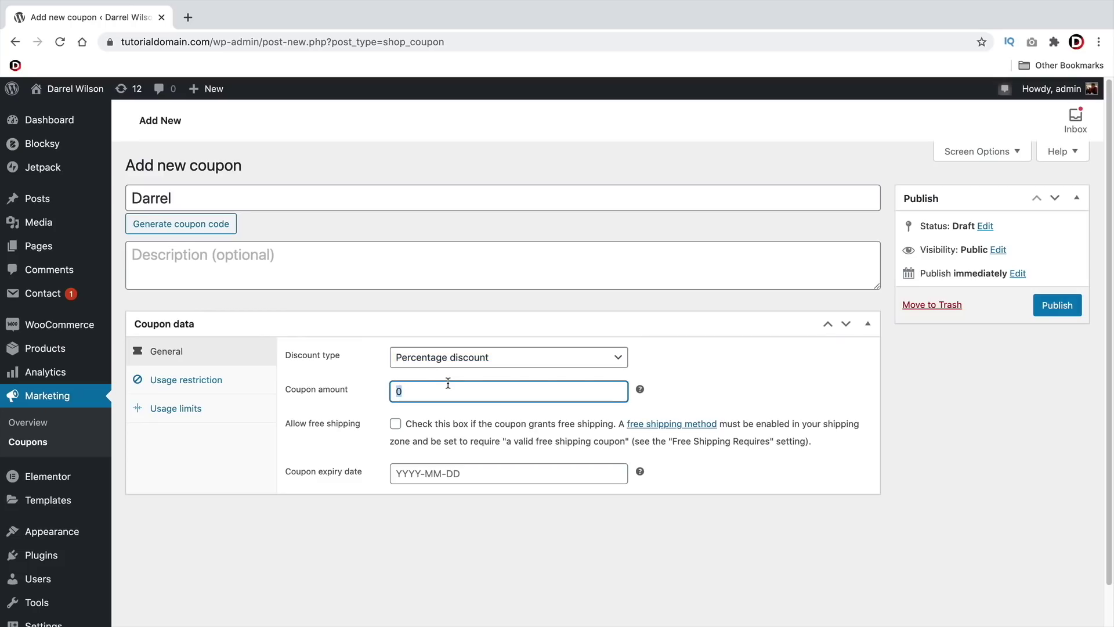
text(50)
click(396, 425)
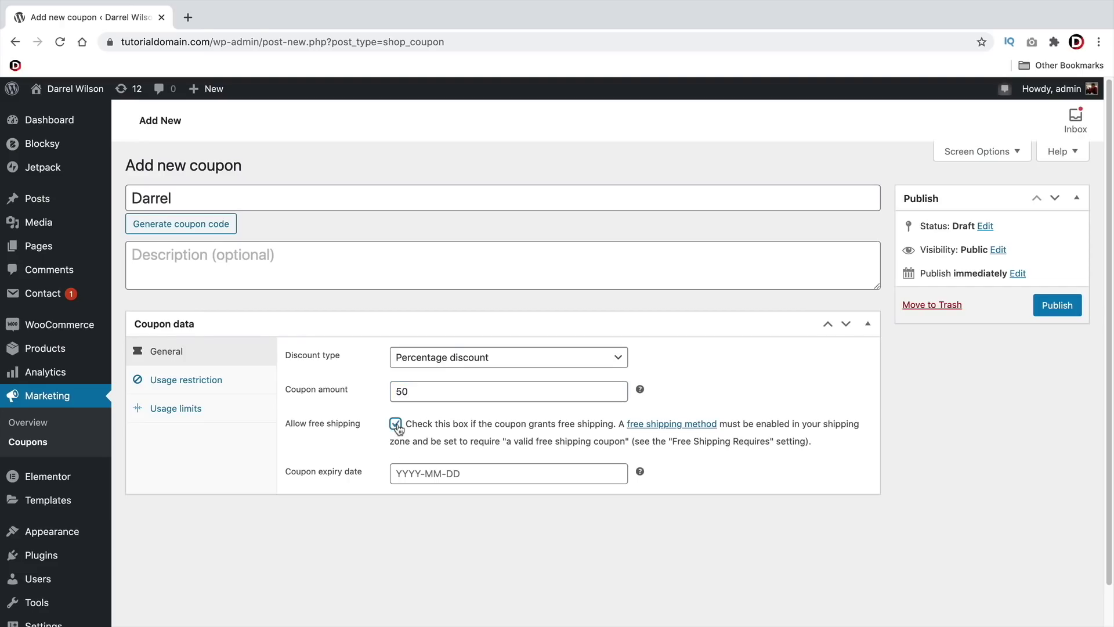
click(413, 471)
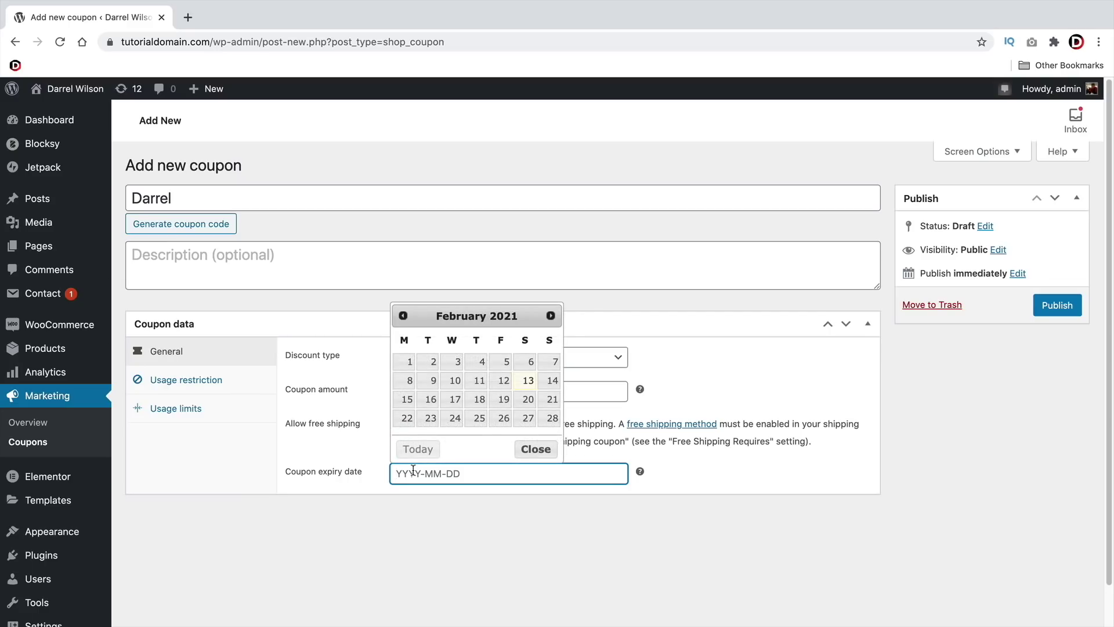
click(526, 401)
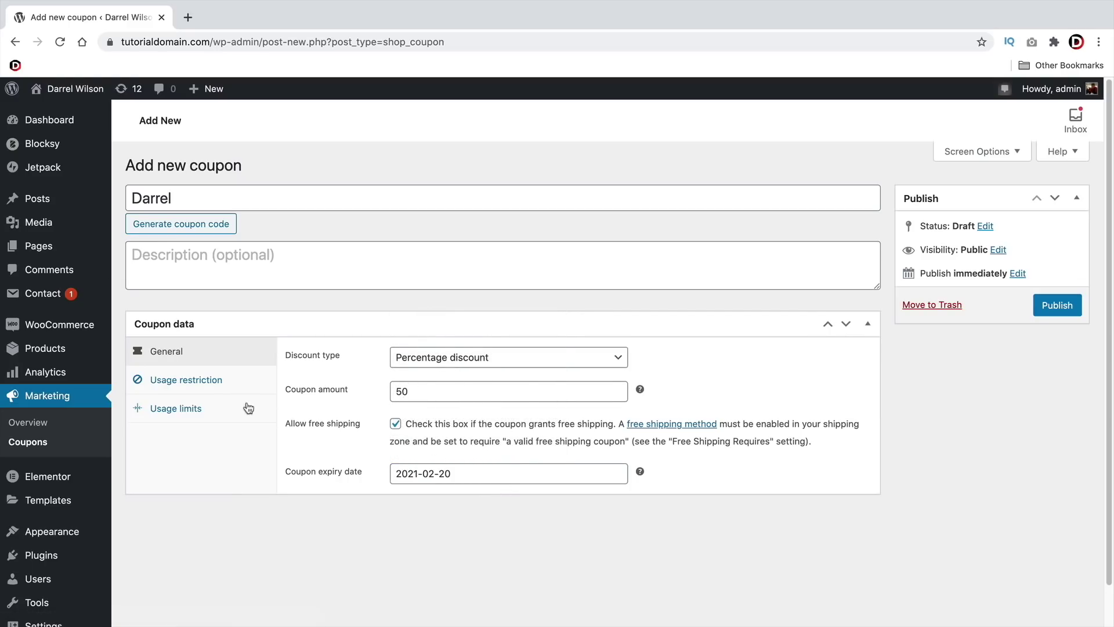
click(214, 383)
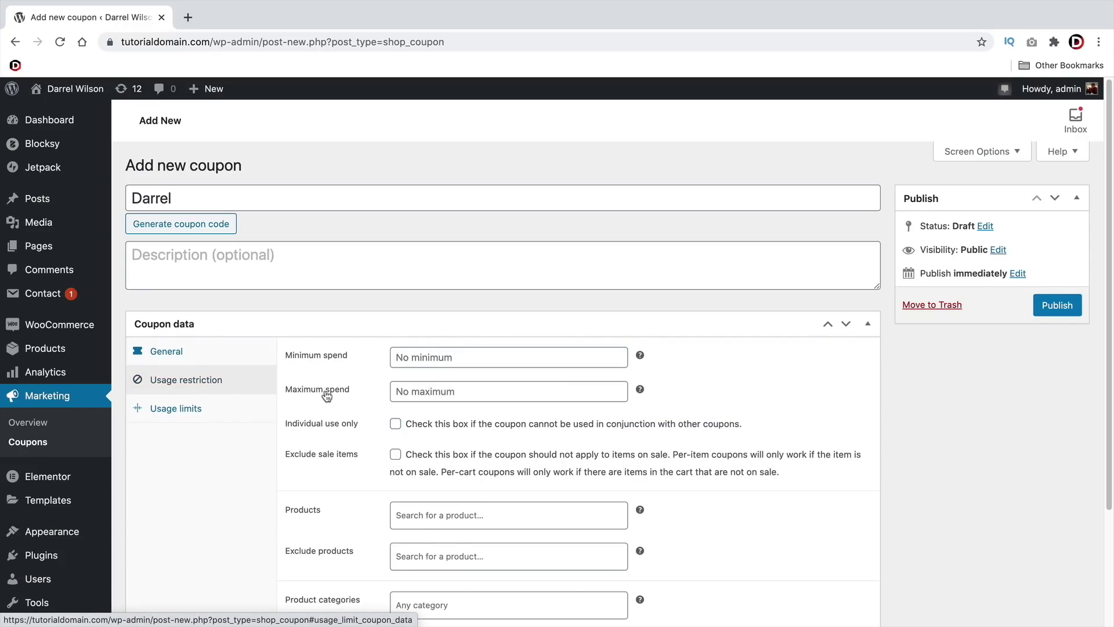
Step: Set the coupon's minimum spend to 50 and maximum spend to 500
scroll(327, 396, down, 2)
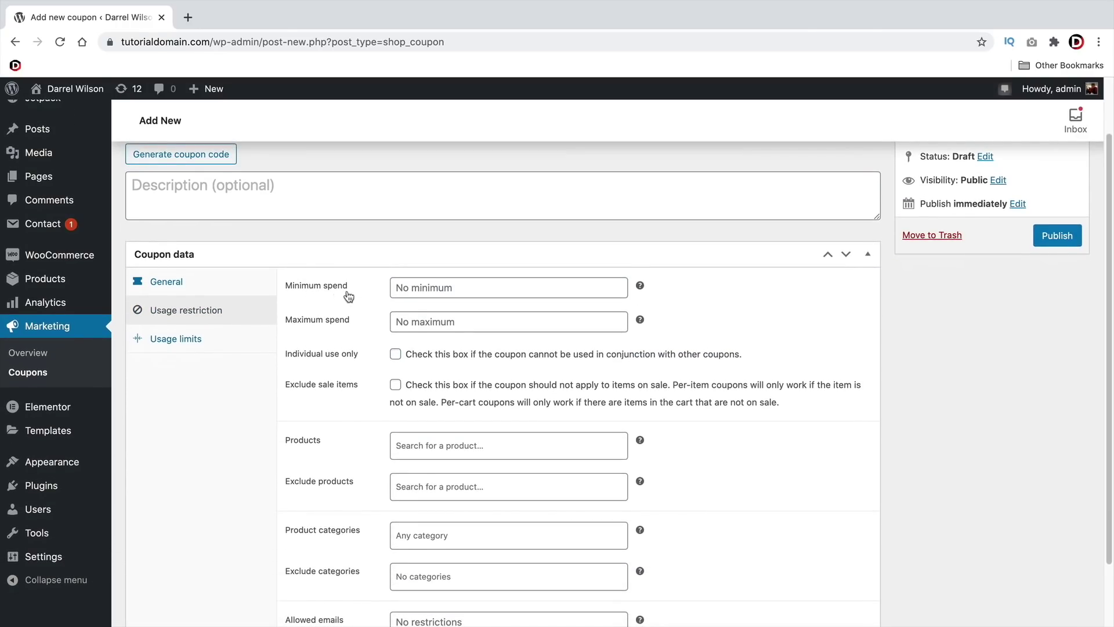
click(414, 290)
text(5)
click(434, 323)
text(500)
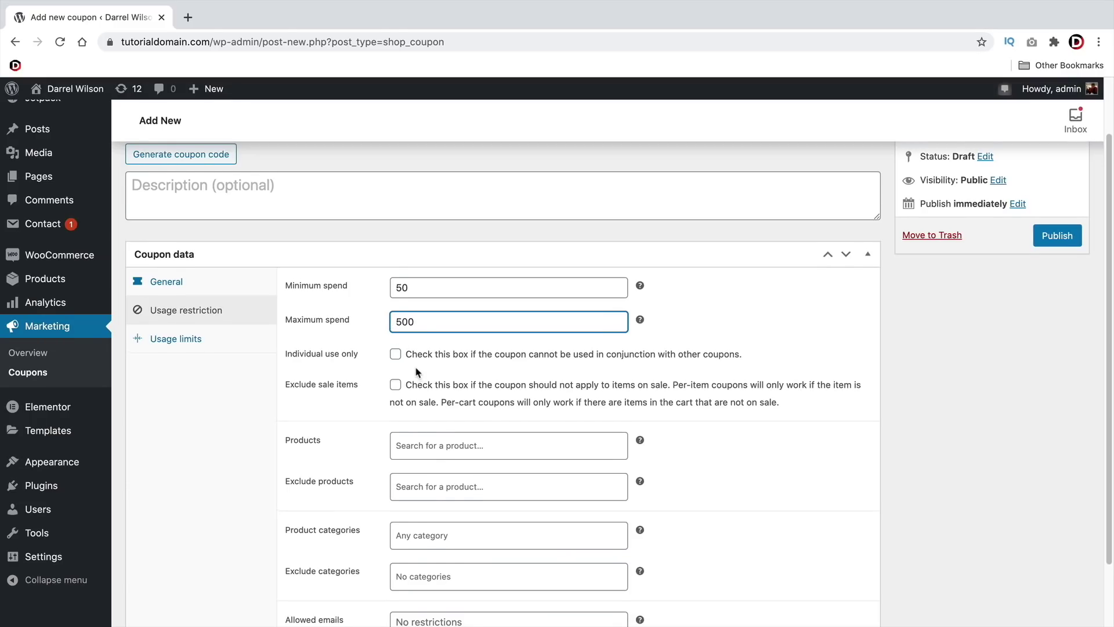
Step: Make the coupon individual use only and exclude sale items
scroll(417, 365, down, 2)
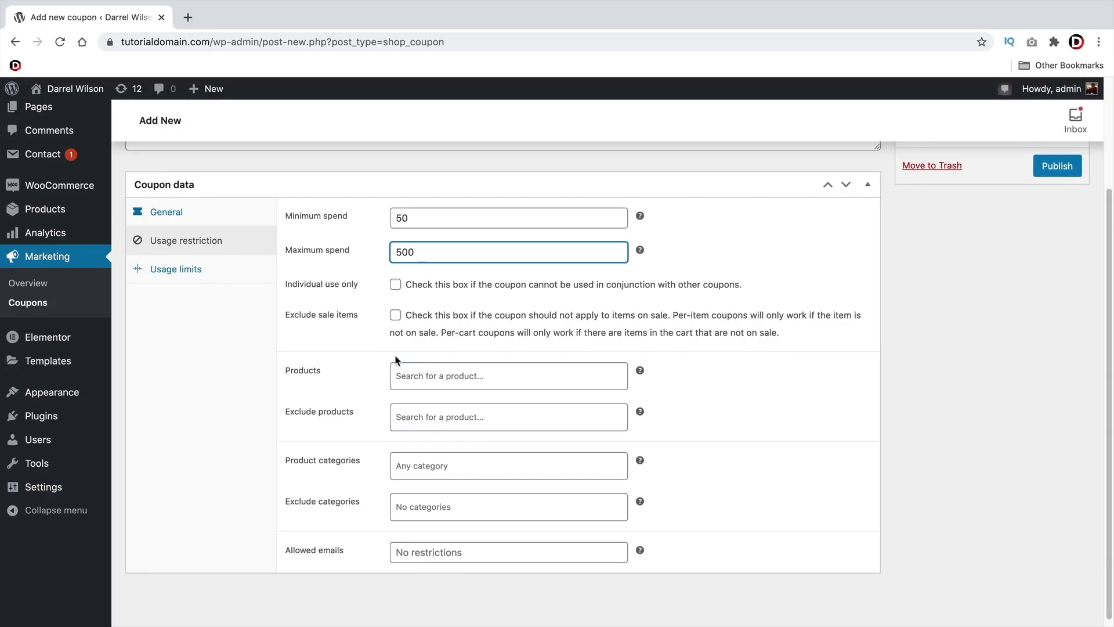
click(211, 217)
click(195, 336)
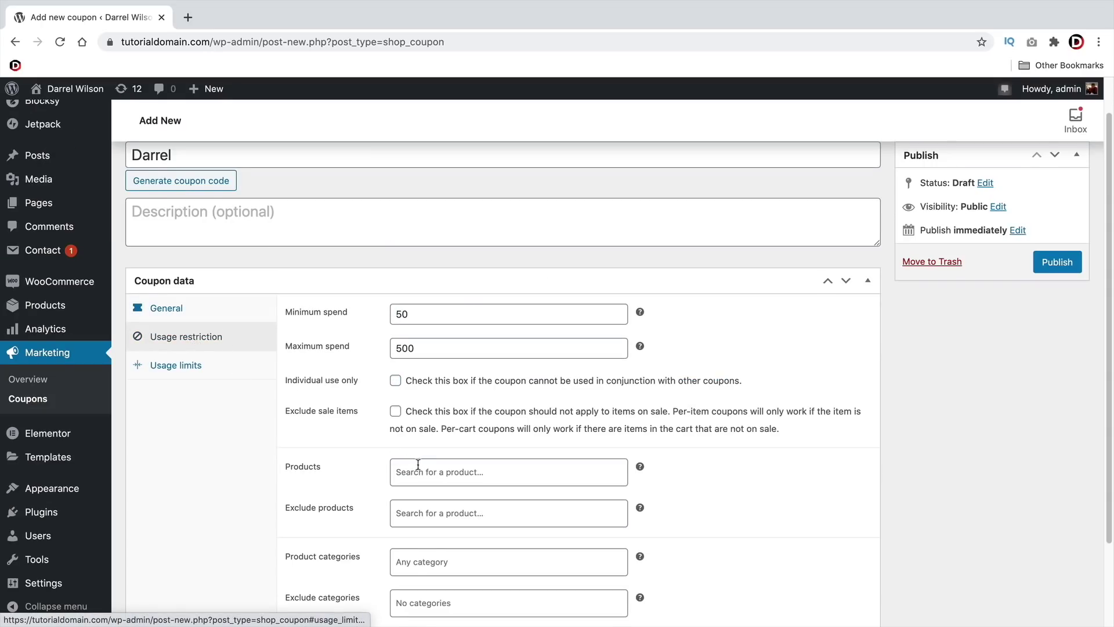
scroll(418, 465, down, 3)
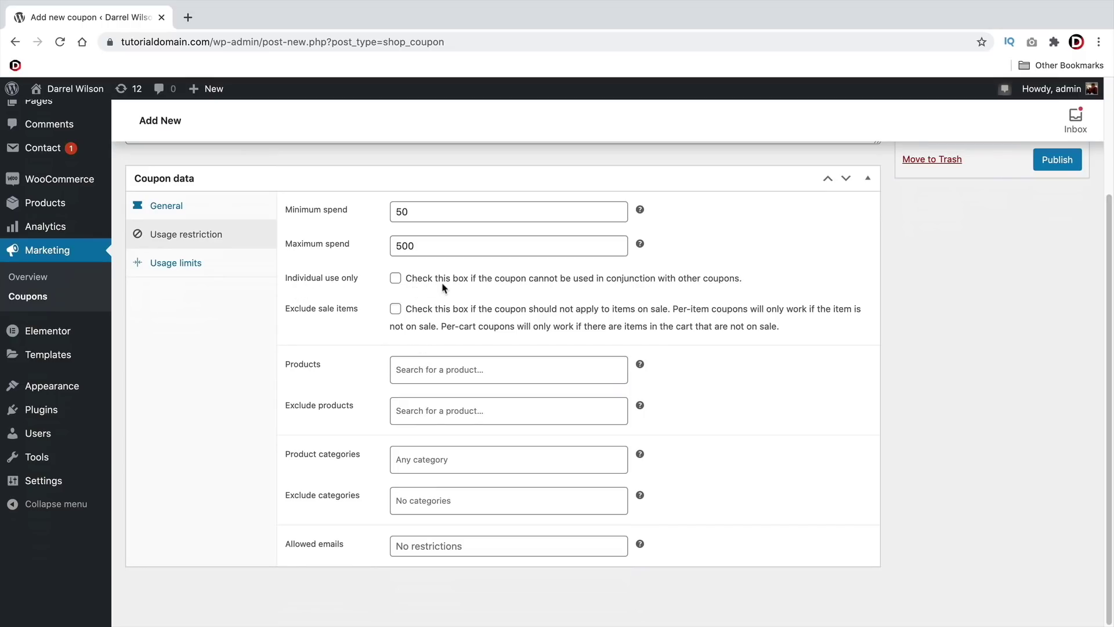
click(396, 280)
click(395, 309)
Step: Exclude the product Fringilla Phasellus Faucus Scelerisque Eleifend Donec from the coupon
click(405, 367)
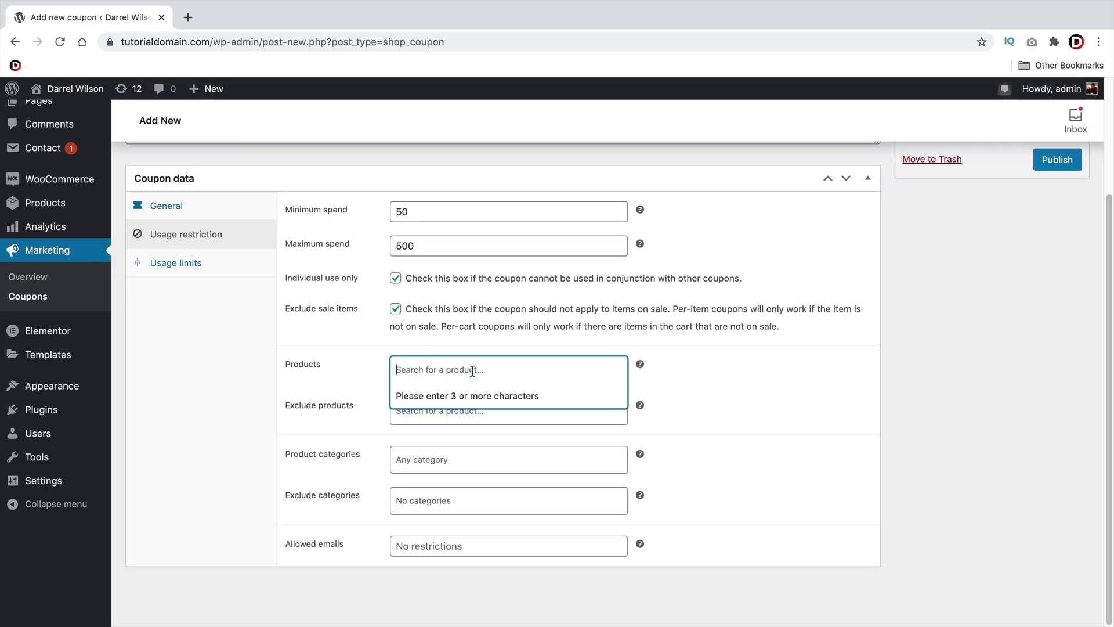
click(847, 409)
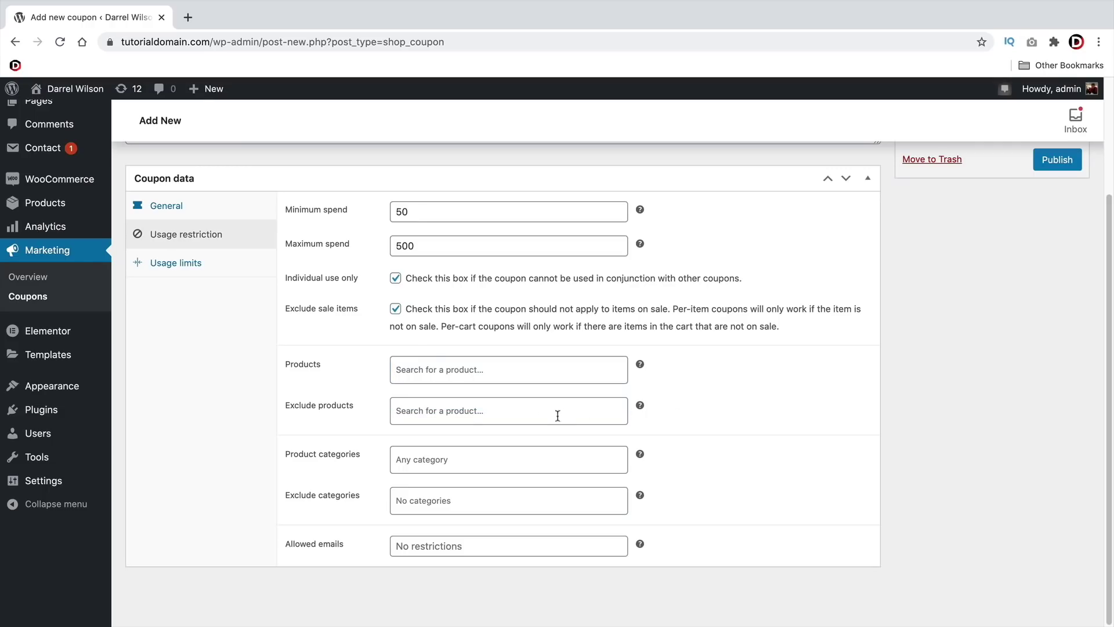
click(521, 421)
text(bag)
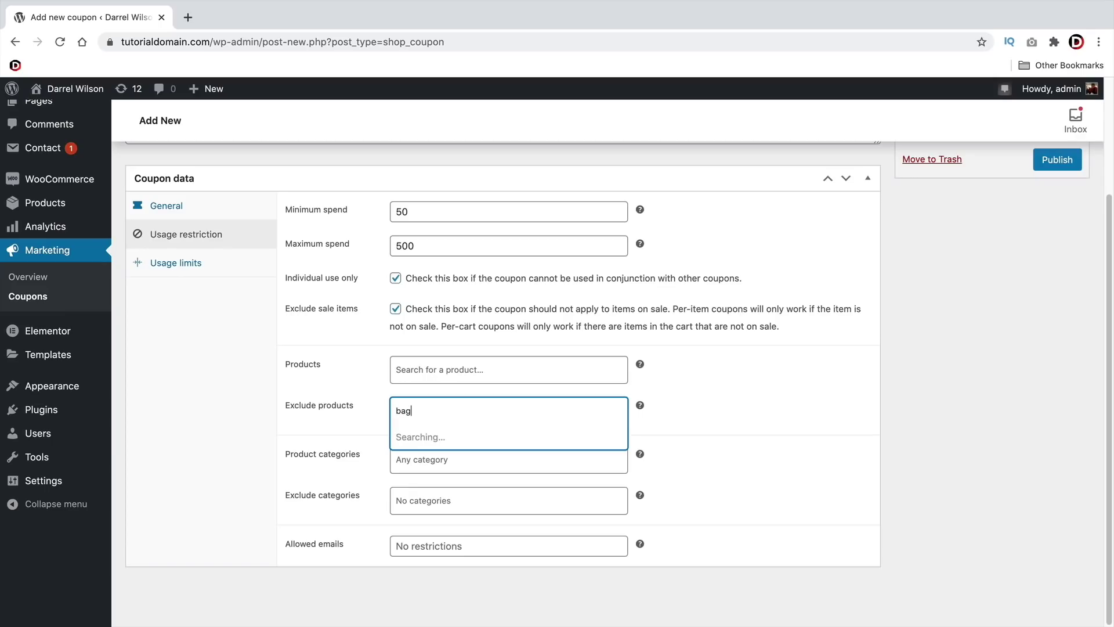
key(BackSpace)
key(BackSpace)
key(BackSpace)
text(mens)
key(BackSpace)
key(BackSpace)
key(BackSpace)
key(BackSpace)
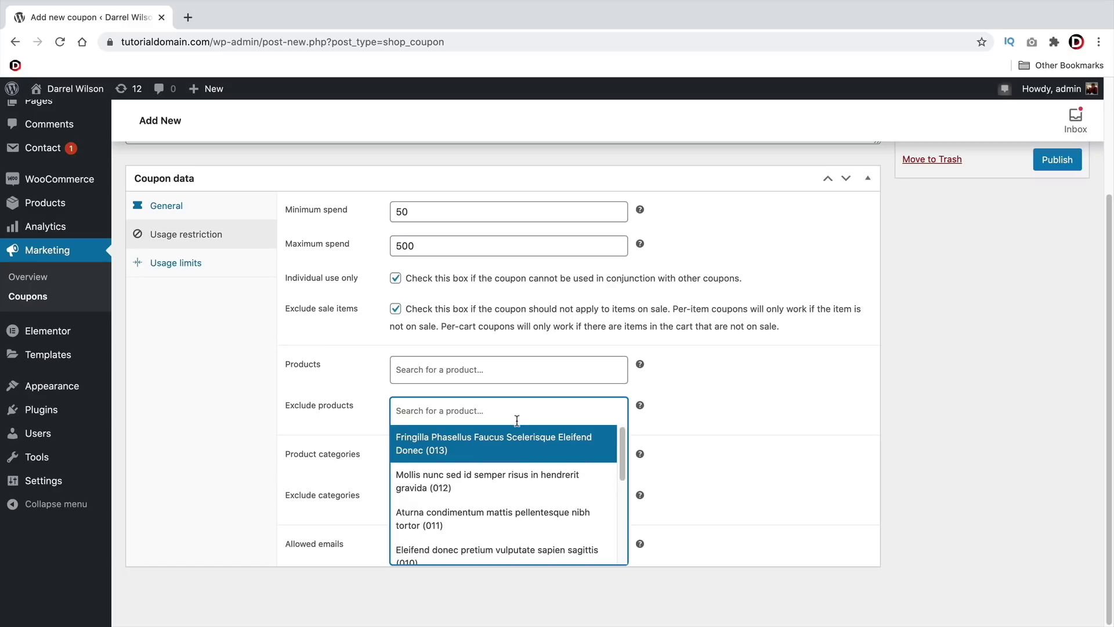
click(463, 450)
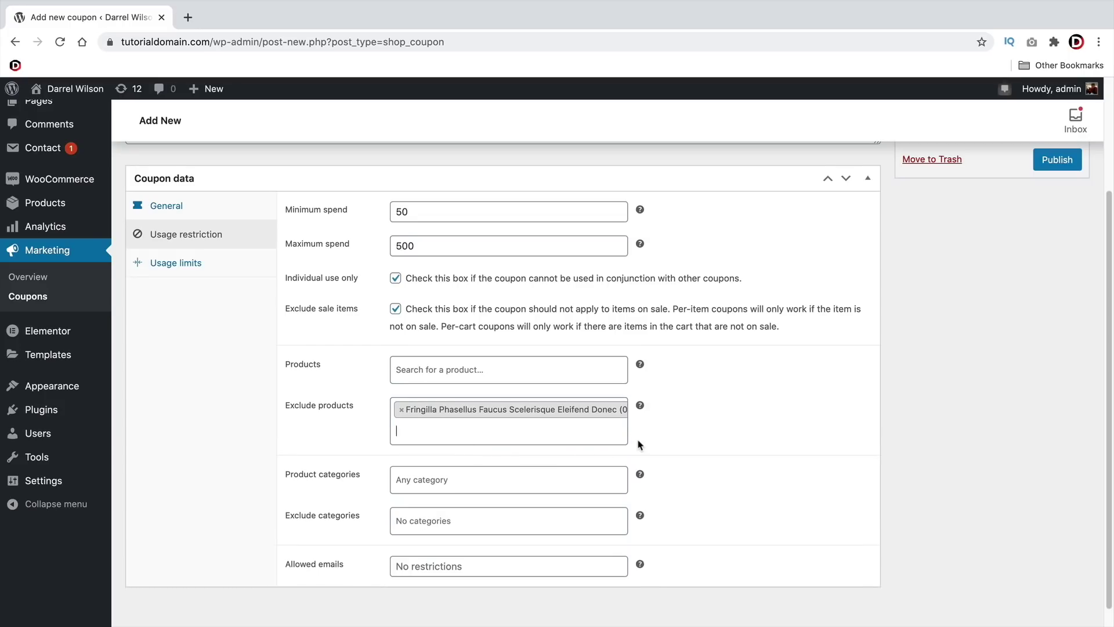
Step: Add Casual to excluded categories, then remove it so no categories are excluded
scroll(639, 445, down, 1)
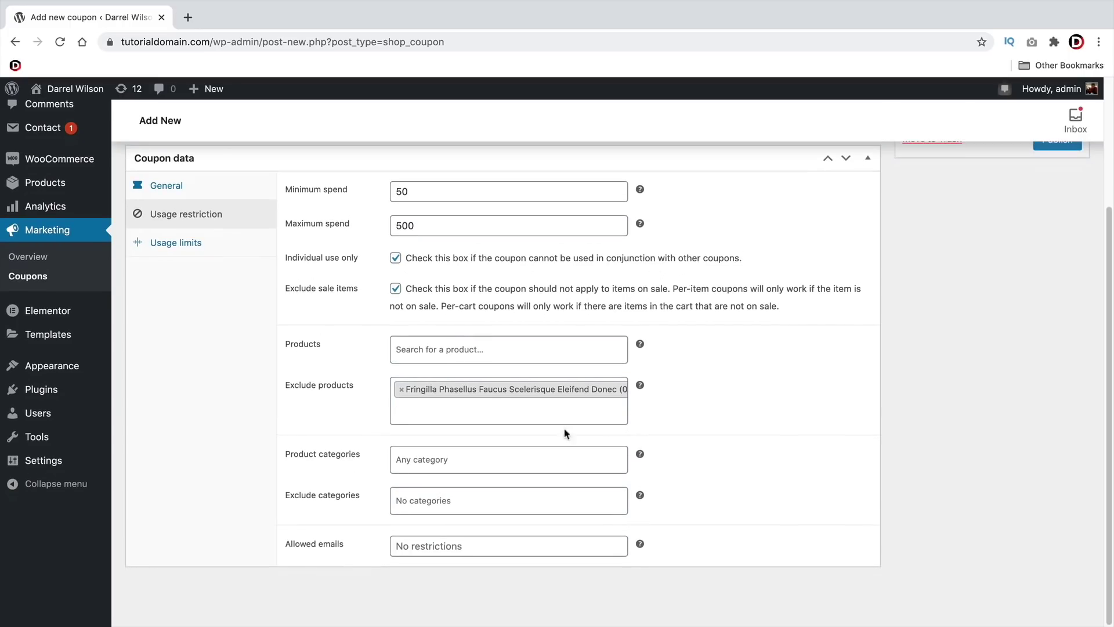
click(468, 499)
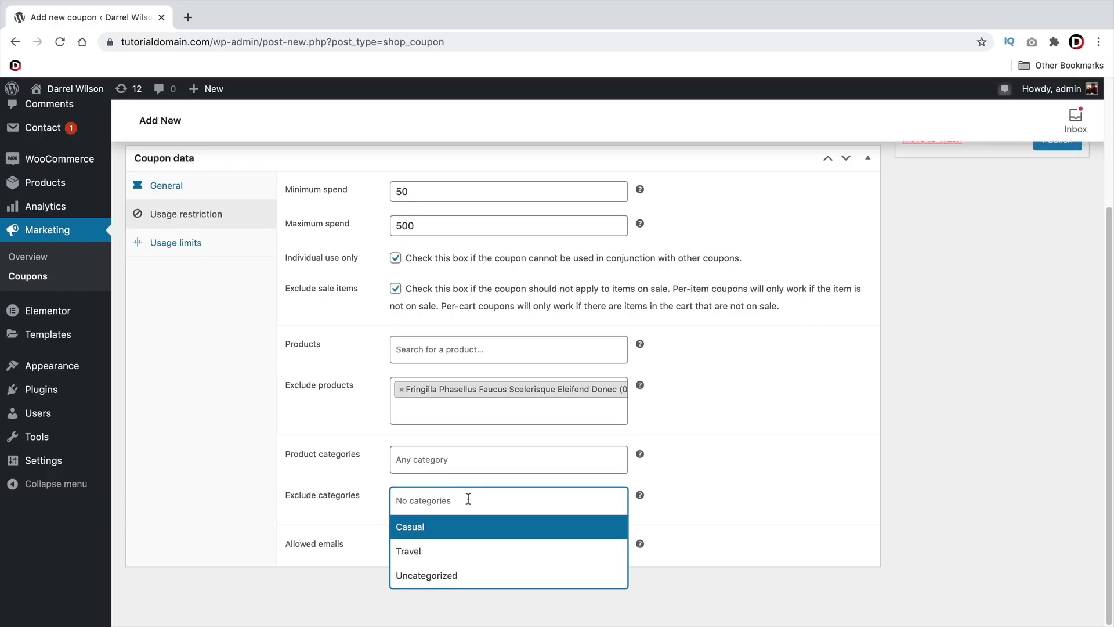
click(461, 526)
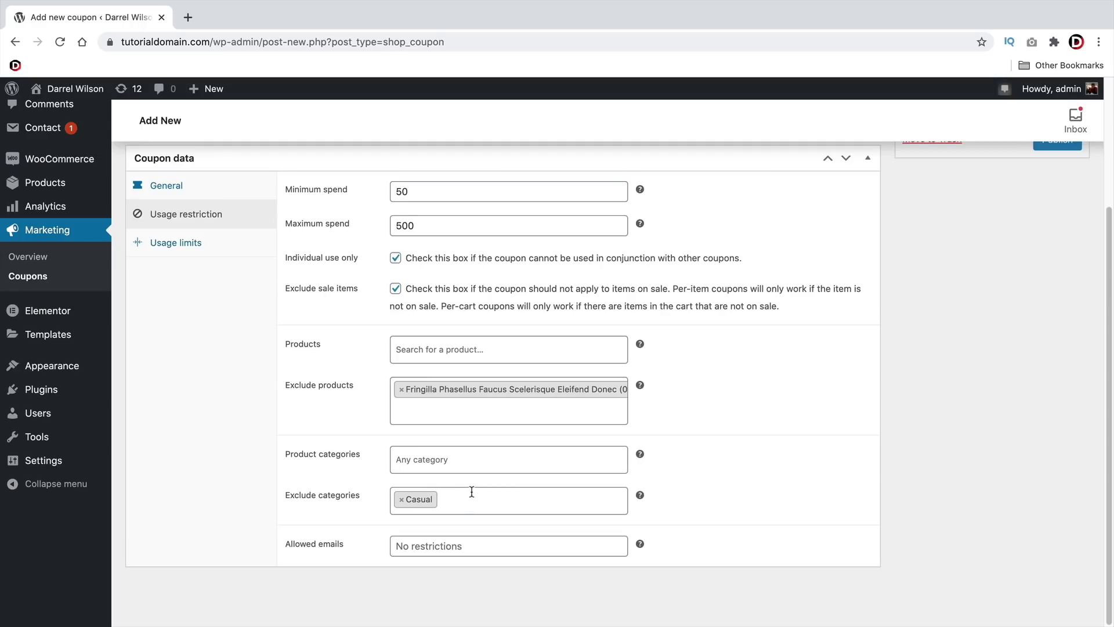
key(BackSpace)
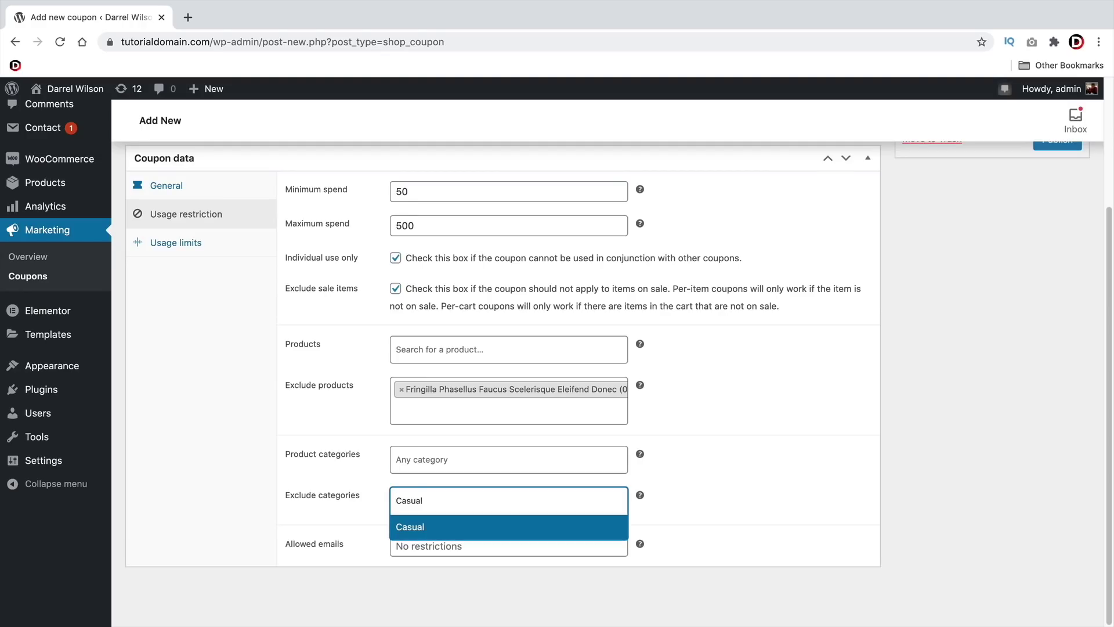
key(BackSpace)
key(BackSpace)
key(BackSpace)
key(BackSpace)
key(BackSpace)
key(BackSpace)
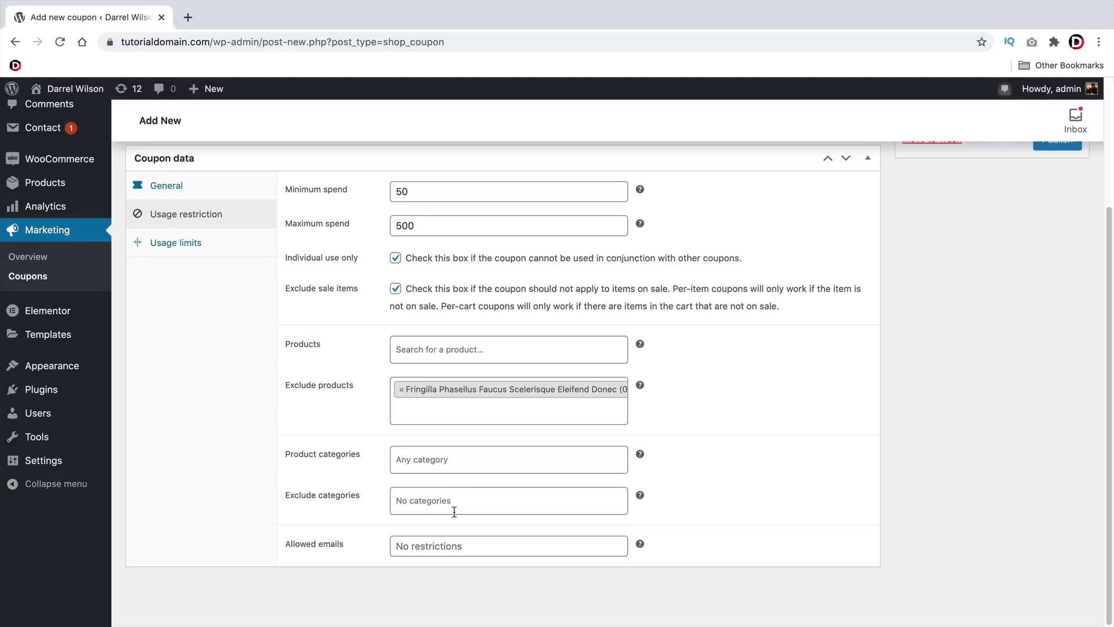
click(438, 548)
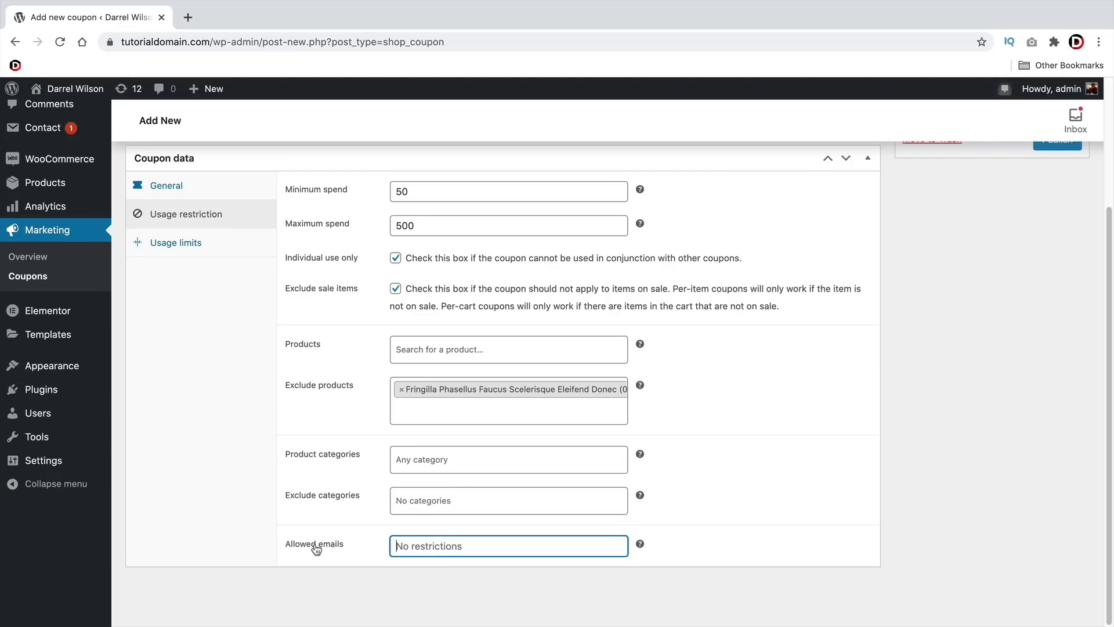
Step: Set usage limits: 500 uses per coupon, 5 items, 1 per user
click(171, 242)
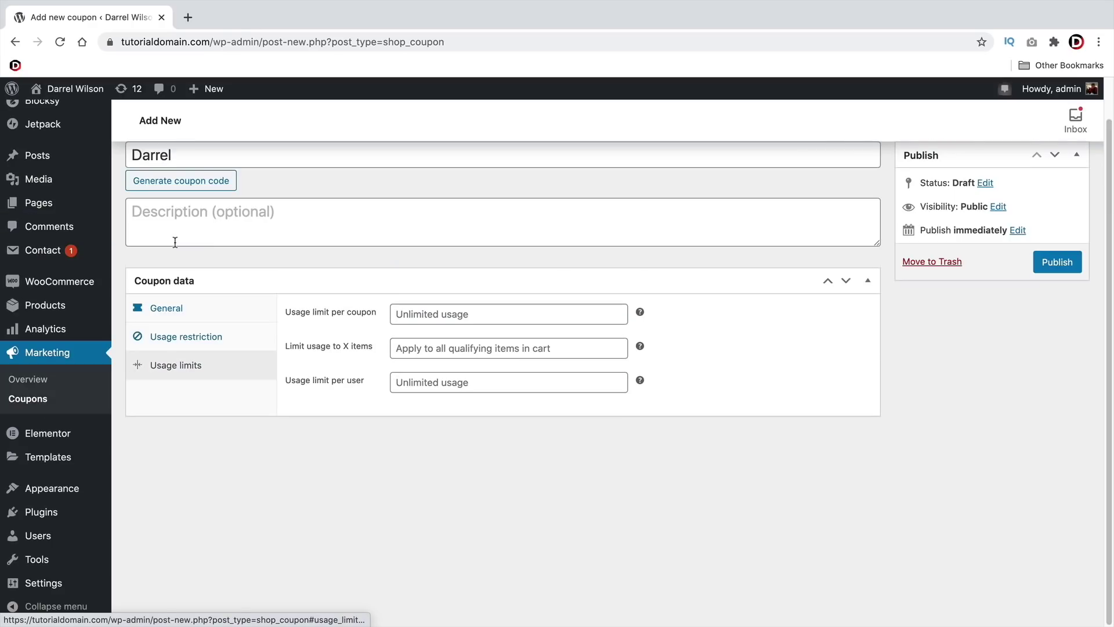
click(444, 315)
text(500)
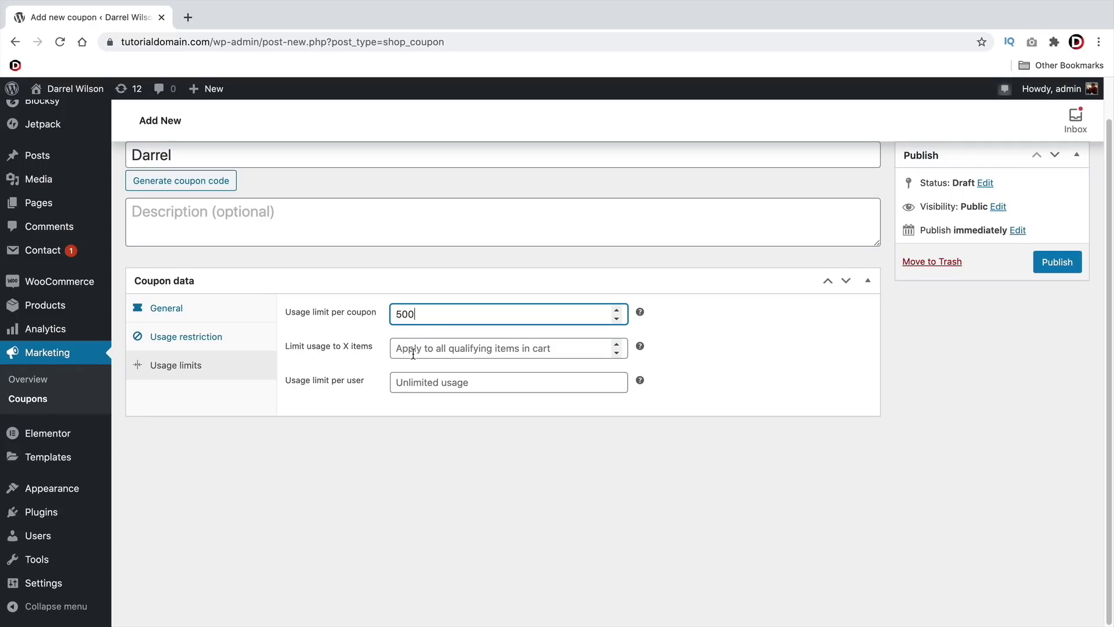
click(617, 344)
click(617, 345)
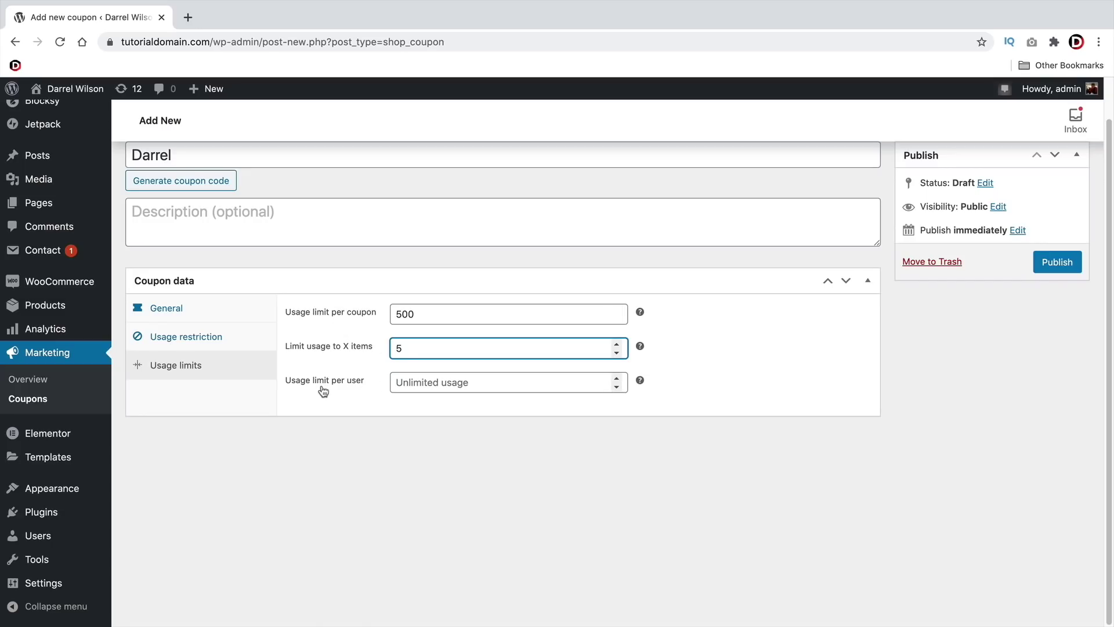
click(445, 386)
text(1)
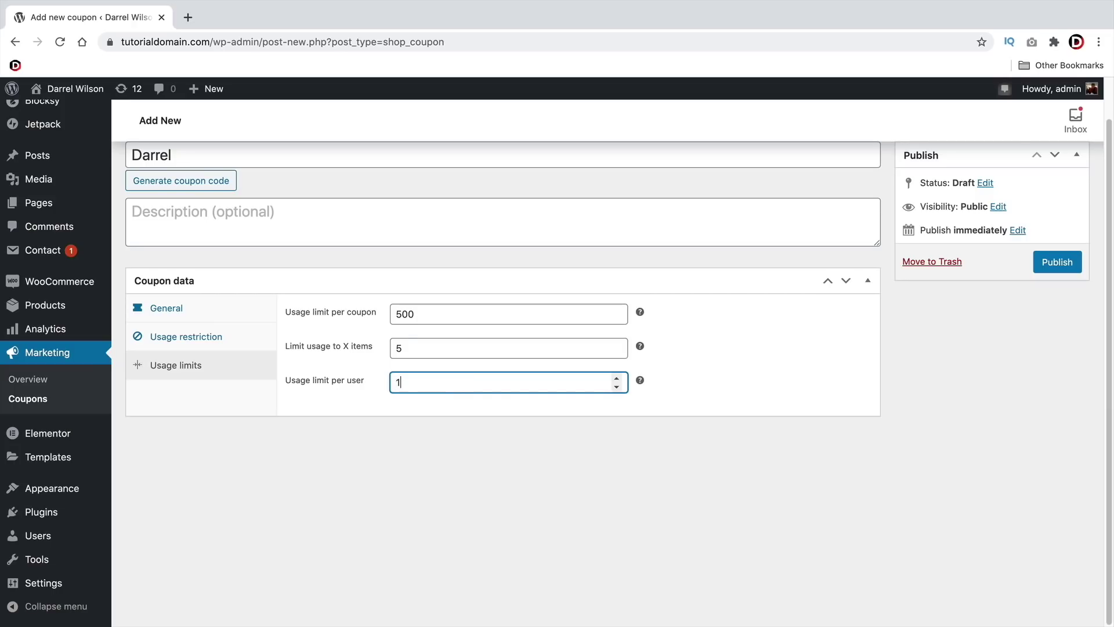
Step: Add a '50% OFF' coupon description and publish the coupon
scroll(505, 391, up, 2)
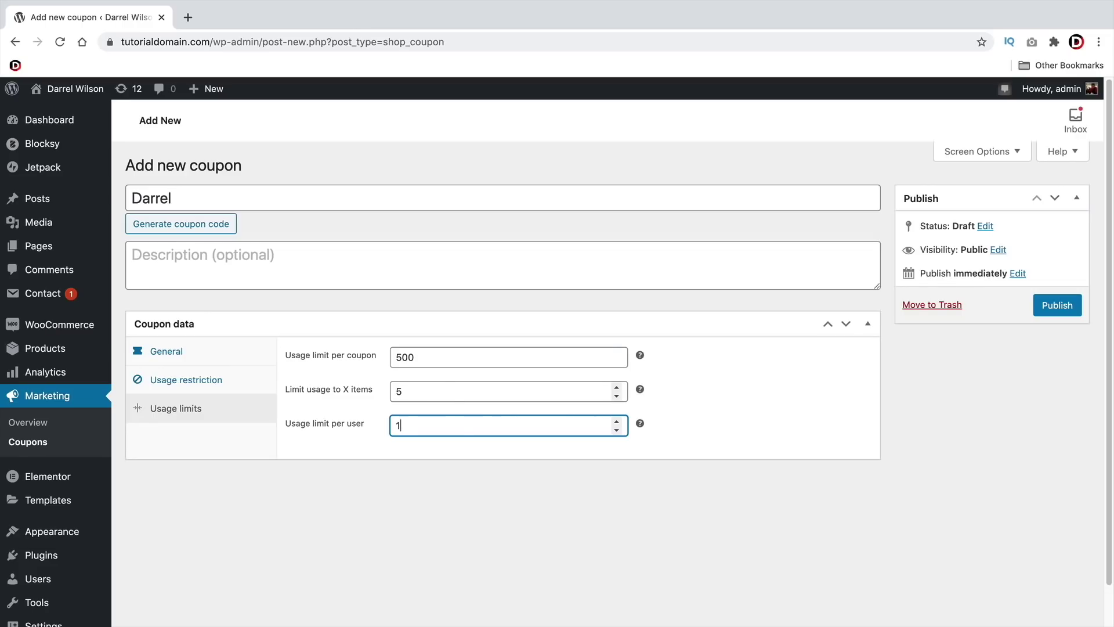
click(340, 250)
text(Darrel)
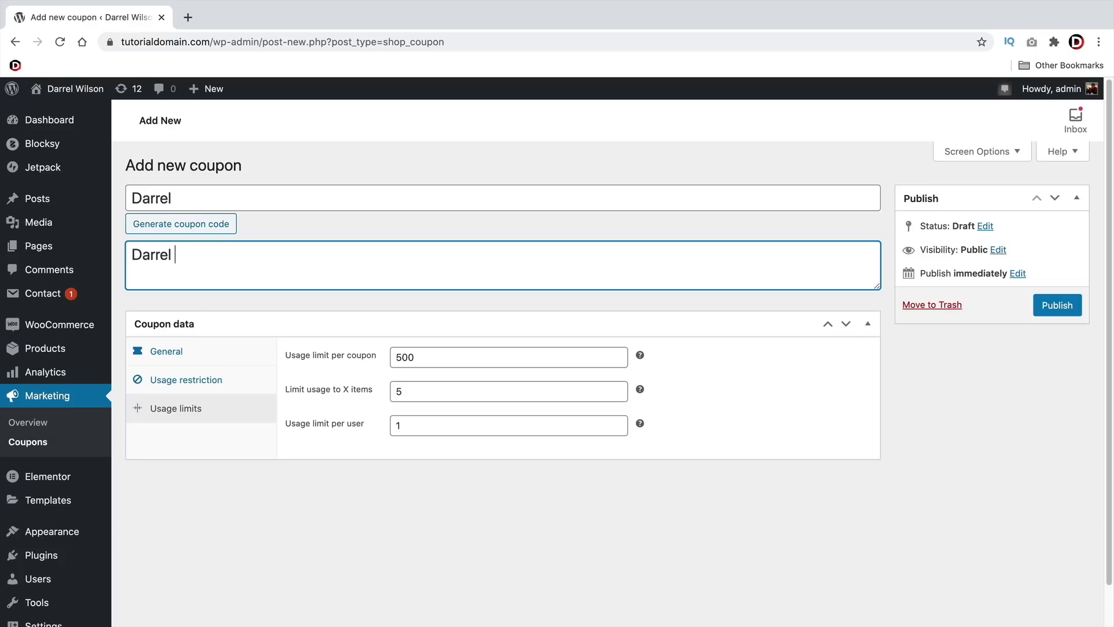
text( Gives 50% OFF)
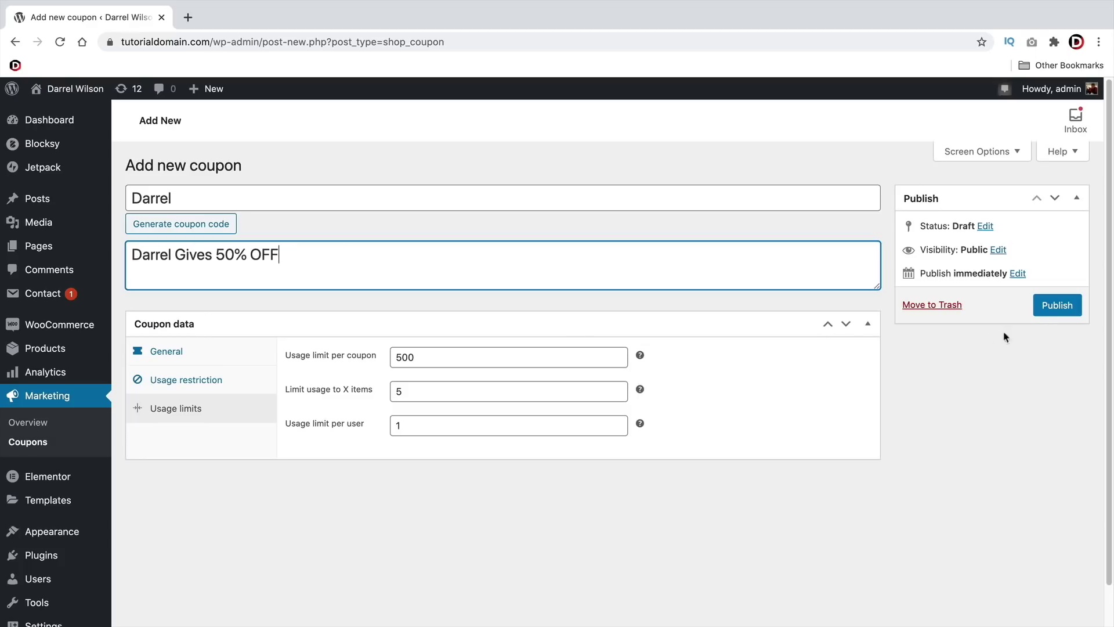
click(1049, 307)
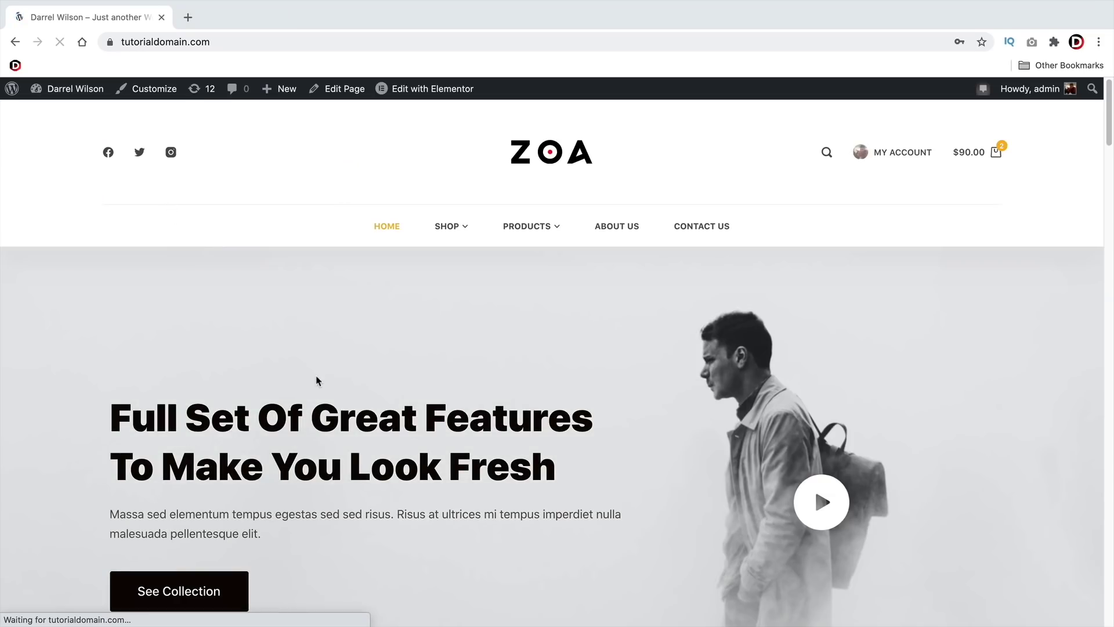
Step: Add the $45.00 Mollis nunc sed id semper risus backpack from the shop and view the cart
click(444, 228)
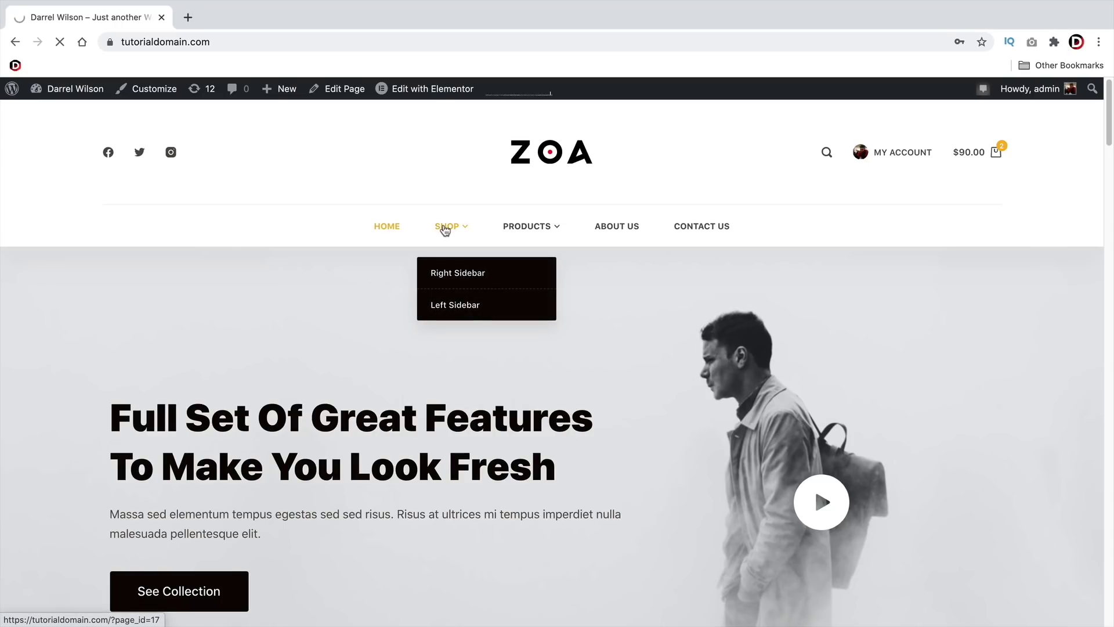
scroll(440, 458, down, 3)
scroll(439, 457, down, 10)
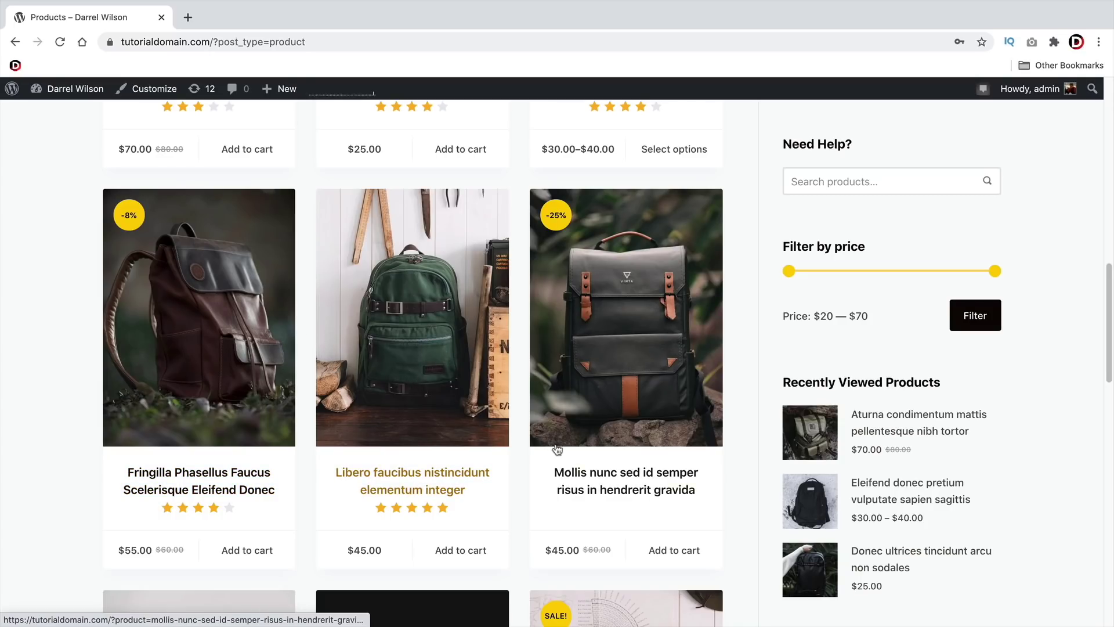
click(690, 551)
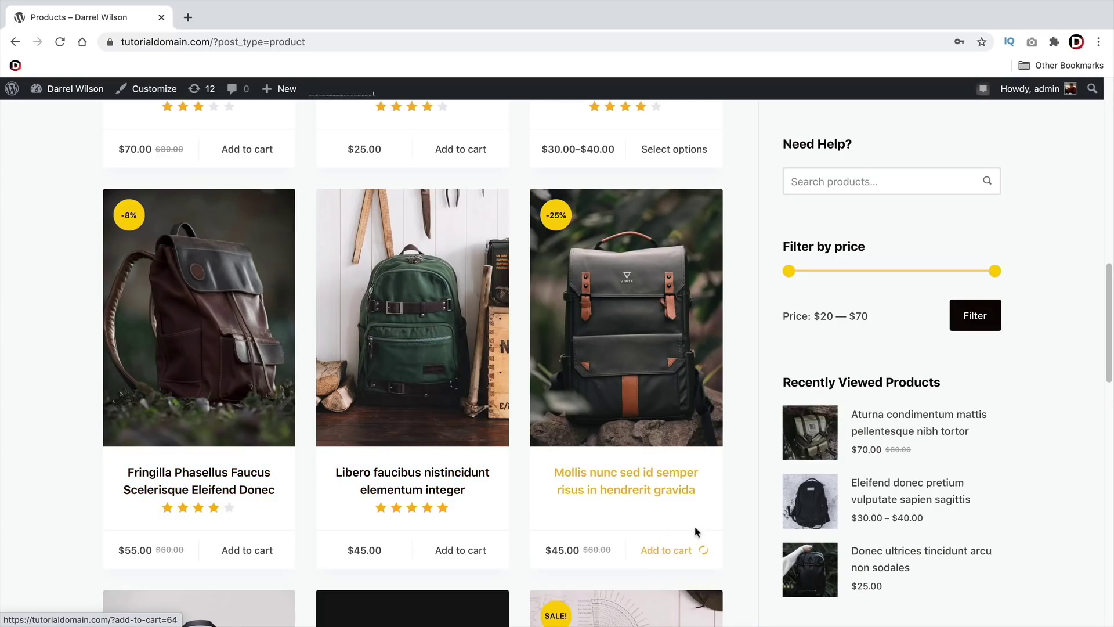
click(675, 554)
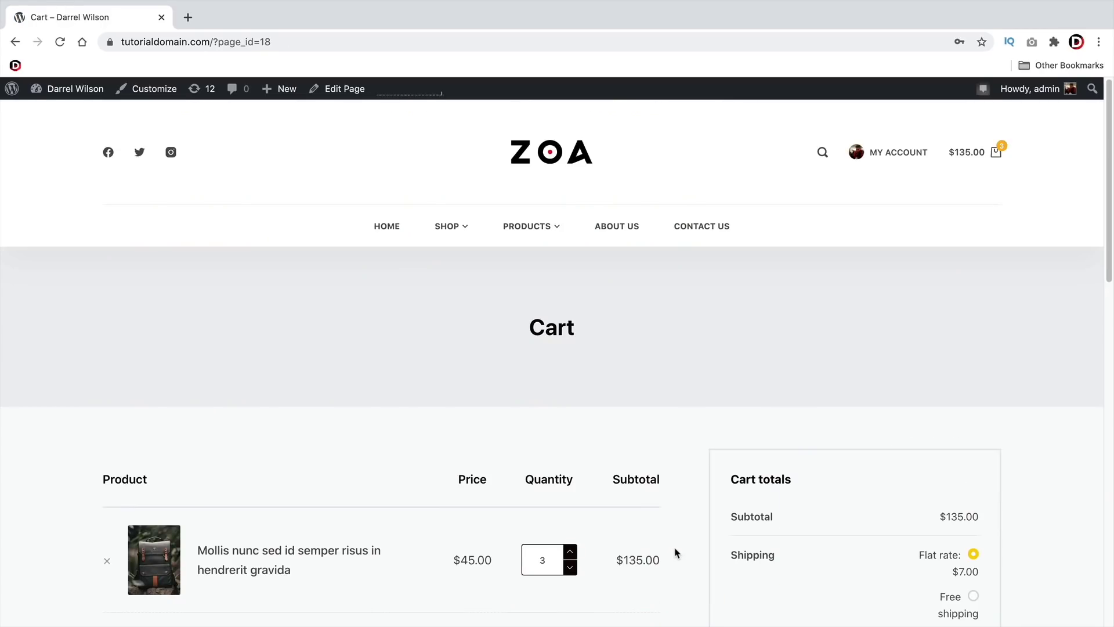
Step: Switch the cart to Free shipping, leaving the total at $135.00
scroll(675, 555, down, 5)
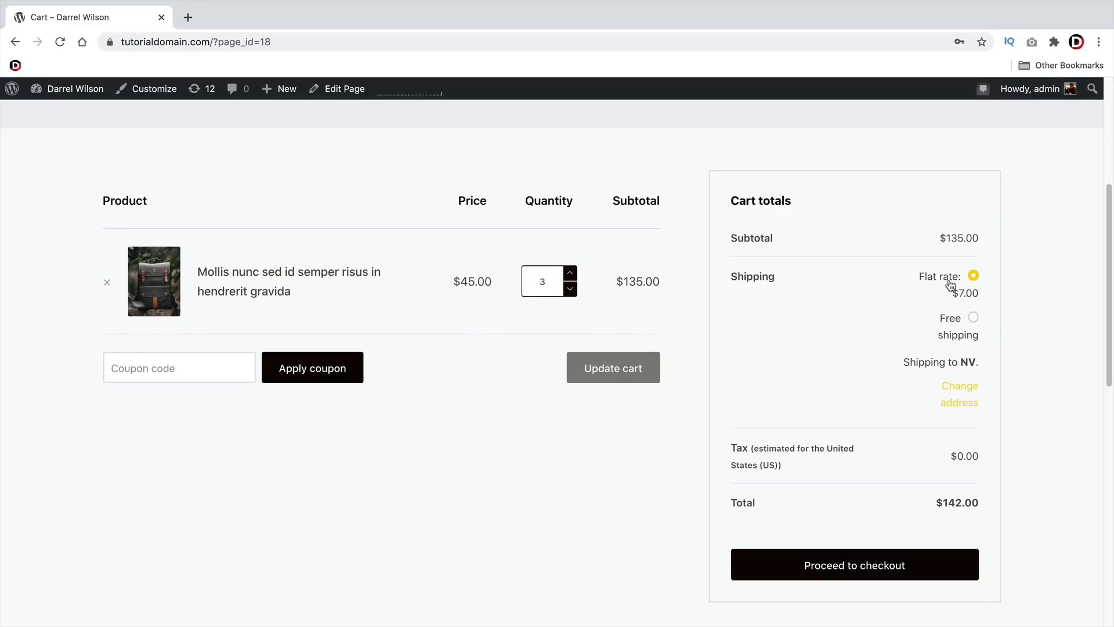
click(974, 318)
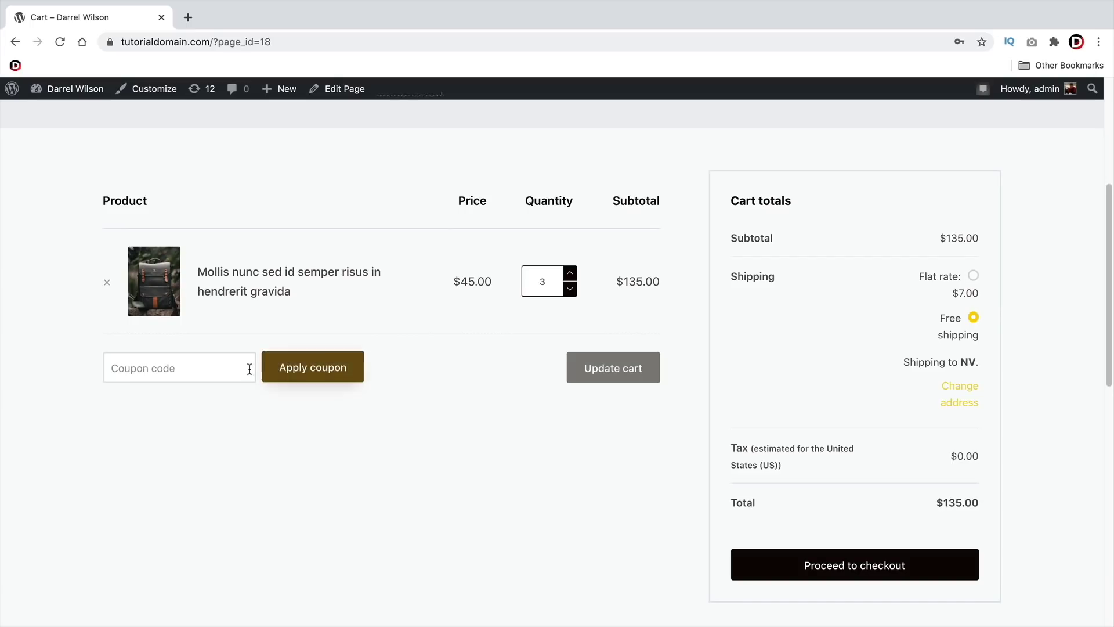
drag(986, 507, 948, 504)
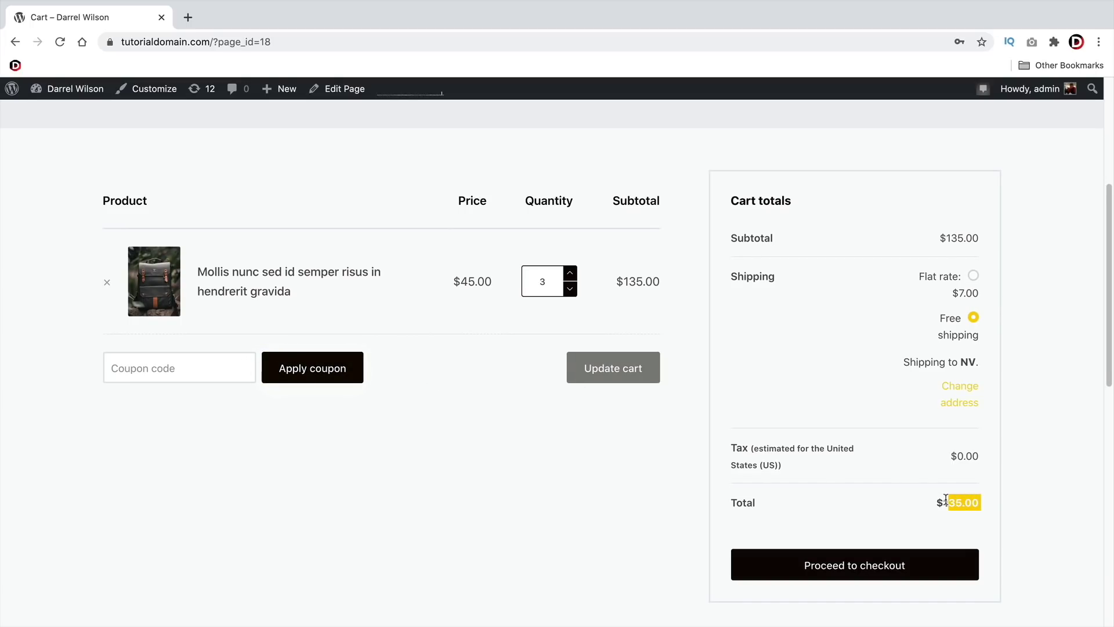
Step: Apply the 50% coupon code, halving the cart total to $67.50
click(201, 369)
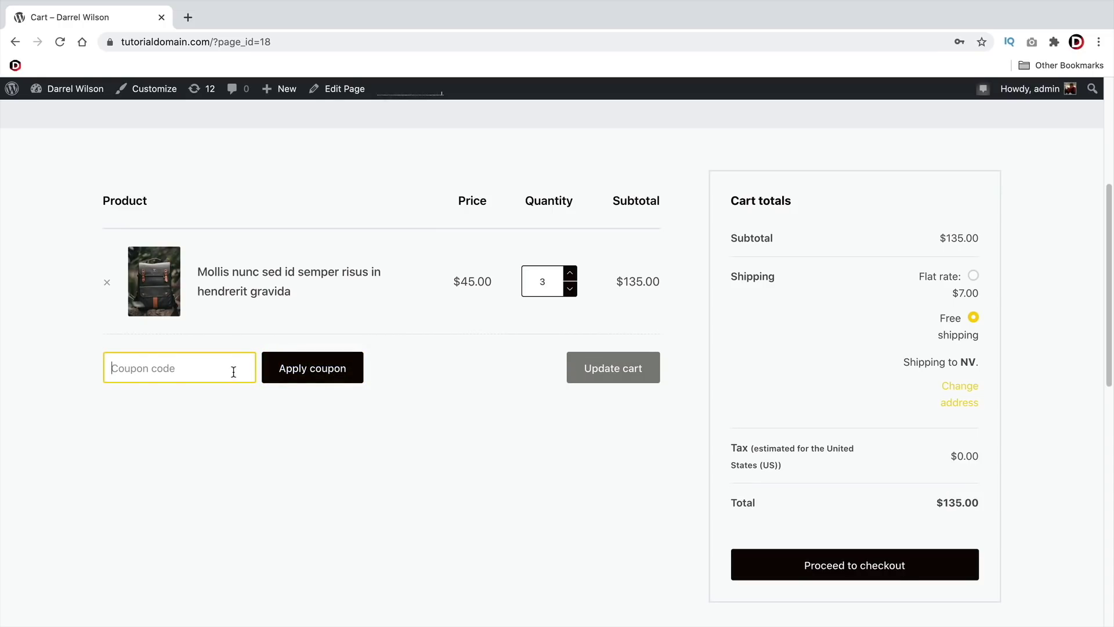
text(darrel)
click(314, 374)
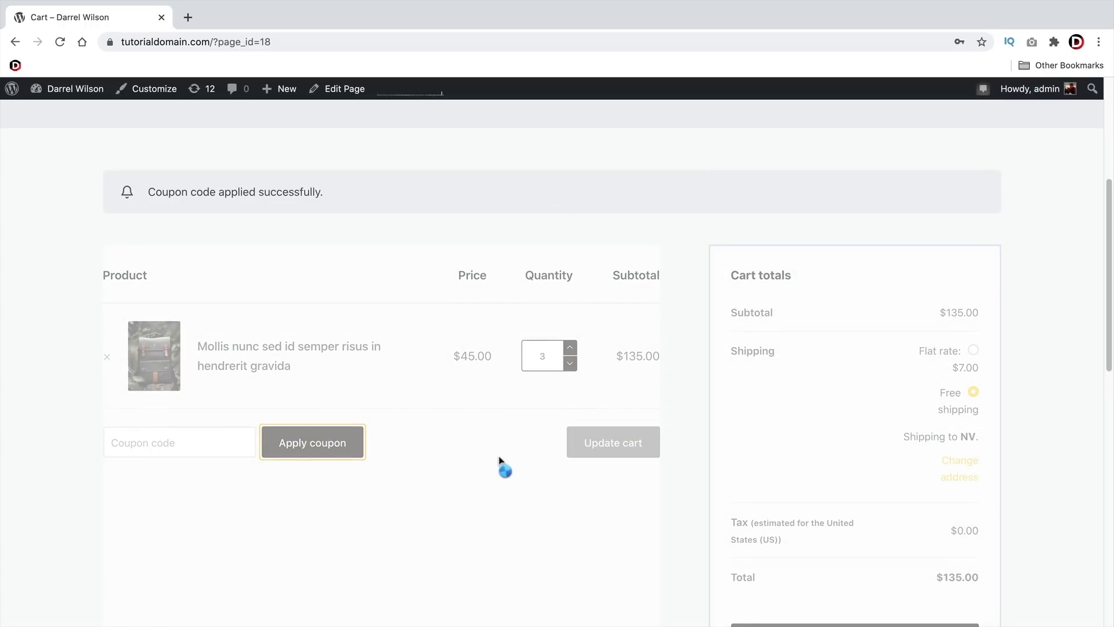
scroll(500, 460, down, 4)
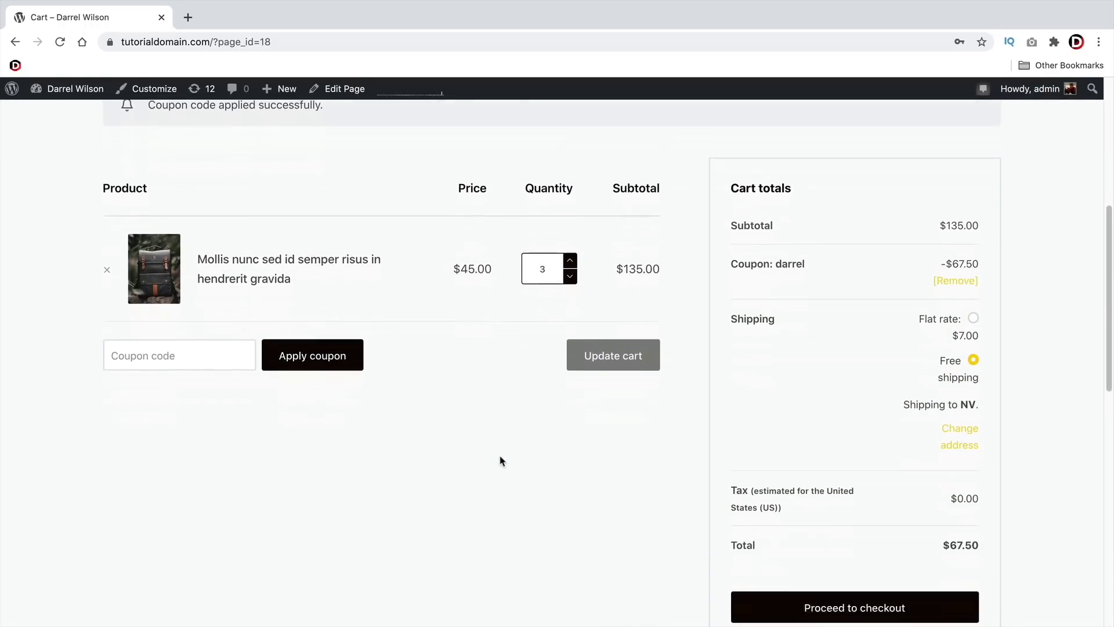
drag(981, 409, 942, 408)
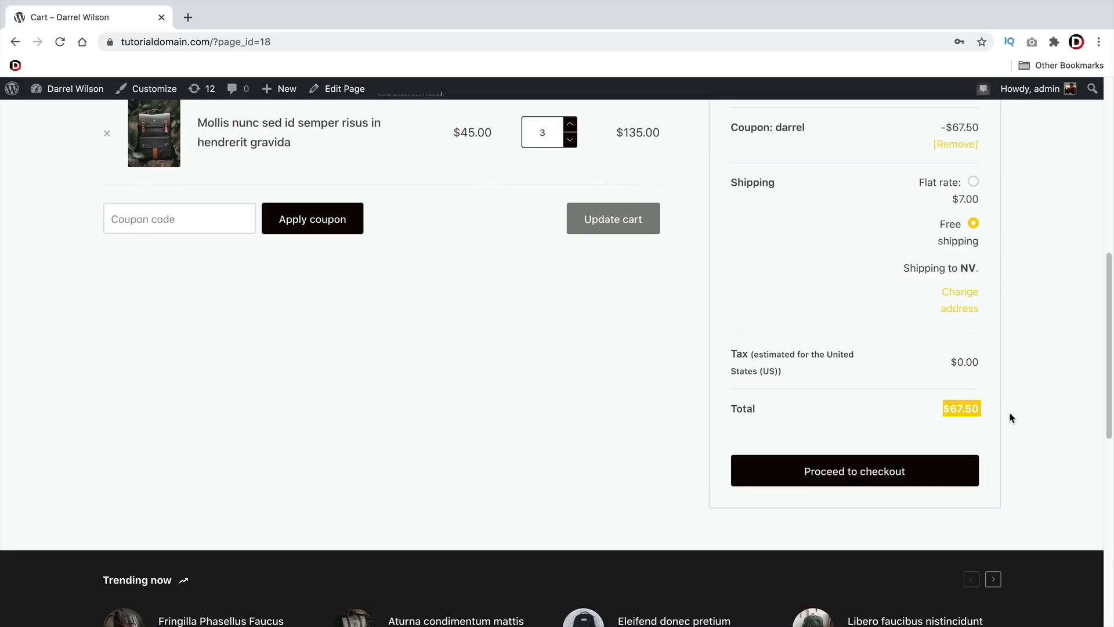
scroll(1013, 420, up, 2)
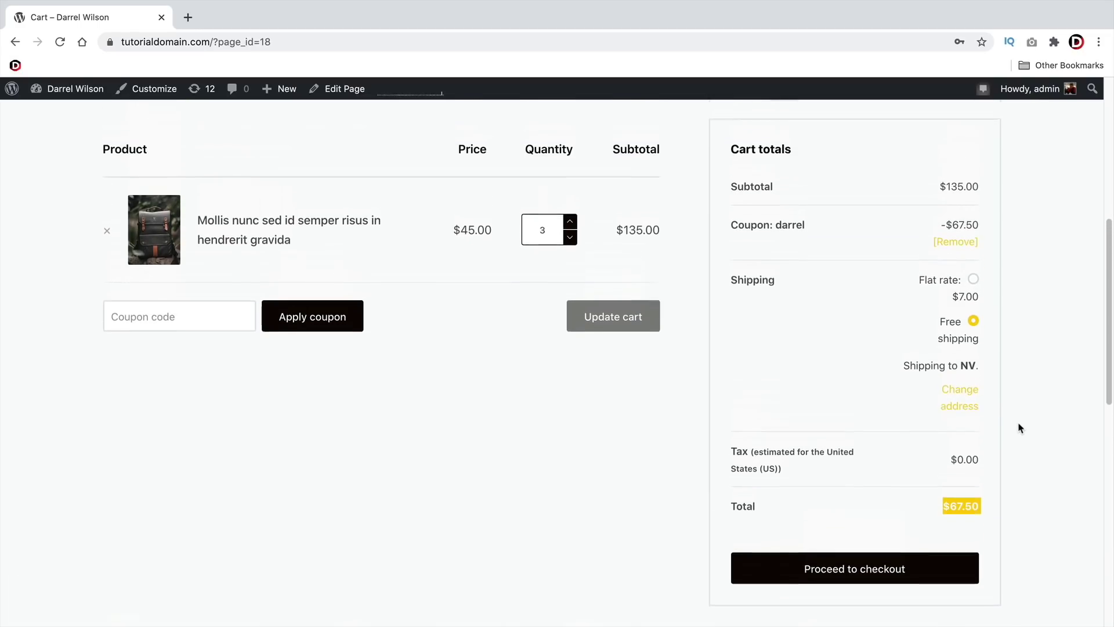
scroll(994, 441, down, 1)
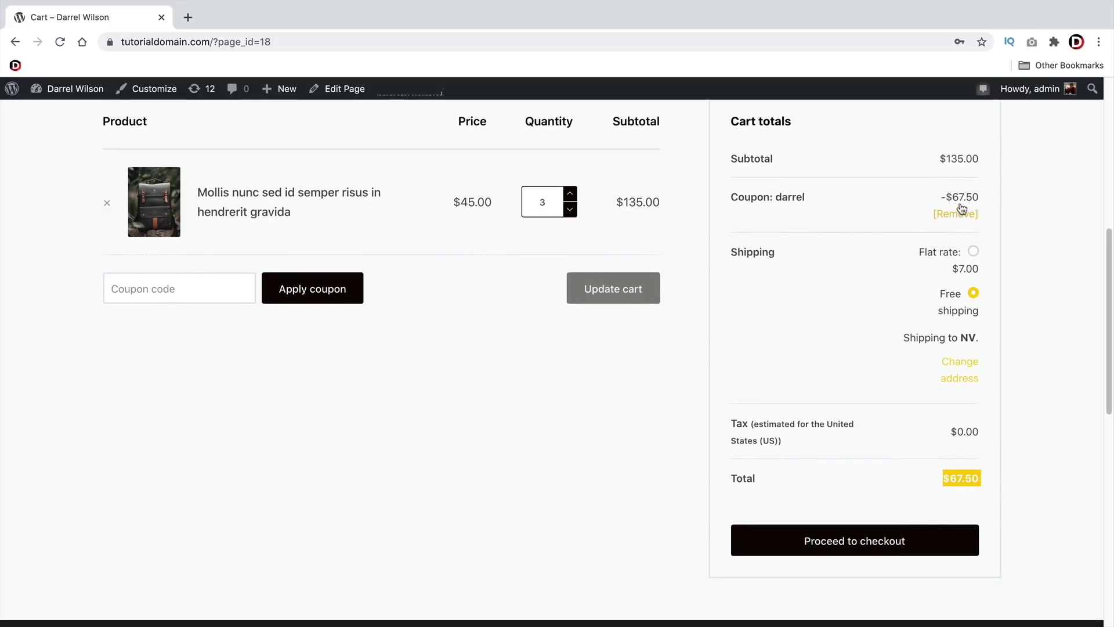
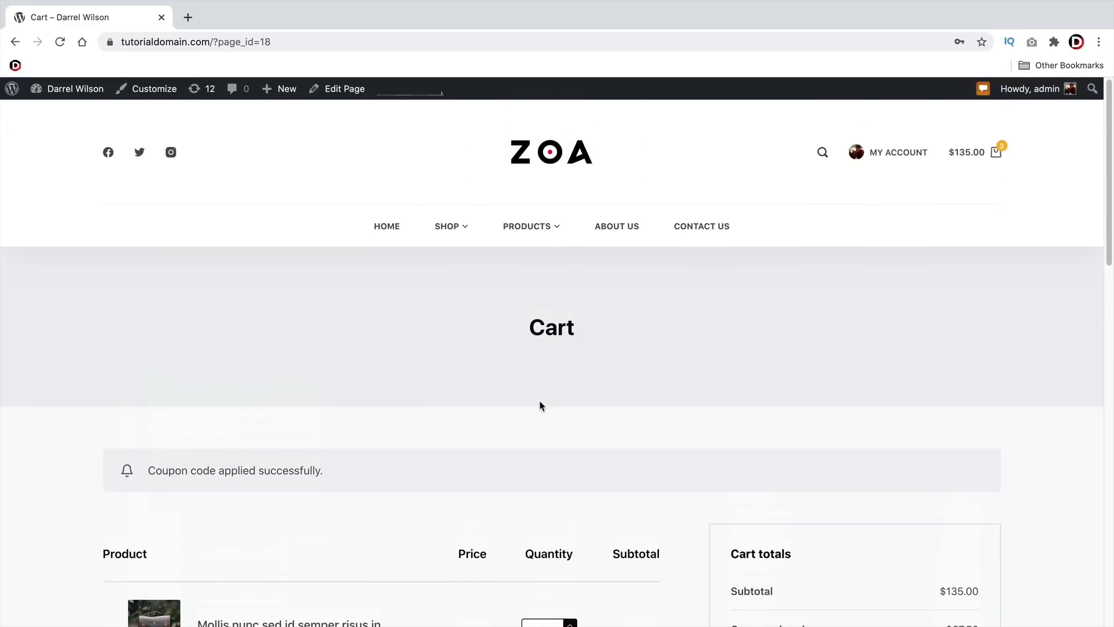
Step: Leave the discounted cart and go to the Add New Plugins page
scroll(539, 407, down, 6)
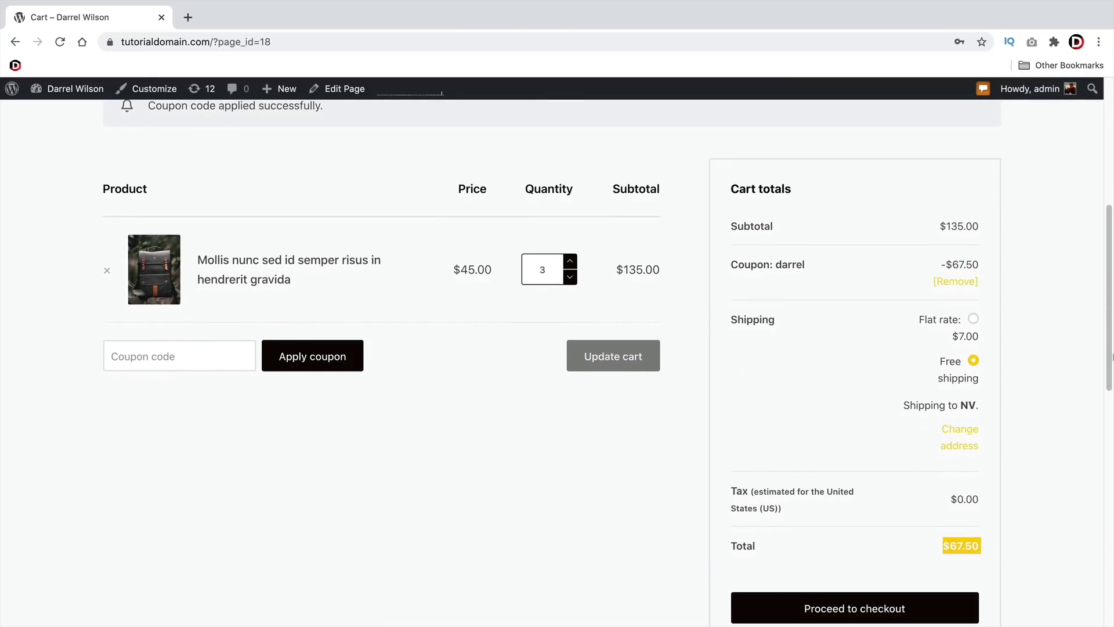
scroll(1097, 360, up, 1)
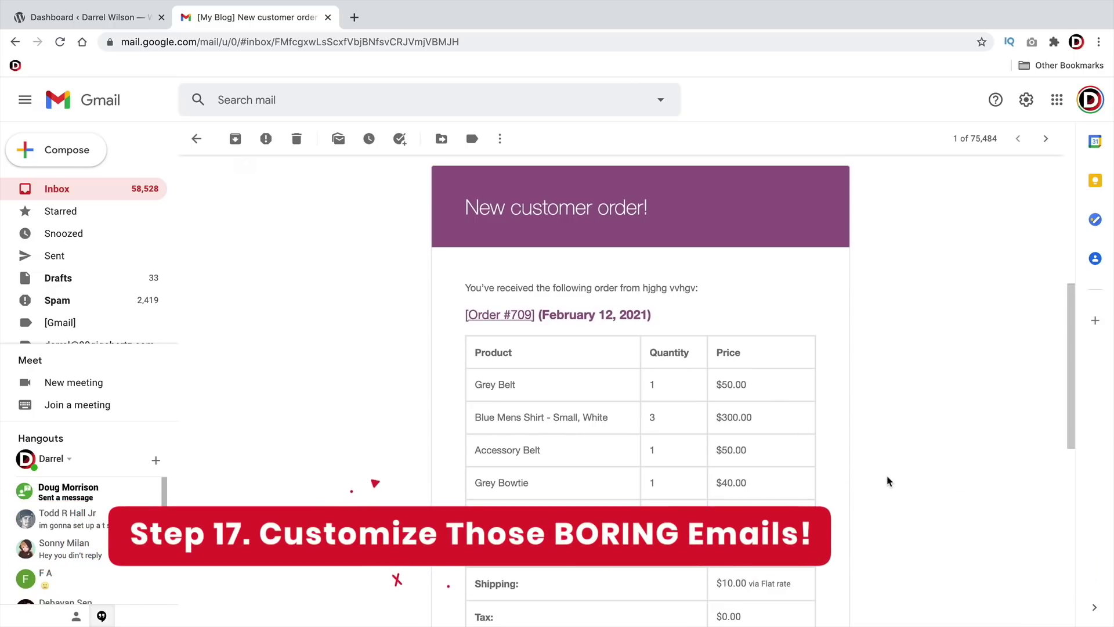
scroll(860, 463, down, 3)
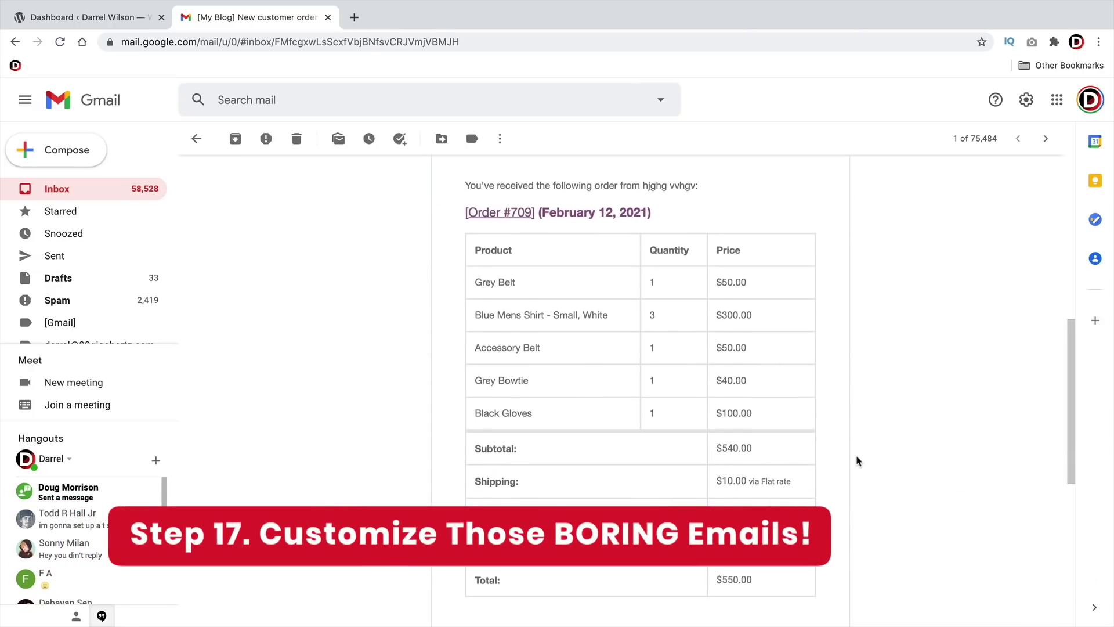
scroll(858, 460, down, 5)
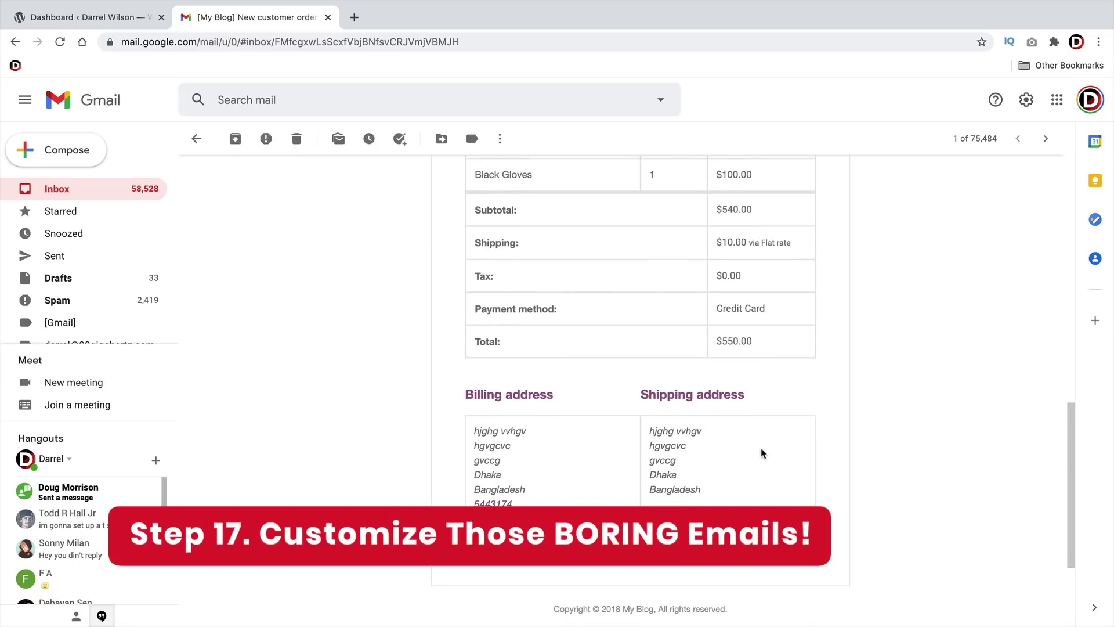
drag(718, 489, 649, 475)
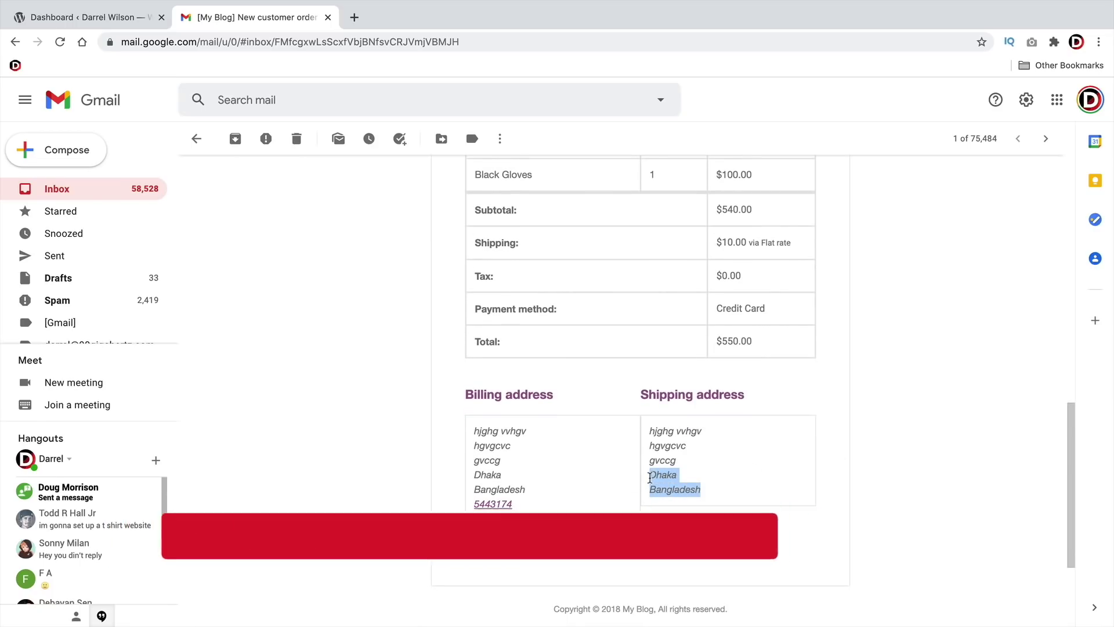
scroll(620, 468, up, 1)
scroll(558, 522, up, 6)
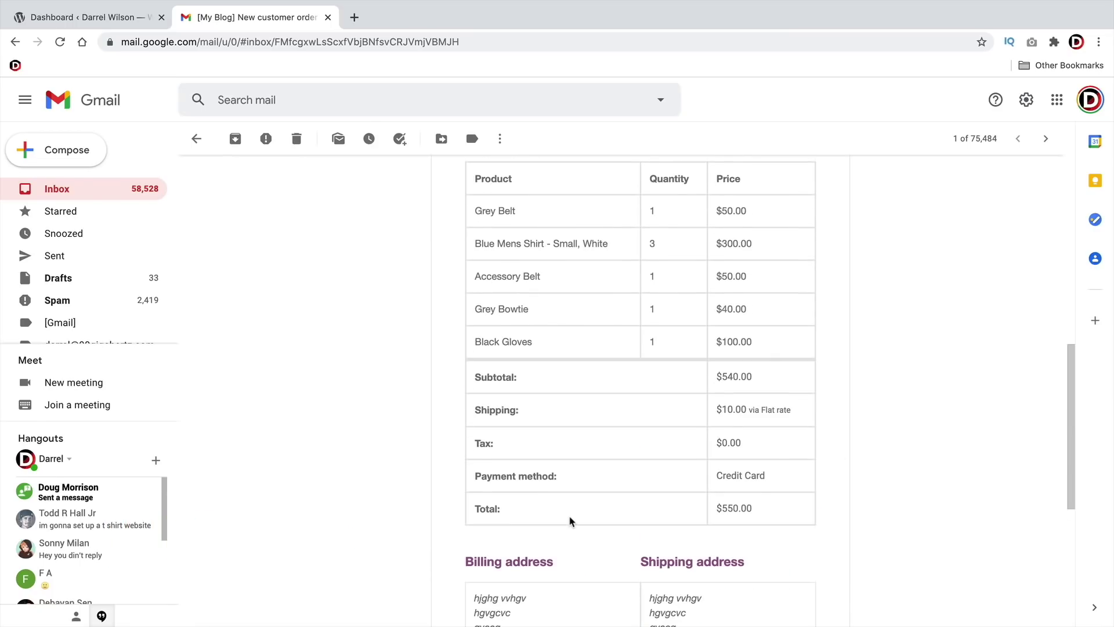
scroll(577, 524, up, 3)
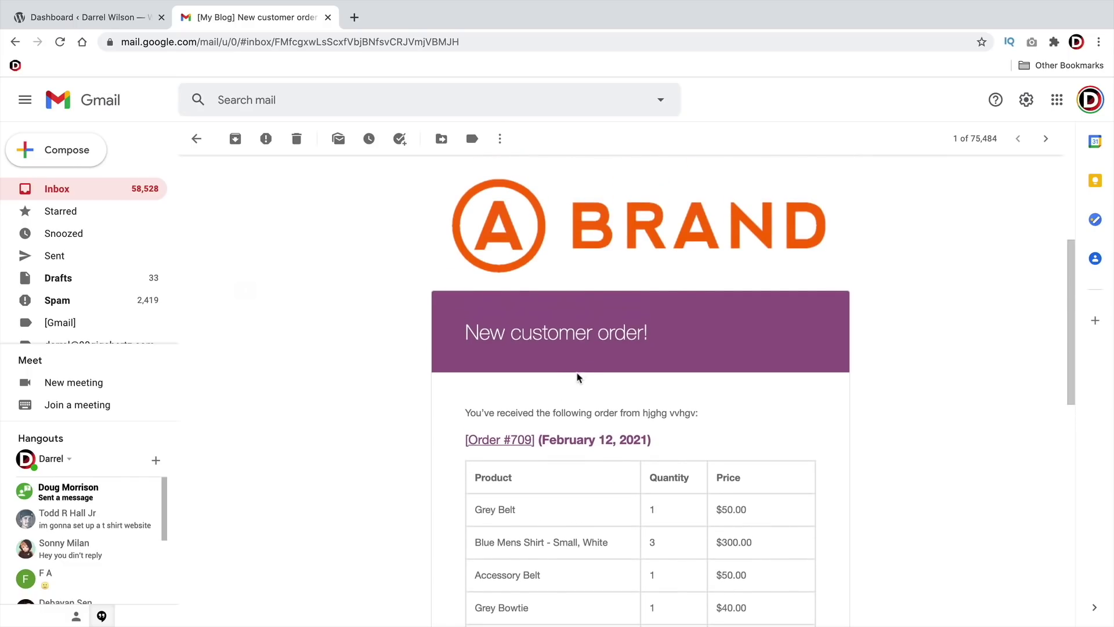
scroll(571, 363, up, 1)
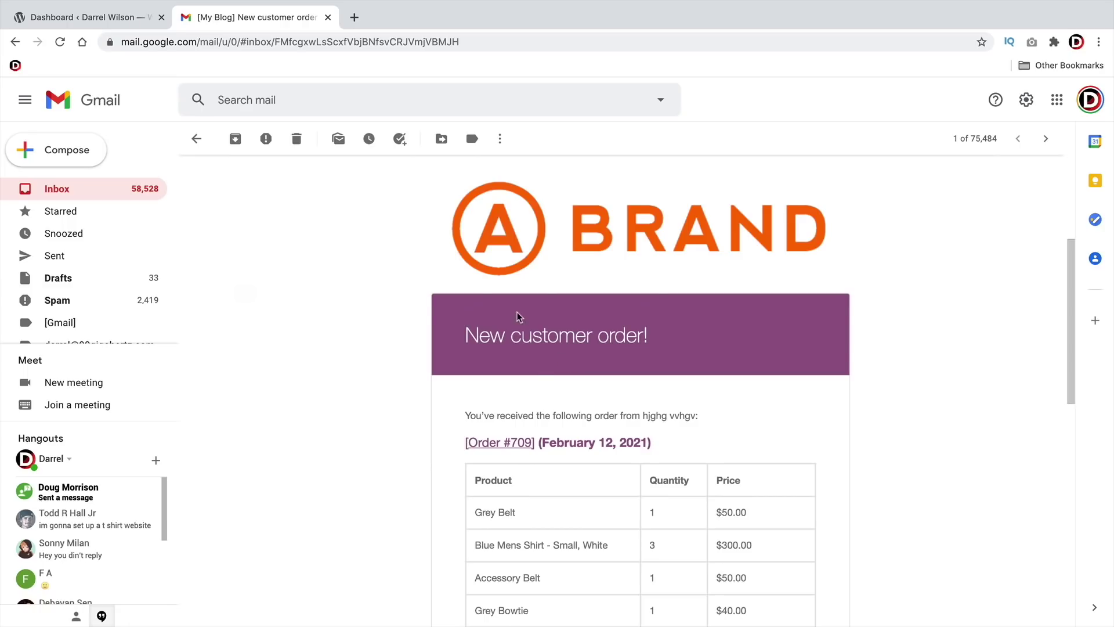
scroll(557, 391, down, 6)
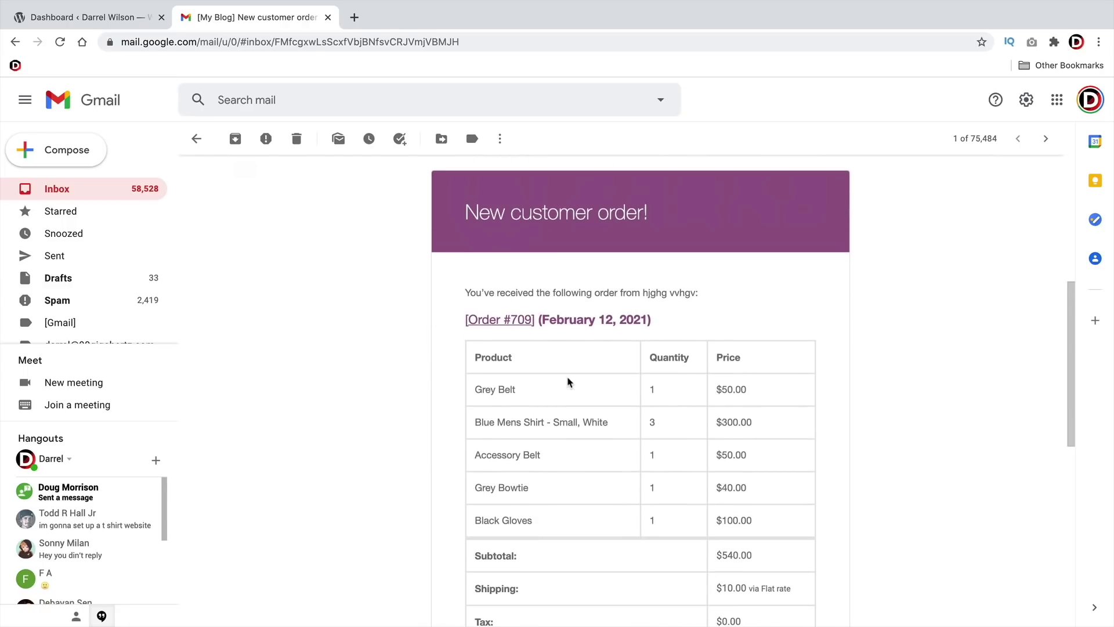
scroll(569, 381, down, 2)
scroll(569, 381, up, 2)
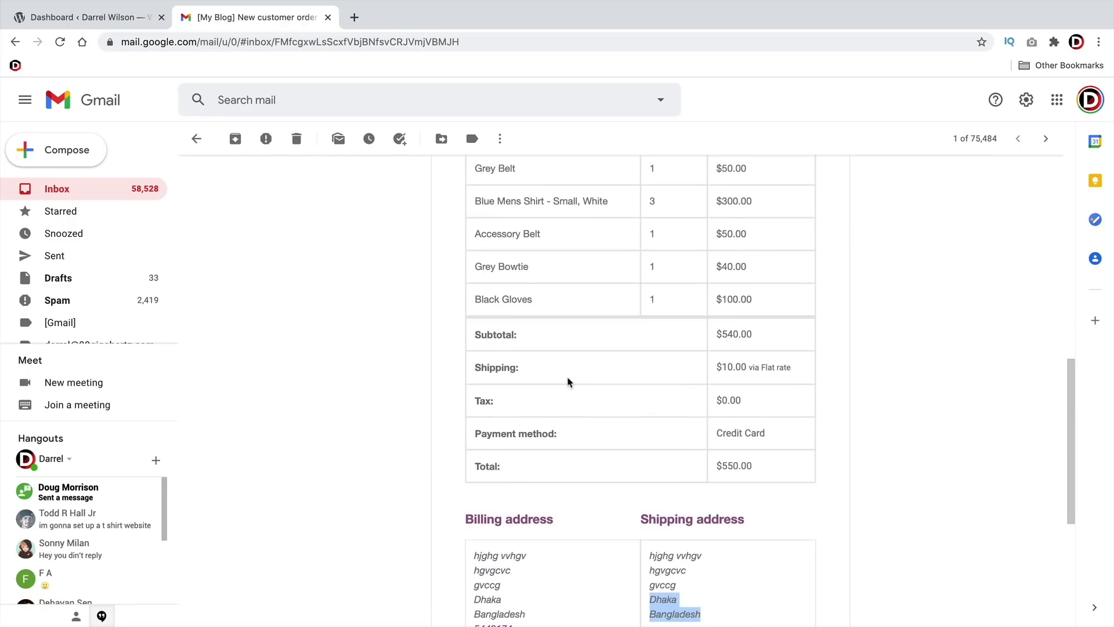
scroll(1064, 417, up, 4)
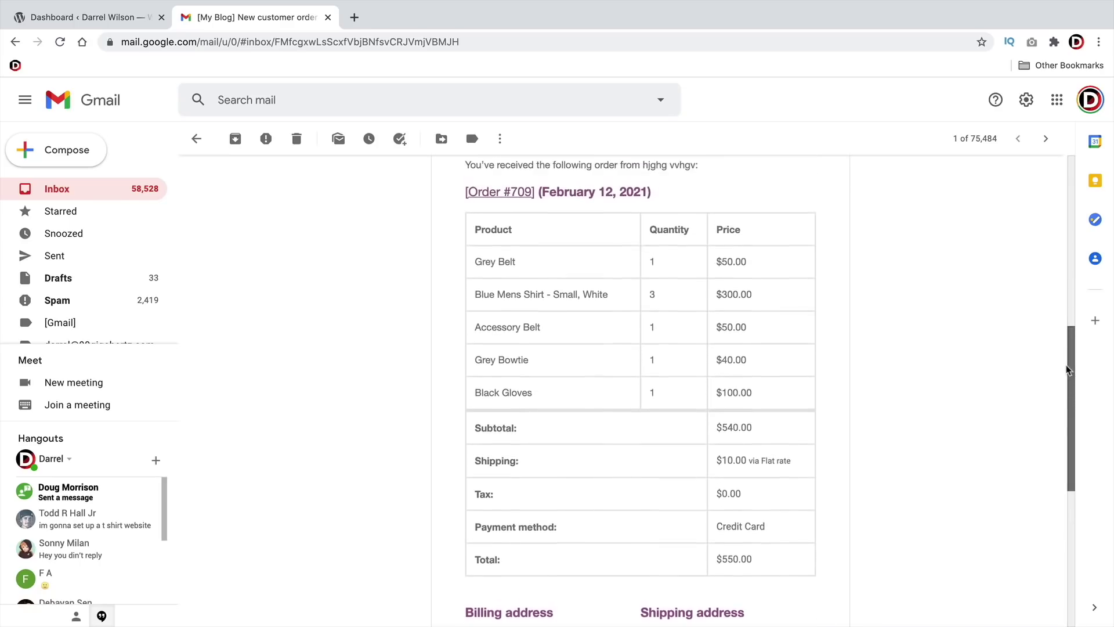
click(113, 20)
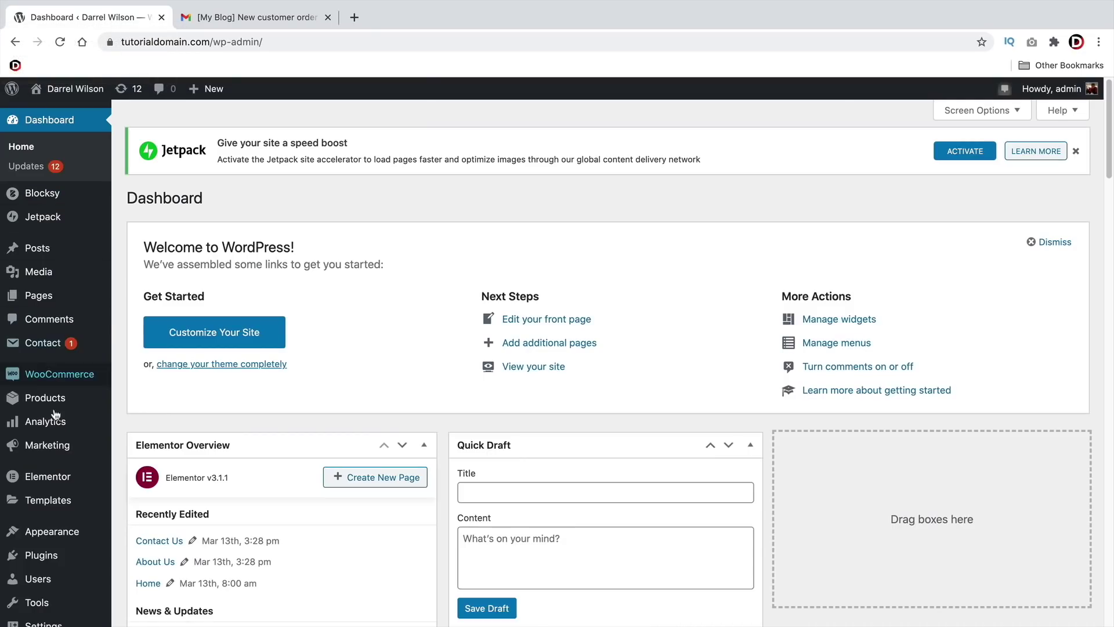
mouse_move(50, 556)
click(146, 572)
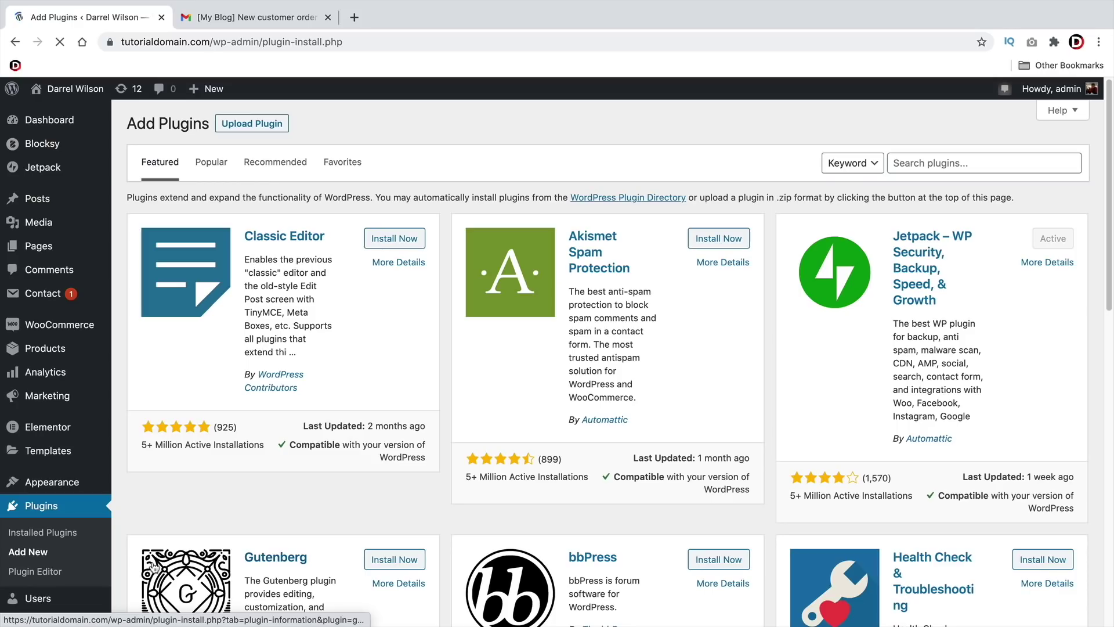
Step: Search 'woocommerce email customizer' and activate YayMail – WooCommerce Email Customizer
click(951, 157)
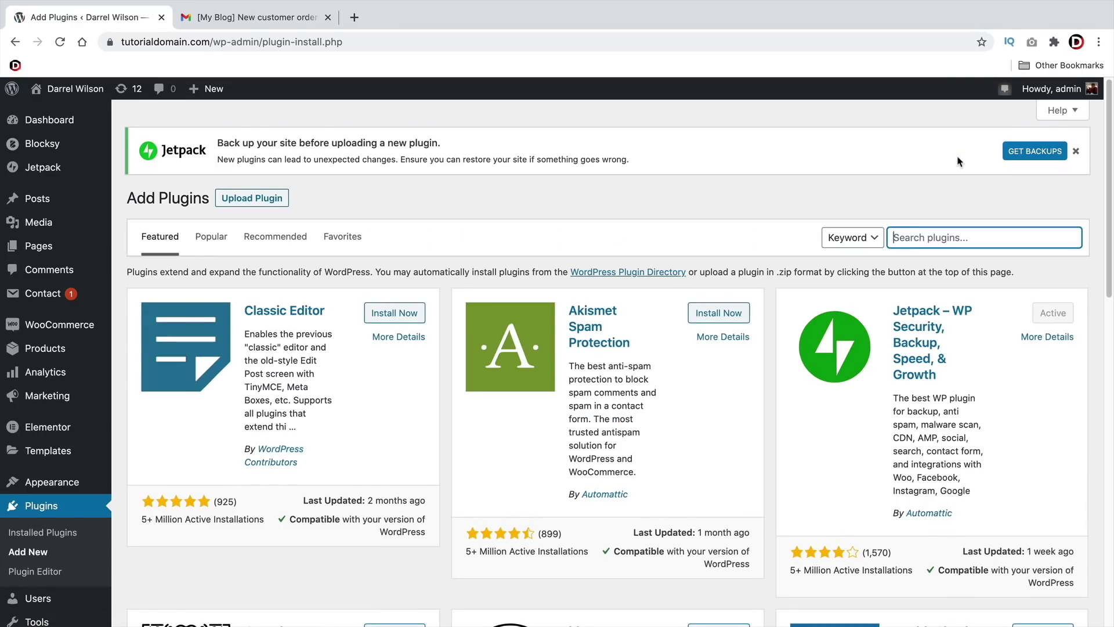
text(woocommer)
key(BackSpace)
key(BackSpace)
text(merce email cus)
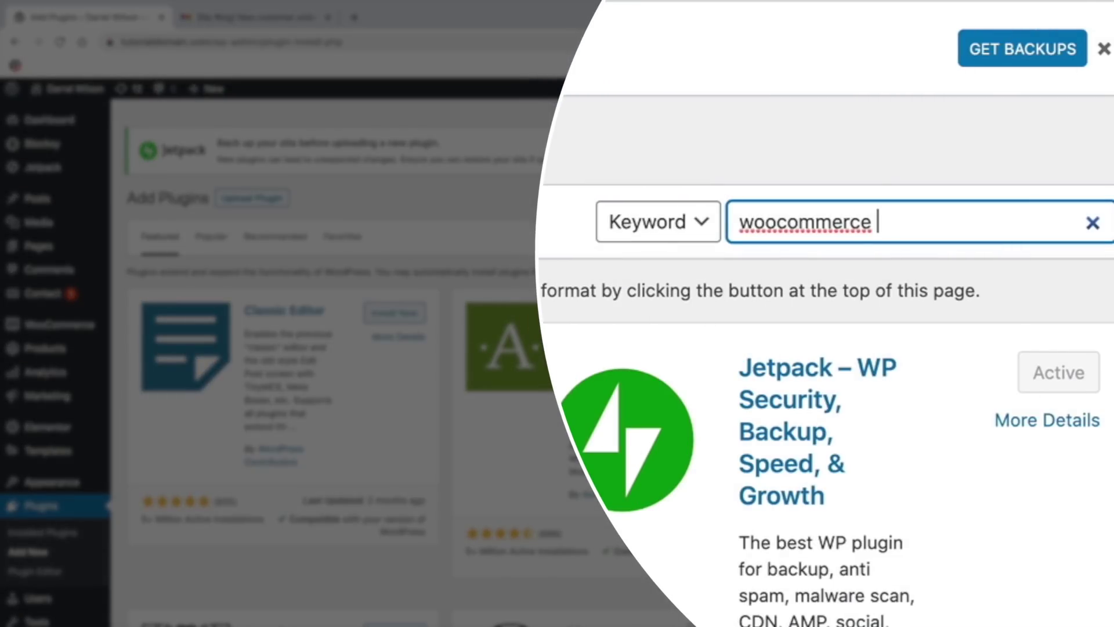
text(tomizer)
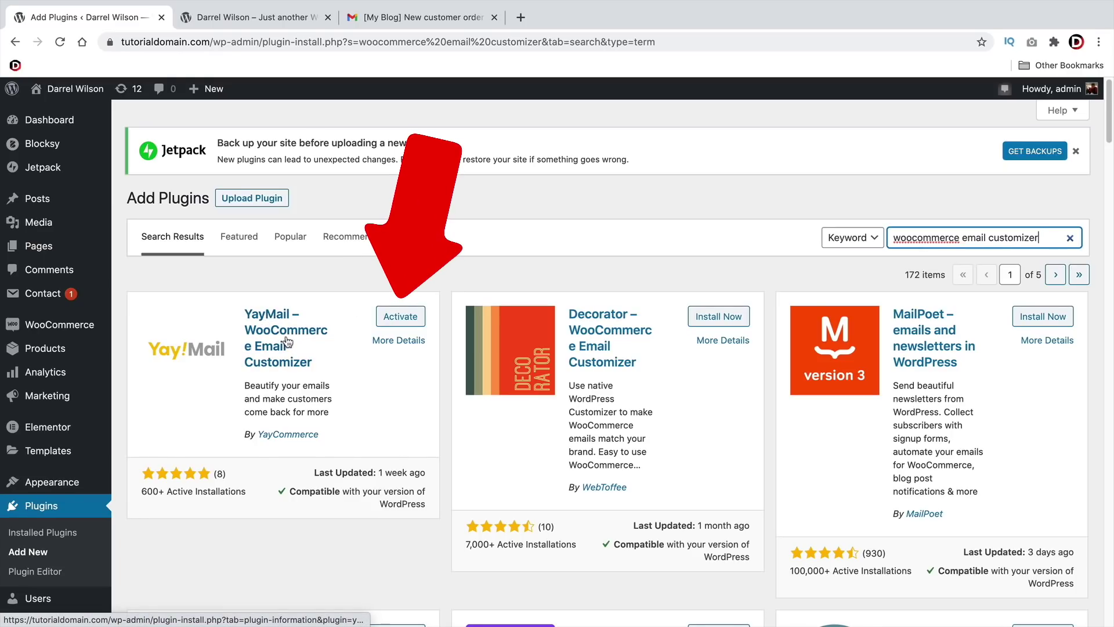
click(406, 318)
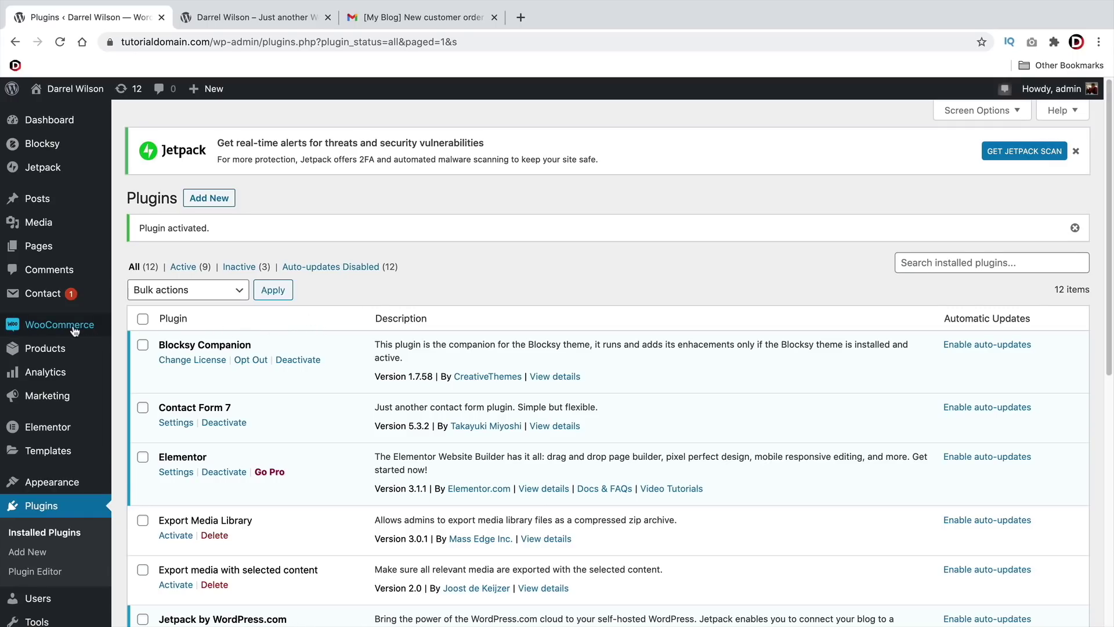
mouse_move(60, 331)
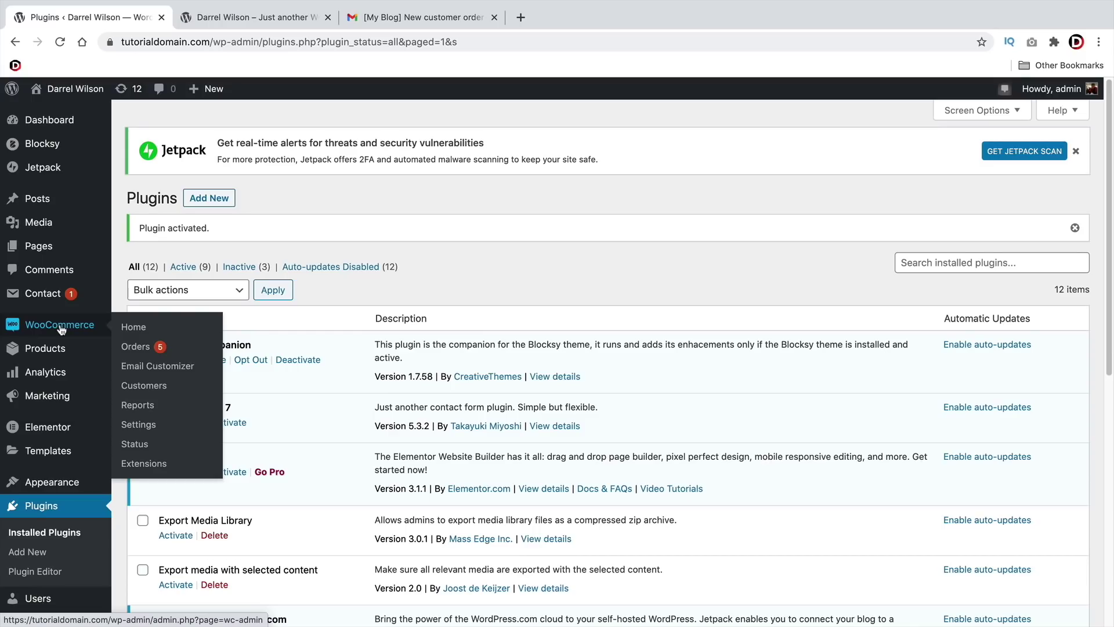
Step: Open the New order template in YayMail and move the address block up and down
click(167, 369)
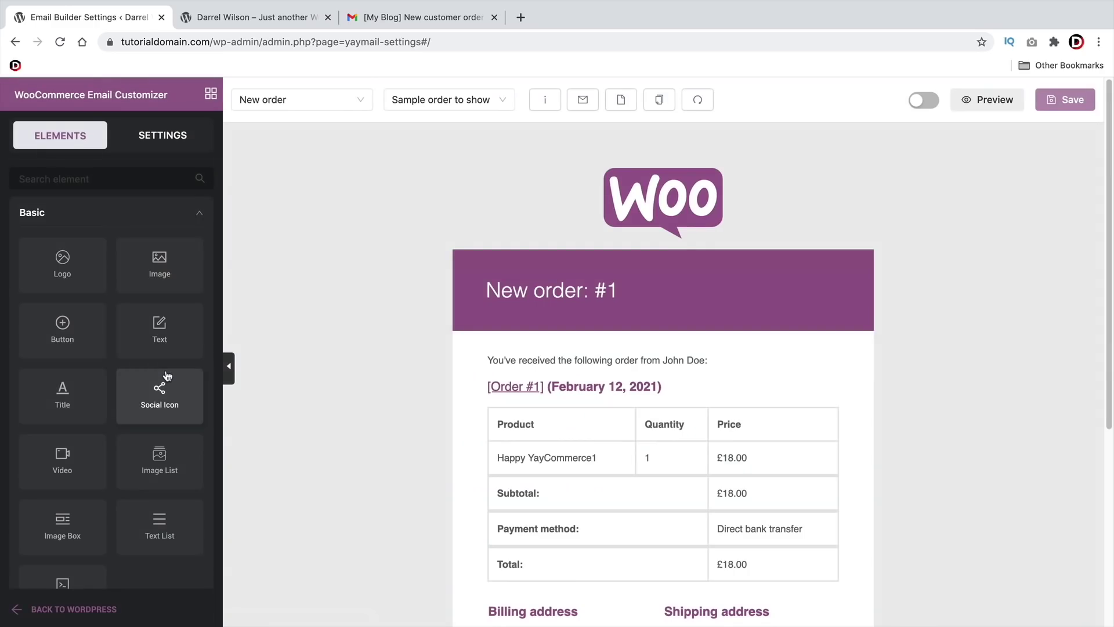
scroll(503, 405, down, 5)
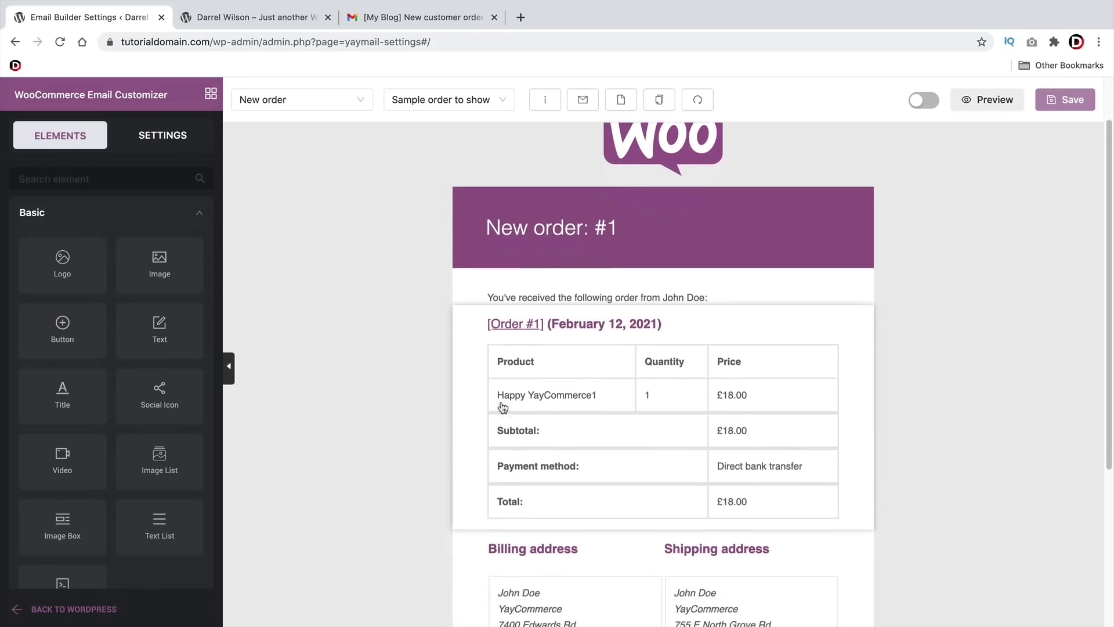
click(514, 382)
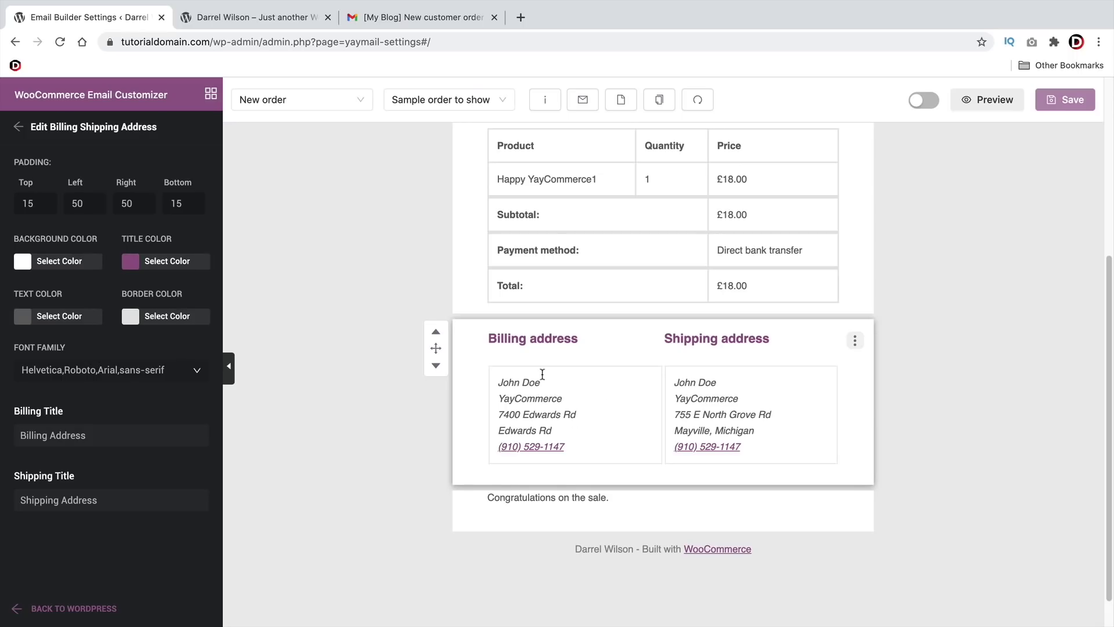
scroll(546, 376, up, 2)
click(436, 398)
click(436, 387)
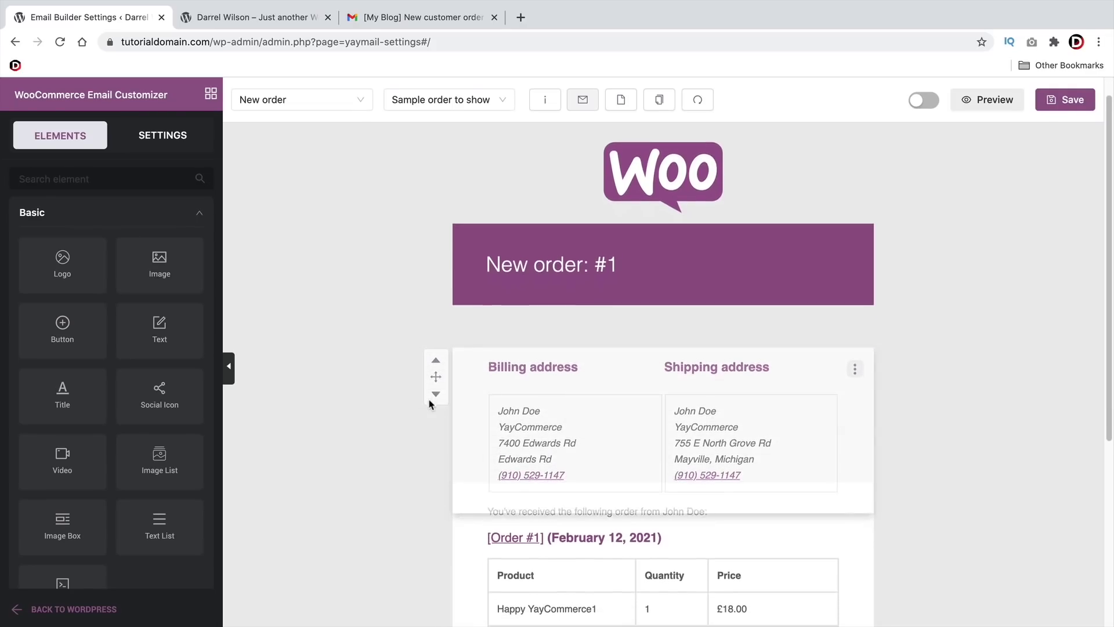
click(436, 394)
click(437, 386)
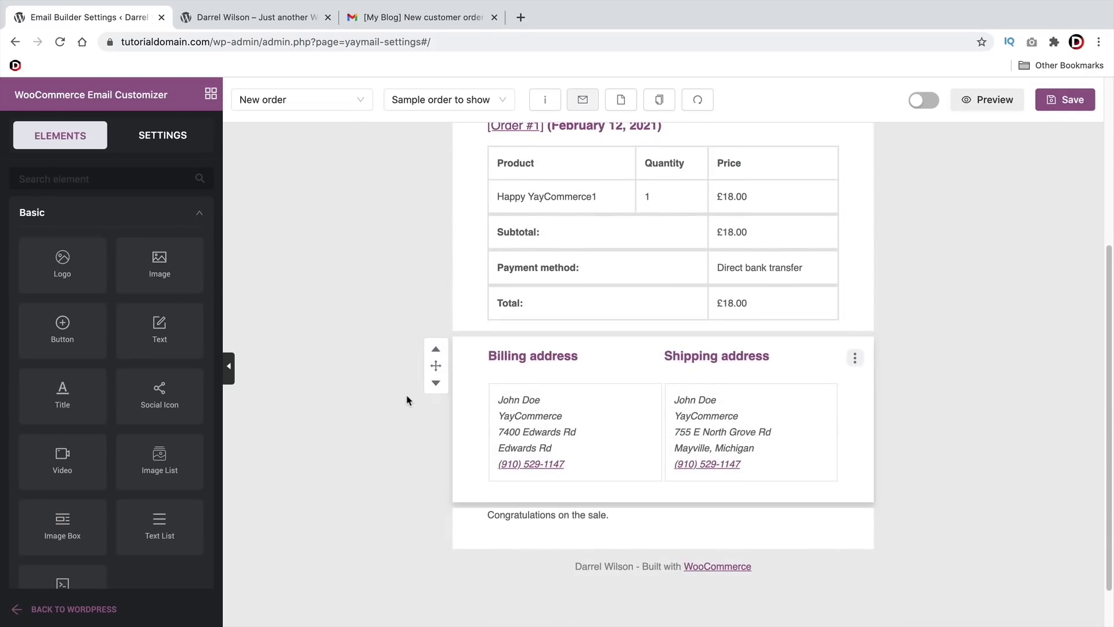
scroll(406, 395, up, 3)
scroll(410, 386, down, 2)
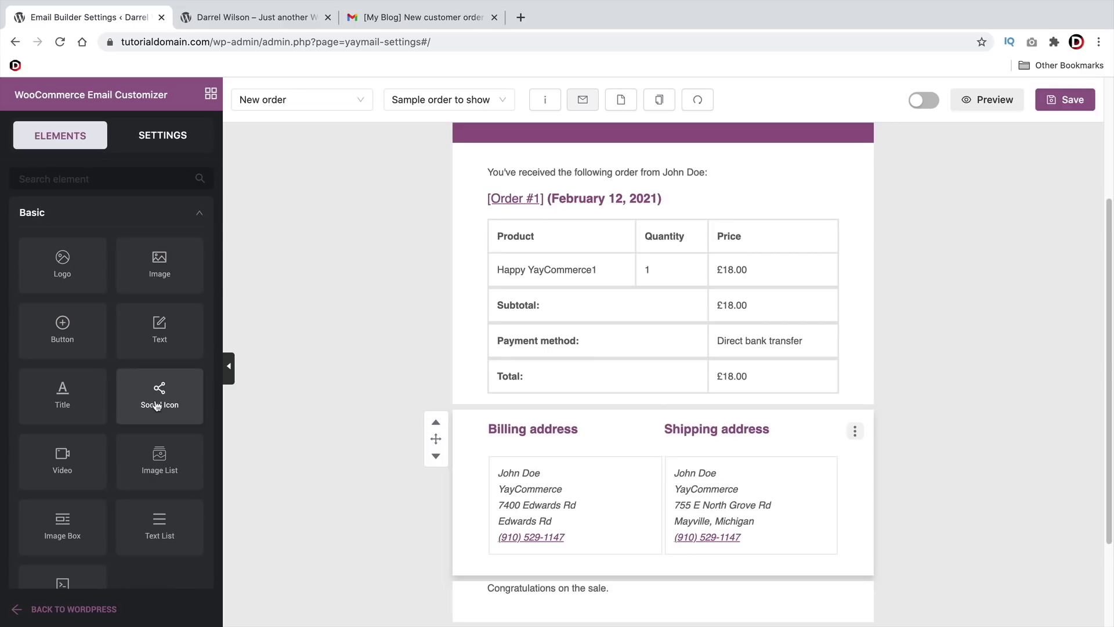
Step: Add a text block and a row of social icons below the order table
drag(162, 401, 523, 423)
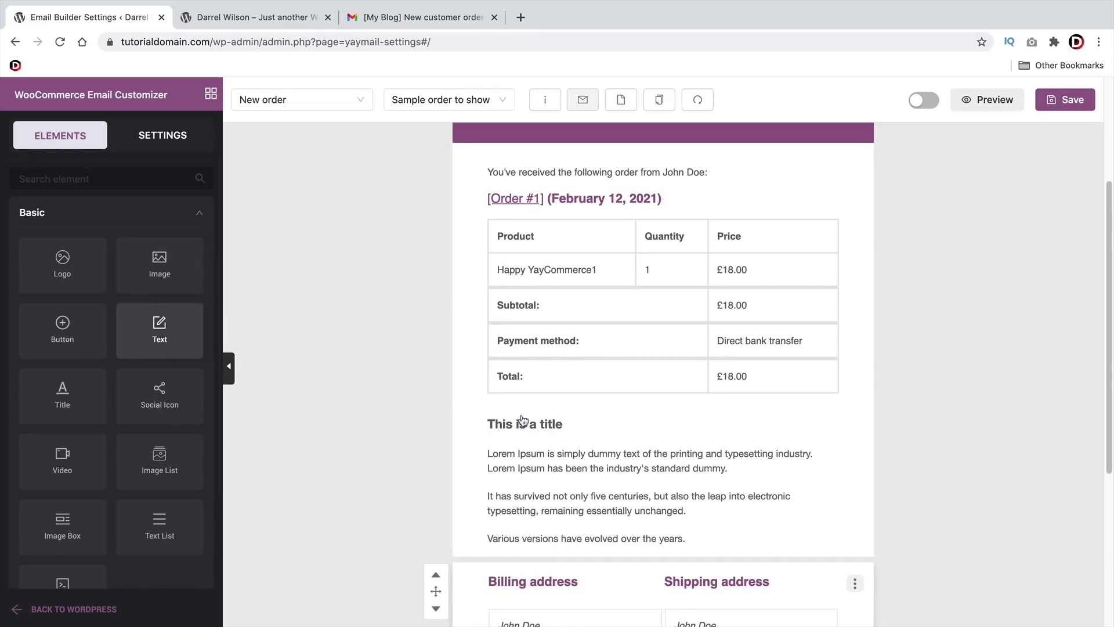
scroll(428, 398, down, 3)
drag(160, 401, 677, 410)
scroll(137, 428, down, 4)
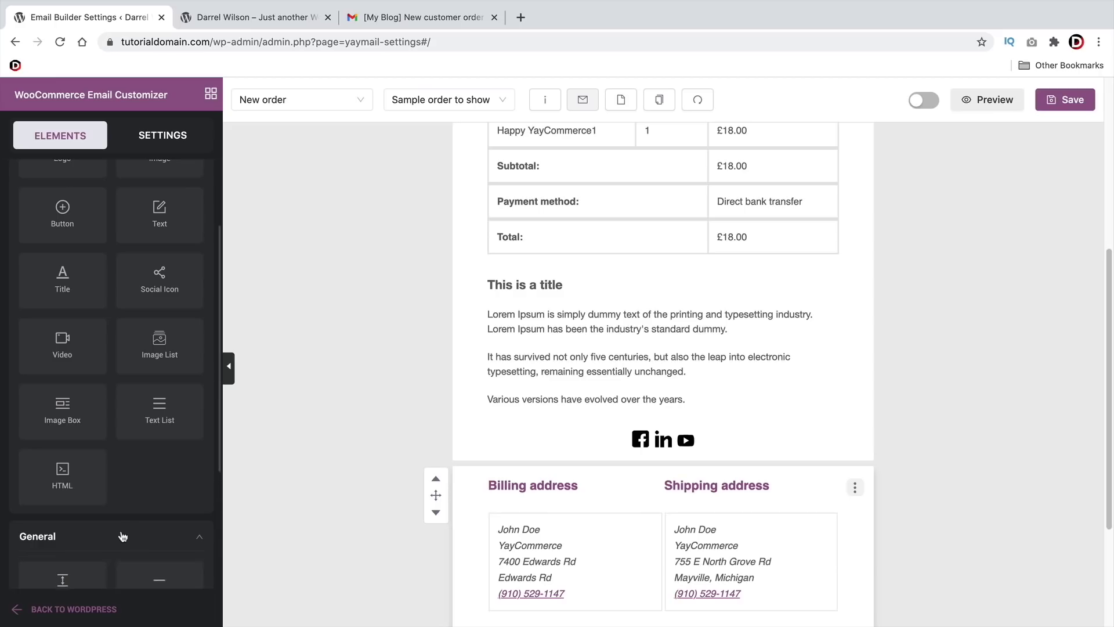
Step: Add a two-column block below the social icons and view its settings
click(125, 535)
scroll(130, 509, down, 4)
drag(160, 449, 609, 470)
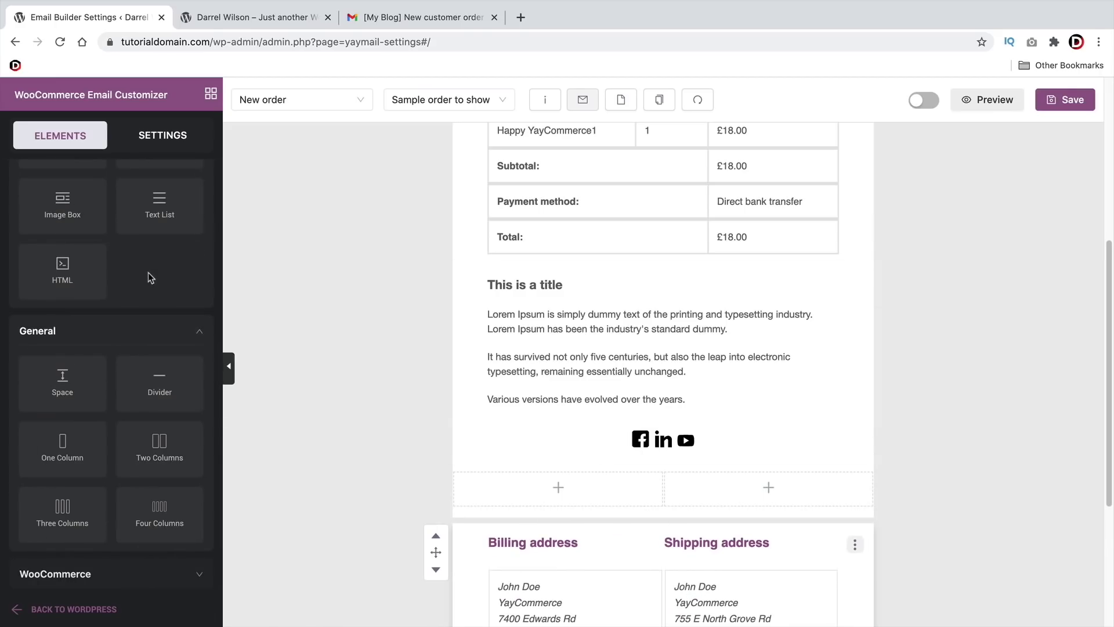
scroll(148, 273, up, 6)
drag(154, 267, 551, 510)
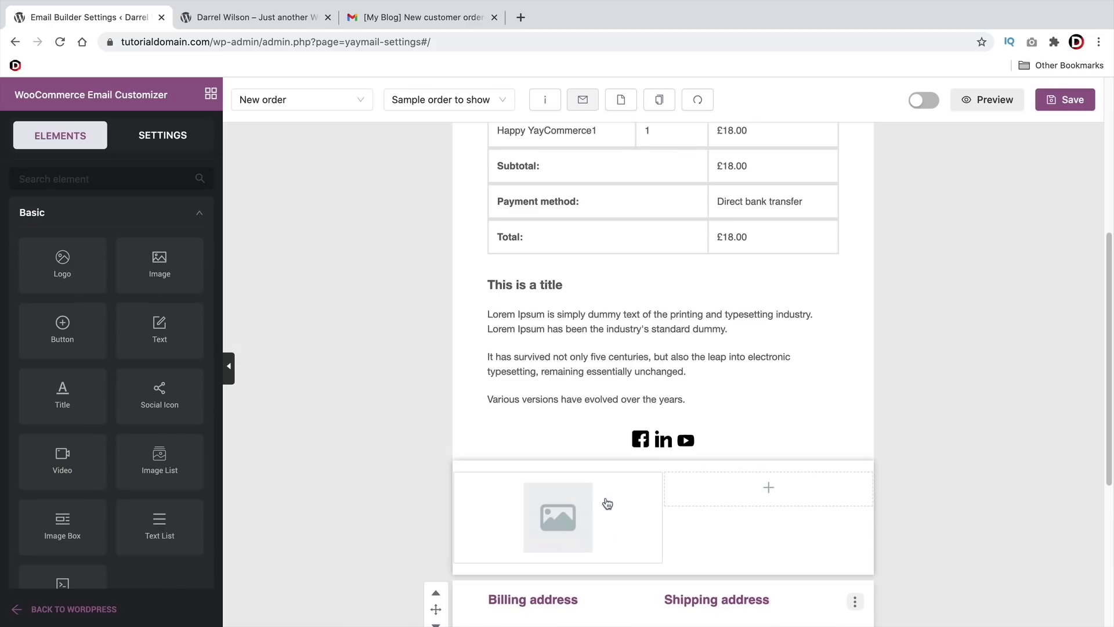
click(770, 493)
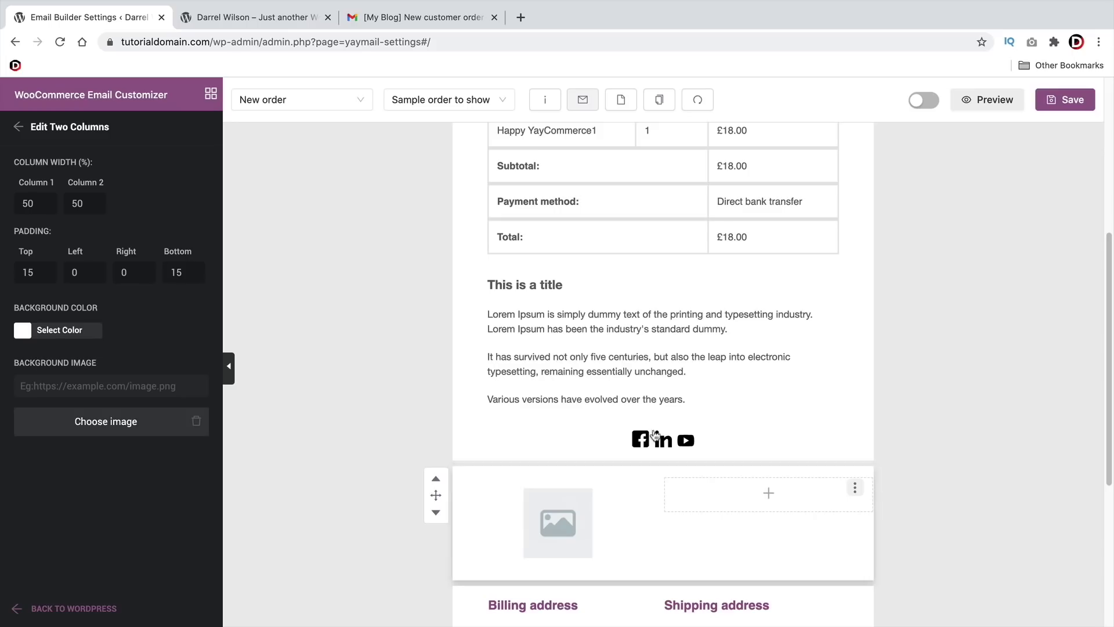
click(22, 126)
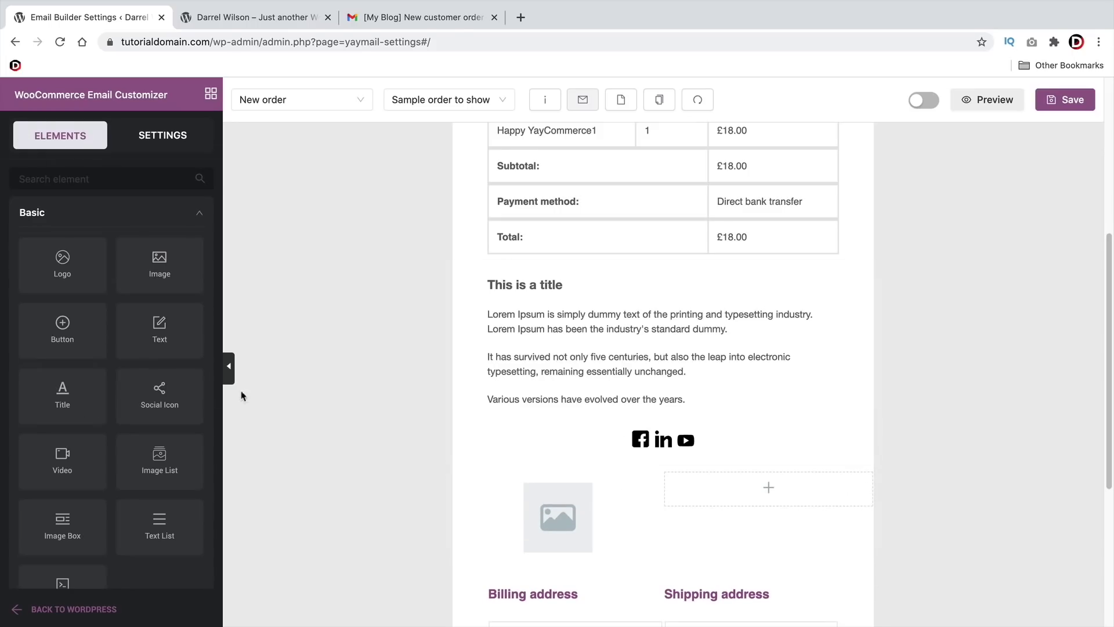
Step: Browse the WooCommerce email elements and scroll back to the top of the email
scroll(149, 415, down, 5)
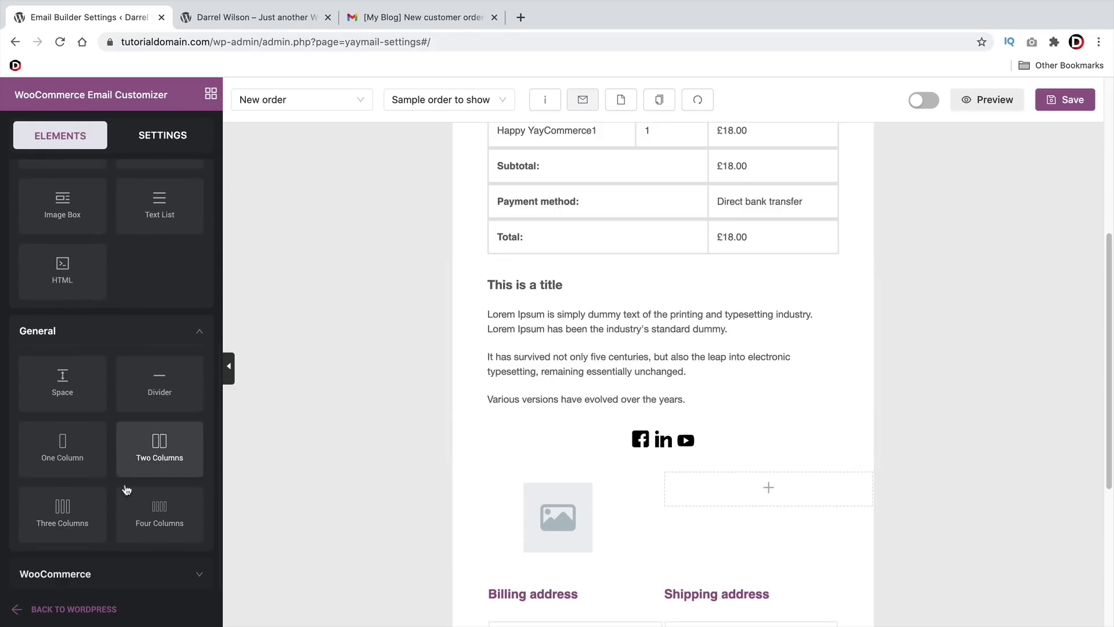
click(147, 572)
scroll(147, 572, down, 5)
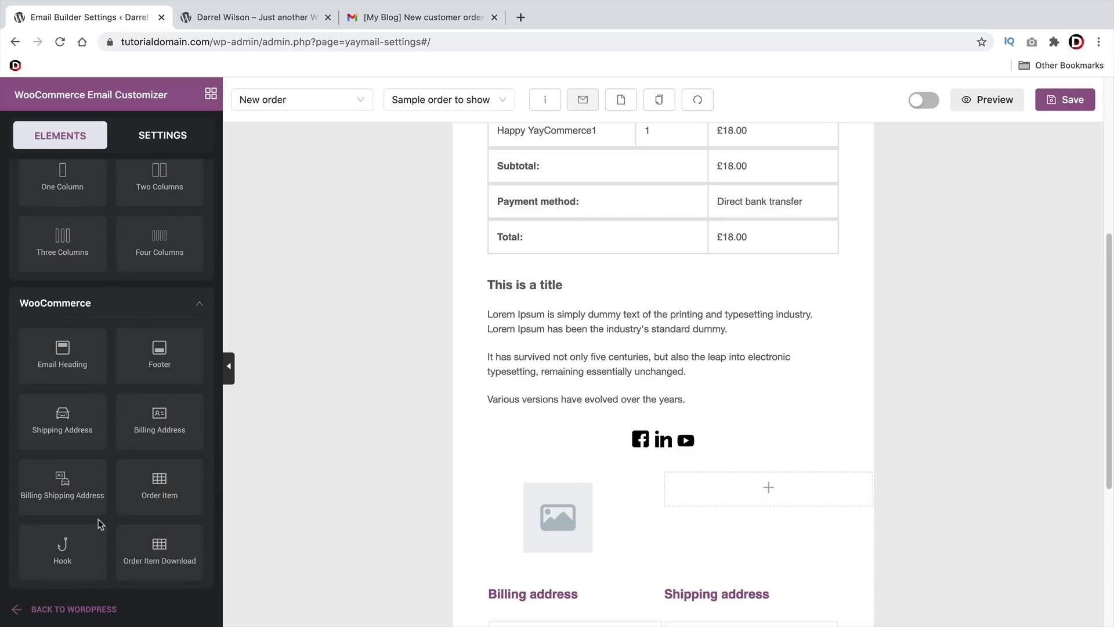
scroll(667, 528, down, 4)
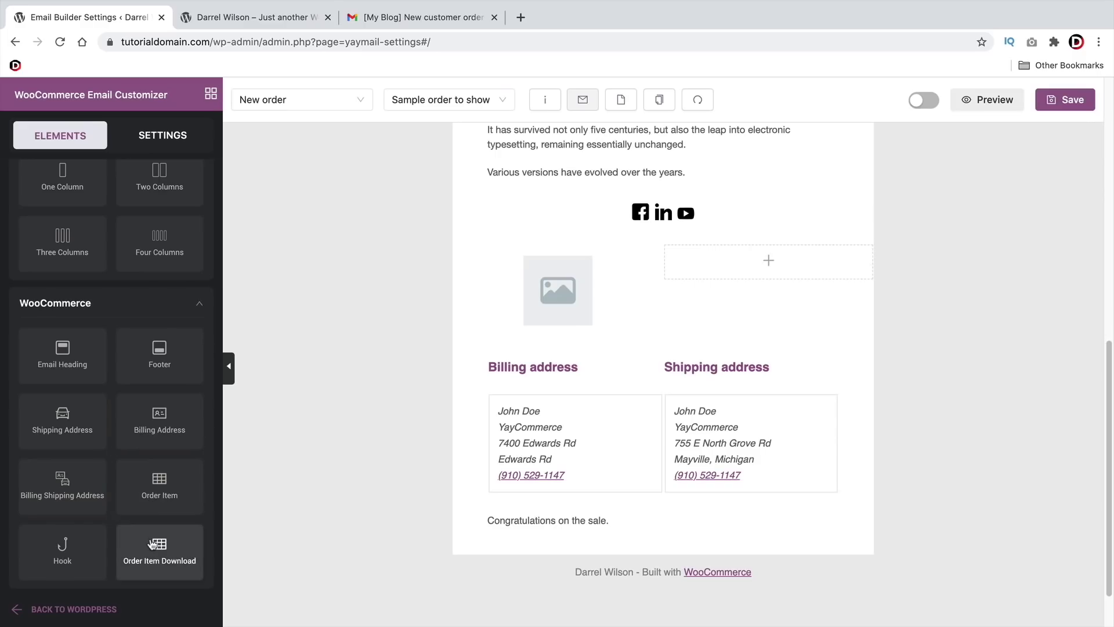
scroll(165, 543, up, 10)
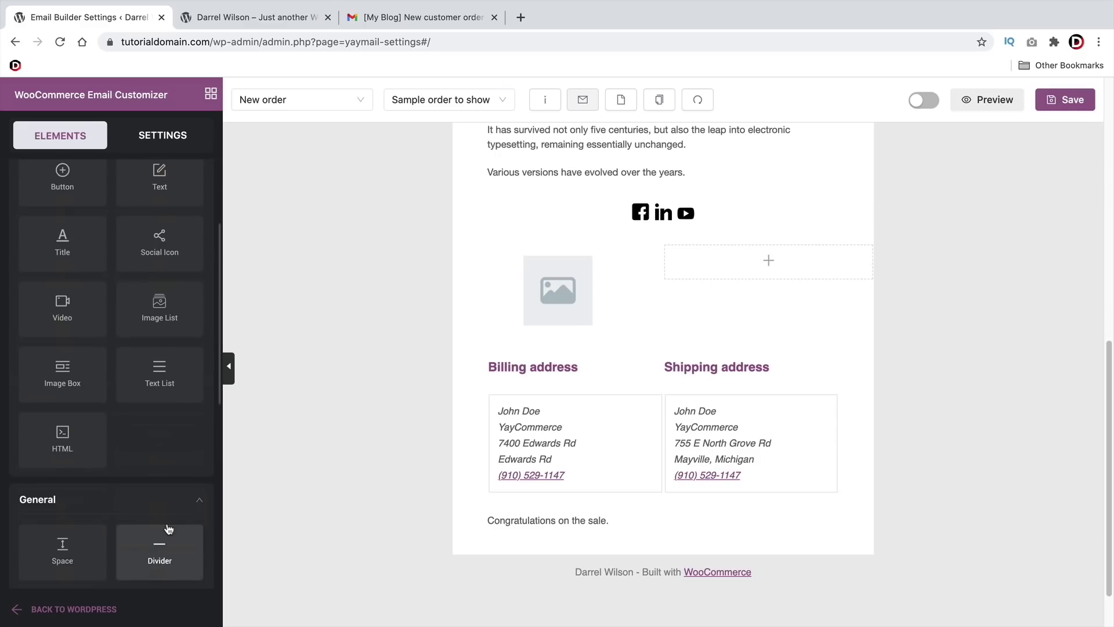
scroll(467, 450, up, 10)
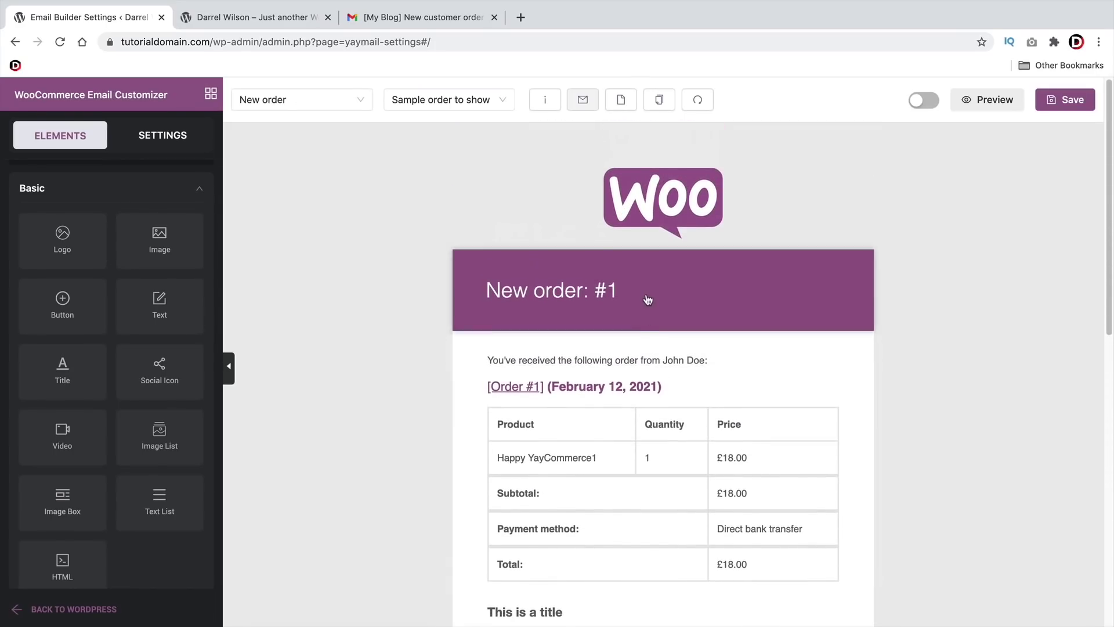
Step: Give the 'New order: #1' heading a black background
click(647, 287)
click(61, 262)
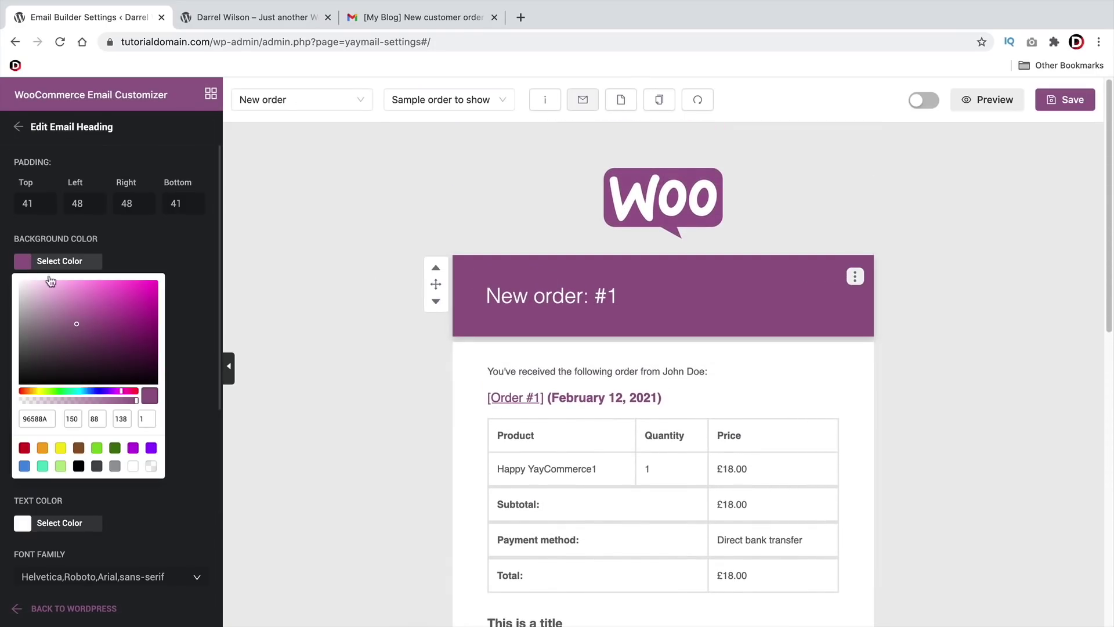
drag(50, 343, 9, 388)
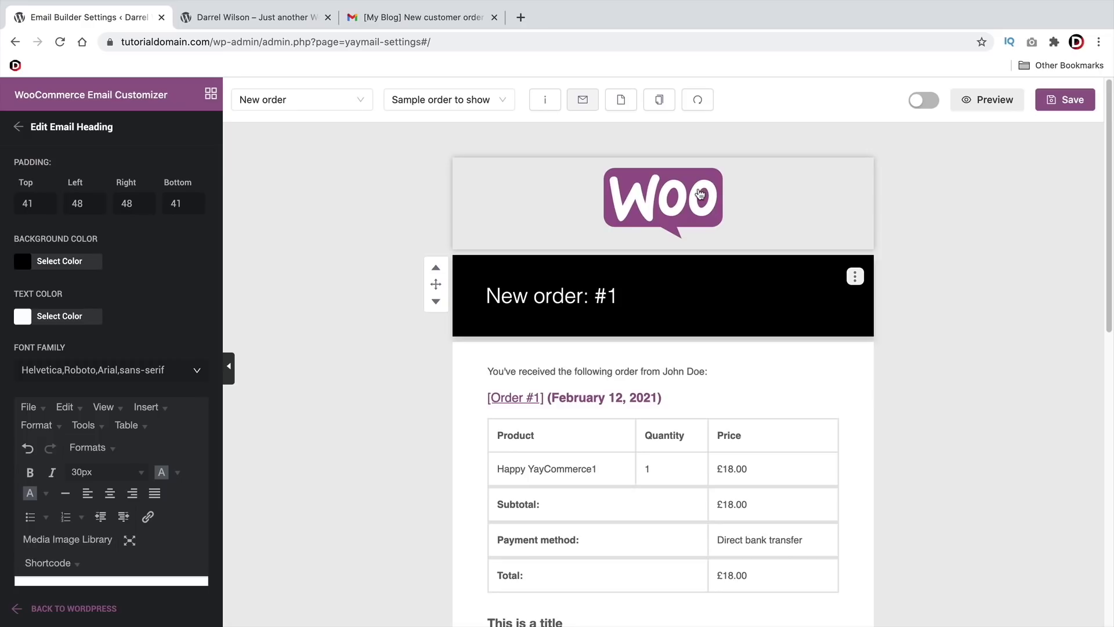
Step: Select the order item table block and bring up its Font Family list
click(696, 189)
scroll(642, 356, down, 3)
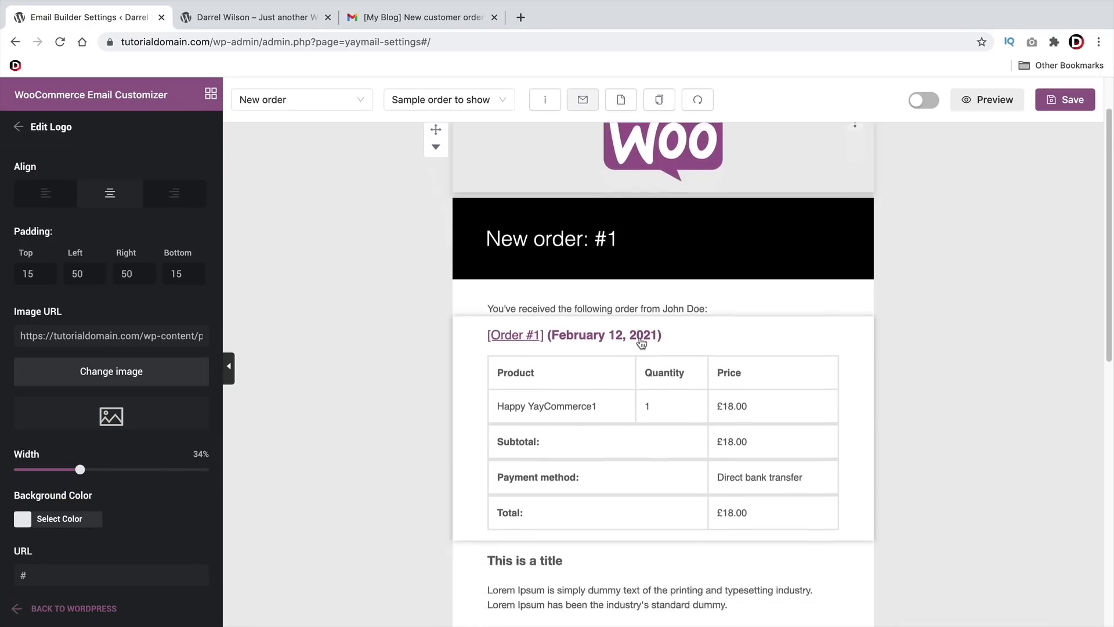
click(18, 126)
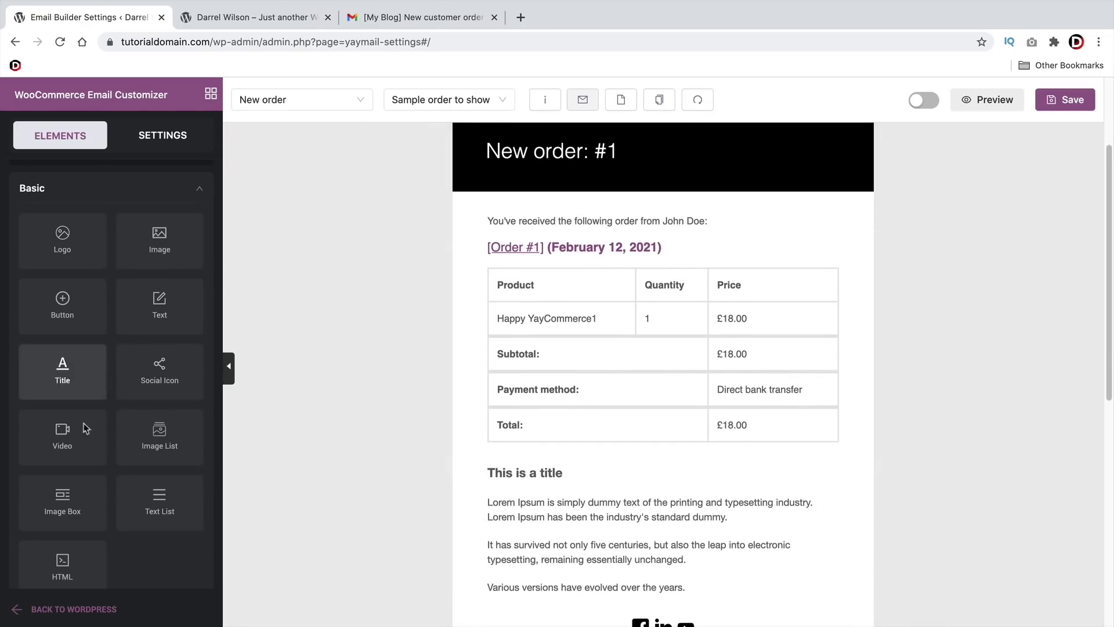
scroll(499, 464, down, 2)
scroll(528, 455, down, 1)
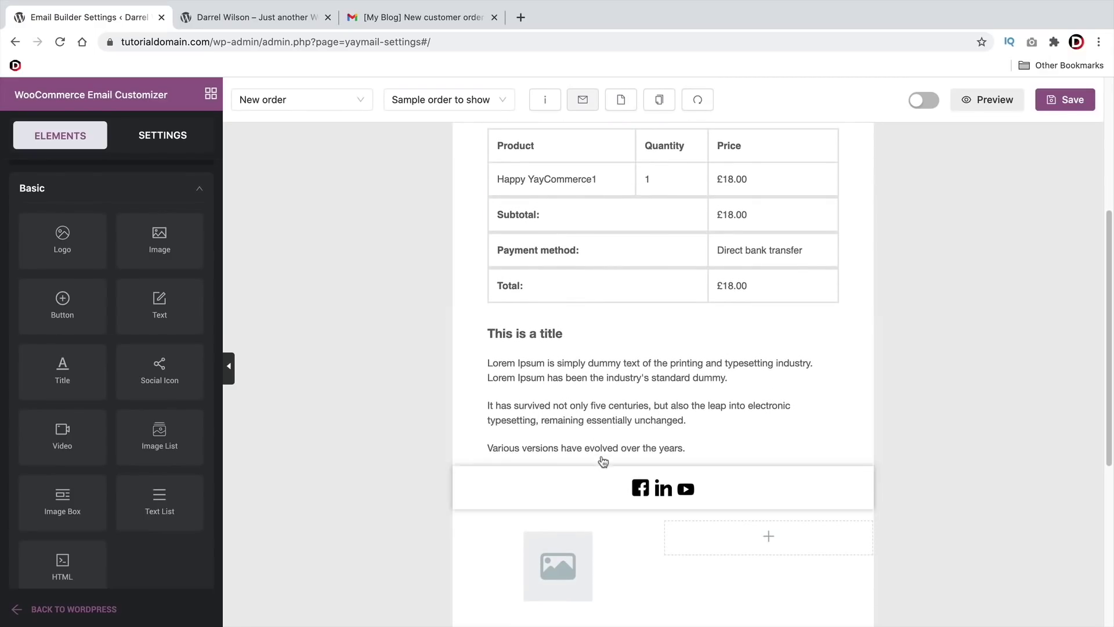
scroll(593, 437, up, 3)
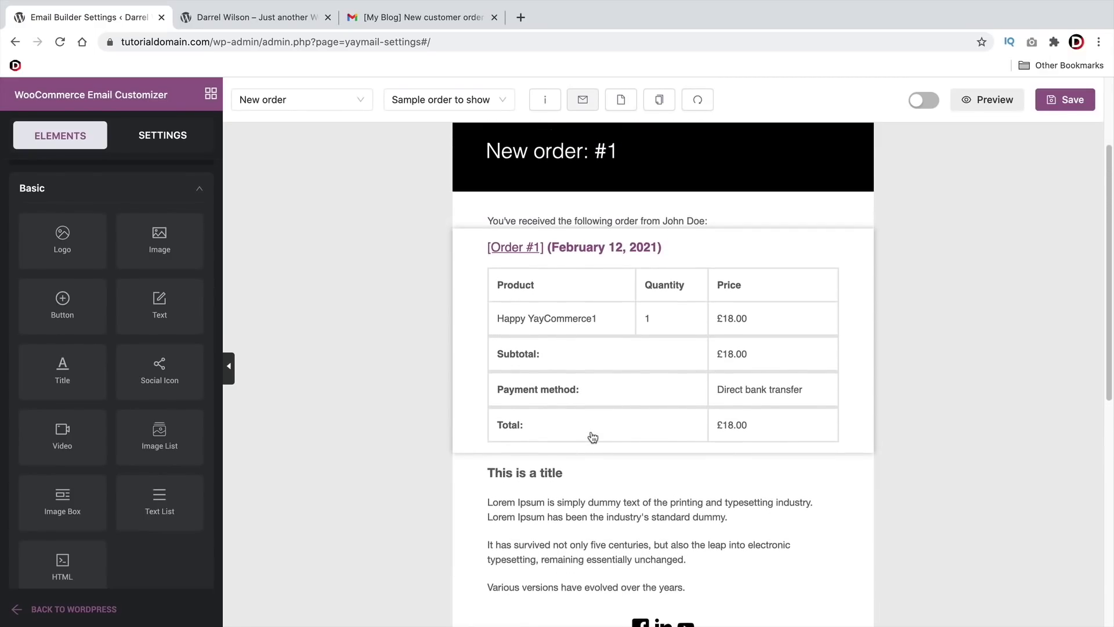
scroll(592, 436, up, 1)
click(606, 358)
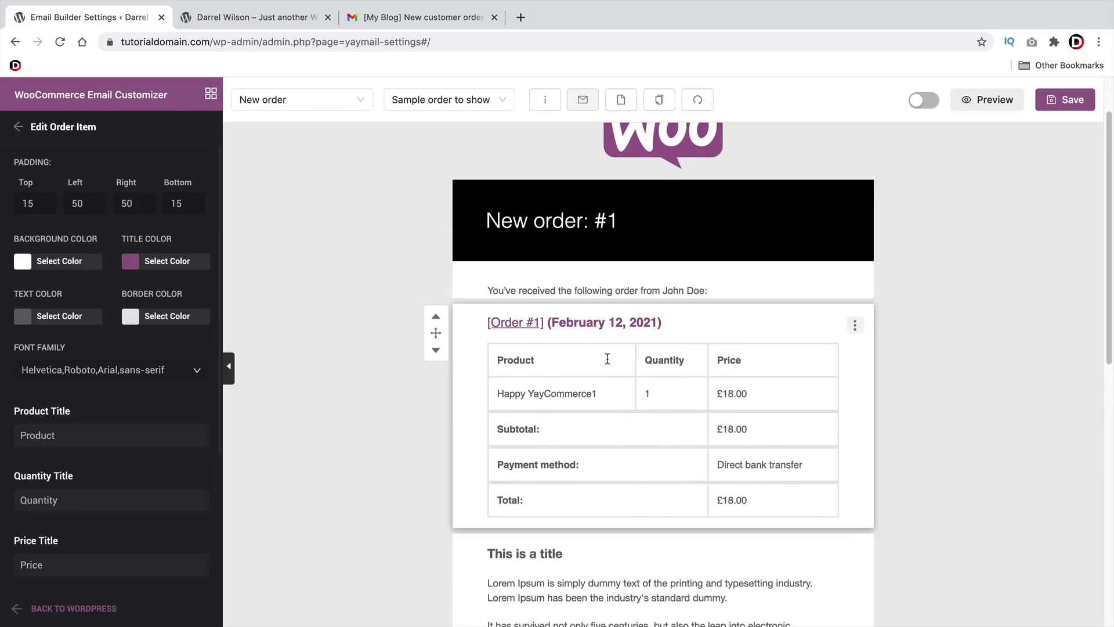
click(112, 378)
scroll(138, 472, down, 2)
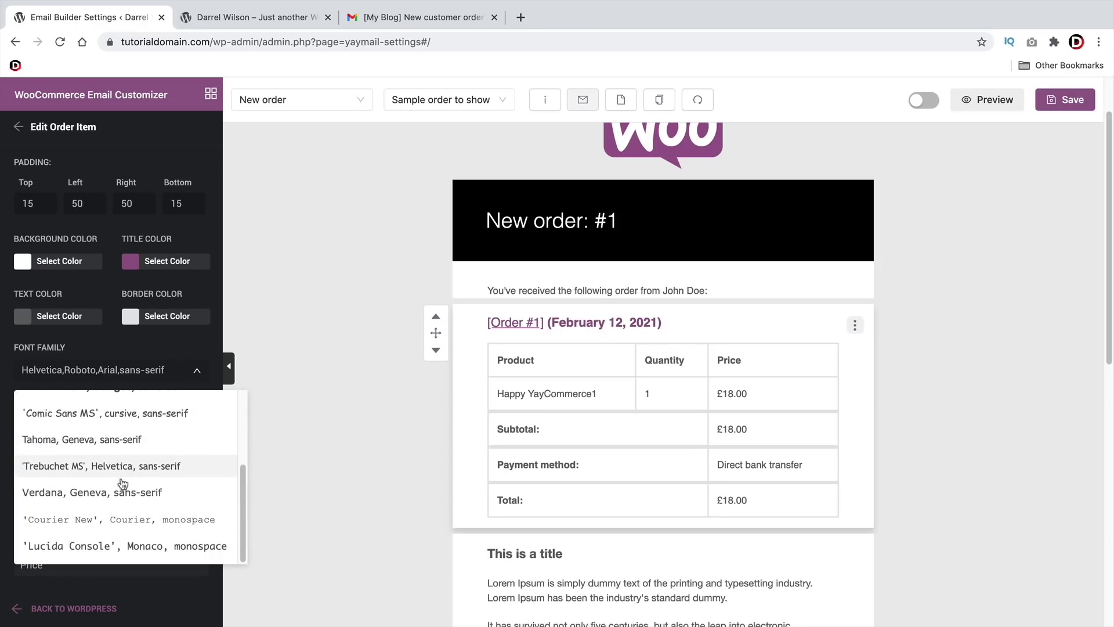
scroll(114, 532, up, 4)
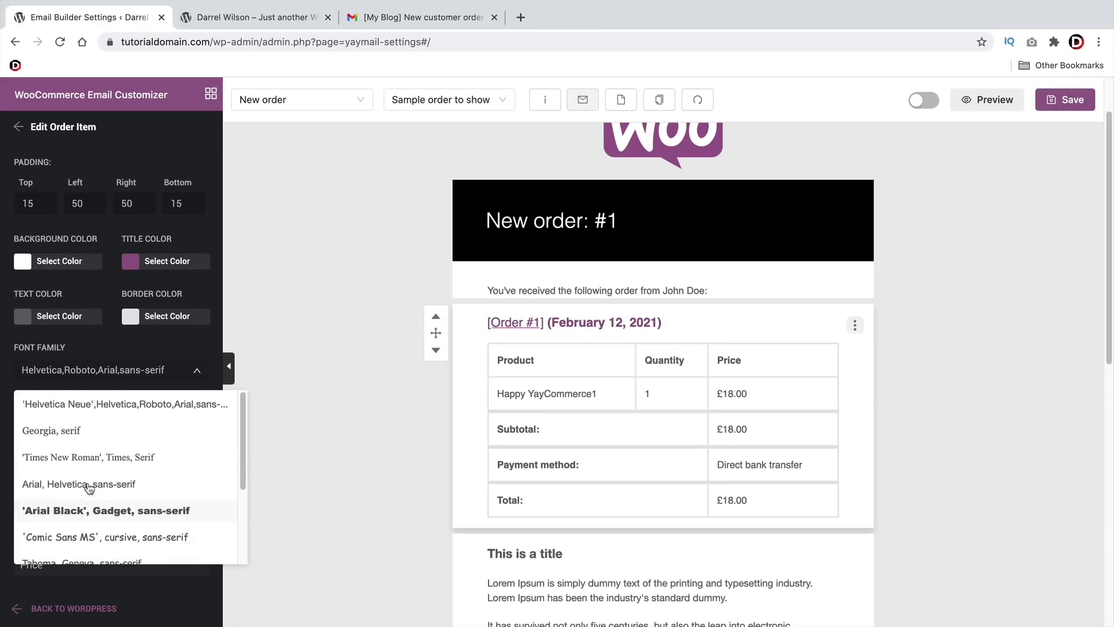
Step: Try Arial Black and Georgia, then set the order table font to Comic Sans MS
click(89, 509)
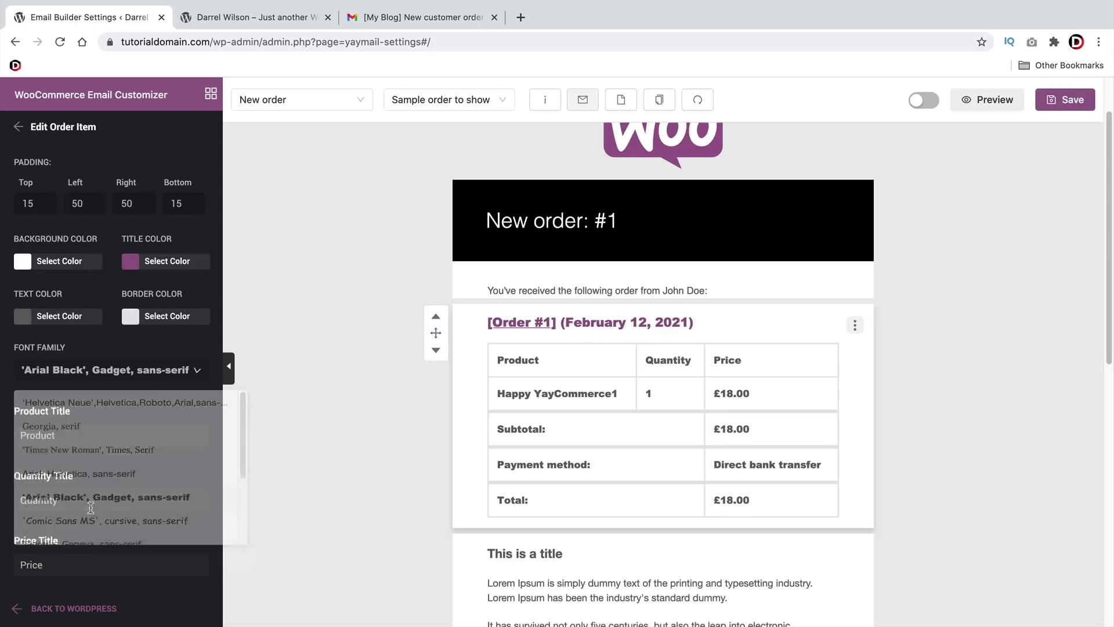
click(101, 370)
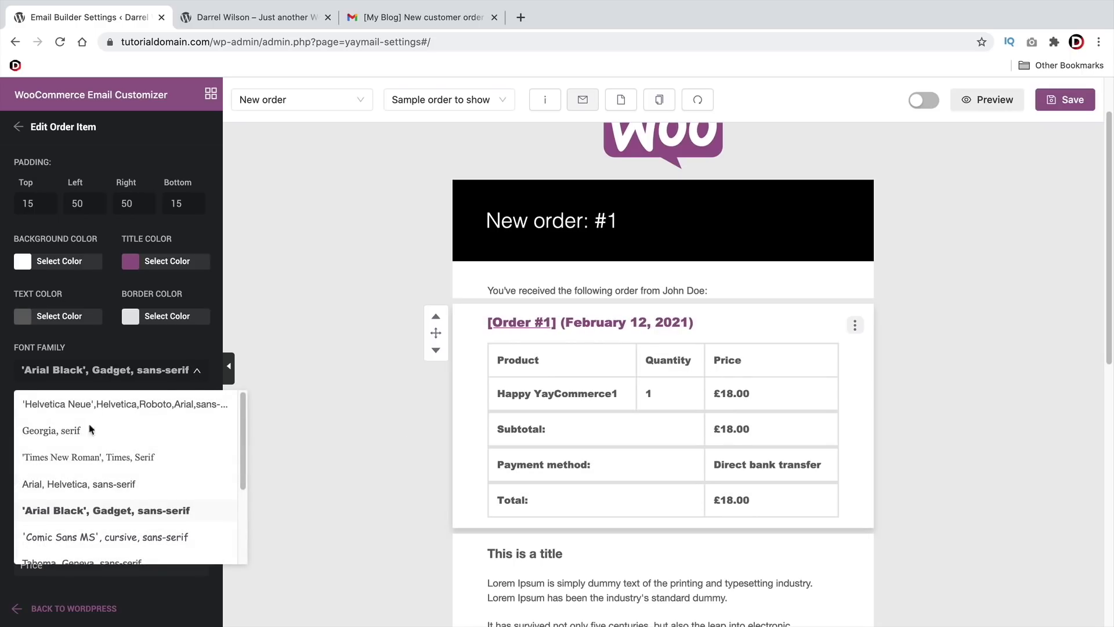
click(92, 427)
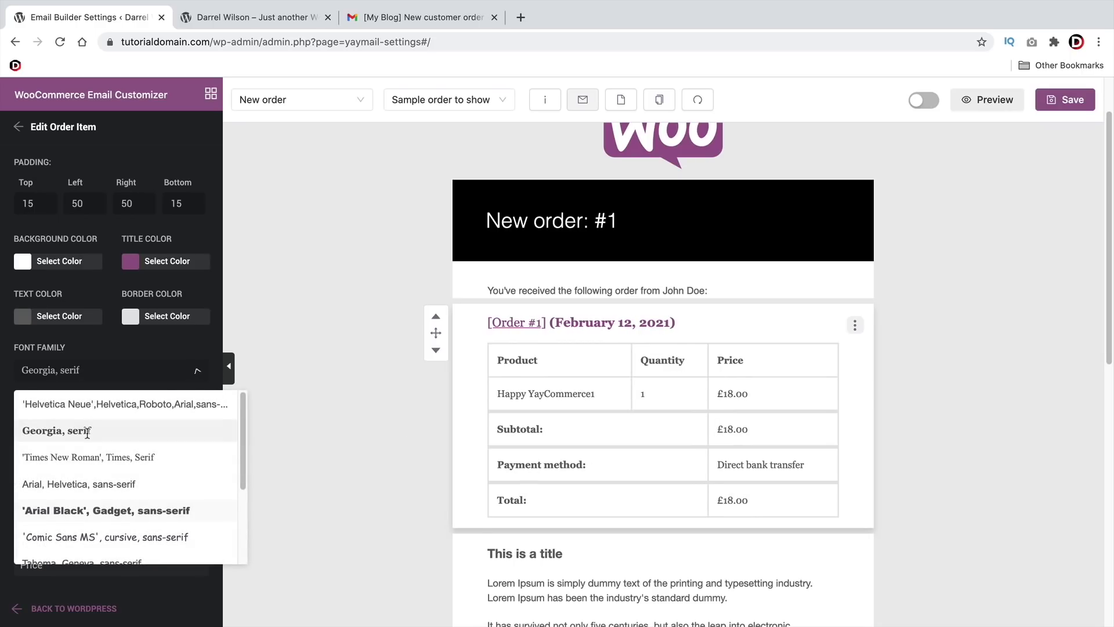
click(105, 378)
scroll(114, 450, down, 3)
click(107, 418)
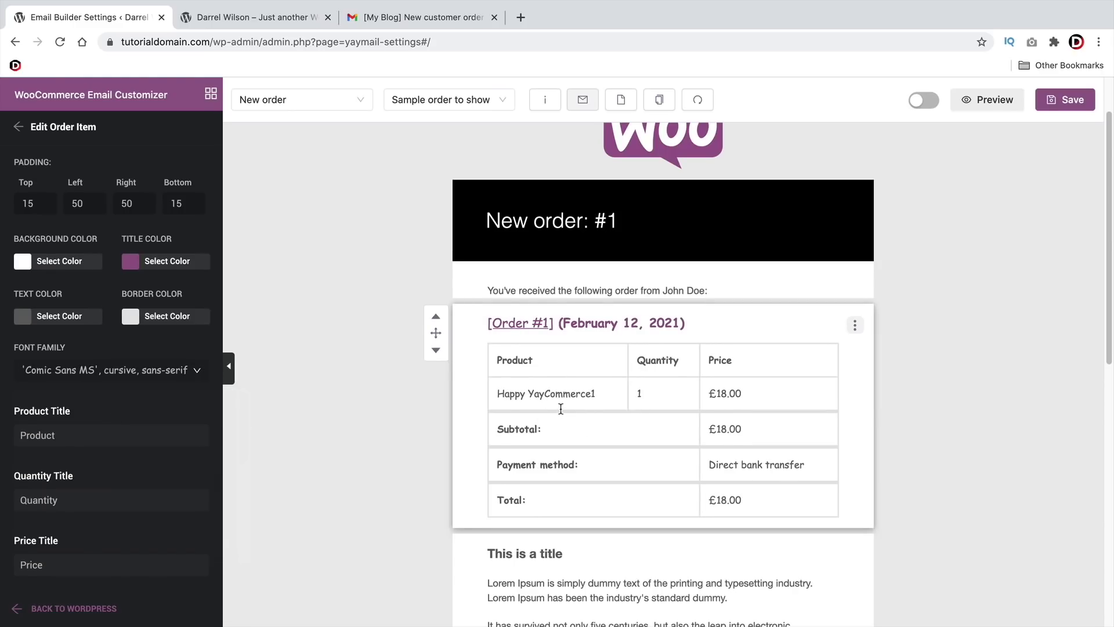
Step: Remove the 'This is a title' sample text block
scroll(580, 452, down, 2)
click(849, 484)
scroll(850, 481, down, 4)
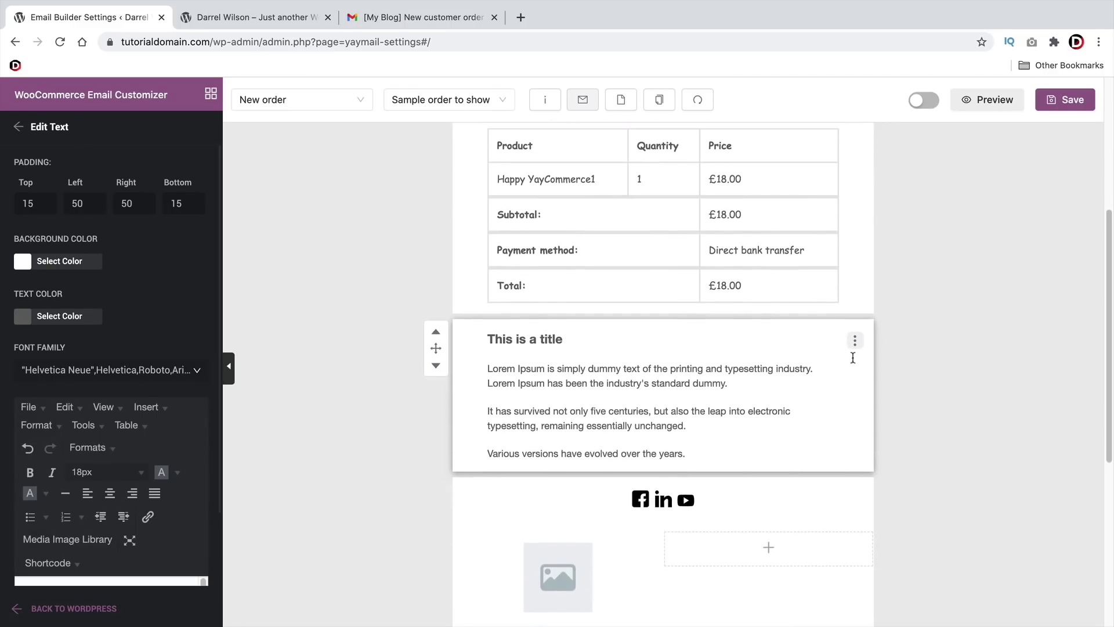
click(855, 340)
click(882, 410)
click(444, 370)
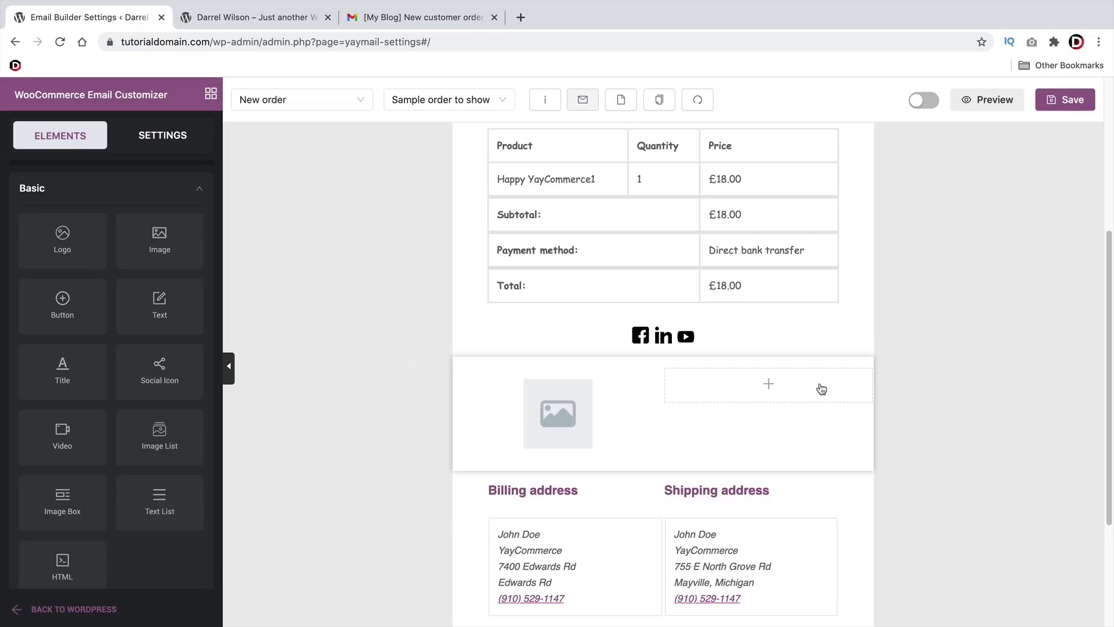
Step: Remove the empty two-column block
click(841, 413)
click(855, 383)
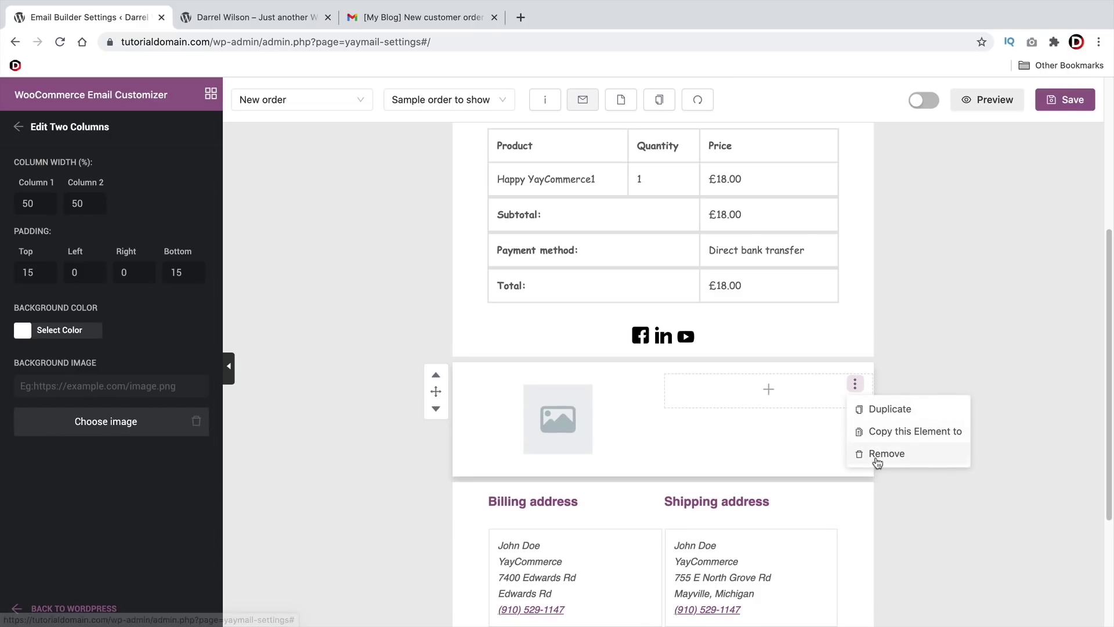
click(875, 456)
click(412, 368)
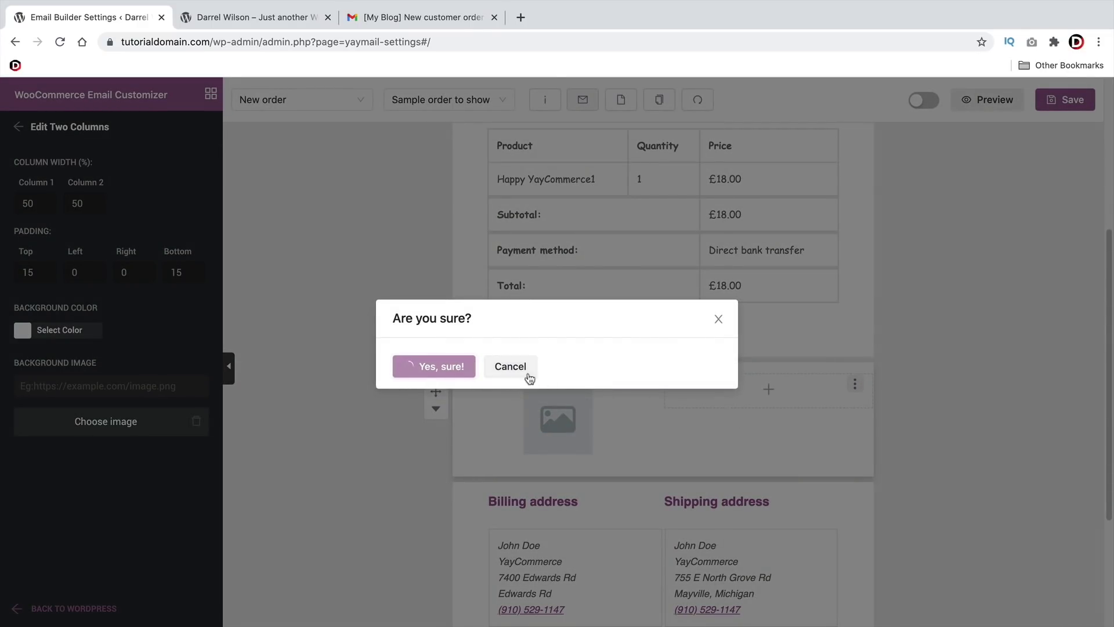
scroll(749, 348, up, 5)
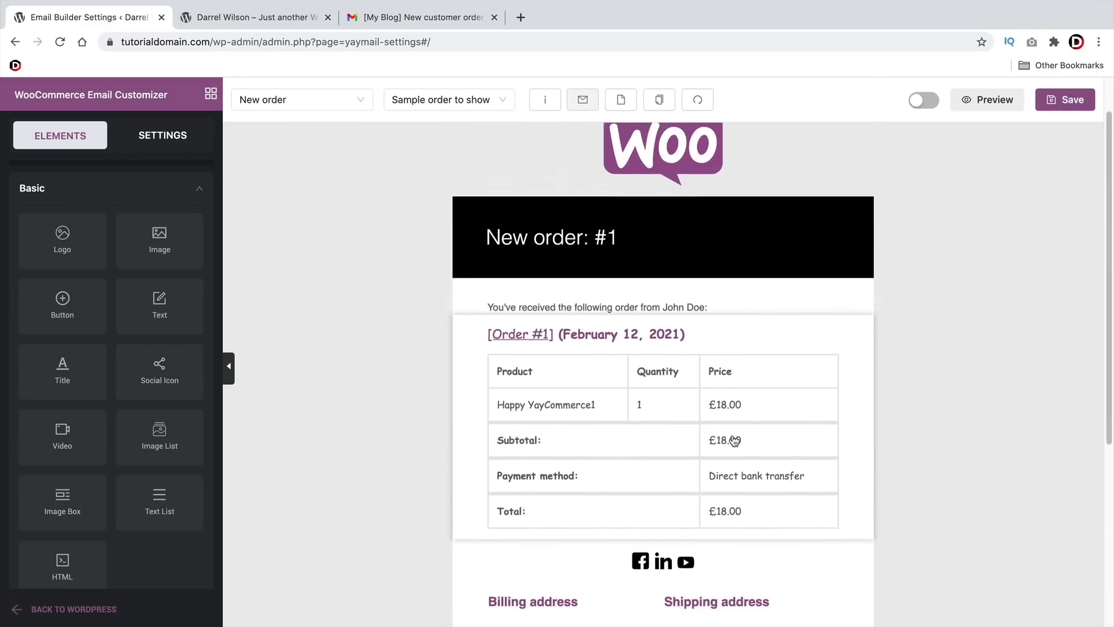
scroll(613, 386, down, 6)
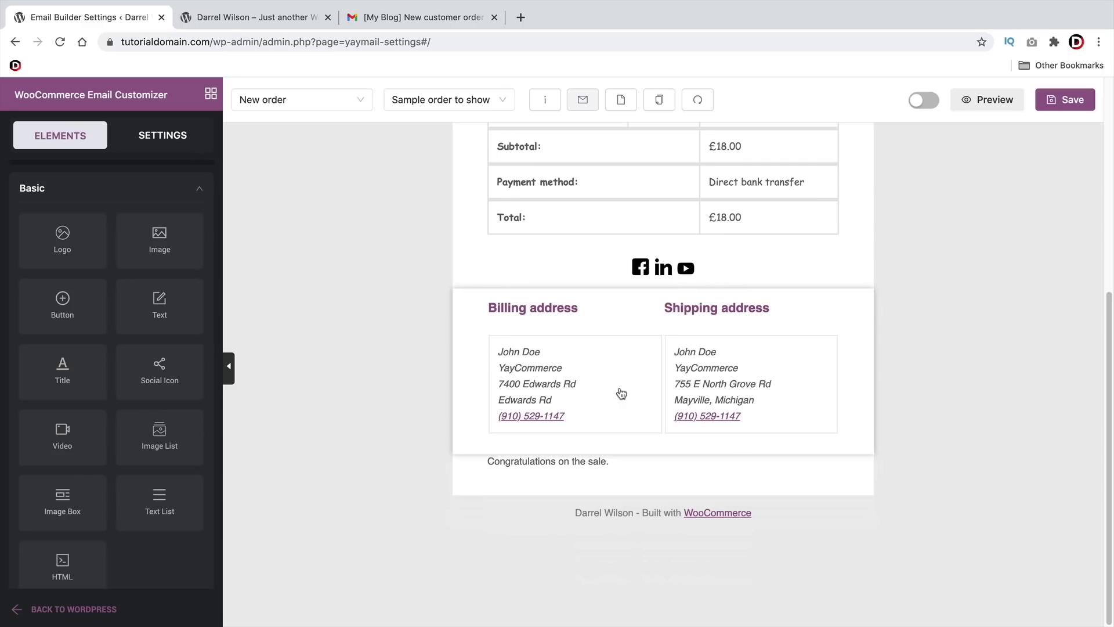
scroll(622, 393, up, 5)
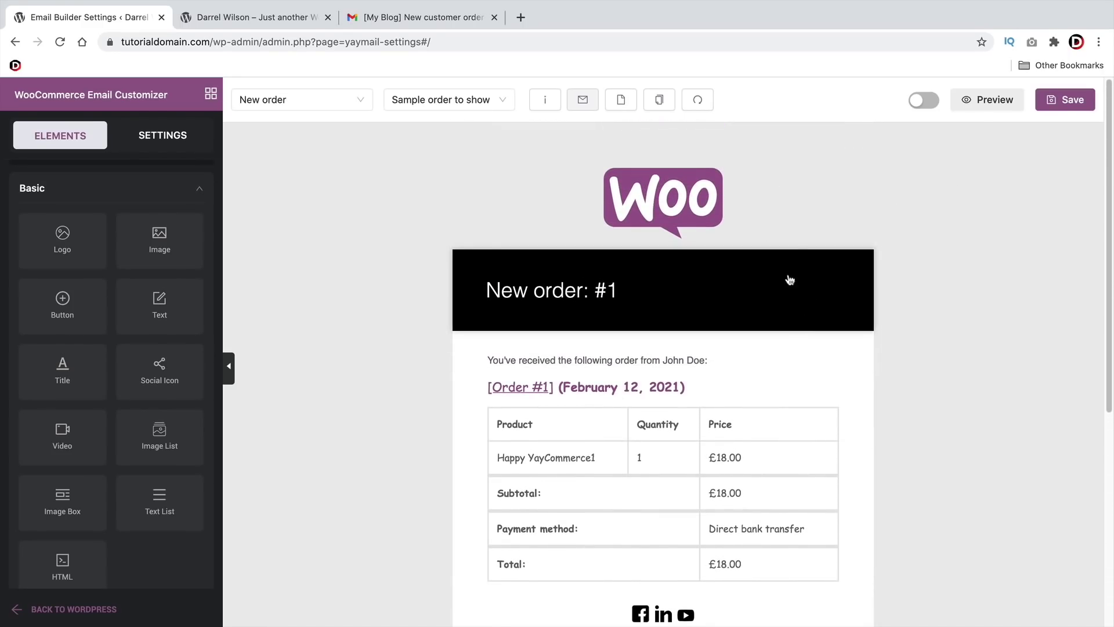
Step: Save the template, then enable the New Order and Failed Order email templates
click(1086, 103)
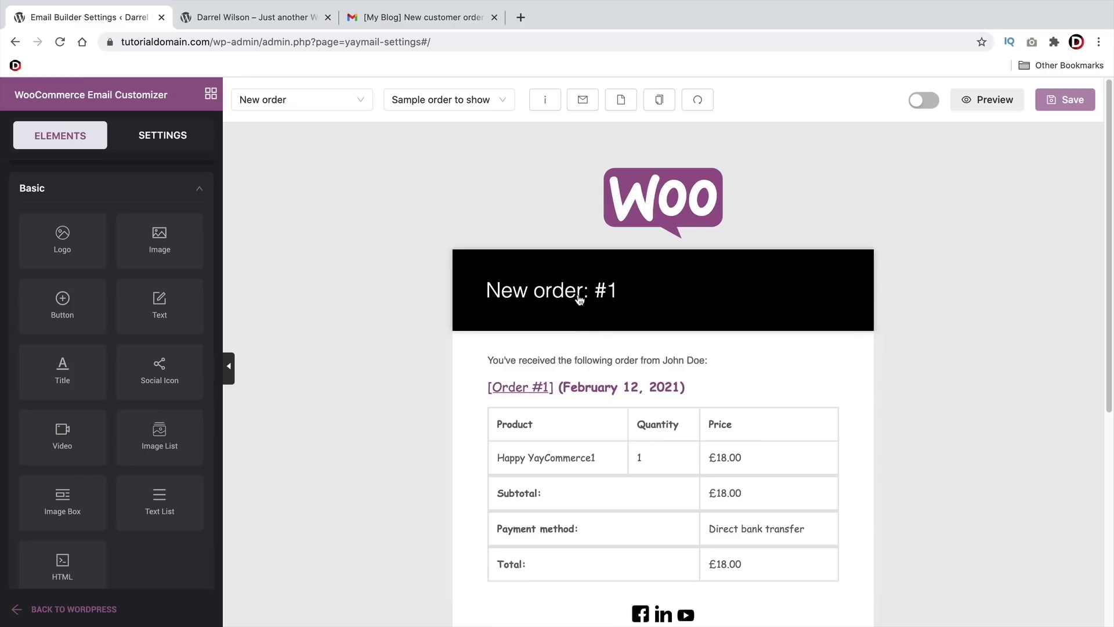
click(164, 137)
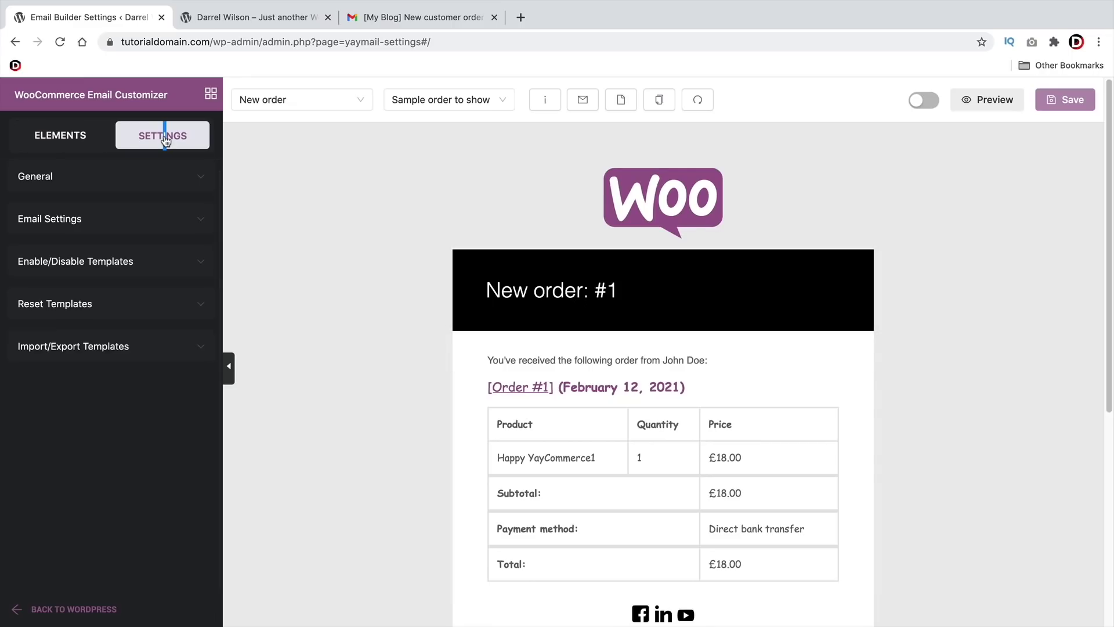
click(120, 263)
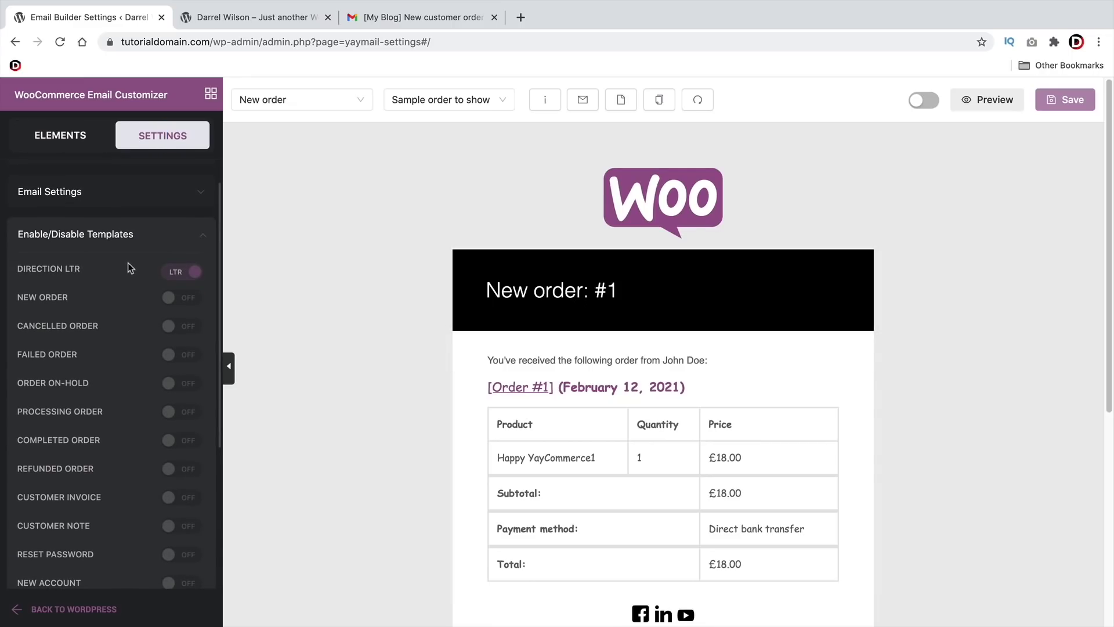
click(170, 299)
click(176, 357)
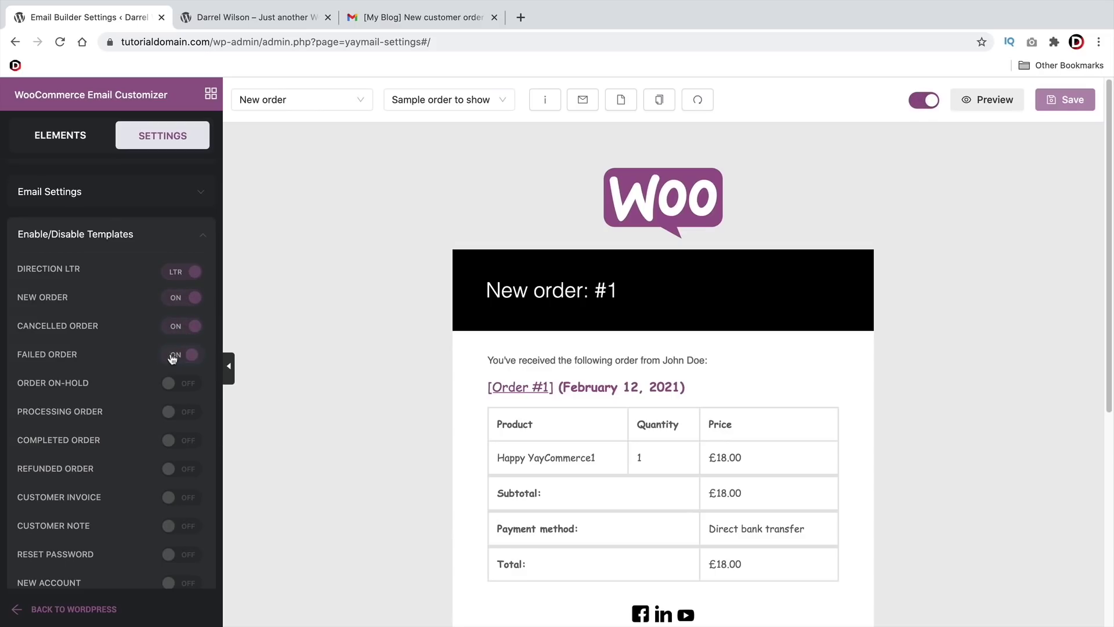
Step: Expand the colour and General settings, then the Import/Export Templates section
scroll(91, 355, down, 3)
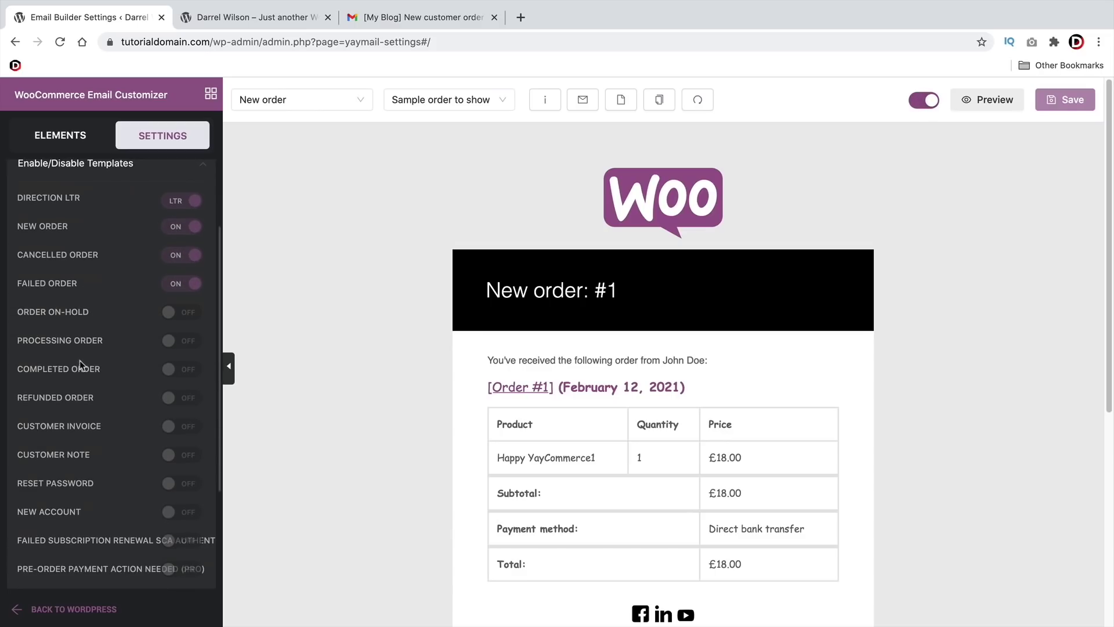
scroll(70, 410, up, 4)
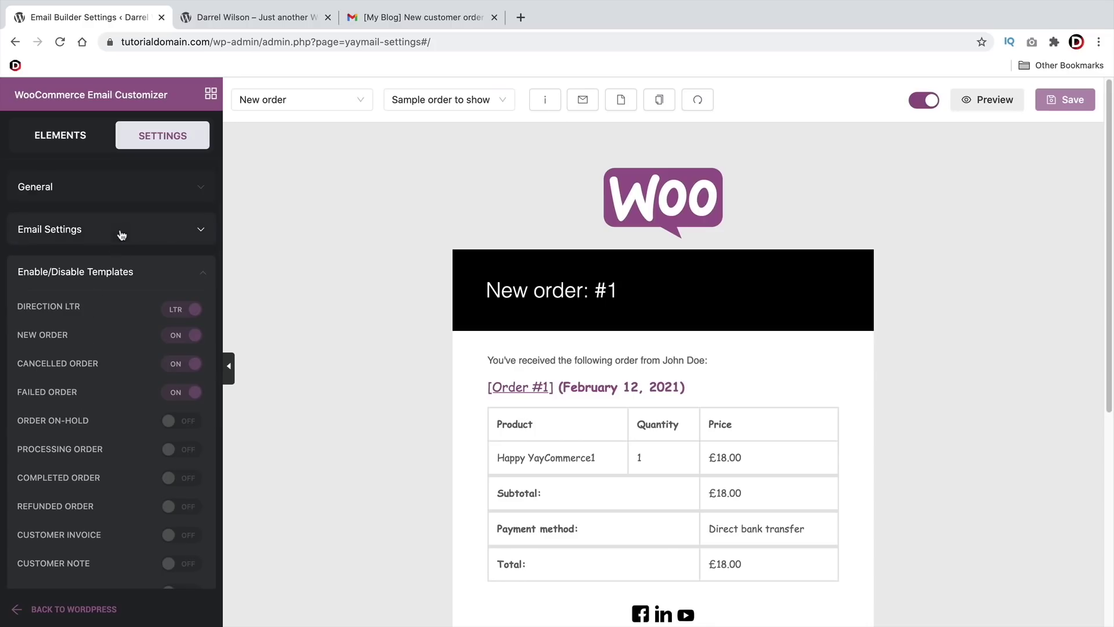
click(189, 231)
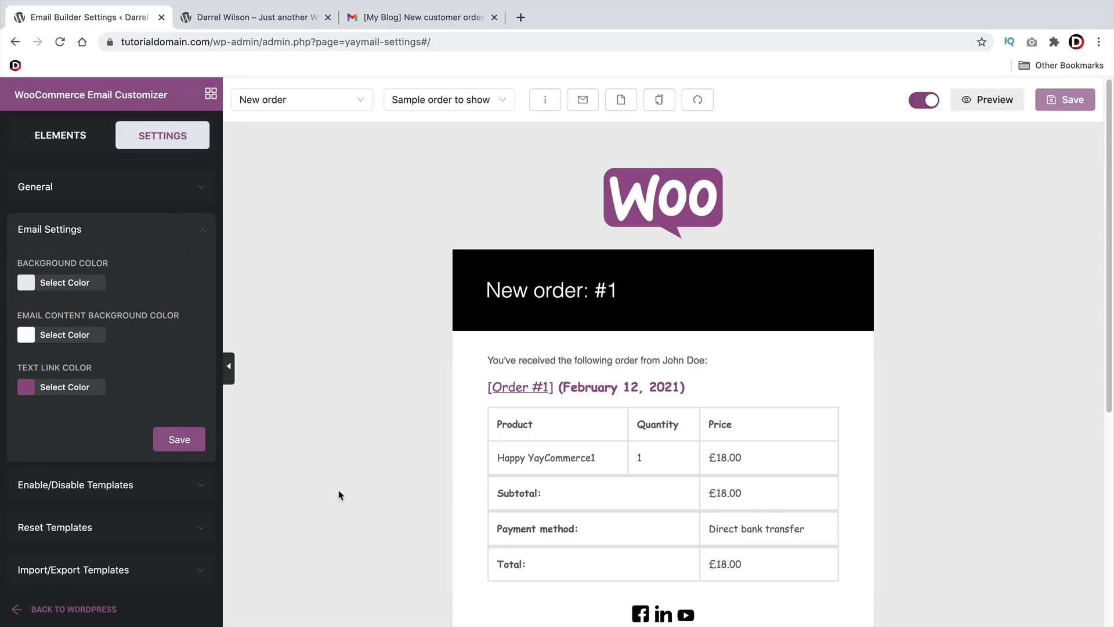
click(129, 194)
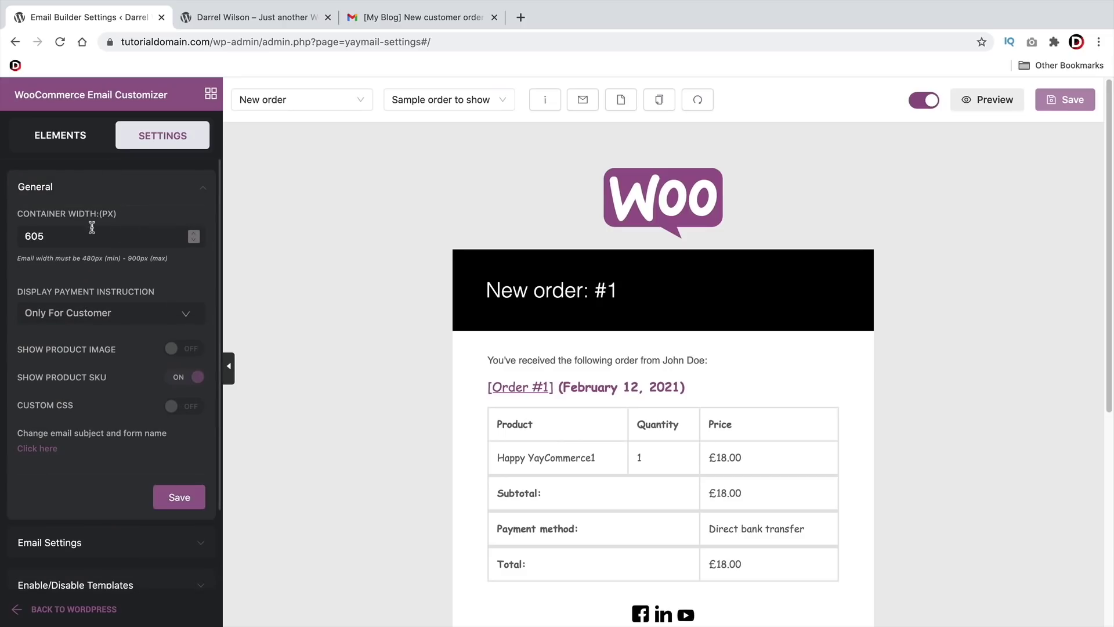
scroll(109, 358, down, 3)
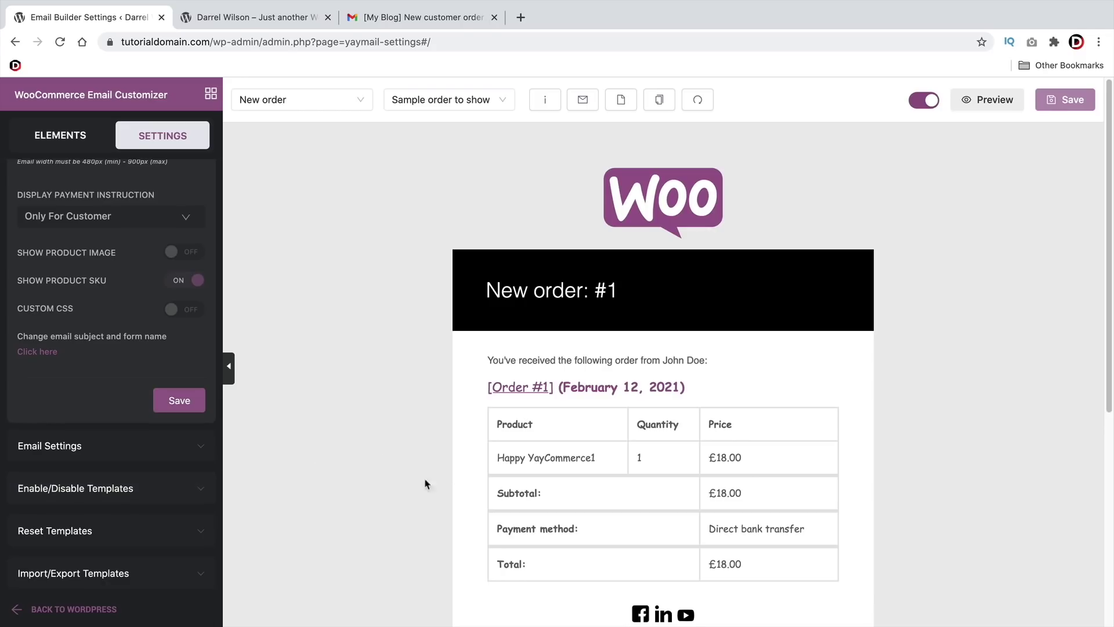
scroll(490, 567, down, 6)
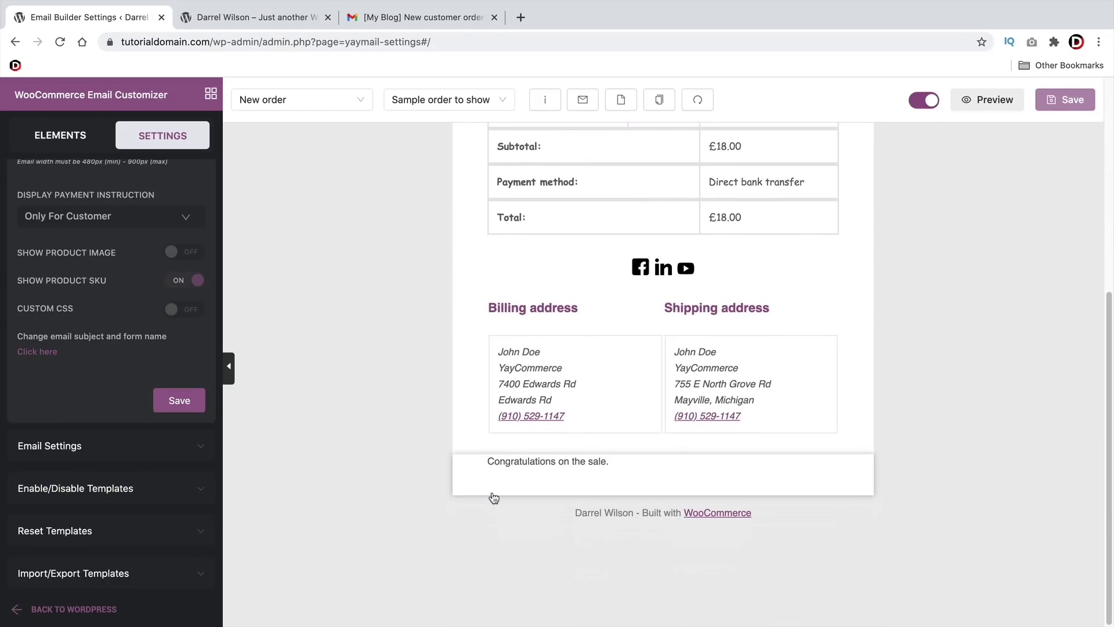
scroll(513, 499, up, 5)
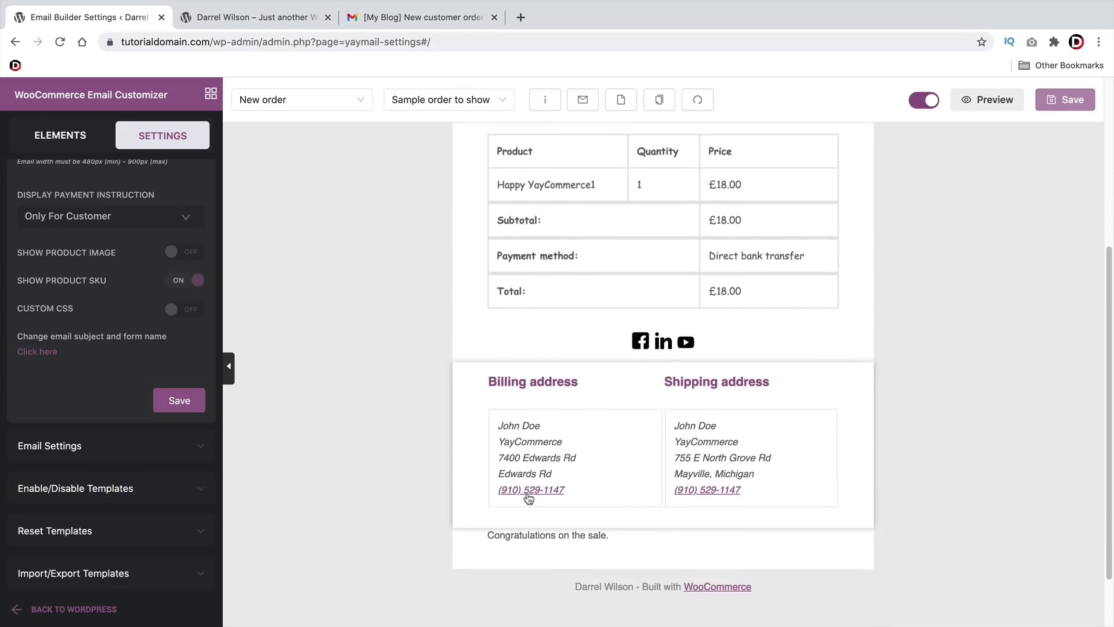
scroll(528, 497, up, 1)
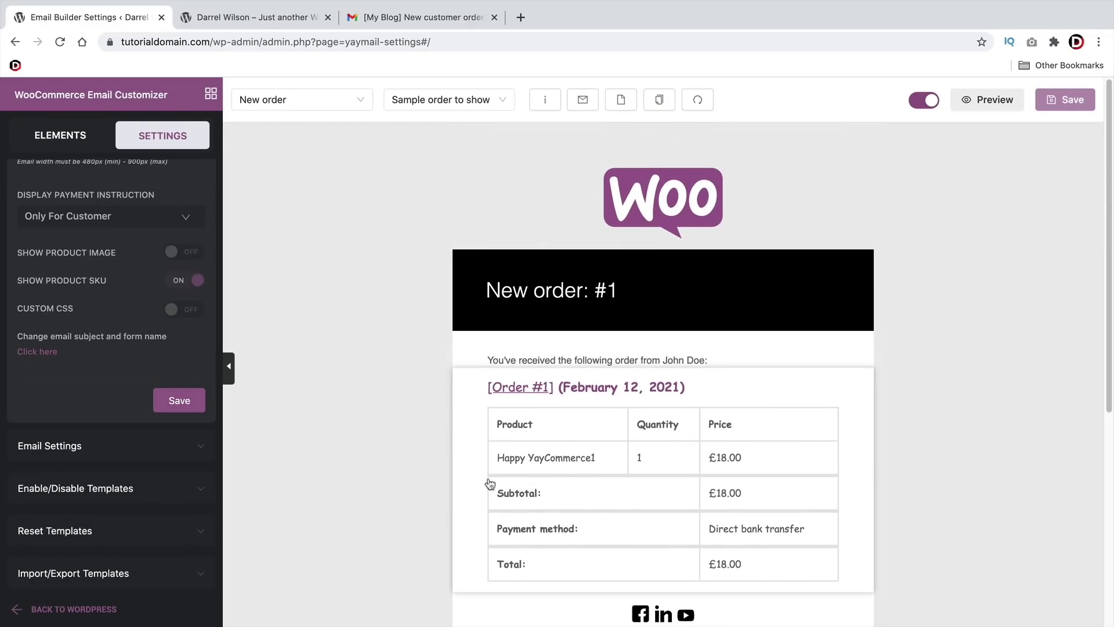
click(194, 575)
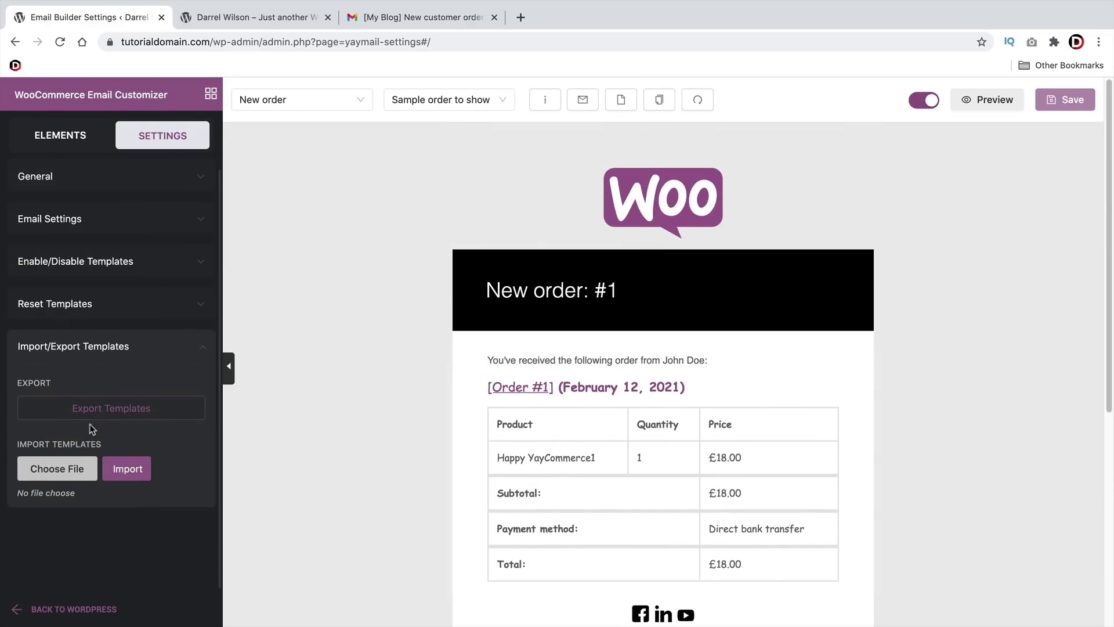
Step: Review the New customer order email in Gmail, then return to the WordPress site
click(20, 609)
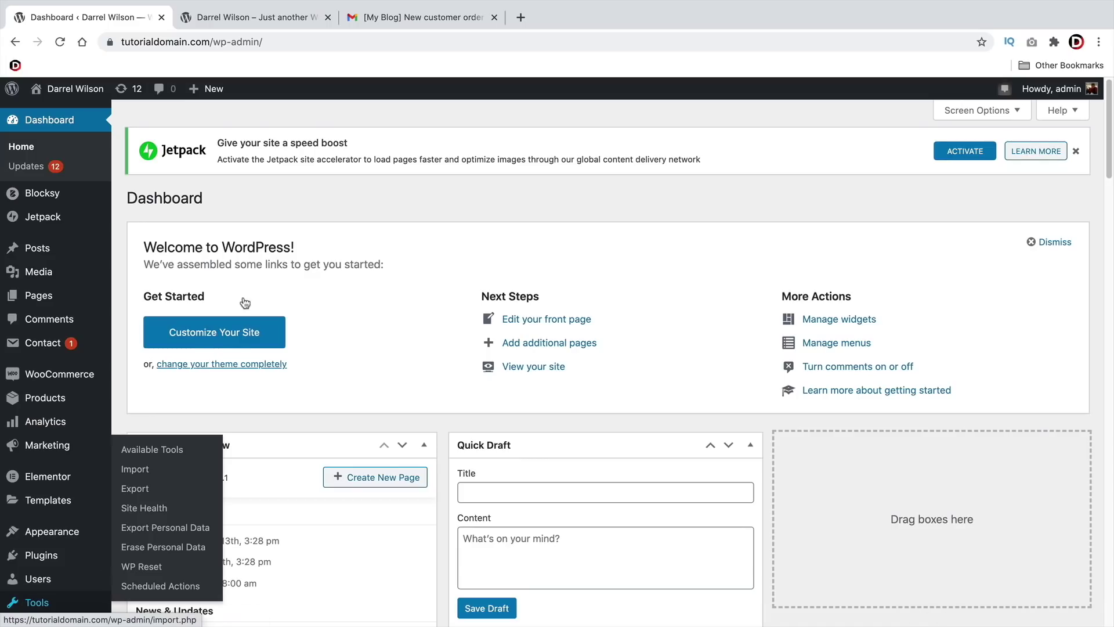
click(415, 17)
scroll(616, 464, down, 10)
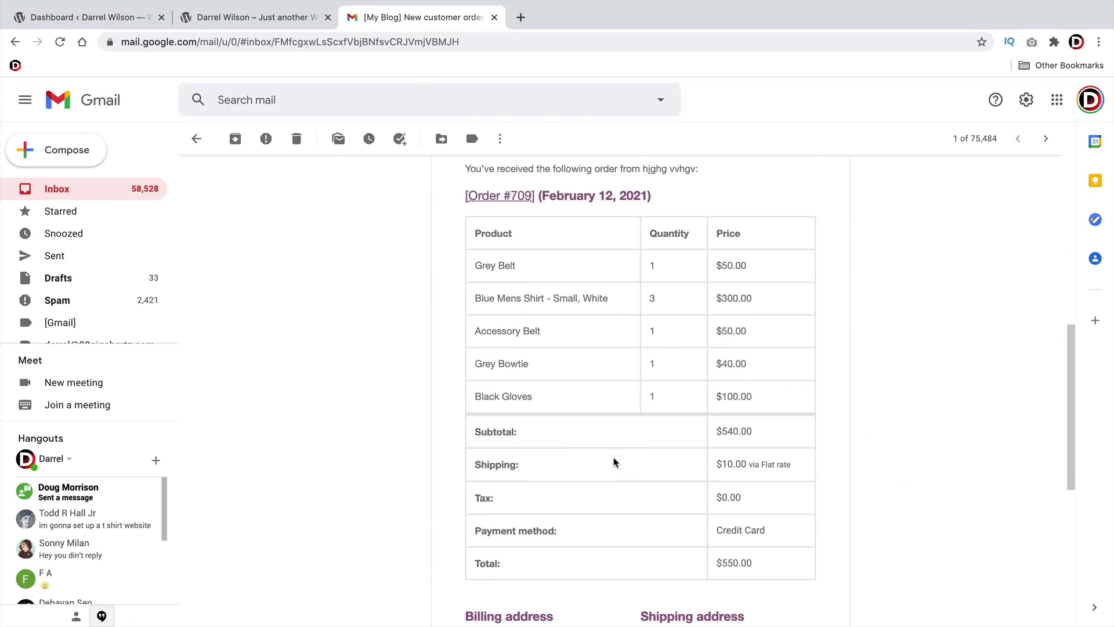
scroll(616, 467, up, 10)
scroll(615, 471, up, 1)
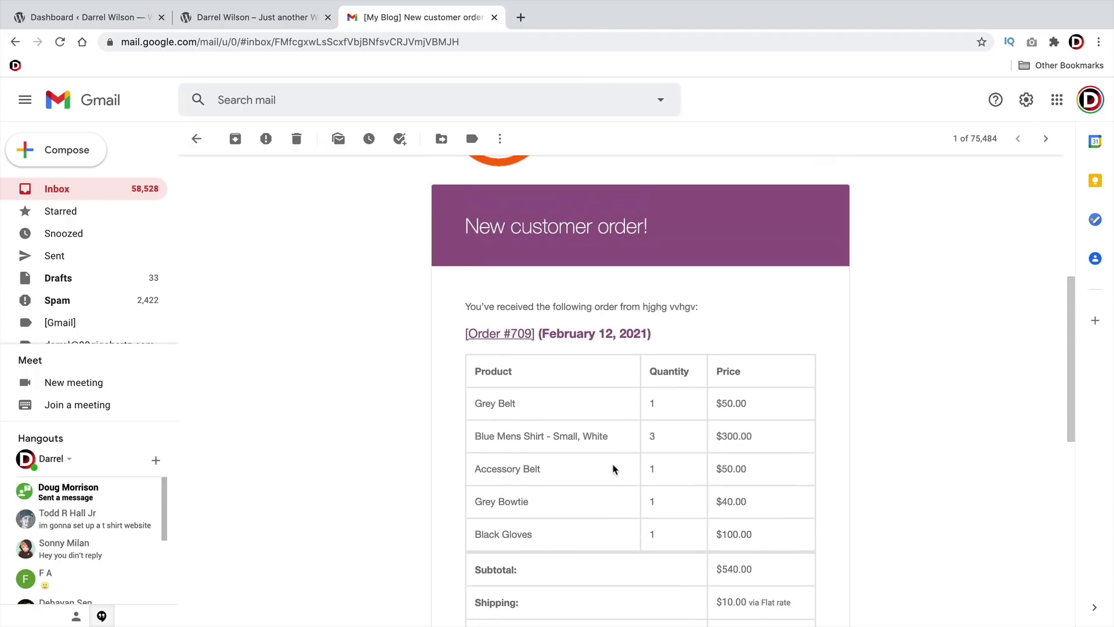
click(97, 20)
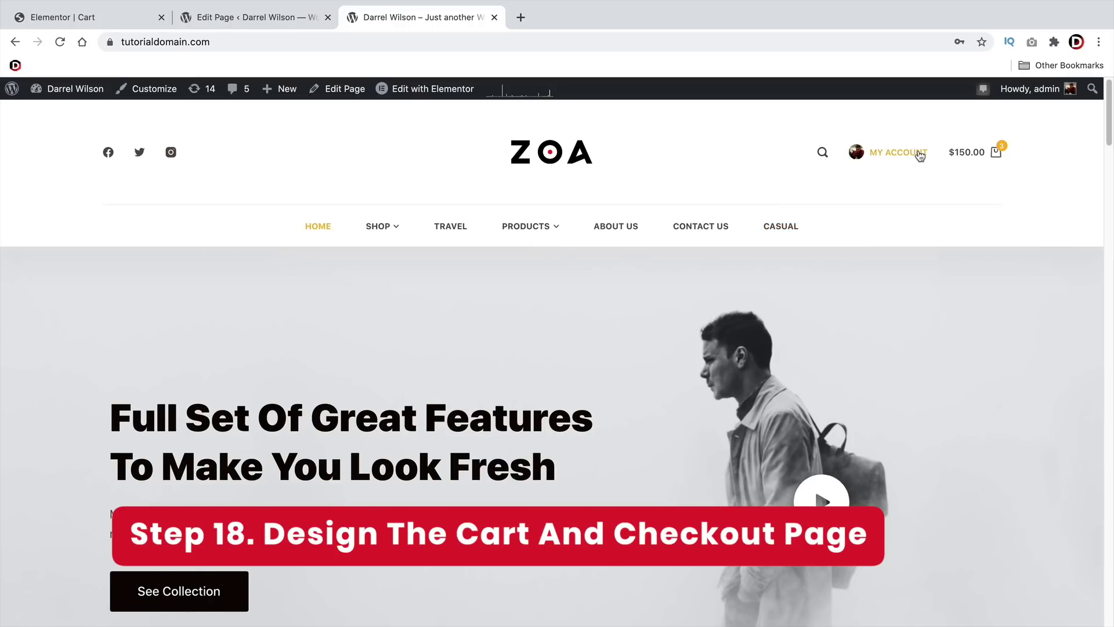
Step: Open the shop's cart page from the mini-cart
mouse_move(980, 151)
click(882, 448)
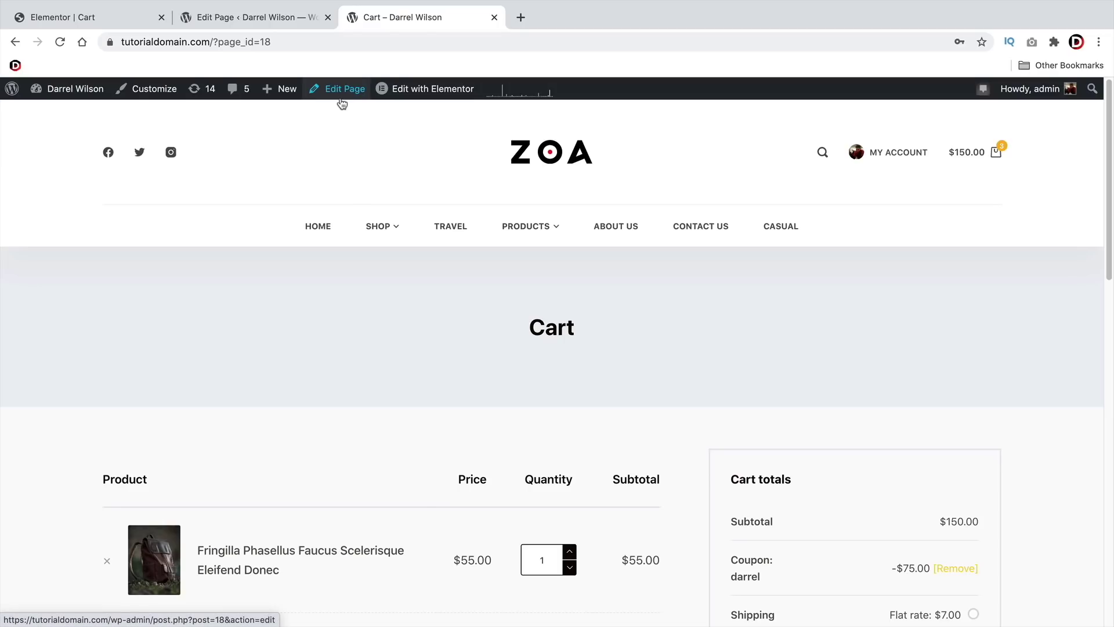
mouse_move(442, 101)
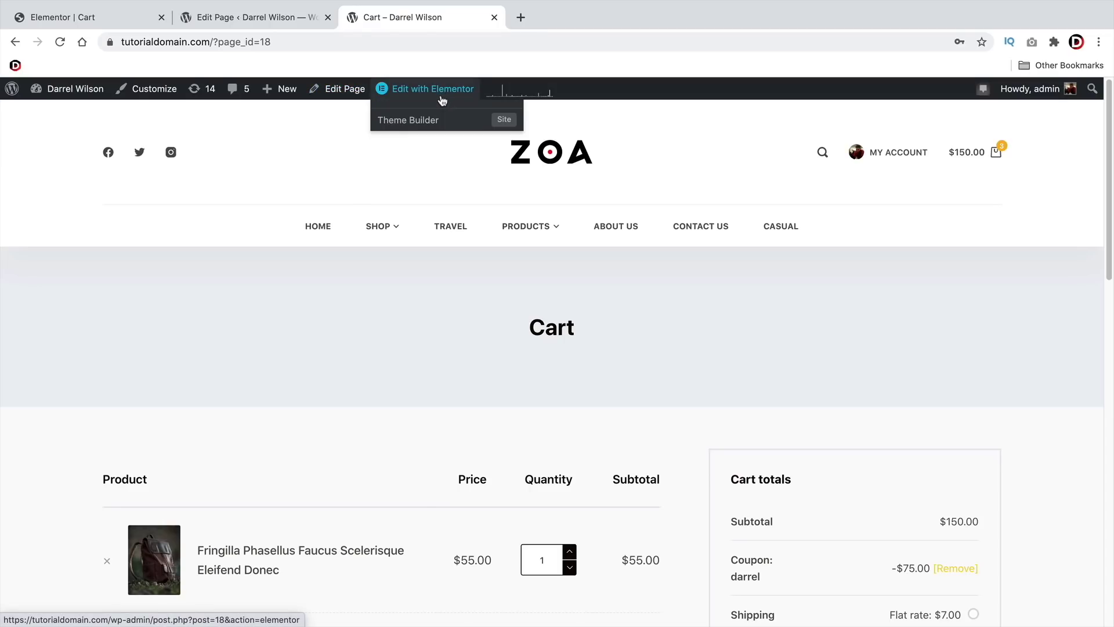
click(427, 236)
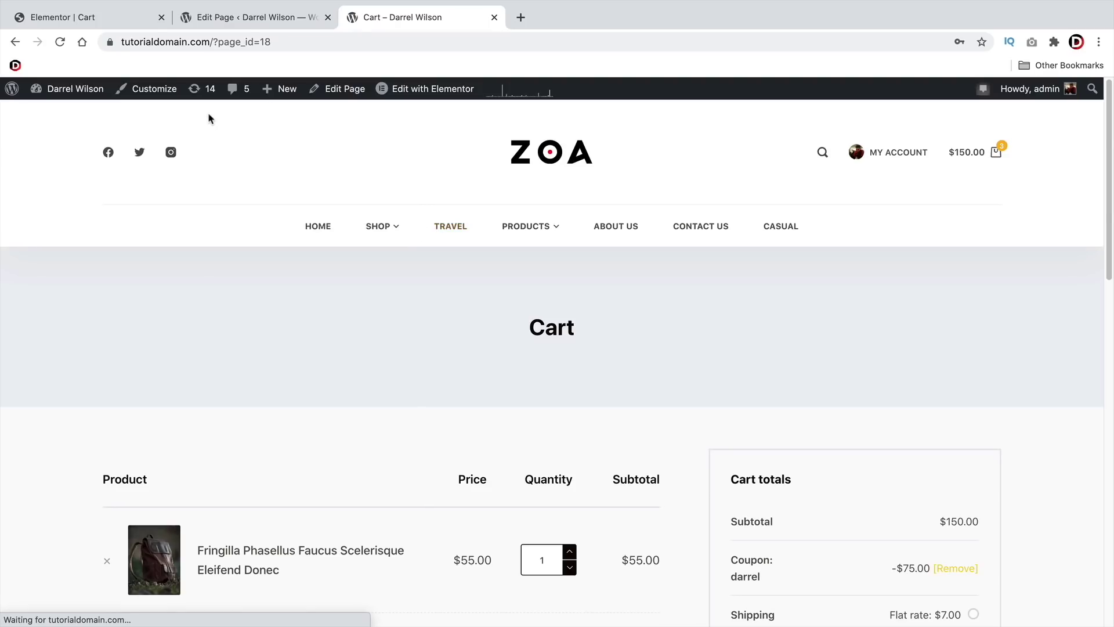
Step: Go to the admin dashboard and open Pages > All Pages
mouse_move(64, 90)
click(58, 116)
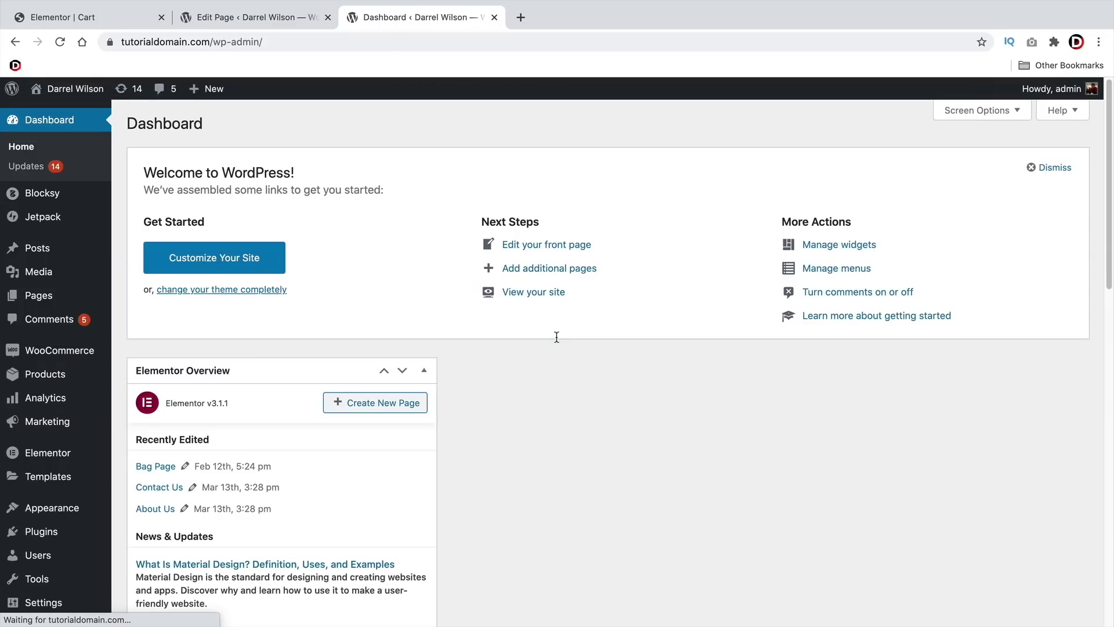
mouse_move(49, 299)
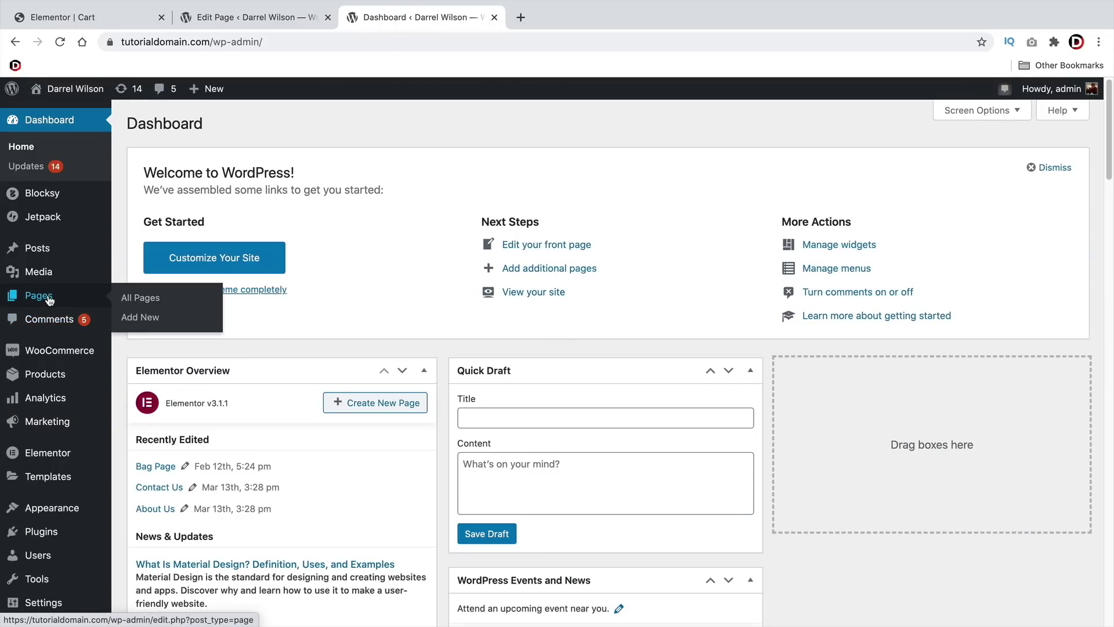
click(152, 301)
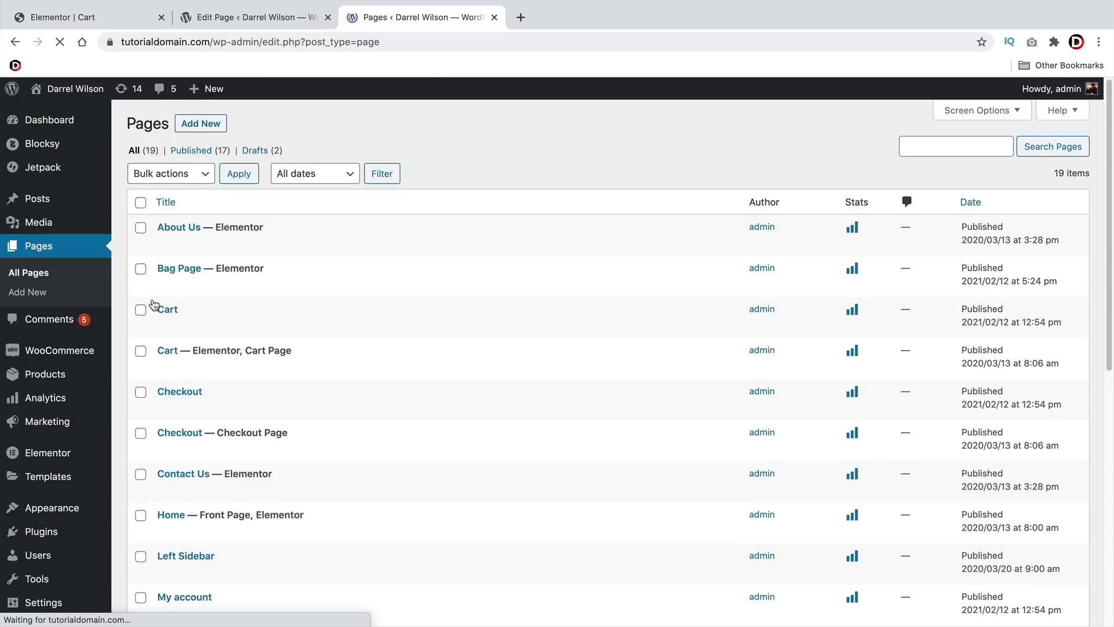
scroll(189, 266, down, 1)
scroll(189, 265, down, 2)
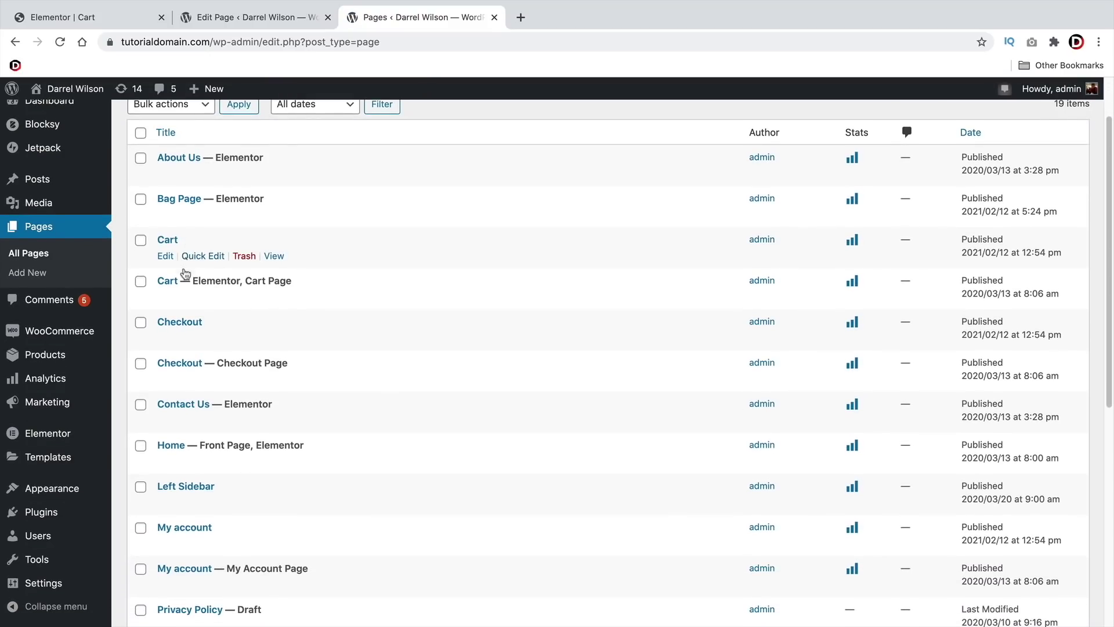
Step: Open the Cart page in Elementor, after a switch to the block editor and back
click(164, 300)
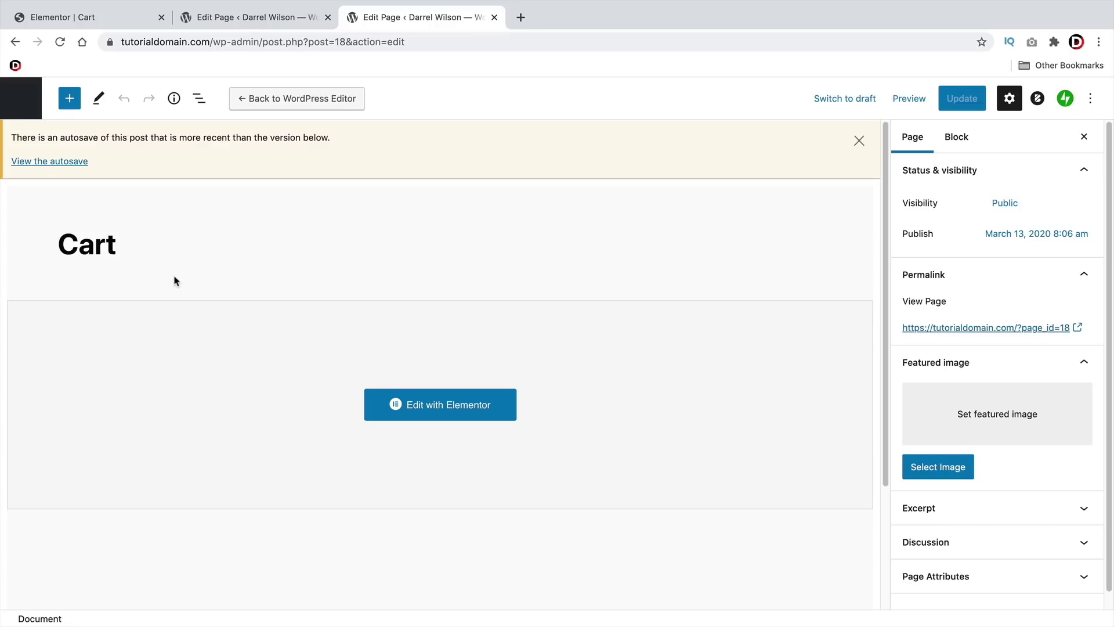
click(340, 100)
click(566, 401)
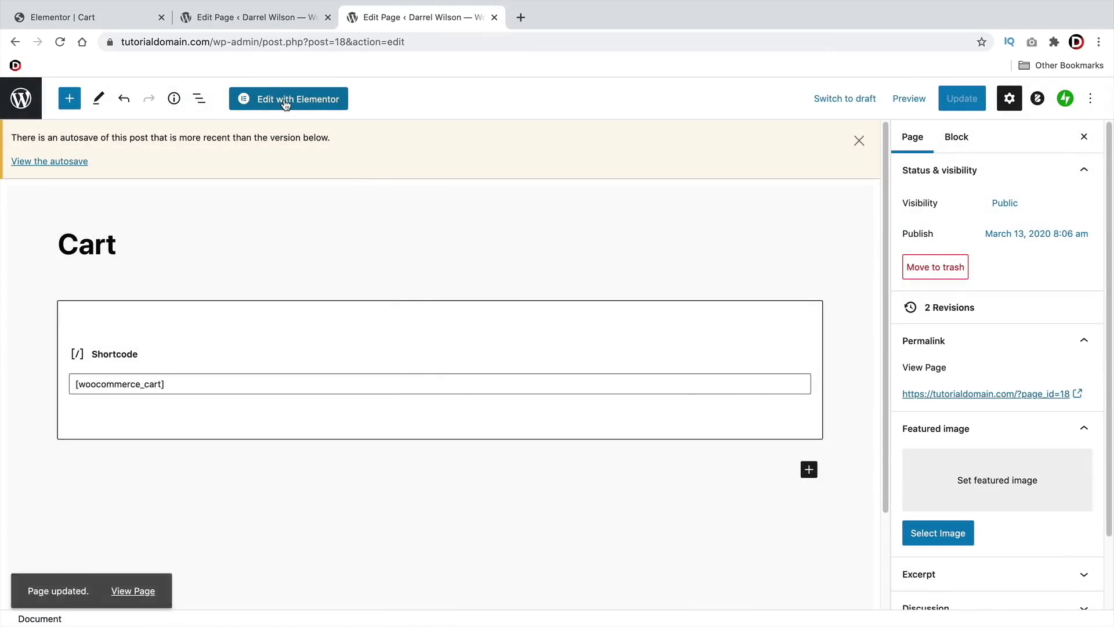
click(299, 104)
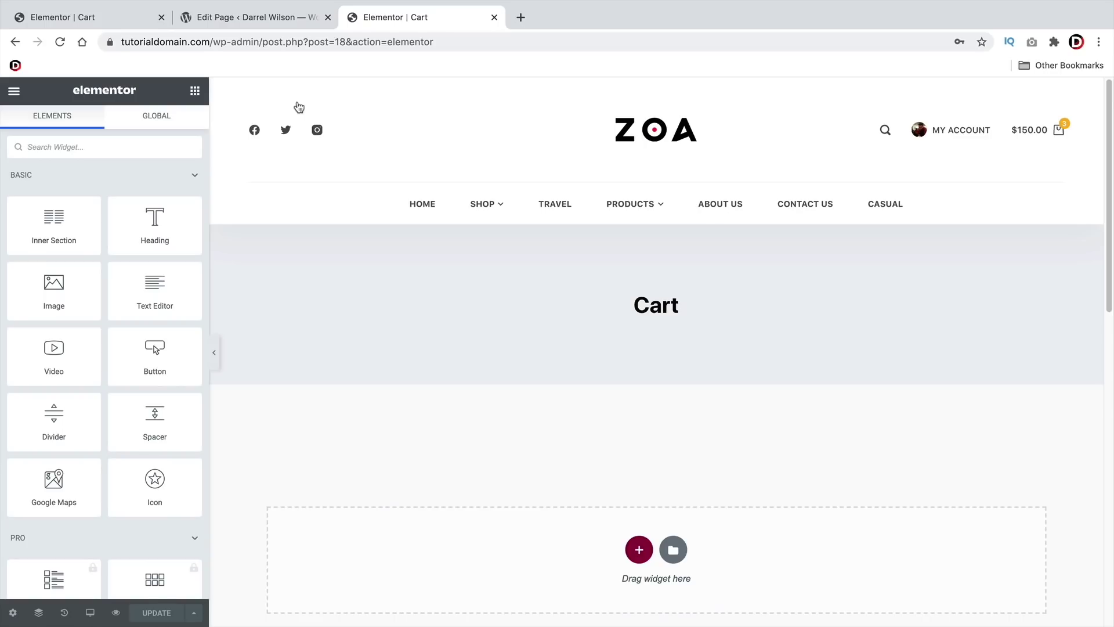
Step: Paste the [woocommerce_cart] text block so the cart renders, and add a text block above it
scroll(729, 316, down, 3)
mouse_move(646, 286)
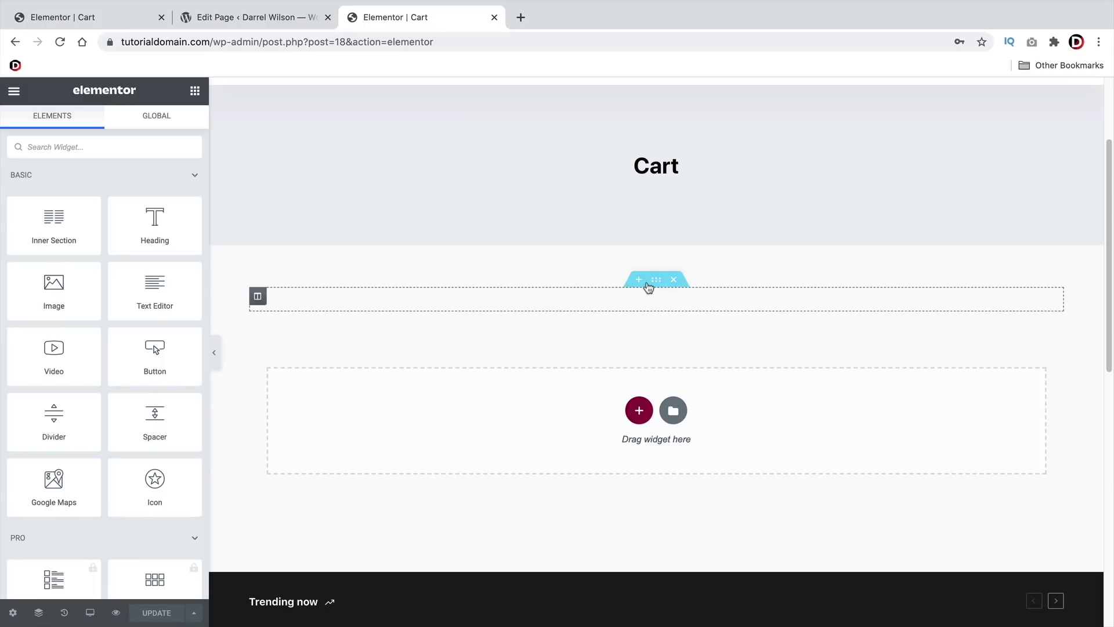
key(ctrl+v)
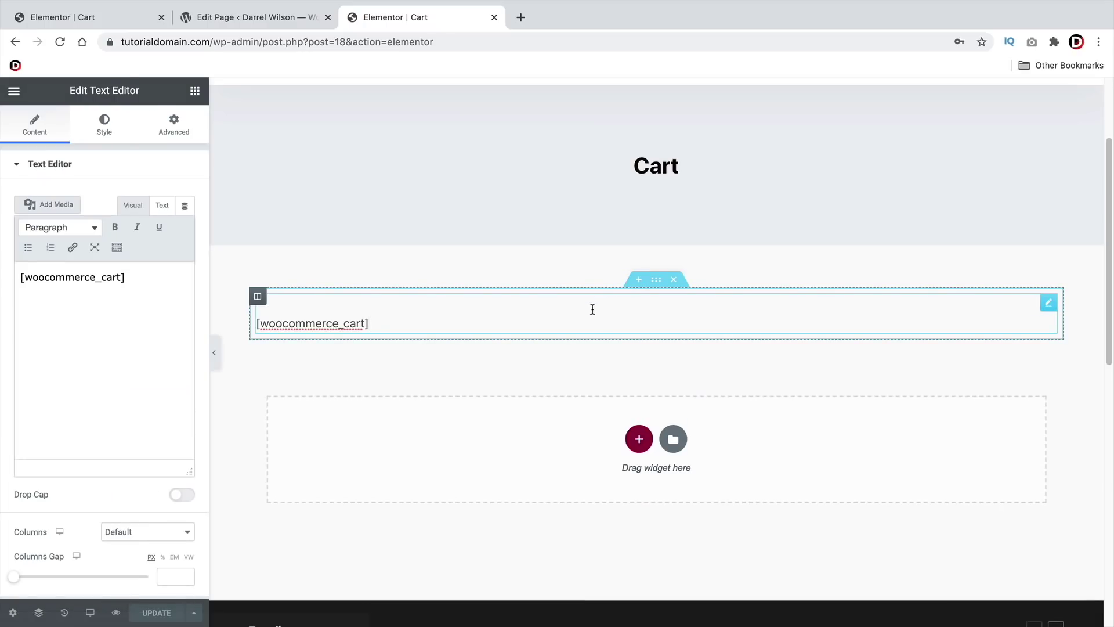
click(409, 280)
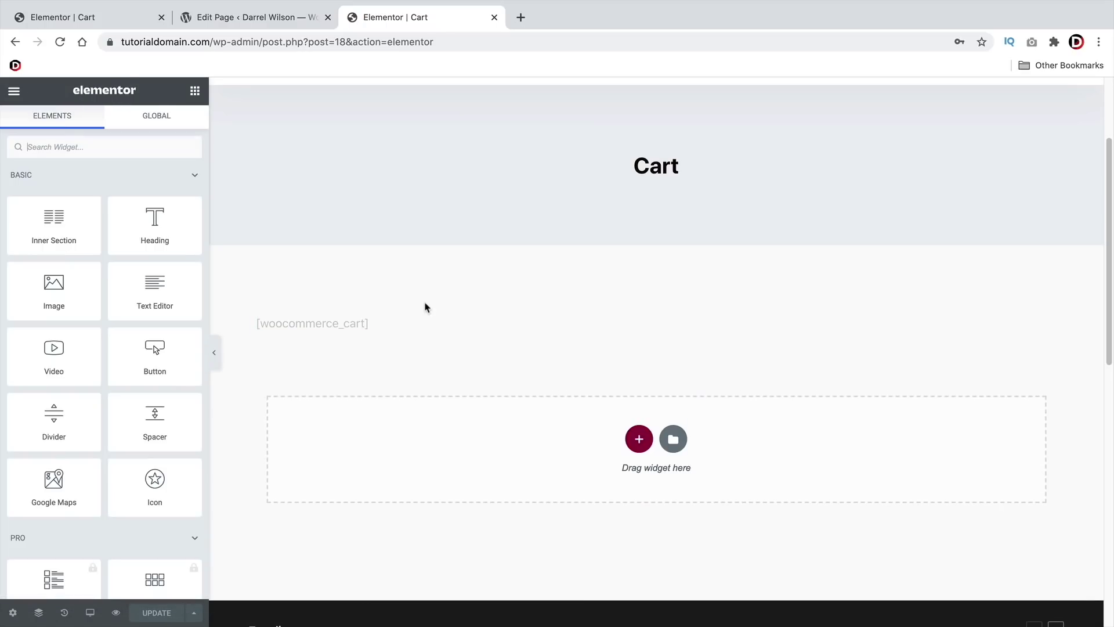
scroll(488, 376, down, 3)
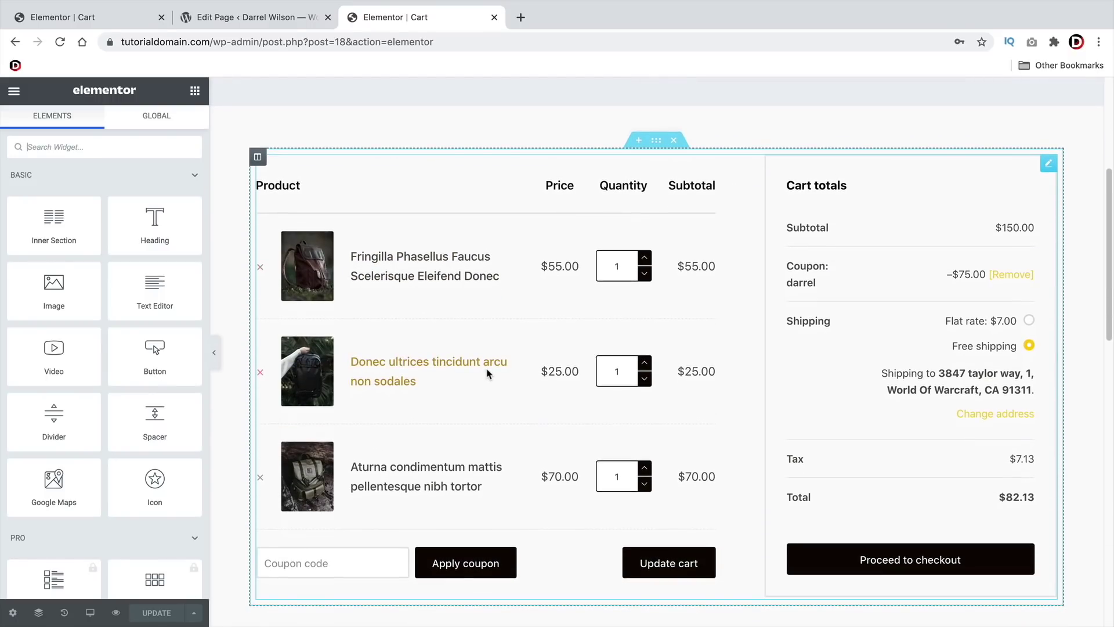
scroll(508, 370, up, 2)
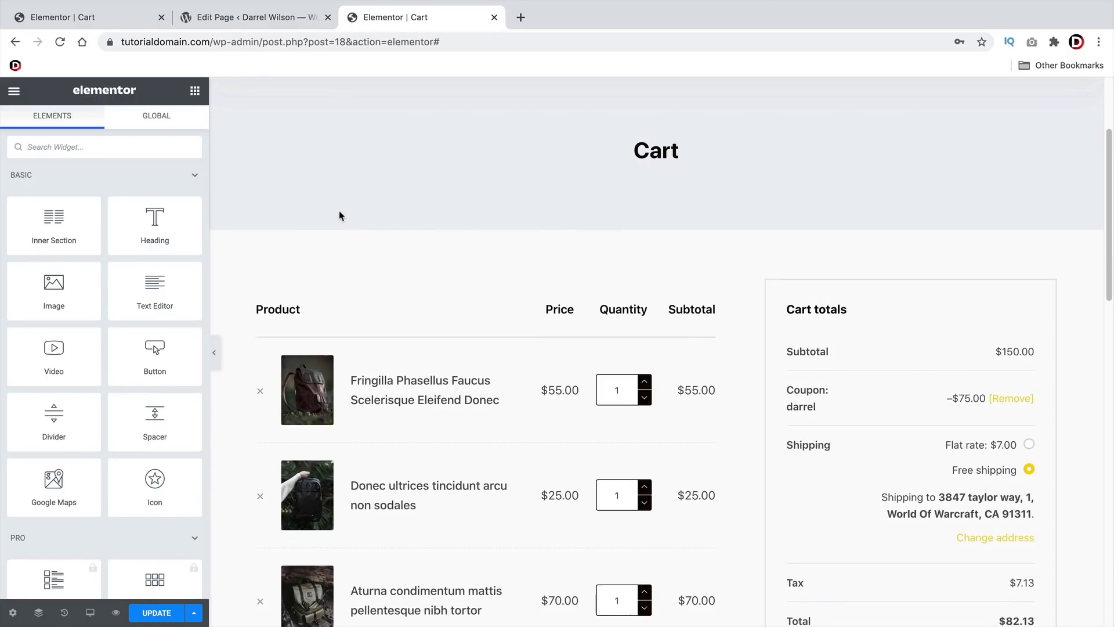
drag(156, 281, 517, 281)
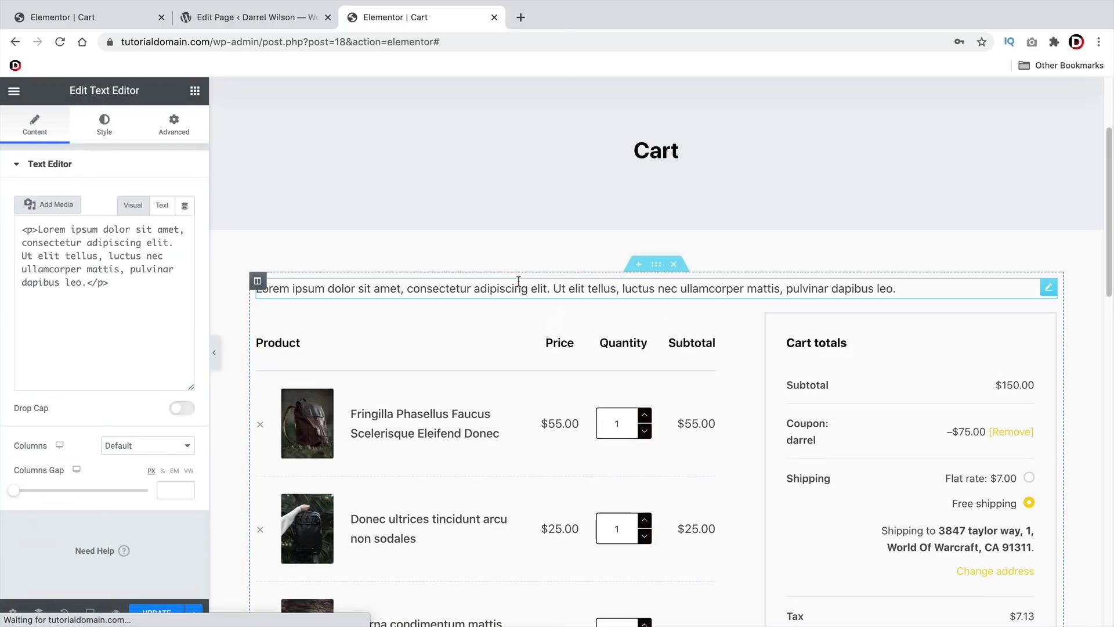
Step: Add a button widget below the cart table
scroll(213, 123, down, 2)
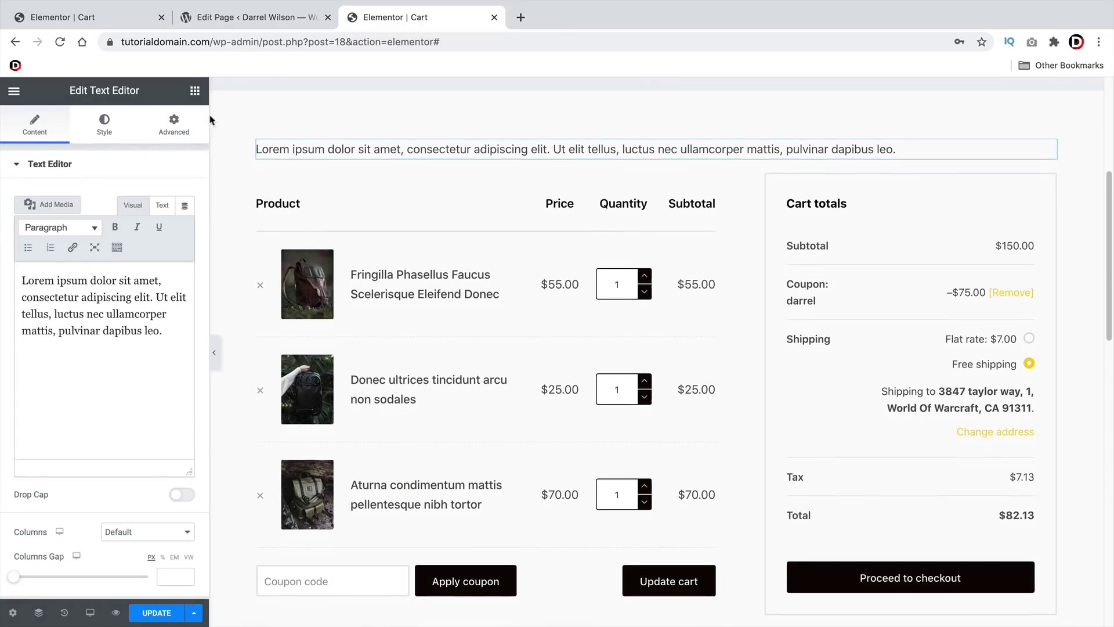
click(195, 90)
scroll(218, 236, down, 3)
drag(155, 355, 546, 455)
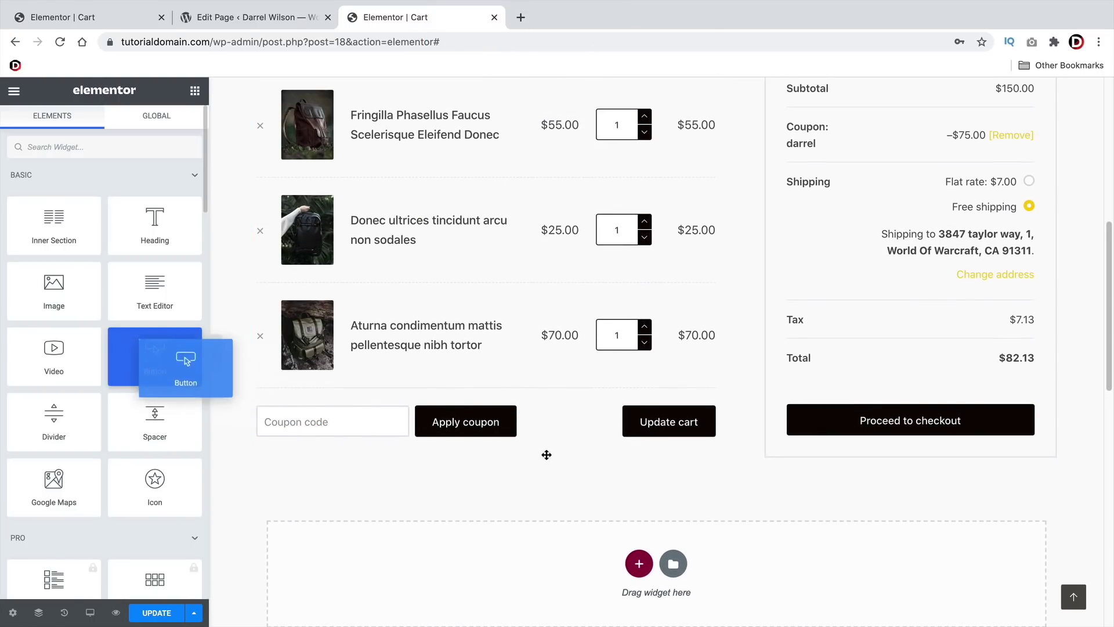
drag(155, 356, 383, 452)
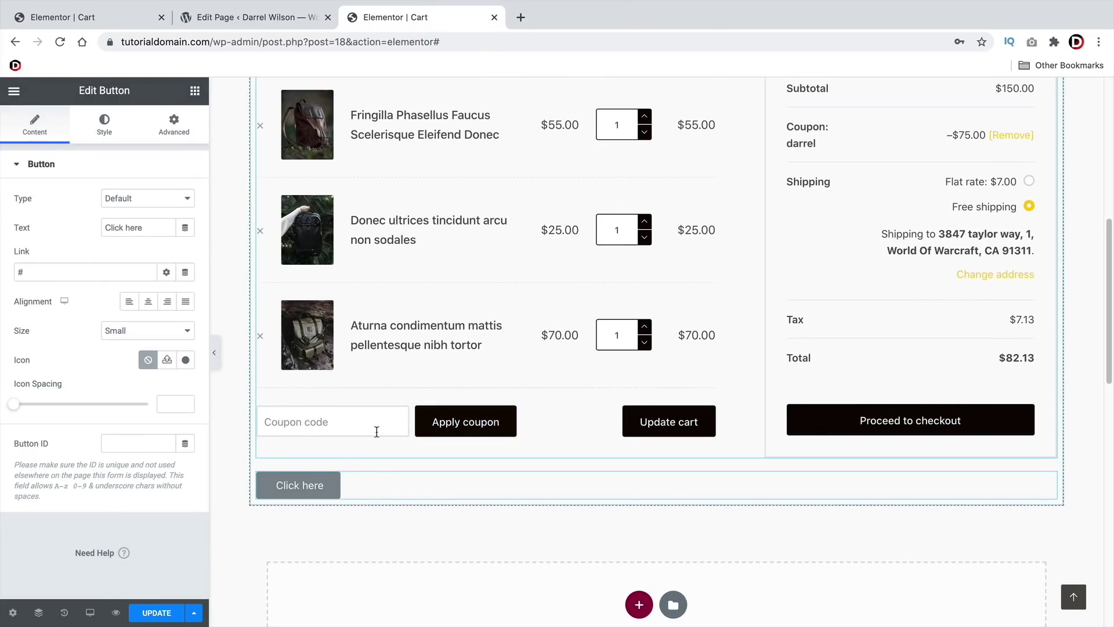
click(195, 90)
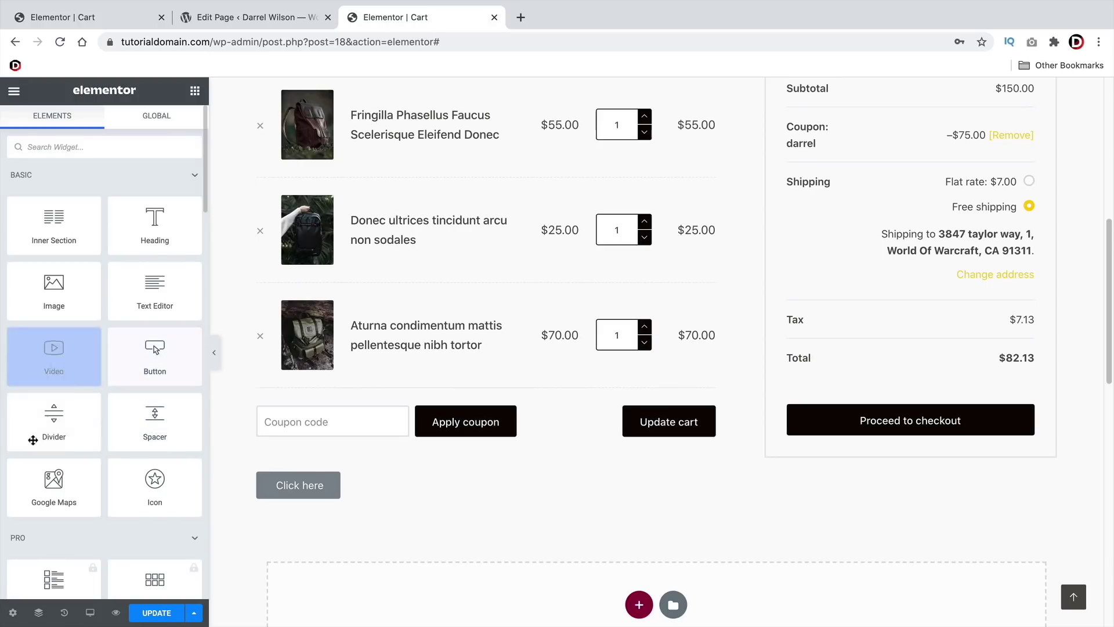
Step: Delete the 'Click here' button and the Lorem ipsum text block
scroll(479, 347, up, 1)
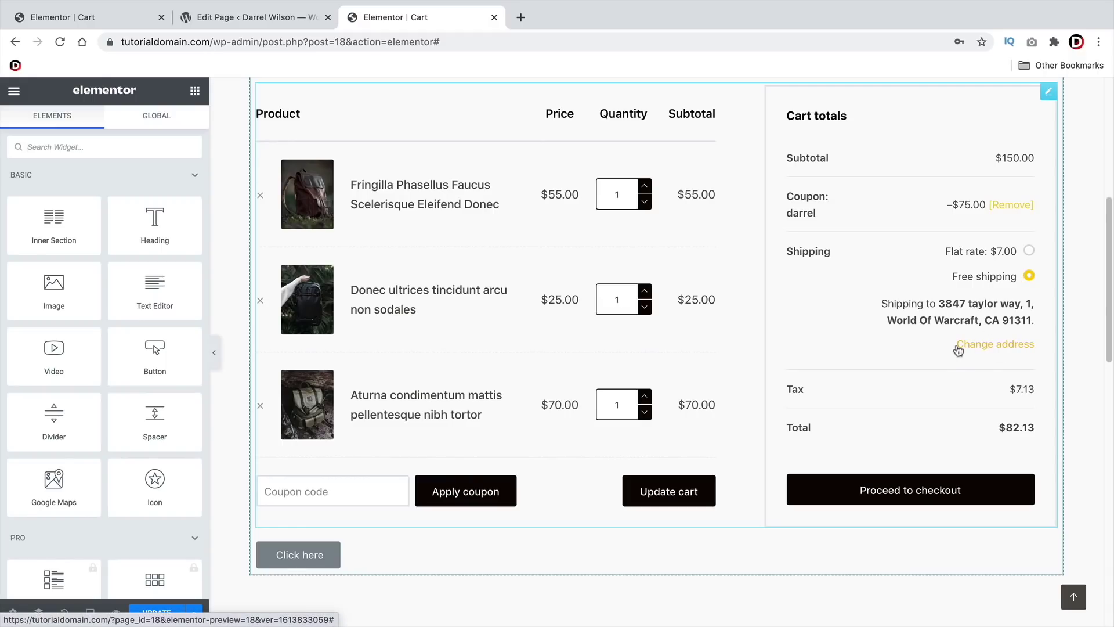
right_click(1050, 555)
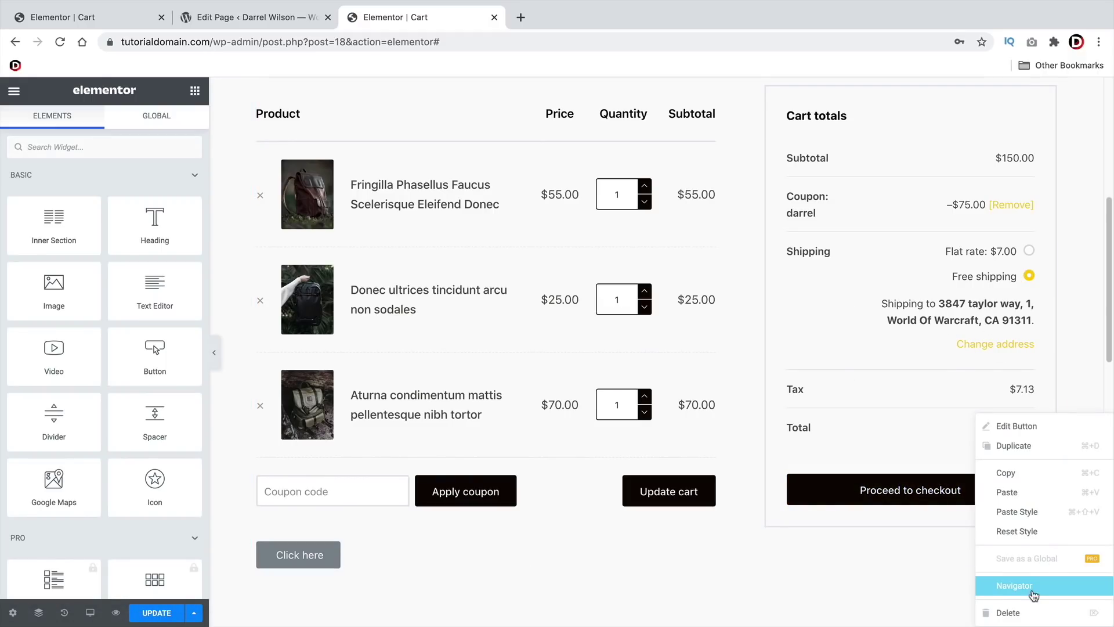
click(993, 609)
scroll(991, 573, up, 4)
right_click(1030, 289)
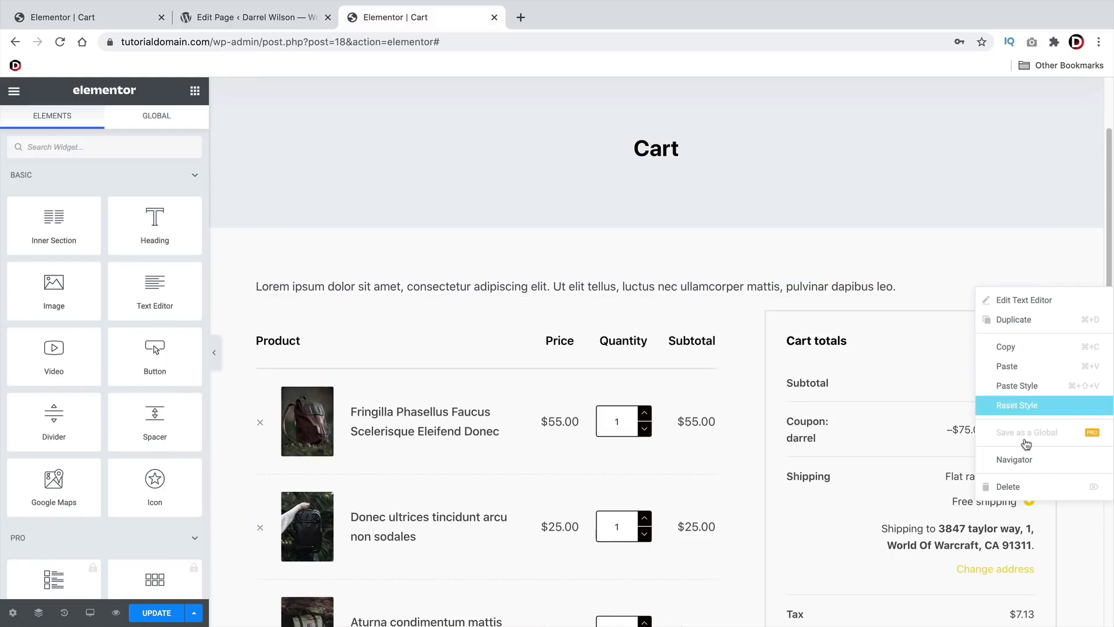
click(1025, 495)
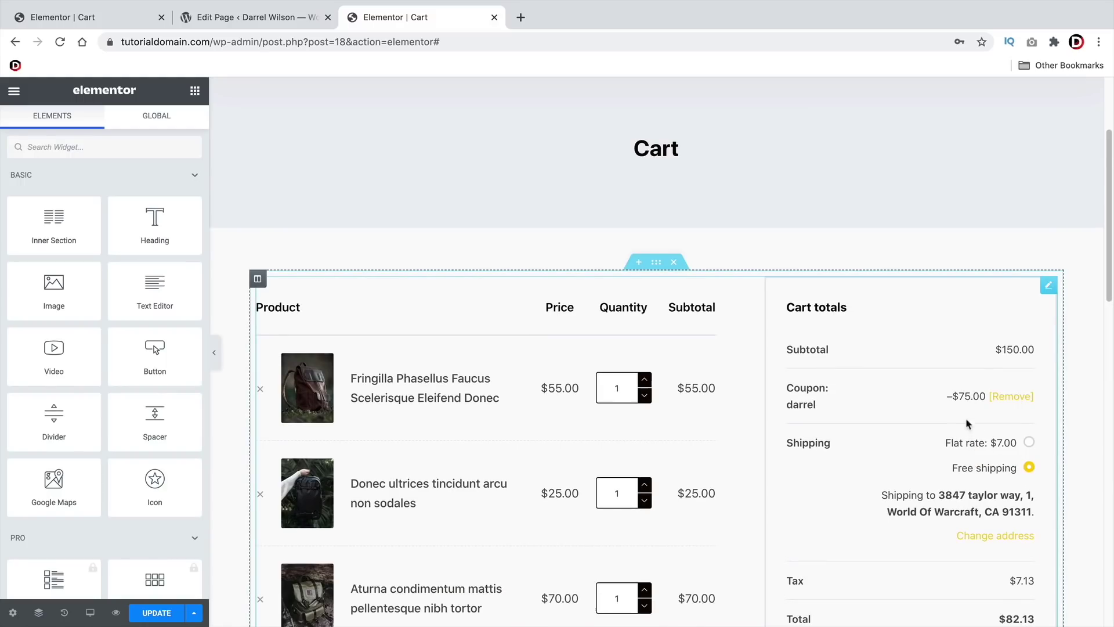
Step: Set the cart Text Editor widget's typography font family to Alfa Slab One
click(1049, 286)
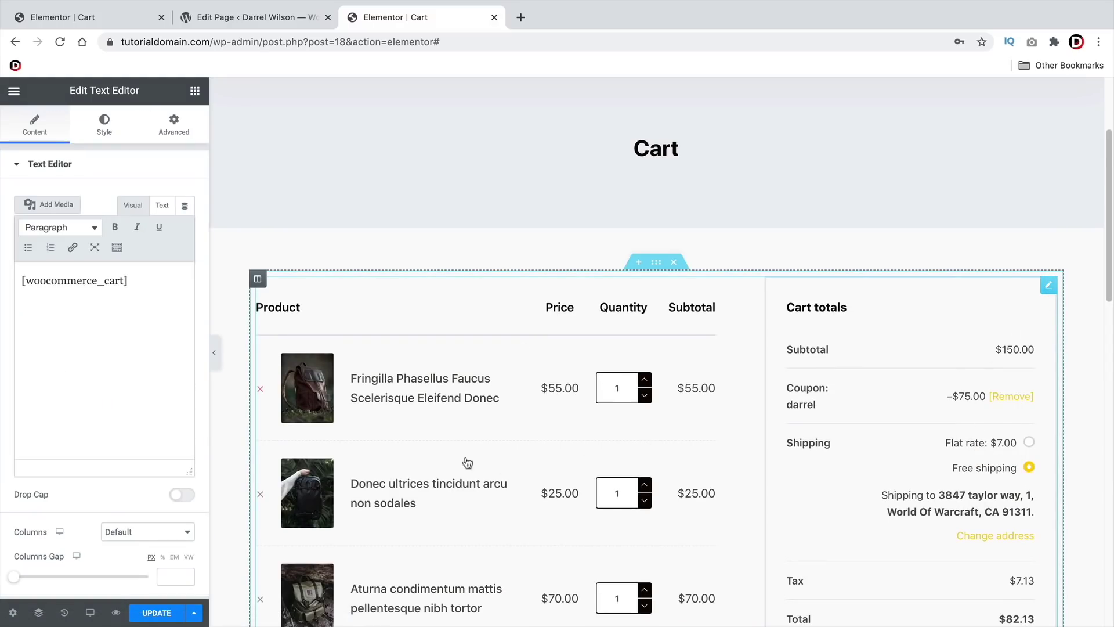
click(105, 134)
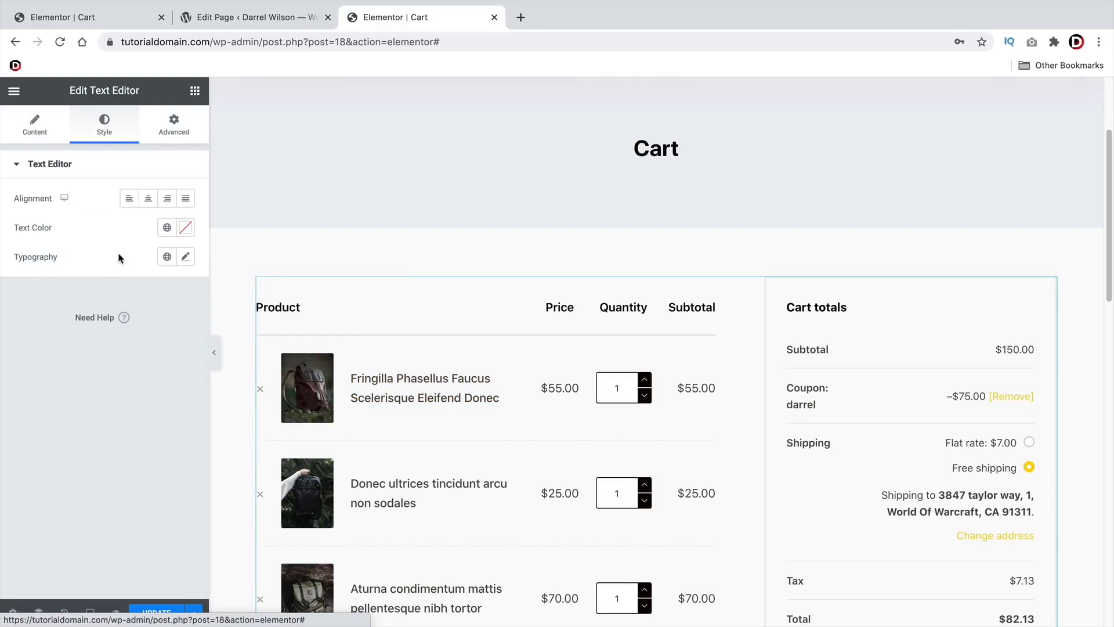
click(186, 259)
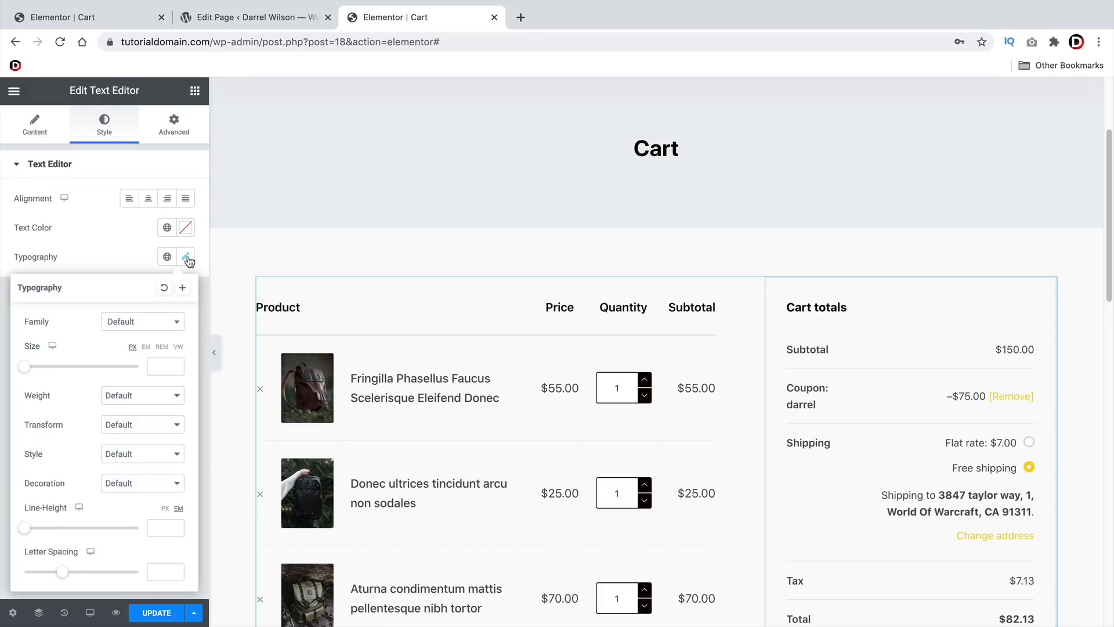
click(130, 327)
scroll(142, 413, down, 5)
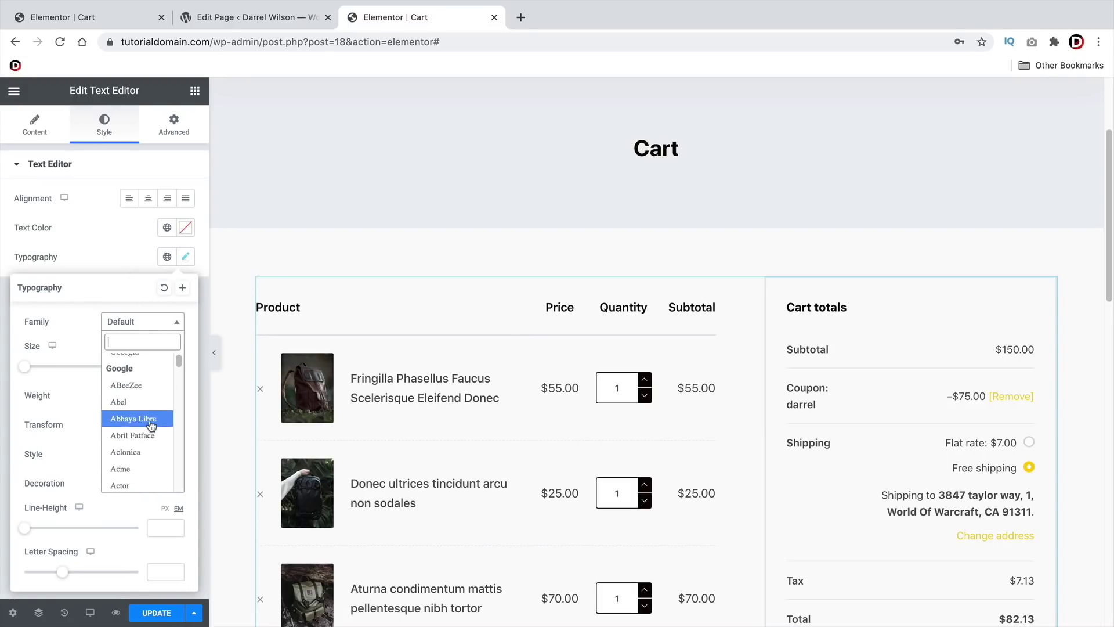
click(145, 414)
scroll(303, 319, down, 3)
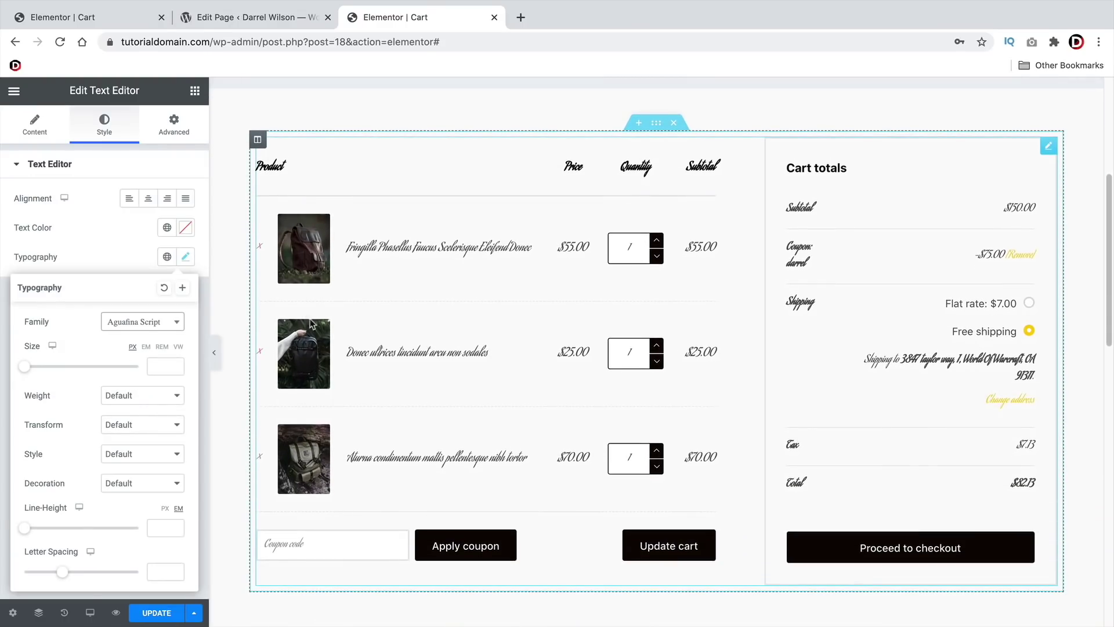
click(132, 321)
scroll(148, 413, down, 2)
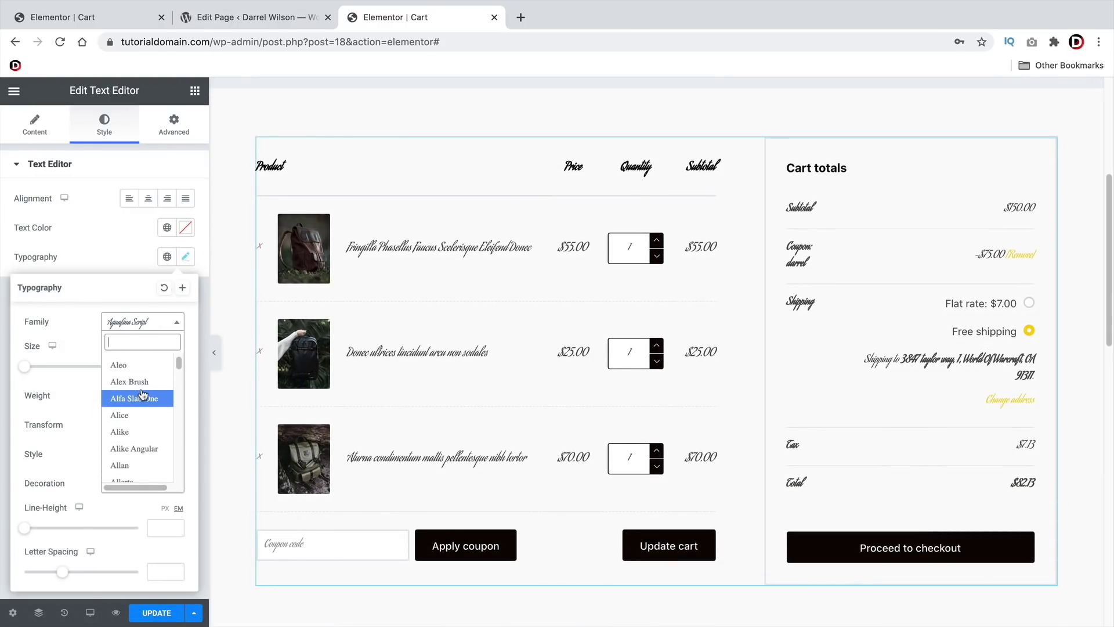
click(143, 394)
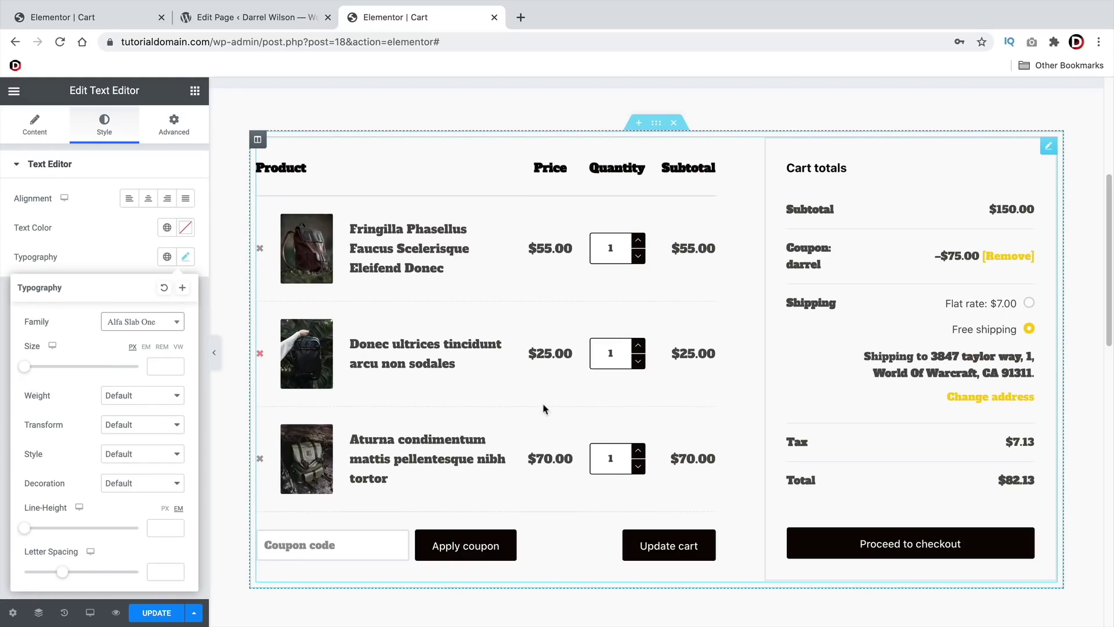
scroll(442, 416, up, 5)
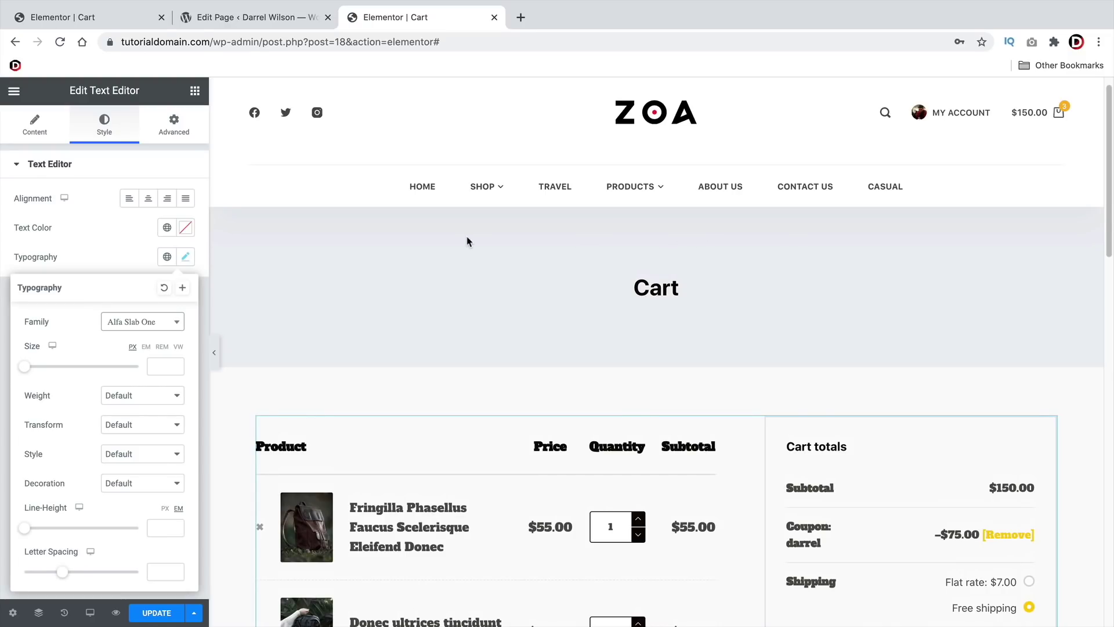
Step: Set the cart text size to 20 and move to the My account editor tab
drag(635, 288, 680, 290)
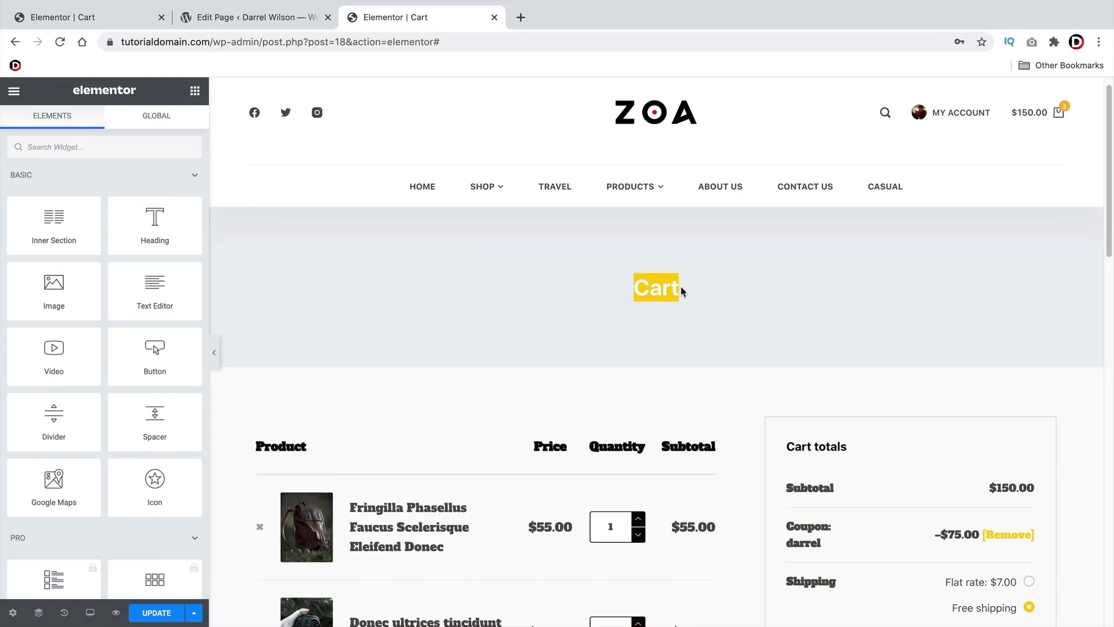
click(666, 287)
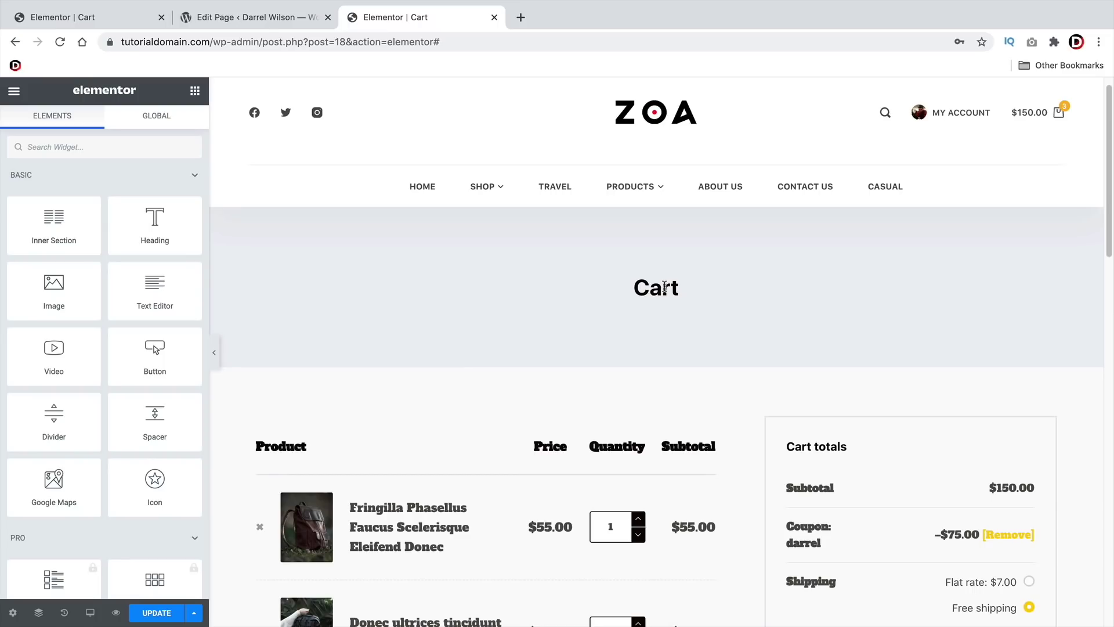
scroll(669, 292, down, 6)
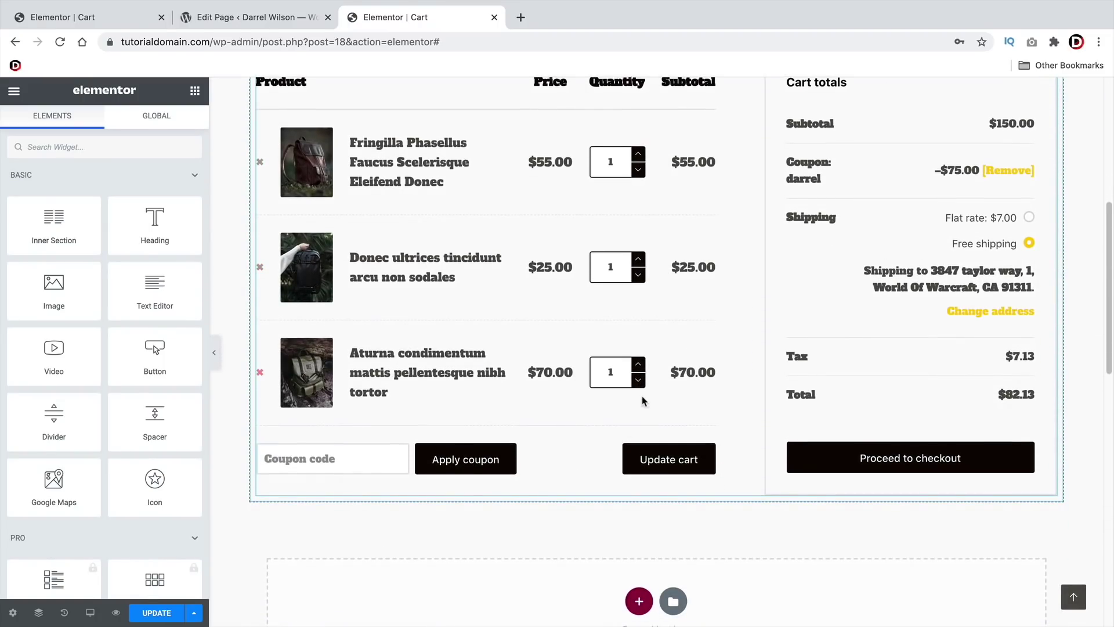
scroll(616, 434, up, 5)
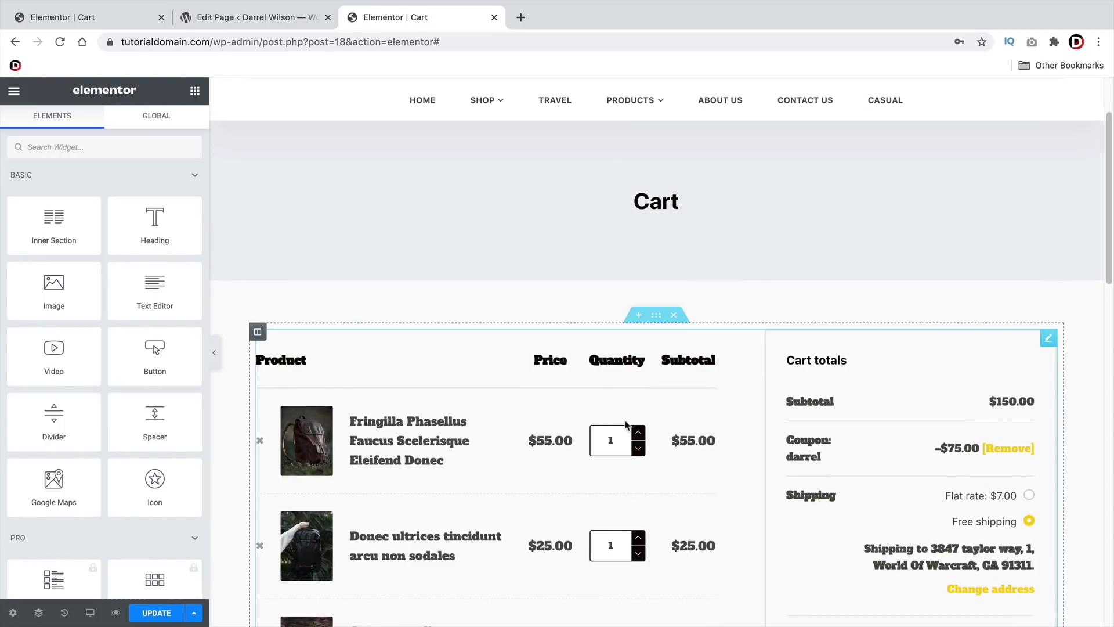
scroll(659, 304, down, 3)
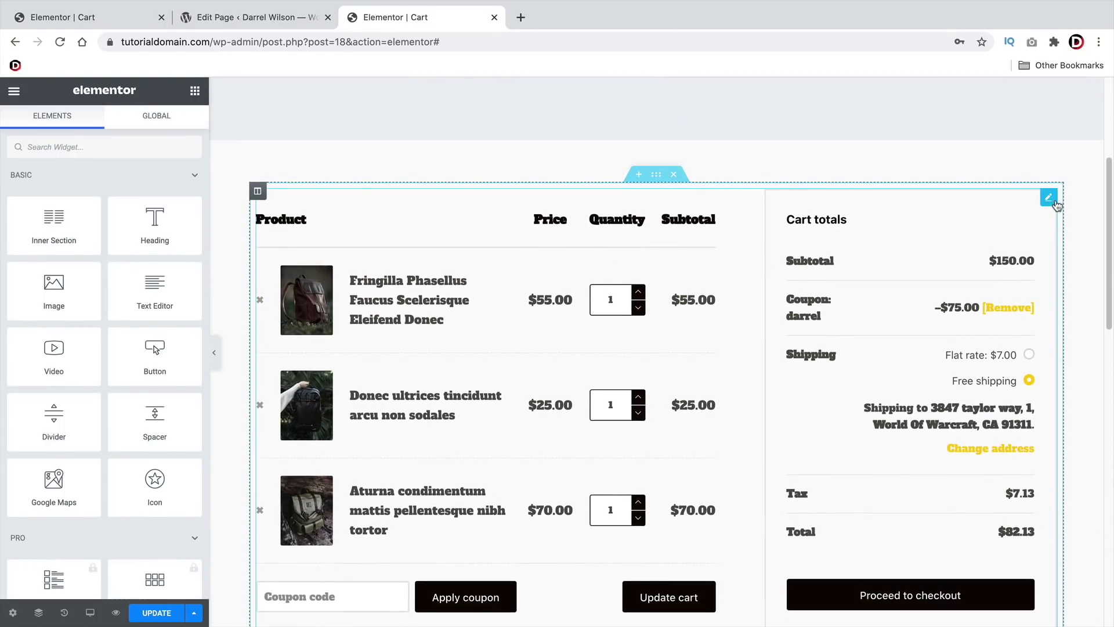
click(1049, 199)
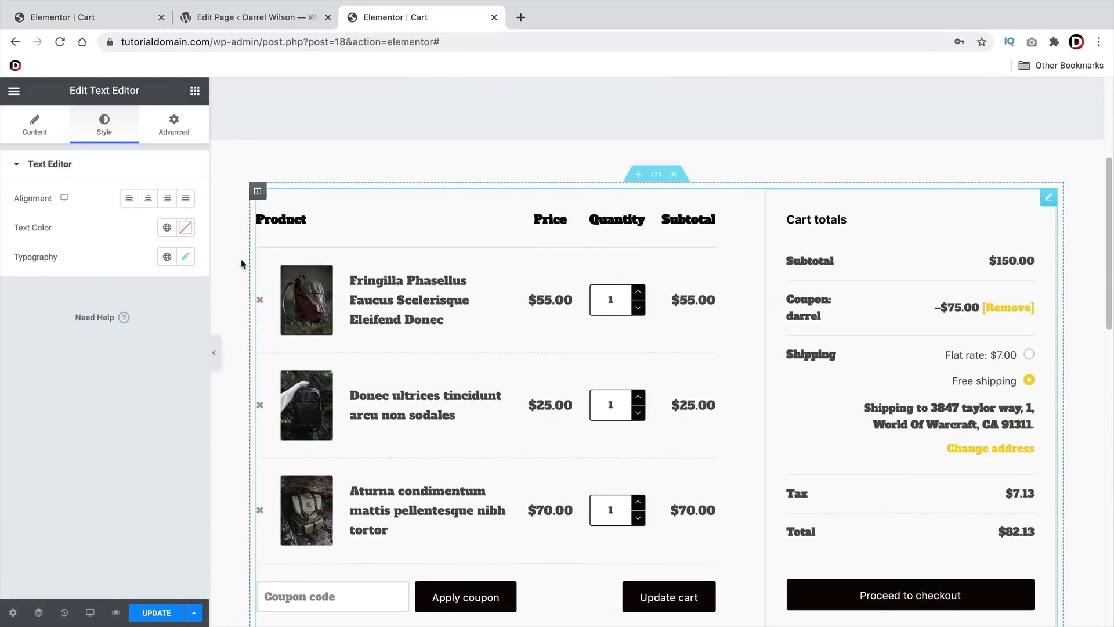
click(185, 256)
mouse_move(21, 372)
mouse_down()
mouse_move(48, 371)
mouse_move(34, 371)
mouse_up()
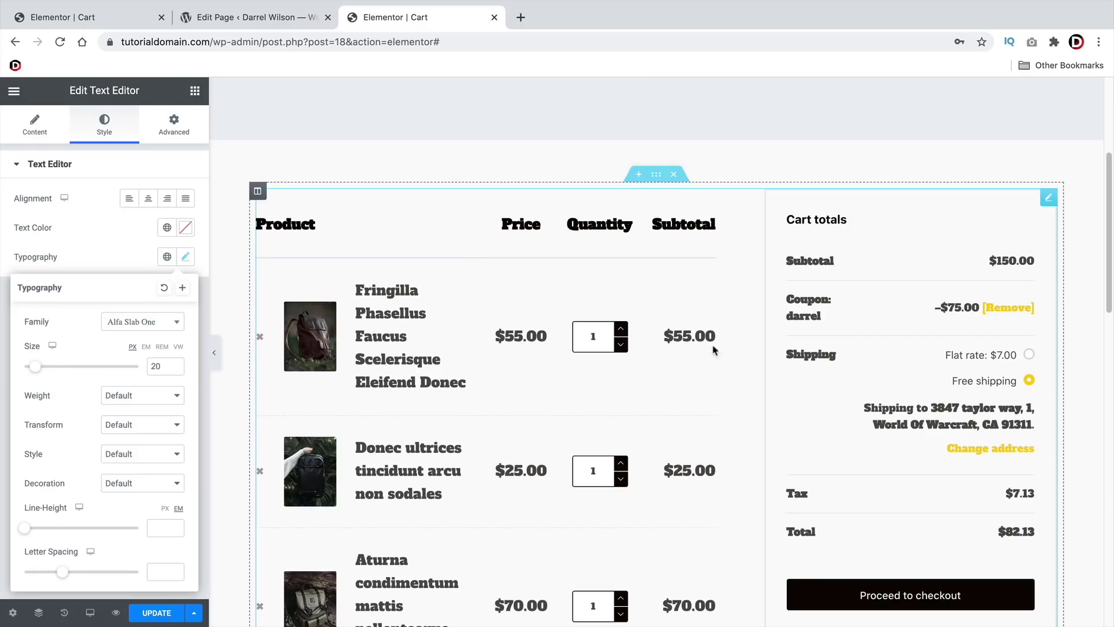
scroll(877, 374, down, 3)
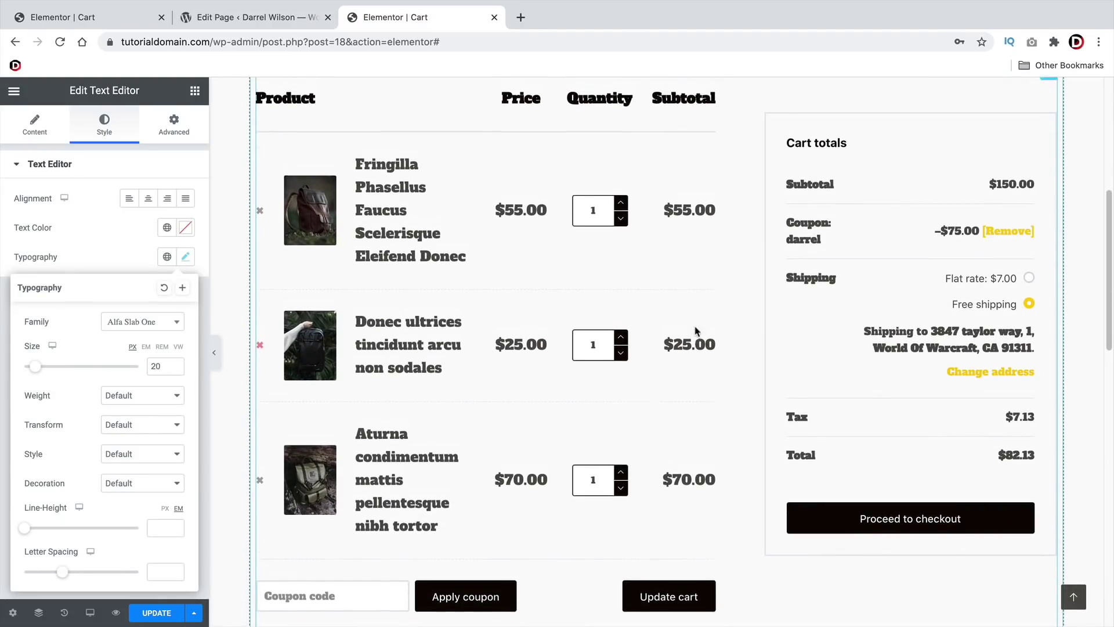
scroll(778, 352, up, 3)
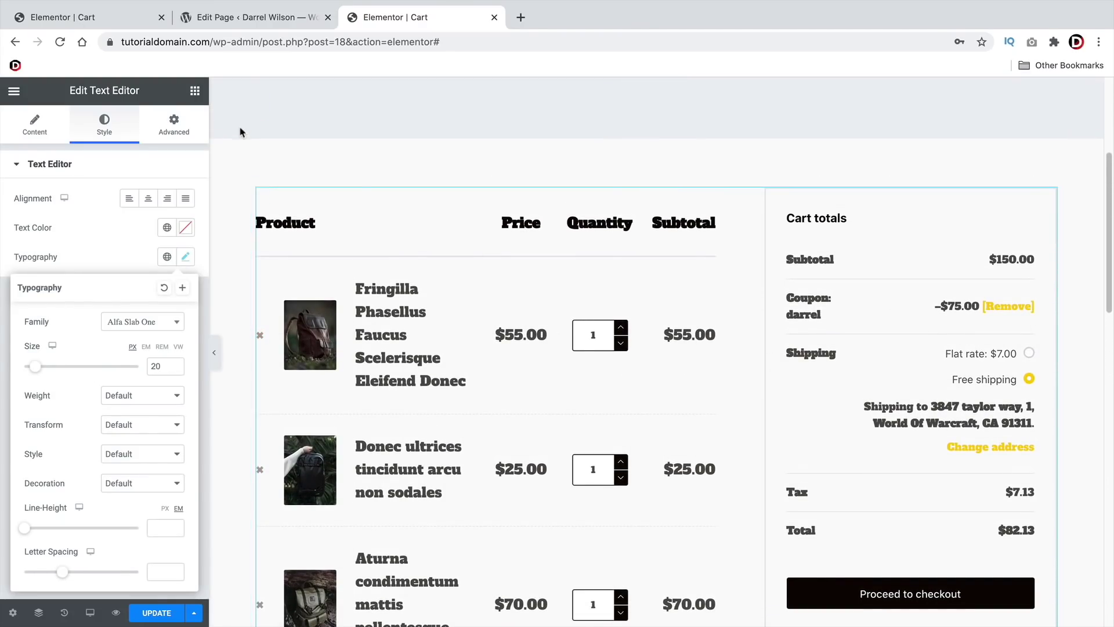
click(197, 18)
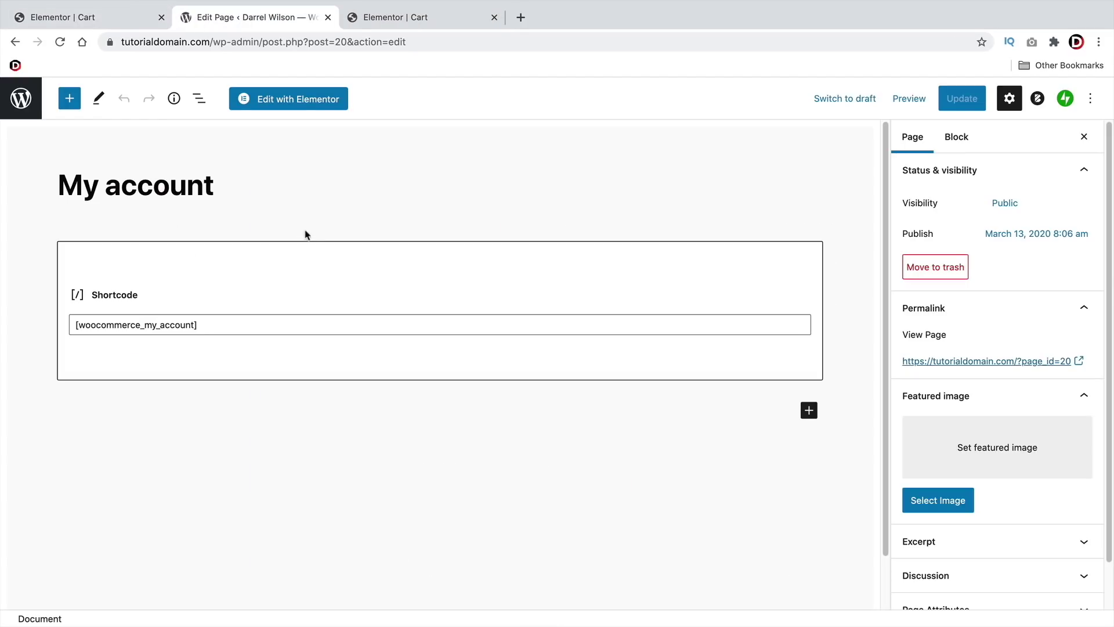
Step: Check the [woocommerce_my_account] shortcode block, then edit My account with Elementor
drag(71, 187, 175, 187)
click(197, 201)
click(179, 322)
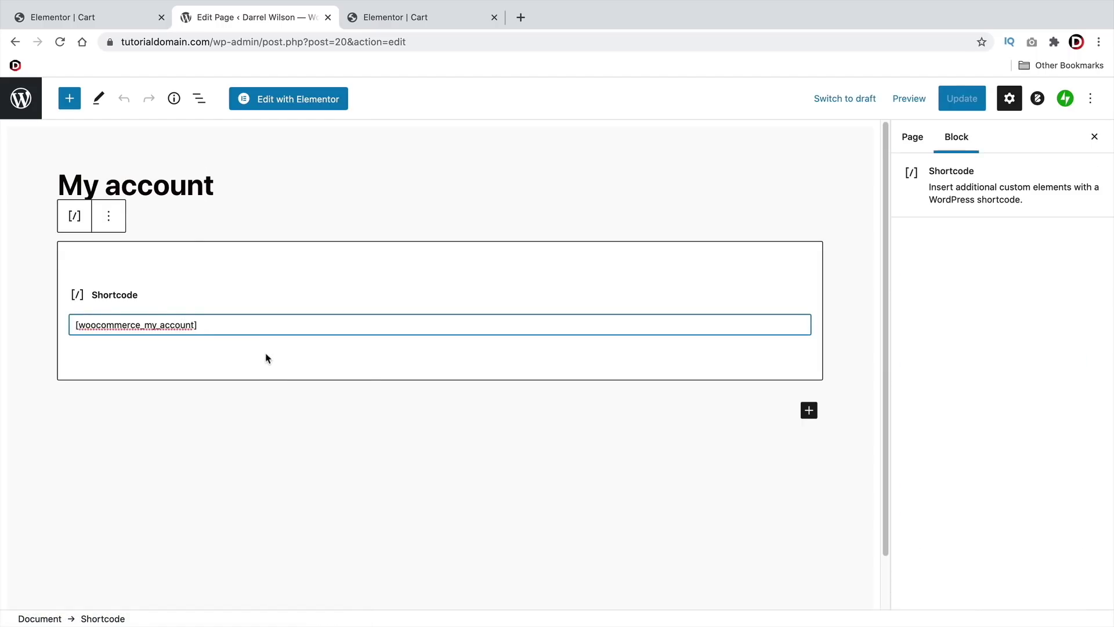
click(333, 176)
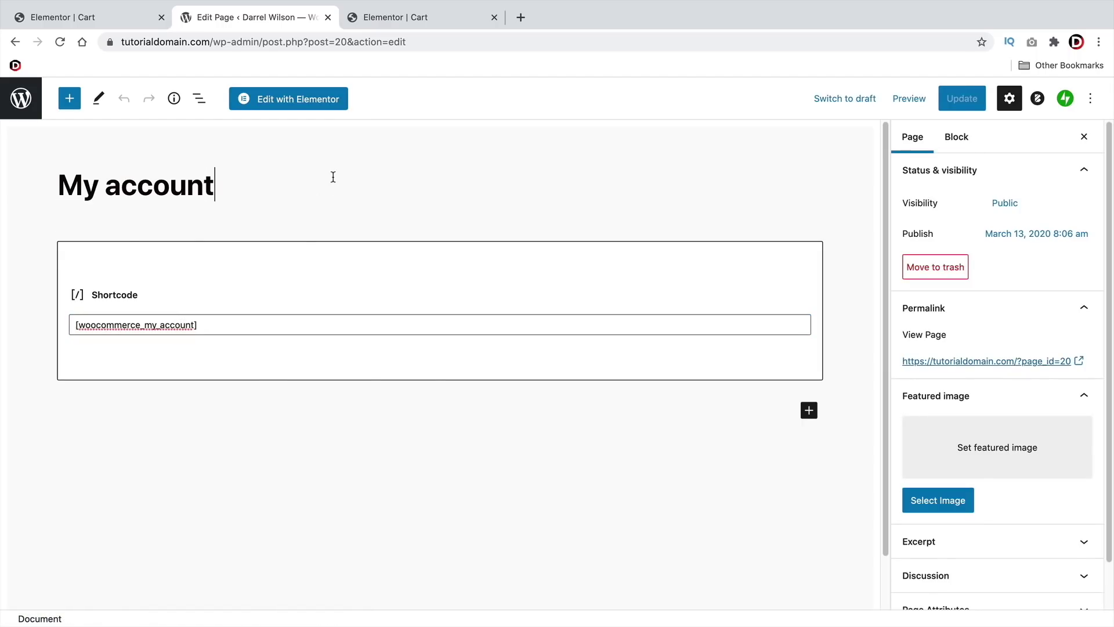
click(300, 99)
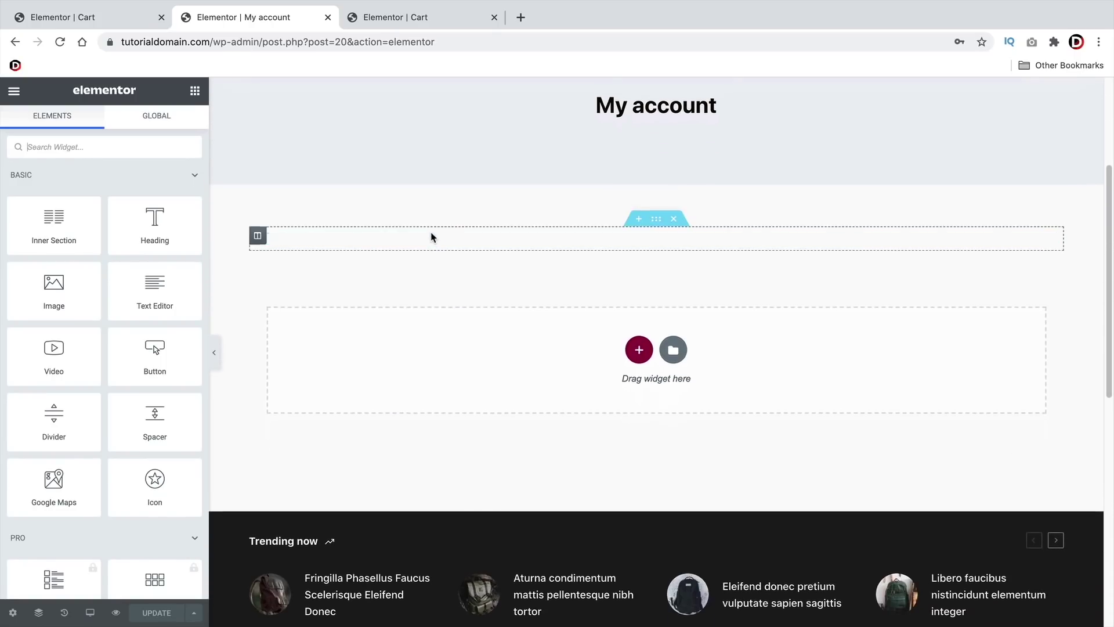
Step: Set the account text widget's typography to the Anton font at size 24
click(547, 300)
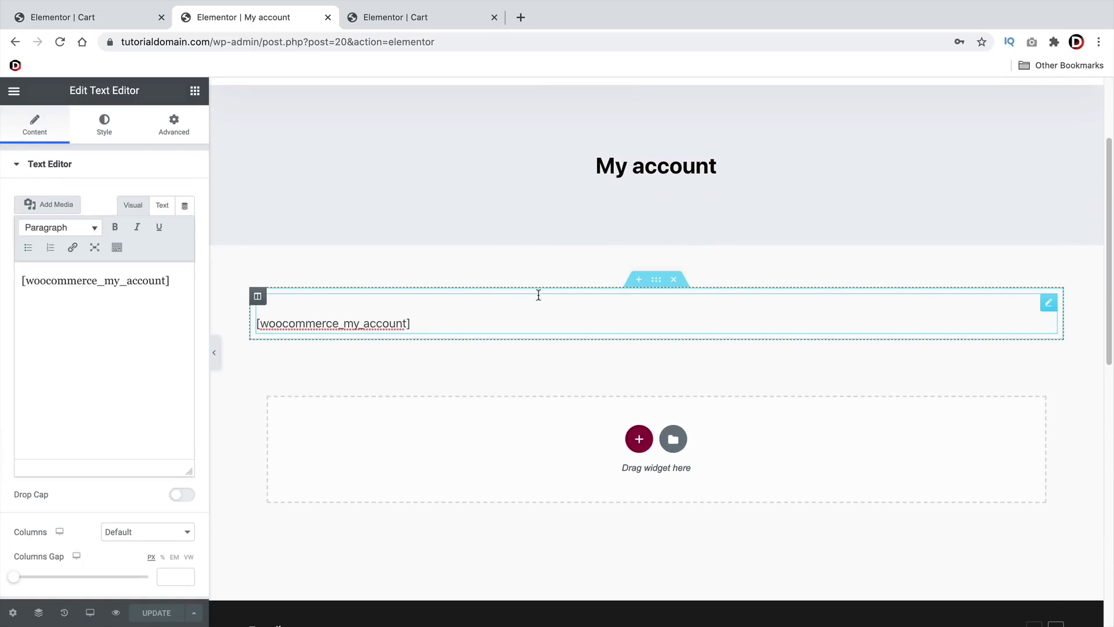
click(492, 266)
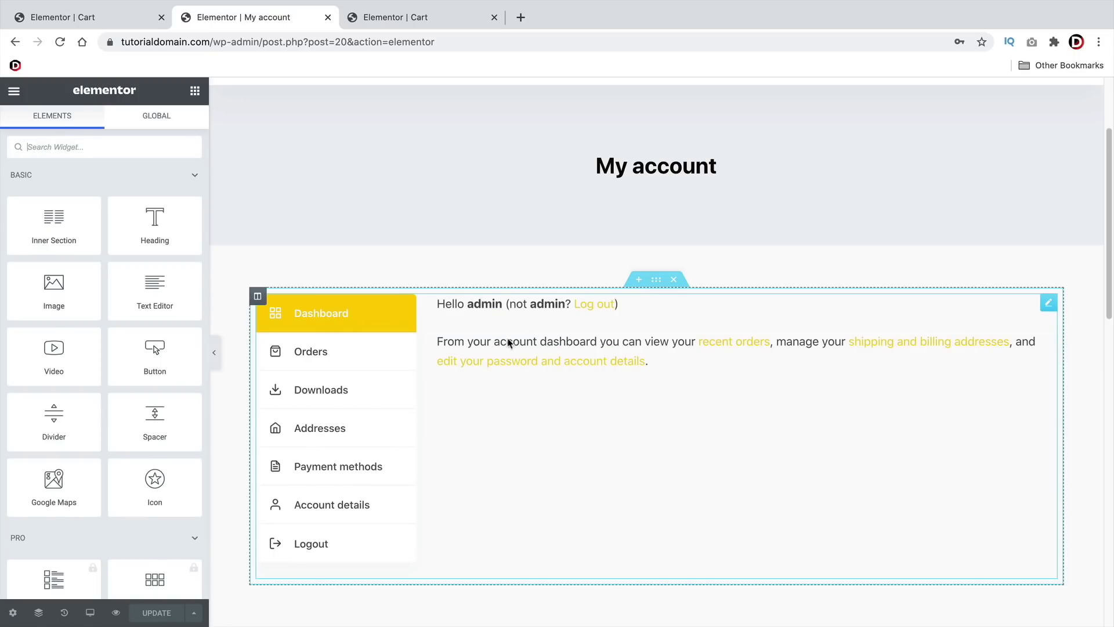
scroll(473, 248, down, 1)
click(472, 246)
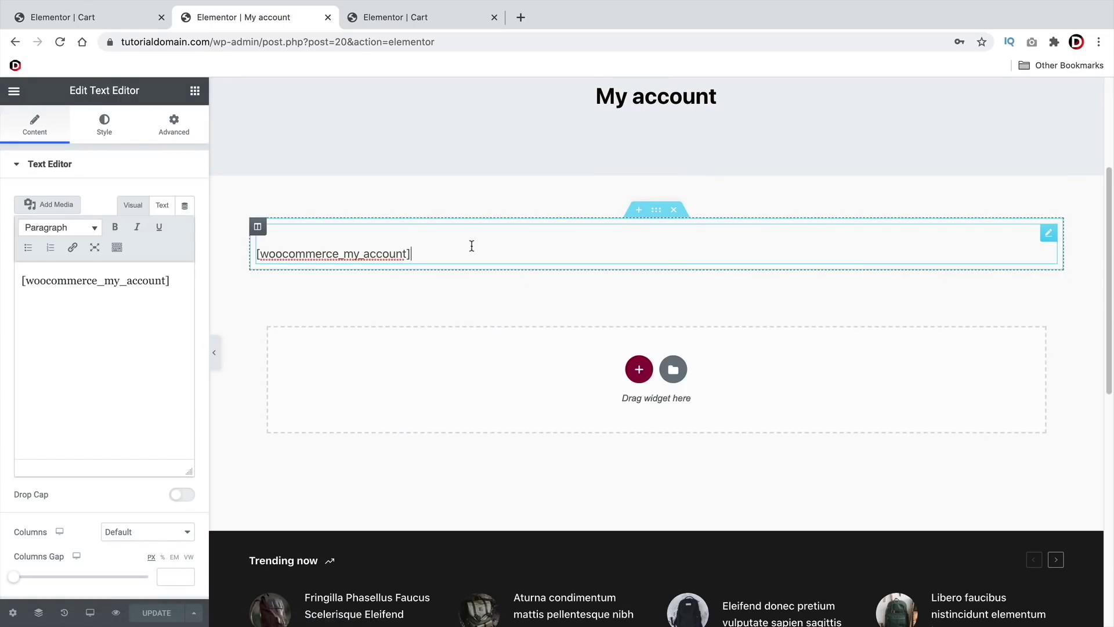
click(107, 125)
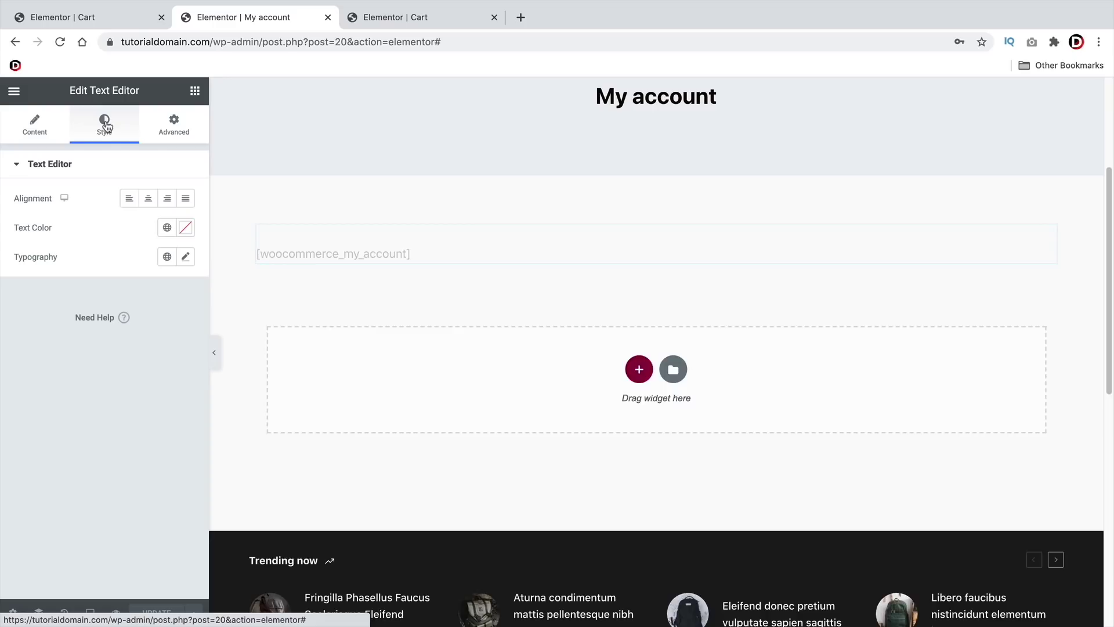
click(186, 259)
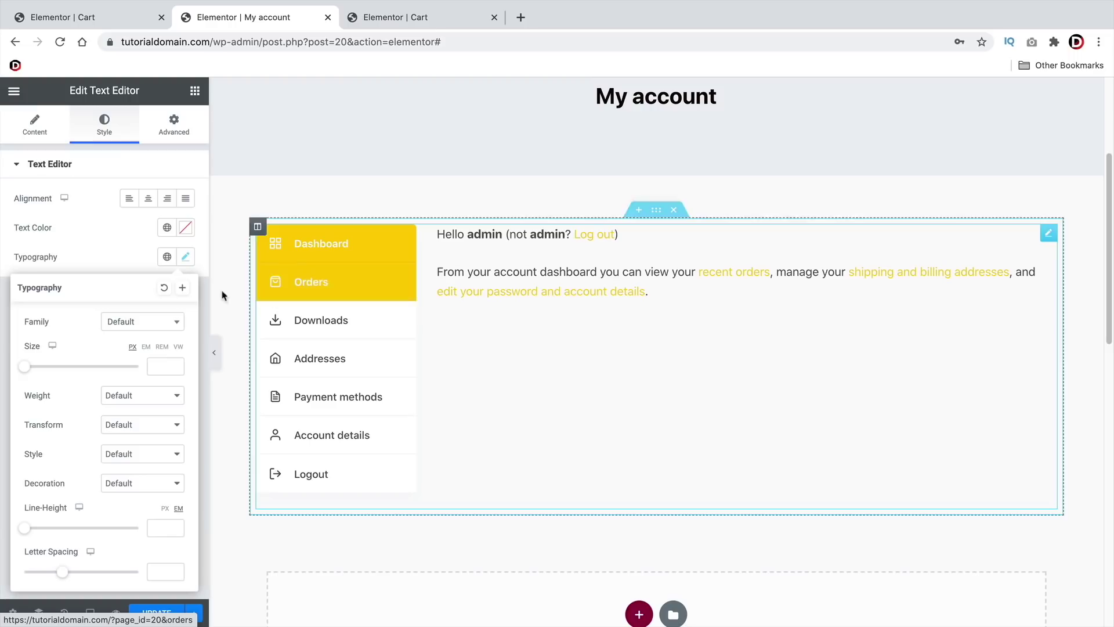
click(142, 320)
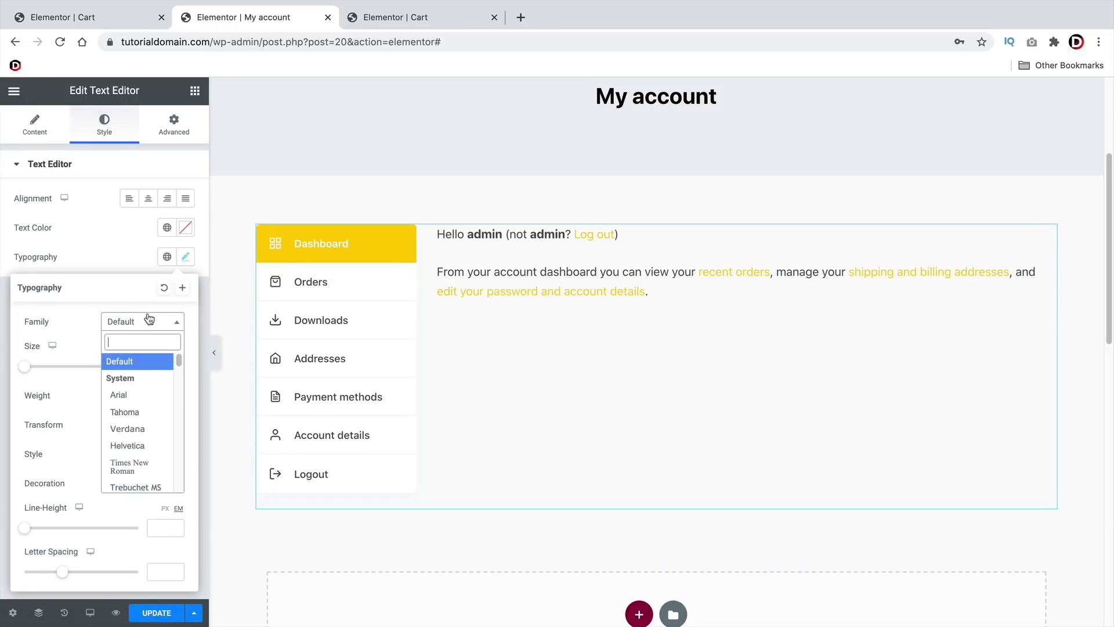
click(146, 412)
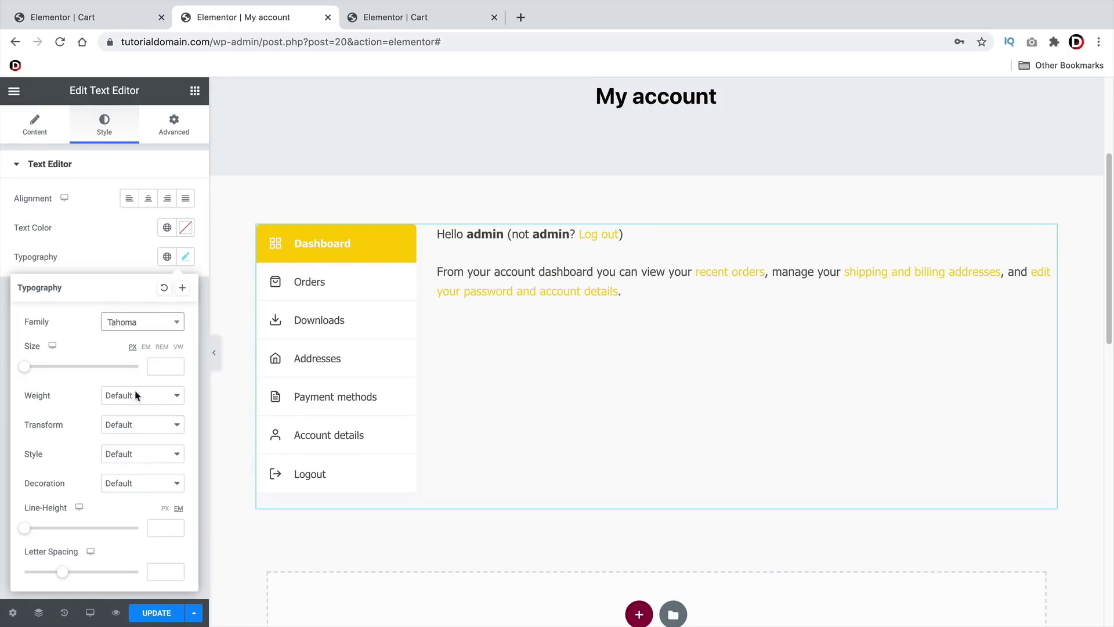
click(142, 328)
scroll(153, 430, down, 5)
click(149, 419)
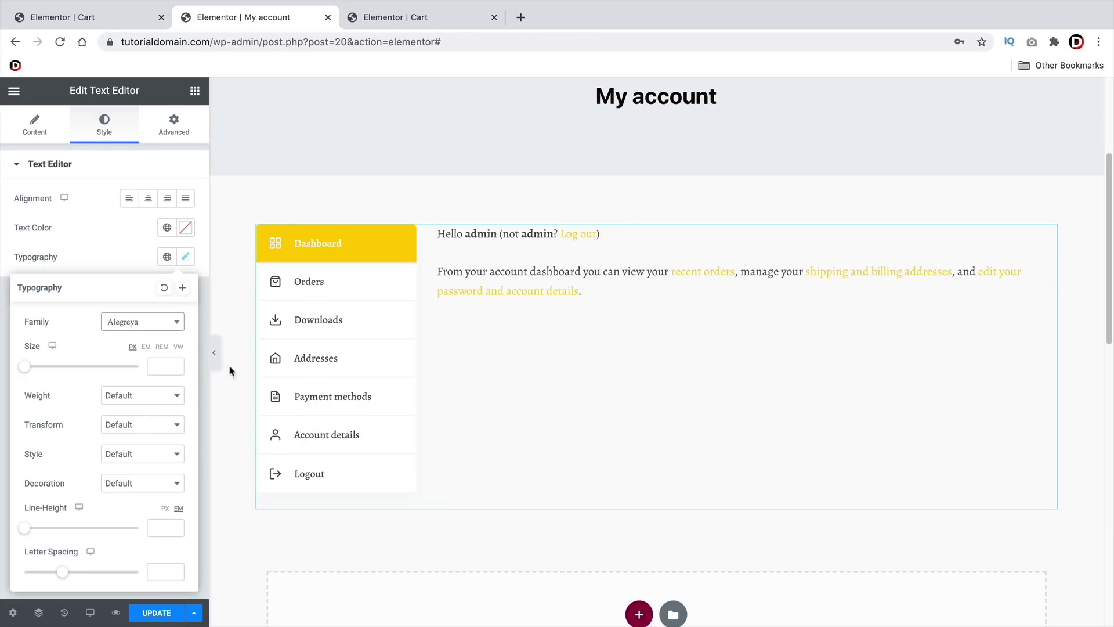
click(152, 328)
click(149, 405)
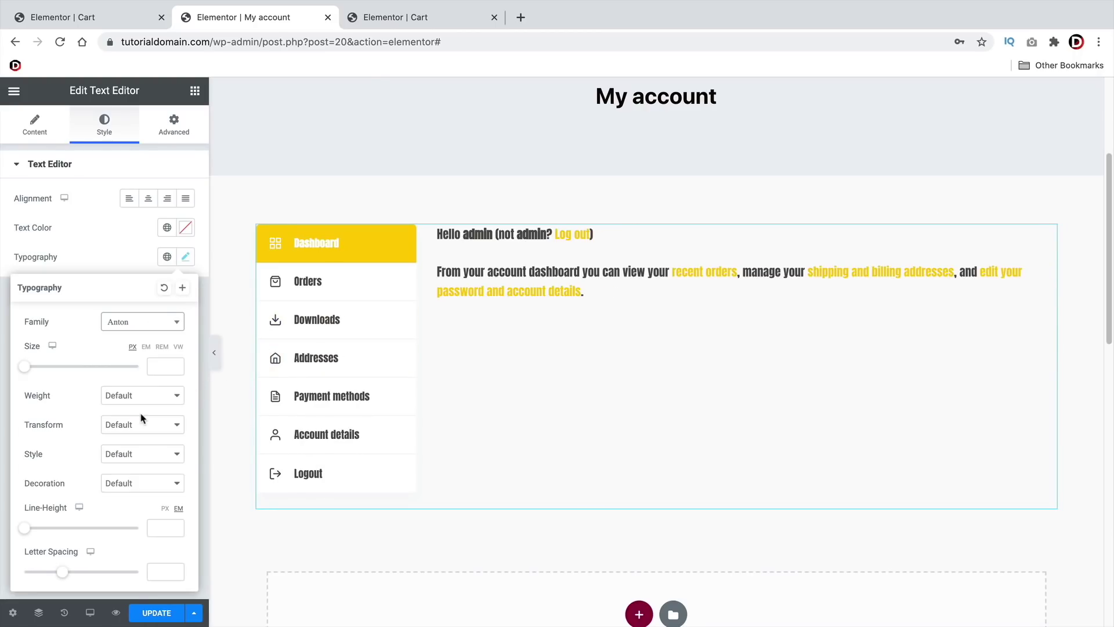
drag(26, 367, 43, 371)
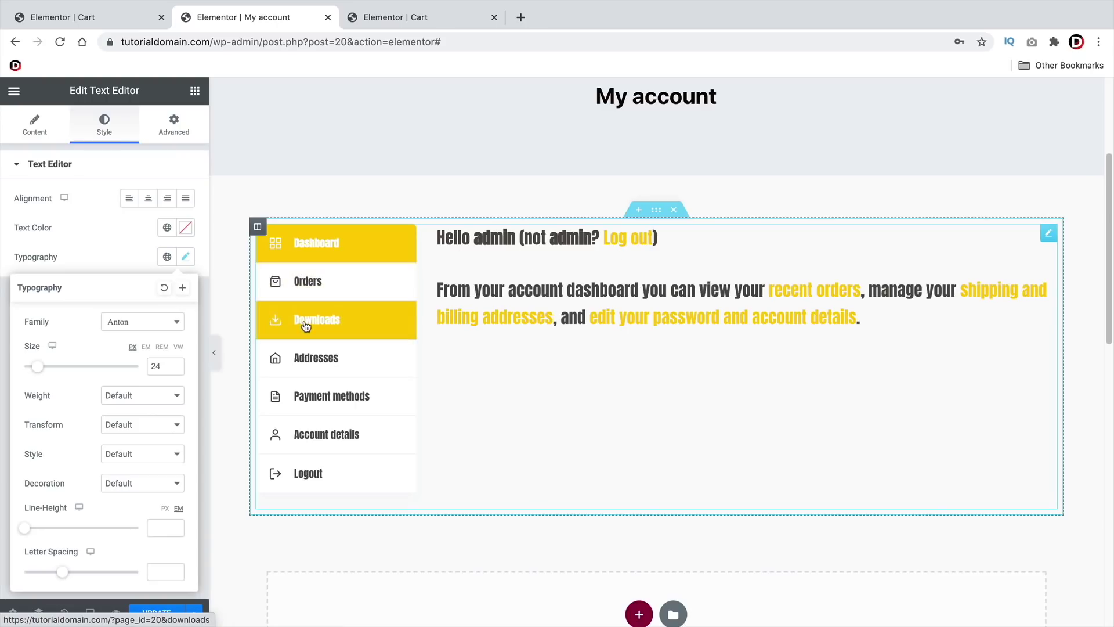
Step: Set the account text's font weight to Bold and close the typography settings
scroll(310, 290, down, 3)
click(318, 249)
scroll(350, 243, up, 3)
click(387, 254)
click(441, 217)
click(462, 271)
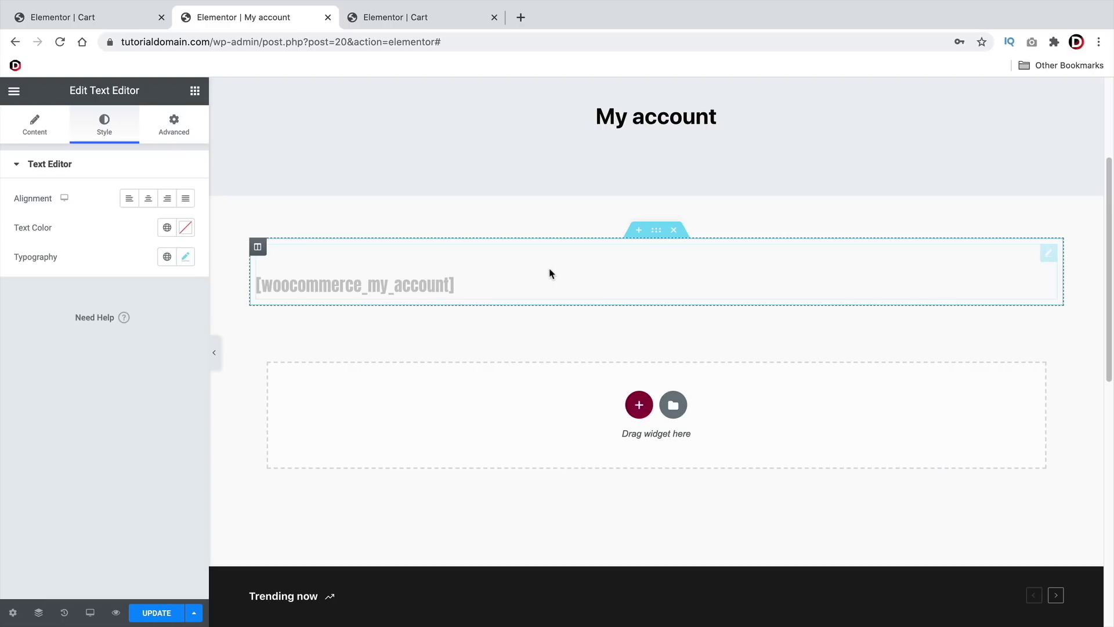
click(184, 257)
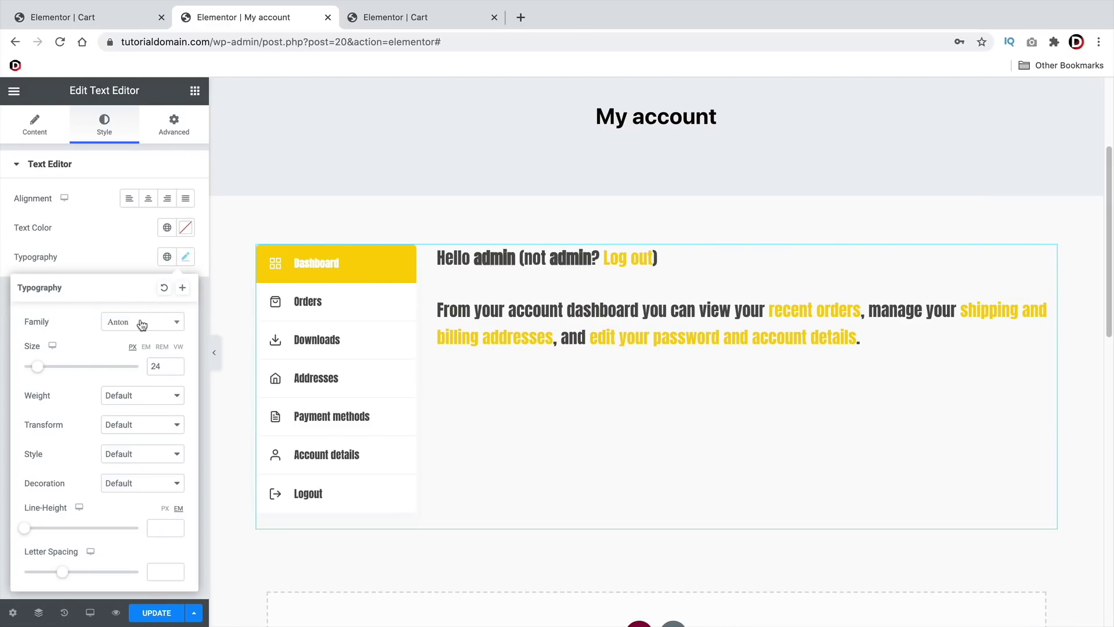
click(126, 400)
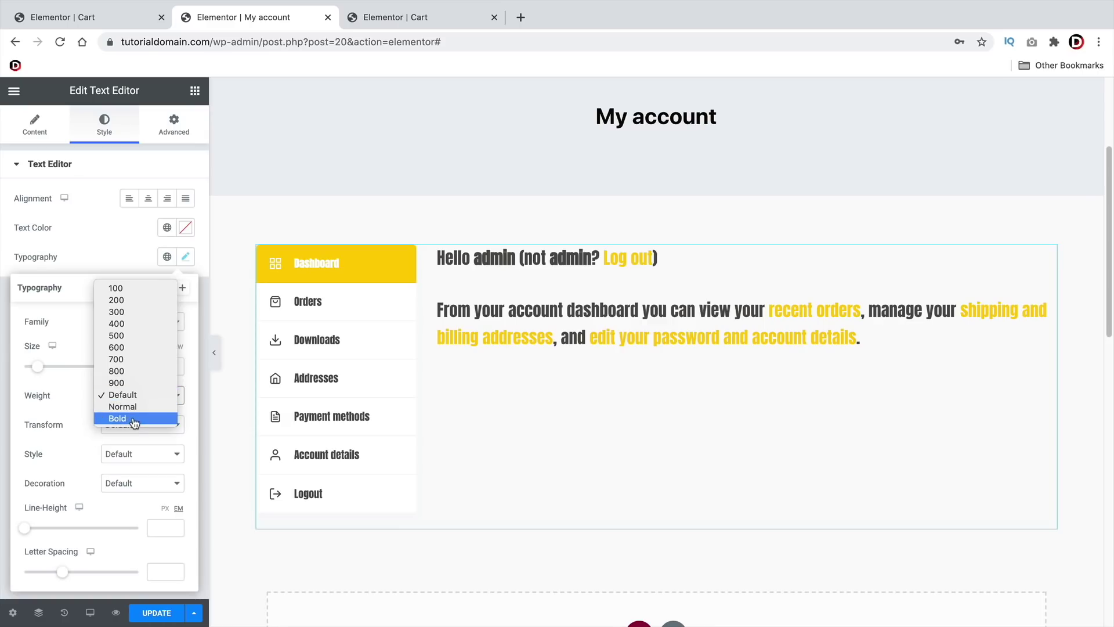
click(135, 418)
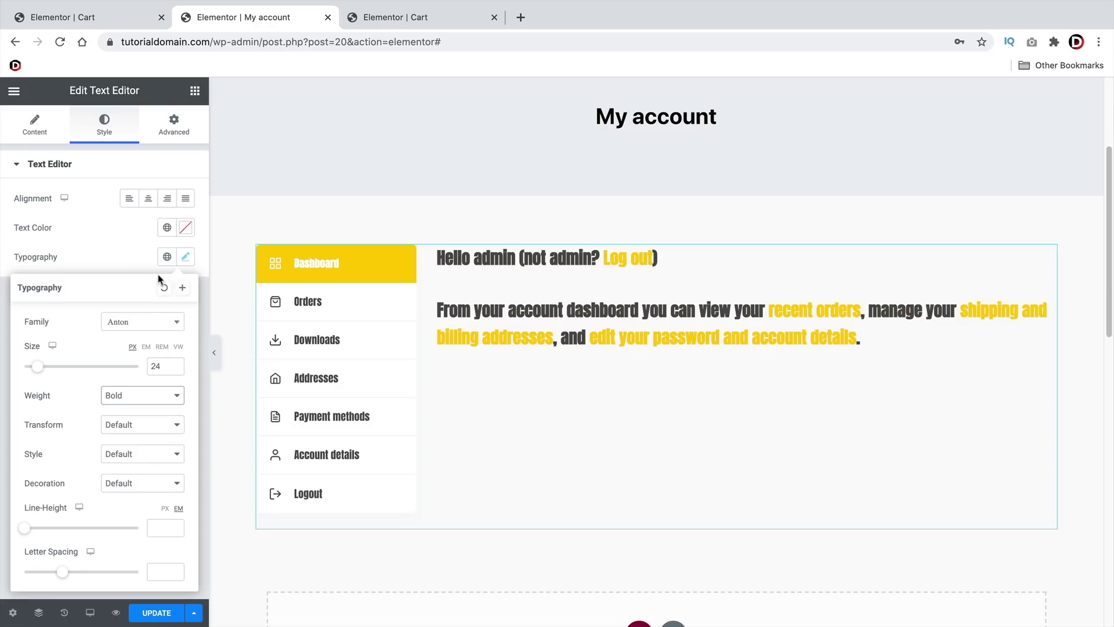
click(136, 244)
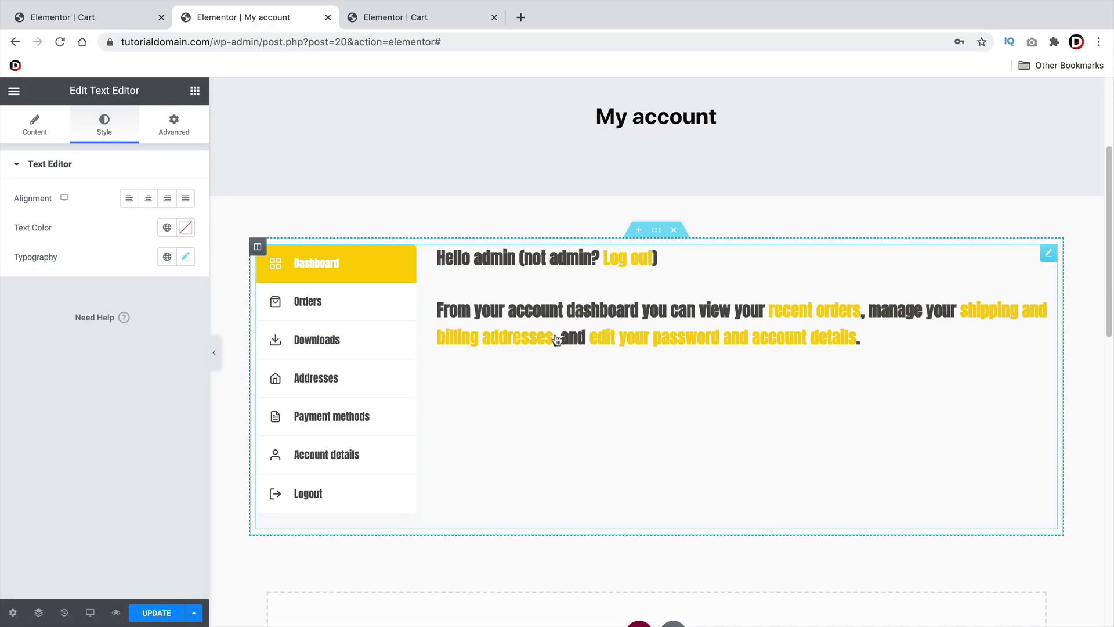
scroll(587, 378, up, 3)
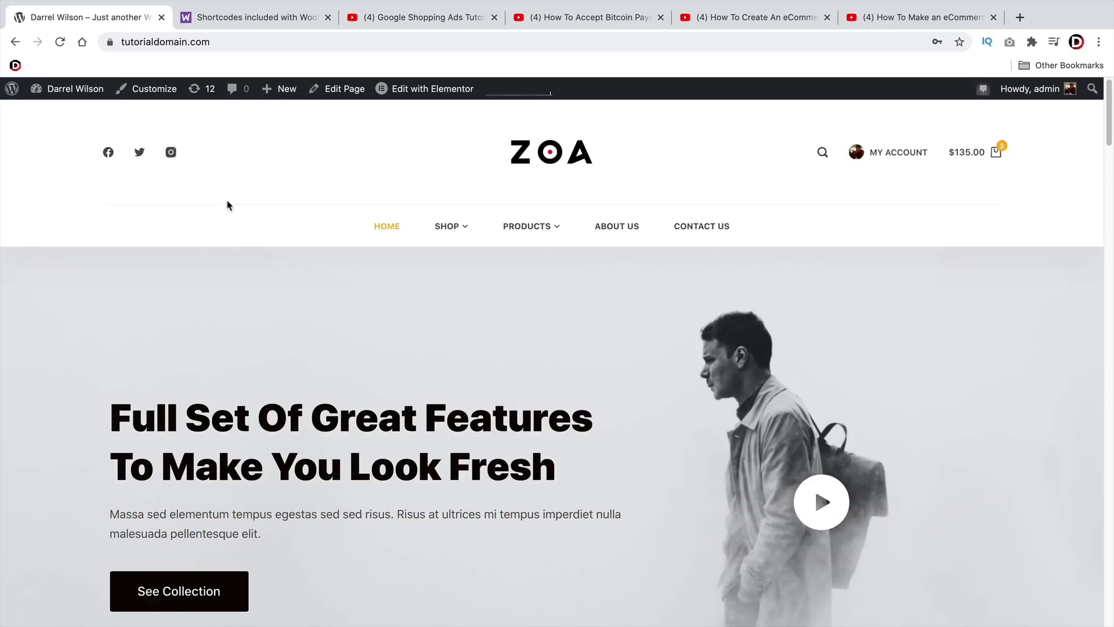
Step: Glance at the Google Shopping Ads tutorial tab, then return to the ZOA site
click(430, 18)
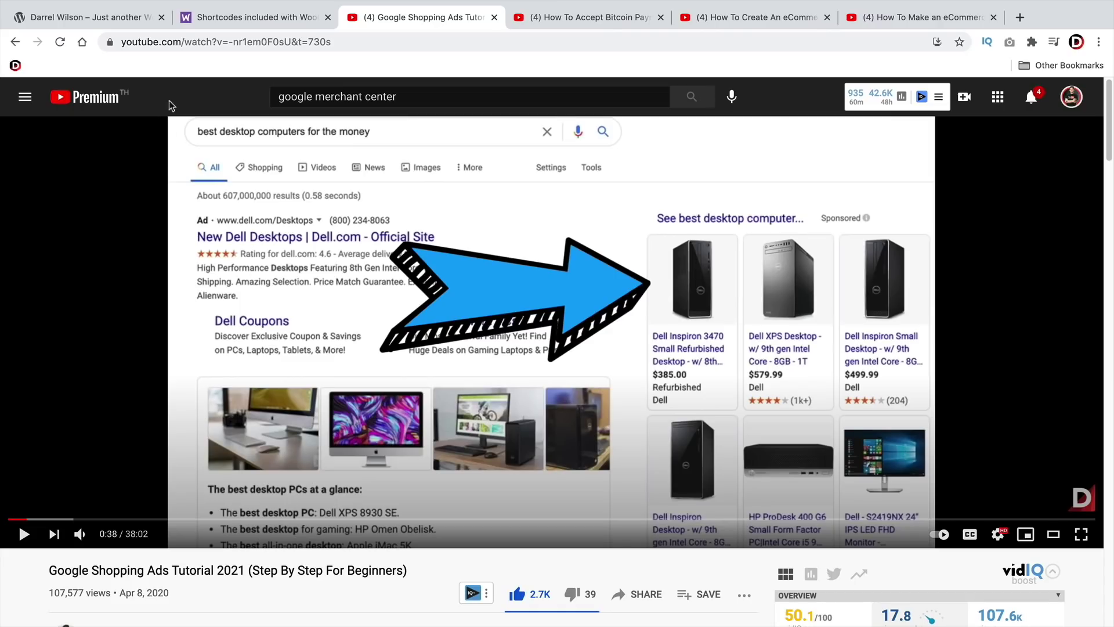
click(133, 19)
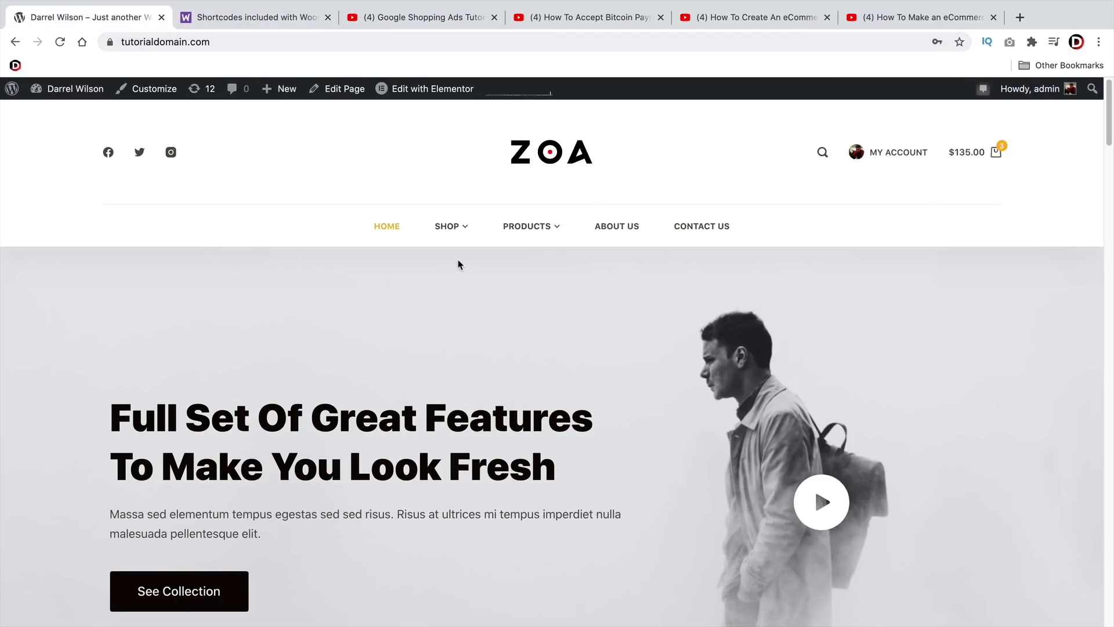
mouse_move(458, 235)
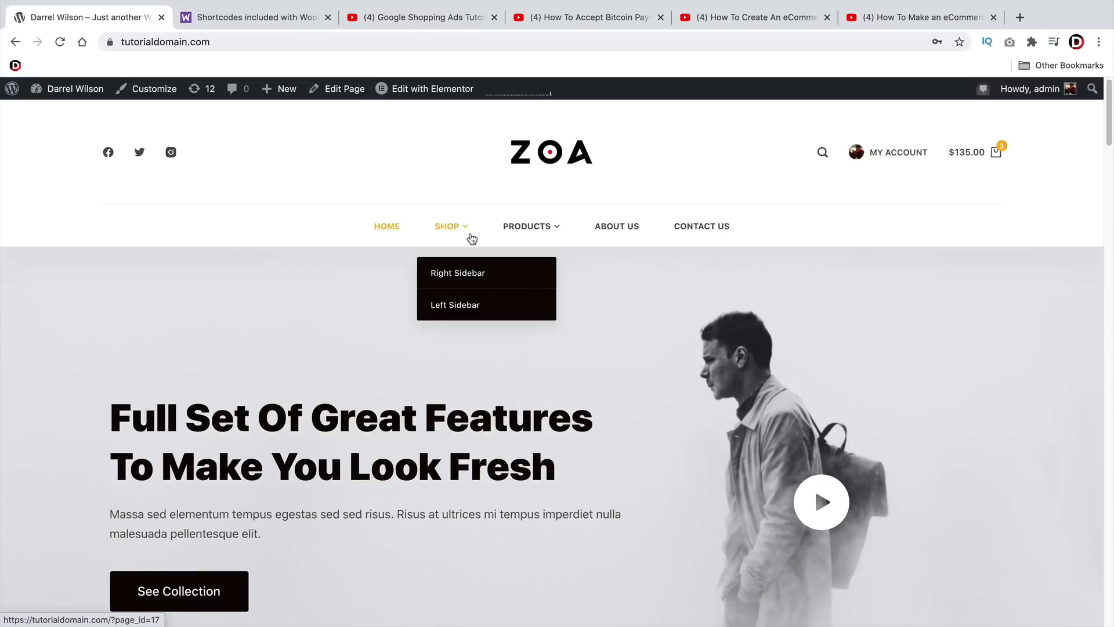
mouse_move(81, 89)
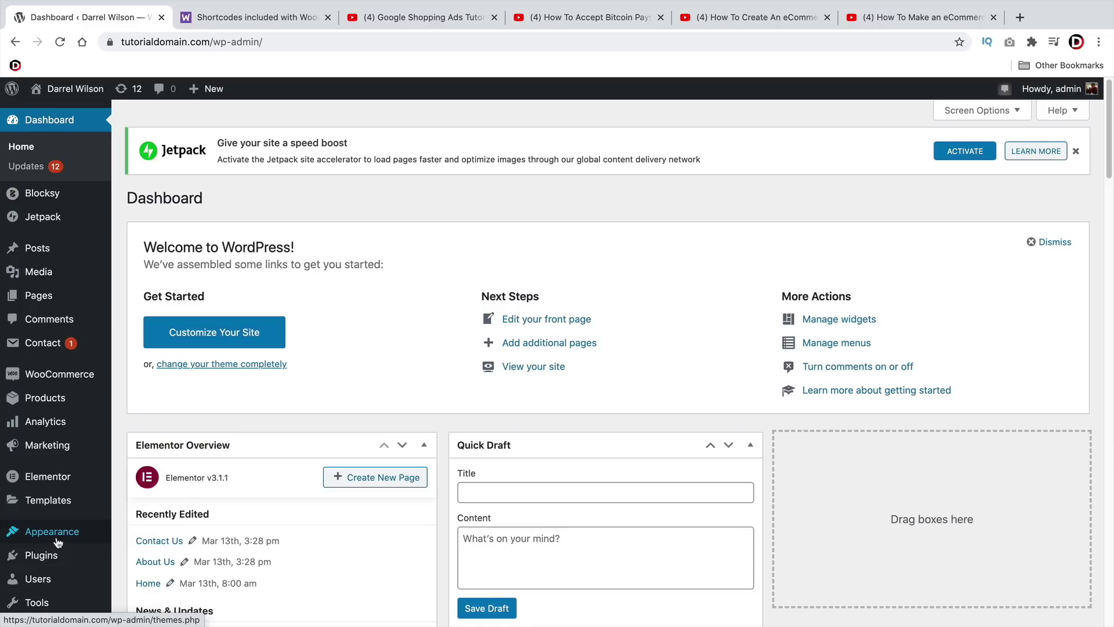
Step: Open Appearance > Menus and look over the addable categories list
mouse_move(60, 541)
click(146, 567)
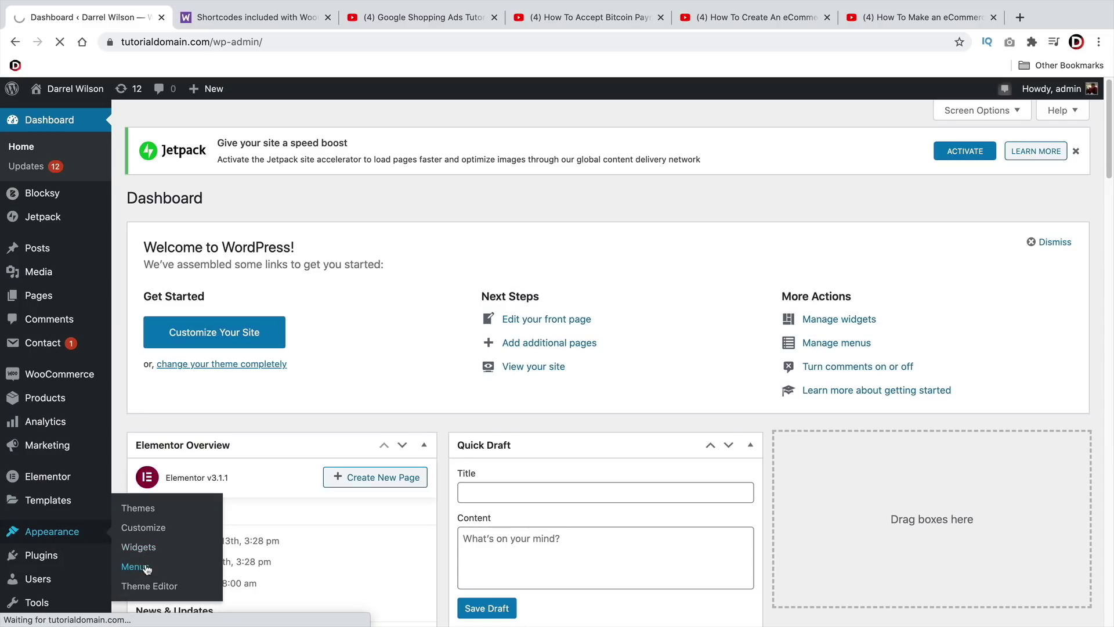
scroll(298, 560, down, 3)
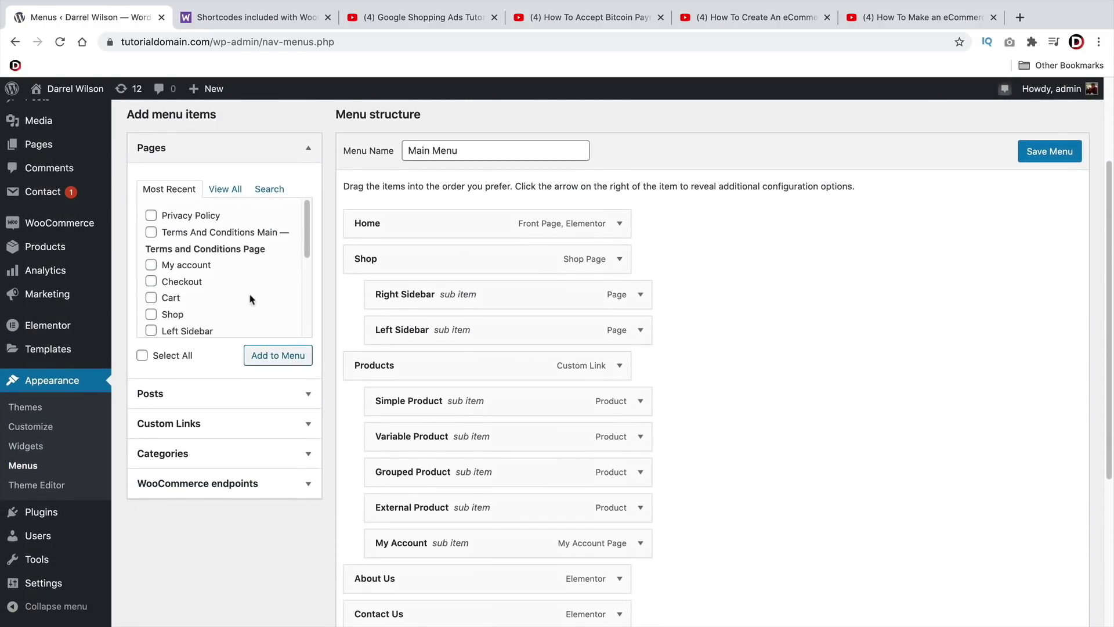
click(212, 459)
click(293, 242)
scroll(468, 417, up, 3)
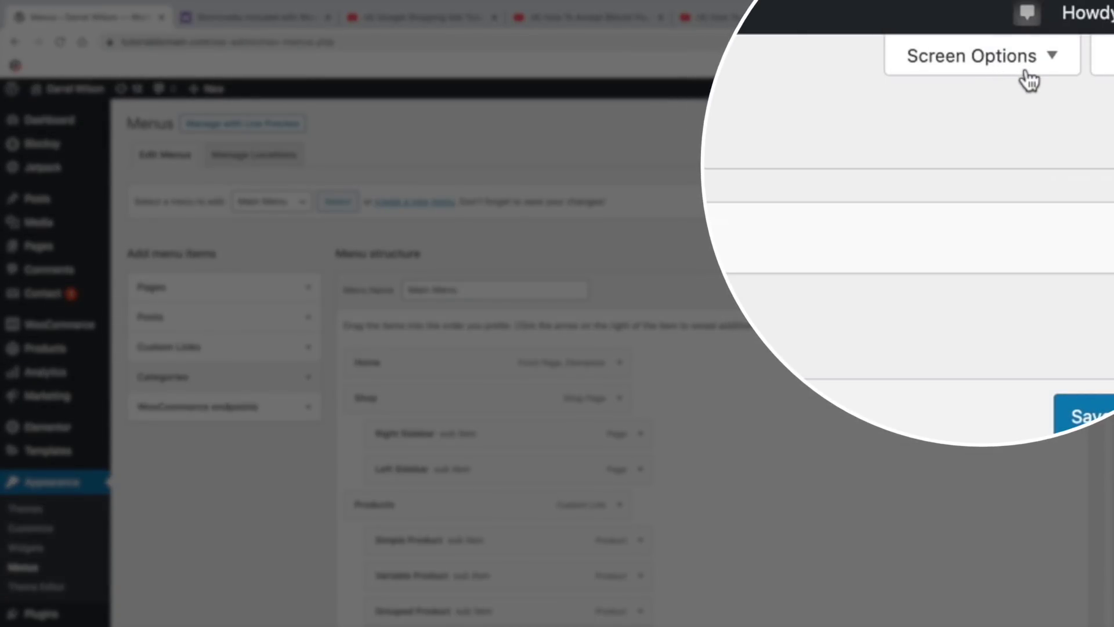
Step: Enable Products, Product categories and Product tags in Screen Options
click(1006, 110)
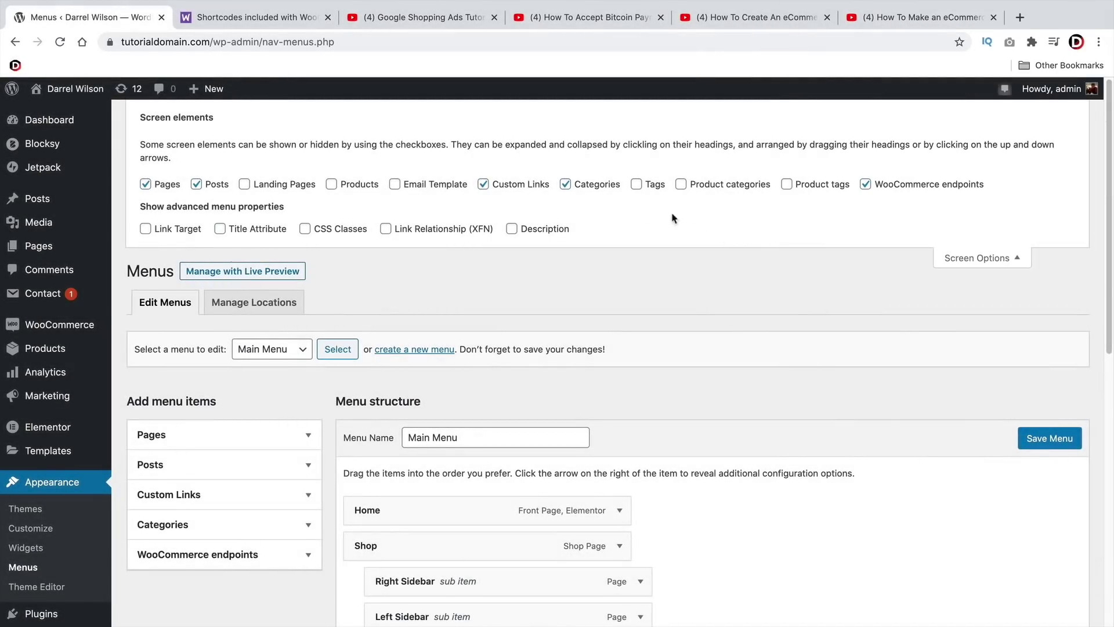
click(331, 184)
click(682, 184)
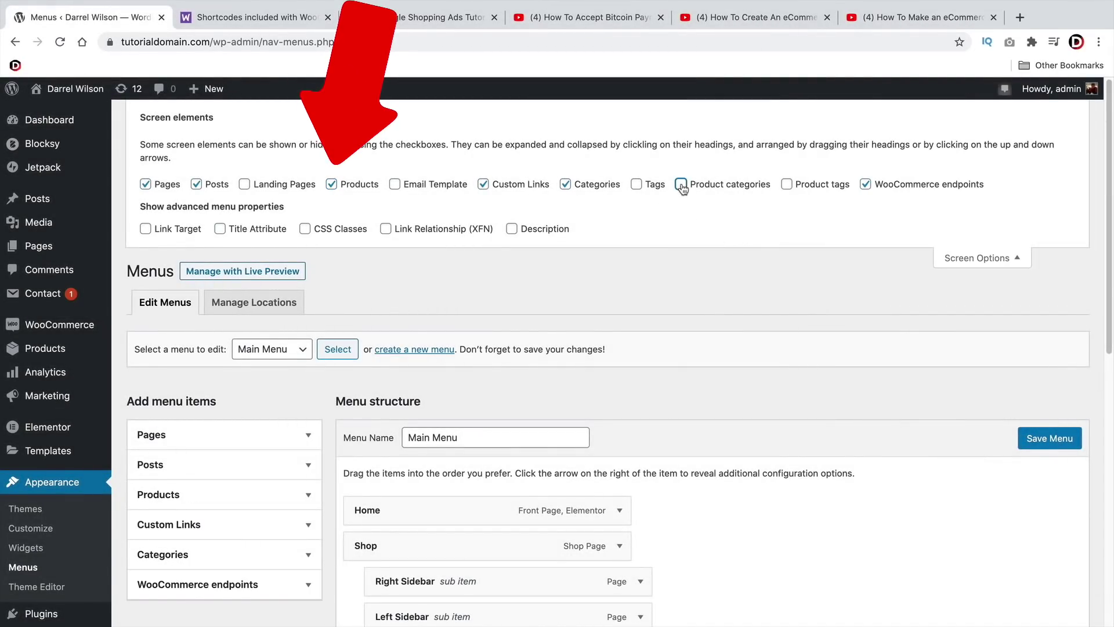
click(784, 185)
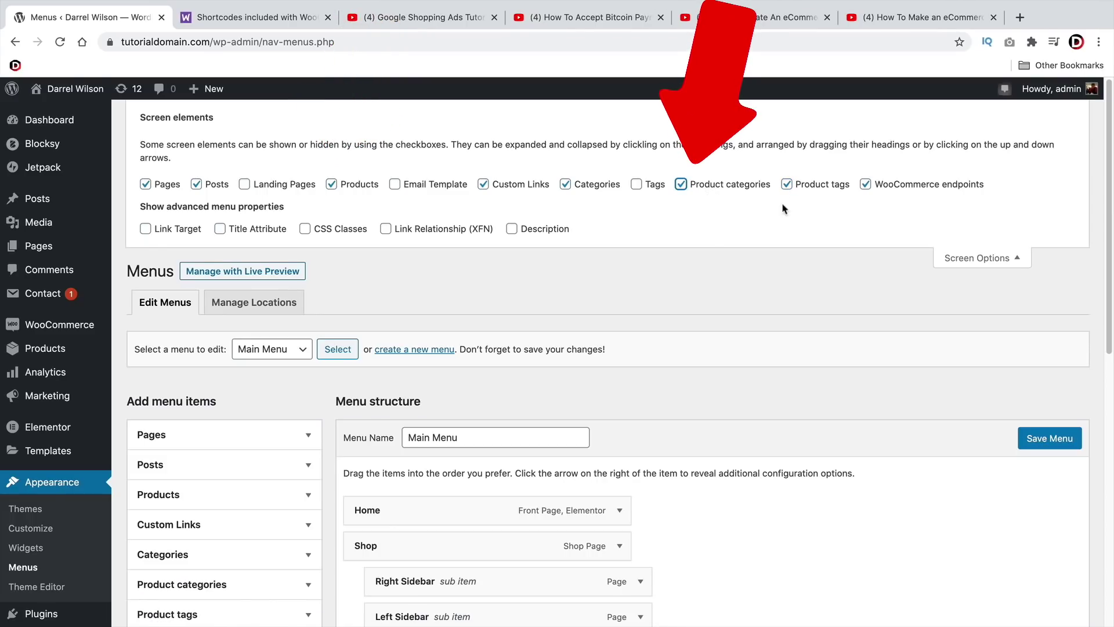
click(997, 258)
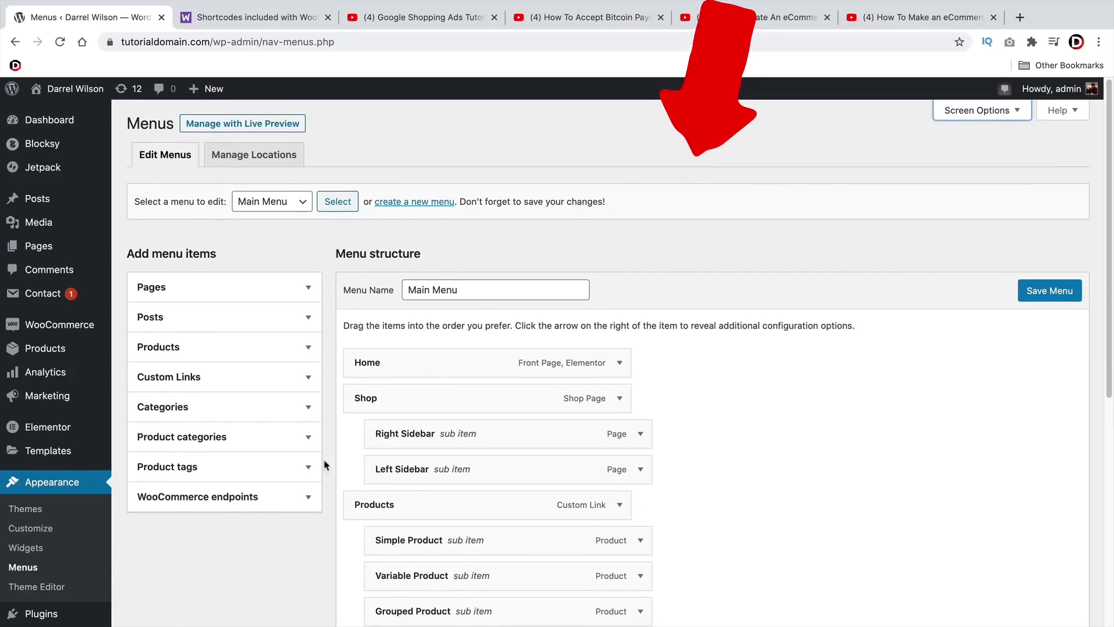
Step: Add the Casual and Travel product categories to the Main Menu
click(256, 441)
scroll(249, 453, down, 2)
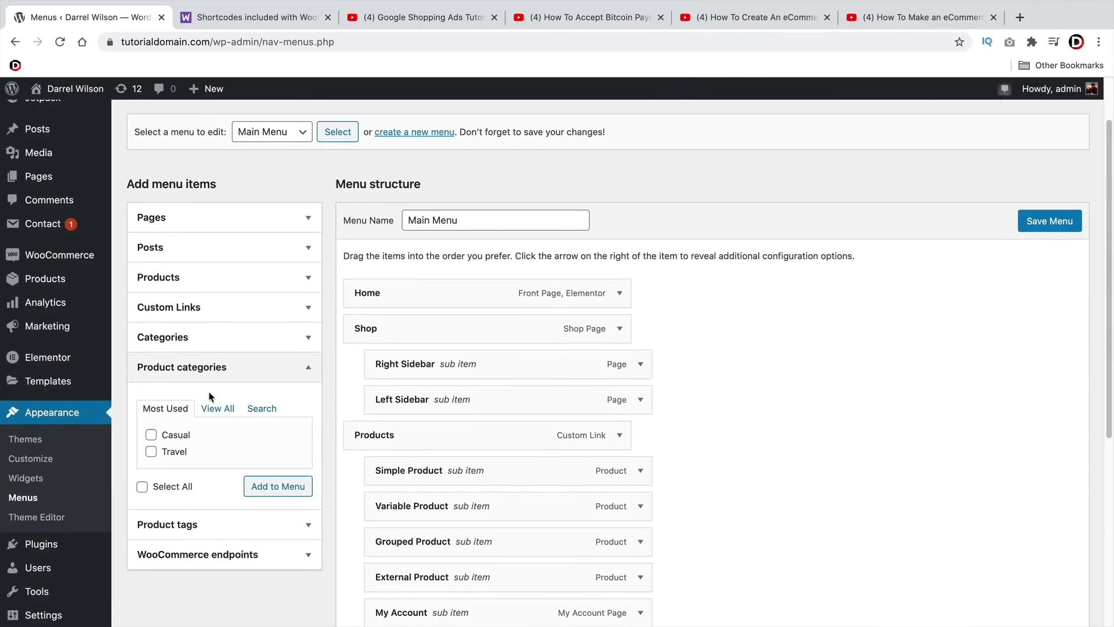
click(237, 280)
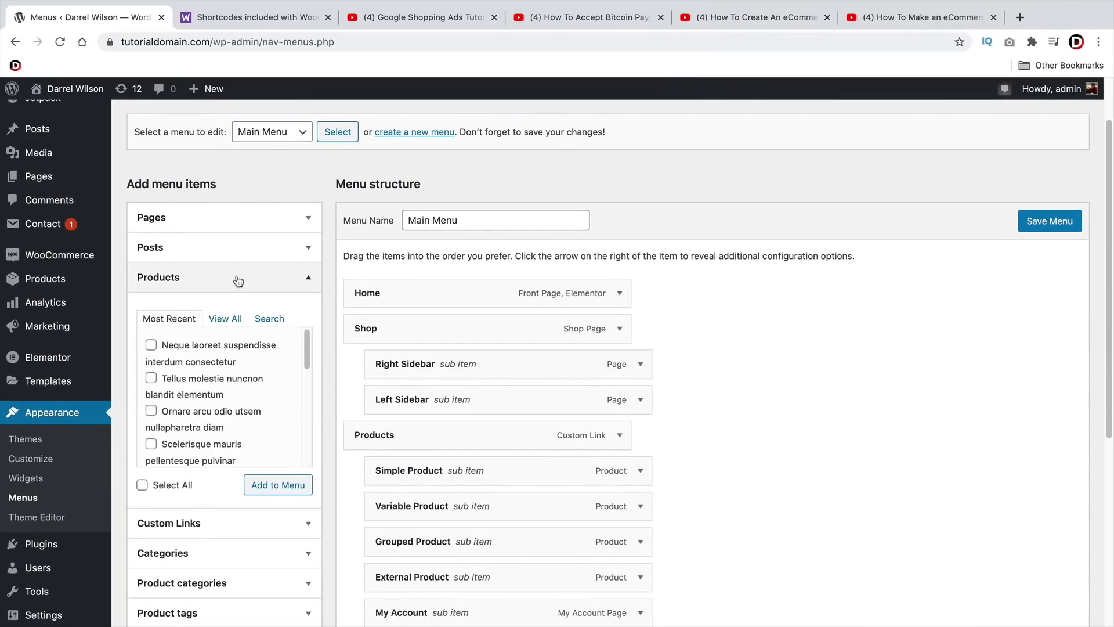
scroll(206, 383, down, 3)
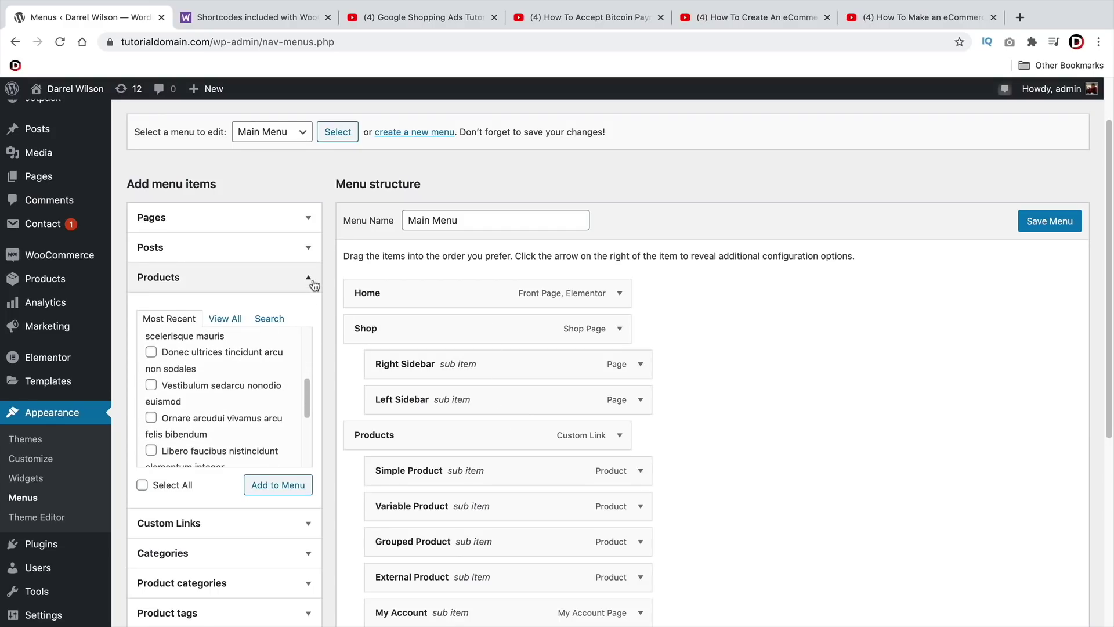
click(313, 284)
scroll(293, 325, down, 4)
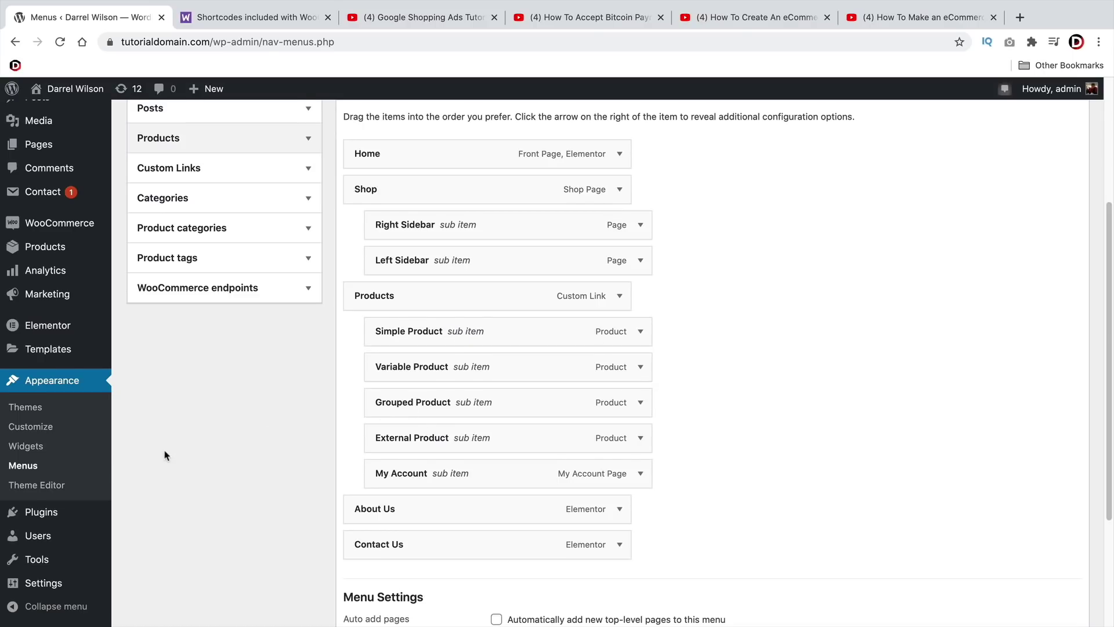
scroll(273, 407, up, 3)
click(307, 369)
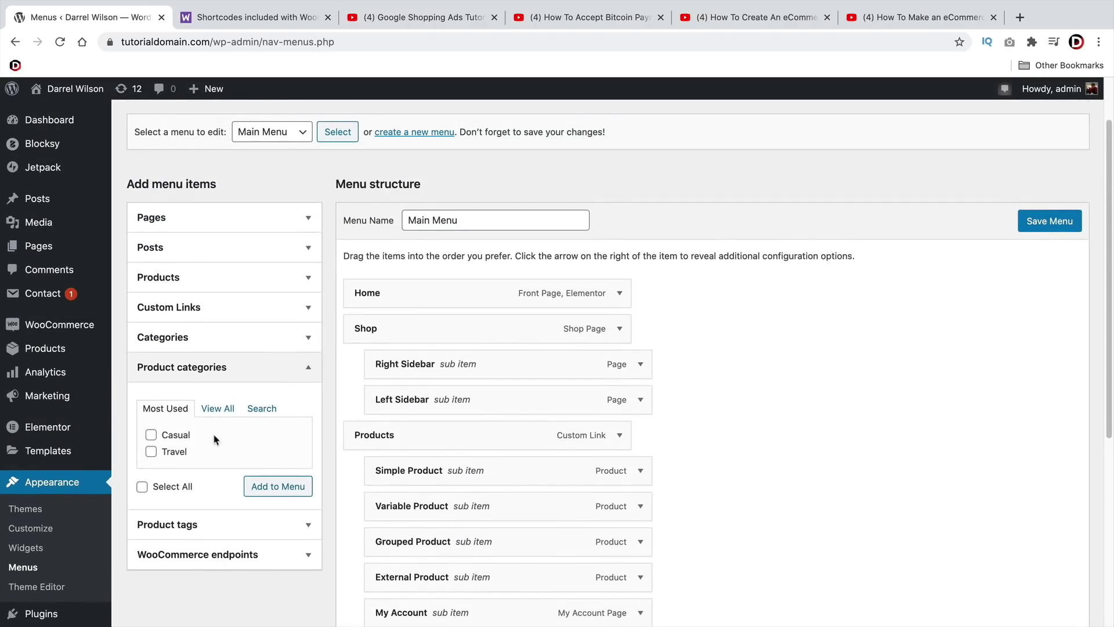
click(279, 489)
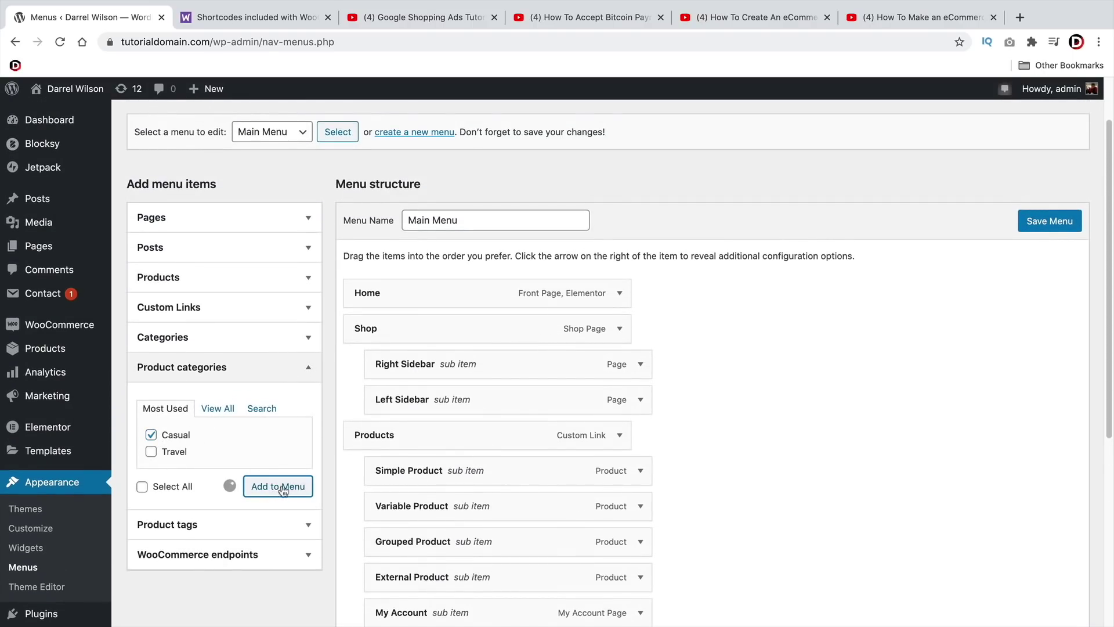
scroll(753, 441, down, 4)
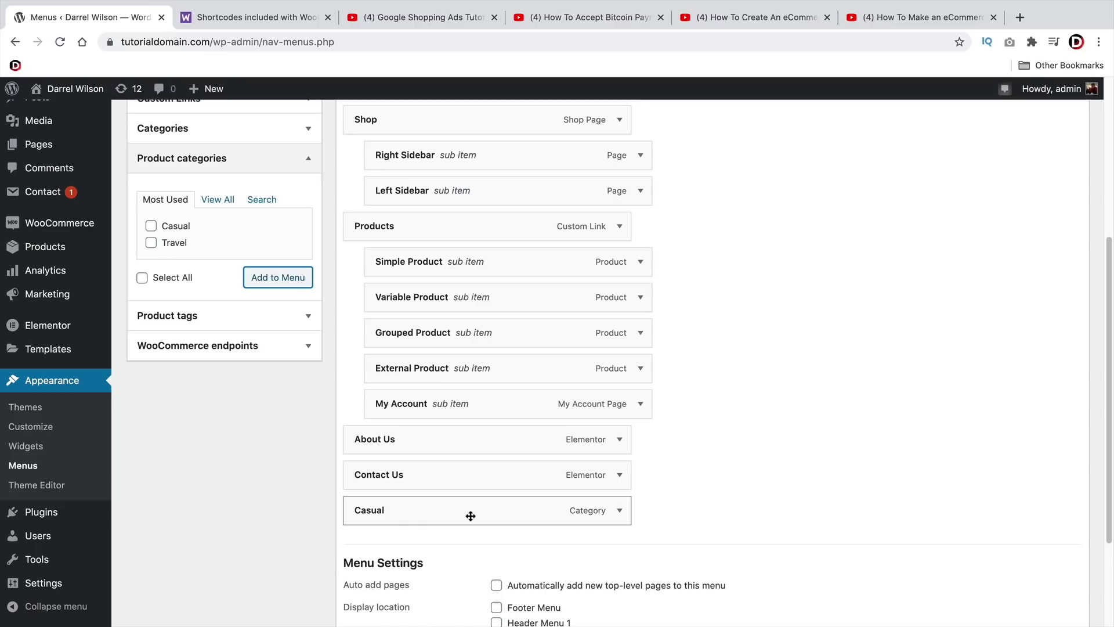
click(151, 242)
click(256, 277)
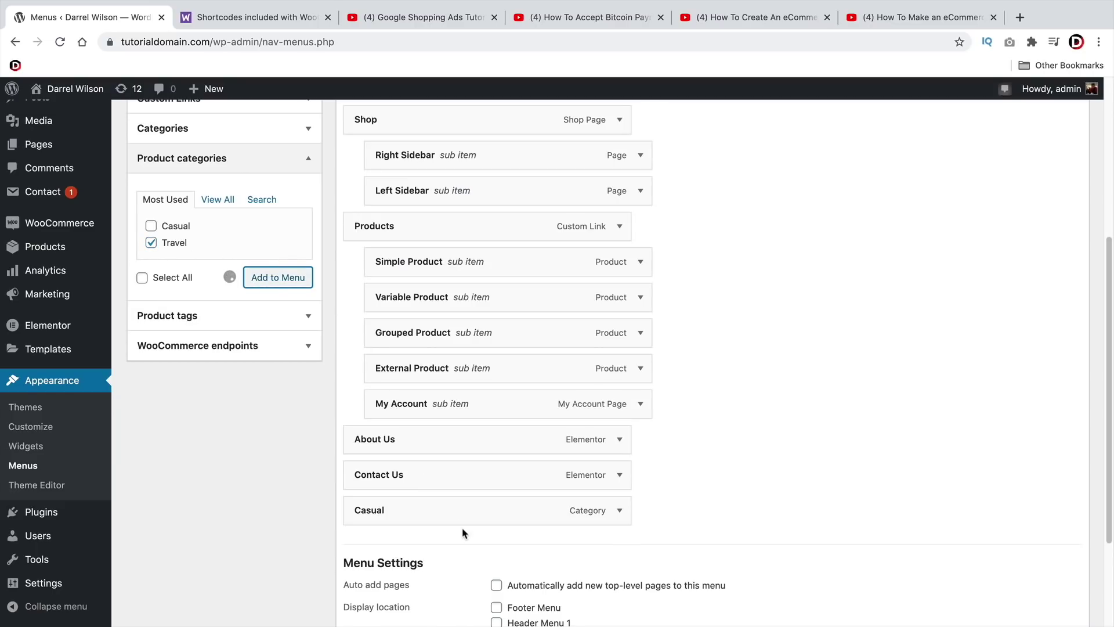
Step: Move Travel right after the Shop items and save the Main Menu
drag(455, 541, 458, 224)
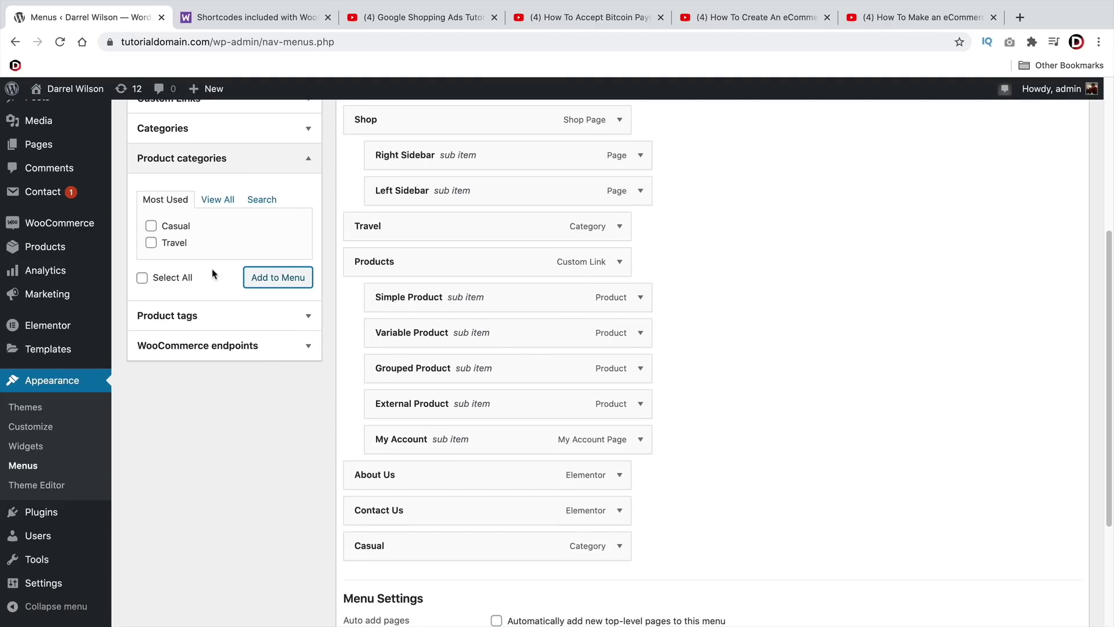
scroll(218, 275, up, 3)
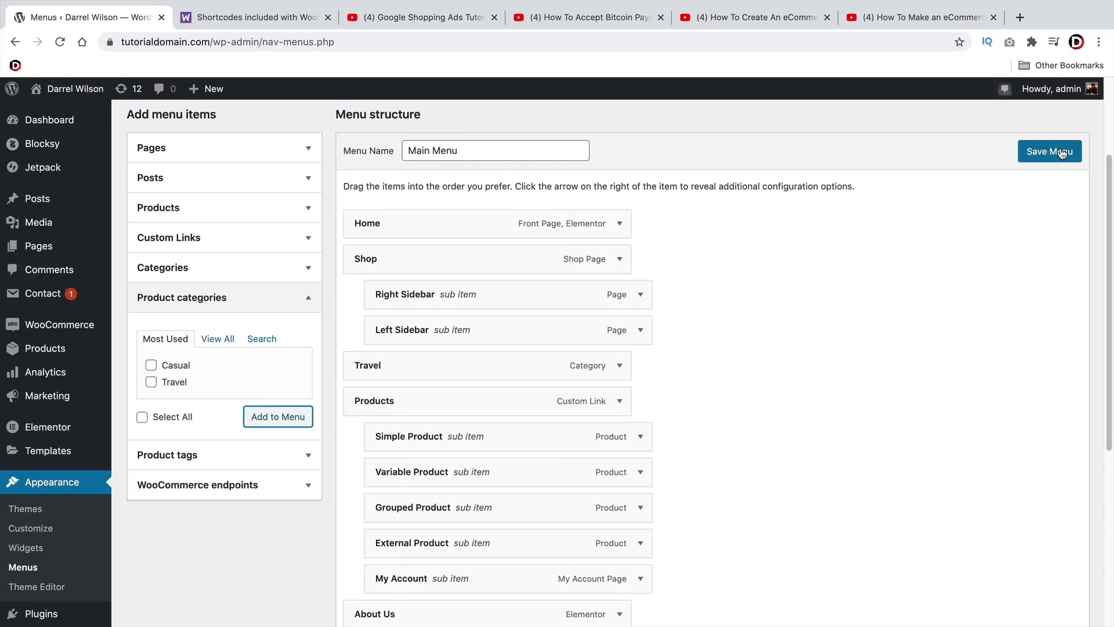
click(1061, 153)
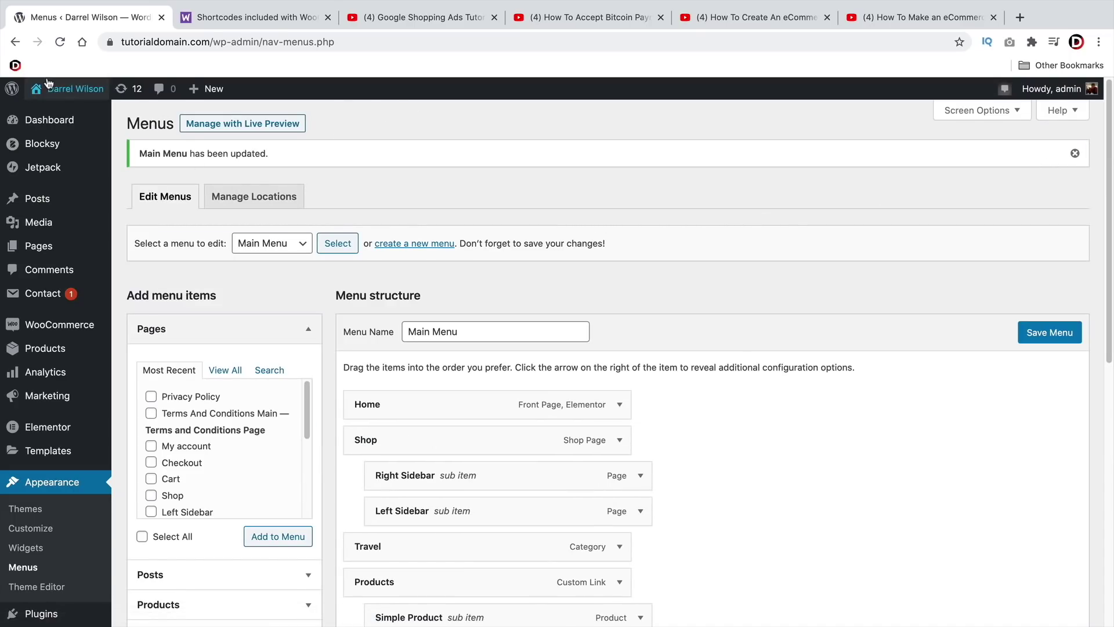
mouse_move(49, 83)
click(53, 113)
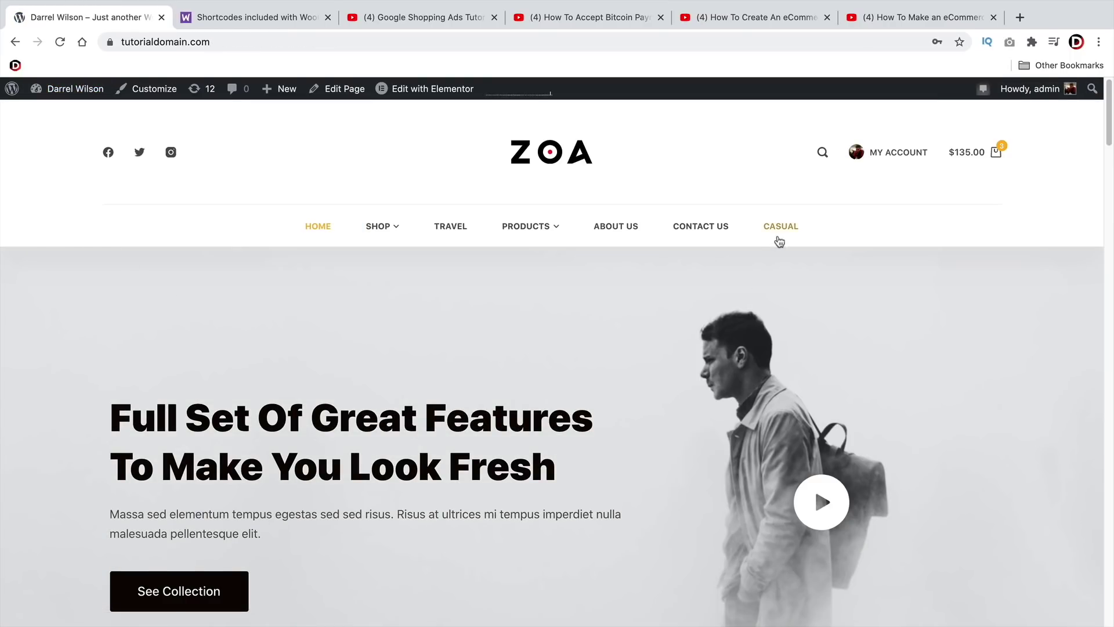
click(782, 231)
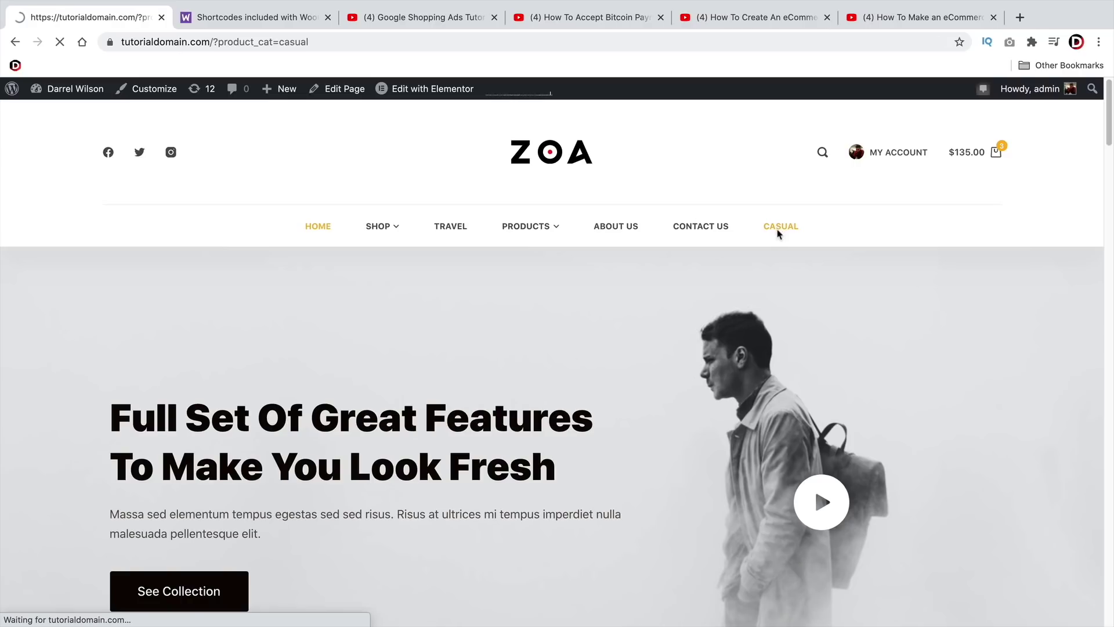
scroll(616, 322, down, 3)
scroll(611, 319, down, 5)
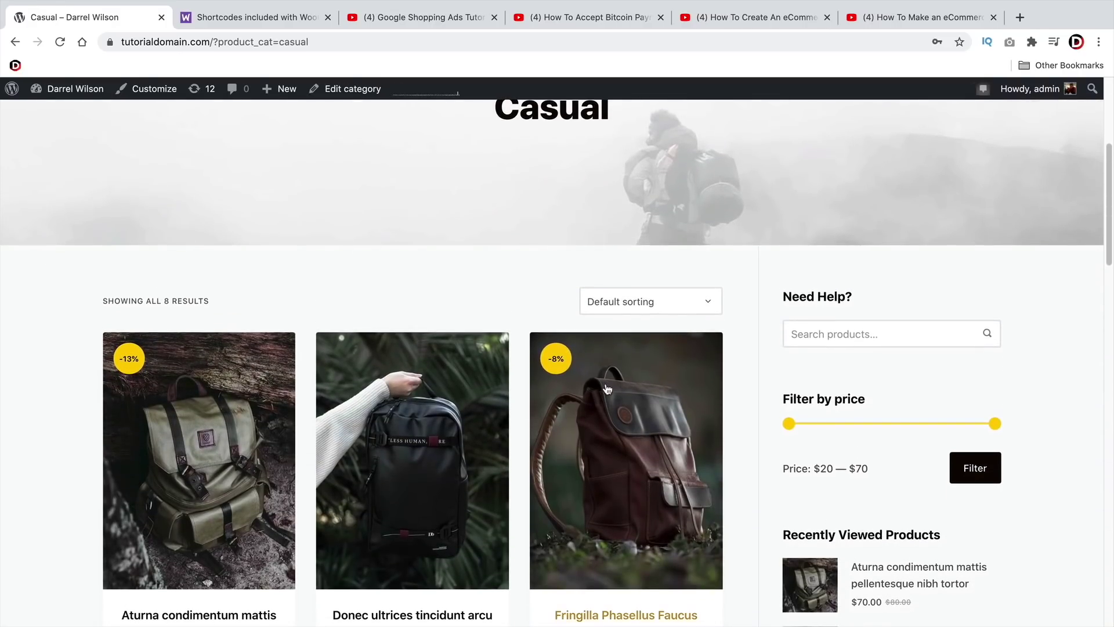
scroll(222, 288, down, 10)
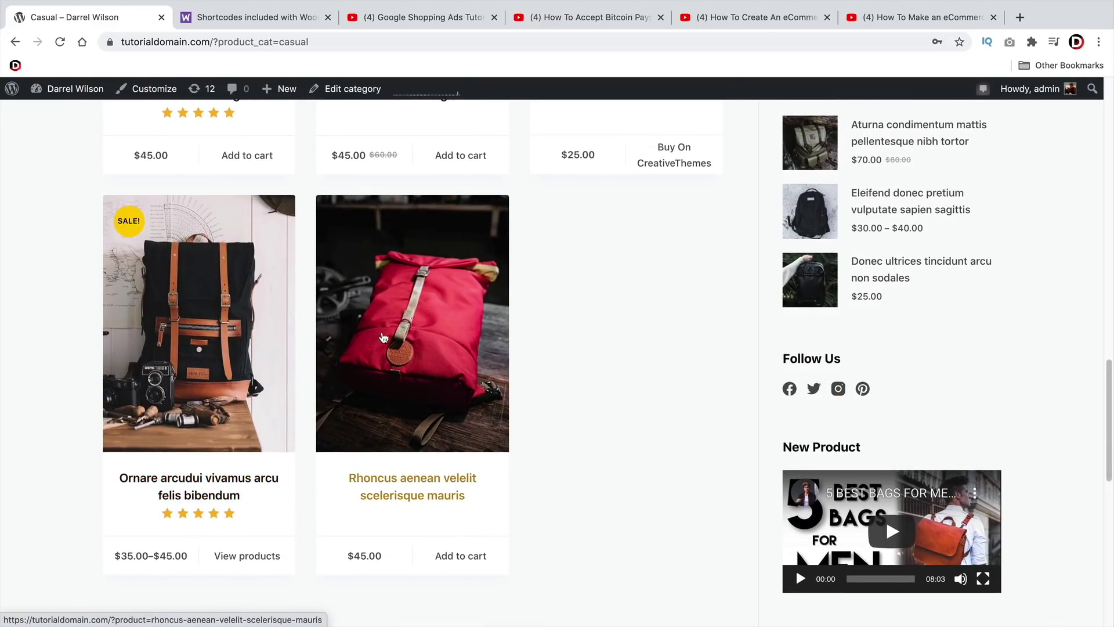
scroll(298, 338, up, 18)
scroll(396, 350, up, 3)
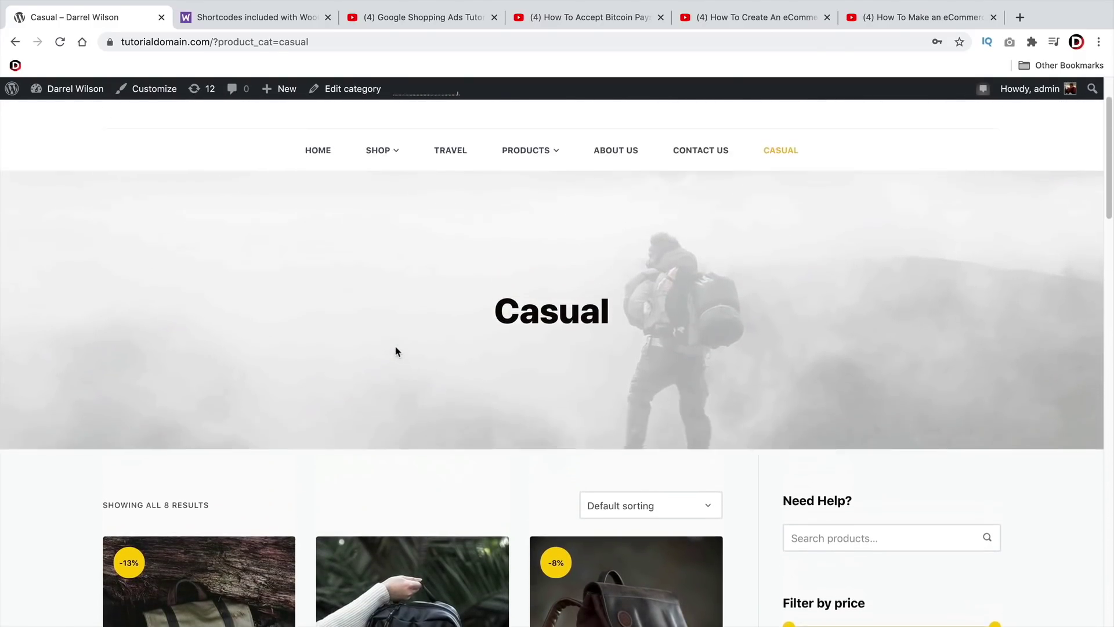
scroll(395, 358, down, 1)
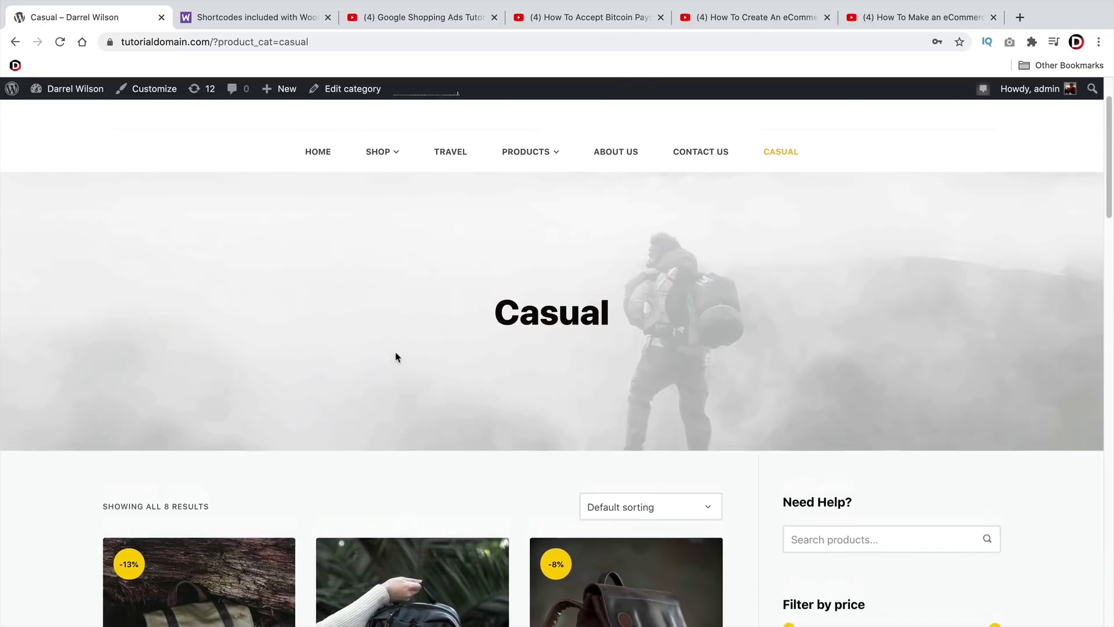
scroll(395, 356, up, 2)
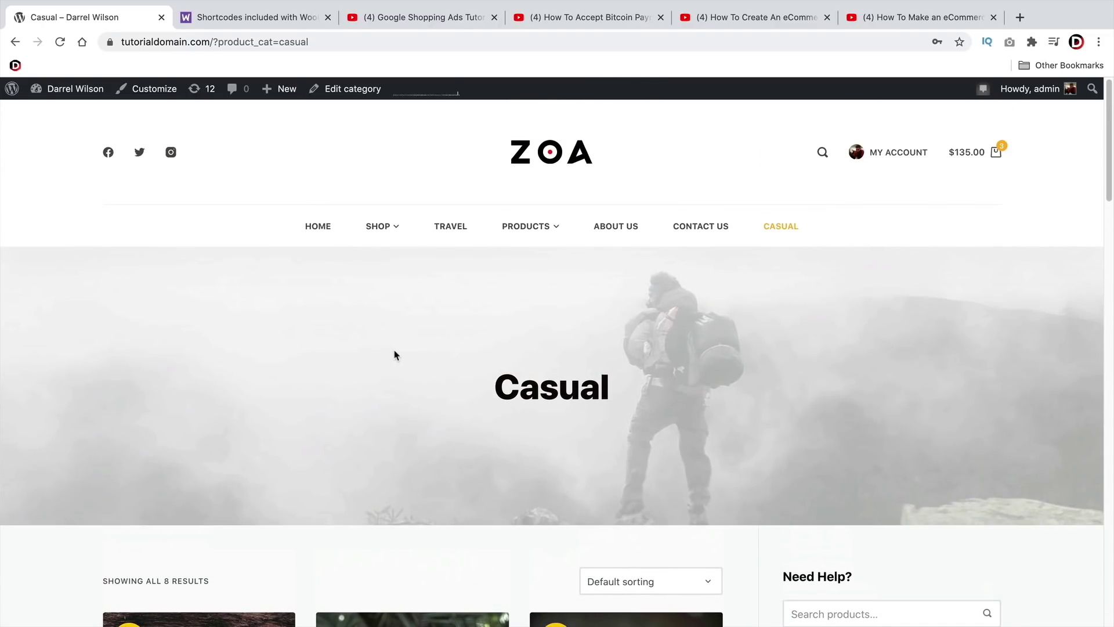
scroll(555, 435, down, 9)
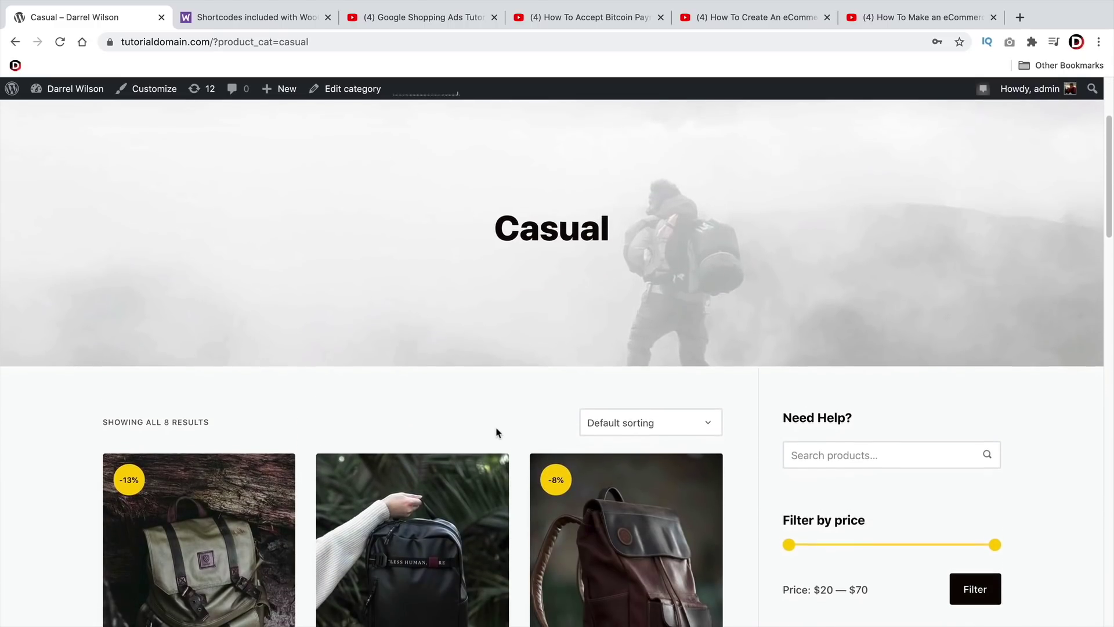
scroll(495, 398, up, 6)
scroll(495, 398, up, 3)
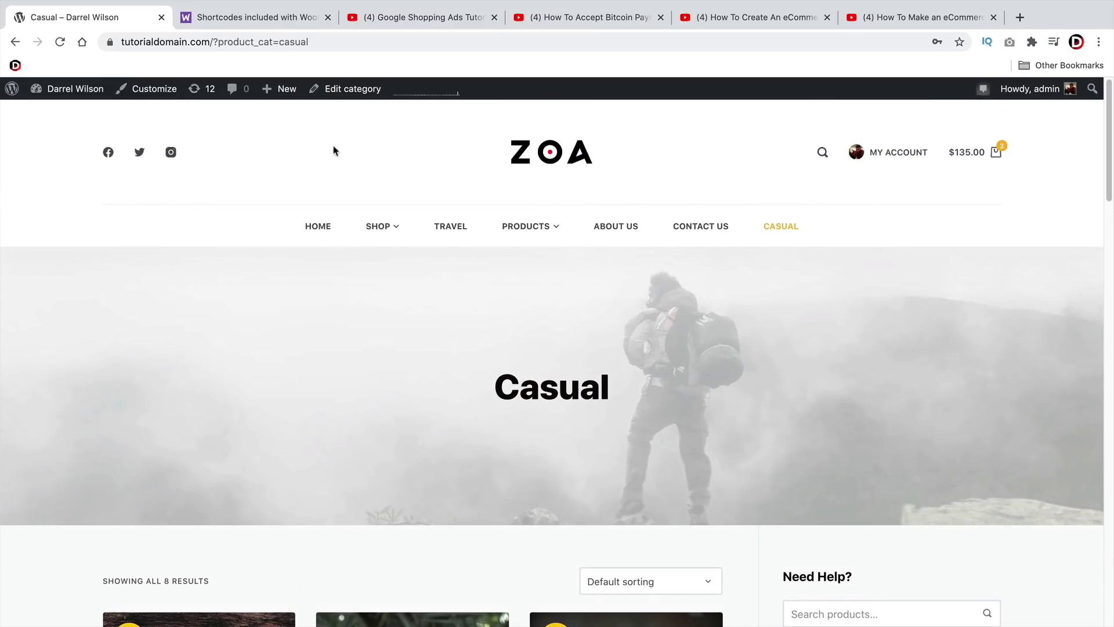
Step: Create and publish a new page titled 'Bag Page', then edit it with Elementor
mouse_move(281, 89)
click(284, 152)
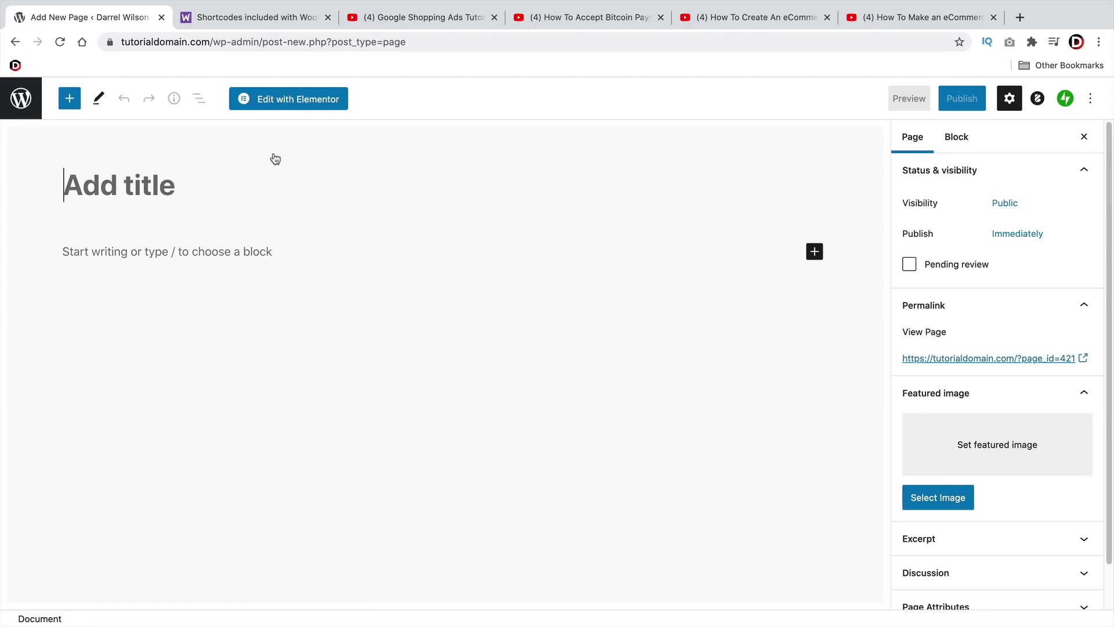
text(Bag Page)
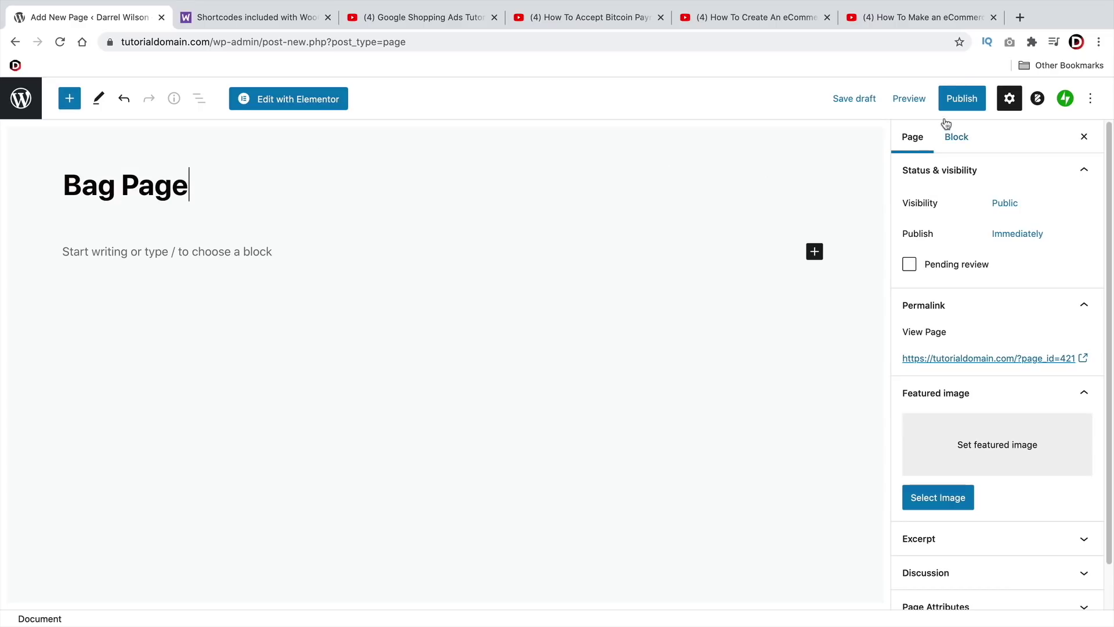
click(961, 98)
click(966, 98)
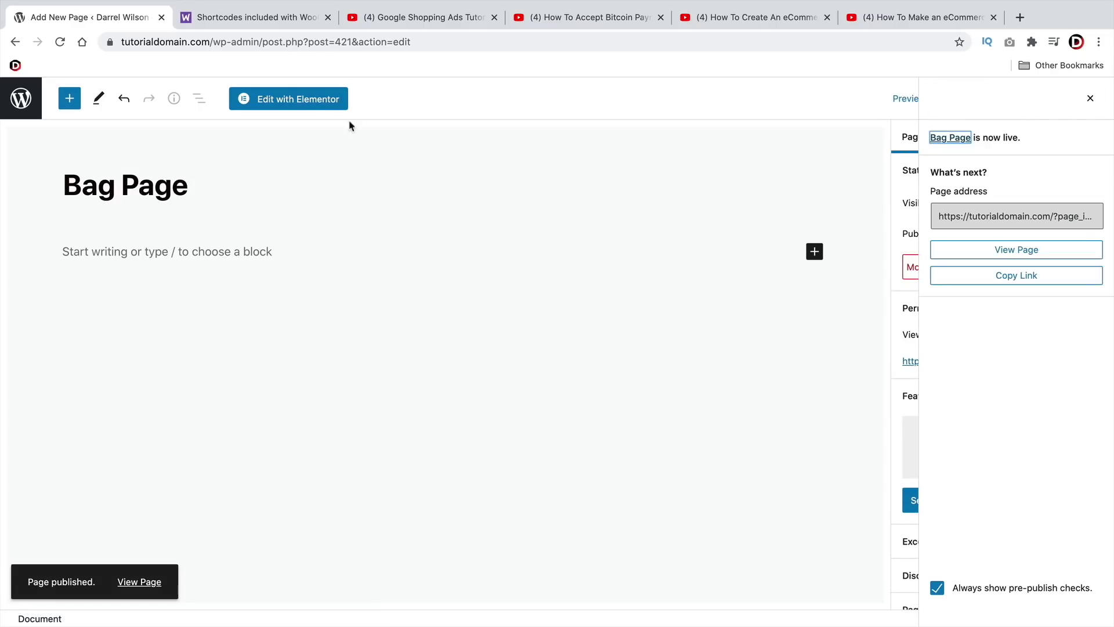
click(273, 104)
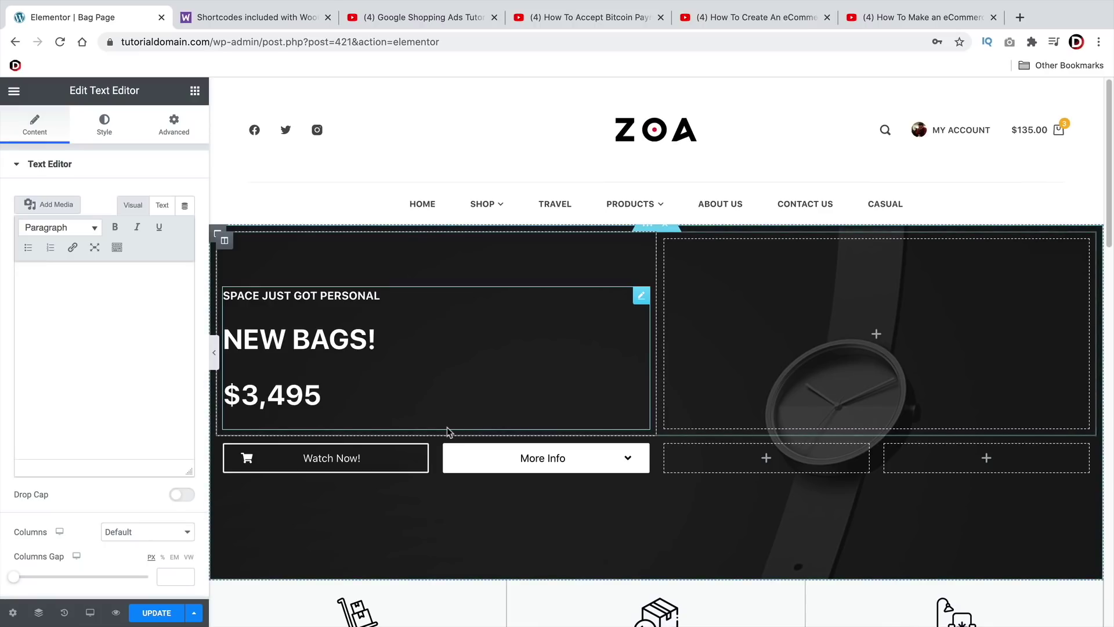
Step: Add a Text Editor widget under FEATURED PRODUCTS and paste the products shortcode over its lorem text
scroll(450, 431, down, 7)
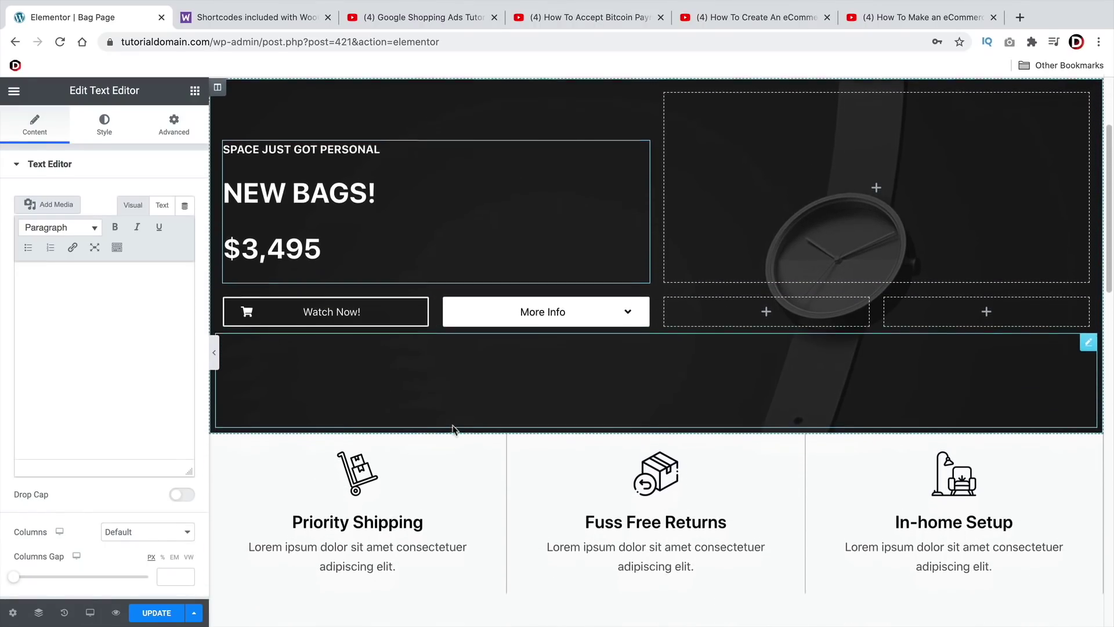
scroll(453, 429, down, 1)
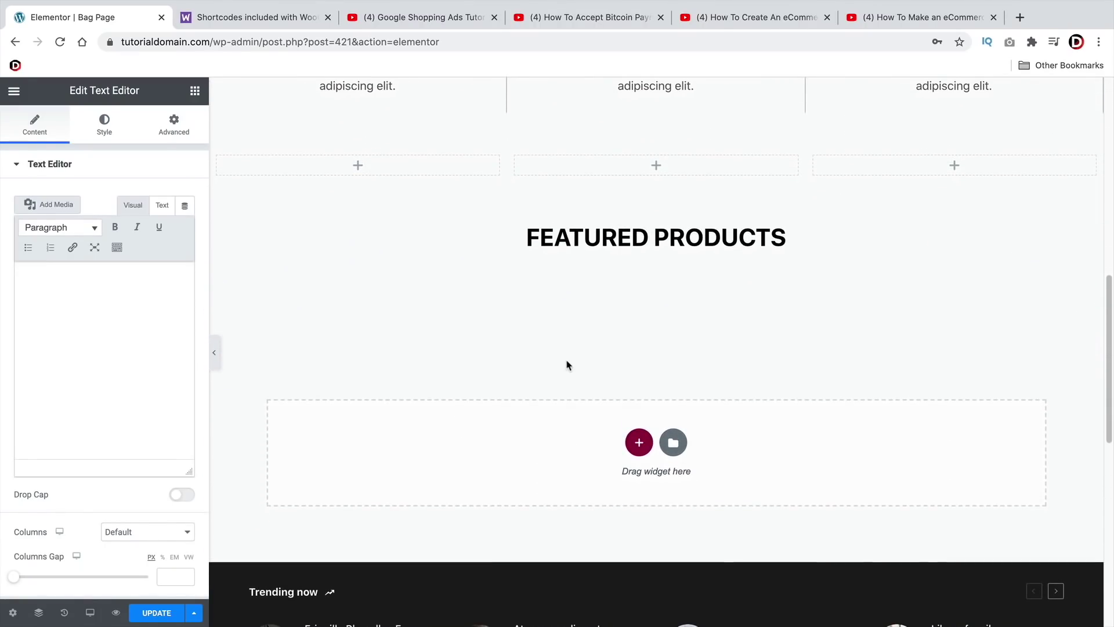
scroll(567, 364, up, 1)
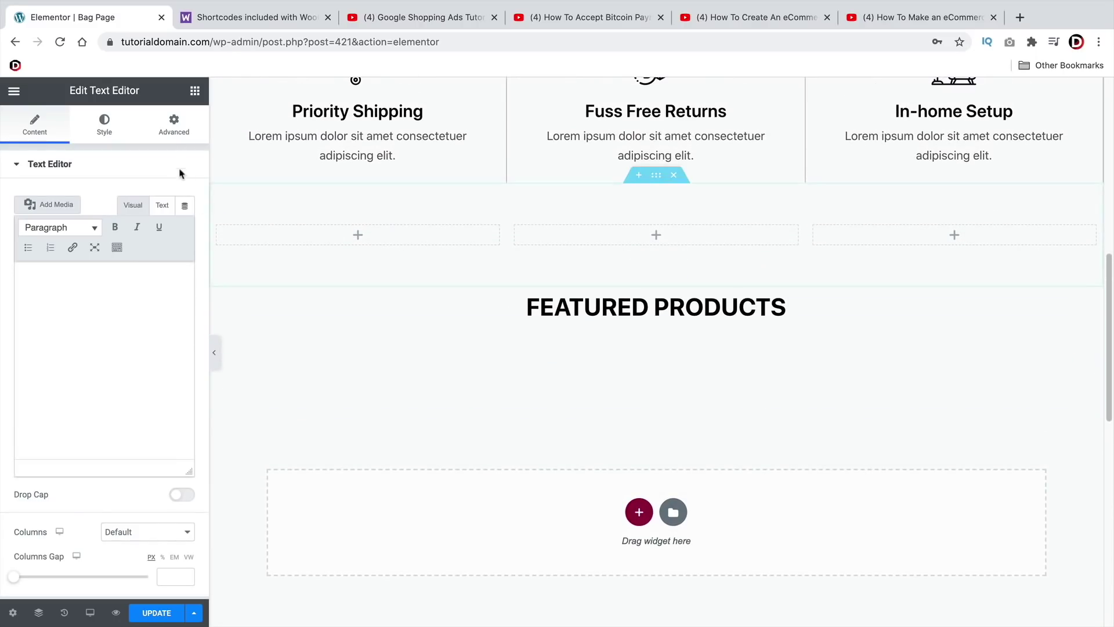
click(196, 93)
drag(145, 284, 646, 316)
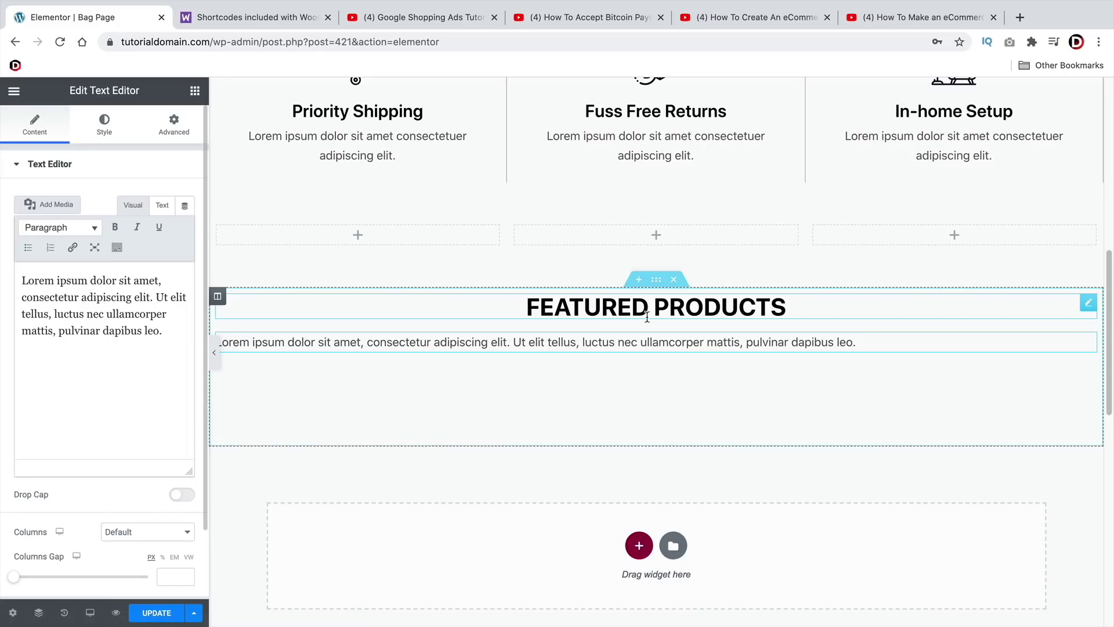
click(162, 206)
drag(174, 316, 12, 247)
right_click(33, 259)
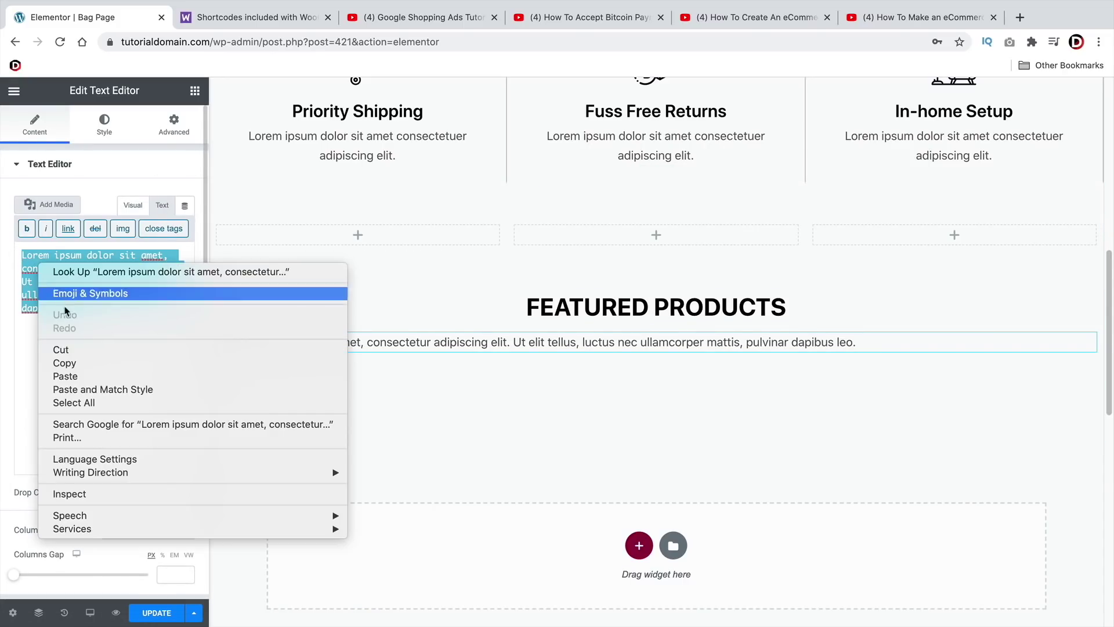
click(83, 370)
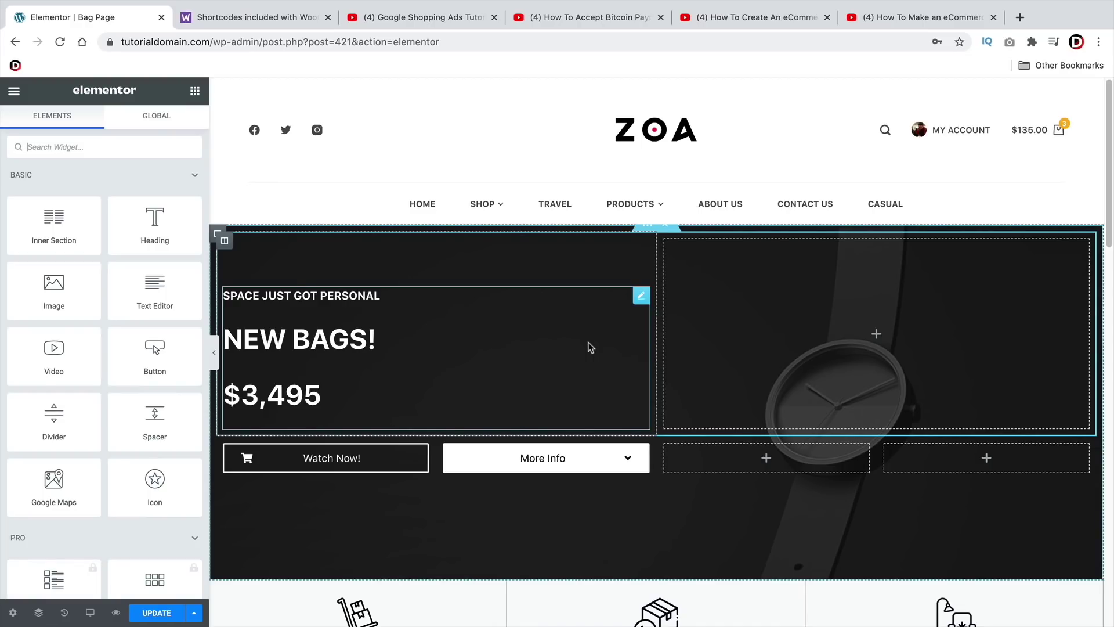
scroll(590, 347, down, 6)
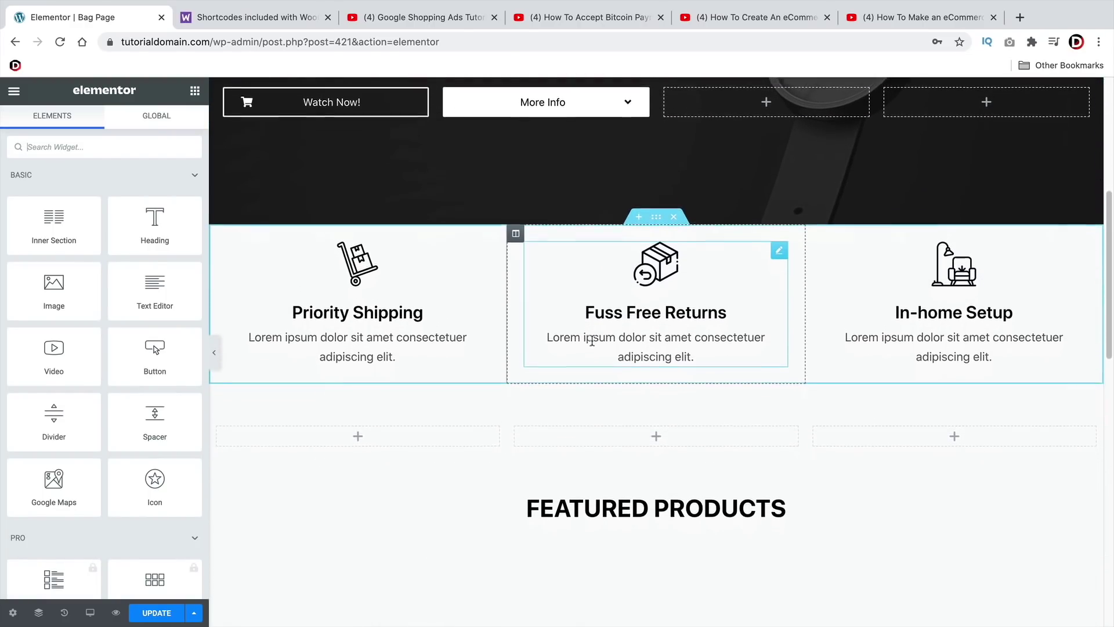
scroll(592, 341, down, 5)
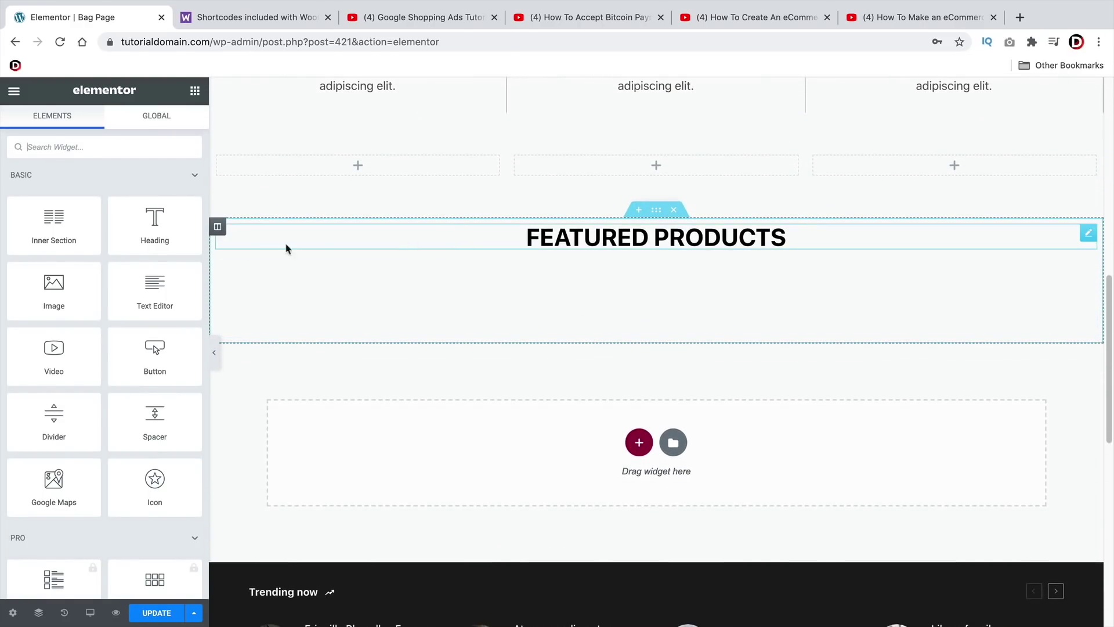
Step: Add a Shortcode widget under the FEATURED PRODUCTS heading
scroll(92, 301, down, 1)
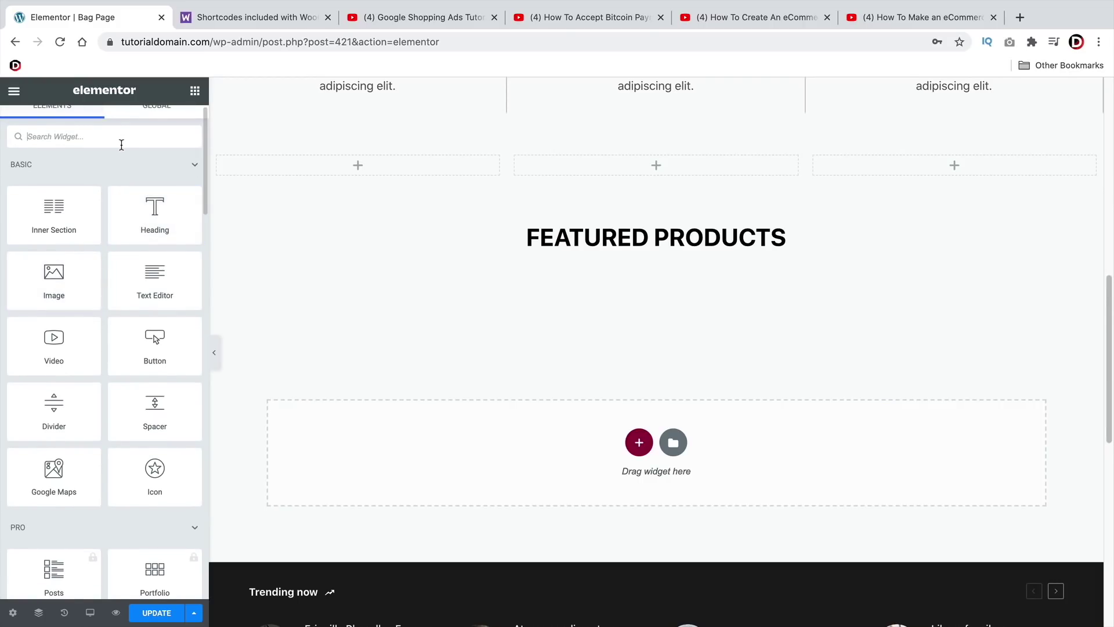
text(short)
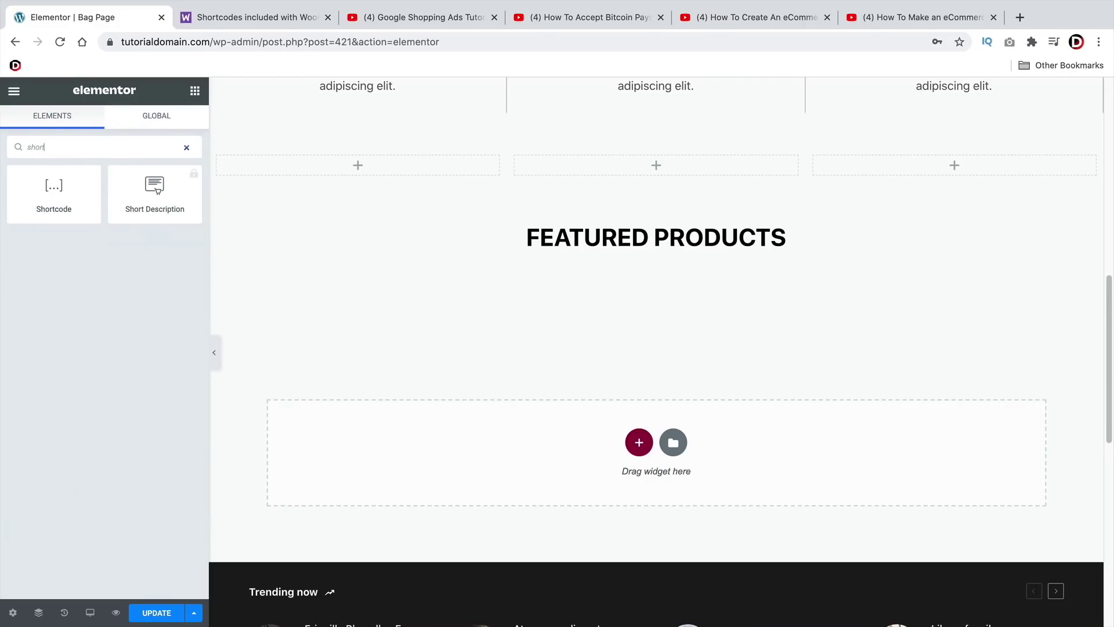
drag(54, 191, 630, 261)
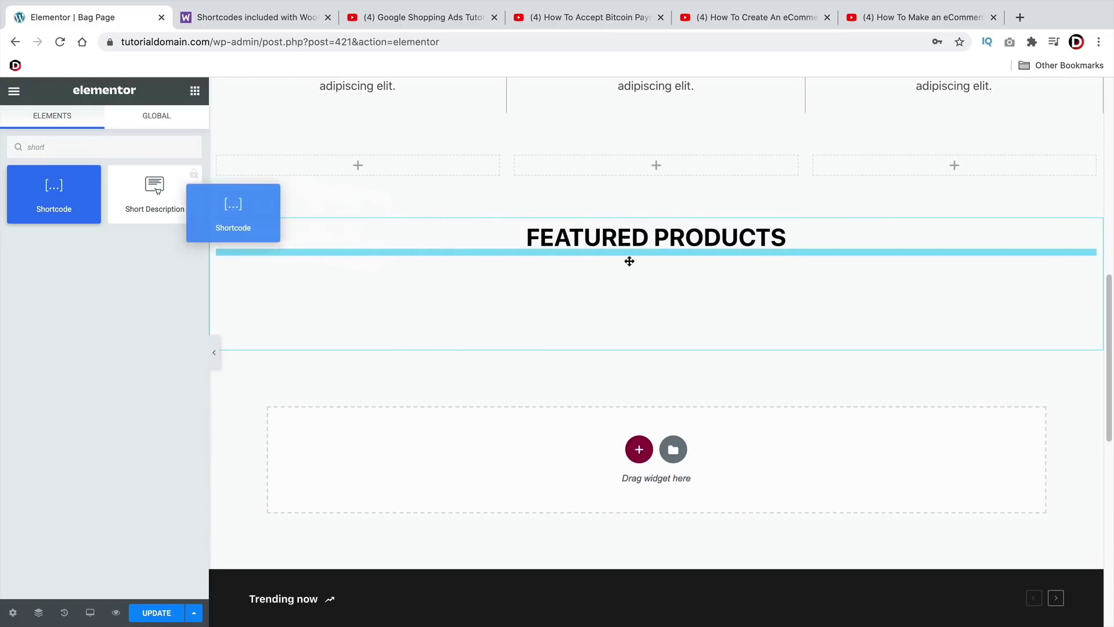
drag(49, 185, 635, 251)
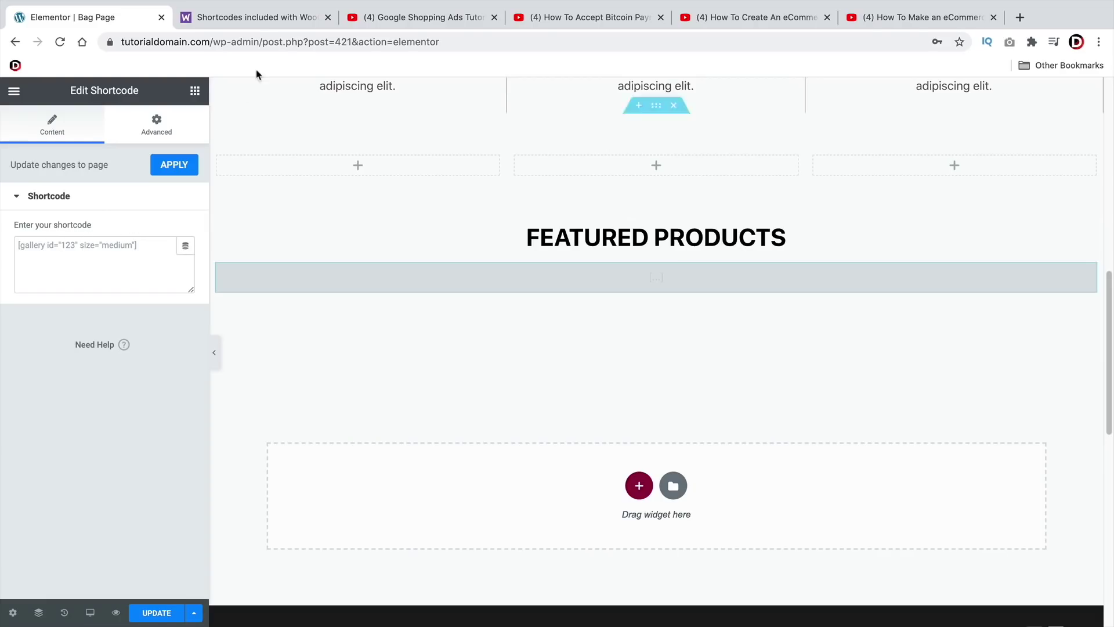
Step: Paste the specific-categories products shortcode from the WooCommerce docs into the Shortcode widget
click(278, 19)
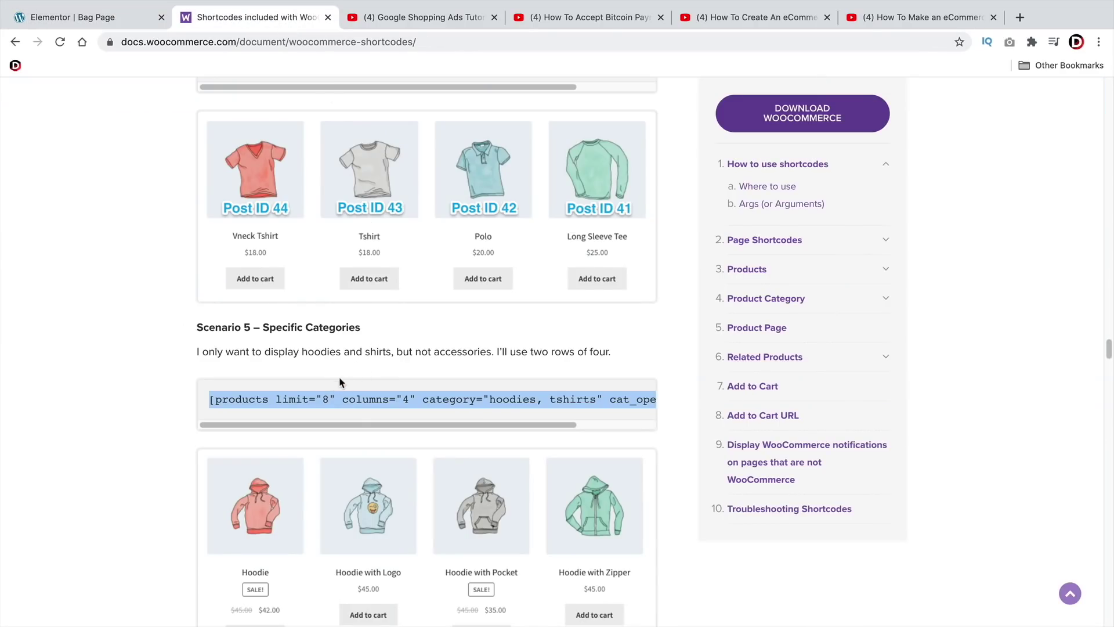
right_click(442, 394)
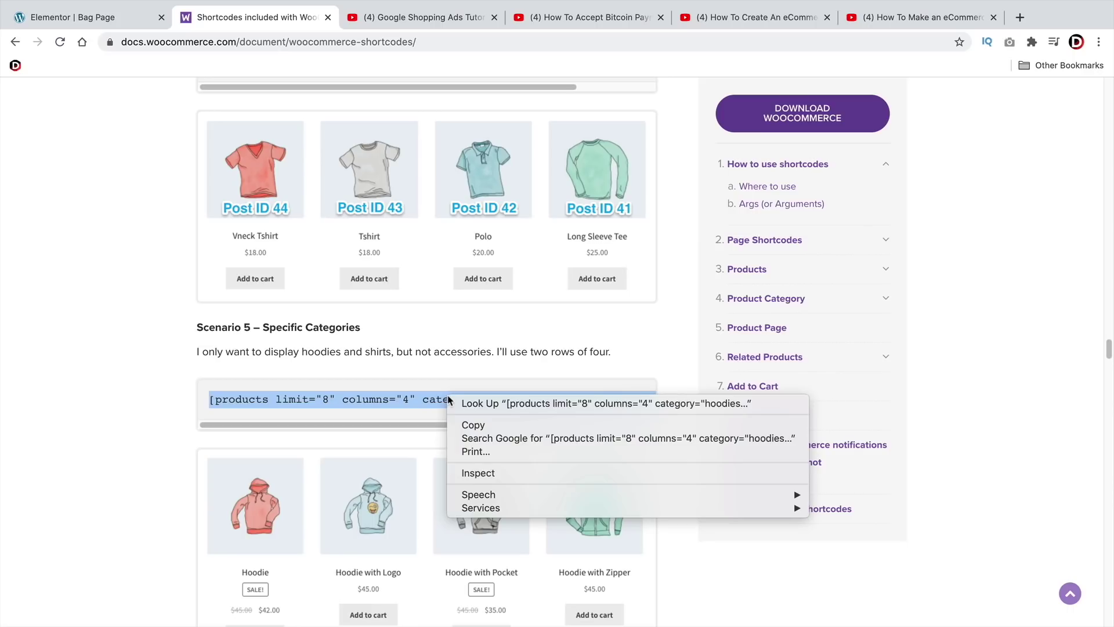
click(479, 423)
click(87, 17)
click(90, 249)
right_click(88, 247)
click(119, 339)
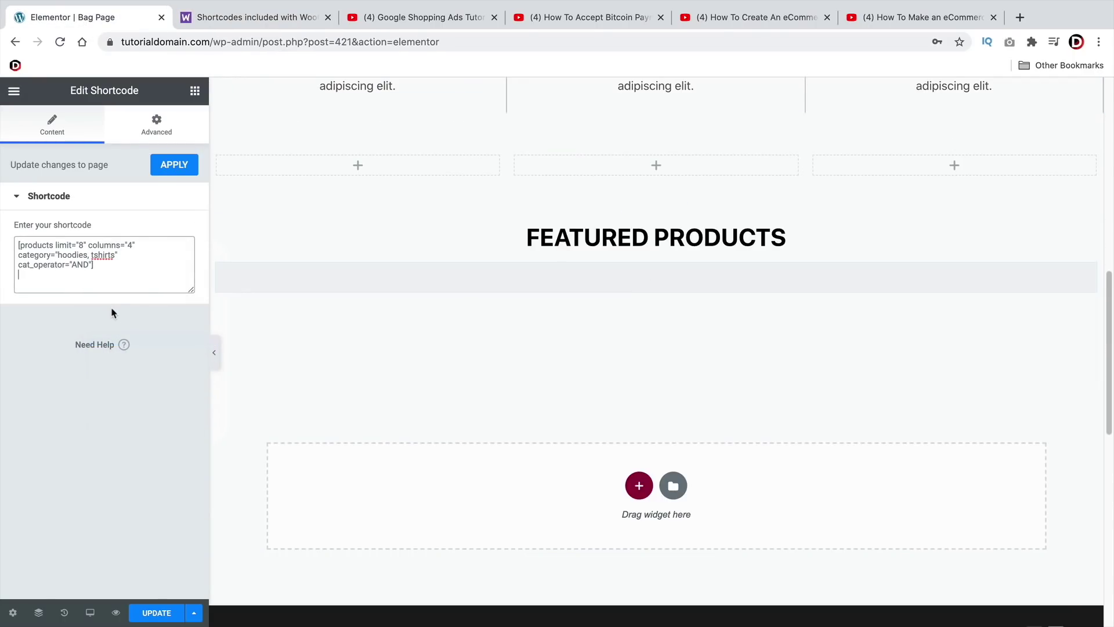
Step: Edit the shortcode to [products limit="8" columns="4" category="casual"]
double_click(43, 254)
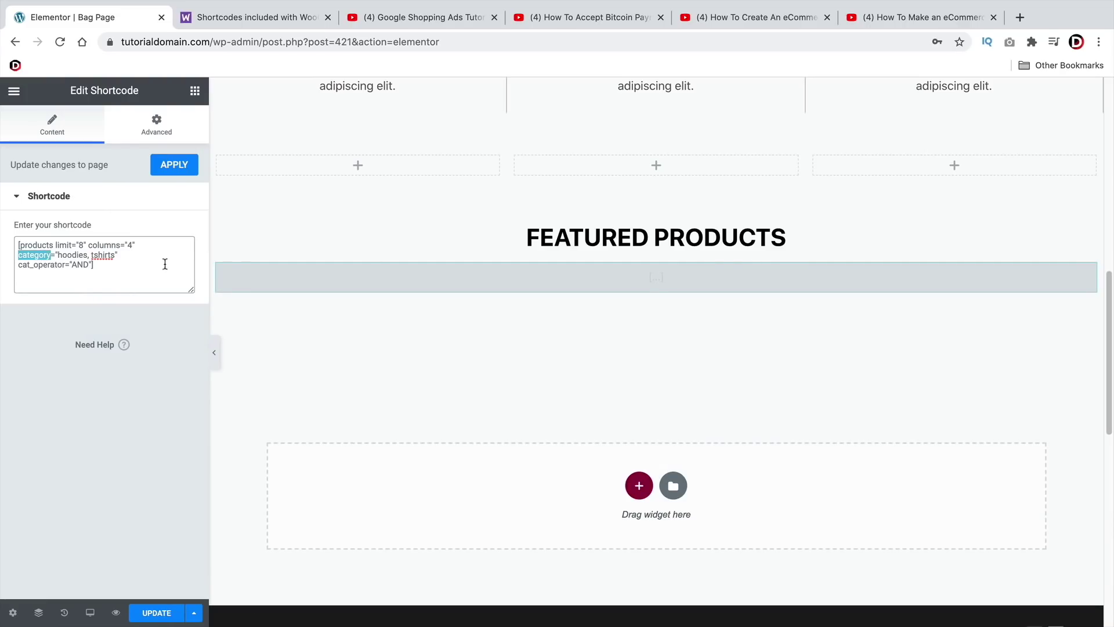
double_click(81, 255)
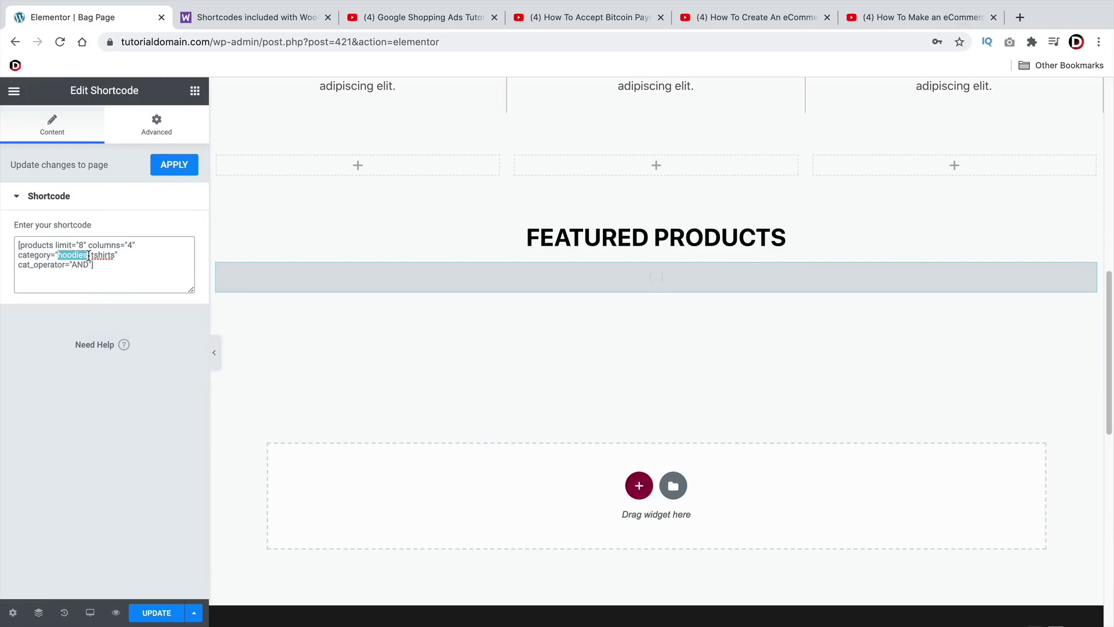
text(casual)
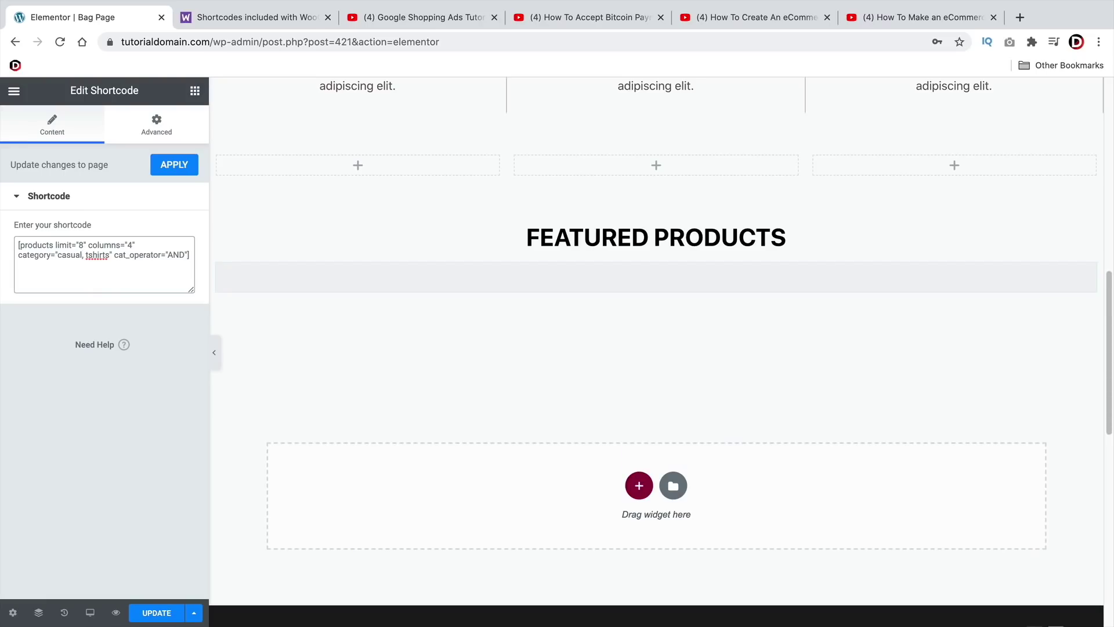
text(,)
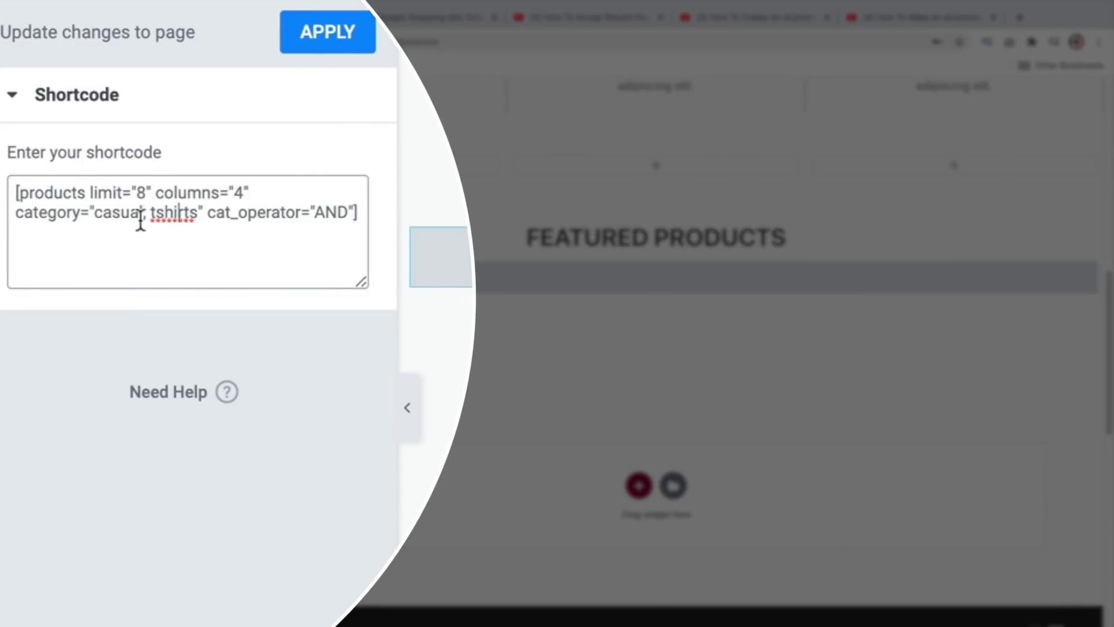
key(Right)
key(Right)
key(Right)
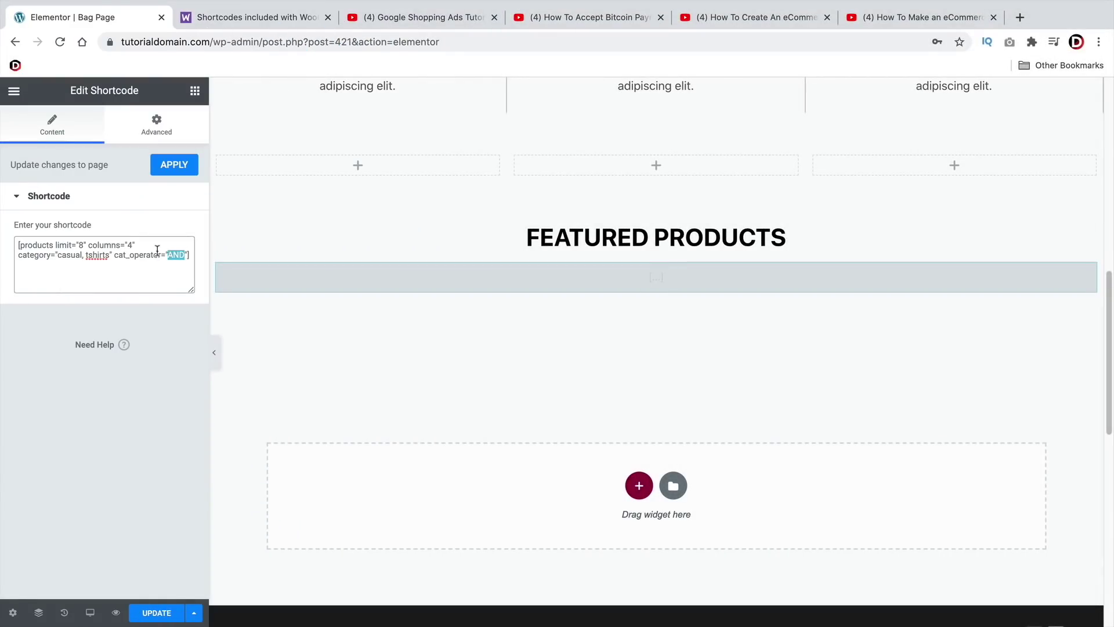
drag(156, 250, 85, 255)
key(BackSpace)
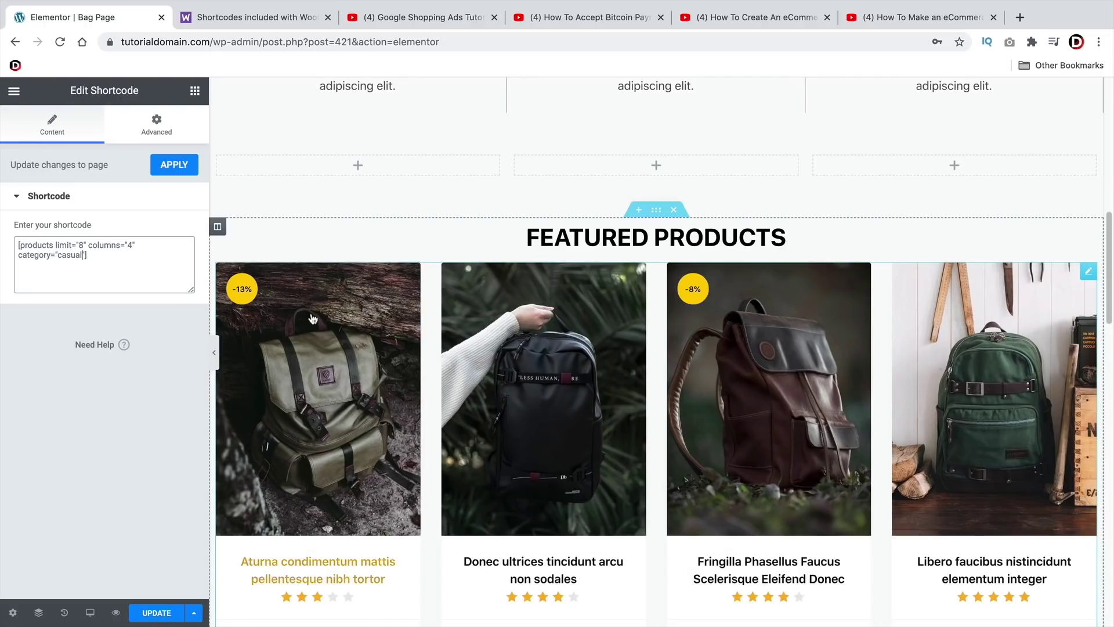
scroll(497, 417, down, 5)
scroll(498, 392, down, 8)
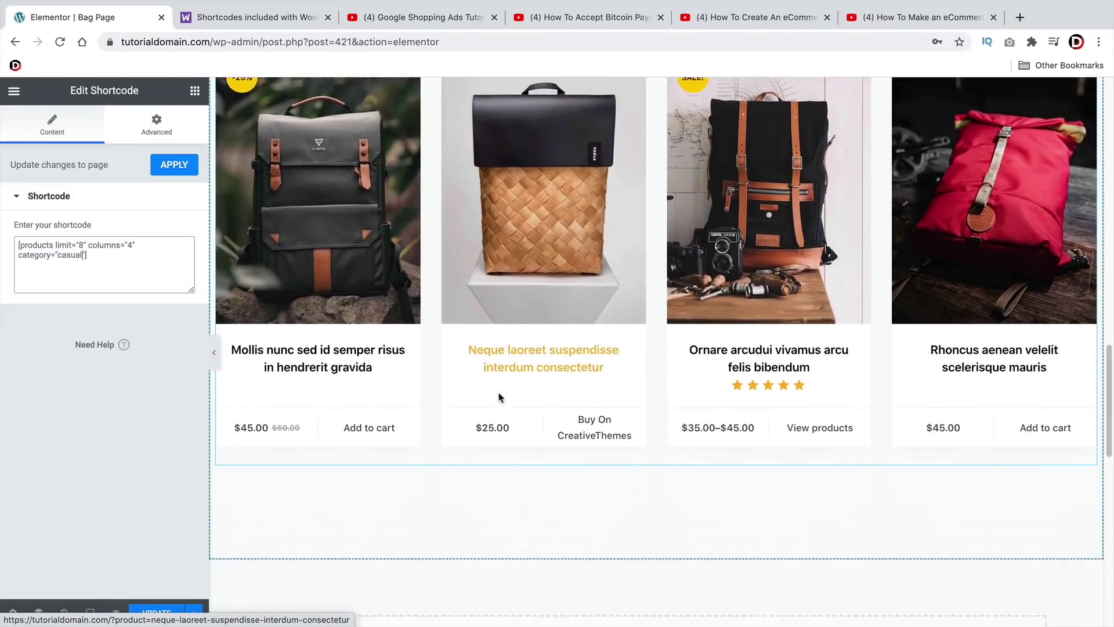
scroll(495, 390, up, 7)
scroll(241, 328, up, 1)
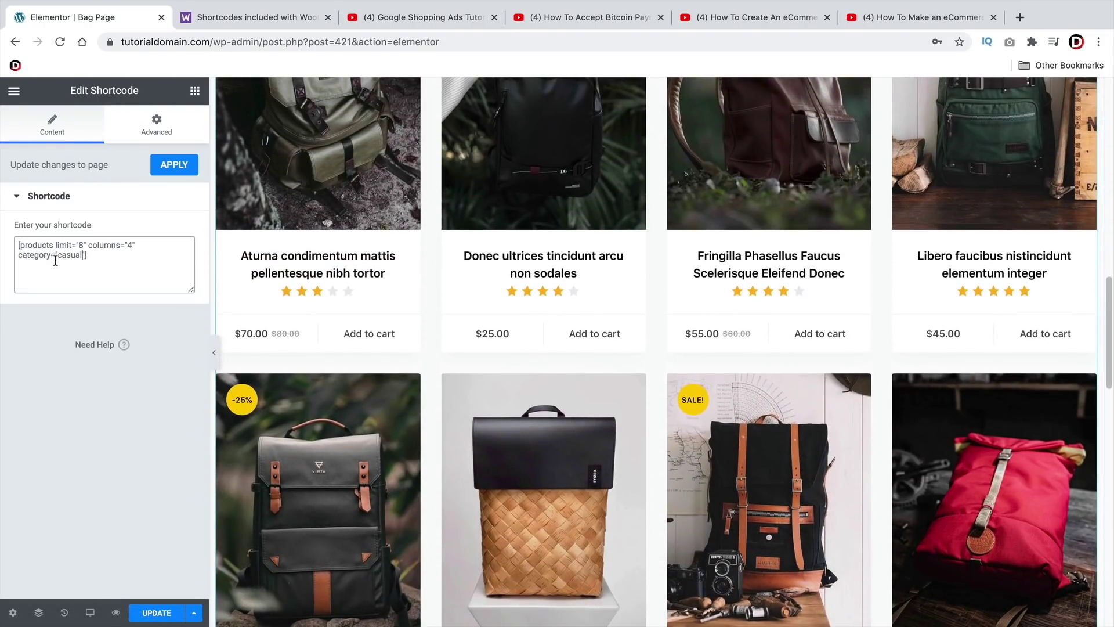
scroll(448, 452, up, 10)
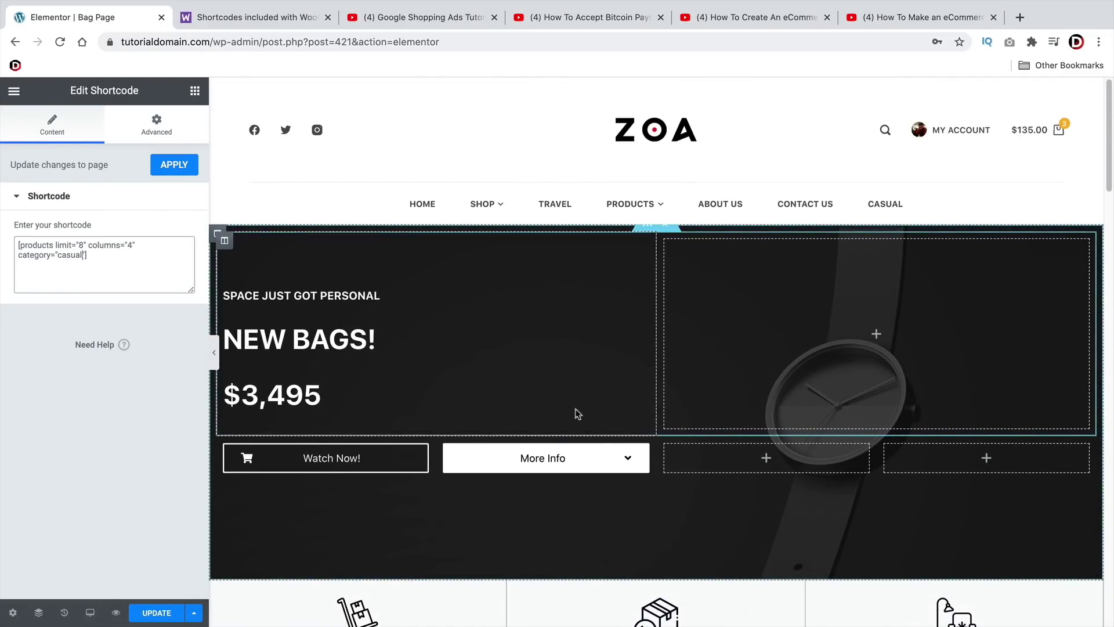
Step: Update the Bag Page and compare its live eight-bag grid with the WooCommerce shortcode docs
click(158, 613)
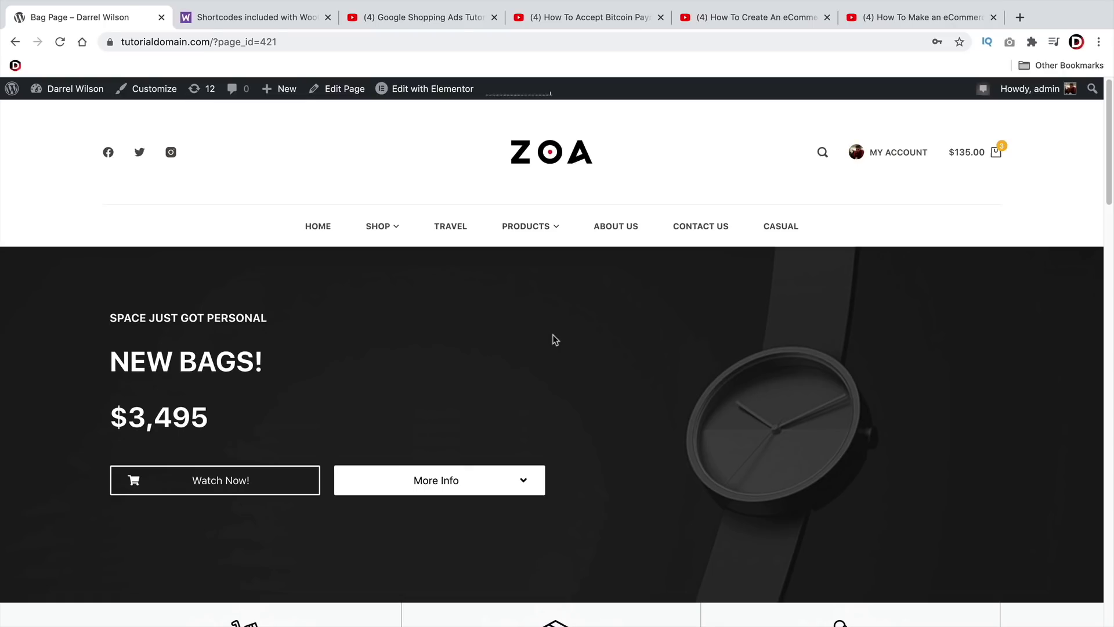
scroll(553, 337, down, 5)
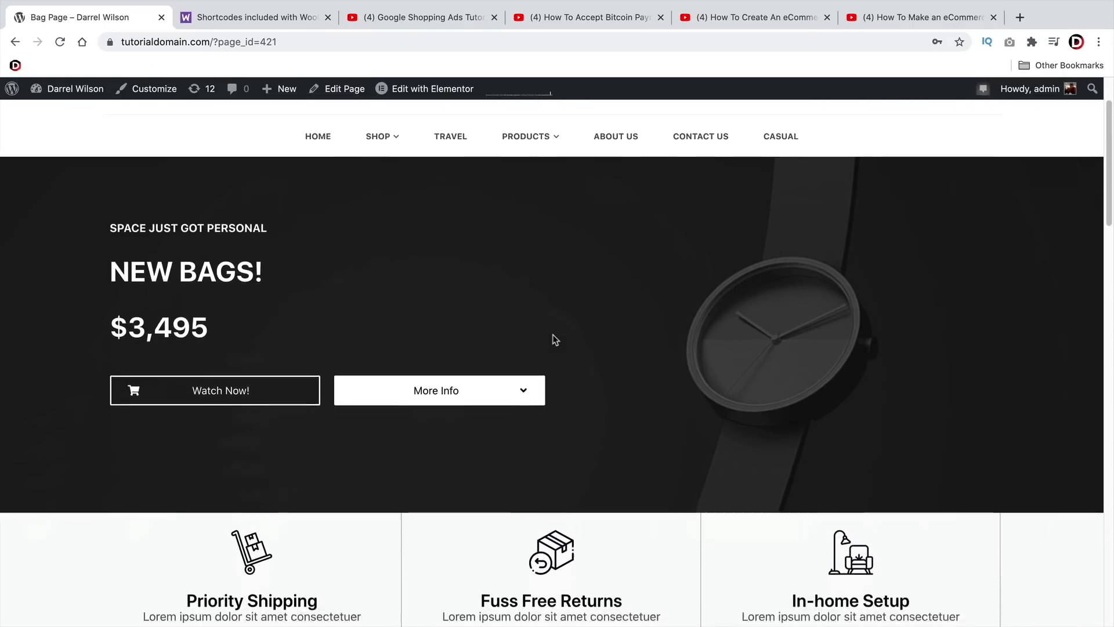
scroll(553, 348, down, 5)
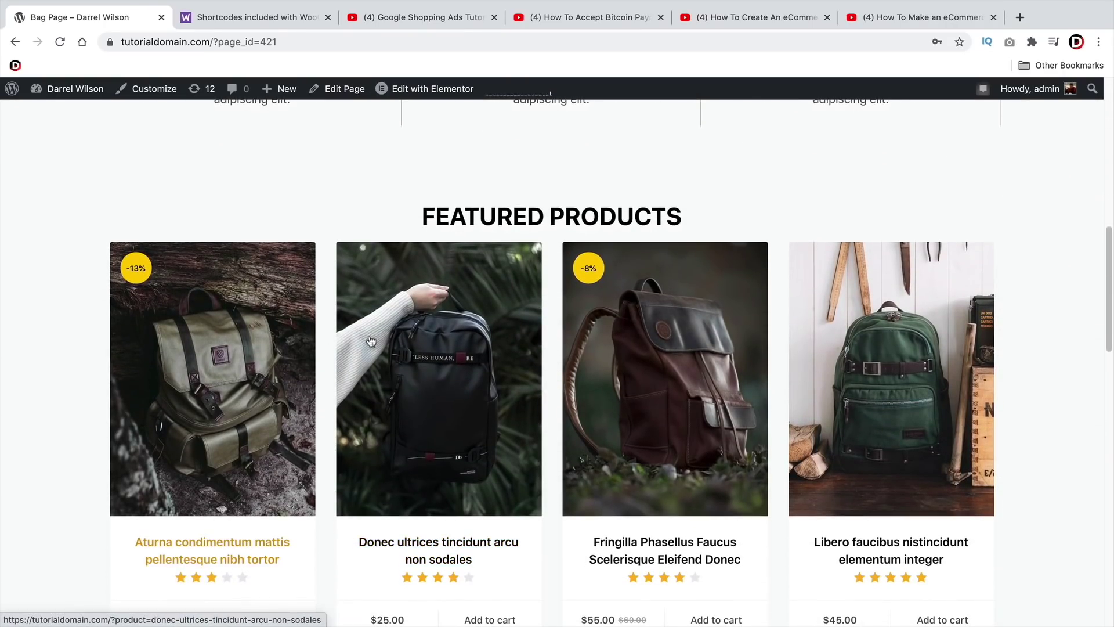
click(308, 18)
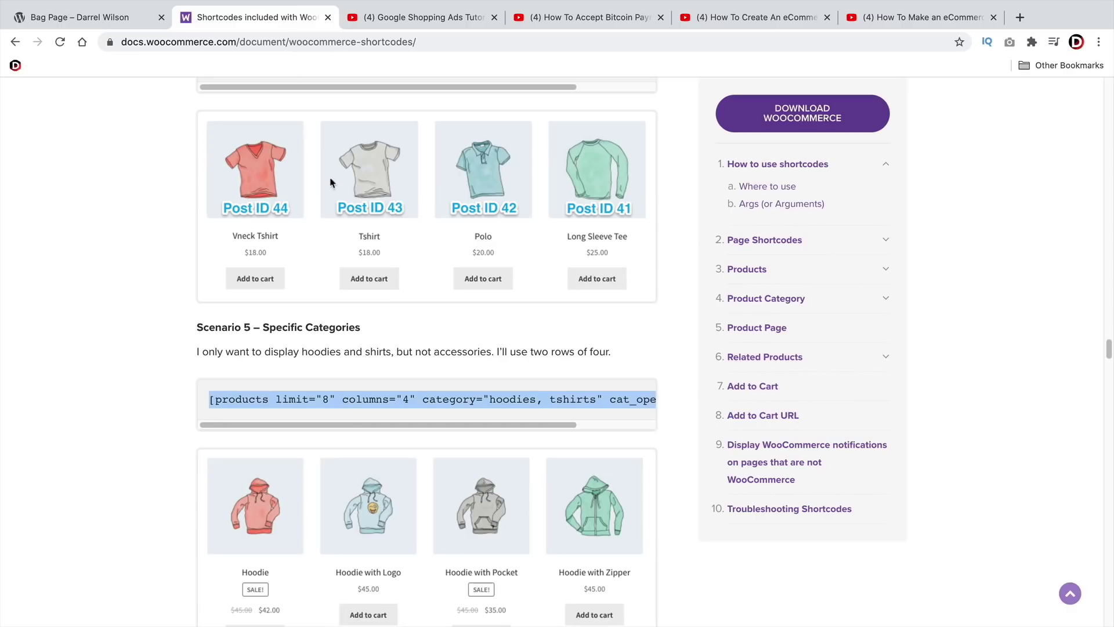
scroll(405, 394, down, 4)
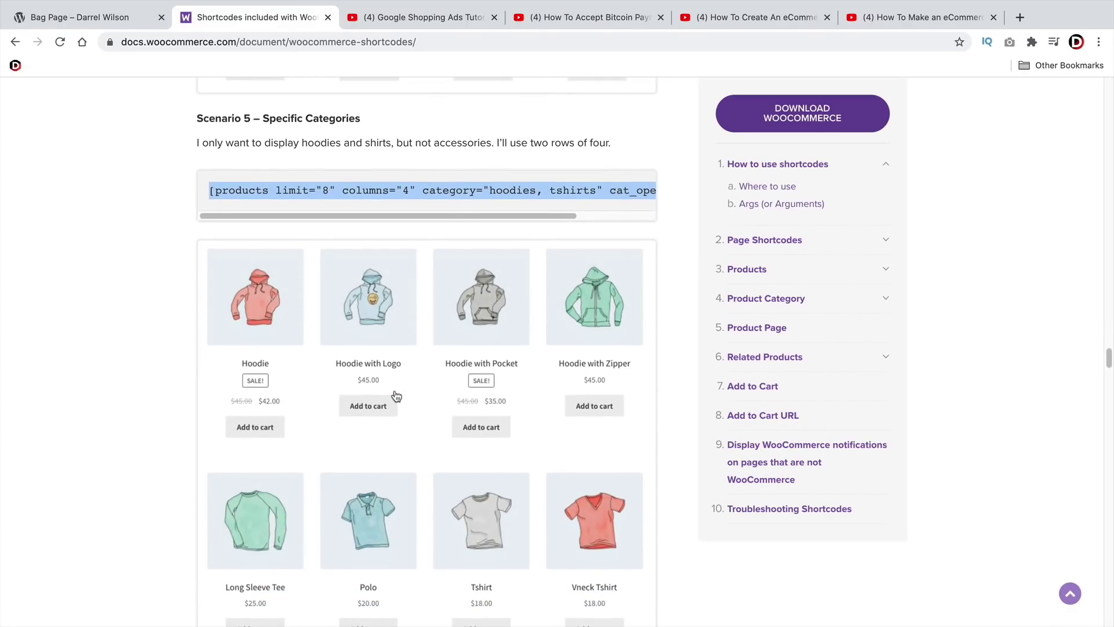
scroll(393, 393, up, 3)
scroll(379, 368, up, 3)
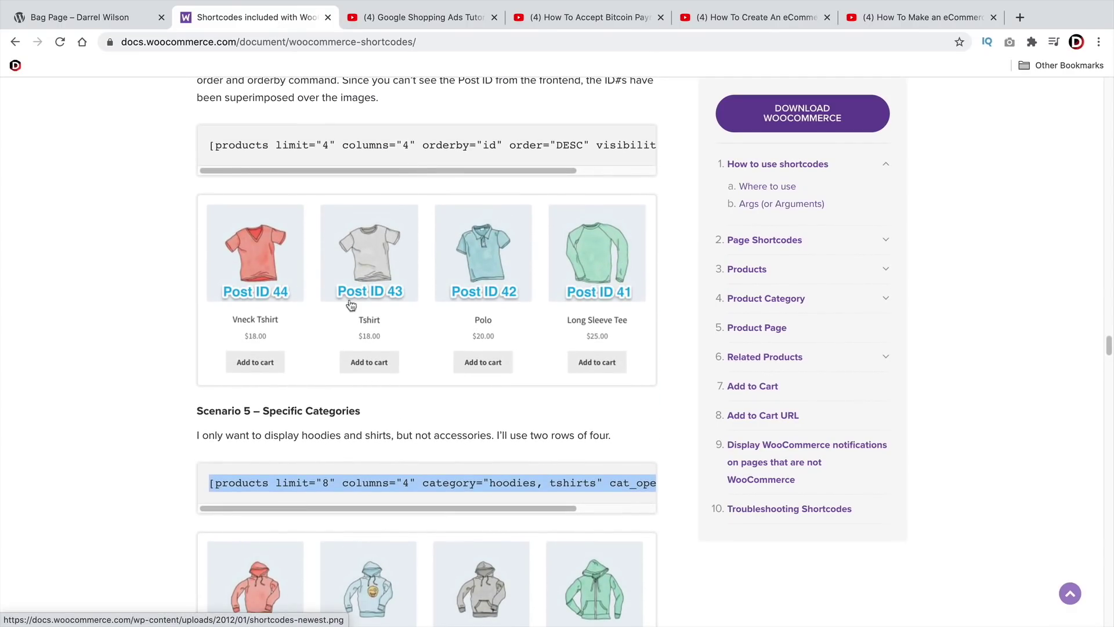
click(135, 21)
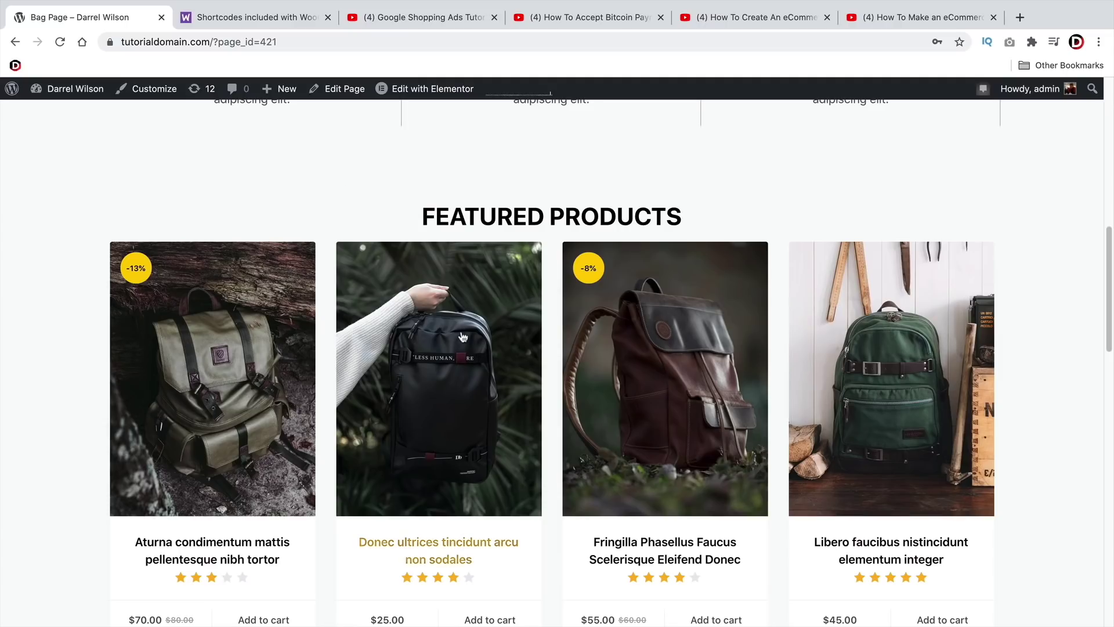
scroll(545, 361, down, 4)
scroll(546, 361, down, 8)
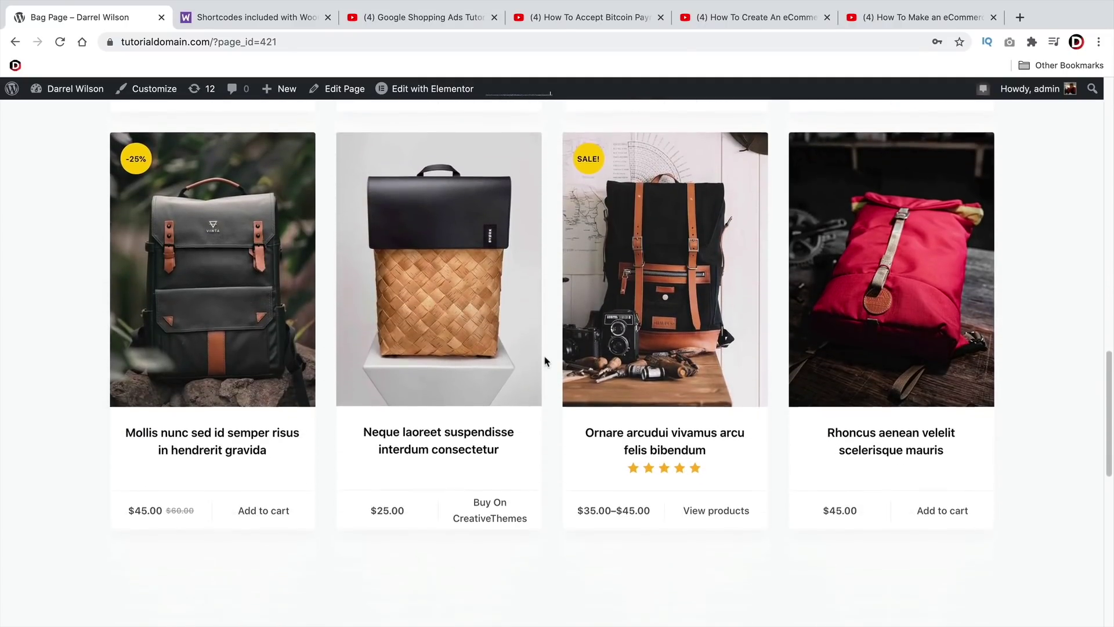
scroll(546, 361, up, 11)
scroll(546, 361, up, 10)
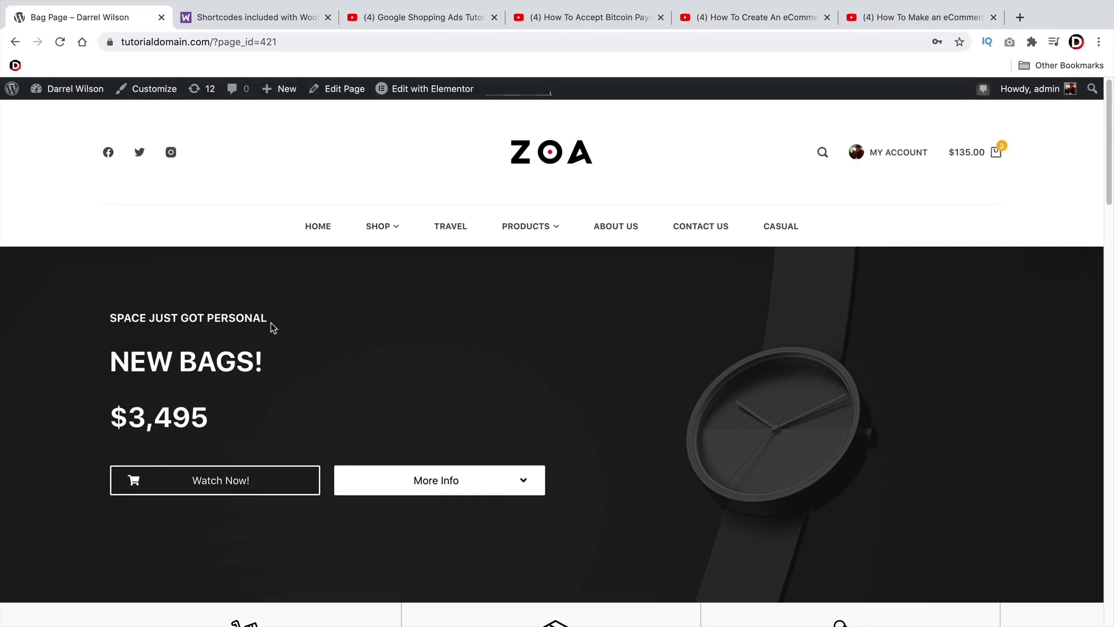
Step: Skim the Google Shopping Ads tutorial by skipping ahead, then glance at the Bitcoin payments video
click(452, 18)
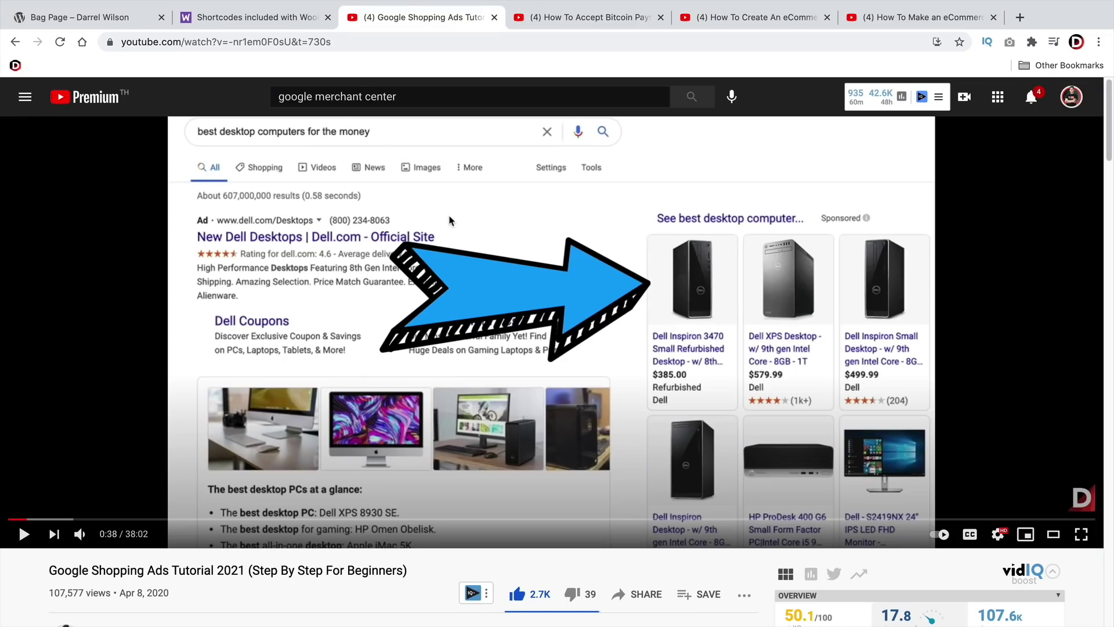
click(180, 518)
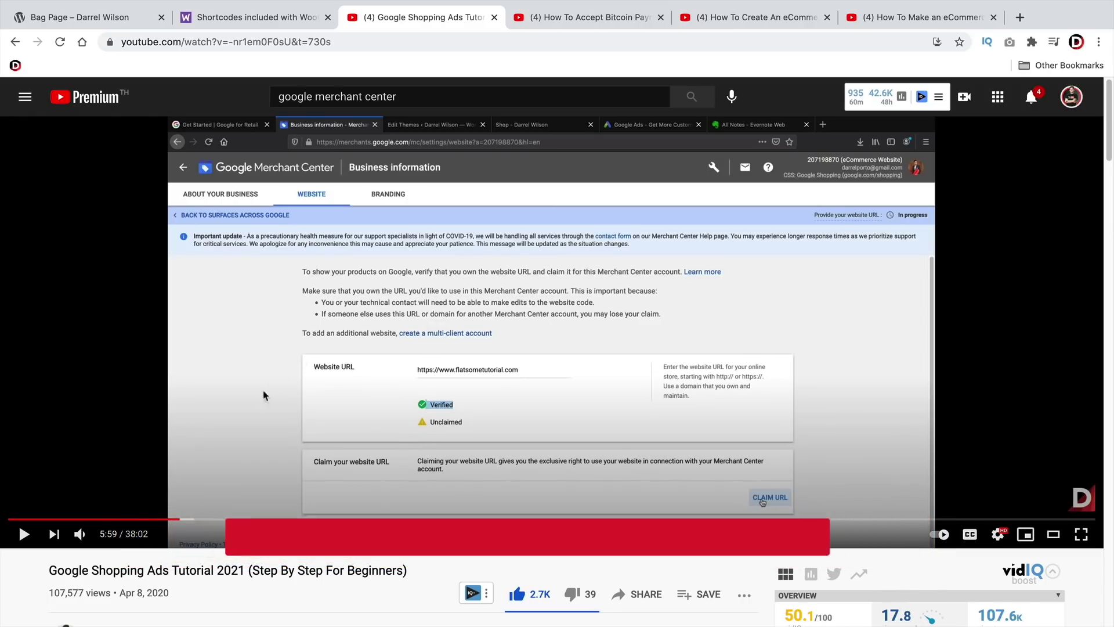
click(563, 28)
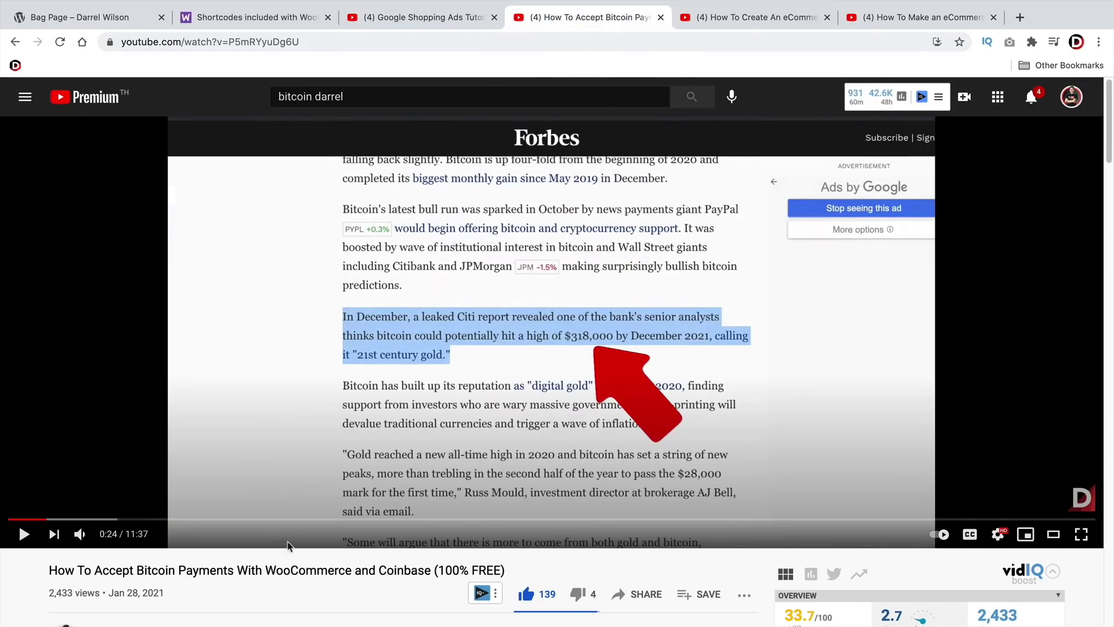
Step: Play the eCommerce website tutorial from 6:45, check its view count and date, then pause it
click(757, 23)
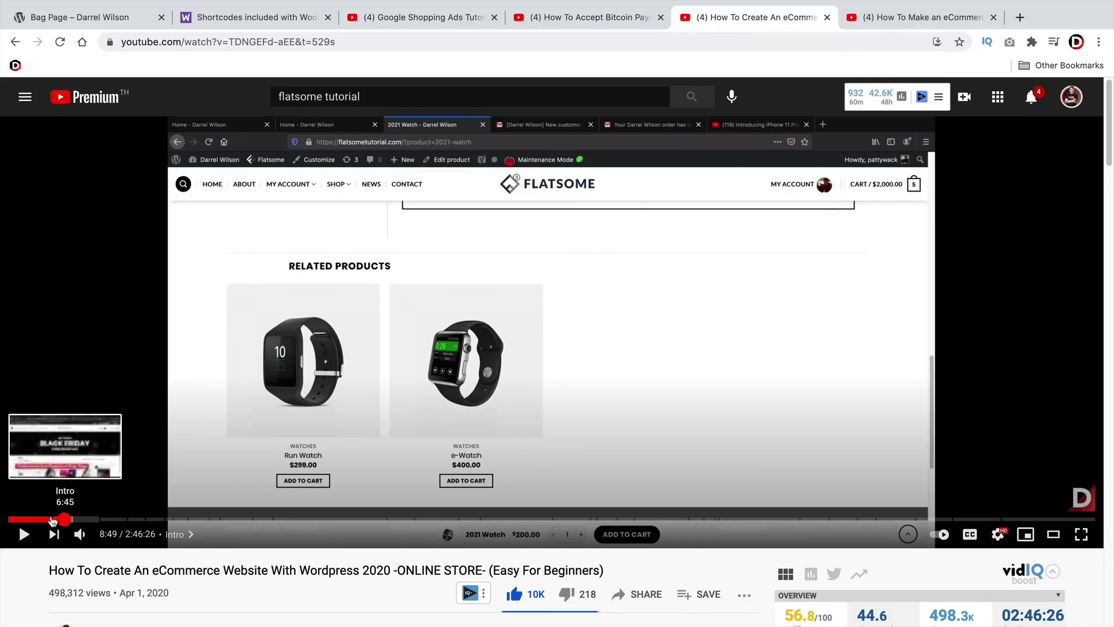
click(51, 519)
click(32, 531)
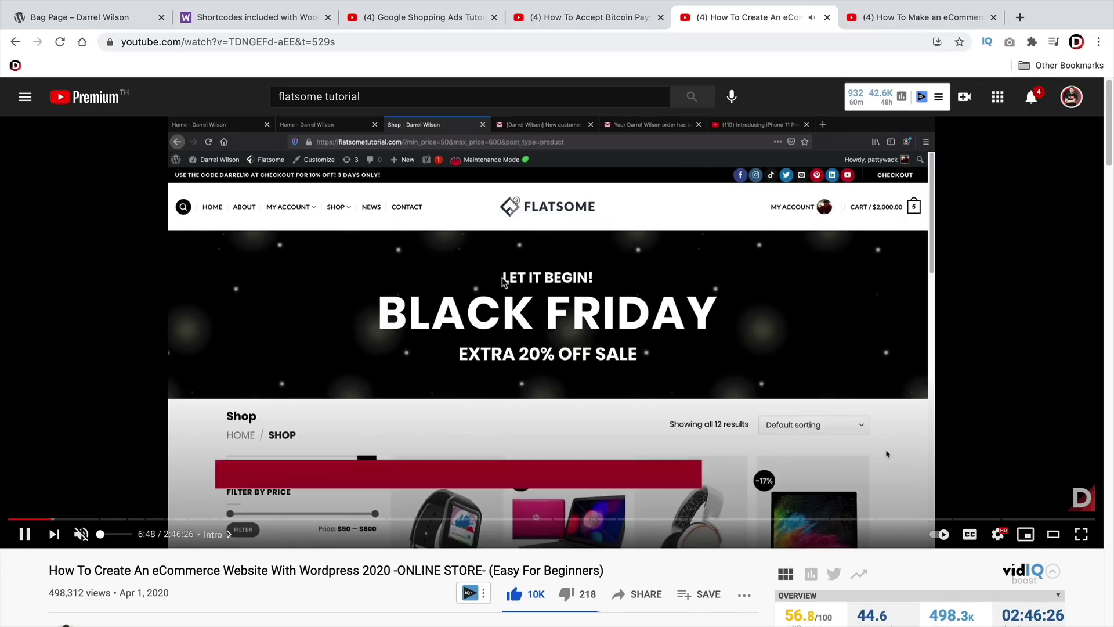
scroll(887, 284, down, 3)
scroll(503, 283, down, 1)
drag(170, 384, 78, 386)
click(90, 385)
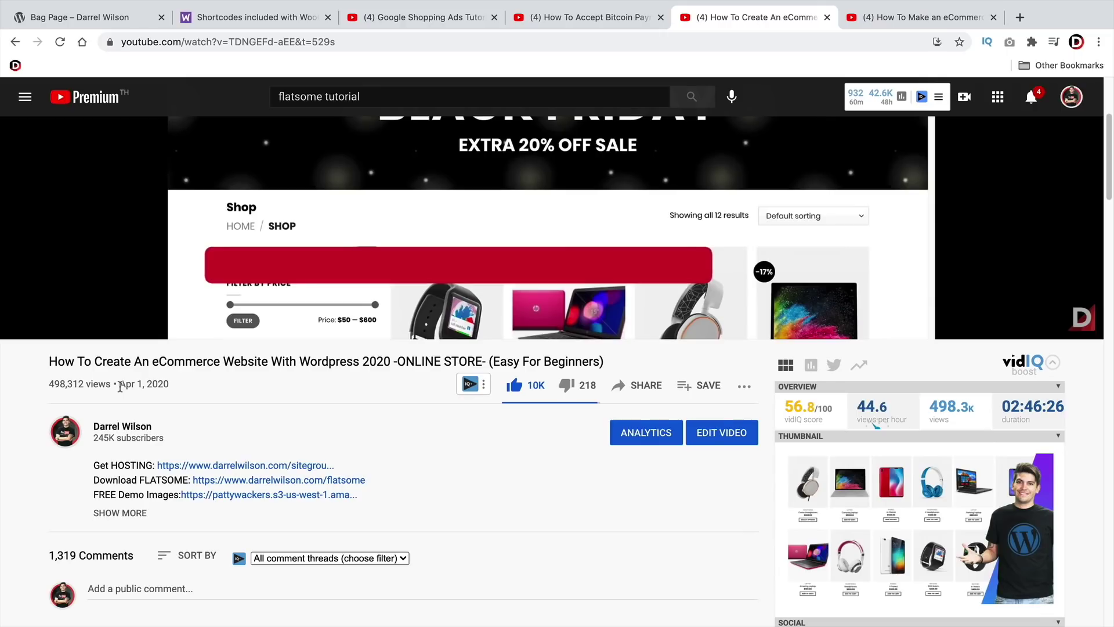
scroll(132, 394, up, 1)
scroll(205, 448, up, 2)
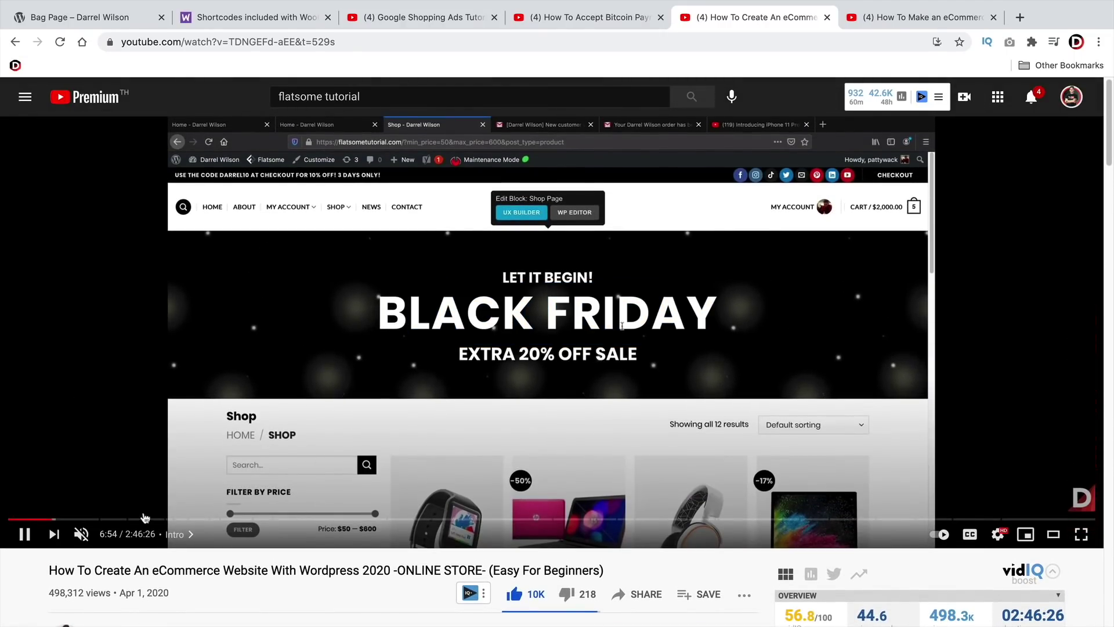
click(24, 534)
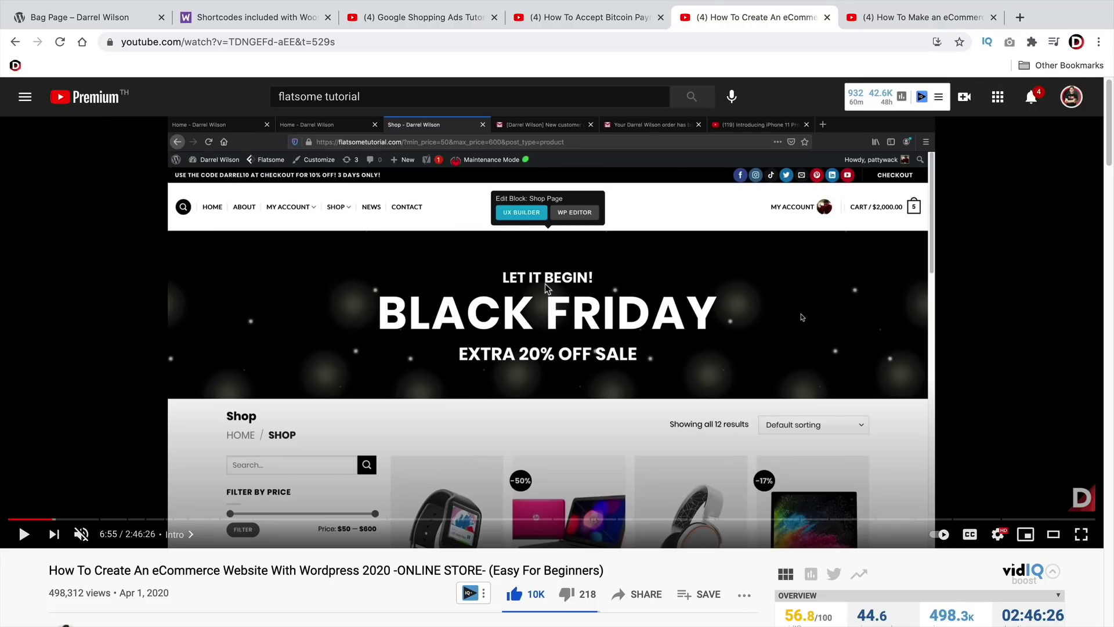
Step: Browse the Elementor eCommerce tutorial, selecting its title and scrolling through the comments
click(902, 21)
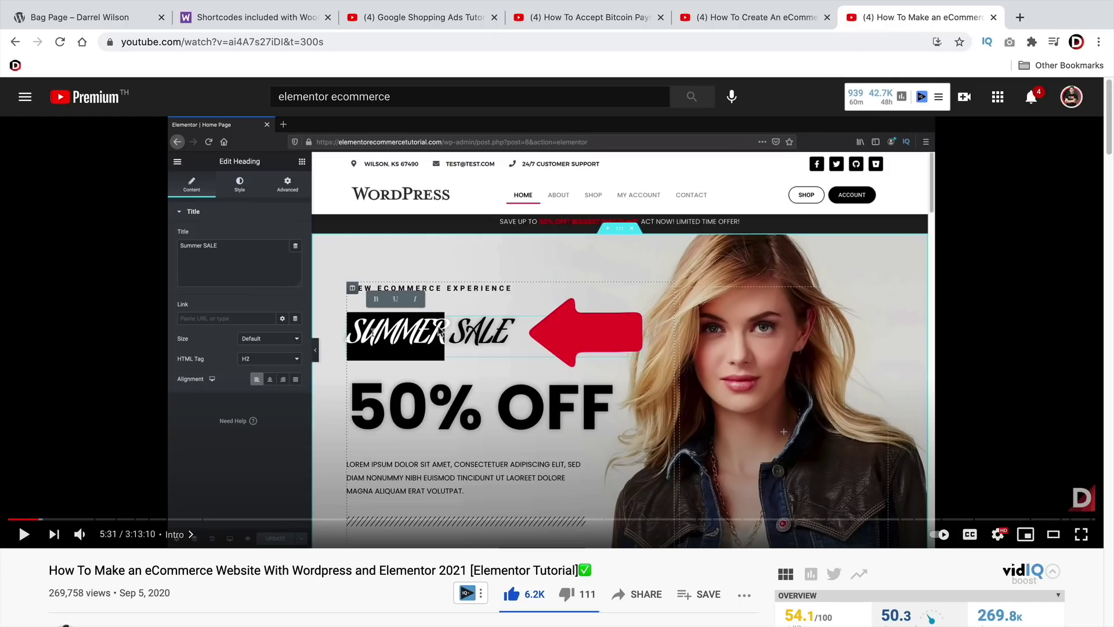
triple_click(350, 566)
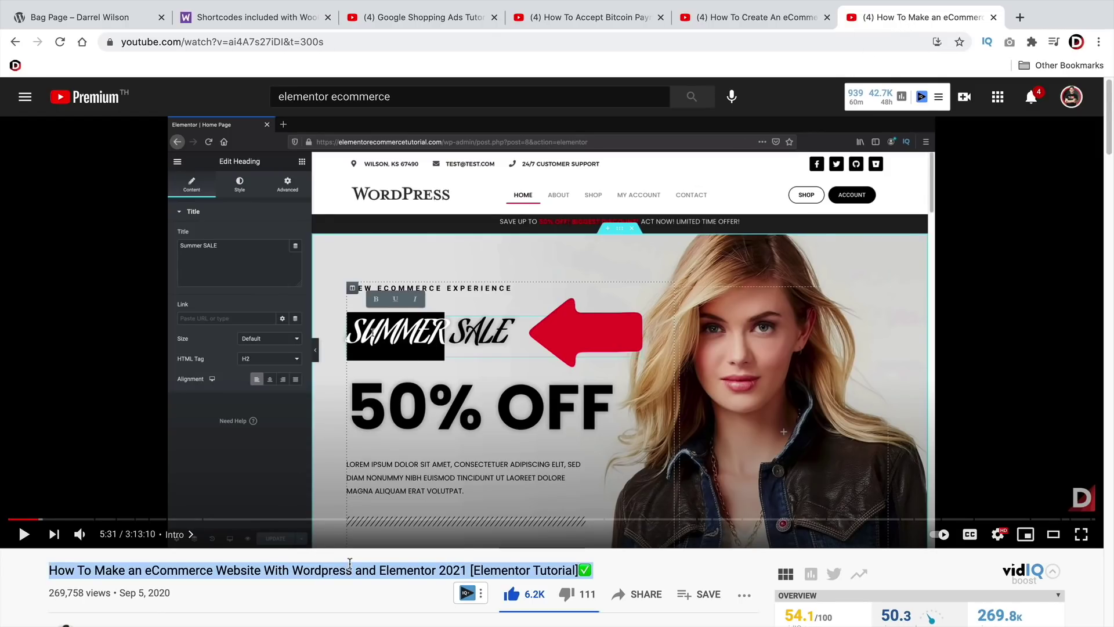
scroll(350, 560, down, 4)
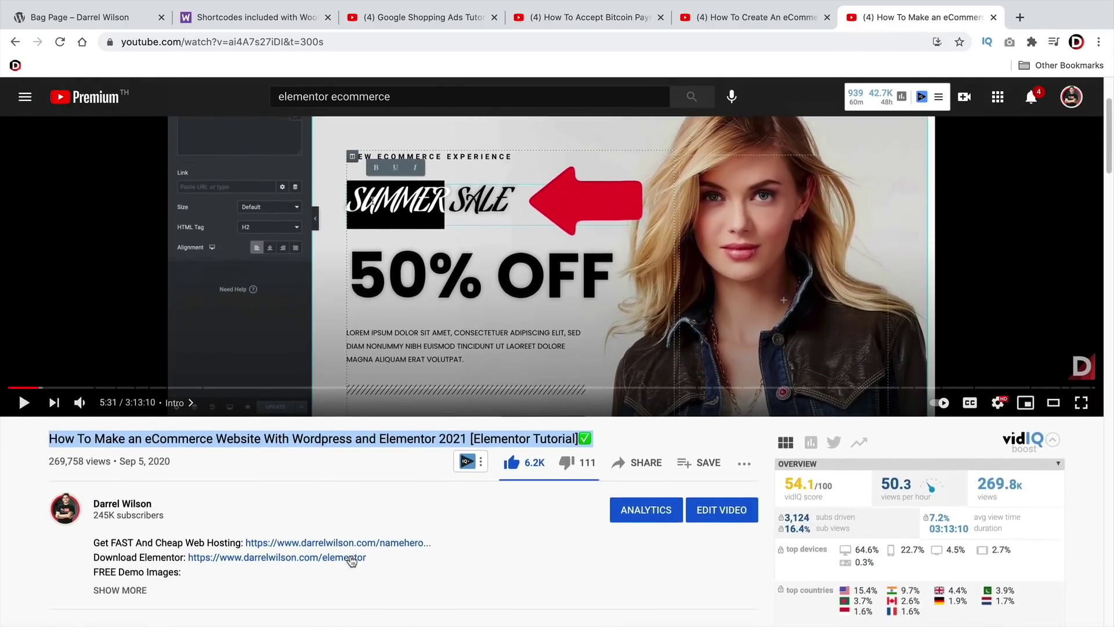
scroll(347, 552, down, 1)
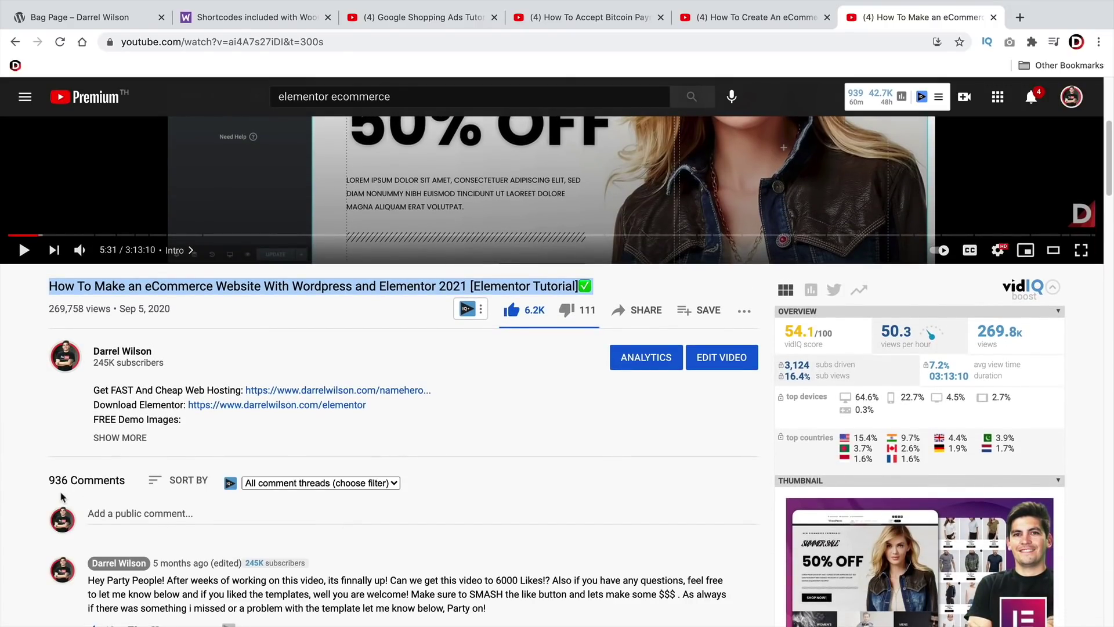
drag(122, 480, 51, 481)
scroll(93, 473, down, 3)
click(165, 441)
scroll(225, 434, down, 1)
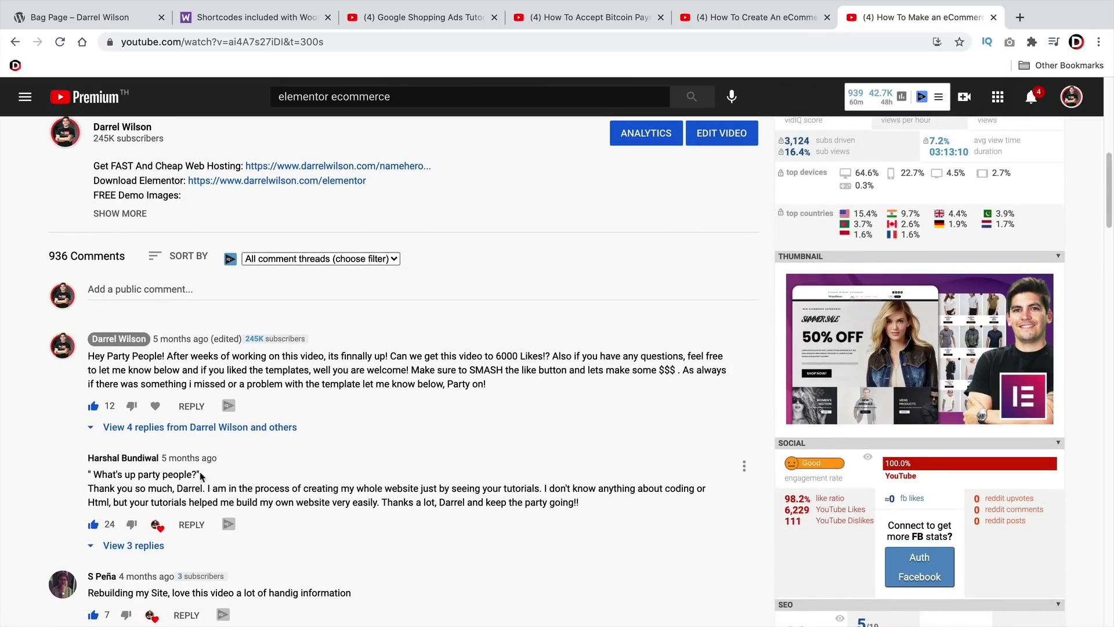
scroll(246, 509, up, 8)
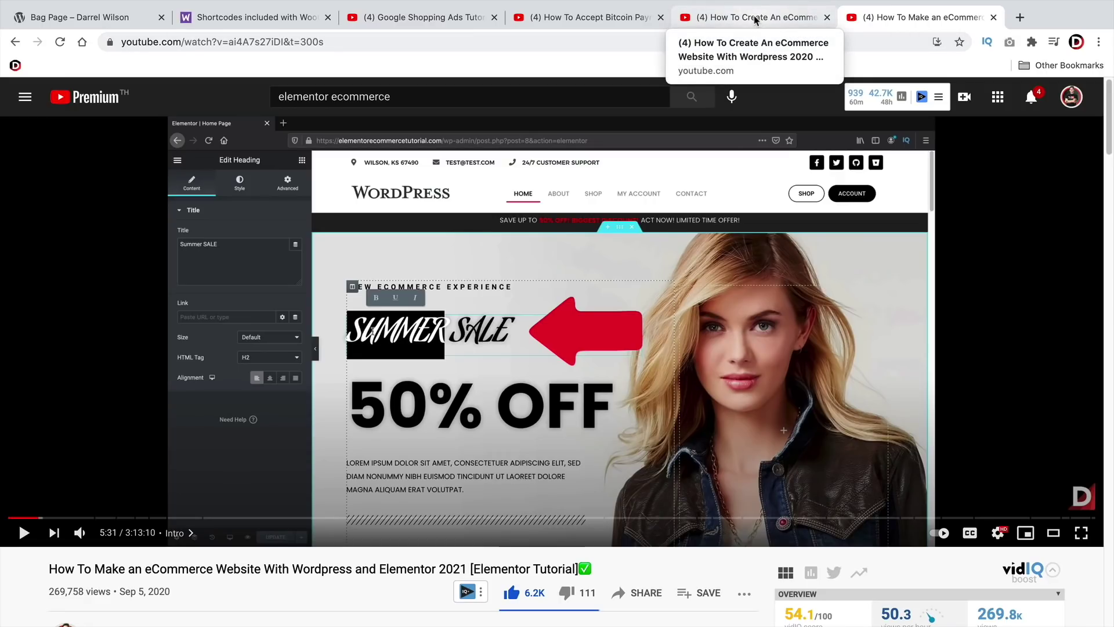
Step: Cycle back through the tutorial tabs to the live Bag Page and go to the store's HOME page
click(756, 20)
click(580, 19)
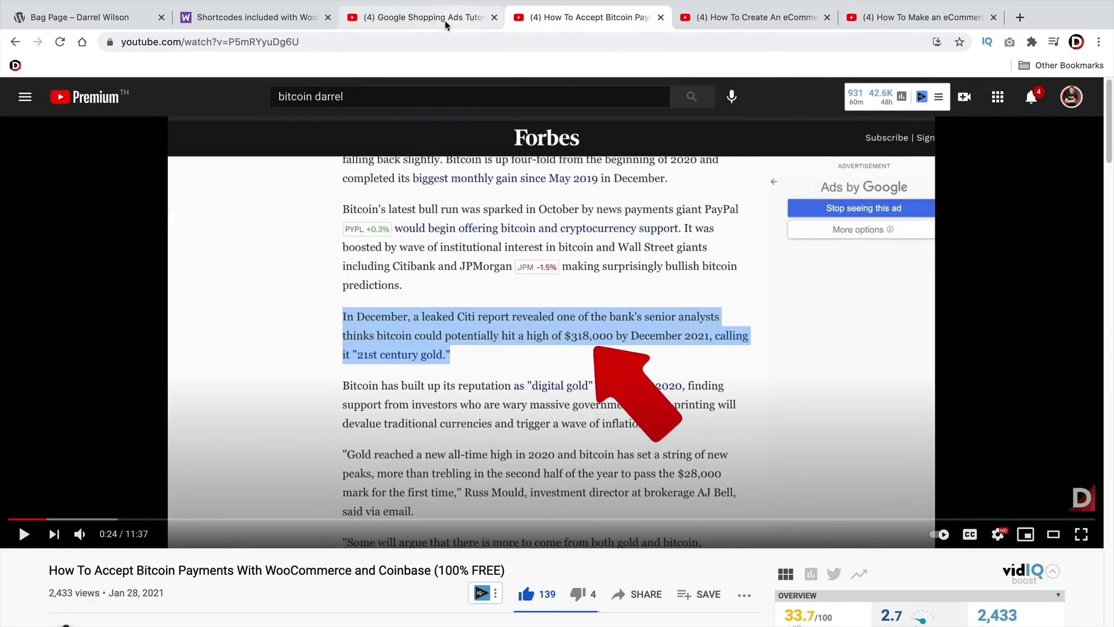
click(414, 17)
click(250, 18)
click(100, 19)
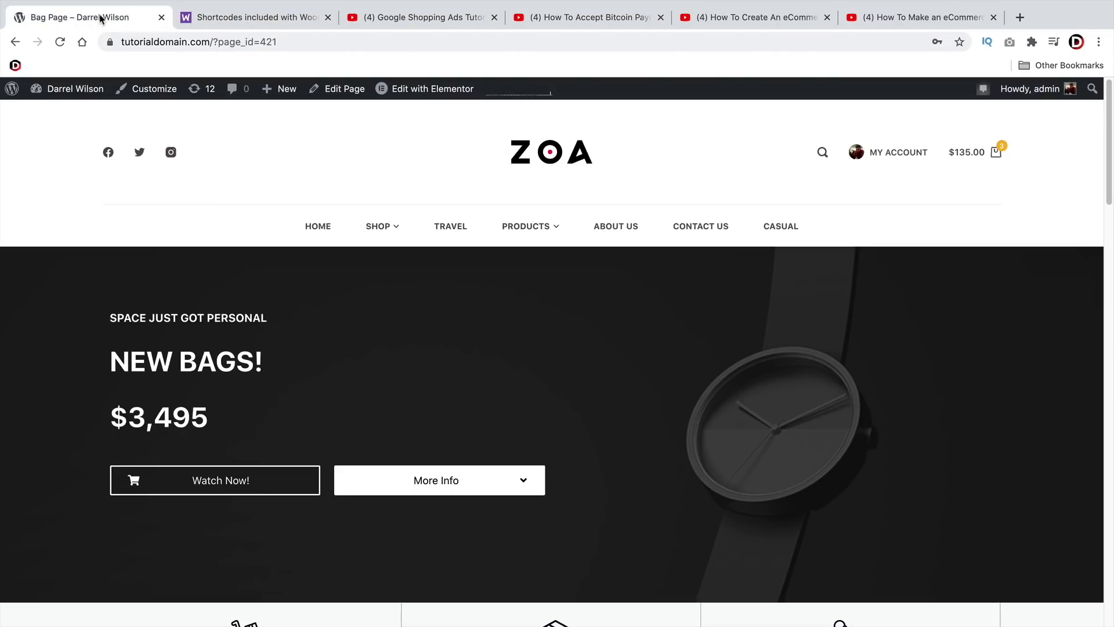
click(323, 237)
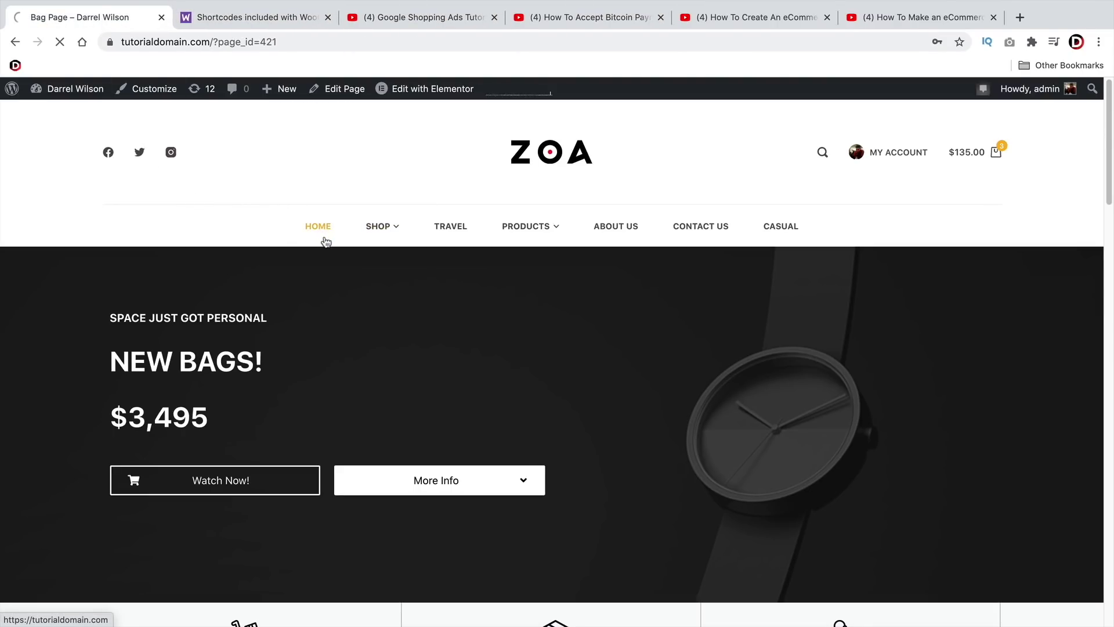